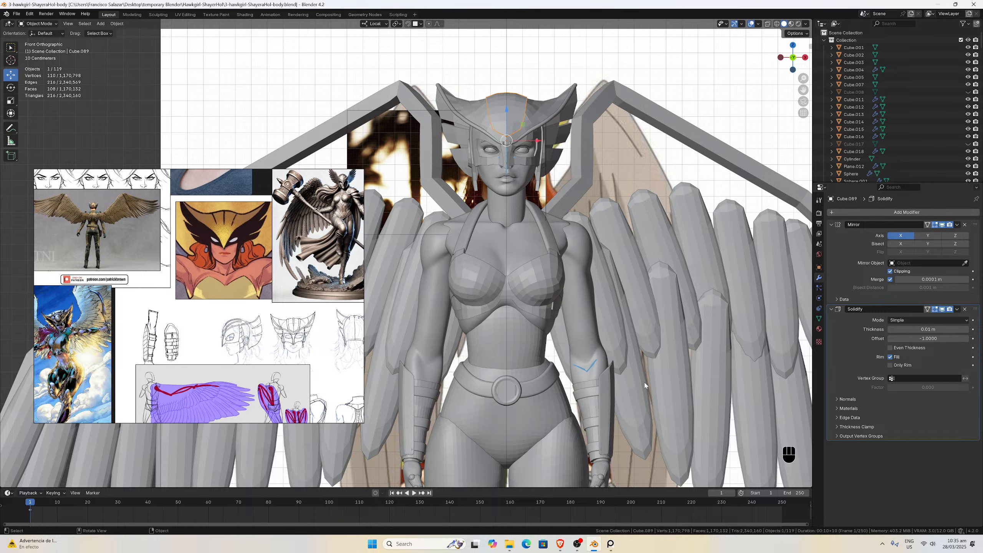
# Step: Examine the winged character's proportions, helmet and wings from the front and from three-quarter angles
pyautogui.scroll(-3, 625, 341)
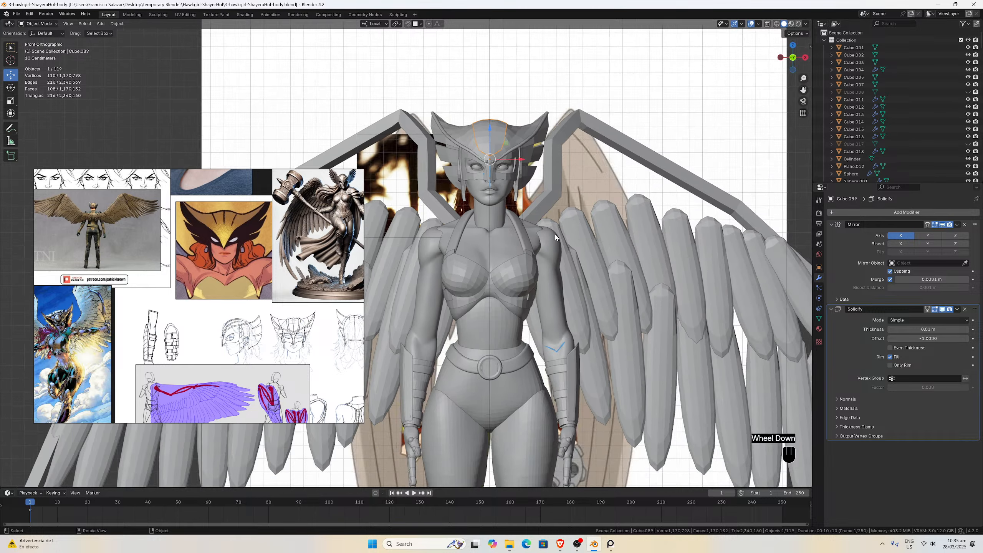
pyautogui.moveTo(625, 341); pyautogui.dragTo(581, 194, button='middle')
pyautogui.scroll(3, 548, 183)
pyautogui.scroll(-1, 590, 190)
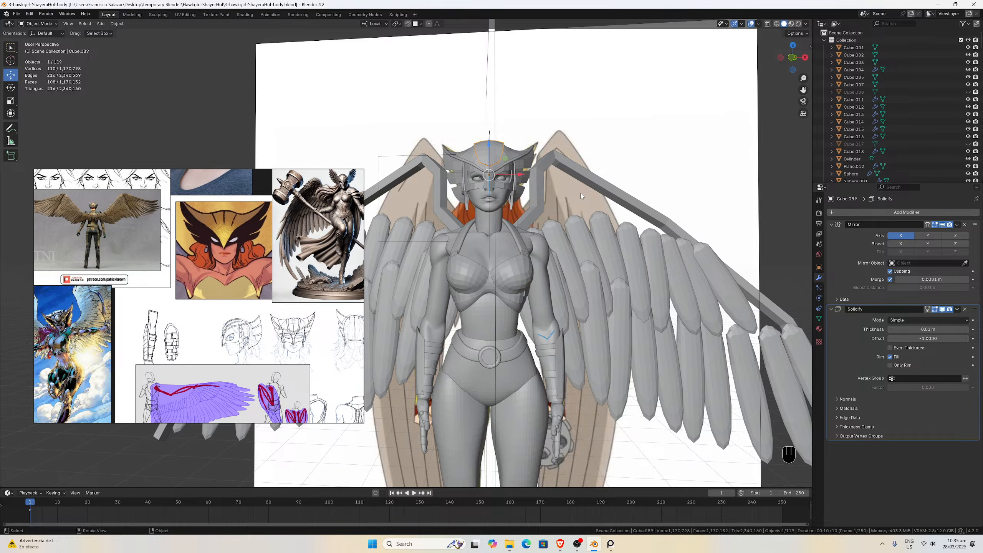
pyautogui.scroll(-2, 586, 200)
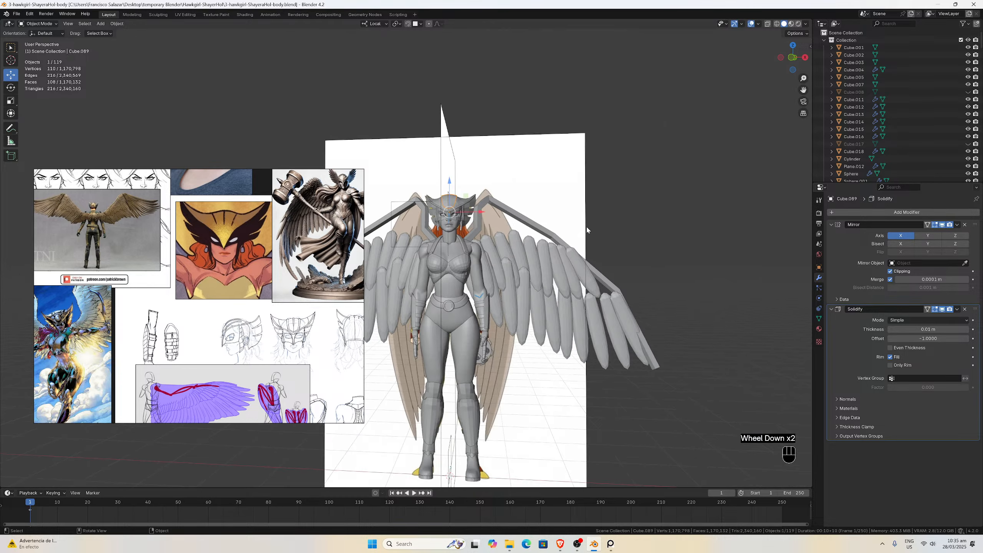
pyautogui.moveTo(617, 232); pyautogui.dragTo(586, 235, button='middle')
pyautogui.scroll(2, 586, 236)
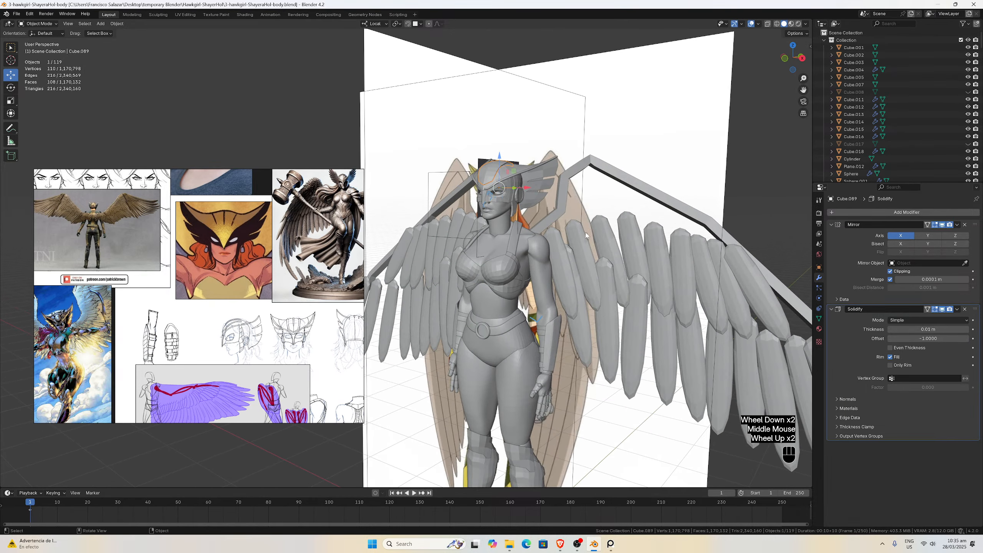
pyautogui.scroll(2, 561, 294)
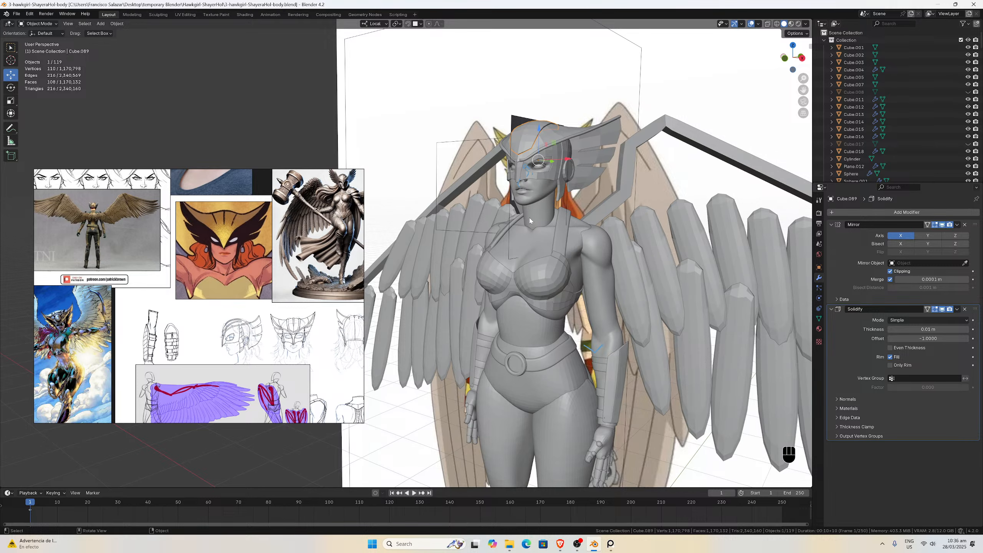
pyautogui.scroll(-2, 568, 165)
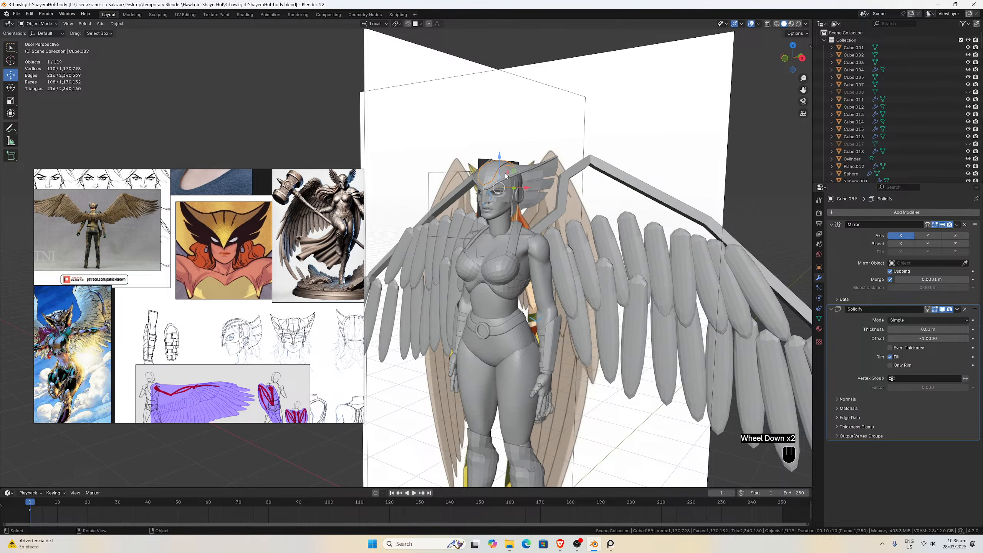
pyautogui.scroll(-1, 551, 341)
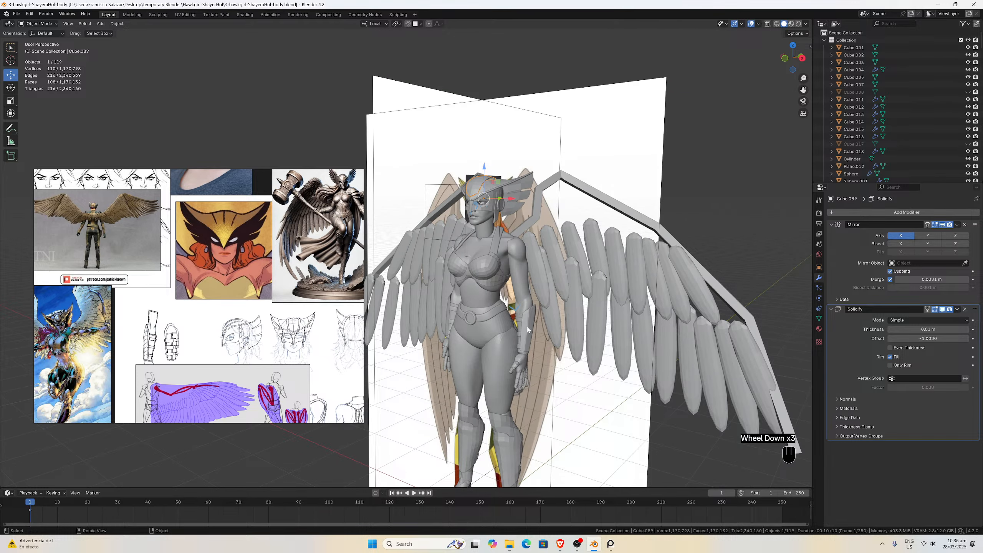
pyautogui.scroll(-1, 530, 327)
pyautogui.moveTo(530, 327)
pyautogui.mouseDown(button='middle')
pyautogui.moveTo(627, 323)
pyautogui.moveTo(522, 321)
pyautogui.mouseUp(button='middle')
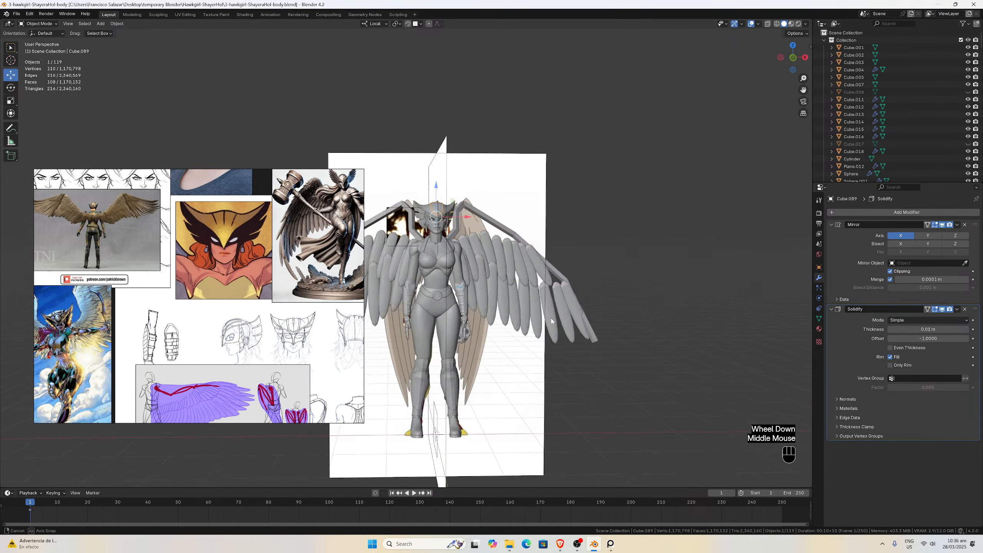
pyautogui.scroll(3, 522, 321)
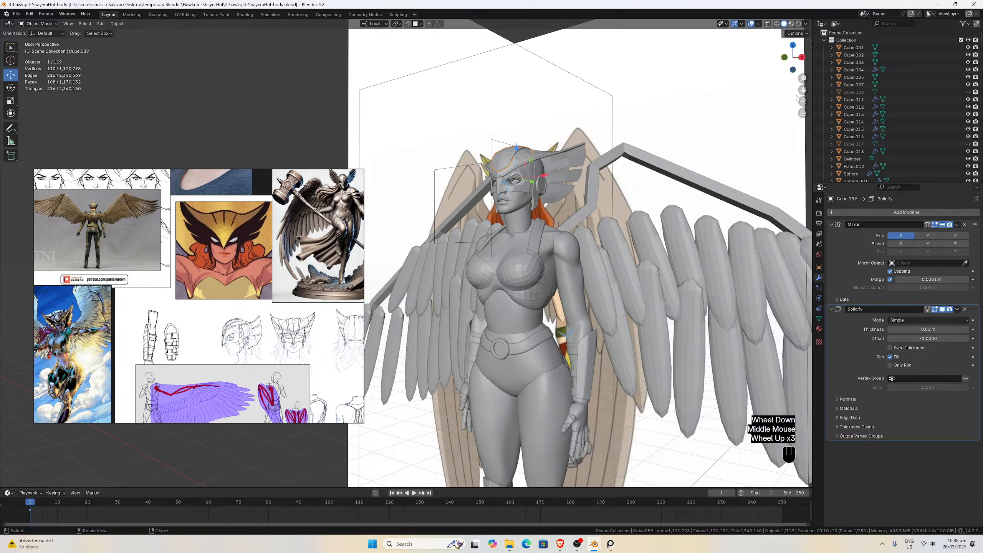
# Step: Inspect the character's legs, knee guards and boots from three-quarter and side angles
pyautogui.moveTo(803, 90); pyautogui.dragTo(566, 262)
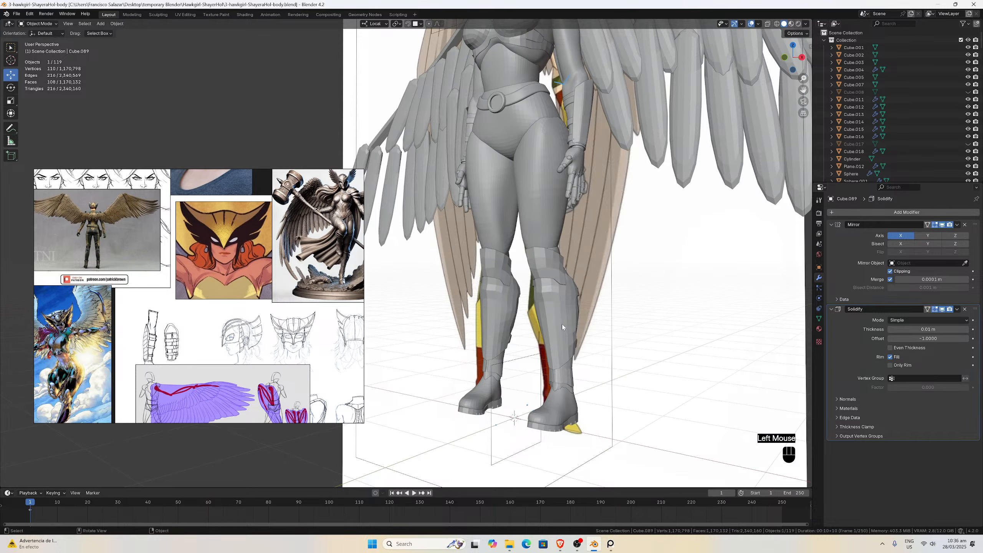
pyautogui.moveTo(562, 327); pyautogui.dragTo(596, 347, button='middle')
pyautogui.scroll(2, 619, 360)
pyautogui.scroll(-1, 643, 437)
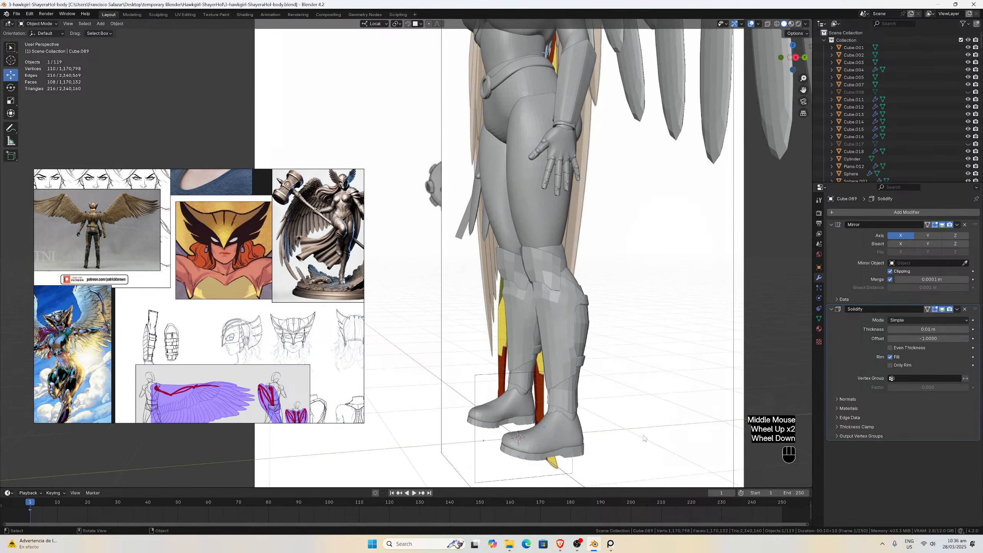
pyautogui.scroll(-1, 577, 337)
pyautogui.moveTo(581, 335); pyautogui.dragTo(660, 311, button='middle')
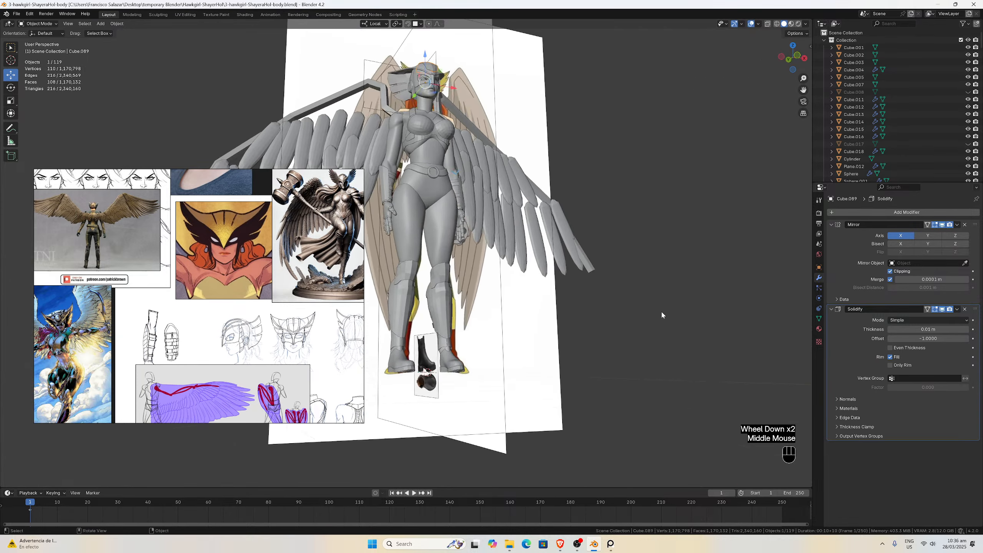
# Step: Select the belt around the character's waist
pyautogui.scroll(3, 696, 193)
pyautogui.moveTo(797, 90); pyautogui.dragTo(742, 107)
pyautogui.moveTo(742, 107); pyautogui.dragTo(665, 126, button='middle')
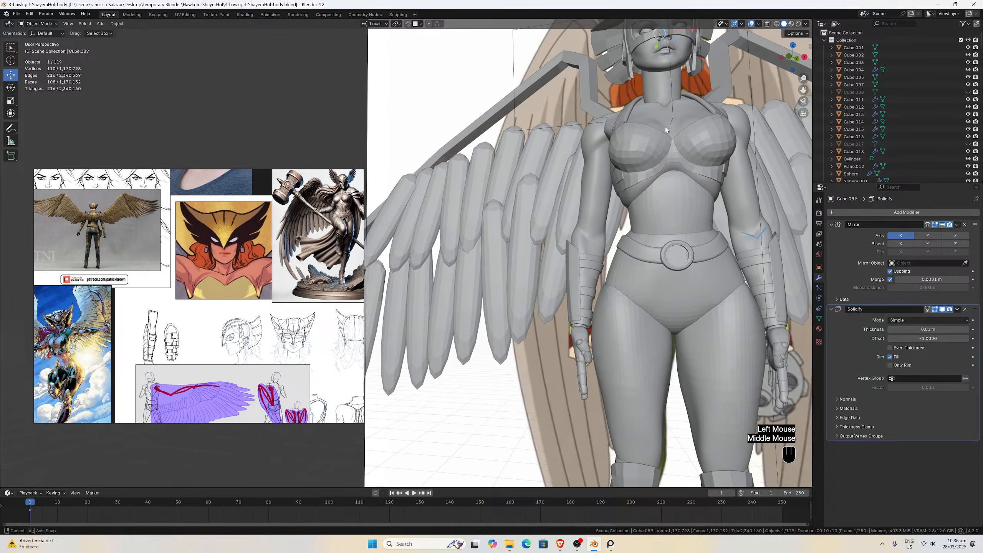
pyautogui.scroll(-3, 664, 126)
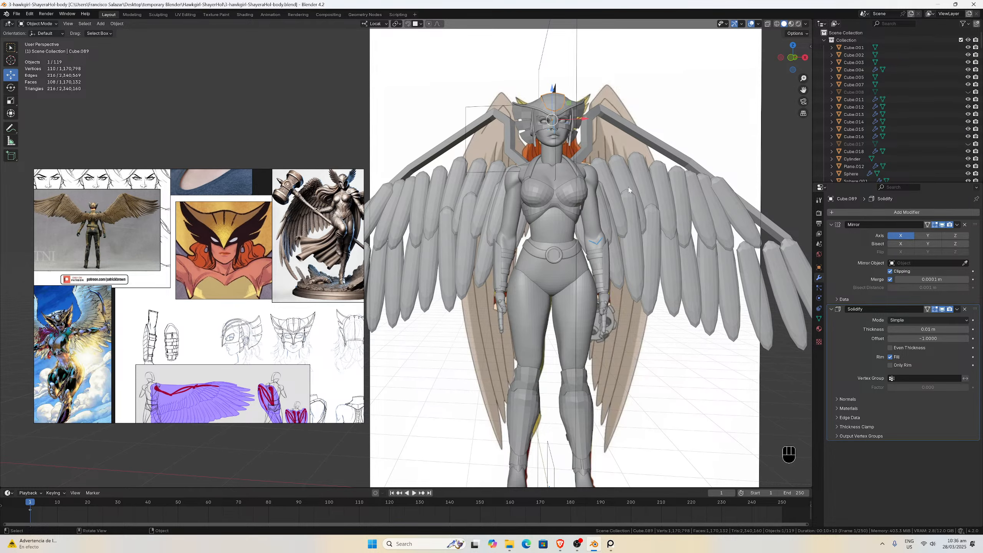
pyautogui.scroll(2, 590, 234)
pyautogui.click(642, 252)
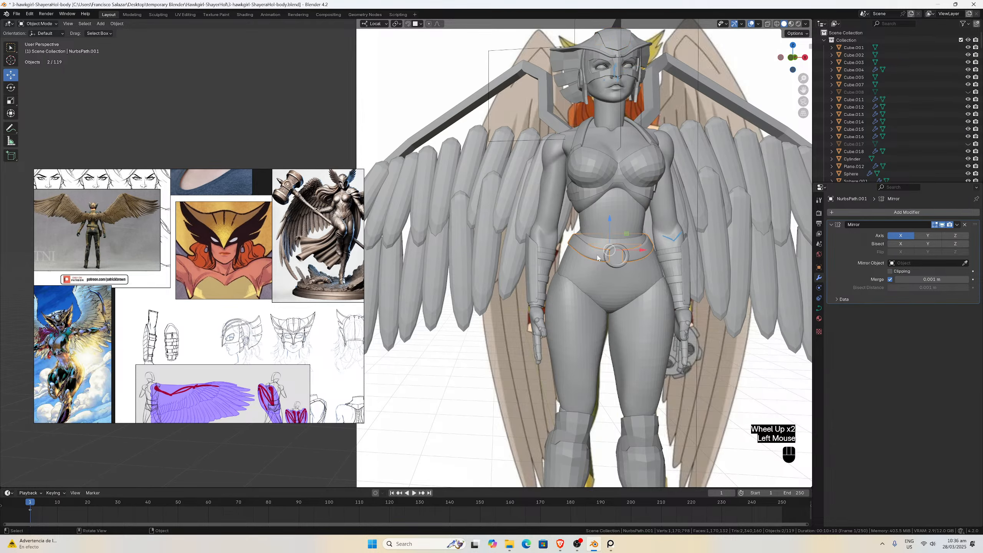
# Step: Examine the whole figure and wings from the front, three-quarter and side angles, including a closer look at the torso and waist
pyautogui.scroll(-2, 642, 253)
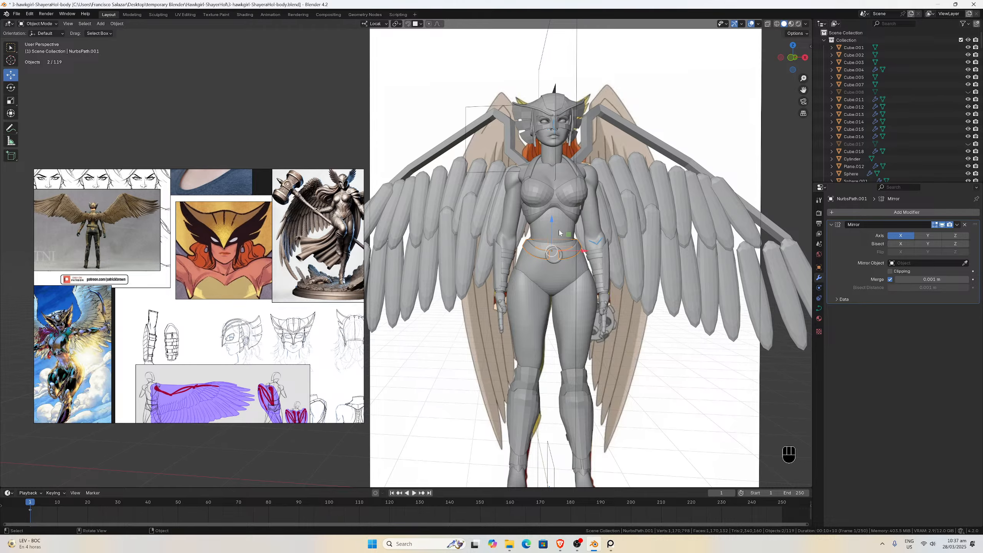
pyautogui.scroll(-2, 558, 231)
pyautogui.moveTo(558, 229)
pyautogui.mouseDown(button='middle')
pyautogui.moveTo(496, 233)
pyautogui.moveTo(583, 233)
pyautogui.moveTo(479, 234)
pyautogui.moveTo(547, 231)
pyautogui.mouseUp(button='middle')
pyautogui.scroll(1, 503, 232)
pyautogui.scroll(-1, 446, 243)
pyautogui.scroll(4, 547, 231)
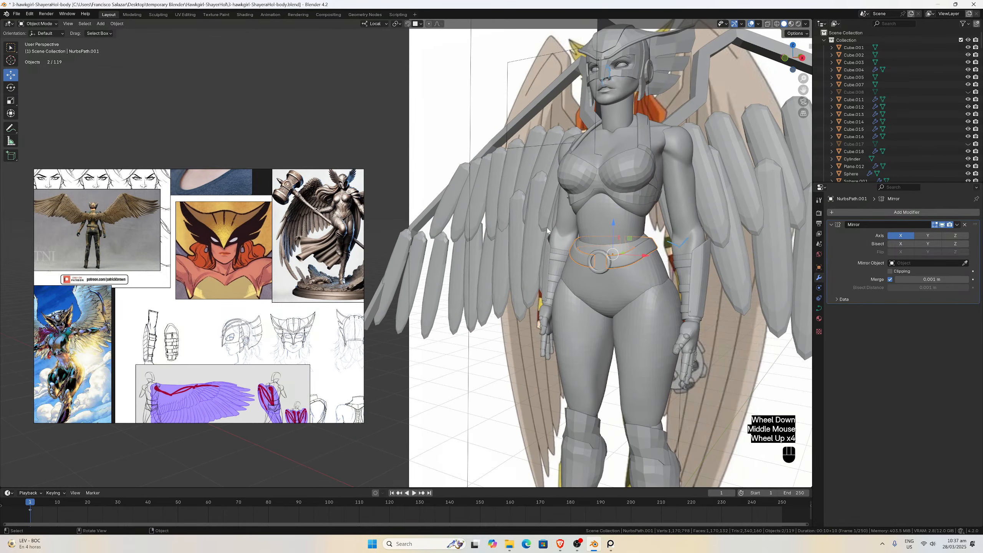
pyautogui.scroll(1, 547, 231)
pyautogui.scroll(-3, 610, 241)
pyautogui.moveTo(604, 271); pyautogui.dragTo(602, 306, button='middle')
pyautogui.scroll(2, 604, 306)
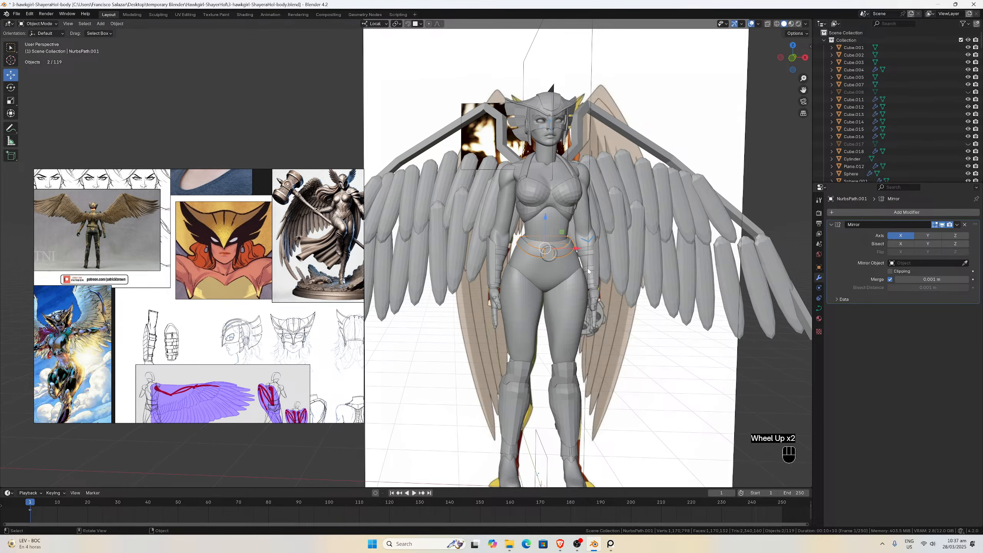
pyautogui.scroll(-2, 495, 291)
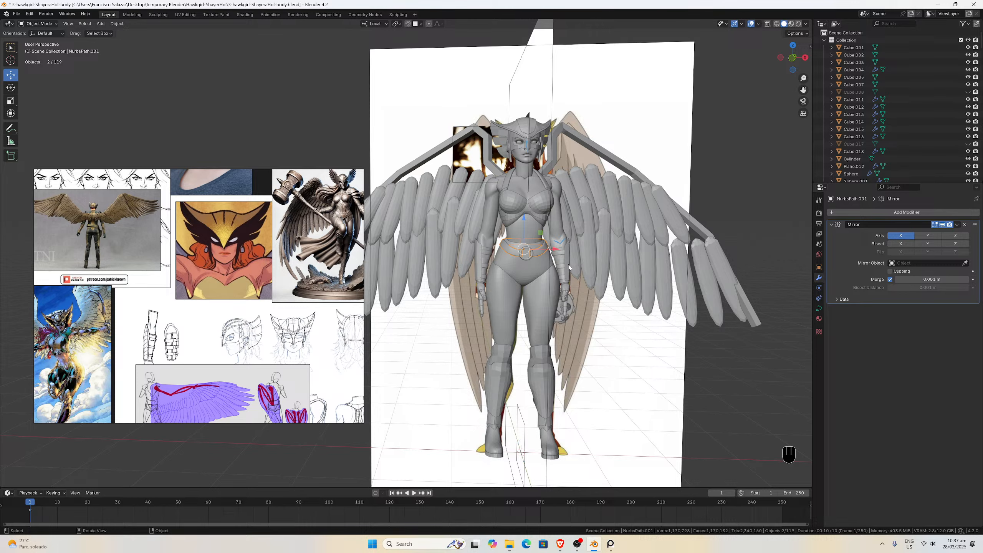
pyautogui.moveTo(568, 267); pyautogui.dragTo(498, 258, button='middle')
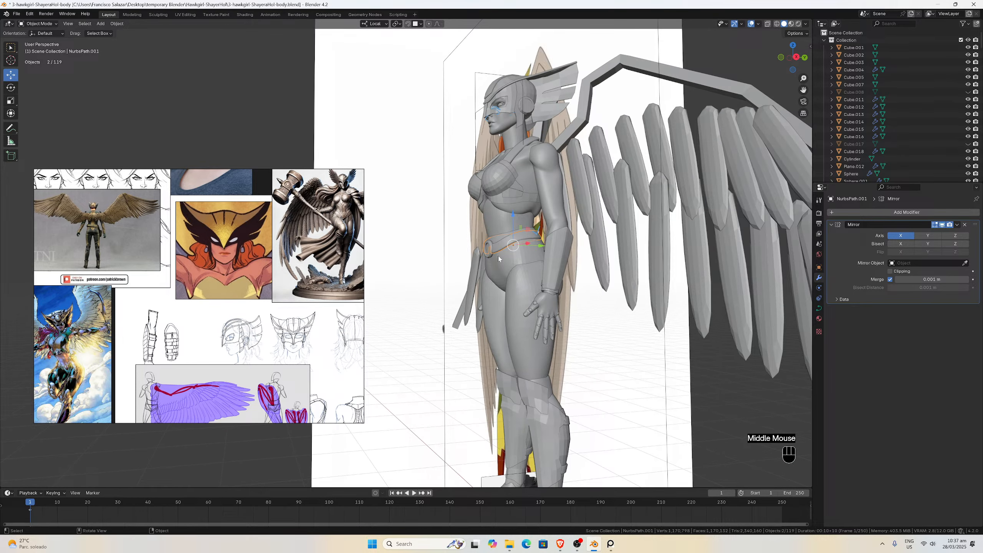
pyautogui.scroll(-2, 537, 254)
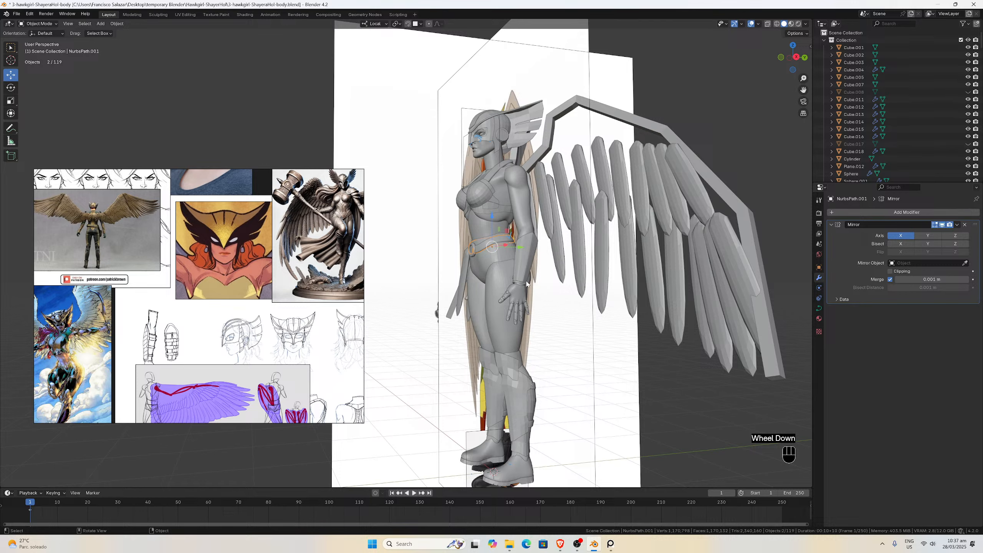
pyautogui.moveTo(526, 284); pyautogui.dragTo(581, 286, button='middle')
pyautogui.scroll(2, 585, 287)
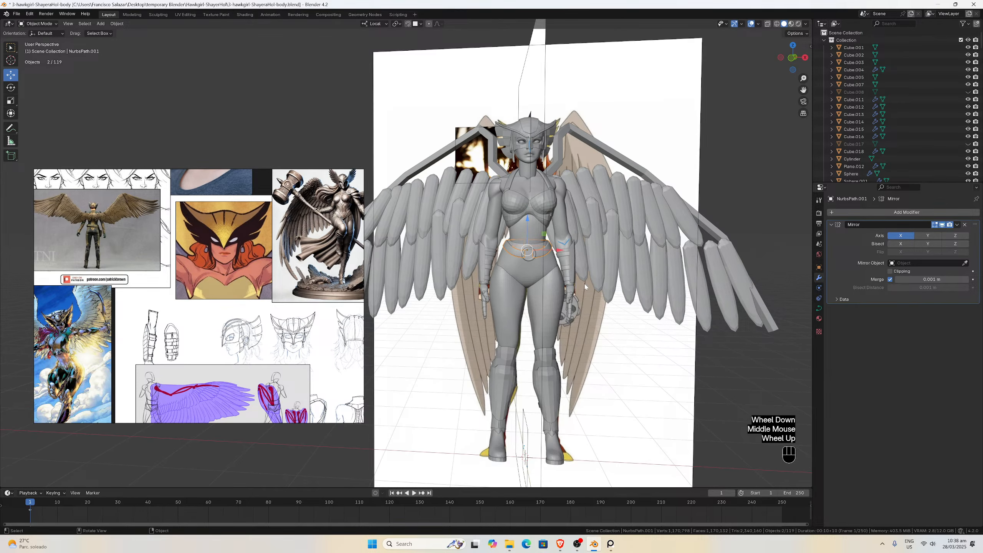
# Step: Switch to the front orthographic view and examine the torso, belt and hips against the full figure
pyautogui.press('KP_1')
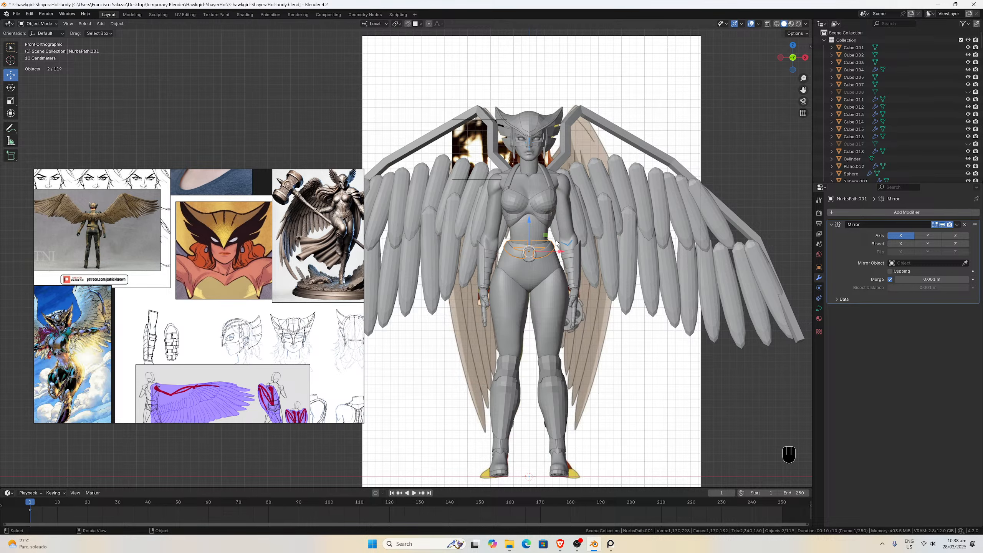
pyautogui.scroll(3, 541, 290)
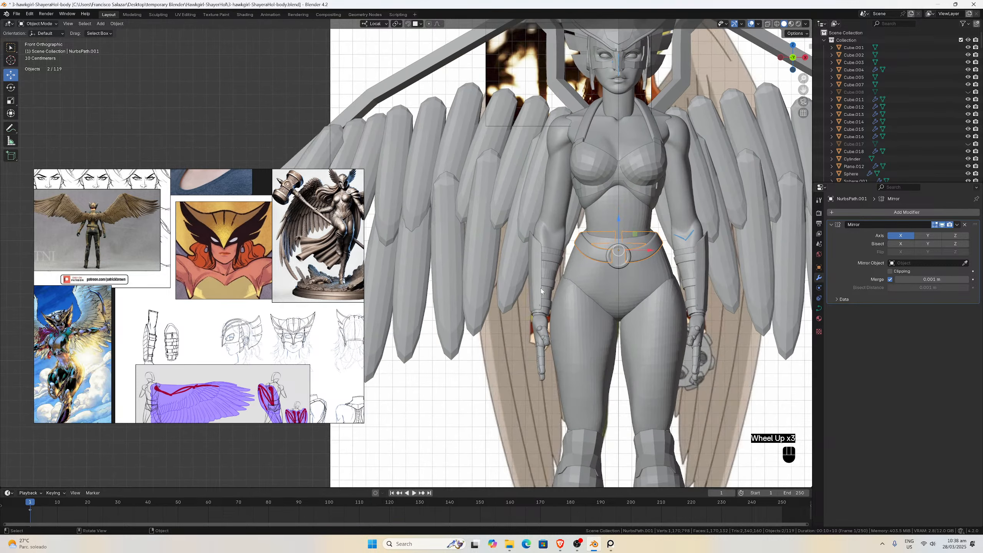
pyautogui.scroll(-3, 541, 291)
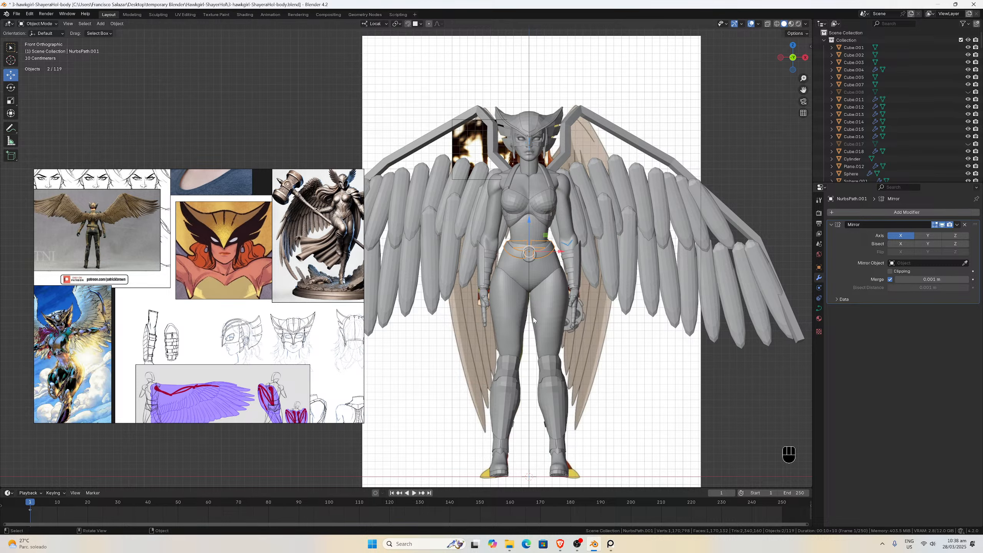
pyautogui.scroll(3, 533, 321)
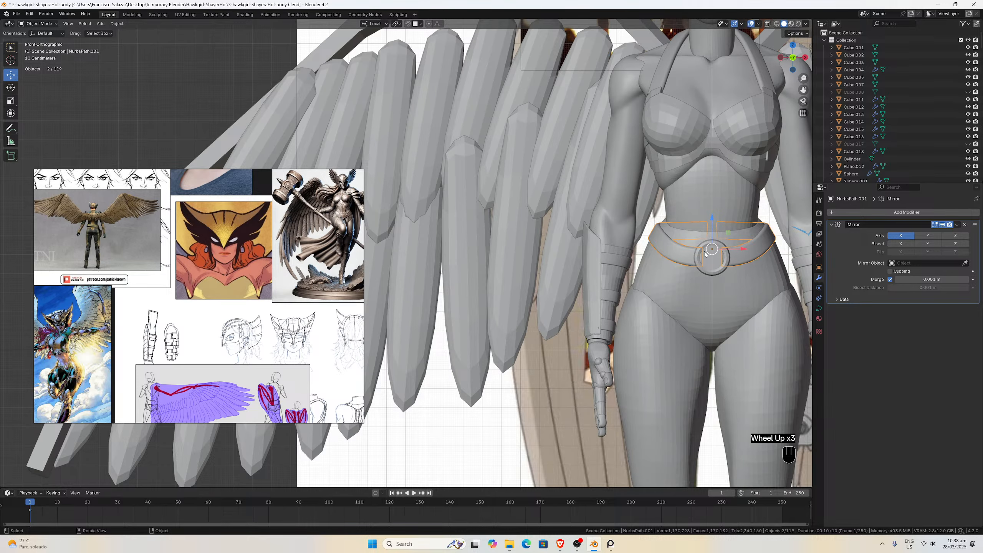
pyautogui.scroll(-2, 573, 279)
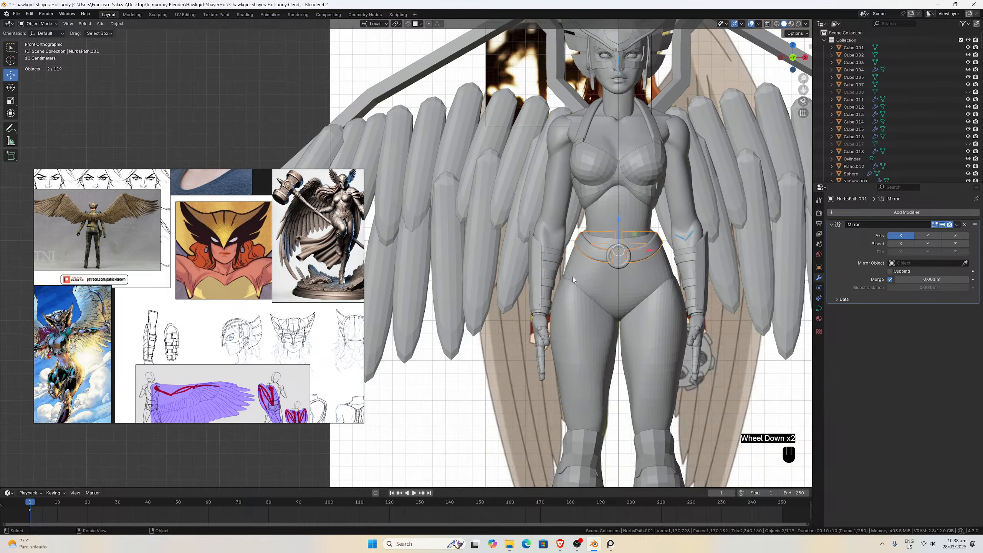
pyautogui.scroll(-2, 564, 276)
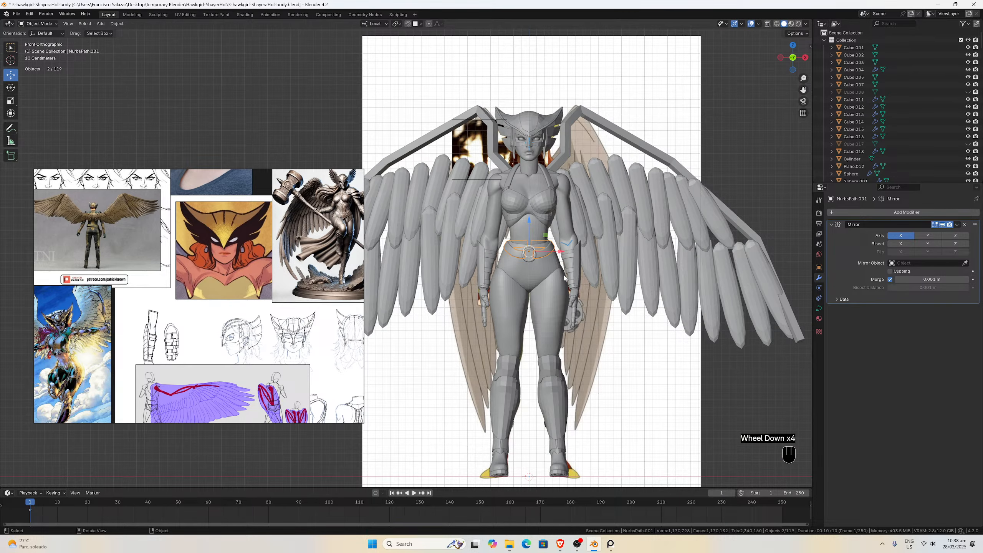
pyautogui.scroll(1, 563, 277)
pyautogui.scroll(-1, 564, 278)
pyautogui.scroll(2, 563, 277)
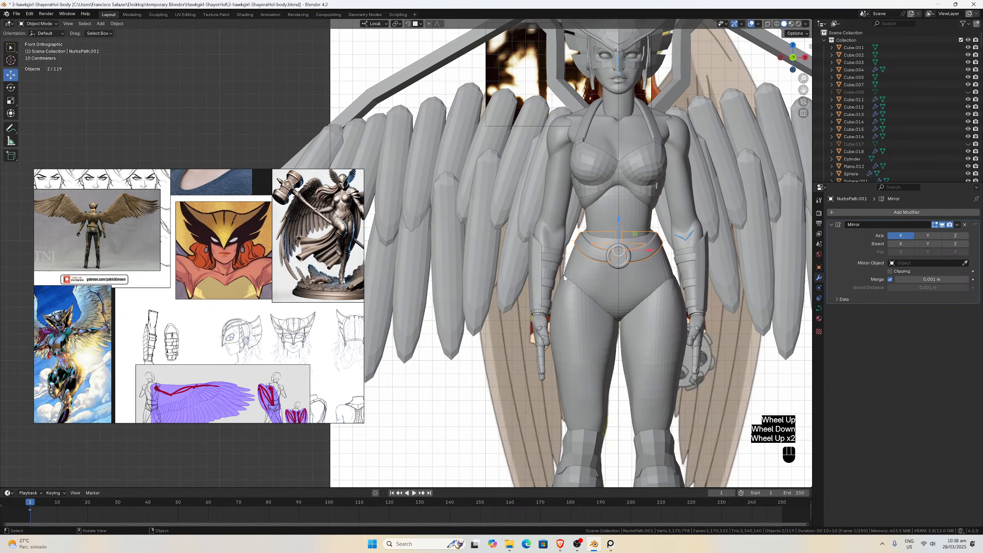
pyautogui.scroll(-1, 570, 280)
pyautogui.scroll(4, 413, 254)
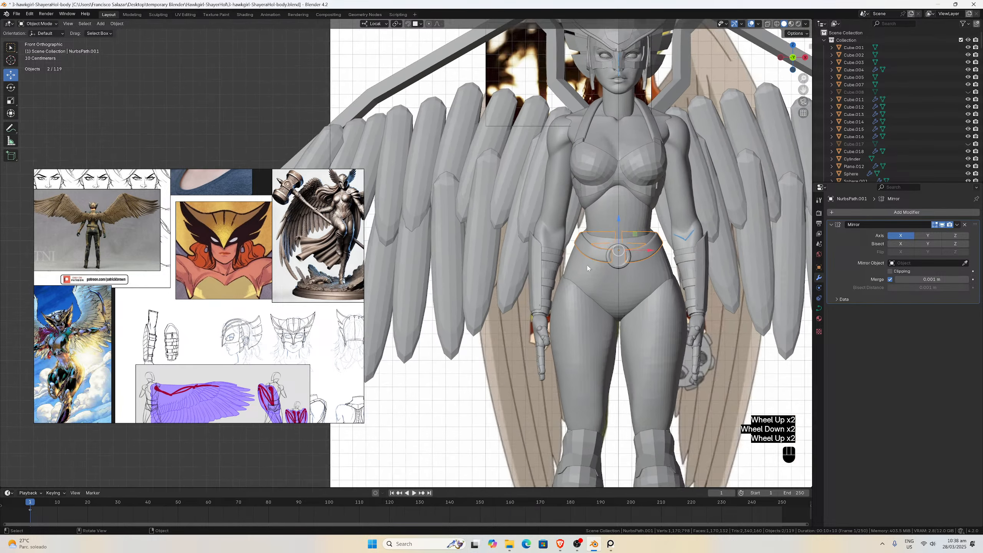
# Step: Browse the reference image board, inspecting the standing pose photo and the winged Hawkgirl statue on its pedestal
pyautogui.scroll(-5, 250, 270)
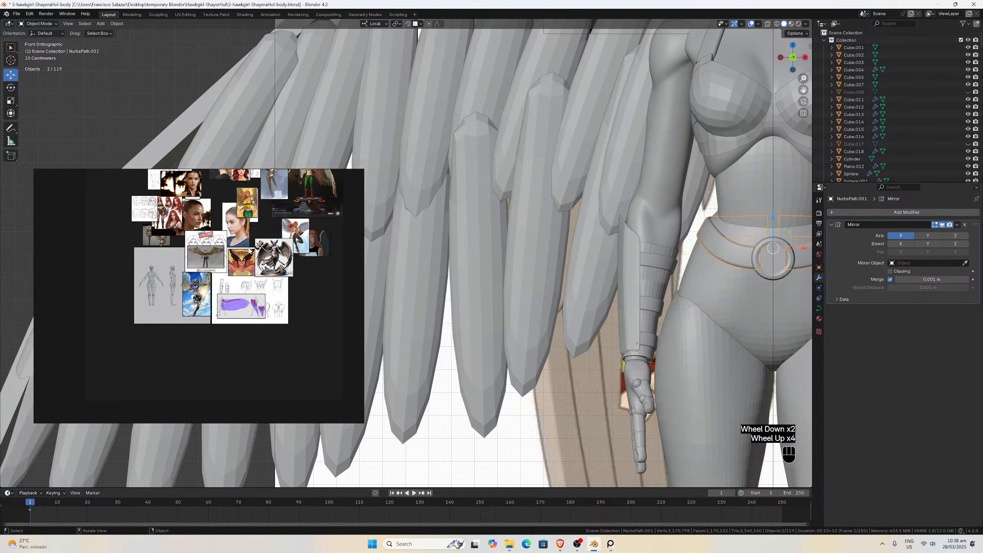
pyautogui.scroll(5, 249, 251)
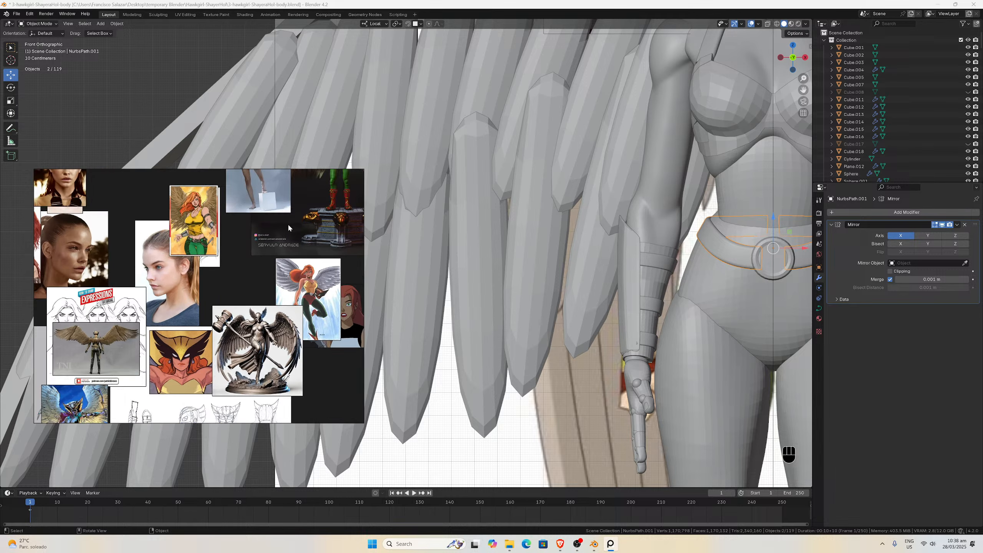
pyautogui.scroll(6, 219, 344)
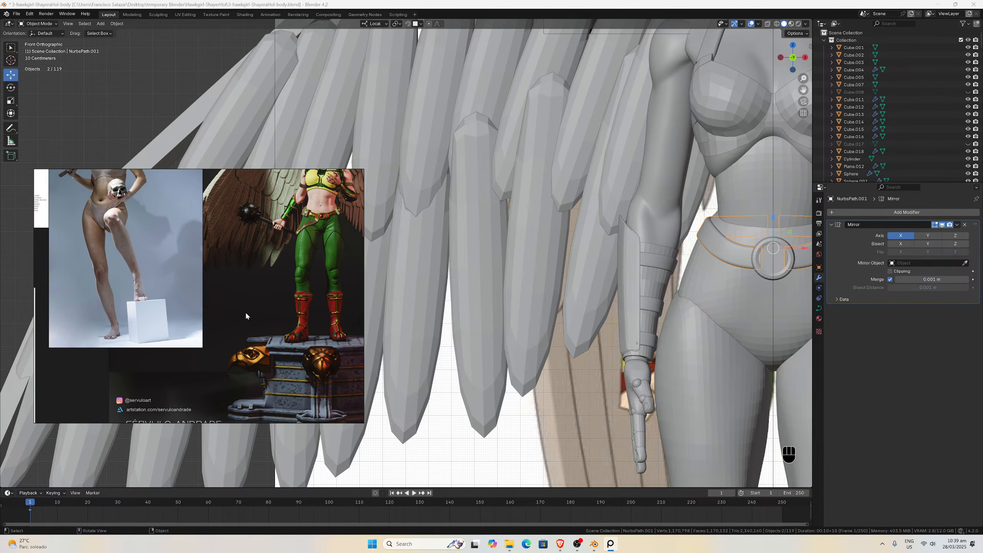
pyautogui.scroll(-6, 236, 349)
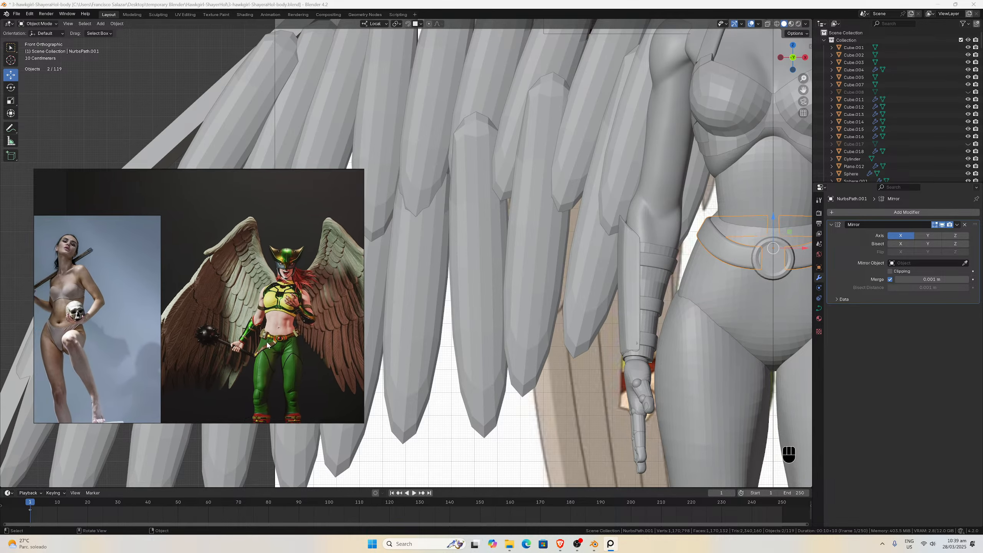
pyautogui.scroll(-6, 266, 340)
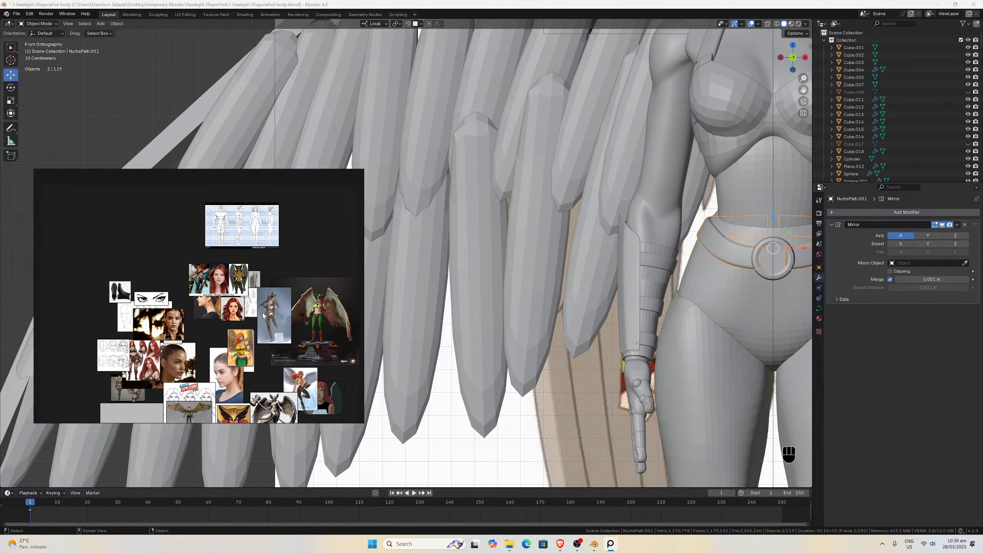
# Step: Compare the belt and round buckle in the cartoon reference artwork with the full figure, viewed from the front and a three-quarter angle
pyautogui.scroll(2, 265, 316)
pyautogui.scroll(-4, 244, 318)
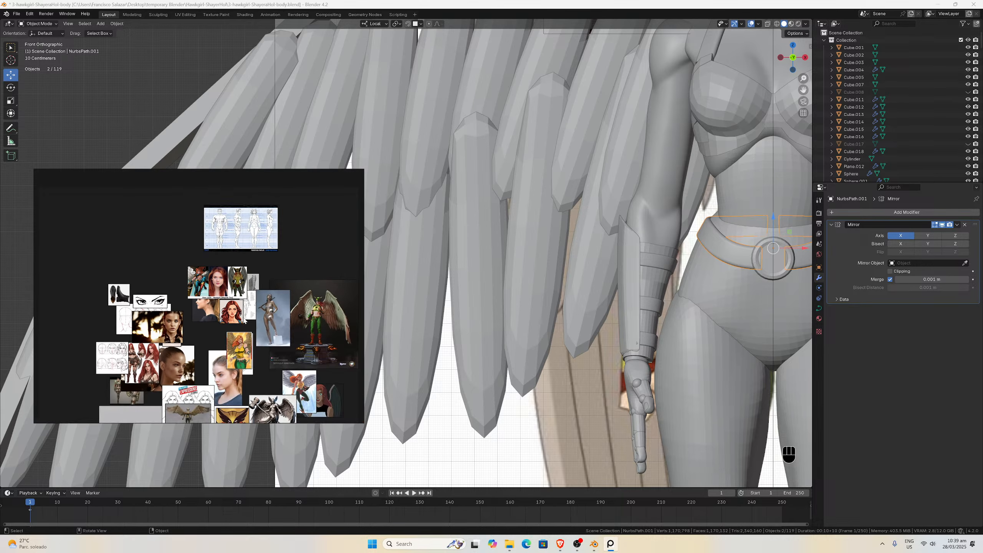
pyautogui.scroll(2, 267, 338)
pyautogui.scroll(-2, 264, 331)
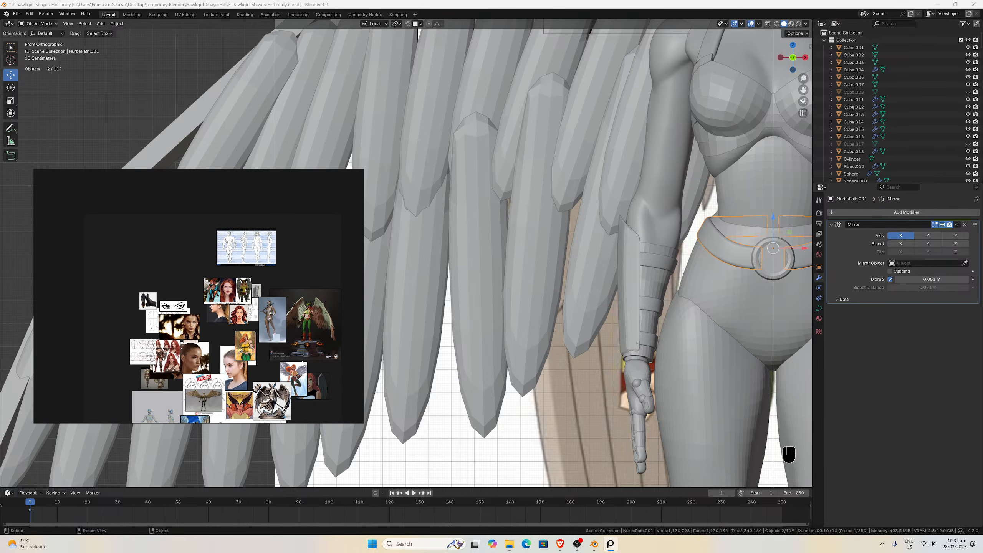
pyautogui.scroll(10, 262, 325)
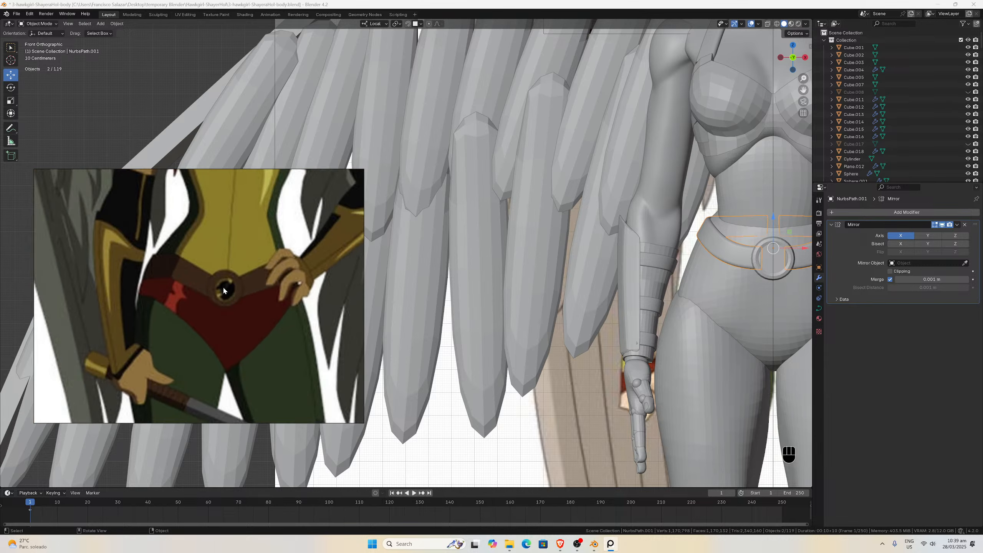
pyautogui.scroll(-10, 232, 286)
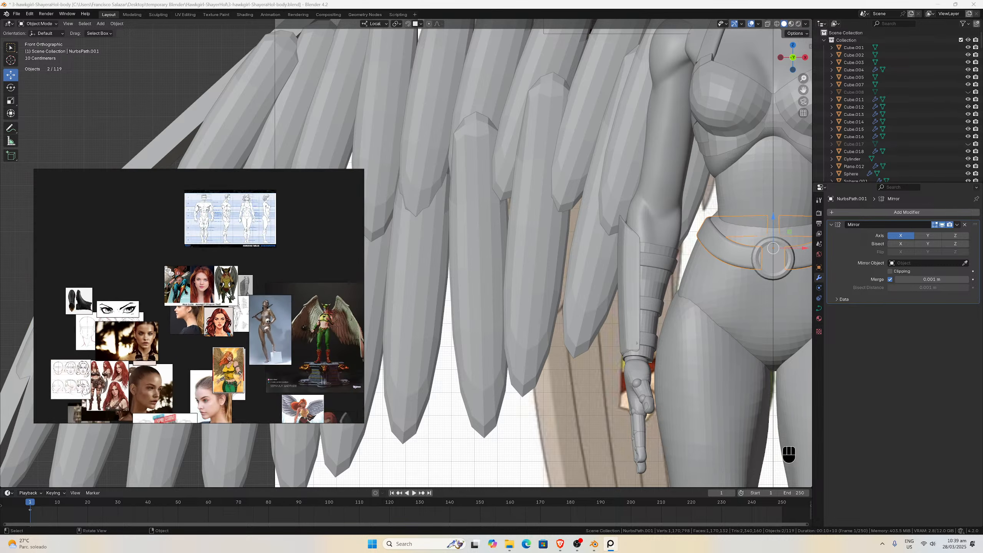
pyautogui.scroll(4, 273, 355)
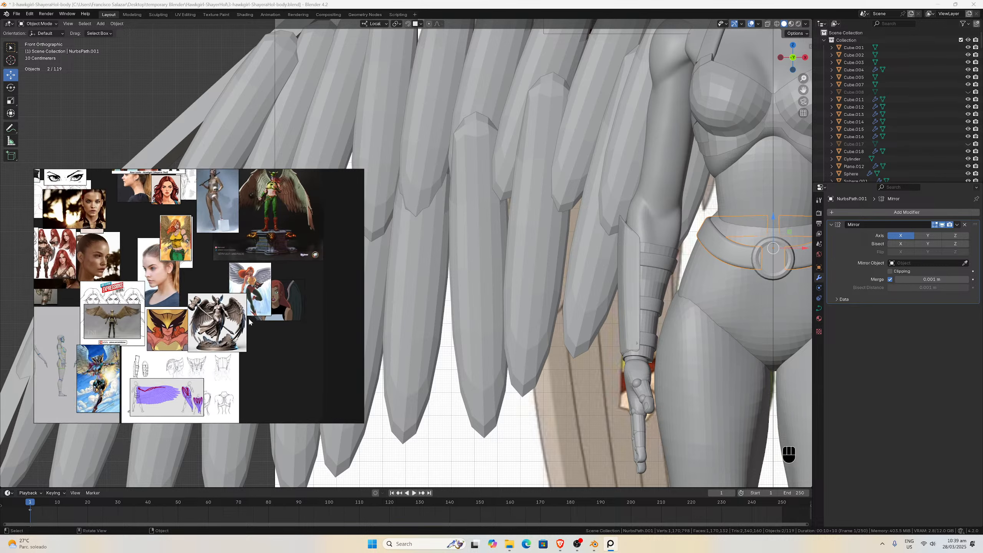
pyautogui.scroll(-2, 577, 326)
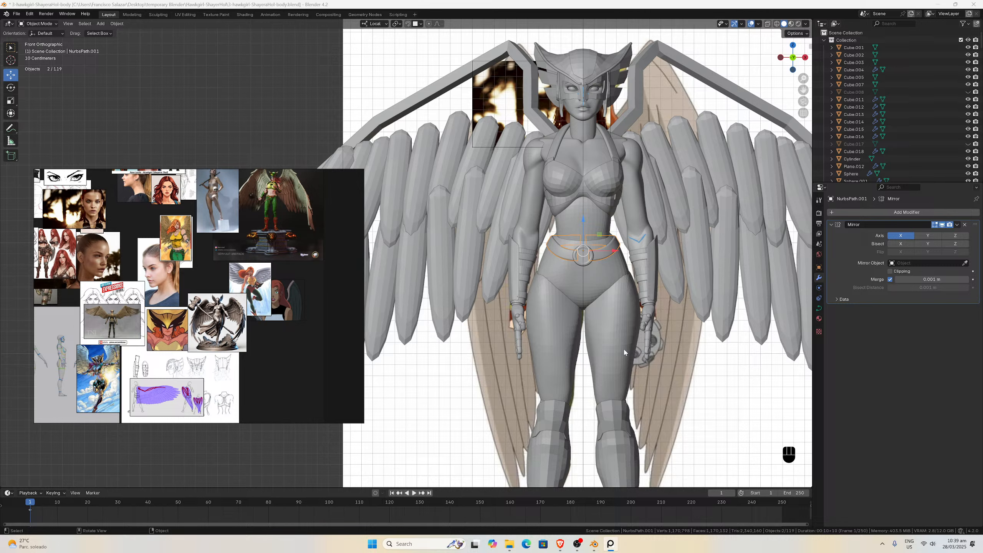
pyautogui.scroll(-4, 637, 372)
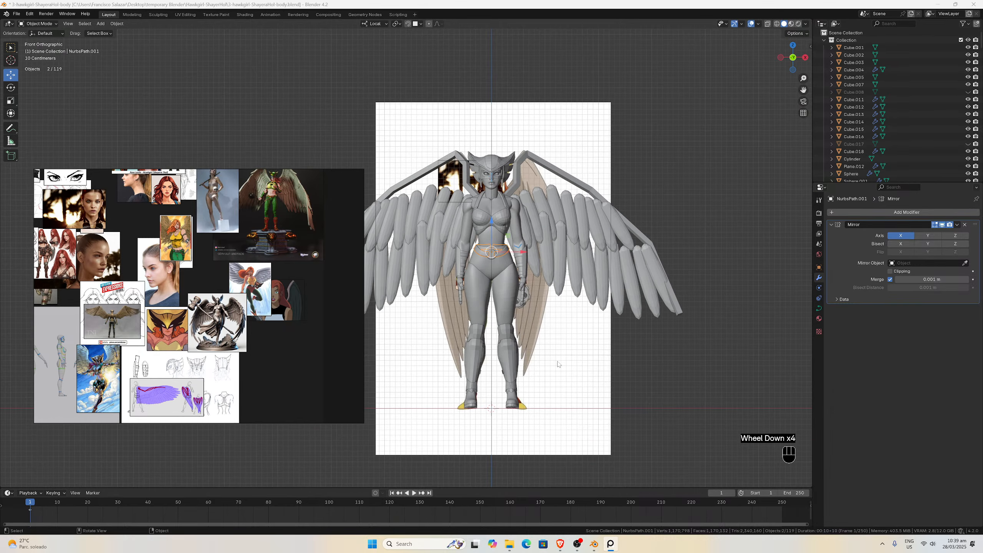
pyautogui.moveTo(637, 373); pyautogui.dragTo(536, 394, button='middle')
pyautogui.scroll(1, 536, 394)
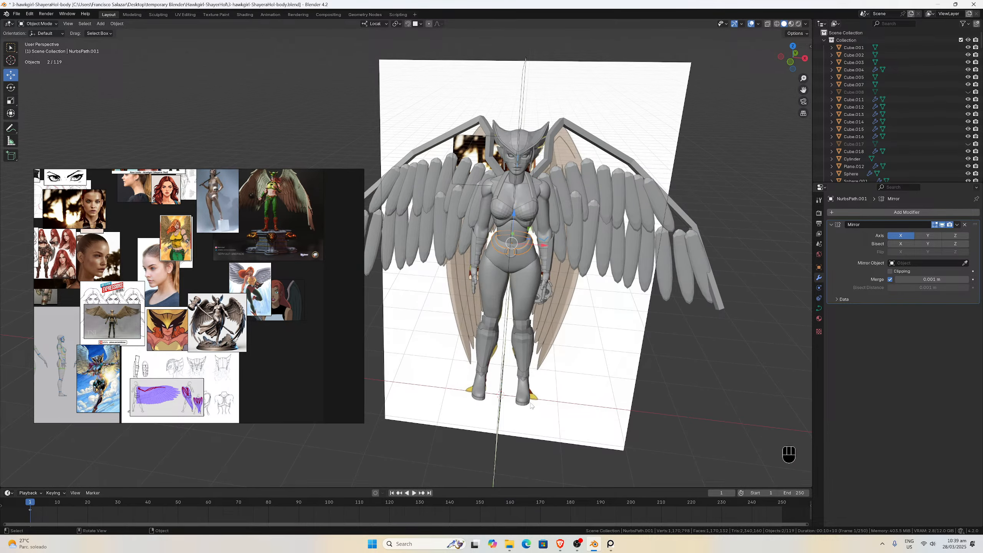
pyautogui.moveTo(522, 403); pyautogui.dragTo(506, 405, button='middle')
# Step: Open the circular hawk-head emblem PNG from the resources folder and move the reference board clear of the picture
pyautogui.click(509, 544)
pyautogui.doubleClick(776, 360)
pyautogui.moveTo(333, 240); pyautogui.dragTo(209, 272, button='right')
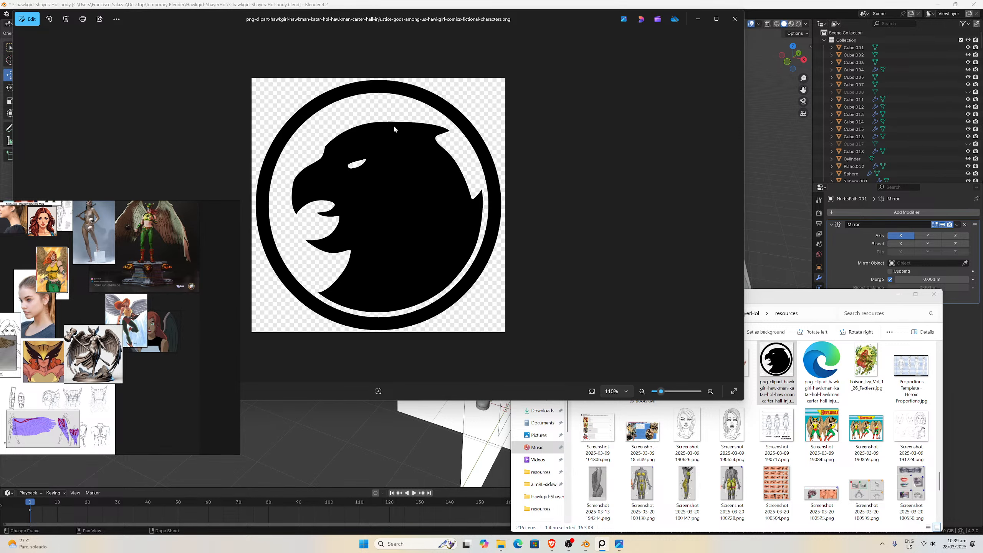
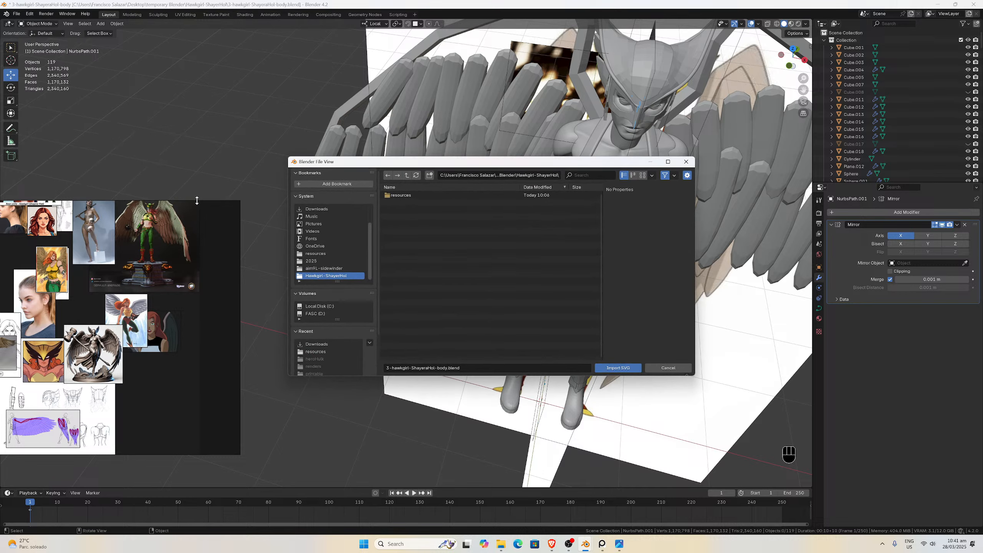
# Step: Import the hawk emblem SVG from the resources folder, then select it and frame it in the viewport
pyautogui.doubleClick(415, 194)
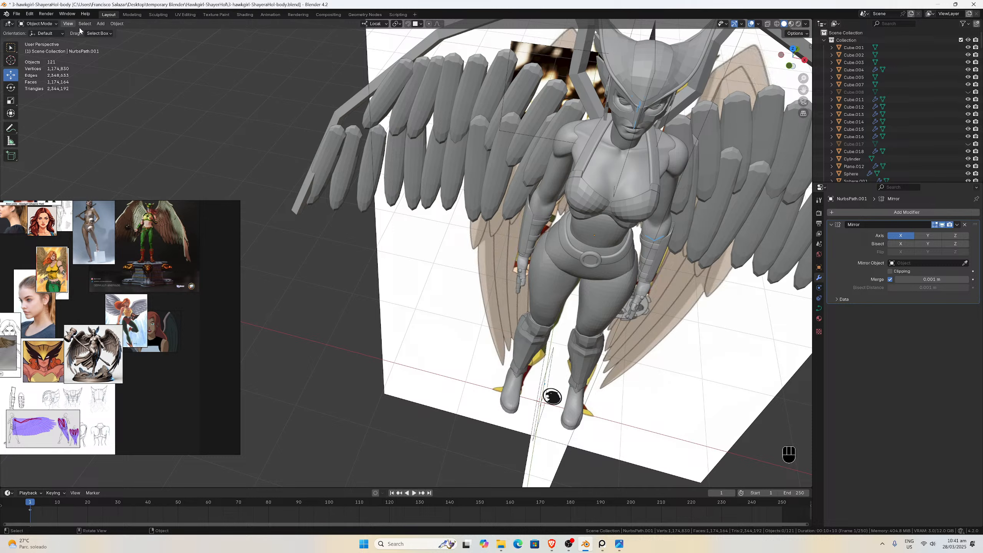
pyautogui.click(555, 401)
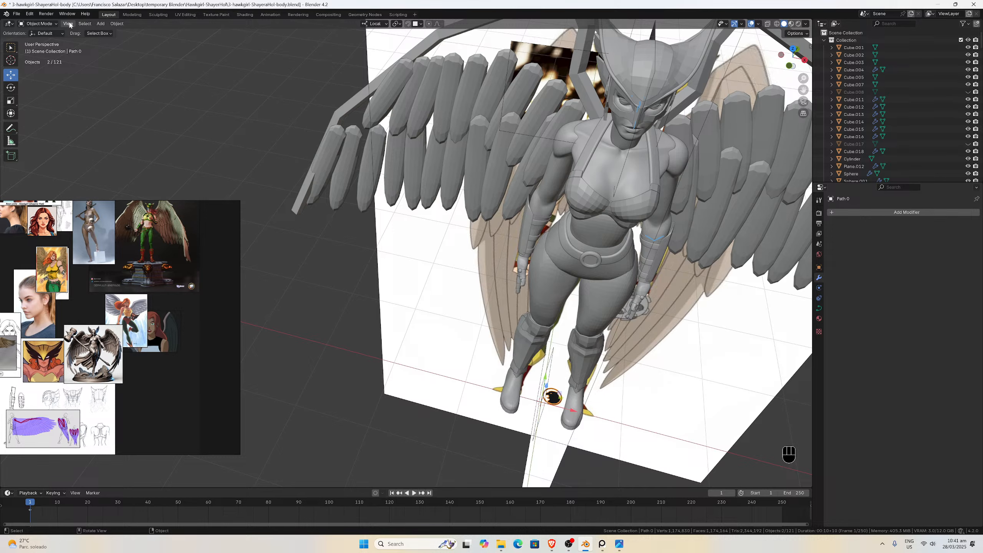
pyautogui.click(68, 24)
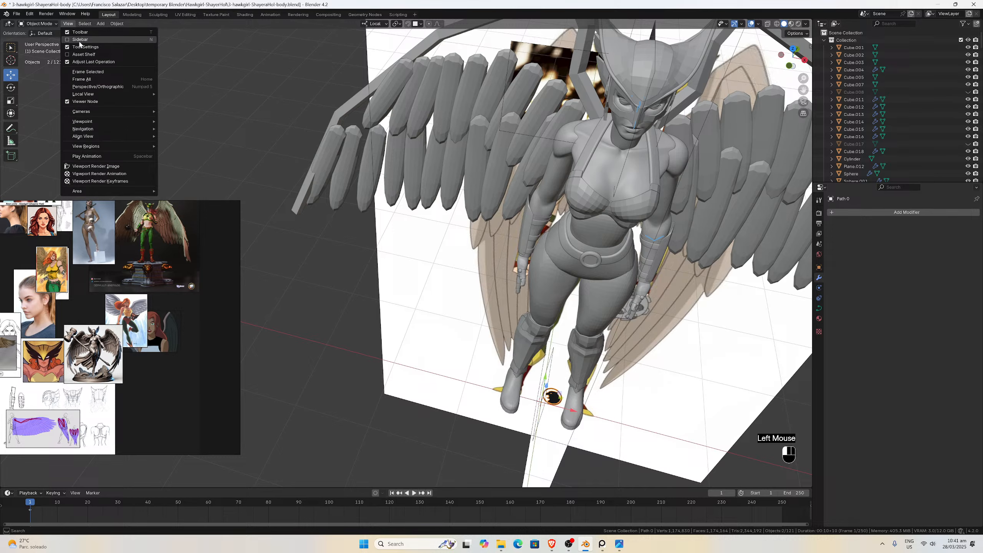
pyautogui.click(93, 72)
pyautogui.scroll(-2, 338, 178)
pyautogui.moveTo(339, 178); pyautogui.dragTo(409, 199, button='middle')
# Step: Compare the imported emblem with the source PNG, close the picture and inspect the emblem's outline up close
pyautogui.click(619, 544)
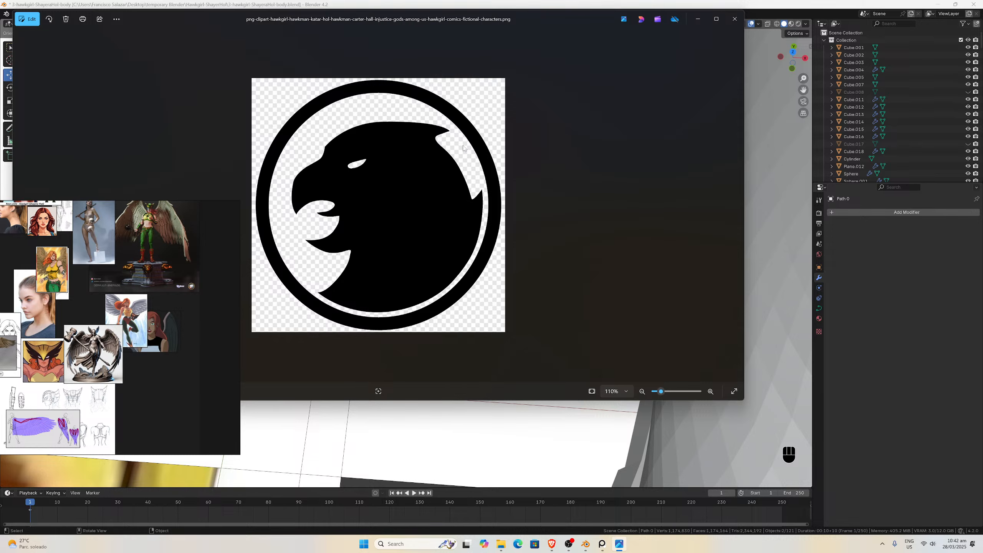
pyautogui.click(734, 18)
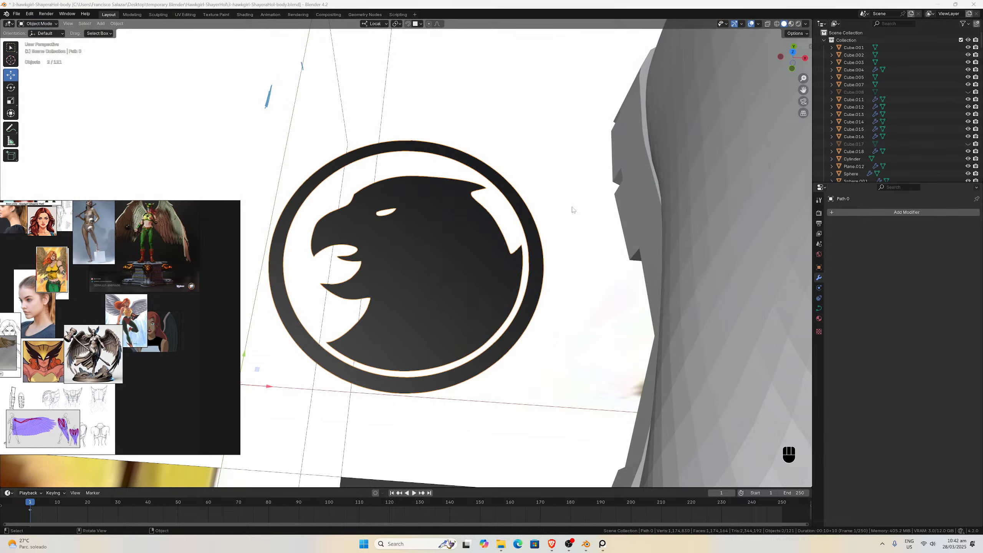
pyautogui.scroll(-1, 409, 219)
pyautogui.scroll(1, 409, 219)
pyautogui.scroll(-5, 409, 221)
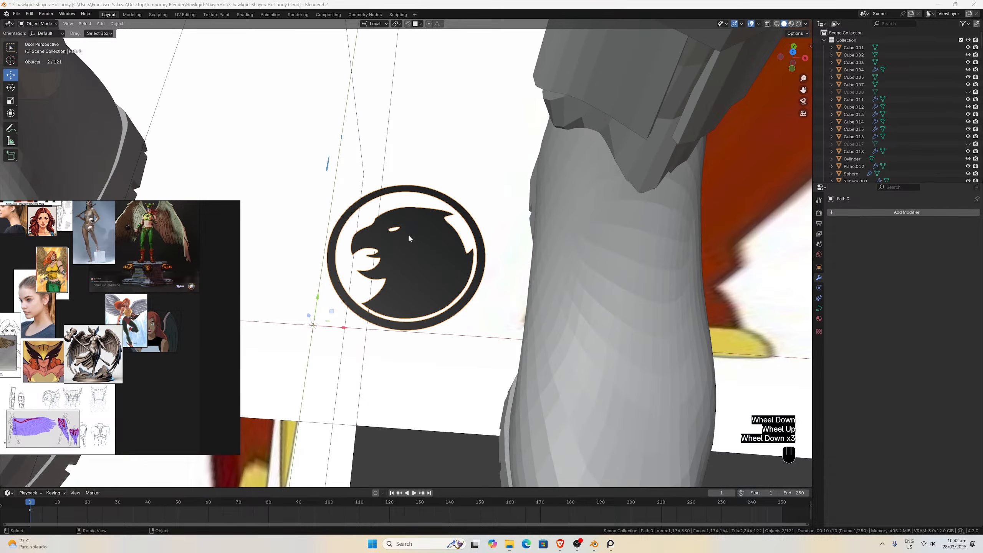
pyautogui.scroll(5, 403, 251)
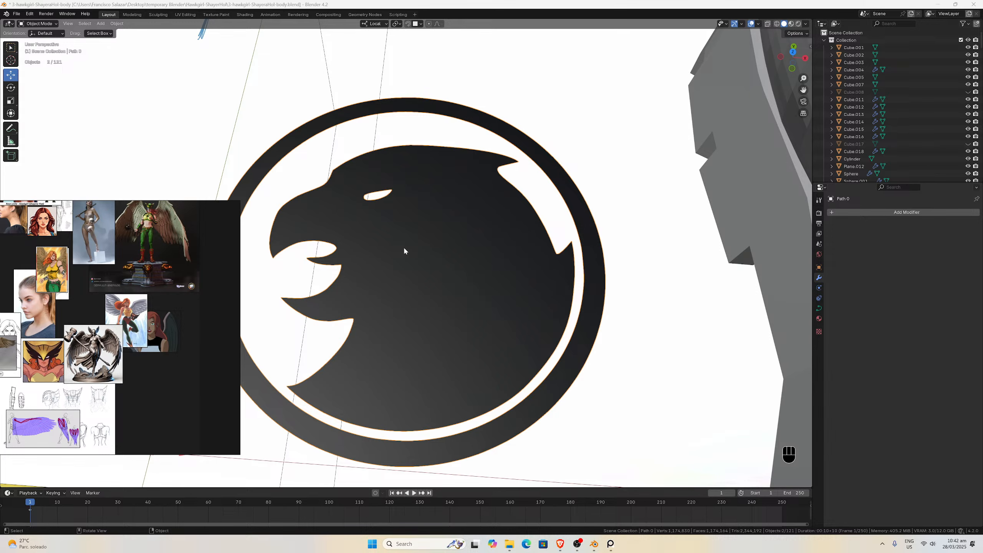
pyautogui.scroll(-1, 406, 250)
pyautogui.moveTo(409, 249); pyautogui.dragTo(410, 255, button='middle')
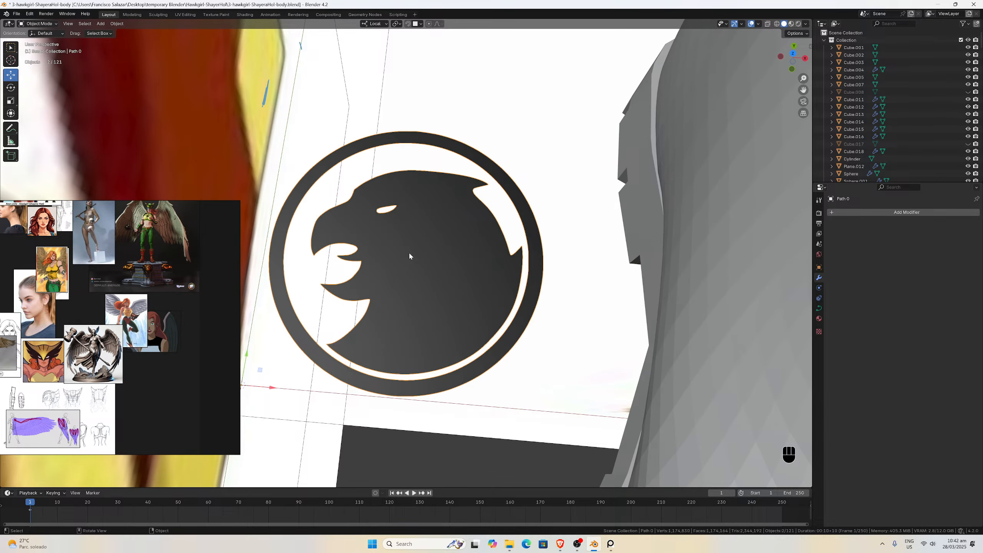
pyautogui.press('Tab')
pyautogui.scroll(4, 410, 255)
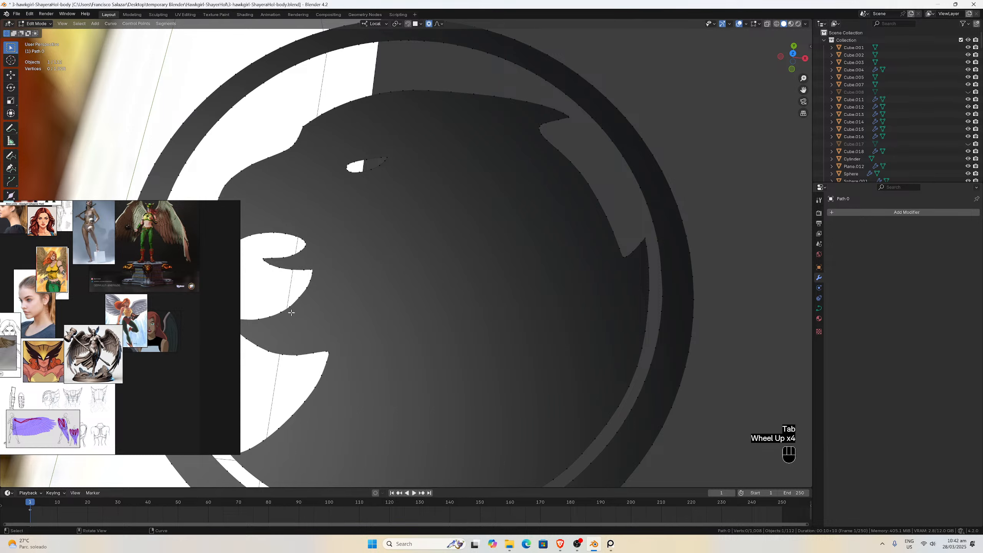
pyautogui.click(290, 312)
pyautogui.scroll(-1, 326, 301)
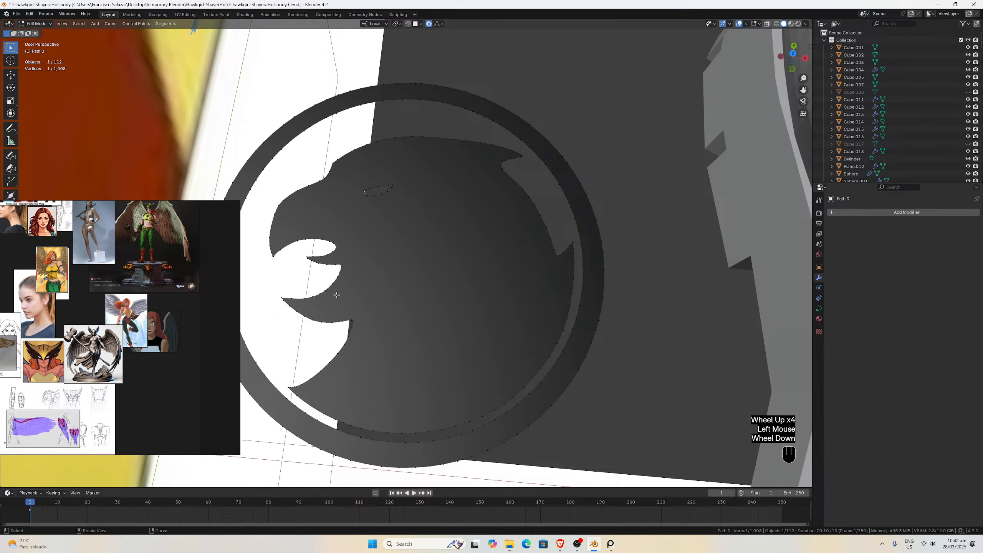
pyautogui.scroll(2, 336, 295)
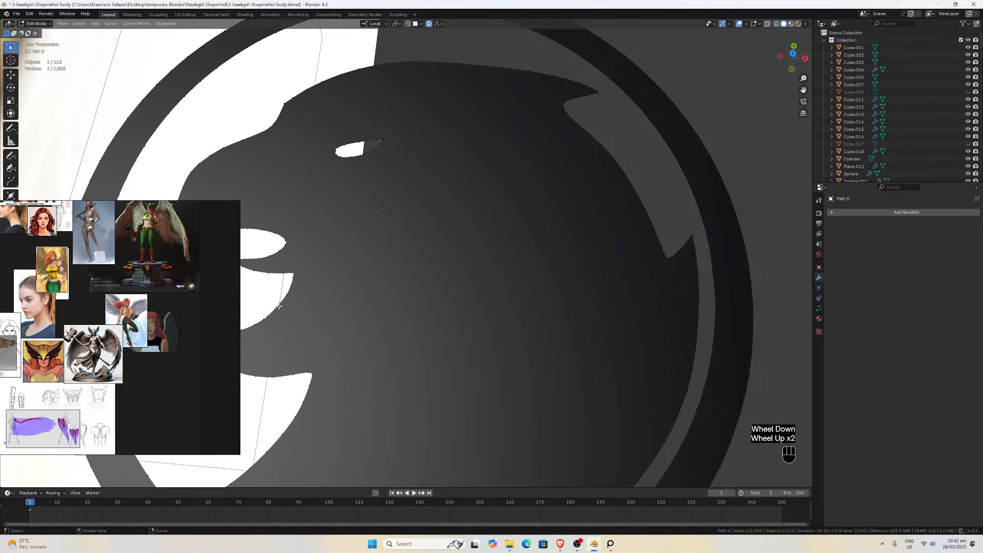
pyautogui.hotkey('ctrl', 'z')
pyautogui.hotkey('ctrl', 'z')
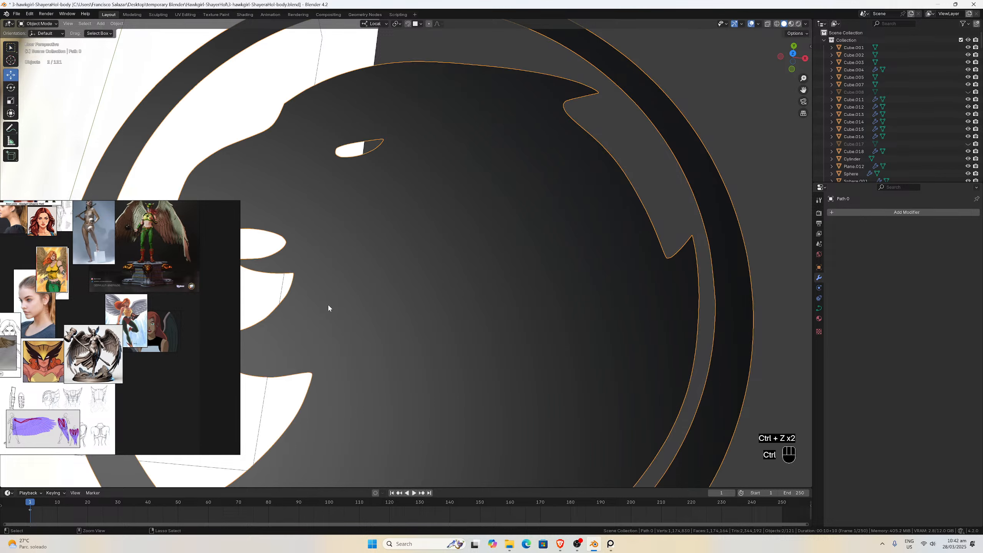
pyautogui.scroll(-3, 398, 292)
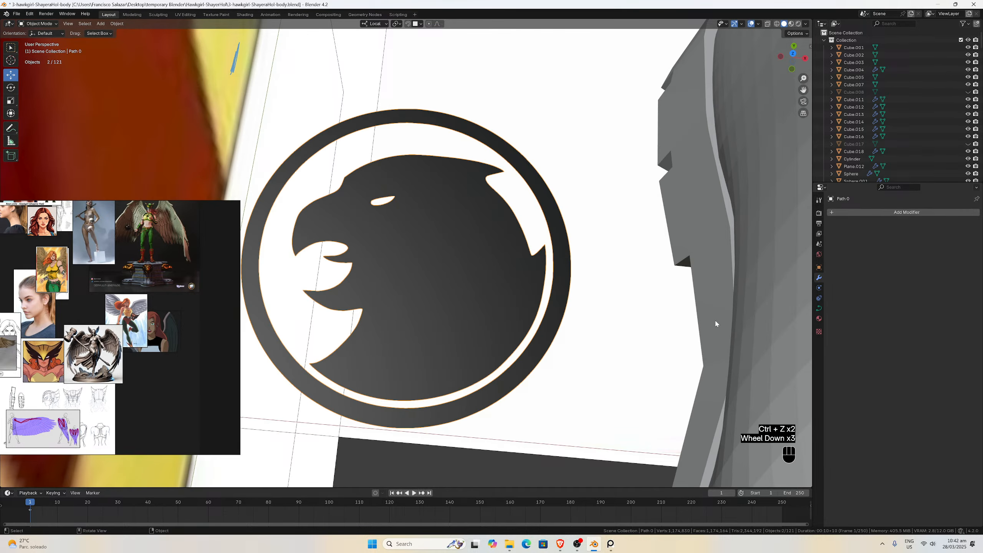
# Step: Move the reference board out of the way and convert the hawk emblem from a curve to a mesh
pyautogui.click(819, 277)
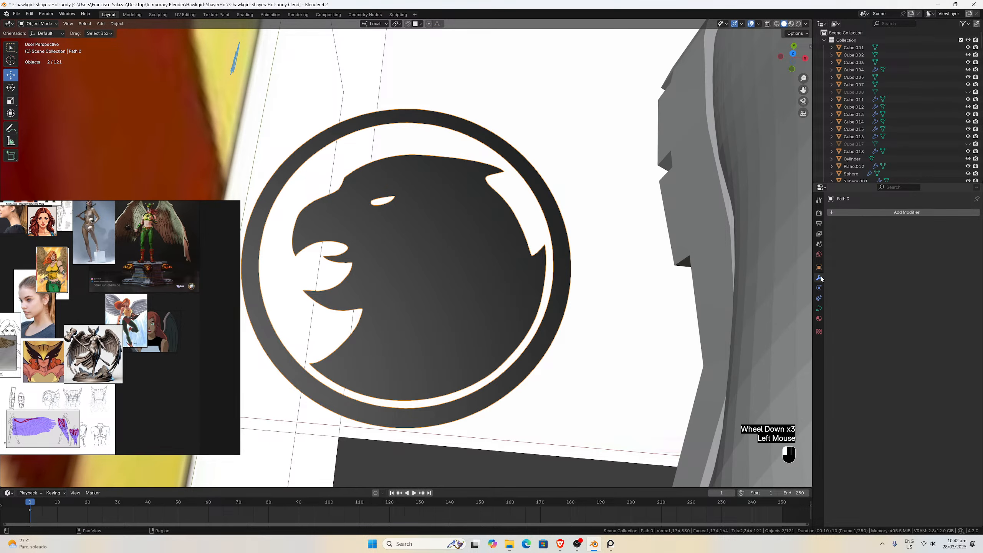
pyautogui.click(819, 309)
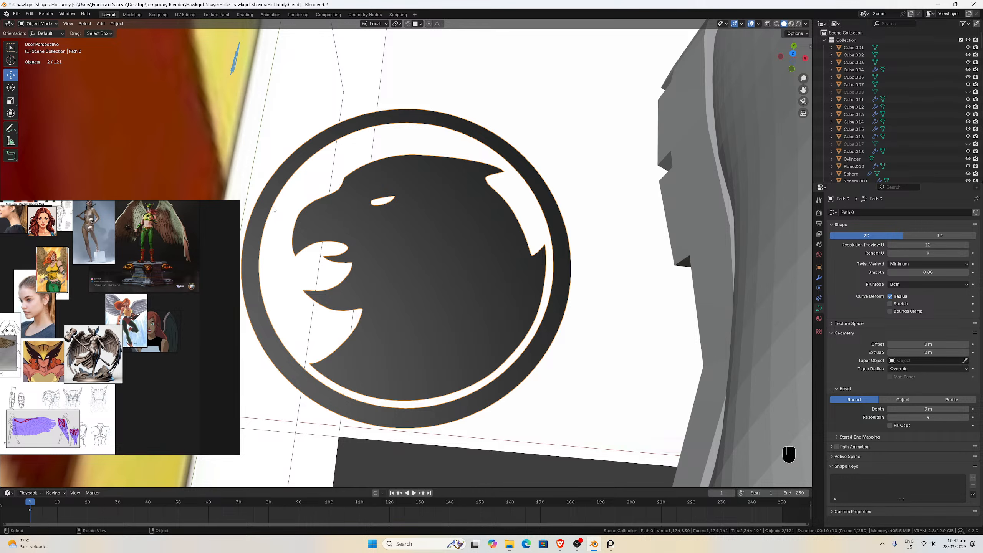
pyautogui.moveTo(213, 234); pyautogui.dragTo(162, 229, button='right')
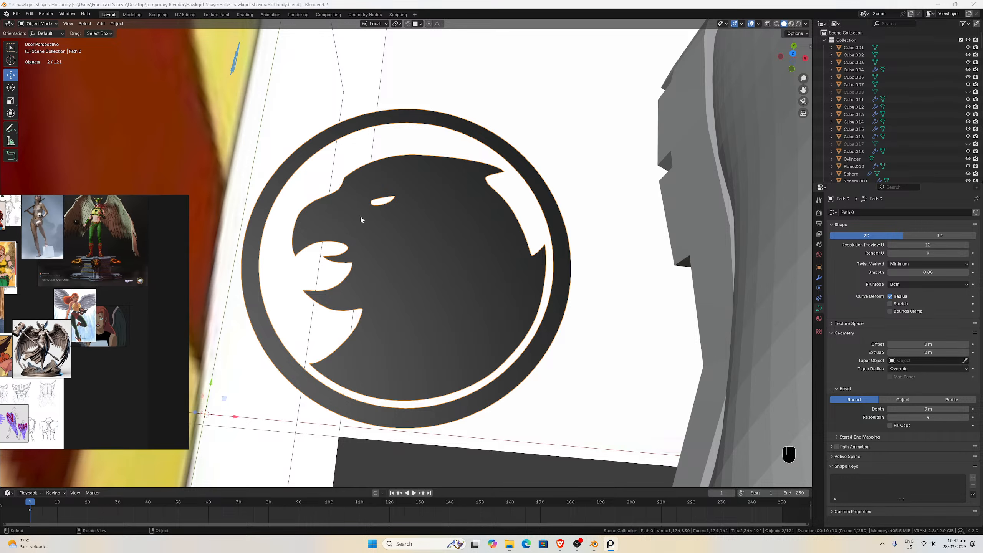
pyautogui.click(364, 188)
pyautogui.click(117, 24)
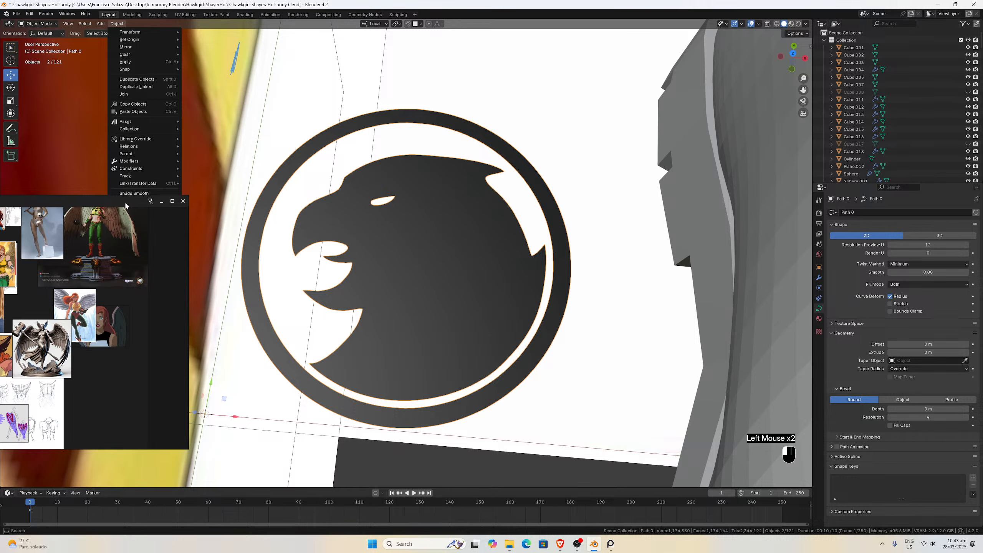
pyautogui.moveTo(126, 203); pyautogui.dragTo(20, 241)
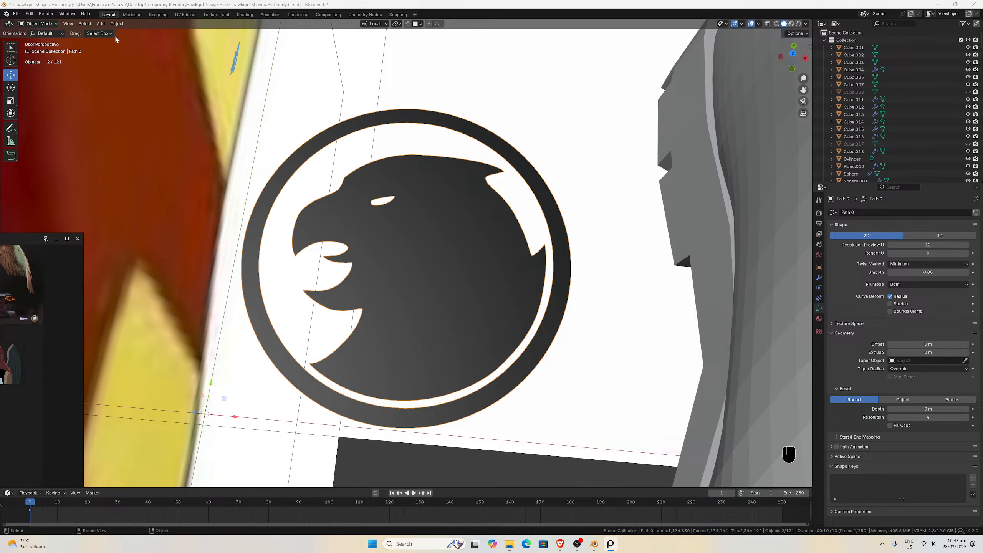
pyautogui.click(116, 24)
pyautogui.moveTo(138, 239)
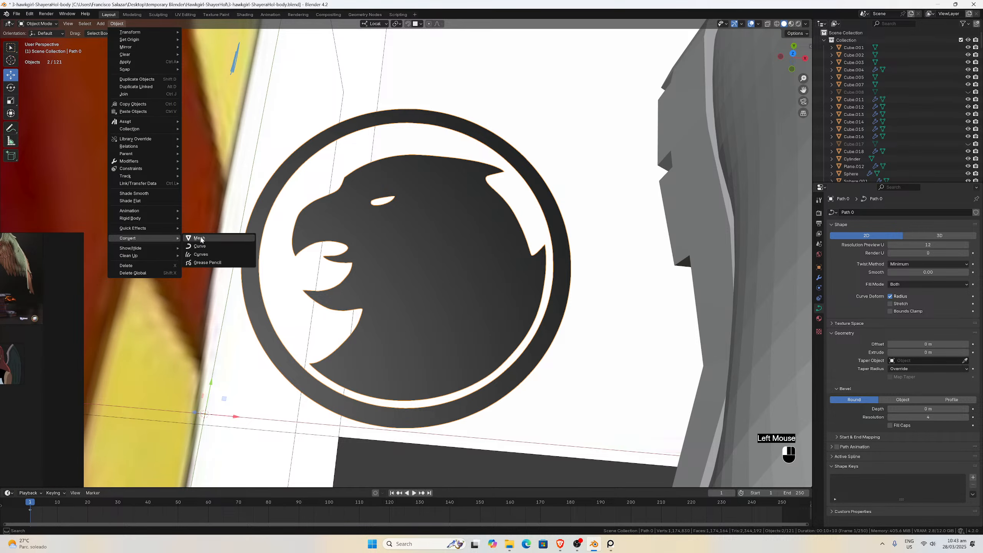
pyautogui.click(200, 238)
# Step: Enter Edit Mode on the converted emblem and examine its mesh topology across the hawk's head, eye and beak
pyautogui.scroll(2, 392, 257)
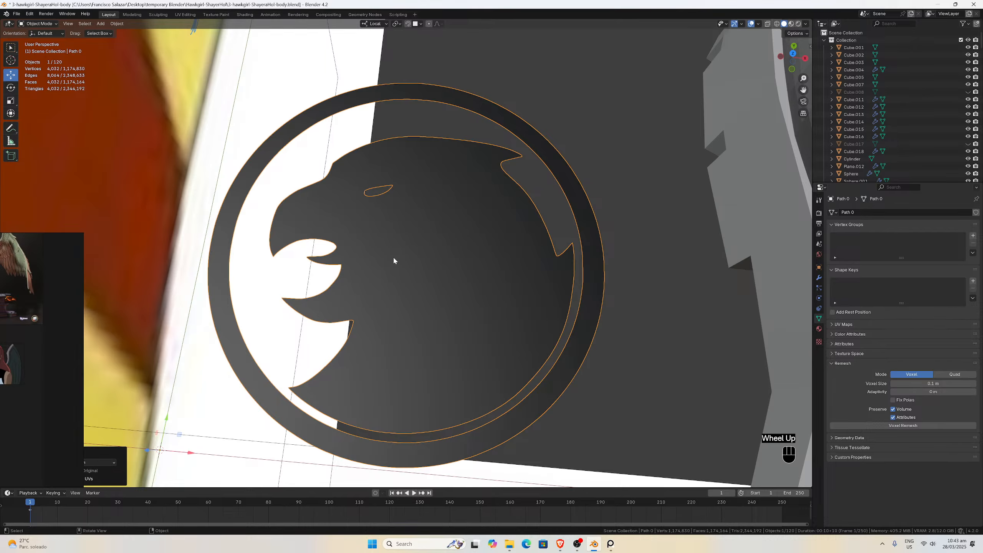
pyautogui.click(818, 278)
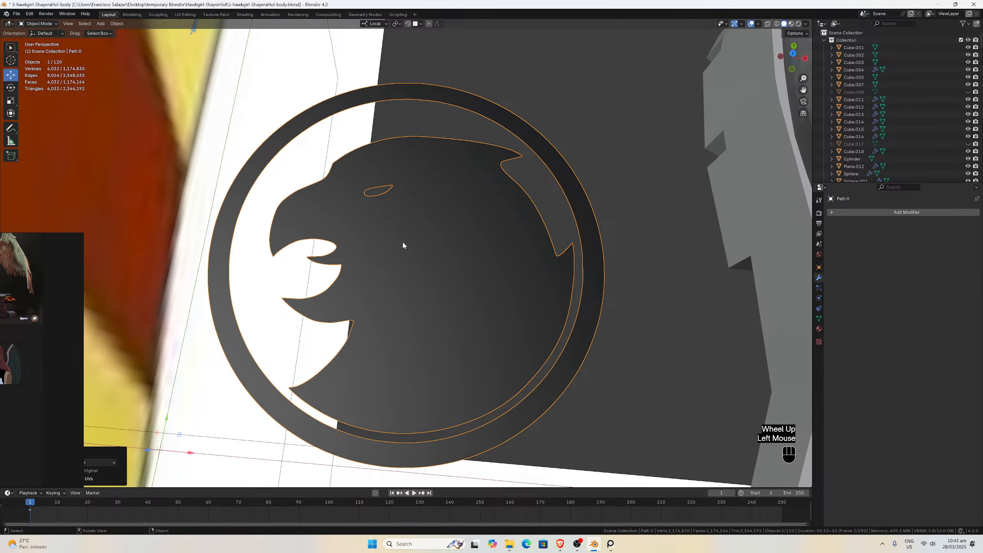
pyautogui.press('Tab')
pyautogui.scroll(10, 396, 251)
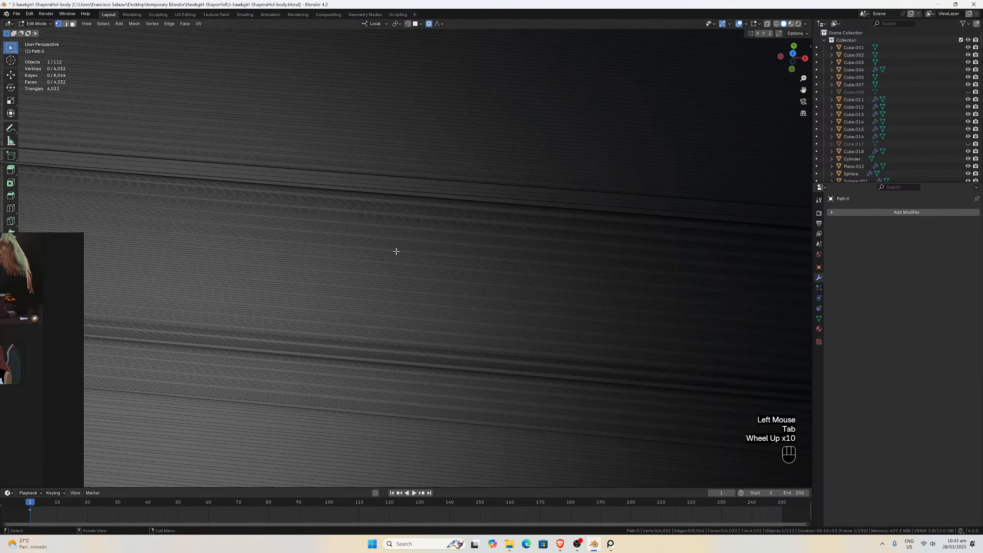
pyautogui.scroll(-4, 396, 251)
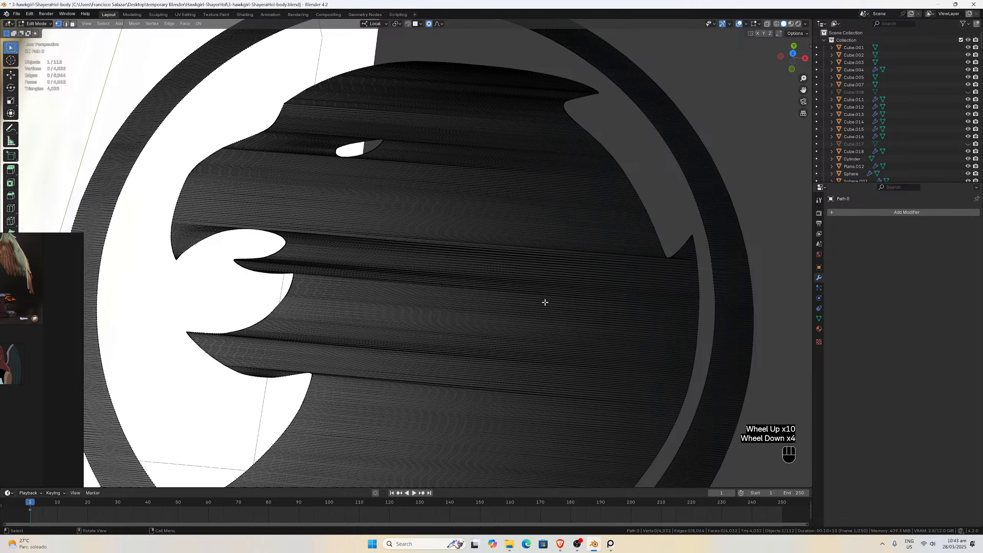
pyautogui.scroll(-8, 506, 299)
pyautogui.scroll(4, 477, 302)
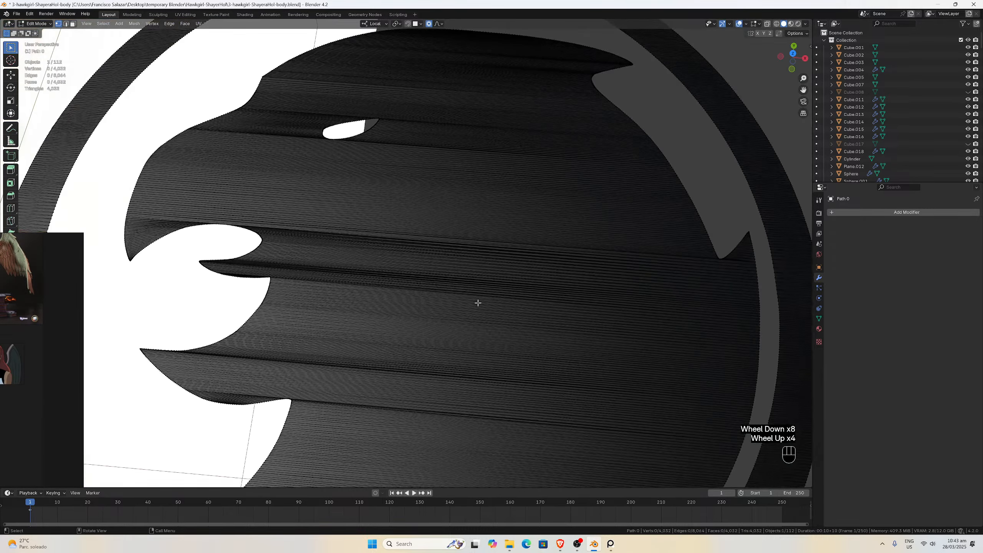
pyautogui.scroll(1, 478, 303)
pyautogui.scroll(-4, 478, 303)
pyautogui.scroll(3, 478, 303)
pyautogui.scroll(3, 365, 295)
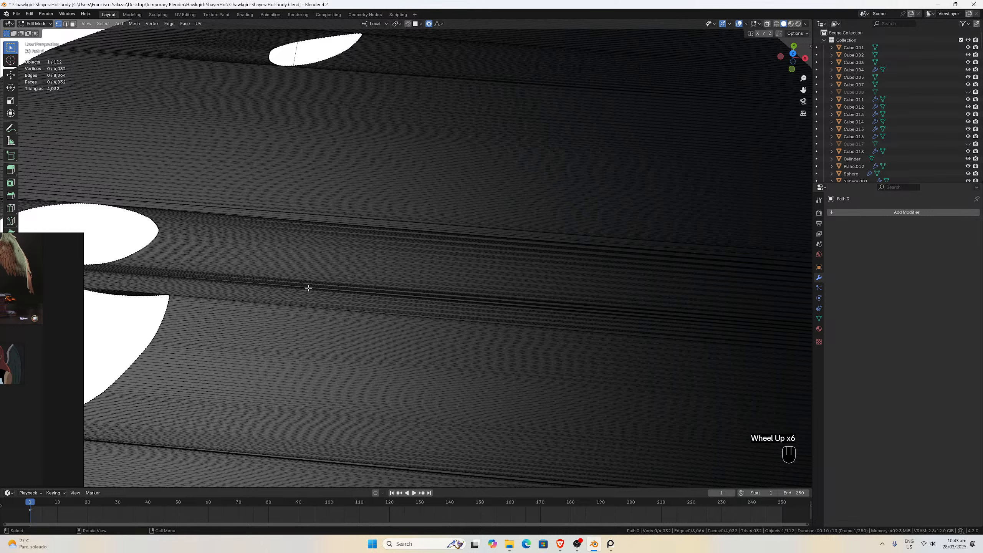
# Step: Save the file after a look at the emblem's mesh and return the emblem to Object Mode
pyautogui.scroll(-4, 308, 288)
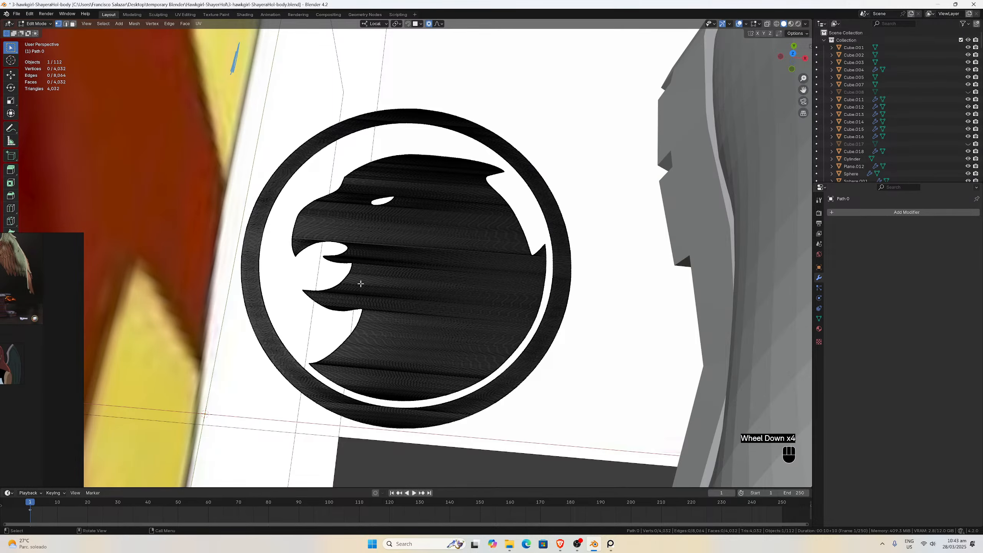
pyautogui.moveTo(355, 295); pyautogui.dragTo(360, 296, button='middle')
pyautogui.scroll(3, 360, 296)
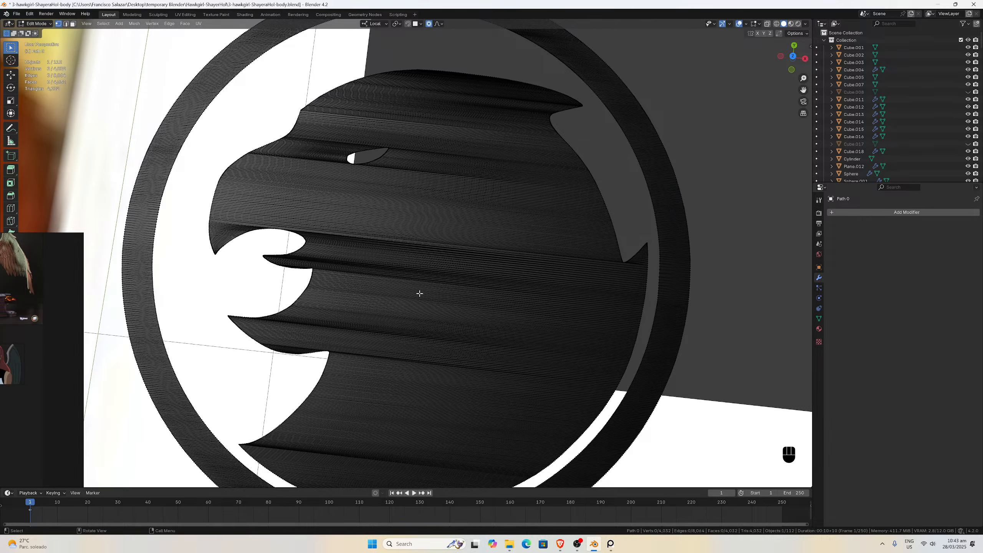
pyautogui.hotkey('ctrl', 's')
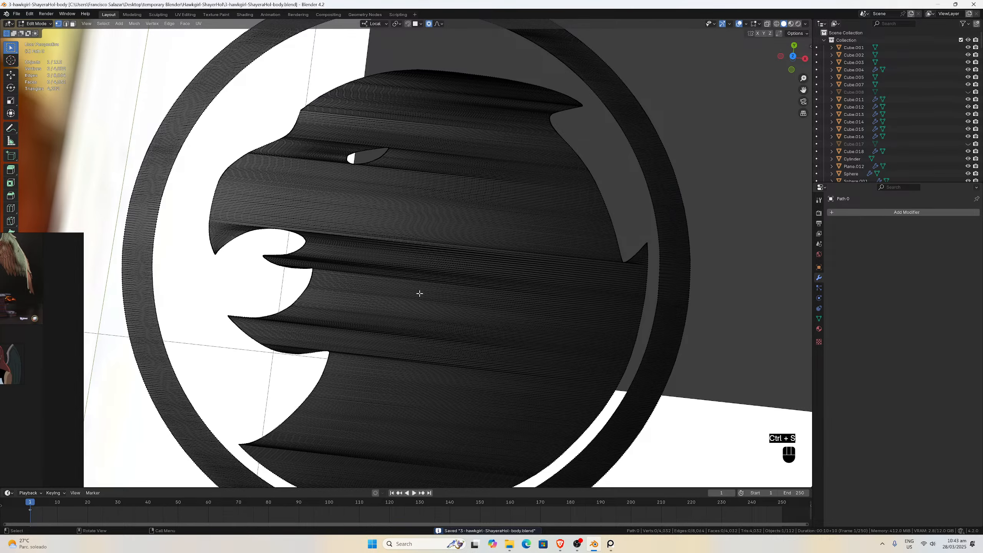
pyautogui.press('Tab')
pyautogui.scroll(-3, 419, 294)
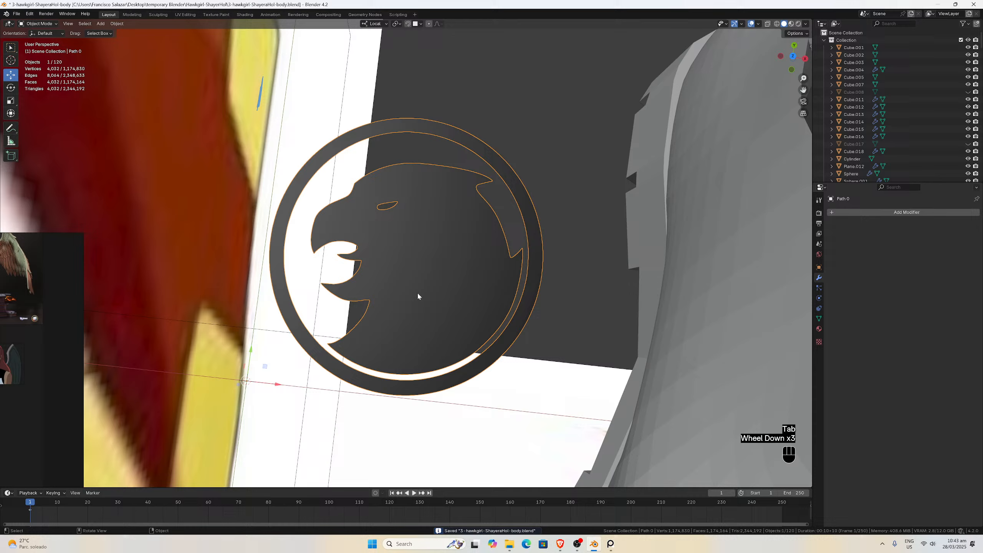
# Step: Examine the belt and its round buckle on the reference board and move the board clear of the emblem
pyautogui.click(52, 303)
pyautogui.scroll(5, 234, 415)
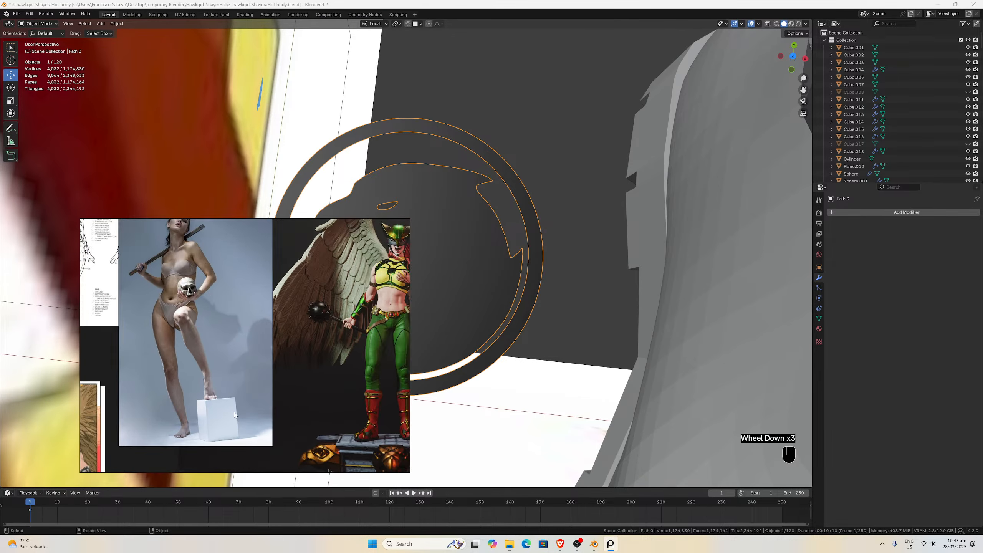
pyautogui.scroll(-3, 250, 349)
pyautogui.scroll(6, 280, 315)
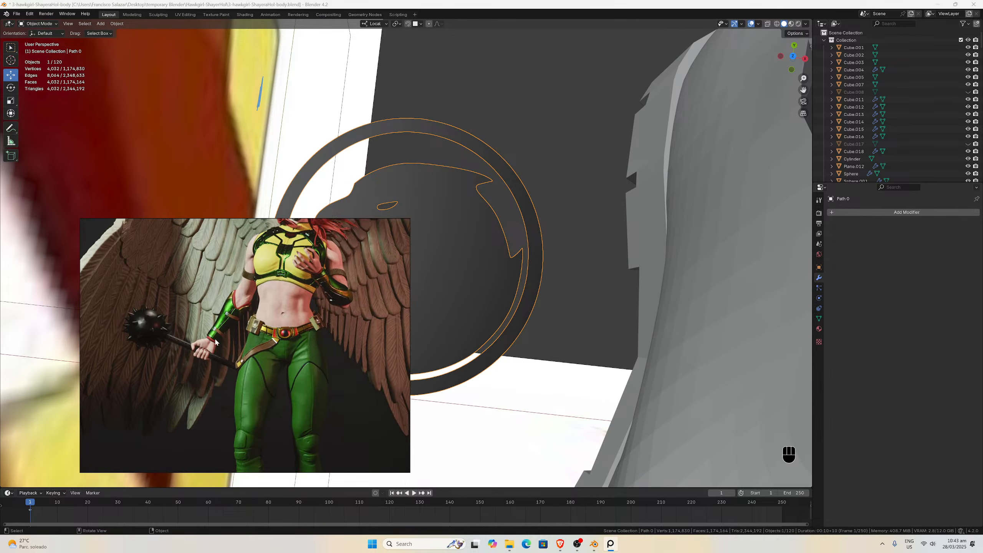
pyautogui.scroll(5, 216, 342)
pyautogui.scroll(2, 248, 344)
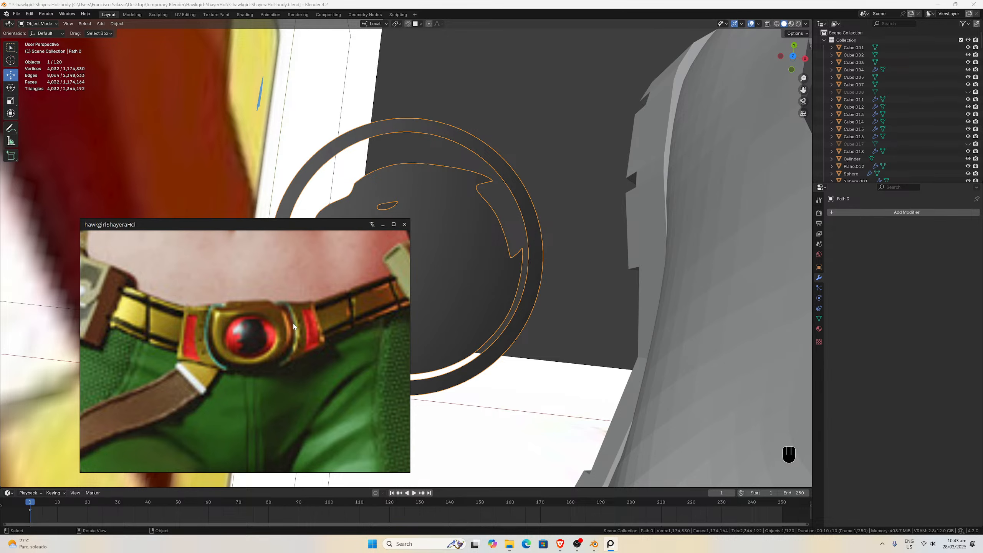
pyautogui.scroll(-3, 298, 302)
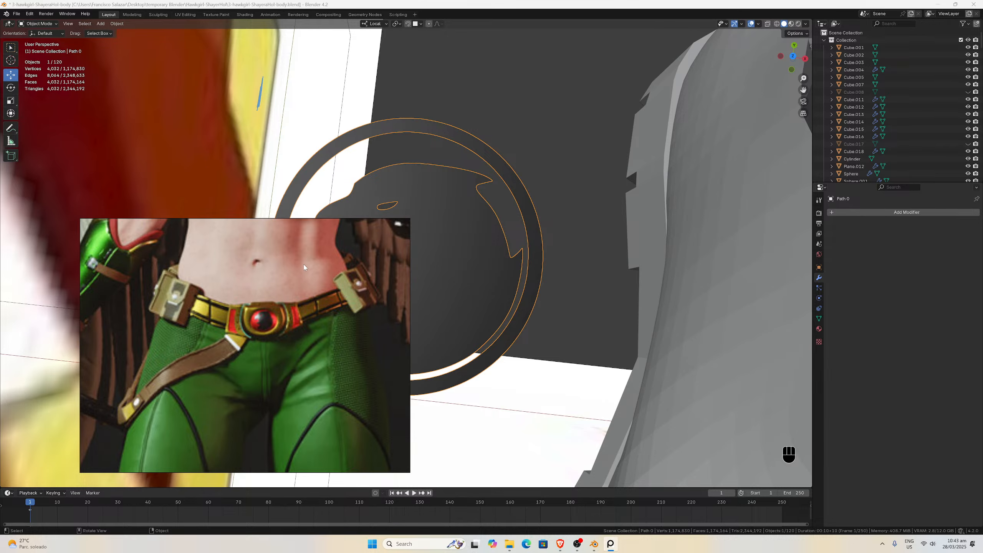
pyautogui.moveTo(303, 267); pyautogui.dragTo(100, 339)
pyautogui.scroll(2, 383, 236)
pyautogui.scroll(-2, 385, 234)
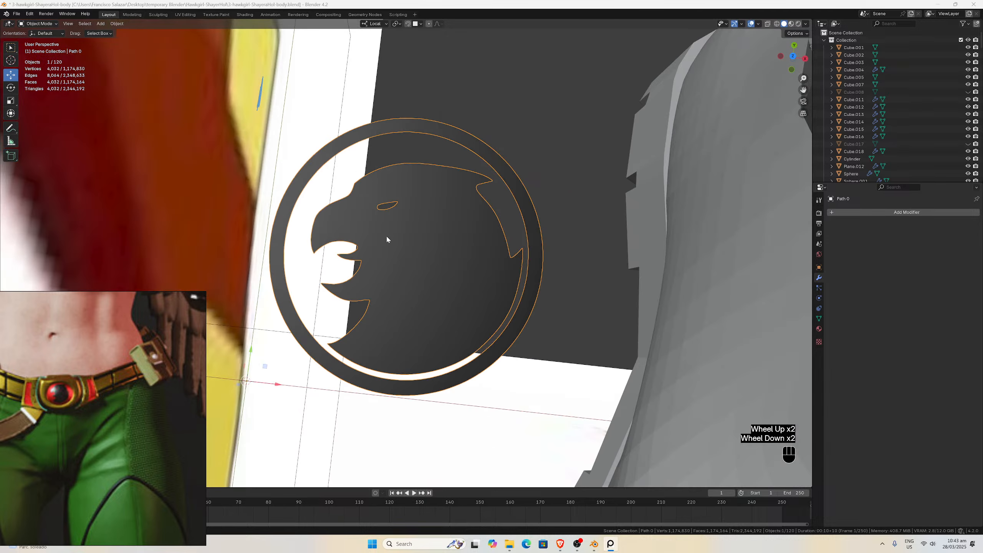
pyautogui.scroll(2, 387, 239)
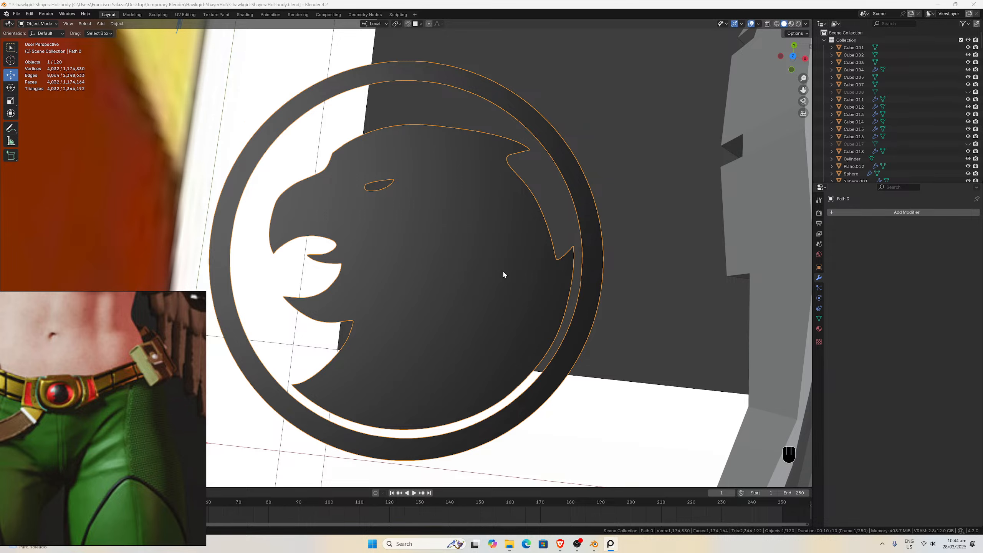
# Step: Undo the emblem's mesh conversion to restore the original curves
pyautogui.click(514, 269)
pyautogui.hotkey('ctrl', 'z')
pyautogui.hotkey('ctrl', 'z')
pyautogui.hotkey('ctrl', 'z')
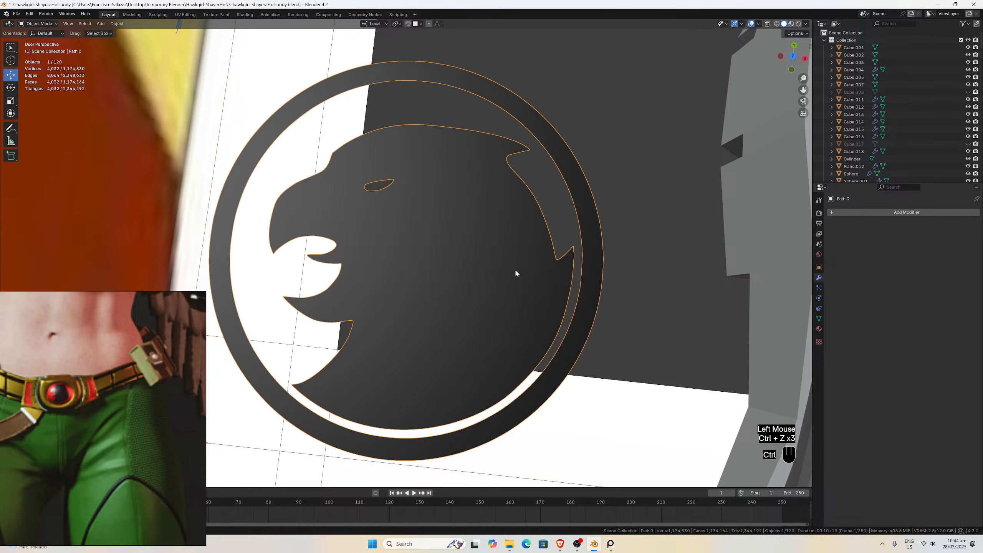
pyautogui.hotkey('ctrl', 'z')
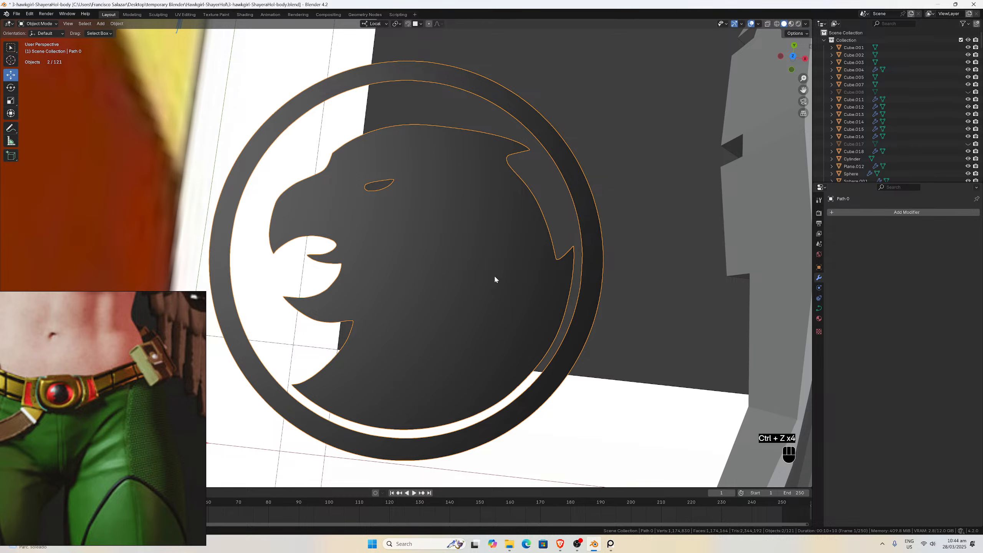
# Step: Duplicate the emblem curves in place and move the copies to the backup collection
pyautogui.hotkey('shift', 'd')
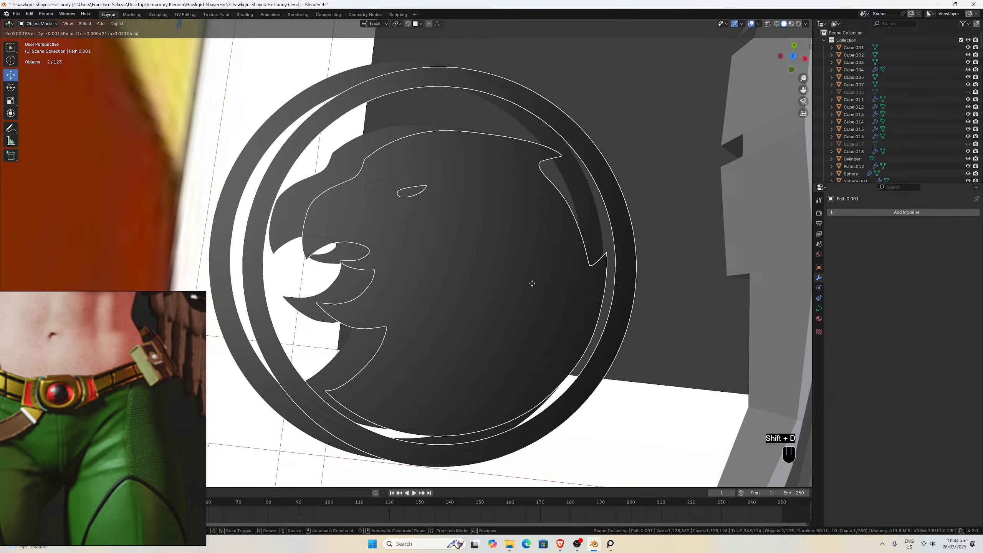
pyautogui.press('Escape')
pyautogui.press('m')
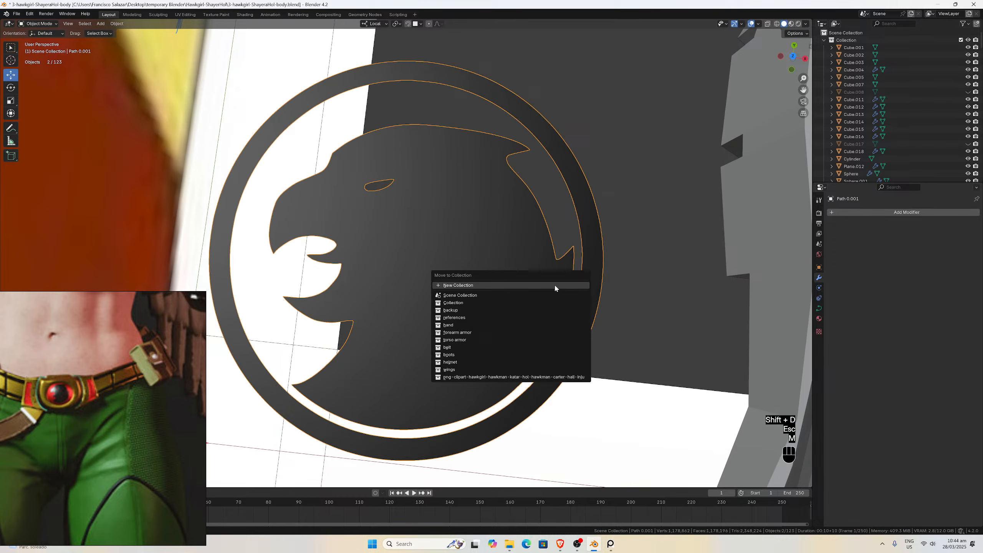
pyautogui.click(462, 311)
pyautogui.click(459, 322)
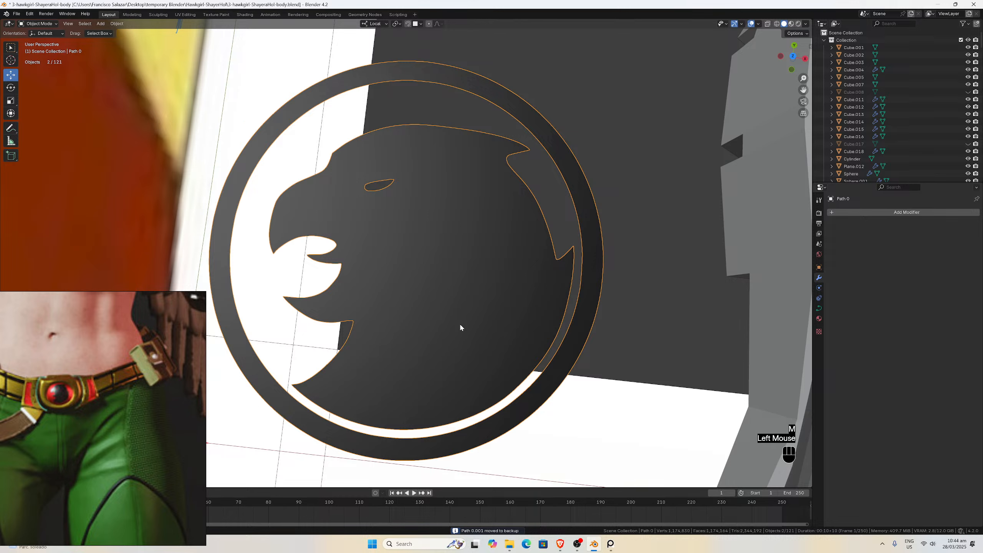
# Step: Convert the remaining hawk emblem curve to a mesh
pyautogui.click(127, 27)
pyautogui.moveTo(140, 239)
pyautogui.click(248, 243)
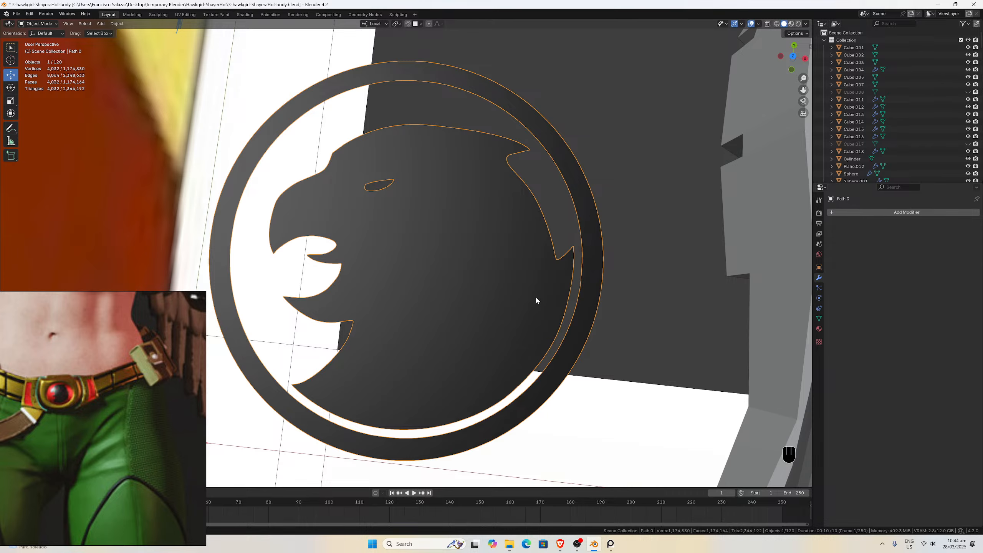
# Step: Inspect the converted emblem's topology in Edit Mode around the beak and eye, and return to Object Mode
pyautogui.press('Tab')
pyautogui.scroll(2, 464, 297)
pyautogui.scroll(2, 464, 298)
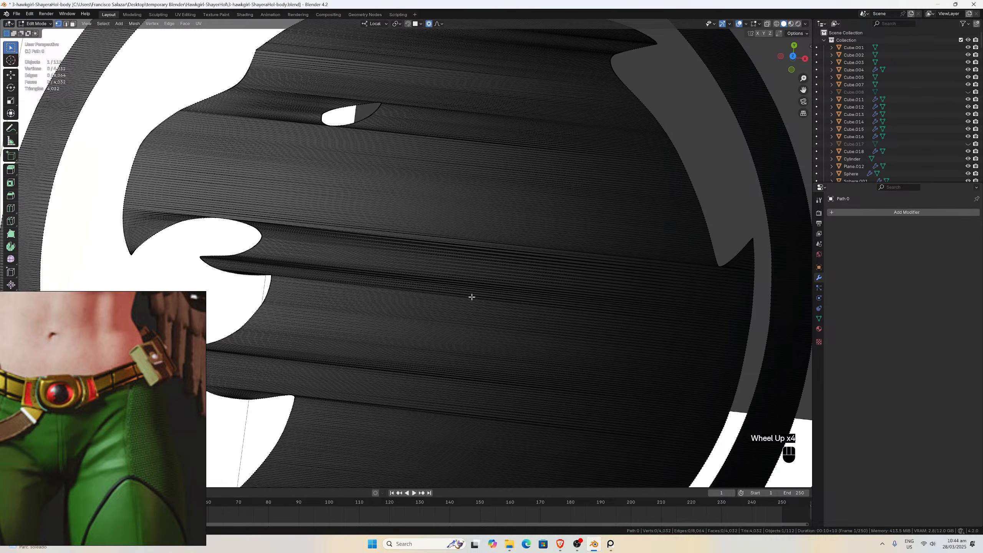
pyautogui.scroll(-3, 464, 306)
pyautogui.scroll(3, 445, 298)
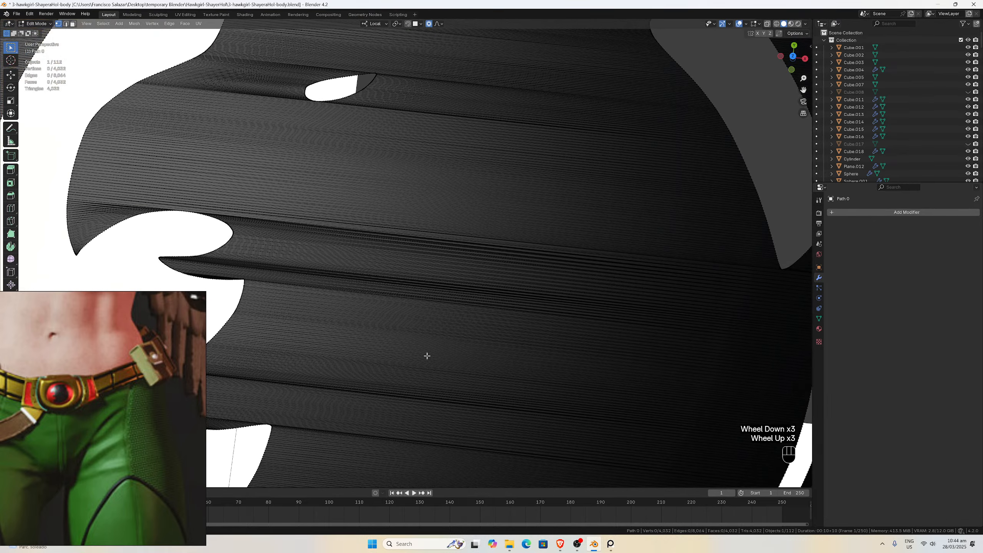
pyautogui.scroll(-4, 334, 312)
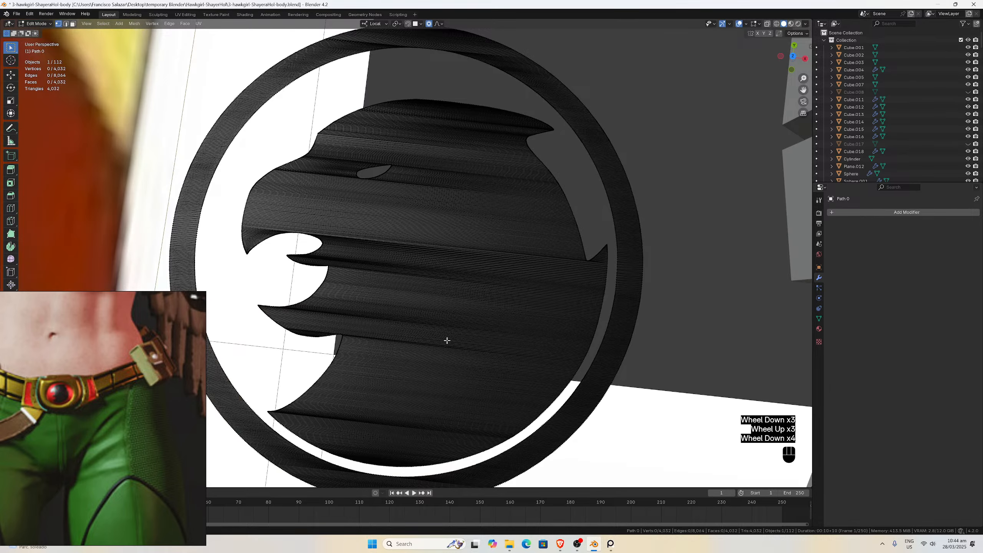
pyautogui.press('Tab')
pyautogui.scroll(-3, 443, 335)
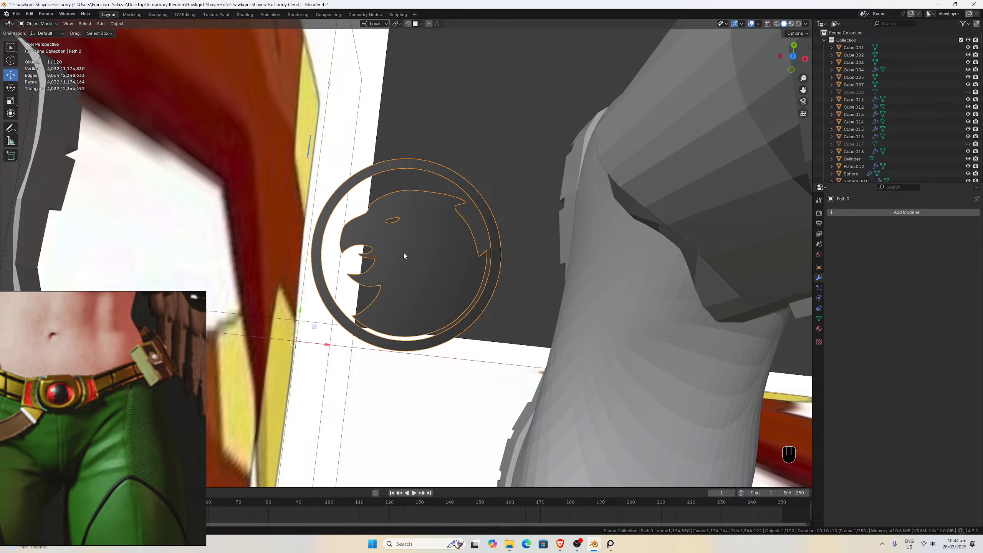
# Step: Add a Solidify modifier to the hawk emblem and set its offset to 1
pyautogui.moveTo(404, 256); pyautogui.dragTo(399, 287, button='middle')
pyautogui.scroll(2, 399, 243)
pyautogui.click(907, 212)
pyautogui.click(843, 329)
pyautogui.moveTo(403, 283); pyautogui.dragTo(400, 220, button='middle')
pyautogui.moveTo(921, 255); pyautogui.dragTo(968, 254)
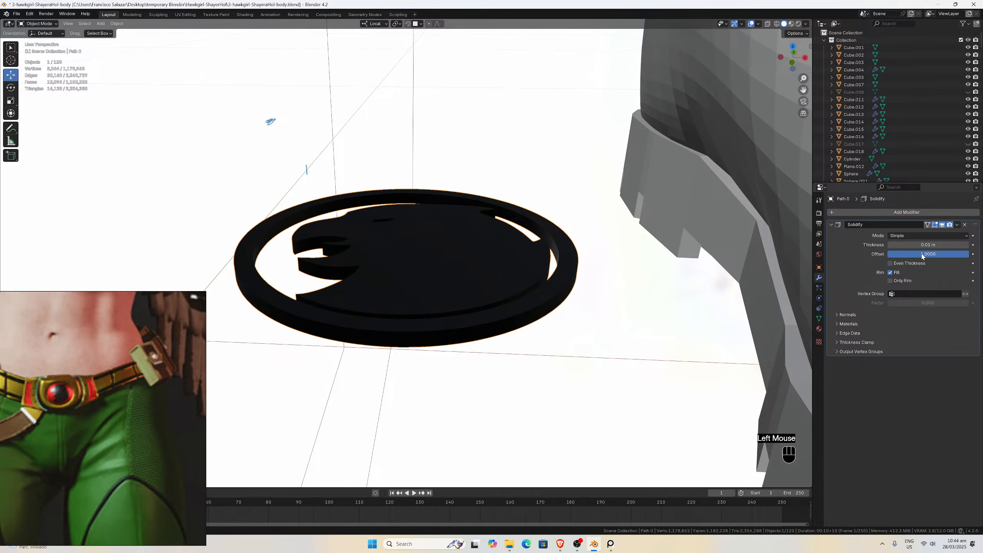
# Step: Check the emblem's thickness from several angles and apply the Solidify modifier
pyautogui.moveTo(421, 248); pyautogui.dragTo(409, 271, button='middle')
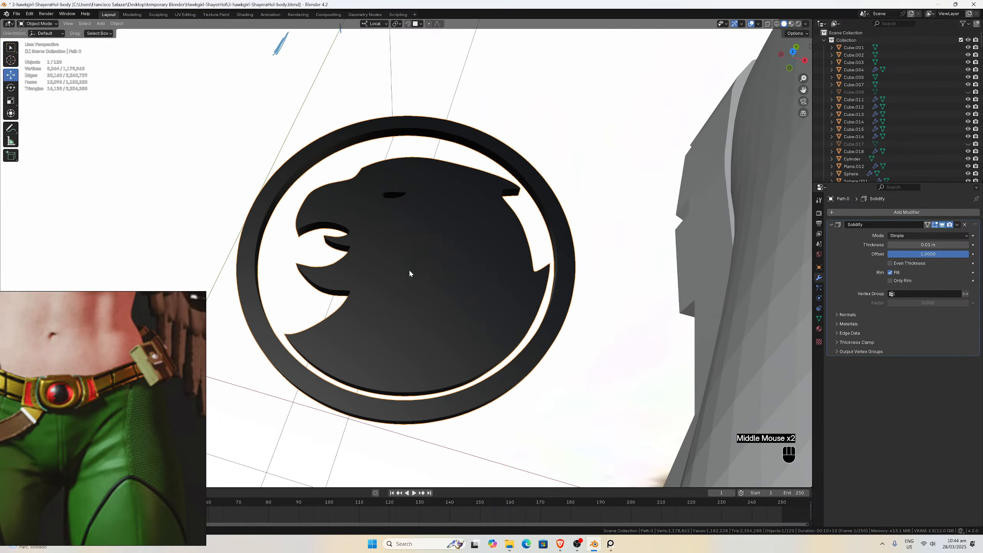
pyautogui.moveTo(340, 312); pyautogui.dragTo(421, 172, button='middle')
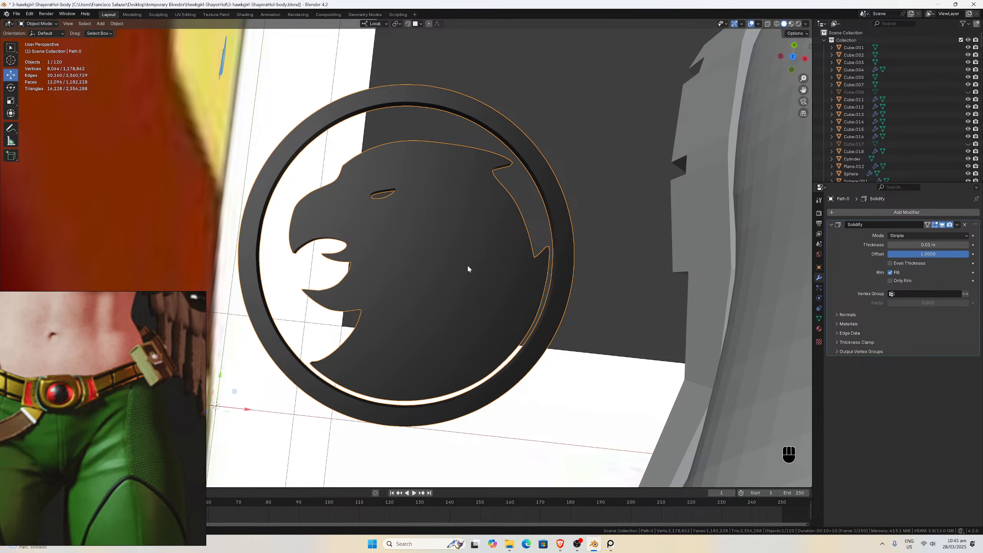
pyautogui.scroll(1, 497, 368)
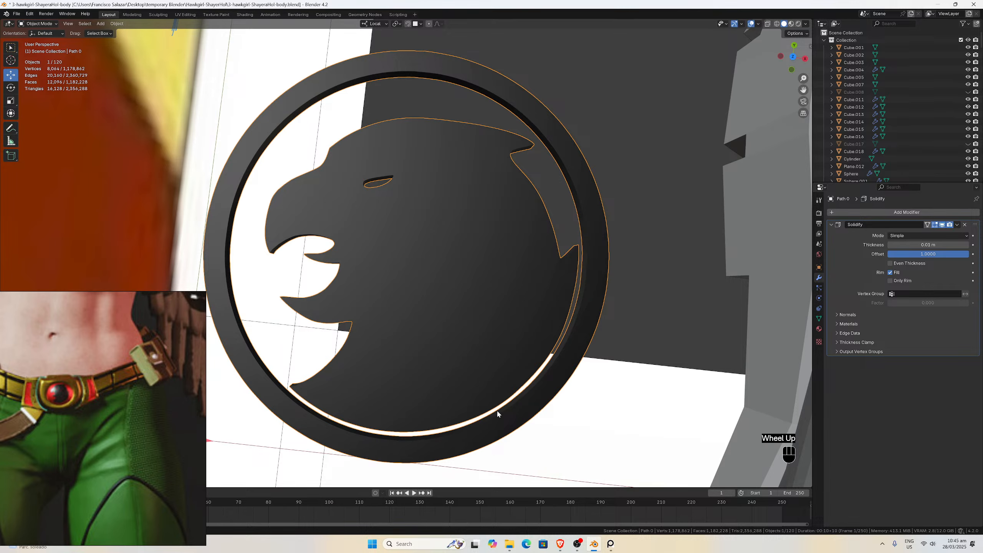
pyautogui.scroll(-1, 496, 410)
pyautogui.moveTo(477, 387); pyautogui.dragTo(442, 321, button='middle')
pyautogui.scroll(2, 467, 276)
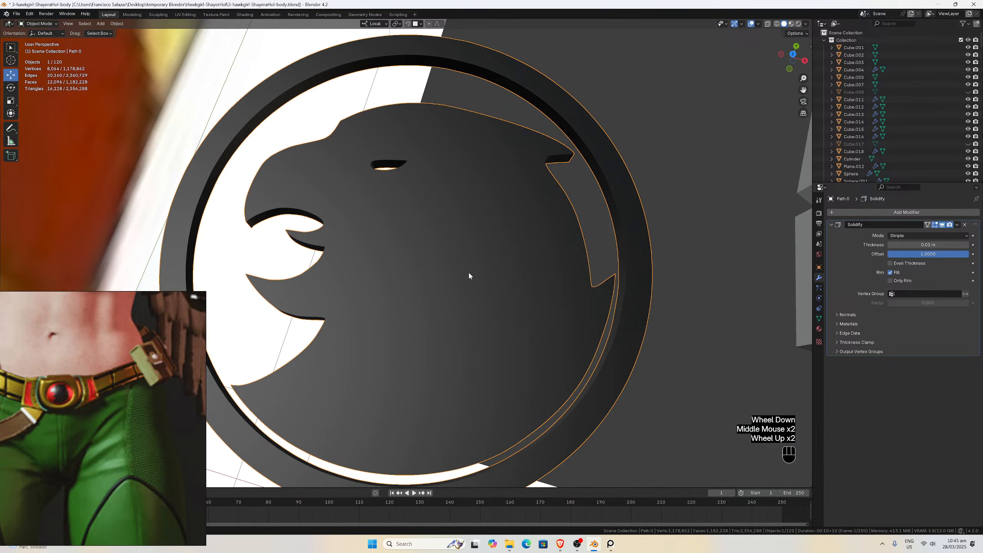
pyautogui.scroll(-1, 503, 368)
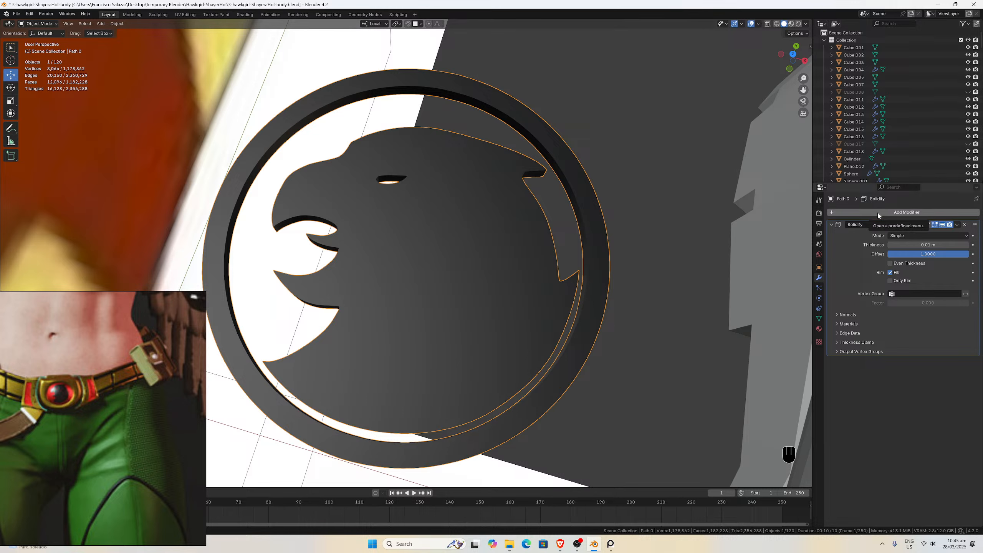
pyautogui.click(957, 224)
pyautogui.click(942, 230)
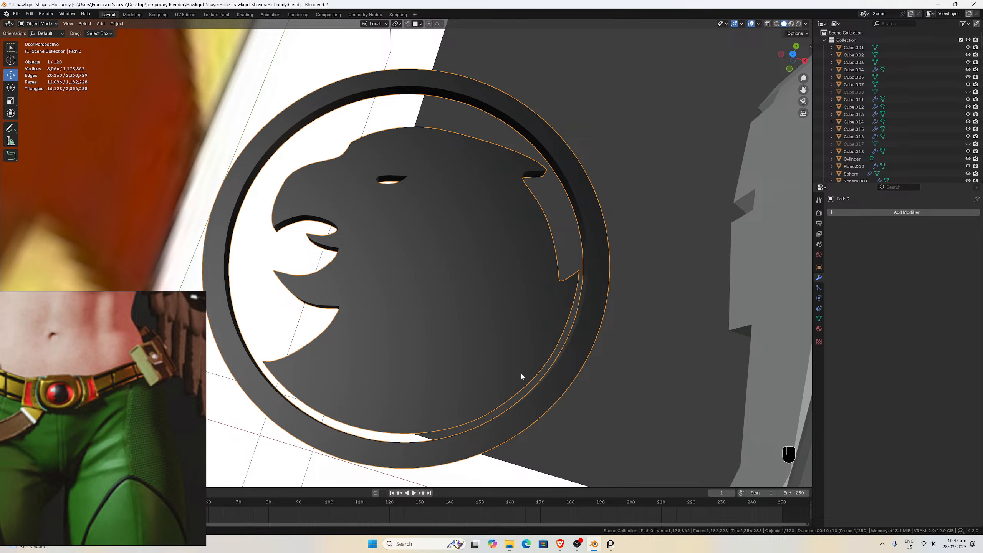
# Step: Separate the emblem's outer ring from the hawk head into its own object and return to Object Mode
pyautogui.press('Tab')
pyautogui.press('l')
pyautogui.press('p')
pyautogui.click(332, 442)
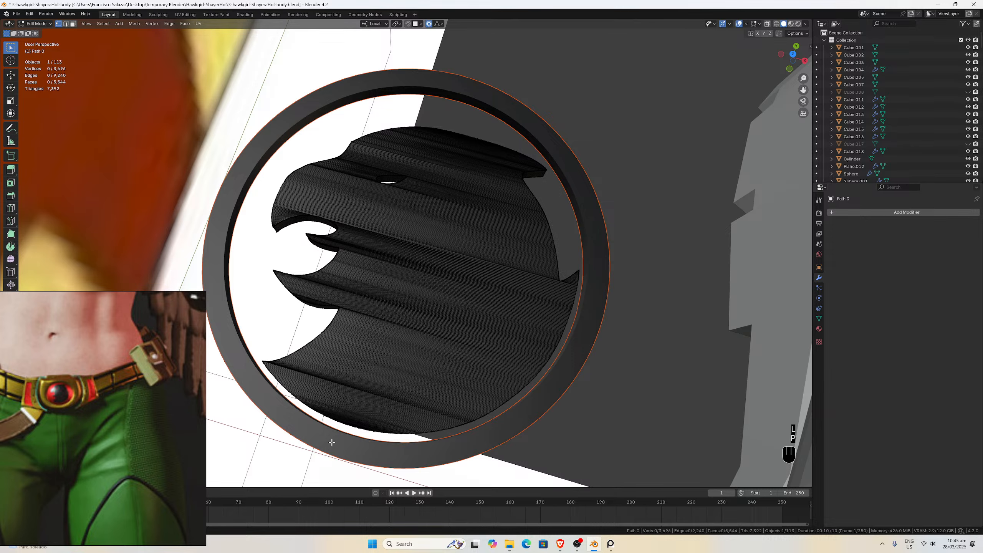
pyautogui.press('Tab')
# Step: Select only the hawk head and isolate it in local view, seen from the top
pyautogui.click(367, 368)
pyautogui.click(367, 368)
pyautogui.click(357, 387)
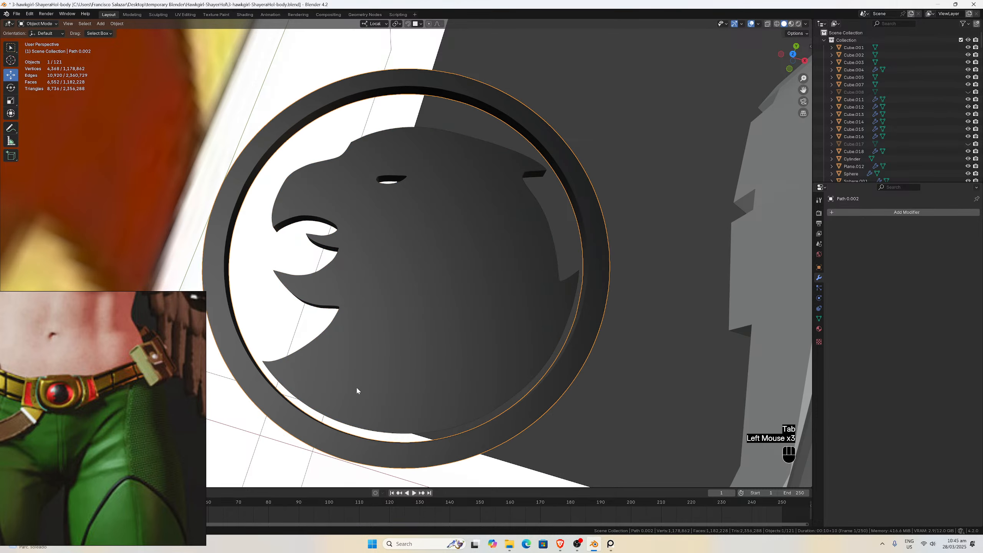
pyautogui.click(356, 390)
pyautogui.click(357, 442)
pyautogui.click(388, 396)
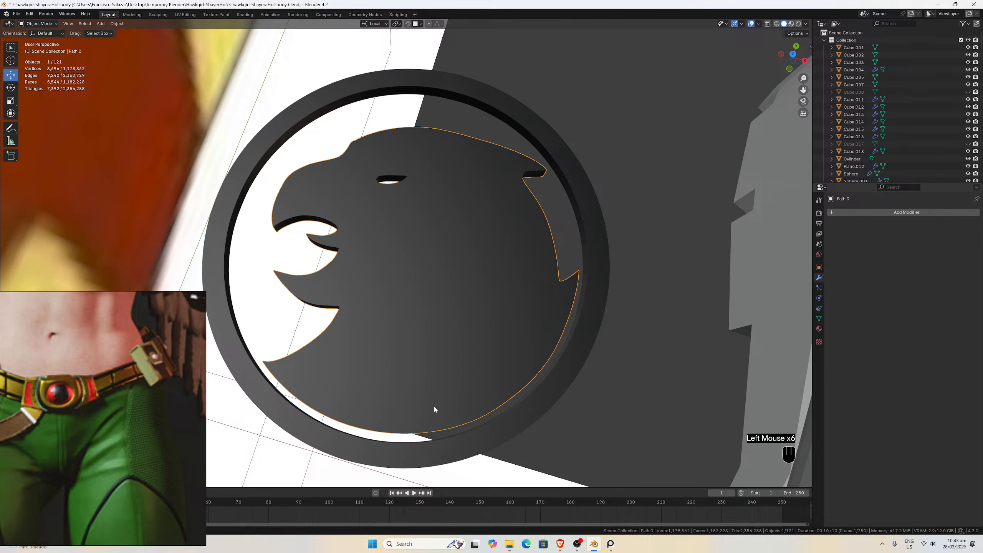
pyautogui.moveTo(465, 262); pyautogui.dragTo(465, 280, button='middle')
pyautogui.press('KP_Divide')
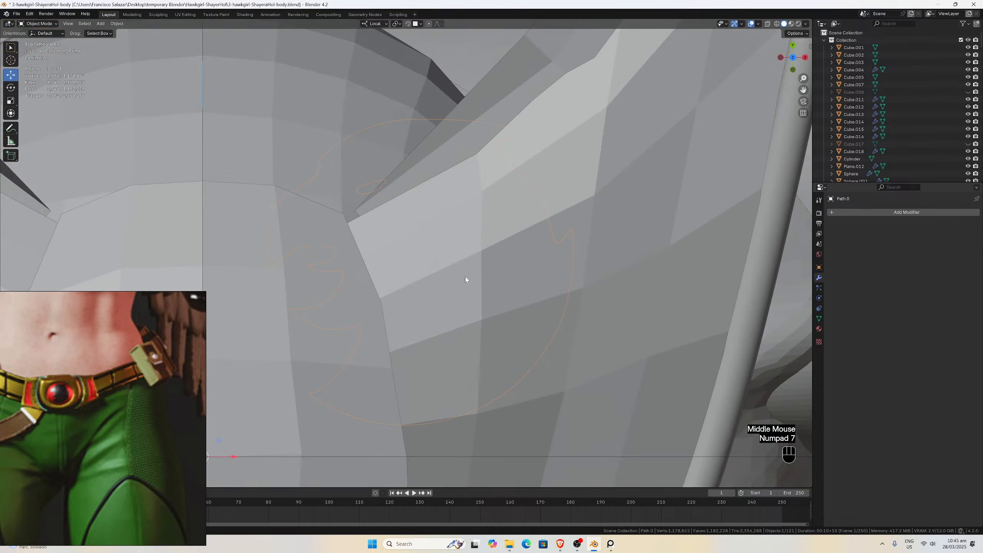
pyautogui.press('KP_7')
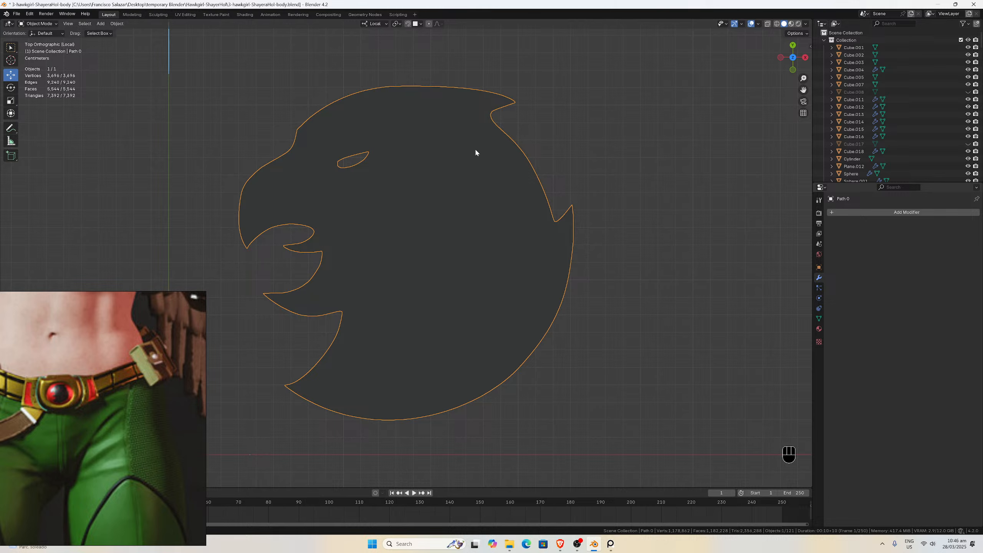
# Step: Add a Remesh modifier to the hawk head and switch it to Sharp mode
pyautogui.click(849, 212)
pyautogui.moveTo(847, 211)
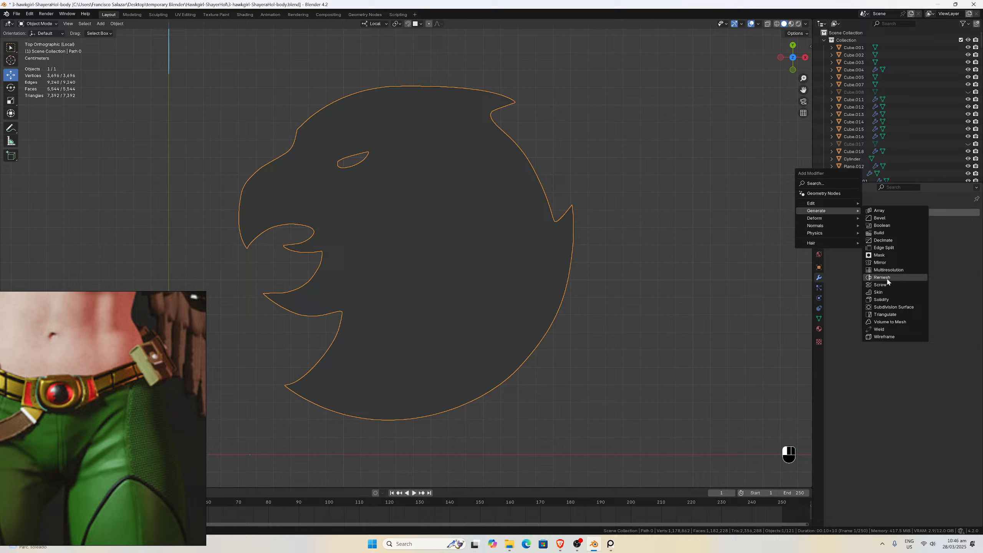
pyautogui.click(887, 281)
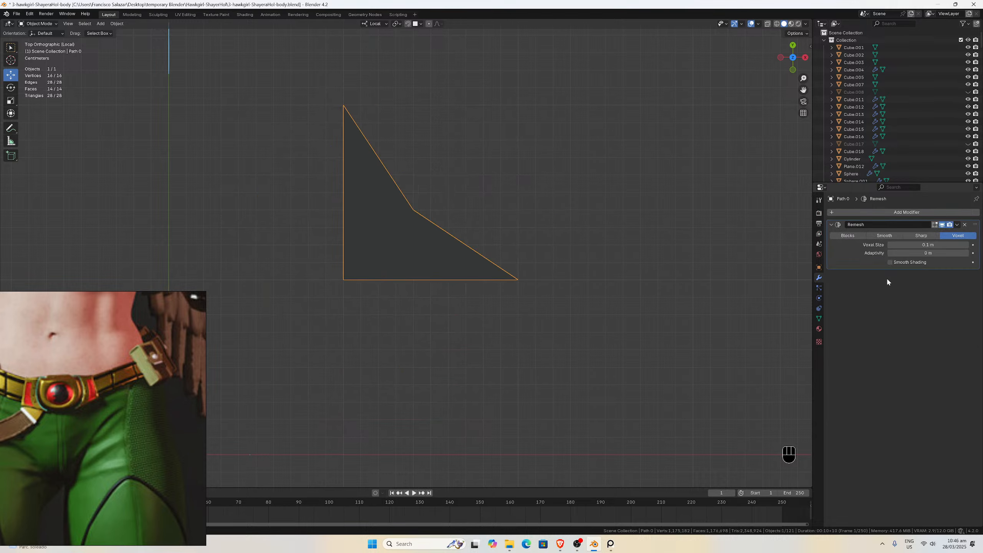
pyautogui.click(921, 237)
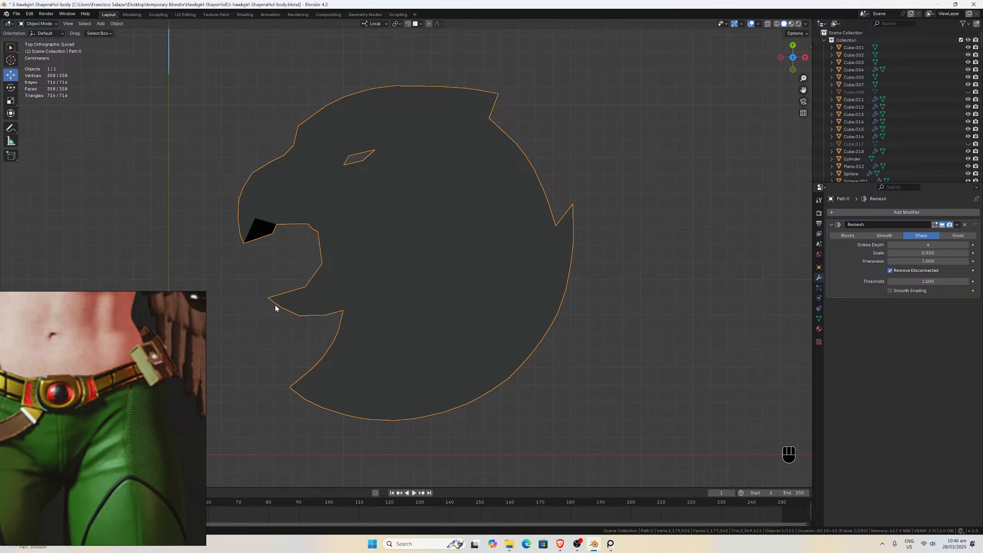
# Step: Raise the Remesh modifier's octree depth to 7 on the hawk head and apply the modifier
pyautogui.click(966, 245)
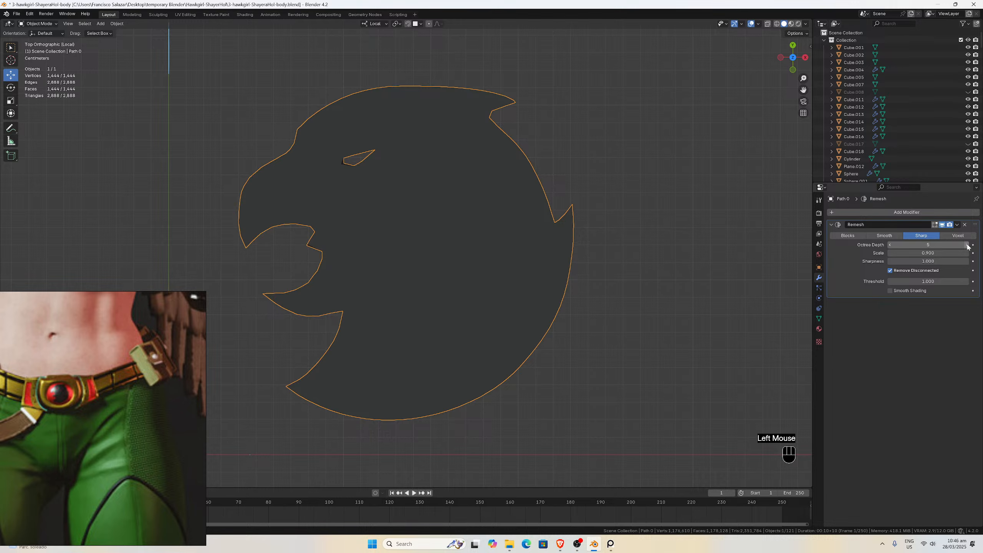
pyautogui.click(966, 244)
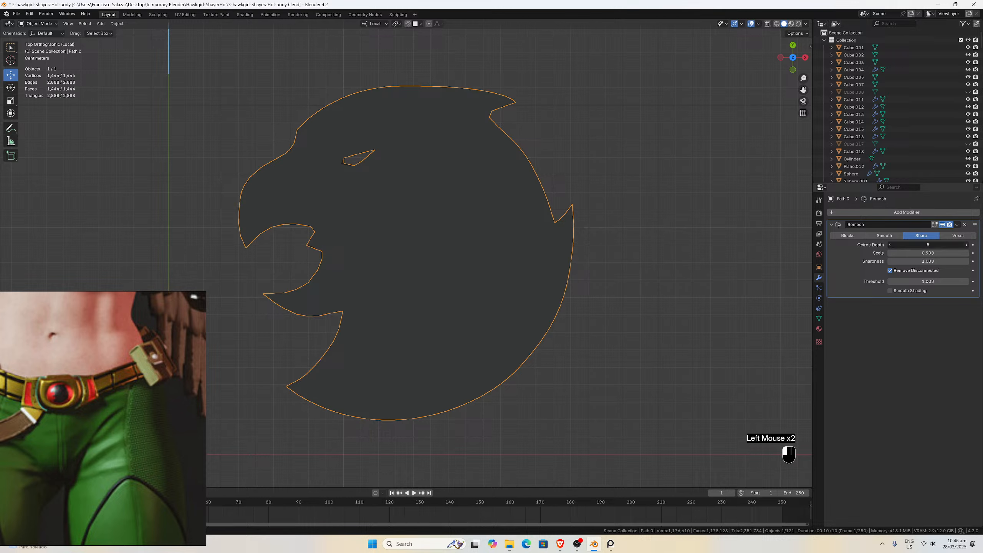
pyautogui.click(966, 245)
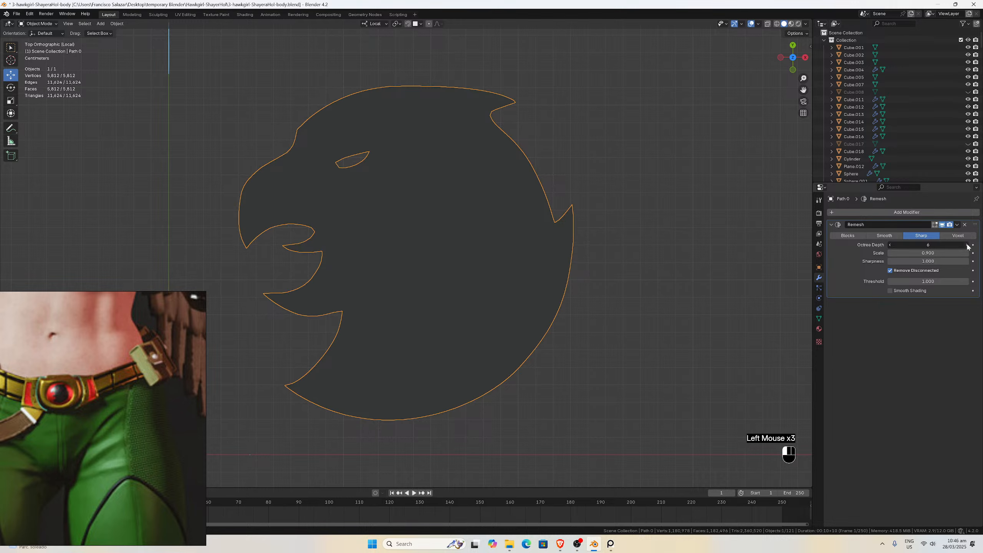
pyautogui.click(891, 246)
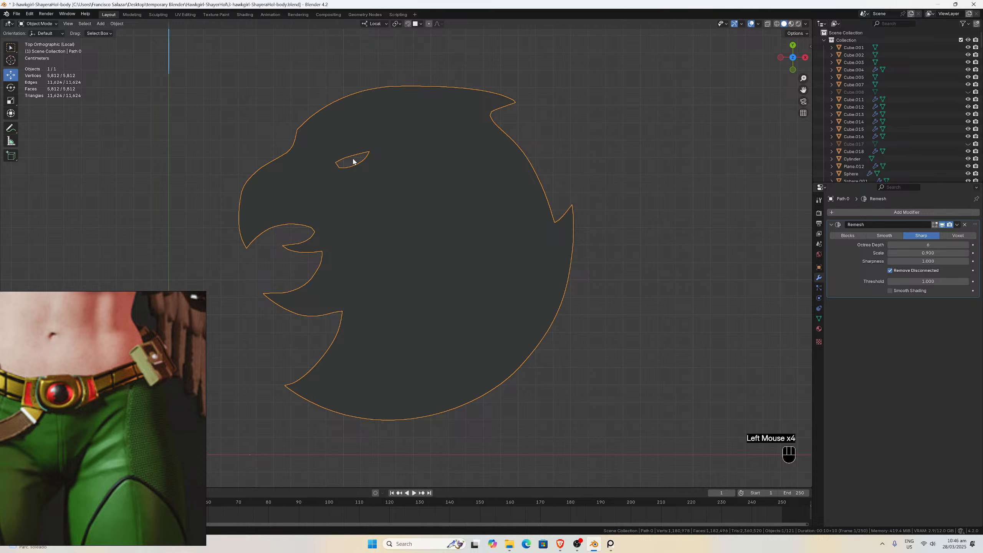
pyautogui.click(967, 245)
pyautogui.click(957, 225)
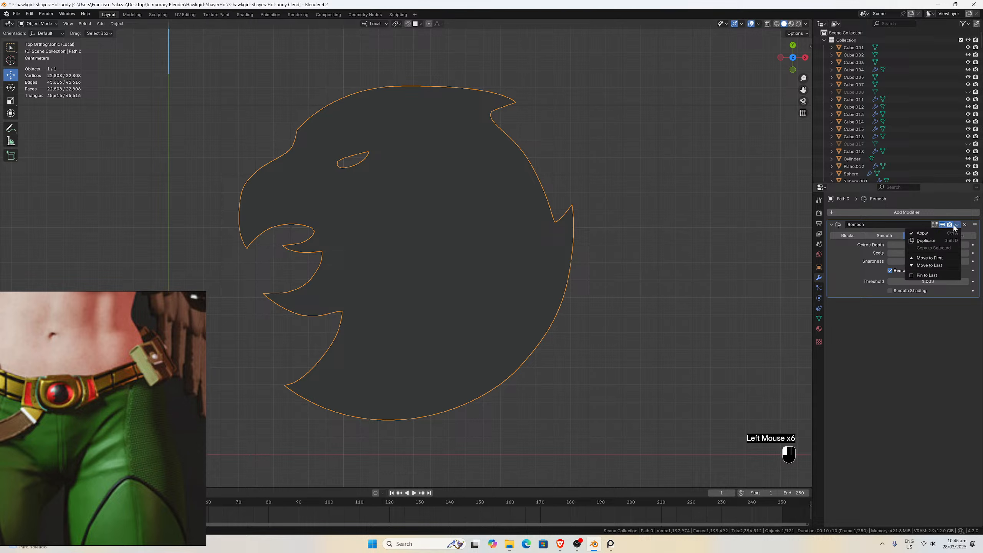
pyautogui.click(927, 233)
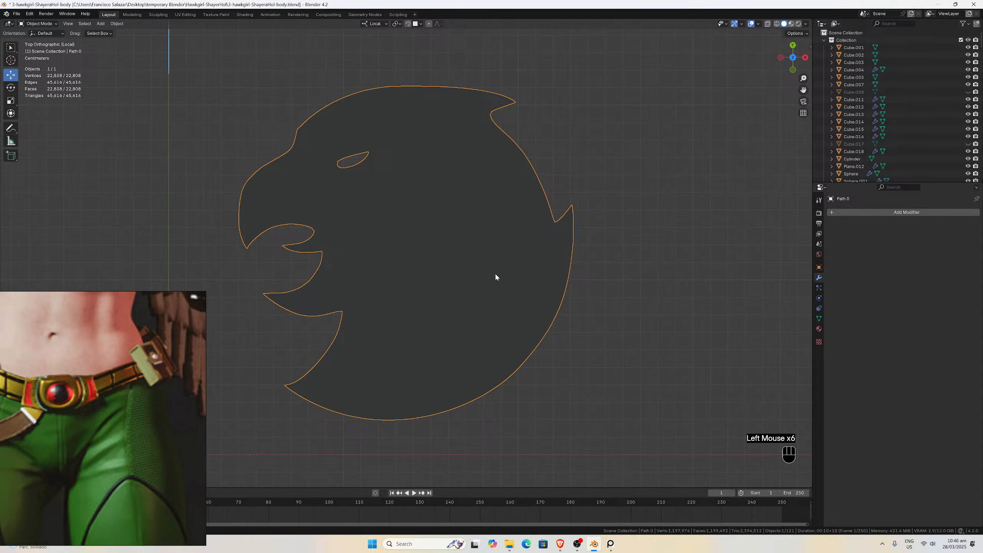
# Step: Check the remeshed hawk head's topology in Edit Mode, exit local view and return to Object Mode
pyautogui.press('Tab')
pyautogui.scroll(6, 484, 273)
pyautogui.moveTo(428, 279); pyautogui.dragTo(397, 283, button='middle')
pyautogui.scroll(-2, 395, 246)
pyautogui.press('KP_Divide')
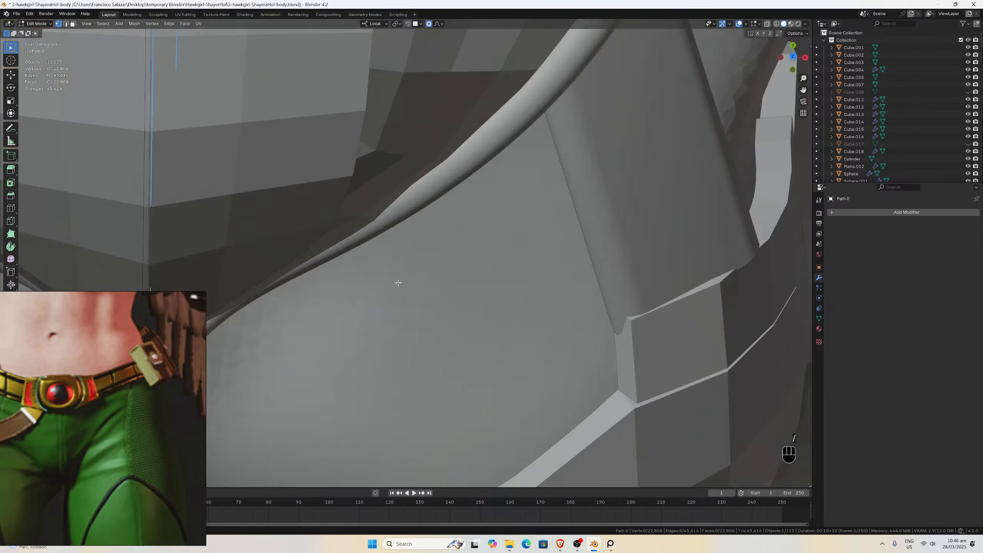
pyautogui.press('Tab')
pyautogui.rightClick(415, 305)
pyautogui.moveTo(415, 304); pyautogui.dragTo(279, 351, button='middle')
pyautogui.scroll(5, 279, 352)
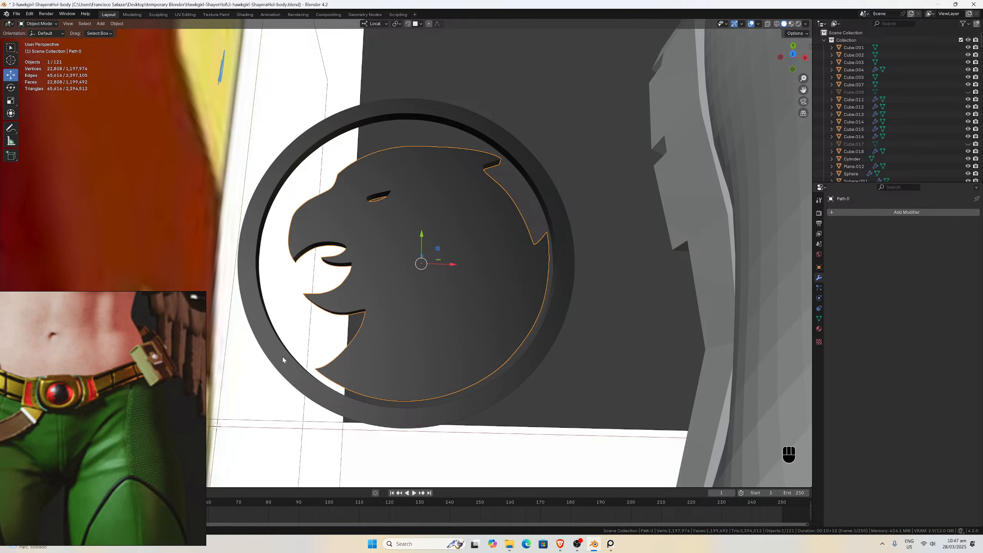
# Step: Select the emblem's outer ring and set its origin to its geometry
pyautogui.click(282, 360)
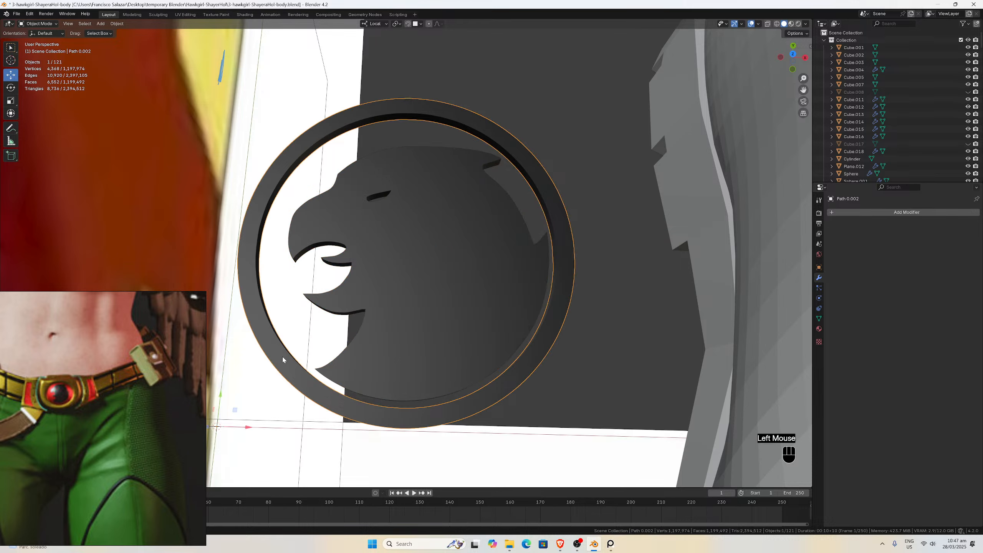
pyautogui.click(116, 24)
pyautogui.click(117, 24)
pyautogui.click(116, 24)
pyautogui.moveTo(135, 39)
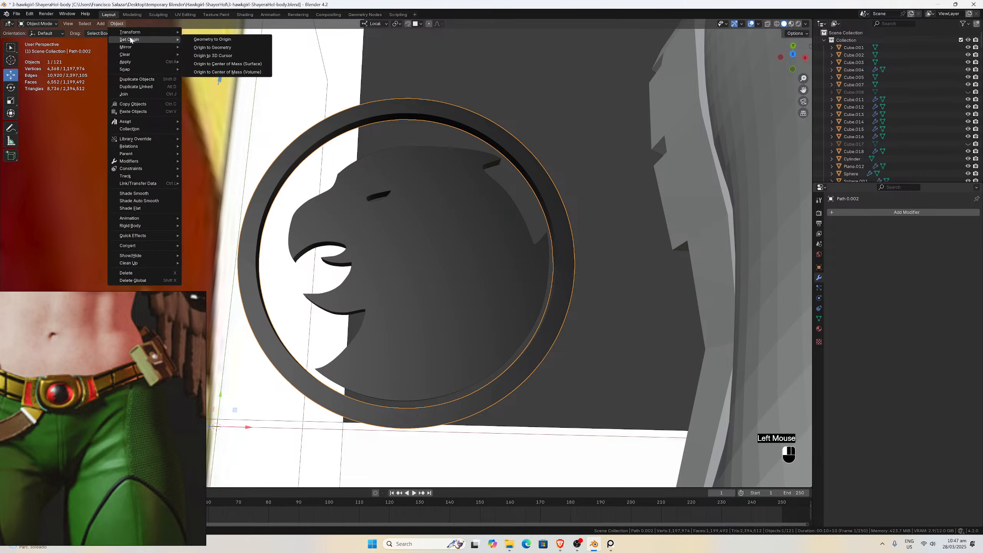
pyautogui.click(223, 48)
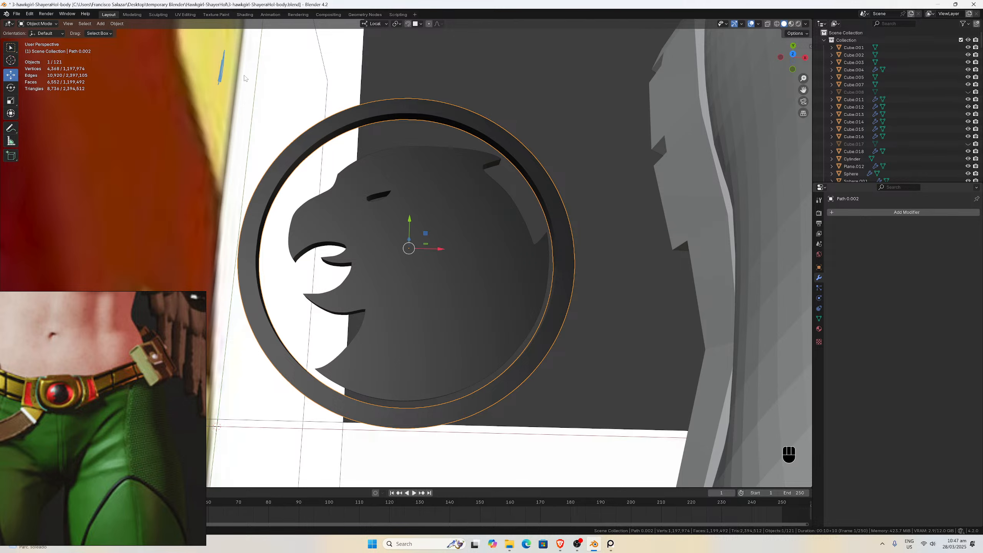
# Step: Select the hawk head and ring together and rotate them -90° in the right orthographic view so they stand upright
pyautogui.click(261, 330)
pyautogui.click(261, 330)
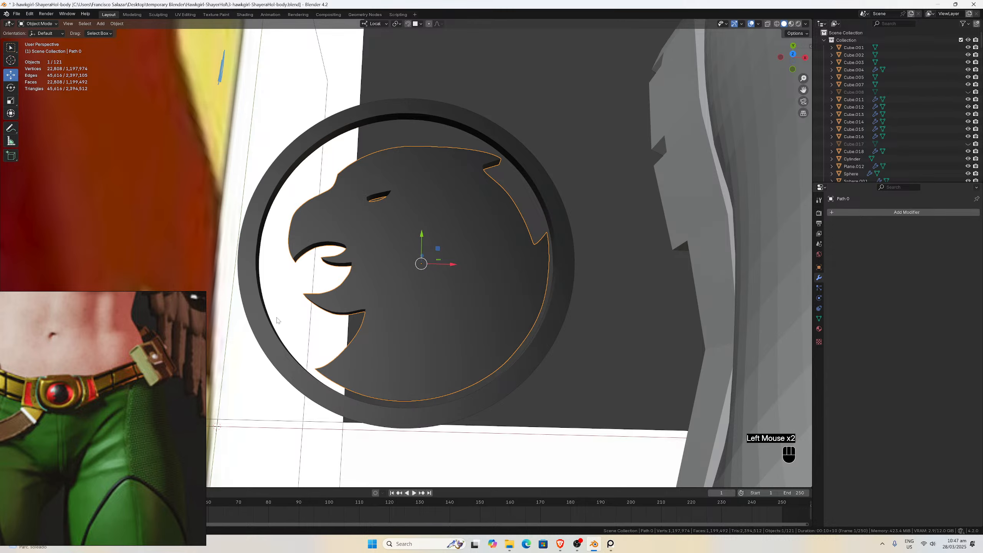
pyautogui.keyDown('shift'); pyautogui.click(260, 331); pyautogui.keyUp('shift')
pyautogui.scroll(-4, 384, 267)
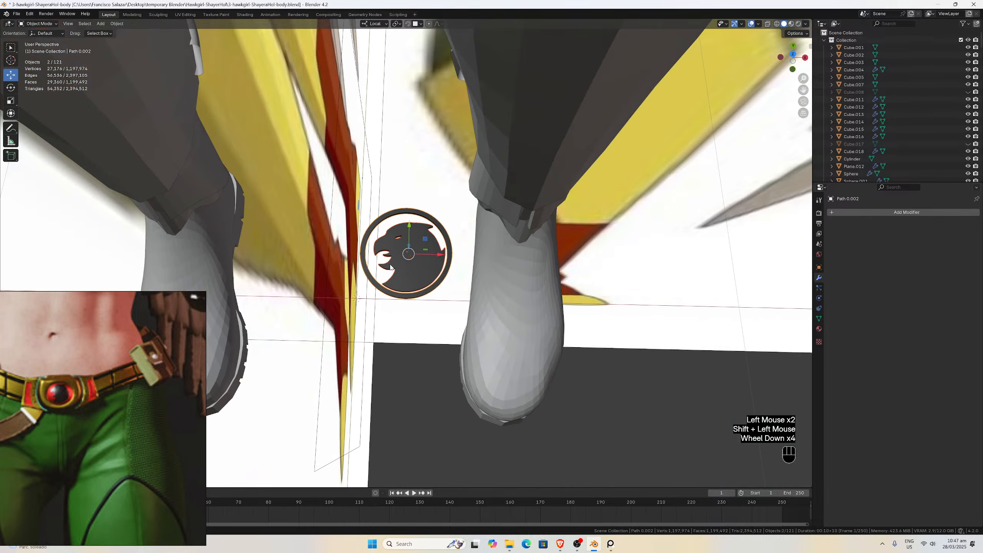
pyautogui.moveTo(384, 268); pyautogui.dragTo(358, 211, button='middle')
pyautogui.press('KP_3')
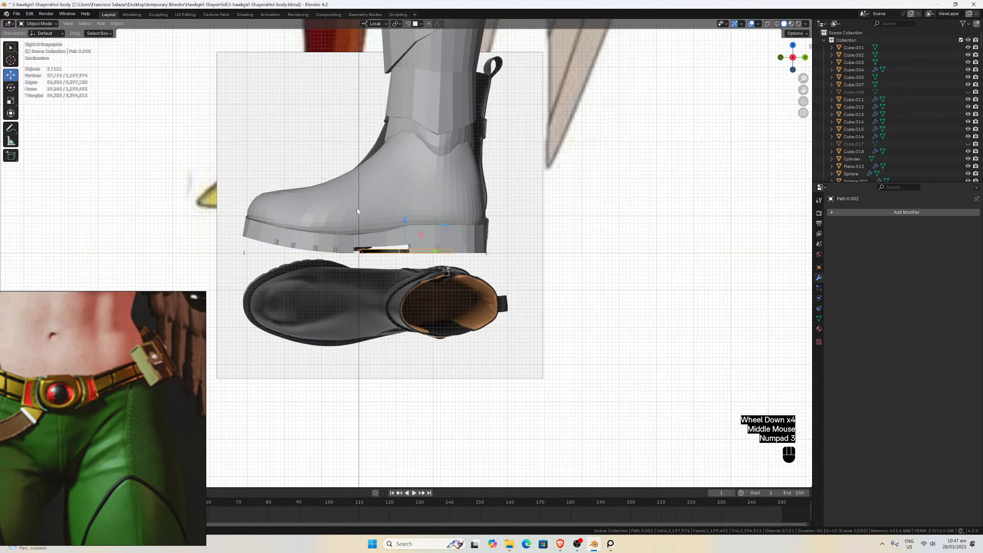
pyautogui.press('r')
pyautogui.keyDown('ctrl'); pyautogui.click(365, 157); pyautogui.keyUp('ctrl')
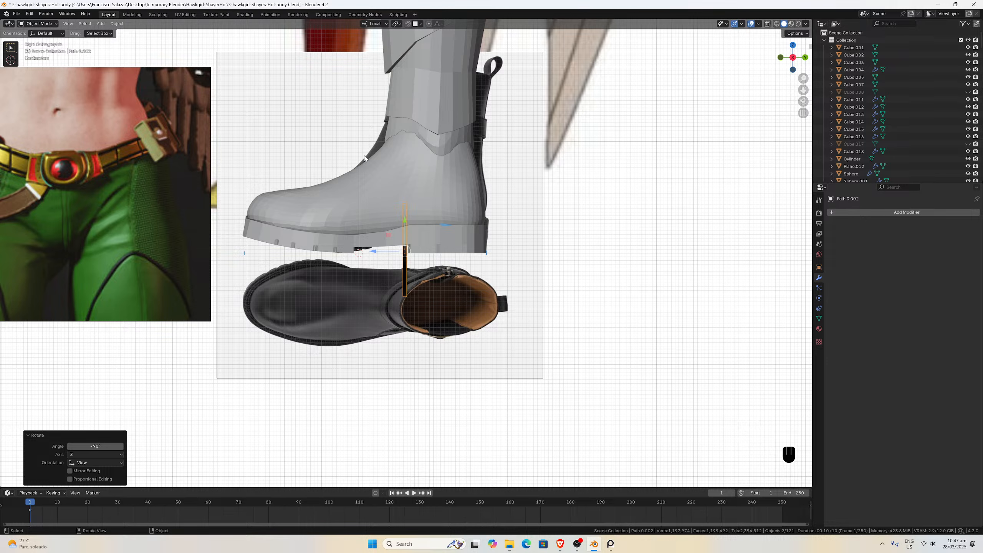
# Step: Move the upright emblem about 0.28 m forward and about 1.96 m up to the character's hips, and save the file
pyautogui.click(383, 25)
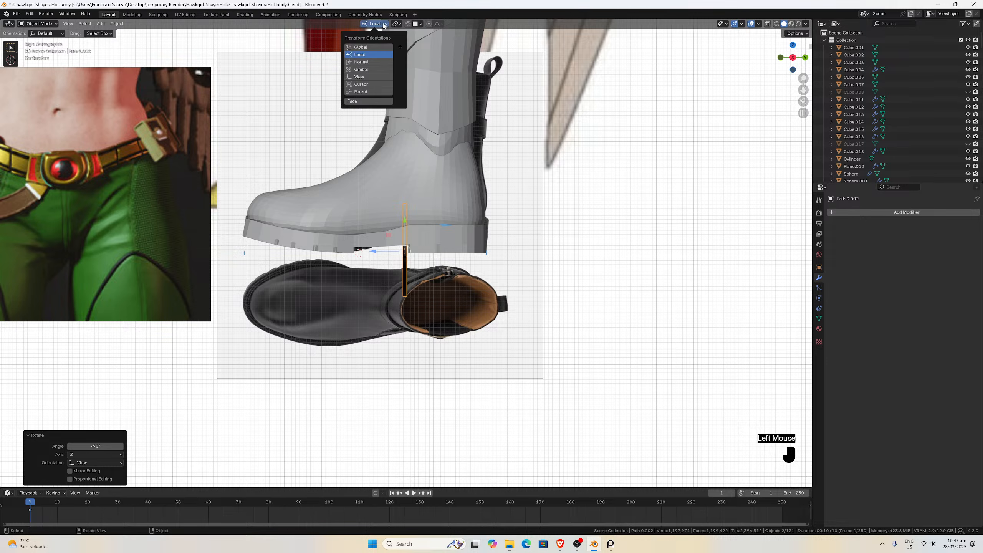
pyautogui.click(379, 27)
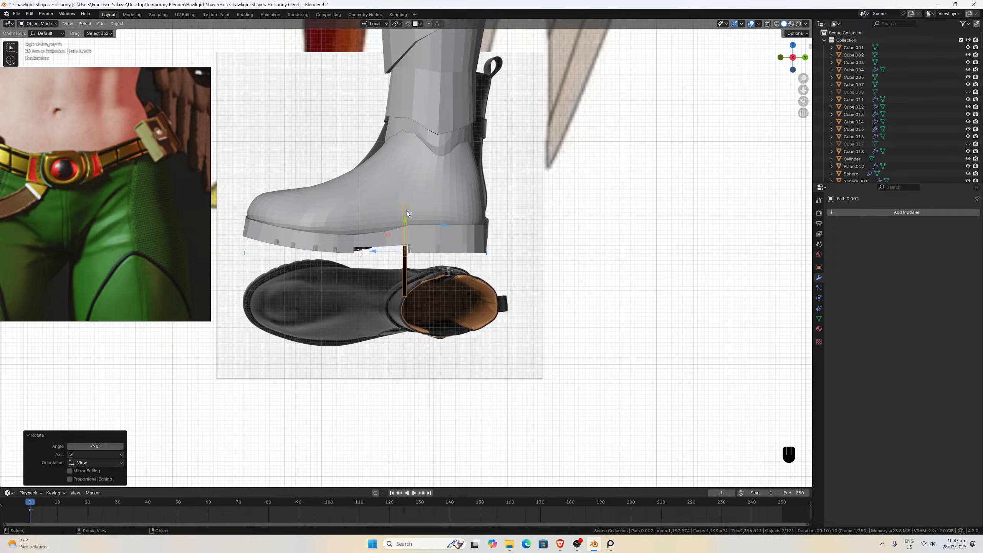
pyautogui.scroll(-1, 404, 222)
pyautogui.moveTo(405, 221); pyautogui.dragTo(286, 85)
pyautogui.scroll(-2, 719, 105)
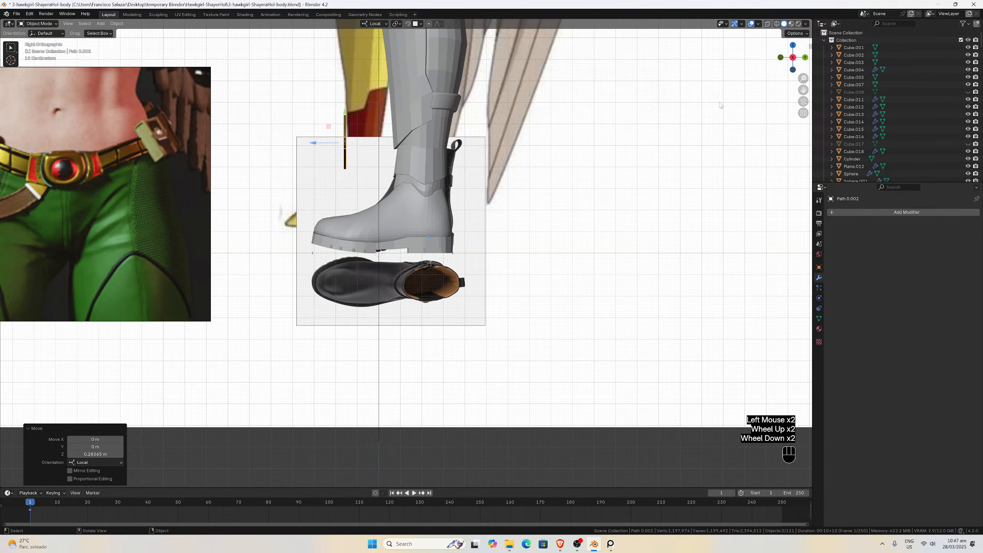
pyautogui.moveTo(803, 89); pyautogui.dragTo(803, 313)
pyautogui.scroll(-2, 480, 198)
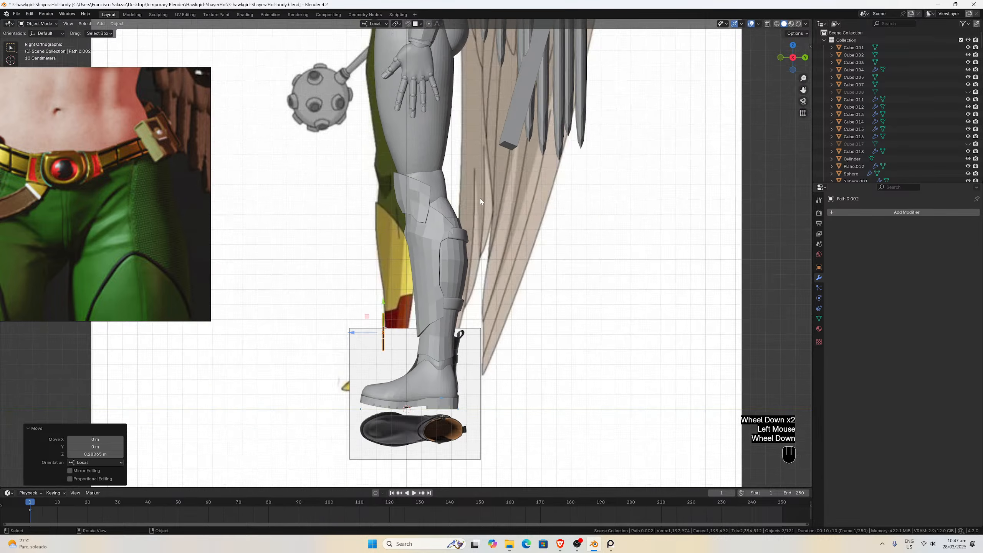
pyautogui.moveTo(386, 289); pyautogui.dragTo(385, 41)
pyautogui.moveTo(803, 90); pyautogui.dragTo(844, 200)
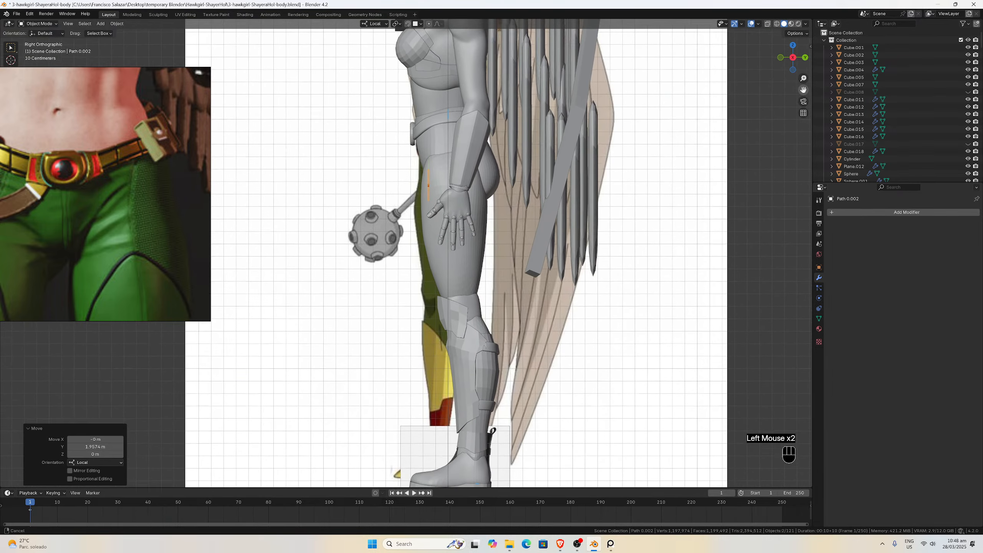
pyautogui.scroll(1, 614, 123)
pyautogui.hotkey('ctrl', 's')
# Step: Move the emblem about 0.21 m further forward, clear of the body, and about 0.41 m up to belt height
pyautogui.scroll(4, 546, 118)
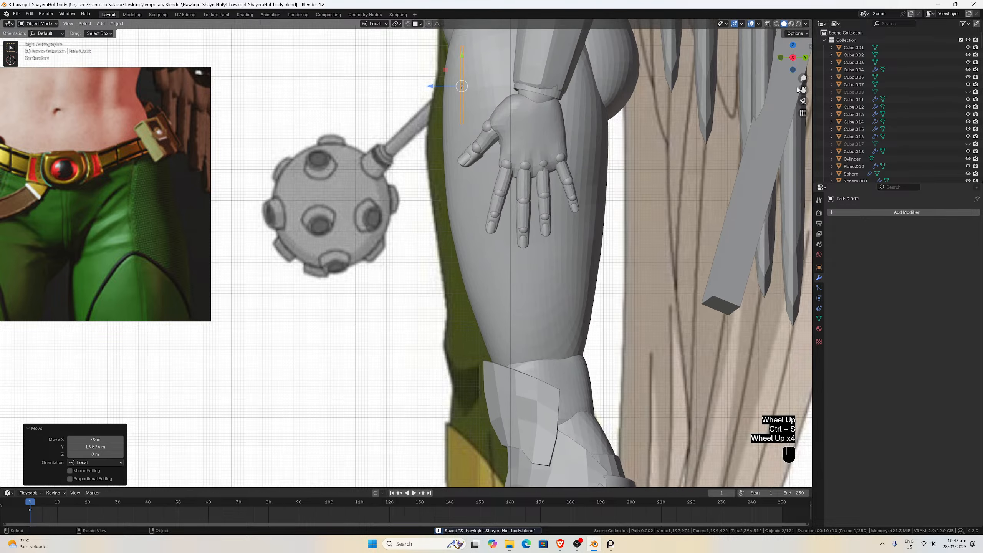
pyautogui.moveTo(803, 91); pyautogui.dragTo(826, 291)
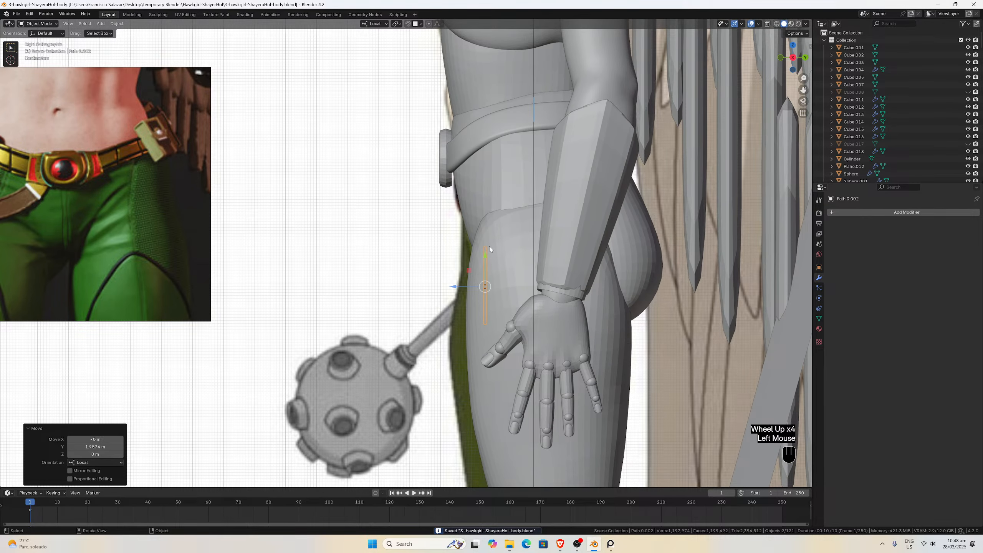
pyautogui.moveTo(456, 287); pyautogui.dragTo(388, 287)
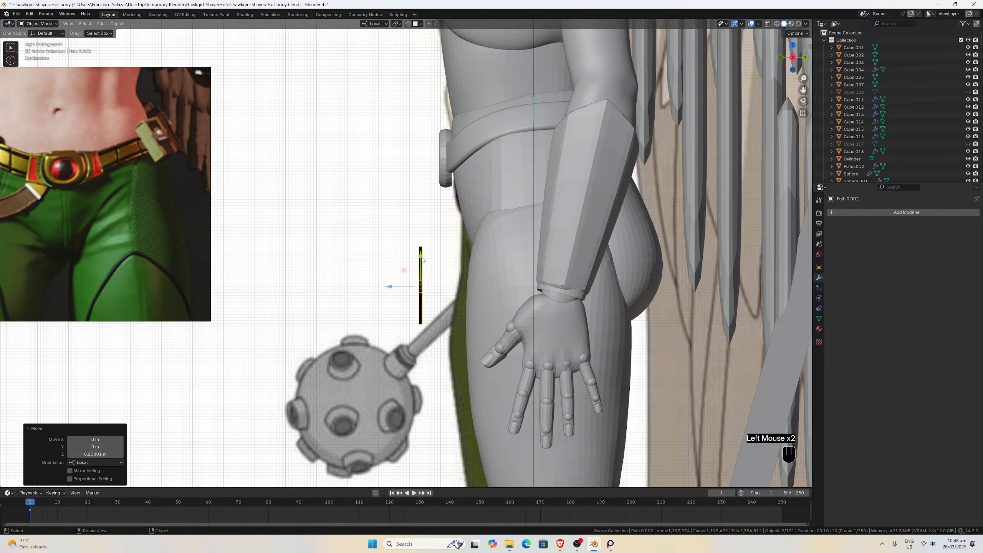
pyautogui.moveTo(422, 257); pyautogui.dragTo(433, 128)
# Step: Select the round belt buckle and snap the 3D cursor to it
pyautogui.moveTo(433, 127); pyautogui.dragTo(530, 137, button='middle')
pyautogui.scroll(1, 529, 138)
pyautogui.scroll(2, 484, 136)
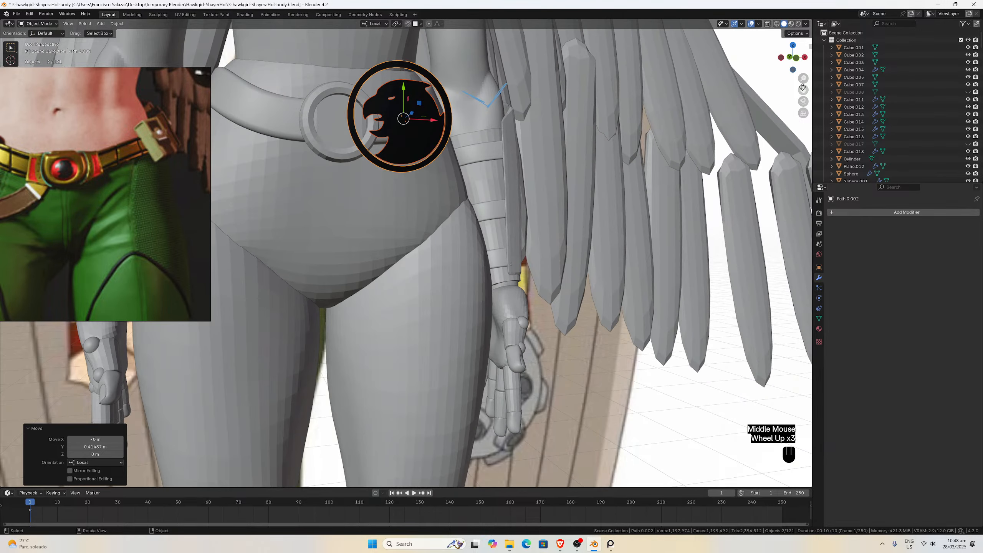
pyautogui.click(379, 178)
pyautogui.scroll(1, 378, 178)
pyautogui.click(378, 178)
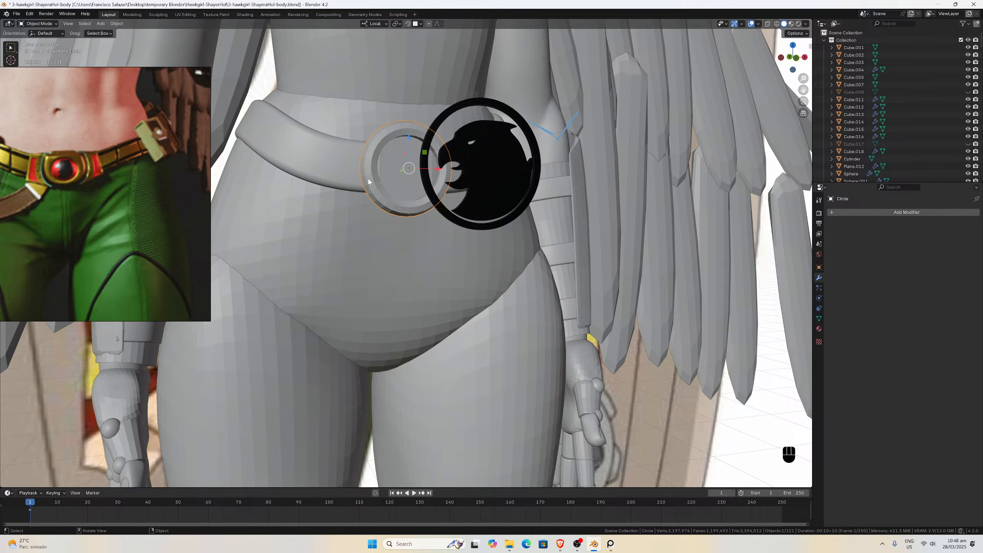
pyautogui.hotkey('shift', 's')
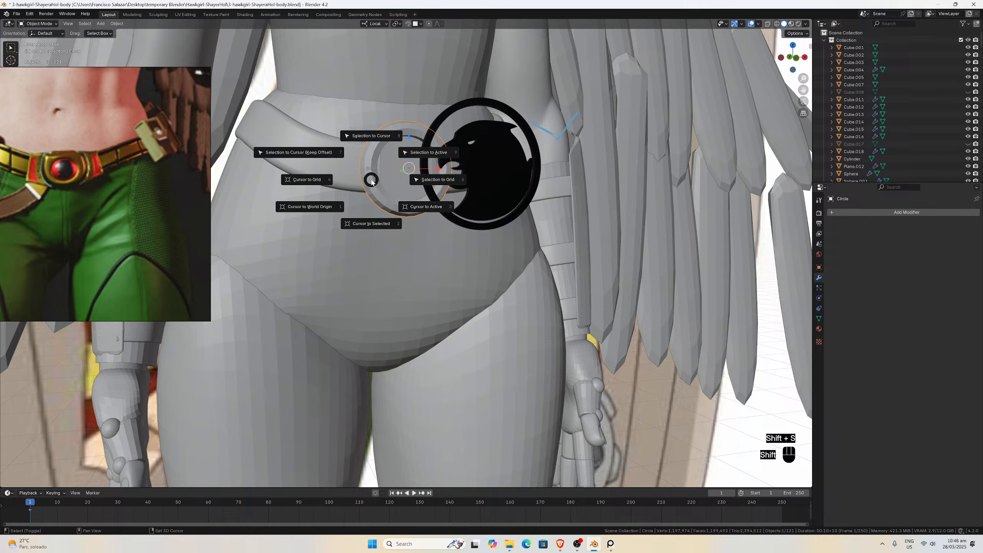
pyautogui.click(362, 223)
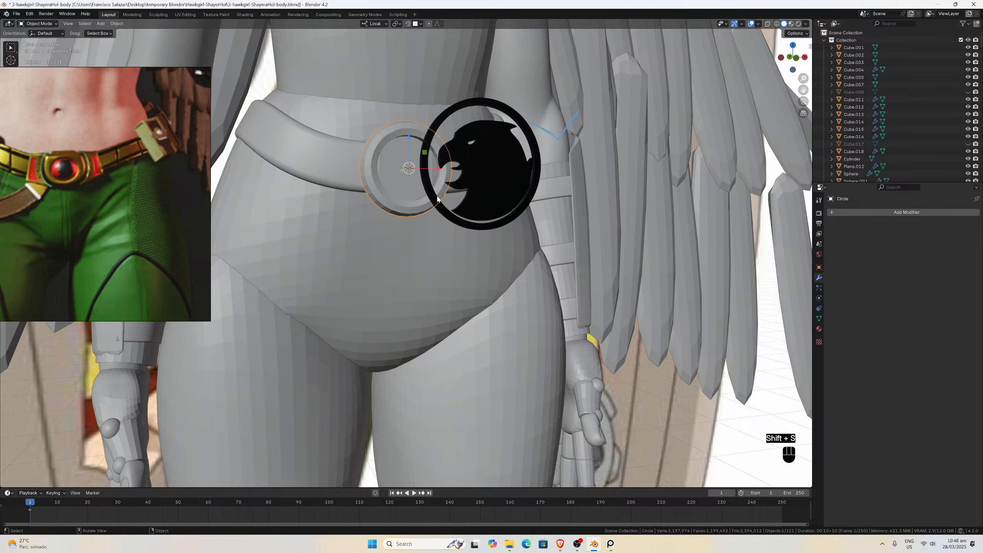
# Step: Select the hawk head and ring together in front view and save the file
pyautogui.click(468, 201)
pyautogui.keyDown('shift'); pyautogui.click(441, 211); pyautogui.keyUp('shift')
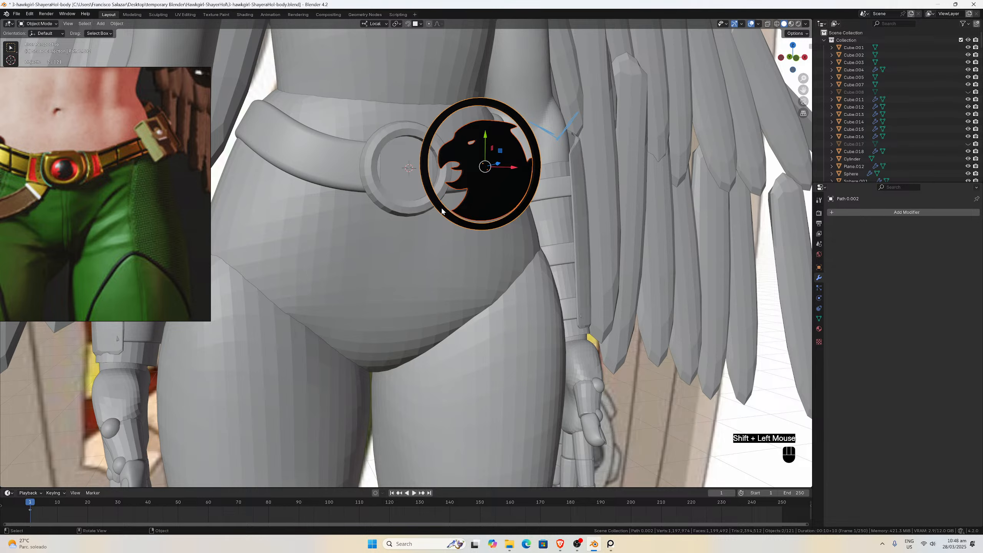
pyautogui.moveTo(441, 210); pyautogui.dragTo(425, 206, button='middle')
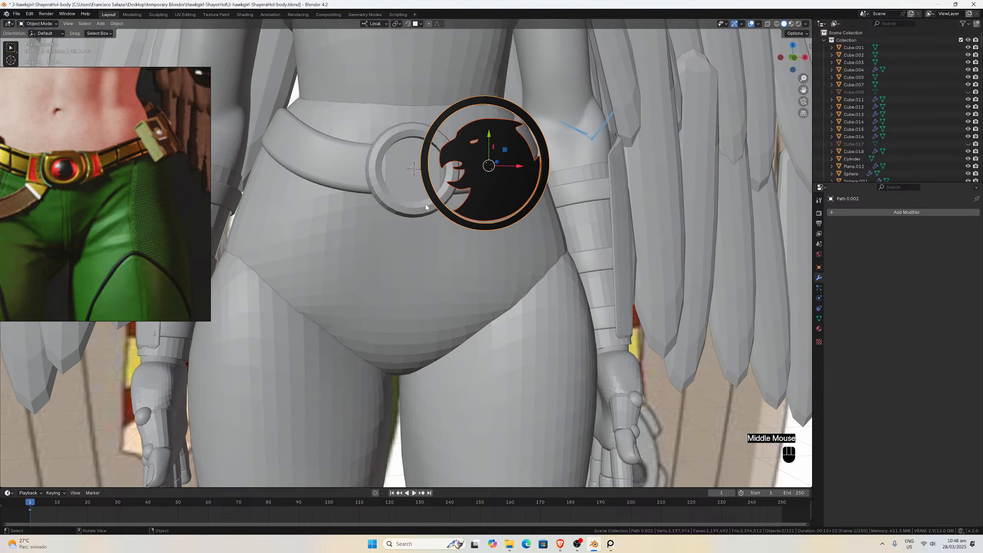
pyautogui.press('KP_1')
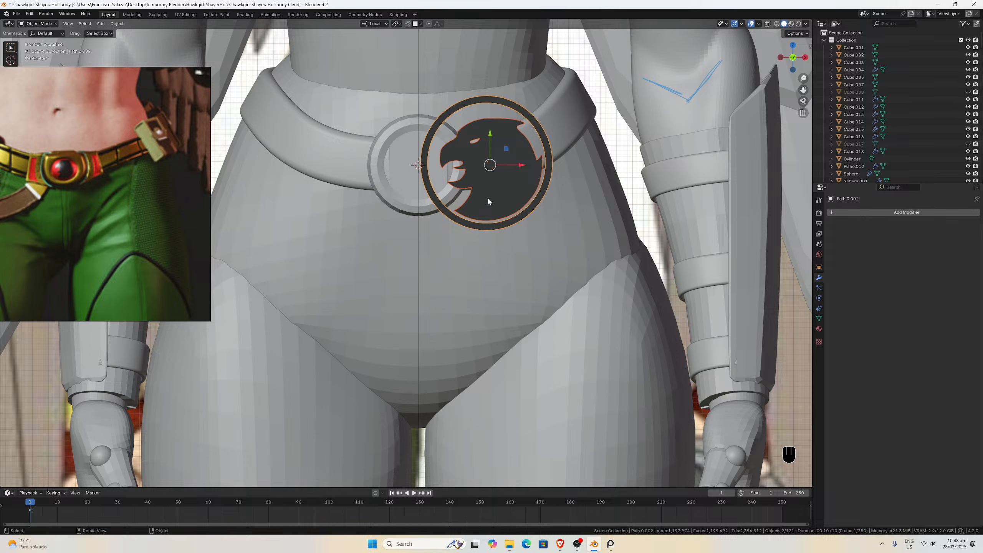
pyautogui.hotkey('ctrl', 's')
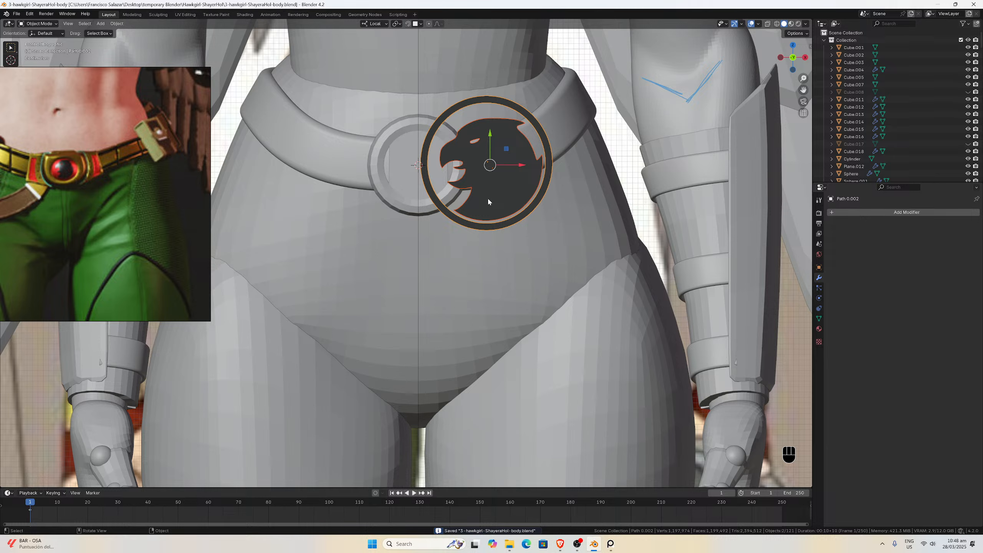
# Step: Try to snap the hawk head and ring to the 3D cursor on the belt buckle
pyautogui.hotkey('shift', 's')
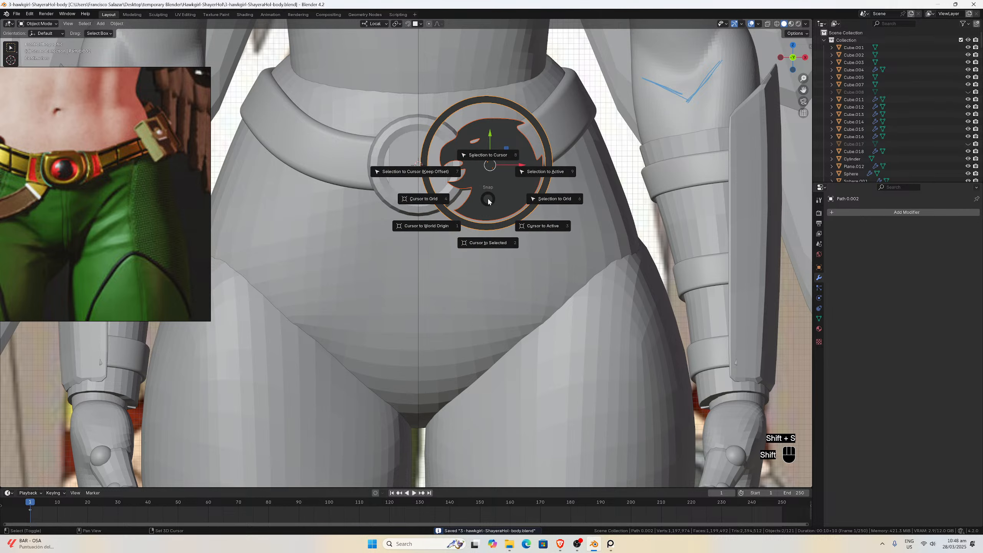
pyautogui.click(499, 155)
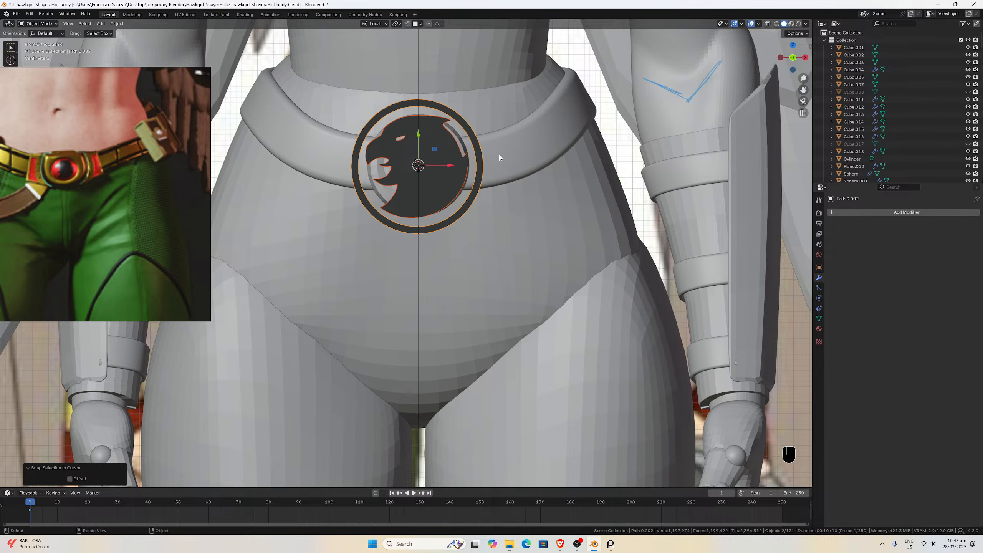
pyautogui.hotkey('ctrl', 'z')
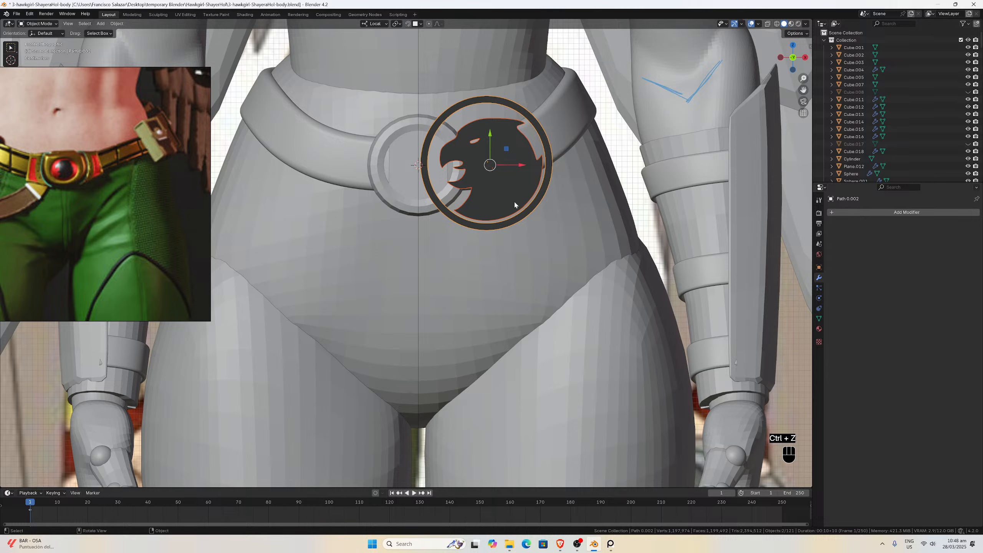
pyautogui.click(486, 209)
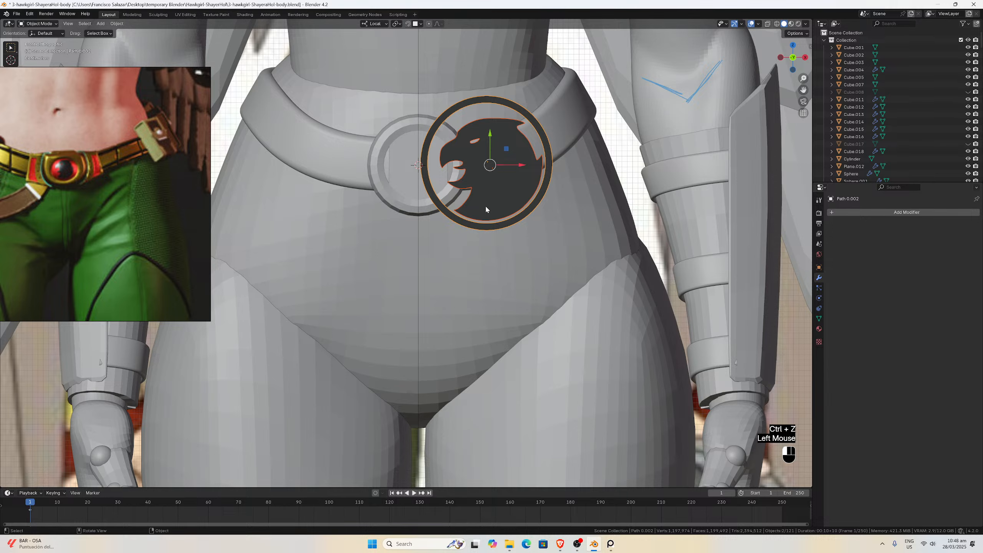
# Step: Join the hawk head and ring into one object and snap it to the 3D cursor on the belt buckle
pyautogui.keyDown('shift'); pyautogui.click(439, 208); pyautogui.keyUp('shift')
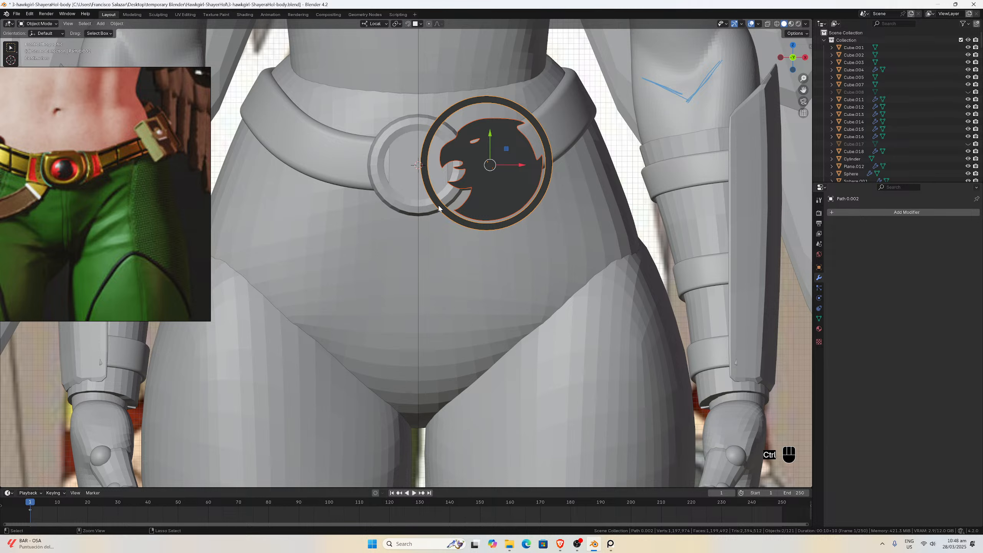
pyautogui.hotkey('ctrl', 'j')
pyautogui.doubleClick(456, 219)
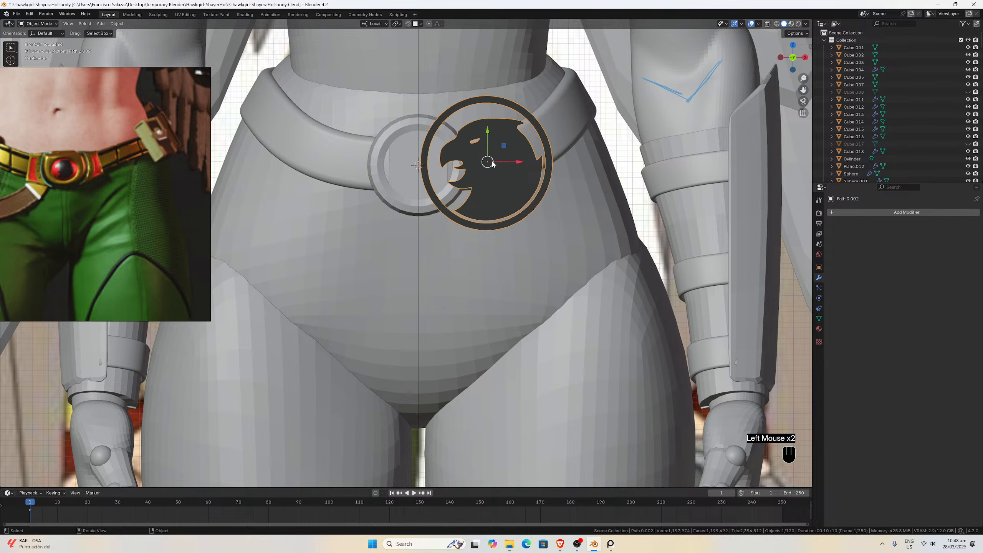
pyautogui.click(465, 225)
pyautogui.hotkey('shift', 's')
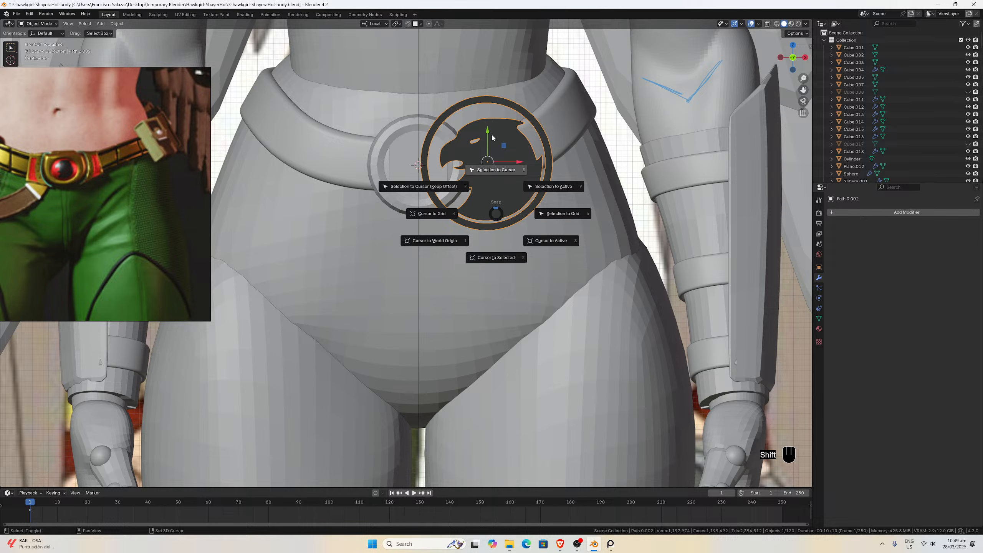
pyautogui.click(504, 171)
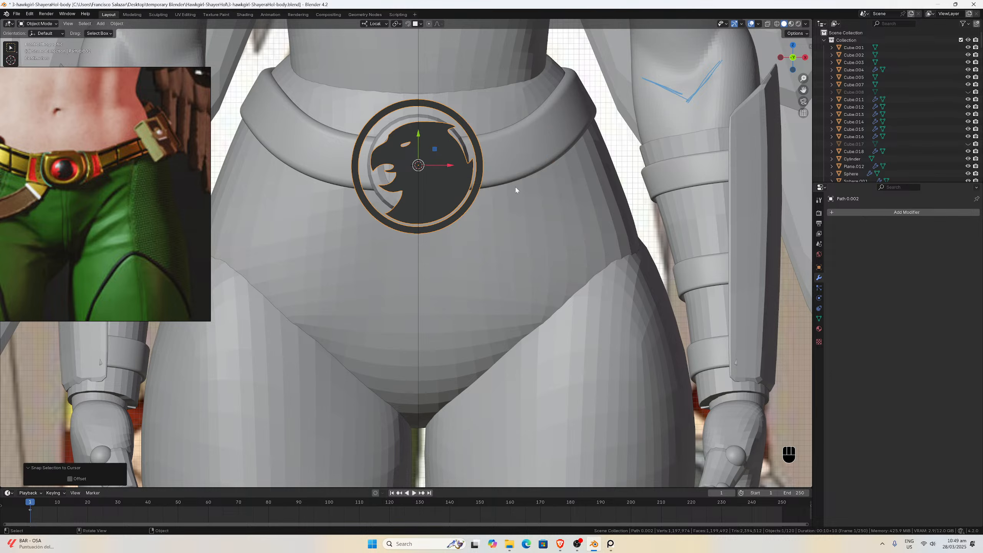
# Step: Scale the joined emblem uniformly to about 0.729 so it fits within the round buckle
pyautogui.press('s')
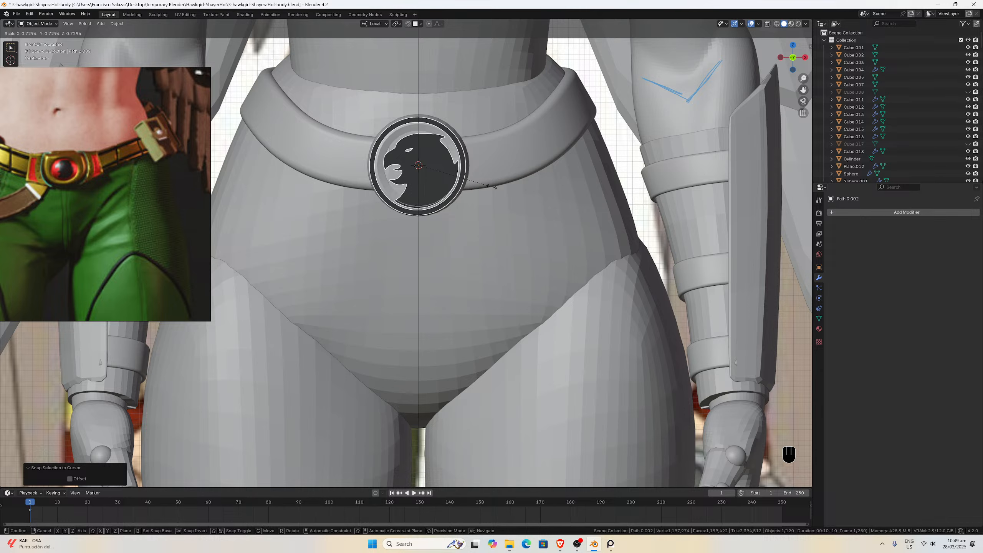
pyautogui.click(491, 187)
pyautogui.scroll(4, 492, 189)
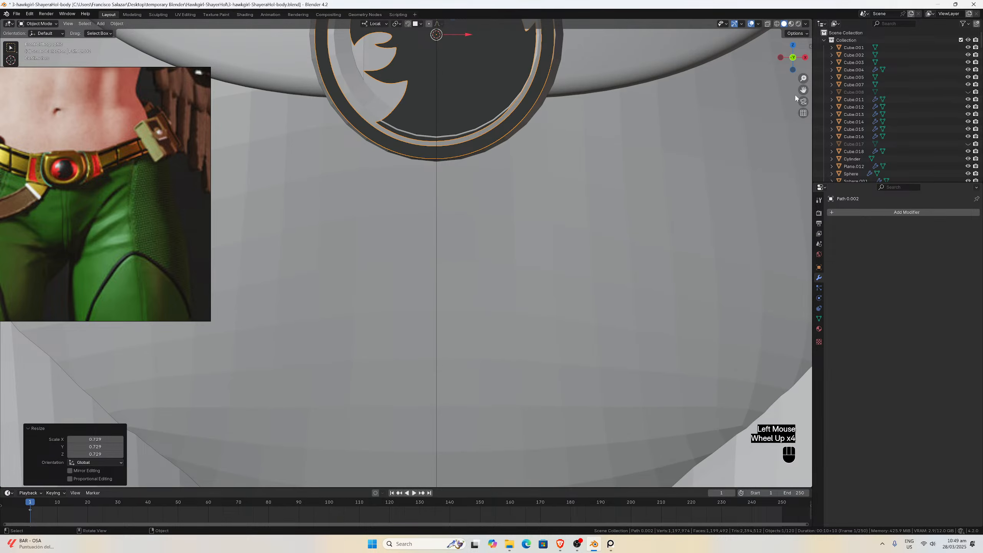
pyautogui.moveTo(803, 89); pyautogui.dragTo(809, 271)
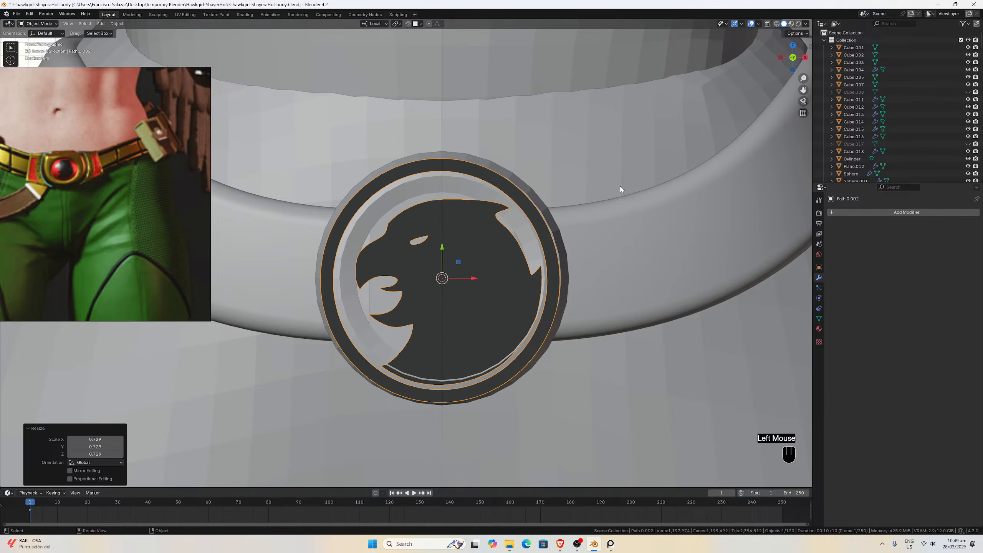
# Step: Undo the emblem's scaling, its snap to the cursor and the join of the hawk head and ring
pyautogui.hotkey('ctrl', 'z')
pyautogui.hotkey('ctrl', 'z')
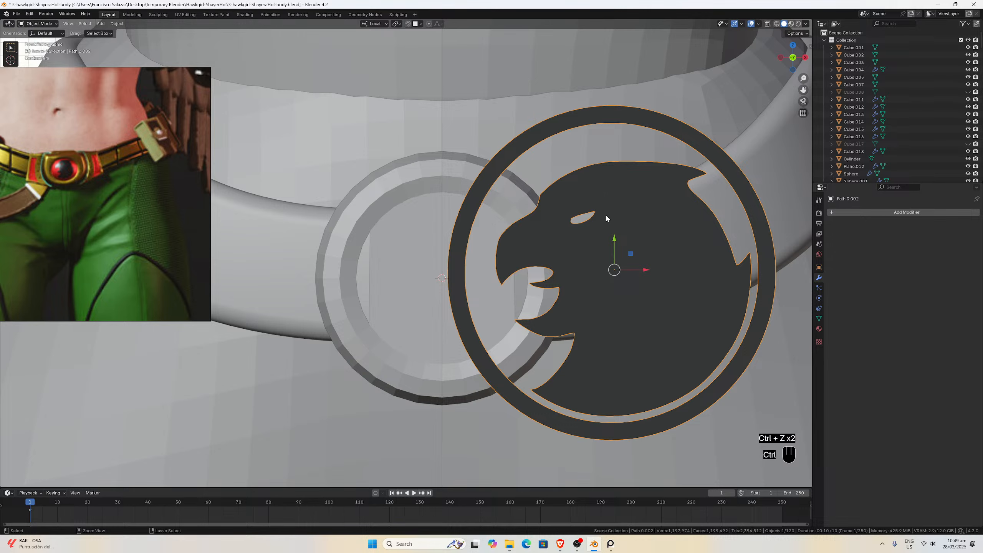
pyautogui.hotkey('ctrl', 'z')
pyautogui.hotkey('ctrl', 'z')
pyautogui.hotkey('ctrl', 'z')
pyautogui.hotkey('ctrl', 'z')
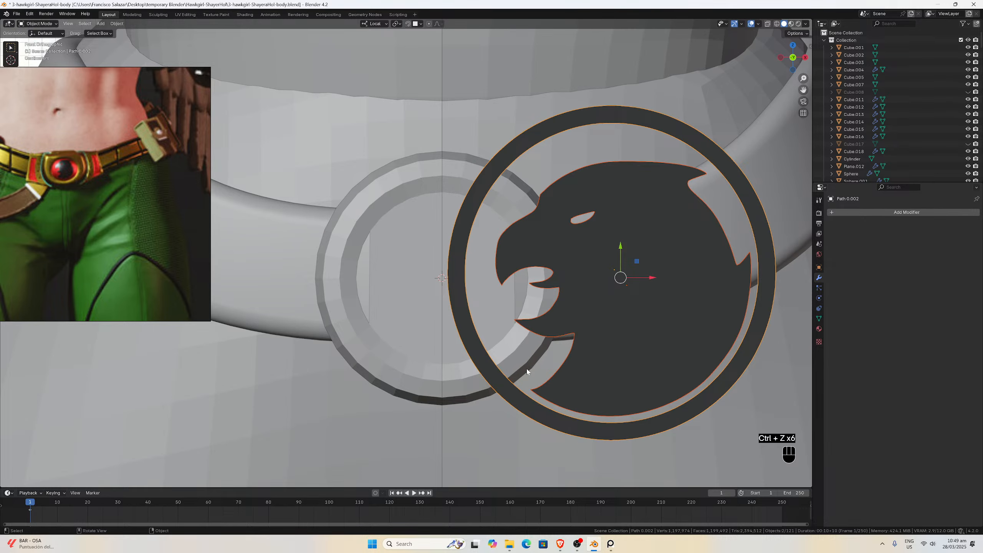
# Step: Draw a small X-shaped annotation at the centre of the hawk emblem
pyautogui.click(525, 403)
pyautogui.press('d')
pyautogui.moveTo(607, 278)
pyautogui.mouseDown()
pyautogui.moveTo(619, 266)
pyautogui.moveTo(610, 265)
pyautogui.moveTo(621, 278)
pyautogui.mouseUp()
# Step: Join the hawk head and ring into one object, and select the round belt buckle
pyautogui.click(603, 314)
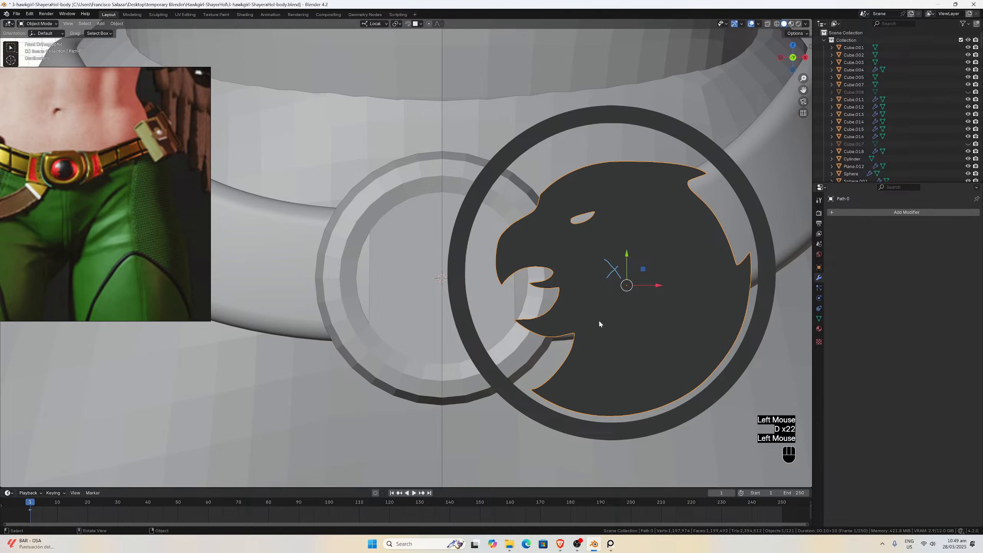
pyautogui.keyDown('shift'); pyautogui.click(504, 385); pyautogui.keyUp('shift')
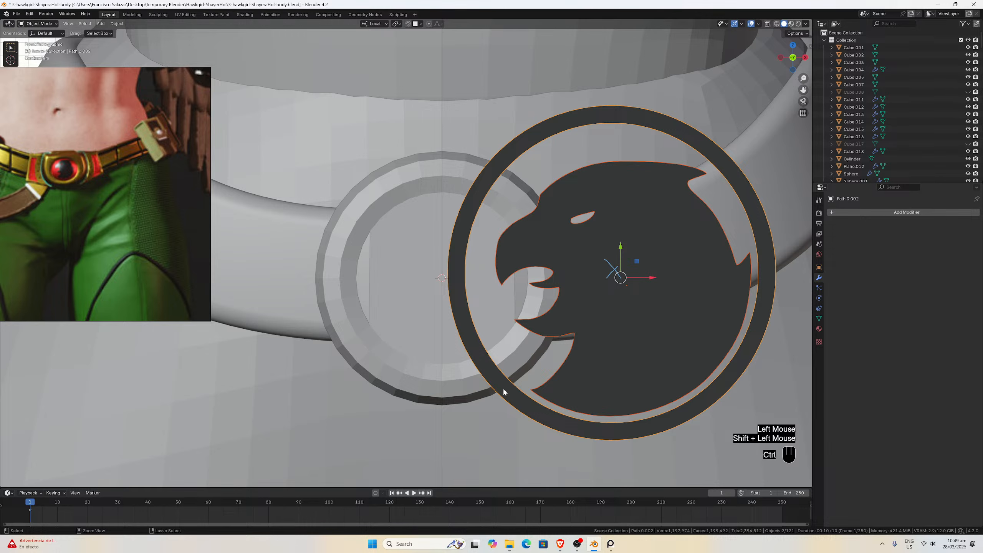
pyautogui.hotkey('ctrl', 'j')
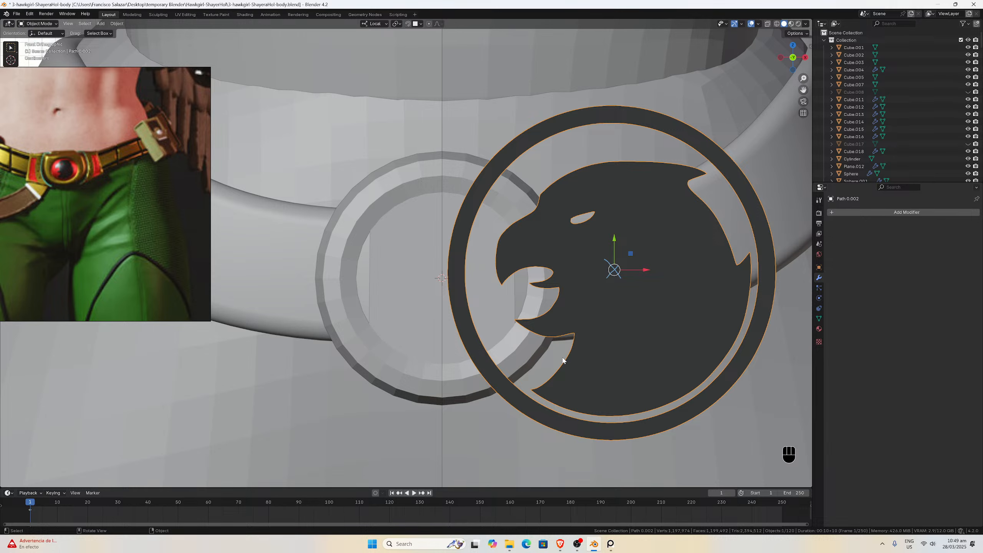
pyautogui.click(367, 335)
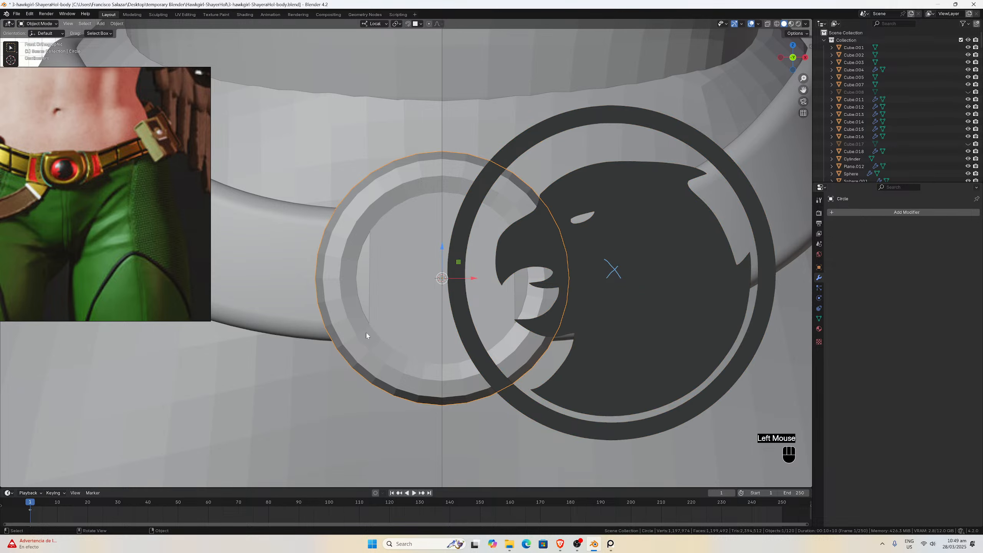
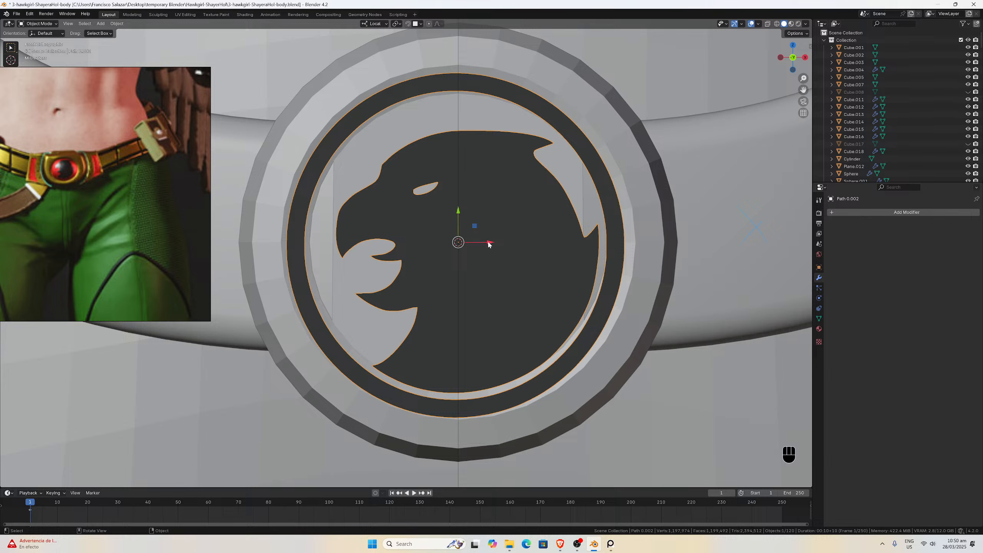
# Step: Try nudging the joined emblem slightly sideways and upward on the buckle, and undo both moves
pyautogui.moveTo(489, 243); pyautogui.dragTo(492, 242)
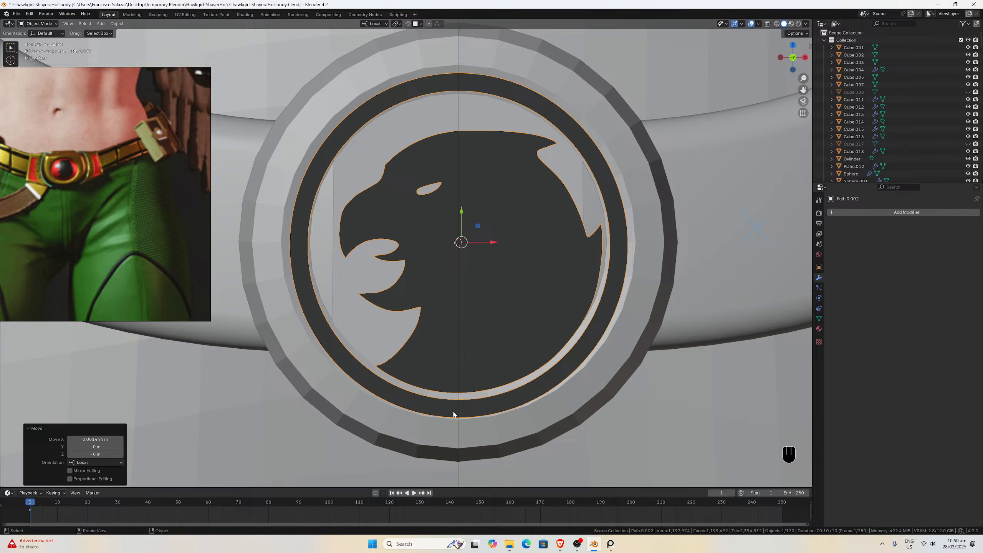
pyautogui.moveTo(462, 214)
pyautogui.mouseDown()
pyautogui.moveTo(461, 179)
pyautogui.moveTo(461, 209)
pyautogui.mouseUp()
pyautogui.hotkey('ctrl', 'z')
pyautogui.hotkey('ctrl', 'z')
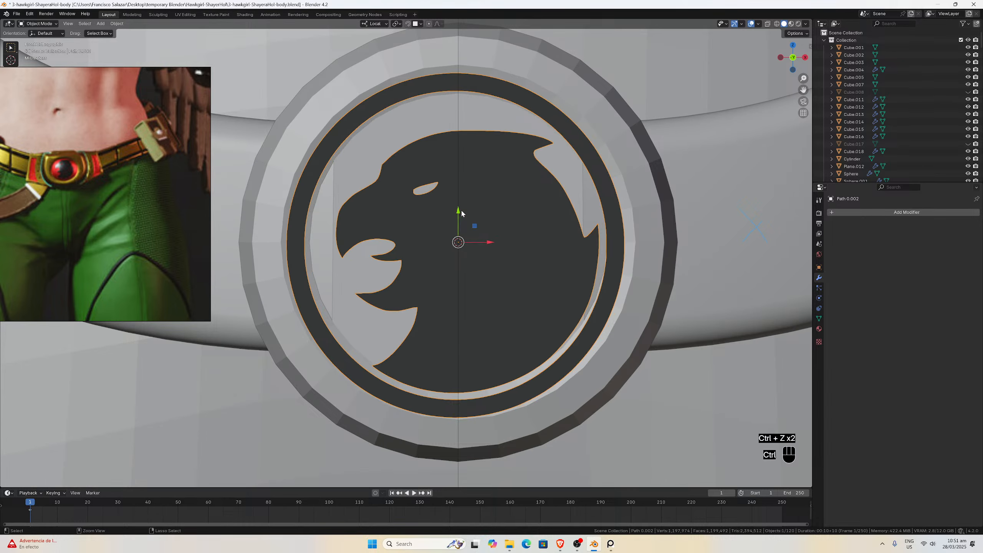
pyautogui.hotkey('ctrl', 'z')
pyautogui.hotkey('ctrl', 'shift', 'z')
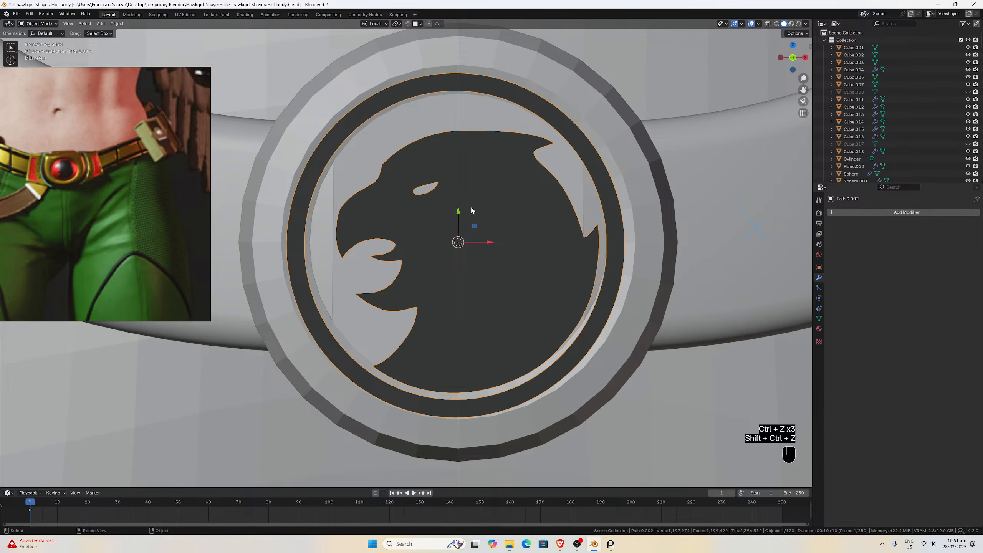
# Step: Examine the emblem's alignment with the buckle in X-ray and wireframe display, and return to opaque solid shading
pyautogui.click(768, 24)
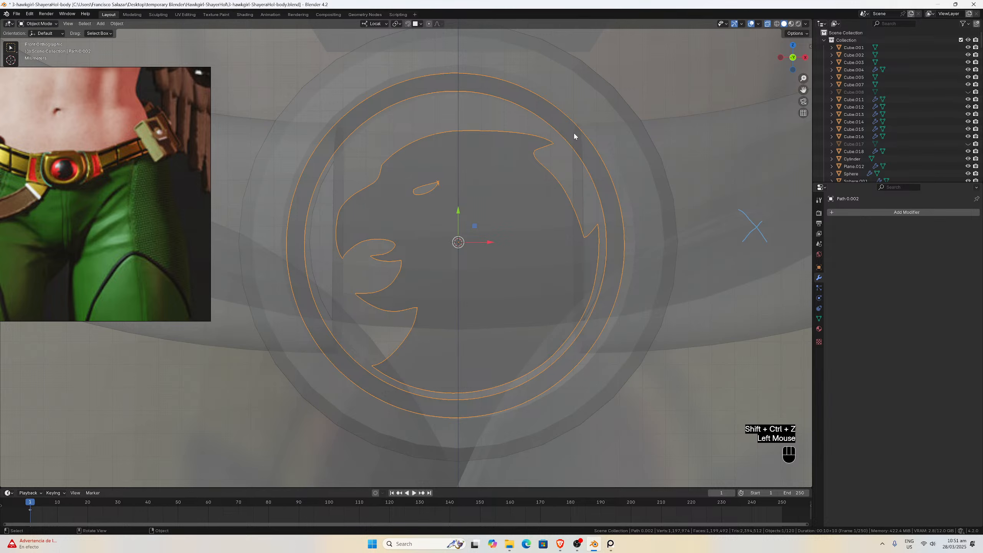
pyautogui.scroll(1, 573, 133)
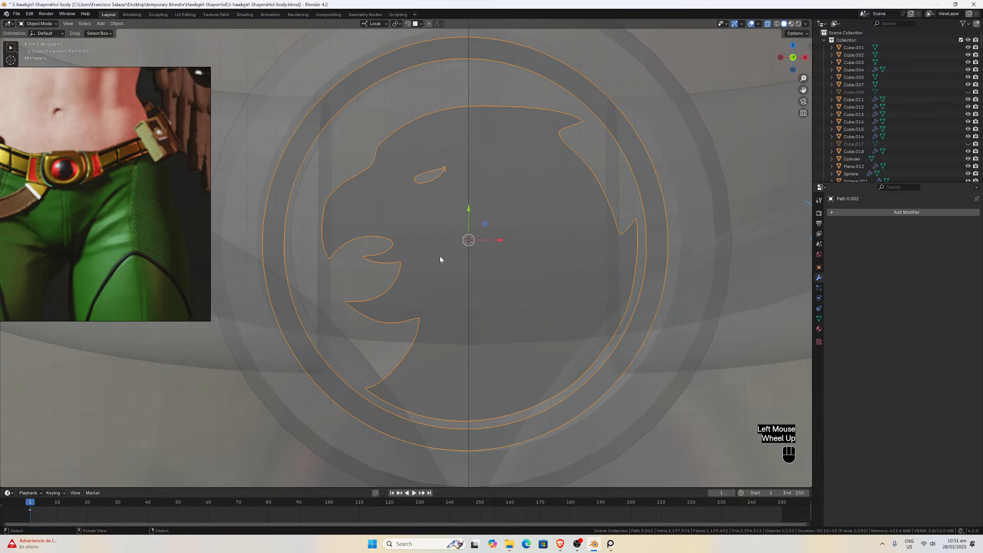
pyautogui.click(775, 24)
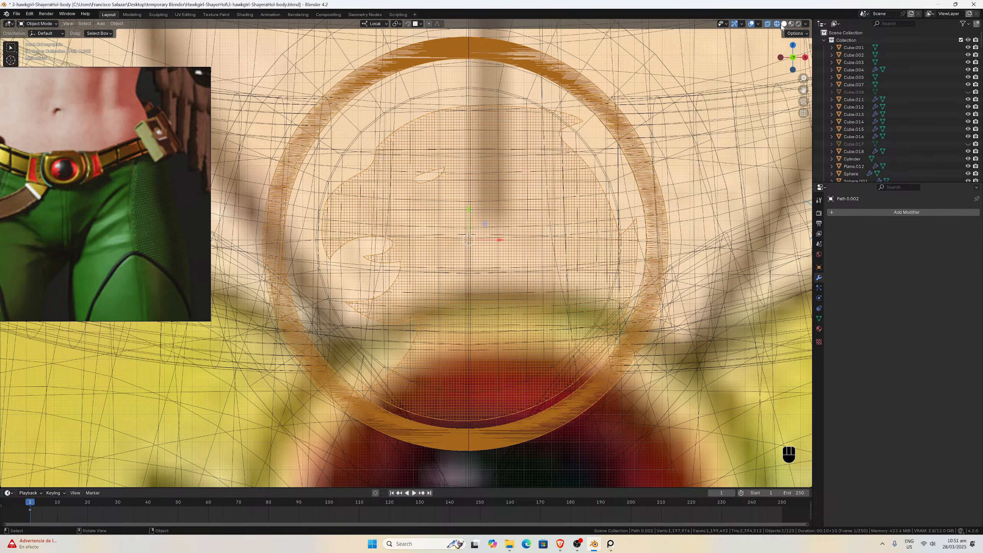
pyautogui.click(784, 24)
pyautogui.scroll(-2, 732, 44)
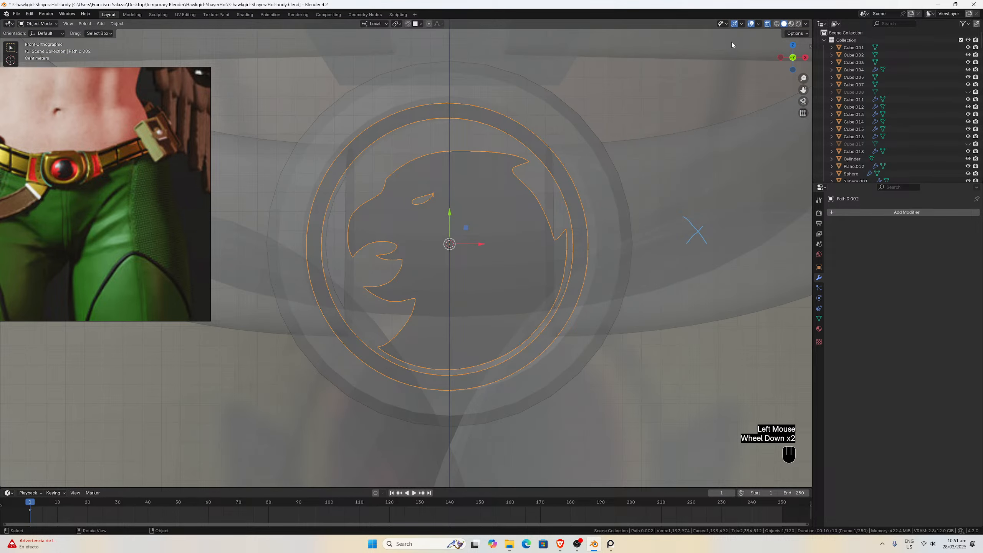
pyautogui.click(768, 24)
pyautogui.scroll(-1, 630, 141)
# Step: Hide the three body pieces around and behind the belt to leave the buckle area clear
pyautogui.click(585, 140)
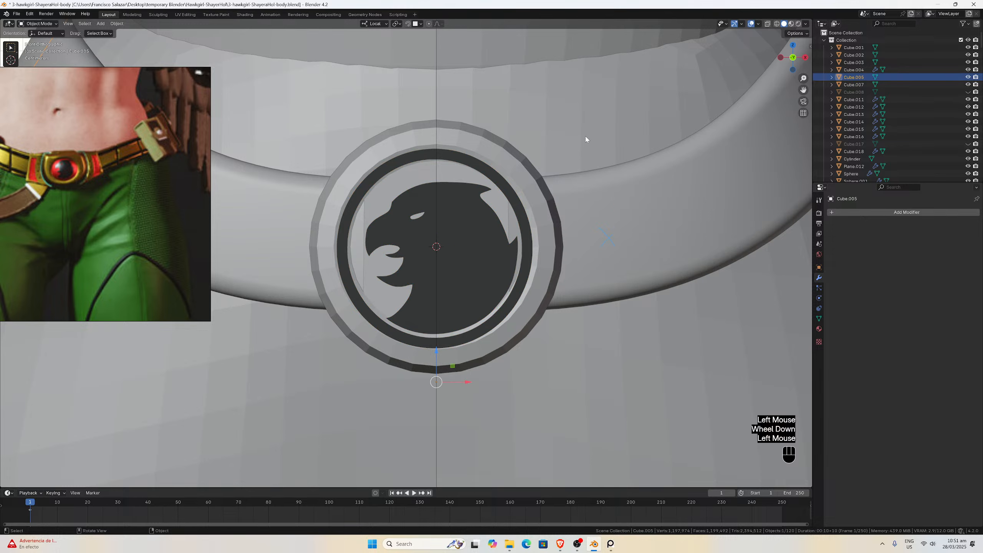
pyautogui.press('h')
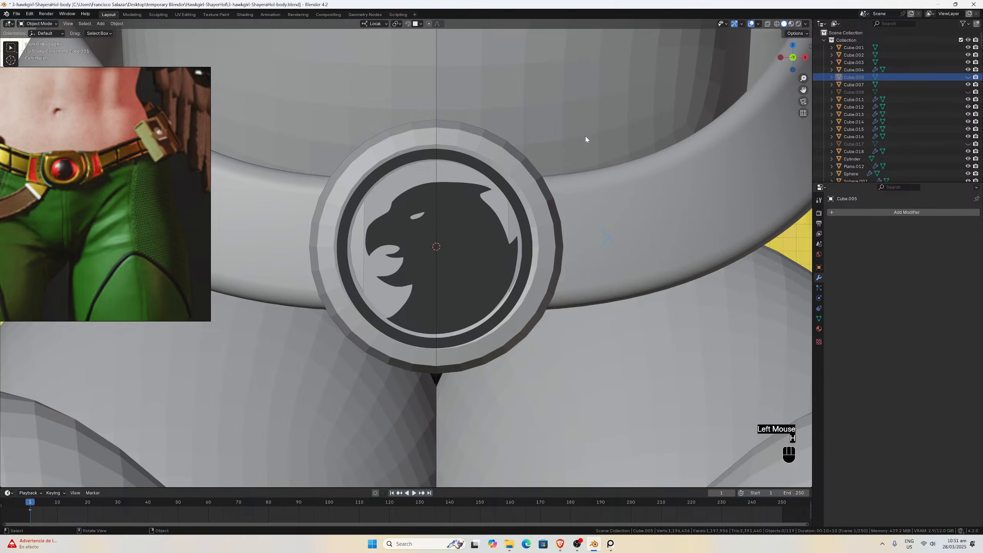
pyautogui.click(554, 143)
pyautogui.press('h')
pyautogui.click(568, 310)
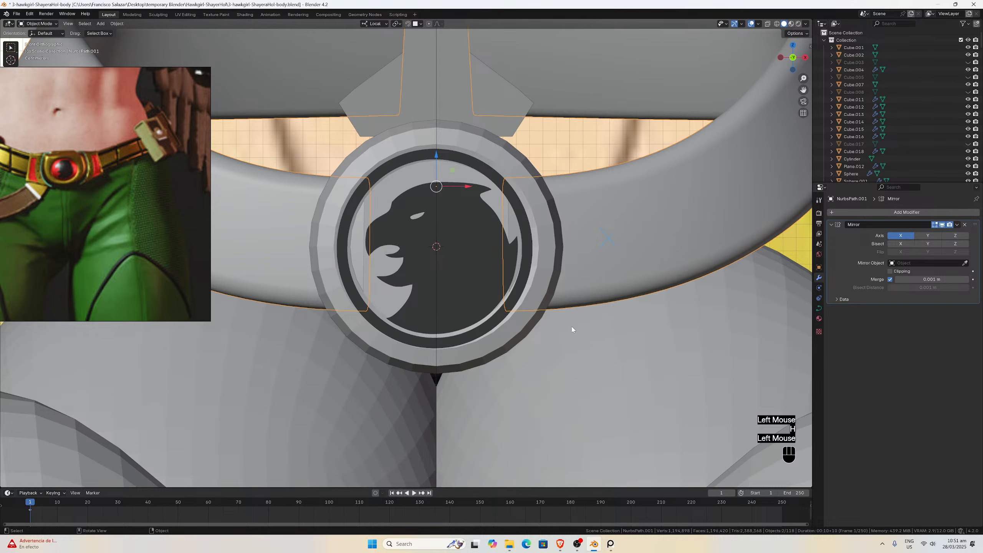
pyautogui.click(571, 339)
pyautogui.press('h')
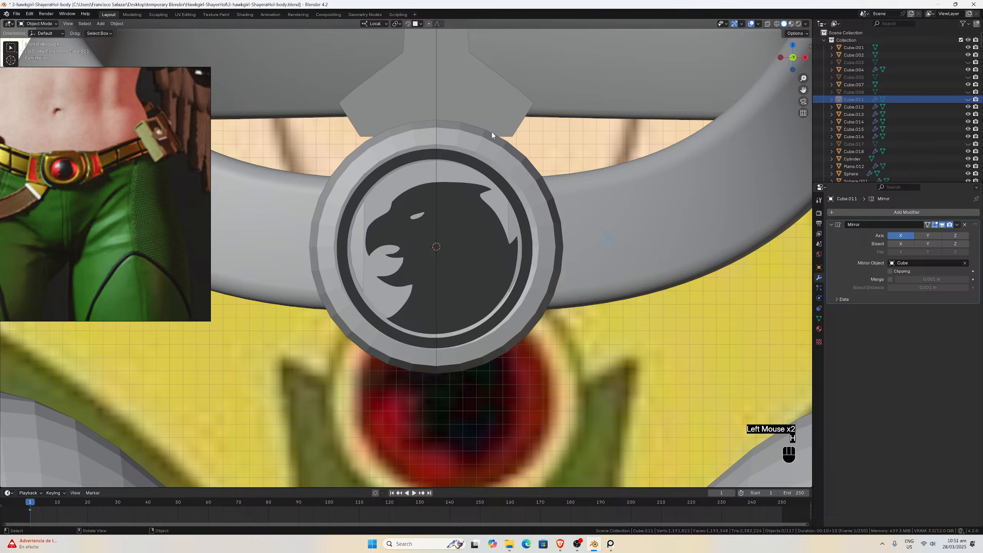
# Step: Select the joined emblem in wireframe display and nudge it slightly right and about 0.0011 m up to centre it on the buckle
pyautogui.click(508, 168)
pyautogui.click(776, 24)
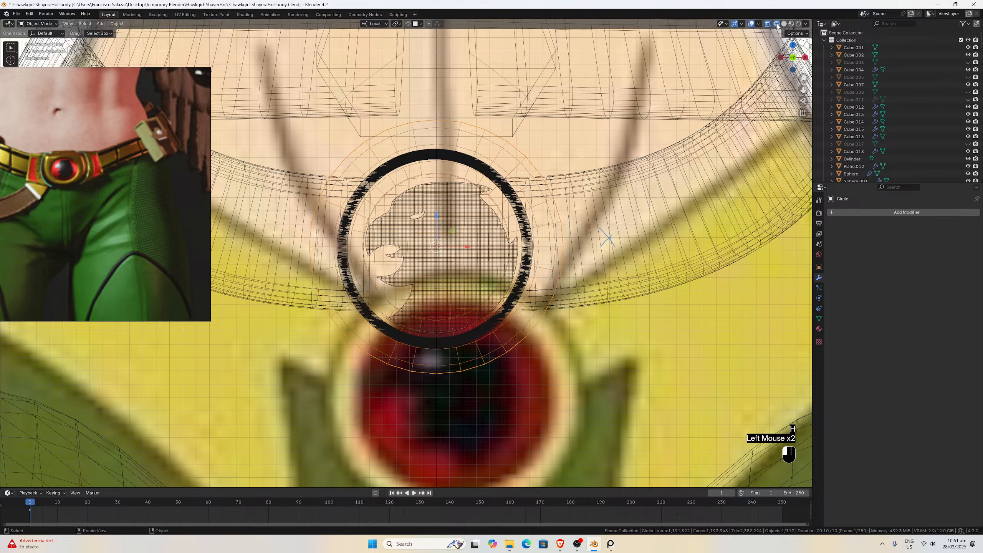
pyautogui.scroll(2, 564, 140)
pyautogui.click(581, 149)
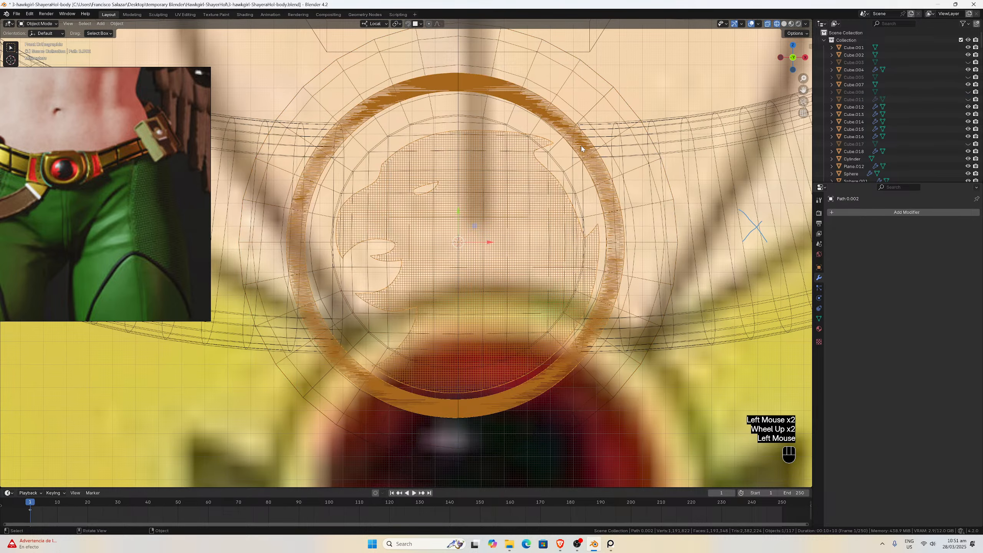
pyautogui.scroll(1, 586, 162)
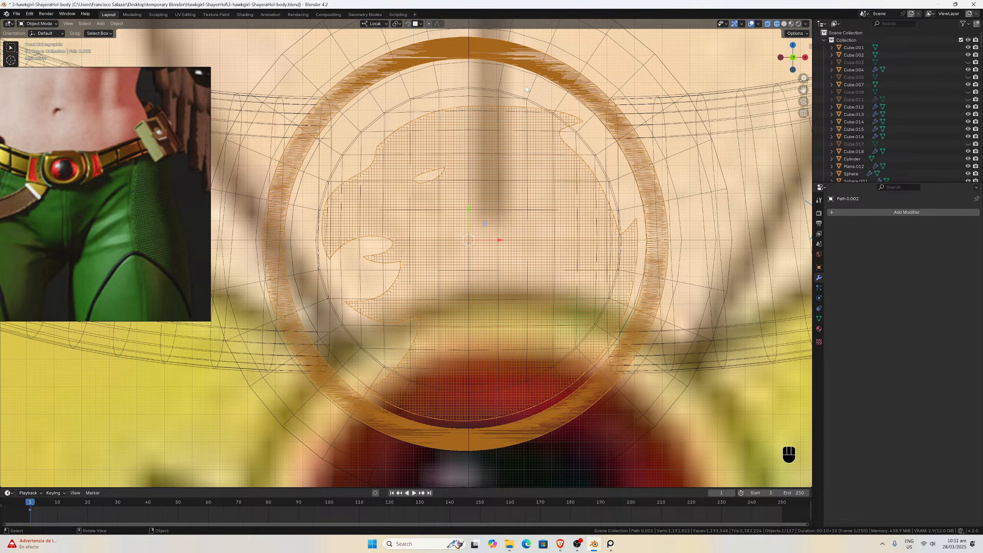
pyautogui.click(783, 24)
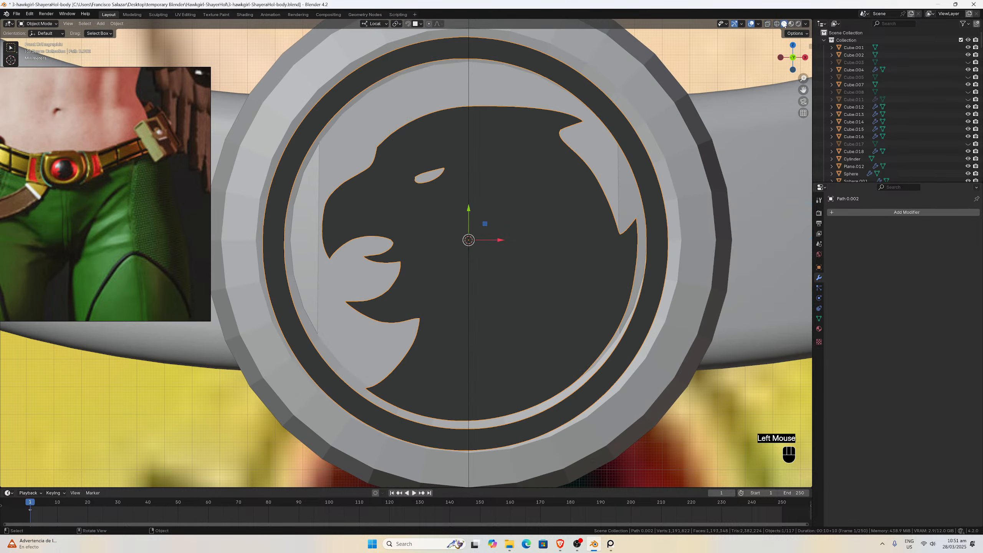
pyautogui.click(776, 23)
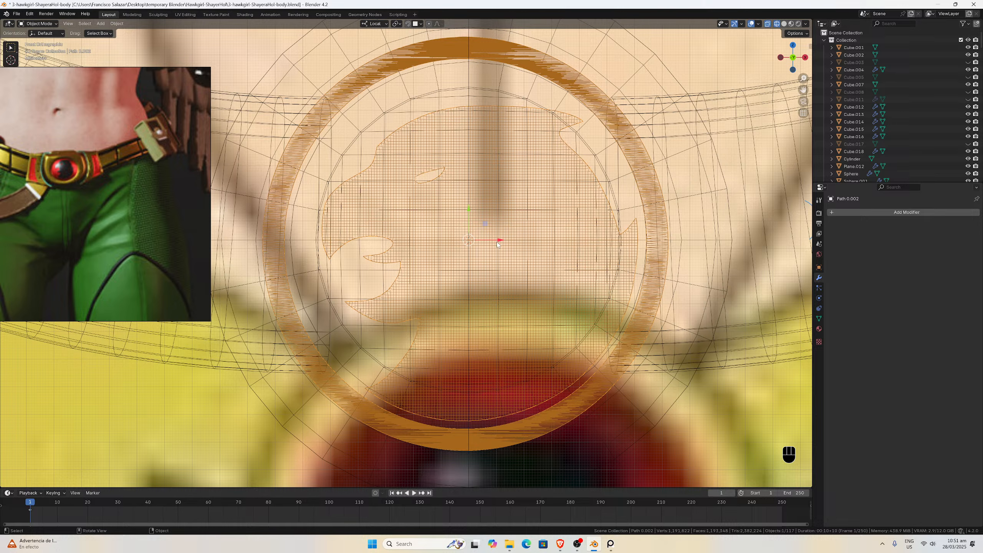
pyautogui.moveTo(498, 243); pyautogui.dragTo(472, 205)
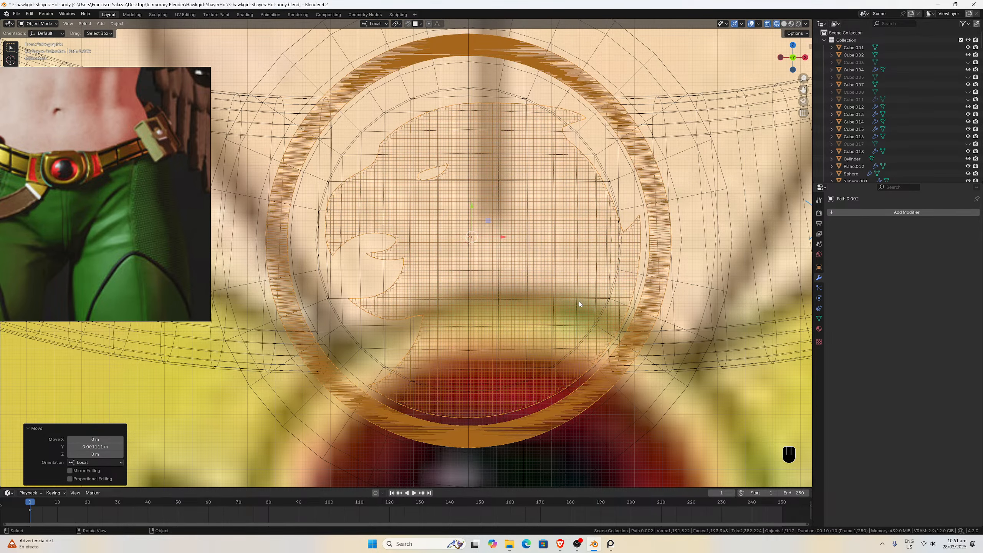
# Step: Scale the emblem uniformly to about 0.965 and view it on the buckle at an angle in solid shading
pyautogui.press('s')
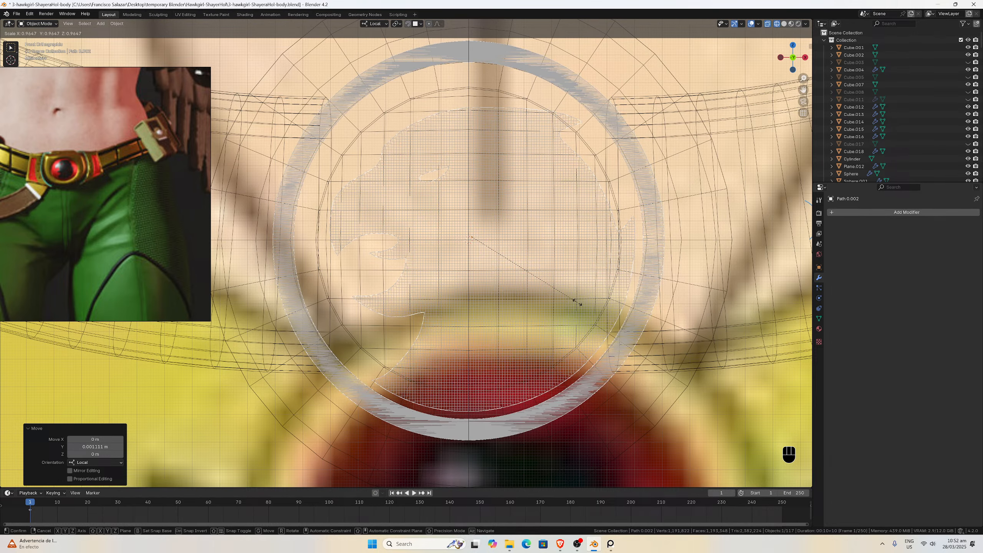
pyautogui.click(577, 302)
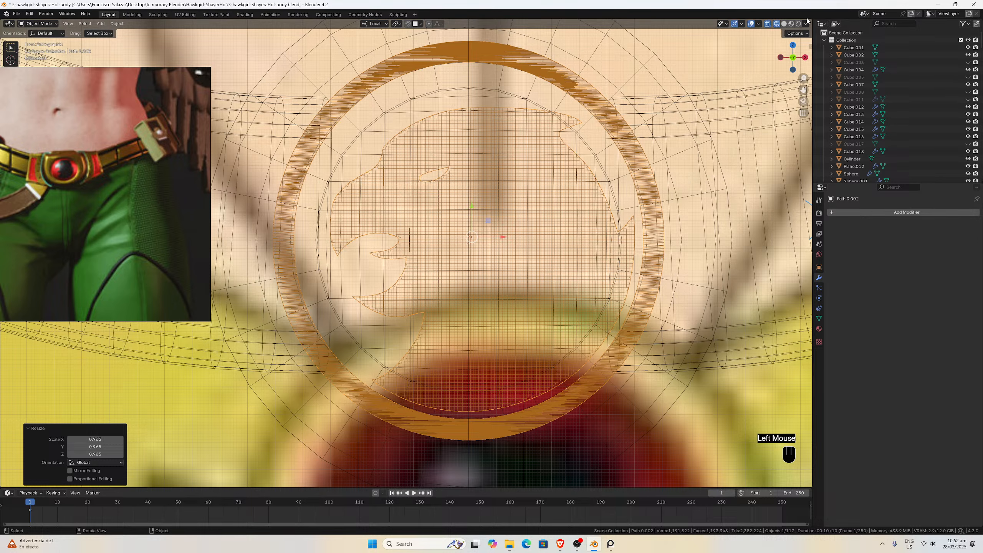
pyautogui.click(784, 24)
pyautogui.scroll(-2, 474, 257)
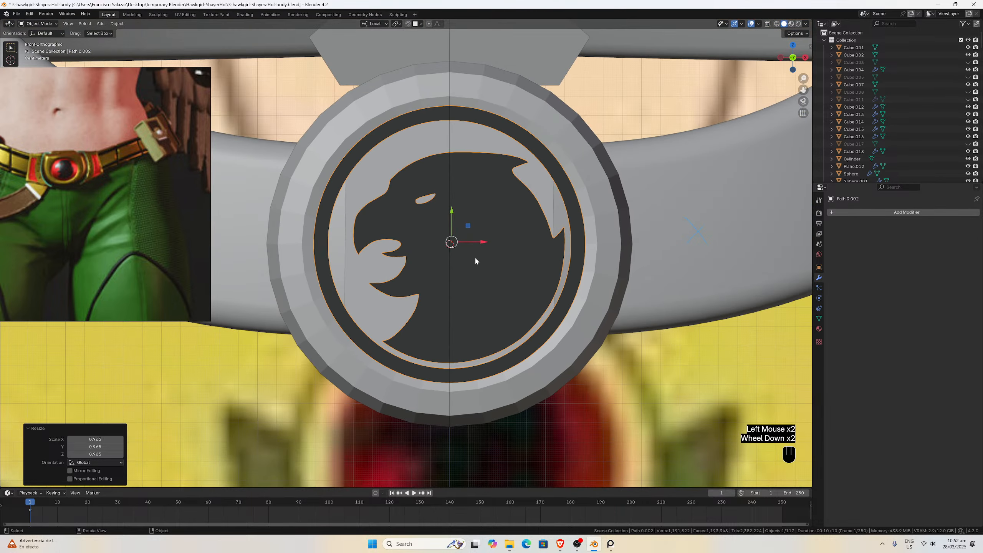
pyautogui.moveTo(474, 257); pyautogui.dragTo(411, 270, button='middle')
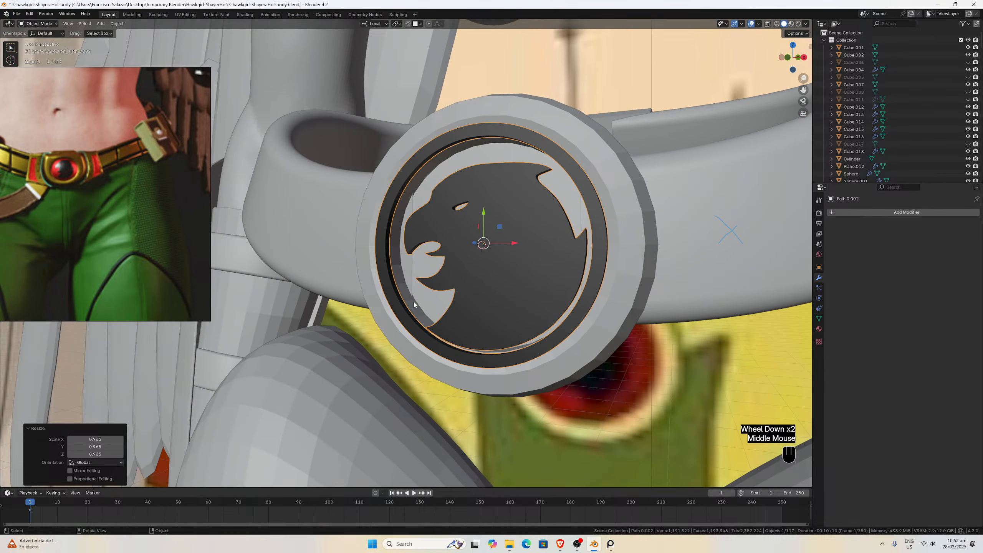
# Step: In Edit Mode, select all linked geometry of the emblem's outer ring
pyautogui.click(400, 310)
pyautogui.press('Tab')
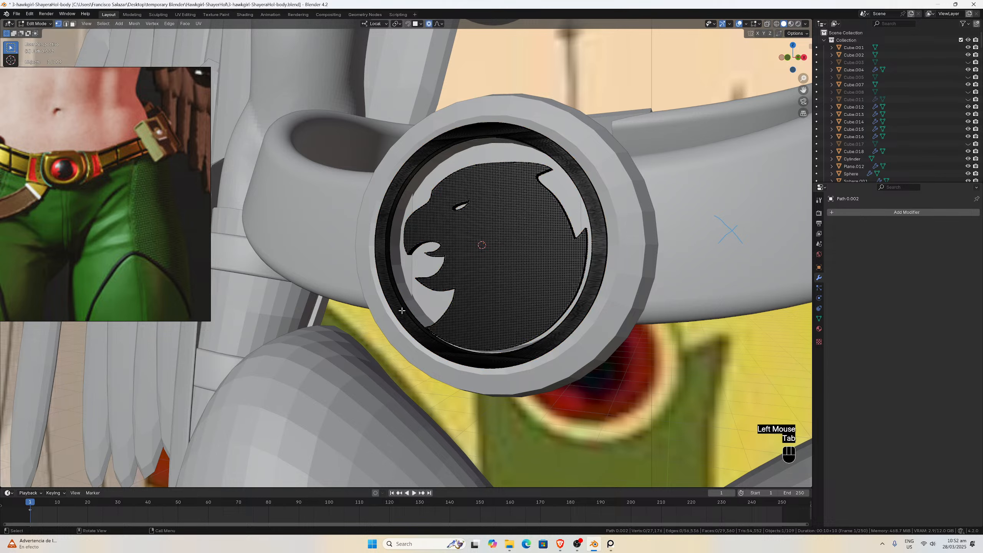
pyautogui.click(401, 311)
pyautogui.press('l')
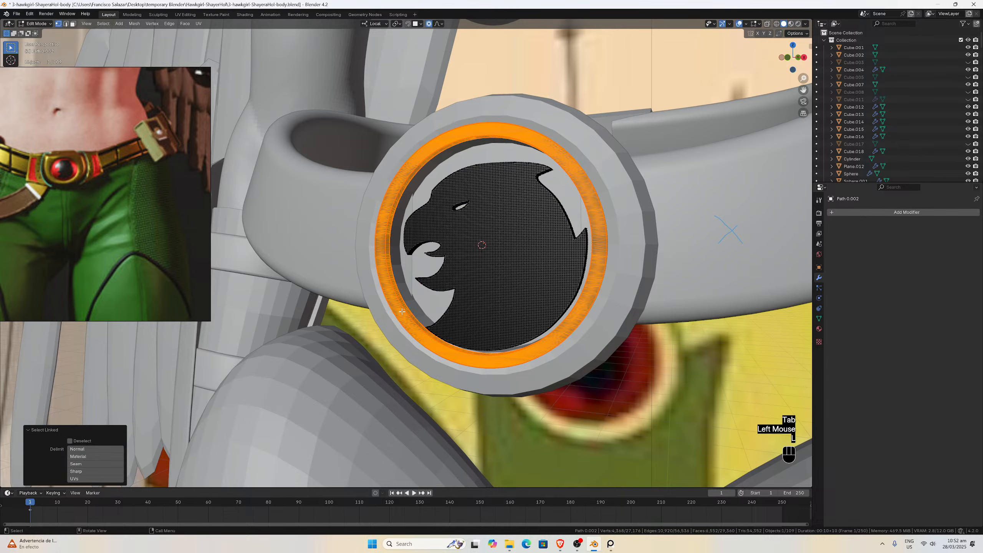
# Step: Hide the ring to check how the hawk head looks alone in the buckle, and undo the hiding
pyautogui.press('h')
pyautogui.press('KP_1')
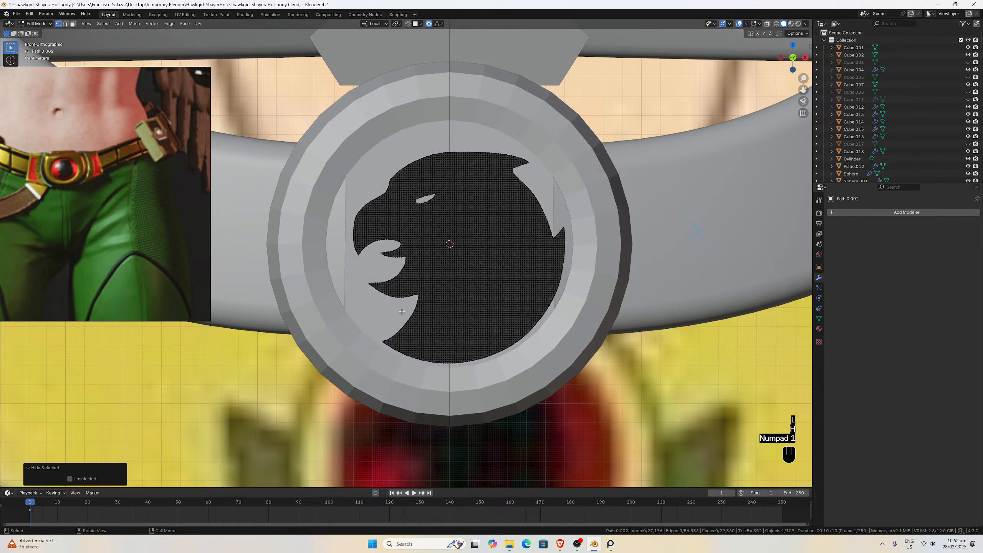
pyautogui.scroll(2, 401, 311)
pyautogui.moveTo(403, 313); pyautogui.dragTo(379, 302, button='middle')
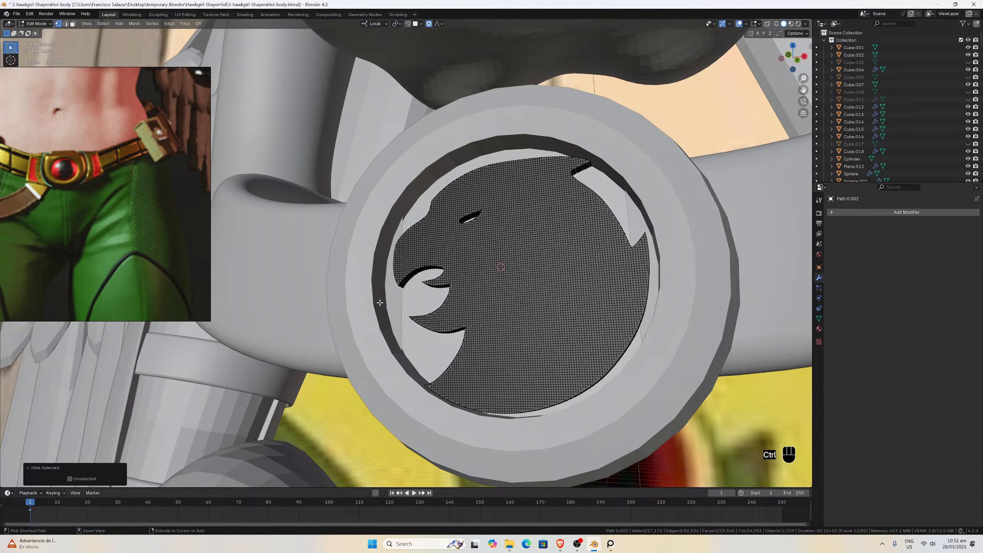
pyautogui.hotkey('ctrl', 'z')
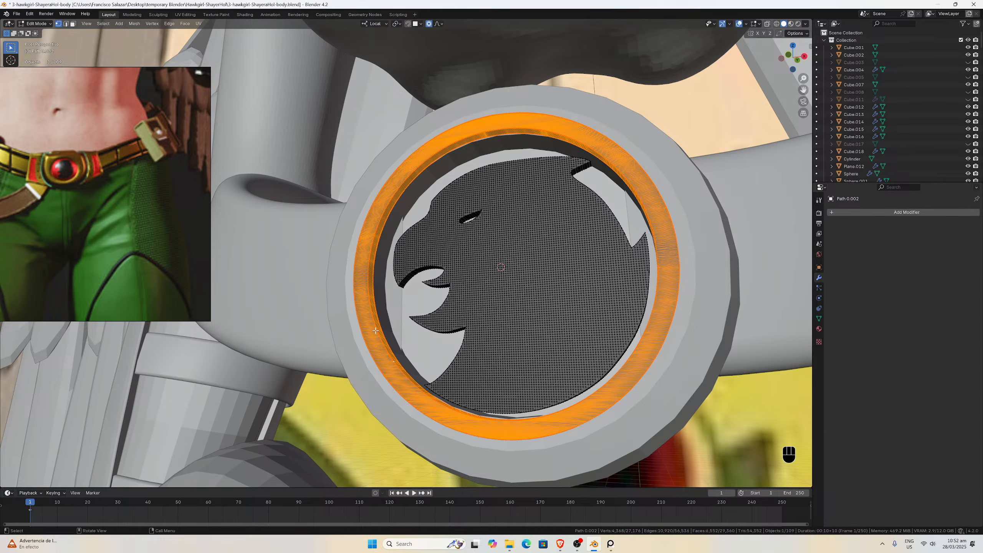
# Step: Delete the faces of the selected ring so only the hawk head remains, and return to Object Mode
pyautogui.moveTo(375, 330); pyautogui.dragTo(414, 357, button='middle')
pyautogui.press('x')
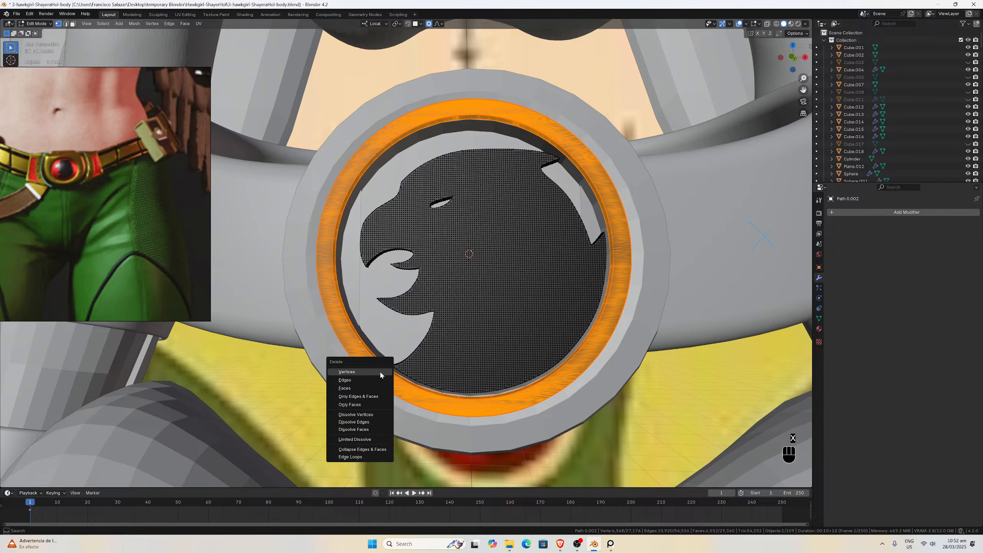
pyautogui.click(377, 388)
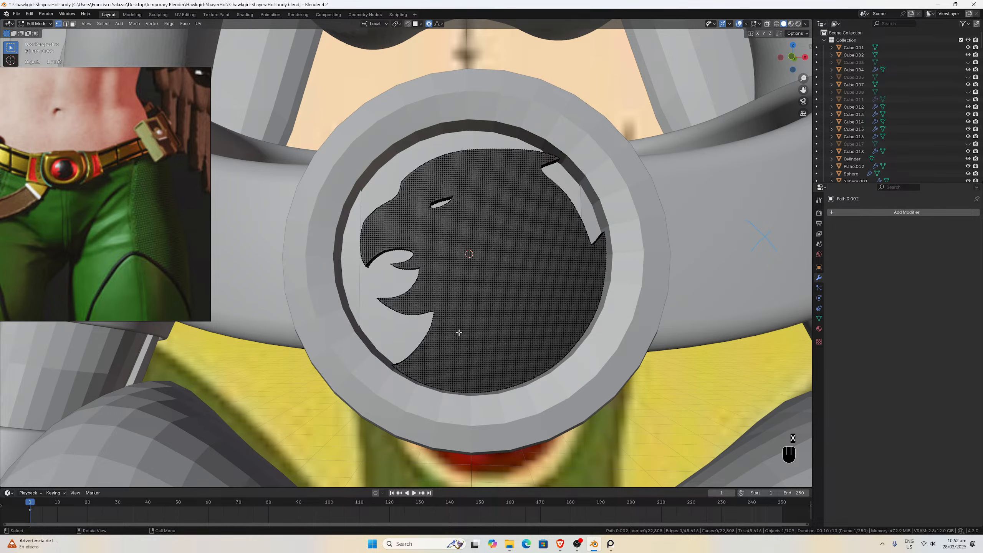
pyautogui.press('Tab')
# Step: Set the hawk head's origin to its geometry
pyautogui.click(471, 307)
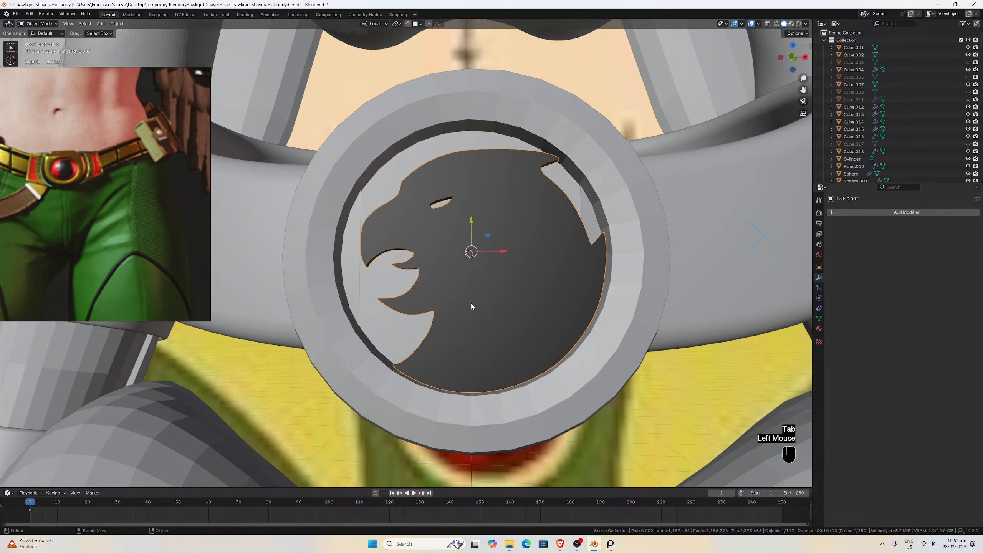
pyautogui.click(116, 24)
pyautogui.moveTo(132, 39)
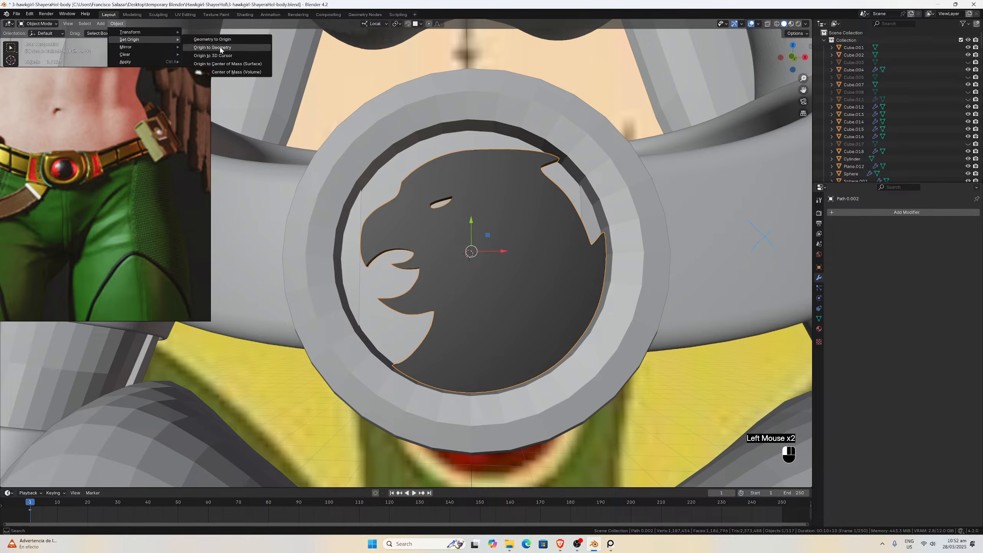
pyautogui.click(216, 47)
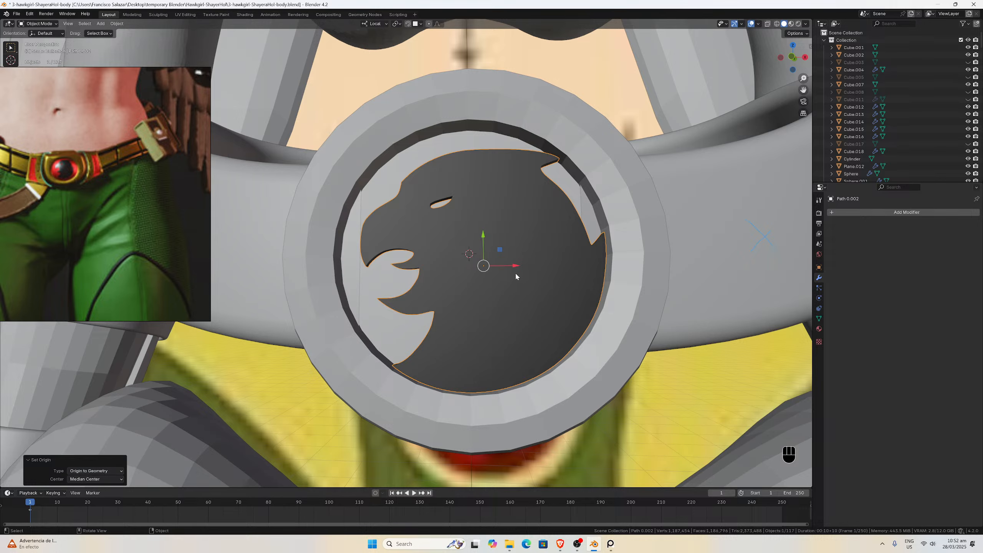
# Step: Move the hawk head about 0.011 m along its negative local Z axis, into the buckle recess
pyautogui.moveTo(515, 273); pyautogui.dragTo(412, 275, button='middle')
pyautogui.scroll(-1, 478, 285)
pyautogui.moveTo(479, 284); pyautogui.dragTo(480, 284, button='middle')
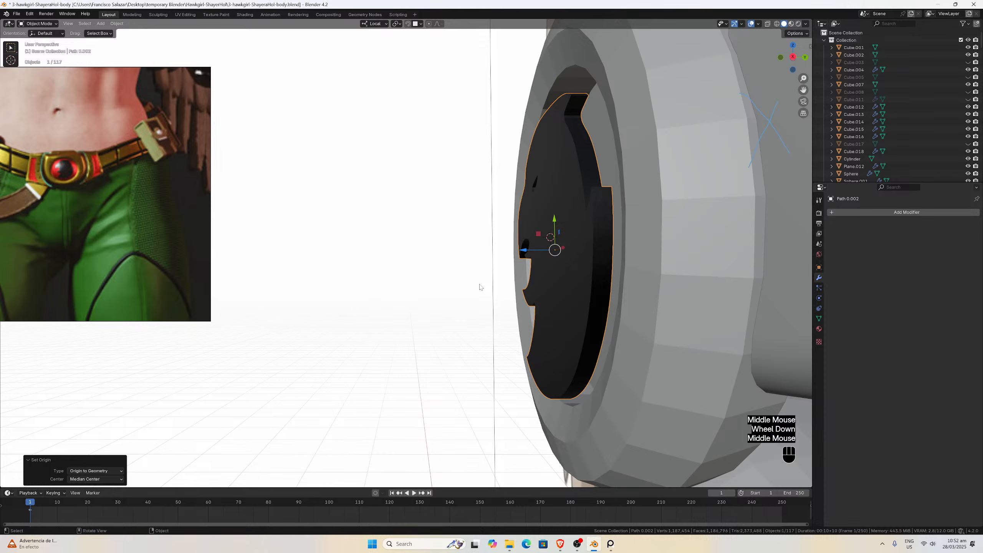
pyautogui.moveTo(525, 252); pyautogui.dragTo(554, 252)
pyautogui.moveTo(555, 252); pyautogui.dragTo(532, 272, button='middle')
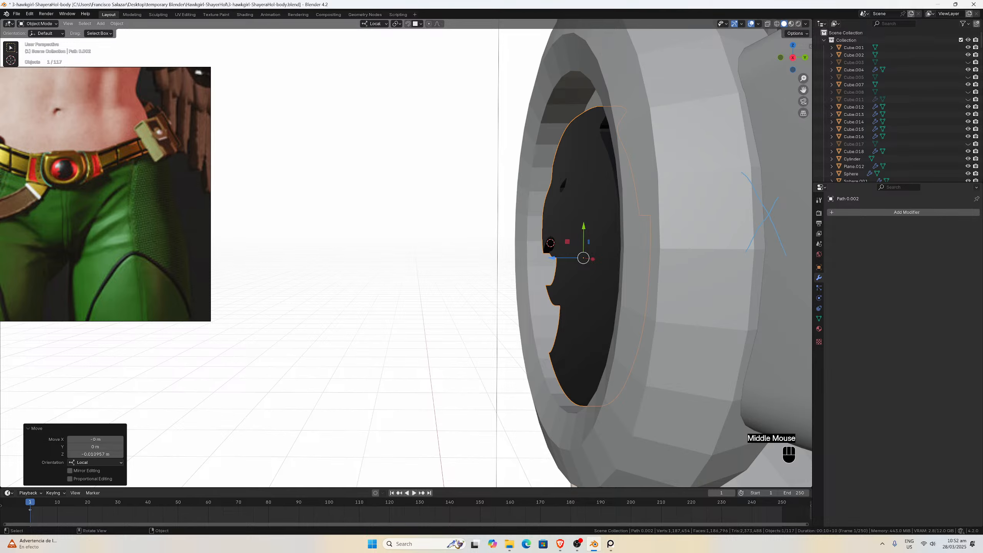
# Step: Thicken the hawk head by scaling it to about 4.737 along its local Z axis
pyautogui.press('s')
pyautogui.press('z')
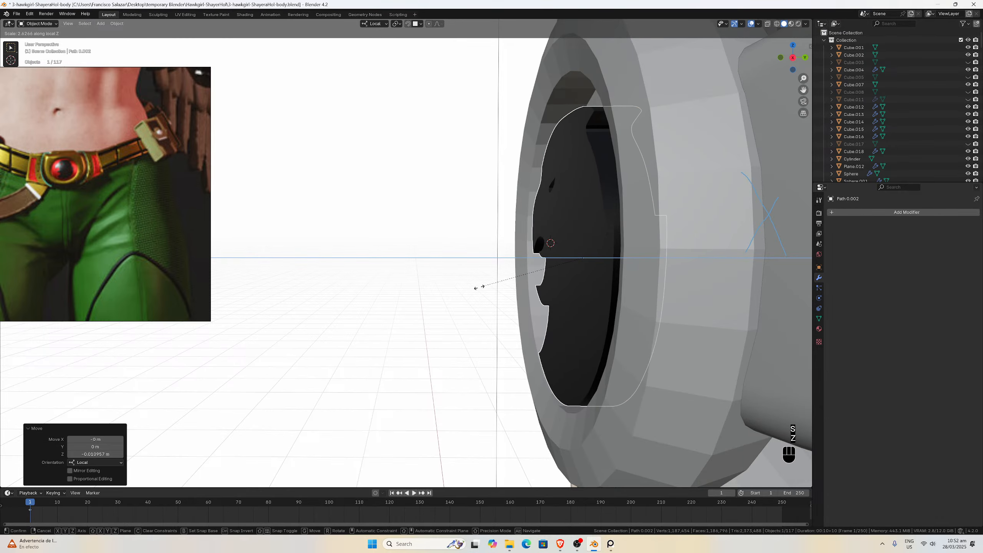
pyautogui.click(413, 303)
pyautogui.scroll(-2, 451, 279)
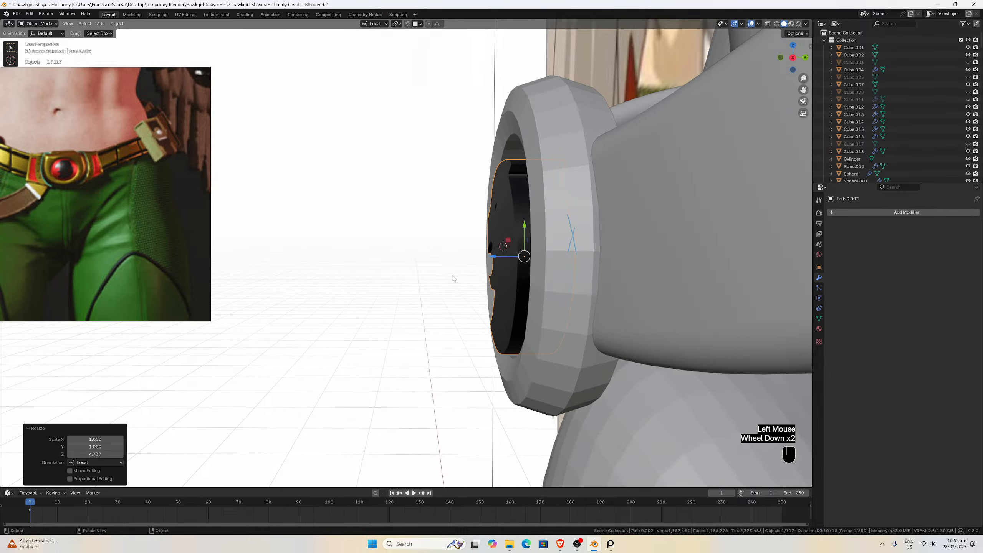
# Step: Push the thickened hawk head about 0.012 m further into the buckle along its negative local Z axis
pyautogui.moveTo(452, 279); pyautogui.dragTo(456, 325, button='middle')
pyautogui.scroll(2, 460, 313)
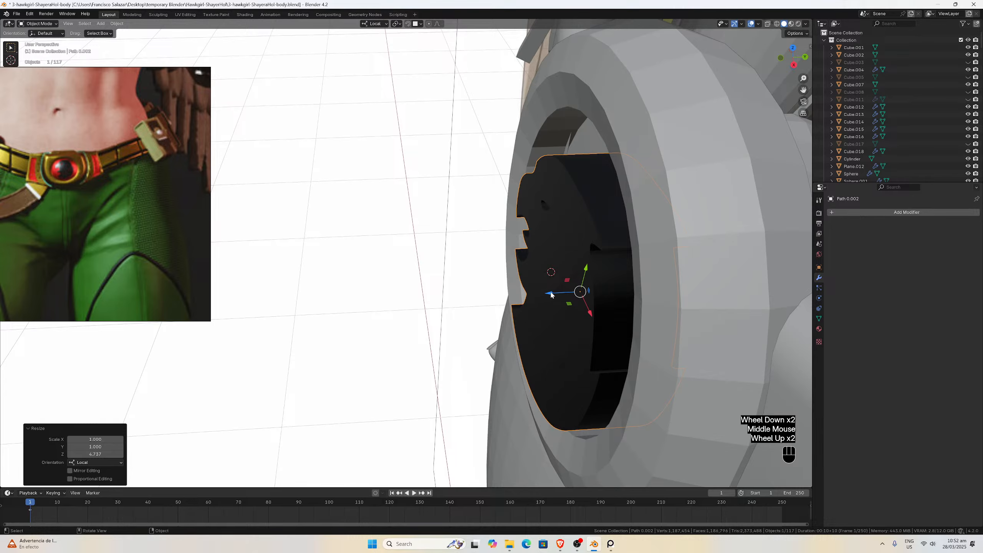
pyautogui.moveTo(551, 293); pyautogui.dragTo(577, 290)
# Step: Examine how deep the thickened hawk head sits in the buckle from the side, behind and the front
pyautogui.moveTo(576, 290); pyautogui.dragTo(489, 211, button='middle')
pyautogui.scroll(-1, 622, 236)
pyautogui.scroll(4, 407, 209)
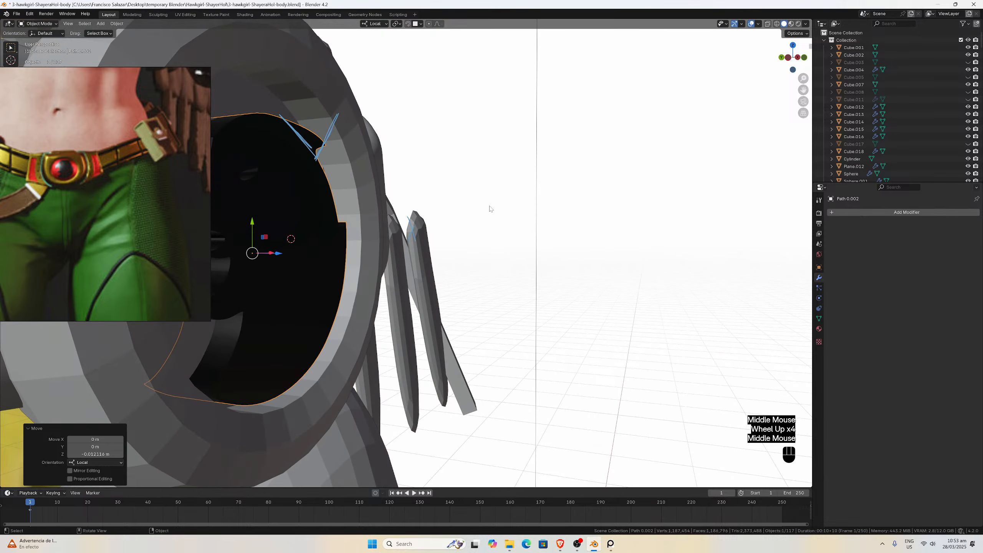
pyautogui.moveTo(803, 89); pyautogui.dragTo(905, 95)
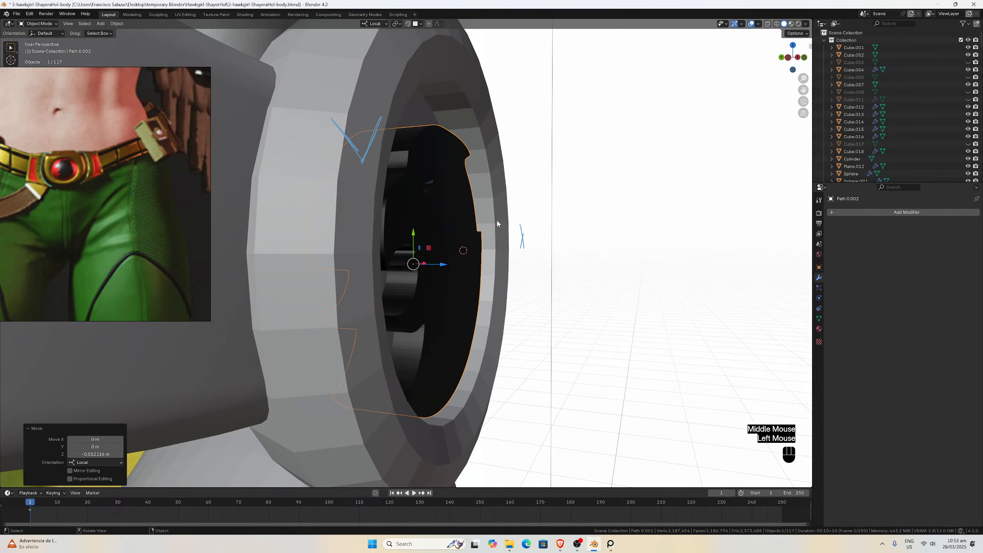
pyautogui.scroll(1, 498, 224)
pyautogui.moveTo(497, 224); pyautogui.dragTo(551, 268, button='middle')
pyautogui.scroll(-2, 359, 227)
pyautogui.scroll(-2, 359, 227)
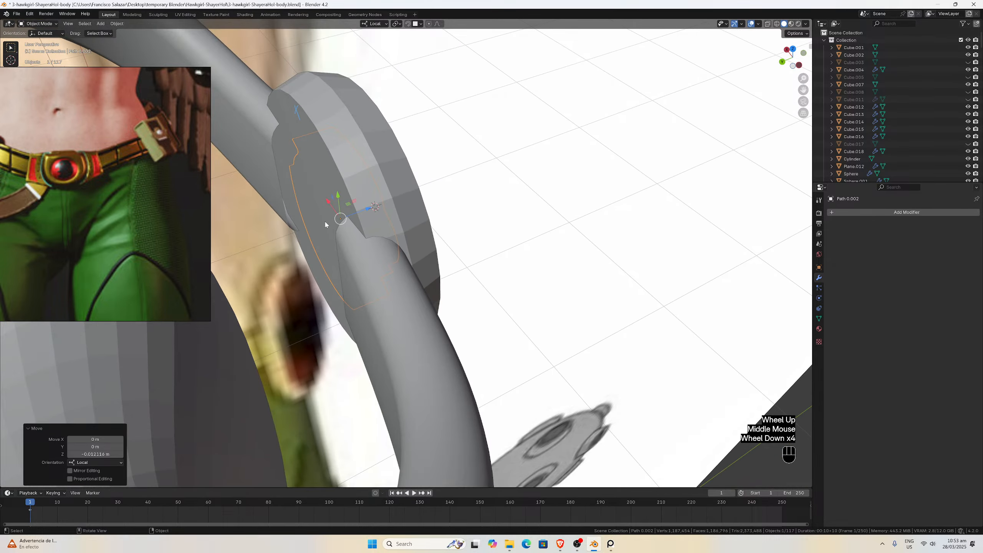
pyautogui.moveTo(422, 220); pyautogui.dragTo(488, 256, button='middle')
pyautogui.scroll(3, 351, 208)
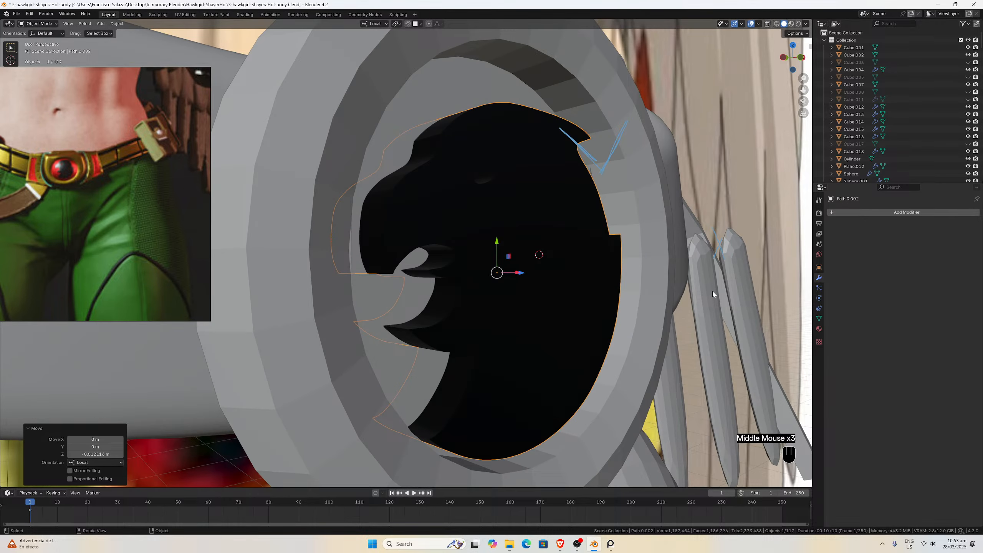
# Step: Try a muted red diffuse colour on the hawk head's SVGMat material, with hue 0.999, saturation 0.694 and value 0.356
pyautogui.click(819, 329)
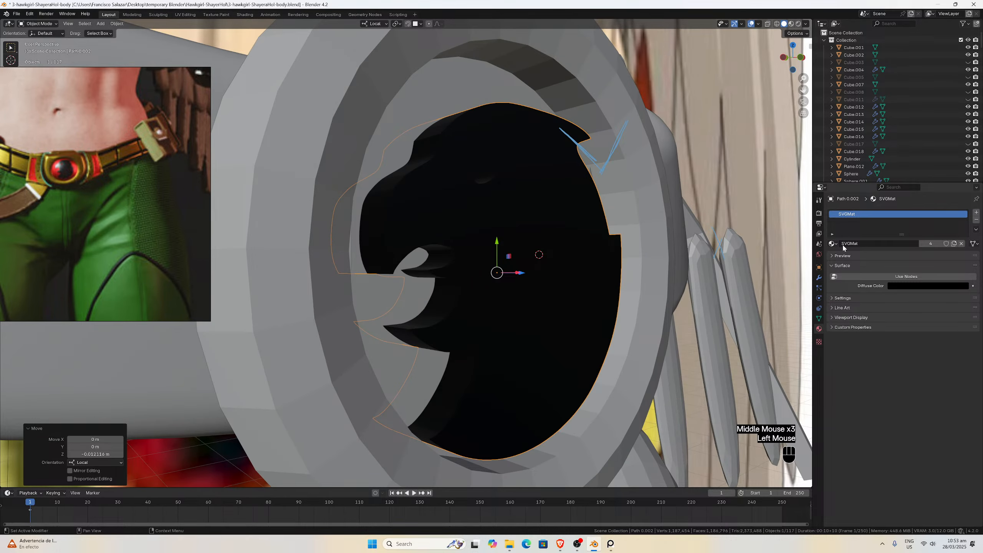
pyautogui.click(900, 285)
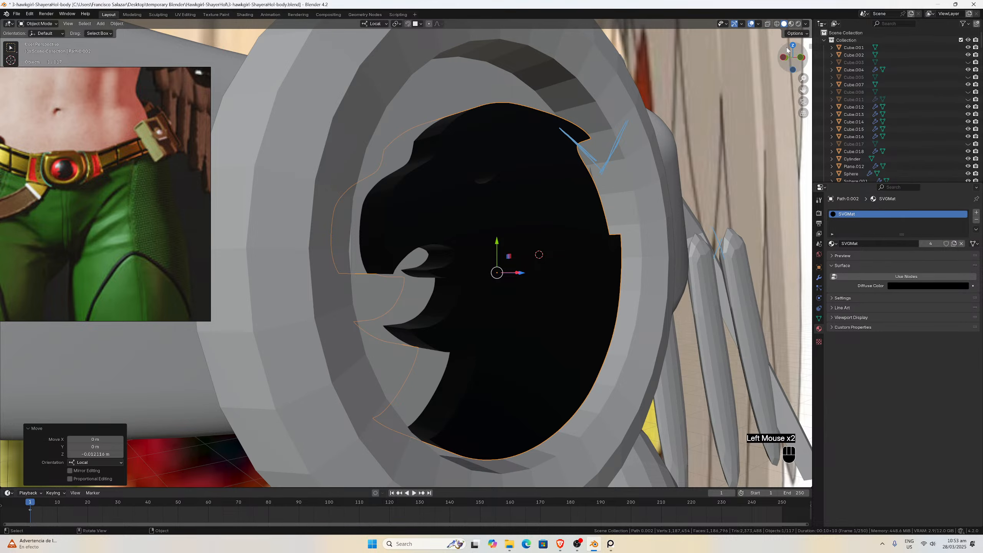
pyautogui.click(910, 286)
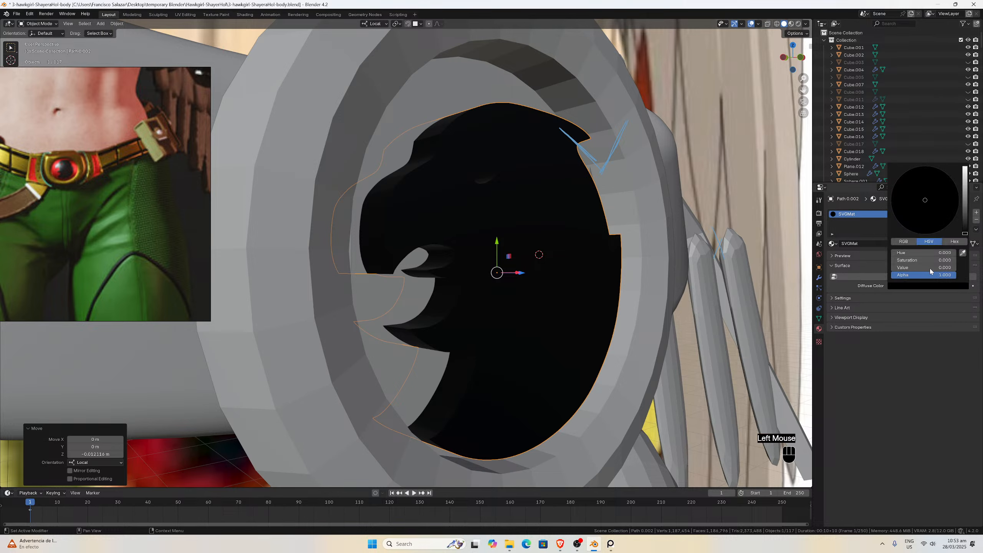
pyautogui.moveTo(917, 253)
pyautogui.mouseDown()
pyautogui.moveTo(940, 252)
pyautogui.moveTo(918, 260)
pyautogui.moveTo(929, 267)
pyautogui.mouseUp()
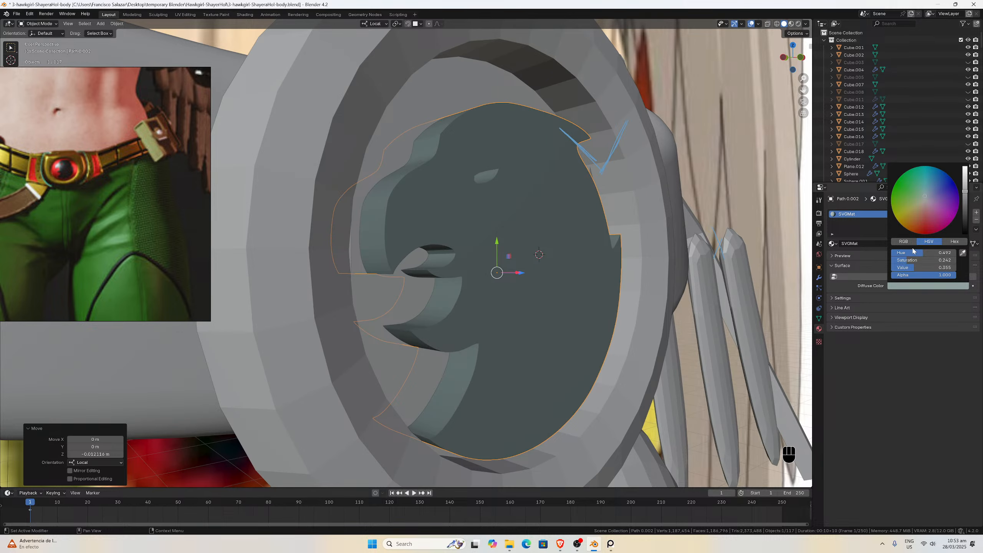
pyautogui.moveTo(923, 195); pyautogui.dragTo(923, 213)
pyautogui.scroll(-1, 596, 203)
pyautogui.moveTo(553, 225)
pyautogui.mouseDown(button='middle')
pyautogui.moveTo(480, 231)
pyautogui.moveTo(538, 236)
pyautogui.moveTo(543, 248)
pyautogui.mouseUp(button='middle')
pyautogui.scroll(2, 543, 249)
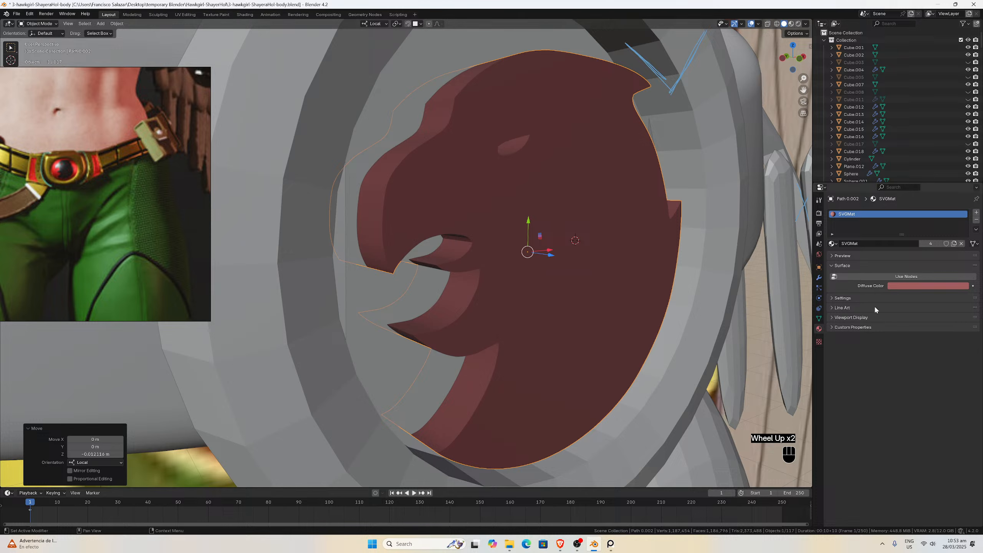
# Step: Set the SVGMat diffuse colour to grey by sampling it from the buckle surface with the eyedropper
pyautogui.click(940, 286)
pyautogui.click(949, 288)
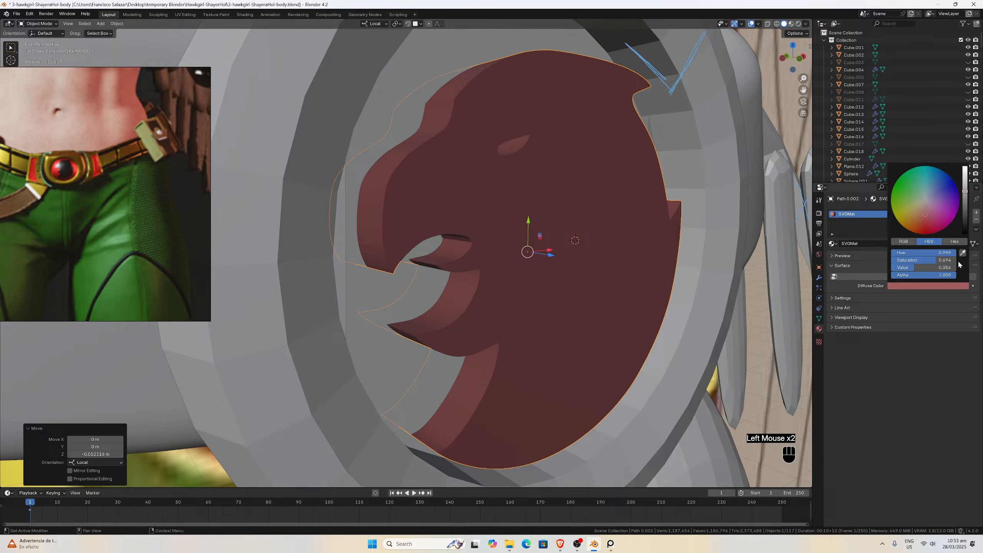
pyautogui.click(963, 256)
pyautogui.click(407, 364)
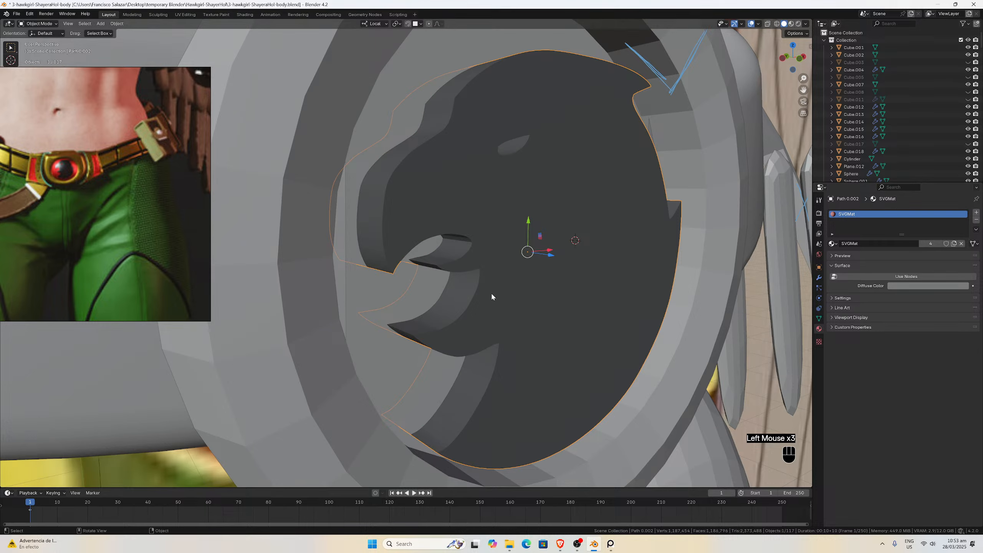
# Step: Move the hawk head about 0.006 m deeper into the buckle along its negative local Z axis
pyautogui.moveTo(548, 259); pyautogui.dragTo(538, 251)
pyautogui.scroll(-3, 534, 254)
pyautogui.moveTo(532, 256); pyautogui.dragTo(478, 247, button='middle')
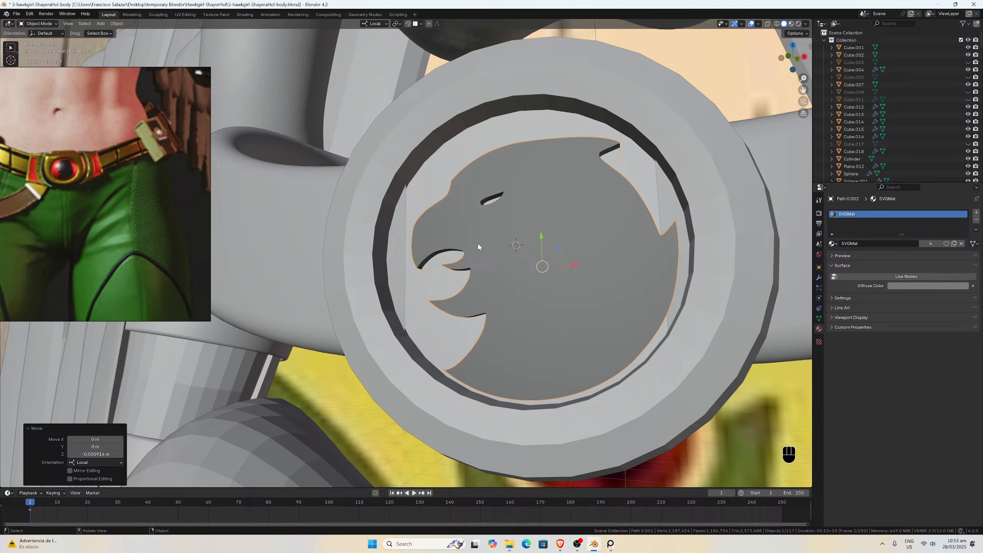
# Step: Examine the grey hawk head's fit and the gap around its edge inside the buckle, at angles and from the front
pyautogui.scroll(2, 499, 329)
pyautogui.scroll(-3, 461, 398)
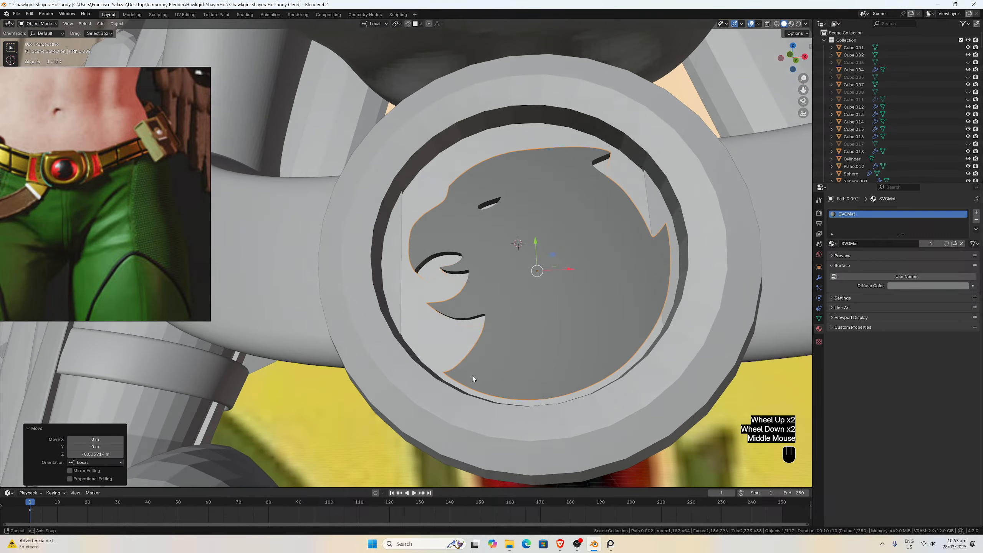
pyautogui.moveTo(474, 377); pyautogui.dragTo(549, 398, button='middle')
pyautogui.scroll(2, 548, 398)
pyautogui.moveTo(576, 327)
pyautogui.mouseDown(button='middle')
pyautogui.moveTo(586, 310)
pyautogui.moveTo(568, 331)
pyautogui.moveTo(582, 314)
pyautogui.mouseUp(button='middle')
pyautogui.scroll(2, 582, 314)
pyautogui.moveTo(509, 386); pyautogui.dragTo(519, 366, button='middle')
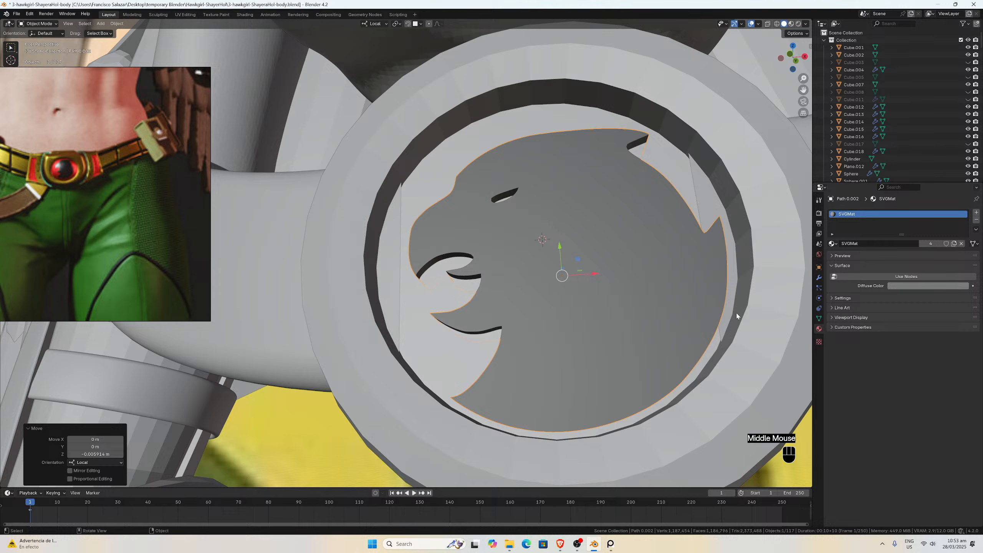
pyautogui.moveTo(734, 316); pyautogui.dragTo(733, 316, button='middle')
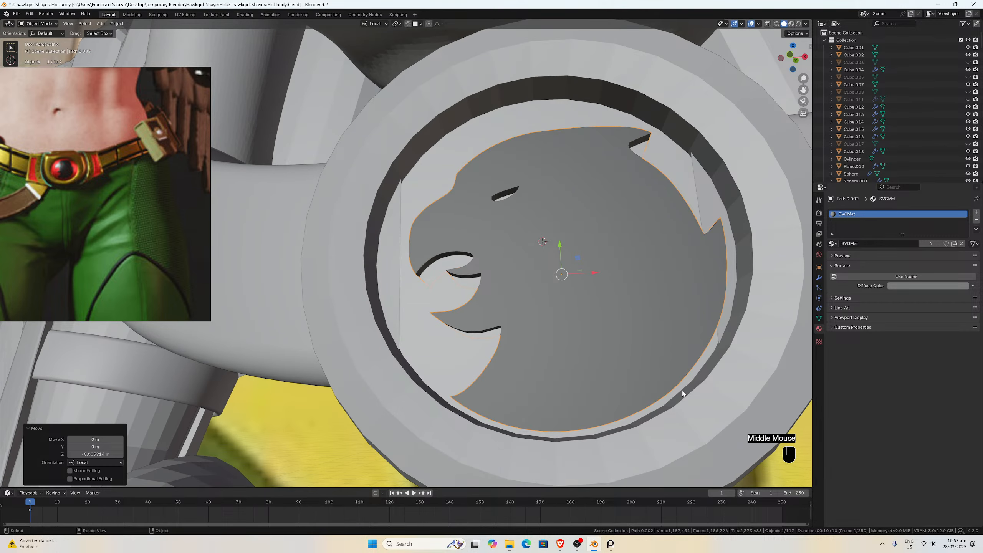
pyautogui.moveTo(651, 351)
pyautogui.mouseDown(button='middle')
pyautogui.moveTo(662, 353)
pyautogui.moveTo(637, 364)
pyautogui.moveTo(646, 366)
pyautogui.mouseUp(button='middle')
pyautogui.press('KP_1')
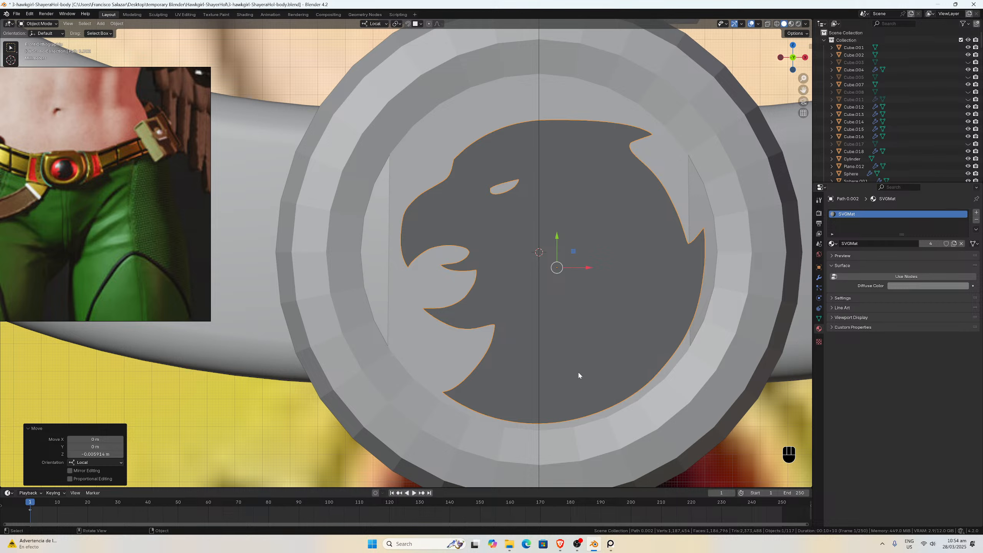
# Step: Switch to File Explorer, view the Hawkgirl emblem clip-art PNG in the resources folder, and return to Blender
pyautogui.click(509, 543)
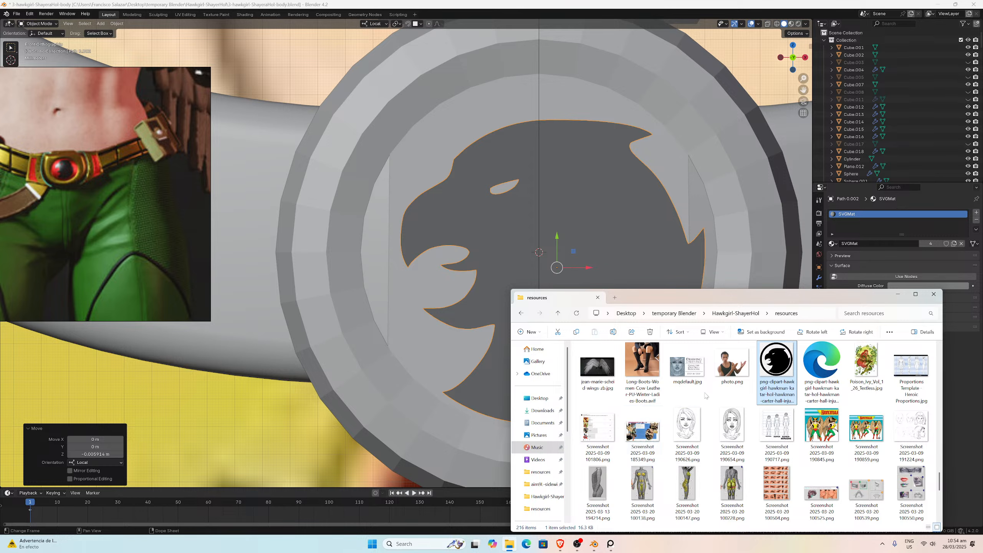
pyautogui.doubleClick(772, 369)
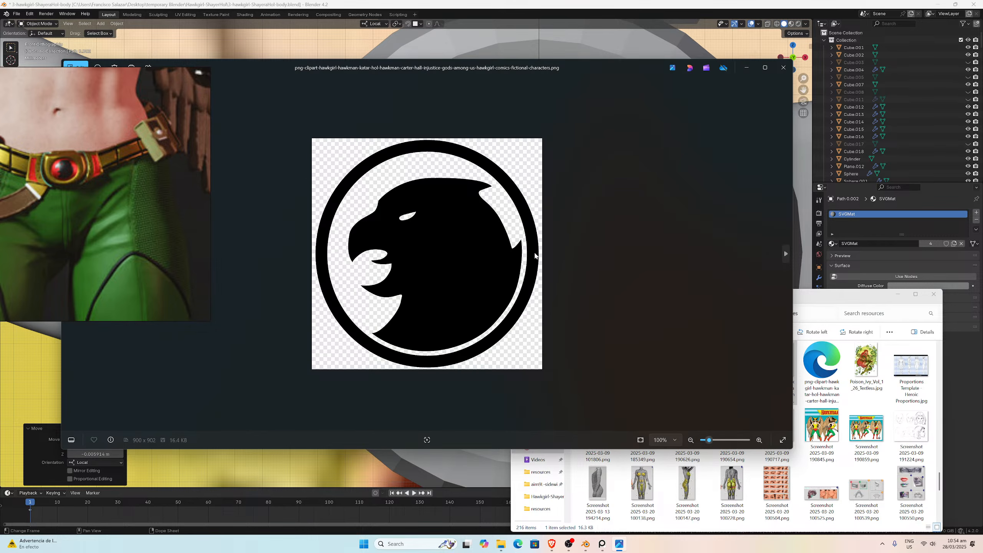
pyautogui.click(709, 7)
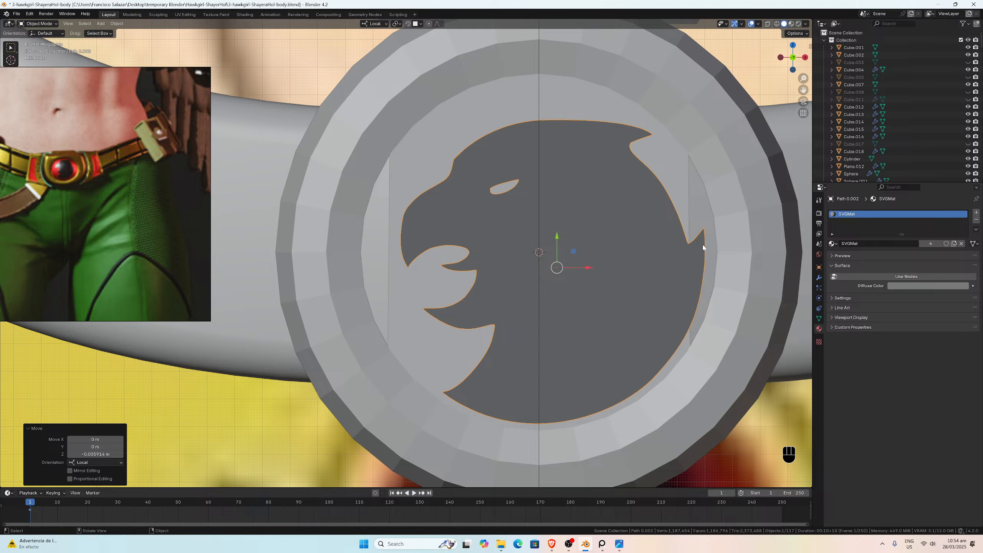
# Step: Nudge the hawk head slightly upward along its local Y axis to centre it inside the buckle ring
pyautogui.click(477, 424)
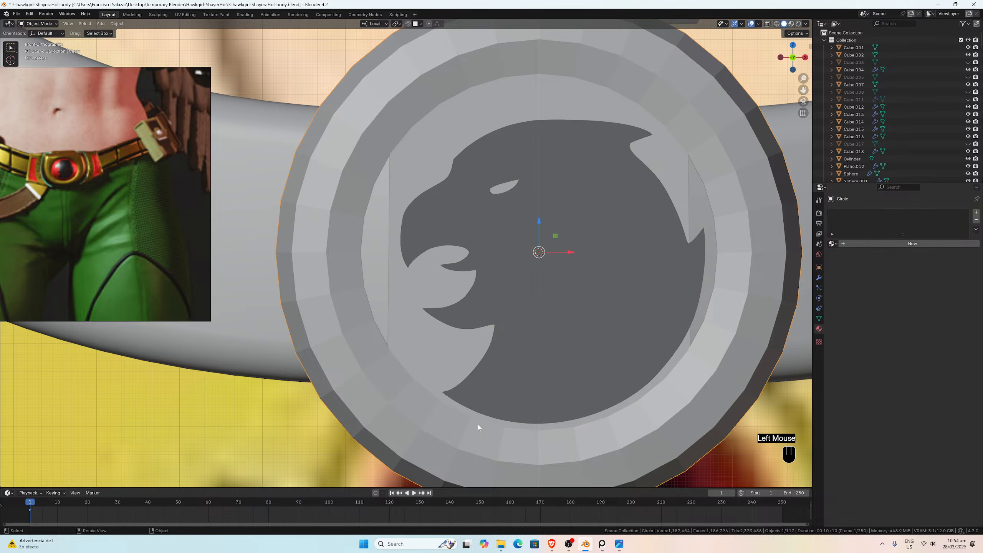
pyautogui.click(493, 401)
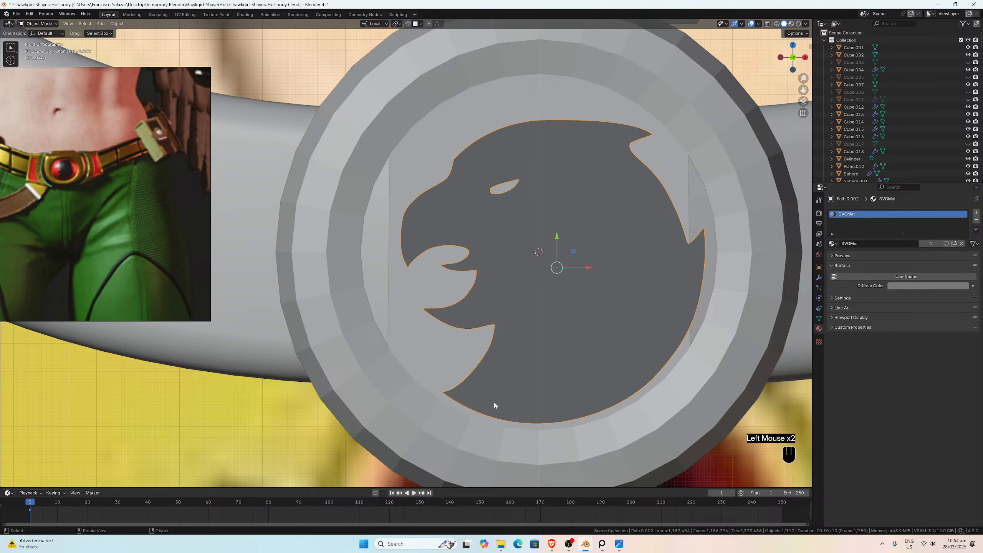
pyautogui.click(777, 24)
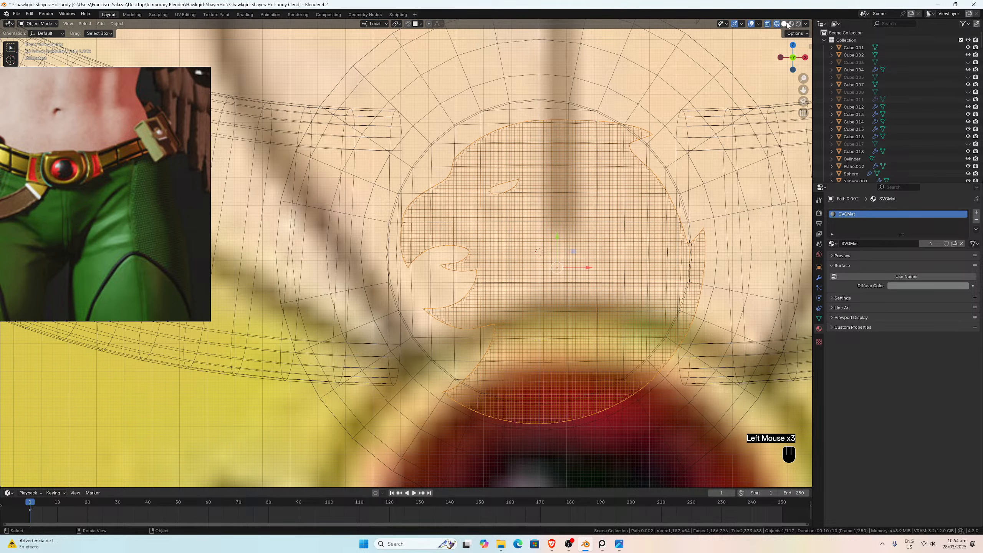
pyautogui.click(784, 25)
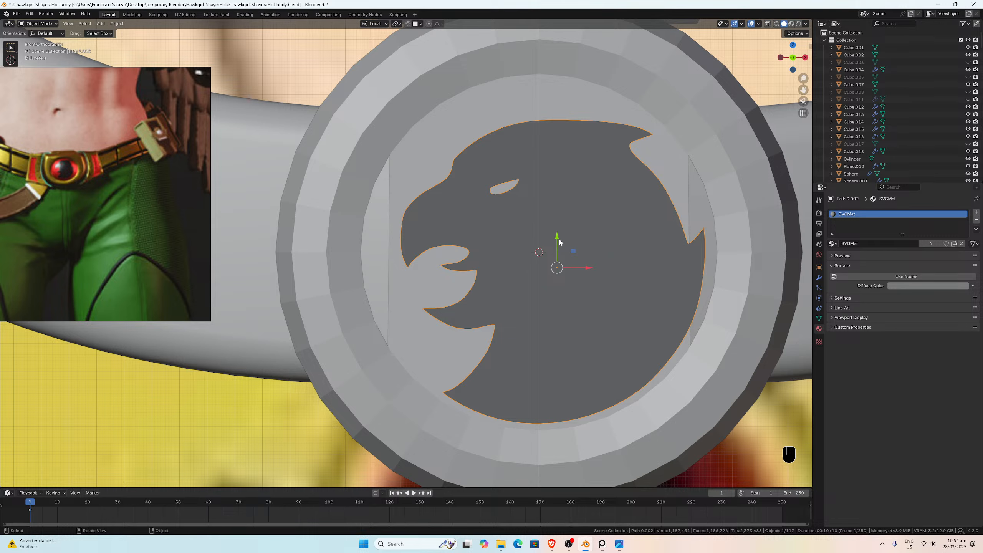
pyautogui.moveTo(558, 238); pyautogui.dragTo(557, 230)
pyautogui.click(452, 420)
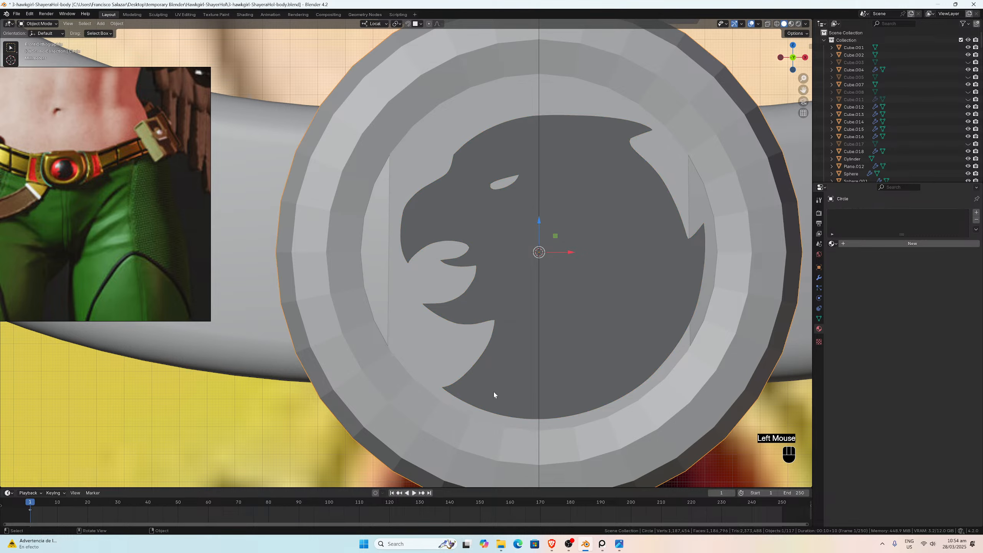
pyautogui.click(495, 388)
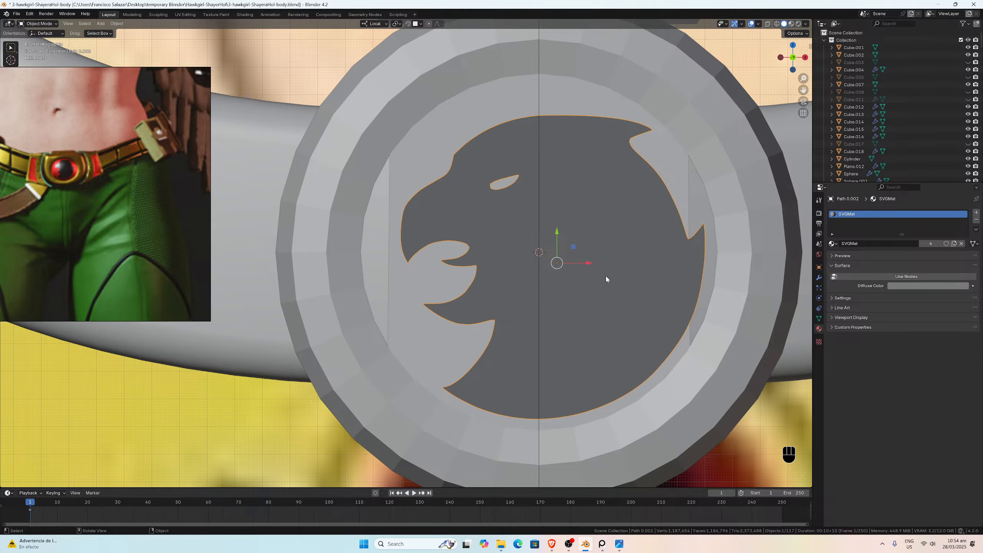
# Step: Thin the hawk head by scaling it to 0.884 along its local Z axis
pyautogui.scroll(-3, 605, 276)
pyautogui.moveTo(605, 276); pyautogui.dragTo(464, 268, button='middle')
pyautogui.scroll(2, 462, 271)
pyautogui.press('s')
pyautogui.press('z')
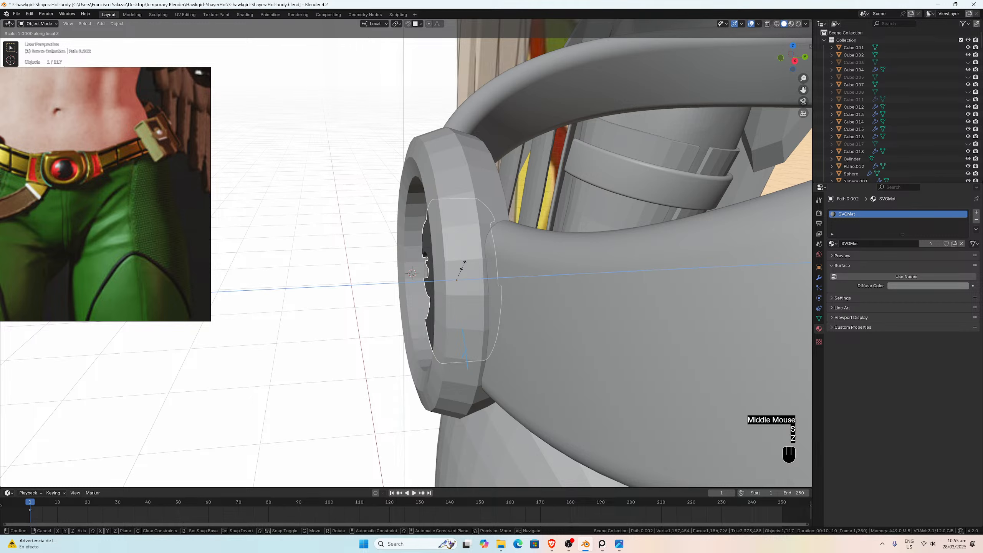
pyautogui.click(461, 273)
pyautogui.scroll(1, 439, 296)
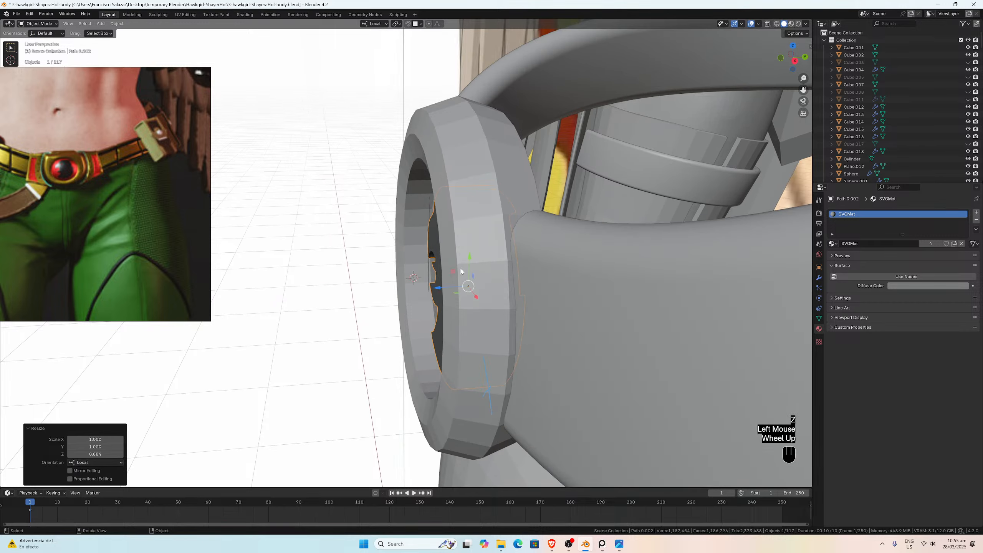
# Step: Move the hawk head about 0.0018 m outward along its local Z axis and save the file
pyautogui.moveTo(439, 296); pyautogui.dragTo(447, 293, button='middle')
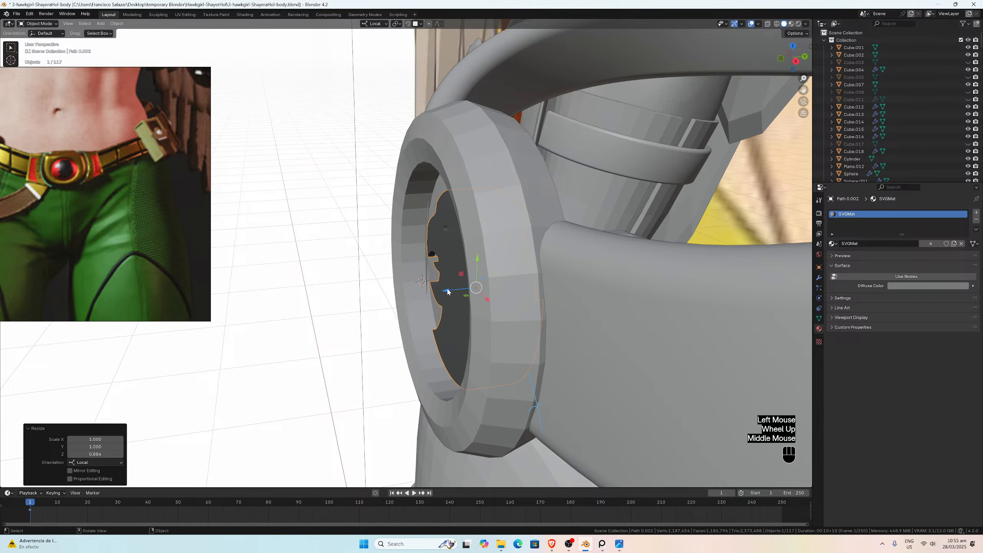
pyautogui.moveTo(448, 292); pyautogui.dragTo(446, 290)
pyautogui.moveTo(446, 289); pyautogui.dragTo(435, 263, button='middle')
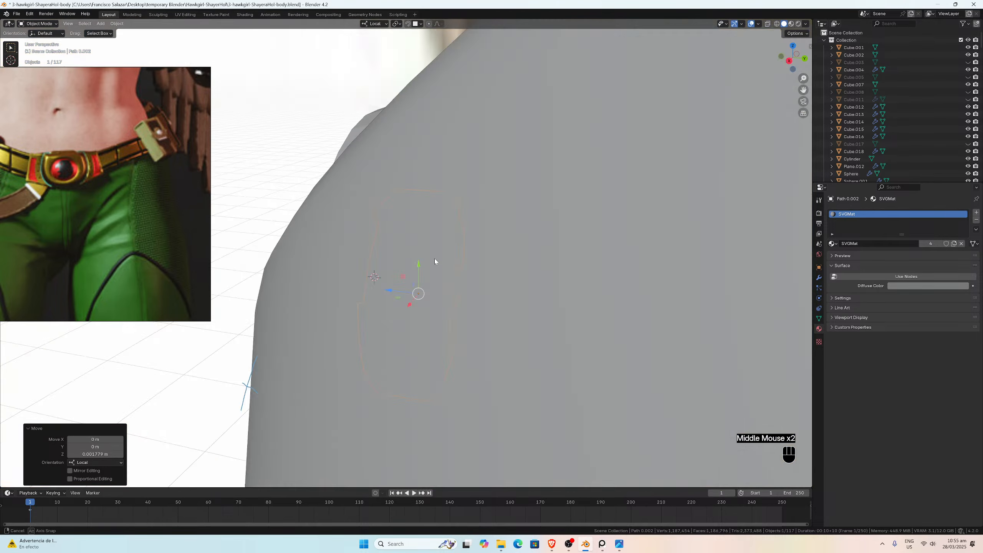
pyautogui.scroll(-2, 511, 256)
pyautogui.press('KP_1')
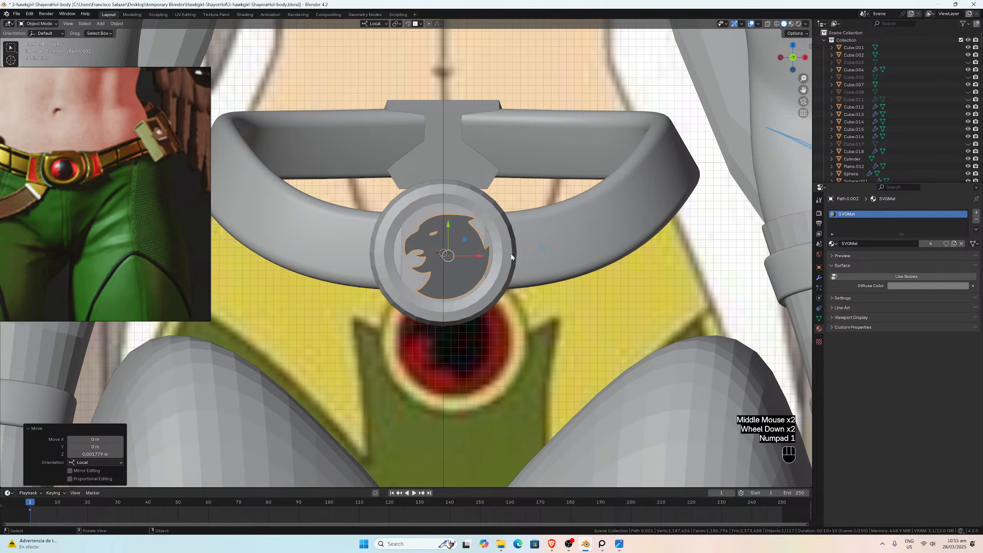
pyautogui.hotkey('ctrl', 's')
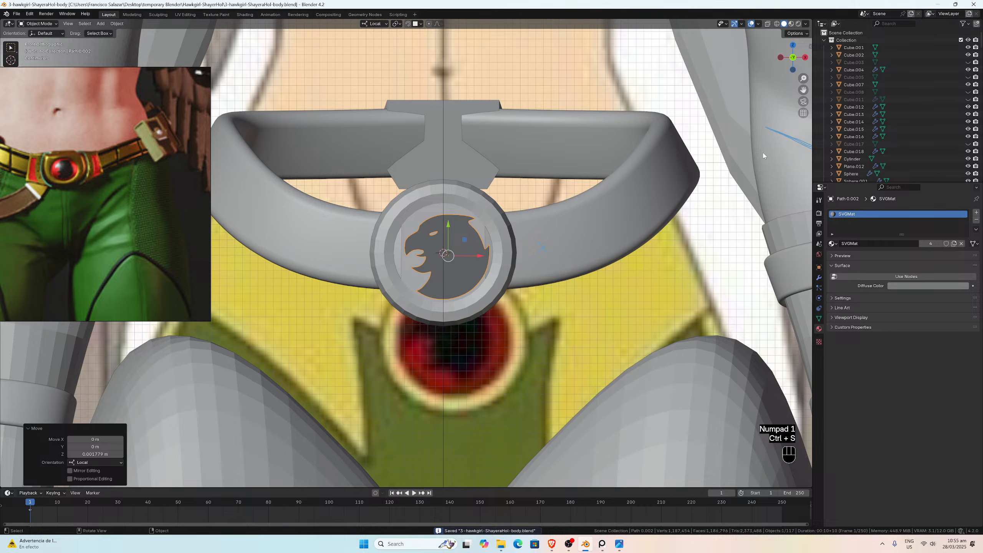
pyautogui.scroll(3, 895, 102)
pyautogui.scroll(3, 956, 91)
pyautogui.click(968, 92)
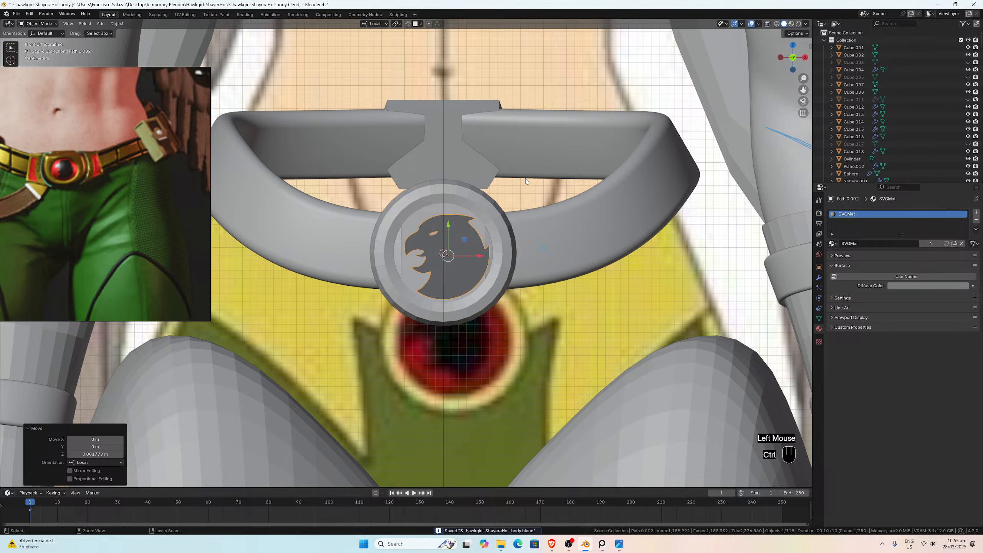
pyautogui.hotkey('ctrl', 'z')
# Step: Unhide the body and costume parts Cube.003, Cube.005, Cube.011 and Cube.008, and save the file
pyautogui.scroll(-4, 522, 193)
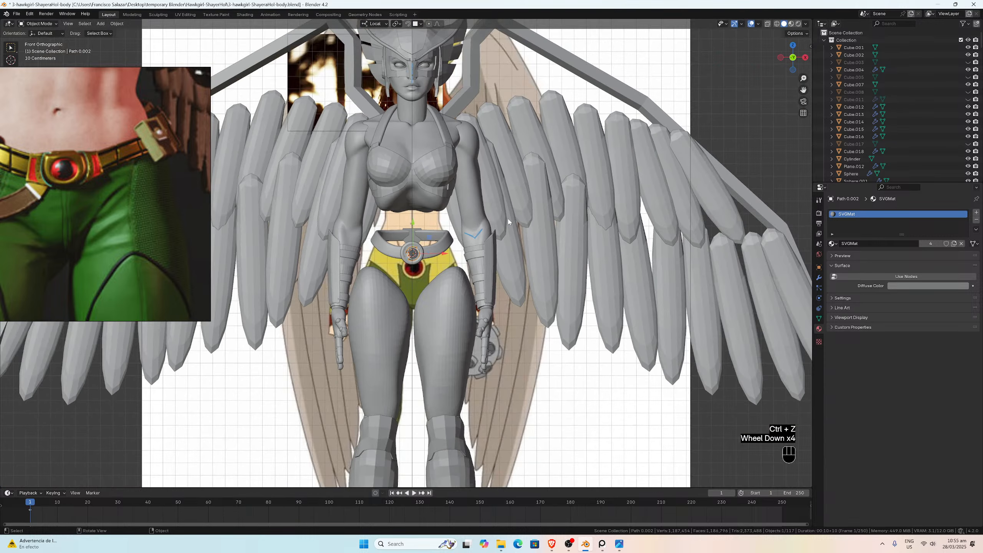
pyautogui.click(967, 62)
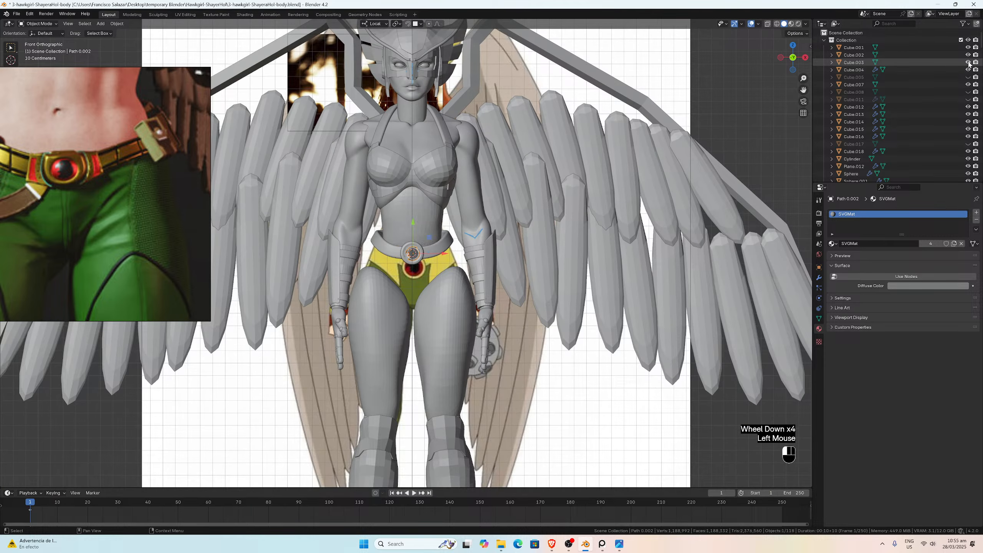
pyautogui.click(968, 77)
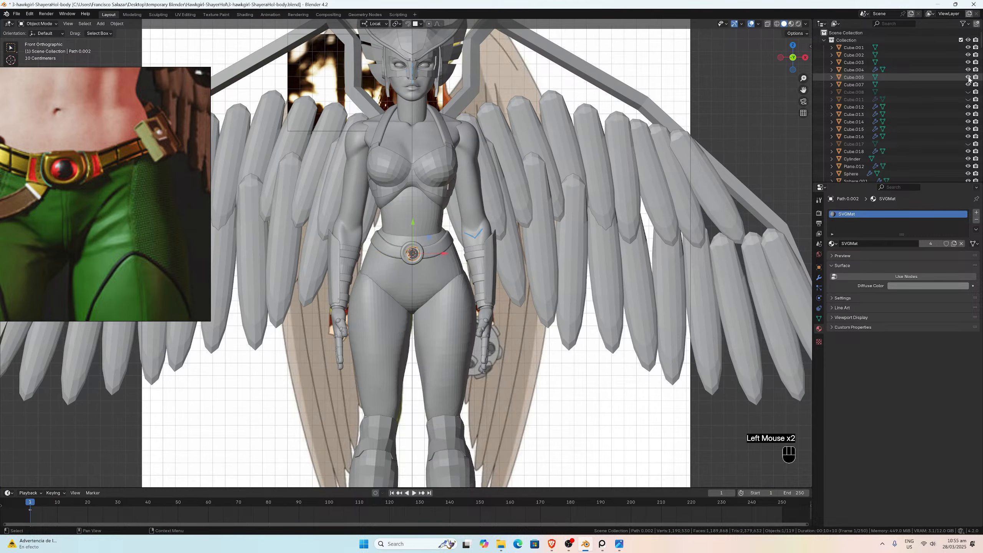
pyautogui.moveTo(681, 110); pyautogui.dragTo(309, 193, button='middle')
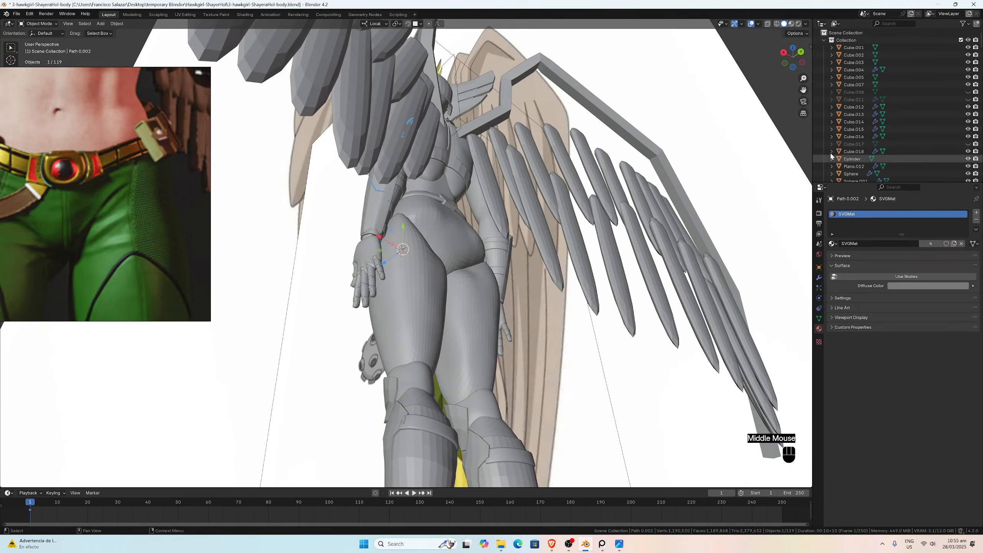
pyautogui.click(968, 99)
pyautogui.click(967, 92)
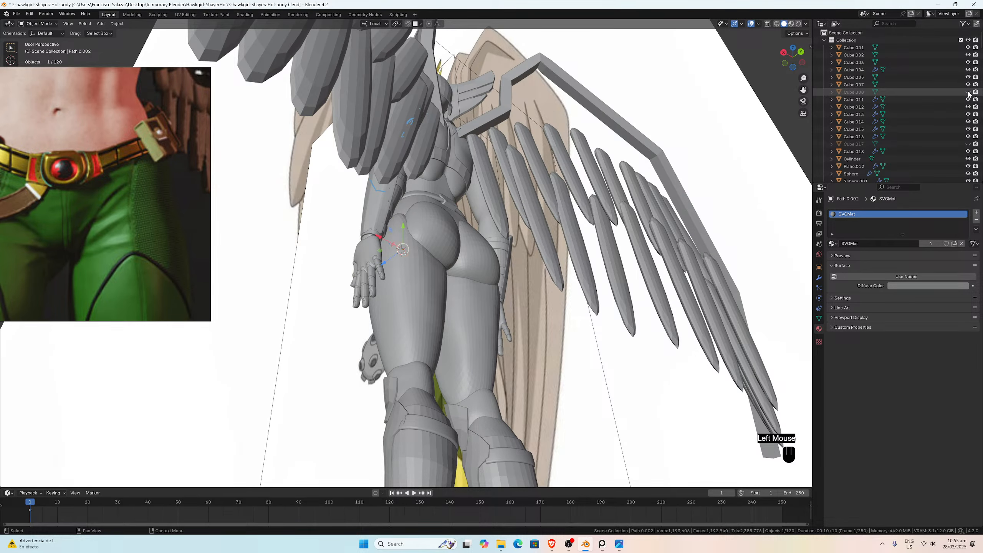
pyautogui.click(940, 91)
pyautogui.moveTo(542, 185); pyautogui.dragTo(636, 206, button='middle')
pyautogui.press('KP_1')
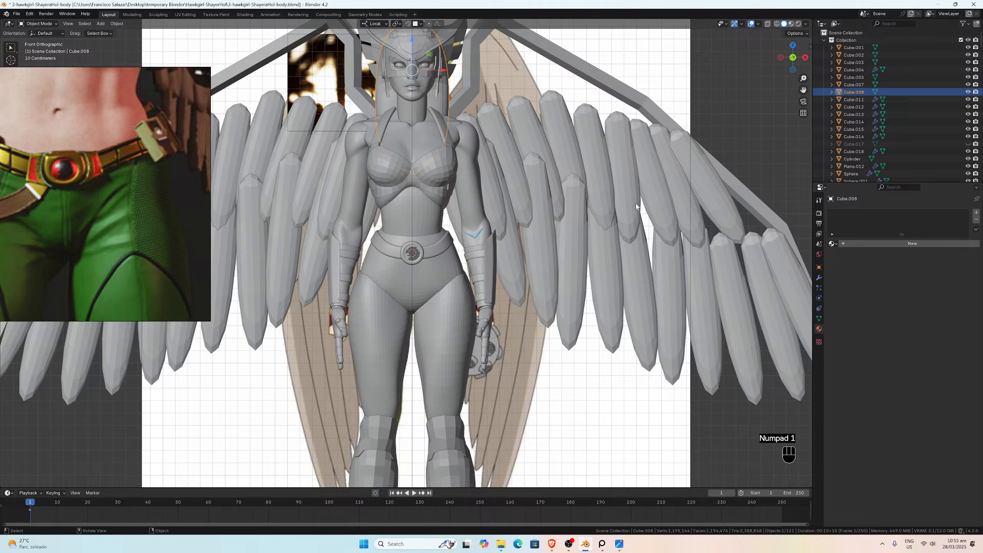
pyautogui.hotkey('ctrl', 's')
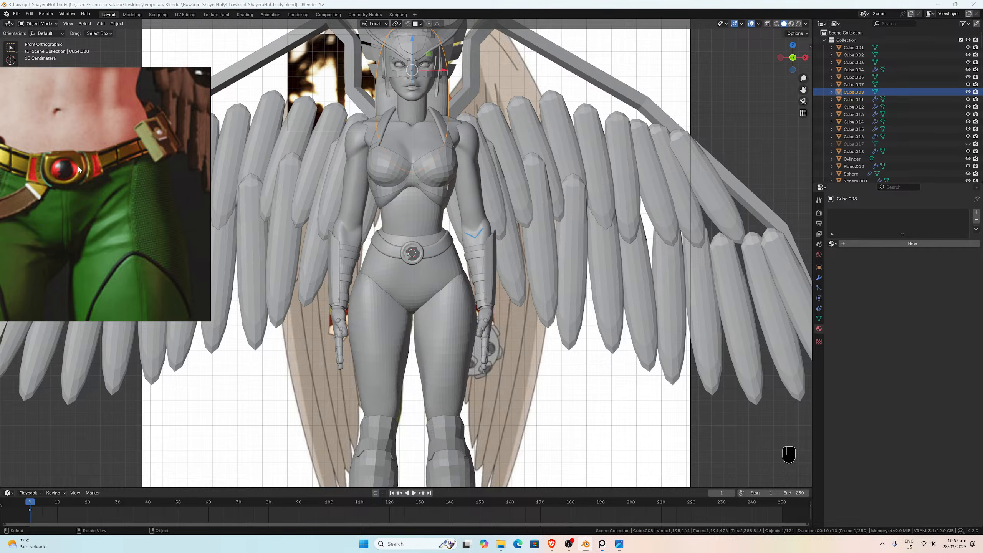
# Step: Move the floating reference image window lower over the viewport, beside the character's waist, with more of the statue's torso and legs in view
pyautogui.moveTo(79, 170); pyautogui.dragTo(222, 235, button='right')
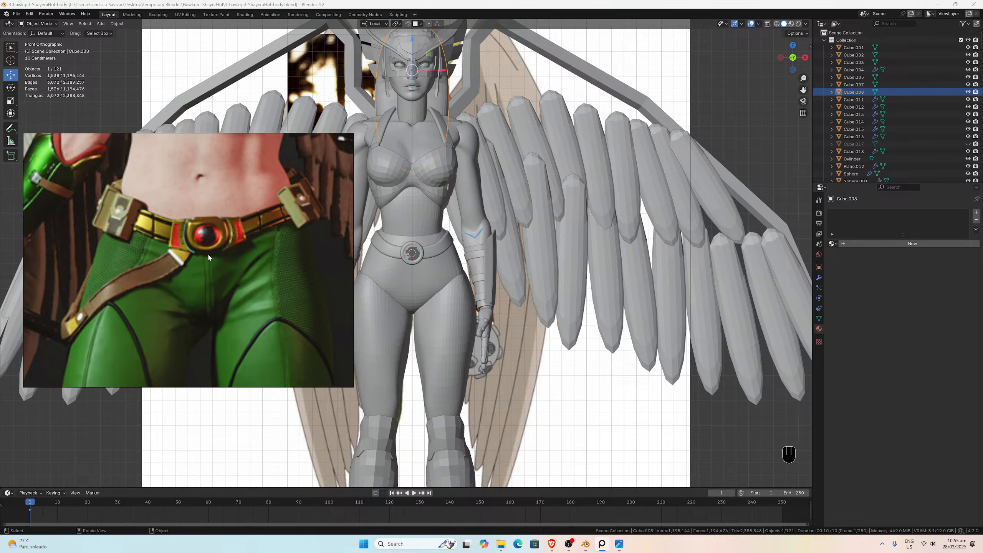
pyautogui.scroll(-5, 207, 252)
pyautogui.scroll(5, 212, 254)
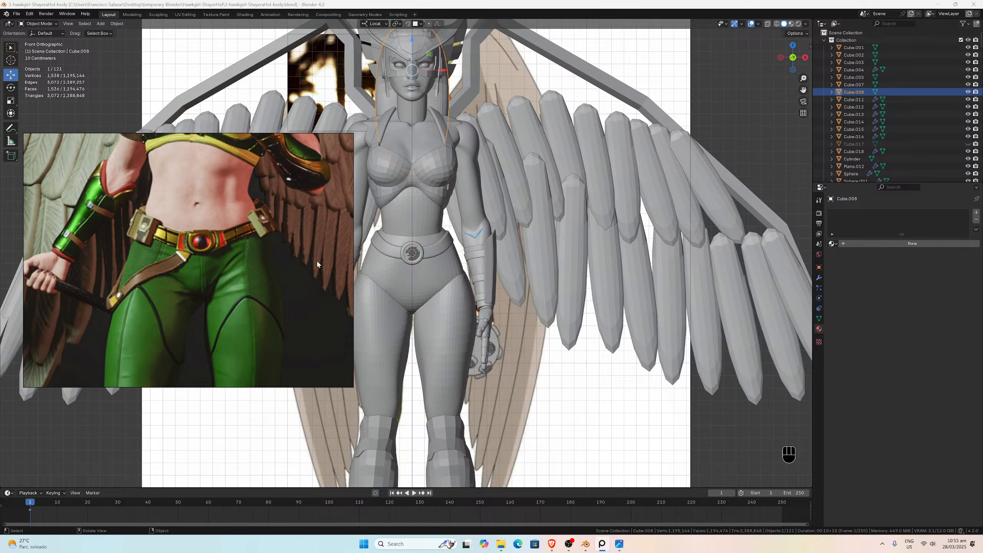
pyautogui.moveTo(299, 253); pyautogui.dragTo(241, 244, button='right')
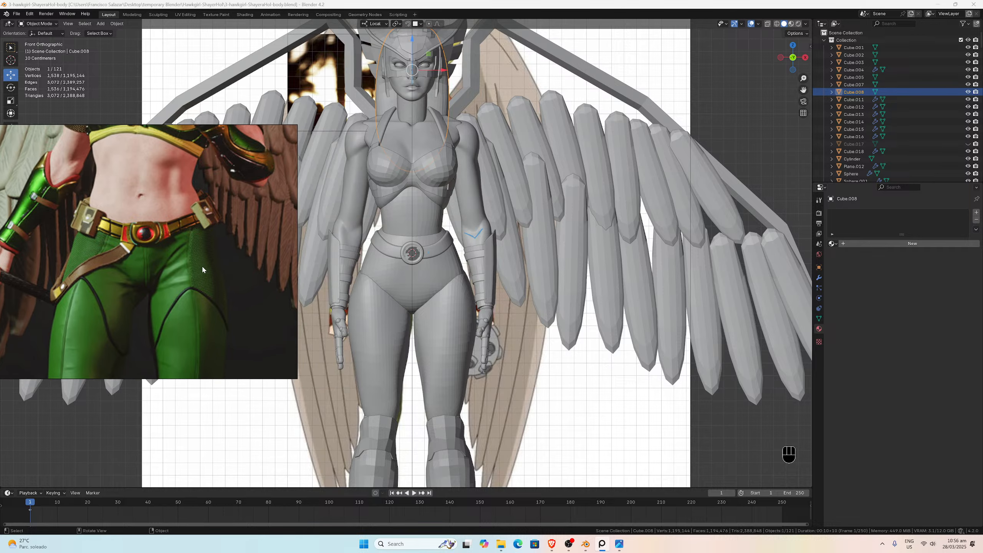
# Step: Examine the statue reference's belt, pouch and hip strap, and compare the board's other Hawkgirl images, helmet sketches and wing sketches
pyautogui.scroll(-3, 72, 284)
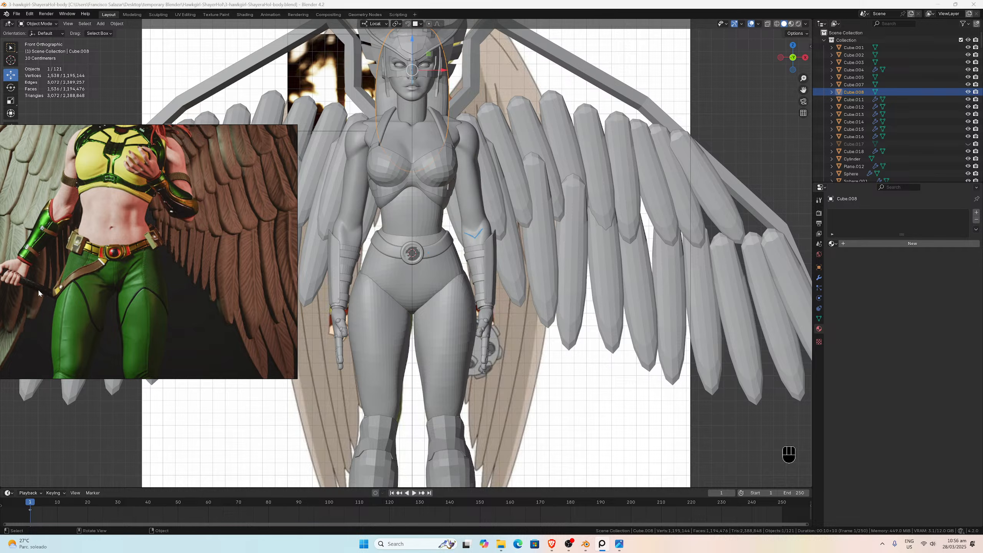
pyautogui.scroll(-2, 23, 279)
pyautogui.scroll(5, 23, 275)
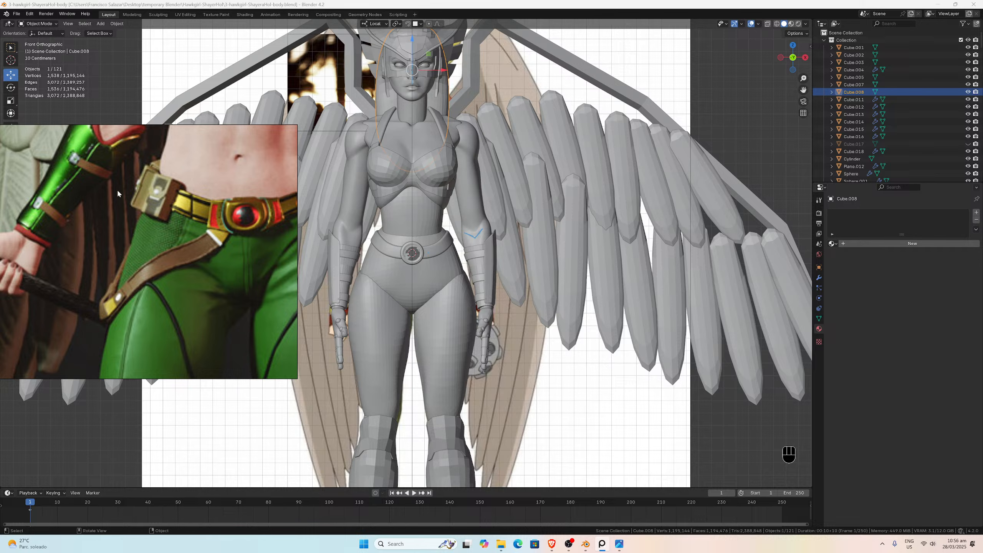
pyautogui.scroll(-10, 69, 268)
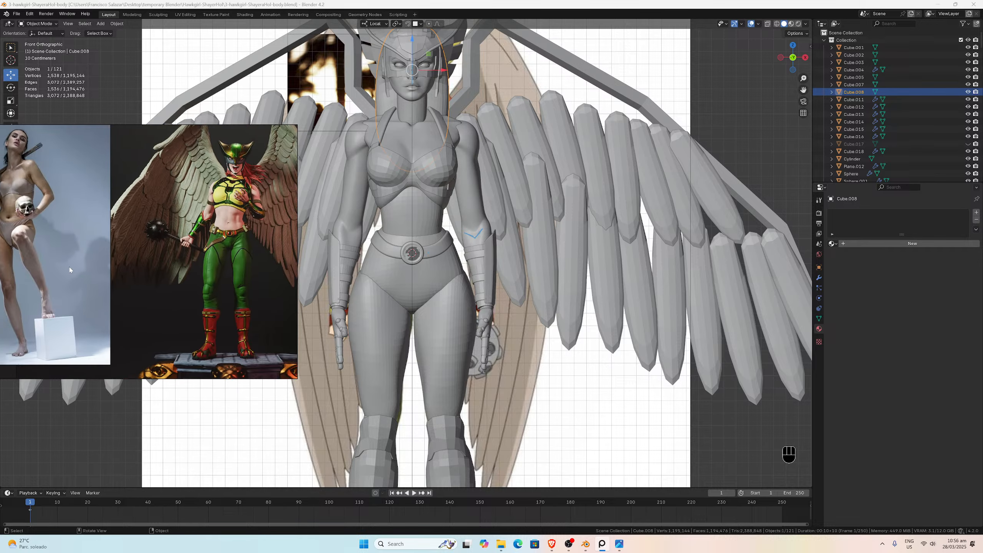
pyautogui.moveTo(91, 290); pyautogui.dragTo(180, 220, button='middle')
pyautogui.moveTo(135, 369); pyautogui.dragTo(159, 230, button='middle')
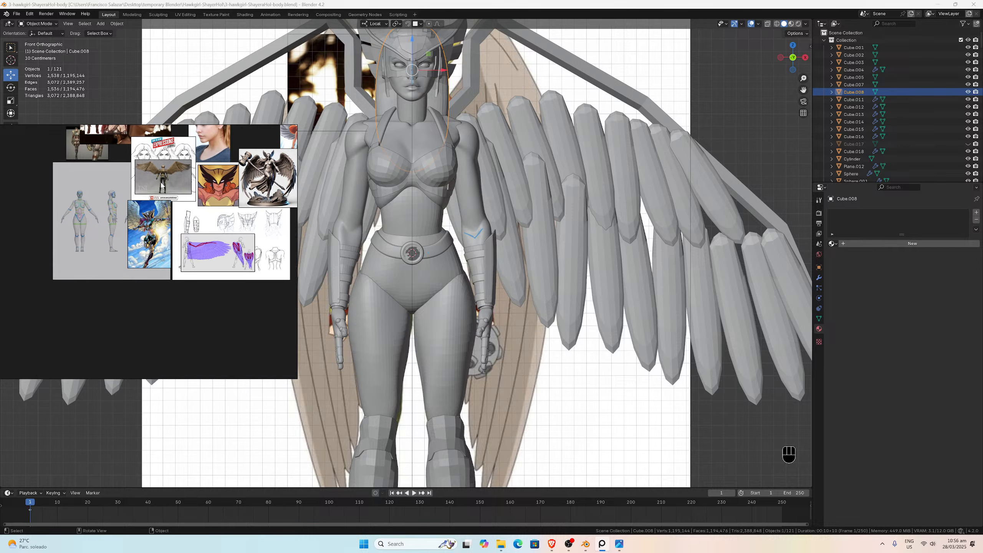
pyautogui.scroll(8, 159, 231)
pyautogui.moveTo(115, 273)
pyautogui.mouseDown(button='middle')
pyautogui.moveTo(148, 238)
pyautogui.moveTo(50, 289)
pyautogui.mouseUp(button='middle')
pyautogui.scroll(4, 150, 238)
pyautogui.scroll(-4, 180, 244)
pyautogui.scroll(-5, 50, 289)
pyautogui.moveTo(128, 251); pyautogui.dragTo(42, 248, button='middle')
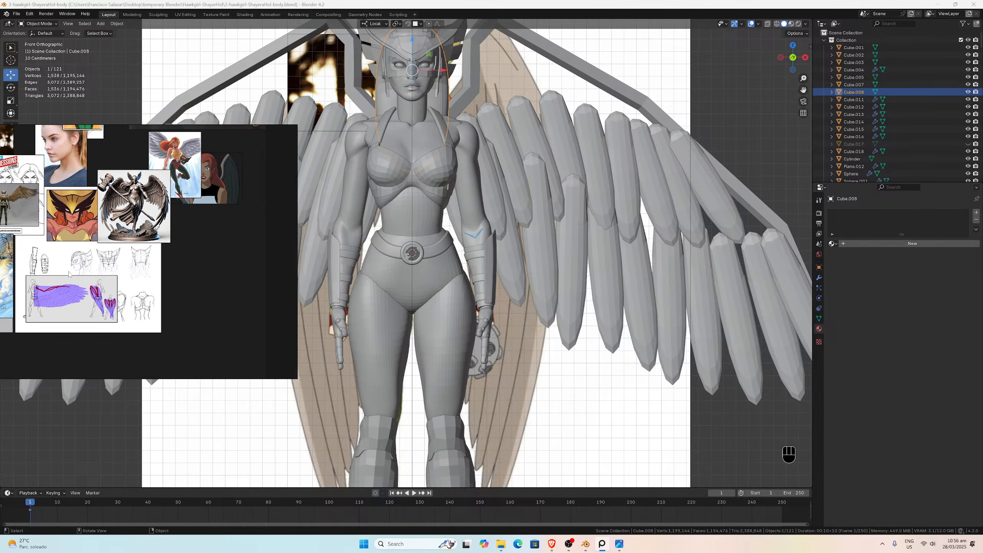
pyautogui.scroll(5, 43, 247)
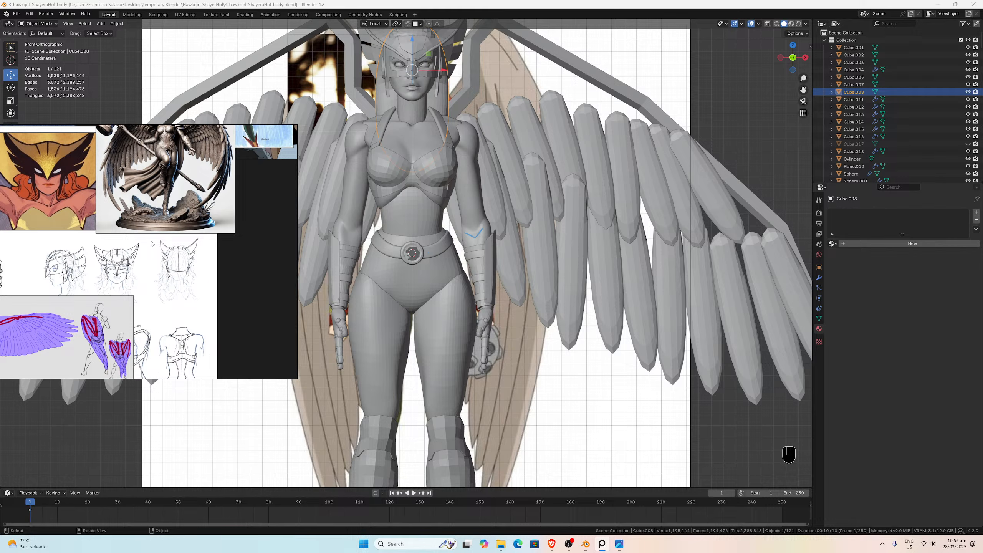
pyautogui.scroll(-5, 153, 245)
pyautogui.scroll(4, 138, 237)
pyautogui.moveTo(139, 237); pyautogui.dragTo(138, 287, button='middle')
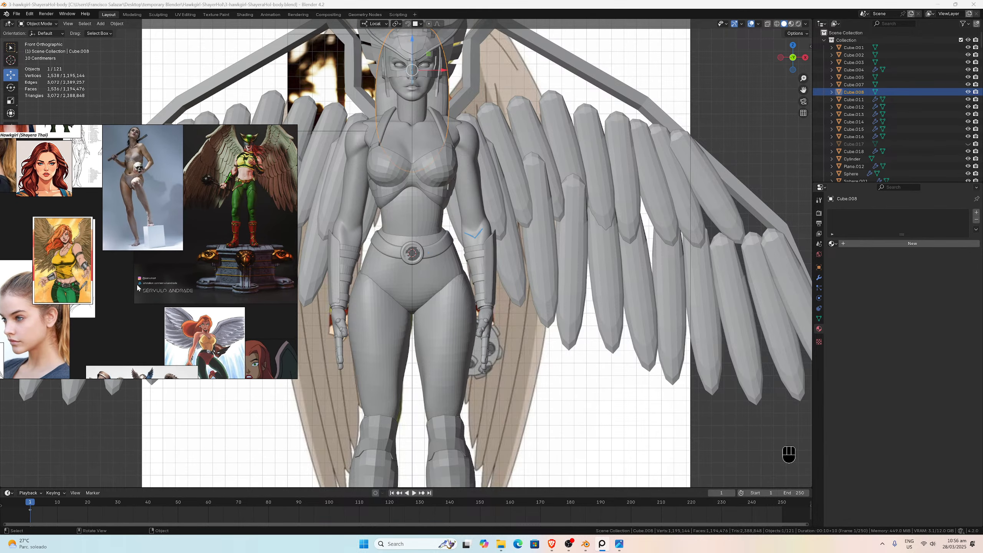
# Step: Examine the statue reference's hip strap and trouser seams, and look over the whole reference board
pyautogui.scroll(8, 204, 215)
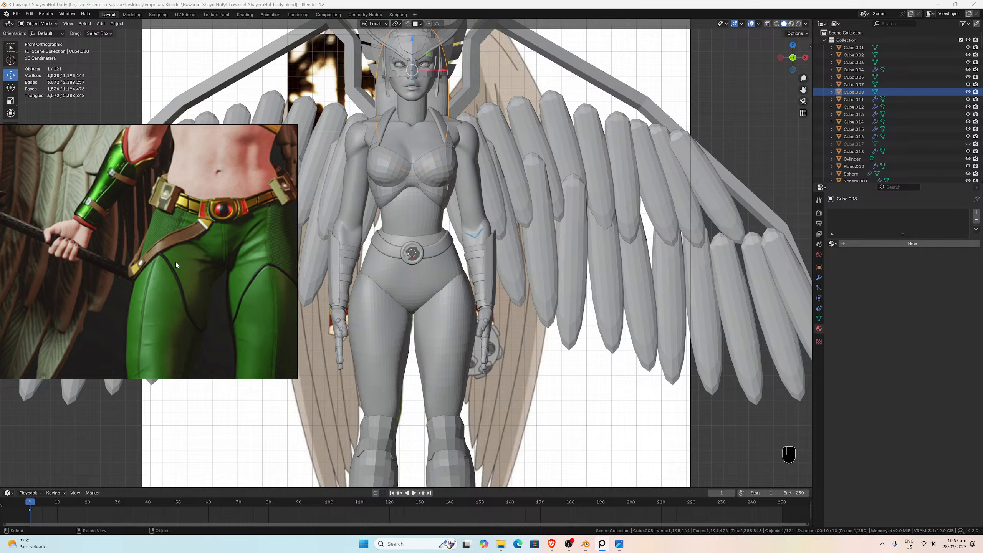
pyautogui.scroll(-3, 73, 236)
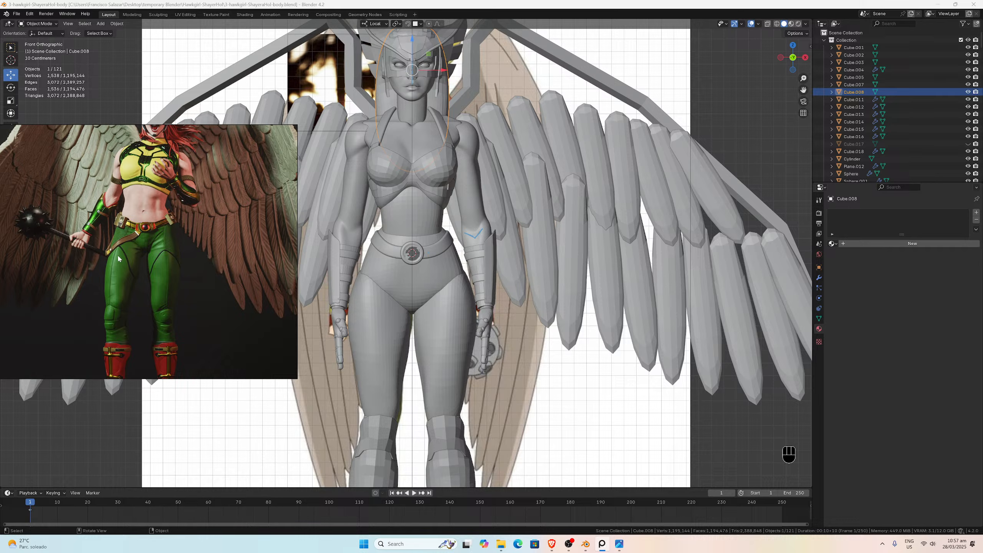
pyautogui.scroll(-5, 118, 259)
pyautogui.scroll(2, 190, 237)
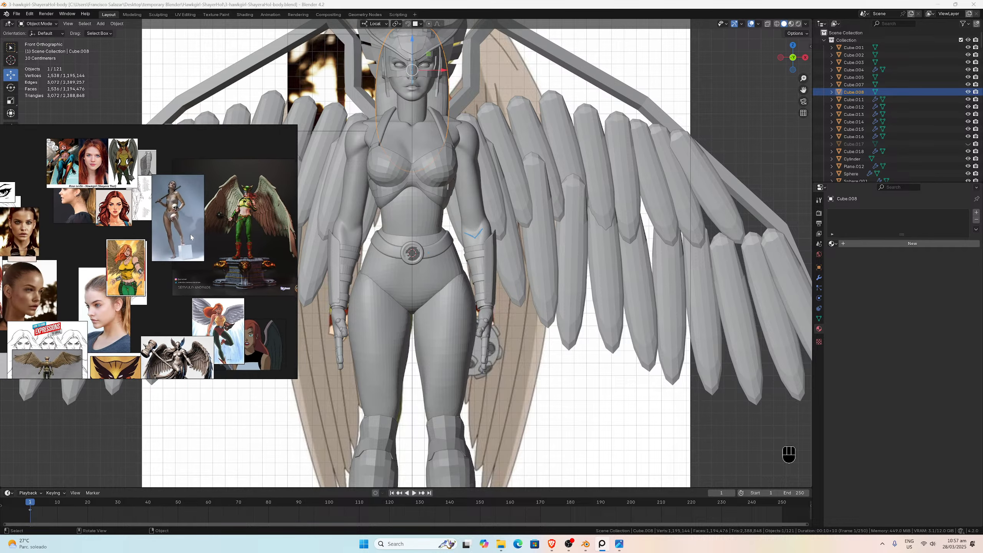
pyautogui.scroll(-3, 191, 237)
pyautogui.scroll(3, 206, 273)
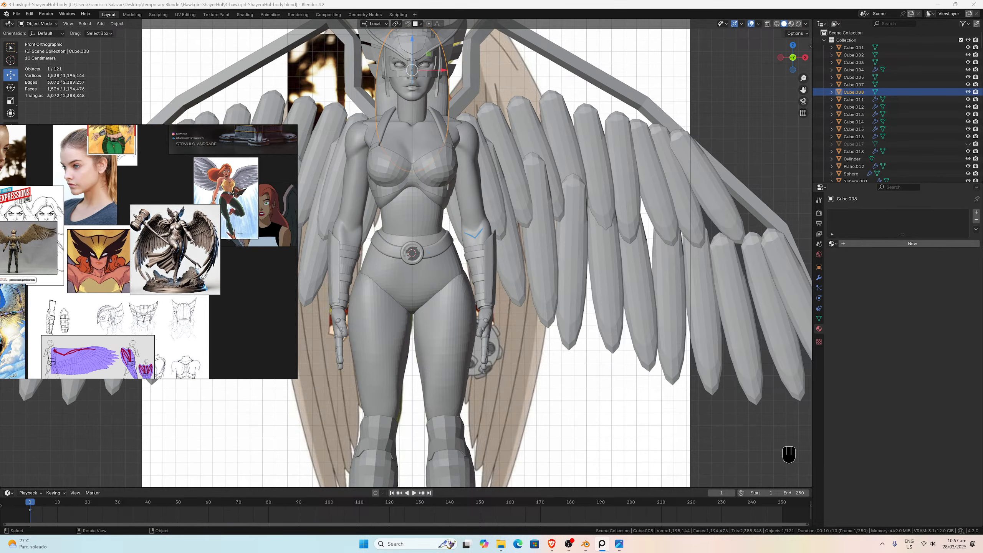
pyautogui.moveTo(51, 192); pyautogui.dragTo(180, 344, button='middle')
pyautogui.scroll(-4, 138, 292)
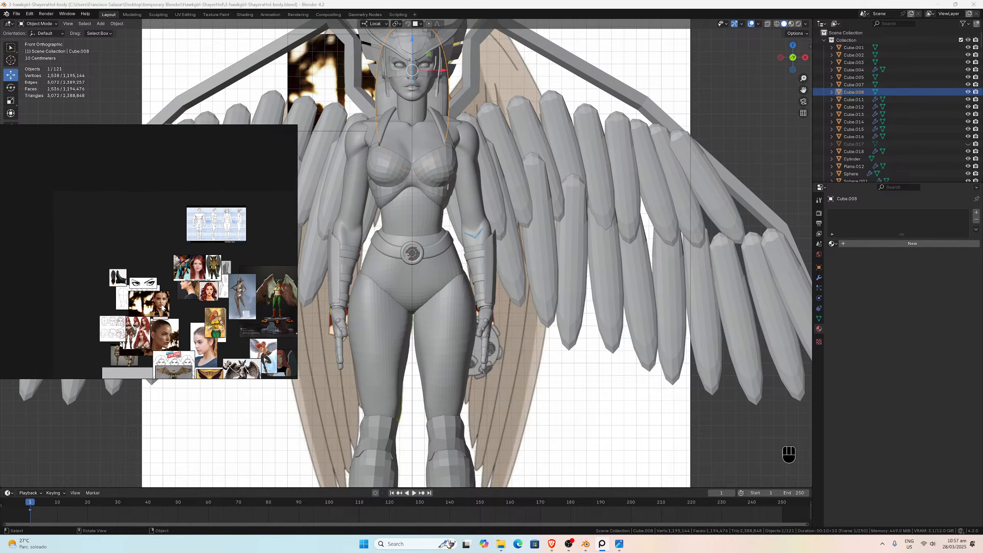
# Step: Examine the comic Hawkgirl panel's belt and leg armor and the winged hammer statue on the reference board
pyautogui.scroll(6, 190, 281)
pyautogui.scroll(2, 114, 281)
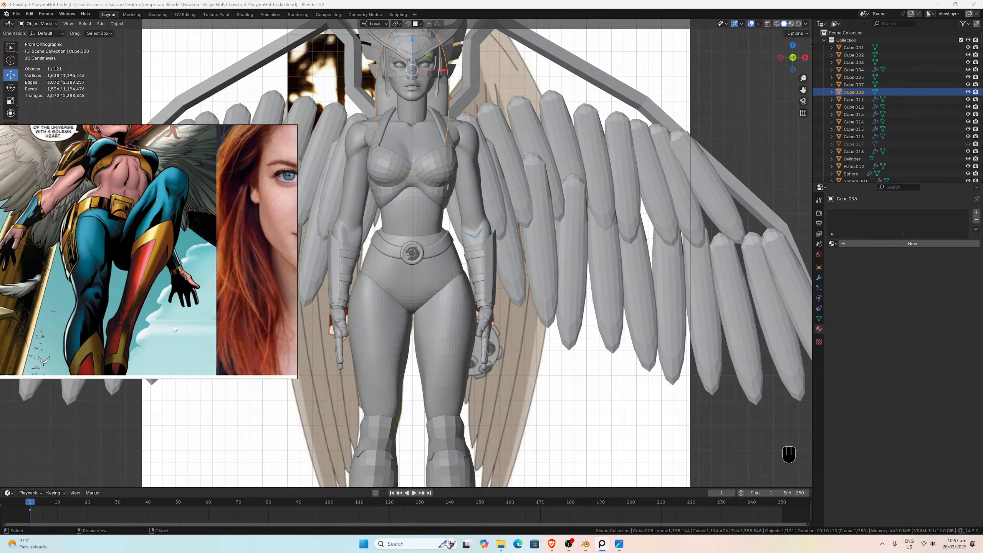
pyautogui.scroll(-3, 162, 284)
pyautogui.moveTo(161, 283); pyautogui.dragTo(99, 289, button='middle')
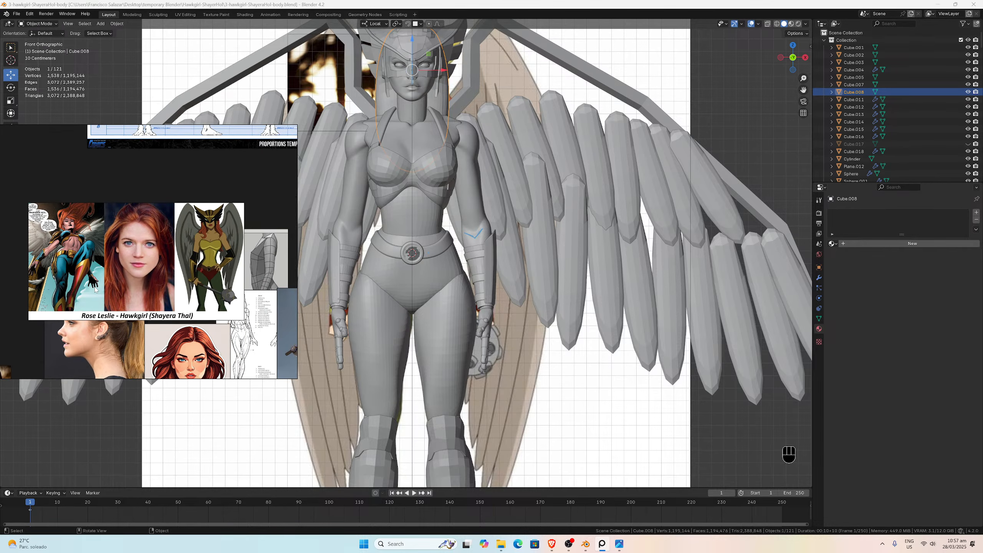
pyautogui.scroll(-4, 180, 289)
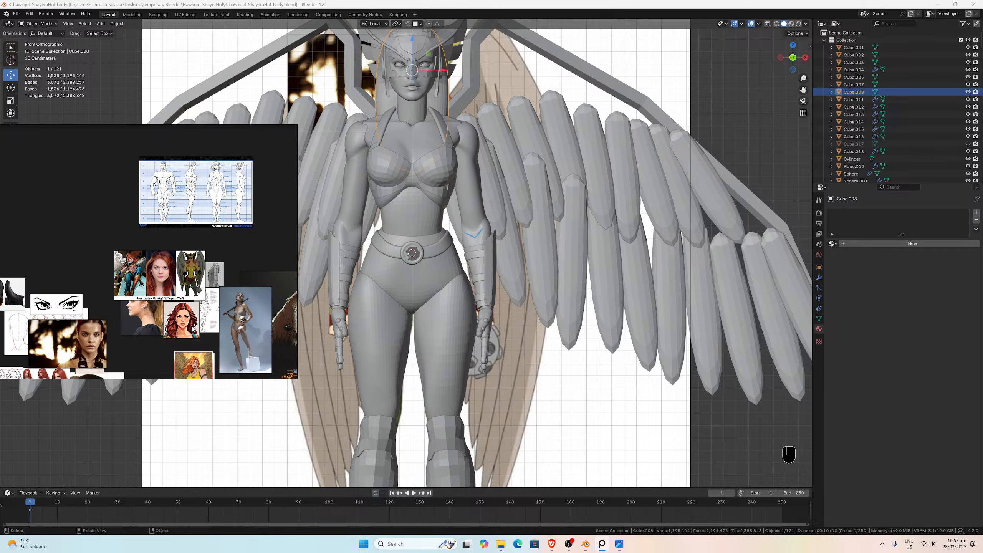
pyautogui.moveTo(192, 329)
pyautogui.mouseDown(button='middle')
pyautogui.moveTo(200, 245)
pyautogui.moveTo(198, 329)
pyautogui.moveTo(192, 254)
pyautogui.moveTo(164, 223)
pyautogui.mouseUp(button='middle')
pyautogui.scroll(3, 142, 235)
pyautogui.scroll(5, 142, 235)
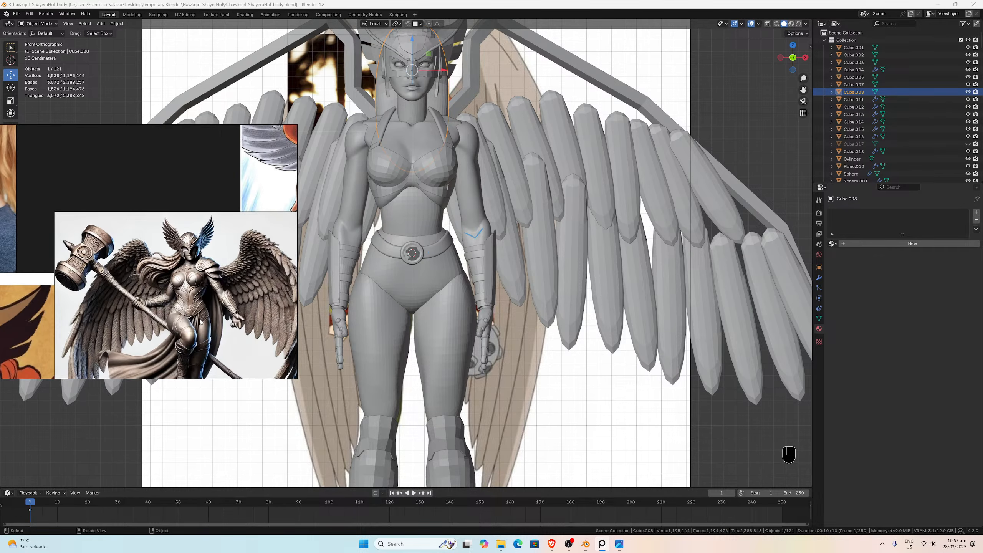
# Step: Look over the whole reference board and examine the yellow-top Hawkgirl illustration's costume
pyautogui.scroll(-6, 168, 281)
pyautogui.moveTo(177, 267); pyautogui.dragTo(153, 299, button='middle')
pyautogui.scroll(-5, 158, 299)
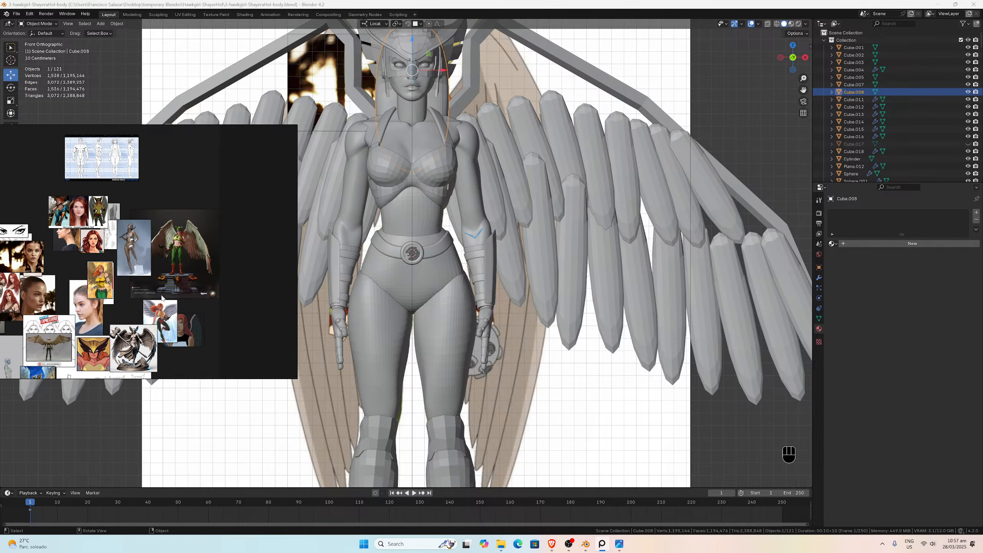
pyautogui.scroll(-5, 162, 298)
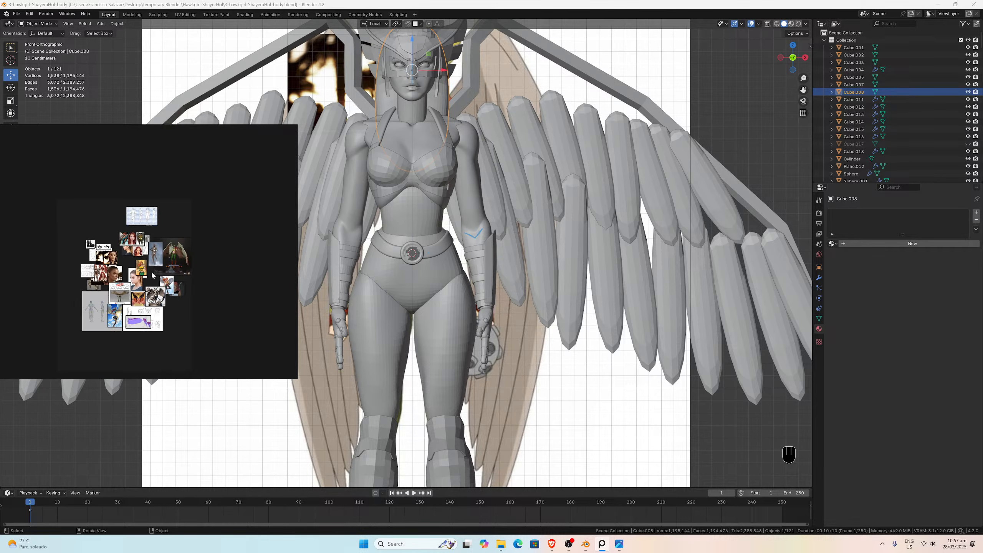
pyautogui.scroll(8, 182, 277)
pyautogui.scroll(3, 182, 276)
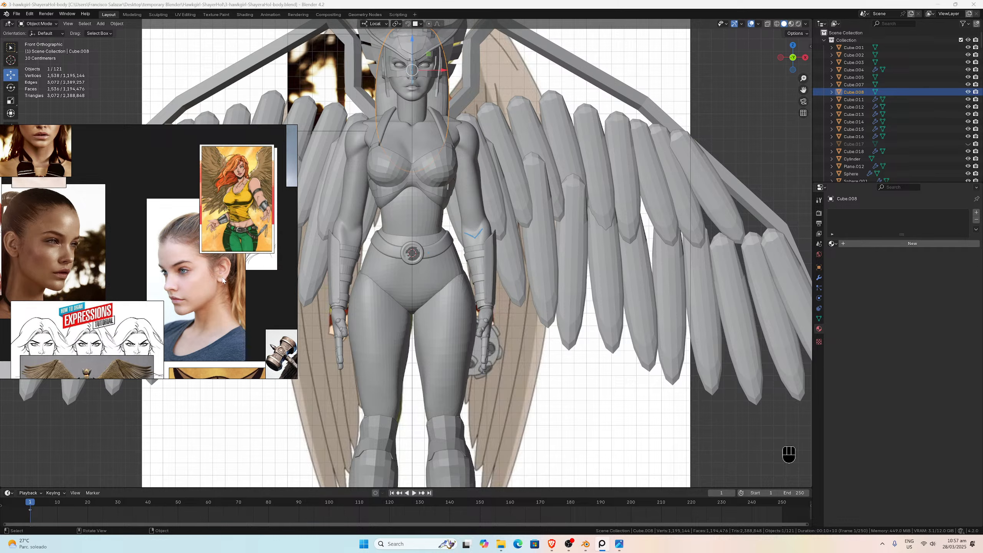
pyautogui.scroll(-2, 223, 280)
pyautogui.scroll(2, 223, 280)
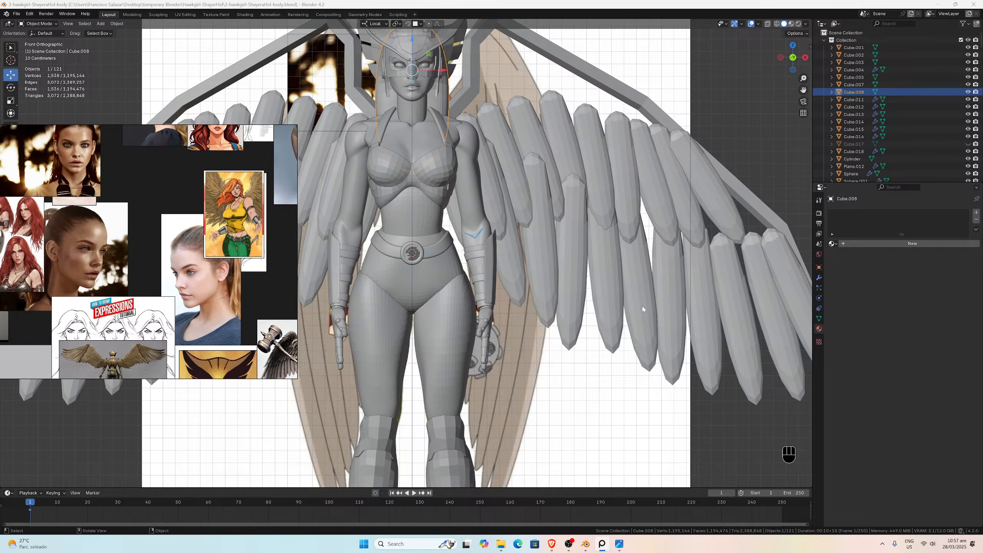
# Step: Clear the selection in the Blender scene and save the file
pyautogui.click(638, 139)
pyautogui.hotkey('ctrl', 's')
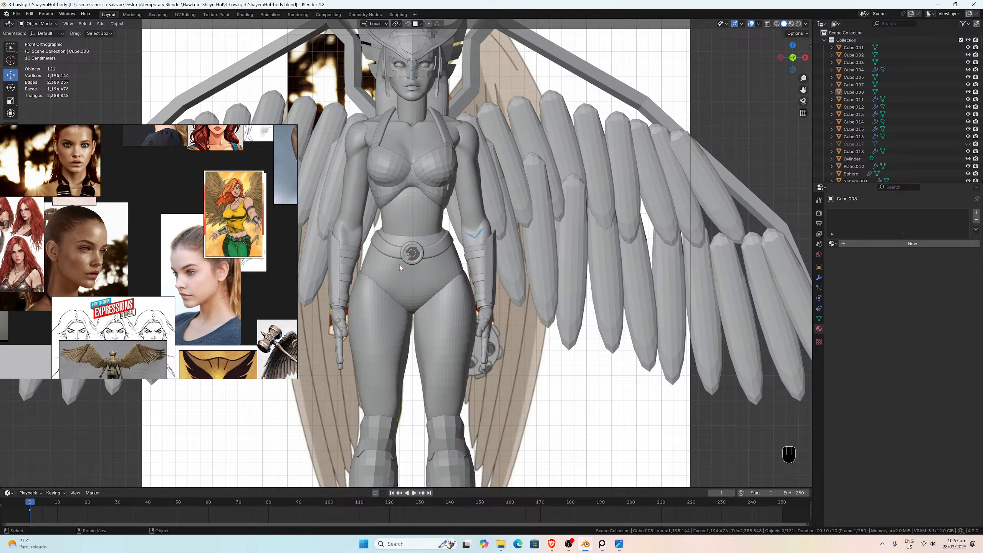
pyautogui.scroll(-4, 412, 287)
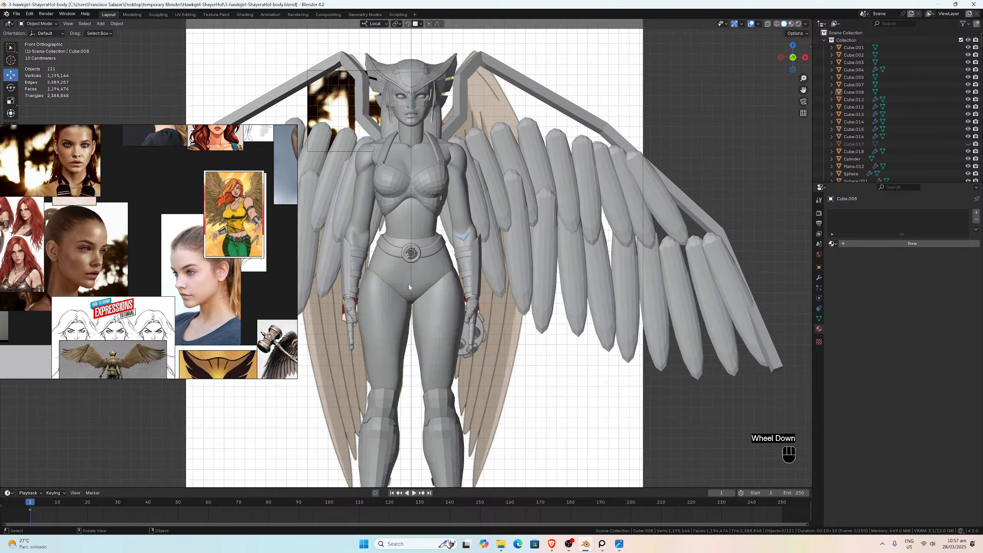
pyautogui.scroll(-3, 146, 256)
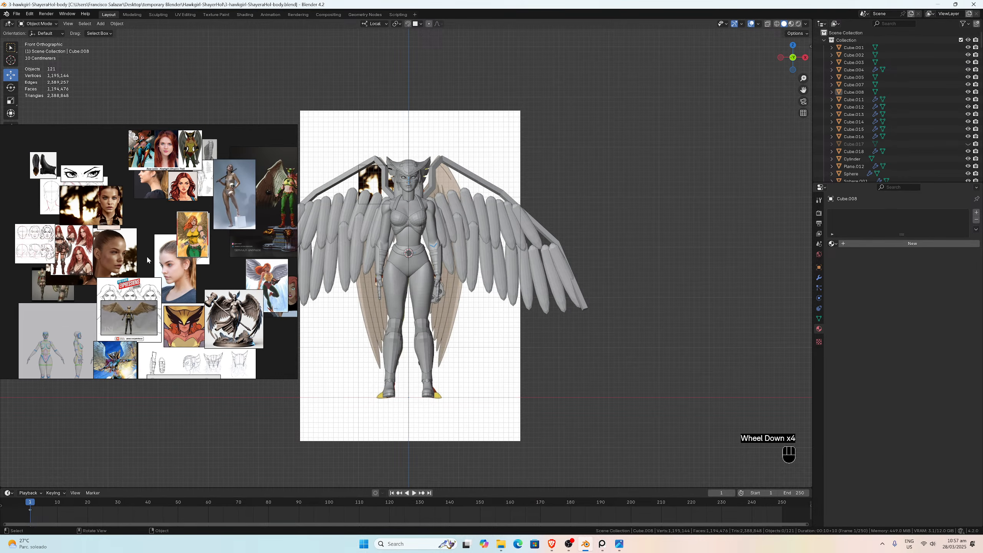
# Step: Compare the full model with the board's green-trousered Hawkgirl illustrations, the statues and the costume sketches
pyautogui.scroll(5, 146, 255)
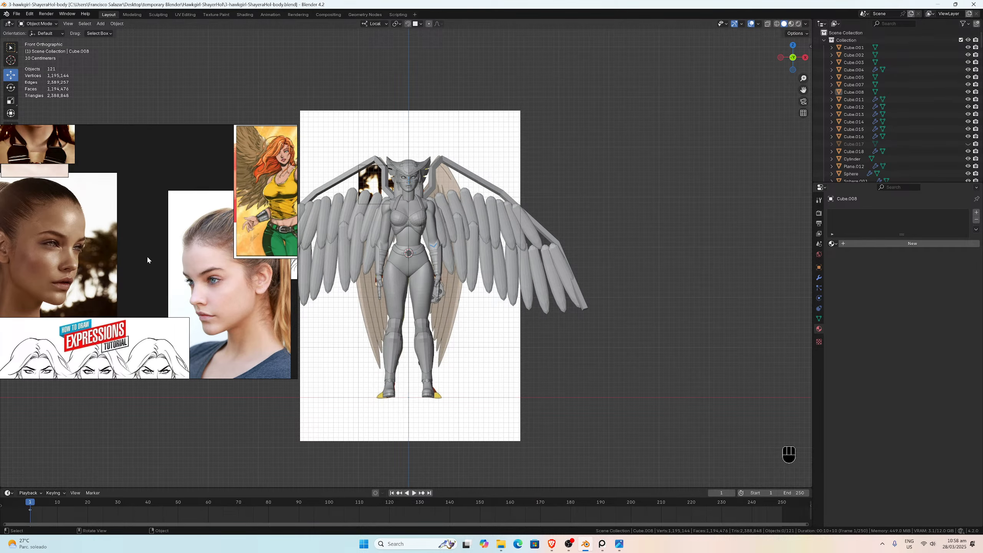
pyautogui.scroll(-3, 147, 256)
pyautogui.scroll(5, 130, 270)
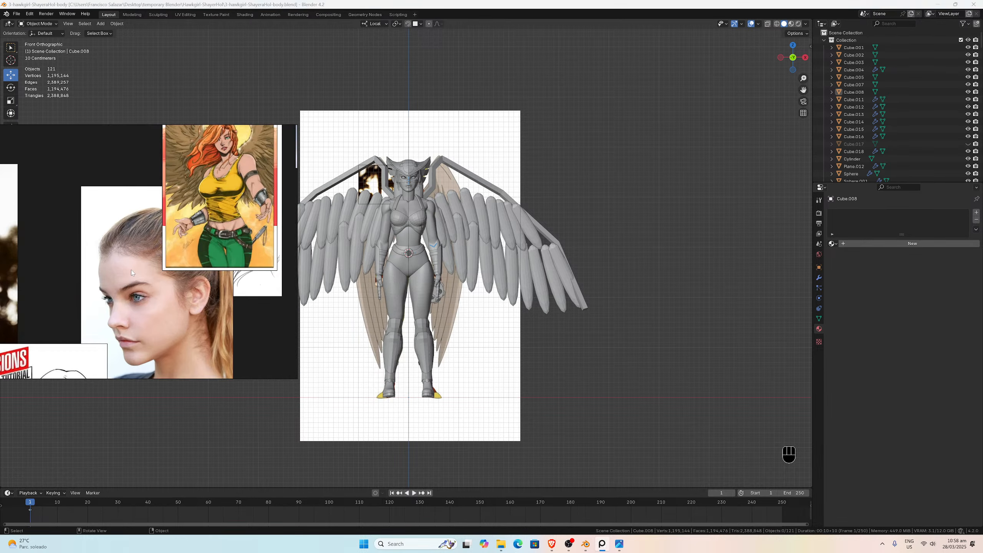
pyautogui.scroll(-4, 175, 273)
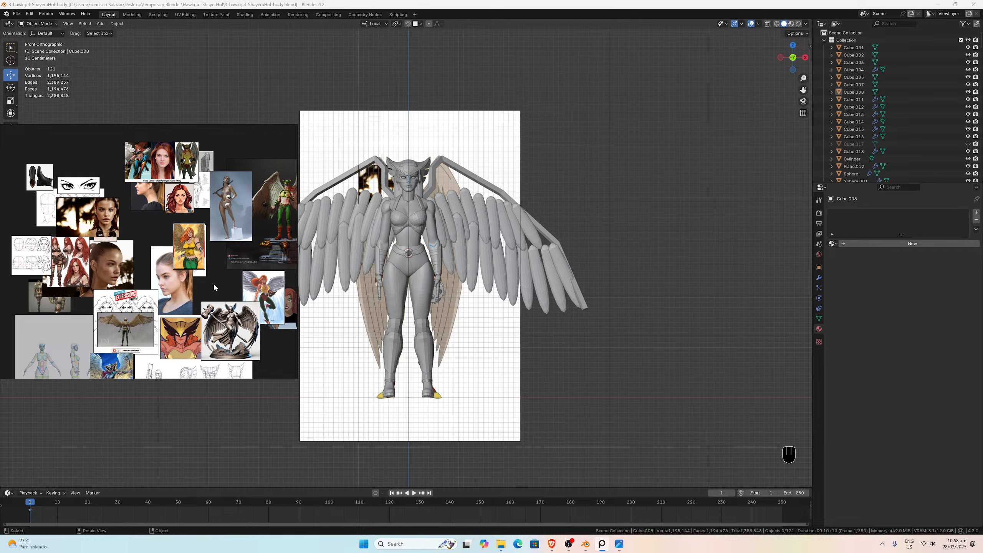
pyautogui.hscroll(4, 200, 285)
pyautogui.scroll(3, 180, 289)
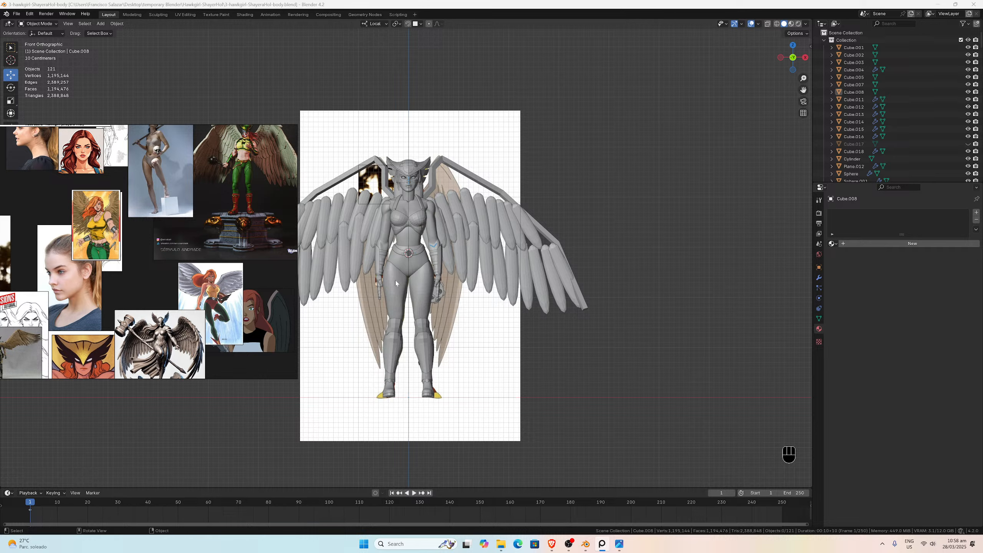
pyautogui.scroll(-5, 227, 260)
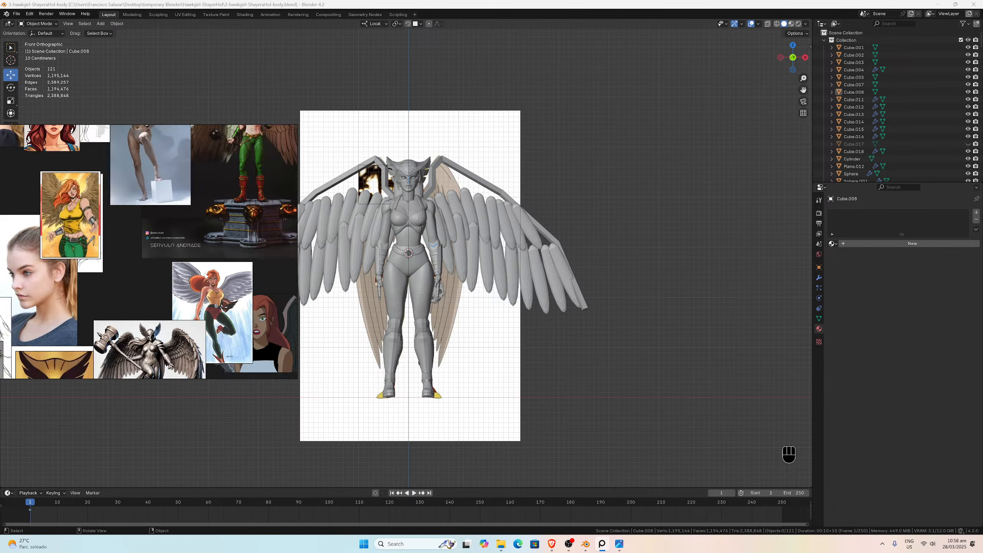
pyautogui.moveTo(195, 308); pyautogui.dragTo(207, 212, button='middle')
pyautogui.scroll(2, 207, 212)
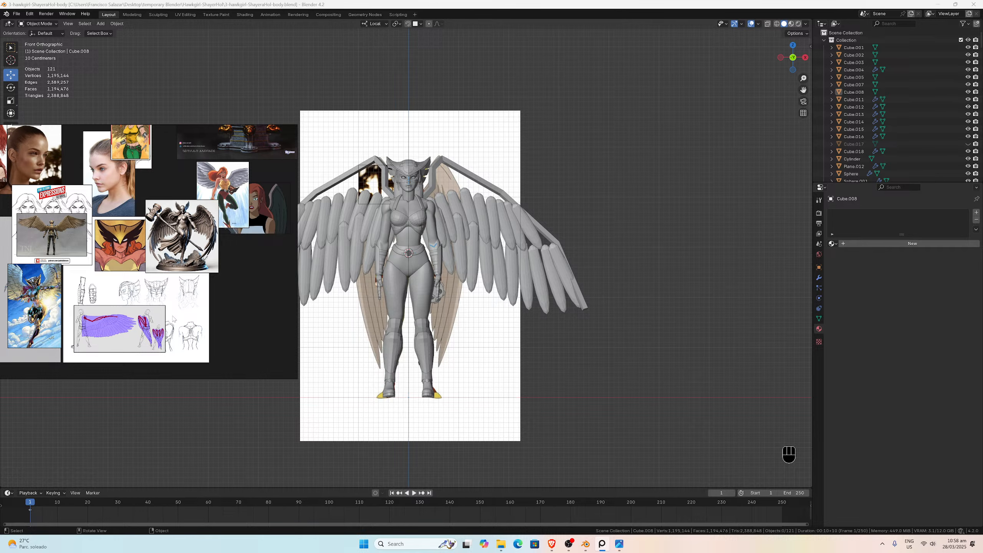
pyautogui.scroll(2, 432, 346)
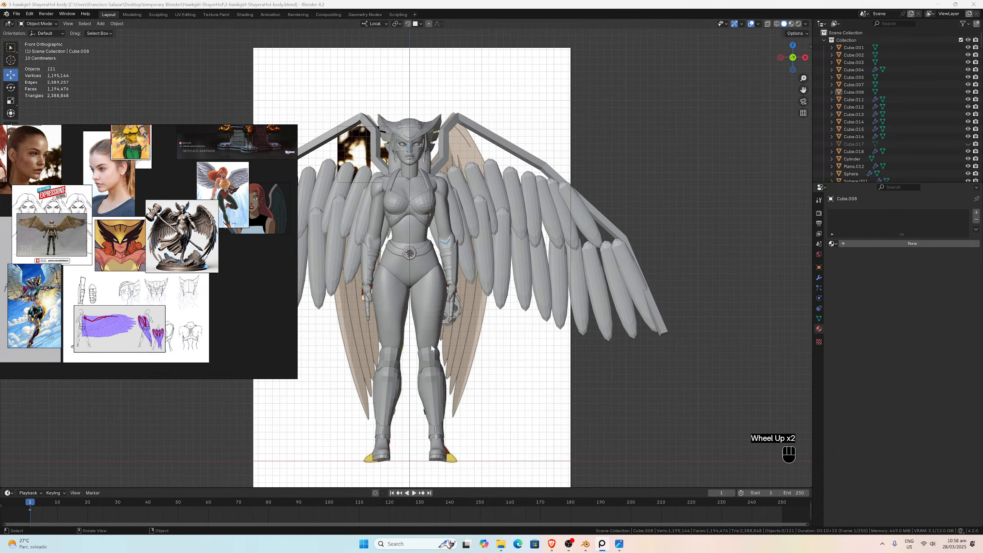
# Step: Select the knee pieces above the boots, Plane.015
pyautogui.doubleClick(430, 360)
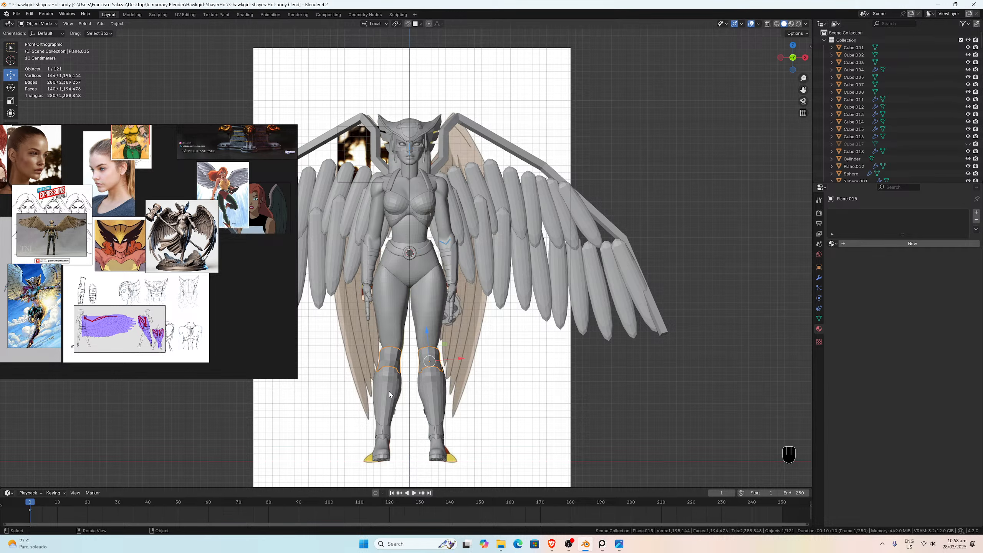
pyautogui.scroll(2, 384, 388)
pyautogui.scroll(-1, 384, 389)
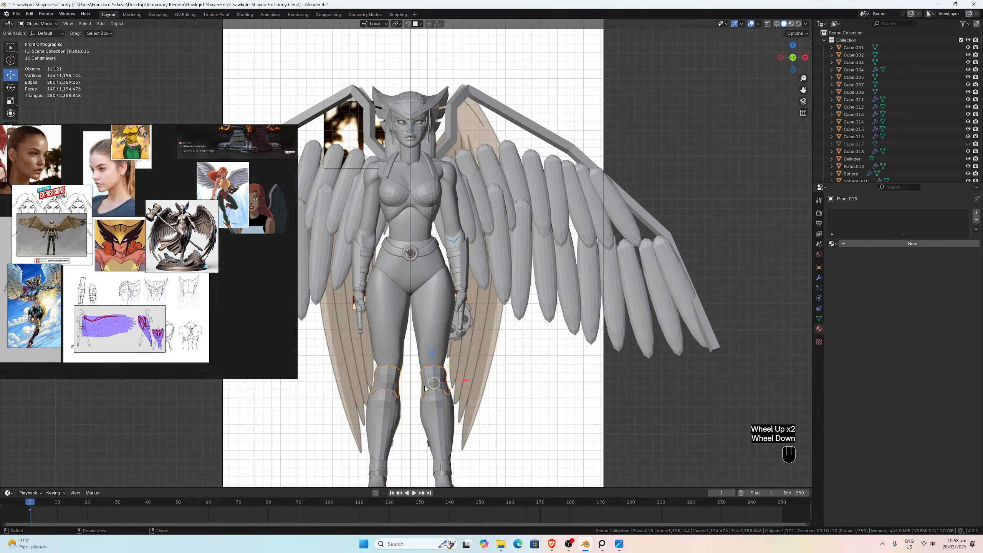
# Step: Add the two zipper images from the resources folder to the reference board and place them side by side beyond the sketches
pyautogui.click(501, 544)
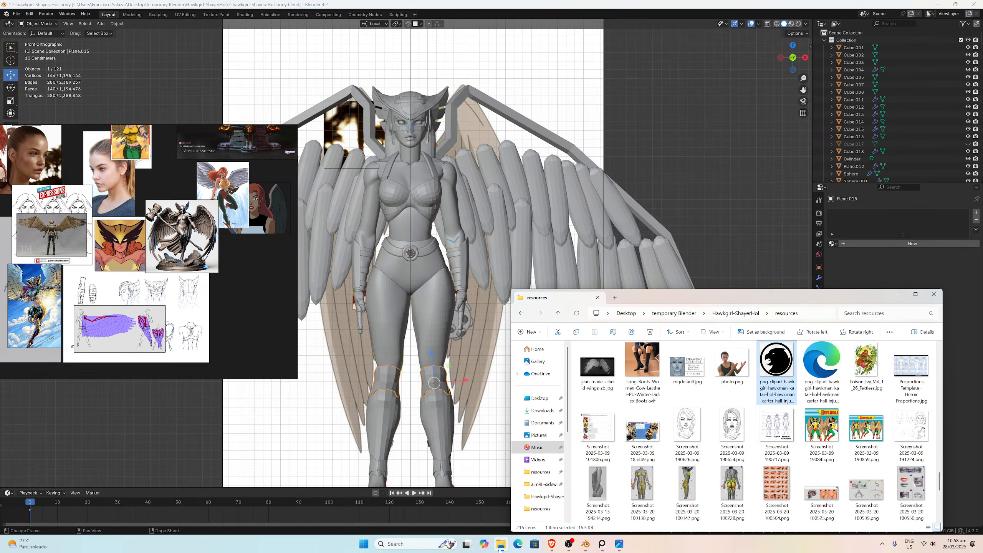
pyautogui.scroll(-5, 695, 450)
pyautogui.moveTo(912, 486); pyautogui.dragTo(139, 318)
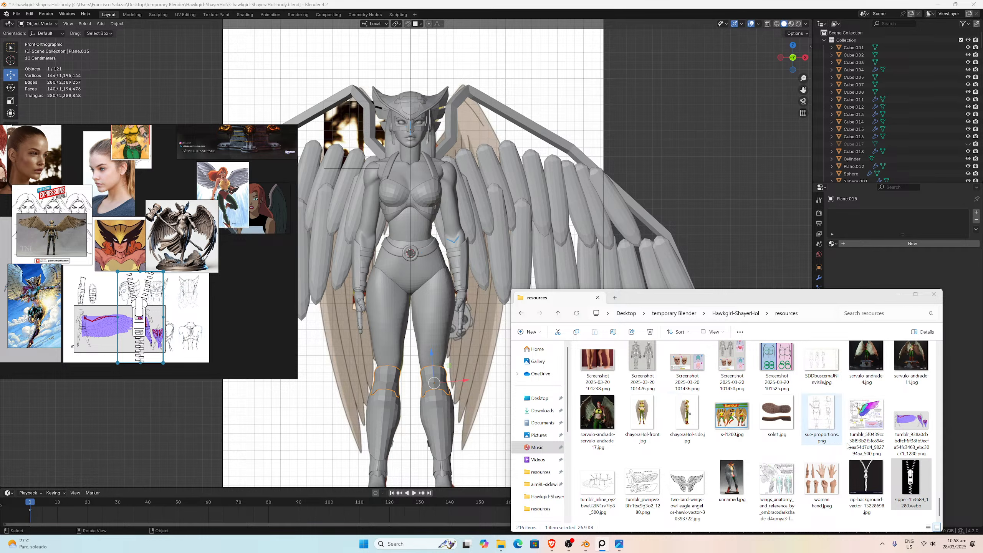
pyautogui.moveTo(861, 480); pyautogui.dragTo(258, 328)
pyautogui.scroll(-2, 259, 329)
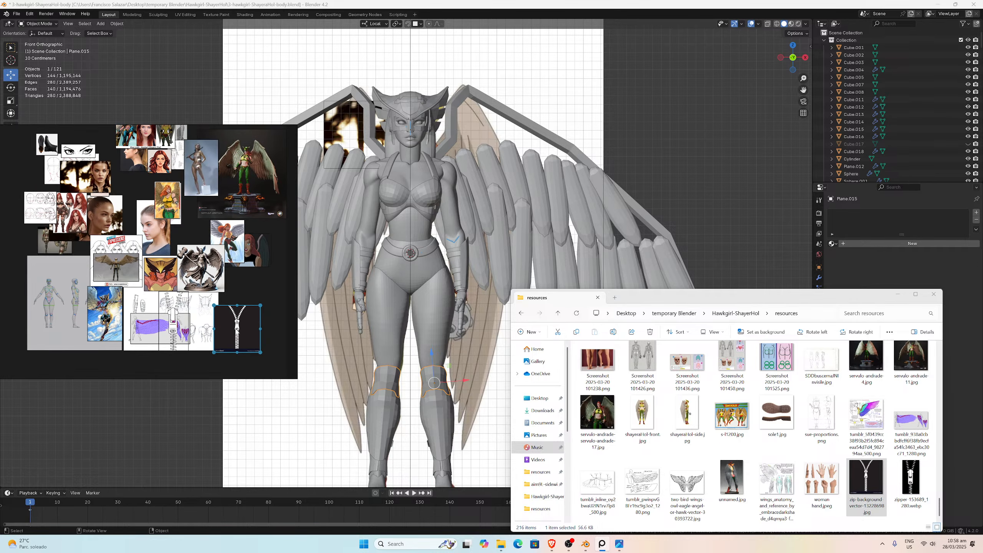
pyautogui.moveTo(159, 327); pyautogui.dragTo(259, 326)
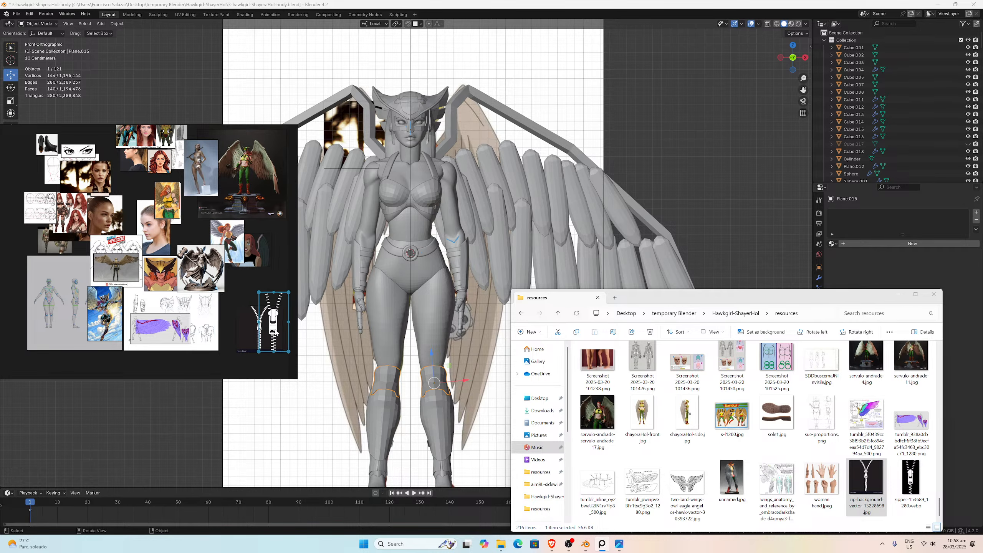
pyautogui.scroll(4, 258, 327)
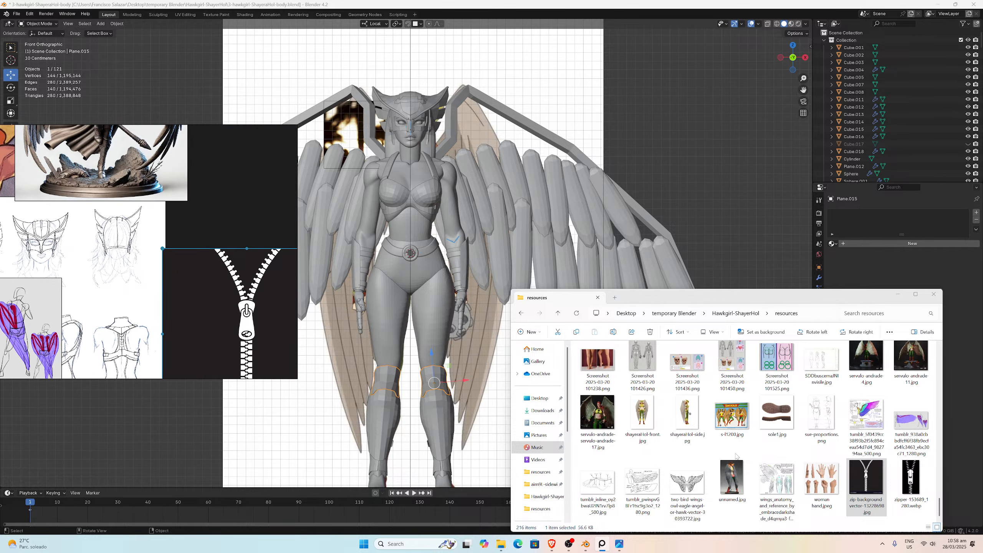
# Step: Look through the resources folder for further costume reference images
pyautogui.scroll(5, 736, 456)
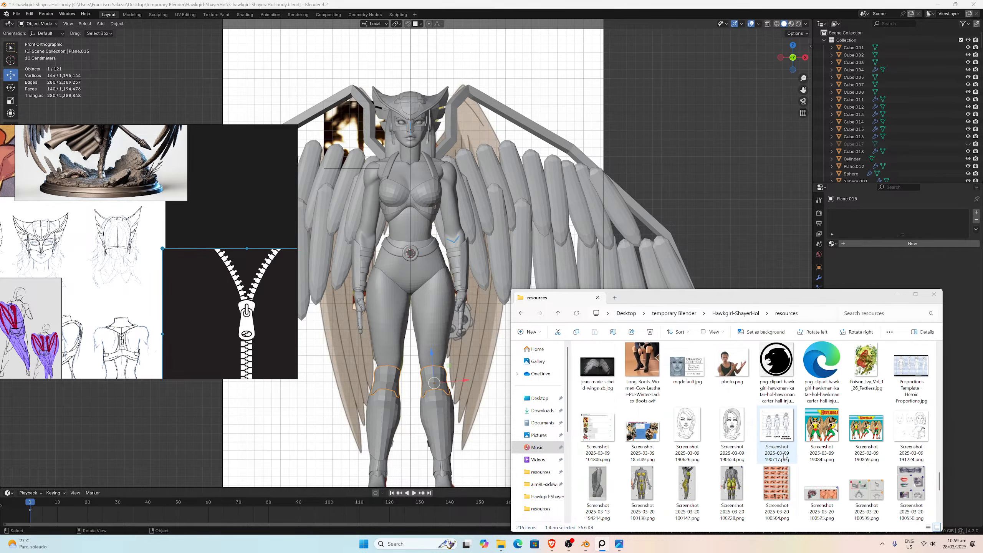
pyautogui.scroll(1, 784, 458)
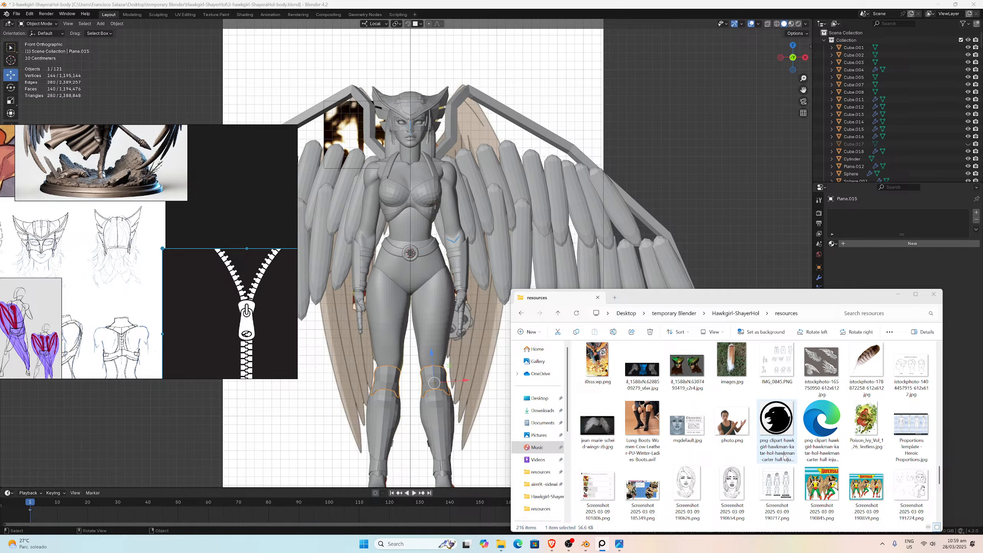
pyautogui.scroll(2, 784, 457)
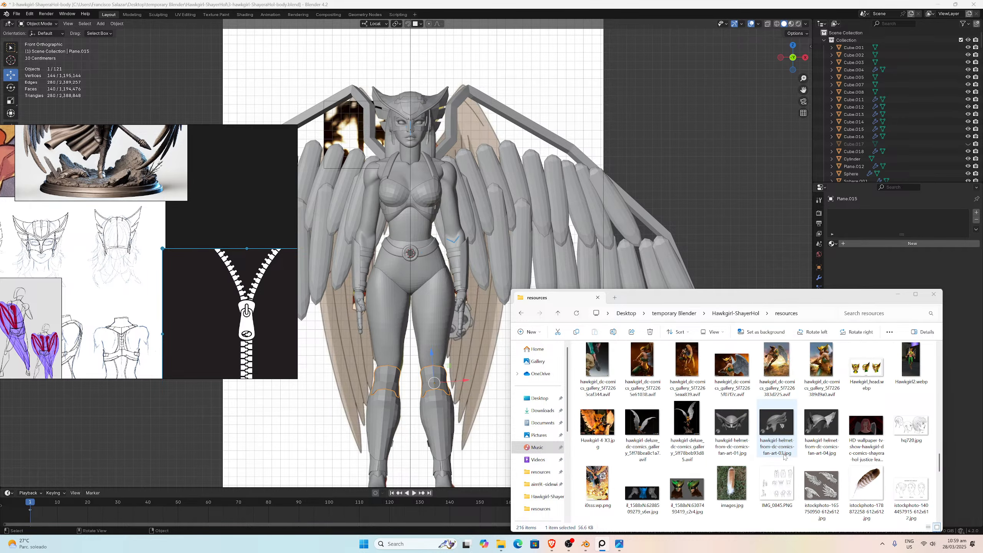
pyautogui.scroll(-10, 784, 457)
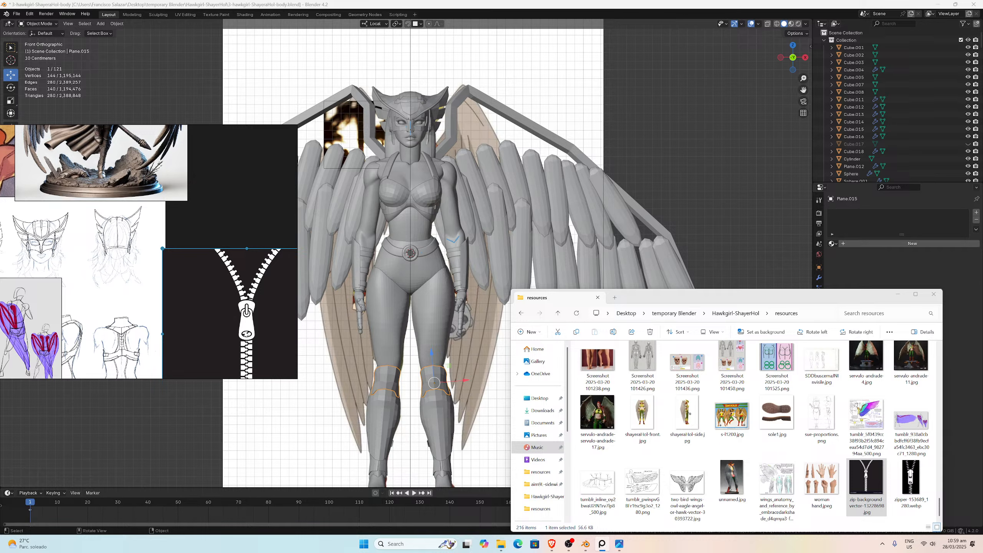
# Step: Examine the teeth and sliders of both zipper references, and the straps and buckles in the board's sketches
pyautogui.scroll(-2, 246, 335)
pyautogui.scroll(4, 246, 335)
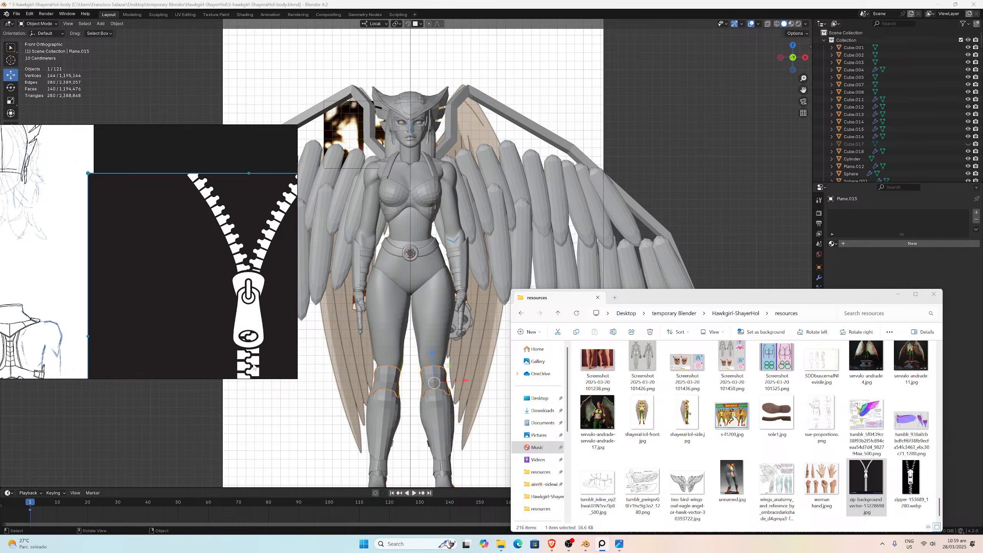
pyautogui.scroll(-4, 253, 367)
pyautogui.scroll(3, 147, 322)
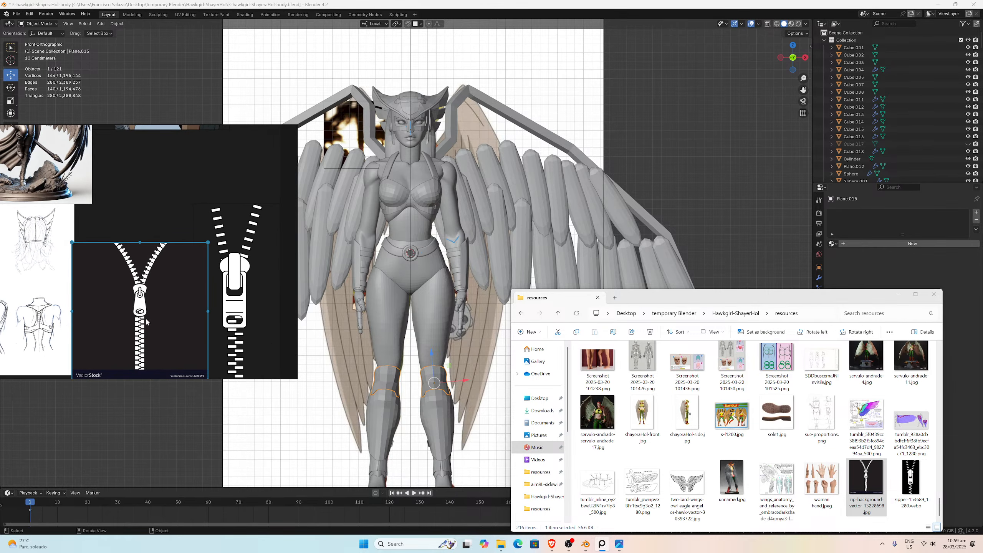
pyautogui.scroll(2, 154, 334)
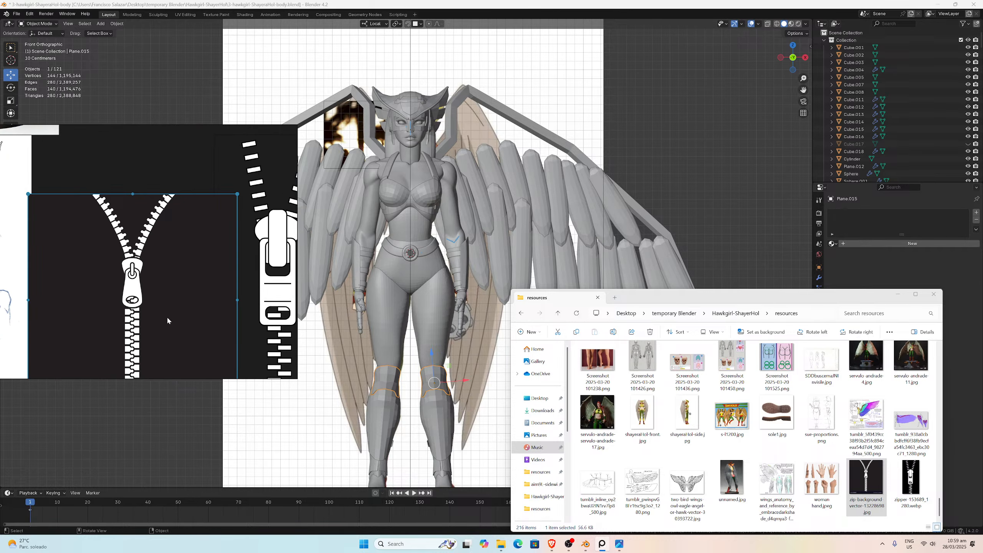
pyautogui.scroll(-6, 167, 321)
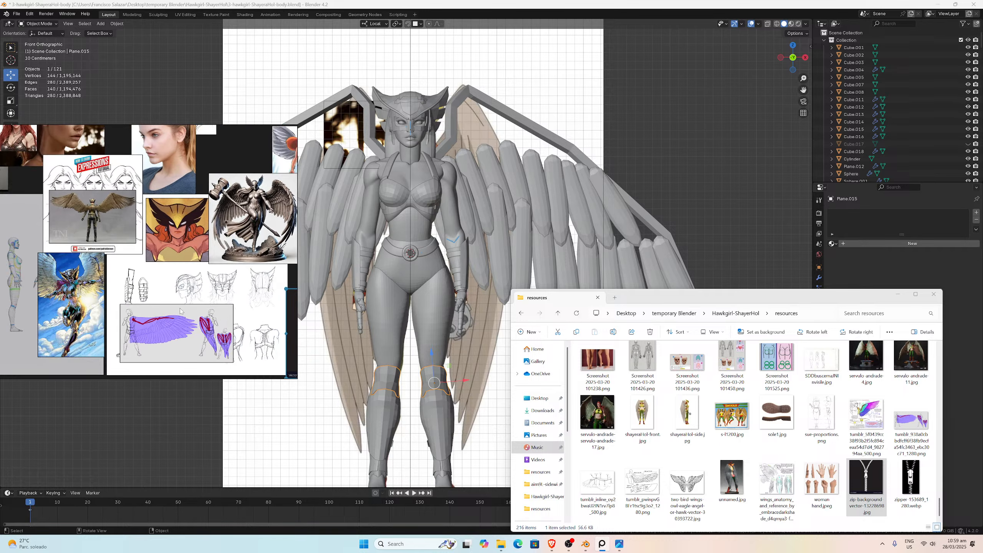
pyautogui.scroll(8, 180, 311)
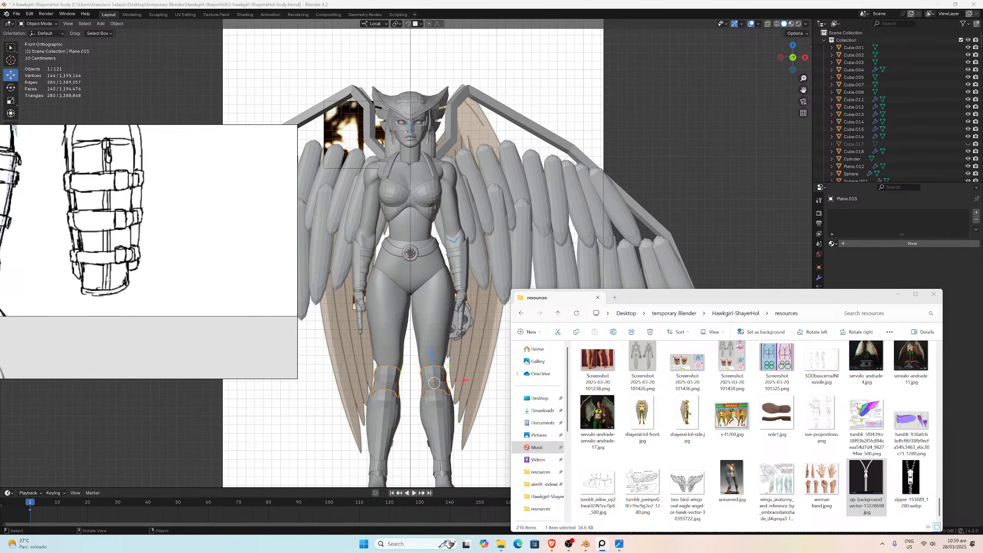
pyautogui.scroll(-5, 109, 295)
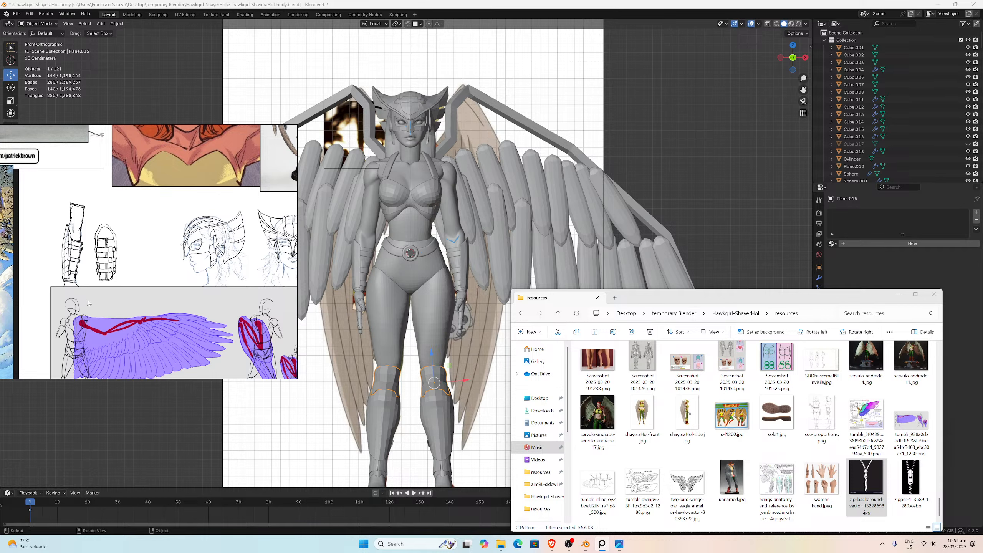
# Step: Move the purple wing-anatomy image on the reference board off the boot sketch it overlaps
pyautogui.moveTo(87, 304); pyautogui.dragTo(117, 306)
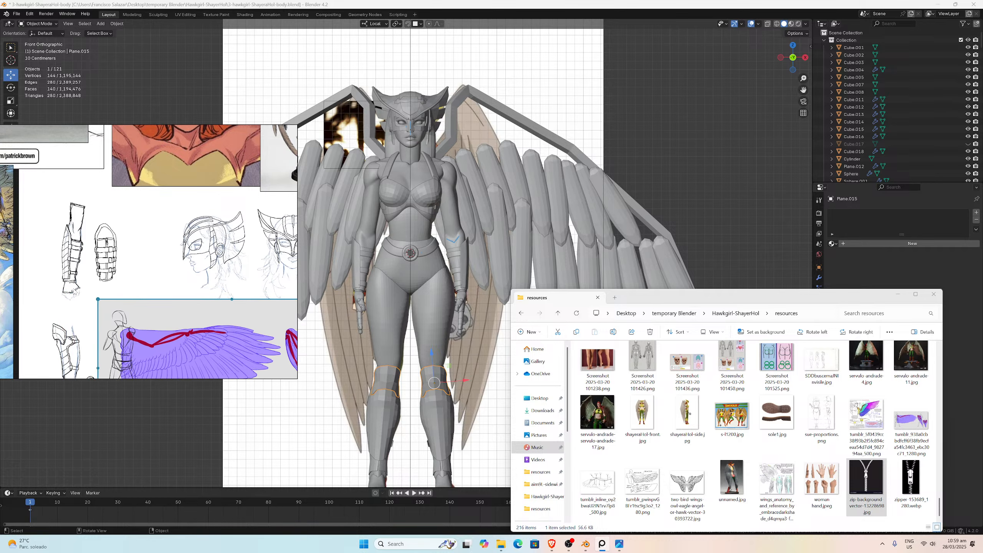
pyautogui.scroll(-4, 75, 293)
pyautogui.scroll(6, 75, 293)
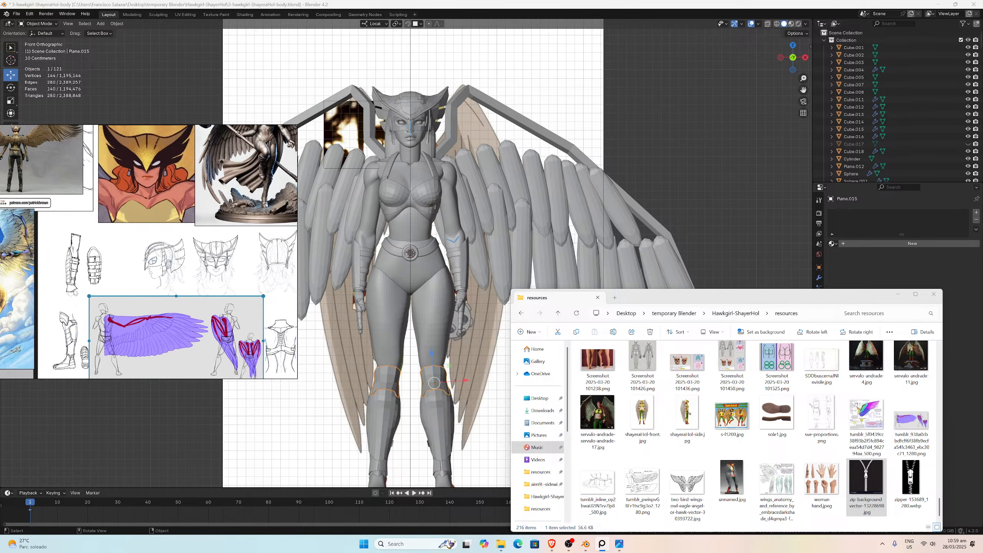
pyautogui.scroll(-5, 74, 293)
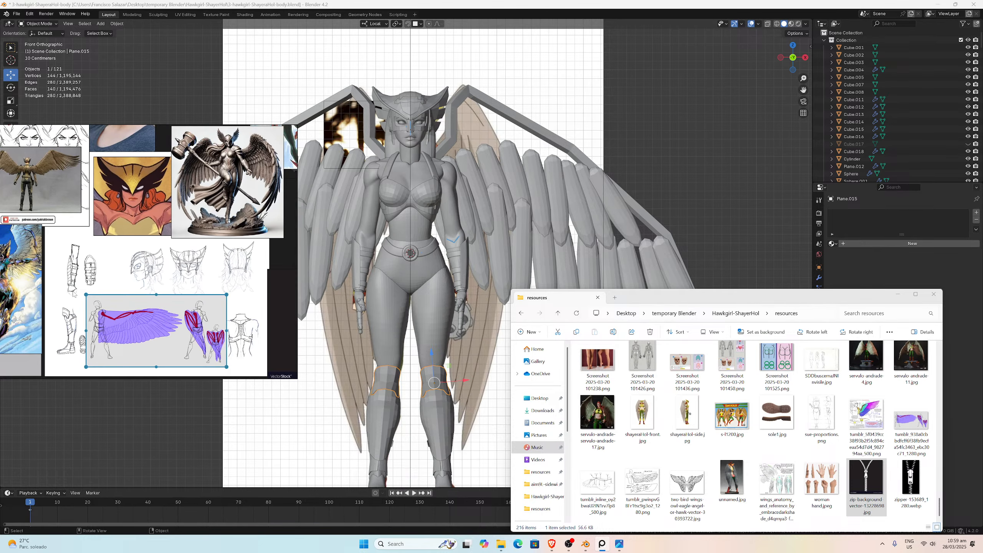
# Step: Examine the strapped forearm-guard and boot sketches on the reference board and compare them with the surrounding costume references
pyautogui.scroll(2, 89, 290)
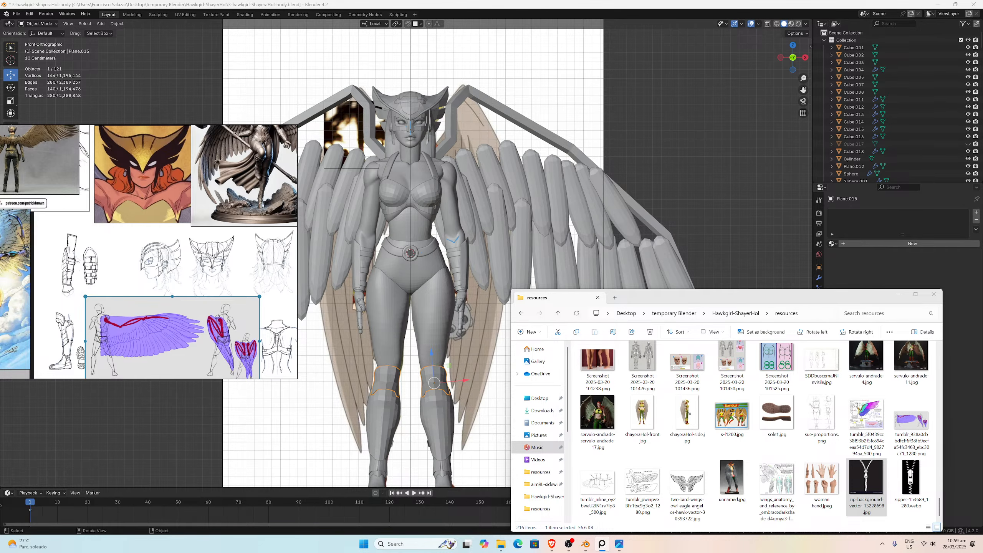
pyautogui.scroll(-6, 78, 260)
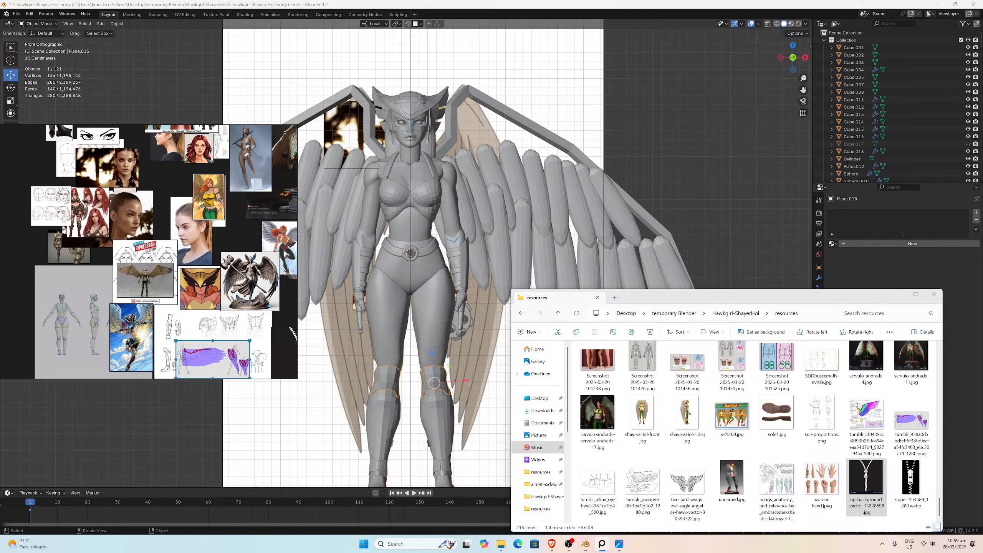
pyautogui.scroll(3, 174, 322)
pyautogui.scroll(5, 89, 320)
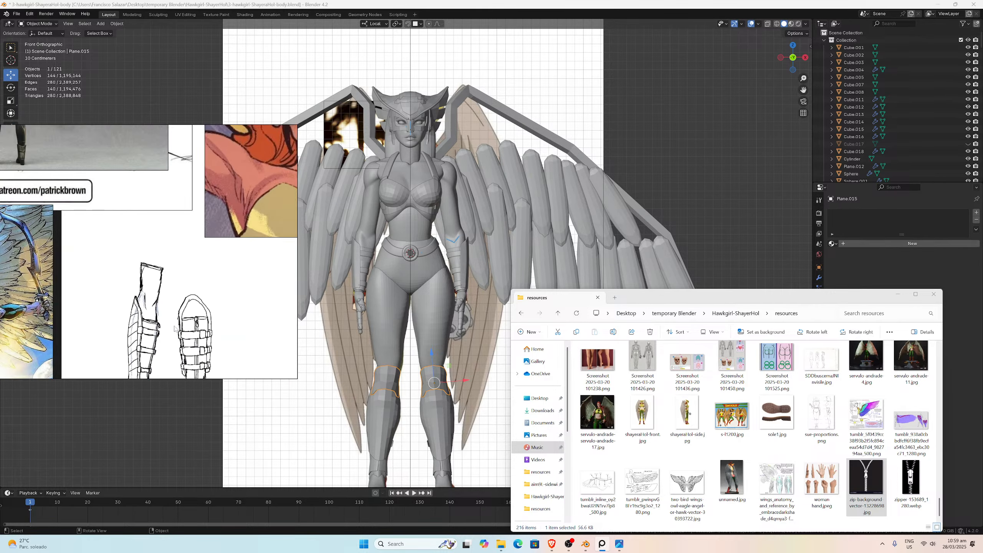
pyautogui.scroll(1, 67, 316)
pyautogui.scroll(-5, 136, 319)
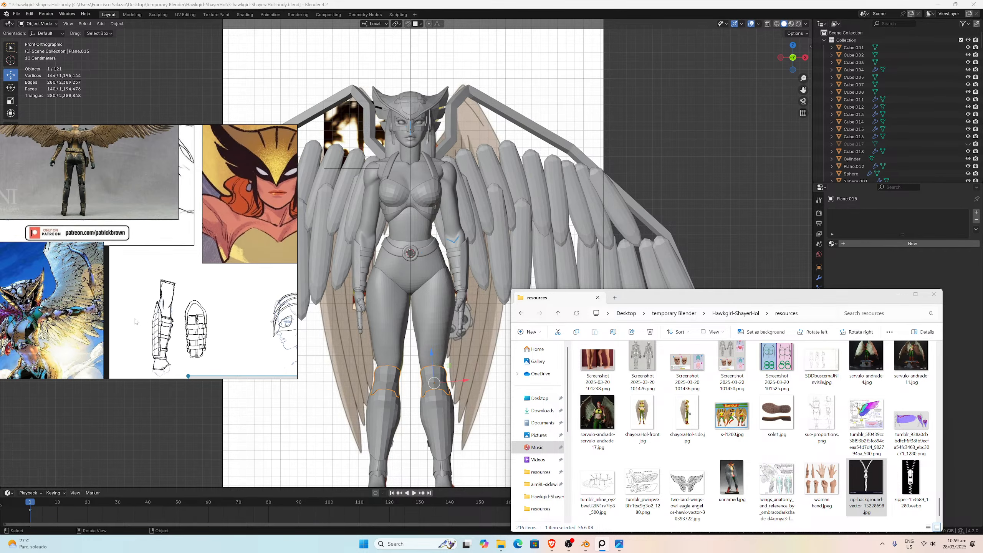
pyautogui.scroll(4, 137, 318)
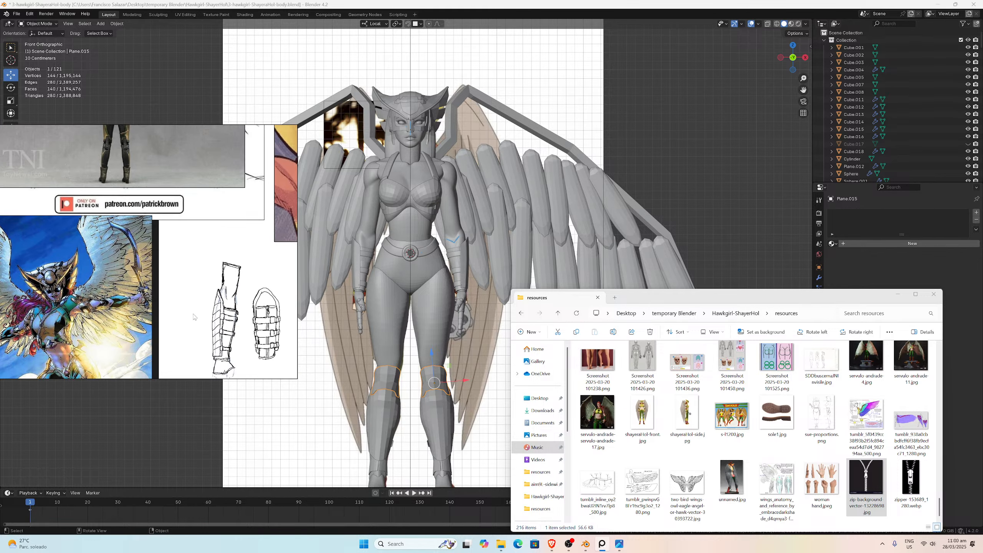
pyautogui.scroll(-2, 182, 321)
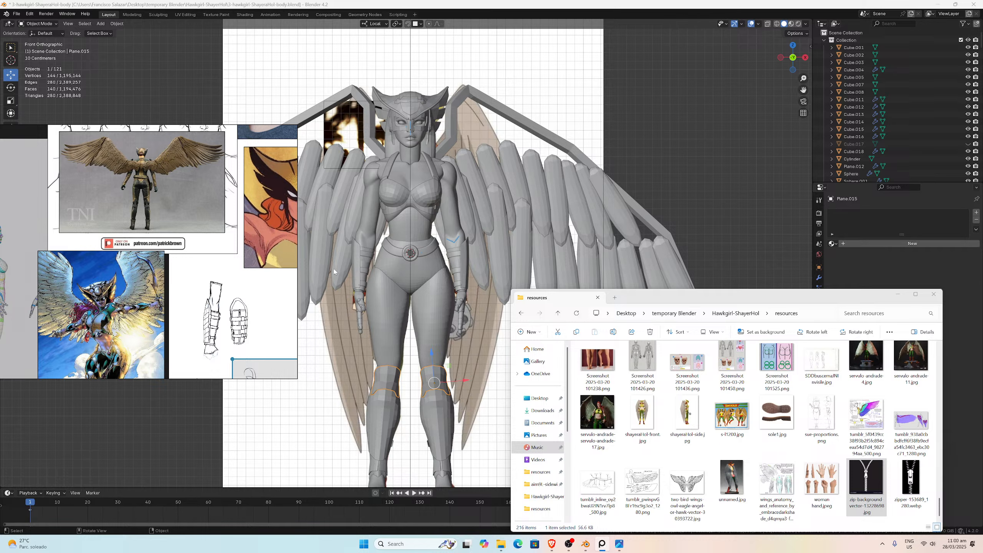
pyautogui.scroll(-5, 257, 259)
pyautogui.scroll(3, 198, 273)
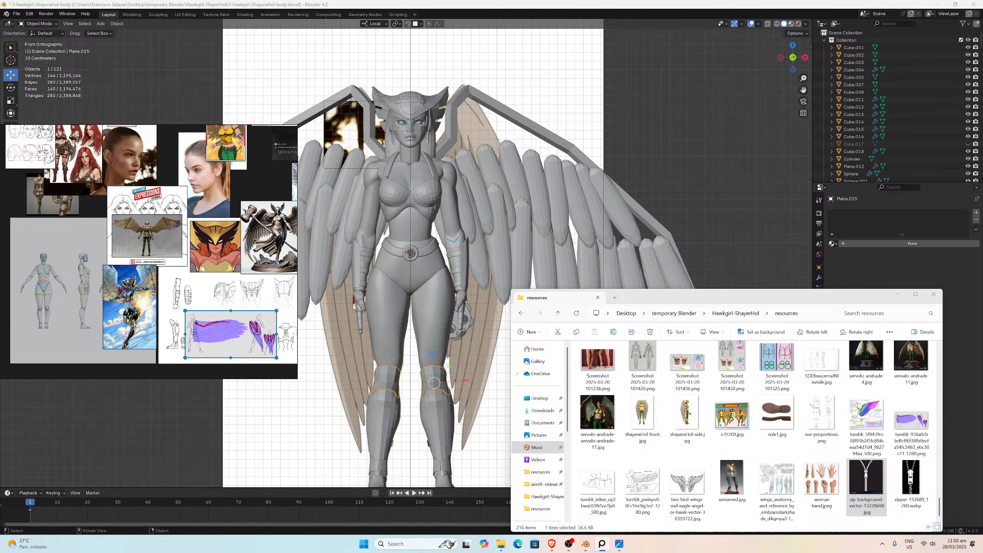
pyautogui.scroll(-3, 198, 274)
pyautogui.scroll(2, 197, 275)
pyautogui.moveTo(197, 275); pyautogui.dragTo(171, 295, button='middle')
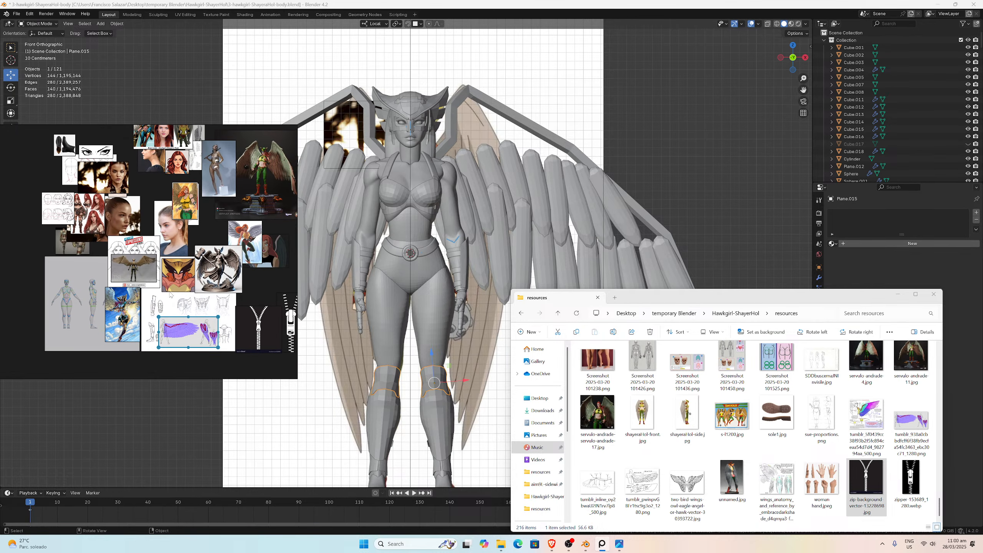
pyautogui.scroll(2, 171, 295)
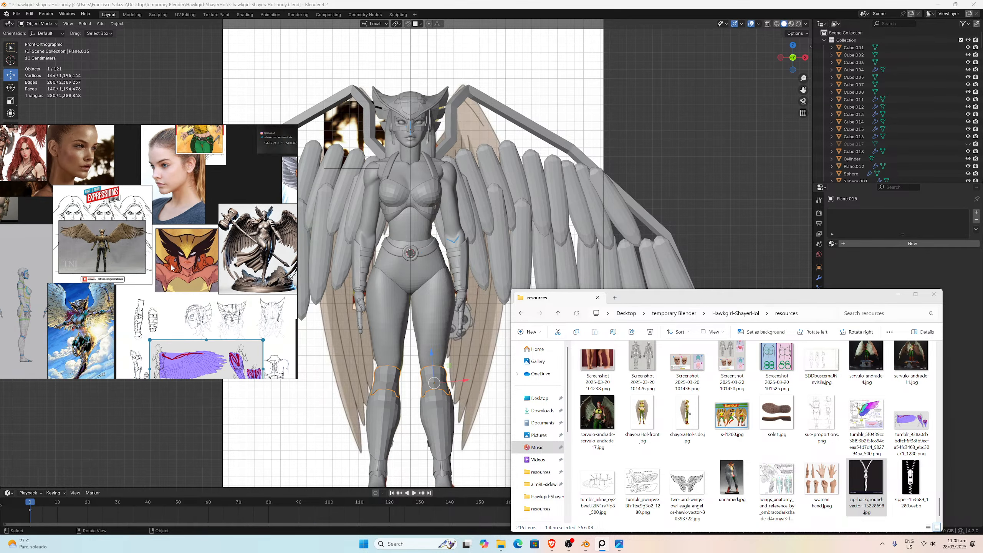
pyautogui.scroll(-2, 173, 268)
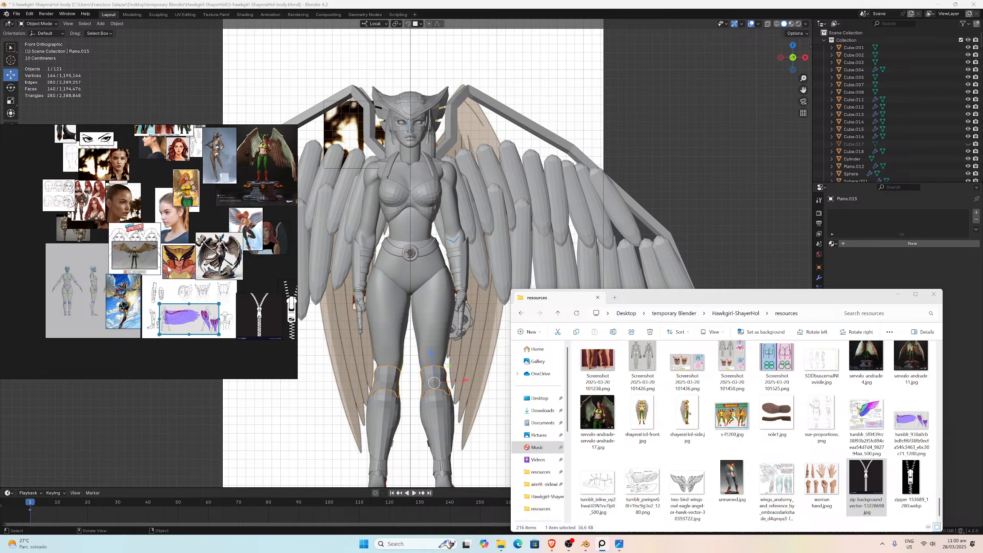
# Step: Examine the torso, top and belt in the blue-sky comic artwork and in the red-haired Hawkgirl illustration with the yellow bodice
pyautogui.scroll(6, 167, 269)
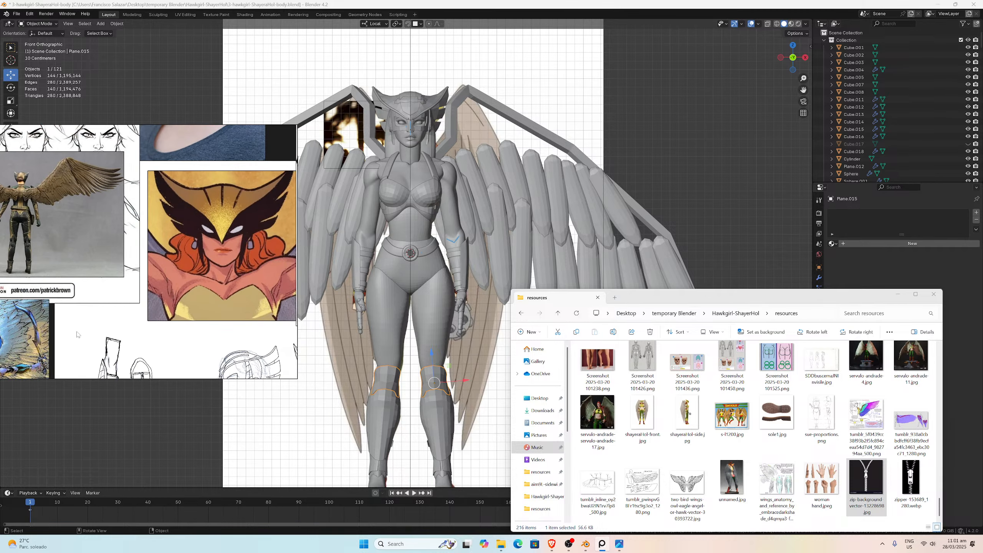
pyautogui.moveTo(77, 331); pyautogui.dragTo(211, 254, button='middle')
pyautogui.scroll(2, 211, 252)
pyautogui.scroll(10, 111, 322)
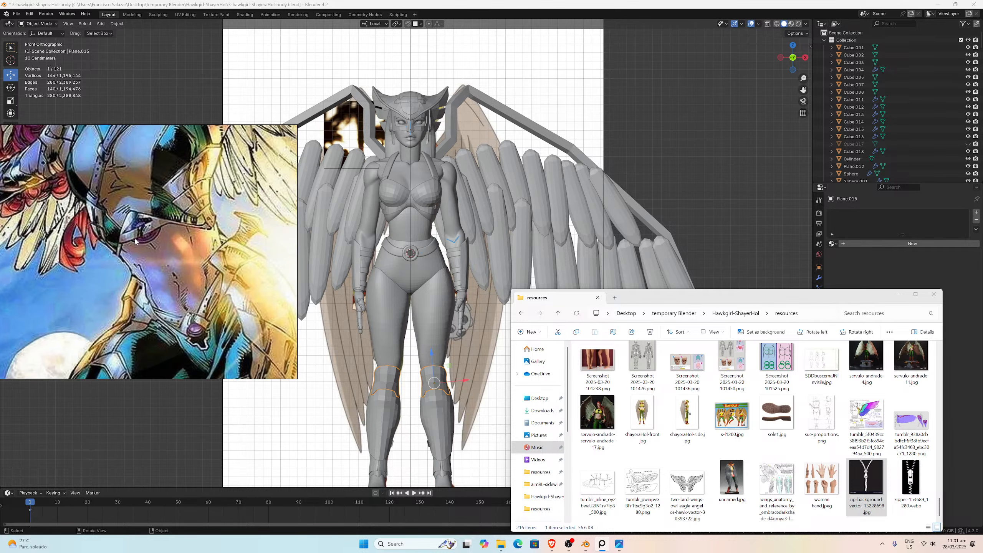
pyautogui.scroll(-10, 284, 262)
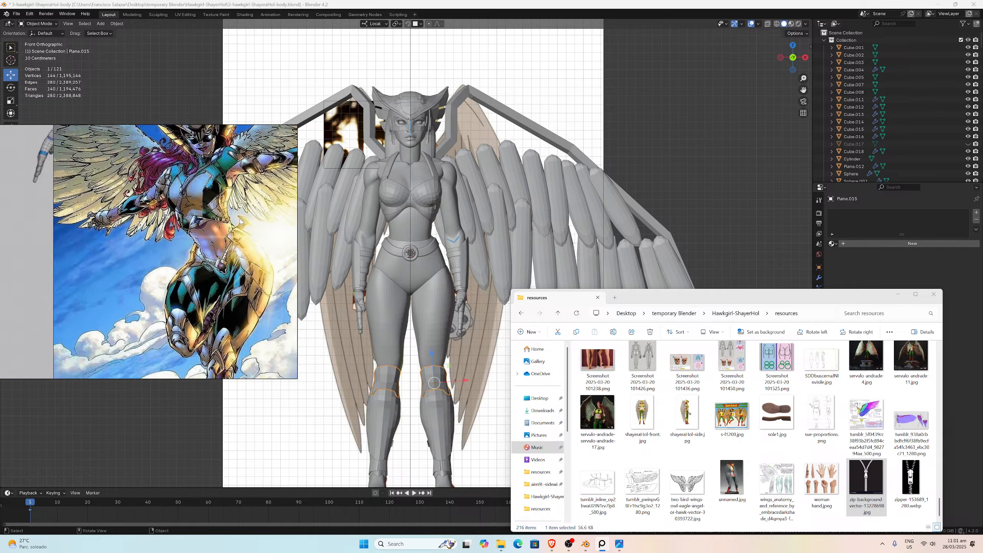
pyautogui.scroll(2, 124, 301)
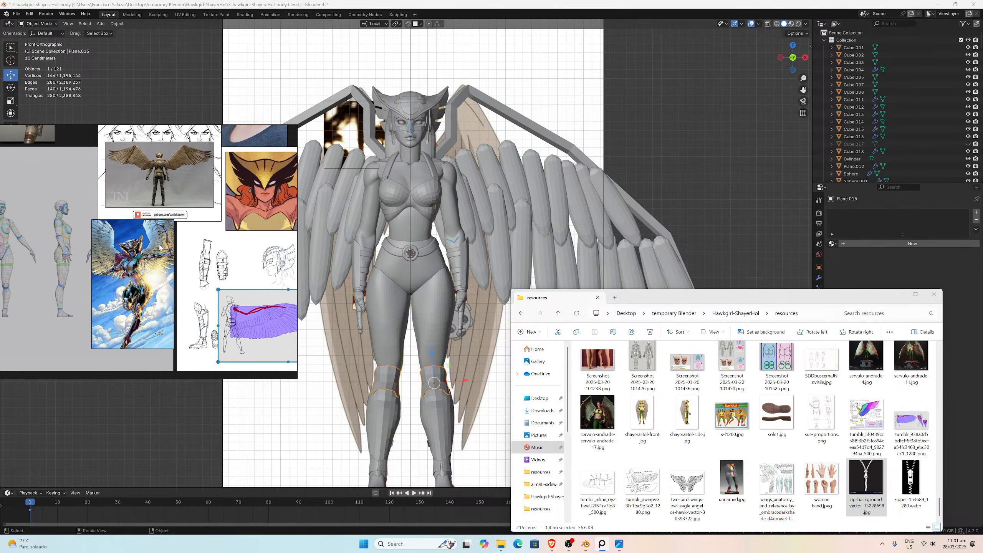
pyautogui.scroll(-4, 124, 301)
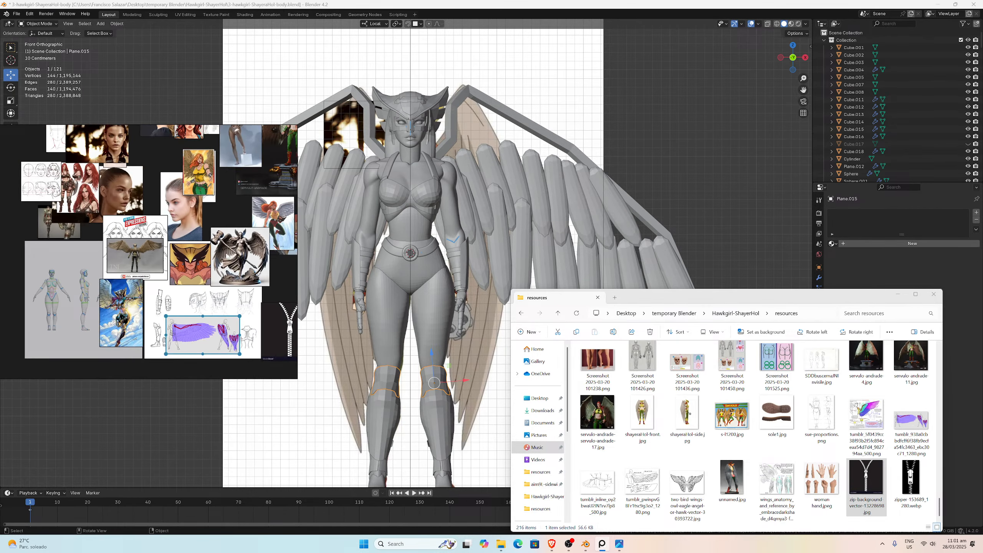
pyautogui.scroll(8, 188, 263)
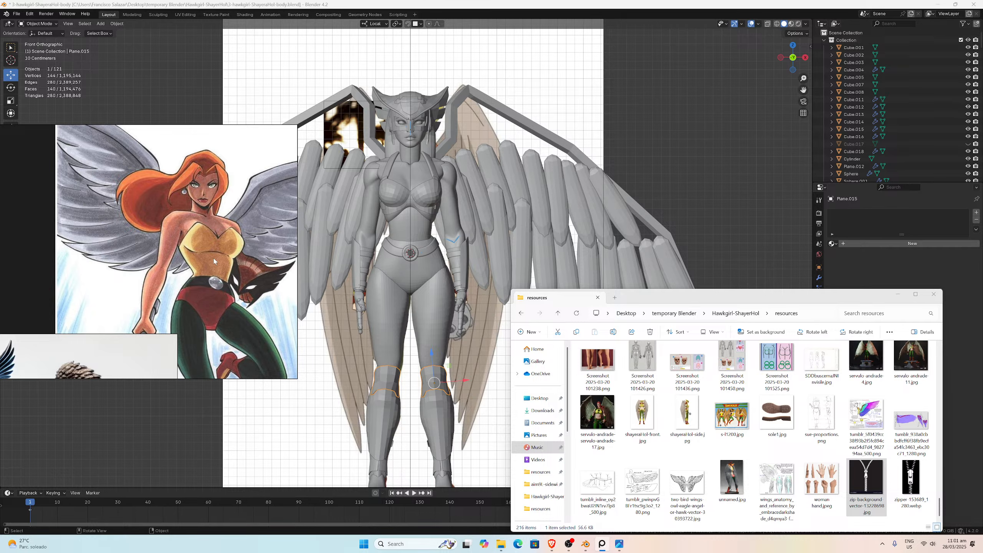
pyautogui.scroll(3, 213, 261)
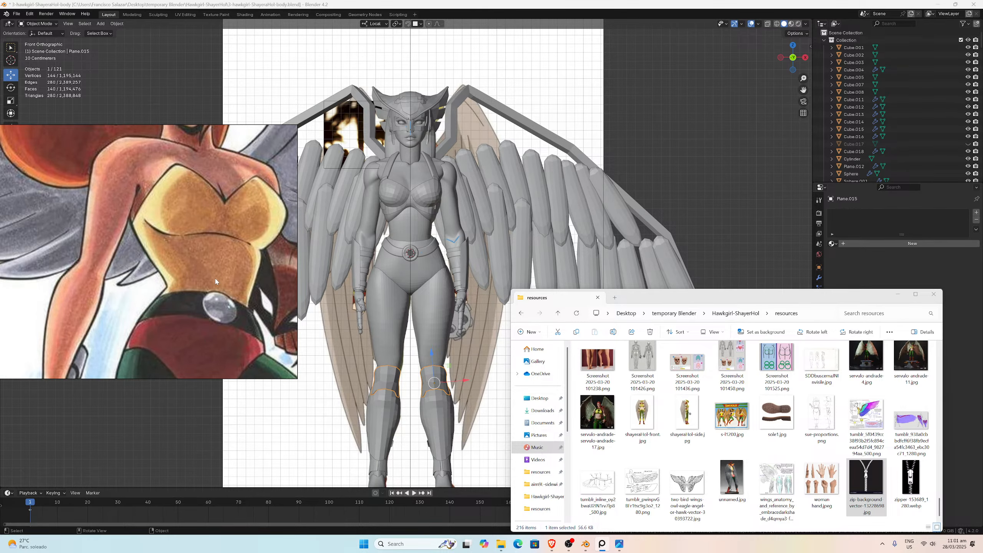
pyautogui.scroll(-1, 206, 238)
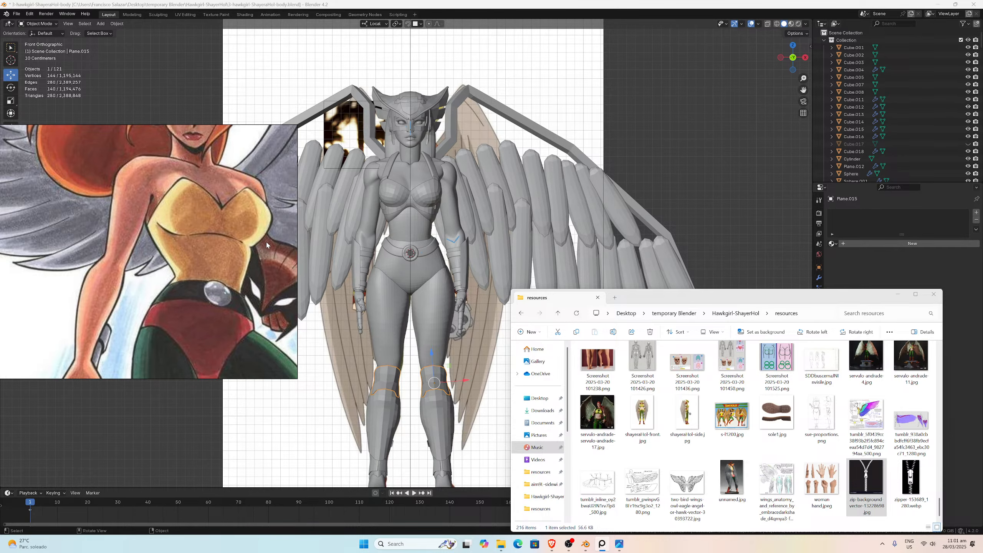
pyautogui.scroll(4, 418, 185)
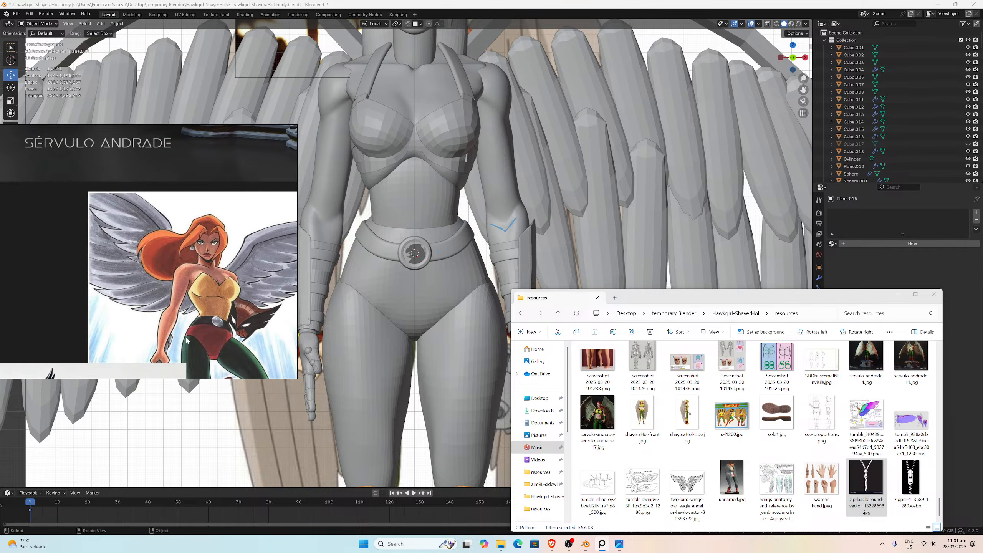
# Step: Examine the chest harness, arm bands, belt and boots of the green and yellow Hawkgirl statue reference
pyautogui.scroll(-7, 235, 335)
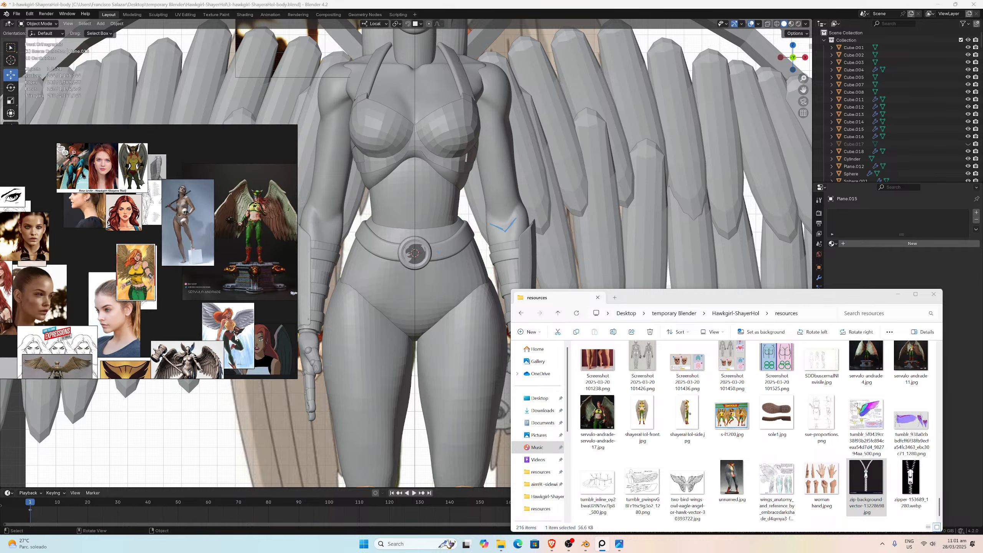
pyautogui.scroll(7, 234, 331)
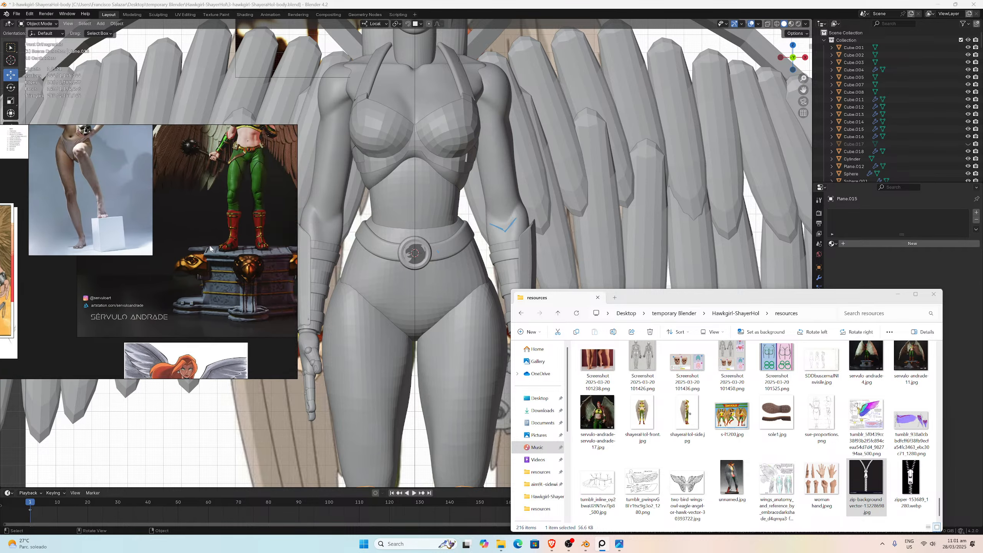
pyautogui.scroll(4, 192, 309)
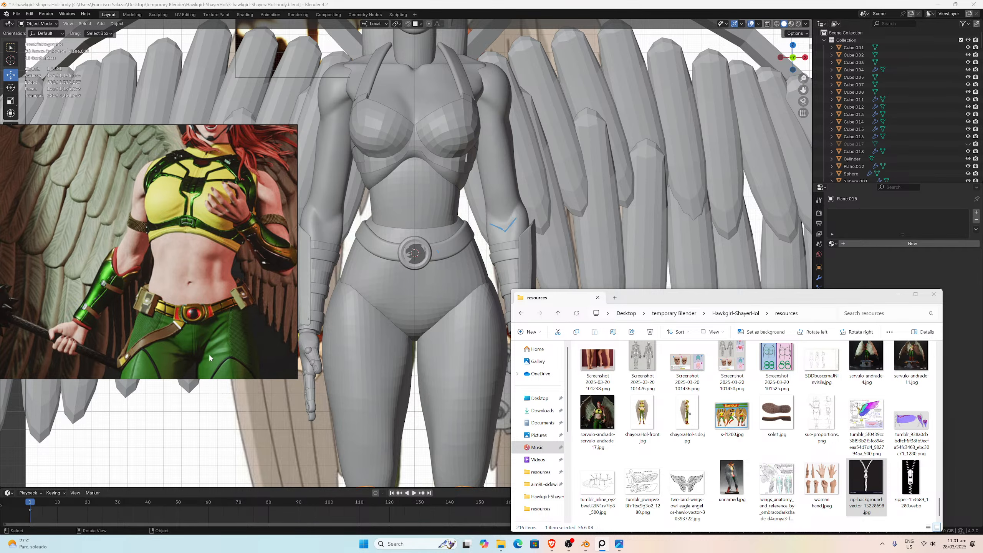
pyautogui.scroll(-4, 205, 353)
pyautogui.scroll(4, 197, 302)
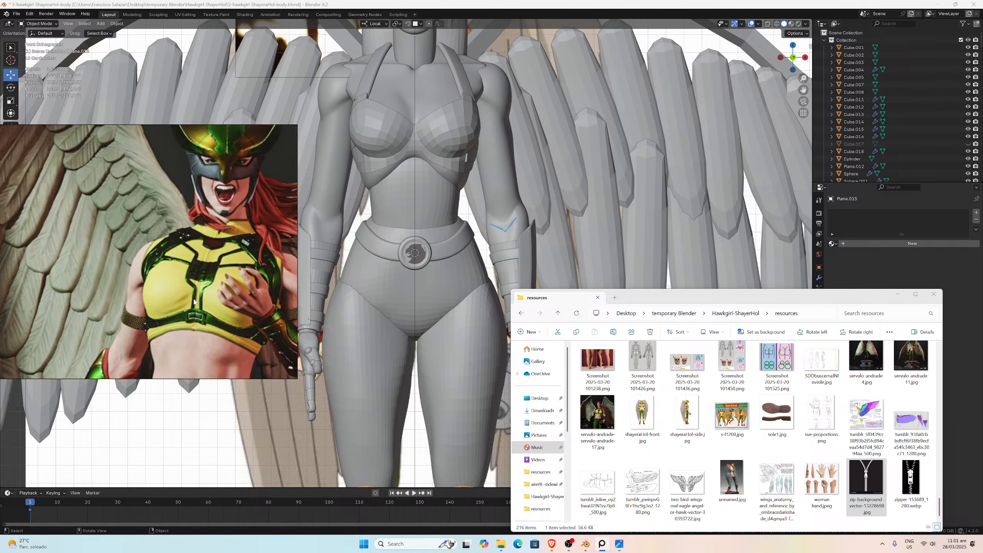
pyautogui.scroll(-4, 178, 309)
pyautogui.scroll(1, 179, 324)
pyautogui.scroll(-5, 180, 327)
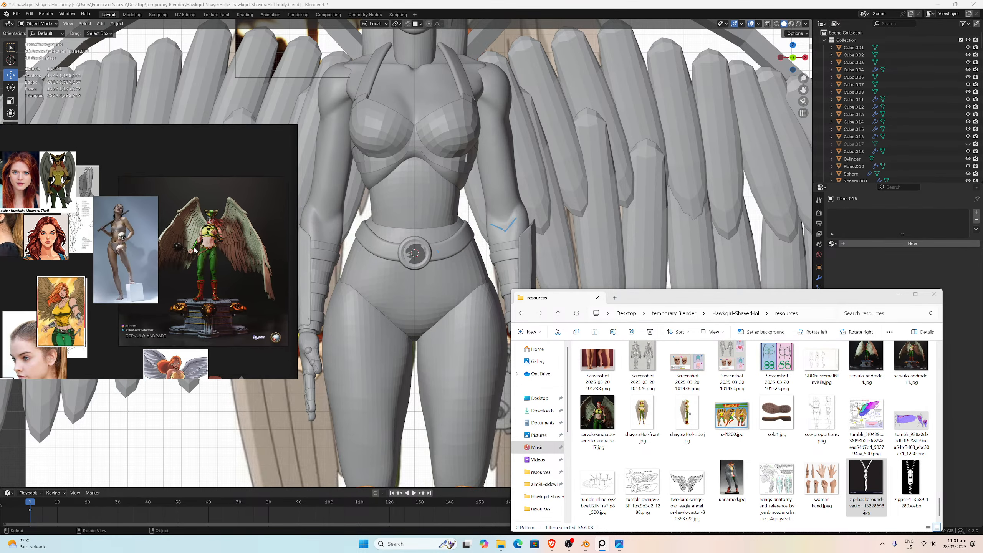
# Step: Survey the whole reference board and examine the slider and interlocking teeth of the VectorStock zipper image
pyautogui.moveTo(168, 308); pyautogui.dragTo(193, 253, button='middle')
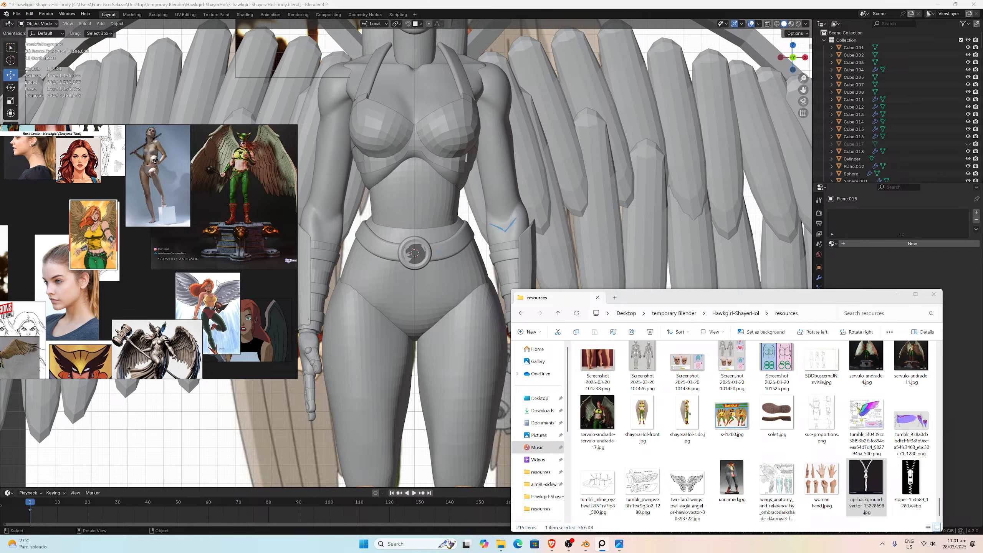
pyautogui.scroll(-2, 210, 290)
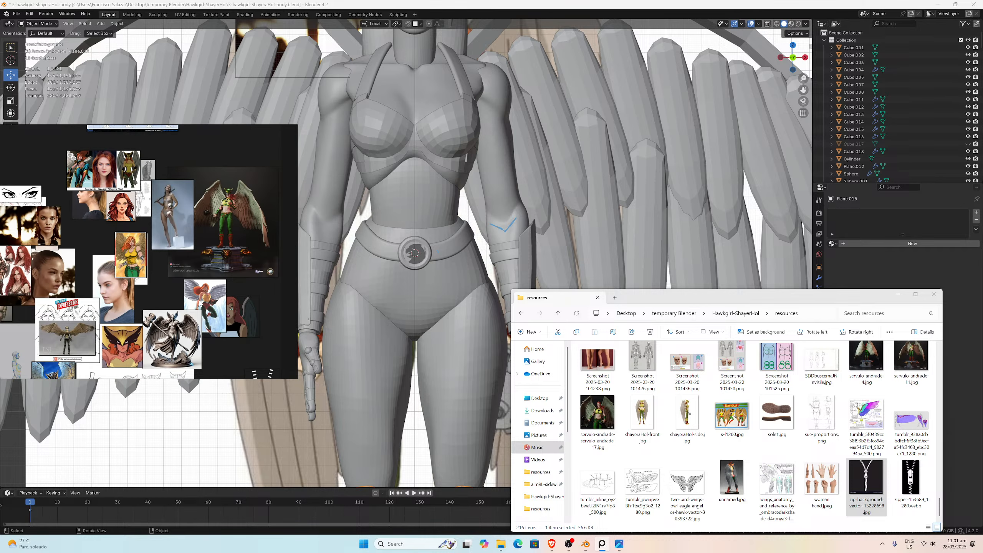
pyautogui.moveTo(195, 306); pyautogui.dragTo(243, 257, button='middle')
pyautogui.scroll(3, 244, 256)
pyautogui.scroll(-3, 209, 274)
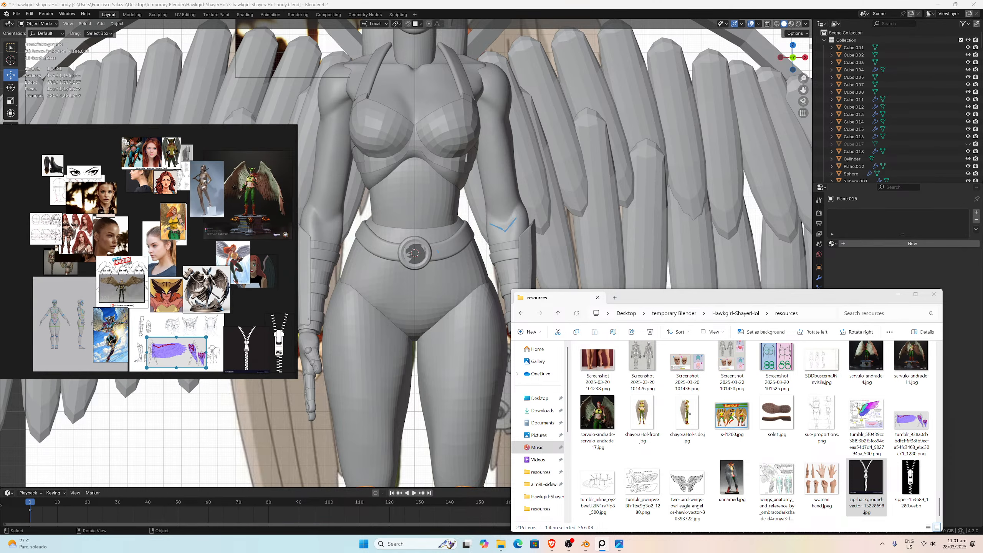
pyautogui.scroll(3, 209, 274)
pyautogui.scroll(-4, 208, 276)
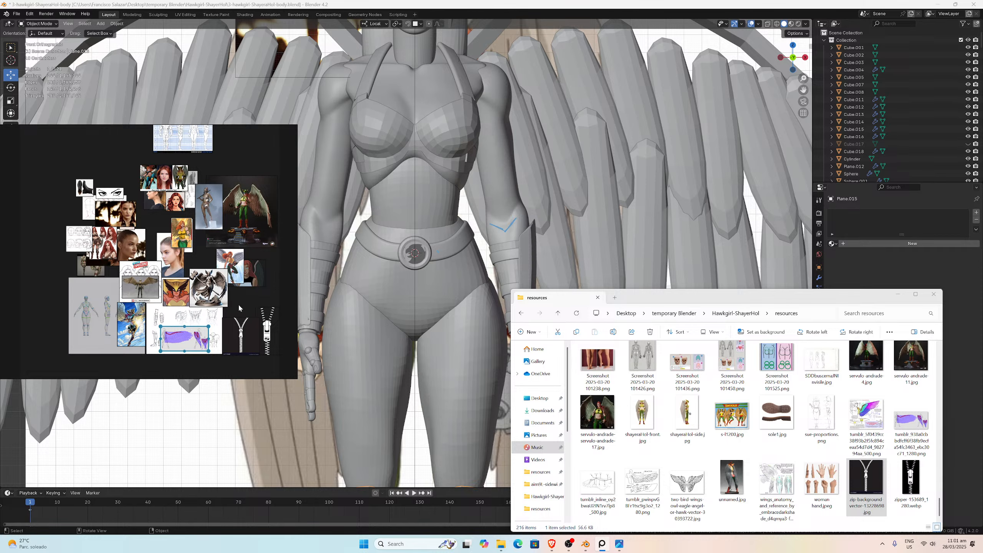
pyautogui.scroll(3, 239, 308)
pyautogui.scroll(4, 158, 267)
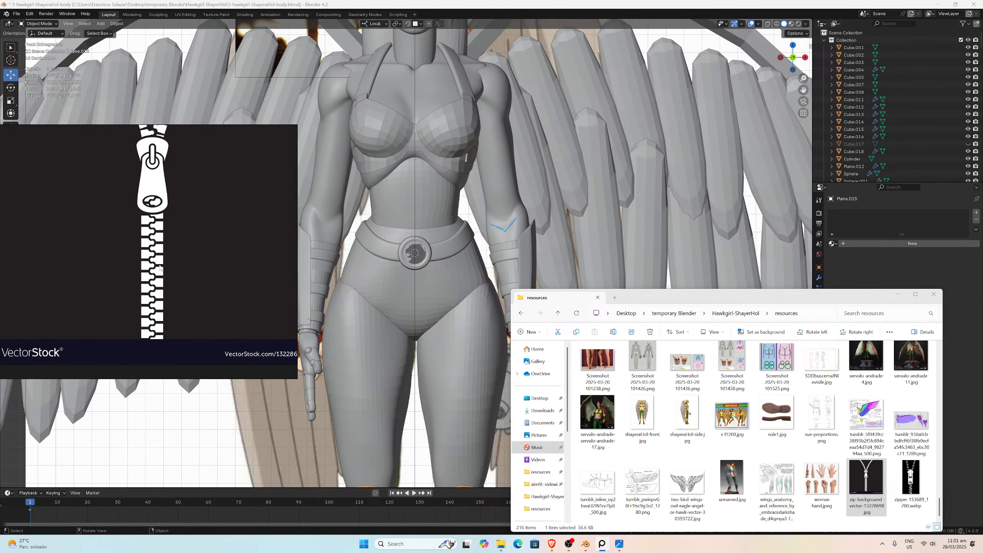
pyautogui.scroll(-4, 588, 220)
# Step: Switch back to Blender, deselect the knee pieces and bring the lower legs and boots into the front view
pyautogui.click(629, 200)
pyautogui.scroll(3, 492, 394)
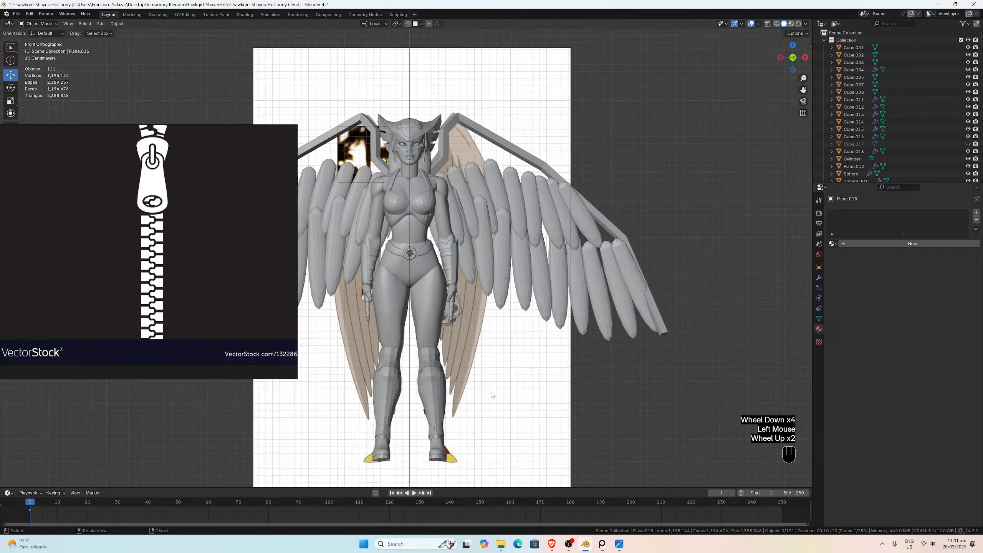
pyautogui.scroll(2, 492, 394)
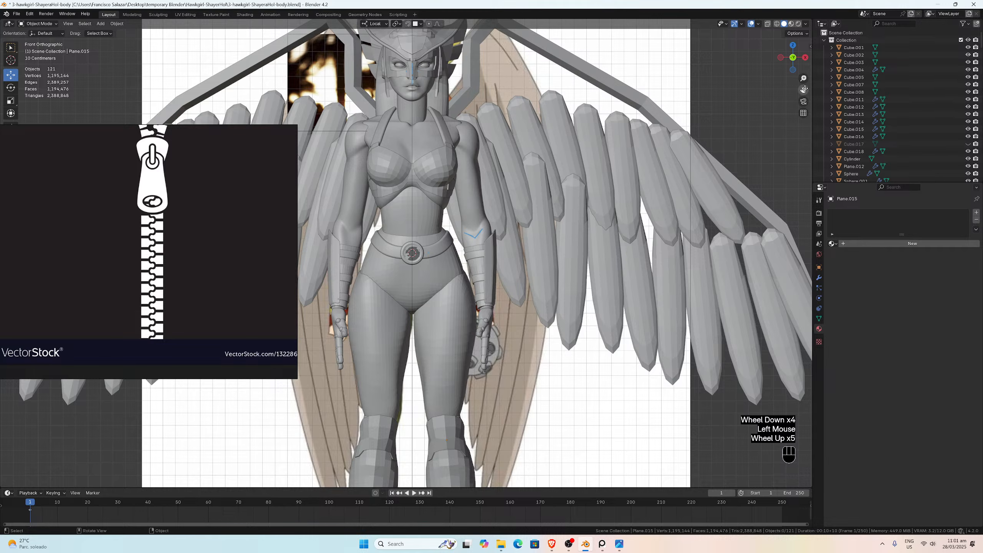
pyautogui.moveTo(803, 89); pyautogui.dragTo(723, 205)
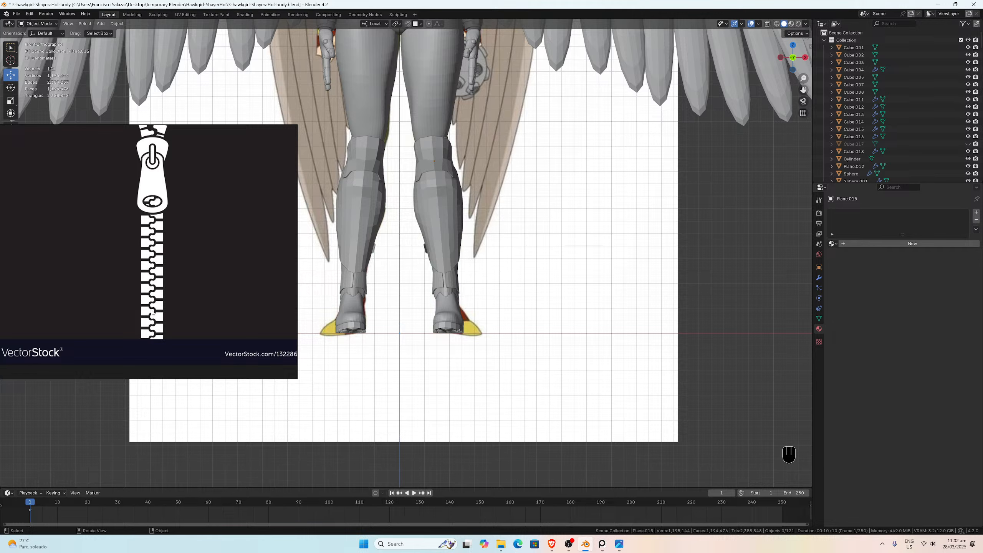
# Step: Examine the interlocking teeth of the VectorStock zipper and the neighbouring zipper slider image, comparing them with the lower boots
pyautogui.scroll(3, 150, 319)
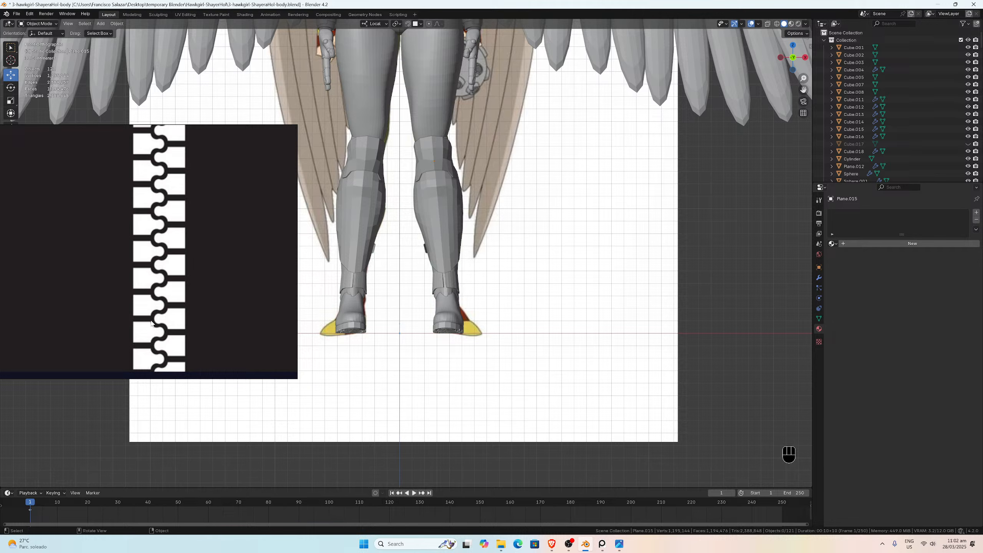
pyautogui.scroll(2, 152, 321)
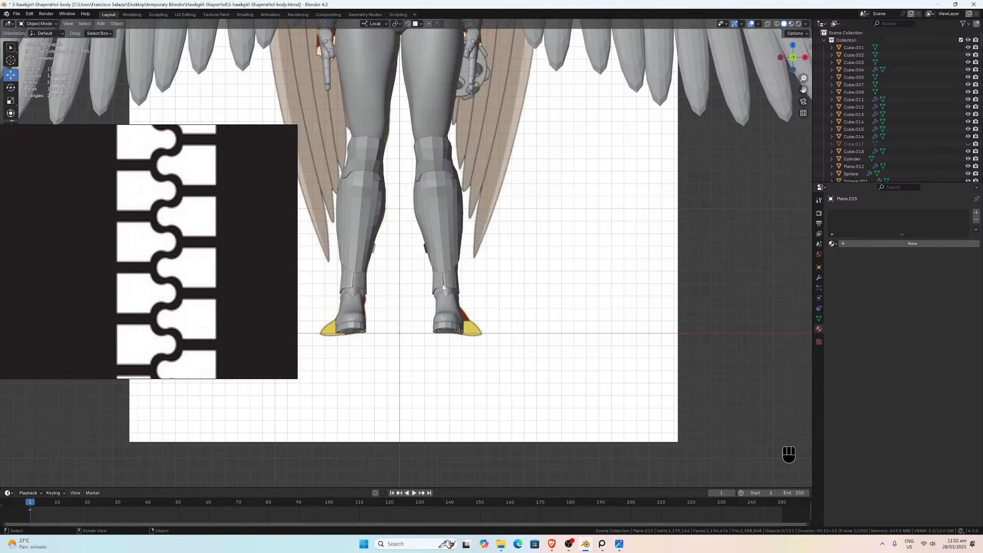
pyautogui.scroll(7, 444, 290)
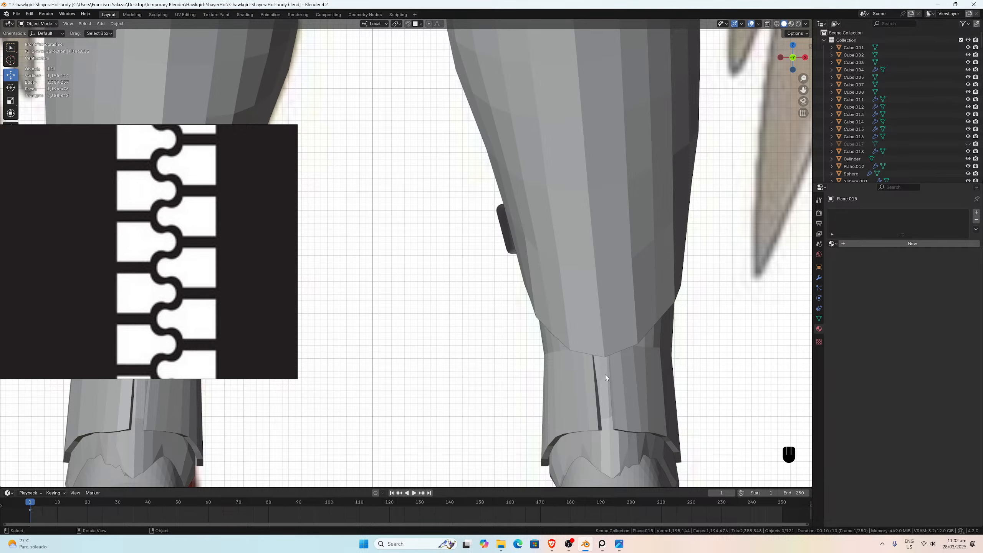
pyautogui.scroll(-7, 602, 377)
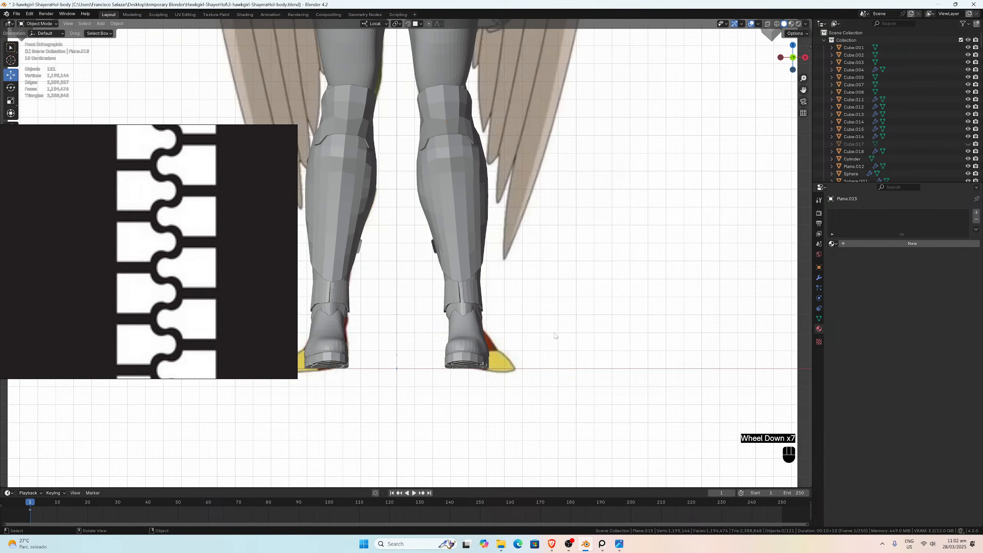
pyautogui.scroll(-10, 199, 280)
pyautogui.moveTo(198, 251); pyautogui.dragTo(106, 294, button='middle')
pyautogui.scroll(5, 155, 276)
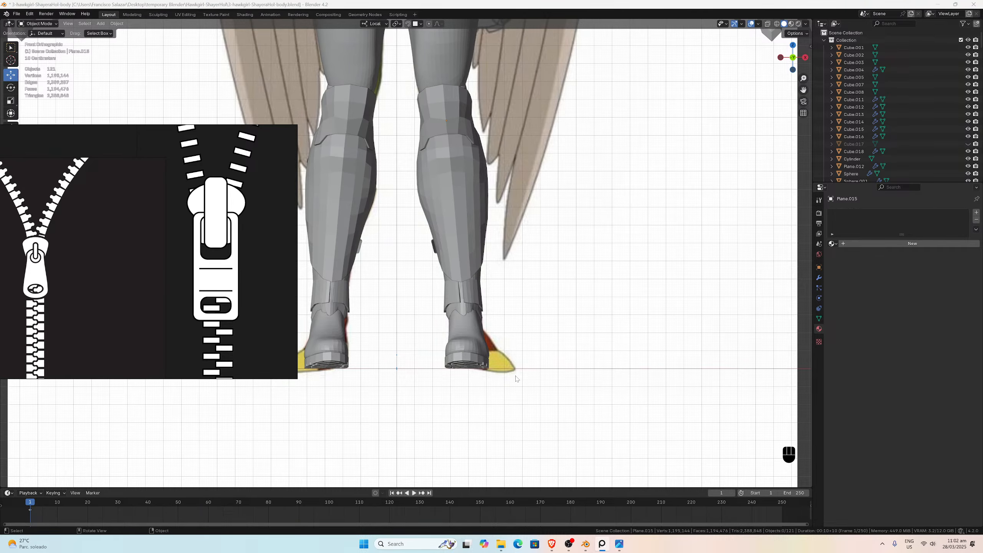
# Step: Return to the front view of the boots and save the Blender file
pyautogui.scroll(4, 584, 348)
pyautogui.moveTo(630, 383); pyautogui.dragTo(493, 340, button='middle')
pyautogui.scroll(-3, 619, 386)
pyautogui.scroll(-2, 470, 340)
pyautogui.press('KP_1')
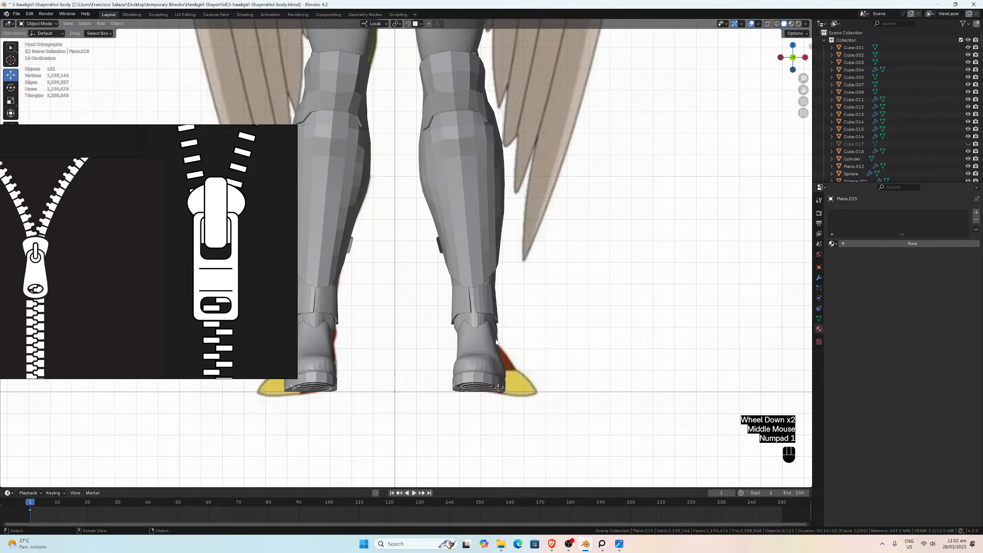
pyautogui.hotkey('ctrl', 'a')
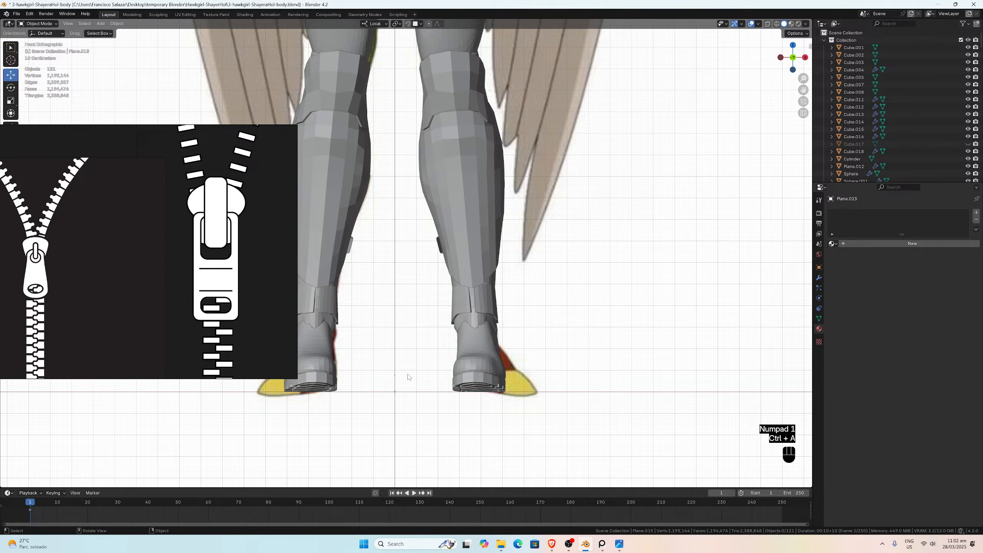
pyautogui.hotkey('ctrl', 's')
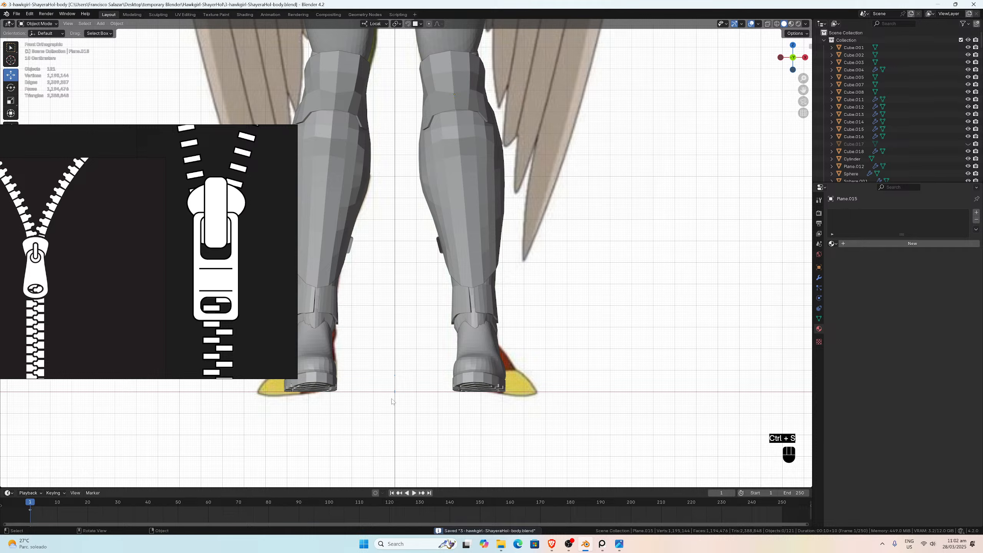
pyautogui.hotkey('shift', 'a')
pyautogui.moveTo(373, 397)
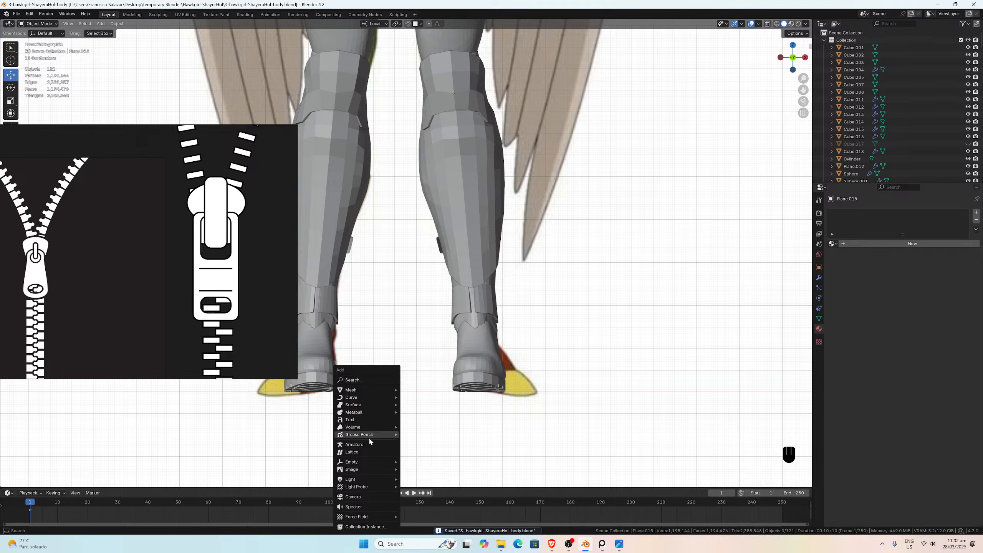
pyautogui.moveTo(367, 436)
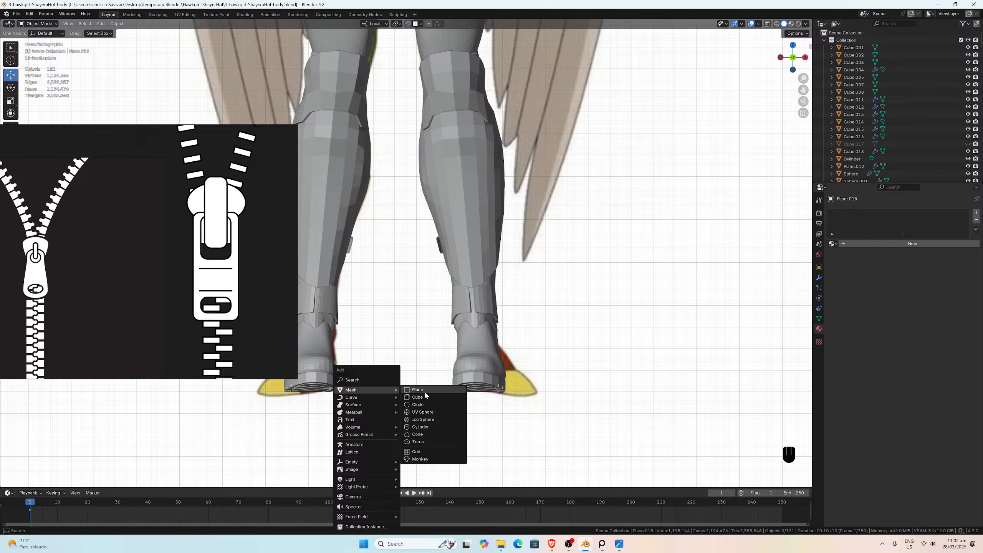
pyautogui.click(423, 390)
pyautogui.scroll(-2, 425, 393)
pyautogui.scroll(-1, 426, 393)
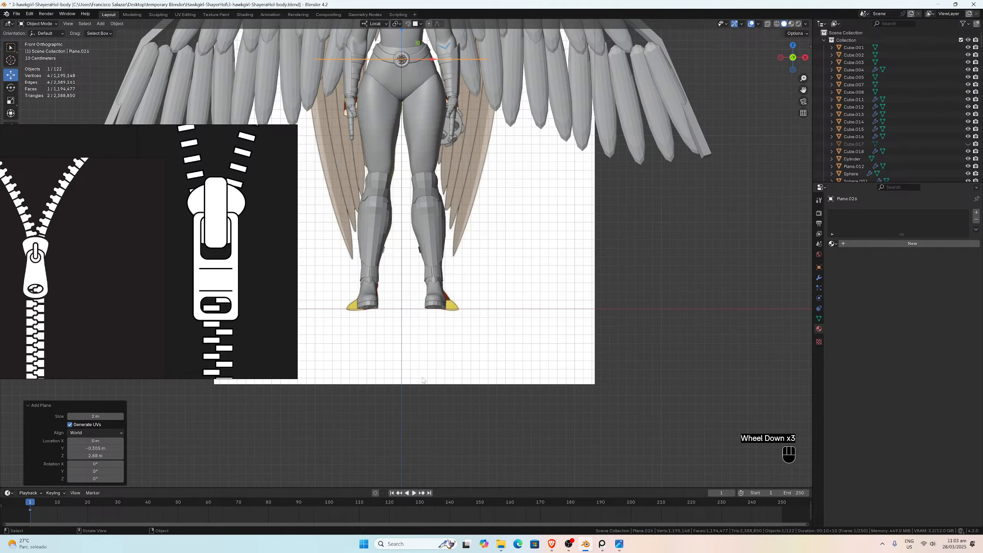
pyautogui.scroll(3, 423, 386)
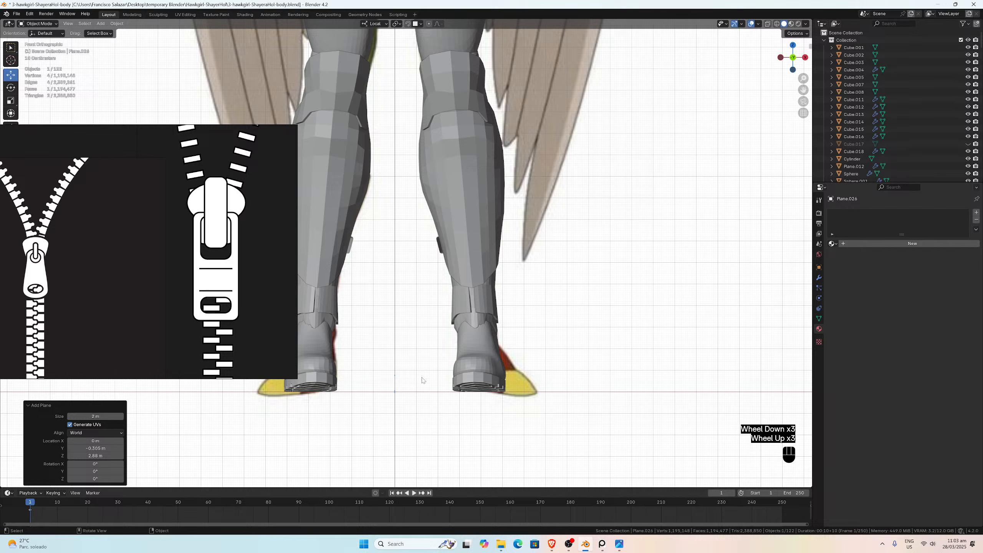
pyautogui.press('Tab')
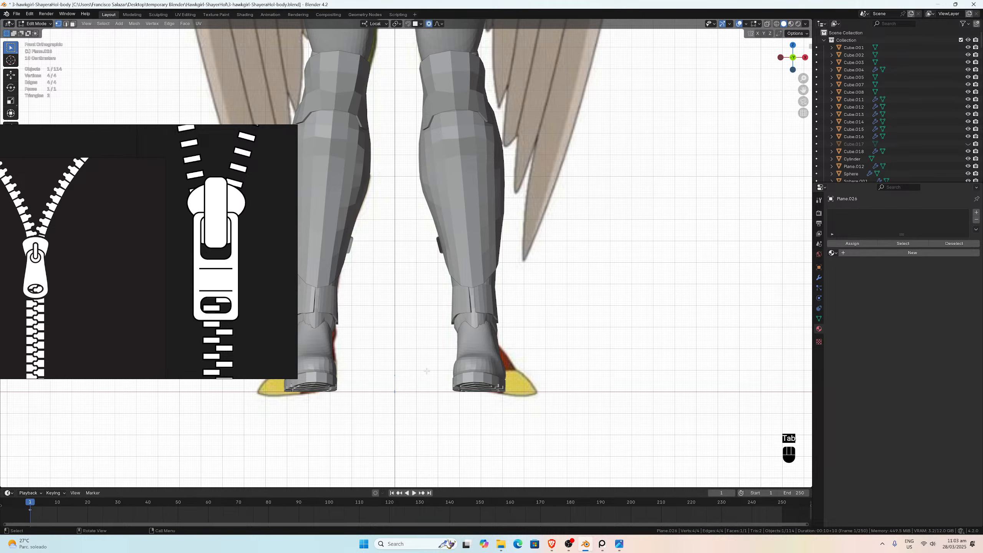
pyautogui.press('a')
pyautogui.press('r')
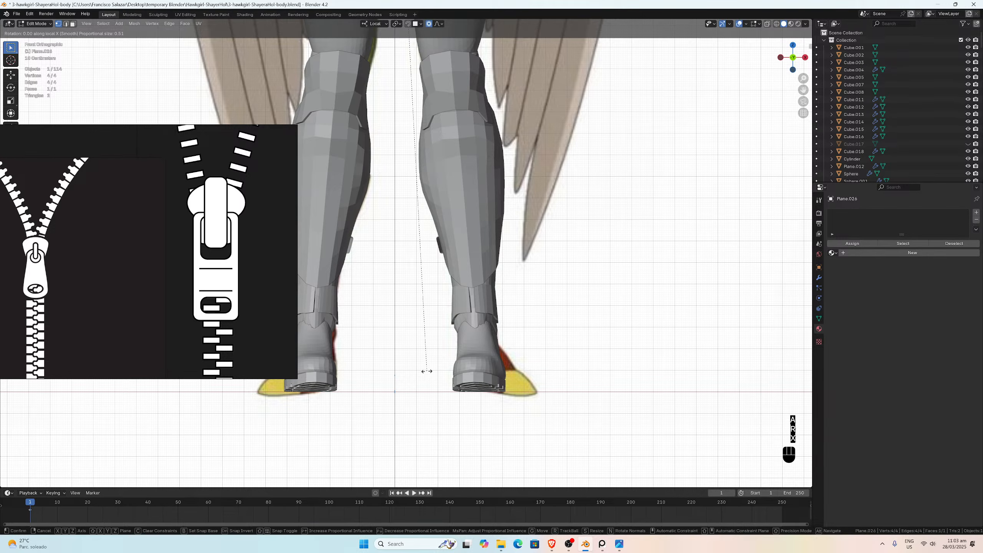
pyautogui.press('x')
pyautogui.click(434, 410)
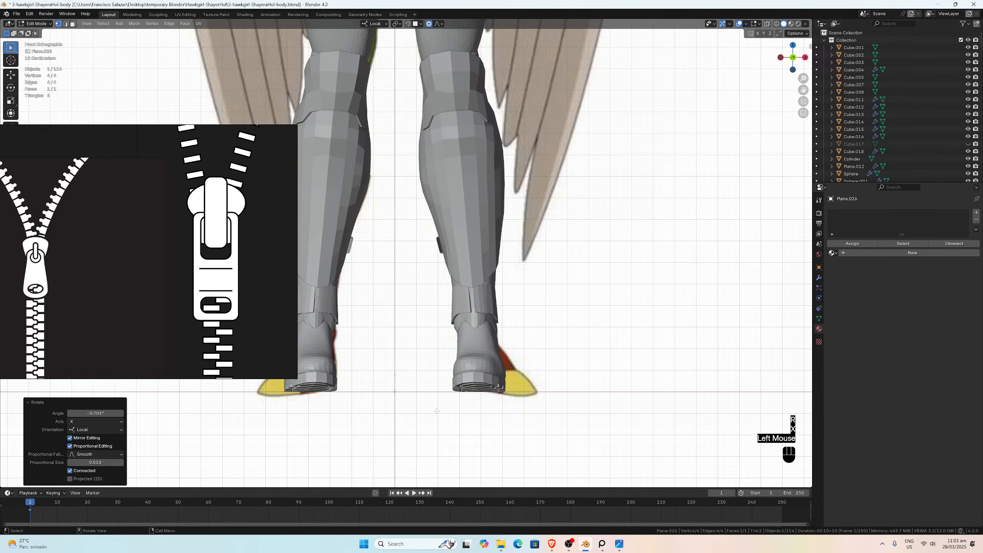
pyautogui.scroll(-3, 434, 410)
pyautogui.press('x')
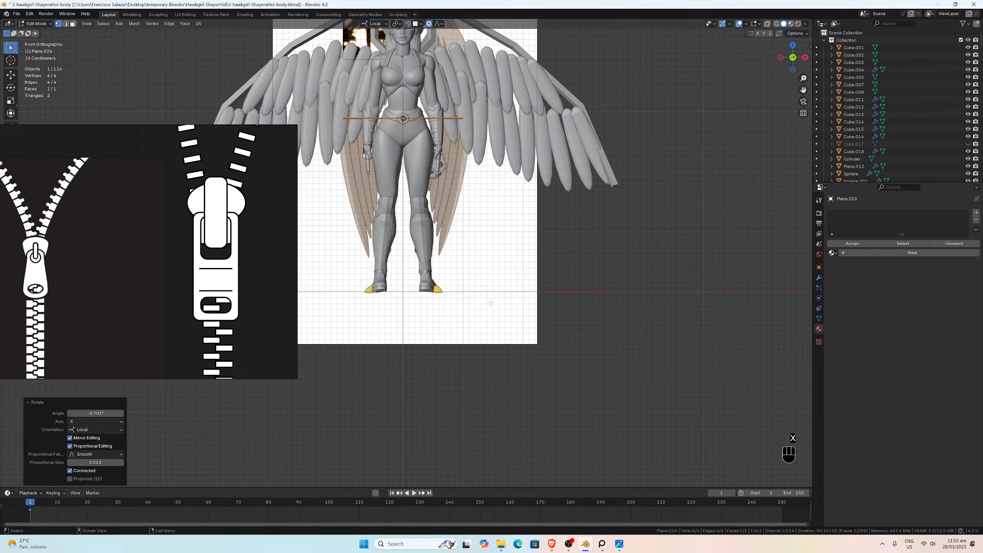
pyautogui.press('Tab')
pyautogui.press('x')
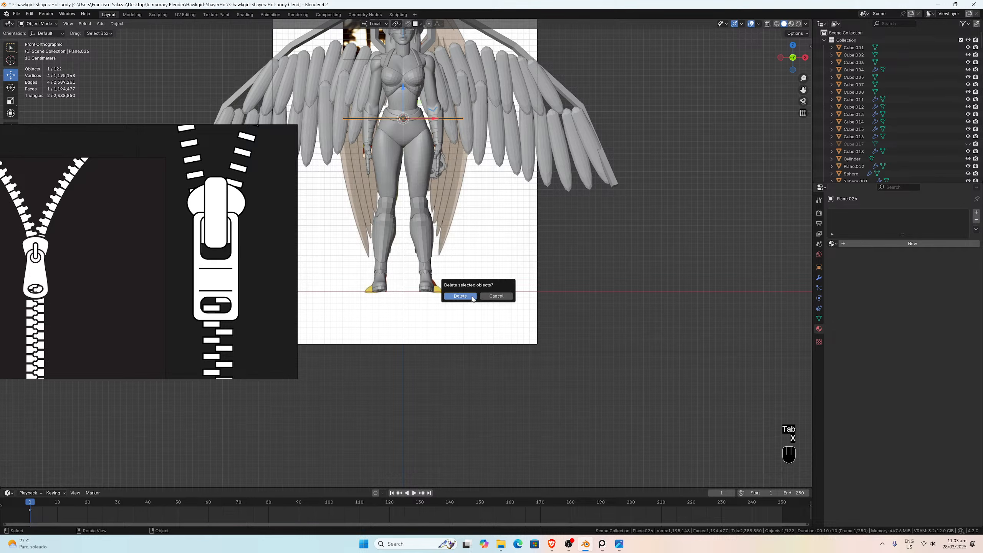
pyautogui.click(460, 296)
# Step: Snap the 3D cursor to the world origin and add a mesh plane there
pyautogui.hotkey('shift', 's')
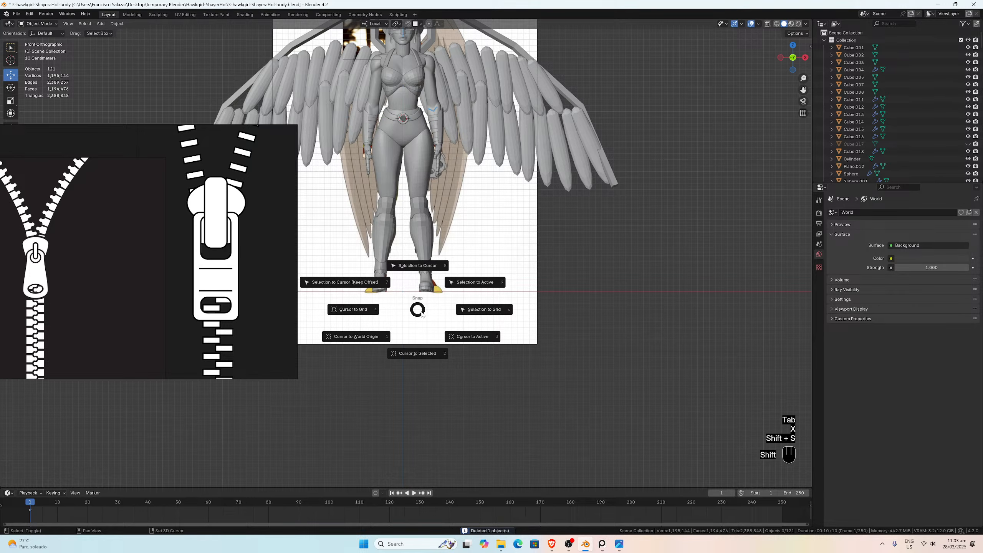
pyautogui.click(363, 337)
pyautogui.scroll(4, 363, 339)
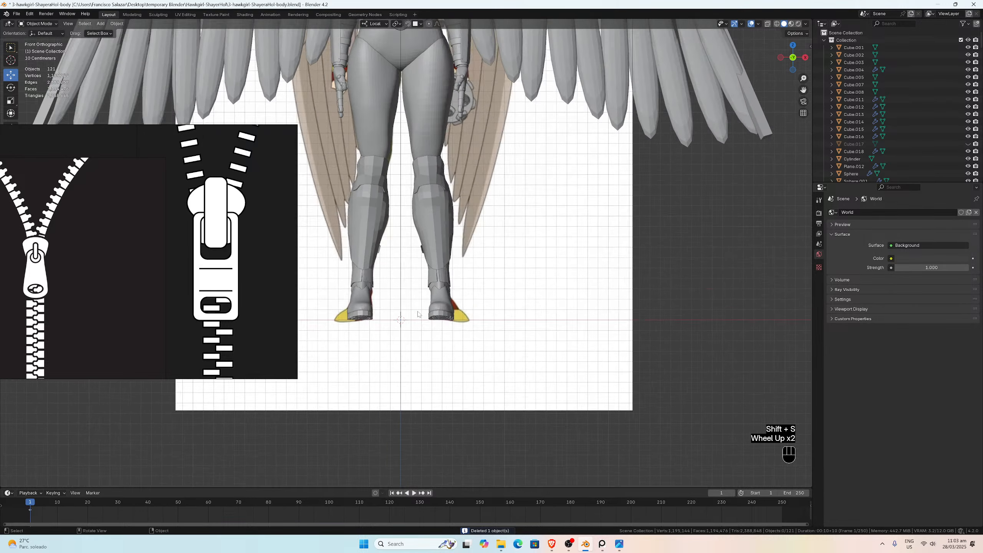
pyautogui.hotkey('shift', 'a')
pyautogui.moveTo(415, 361)
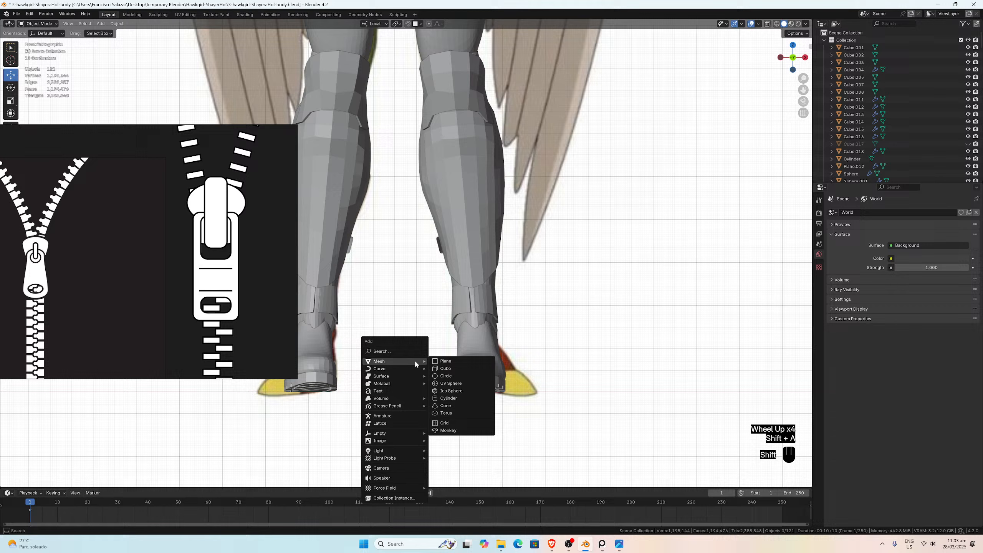
pyautogui.click(445, 361)
pyautogui.scroll(-2, 443, 360)
# Step: Extrude all of the new plane's geometry in Edit Mode, leaving the extruded part in place
pyautogui.press('Tab')
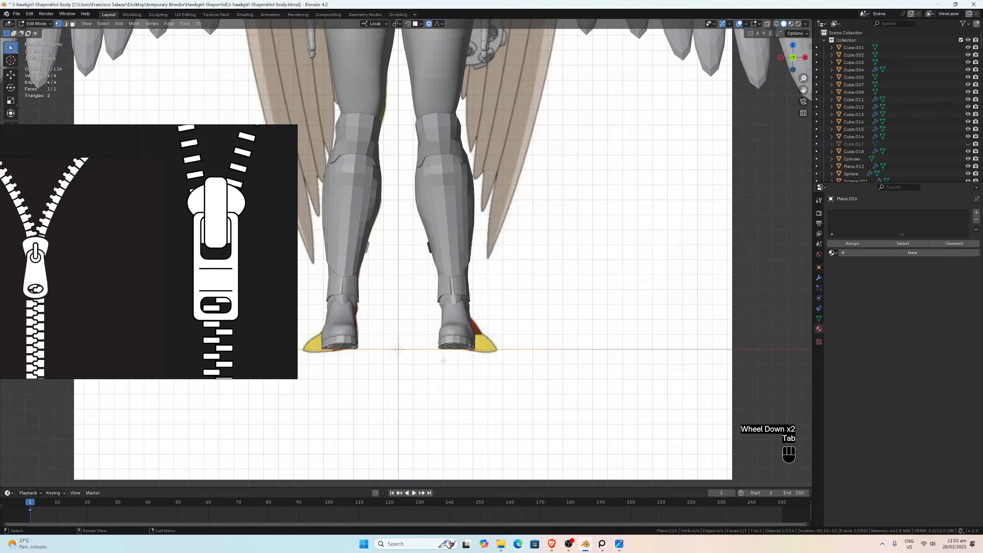
pyautogui.scroll(1, 445, 362)
pyautogui.press('a')
pyautogui.press('e')
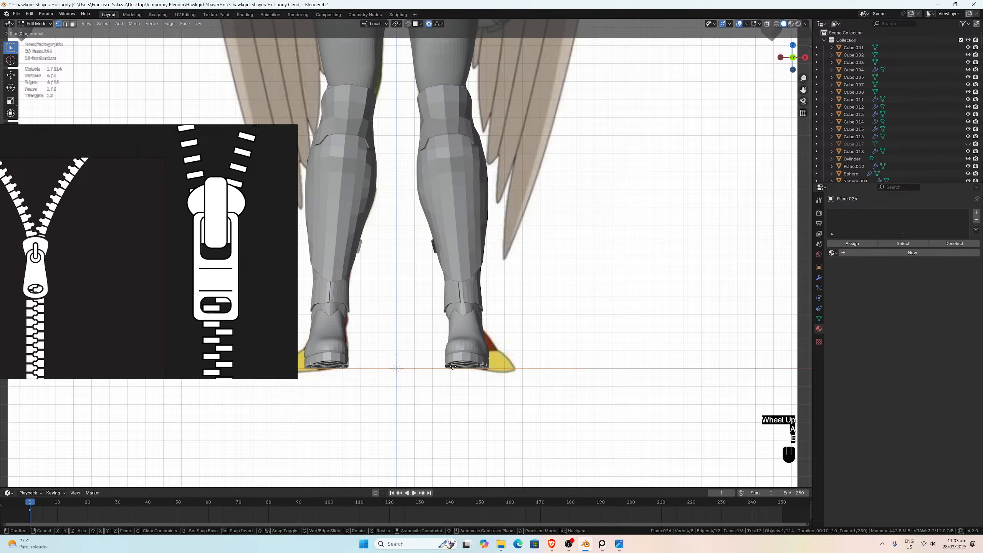
pyautogui.press('Escape')
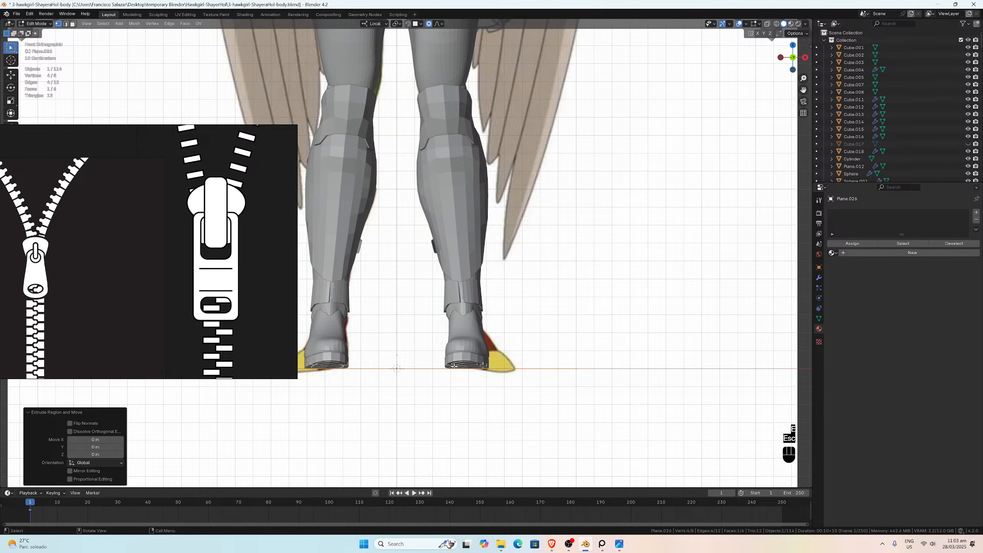
pyautogui.press('s')
pyautogui.press('x')
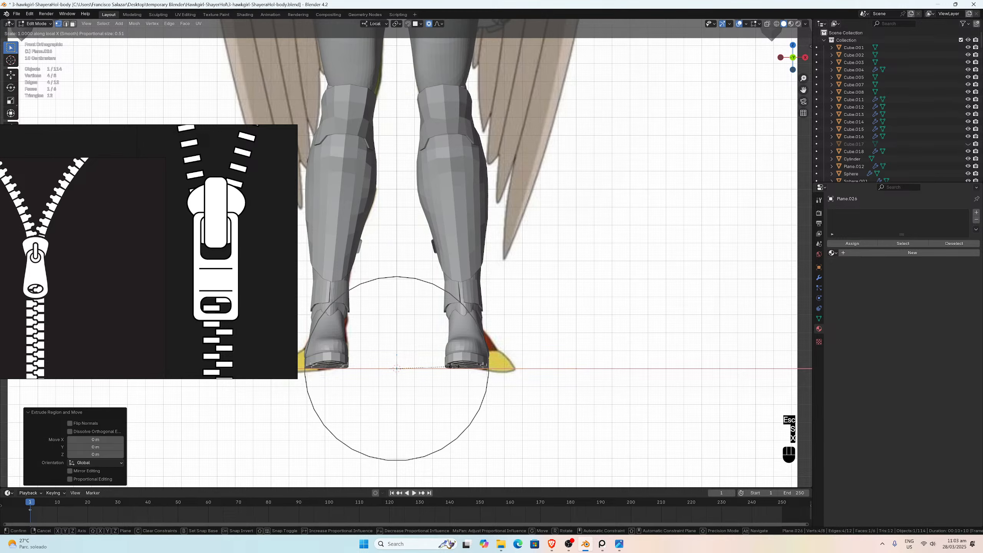
pyautogui.click(416, 427)
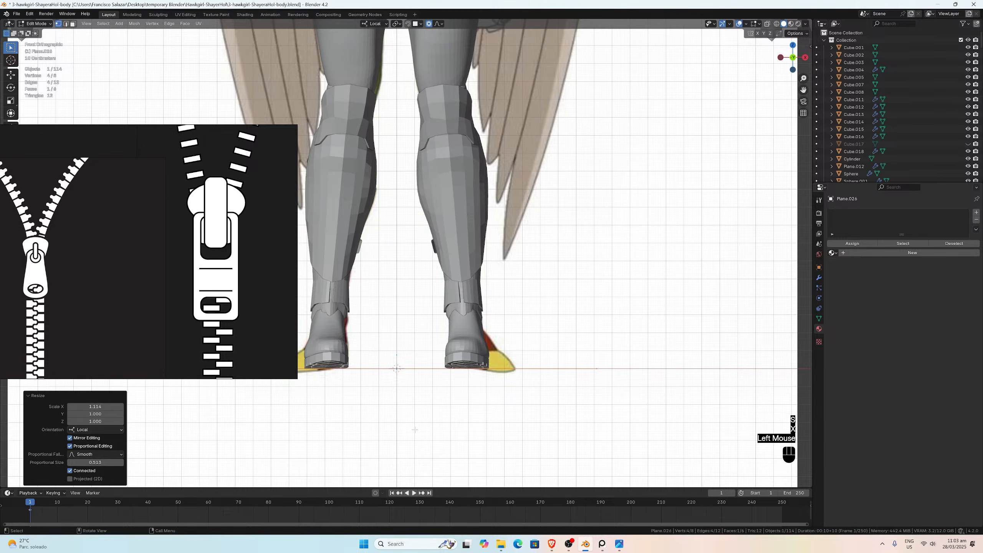
pyautogui.hotkey('ctrl', 'z')
# Step: Rotate the plane's selected geometry 90° about its local X axis so it faces the front view
pyautogui.scroll(-2, 417, 429)
pyautogui.moveTo(416, 425); pyautogui.dragTo(417, 400, button='middle')
pyautogui.press('KP_1')
pyautogui.press('r')
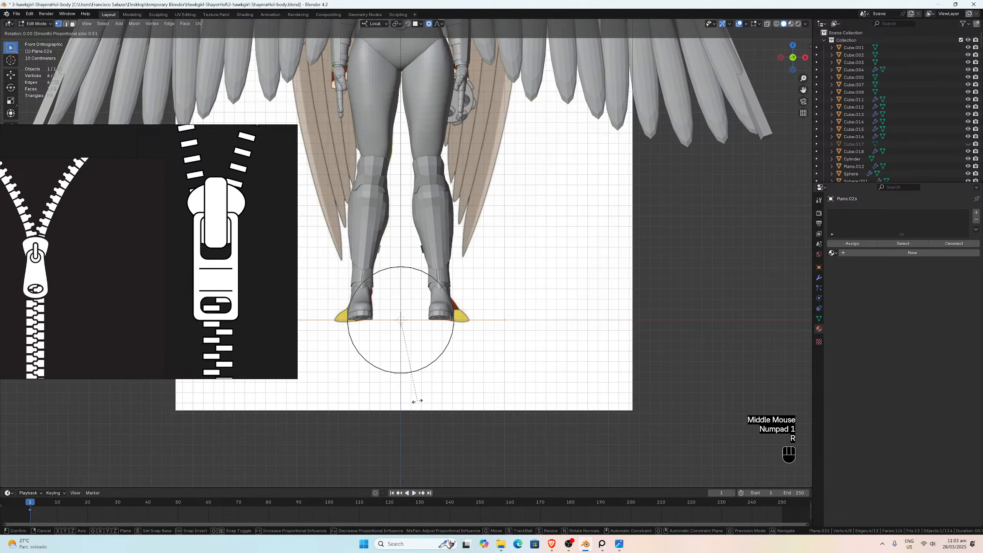
pyautogui.press('x')
pyautogui.click(449, 355)
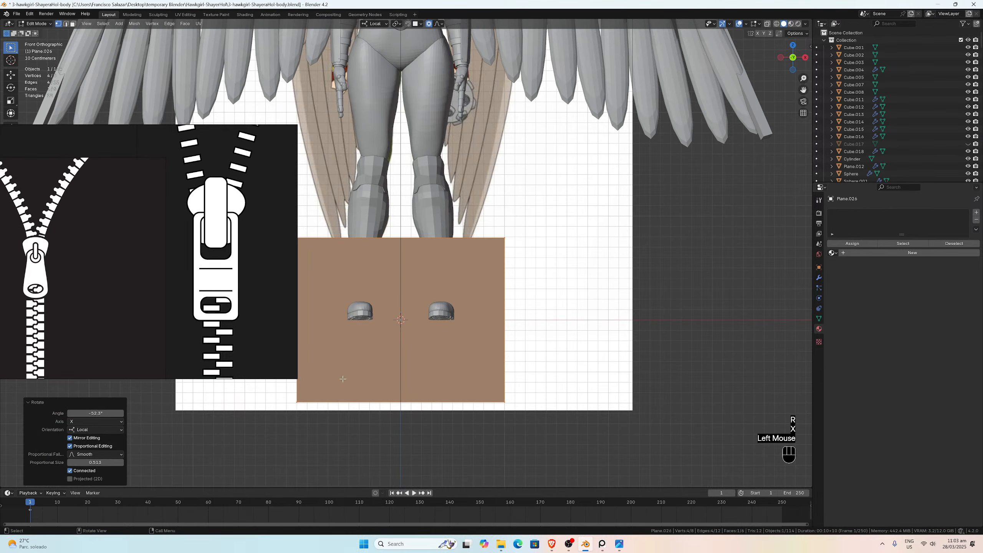
pyautogui.click(96, 413)
pyautogui.write('90')
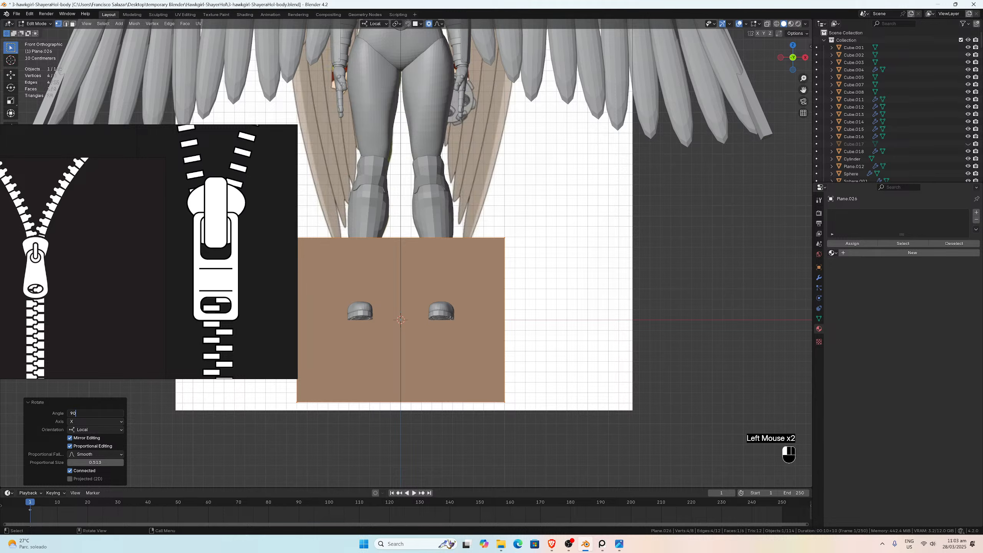
pyautogui.press('Return')
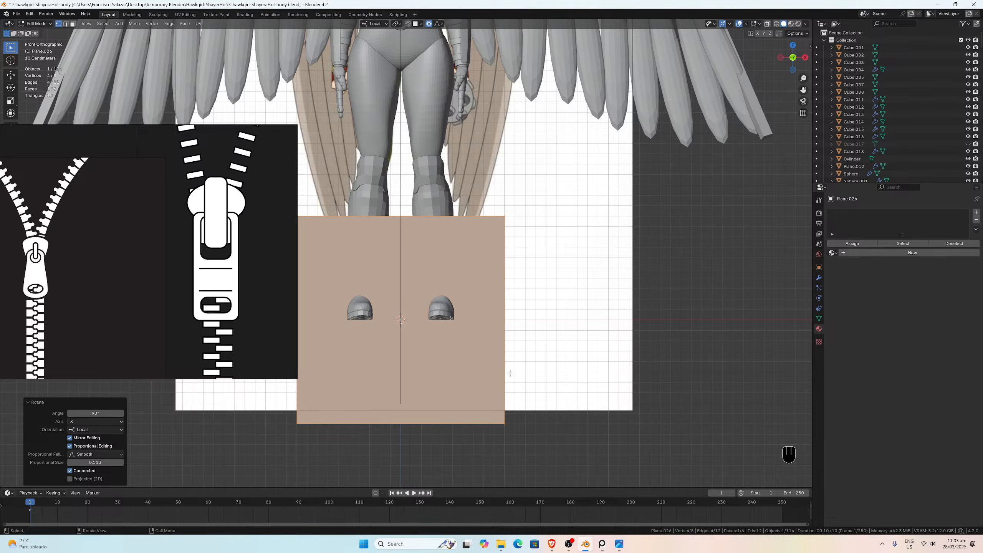
# Step: Scale the upright plane to about 0.559 along its local Z axis
pyautogui.press('s')
pyautogui.press('z')
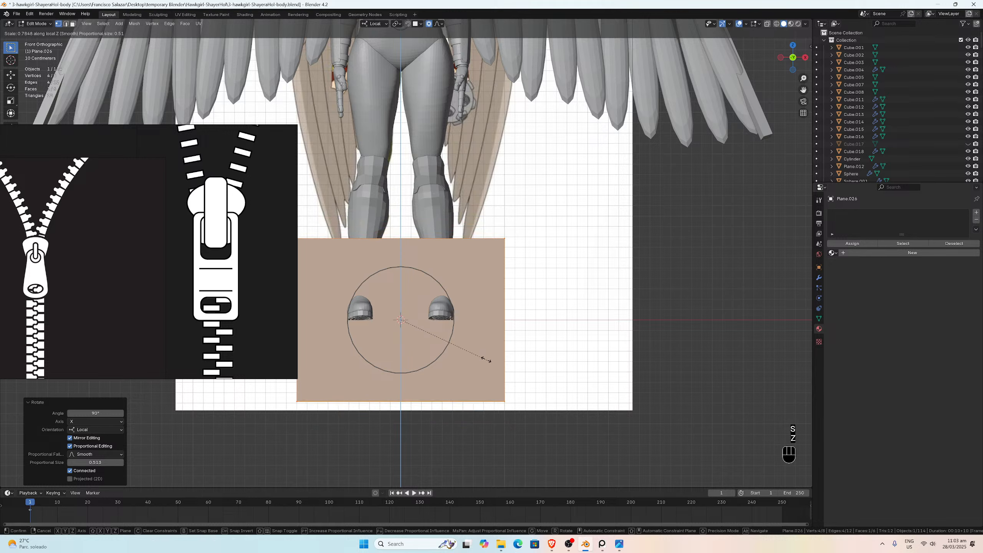
pyautogui.click(463, 346)
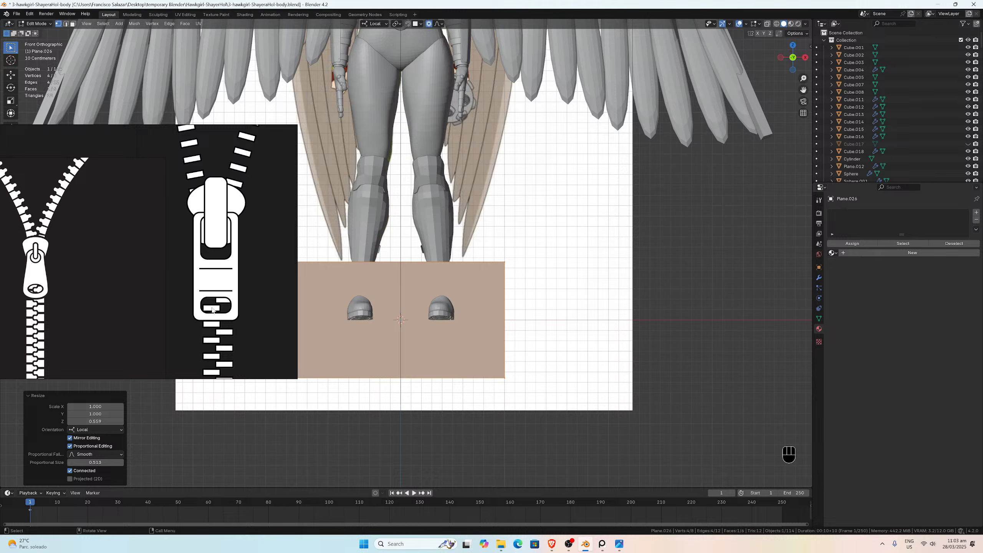
# Step: Shift the reference board window slightly aside and open zipper-153689_1280.webp from the resources folder in the image viewer
pyautogui.moveTo(182, 302)
pyautogui.mouseDown()
pyautogui.moveTo(141, 291)
pyautogui.moveTo(166, 302)
pyautogui.mouseUp()
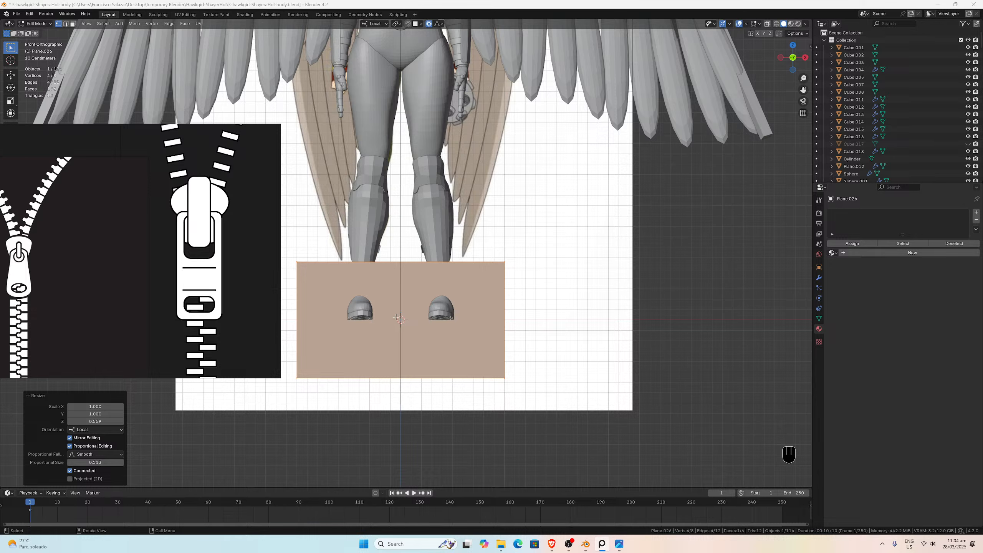
pyautogui.click(501, 543)
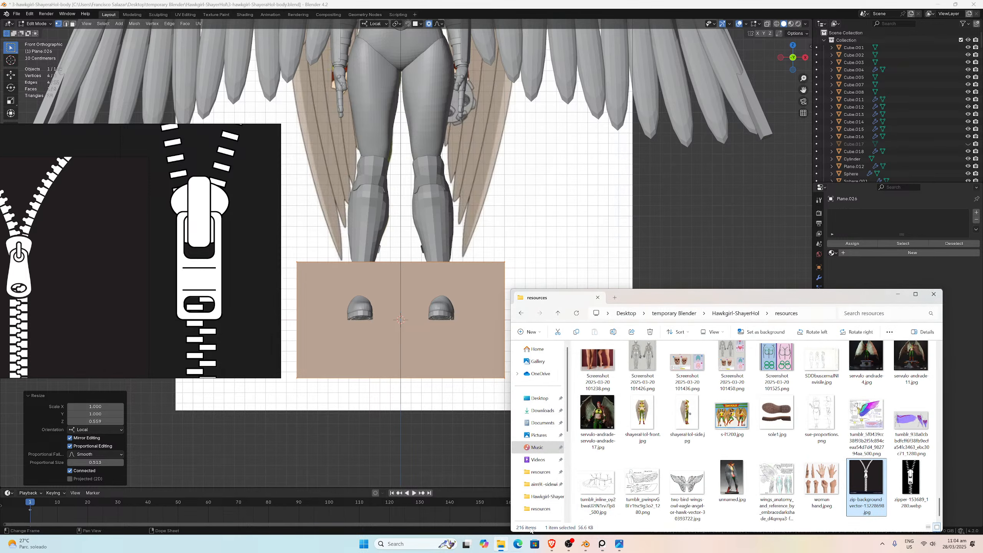
pyautogui.rightClick(909, 496)
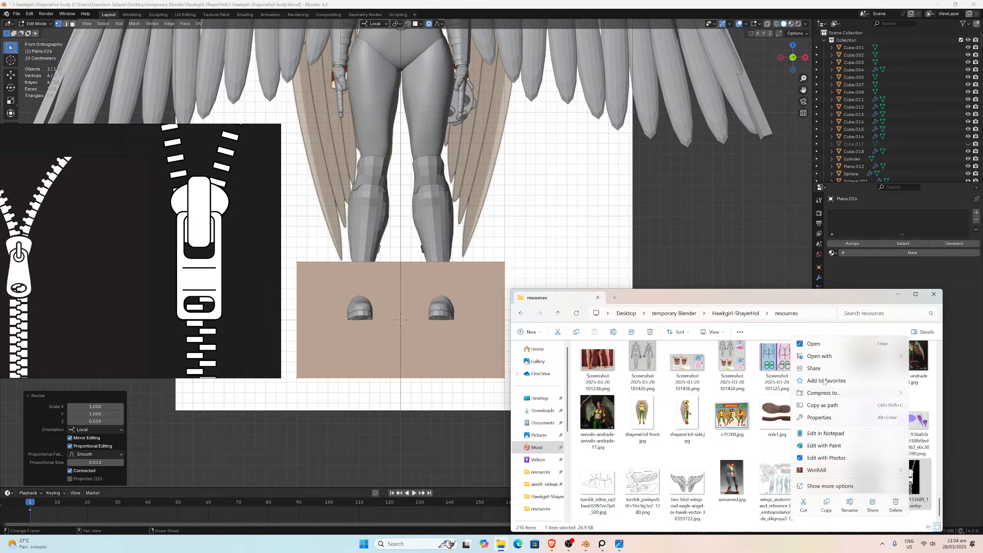
pyautogui.click(884, 522)
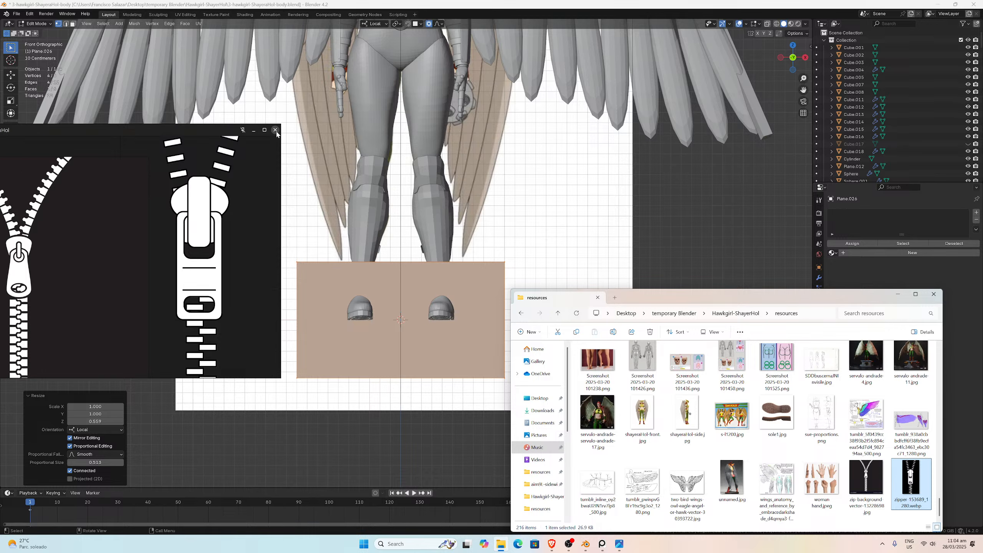
pyautogui.doubleClick(913, 480)
pyautogui.click(92, 79)
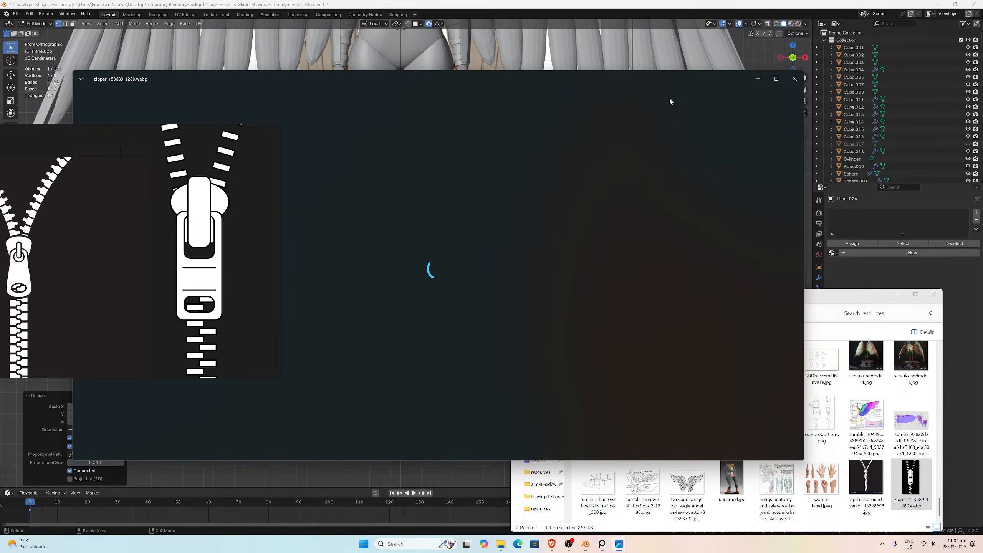
# Step: Save a copy of the zipper image in Downloads as zipper-153689_1280.jpg in JPG format
pyautogui.click(730, 104)
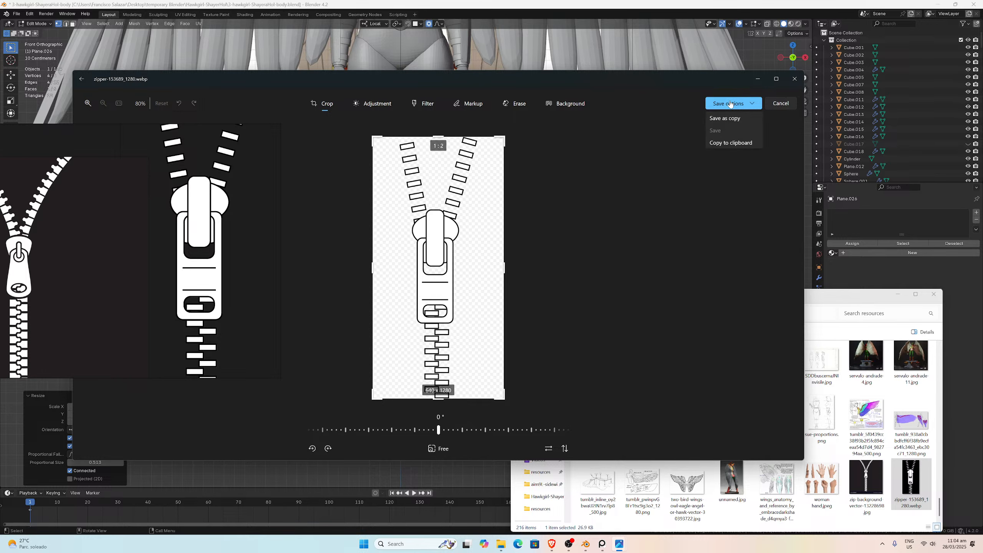
pyautogui.click(731, 121)
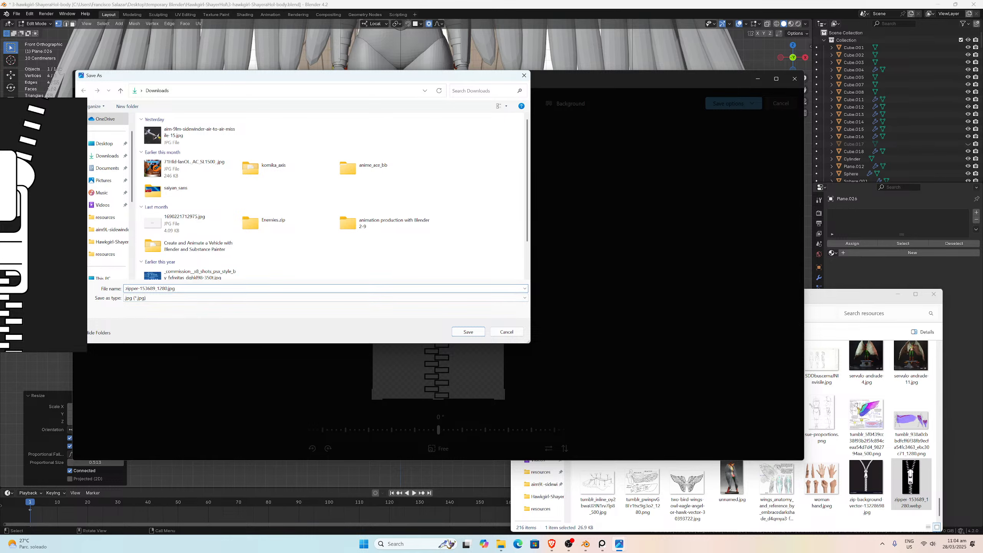
pyautogui.click(466, 331)
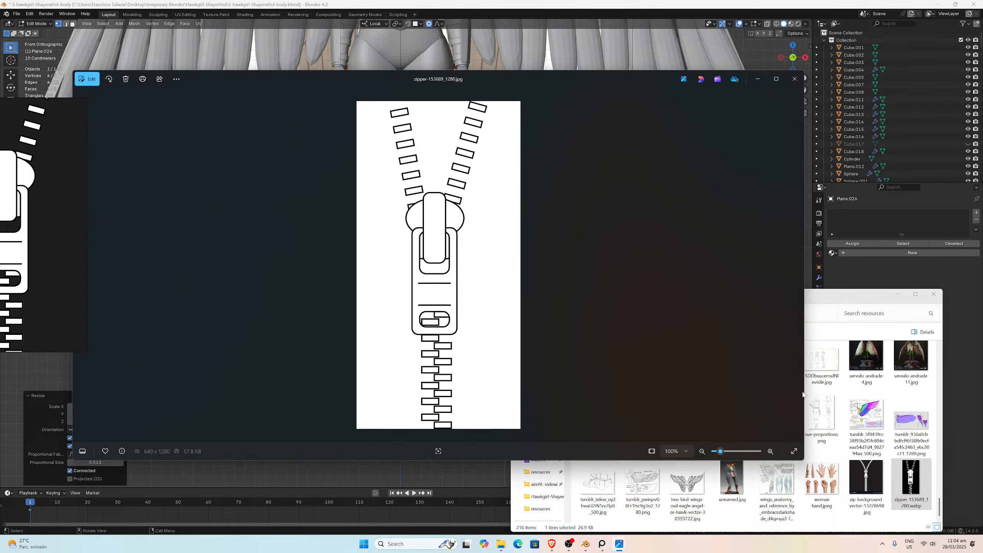
# Step: Transfer zipper-153689_1280.jpg from Downloads into the Hawkgirl-ShayerHol resources folder
pyautogui.click(877, 291)
pyautogui.click(541, 411)
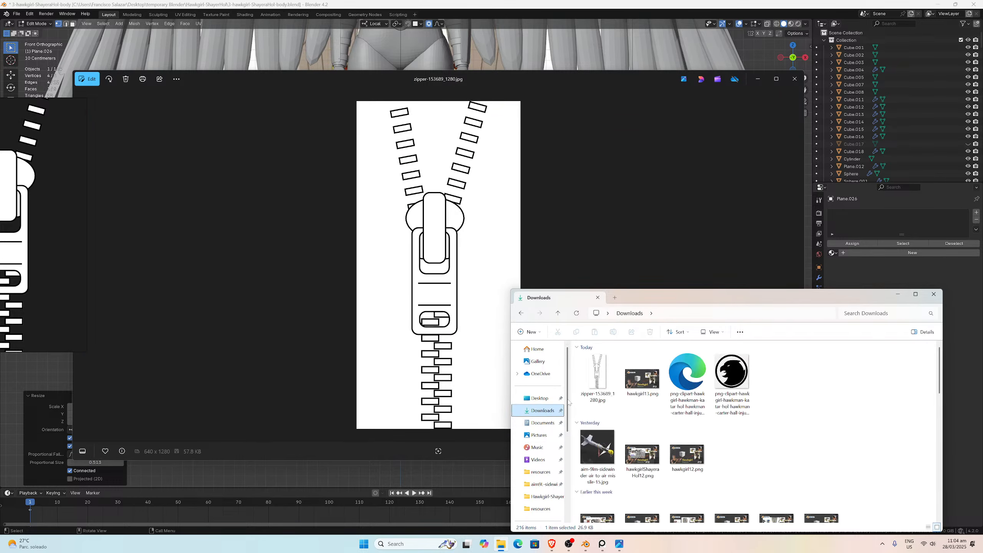
pyautogui.click(604, 389)
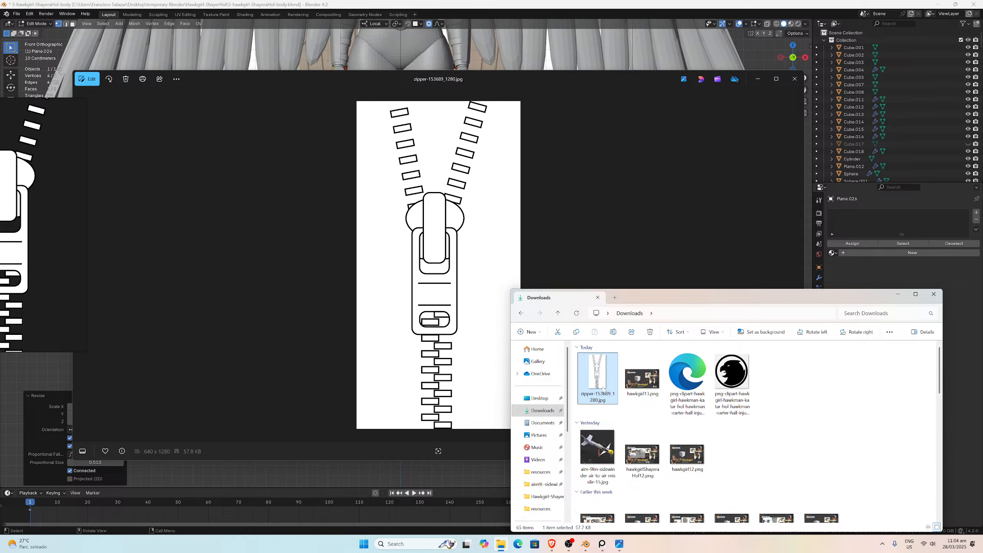
pyautogui.click(521, 313)
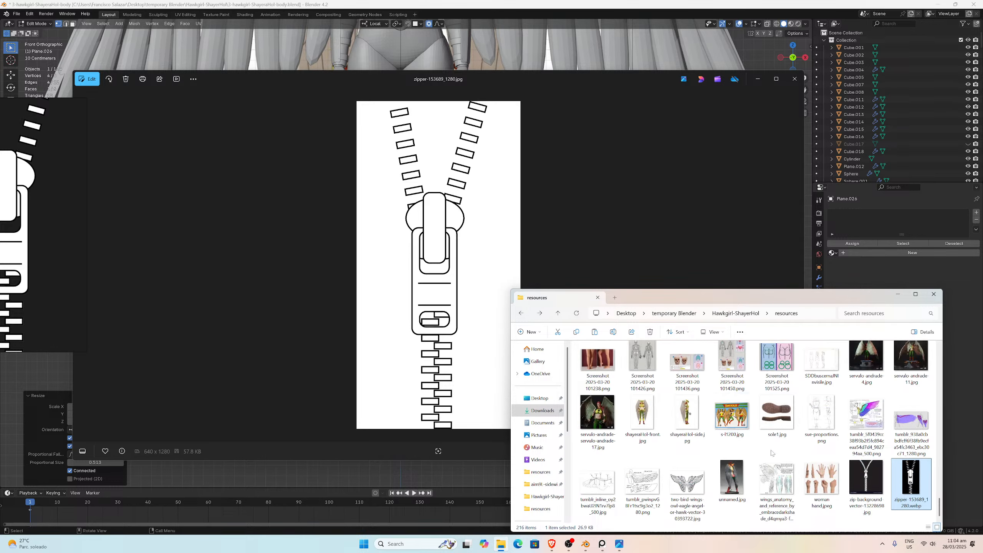
pyautogui.click(823, 523)
pyautogui.hotkey('ctrl', 'v')
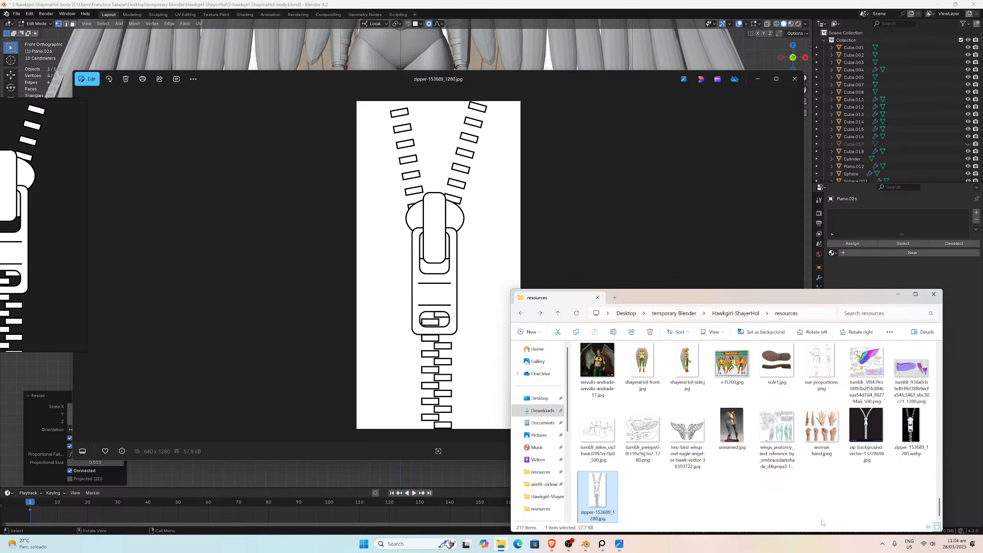
# Step: Delete zipper-153689_1280.webp from the resources folder and close the image viewer
pyautogui.click(908, 431)
pyautogui.rightClick(907, 431)
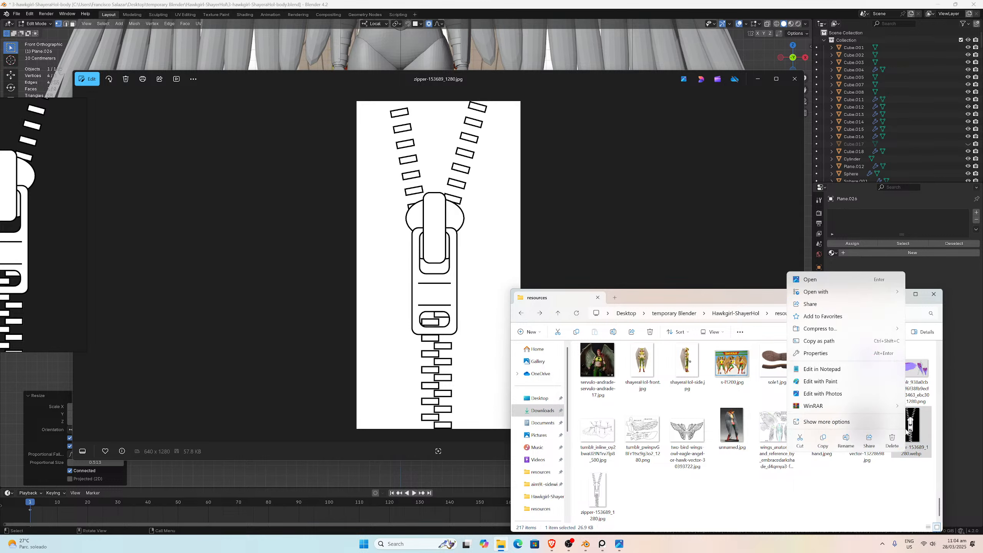
pyautogui.click(893, 449)
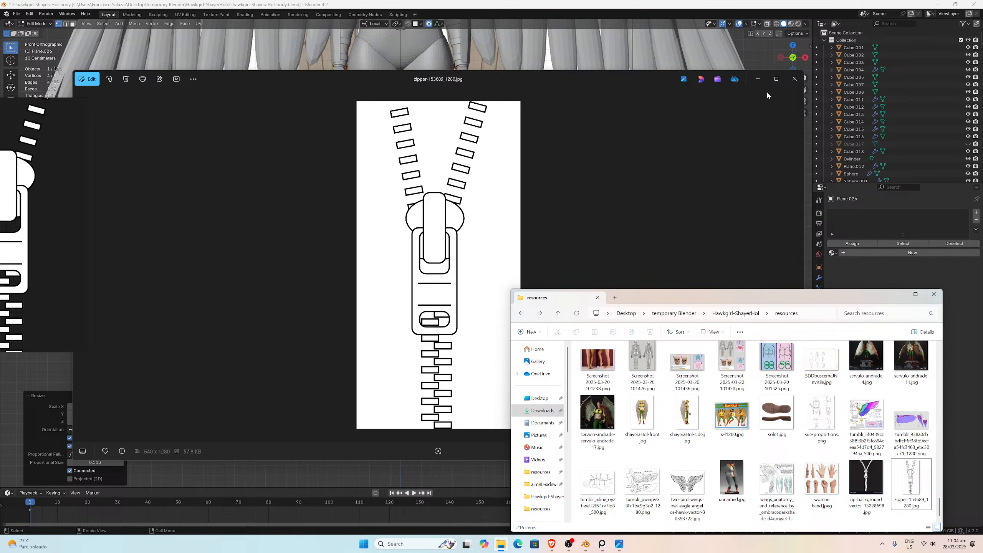
pyautogui.click(794, 79)
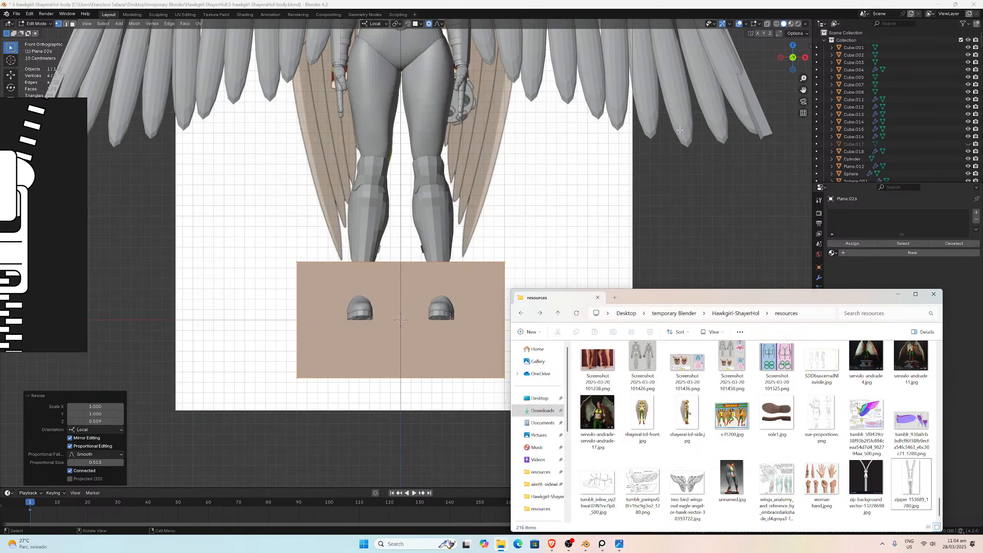
# Step: Switch to Blender and take the plane at the figure's feet from Edit Mode to Object Mode
pyautogui.click(414, 329)
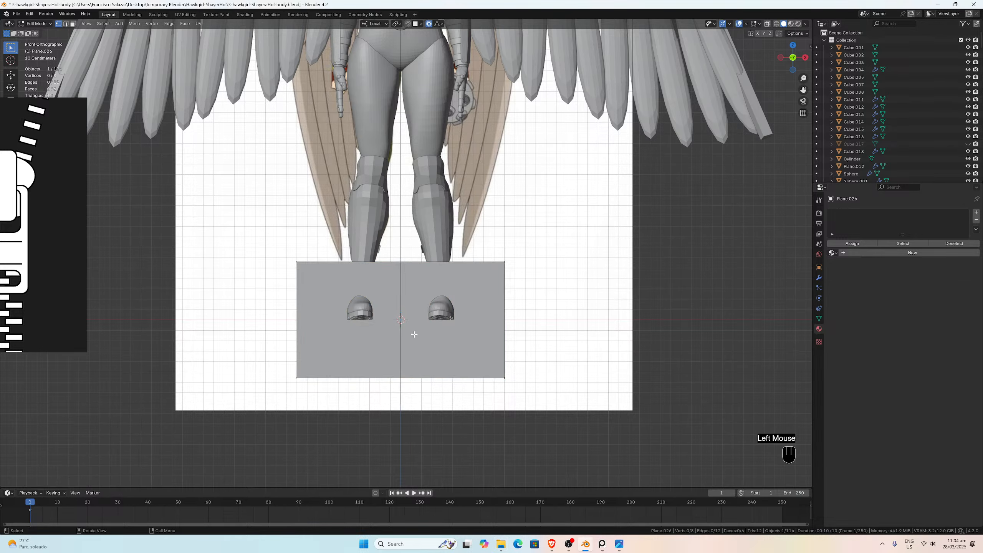
pyautogui.hotkey('shift', 'a')
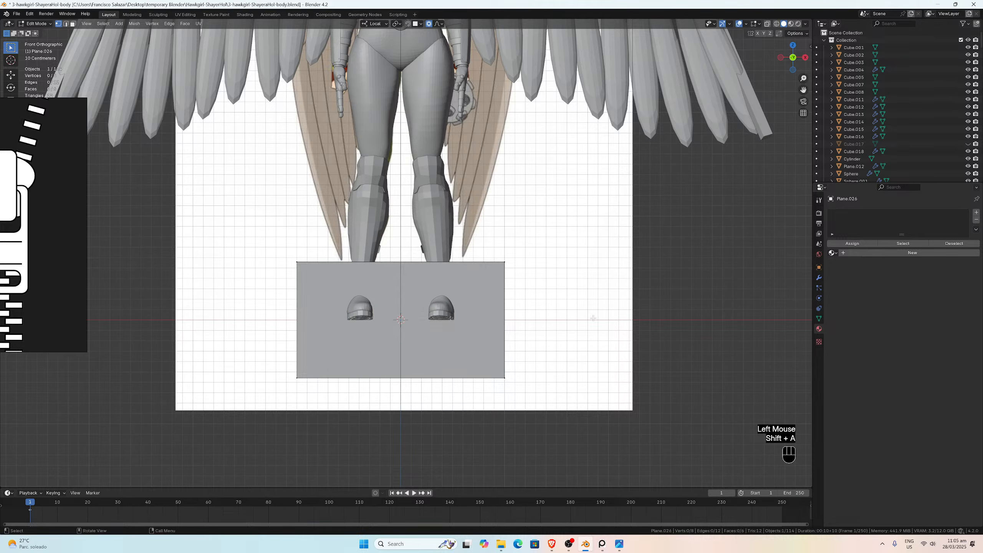
pyautogui.hotkey('ctrl', 'a')
pyautogui.hotkey('shift', 'a')
pyautogui.press('Tab')
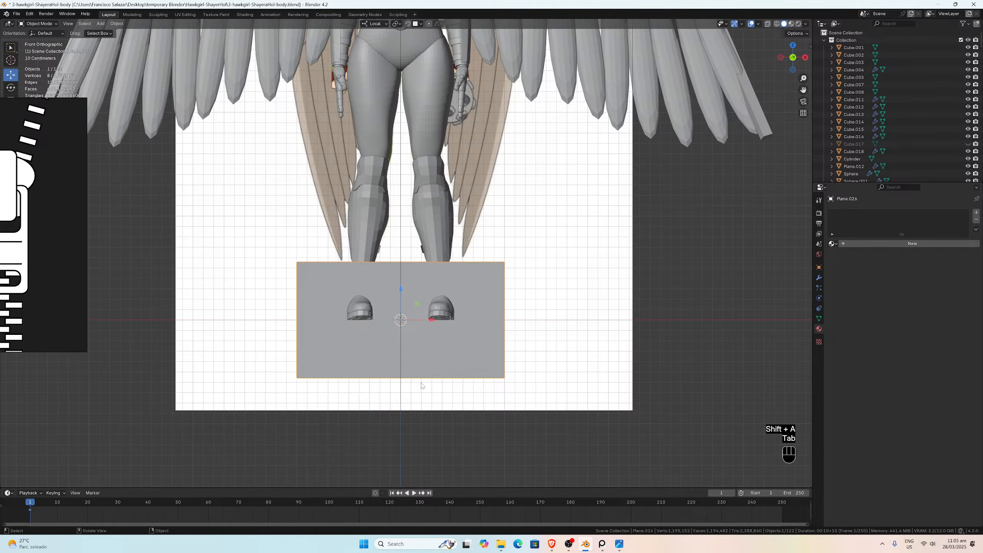
# Step: Start adding a reference image and look through the resources folder for the zipper pictures, checking the file name in File Explorer
pyautogui.hotkey('shift', 'a')
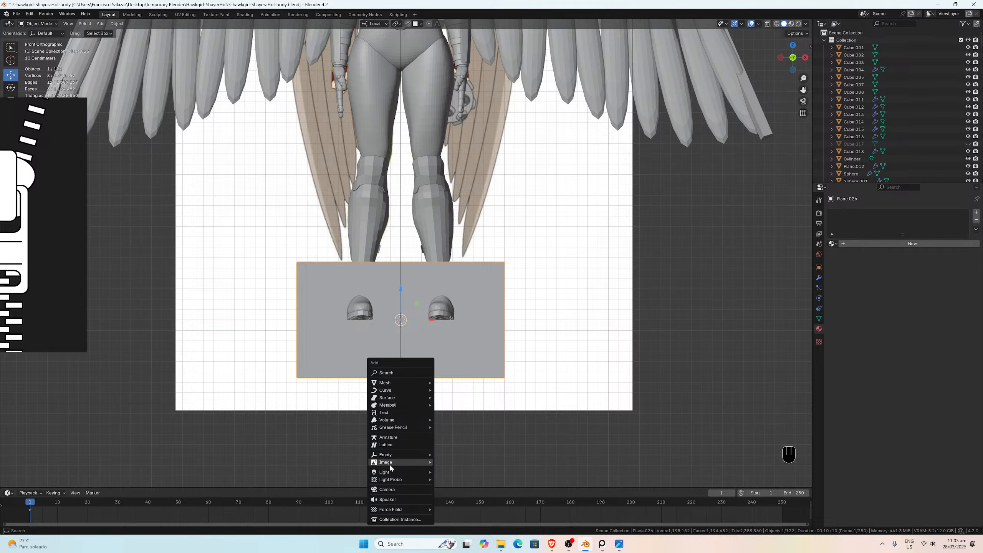
pyautogui.moveTo(389, 464)
pyautogui.click(456, 463)
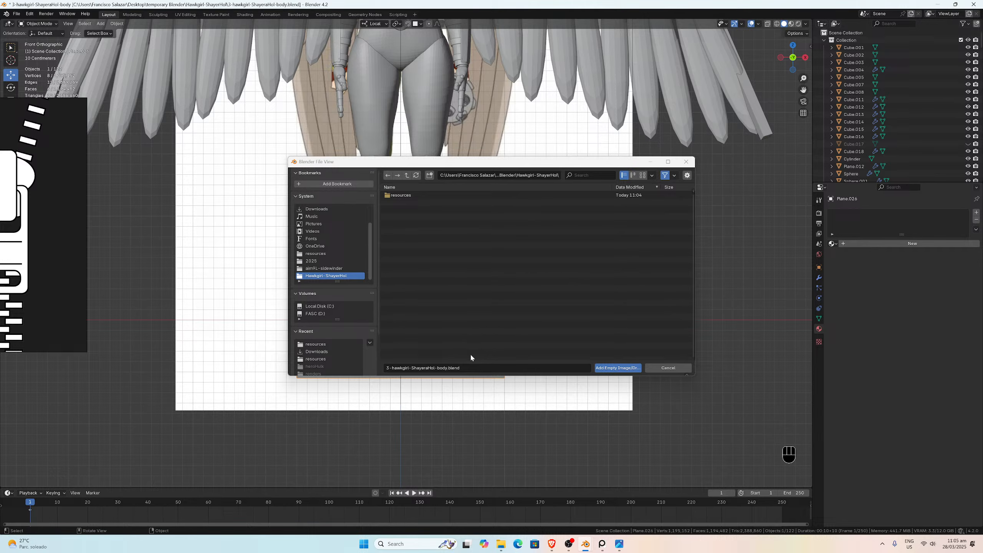
pyautogui.doubleClick(407, 199)
pyautogui.scroll(-10, 471, 291)
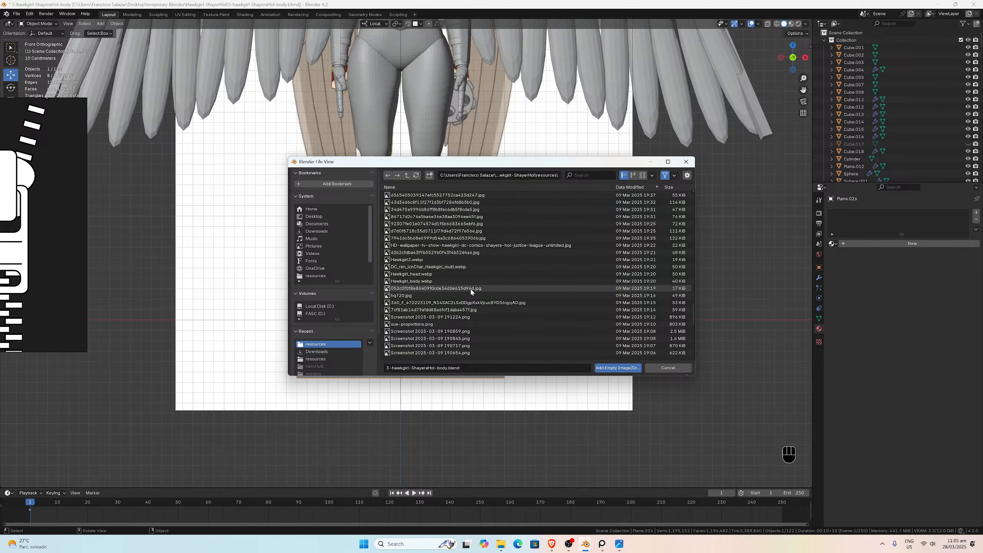
pyautogui.scroll(-8, 471, 291)
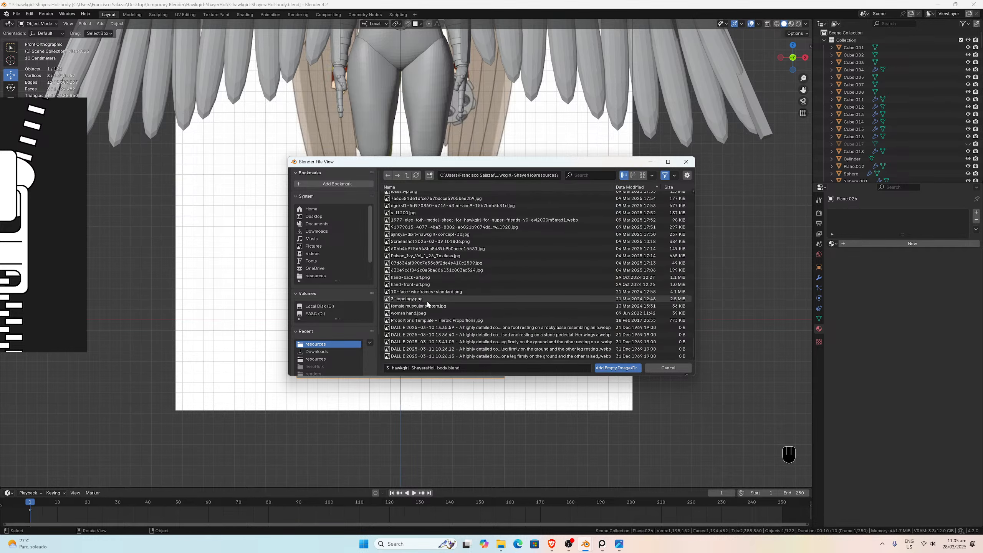
pyautogui.scroll(3, 425, 303)
pyautogui.scroll(5, 425, 303)
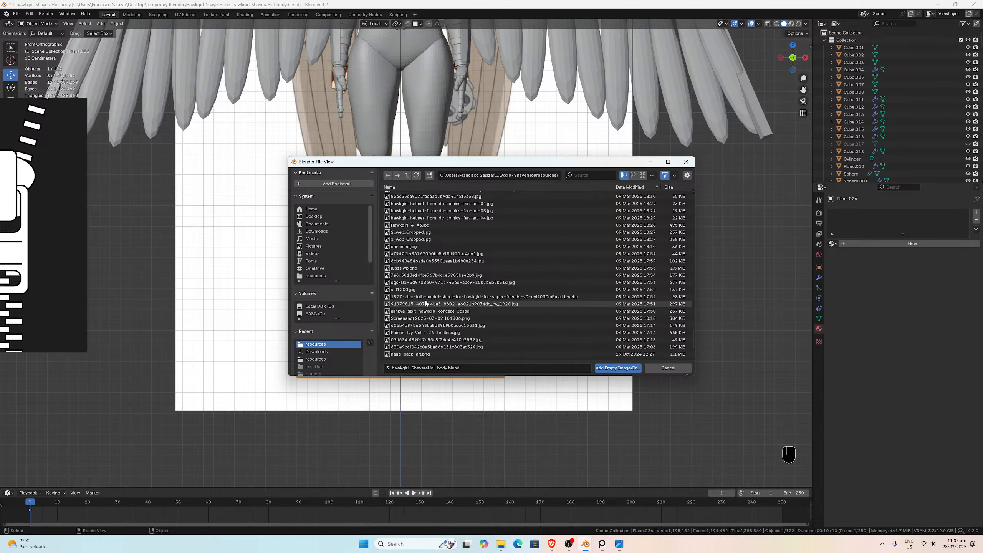
pyautogui.scroll(6, 425, 303)
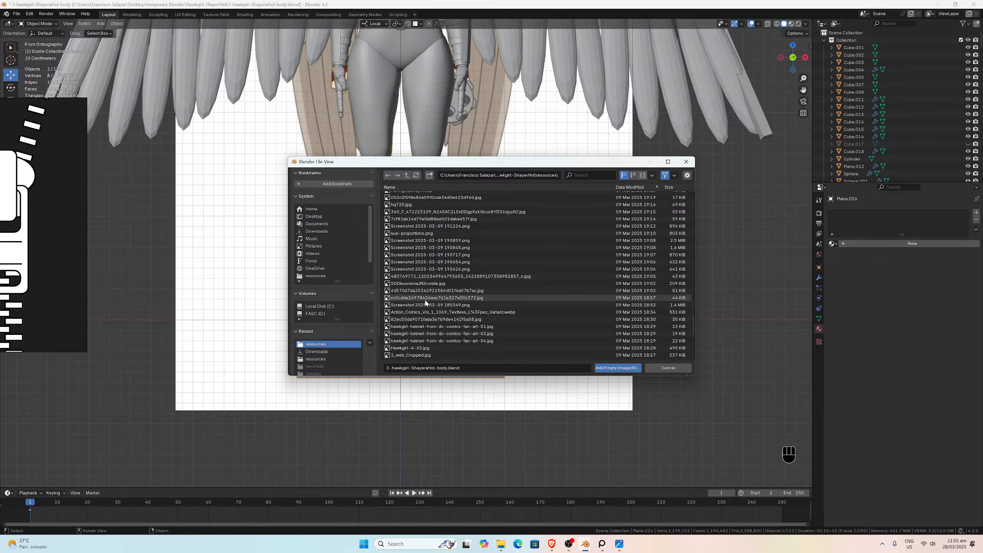
pyautogui.scroll(7, 425, 303)
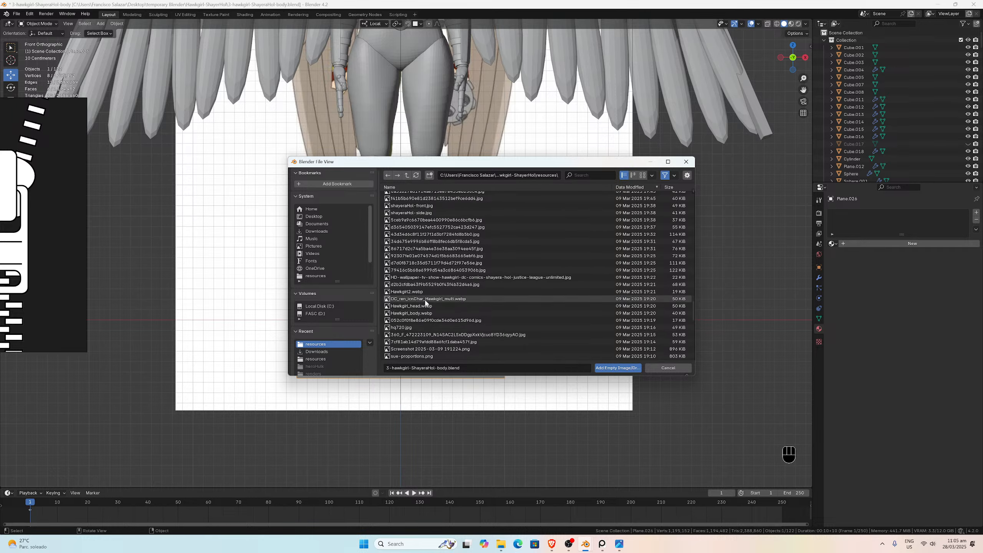
pyautogui.scroll(8, 424, 300)
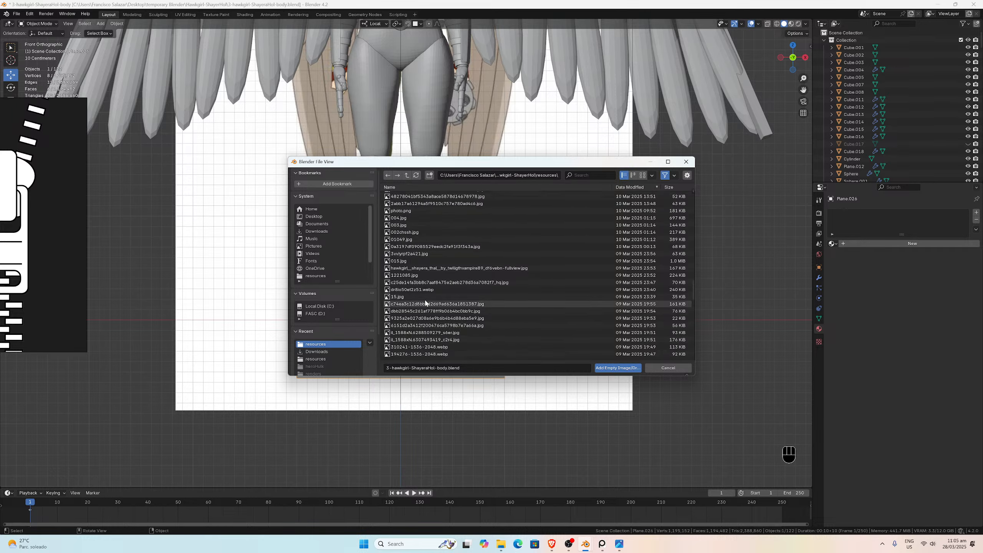
pyautogui.scroll(8, 425, 303)
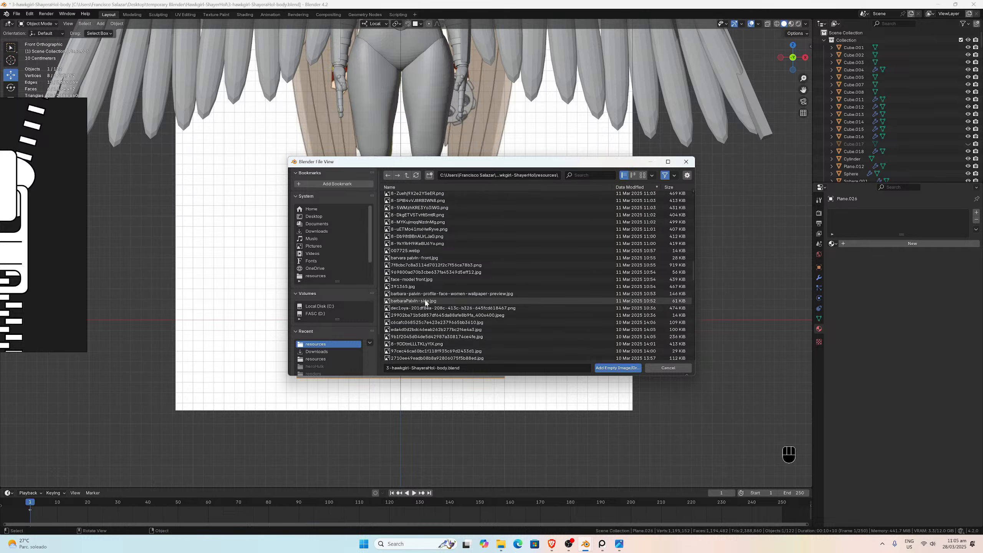
pyautogui.scroll(8, 425, 303)
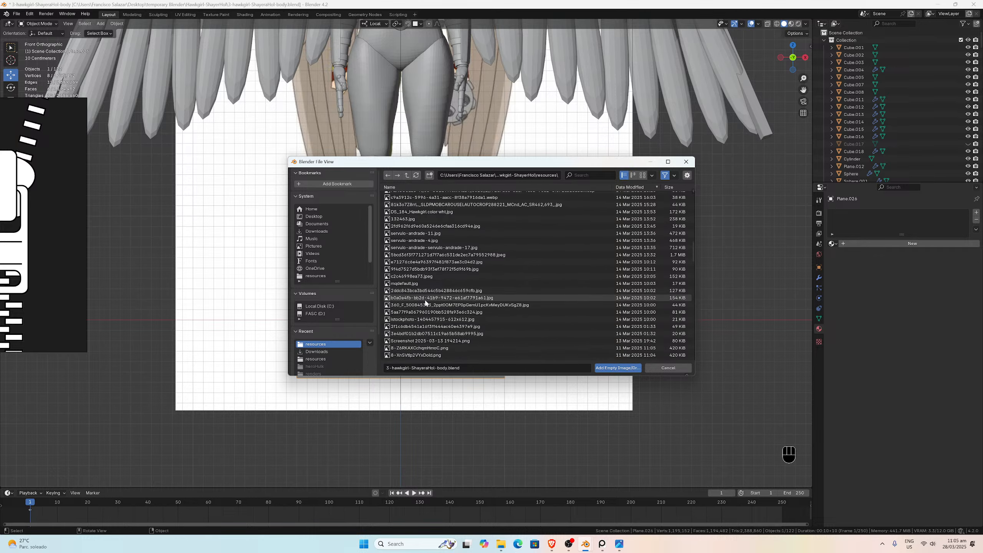
pyautogui.scroll(8, 425, 303)
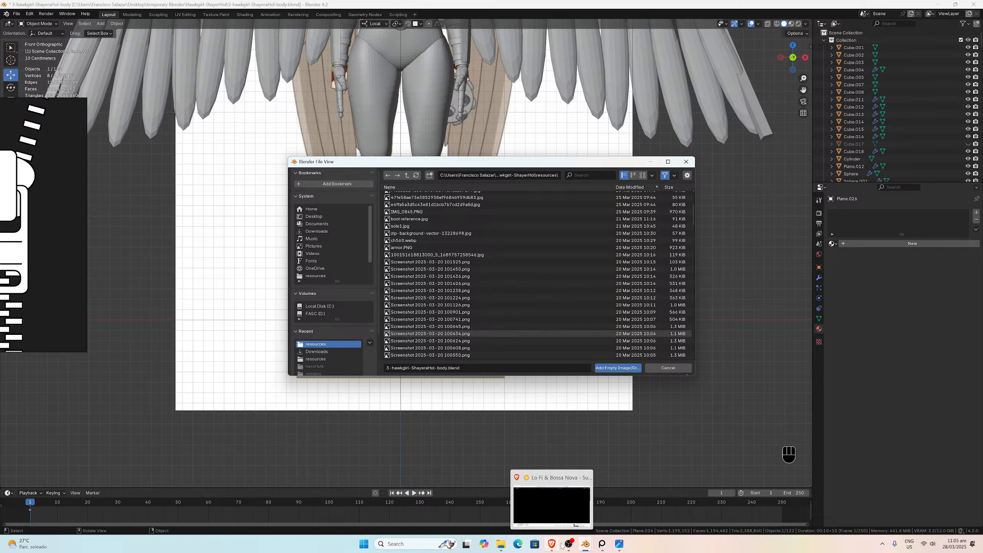
pyautogui.click(502, 547)
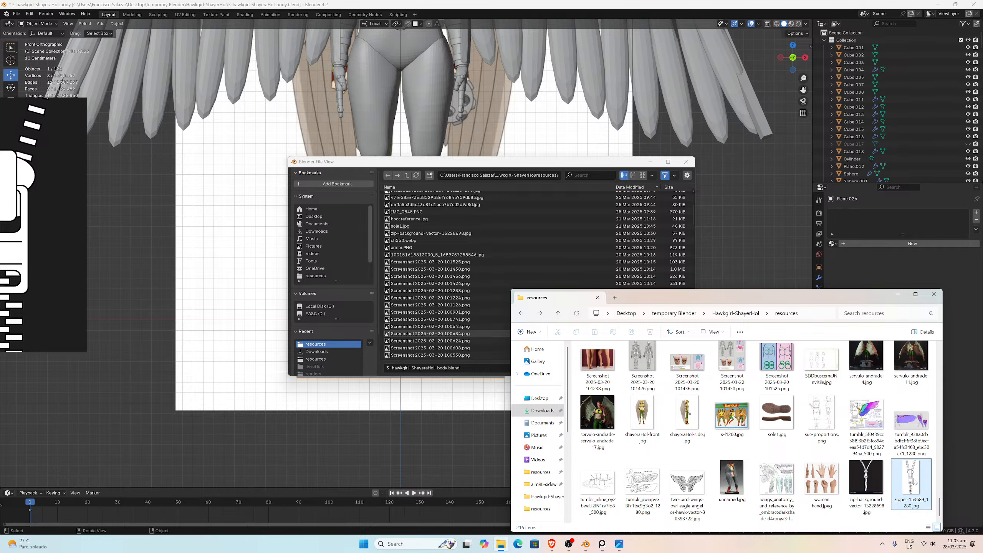
pyautogui.click(473, 171)
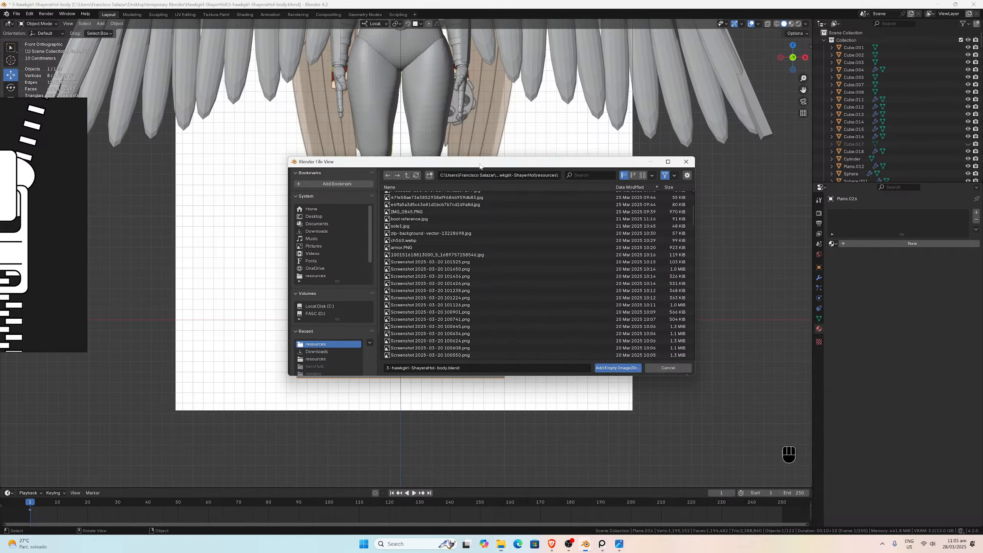
pyautogui.scroll(5, 420, 248)
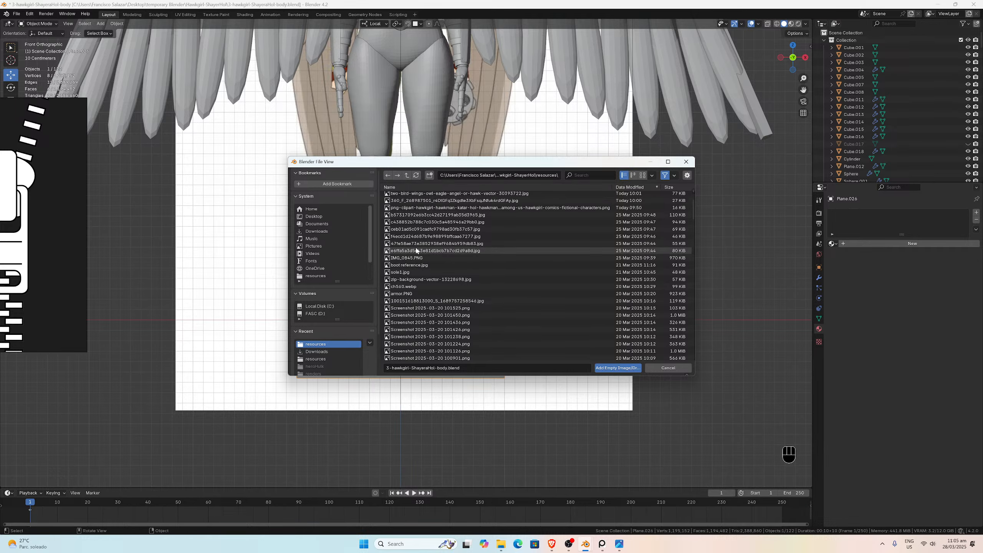
pyautogui.scroll(2, 415, 249)
# Step: Filter the file list by "zipper" and load zipper-153689_1280.jpg as a reference image
pyautogui.click(610, 176)
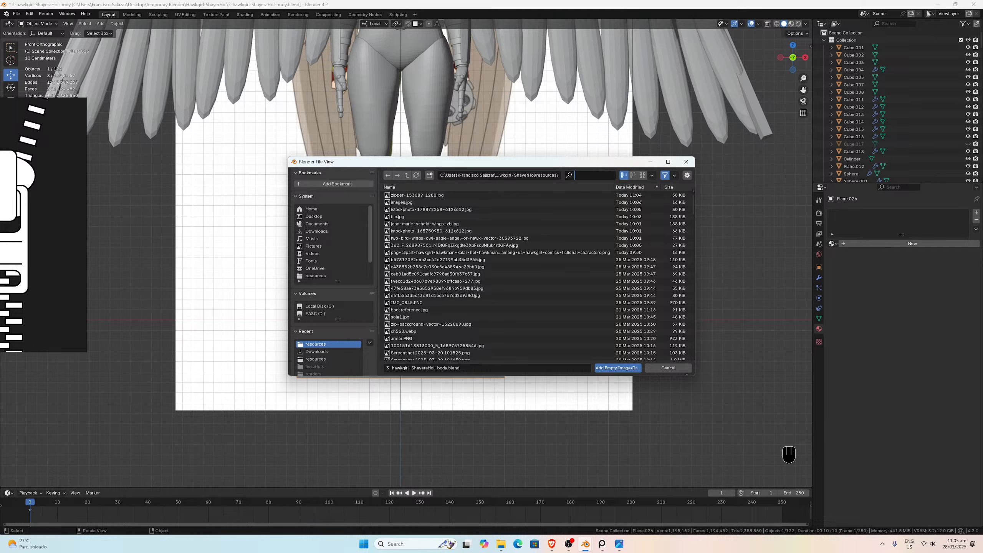
pyautogui.write('zipper')
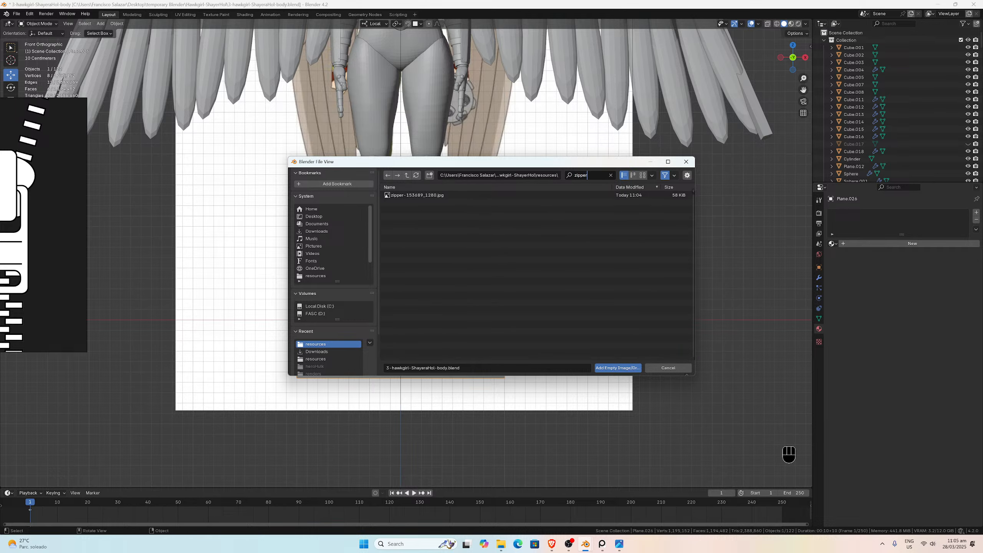
pyautogui.doubleClick(452, 194)
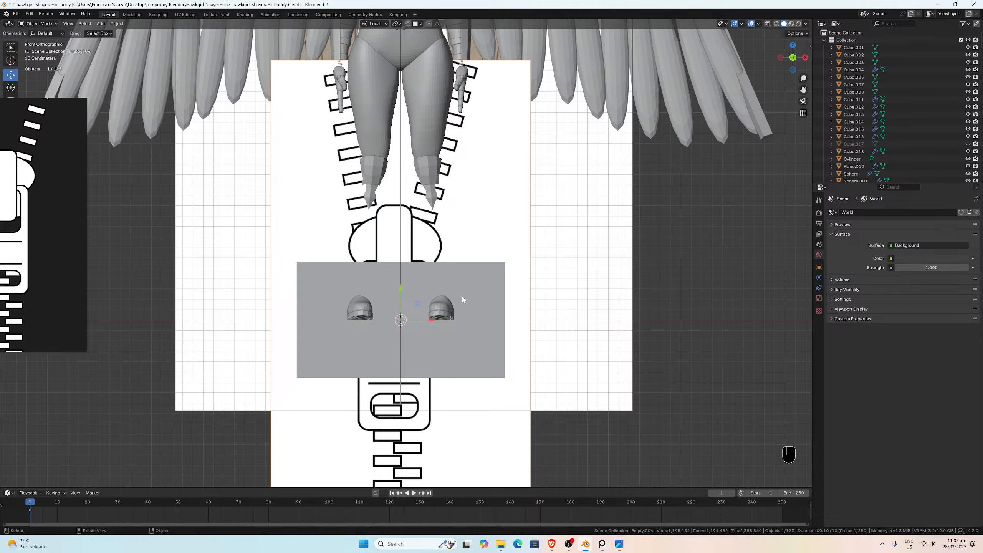
# Step: Delete the zipper reference image just added
pyautogui.press('x')
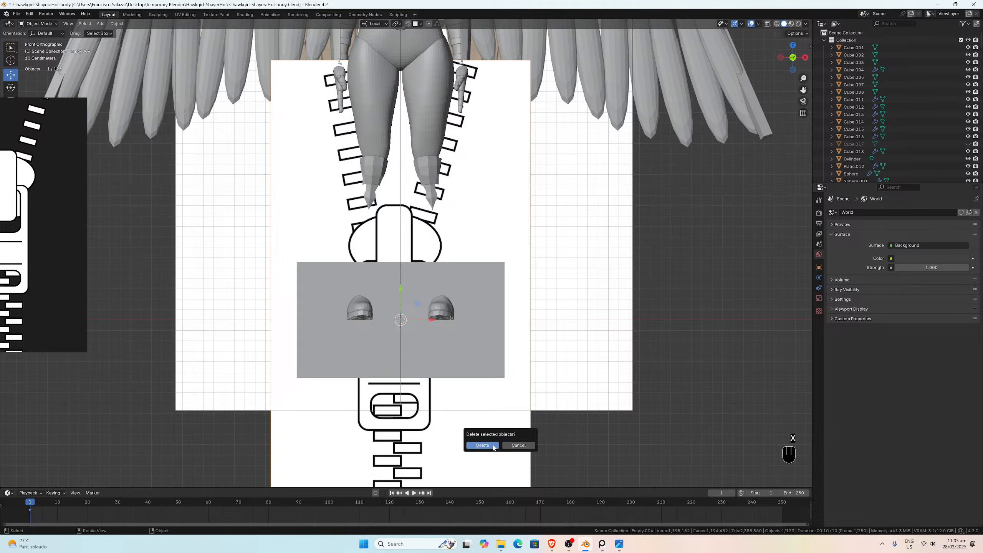
pyautogui.click(494, 446)
# Step: Add zip-background-vector-13228698.jpg from the resources folder as a reference image and select the plane at the figure's feet
pyautogui.hotkey('shift', 'a')
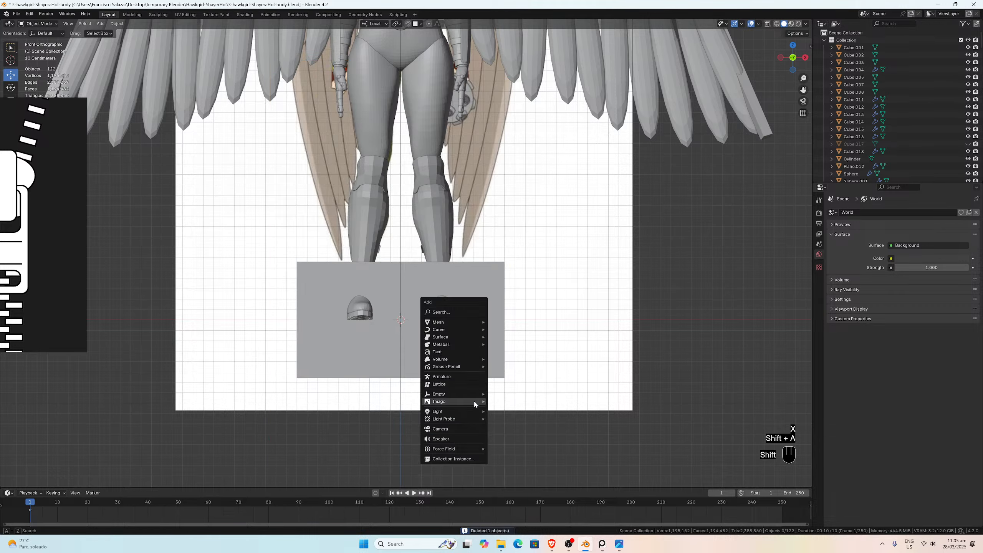
pyautogui.click(499, 401)
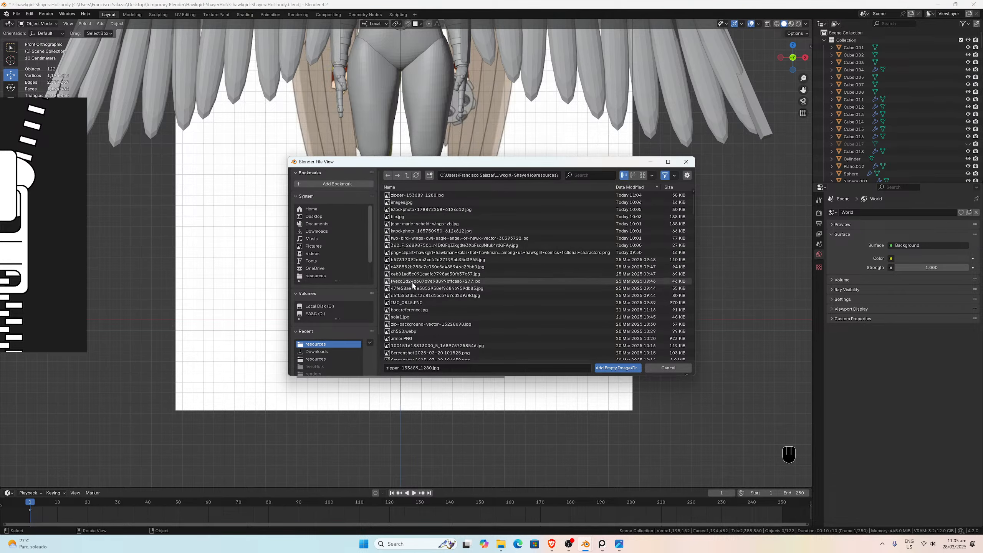
pyautogui.doubleClick(412, 325)
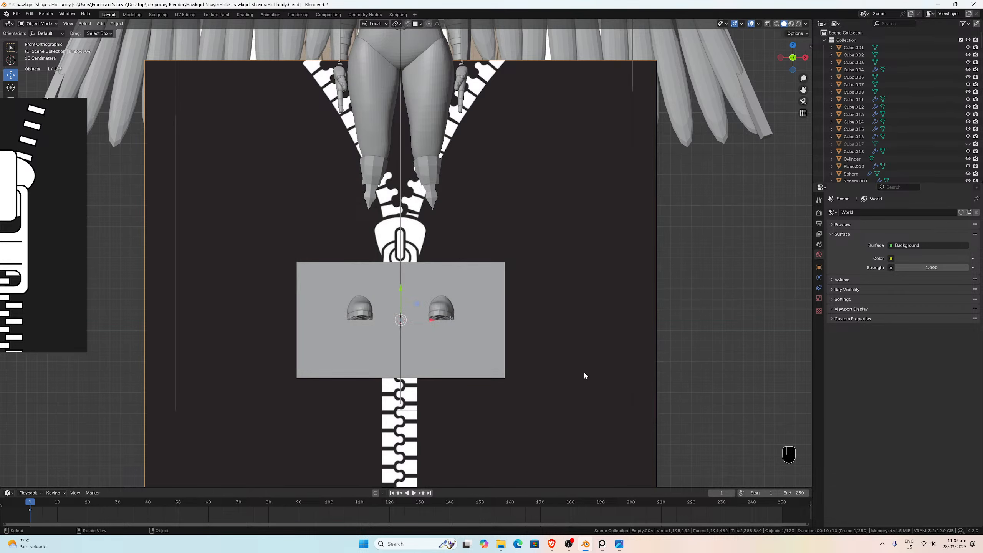
pyautogui.click(450, 341)
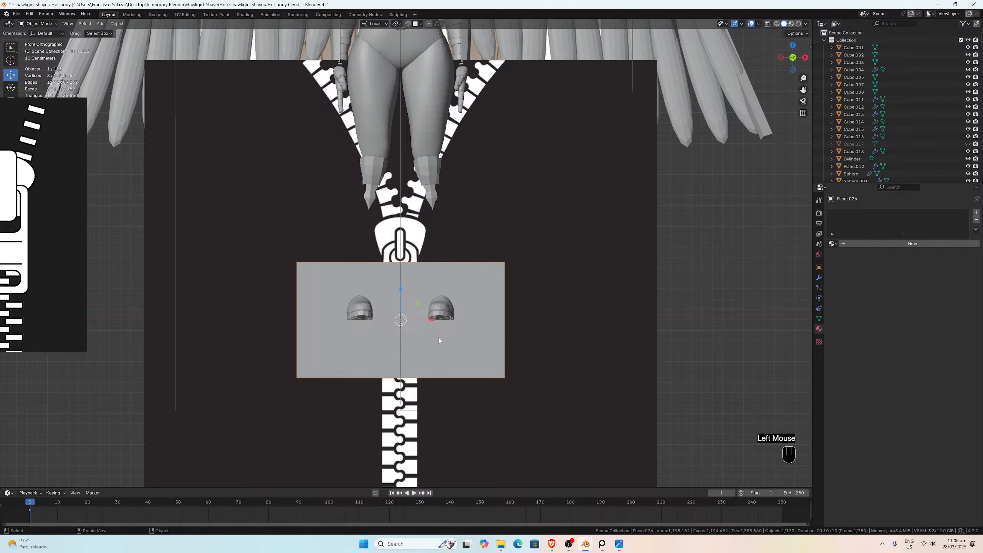
# Step: Scale the plane at the figure's feet down to about 0.121 of its size
pyautogui.scroll(4, 439, 339)
pyautogui.scroll(-2, 438, 334)
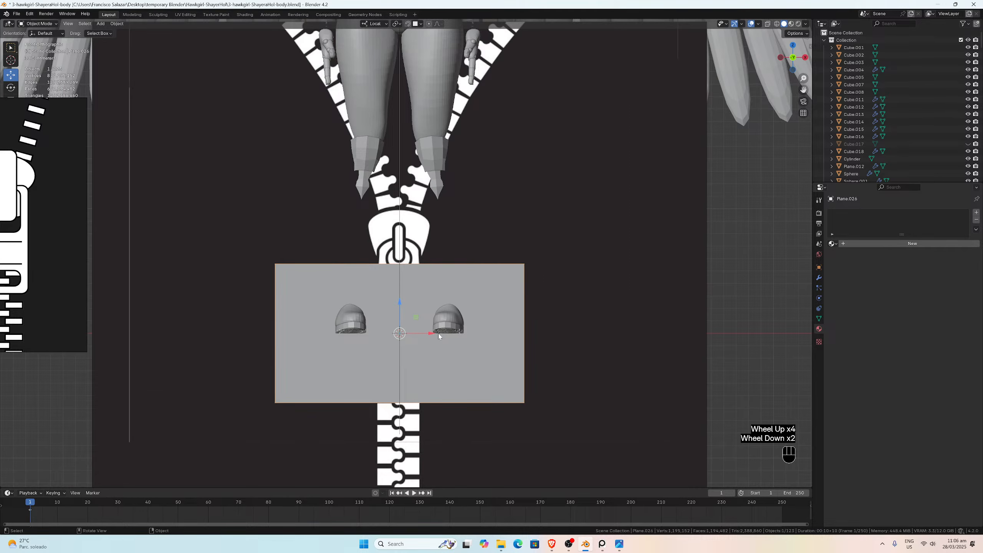
pyautogui.press('s')
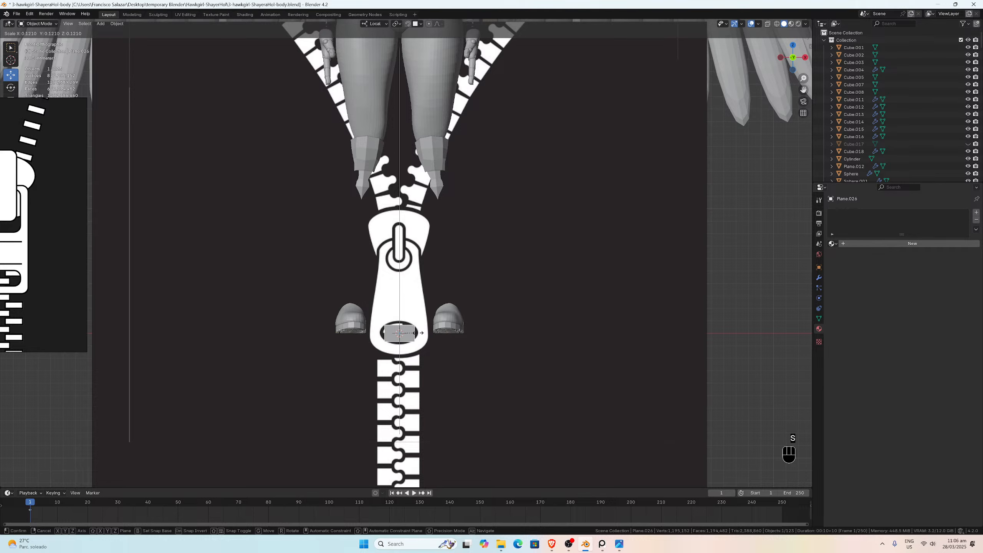
pyautogui.click(418, 333)
pyautogui.scroll(3, 418, 333)
pyautogui.moveTo(800, 91); pyautogui.dragTo(788, 31)
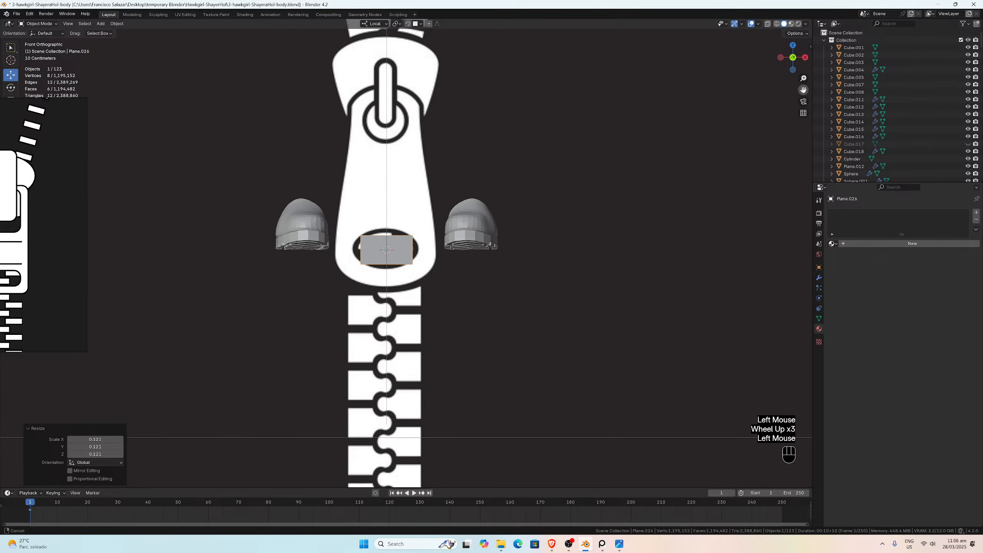
pyautogui.scroll(3, 459, 212)
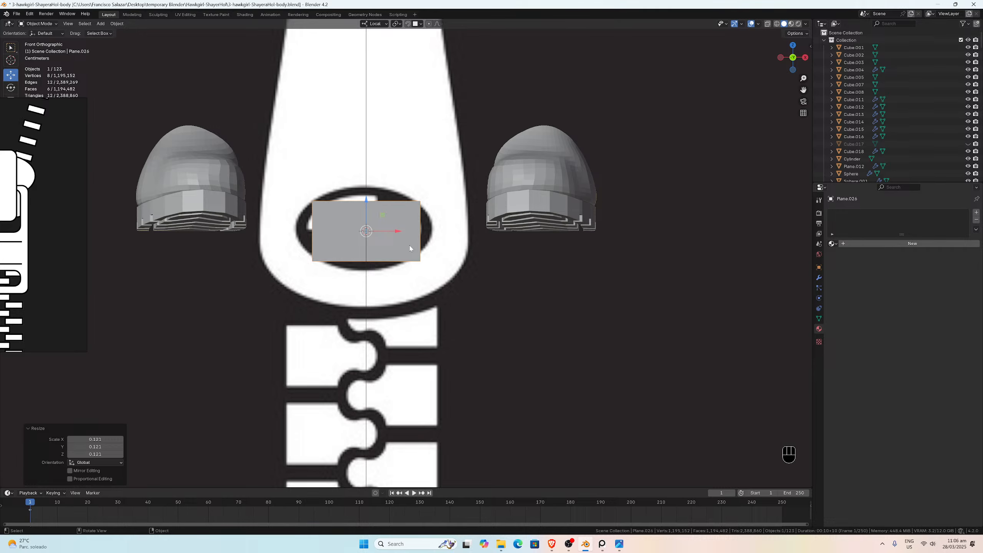
# Step: Try to move the zipper reference image along its local Z axis
pyautogui.scroll(-5, 407, 269)
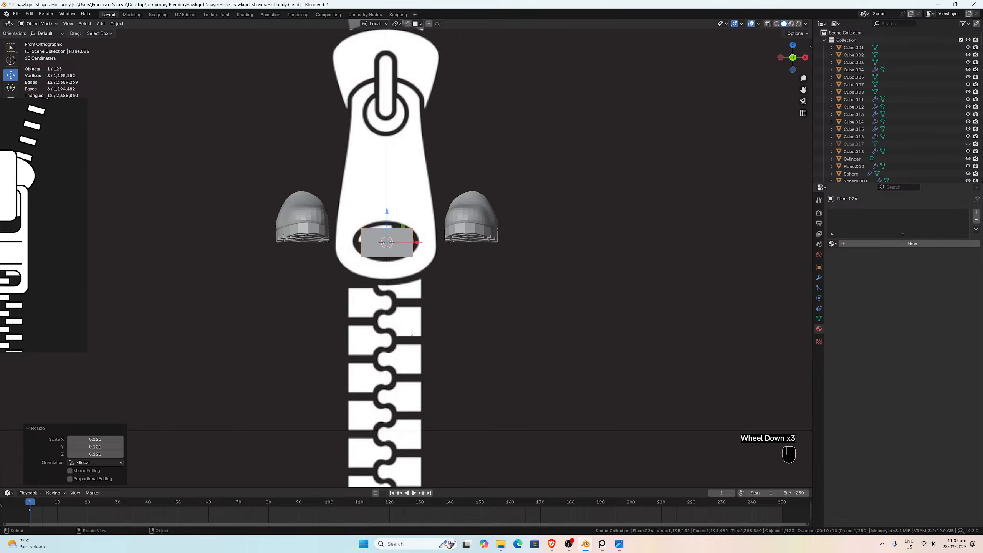
pyautogui.click(407, 267)
pyautogui.press('g')
pyautogui.press('z')
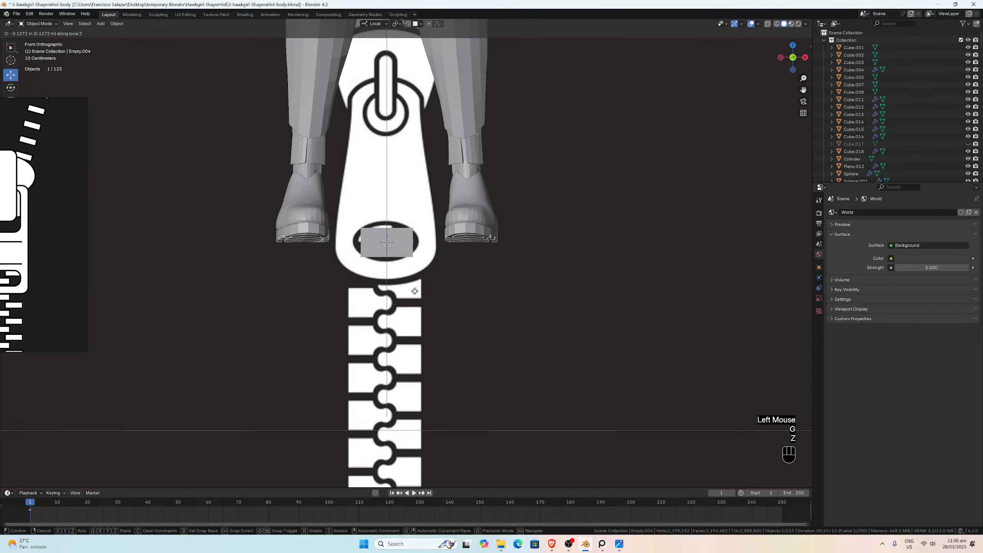
pyautogui.click(414, 275)
pyautogui.hotkey('ctrl', 'z')
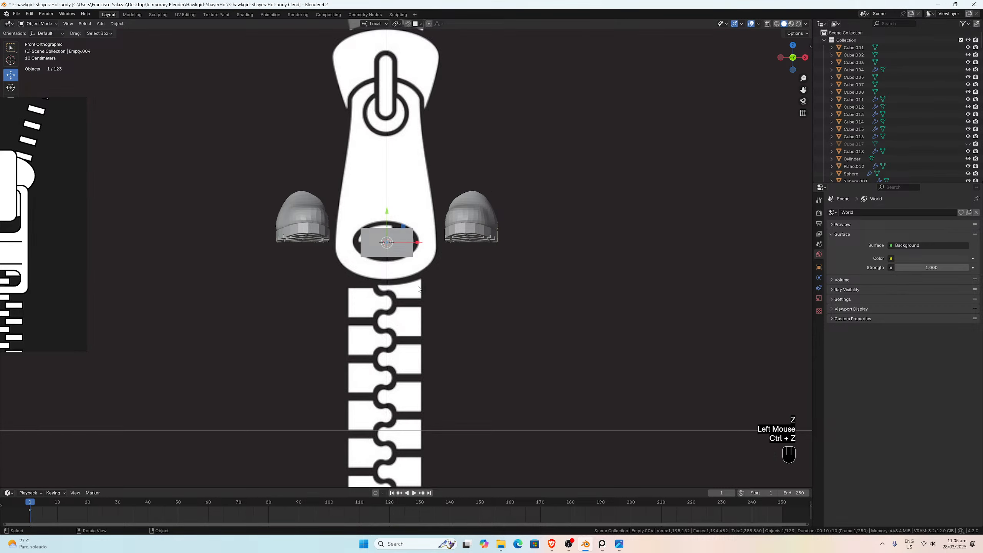
# Step: Set the transform orientation to Global and move the zipper reference image up about 0.89 m along Z, bringing its teeth behind the plane
pyautogui.scroll(-3, 418, 288)
pyautogui.click(443, 349)
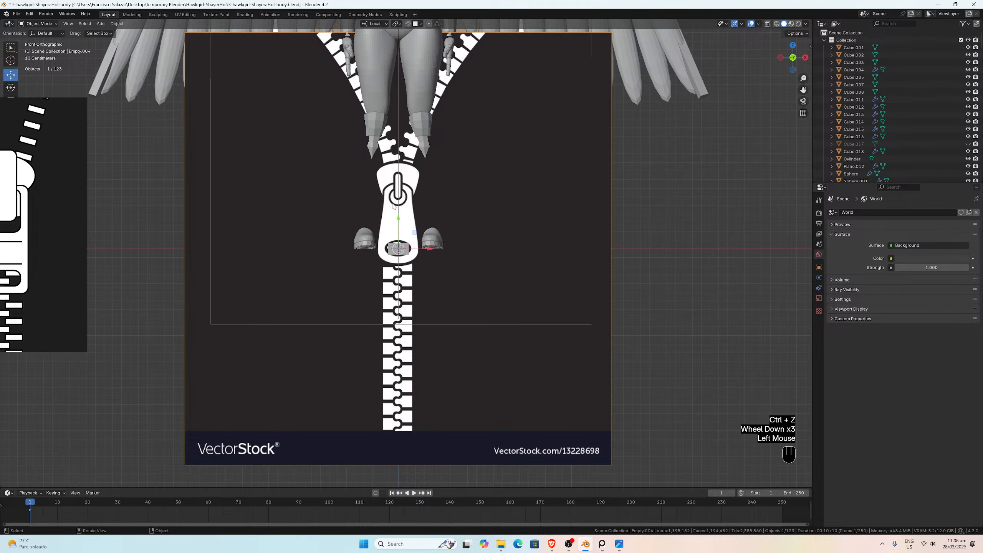
pyautogui.click(375, 24)
pyautogui.click(364, 34)
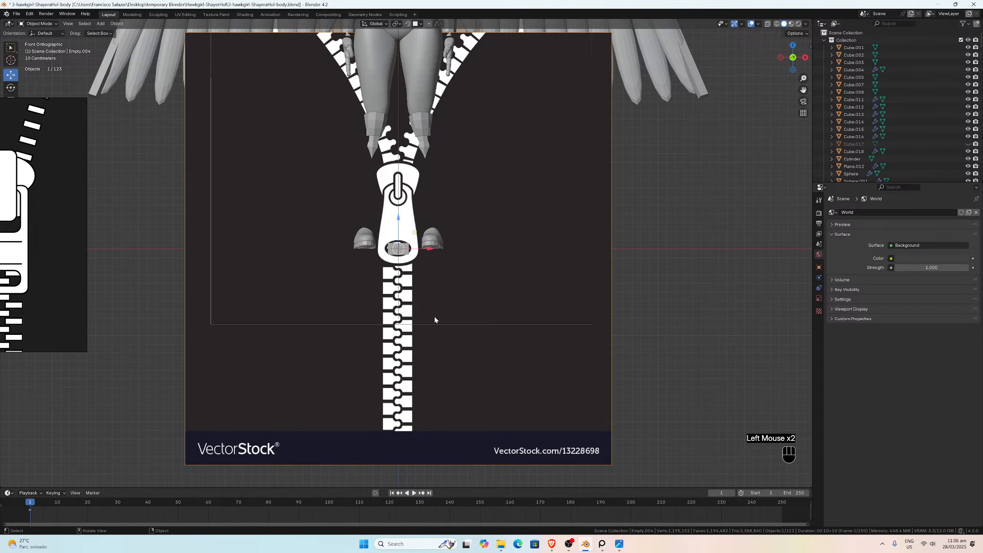
pyautogui.press('g')
pyautogui.press('z')
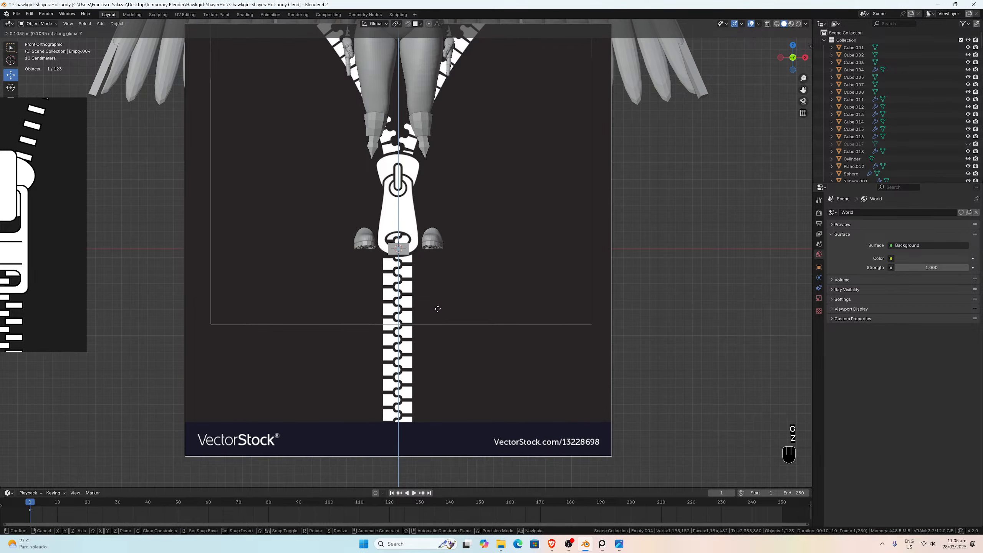
pyautogui.click(436, 241)
pyautogui.scroll(5, 436, 240)
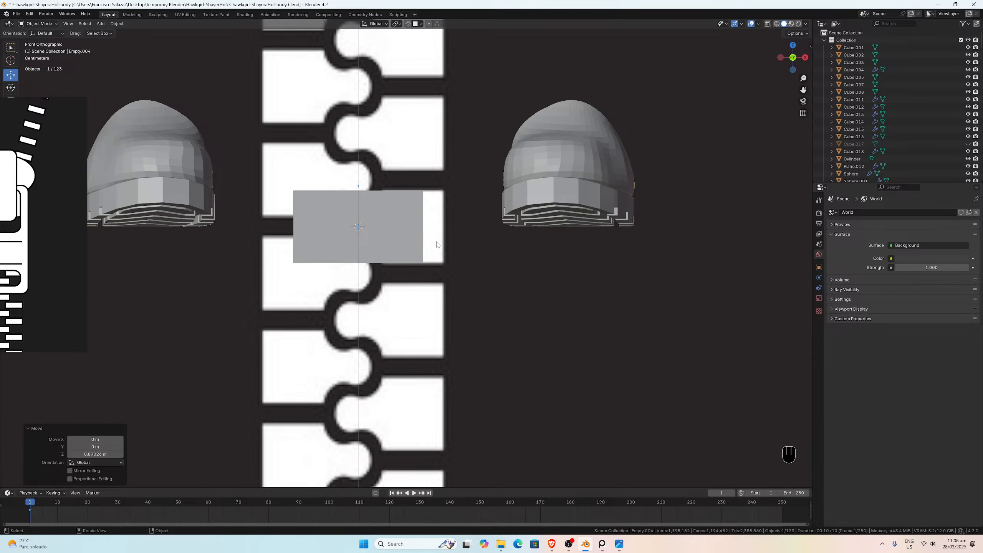
# Step: Move the plane about 0.04 m along X to align its right edge with the outer edge of the zipper tooth behind it
pyautogui.click(386, 239)
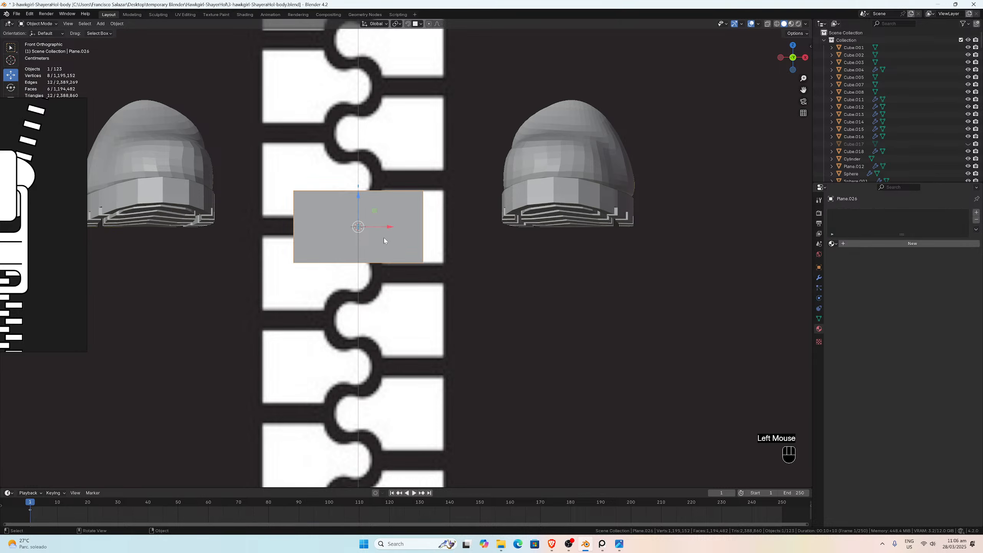
pyautogui.scroll(2, 384, 237)
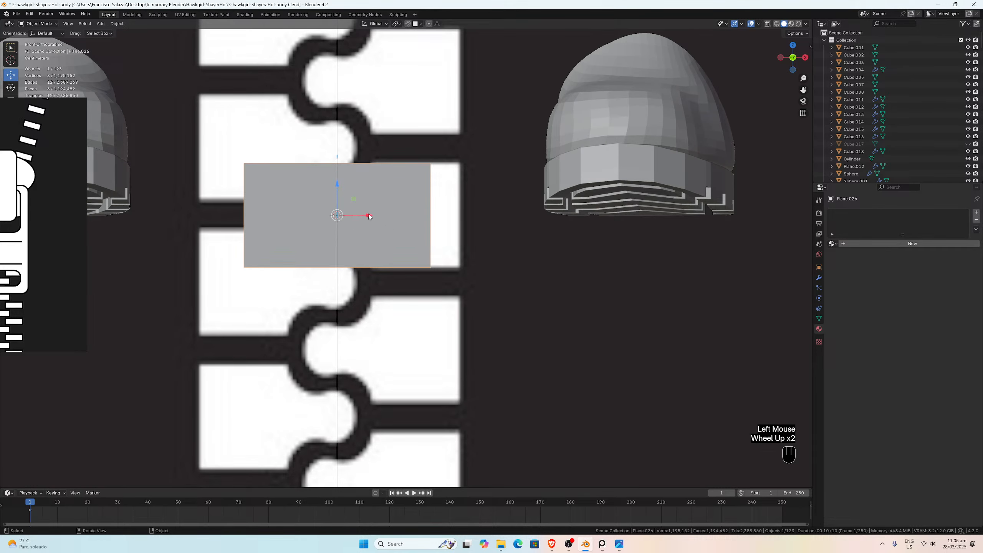
pyautogui.moveTo(369, 216); pyautogui.dragTo(399, 216)
pyautogui.scroll(2, 383, 224)
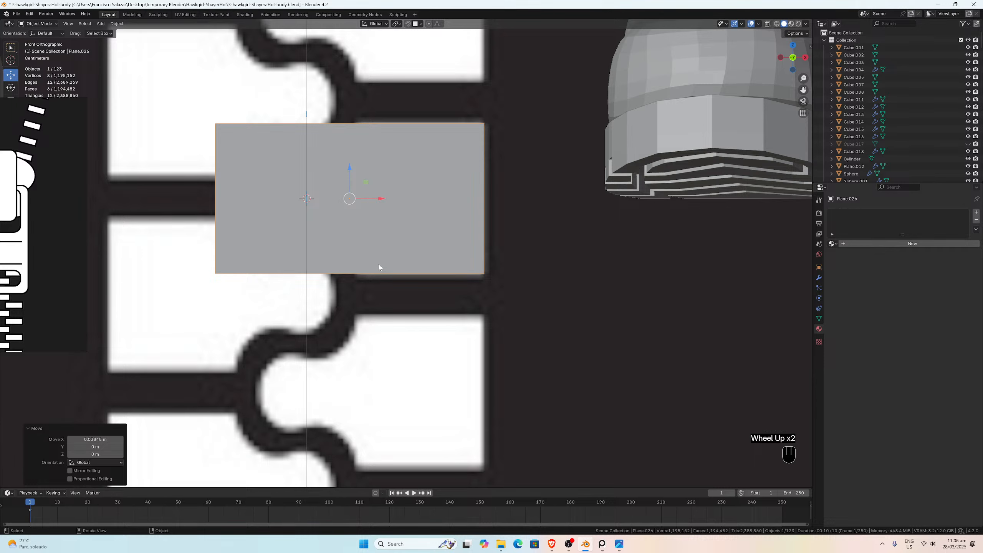
pyautogui.scroll(-1, 378, 264)
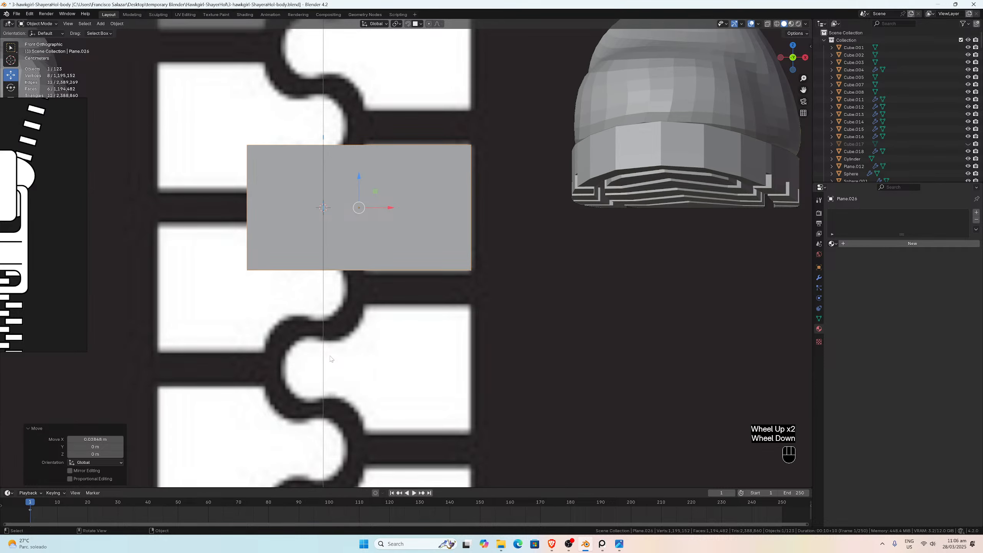
# Step: Try to move the plane's left edge inward along X in Edit Mode with the Move tool
pyautogui.press('Tab')
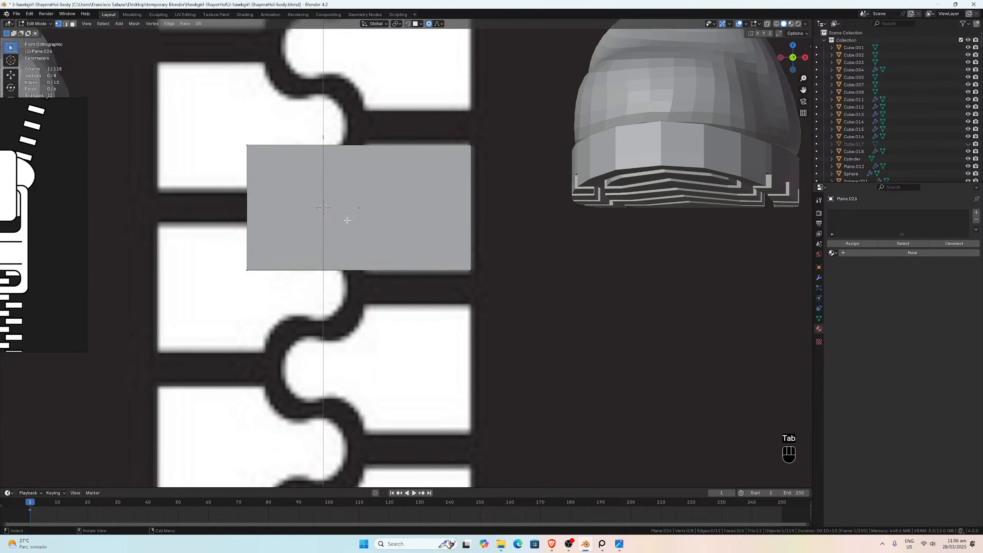
pyautogui.click(281, 266)
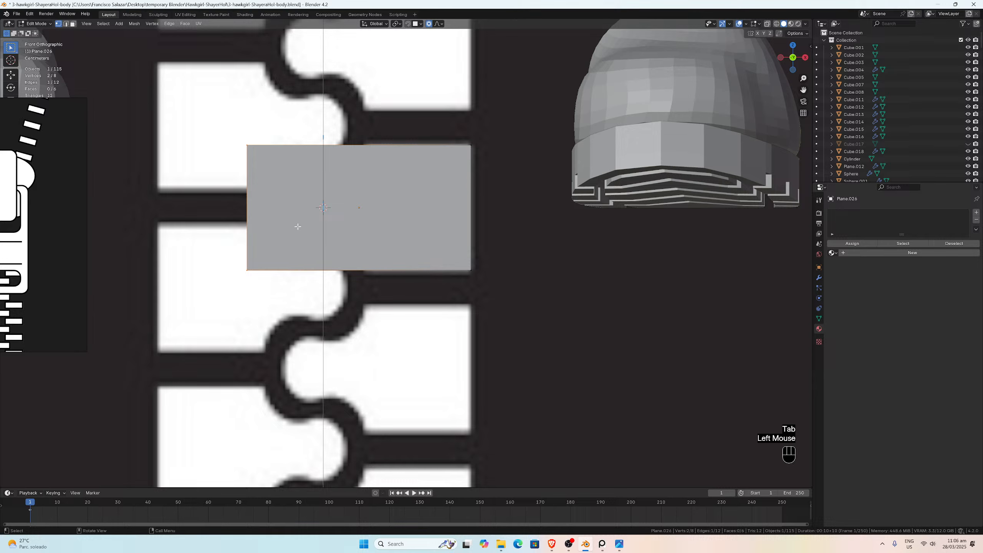
pyautogui.click(10, 75)
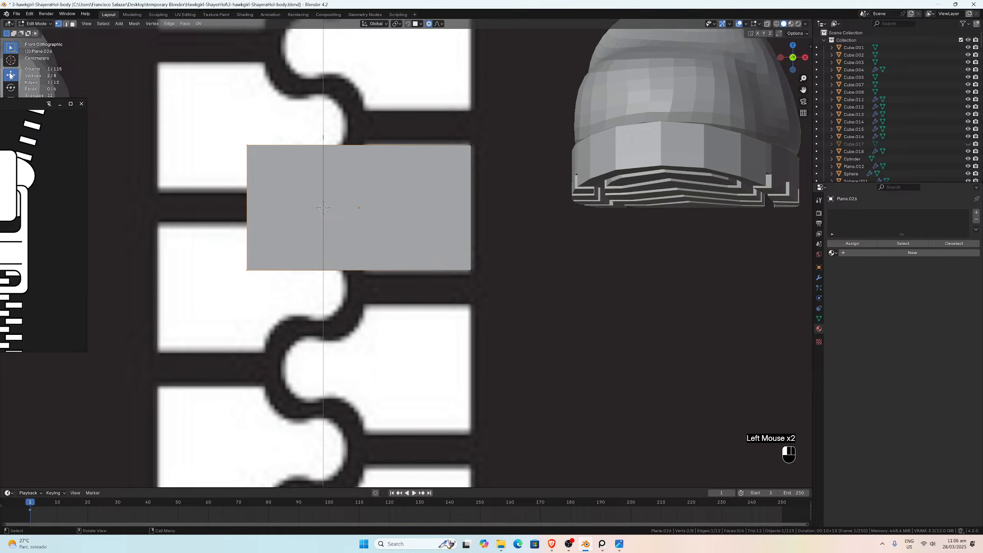
pyautogui.moveTo(277, 208); pyautogui.dragTo(374, 215)
pyautogui.hotkey('ctrl', 'z')
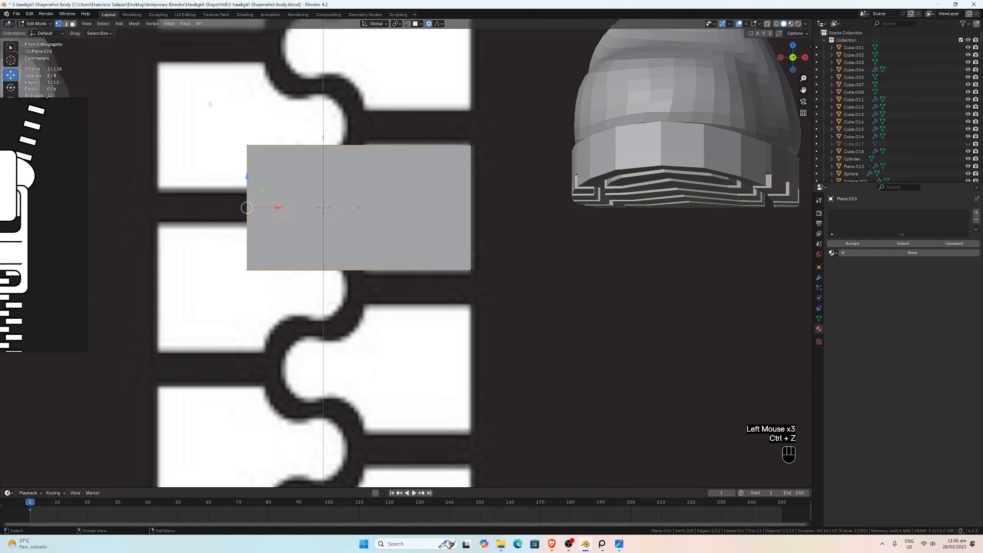
pyautogui.moveTo(223, 112); pyautogui.dragTo(282, 304)
pyautogui.moveTo(274, 210); pyautogui.dragTo(298, 209)
pyautogui.hotkey('ctrl', 'z')
# Step: Turn off proportional editing and try moving the plane's left edge inward along X again
pyautogui.click(429, 25)
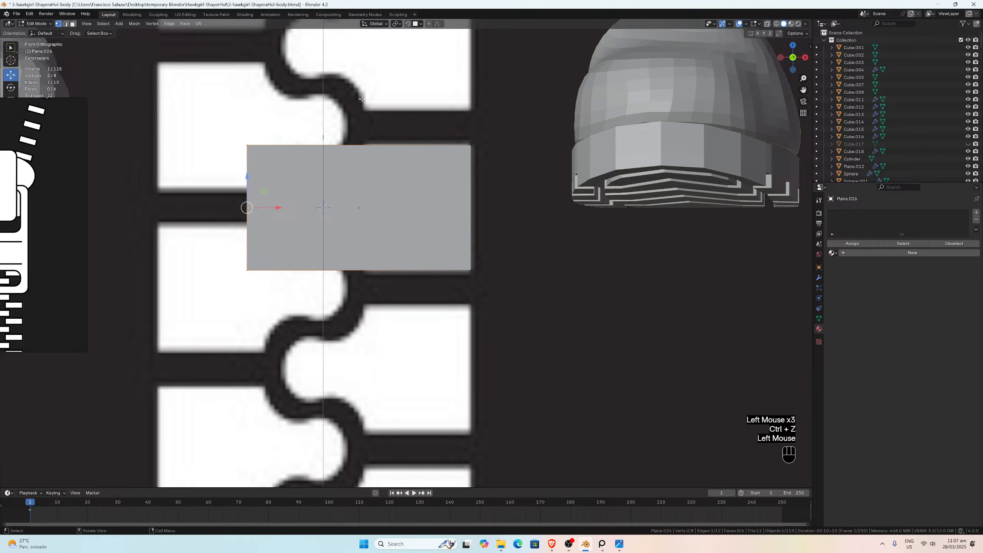
pyautogui.moveTo(278, 208); pyautogui.dragTo(355, 216)
pyautogui.hotkey('ctrl', 'z')
pyautogui.scroll(-3, 356, 215)
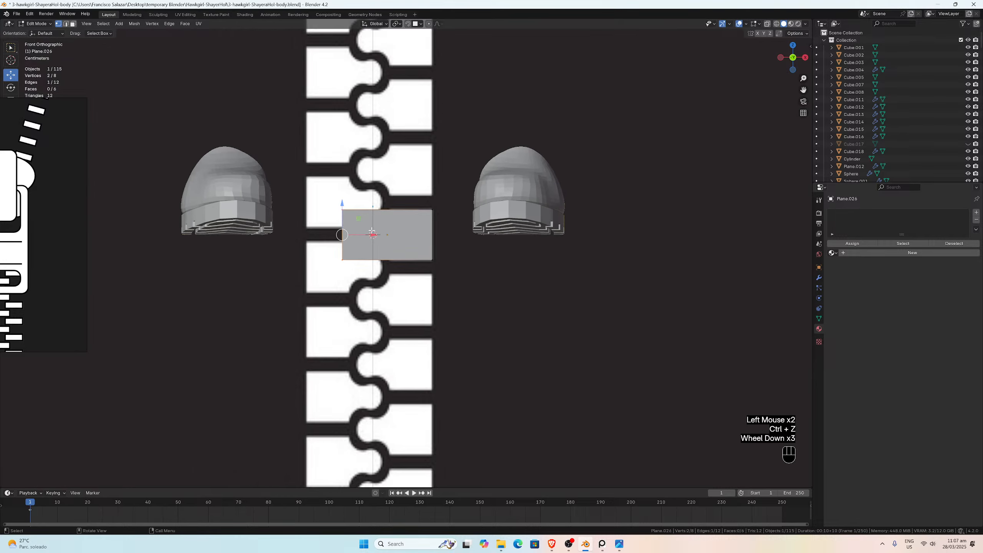
# Step: Select the plane's entire mesh and inspect it at an angle and from the front for duplicate geometry
pyautogui.moveTo(355, 216); pyautogui.dragTo(336, 222, button='middle')
pyautogui.scroll(4, 336, 221)
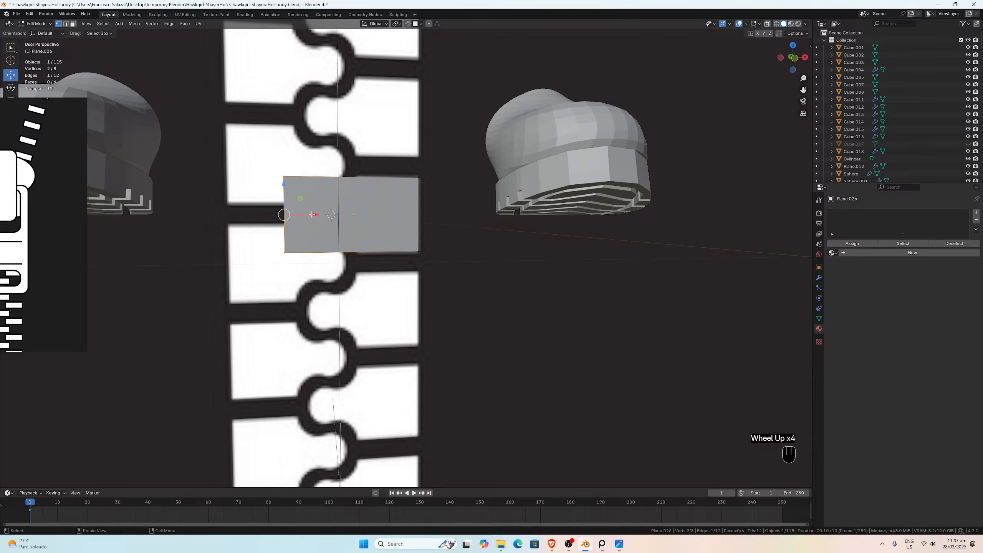
pyautogui.press('a')
pyautogui.scroll(4, 330, 222)
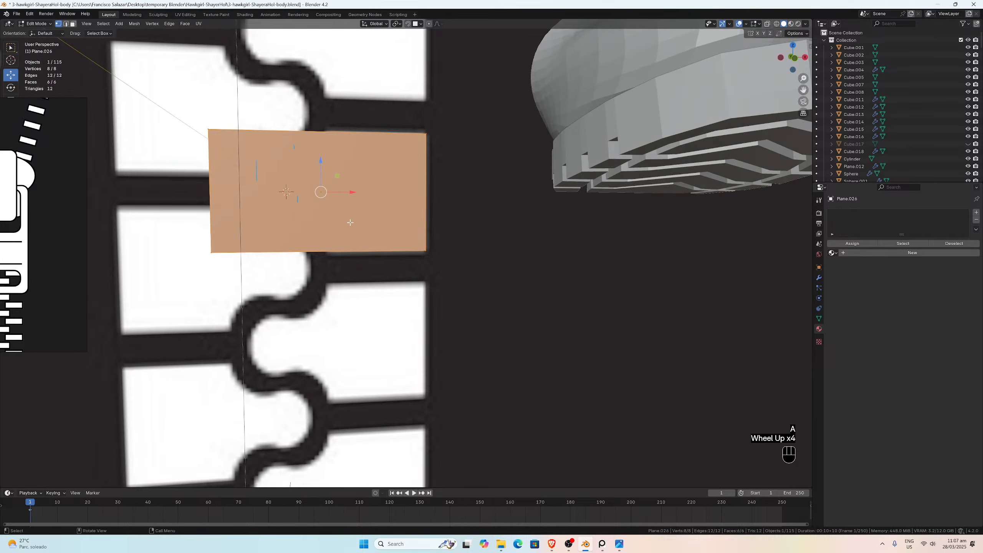
pyautogui.moveTo(540, 245); pyautogui.dragTo(456, 235, button='middle')
pyautogui.scroll(-3, 448, 232)
pyautogui.scroll(1, 438, 234)
pyautogui.press('KP_1')
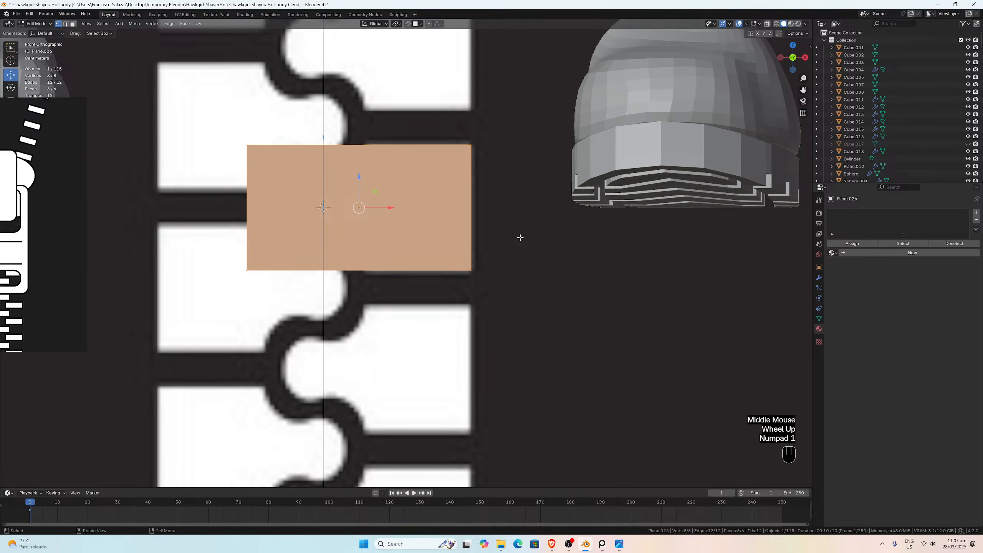
pyautogui.scroll(-1, 396, 191)
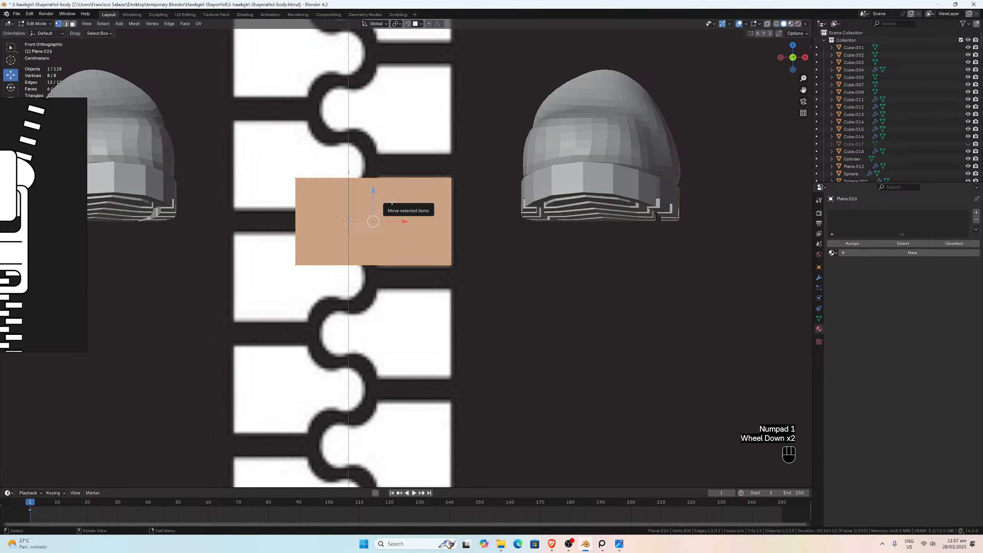
# Step: Return to Object Mode, reselect the plane and check it isolated in Local View before showing the full scene again
pyautogui.press('Tab')
pyautogui.scroll(-8, 459, 246)
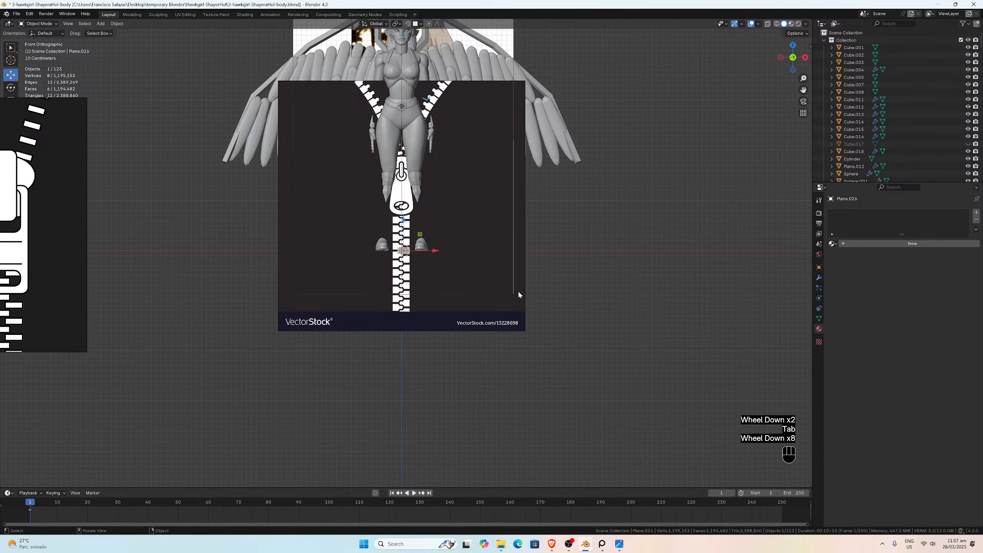
pyautogui.click(520, 301)
pyautogui.scroll(4, 438, 252)
pyautogui.click(416, 246)
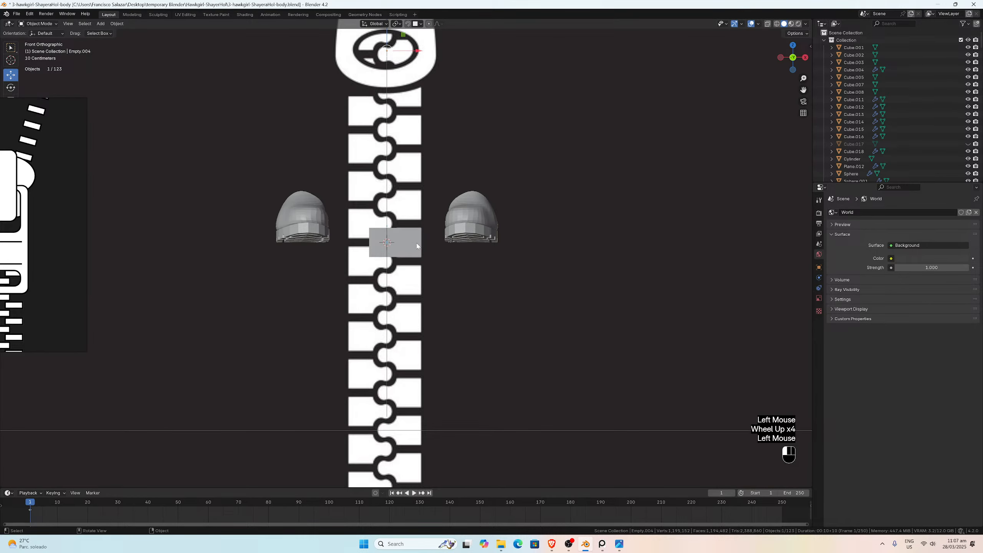
pyautogui.scroll(-7, 417, 245)
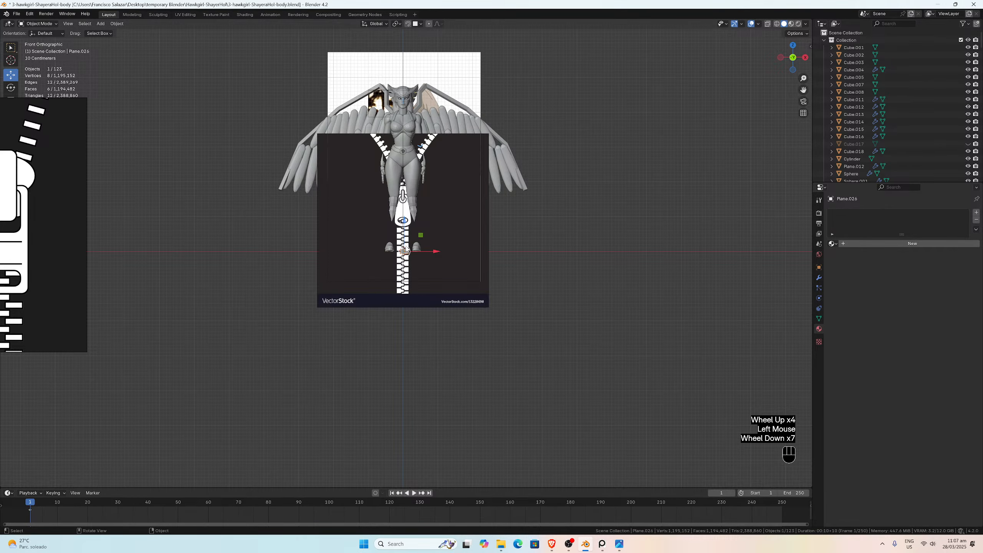
pyautogui.press('KP_Divide')
pyautogui.scroll(-2, 404, 243)
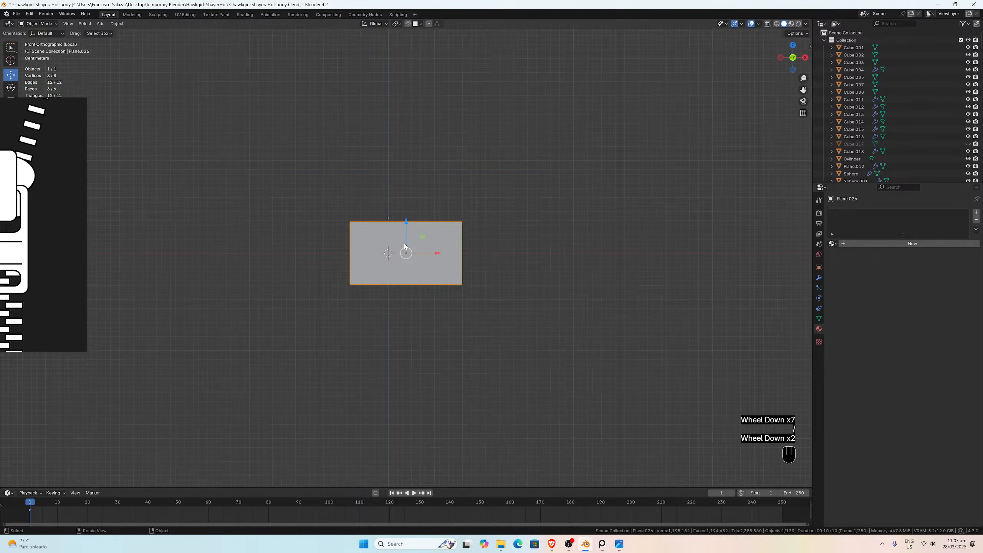
pyautogui.press('KP_Divide')
pyautogui.scroll(9, 404, 243)
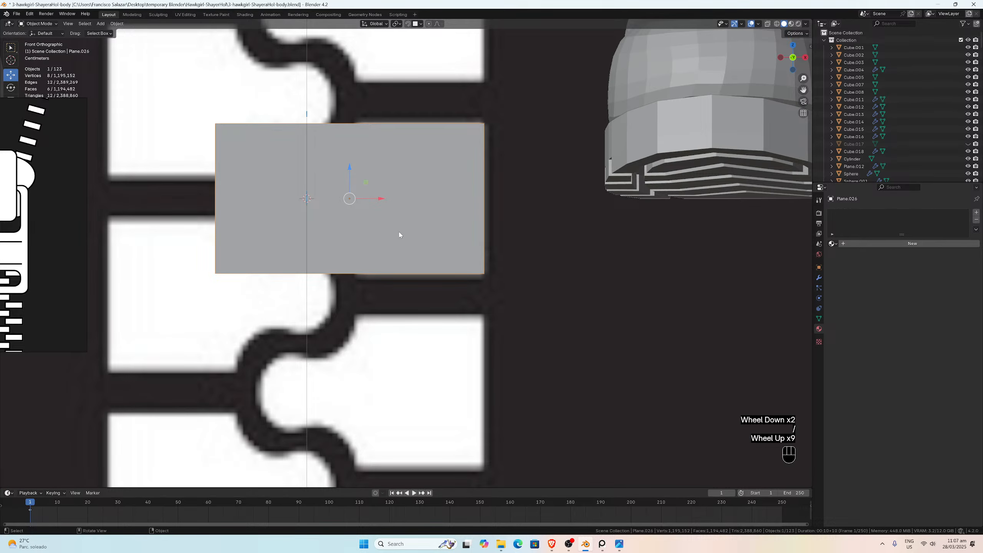
# Step: Merge all of the plane's vertices by distance in Edit Mode, using a merge distance of 0.0001 m
pyautogui.press('Tab')
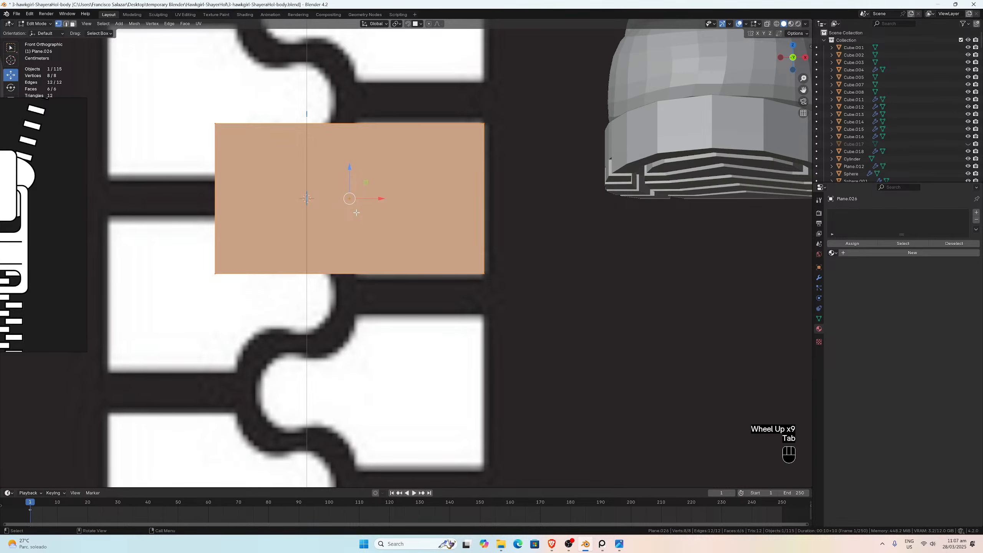
pyautogui.click(818, 279)
pyautogui.press('a')
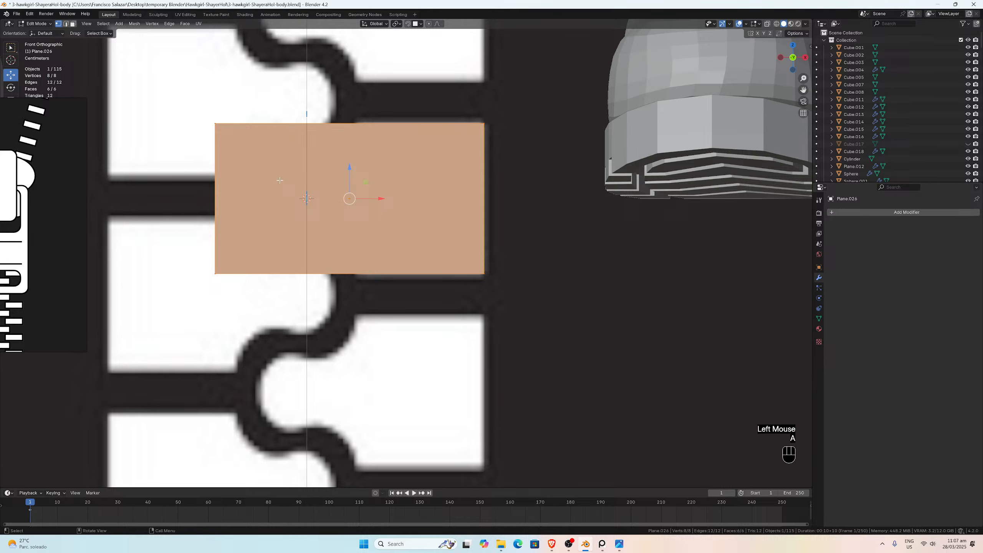
pyautogui.click(134, 24)
pyautogui.moveTo(156, 195)
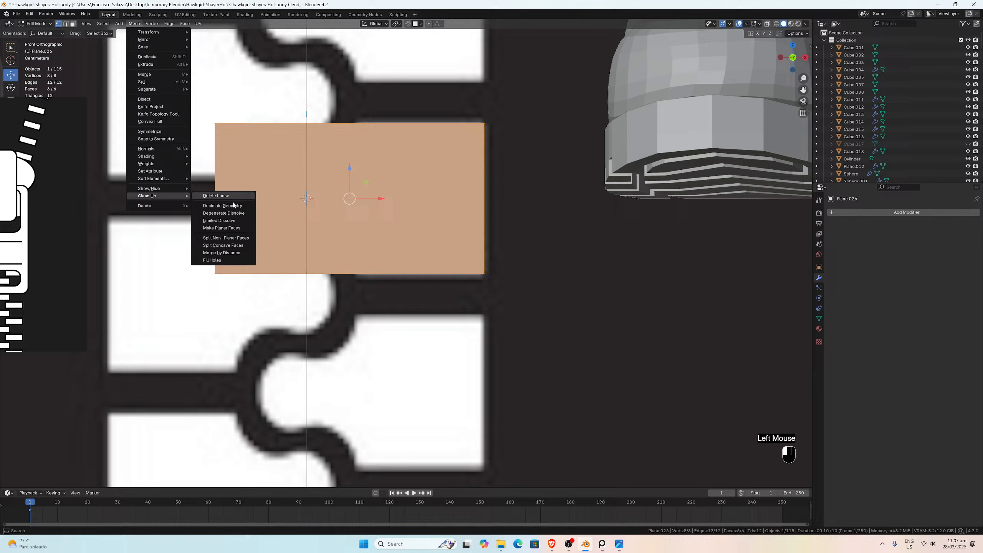
pyautogui.click(224, 255)
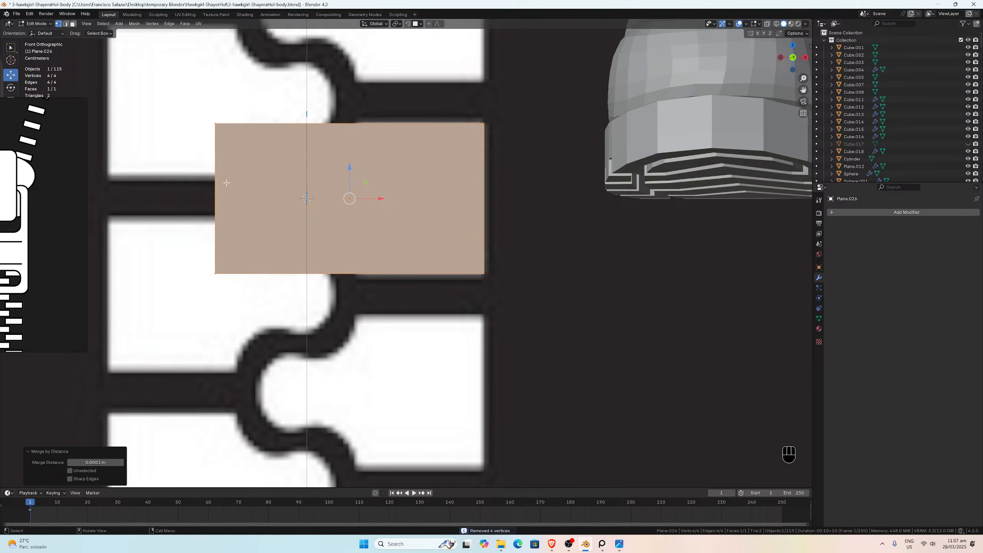
# Step: Move the plane's left edge about 0.124 m inward along X to the tooth's neck and return to Object Mode
pyautogui.moveTo(175, 85); pyautogui.dragTo(255, 286)
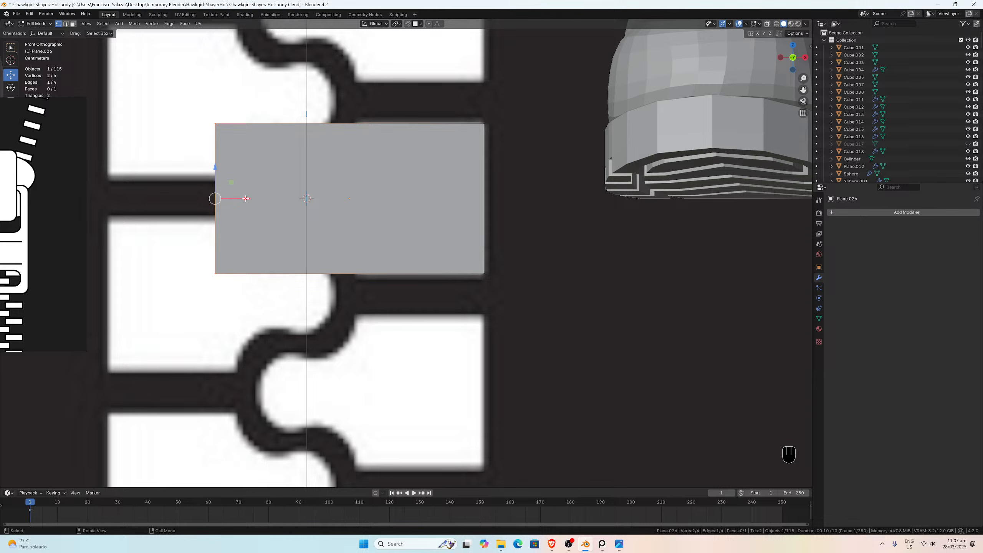
pyautogui.moveTo(246, 198); pyautogui.dragTo(387, 209)
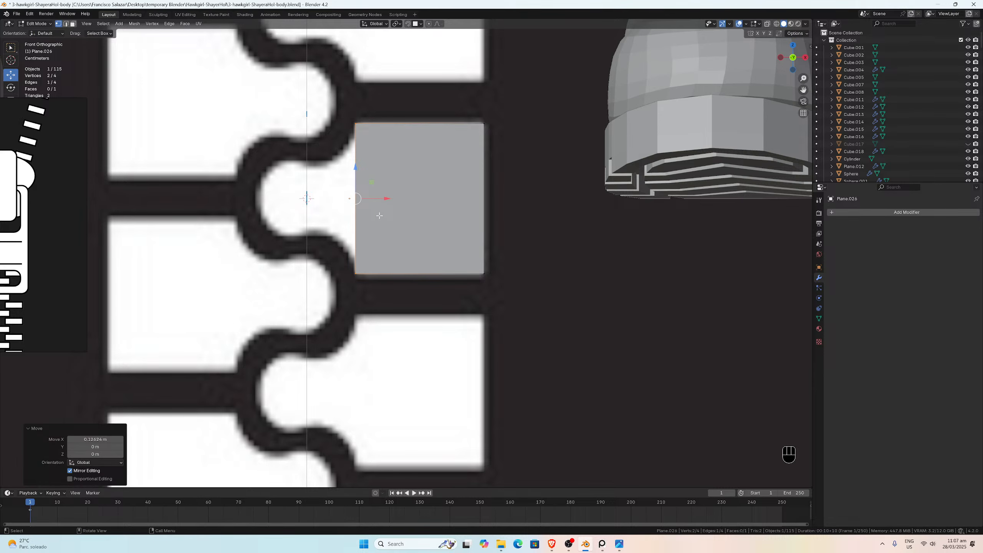
pyautogui.press('Tab')
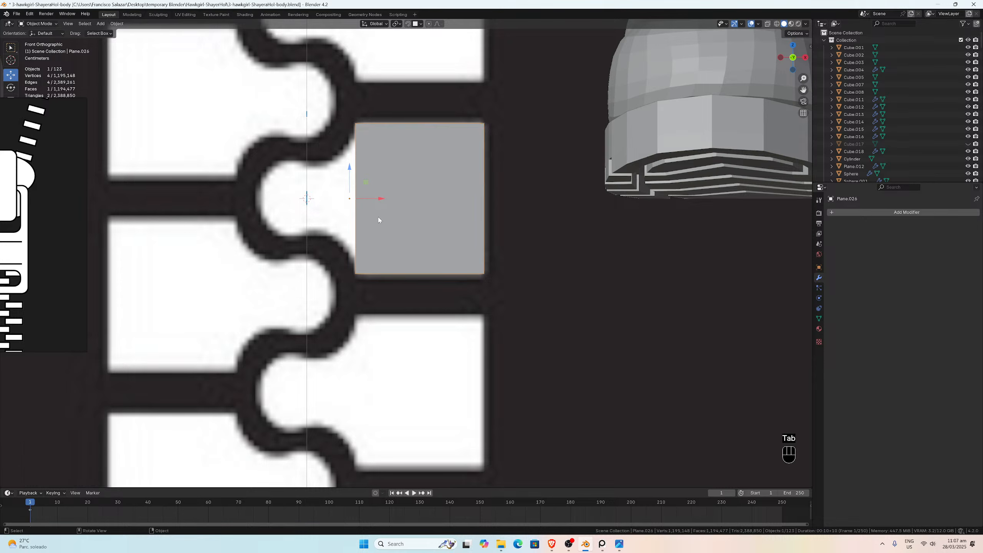
# Step: Add a mesh circle with 8 vertices at the world origin
pyautogui.hotkey('shift', 'a')
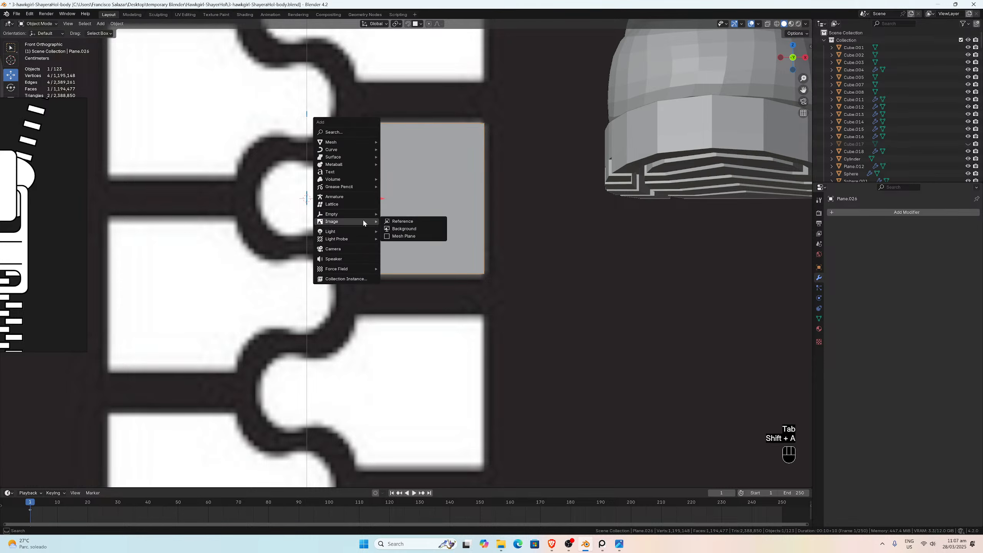
pyautogui.moveTo(343, 143)
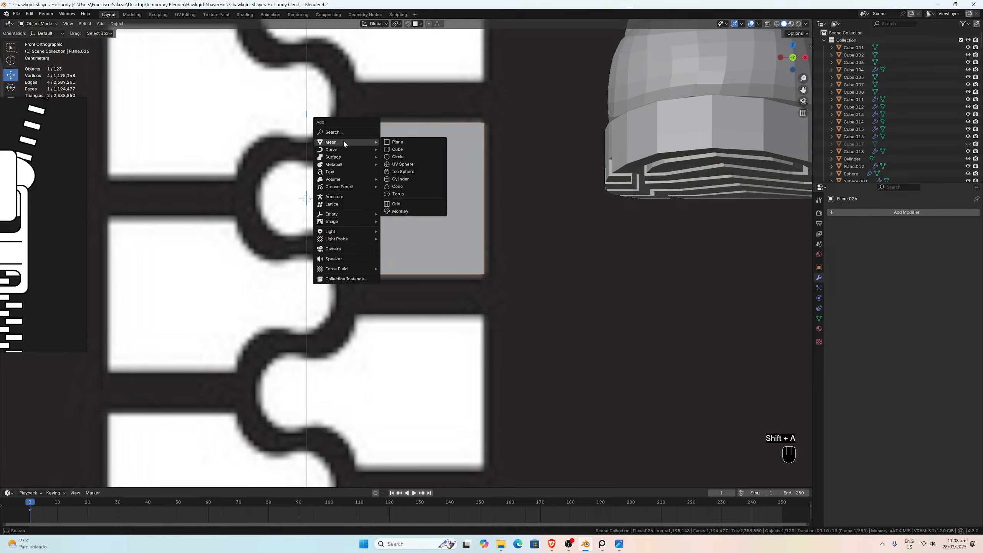
pyautogui.click(402, 158)
pyautogui.click(95, 400)
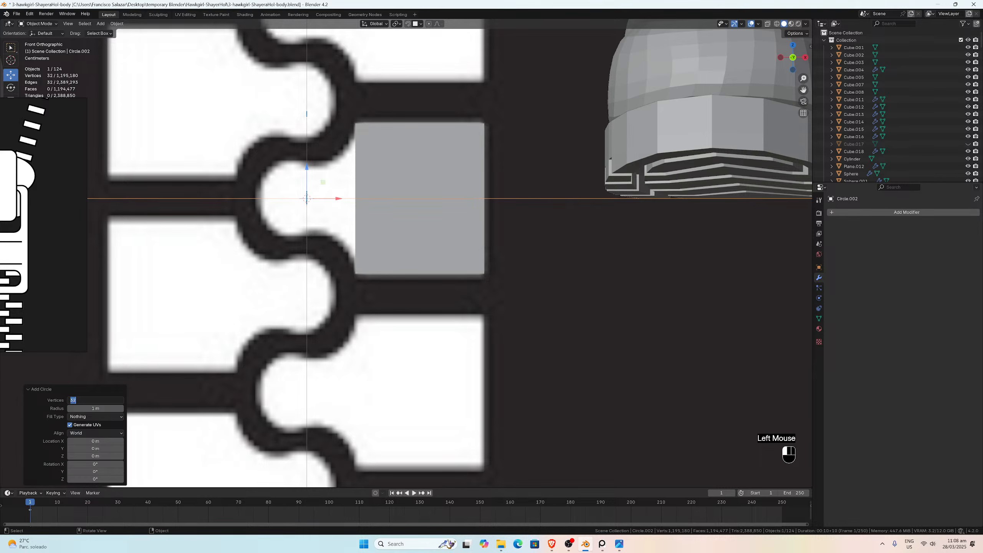
pyautogui.write('8')
pyautogui.press('Return')
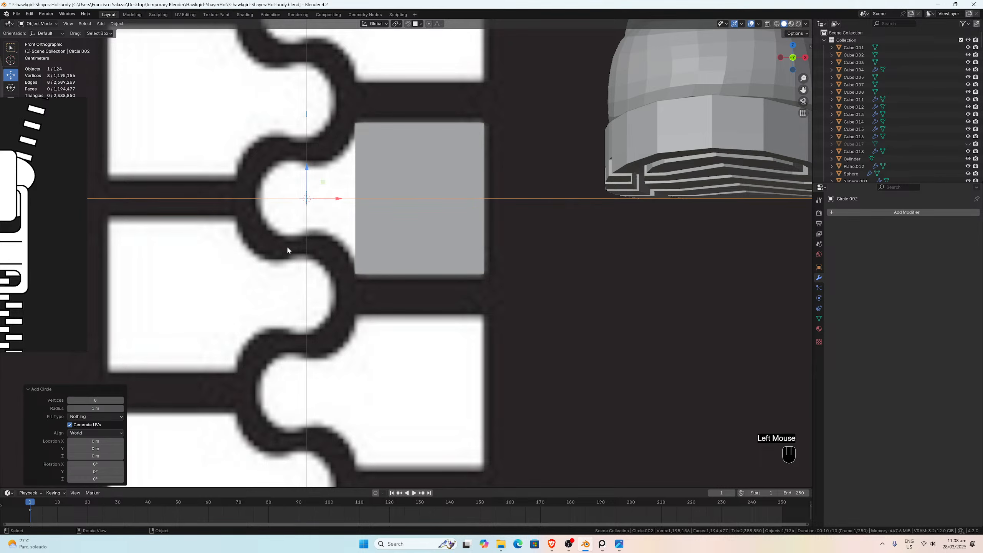
# Step: Rotate all of the circle's vertices 90° about the global X axis in Edit Mode
pyautogui.press('Tab')
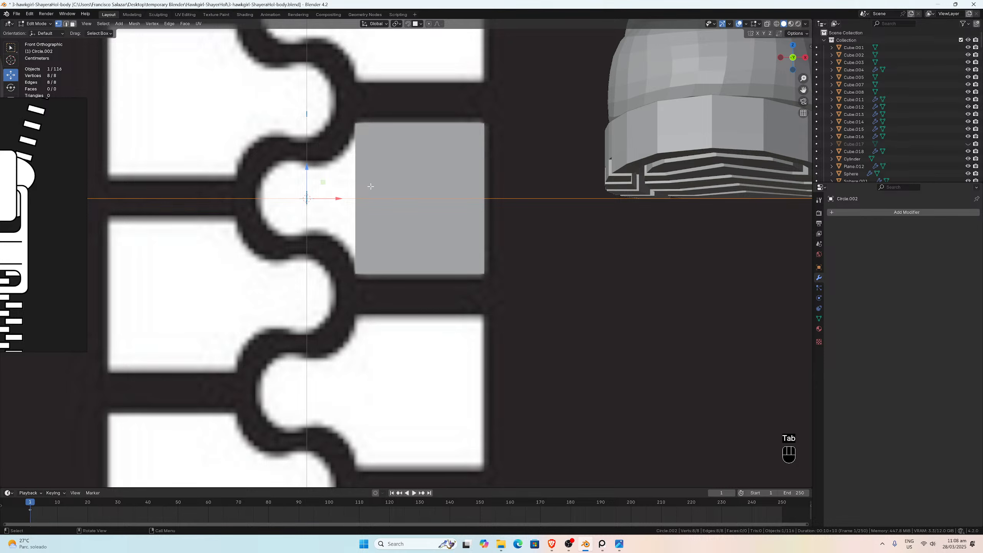
pyautogui.press('a')
pyautogui.press('r')
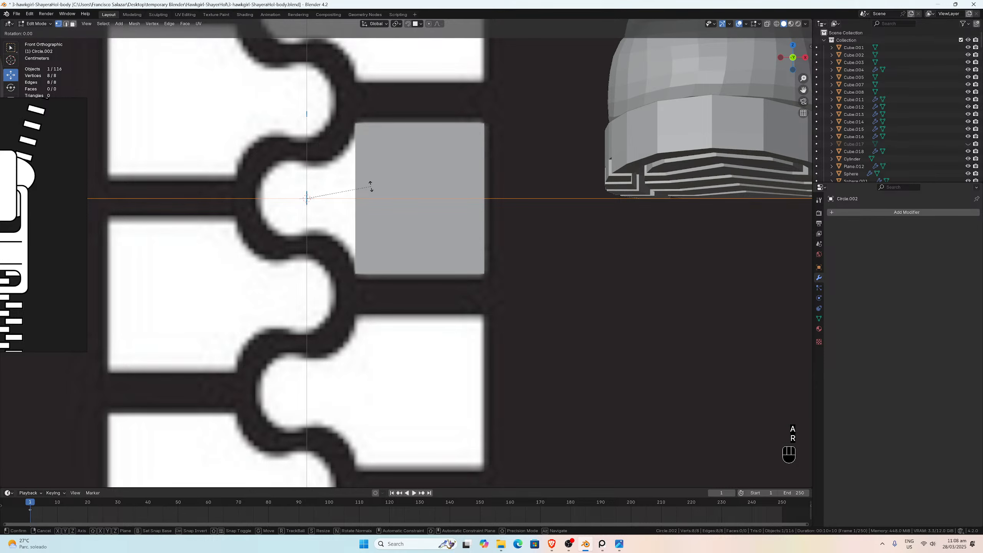
pyautogui.press('x')
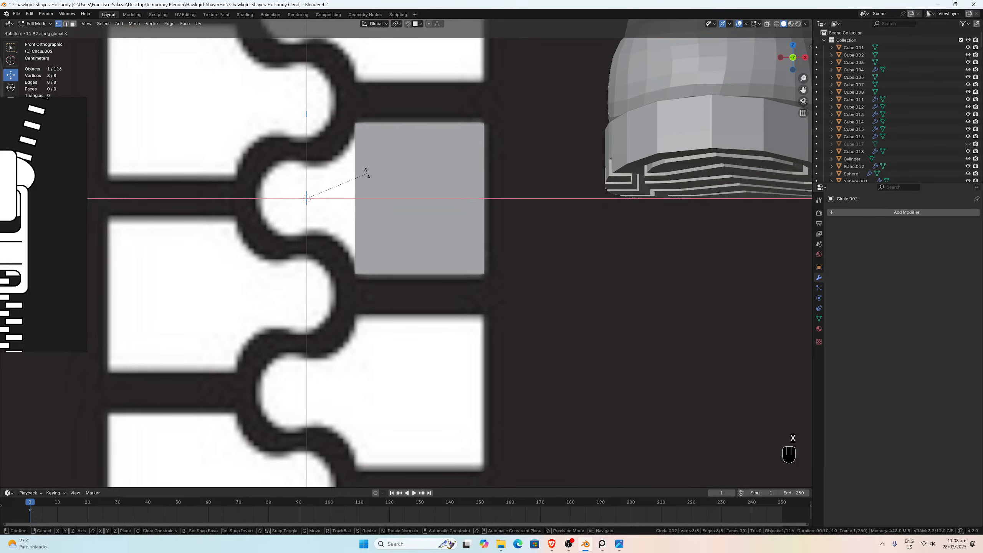
pyautogui.click(362, 160)
pyautogui.doubleClick(103, 448)
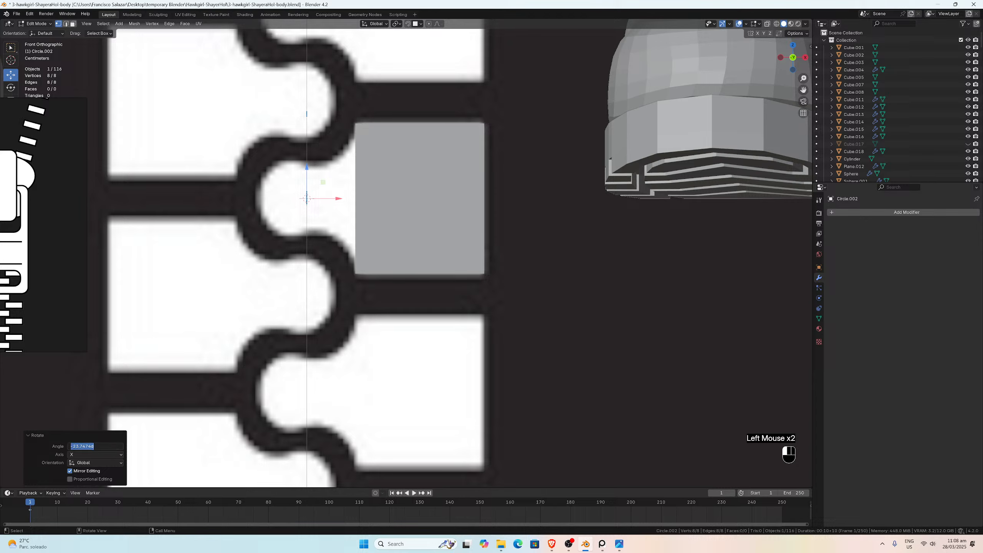
pyautogui.write('90')
pyautogui.press('Return')
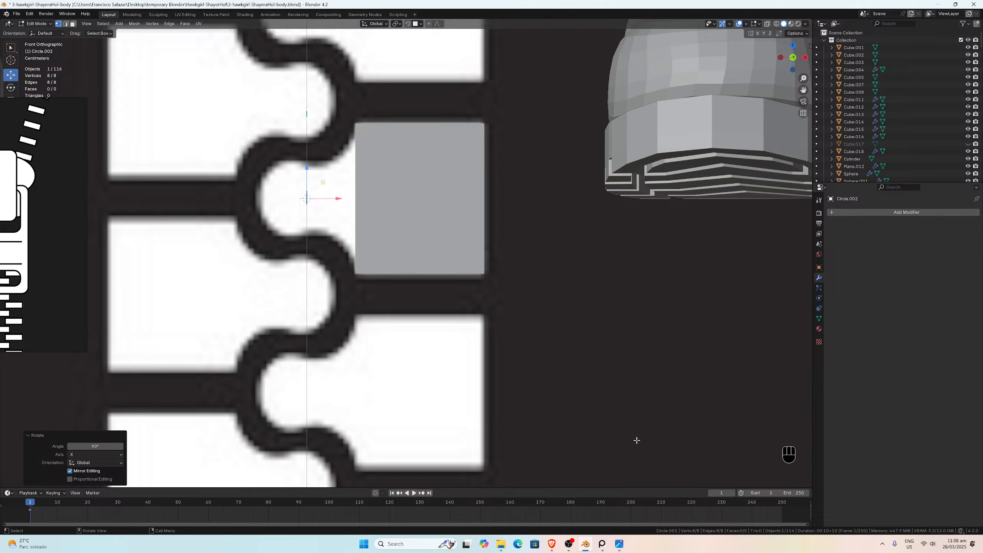
# Step: Scale the circle's mesh to about 0.037 and move the circle object about 0.012 m along negative X onto the tooth's round head
pyautogui.press('s')
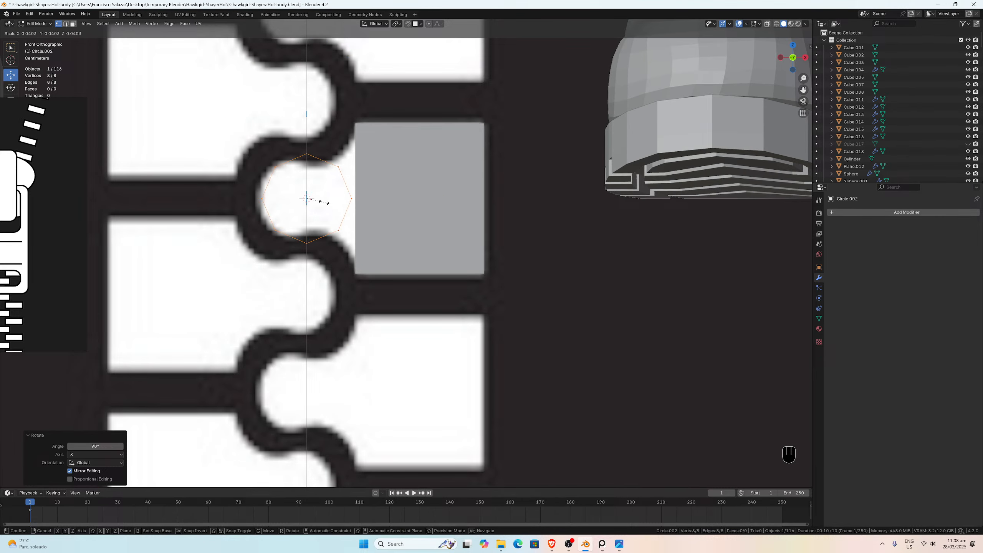
pyautogui.click(323, 201)
pyautogui.scroll(1, 321, 194)
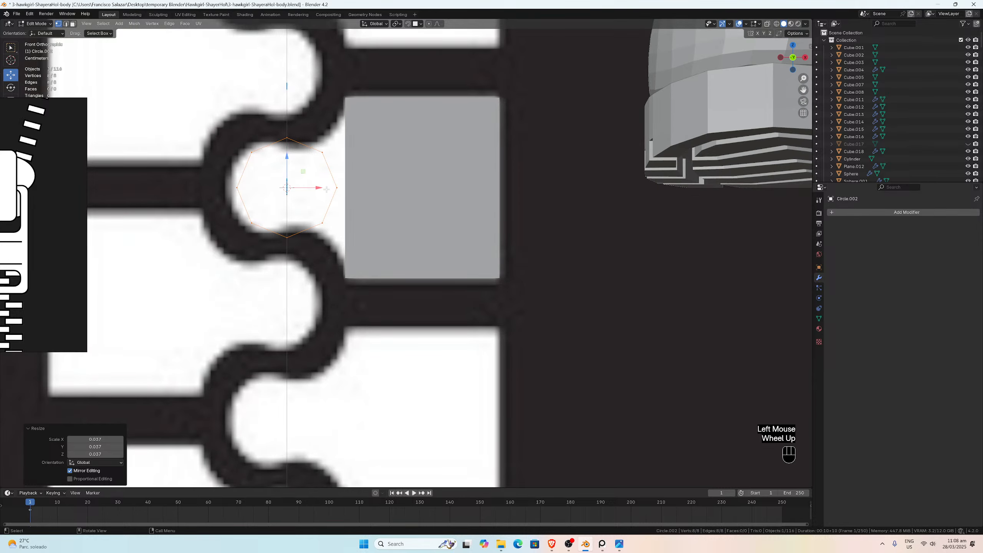
pyautogui.press('Tab')
pyautogui.moveTo(320, 189); pyautogui.dragTo(301, 188)
pyautogui.scroll(2, 322, 194)
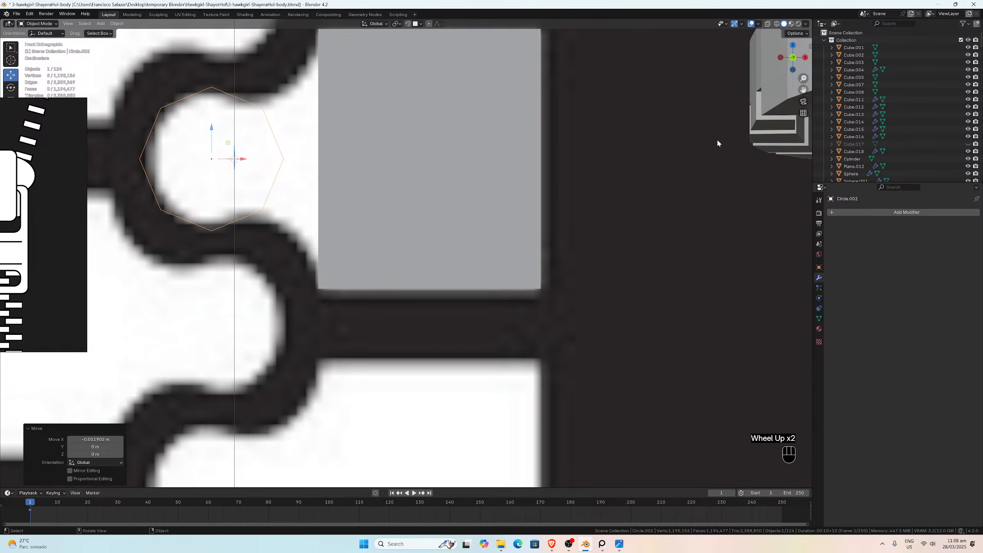
pyautogui.moveTo(803, 90); pyautogui.dragTo(873, 200)
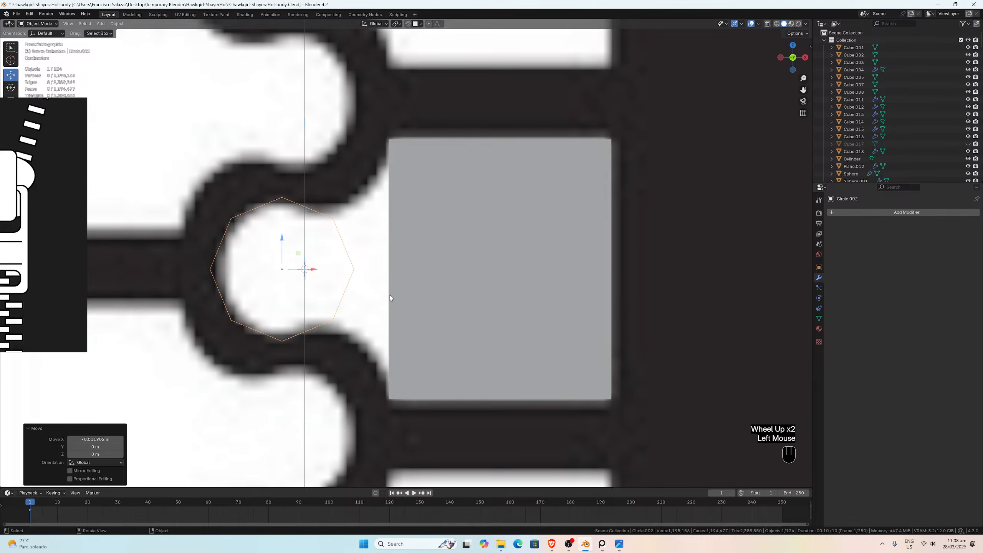
pyautogui.scroll(1, 390, 295)
# Step: Join the circle and the plane into one object, with the plane as the active object
pyautogui.press('Tab')
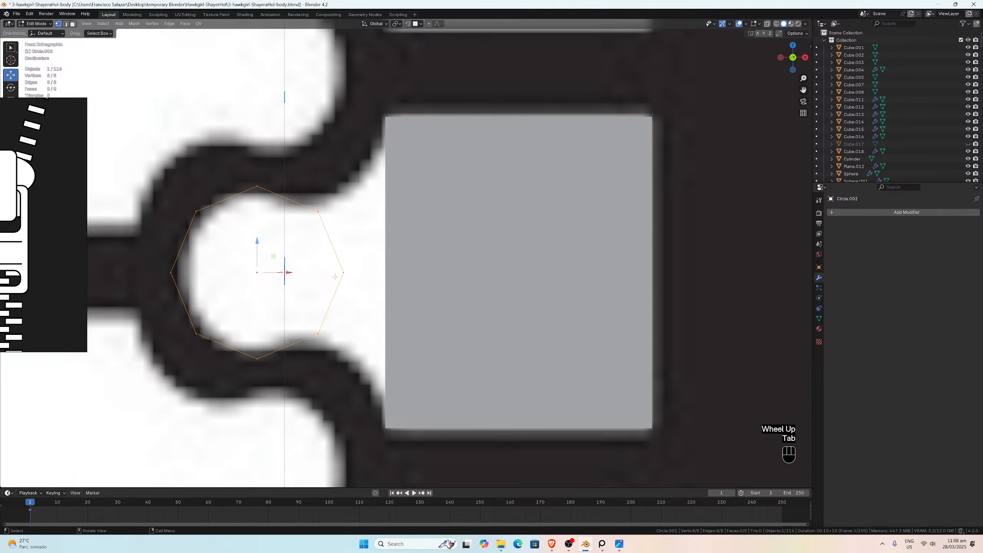
pyautogui.click(342, 272)
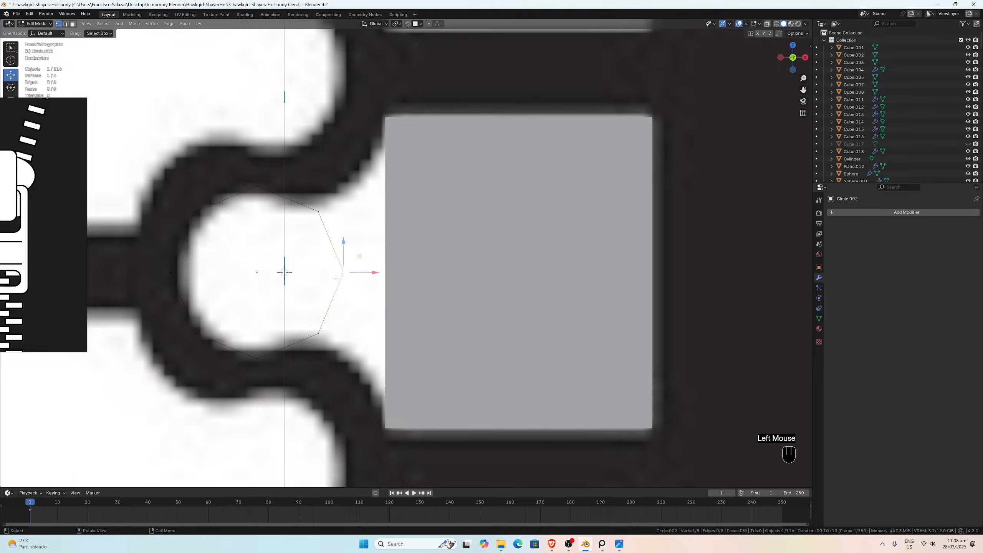
pyautogui.press('Tab')
pyautogui.keyDown('shift'); pyautogui.click(423, 275); pyautogui.keyUp('shift')
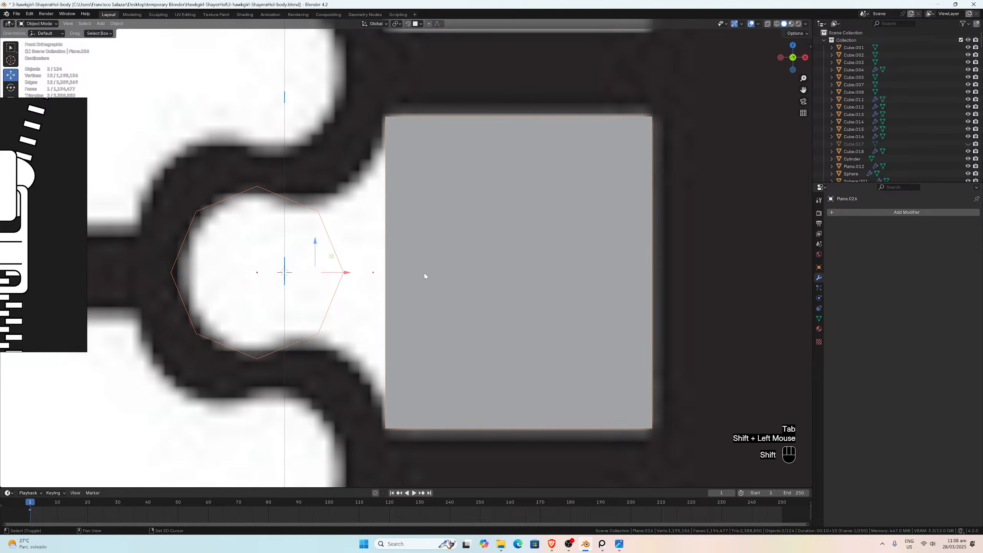
pyautogui.hotkey('ctrl', 'j')
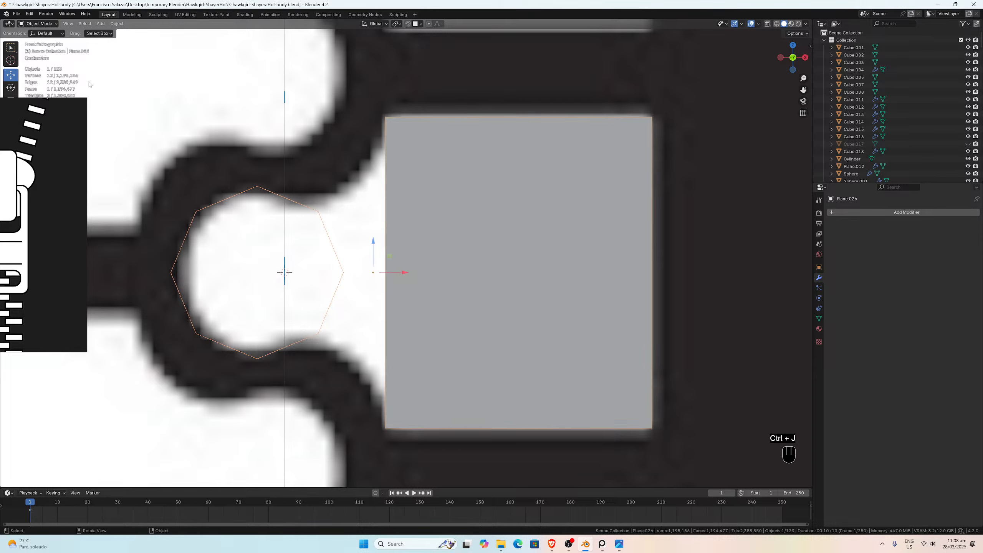
pyautogui.click(337, 261)
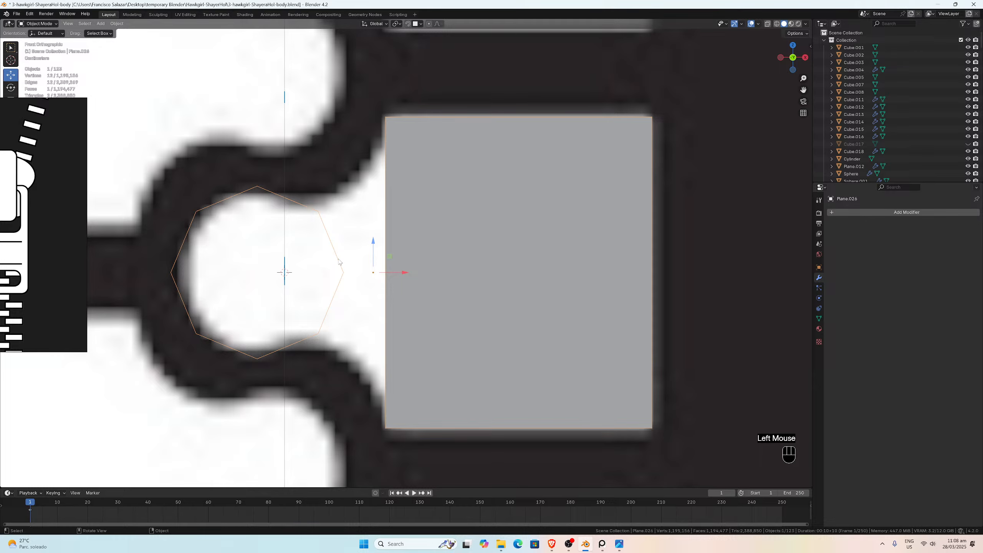
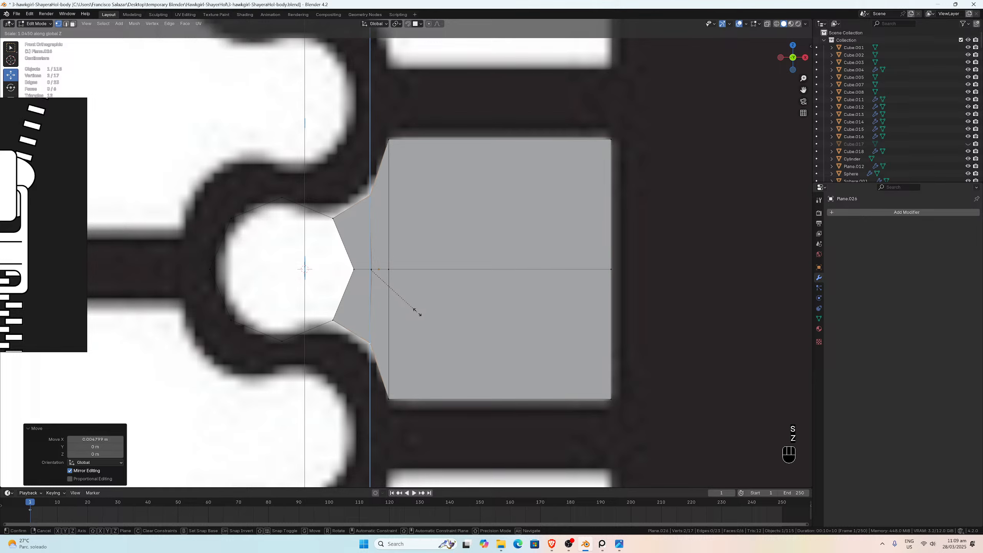
# Step: Scale the neck's outer vertex pair to about 1.112 and the circle's adjoining vertex pair to about 1.117 along Z
pyautogui.click(421, 313)
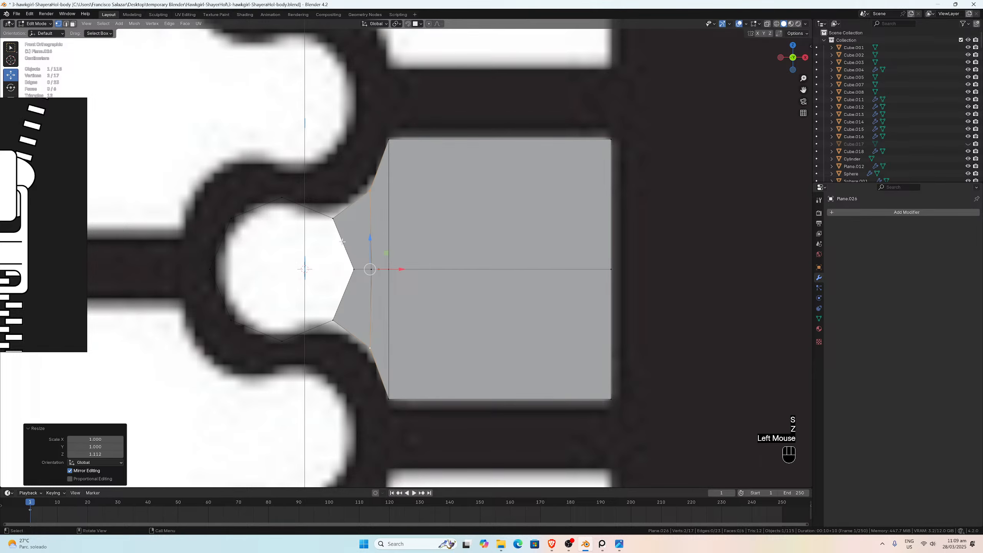
pyautogui.click(328, 211)
pyautogui.keyDown('shift'); pyautogui.click(333, 322); pyautogui.keyUp('shift')
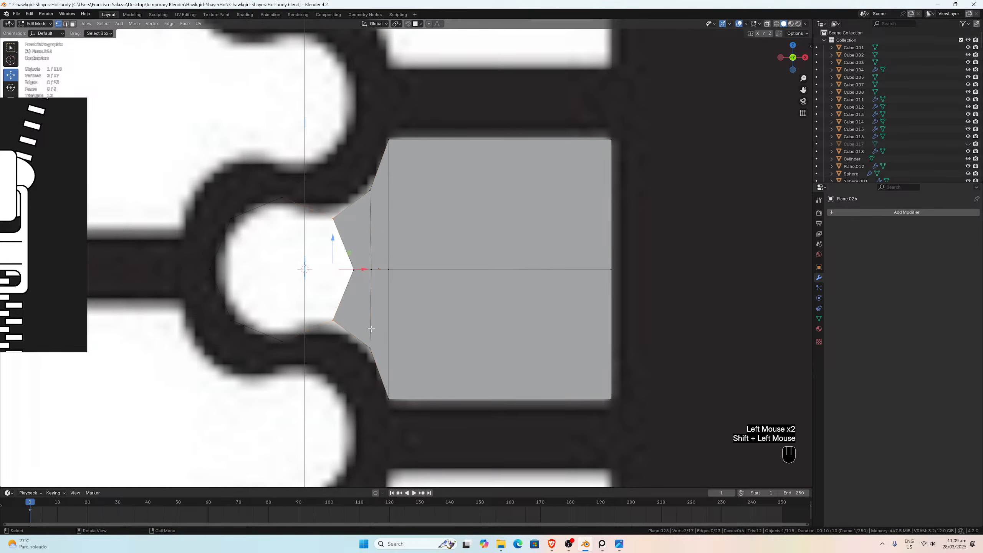
pyautogui.press('s')
pyautogui.press('z')
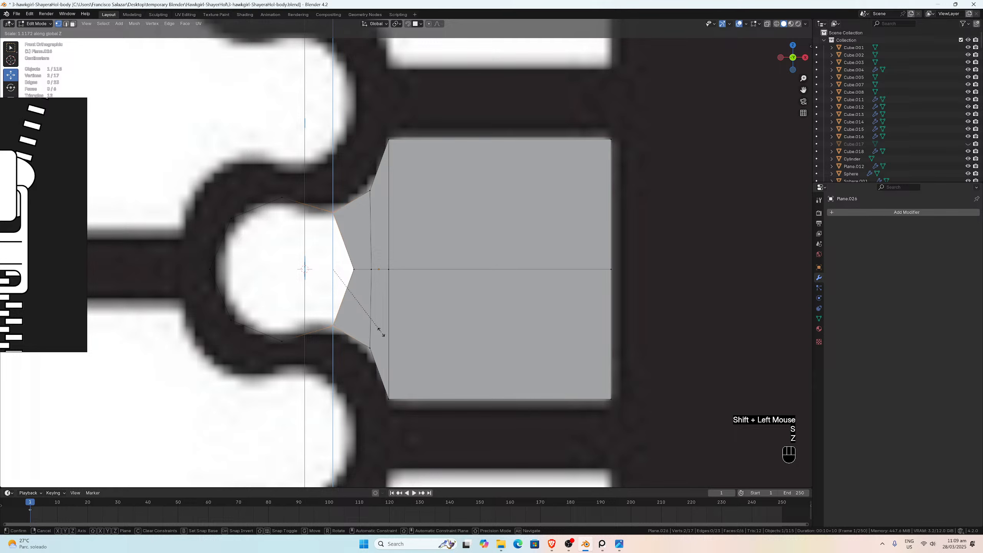
pyautogui.click(381, 332)
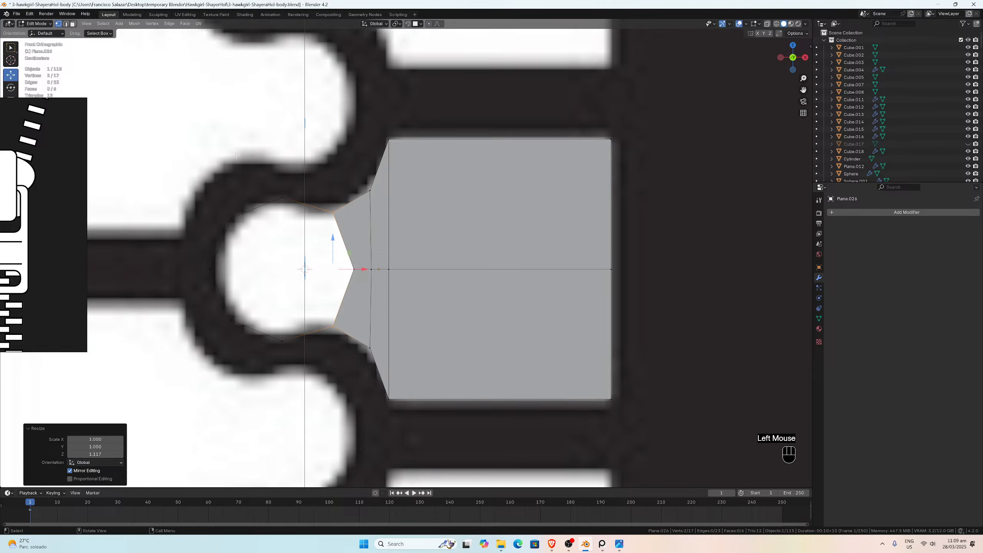
# Step: Select the circle's full edge loop and extrude it inward, scaled to about 0.755, to form a ring of faces
pyautogui.click(65, 24)
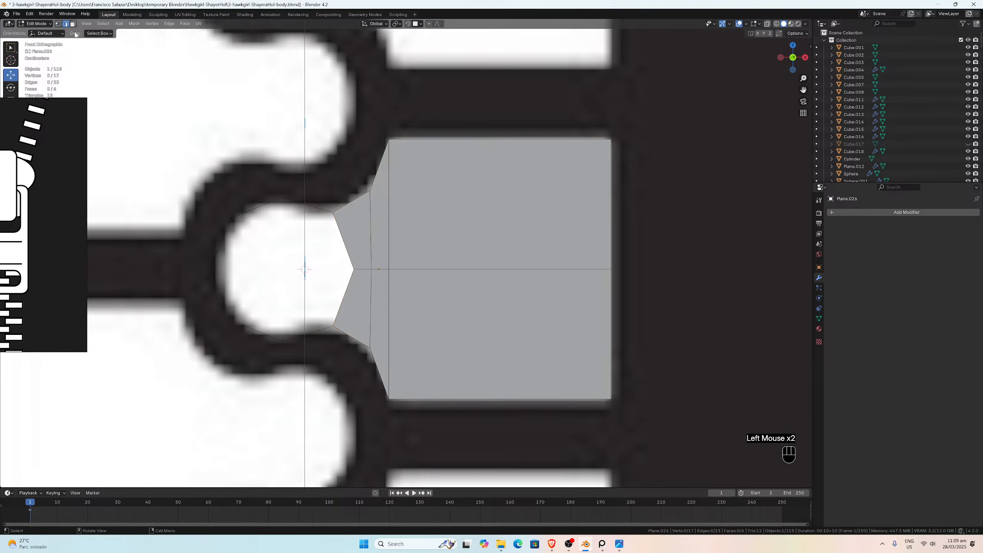
pyautogui.click(346, 293)
pyautogui.keyDown('alt'); pyautogui.click(346, 293); pyautogui.keyUp('alt')
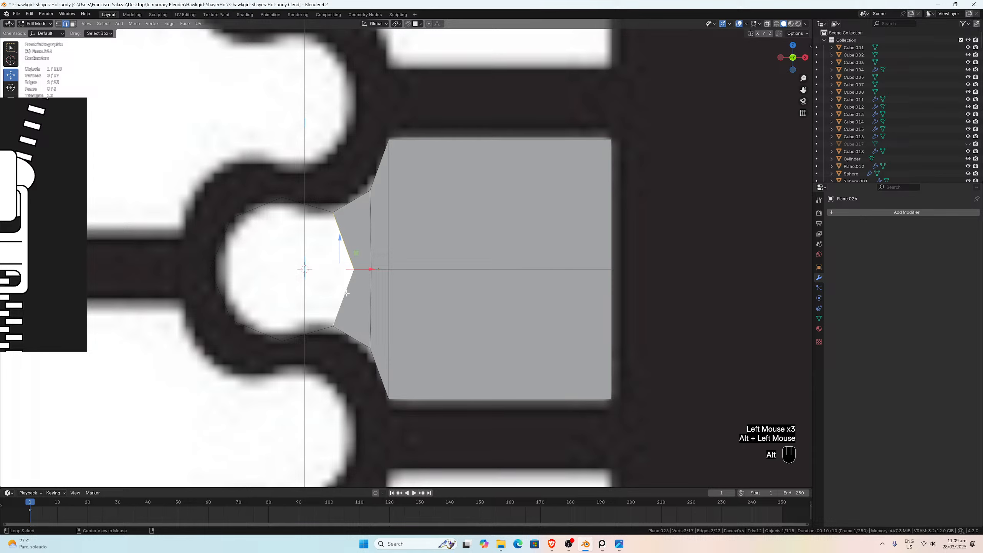
pyautogui.keyDown('alt'); pyautogui.keyDown('shift'); pyautogui.click(325, 328); pyautogui.keyUp('shift'); pyautogui.keyUp('alt')
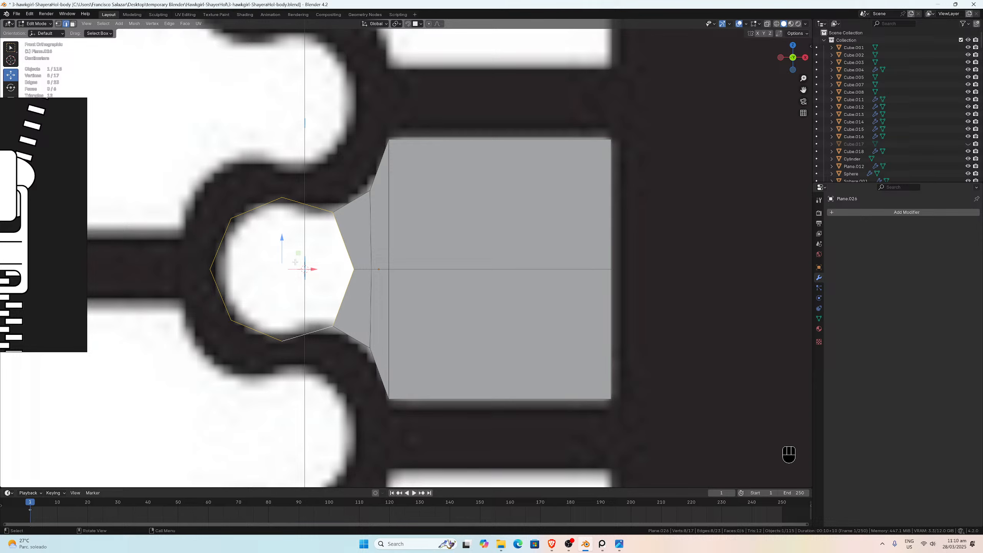
pyautogui.press('e')
pyautogui.press('s')
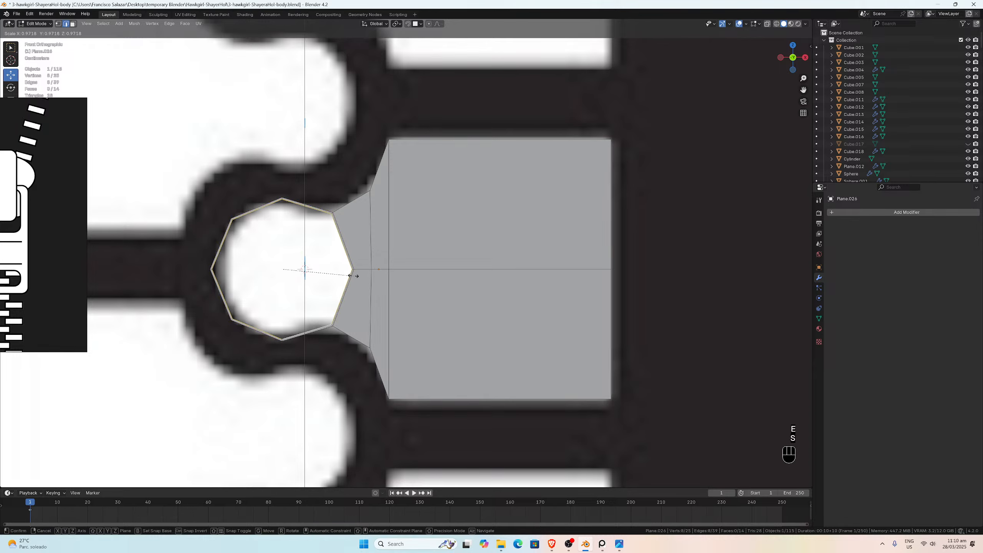
pyautogui.click(338, 273)
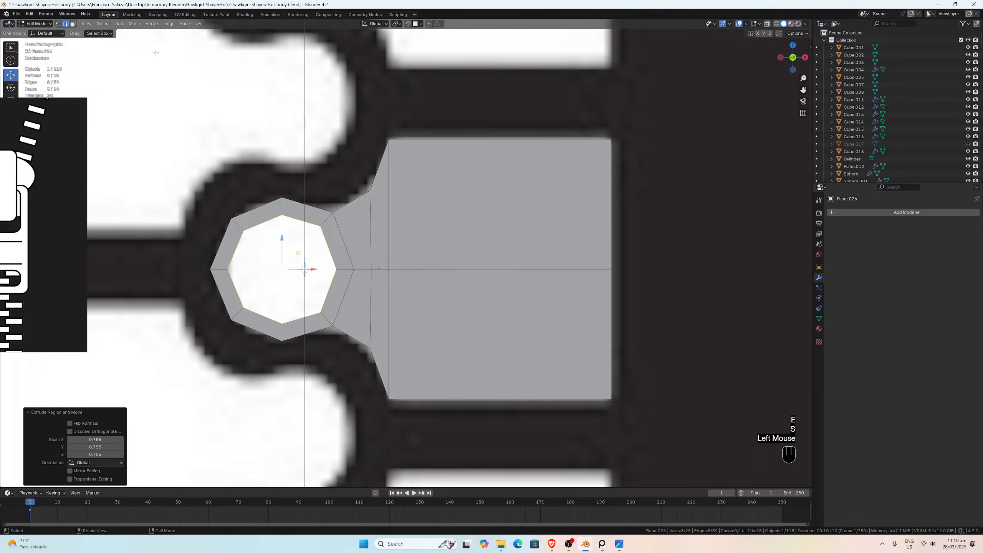
# Step: Fill the opening inside the ring with Grid Fill and return to Object Mode to check the tooth against the reference
pyautogui.click(185, 24)
pyautogui.click(205, 109)
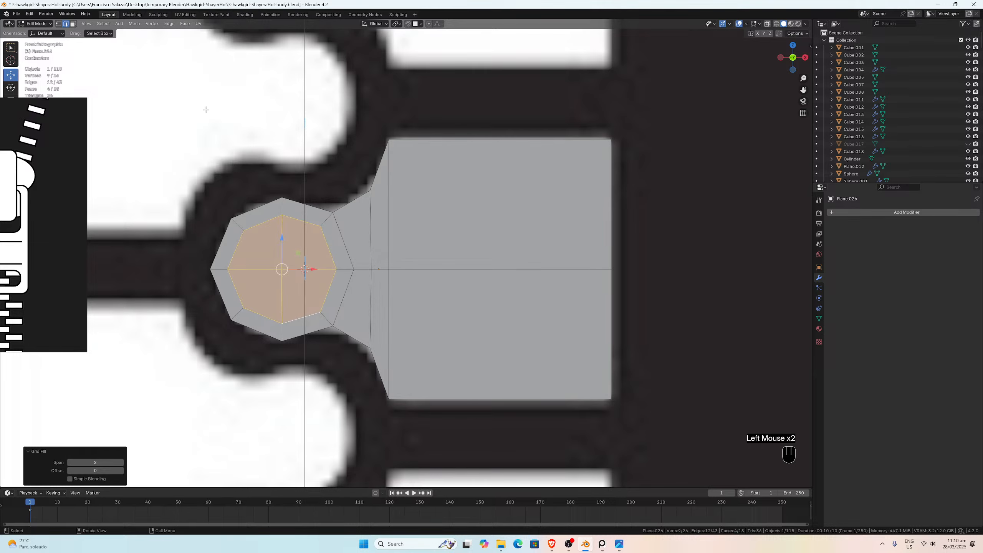
pyautogui.press('Tab')
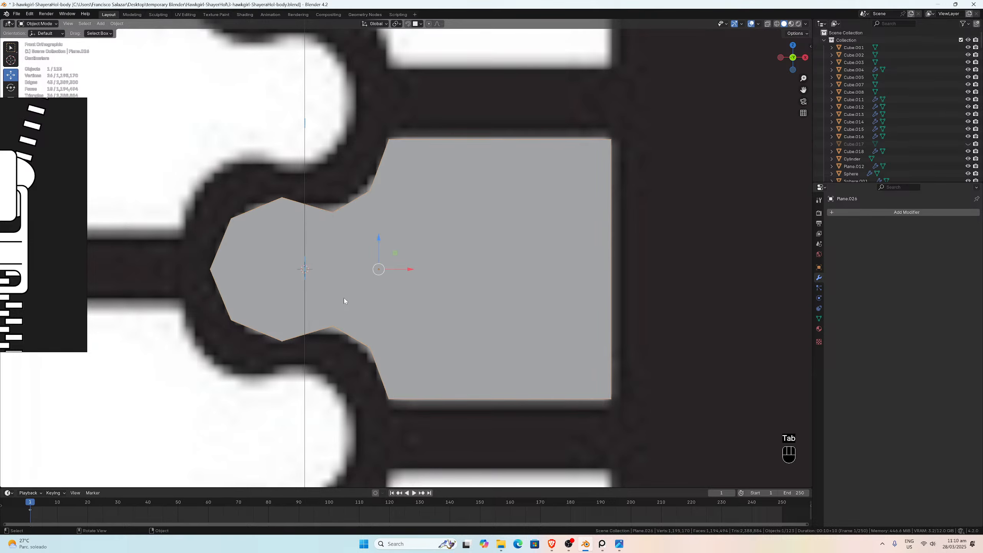
pyautogui.scroll(1, 345, 298)
pyautogui.scroll(-2, 346, 298)
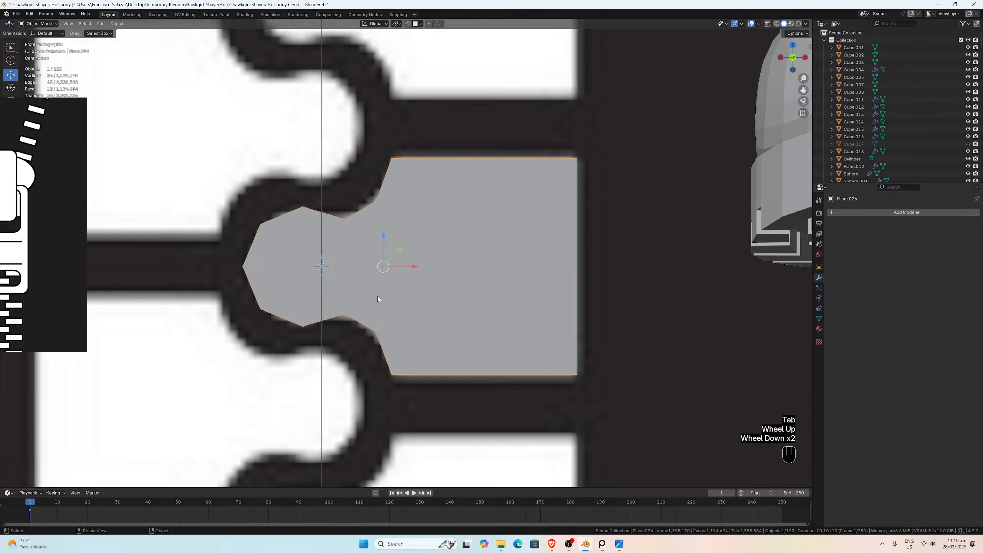
pyautogui.scroll(-3, 378, 297)
pyautogui.scroll(2, 349, 248)
pyautogui.scroll(-2, 428, 260)
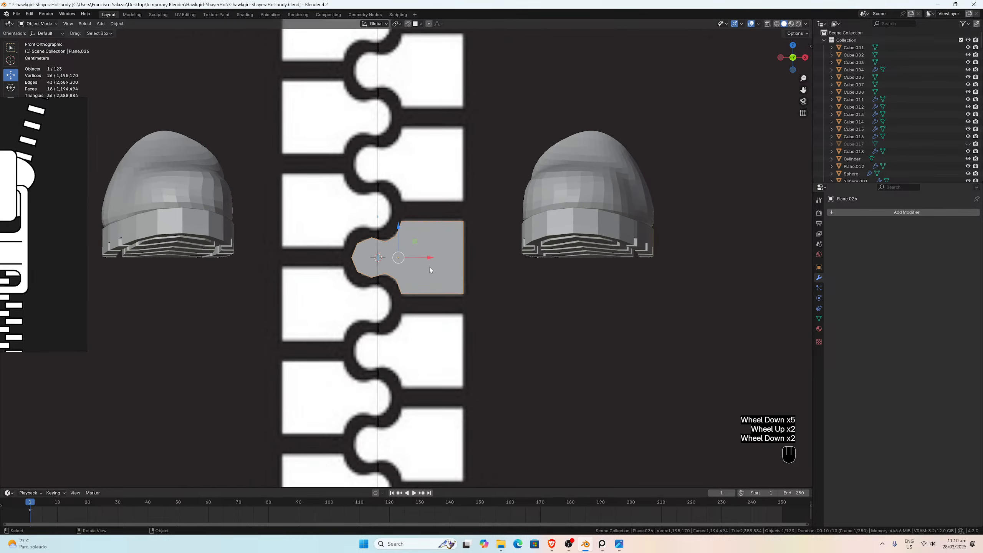
# Step: Check the flat tooth outline against the zipper reference from an angle and in front view
pyautogui.moveTo(429, 268)
pyautogui.mouseDown(button='middle')
pyautogui.moveTo(309, 254)
pyautogui.moveTo(379, 270)
pyautogui.moveTo(368, 267)
pyautogui.moveTo(446, 269)
pyautogui.mouseUp(button='middle')
pyautogui.scroll(1, 446, 269)
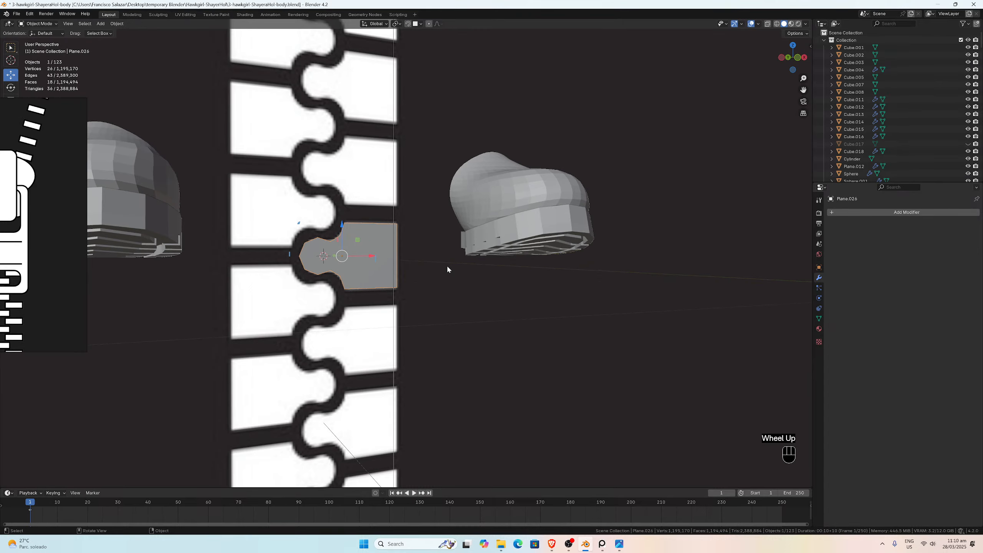
pyautogui.press('KP_1')
pyautogui.scroll(1, 447, 269)
pyautogui.scroll(2, 447, 269)
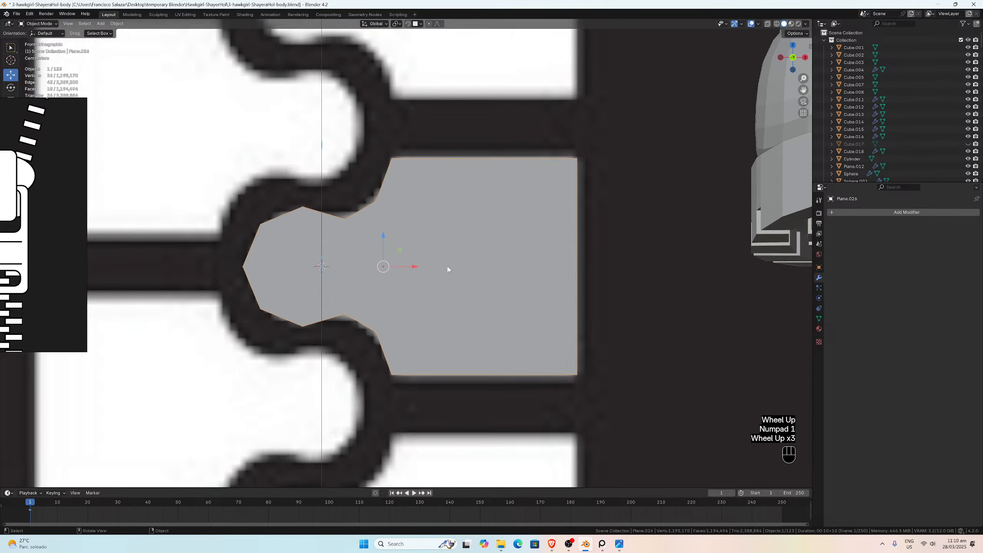
pyautogui.scroll(-2, 449, 271)
# Step: Select the tooth's entire mesh in Edit Mode, extrude it along the Y axis for thickness, and return to Object Mode
pyautogui.moveTo(448, 271); pyautogui.dragTo(796, 95, button='middle')
pyautogui.scroll(-3, 405, 265)
pyautogui.scroll(2, 349, 265)
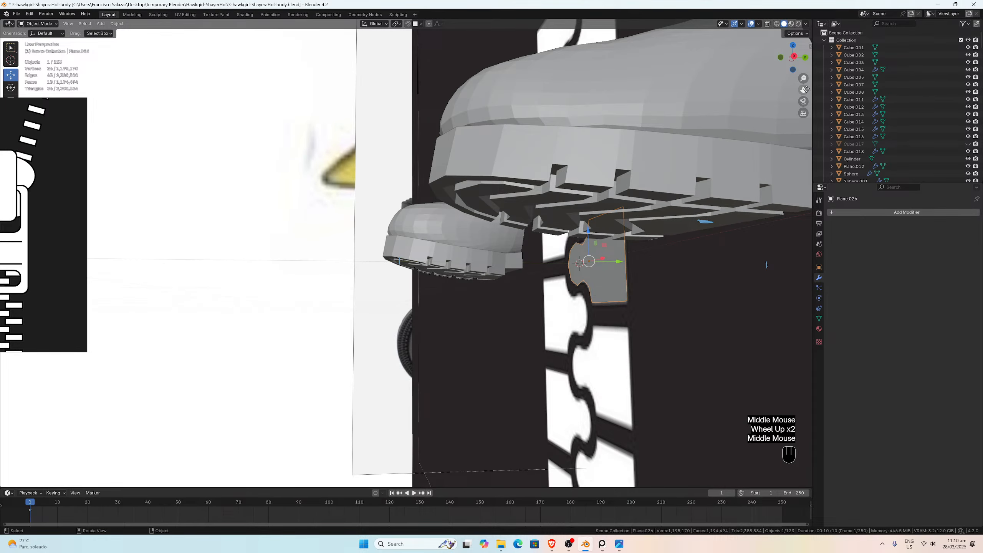
pyautogui.moveTo(804, 89); pyautogui.dragTo(560, 267)
pyautogui.scroll(2, 559, 268)
pyautogui.moveTo(560, 267); pyautogui.dragTo(523, 201, button='middle')
pyautogui.press('Tab')
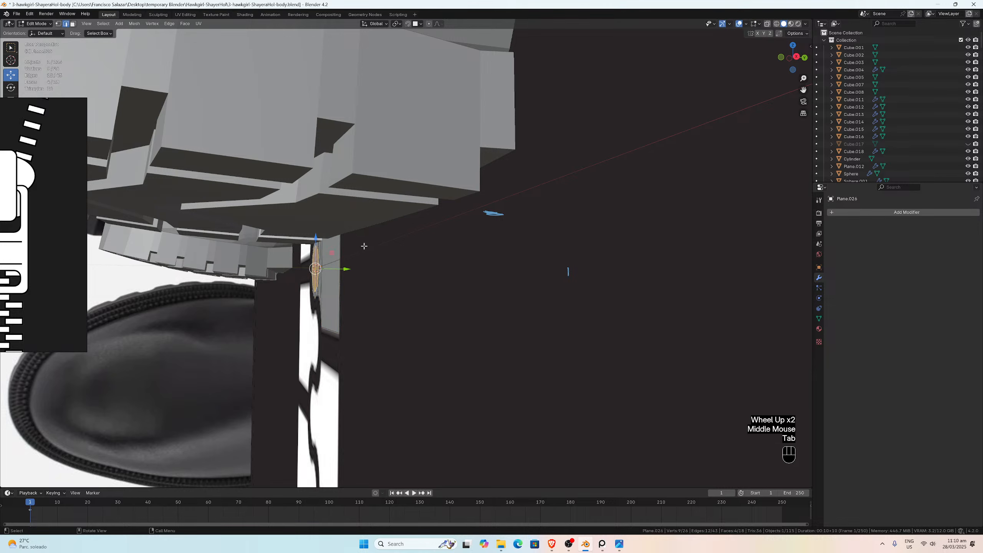
pyautogui.press('a')
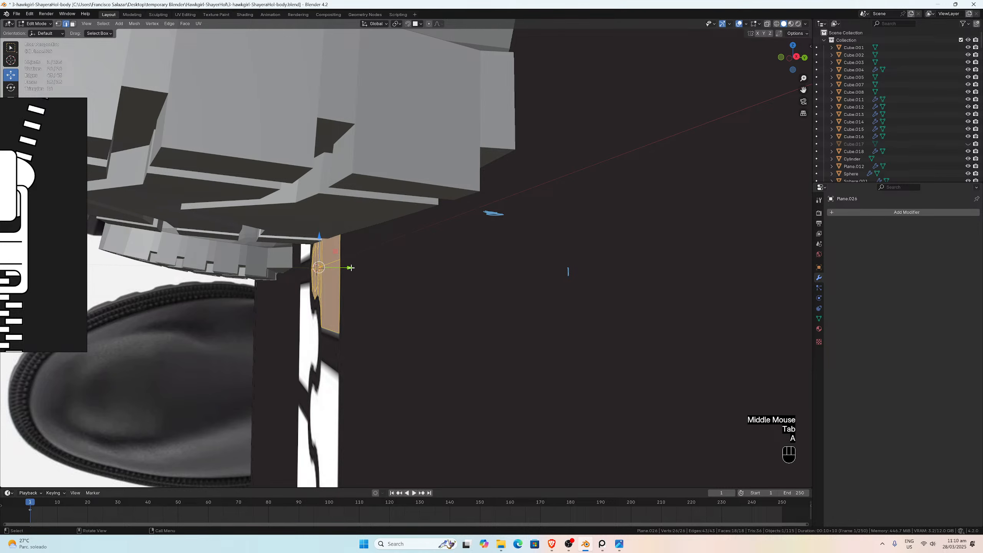
pyautogui.press('e')
pyautogui.press('y')
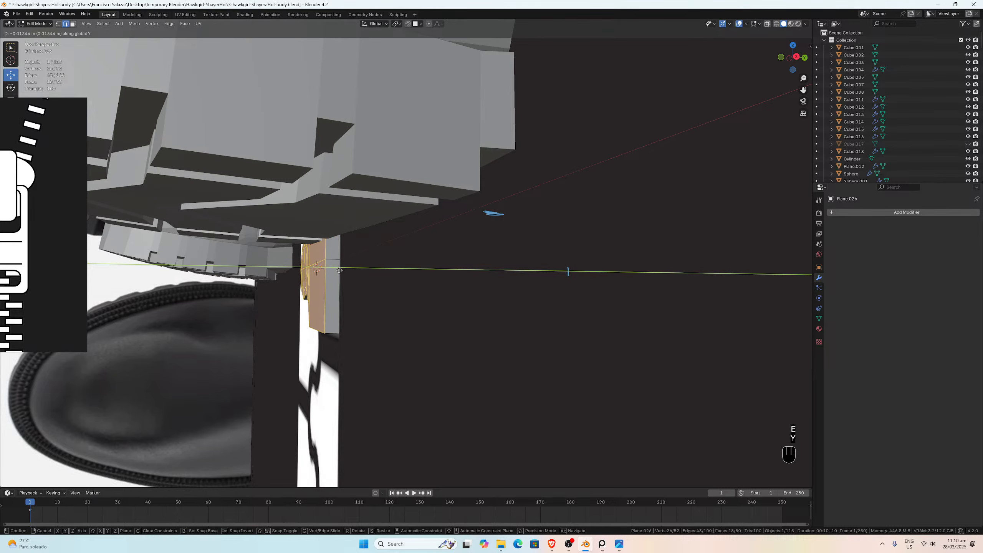
pyautogui.click(566, 270)
pyautogui.moveTo(567, 269); pyautogui.dragTo(449, 267, button='middle')
pyautogui.press('Tab')
# Step: Select the front and rear outline edge loops along the tooth's head, neck and underside in Edit Mode
pyautogui.scroll(-2, 421, 278)
pyautogui.click(407, 275)
pyautogui.scroll(2, 407, 275)
pyautogui.scroll(1, 459, 255)
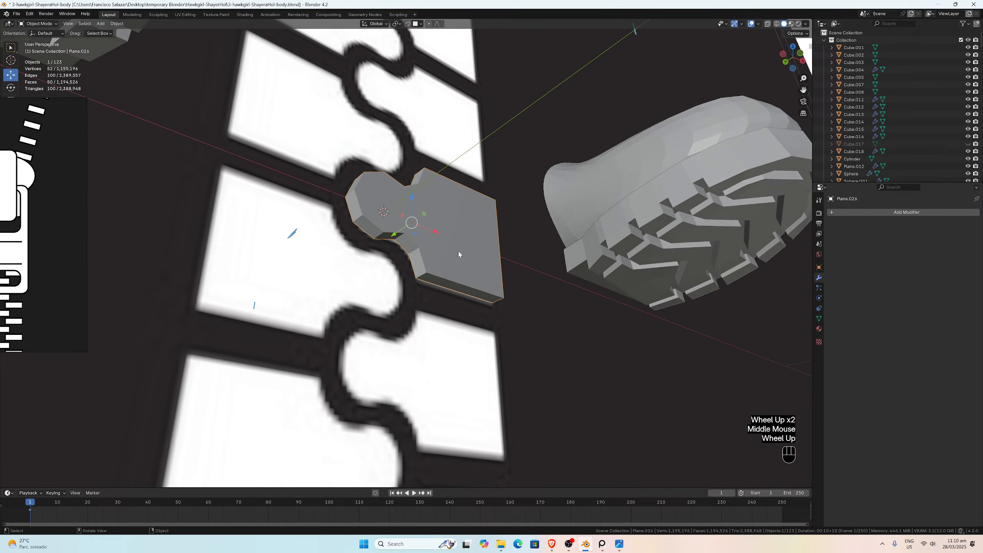
pyautogui.scroll(2, 458, 254)
pyautogui.press('Tab')
pyautogui.click(417, 233)
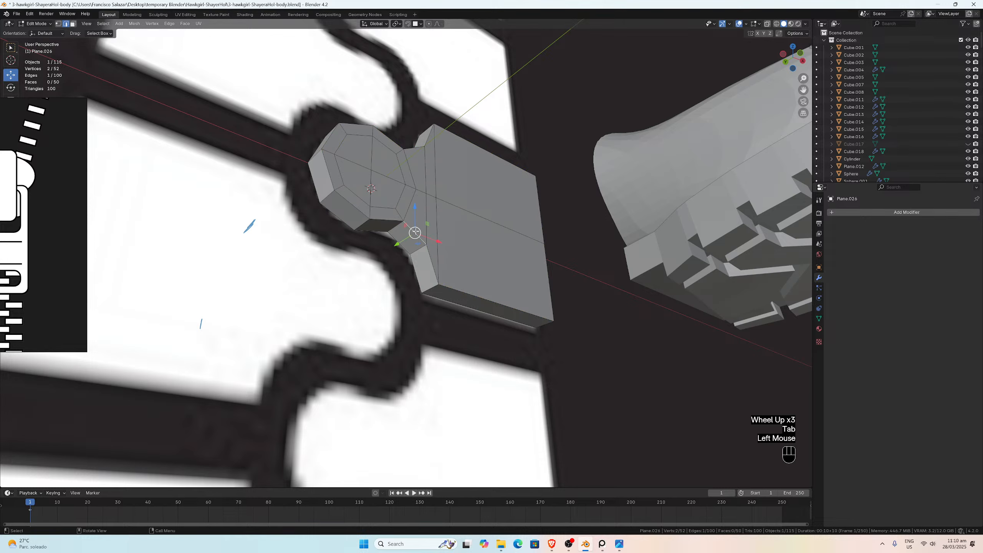
pyautogui.keyDown('alt'); pyautogui.click(419, 231); pyautogui.keyUp('alt')
pyautogui.keyDown('alt'); pyautogui.keyDown('shift'); pyautogui.click(394, 222); pyautogui.keyUp('shift'); pyautogui.keyUp('alt')
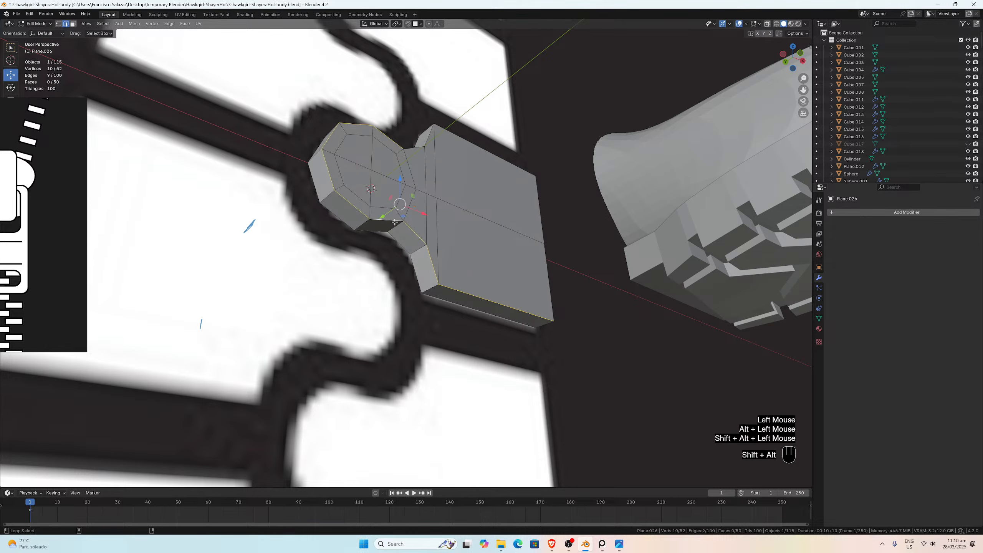
pyautogui.keyDown('alt'); pyautogui.keyDown('shift'); pyautogui.click(333, 212); pyautogui.keyUp('shift'); pyautogui.keyUp('alt')
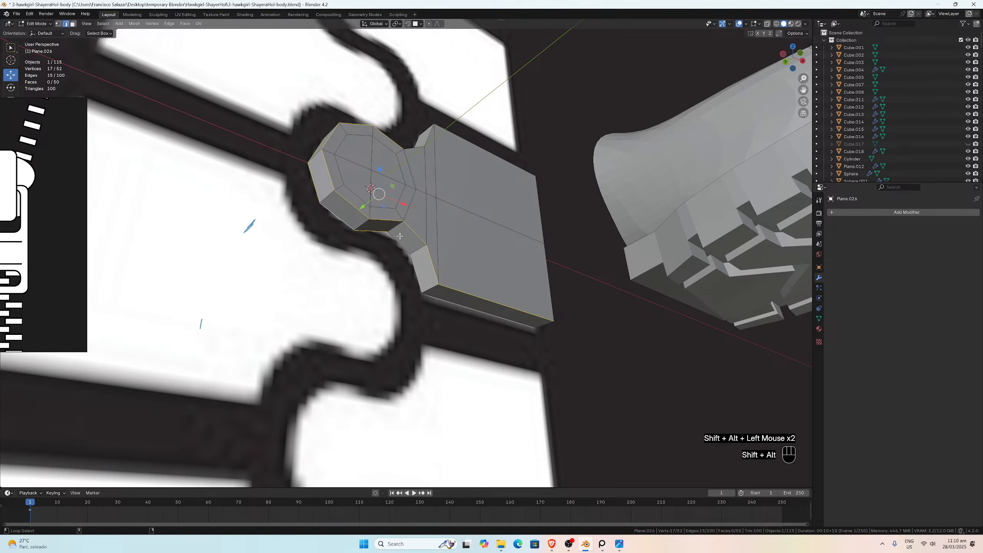
pyautogui.keyDown('alt'); pyautogui.keyDown('shift'); pyautogui.click(414, 262); pyautogui.keyUp('shift'); pyautogui.keyUp('alt')
pyautogui.moveTo(487, 298); pyautogui.dragTo(371, 269, button='middle')
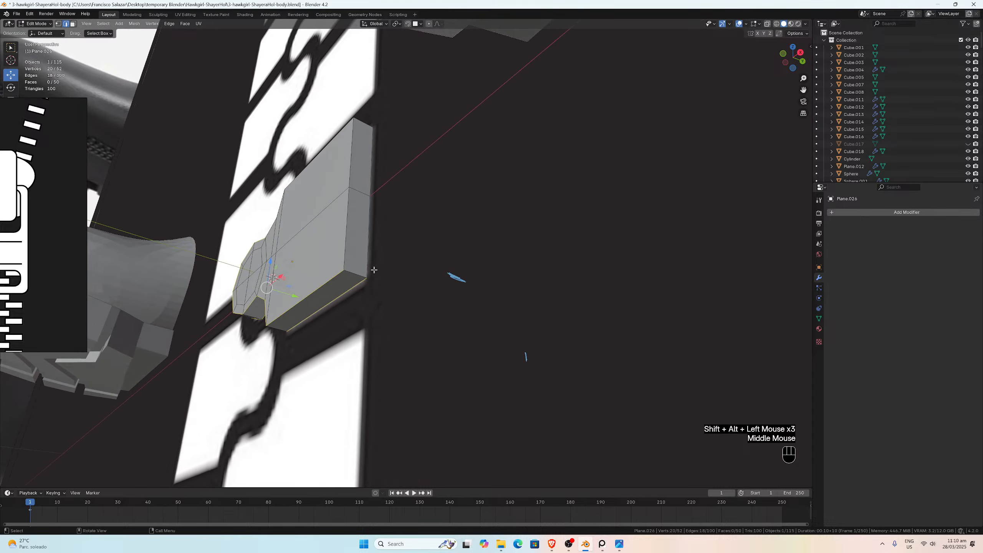
# Step: Add the remaining front and rear outline edges around the base's end, upper side and neck to the selection
pyautogui.keyDown('alt'); pyautogui.keyDown('shift'); pyautogui.click(365, 261); pyautogui.keyUp('shift'); pyautogui.keyUp('alt')
pyautogui.keyDown('alt'); pyautogui.keyDown('shift'); pyautogui.click(350, 236); pyautogui.keyUp('shift'); pyautogui.keyUp('alt')
pyautogui.moveTo(350, 236); pyautogui.dragTo(364, 283, button='middle')
pyautogui.keyDown('alt'); pyautogui.keyDown('shift'); pyautogui.click(438, 318); pyautogui.keyUp('shift'); pyautogui.keyUp('alt')
pyautogui.keyDown('alt'); pyautogui.keyDown('shift'); pyautogui.click(438, 318); pyautogui.keyUp('shift'); pyautogui.keyUp('alt')
pyautogui.moveTo(438, 318); pyautogui.dragTo(483, 278, button='middle')
pyautogui.scroll(2, 404, 227)
pyautogui.moveTo(404, 227); pyautogui.dragTo(442, 278, button='middle')
pyautogui.keyDown('shift'); pyautogui.click(359, 288); pyautogui.keyUp('shift')
pyautogui.keyDown('shift'); pyautogui.click(368, 254); pyautogui.keyUp('shift')
pyautogui.keyDown('shift'); pyautogui.click(420, 256); pyautogui.keyUp('shift')
pyautogui.keyDown('shift'); pyautogui.click(356, 261); pyautogui.keyUp('shift')
pyautogui.scroll(-1, 448, 289)
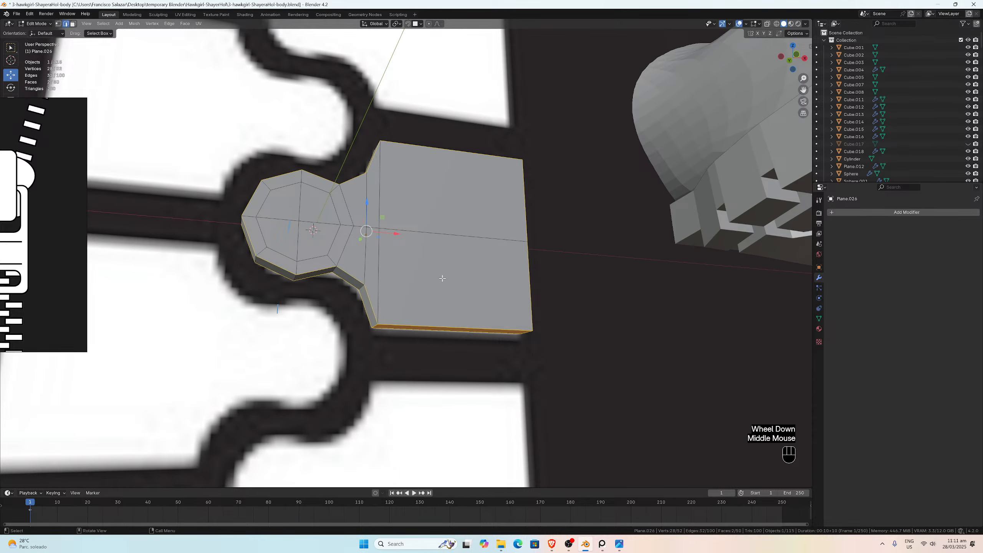
# Step: Save the file and add a Subdivision Surface modifier to the tooth in Object Mode
pyautogui.hotkey('ctrl', 's')
pyautogui.press('Tab')
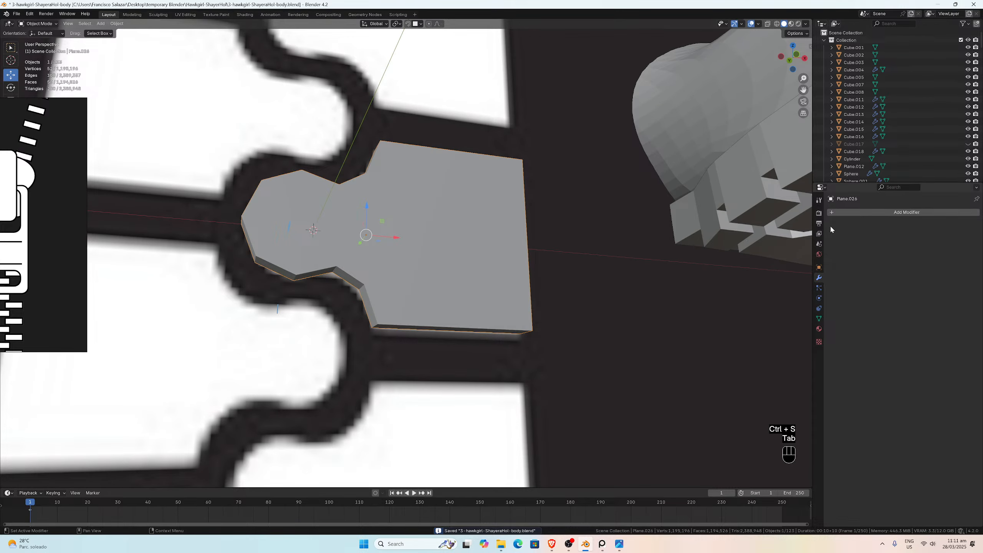
pyautogui.click(837, 212)
pyautogui.moveTo(838, 213)
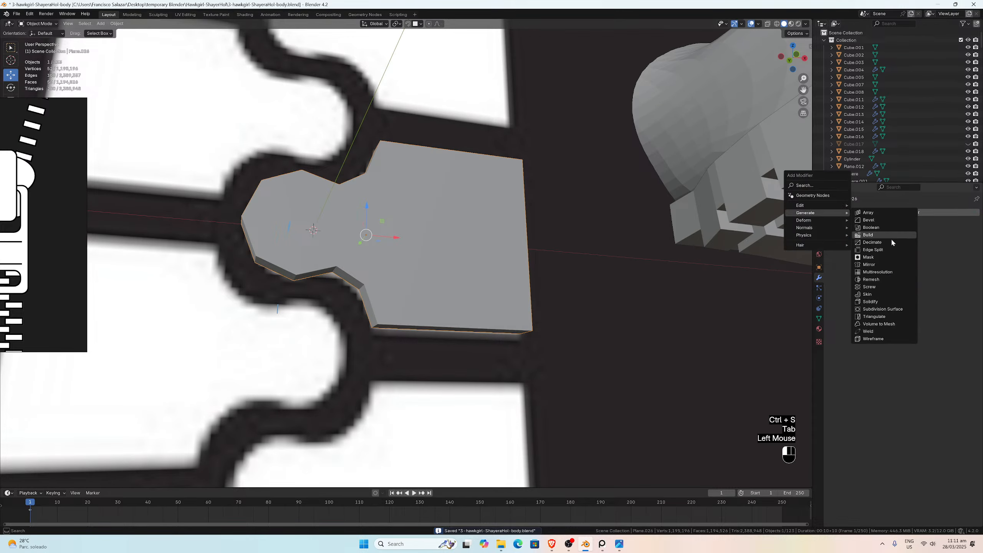
pyautogui.click(881, 309)
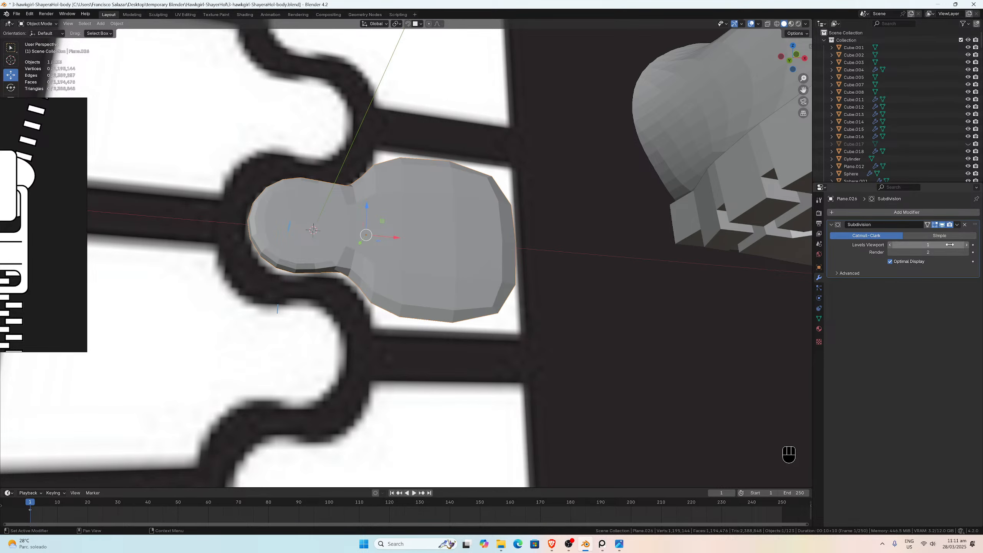
# Step: Try to bevel the tooth's selected outline edges with a 0.014 m width and 2 segments
pyautogui.press('Tab')
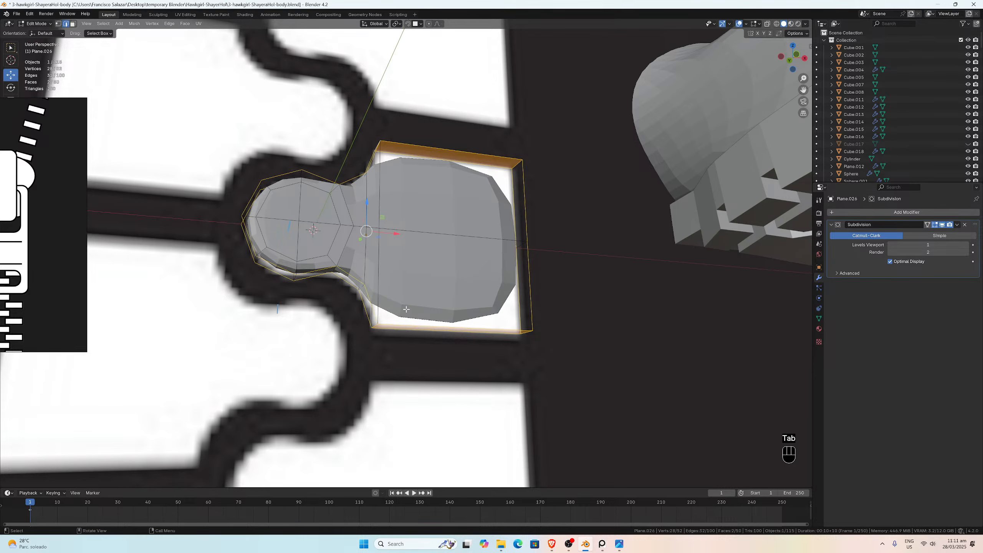
pyautogui.moveTo(406, 308); pyautogui.dragTo(419, 291, button='middle')
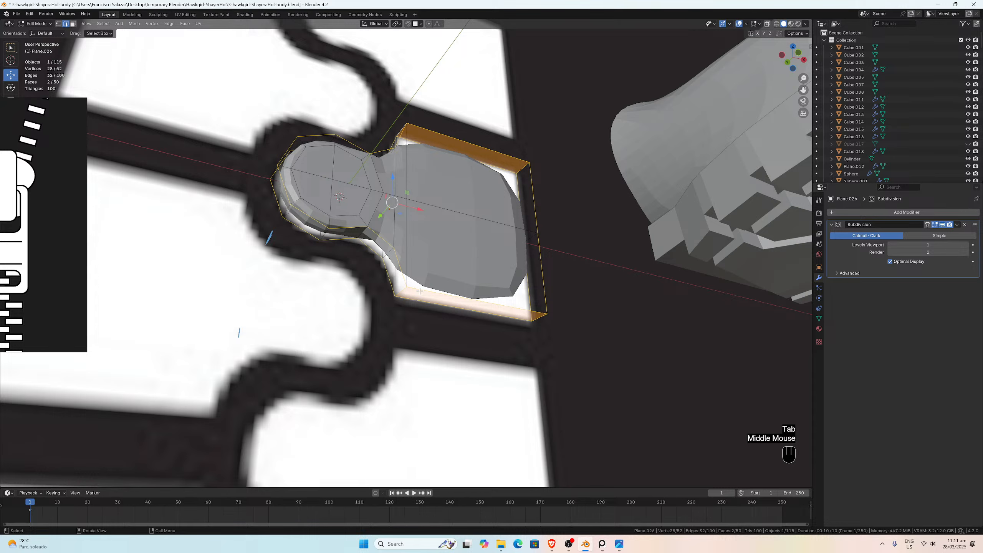
pyautogui.hotkey('ctrl', 'b')
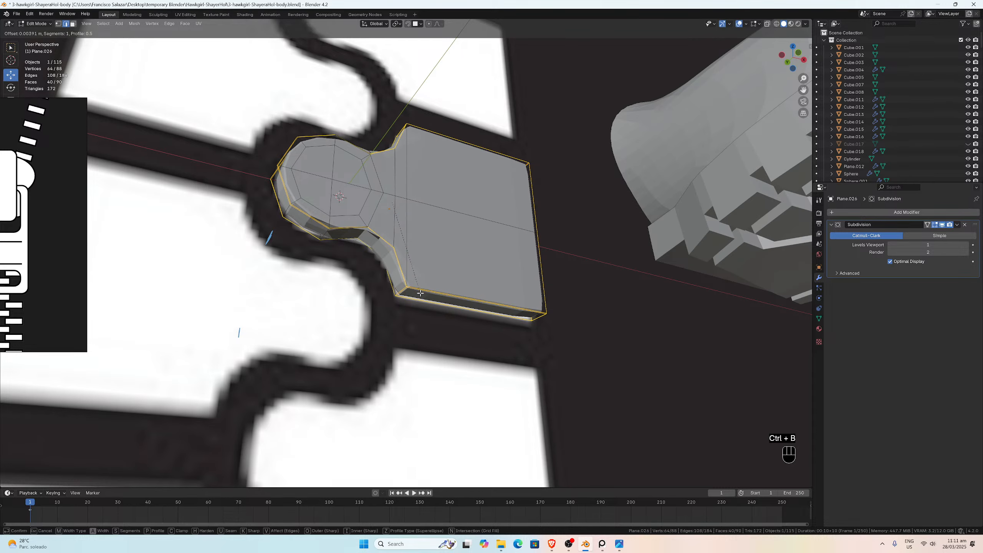
pyautogui.scroll(1, 421, 295)
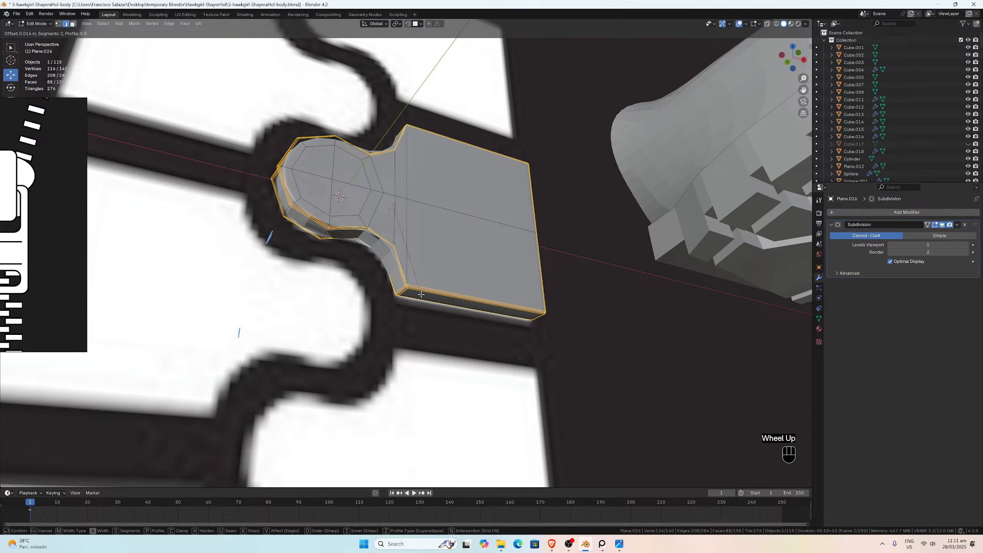
pyautogui.click(421, 295)
pyautogui.press('KP_1')
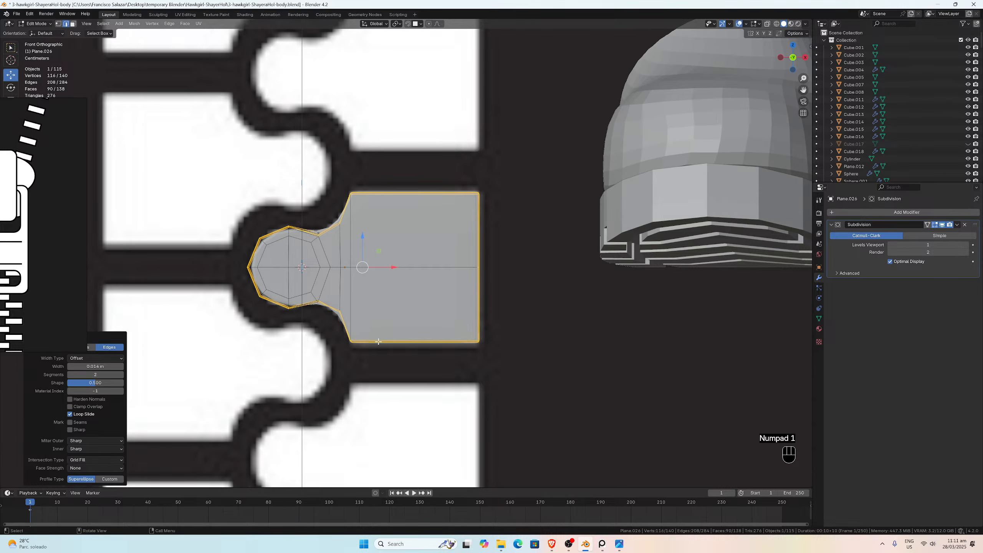
pyautogui.hotkey('ctrl', 'z')
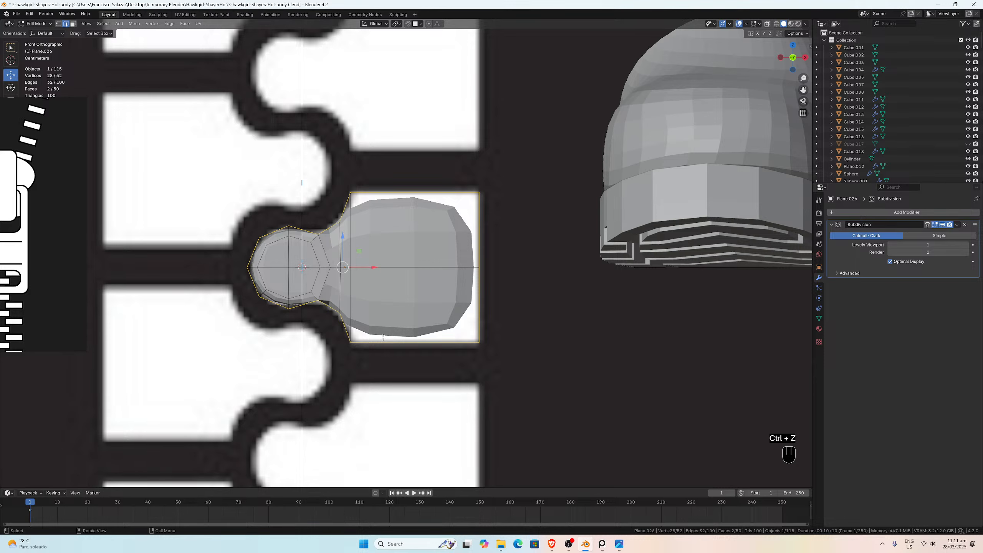
# Step: Apply the tooth's location, rotation and scale in Object Mode and return to Edit Mode
pyautogui.scroll(-1, 382, 337)
pyautogui.press('Tab')
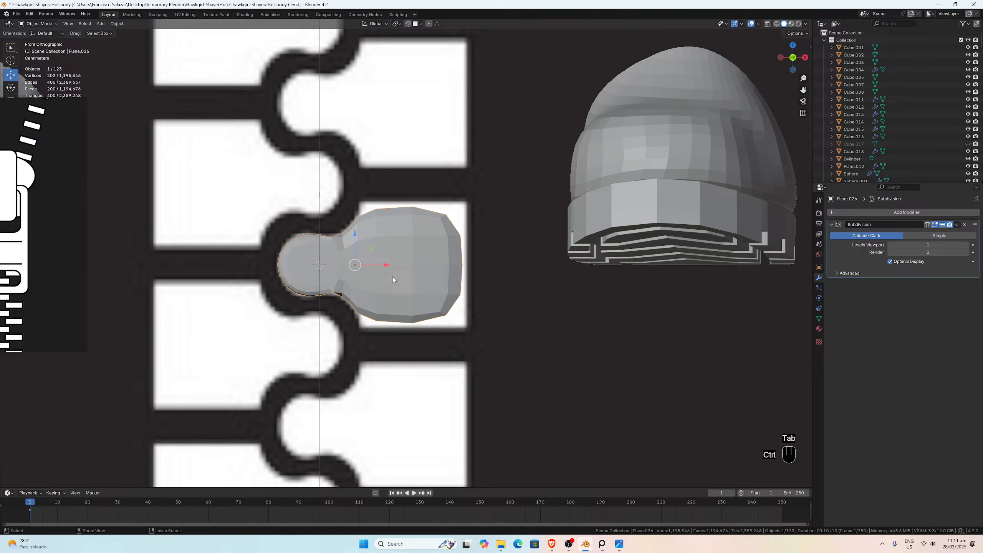
pyautogui.hotkey('ctrl', 'a')
pyautogui.click(366, 298)
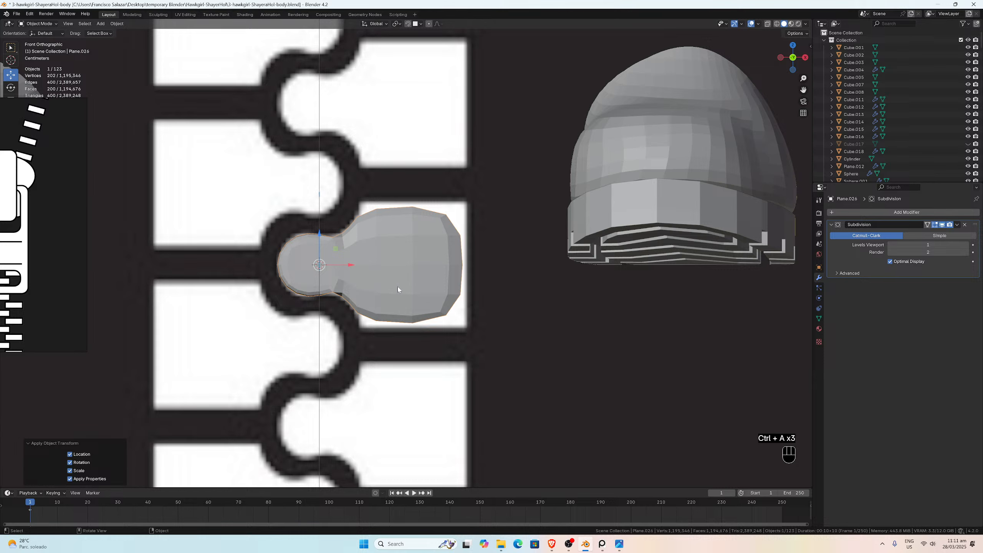
pyautogui.press('Tab')
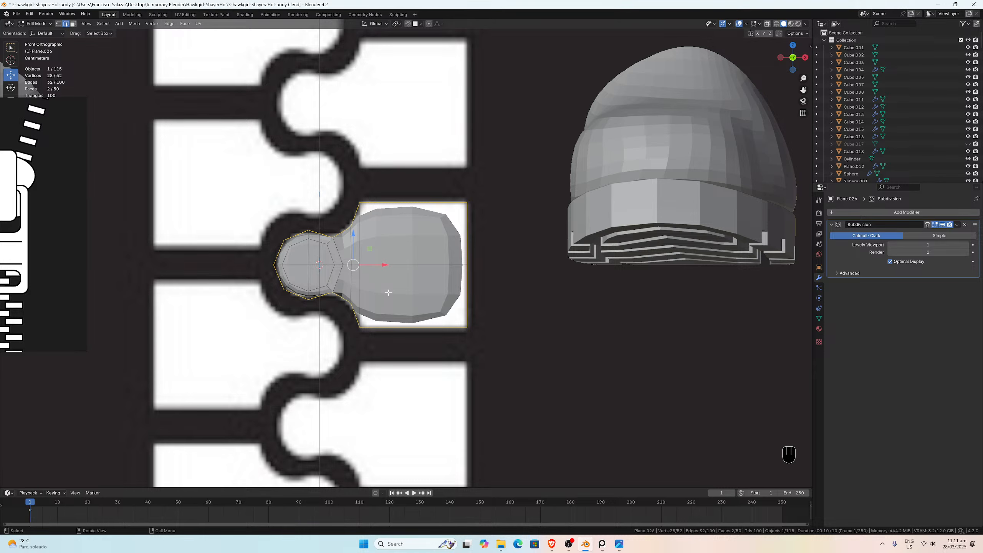
# Step: Select the whole tooth mesh and thicken it by scaling it to 1.590 along Y
pyautogui.moveTo(387, 294); pyautogui.dragTo(448, 273, button='middle')
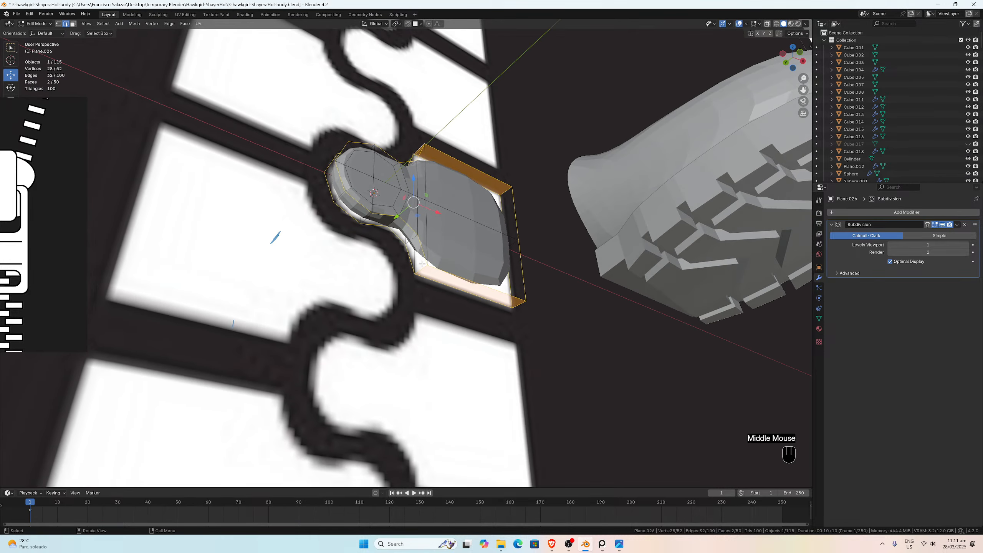
pyautogui.scroll(3, 449, 273)
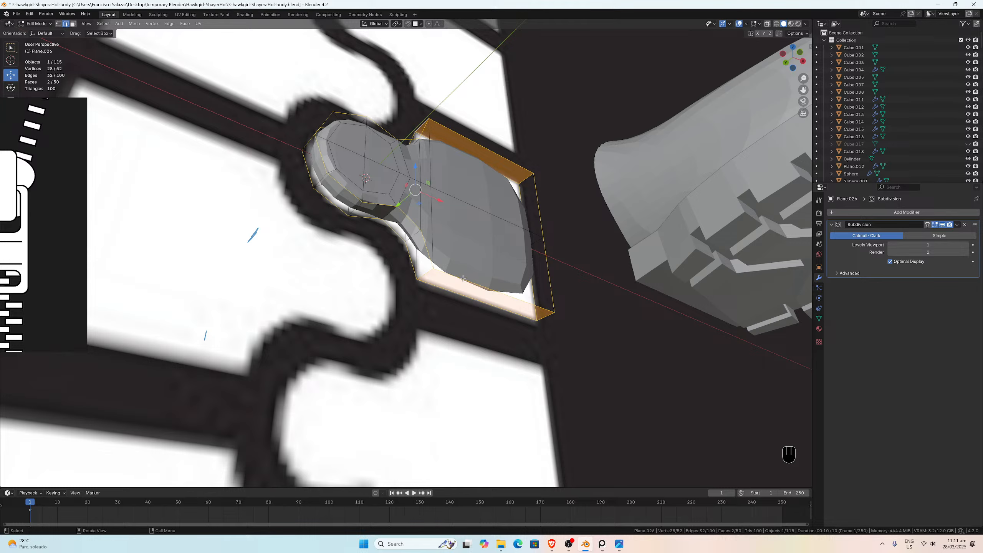
pyautogui.scroll(-1, 458, 272)
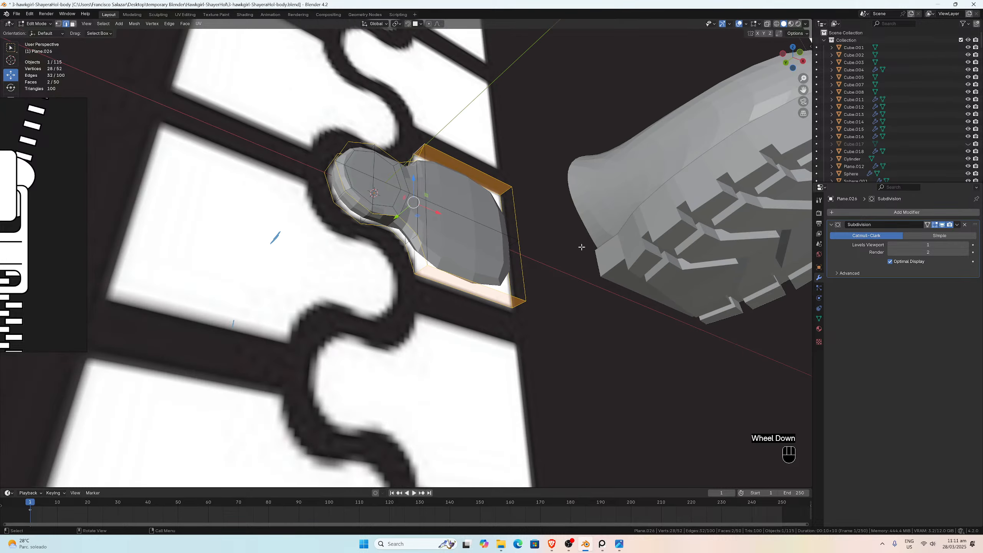
pyautogui.moveTo(512, 246); pyautogui.dragTo(482, 251, button='middle')
pyautogui.scroll(1, 481, 251)
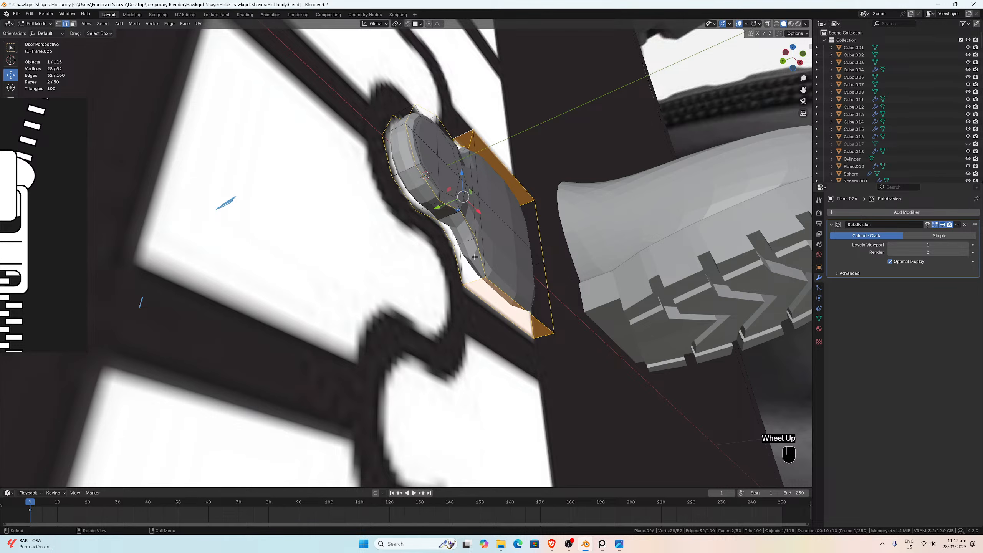
pyautogui.moveTo(487, 263); pyautogui.dragTo(507, 264, button='middle')
pyautogui.press('a')
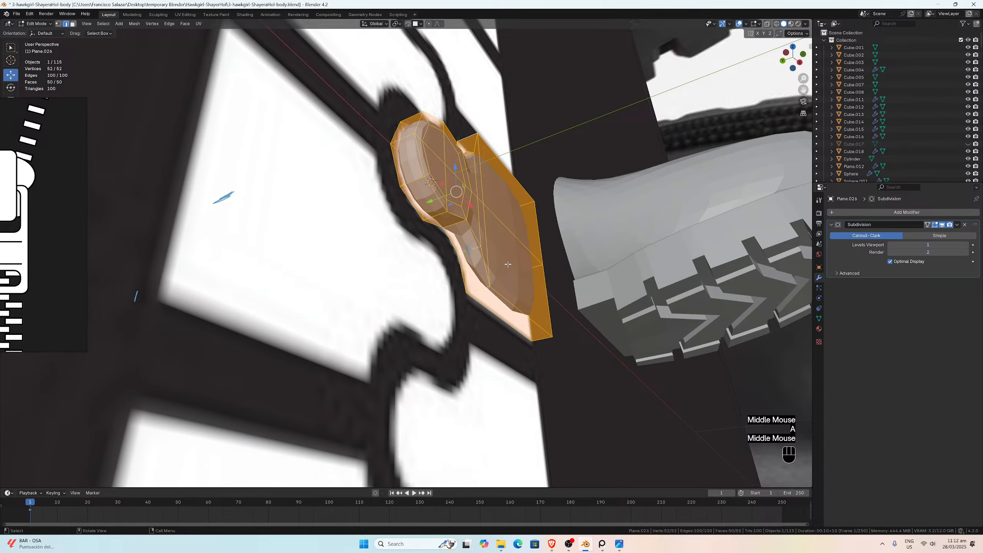
pyautogui.press('s')
pyautogui.press('y')
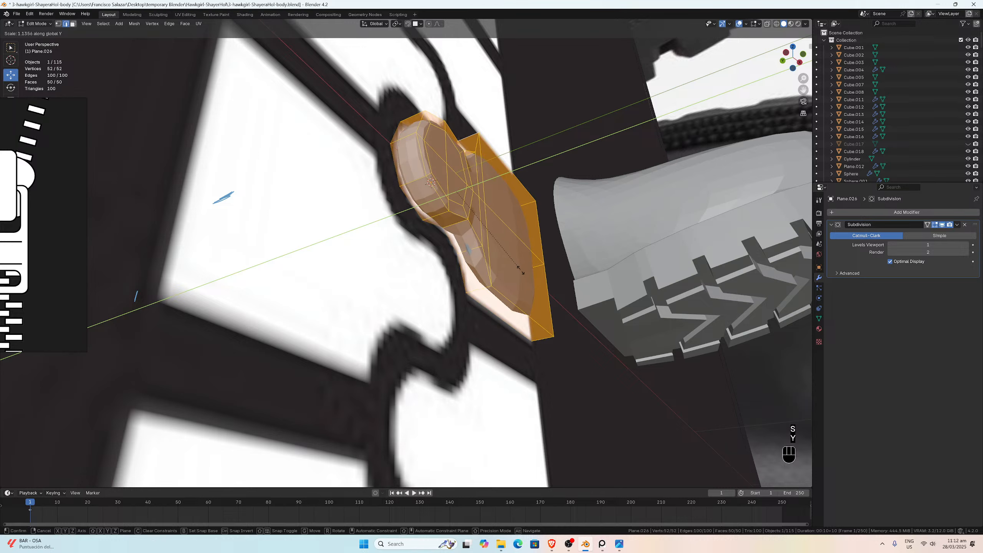
pyautogui.click(560, 288)
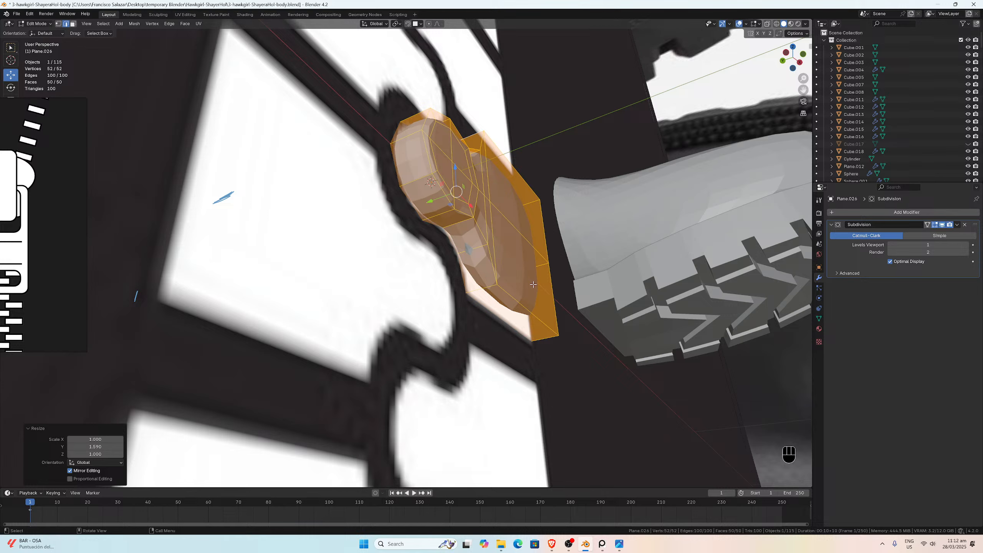
pyautogui.hotkey('ctrl', 'z')
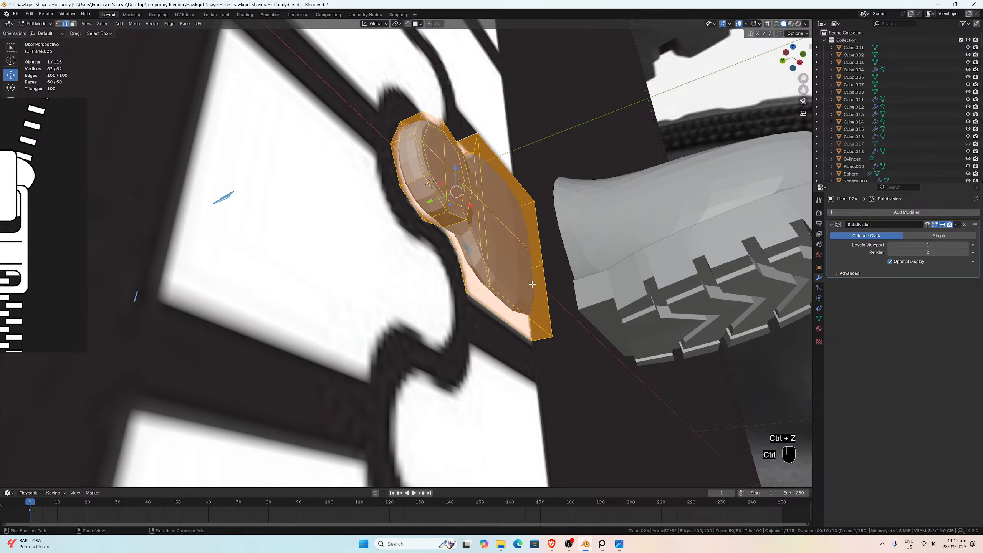
pyautogui.hotkey('ctrl', 'shift', 'z')
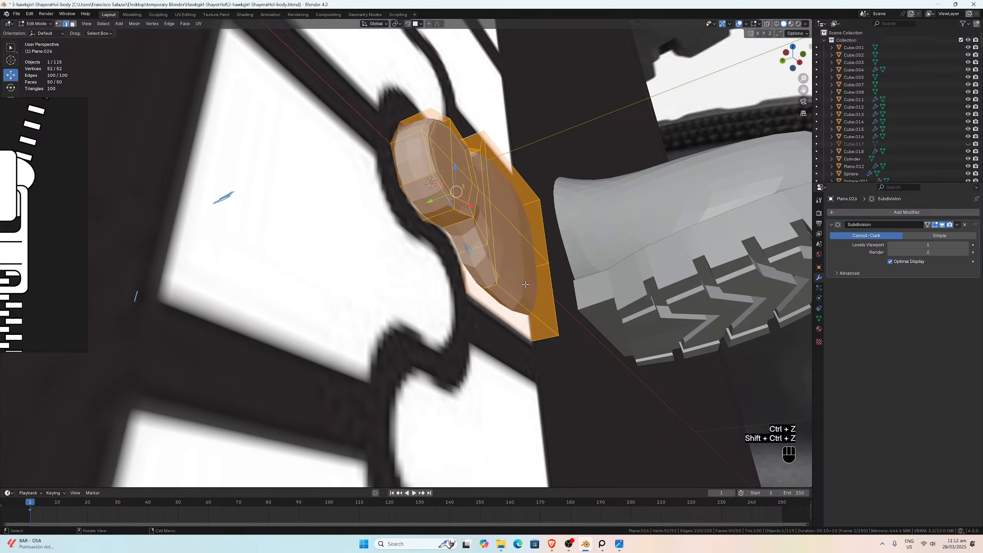
# Step: Select outline edge loops around one face of the zipper tooth for bevelling
pyautogui.press('Tab')
pyautogui.press('Tab')
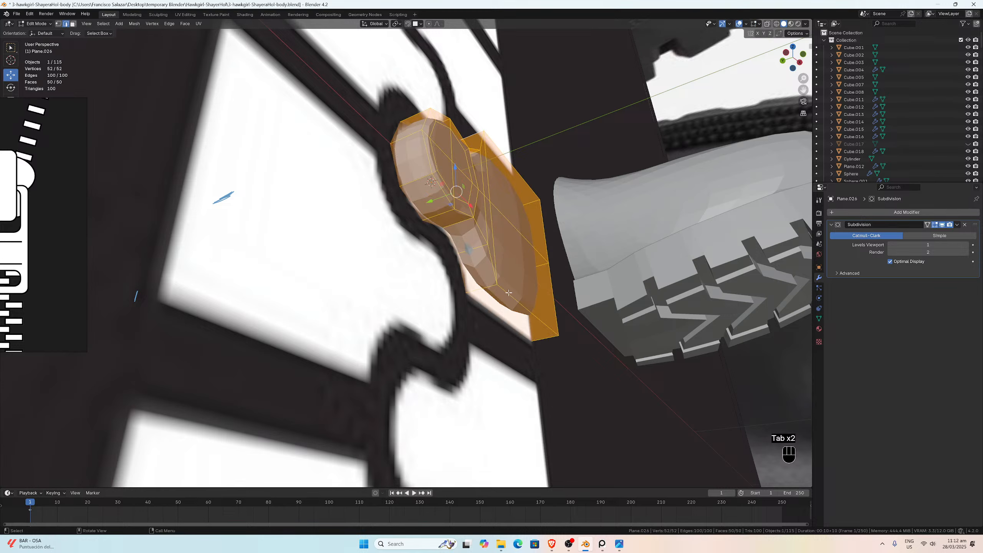
pyautogui.click(508, 293)
pyautogui.keyDown('alt'); pyautogui.click(510, 293); pyautogui.keyUp('alt')
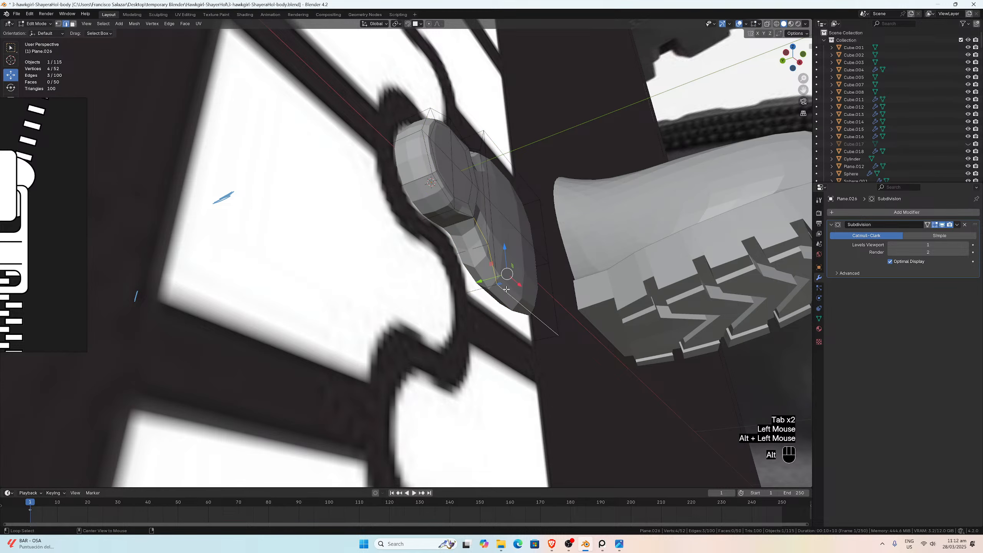
pyautogui.keyDown('alt'); pyautogui.keyDown('shift'); pyautogui.click(478, 281); pyautogui.keyUp('shift'); pyautogui.keyUp('alt')
pyautogui.moveTo(478, 281)
pyautogui.mouseDown(button='middle')
pyautogui.moveTo(466, 268)
pyautogui.moveTo(363, 250)
pyautogui.moveTo(467, 269)
pyautogui.mouseUp(button='middle')
pyautogui.keyDown('alt'); pyautogui.keyDown('shift'); pyautogui.click(362, 245); pyautogui.keyUp('shift'); pyautogui.keyUp('alt')
pyautogui.keyDown('alt'); pyautogui.keyDown('shift'); pyautogui.click(362, 245); pyautogui.keyUp('shift'); pyautogui.keyUp('alt')
pyautogui.keyDown('alt'); pyautogui.keyDown('shift'); pyautogui.click(362, 245); pyautogui.keyUp('shift'); pyautogui.keyUp('alt')
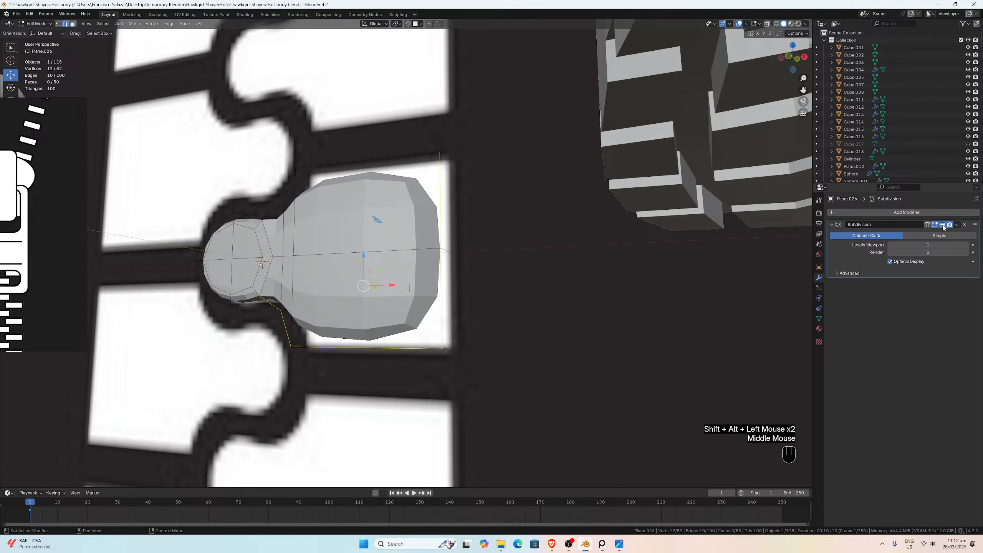
# Step: Hide the subdivision in the viewport, isolate the tooth in local view and adjust the selected edges at its wide end
pyautogui.click(942, 228)
pyautogui.moveTo(537, 246); pyautogui.dragTo(532, 173, button='middle')
pyautogui.press('KP_Divide')
pyautogui.keyDown('shift'); pyautogui.click(393, 304); pyautogui.keyUp('shift')
pyautogui.moveTo(393, 304); pyautogui.dragTo(298, 301, button='middle')
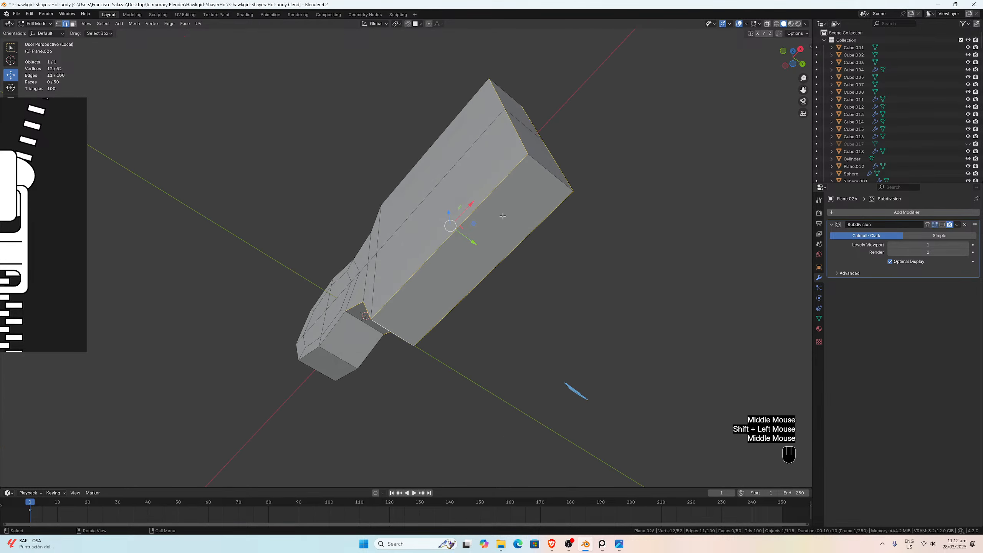
pyautogui.keyDown('shift'); pyautogui.click(549, 169); pyautogui.keyUp('shift')
pyautogui.moveTo(549, 170); pyautogui.dragTo(537, 224, button='middle')
pyautogui.scroll(1, 537, 224)
pyautogui.keyDown('shift'); pyautogui.click(535, 221); pyautogui.keyUp('shift')
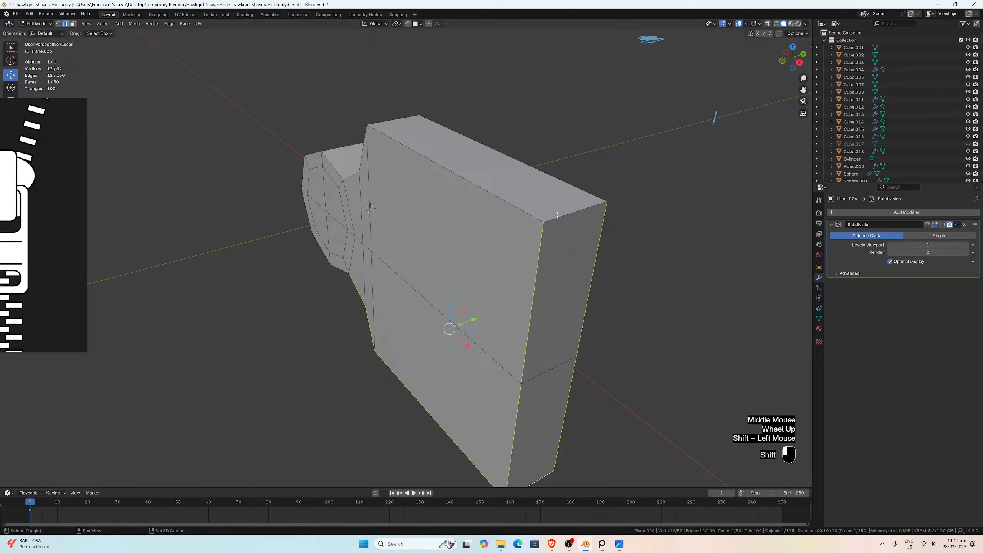
# Step: Add the remaining outline edges of the tooth's body and round head to the selection
pyautogui.keyDown('alt'); pyautogui.keyDown('shift'); pyautogui.click(529, 211); pyautogui.keyUp('shift'); pyautogui.keyUp('alt')
pyautogui.keyDown('alt'); pyautogui.keyDown('shift'); pyautogui.click(530, 211); pyautogui.keyUp('shift'); pyautogui.keyUp('alt')
pyautogui.moveTo(469, 166); pyautogui.dragTo(433, 157, button='middle')
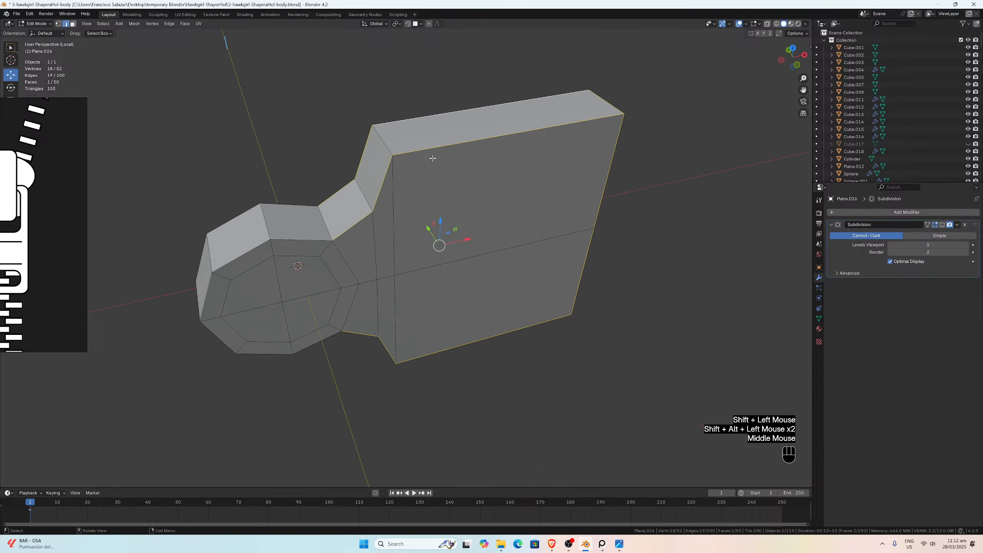
pyautogui.keyDown('shift'); pyautogui.click(380, 138); pyautogui.keyUp('shift')
pyautogui.keyDown('alt'); pyautogui.keyDown('shift'); pyautogui.click(301, 241); pyautogui.keyUp('shift'); pyautogui.keyUp('alt')
pyautogui.keyDown('alt'); pyautogui.keyDown('shift'); pyautogui.click(295, 205); pyautogui.keyUp('shift'); pyautogui.keyUp('alt')
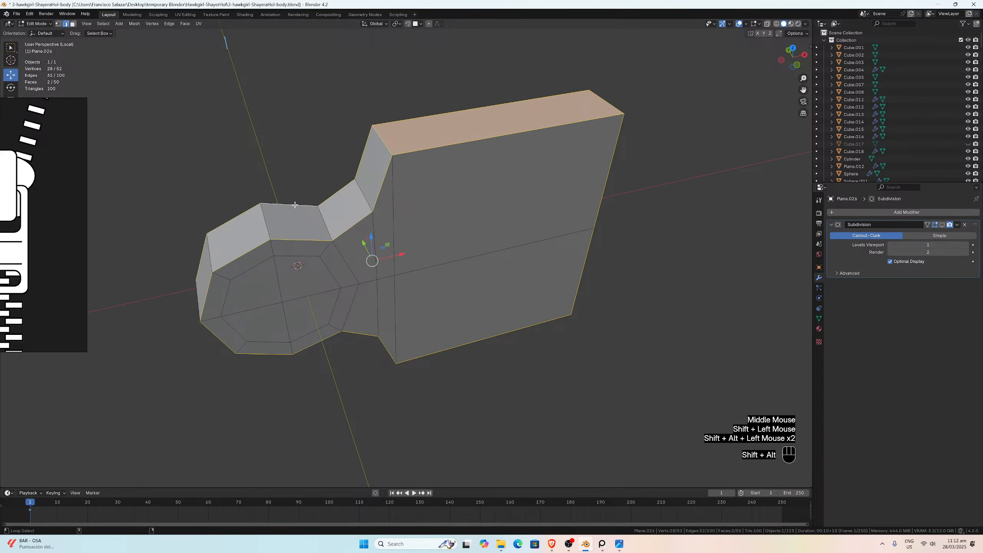
# Step: Leave local view and turn the tooth's subdivision display back on in the viewport
pyautogui.scroll(1, 321, 231)
pyautogui.moveTo(322, 232); pyautogui.dragTo(487, 276, button='middle')
pyautogui.scroll(-1, 430, 193)
pyautogui.scroll(-1, 323, 184)
pyautogui.scroll(1, 418, 288)
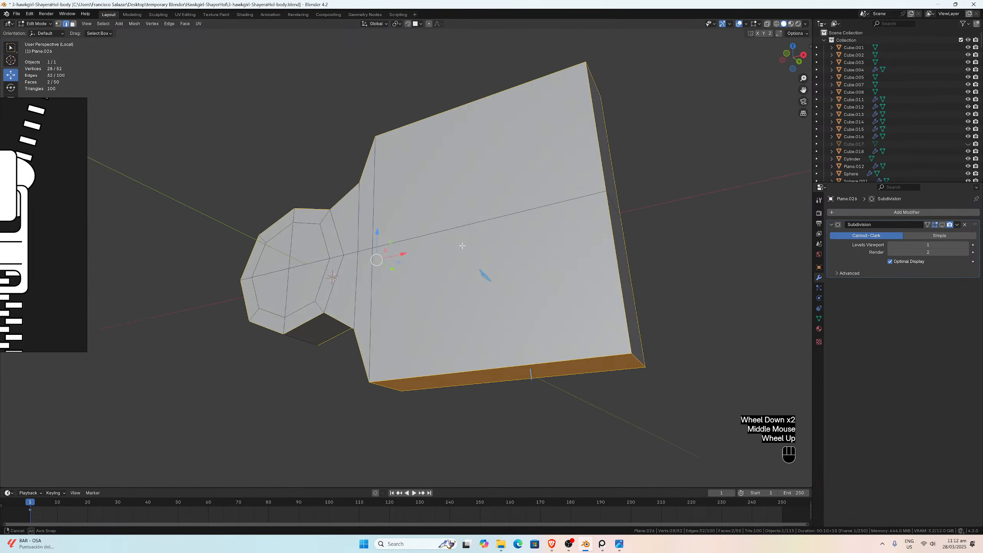
pyautogui.scroll(1, 492, 246)
pyautogui.scroll(-1, 491, 246)
pyautogui.press('KP_Divide')
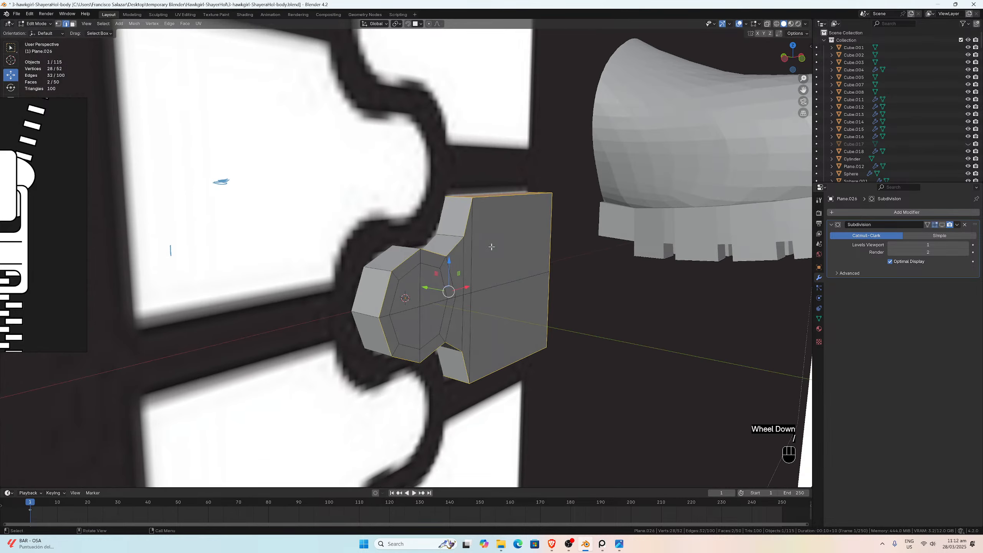
pyautogui.click(943, 228)
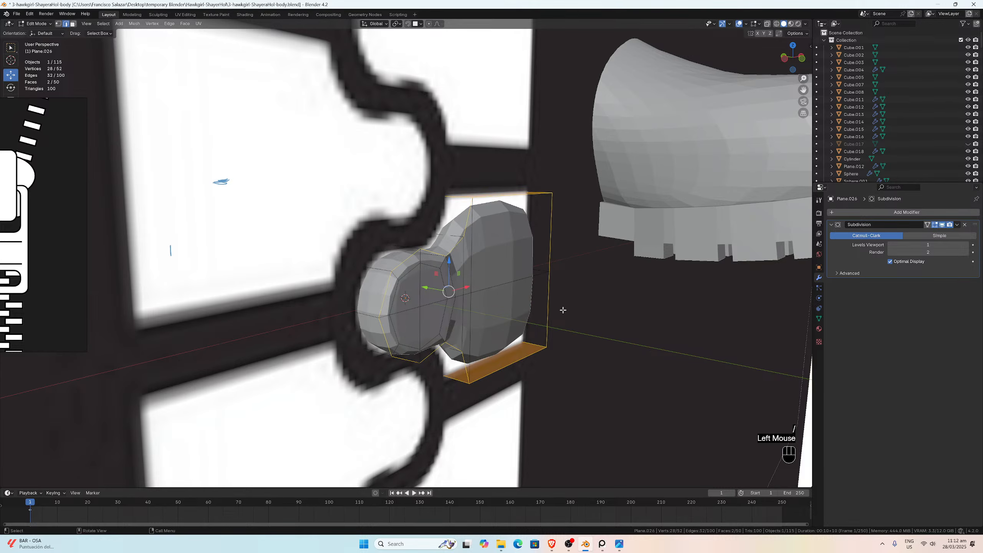
pyautogui.moveTo(523, 294); pyautogui.dragTo(551, 282, button='middle')
# Step: Try to bevel the tooth's outline edges about 0.004 m wide with 2 segments, outer miter Arc and Loop Slide off
pyautogui.hotkey('ctrl', 'b')
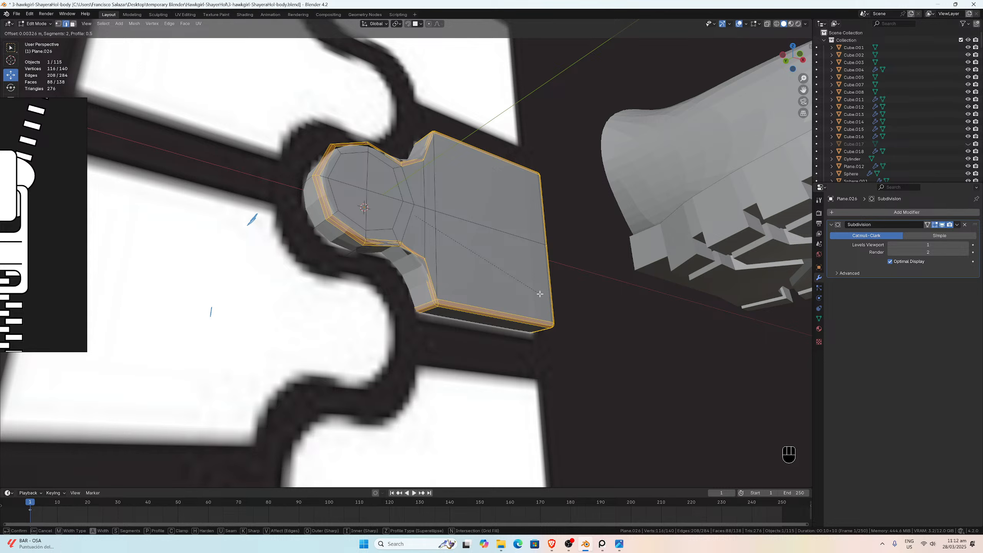
pyautogui.click(541, 295)
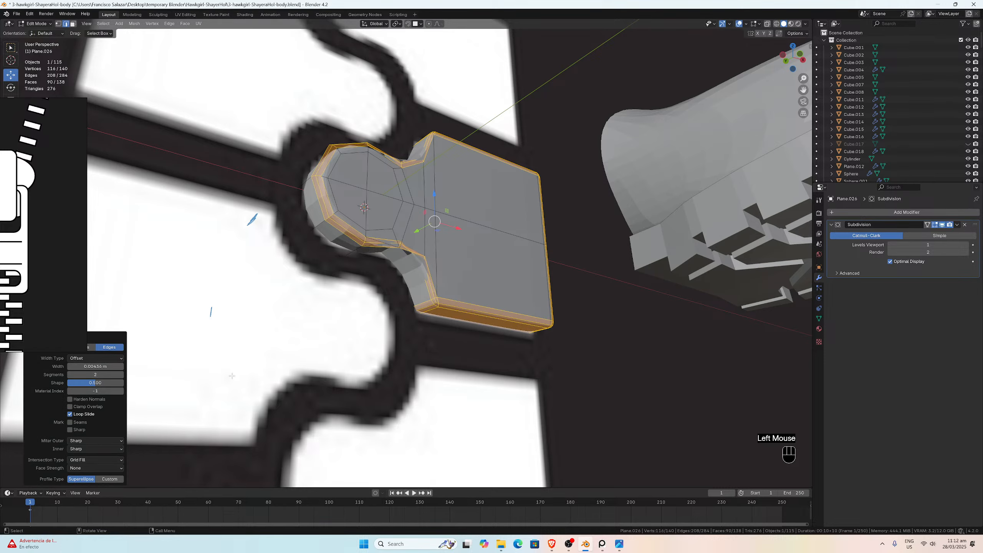
pyautogui.click(83, 448)
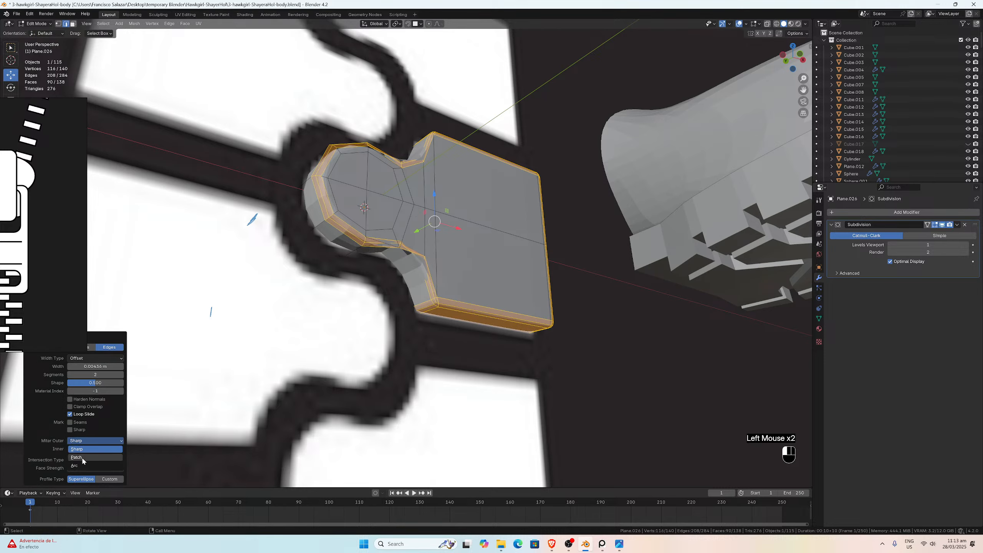
pyautogui.click(80, 466)
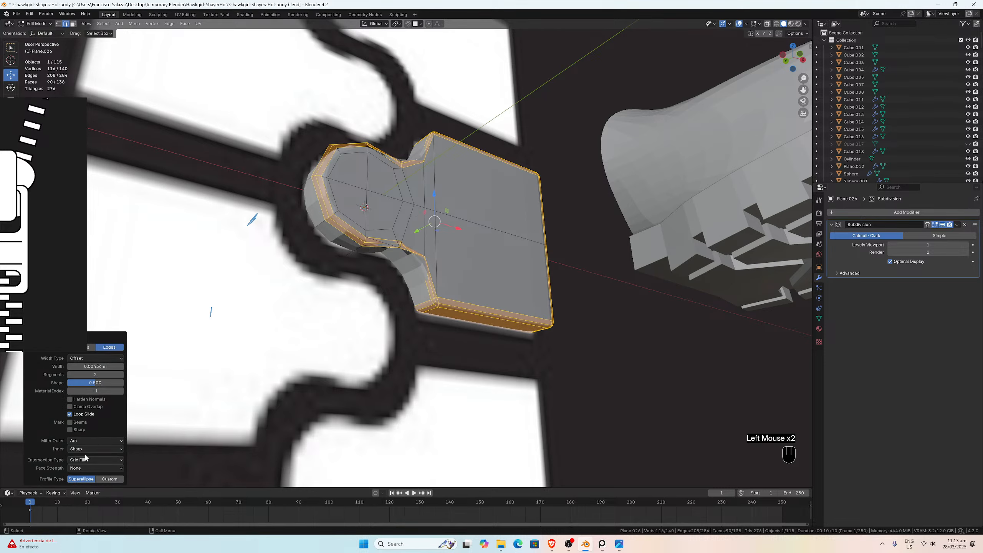
pyautogui.click(70, 414)
pyautogui.scroll(-3, 323, 370)
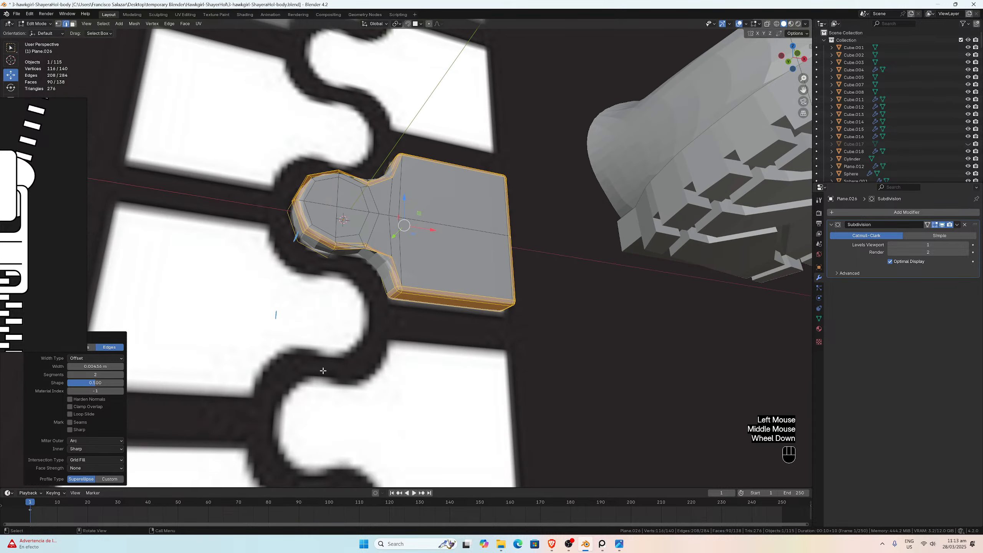
# Step: Compare the Sharp and Arc outer miters of the bevel against the reference in front view
pyautogui.press('KP_1')
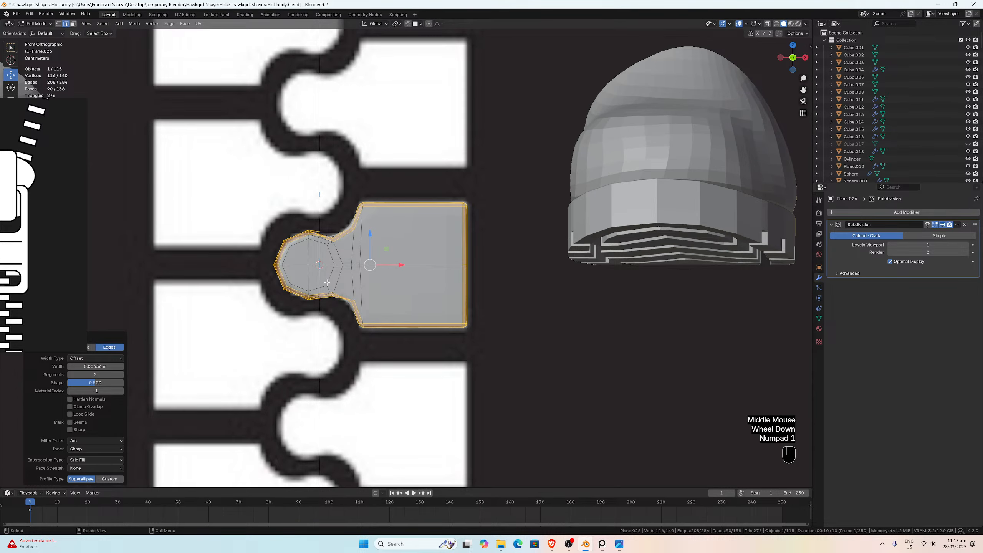
pyautogui.scroll(3, 327, 283)
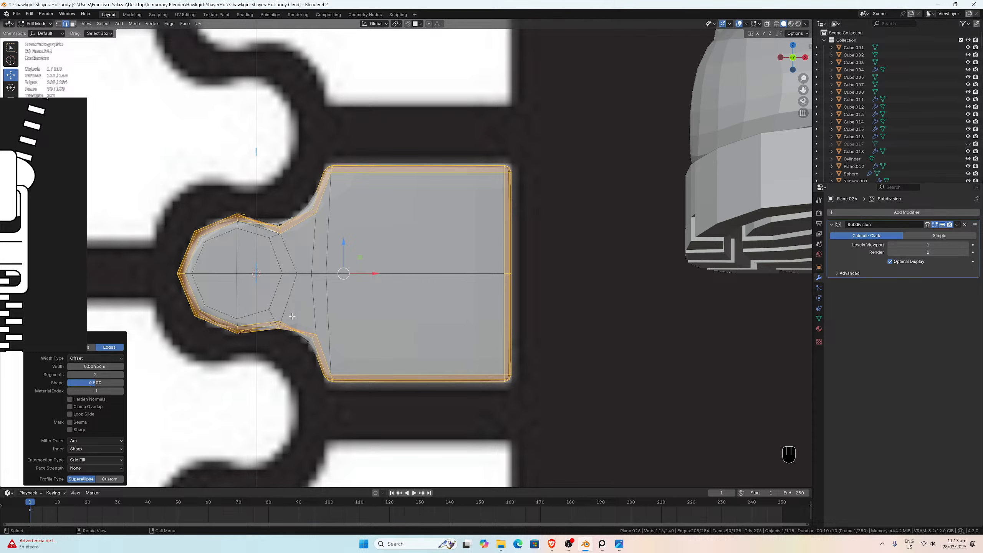
pyautogui.click(86, 441)
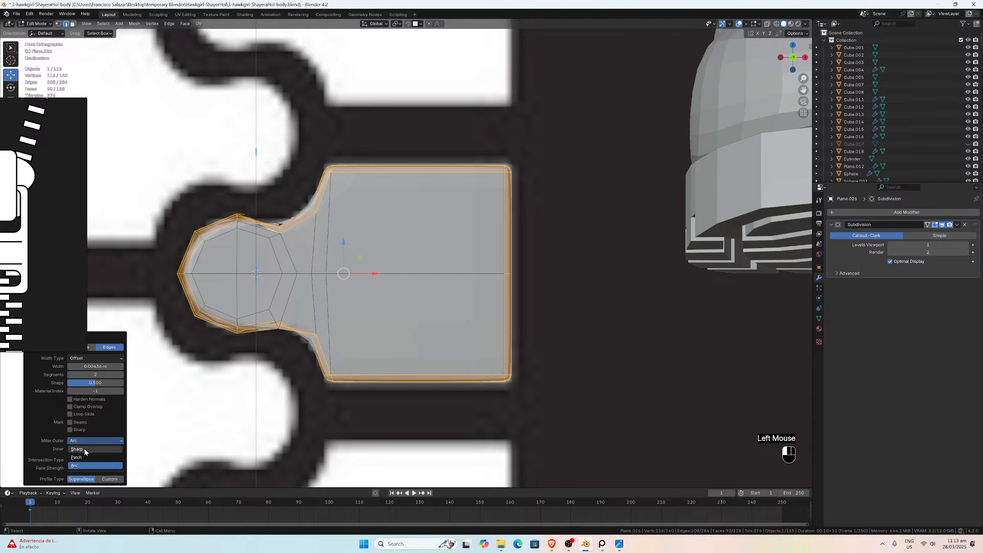
pyautogui.click(83, 447)
pyautogui.click(92, 441)
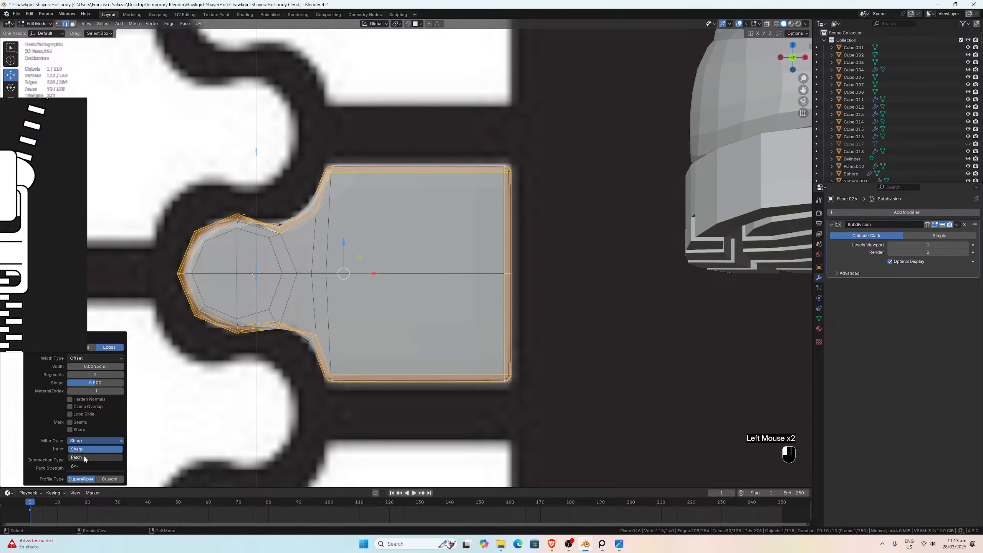
pyautogui.click(79, 465)
pyautogui.scroll(1, 342, 265)
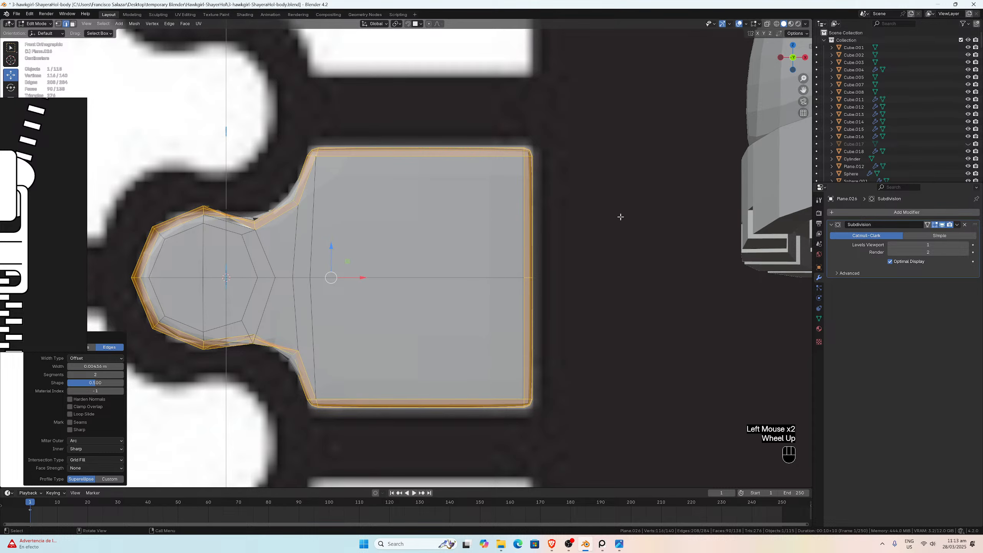
pyautogui.moveTo(804, 94); pyautogui.dragTo(906, 89)
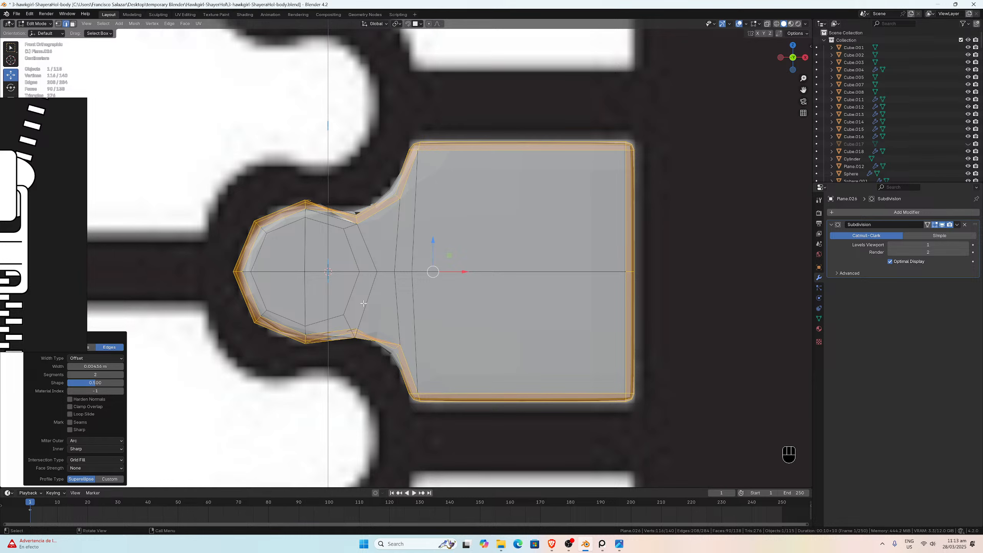
# Step: Undo the bevel and the last change to the outline edge selection
pyautogui.hotkey('ctrl', 'z')
pyautogui.hotkey('ctrl', 'z')
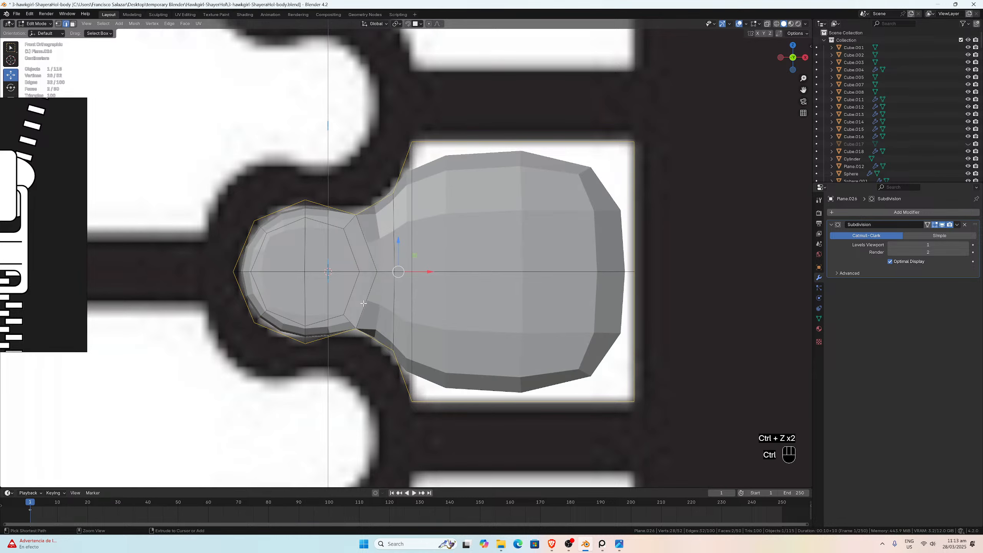
pyautogui.hotkey('ctrl', 'z')
# Step: Delete the front ring of faces around the tooth's round head, working in face selection mode
pyautogui.click(73, 24)
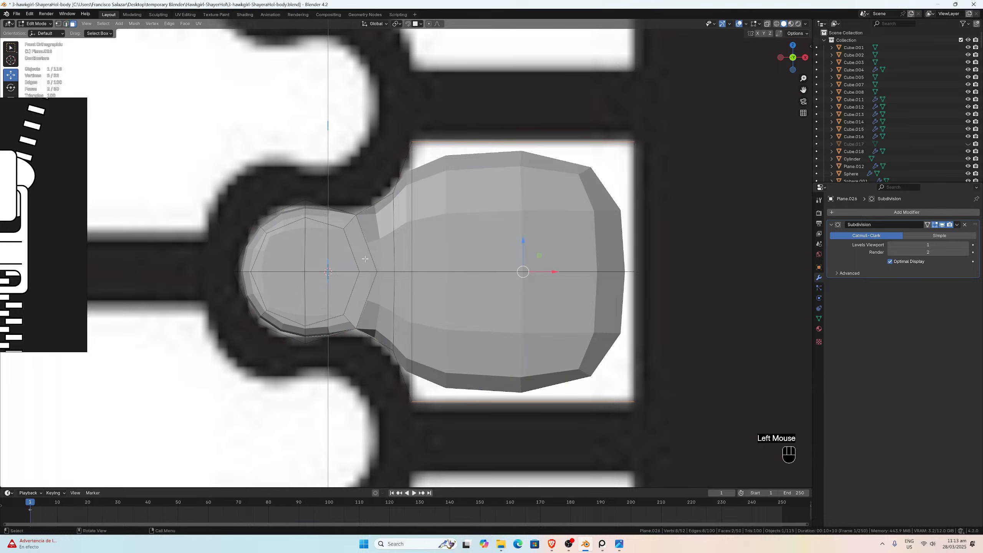
pyautogui.click(267, 309)
pyautogui.keyDown('alt'); pyautogui.click(261, 307); pyautogui.keyUp('alt')
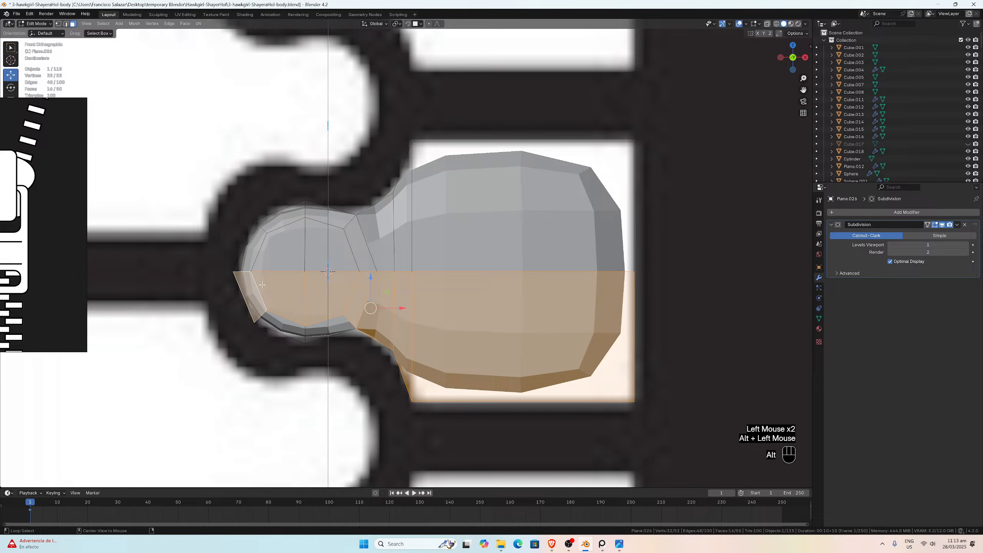
pyautogui.click(272, 323)
pyautogui.keyDown('alt'); pyautogui.keyDown('shift'); pyautogui.click(347, 320); pyautogui.keyUp('shift'); pyautogui.keyUp('alt')
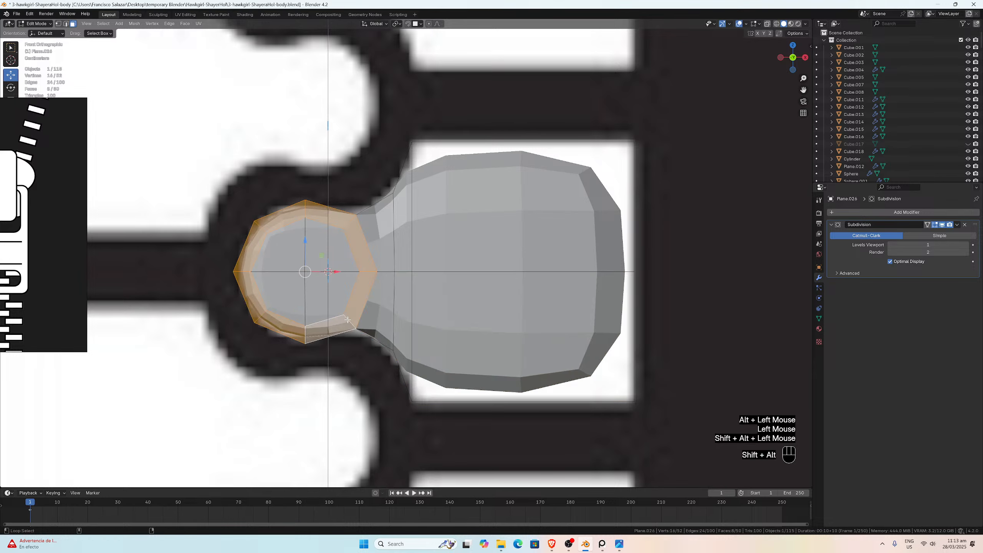
pyautogui.press('x')
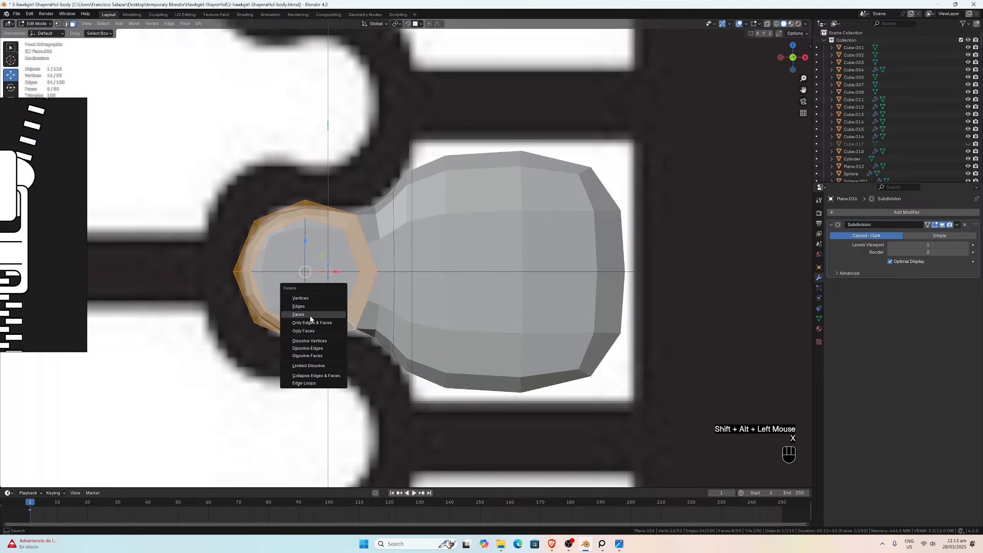
pyautogui.click(298, 314)
# Step: Isolate the tooth in local view and delete the matching ring of faces on the opposite side of its round head
pyautogui.click(317, 302)
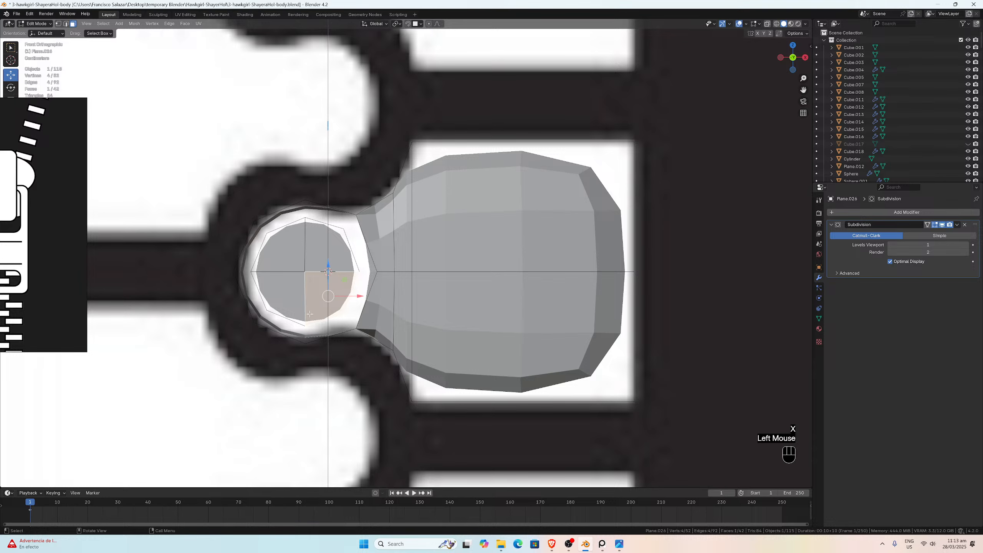
pyautogui.click(282, 327)
pyautogui.press('/')
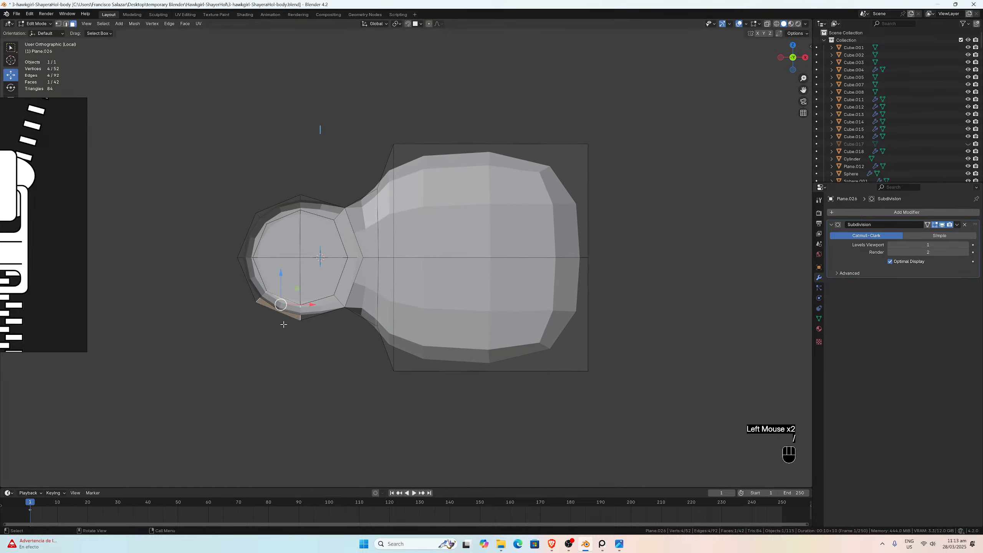
pyautogui.moveTo(284, 325); pyautogui.dragTo(426, 298, button='middle')
pyautogui.click(426, 298)
pyautogui.keyDown('alt'); pyautogui.click(429, 298); pyautogui.keyUp('alt')
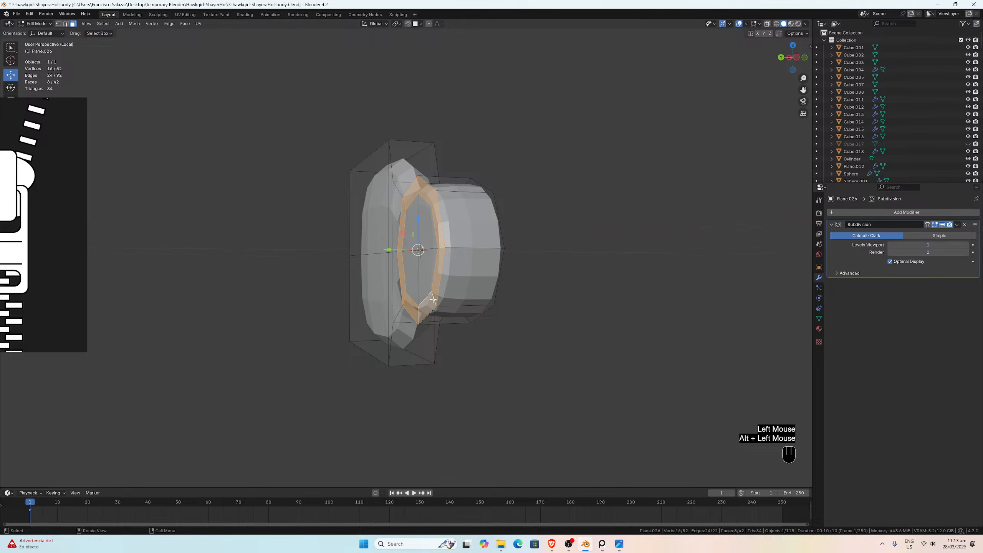
pyautogui.press('x')
pyautogui.click(434, 301)
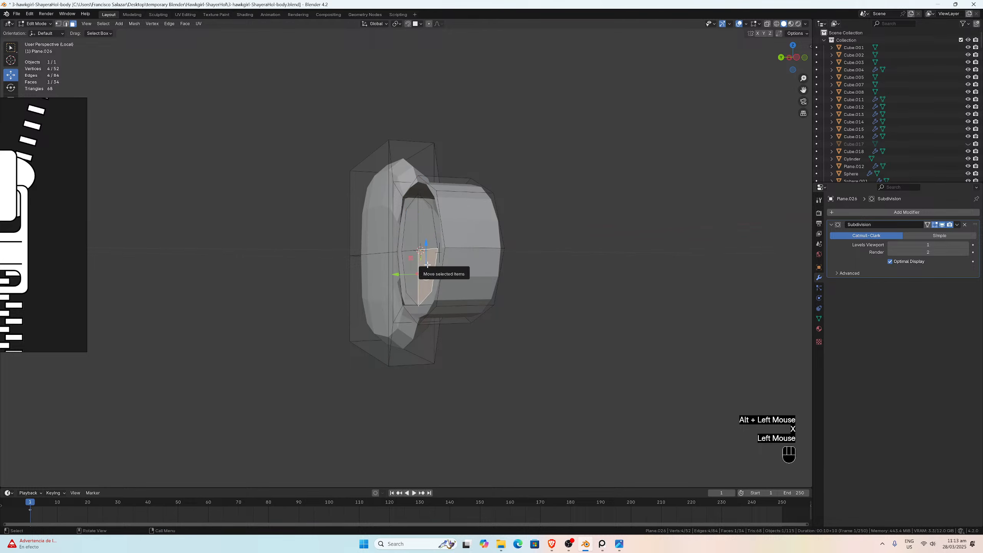
# Step: Delete the two loose circular face patches left inside the openings of the round head
pyautogui.press('l')
pyautogui.moveTo(427, 265); pyautogui.dragTo(346, 260, button='middle')
pyautogui.click(344, 260)
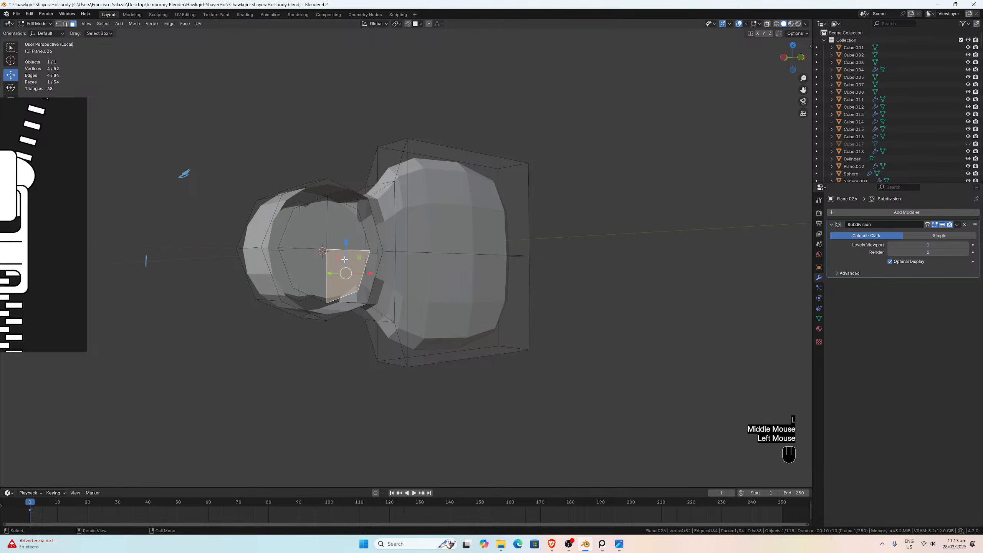
pyautogui.press('l')
pyautogui.press('x')
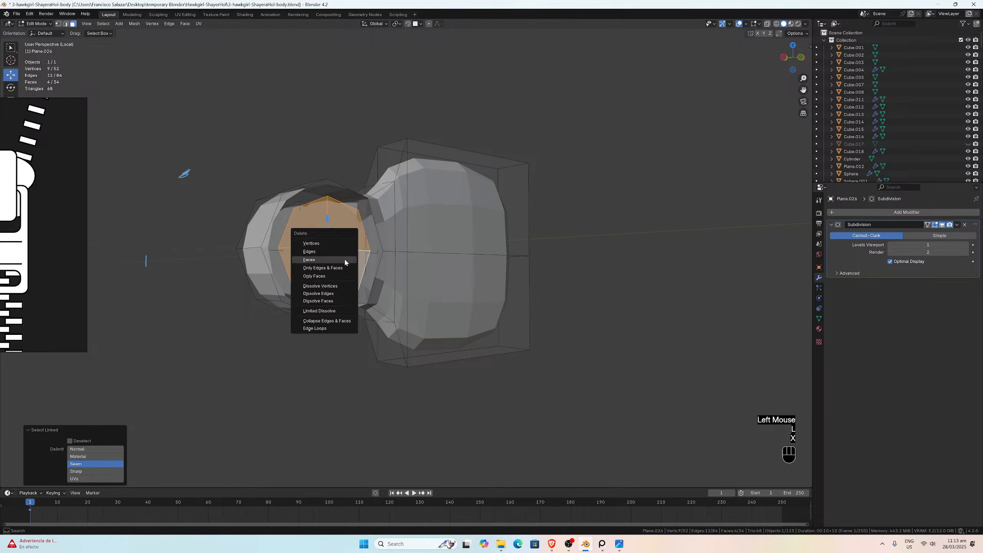
pyautogui.click(344, 259)
pyautogui.click(304, 252)
pyautogui.press('l')
pyautogui.press('x')
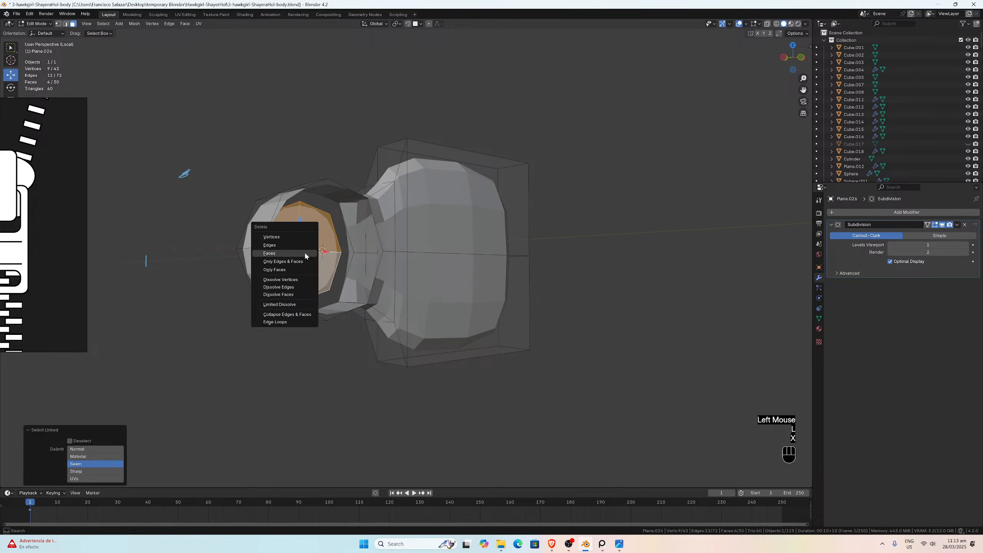
pyautogui.click(304, 251)
# Step: Close the front opening of the tooth's round head with a Grid Fill of span 2, working in edge selection mode
pyautogui.click(66, 25)
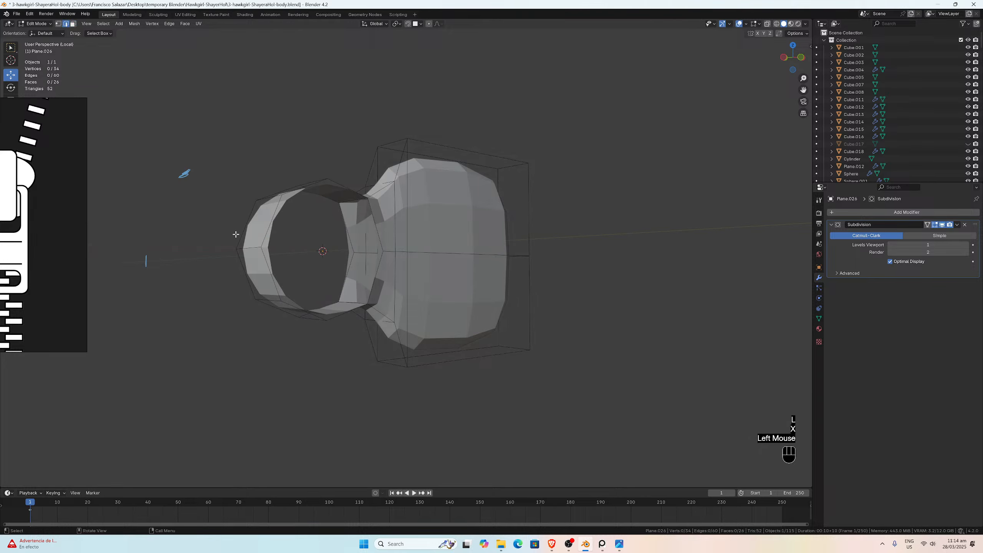
pyautogui.keyDown('alt'); pyautogui.click(271, 273); pyautogui.keyUp('alt')
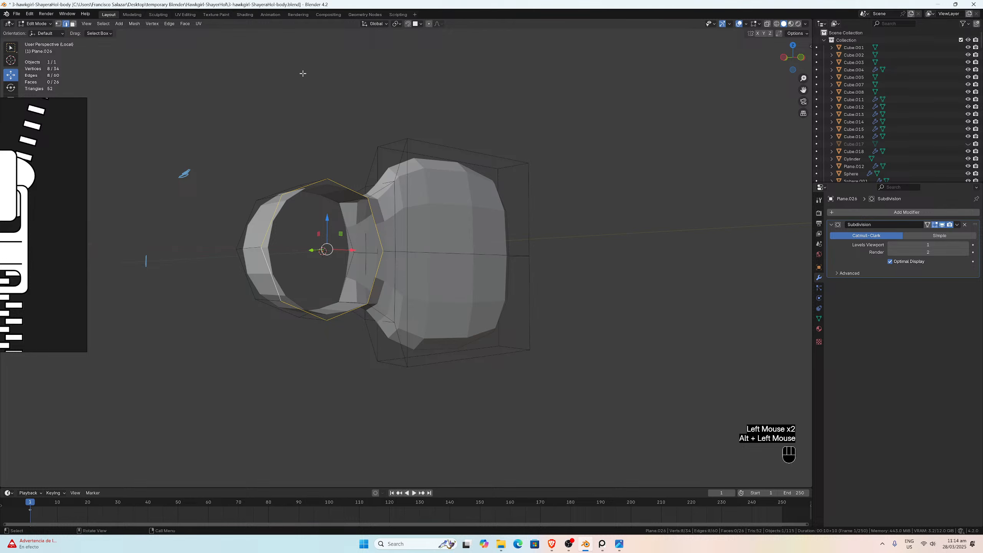
pyautogui.click(184, 23)
pyautogui.click(207, 116)
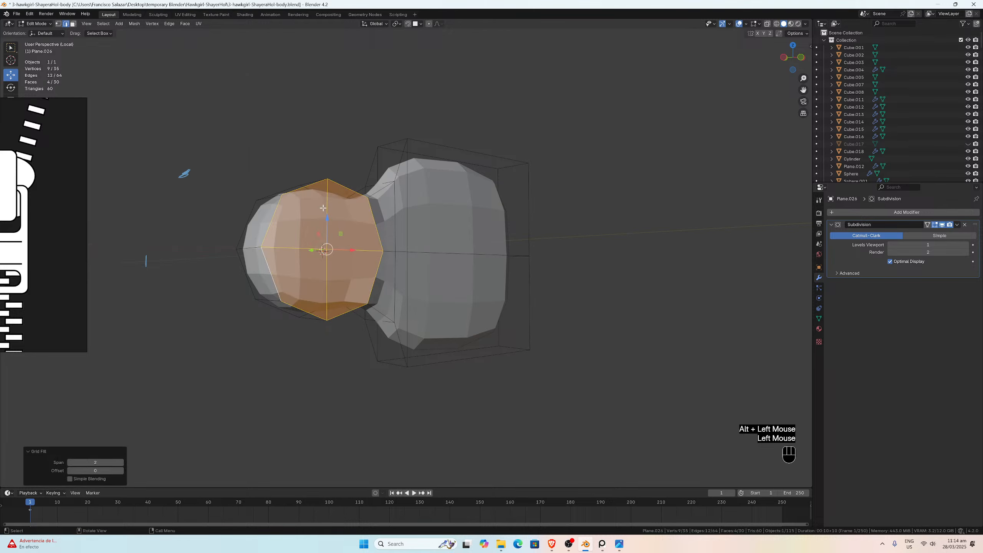
# Step: Grid Fill the matching opening on the opposite side of the round head with span 2
pyautogui.moveTo(216, 201); pyautogui.dragTo(425, 212, button='middle')
pyautogui.keyDown('alt'); pyautogui.click(526, 234); pyautogui.keyUp('alt')
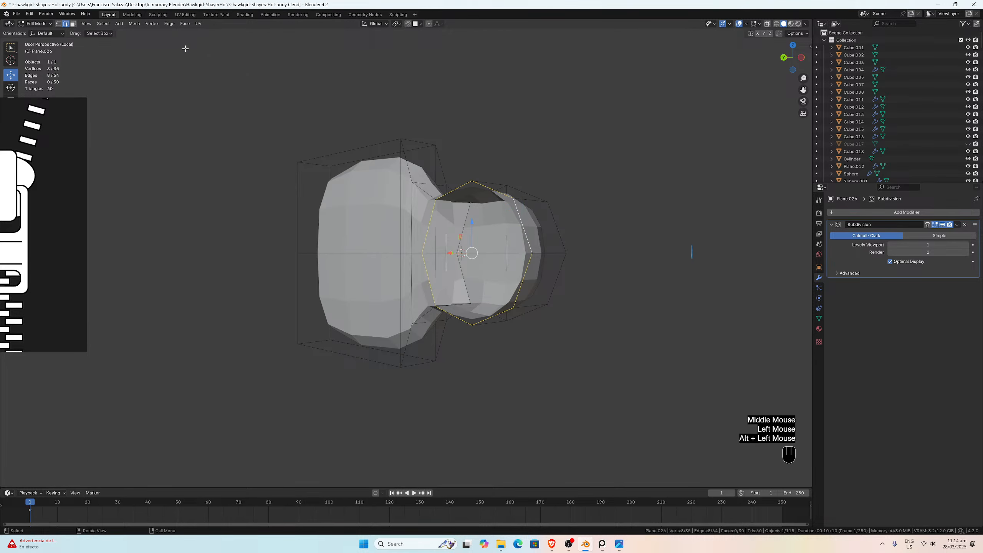
pyautogui.click(184, 23)
pyautogui.click(208, 111)
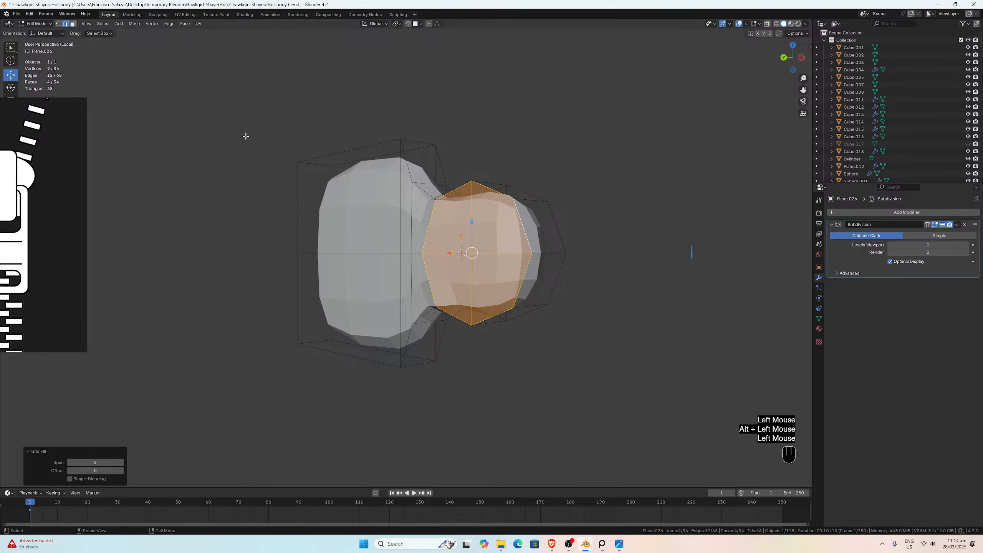
# Step: Select the lower outline edges on both faces of the tooth, including the edges across the body's underside corners
pyautogui.moveTo(244, 136); pyautogui.dragTo(199, 138, button='middle')
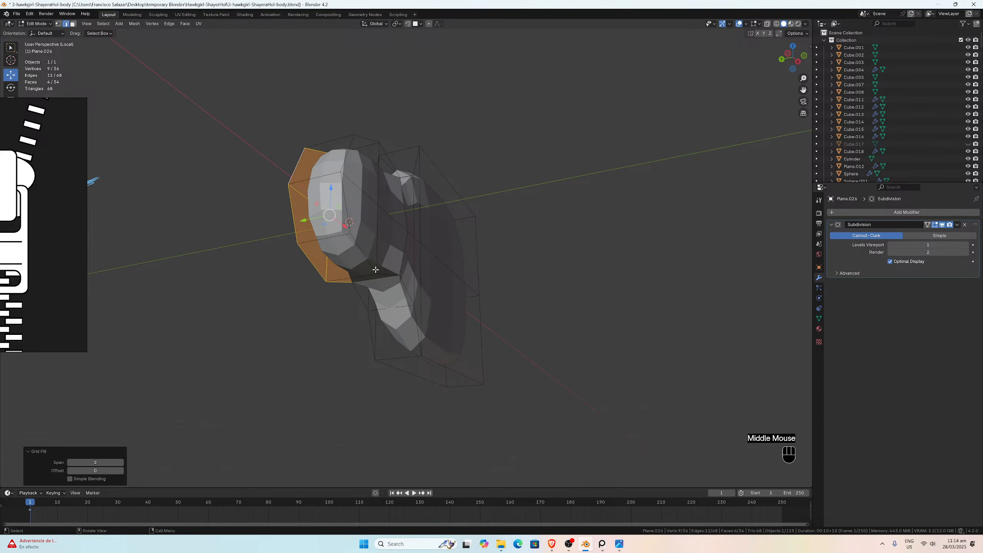
pyautogui.moveTo(383, 273); pyautogui.dragTo(368, 294, button='middle')
pyautogui.scroll(2, 367, 294)
pyautogui.click(362, 307)
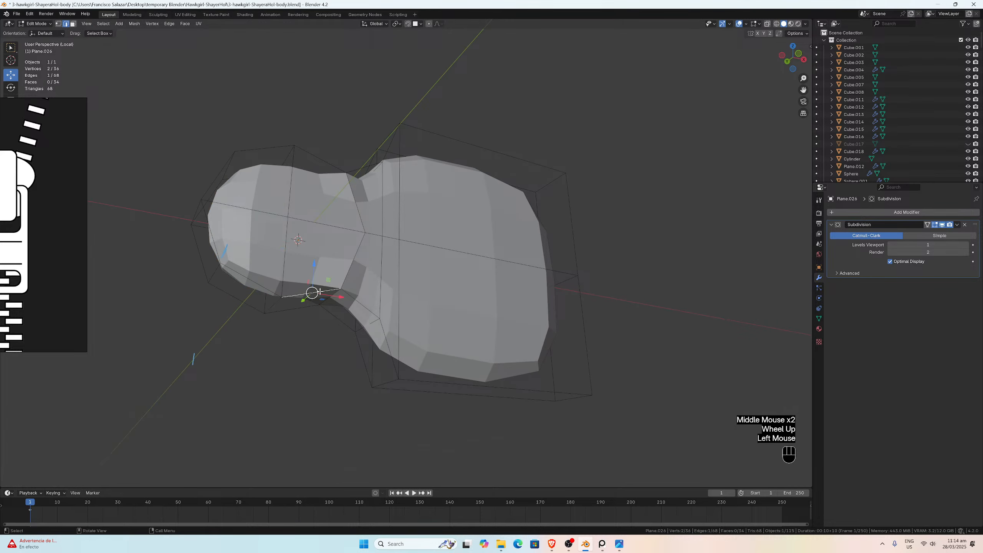
pyautogui.keyDown('alt'); pyautogui.click(362, 307); pyautogui.keyUp('alt')
pyautogui.keyDown('alt'); pyautogui.keyDown('shift'); pyautogui.click(362, 357); pyautogui.keyUp('shift'); pyautogui.keyUp('alt')
pyautogui.keyDown('shift'); pyautogui.click(383, 382); pyautogui.keyUp('shift')
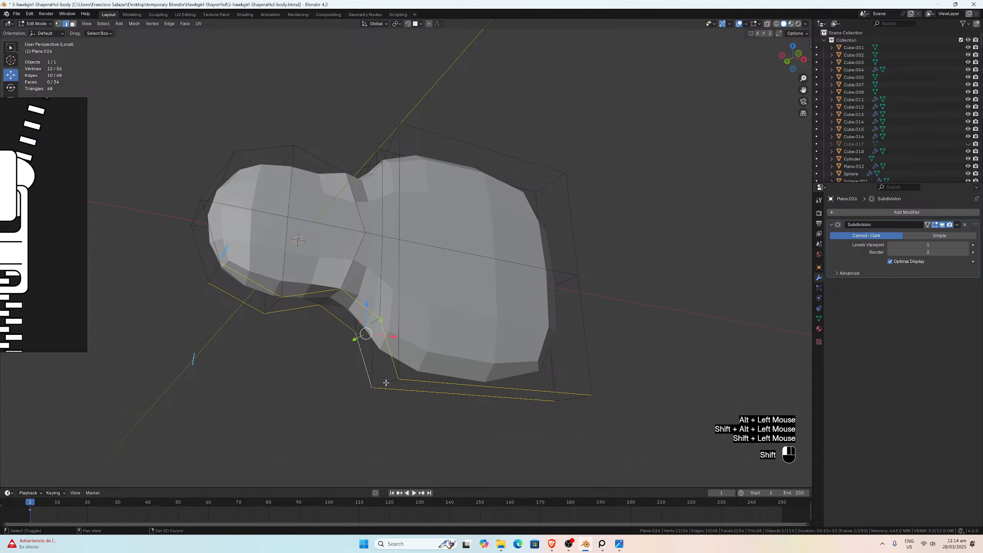
pyautogui.moveTo(385, 384); pyautogui.dragTo(533, 362, button='middle')
pyautogui.keyDown('alt'); pyautogui.keyDown('shift'); pyautogui.click(534, 362); pyautogui.keyUp('shift'); pyautogui.keyUp('alt')
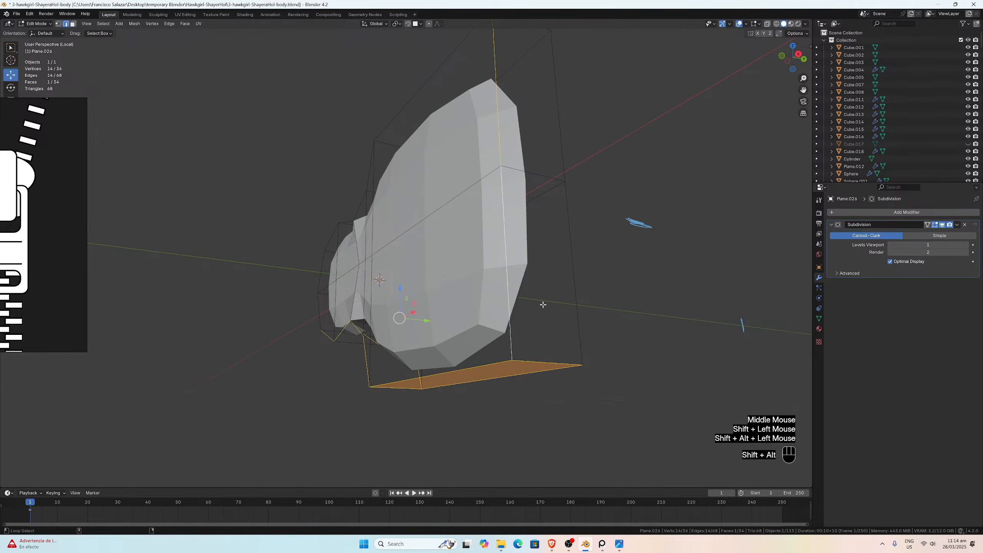
# Step: Extend the selection with the vertical end edges, the upper outline edges and the edges around the round head
pyautogui.keyDown('alt'); pyautogui.keyDown('shift'); pyautogui.click(571, 274); pyautogui.keyUp('shift'); pyautogui.keyUp('alt')
pyautogui.moveTo(571, 274); pyautogui.dragTo(434, 192, button='middle')
pyautogui.keyDown('shift'); pyautogui.click(547, 196); pyautogui.keyUp('shift')
pyautogui.keyDown('alt'); pyautogui.keyDown('shift'); pyautogui.click(548, 195); pyautogui.keyUp('shift'); pyautogui.keyUp('alt')
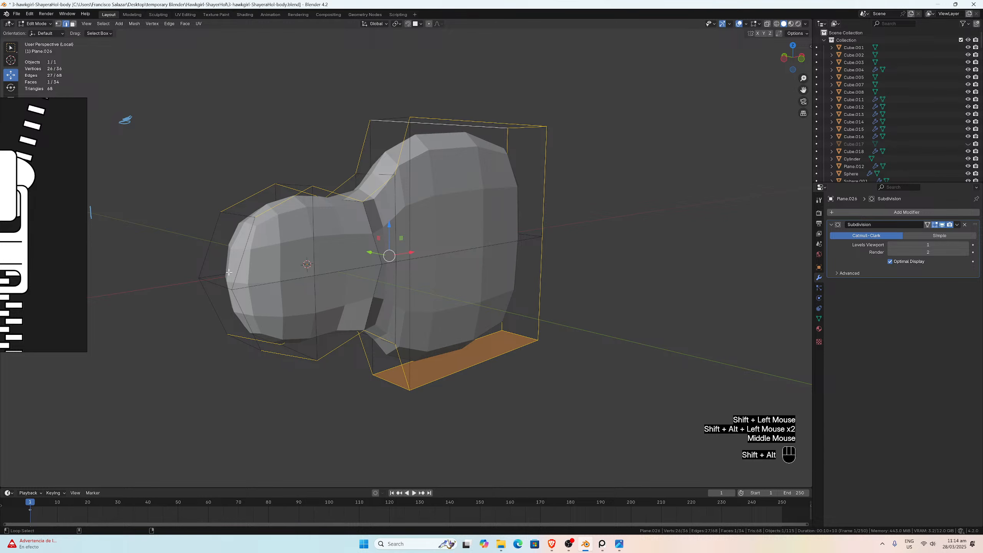
pyautogui.keyDown('alt'); pyautogui.keyDown('shift'); pyautogui.click(220, 260); pyautogui.keyUp('shift'); pyautogui.keyUp('alt')
pyautogui.keyDown('alt'); pyautogui.keyDown('shift'); pyautogui.click(221, 261); pyautogui.keyUp('shift'); pyautogui.keyUp('alt')
pyautogui.moveTo(221, 261); pyautogui.dragTo(369, 246, button='middle')
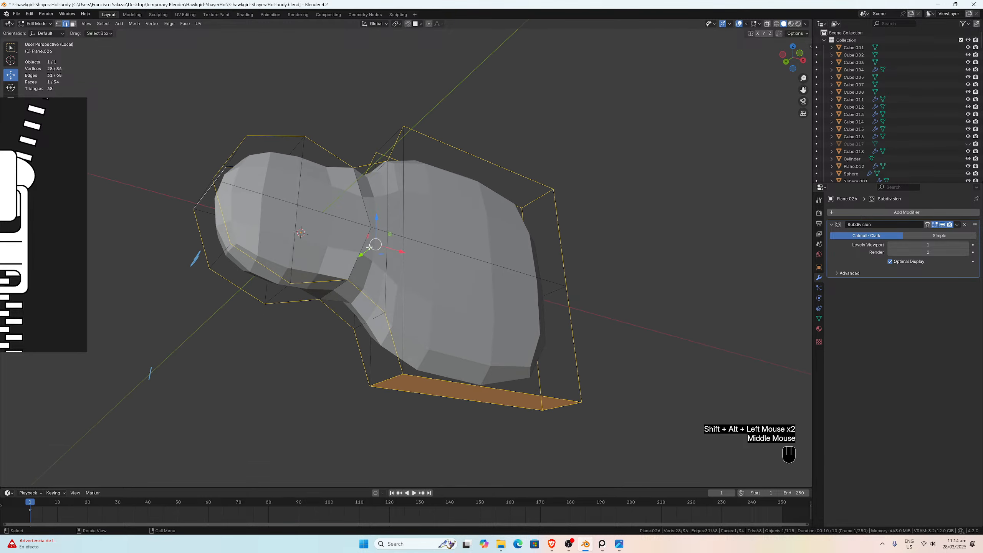
# Step: Try a two-segment bevel of about 0.0067 m on the selected outline edges and undo it
pyautogui.hotkey('ctrl', 'b')
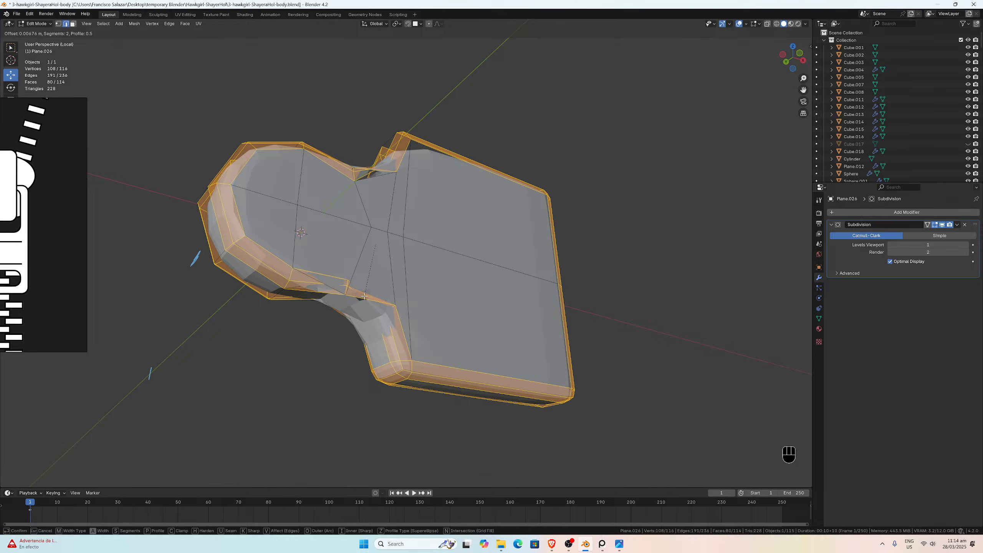
pyautogui.click(364, 296)
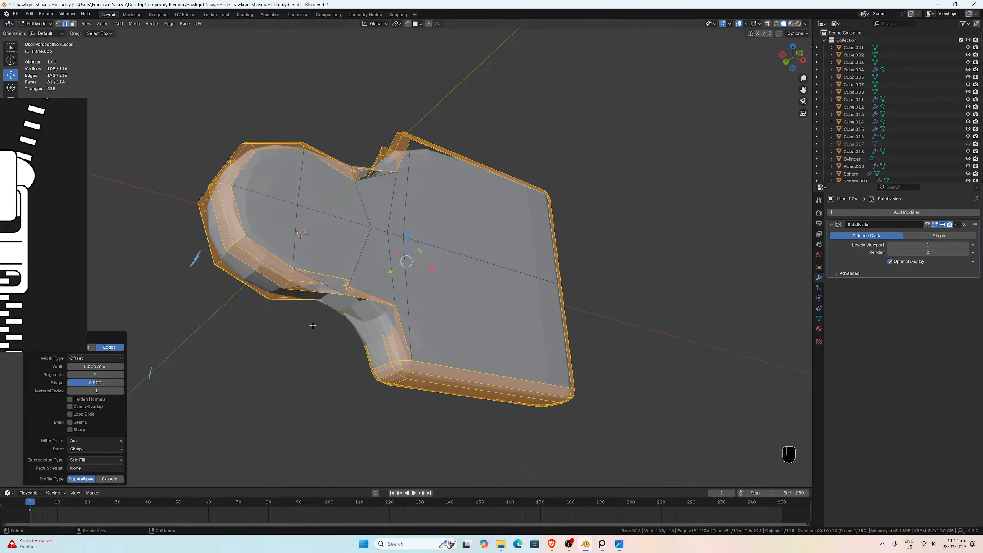
pyautogui.moveTo(356, 309); pyautogui.dragTo(451, 292, button='middle')
pyautogui.hotkey('ctrl', 'z')
pyautogui.click(59, 24)
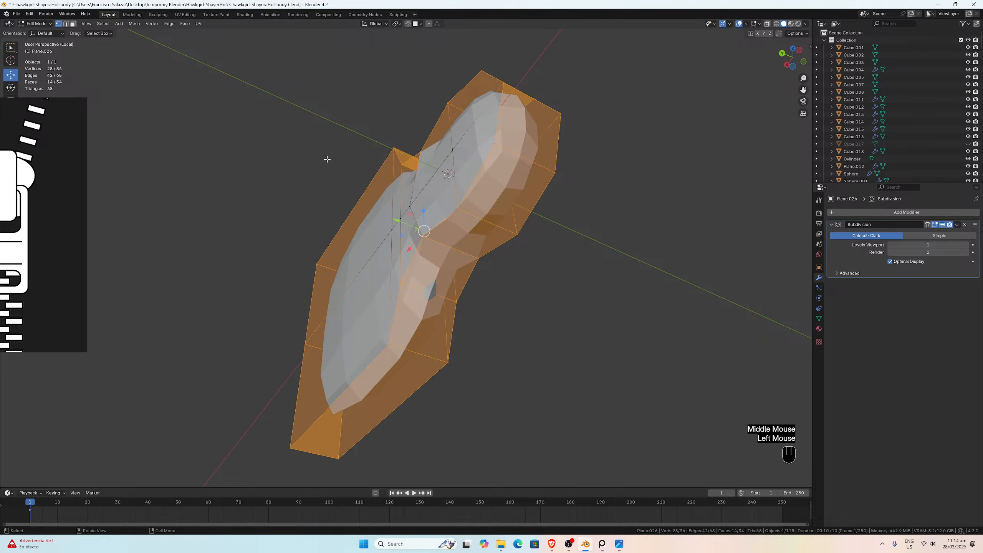
pyautogui.click(420, 234)
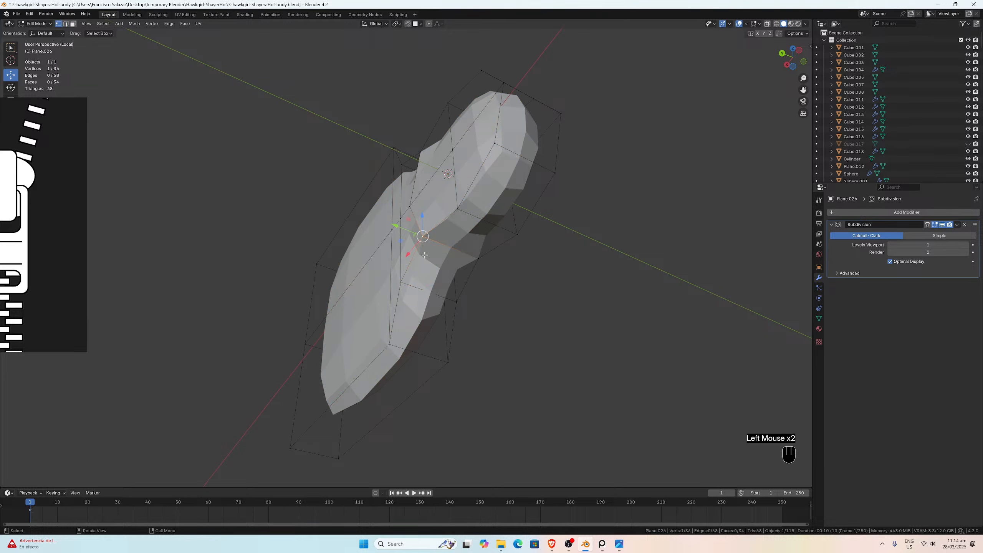
pyautogui.press('g')
pyautogui.press('Escape')
pyautogui.click(461, 209)
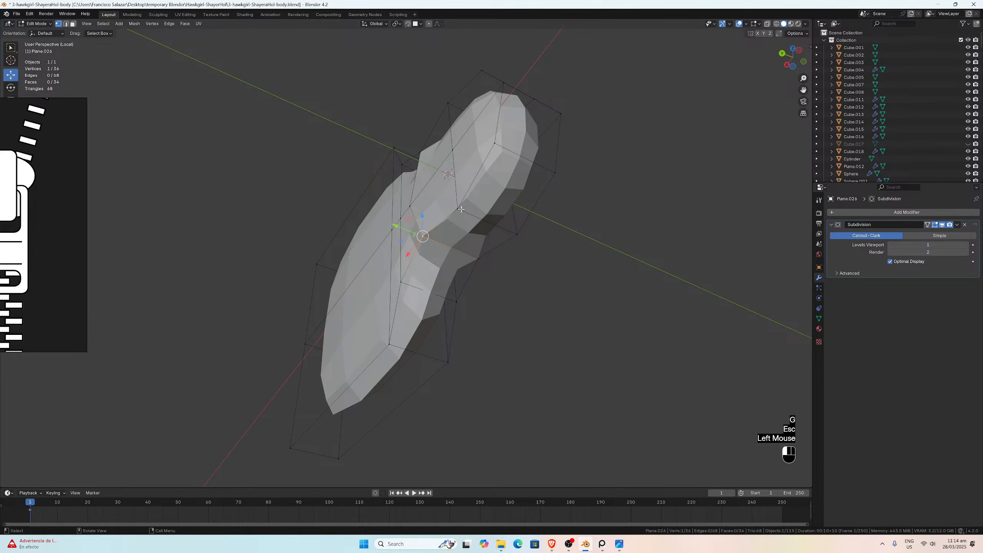
pyautogui.press('g')
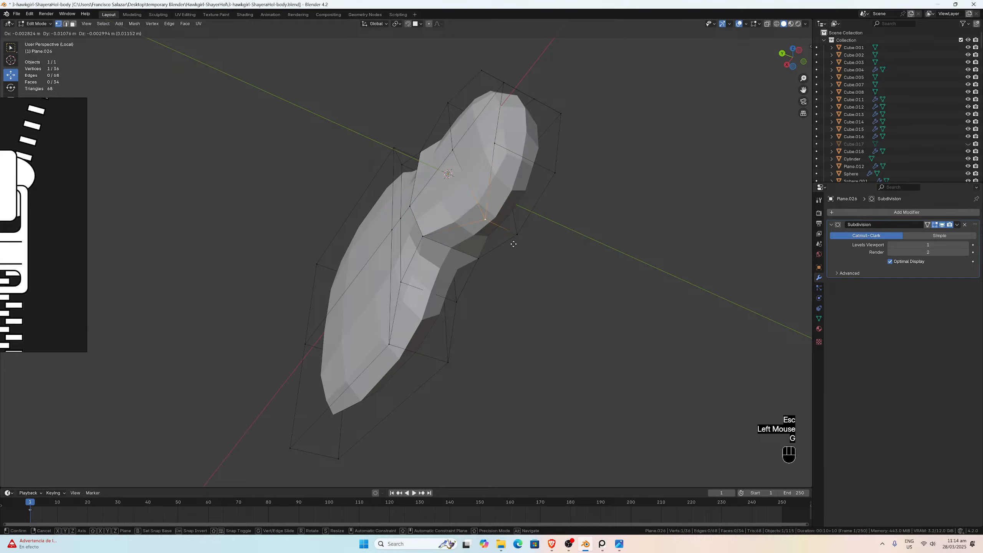
pyautogui.press('Escape')
# Step: Select the tooth's whole mesh, recalculate its normals to the outside and clear the selection
pyautogui.moveTo(507, 270); pyautogui.dragTo(395, 317, button='middle')
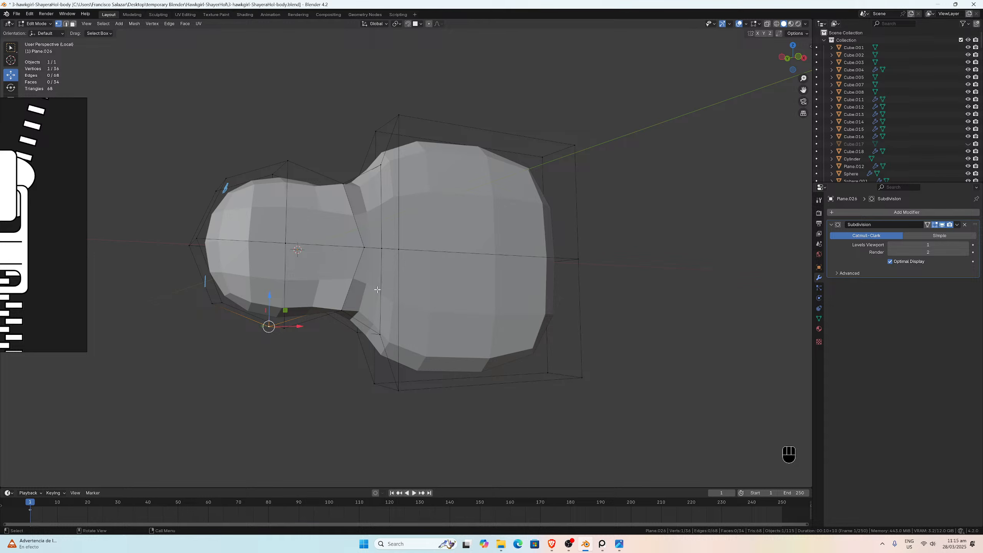
pyautogui.press('a')
pyautogui.hotkey('alt', 'n')
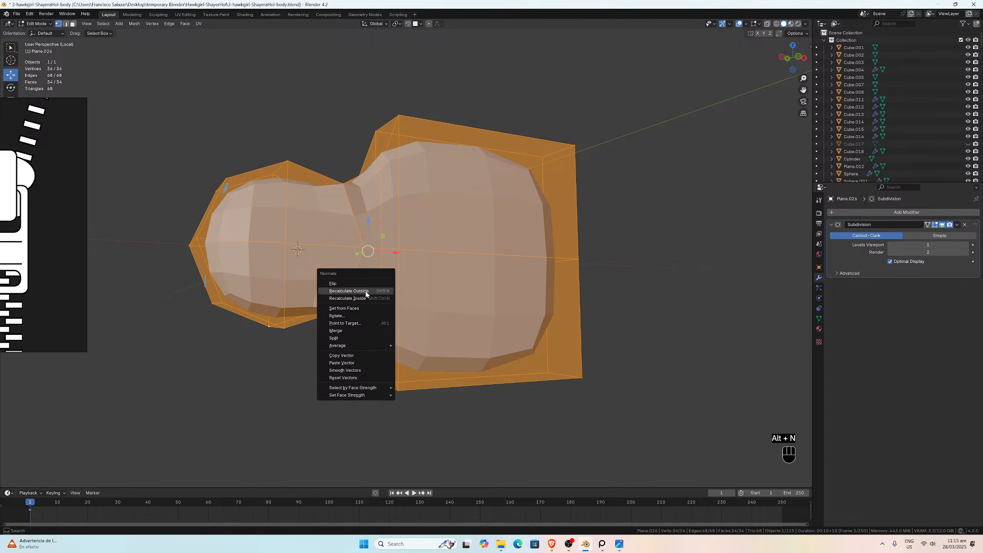
pyautogui.click(364, 291)
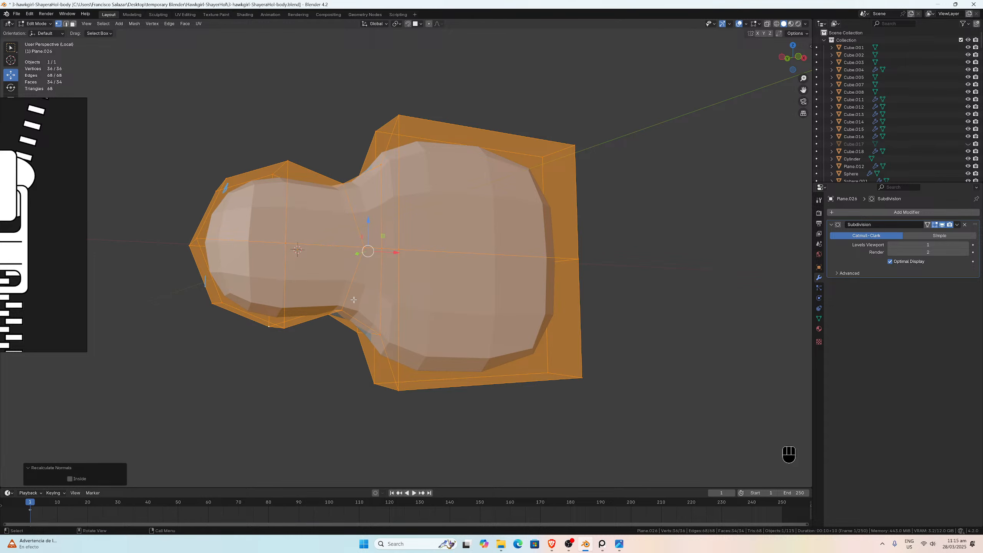
pyautogui.moveTo(353, 300); pyautogui.dragTo(357, 276, button='middle')
pyautogui.click(367, 303)
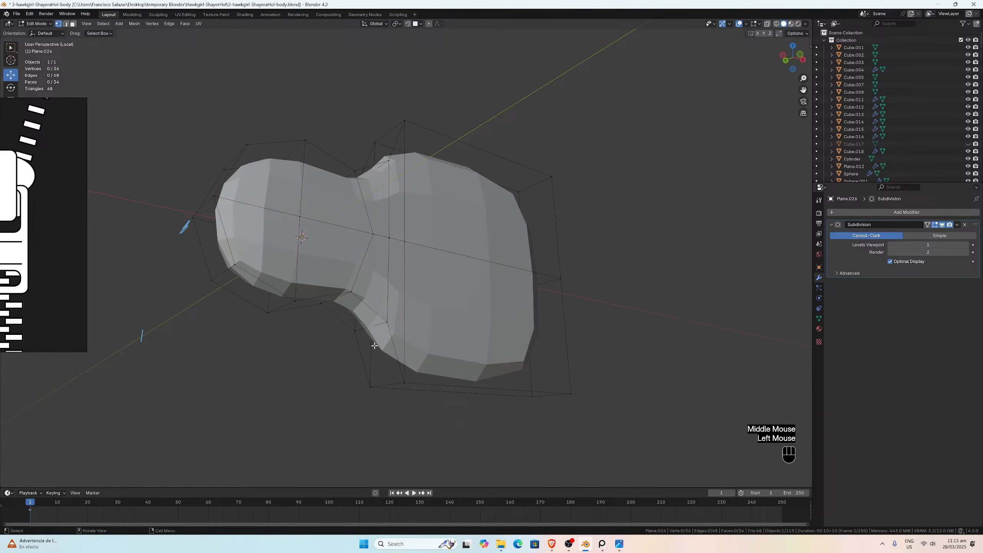
# Step: In edge selection mode, select the lower outline edges on both faces, one lower body corner edge and the round head's outline edges
pyautogui.click(65, 24)
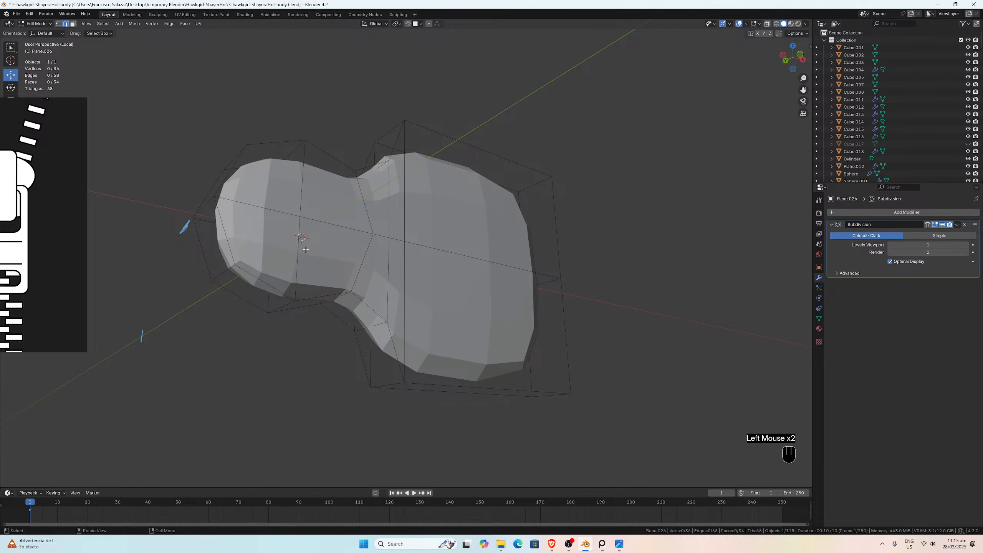
pyautogui.click(362, 304)
pyautogui.keyDown('alt'); pyautogui.click(366, 305); pyautogui.keyUp('alt')
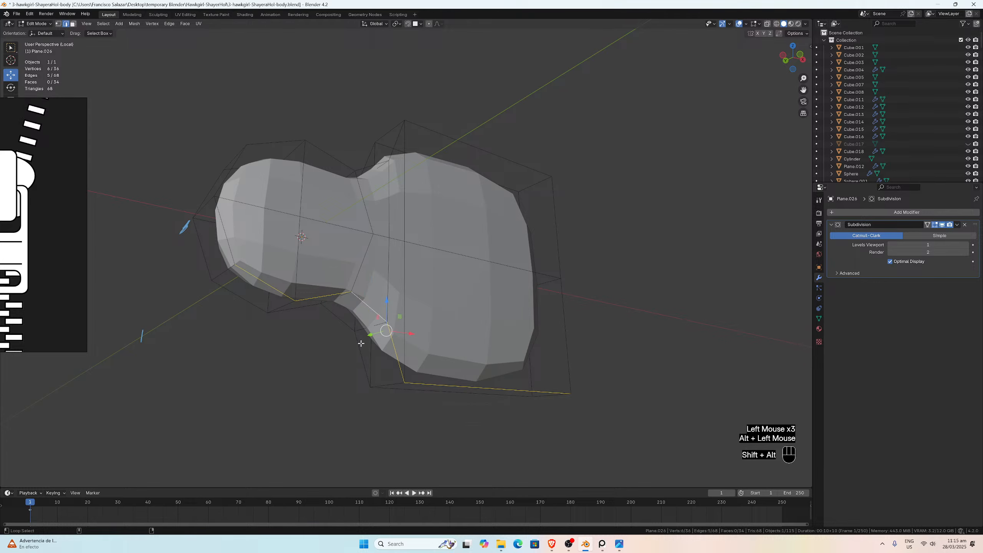
pyautogui.keyDown('alt'); pyautogui.keyDown('shift'); pyautogui.click(367, 359); pyautogui.keyUp('shift'); pyautogui.keyUp('alt')
pyautogui.keyDown('shift'); pyautogui.click(388, 376); pyautogui.keyUp('shift')
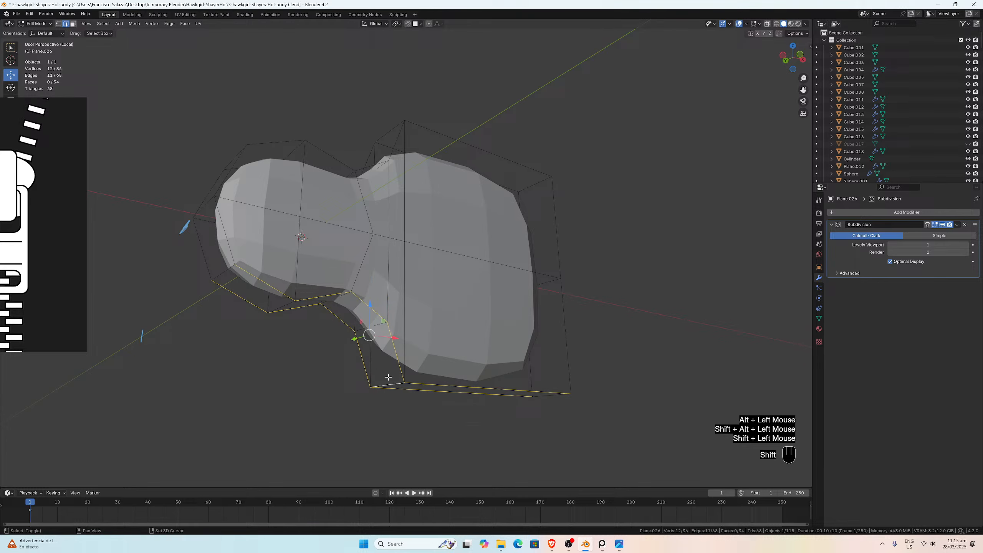
pyautogui.keyDown('alt'); pyautogui.keyDown('shift'); pyautogui.click(245, 267); pyautogui.keyUp('shift'); pyautogui.keyUp('alt')
pyautogui.moveTo(245, 266); pyautogui.dragTo(294, 243, button='middle')
pyautogui.keyDown('alt'); pyautogui.keyDown('shift'); pyautogui.click(294, 244); pyautogui.keyUp('shift'); pyautogui.keyUp('alt')
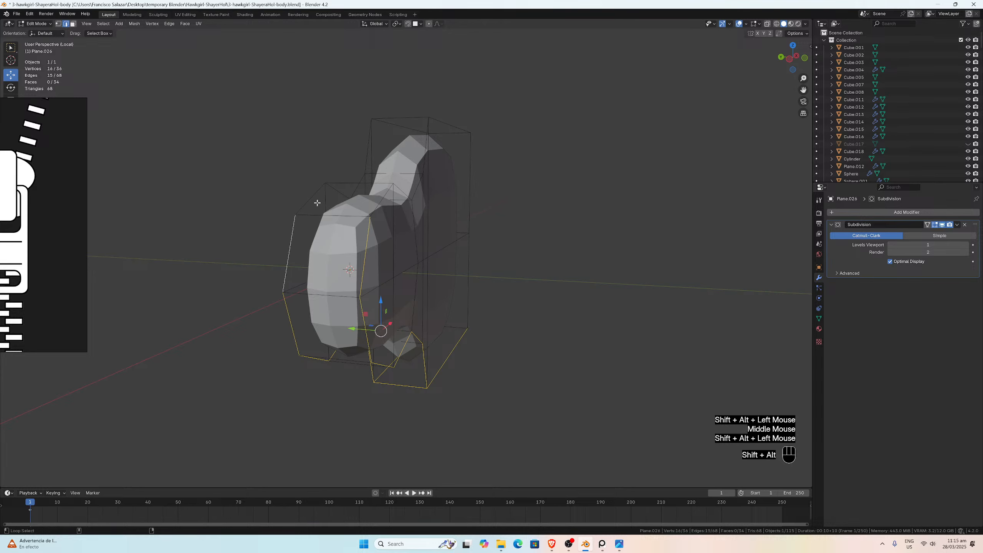
pyautogui.keyDown('alt'); pyautogui.keyDown('shift'); pyautogui.click(317, 202); pyautogui.keyUp('shift'); pyautogui.keyUp('alt')
# Step: Add the upper outline edges, the body's remaining corner edges and the vertical edges of its flat end to the selection
pyautogui.moveTo(316, 202); pyautogui.dragTo(593, 165, button='middle')
pyautogui.keyDown('alt'); pyautogui.keyDown('shift'); pyautogui.click(352, 199); pyautogui.keyUp('shift'); pyautogui.keyUp('alt')
pyautogui.scroll(-2, 352, 199)
pyautogui.scroll(2, 393, 181)
pyautogui.keyDown('alt'); pyautogui.keyDown('shift'); pyautogui.click(387, 171); pyautogui.keyUp('shift'); pyautogui.keyUp('alt')
pyautogui.hotkey('ctrl', 'z')
pyautogui.keyDown('shift'); pyautogui.click(408, 159); pyautogui.keyUp('shift')
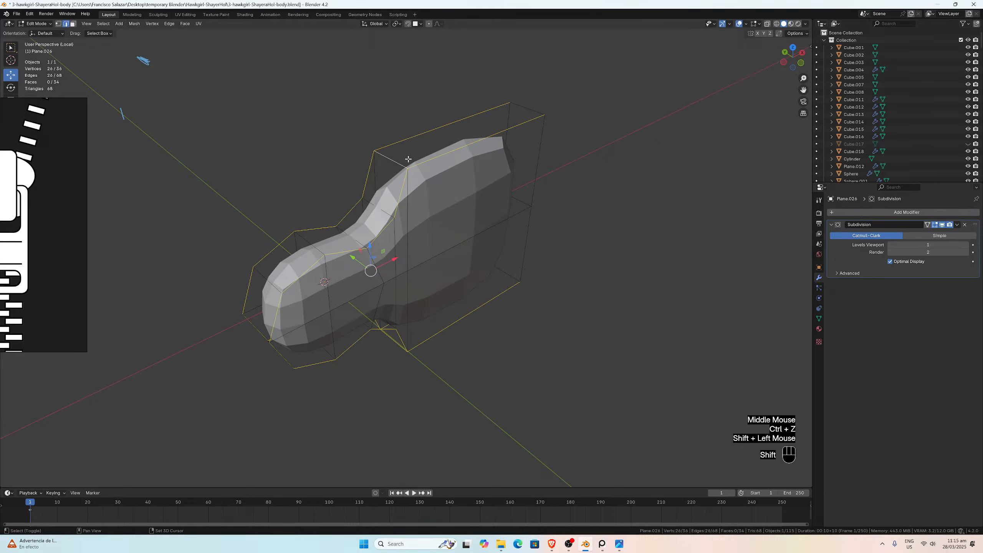
pyautogui.moveTo(408, 159); pyautogui.dragTo(537, 173, button='middle')
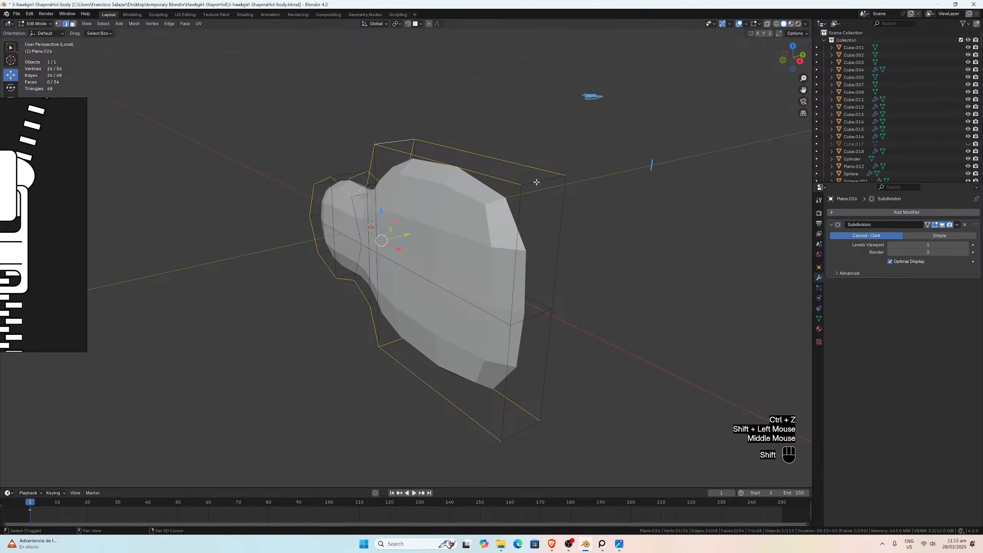
pyautogui.keyDown('shift'); pyautogui.click(536, 181); pyautogui.keyUp('shift')
pyautogui.keyDown('alt'); pyautogui.keyDown('shift'); pyautogui.click(525, 218); pyautogui.keyUp('shift'); pyautogui.keyUp('alt')
pyautogui.keyDown('alt'); pyautogui.keyDown('shift'); pyautogui.click(557, 244); pyautogui.keyUp('shift'); pyautogui.keyUp('alt')
pyautogui.moveTo(559, 249); pyautogui.dragTo(518, 241, button='middle')
pyautogui.keyDown('shift'); pyautogui.click(514, 322); pyautogui.keyUp('shift')
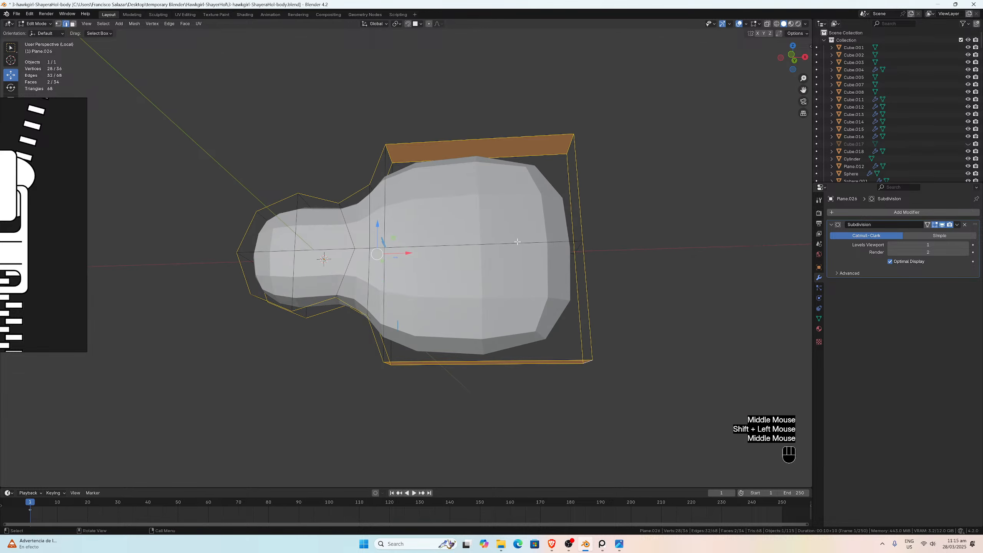
# Step: In front view, bevel the selected outline and corner edges with two segments and a width of 0.005 m
pyautogui.press('KP_1')
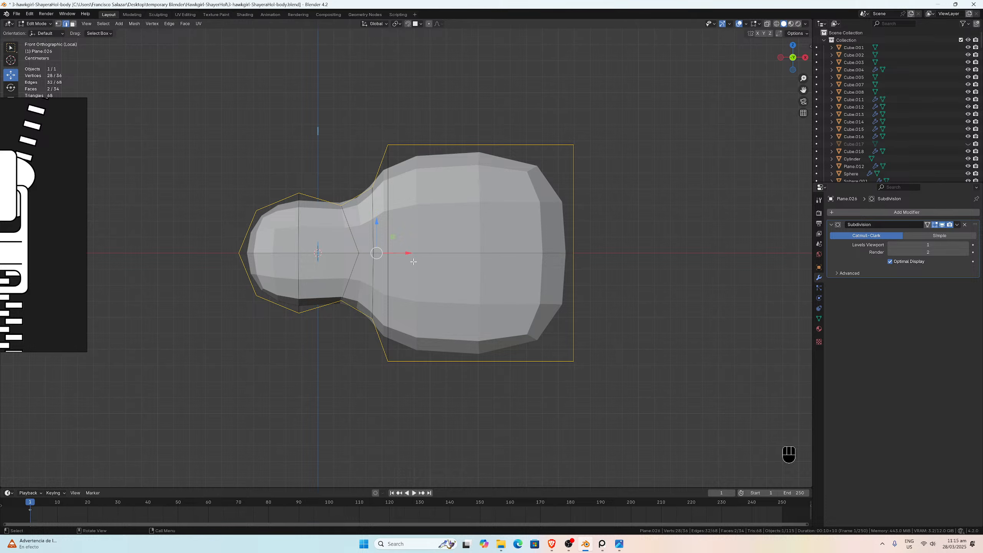
pyautogui.hotkey('ctrl', 'b')
pyautogui.scroll(1, 416, 262)
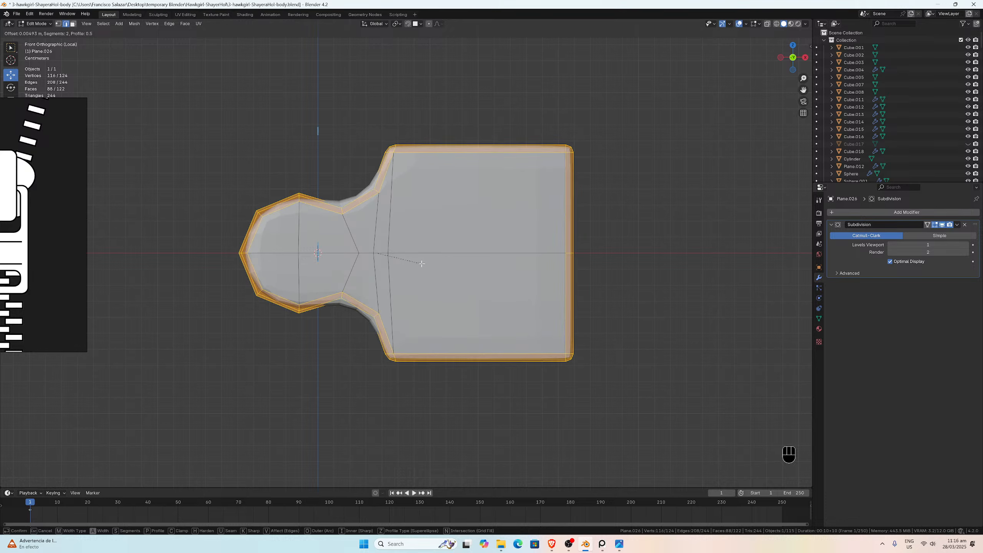
pyautogui.click(421, 263)
pyautogui.doubleClick(83, 366)
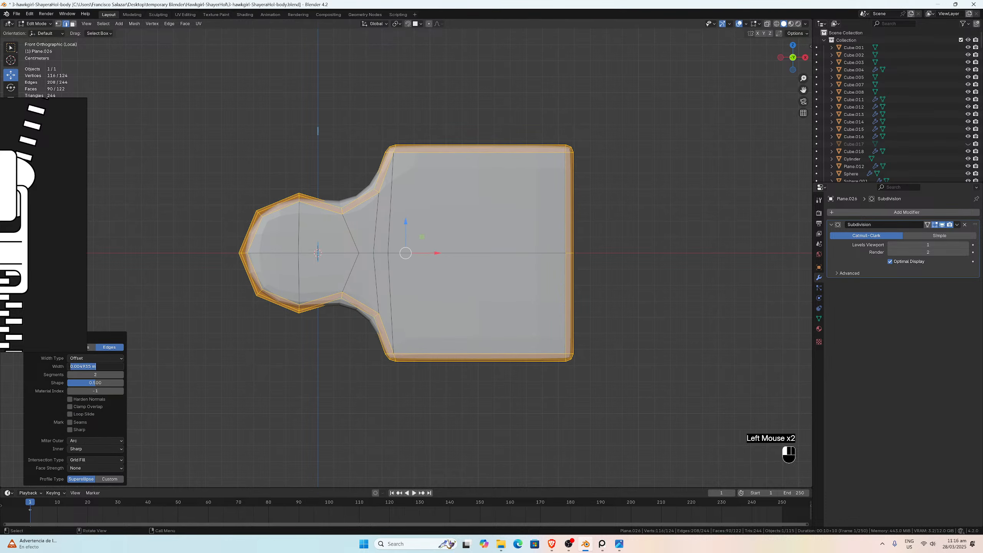
pyautogui.moveTo(85, 366); pyautogui.dragTo(91, 365)
pyautogui.press('Return')
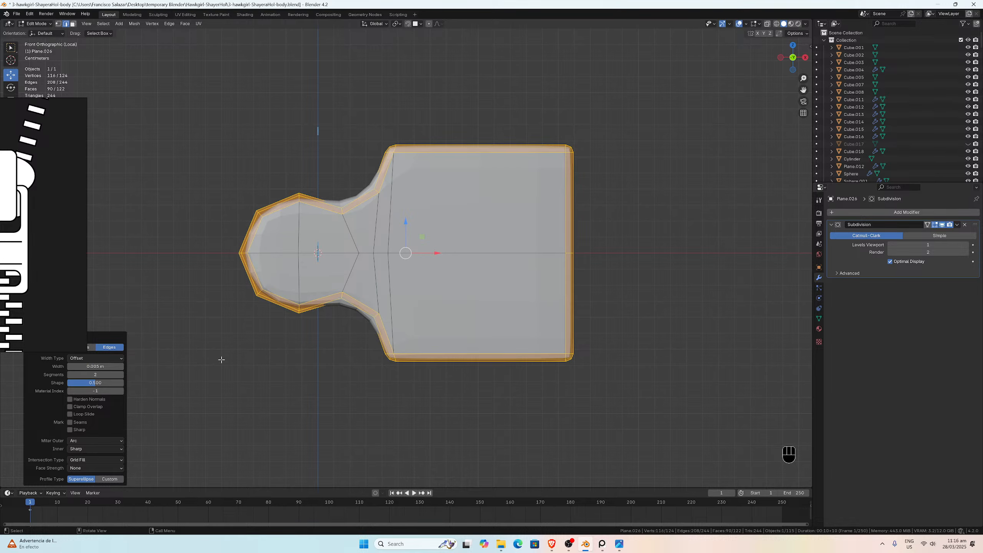
# Step: Return to Object Mode and leave local view to compare the finished tooth with the zipper reference
pyautogui.scroll(-1, 280, 358)
pyautogui.moveTo(300, 362); pyautogui.dragTo(347, 366, button='middle')
pyautogui.scroll(1, 340, 310)
pyautogui.scroll(-1, 340, 314)
pyautogui.press('Tab')
pyautogui.scroll(1, 347, 370)
pyautogui.scroll(-1, 347, 369)
pyautogui.press('KP_Divide')
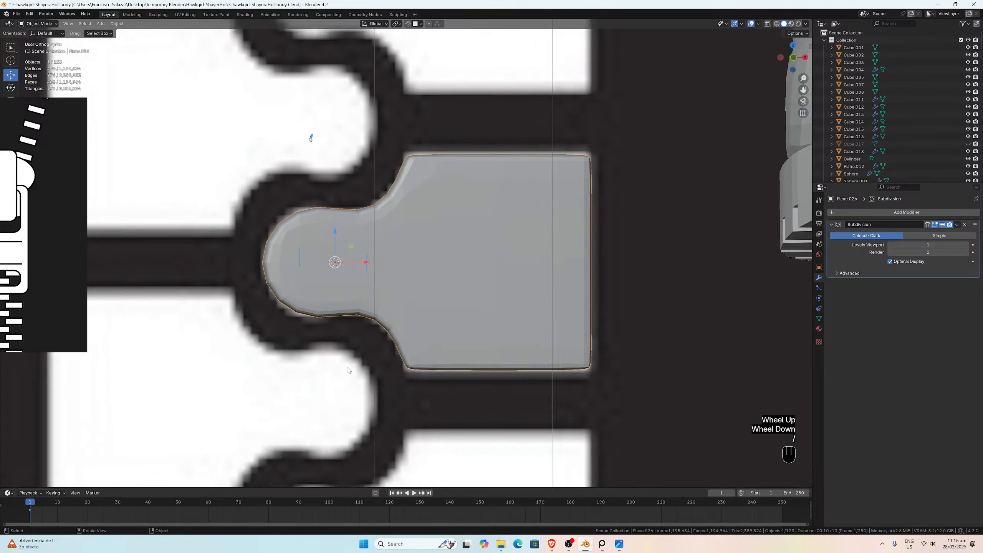
pyautogui.scroll(-10, 347, 370)
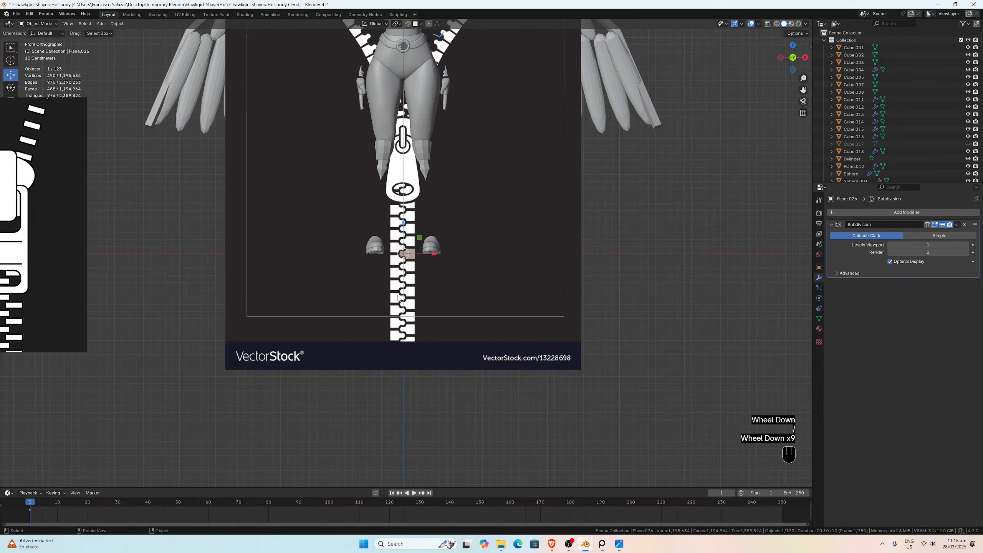
pyautogui.scroll(5, 400, 300)
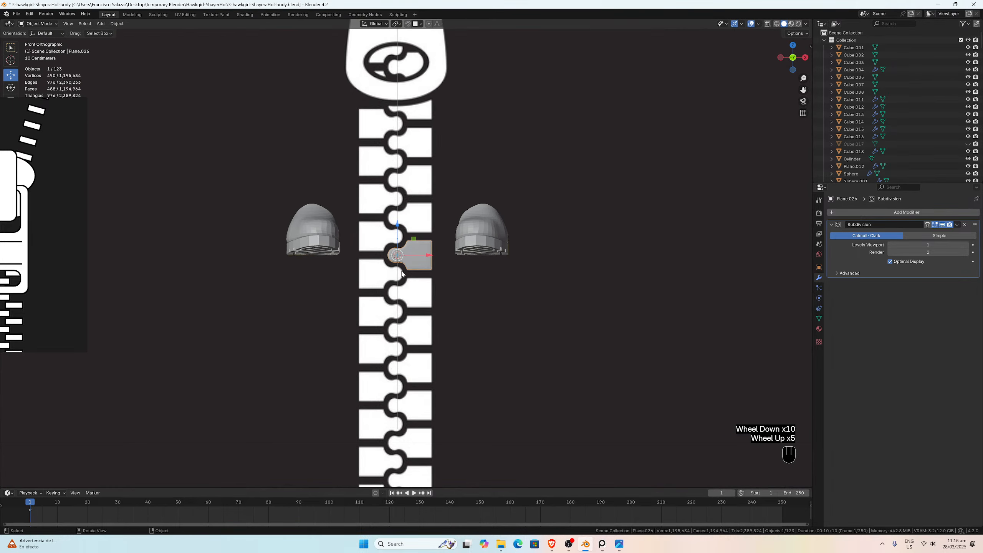
# Step: Examine the tooth in front view against the whole zipper reference and the character's waist and boots
pyautogui.scroll(-5, 404, 276)
pyautogui.scroll(5, 506, 197)
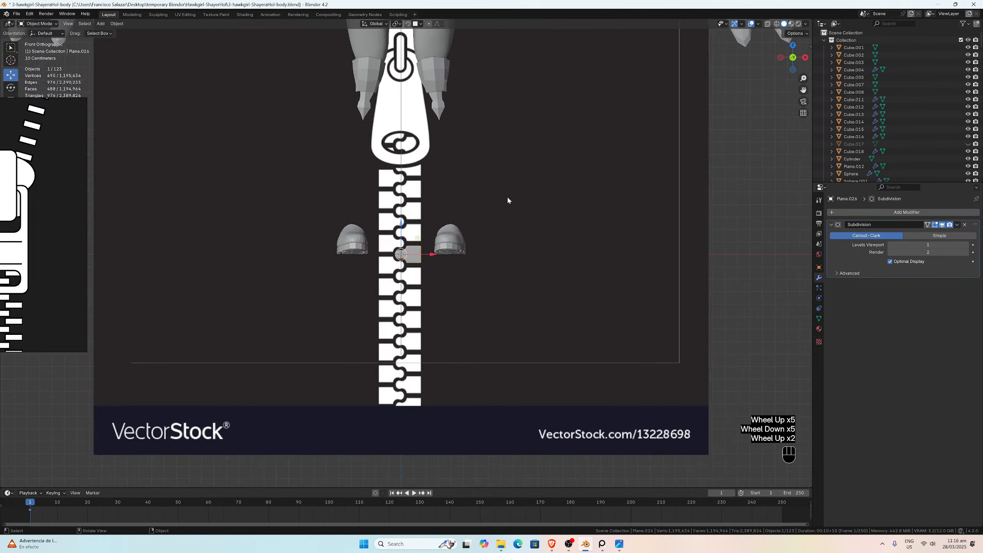
pyautogui.scroll(5, 399, 255)
pyautogui.scroll(-6, 398, 255)
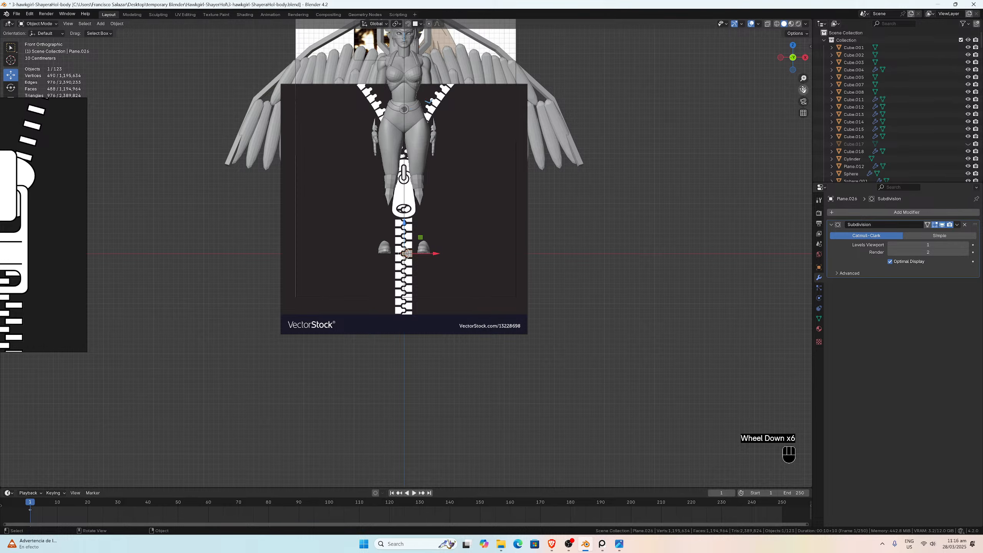
pyautogui.moveTo(803, 89); pyautogui.dragTo(803, 244)
pyautogui.scroll(4, 542, 252)
pyautogui.scroll(4, 426, 252)
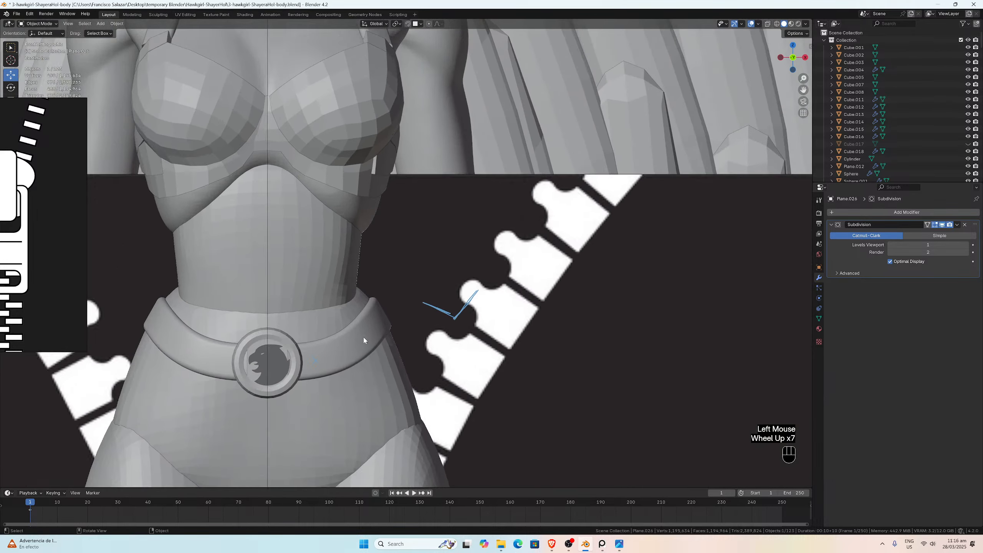
pyautogui.scroll(-1, 287, 372)
pyautogui.scroll(-3, 411, 326)
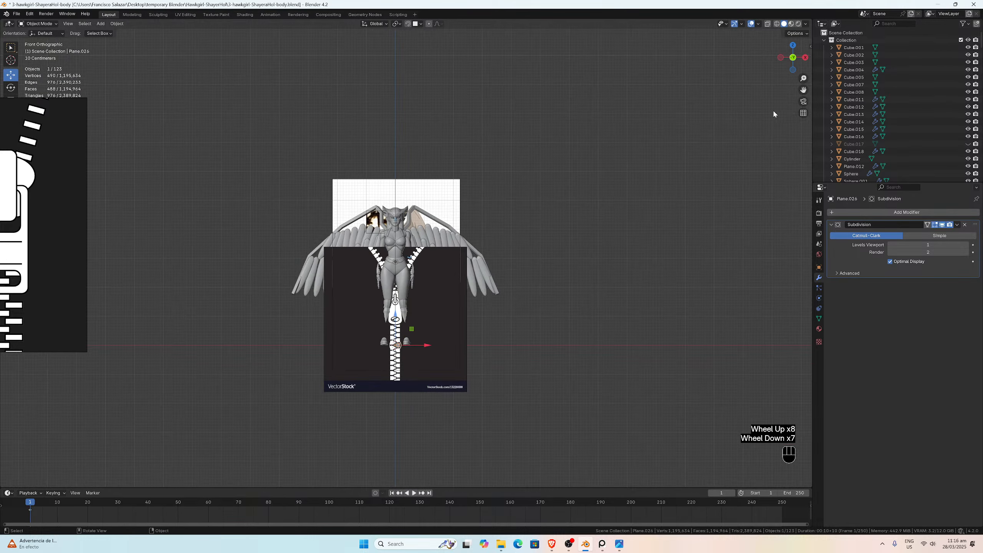
pyautogui.moveTo(803, 91); pyautogui.dragTo(795, 0)
pyautogui.scroll(7, 570, 157)
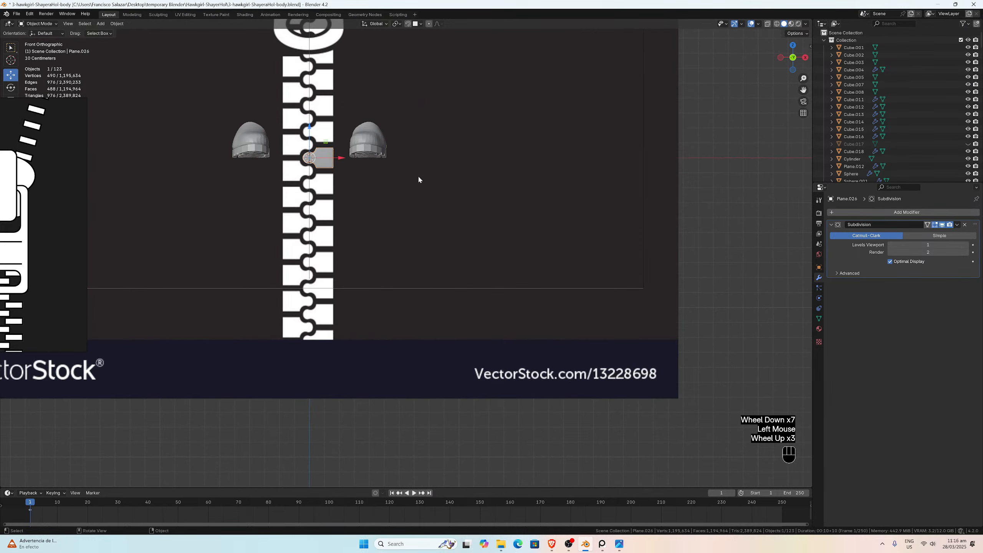
pyautogui.moveTo(803, 90); pyautogui.dragTo(982, 92)
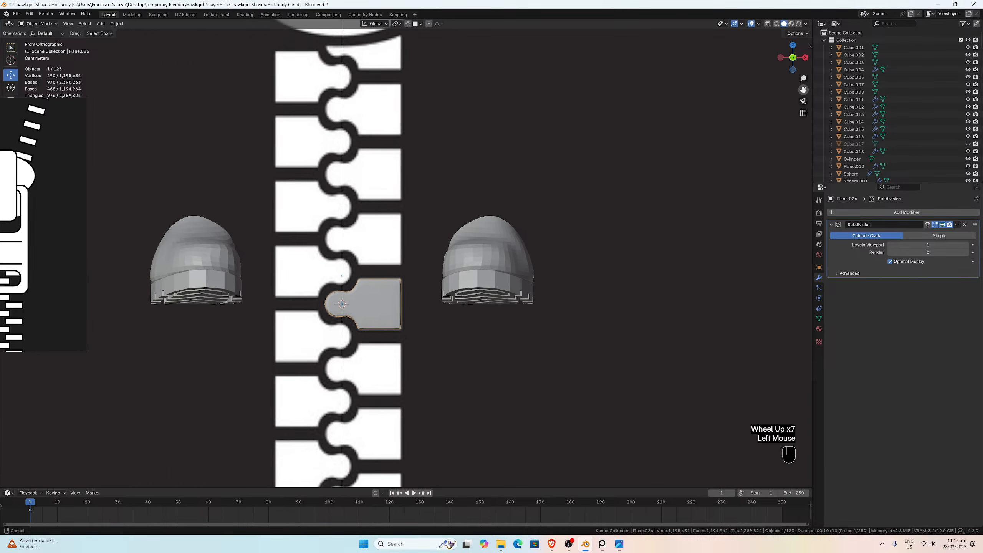
# Step: Save the file and set the tooth's Subdivision viewport level to 2
pyautogui.scroll(4, 573, 244)
pyautogui.hotkey('ctrl', 's')
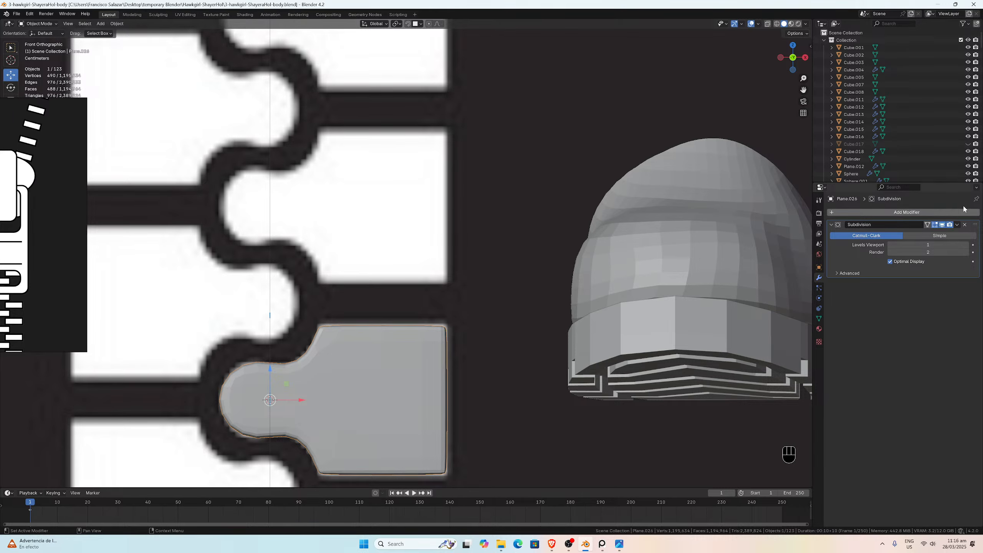
pyautogui.click(928, 245)
pyautogui.moveTo(928, 245); pyautogui.dragTo(936, 244)
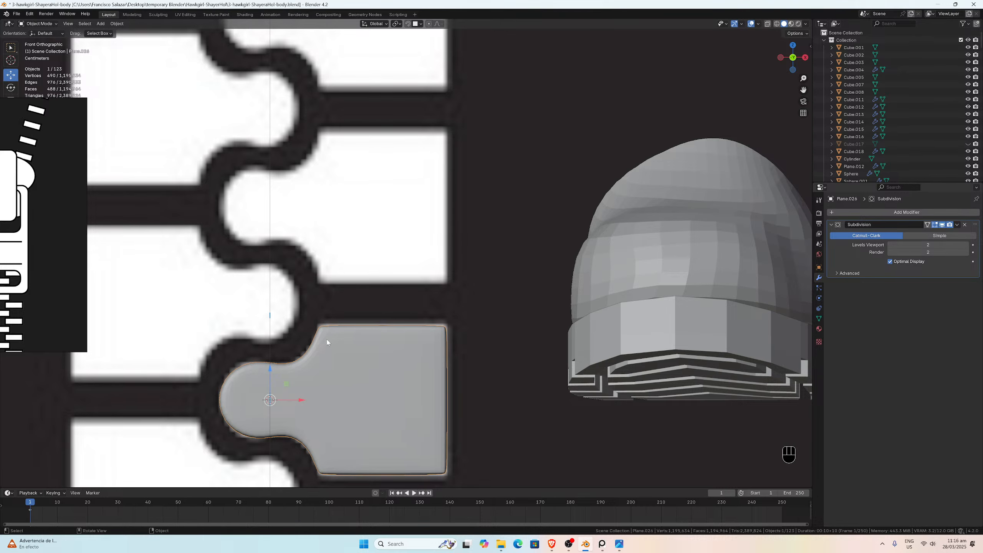
# Step: Inspect the tooth's side walls and raise its Subdivision viewport level to 3, keeping Catmull-Clark
pyautogui.scroll(-2, 332, 360)
pyautogui.moveTo(332, 360); pyautogui.dragTo(387, 309, button='middle')
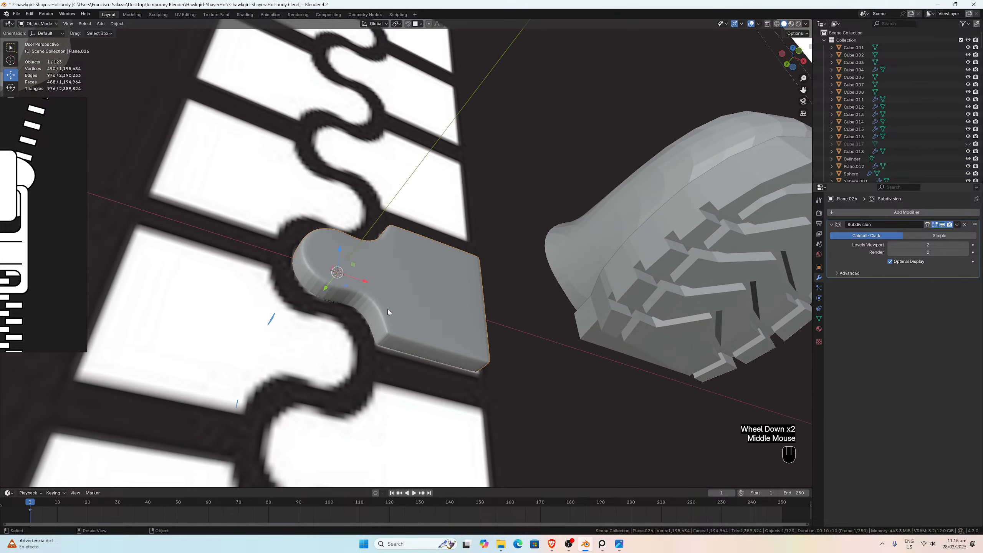
pyautogui.scroll(2, 341, 320)
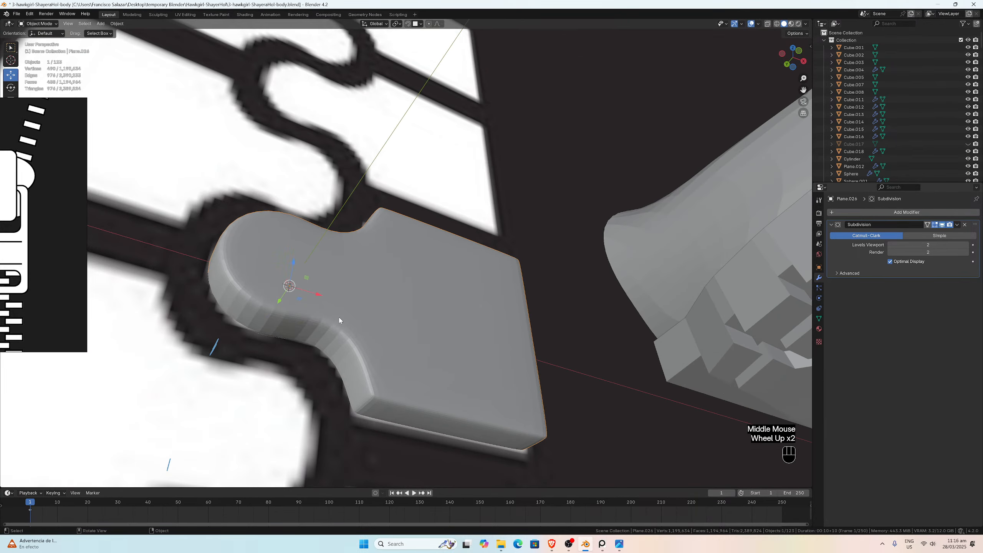
pyautogui.click(941, 235)
pyautogui.click(866, 235)
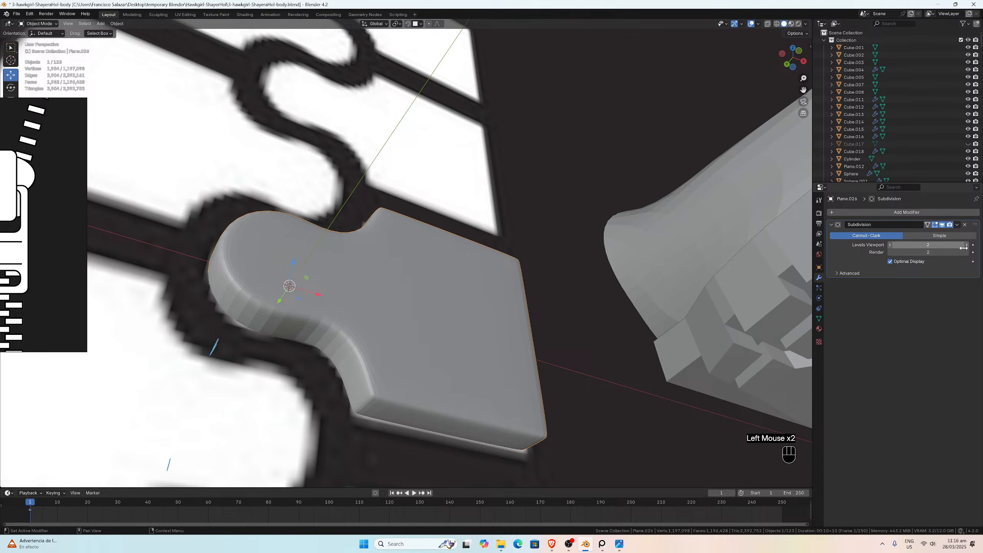
# Step: Try Shade Smooth on the tooth and set it back to Shade Flat
pyautogui.moveTo(469, 267); pyautogui.dragTo(446, 306, button='middle')
pyautogui.rightClick(443, 335)
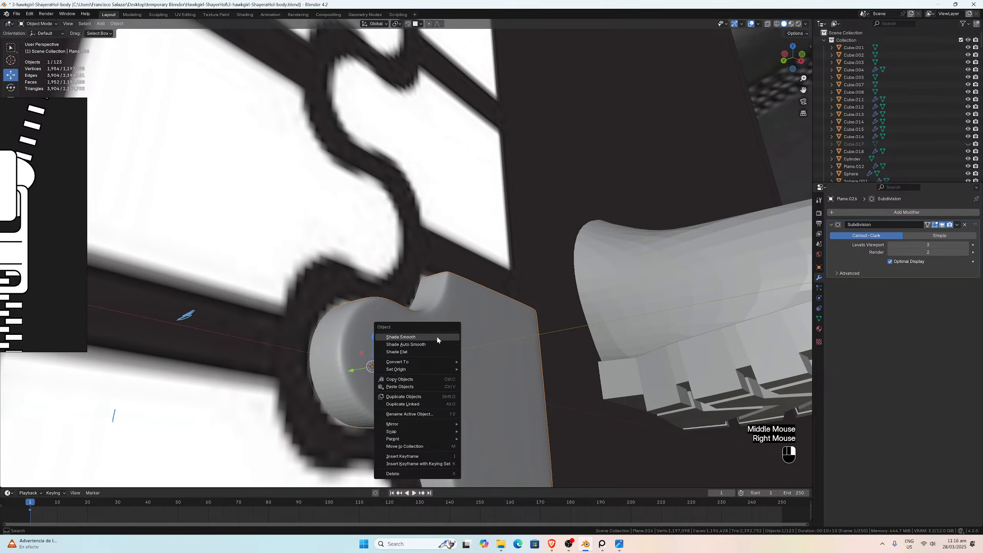
pyautogui.click(436, 335)
pyautogui.rightClick(436, 334)
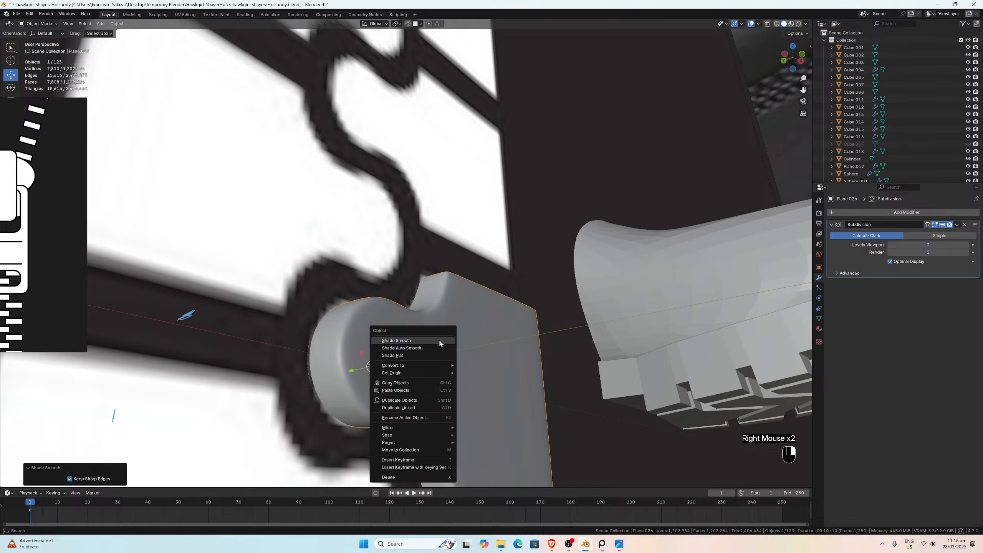
pyautogui.click(419, 355)
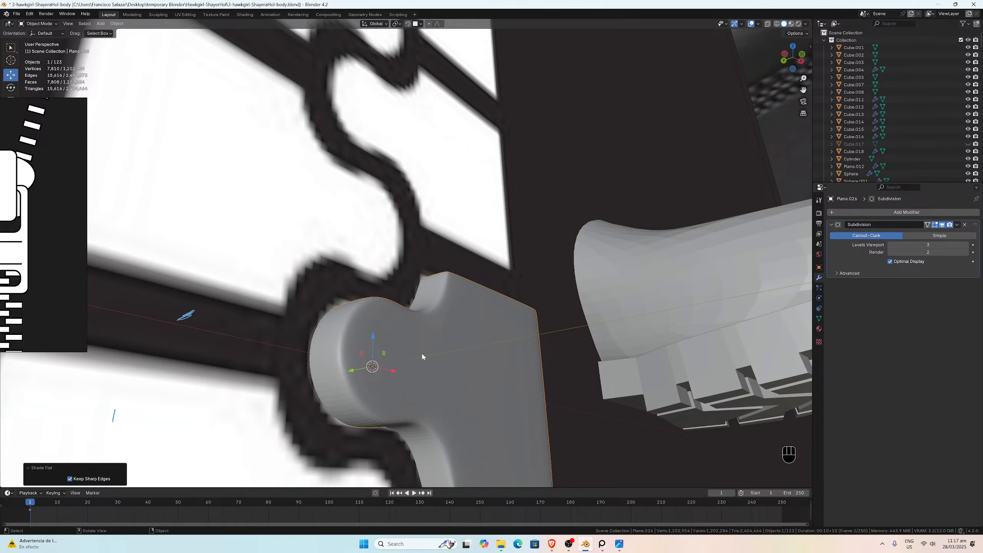
# Step: Examine the tooth's curved sides and bevelled edges from several angles, and compare its outline with the zipper reference in front view
pyautogui.scroll(2, 356, 343)
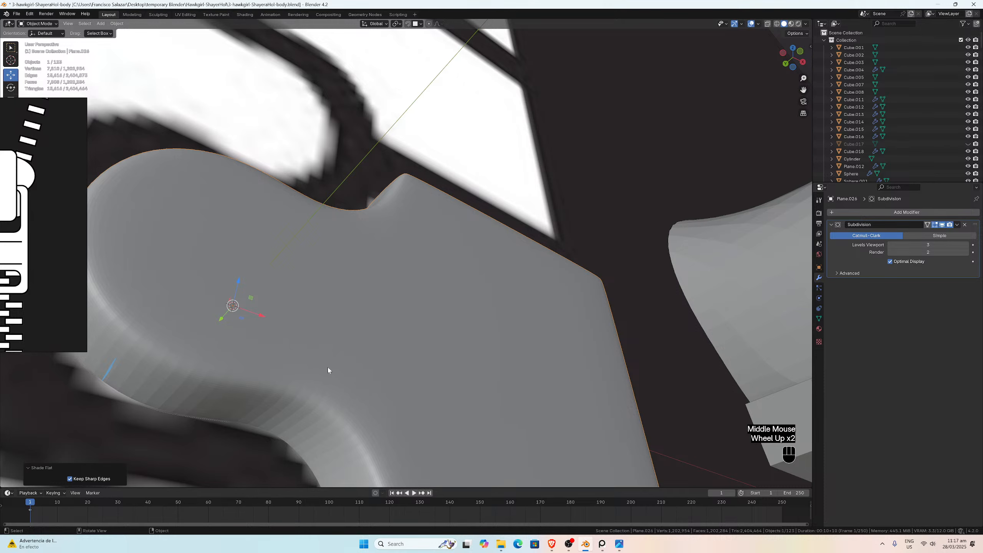
pyautogui.scroll(-1, 329, 370)
pyautogui.moveTo(390, 424); pyautogui.dragTo(380, 409, button='middle')
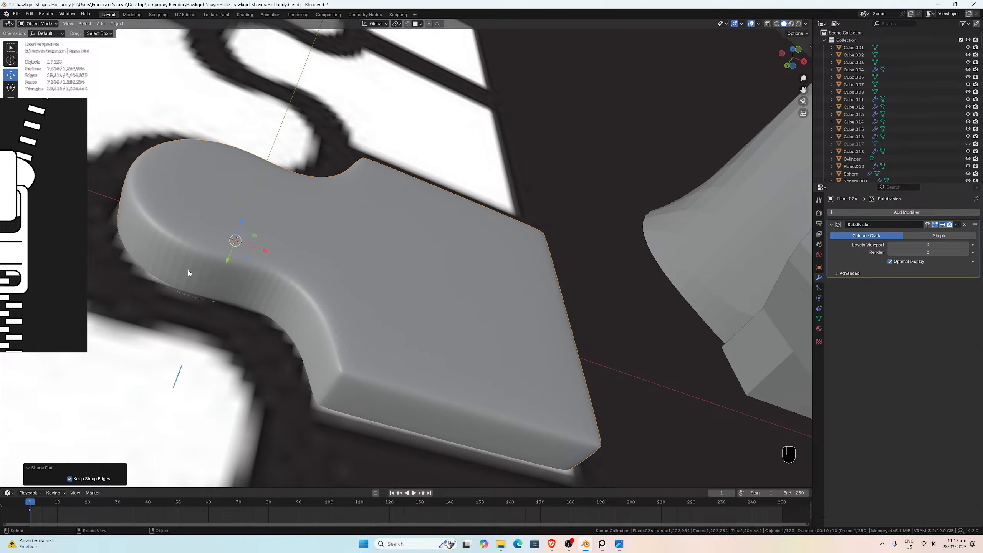
pyautogui.moveTo(334, 359); pyautogui.dragTo(423, 352, button='middle')
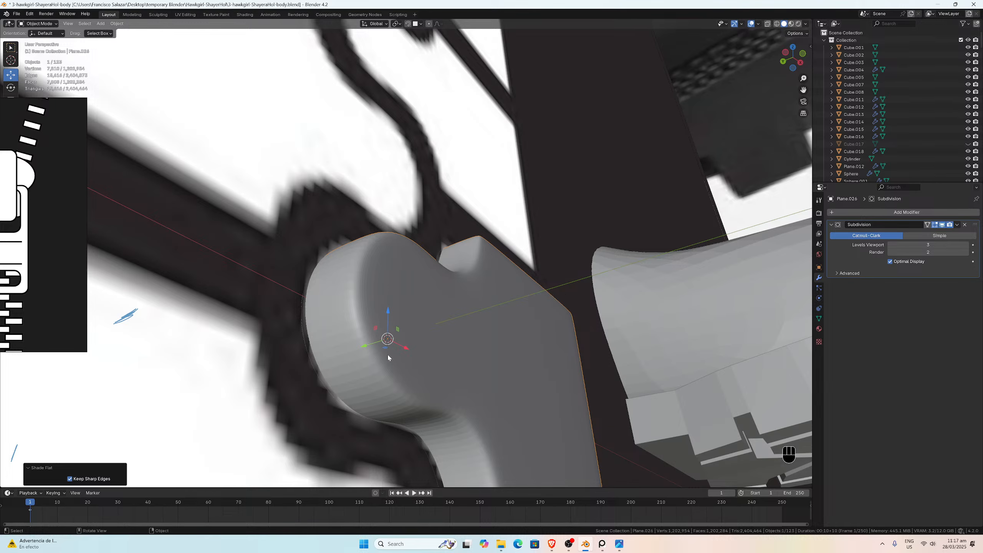
pyautogui.scroll(-2, 388, 354)
pyautogui.moveTo(389, 353)
pyautogui.mouseDown(button='middle')
pyautogui.moveTo(449, 348)
pyautogui.moveTo(401, 350)
pyautogui.moveTo(461, 358)
pyautogui.moveTo(393, 365)
pyautogui.mouseUp(button='middle')
pyautogui.press('KP_1')
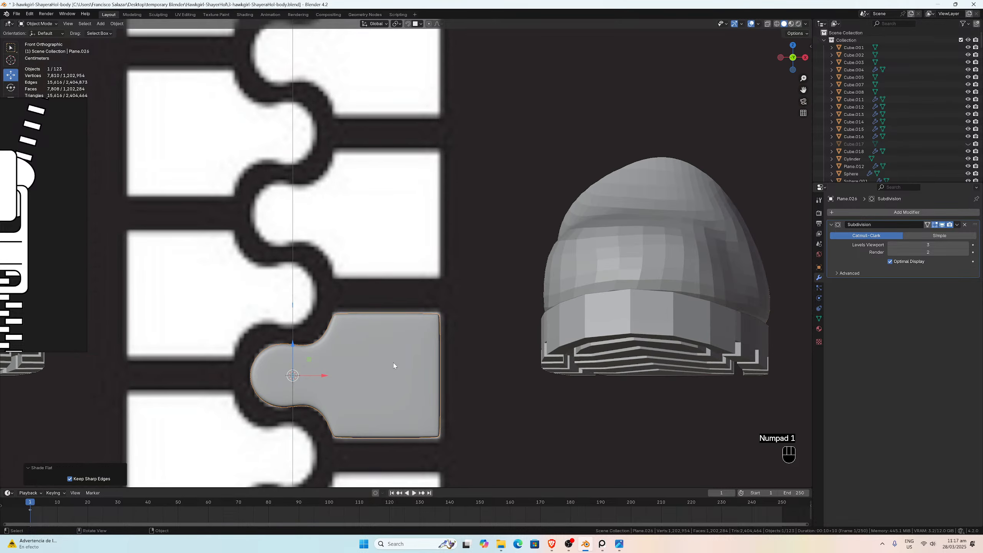
pyautogui.scroll(-6, 379, 365)
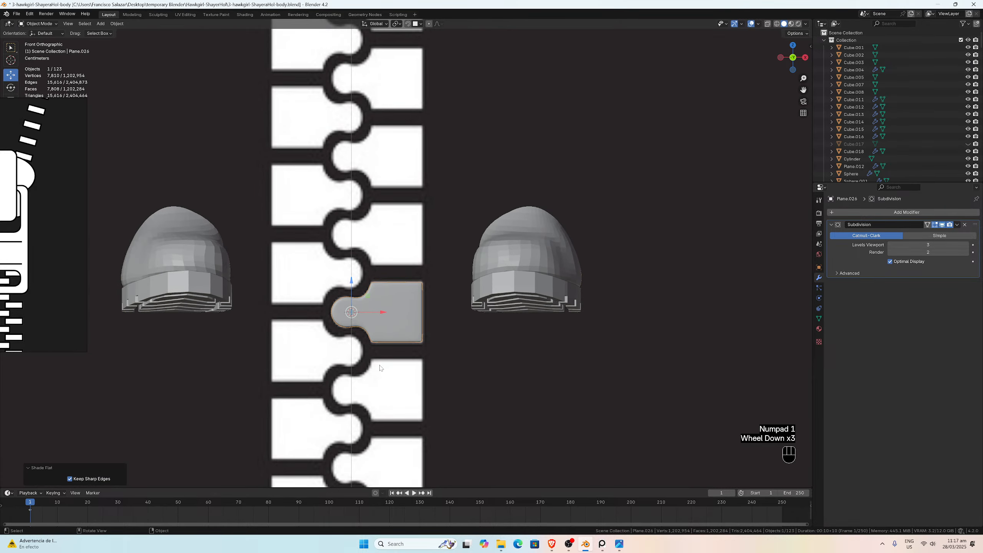
pyautogui.scroll(3, 387, 348)
pyautogui.scroll(-2, 387, 349)
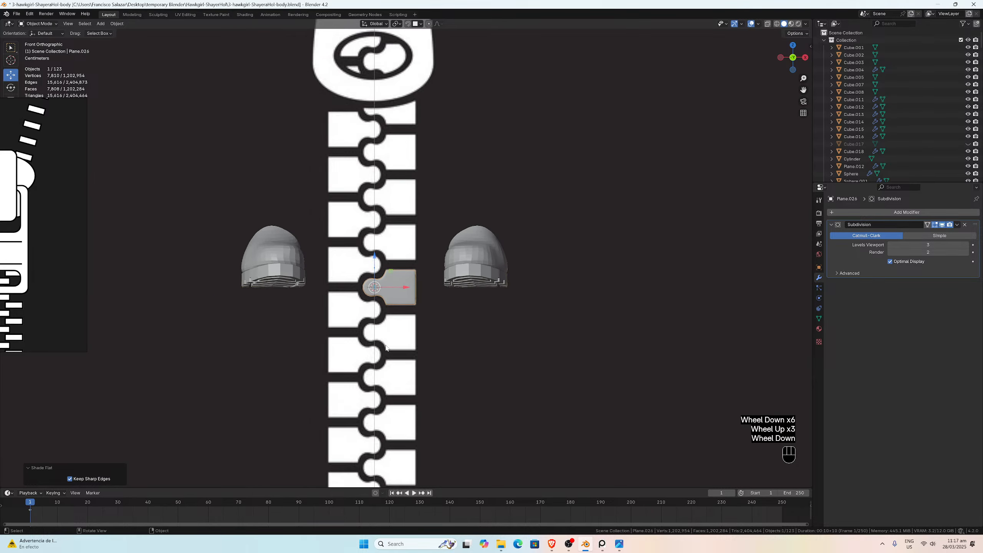
pyautogui.scroll(-3, 386, 347)
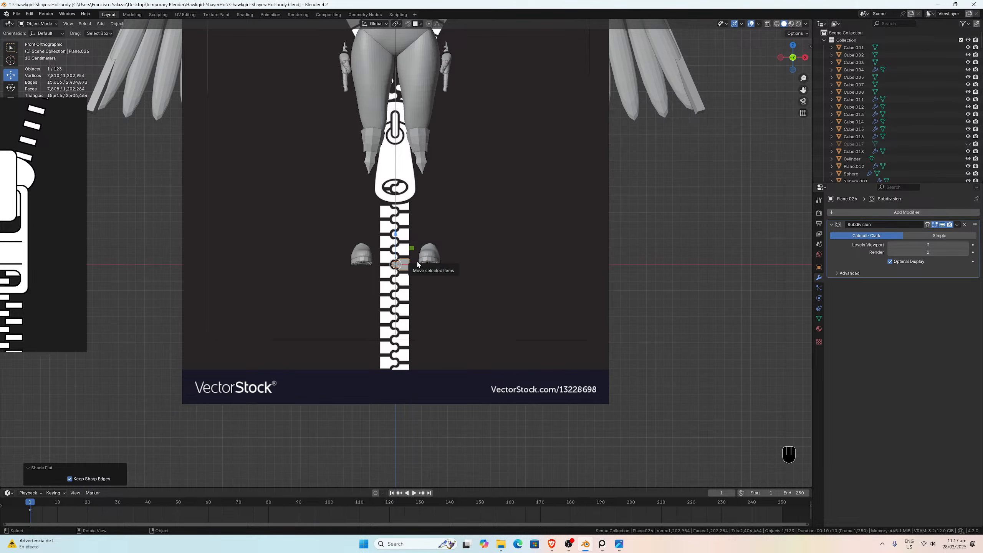
pyautogui.scroll(4, 420, 267)
pyautogui.scroll(2, 426, 276)
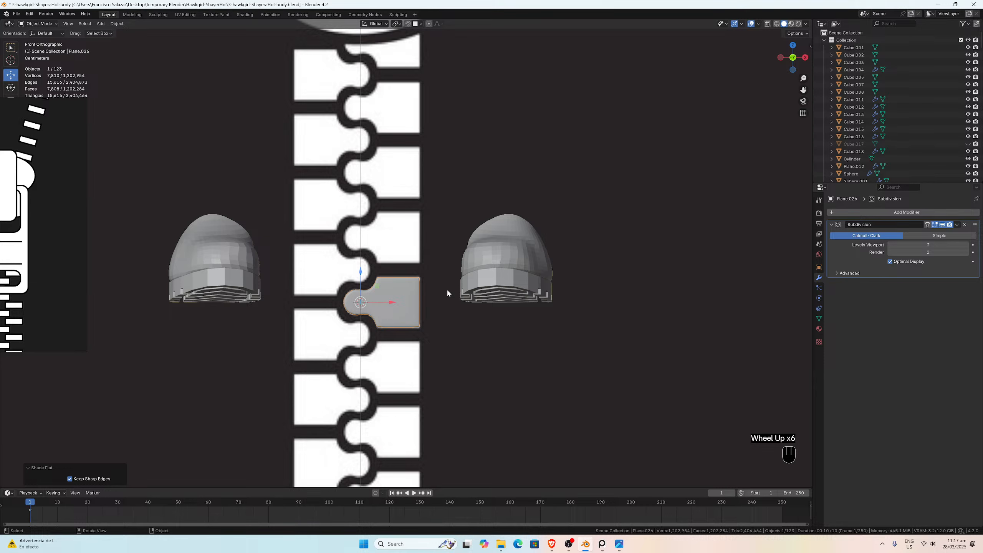
# Step: Save the file and hide the zipper reference image in the viewport
pyautogui.hotkey('ctrl', 's')
pyautogui.scroll(-5, 447, 289)
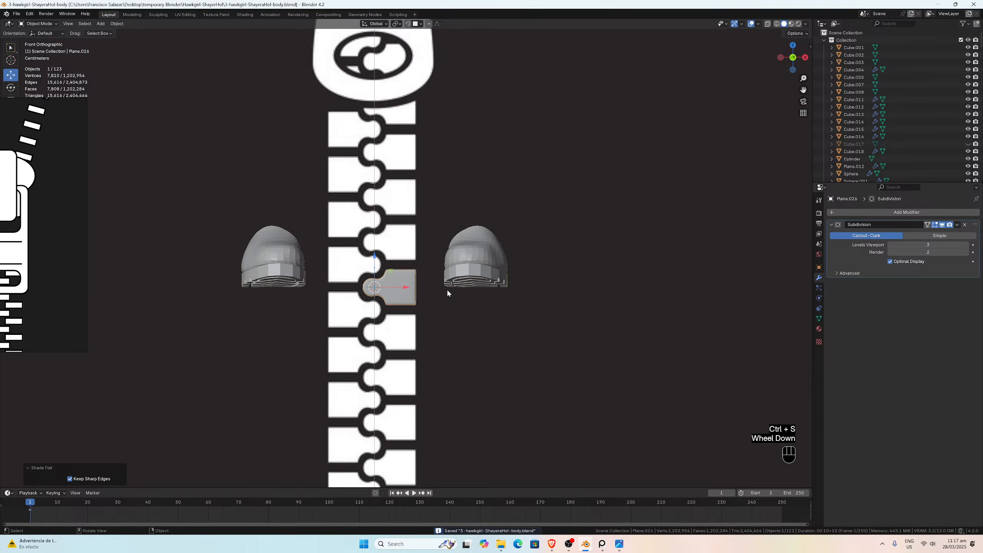
pyautogui.click(557, 267)
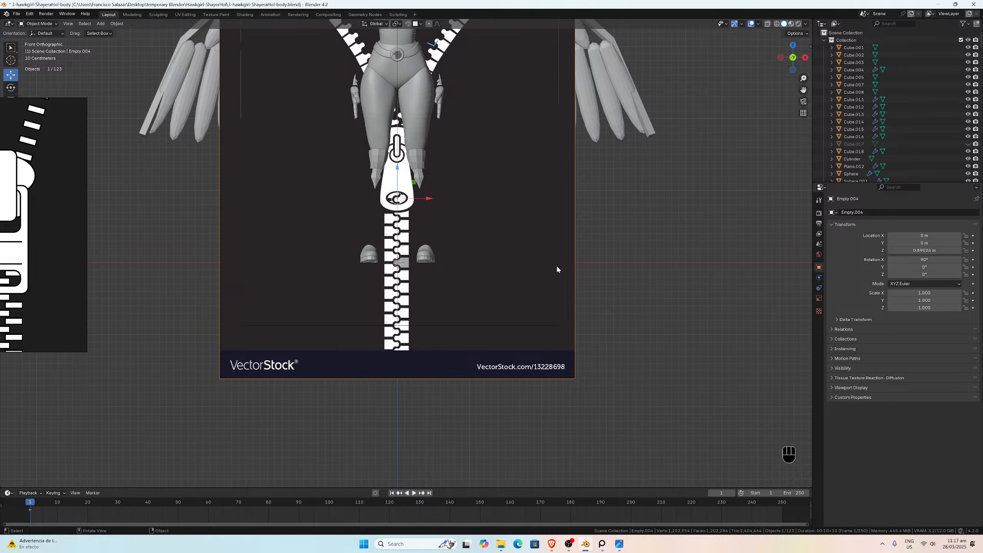
pyautogui.press('h')
pyautogui.scroll(4, 410, 279)
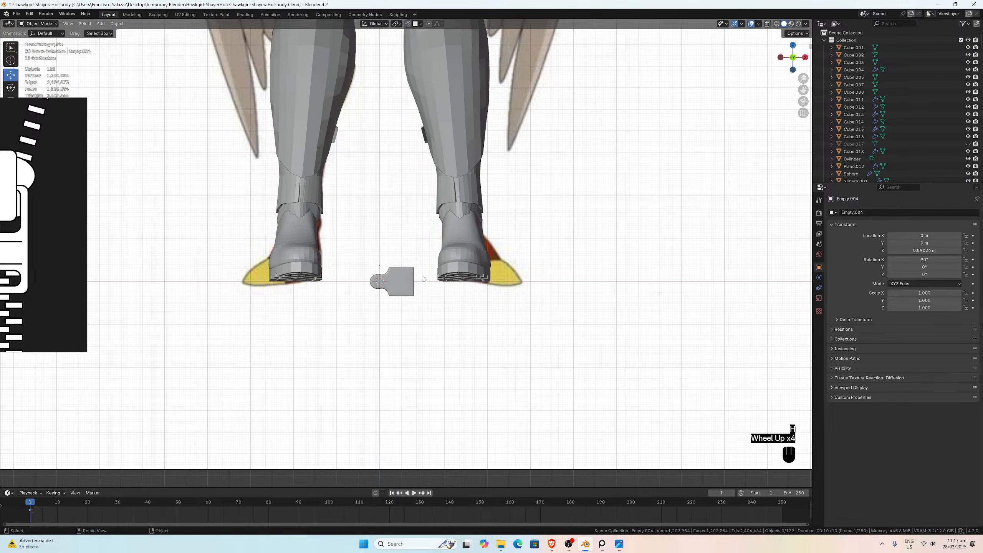
# Step: Select the tooth and examine its size and placement next to the character's boots from the front and at an angle
pyautogui.click(411, 287)
pyautogui.scroll(3, 410, 286)
pyautogui.scroll(-3, 402, 294)
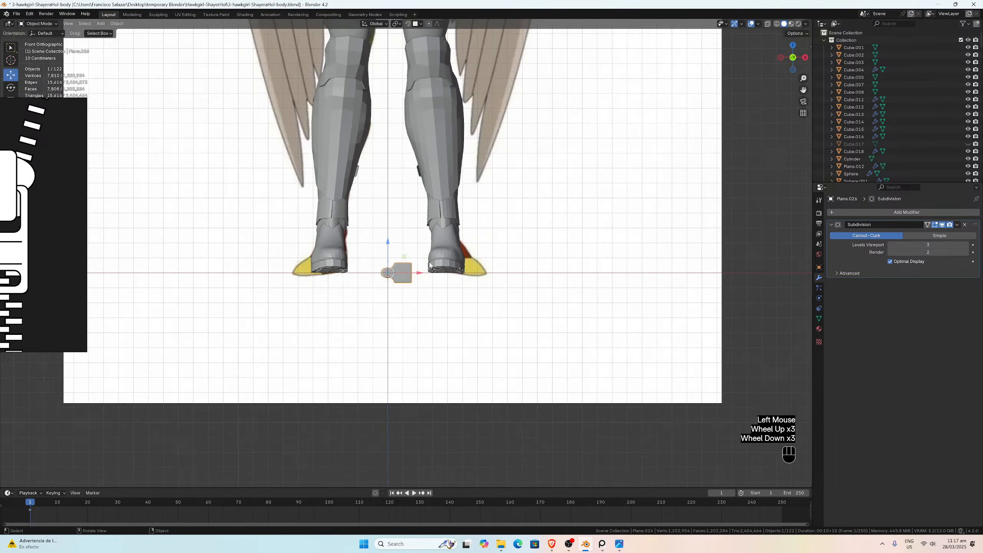
pyautogui.scroll(3, 508, 159)
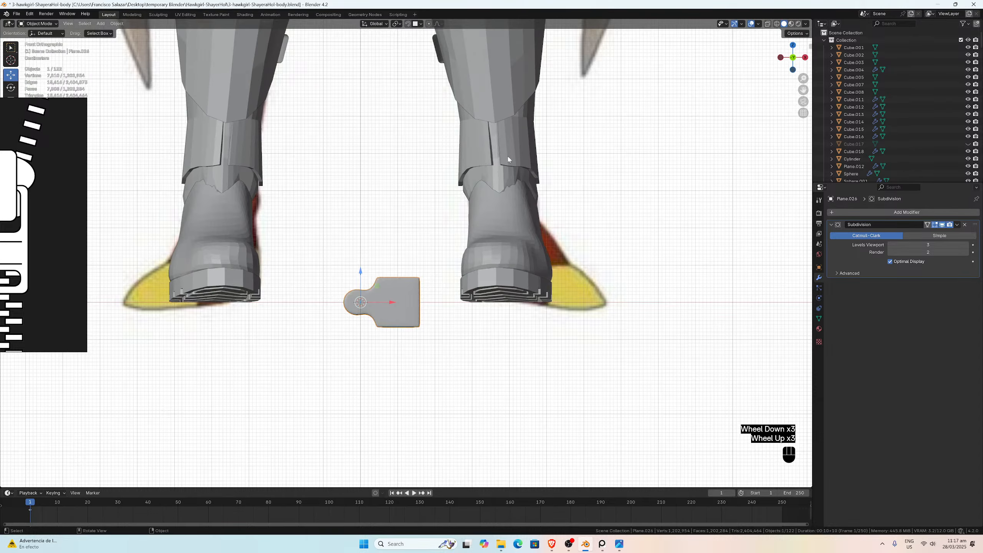
pyautogui.scroll(1, 493, 149)
pyautogui.scroll(-2, 494, 147)
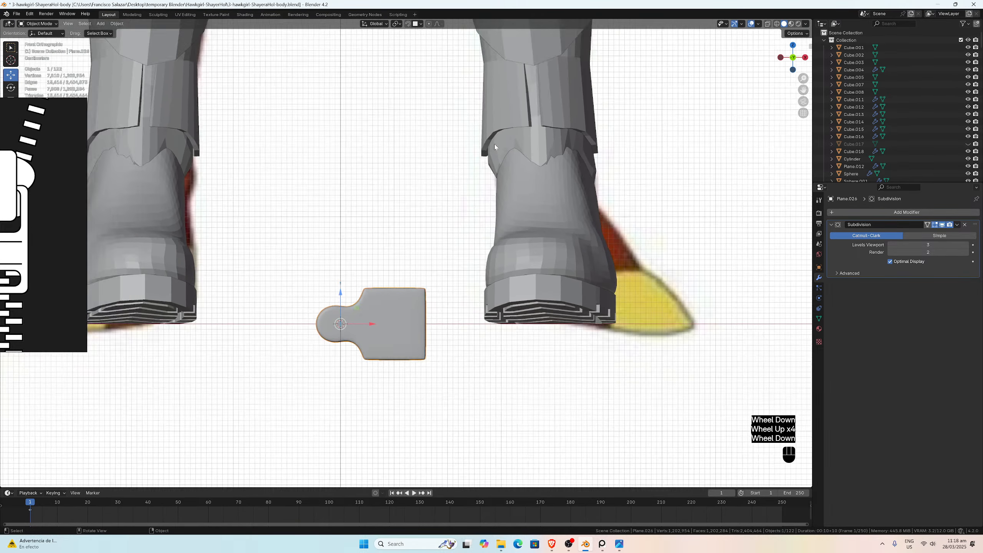
pyautogui.moveTo(494, 143); pyautogui.dragTo(286, 244, button='middle')
pyautogui.scroll(3, 340, 211)
pyautogui.scroll(1, 279, 251)
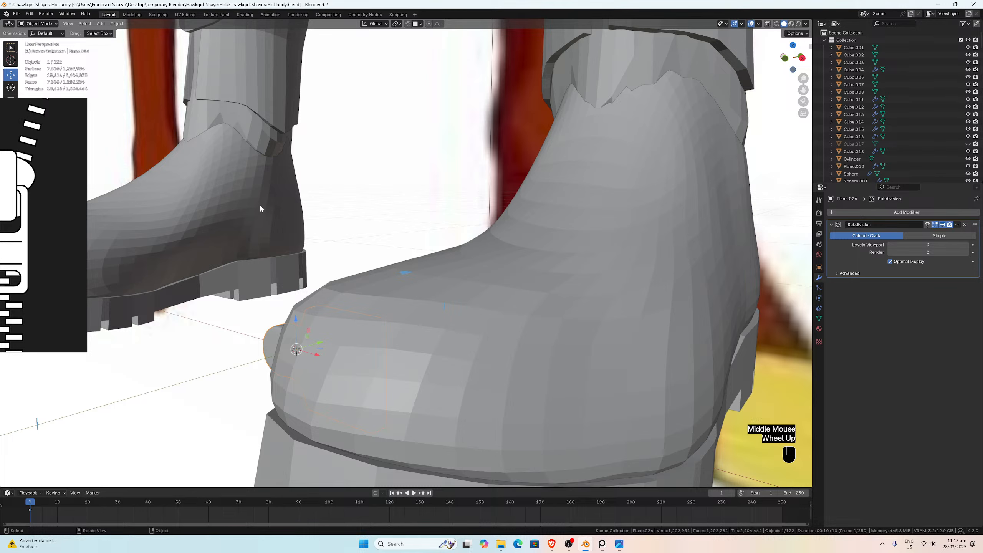
pyautogui.scroll(-1, 273, 113)
pyautogui.scroll(-2, 273, 113)
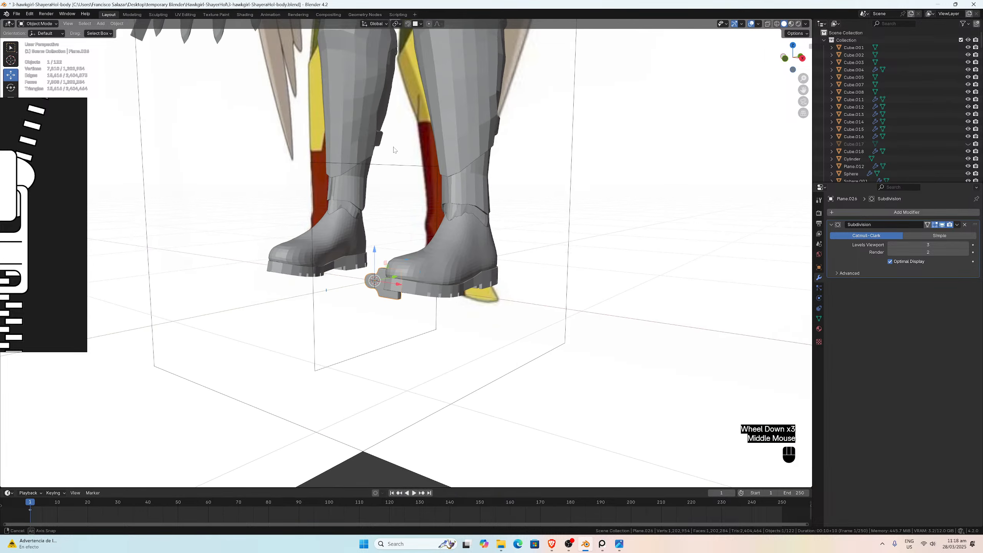
pyautogui.moveTo(273, 113); pyautogui.dragTo(510, 156, button='middle')
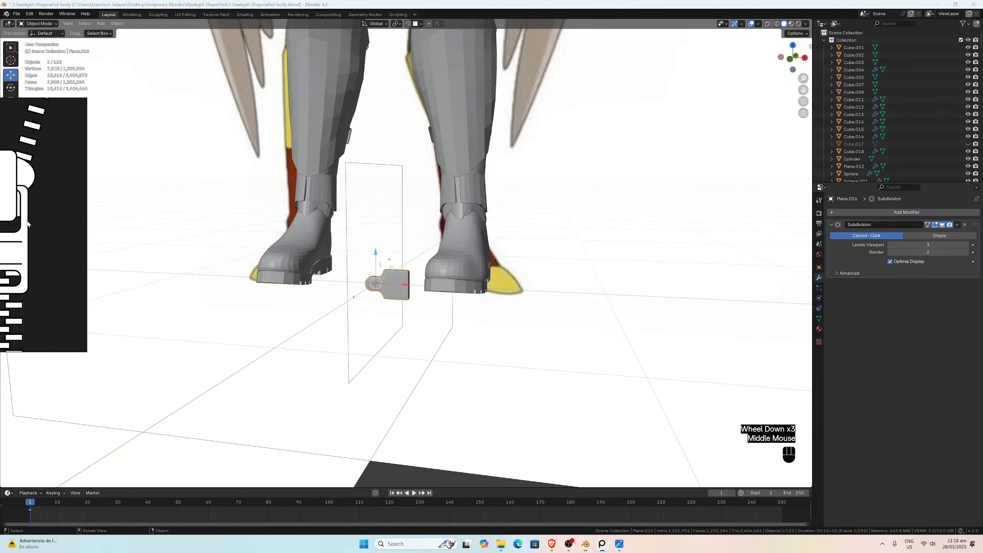
pyautogui.scroll(-1, 434, 182)
pyautogui.scroll(-2, 433, 181)
pyautogui.moveTo(434, 181); pyautogui.dragTo(512, 117, button='middle')
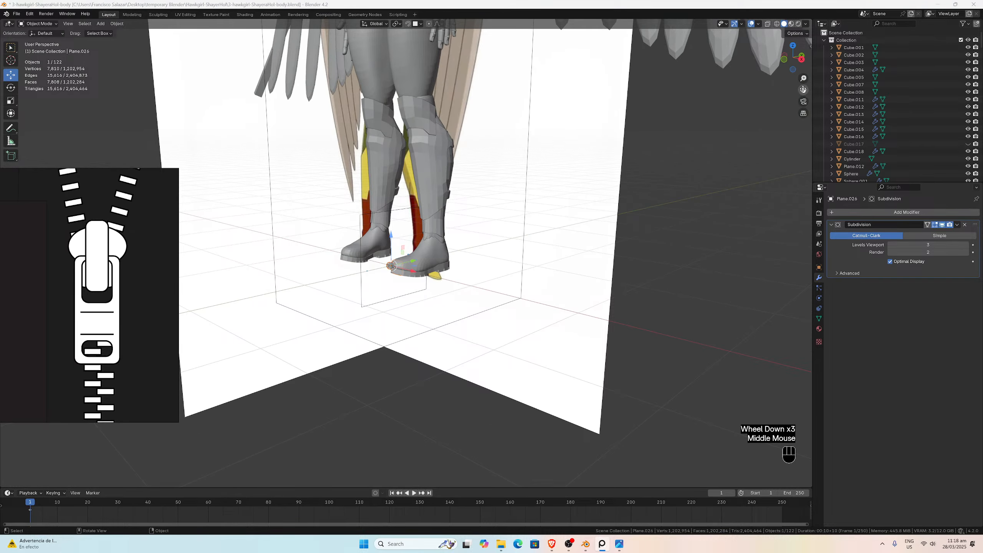
# Step: Examine the forearm guard, its raised bands and the open seam between its edges, and view the whole character
pyautogui.moveTo(803, 89); pyautogui.dragTo(803, 283)
pyautogui.scroll(5, 546, 129)
pyautogui.moveTo(547, 129)
pyautogui.mouseDown(button='middle')
pyautogui.moveTo(534, 139)
pyautogui.moveTo(534, 129)
pyautogui.mouseUp(button='middle')
pyautogui.scroll(1, 533, 129)
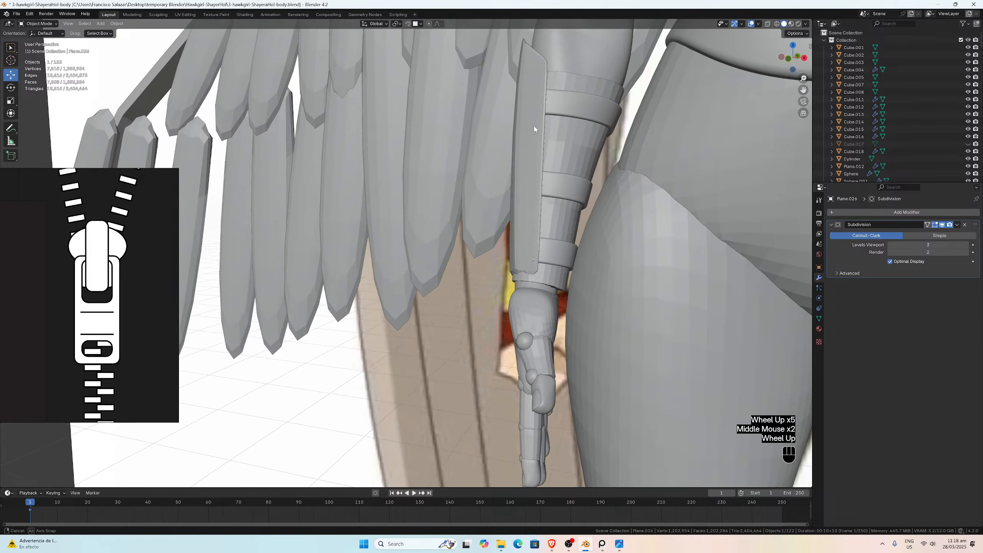
pyautogui.scroll(-2, 595, 103)
pyautogui.moveTo(594, 103); pyautogui.dragTo(456, 127, button='middle')
pyautogui.scroll(4, 482, 135)
pyautogui.scroll(-1, 483, 135)
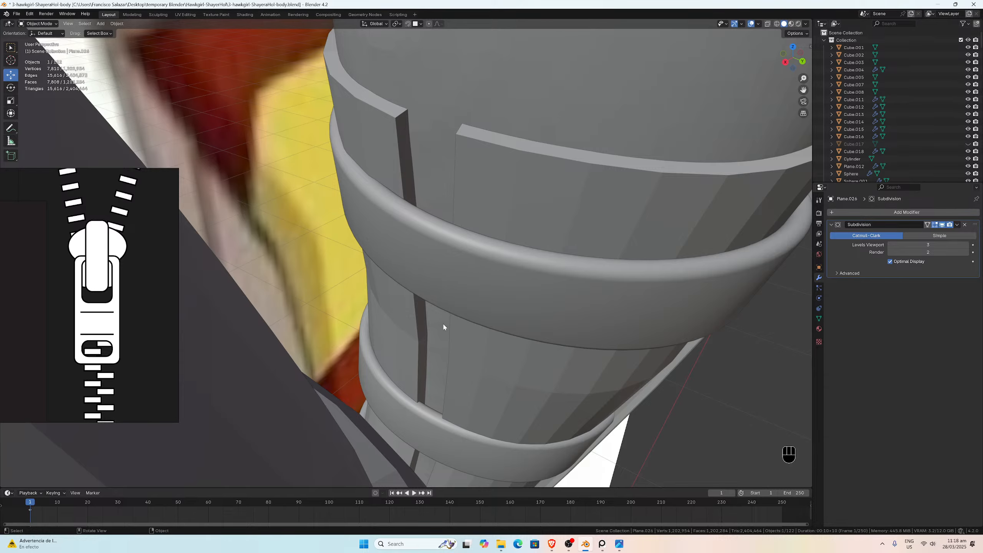
pyautogui.scroll(-2, 433, 221)
pyautogui.moveTo(433, 221); pyautogui.dragTo(484, 194, button='middle')
pyautogui.scroll(-3, 568, 274)
pyautogui.scroll(-1, 567, 275)
pyautogui.scroll(2, 460, 129)
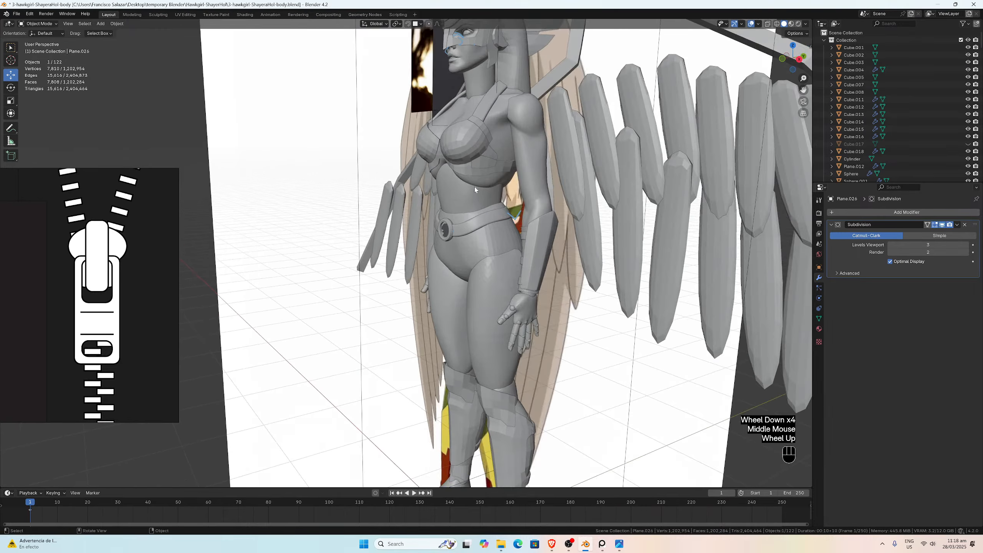
# Step: Examine the character's body, outfit and wings at an angle and in front view
pyautogui.moveTo(460, 129); pyautogui.dragTo(479, 176, button='middle')
pyautogui.scroll(3, 494, 150)
pyautogui.scroll(-4, 554, 119)
pyautogui.scroll(2, 479, 176)
pyautogui.press('KP_1')
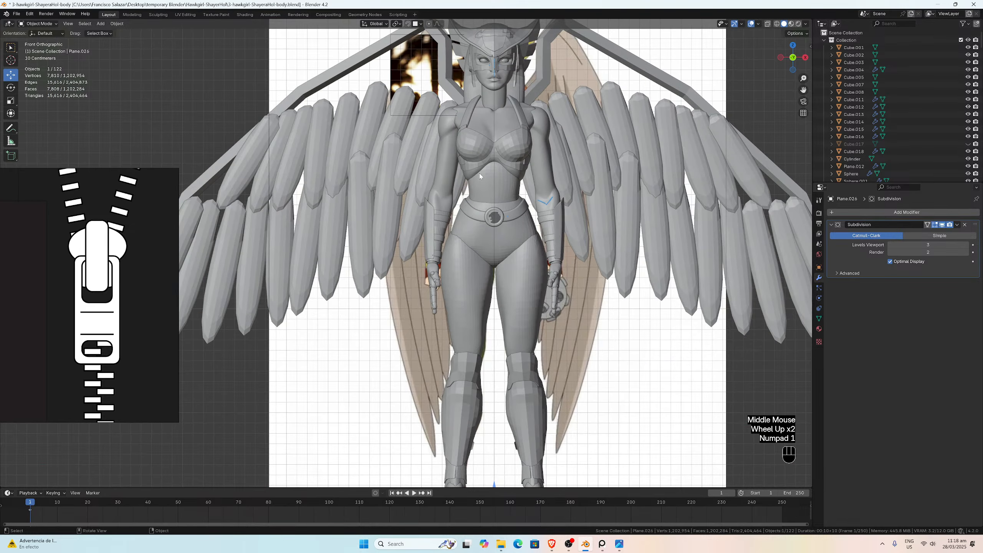
pyautogui.scroll(-2, 479, 173)
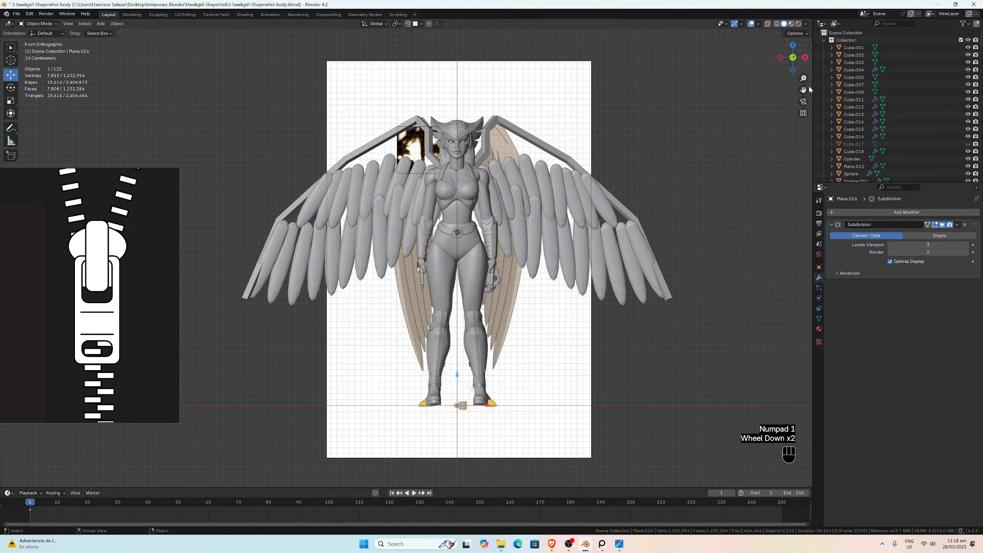
pyautogui.moveTo(803, 90); pyautogui.dragTo(788, 173)
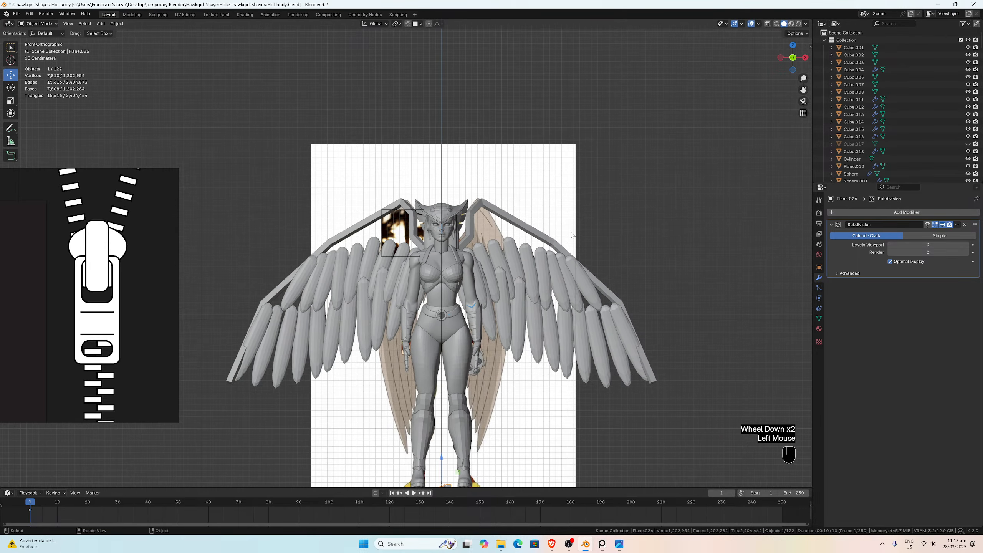
# Step: Examine the back of the head, the hair volume and the wing frames and feathers from behind and at an angle
pyautogui.moveTo(530, 227); pyautogui.dragTo(406, 232, button='middle')
pyautogui.scroll(5, 406, 232)
pyautogui.moveTo(418, 296); pyautogui.dragTo(363, 301, button='middle')
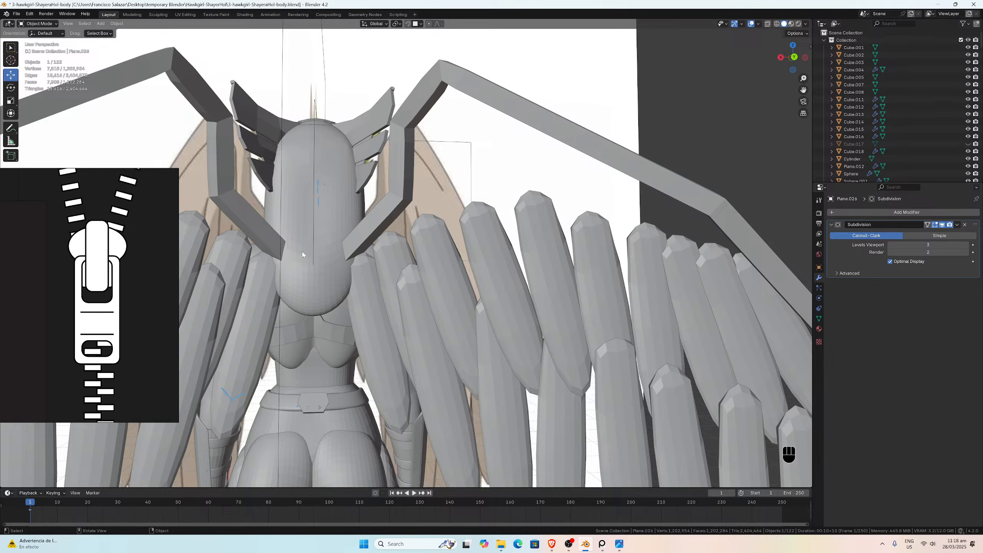
pyautogui.moveTo(302, 254); pyautogui.dragTo(505, 237, button='middle')
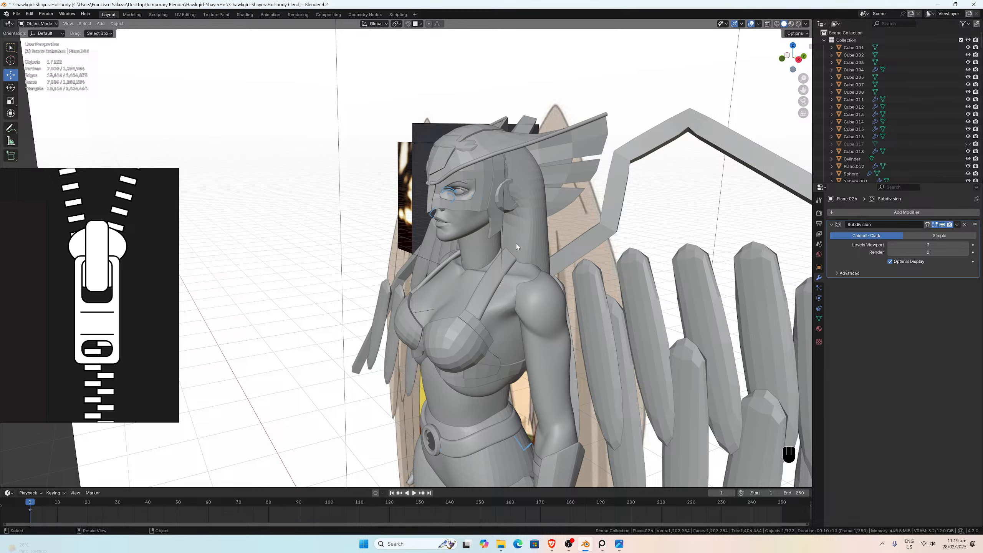
pyautogui.moveTo(513, 245); pyautogui.dragTo(430, 242, button='middle')
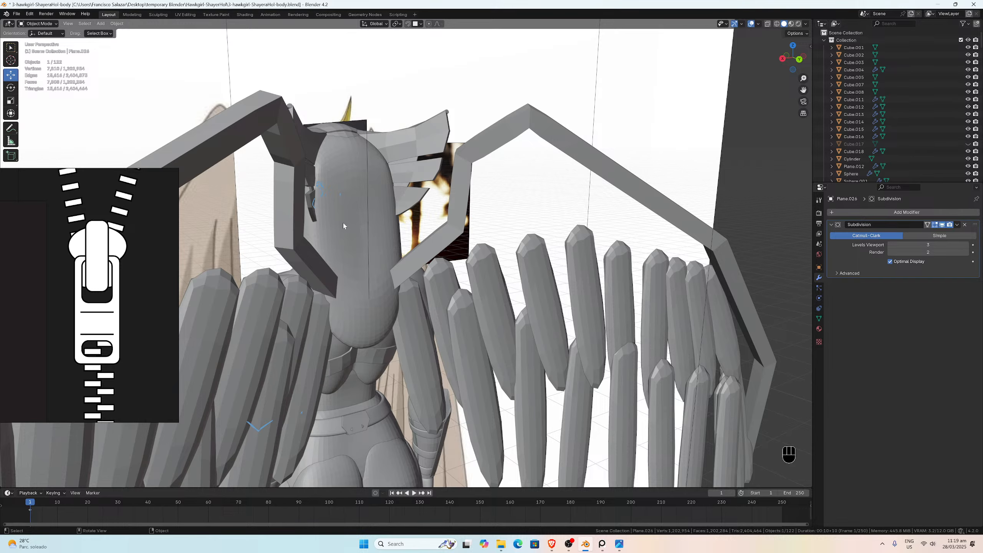
pyautogui.scroll(1, 343, 226)
pyautogui.scroll(-4, 343, 226)
pyautogui.moveTo(363, 240)
pyautogui.mouseDown(button='middle')
pyautogui.moveTo(400, 238)
pyautogui.moveTo(352, 242)
pyautogui.mouseUp(button='middle')
pyautogui.scroll(2, 353, 242)
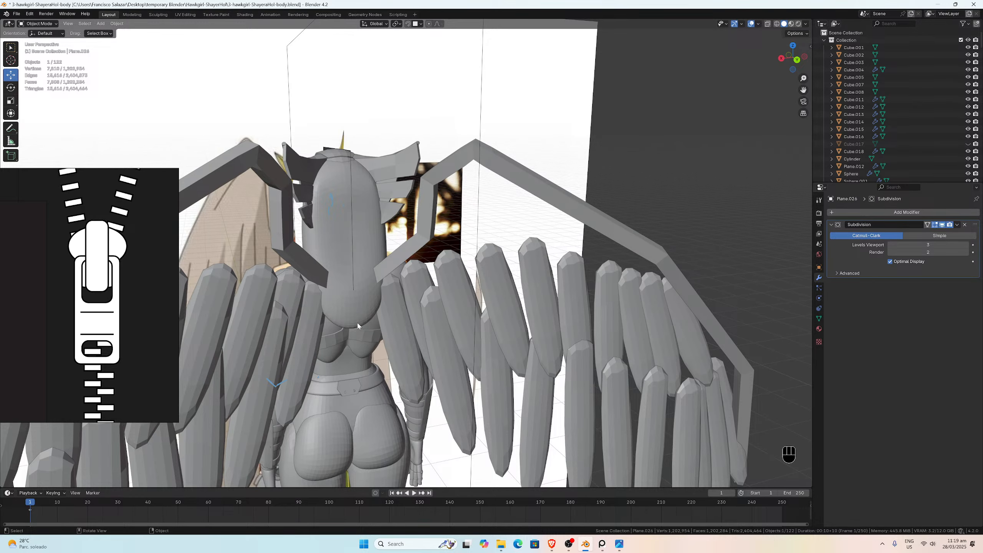
pyautogui.moveTo(355, 327); pyautogui.dragTo(253, 290, button='middle')
pyautogui.scroll(3, 341, 290)
pyautogui.scroll(-2, 253, 291)
pyautogui.scroll(1, 348, 246)
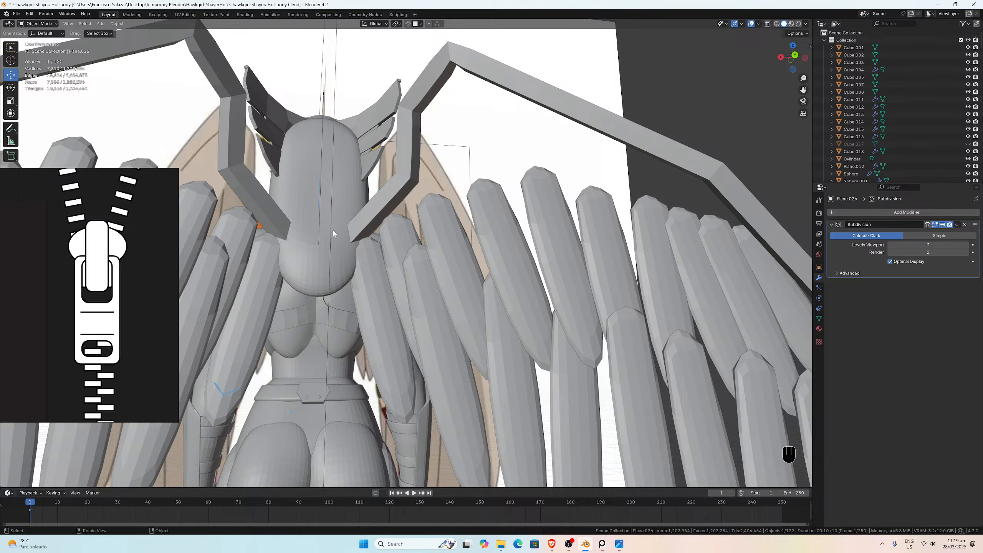
pyautogui.scroll(-2, 346, 194)
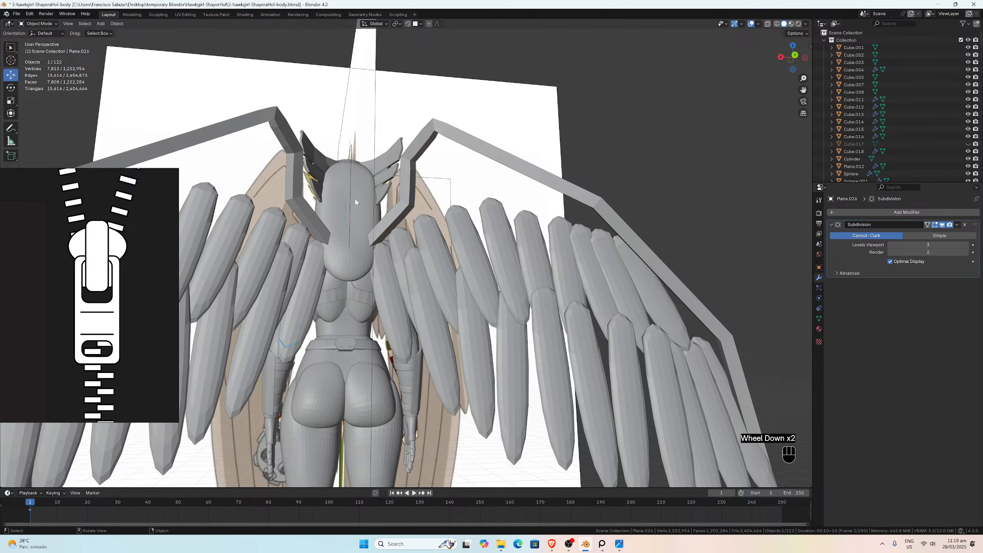
# Step: Examine the character's side profile with the wing, and compare the upper body and wings in front view
pyautogui.moveTo(364, 227); pyautogui.dragTo(462, 235, button='middle')
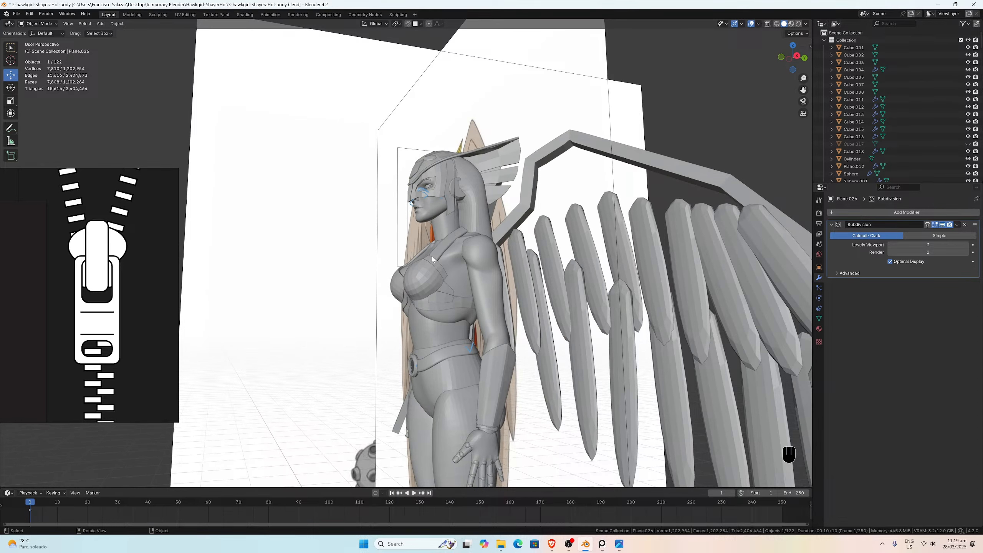
pyautogui.scroll(-2, 433, 255)
pyautogui.moveTo(433, 255); pyautogui.dragTo(475, 283, button='middle')
pyautogui.scroll(1, 507, 293)
pyautogui.press('KP_1')
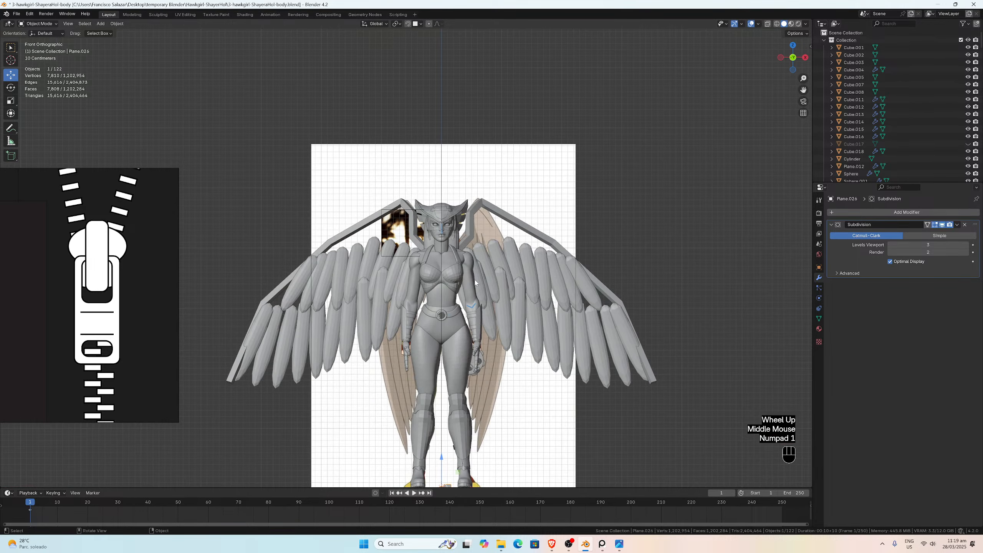
pyautogui.scroll(-1, 514, 281)
pyautogui.scroll(1, 546, 277)
pyautogui.scroll(2, 545, 278)
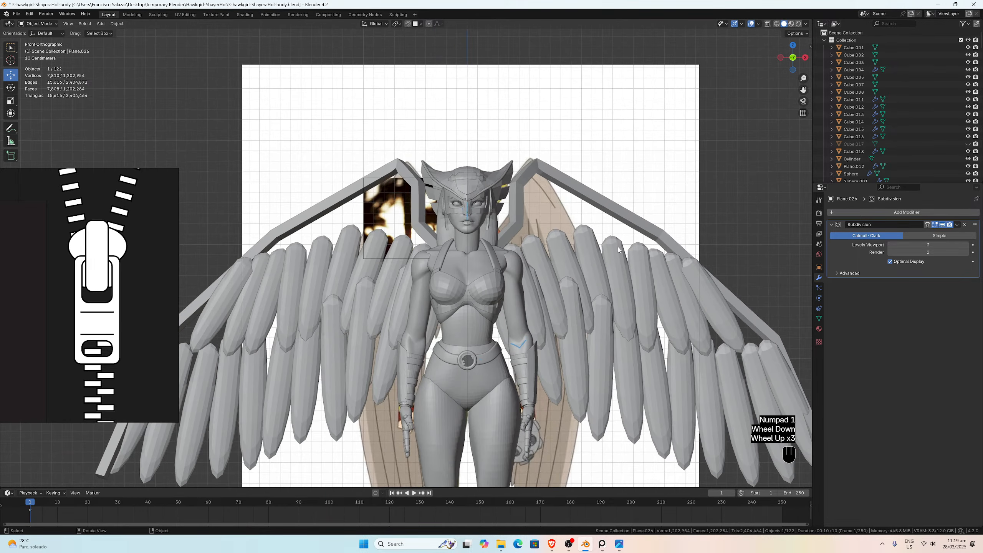
# Step: Add an Array modifier to the zipper tooth between the boots
pyautogui.moveTo(803, 90); pyautogui.dragTo(758, 19)
pyautogui.scroll(4, 497, 248)
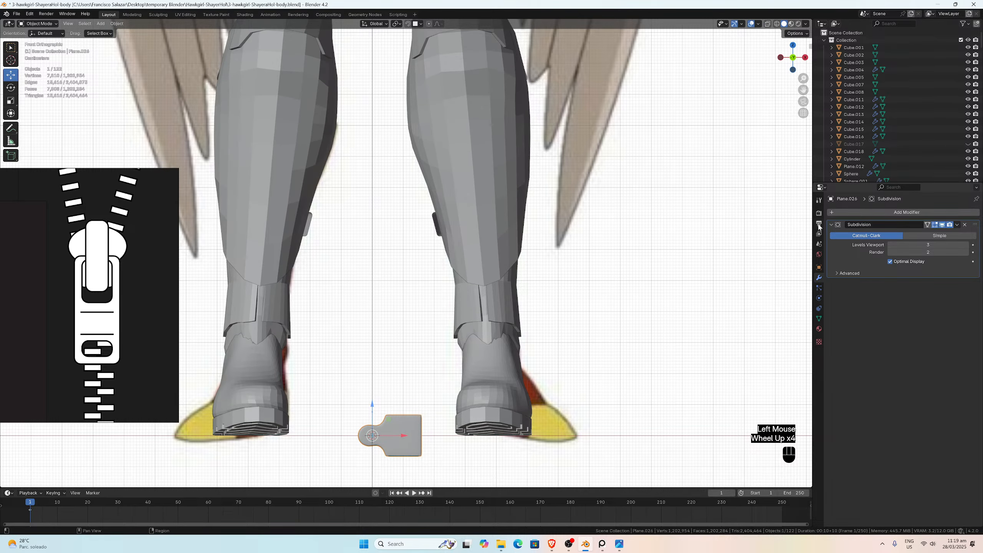
pyautogui.click(832, 214)
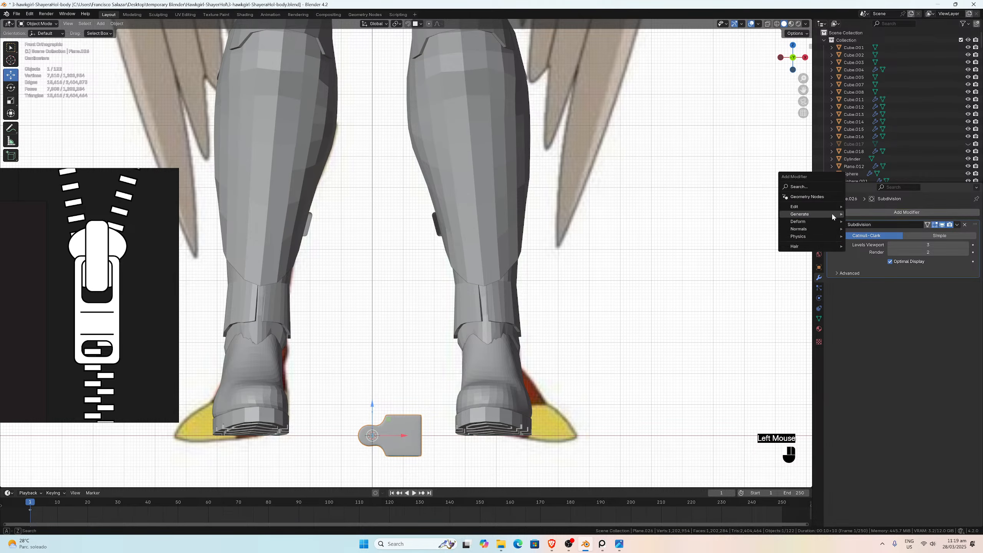
pyautogui.moveTo(830, 214)
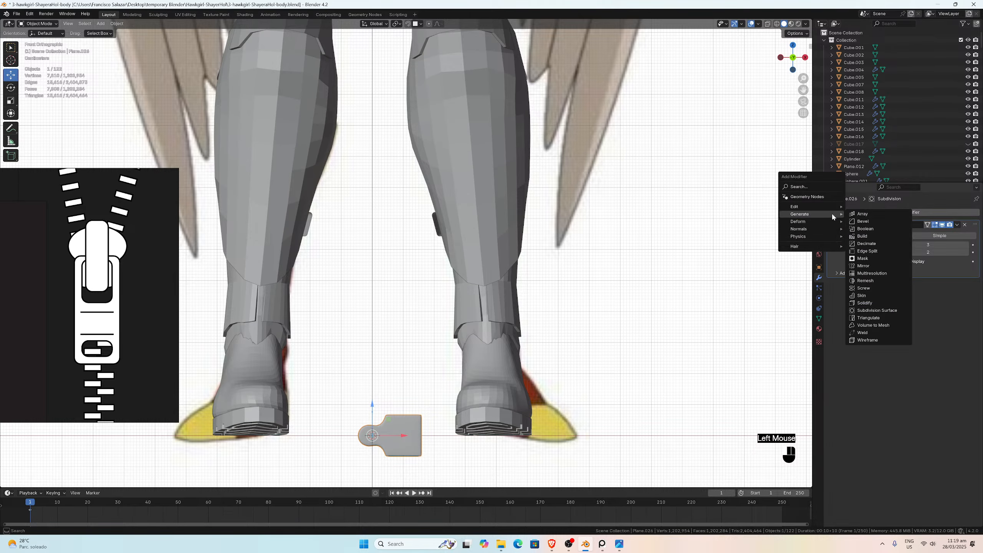
pyautogui.click(871, 214)
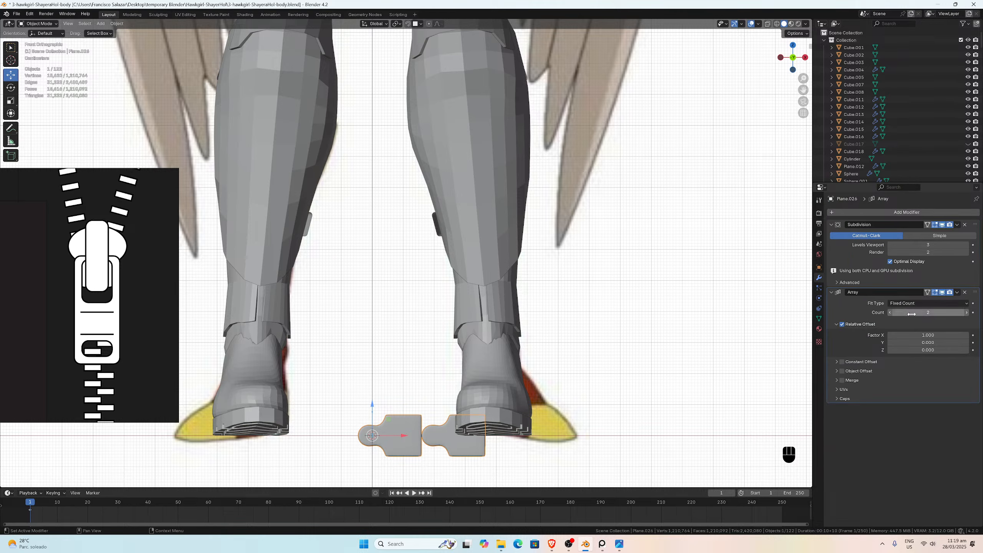
# Step: Set the array's relative offset to 1 on Z and 0 on X to stack the teeth vertically
pyautogui.click(927, 350)
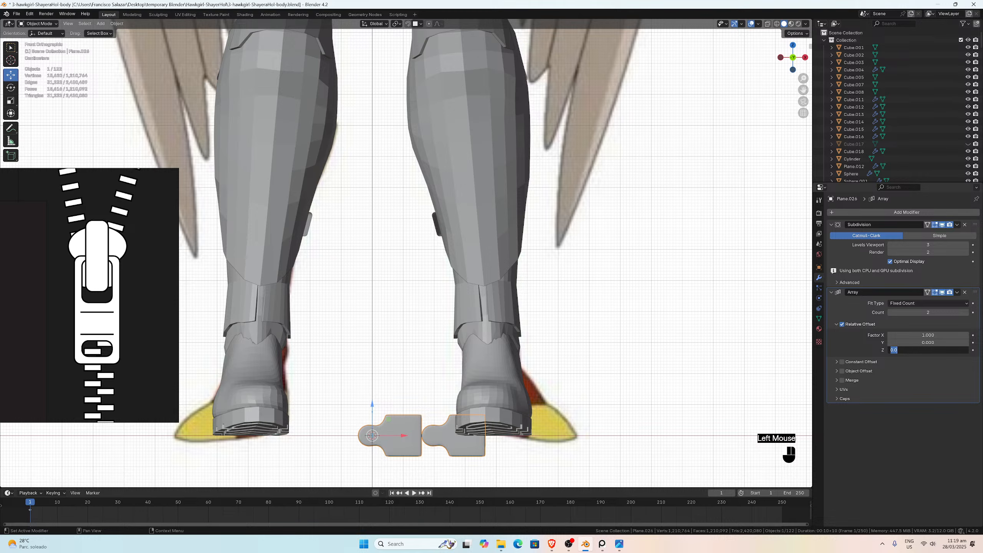
pyautogui.write('1')
pyautogui.press('Return')
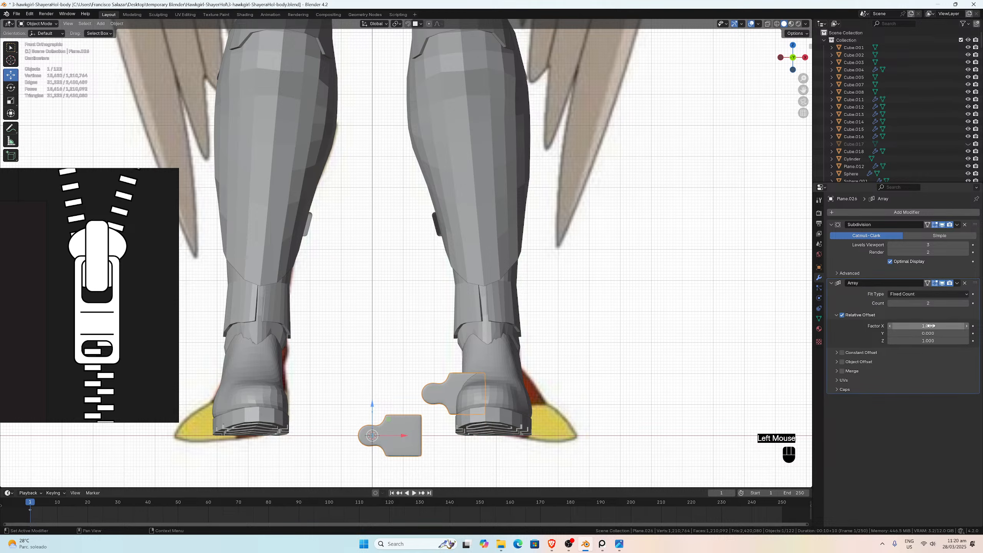
pyautogui.doubleClick(930, 325)
pyautogui.write('0')
pyautogui.press('Return')
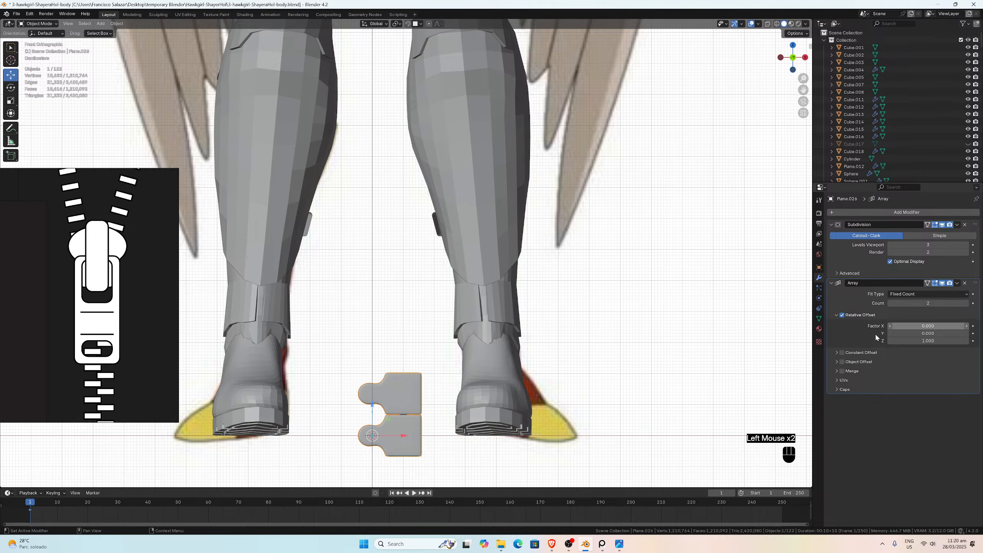
# Step: Examine the gap between the two stacked zipper teeth and the curvature of their facing edges
pyautogui.scroll(2, 499, 366)
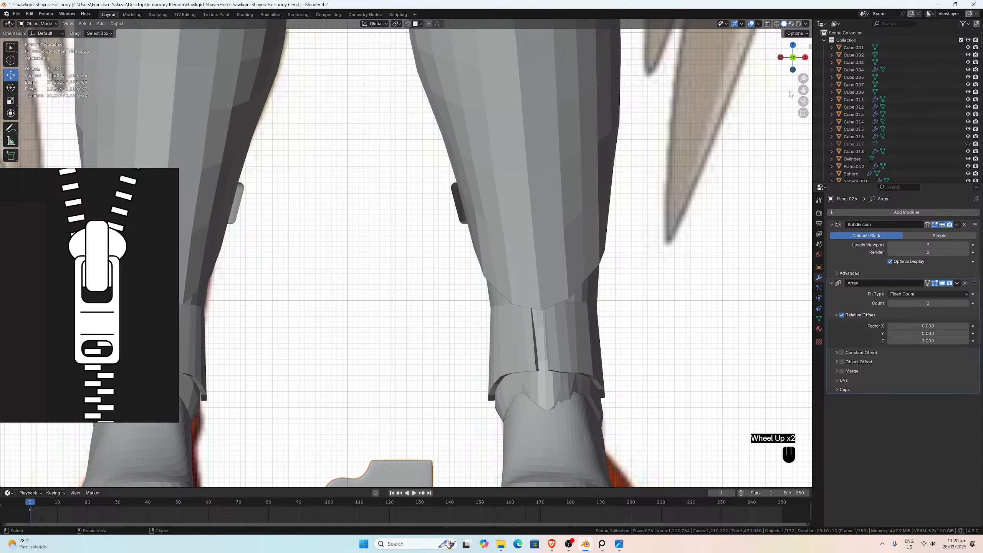
pyautogui.moveTo(803, 89); pyautogui.dragTo(811, 0)
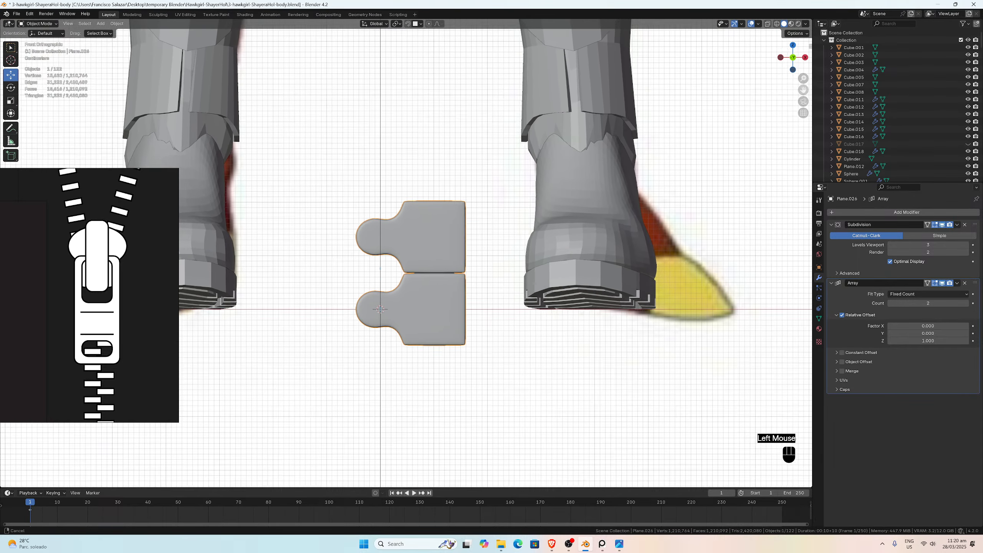
pyautogui.scroll(4, 485, 237)
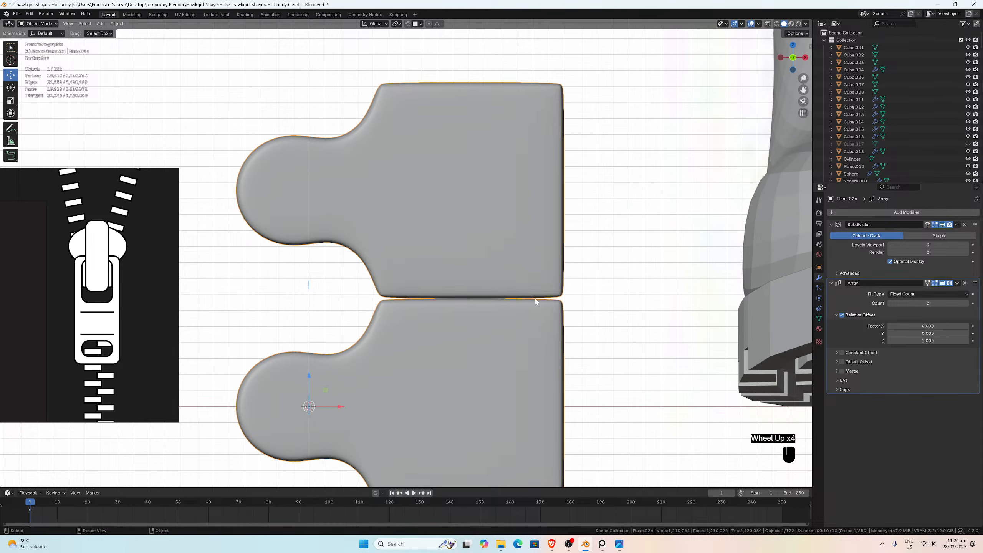
pyautogui.scroll(2, 536, 298)
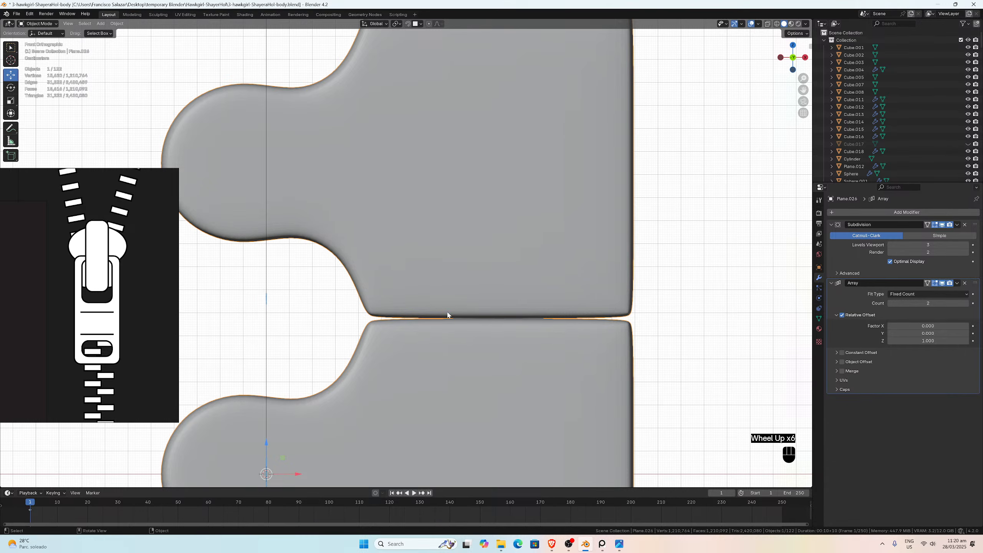
pyautogui.scroll(-4, 494, 322)
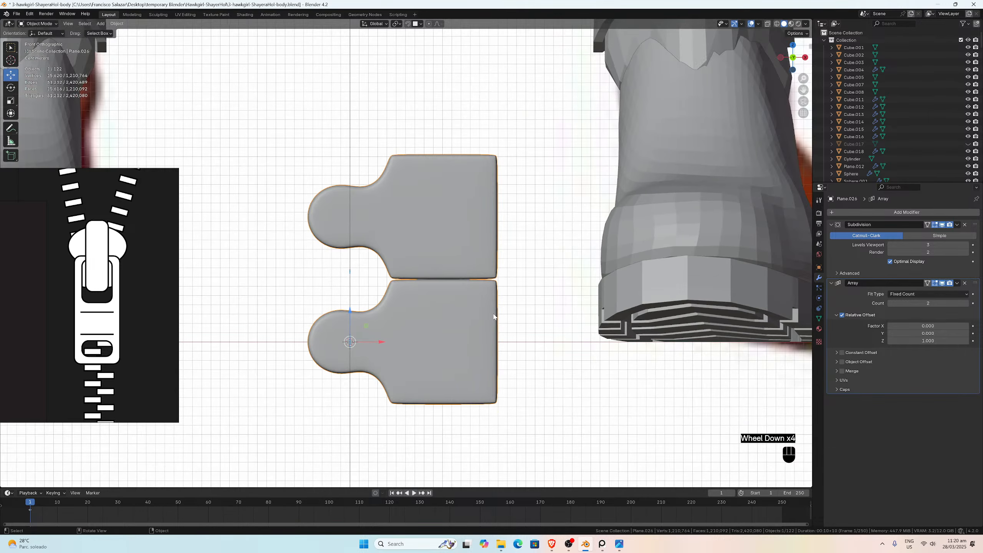
pyautogui.scroll(4, 441, 319)
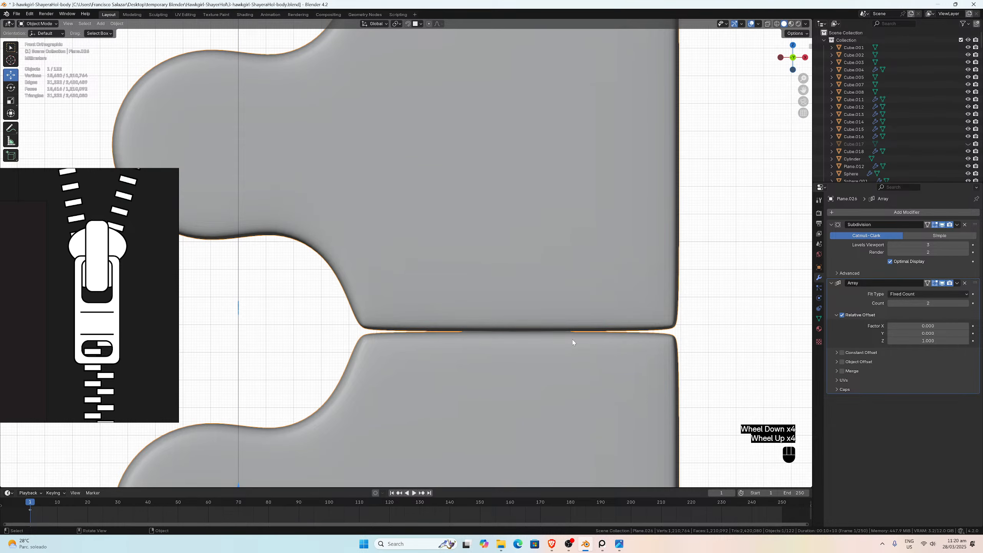
pyautogui.scroll(-2, 508, 324)
pyautogui.click(486, 324)
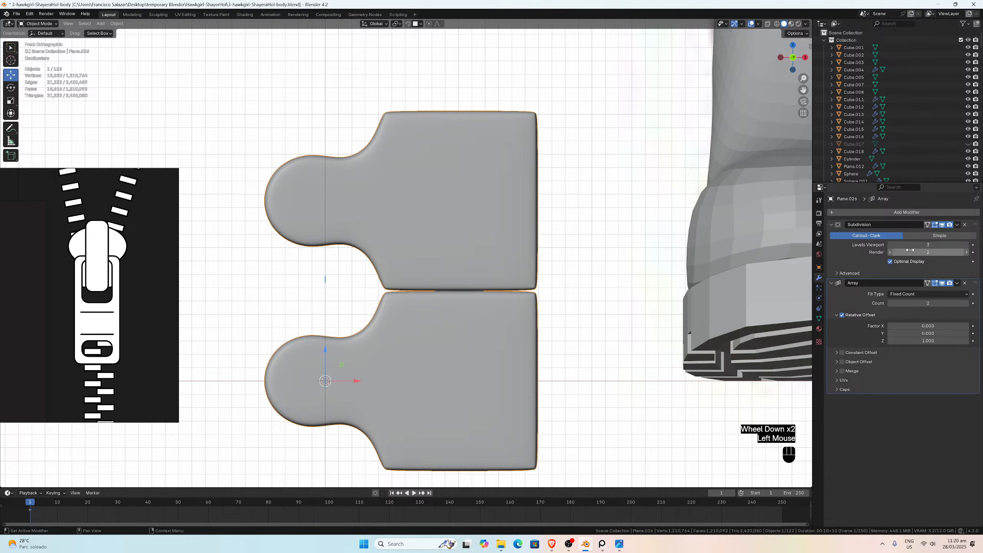
pyautogui.scroll(2, 534, 310)
# Step: Isolate the first collection in the viewport so the reference images are hidden behind the teeth
pyautogui.press('1')
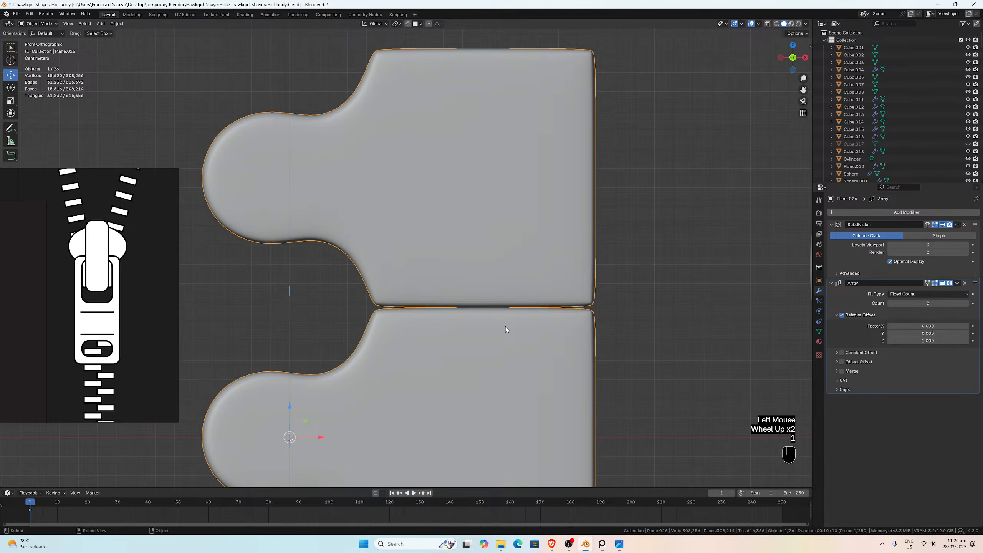
pyautogui.press('1')
pyautogui.scroll(-1, 503, 328)
# Step: Add one unslid vertical loop cut through the middle of the zipper tooth's rectangular body
pyautogui.press('Tab')
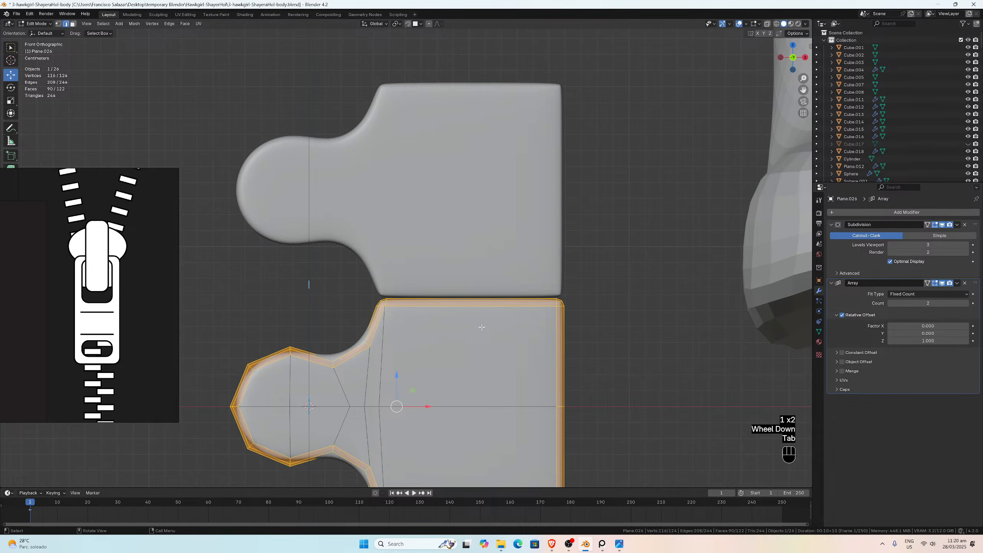
pyautogui.scroll(2, 482, 327)
pyautogui.scroll(-3, 484, 328)
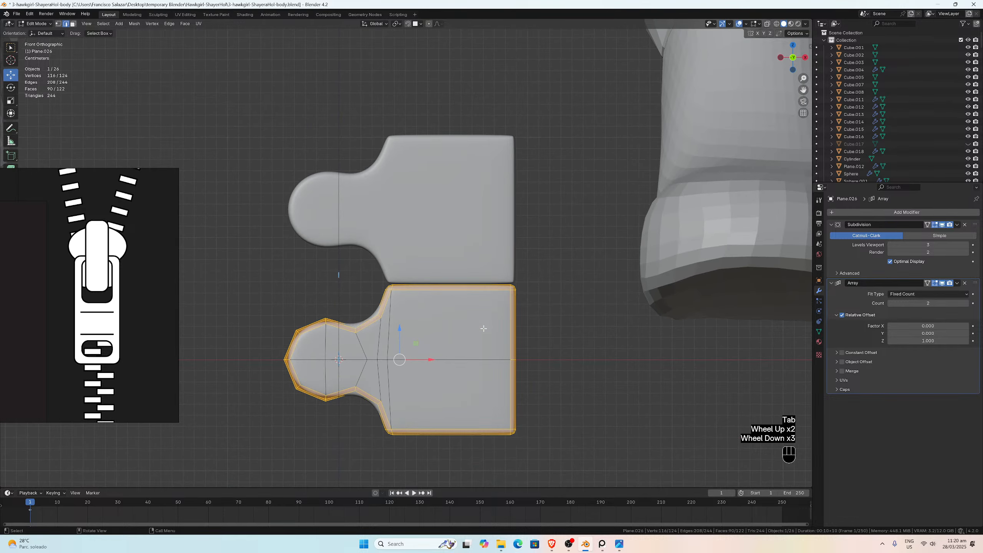
pyautogui.scroll(2, 473, 343)
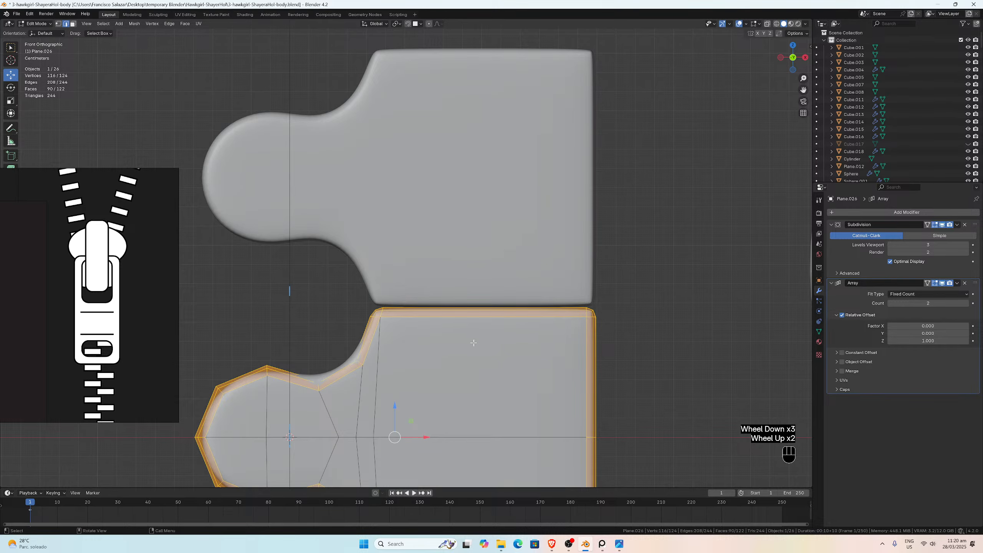
pyautogui.scroll(1, 473, 342)
pyautogui.hotkey('ctrl', 'r')
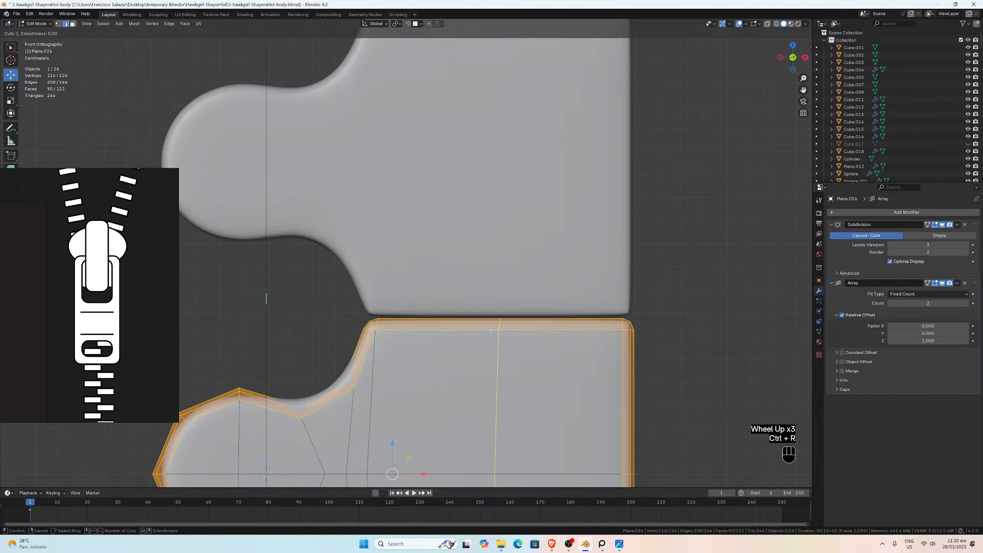
pyautogui.click(491, 330)
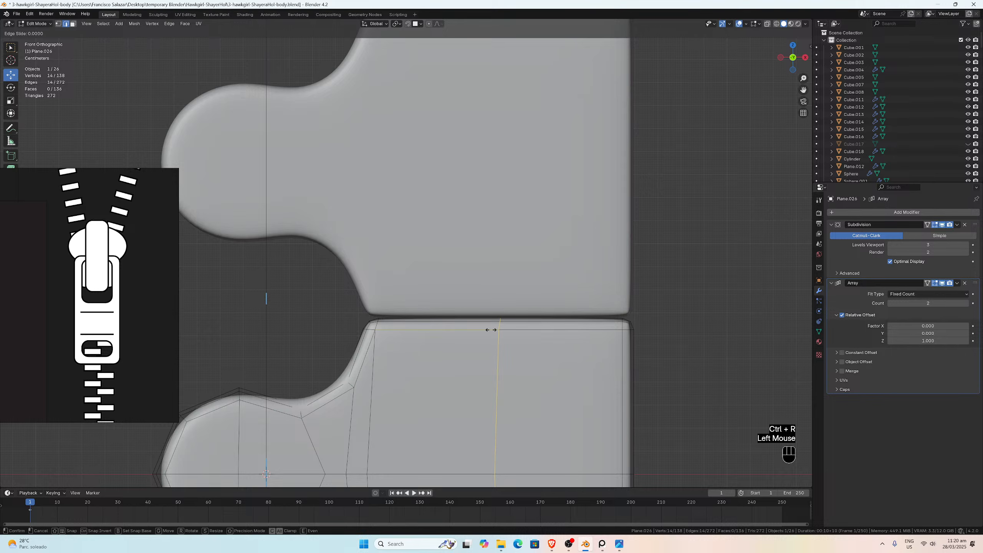
pyautogui.click(491, 330)
pyautogui.scroll(1, 519, 343)
pyautogui.scroll(-3, 518, 343)
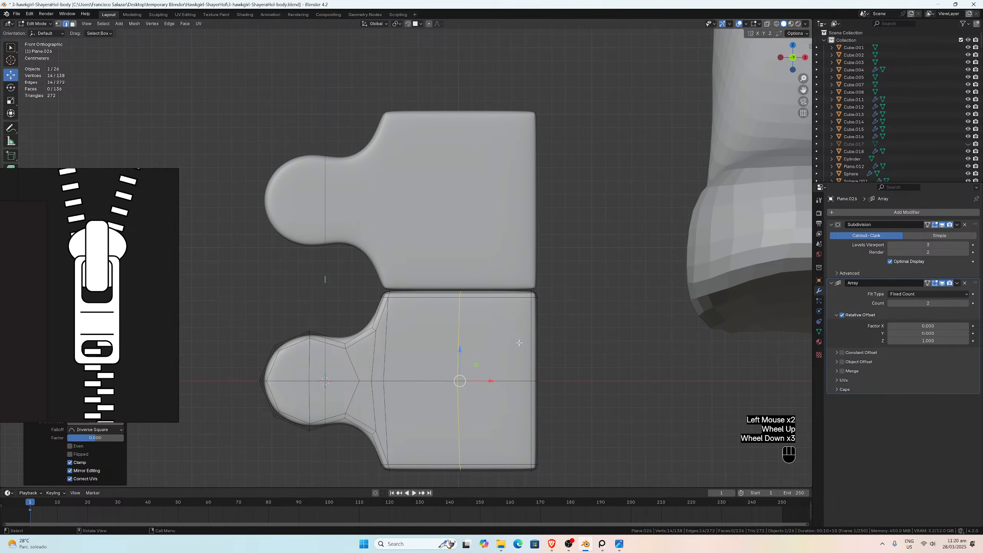
# Step: Straighten the new vertical loop across the tooth's rectangular body by scaling it to 0 along X
pyautogui.scroll(1, 519, 343)
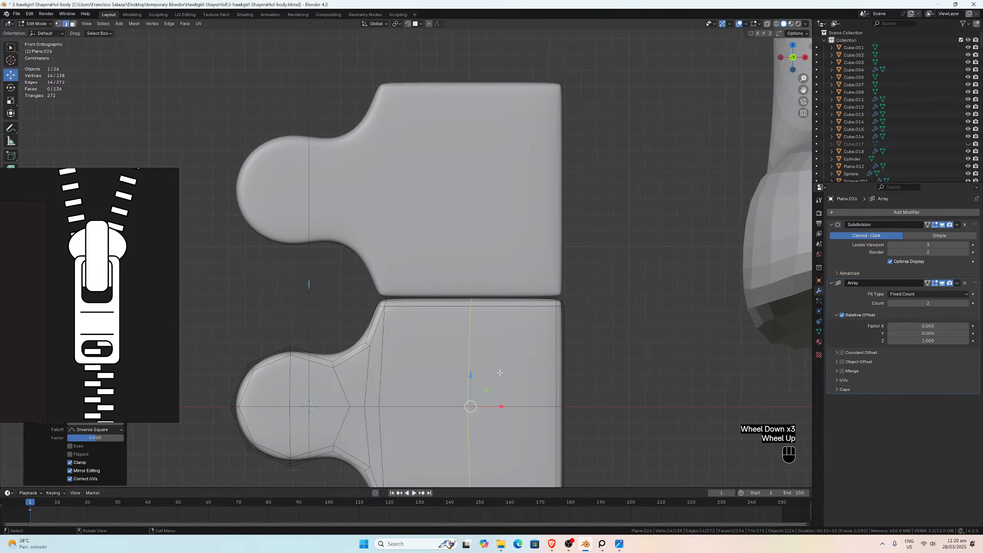
pyautogui.scroll(-1, 499, 372)
pyautogui.press('s')
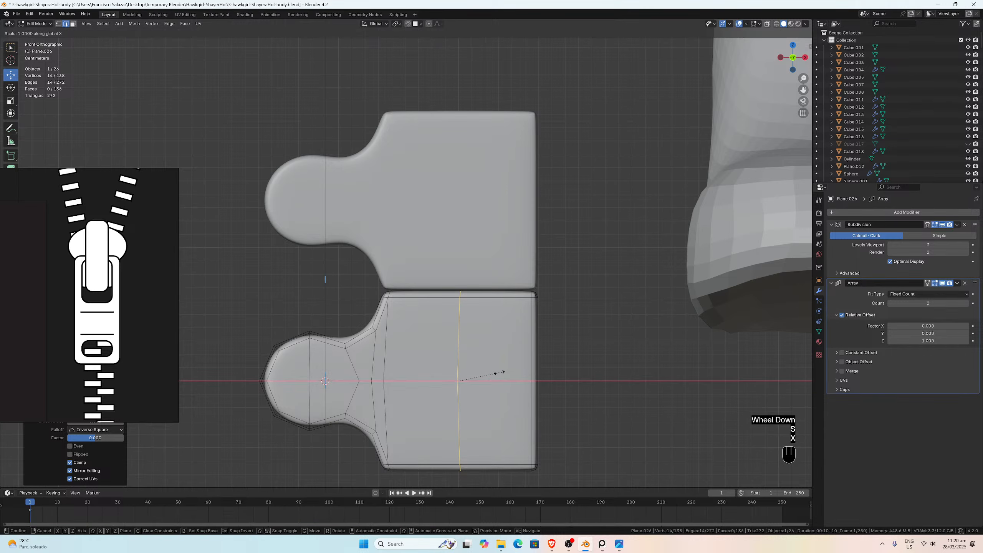
pyautogui.press('x')
pyautogui.press('0')
pyautogui.press('Return')
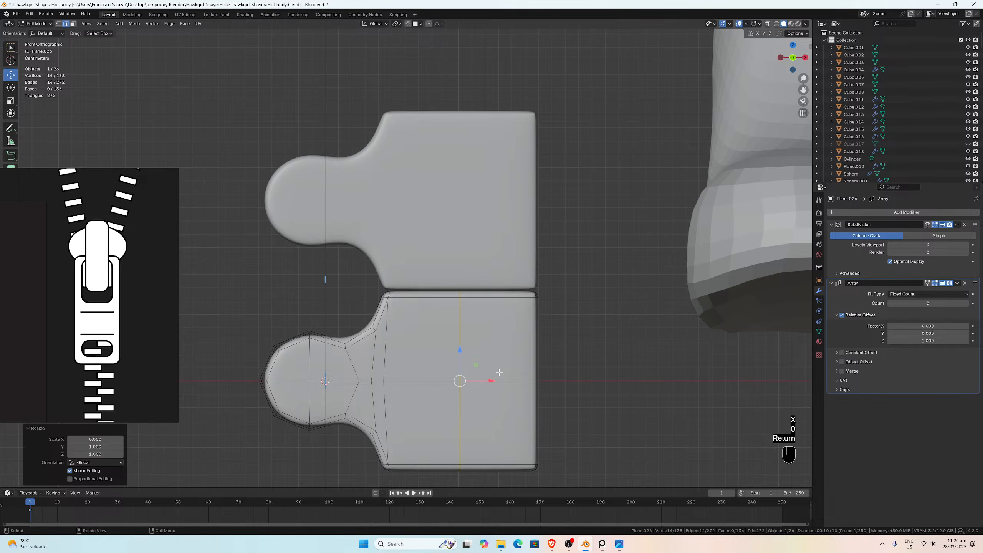
pyautogui.scroll(4, 499, 372)
pyautogui.scroll(-2, 412, 360)
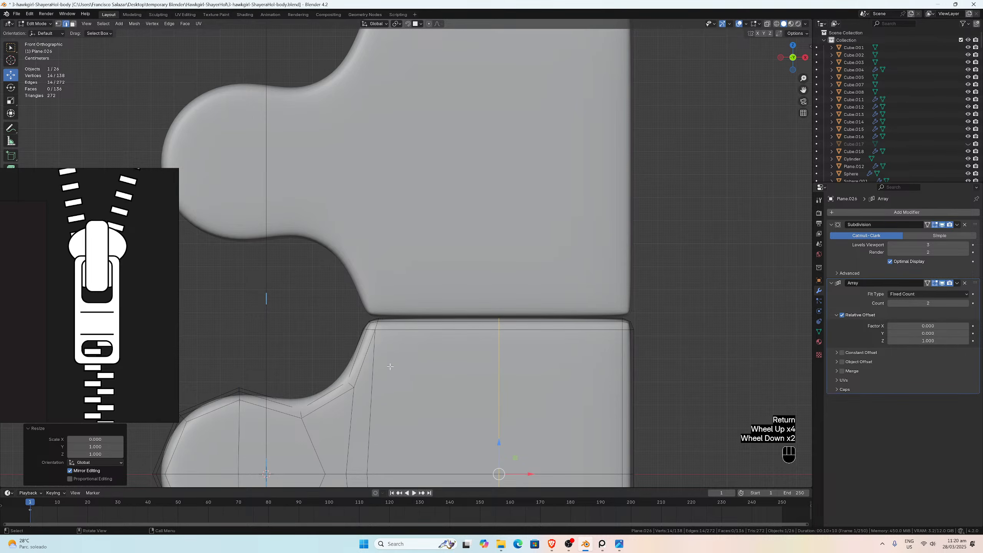
pyautogui.scroll(-3, 389, 366)
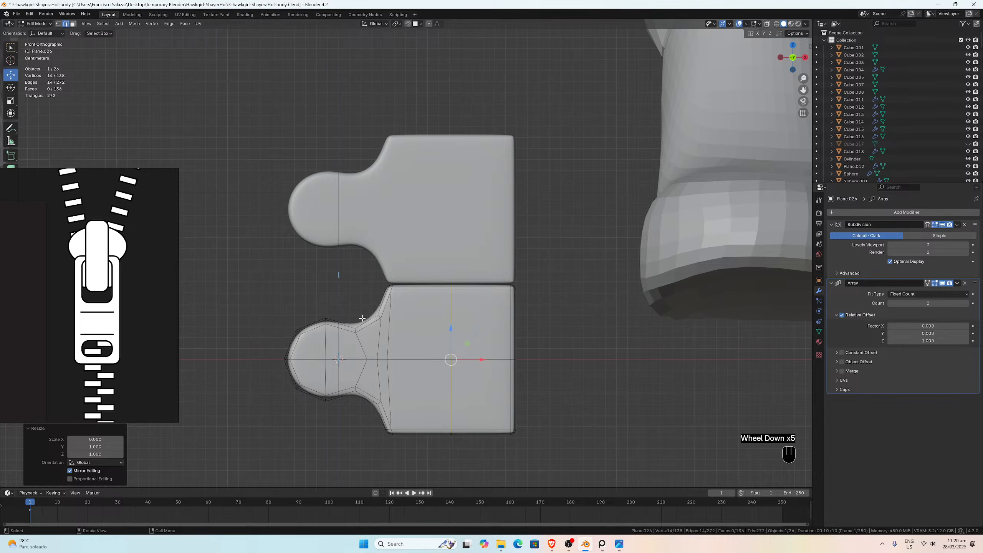
# Step: Undo the tooth edits back to the unbevelled mesh with its outline edges selected and the Subdivision viewport level at 1
pyautogui.moveTo(355, 287)
pyautogui.mouseDown(button='middle')
pyautogui.moveTo(399, 282)
pyautogui.moveTo(371, 299)
pyautogui.mouseUp(button='middle')
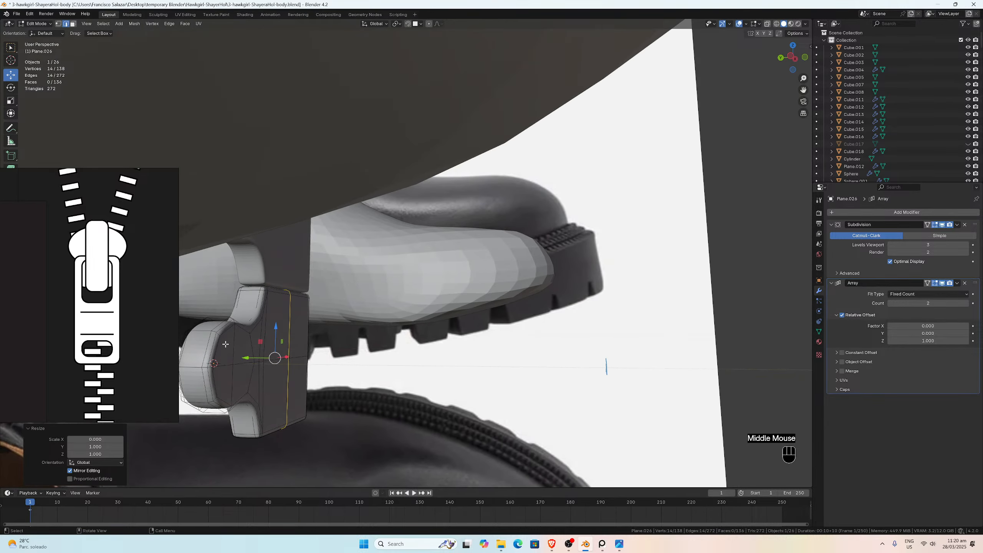
pyautogui.moveTo(282, 343); pyautogui.dragTo(315, 315, button='middle')
pyautogui.press('KP_1')
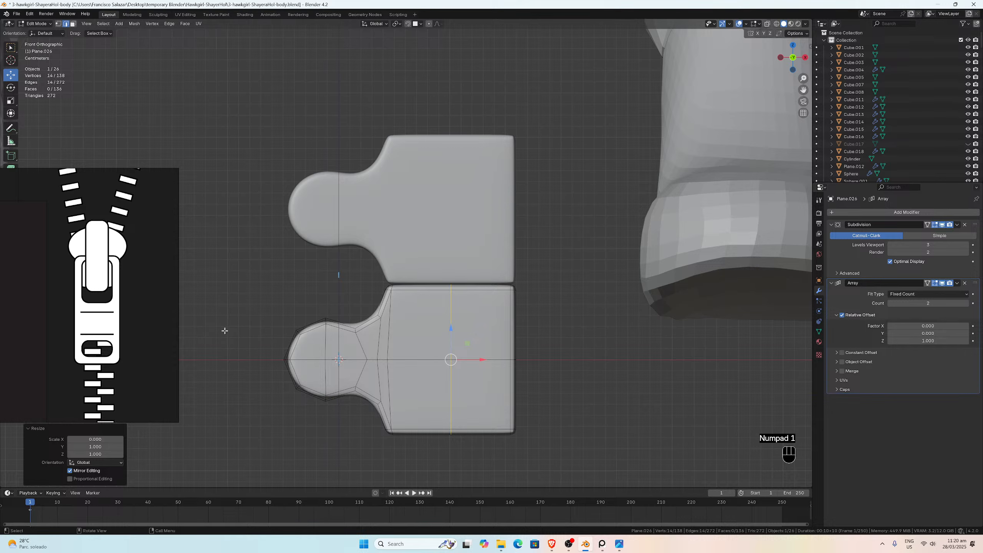
pyautogui.moveTo(245, 321); pyautogui.dragTo(314, 287, button='middle')
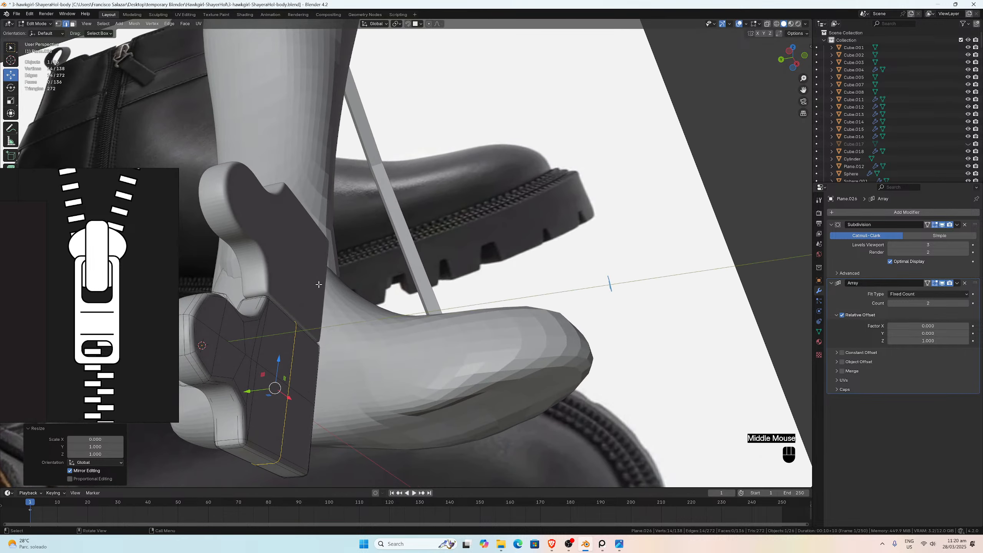
pyautogui.hotkey('ctrl', 'z')
pyautogui.hotkey('ctrl', 'z')
pyautogui.hotkey('ctrl', 'z')
pyautogui.hotkey('ctrl', 'z')
pyautogui.hotkey('ctrl', 'z')
pyautogui.hotkey('ctrl', 'z')
pyautogui.hotkey('ctrl', 'z')
pyautogui.hotkey('ctrl', 'z')
pyautogui.hotkey('ctrl', 'z')
pyautogui.hotkey('ctrl', 'z')
pyautogui.hotkey('ctrl', 'z')
pyautogui.hotkey('ctrl', 'z')
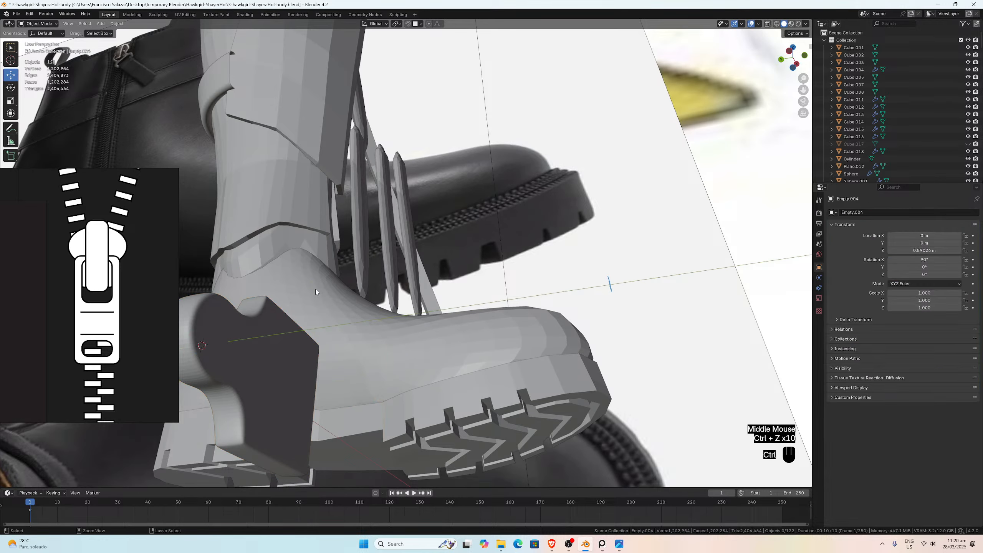
pyautogui.hotkey('ctrl', 'z')
pyautogui.hotkey('ctrl', 'z')
pyautogui.hotkey('ctrl', 'z')
pyautogui.hotkey('ctrl', 'z')
pyautogui.hotkey('ctrl', 'z')
pyautogui.hotkey('ctrl', 'z')
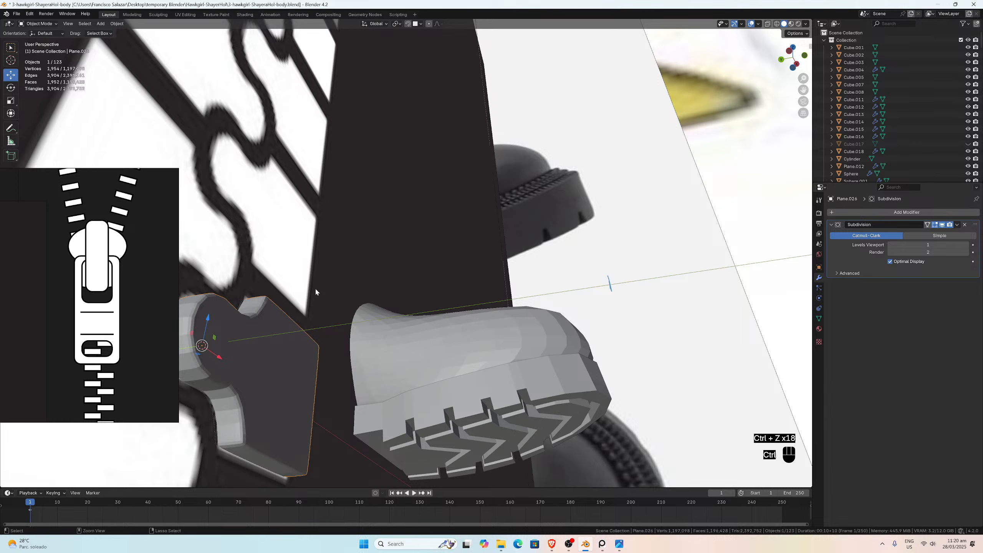
pyautogui.hotkey('ctrl', 'z')
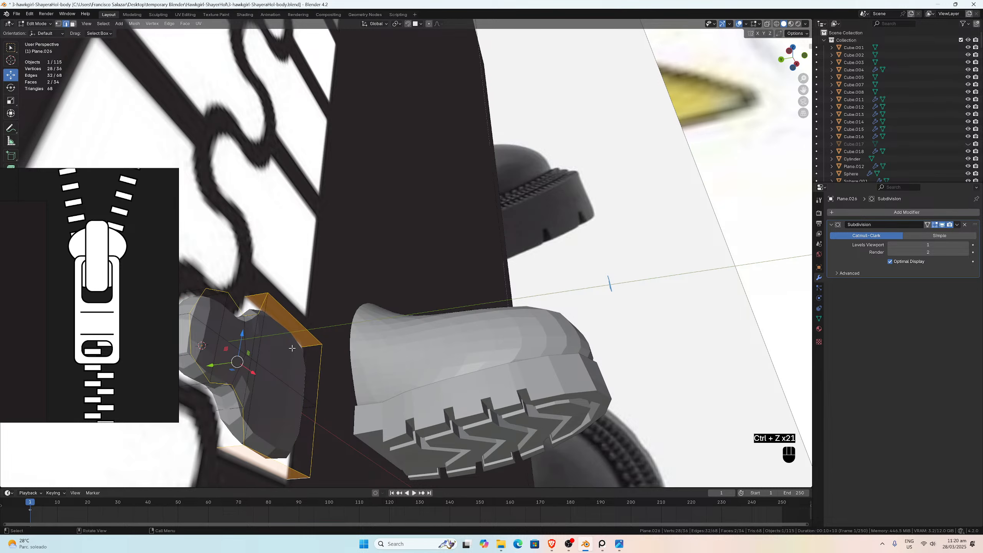
# Step: Duplicate the zipper tooth in place, move the copy to the backup collection, and reselect the original tooth
pyautogui.moveTo(292, 349); pyautogui.dragTo(287, 349, button='middle')
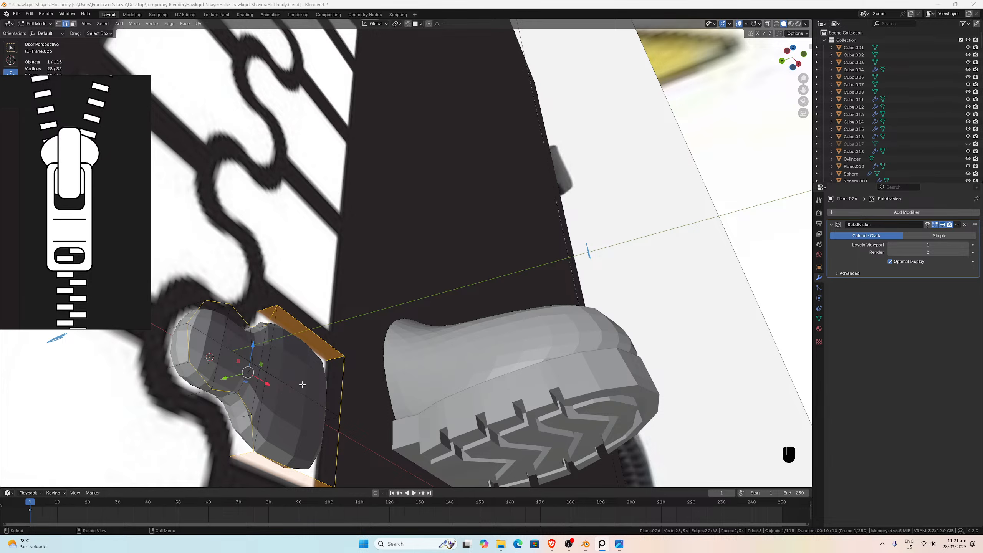
pyautogui.scroll(-2, 316, 376)
pyautogui.moveTo(316, 375); pyautogui.dragTo(312, 373, button='middle')
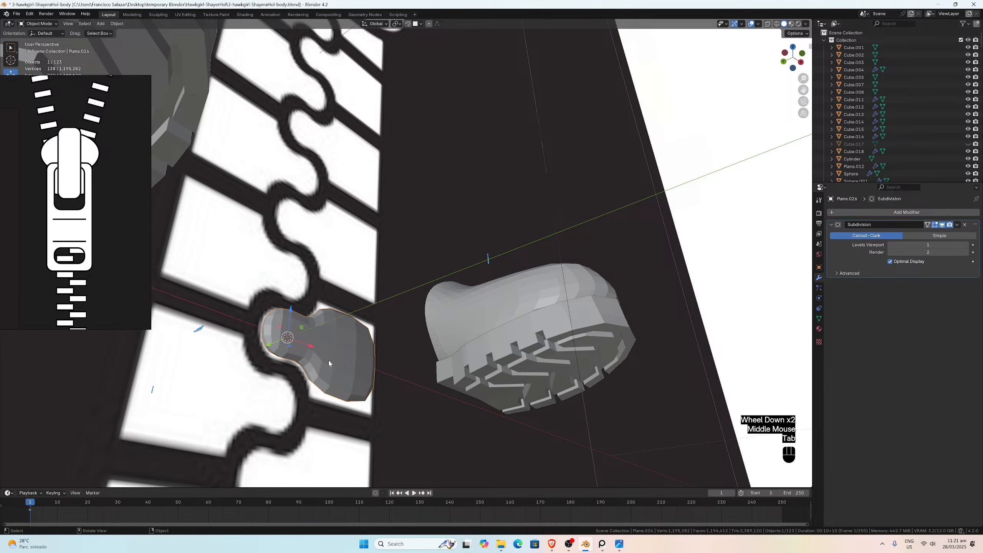
pyautogui.press('Tab')
pyautogui.hotkey('shift', 'd')
pyautogui.press('Escape')
pyautogui.press('m')
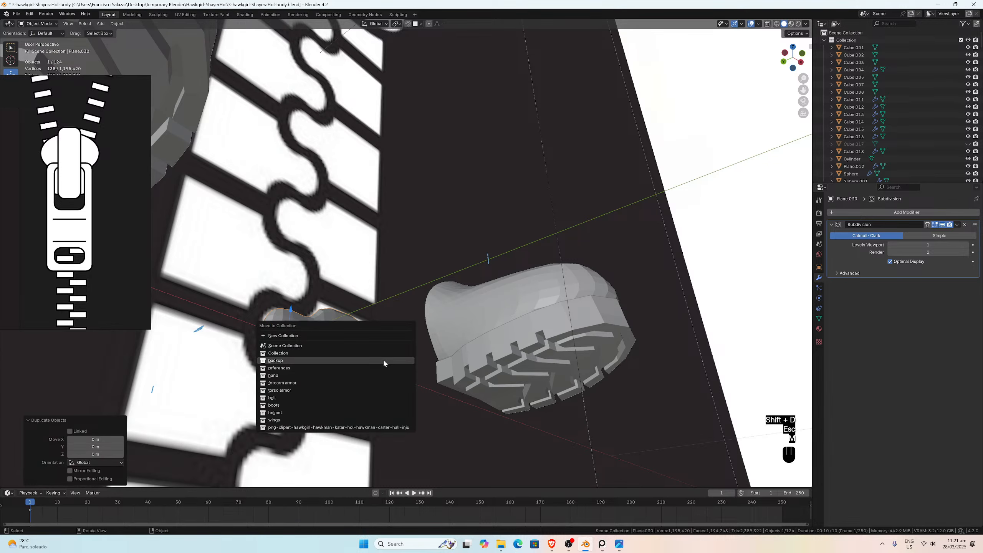
pyautogui.click(340, 359)
pyautogui.click(339, 361)
pyautogui.scroll(2, 326, 351)
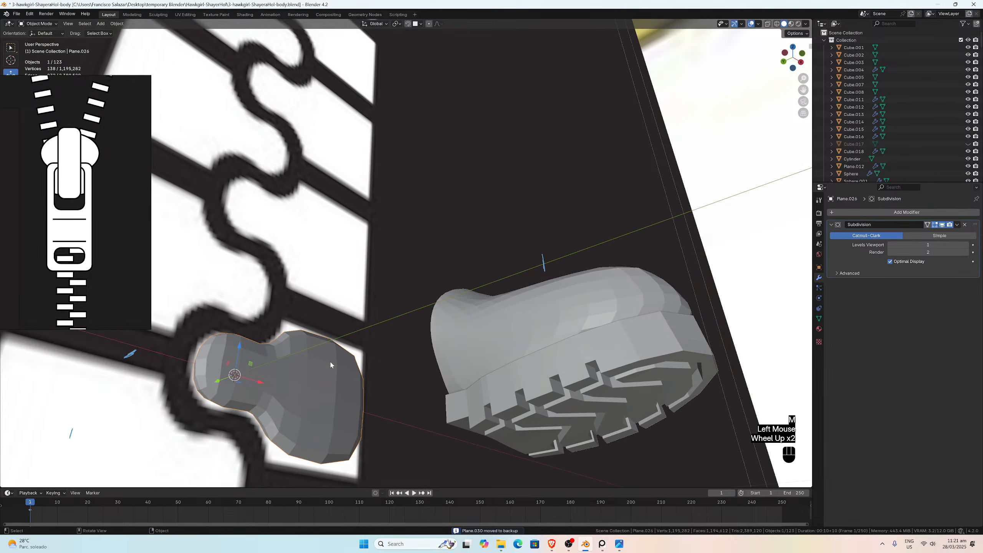
# Step: Bevel the tooth's selected outline edges with 2 segments and a width of 0.0025 m
pyautogui.press('Tab')
pyautogui.moveTo(317, 374); pyautogui.dragTo(326, 370, button='middle')
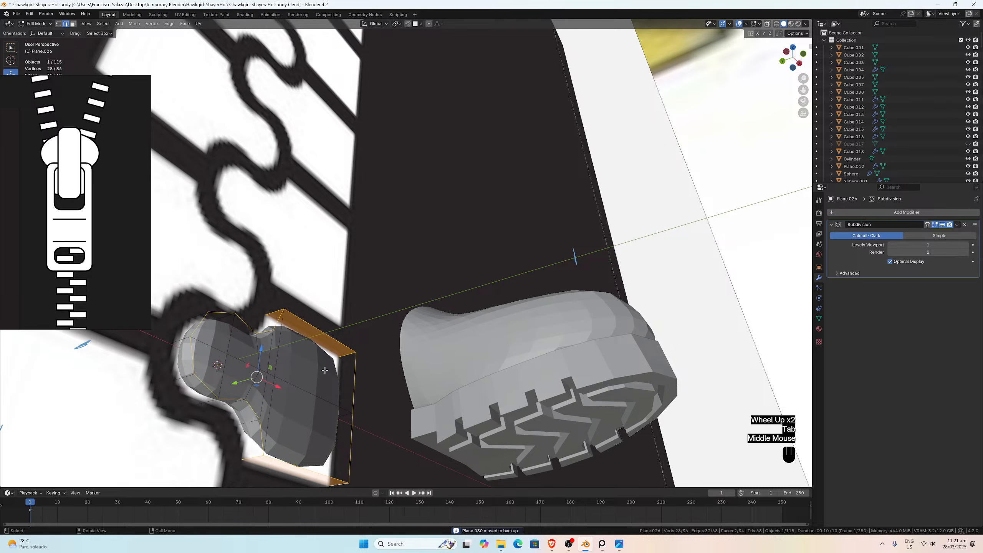
pyautogui.hotkey('ctrl', 'b')
pyautogui.moveTo(329, 370)
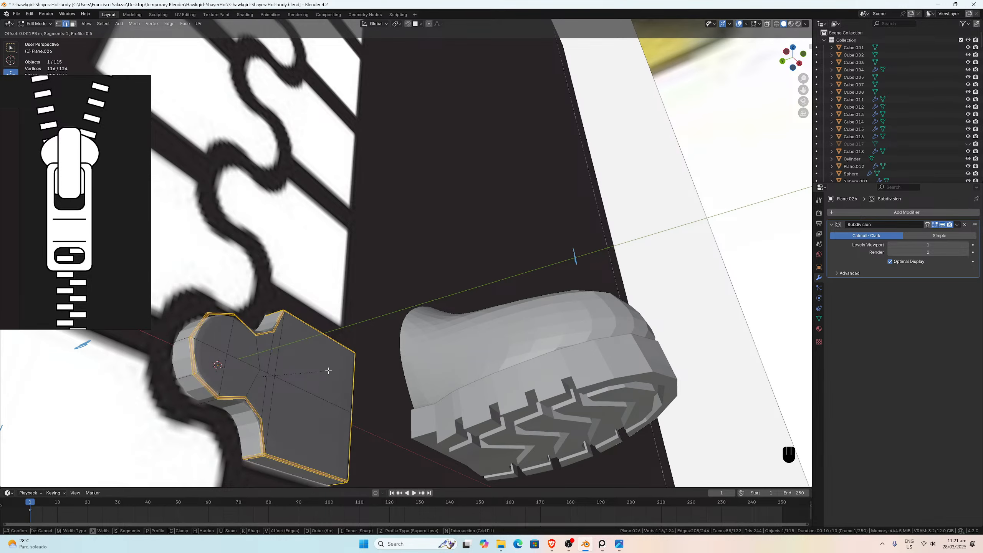
pyautogui.click(328, 371)
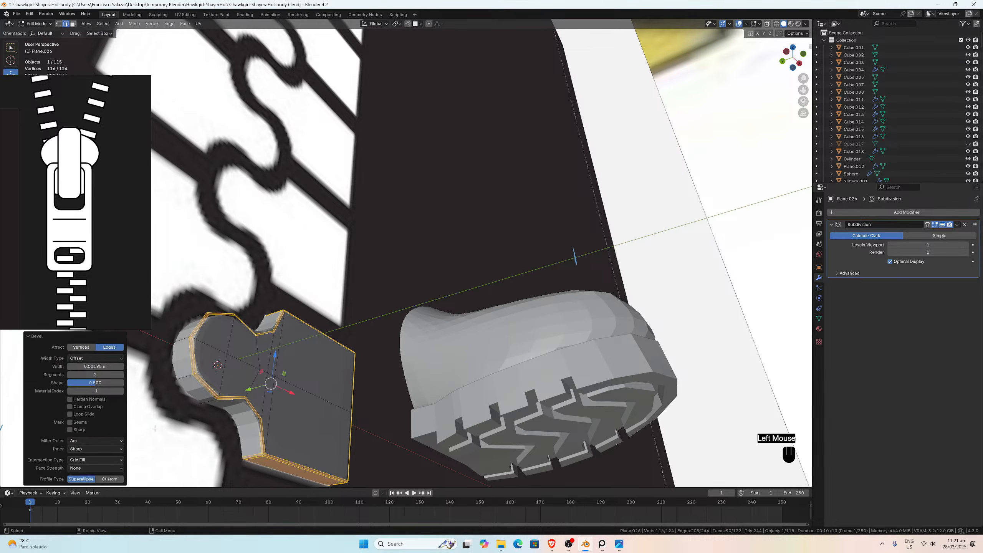
pyautogui.doubleClick(96, 367)
pyautogui.moveTo(92, 367); pyautogui.dragTo(82, 367)
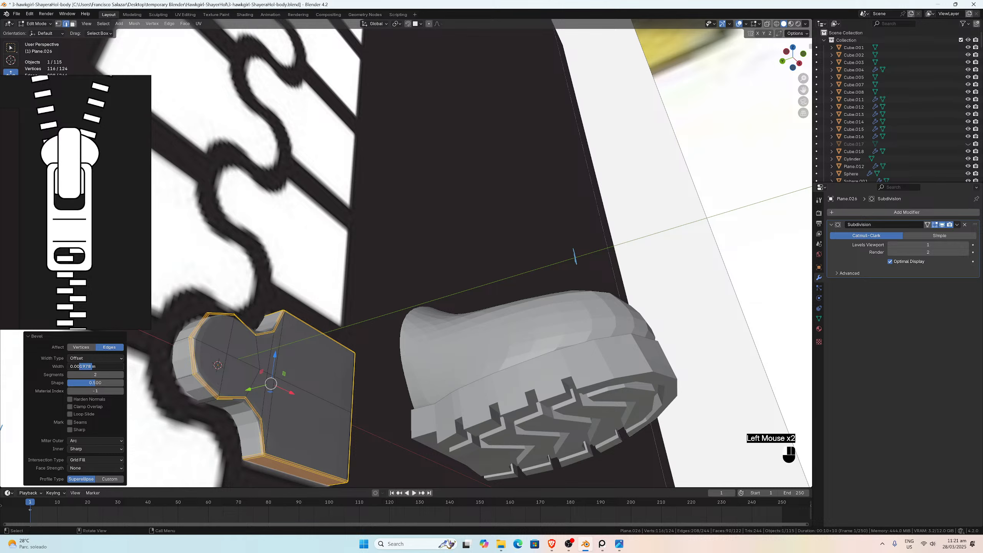
pyautogui.write('25')
pyautogui.press('Return')
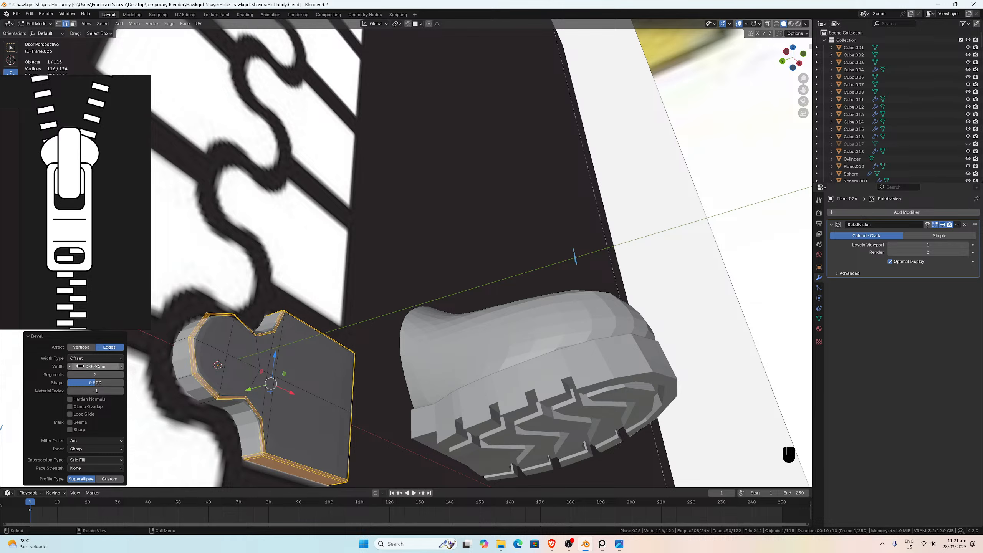
# Step: Return the tooth to Object Mode and set its Subdivision viewport level to 3
pyautogui.press('Tab')
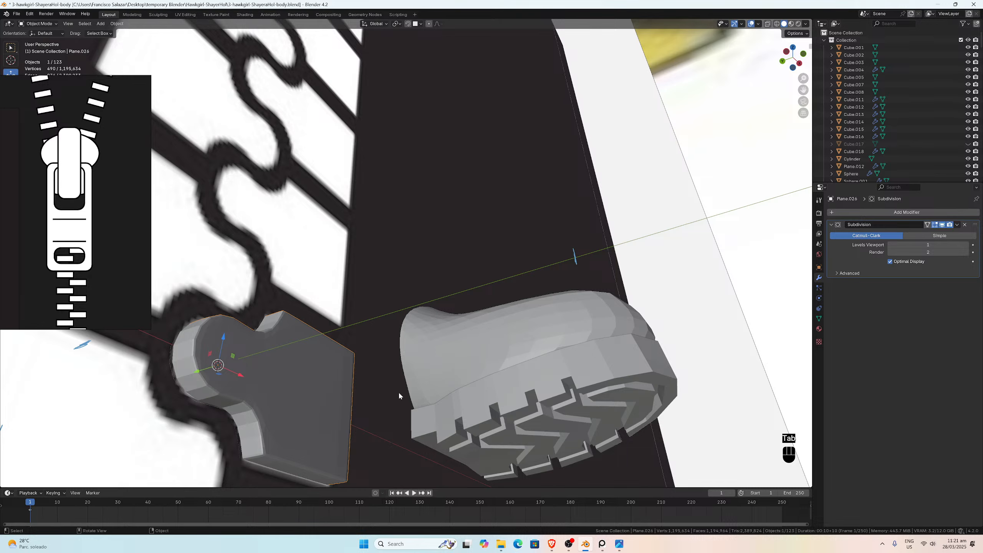
pyautogui.moveTo(399, 396); pyautogui.dragTo(443, 338, button='middle')
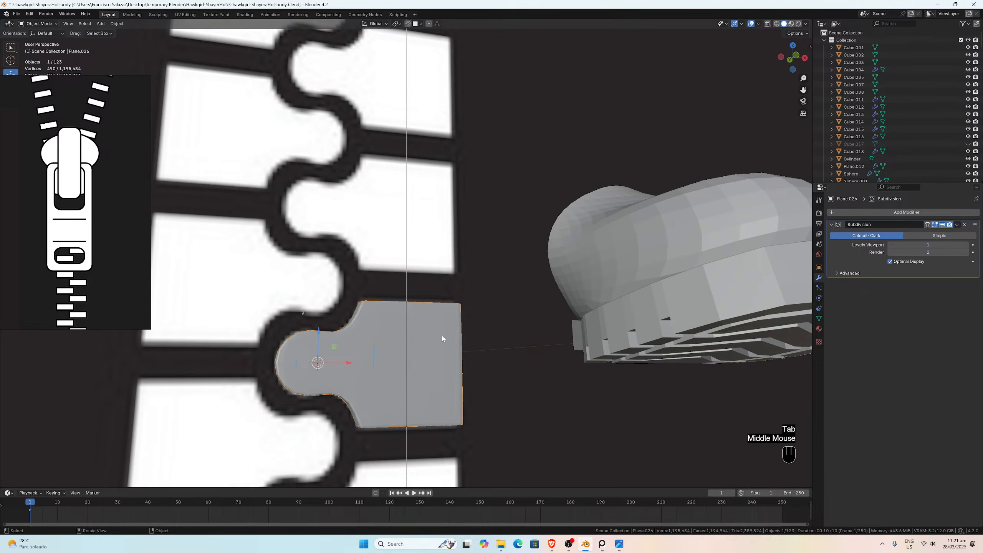
pyautogui.click(966, 245)
pyautogui.click(965, 246)
# Step: Add one unslid vertical loop cut through the middle of the tooth's body and flatten it by scaling to 0 on X
pyautogui.moveTo(532, 298); pyautogui.dragTo(429, 325, button='middle')
pyautogui.press('KP_1')
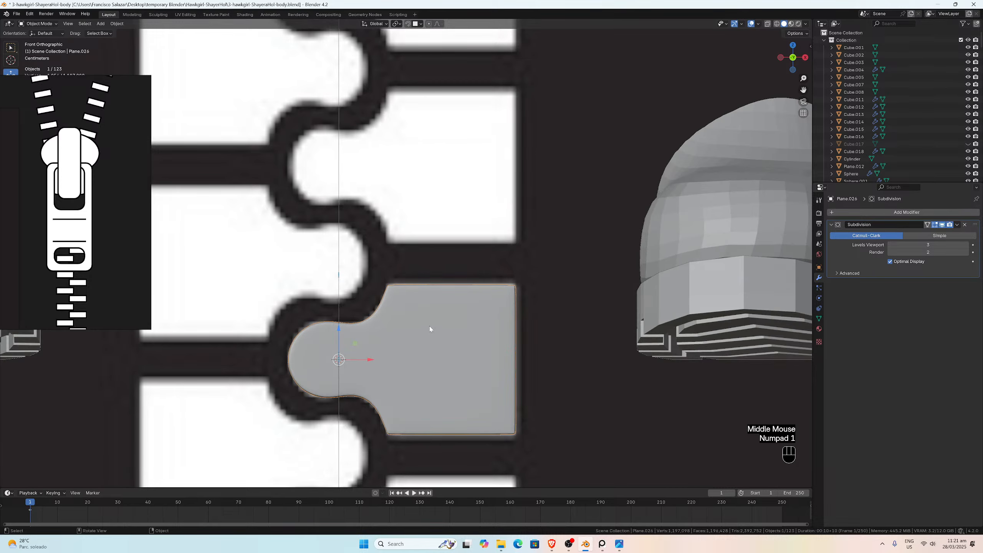
pyautogui.press('Tab')
pyautogui.hotkey('ctrl', 'r')
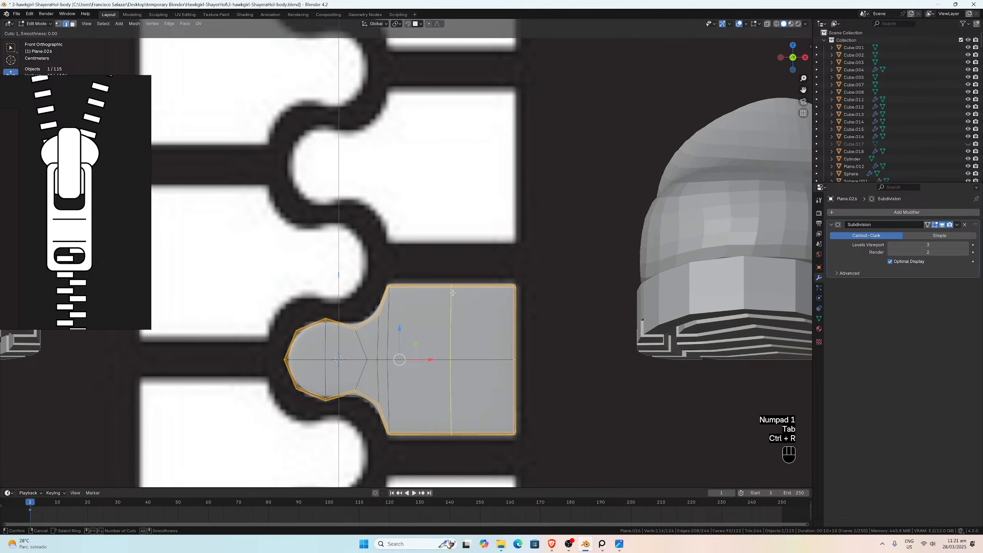
pyautogui.doubleClick(451, 289)
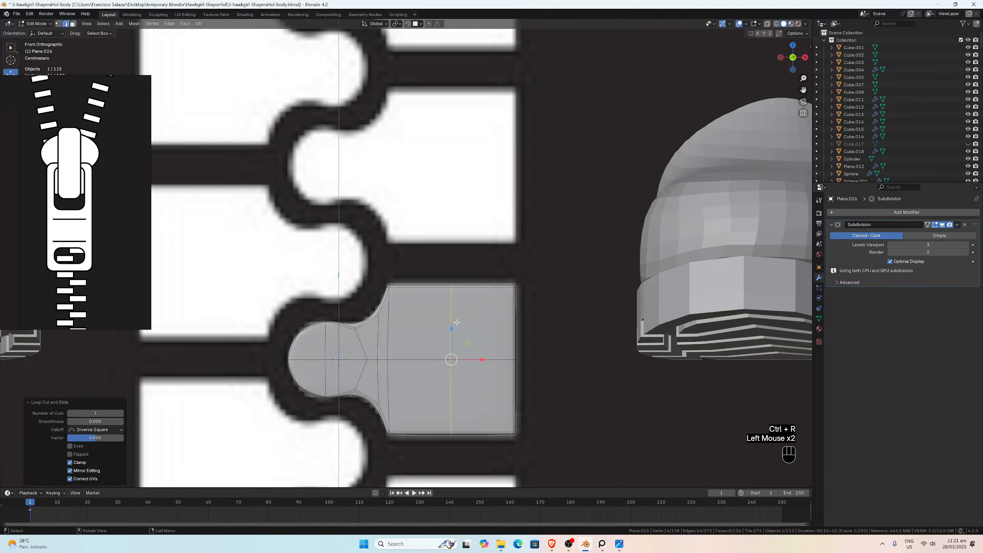
pyautogui.press('s')
pyautogui.press('x')
pyautogui.press('0')
pyautogui.press('Return')
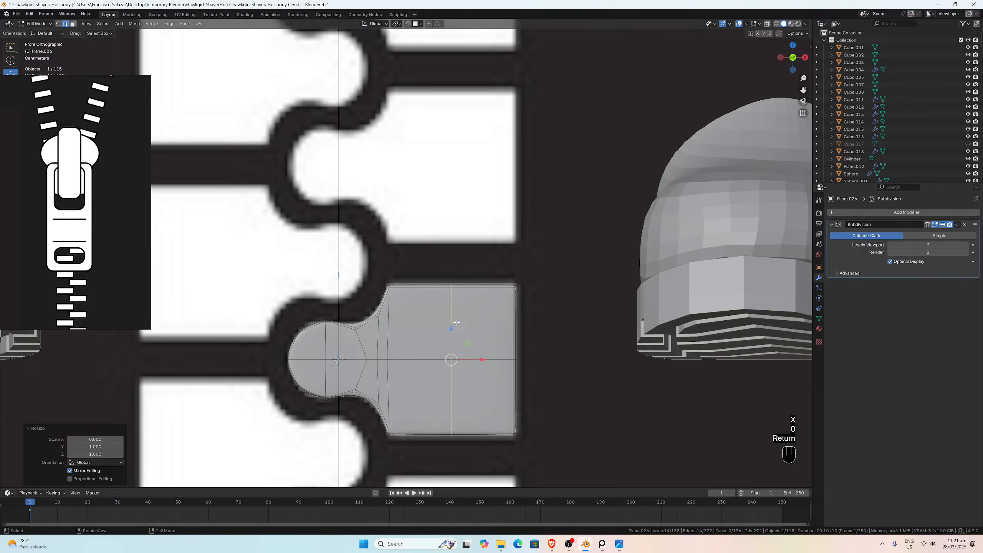
pyautogui.press('Tab')
# Step: Check the smoothed tooth from an angle and from the front, and save the file
pyautogui.moveTo(443, 349); pyautogui.dragTo(371, 329, button='middle')
pyautogui.scroll(-2, 370, 327)
pyautogui.press('KP_1')
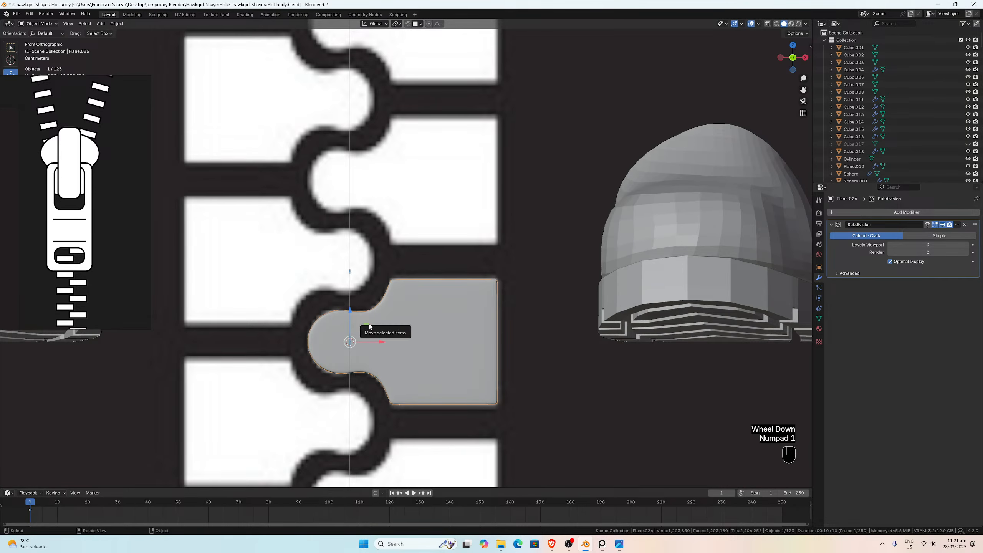
pyautogui.hotkey('ctrl', 's')
pyautogui.moveTo(401, 332); pyautogui.dragTo(290, 344, button='middle')
pyautogui.scroll(2, 324, 344)
pyautogui.press('KP_1')
pyautogui.hotkey('ctrl', 's')
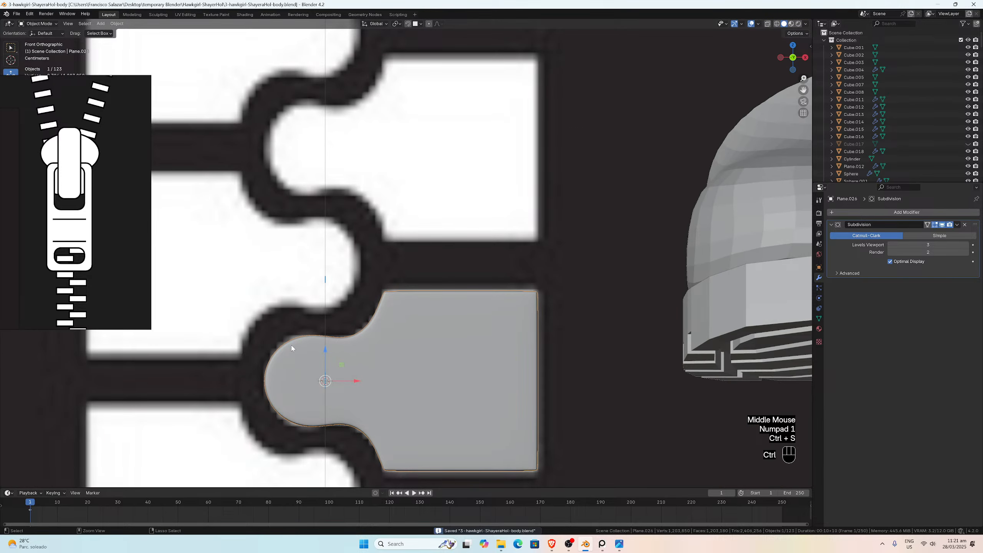
# Step: Add an Array modifier to the tooth with relative offset factors of 0 on X and 1 on Z
pyautogui.click(840, 215)
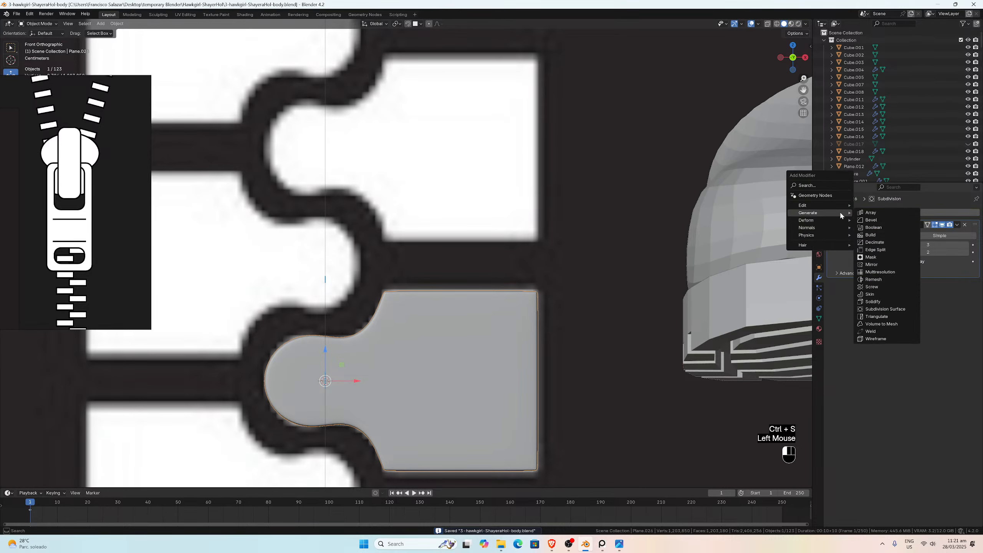
pyautogui.click(914, 218)
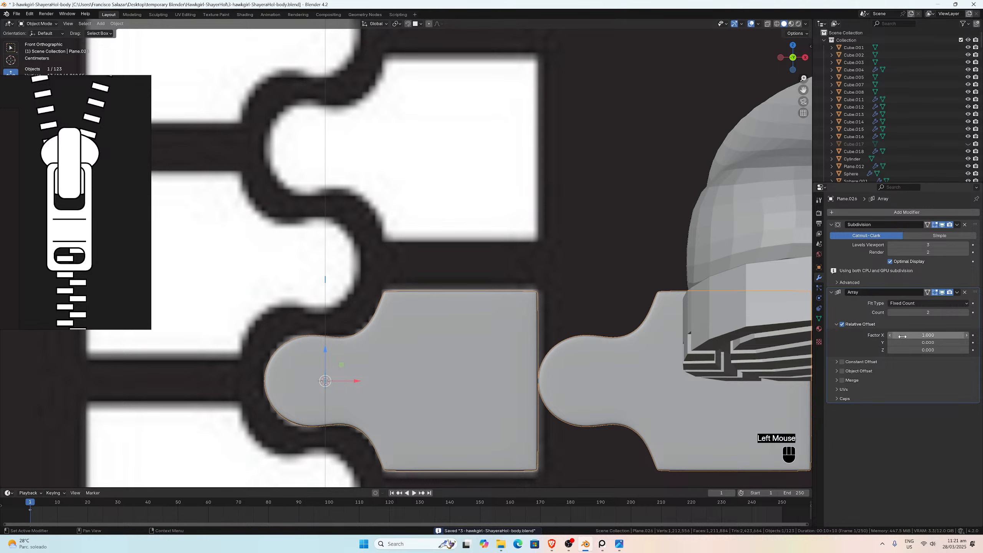
pyautogui.doubleClick(927, 335)
pyautogui.write('0')
pyautogui.press('Return')
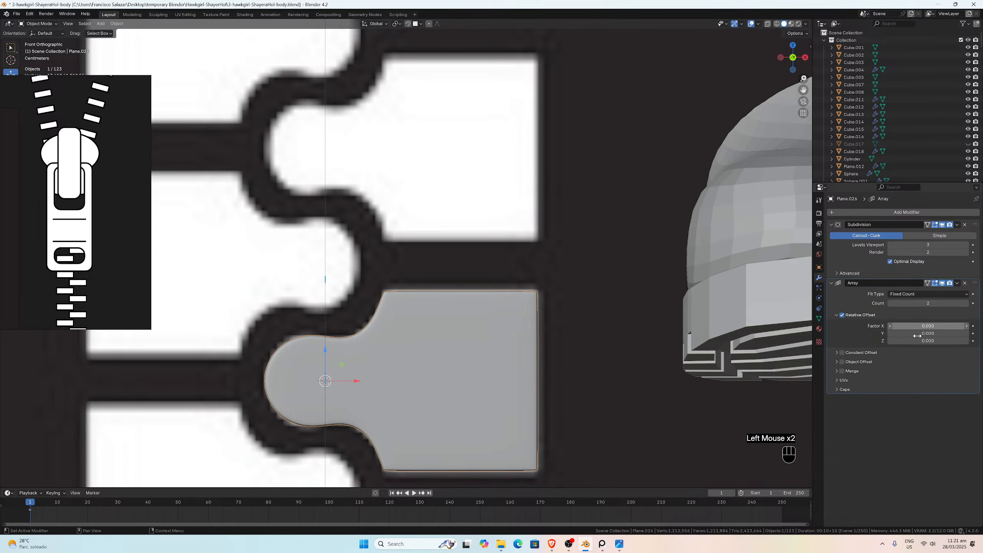
pyautogui.click(926, 340)
pyautogui.write('1')
pyautogui.press('Return')
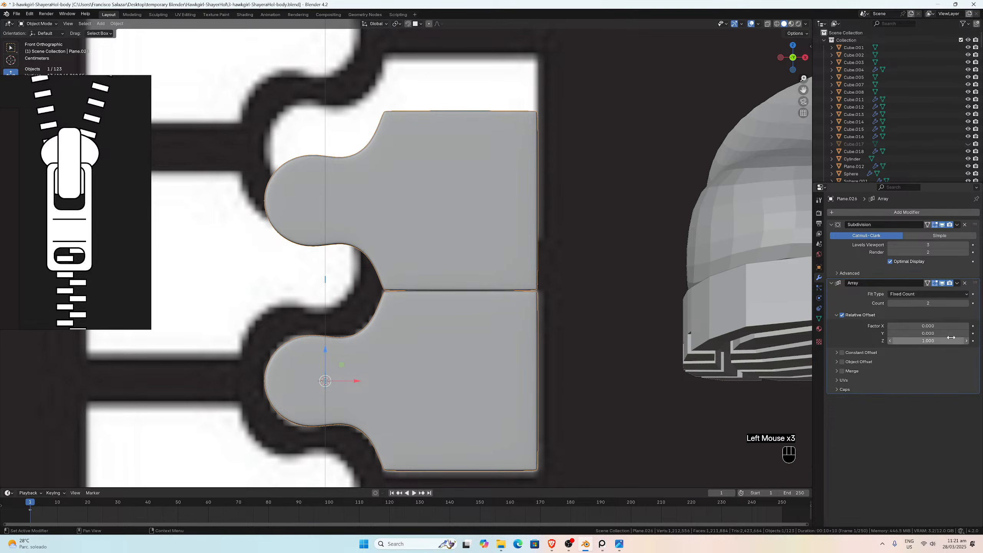
# Step: Try to bevel the tooth's middle vertical edge loop, undo it, and check the seam between the array copies in Object Mode
pyautogui.scroll(4, 504, 263)
pyautogui.click(519, 355)
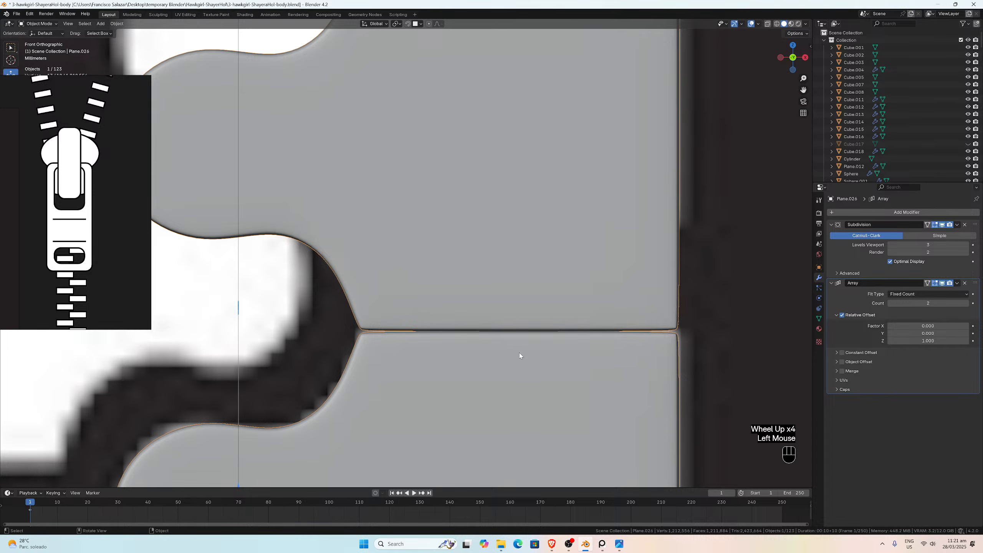
pyautogui.scroll(-2, 517, 345)
pyautogui.press('Tab')
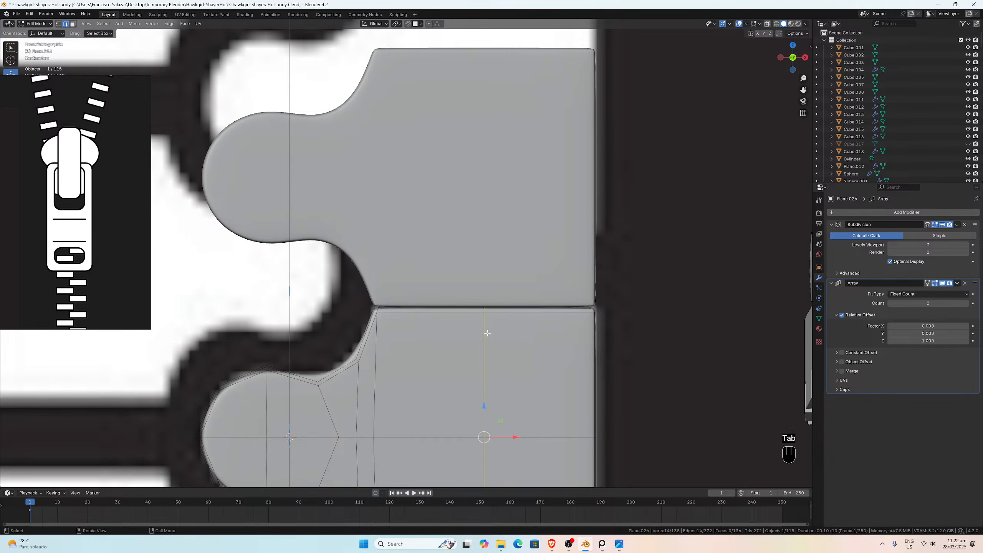
pyautogui.hotkey('ctrl', 'b')
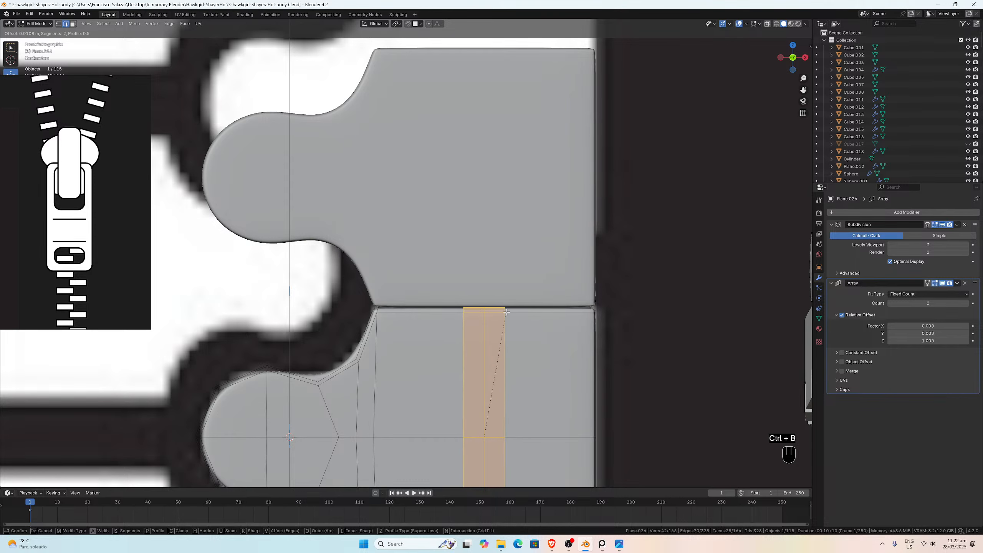
pyautogui.click(520, 297)
pyautogui.hotkey('ctrl', 'z')
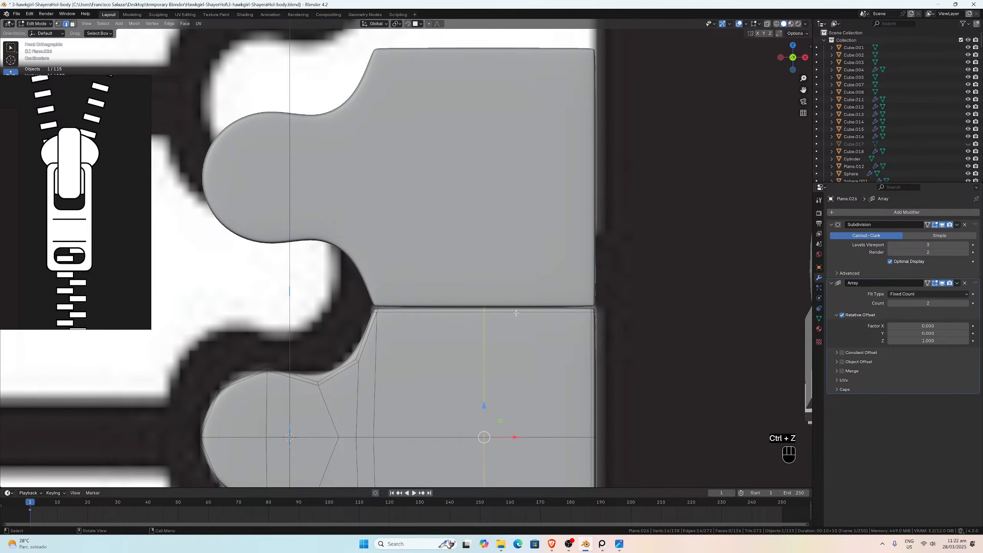
pyautogui.press('Tab')
pyautogui.scroll(-4, 473, 318)
pyautogui.scroll(5, 474, 322)
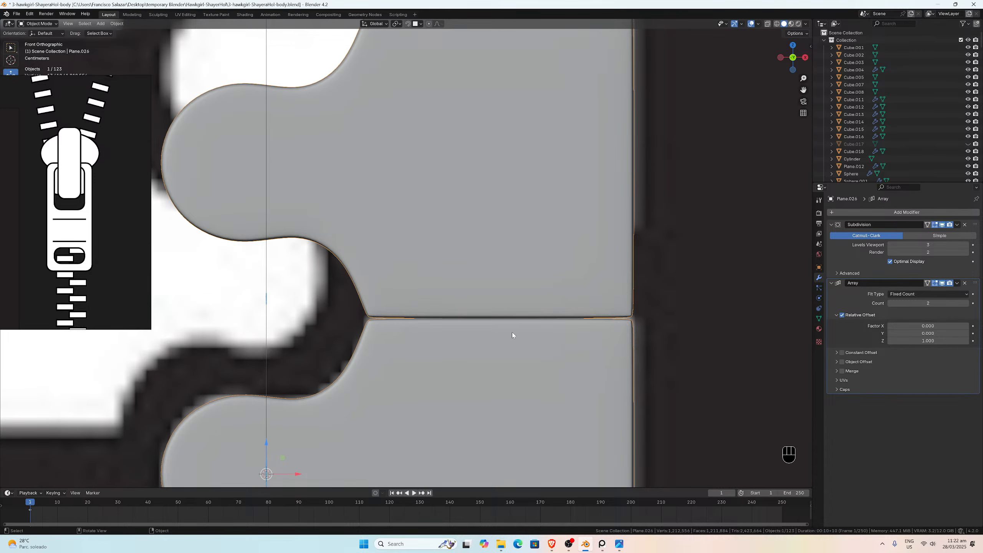
# Step: Try an edge crease of 1 on the tooth's middle vertical loop and undo it
pyautogui.press('Tab')
pyautogui.scroll(-1, 501, 346)
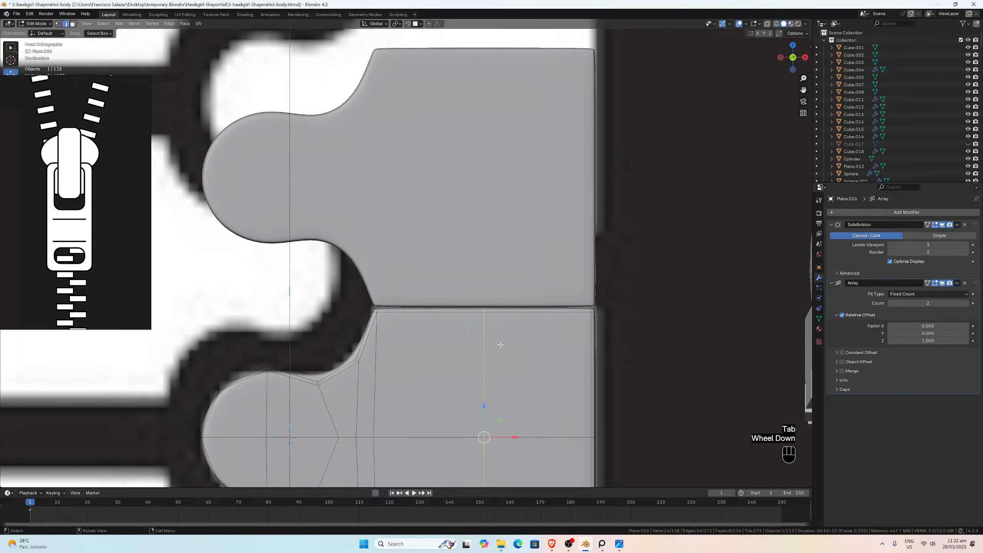
pyautogui.press('shift')
pyautogui.hotkey('shift', 'e')
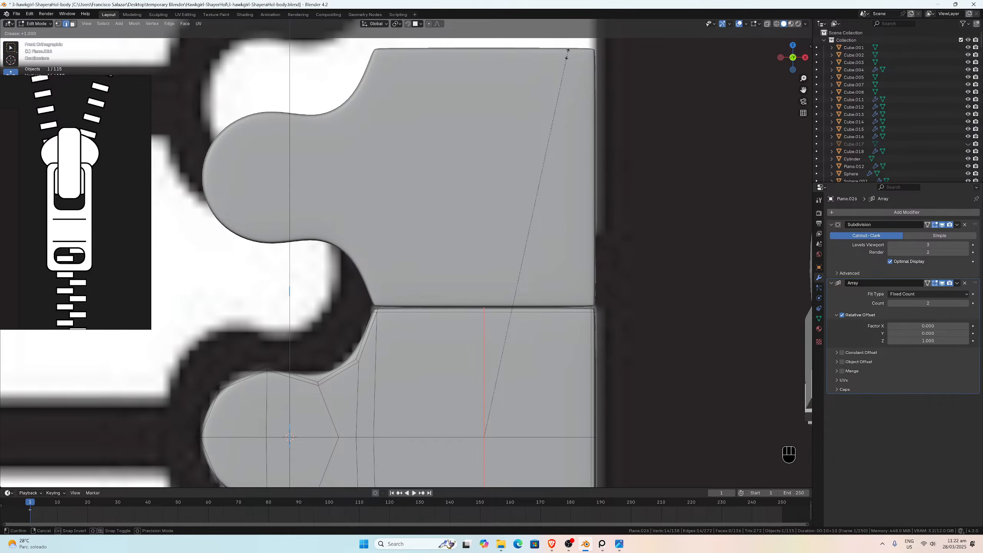
pyautogui.click(567, 53)
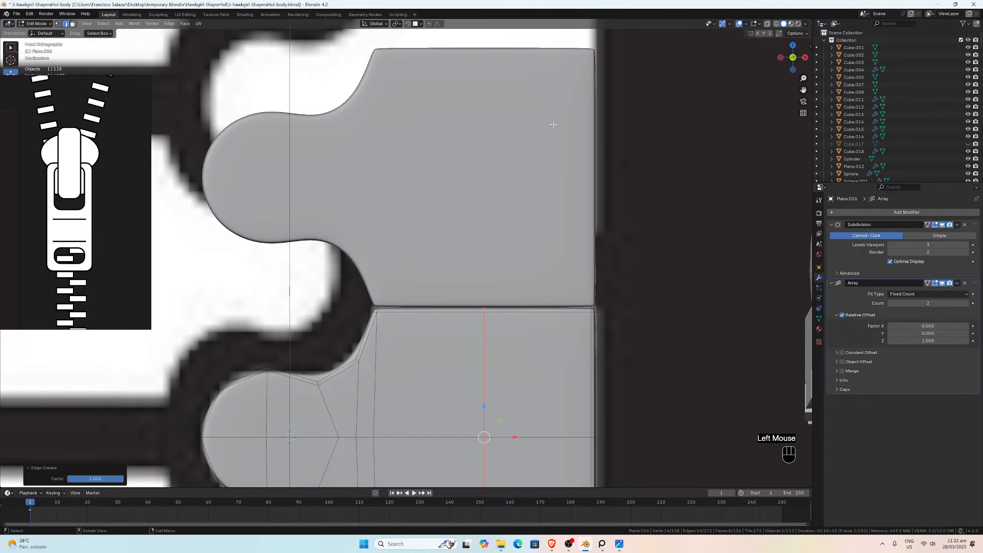
pyautogui.hotkey('ctrl', 'z')
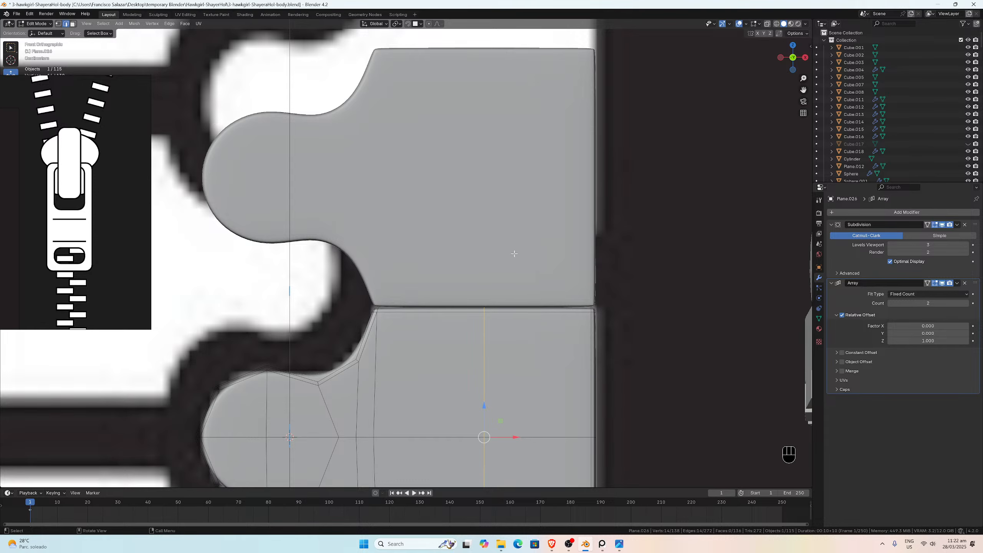
# Step: Try Shade Smooth on the arrayed tooth in Object Mode and undo back to Edit Mode
pyautogui.scroll(-2, 502, 305)
pyautogui.moveTo(445, 321); pyautogui.dragTo(360, 309, button='middle')
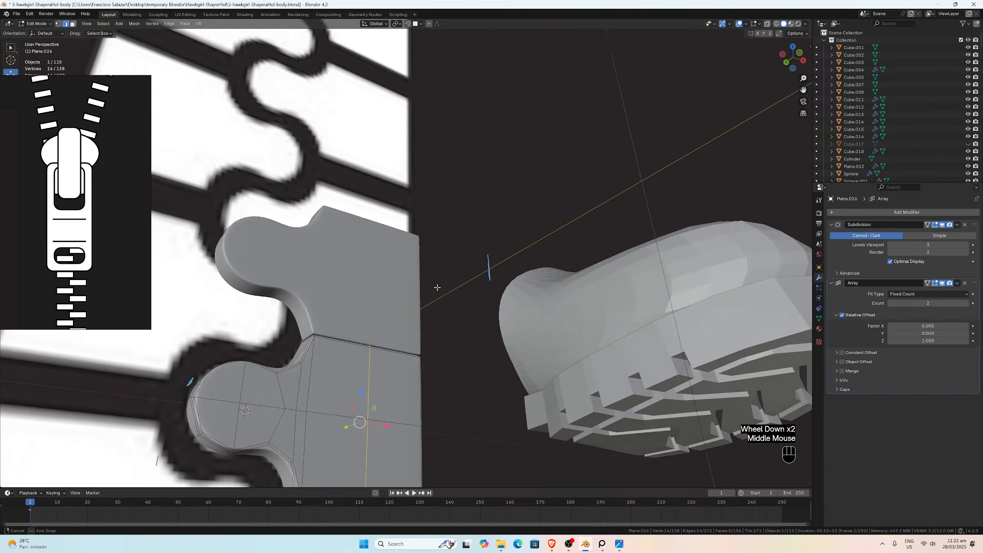
pyautogui.scroll(1, 360, 309)
pyautogui.scroll(1, 741, 105)
pyautogui.moveTo(804, 91); pyautogui.dragTo(355, 368)
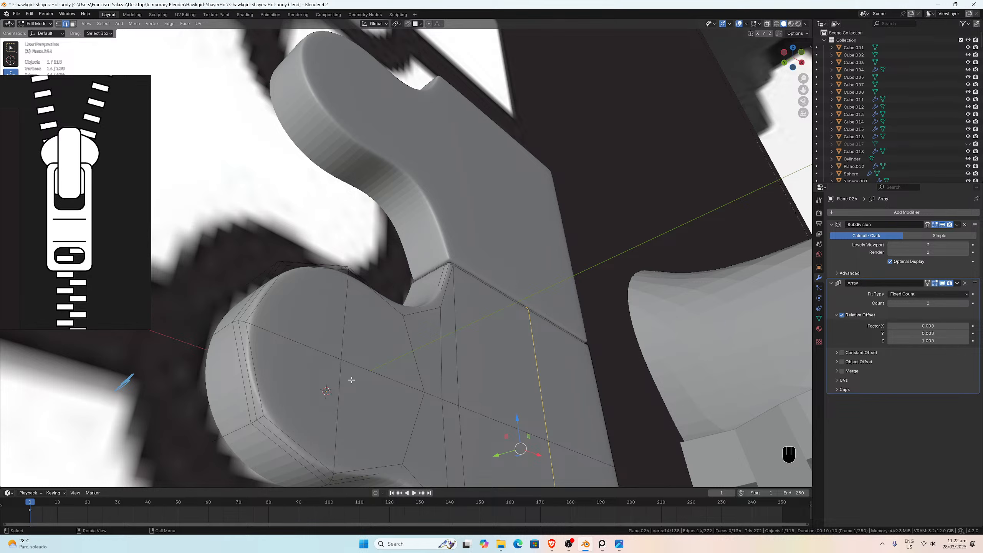
pyautogui.scroll(-2, 351, 380)
pyautogui.press('Tab')
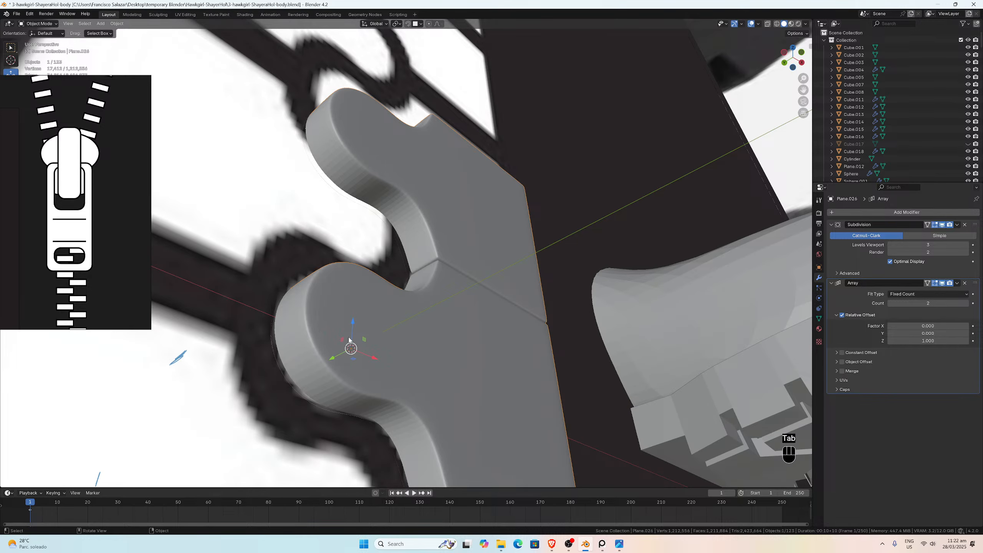
pyautogui.rightClick(441, 386)
pyautogui.click(427, 371)
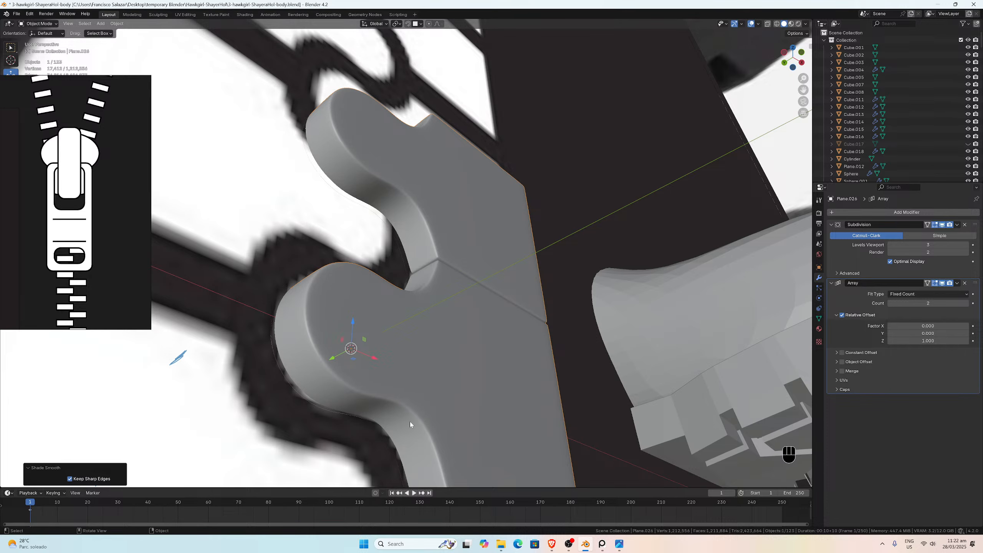
pyautogui.scroll(-2, 409, 424)
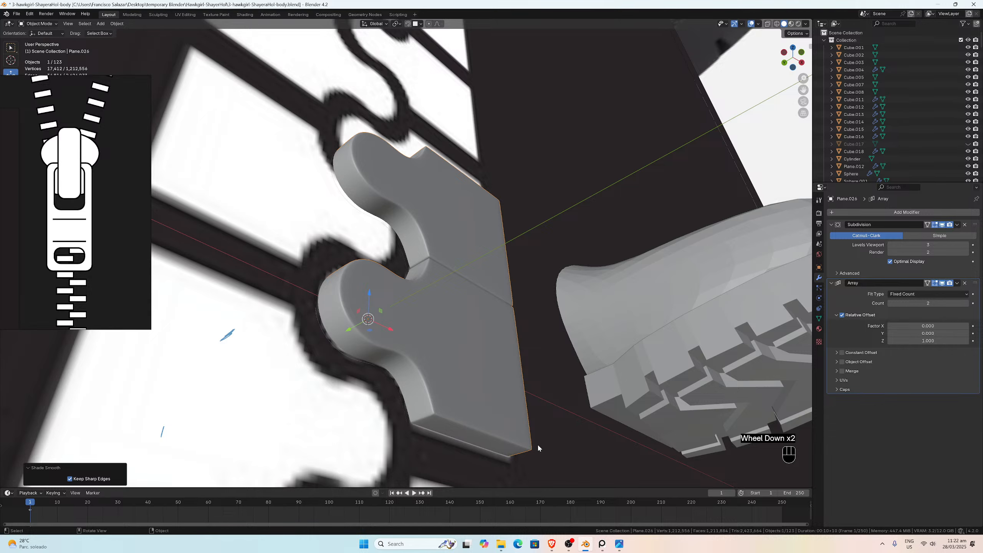
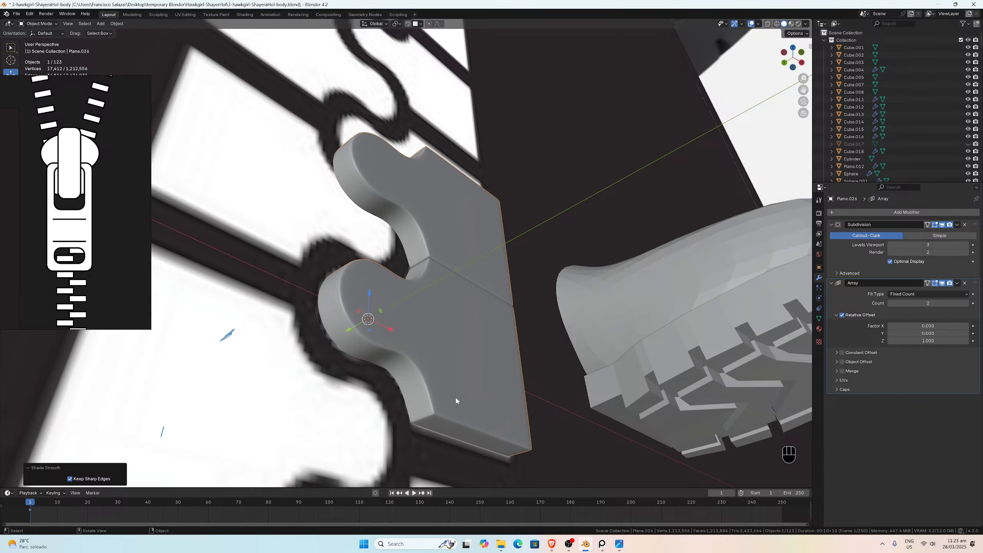
pyautogui.hotkey('ctrl', 'z')
pyautogui.hotkey('ctrl', 'z')
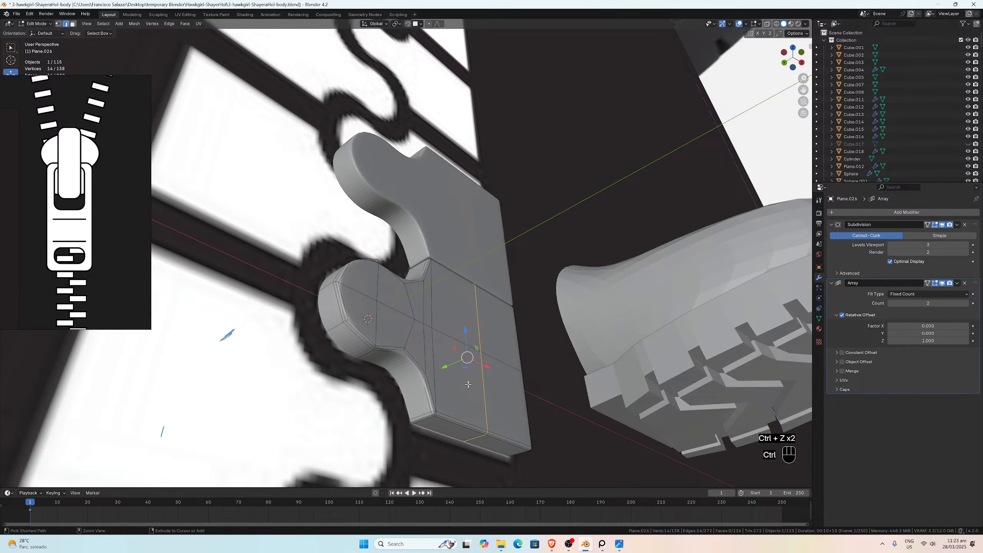
# Step: Save the file and inspect the tooth's edge flow around the rounded head and neck in Edit Mode
pyautogui.moveTo(468, 384); pyautogui.dragTo(552, 345, button='middle')
pyautogui.hotkey('ctrl', 's')
pyautogui.scroll(3, 491, 388)
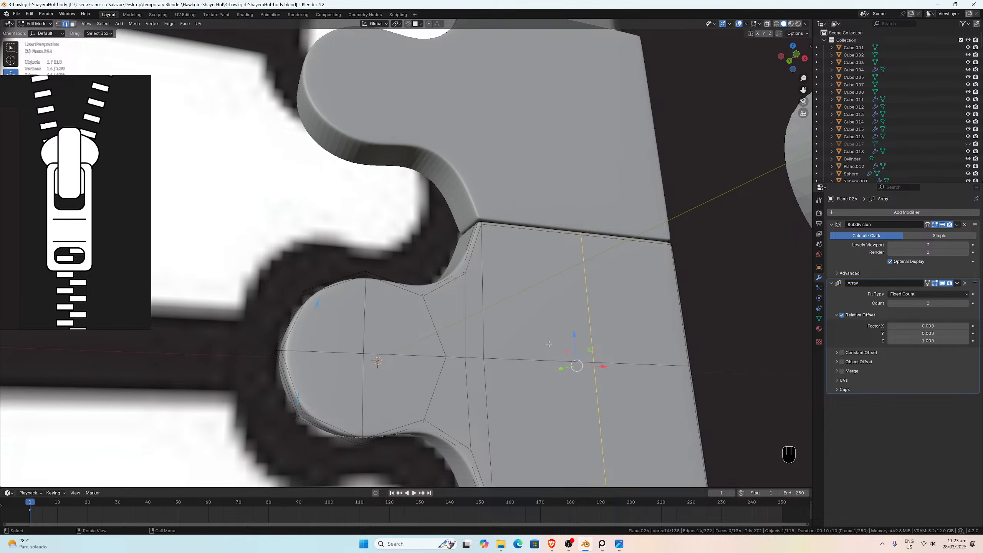
pyautogui.scroll(-2, 510, 334)
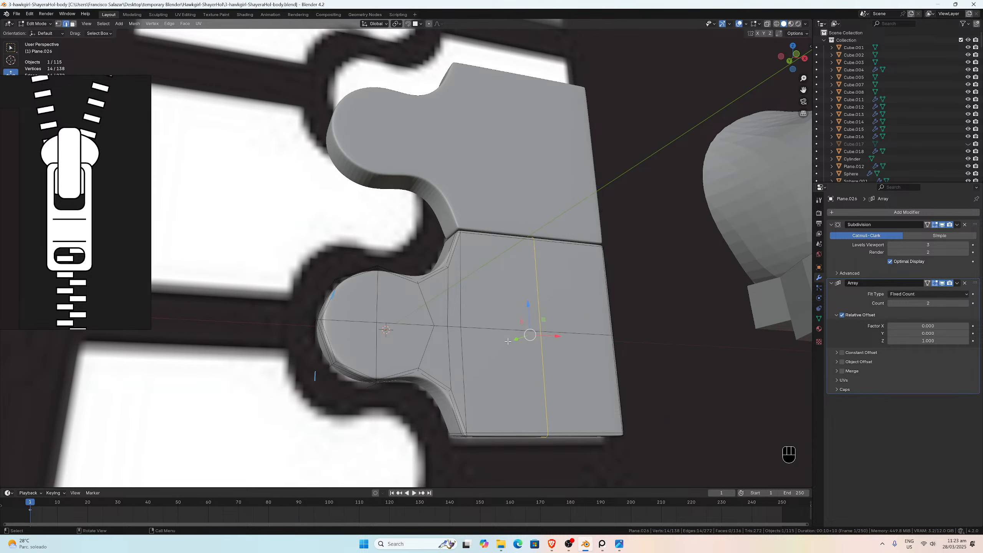
pyautogui.scroll(-3, 493, 336)
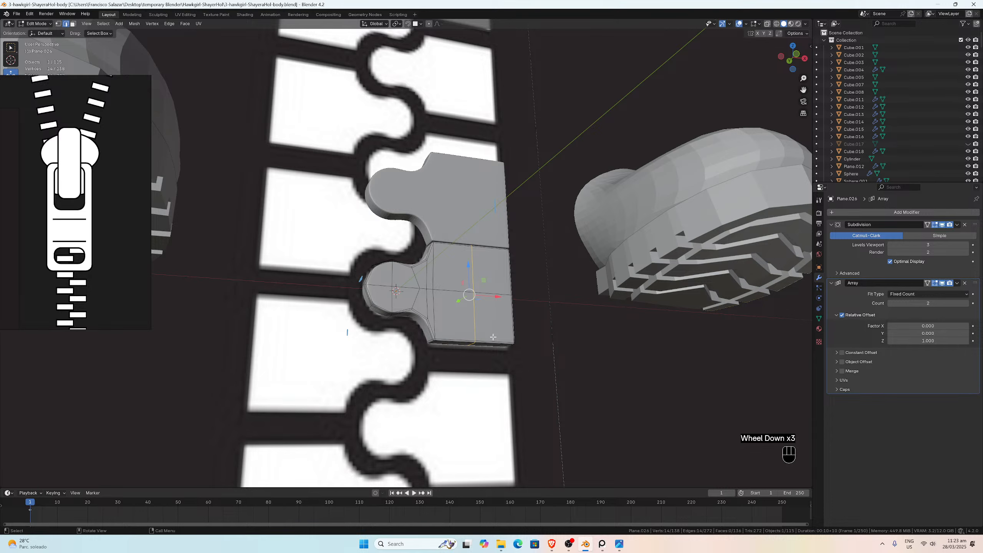
pyautogui.scroll(5, 492, 337)
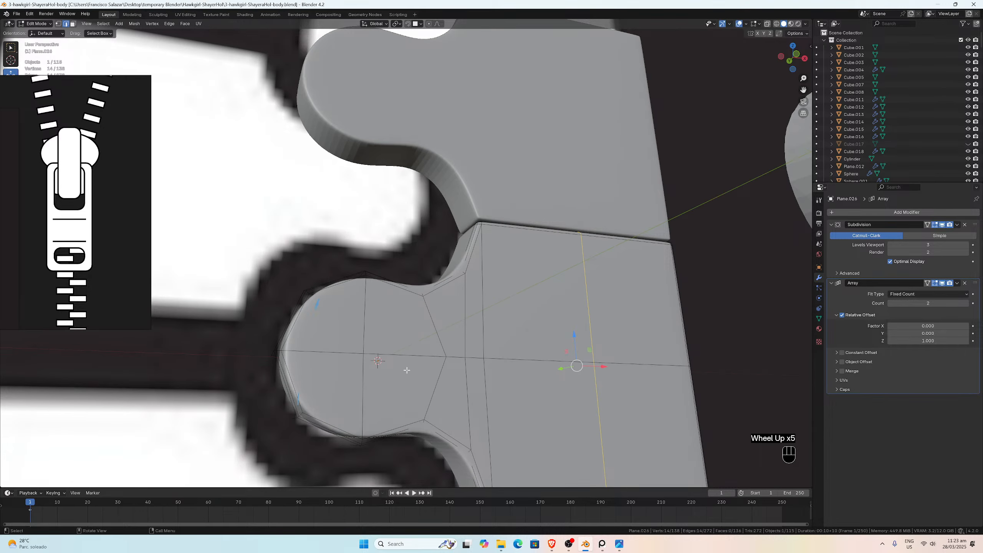
pyautogui.scroll(-3, 406, 369)
pyautogui.moveTo(407, 370); pyautogui.dragTo(288, 280, button='middle')
pyautogui.scroll(5, 486, 289)
pyautogui.scroll(1, 288, 280)
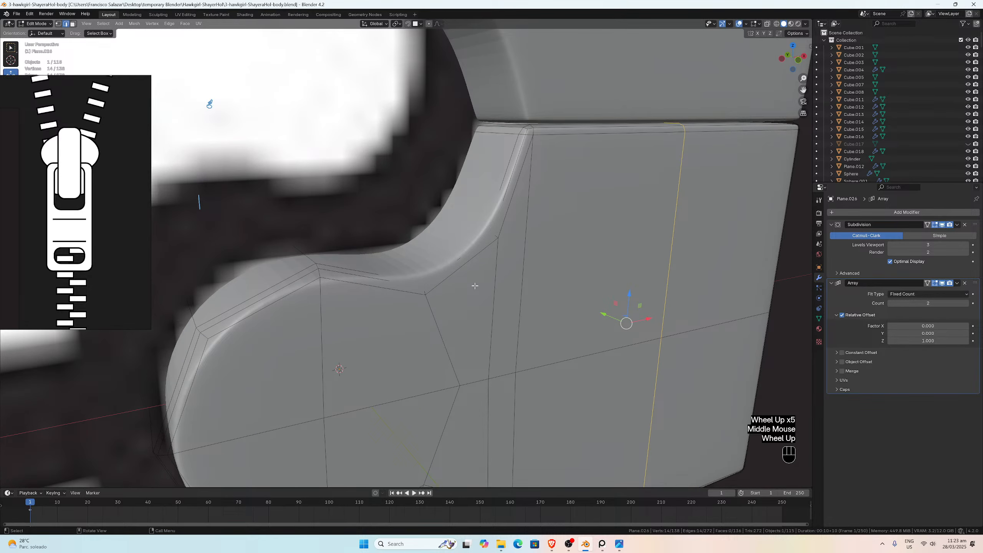
# Step: Examine the smoothed tooth in Object Mode from several angles, and the seam between the two array copies from the front
pyautogui.press('Tab')
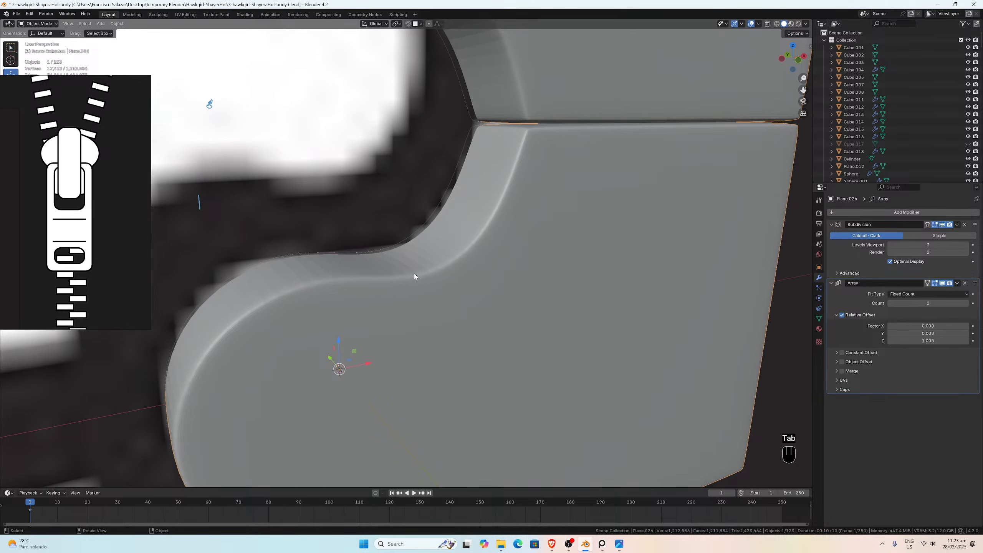
pyautogui.scroll(-2, 620, 165)
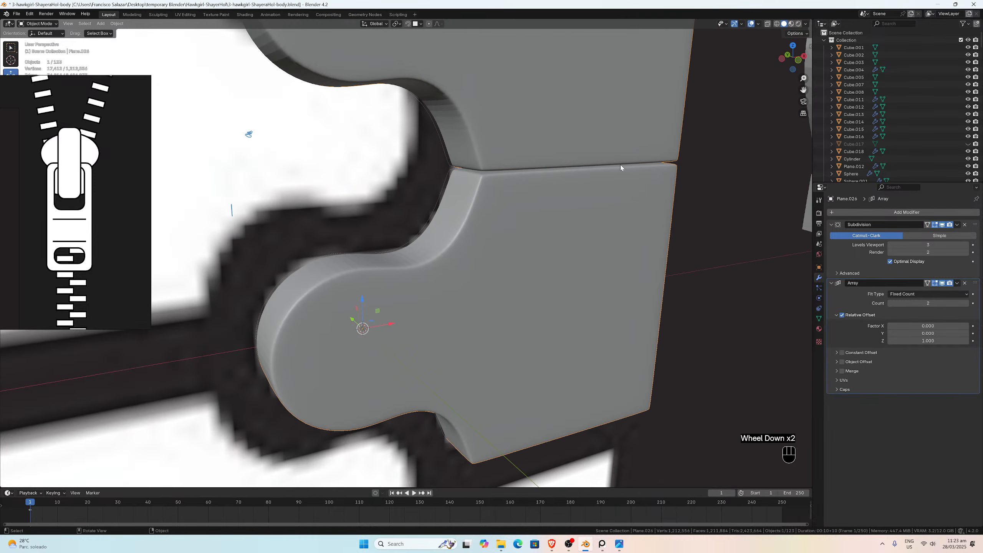
pyautogui.moveTo(620, 165); pyautogui.dragTo(551, 158, button='middle')
pyautogui.scroll(-1, 592, 168)
pyautogui.moveTo(611, 196); pyautogui.dragTo(625, 197, button='middle')
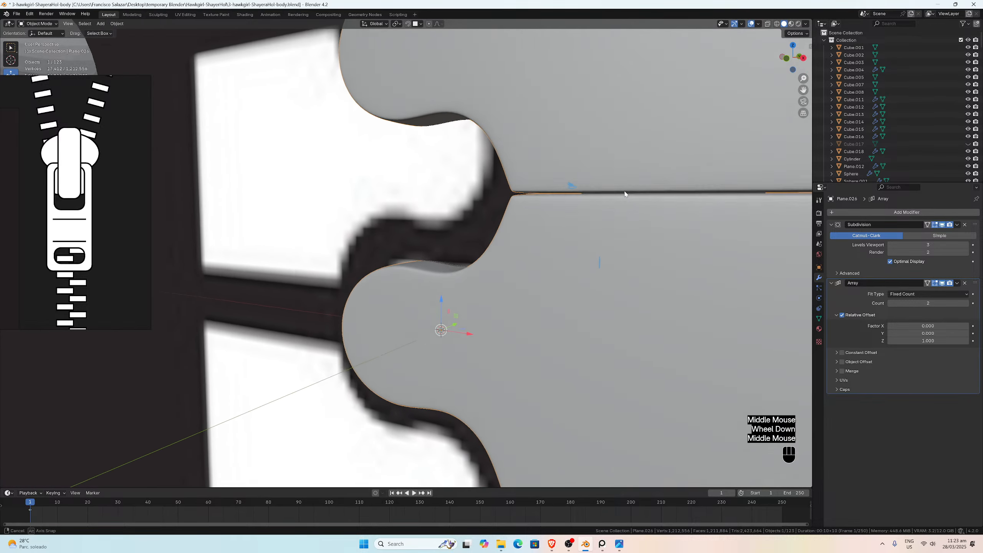
pyautogui.scroll(1, 625, 197)
pyautogui.press('KP_1')
pyautogui.scroll(3, 625, 192)
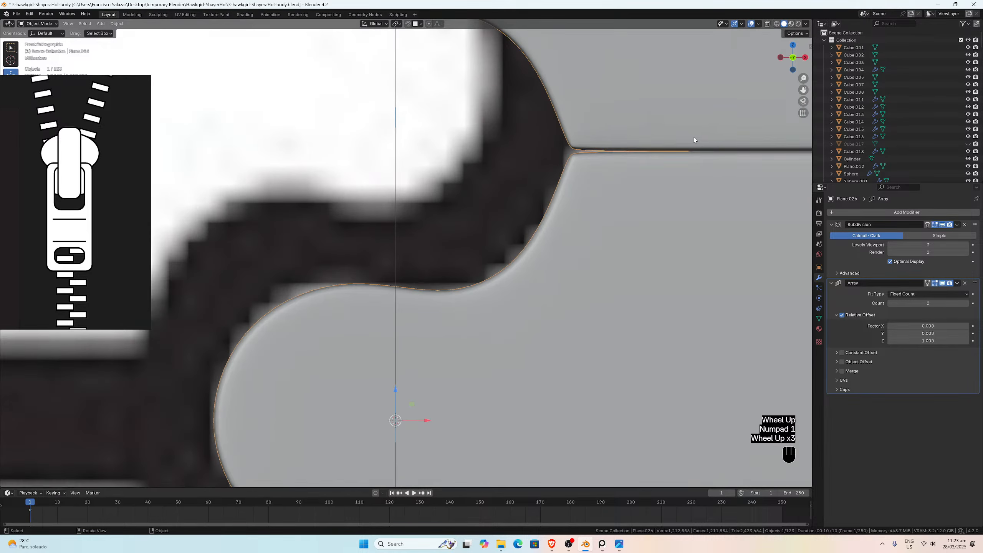
pyautogui.moveTo(794, 94); pyautogui.dragTo(486, 245)
pyautogui.scroll(2, 327, 323)
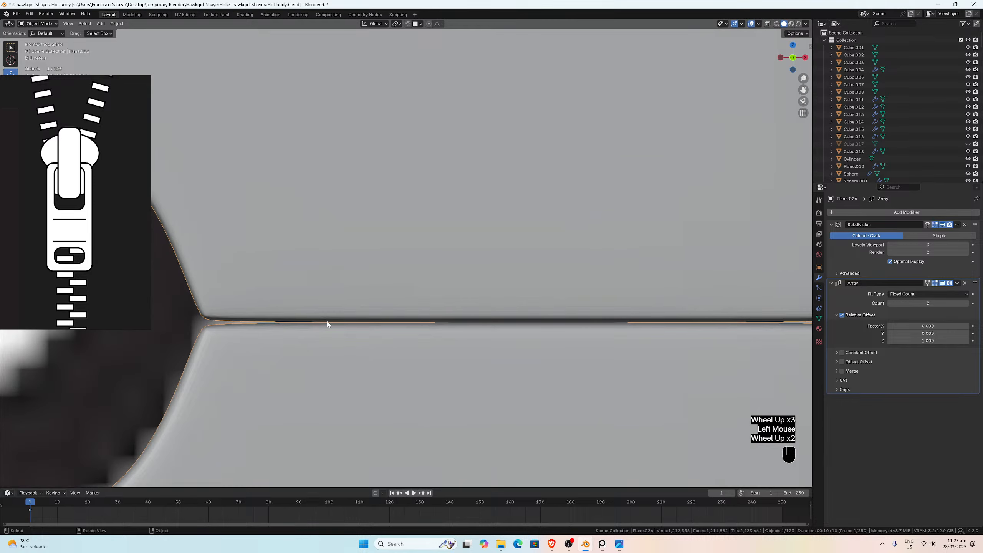
pyautogui.scroll(-2, 218, 325)
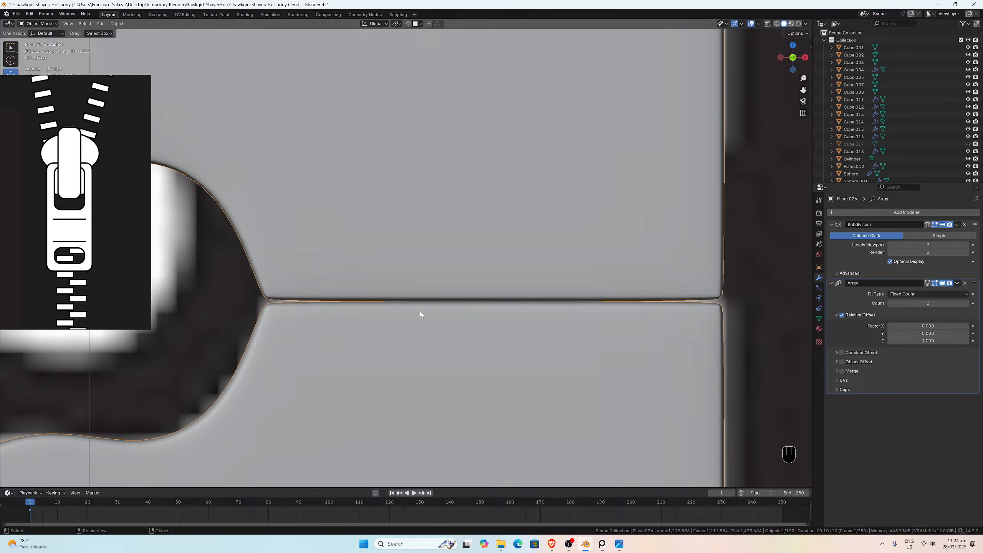
# Step: Select edges along the tooth's upper rim in Edit Mode and examine their alignment at the array seam from the front
pyautogui.press('Tab')
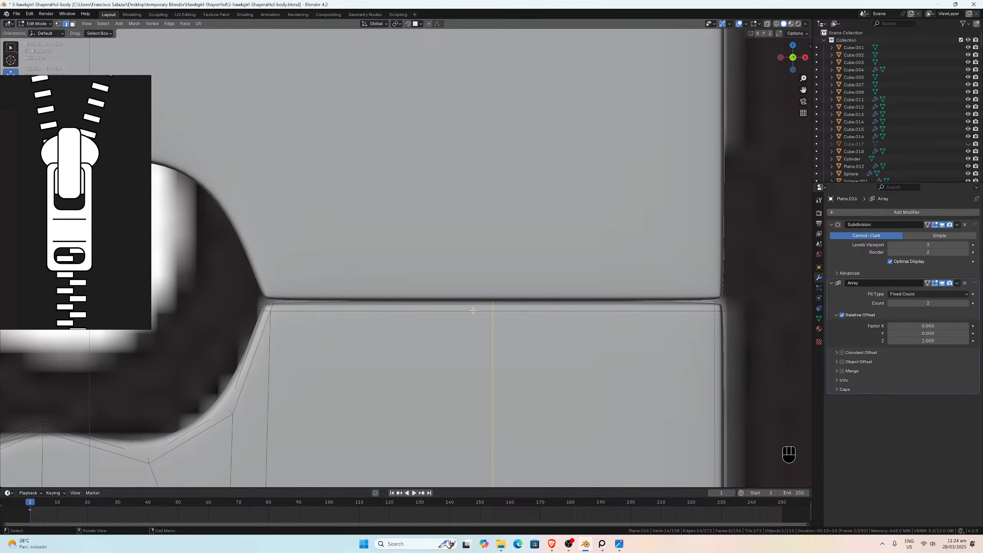
pyautogui.scroll(-2, 370, 316)
pyautogui.moveTo(371, 316); pyautogui.dragTo(310, 321, button='middle')
pyautogui.scroll(2, 308, 313)
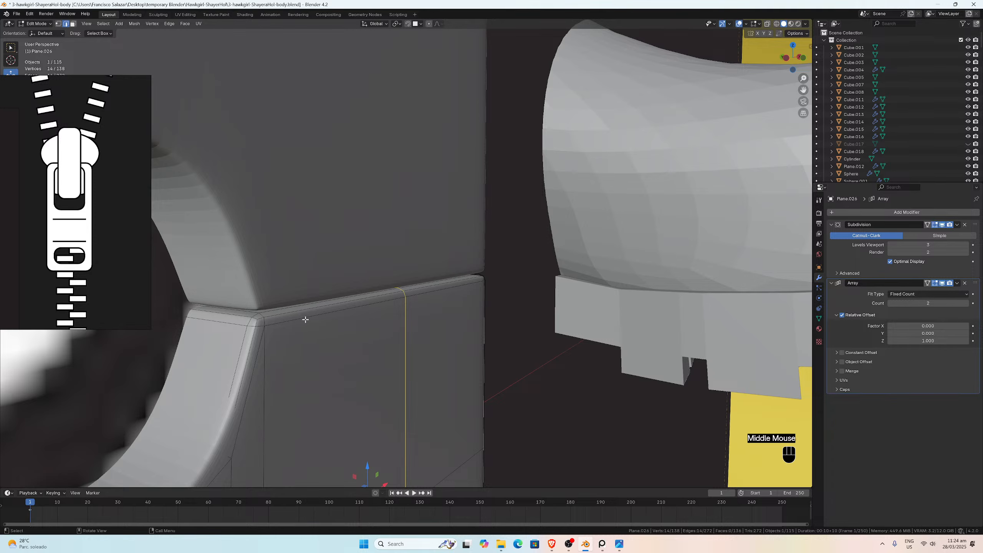
pyautogui.doubleClick(271, 310)
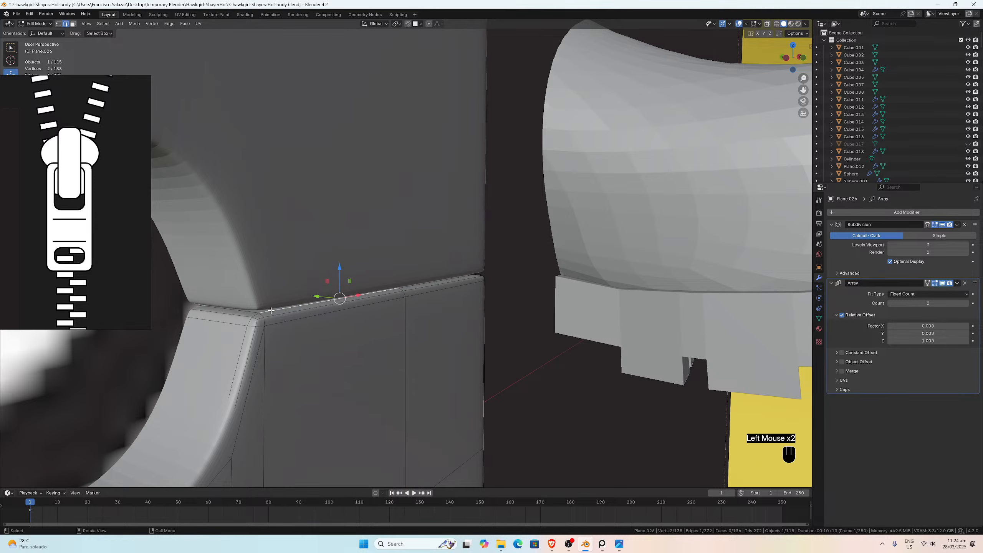
pyautogui.moveTo(340, 302); pyautogui.dragTo(287, 298, button='middle')
pyautogui.scroll(3, 387, 309)
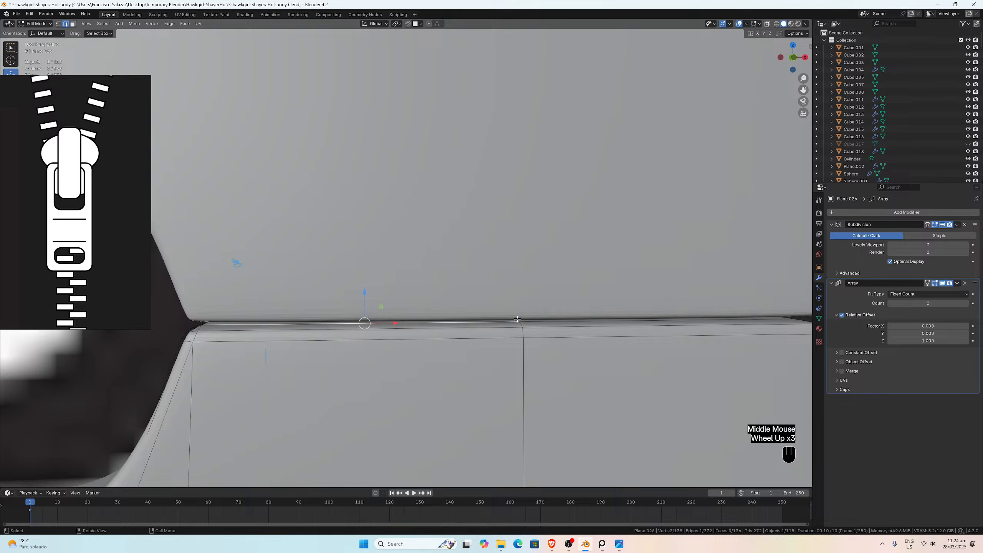
pyautogui.click(521, 322)
pyautogui.press('KP_1')
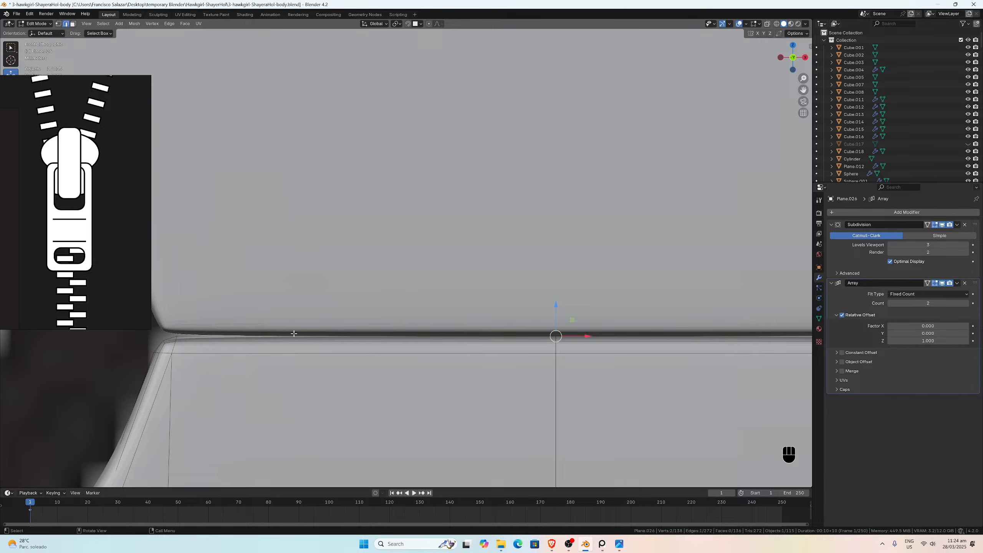
pyautogui.scroll(-5, 178, 334)
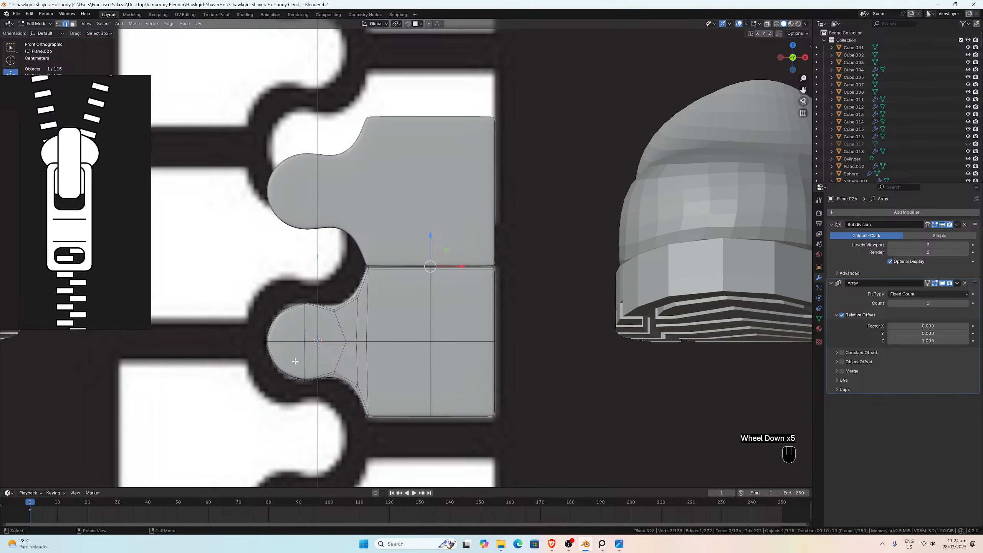
pyautogui.scroll(2, 444, 340)
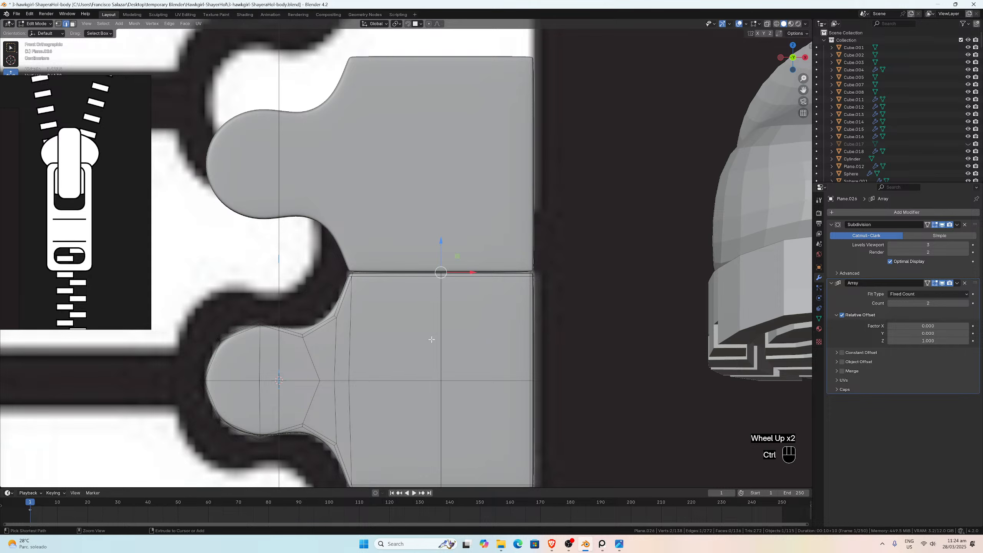
# Step: Undo the rim edge selections and the earlier mode switches, returning to Object Mode with the array in place
pyautogui.hotkey('ctrl', 'z')
pyautogui.hotkey('ctrl', 'z')
pyautogui.hotkey('ctrl', 'z')
pyautogui.hotkey('ctrl', 'z')
pyautogui.hotkey('ctrl', 'z')
pyautogui.hotkey('ctrl', 'z')
pyautogui.hotkey('ctrl', 'z')
pyautogui.hotkey('ctrl', 'z')
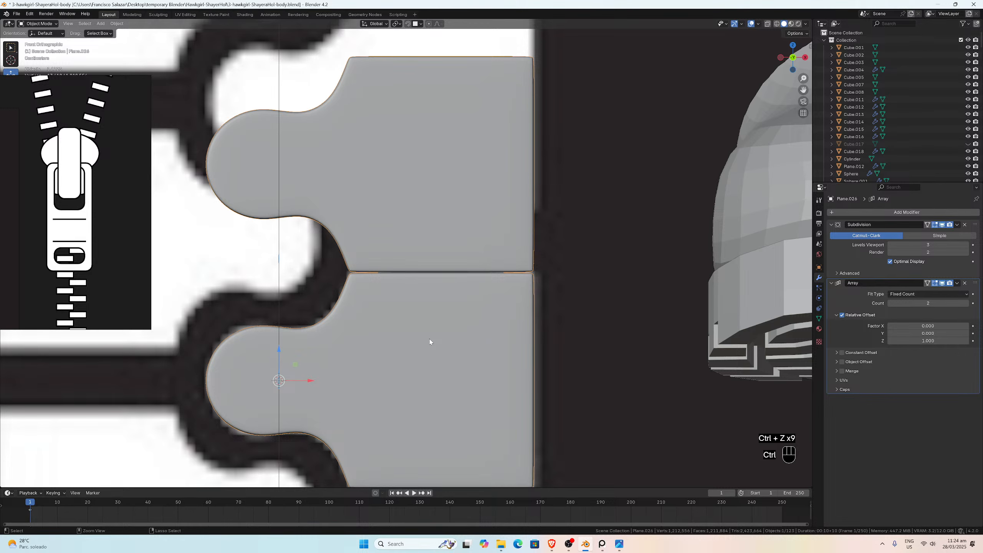
# Step: Undo the array, the higher subdivision level and the earlier bevel, back to the unbevelled tooth with its edges selected in Edit Mode
pyautogui.hotkey('ctrl', 'z')
pyautogui.hotkey('ctrl', 'z')
pyautogui.hotkey('ctrl', 'z')
pyautogui.hotkey('ctrl', 'z')
pyautogui.hotkey('ctrl', 'z')
pyautogui.hotkey('ctrl', 'z')
pyautogui.hotkey('ctrl', 'z')
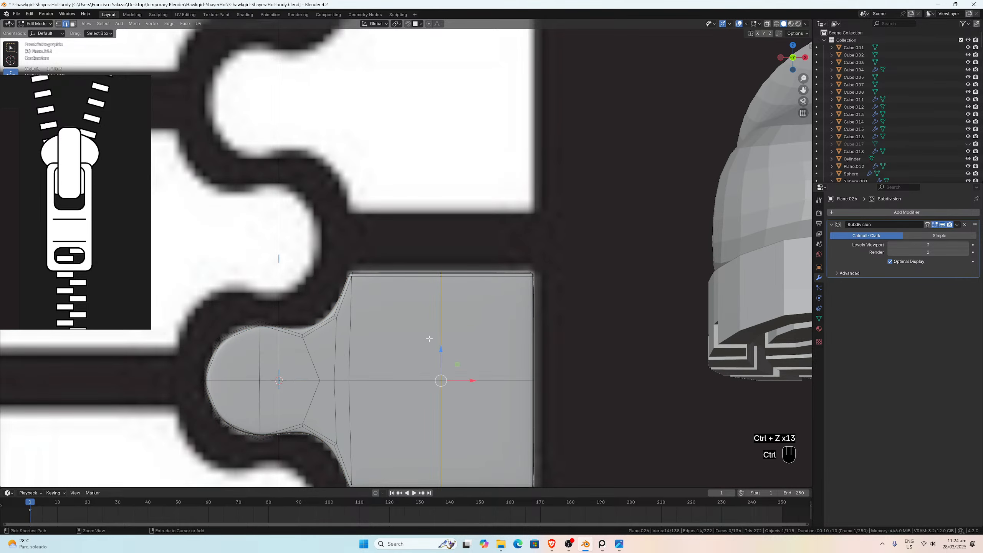
pyautogui.hotkey('ctrl', 'z')
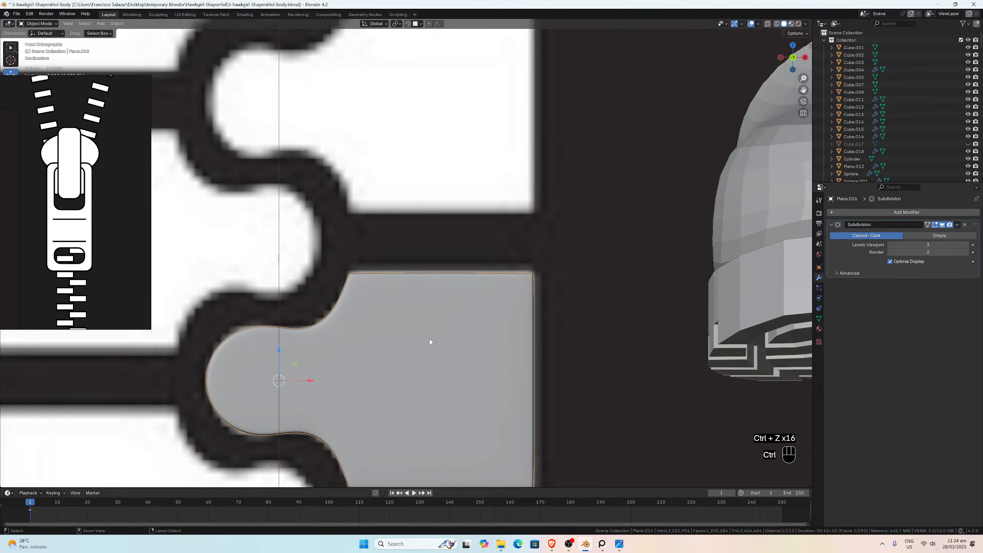
pyautogui.hotkey('ctrl', 'z')
pyautogui.hotkey('ctrl', 'z')
pyautogui.hotkey('ctrl', 'z')
pyautogui.hotkey('ctrl', 'z')
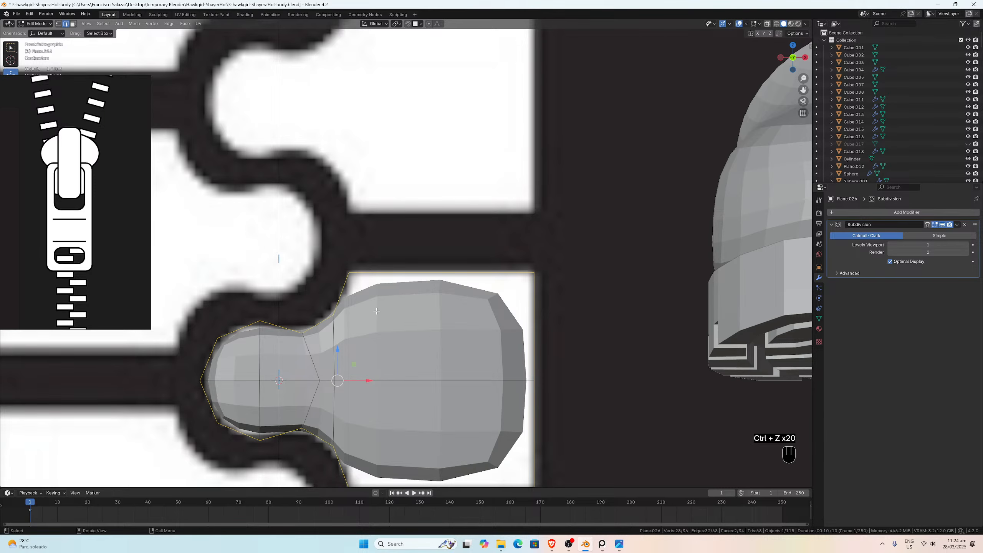
# Step: Add the edge loop where the neck meets the tooth's block to the selection and bevel the selected edges about 0.00142 m with 2 segments
pyautogui.keyDown('alt'); pyautogui.keyDown('shift'); pyautogui.click(349, 321); pyautogui.keyUp('shift'); pyautogui.keyUp('alt')
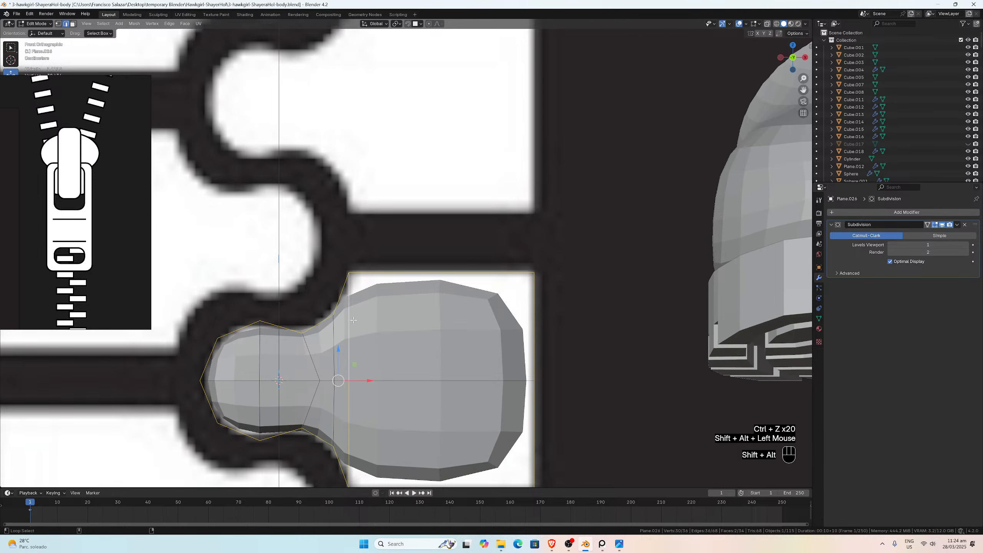
pyautogui.scroll(-2, 372, 316)
pyautogui.moveTo(371, 315)
pyautogui.mouseDown(button='middle')
pyautogui.moveTo(510, 303)
pyautogui.moveTo(374, 315)
pyautogui.mouseUp(button='middle')
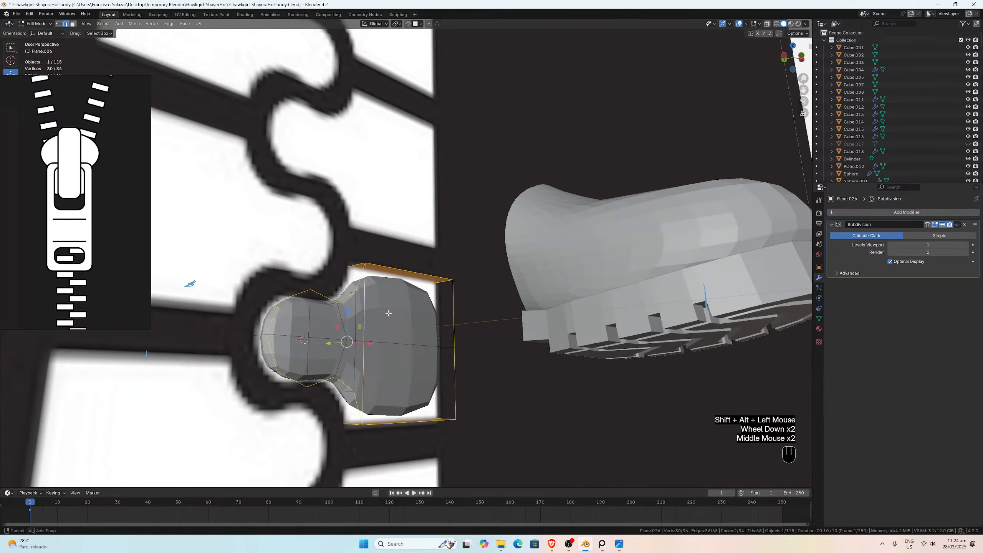
pyautogui.scroll(1, 374, 315)
pyautogui.scroll(1, 374, 315)
pyautogui.press('KP_1')
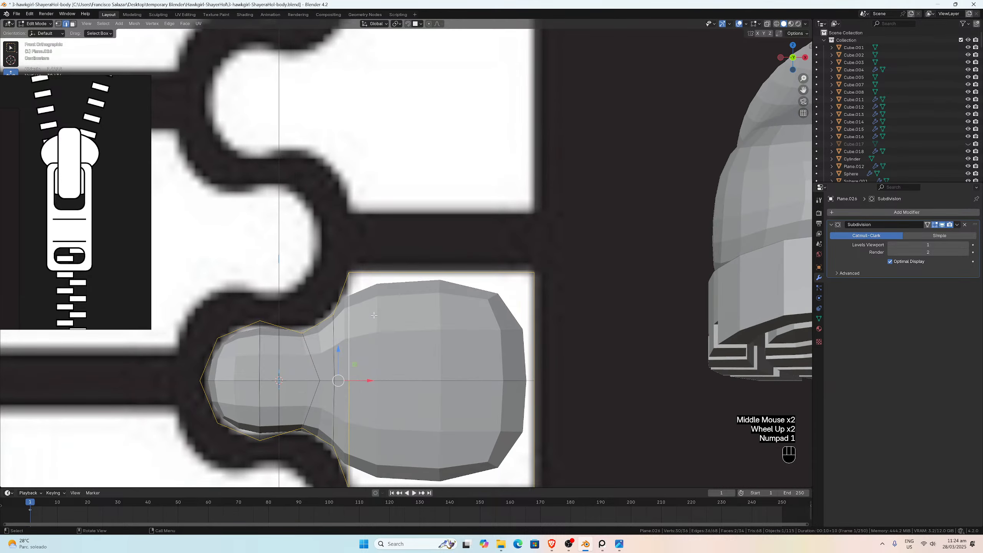
pyautogui.hotkey('ctrl', 'b')
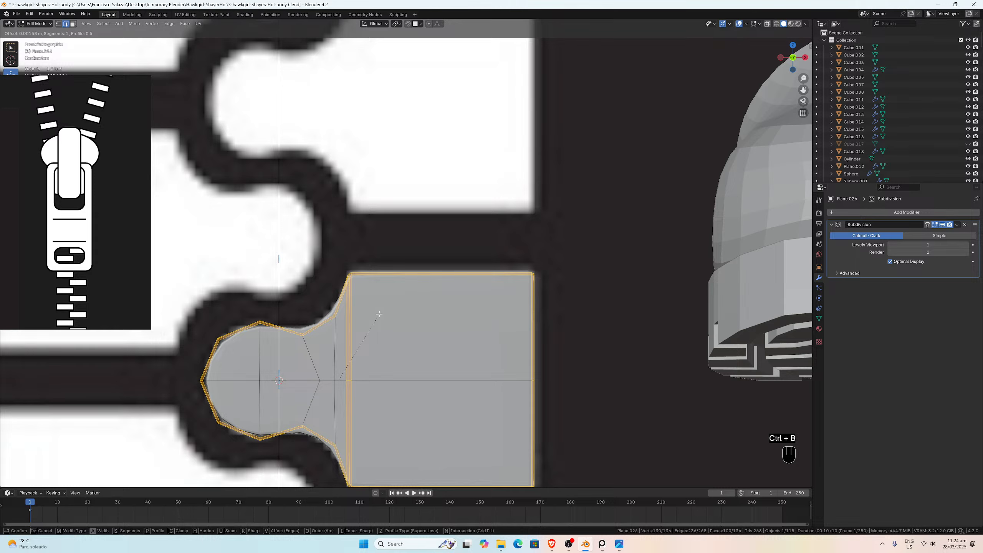
pyautogui.click(378, 314)
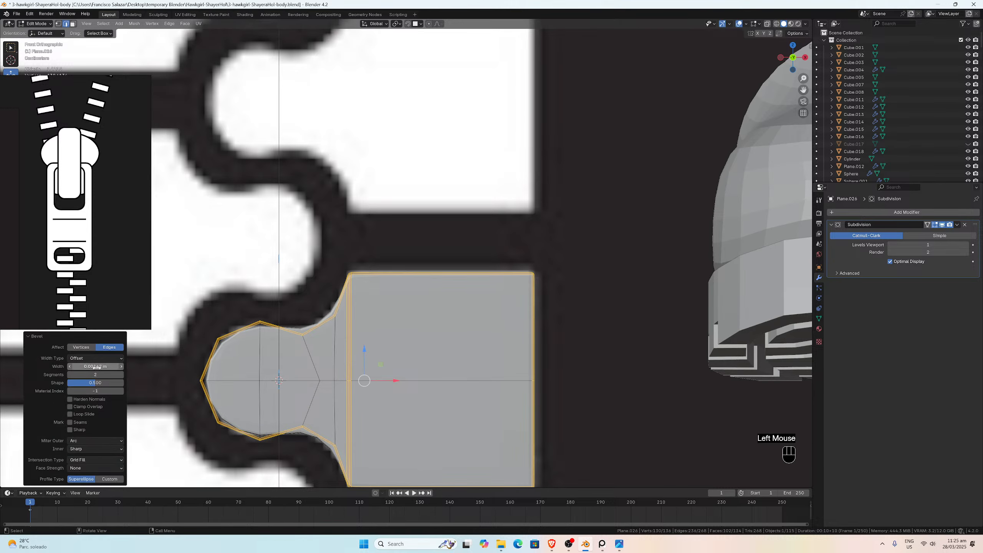
pyautogui.moveTo(98, 372); pyautogui.dragTo(93, 375)
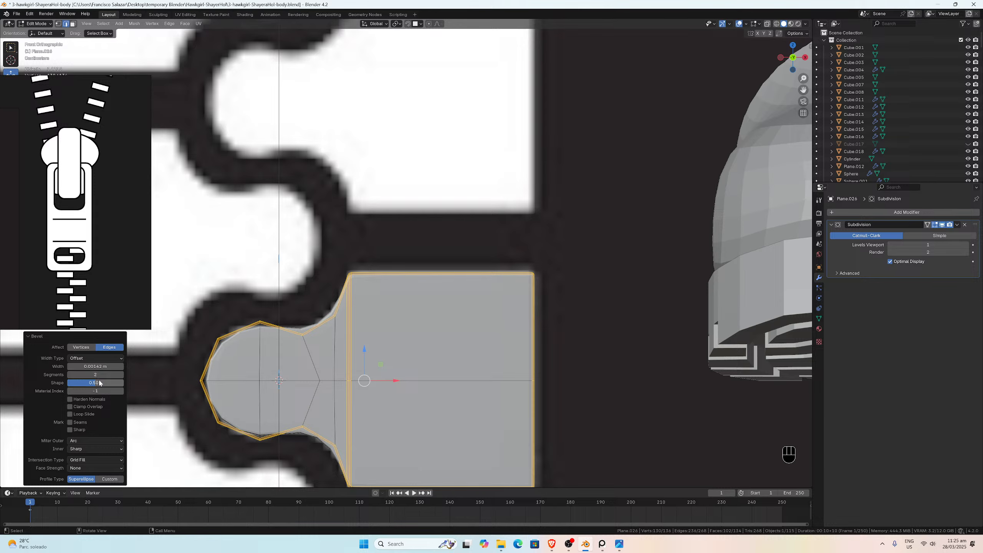
# Step: Set the bevel width on the zipper tooth's outline edges to 0.0015 m
pyautogui.click(81, 366)
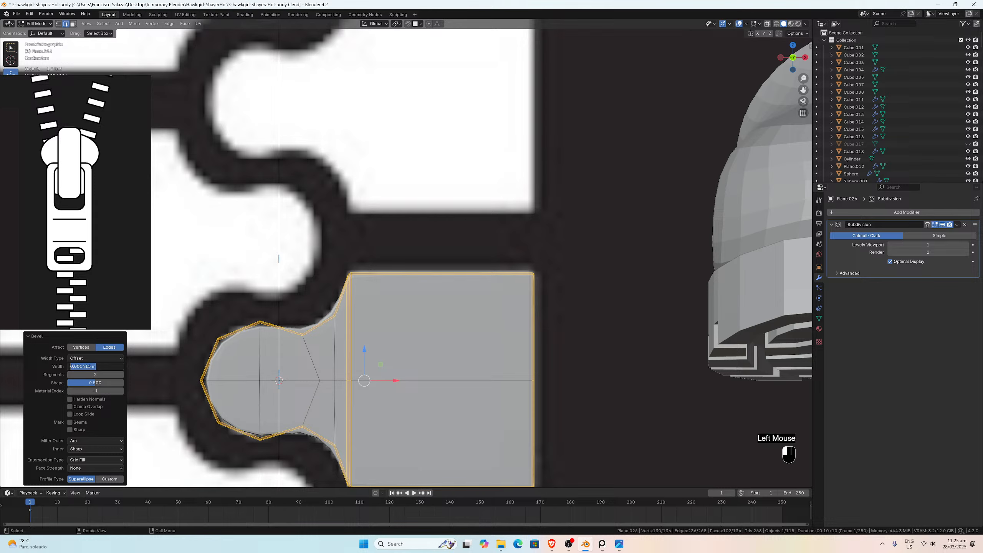
pyautogui.moveTo(85, 366); pyautogui.dragTo(92, 366)
pyautogui.write('2')
pyautogui.press('Return')
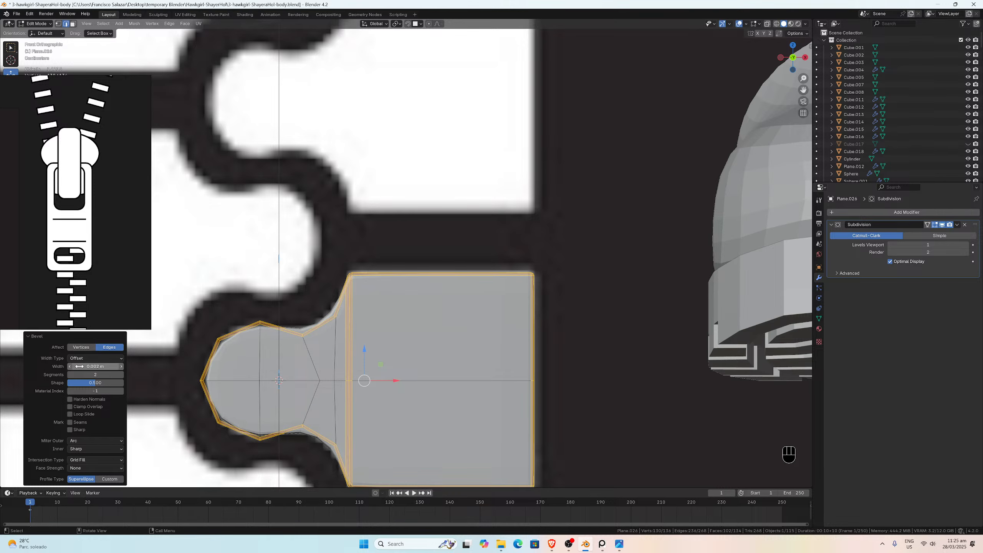
pyautogui.click(79, 366)
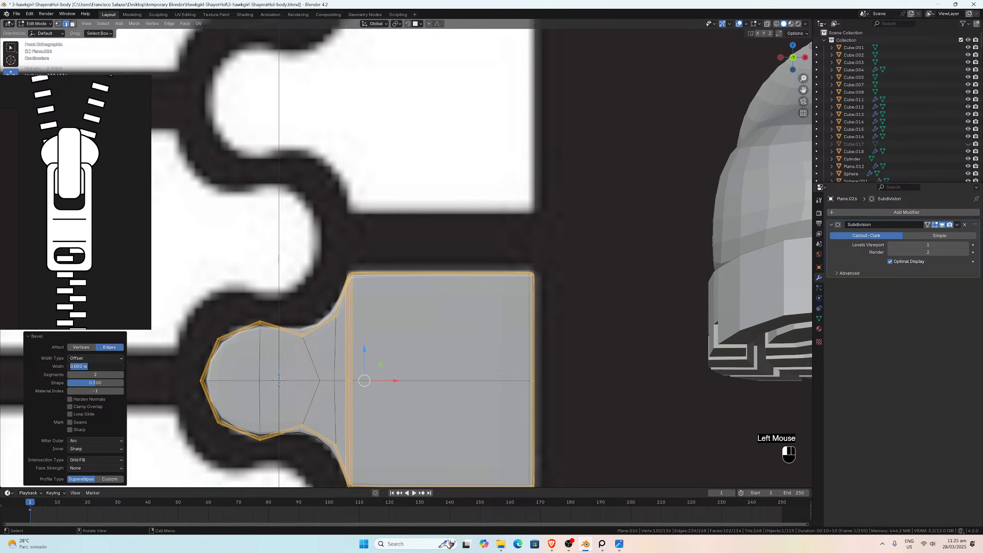
pyautogui.click(83, 366)
pyautogui.write('1')
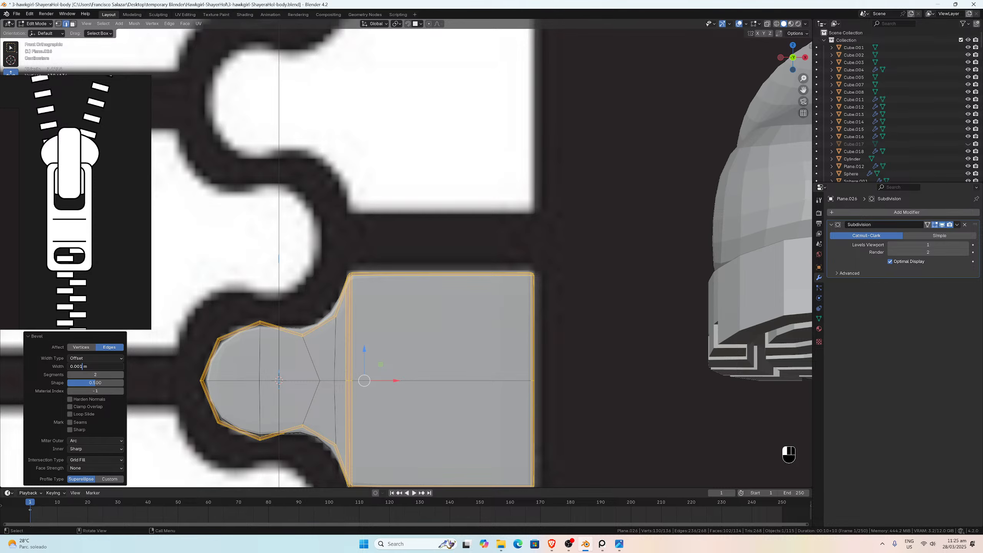
pyautogui.write('5')
pyautogui.press('Return')
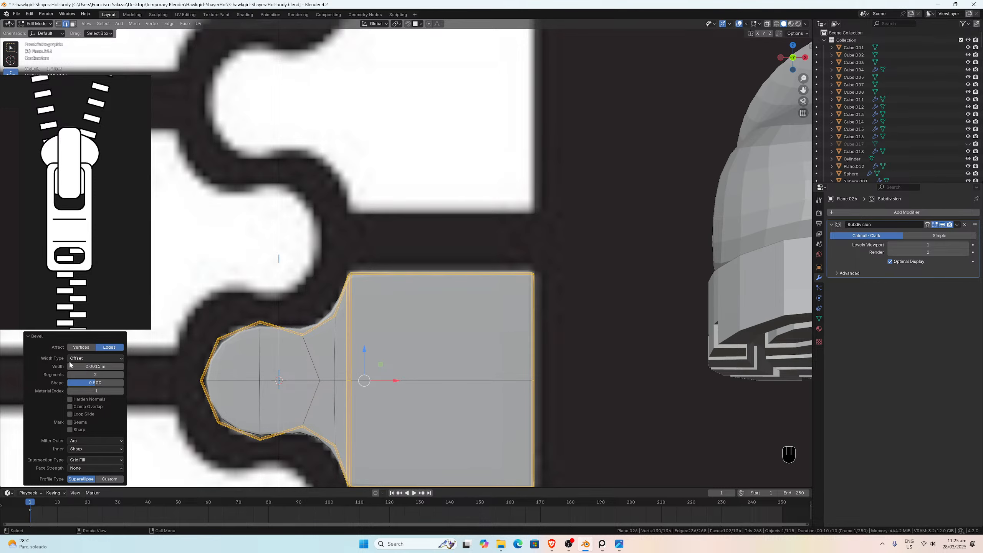
# Step: Turn on Loop Slide for the bevel along the tooth's outline edges
pyautogui.scroll(-2, 271, 368)
pyautogui.moveTo(271, 367); pyautogui.dragTo(318, 302, button='middle')
pyautogui.scroll(3, 346, 338)
pyautogui.scroll(3, 318, 302)
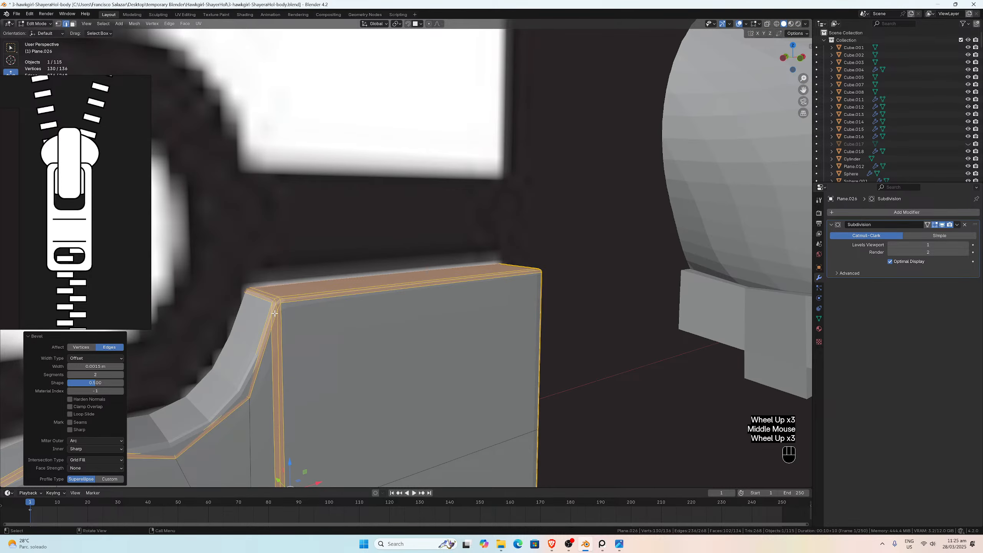
pyautogui.click(70, 414)
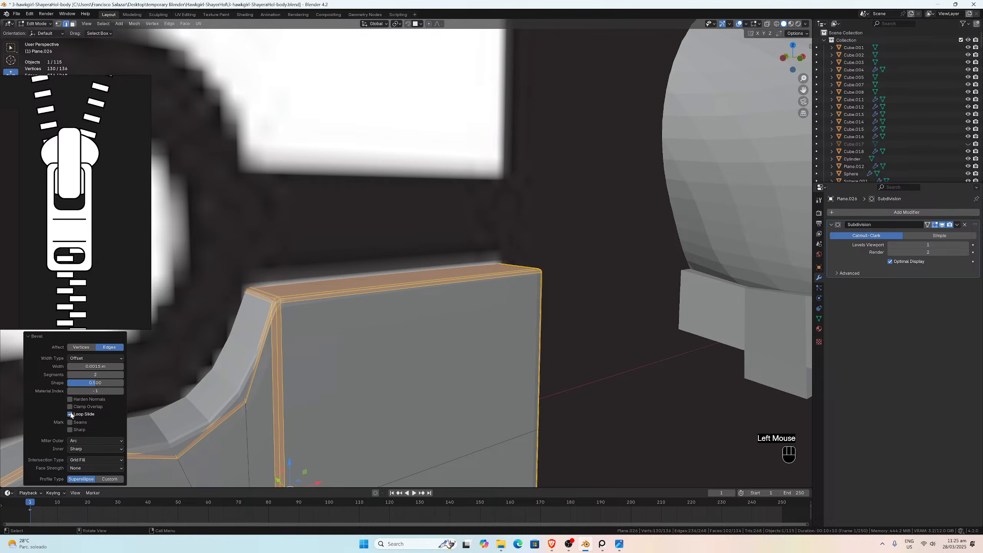
pyautogui.click(70, 414)
pyautogui.click(70, 414)
pyautogui.scroll(-1, 274, 332)
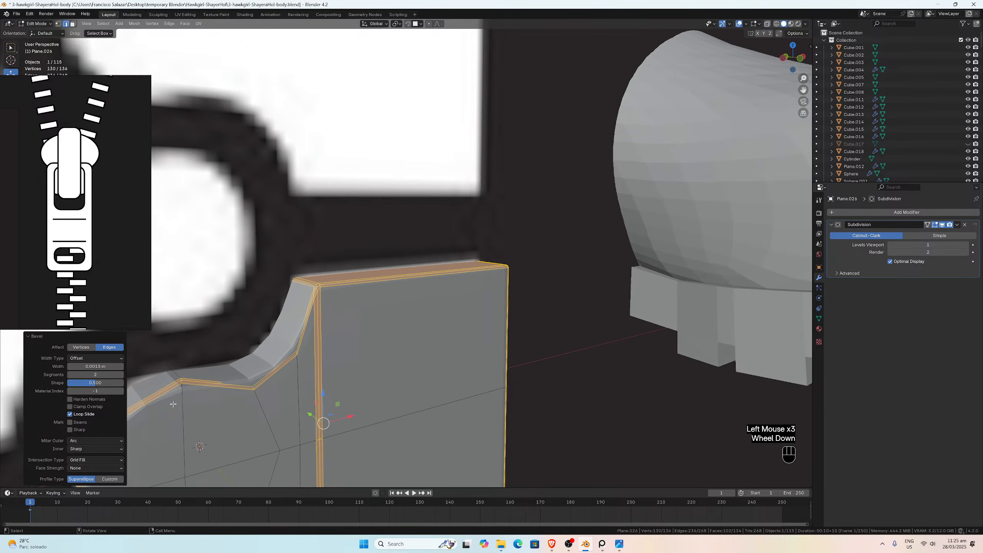
# Step: Examine the bevelled tooth's upper corners against the reference image, in Edit Mode and in Object Mode
pyautogui.middleClick(336, 380)
pyautogui.scroll(-3, 336, 380)
pyautogui.moveTo(343, 380); pyautogui.dragTo(319, 372, button='middle')
pyautogui.scroll(2, 319, 372)
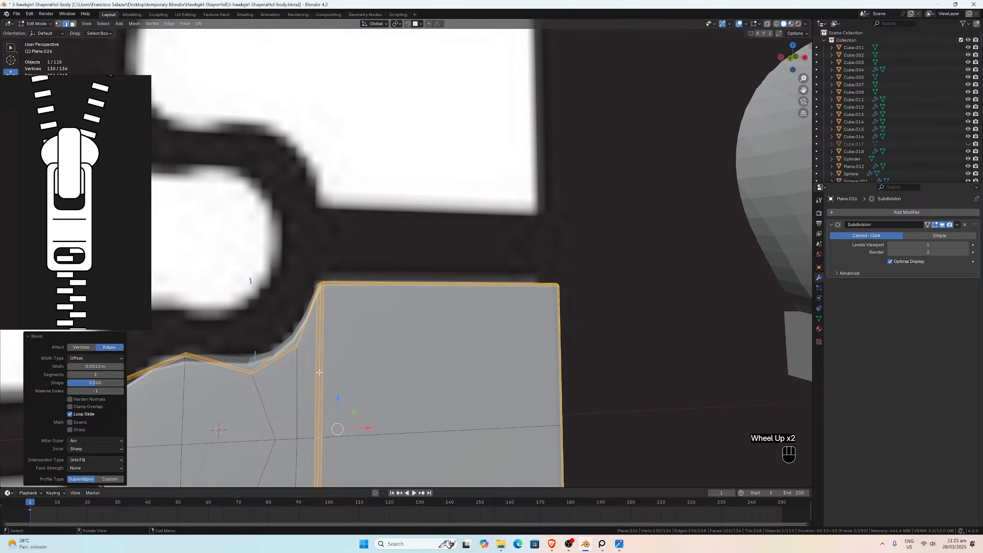
pyautogui.press('KP_3')
pyautogui.press('KP_1')
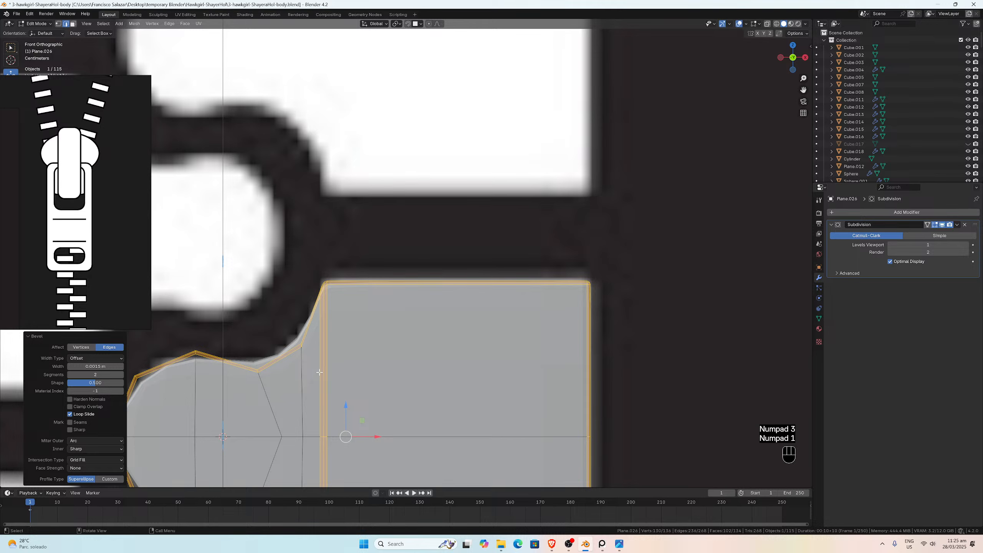
pyautogui.press('Tab')
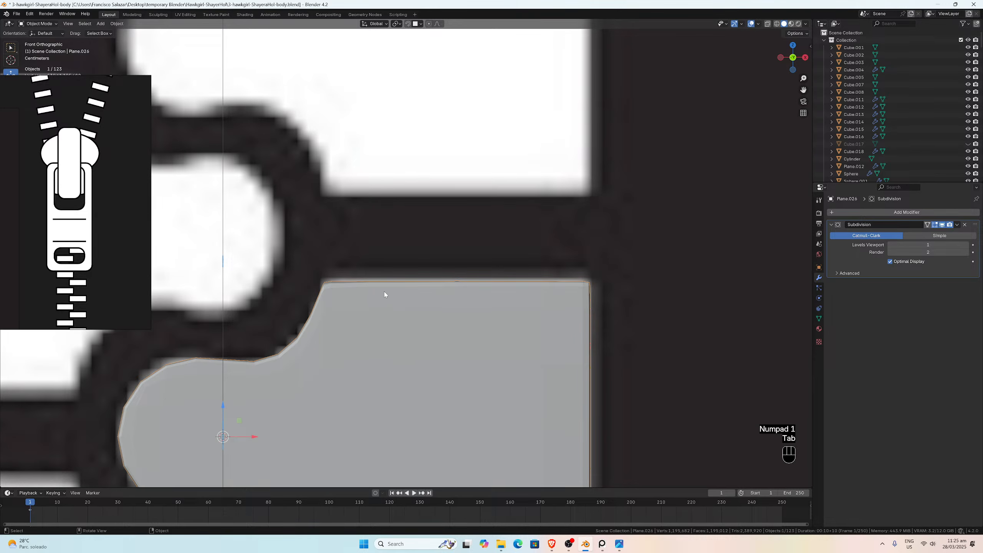
pyautogui.scroll(-3, 456, 285)
pyautogui.moveTo(472, 290); pyautogui.dragTo(457, 304, button='middle')
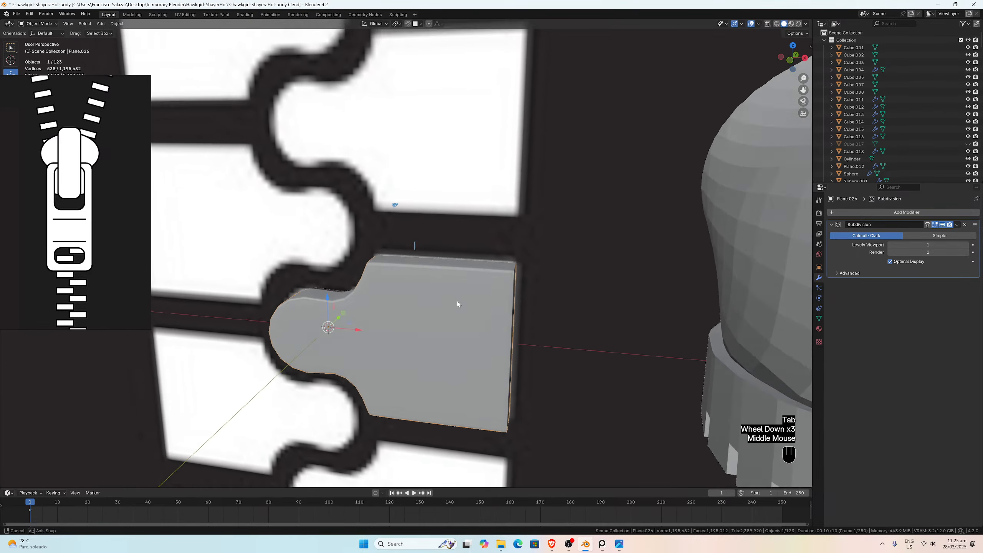
pyautogui.scroll(4, 457, 294)
pyautogui.press('KP_1')
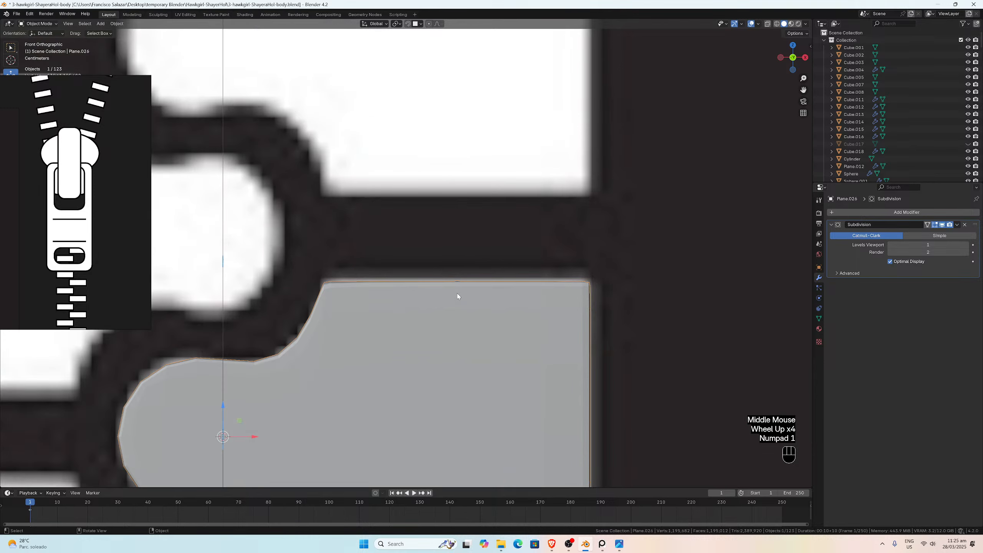
pyautogui.scroll(2, 457, 295)
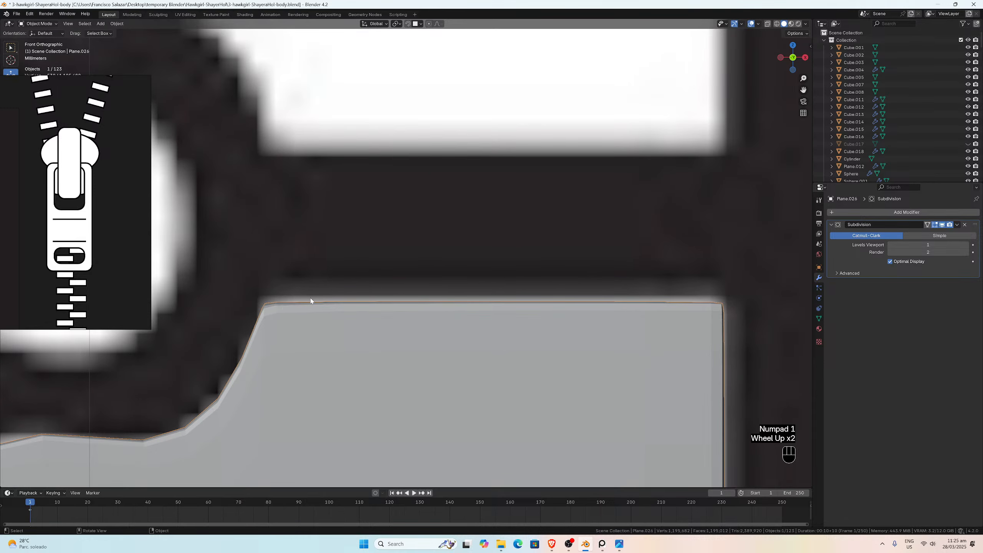
# Step: Set the tooth's Subdivision viewport levels to 3 and check the bevelled edges in Edit Mode
pyautogui.click(965, 245)
pyautogui.click(965, 245)
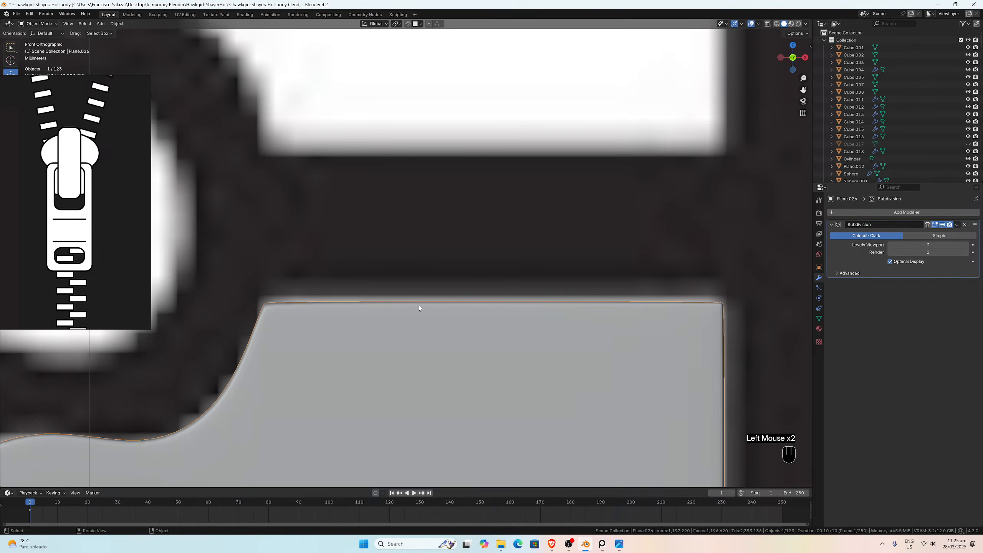
pyautogui.moveTo(709, 311); pyautogui.dragTo(366, 312, button='middle')
pyautogui.scroll(-2, 366, 312)
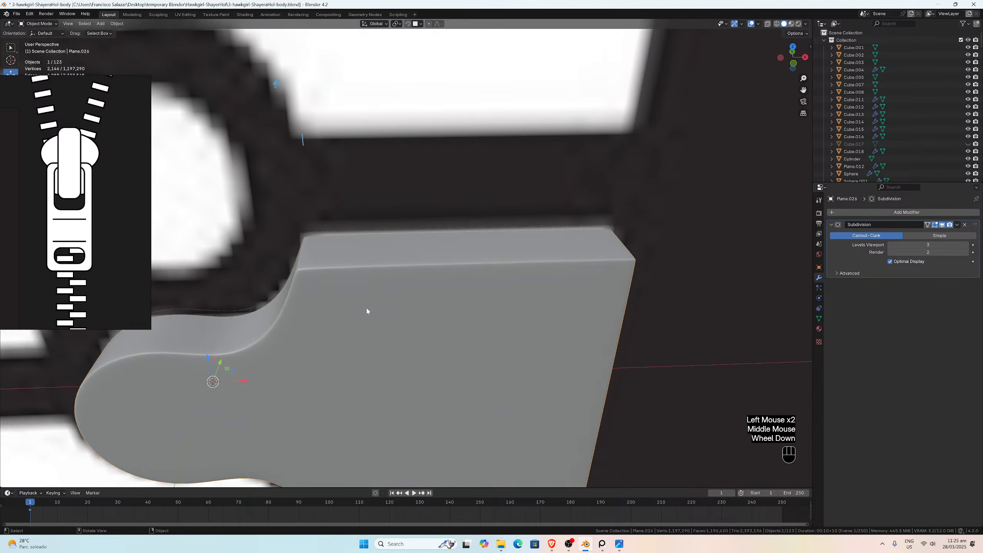
pyautogui.press('Tab')
pyautogui.moveTo(360, 275)
pyautogui.mouseDown(button='middle')
pyautogui.moveTo(402, 268)
pyautogui.moveTo(357, 259)
pyautogui.moveTo(366, 252)
pyautogui.moveTo(361, 279)
pyautogui.mouseUp(button='middle')
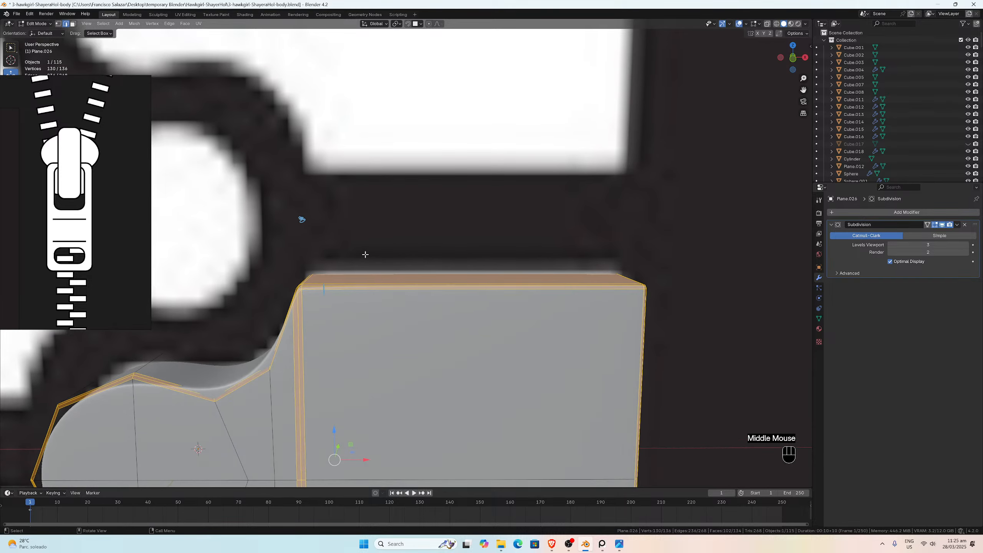
pyautogui.scroll(-3, 395, 279)
pyautogui.scroll(1, 398, 264)
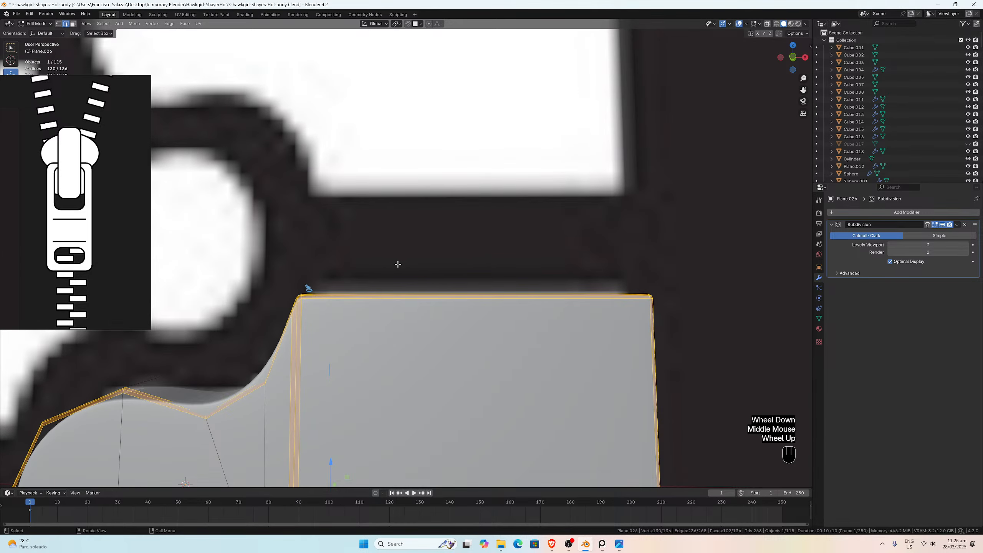
pyautogui.scroll(-2, 380, 286)
pyautogui.moveTo(380, 286); pyautogui.dragTo(336, 303, button='middle')
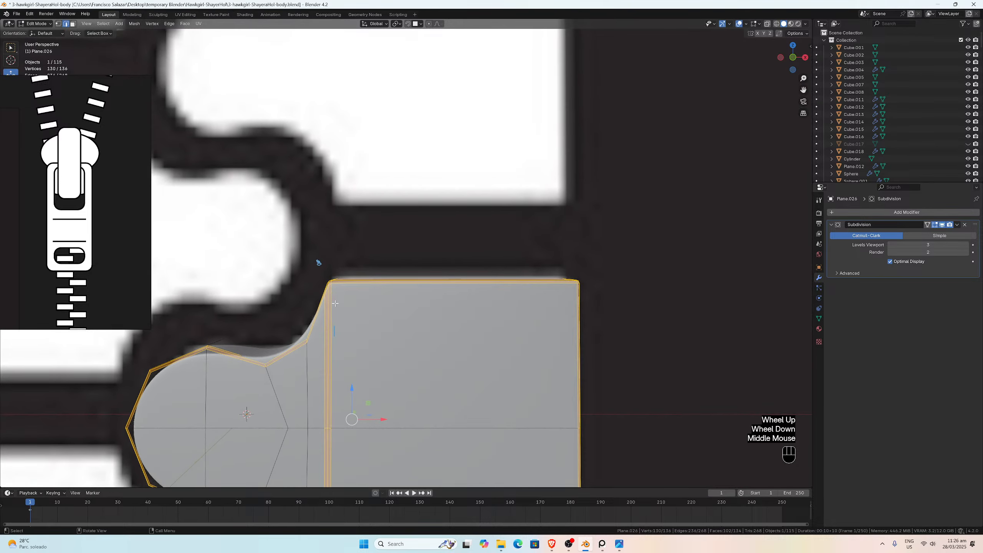
# Step: Undo the Subdivision level change and the edge bevel on the zipper tooth
pyautogui.hotkey('ctrl', 'z')
pyautogui.hotkey('ctrl', 'z')
pyautogui.hotkey('ctrl', 'z')
pyautogui.hotkey('ctrl', 'z')
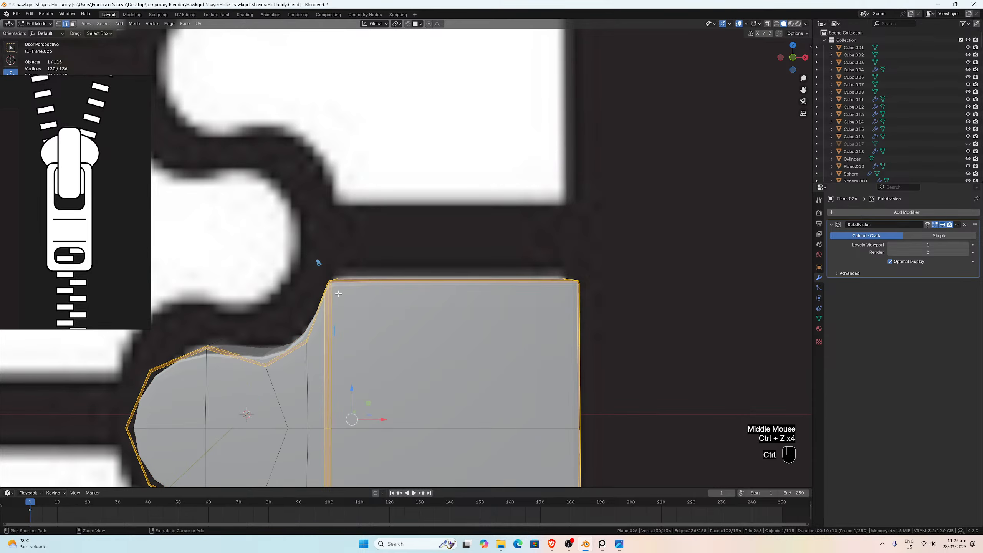
pyautogui.hotkey('ctrl', 'z')
pyautogui.hotkey('ctrl', 'z')
# Step: Apply an edge crease of 1.000 to the tooth's selected outline edges
pyautogui.moveTo(327, 307)
pyautogui.mouseDown(button='middle')
pyautogui.moveTo(337, 297)
pyautogui.moveTo(324, 308)
pyautogui.mouseUp(button='middle')
pyautogui.scroll(-2, 355, 393)
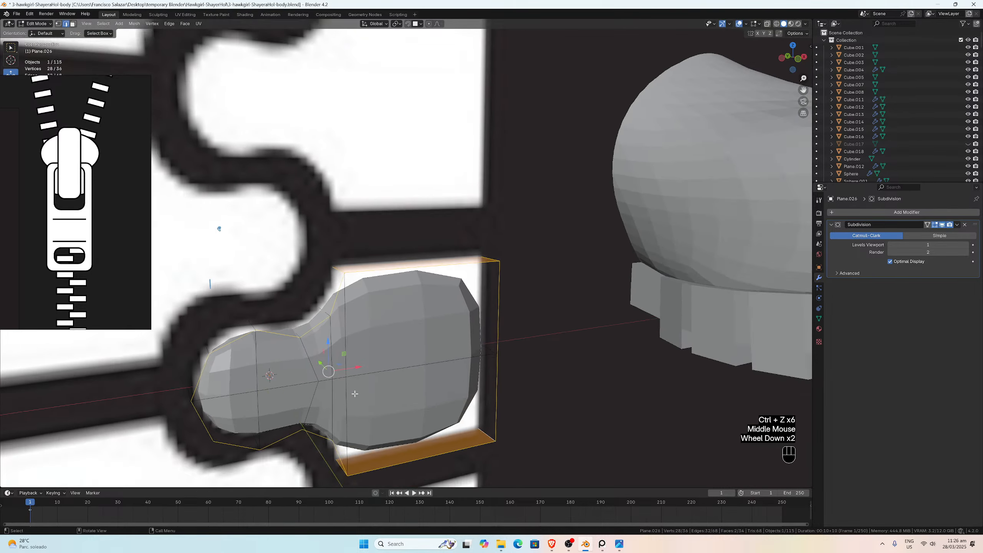
pyautogui.moveTo(354, 394); pyautogui.dragTo(338, 353, button='middle')
pyautogui.scroll(2, 348, 383)
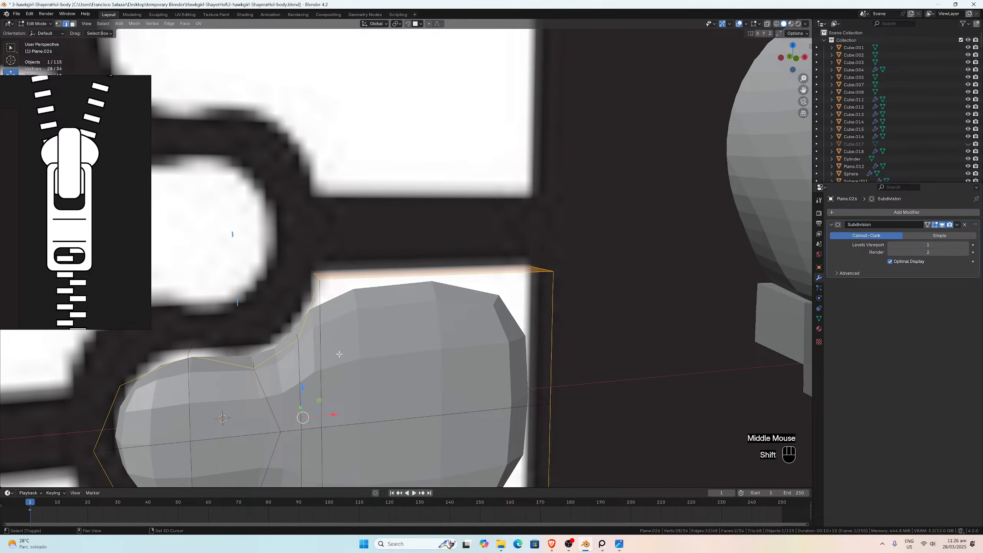
pyautogui.hotkey('shift', 'e')
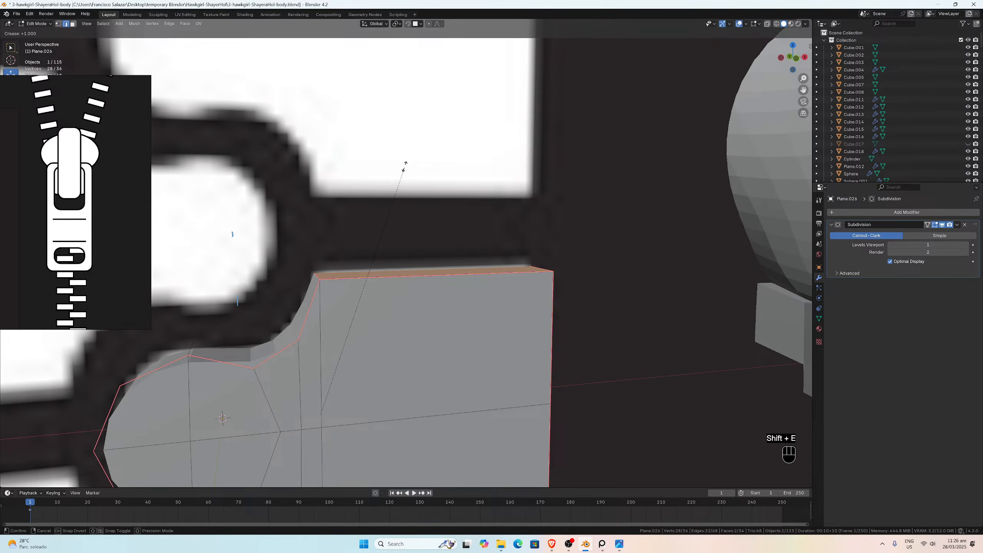
pyautogui.click(405, 164)
pyautogui.scroll(-2, 405, 164)
pyautogui.moveTo(405, 164); pyautogui.dragTo(410, 324, button='middle')
# Step: Return to Object Mode and set the creased tooth's Subdivision viewport levels to 3
pyautogui.press('Tab')
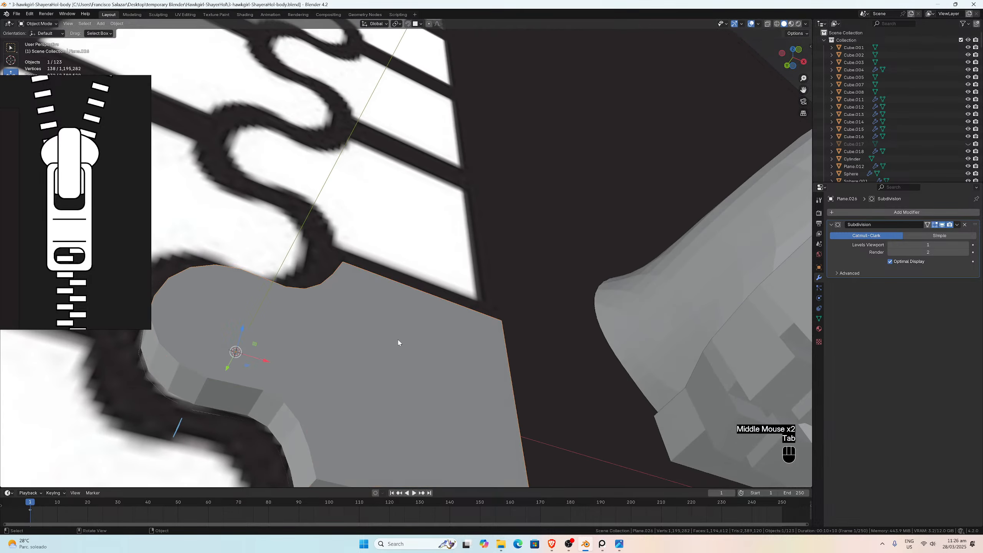
pyautogui.click(966, 245)
pyautogui.click(966, 245)
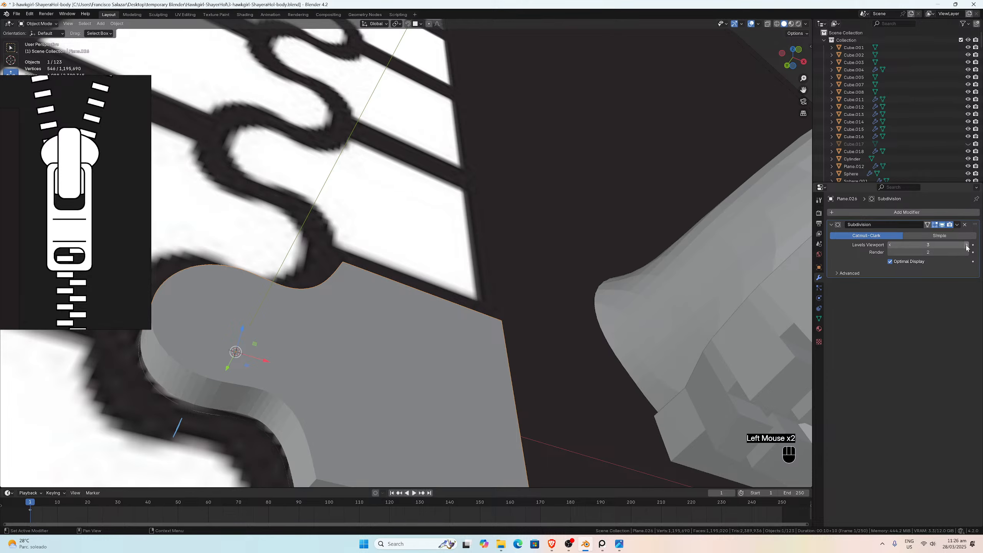
pyautogui.moveTo(499, 279); pyautogui.dragTo(461, 325, button='middle')
pyautogui.scroll(2, 459, 322)
pyautogui.moveTo(415, 316); pyautogui.dragTo(439, 308, button='middle')
pyautogui.scroll(-2, 439, 309)
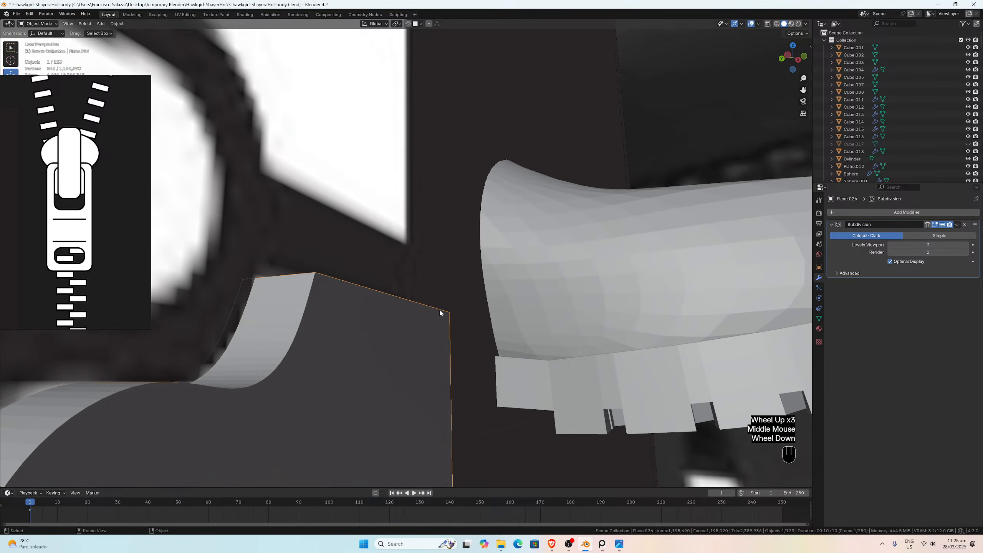
pyautogui.scroll(-2, 372, 308)
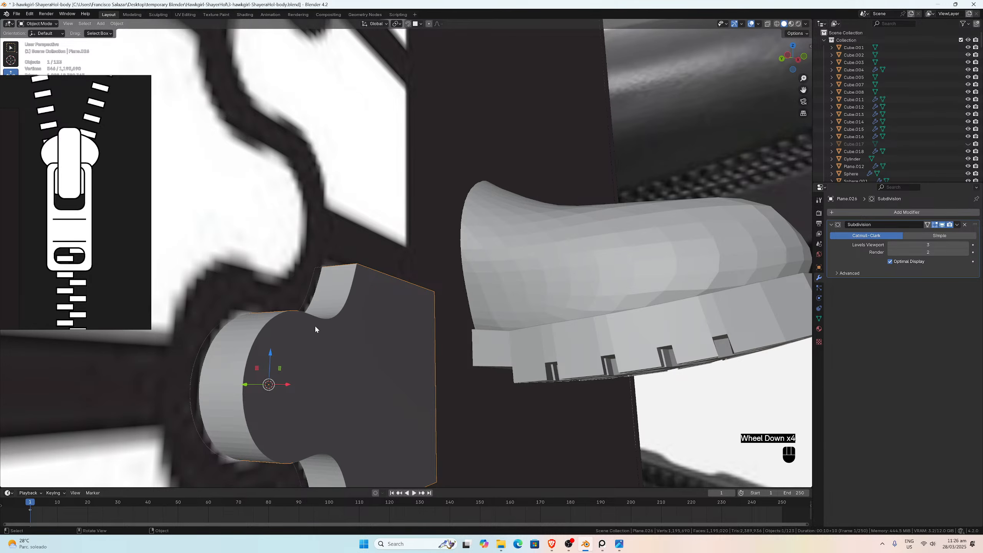
# Step: Examine the creased tooth's corners, sides and outline against the zipper reference from several angles and from the front
pyautogui.moveTo(330, 328); pyautogui.dragTo(272, 327, button='middle')
pyautogui.scroll(1, 334, 327)
pyautogui.scroll(2, 272, 328)
pyautogui.scroll(-2, 272, 327)
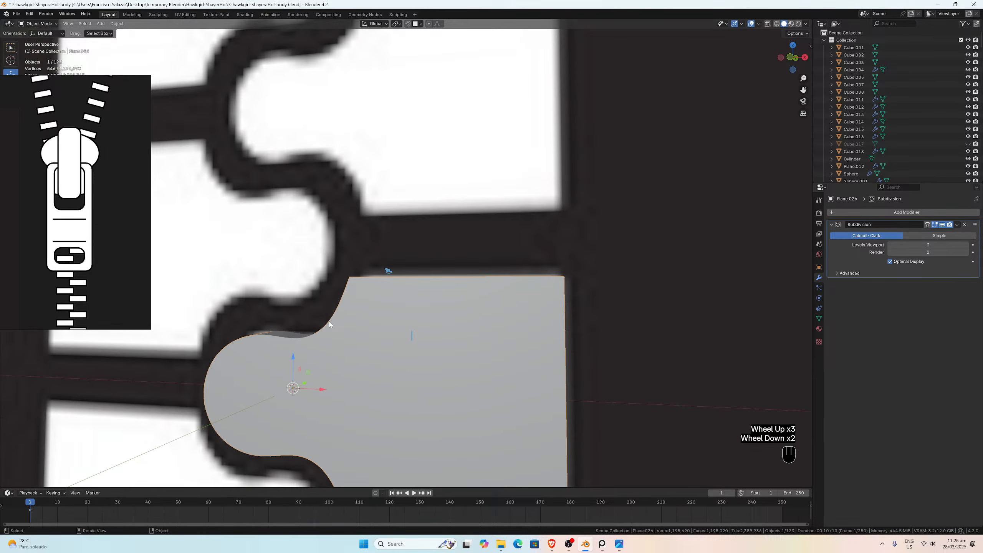
pyautogui.press('KP_1')
pyautogui.scroll(2, 329, 324)
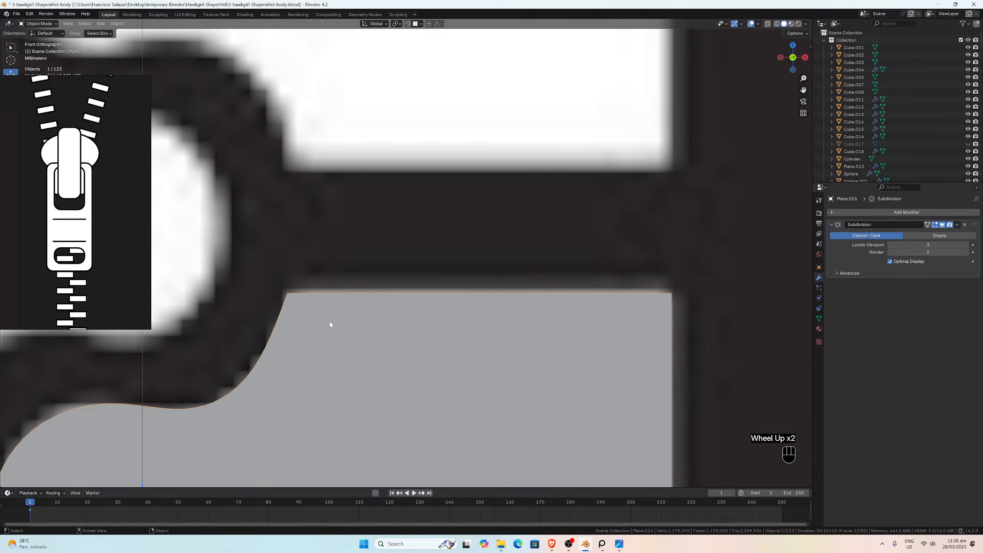
pyautogui.scroll(-4, 330, 323)
pyautogui.moveTo(339, 323); pyautogui.dragTo(228, 340, button='middle')
pyautogui.moveTo(361, 341); pyautogui.dragTo(315, 338, button='middle')
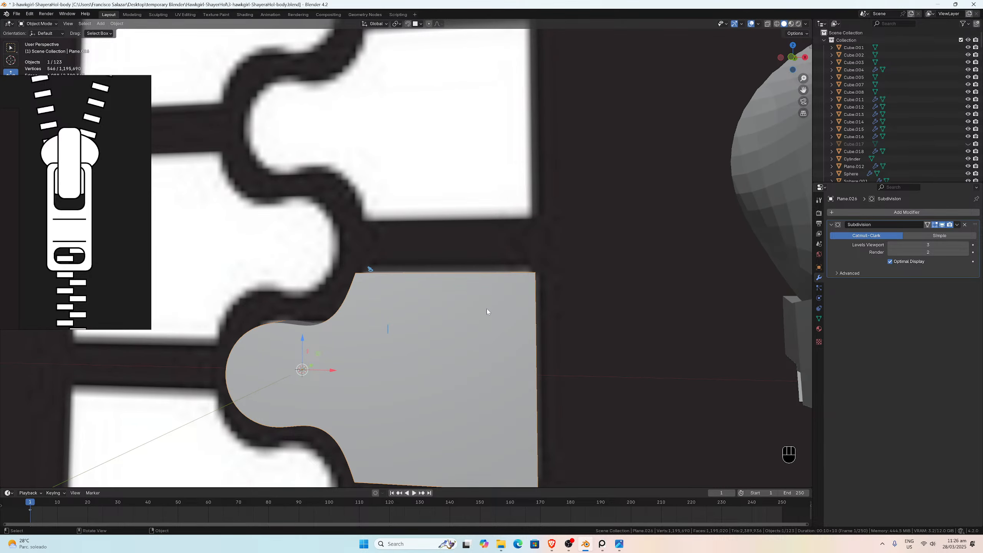
pyautogui.scroll(-2, 442, 332)
pyautogui.moveTo(441, 334); pyautogui.dragTo(287, 334, button='middle')
pyautogui.scroll(-1, 478, 309)
pyautogui.scroll(3, 320, 294)
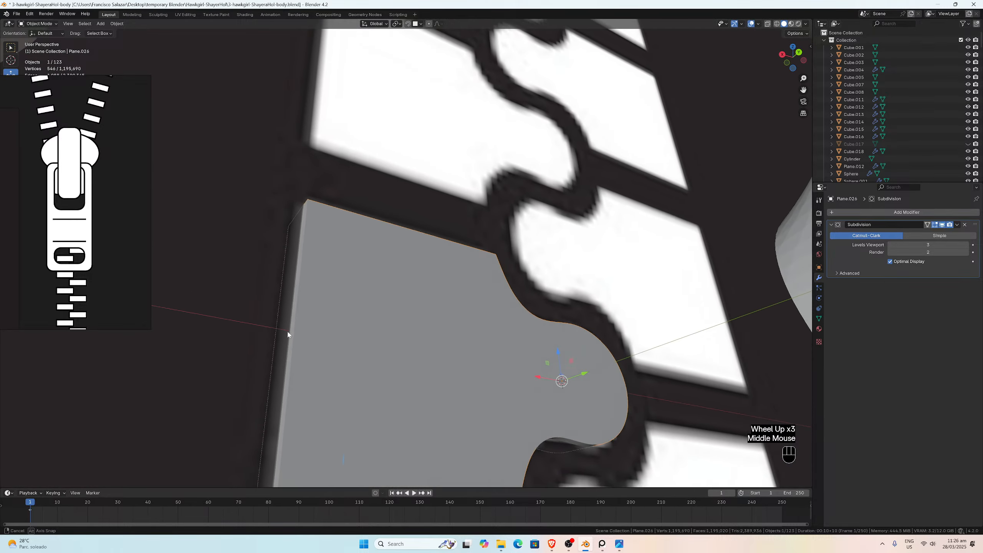
pyautogui.press('KP_1')
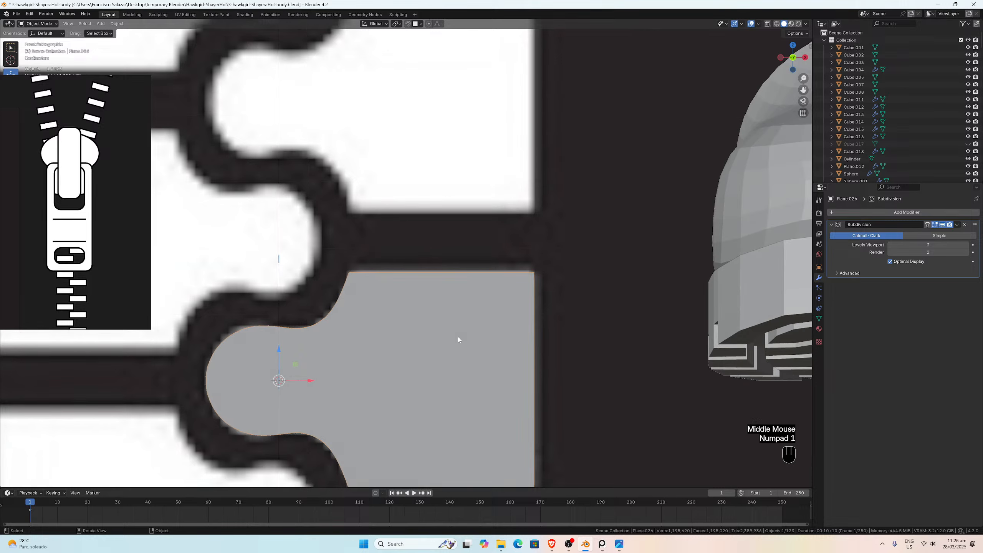
pyautogui.scroll(-1, 399, 303)
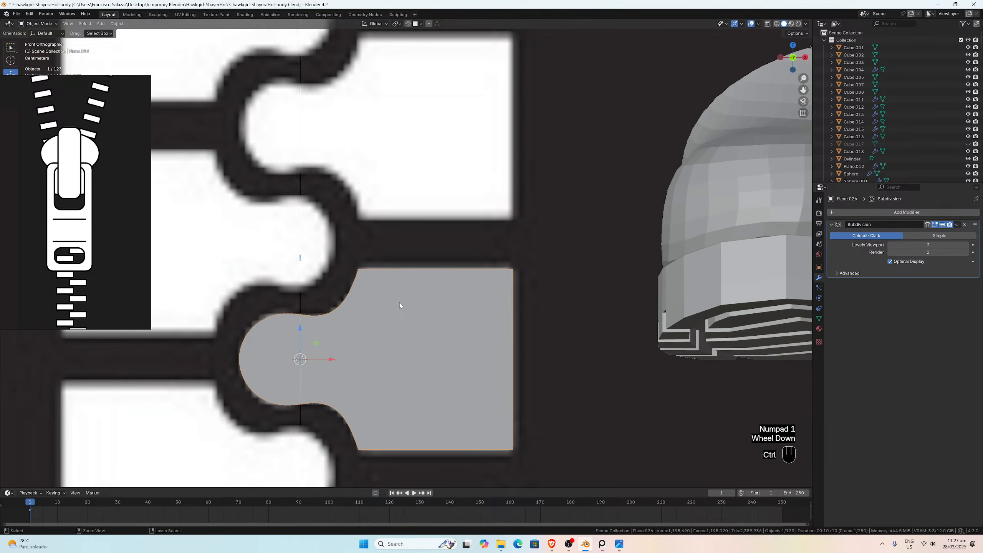
# Step: Undo the Subdivision level change and the edge crease on the zipper tooth
pyautogui.hotkey('ctrl', 'z')
pyautogui.hotkey('ctrl', 'z')
pyautogui.hotkey('ctrl', 'z')
pyautogui.hotkey('ctrl', 'z')
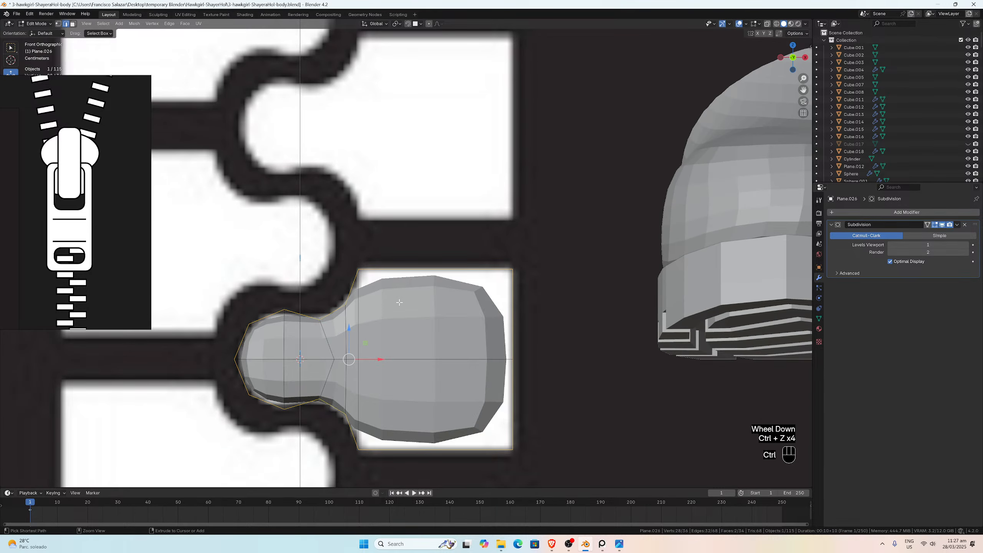
# Step: Add a Bevel modifier to the zipper tooth and move it above the Subdivision modifier in the stack
pyautogui.moveTo(399, 302); pyautogui.dragTo(428, 306, button='middle')
pyautogui.click(859, 213)
pyautogui.moveTo(859, 213)
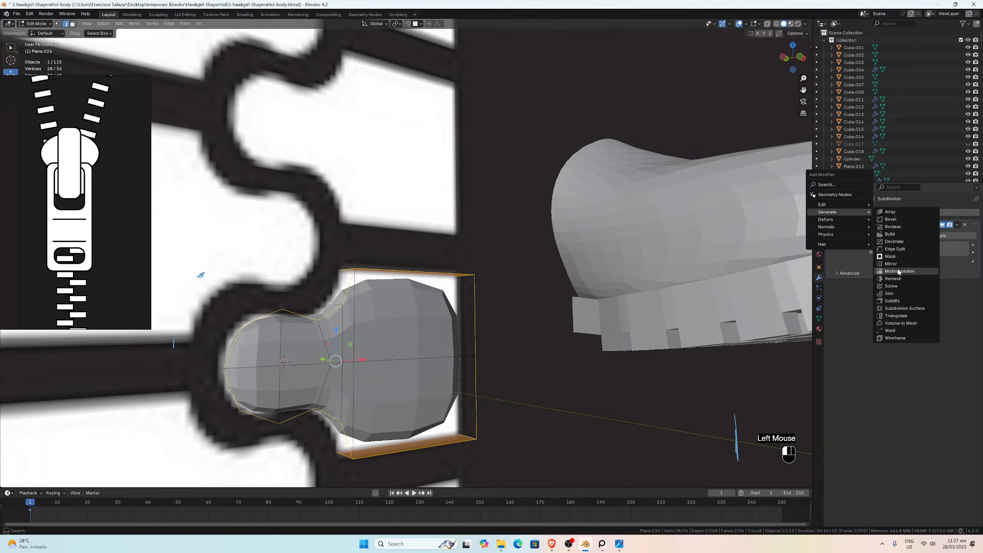
pyautogui.click(897, 219)
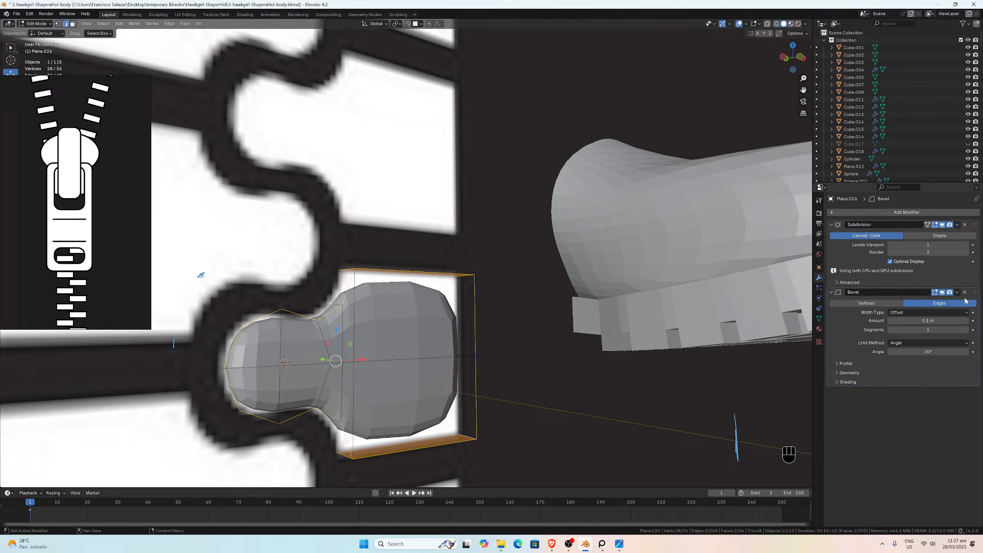
pyautogui.moveTo(976, 292); pyautogui.dragTo(975, 221)
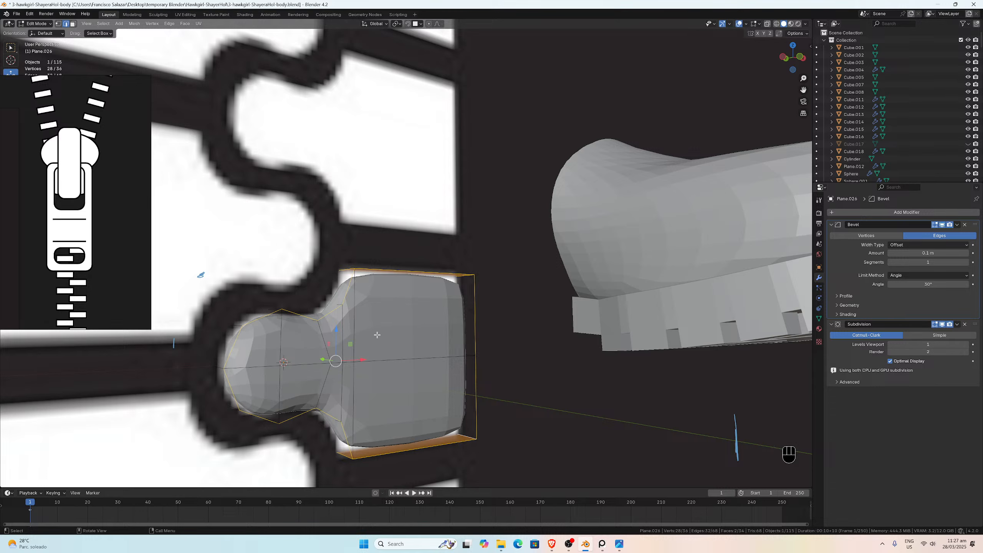
# Step: Return to Object Mode, set the Bevel modifier's segments to 2 and check the tooth from another angle
pyautogui.press('Tab')
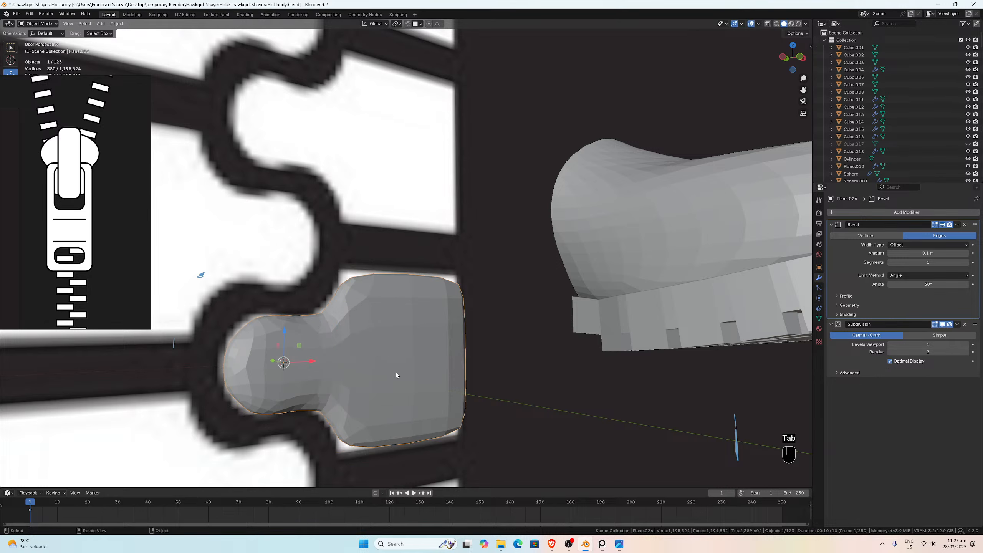
pyautogui.click(966, 262)
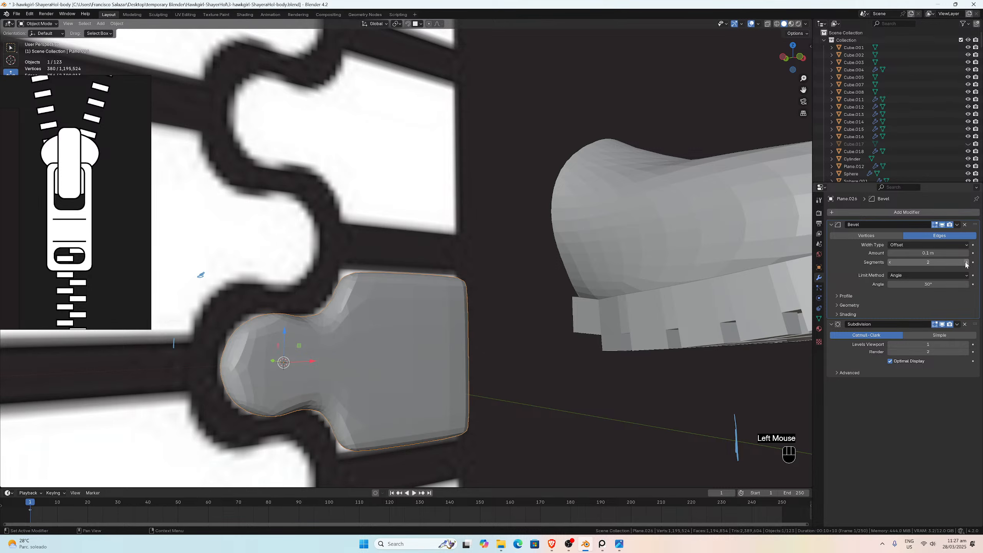
pyautogui.moveTo(454, 302); pyautogui.dragTo(407, 304, button='middle')
pyautogui.click(415, 309)
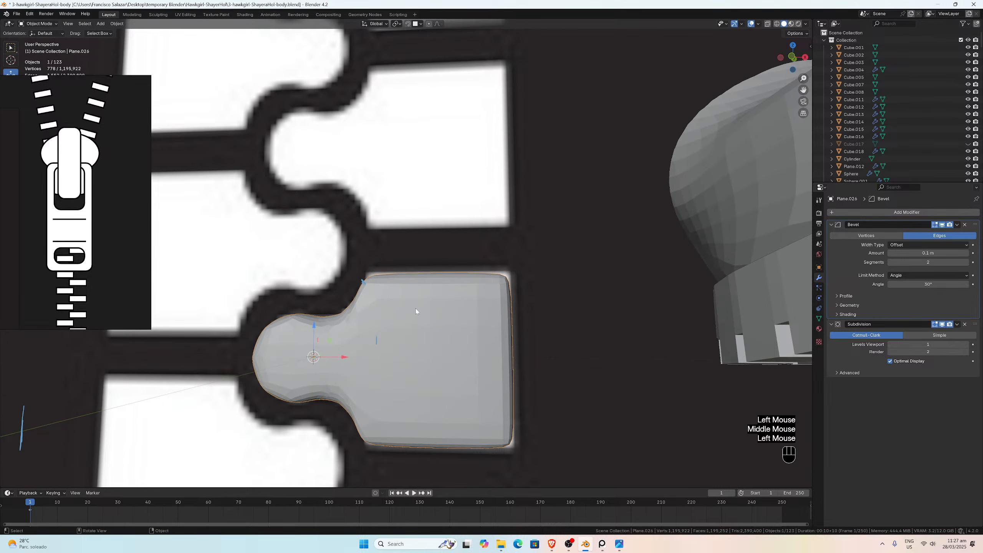
# Step: Add an Array modifier to the tooth with a relative offset of 0 in X and 1 in Z
pyautogui.click(835, 212)
pyautogui.moveTo(835, 212)
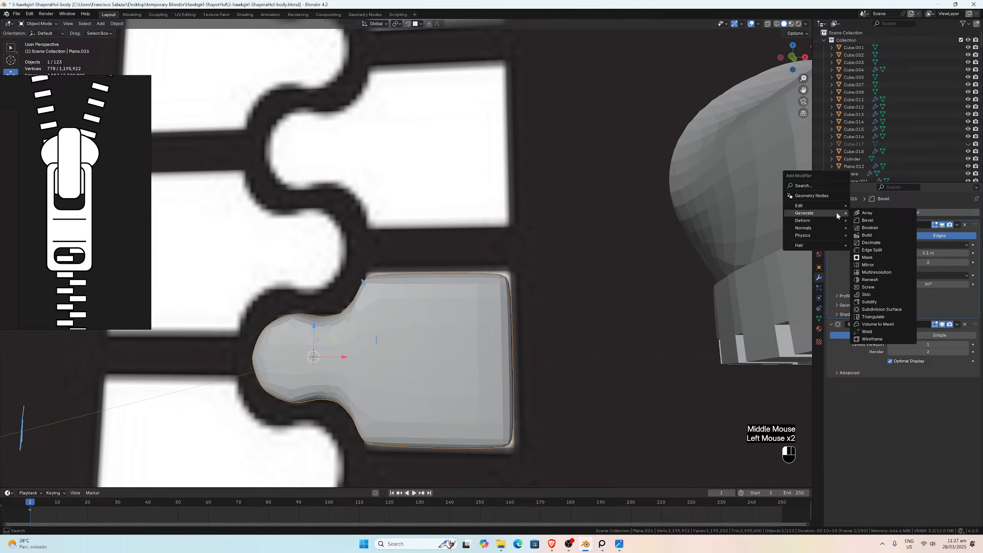
pyautogui.click(867, 213)
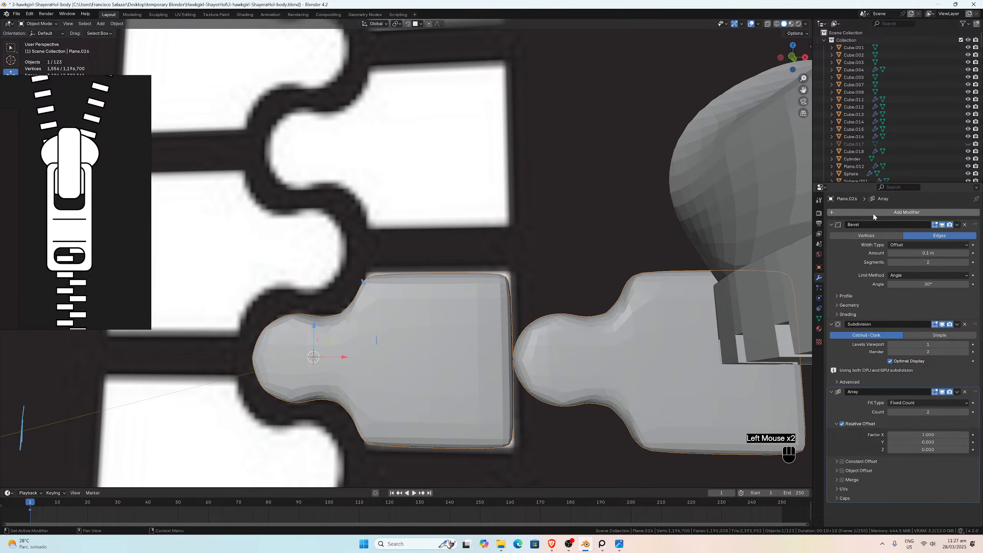
pyautogui.click(911, 450)
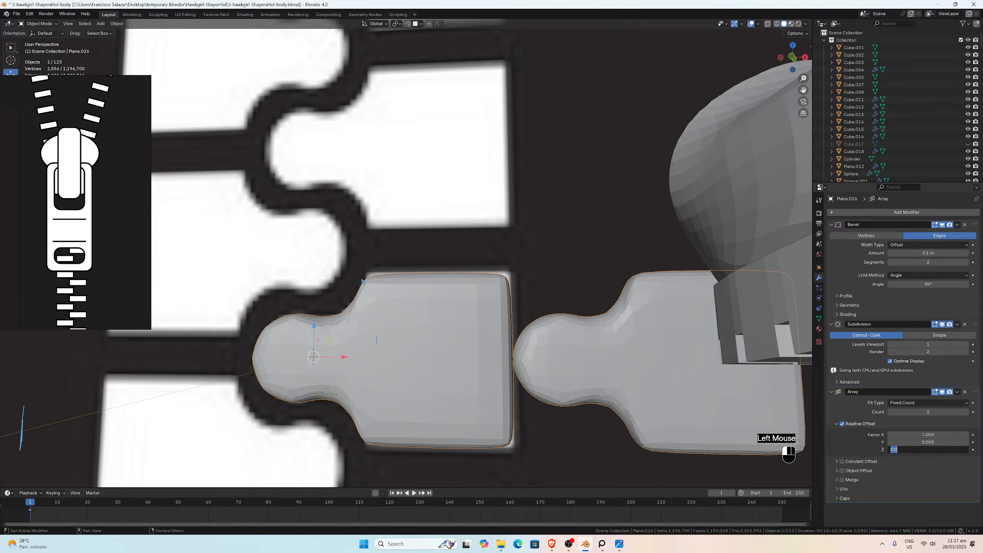
pyautogui.write('1')
pyautogui.press('Return')
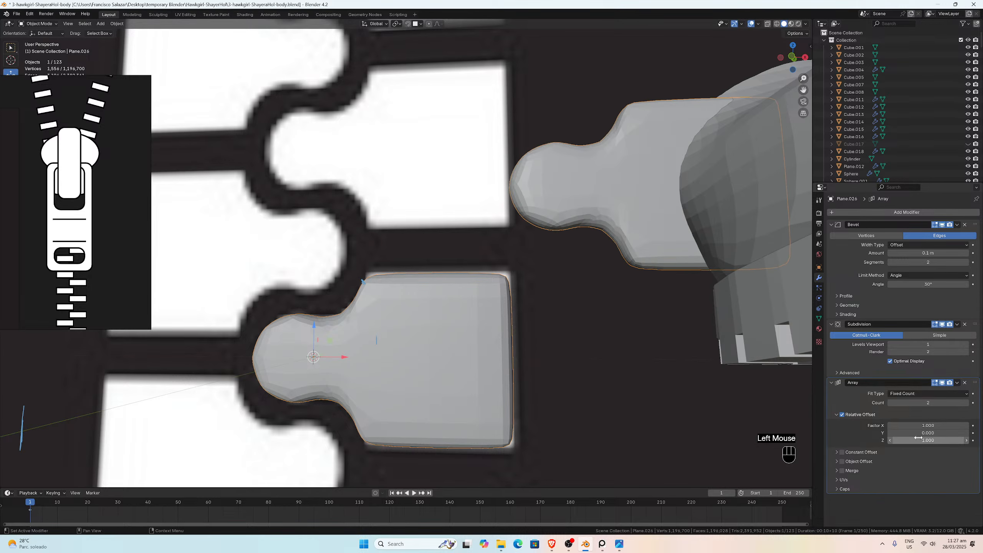
pyautogui.doubleClick(922, 426)
pyautogui.write('0')
pyautogui.press('Return')
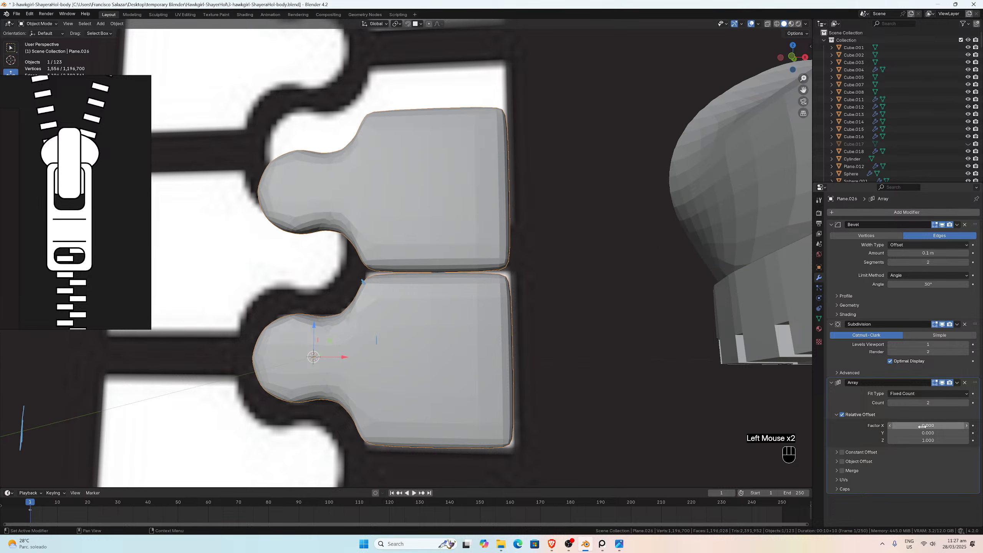
# Step: Inspect the two arrayed teeth from the front and turn off the Bevel modifier's viewport display
pyautogui.press('KP_1')
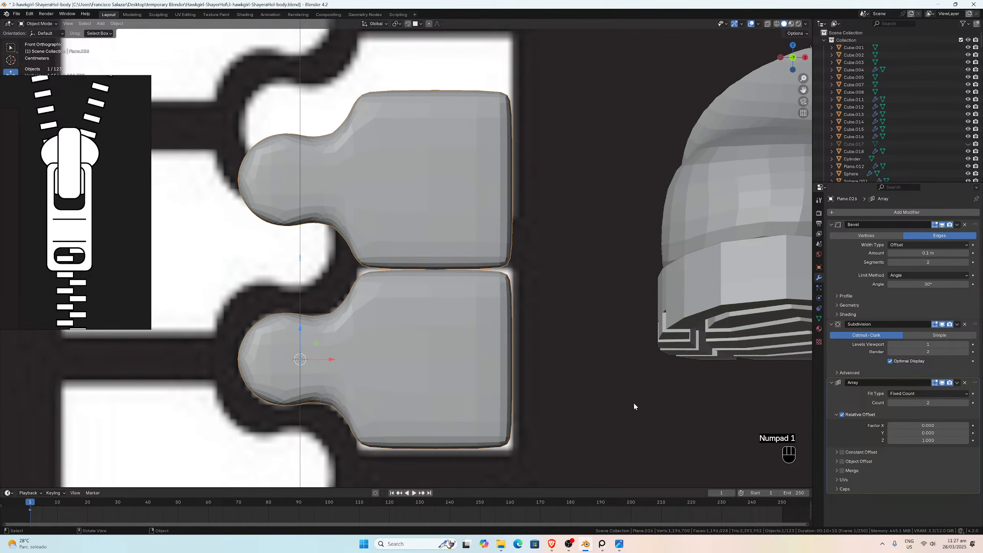
pyautogui.scroll(2, 355, 308)
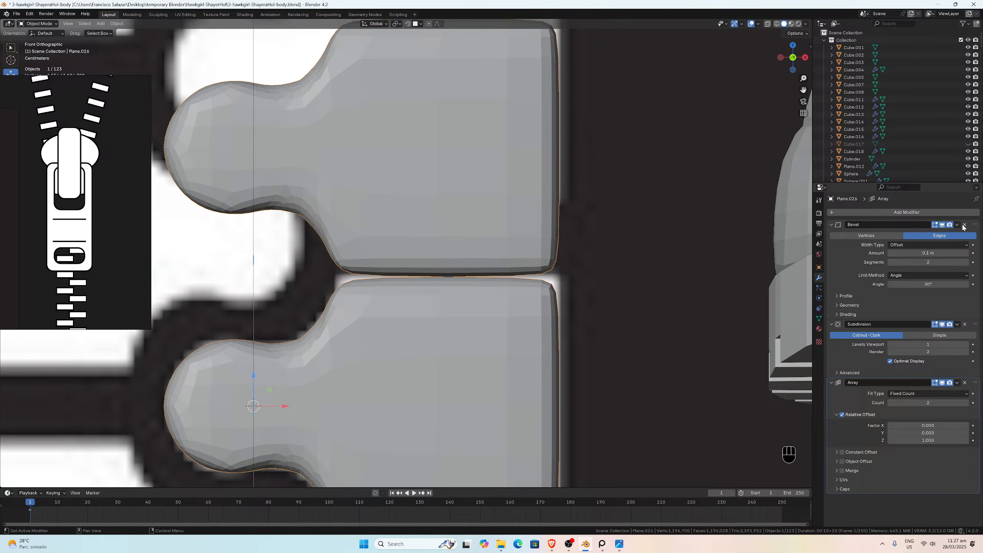
pyautogui.click(941, 225)
pyautogui.hotkey('ctrl', 'z')
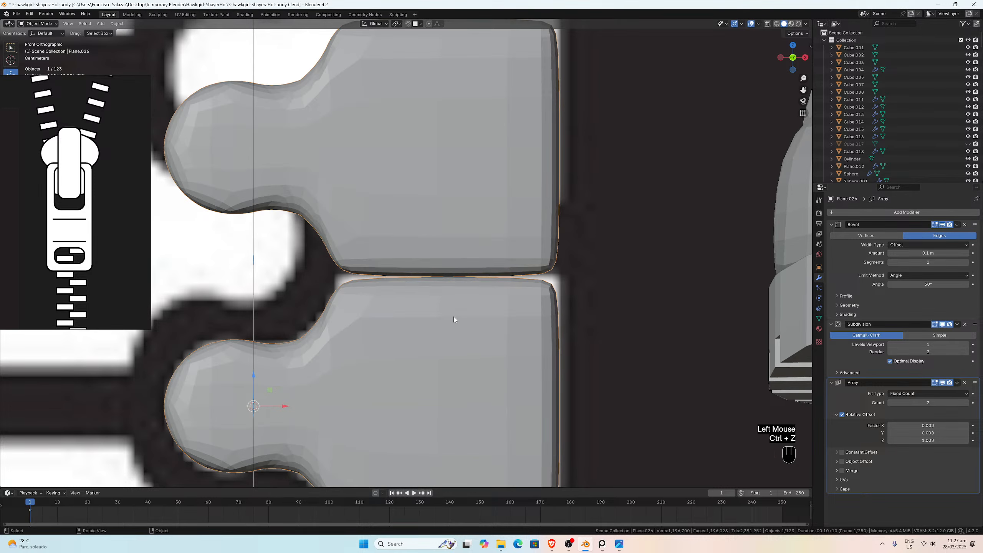
pyautogui.hotkey('ctrl', 'shift', 'z')
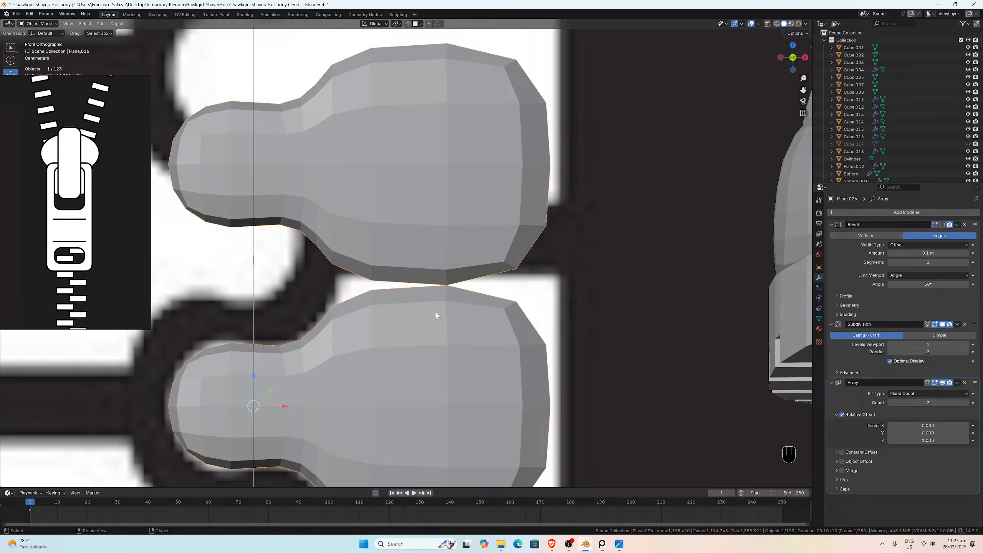
# Step: Bevel the tooth's selected outline edges in Edit Mode with 2 segments and a Sharp outer miter
pyautogui.press('Tab')
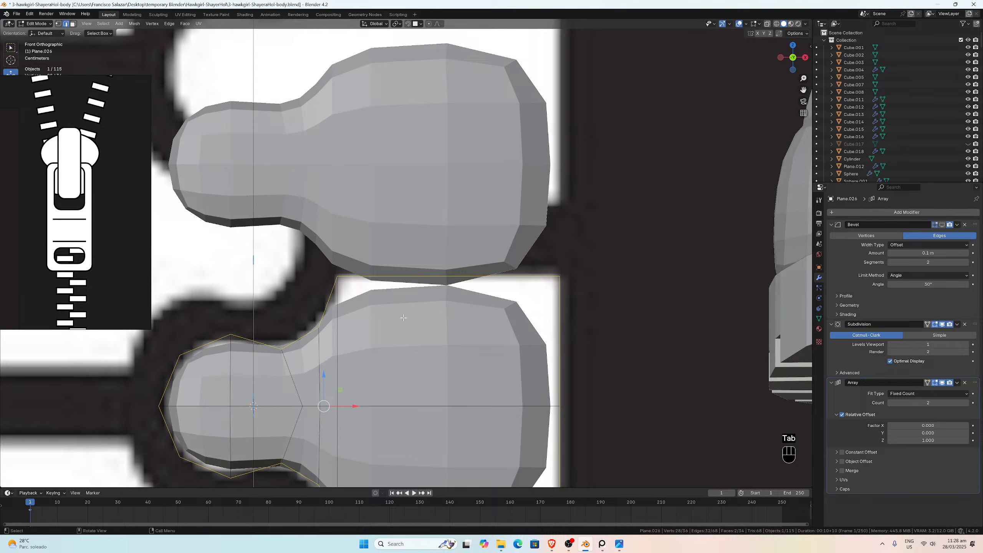
pyautogui.hotkey('ctrl', 'b')
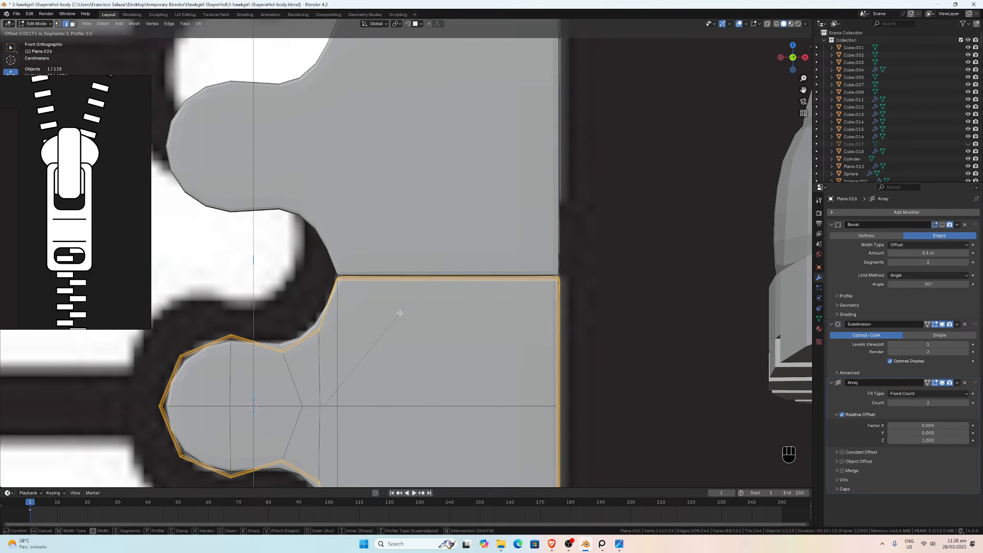
pyautogui.click(399, 314)
pyautogui.click(103, 440)
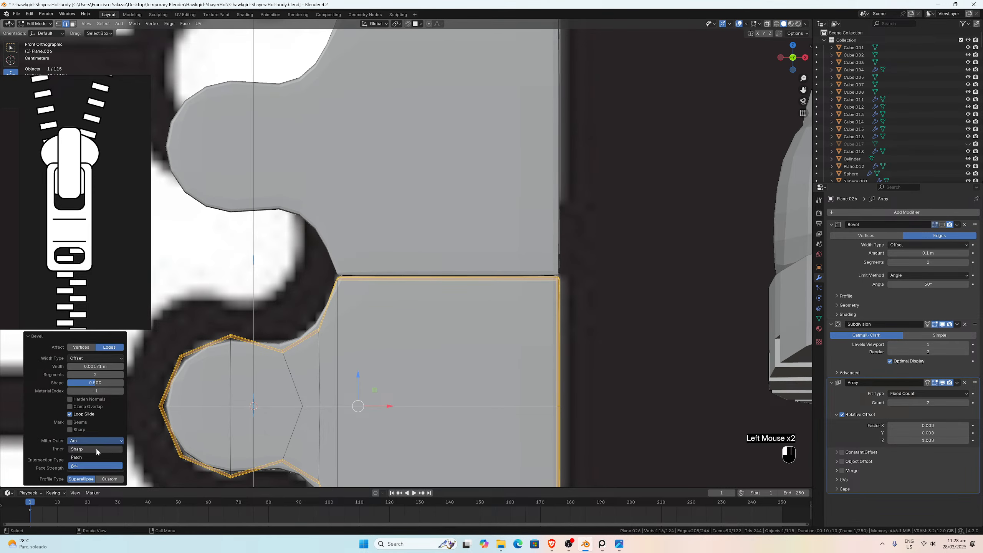
pyautogui.click(95, 449)
pyautogui.scroll(2, 375, 306)
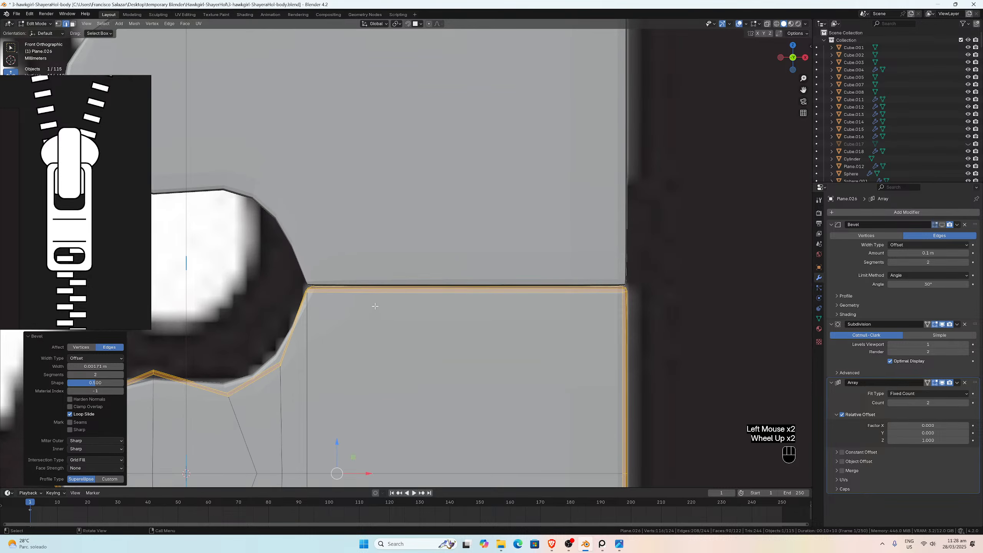
pyautogui.scroll(2, 374, 306)
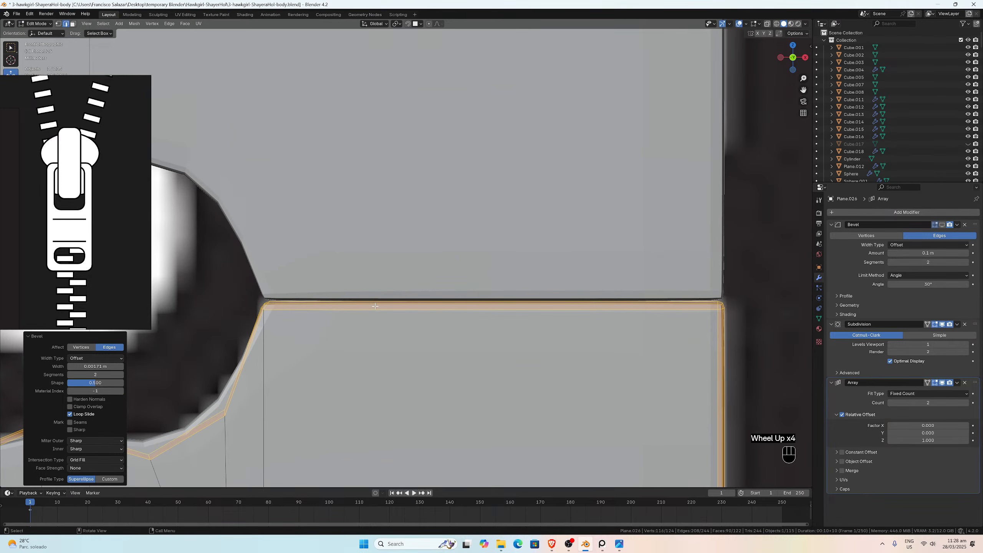
# Step: Try a bevel width of 0.0015 m on the tooth's outline edges and undo the edge bevel
pyautogui.click(95, 367)
pyautogui.moveTo(82, 366); pyautogui.dragTo(91, 366)
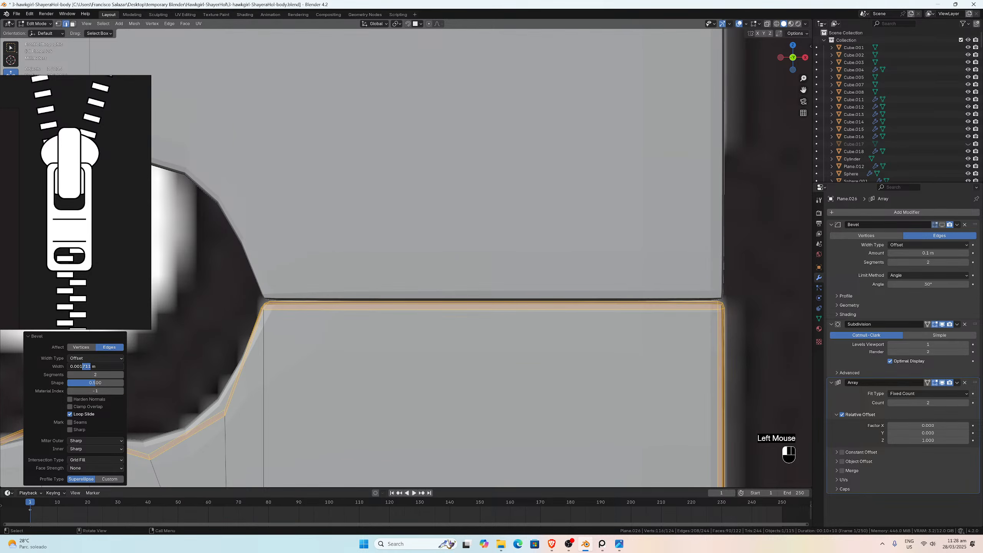
pyautogui.write('5')
pyautogui.press('Return')
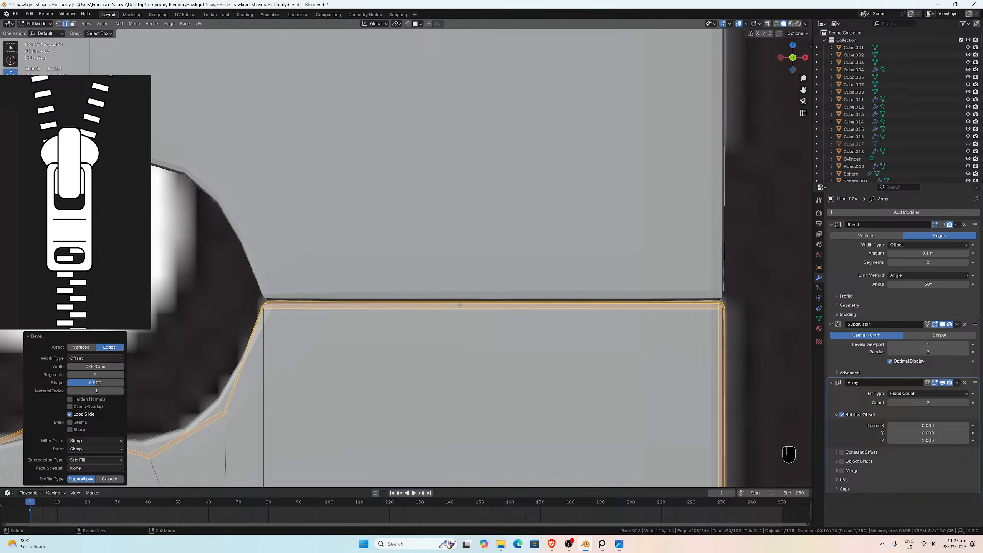
pyautogui.press('Tab')
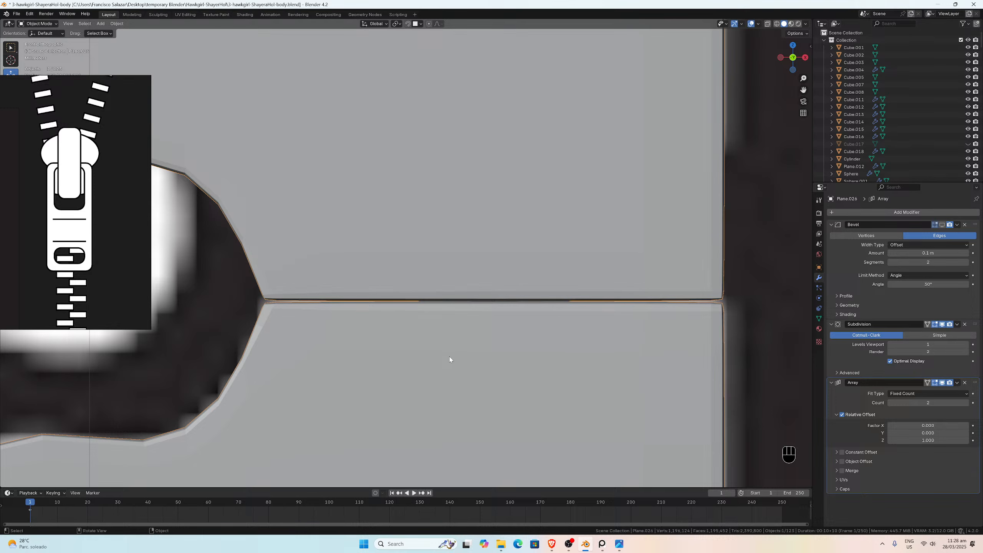
pyautogui.hotkey('ctrl', 'z')
pyautogui.hotkey('ctrl', 'z')
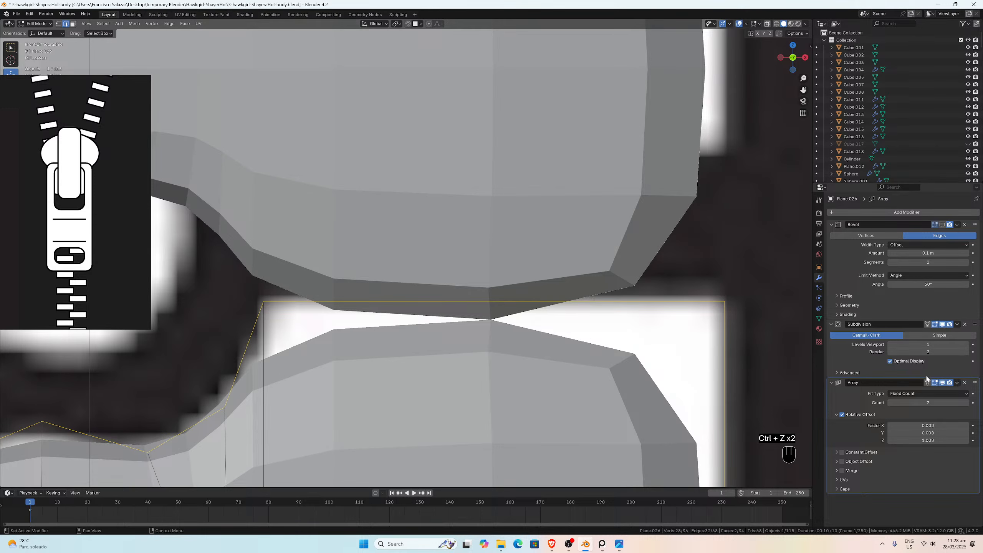
# Step: Set the Subdivision viewport levels to 3 and compare the smoothed teeth with the zipper reference
pyautogui.click(967, 345)
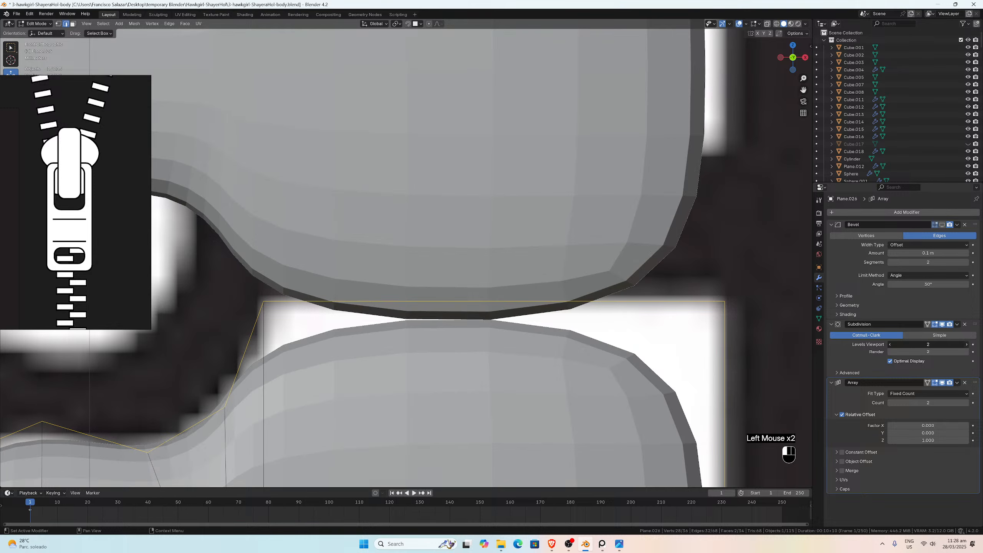
pyautogui.click(966, 344)
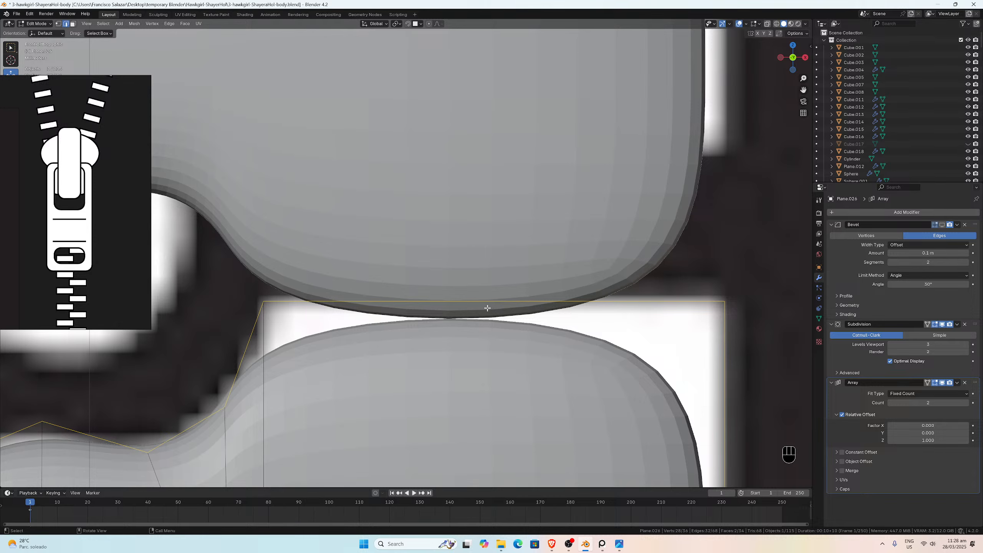
pyautogui.scroll(-3, 487, 308)
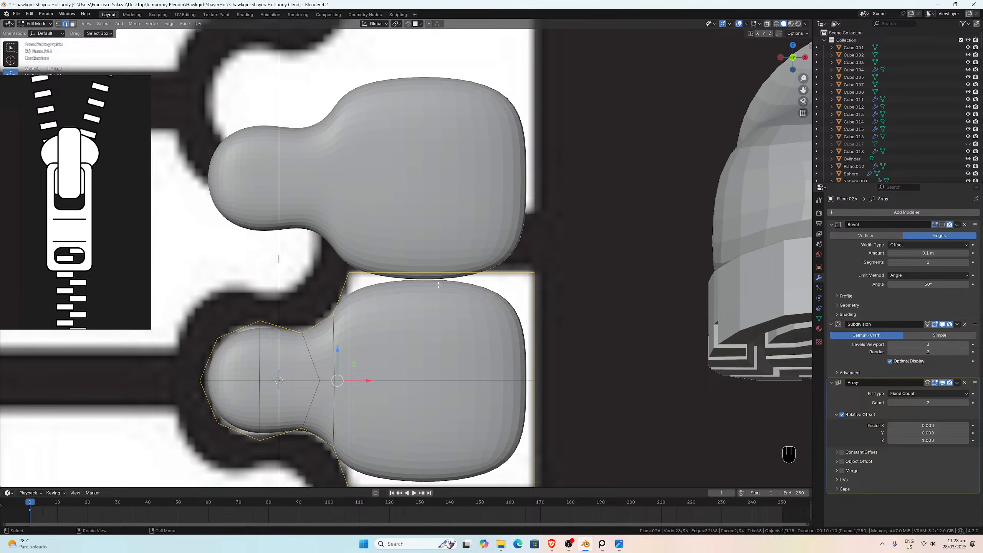
pyautogui.scroll(2, 435, 283)
pyautogui.scroll(-3, 437, 285)
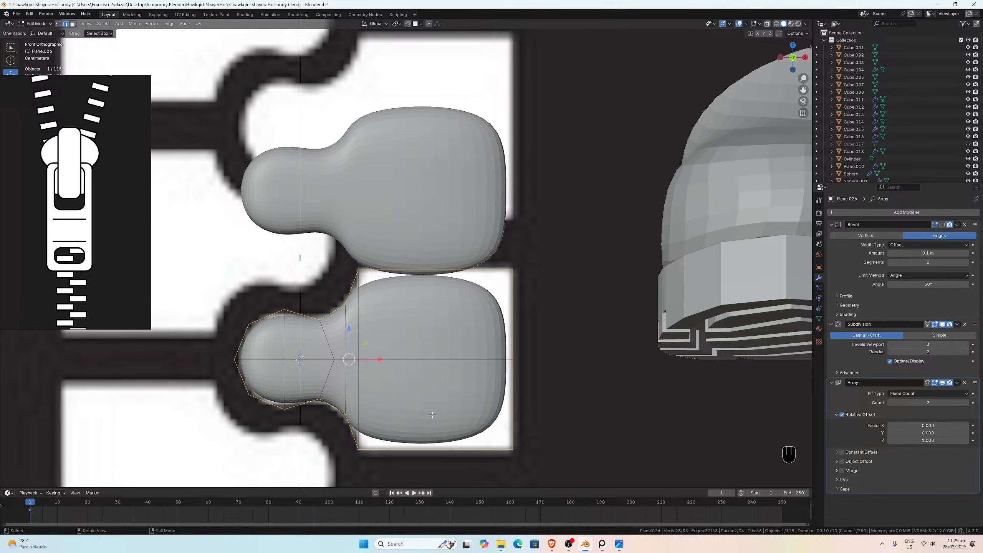
pyautogui.scroll(2, 428, 413)
pyautogui.scroll(-3, 431, 415)
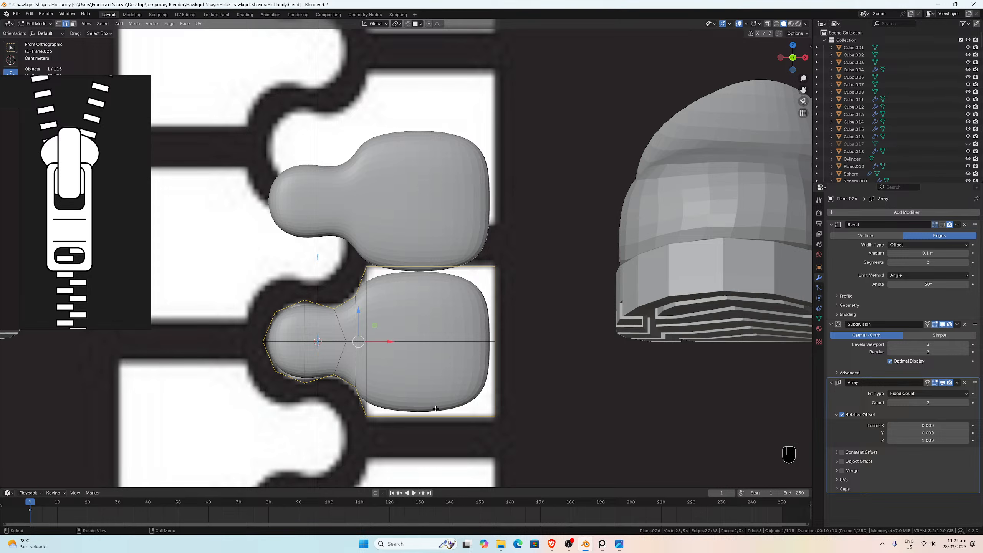
pyautogui.scroll(2, 436, 409)
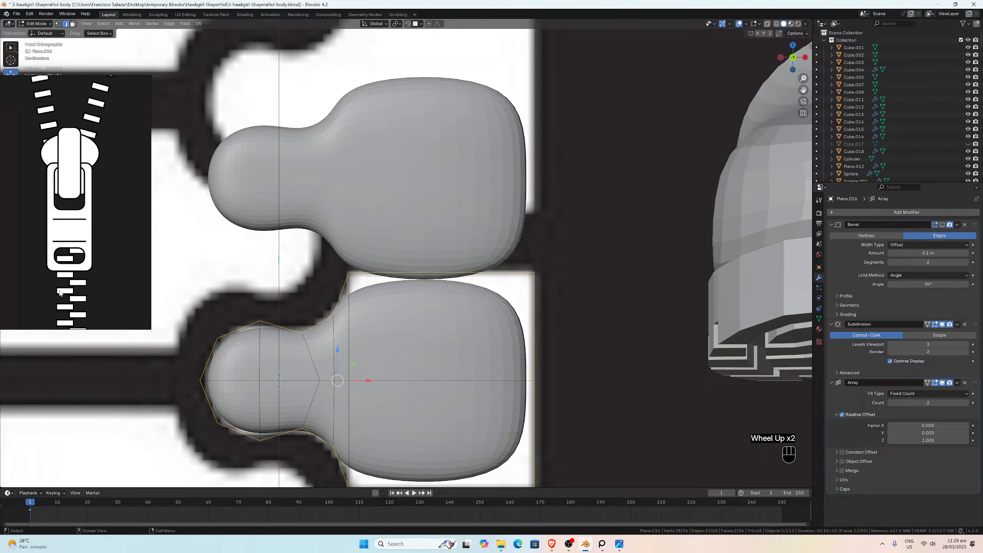
# Step: Leave Edit Mode and hide the zipper reference image in front of the character
pyautogui.scroll(-1, 409, 324)
pyautogui.scroll(-6, 408, 324)
pyautogui.scroll(2, 452, 285)
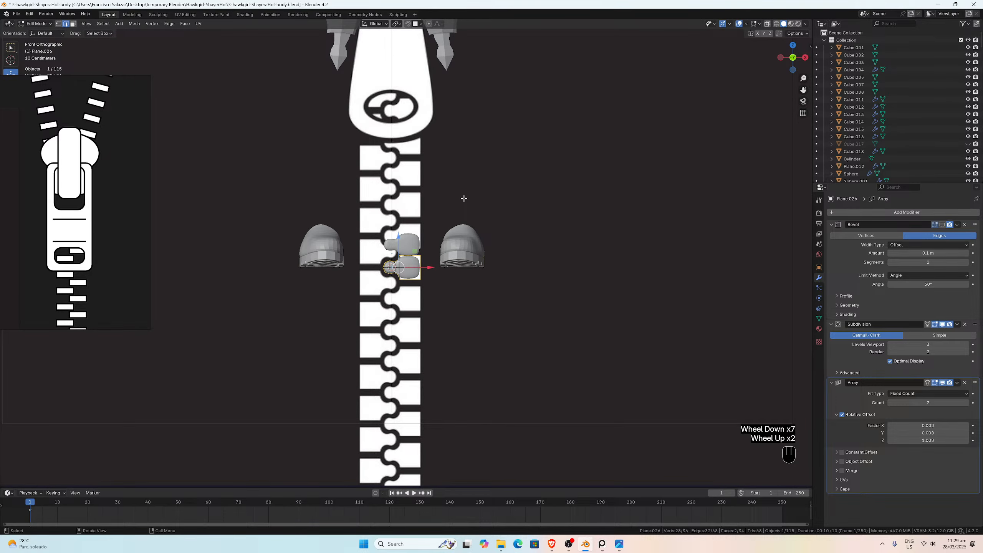
pyautogui.press('Tab')
pyautogui.click(628, 224)
pyautogui.press('h')
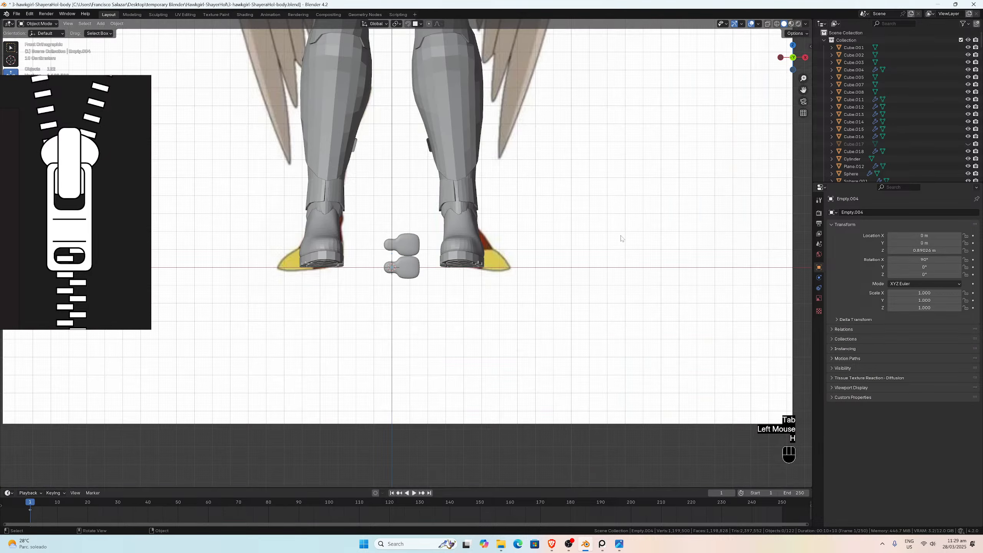
# Step: Select the arrayed zipper tooth and enter Edit Mode on its mesh
pyautogui.scroll(4, 410, 272)
pyautogui.click(404, 298)
pyautogui.scroll(1, 398, 305)
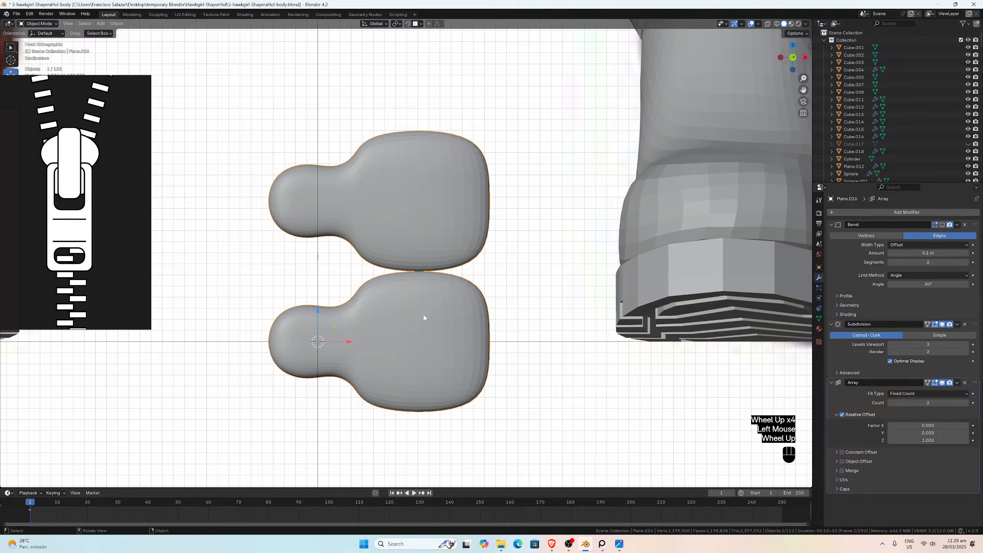
pyautogui.press('Tab')
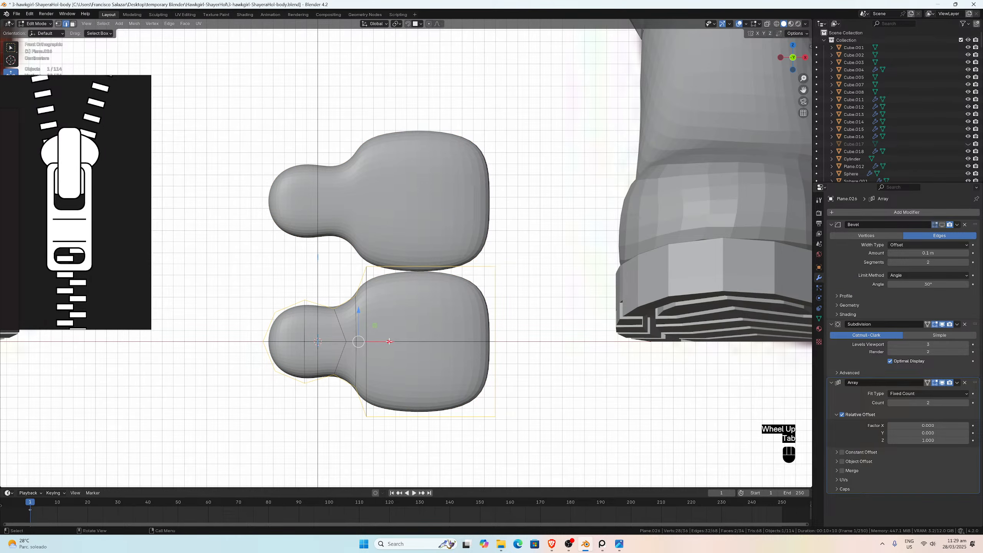
pyautogui.scroll(2, 388, 318)
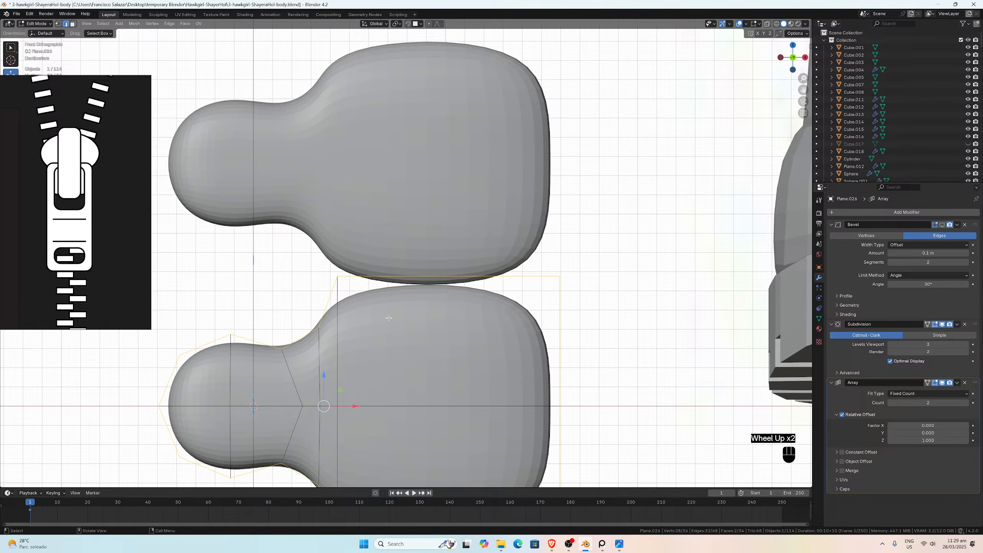
# Step: Examine the rounded shape of the two smoothed zipper teeth and the place where they touch
pyautogui.scroll(-2, 388, 318)
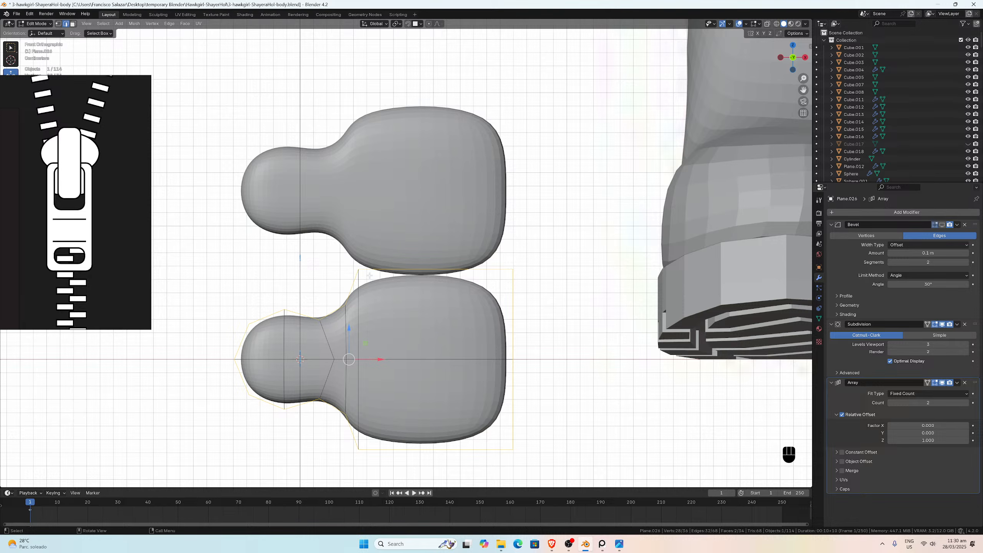
pyautogui.scroll(2, 383, 308)
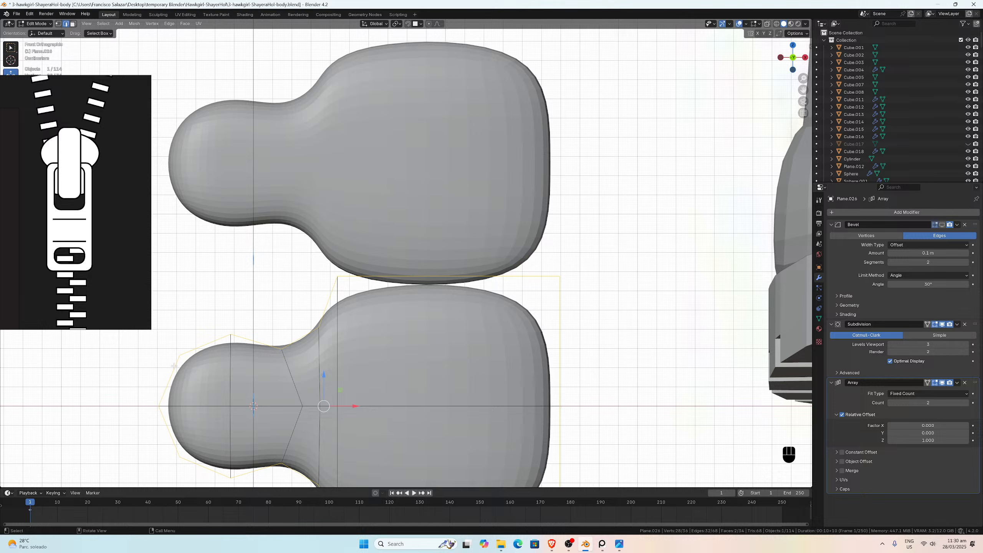
pyautogui.scroll(-1, 414, 371)
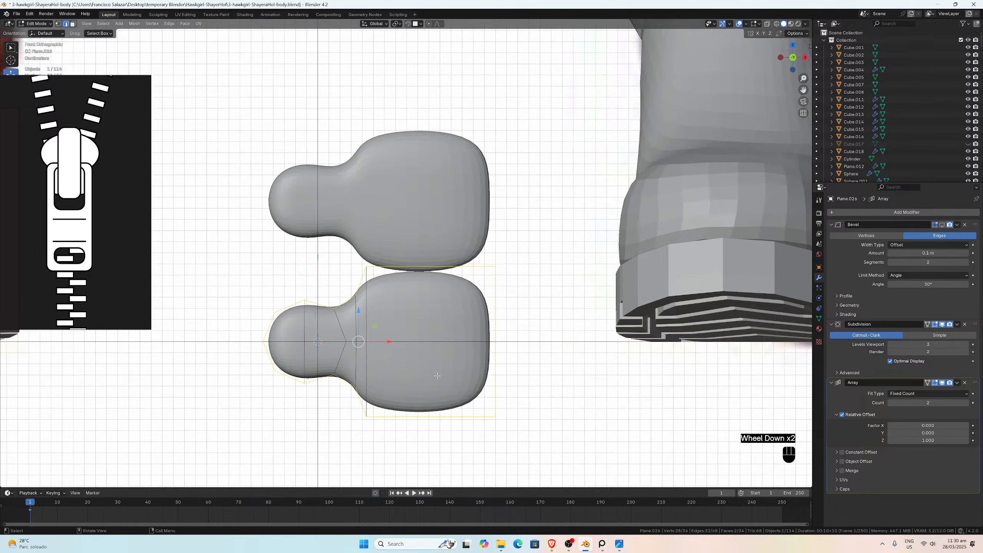
pyautogui.scroll(-3, 436, 375)
pyautogui.scroll(3, 437, 375)
pyautogui.scroll(3, 435, 363)
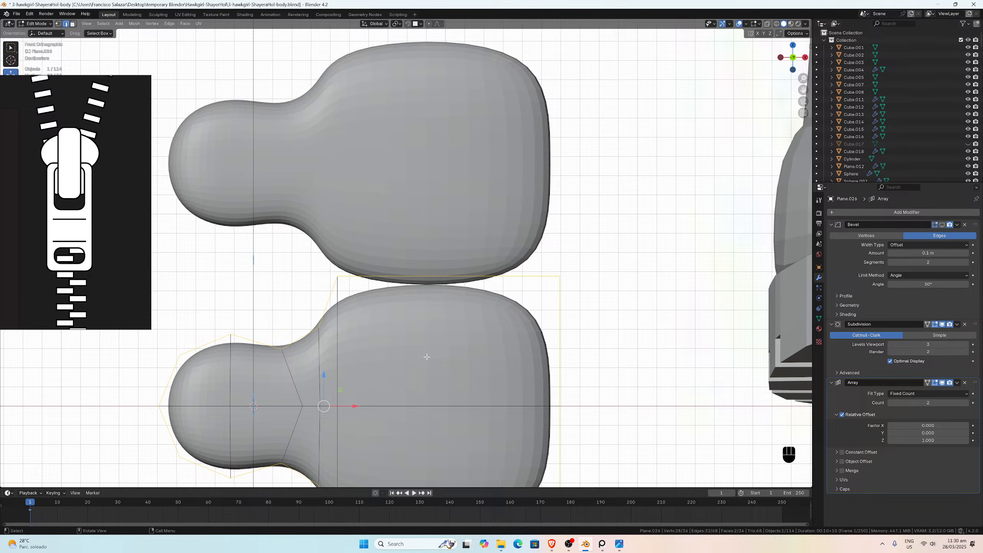
pyautogui.scroll(-3, 426, 357)
pyautogui.scroll(2, 427, 356)
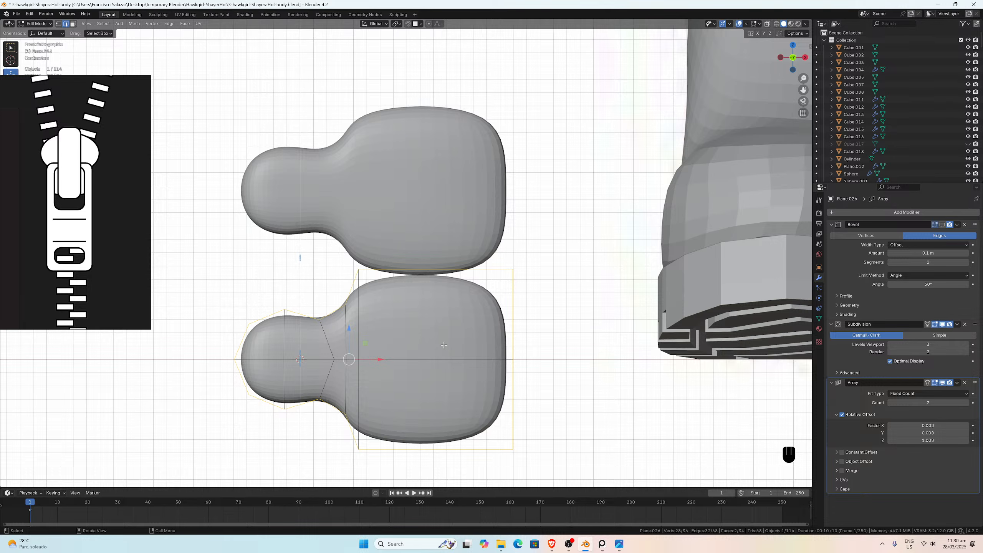
# Step: Bevel the tooth's outline edges with 2 segments and an Arc outer miter
pyautogui.hotkey('ctrl', 'b')
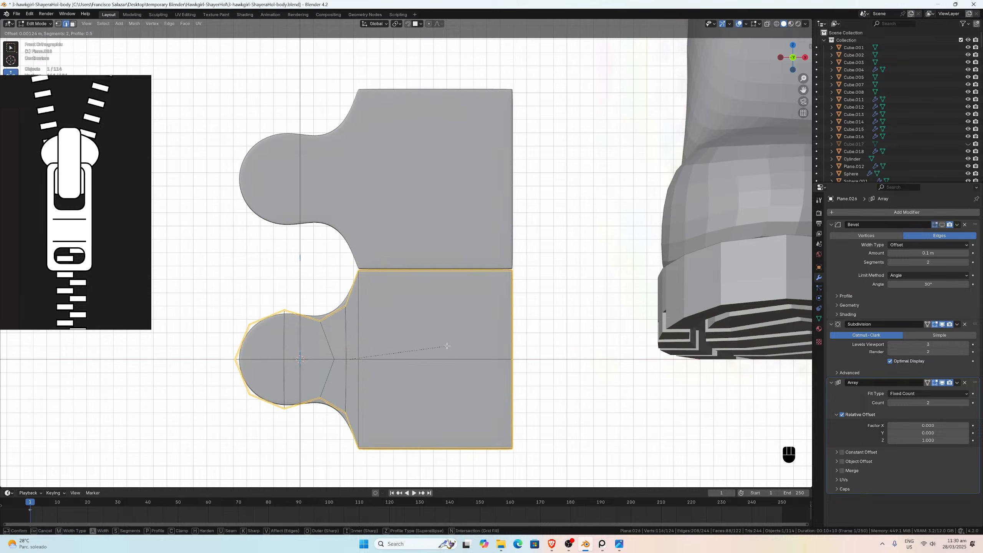
pyautogui.click(447, 346)
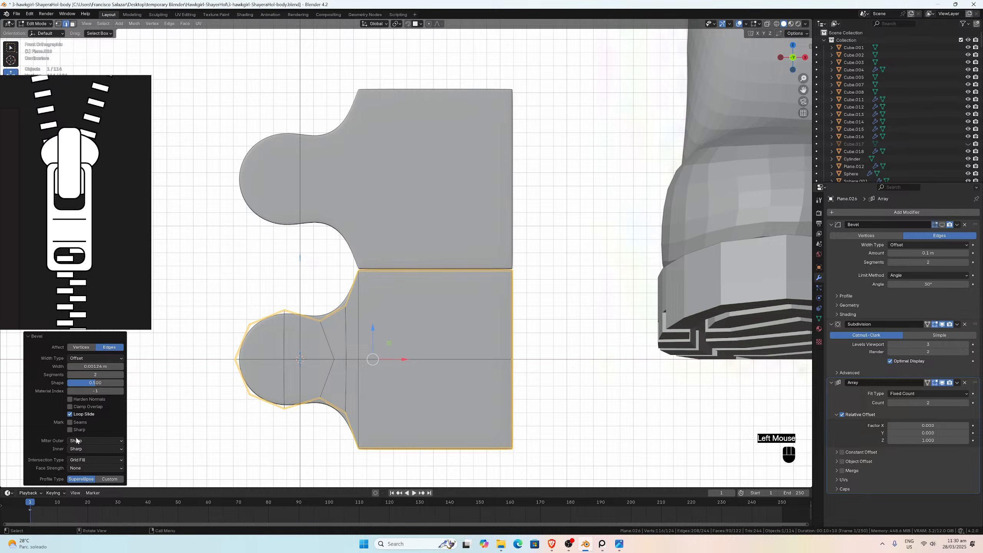
pyautogui.click(95, 449)
pyautogui.click(82, 464)
# Step: Set the outline bevel's width to 0.0015 m and turn off Loop Slide
pyautogui.click(96, 366)
pyautogui.click(88, 367)
pyautogui.write('5')
pyautogui.press('Return')
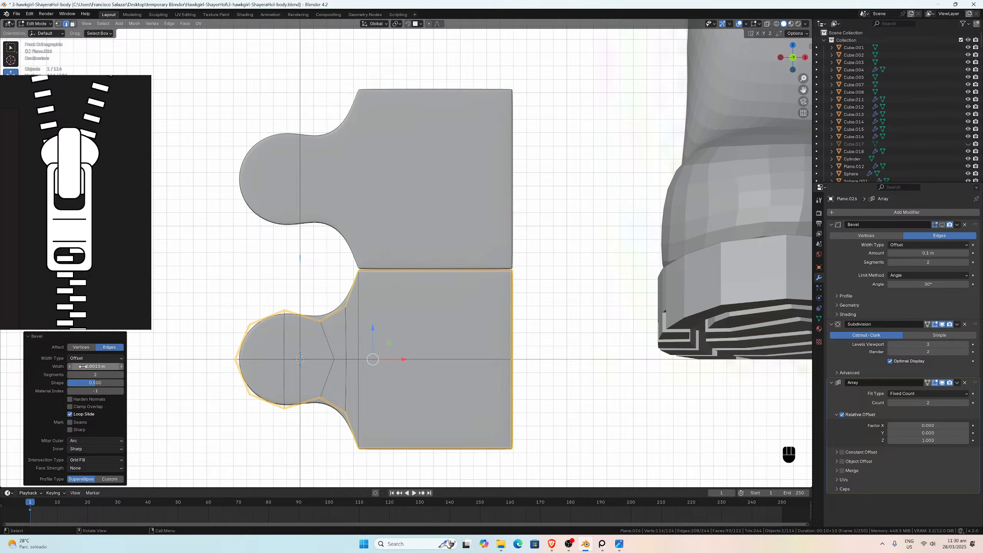
pyautogui.click(70, 414)
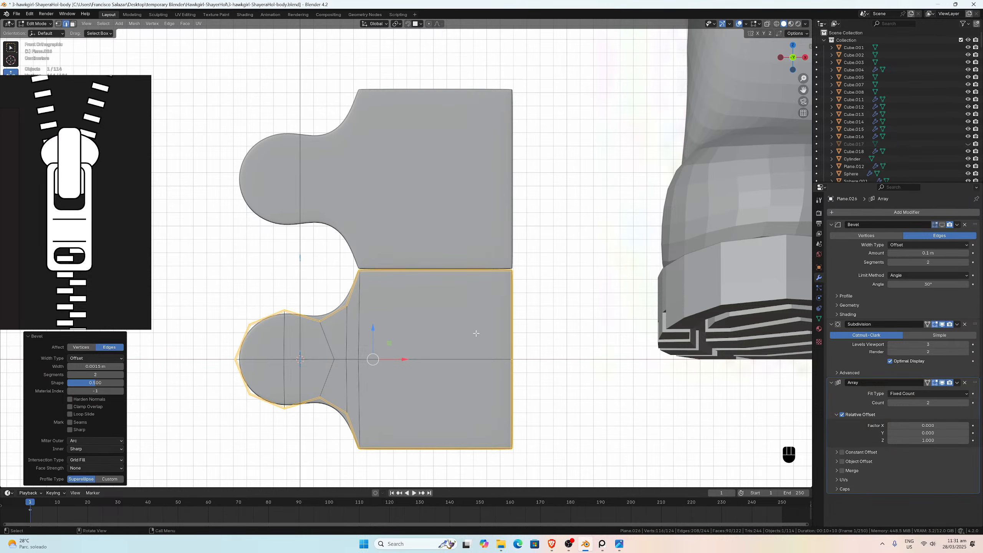
pyautogui.scroll(1, 459, 347)
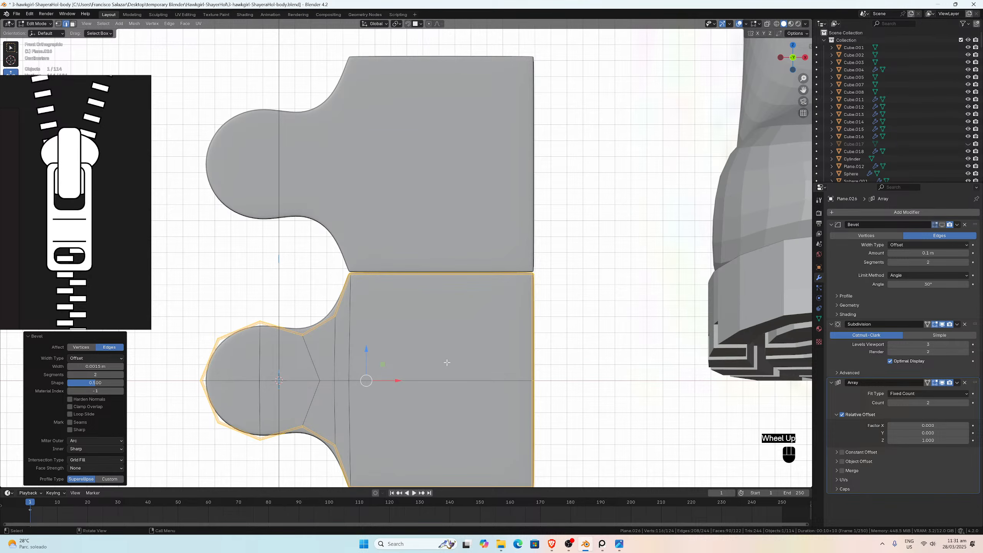
pyautogui.press('Tab')
pyautogui.scroll(1, 445, 357)
pyautogui.press('Tab')
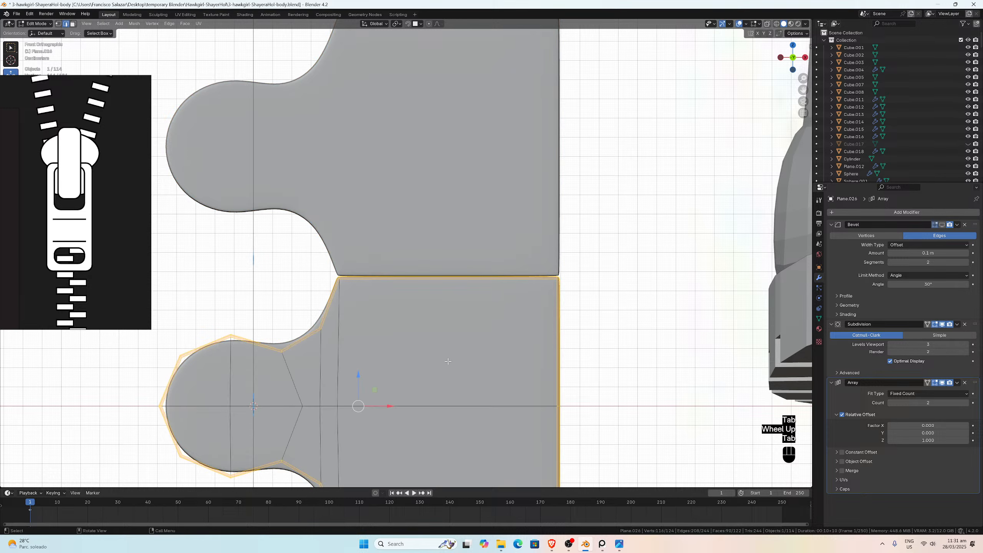
# Step: Try a single centred loop cut across the rectangular body of the tooth and undo it
pyautogui.hotkey('ctrl', 'r')
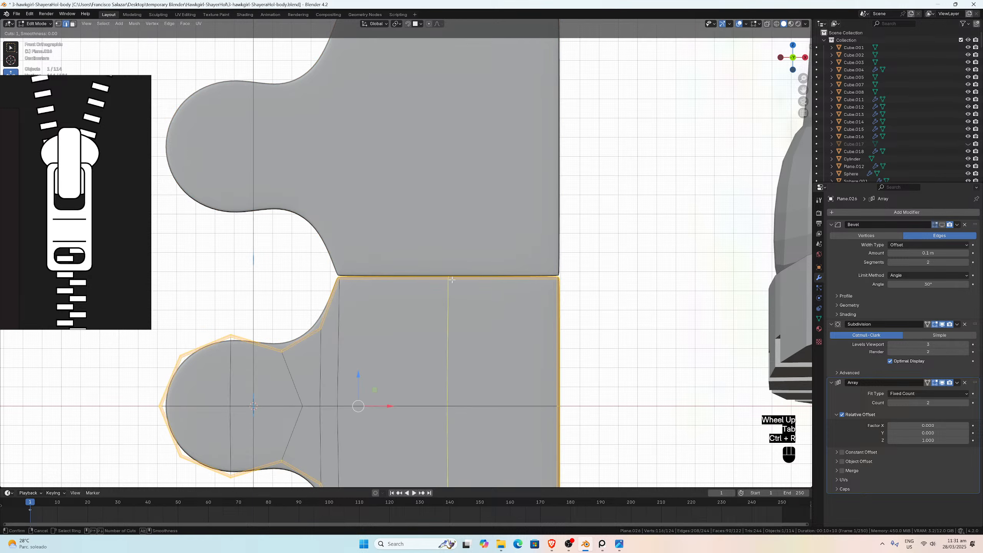
pyautogui.click(452, 280)
pyautogui.click(452, 280)
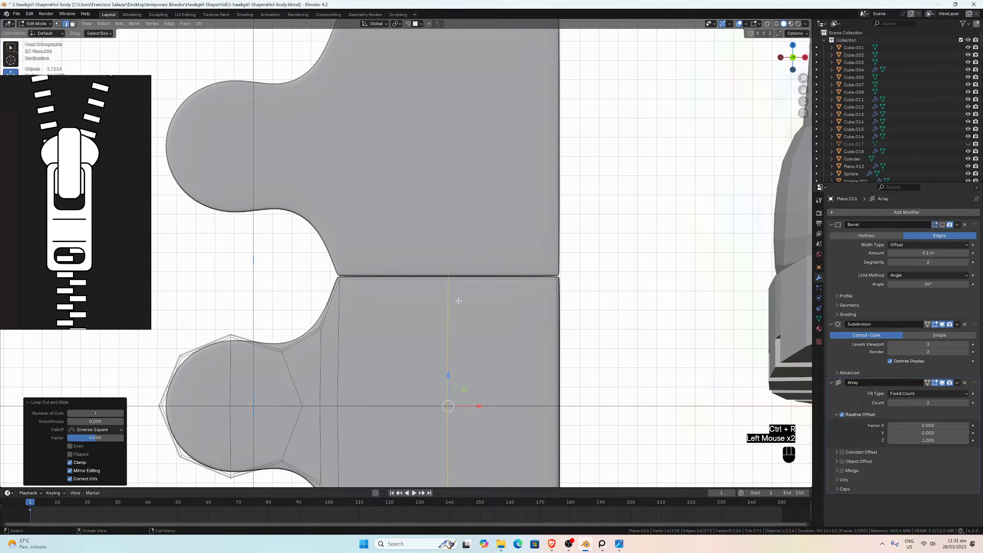
pyautogui.press('Tab')
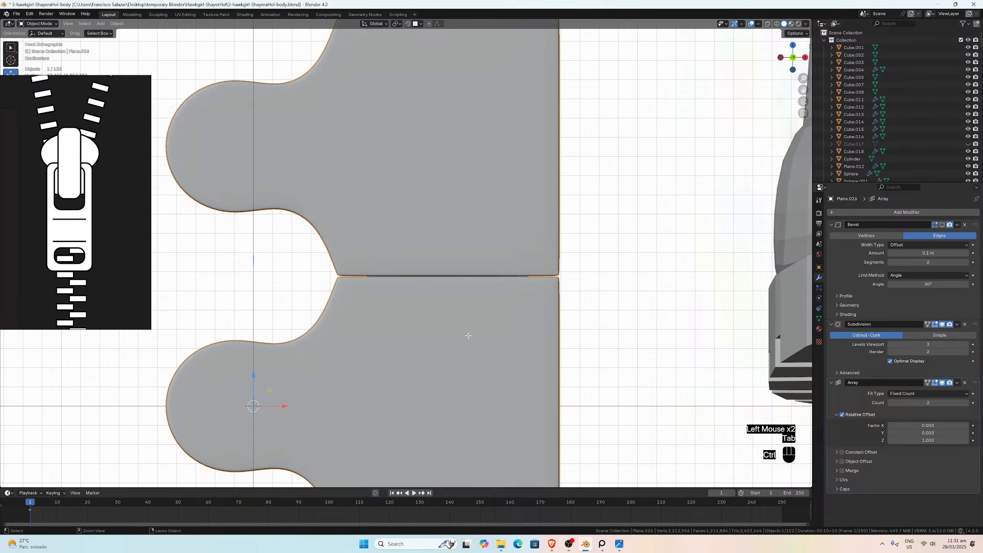
pyautogui.hotkey('ctrl', 'z')
pyautogui.hotkey('ctrl', 'z')
pyautogui.press('Tab')
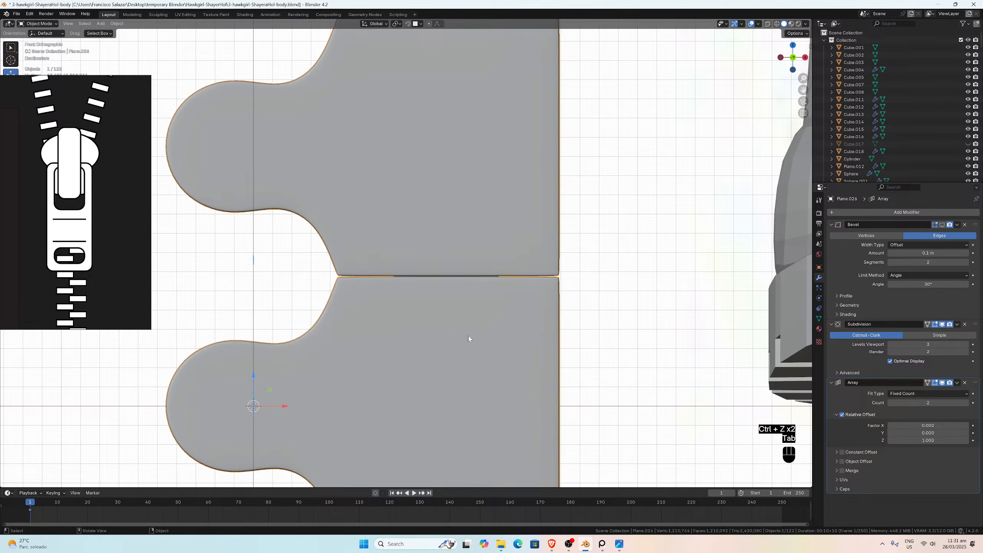
# Step: Inspect the seam and the bevelled corners between the two arrayed zipper teeth in Edit Mode from several distances
pyautogui.scroll(-2, 462, 329)
pyautogui.scroll(2, 455, 325)
pyautogui.press('Tab')
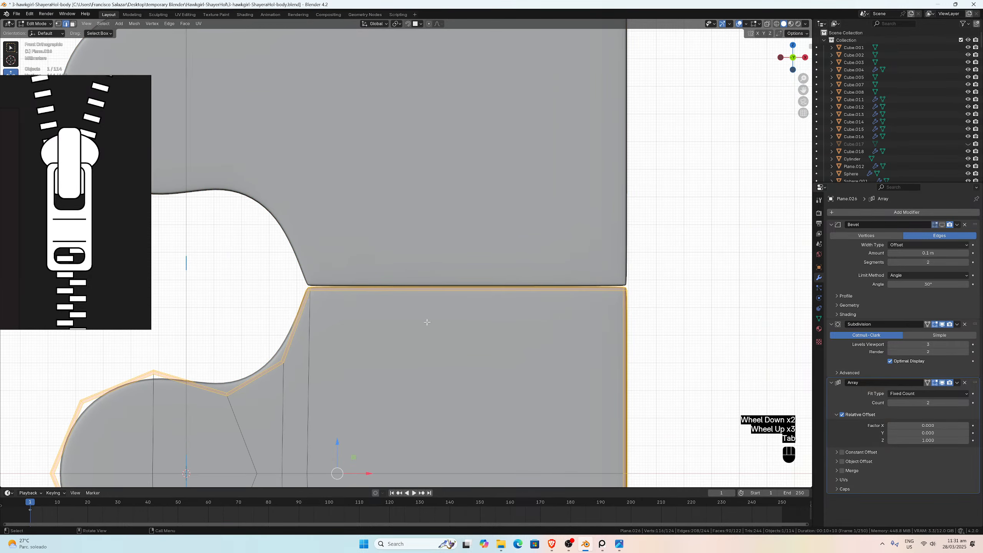
pyautogui.moveTo(415, 320); pyautogui.dragTo(354, 315, button='middle')
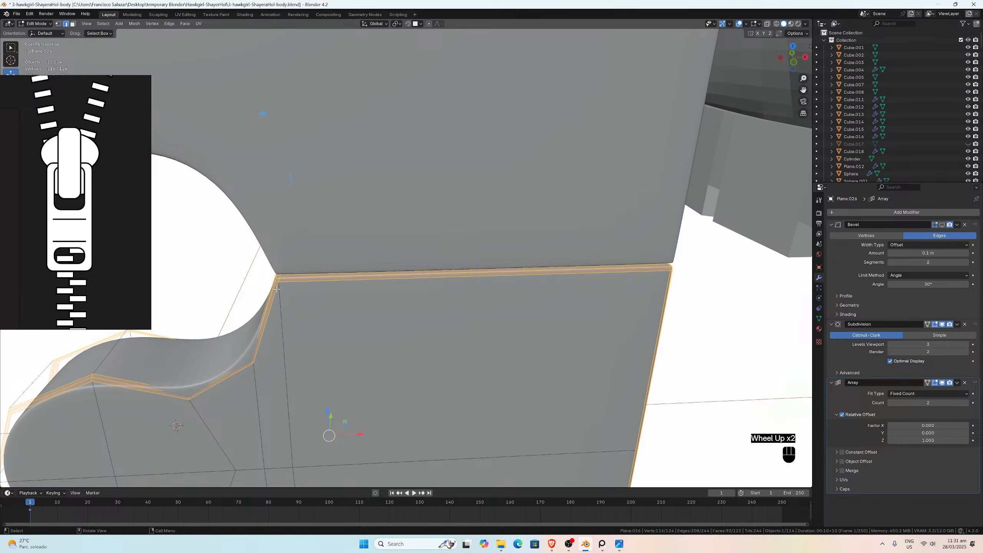
pyautogui.moveTo(299, 282); pyautogui.dragTo(318, 252, button='middle')
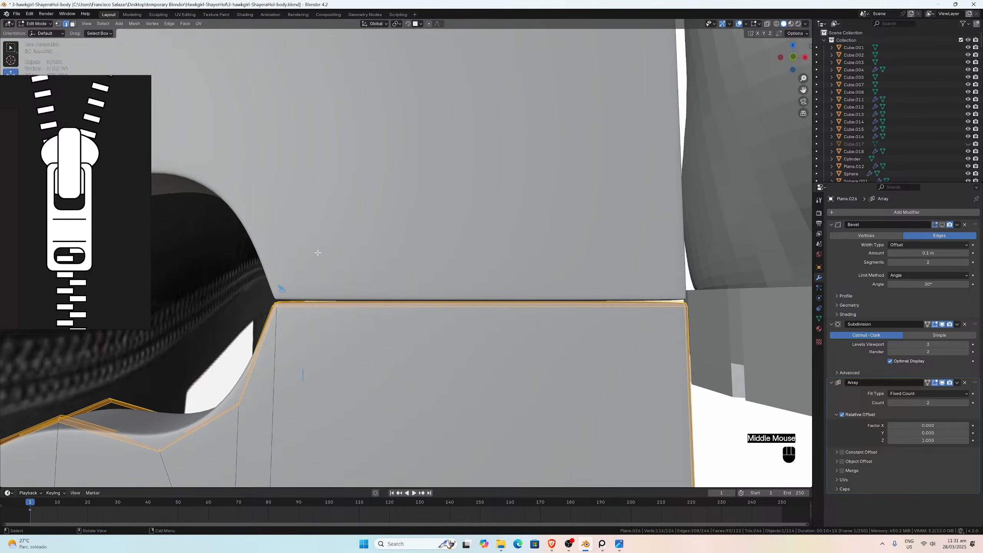
pyautogui.scroll(2, 307, 296)
pyautogui.moveTo(302, 314); pyautogui.dragTo(316, 317, button='middle')
pyautogui.press('KP_1')
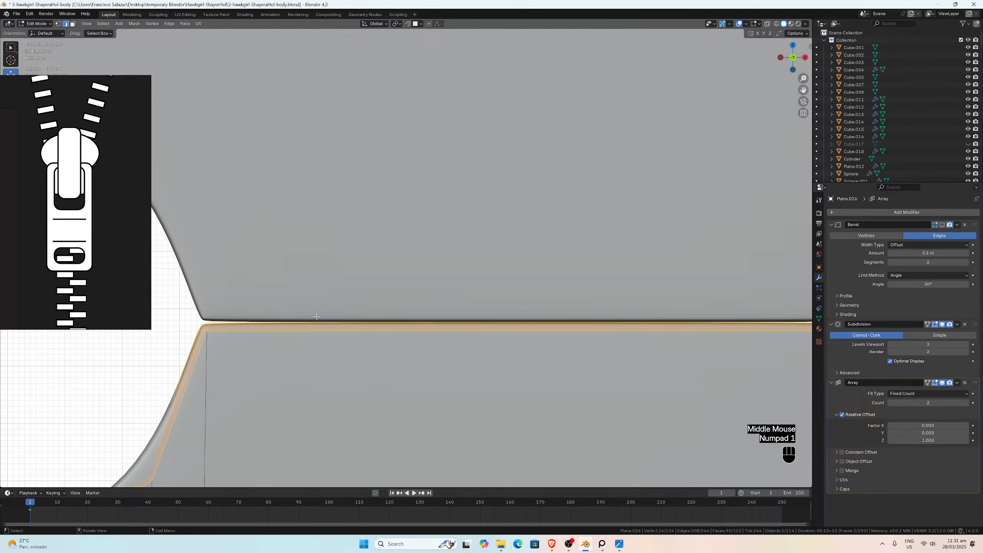
pyautogui.scroll(2, 274, 318)
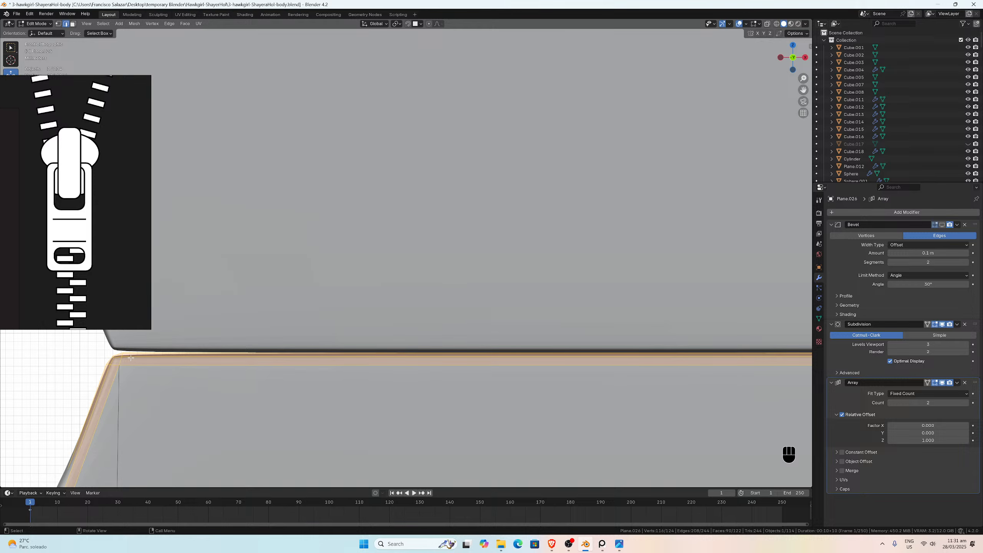
pyautogui.scroll(1, 245, 351)
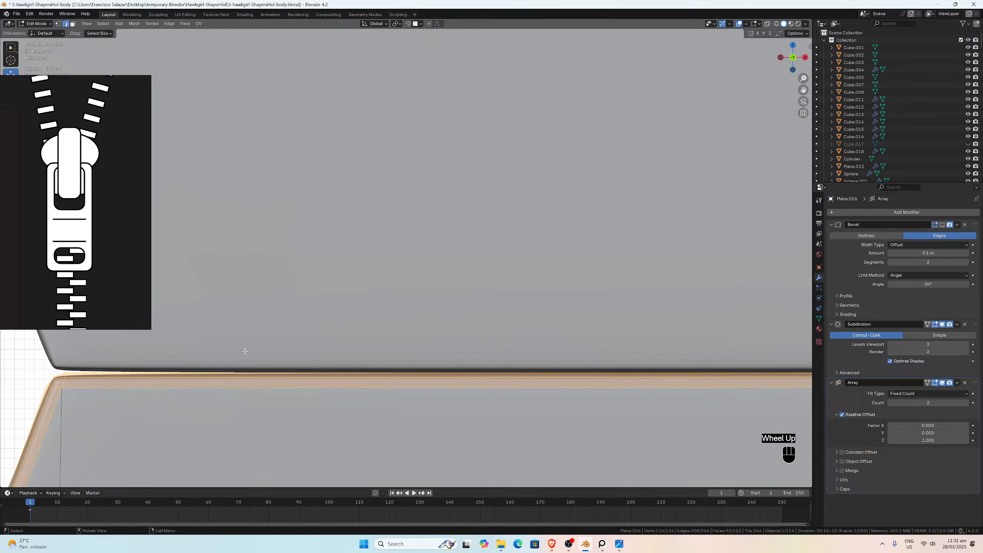
pyautogui.scroll(-1, 245, 353)
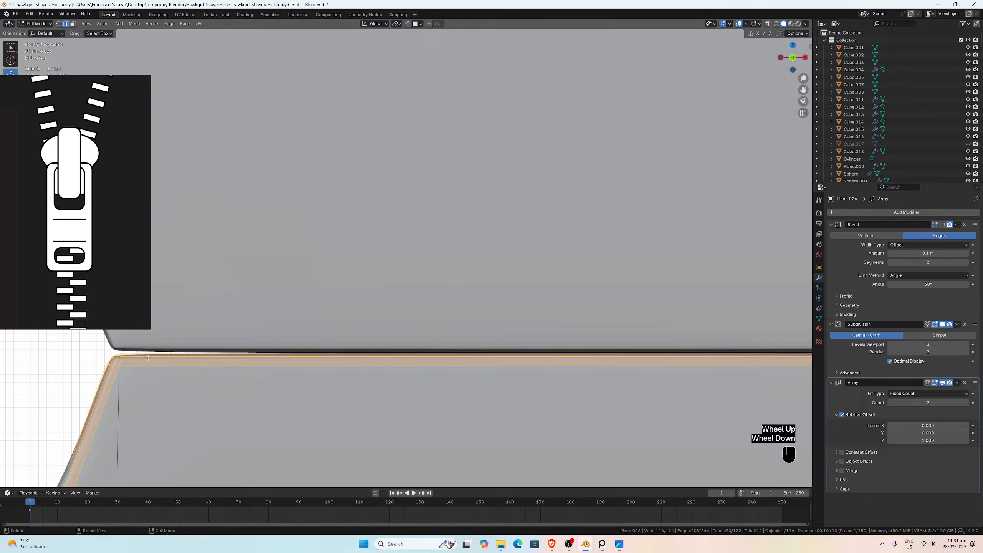
pyautogui.scroll(-3, 346, 354)
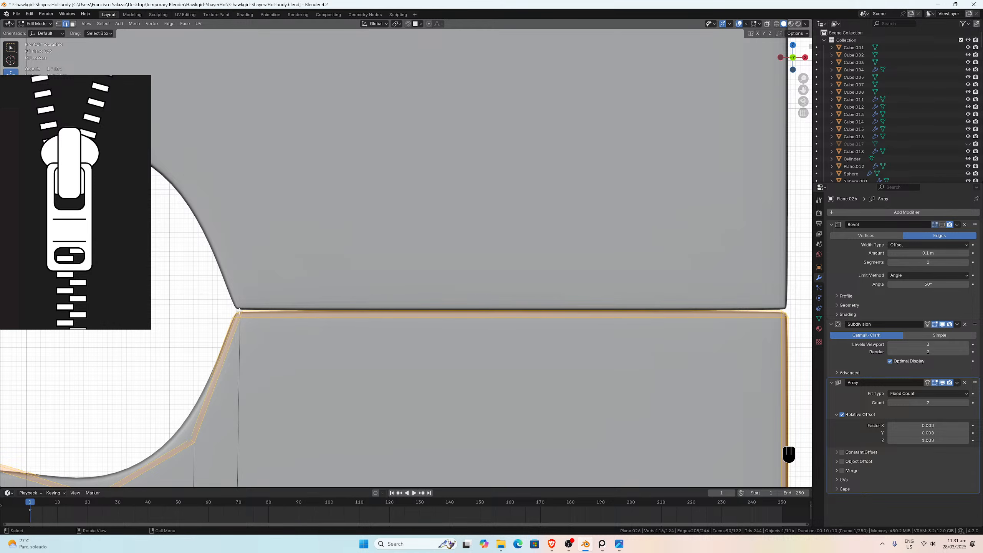
pyautogui.scroll(-7, 241, 317)
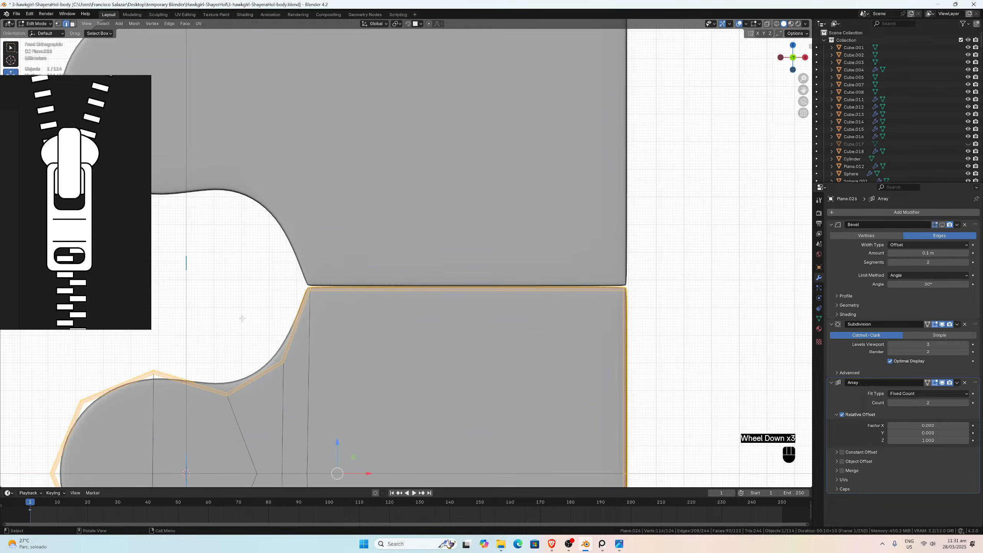
pyautogui.scroll(-1, 443, 338)
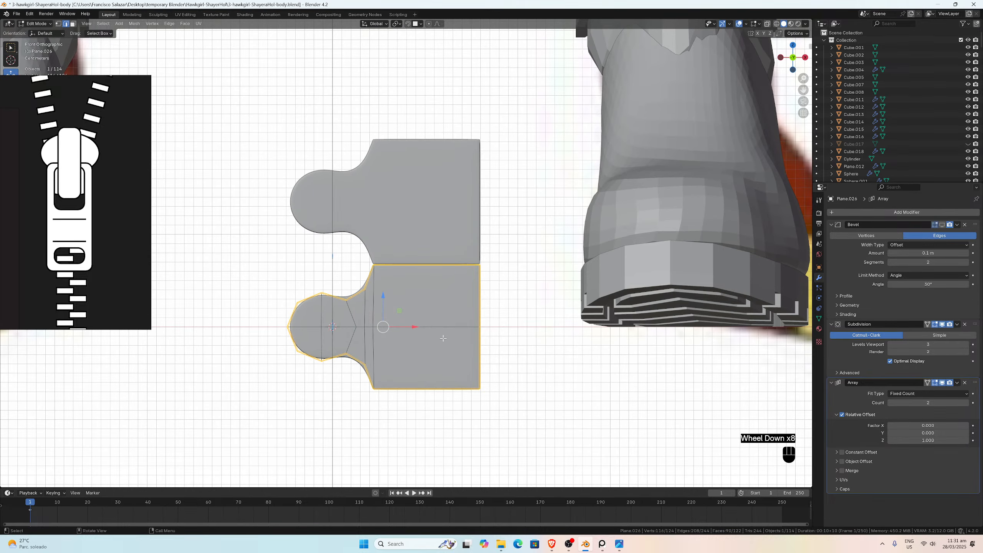
pyautogui.scroll(8, 443, 338)
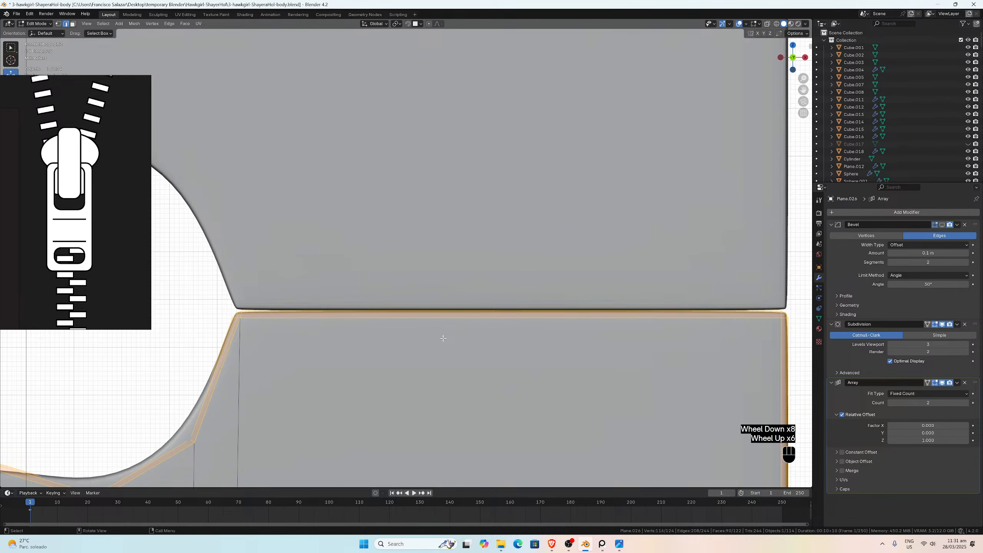
pyautogui.scroll(-1, 443, 338)
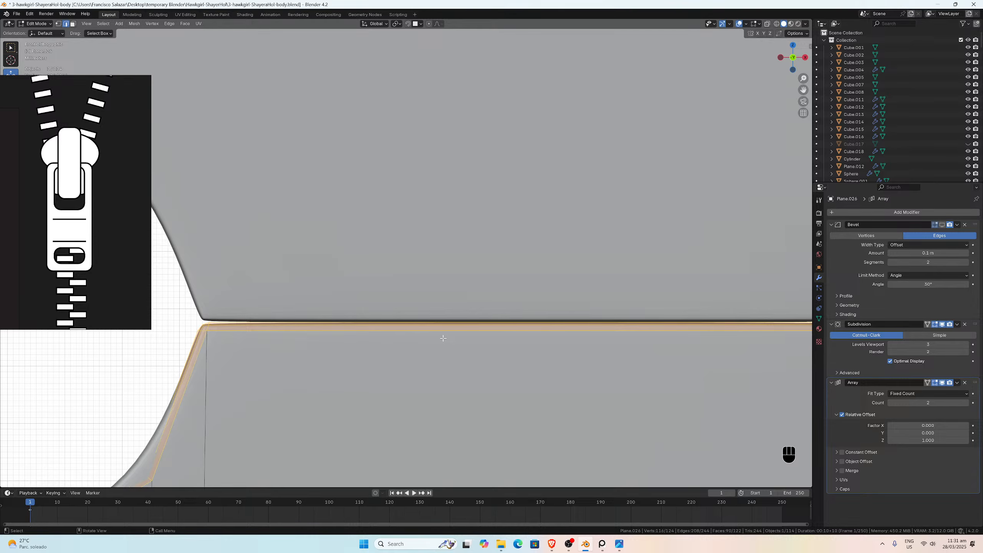
pyautogui.scroll(-3, 504, 331)
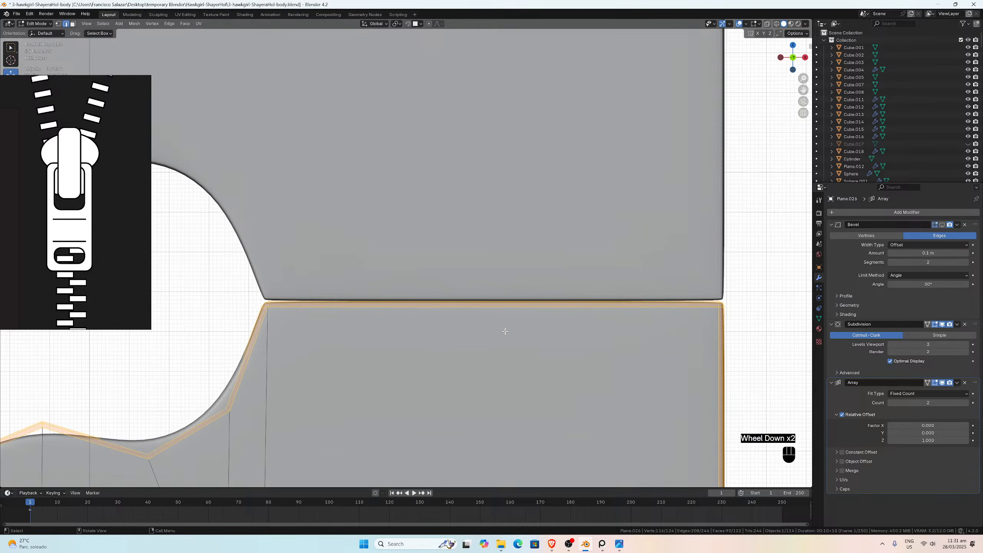
pyautogui.scroll(-7, 504, 331)
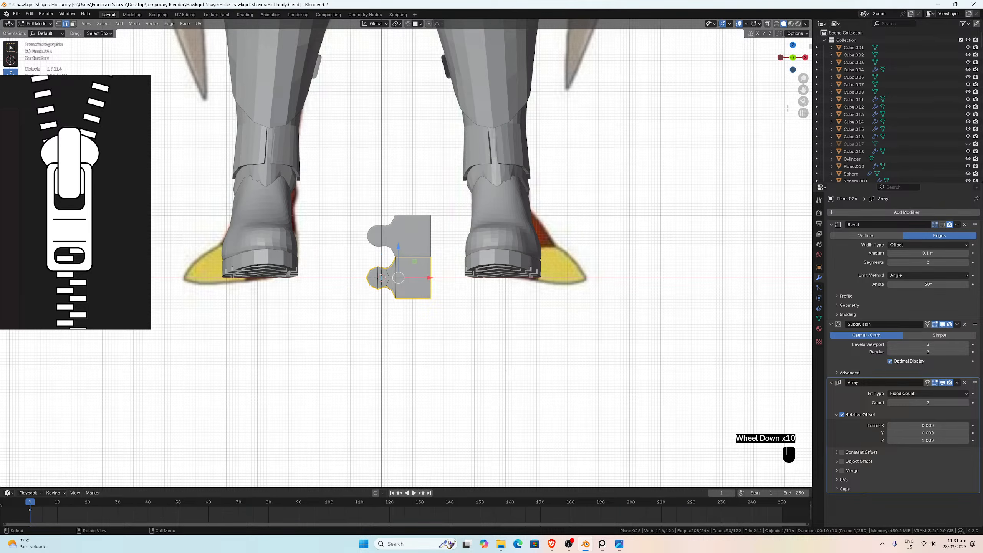
# Step: Examine the character's belt and its round hawk buckle from the front and the side
pyautogui.moveTo(803, 90); pyautogui.dragTo(802, 491)
pyautogui.scroll(3, 404, 254)
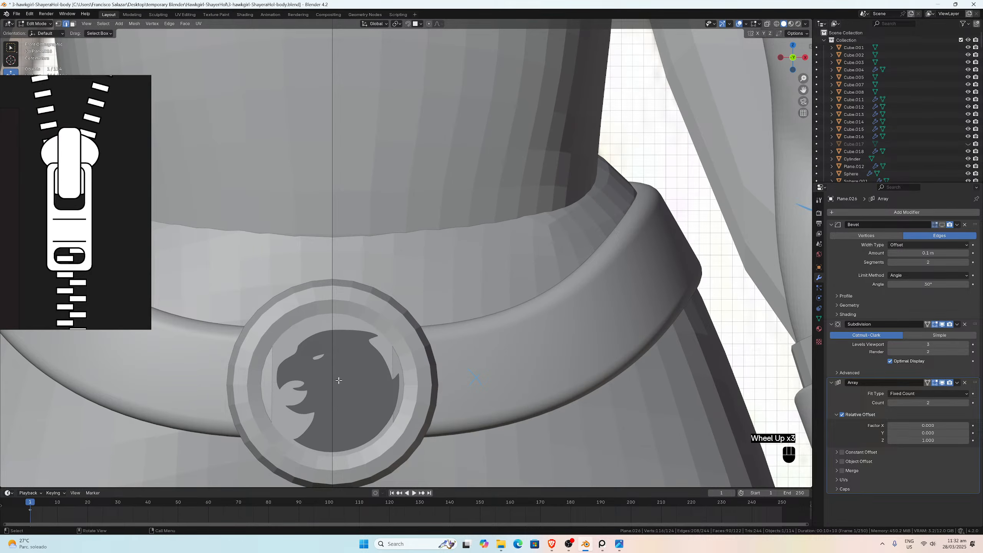
pyautogui.scroll(-3, 338, 380)
pyautogui.moveTo(383, 311); pyautogui.dragTo(426, 298, button='middle')
pyautogui.scroll(2, 542, 308)
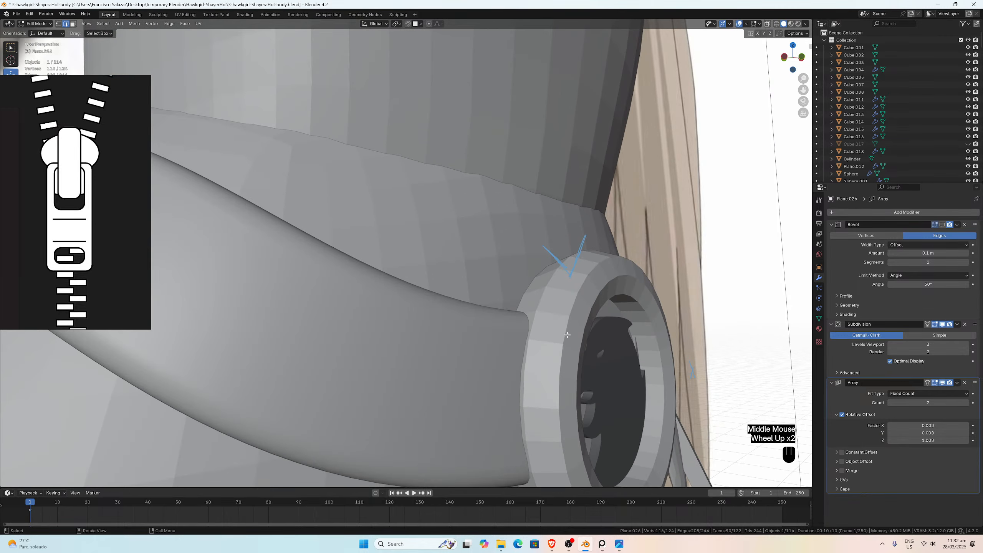
pyautogui.moveTo(567, 335)
pyautogui.mouseDown(button='middle')
pyautogui.moveTo(596, 338)
pyautogui.moveTo(578, 334)
pyautogui.mouseUp(button='middle')
pyautogui.scroll(-2, 497, 344)
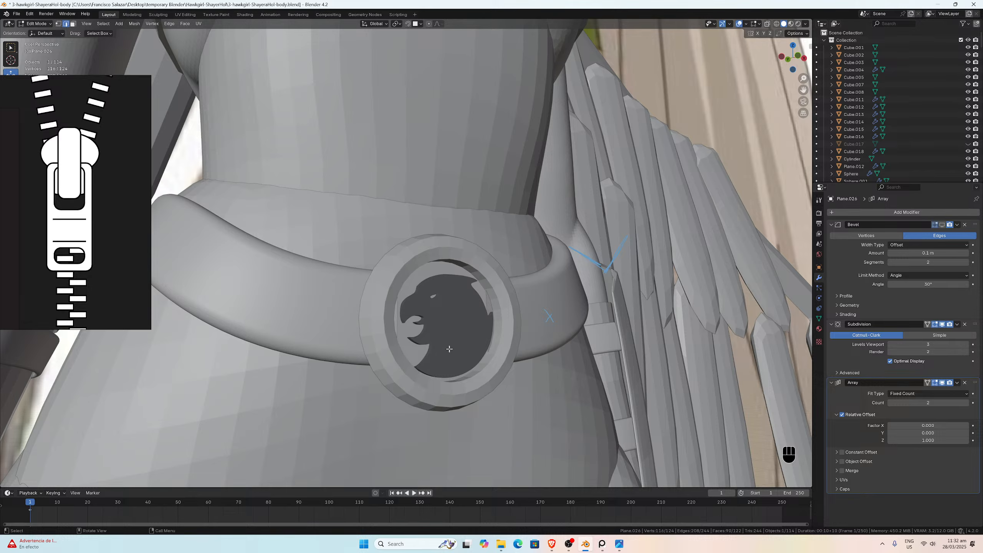
pyautogui.moveTo(449, 349)
pyautogui.mouseDown(button='middle')
pyautogui.moveTo(488, 337)
pyautogui.moveTo(462, 344)
pyautogui.mouseUp(button='middle')
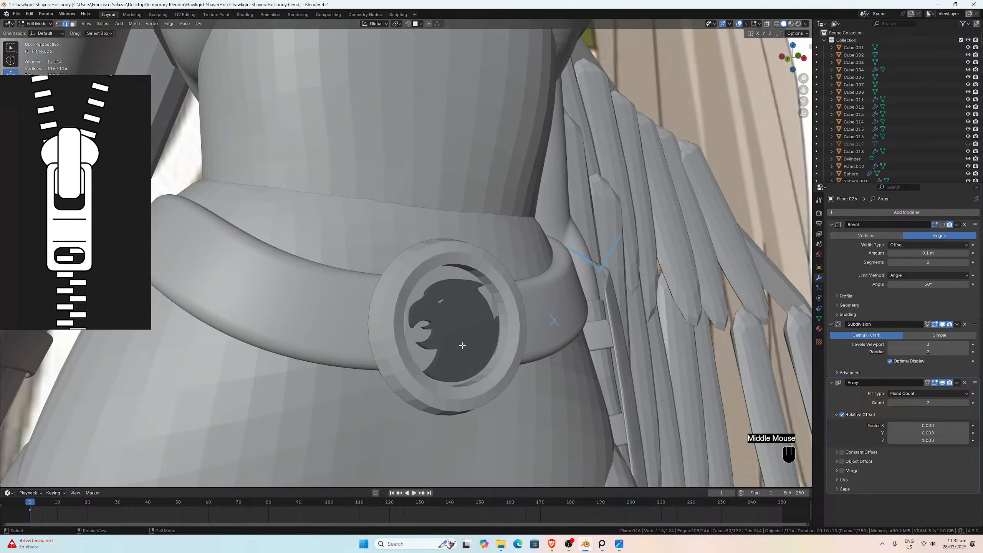
pyautogui.scroll(2, 462, 344)
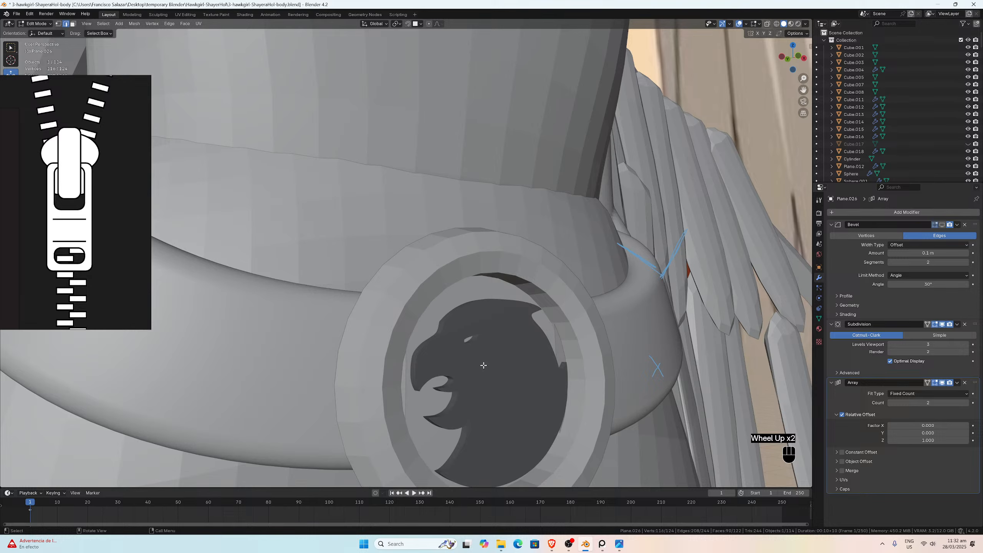
# Step: Leave Edit Mode and select the hawk emblem inside the belt buckle
pyautogui.press('Tab')
pyautogui.click(484, 365)
pyautogui.scroll(1, 479, 363)
pyautogui.moveTo(478, 363); pyautogui.dragTo(466, 352, button='middle')
pyautogui.scroll(2, 466, 352)
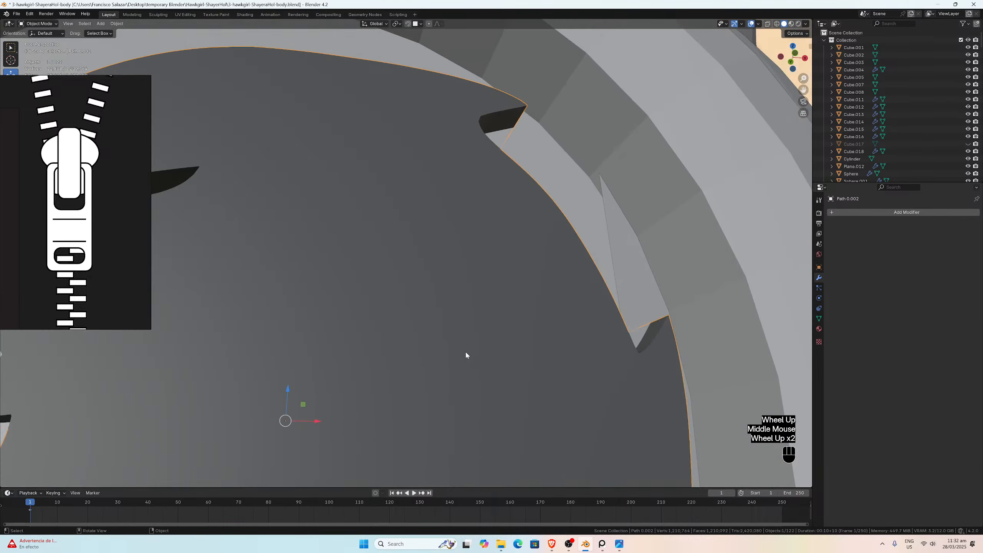
# Step: Check the dense mesh of the buckle's hawk emblem in Edit Mode and return to Object Mode
pyautogui.press('Tab')
pyautogui.scroll(1, 403, 334)
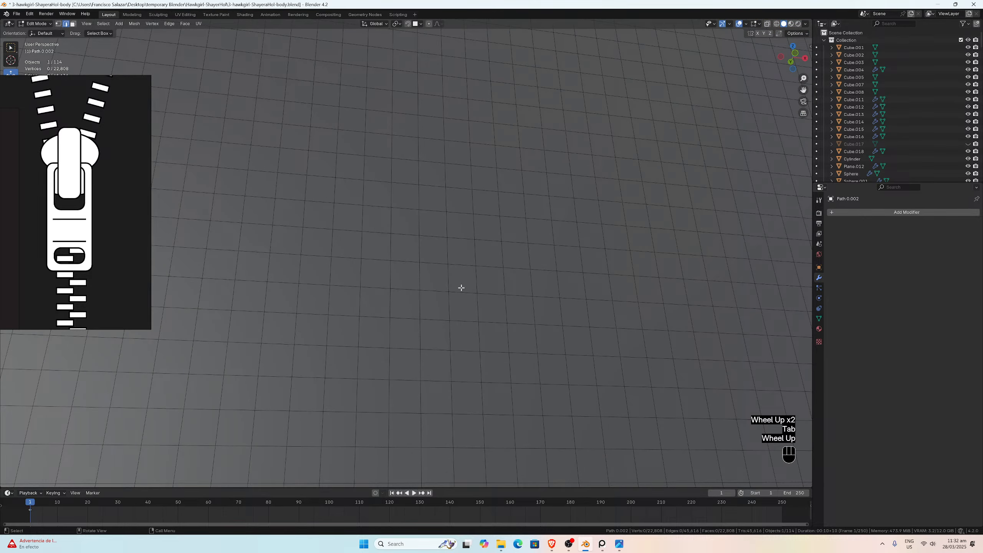
pyautogui.press('Tab')
pyautogui.scroll(-7, 443, 298)
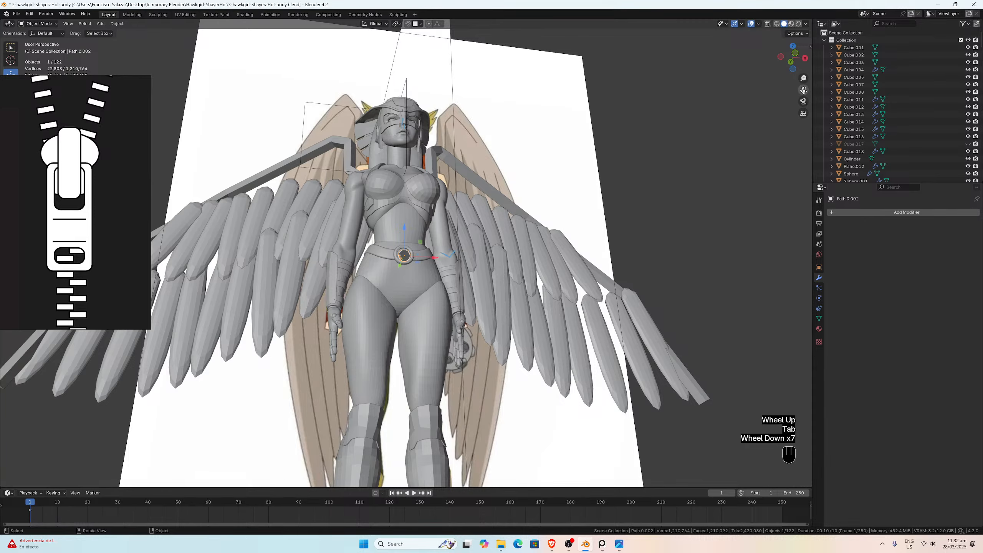
# Step: Select the two arrayed zipper teeth between the character's boots and show them close up in front view
pyautogui.click(444, 298)
pyautogui.scroll(4, 444, 298)
pyautogui.moveTo(449, 387); pyautogui.dragTo(451, 412, button='middle')
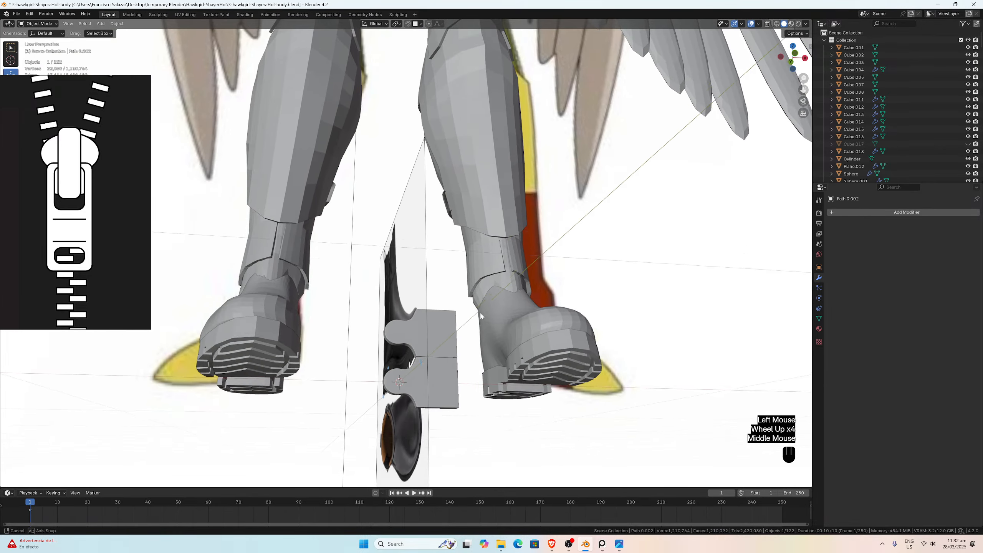
pyautogui.click(443, 422)
pyautogui.press('KP_1')
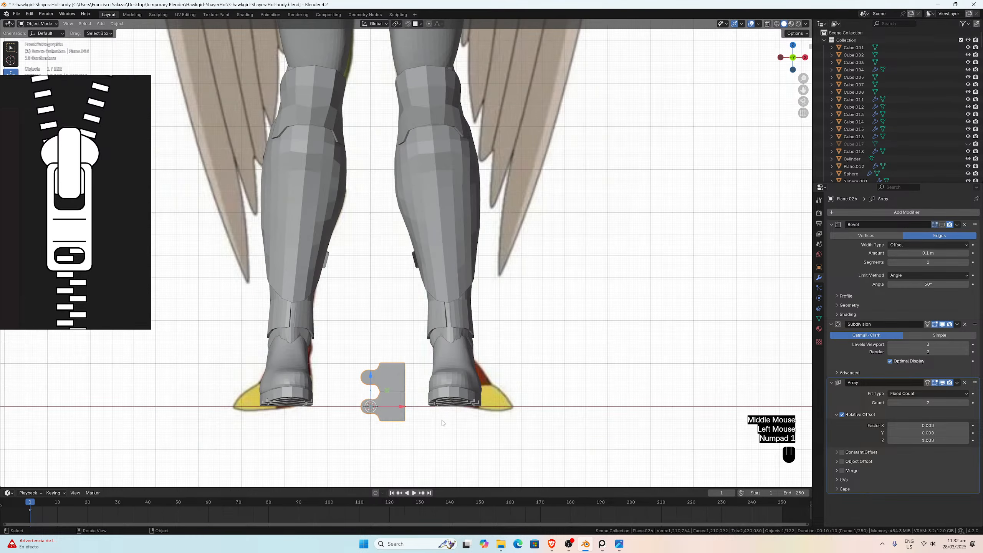
pyautogui.scroll(2, 483, 404)
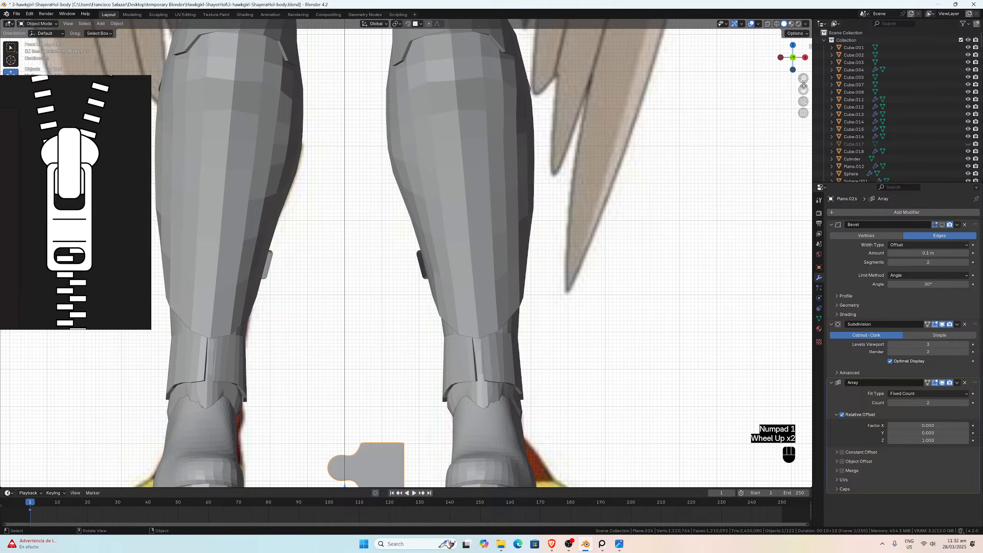
pyautogui.moveTo(803, 89); pyautogui.dragTo(852, 0)
pyautogui.scroll(8, 527, 322)
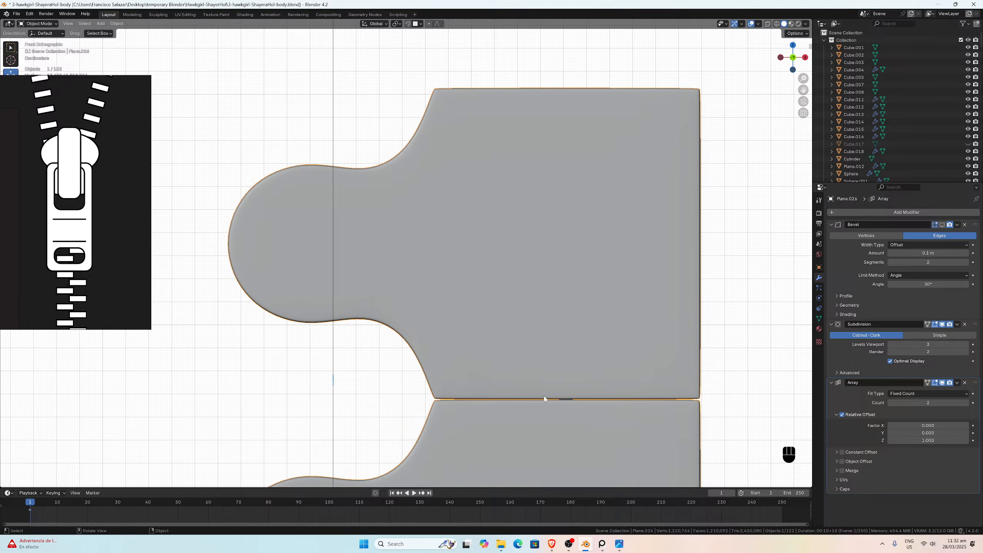
# Step: Remove the Bevel modifier from the zipper teeth
pyautogui.scroll(-2, 476, 387)
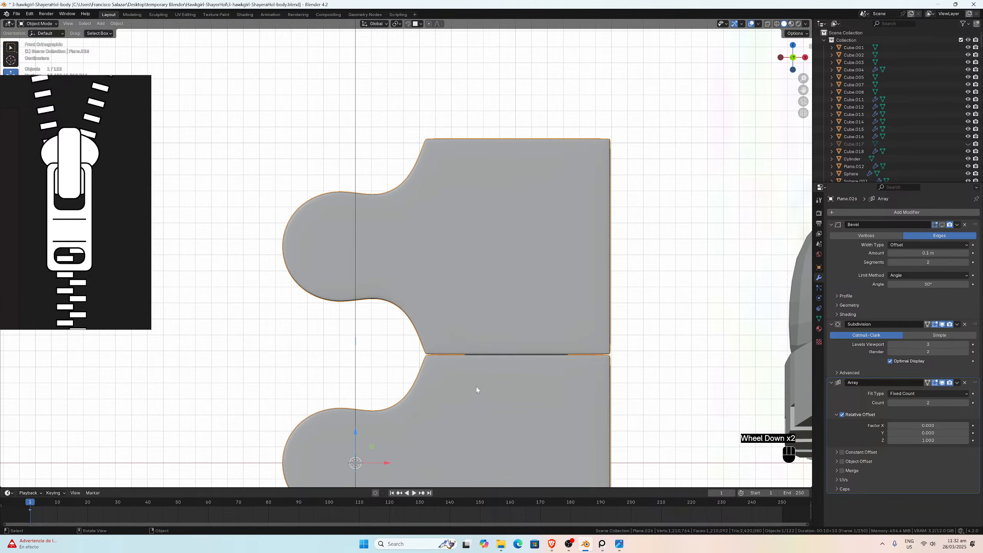
pyautogui.scroll(-2, 444, 396)
pyautogui.scroll(4, 480, 347)
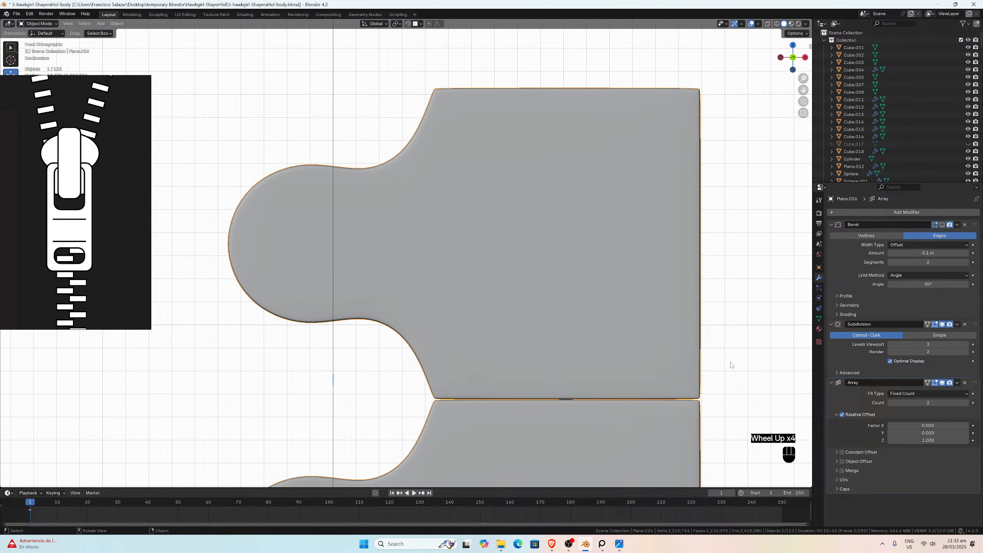
pyautogui.scroll(-3, 555, 383)
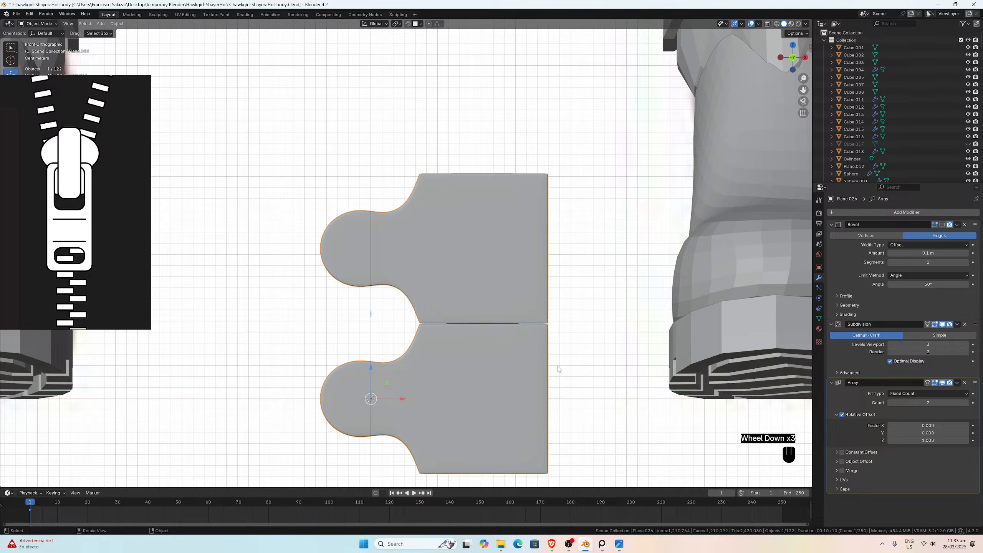
pyautogui.scroll(4, 483, 351)
pyautogui.scroll(-2, 563, 370)
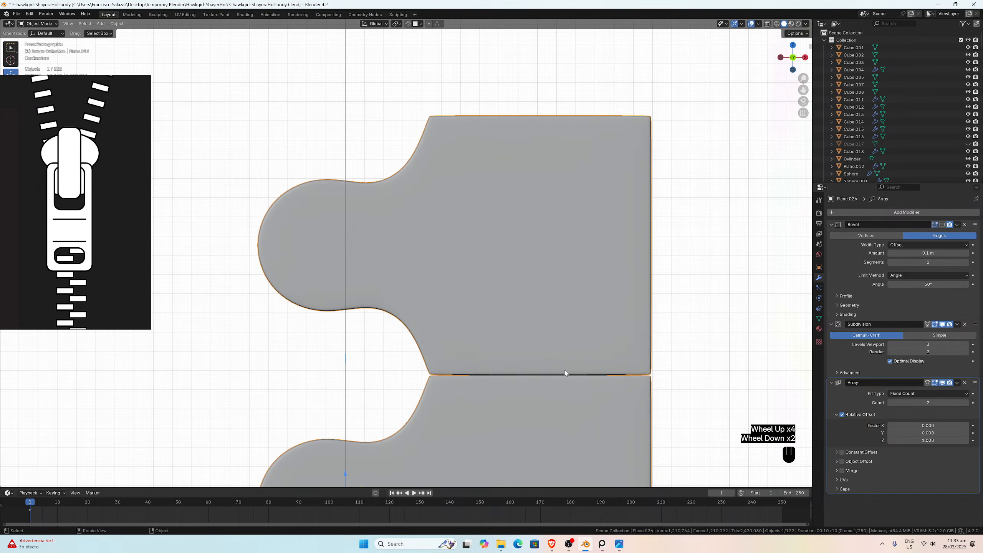
pyautogui.click(964, 225)
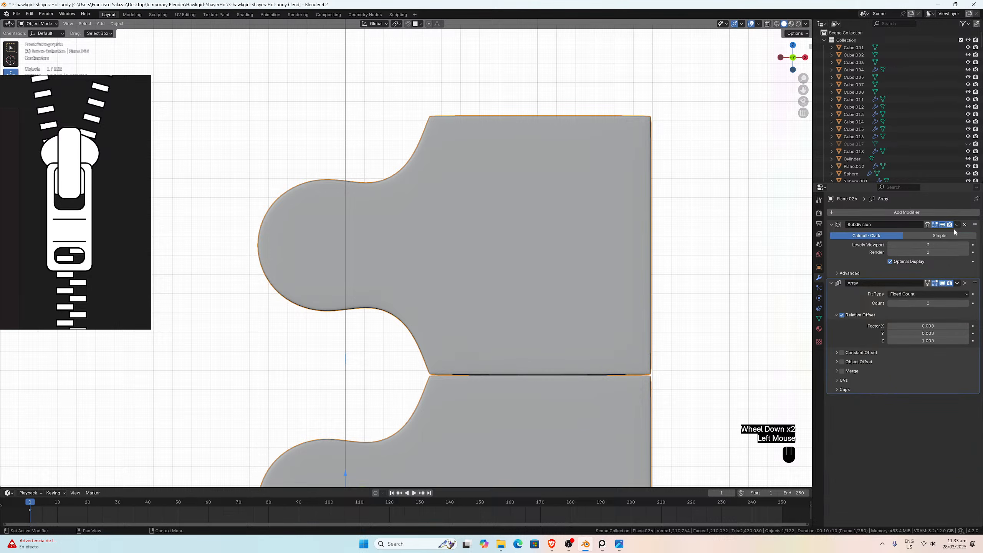
# Step: Try spacing the arrayed zipper teeth with a relative Z offset factor of 1.5, then 1.1
pyautogui.doubleClick(921, 341)
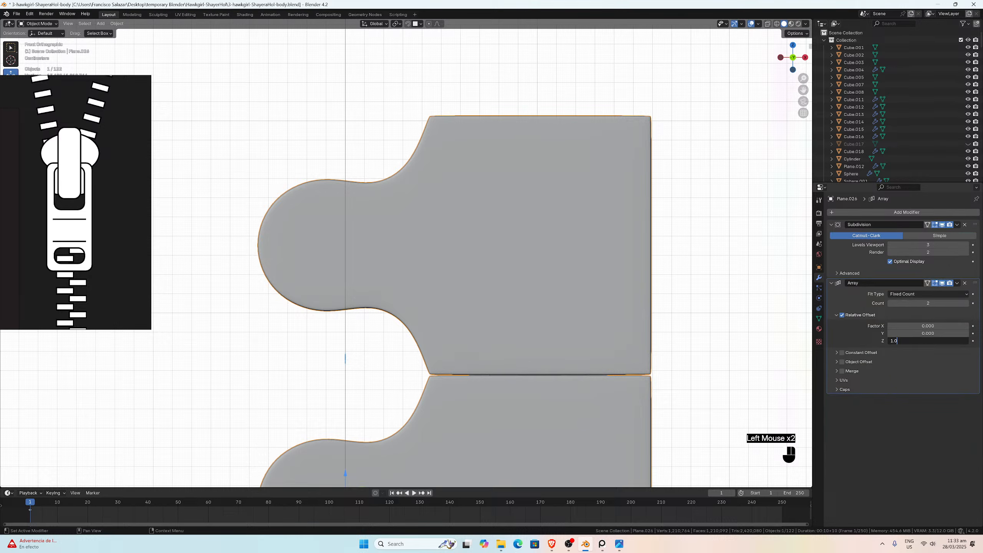
pyautogui.press('BackSpace')
pyautogui.write('5')
pyautogui.press('Return')
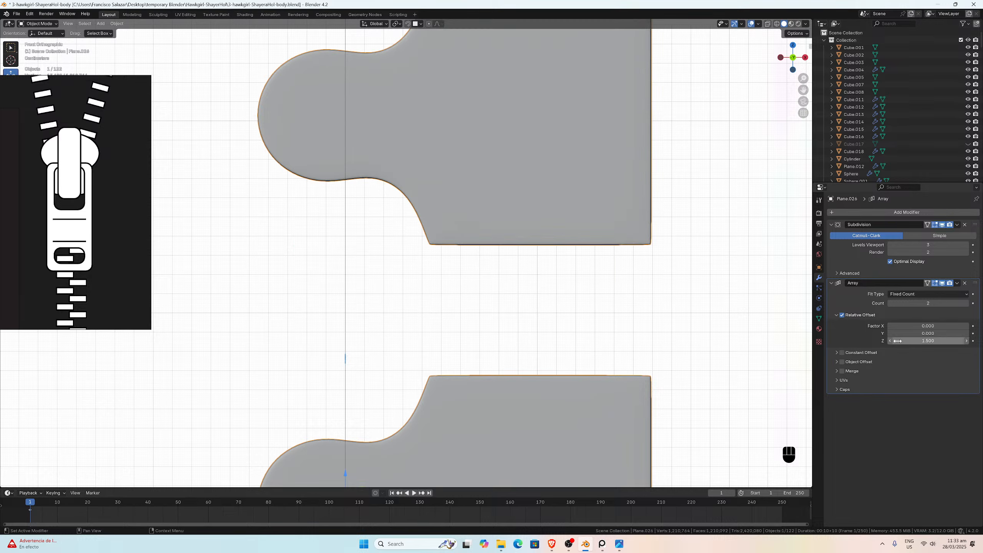
pyautogui.click(897, 341)
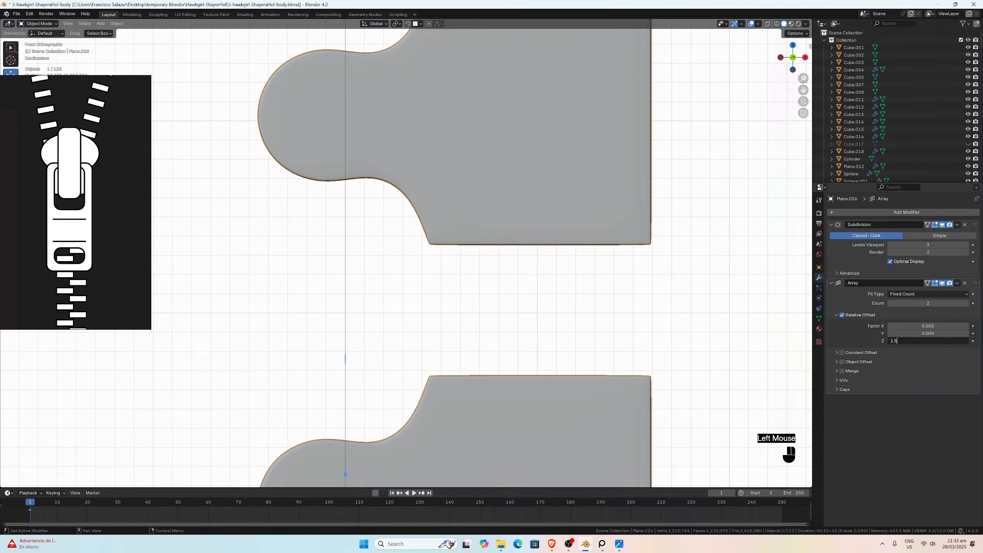
pyautogui.press('BackSpace')
pyautogui.write('1')
pyautogui.press('Return')
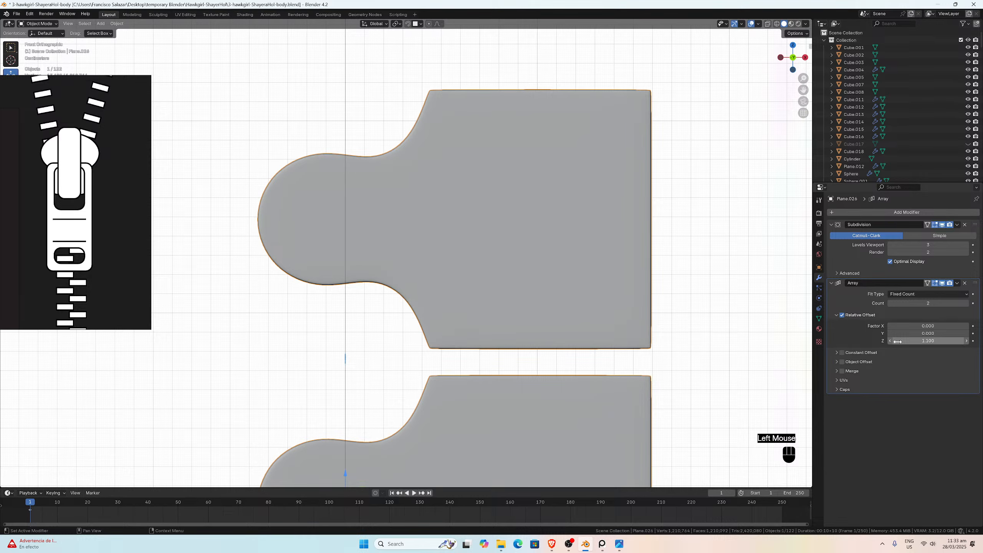
# Step: Unhide the zipper reference image Empty.004 behind the teeth
pyautogui.scroll(-4, 630, 301)
pyautogui.scroll(-2, 960, 142)
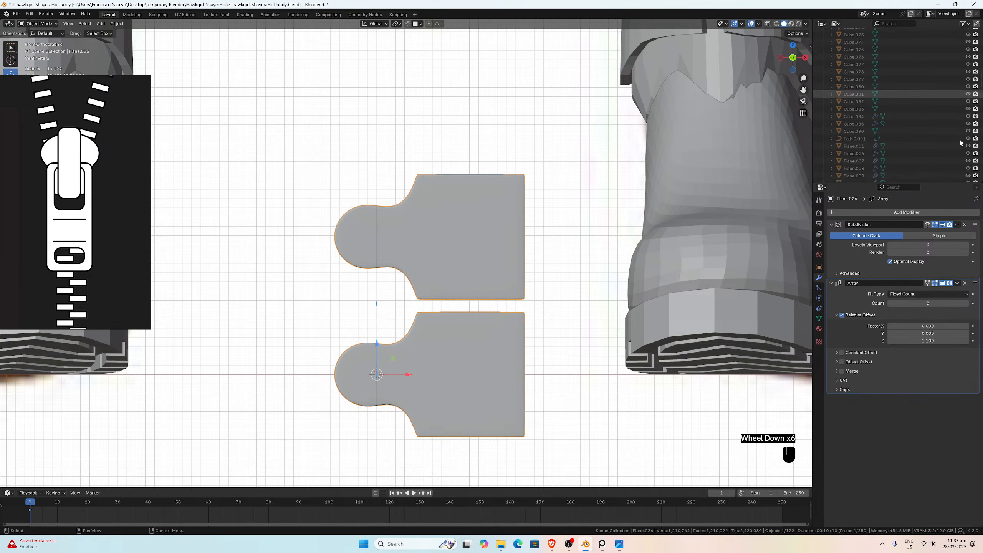
pyautogui.scroll(-5, 960, 143)
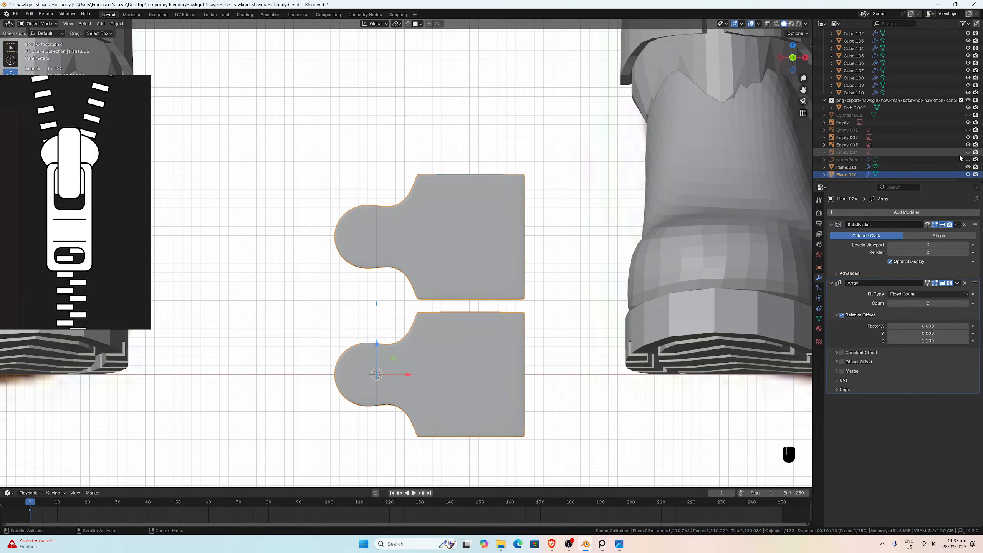
pyautogui.click(967, 152)
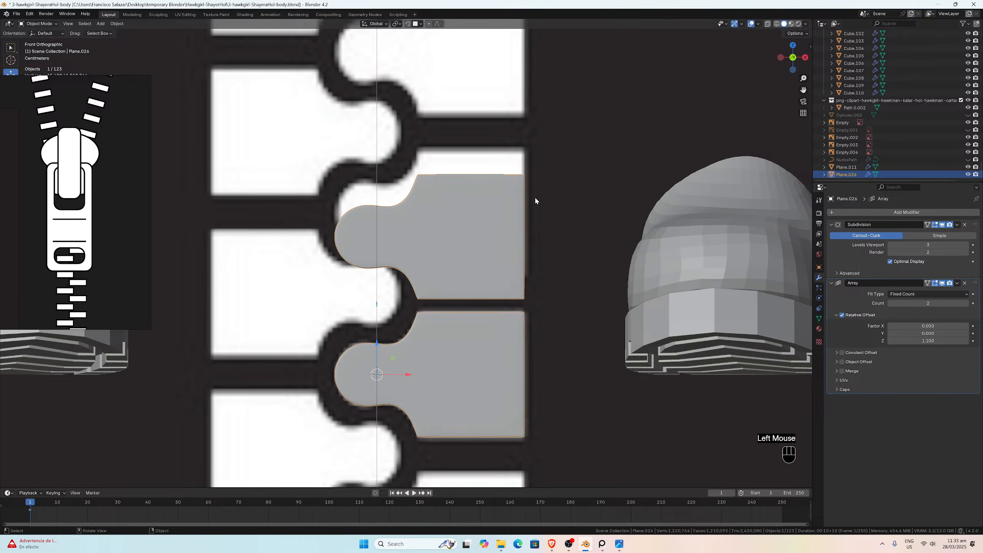
# Step: Compare the teeth with the reference zipper and try a relative Z offset factor of 1.2 for the array
pyautogui.scroll(1, 576, 182)
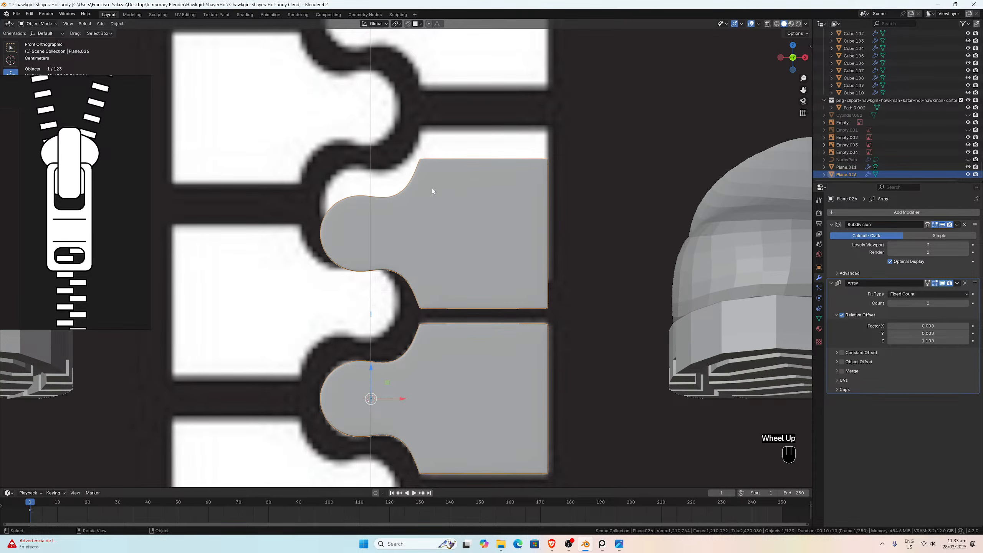
pyautogui.scroll(-3, 436, 203)
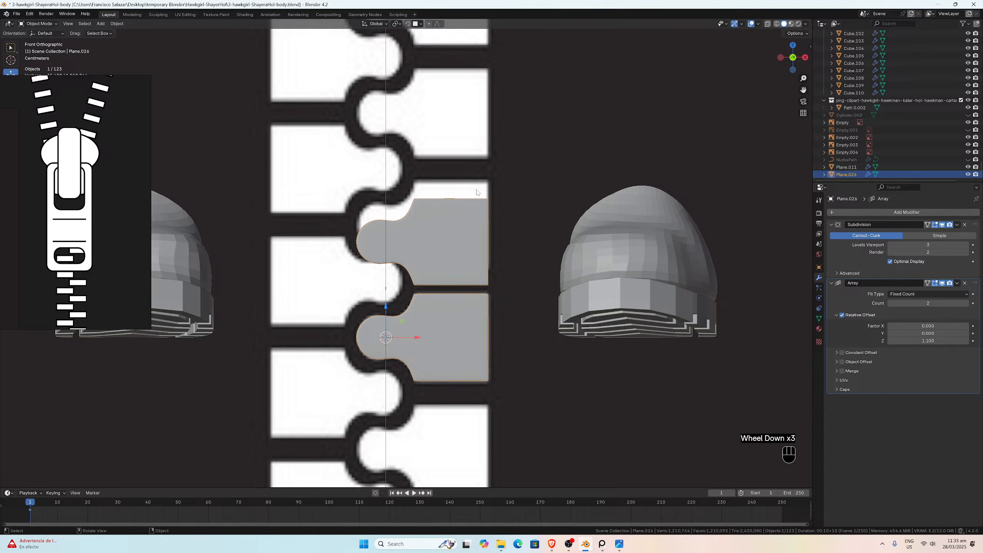
pyautogui.scroll(3, 460, 264)
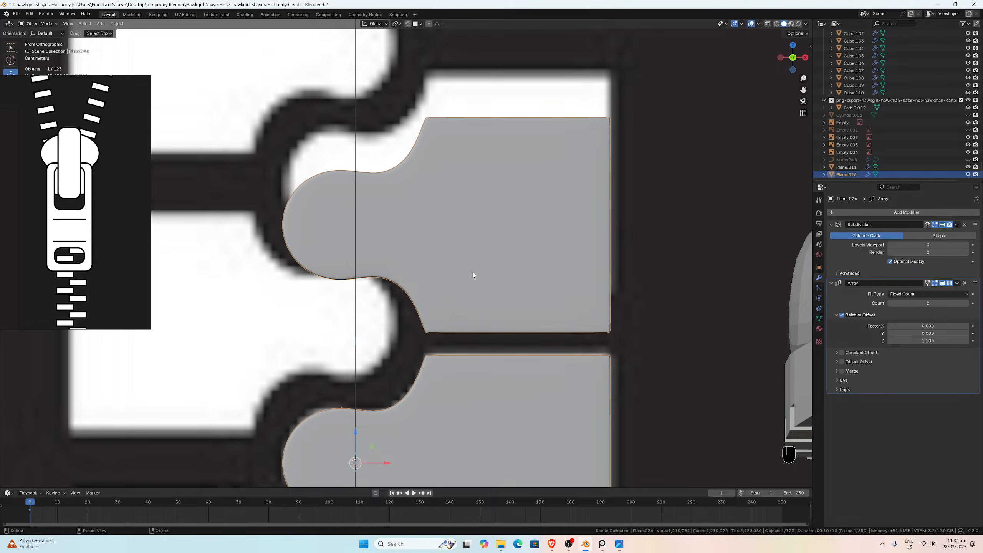
pyautogui.scroll(-4, 515, 206)
pyautogui.scroll(-2, 412, 136)
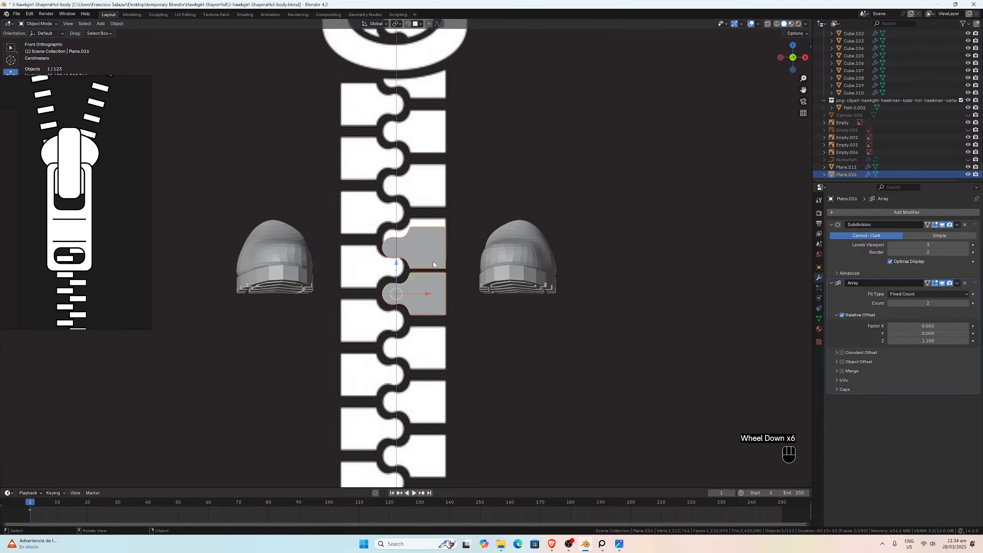
pyautogui.scroll(6, 432, 265)
pyautogui.click(927, 341)
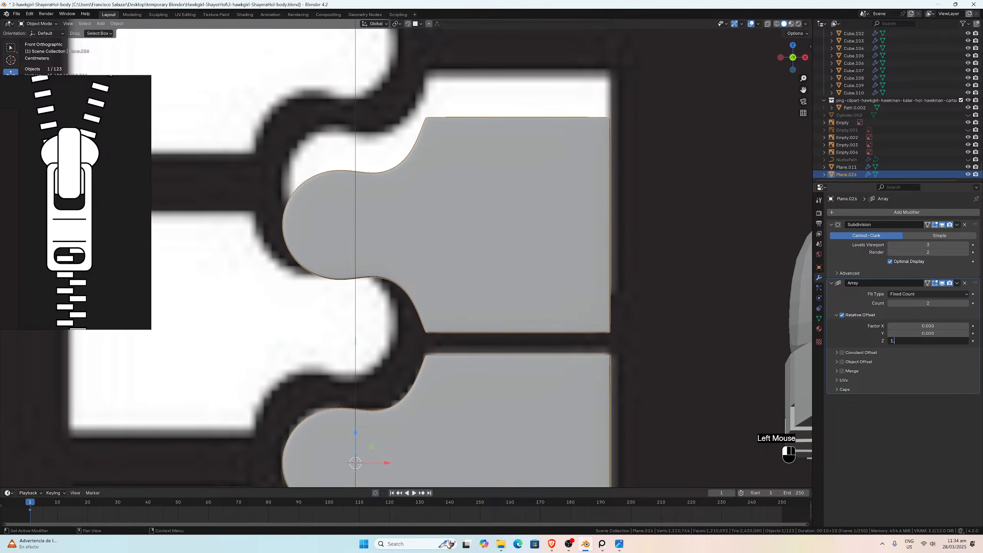
pyautogui.press('BackSpace')
pyautogui.write('2')
pyautogui.press('Return')
# Step: Try a relative Z offset factor of 1.25 to bring the upper tooth closer to the reference
pyautogui.scroll(-3, 900, 341)
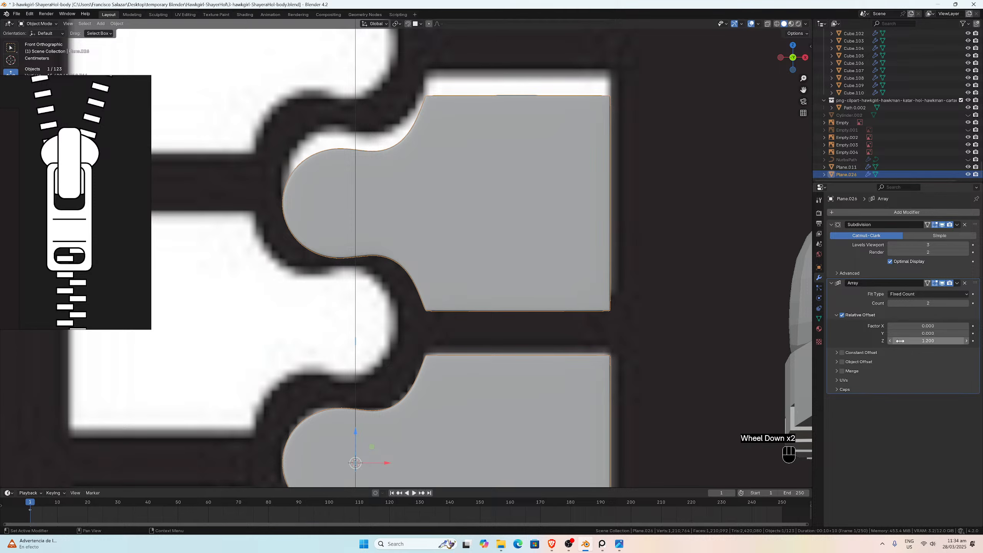
pyautogui.click(909, 341)
pyautogui.click(904, 341)
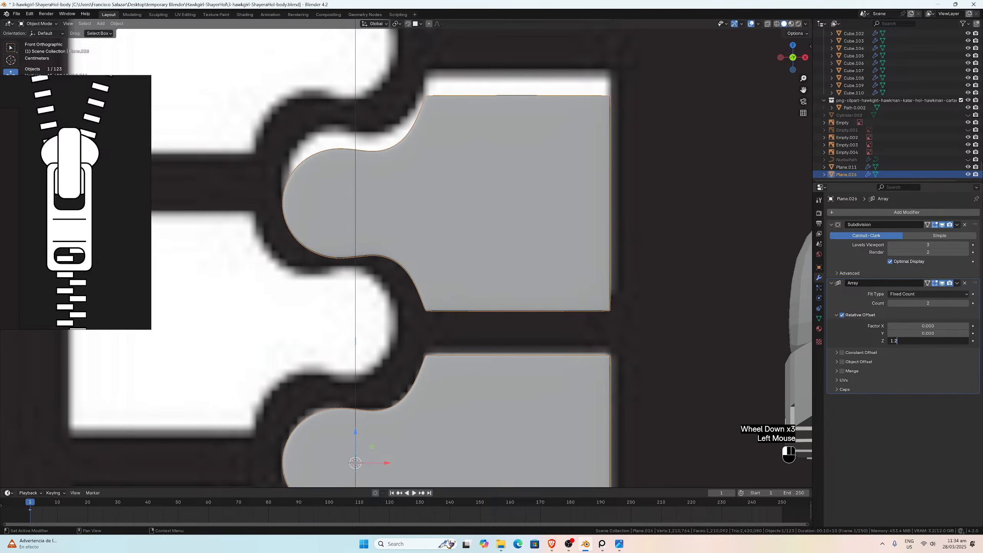
pyautogui.write('5')
pyautogui.press('Return')
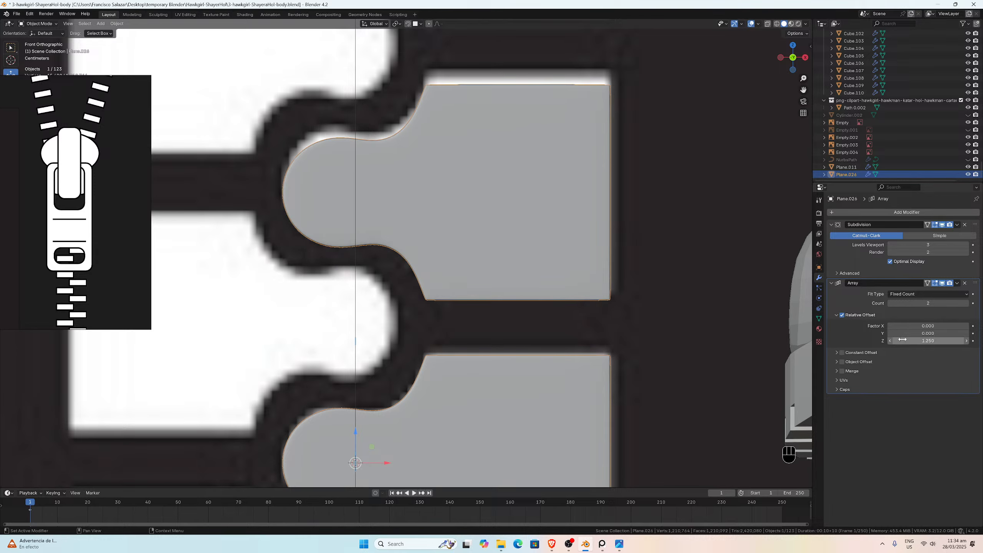
# Step: Try a relative Z offset factor of 1.3 for the array of zipper teeth
pyautogui.click(934, 340)
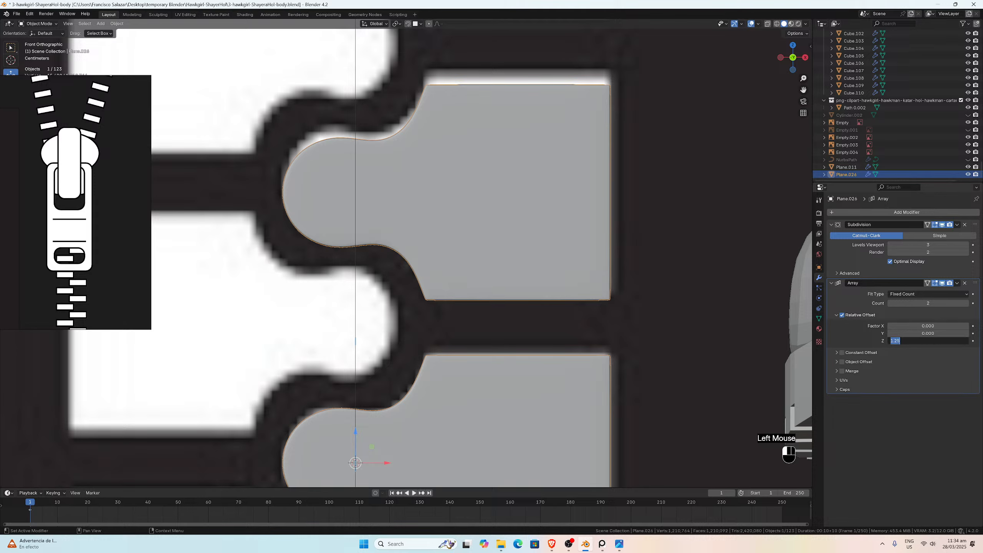
pyautogui.click(903, 340)
pyautogui.press('BackSpace')
pyautogui.press('BackSpace')
pyautogui.write('3')
pyautogui.press('Return')
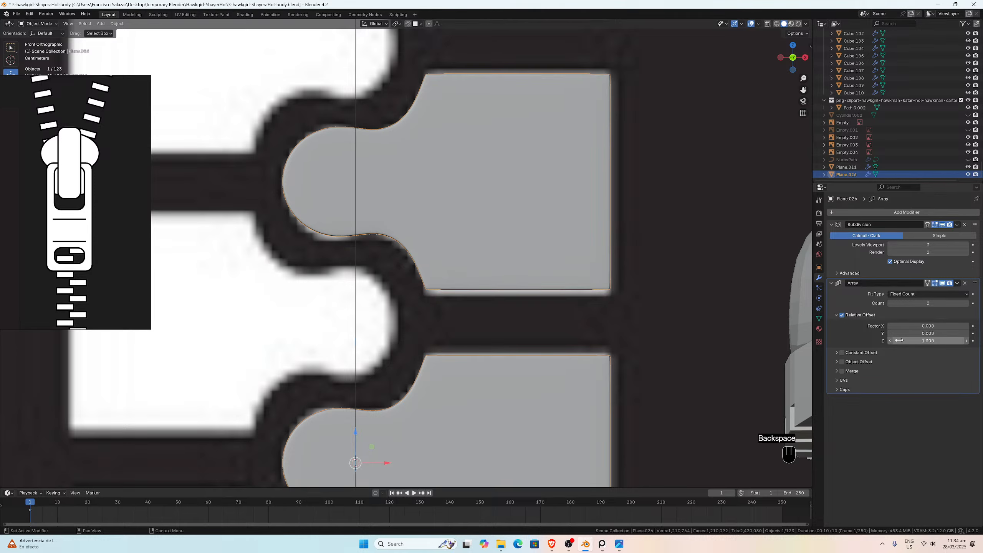
# Step: Set the array's relative Z offset factor to 1.275 to match the tooth spacing in the reference image
pyautogui.click(898, 340)
pyautogui.click(897, 340)
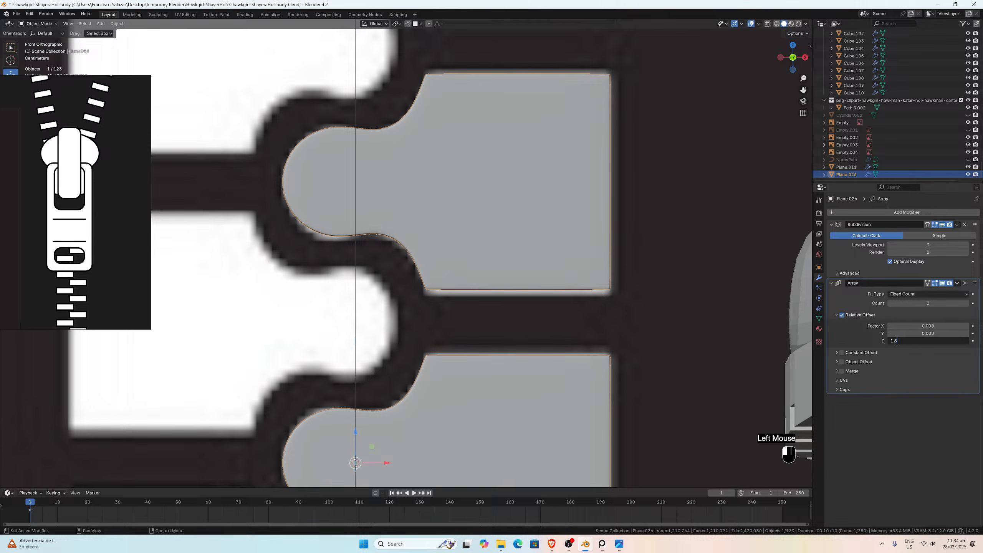
pyautogui.press('BackSpace')
pyautogui.write('275')
pyautogui.press('Return')
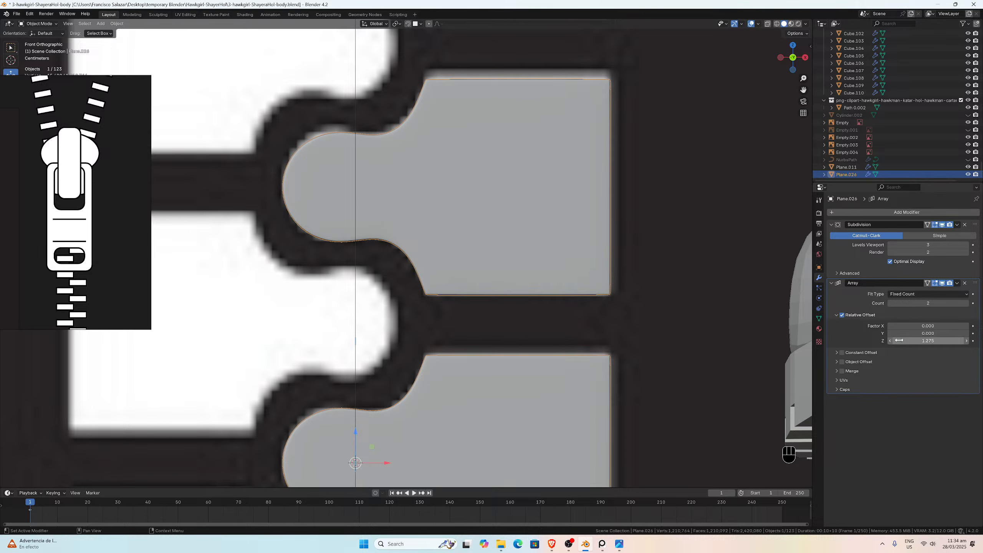
# Step: Examine how the two arrayed teeth line up with the reference zipper, both close up and along the chain
pyautogui.scroll(-4, 513, 288)
pyautogui.scroll(3, 438, 285)
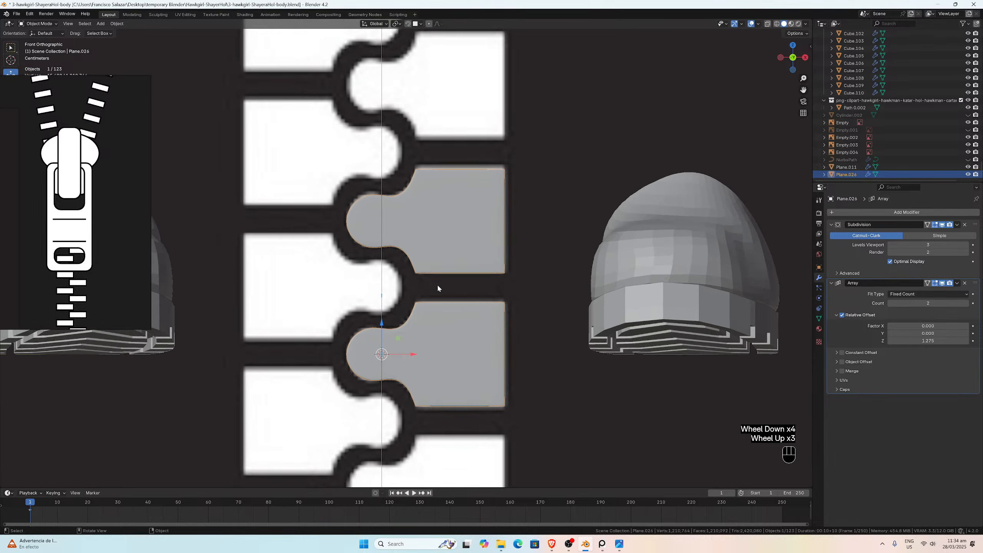
pyautogui.scroll(1, 438, 288)
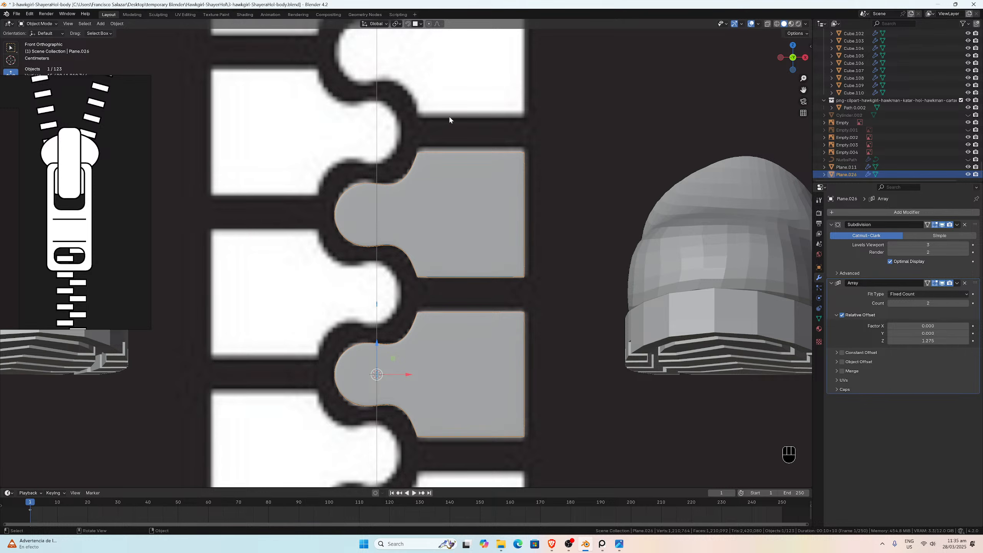
pyautogui.scroll(-4, 447, 243)
pyautogui.scroll(4, 441, 256)
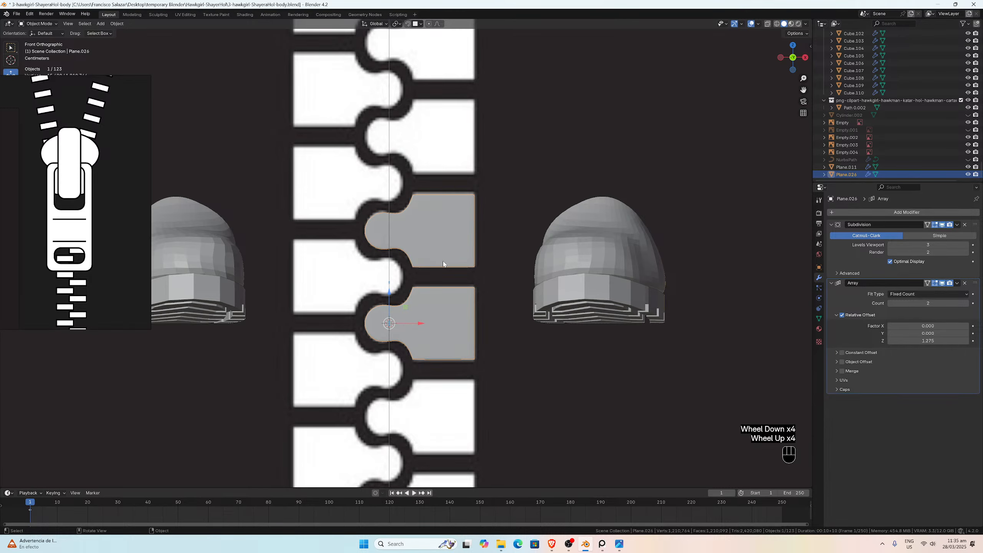
pyautogui.scroll(-4, 442, 260)
pyautogui.scroll(4, 443, 264)
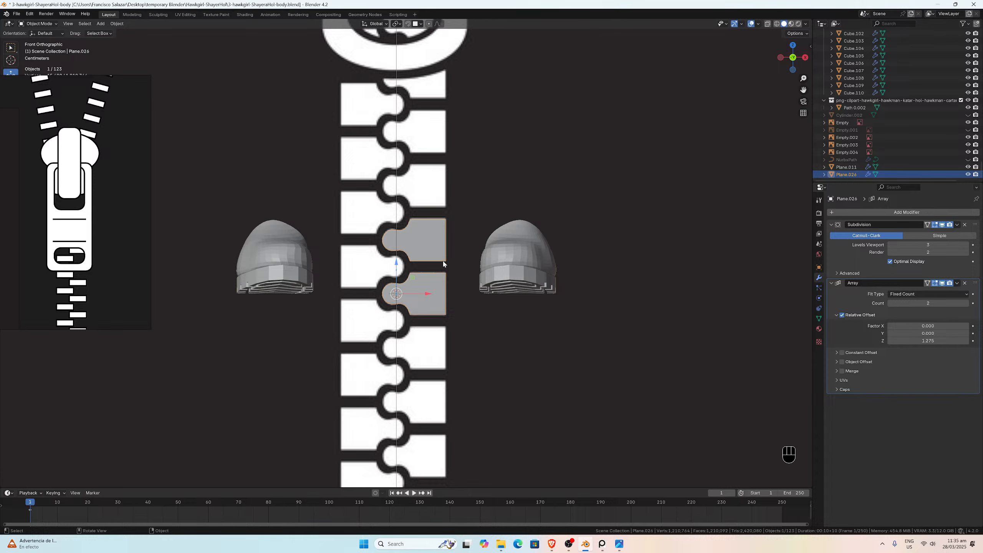
pyautogui.scroll(4, 443, 264)
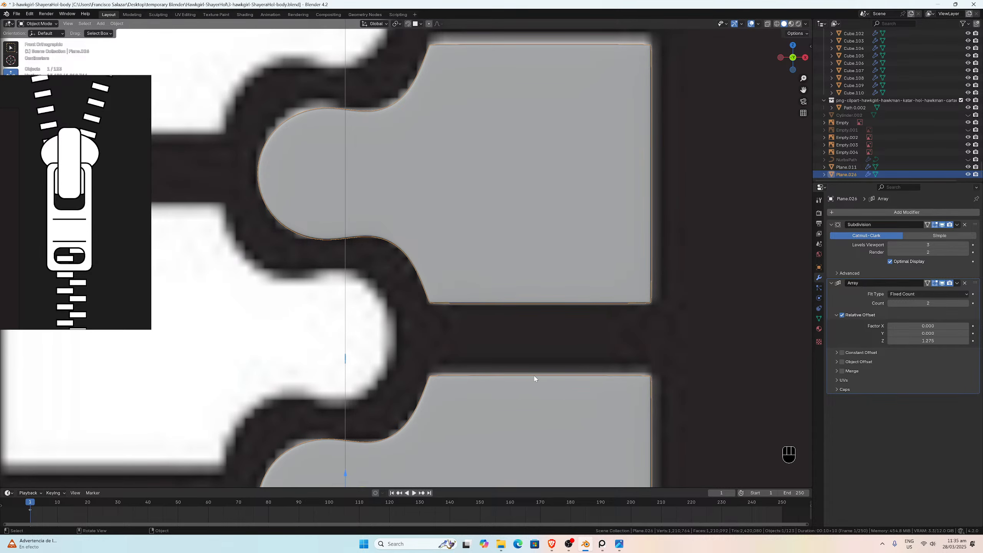
# Step: Add a 2 m cube at the world origin and select all of its geometry in Edit Mode
pyautogui.scroll(1, 660, 206)
pyautogui.moveTo(803, 89); pyautogui.dragTo(809, 1)
pyautogui.scroll(-3, 668, 244)
pyautogui.scroll(-3, 407, 243)
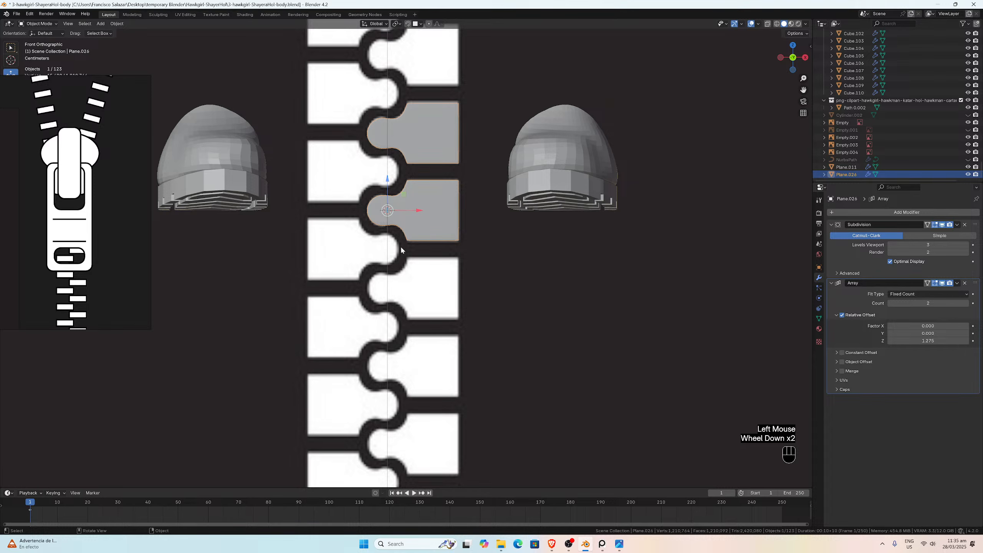
pyautogui.scroll(2, 406, 252)
pyautogui.hotkey('shift', 'a')
pyautogui.moveTo(392, 291)
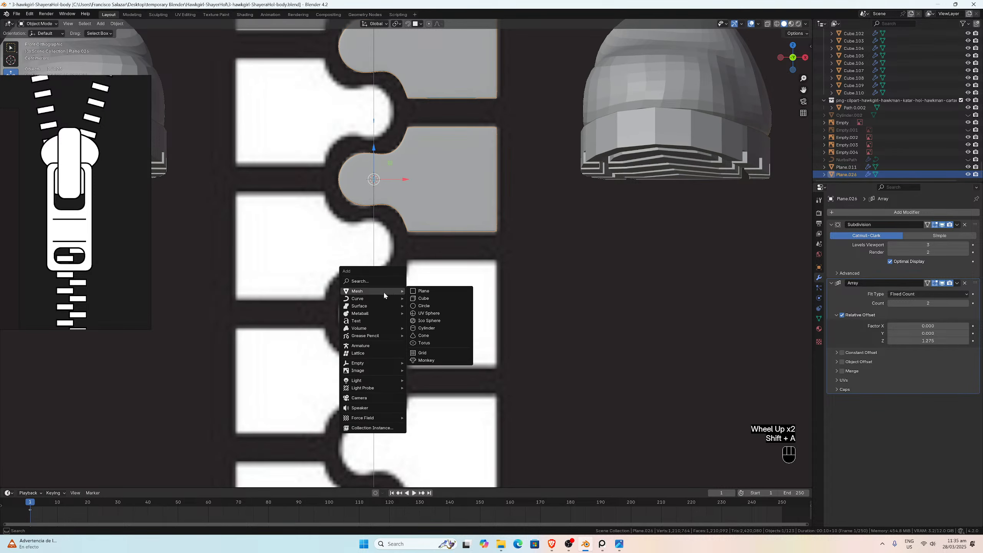
pyautogui.click(432, 298)
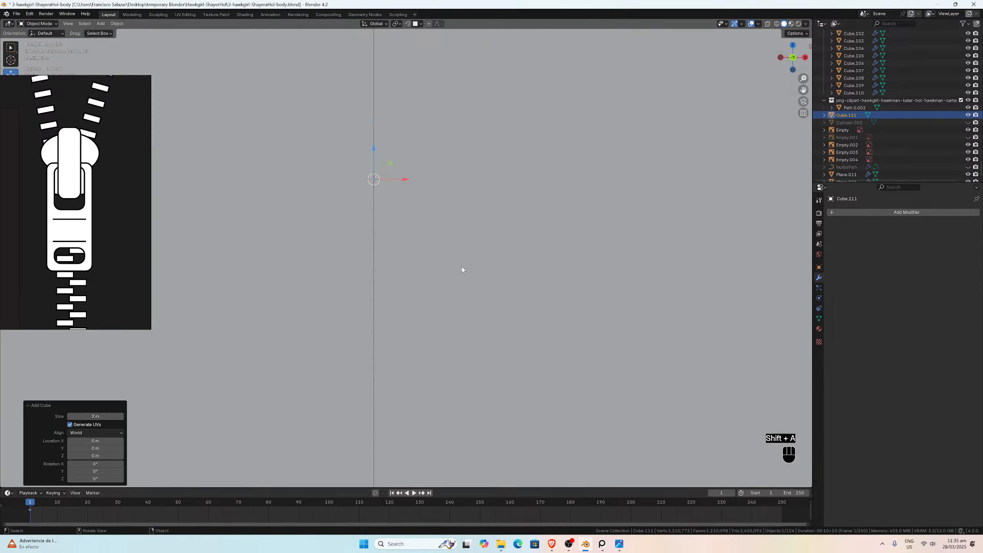
pyautogui.scroll(-4, 461, 266)
pyautogui.scroll(1, 464, 270)
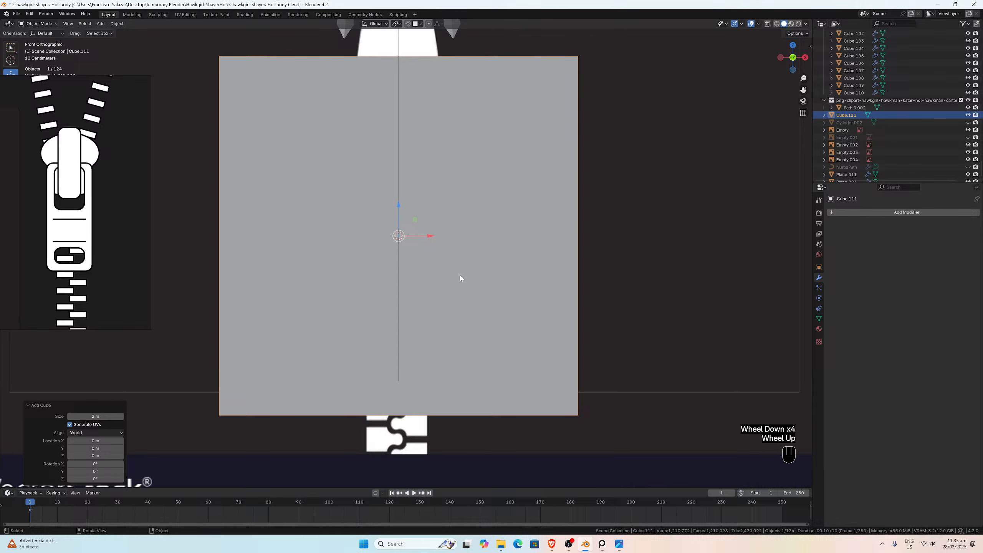
pyautogui.scroll(1, 463, 276)
pyautogui.scroll(-2, 471, 279)
pyautogui.scroll(1, 472, 280)
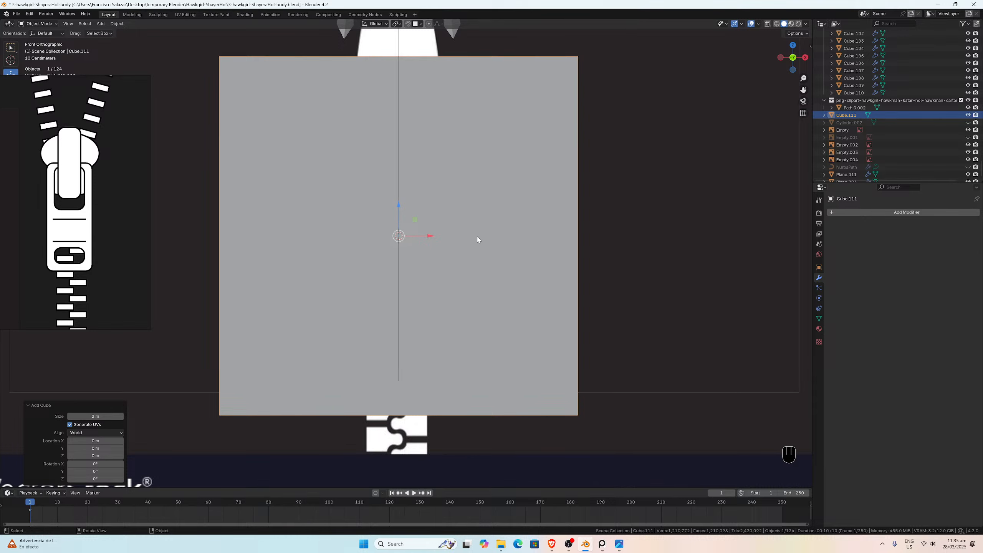
pyautogui.press('Tab')
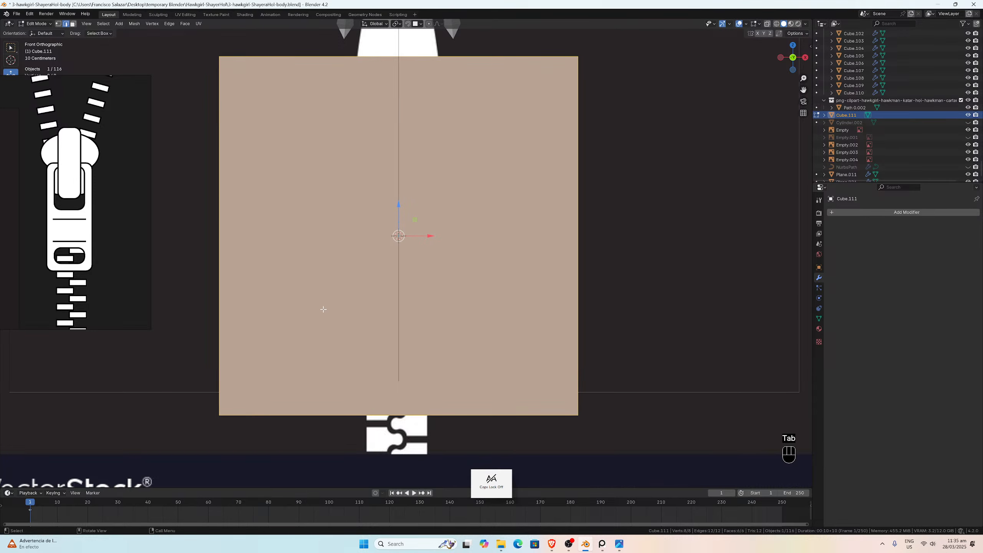
pyautogui.press('a')
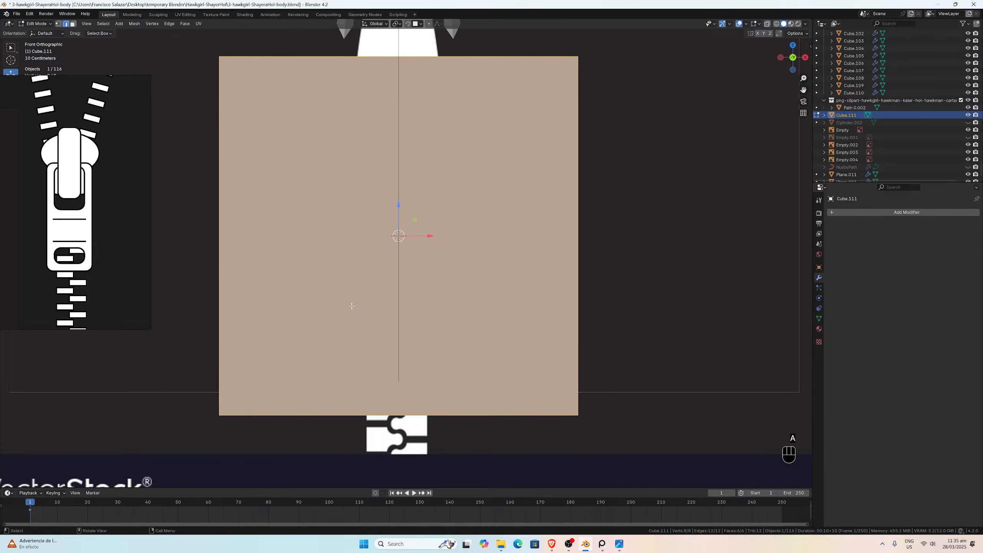
# Step: Try a two-segment bevel of about 0.022 m on all edges of the cube and undo it
pyautogui.hotkey('ctrl', 'b')
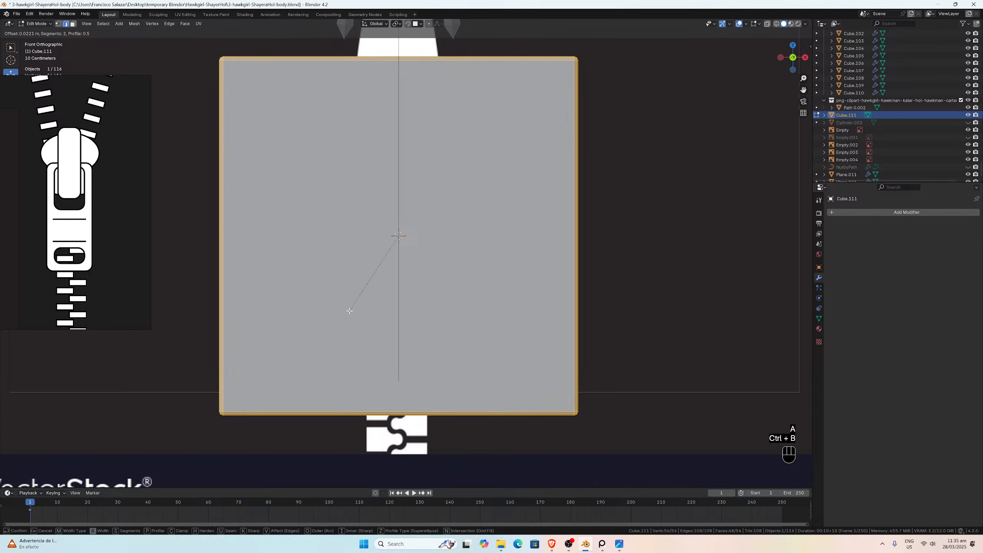
pyautogui.click(349, 310)
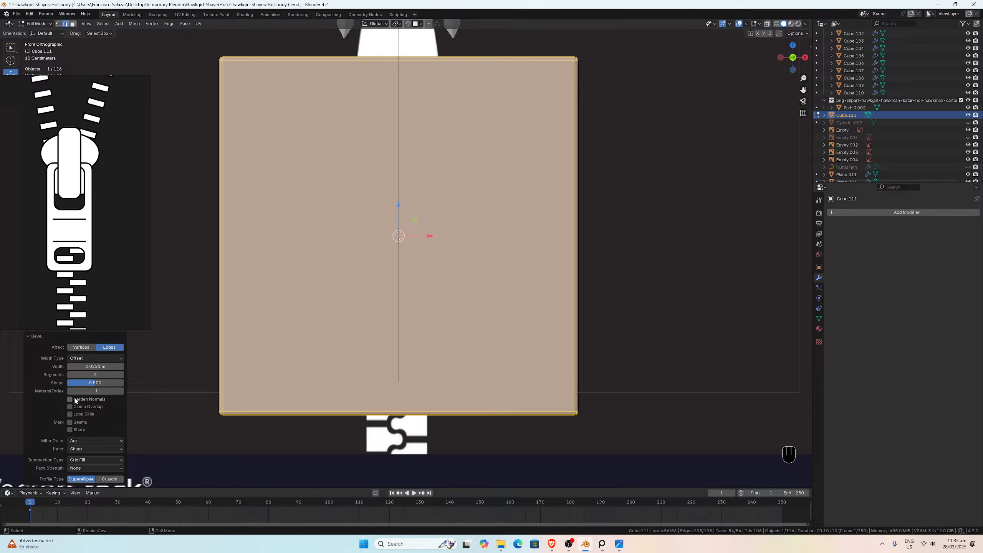
pyautogui.hotkey('ctrl', 'z')
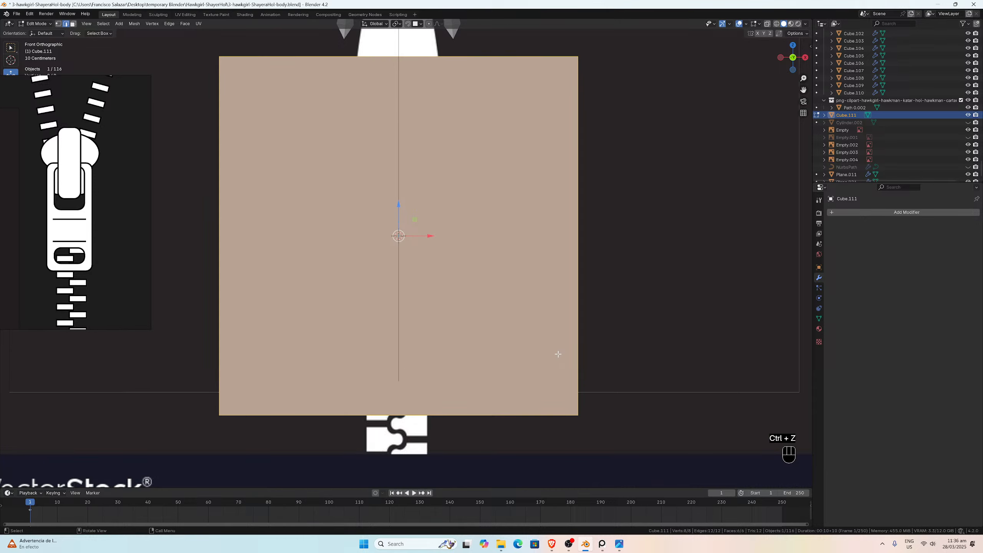
# Step: Add a Subdivision Surface modifier to the cube and set its viewport level to 3
pyautogui.click(844, 212)
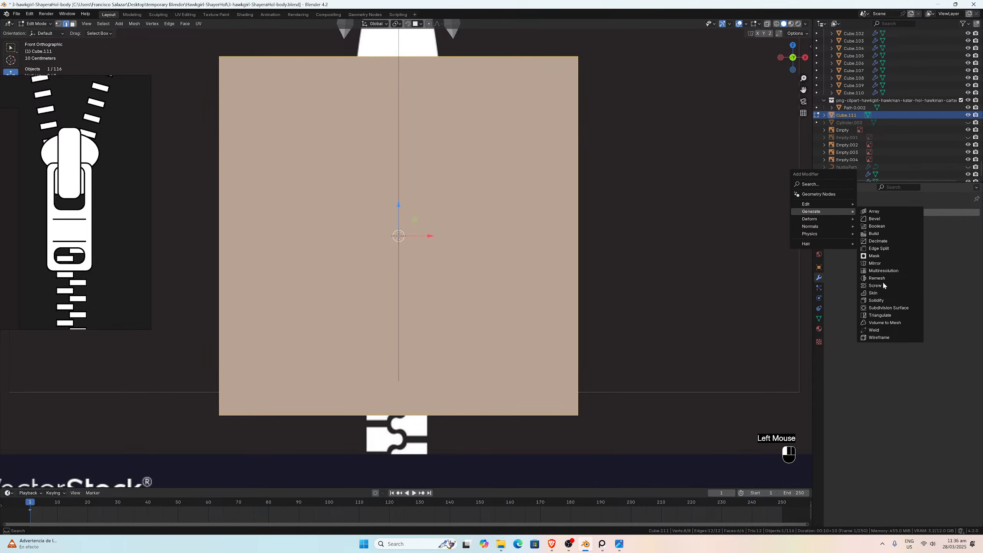
pyautogui.click(886, 308)
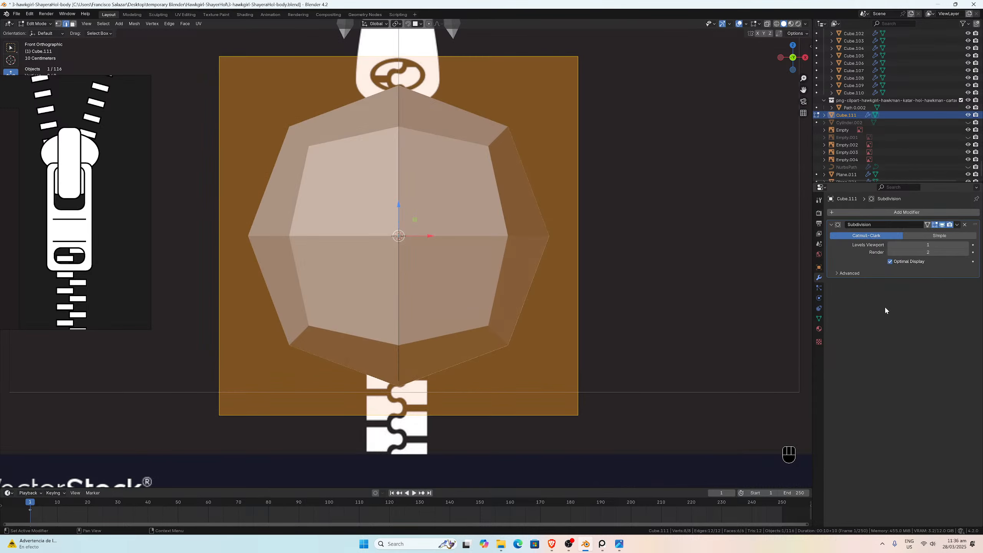
pyautogui.click(966, 244)
pyautogui.click(966, 244)
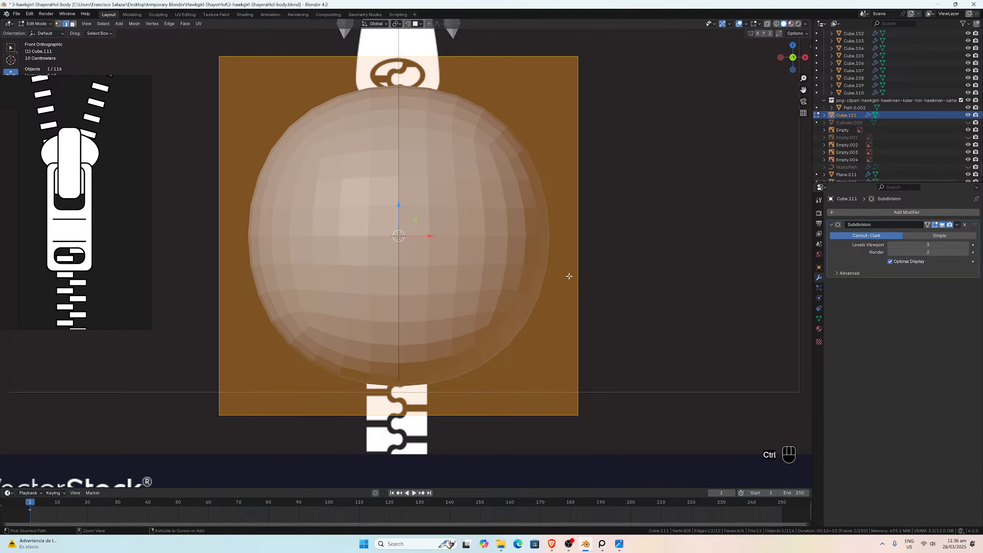
# Step: Bevel all edges of the subdivided cube by about 0.018 m with two segments
pyautogui.hotkey('ctrl', 'b')
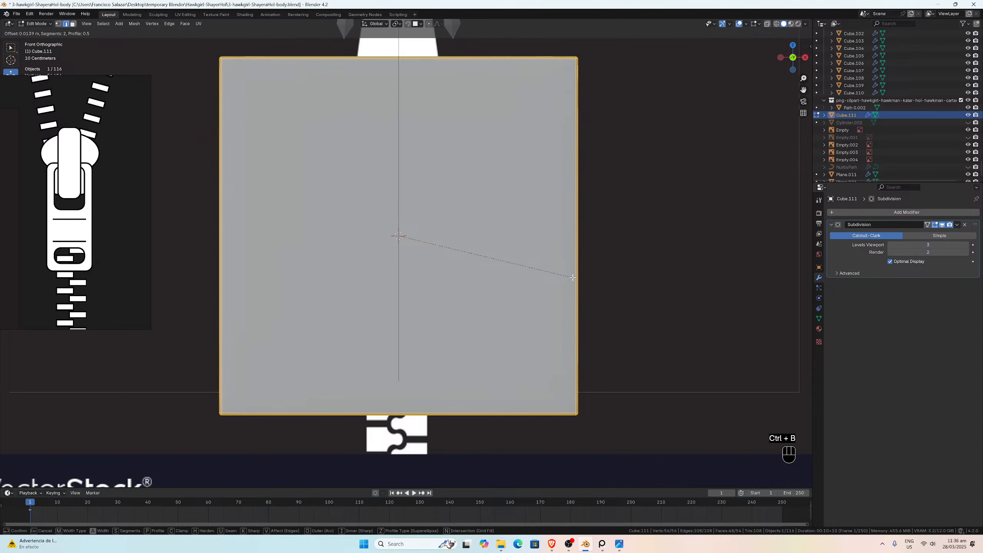
pyautogui.click(573, 278)
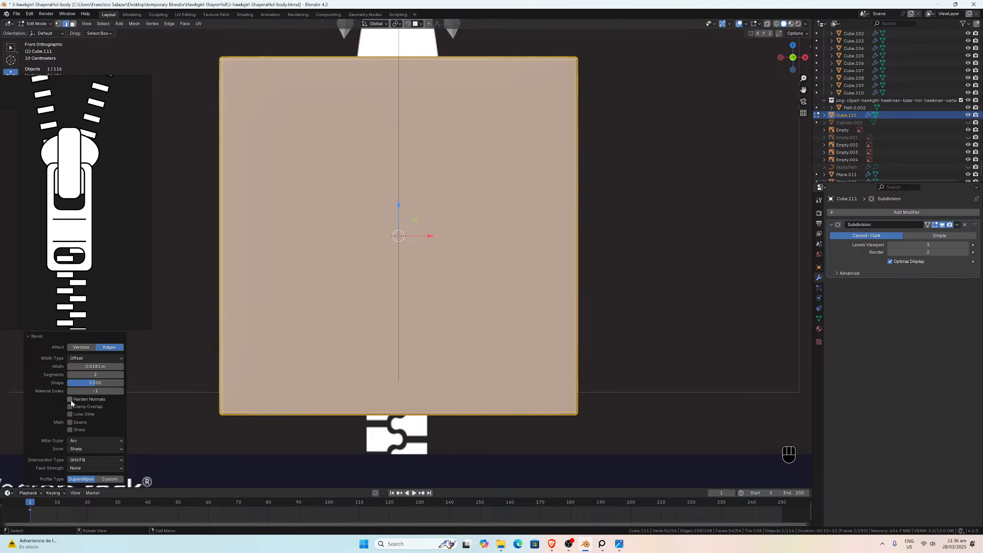
pyautogui.scroll(1, 566, 259)
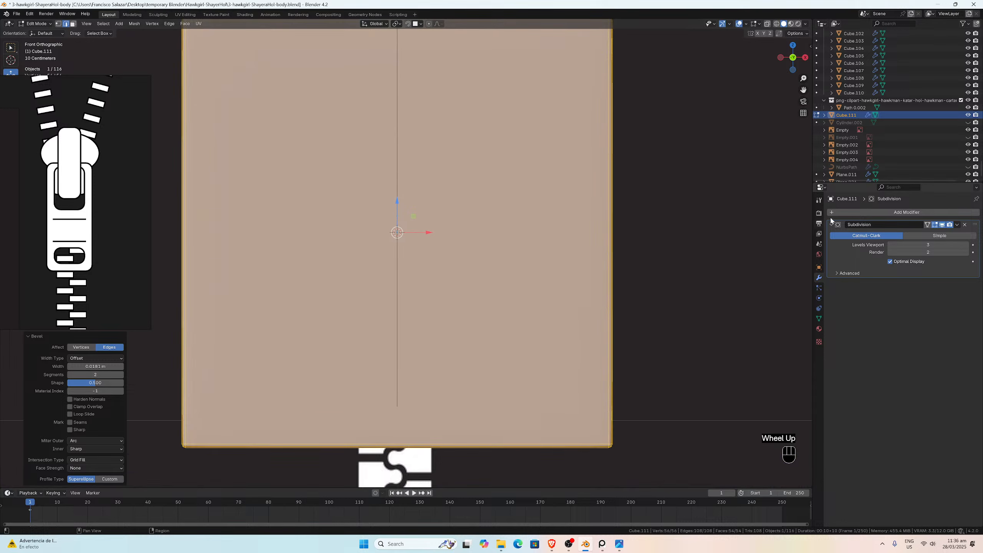
# Step: Add an Array modifier after the cube's subdivision and return to Object Mode
pyautogui.click(847, 211)
pyautogui.moveTo(848, 212)
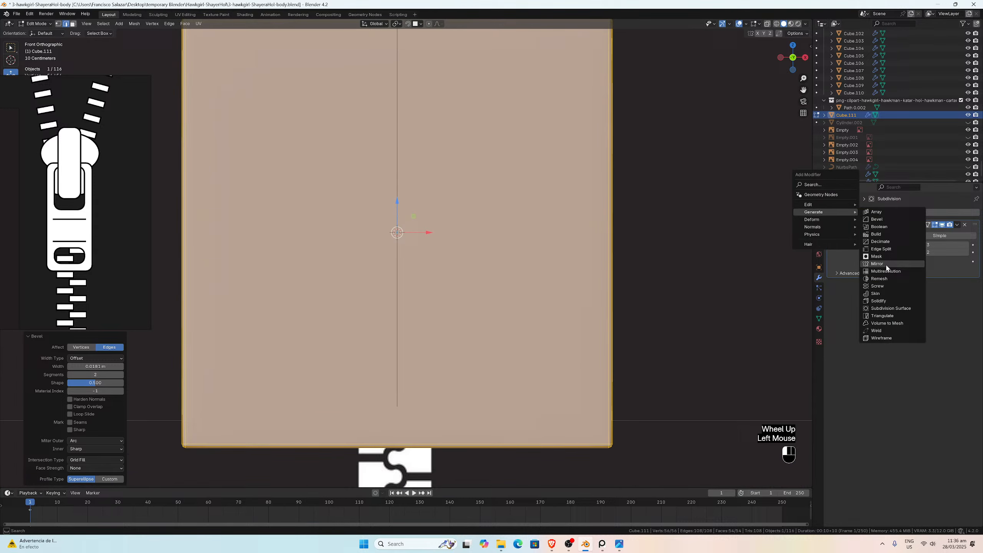
pyautogui.click(879, 212)
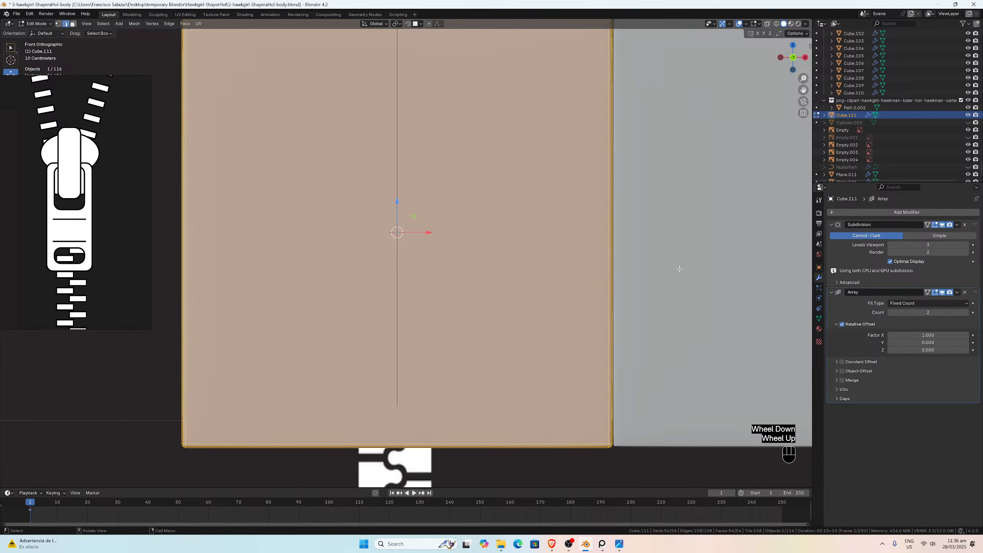
pyautogui.press('Tab')
pyautogui.scroll(1, 702, 264)
pyautogui.scroll(-1, 703, 264)
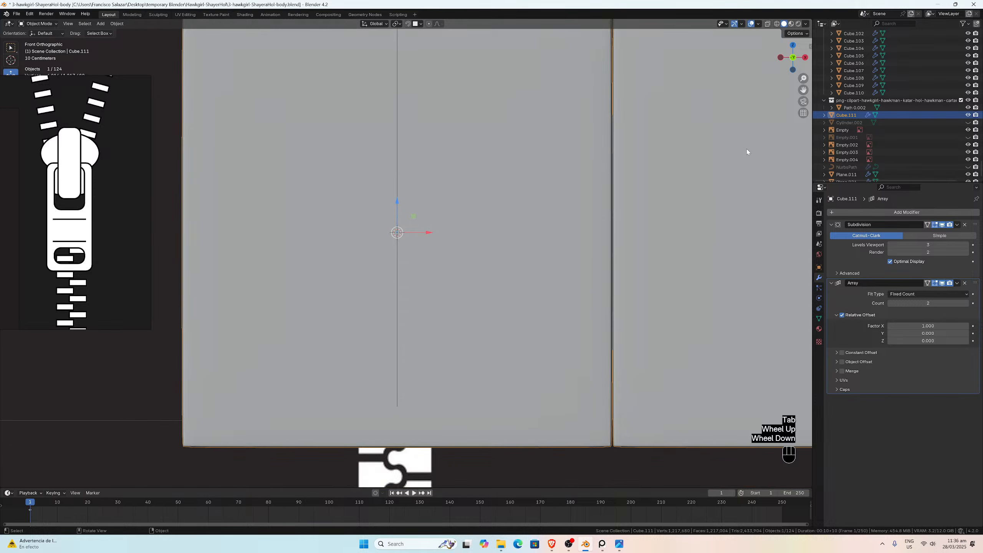
pyautogui.moveTo(803, 86); pyautogui.dragTo(449, 270)
# Step: Undo the array, subdivision and bevel on the cube
pyautogui.hotkey('ctrl', 'z')
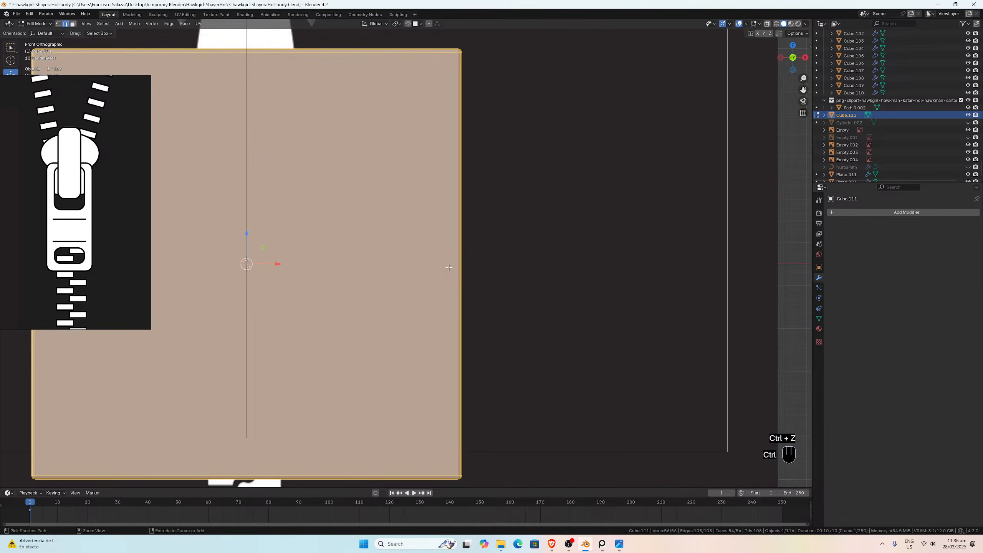
pyautogui.hotkey('ctrl', 'z')
pyautogui.hotkey('ctrl', 'z')
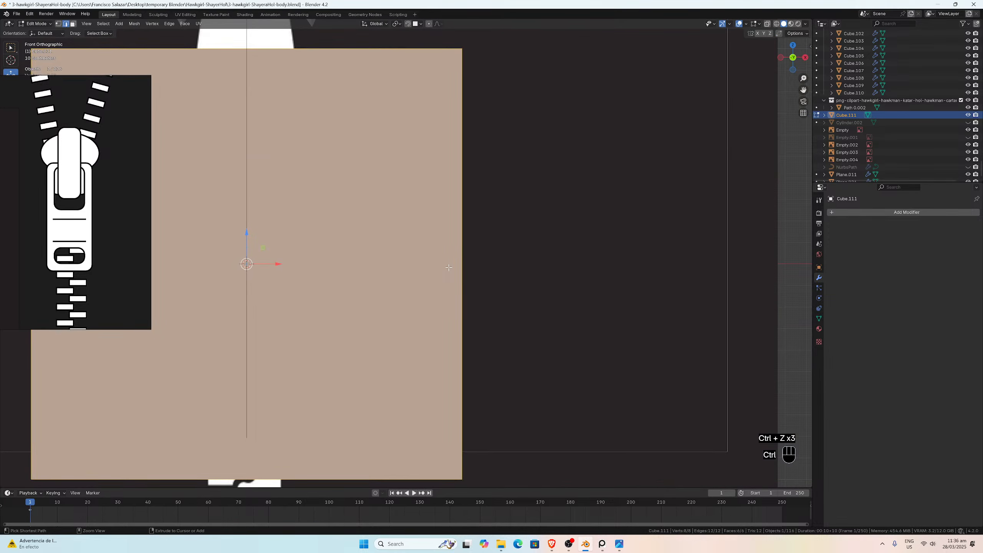
# Step: Add an Array modifier directly to the plain cube, without a subdivision
pyautogui.click(835, 214)
pyautogui.moveTo(833, 213)
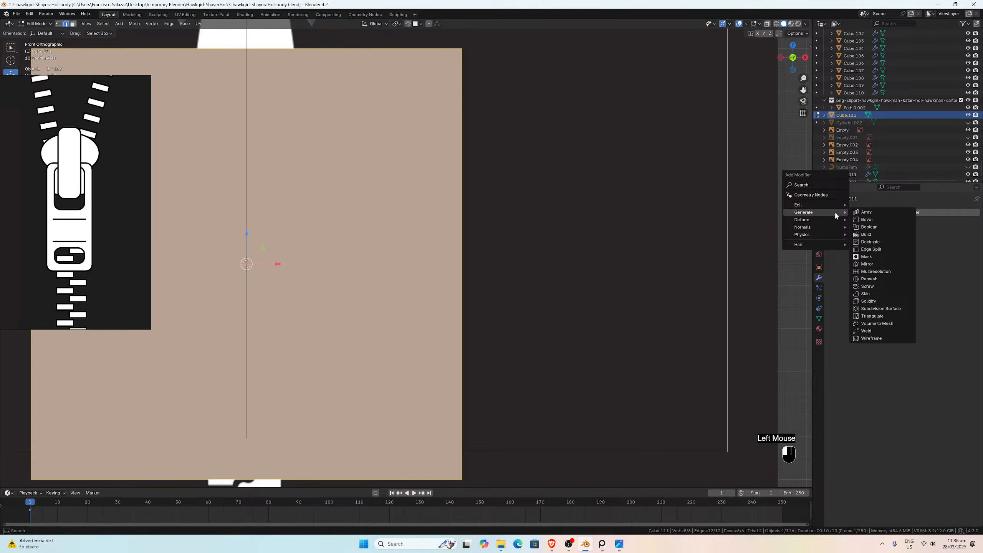
pyautogui.click(869, 214)
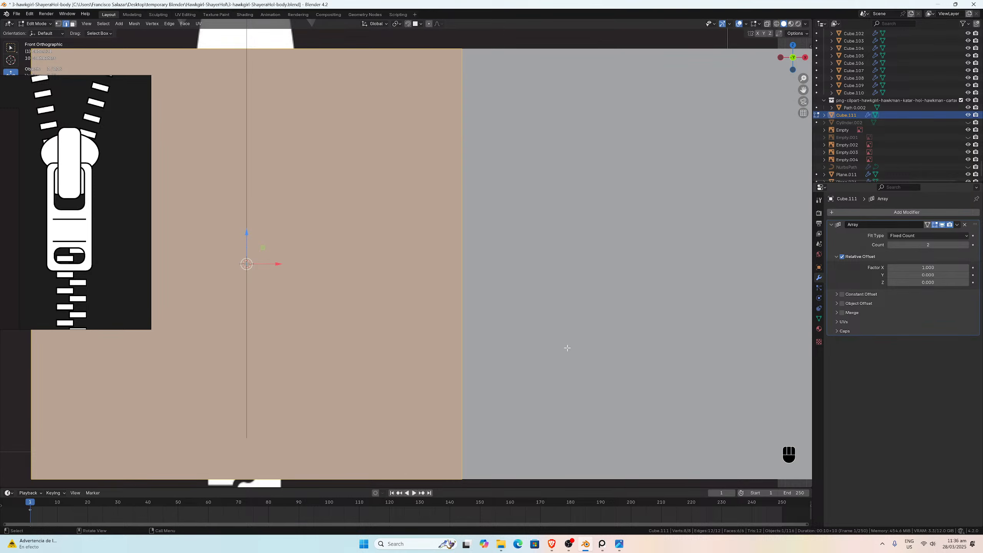
# Step: Bevel all edges of the cube by about 0.014 m with two segments and hardened normals, and return to Object Mode
pyautogui.hotkey('ctrl', 'b')
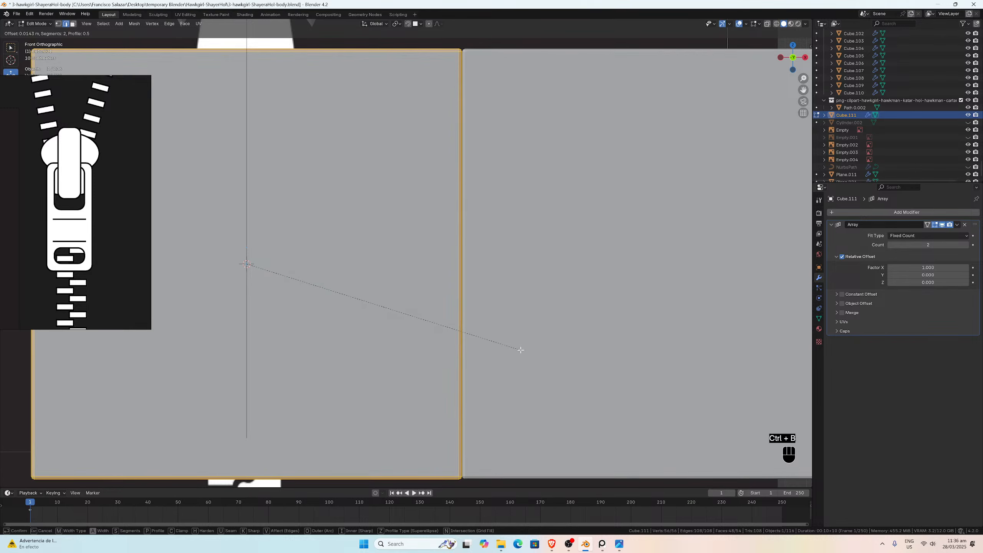
pyautogui.click(520, 349)
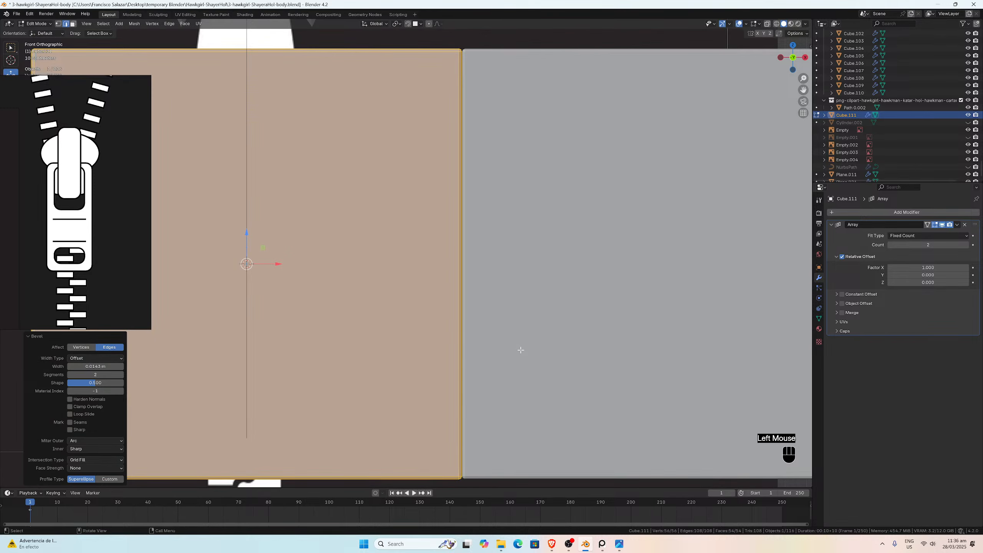
pyautogui.click(70, 400)
pyautogui.press('Tab')
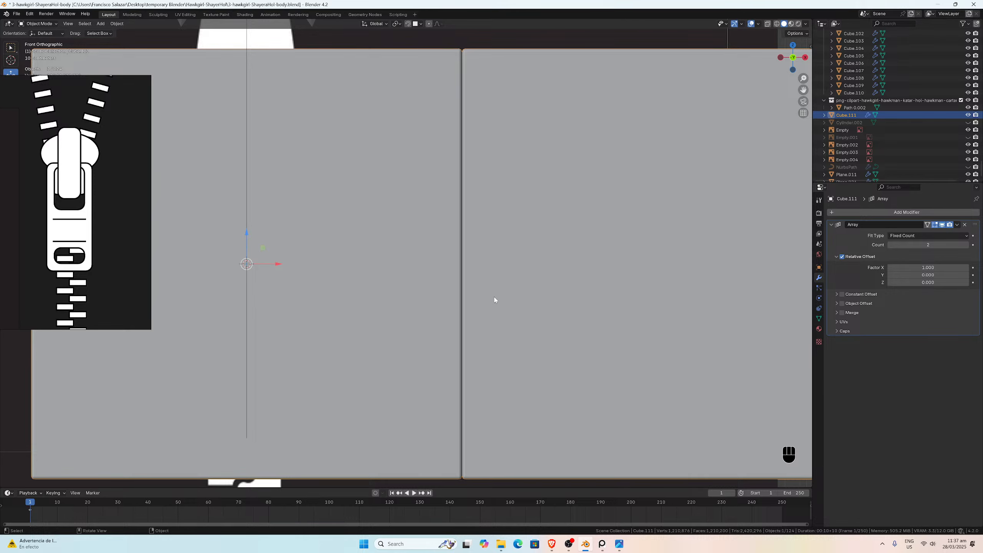
# Step: Examine the seam between the two arrayed cubes from close up and from a distance
pyautogui.scroll(-2, 486, 375)
pyautogui.scroll(3, 486, 376)
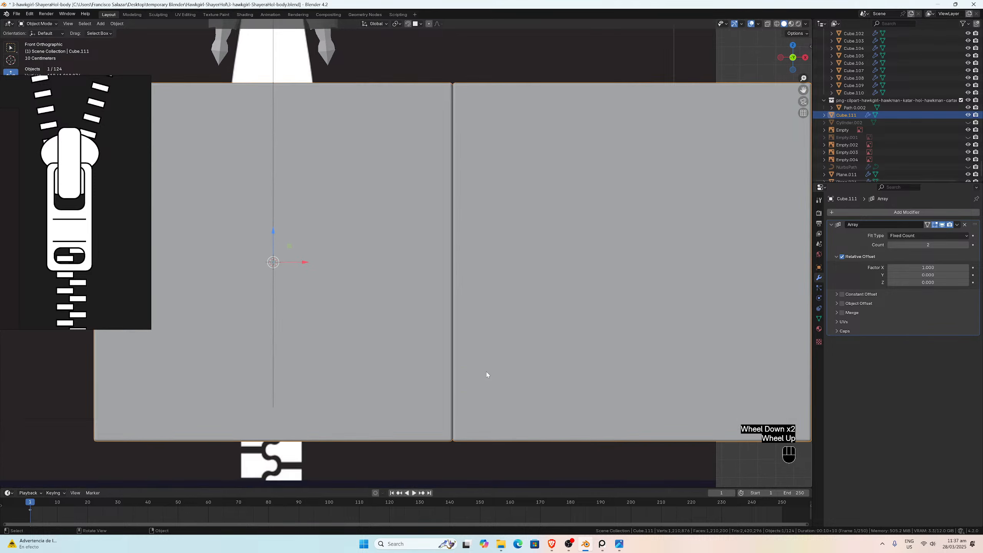
pyautogui.scroll(-1, 486, 375)
pyautogui.scroll(-2, 486, 375)
pyautogui.scroll(1, 581, 295)
pyautogui.scroll(-2, 583, 297)
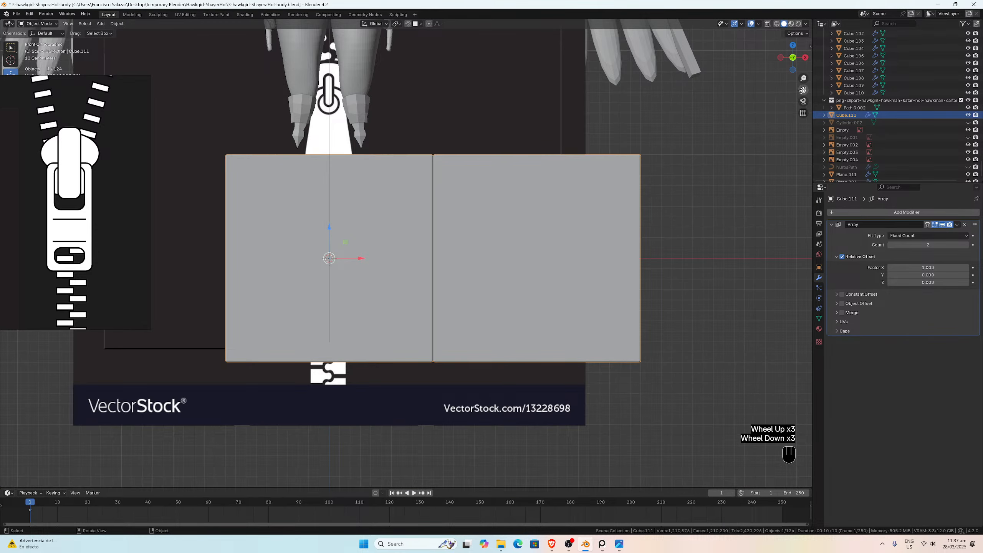
pyautogui.moveTo(803, 90); pyautogui.dragTo(825, 86)
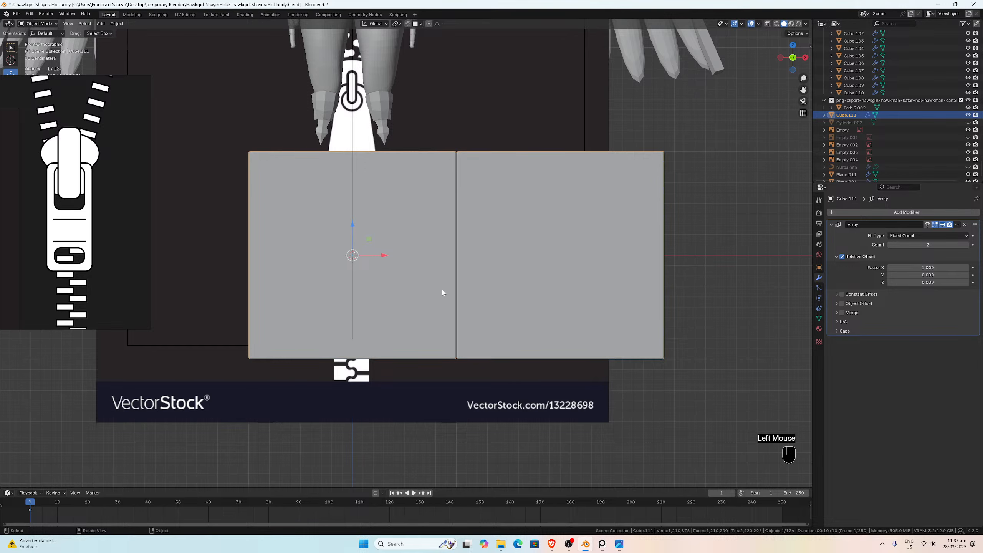
pyautogui.scroll(3, 443, 292)
pyautogui.scroll(1, 449, 296)
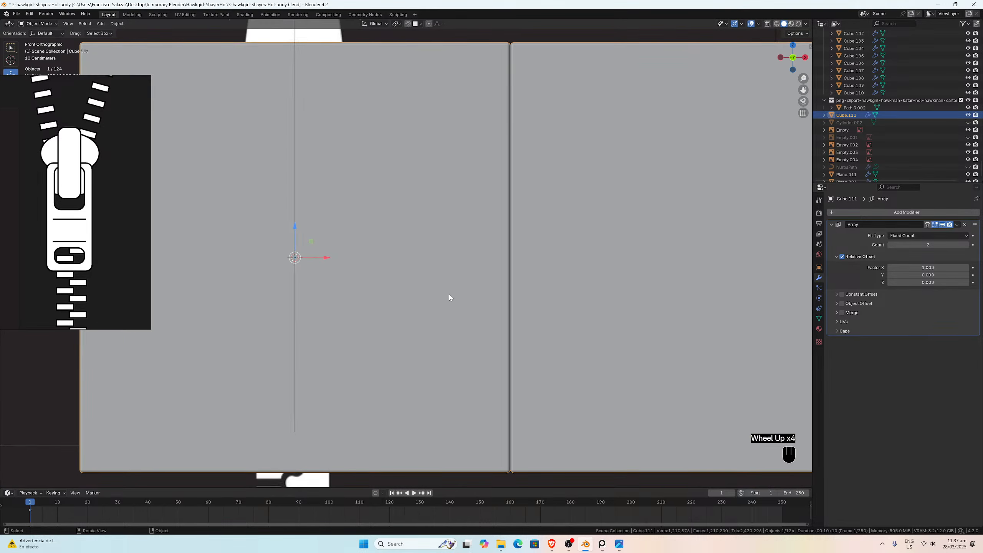
pyautogui.scroll(-4, 449, 297)
pyautogui.scroll(4, 432, 291)
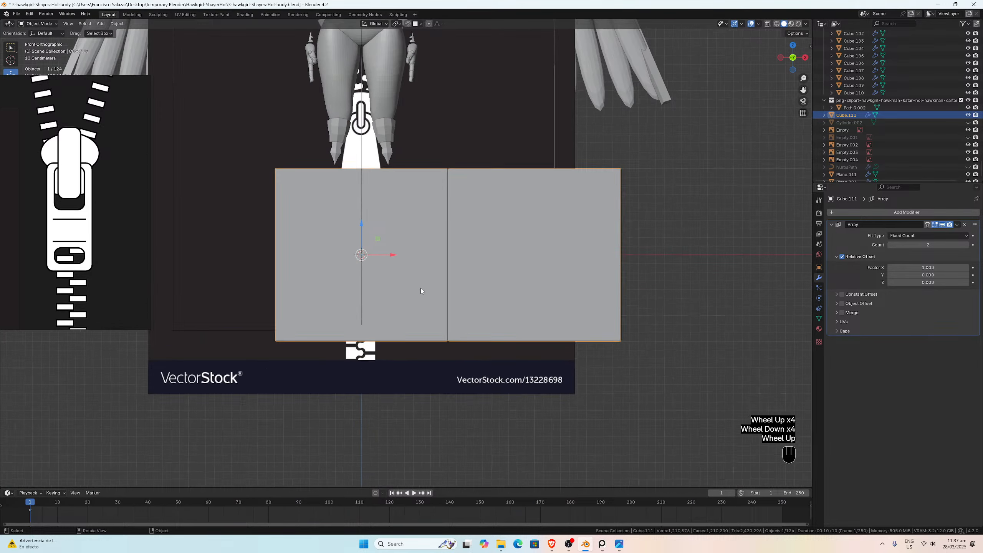
pyautogui.scroll(-1, 449, 289)
pyautogui.scroll(2, 450, 289)
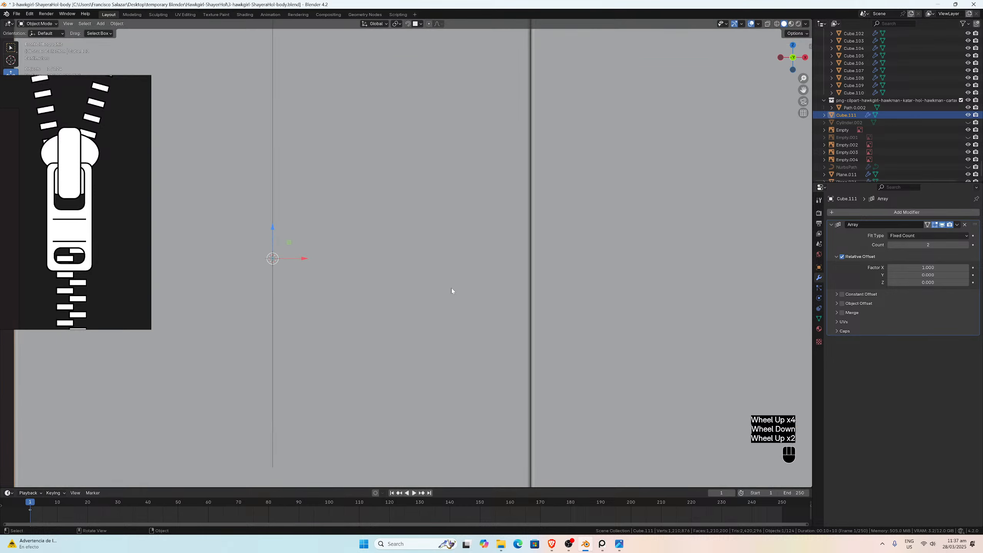
pyautogui.scroll(-1, 451, 289)
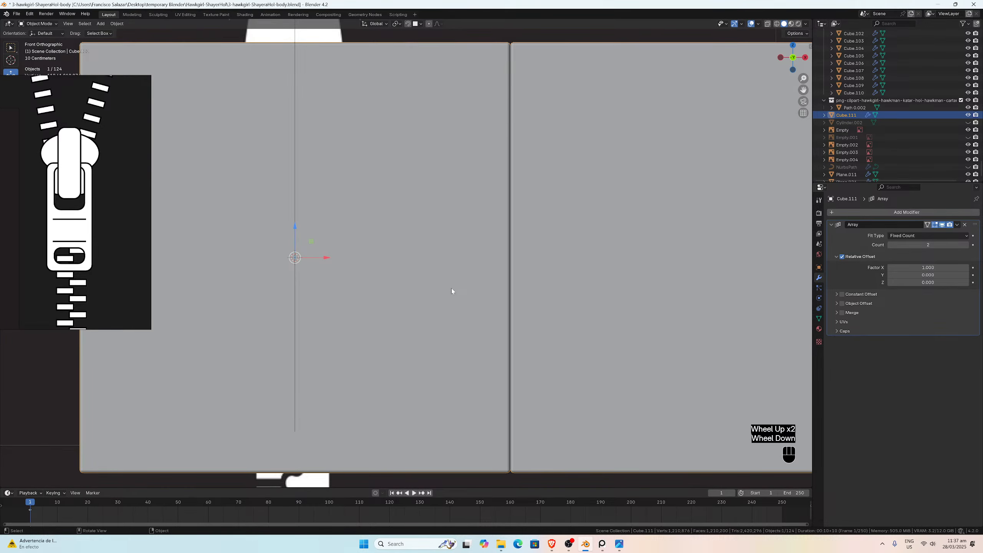
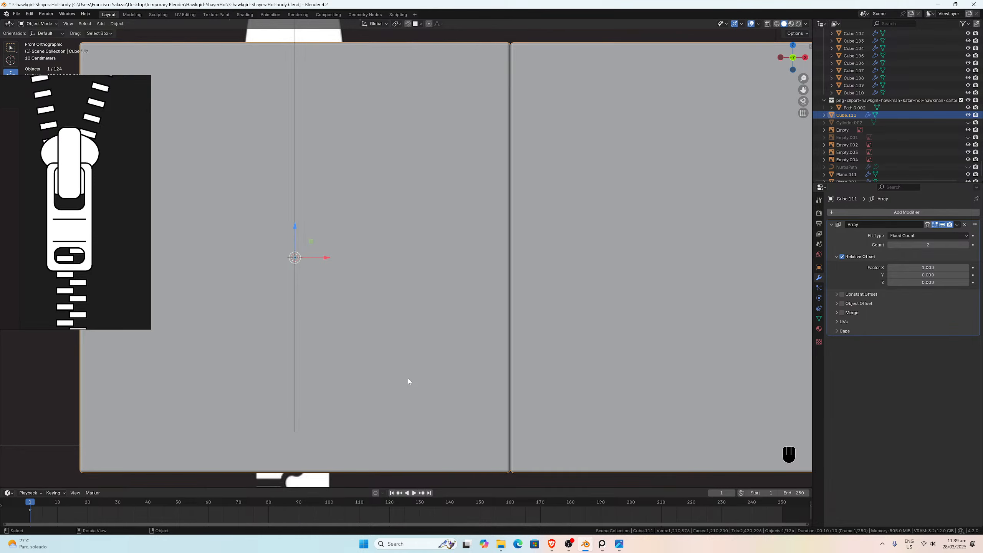
pyautogui.rightClick(408, 379)
pyautogui.scroll(-2, 481, 453)
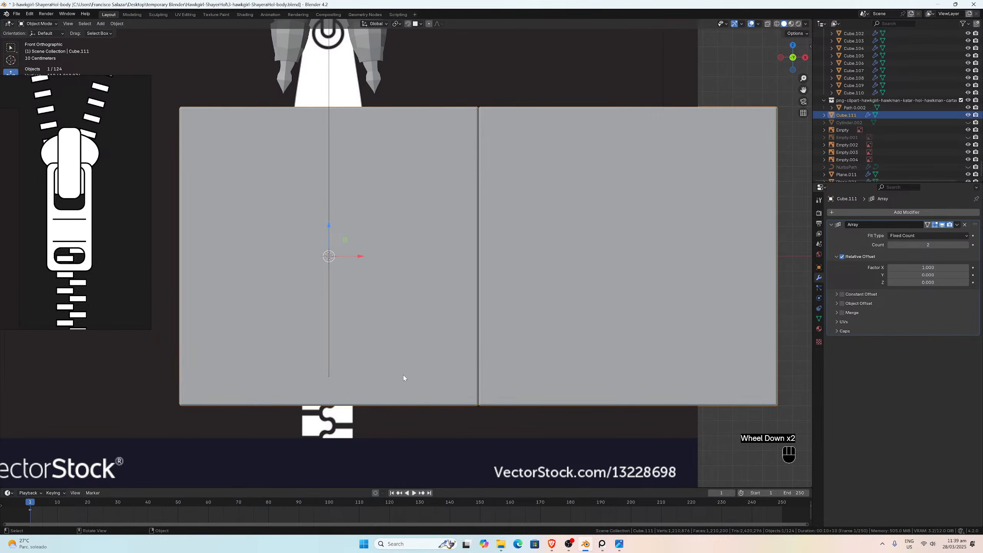
# Step: Examine the bevelled outer edge of the arrayed cube up close, then the two cubes as a whole
pyautogui.scroll(-2, 403, 378)
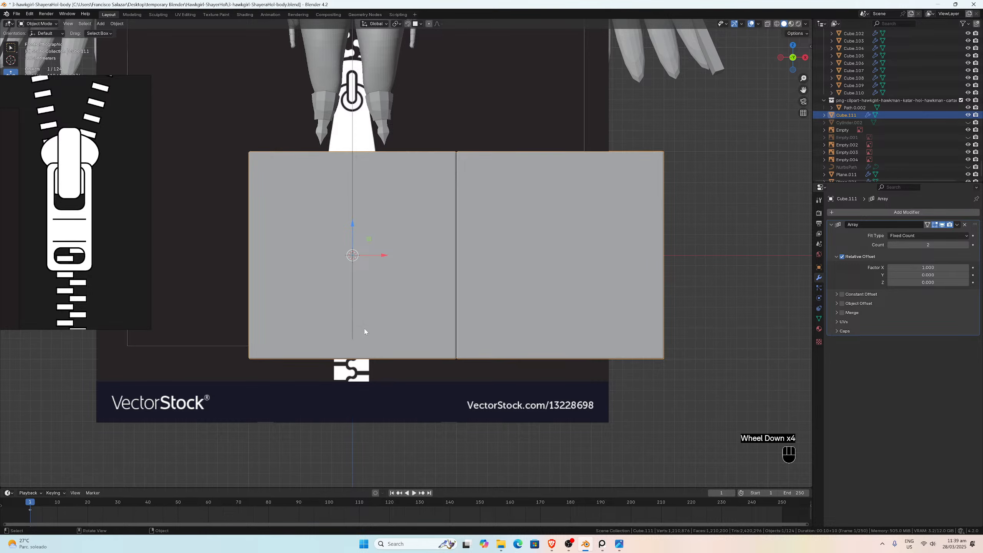
pyautogui.moveTo(363, 333)
pyautogui.mouseDown(button='middle')
pyautogui.moveTo(386, 334)
pyautogui.moveTo(359, 329)
pyautogui.mouseUp(button='middle')
pyautogui.scroll(2, 395, 329)
pyautogui.scroll(1, 358, 329)
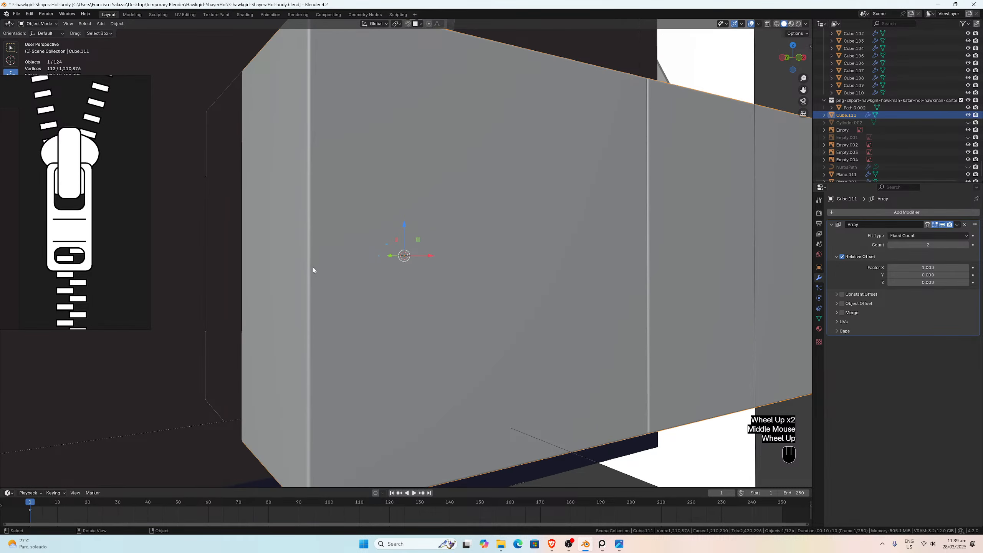
pyautogui.scroll(2, 312, 283)
pyautogui.moveTo(309, 298); pyautogui.dragTo(335, 252, button='middle')
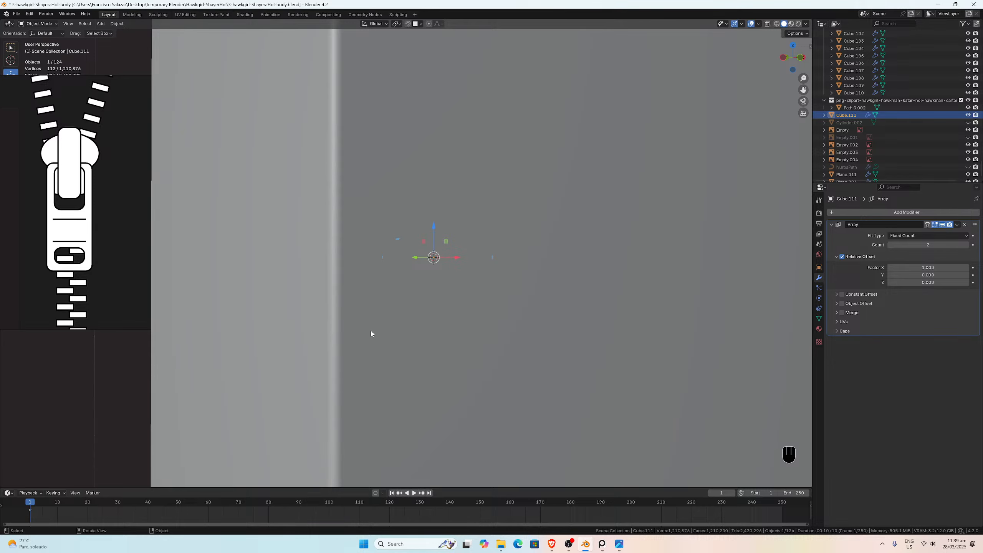
pyautogui.scroll(-2, 371, 330)
pyautogui.moveTo(467, 303); pyautogui.dragTo(432, 307, button='middle')
pyautogui.scroll(2, 422, 288)
pyautogui.scroll(2, 428, 279)
pyautogui.scroll(-4, 480, 287)
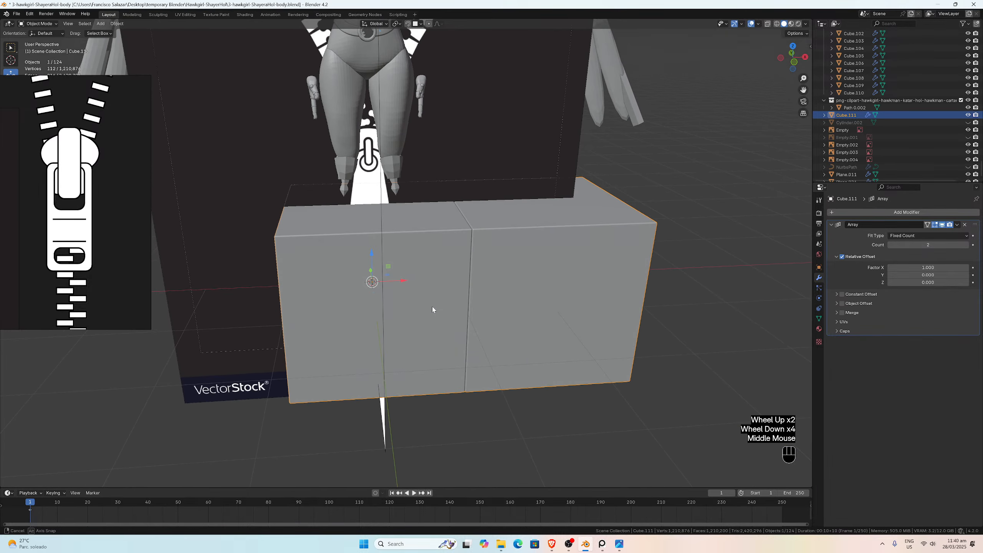
# Step: Inspect the shading along the seam between the two arrayed cubes from several angles
pyautogui.scroll(2, 448, 172)
pyautogui.moveTo(448, 171); pyautogui.dragTo(511, 159, button='middle')
pyautogui.moveTo(803, 90); pyautogui.dragTo(534, 207)
pyautogui.moveTo(534, 204); pyautogui.dragTo(479, 240, button='middle')
pyautogui.scroll(-3, 512, 185)
pyautogui.moveTo(797, 92); pyautogui.dragTo(979, 57)
pyautogui.moveTo(629, 169); pyautogui.dragTo(589, 169, button='middle')
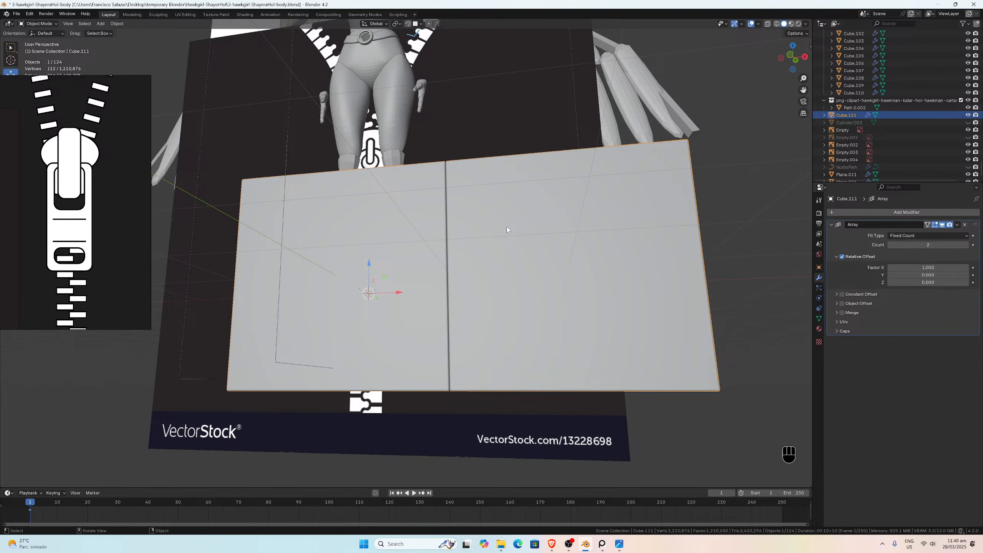
pyautogui.scroll(2, 511, 228)
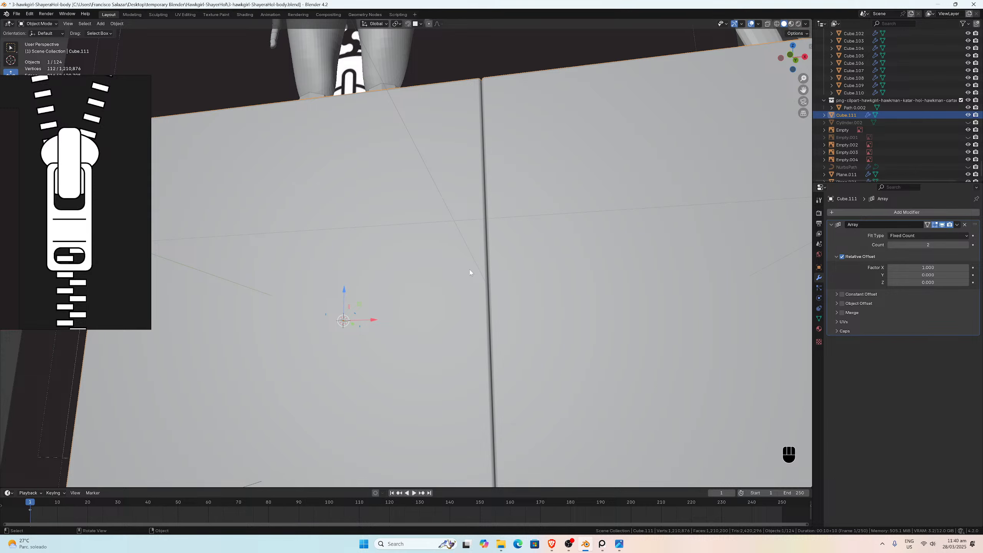
pyautogui.scroll(-2, 470, 271)
pyautogui.scroll(2, 470, 271)
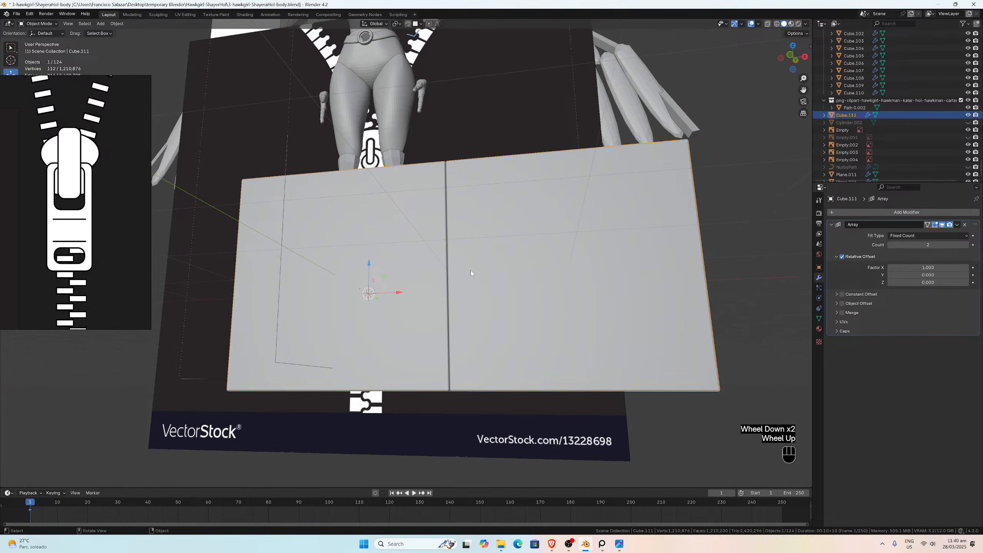
pyautogui.scroll(-1, 470, 272)
pyautogui.moveTo(473, 274); pyautogui.dragTo(473, 268, button='middle')
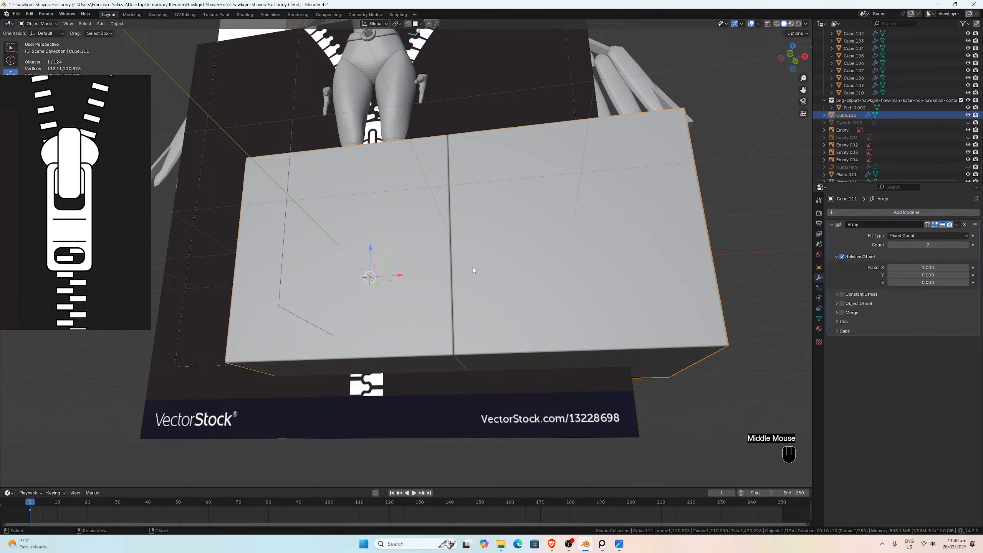
# Step: Delete the arrayed test cube
pyautogui.scroll(1, 472, 270)
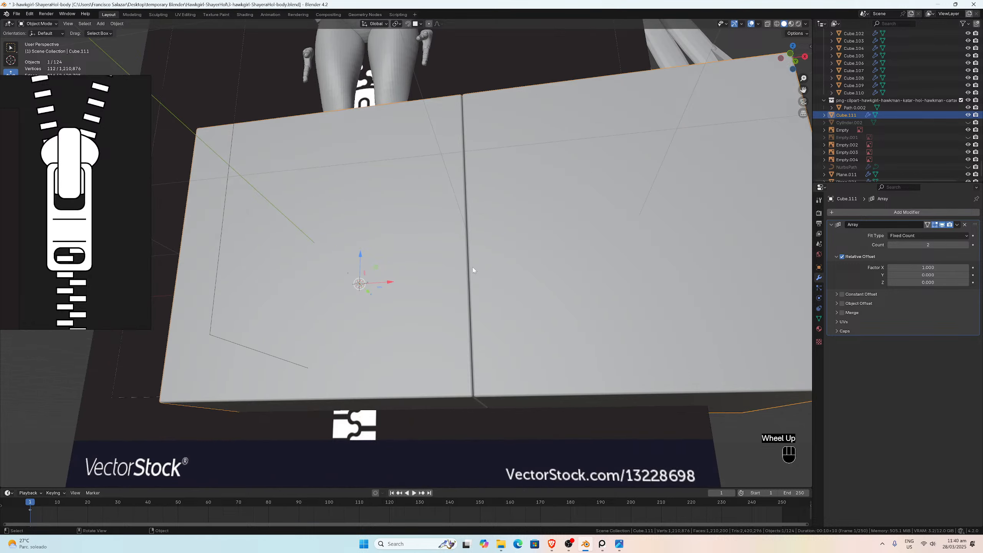
pyautogui.press('x')
pyautogui.click(472, 266)
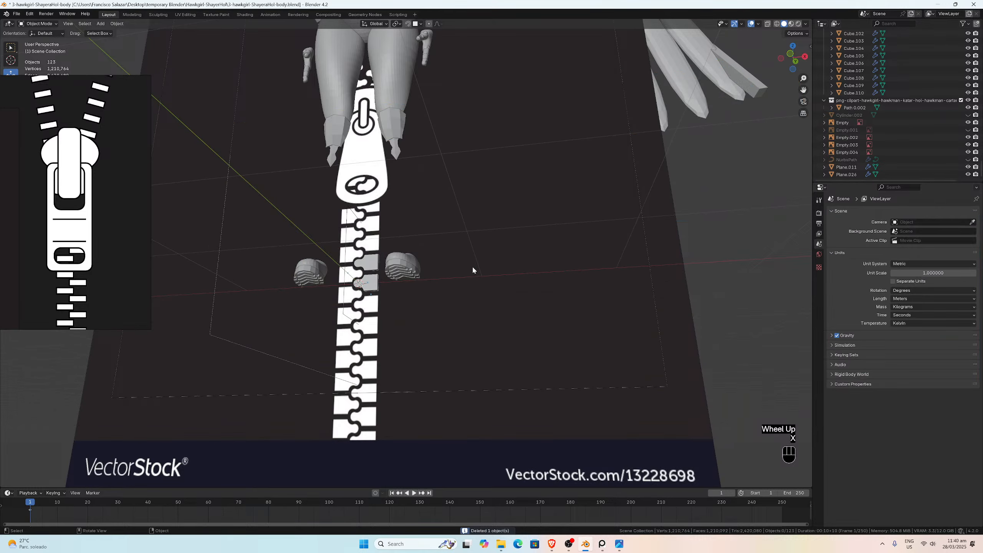
# Step: Select the arrayed zipper tooth and examine its bevelled mesh, then its fit over the reference image
pyautogui.moveTo(472, 266); pyautogui.dragTo(466, 319, button='middle')
pyautogui.scroll(2, 398, 296)
pyautogui.scroll(1, 398, 297)
pyautogui.scroll(1, 457, 313)
pyautogui.scroll(1, 466, 320)
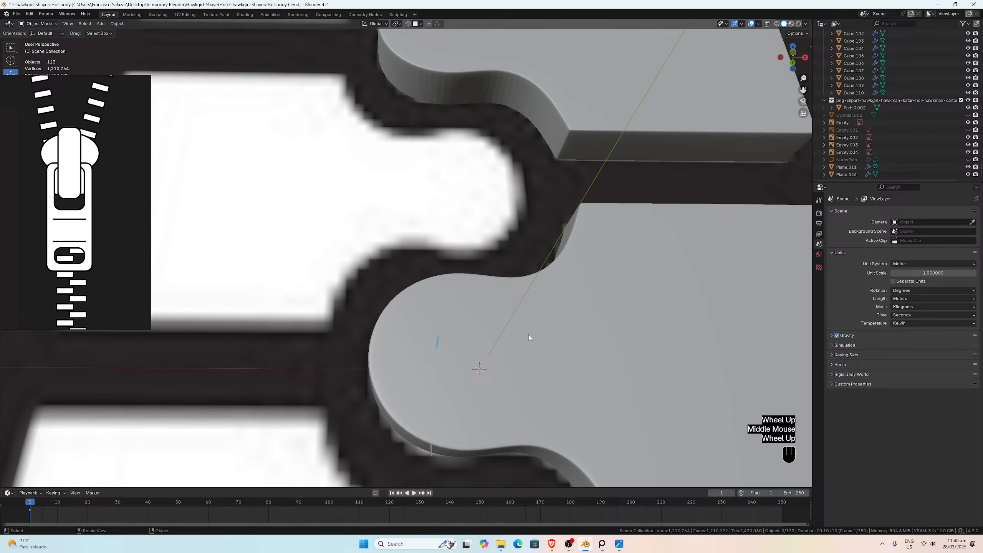
pyautogui.moveTo(528, 335); pyautogui.dragTo(534, 321, button='middle')
pyautogui.click(573, 293)
pyautogui.press('Tab')
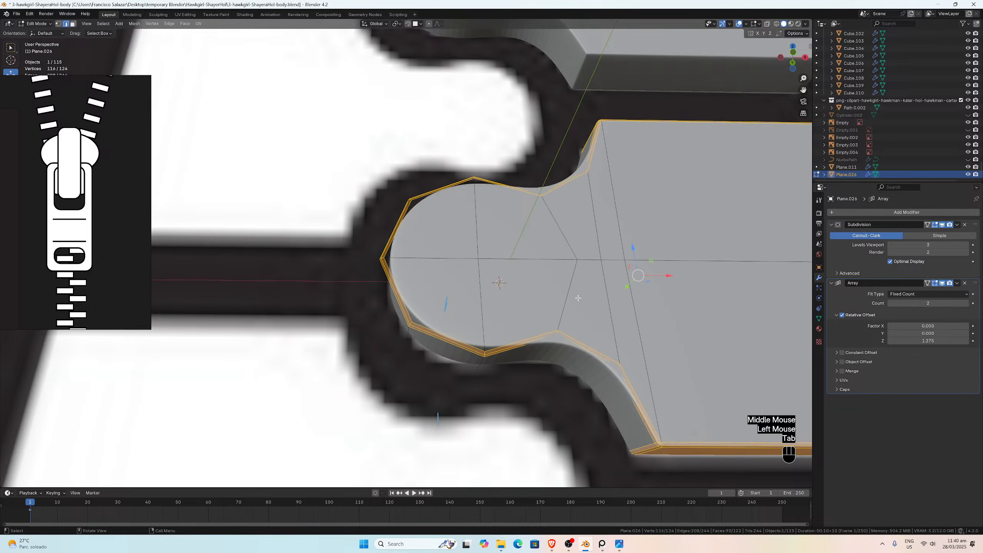
pyautogui.press('Tab')
pyautogui.scroll(-2, 578, 298)
pyautogui.moveTo(577, 298); pyautogui.dragTo(571, 304, button='middle')
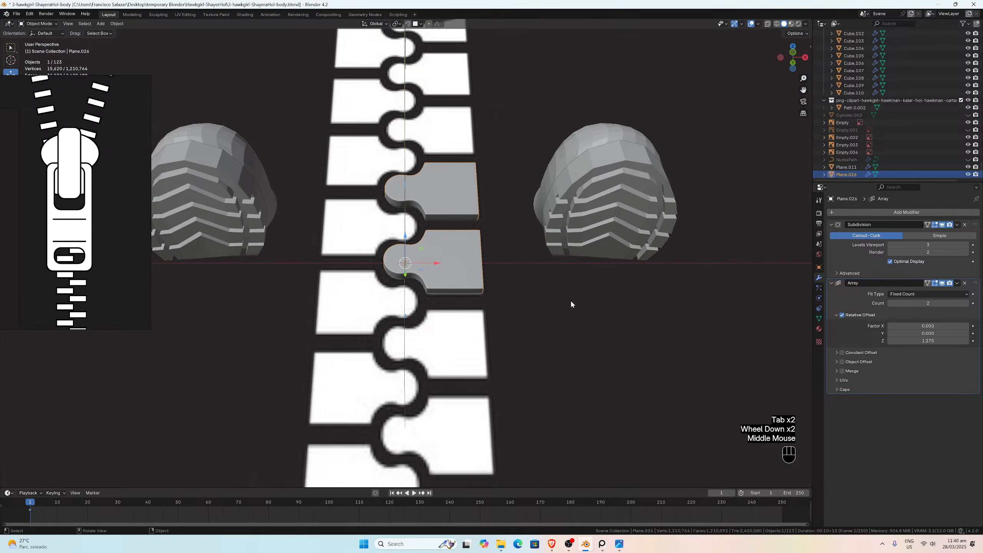
# Step: Undo the recent changes back to the arrayed tooth's Z offset factor of 1.000
pyautogui.scroll(1, 571, 302)
pyautogui.hotkey('ctrl', 'z')
pyautogui.hotkey('ctrl', 'z')
pyautogui.hotkey('ctrl', 'z')
pyautogui.hotkey('ctrl', 'z')
pyautogui.hotkey('ctrl', 'z')
pyautogui.hotkey('ctrl', 'z')
pyautogui.hotkey('ctrl', 'z')
pyautogui.hotkey('ctrl', 'z')
pyautogui.hotkey('ctrl', 'z')
pyautogui.hotkey('ctrl', 'z')
pyautogui.hotkey('ctrl', 'z')
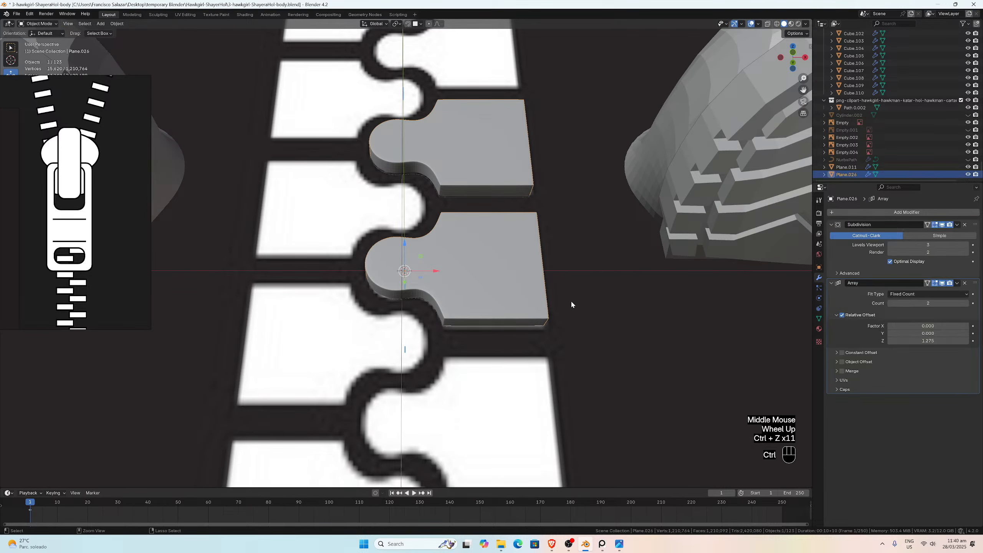
pyautogui.hotkey('ctrl', 'z')
pyautogui.hotkey('ctrl', 'z')
pyautogui.hotkey('ctrl', 'z')
pyautogui.hotkey('ctrl', 'z')
pyautogui.hotkey('ctrl', 'z')
pyautogui.hotkey('ctrl', 'z')
pyautogui.hotkey('ctrl', 'z')
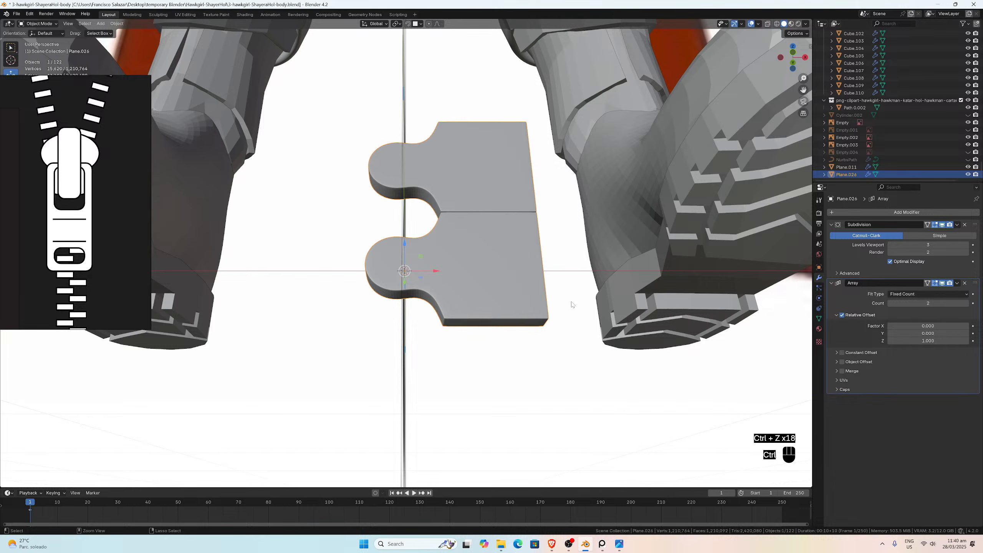
pyautogui.hotkey('ctrl', 'z')
# Step: Redo the tooth array's spacing changes up to a Z offset factor of 1.275
pyautogui.hotkey('ctrl', 'shift', 'z')
pyautogui.hotkey('ctrl', 'shift', 'z')
pyautogui.hotkey('ctrl', 'shift', 'z')
pyautogui.hotkey('ctrl', 'shift', 'z')
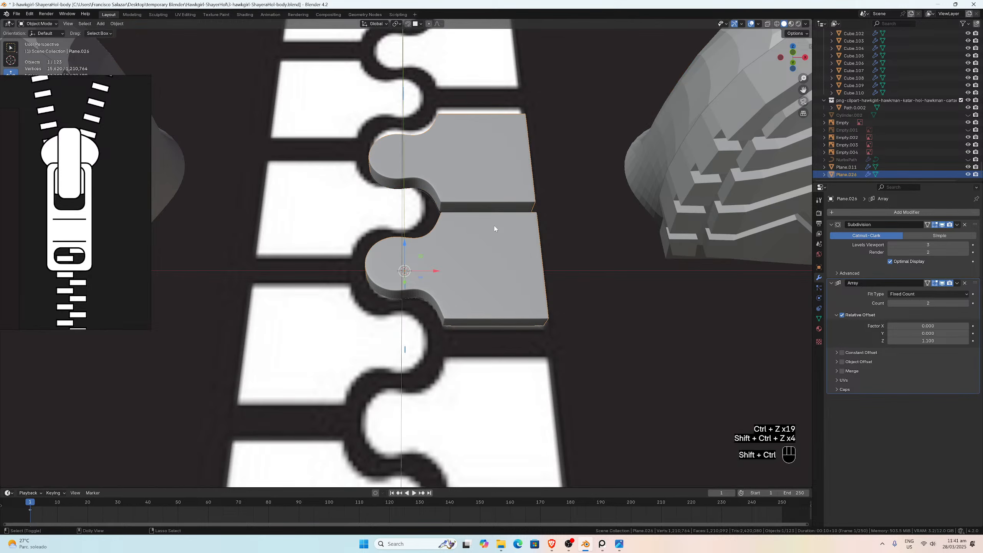
pyautogui.hotkey('ctrl', 'shift', 'z')
pyautogui.hotkey('ctrl', 'shift', 'z')
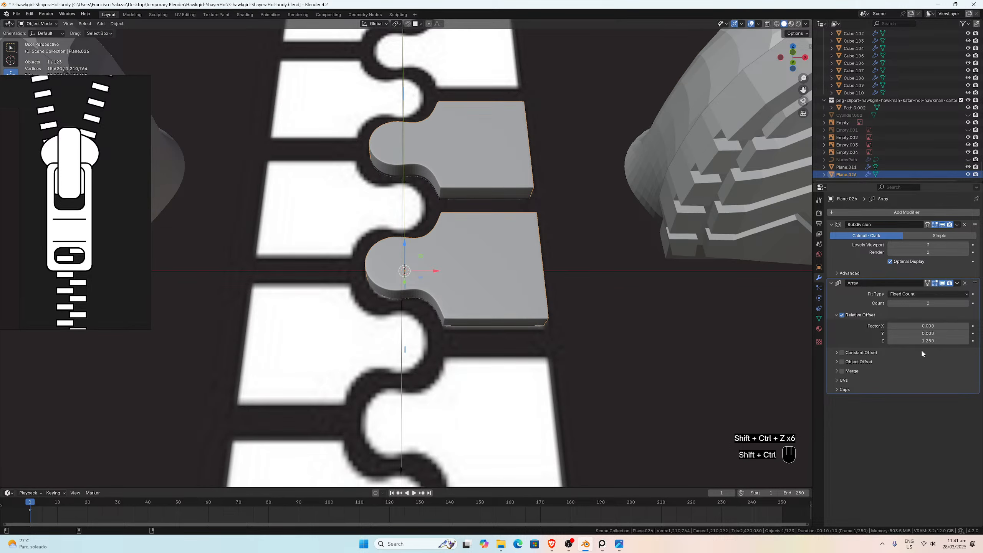
pyautogui.hotkey('ctrl', 'shift', 'z')
pyautogui.hotkey('ctrl', 'shift', 'z')
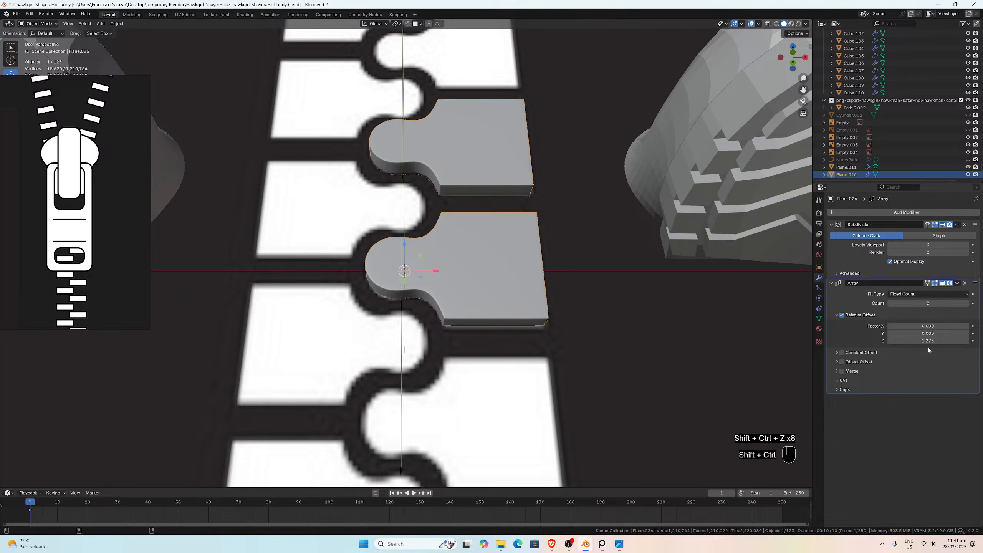
# Step: Undo the tooth's changes back to before its edges were bevelled, with the Bevel, Subdivision and Array modifiers in place
pyautogui.hotkey('ctrl', 'z')
pyautogui.hotkey('ctrl', 'z')
pyautogui.hotkey('ctrl', 'z')
pyautogui.hotkey('ctrl', 'z')
pyautogui.hotkey('ctrl', 'z')
pyautogui.hotkey('ctrl', 'z')
pyautogui.hotkey('ctrl', 'z')
pyautogui.hotkey('ctrl', 'z')
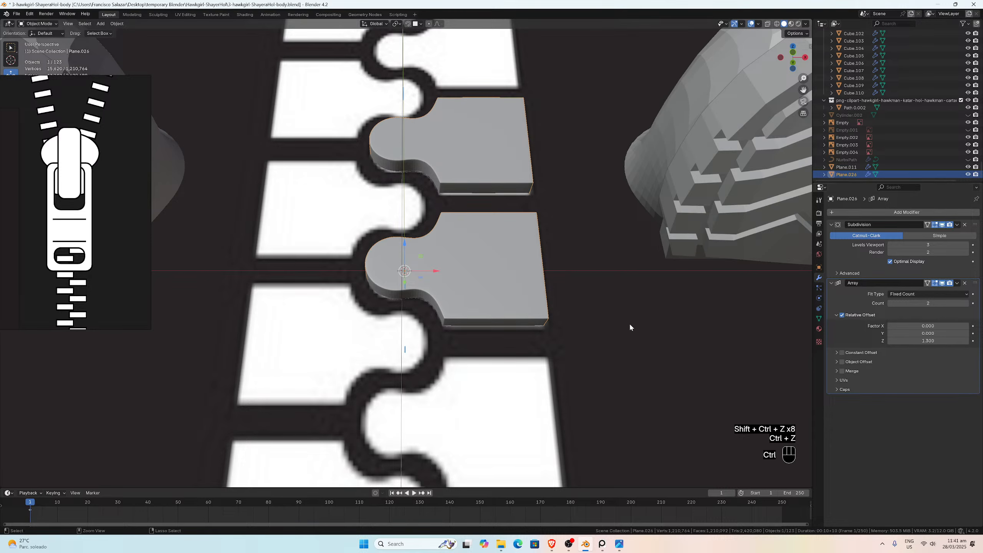
pyautogui.hotkey('ctrl', 'z')
pyautogui.hotkey('ctrl', 'z')
pyautogui.hotkey('ctrl', 'z')
pyautogui.hotkey('ctrl', 'z')
pyautogui.hotkey('ctrl', 'z')
pyautogui.hotkey('ctrl', 'z')
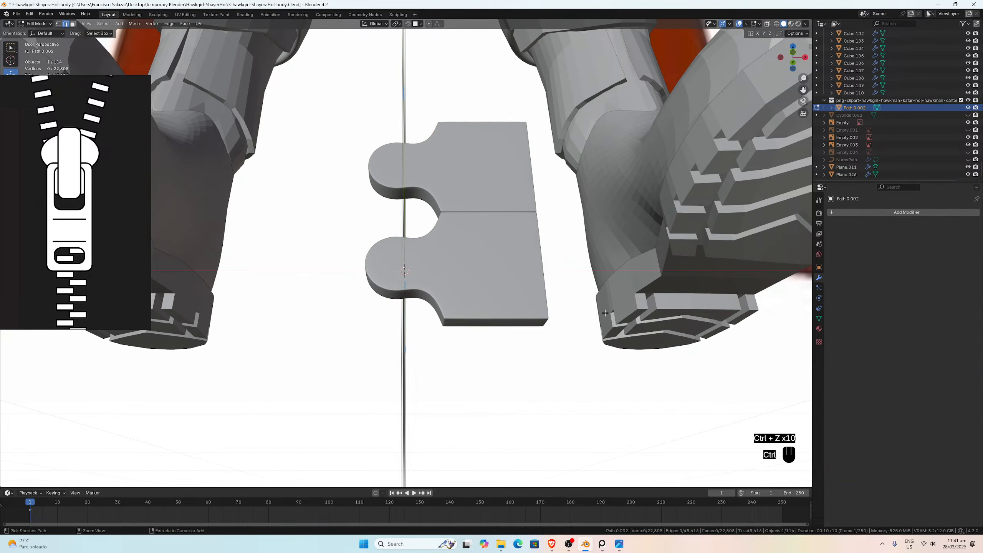
pyautogui.hotkey('ctrl', 'z')
pyautogui.hotkey('ctrl', 'z')
pyautogui.hotkey('ctrl', 'z')
pyautogui.hotkey('ctrl', 'z')
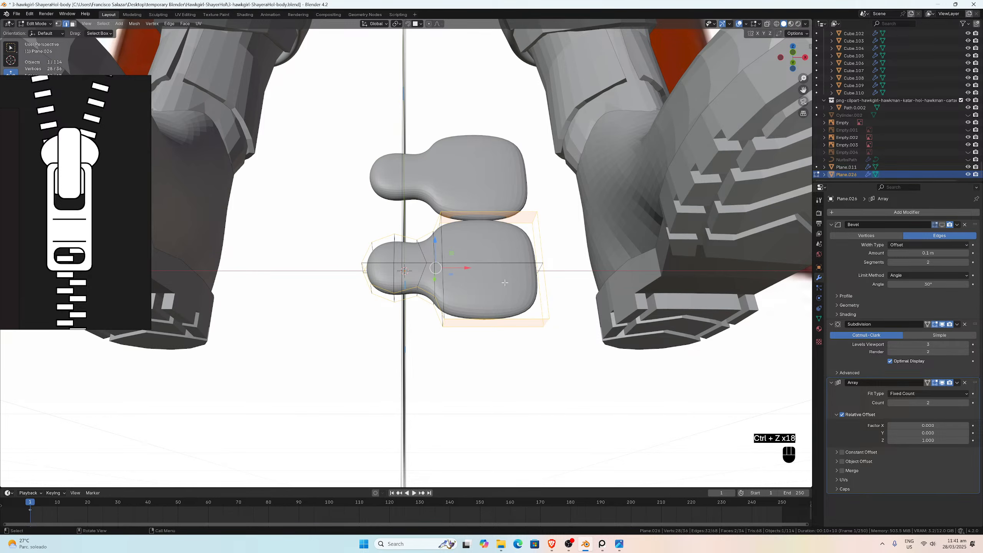
# Step: Bevel the tooth's selected edges in front view with a width of 0.0015 m, two segments and hardened normals
pyautogui.scroll(2, 502, 283)
pyautogui.scroll(-2, 520, 292)
pyautogui.moveTo(524, 292); pyautogui.dragTo(522, 296, button='middle')
pyautogui.scroll(1, 523, 294)
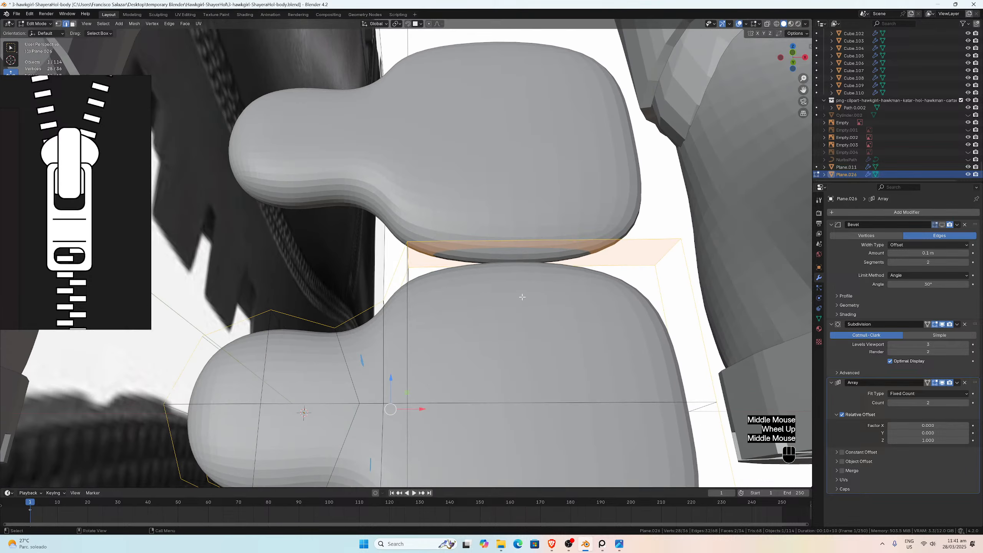
pyautogui.press('KP_1')
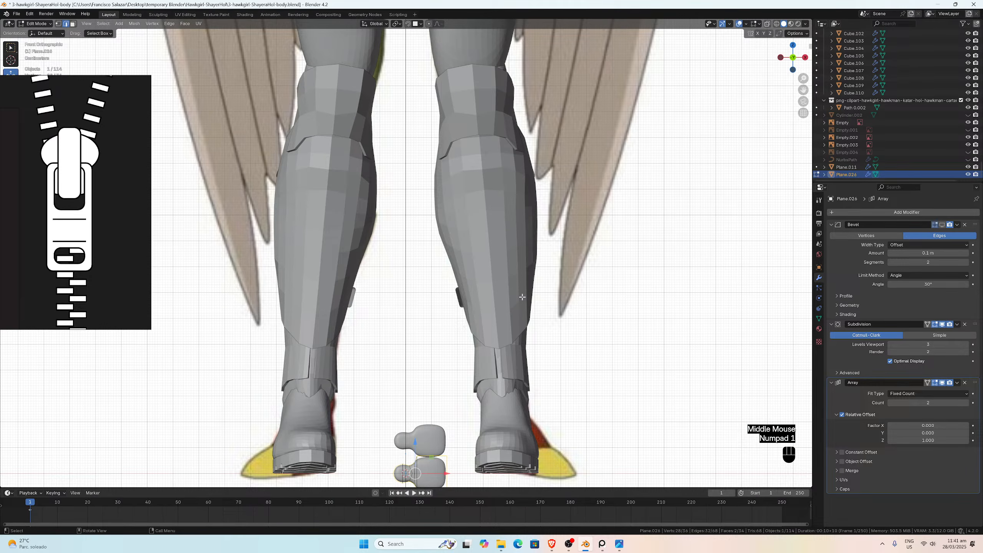
pyautogui.moveTo(803, 89); pyautogui.dragTo(800, 11)
pyautogui.scroll(10, 244, 377)
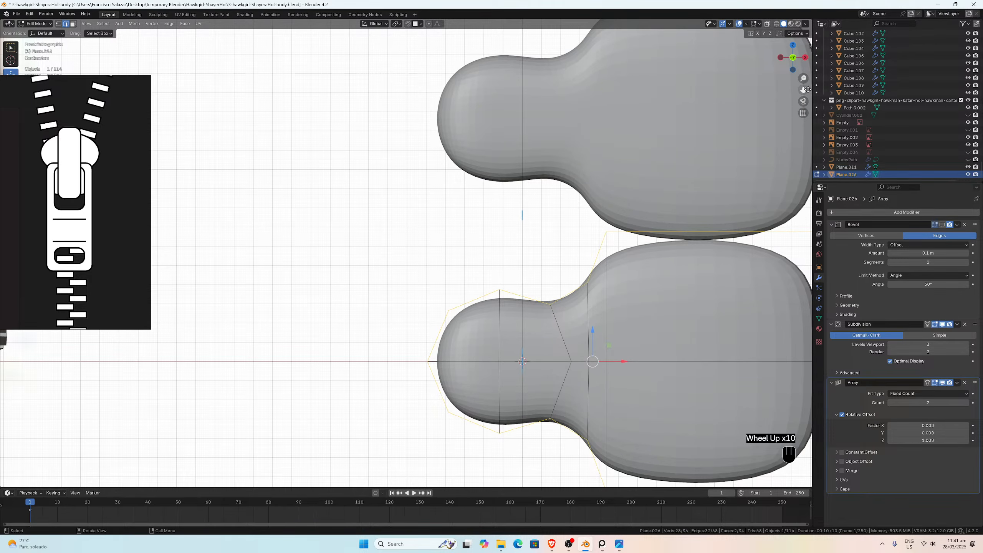
pyautogui.moveTo(803, 89); pyautogui.dragTo(640, 53)
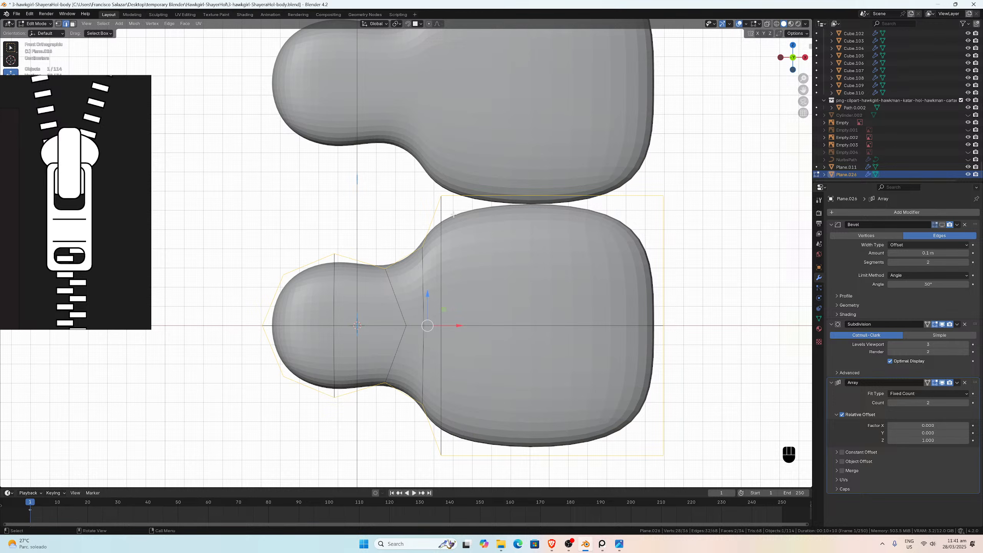
pyautogui.hotkey('ctrl', 'b')
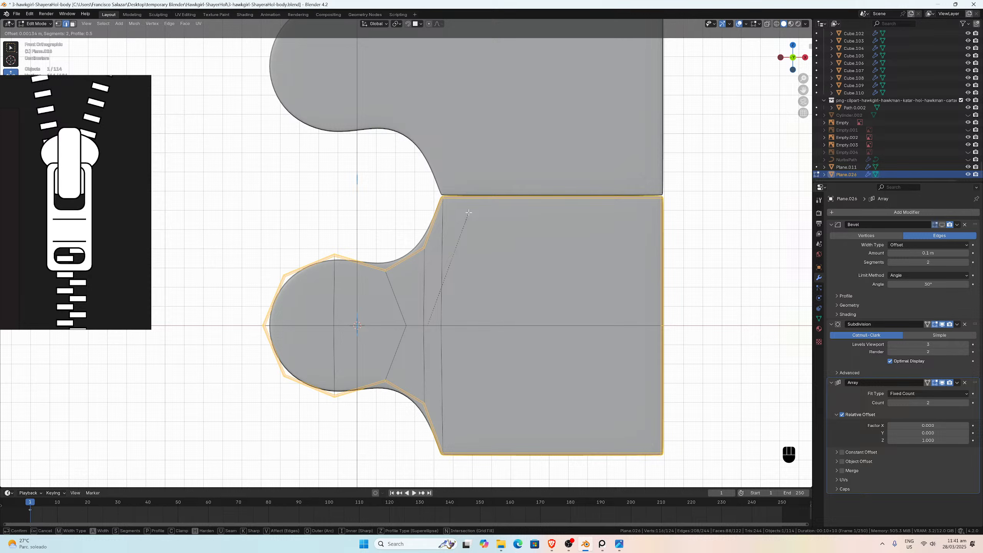
pyautogui.click(469, 213)
pyautogui.doubleClick(95, 366)
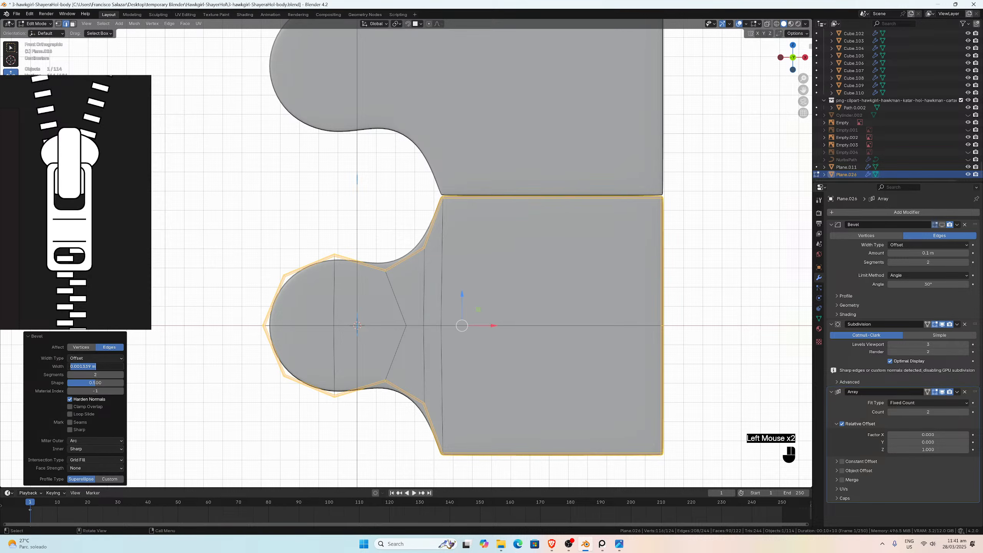
pyautogui.click(89, 366)
pyautogui.write('5')
pyautogui.press('Return')
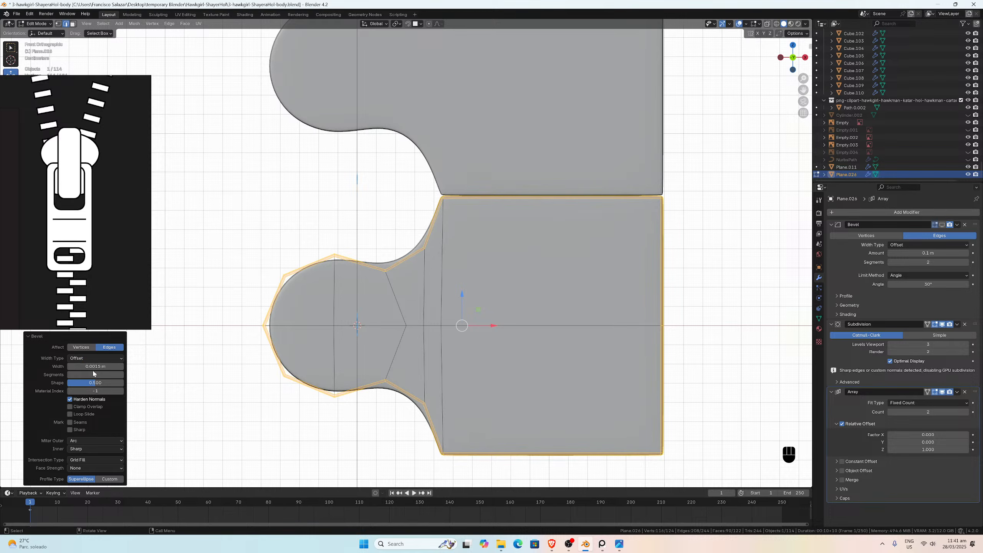
# Step: Toggle the bevel's Loop Slide option to compare its effect along the seam between the teeth
pyautogui.scroll(5, 406, 253)
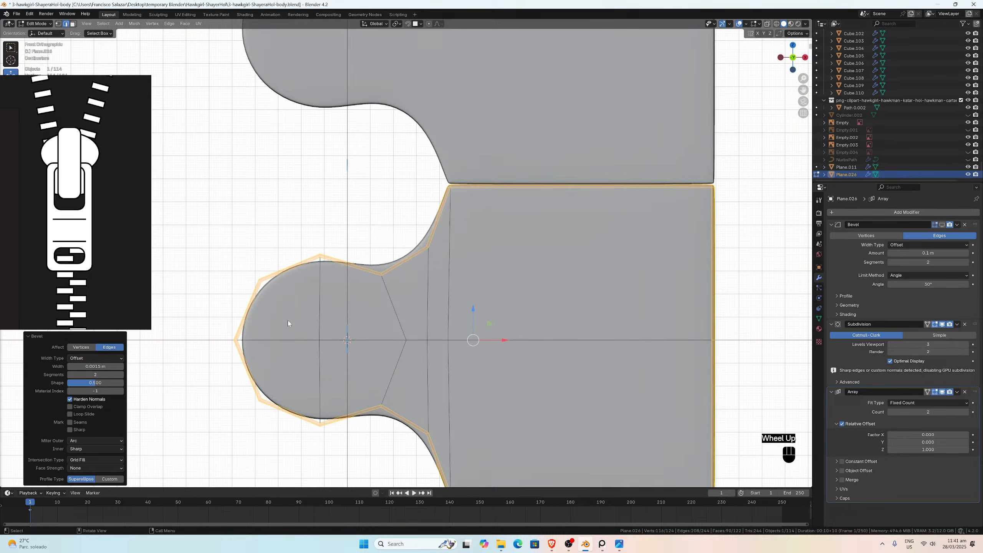
pyautogui.moveTo(803, 90); pyautogui.dragTo(460, 213)
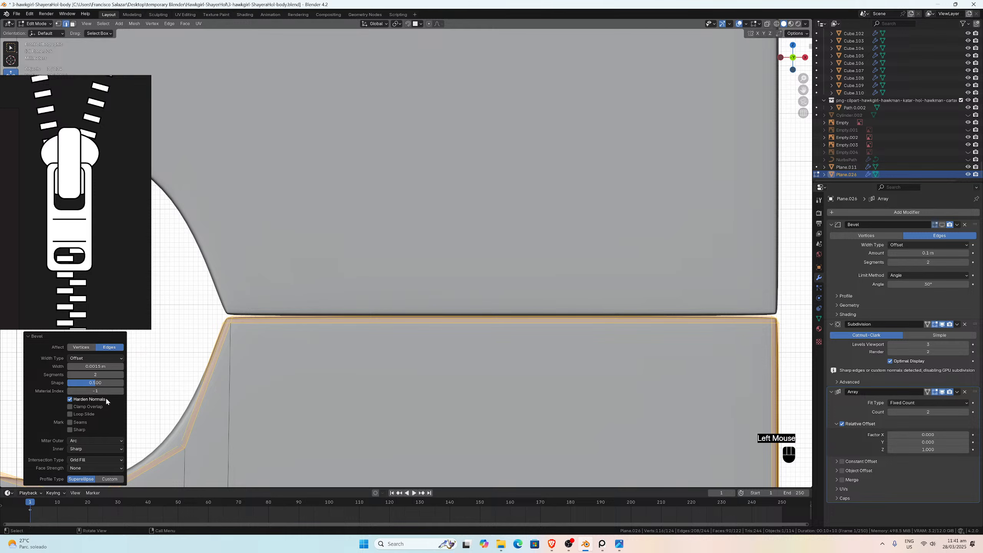
pyautogui.click(70, 414)
pyautogui.click(69, 414)
# Step: Try a single centred vertical loop cut through the tooth's body, and undo it together with the bevel
pyautogui.hotkey('ctrl', 'r')
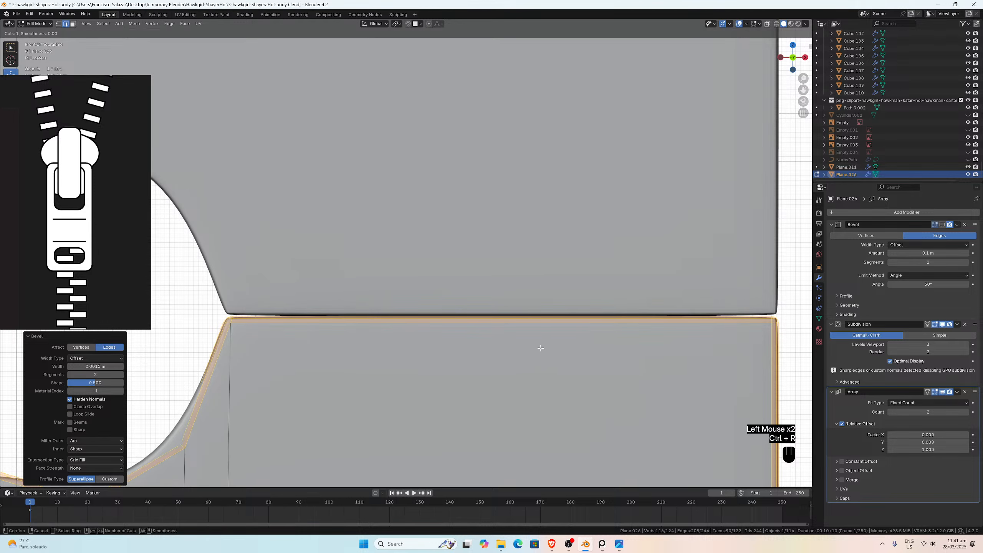
pyautogui.click(500, 330)
pyautogui.click(498, 330)
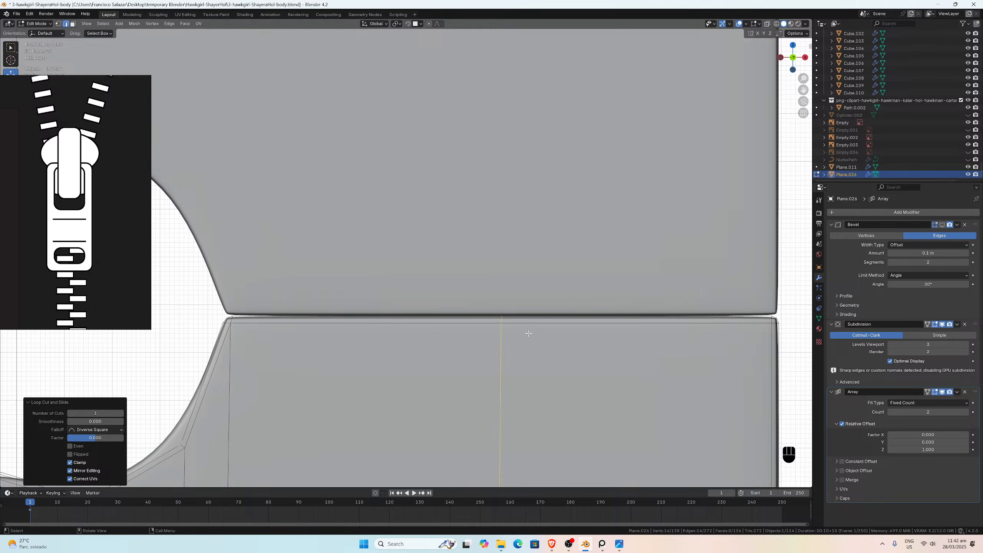
pyautogui.press('ctrl')
pyautogui.hotkey('ctrl', 'z')
pyautogui.hotkey('ctrl', 'z')
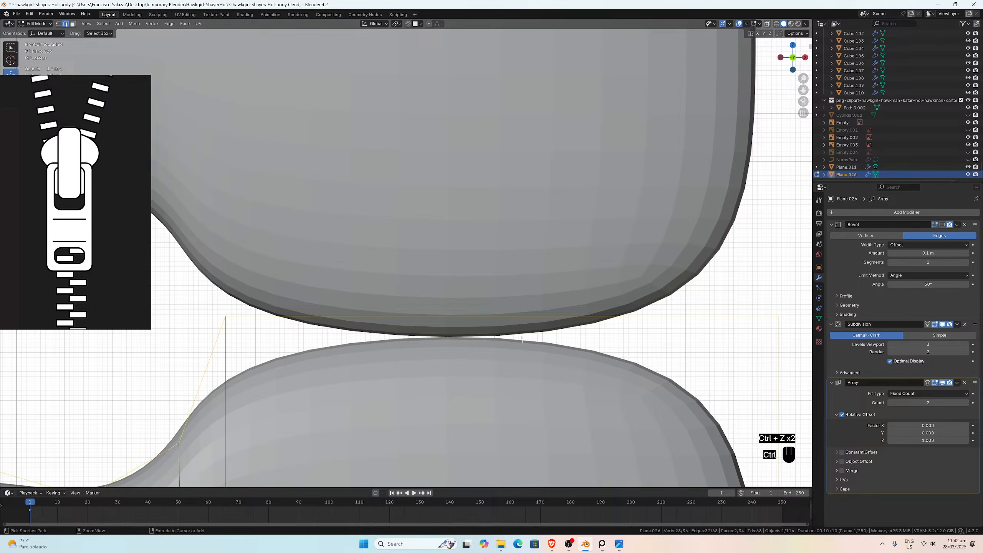
# Step: Bevel the tooth's selected edges again with a width of 0.0015 m, two segments and hardened normals
pyautogui.hotkey('ctrl', 'b')
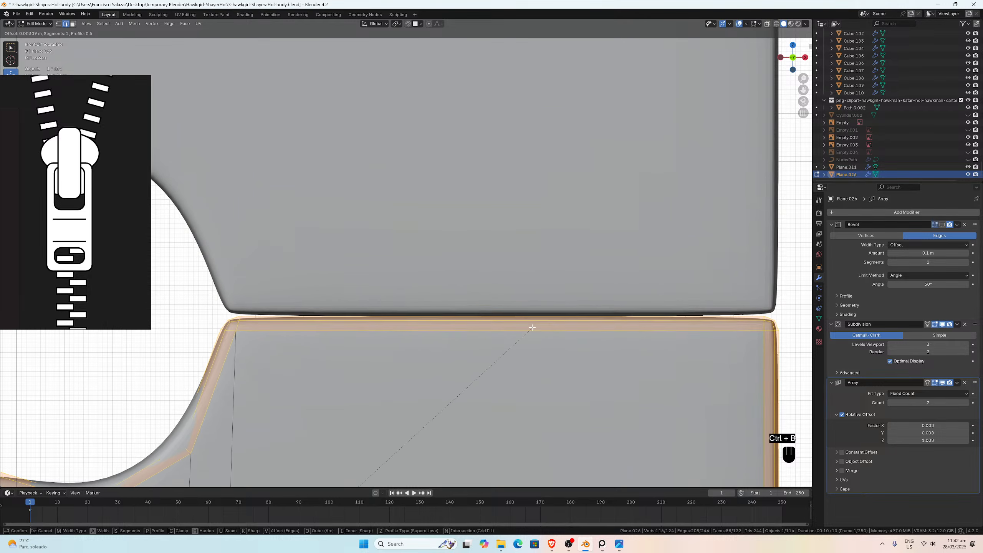
pyautogui.click(524, 329)
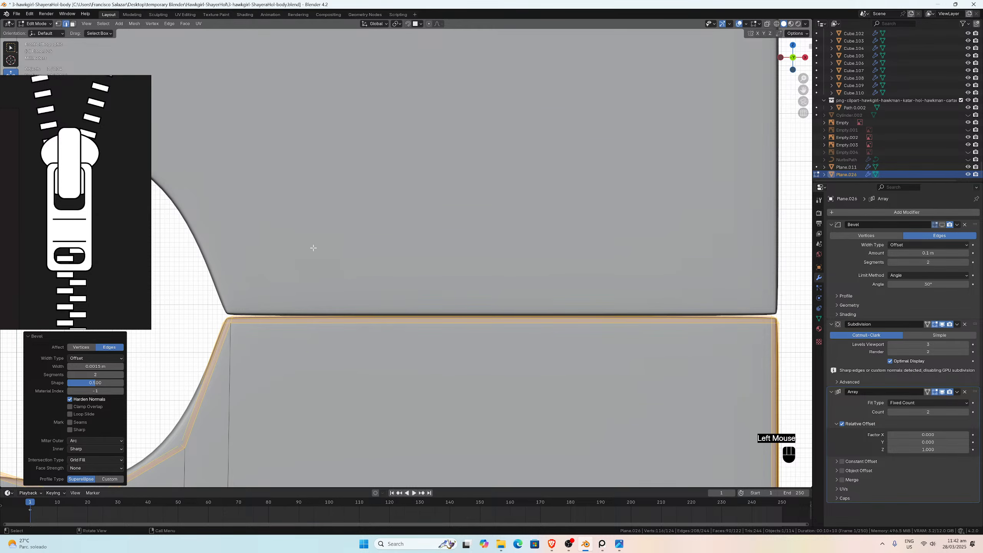
# Step: Inspect the seam between the two teeth and undo the tooth's last edge bevel
pyautogui.scroll(-3, 232, 332)
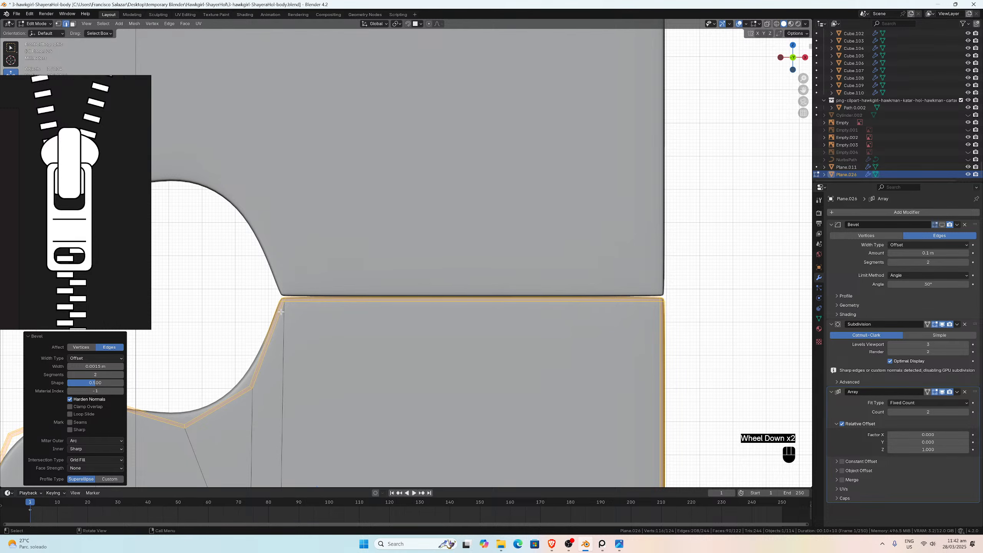
pyautogui.scroll(-3, 294, 331)
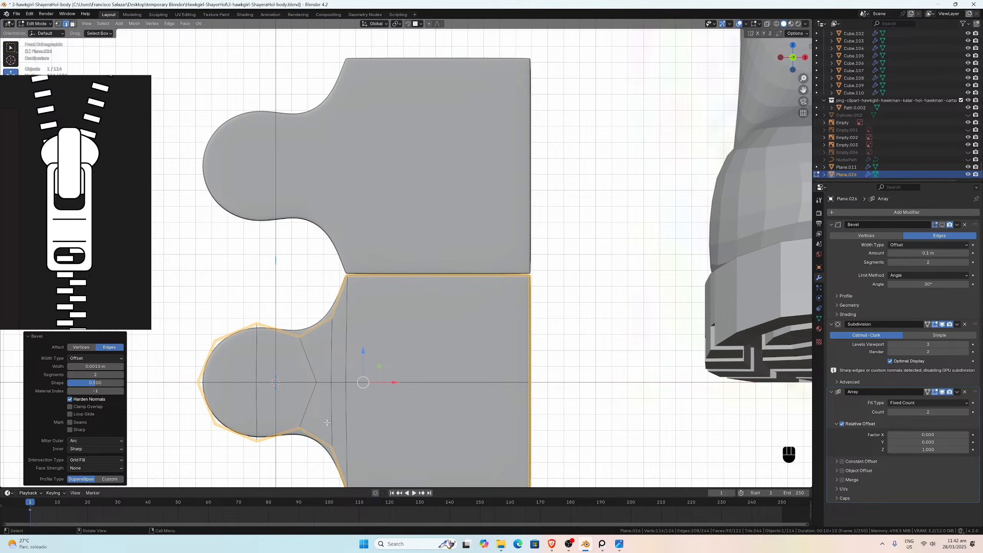
pyautogui.scroll(1, 356, 379)
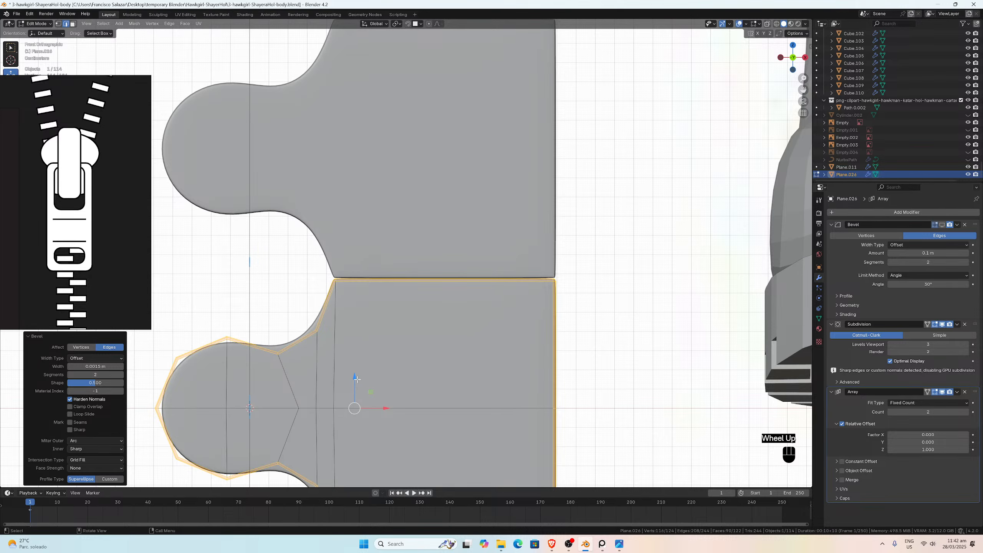
pyautogui.scroll(-1, 357, 379)
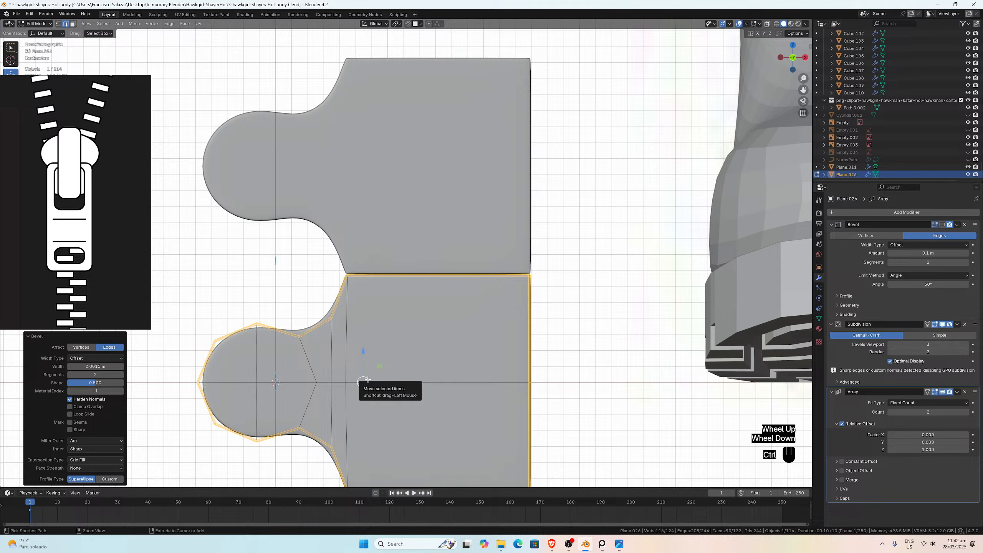
pyautogui.hotkey('ctrl', 'z')
# Step: Apply all of the tooth object's transforms, covering location, rotation and scale
pyautogui.press('Tab')
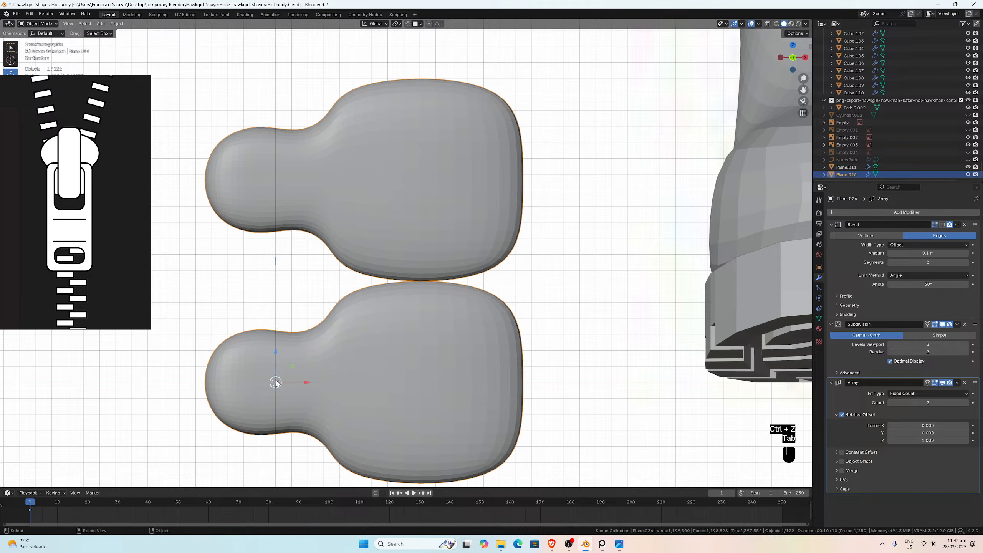
pyautogui.hotkey('ctrl', 'a')
pyautogui.click(364, 370)
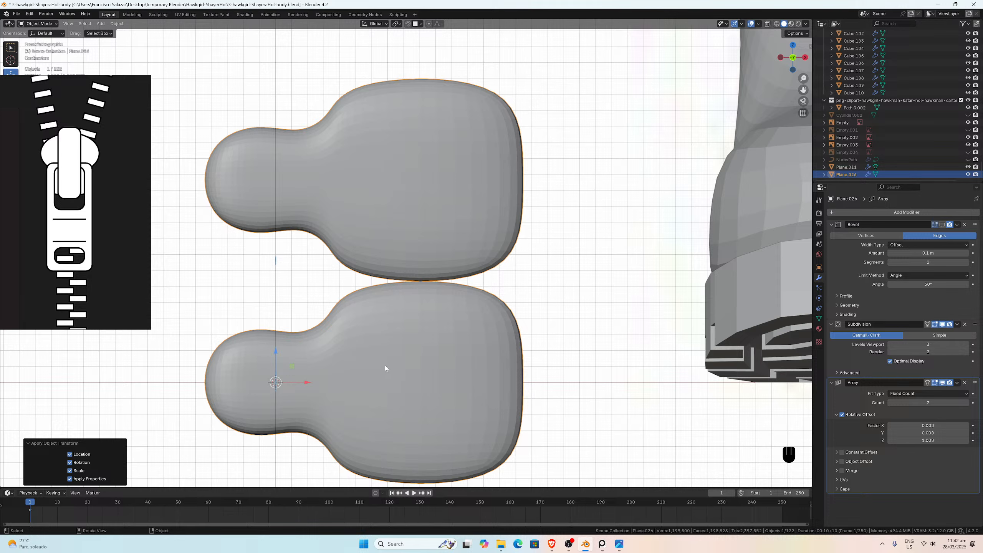
# Step: Select the tooth's whole mesh and recalculate its normals to face outside
pyautogui.press('Tab')
pyautogui.press('a')
pyautogui.hotkey('alt', 'n')
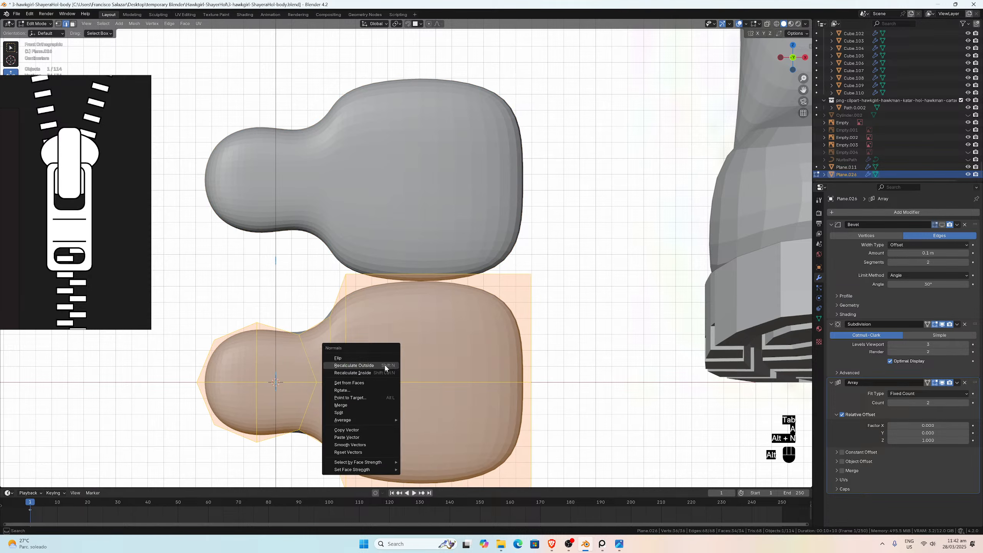
pyautogui.click(354, 365)
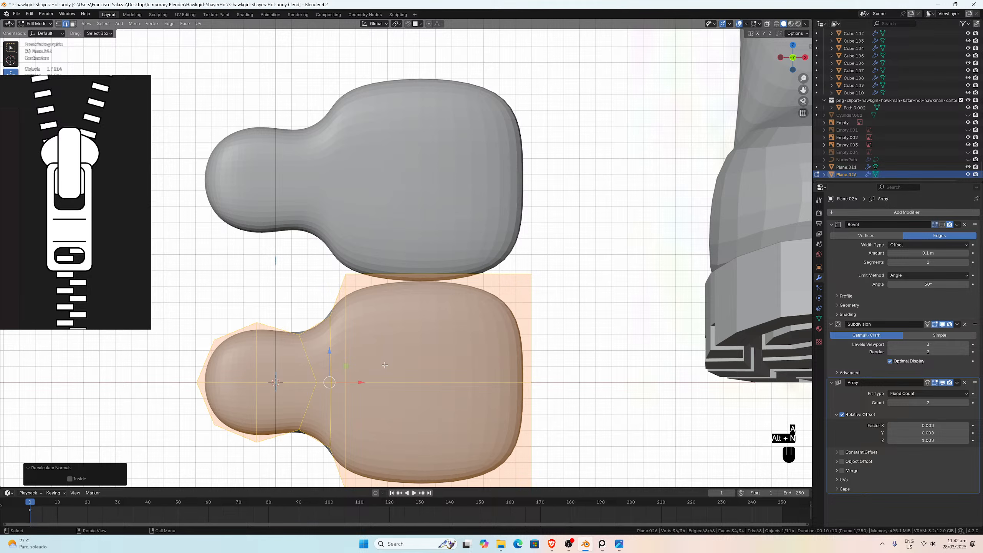
pyautogui.press('Tab')
pyautogui.press('Tab')
pyautogui.scroll(1, 391, 366)
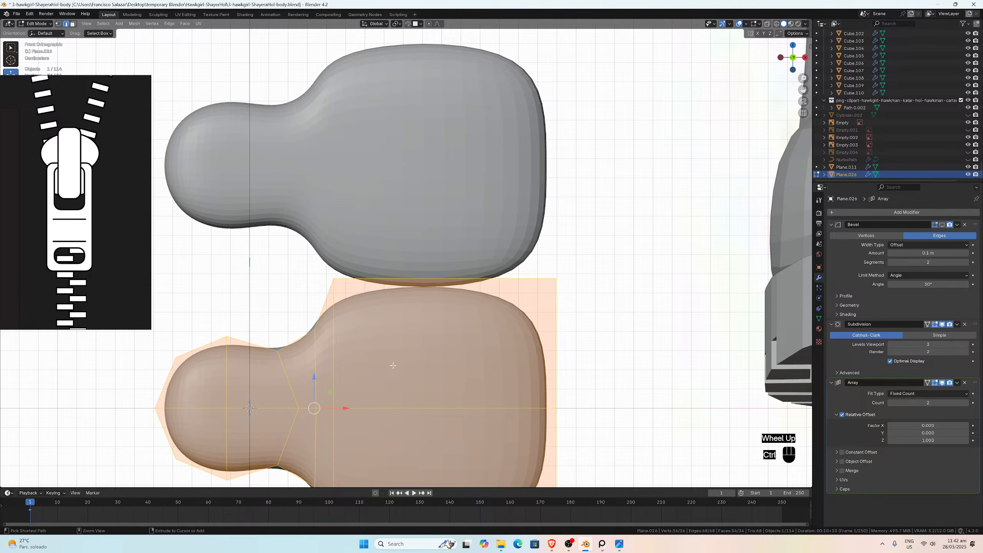
pyautogui.scroll(-1, 393, 365)
# Step: Isolate the tooth in local view, seen in perspective, while staying in mesh editing
pyautogui.moveTo(392, 365); pyautogui.dragTo(417, 357, button='middle')
pyautogui.scroll(-3, 505, 387)
pyautogui.scroll(-2, 505, 388)
pyautogui.moveTo(506, 388); pyautogui.dragTo(531, 379, button='middle')
pyautogui.scroll(3, 473, 380)
pyautogui.press('/')
pyautogui.scroll(1, 532, 379)
# Step: Select the edge loops that outline the tooth's front and back faces, starting from the body's lower edge
pyautogui.click(478, 463)
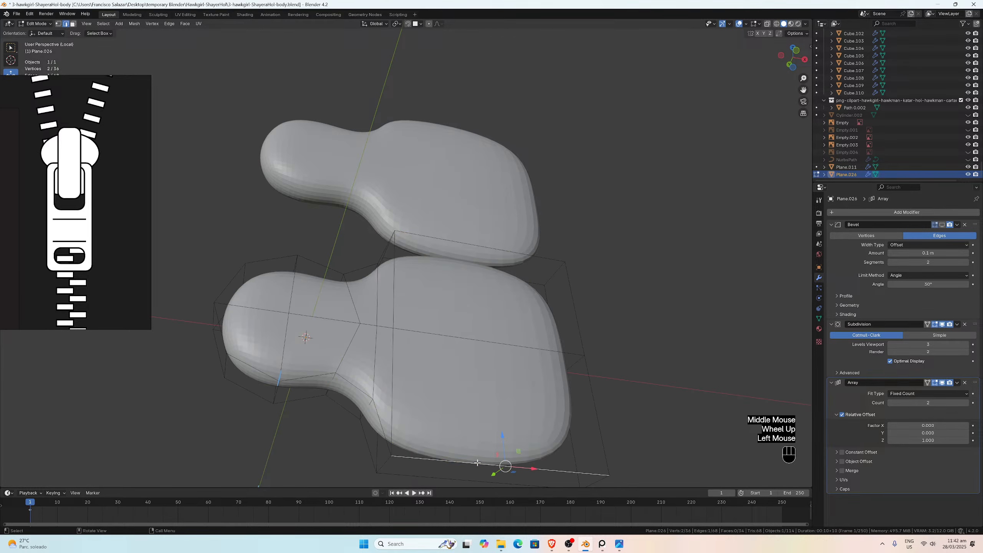
pyautogui.keyDown('alt'); pyautogui.click(475, 462); pyautogui.keyUp('alt')
pyautogui.click(436, 459)
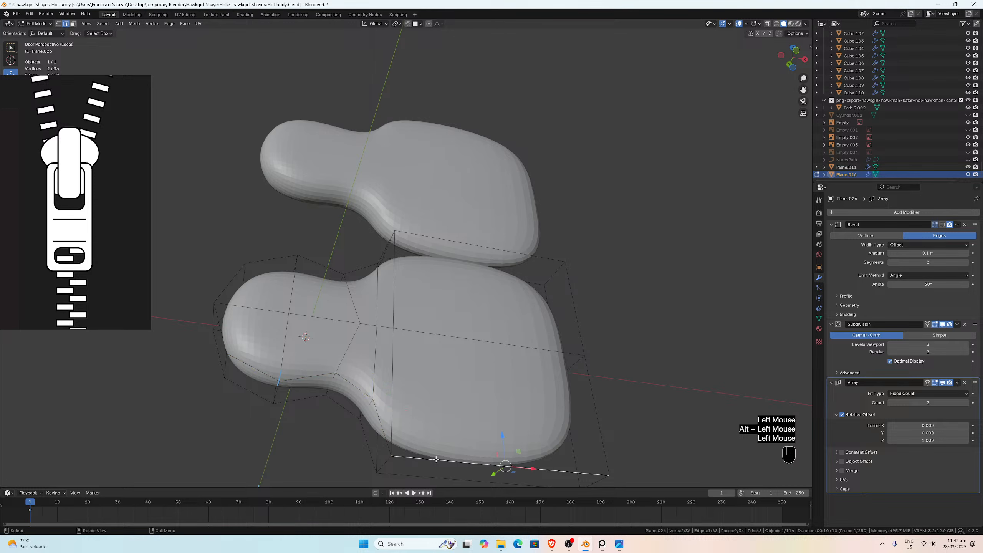
pyautogui.moveTo(587, 456); pyautogui.dragTo(537, 360, button='middle')
pyautogui.keyDown('alt'); pyautogui.keyDown('shift'); pyautogui.click(539, 350); pyautogui.keyUp('shift'); pyautogui.keyUp('alt')
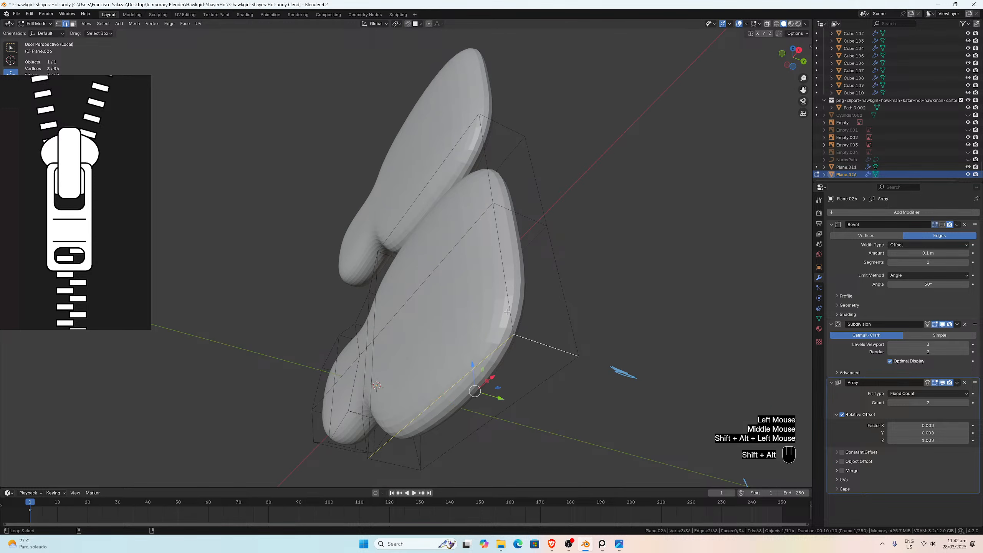
pyautogui.keyDown('alt'); pyautogui.keyDown('shift'); pyautogui.click(512, 306); pyautogui.keyUp('shift'); pyautogui.keyUp('alt')
pyautogui.keyDown('alt'); pyautogui.keyDown('shift'); pyautogui.click(554, 285); pyautogui.keyUp('shift'); pyautogui.keyUp('alt')
pyautogui.moveTo(538, 308); pyautogui.dragTo(372, 410, button='middle')
pyautogui.keyDown('alt'); pyautogui.keyDown('shift'); pyautogui.click(501, 283); pyautogui.keyUp('shift'); pyautogui.keyUp('alt')
pyautogui.keyDown('alt'); pyautogui.keyDown('shift'); pyautogui.click(445, 274); pyautogui.keyUp('shift'); pyautogui.keyUp('alt')
pyautogui.keyDown('alt'); pyautogui.keyDown('shift'); pyautogui.click(499, 271); pyautogui.keyUp('shift'); pyautogui.keyUp('alt')
pyautogui.keyDown('alt'); pyautogui.keyDown('shift'); pyautogui.click(365, 423); pyautogui.keyUp('shift'); pyautogui.keyUp('alt')
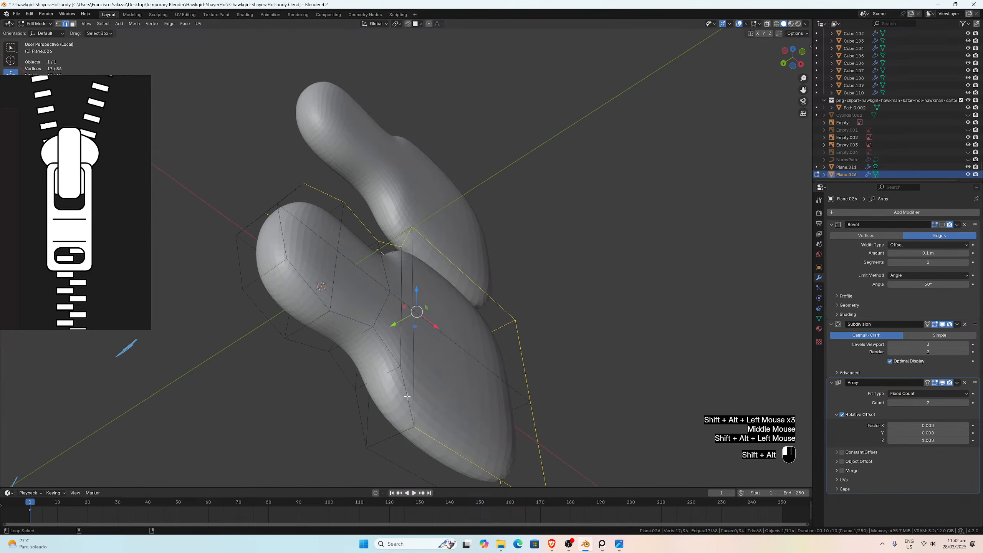
# Step: Add the cross edges at the body's upper and lower neck-side corners and the remaining head outline edges to the selection
pyautogui.keyDown('alt'); pyautogui.keyDown('shift'); pyautogui.click(396, 455); pyautogui.keyUp('shift'); pyautogui.keyUp('alt')
pyautogui.keyDown('shift'); pyautogui.click(399, 459); pyautogui.keyUp('shift')
pyautogui.moveTo(398, 459); pyautogui.dragTo(428, 425, button='middle')
pyautogui.scroll(1, 422, 279)
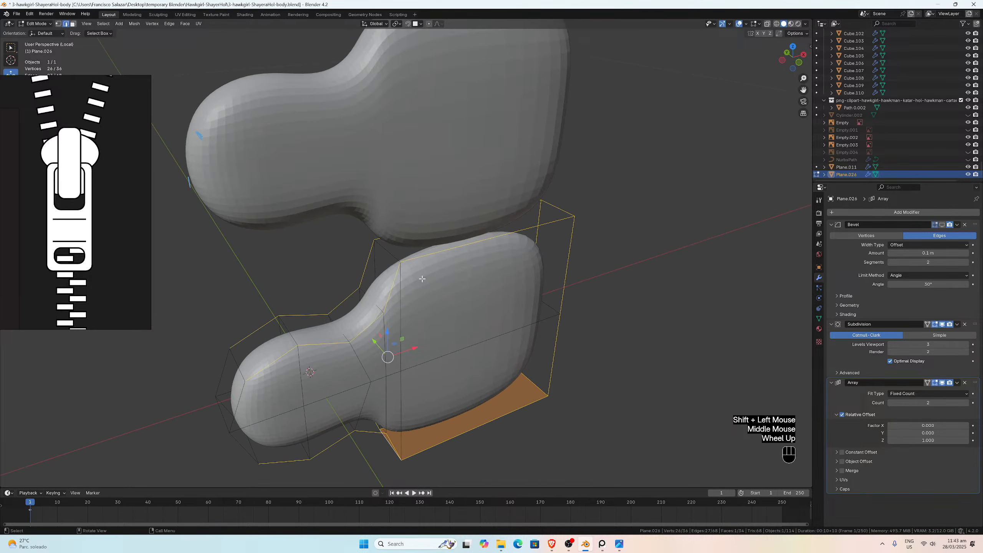
pyautogui.keyDown('shift'); pyautogui.click(393, 257); pyautogui.keyUp('shift')
pyautogui.keyDown('alt'); pyautogui.keyDown('shift'); pyautogui.click(240, 397); pyautogui.keyUp('shift'); pyautogui.keyUp('alt')
pyautogui.keyDown('alt'); pyautogui.keyDown('shift'); pyautogui.click(238, 393); pyautogui.keyUp('shift'); pyautogui.keyUp('alt')
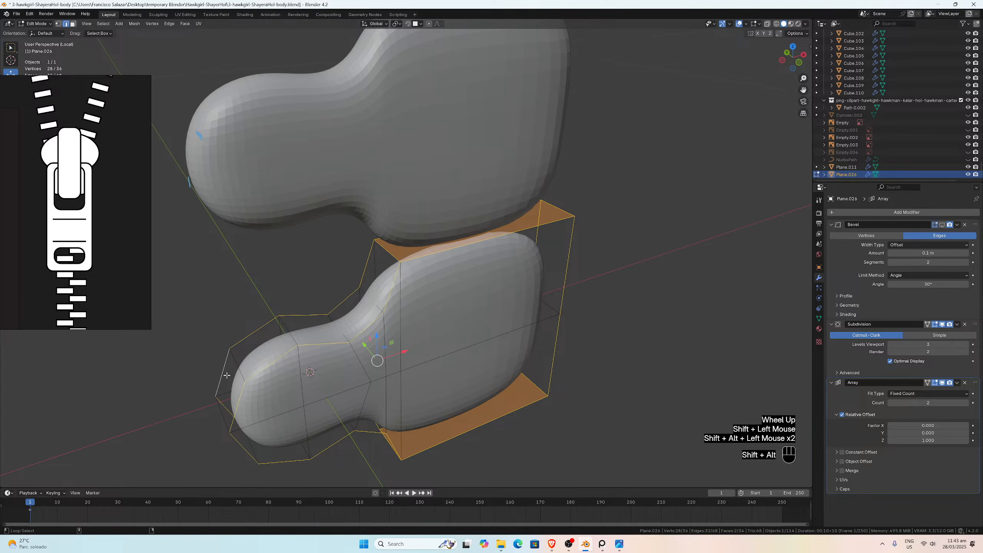
pyautogui.moveTo(238, 393); pyautogui.dragTo(507, 379, button='middle')
pyautogui.scroll(-2, 547, 358)
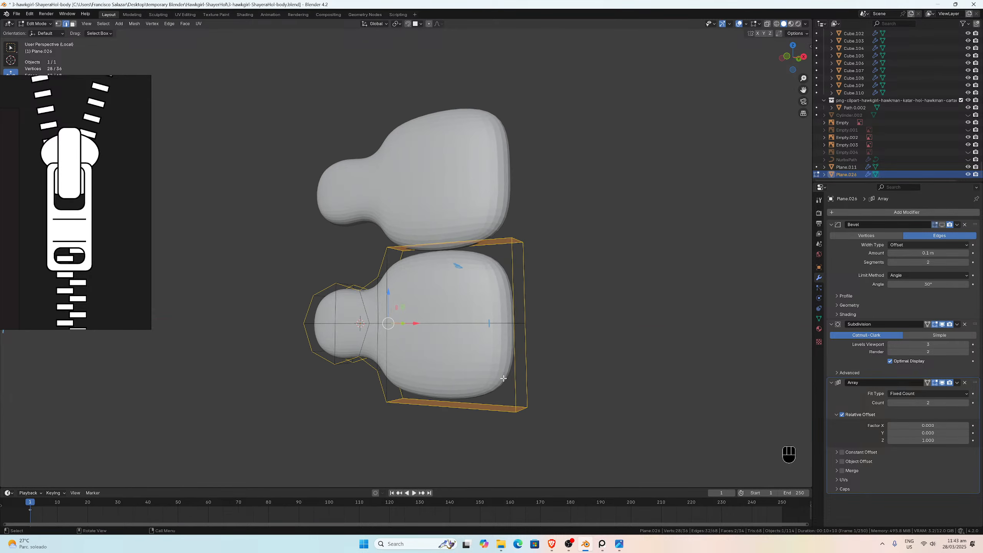
# Step: Bevel the selected outline edges in front view with a width of 0.0013 m and two segments
pyautogui.scroll(2, 503, 378)
pyautogui.press('KP_1')
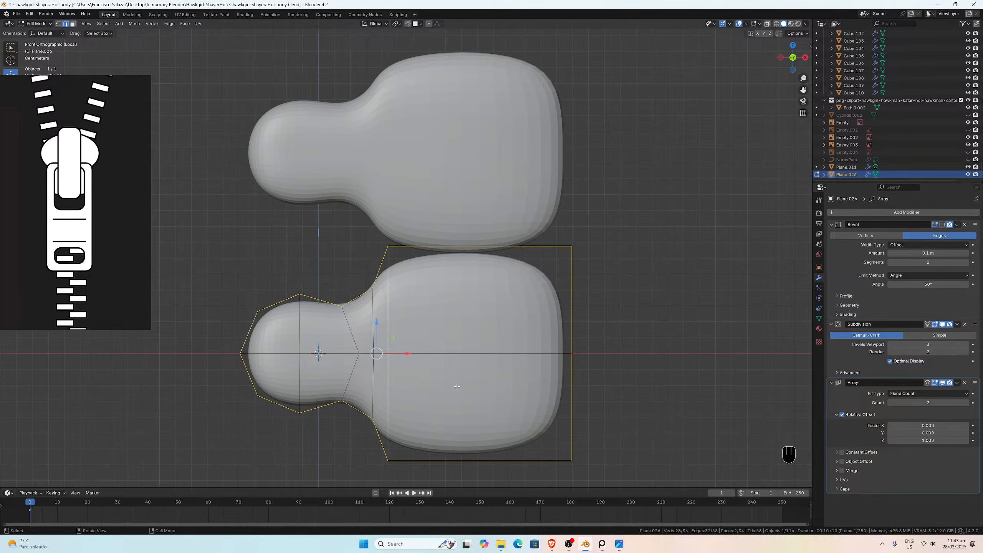
pyautogui.scroll(4, 496, 314)
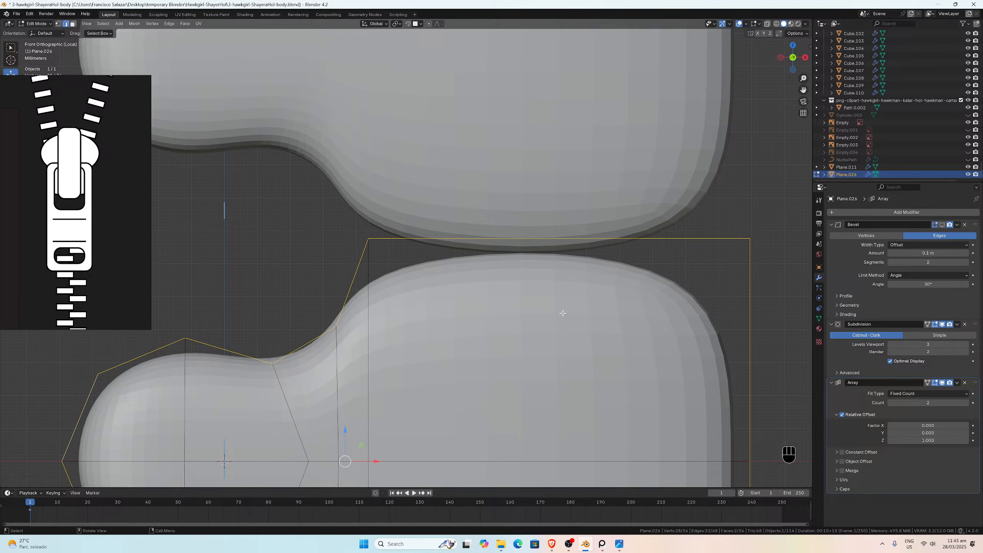
pyautogui.hotkey('ctrl', 'b')
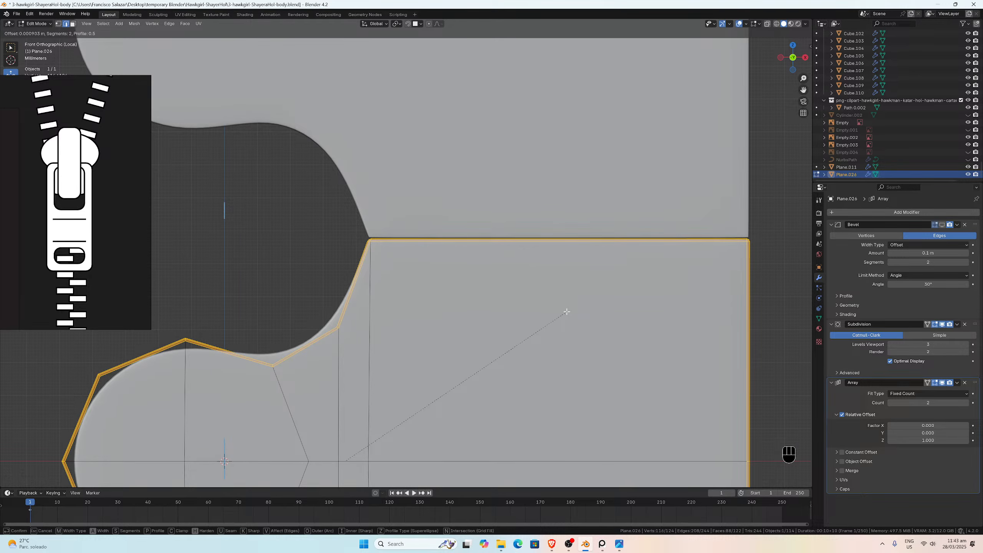
pyautogui.click(568, 312)
pyautogui.click(93, 366)
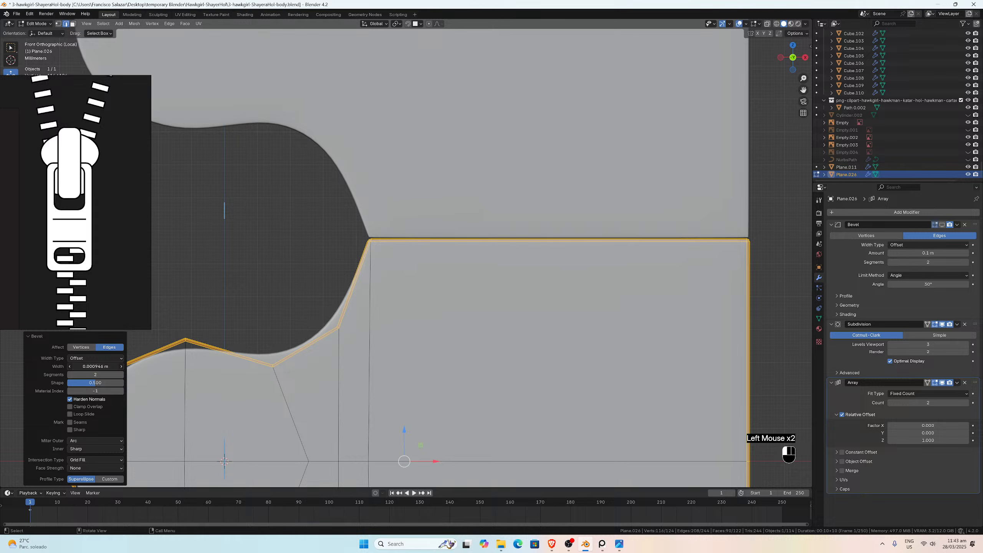
pyautogui.click(90, 366)
pyautogui.moveTo(79, 366); pyautogui.dragTo(82, 366)
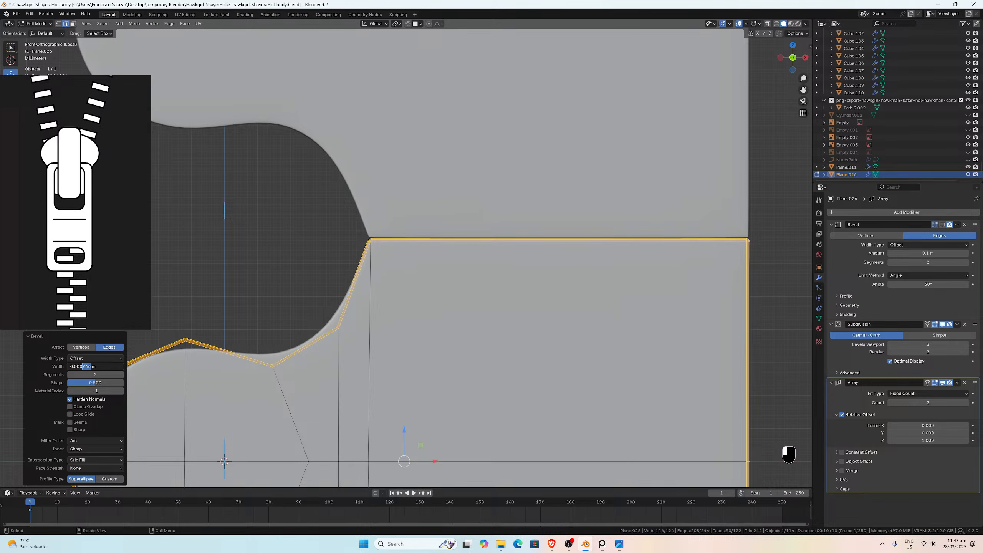
pyautogui.write('12')
pyautogui.press('Return')
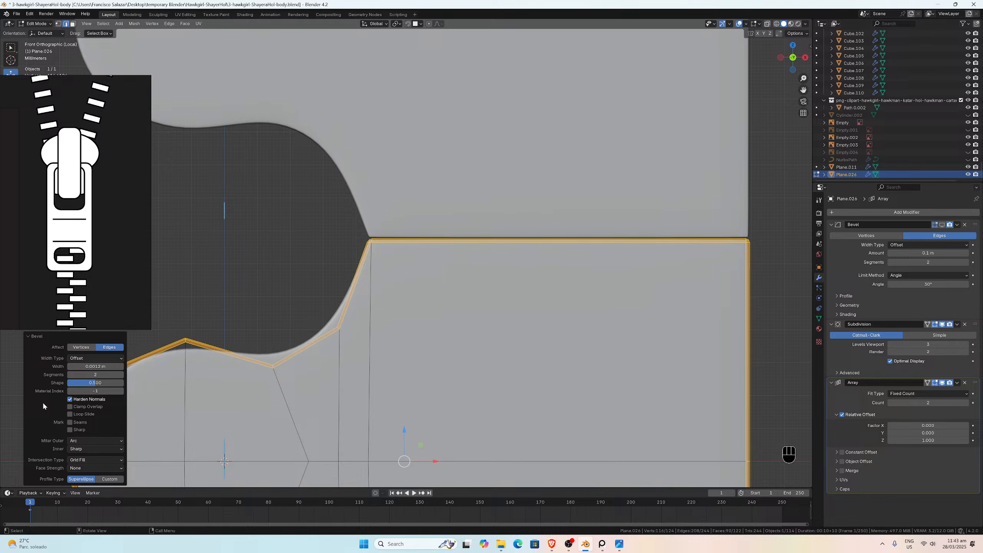
# Step: Toggle the bevel's Harden Normals and Loop Slide options to compare the shading along the seam
pyautogui.click(71, 400)
pyautogui.click(71, 399)
pyautogui.click(70, 399)
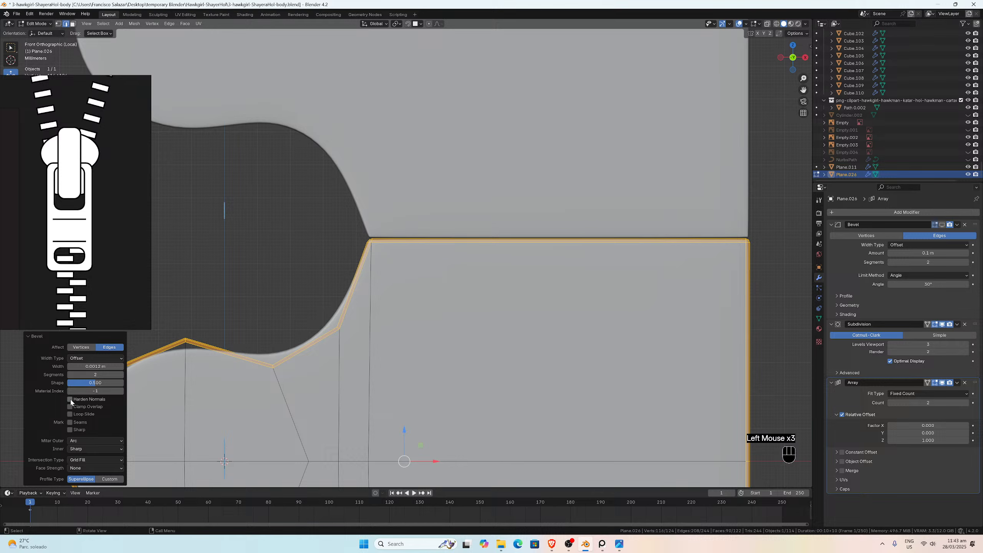
pyautogui.click(70, 399)
pyautogui.click(70, 399)
pyautogui.click(70, 414)
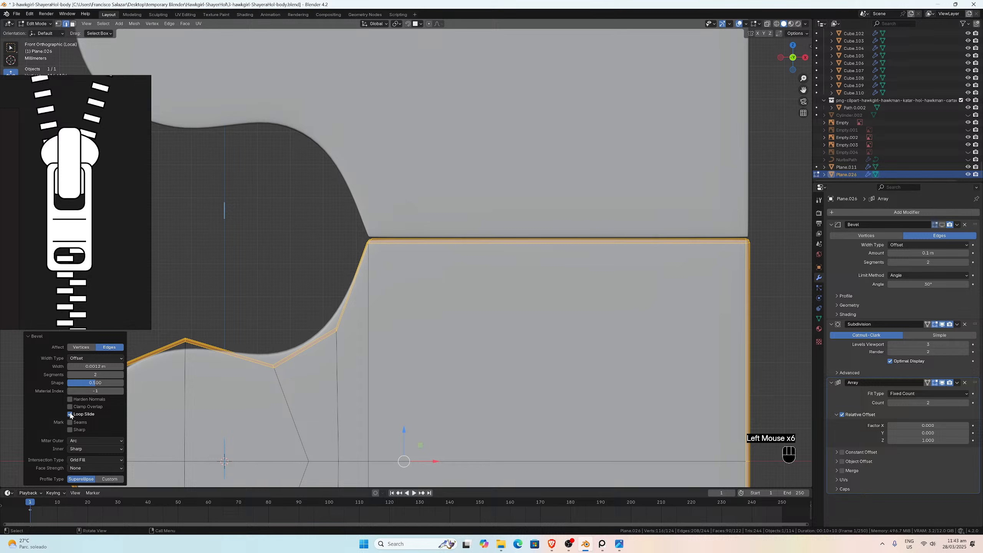
pyautogui.click(70, 413)
pyautogui.click(70, 401)
pyautogui.click(70, 400)
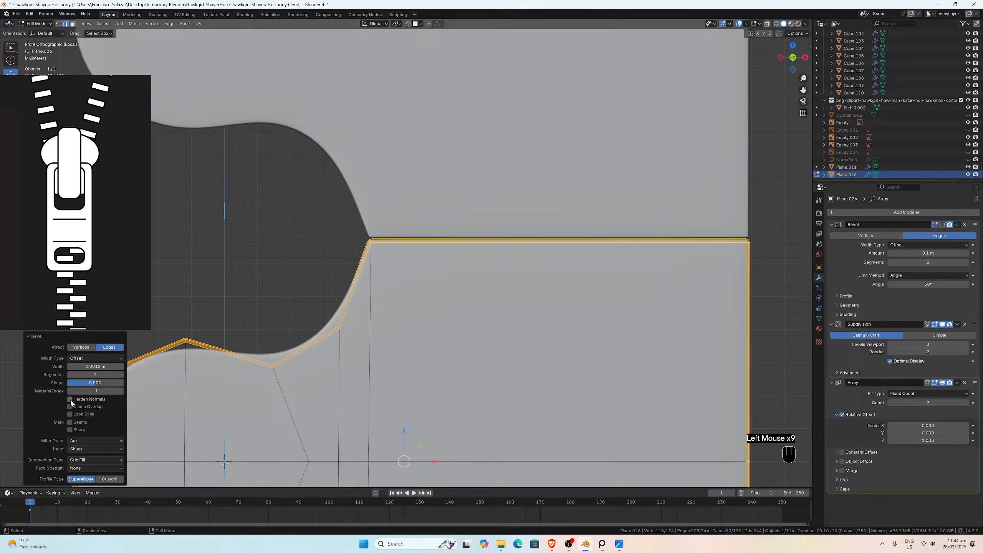
pyautogui.click(70, 401)
pyautogui.click(70, 400)
# Step: Try a Sharp outer miter with Harden Normals off on the bevel, inspect the seam, and undo the bevel
pyautogui.moveTo(87, 441); pyautogui.dragTo(85, 424)
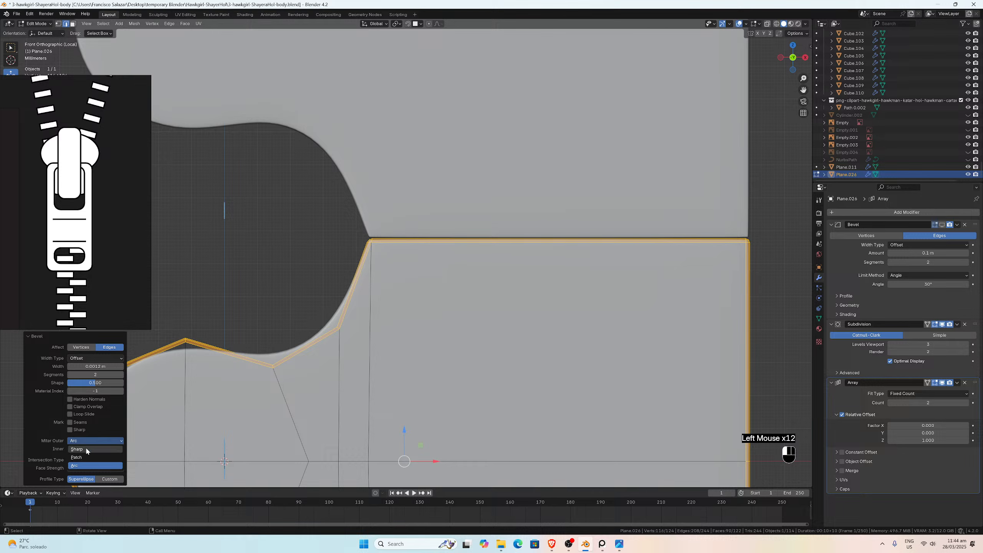
pyautogui.click(70, 400)
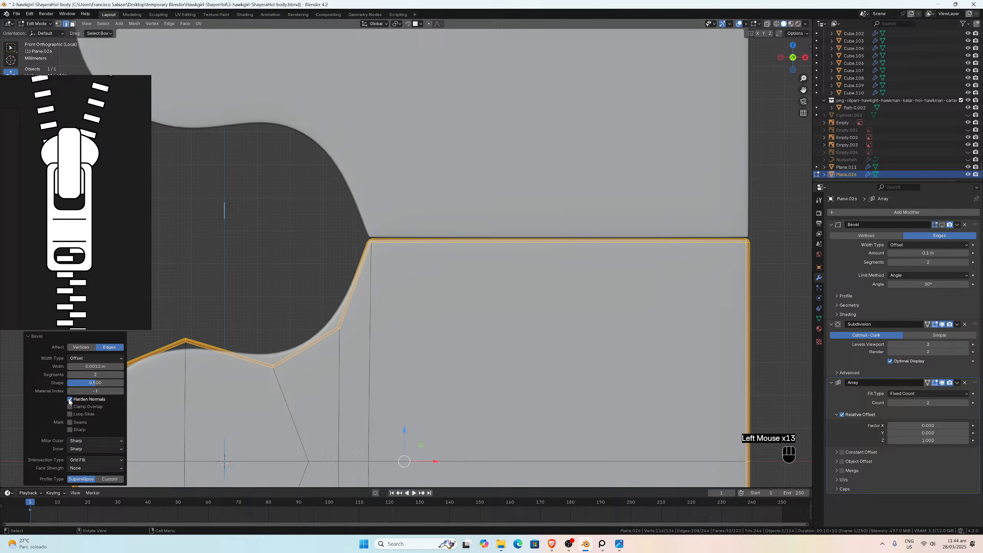
pyautogui.click(70, 400)
pyautogui.scroll(5, 404, 222)
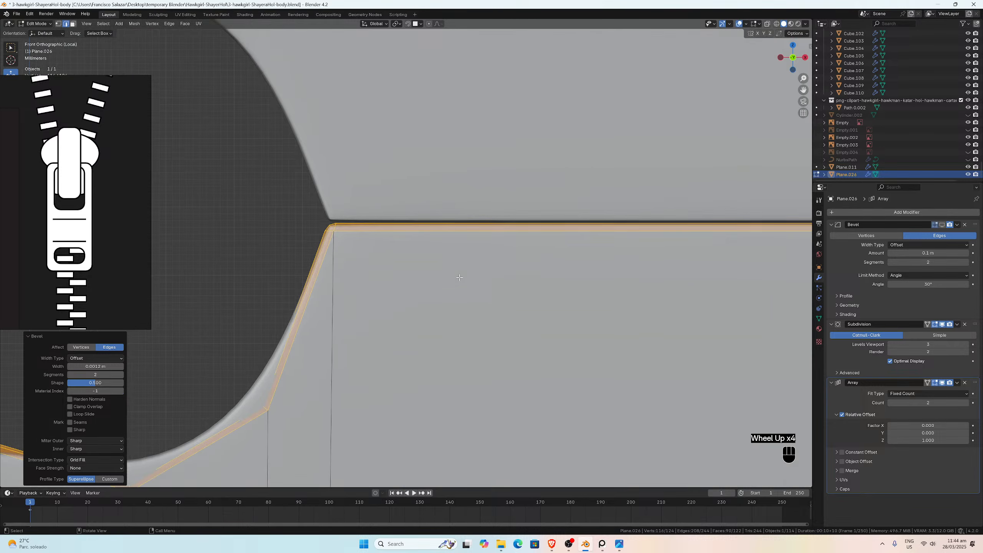
pyautogui.moveTo(803, 90); pyautogui.dragTo(735, 117)
pyautogui.scroll(-3, 662, 160)
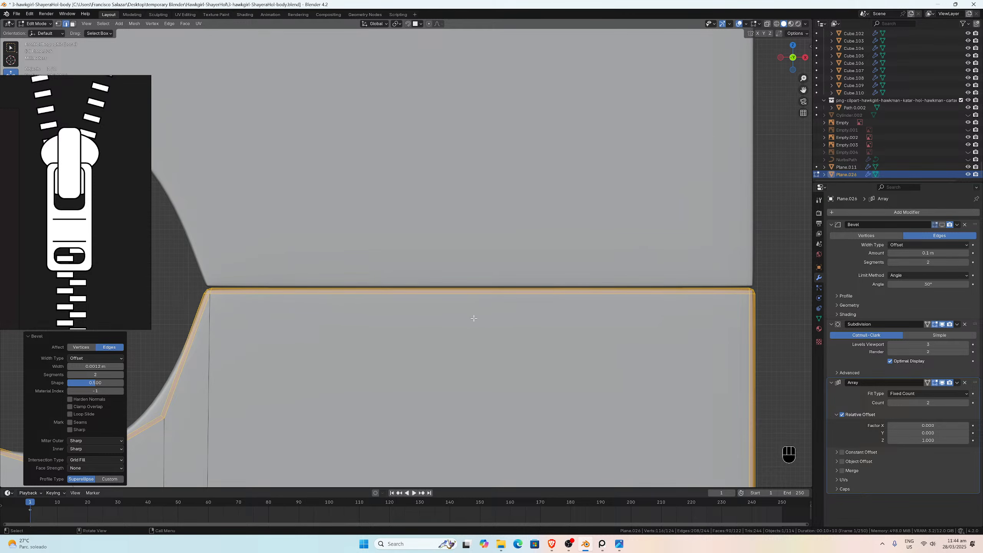
pyautogui.hotkey('ctrl', 'z')
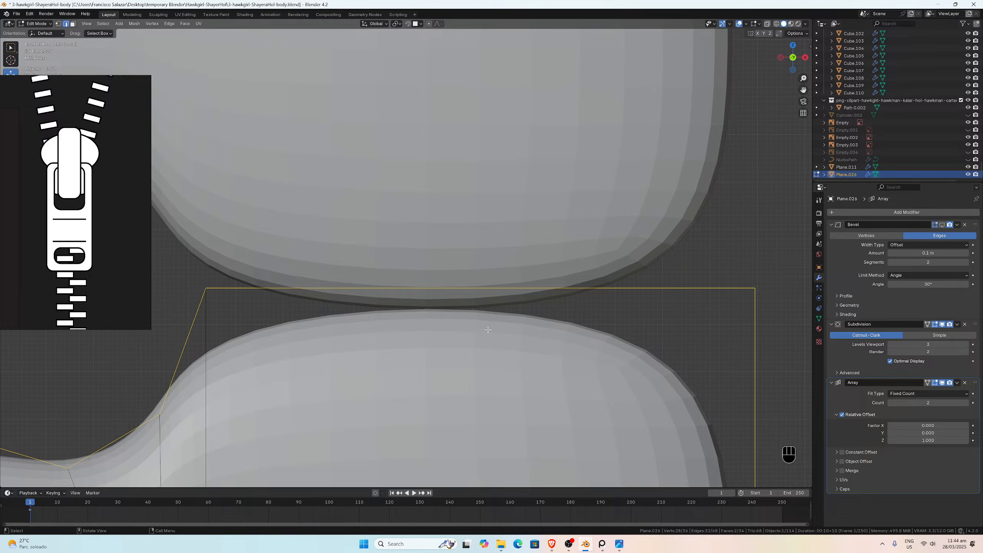
# Step: Add a single centred vertical loop cut through the tooth's body
pyautogui.hotkey('ctrl', 'r')
pyautogui.click(485, 289)
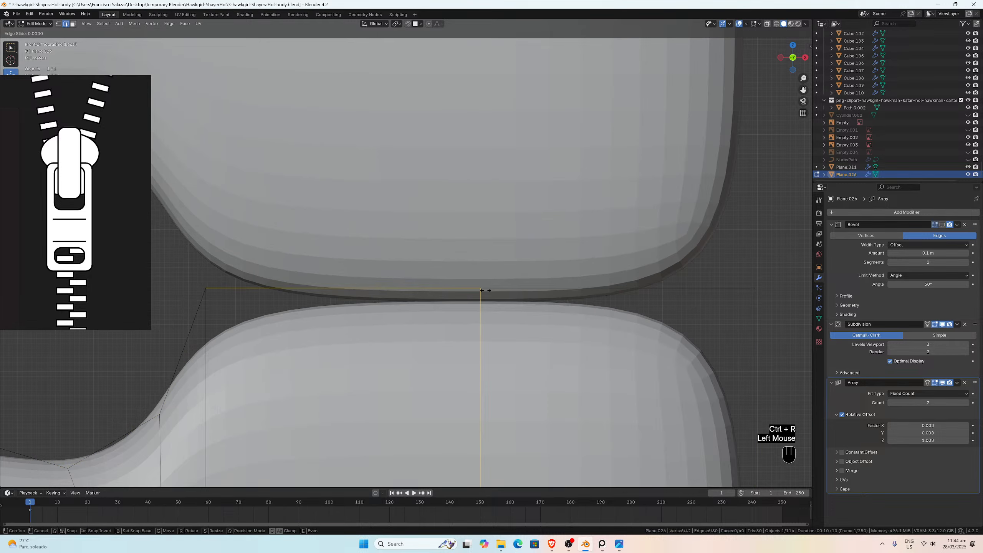
pyautogui.click(485, 290)
pyautogui.scroll(-3, 483, 287)
pyautogui.moveTo(482, 288); pyautogui.dragTo(311, 248, button='middle')
pyautogui.scroll(-1, 325, 292)
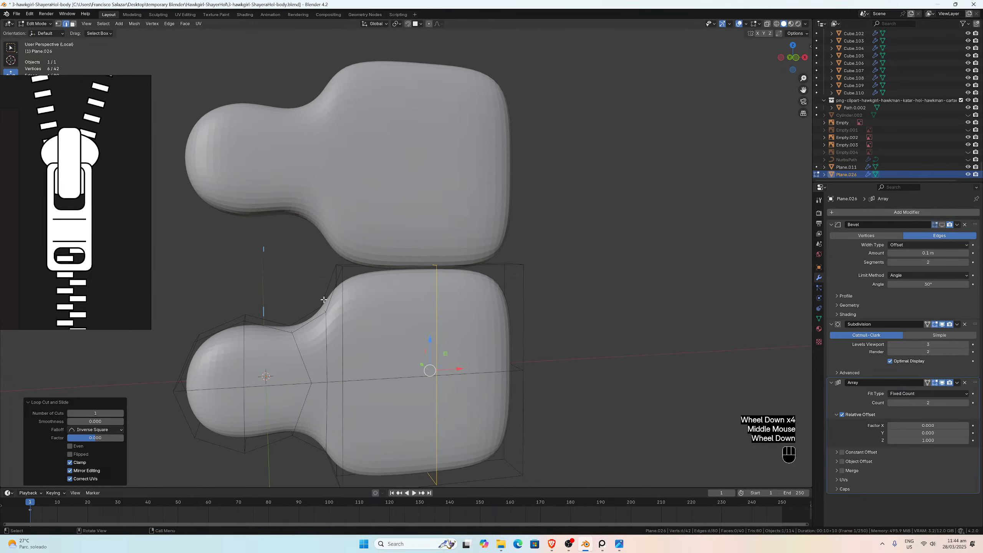
# Step: Select the tooth's front and back outline edge loops around the rounded tip and body, plus an upper cross edge at the flat end
pyautogui.keyDown('alt'); pyautogui.click(335, 296); pyautogui.keyUp('alt')
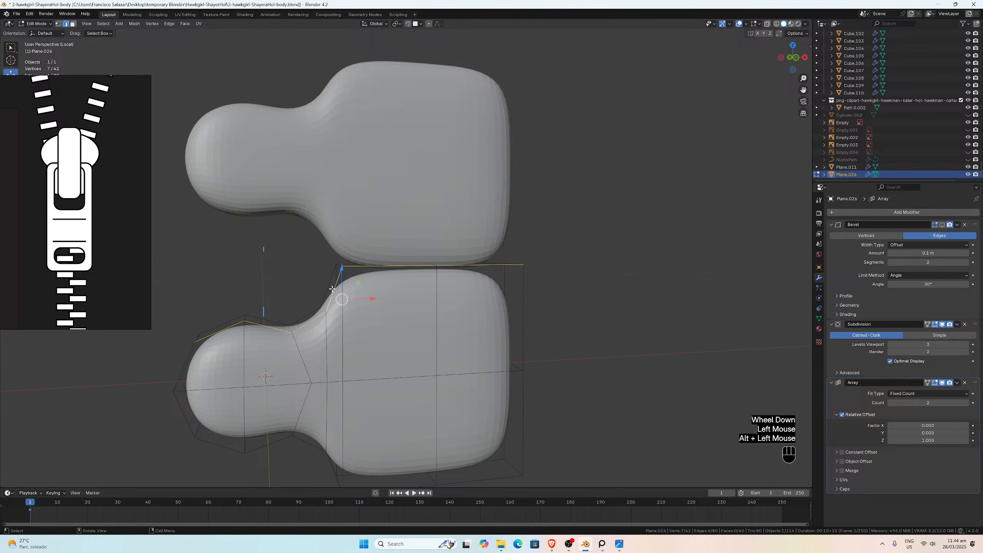
pyautogui.keyDown('alt'); pyautogui.keyDown('shift'); pyautogui.click(330, 288); pyautogui.keyUp('shift'); pyautogui.keyUp('alt')
pyautogui.moveTo(330, 287); pyautogui.dragTo(271, 329, button='middle')
pyautogui.scroll(-1, 271, 329)
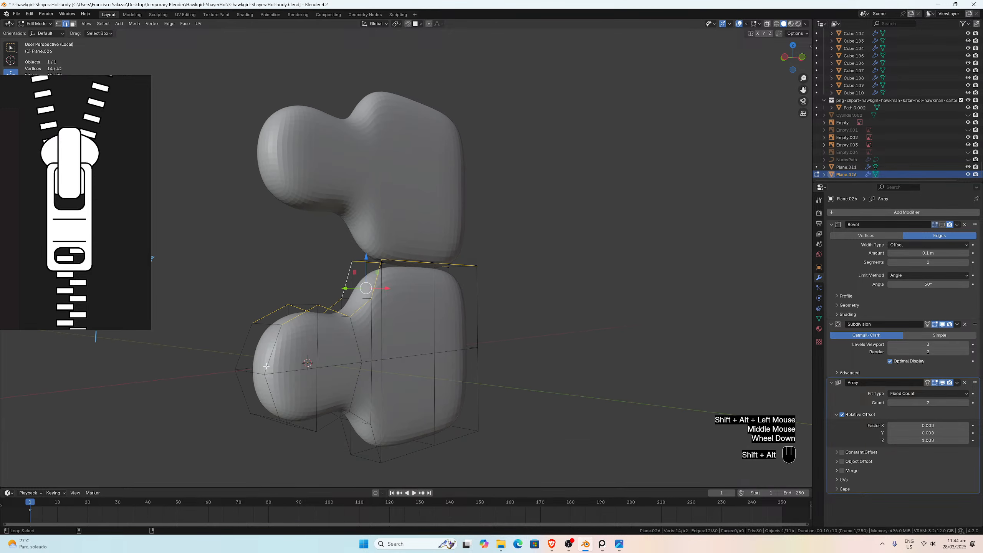
pyautogui.keyDown('alt'); pyautogui.keyDown('shift'); pyautogui.click(243, 350); pyautogui.keyUp('shift'); pyautogui.keyUp('alt')
pyautogui.keyDown('alt'); pyautogui.keyDown('shift'); pyautogui.click(242, 386); pyautogui.keyUp('shift'); pyautogui.keyUp('alt')
pyautogui.moveTo(242, 387); pyautogui.dragTo(497, 353, button='middle')
pyautogui.keyDown('alt'); pyautogui.keyDown('shift'); pyautogui.click(247, 337); pyautogui.keyUp('shift'); pyautogui.keyUp('alt')
pyautogui.keyDown('alt'); pyautogui.keyDown('shift'); pyautogui.click(294, 346); pyautogui.keyUp('shift'); pyautogui.keyUp('alt')
pyautogui.keyDown('alt'); pyautogui.keyDown('shift'); pyautogui.click(521, 339); pyautogui.keyUp('shift'); pyautogui.keyUp('alt')
pyautogui.keyDown('shift'); pyautogui.click(482, 273); pyautogui.keyUp('shift')
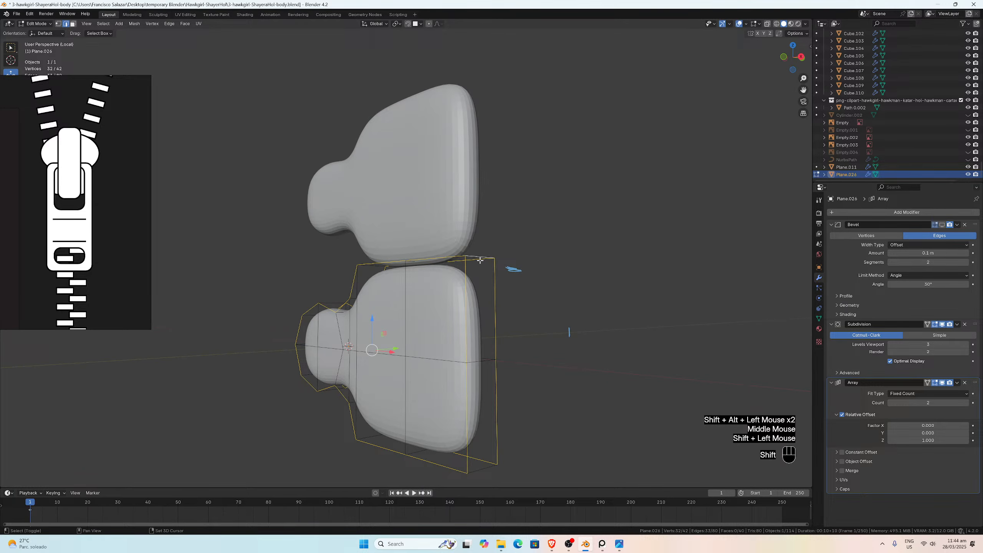
# Step: Add the remaining cross edges at the shoulder and flat-end corners of the tooth's body to the outline selection
pyautogui.moveTo(481, 273); pyautogui.dragTo(502, 362, button='middle')
pyautogui.scroll(2, 331, 285)
pyautogui.keyDown('shift'); pyautogui.click(332, 284); pyautogui.keyUp('shift')
pyautogui.keyDown('shift'); pyautogui.click(352, 372); pyautogui.keyUp('shift')
pyautogui.scroll(-2, 352, 372)
pyautogui.keyDown('shift'); pyautogui.click(457, 348); pyautogui.keyUp('shift')
pyautogui.scroll(1, 502, 362)
pyautogui.press('KP_1')
pyautogui.scroll(3, 483, 355)
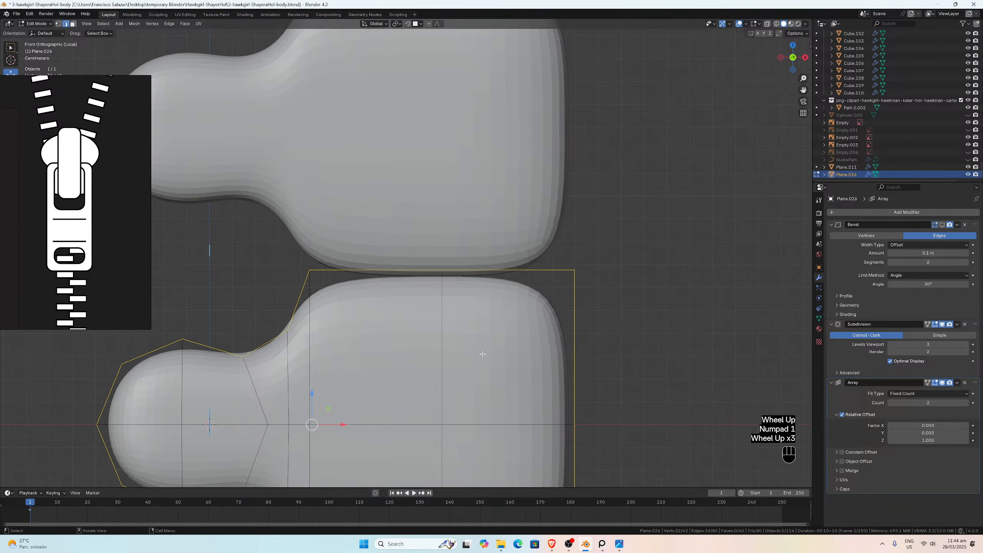
# Step: Try a two-segment bevel of 0.00133 m on the selected outline edges in front view, check the seam, and undo it
pyautogui.hotkey('ctrl', 'b')
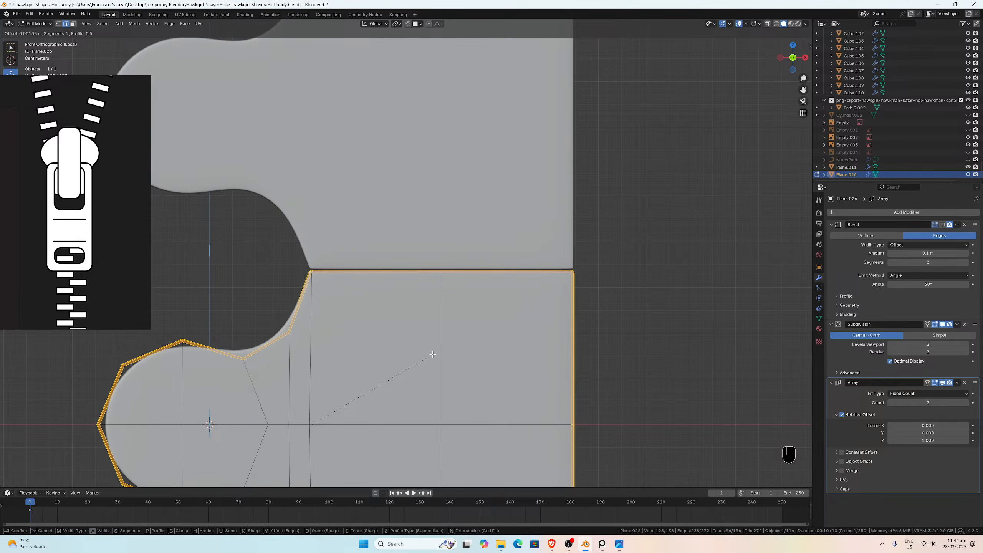
pyautogui.click(432, 355)
pyautogui.scroll(3, 432, 341)
pyautogui.scroll(-1, 431, 324)
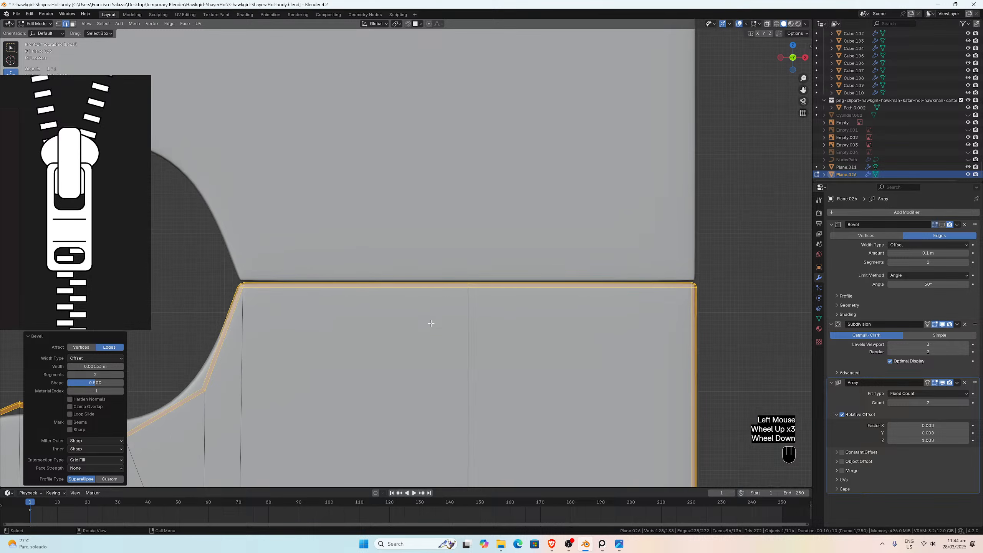
pyautogui.press('Tab')
pyautogui.hotkey('ctrl', 'z')
pyautogui.hotkey('ctrl', 'z')
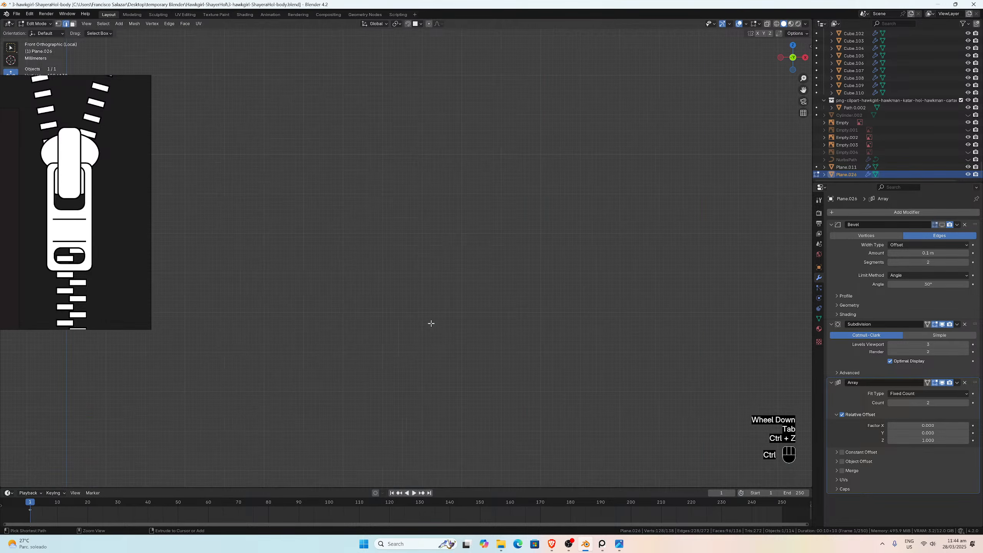
# Step: Isolate the tooth again and add the vertical edge loop at the body's shoulder to the outline selection
pyautogui.scroll(2, 431, 323)
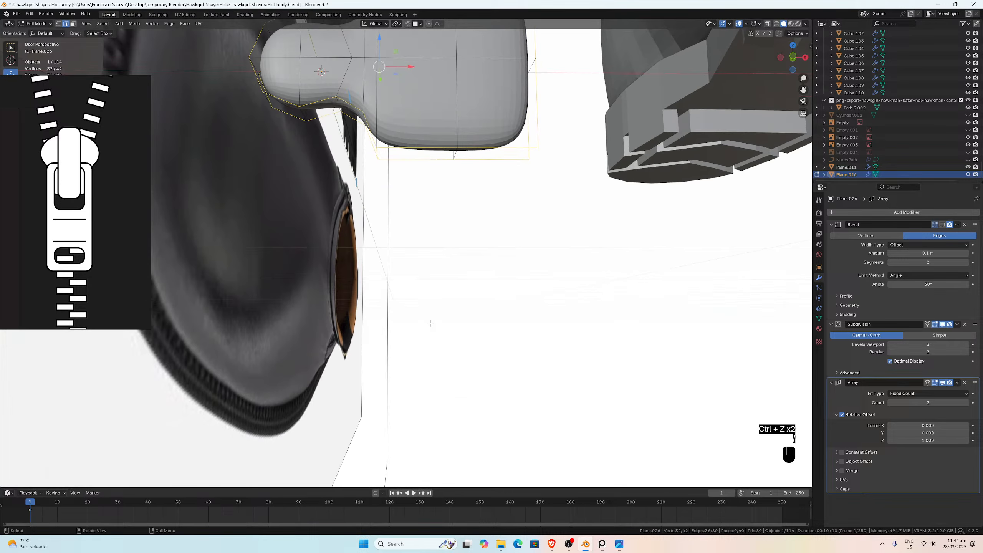
pyautogui.moveTo(430, 323); pyautogui.dragTo(470, 259, button='middle')
pyautogui.scroll(-1, 532, 229)
pyautogui.scroll(-1, 532, 228)
pyautogui.press('/')
pyautogui.scroll(2, 532, 228)
pyautogui.scroll(1, 534, 209)
pyautogui.scroll(-2, 468, 246)
pyautogui.keyDown('alt'); pyautogui.keyDown('shift'); pyautogui.click(390, 295); pyautogui.keyUp('shift'); pyautogui.keyUp('alt')
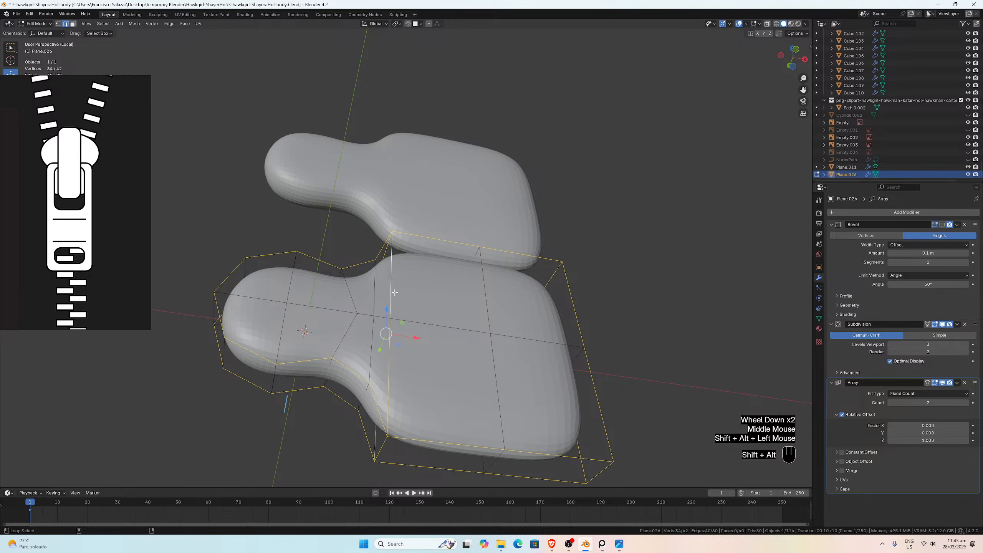
# Step: Bevel the outline and shoulder loop by about 0.0007 m with two segments and inspect the seam in front view
pyautogui.moveTo(465, 298); pyautogui.dragTo(462, 316, button='middle')
pyautogui.hotkey('ctrl', 'b')
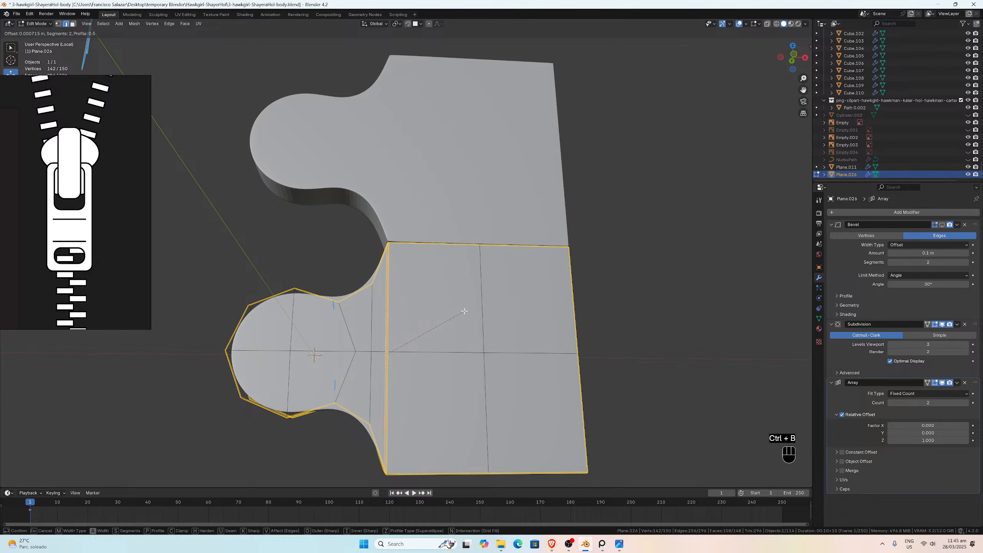
pyautogui.click(463, 309)
pyautogui.moveTo(463, 309); pyautogui.dragTo(430, 321, button='middle')
pyautogui.scroll(1, 430, 321)
pyautogui.press('KP_1')
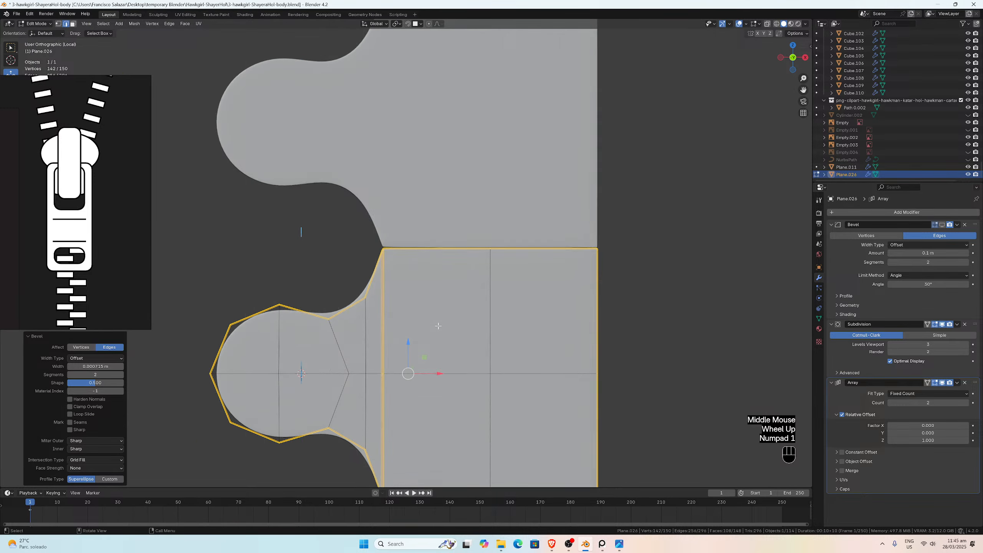
pyautogui.scroll(4, 438, 326)
pyautogui.scroll(-2, 589, 285)
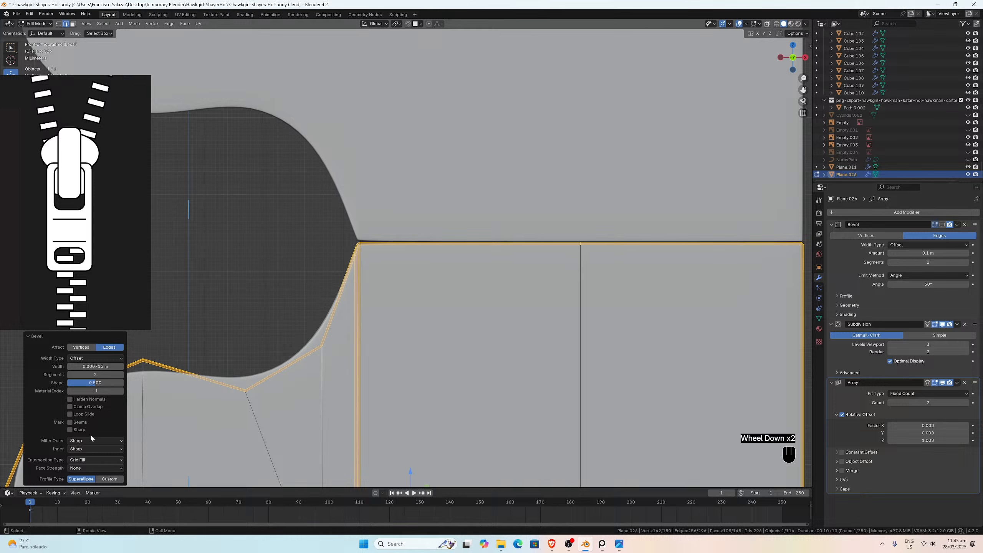
# Step: Enable Loop Slide on the bevel and toggle Harden Normals to compare the shading at the shoulder corner
pyautogui.click(70, 414)
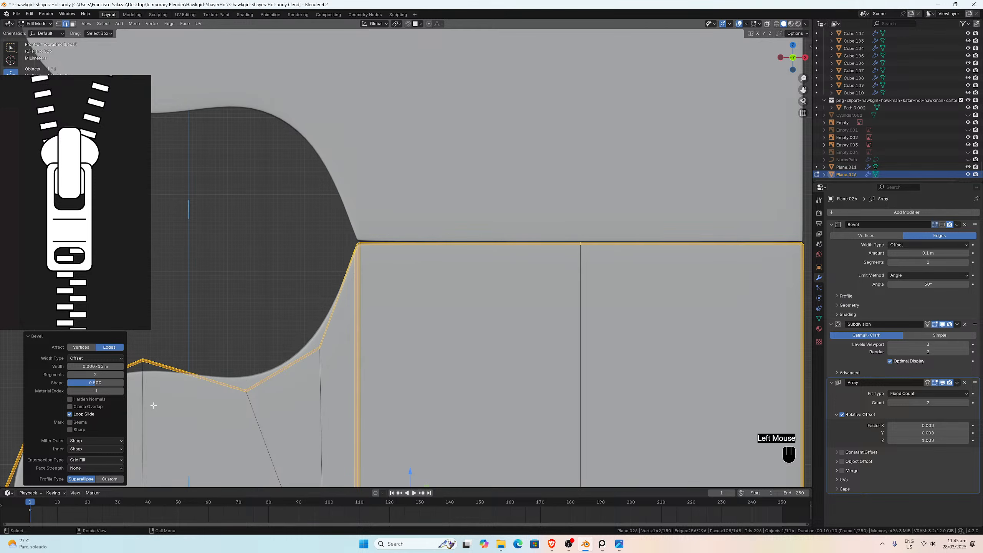
pyautogui.click(70, 400)
pyautogui.click(70, 399)
pyautogui.click(71, 400)
pyautogui.click(70, 400)
pyautogui.scroll(5, 391, 250)
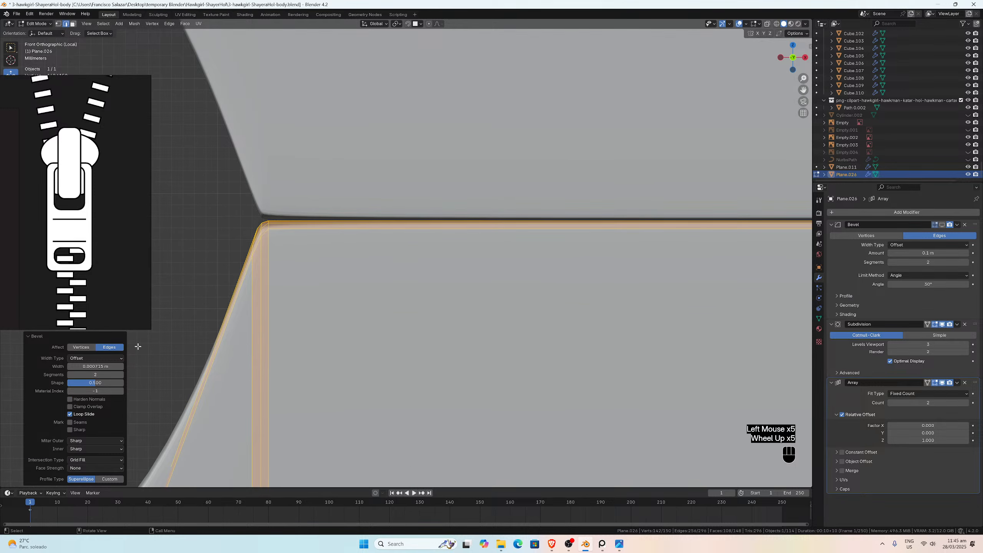
pyautogui.click(71, 400)
pyautogui.click(70, 400)
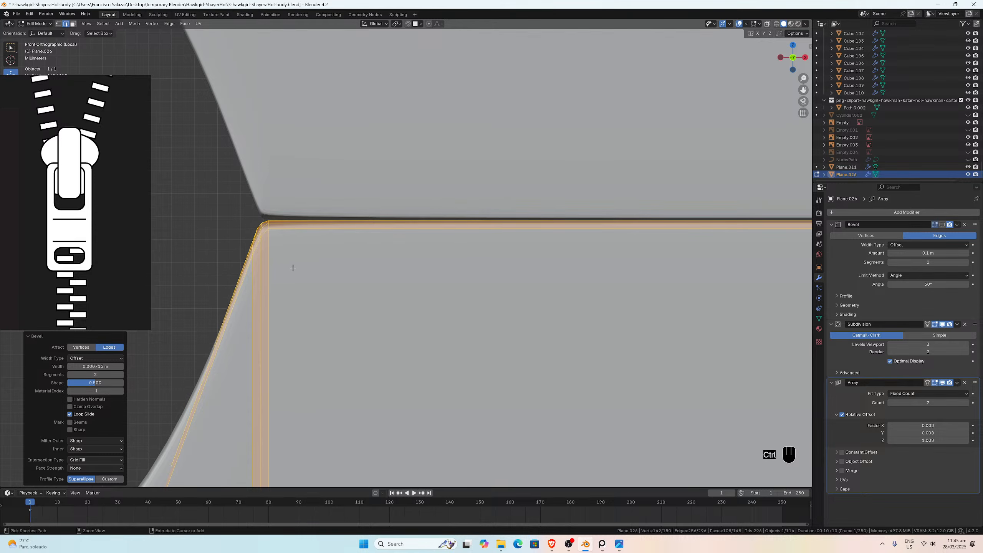
# Step: Undo the bevel and the added shoulder-loop selection, and save the file
pyautogui.hotkey('ctrl', 'z')
pyautogui.hotkey('ctrl', 'z')
pyautogui.scroll(-6, 302, 268)
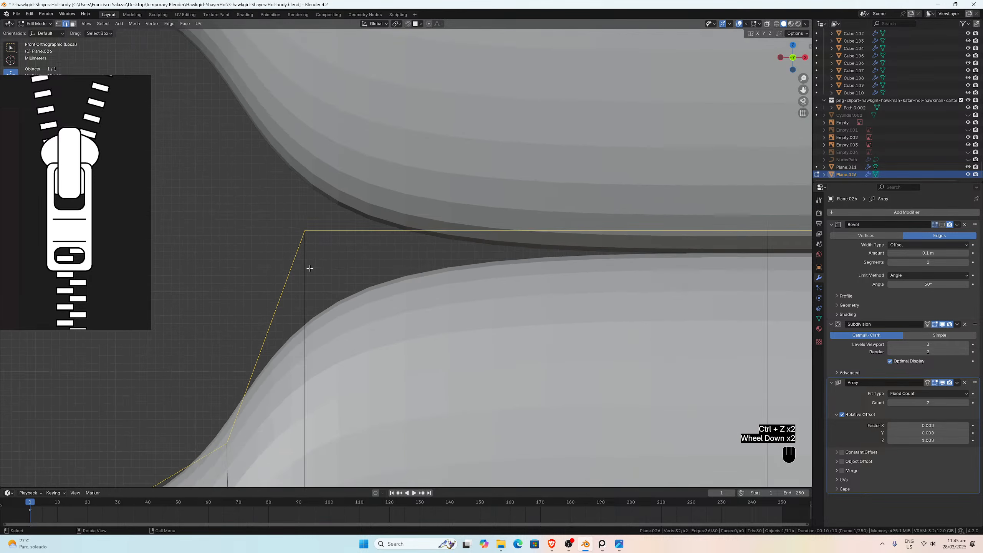
pyautogui.hotkey('ctrl', 's')
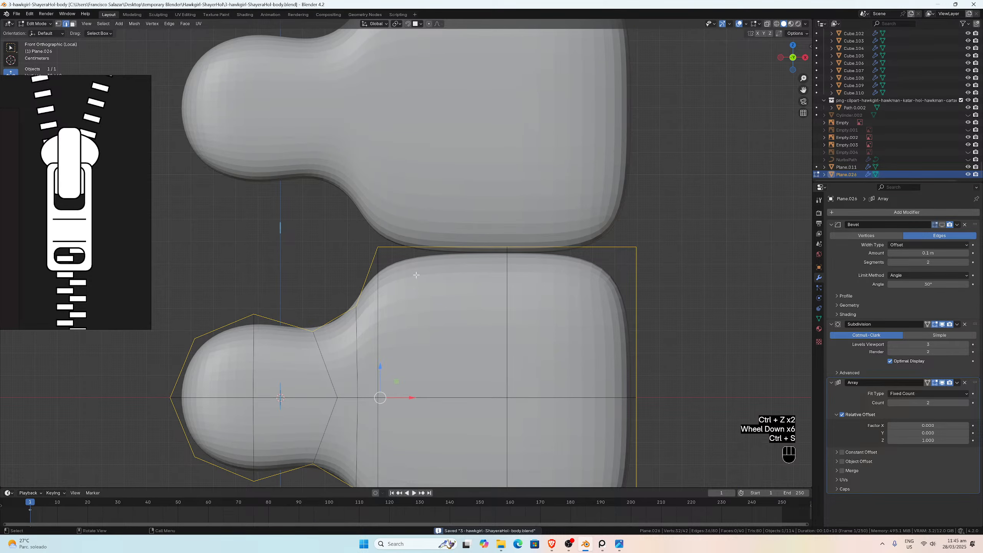
# Step: Dissolve the centred vertical edge loop in the tooth's body
pyautogui.click(503, 294)
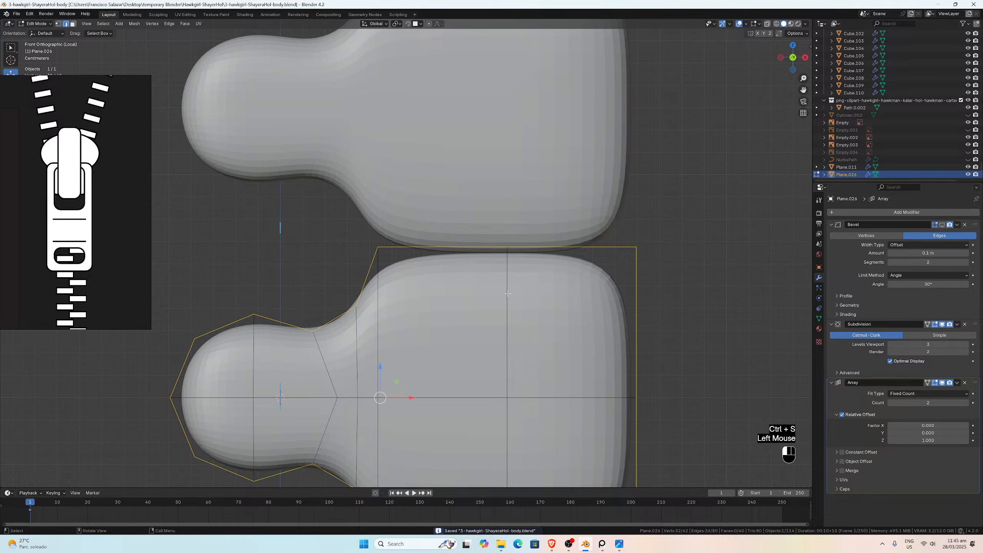
pyautogui.keyDown('alt'); pyautogui.click(508, 293); pyautogui.keyUp('alt')
pyautogui.press('x')
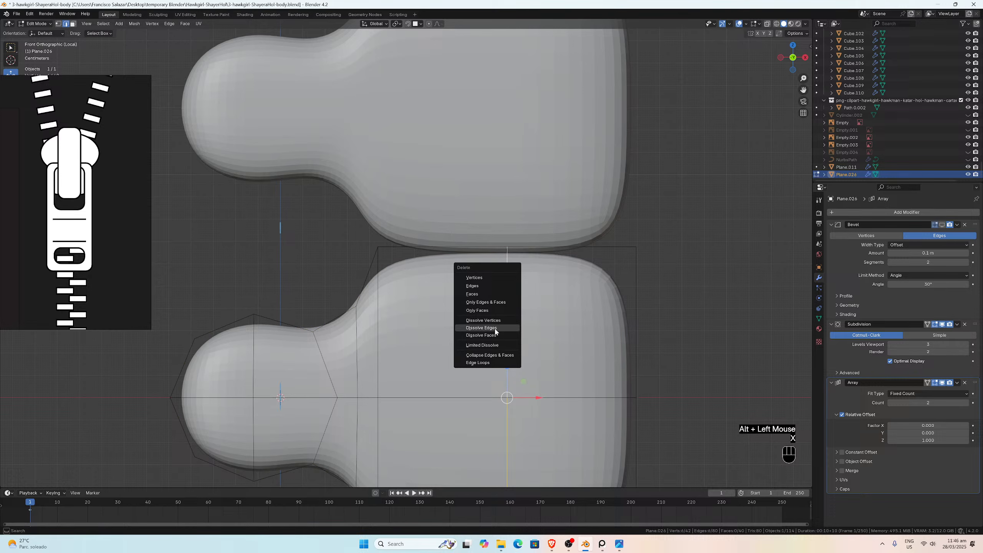
pyautogui.click(495, 330)
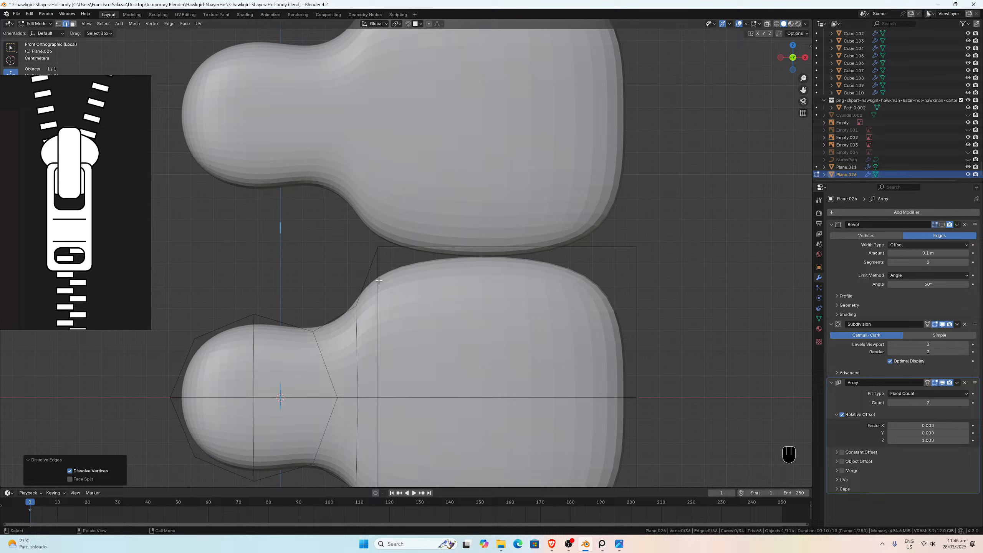
pyautogui.click(379, 281)
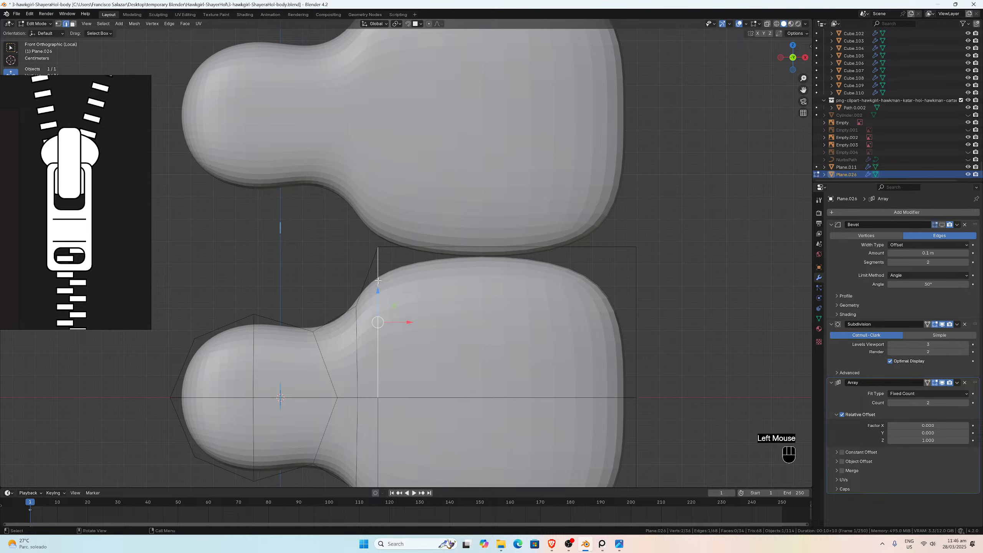
pyautogui.keyDown('alt'); pyautogui.click(370, 267); pyautogui.keyUp('alt')
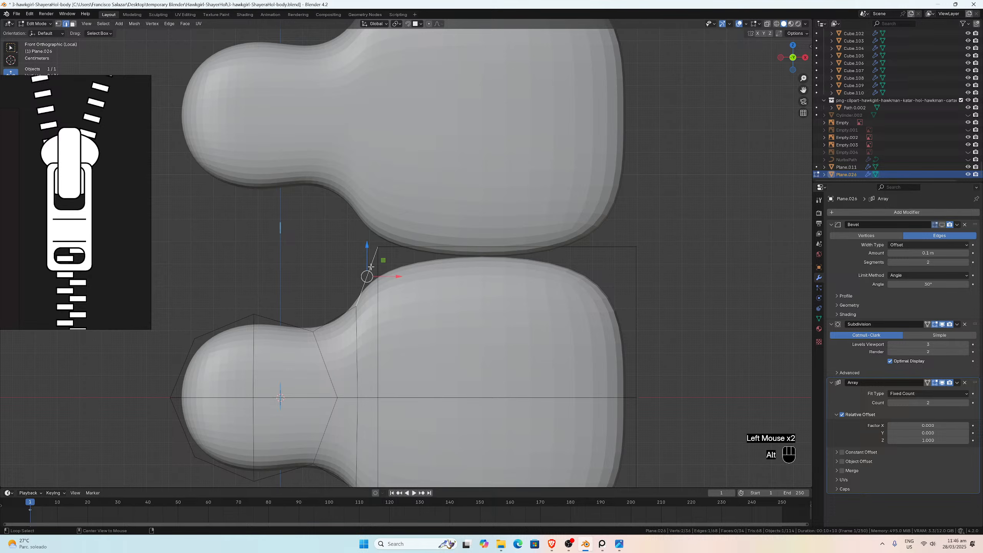
pyautogui.keyDown('alt'); pyautogui.click(371, 267); pyautogui.keyUp('alt')
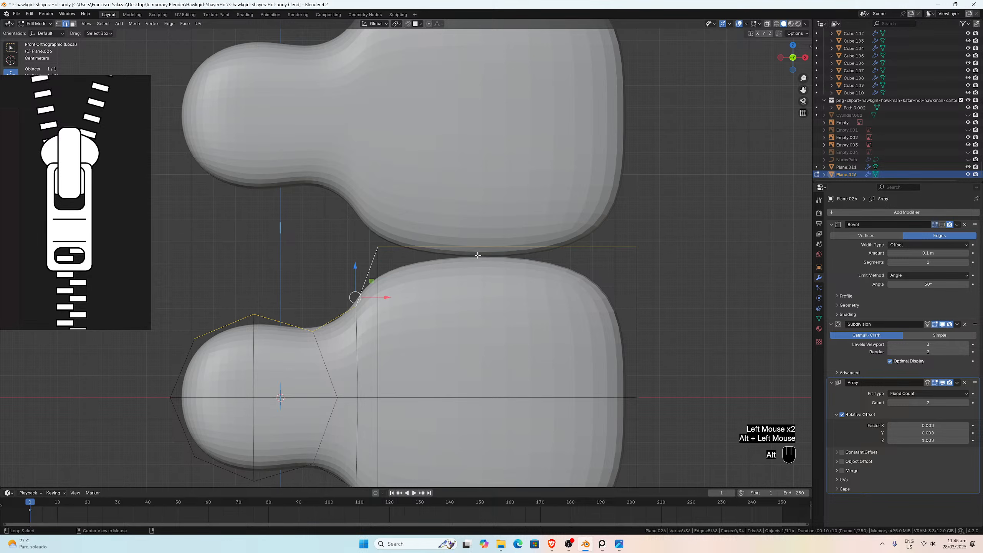
pyautogui.scroll(-2, 478, 256)
pyautogui.moveTo(511, 276); pyautogui.dragTo(446, 279, button='middle')
pyautogui.keyDown('alt'); pyautogui.click(477, 296); pyautogui.keyUp('alt')
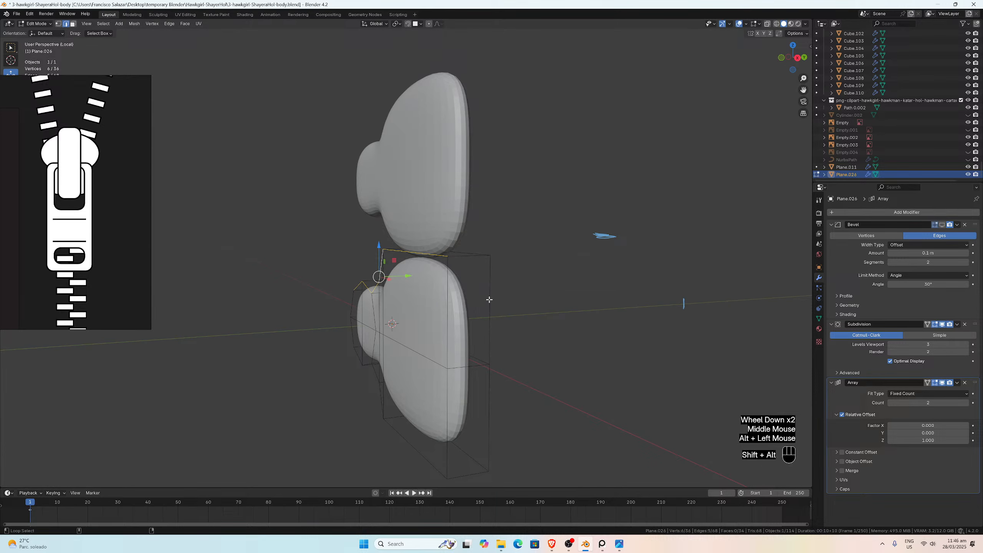
pyautogui.click(478, 294)
pyautogui.keyDown('alt'); pyautogui.click(479, 293); pyautogui.keyUp('alt')
pyautogui.keyDown('alt'); pyautogui.keyDown('shift'); pyautogui.click(478, 294); pyautogui.keyUp('shift'); pyautogui.keyUp('alt')
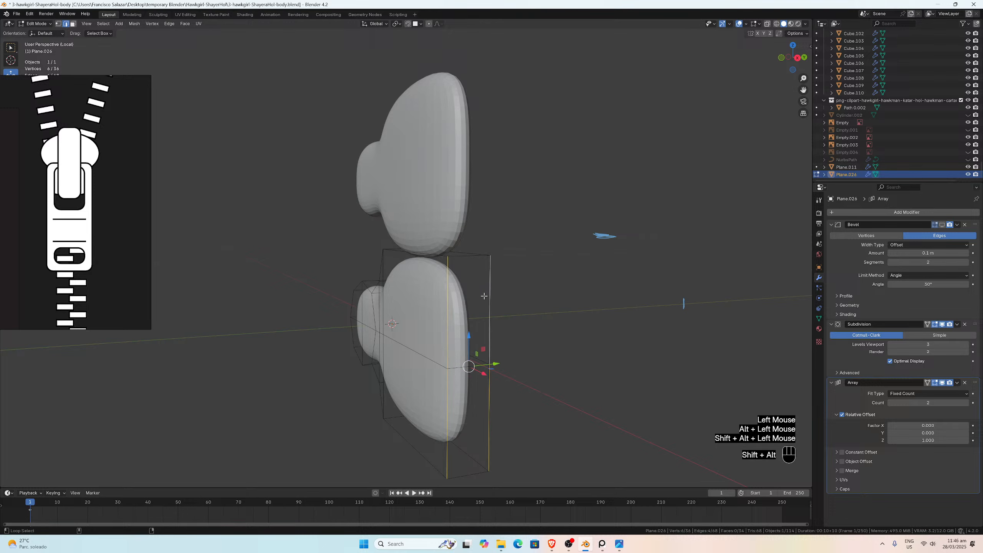
pyautogui.moveTo(479, 293); pyautogui.dragTo(475, 254, button='middle')
pyautogui.keyDown('shift'); pyautogui.click(430, 274); pyautogui.keyUp('shift')
pyautogui.keyDown('shift'); pyautogui.click(430, 274); pyautogui.keyUp('shift')
pyautogui.keyDown('shift'); pyautogui.click(466, 264); pyautogui.keyUp('shift')
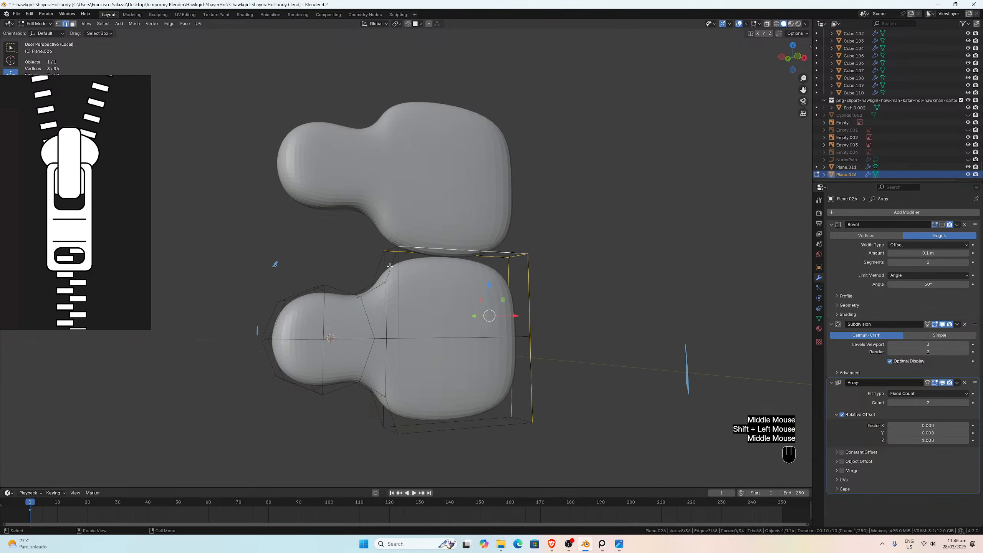
# Step: Select the front and back edge loops along the tooth's upper outline, plus the cross edges at the shoulder and flat-end corners
pyautogui.keyDown('alt'); pyautogui.click(391, 249); pyautogui.keyUp('alt')
pyautogui.keyDown('alt'); pyautogui.keyDown('shift'); pyautogui.click(376, 268); pyautogui.keyUp('shift'); pyautogui.keyUp('alt')
pyautogui.moveTo(376, 267); pyautogui.dragTo(410, 271, button='middle')
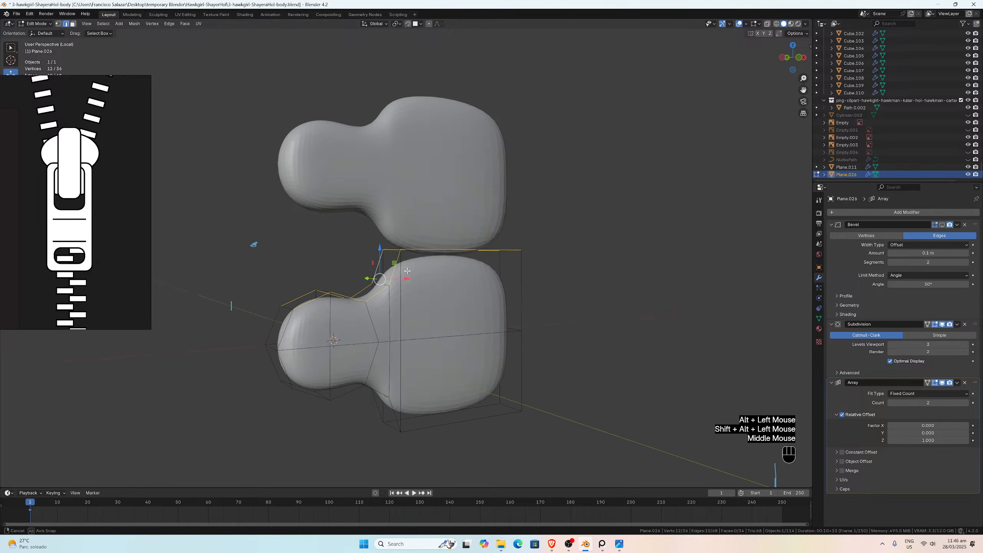
pyautogui.scroll(2, 410, 271)
pyautogui.keyDown('shift'); pyautogui.click(383, 248); pyautogui.keyUp('shift')
pyautogui.moveTo(543, 269); pyautogui.dragTo(526, 301, button='middle')
pyautogui.keyDown('shift'); pyautogui.click(542, 271); pyautogui.keyUp('shift')
pyautogui.scroll(-3, 525, 303)
pyautogui.keyDown('shift'); pyautogui.click(486, 368); pyautogui.keyUp('shift')
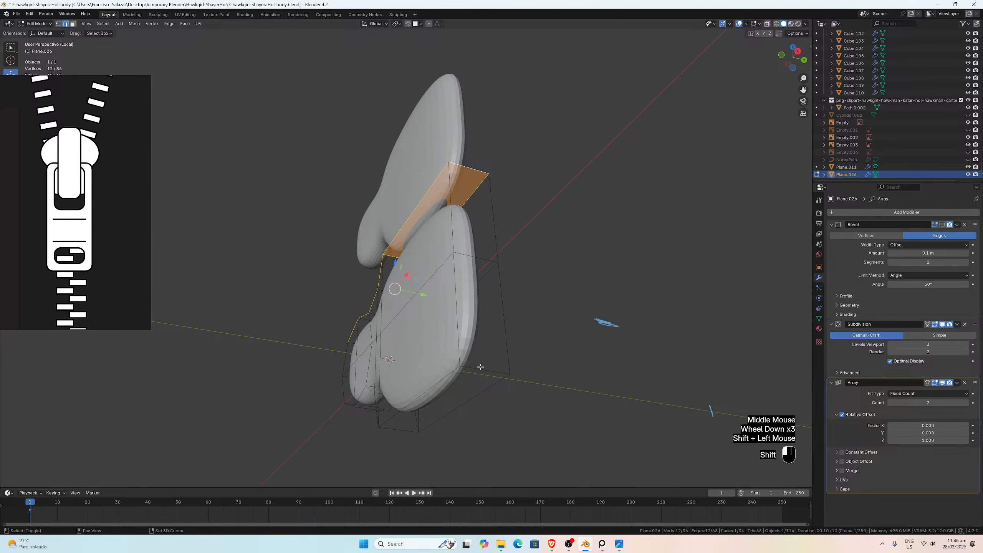
# Step: Add the front and back edge loops along the tooth's lower outline and the lower shoulder cross edge to the selection
pyautogui.moveTo(485, 368); pyautogui.dragTo(389, 393, button='middle')
pyautogui.keyDown('alt'); pyautogui.keyDown('shift'); pyautogui.click(385, 400); pyautogui.keyUp('shift'); pyautogui.keyUp('alt')
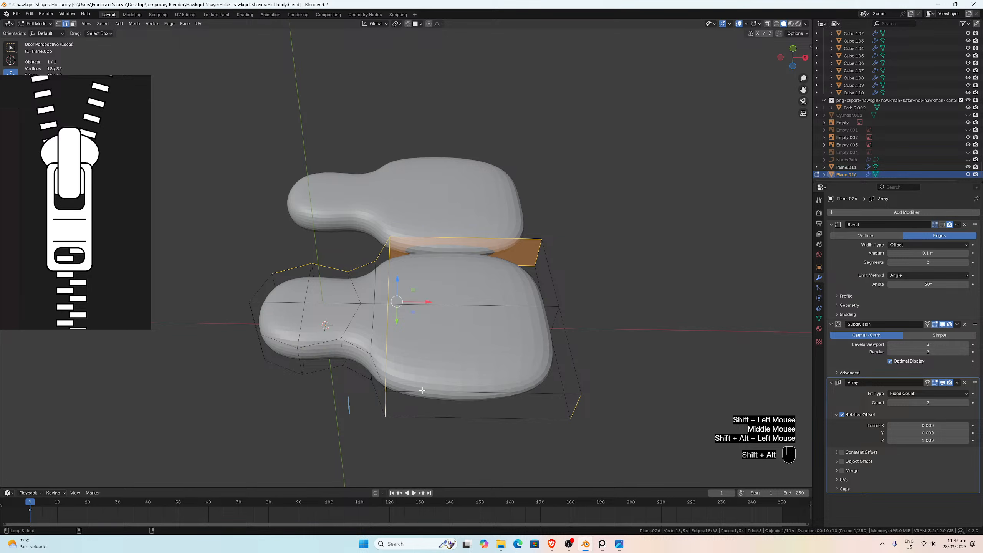
pyautogui.hotkey('ctrl', 'z')
pyautogui.keyDown('shift'); pyautogui.click(386, 407); pyautogui.keyUp('shift')
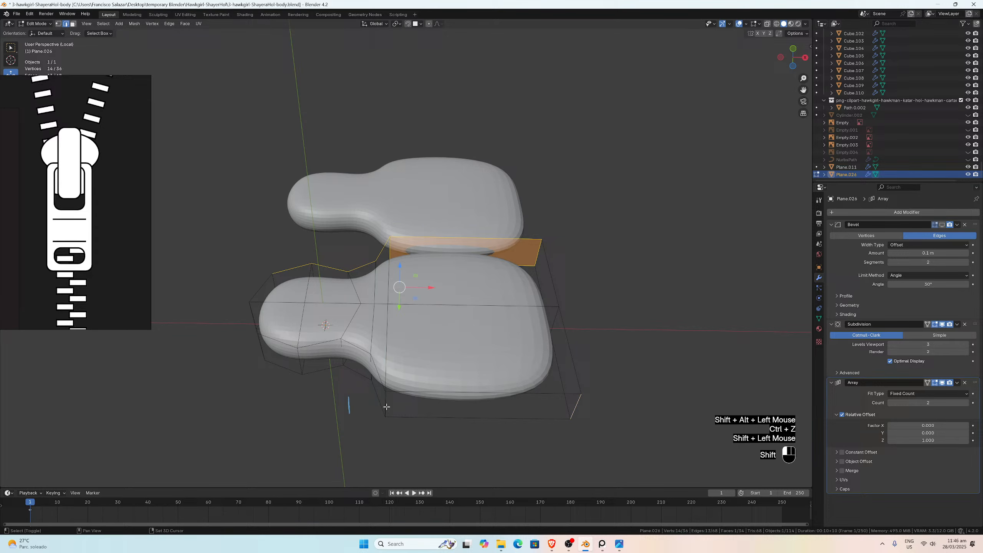
pyautogui.keyDown('alt'); pyautogui.keyDown('shift'); pyautogui.click(436, 389); pyautogui.keyUp('shift'); pyautogui.keyUp('alt')
pyautogui.keyDown('alt'); pyautogui.keyDown('shift'); pyautogui.click(435, 413); pyautogui.keyUp('shift'); pyautogui.keyUp('alt')
pyautogui.moveTo(435, 413); pyautogui.dragTo(418, 395, button='middle')
pyautogui.scroll(1, 419, 395)
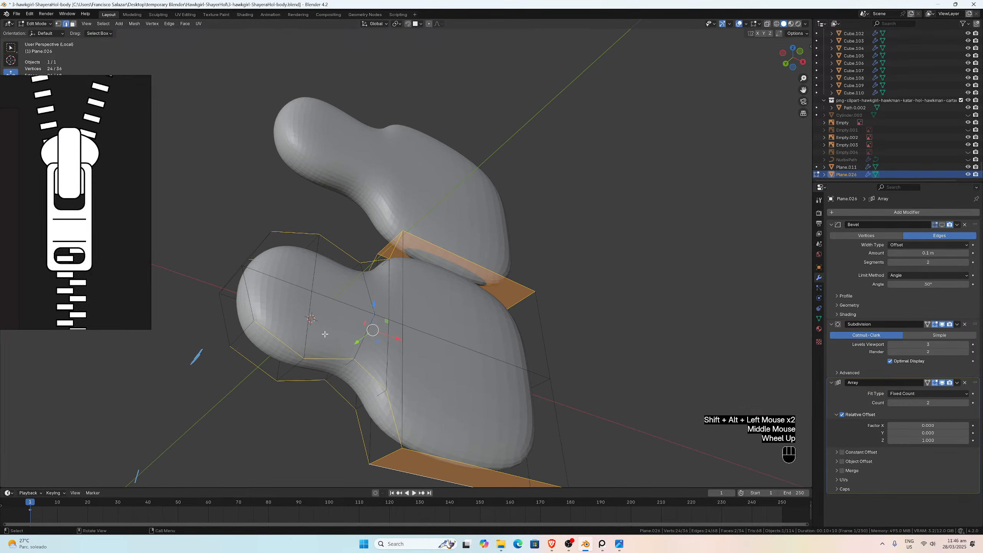
# Step: Complete the outline selection with the front and back edges around the rounded tip and along the flat end, and save the file
pyautogui.keyDown('alt'); pyautogui.keyDown('shift'); pyautogui.click(256, 298); pyautogui.keyUp('shift'); pyautogui.keyUp('alt')
pyautogui.moveTo(256, 298); pyautogui.dragTo(617, 309, button='middle')
pyautogui.keyDown('alt'); pyautogui.keyDown('shift'); pyautogui.click(249, 321); pyautogui.keyUp('shift'); pyautogui.keyUp('alt')
pyautogui.scroll(-2, 250, 320)
pyautogui.keyDown('alt'); pyautogui.keyDown('shift'); pyautogui.click(446, 328); pyautogui.keyUp('shift'); pyautogui.keyUp('alt')
pyautogui.keyDown('alt'); pyautogui.keyDown('shift'); pyautogui.click(446, 328); pyautogui.keyUp('shift'); pyautogui.keyUp('alt')
pyautogui.scroll(-1, 446, 328)
pyautogui.scroll(1, 446, 328)
pyautogui.scroll(3, 617, 310)
pyautogui.press('KP_1')
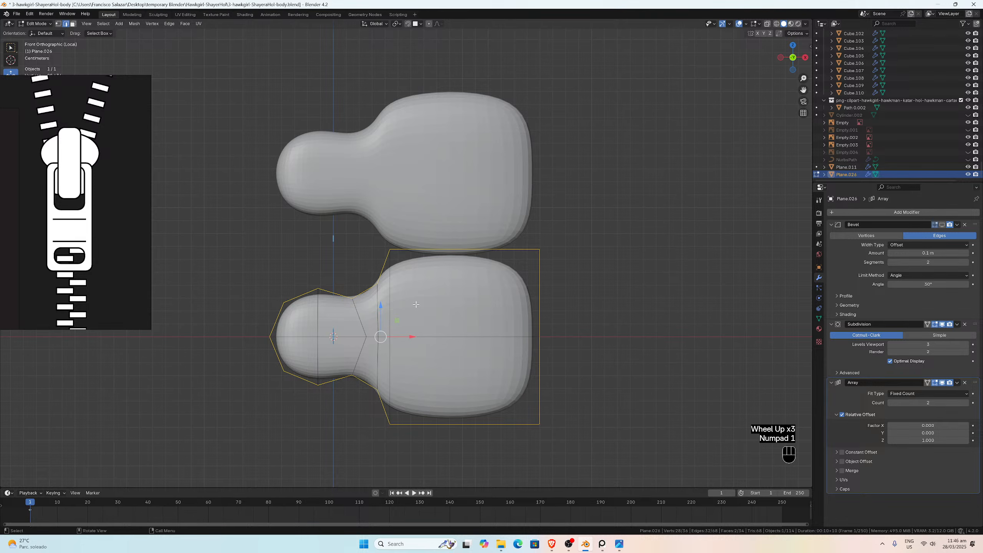
pyautogui.scroll(2, 416, 304)
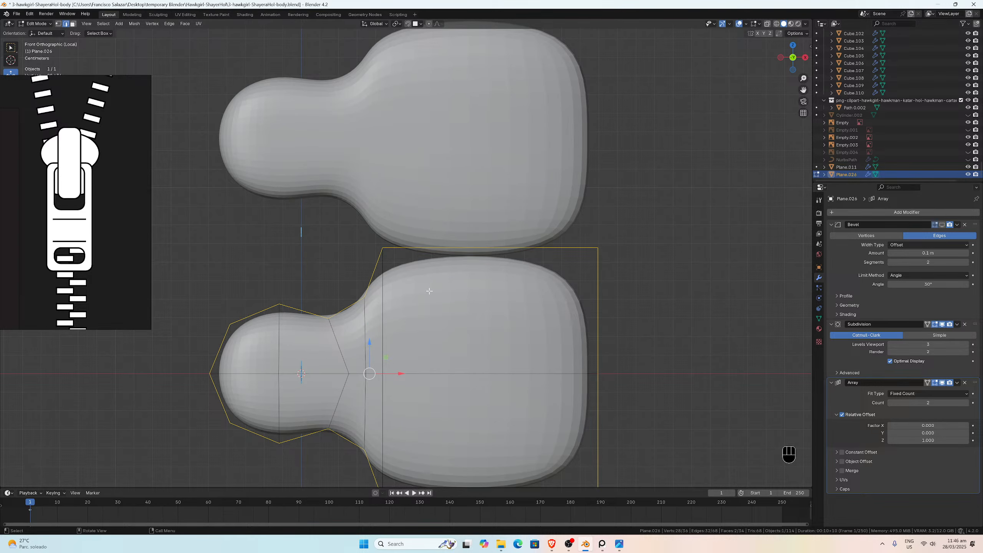
pyautogui.hotkey('ctrl', 's')
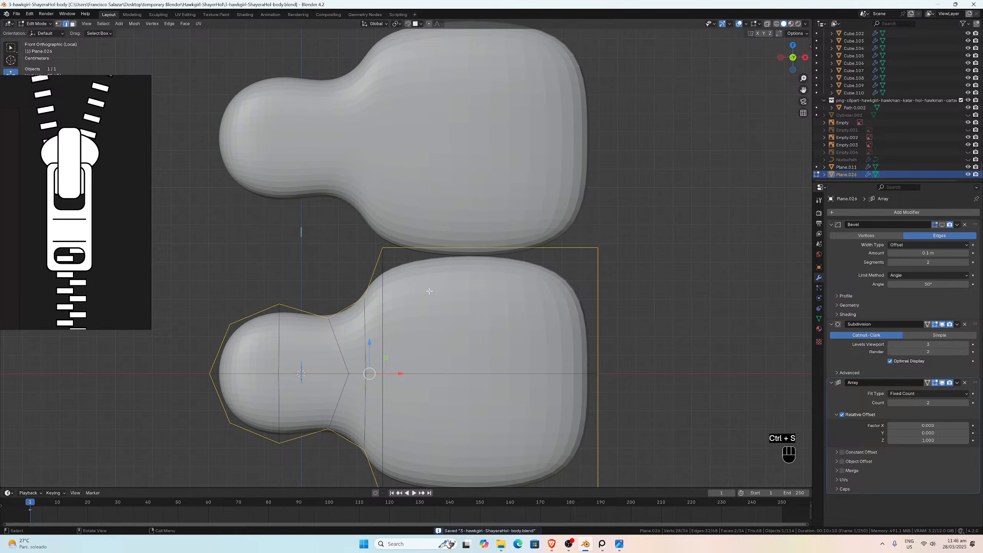
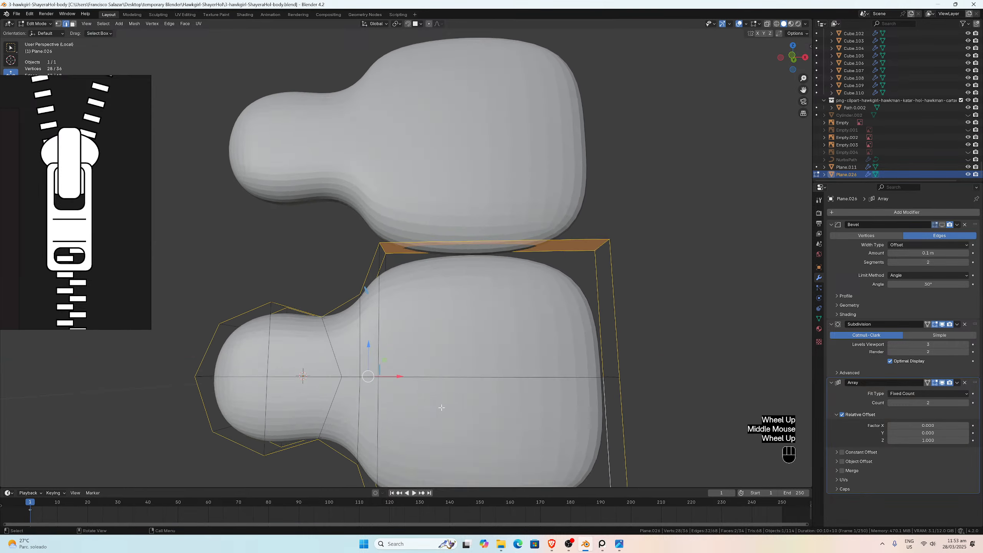
# Step: Bevel the selected outline edges of the tooth in front view with two segments and a width of about 0.0011 m
pyautogui.scroll(-1, 677, 163)
pyautogui.moveTo(803, 90); pyautogui.dragTo(816, 36)
pyautogui.moveTo(512, 299); pyautogui.dragTo(460, 292, button='middle')
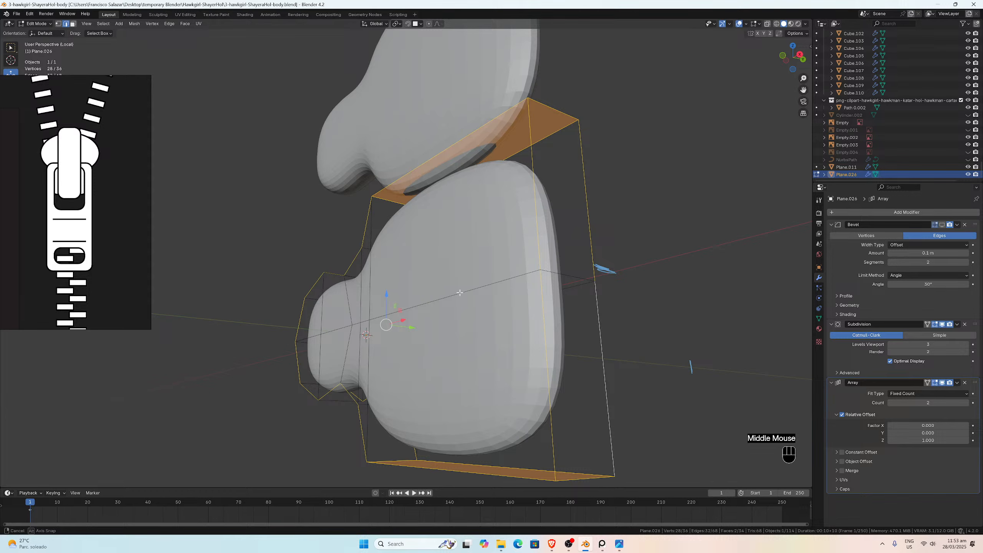
pyautogui.scroll(3, 472, 291)
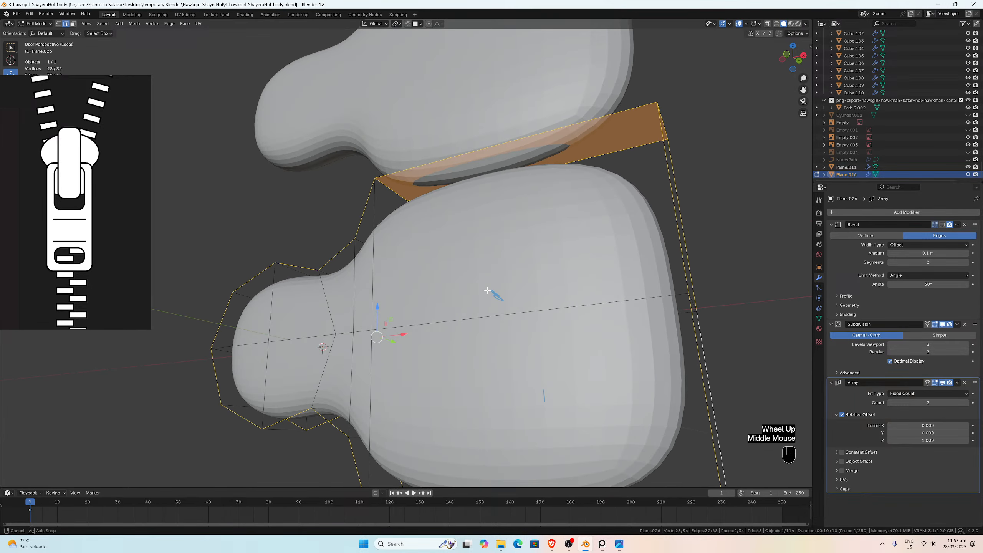
pyautogui.moveTo(487, 290); pyautogui.dragTo(583, 280, button='middle')
pyautogui.scroll(-3, 557, 295)
pyautogui.press('KP_1')
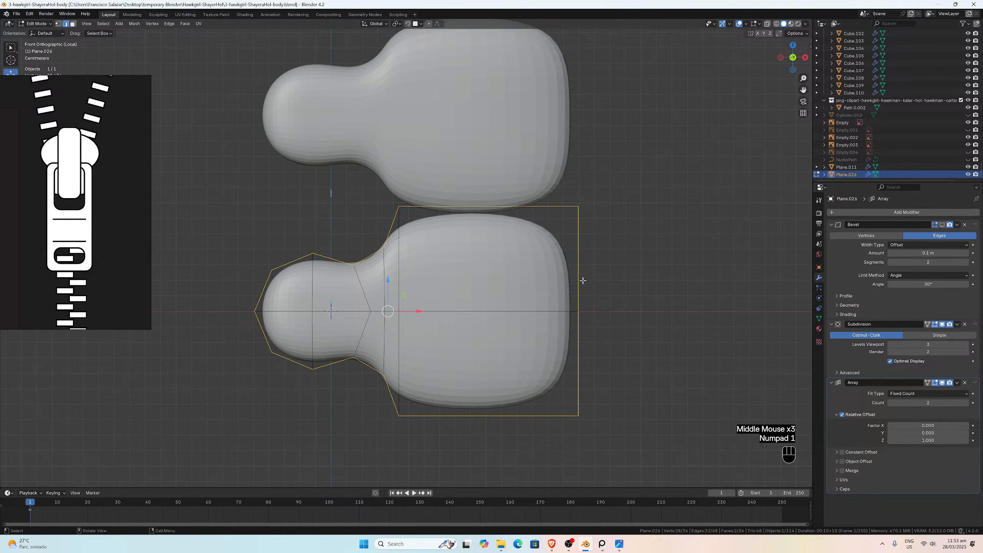
pyautogui.hotkey('ctrl', 'b')
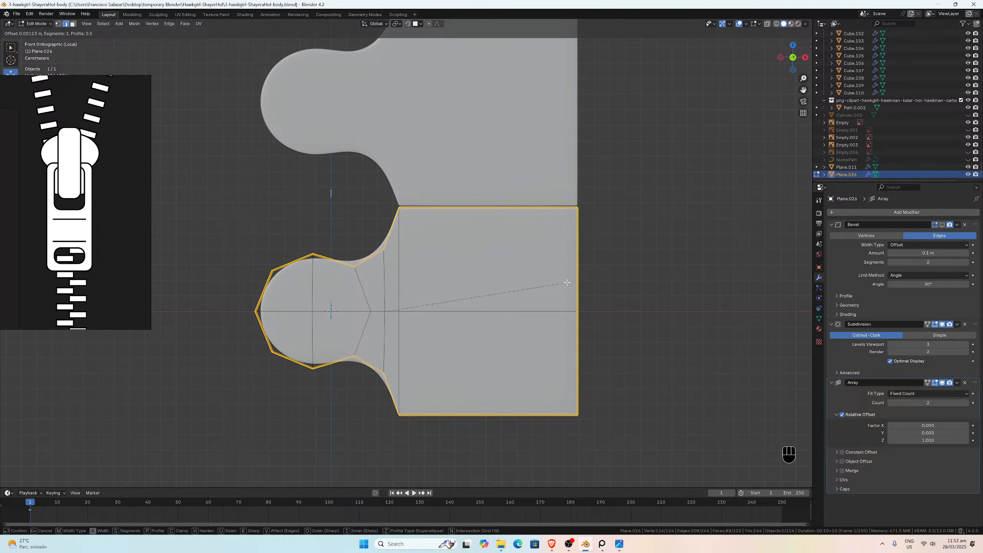
pyautogui.click(567, 282)
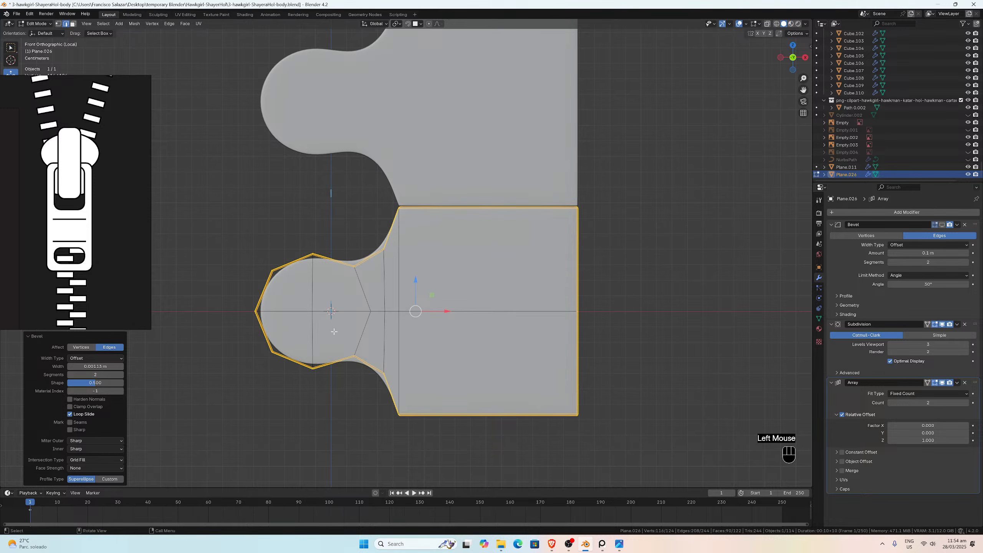
# Step: Set the outline bevel's width to 0.0015 m
pyautogui.doubleClick(95, 366)
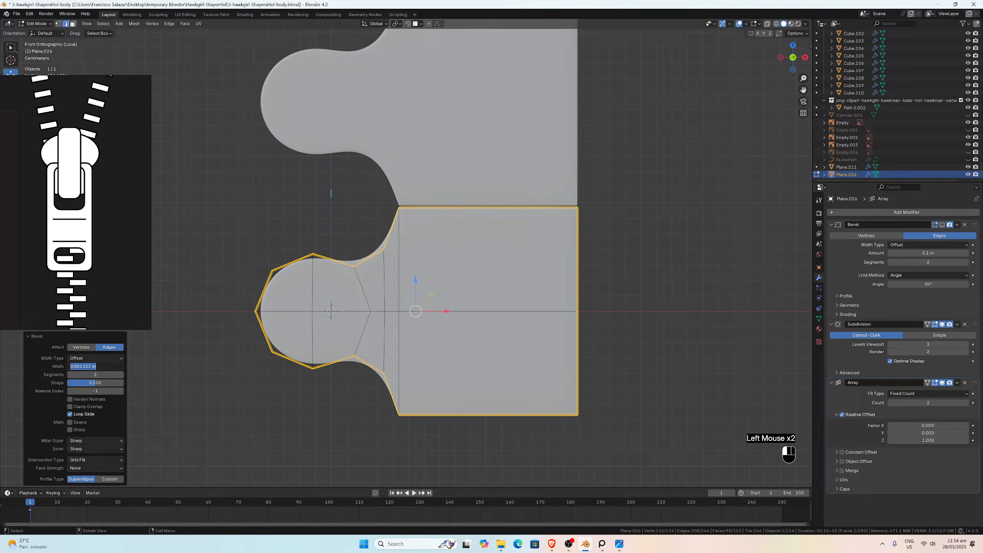
pyautogui.moveTo(91, 366); pyautogui.dragTo(85, 366)
pyautogui.write('5')
pyautogui.press('Return')
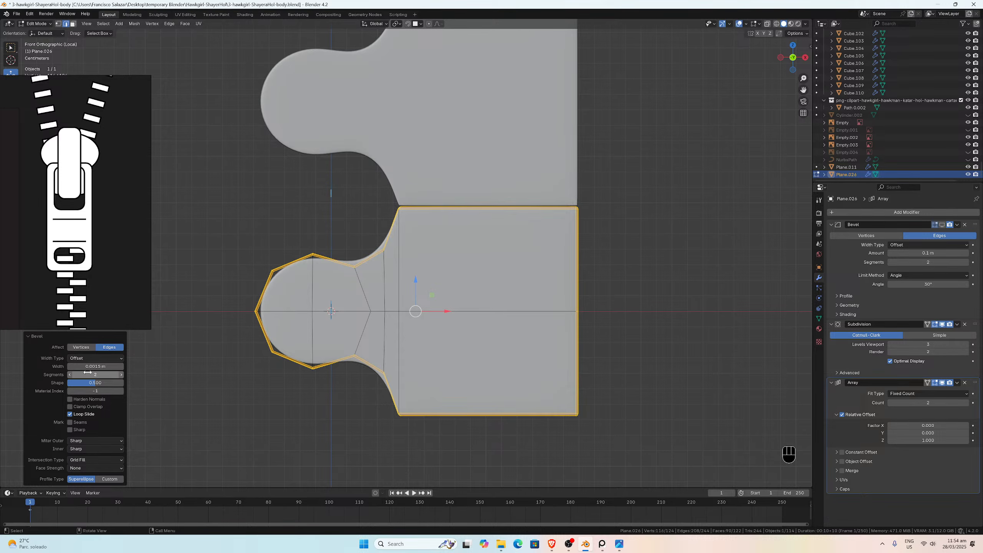
# Step: Examine the beveled shoulder and flat-end corners where the tooth meets its array copy
pyautogui.scroll(-1, 114, 310)
pyautogui.scroll(1, 114, 311)
pyautogui.scroll(2, 513, 204)
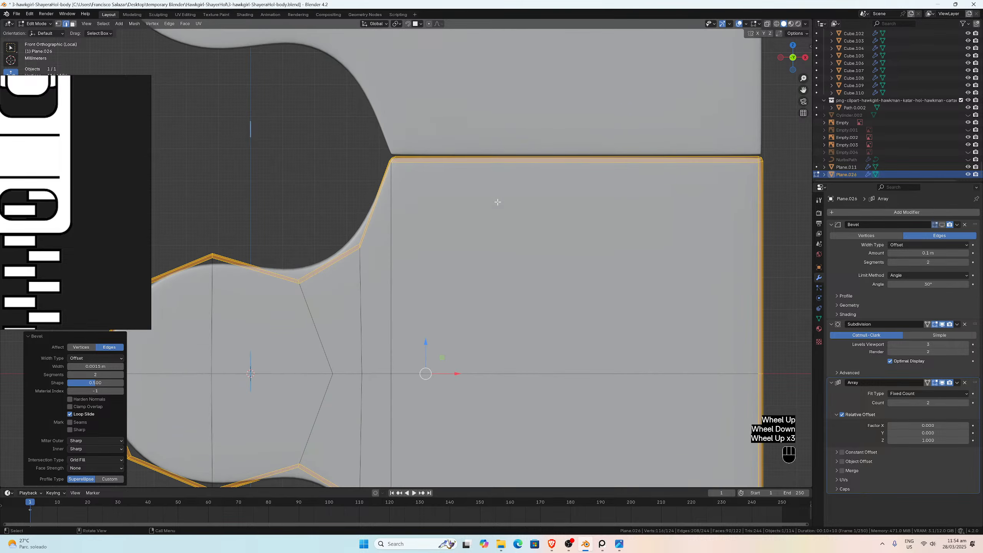
pyautogui.scroll(-2, 513, 204)
pyautogui.scroll(4, 513, 204)
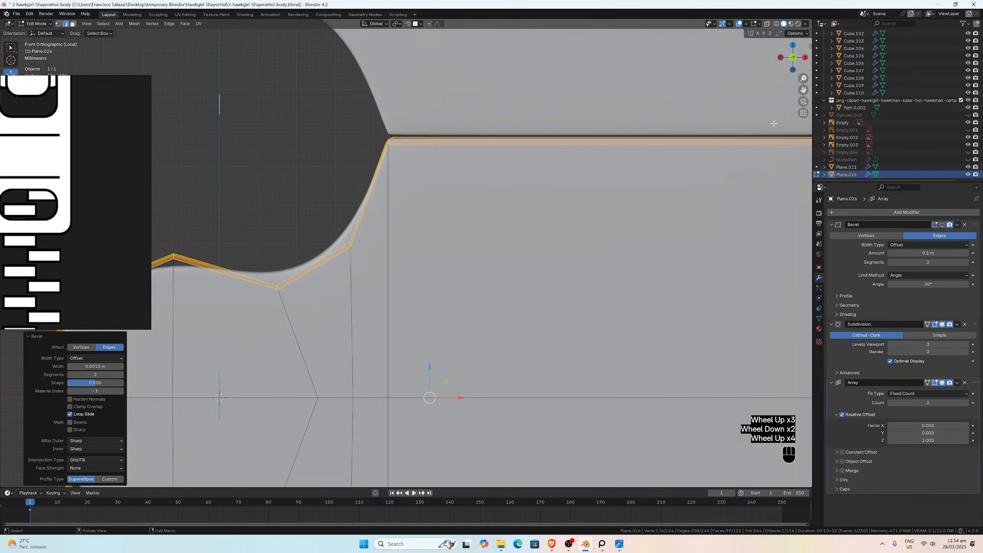
pyautogui.moveTo(802, 89); pyautogui.dragTo(551, 224)
pyautogui.scroll(1, 483, 261)
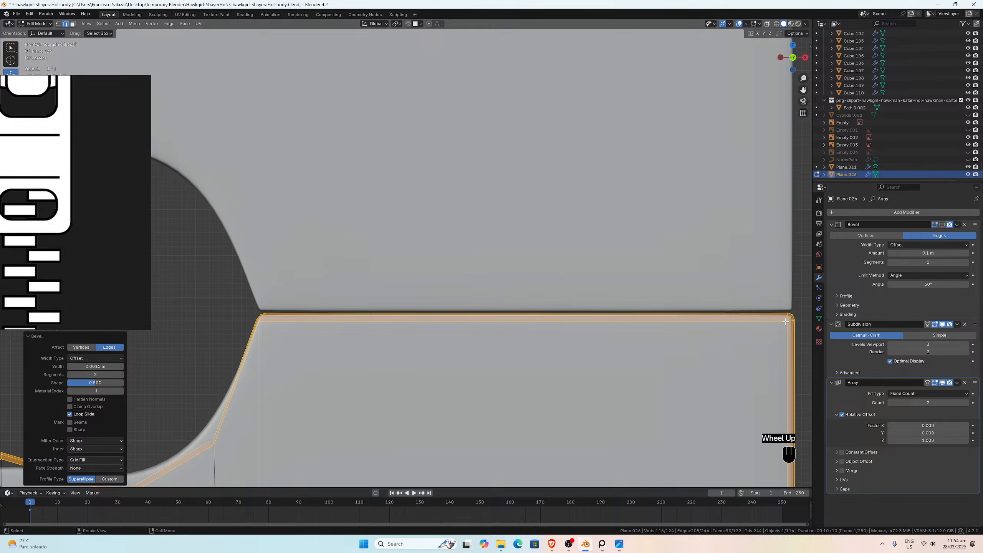
pyautogui.scroll(1, 503, 300)
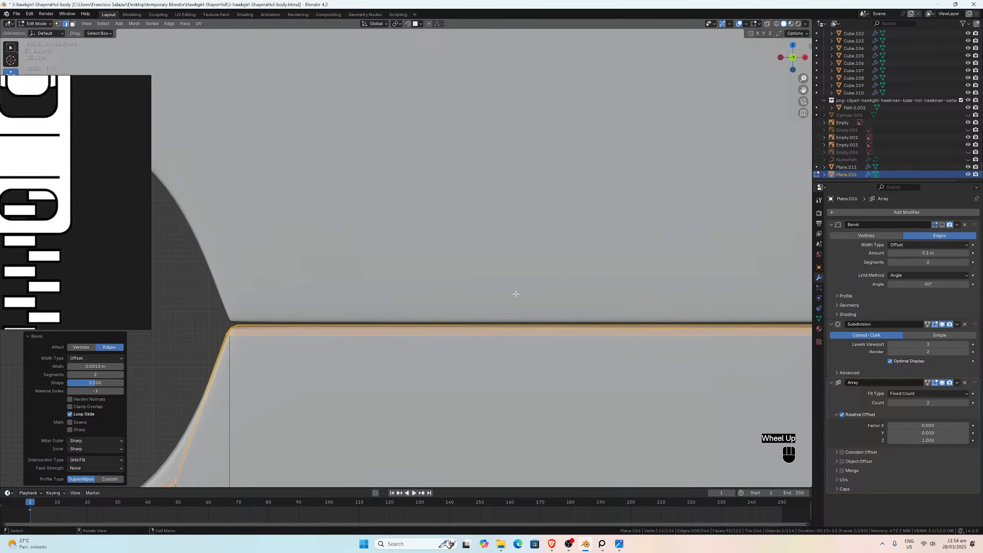
pyautogui.moveTo(793, 93); pyautogui.dragTo(195, 118)
pyautogui.scroll(1, 189, 132)
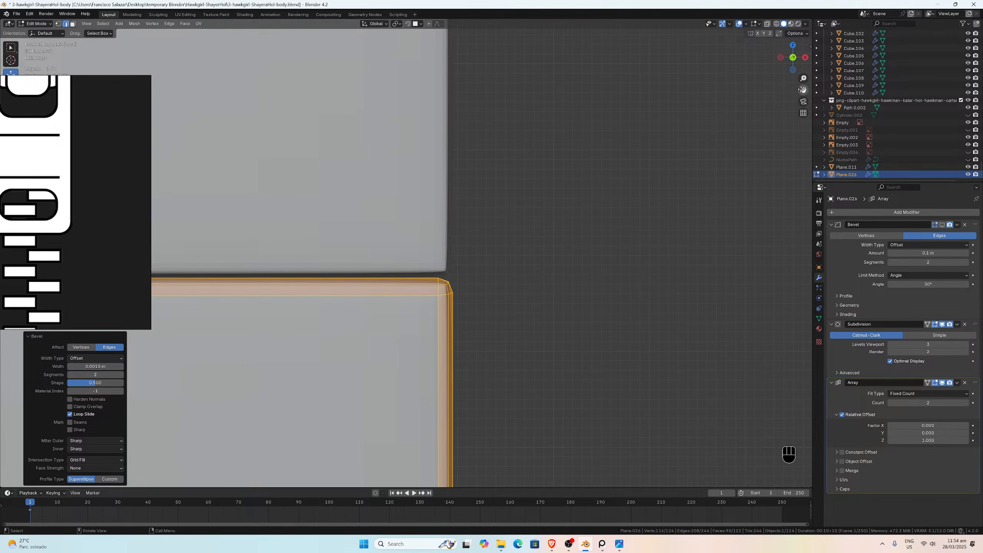
pyautogui.moveTo(803, 89); pyautogui.dragTo(446, 274)
pyautogui.scroll(2, 346, 292)
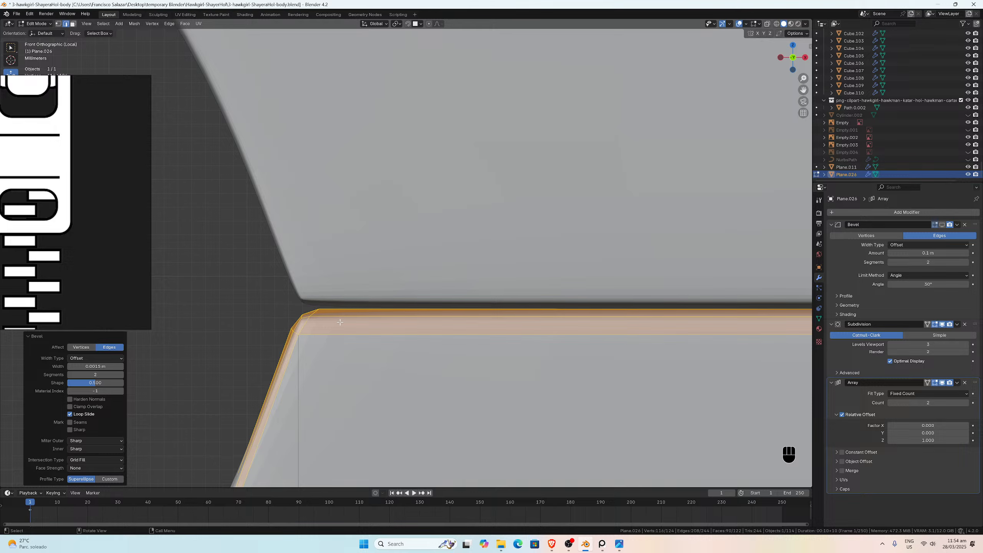
# Step: Compare the outline bevel with and without Harden Normals at the shoulder and flat end, leaving the option enabled
pyautogui.click(70, 399)
pyautogui.click(69, 400)
pyautogui.scroll(-3, 707, 163)
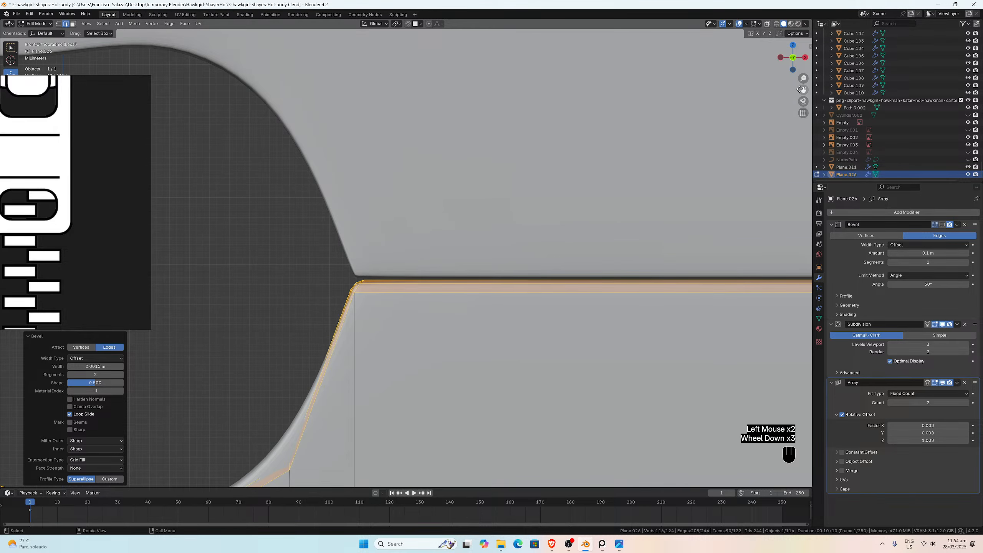
pyautogui.moveTo(800, 89); pyautogui.dragTo(491, 15)
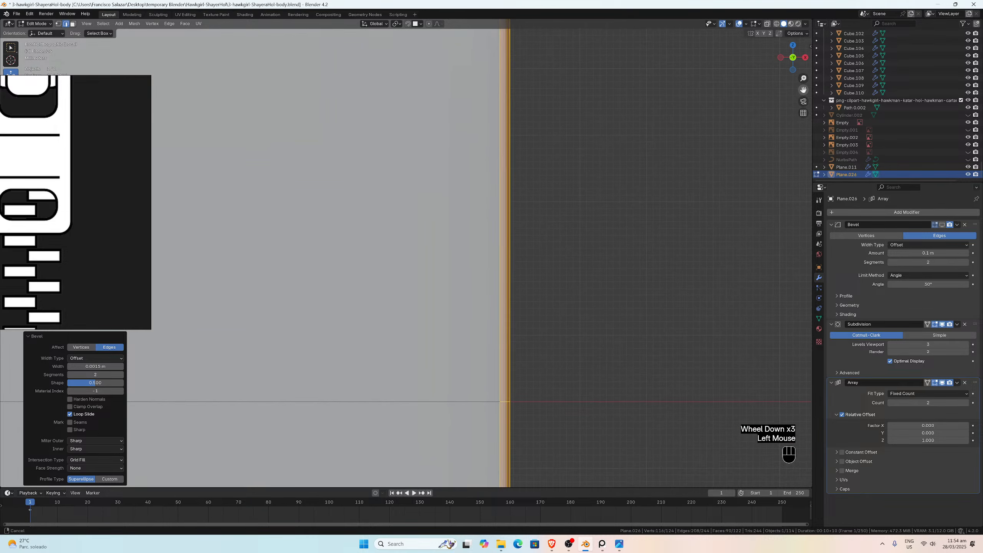
pyautogui.moveTo(491, 134); pyautogui.dragTo(472, 265)
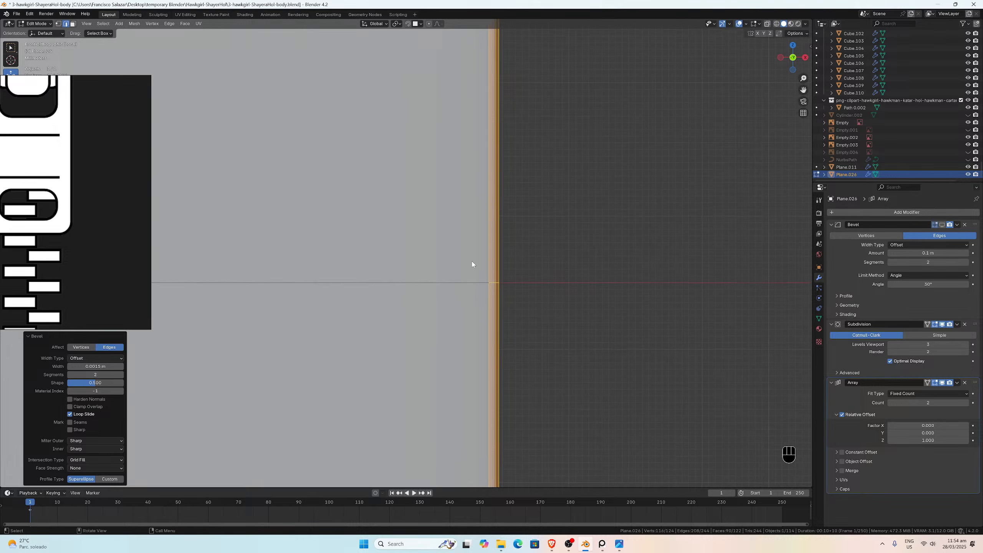
pyautogui.click(69, 400)
pyautogui.click(70, 399)
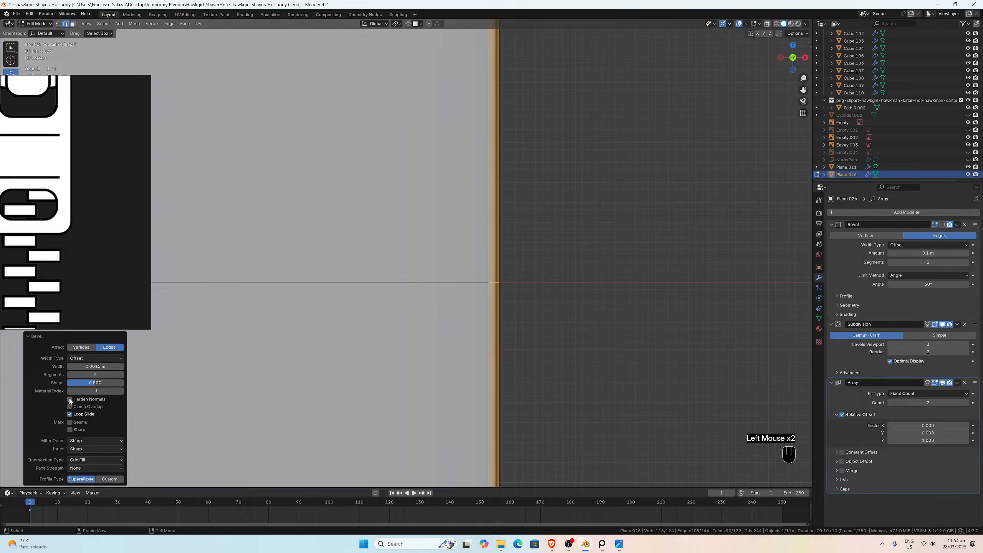
pyautogui.click(69, 399)
# Step: Compare the bevel's Loop Slide option at the upper shoulder corner and leave it disabled
pyautogui.moveTo(803, 90); pyautogui.dragTo(979, 500)
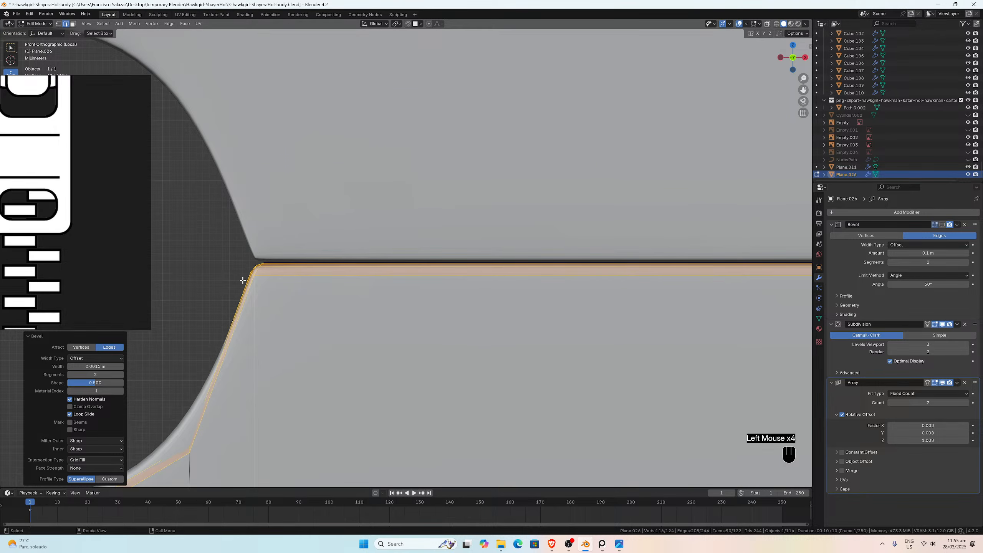
pyautogui.click(70, 414)
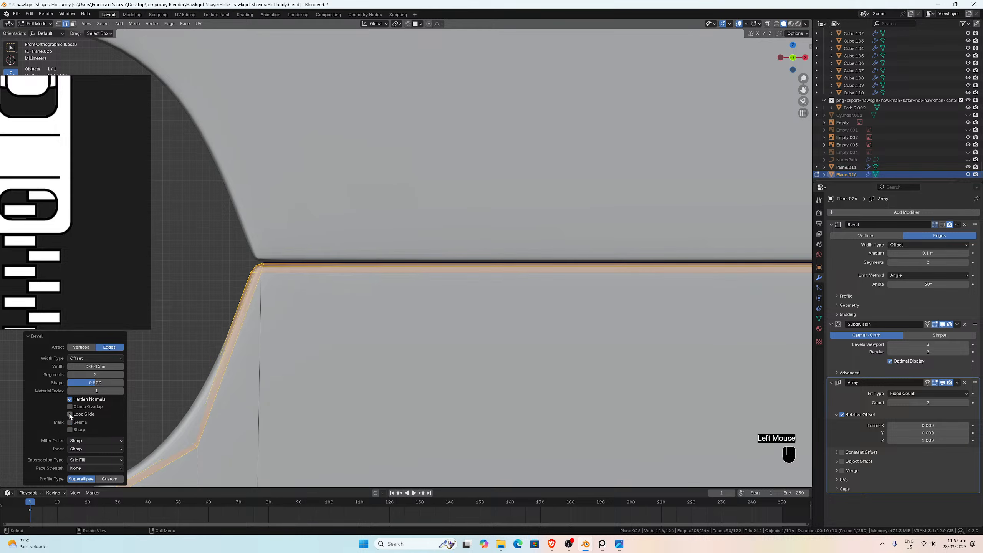
pyautogui.click(69, 414)
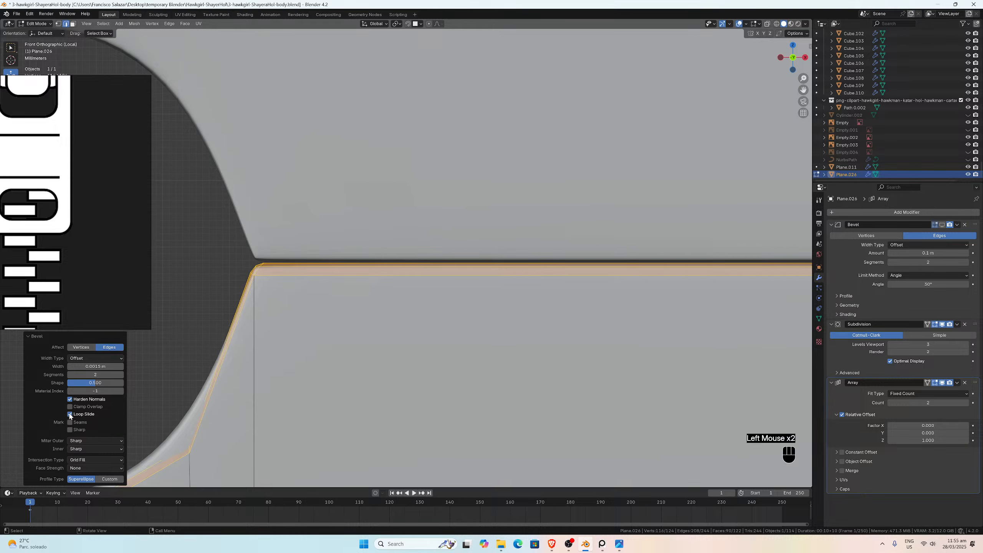
pyautogui.click(70, 414)
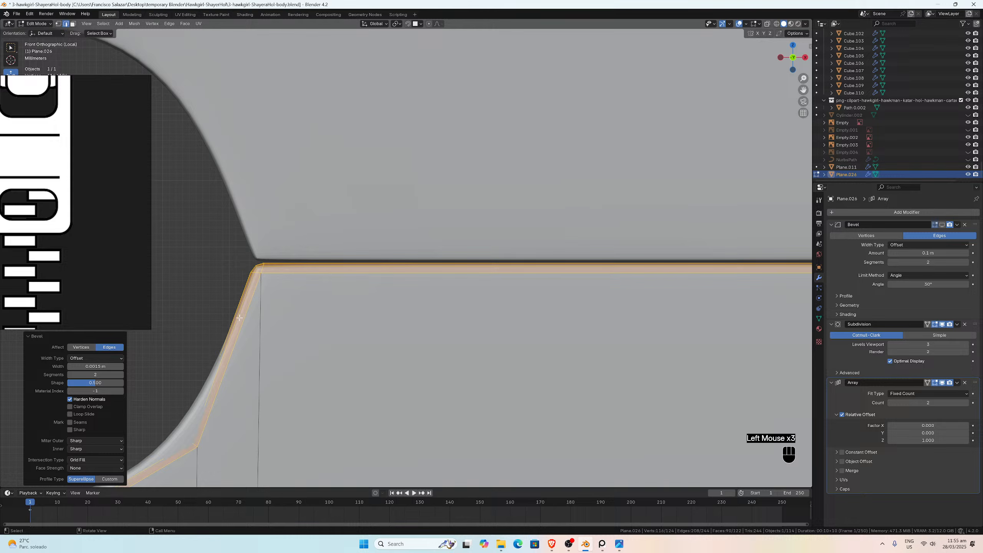
# Step: Try the Arc outer miter on the outline bevel and return it to Sharp
pyautogui.click(87, 440)
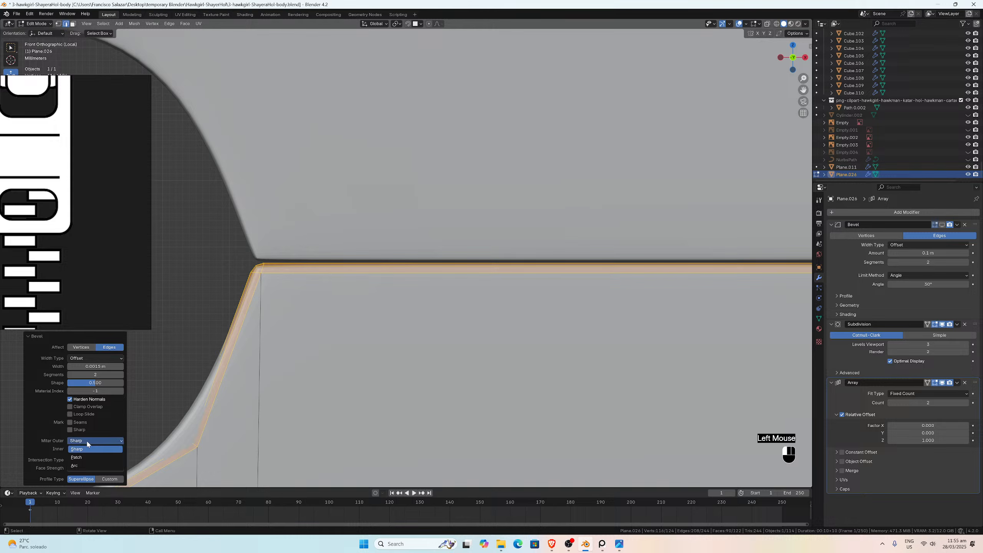
pyautogui.click(79, 466)
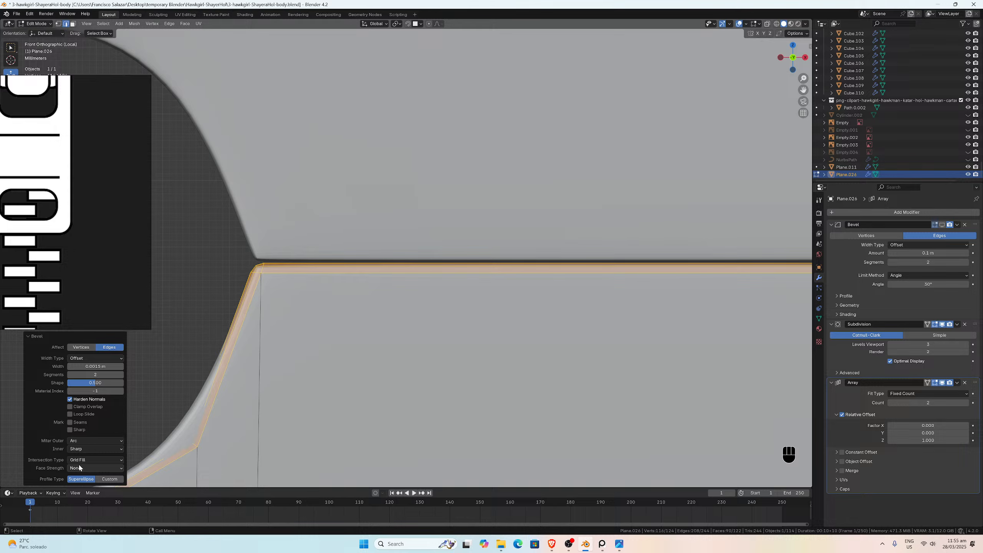
pyautogui.click(80, 438)
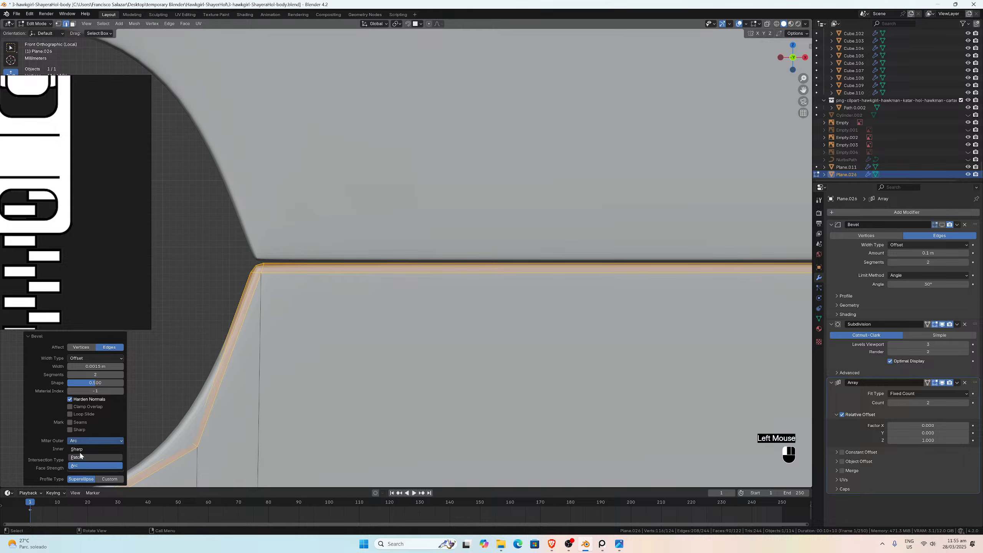
pyautogui.click(77, 449)
pyautogui.click(81, 444)
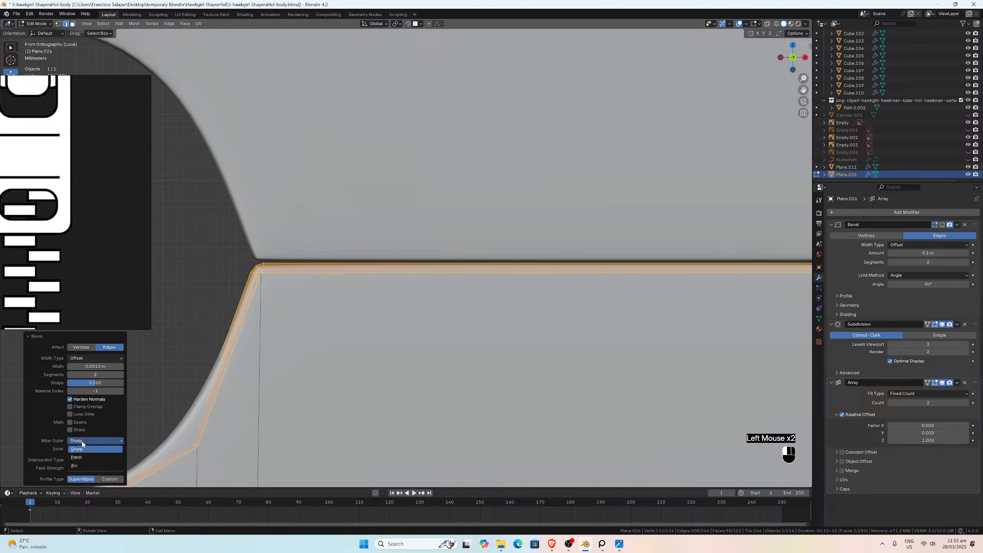
pyautogui.click(81, 443)
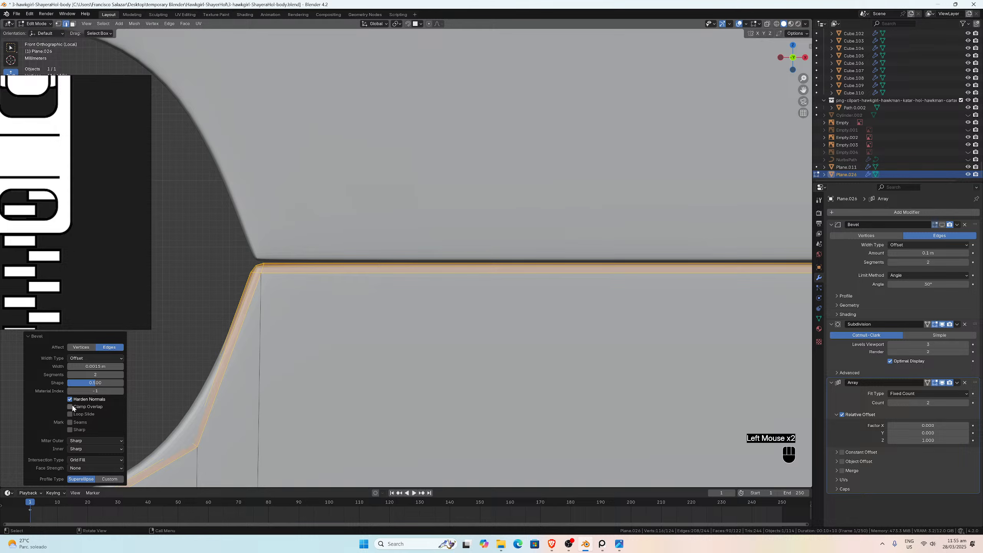
# Step: Try the bevel's Mark Seams, Mark Sharp and Clamp Overlap options, switching each one back off
pyautogui.click(69, 423)
pyautogui.click(70, 423)
pyautogui.click(70, 431)
pyautogui.click(70, 430)
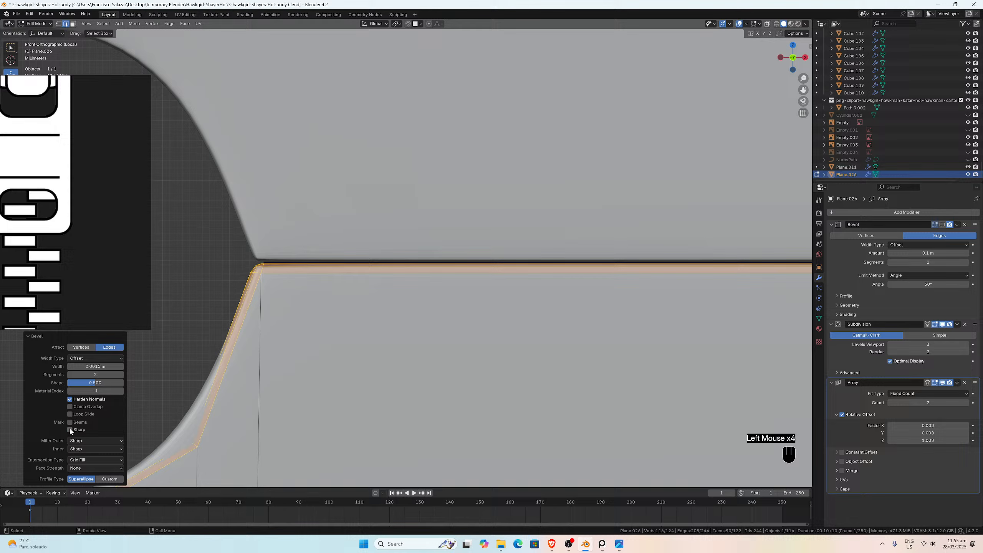
pyautogui.click(70, 407)
pyautogui.click(70, 407)
# Step: Examine the seam between the tooth and its array copy, from the beveled shoulder corner to the flat end
pyautogui.scroll(-2, 454, 327)
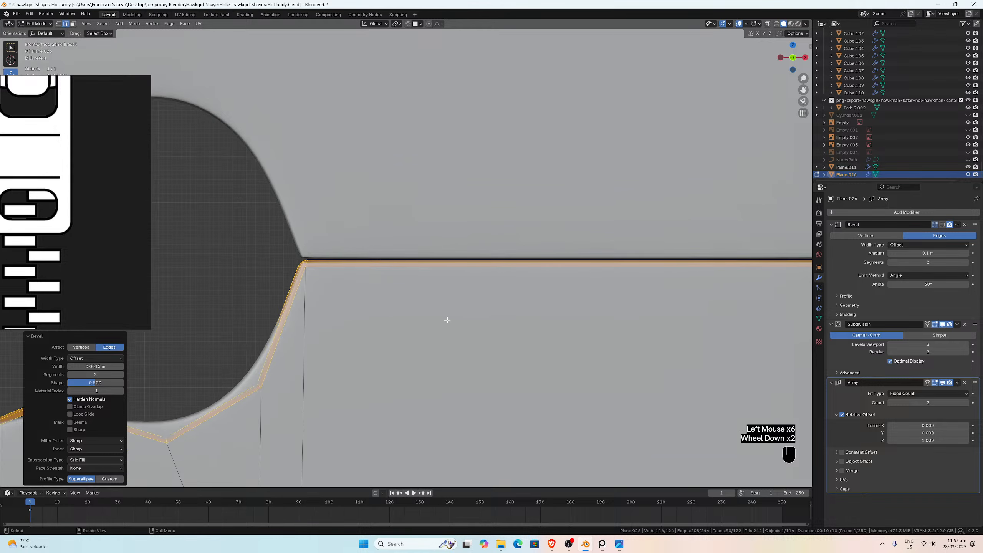
pyautogui.scroll(4, 347, 280)
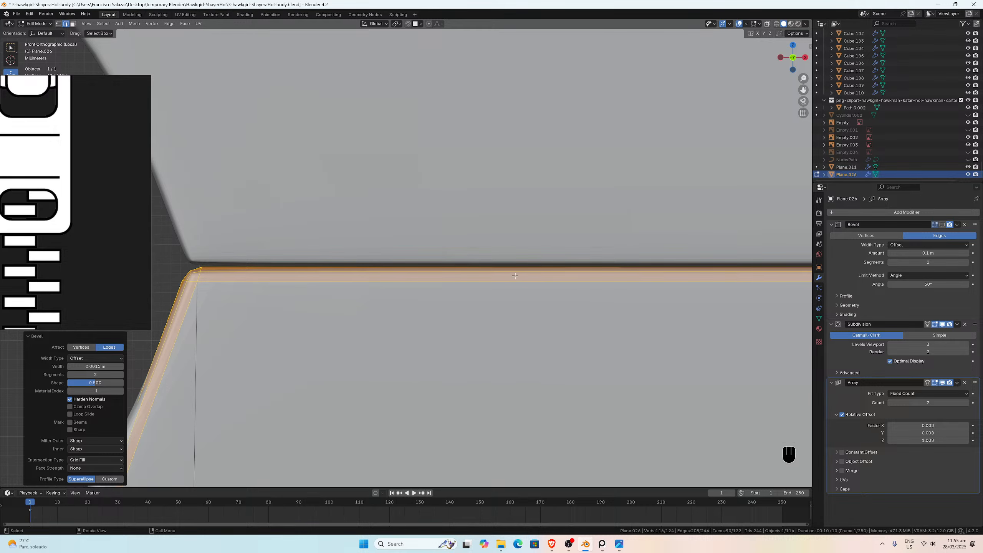
pyautogui.scroll(-7, 333, 278)
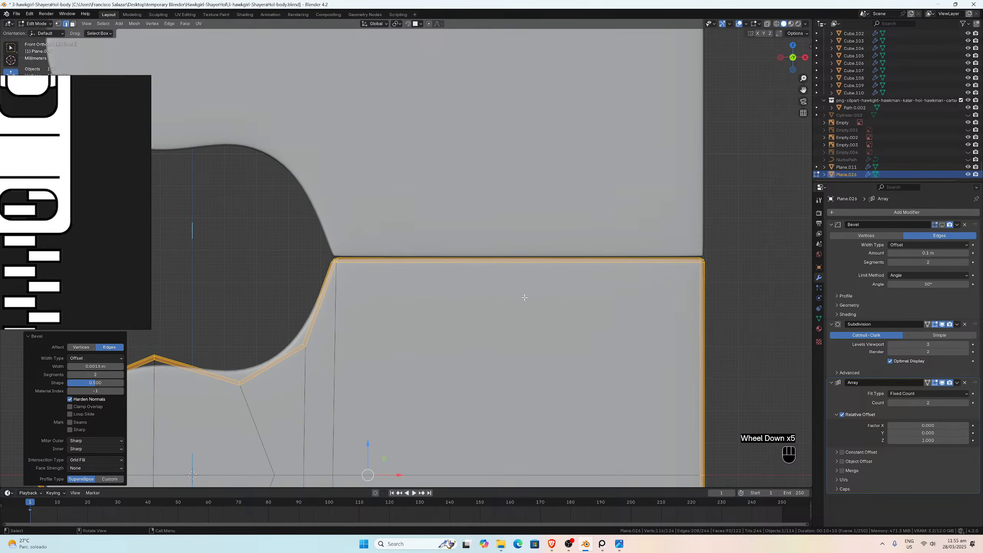
pyautogui.scroll(7, 557, 308)
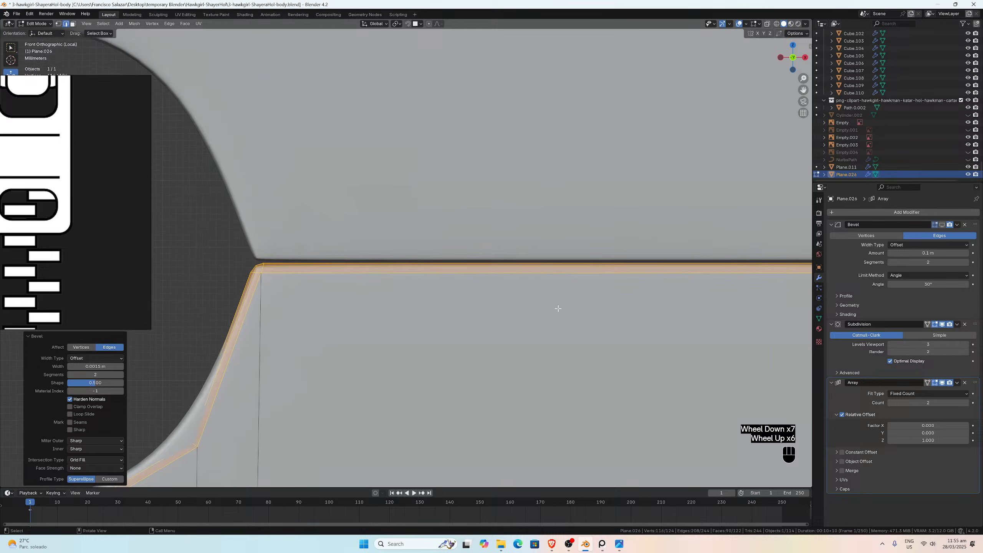
pyautogui.scroll(-1, 558, 308)
pyautogui.scroll(-4, 558, 309)
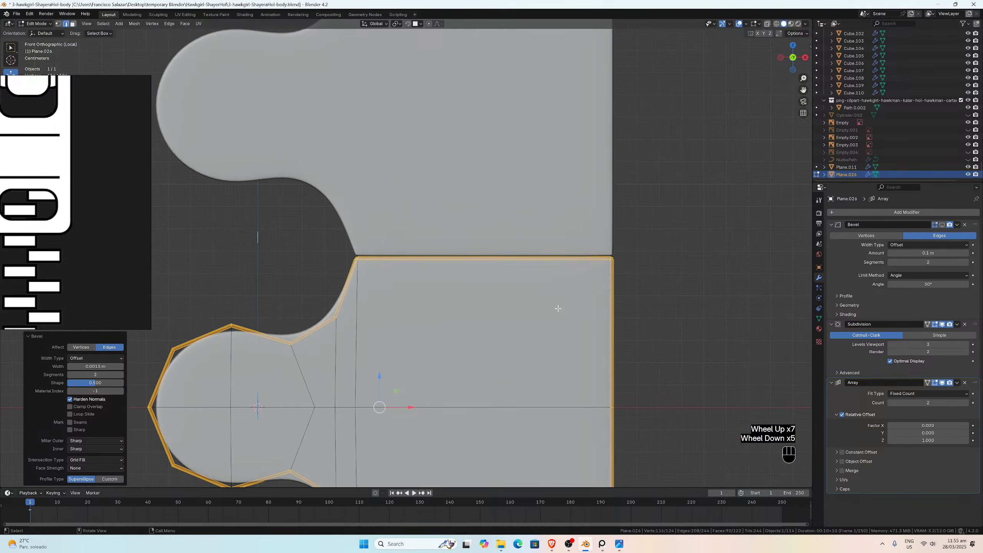
pyautogui.scroll(4, 557, 308)
pyautogui.scroll(1, 420, 296)
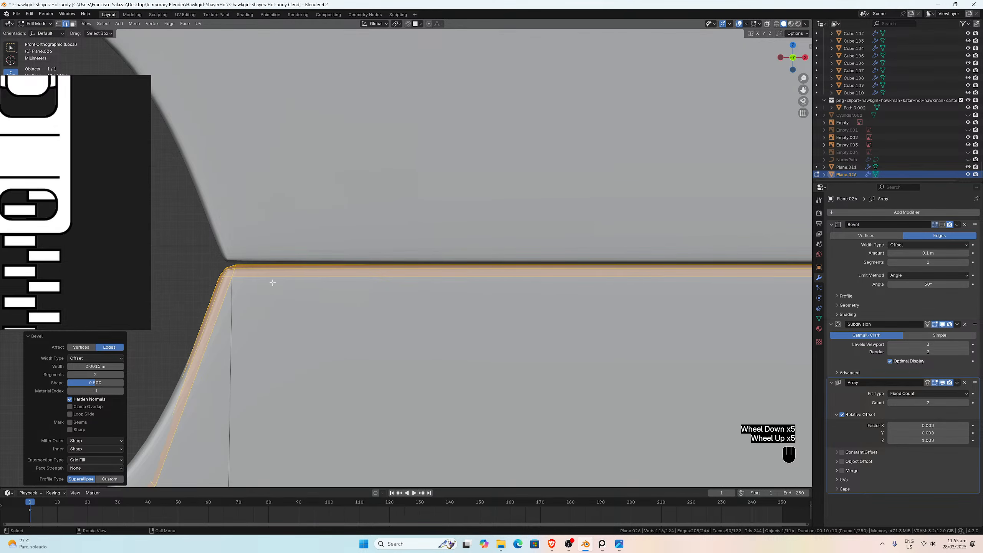
pyautogui.scroll(-4, 329, 281)
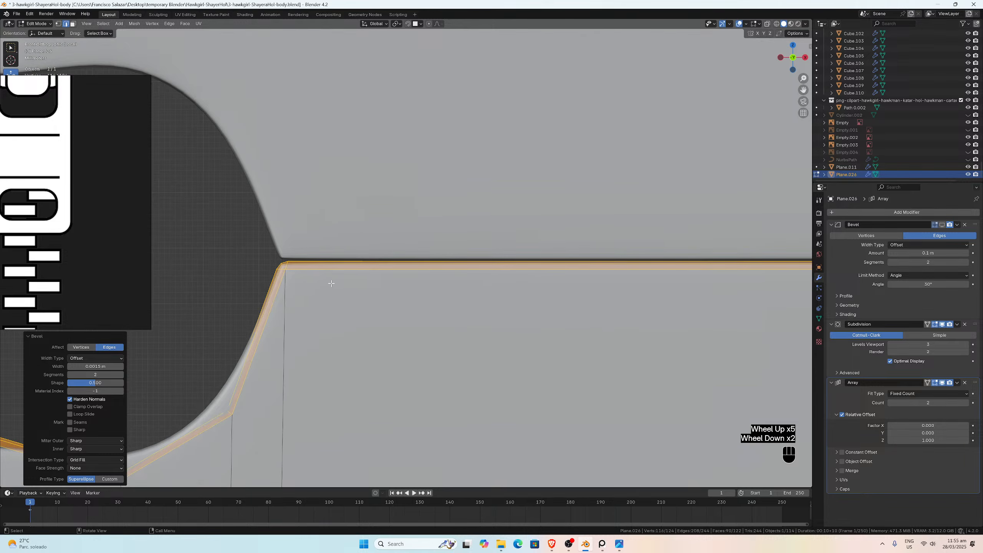
pyautogui.moveTo(803, 90); pyautogui.dragTo(747, 97)
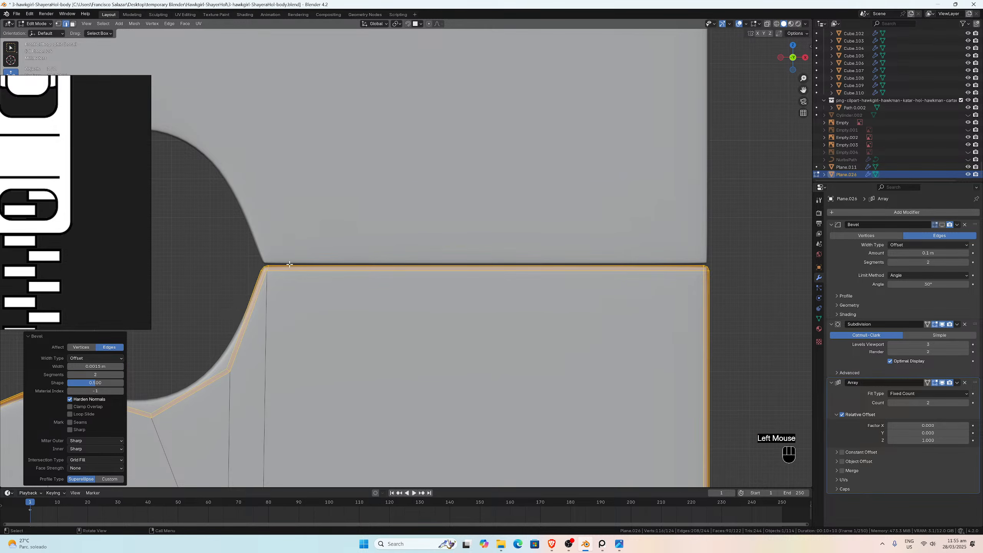
# Step: Inspect the beveled shoulder corner and the gap along the seam, up close and against both whole teeth
pyautogui.scroll(2, 278, 266)
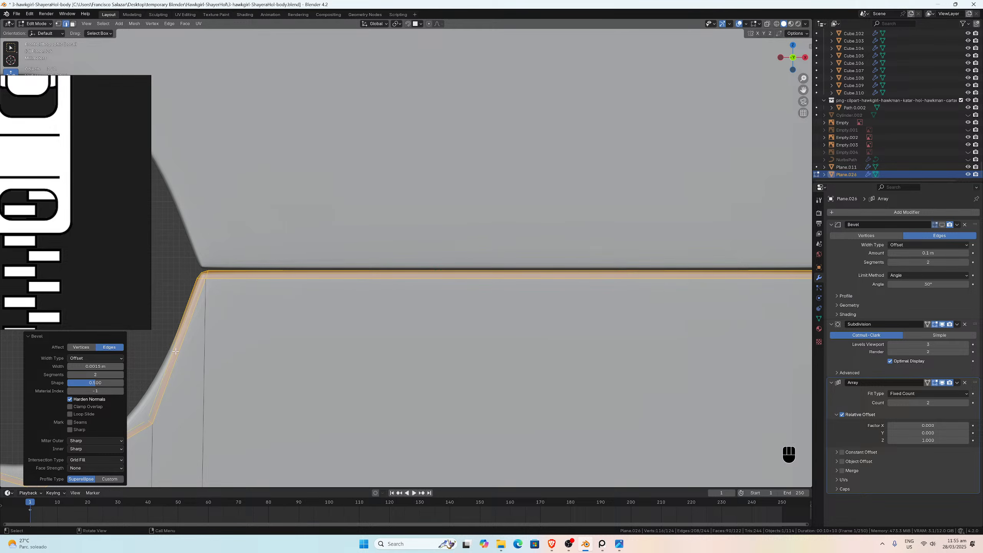
pyautogui.scroll(-7, 398, 286)
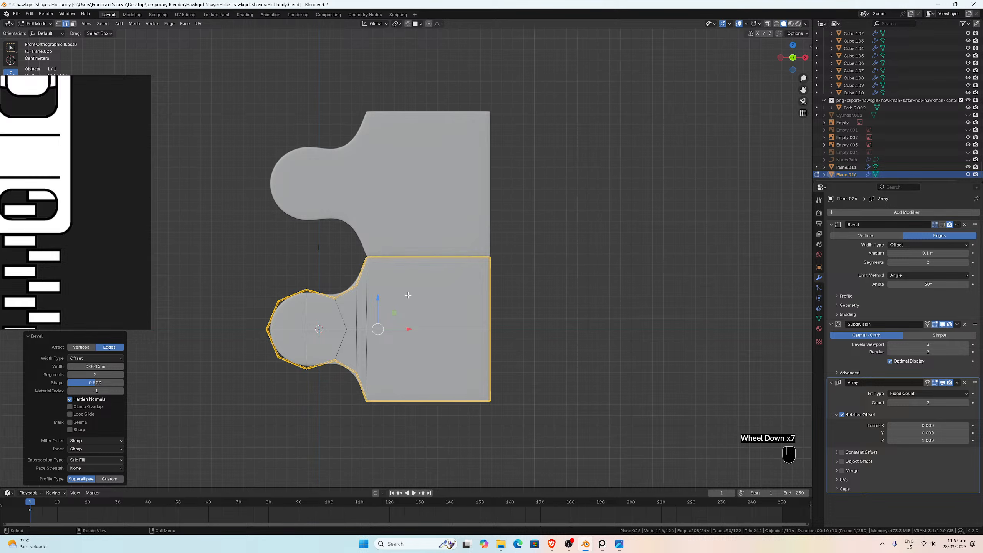
pyautogui.scroll(8, 408, 295)
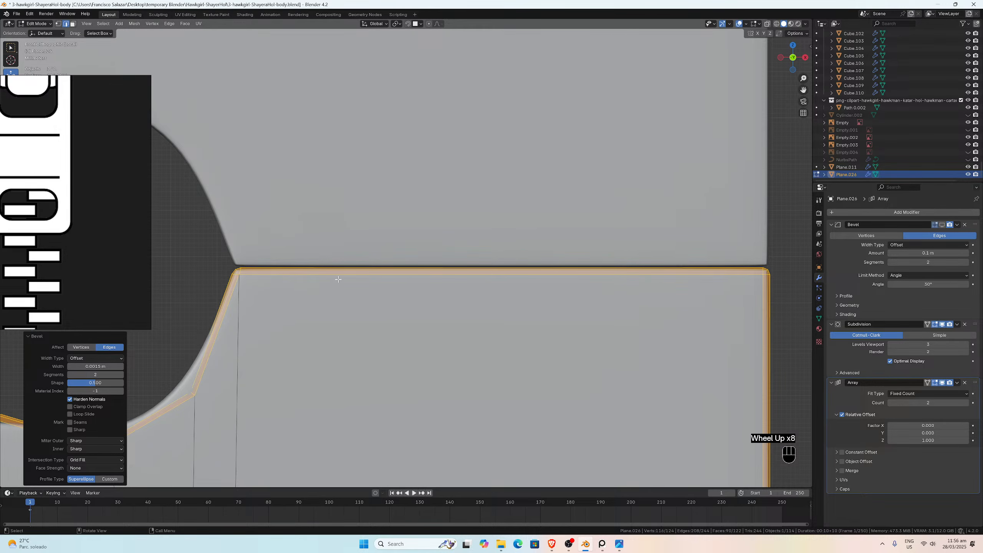
pyautogui.scroll(2, 328, 280)
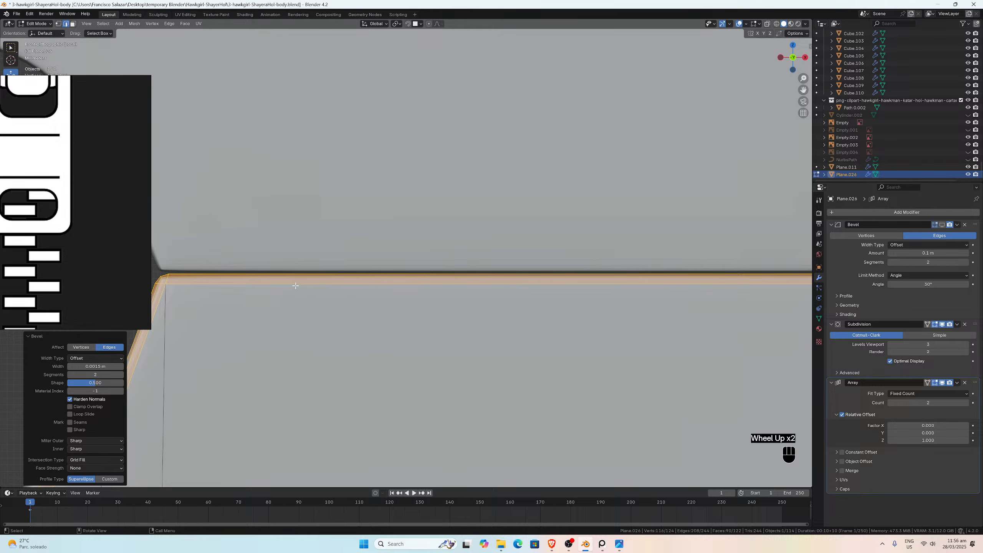
pyautogui.scroll(-5, 334, 295)
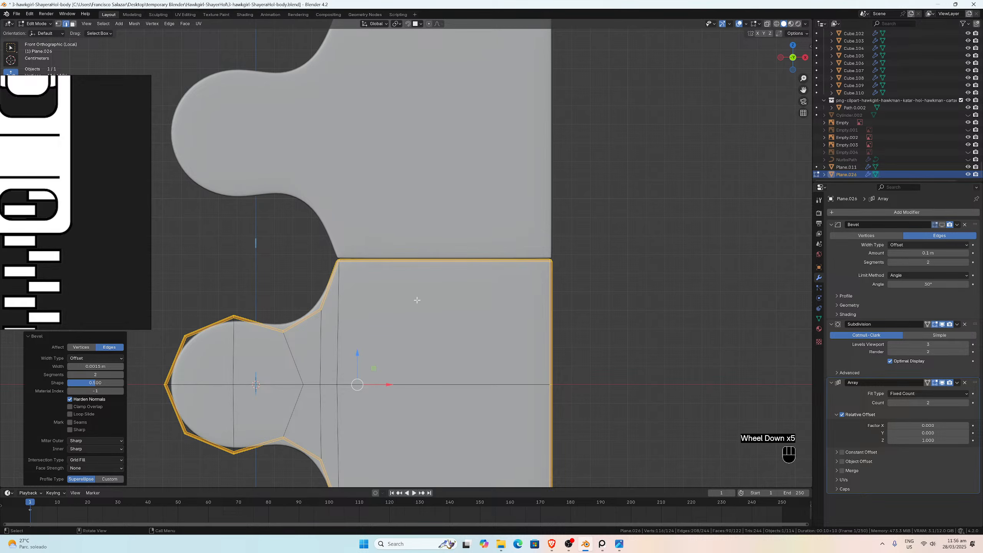
pyautogui.scroll(4, 417, 300)
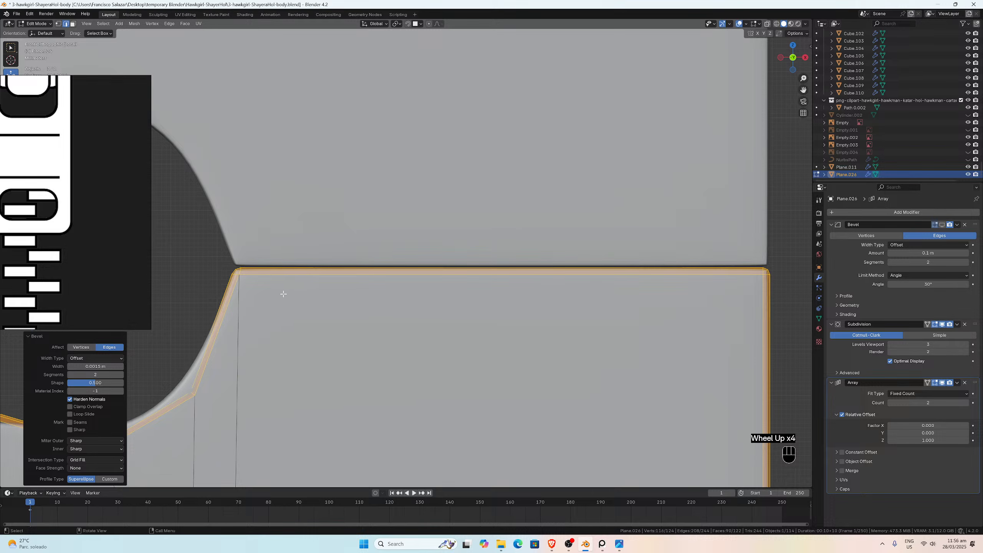
pyautogui.scroll(-5, 284, 294)
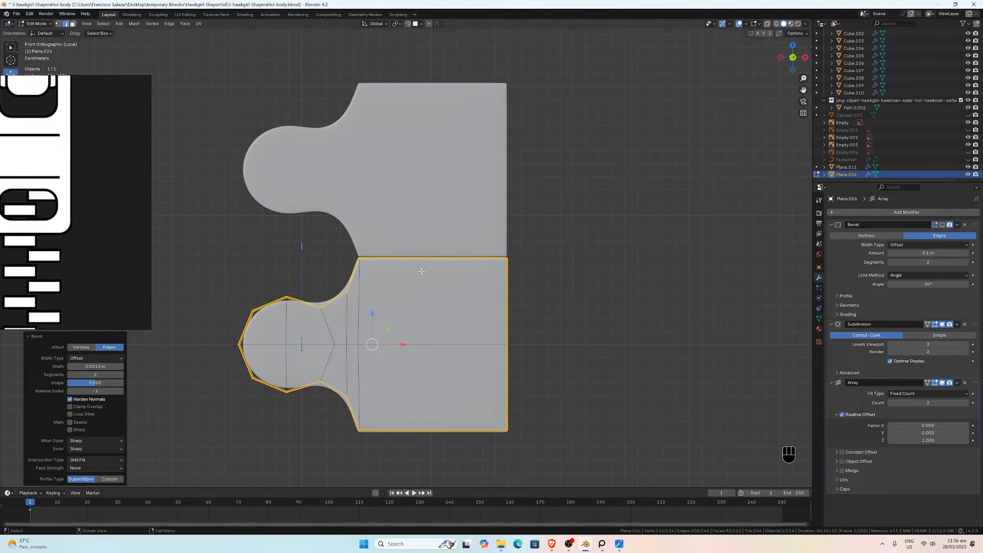
pyautogui.scroll(5, 404, 277)
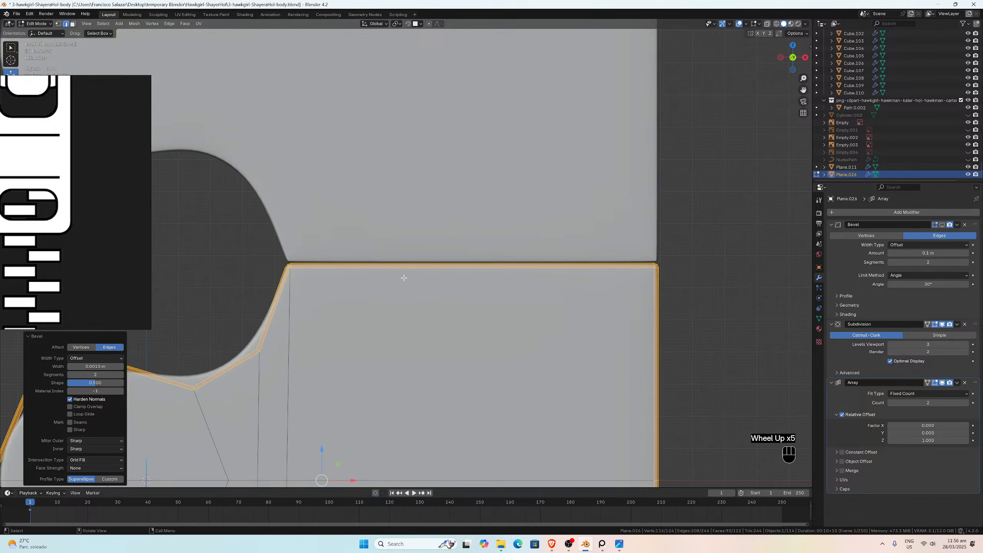
pyautogui.scroll(3, 403, 277)
pyautogui.scroll(-3, 402, 275)
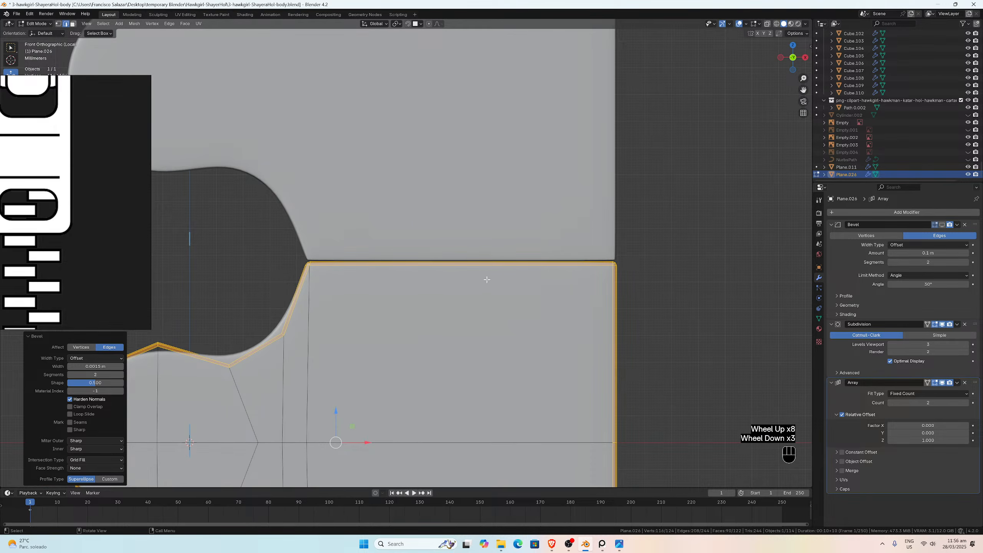
pyautogui.scroll(2, 487, 279)
pyautogui.scroll(-3, 487, 279)
pyautogui.scroll(-1, 487, 279)
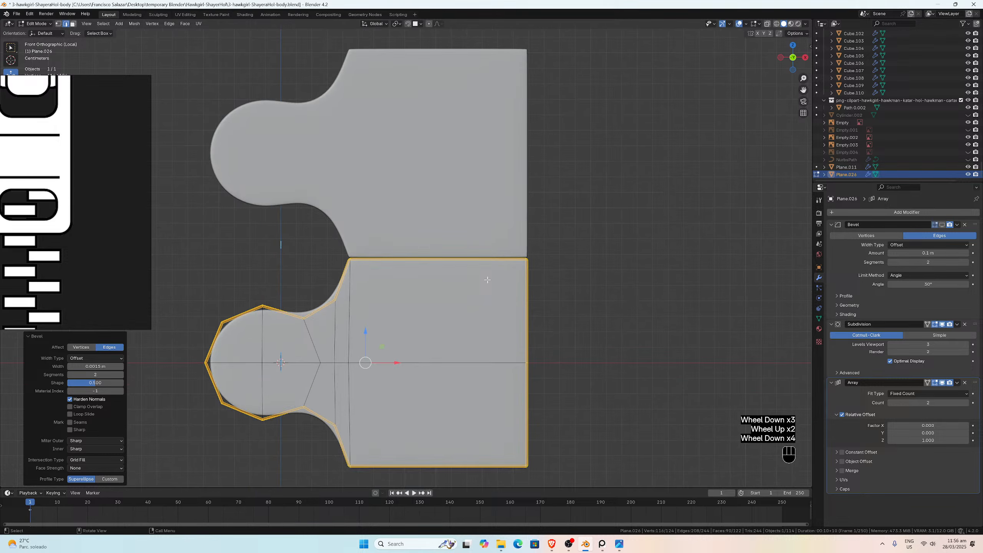
# Step: Undo the bevel on the tooth's outline edges
pyautogui.click(72, 24)
pyautogui.click(460, 358)
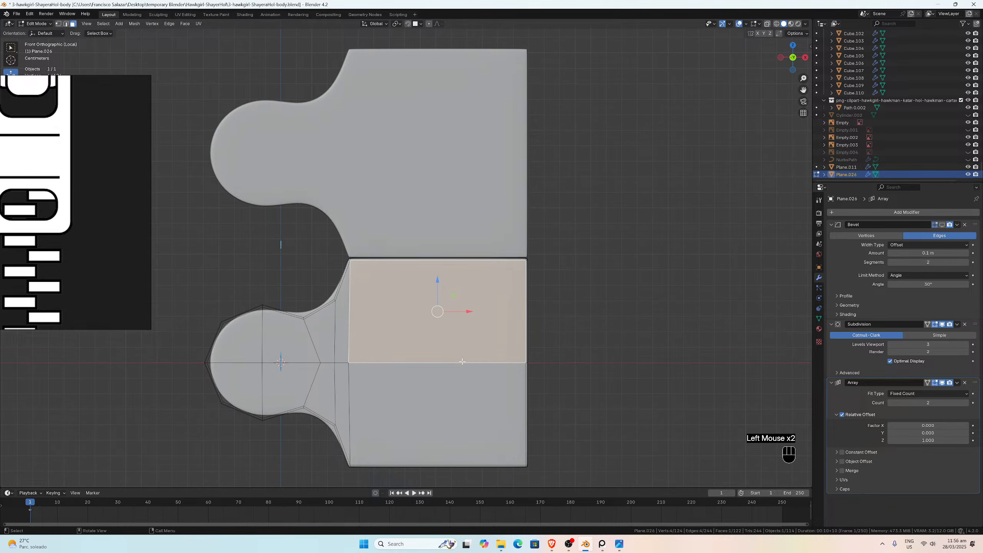
pyautogui.hotkey('ctrl', 'z')
pyautogui.hotkey('ctrl', 'z')
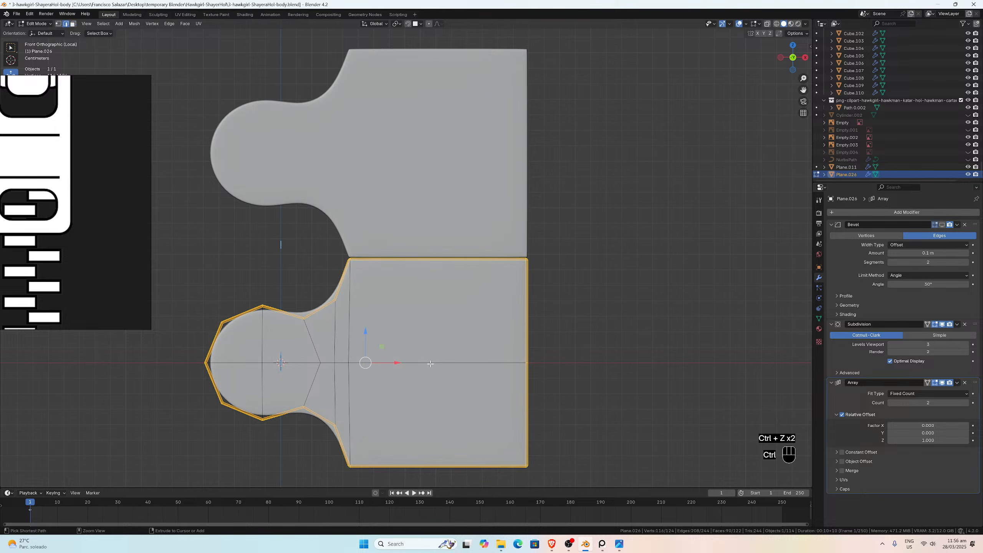
pyautogui.hotkey('ctrl', 'z')
# Step: Select the faces of the tooth's wide rectangular body and separate the selection into its own object
pyautogui.click(430, 363)
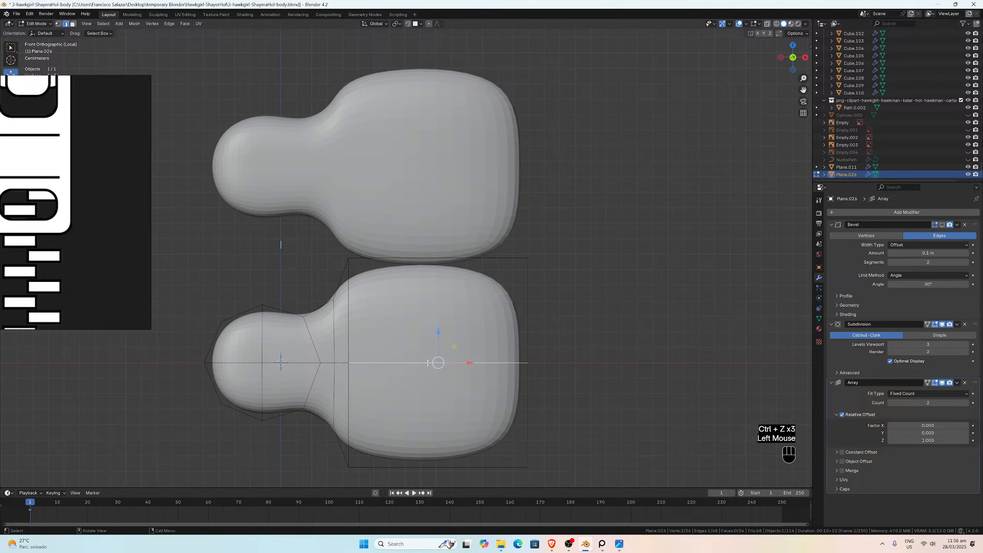
pyautogui.click(73, 24)
pyautogui.click(448, 361)
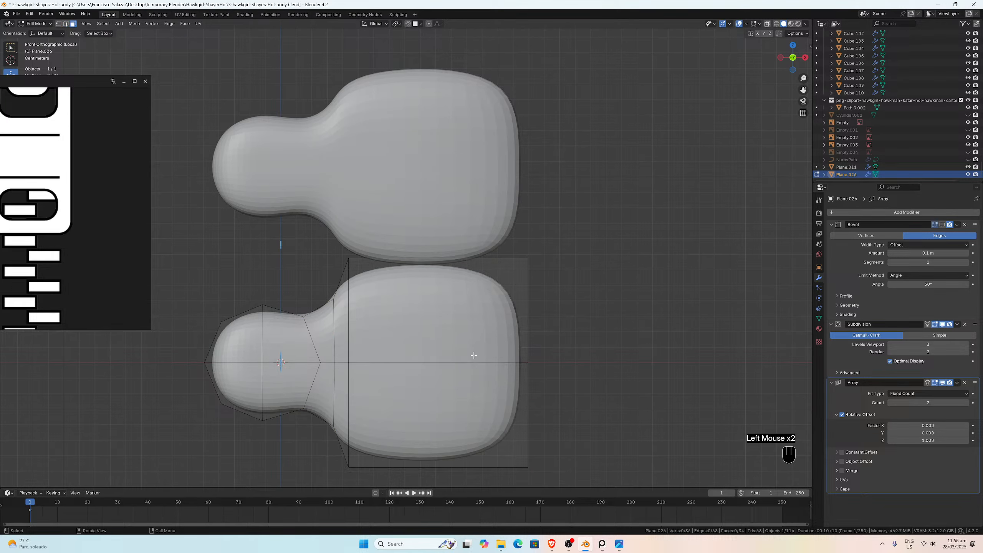
pyautogui.keyDown('alt'); pyautogui.click(448, 361); pyautogui.keyUp('alt')
pyautogui.scroll(-2, 448, 361)
pyautogui.moveTo(447, 362); pyautogui.dragTo(473, 312, button='middle')
pyautogui.keyDown('shift'); pyautogui.click(439, 364); pyautogui.keyUp('shift')
pyautogui.keyDown('shift'); pyautogui.click(438, 364); pyautogui.keyUp('shift')
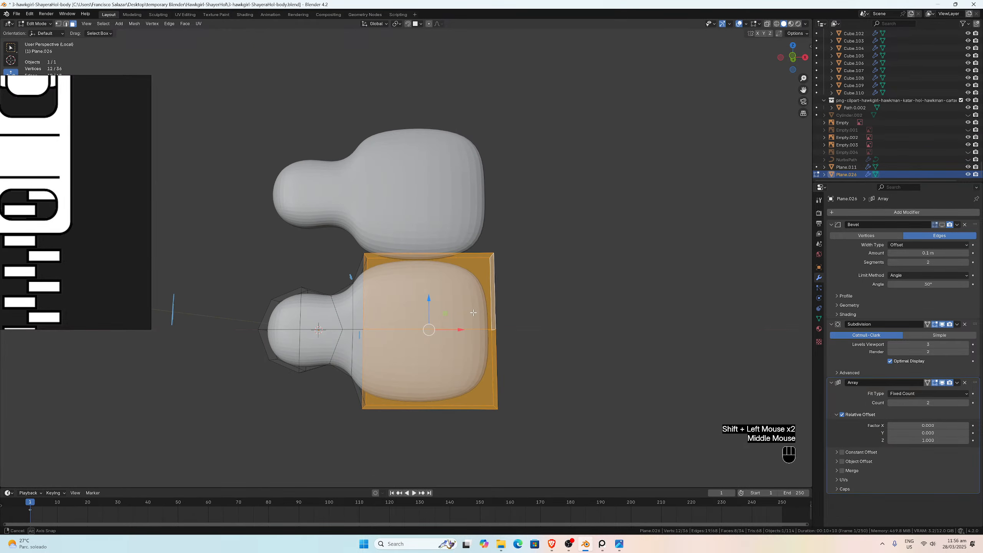
pyautogui.scroll(1, 473, 312)
pyautogui.press('p')
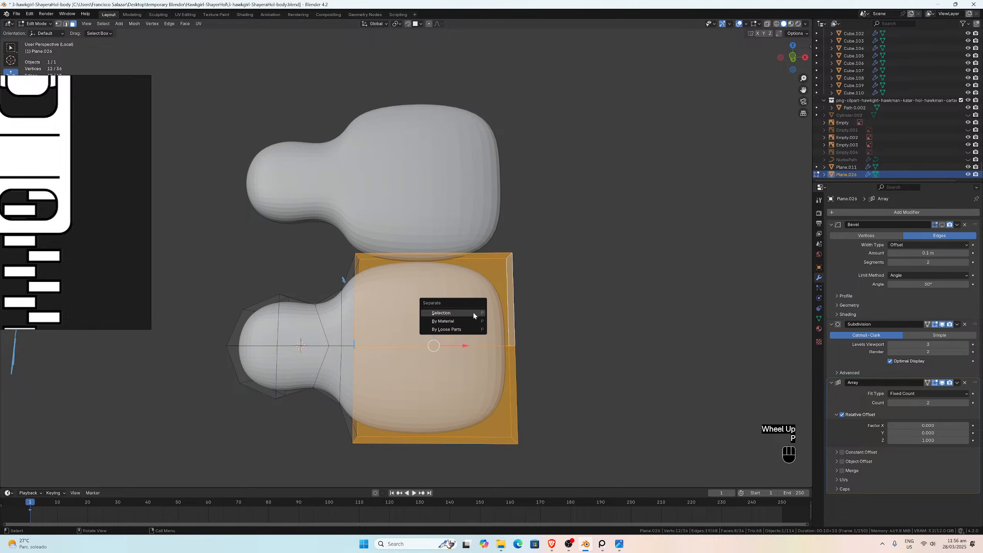
pyautogui.click(473, 313)
# Step: Open the separated rectangular block for mesh editing and select its long upper edge in edge mode
pyautogui.press('Tab')
pyautogui.click(476, 322)
pyautogui.scroll(2, 475, 323)
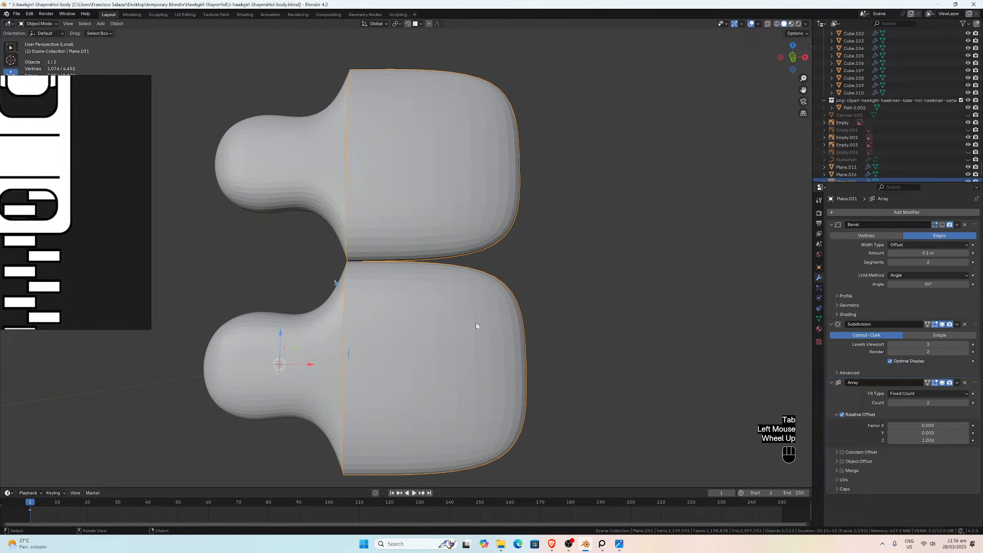
pyautogui.press('Tab')
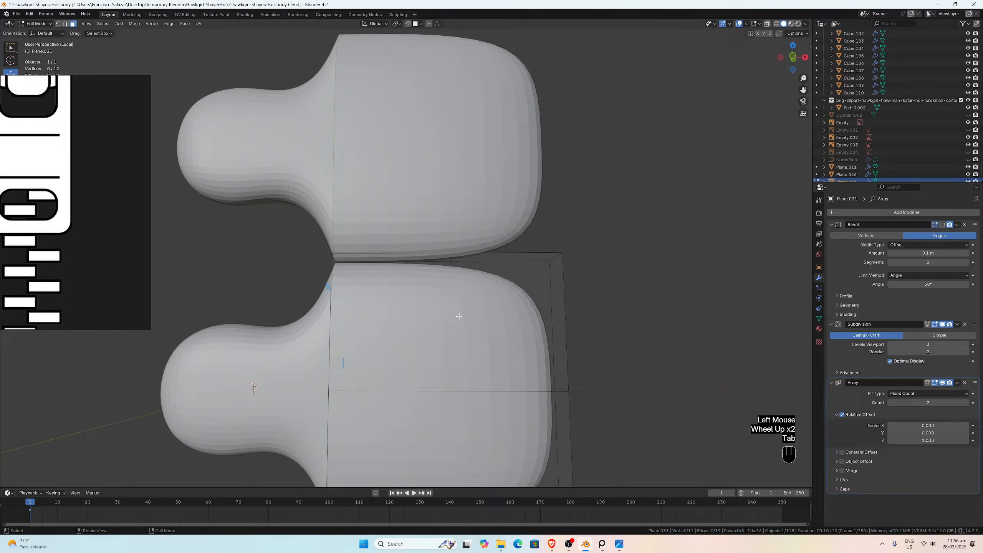
pyautogui.click(482, 255)
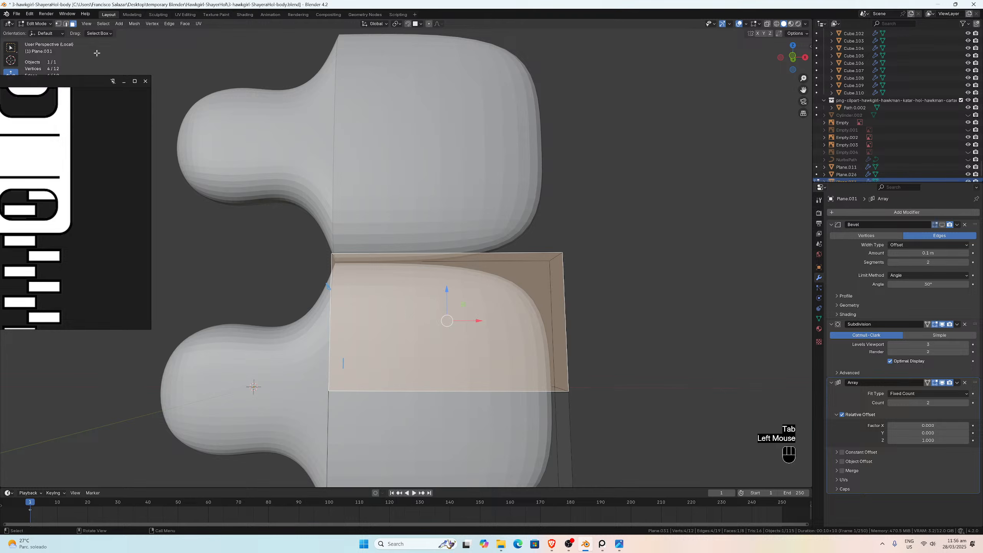
pyautogui.click(65, 25)
pyautogui.click(533, 254)
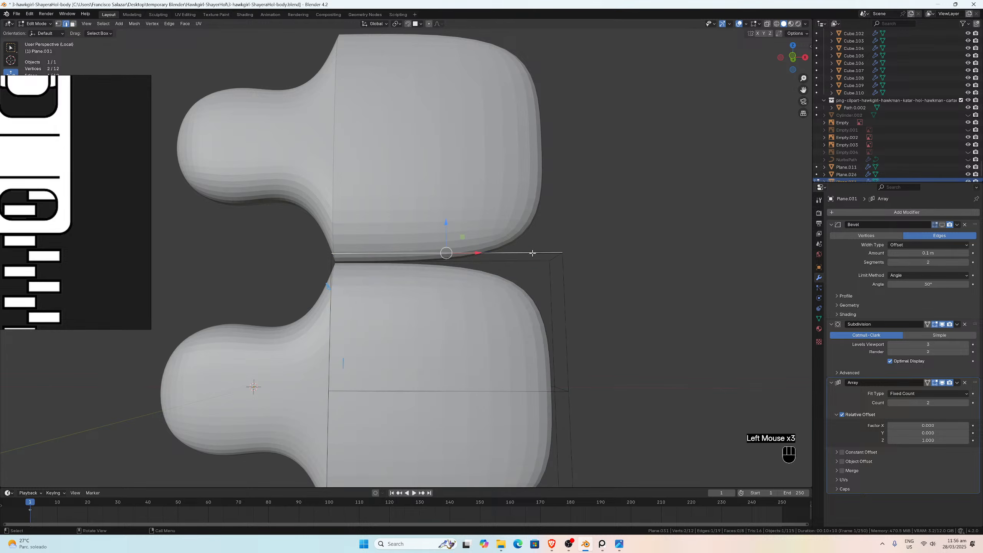
# Step: Extend the edge selection around the separated block's upper, flat-end and lower outline edges
pyautogui.keyDown('alt'); pyautogui.click(533, 254); pyautogui.keyUp('alt')
pyautogui.moveTo(533, 254); pyautogui.dragTo(436, 283, button='middle')
pyautogui.keyDown('alt'); pyautogui.keyDown('shift'); pyautogui.click(366, 291); pyautogui.keyUp('shift'); pyautogui.keyUp('alt')
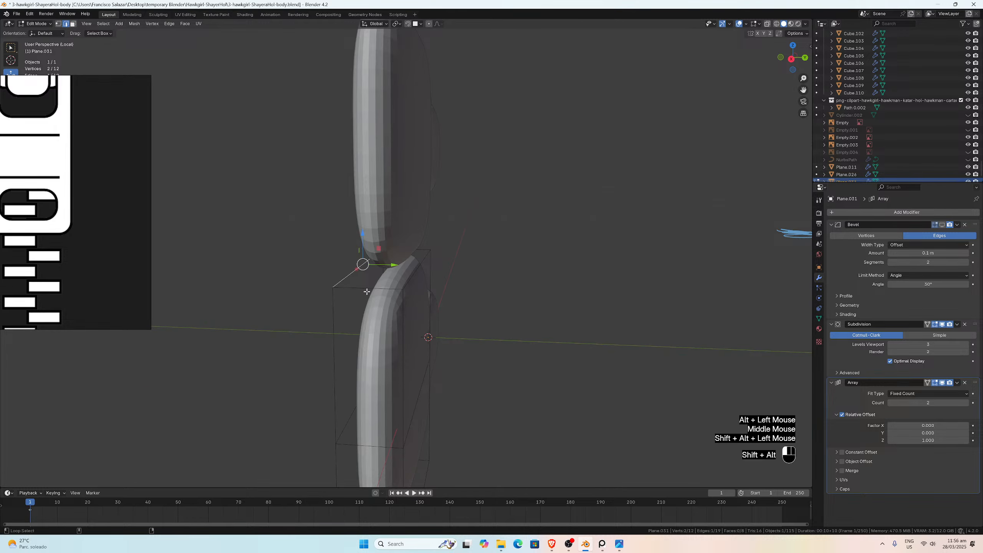
pyautogui.keyDown('alt'); pyautogui.keyDown('shift'); pyautogui.click(412, 277); pyautogui.keyUp('shift'); pyautogui.keyUp('alt')
pyautogui.keyDown('alt'); pyautogui.keyDown('shift'); pyautogui.click(406, 322); pyautogui.keyUp('shift'); pyautogui.keyUp('alt')
pyautogui.moveTo(334, 327); pyautogui.dragTo(391, 294, button='middle')
pyautogui.scroll(-2, 391, 293)
pyautogui.keyDown('alt'); pyautogui.keyDown('shift'); pyautogui.click(474, 284); pyautogui.keyUp('shift'); pyautogui.keyUp('alt')
pyautogui.keyDown('alt'); pyautogui.keyDown('shift'); pyautogui.click(429, 286); pyautogui.keyUp('shift'); pyautogui.keyUp('alt')
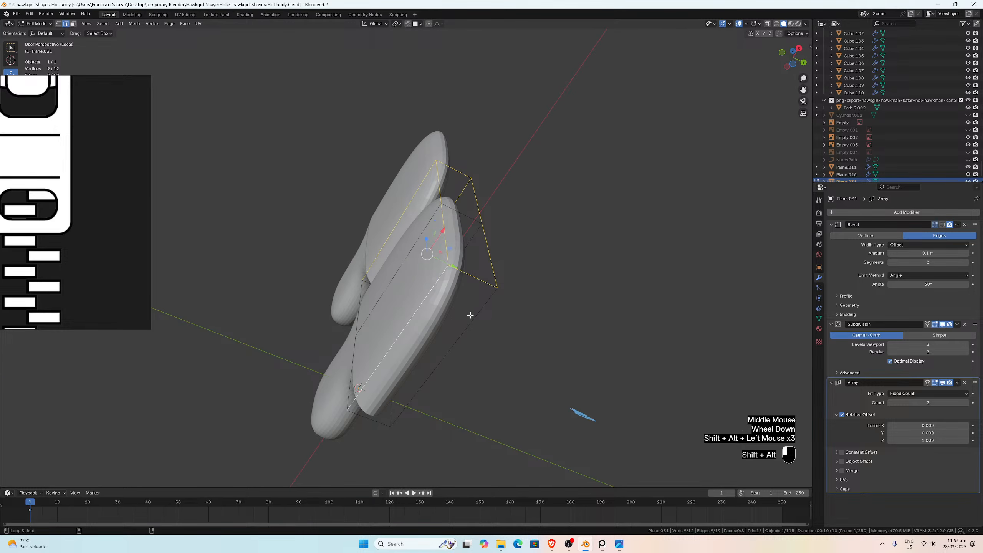
pyautogui.moveTo(468, 312); pyautogui.dragTo(436, 287, button='middle')
pyautogui.scroll(2, 463, 347)
pyautogui.moveTo(462, 347); pyautogui.dragTo(490, 347, button='middle')
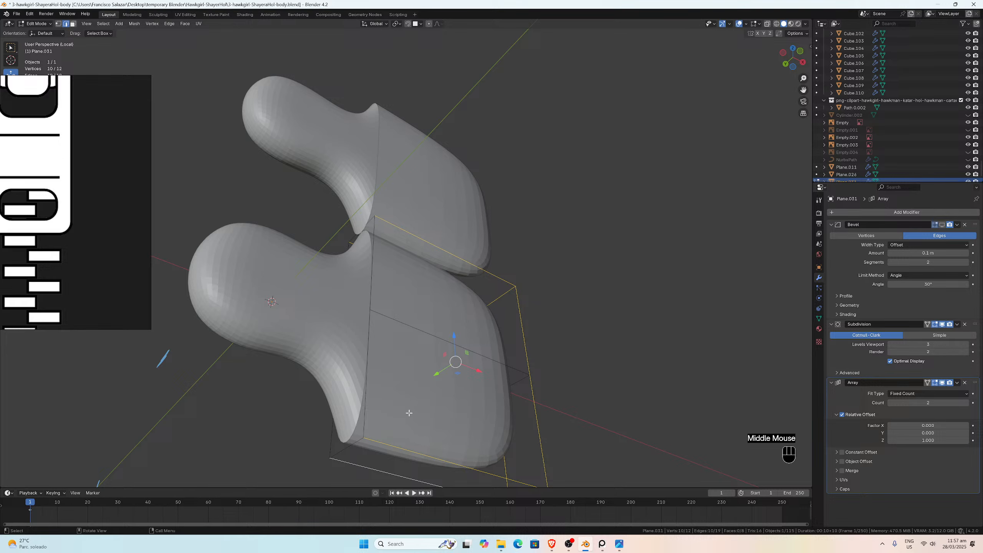
pyautogui.moveTo(354, 426); pyautogui.dragTo(373, 441, button='middle')
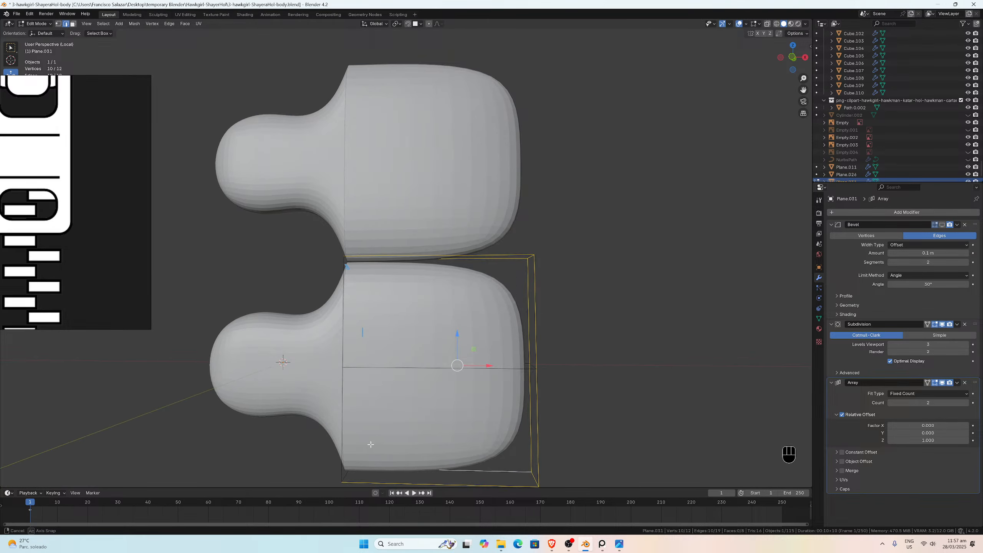
pyautogui.scroll(2, 372, 442)
# Step: Undo the edge selection on the separated block and its separation from the tooth
pyautogui.hotkey('ctrl', 'z')
pyautogui.hotkey('ctrl', 'z')
pyautogui.hotkey('ctrl', 'z')
pyautogui.hotkey('ctrl', 'z')
pyautogui.hotkey('ctrl', 'z')
pyautogui.hotkey('ctrl', 'z')
pyautogui.hotkey('ctrl', 'z')
pyautogui.hotkey('ctrl', 'z')
pyautogui.hotkey('ctrl', 'z')
pyautogui.hotkey('ctrl', 'z')
pyautogui.hotkey('ctrl', 'z')
pyautogui.hotkey('ctrl', 'z')
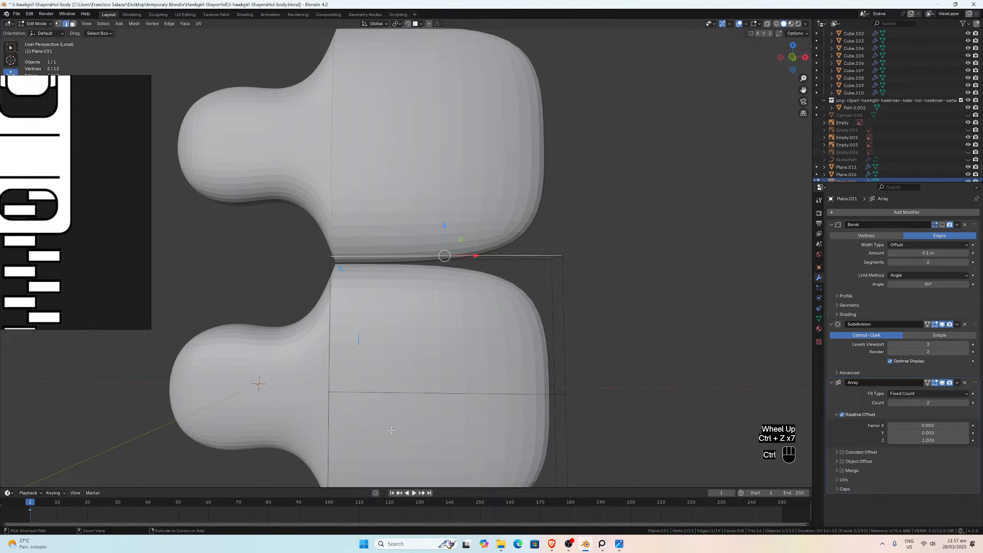
pyautogui.hotkey('ctrl', 'z')
pyautogui.hotkey('ctrl', 'z')
pyautogui.hotkey('ctrl', 'z')
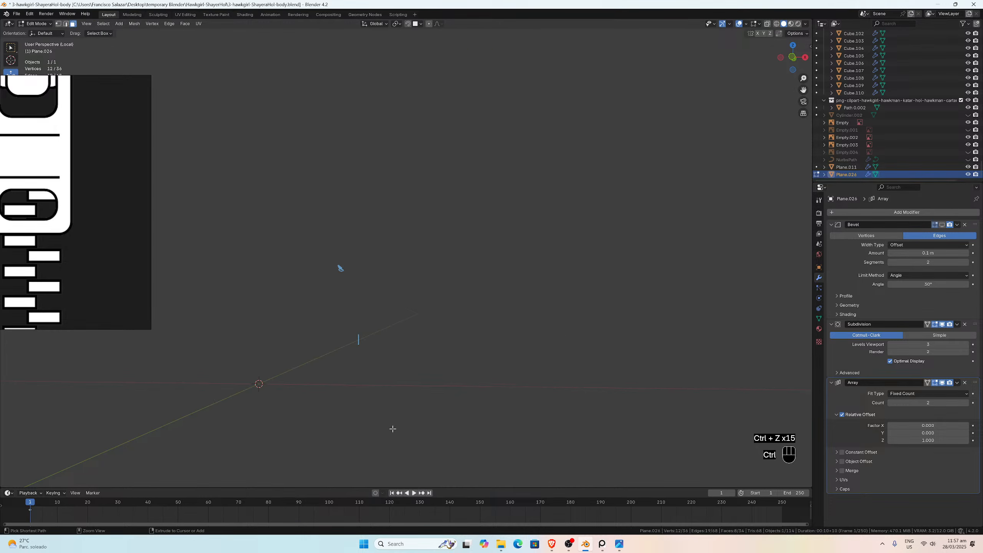
# Step: Leave local view and step back through the edit history to the tooth's full outline edge selection
pyautogui.press('KP_Divide')
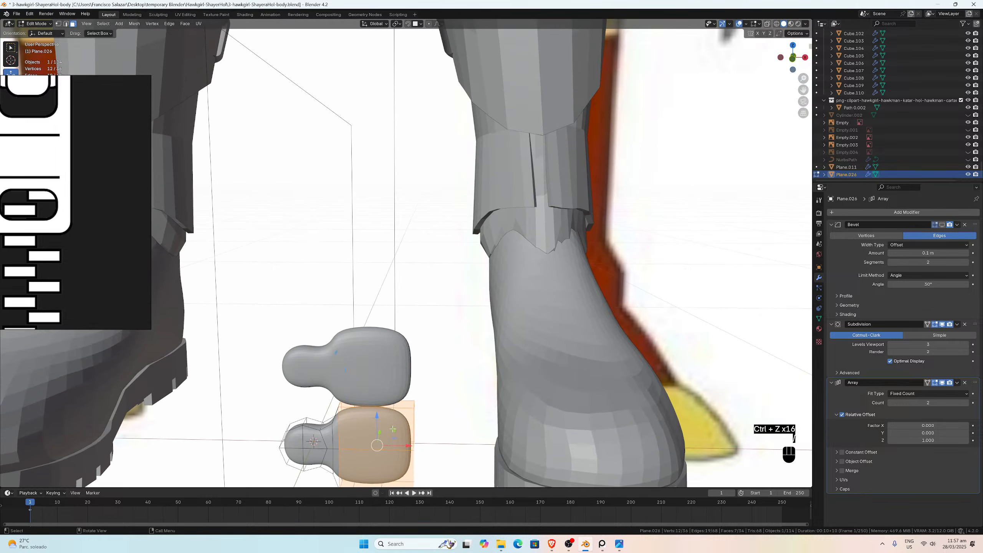
pyautogui.hotkey('ctrl', 'z')
pyautogui.hotkey('ctrl', 'z')
pyautogui.hotkey('ctrl', 'z')
pyautogui.hotkey('ctrl', 'z')
pyautogui.hotkey('ctrl', 'z')
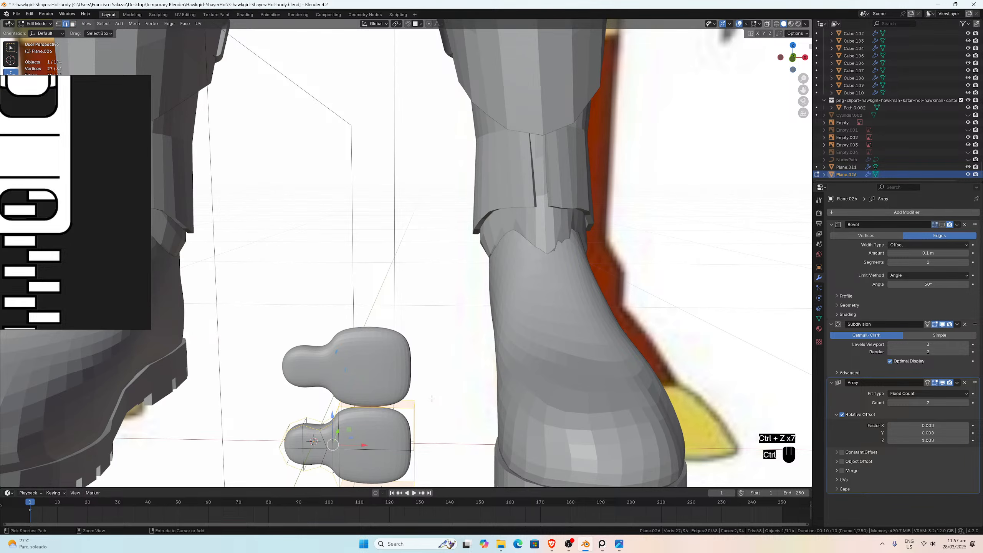
pyautogui.hotkey('ctrl', 'shift', 'z')
# Step: Isolate the tooth in local view and align the viewport to the front
pyautogui.moveTo(431, 398); pyautogui.dragTo(433, 387, button='middle')
pyautogui.scroll(2, 431, 395)
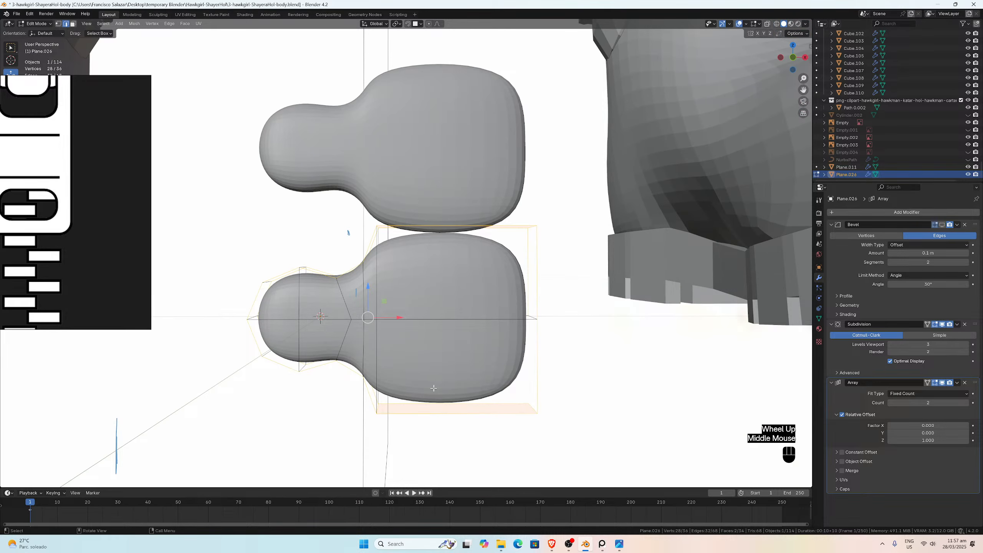
pyautogui.press('KP_Divide')
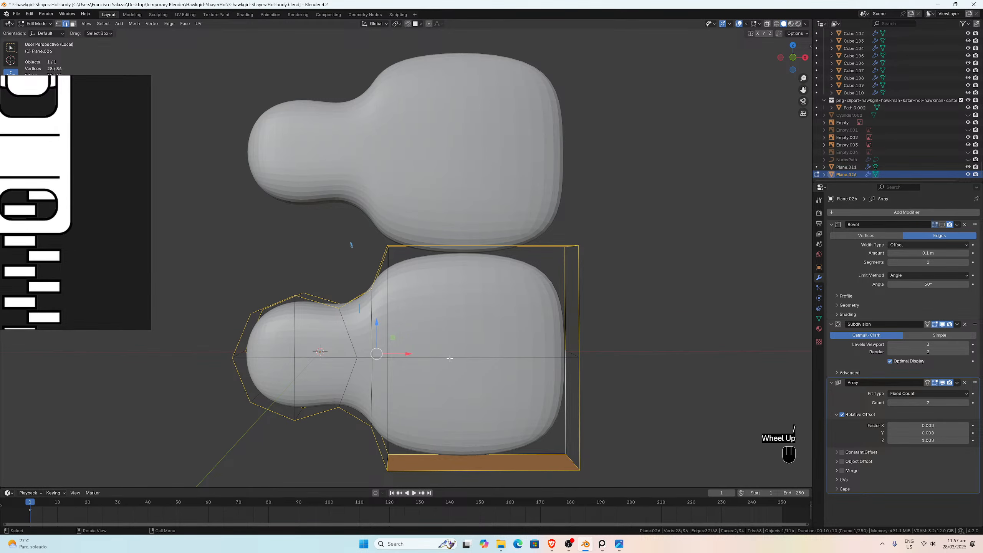
pyautogui.press('KP_1')
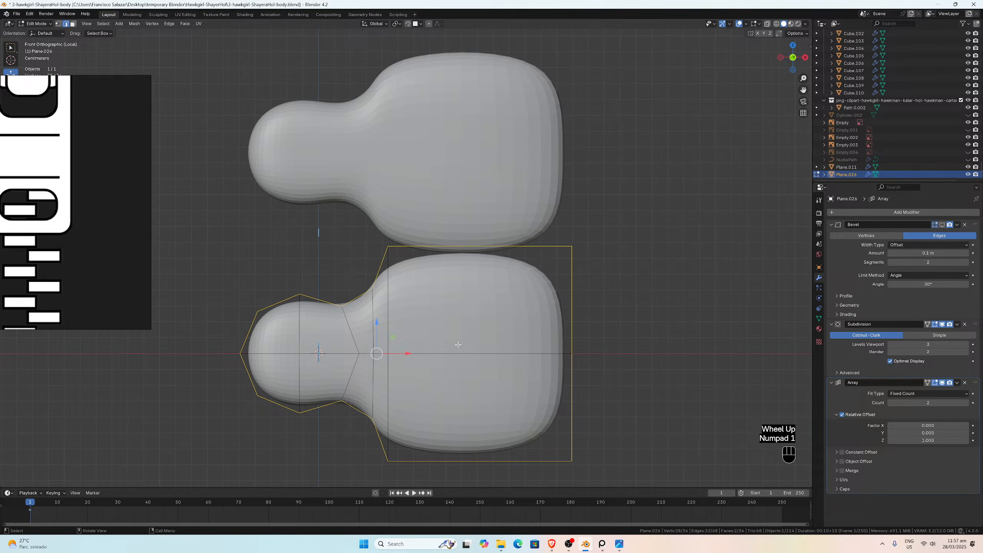
pyautogui.scroll(4, 457, 344)
pyautogui.scroll(-2, 376, 312)
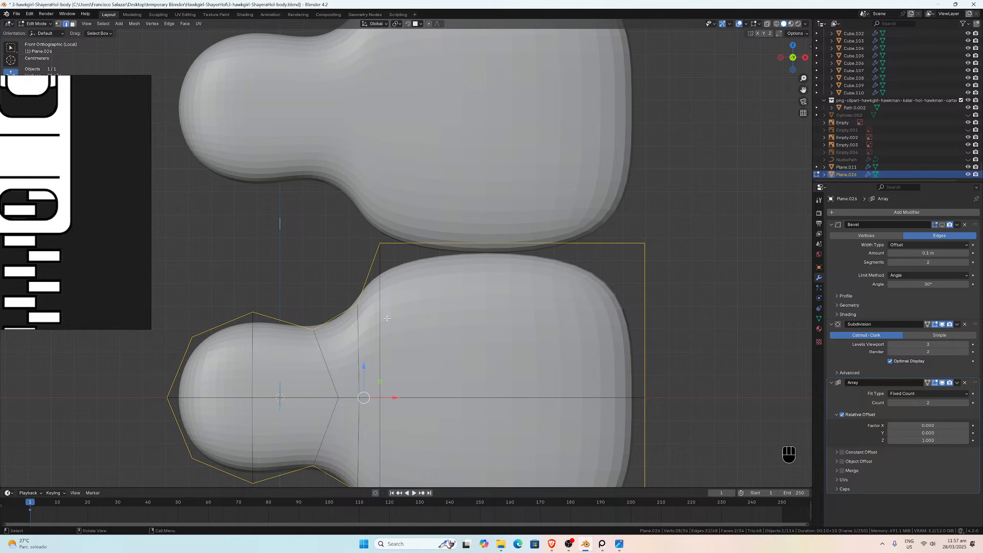
pyautogui.scroll(-2, 387, 318)
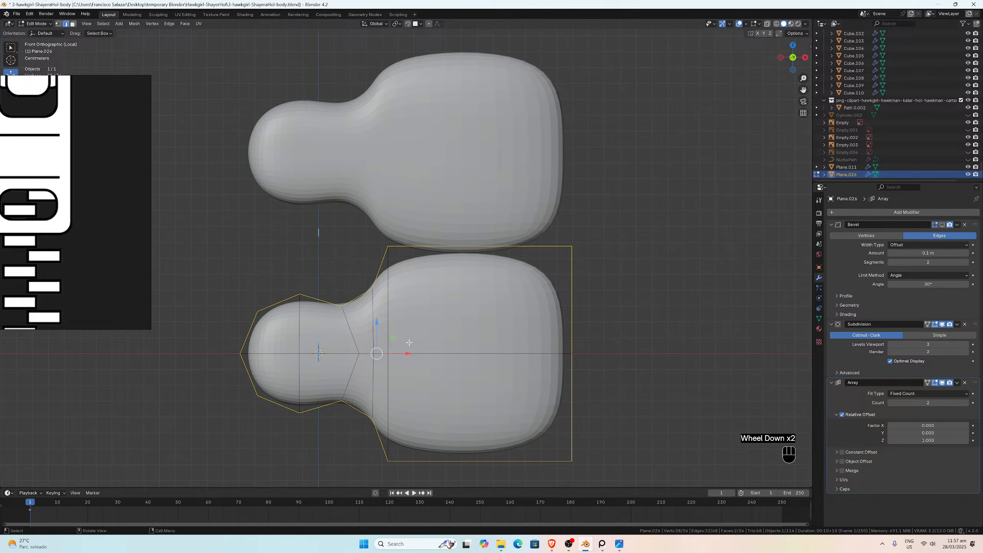
# Step: Bevel the tooth's selected outline edges with two segments and set the bevel width to 0.0015 m
pyautogui.hotkey('ctrl', 'b')
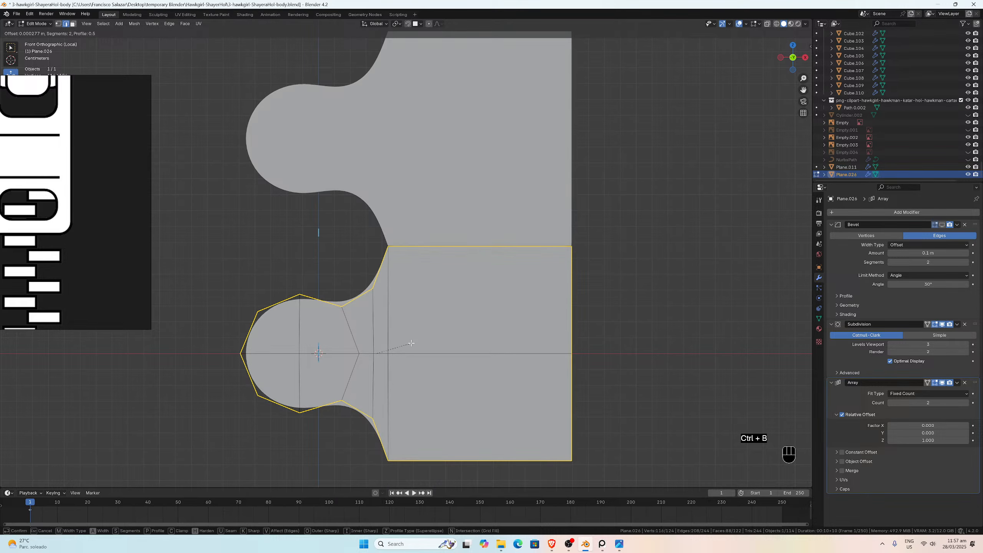
pyautogui.click(411, 342)
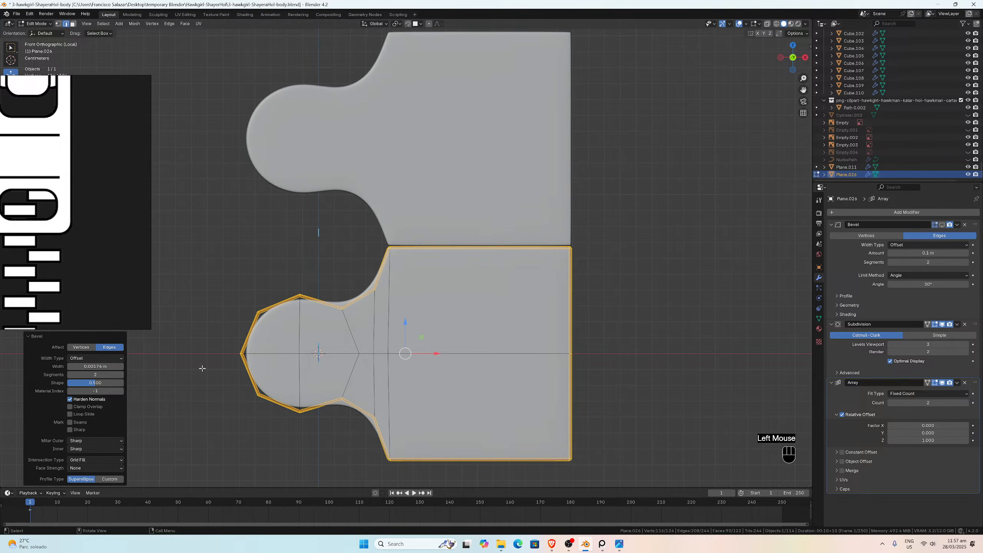
pyautogui.doubleClick(121, 366)
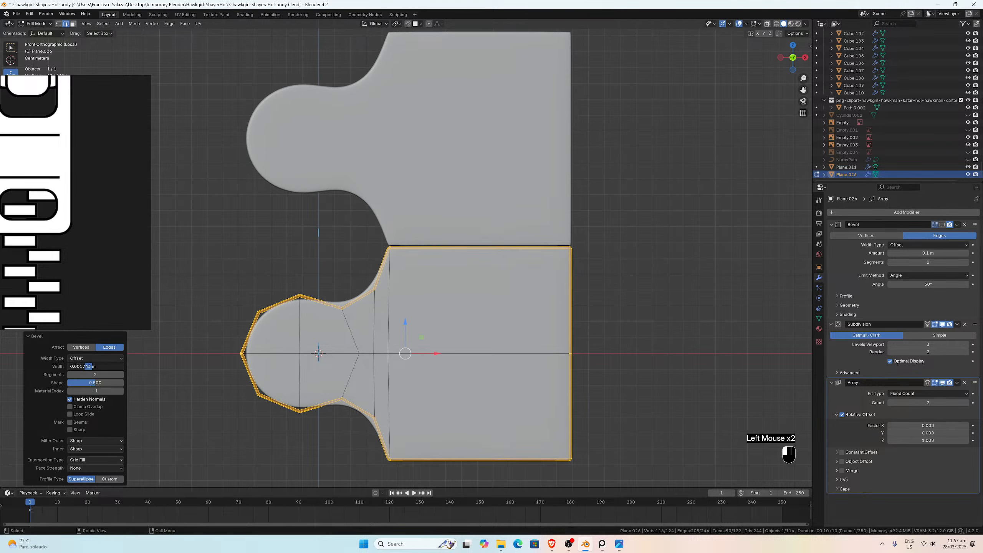
pyautogui.write('5')
pyautogui.press('Return')
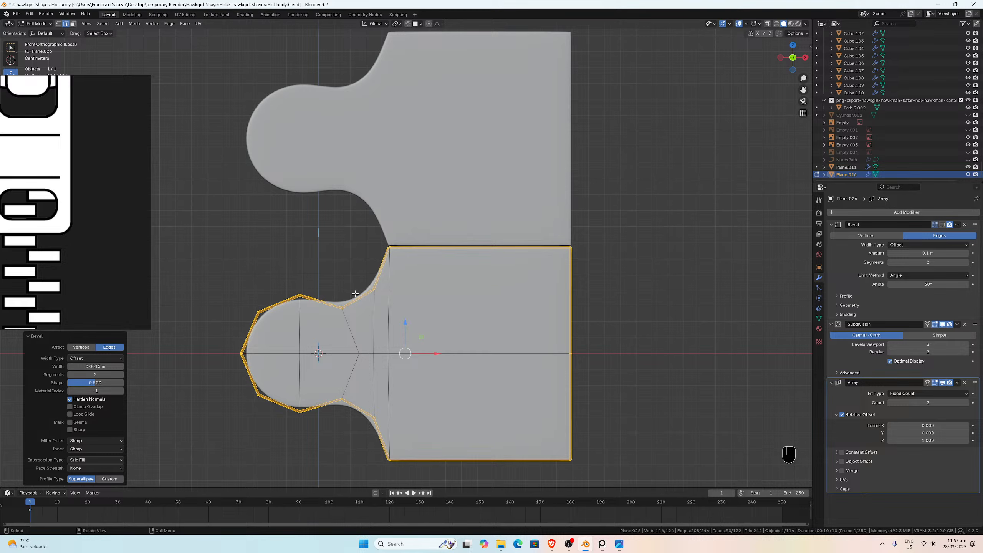
pyautogui.scroll(8, 355, 293)
pyautogui.scroll(-1, 378, 250)
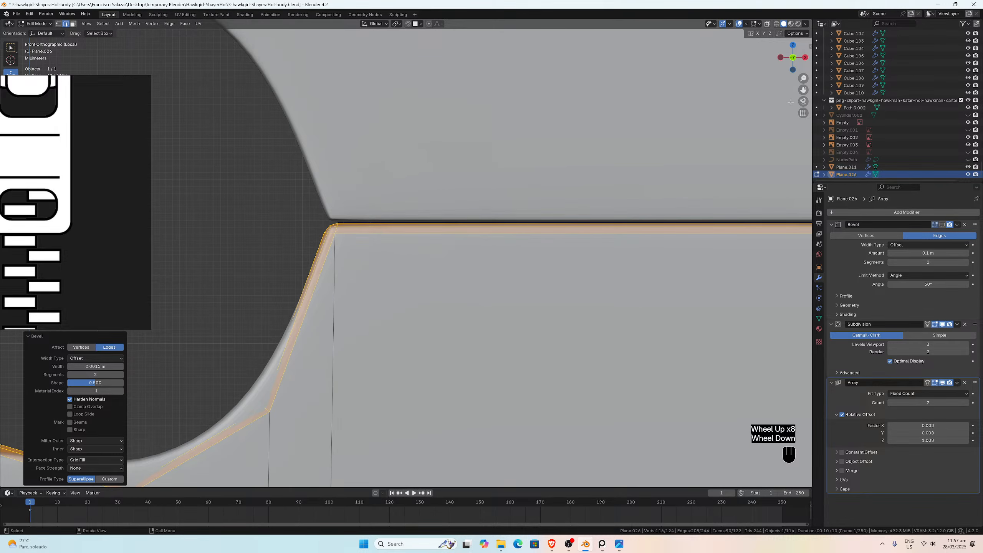
# Step: Examine the bevelled seam between the two stacked blocks, especially the edges meeting at the curved notch corner
pyautogui.moveTo(803, 89); pyautogui.dragTo(694, 143)
pyautogui.scroll(-1, 694, 143)
pyautogui.scroll(-1, 786, 96)
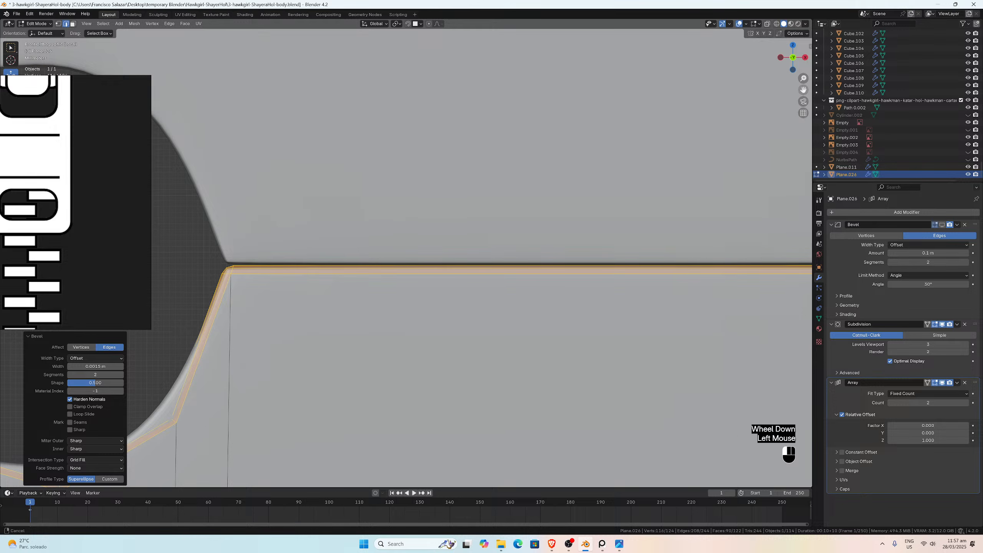
pyautogui.press('Tab')
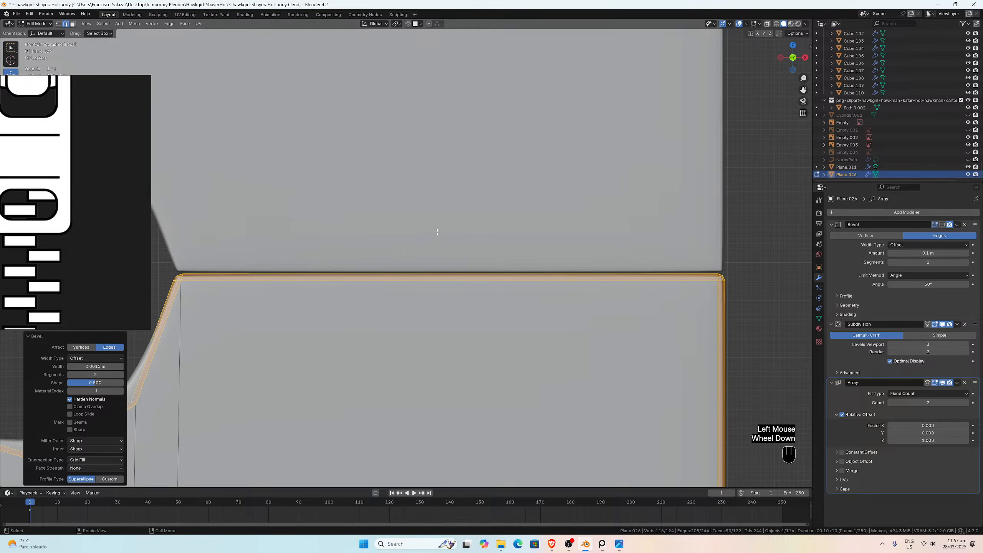
pyautogui.press('Tab')
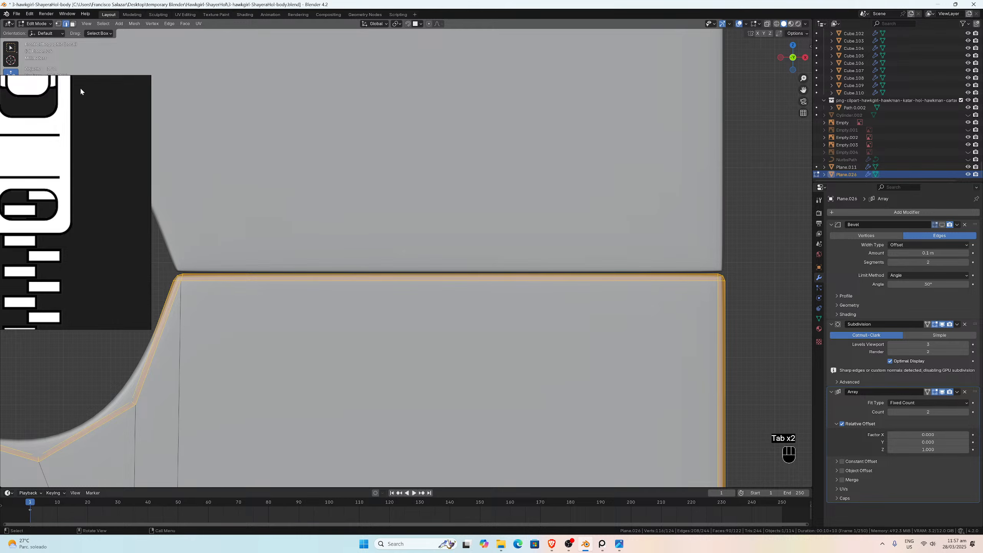
pyautogui.click(140, 233)
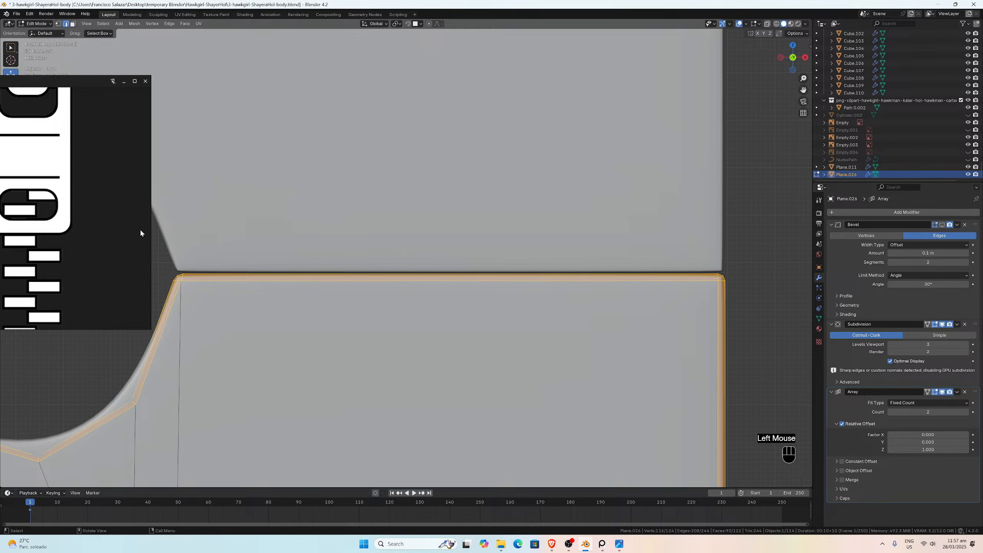
pyautogui.click(180, 276)
pyautogui.scroll(-1, 179, 275)
pyautogui.moveTo(180, 275); pyautogui.dragTo(294, 279, button='middle')
pyautogui.scroll(2, 294, 279)
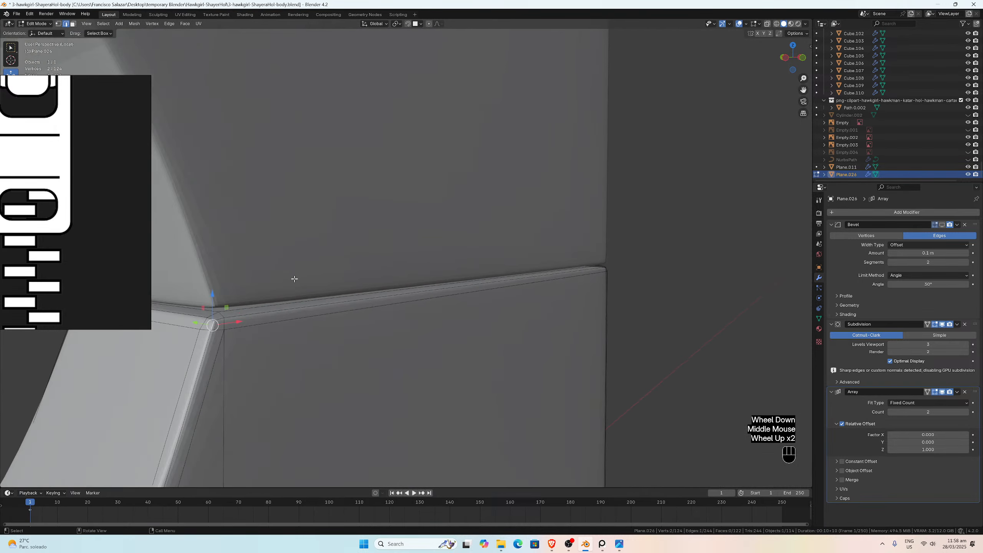
pyautogui.click(205, 319)
pyautogui.moveTo(516, 309); pyautogui.dragTo(540, 289, button='middle')
pyautogui.scroll(-3, 517, 294)
pyautogui.scroll(2, 517, 294)
pyautogui.scroll(2, 506, 295)
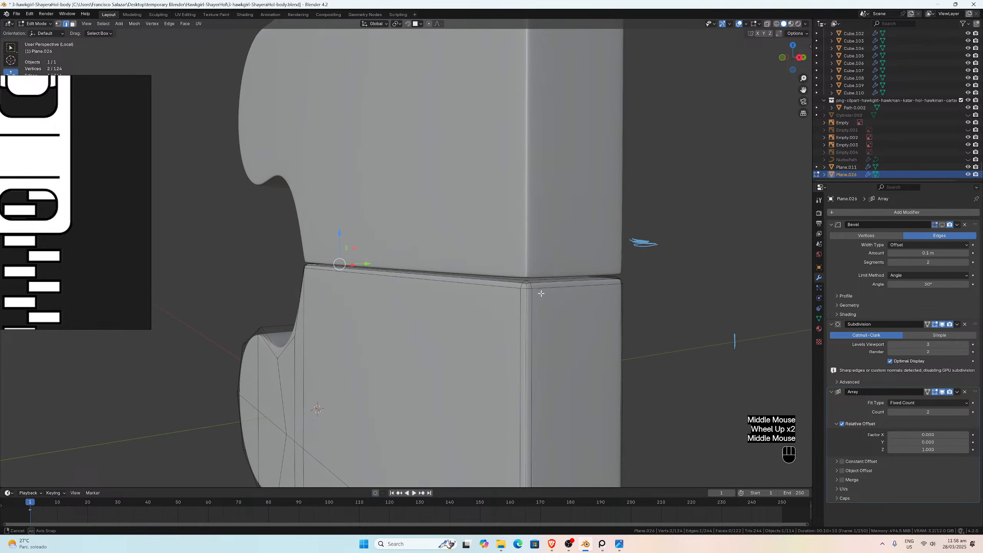
pyautogui.scroll(1, 546, 285)
pyautogui.moveTo(424, 286); pyautogui.dragTo(413, 276, button='middle')
pyautogui.scroll(2, 408, 276)
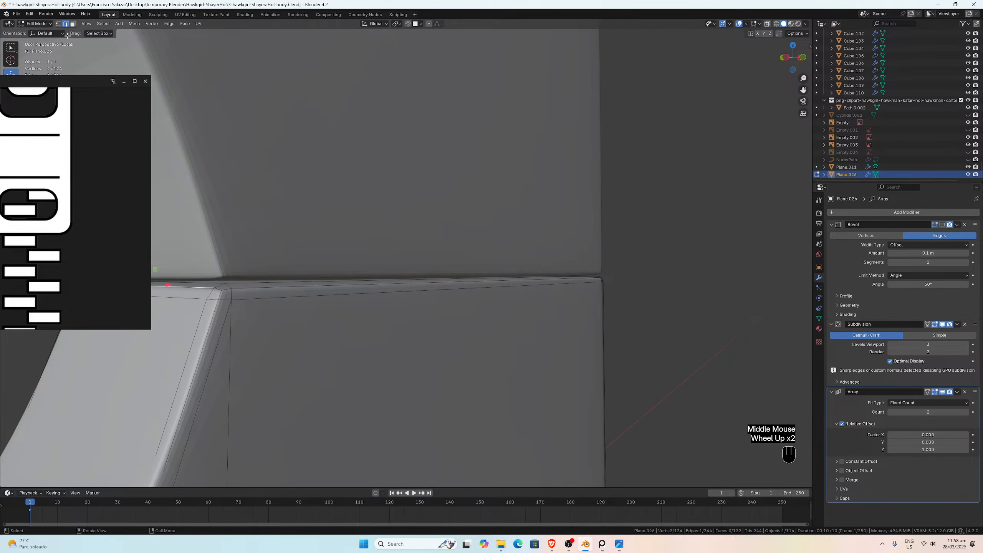
# Step: In vertex selection mode, select the top vertex at the notch's front corner and set the snap target to Vertex
pyautogui.click(58, 24)
pyautogui.click(222, 289)
pyautogui.scroll(-4, 570, 312)
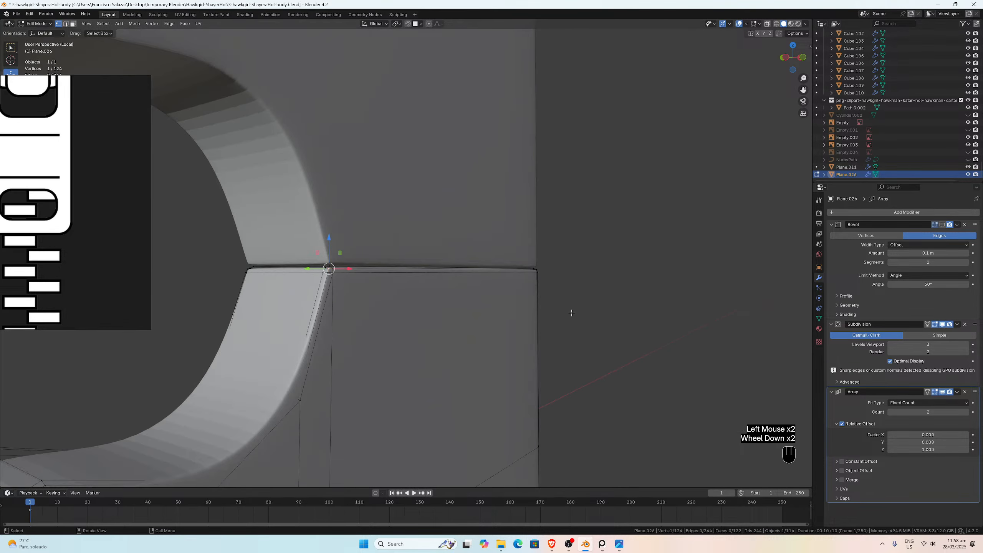
pyautogui.moveTo(570, 312); pyautogui.dragTo(430, 235, button='middle')
pyautogui.scroll(4, 410, 316)
pyautogui.moveTo(409, 315); pyautogui.dragTo(423, 322, button='middle')
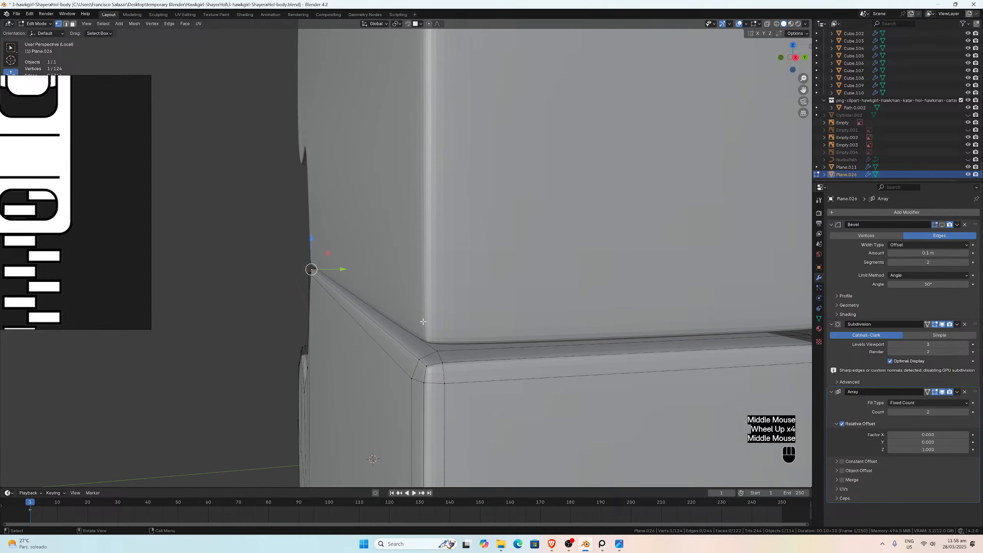
pyautogui.click(417, 25)
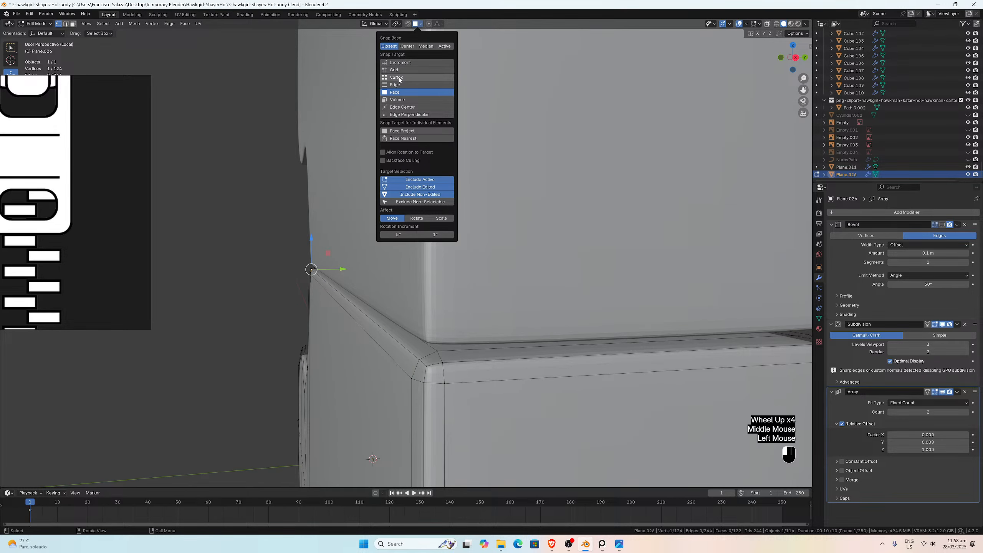
pyautogui.click(399, 77)
pyautogui.click(409, 24)
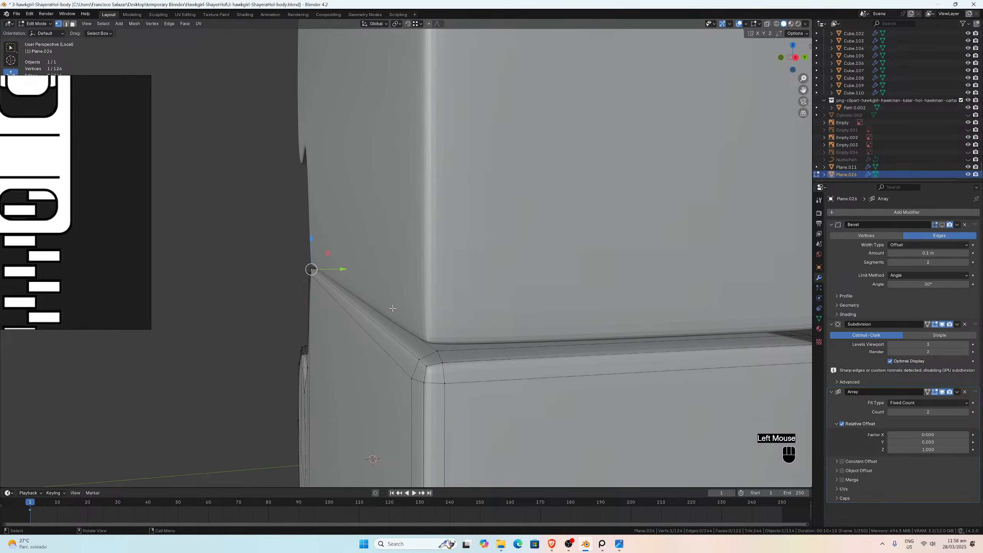
# Step: Try sliding the notch corner vertex along its edge, and try moving it along global Z
pyautogui.press('g')
pyautogui.press('g')
pyautogui.press('z')
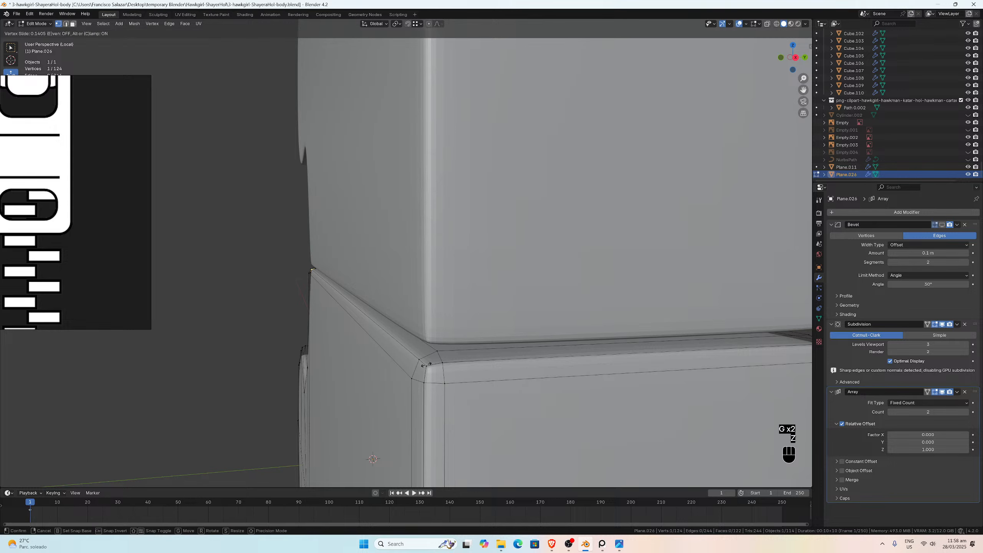
pyautogui.click(428, 365)
pyautogui.hotkey('ctrl', 'z')
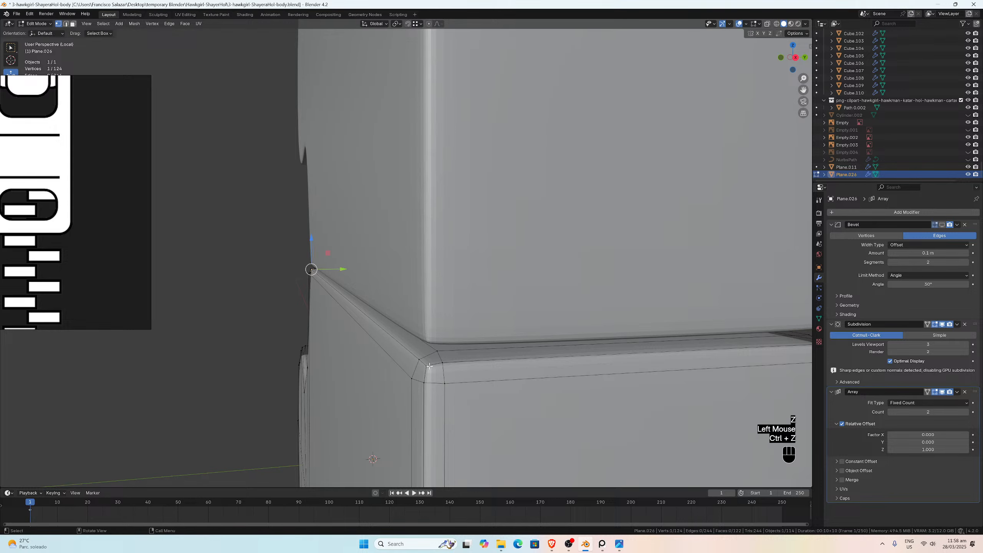
pyautogui.press('g')
pyautogui.press('z')
pyautogui.click(418, 332)
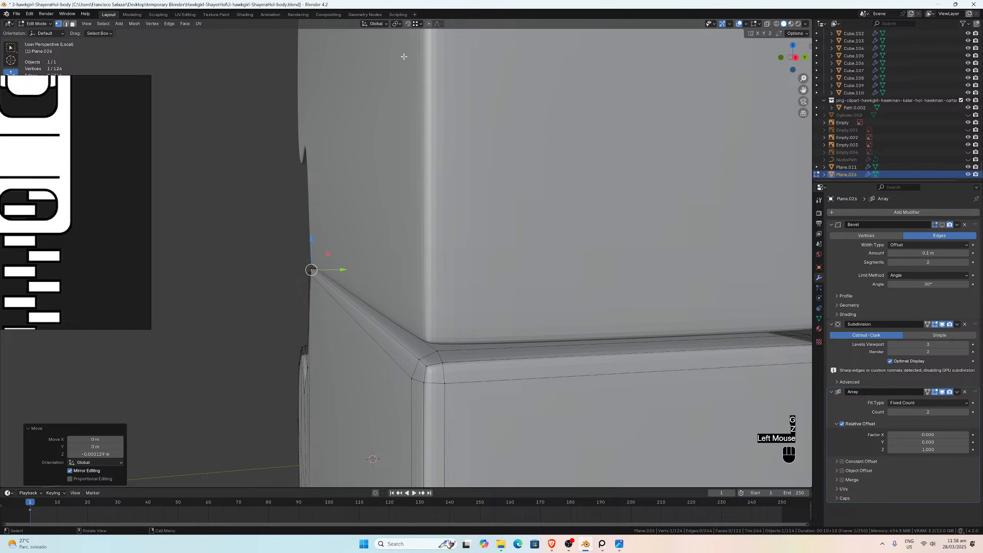
# Step: Undo the last move, enable snapping and align the notch corner vertex in Z with the block's outer front corner vertex
pyautogui.click(408, 24)
pyautogui.hotkey('ctrl', 'z')
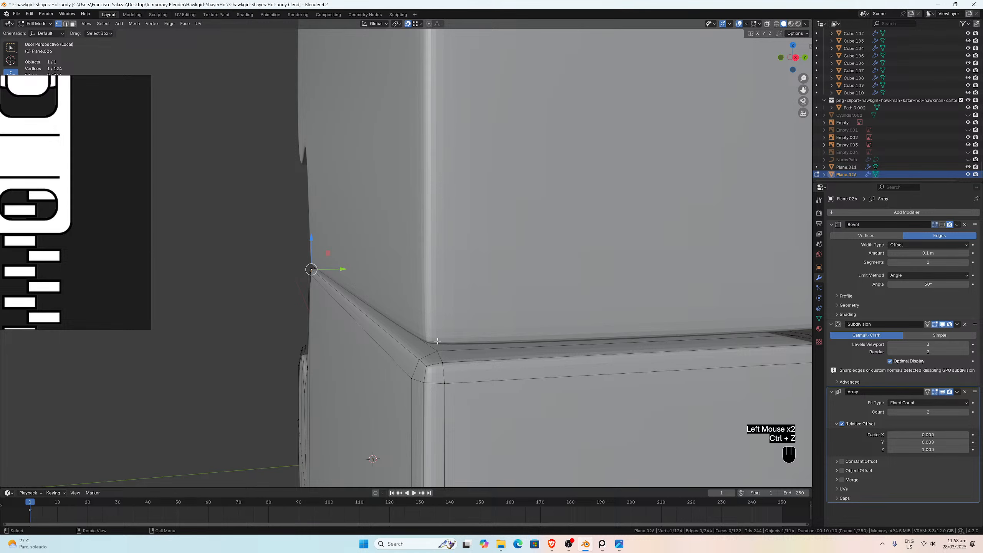
pyautogui.press('g')
pyautogui.press('z')
pyautogui.click(429, 371)
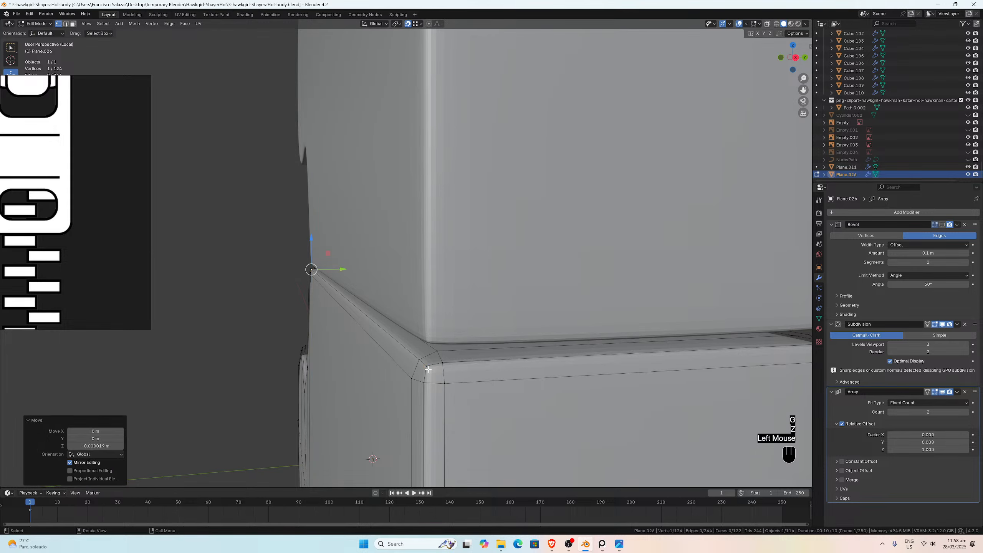
pyautogui.moveTo(331, 335); pyautogui.dragTo(399, 330, button='middle')
pyautogui.scroll(-1, 399, 330)
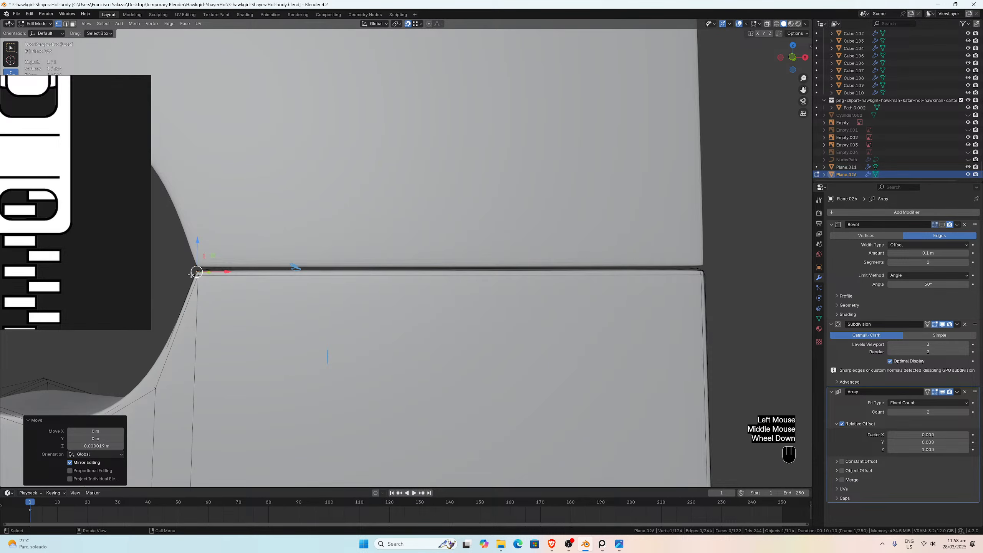
# Step: Align the adjacent vertex at the front notch corner in Z with the matching outer corner vertex, using vertex snapping
pyautogui.moveTo(190, 274); pyautogui.dragTo(252, 295)
pyautogui.scroll(2, 476, 310)
pyautogui.scroll(-2, 476, 310)
pyautogui.moveTo(477, 310); pyautogui.dragTo(434, 310, button='middle')
pyautogui.scroll(1, 434, 310)
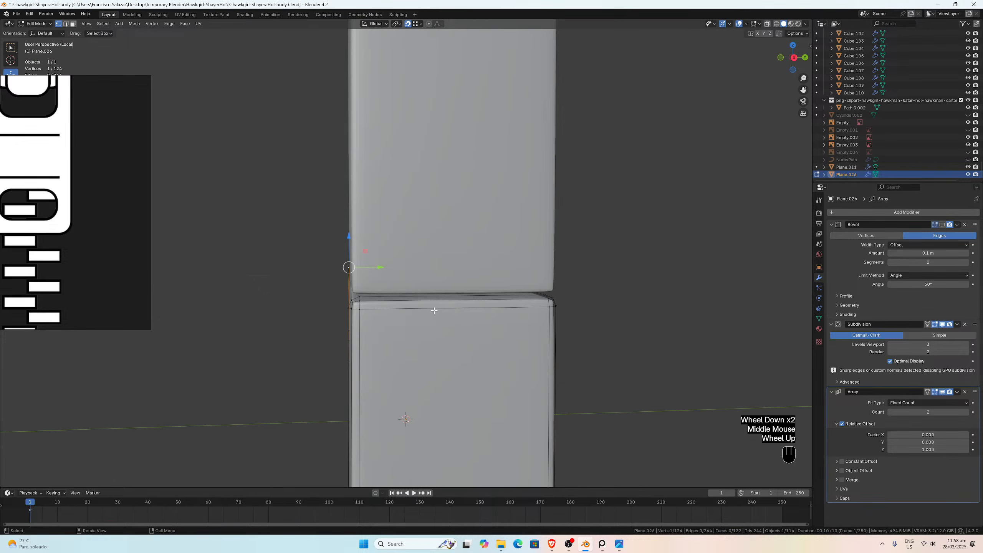
pyautogui.moveTo(353, 311); pyautogui.dragTo(374, 313, button='middle')
pyautogui.scroll(1, 376, 313)
pyautogui.press('z')
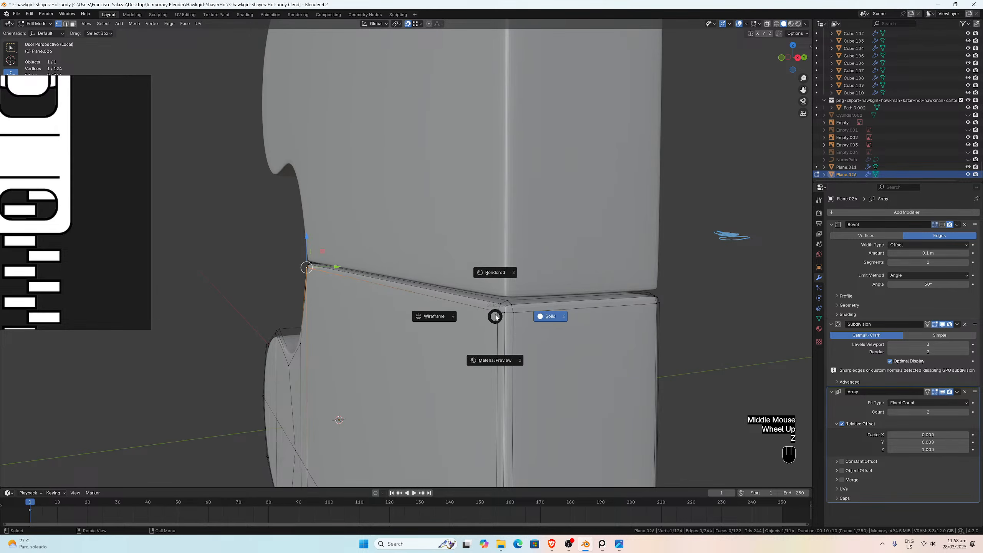
pyautogui.press('g')
pyautogui.press('z')
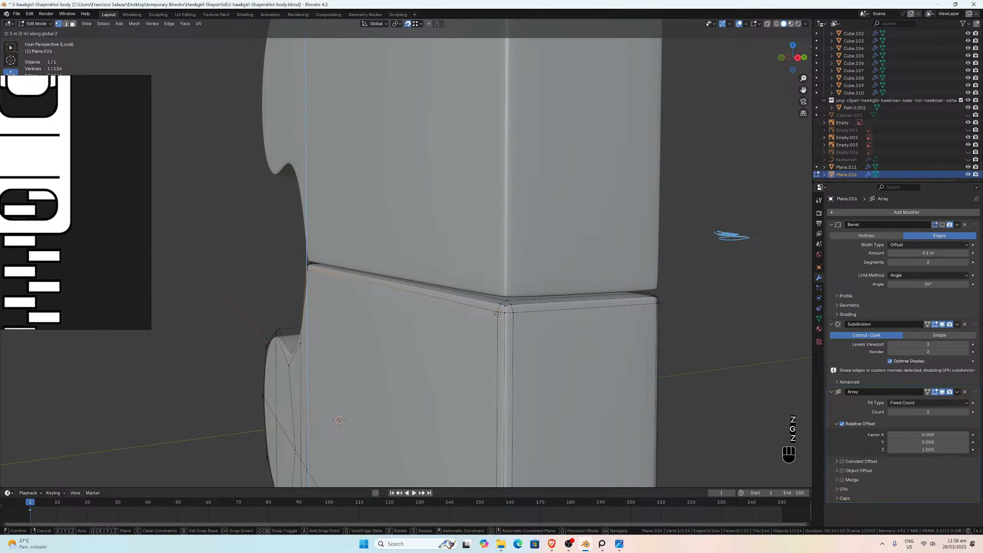
pyautogui.click(496, 313)
# Step: Select another bevel vertex at the front notch corner and snap its Z height to the outer corner's vertex
pyautogui.moveTo(386, 304); pyautogui.dragTo(460, 295, button='middle')
pyautogui.click(222, 295)
pyautogui.click(214, 290)
pyautogui.scroll(-2, 456, 304)
pyautogui.scroll(1, 409, 307)
pyautogui.press('g')
pyautogui.press('z')
pyautogui.click(451, 299)
# Step: Snap the lower bevel vertex on the notch side of the front corner in Z to the outer corner's lower vertex
pyautogui.scroll(1, 347, 291)
pyautogui.click(279, 280)
pyautogui.scroll(-2, 452, 285)
pyautogui.scroll(3, 459, 295)
pyautogui.press('g')
pyautogui.press('z')
pyautogui.click(528, 315)
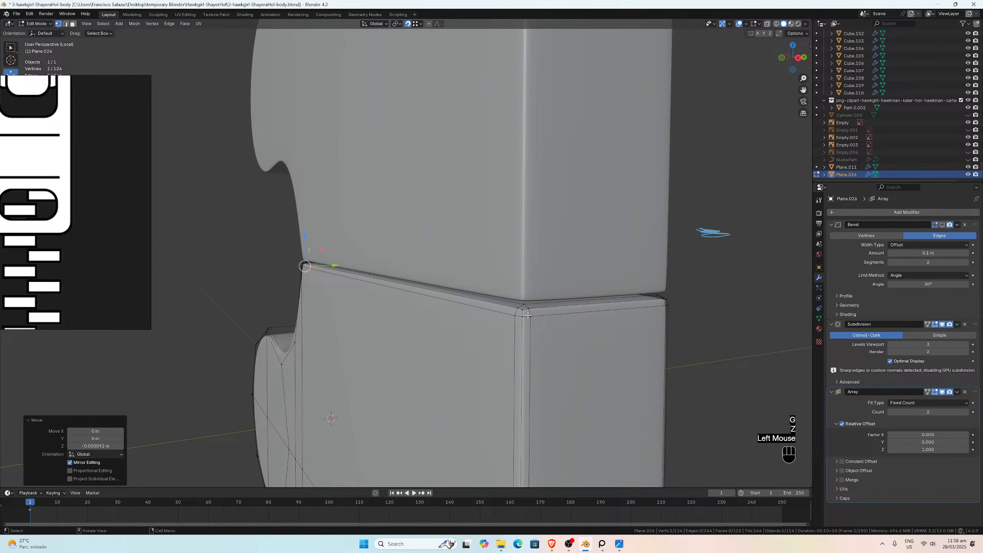
# Step: Snap the upper bevel vertex at the front notch corner along Z to the corresponding upper vertex at the outer corner
pyautogui.moveTo(528, 316); pyautogui.dragTo(463, 292, button='middle')
pyautogui.click(283, 270)
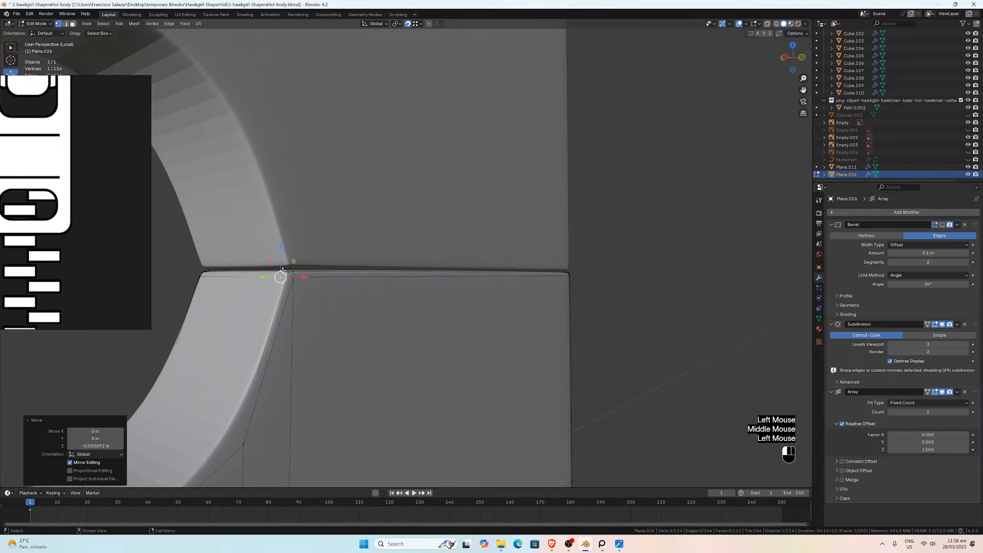
pyautogui.moveTo(526, 285); pyautogui.dragTo(409, 333, button='middle')
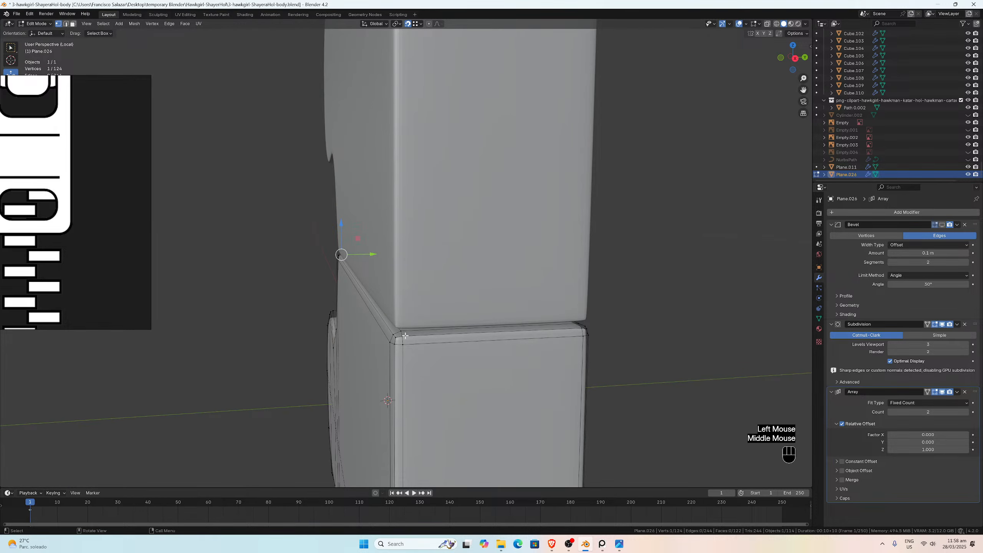
pyautogui.press('g')
pyautogui.press('z')
pyautogui.click(404, 336)
# Step: Match the remaining front-face vertex at the notch corner in Z to the outer corner and check the seam in Object Mode
pyautogui.moveTo(342, 330); pyautogui.dragTo(475, 320, button='middle')
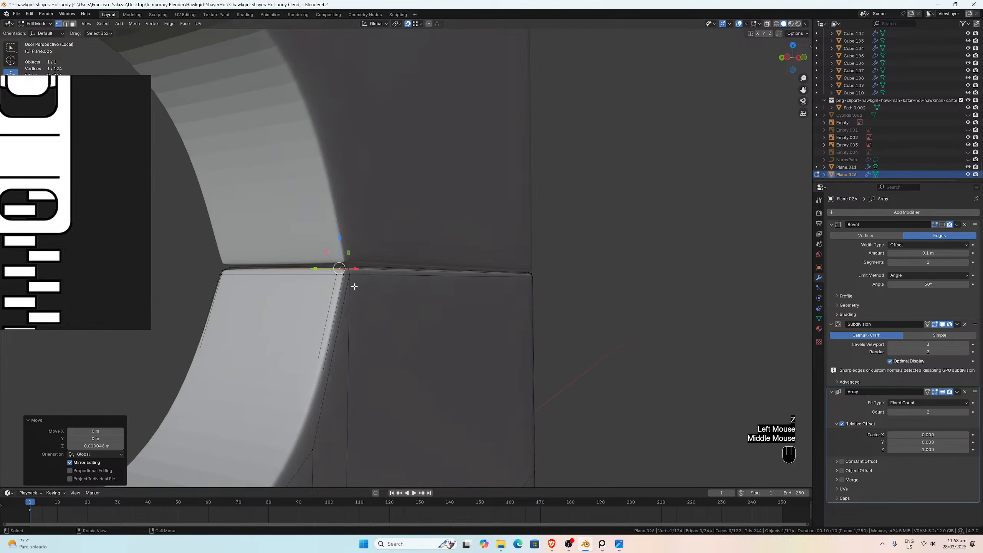
pyautogui.click(344, 267)
pyautogui.moveTo(486, 274); pyautogui.dragTo(549, 325, button='middle')
pyautogui.press('g')
pyautogui.press('z')
pyautogui.click(538, 336)
pyautogui.press('KP_1')
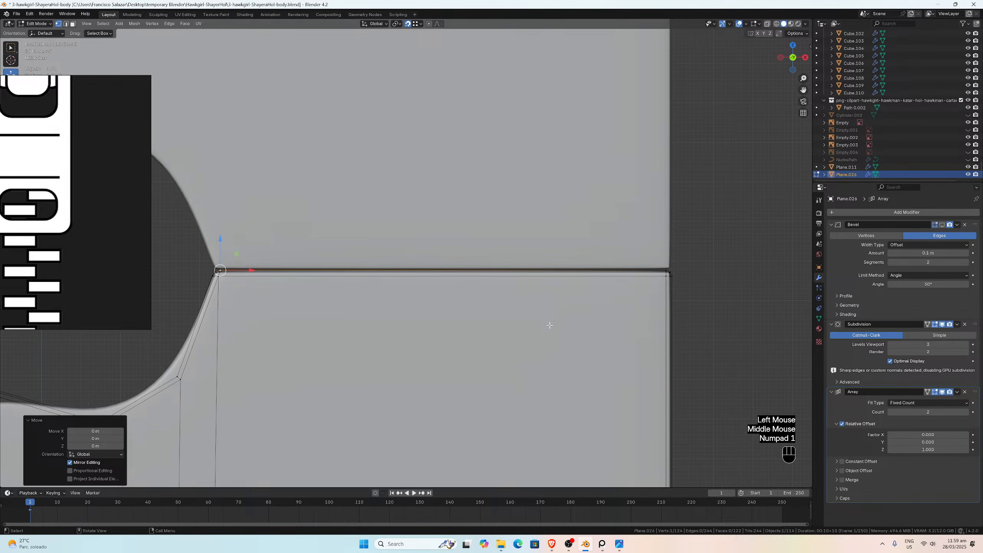
pyautogui.press('Tab')
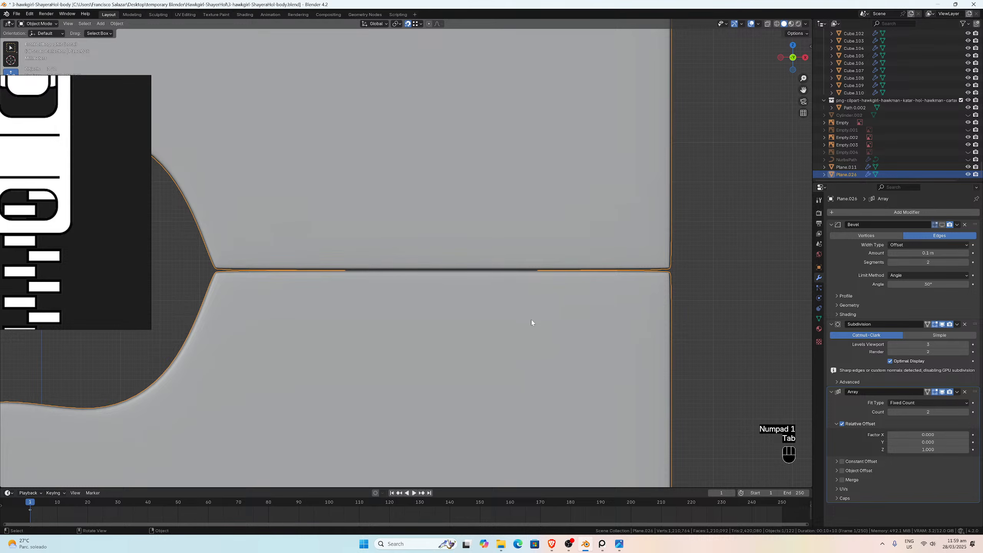
pyautogui.press('Tab')
# Step: On the block's back side, snap the bevel vertex at the notch corner in Z to the outer back corner vertex
pyautogui.moveTo(531, 322); pyautogui.dragTo(352, 320, button='middle')
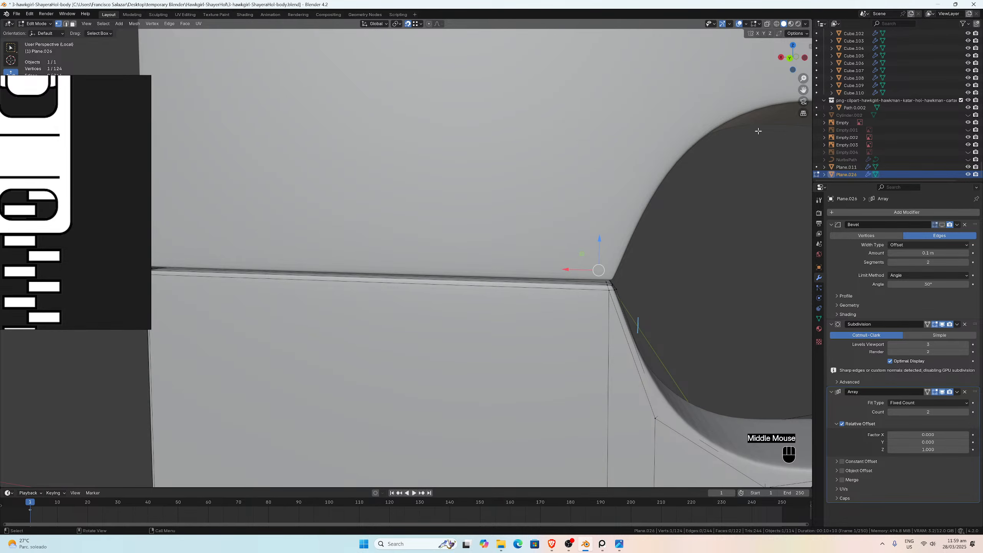
pyautogui.moveTo(803, 88); pyautogui.dragTo(838, 80)
pyautogui.moveTo(675, 226); pyautogui.dragTo(634, 227, button='middle')
pyautogui.click(566, 288)
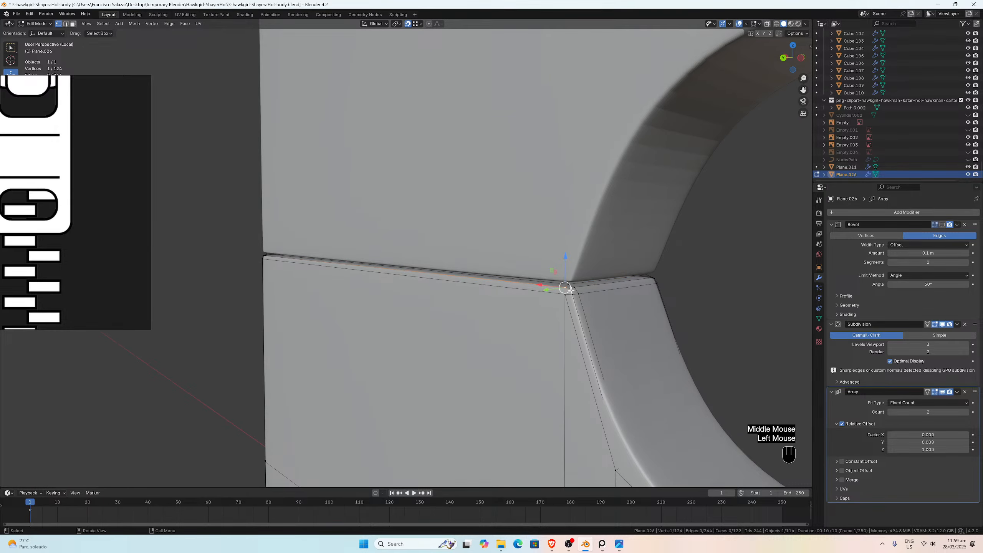
pyautogui.click(571, 289)
pyautogui.moveTo(541, 287); pyautogui.dragTo(310, 296, button='middle')
pyautogui.scroll(2, 310, 296)
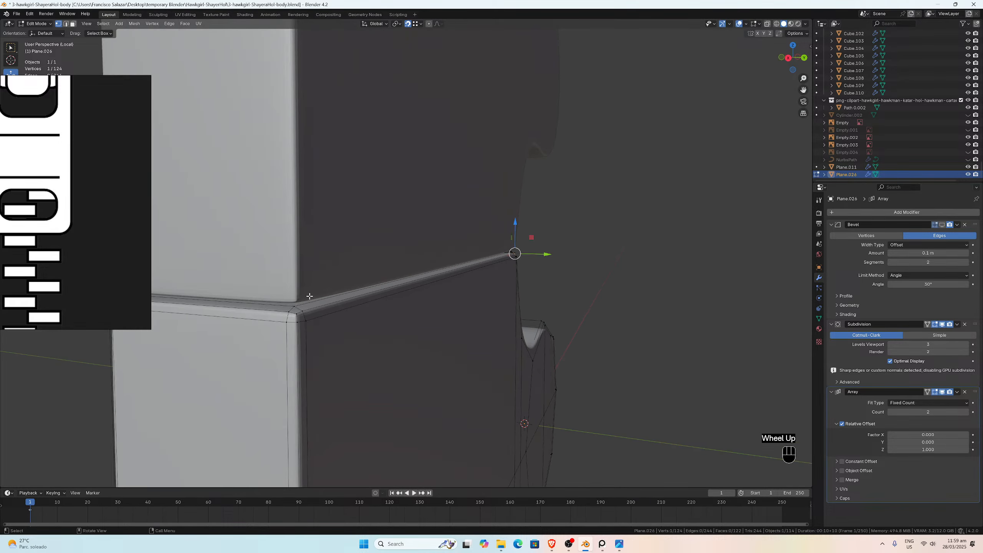
pyautogui.press('g')
pyautogui.press('z')
pyautogui.click(392, 310)
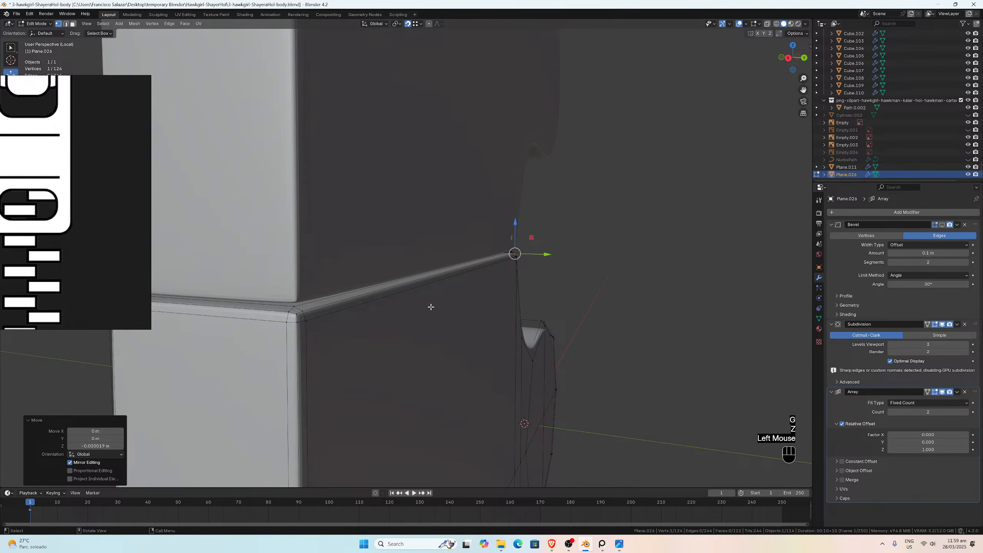
# Step: Align the neighbouring bevel vertex at the back notch corner along Z with the outer back corner
pyautogui.moveTo(431, 306); pyautogui.dragTo(554, 302, button='middle')
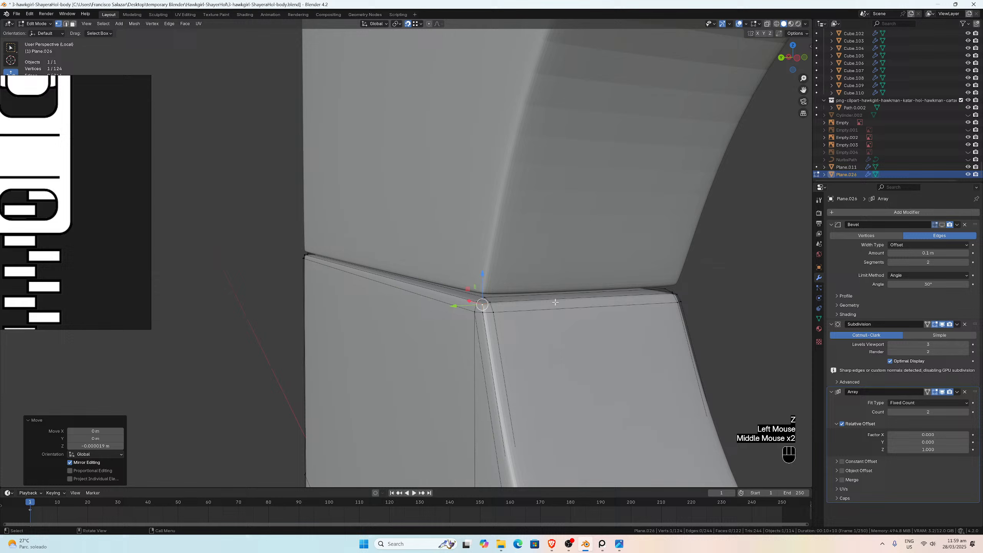
pyautogui.click(494, 304)
pyautogui.moveTo(340, 287); pyautogui.dragTo(428, 277, button='middle')
pyautogui.press('g')
pyautogui.press('z')
pyautogui.click(275, 309)
# Step: Snap the lower notch-side vertex at the back corner in Z to the outer back corner's lower vertex
pyautogui.click(480, 323)
pyautogui.moveTo(464, 323); pyautogui.dragTo(460, 288, button='middle')
pyautogui.press('g')
pyautogui.press('z')
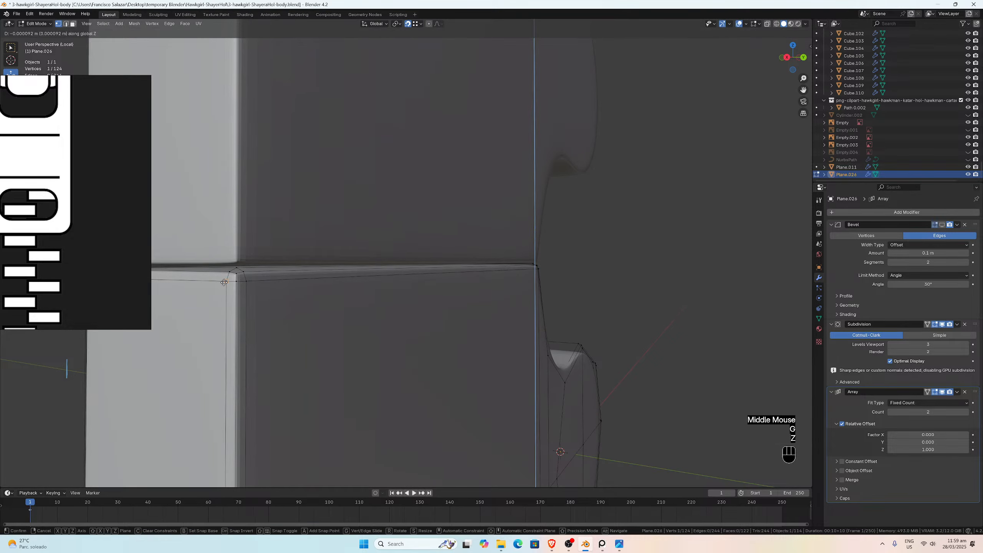
pyautogui.click(517, 280)
# Step: Snap the lower back-face vertex beside the notch corner in Z to the same outer back corner height
pyautogui.moveTo(224, 282); pyautogui.dragTo(453, 271, button='middle')
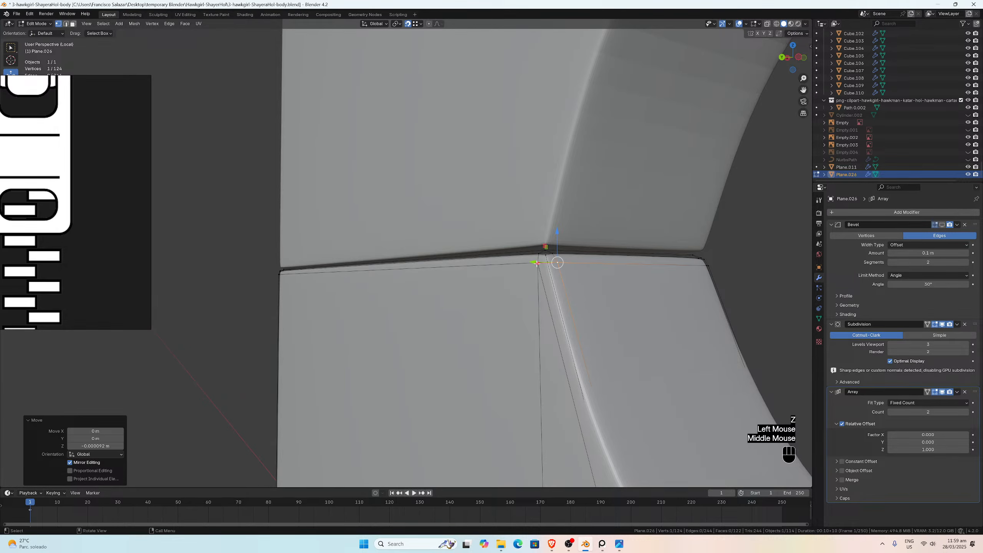
pyautogui.click(536, 263)
pyautogui.moveTo(534, 263); pyautogui.dragTo(272, 276, button='middle')
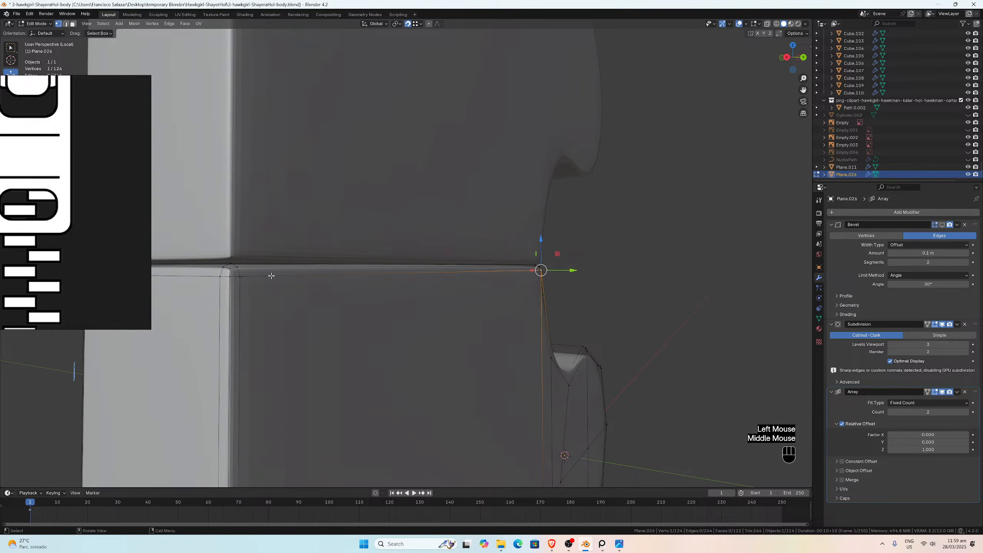
pyautogui.press('g')
pyautogui.press('z')
pyautogui.click(474, 279)
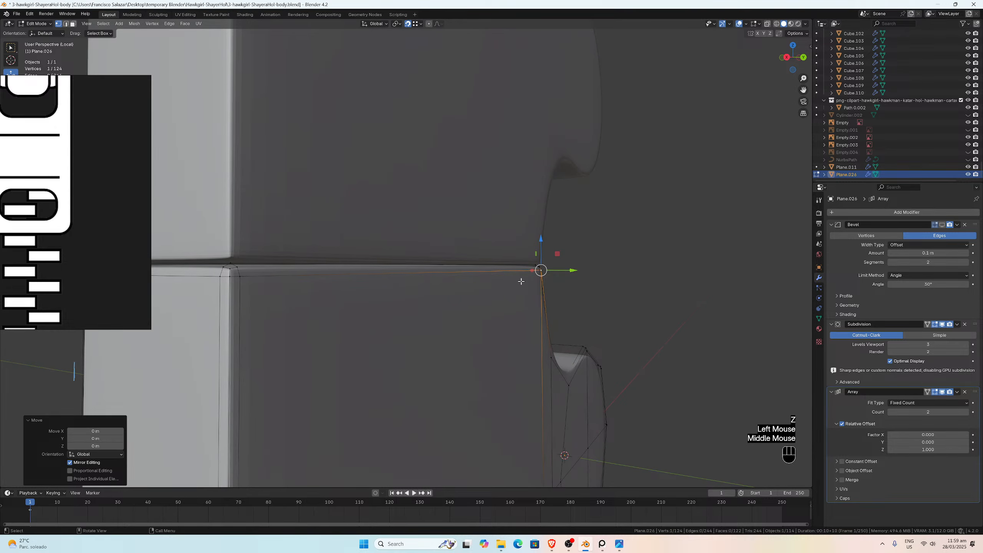
# Step: Snap the top vertex at the block's notch corner in Z to the outer corner vertex along the same edge
pyautogui.moveTo(521, 281); pyautogui.dragTo(418, 293, button='middle')
pyautogui.click(561, 331)
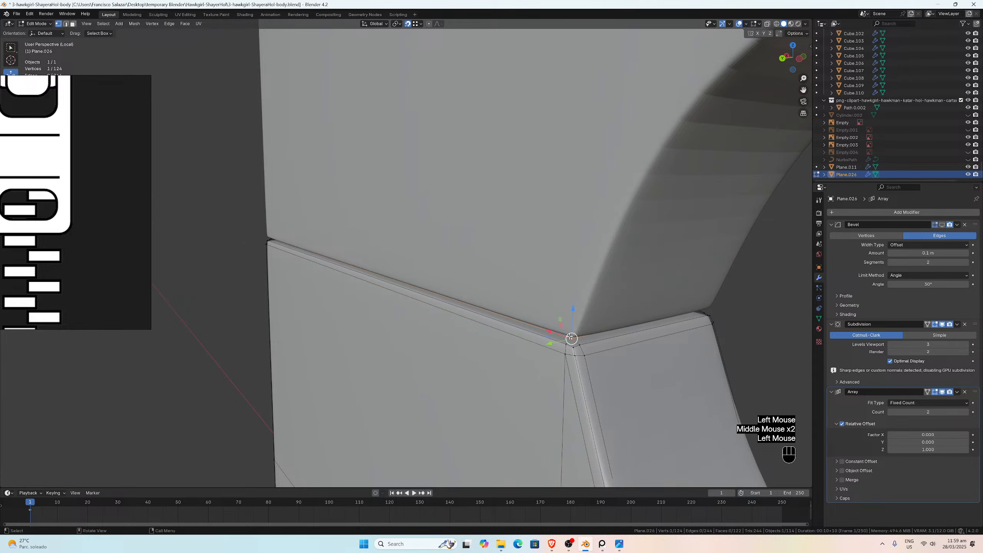
pyautogui.moveTo(567, 339); pyautogui.dragTo(384, 277, button='middle')
pyautogui.press('g')
pyautogui.press('z')
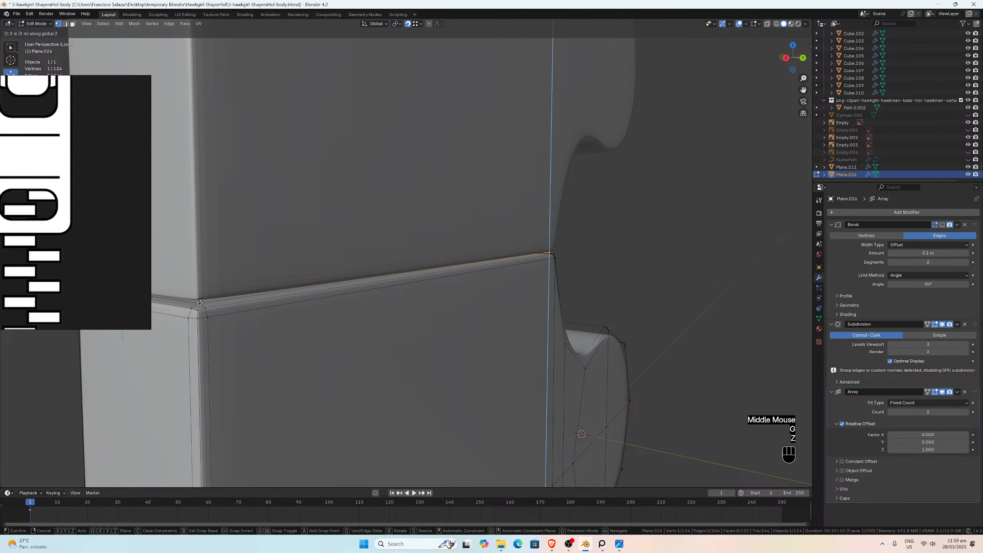
pyautogui.click(215, 303)
# Step: Try to snap one more bevelled corner vertex on the block's top edge level with its neighbouring corner vertex
pyautogui.moveTo(206, 308); pyautogui.dragTo(397, 296, button='middle')
pyautogui.click(280, 275)
pyautogui.press('g')
pyautogui.middleClick(269, 312)
pyautogui.click(271, 313)
# Step: Examine the seam between the two arrayed blocks from the front in object mode
pyautogui.scroll(5, 398, 296)
pyautogui.press('KP_1')
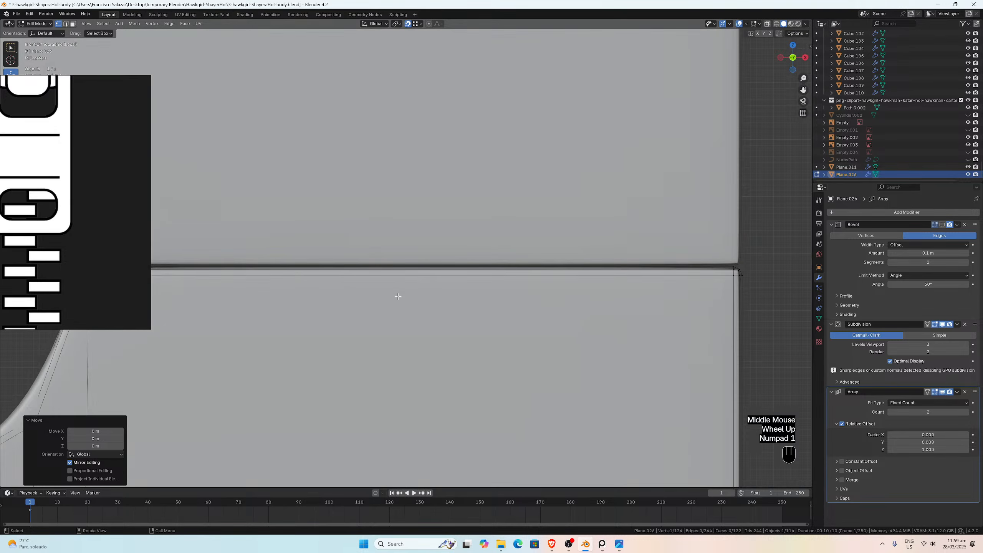
pyautogui.scroll(-1, 398, 295)
pyautogui.press('Tab')
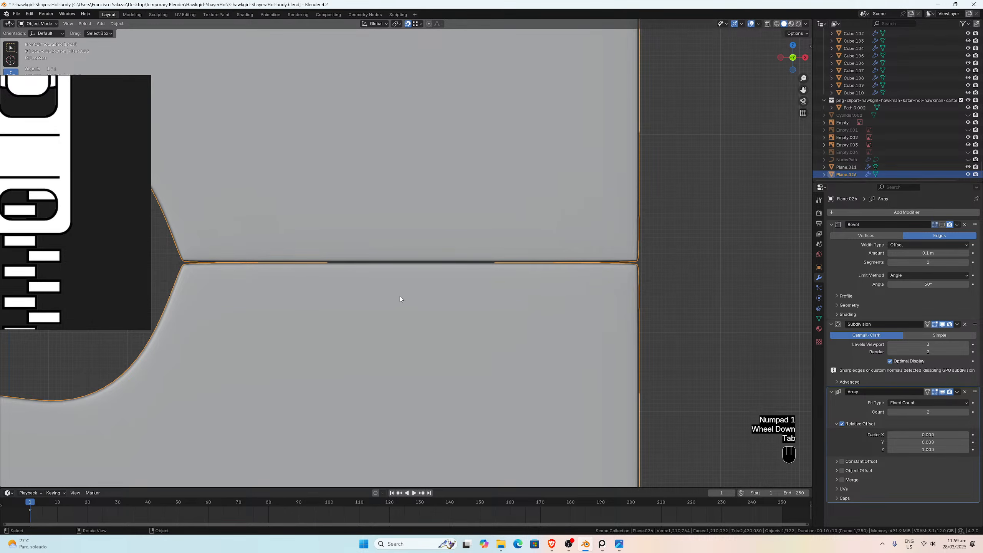
pyautogui.scroll(-5, 400, 296)
pyautogui.scroll(2, 400, 296)
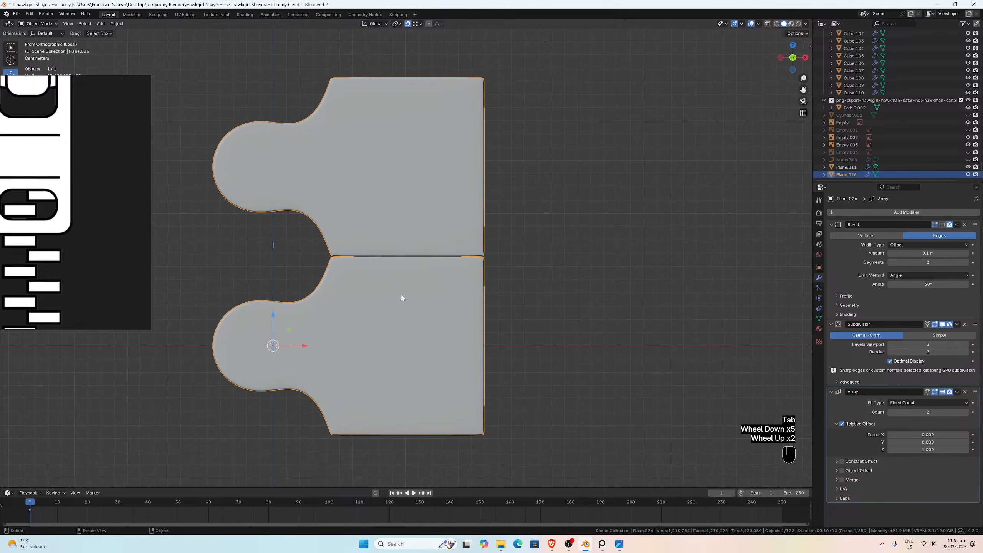
pyautogui.scroll(2, 401, 294)
# Step: Undo the whole series of vertex alignments at the block's notch corners
pyautogui.hotkey('ctrl', 'z')
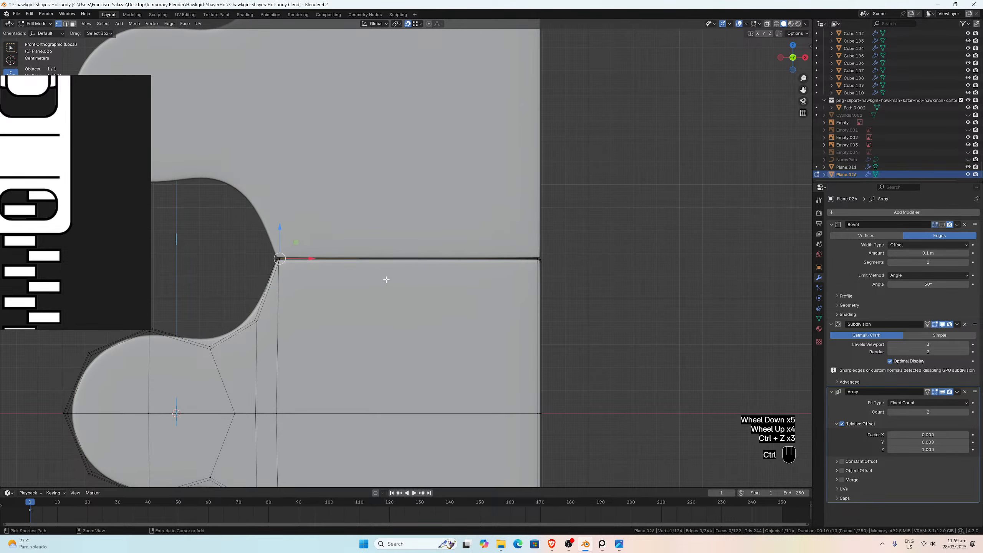
pyautogui.hotkey('ctrl', 'z')
pyautogui.hotkey('ctrl', 'z')
pyautogui.hotkey('ctrl', 'z')
pyautogui.hotkey('ctrl', 'z')
pyautogui.hotkey('ctrl', 'z')
pyautogui.hotkey('ctrl', 'z')
pyautogui.hotkey('ctrl', 'z')
pyautogui.hotkey('ctrl', 'z')
pyautogui.hotkey('ctrl', 'z')
pyautogui.hotkey('ctrl', 'z')
pyautogui.hotkey('ctrl', 'z')
pyautogui.hotkey('ctrl', 'z')
pyautogui.hotkey('ctrl', 'z')
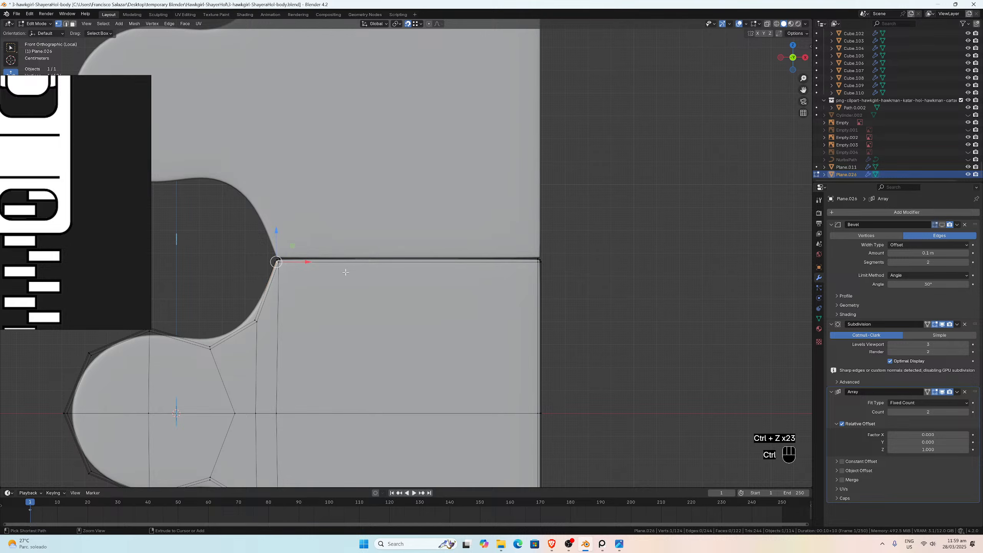
pyautogui.hotkey('ctrl', 'z')
pyautogui.hotkey('ctrl', 'z')
pyautogui.hotkey('ctrl', 'z')
pyautogui.scroll(2, 378, 269)
pyautogui.scroll(-4, 378, 270)
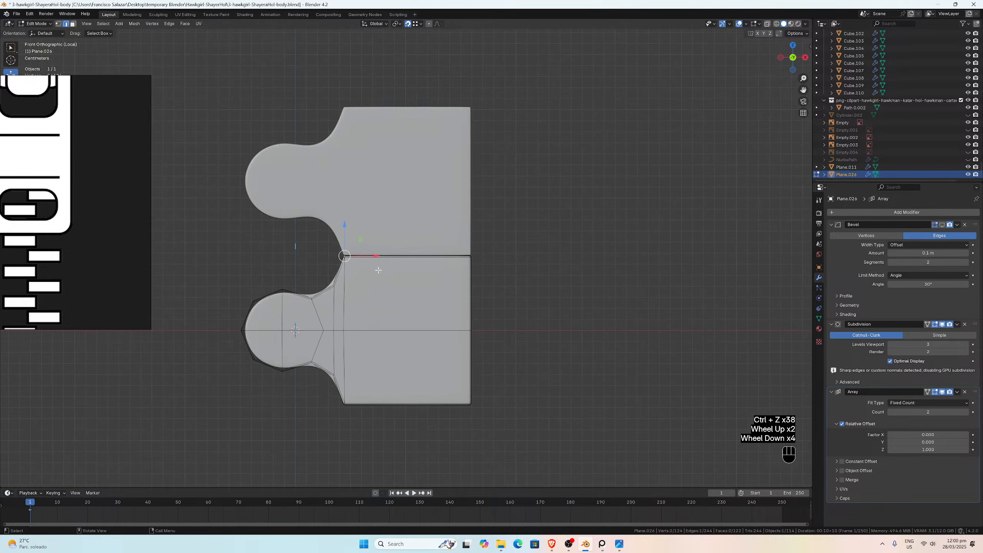
pyautogui.scroll(2, 378, 270)
pyautogui.hotkey('ctrl', 'z')
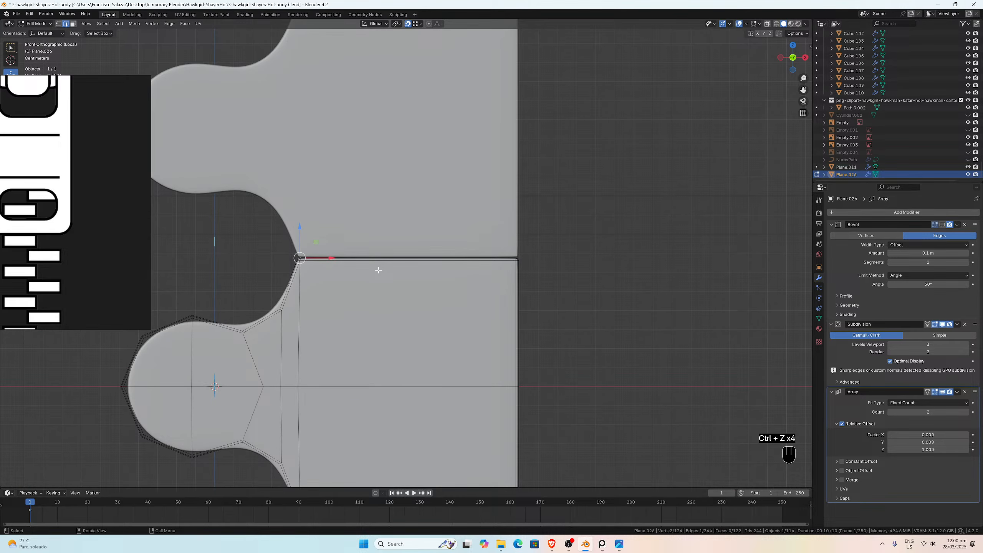
# Step: Redo the last few reverted edits at the notch corner, then undo them again
pyautogui.scroll(-1, 379, 271)
pyautogui.scroll(2, 388, 265)
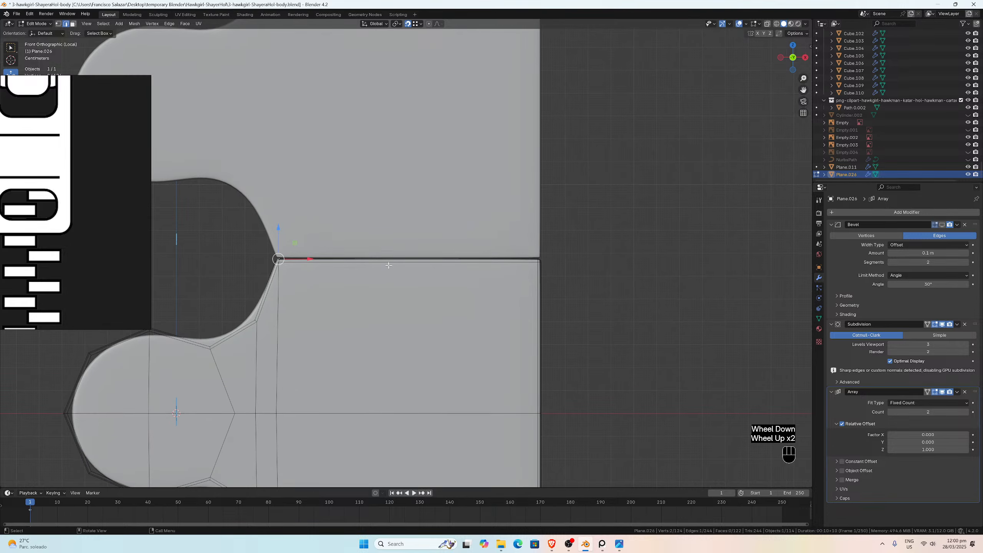
pyautogui.scroll(1, 403, 255)
pyautogui.moveTo(404, 255); pyautogui.dragTo(398, 260, button='middle')
pyautogui.scroll(3, 398, 260)
pyautogui.scroll(-1, 398, 259)
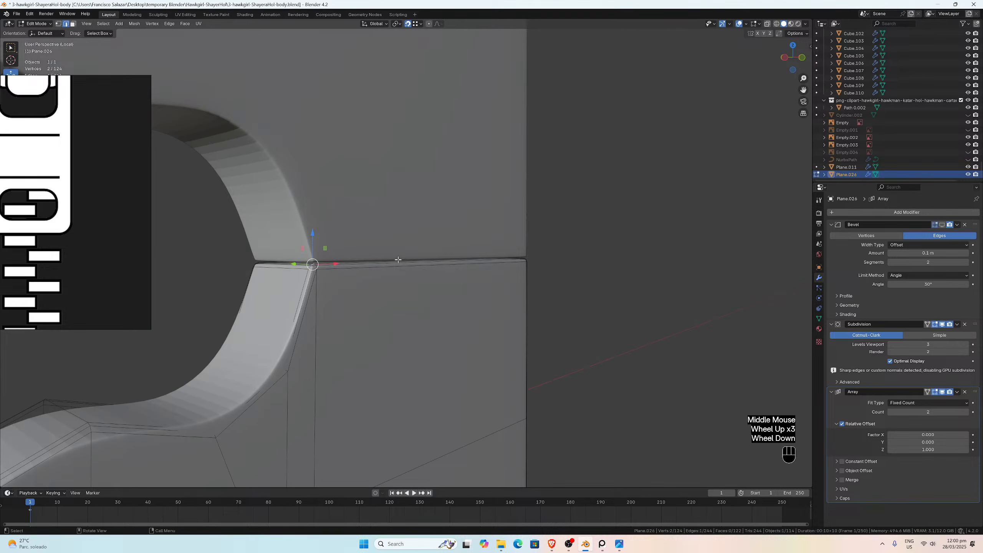
pyautogui.hotkey('ctrl', 'shift', 'z')
pyautogui.hotkey('ctrl', 'shift', 'z')
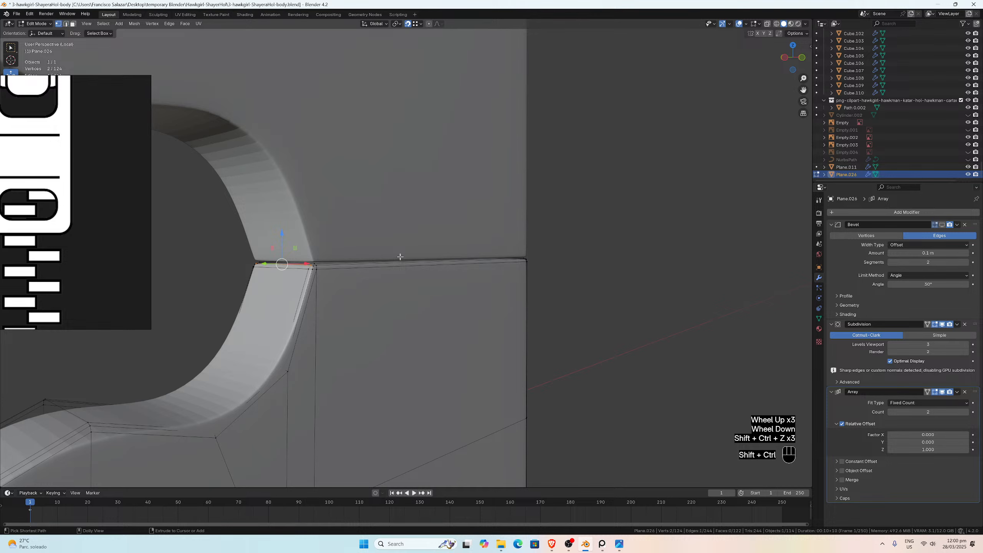
pyautogui.hotkey('ctrl', 'z')
pyautogui.hotkey('ctrl', 'z')
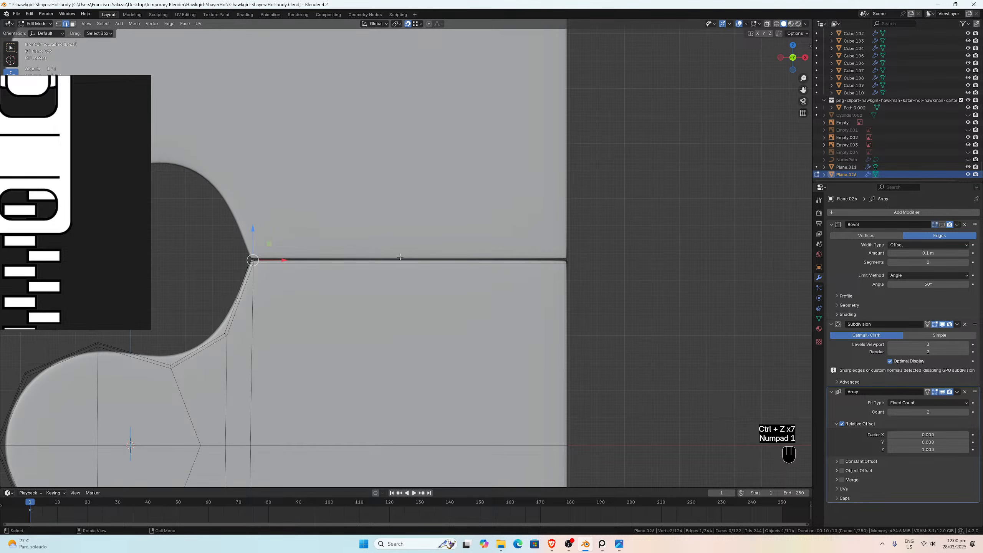
# Step: Try a single vertical loop cut through the middle of the block's body, check the seam in object mode and undo it
pyautogui.hotkey('ctrl', 'r')
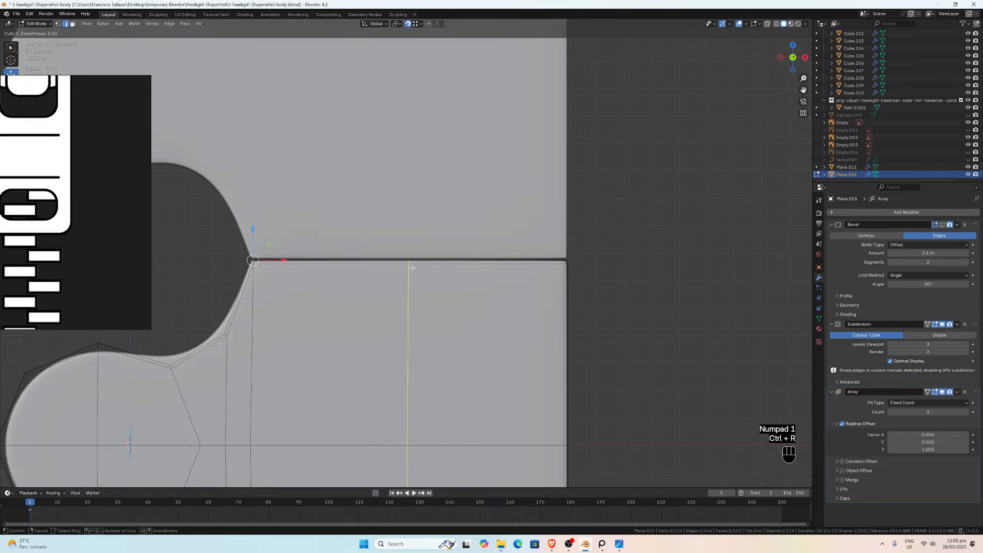
pyautogui.click(408, 287)
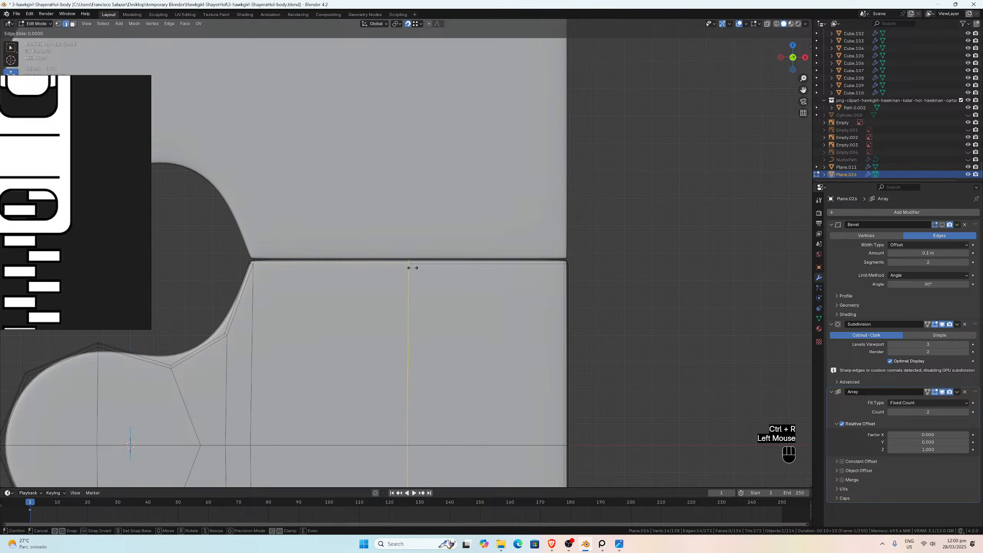
pyautogui.click(414, 286)
pyautogui.press('Tab')
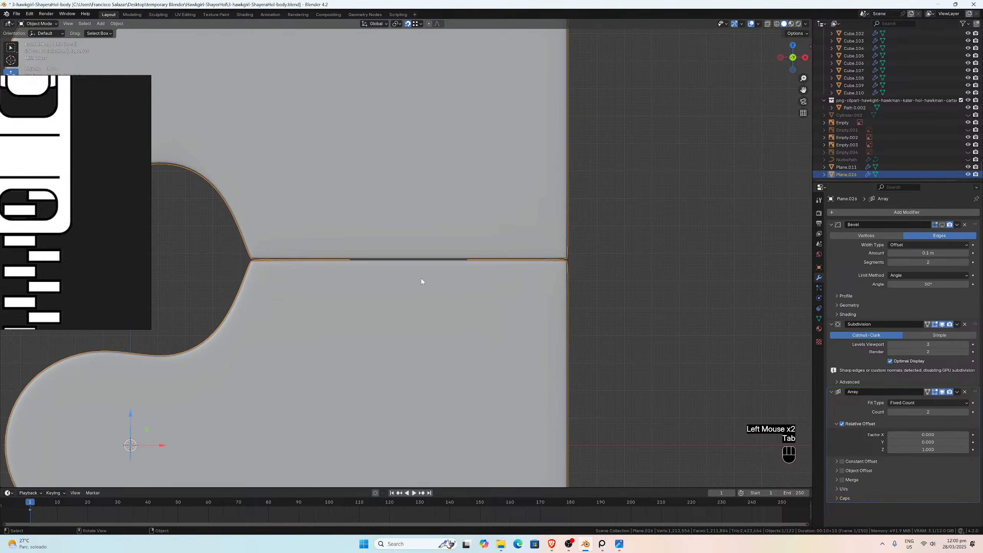
pyautogui.hotkey('ctrl', 'z')
pyautogui.hotkey('ctrl', 'z')
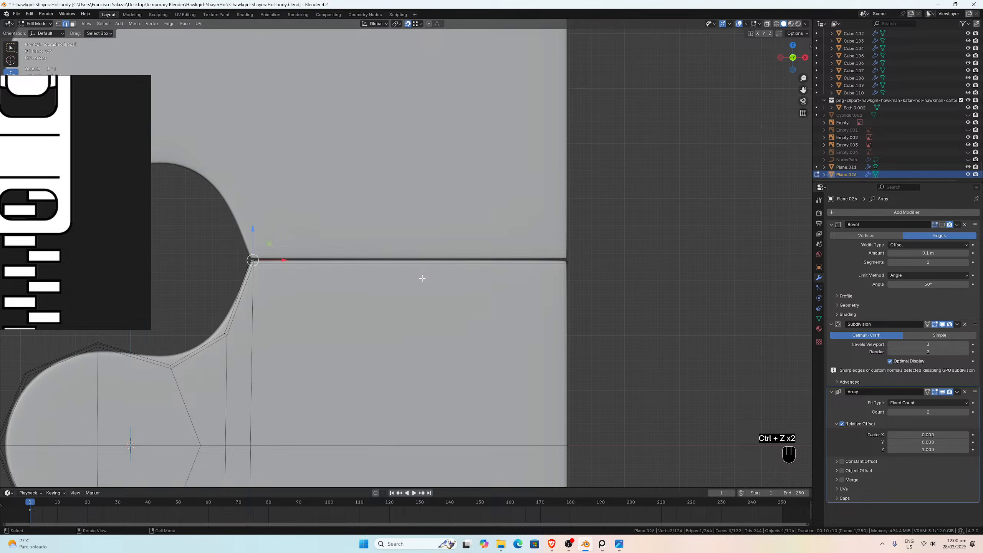
# Step: Examine the block's mesh around the notch corner and along the seam in front view
pyautogui.scroll(-2, 422, 278)
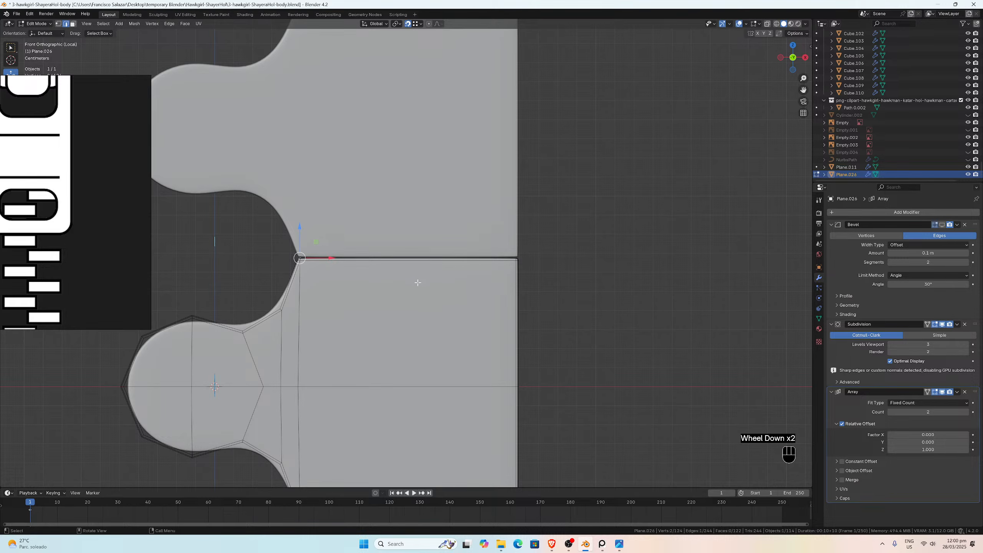
pyautogui.scroll(2, 416, 281)
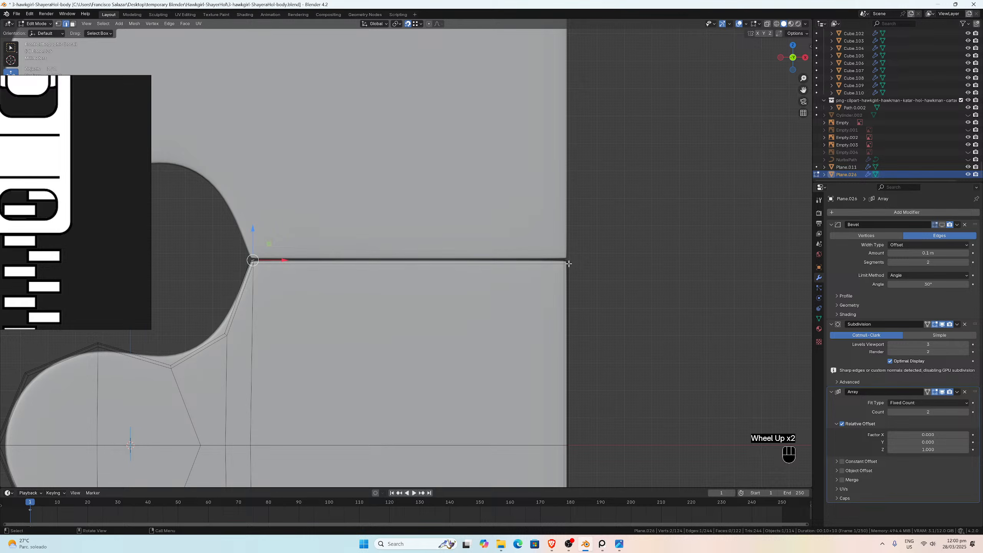
pyautogui.scroll(-2, 564, 261)
pyautogui.scroll(-1, 564, 340)
pyautogui.scroll(2, 491, 332)
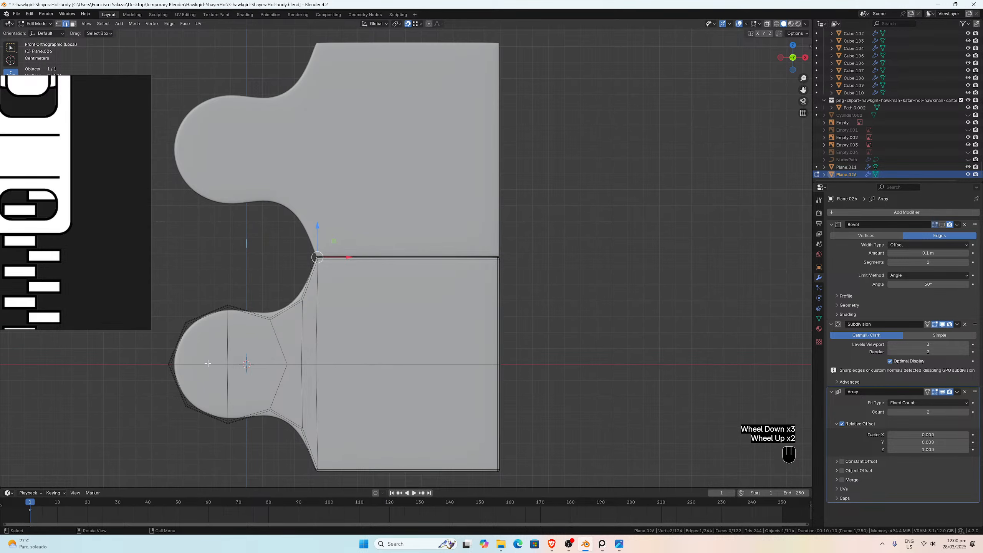
pyautogui.scroll(2, 397, 326)
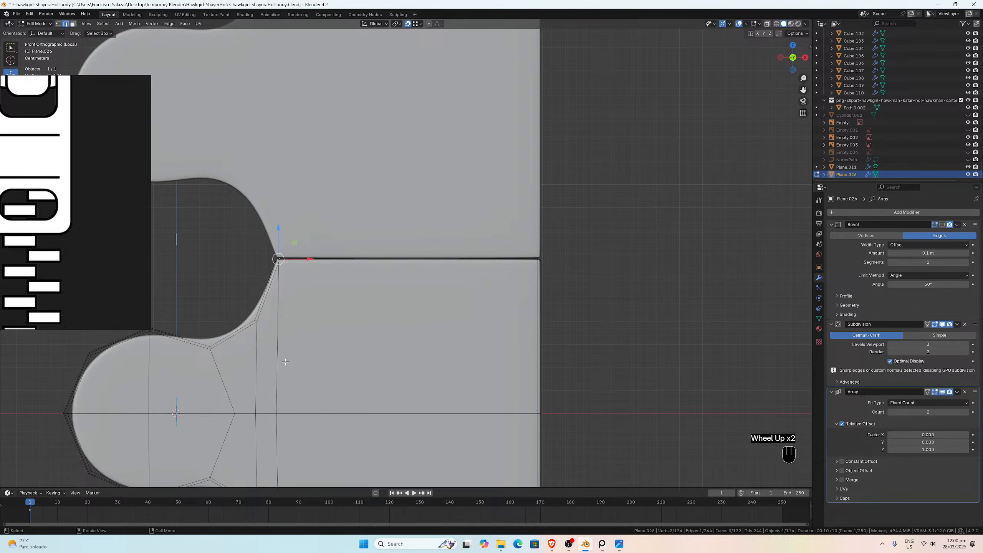
pyautogui.scroll(-1, 286, 362)
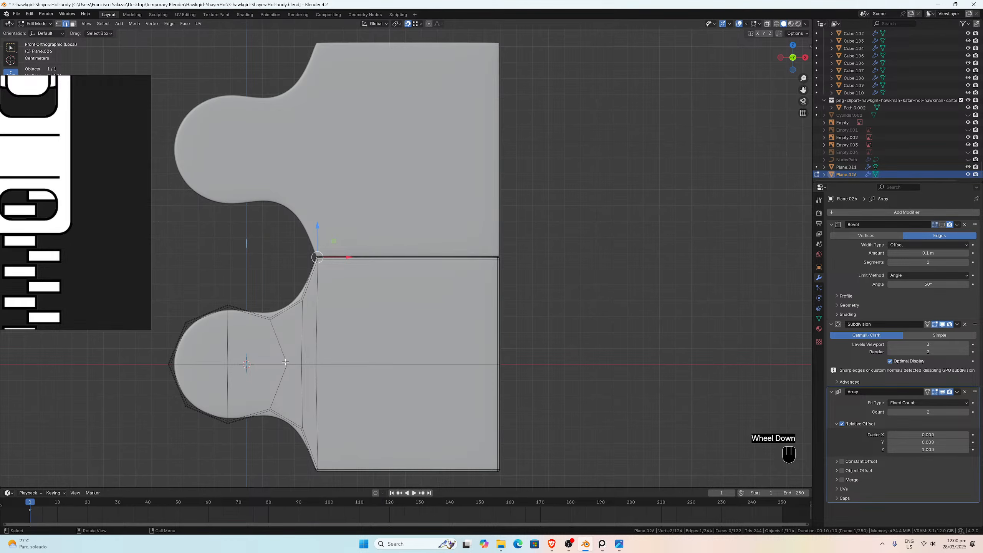
pyautogui.scroll(2, 312, 366)
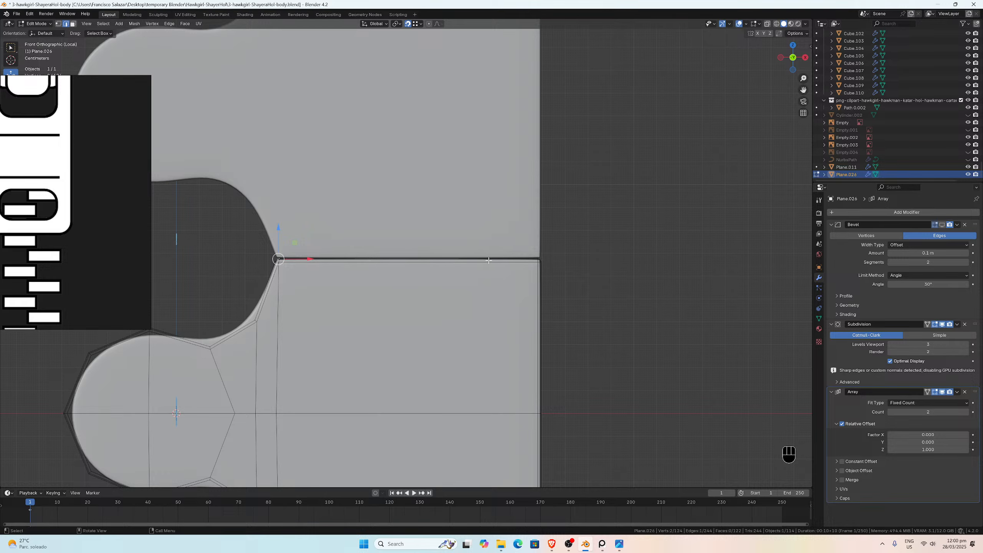
pyautogui.scroll(1, 315, 370)
pyautogui.scroll(-3, 315, 370)
# Step: Return to object mode and inspect the seam and outline of the two arrayed blocks
pyautogui.press('Tab')
pyautogui.scroll(6, 415, 287)
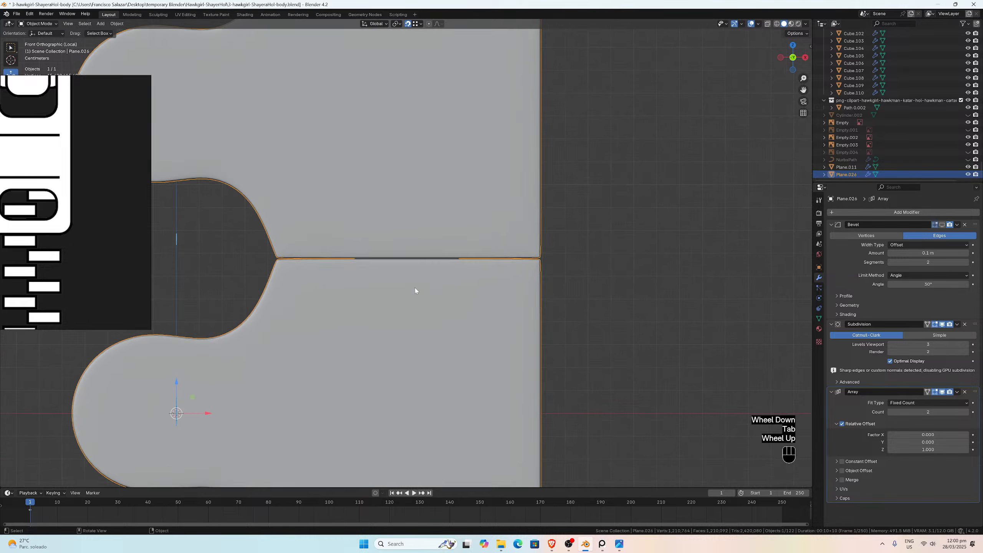
pyautogui.scroll(-1, 278, 289)
pyautogui.scroll(-2, 280, 287)
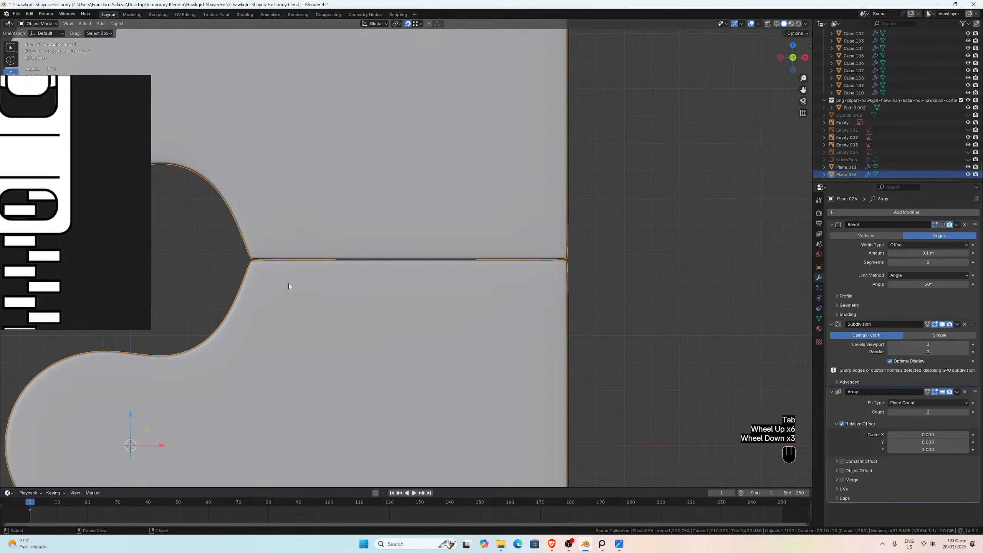
pyautogui.moveTo(803, 89); pyautogui.dragTo(899, 100)
pyautogui.scroll(-2, 406, 264)
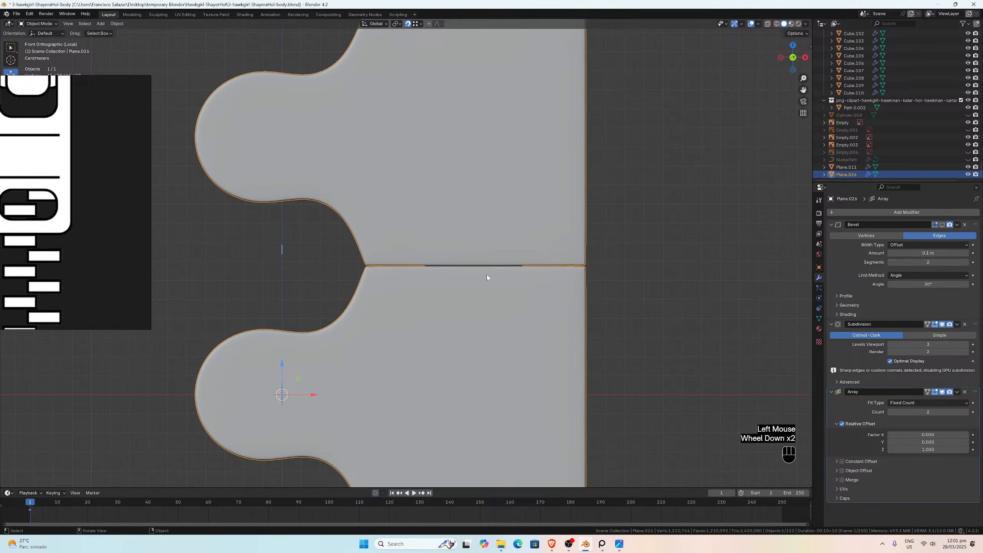
pyautogui.scroll(5, 487, 274)
pyautogui.scroll(-5, 485, 279)
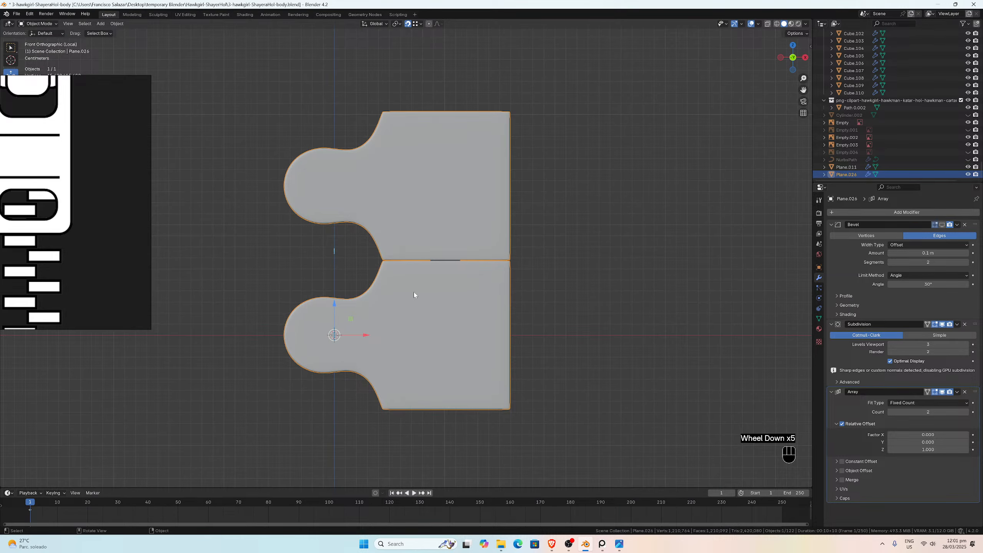
pyautogui.scroll(3, 413, 292)
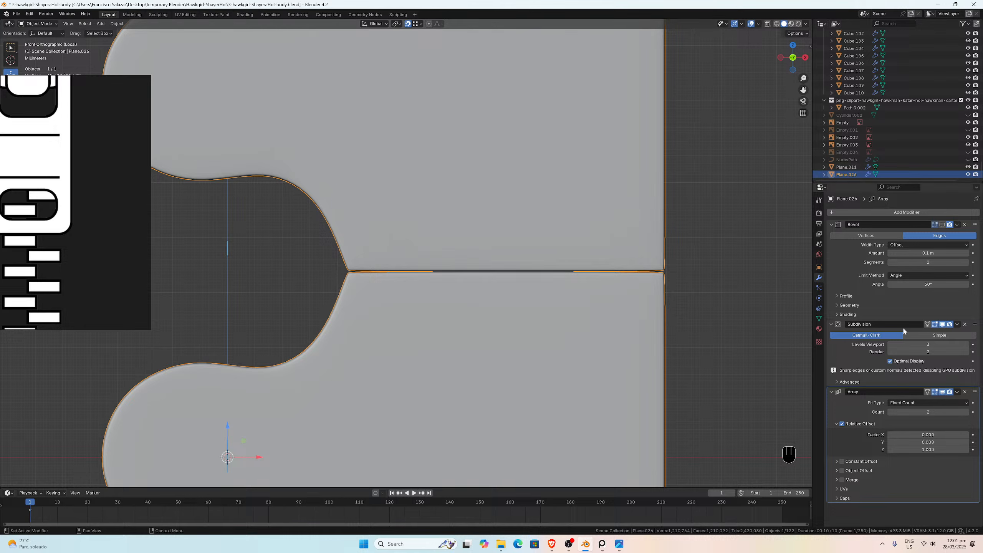
# Step: Remove the Bevel modifier from the Plane.026 block and apply Shade Flat to it
pyautogui.click(964, 225)
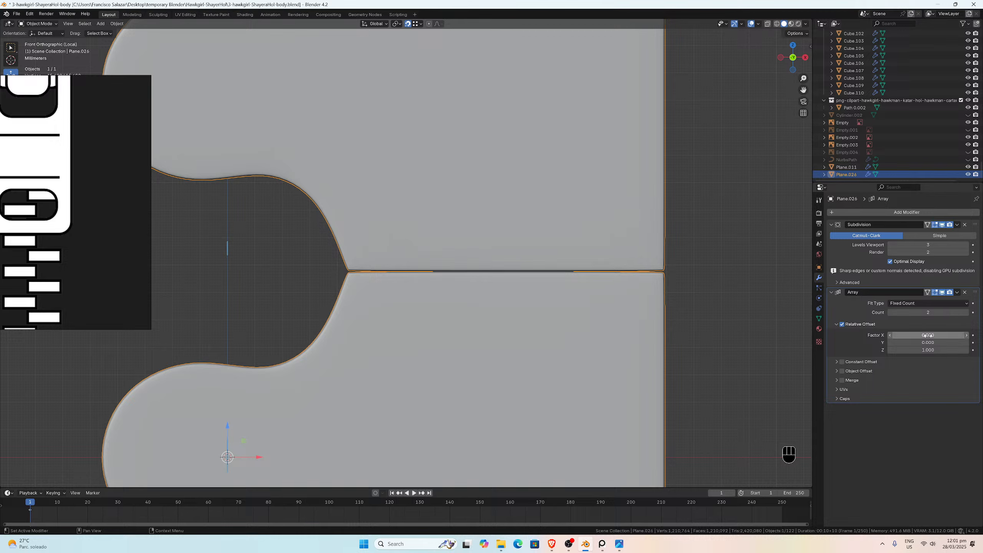
pyautogui.rightClick(487, 304)
pyautogui.click(468, 317)
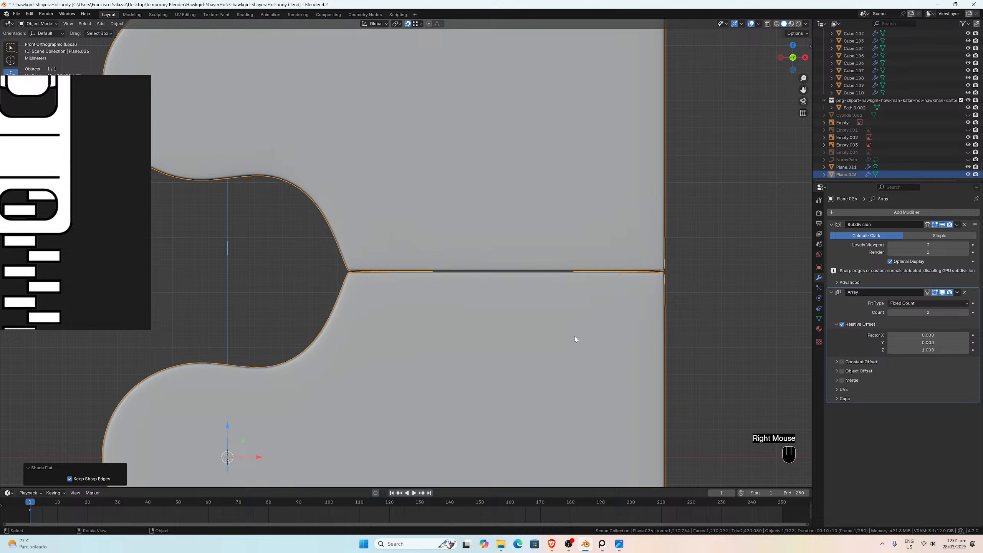
# Step: Set the Array modifier's relative offset Z factor to 1.275 to space the two blocks apart
pyautogui.click(924, 350)
pyautogui.click(924, 350)
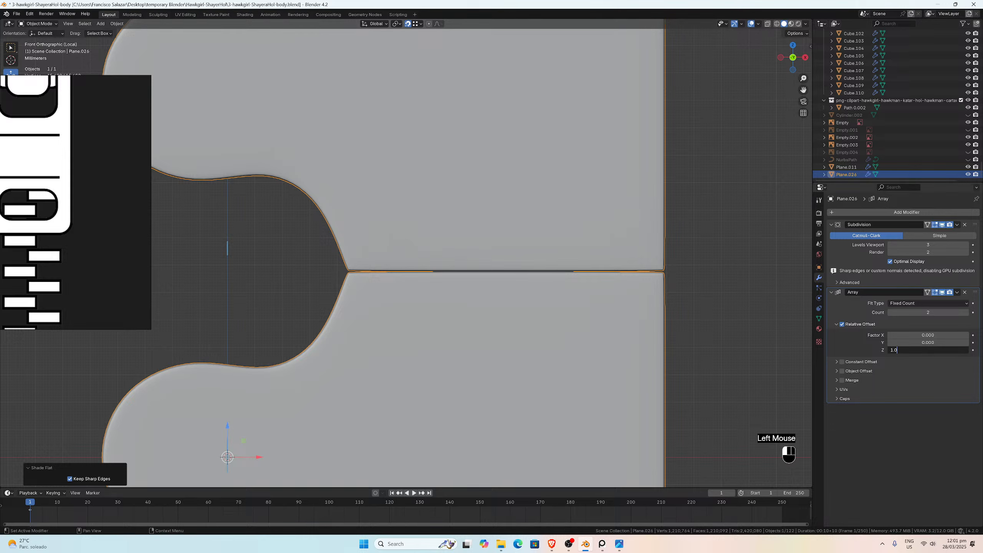
pyautogui.press('BackSpace')
pyautogui.write('32')
pyautogui.press('BackSpace')
pyautogui.press('BackSpace')
pyautogui.write('275')
pyautogui.press('Return')
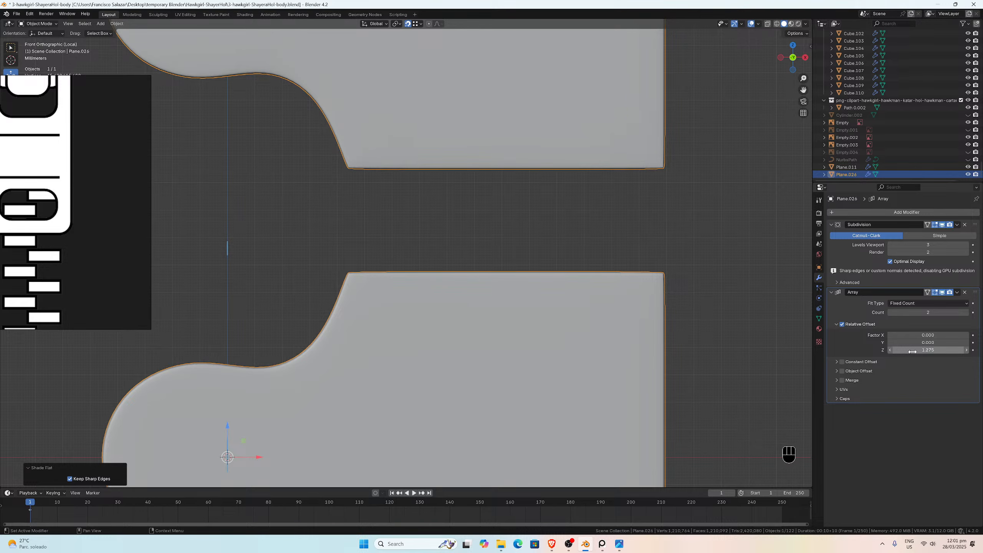
# Step: Leave local view, look at the scene from the front and unhide the Empty.004 zipper reference image
pyautogui.scroll(-6, 510, 263)
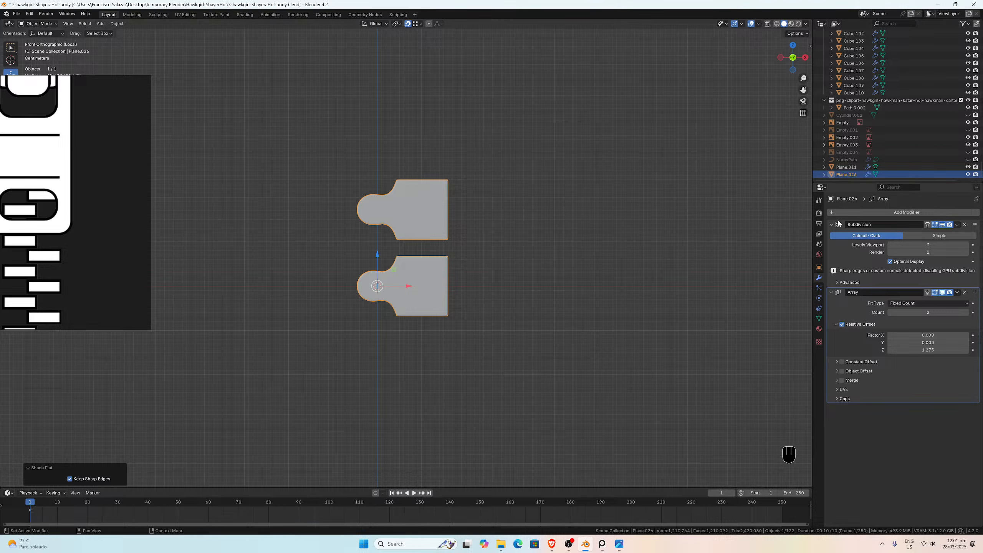
pyautogui.press('/')
pyautogui.press('KP_1')
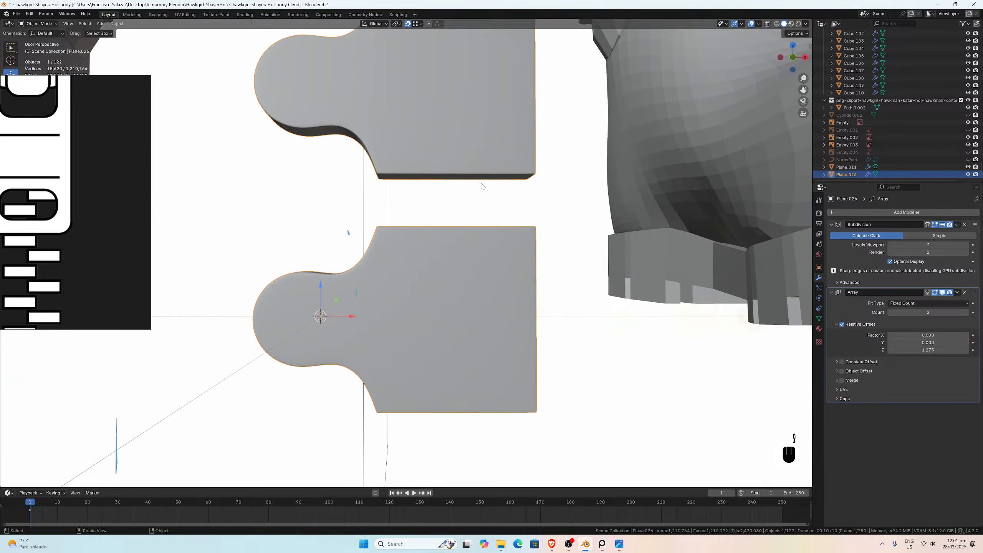
pyautogui.click(968, 152)
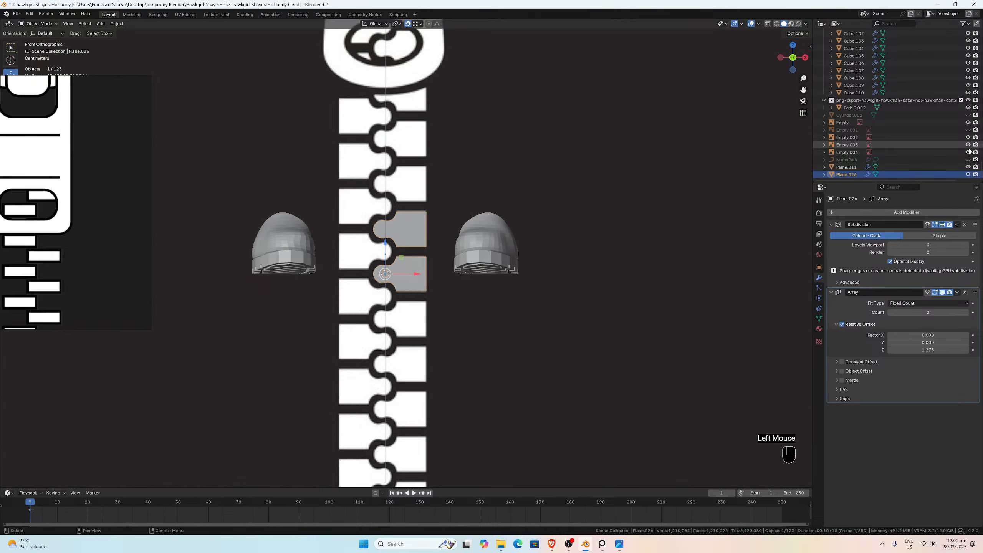
# Step: Duplicate the Plane.026 array of two blocks in place, leaving the copy at its original position
pyautogui.scroll(3, 469, 236)
pyautogui.scroll(2, 463, 238)
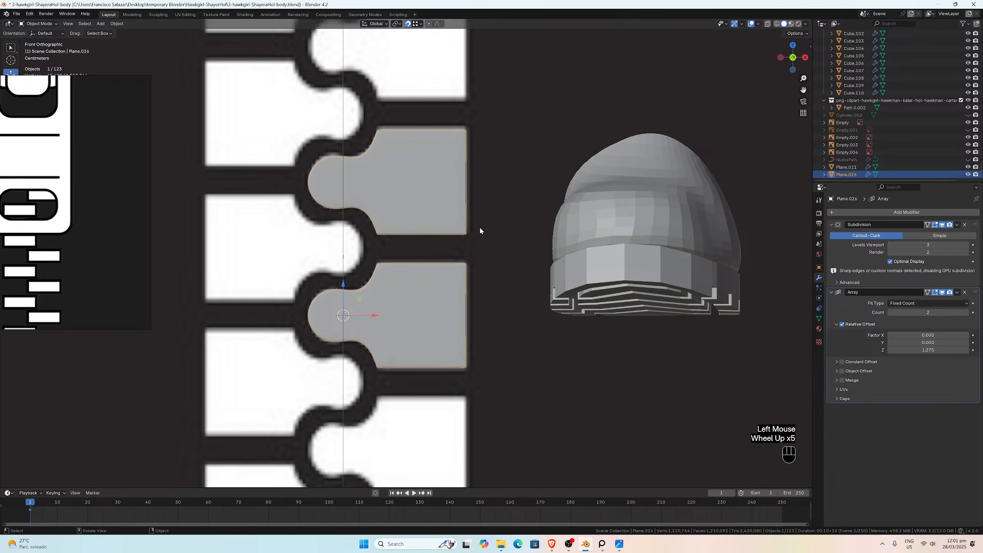
pyautogui.moveTo(802, 90); pyautogui.dragTo(856, 97)
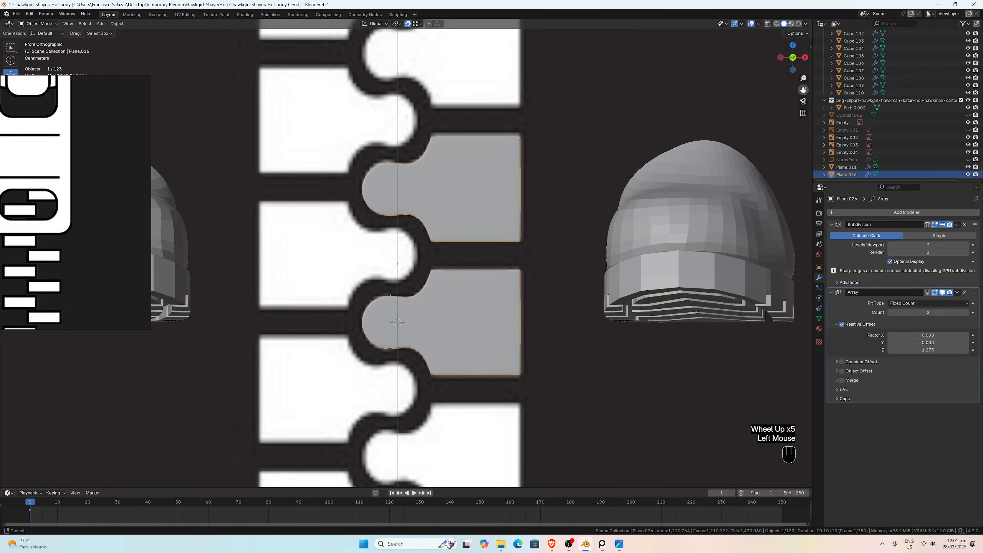
pyautogui.scroll(1, 488, 262)
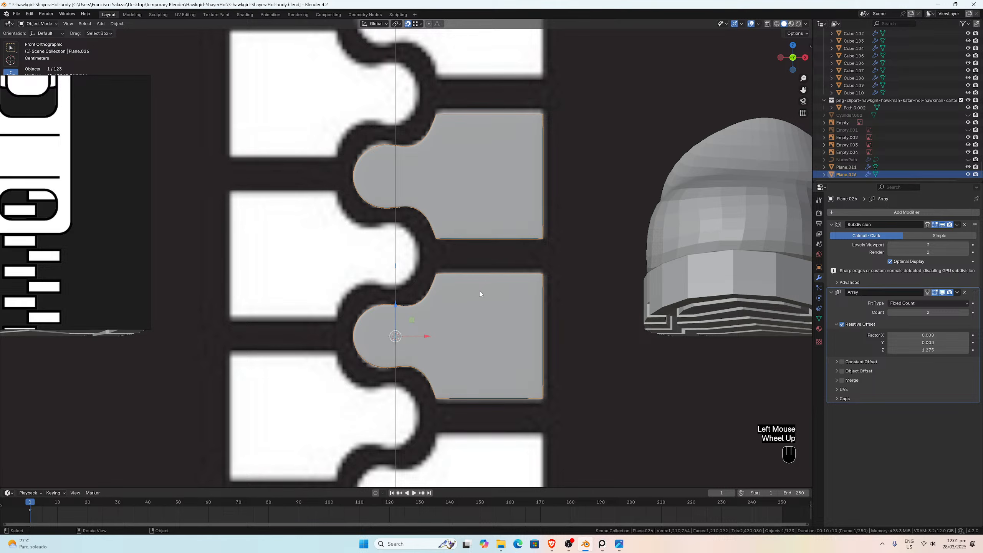
pyautogui.click(479, 320)
pyautogui.hotkey('shift', 'd')
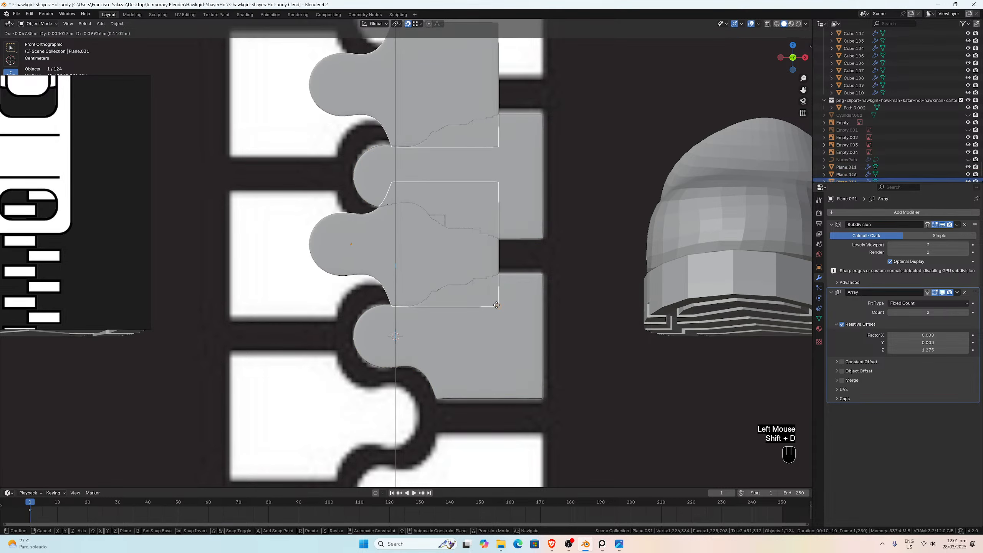
pyautogui.press('Escape')
pyautogui.scroll(-1, 499, 304)
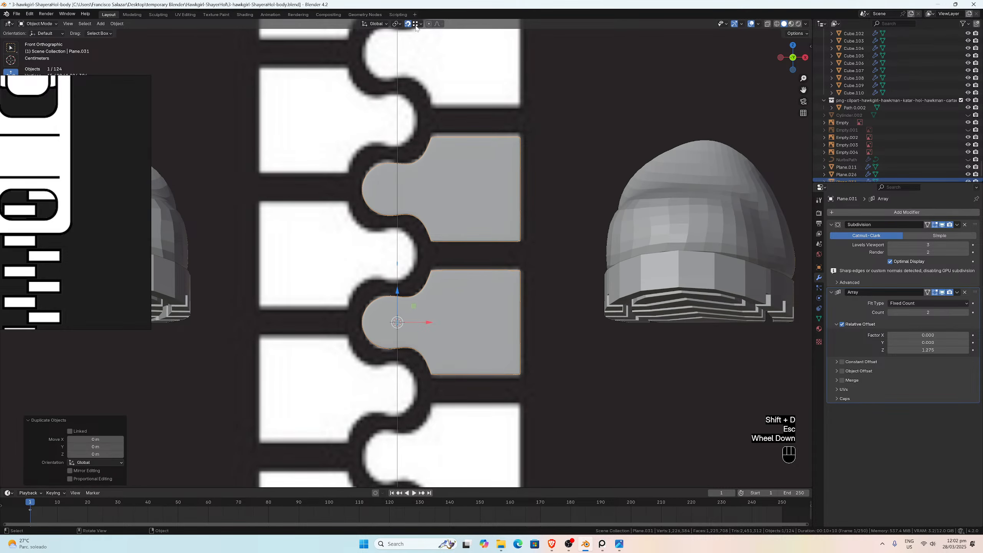
# Step: Set the transform pivot point to 3D Cursor and rotate the duplicated blocks 180° about the global Z axis
pyautogui.click(396, 24)
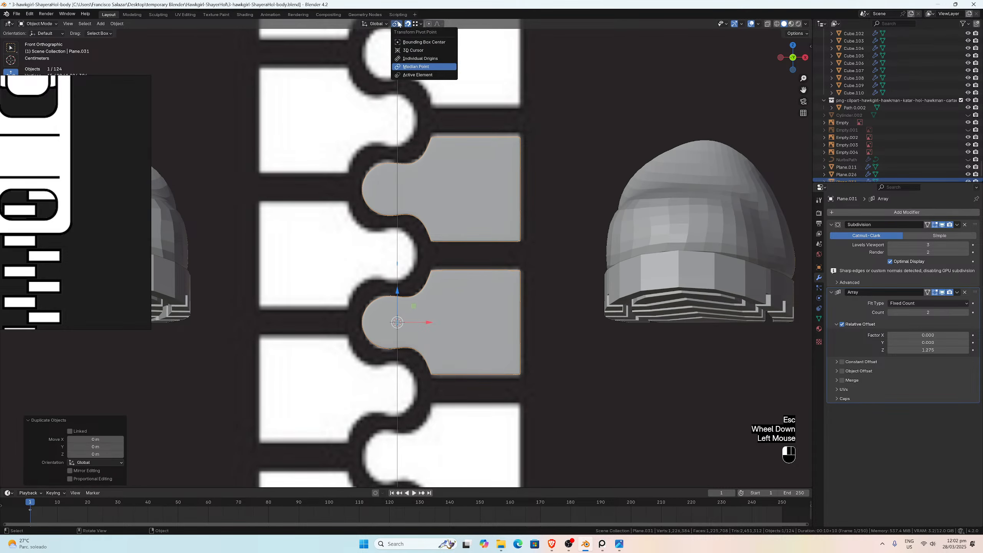
pyautogui.click(413, 50)
pyautogui.press('r')
pyautogui.press('z')
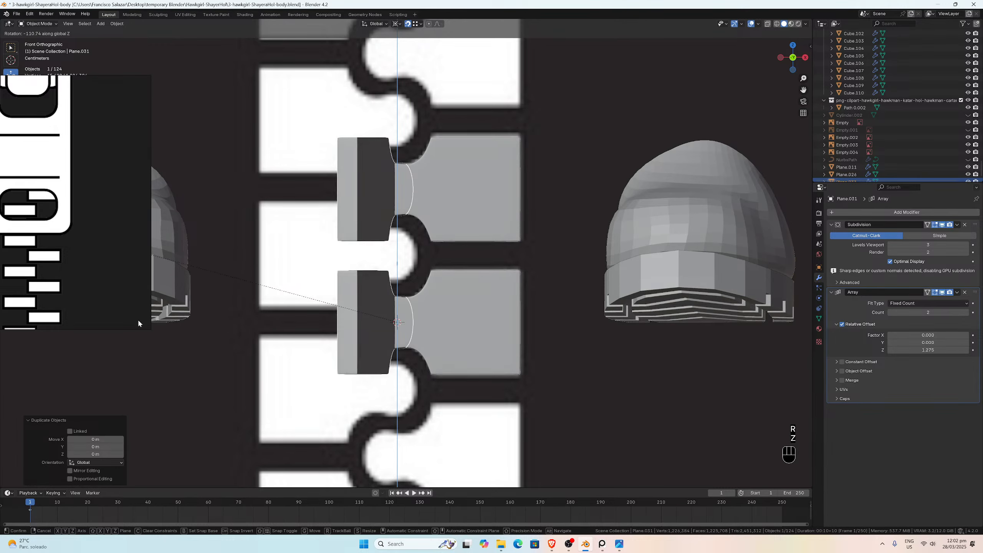
pyautogui.click(168, 429)
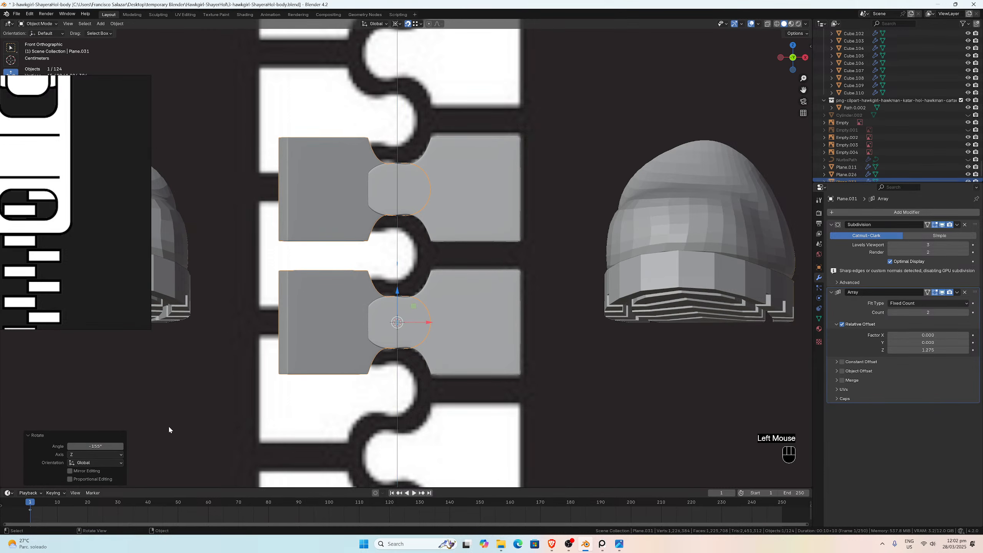
pyautogui.doubleClick(95, 446)
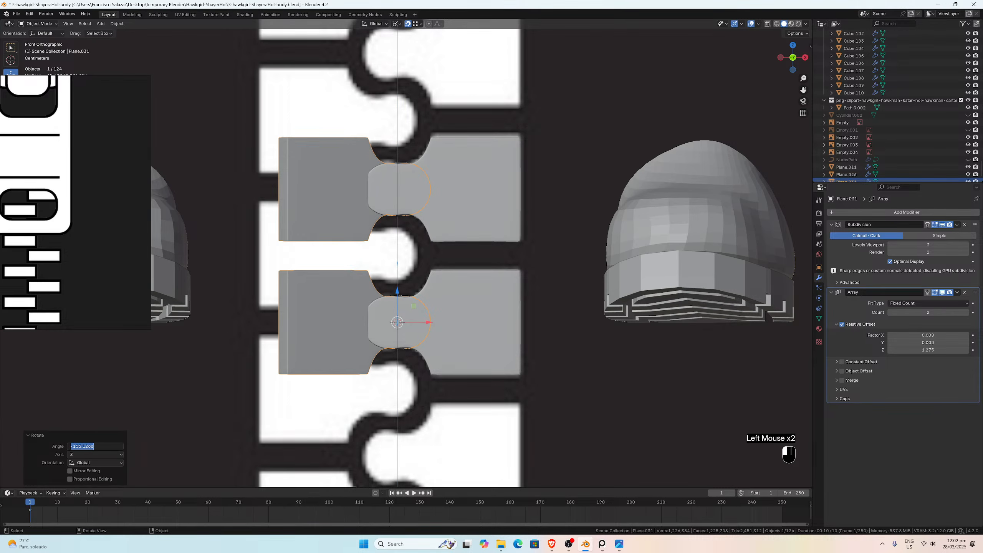
pyautogui.write('180')
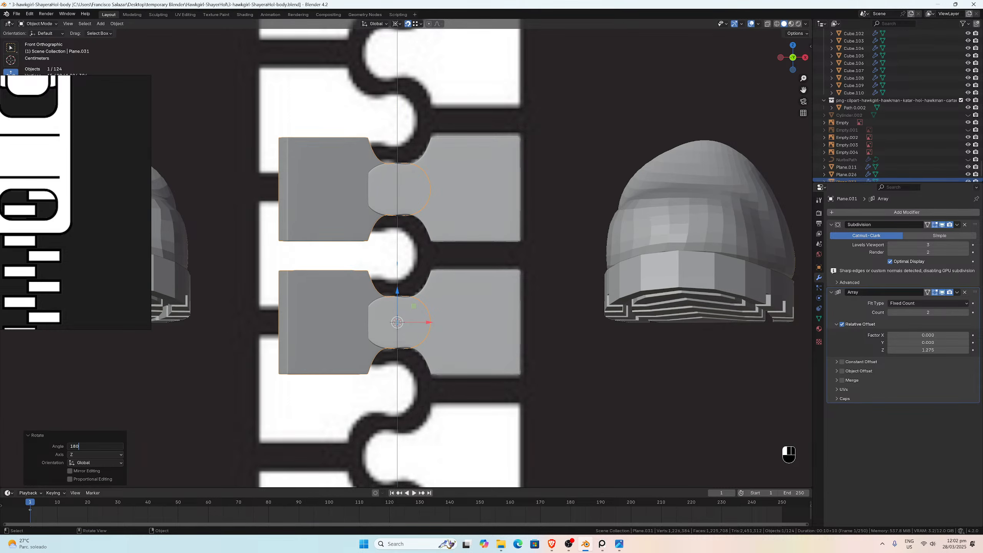
pyautogui.press('Return')
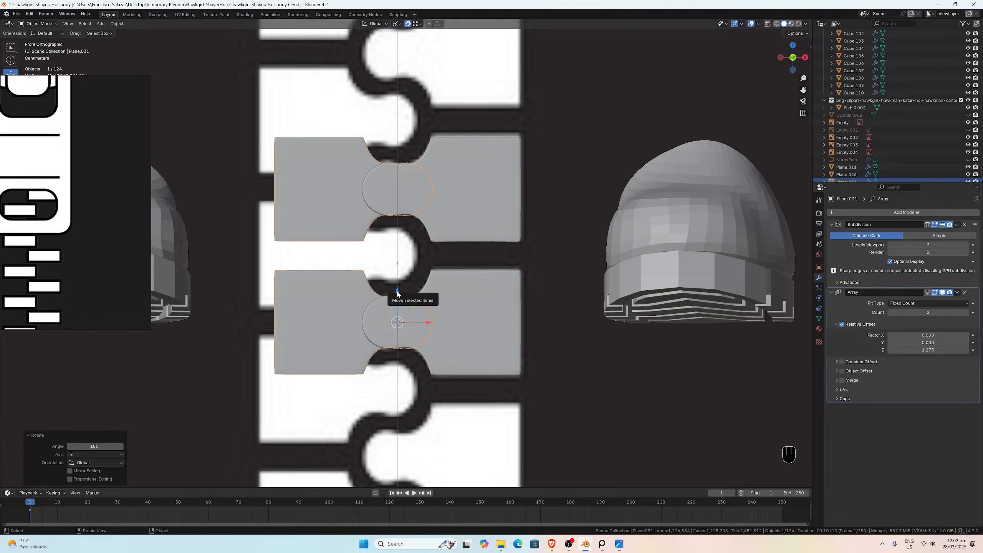
# Step: Try moving the rotated copy up about 0.093 m along Z, copy the Z distance, and undo the move
pyautogui.moveTo(396, 294); pyautogui.dragTo(397, 197)
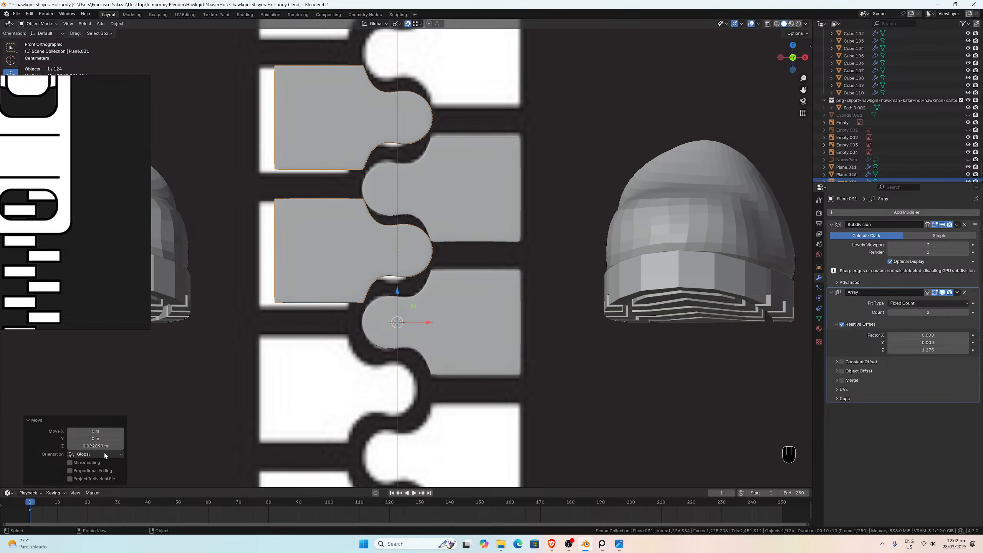
pyautogui.click(95, 446)
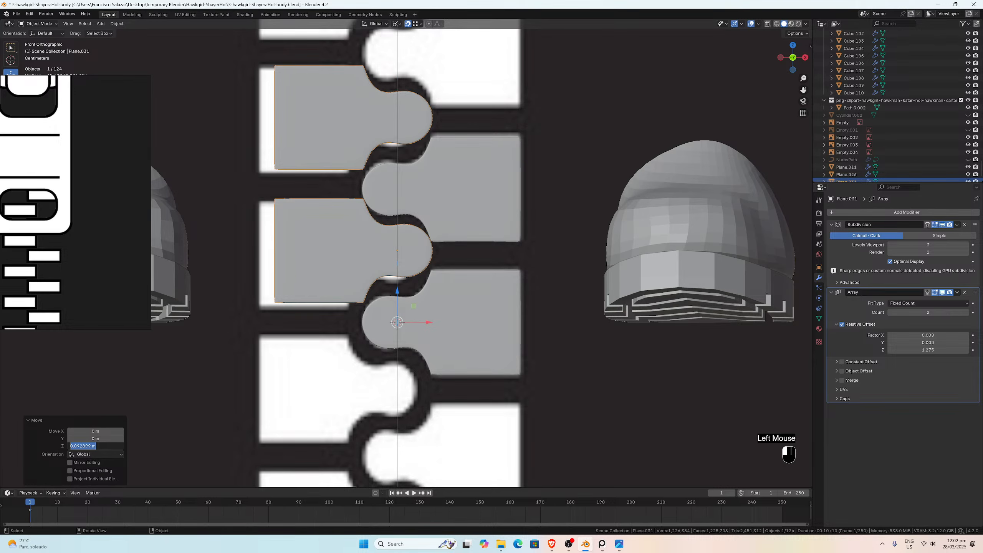
pyautogui.hotkey('ctrl', 'c')
pyautogui.hotkey('ctrl', 'z')
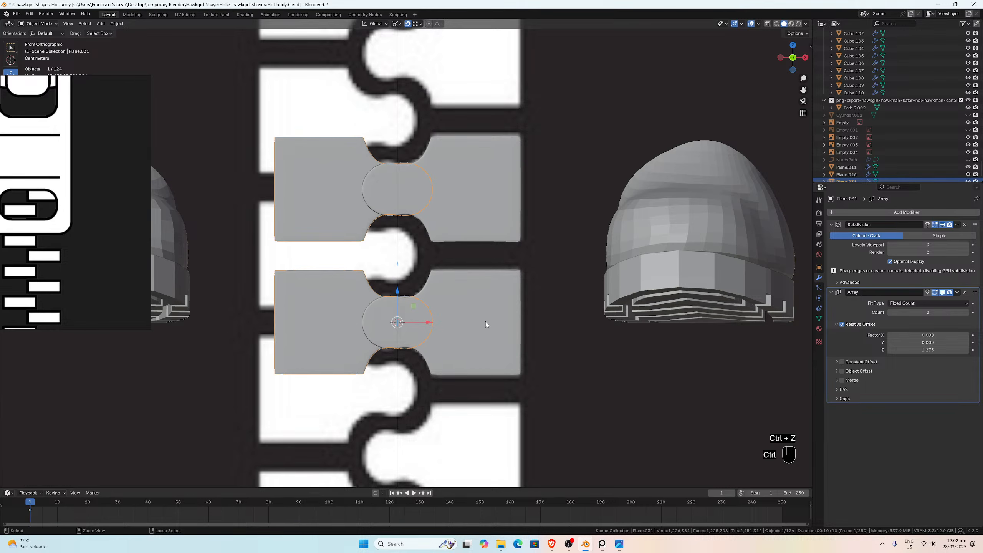
pyautogui.scroll(2, 439, 326)
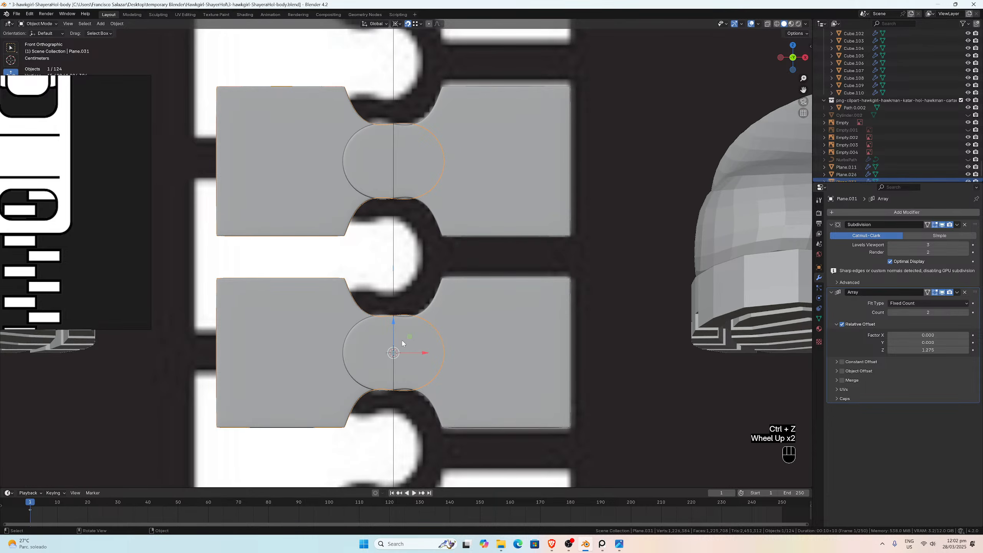
pyautogui.scroll(-2, 337, 347)
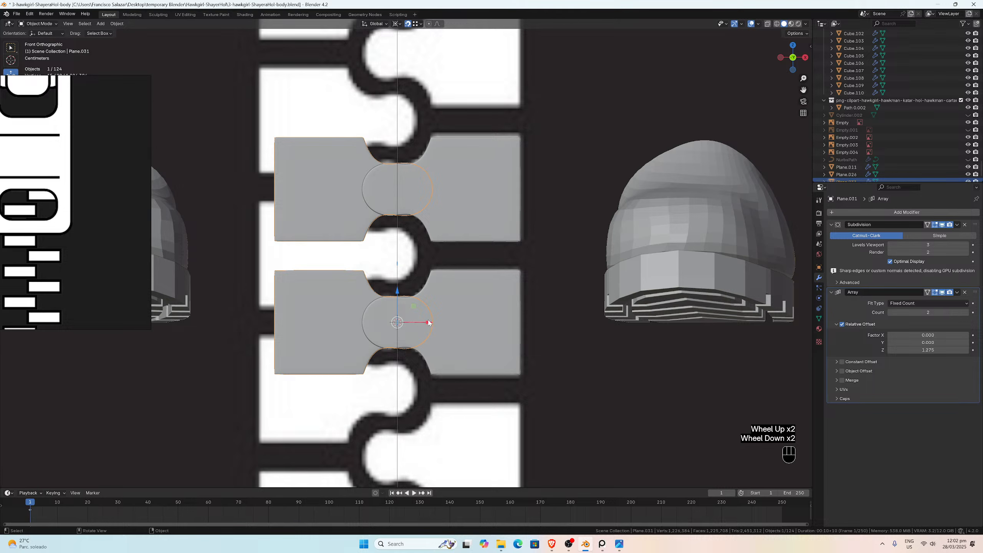
pyautogui.click(467, 327)
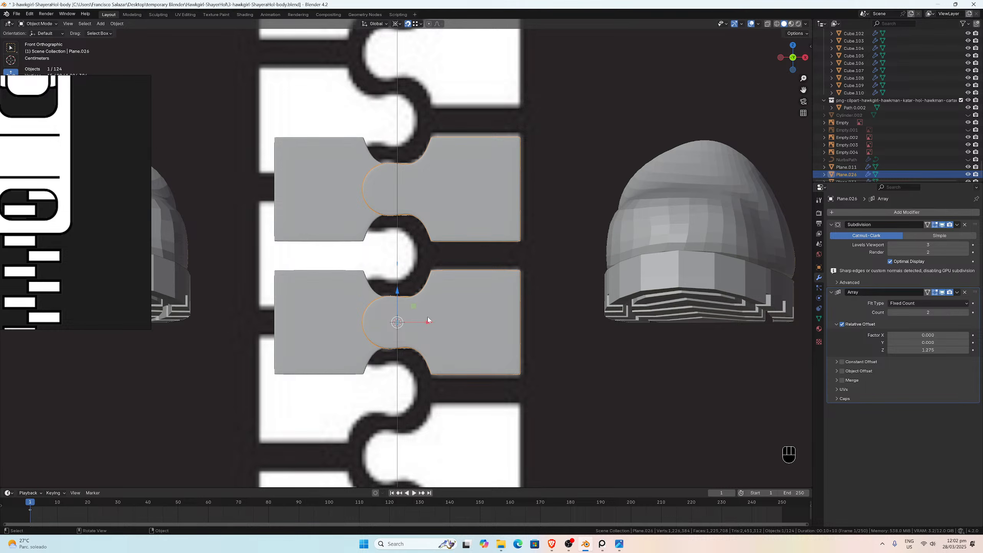
pyautogui.moveTo(428, 320); pyautogui.dragTo(420, 323)
pyautogui.hotkey('ctrl', 'z')
# Step: Move the rotated Plane.031 blocks -0.02 m along X to match the outer edge of the reference teeth
pyautogui.click(387, 316)
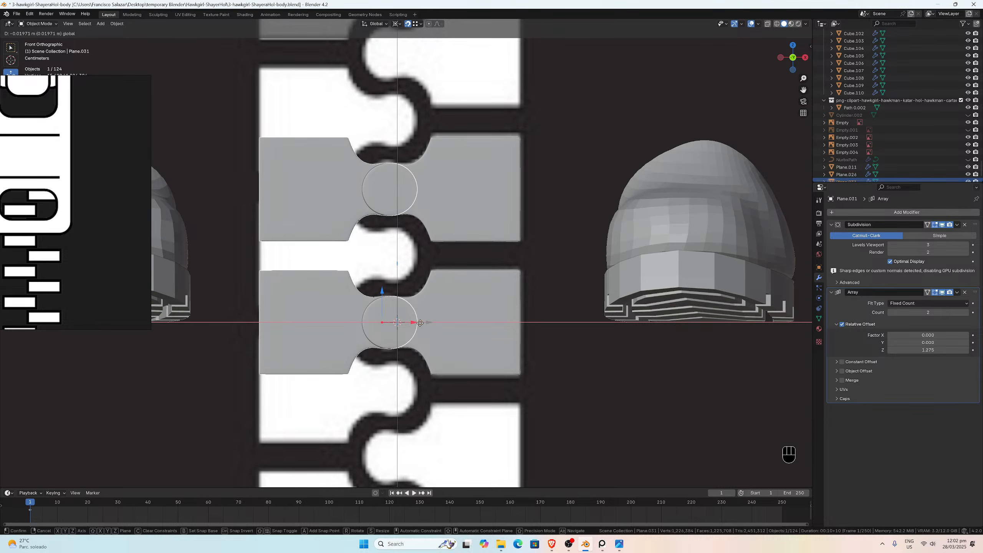
pyautogui.moveTo(421, 322); pyautogui.dragTo(421, 322)
pyautogui.click(96, 431)
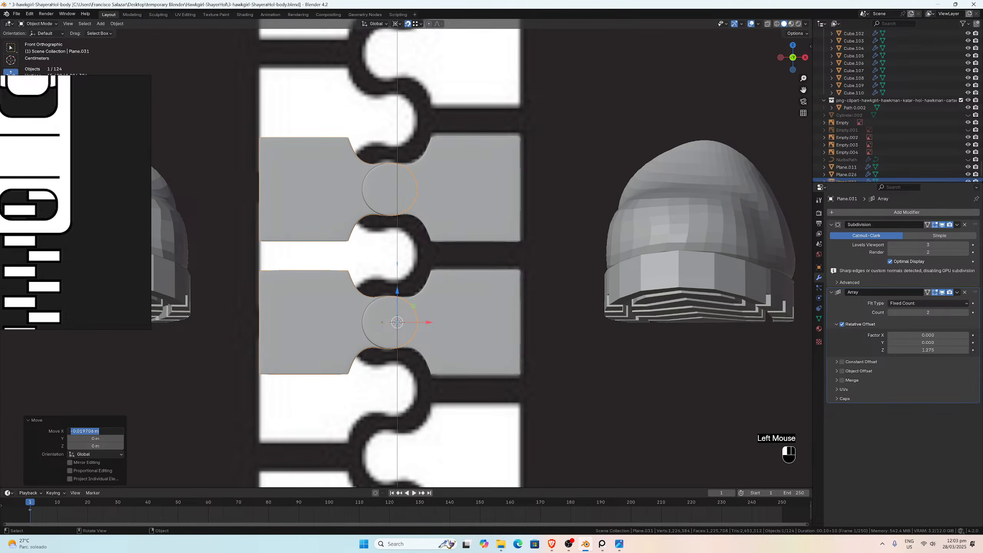
pyautogui.moveTo(94, 431); pyautogui.dragTo(82, 431)
pyautogui.press('BackSpace')
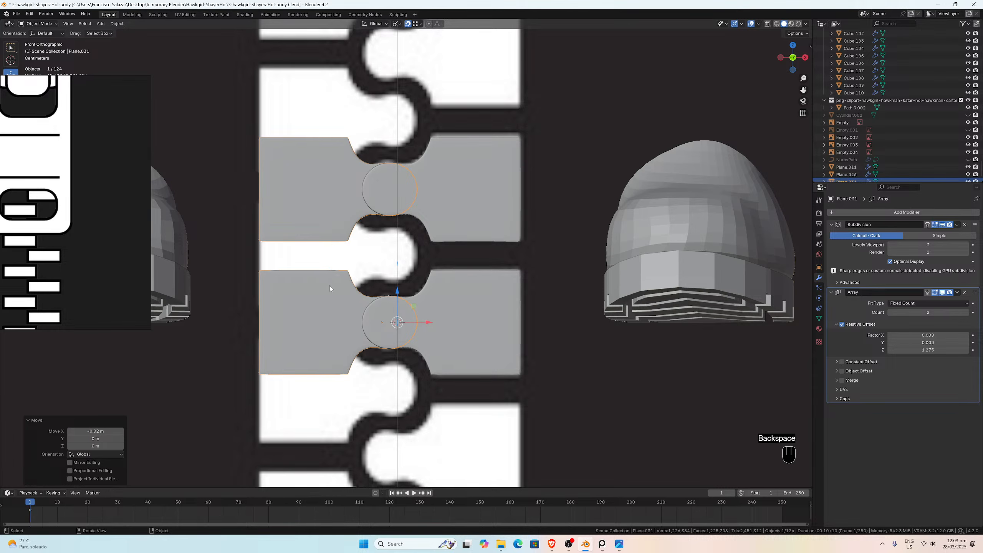
pyautogui.scroll(2, 330, 286)
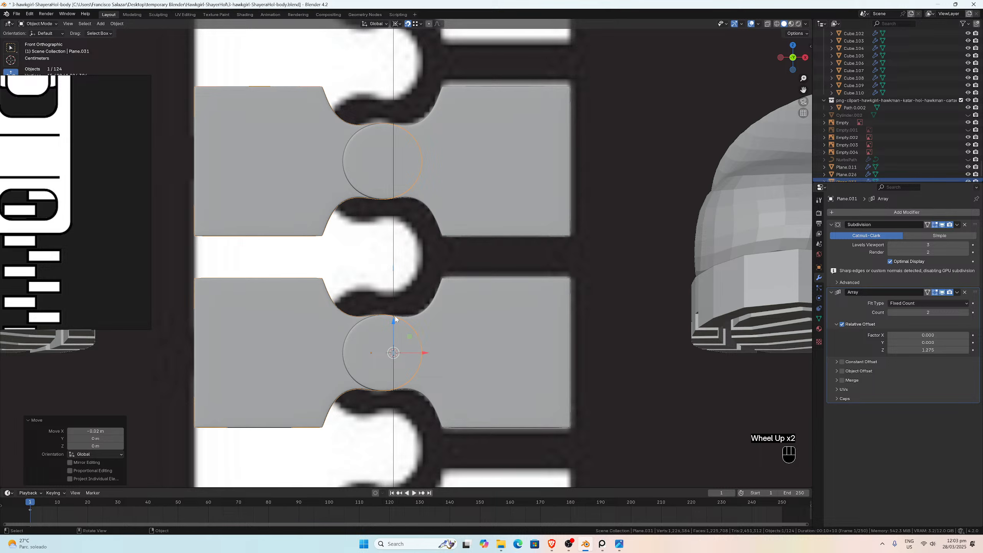
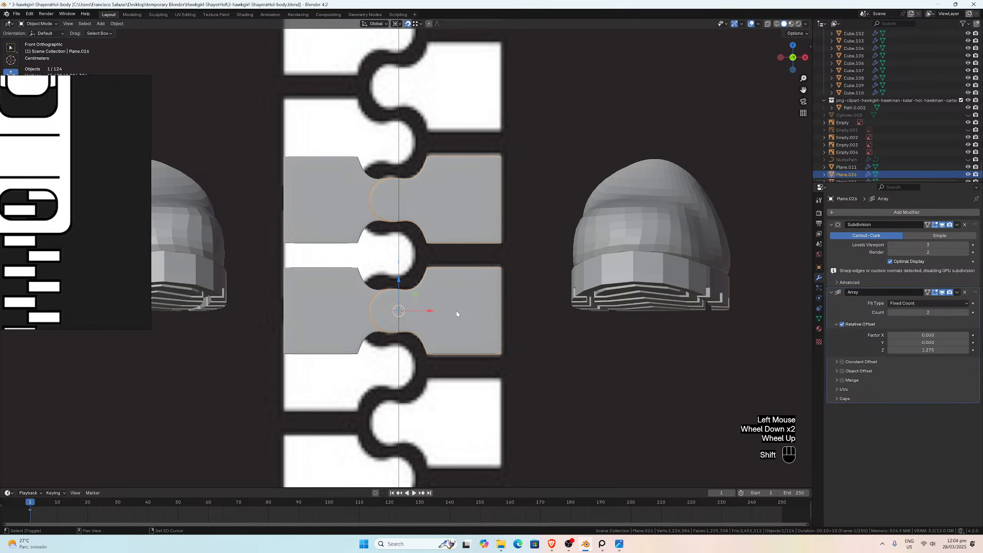
pyautogui.hotkey('shift', 'g')
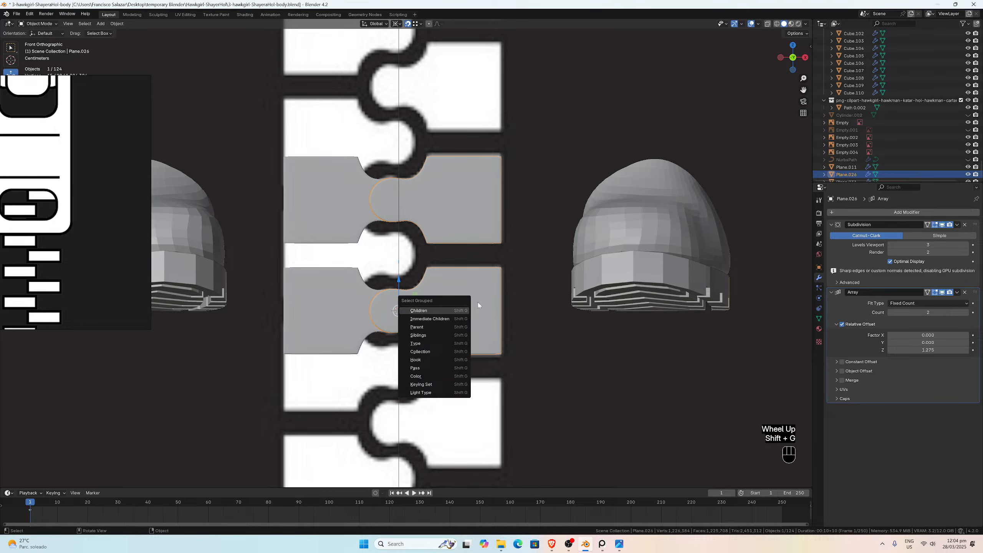
pyautogui.hotkey('shift', 'd')
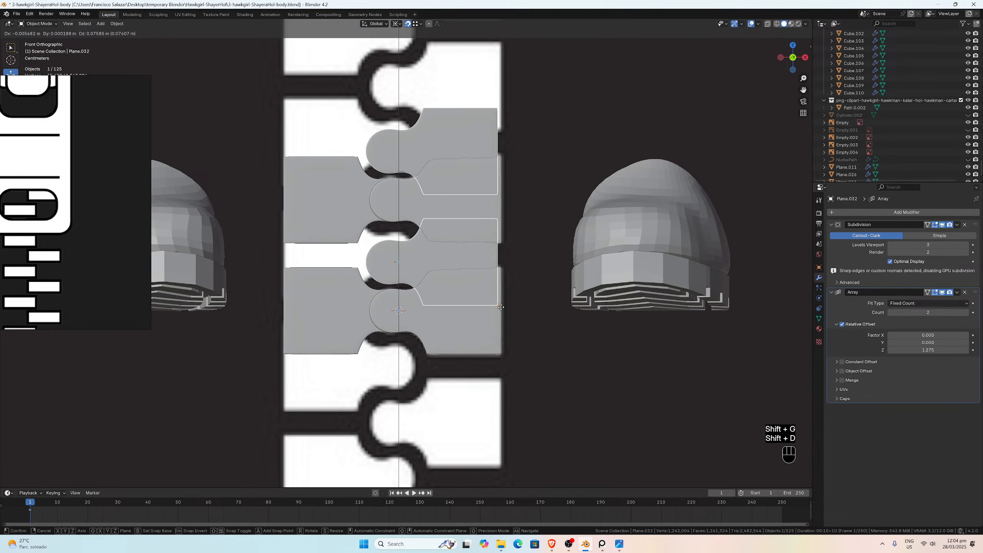
pyautogui.press('Escape')
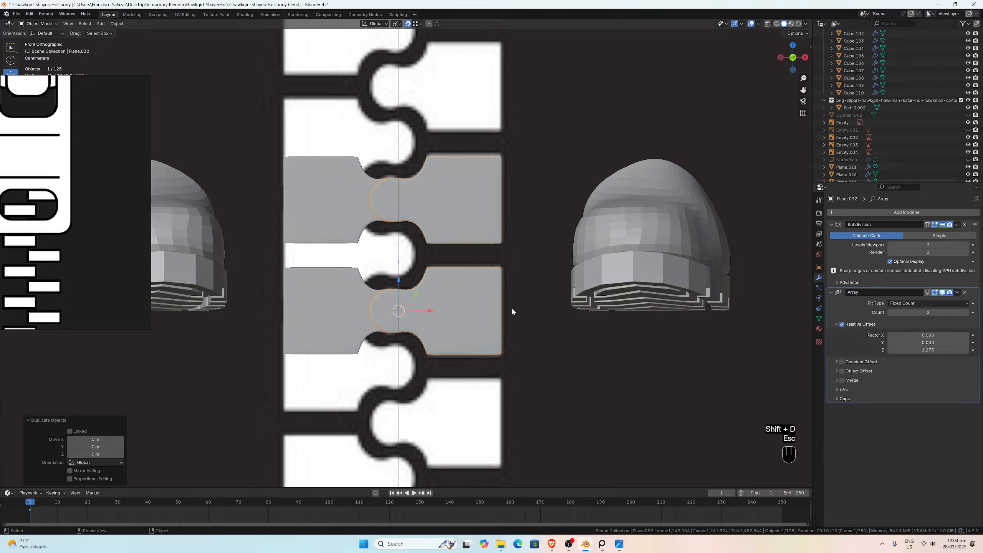
pyautogui.press('g')
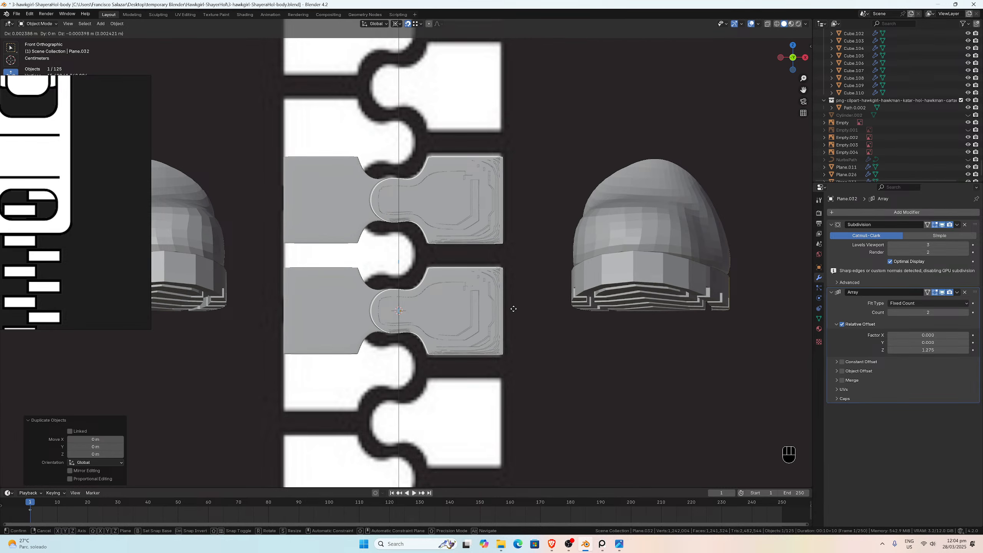
pyautogui.click(542, 316)
pyautogui.press('x')
pyautogui.click(530, 317)
pyautogui.scroll(1, 503, 294)
# Step: Select the Plane.026 blocks, inspect their mesh in edit mode and return to object mode
pyautogui.click(470, 231)
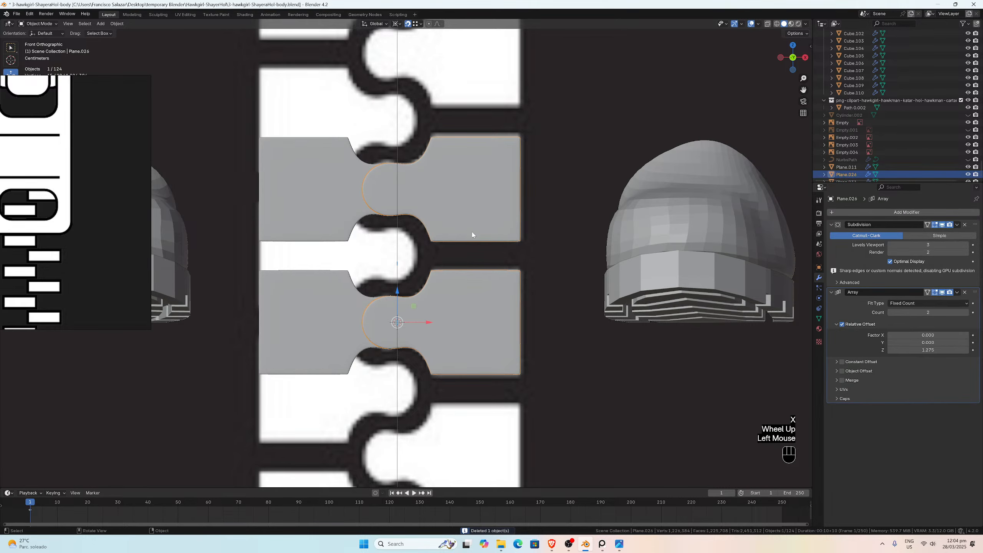
pyautogui.press('`')
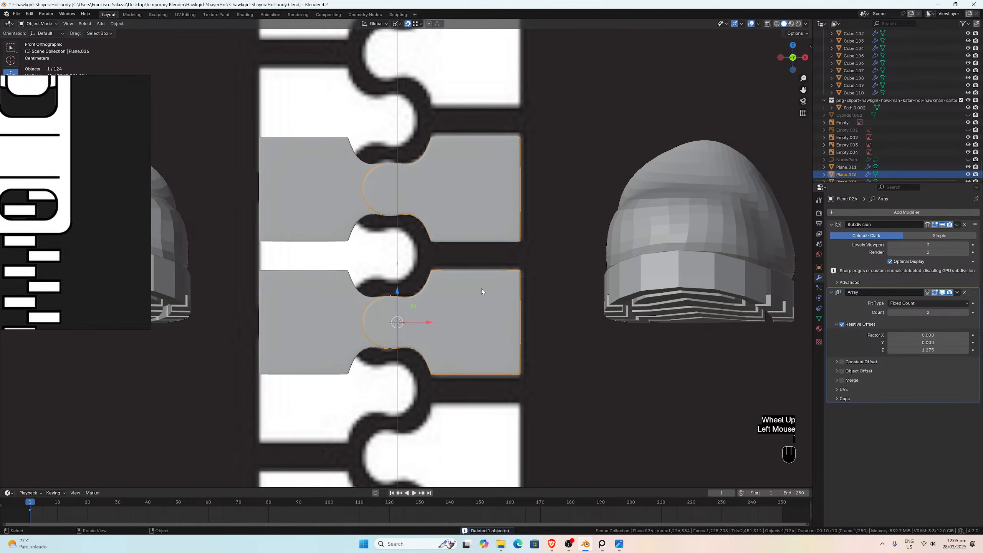
pyautogui.press('Tab')
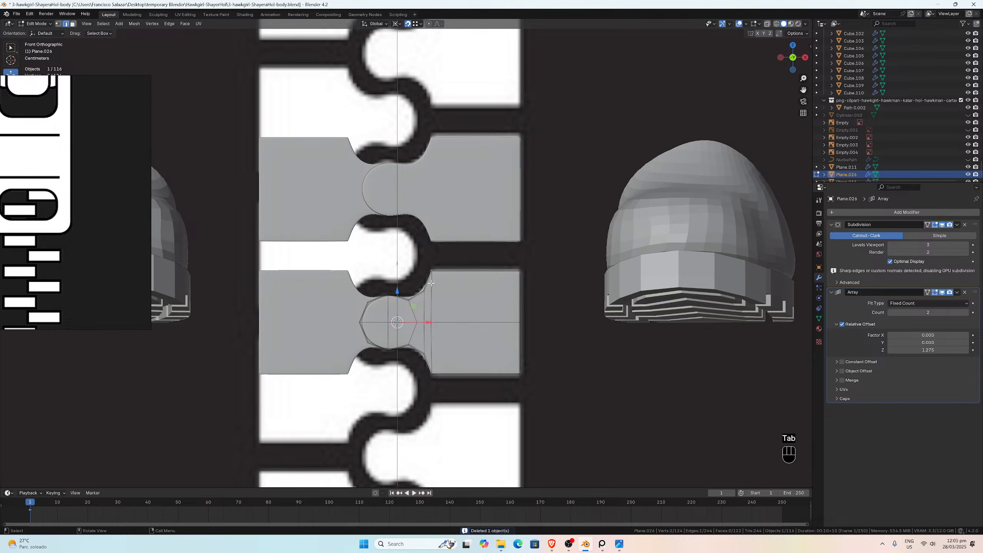
pyautogui.scroll(5, 426, 280)
pyautogui.scroll(-2, 431, 283)
pyautogui.scroll(-1, 431, 282)
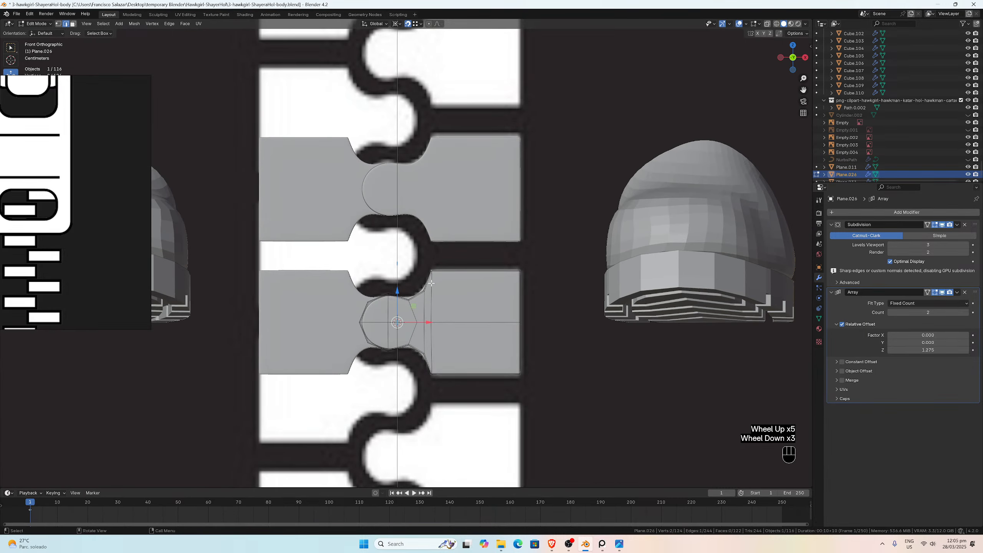
pyautogui.press('Tab')
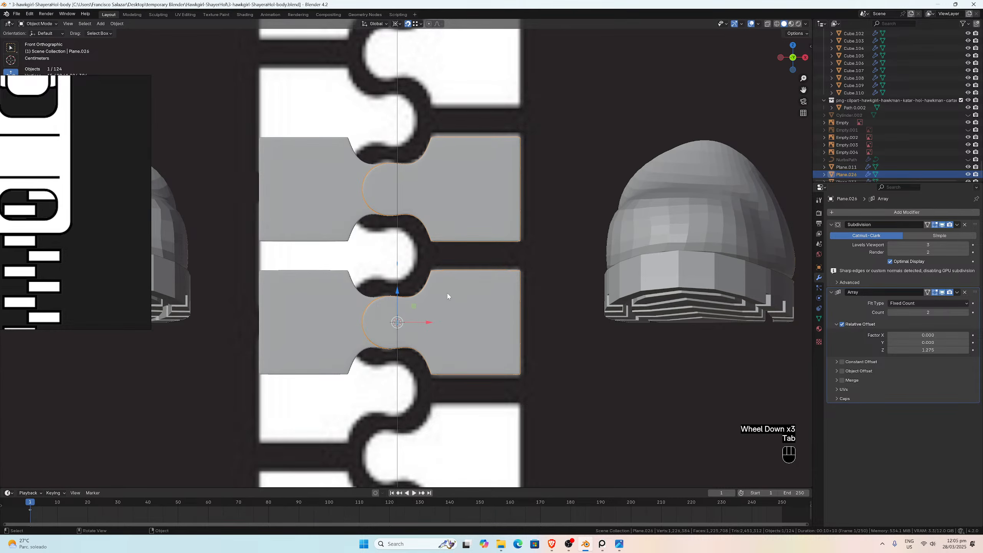
pyautogui.scroll(-1, 452, 294)
pyautogui.scroll(1, 462, 296)
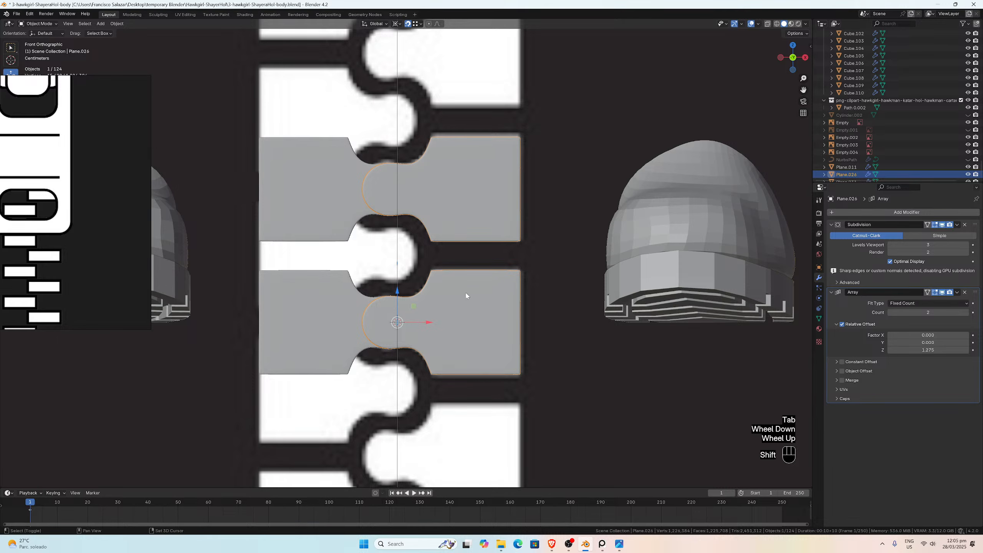
# Step: Duplicate the Plane.026 blocks and move the copy about 0.156 m along the X axis, away from the zipper
pyautogui.hotkey('shift', 'd')
pyautogui.press('Escape')
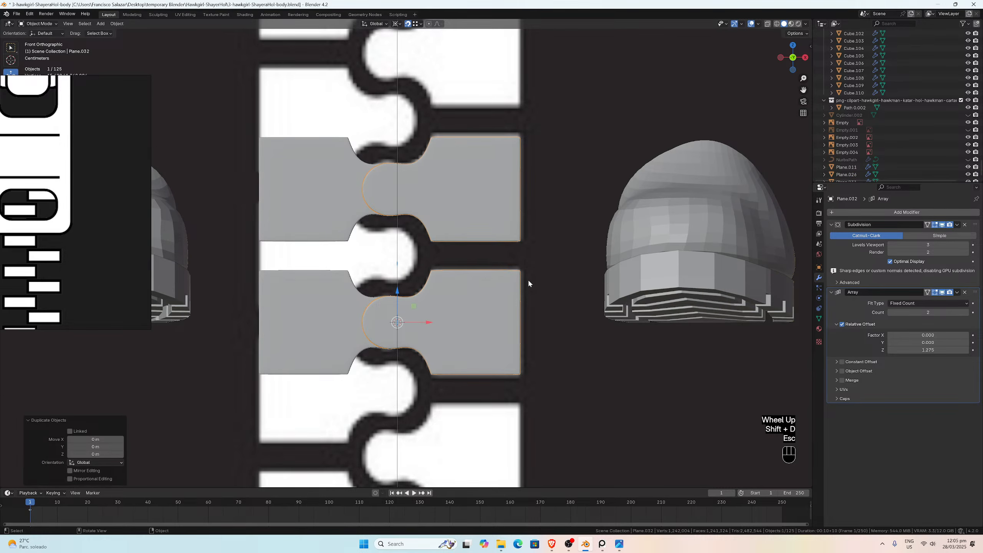
pyautogui.press('g')
pyautogui.press('x')
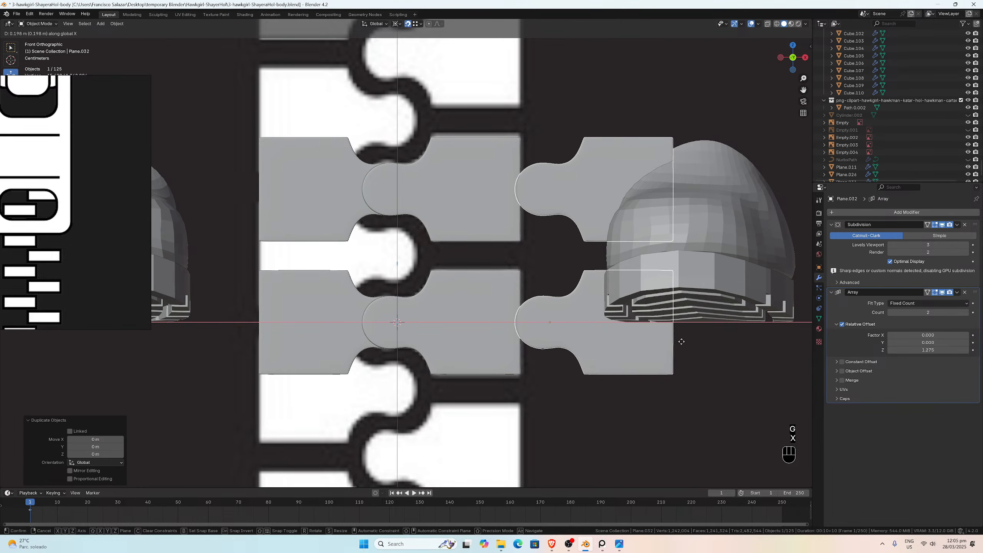
pyautogui.click(646, 364)
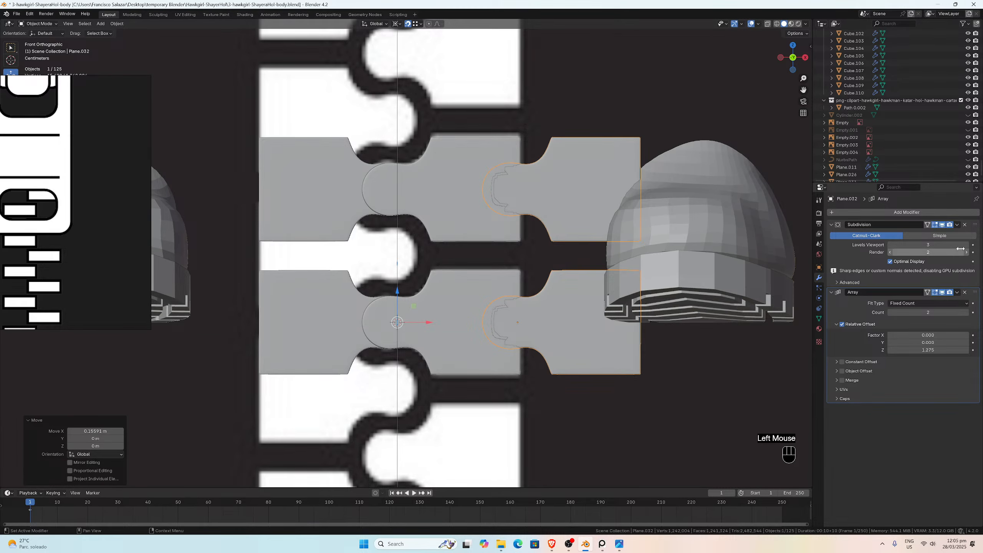
# Step: Remove the Subdivision modifier from the Plane.032 copy and apply its Array modifier
pyautogui.click(965, 225)
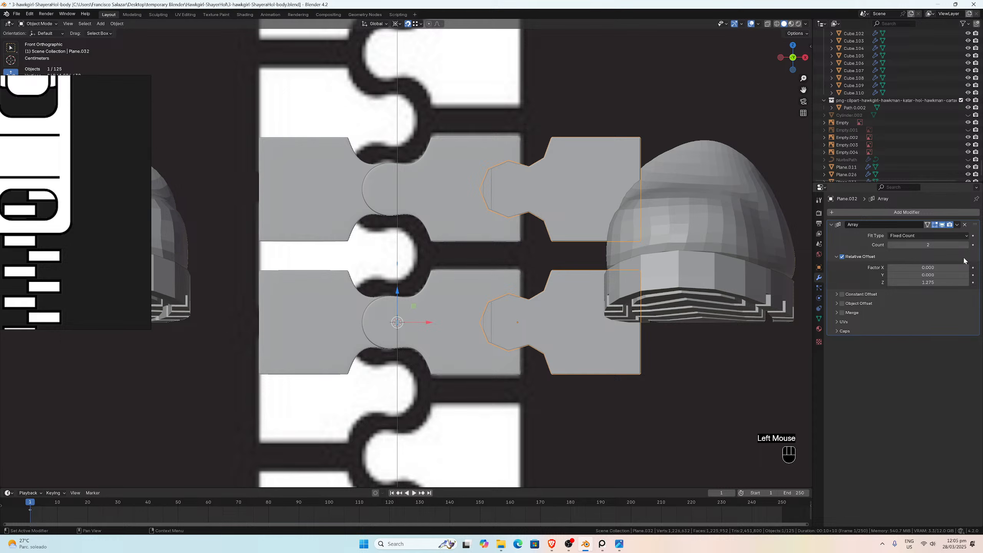
pyautogui.click(956, 225)
pyautogui.click(940, 234)
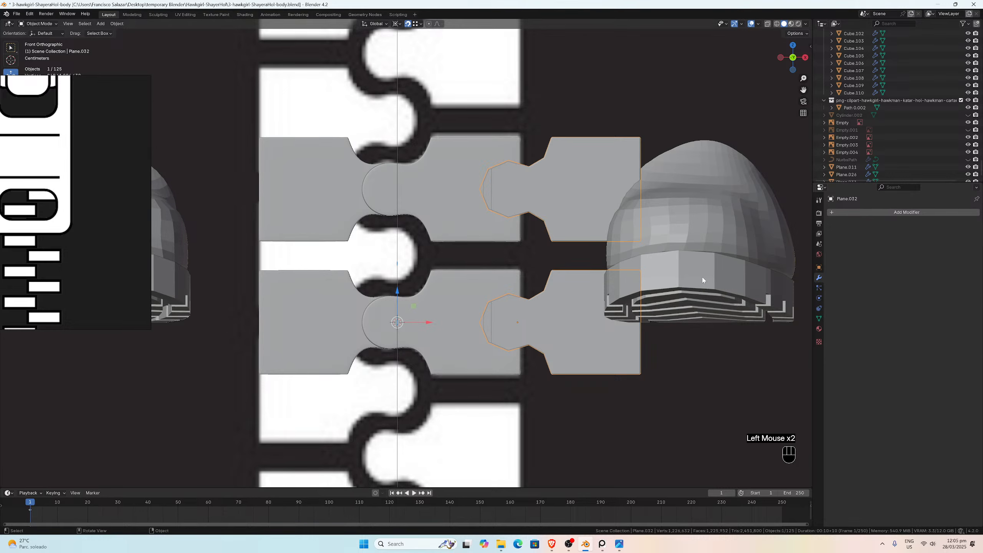
# Step: Set the origin of the Plane.032 copy to its geometry
pyautogui.click(549, 293)
pyautogui.click(117, 23)
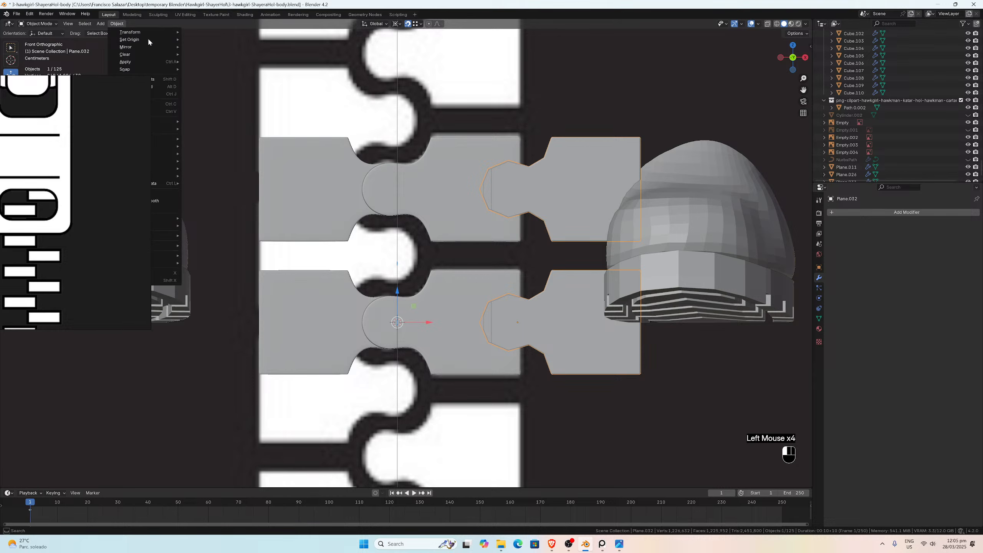
pyautogui.moveTo(155, 41)
pyautogui.click(212, 47)
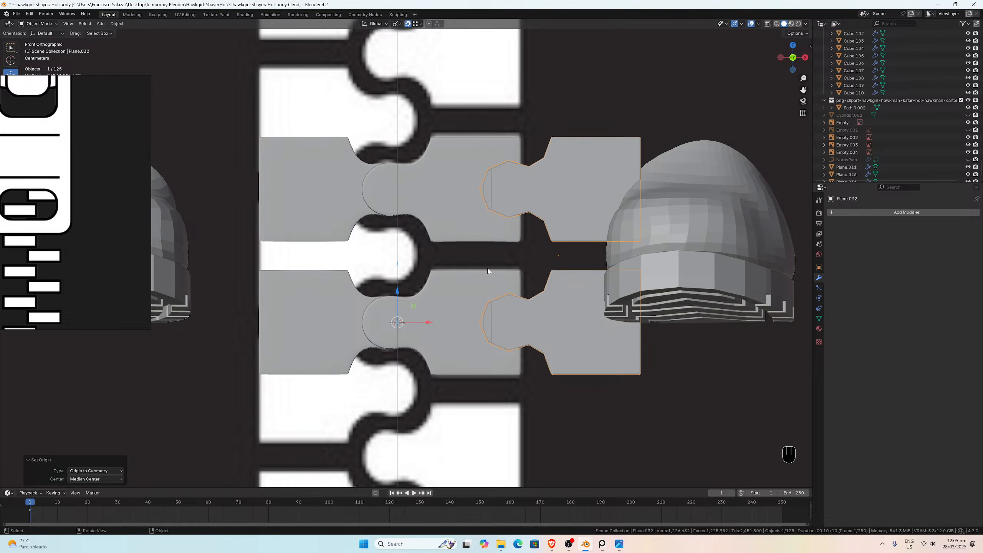
pyautogui.click(329, 321)
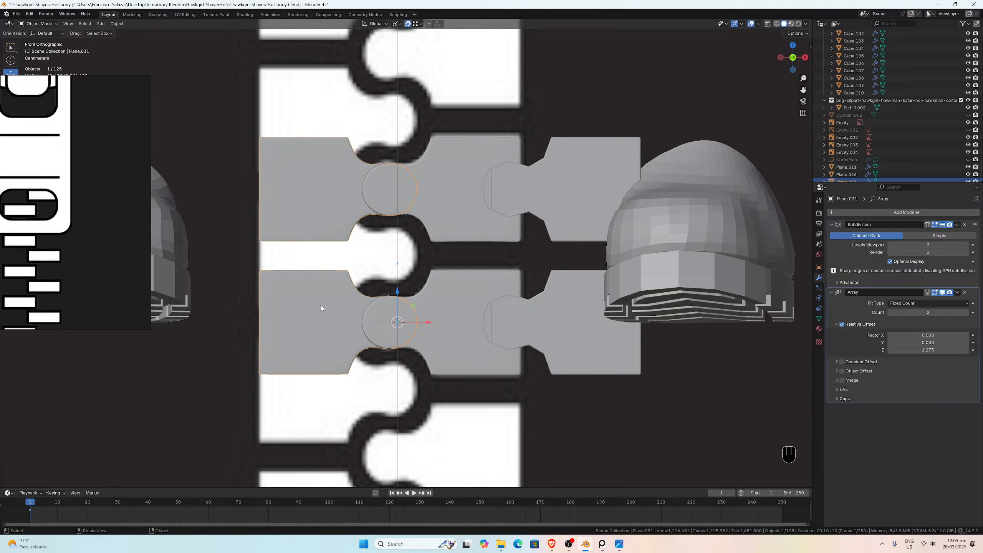
pyautogui.click(117, 24)
pyautogui.moveTo(138, 41)
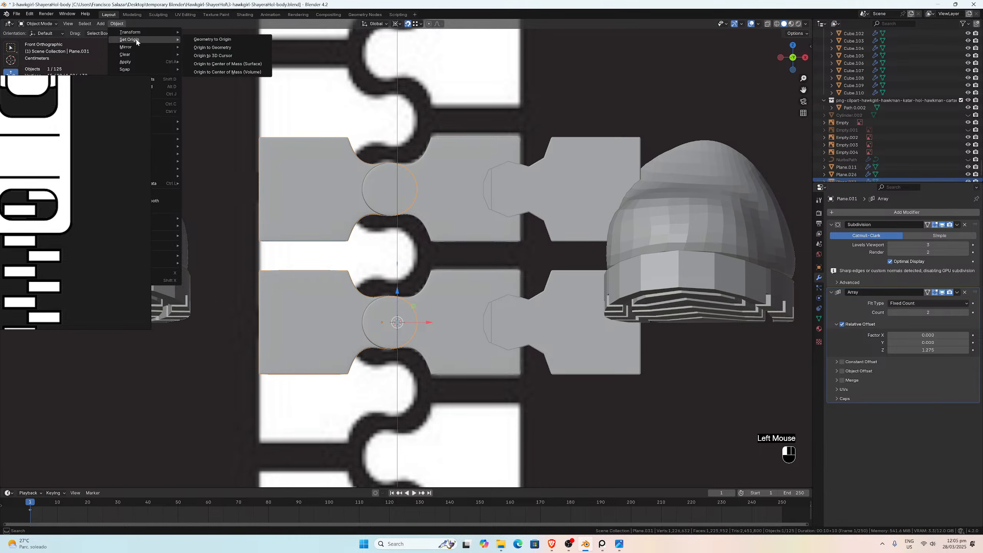
pyautogui.click(561, 226)
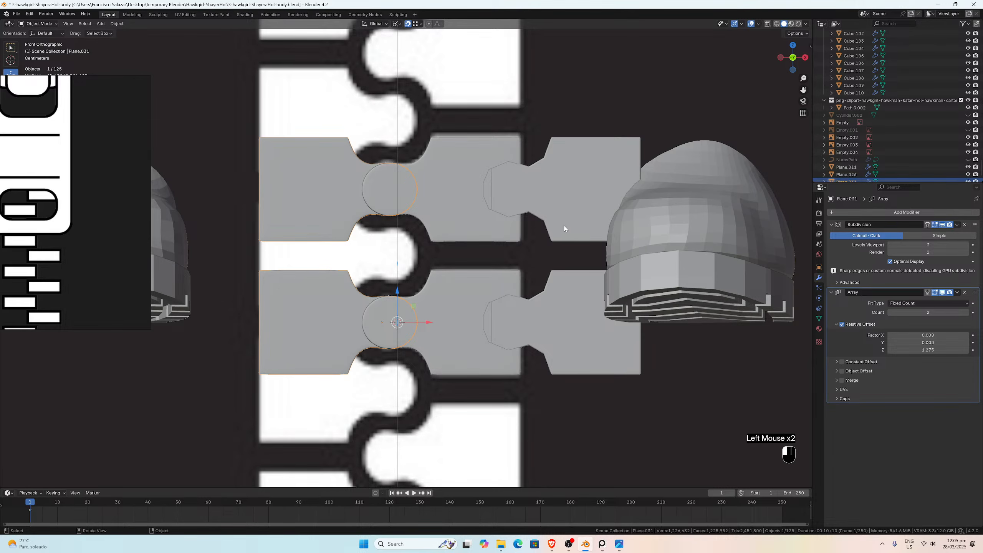
# Step: Snap the Plane.031 blocks to the centre of the Plane.032 copy with the 3D cursor, and move them about -0.229 m along X onto the reference teeth
pyautogui.hotkey('shift', 's')
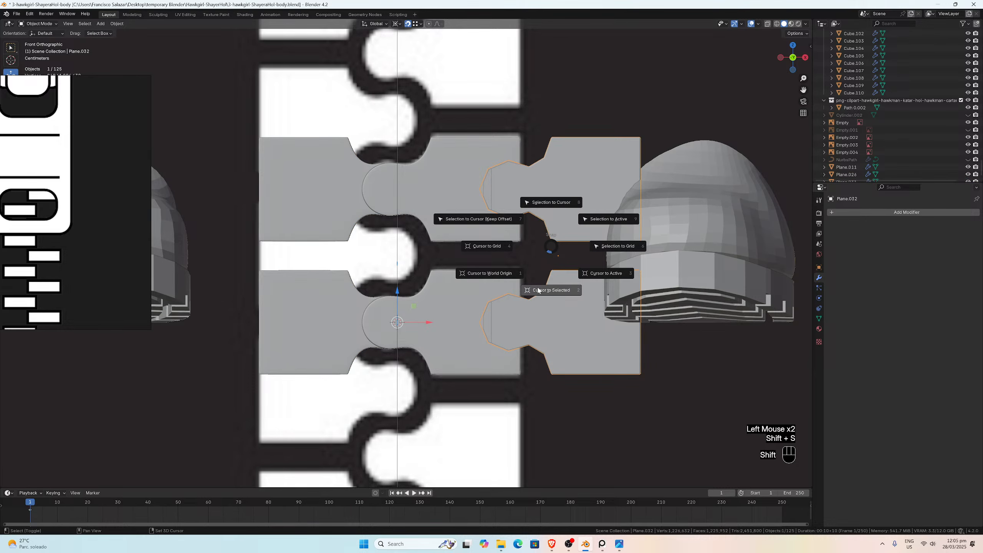
pyautogui.click(544, 274)
pyautogui.click(334, 306)
pyautogui.hotkey('shift', 's')
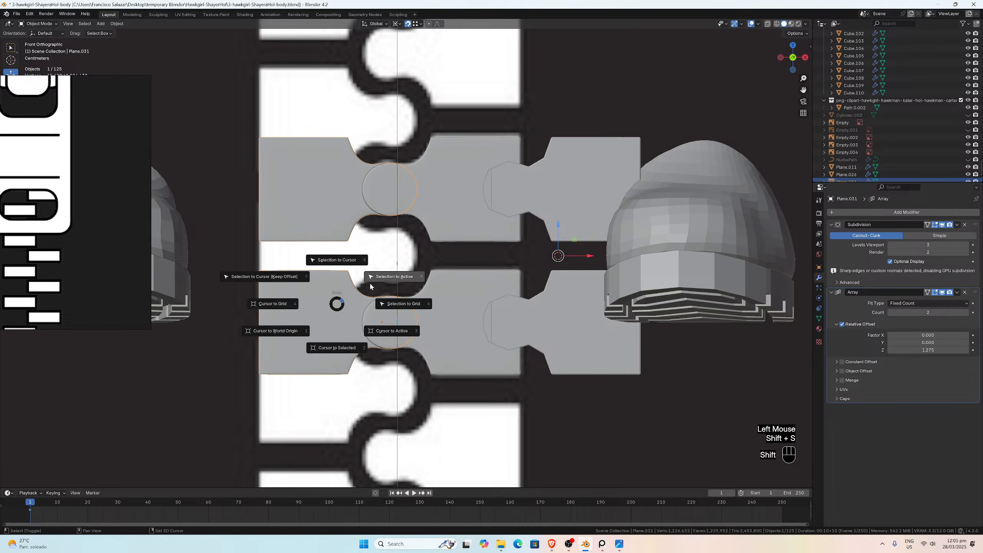
pyautogui.click(373, 259)
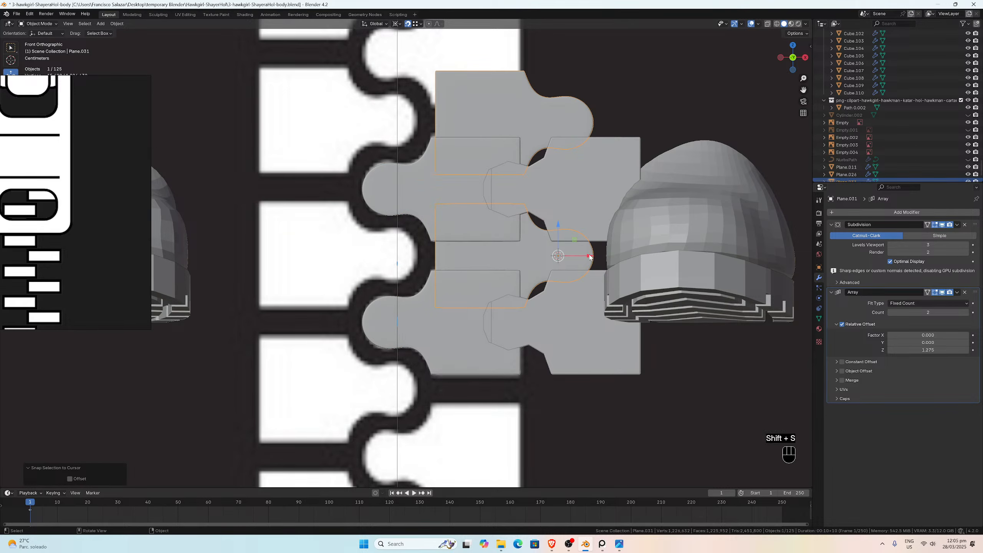
pyautogui.moveTo(595, 255); pyautogui.dragTo(410, 268)
# Step: Delete the Plane.032 helper copy beside the zipper
pyautogui.click(573, 205)
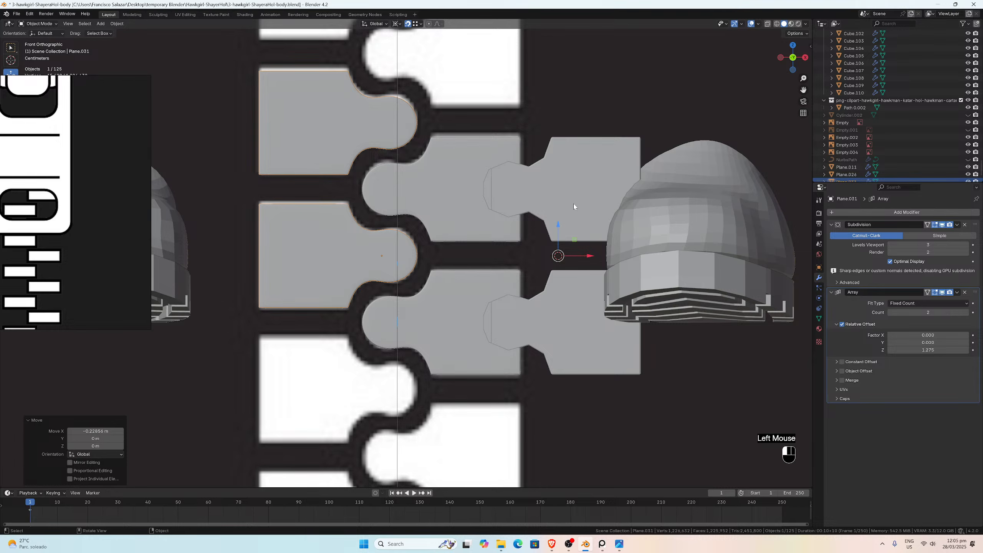
pyautogui.press('x')
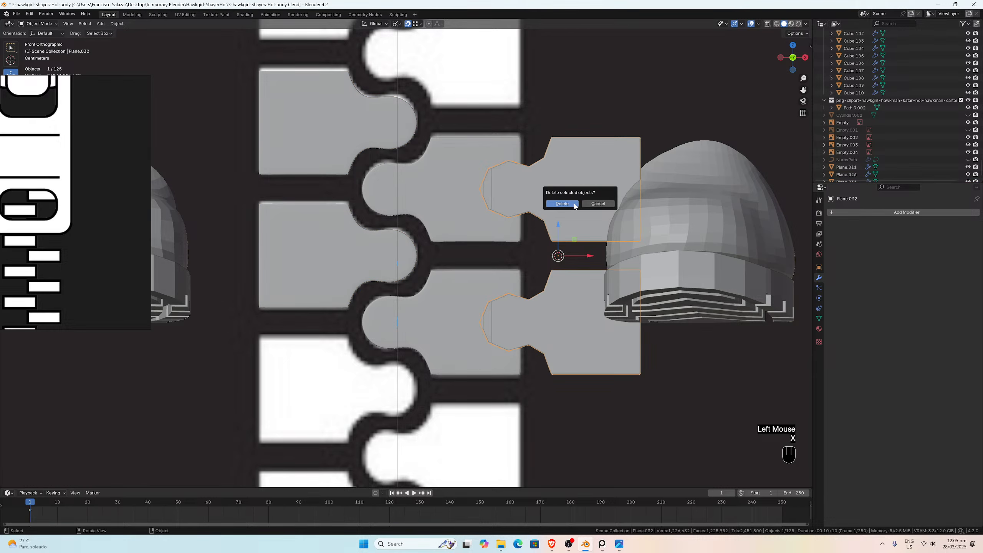
pyautogui.click(574, 205)
# Step: Check the Plane.026 and Plane.031 rows by selecting each one, and save the file with Plane.026 selected
pyautogui.scroll(-2, 442, 216)
pyautogui.click(442, 215)
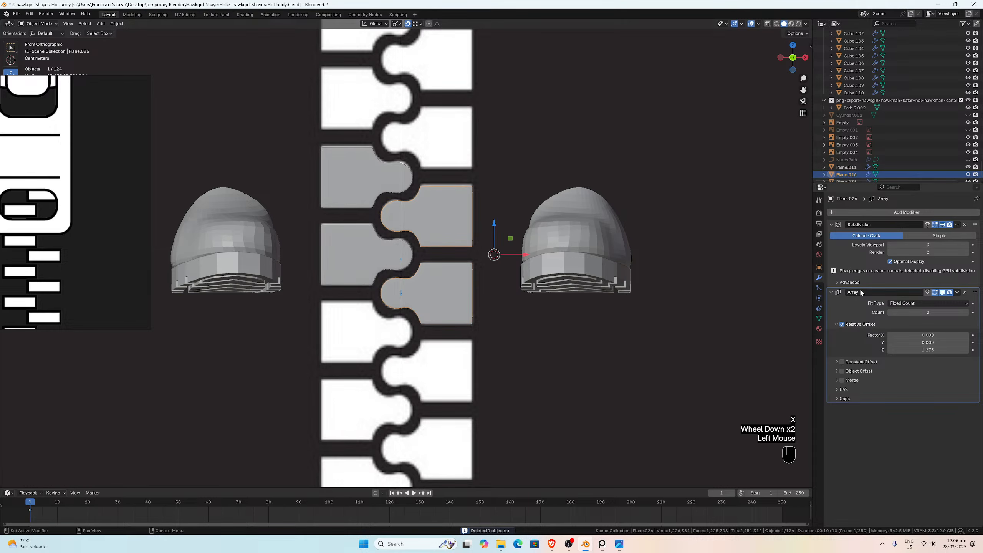
pyautogui.click(359, 254)
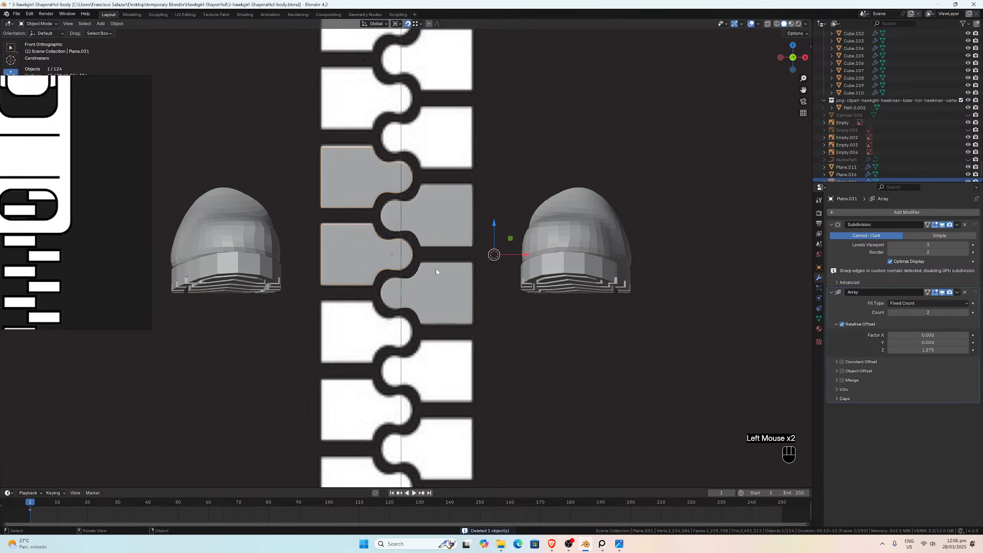
pyautogui.click(453, 273)
pyautogui.scroll(2, 452, 275)
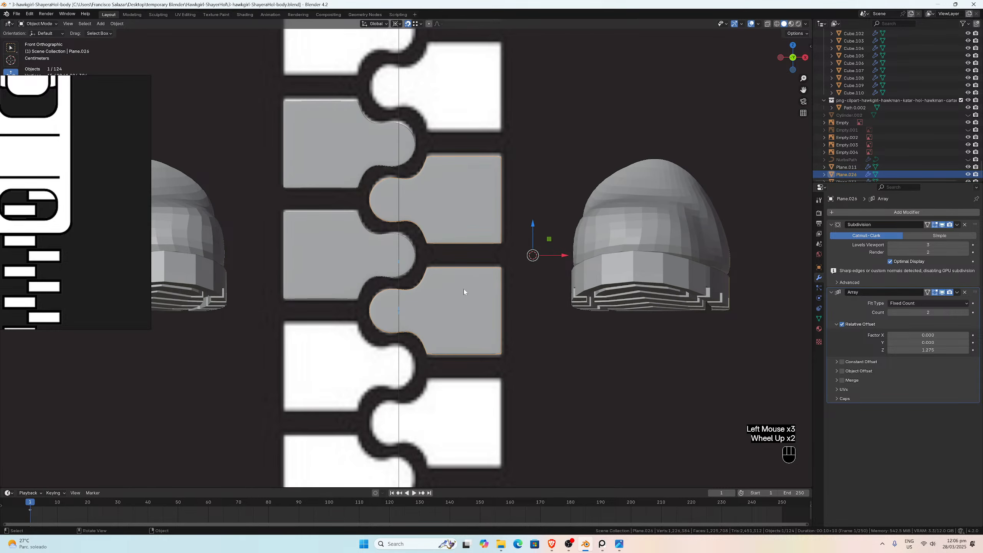
pyautogui.hotkey('ctrl', 's')
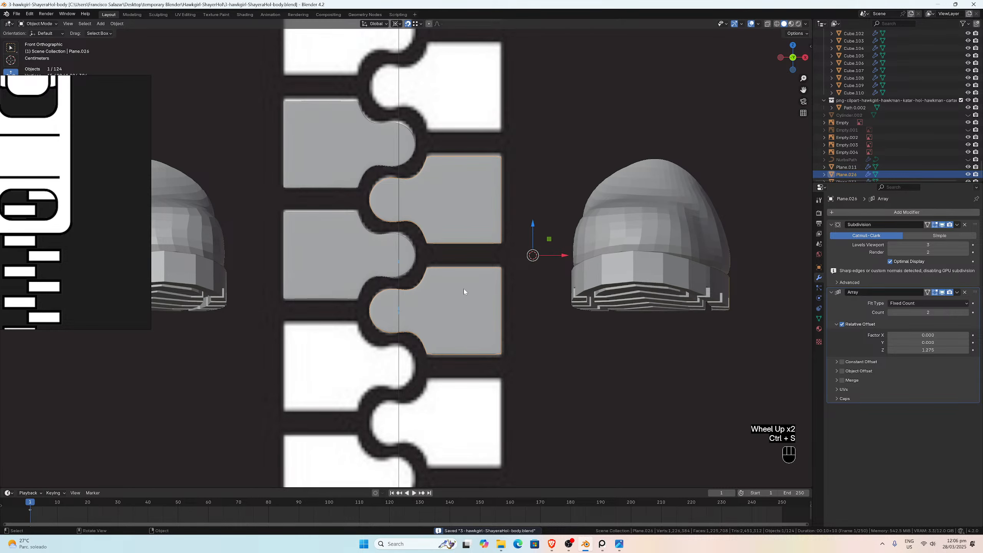
# Step: Return the 3D cursor to the world origin and save the file
pyautogui.hotkey('shift', 's')
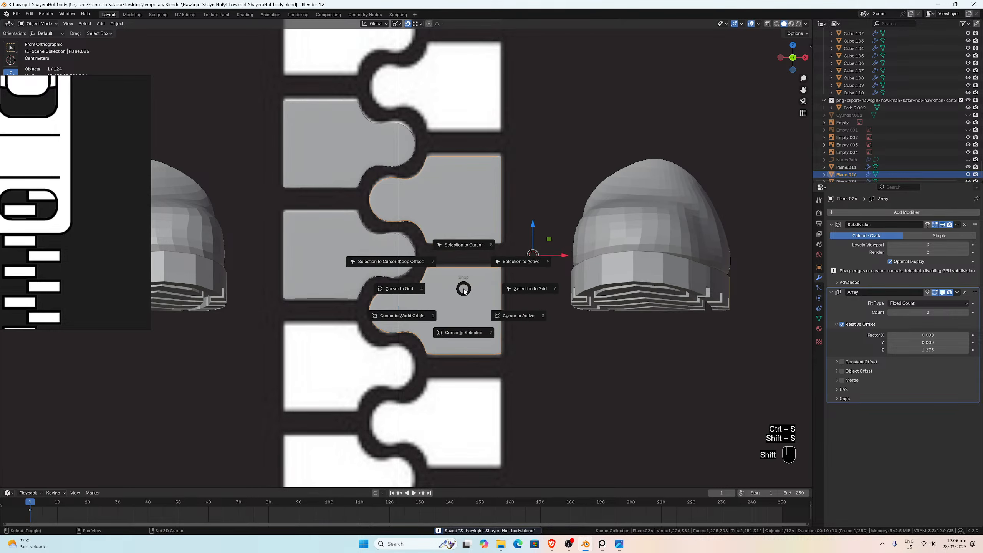
pyautogui.click(408, 316)
pyautogui.scroll(-6, 433, 291)
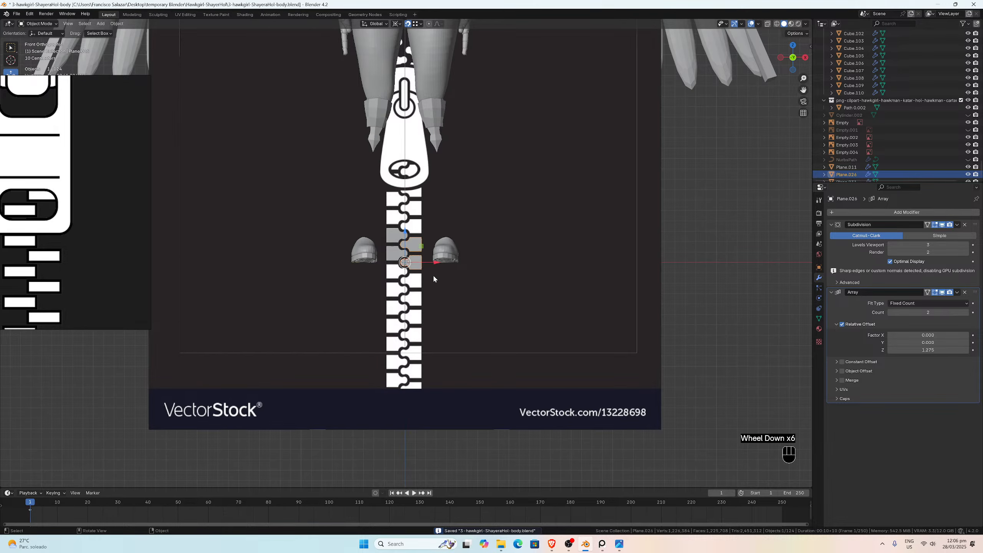
pyautogui.scroll(6, 434, 278)
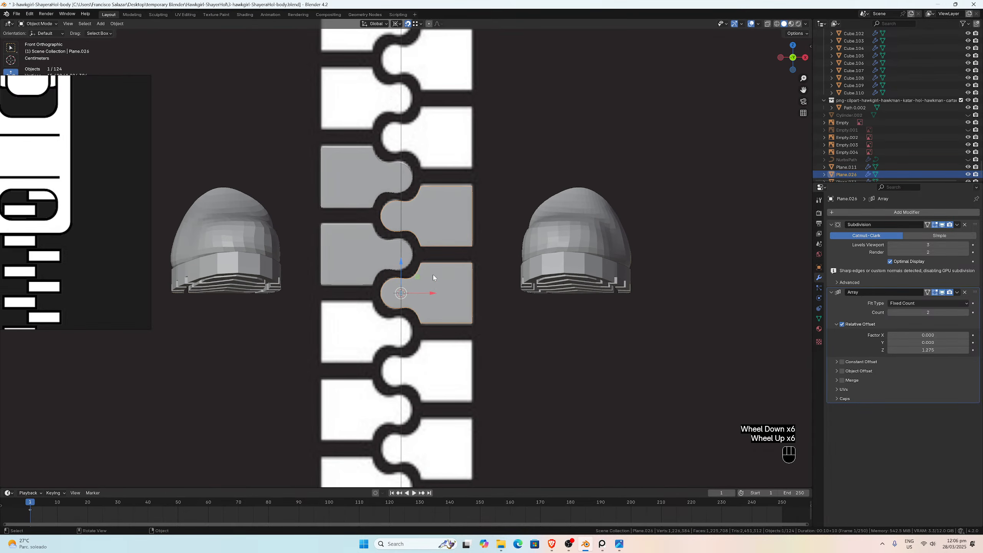
pyautogui.scroll(-1, 433, 275)
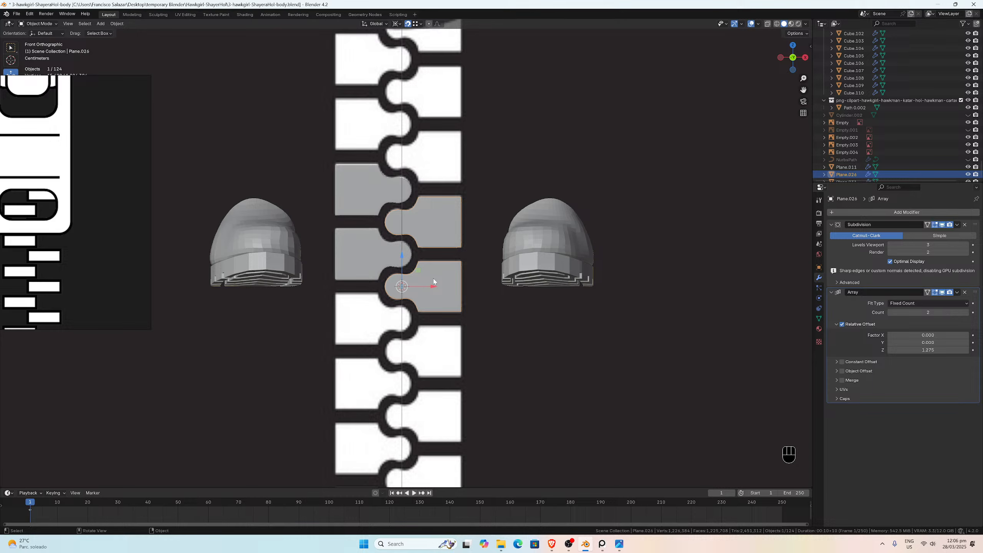
pyautogui.hotkey('ctrl', 's')
pyautogui.scroll(6, 437, 287)
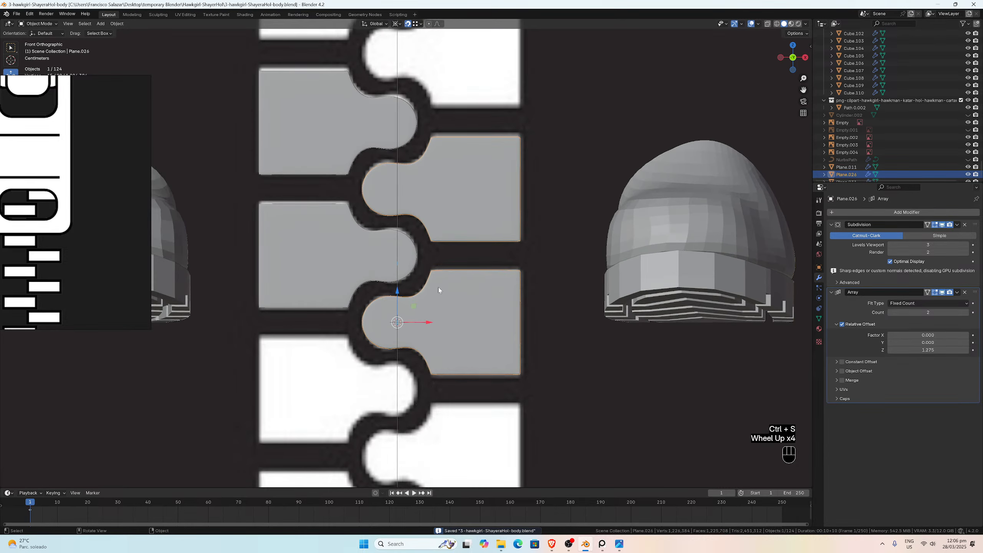
pyautogui.scroll(1, 437, 287)
pyautogui.scroll(-2, 438, 287)
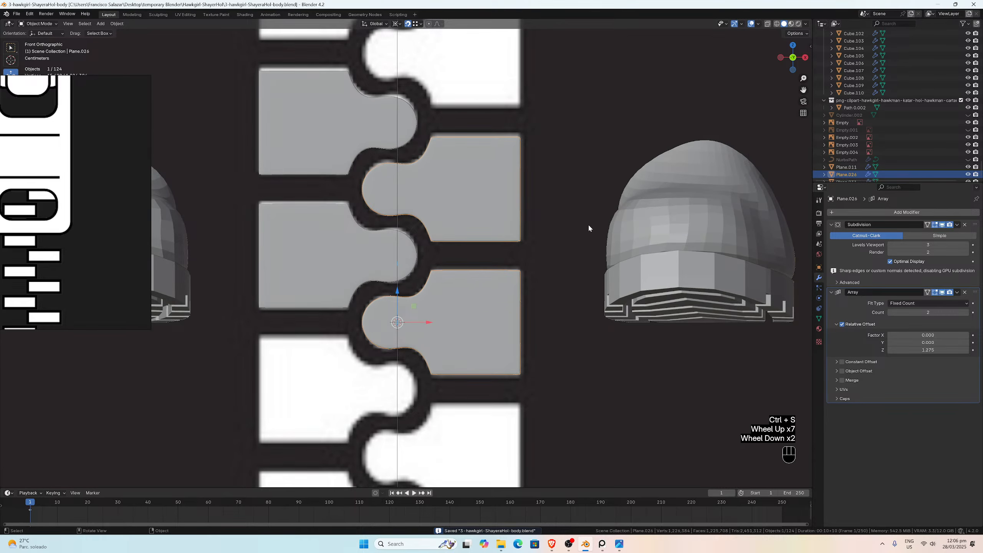
pyautogui.moveTo(804, 90)
pyautogui.mouseDown()
pyautogui.moveTo(761, 131)
pyautogui.moveTo(797, 126)
pyautogui.moveTo(795, 97)
pyautogui.mouseUp()
# Step: Add a Curve modifier to the Plane.026 blocks below the Array modifier
pyautogui.click(481, 190)
pyautogui.scroll(-2, 481, 193)
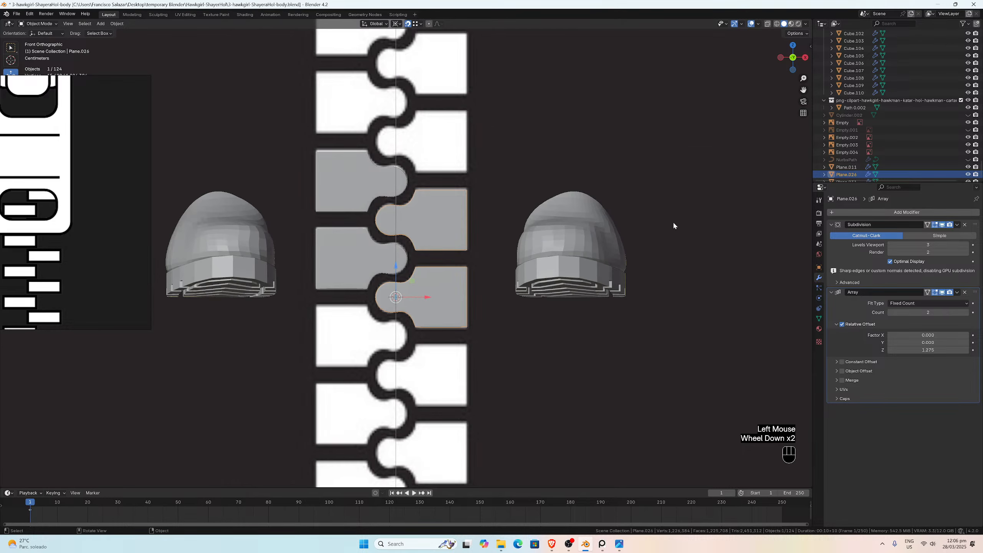
pyautogui.click(831, 213)
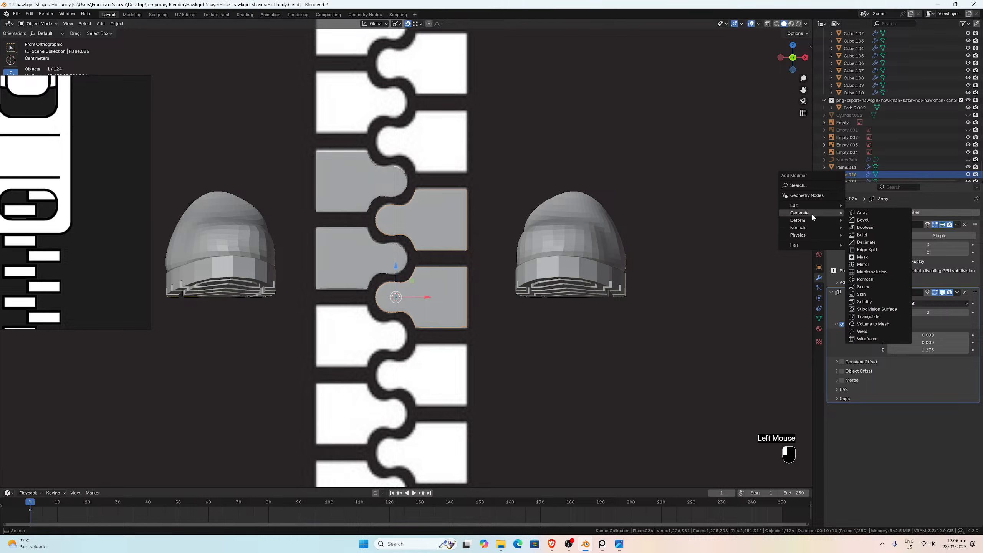
pyautogui.moveTo(823, 212)
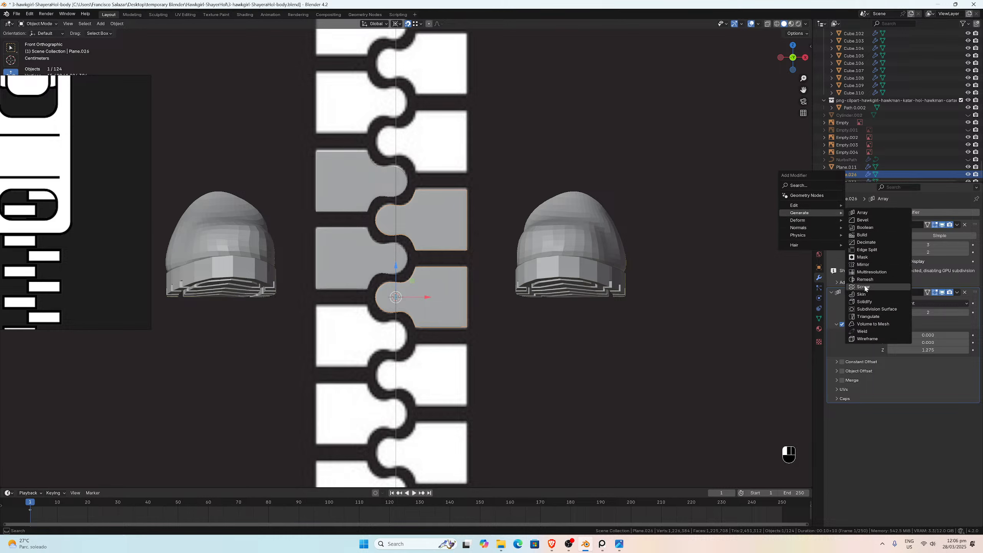
pyautogui.click(862, 235)
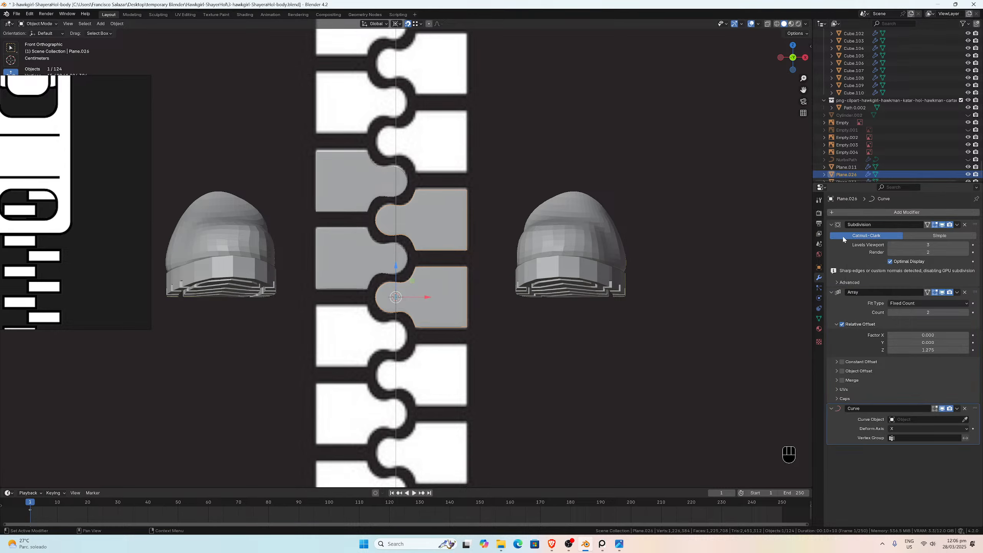
# Step: Hide the Empty.004 zipper reference image
pyautogui.scroll(-6, 488, 235)
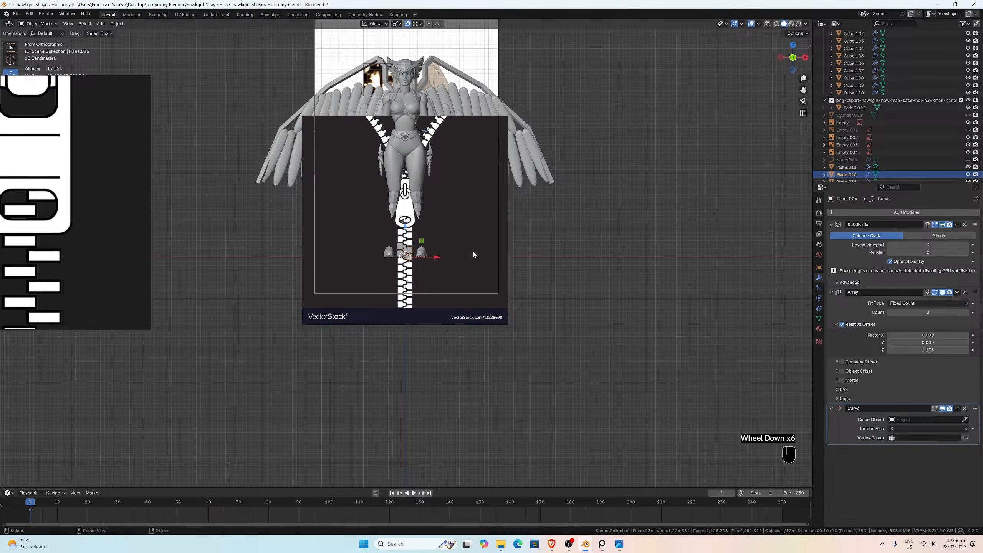
pyautogui.click(503, 283)
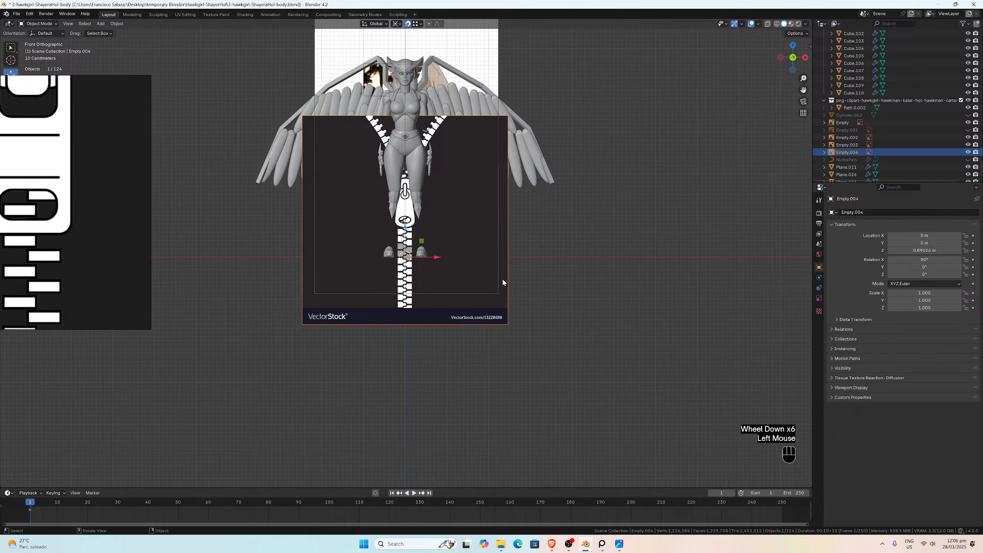
pyautogui.press('h')
pyautogui.scroll(4, 456, 253)
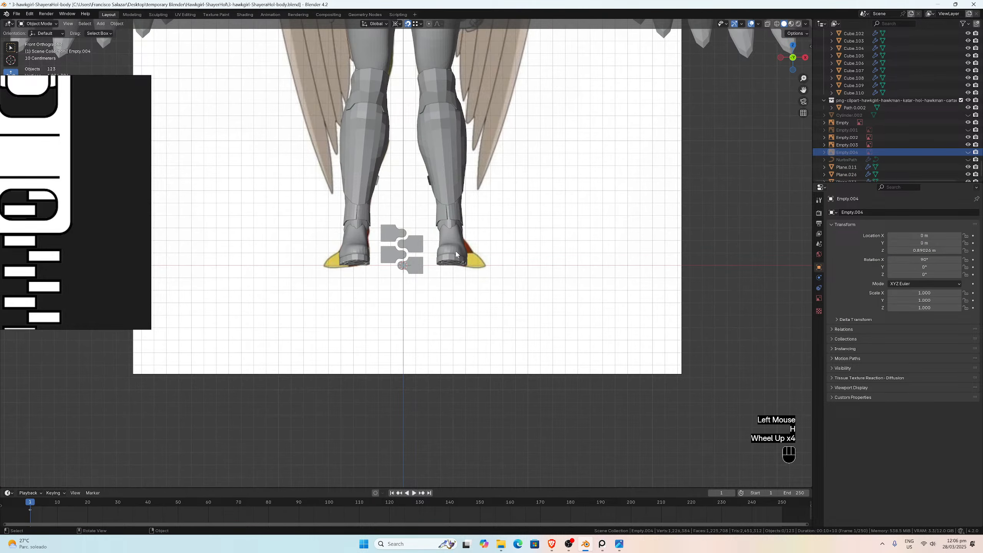
pyautogui.click(511, 264)
pyautogui.scroll(1, 512, 264)
pyautogui.scroll(-3, 487, 217)
pyautogui.scroll(4, 476, 228)
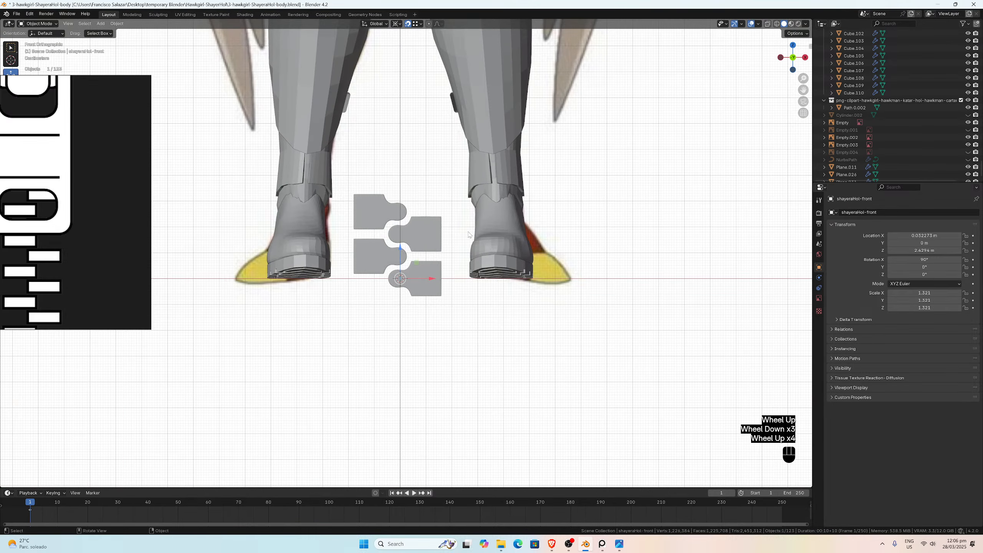
pyautogui.scroll(-3, 427, 282)
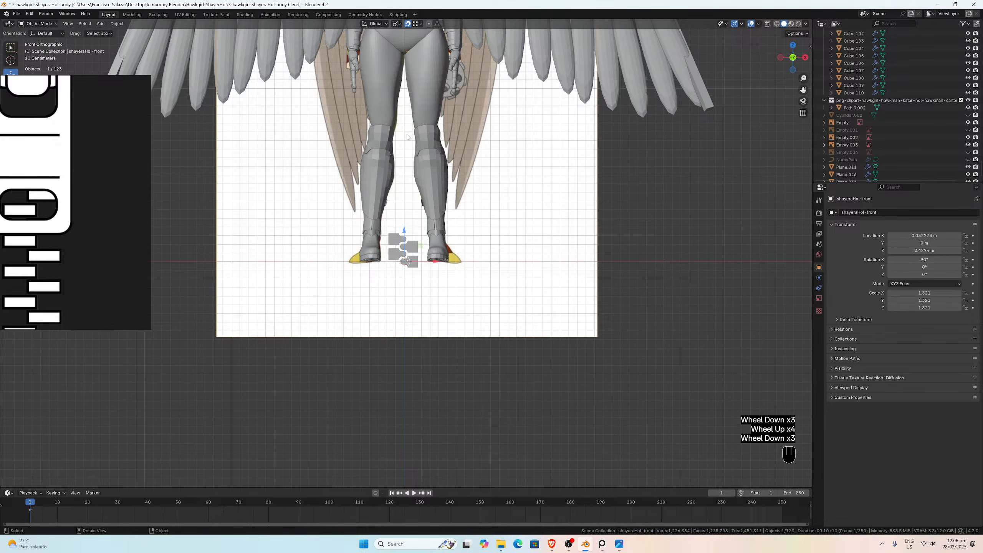
pyautogui.scroll(5, 433, 271)
# Step: Select the two zipper rows between the boots in turn, leaving only the Plane.026 blocks selected
pyautogui.click(433, 272)
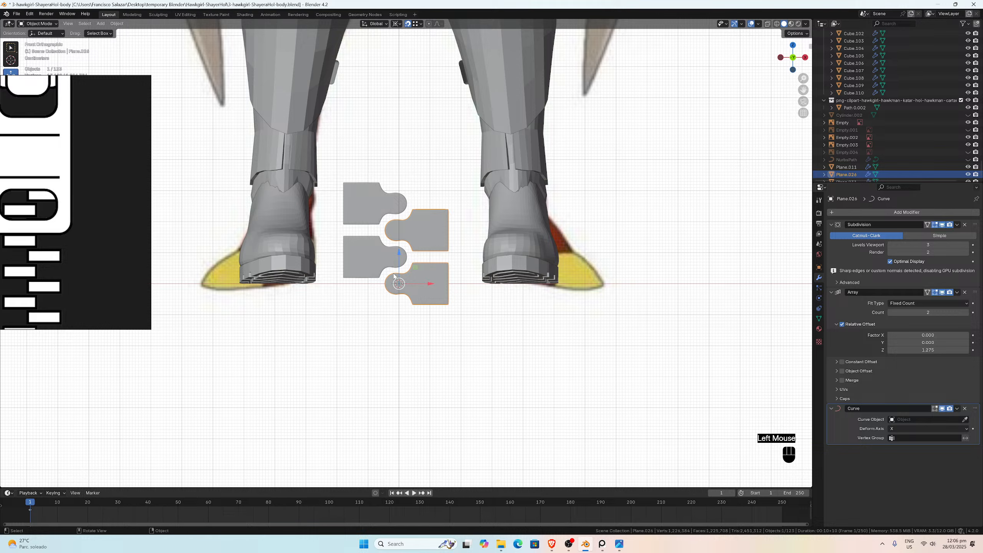
pyautogui.keyDown('shift'); pyautogui.click(376, 251); pyautogui.keyUp('shift')
pyautogui.keyDown('shift'); pyautogui.click(423, 230); pyautogui.keyUp('shift')
pyautogui.click(423, 230)
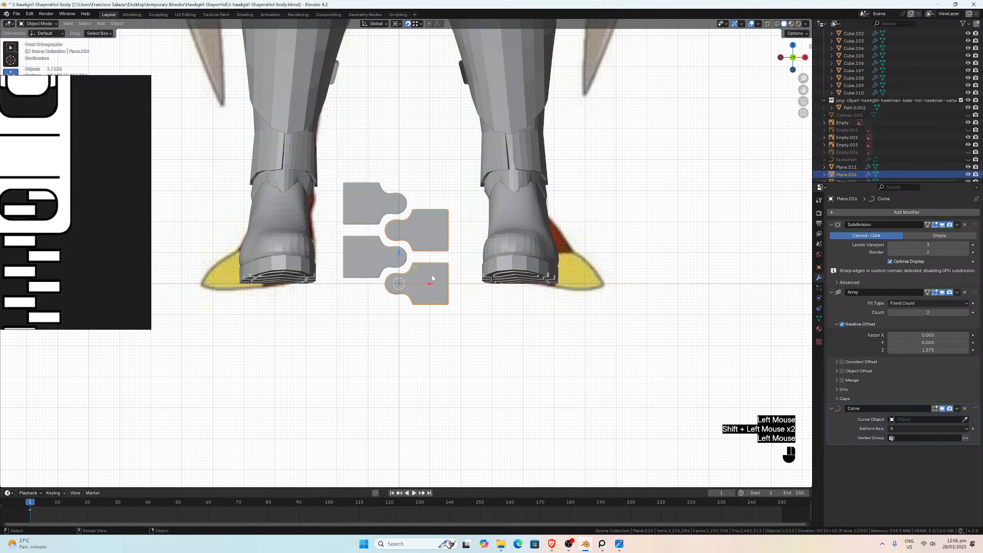
pyautogui.click(377, 261)
pyautogui.keyDown('shift'); pyautogui.click(373, 215); pyautogui.keyUp('shift')
pyautogui.keyDown('shift'); pyautogui.click(419, 218); pyautogui.keyUp('shift')
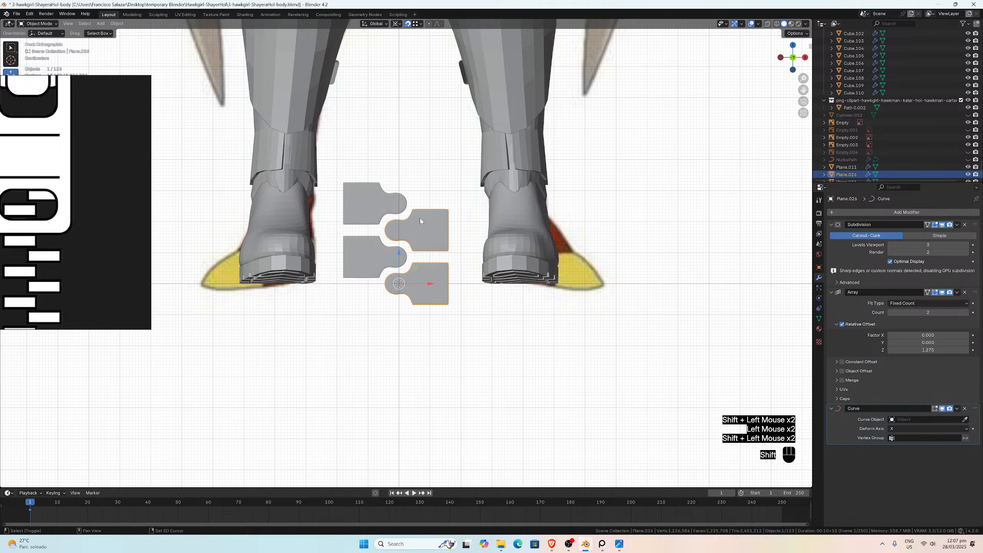
pyautogui.click(420, 273)
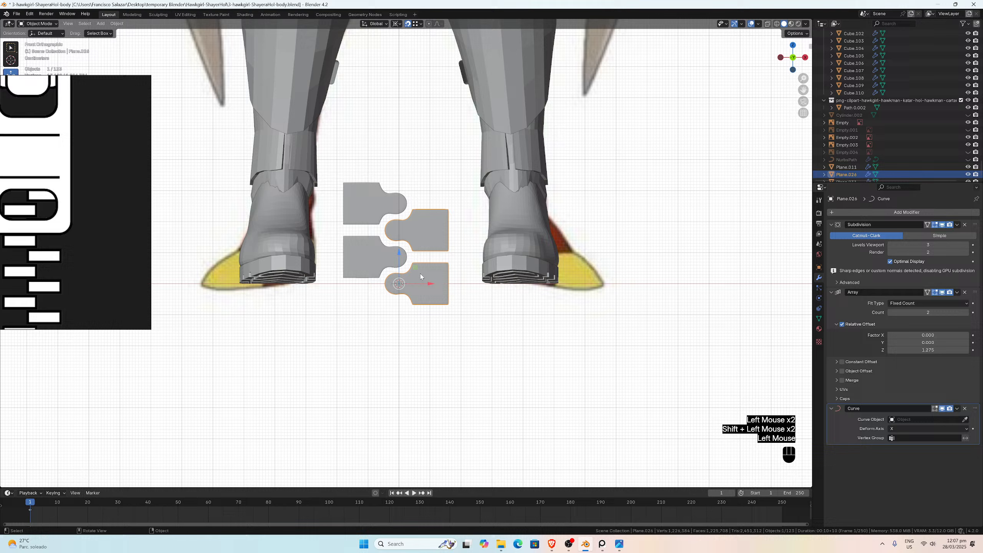
pyautogui.keyDown('shift'); pyautogui.click(377, 263); pyautogui.keyUp('shift')
pyautogui.keyDown('shift'); pyautogui.click(419, 219); pyautogui.keyUp('shift')
pyautogui.click(366, 210)
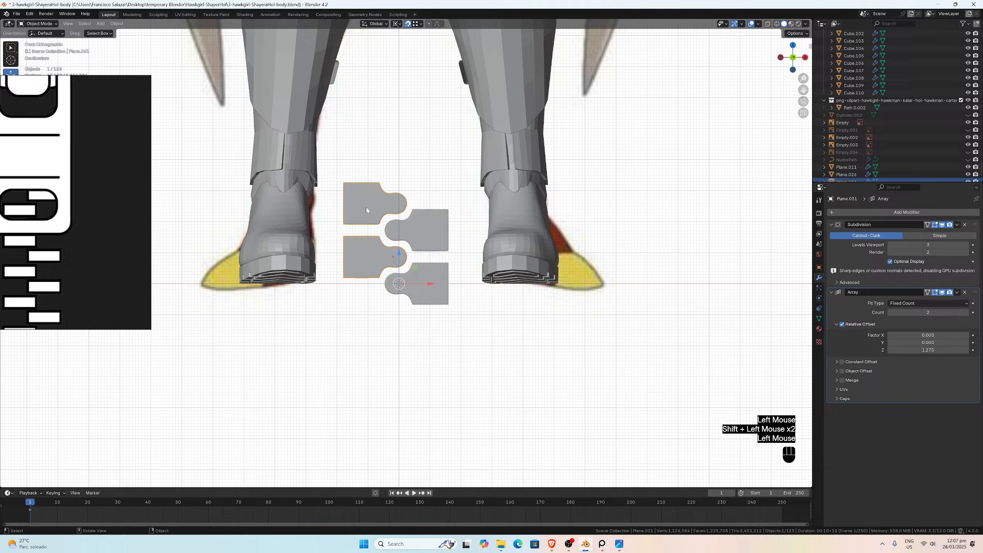
pyautogui.keyDown('shift'); pyautogui.click(423, 244); pyautogui.keyUp('shift')
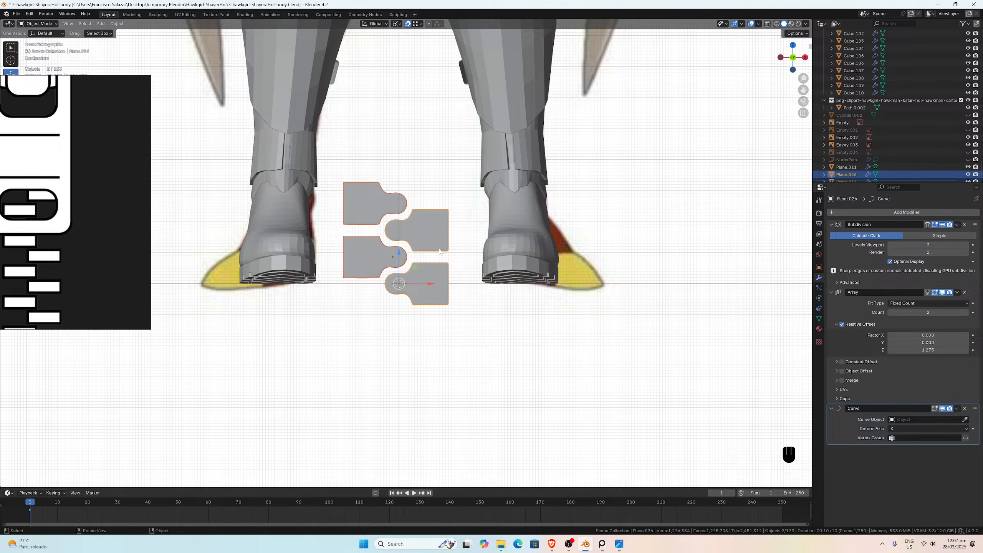
pyautogui.scroll(3, 441, 252)
pyautogui.scroll(-4, 443, 254)
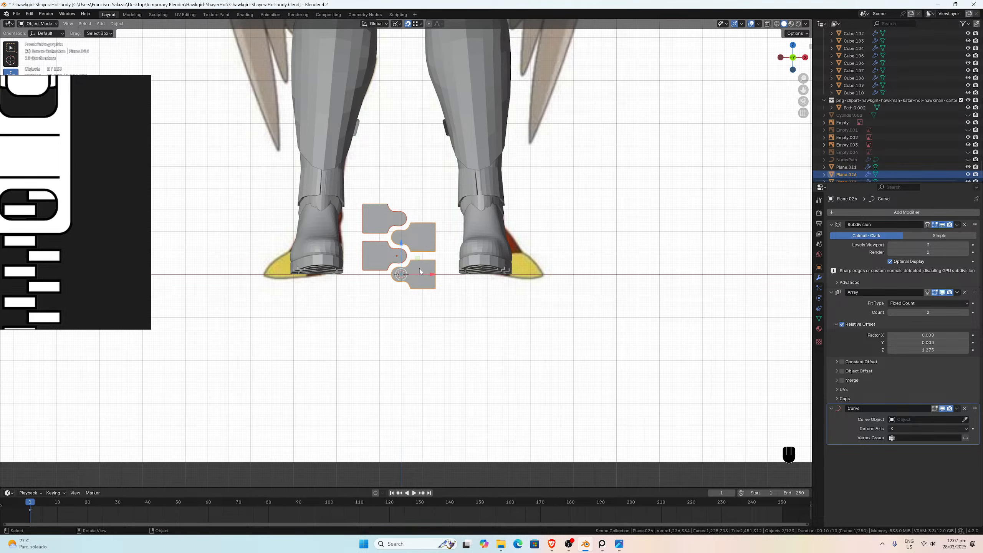
pyautogui.scroll(3, 460, 267)
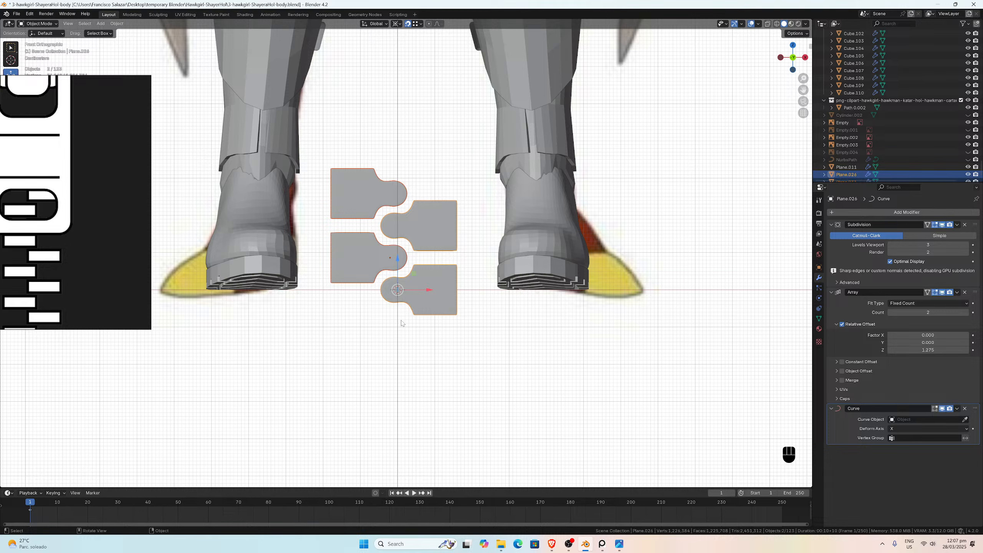
pyautogui.scroll(-4, 409, 234)
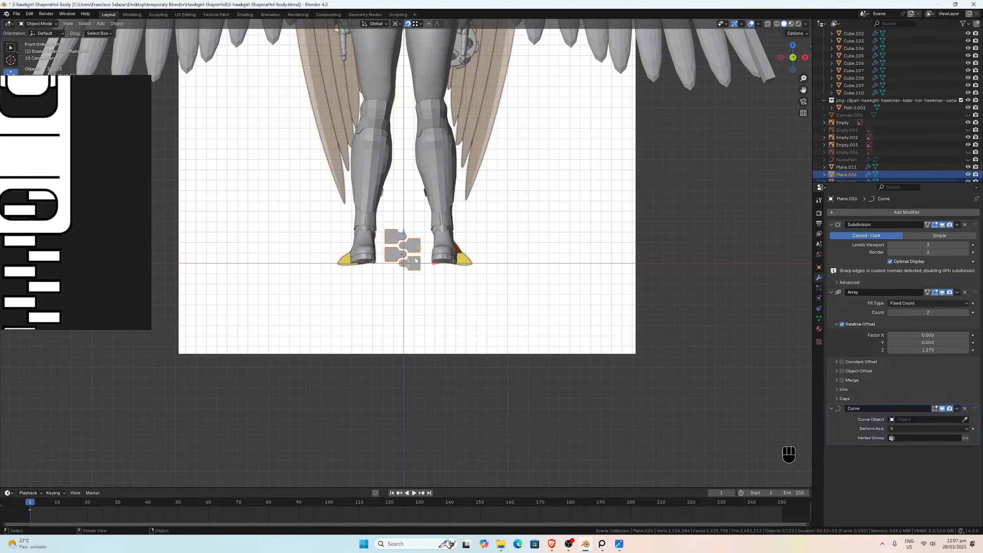
pyautogui.scroll(4, 415, 261)
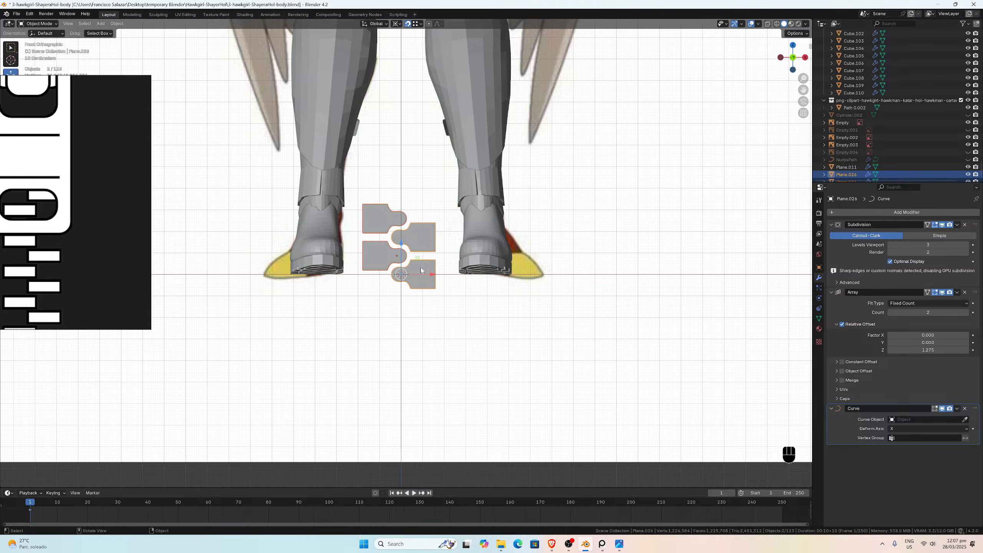
# Step: Try to pick a curve object in the viewport for the Plane.026 Curve modifier
pyautogui.click(421, 270)
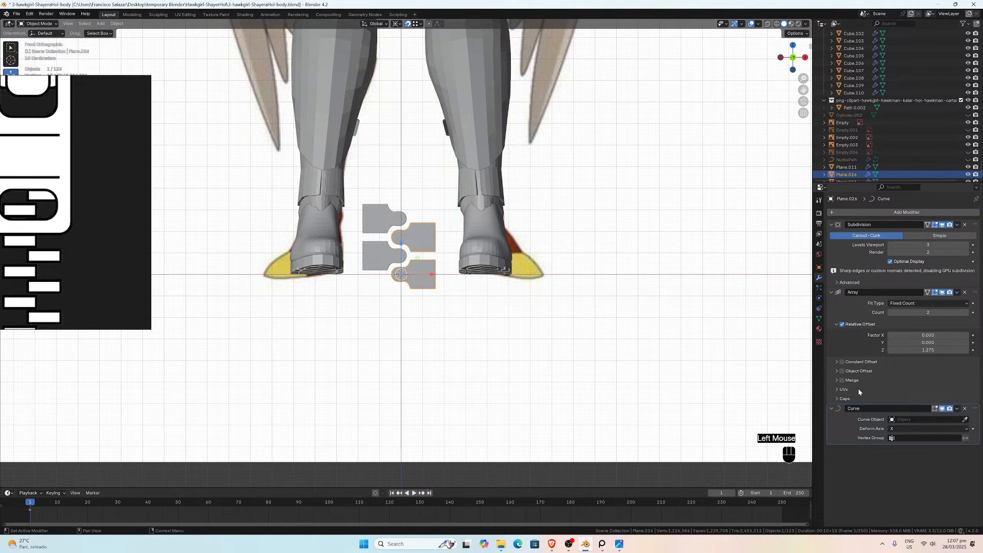
pyautogui.click(965, 419)
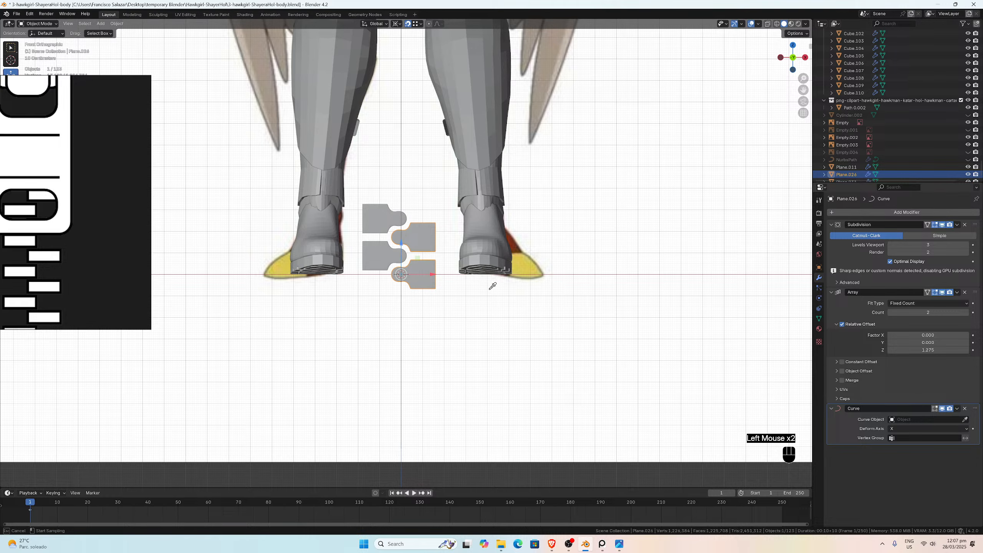
pyautogui.click(447, 274)
pyautogui.scroll(-3, 448, 278)
pyautogui.moveTo(447, 278); pyautogui.dragTo(444, 292, button='middle')
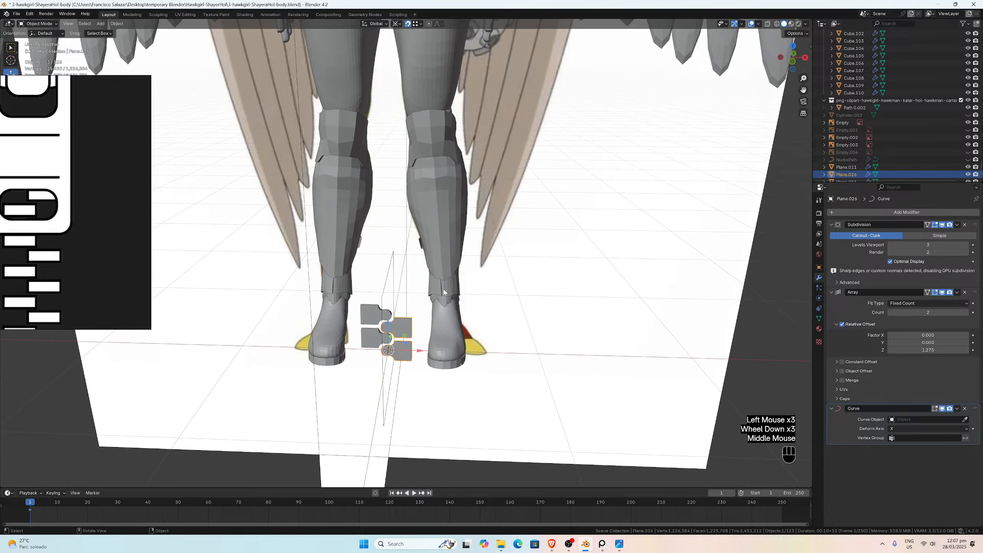
pyautogui.click(965, 420)
pyautogui.click(568, 350)
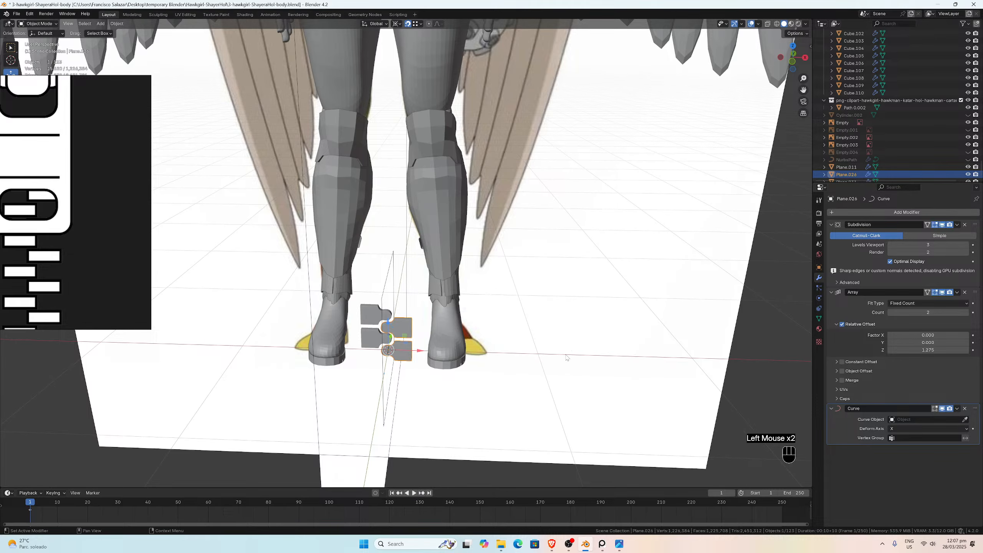
# Step: Hide the references collection so its images no longer cover the viewport around the model
pyautogui.click(502, 356)
pyautogui.click(504, 355)
pyautogui.click(743, 361)
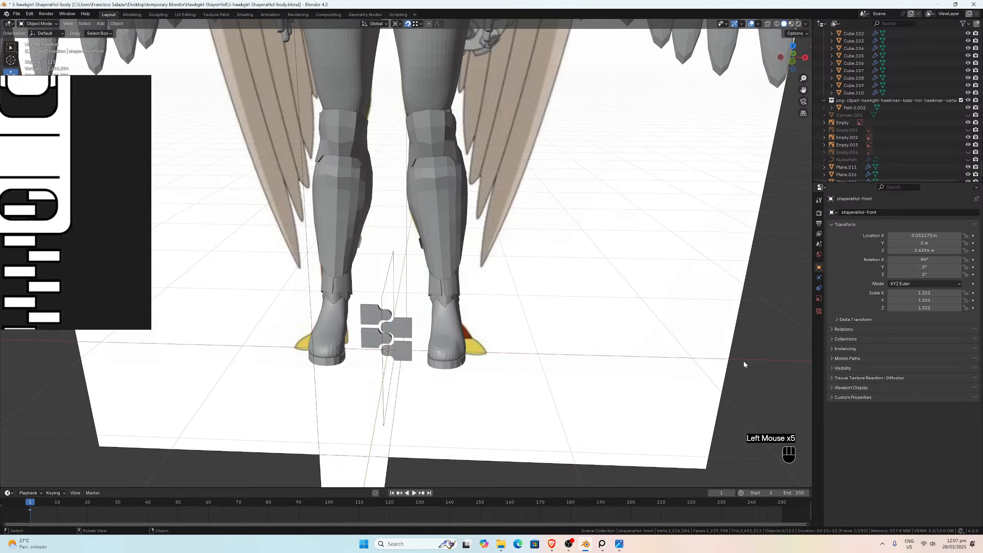
pyautogui.click(673, 271)
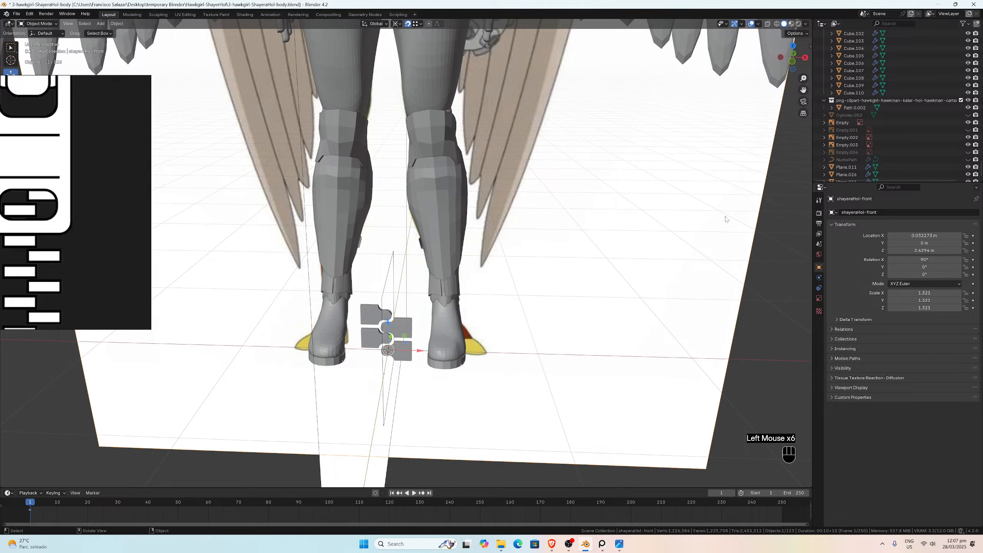
pyautogui.scroll(3, 931, 106)
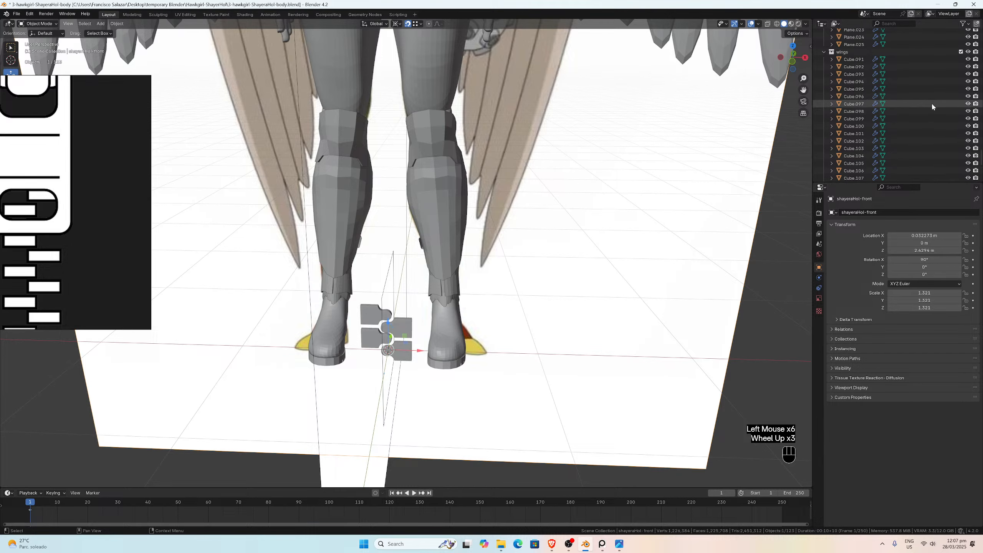
pyautogui.scroll(3, 932, 103)
pyautogui.scroll(3, 926, 93)
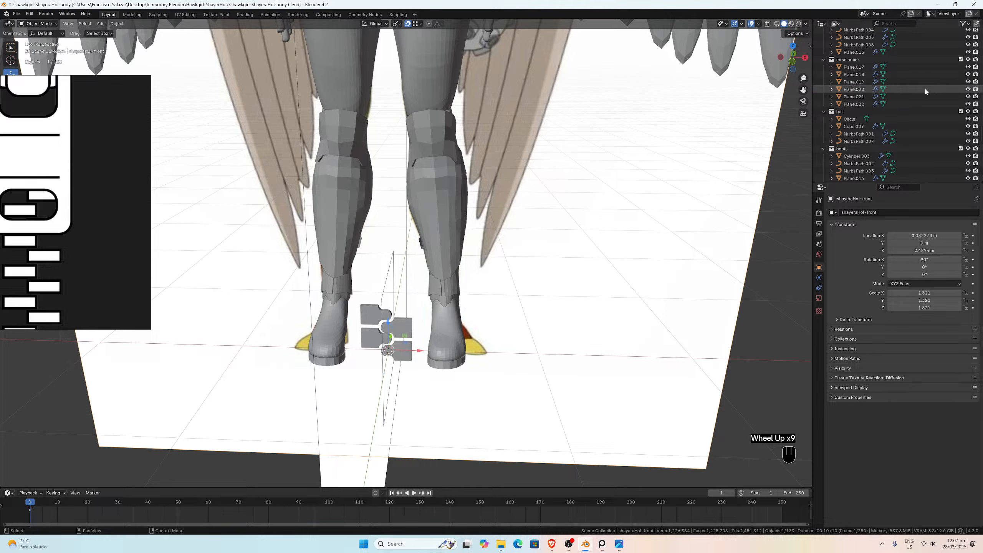
pyautogui.scroll(8, 925, 92)
pyautogui.scroll(3, 925, 90)
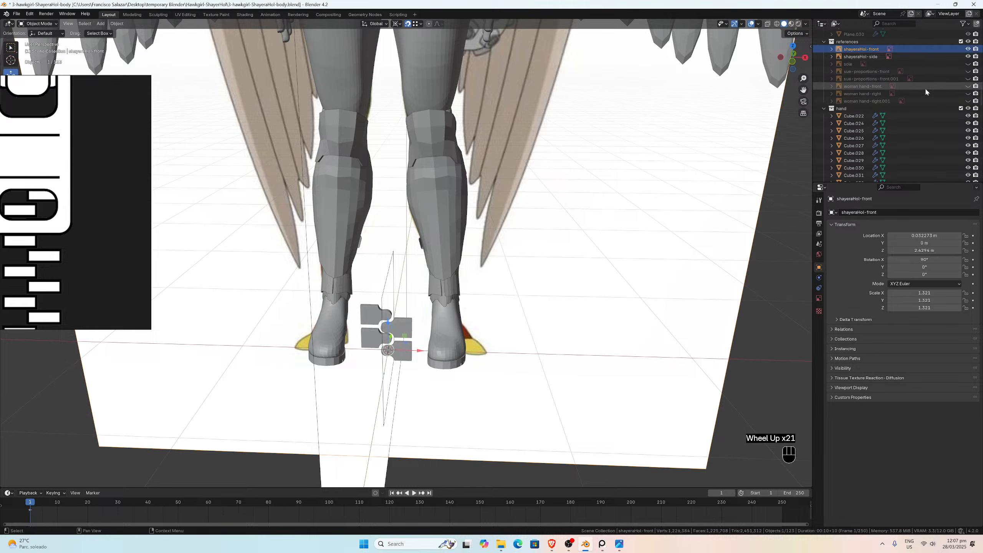
pyautogui.click(968, 42)
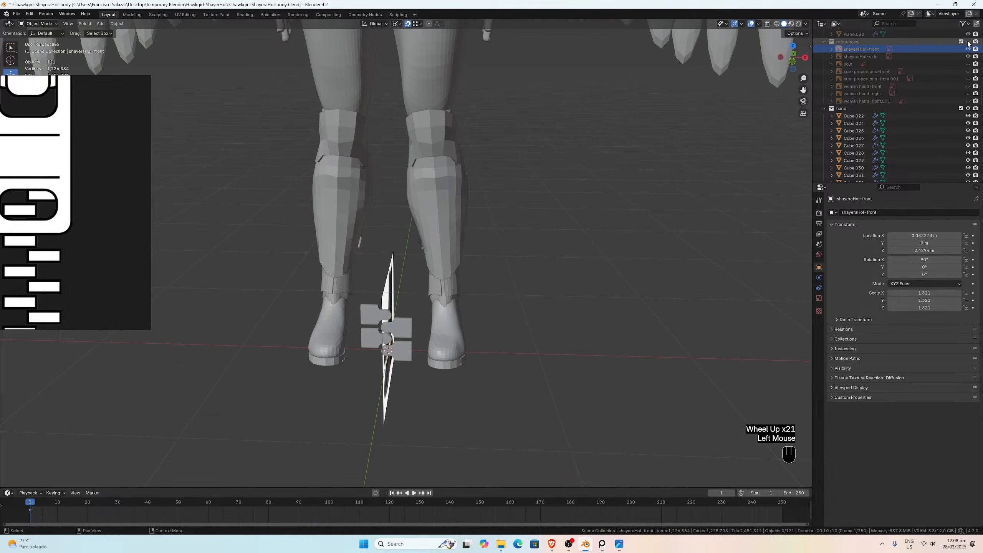
# Step: Add a Path curve at the world origin, between the boots
pyautogui.moveTo(588, 280); pyautogui.dragTo(461, 287, button='middle')
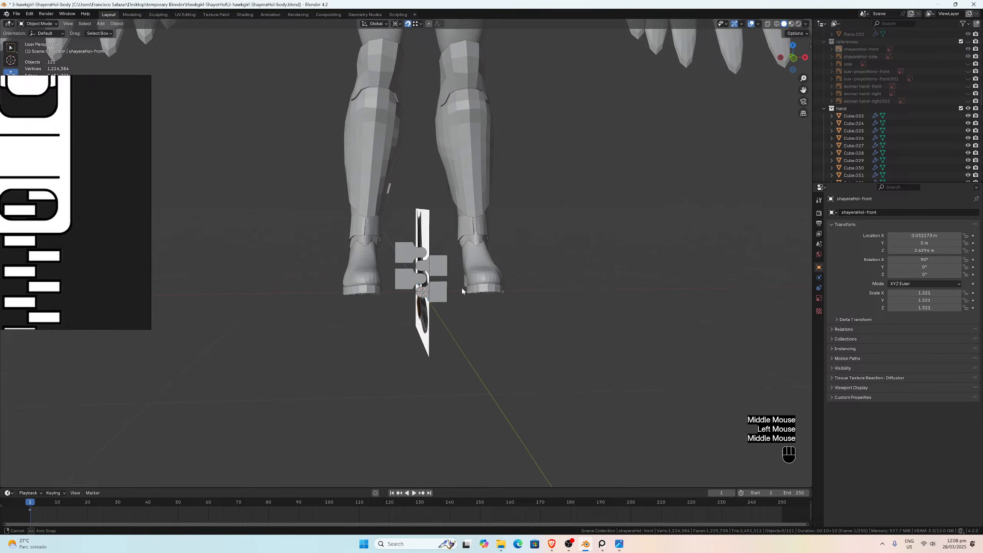
pyautogui.scroll(2, 430, 308)
pyautogui.click(414, 337)
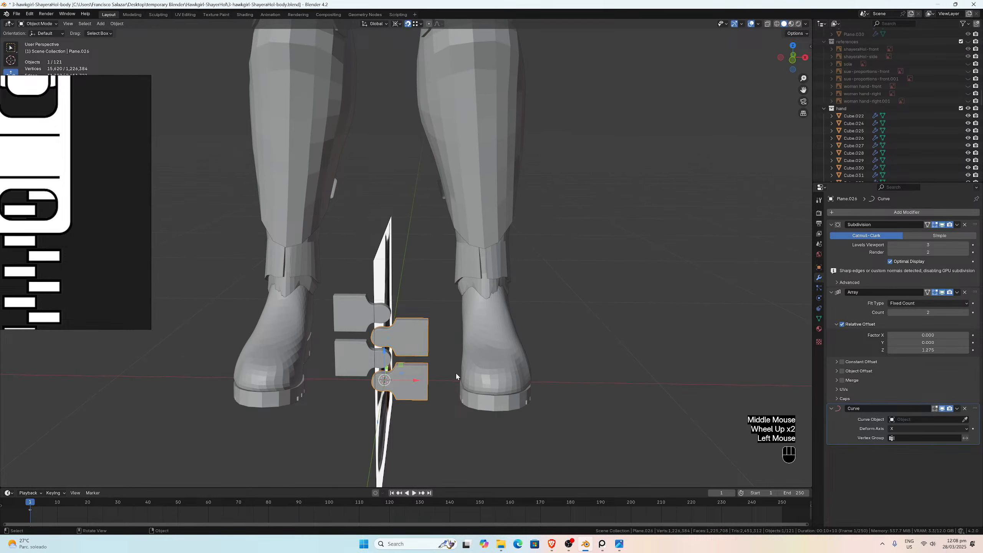
pyautogui.moveTo(547, 392); pyautogui.dragTo(488, 386, button='middle')
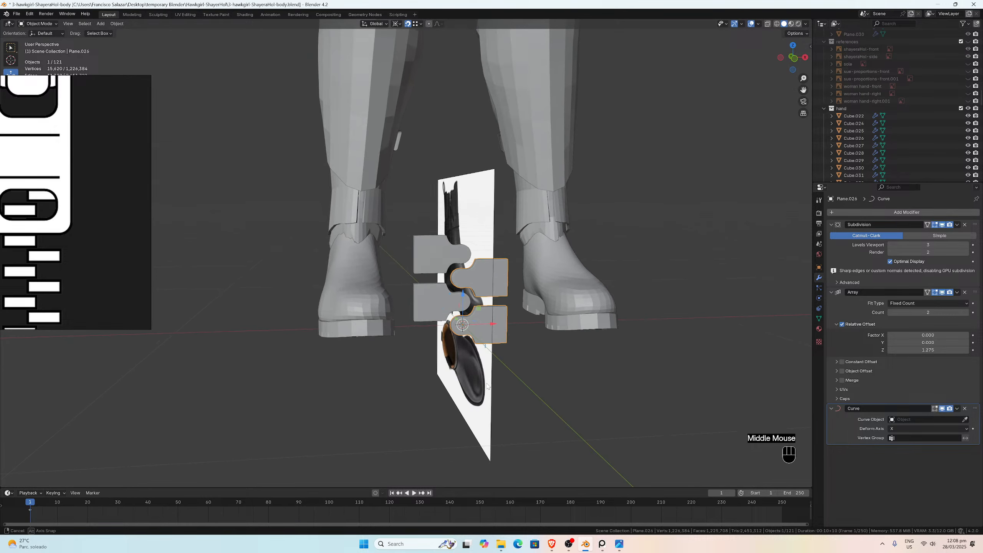
pyautogui.scroll(-2, 466, 375)
pyautogui.hotkey('shift', 'a')
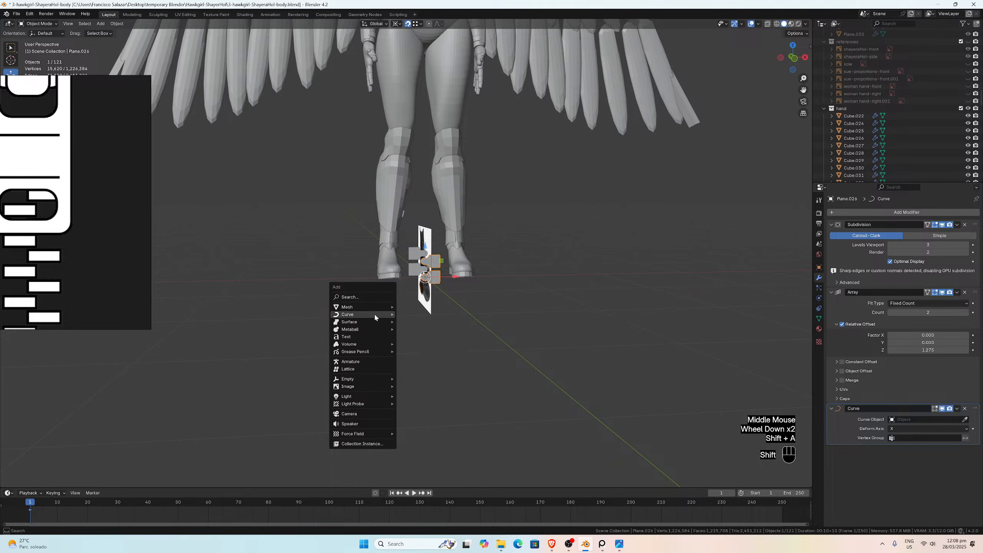
pyautogui.moveTo(376, 314)
pyautogui.click(413, 346)
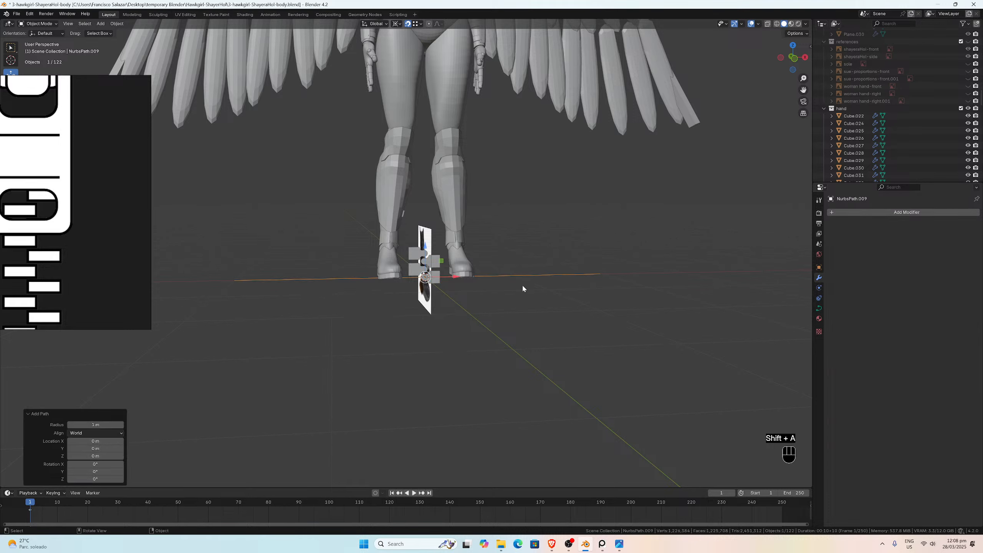
# Step: Assign the new path NurbsPath.009 as the curve object of the Plane.026 Curve modifier
pyautogui.scroll(2, 449, 298)
pyautogui.click(496, 317)
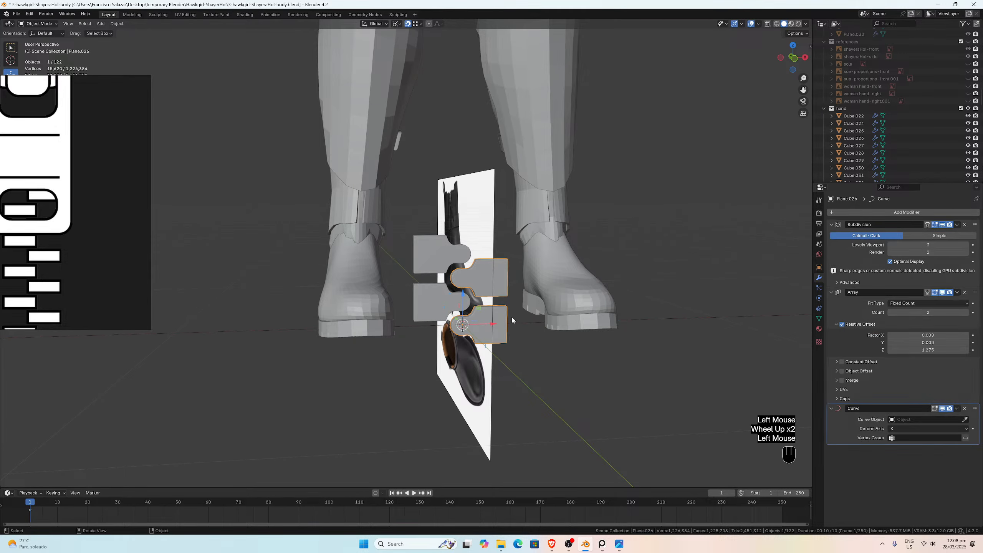
pyautogui.moveTo(495, 316); pyautogui.dragTo(517, 326, button='middle')
pyautogui.click(964, 420)
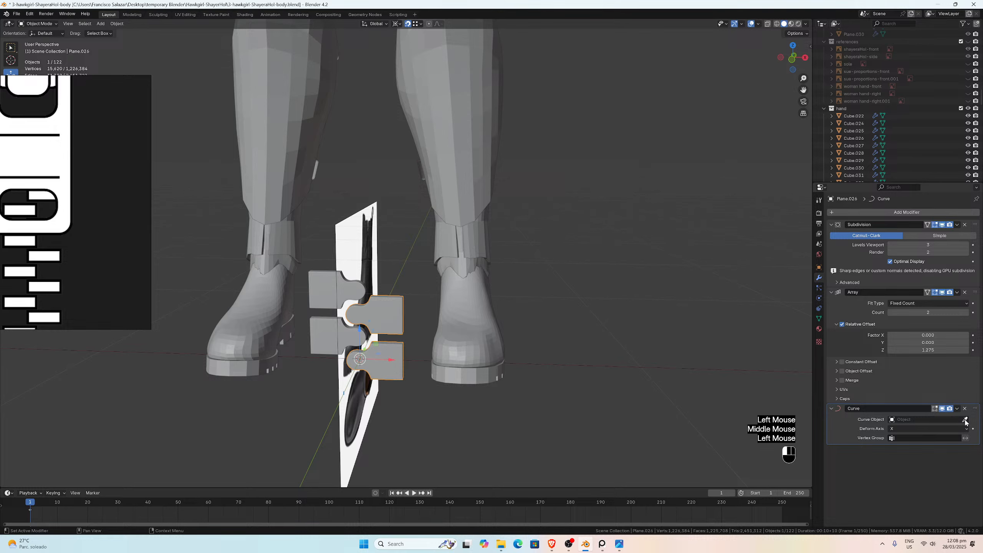
pyautogui.click(571, 361)
pyautogui.scroll(-5, 567, 361)
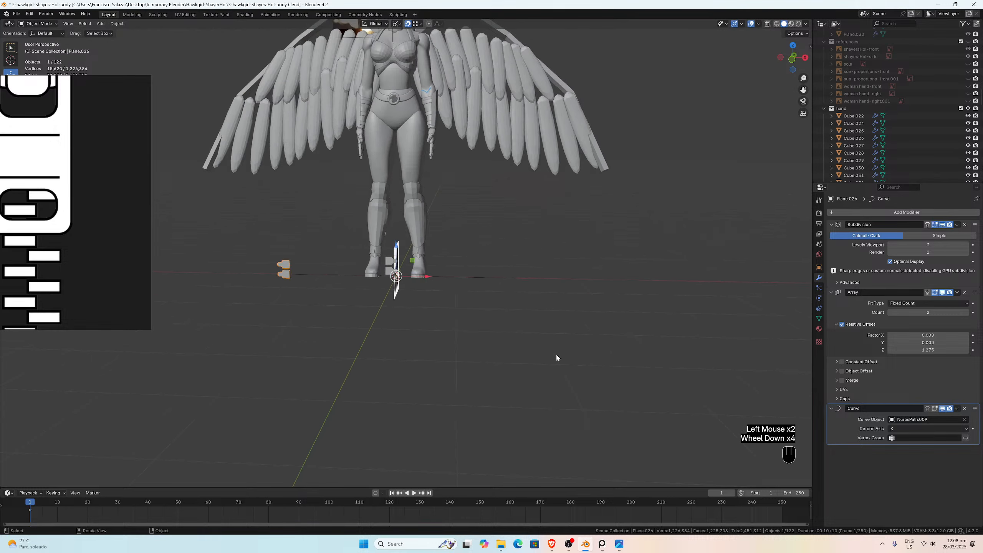
pyautogui.moveTo(556, 353); pyautogui.dragTo(489, 301, button='middle')
pyautogui.scroll(3, 488, 303)
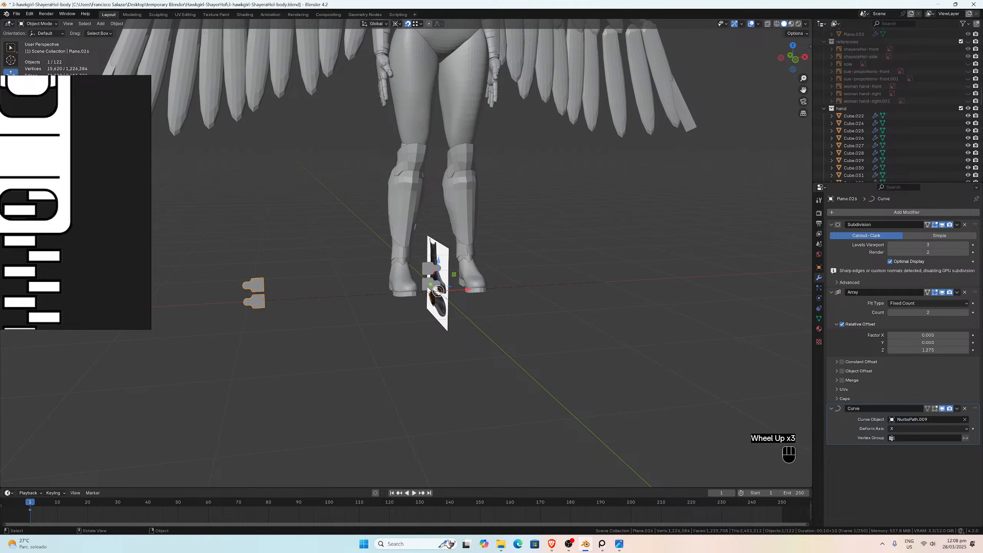
# Step: Try rotating the Plane.026 blocks about the X axis in Object Mode, and undo the rotation
pyautogui.click(894, 428)
pyautogui.click(258, 298)
pyautogui.press('r')
pyautogui.press('x')
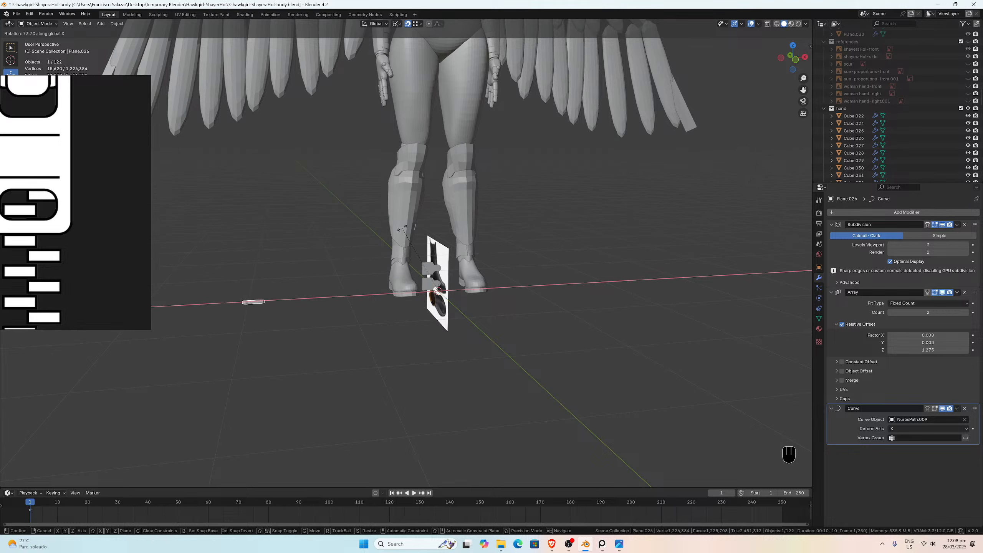
pyautogui.click(402, 229)
pyautogui.hotkey('ctrl', 'z')
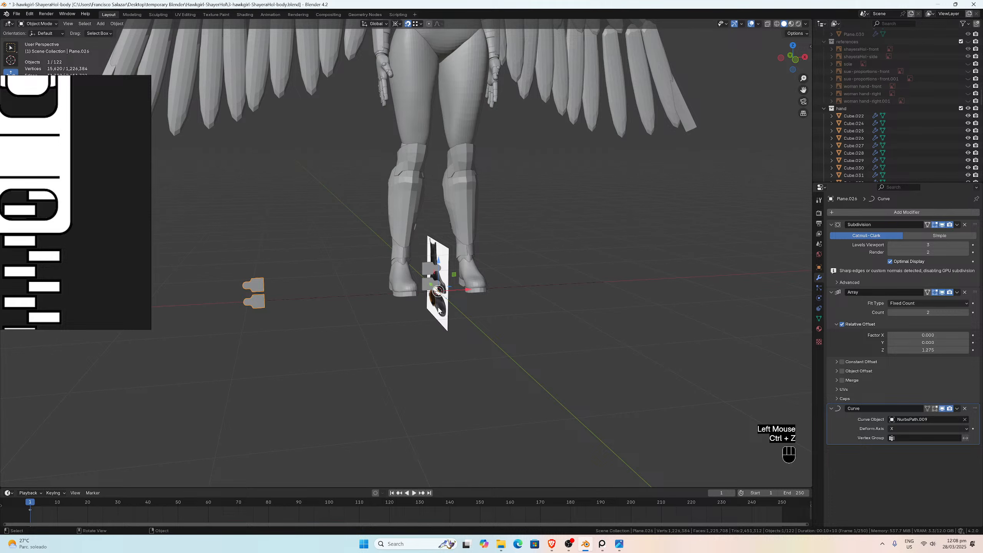
# Step: Rotate the entire Plane.026 mesh by -90° about the global X axis in Edit Mode
pyautogui.press('Tab')
pyautogui.scroll(3, 465, 332)
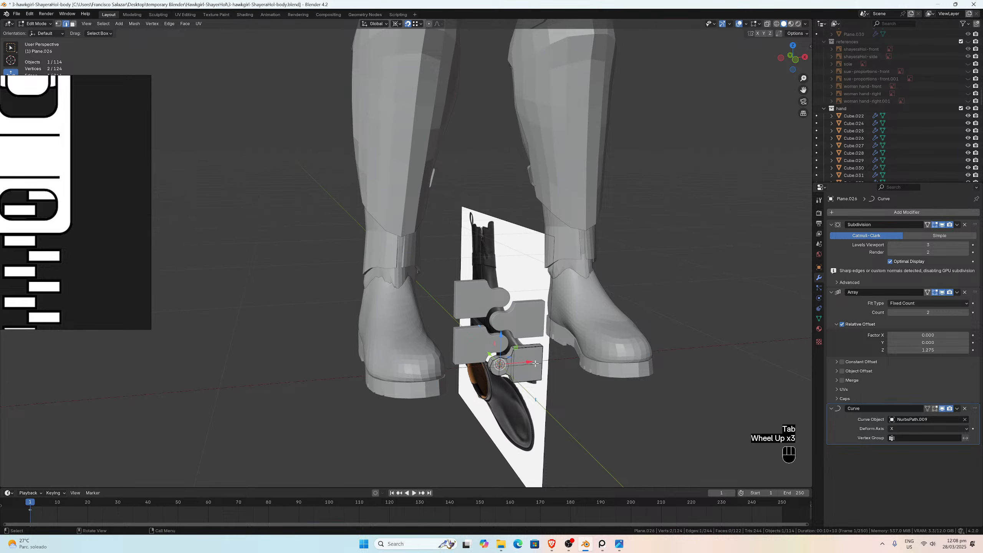
pyautogui.press('a')
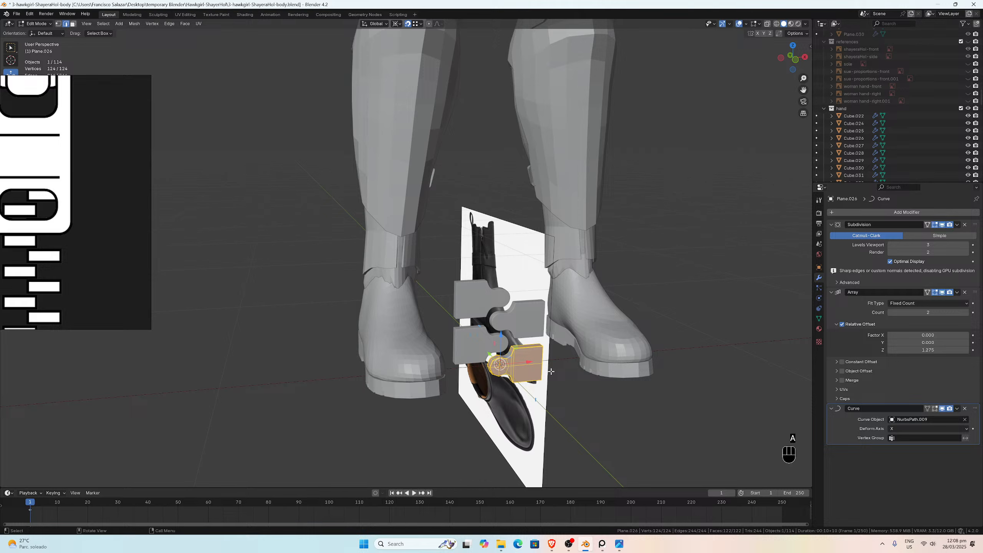
pyautogui.press('r')
pyautogui.press('x')
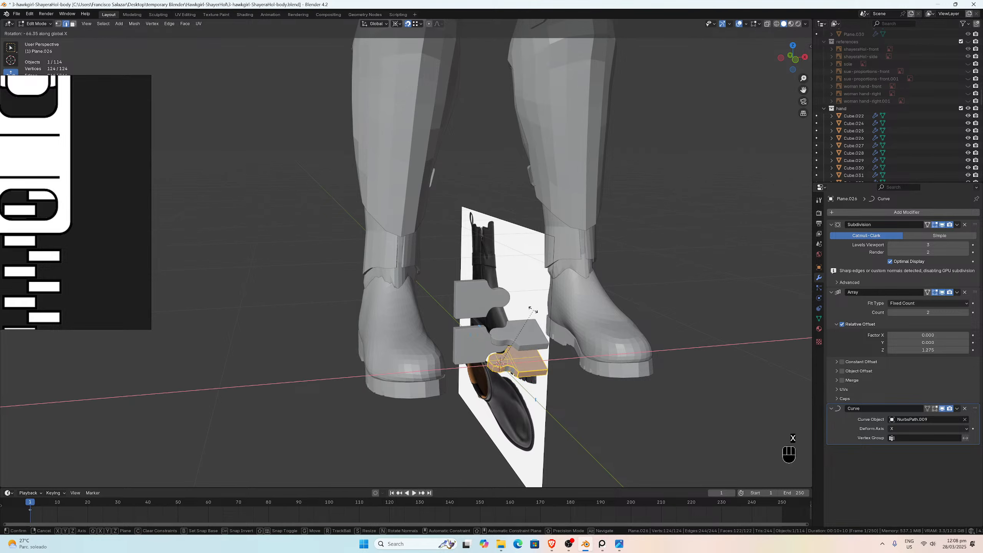
pyautogui.click(546, 321)
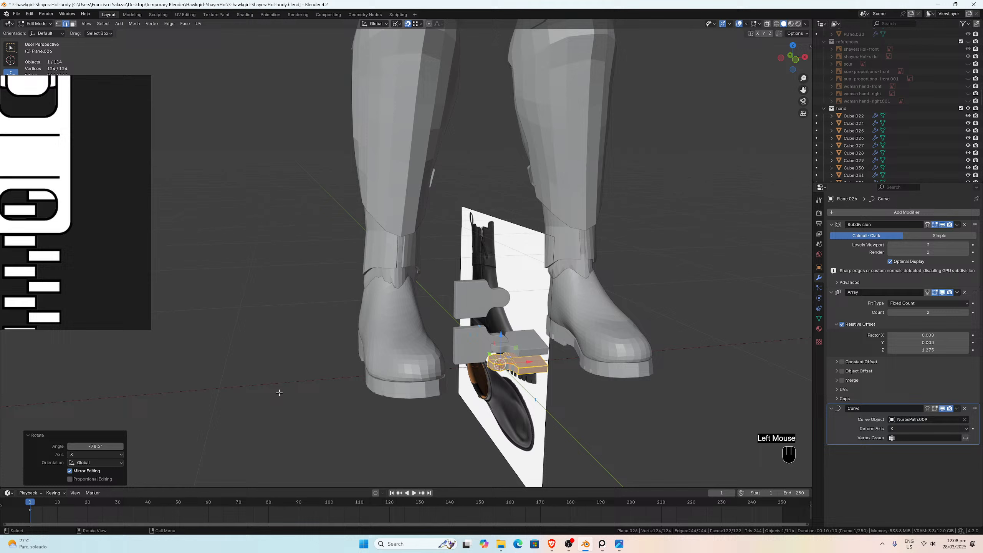
pyautogui.doubleClick(95, 446)
pyautogui.write('-9')
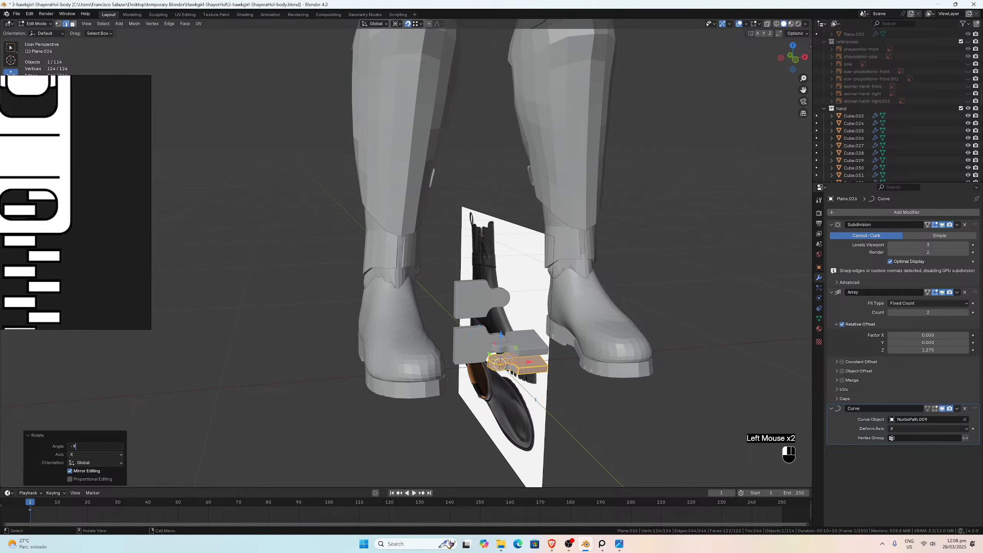
pyautogui.write('0')
pyautogui.press('Return')
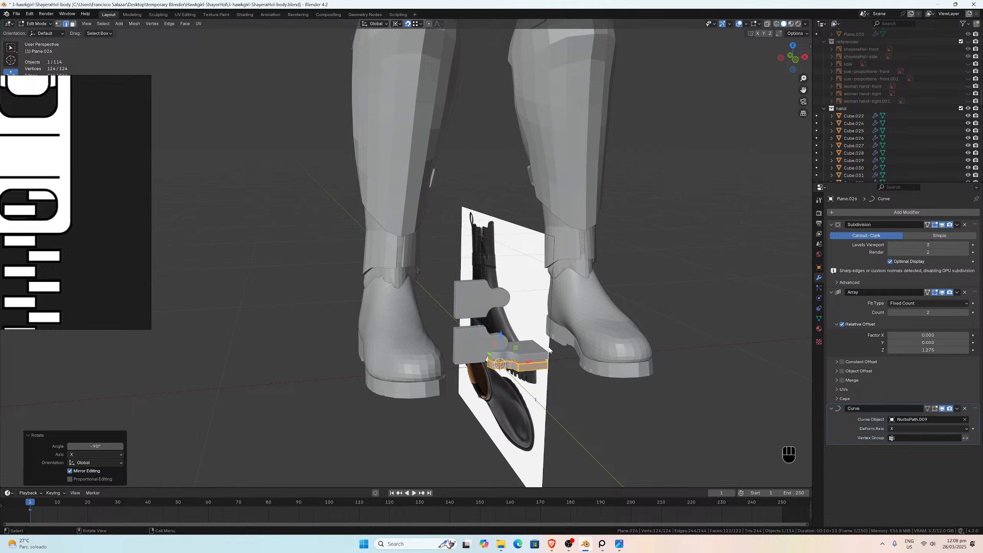
# Step: Set the relative offset of the Plane.026 Array modifier to 0 in Z and 1.275 in X
pyautogui.click(928, 349)
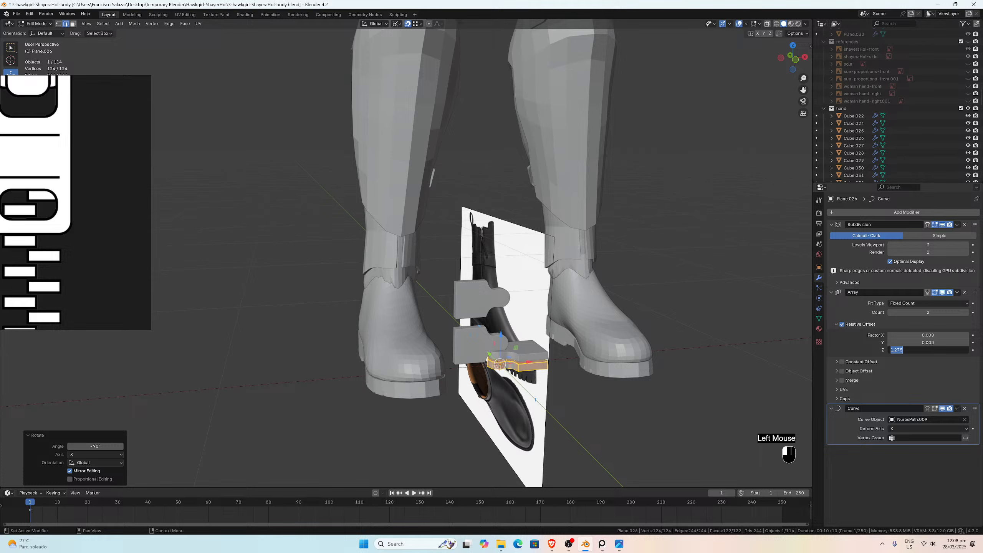
pyautogui.hotkey('ctrl', 'x')
pyautogui.press('Return')
pyautogui.click(927, 334)
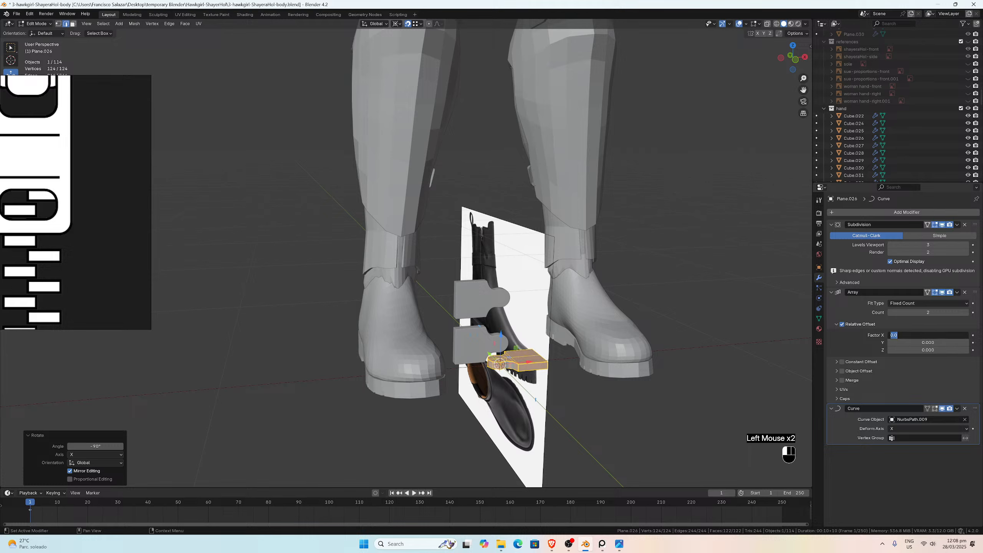
pyautogui.hotkey('ctrl', 'v')
pyautogui.press('Return')
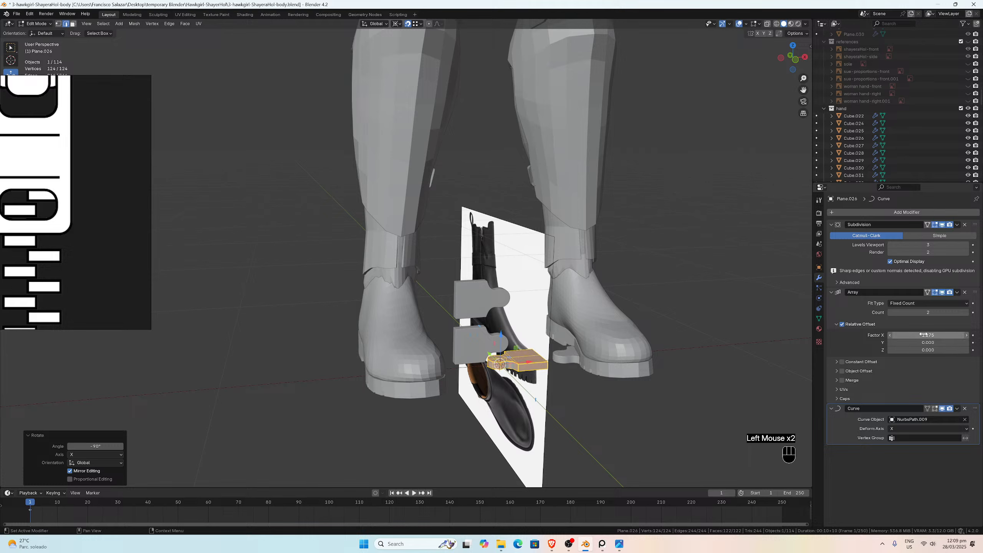
# Step: Set the Plane.026 Array relative offset to 1.275 in Y and 0 in X, and inspect the arrayed blocks in Object Mode
pyautogui.click(923, 334)
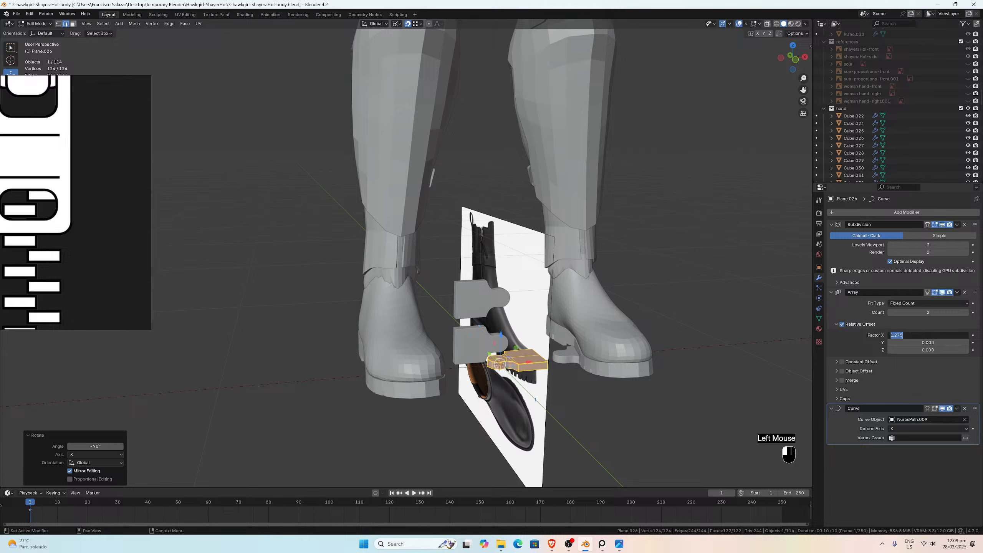
pyautogui.click(928, 342)
pyautogui.hotkey('ctrl', 'v')
pyautogui.press('Return')
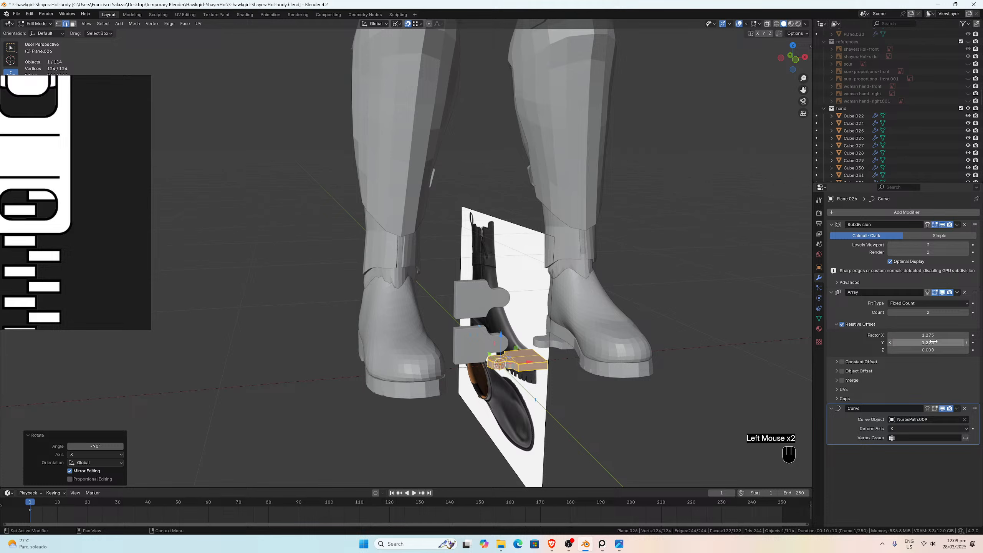
pyautogui.click(930, 335)
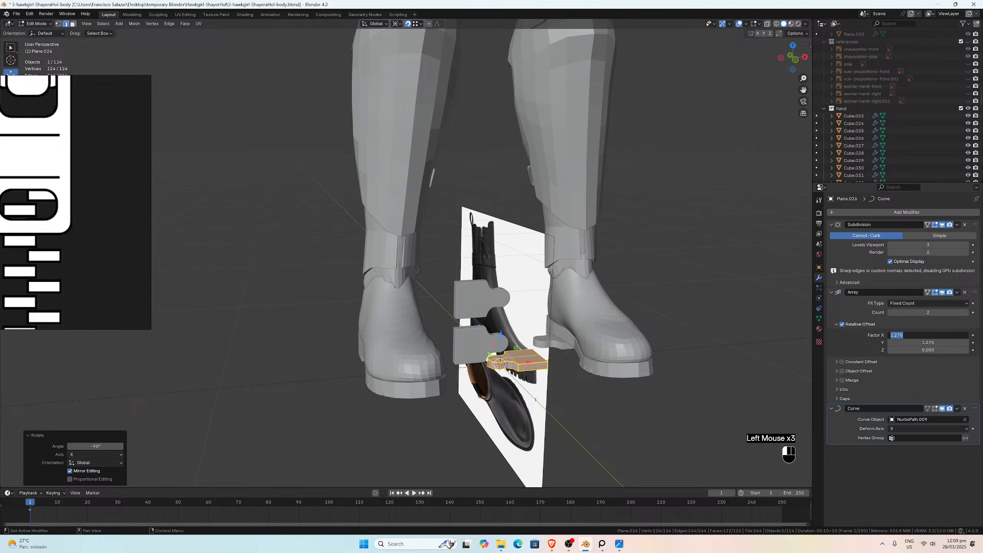
pyautogui.write('0')
pyautogui.press('Return')
pyautogui.press('Tab')
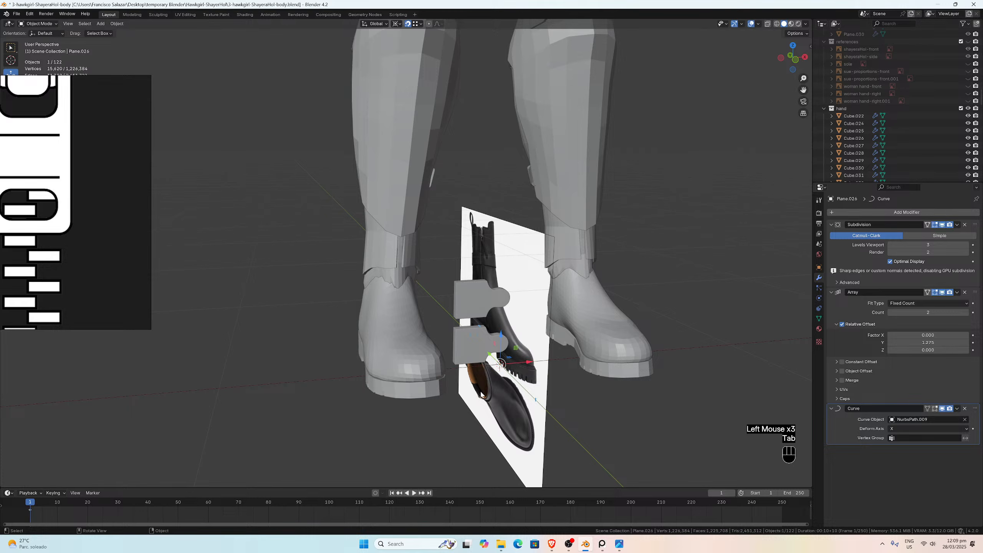
pyautogui.scroll(-4, 419, 352)
pyautogui.moveTo(419, 352); pyautogui.dragTo(398, 375, button='middle')
pyautogui.scroll(3, 397, 374)
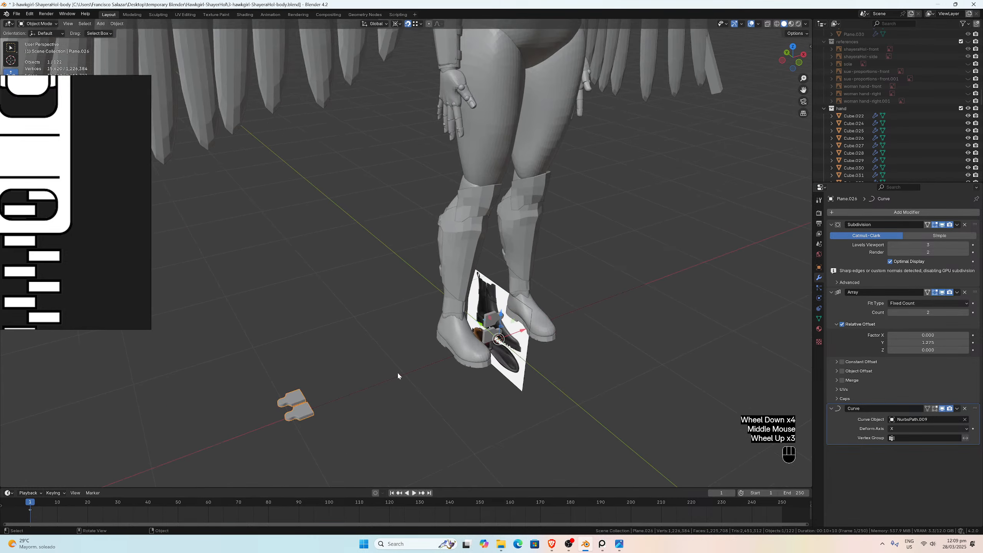
# Step: Rotate the entire Plane.026 mesh by -90° about the global Z axis in Edit Mode
pyautogui.press('Tab')
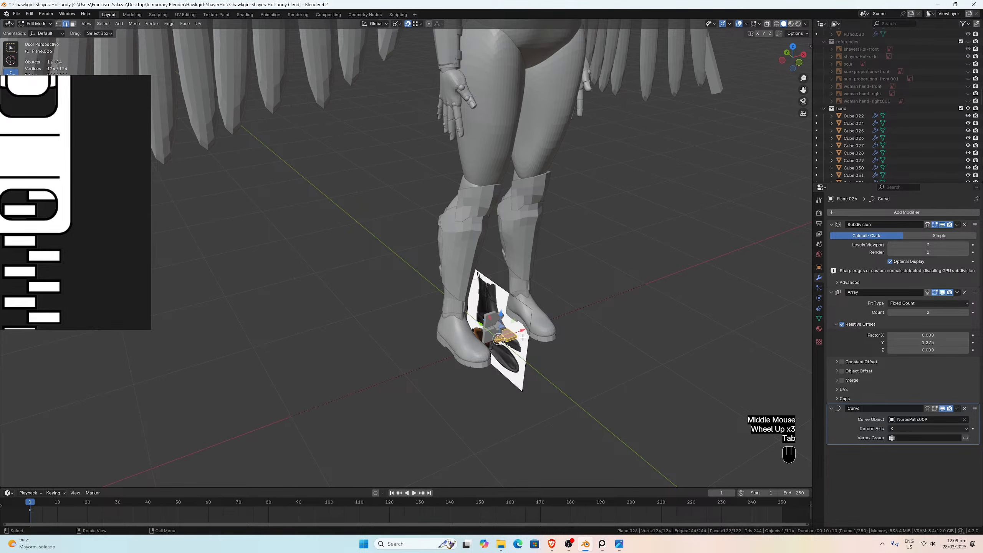
pyautogui.moveTo(343, 393); pyautogui.dragTo(493, 330, button='middle')
pyautogui.scroll(2, 493, 330)
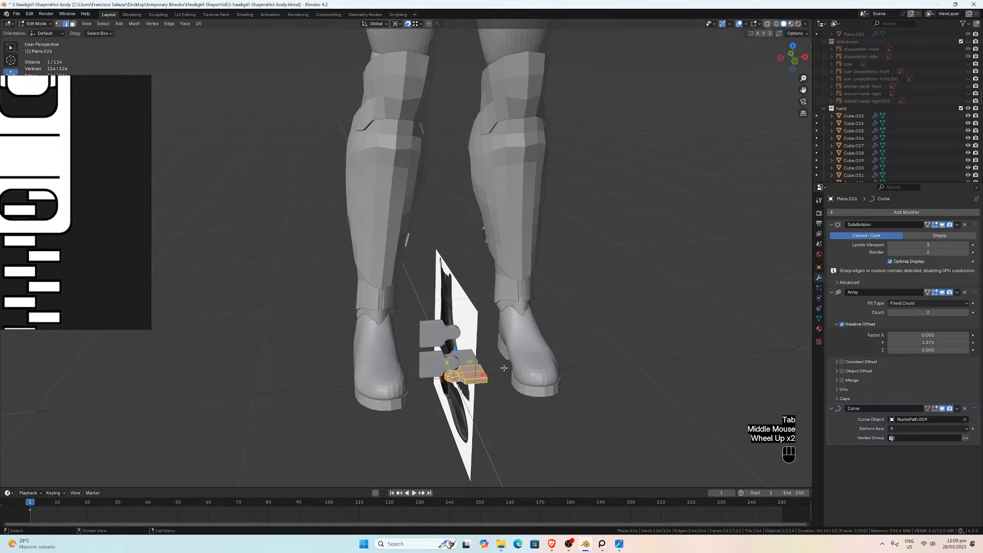
pyautogui.press('r')
pyautogui.press('z')
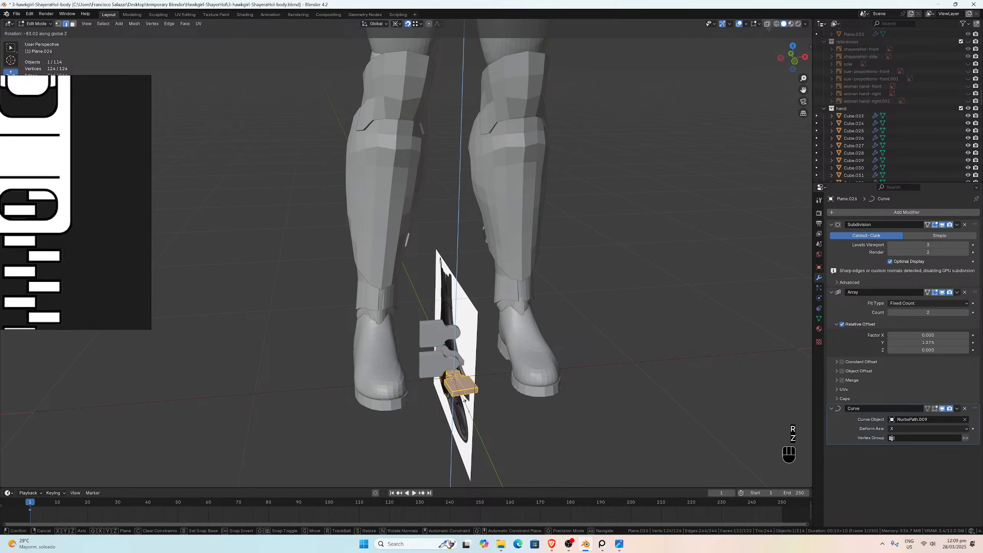
pyautogui.click(463, 401)
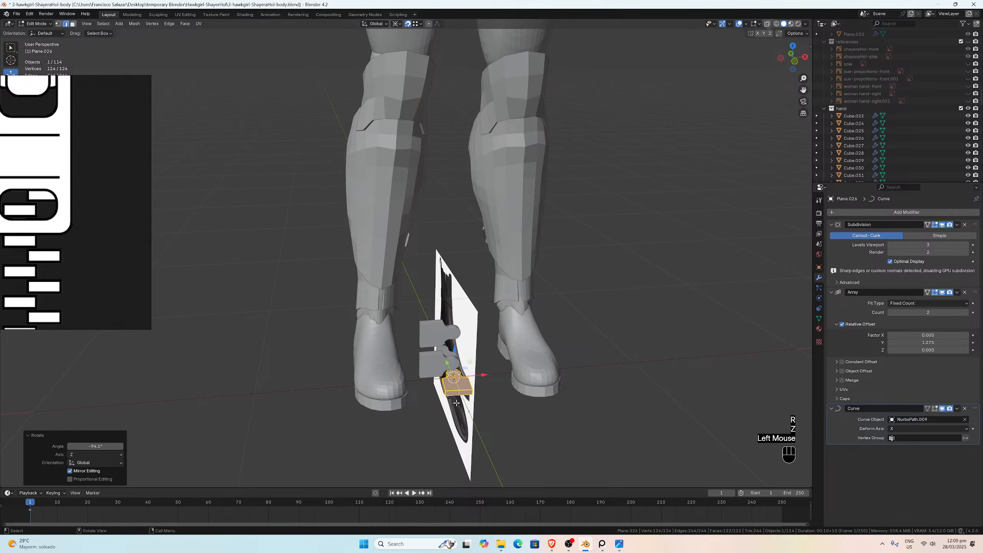
pyautogui.doubleClick(101, 446)
pyautogui.write('-90')
pyautogui.press('Return')
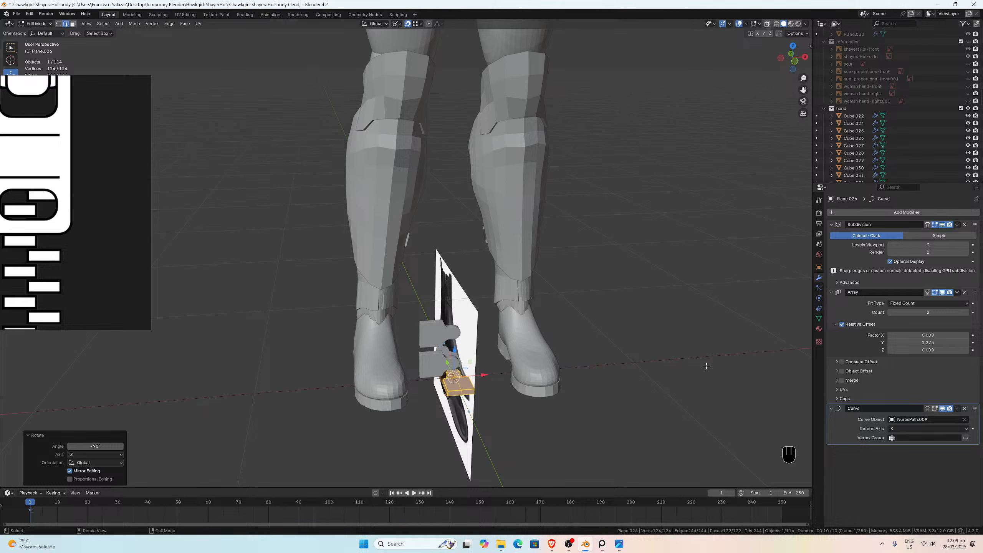
# Step: Set the Plane.026 Array relative offset to 0 in Y and 1.275 in X, and return to Object Mode
pyautogui.click(928, 342)
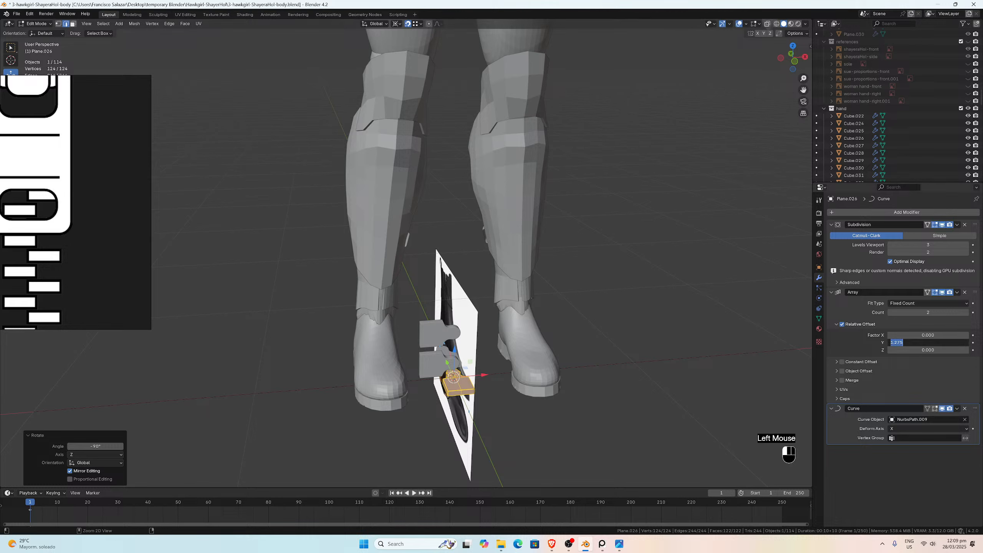
pyautogui.hotkey('ctrl', 'x')
pyautogui.doubleClick(928, 335)
pyautogui.hotkey('ctrl', 'v')
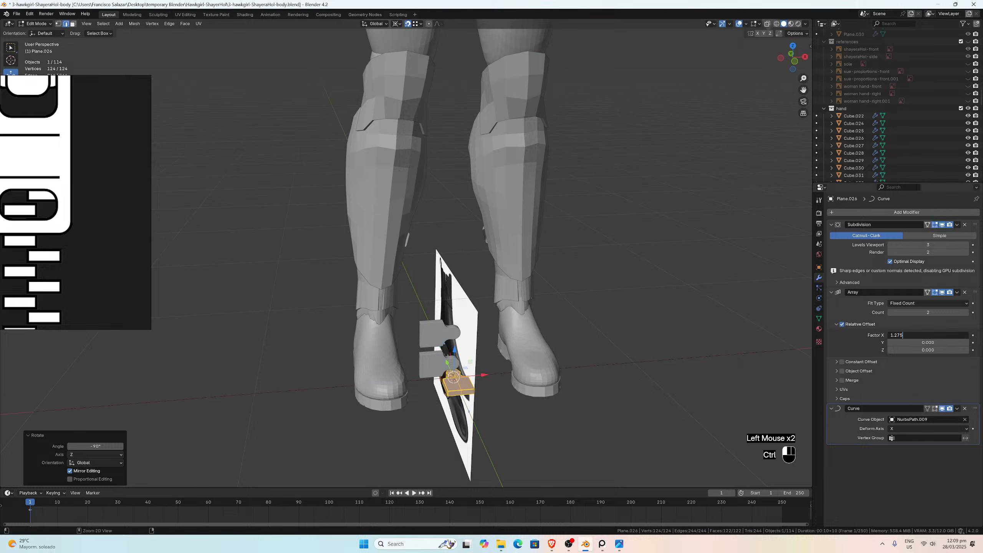
pyautogui.press('Return')
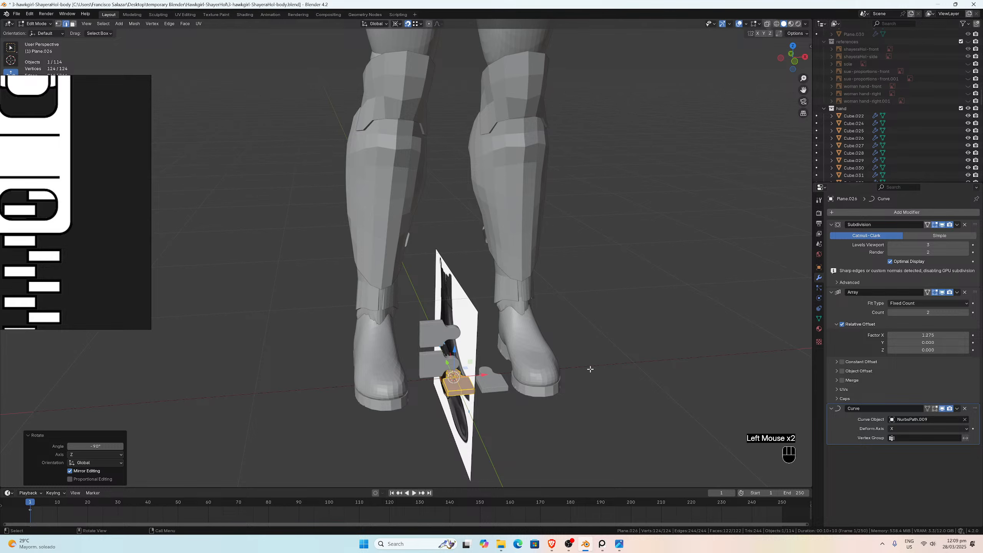
pyautogui.press('Tab')
pyautogui.scroll(-3, 343, 378)
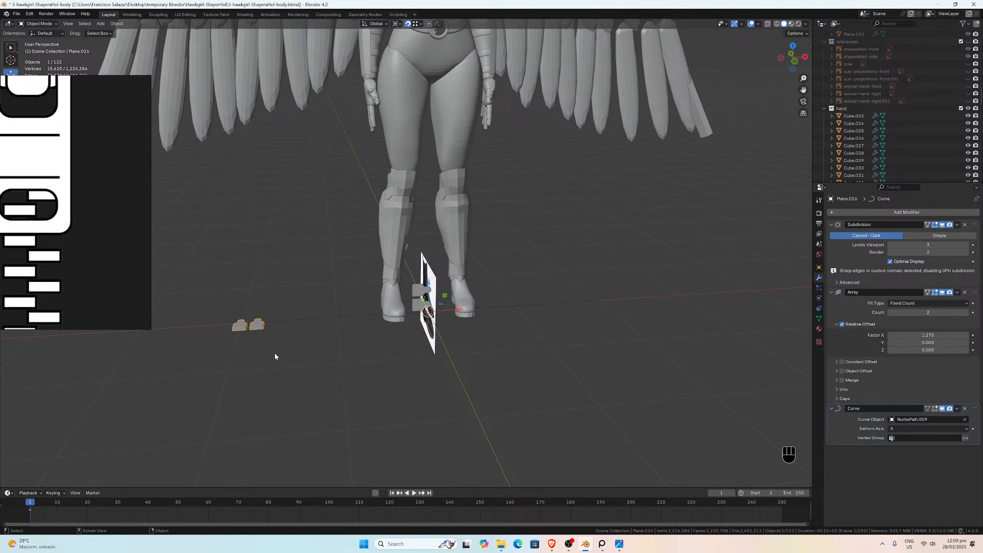
# Step: Rotate the entire Plane.031 mesh by -90° about the global Z axis in Edit Mode
pyautogui.click(419, 305)
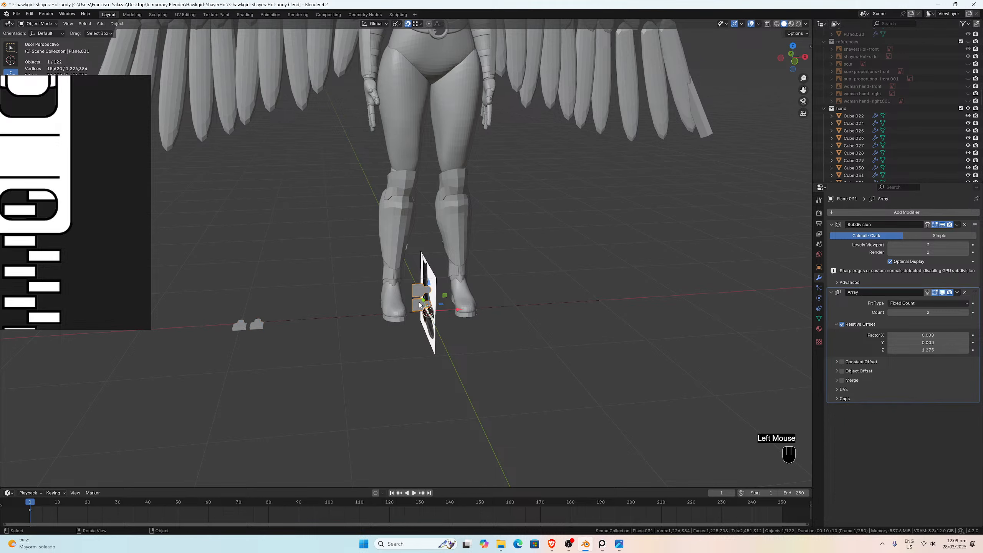
pyautogui.scroll(2, 429, 312)
pyautogui.press('Tab')
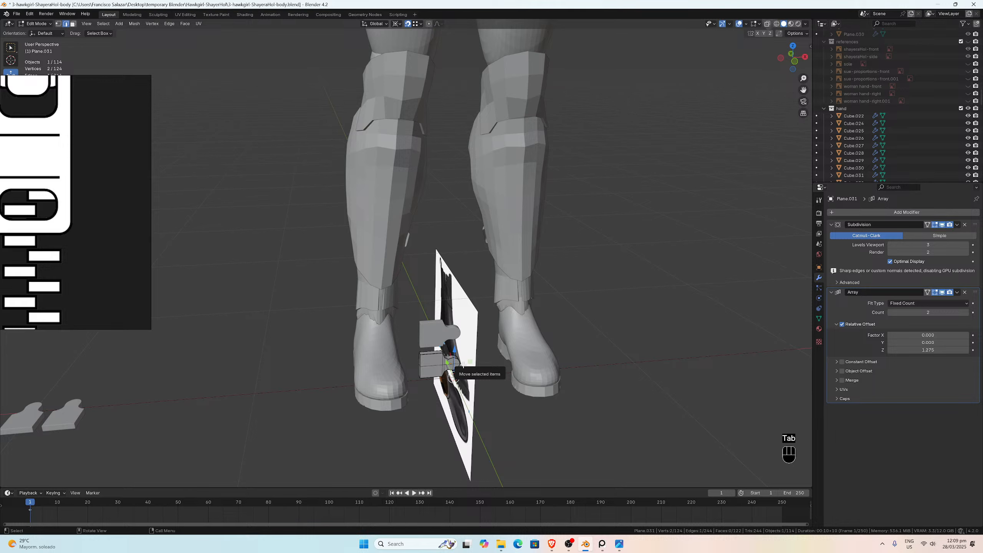
pyautogui.press('r')
pyautogui.press('Escape')
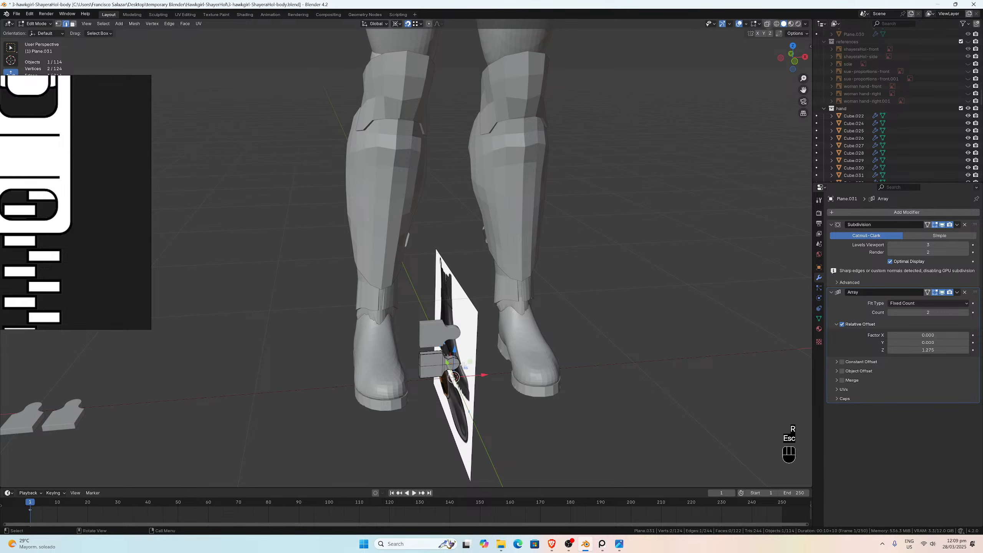
pyautogui.press('a')
pyautogui.press('r')
pyautogui.press('z')
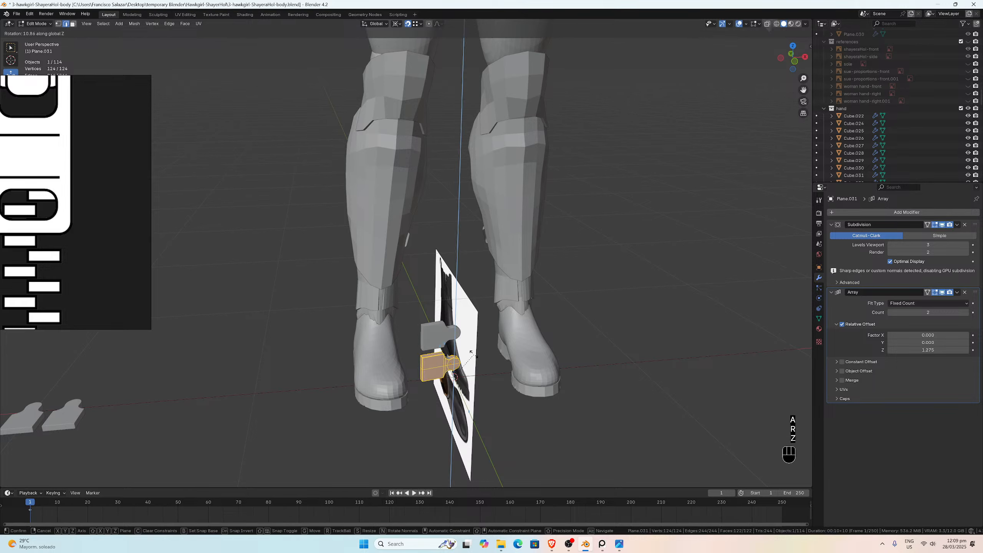
pyautogui.click(455, 376)
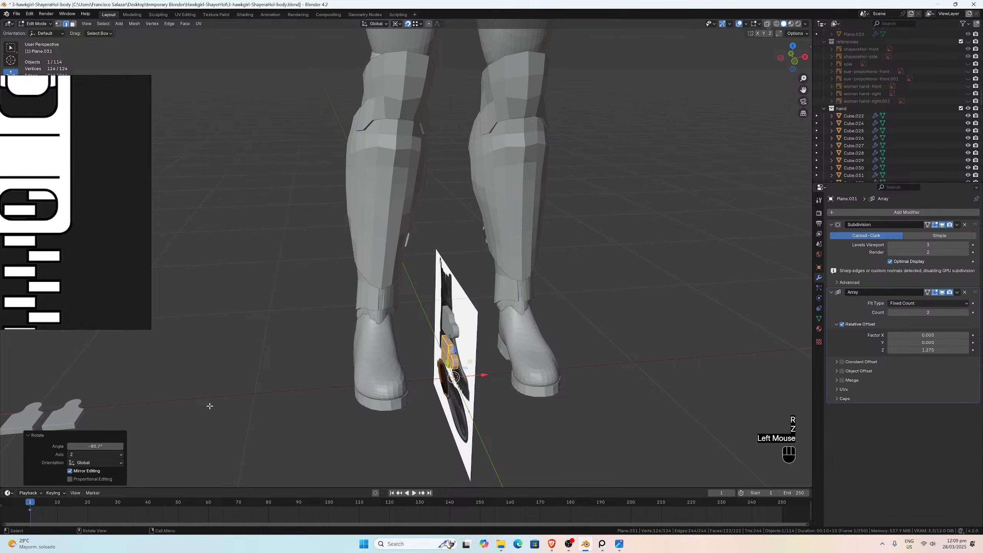
pyautogui.doubleClick(95, 446)
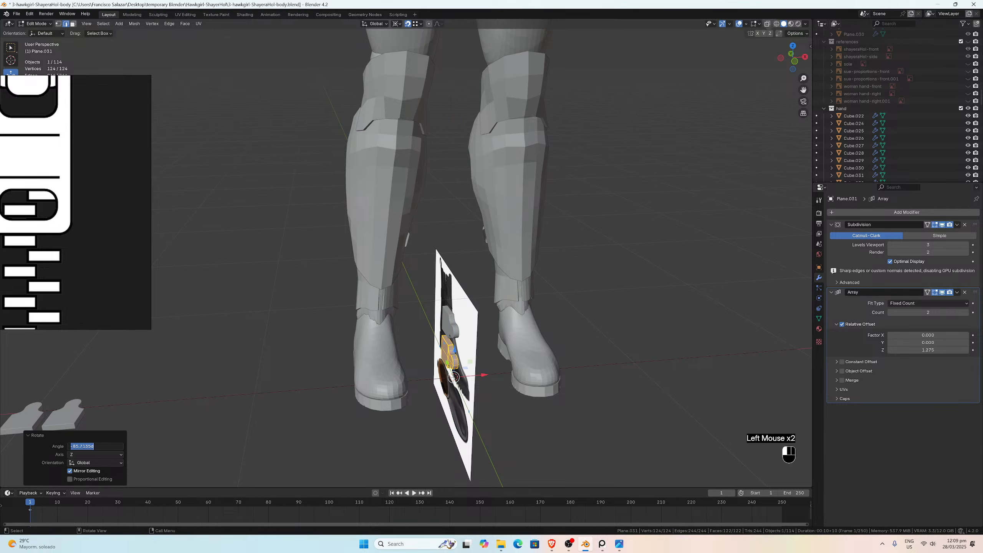
pyautogui.write('-90')
pyautogui.press('Return')
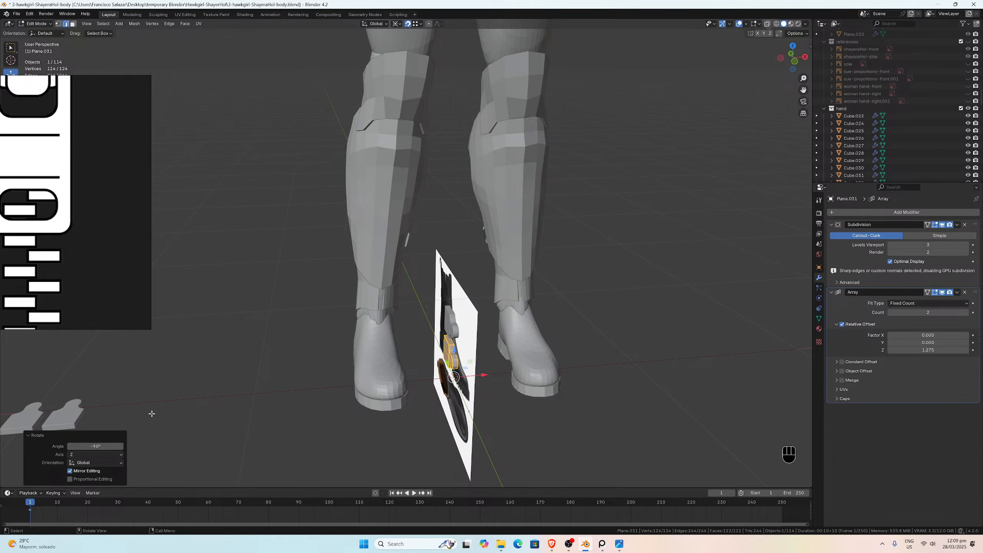
# Step: Try rotating the Plane.031 mesh about the global X axis and then the Y axis, undoing each rotation
pyautogui.press('r')
pyautogui.press('x')
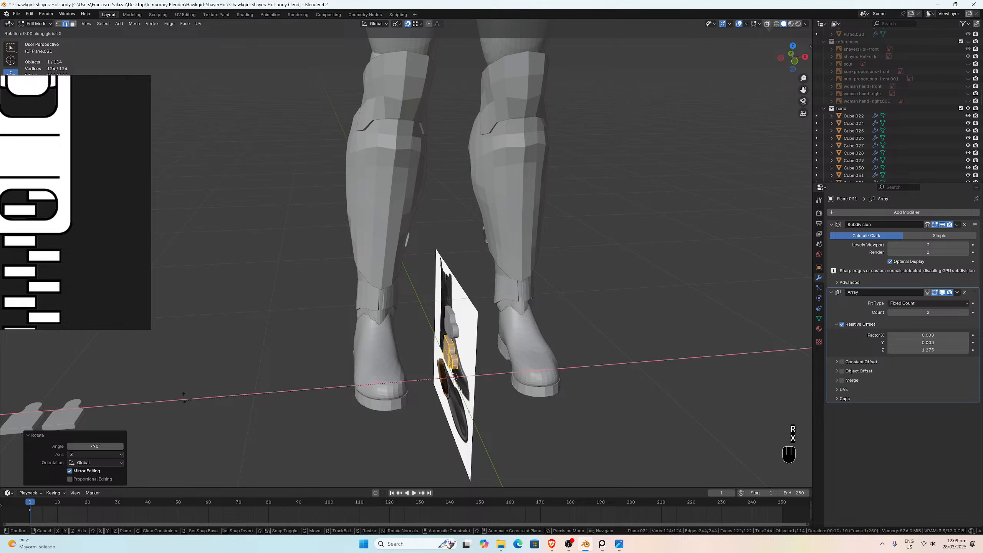
pyautogui.click(347, 344)
pyautogui.hotkey('ctrl', 'z')
pyautogui.press('r')
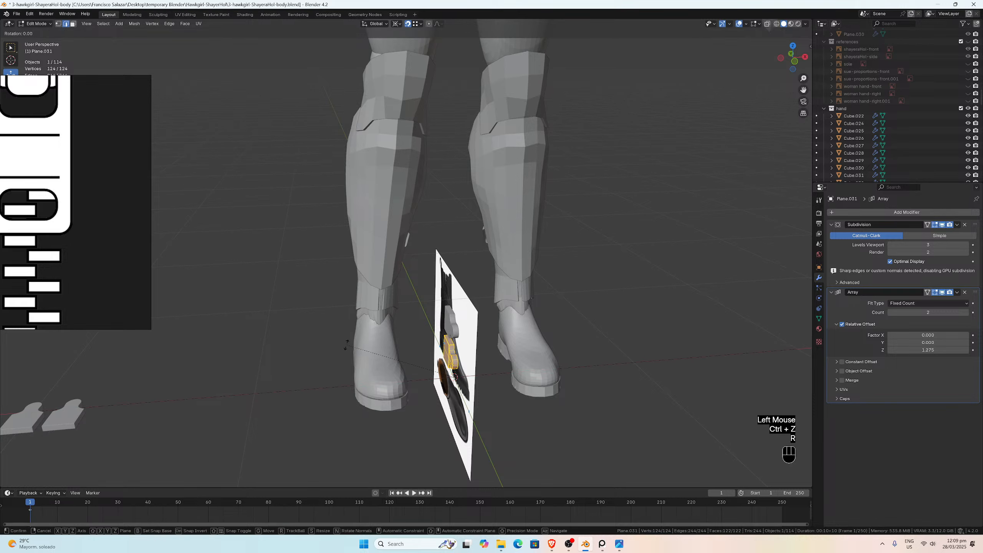
pyautogui.press('y')
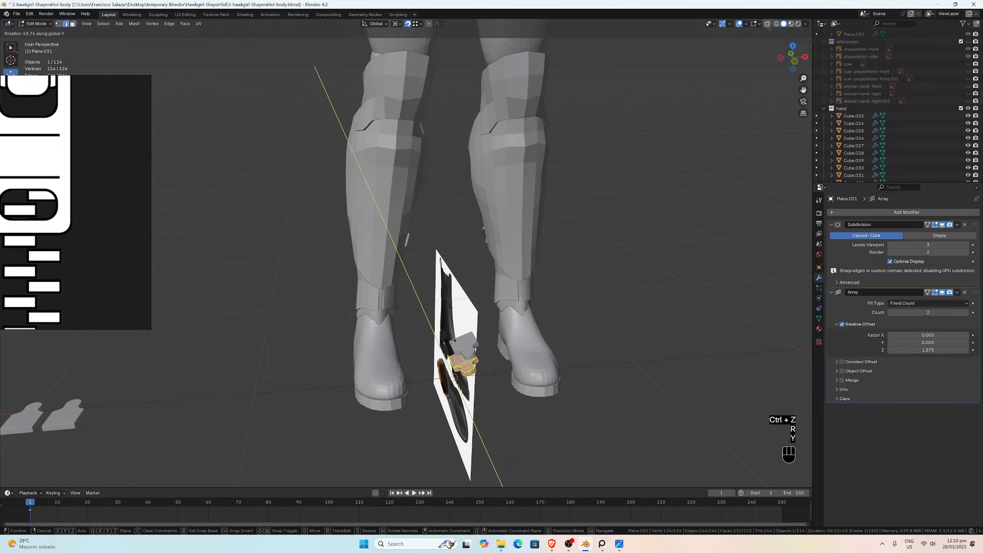
pyautogui.click(451, 340)
pyautogui.hotkey('ctrl', 'z')
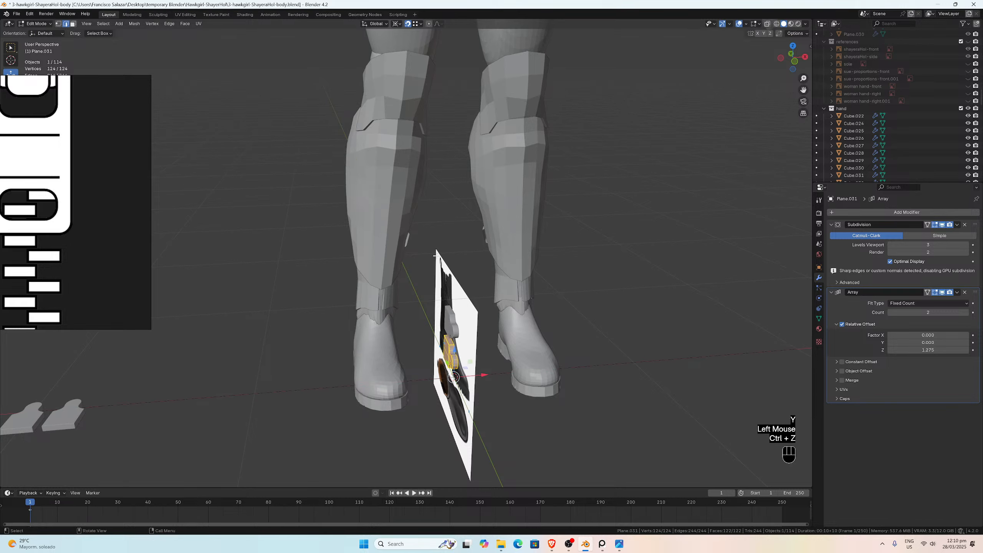
# Step: Change the transform pivot point so rotations centre on the Plane.031 mesh instead of the 3D cursor
pyautogui.click(396, 27)
pyautogui.click(418, 67)
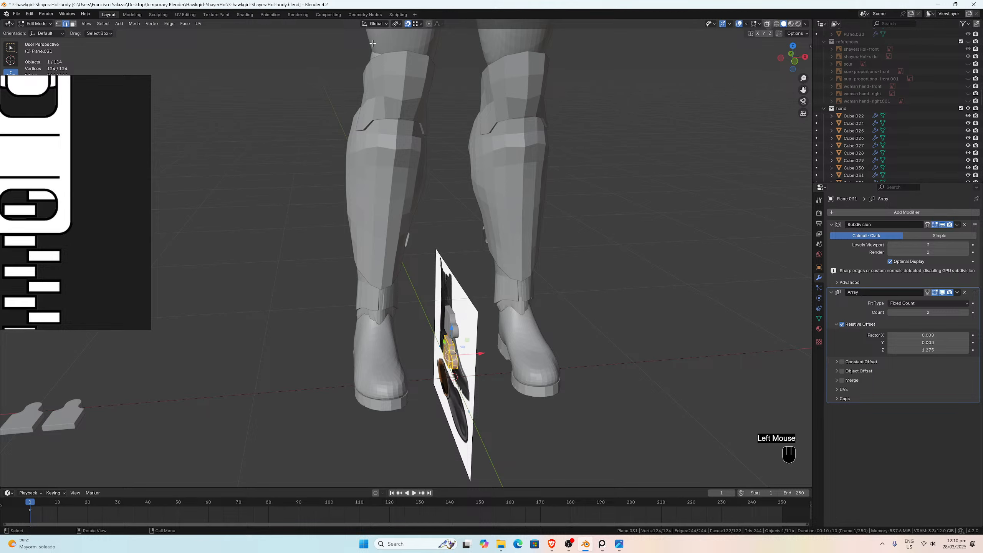
pyautogui.click(396, 25)
pyautogui.click(416, 58)
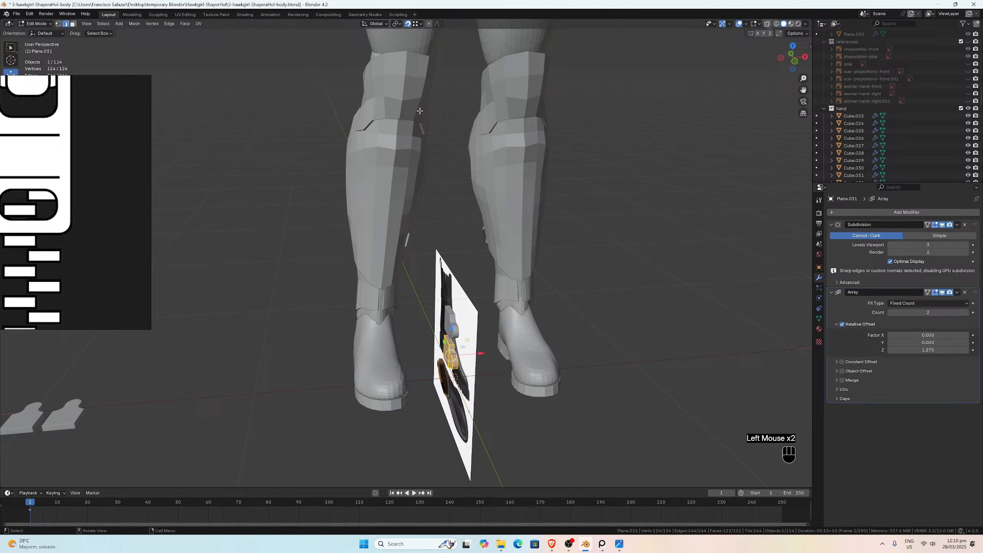
# Step: Try rotating the Plane.031 mesh about the global Z axis with the new pivot, and undo the rotation
pyautogui.press('r')
pyautogui.press('z')
pyautogui.click(475, 290)
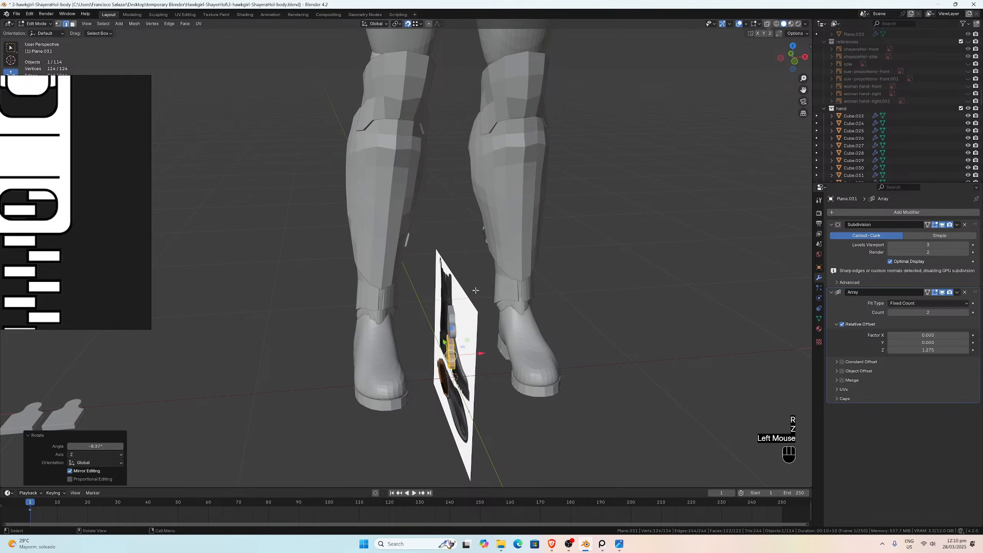
pyautogui.hotkey('ctrl', 'z')
# Step: Rotate the entire Plane.031 mesh by 90° about the global Y axis
pyautogui.press('r')
pyautogui.press('y')
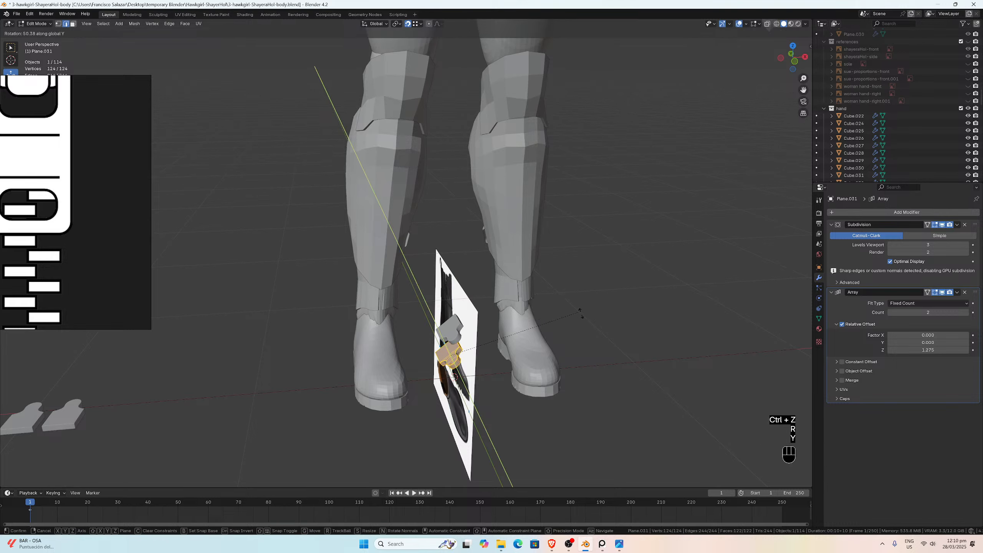
pyautogui.click(609, 407)
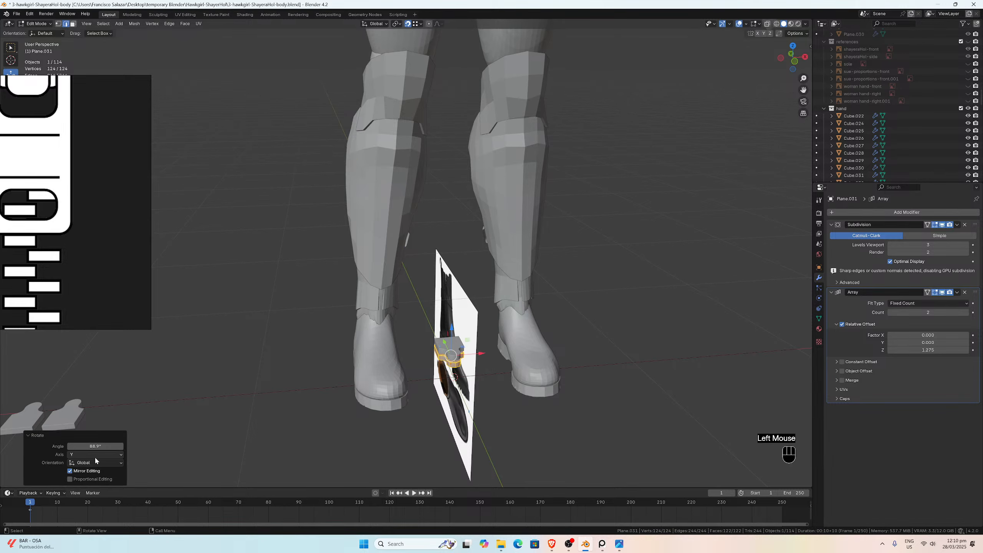
pyautogui.doubleClick(88, 446)
pyautogui.write('90')
pyautogui.press('Return')
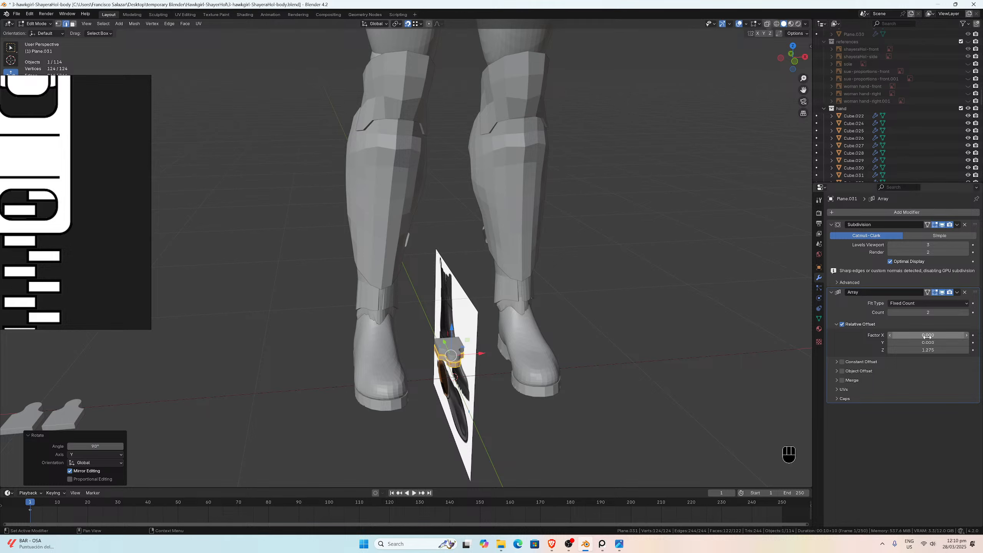
# Step: Set the Plane.031 Array modifier's relative offset to 1.275 on X and 0 on Z
pyautogui.click(928, 350)
pyautogui.write('0')
pyautogui.press('Return')
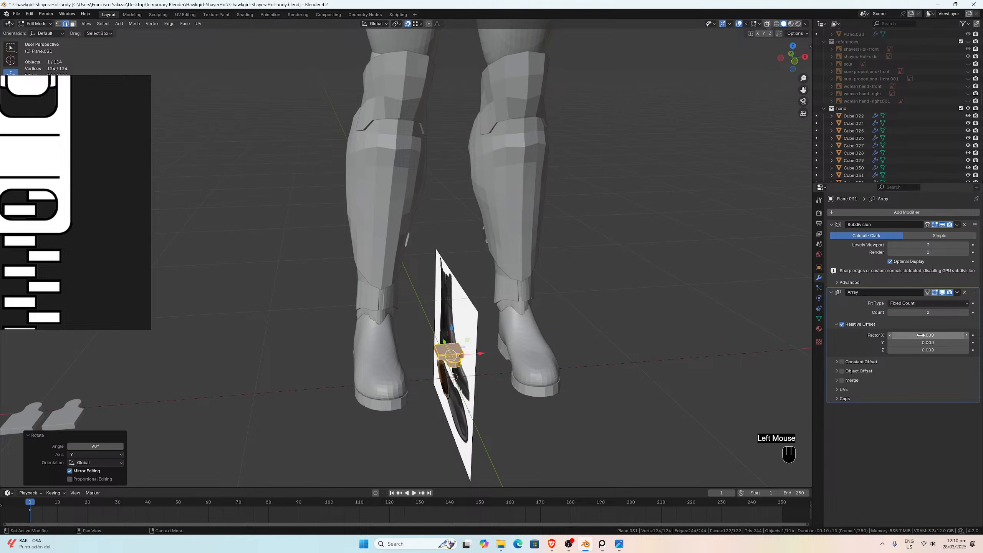
pyautogui.doubleClick(928, 335)
pyautogui.write('1.275')
pyautogui.press('Return')
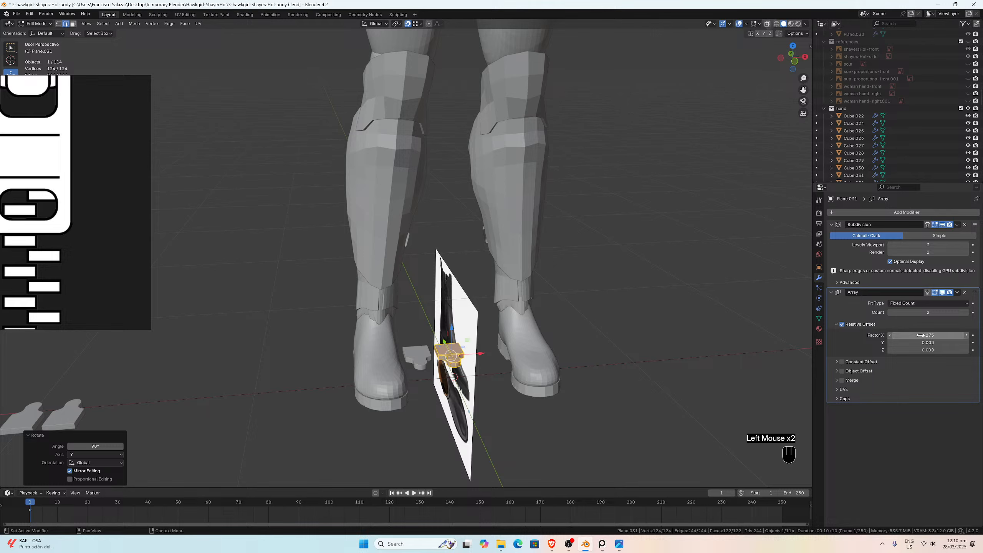
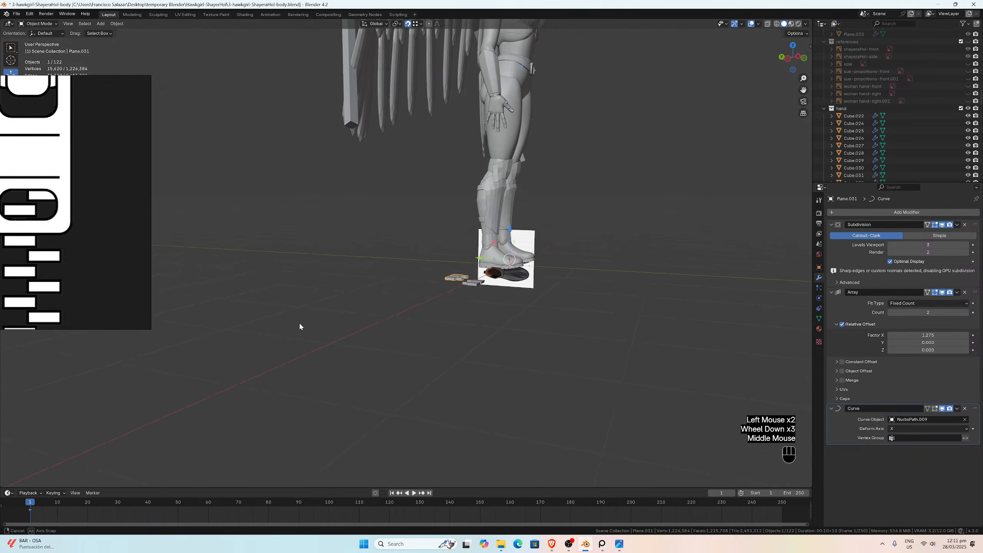
# Step: Show the Plane.031 transform values and set its Z location to 0 m
pyautogui.scroll(5, 294, 323)
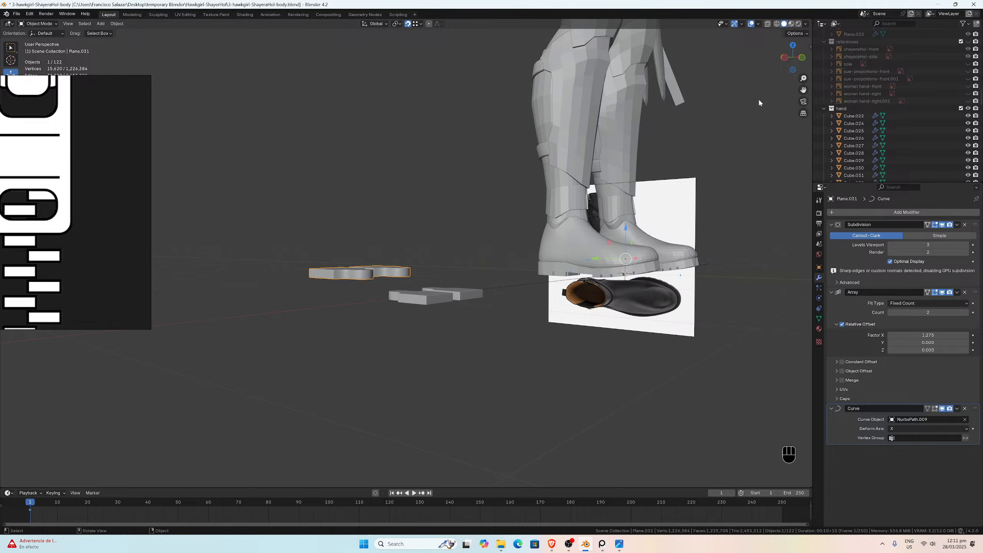
pyautogui.press('n')
pyautogui.click(807, 48)
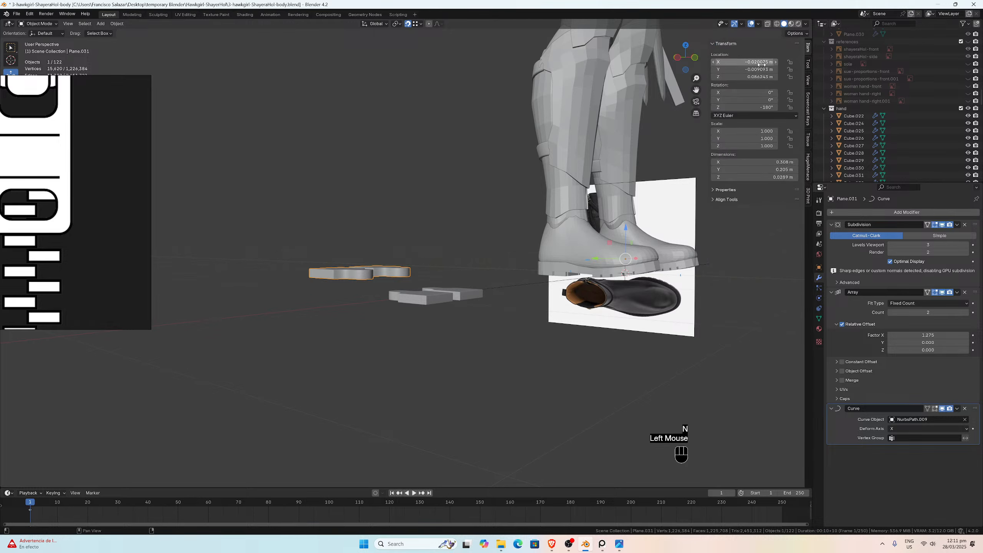
pyautogui.doubleClick(754, 76)
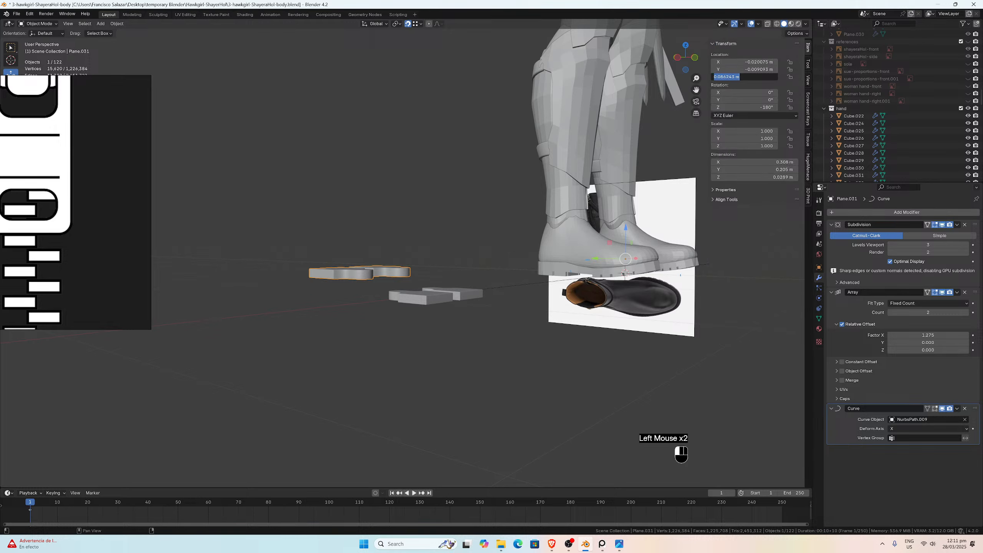
pyautogui.write('0')
pyautogui.press('Return')
pyautogui.moveTo(398, 267); pyautogui.dragTo(391, 281, button='middle')
pyautogui.scroll(-2, 298, 425)
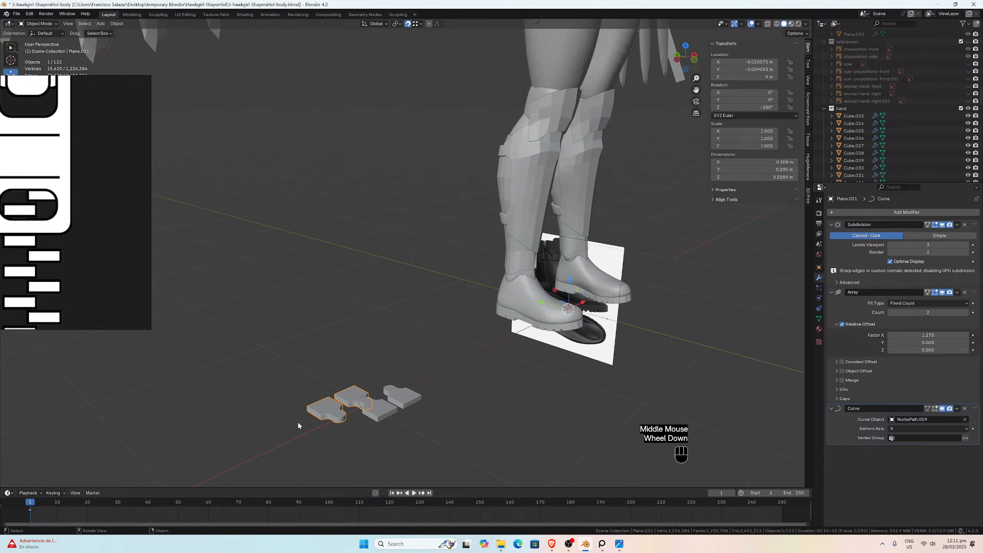
pyautogui.moveTo(370, 405); pyautogui.dragTo(362, 404, button='middle')
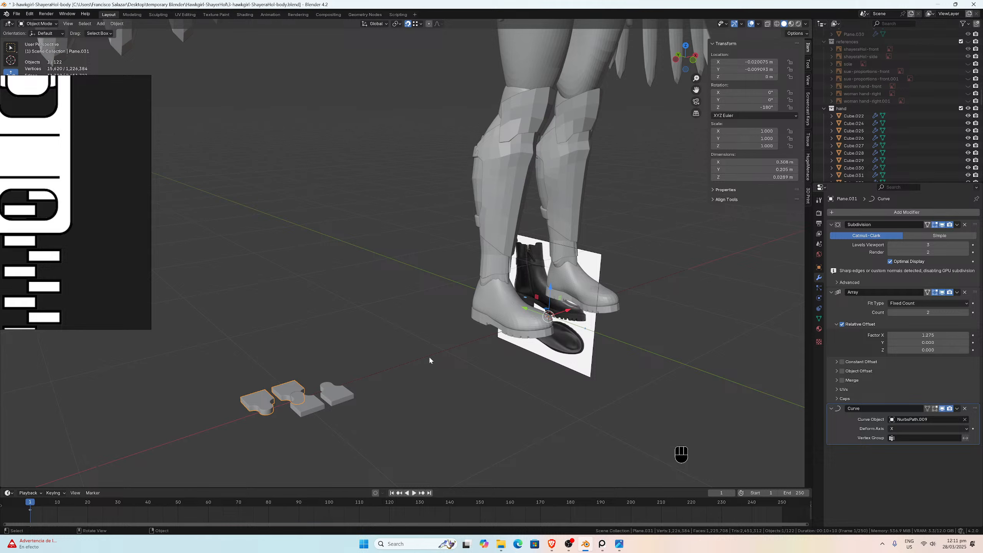
# Step: Raise the Array count of Plane.026 to extend its row of teeth, and reselect Plane.031
pyautogui.click(336, 393)
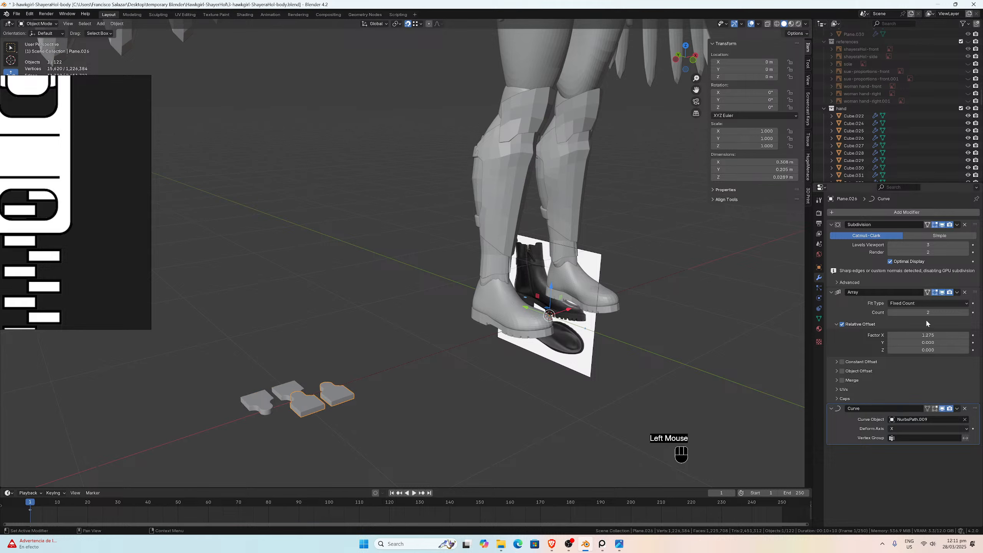
pyautogui.moveTo(924, 312); pyautogui.dragTo(967, 312)
pyautogui.click(278, 390)
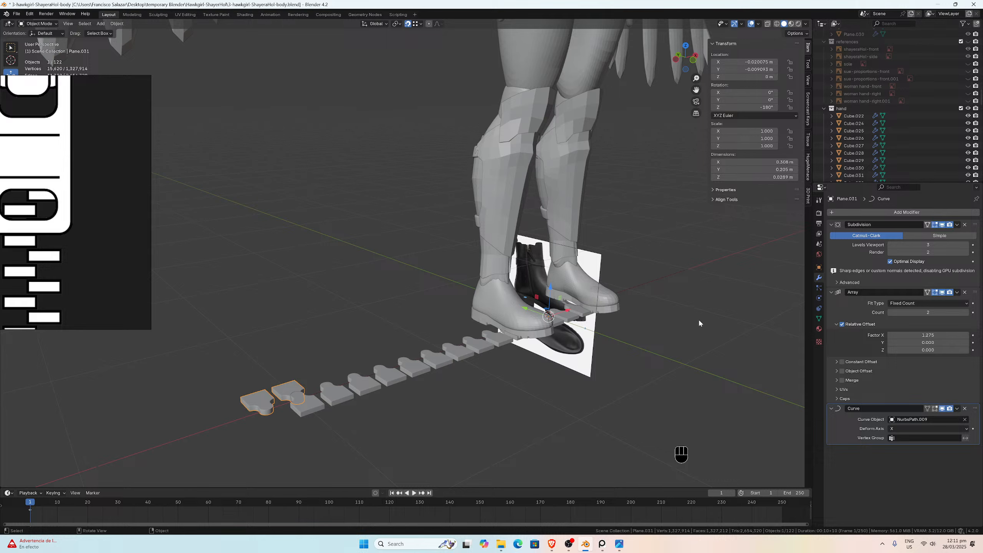
# Step: Undo the recent count, location, Curve modifier and offset changes, back to before the Plane.031 mesh's 90° Y rotation
pyautogui.hotkey('ctrl', 'z')
pyautogui.hotkey('ctrl', 'z')
pyautogui.hotkey('ctrl', 'z')
pyautogui.hotkey('ctrl', 'z')
pyautogui.hotkey('ctrl', 'z')
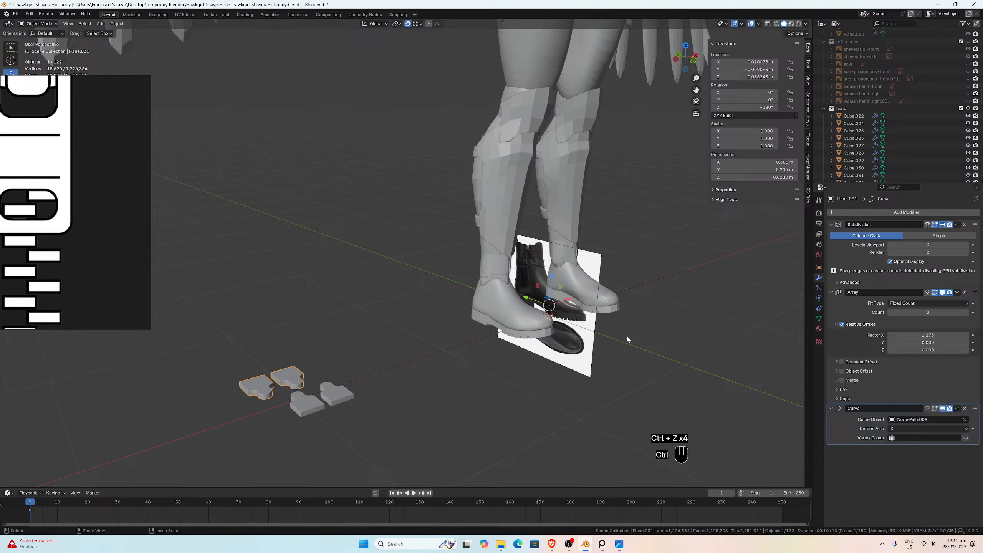
pyautogui.moveTo(602, 335); pyautogui.dragTo(488, 318, button='middle')
pyautogui.hotkey('ctrl', 'z')
pyautogui.hotkey('ctrl', 'z')
pyautogui.hotkey('ctrl', 'z')
pyautogui.hotkey('ctrl', 'z')
pyautogui.hotkey('ctrl', 'z')
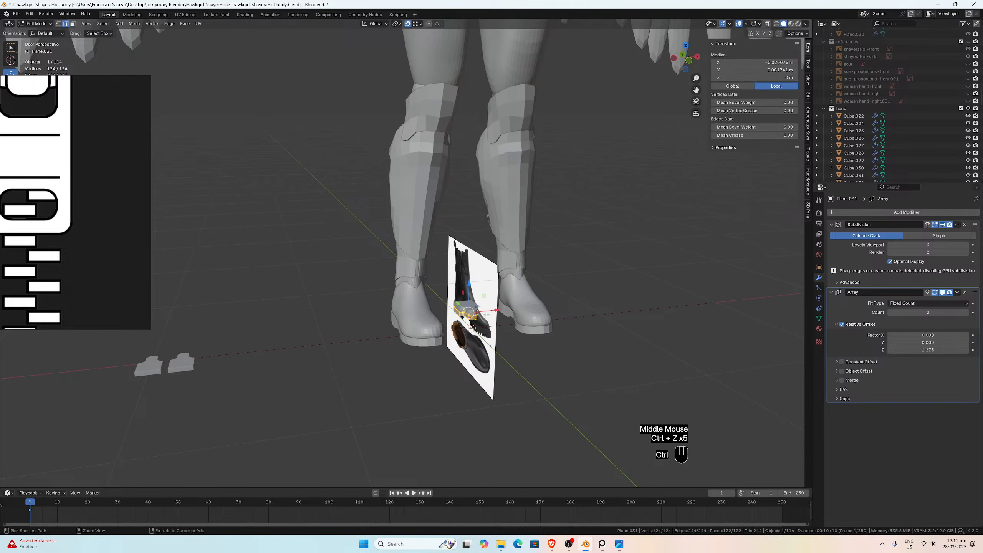
pyautogui.hotkey('ctrl', 'z')
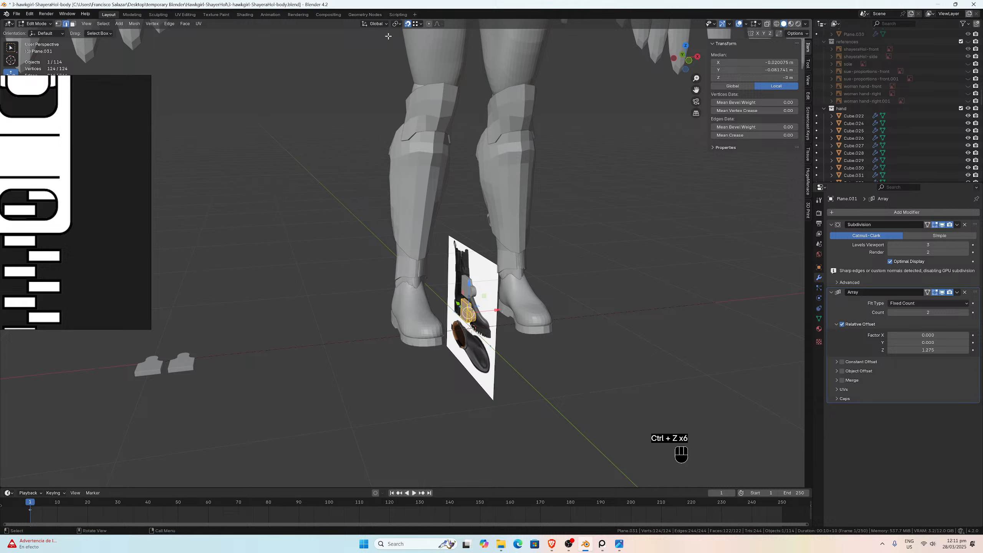
# Step: Turn off snapping and set the transform pivot point to the 3D Cursor
pyautogui.click(407, 25)
pyautogui.click(396, 26)
pyautogui.click(403, 55)
# Step: Try rotating the Plane.031 mesh about the global X axis around the 3D cursor, and undo the rotation
pyautogui.press('r')
pyautogui.press('x')
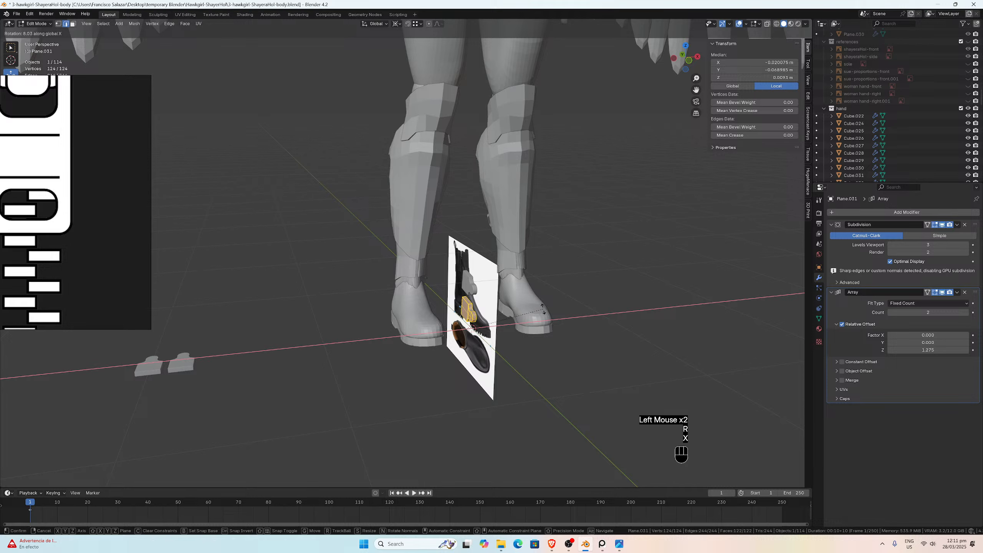
pyautogui.click(541, 308)
pyautogui.hotkey('ctrl', 'z')
# Step: Rotate the Plane.031 mesh by 90° about the global Y axis around the 3D cursor
pyautogui.press('r')
pyautogui.press('y')
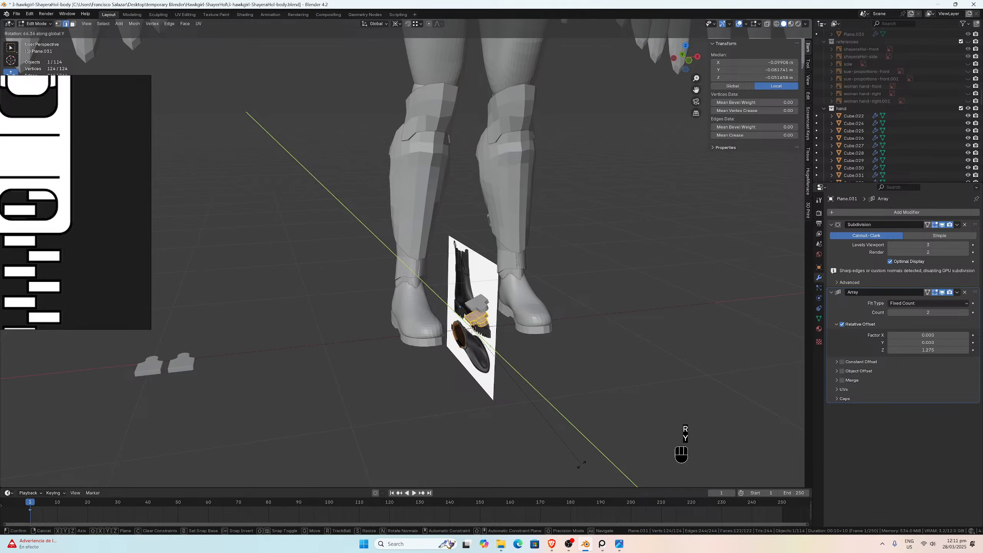
pyautogui.click(680, 404)
pyautogui.doubleClick(100, 445)
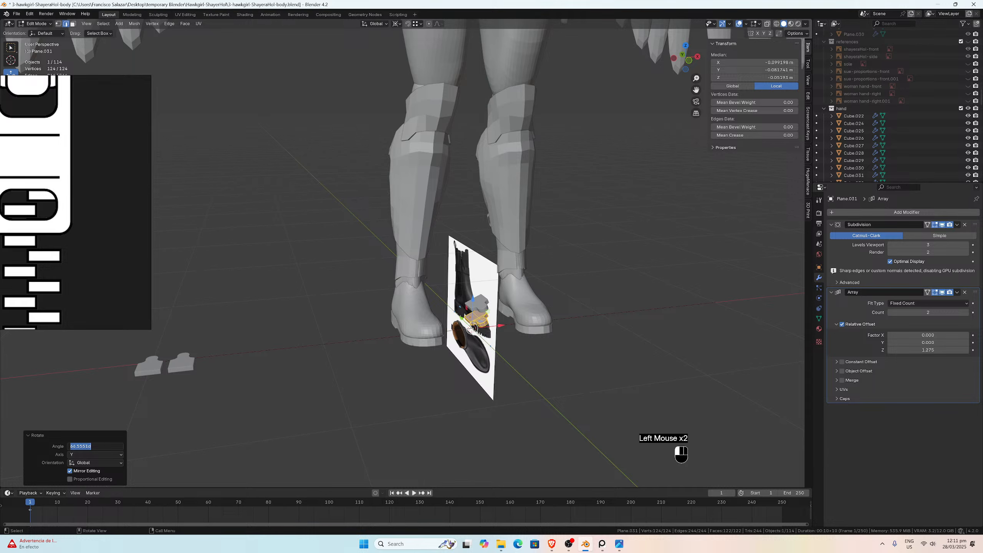
pyautogui.write('90')
pyautogui.press('Return')
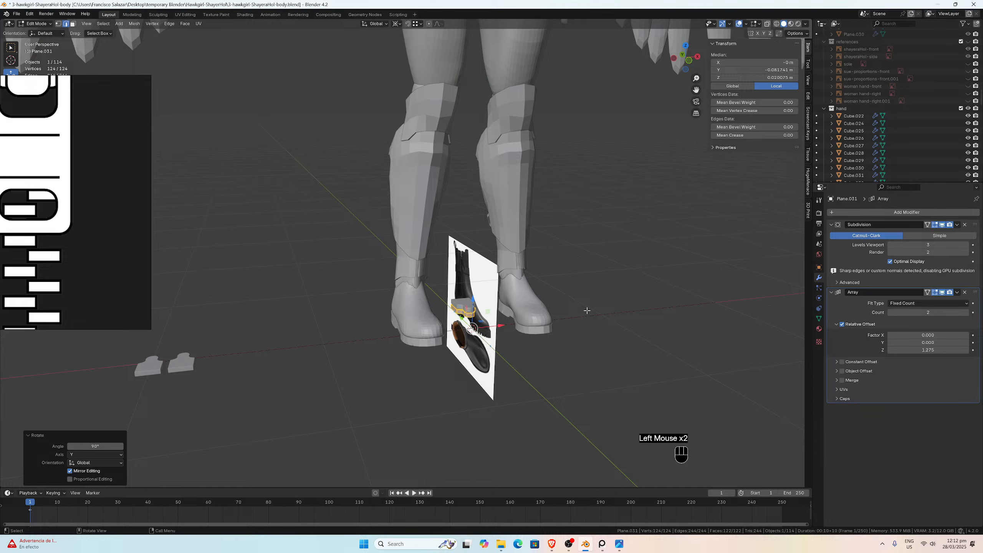
pyautogui.scroll(2, 540, 321)
pyautogui.scroll(-3, 503, 313)
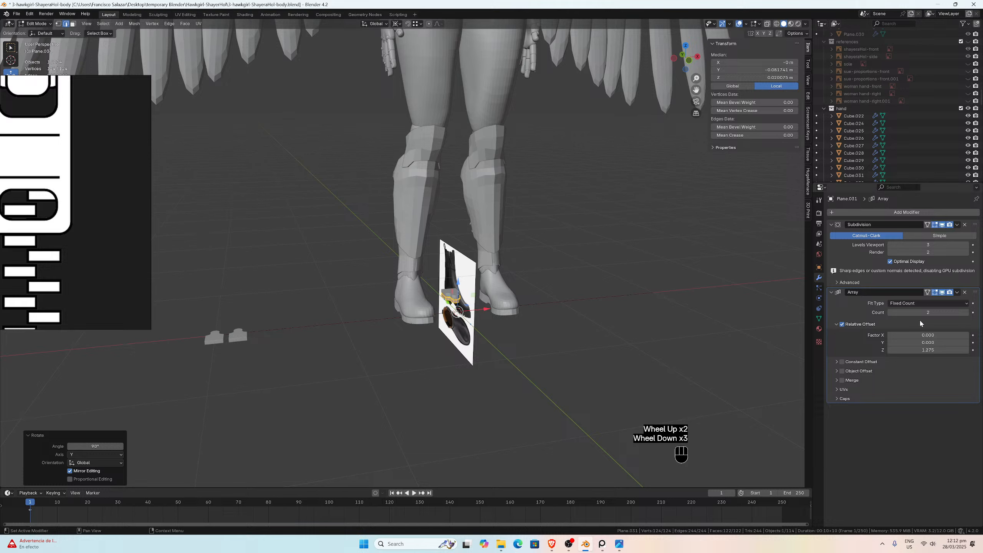
# Step: Move the 1.275 relative offset of the Plane.031 Array modifier from the Z factor to the X factor
pyautogui.click(928, 351)
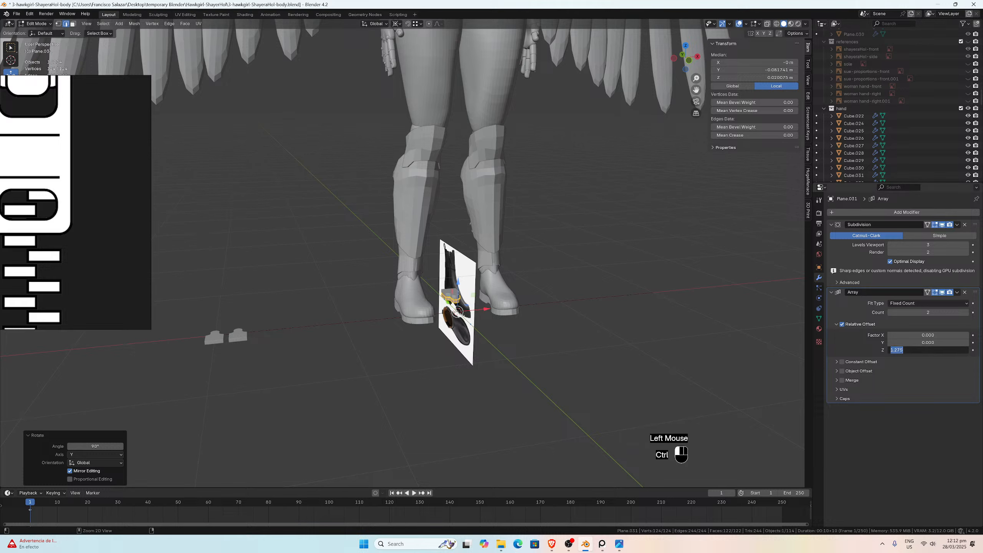
pyautogui.hotkey('ctrl', 'x')
pyautogui.click(929, 334)
pyautogui.click(930, 335)
pyautogui.hotkey('ctrl', 'v')
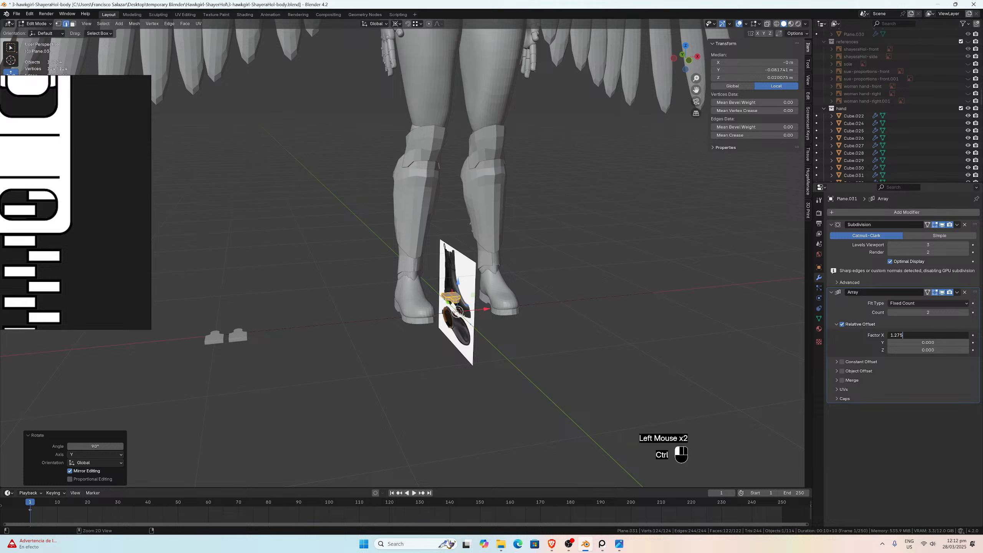
pyautogui.press('Return')
pyautogui.scroll(2, 489, 321)
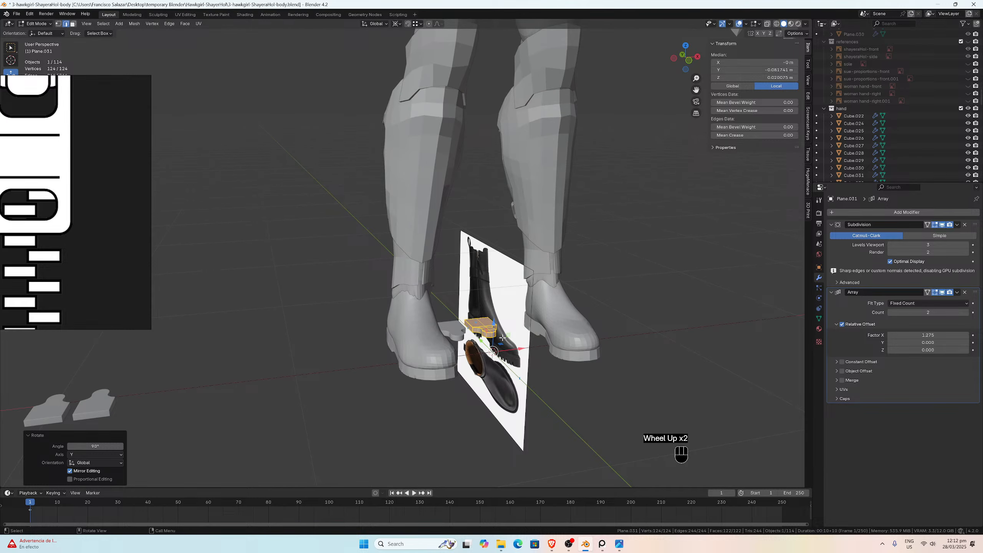
# Step: Reverse the Plane.031 array direction by setting the relative offset's X factor to -1.275
pyautogui.click(929, 335)
pyautogui.click(890, 334)
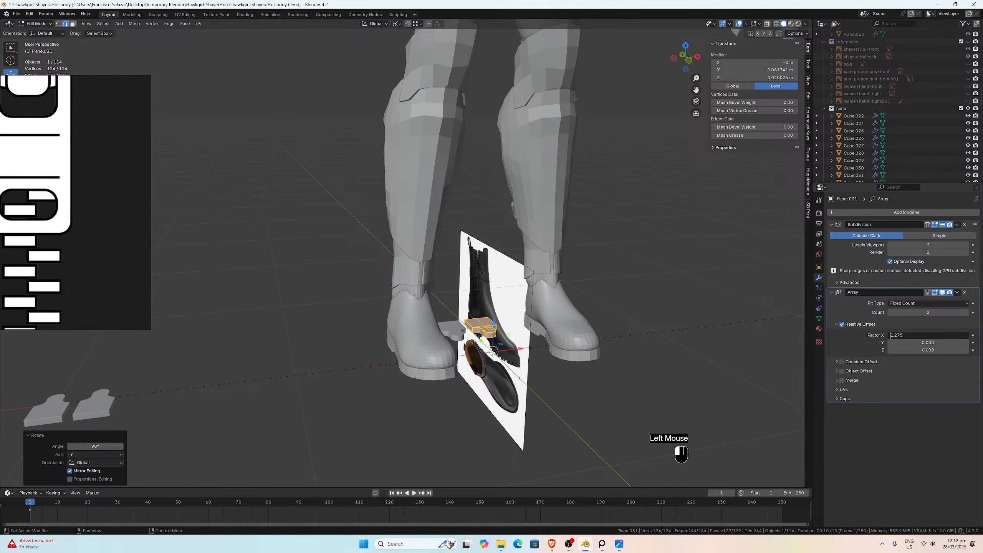
pyautogui.write('-')
pyautogui.press('Return')
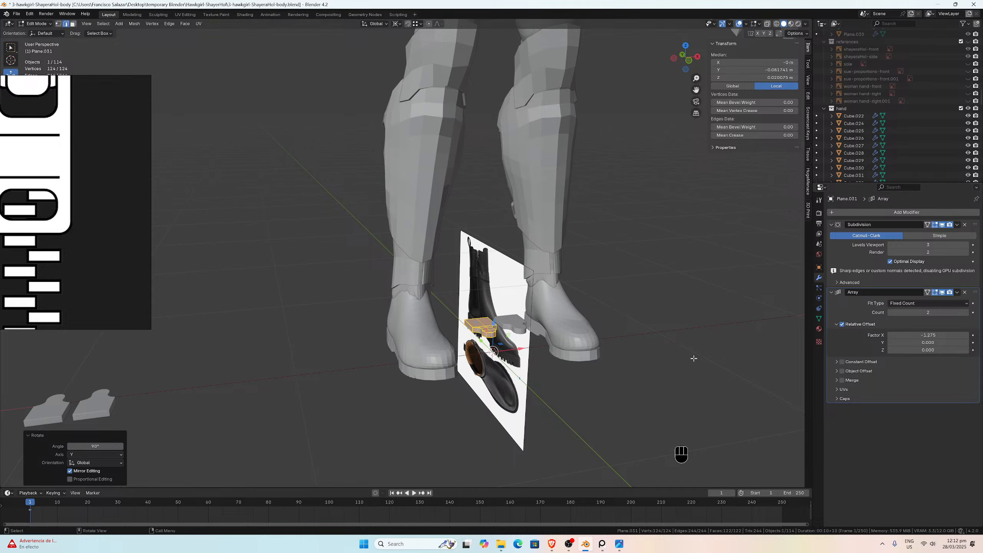
# Step: Return to Object Mode and add a Curve modifier to Plane.031 with NurbsPath.009 as the curve object
pyautogui.press('Tab')
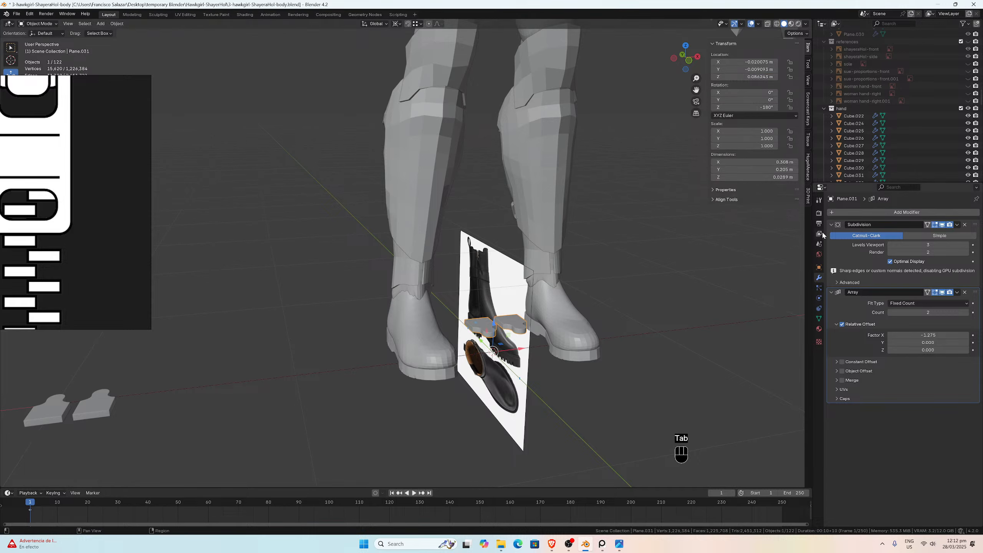
pyautogui.click(837, 212)
pyautogui.moveTo(837, 209)
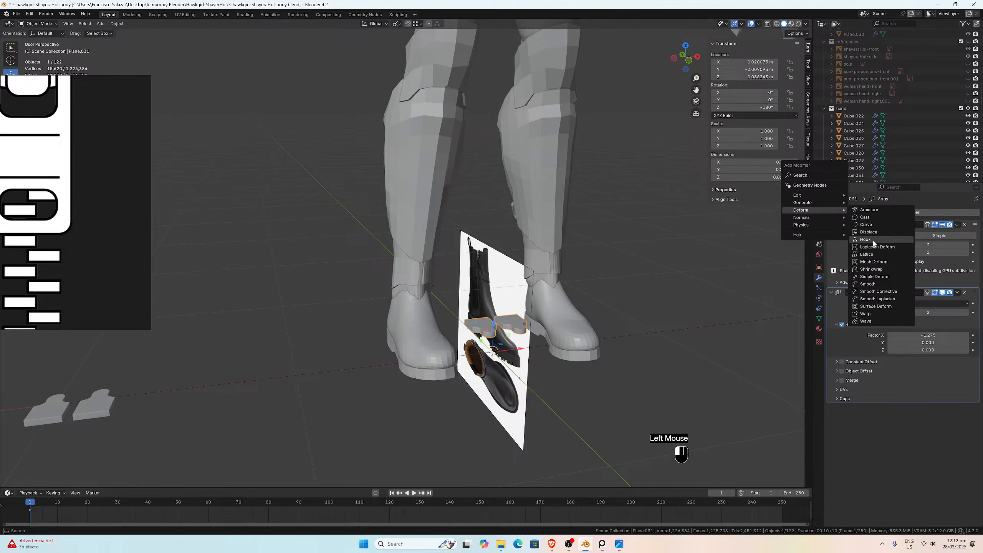
pyautogui.click(866, 224)
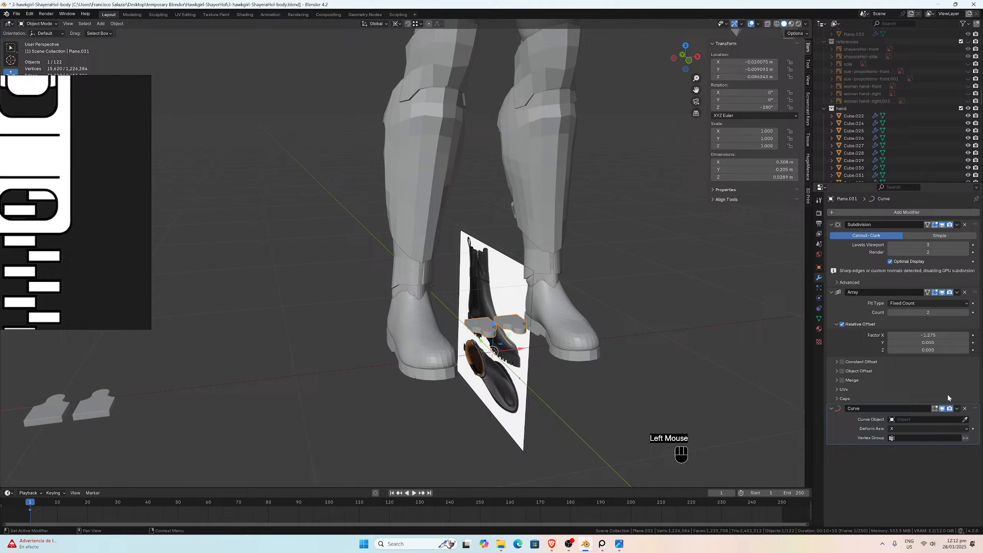
pyautogui.click(965, 419)
pyautogui.click(303, 375)
pyautogui.scroll(-2, 303, 378)
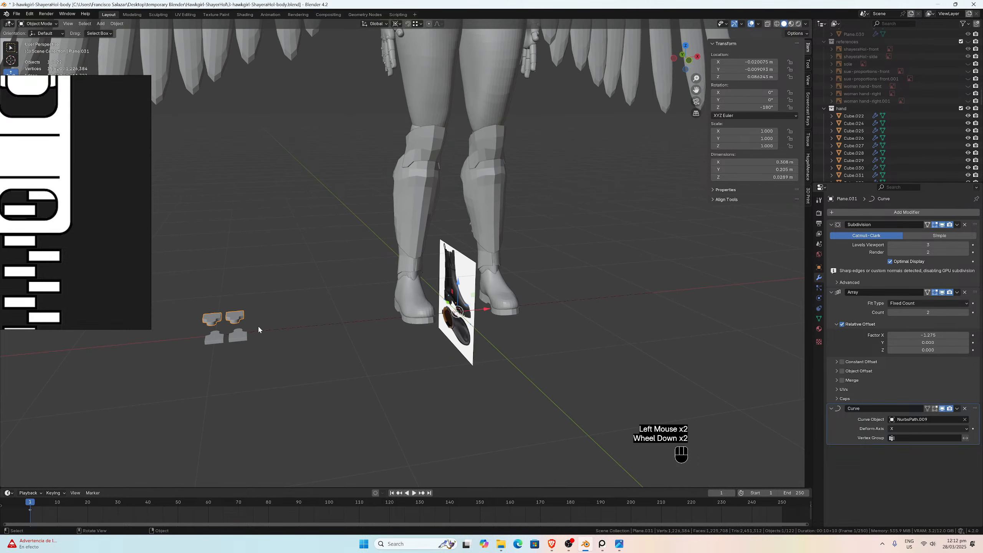
# Step: Set the Z location of Plane.031 to 0 m to level it with the Plane.026 row
pyautogui.click(237, 319)
pyautogui.moveTo(237, 319); pyautogui.dragTo(255, 321, button='middle')
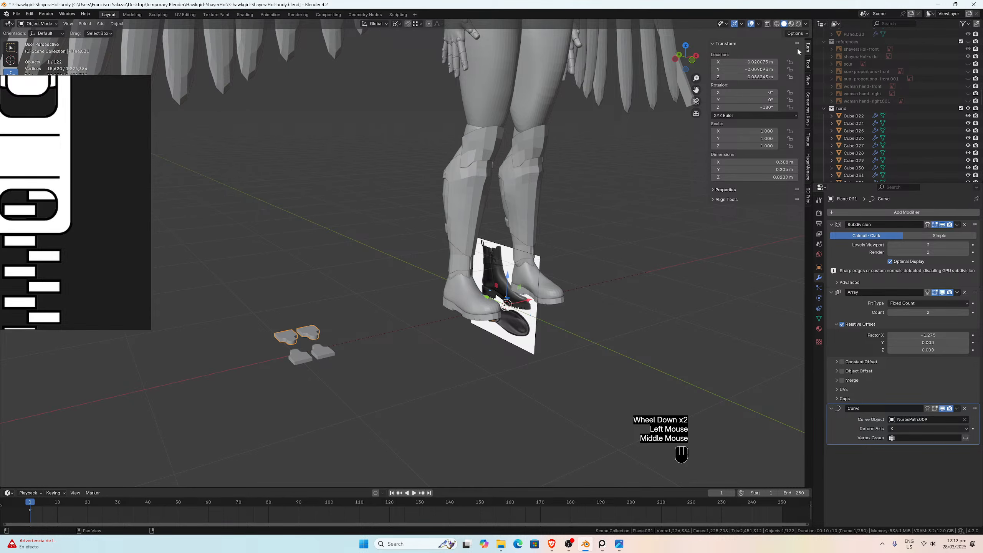
pyautogui.click(761, 76)
pyautogui.write('0')
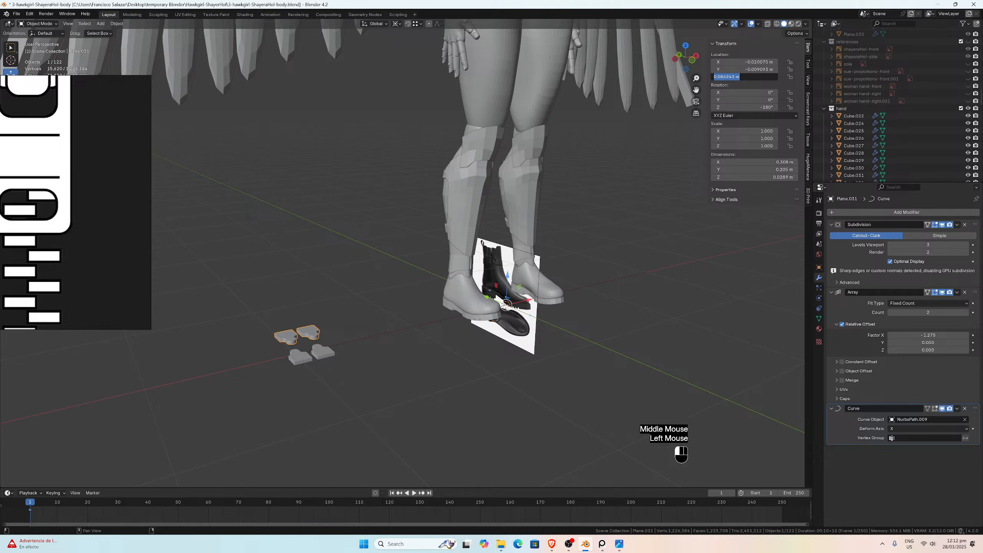
pyautogui.press('Return')
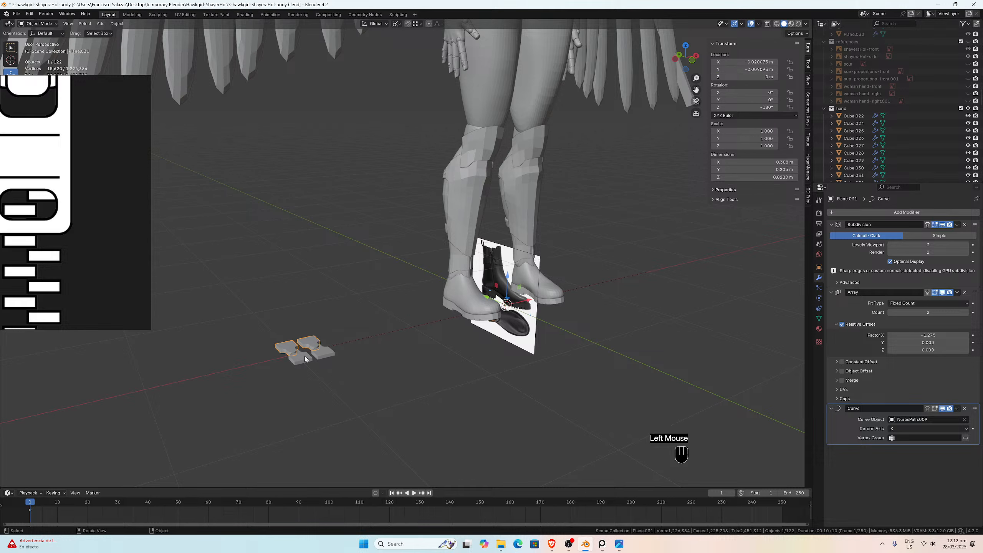
# Step: Increase the Array count of Plane.026 to 29 and deselect it
pyautogui.click(318, 354)
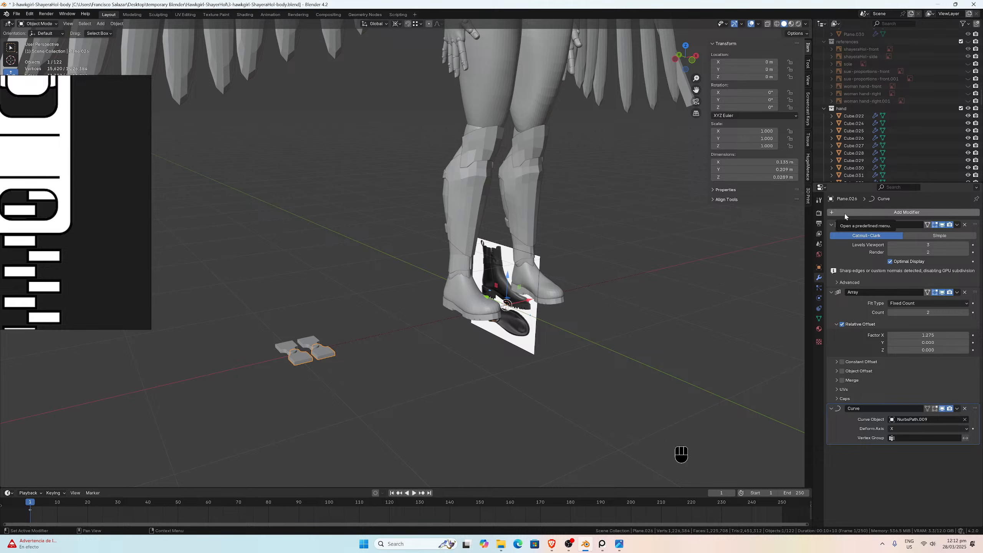
pyautogui.moveTo(927, 312); pyautogui.dragTo(951, 312)
pyautogui.click(279, 362)
pyautogui.click(279, 362)
pyautogui.scroll(-1, 279, 361)
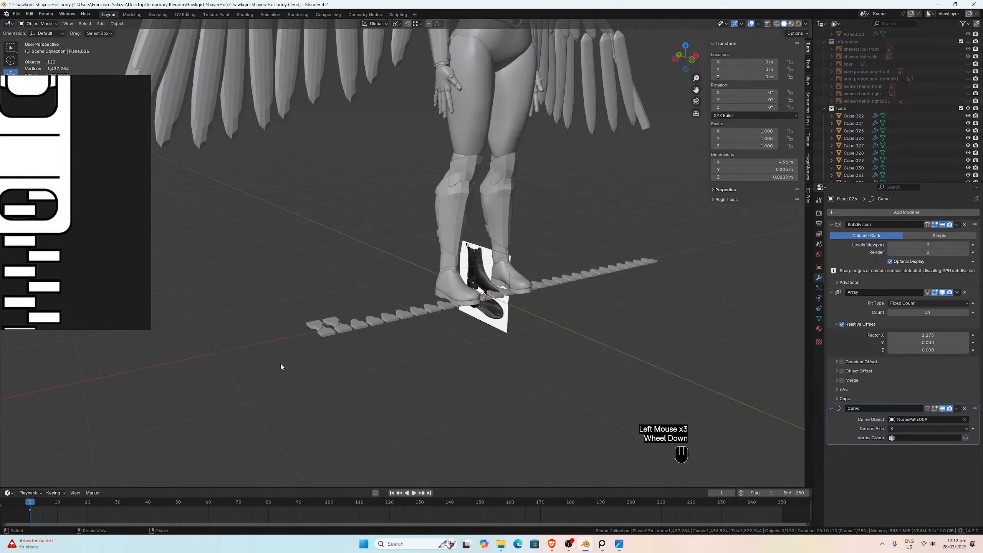
# Step: Select the extended Plane.026 row and examine how its first teeth meet those of Plane.031
pyautogui.click(351, 330)
pyautogui.click(350, 329)
pyautogui.scroll(2, 351, 330)
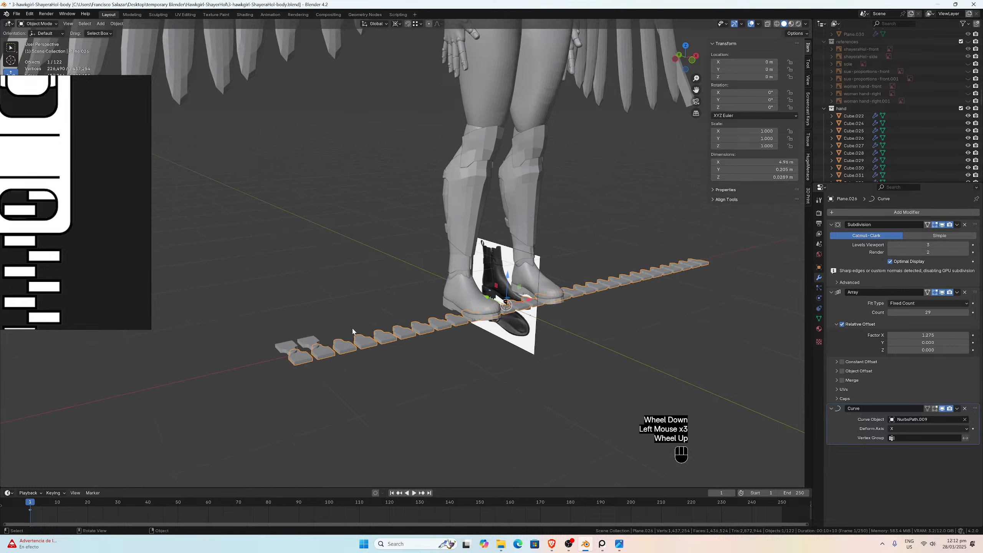
pyautogui.click(167, 472)
pyautogui.click(223, 461)
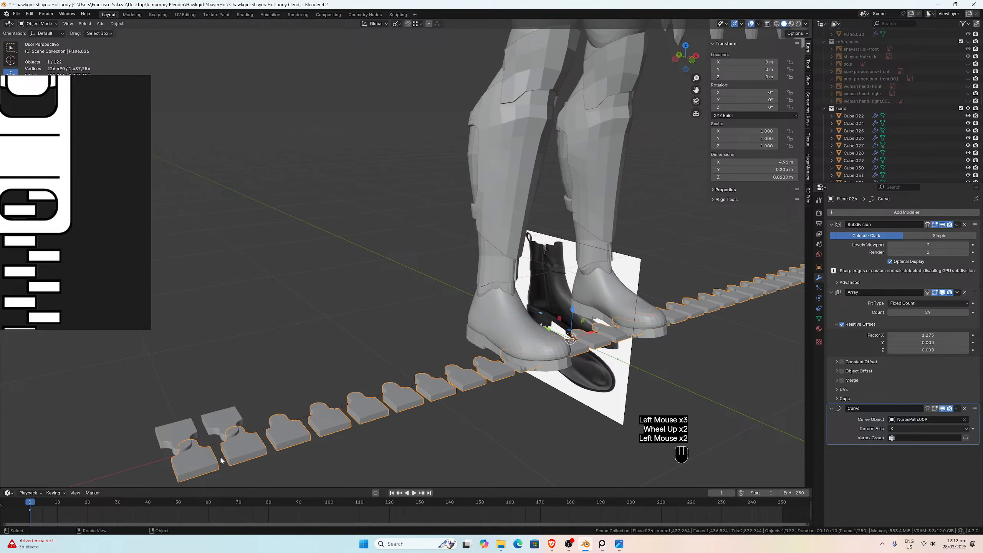
pyautogui.click(224, 462)
pyautogui.scroll(-3, 414, 383)
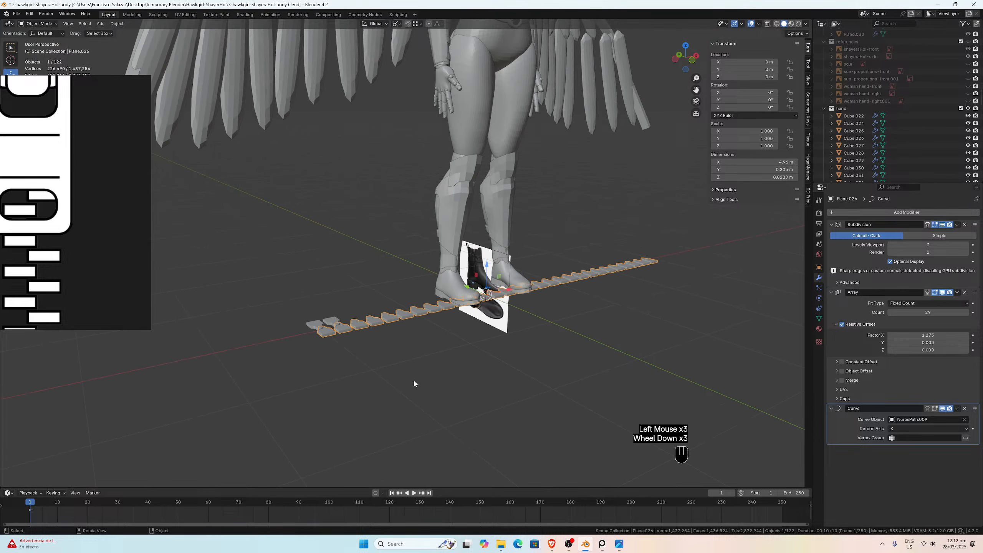
# Step: Select NurbsPath.009 and, in Edit Mode, move its X -2 m end control point by about 1.10, 0.15 and 0.85 m
pyautogui.moveTo(679, 332); pyautogui.dragTo(632, 292, button='middle')
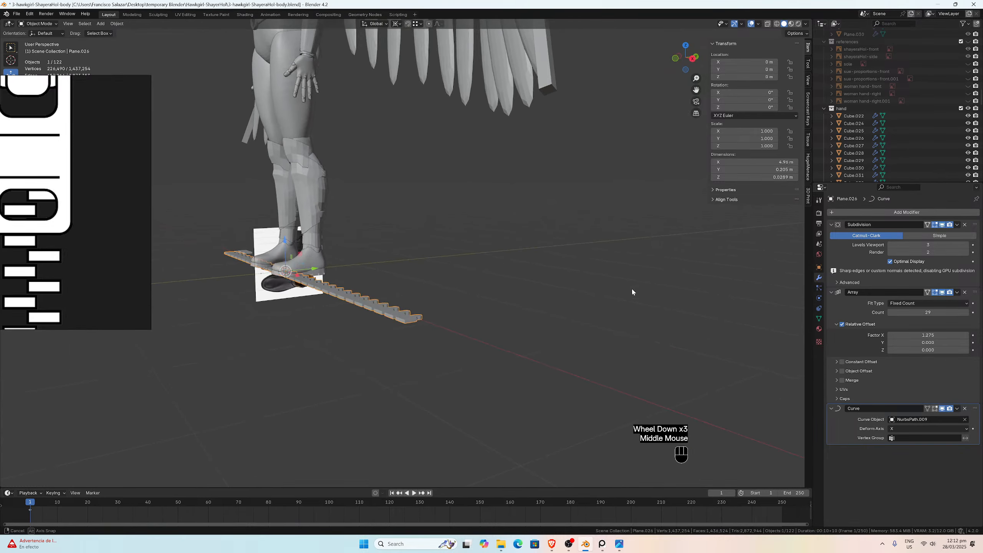
pyautogui.scroll(2, 642, 289)
pyautogui.moveTo(610, 324); pyautogui.dragTo(617, 352, button='middle')
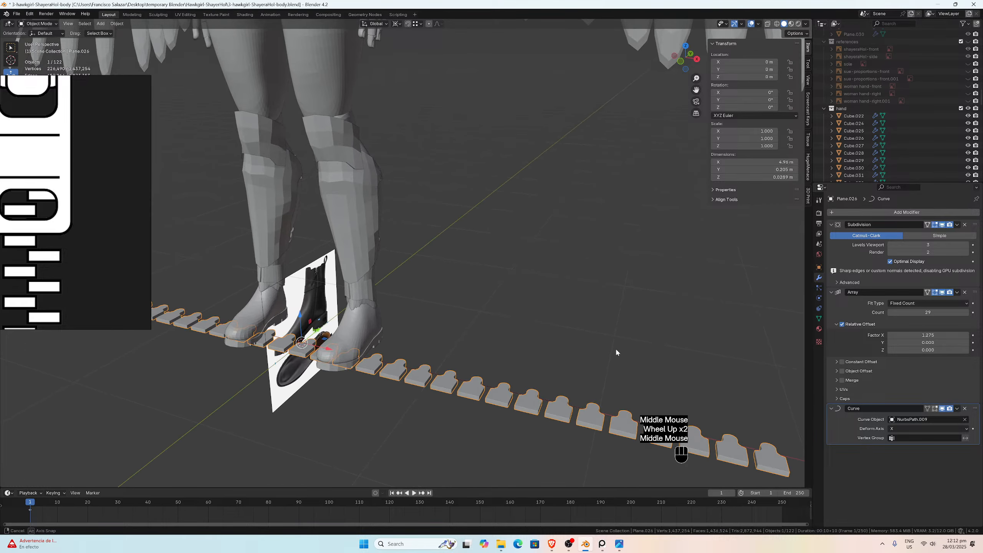
pyautogui.moveTo(493, 365); pyautogui.dragTo(494, 365, button='middle')
pyautogui.scroll(1, 493, 365)
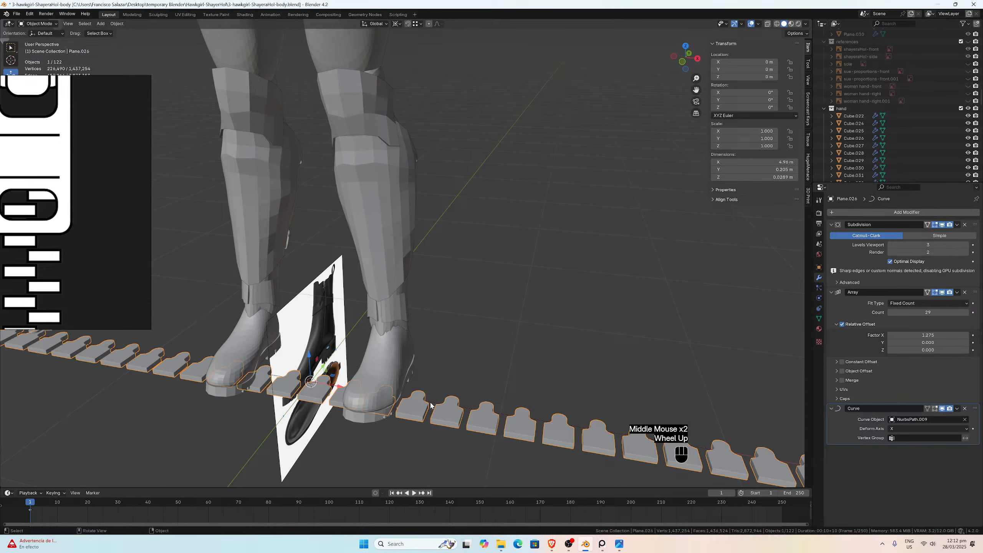
pyautogui.click(424, 405)
pyautogui.scroll(-2, 415, 341)
pyautogui.moveTo(414, 341); pyautogui.dragTo(419, 328, button='middle')
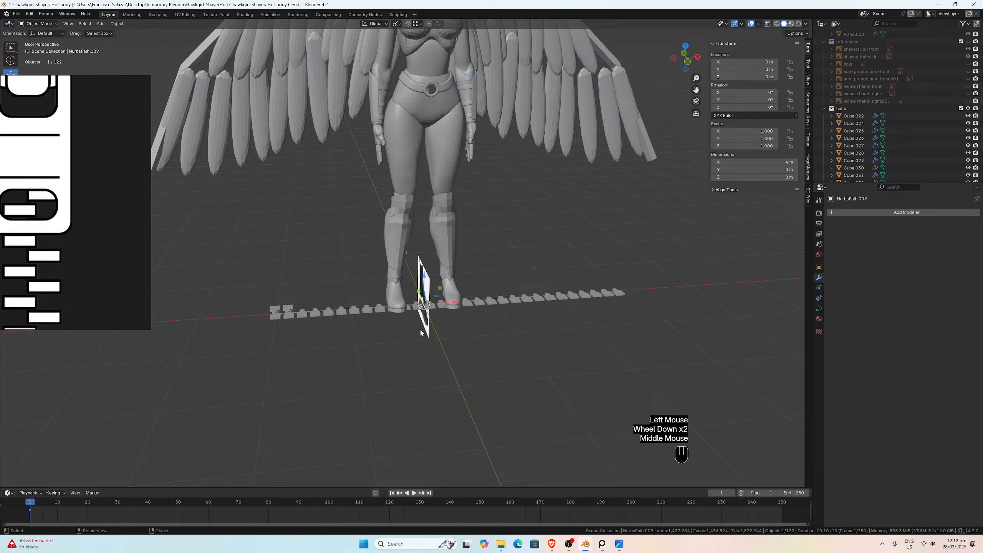
pyautogui.press('Tab')
pyautogui.click(278, 311)
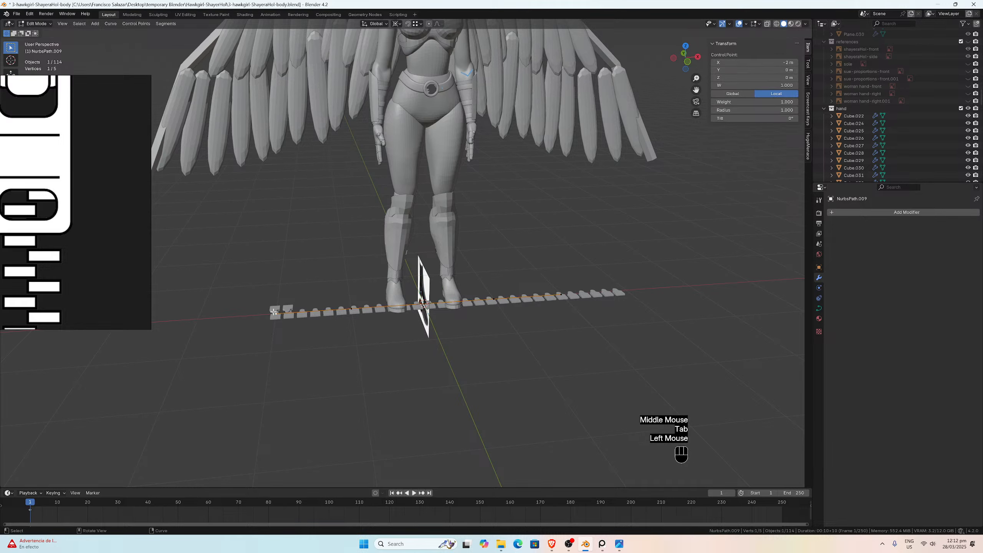
pyautogui.press('g')
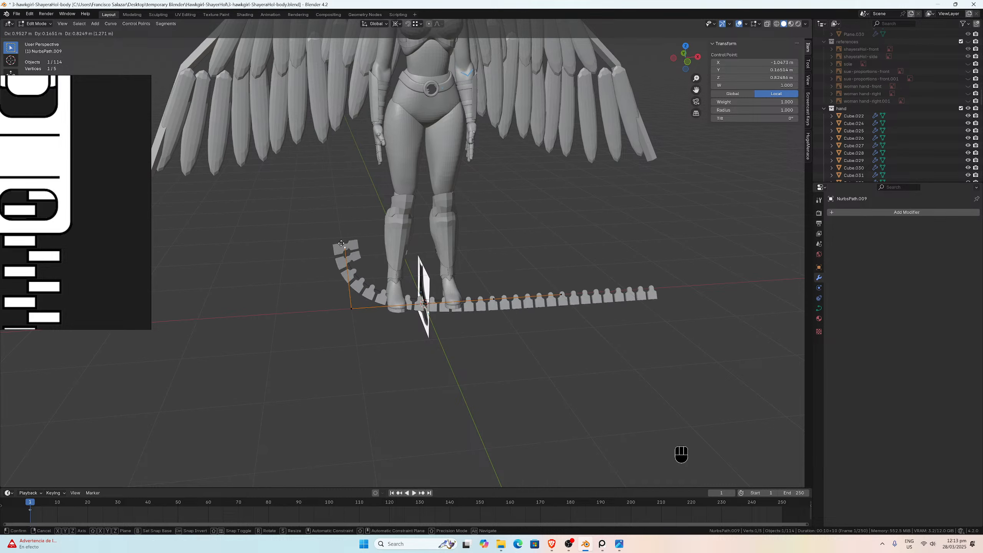
pyautogui.click(349, 241)
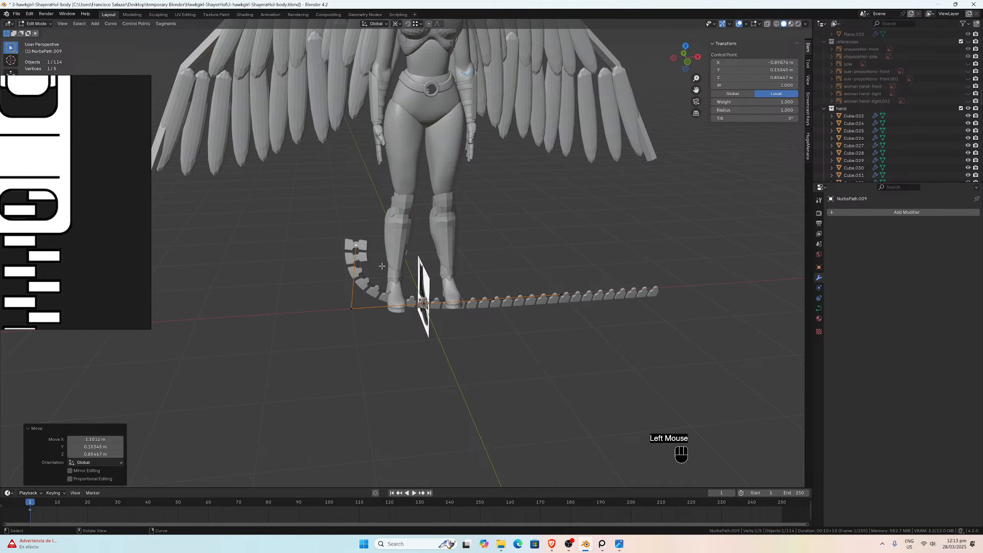
# Step: Undo the path bend and the earlier row edits back to Plane.026's two-tooth array with a relative Z offset of 1.275
pyautogui.hotkey('ctrl', 'z')
pyautogui.hotkey('ctrl', 'z')
pyautogui.hotkey('ctrl', 'z')
pyautogui.hotkey('ctrl', 'z')
pyautogui.hotkey('ctrl', 'z')
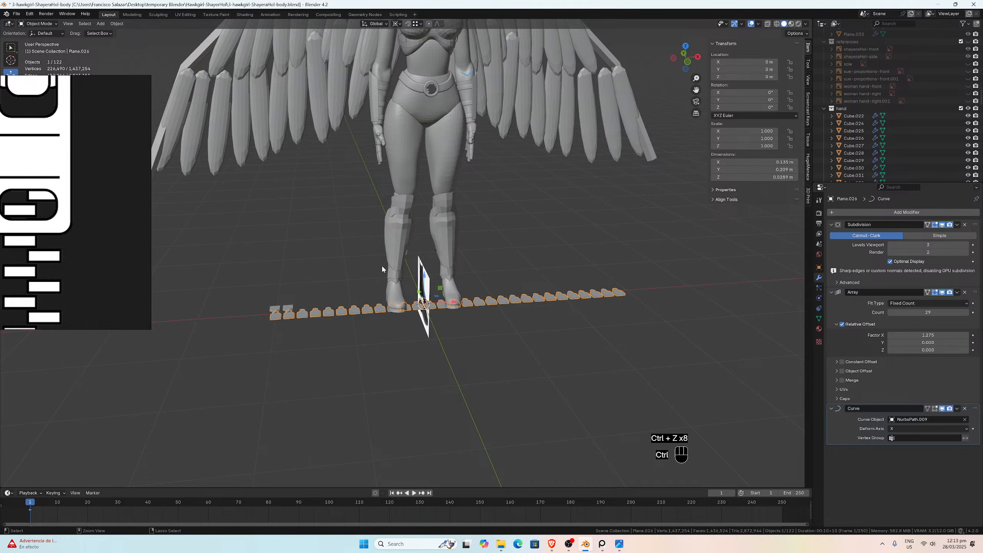
pyautogui.hotkey('ctrl', 'z')
pyautogui.hotkey('ctrl', 'z')
pyautogui.hotkey('ctrl', 'z')
pyautogui.hotkey('ctrl', 'z')
pyautogui.hotkey('ctrl', 'z')
pyautogui.hotkey('ctrl', 'z')
pyautogui.hotkey('ctrl', 'z')
pyautogui.hotkey('ctrl', 'z')
pyautogui.hotkey('ctrl', 'z')
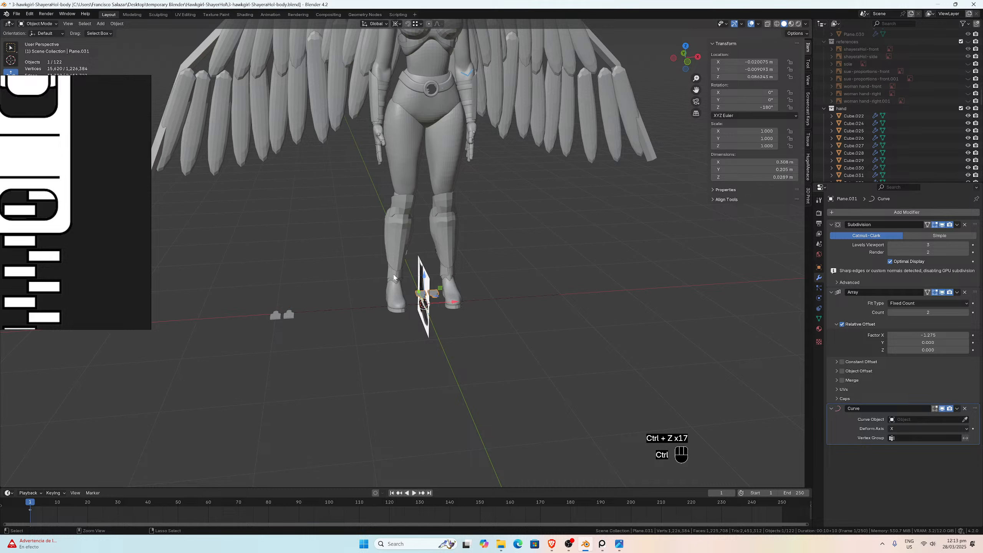
pyautogui.hotkey('ctrl', 'z')
pyautogui.hotkey('ctrl', 'z')
pyautogui.hotkey('ctrl', 'z')
pyautogui.hotkey('ctrl', 'z')
pyautogui.hotkey('ctrl', 'z')
pyautogui.hotkey('ctrl', 'z')
pyautogui.hotkey('ctrl', 'z')
pyautogui.hotkey('ctrl', 'z')
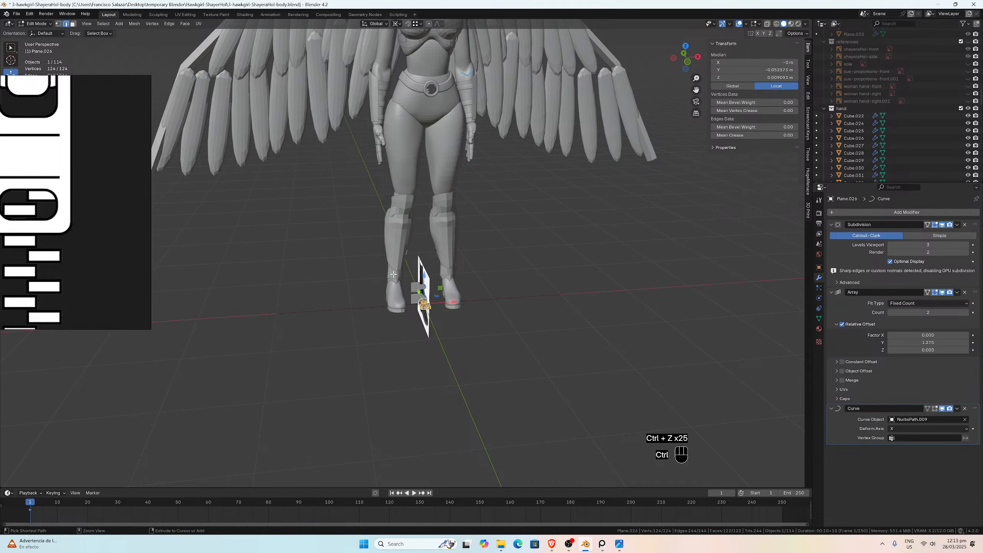
pyautogui.hotkey('ctrl', 'z')
pyautogui.hotkey('ctrl', 'z')
pyautogui.hotkey('ctrl', 'z')
pyautogui.hotkey('ctrl', 'z')
pyautogui.hotkey('ctrl', 'z')
pyautogui.hotkey('ctrl', 'z')
pyautogui.hotkey('ctrl', 'z')
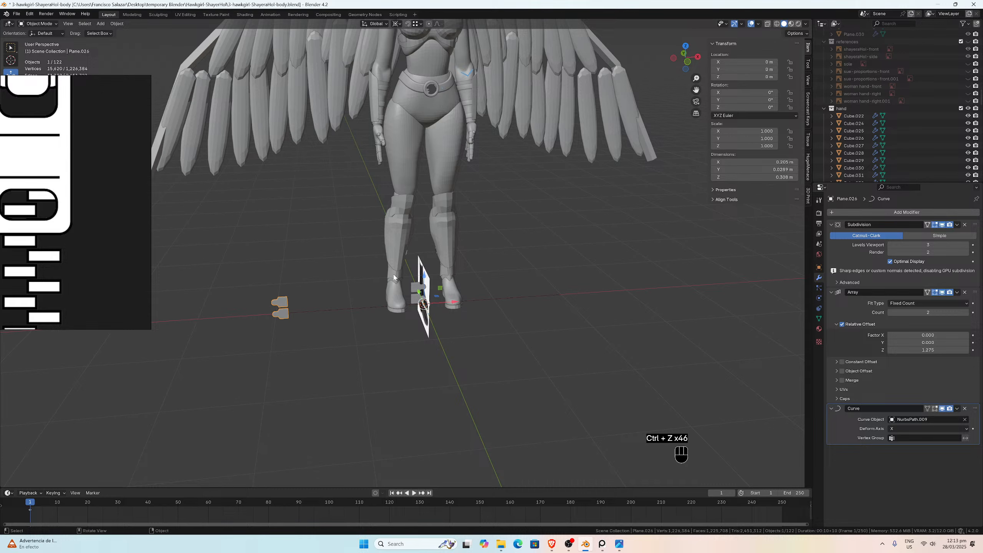
# Step: In front view, delete the two arrayed zipper tooth objects, Plane.026 and the copy between the boots
pyautogui.press('KP_1')
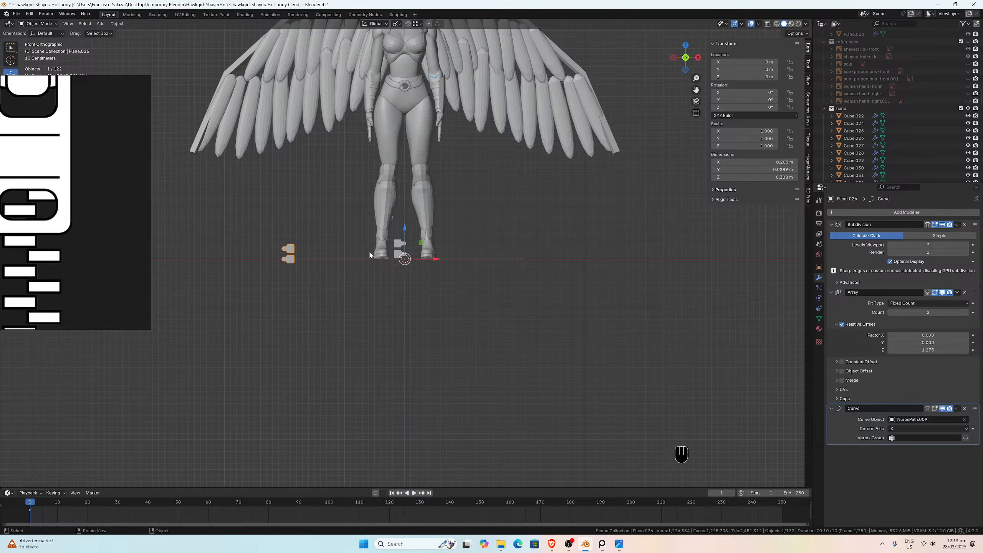
pyautogui.scroll(5, 364, 258)
pyautogui.scroll(-3, 364, 257)
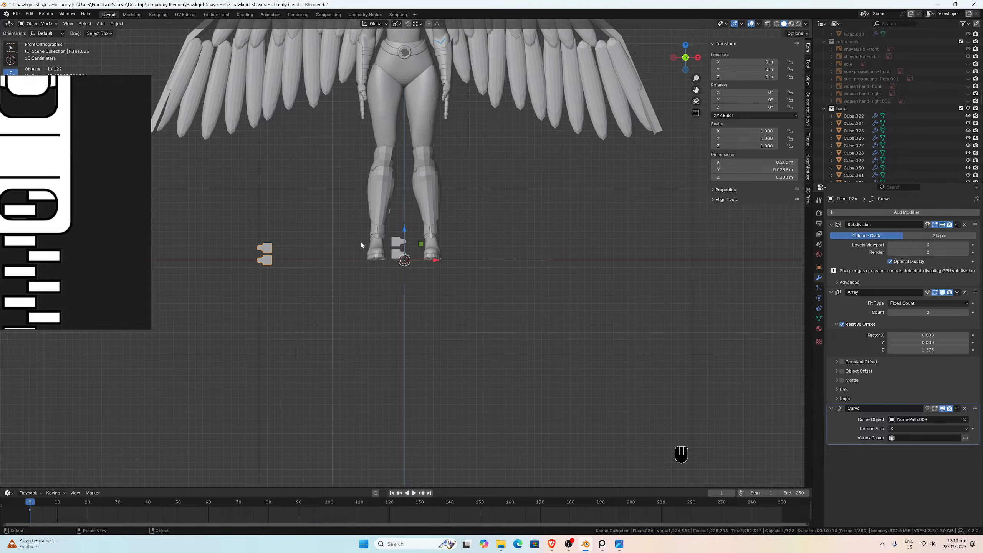
pyautogui.click(400, 253)
pyautogui.click(271, 258)
pyautogui.scroll(2, 404, 251)
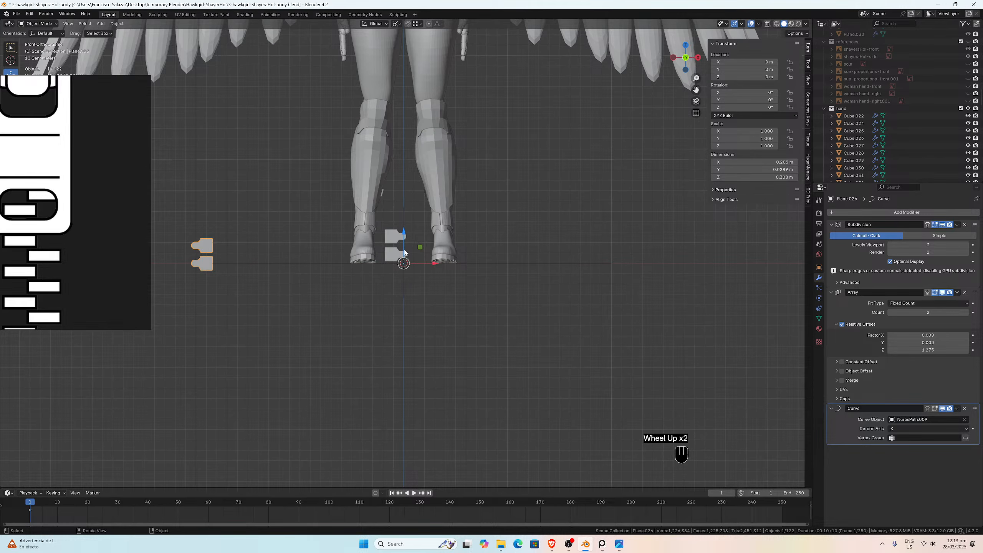
pyautogui.press('KP_1')
pyautogui.press('x')
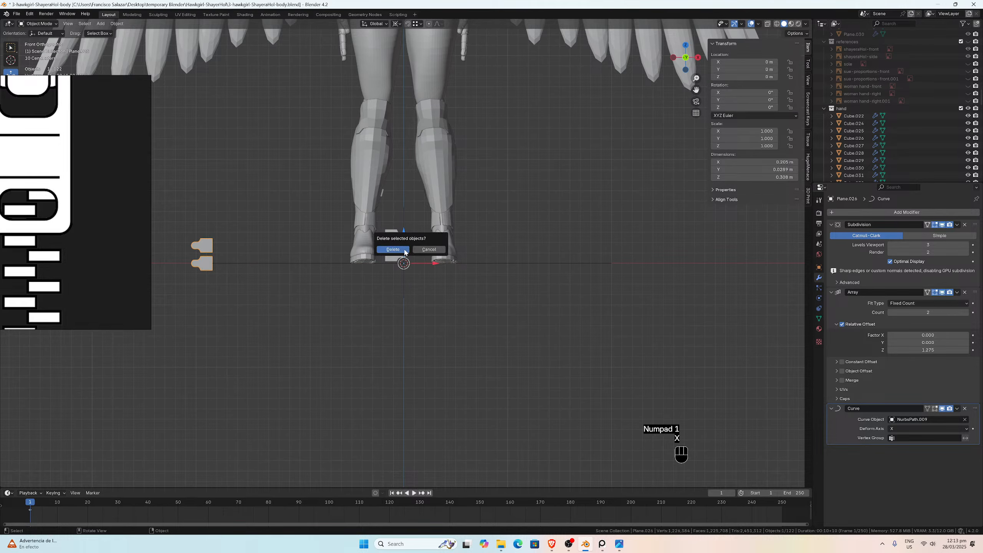
pyautogui.click(397, 249)
pyautogui.press('x')
pyautogui.click(394, 254)
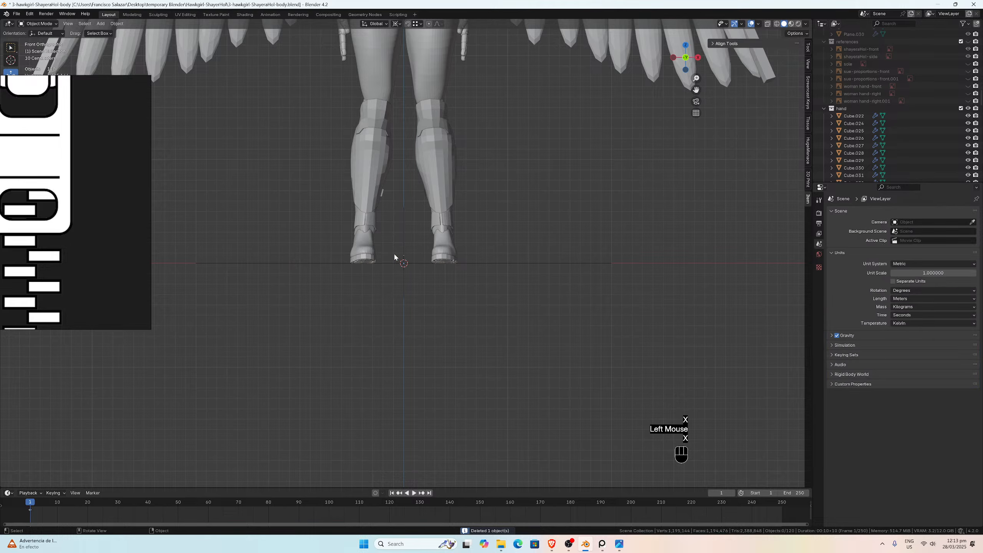
# Step: Make the backup collection visible in the viewport
pyautogui.scroll(6, 393, 252)
pyautogui.scroll(3, 890, 133)
pyautogui.scroll(11, 891, 133)
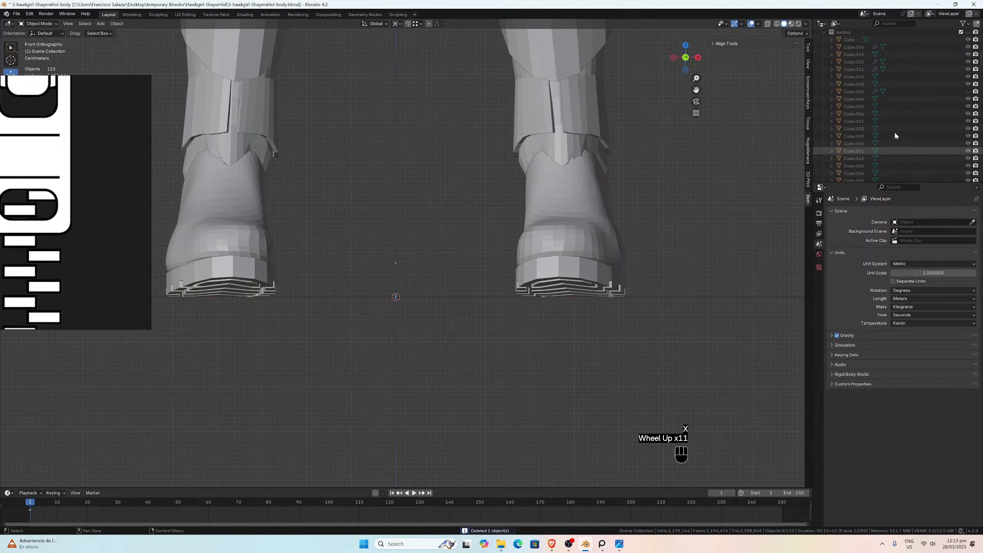
pyautogui.scroll(-4, 893, 133)
pyautogui.scroll(2, 893, 134)
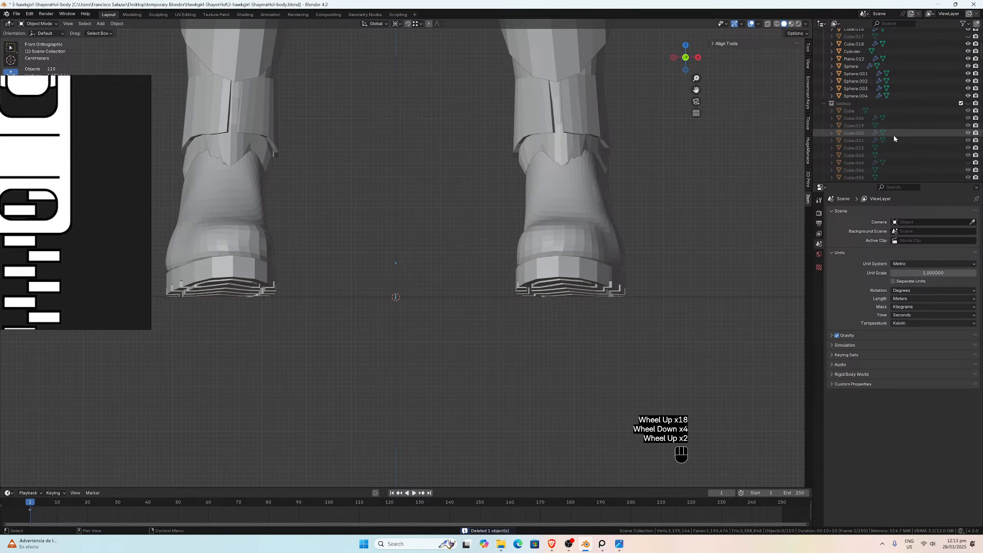
pyautogui.click(967, 103)
# Step: Hide the backup objects Cube, Cube.055 and Cube.090 that cover the zipper tooth
pyautogui.click(849, 111)
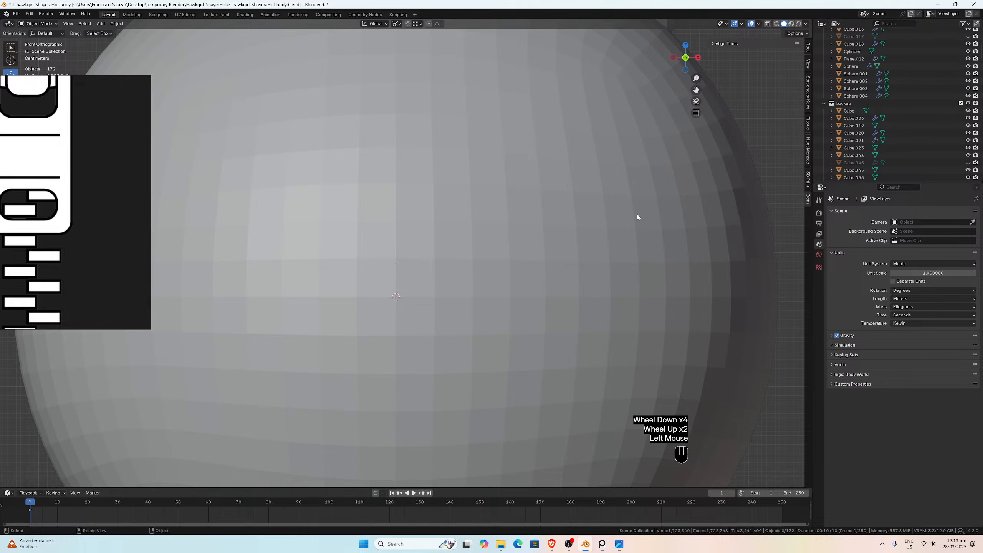
pyautogui.press('h')
pyautogui.click(444, 305)
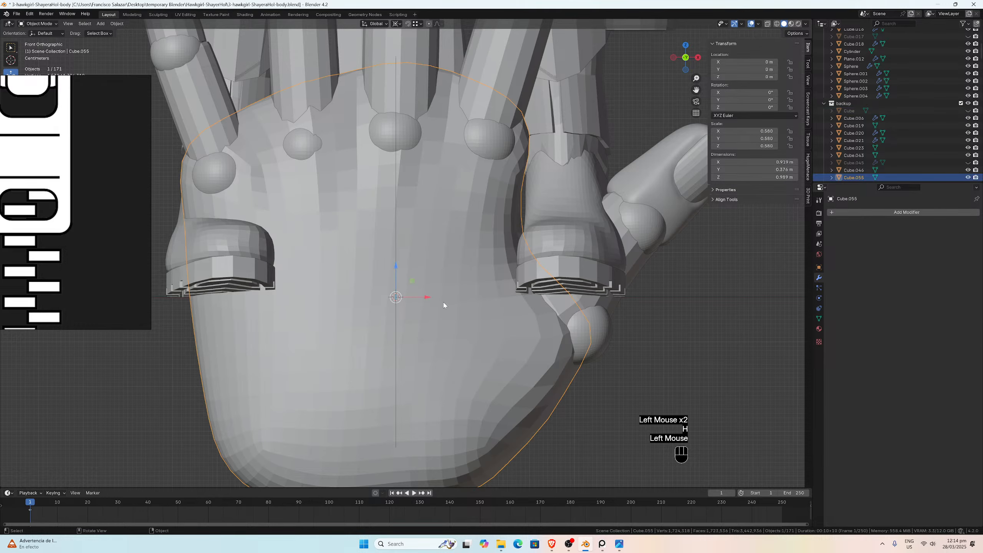
pyautogui.press('h')
pyautogui.click(428, 305)
pyautogui.press('h')
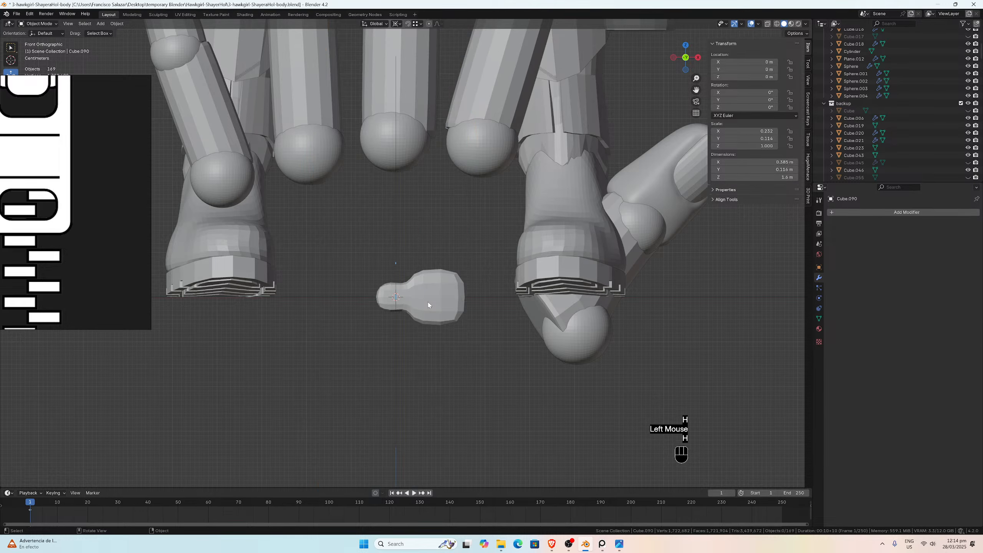
# Step: Duplicate the backup zipper tooth Plane.030 in place and assign the copy to the boots collection
pyautogui.click(428, 304)
pyautogui.scroll(2, 427, 305)
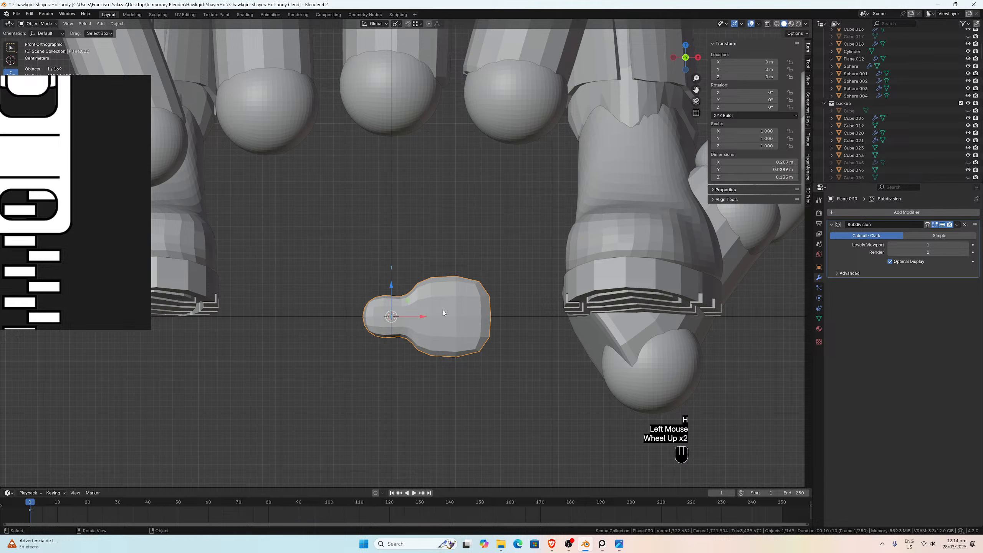
pyautogui.hotkey('shift', 'd')
pyautogui.press('Escape')
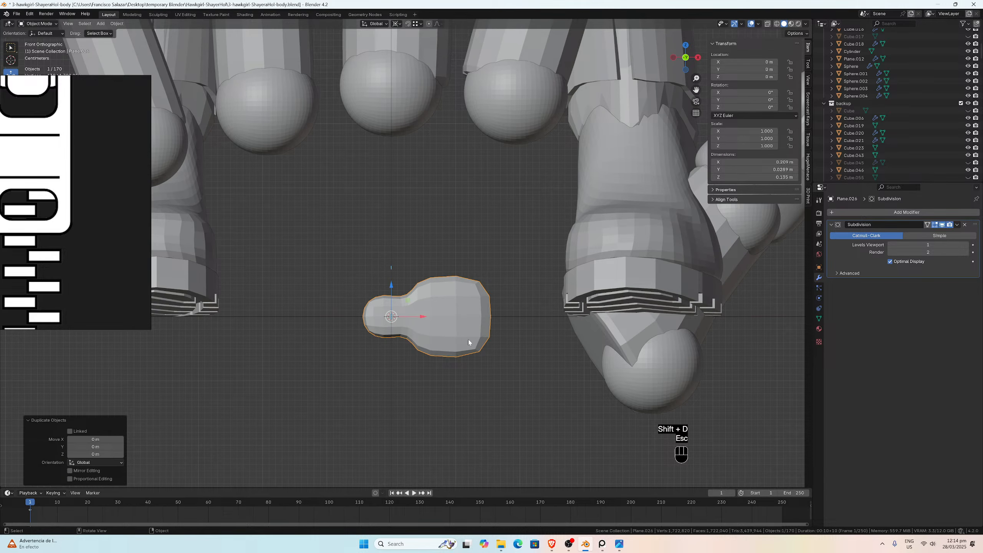
pyautogui.press('m')
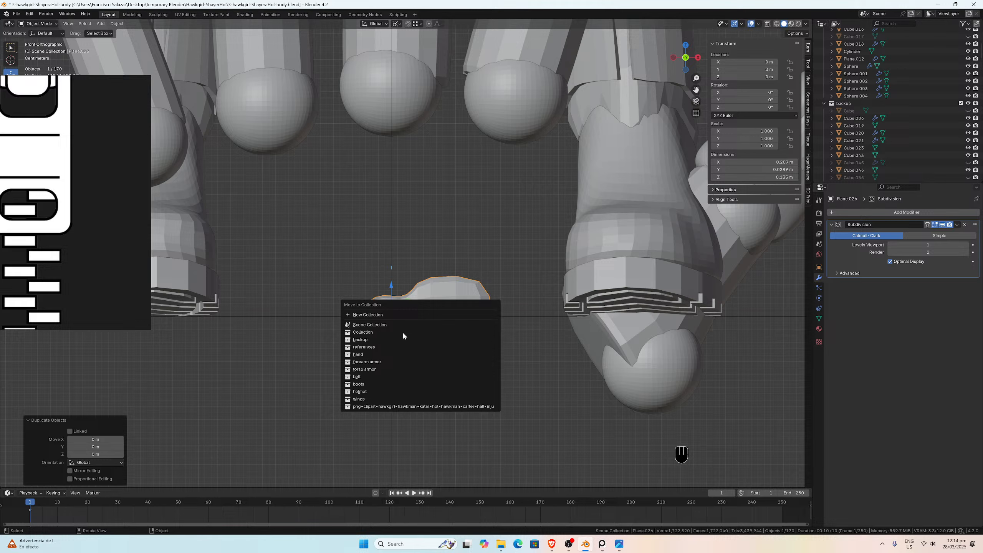
pyautogui.click(381, 382)
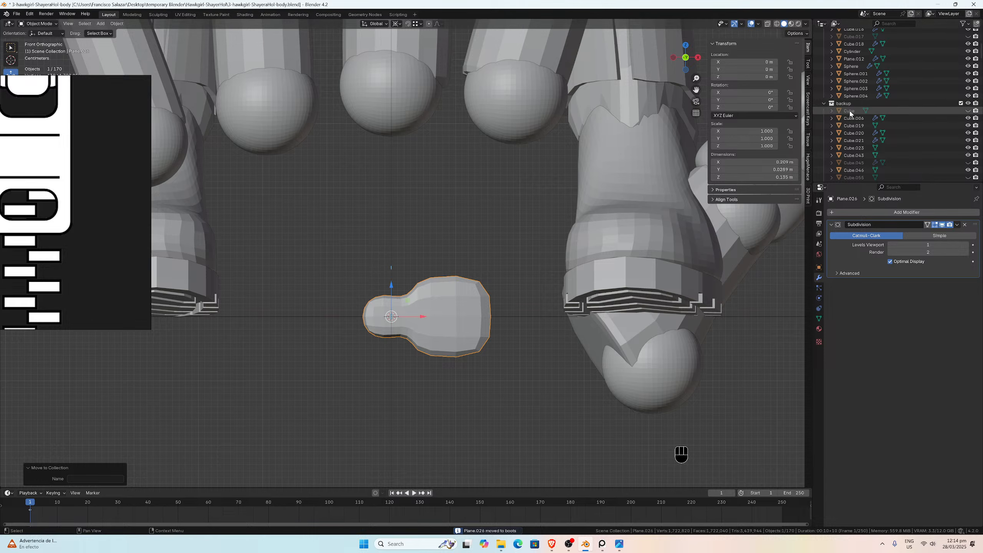
pyautogui.press('g')
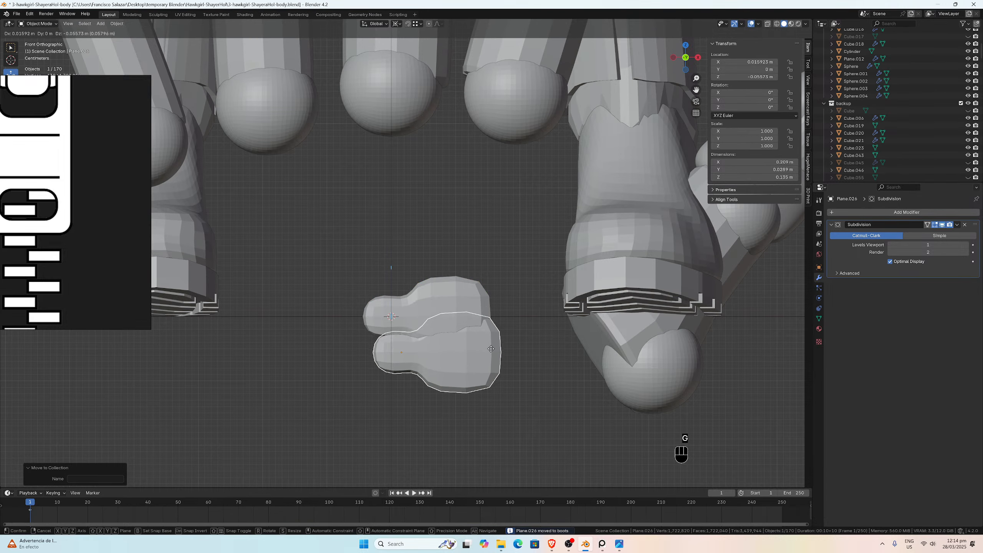
pyautogui.press('Escape')
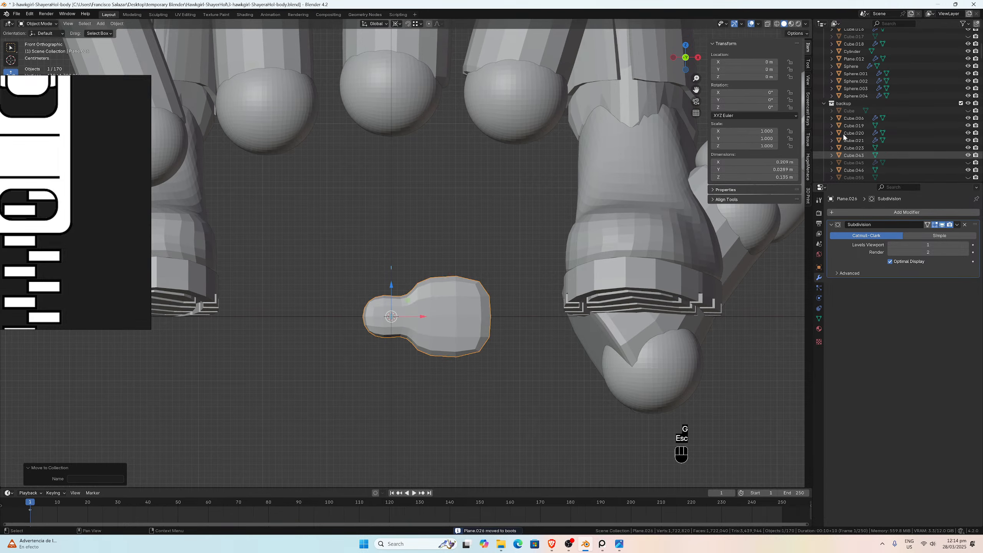
# Step: Hide the backup collection, select the duplicated tooth and save the file
pyautogui.click(968, 103)
pyautogui.click(467, 312)
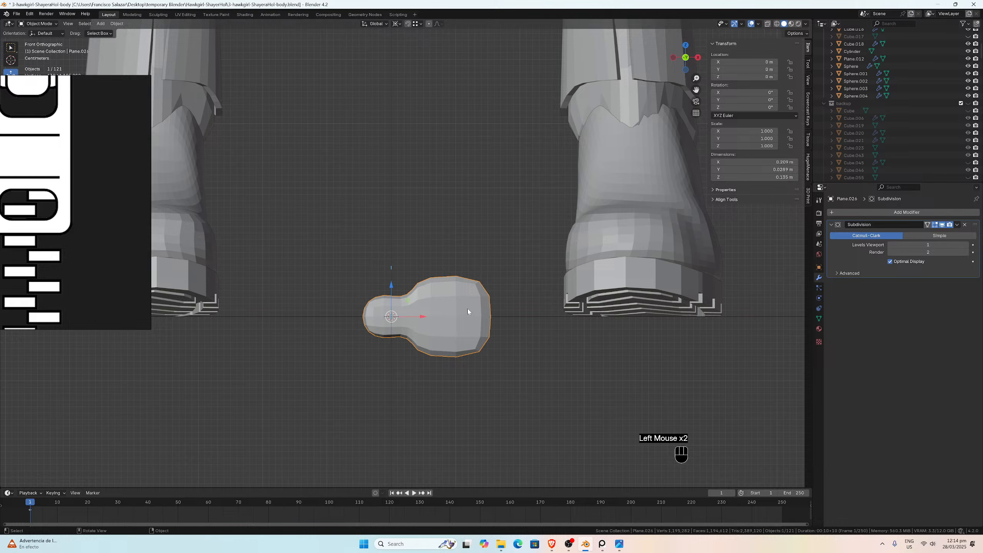
pyautogui.hotkey('shift', 's')
pyautogui.hotkey('ctrl', 's')
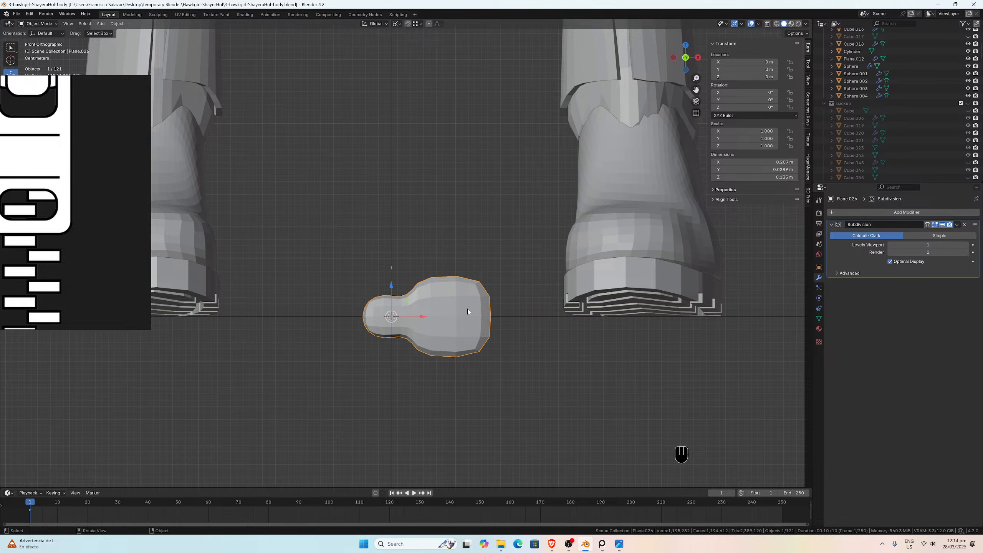
# Step: Enter Edit Mode on the duplicated tooth and examine its mesh shape up close from several angles
pyautogui.scroll(3, 468, 342)
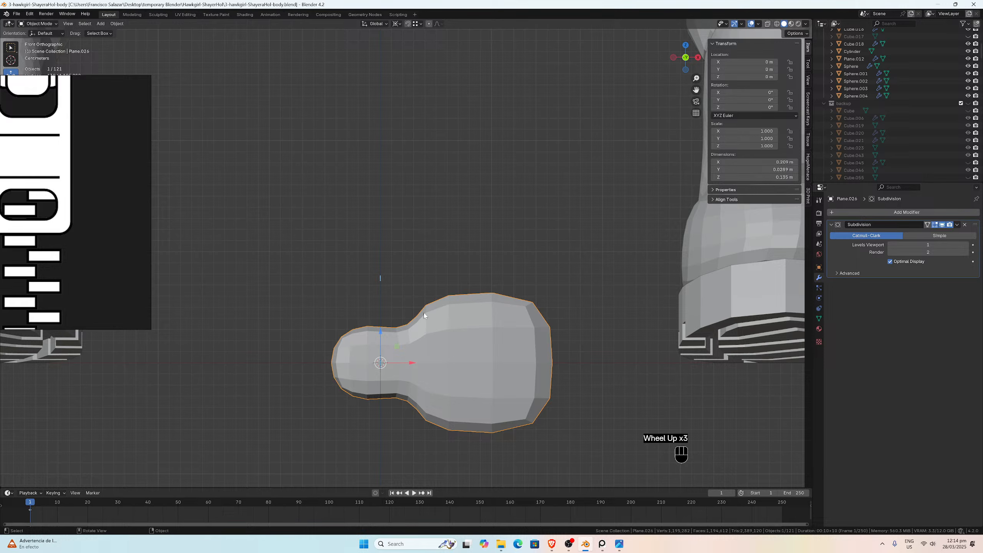
pyautogui.scroll(2, 485, 317)
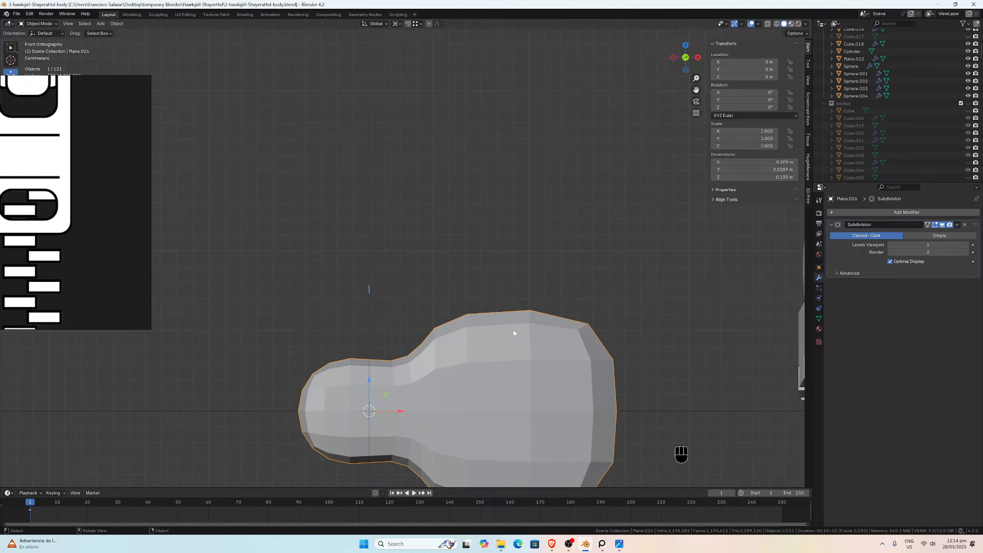
pyautogui.press('Tab')
pyautogui.moveTo(513, 334); pyautogui.dragTo(527, 333, button='middle')
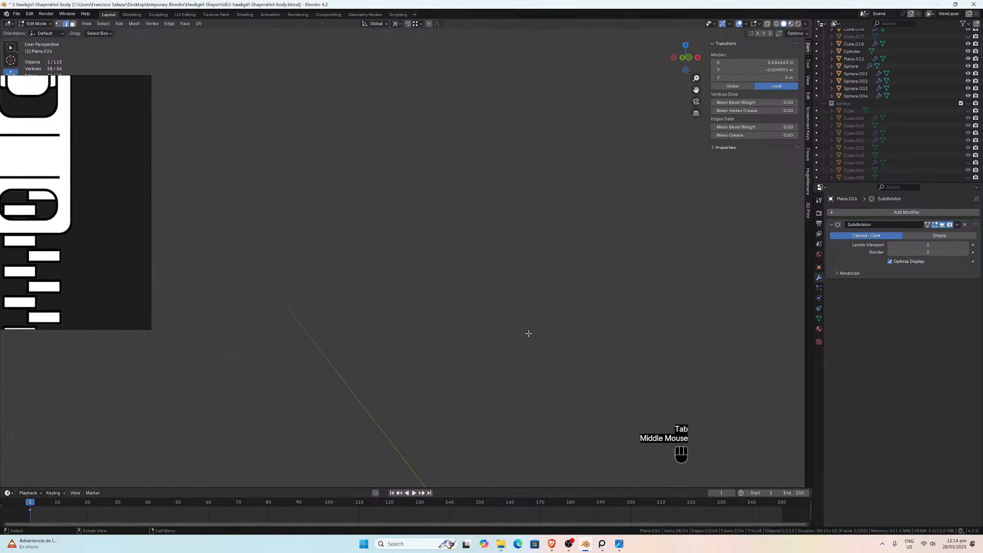
pyautogui.scroll(-6, 527, 334)
pyautogui.moveTo(587, 322)
pyautogui.mouseDown(button='middle')
pyautogui.moveTo(563, 314)
pyautogui.moveTo(589, 306)
pyautogui.mouseUp(button='middle')
pyautogui.scroll(3, 563, 314)
pyautogui.scroll(-2, 572, 314)
pyautogui.scroll(-1, 578, 312)
pyautogui.scroll(-2, 578, 312)
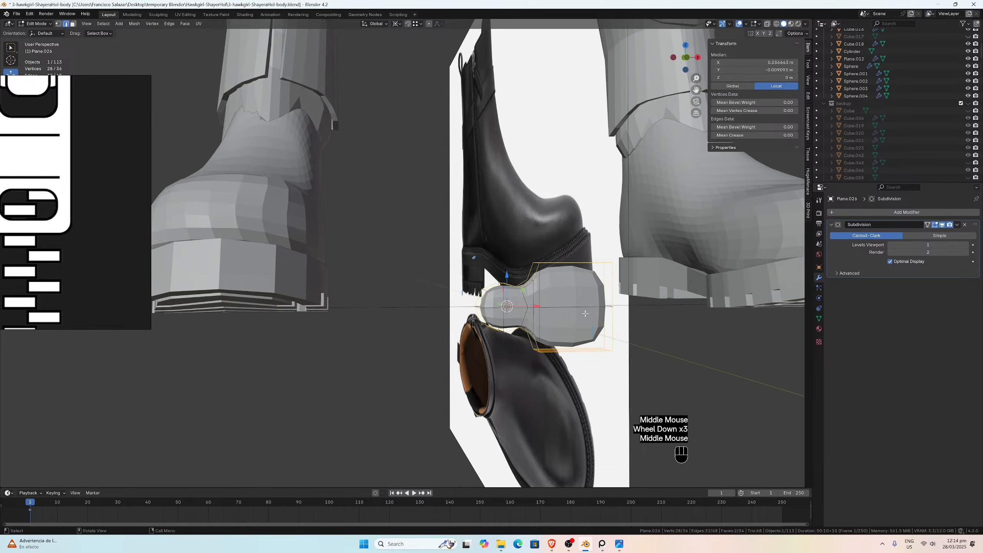
pyautogui.scroll(1, 588, 306)
pyautogui.moveTo(695, 90); pyautogui.dragTo(580, 159)
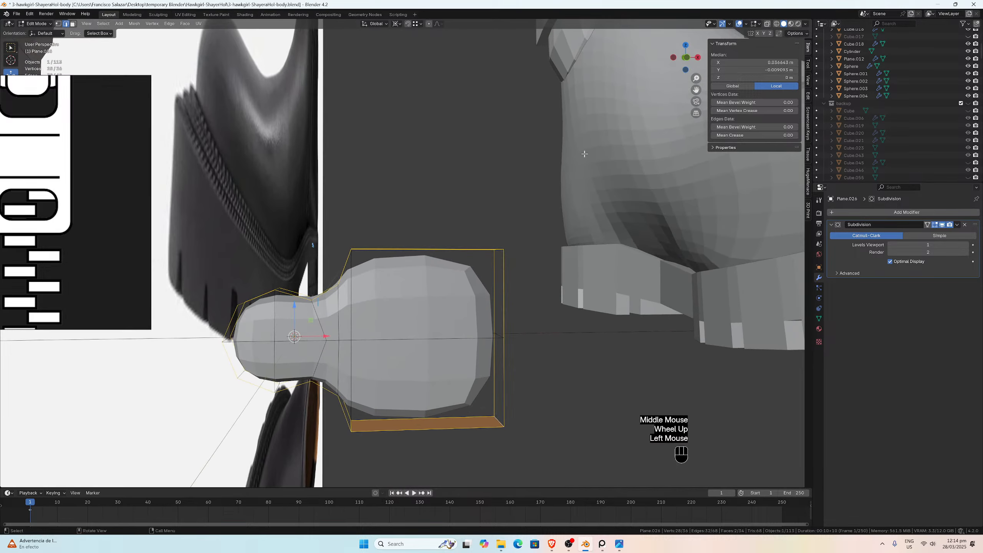
pyautogui.scroll(1, 535, 204)
pyautogui.scroll(-1, 400, 257)
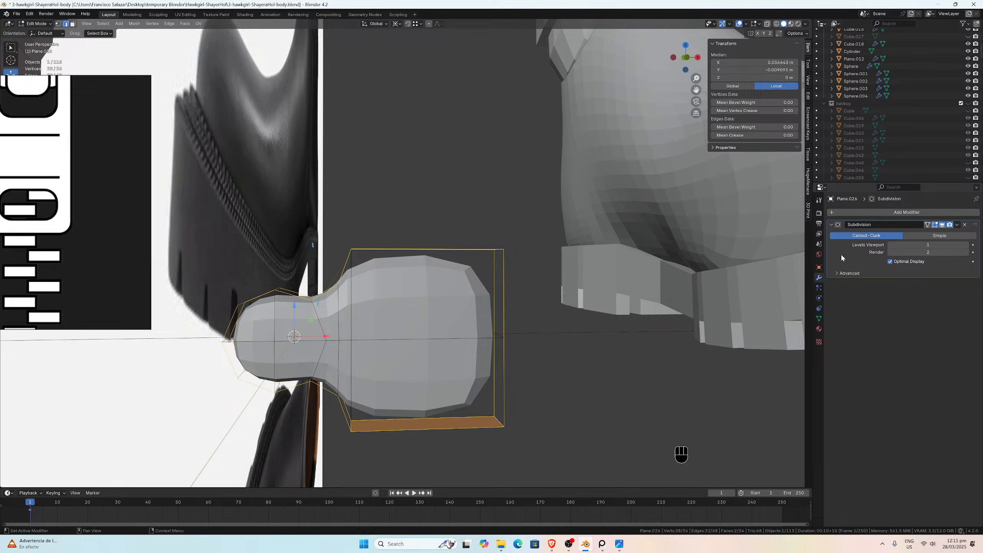
# Step: Set the transform pivot point to Median Point
pyautogui.click(396, 24)
pyautogui.click(396, 24)
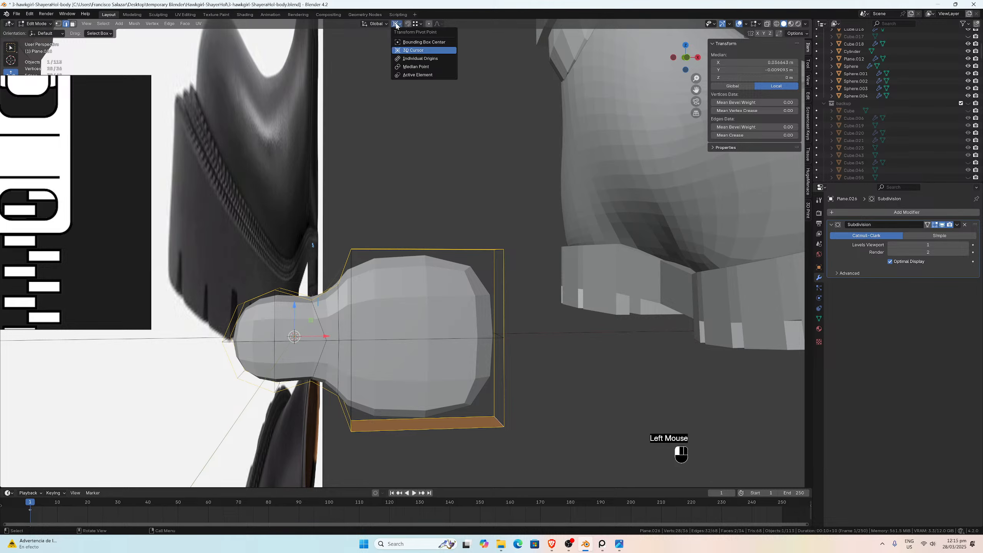
pyautogui.click(424, 67)
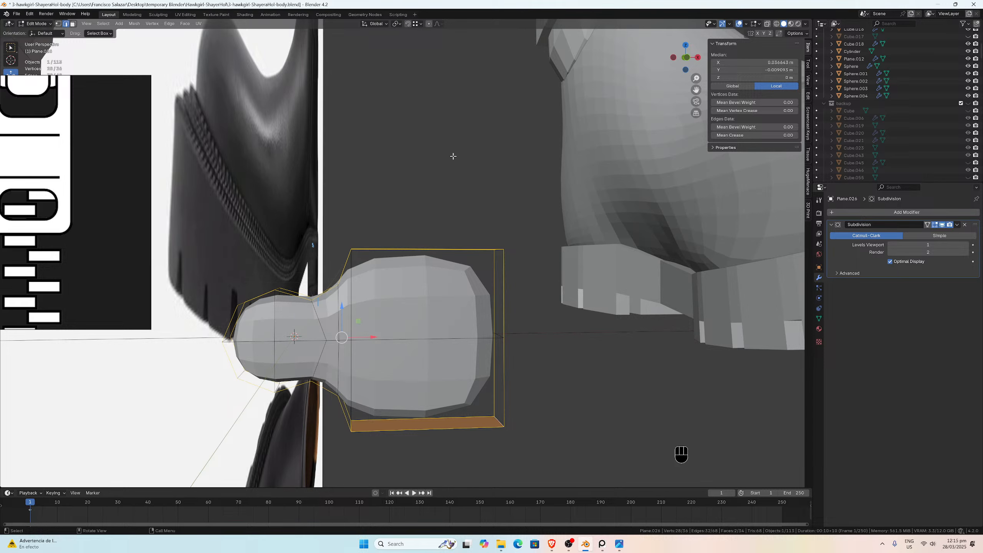
# Step: Examine the zipper tooth's rounded outline from the front and in perspective
pyautogui.press('KP_1')
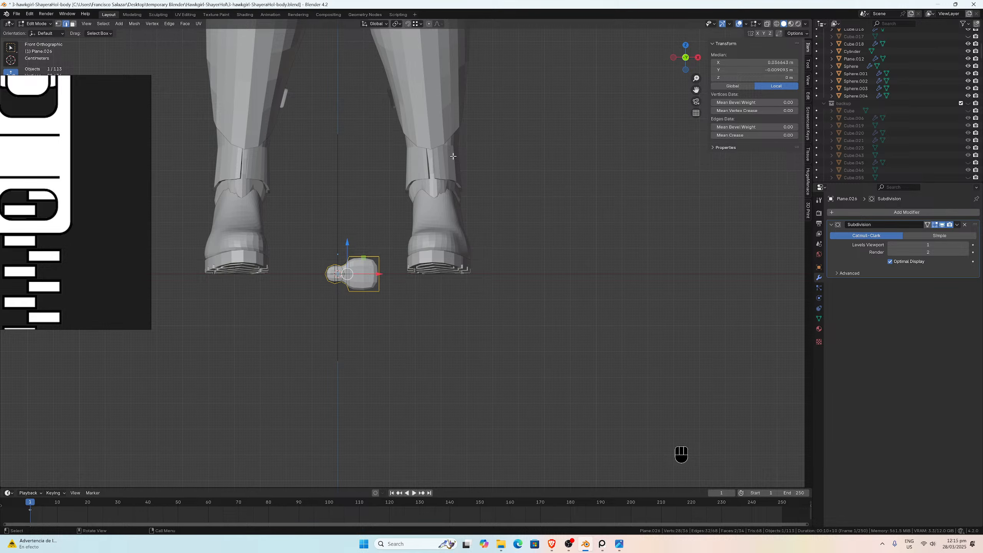
pyautogui.scroll(6, 520, 164)
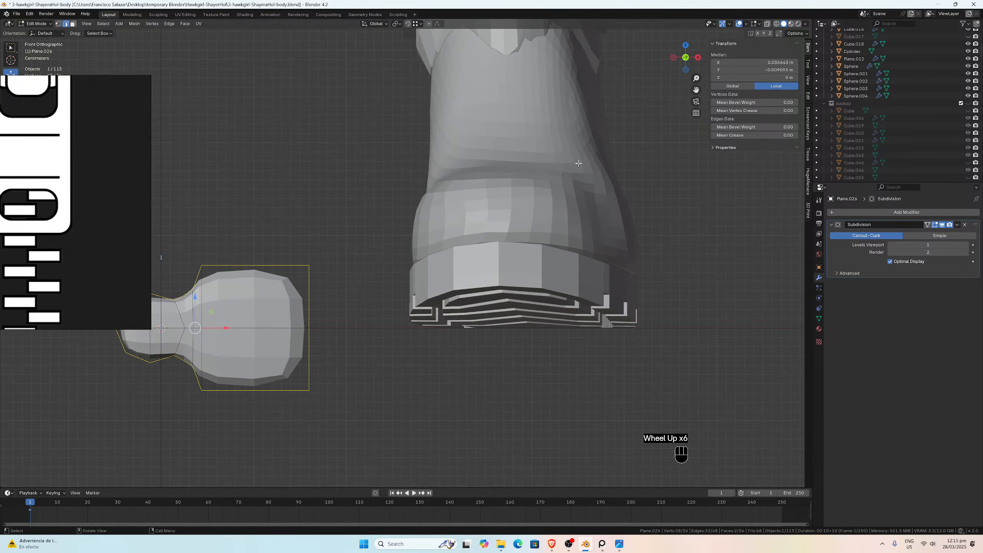
pyautogui.moveTo(695, 90); pyautogui.dragTo(892, 50)
pyautogui.scroll(5, 460, 251)
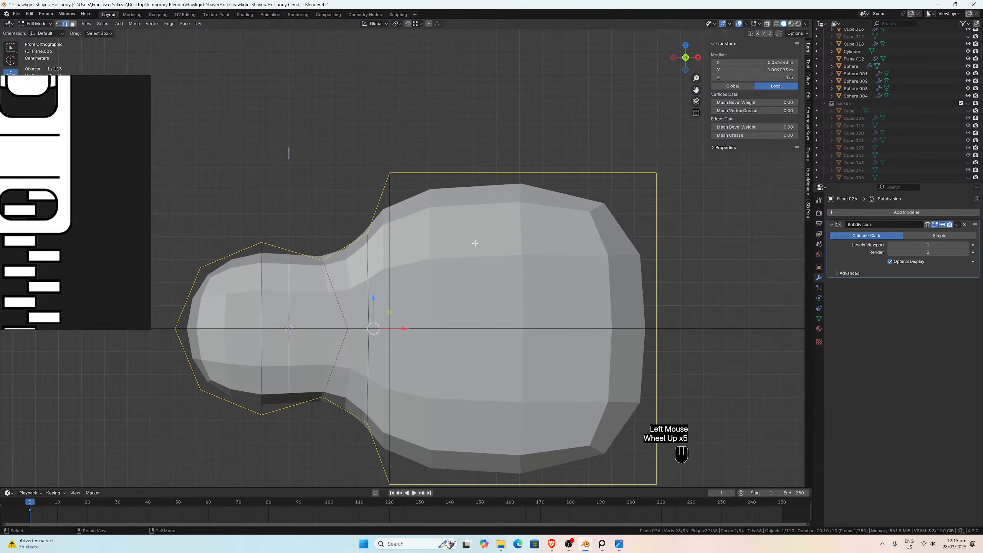
pyautogui.scroll(-4, 460, 251)
pyautogui.moveTo(484, 236); pyautogui.dragTo(538, 231, button='middle')
pyautogui.scroll(-4, 487, 235)
pyautogui.scroll(1, 534, 229)
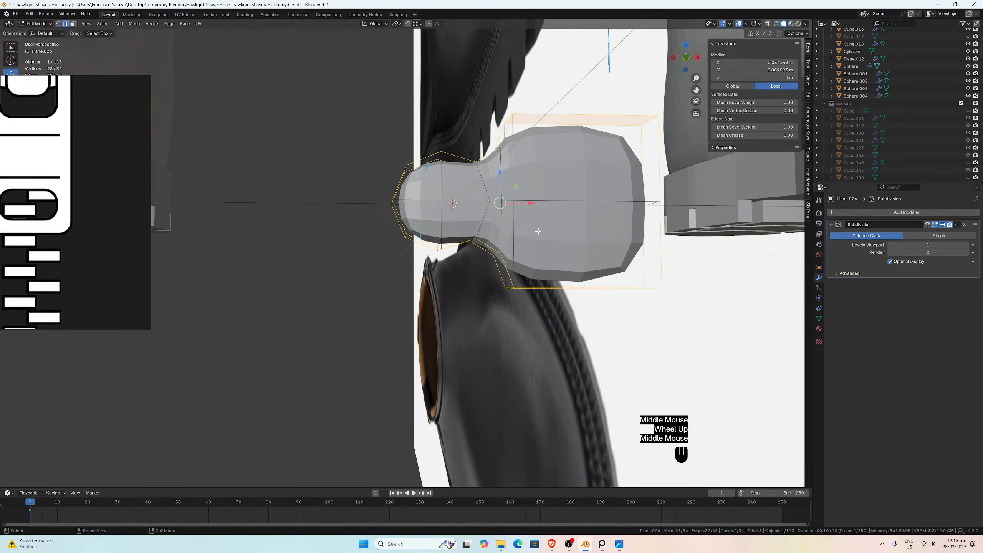
pyautogui.press('KP_1')
pyautogui.press('KP_3')
pyautogui.press('KP_1')
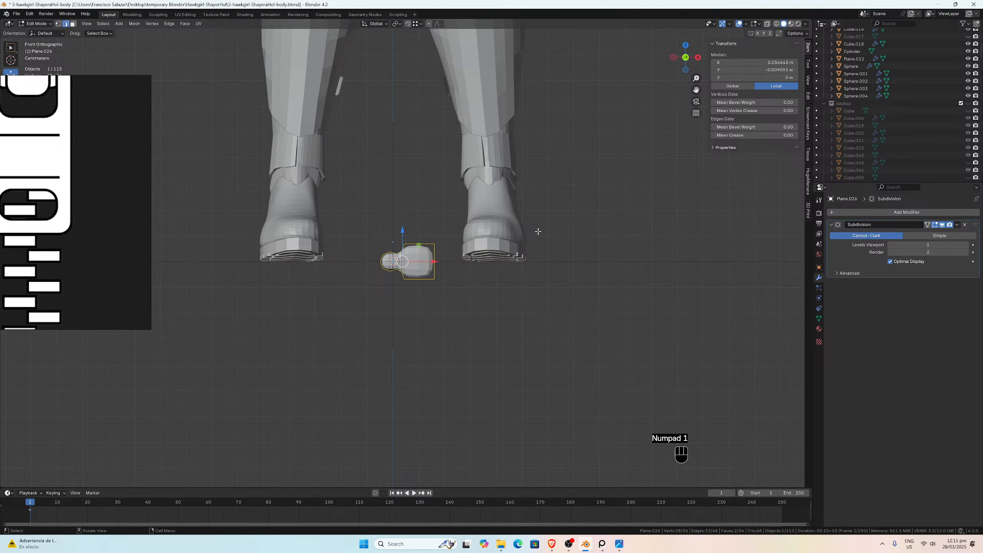
pyautogui.scroll(3, 439, 258)
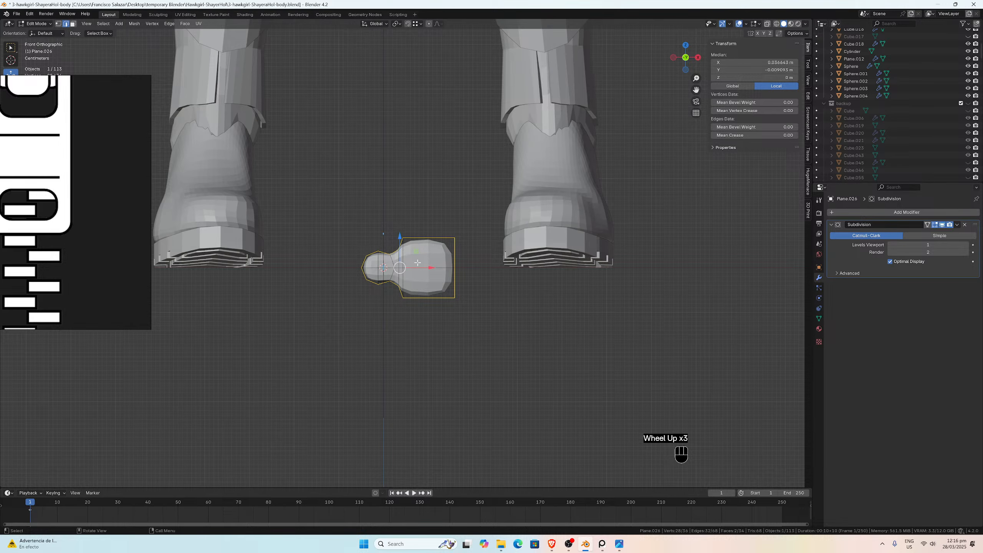
pyautogui.scroll(-1, 417, 263)
pyautogui.scroll(2, 410, 278)
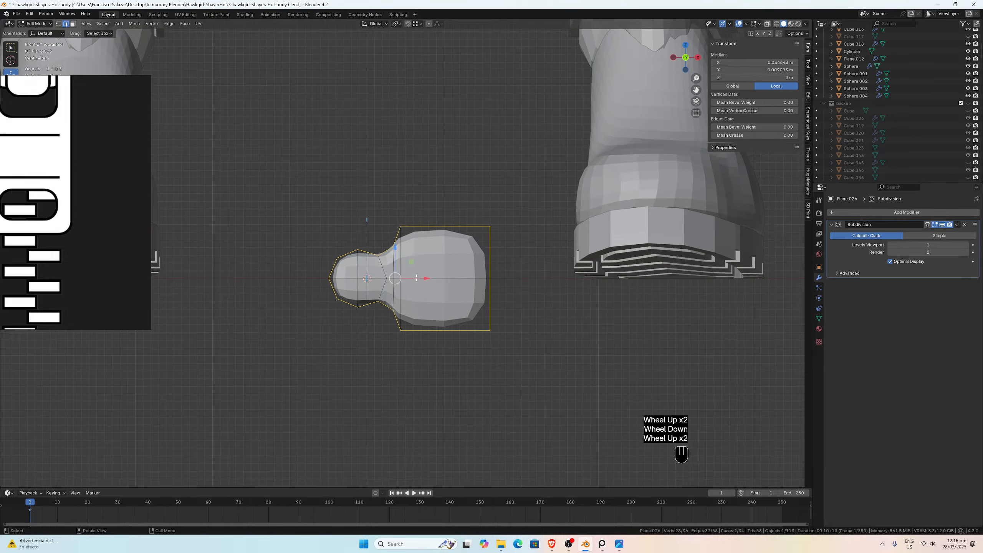
pyautogui.scroll(3, 410, 279)
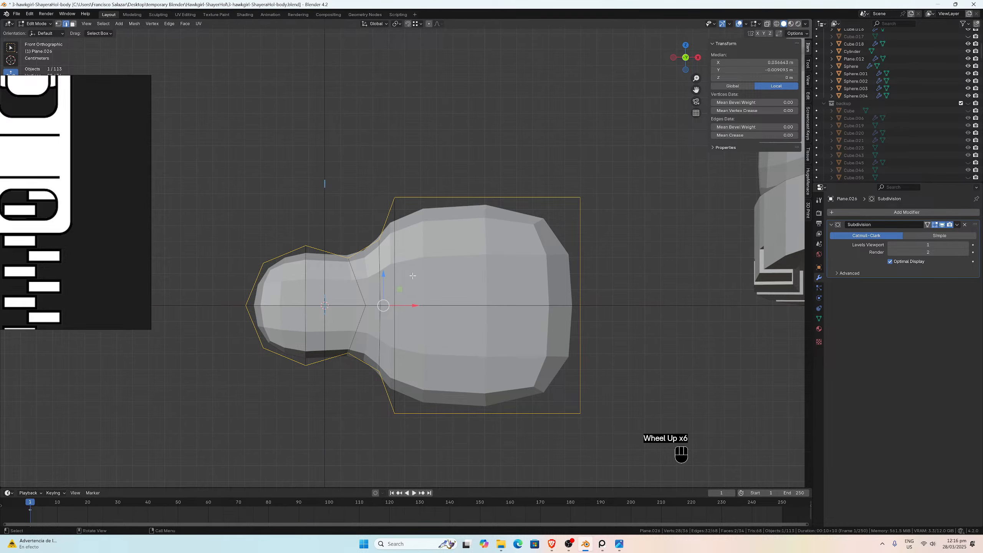
pyautogui.scroll(-2, 413, 276)
pyautogui.scroll(1, 413, 282)
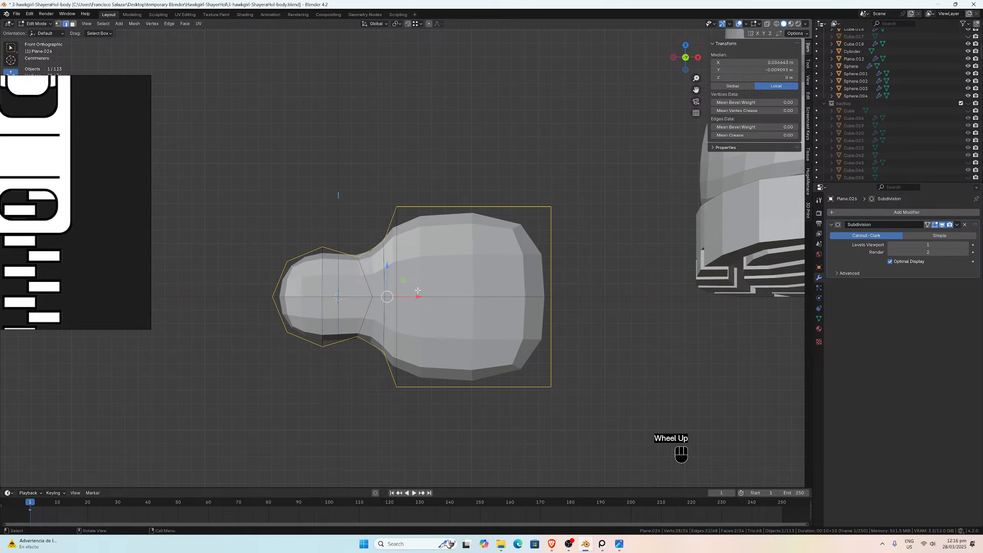
# Step: Bevel the selected outline edges of the tooth with 2 segments and a width of 0.0015 m, and return to Object Mode
pyautogui.press('Tab')
pyautogui.press('Tab')
pyautogui.hotkey('ctrl', 'b')
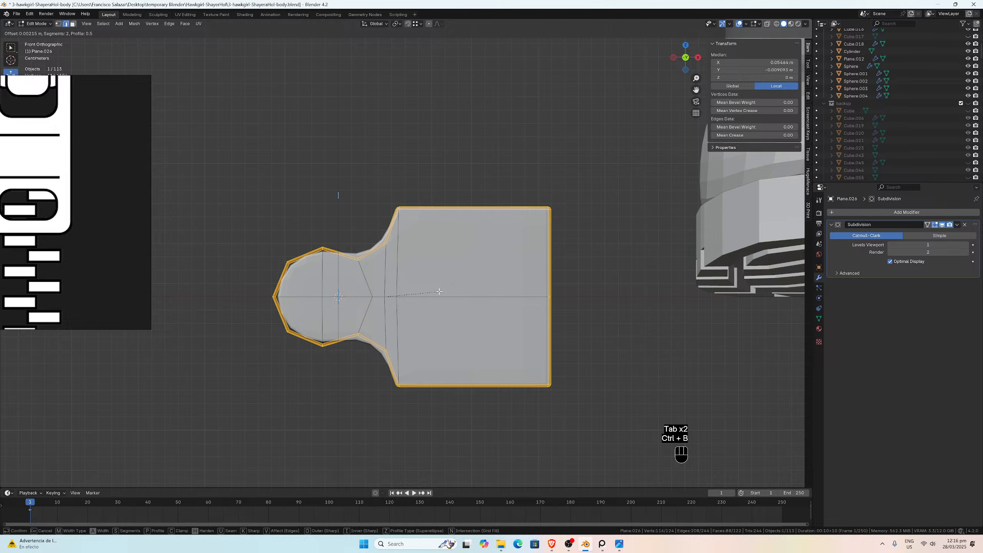
pyautogui.click(439, 291)
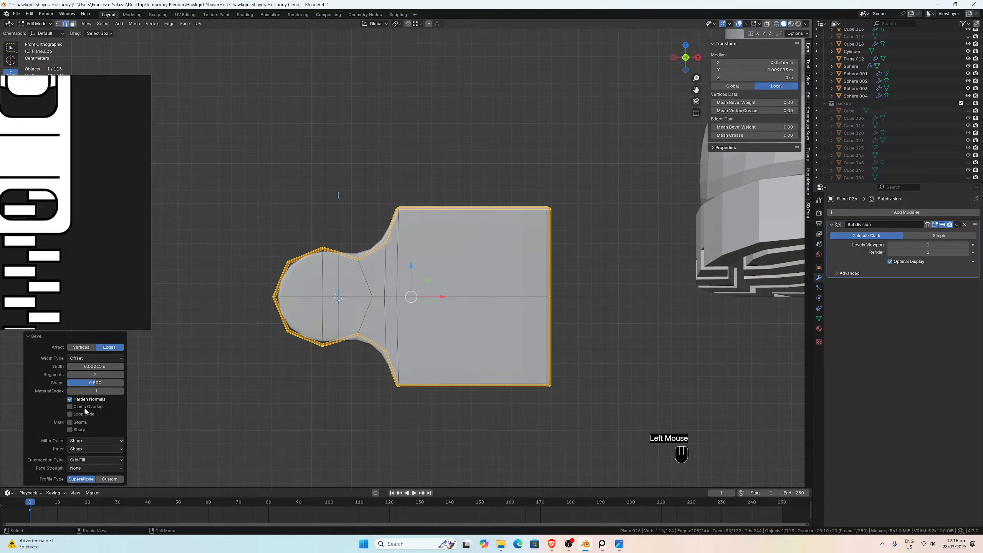
pyautogui.doubleClick(95, 366)
pyautogui.moveTo(91, 366); pyautogui.dragTo(82, 366)
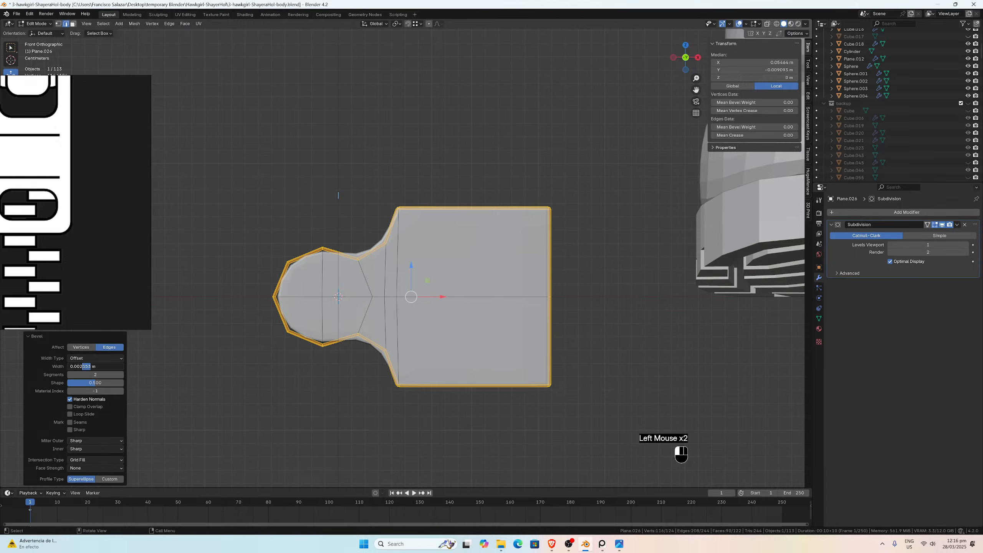
pyautogui.write('15')
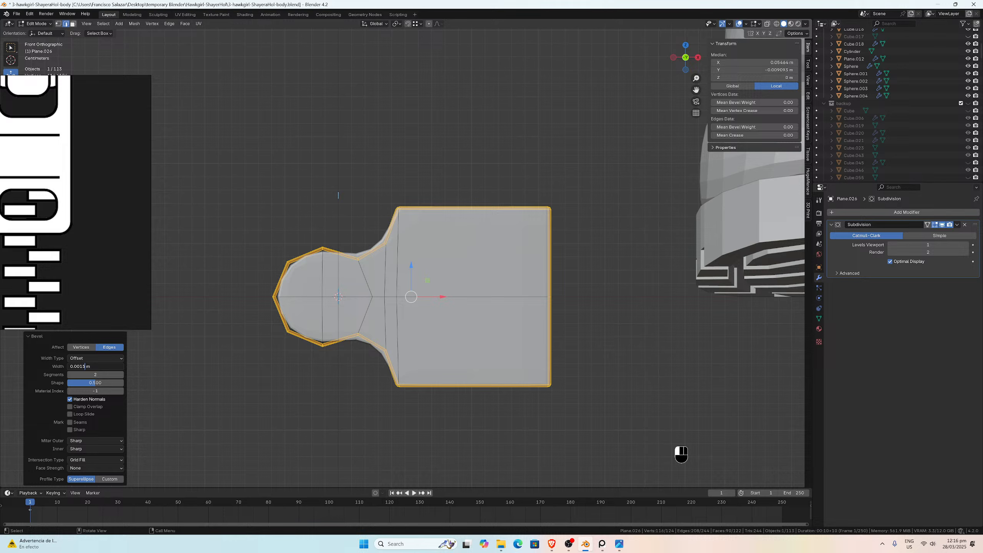
pyautogui.press('Return')
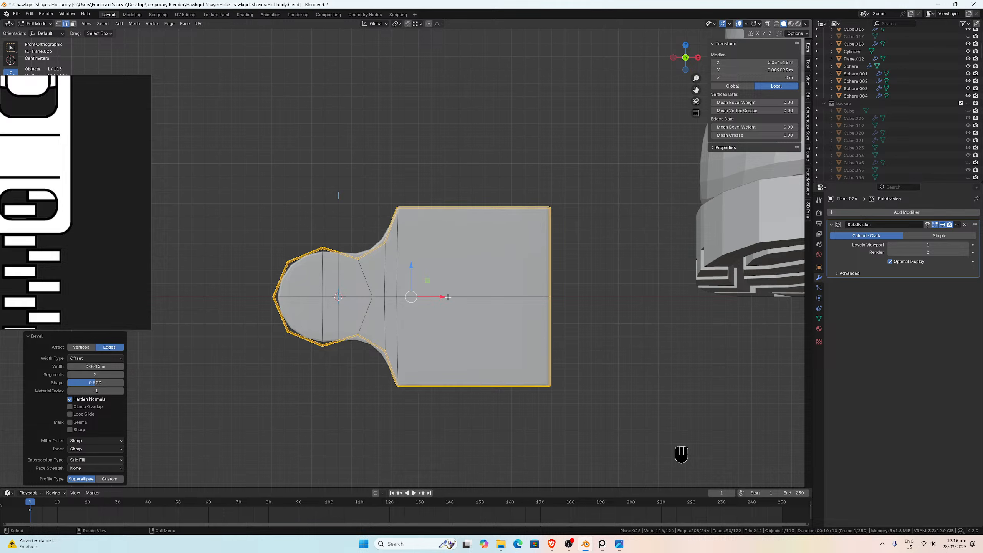
pyautogui.press('Tab')
# Step: Set the tooth's Subdivision viewport level to 3
pyautogui.scroll(3, 472, 260)
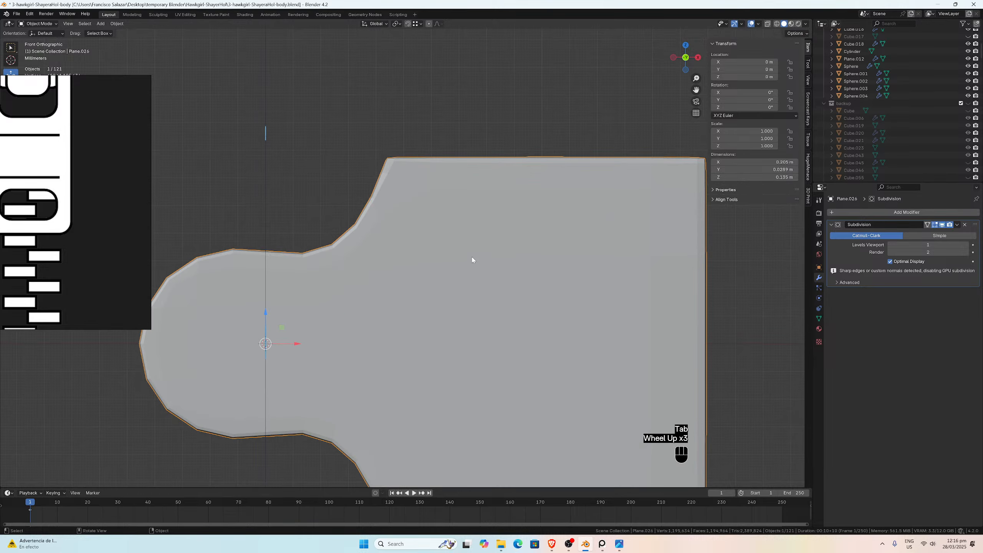
pyautogui.scroll(2, 539, 219)
pyautogui.scroll(-4, 538, 220)
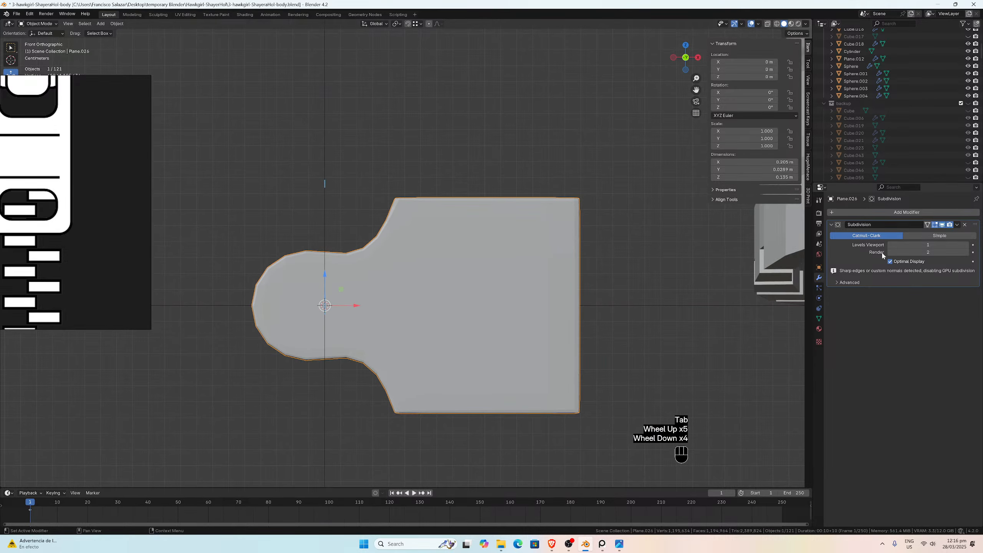
pyautogui.click(966, 244)
pyautogui.click(965, 244)
# Step: Inspect the smoothed tooth's rounded tip, side walls and beveled edges in perspective and from the front
pyautogui.scroll(-2, 665, 274)
pyautogui.moveTo(665, 274); pyautogui.dragTo(462, 284, button='middle')
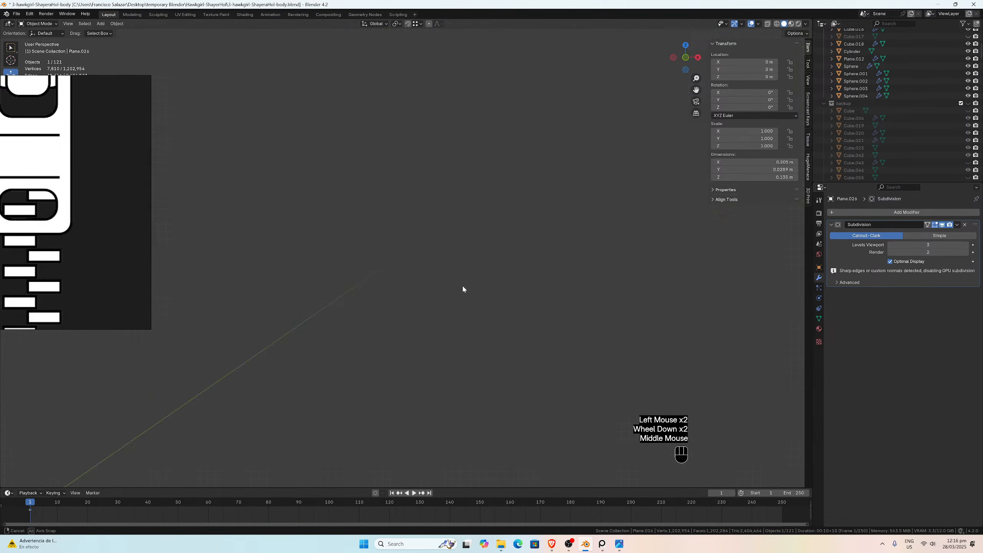
pyautogui.scroll(-1, 498, 280)
pyautogui.scroll(-3, 598, 284)
pyautogui.moveTo(598, 284); pyautogui.dragTo(571, 283, button='middle')
pyautogui.scroll(4, 563, 283)
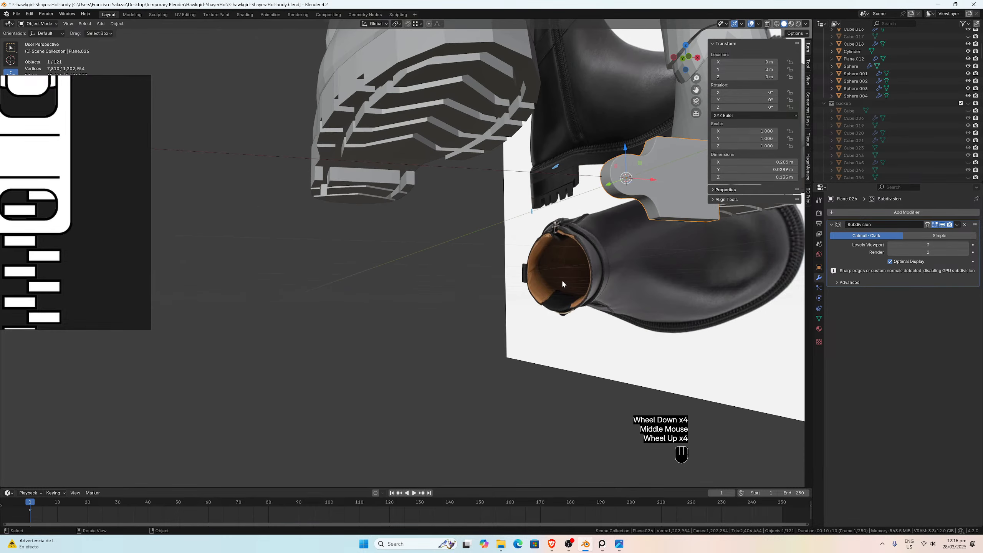
pyautogui.moveTo(696, 89); pyautogui.dragTo(427, 217)
pyautogui.scroll(3, 428, 217)
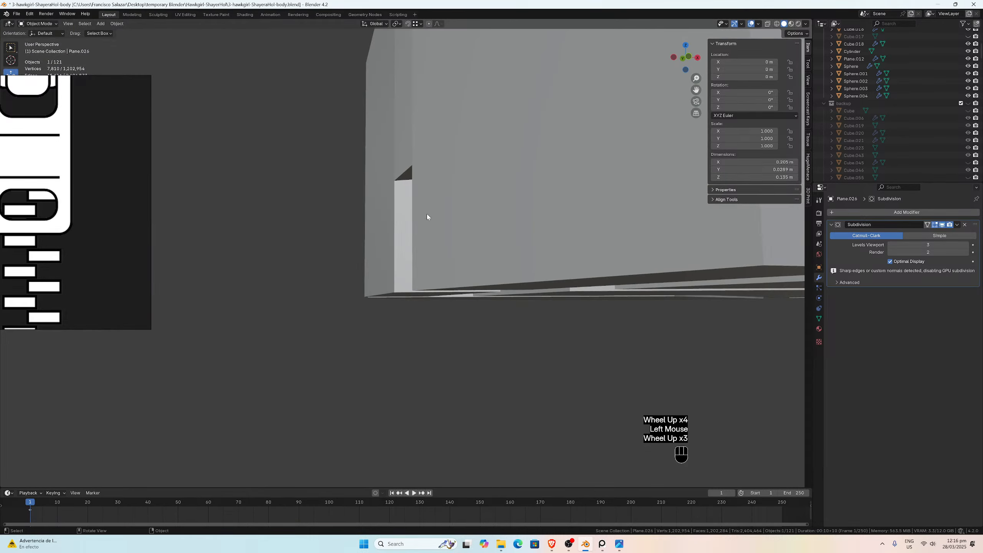
pyautogui.scroll(-2, 435, 219)
pyautogui.moveTo(436, 218); pyautogui.dragTo(476, 278, button='middle')
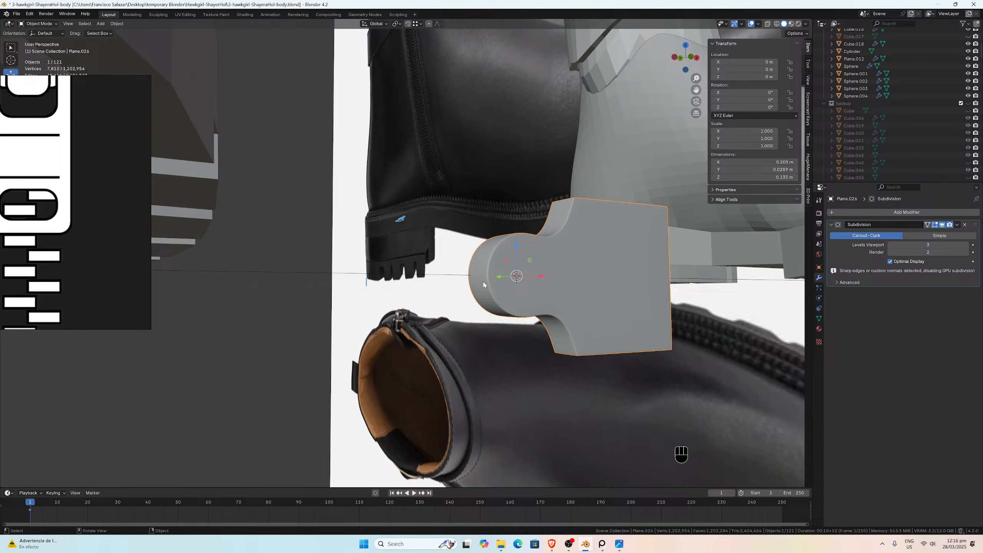
pyautogui.scroll(1, 483, 281)
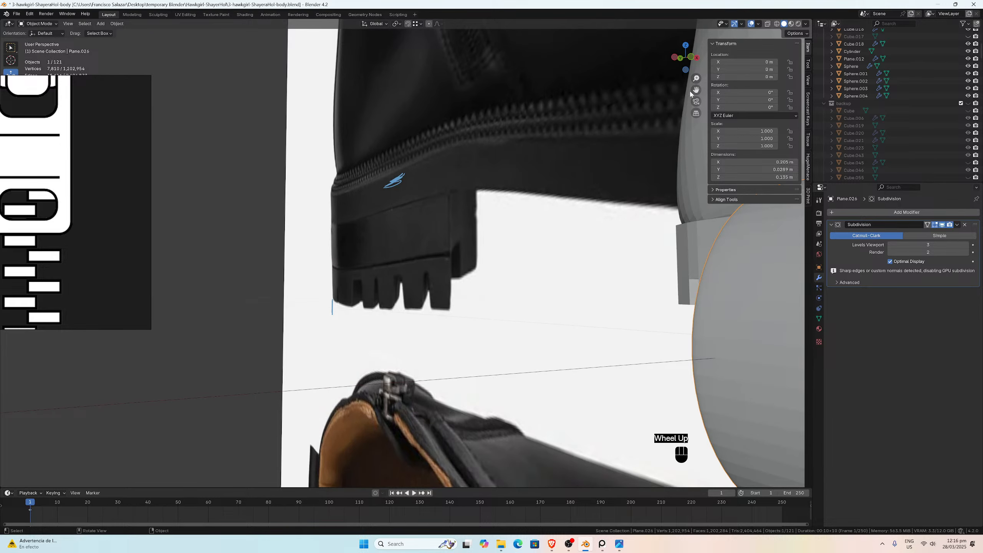
pyautogui.moveTo(695, 90); pyautogui.dragTo(674, 271)
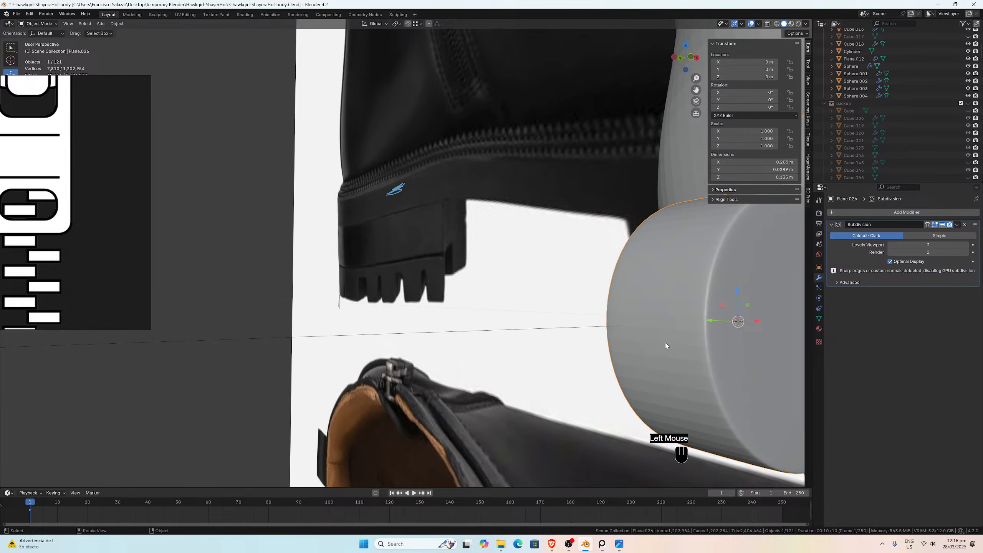
pyautogui.moveTo(695, 90); pyautogui.dragTo(491, 95)
pyautogui.press('KP_1')
pyautogui.press('KP_3')
pyautogui.press('KP_1')
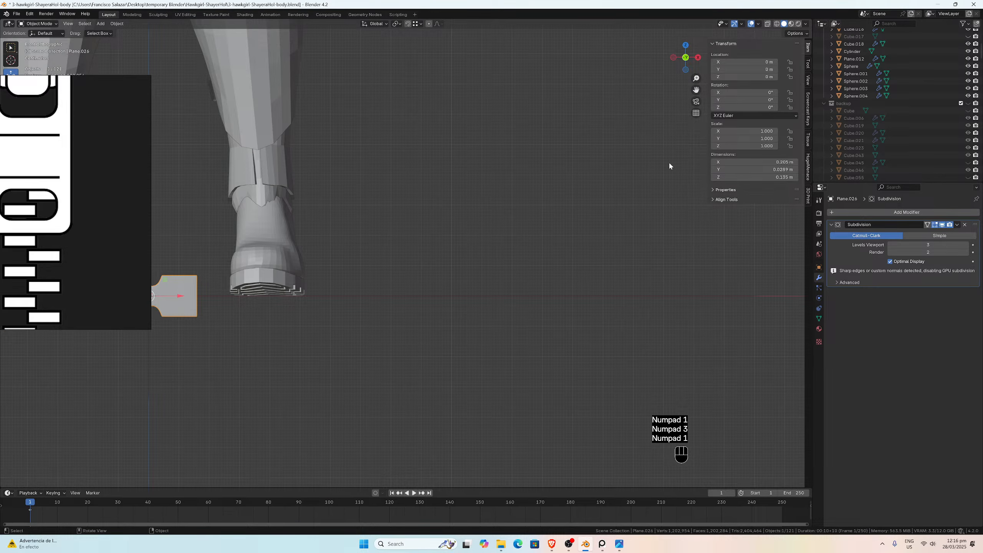
pyautogui.moveTo(695, 90); pyautogui.dragTo(566, 167)
pyautogui.scroll(5, 391, 224)
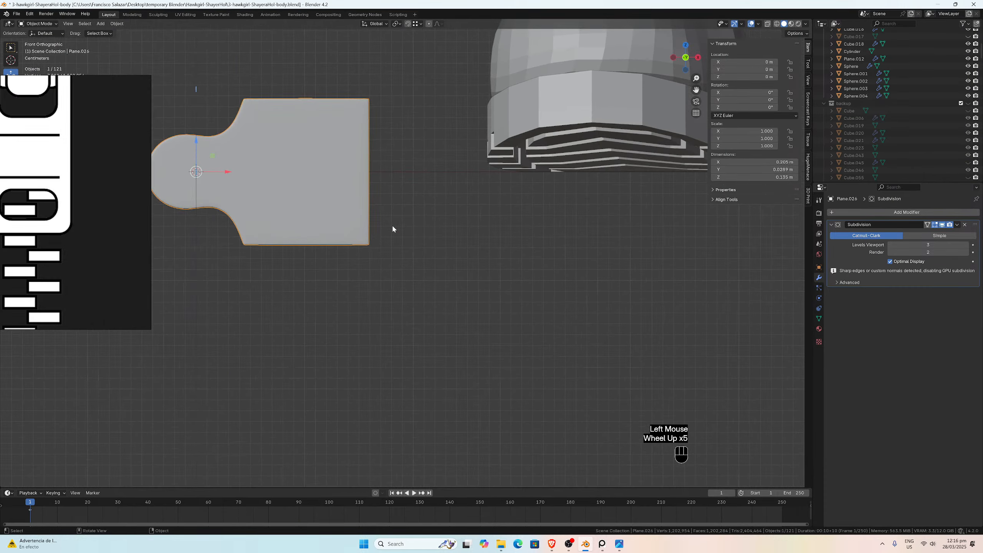
pyautogui.moveTo(696, 90); pyautogui.dragTo(521, 192)
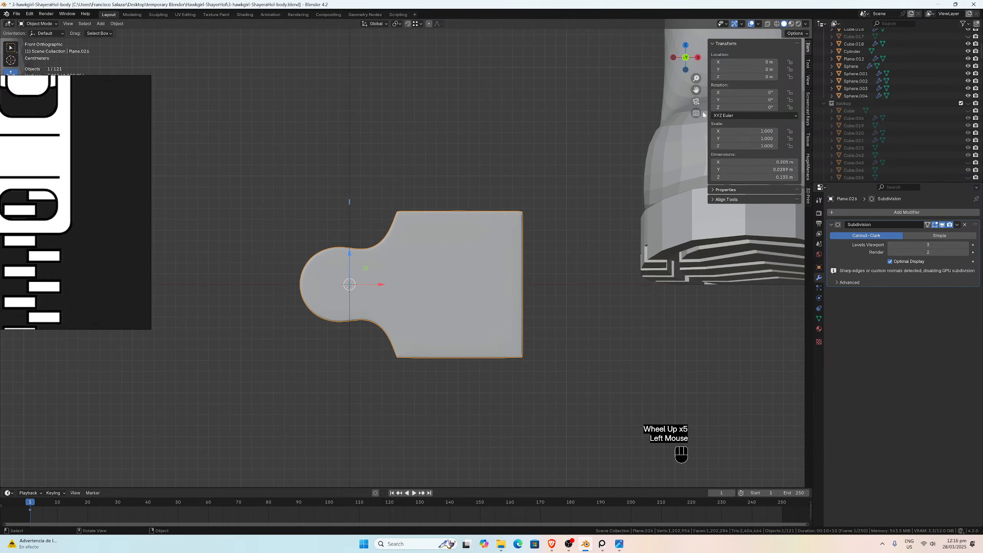
pyautogui.scroll(2, 521, 193)
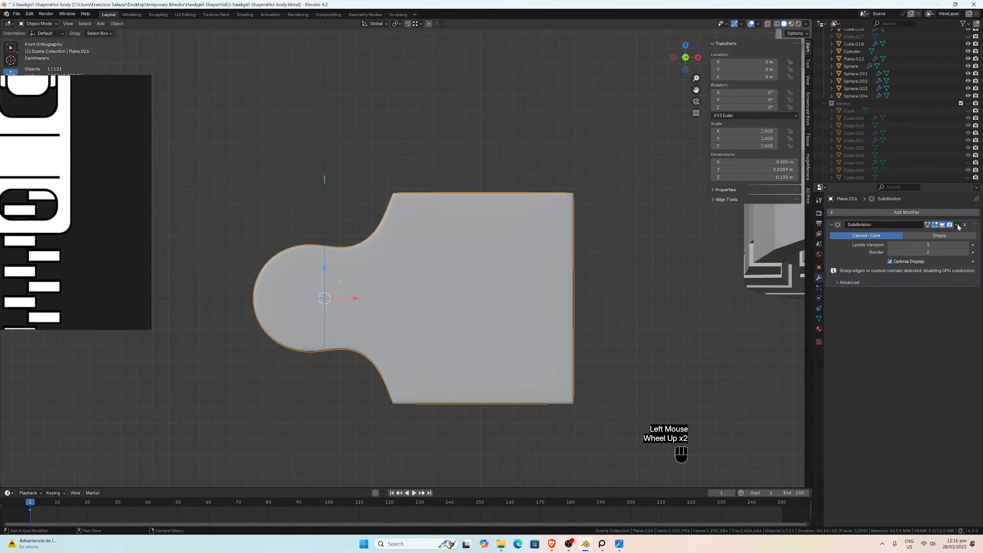
# Step: Try applying the Subdivision modifier to the tooth and check the resulting mesh density in Edit Mode
pyautogui.click(957, 225)
pyautogui.click(940, 232)
pyautogui.scroll(2, 489, 221)
pyautogui.press('Tab')
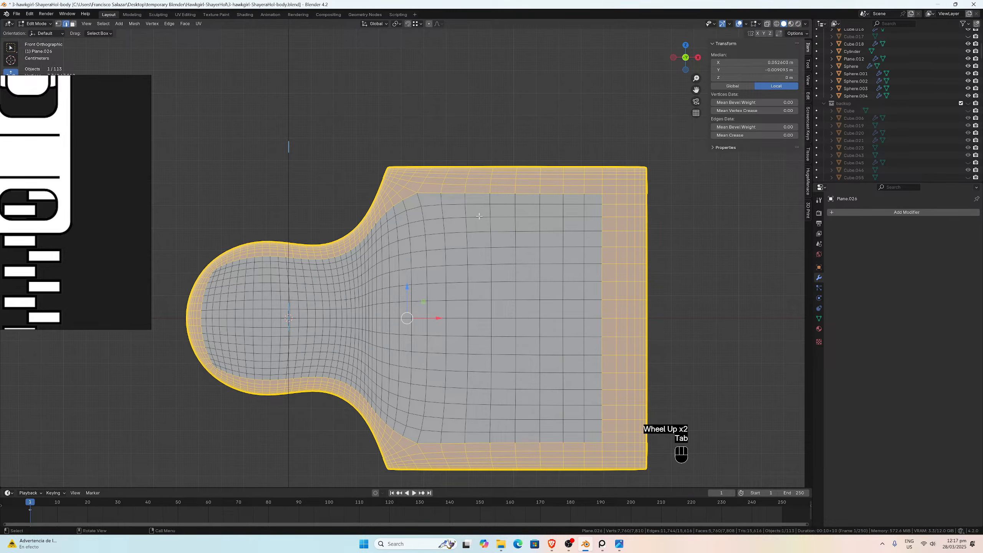
pyautogui.scroll(2, 439, 199)
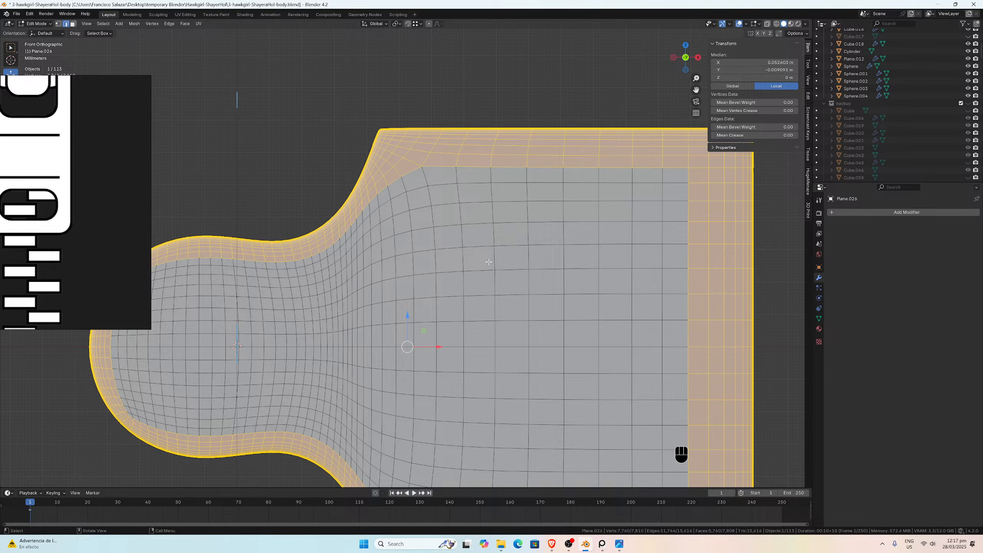
pyautogui.scroll(1, 488, 262)
pyautogui.scroll(-1, 488, 262)
pyautogui.scroll(-1, 489, 262)
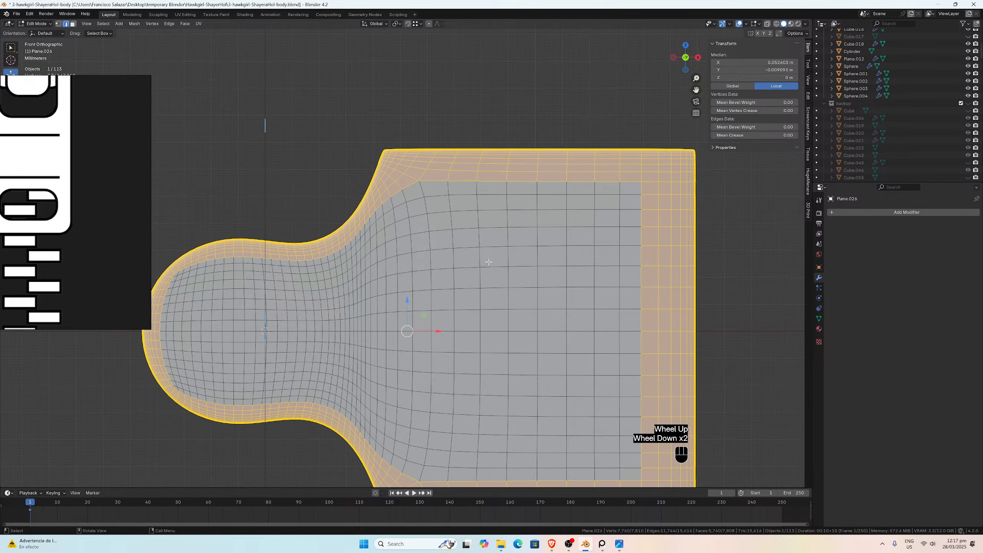
pyautogui.hotkey('ctrl', 'z')
pyautogui.hotkey('ctrl', 'z')
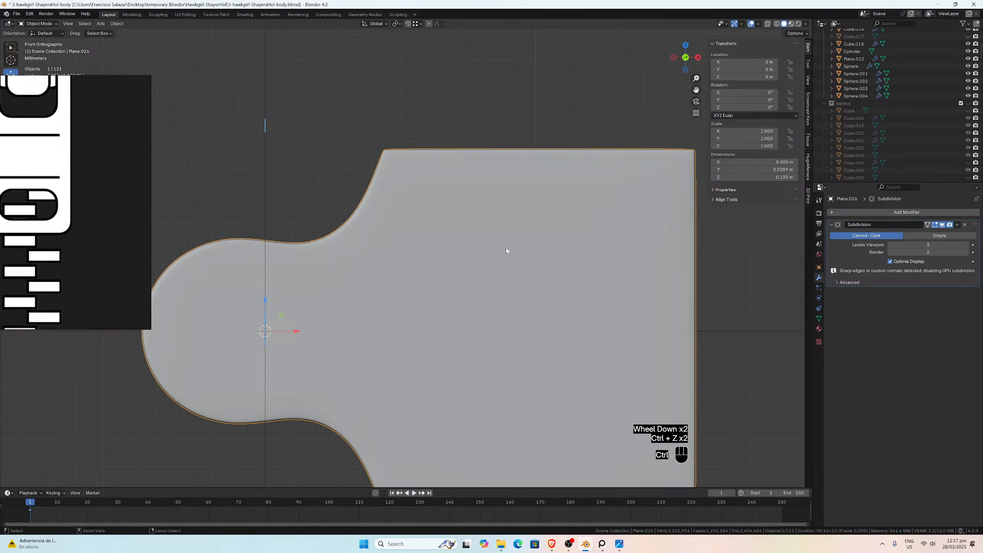
# Step: Examine the beveled corner between the tooth's curved neck and flat body up close in Edit Mode, including the selected edge
pyautogui.press('Tab')
pyautogui.moveTo(438, 187); pyautogui.dragTo(445, 189, button='middle')
pyautogui.scroll(1, 445, 188)
pyautogui.scroll(-5, 445, 189)
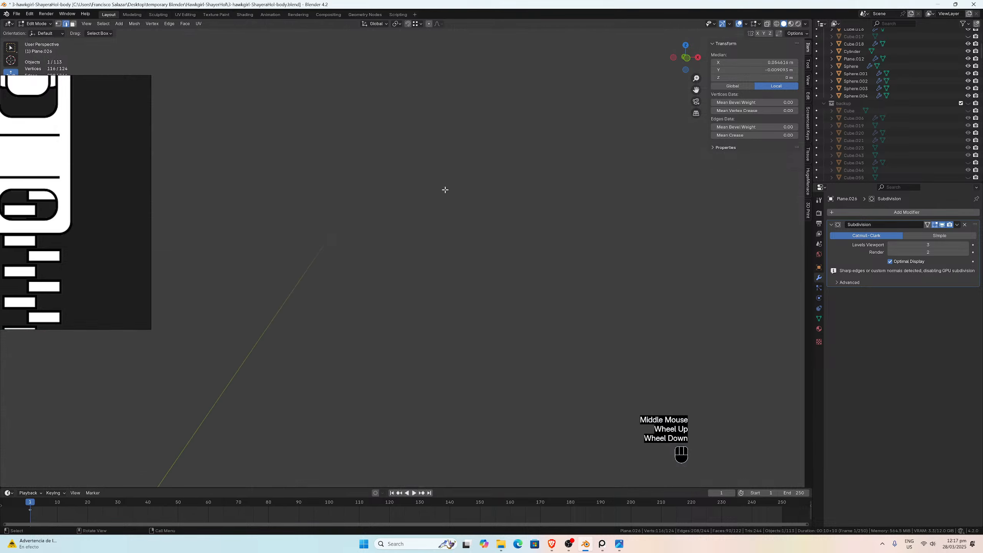
pyautogui.moveTo(571, 305)
pyautogui.mouseDown(button='middle')
pyautogui.moveTo(548, 288)
pyautogui.moveTo(564, 301)
pyautogui.mouseUp(button='middle')
pyautogui.scroll(-2, 567, 292)
pyautogui.scroll(2, 568, 292)
pyautogui.scroll(-2, 548, 288)
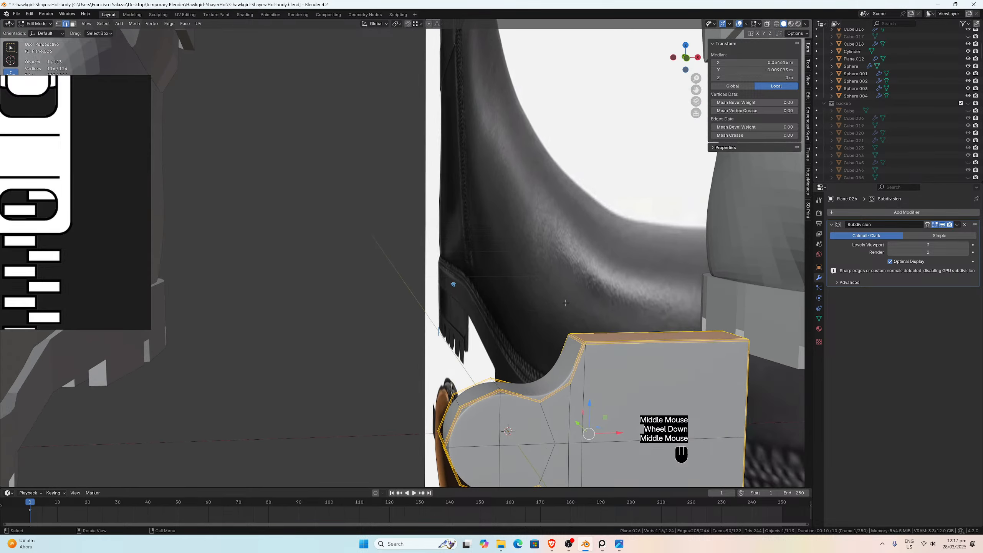
pyautogui.click(65, 25)
pyautogui.click(585, 346)
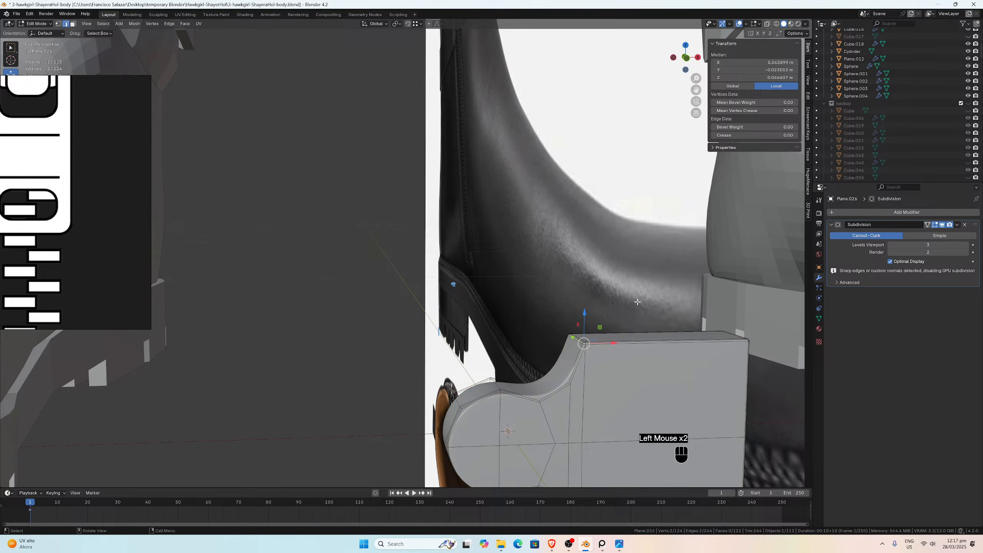
pyautogui.moveTo(697, 81); pyautogui.dragTo(697, 33)
pyautogui.moveTo(696, 89); pyautogui.dragTo(524, 279)
pyautogui.click(521, 284)
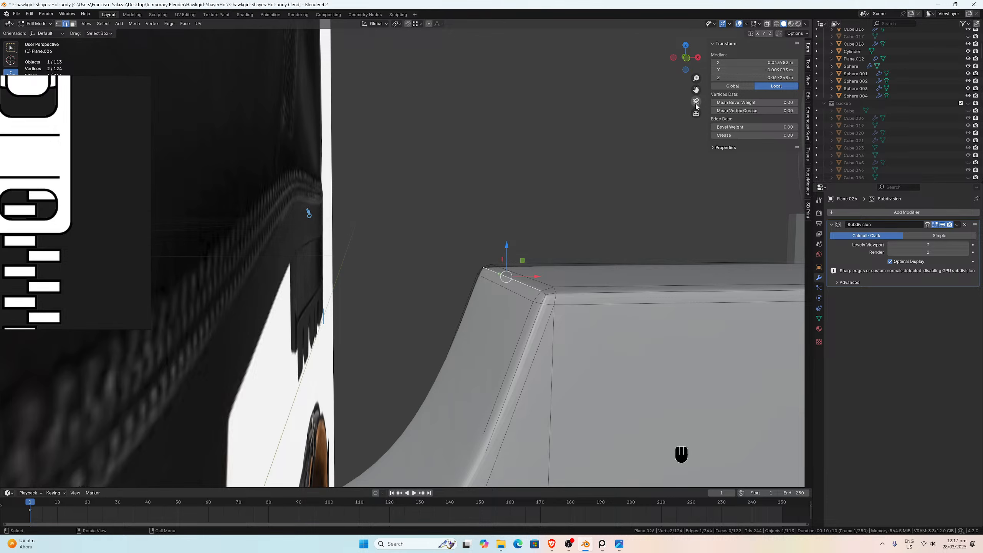
pyautogui.moveTo(696, 90); pyautogui.dragTo(626, 85)
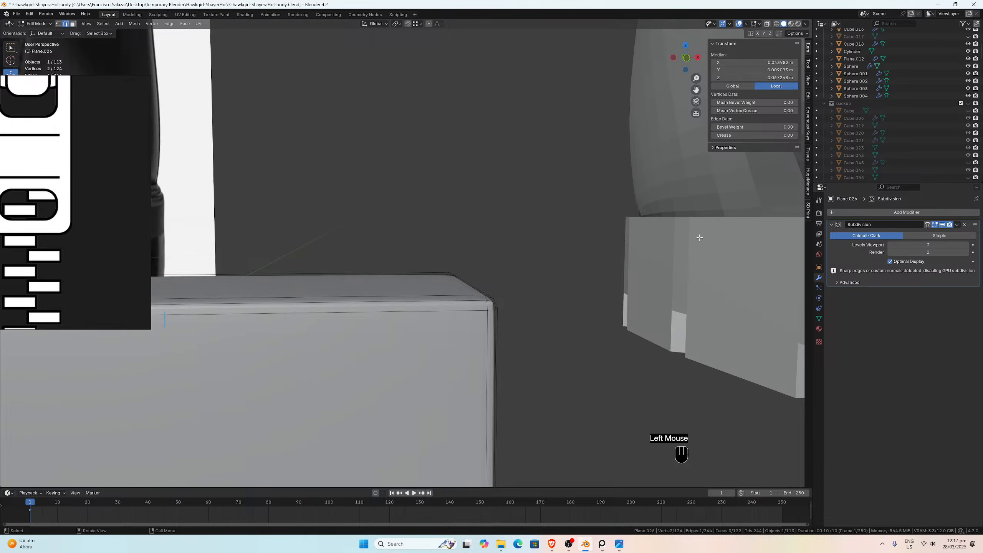
pyautogui.scroll(-1, 512, 271)
pyautogui.press('KP_1')
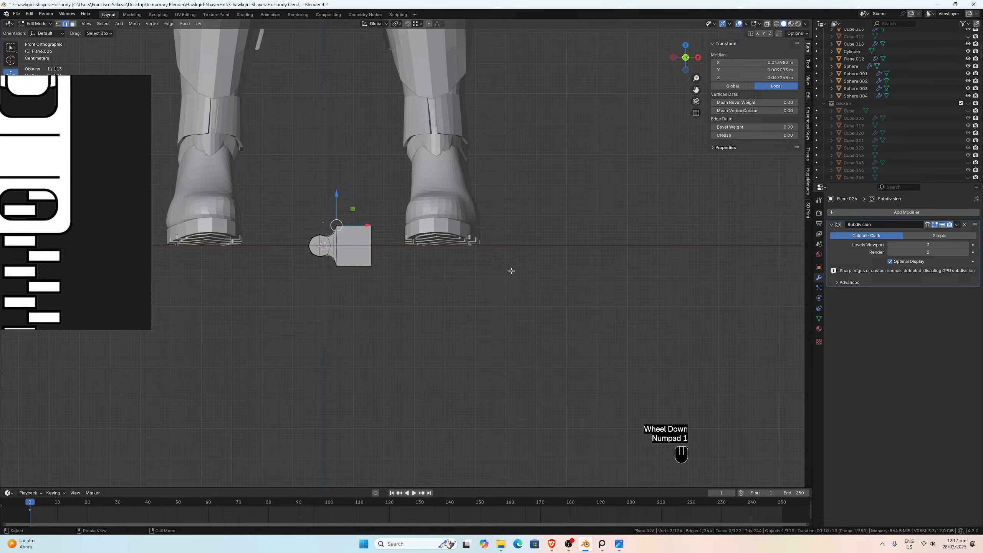
# Step: Add an Array modifier to the tooth below its Subdivision modifier
pyautogui.click(831, 212)
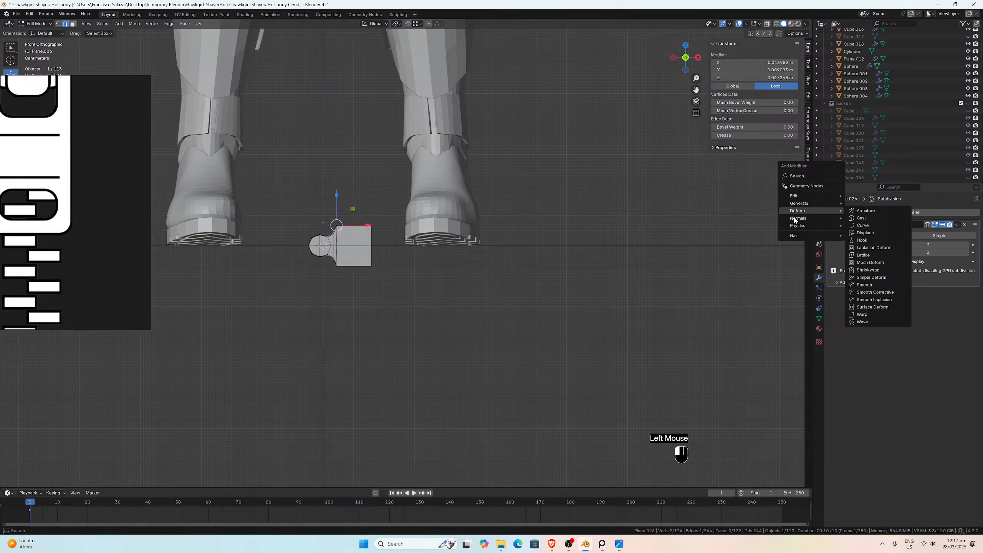
pyautogui.moveTo(372, 257)
pyautogui.mouseDown(button='middle')
pyautogui.moveTo(355, 260)
pyautogui.moveTo(370, 266)
pyautogui.mouseUp(button='middle')
pyautogui.scroll(3, 370, 265)
pyautogui.scroll(-3, 454, 272)
pyautogui.moveTo(454, 272); pyautogui.dragTo(462, 275, button='middle')
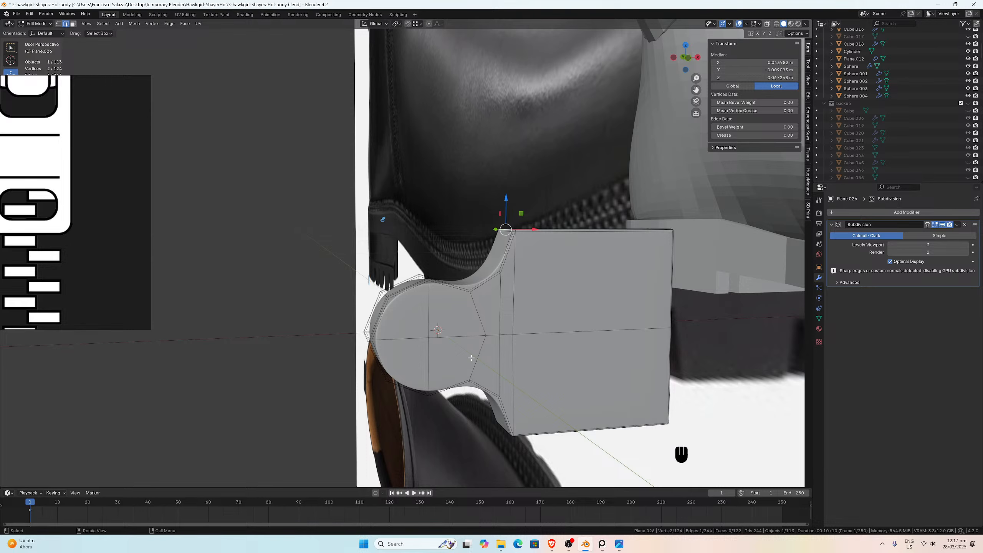
pyautogui.moveTo(490, 314); pyautogui.dragTo(472, 325, button='middle')
pyautogui.click(847, 213)
pyautogui.moveTo(847, 212)
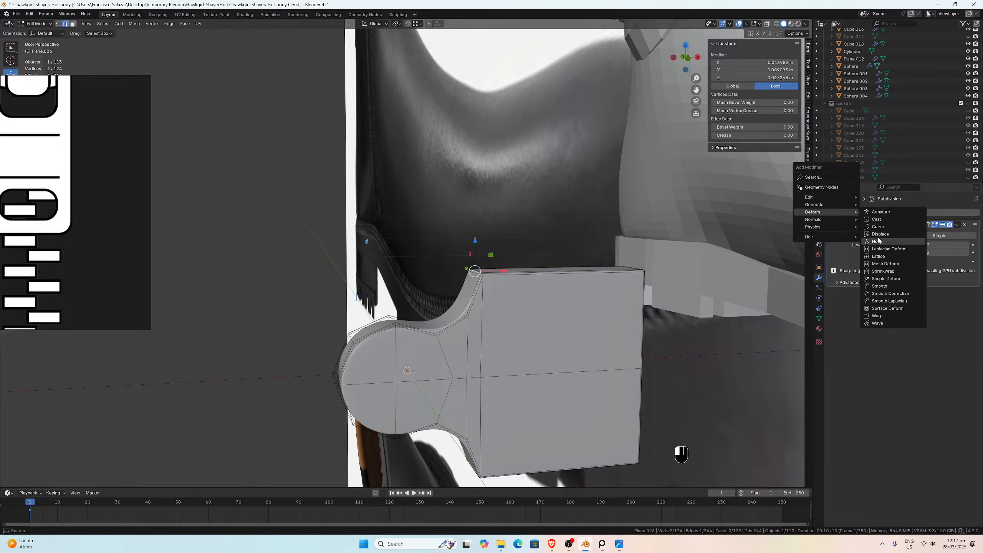
pyautogui.moveTo(821, 203)
pyautogui.click(875, 204)
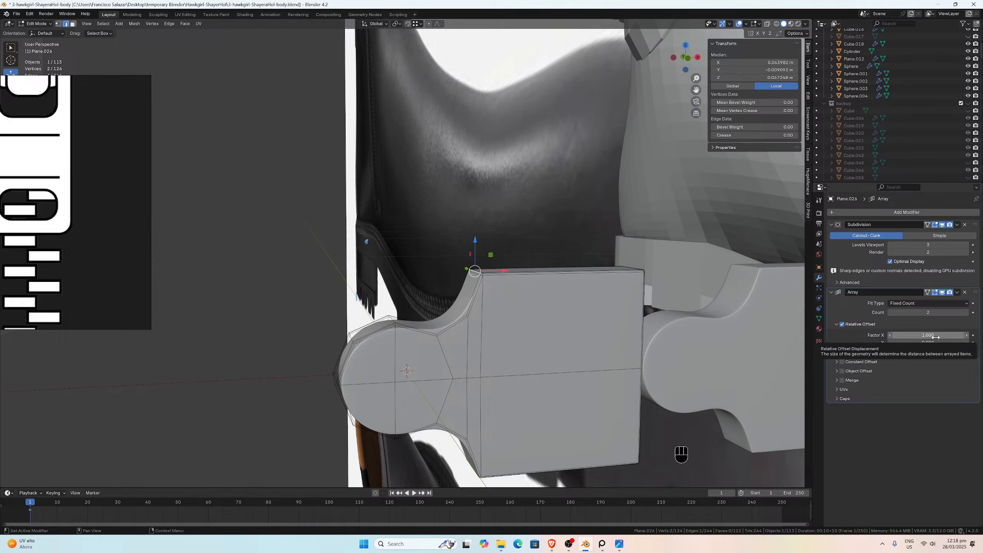
# Step: Set the Array's relative offset factors to 0 in X and 1 in Z so the teeth stack vertically
pyautogui.click(935, 349)
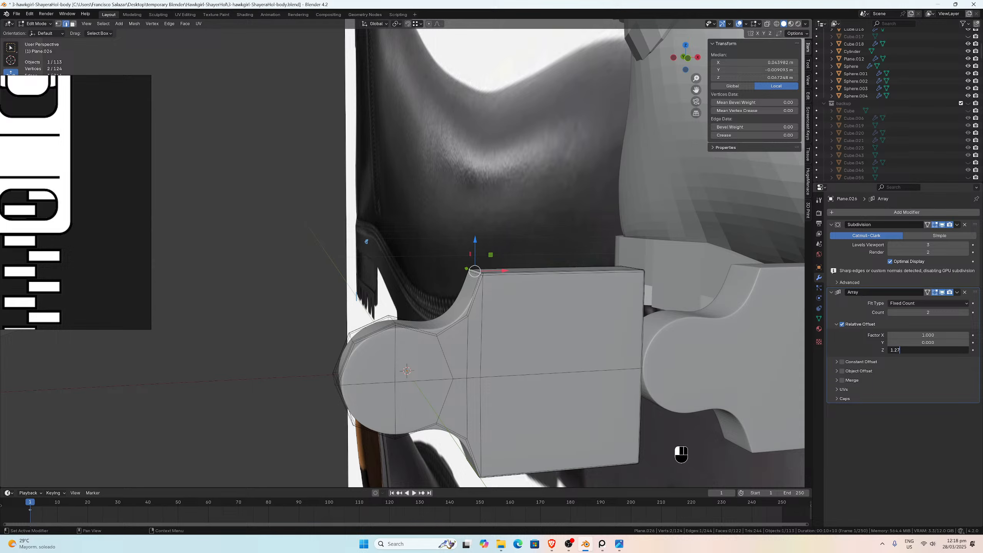
pyautogui.press('Return')
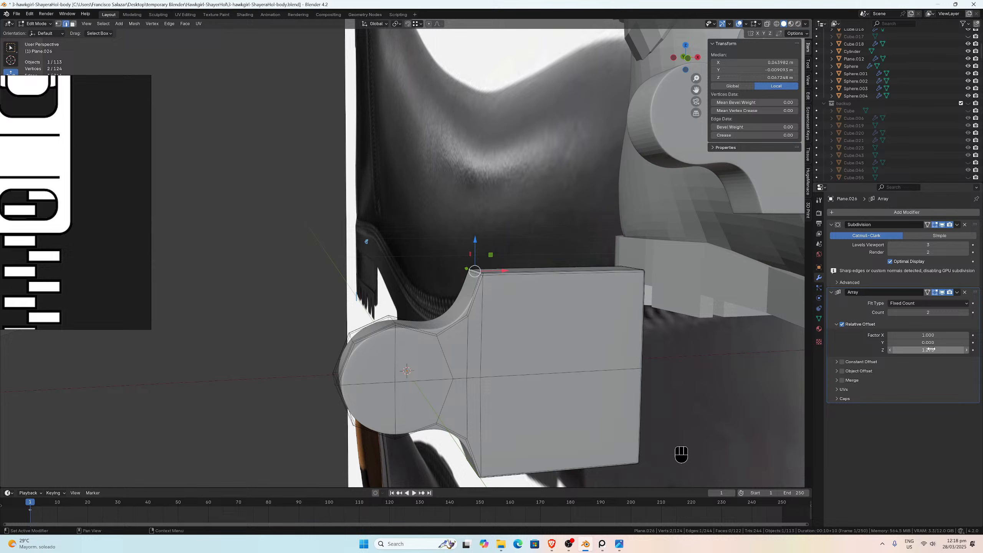
pyautogui.doubleClick(927, 335)
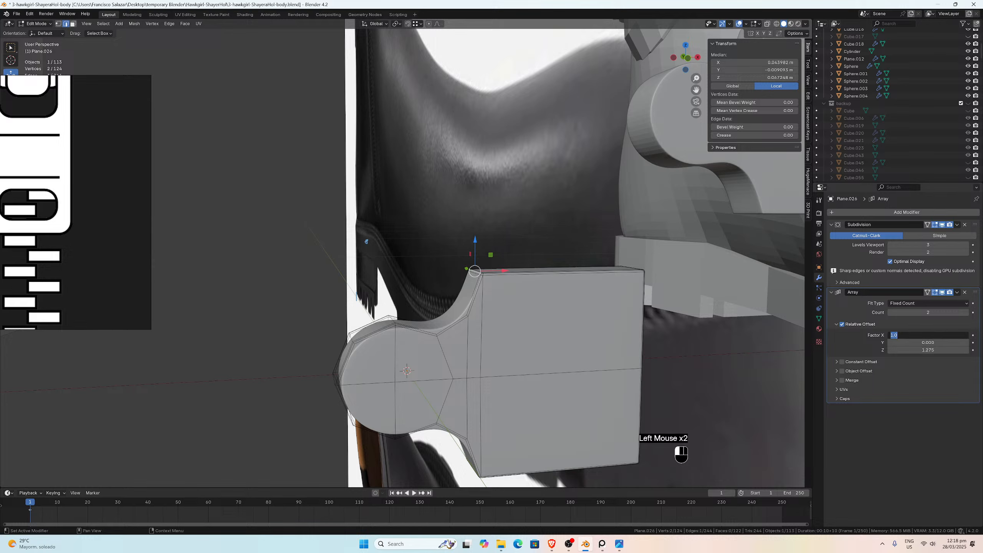
pyautogui.write('0')
pyautogui.press('Return')
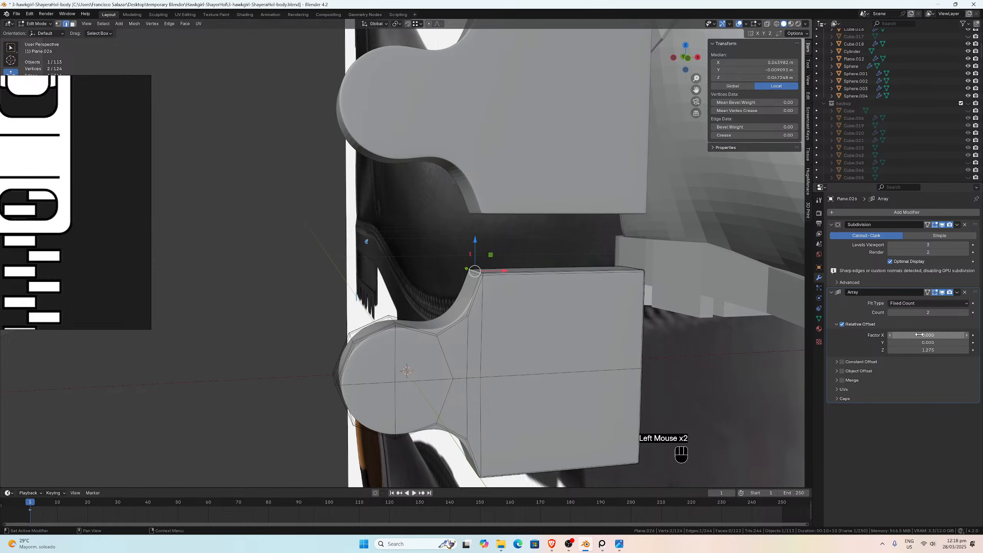
pyautogui.click(940, 350)
pyautogui.write('1')
pyautogui.press('Return')
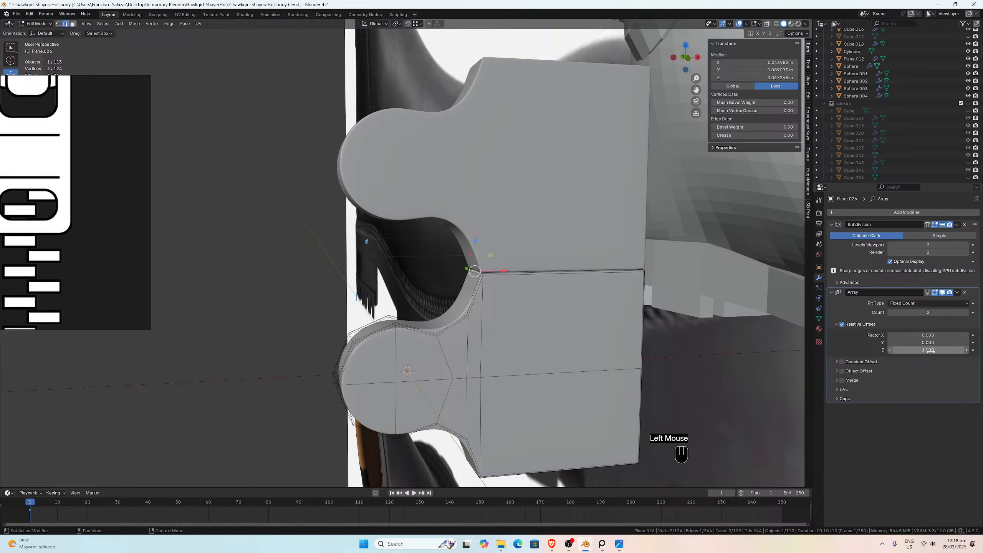
# Step: Inspect the seam between the two arrayed teeth from the front in both Object Mode and Edit Mode
pyautogui.press('KP_1')
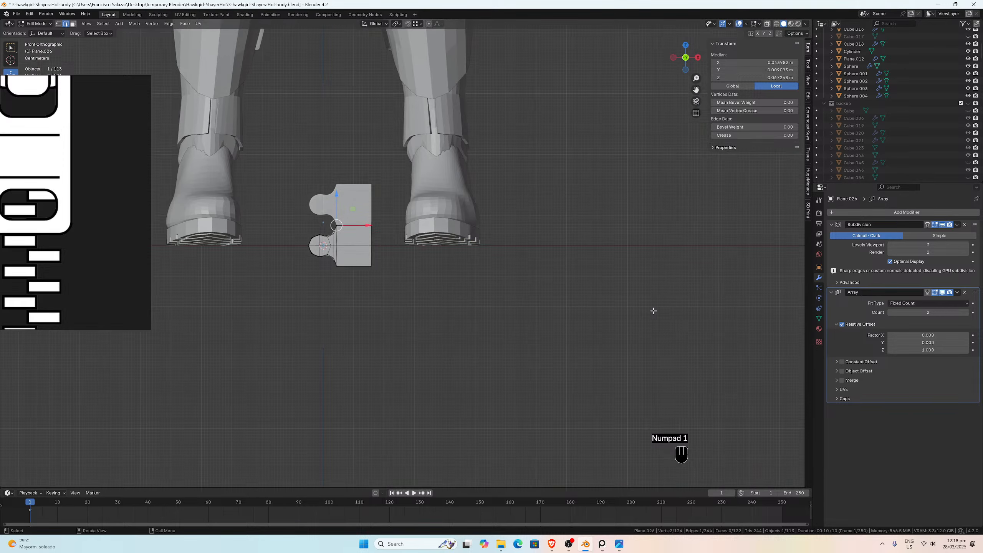
pyautogui.scroll(5, 653, 310)
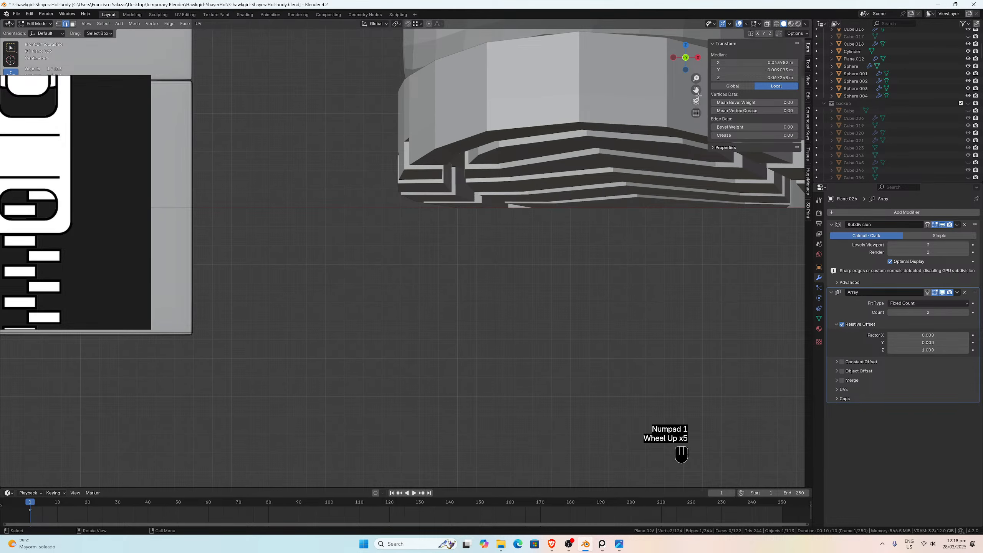
pyautogui.moveTo(695, 90); pyautogui.dragTo(259, 266)
pyautogui.scroll(3, 449, 213)
pyautogui.scroll(1, 455, 217)
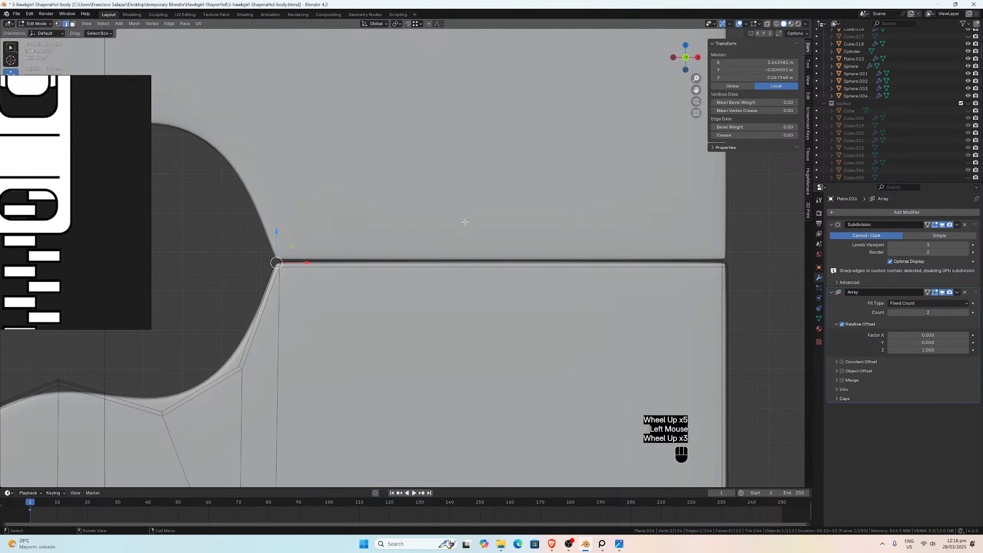
pyautogui.press('Tab')
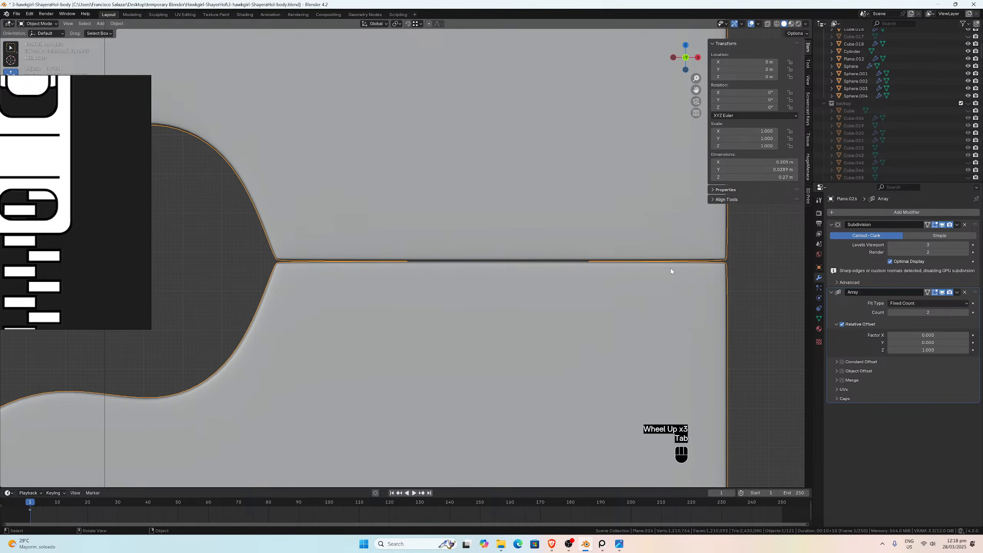
pyautogui.press('Tab')
pyautogui.scroll(-4, 340, 272)
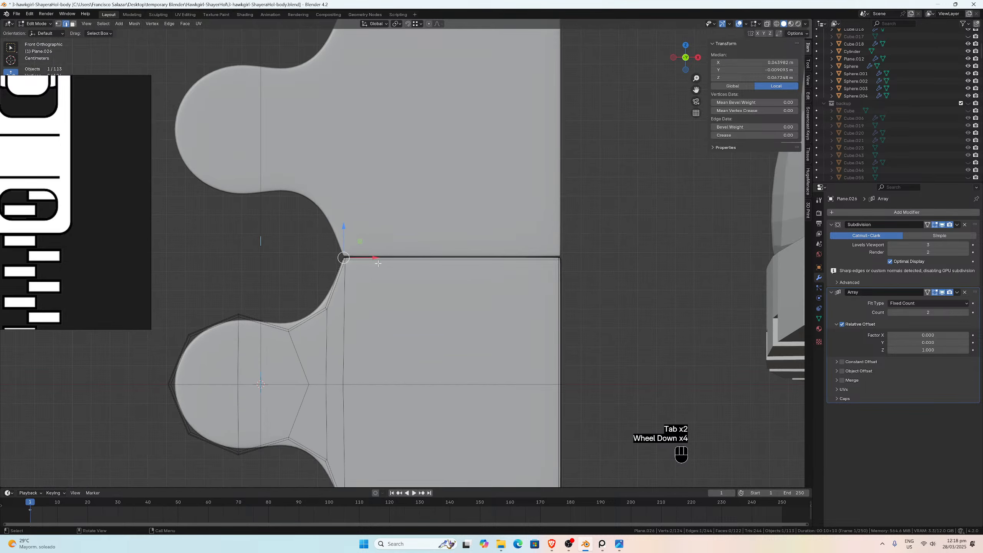
pyautogui.moveTo(340, 272); pyautogui.dragTo(382, 263, button='middle')
pyautogui.scroll(-6, 487, 248)
pyautogui.scroll(3, 487, 248)
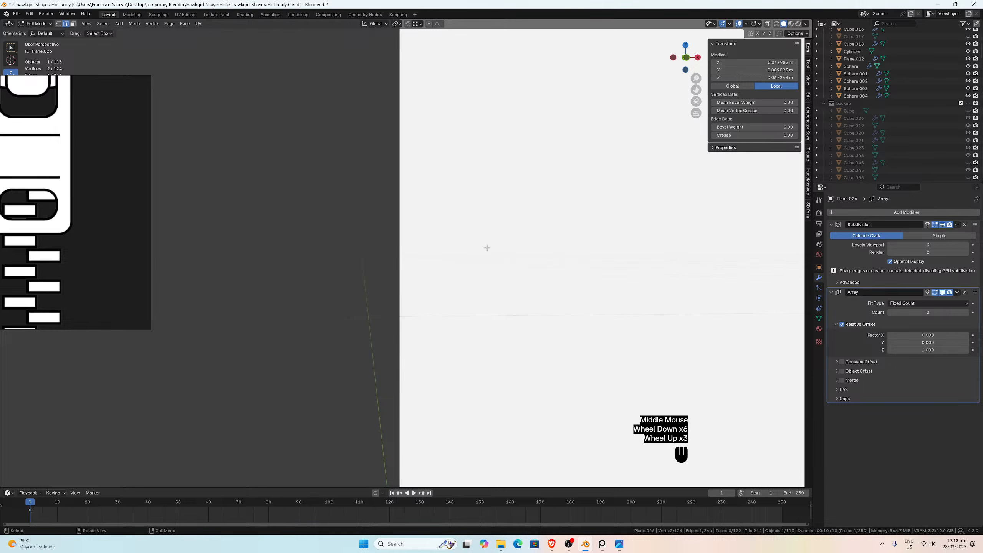
# Step: Isolate the arrayed tooth in Local View, framed closely around the seam
pyautogui.press('KP_Divide')
pyautogui.scroll(4, 486, 247)
pyautogui.moveTo(486, 247); pyautogui.dragTo(431, 300, button='middle')
pyautogui.scroll(3, 398, 244)
# Step: Try selecting the bevel edges along the tooth's upper seam edge by edge
pyautogui.click(390, 273)
pyautogui.click(399, 278)
pyautogui.keyDown('ctrl'); pyautogui.click(383, 270); pyautogui.keyUp('ctrl')
pyautogui.scroll(-3, 433, 267)
pyautogui.scroll(1, 474, 260)
pyautogui.scroll(2, 474, 260)
pyautogui.scroll(-1, 527, 252)
pyautogui.keyDown('shift'); pyautogui.click(338, 349); pyautogui.keyUp('shift')
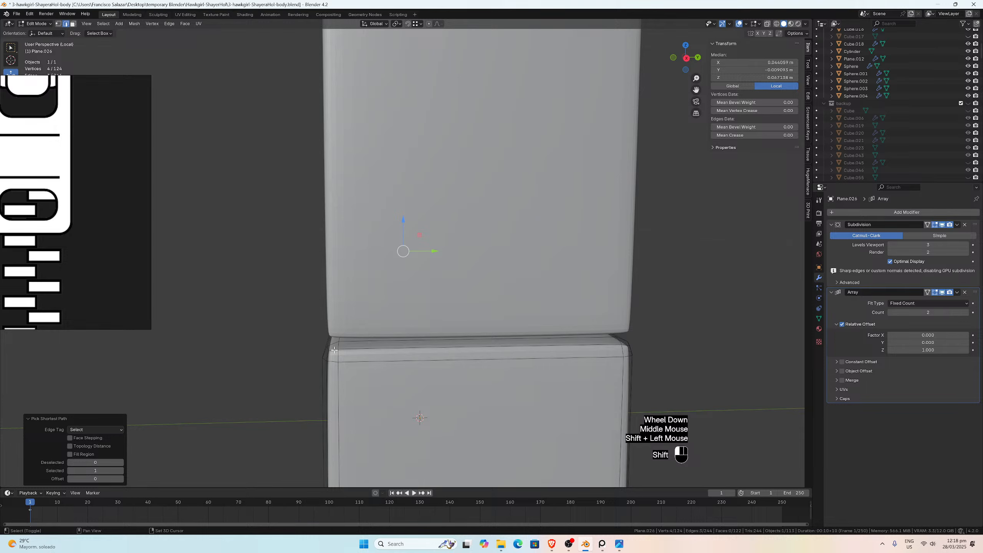
pyautogui.moveTo(338, 349); pyautogui.dragTo(466, 365, button='middle')
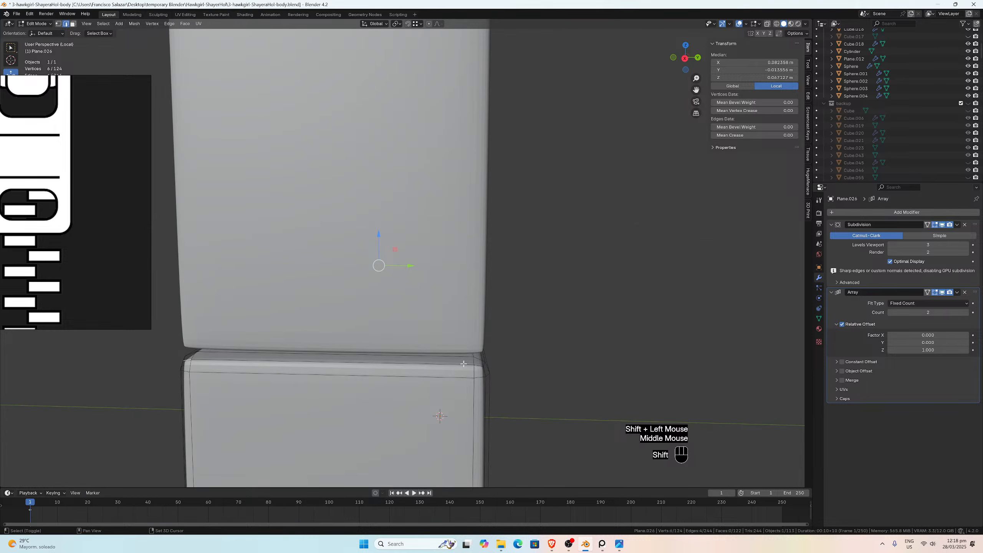
pyautogui.keyDown('shift'); pyautogui.doubleClick(479, 366); pyautogui.keyUp('shift')
pyautogui.moveTo(395, 329); pyautogui.dragTo(409, 286, button='middle')
# Step: Try loop-selecting the bevel edges along the back face of the tooth's body and across its lower corner
pyautogui.click(569, 287)
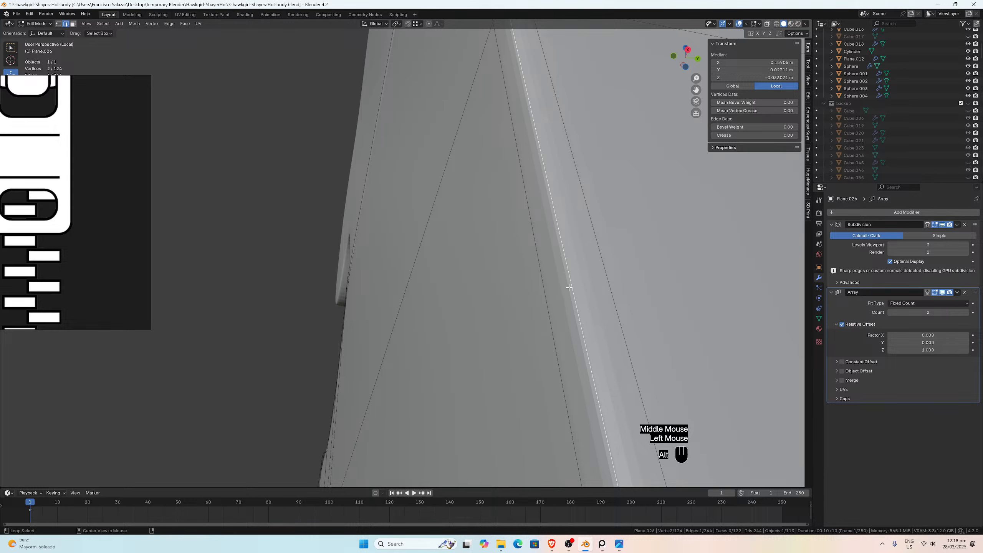
pyautogui.keyDown('alt'); pyautogui.click(569, 287); pyautogui.keyUp('alt')
pyautogui.scroll(-2, 557, 285)
pyautogui.moveTo(553, 280); pyautogui.dragTo(490, 403, button='middle')
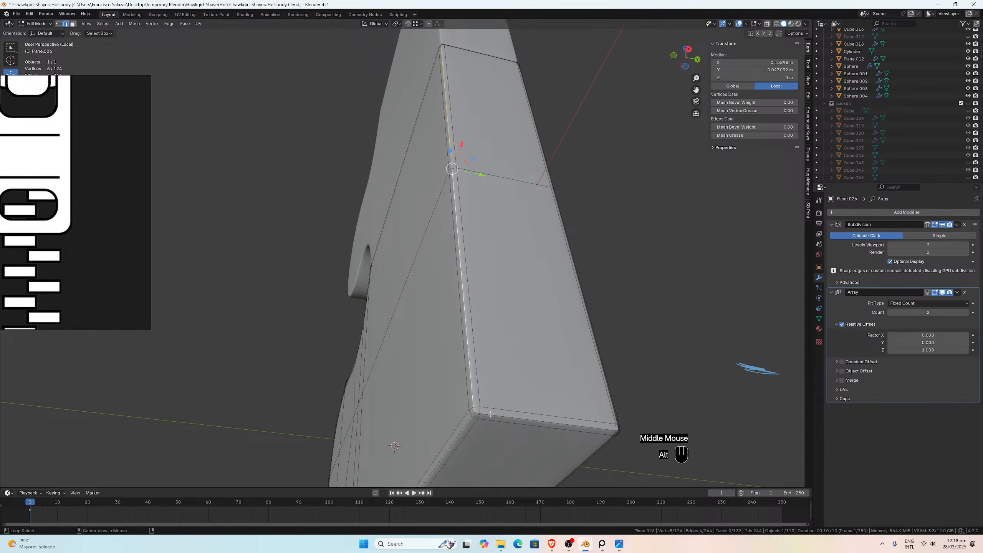
pyautogui.keyDown('alt'); pyautogui.keyDown('shift'); pyautogui.click(490, 413); pyautogui.keyUp('shift'); pyautogui.keyUp('alt')
pyautogui.moveTo(491, 413); pyautogui.dragTo(491, 391, button='middle')
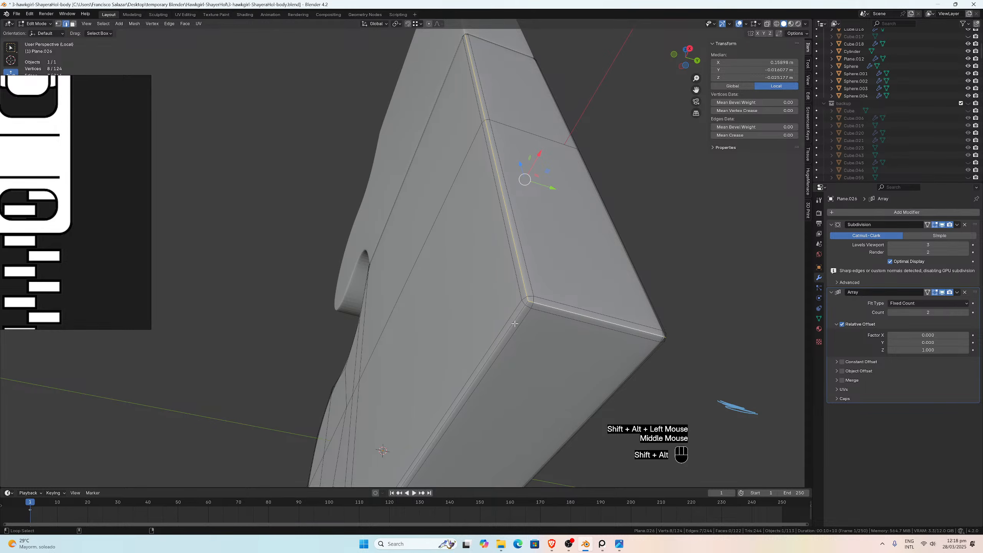
# Step: Select the middle bevel edge loops that cross the tooth's thickness at all four corners of its rectangular body
pyautogui.click(545, 305)
pyautogui.keyDown('alt'); pyautogui.click(545, 305); pyautogui.keyUp('alt')
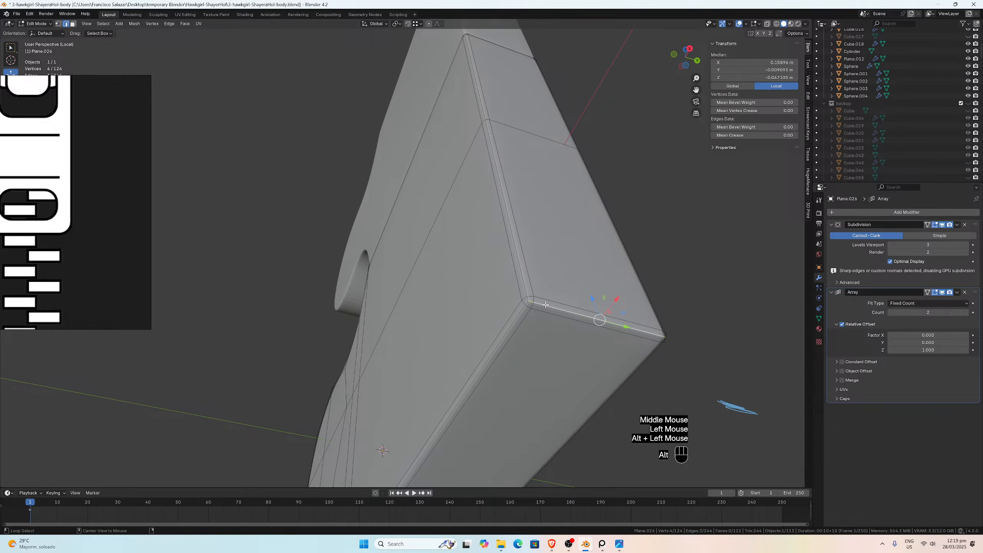
pyautogui.moveTo(545, 305); pyautogui.dragTo(524, 287, button='middle')
pyautogui.keyDown('alt'); pyautogui.keyDown('shift'); pyautogui.click(397, 279); pyautogui.keyUp('shift'); pyautogui.keyUp('alt')
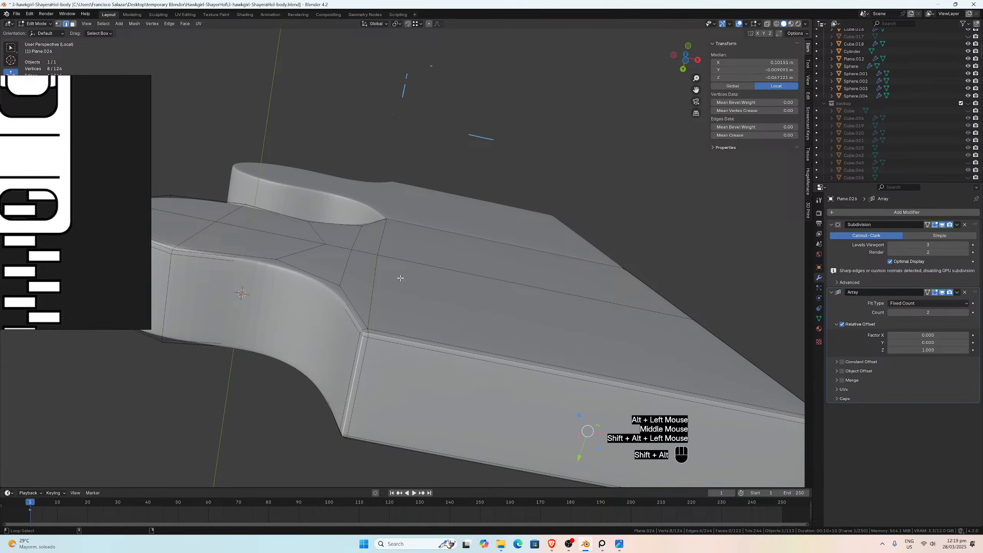
pyautogui.moveTo(396, 279)
pyautogui.mouseDown(button='middle')
pyautogui.moveTo(421, 286)
pyautogui.moveTo(403, 287)
pyautogui.mouseUp(button='middle')
pyautogui.scroll(2, 421, 286)
pyautogui.scroll(3, 403, 287)
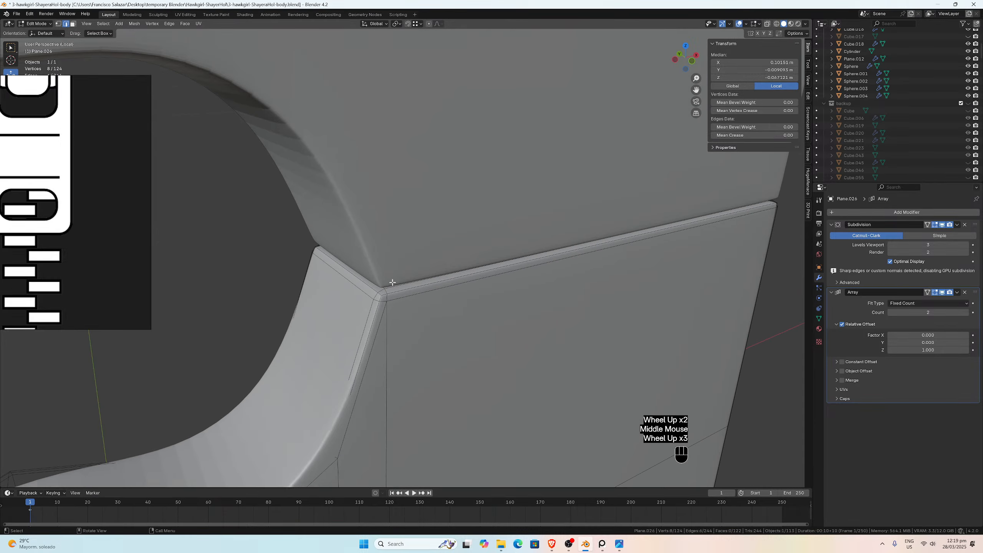
pyautogui.keyDown('alt'); pyautogui.keyDown('shift'); pyautogui.click(374, 289); pyautogui.keyUp('shift'); pyautogui.keyUp('alt')
pyautogui.scroll(-1, 374, 288)
pyautogui.moveTo(518, 283); pyautogui.dragTo(485, 272, button='middle')
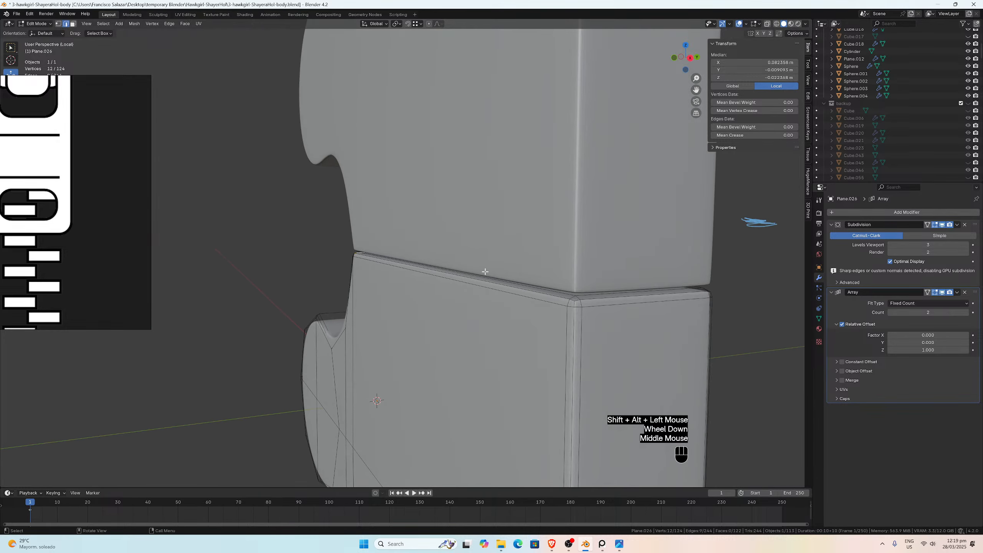
pyautogui.keyDown('alt'); pyautogui.keyDown('shift'); pyautogui.click(594, 299); pyautogui.keyUp('shift'); pyautogui.keyUp('alt')
# Step: Set the edge crease of the selected corner loops to 1.000 and return to Object Mode
pyautogui.press('KP_1')
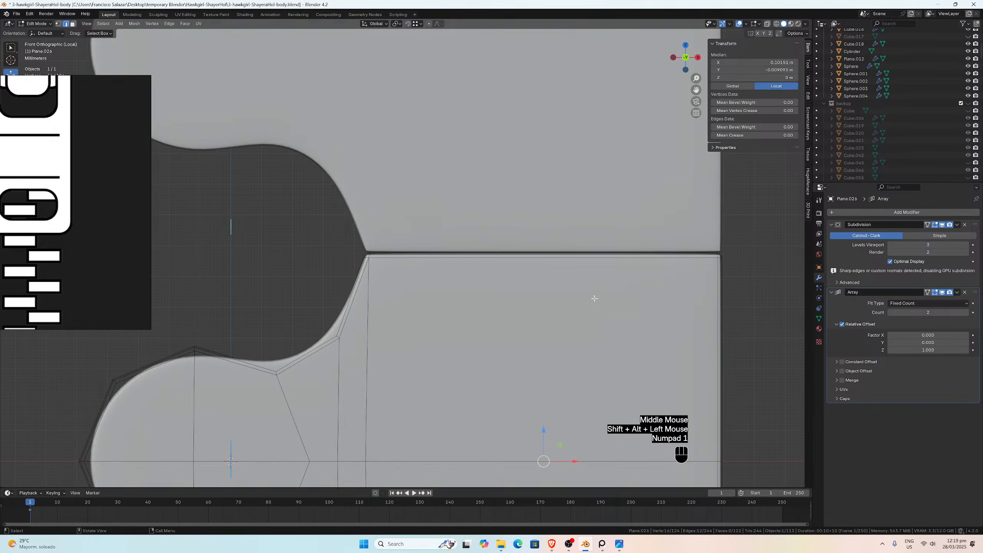
pyautogui.scroll(2, 573, 193)
pyautogui.scroll(-1, 575, 202)
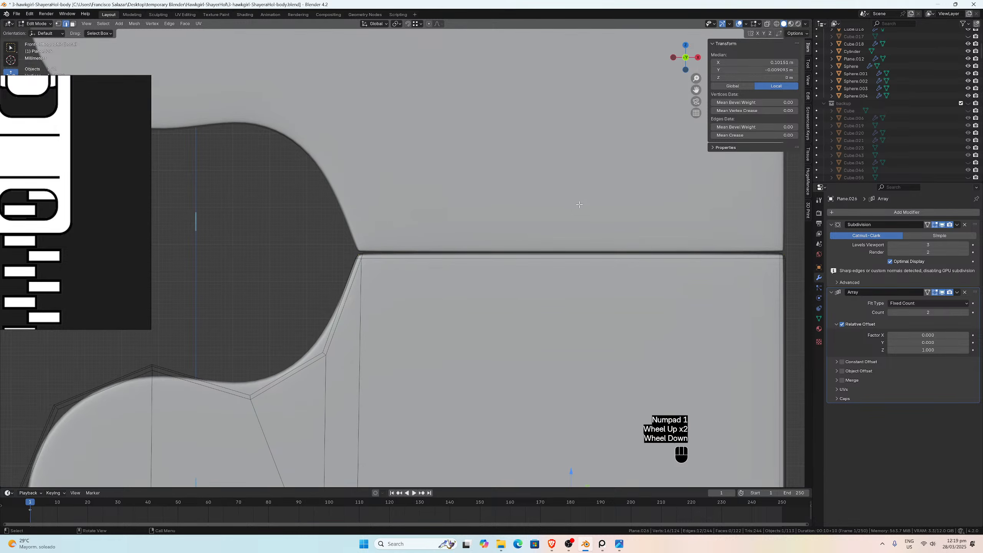
pyautogui.hotkey('shift', 'e')
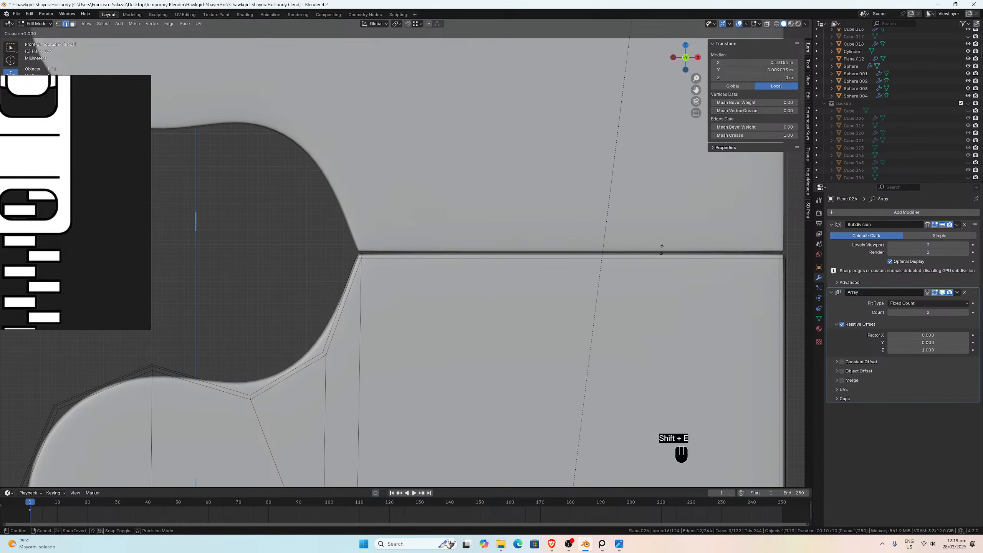
pyautogui.click(625, 109)
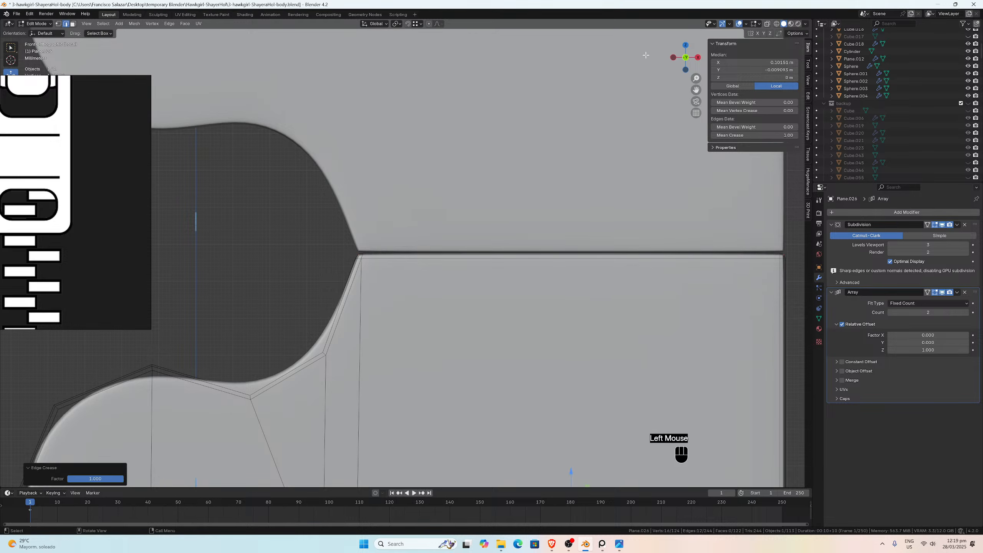
pyautogui.scroll(1, 625, 110)
pyautogui.scroll(-1, 626, 109)
pyautogui.press('Tab')
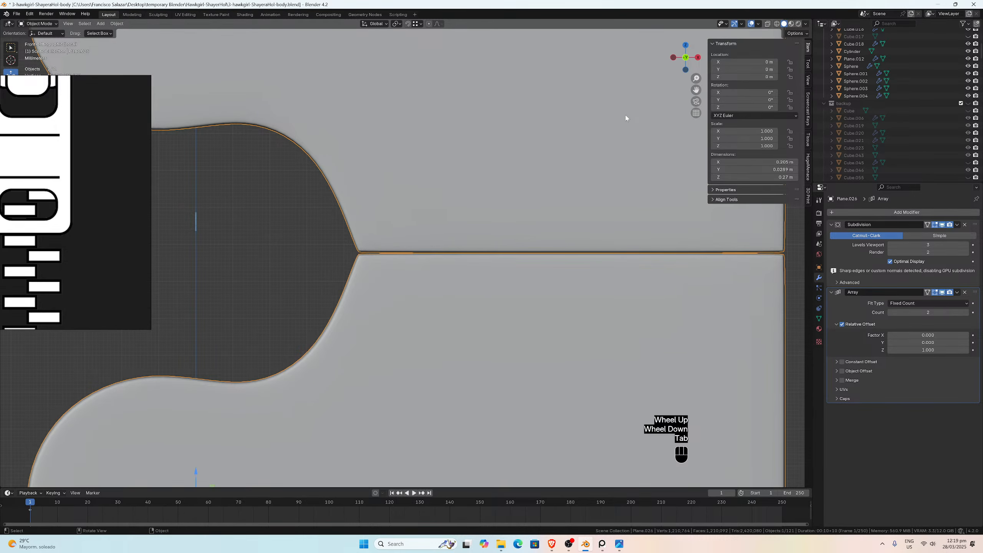
# Step: Examine the seam between the two stacked teeth from the front and from the side
pyautogui.click(288, 210)
pyautogui.scroll(2, 432, 247)
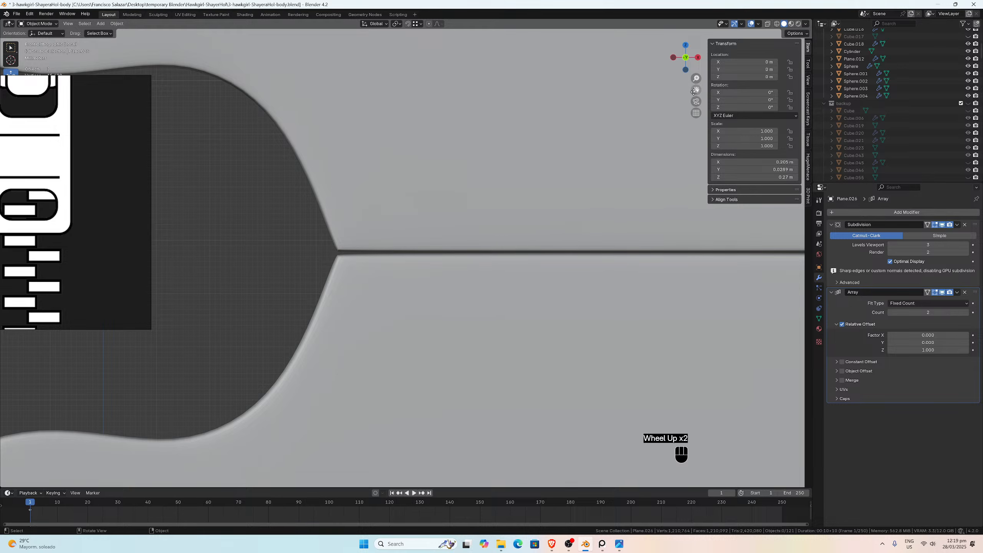
pyautogui.moveTo(696, 79)
pyautogui.mouseDown()
pyautogui.moveTo(696, 108)
pyautogui.moveTo(695, 88)
pyautogui.mouseUp()
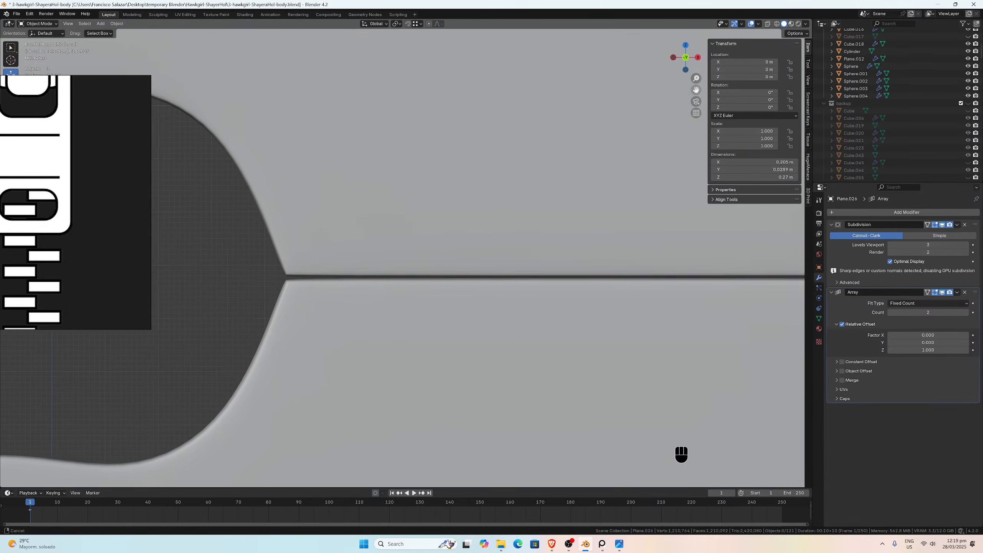
pyautogui.scroll(-3, 387, 236)
pyautogui.scroll(1, 416, 238)
pyautogui.moveTo(386, 237); pyautogui.dragTo(418, 253, button='middle')
pyautogui.scroll(2, 416, 238)
pyautogui.scroll(2, 418, 306)
pyautogui.moveTo(356, 356); pyautogui.dragTo(451, 313, button='middle')
pyautogui.scroll(1, 452, 340)
pyautogui.scroll(-2, 446, 340)
# Step: Duplicate the arrayed tooth in place and move the copy about -0.051 m along the Y axis
pyautogui.click(452, 320)
pyautogui.hotkey('shift', 'd')
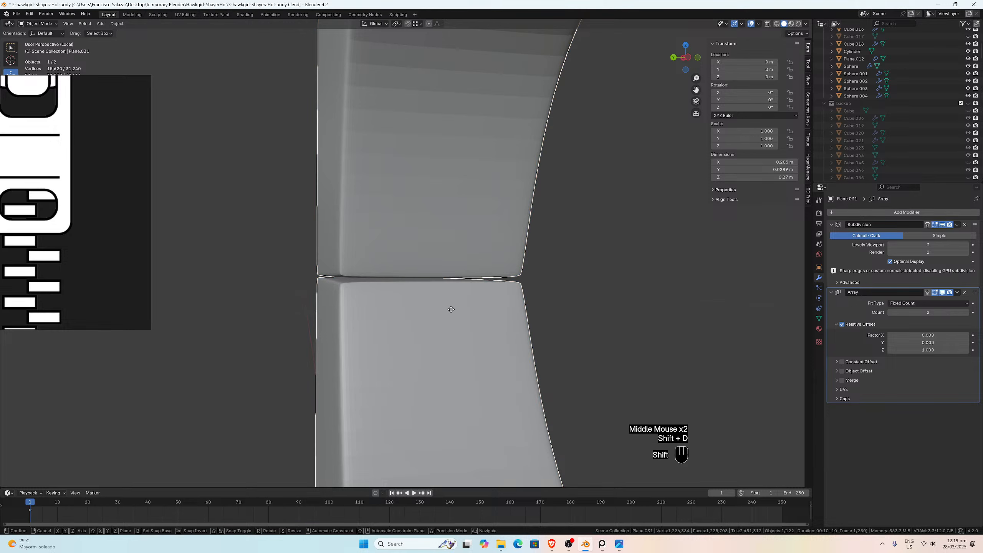
pyautogui.press('Escape')
pyautogui.press('g')
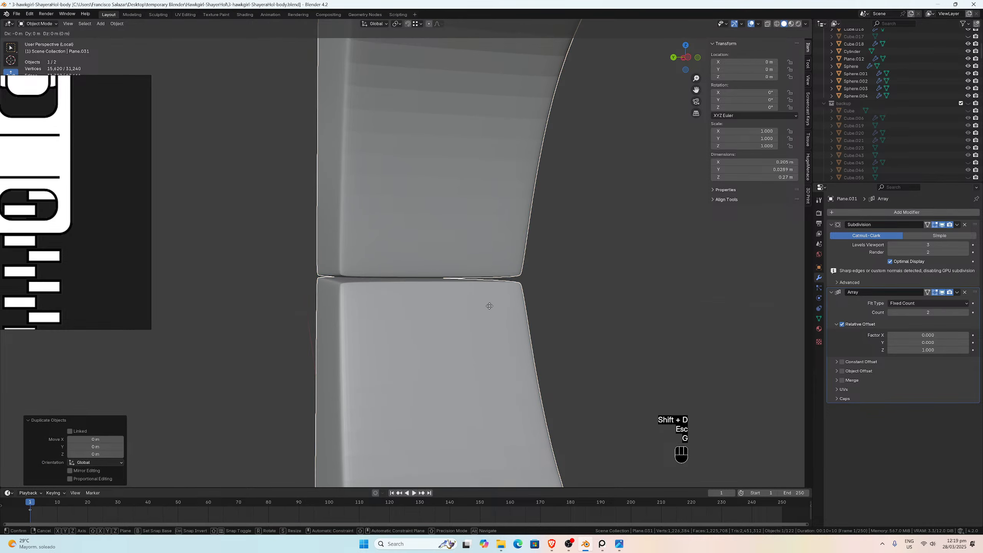
pyautogui.press('y')
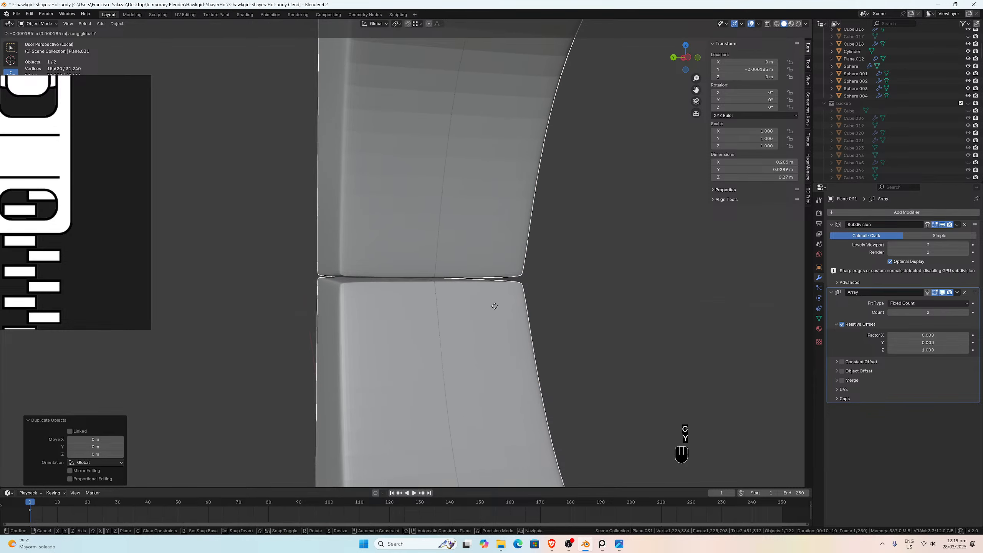
pyautogui.click(452, 283)
# Step: Inspect the seam and rounded edges where the duplicated teeth sit beside the original pair
pyautogui.scroll(-2, 452, 282)
pyautogui.moveTo(452, 283); pyautogui.dragTo(427, 285, button='middle')
pyautogui.scroll(2, 427, 286)
pyautogui.scroll(2, 563, 303)
pyautogui.moveTo(563, 304); pyautogui.dragTo(493, 301, button='middle')
pyautogui.scroll(-2, 502, 302)
pyautogui.scroll(-3, 465, 300)
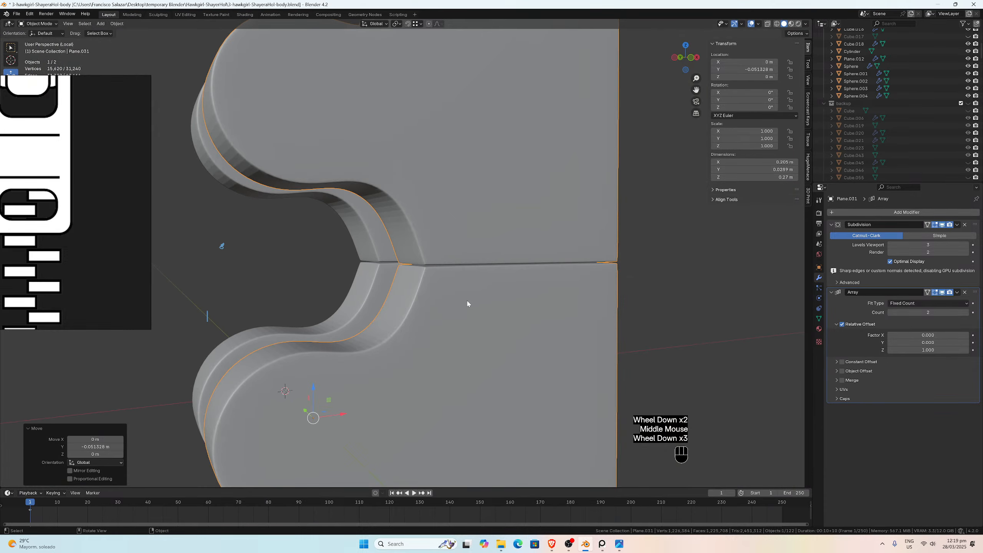
# Step: Move the duplicated puzzle-shaped panel about 0.145 m along the X axis, beside the original panel
pyautogui.moveTo(346, 417); pyautogui.dragTo(619, 381)
pyautogui.moveTo(520, 325); pyautogui.dragTo(627, 270, button='middle')
pyautogui.scroll(2, 628, 271)
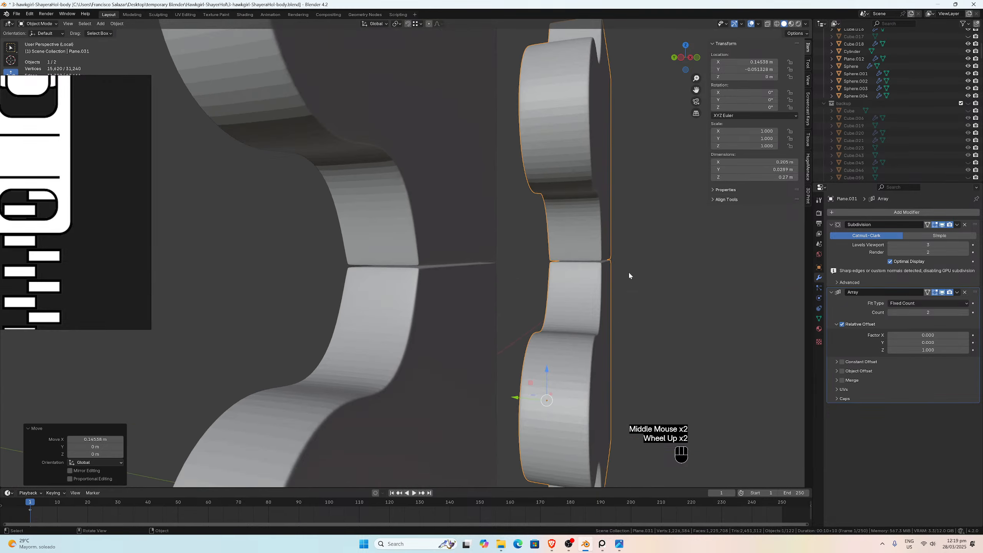
pyautogui.press('KP_1')
pyautogui.scroll(-3, 628, 272)
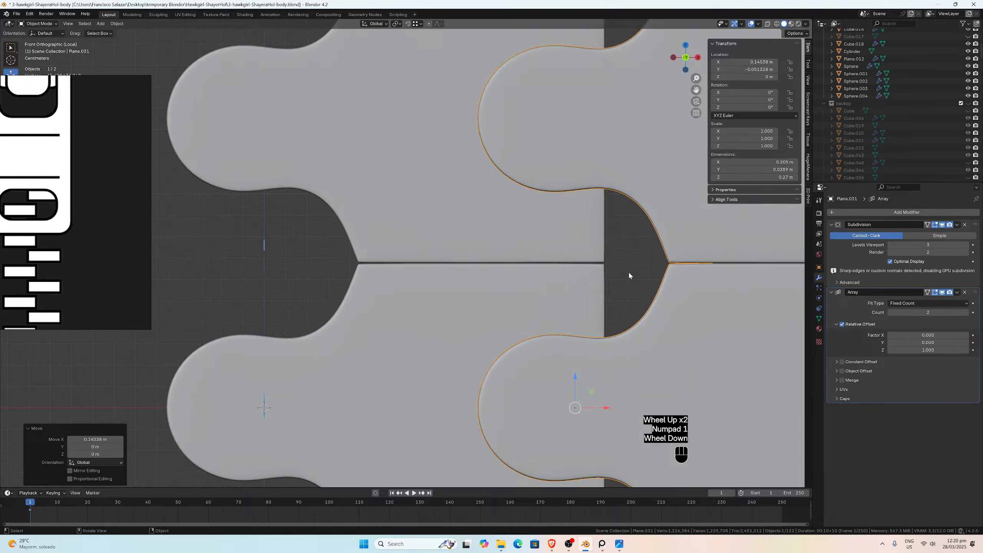
# Step: Set the mean crease of the selected seam edges on the duplicate panel to 0
pyautogui.click(643, 275)
pyautogui.scroll(2, 645, 276)
pyautogui.press('Tab')
pyautogui.moveTo(648, 278); pyautogui.dragTo(680, 267, button='middle')
pyautogui.click(764, 135)
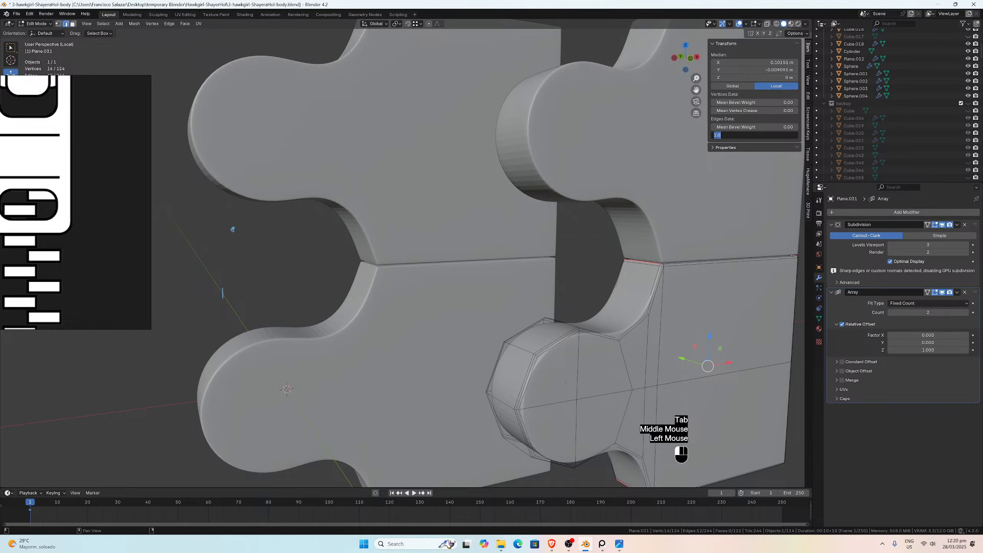
pyautogui.press('Return')
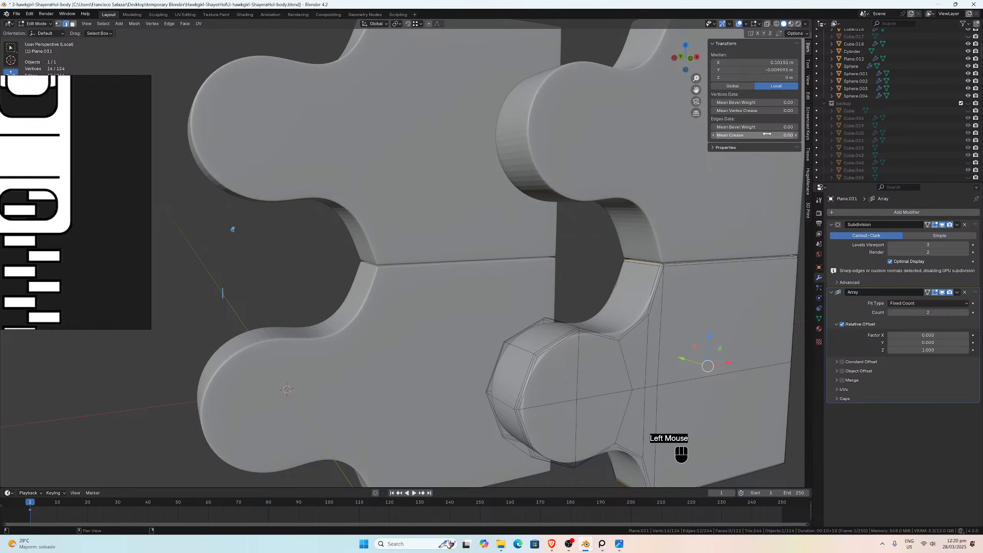
pyautogui.press('Tab')
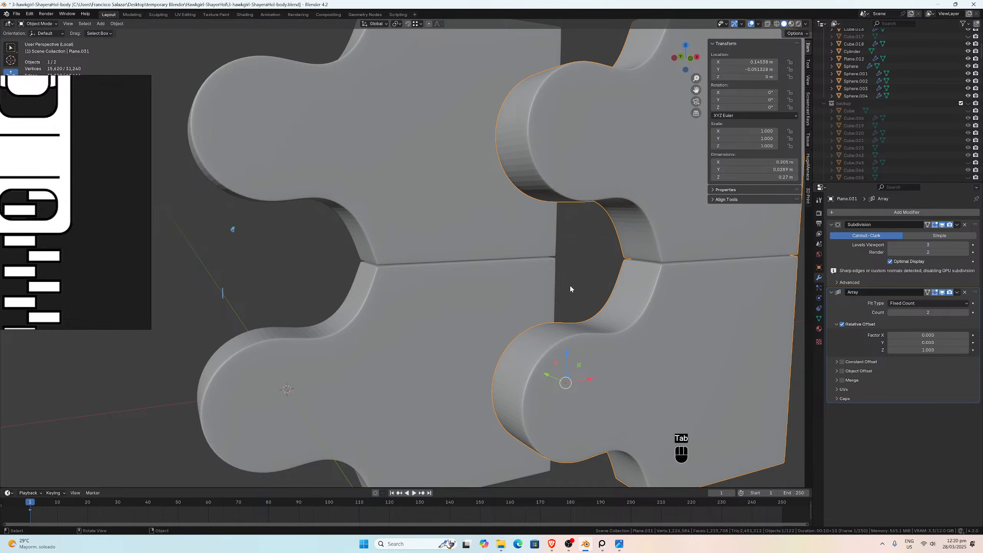
# Step: Compare the horizontal seams of the original and duplicate panels in front view
pyautogui.press('KP_1')
pyautogui.scroll(-2, 576, 282)
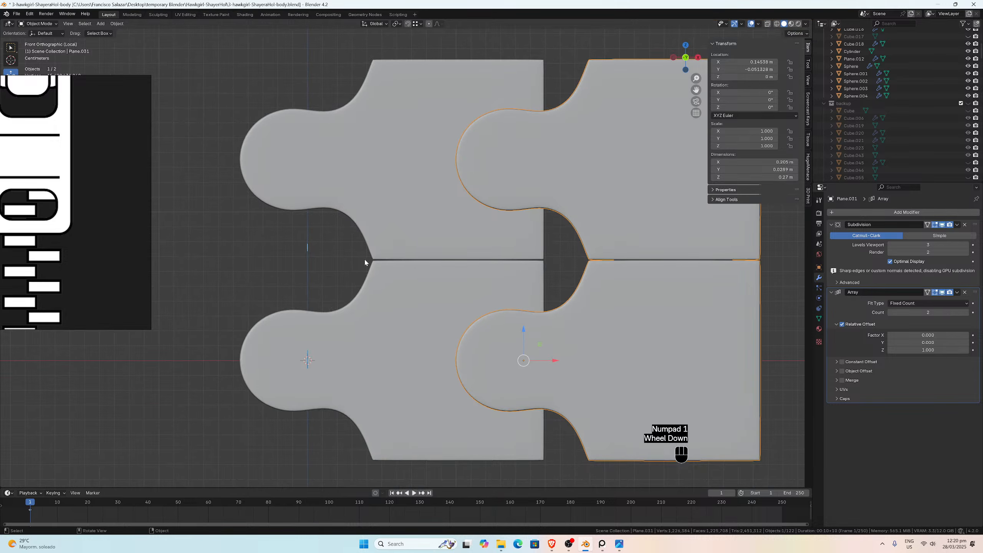
pyautogui.click(404, 267)
pyautogui.scroll(2, 432, 270)
pyautogui.click(485, 297)
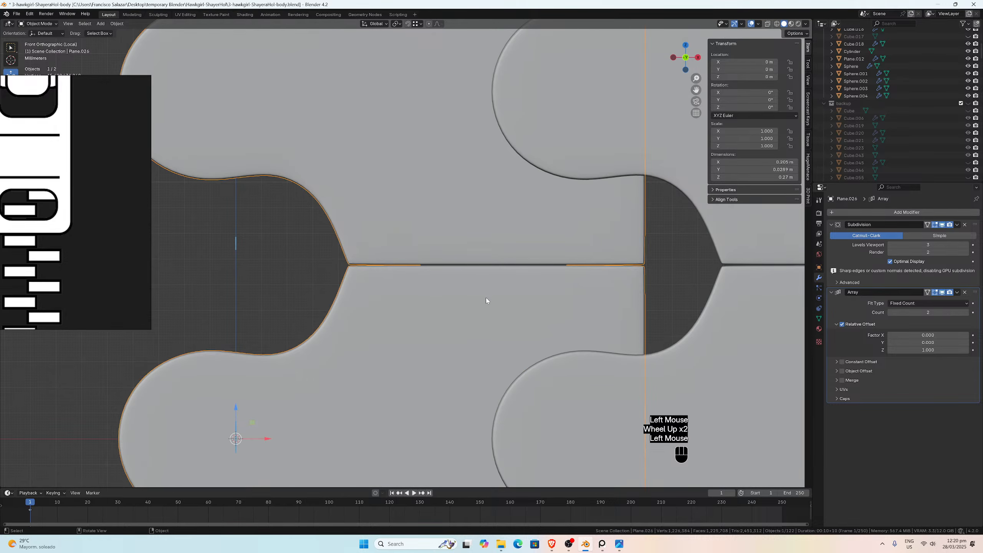
pyautogui.scroll(2, 486, 298)
pyautogui.scroll(-3, 418, 295)
pyautogui.scroll(4, 296, 273)
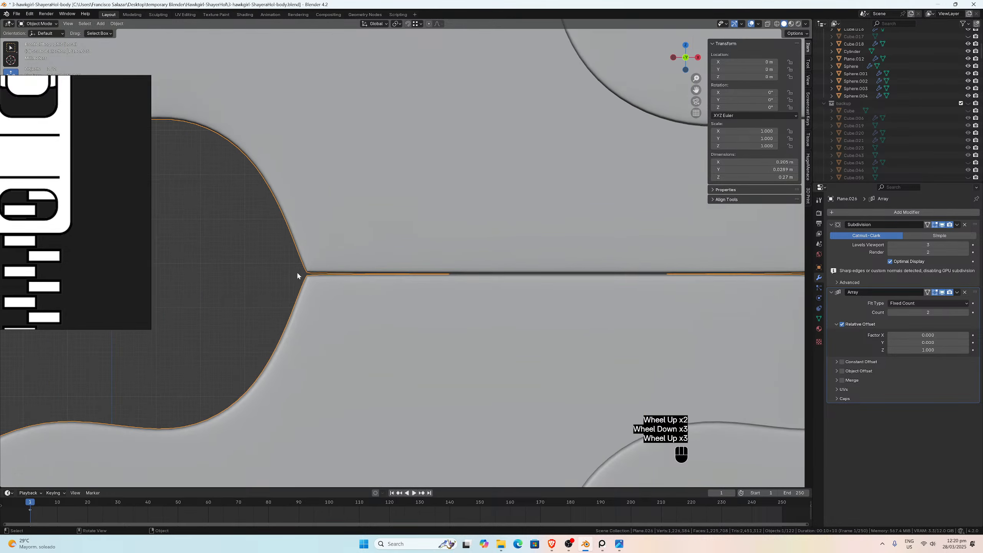
pyautogui.scroll(-1, 247, 291)
pyautogui.click(248, 292)
pyautogui.scroll(-1, 373, 273)
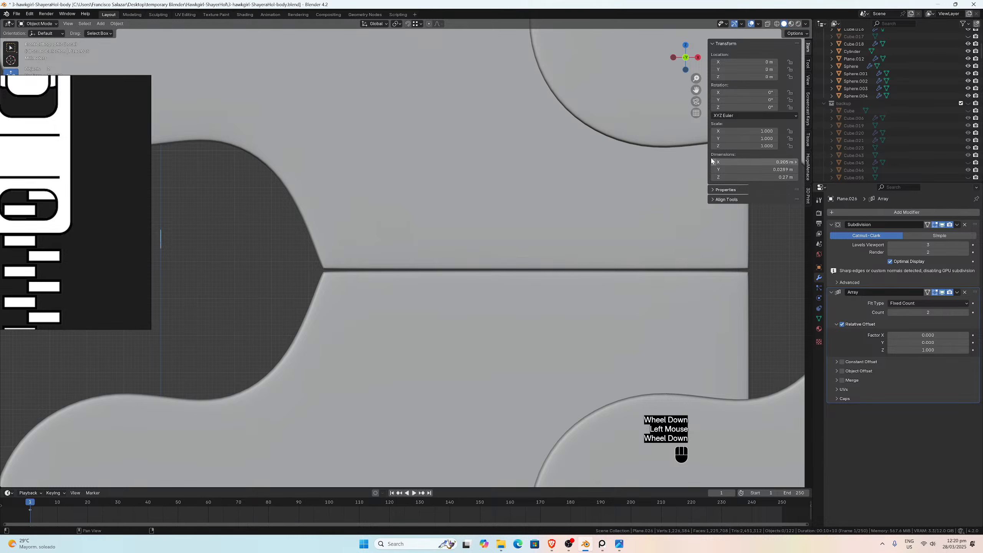
pyautogui.moveTo(696, 89); pyautogui.dragTo(147, 101)
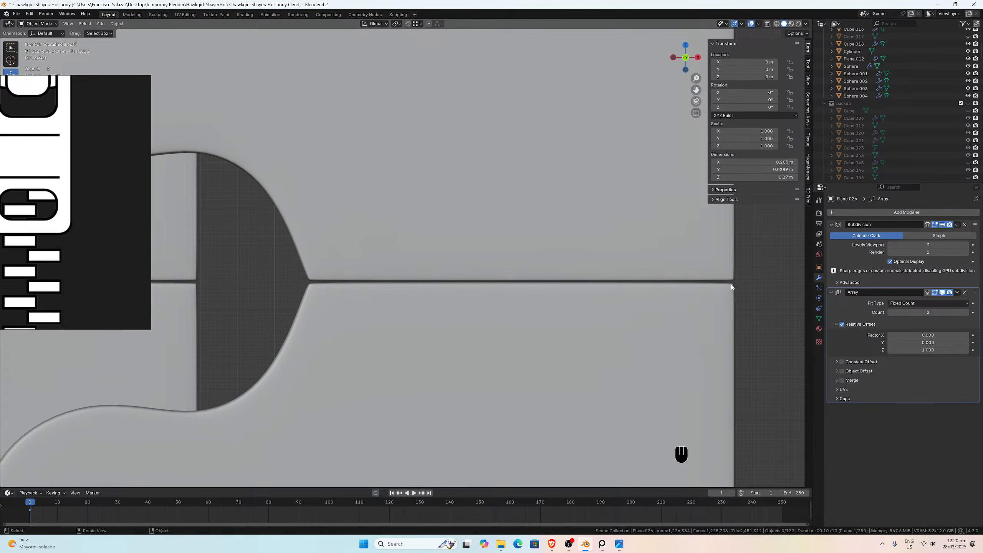
pyautogui.scroll(-1, 401, 205)
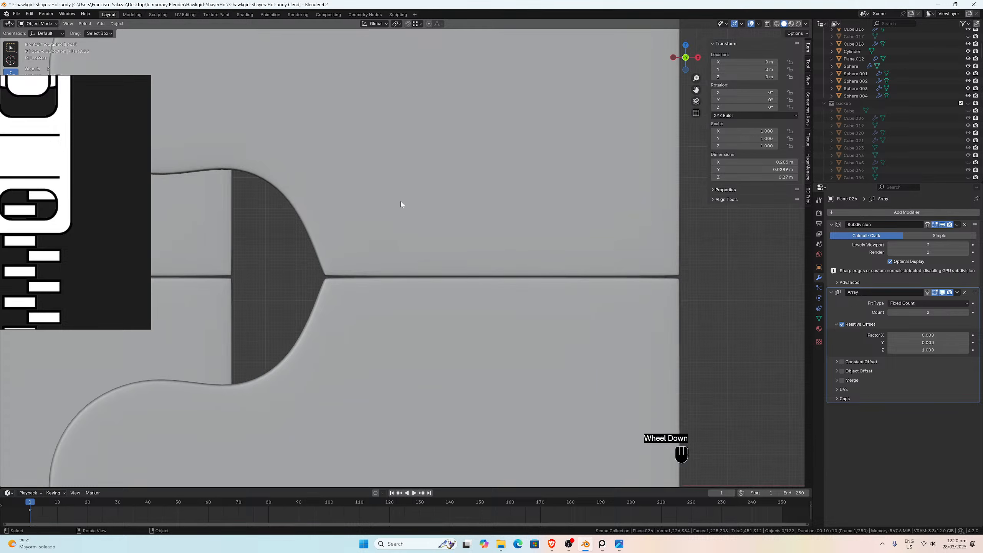
pyautogui.moveTo(697, 89); pyautogui.dragTo(632, 91)
pyautogui.scroll(3, 388, 296)
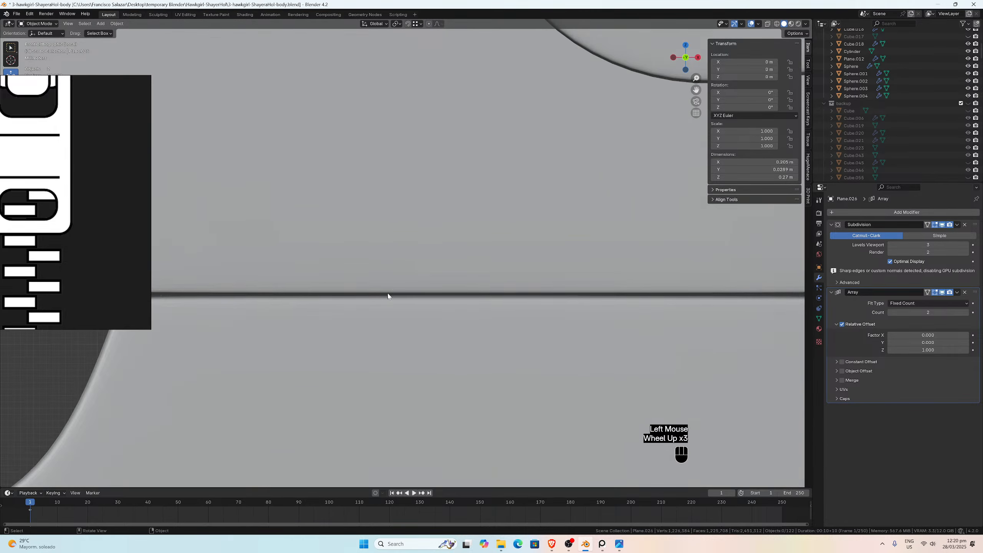
pyautogui.scroll(2, 388, 296)
pyautogui.scroll(-5, 388, 296)
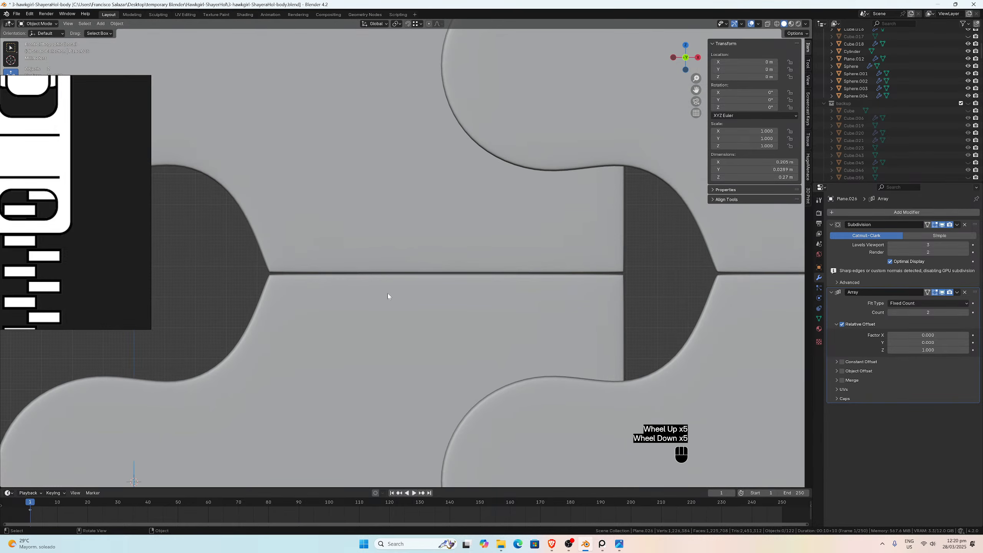
pyautogui.click(388, 296)
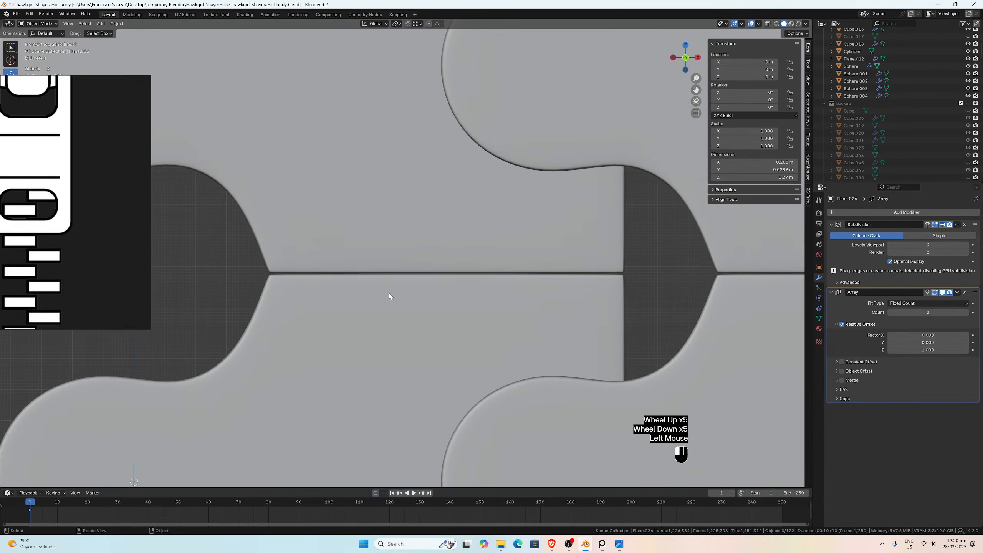
pyautogui.scroll(-3, 720, 304)
pyautogui.click(717, 304)
# Step: Set the mean crease to 1 on the edges of the narrow top face at the original panel's seam
pyautogui.click(407, 304)
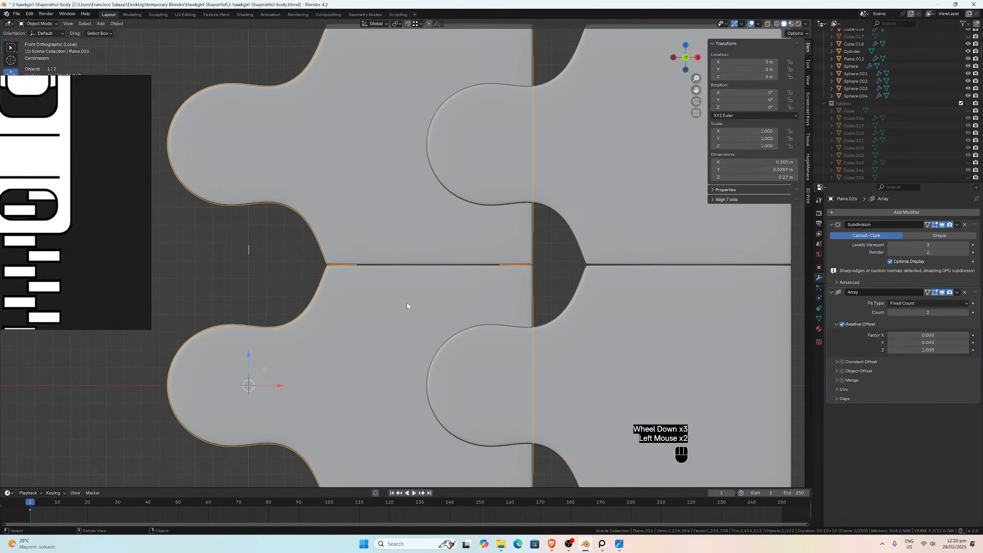
pyautogui.scroll(4, 407, 303)
pyautogui.scroll(-2, 398, 301)
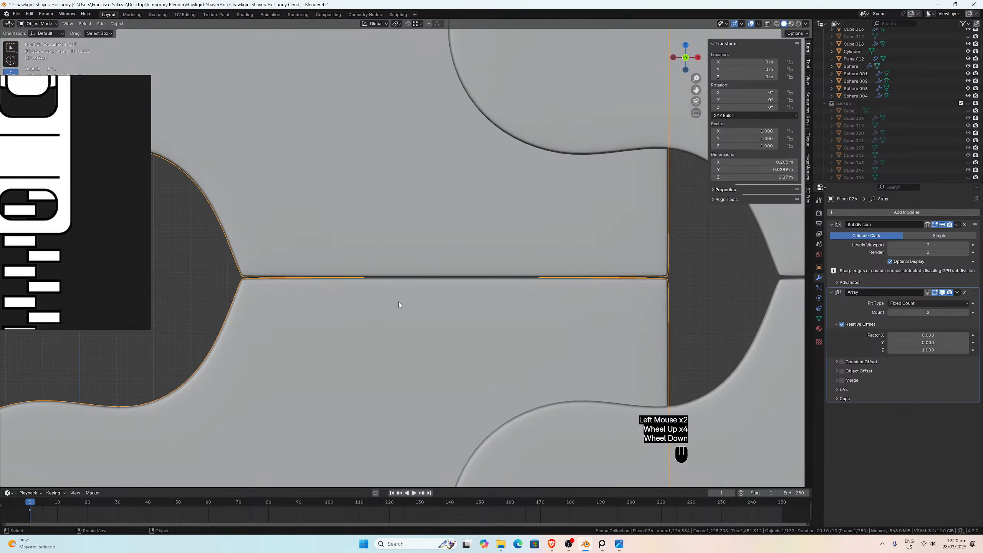
pyautogui.press('Tab')
pyautogui.moveTo(398, 301); pyautogui.dragTo(410, 301, button='middle')
pyautogui.scroll(2, 410, 301)
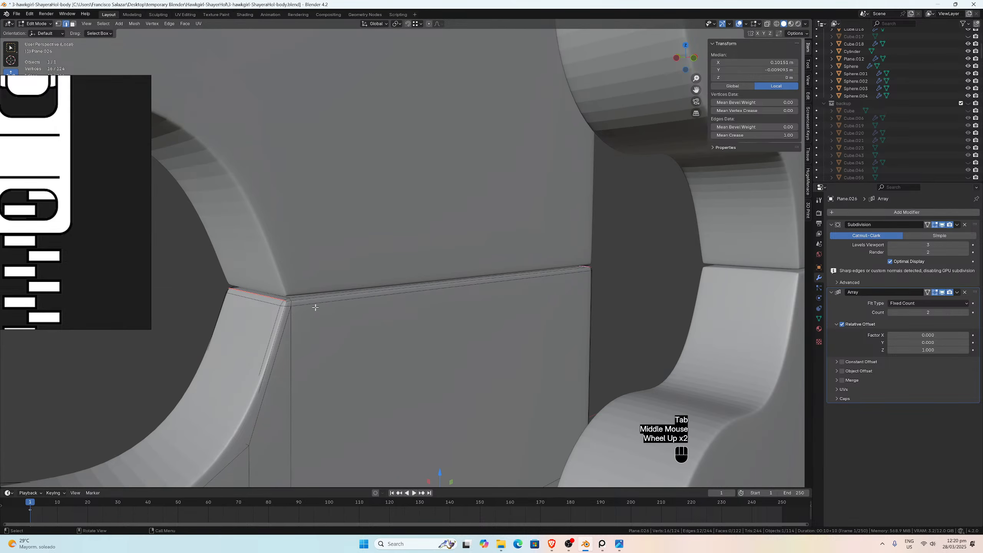
pyautogui.click(73, 24)
pyautogui.click(299, 295)
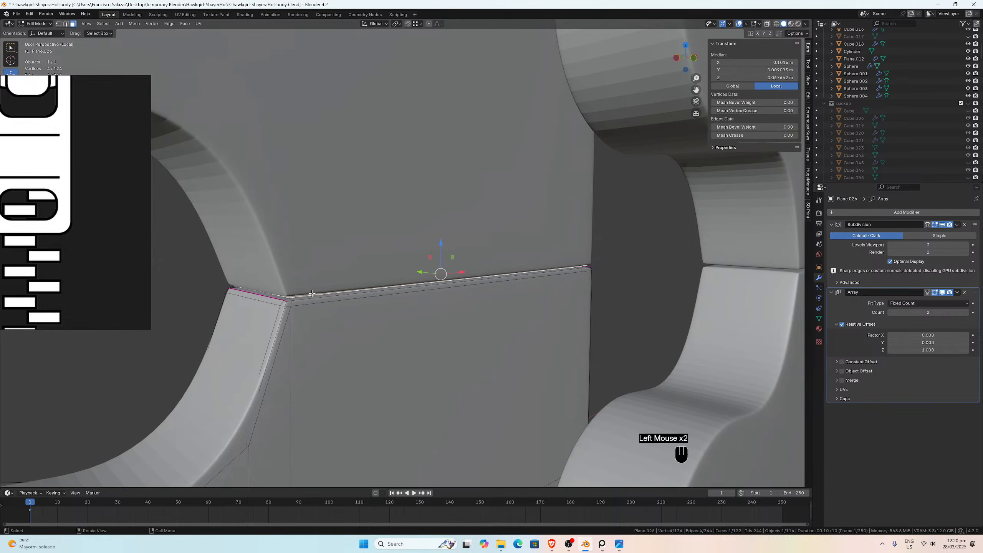
pyautogui.click(752, 135)
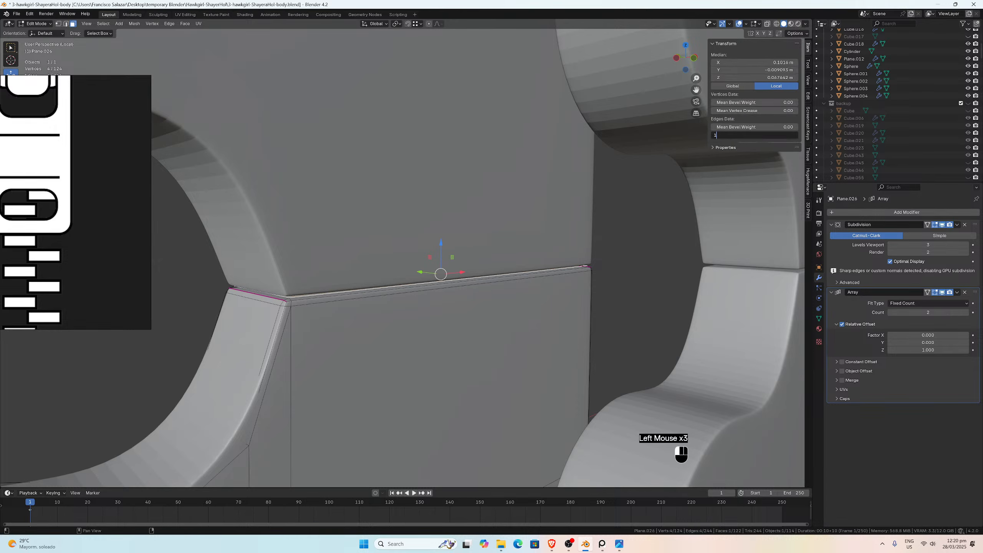
pyautogui.press('Return')
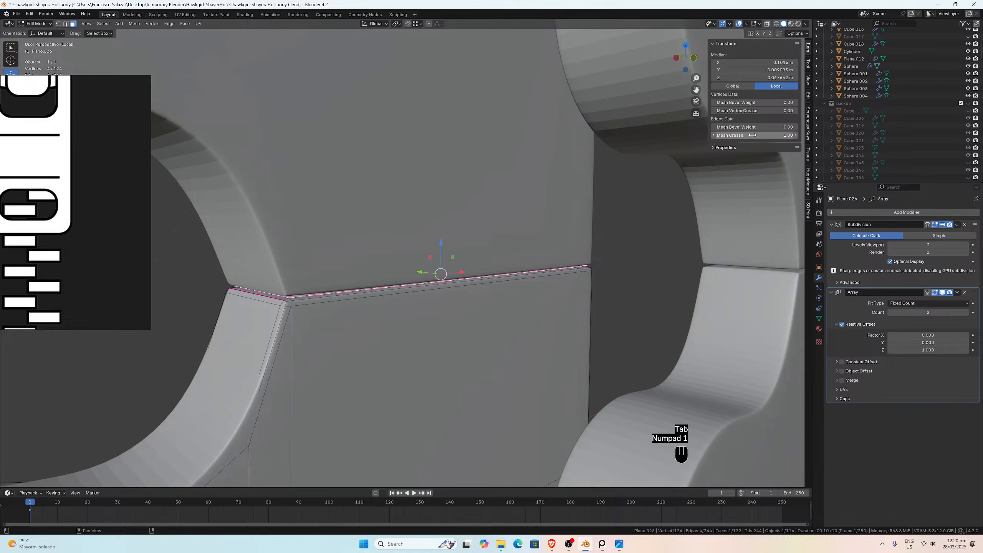
pyautogui.press('KP_1')
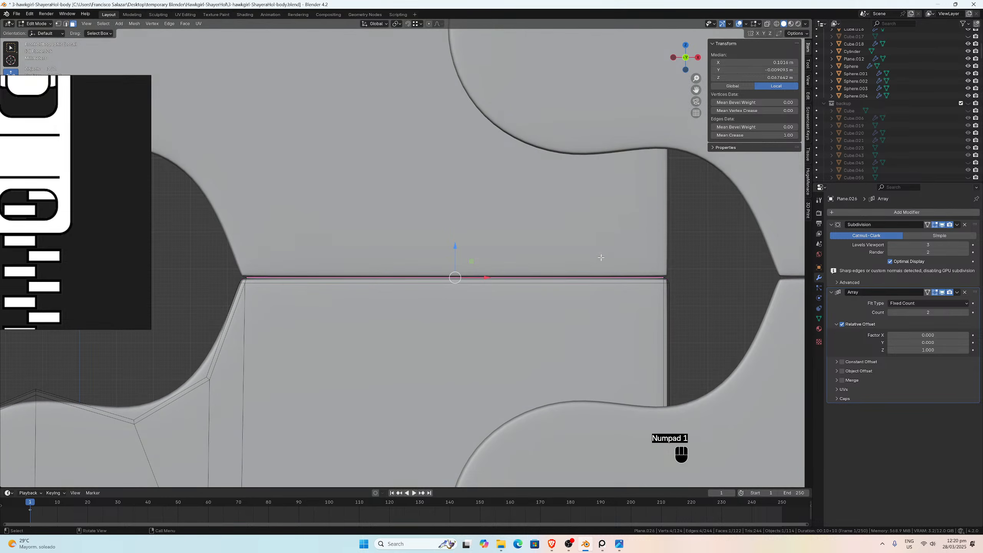
pyautogui.press('Tab')
pyautogui.scroll(-5, 595, 287)
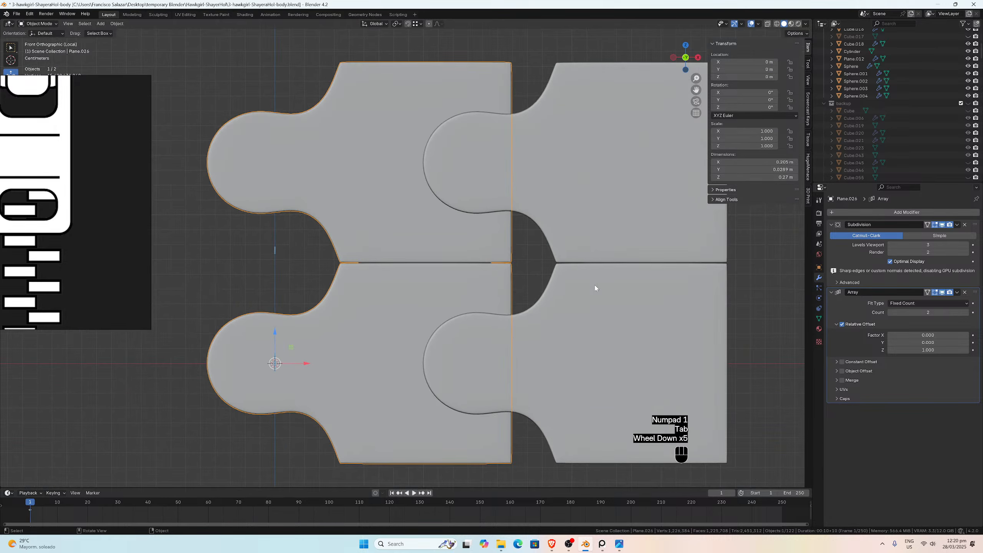
# Step: Switch to edge selection and try selecting the edges just below the top face at the original panel's seam
pyautogui.press('Tab')
pyautogui.scroll(4, 413, 285)
pyautogui.moveTo(438, 270); pyautogui.dragTo(408, 278, button='middle')
pyautogui.scroll(2, 408, 278)
pyautogui.click(314, 292)
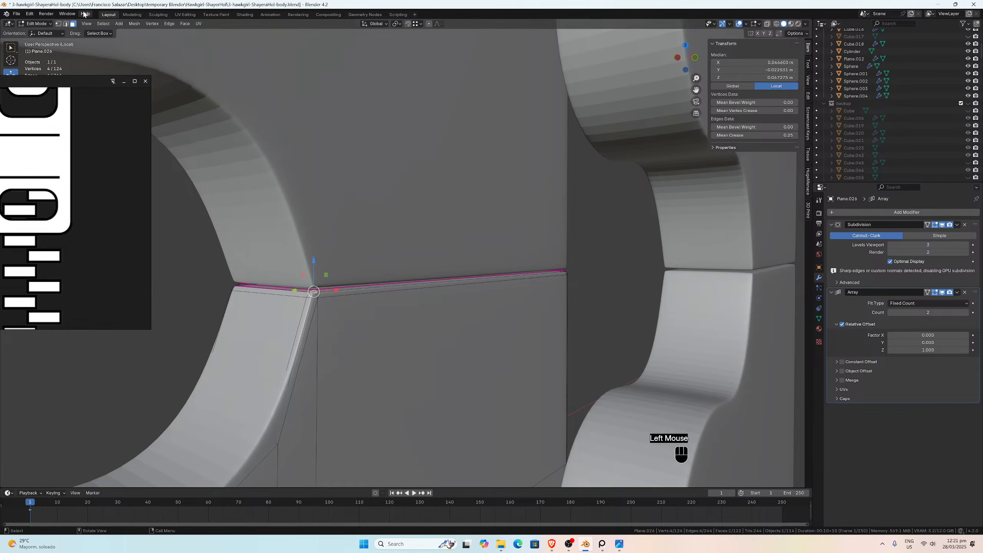
pyautogui.click(67, 25)
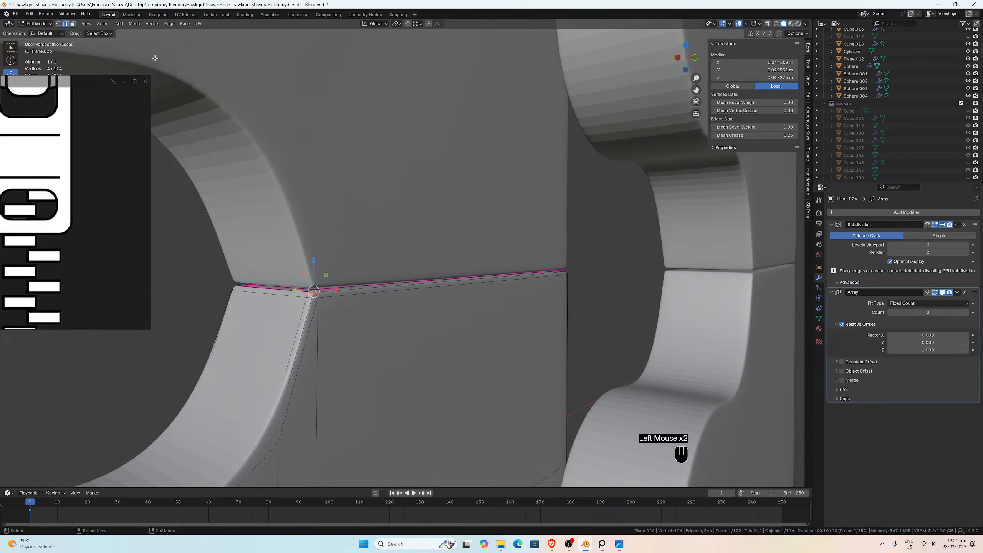
pyautogui.click(308, 294)
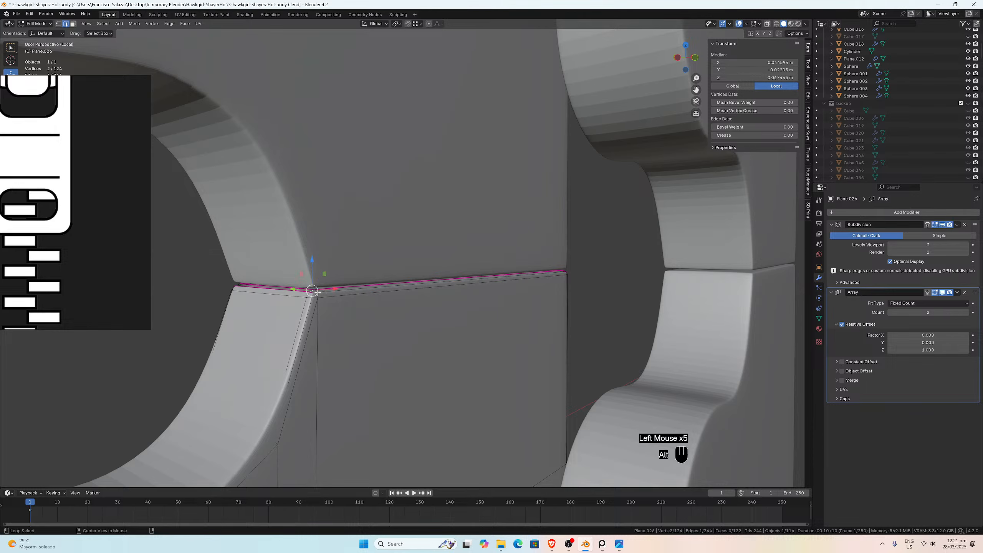
pyautogui.keyDown('alt'); pyautogui.click(322, 294); pyautogui.keyUp('alt')
pyautogui.keyDown('alt'); pyautogui.keyDown('shift'); pyautogui.click(308, 293); pyautogui.keyUp('shift'); pyautogui.keyUp('alt')
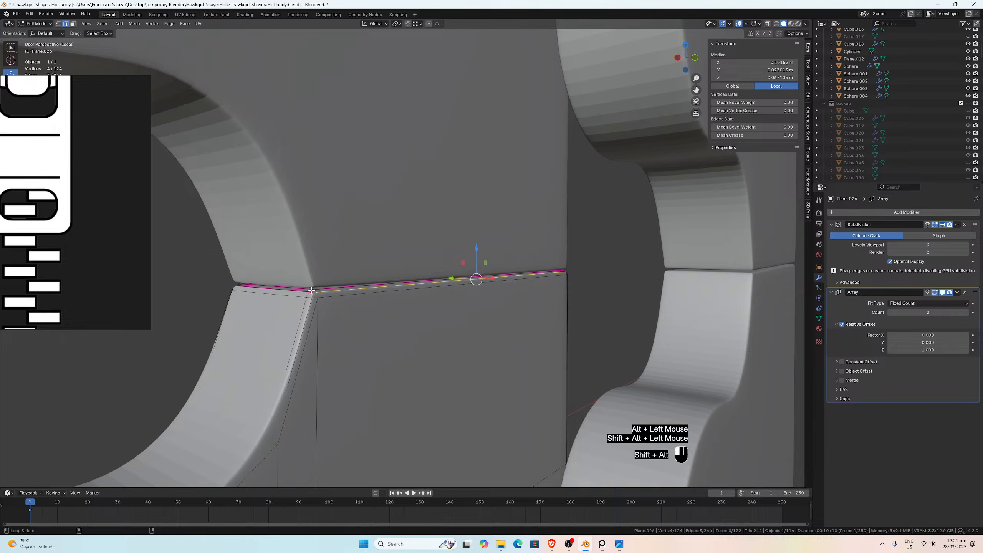
# Step: Select the edge row just below the top face around the original panel's seam and set its mean crease to 1
pyautogui.moveTo(308, 293); pyautogui.dragTo(430, 305, button='middle')
pyautogui.scroll(2, 314, 279)
pyautogui.click(413, 324)
pyautogui.moveTo(330, 288); pyautogui.dragTo(425, 288, button='middle')
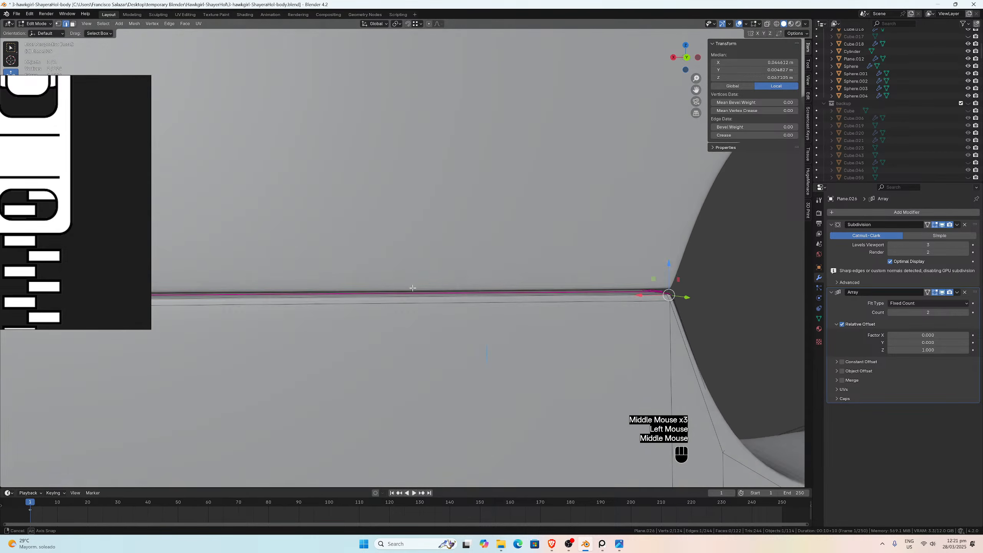
pyautogui.scroll(-1, 445, 285)
pyautogui.moveTo(267, 305); pyautogui.dragTo(508, 274, button='middle')
pyautogui.keyDown('ctrl'); pyautogui.click(173, 293); pyautogui.keyUp('ctrl')
pyautogui.scroll(2, 216, 299)
pyautogui.keyDown('shift'); pyautogui.click(213, 306); pyautogui.keyUp('shift')
pyautogui.keyDown('shift'); pyautogui.click(249, 305); pyautogui.keyUp('shift')
pyautogui.keyDown('shift'); pyautogui.click(498, 274); pyautogui.keyUp('shift')
pyautogui.press('KP_1')
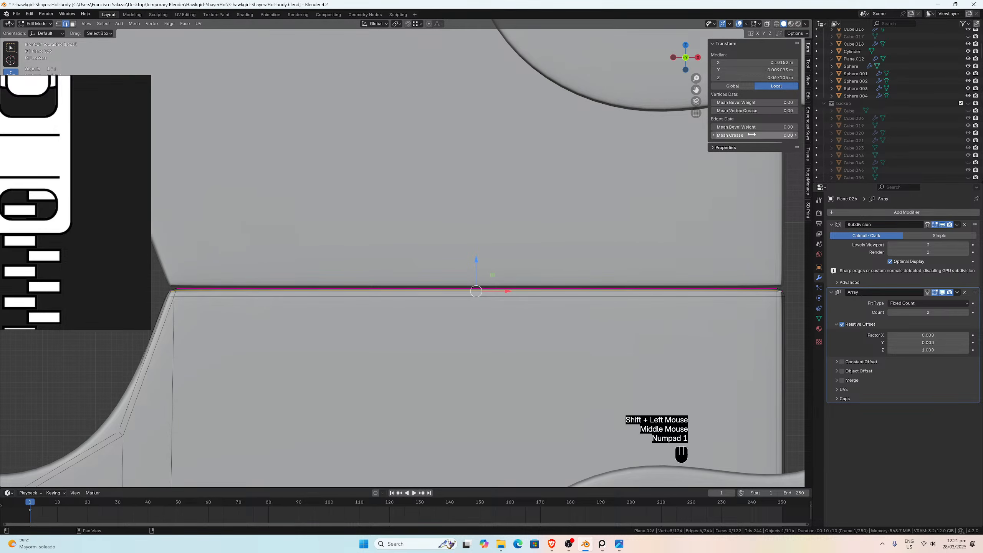
pyautogui.moveTo(743, 135); pyautogui.dragTo(754, 135)
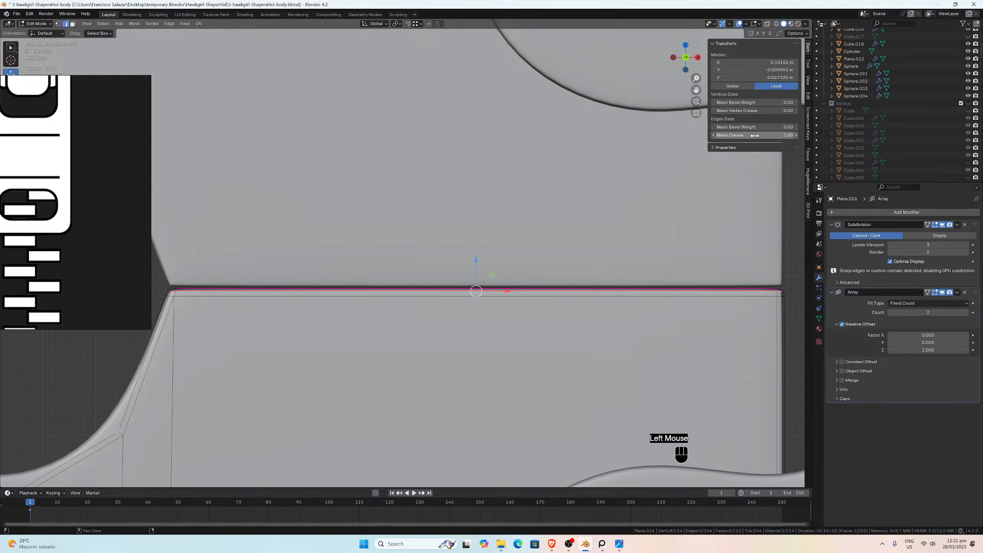
pyautogui.scroll(-1, 420, 232)
pyautogui.press('Tab')
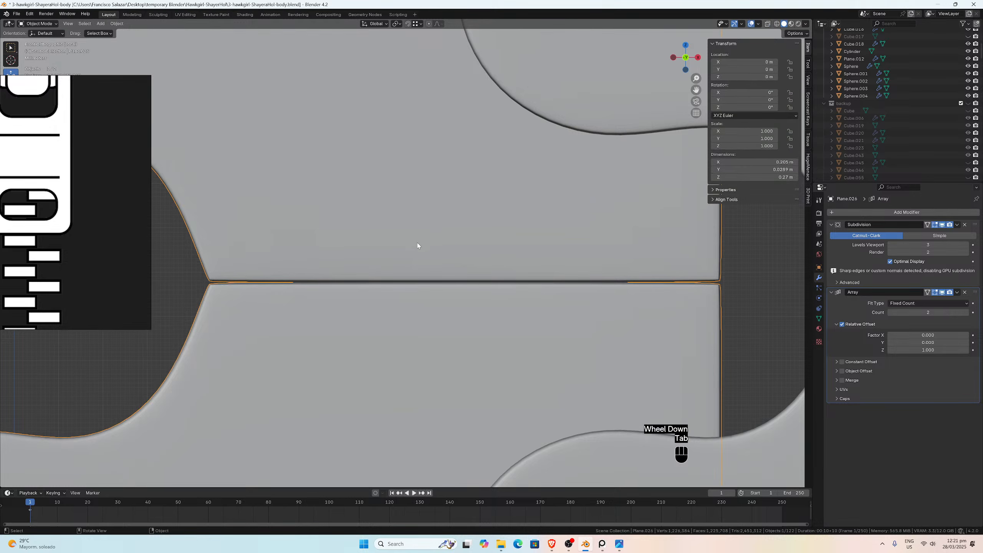
# Step: Examine the creased seam on the original panel and compare it with the duplicate panel's seam
pyautogui.scroll(-2, 417, 242)
pyautogui.scroll(2, 401, 257)
pyautogui.press('Tab')
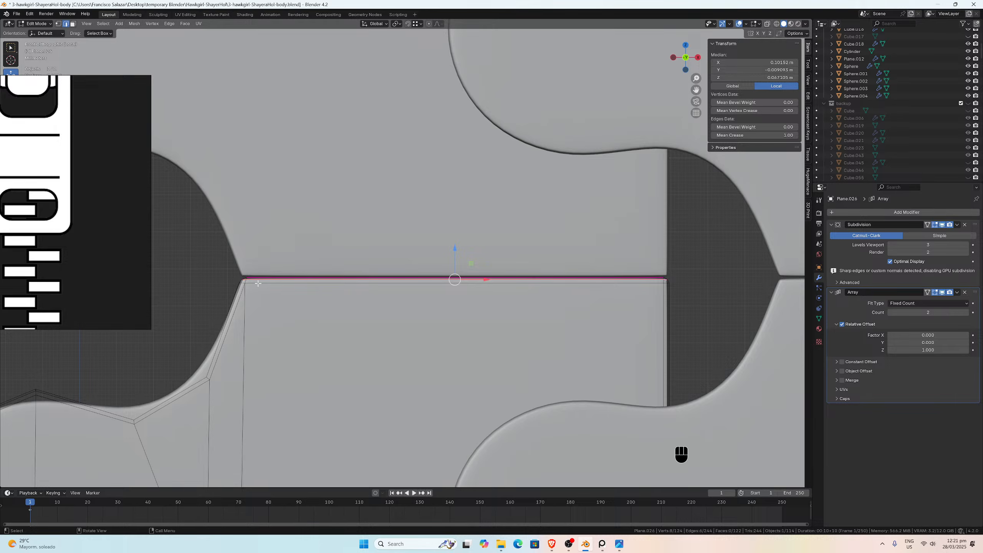
pyautogui.scroll(-3, 268, 283)
pyautogui.moveTo(268, 282); pyautogui.dragTo(337, 278, button='middle')
pyautogui.scroll(4, 463, 287)
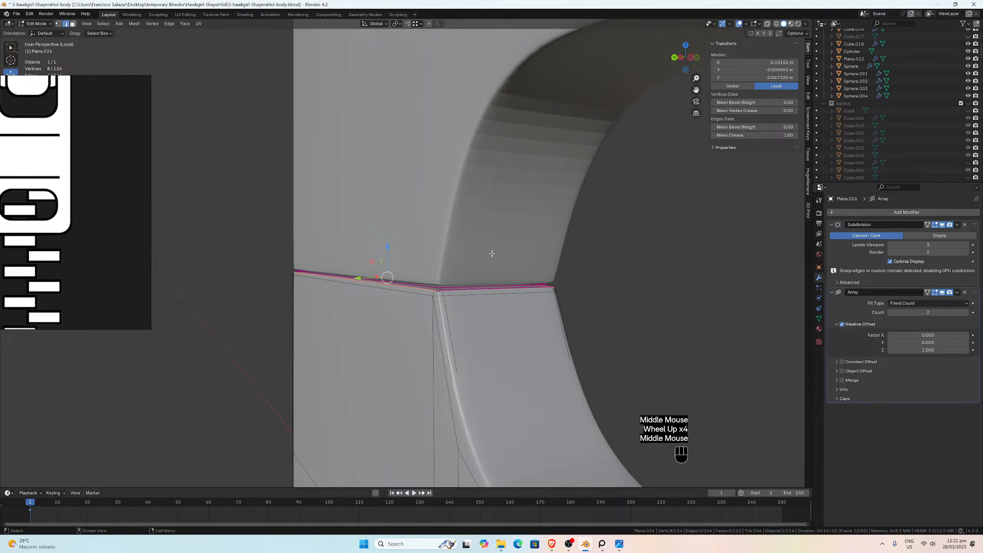
pyautogui.scroll(-1, 492, 253)
pyautogui.press('Tab')
pyautogui.moveTo(457, 269); pyautogui.dragTo(448, 274, button='middle')
pyautogui.press('KP_1')
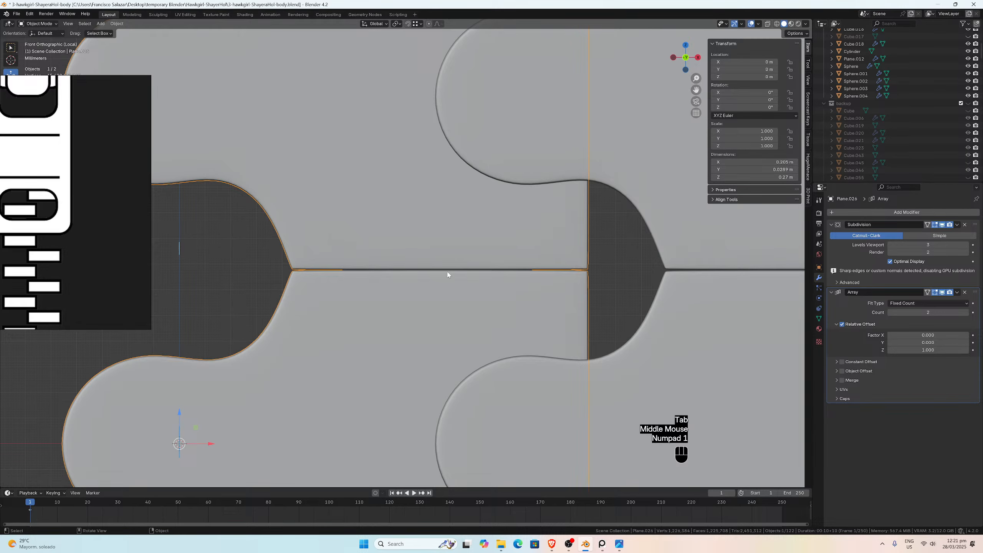
pyautogui.scroll(-3, 447, 275)
pyautogui.click(582, 268)
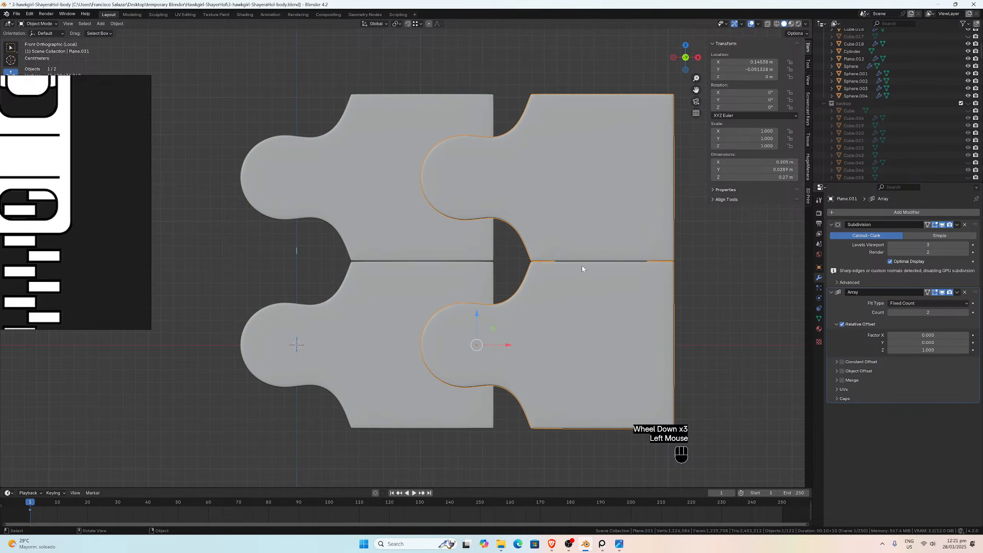
pyautogui.click(451, 288)
pyautogui.scroll(4, 454, 289)
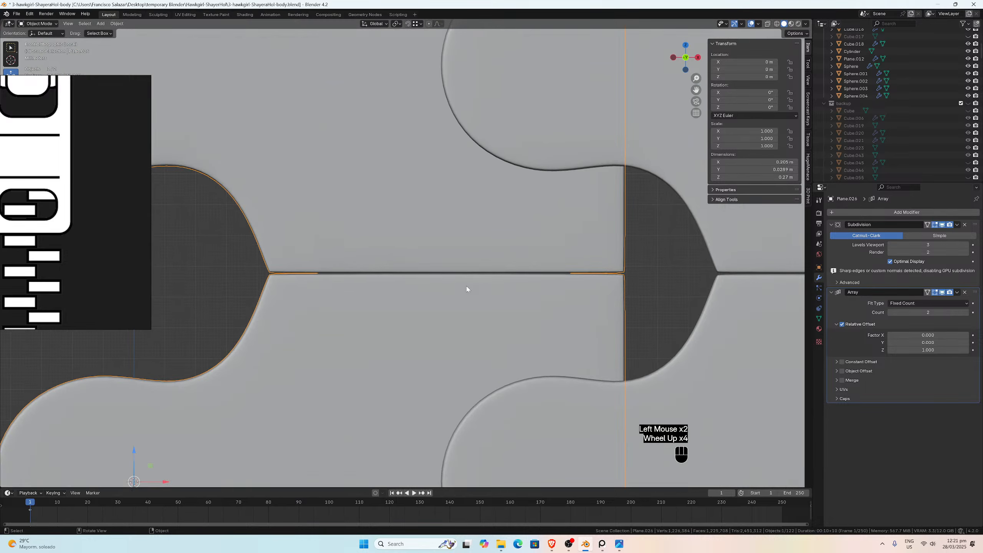
# Step: Compare the creased seam on the original panel with the seam on the duplicate panel in front view
pyautogui.scroll(-3, 466, 289)
pyautogui.click(576, 294)
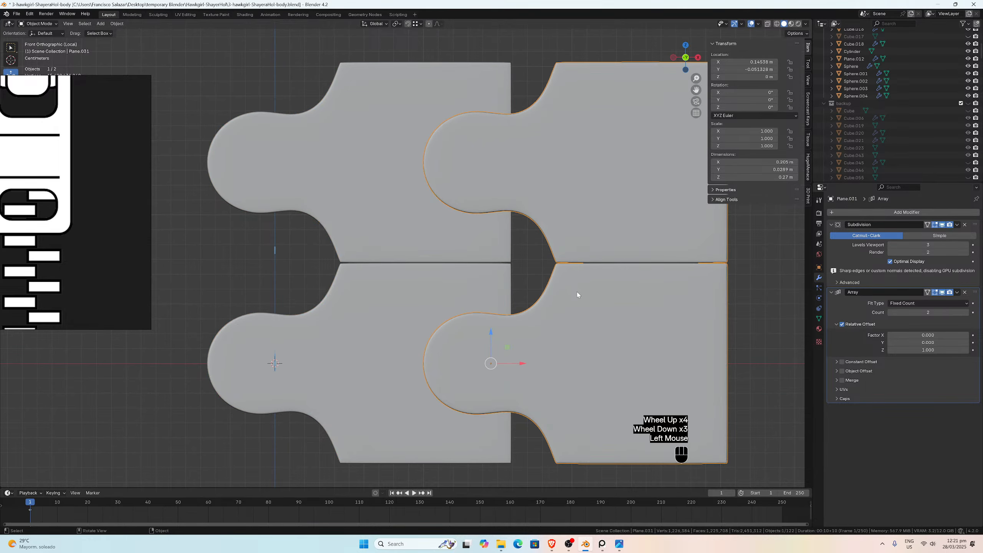
pyautogui.scroll(2, 576, 294)
pyautogui.scroll(-2, 574, 293)
pyautogui.click(428, 285)
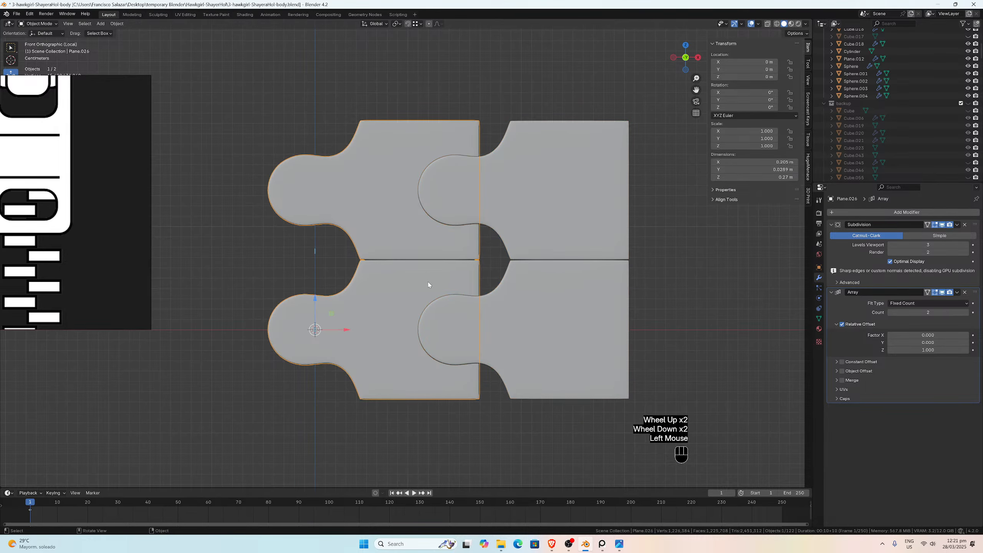
pyautogui.click(531, 290)
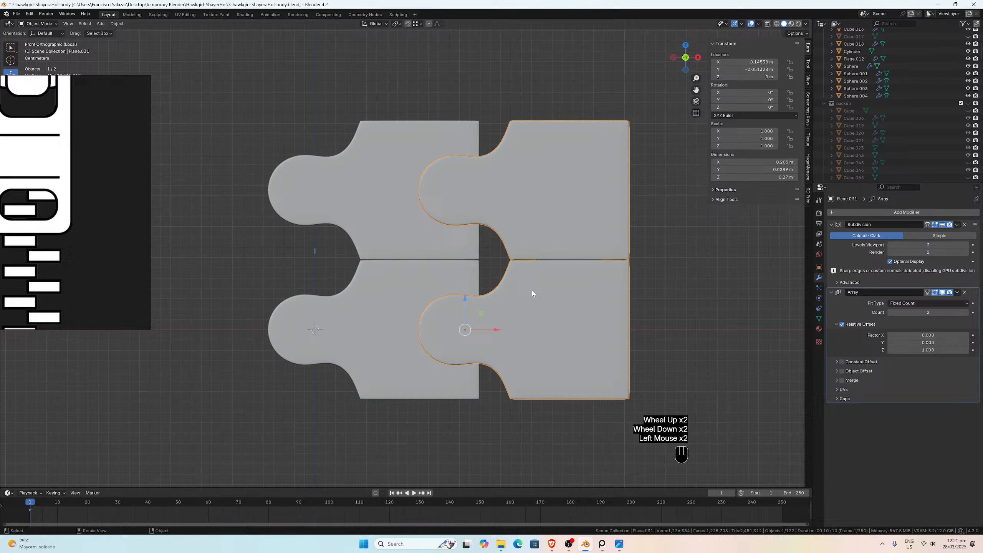
pyautogui.click(448, 276)
pyautogui.scroll(3, 449, 276)
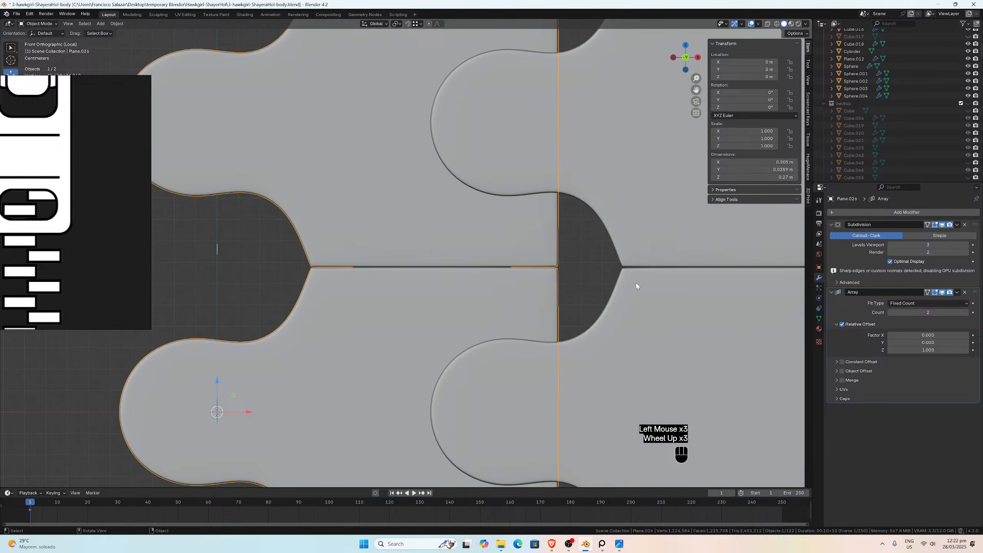
pyautogui.scroll(-3, 593, 290)
pyautogui.scroll(3, 512, 284)
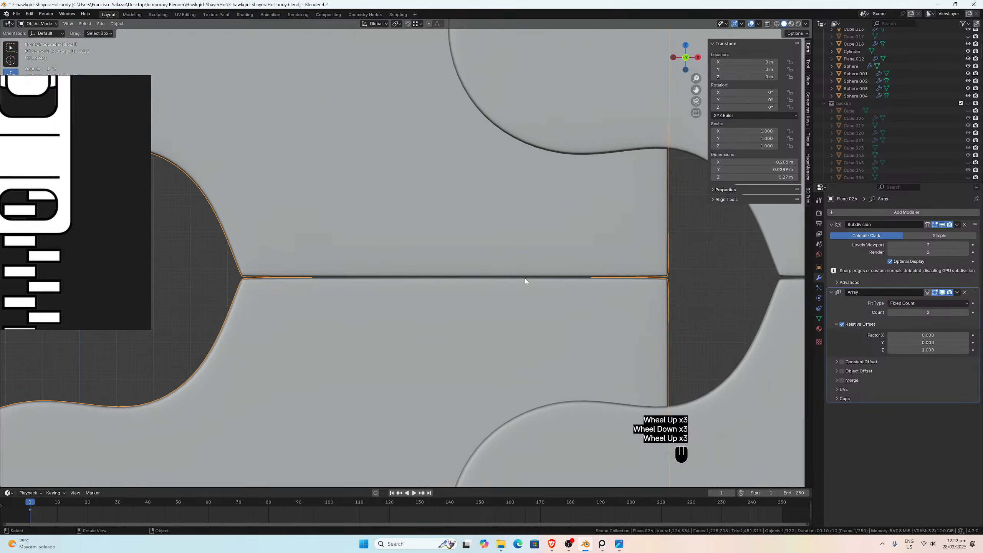
# Step: Undo the recent crease edits around the original panel's seam
pyautogui.hotkey('ctrl', 'z')
pyautogui.hotkey('ctrl', 'z')
pyautogui.hotkey('ctrl', 'z')
pyautogui.hotkey('ctrl', 'z')
pyautogui.hotkey('ctrl', 'z')
pyautogui.hotkey('ctrl', 'z')
pyautogui.hotkey('ctrl', 'z')
pyautogui.hotkey('ctrl', 'z')
pyautogui.hotkey('ctrl', 'z')
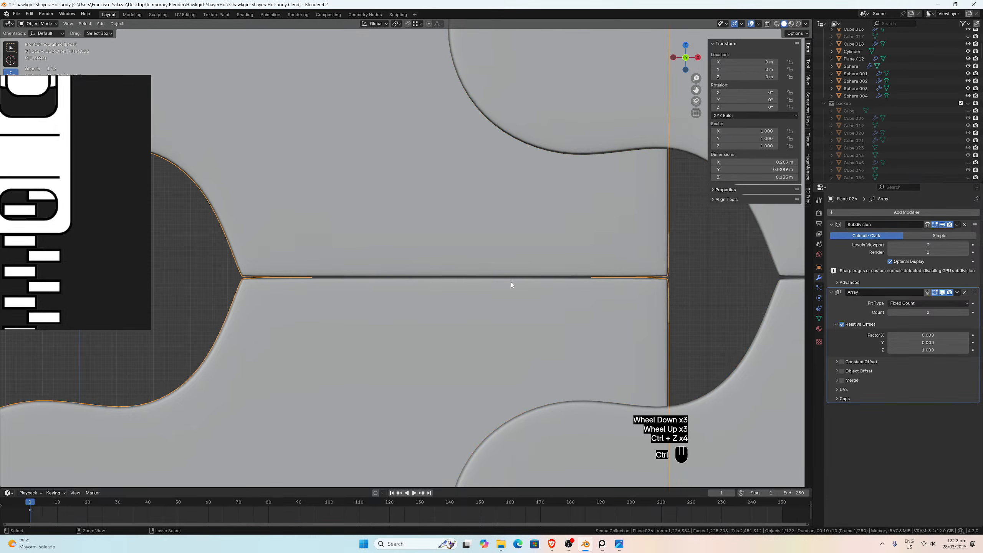
pyautogui.hotkey('ctrl', 'z')
pyautogui.hotkey('ctrl', 'z')
pyautogui.hotkey('ctrl', 'z')
pyautogui.hotkey('ctrl', 'z')
pyautogui.hotkey('ctrl', 'z')
pyautogui.hotkey('ctrl', 'z')
pyautogui.hotkey('ctrl', 'z')
pyautogui.hotkey('ctrl', 'z')
pyautogui.hotkey('ctrl', 'z')
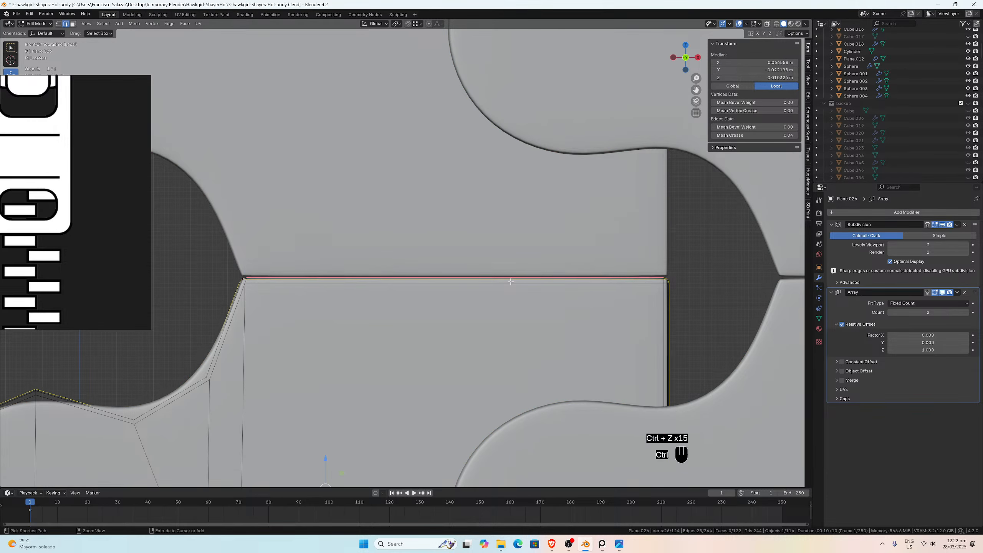
# Step: Select the original panel's whole mesh, set its mean edge crease to 0, and check the seam
pyautogui.press('a')
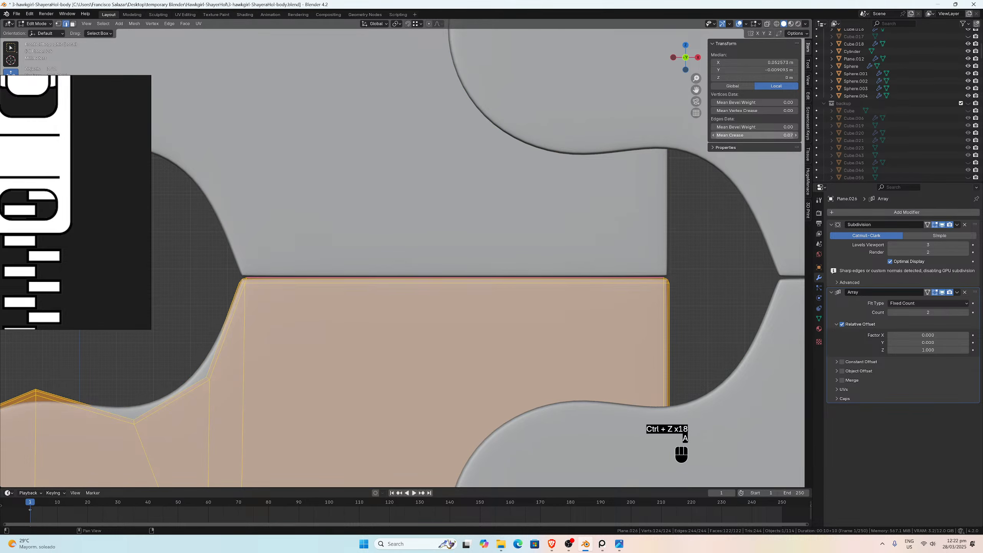
pyautogui.click(735, 135)
pyautogui.write('0')
pyautogui.press('Return')
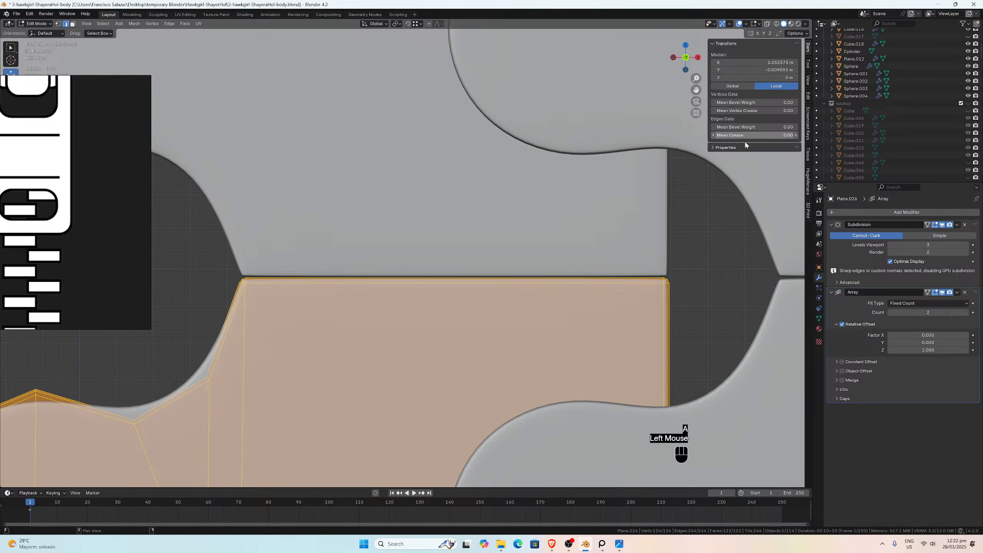
pyautogui.scroll(-3, 383, 294)
pyautogui.click(238, 279)
pyautogui.moveTo(238, 279); pyautogui.dragTo(278, 279, button='middle')
pyautogui.scroll(1, 278, 279)
pyautogui.scroll(-1, 274, 278)
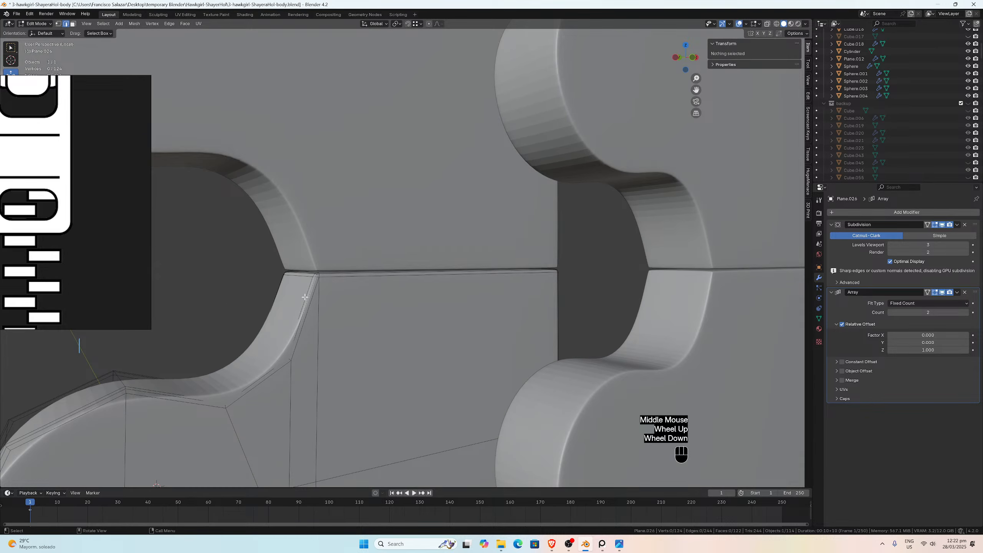
# Step: Leave Edit Mode and delete the duplicate panel, keeping only the original
pyautogui.scroll(-3, 399, 301)
pyautogui.press('Tab')
pyautogui.click(364, 296)
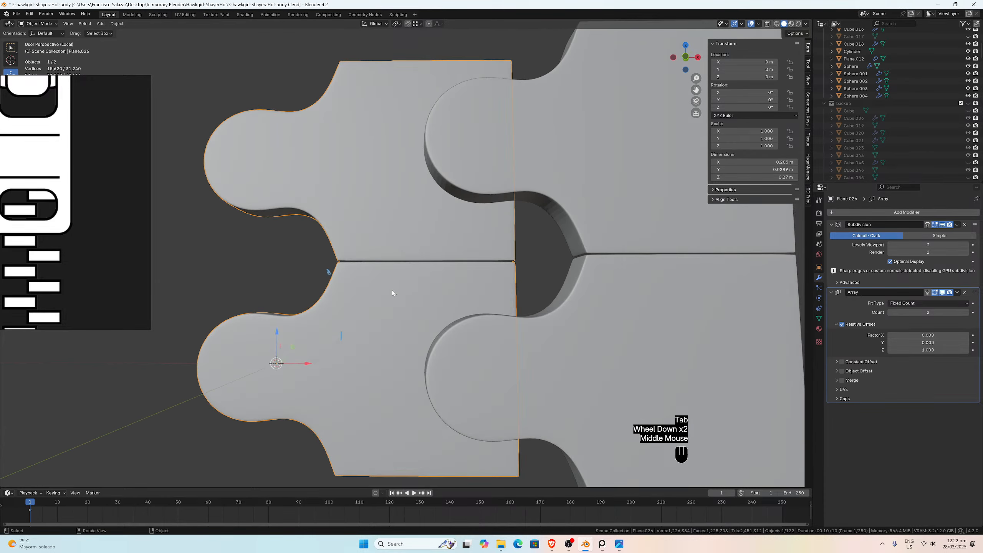
pyautogui.press('x')
pyautogui.click(561, 287)
pyautogui.scroll(2, 562, 288)
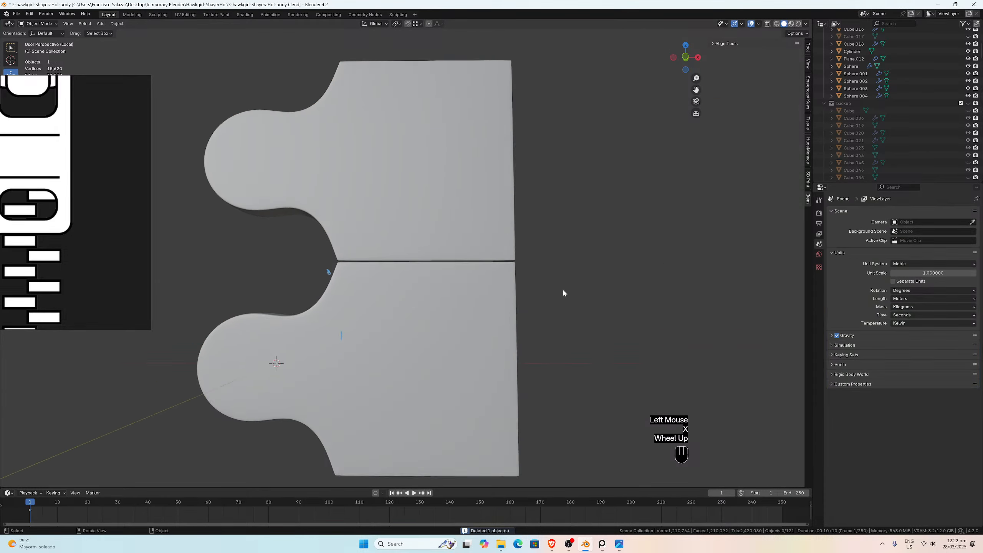
# Step: Select the remaining panel and examine the seam between its arrayed pieces from the front and at an angle
pyautogui.click(448, 328)
pyautogui.moveTo(448, 328); pyautogui.dragTo(446, 335, button='middle')
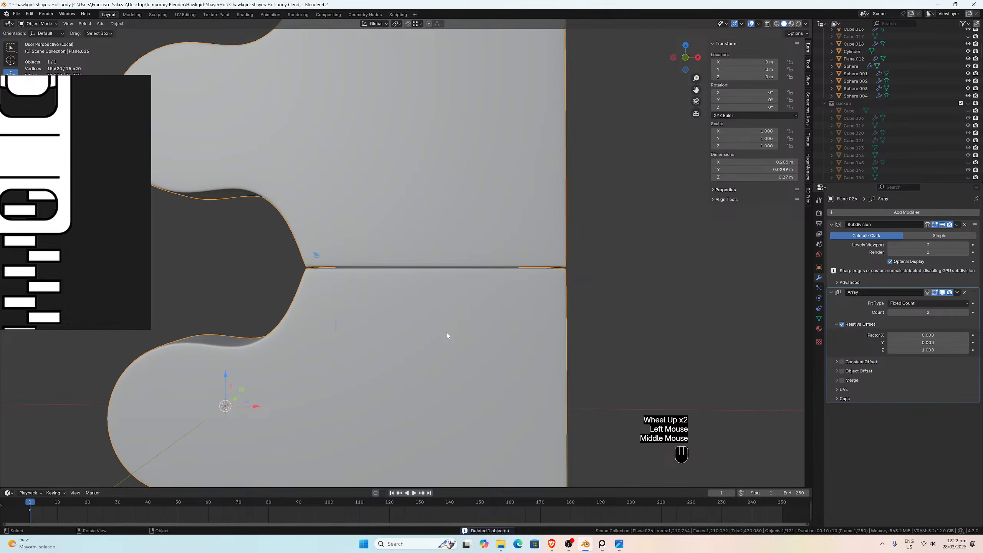
pyautogui.press('KP_1')
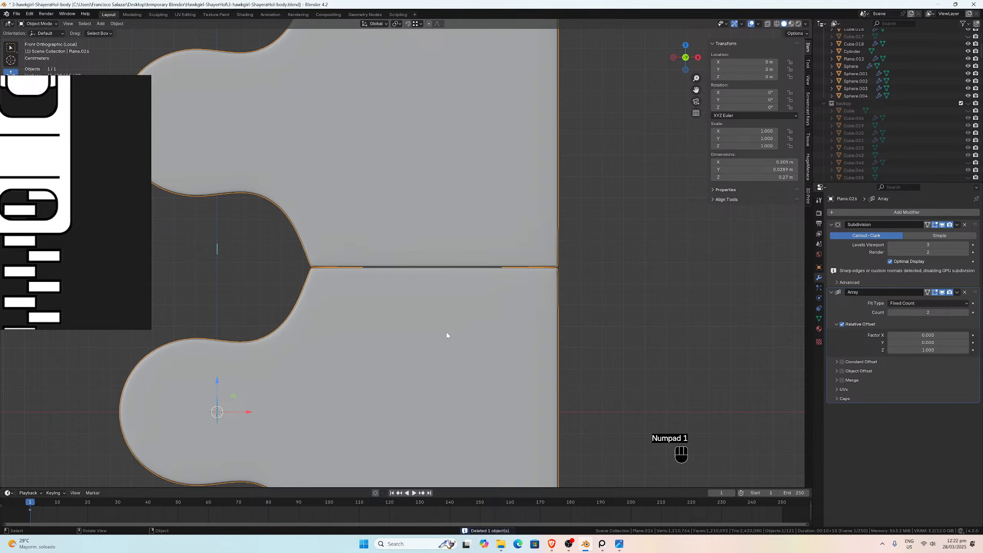
pyautogui.scroll(-3, 425, 313)
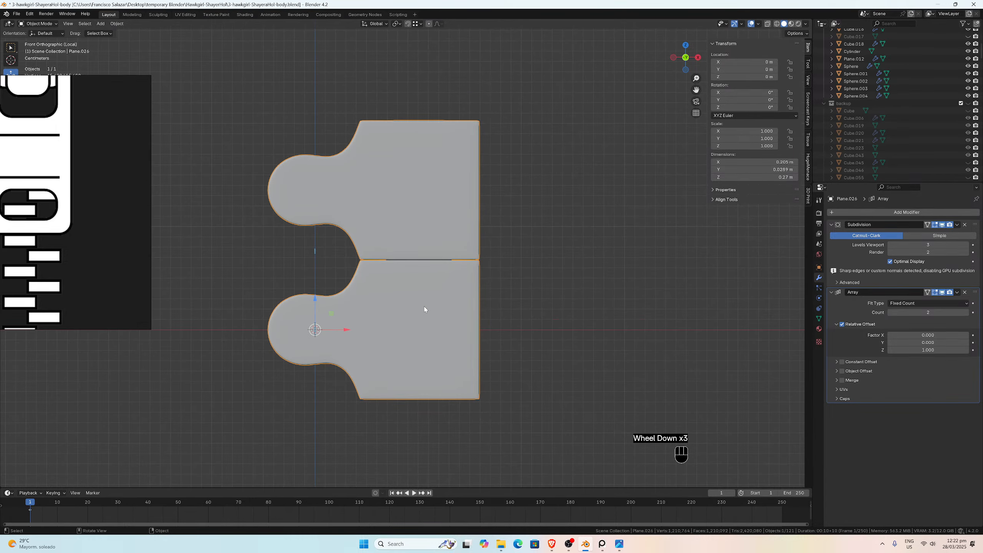
pyautogui.scroll(2, 424, 306)
pyautogui.scroll(-2, 424, 305)
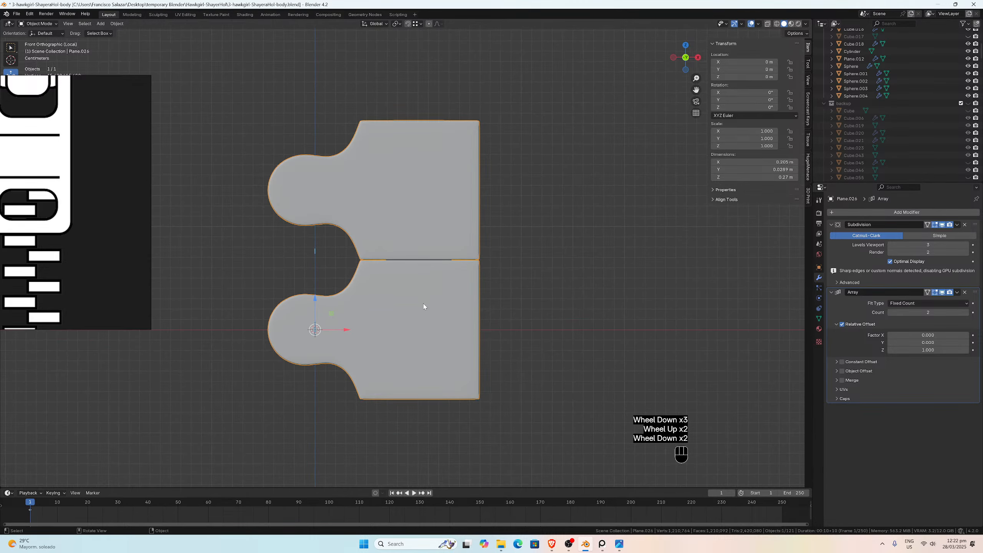
pyautogui.scroll(4, 421, 296)
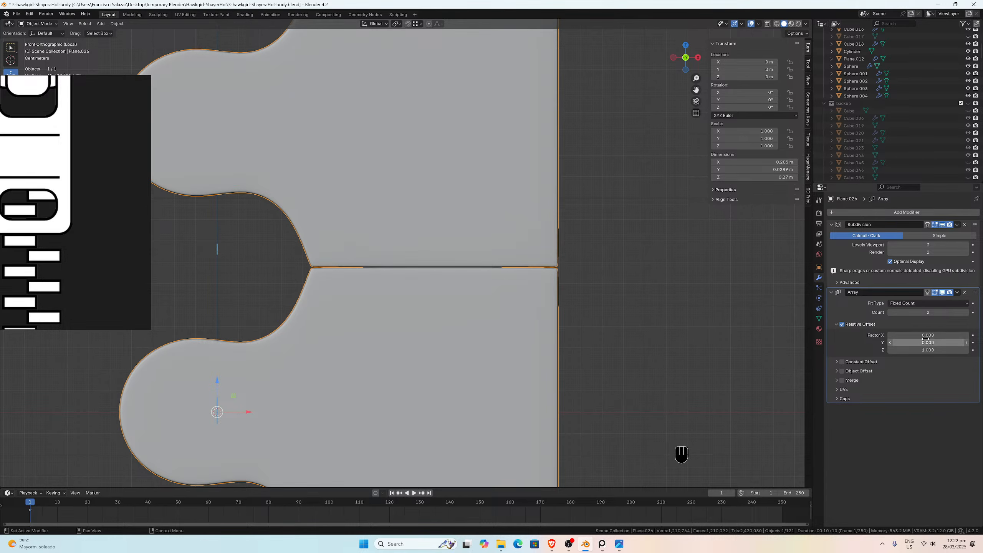
pyautogui.scroll(-1, 463, 295)
pyautogui.scroll(-2, 463, 296)
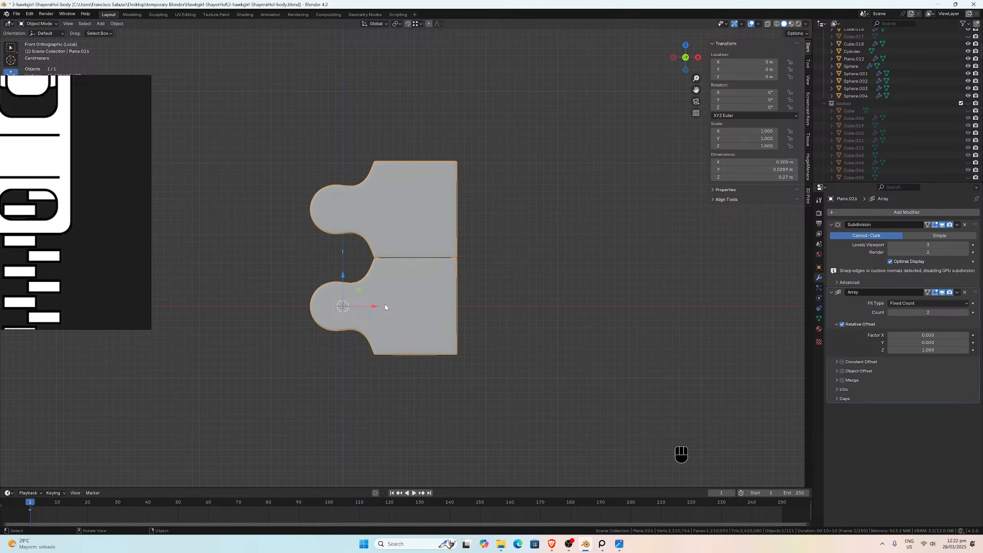
pyautogui.scroll(-1, 384, 305)
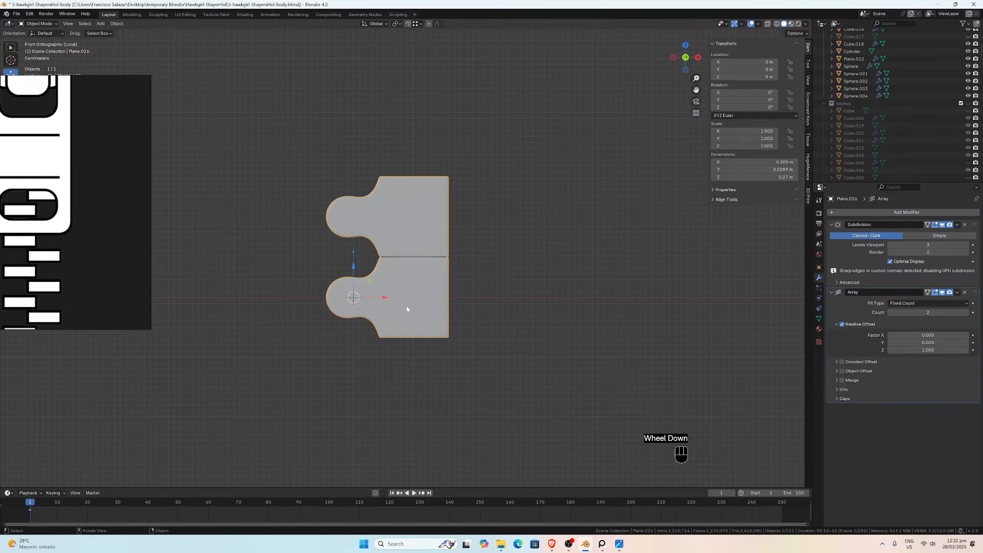
pyautogui.scroll(-2, 407, 309)
pyautogui.scroll(1, 406, 309)
pyautogui.moveTo(406, 309); pyautogui.dragTo(360, 217, button='middle')
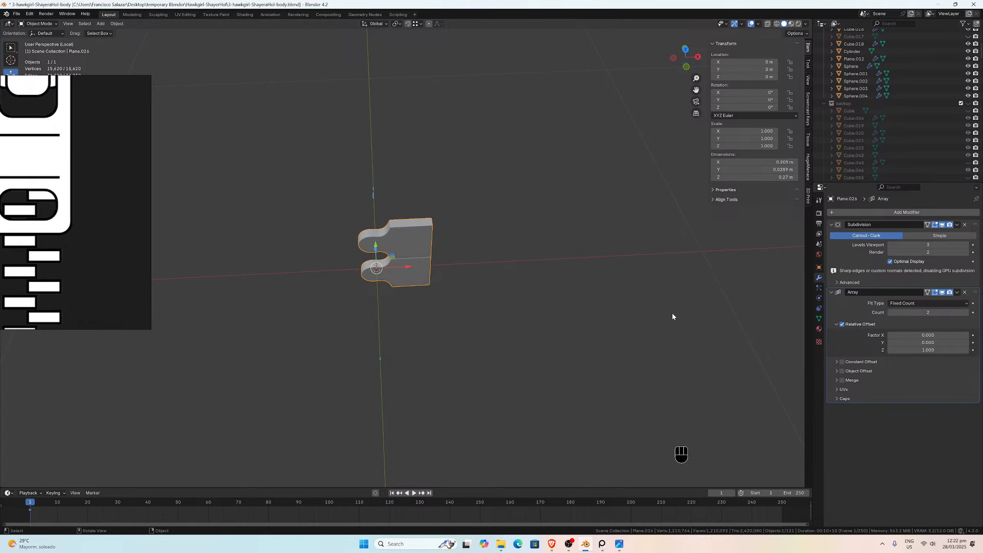
# Step: Set the panel's Array relative offset to 1.275 on X and 0 on Z
pyautogui.click(928, 335)
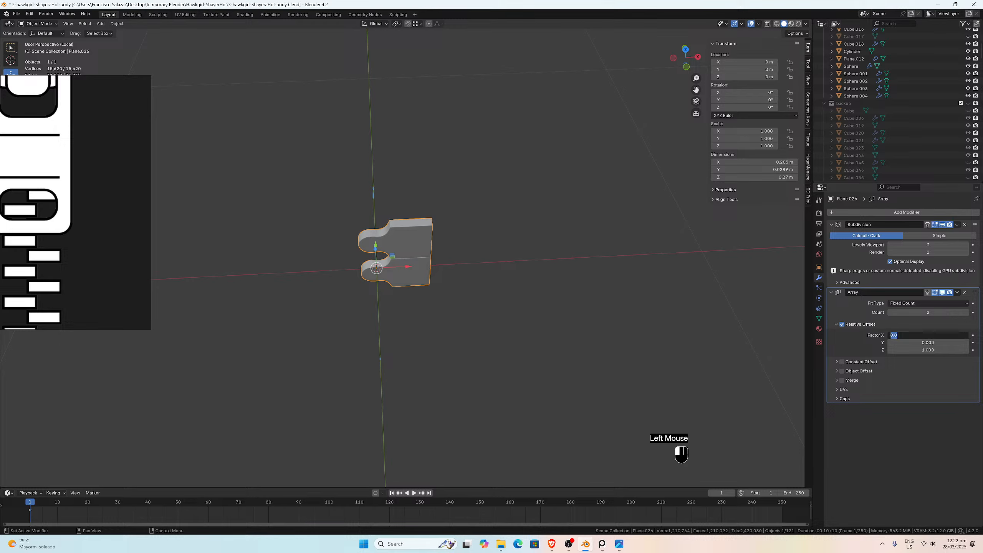
pyautogui.write('1.275')
pyautogui.press('Return')
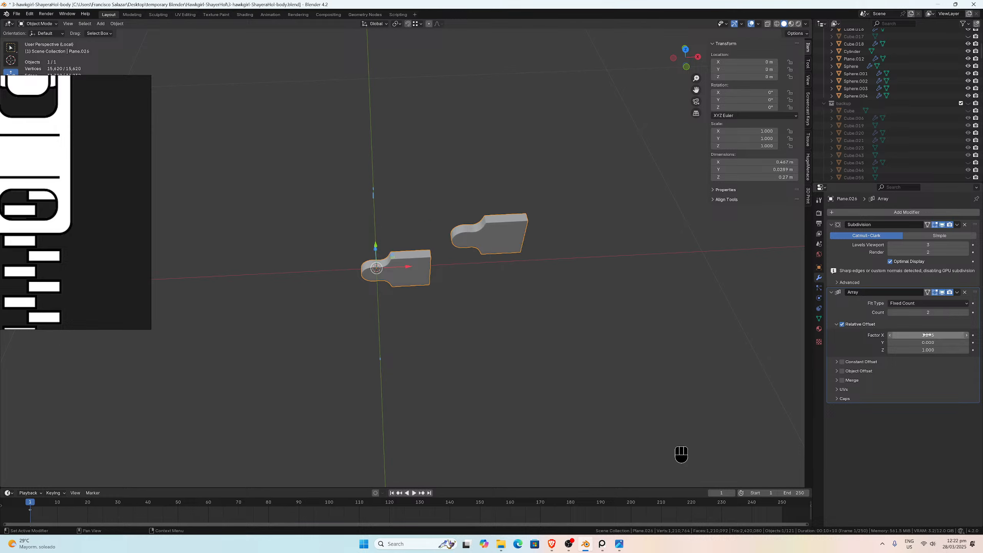
pyautogui.click(928, 350)
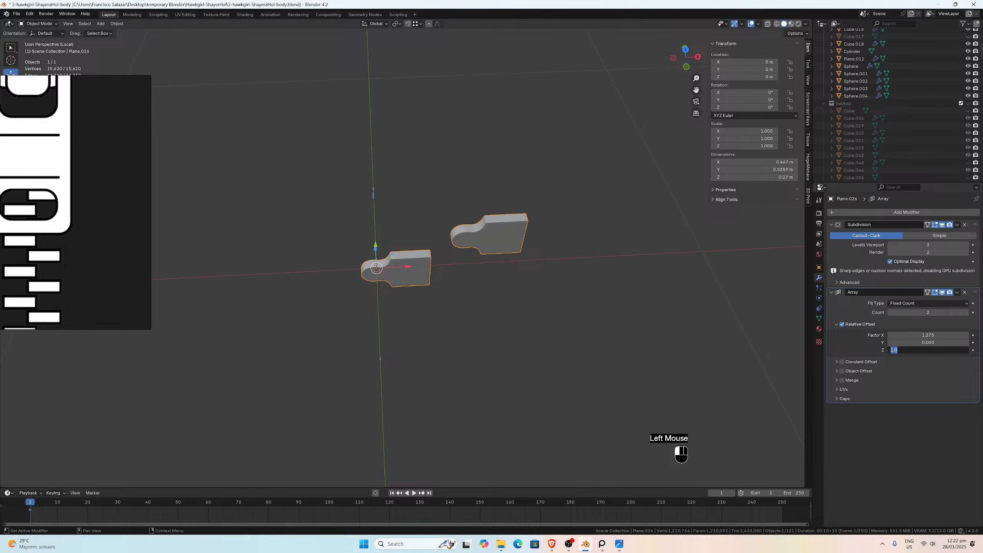
pyautogui.write('0')
pyautogui.press('Return')
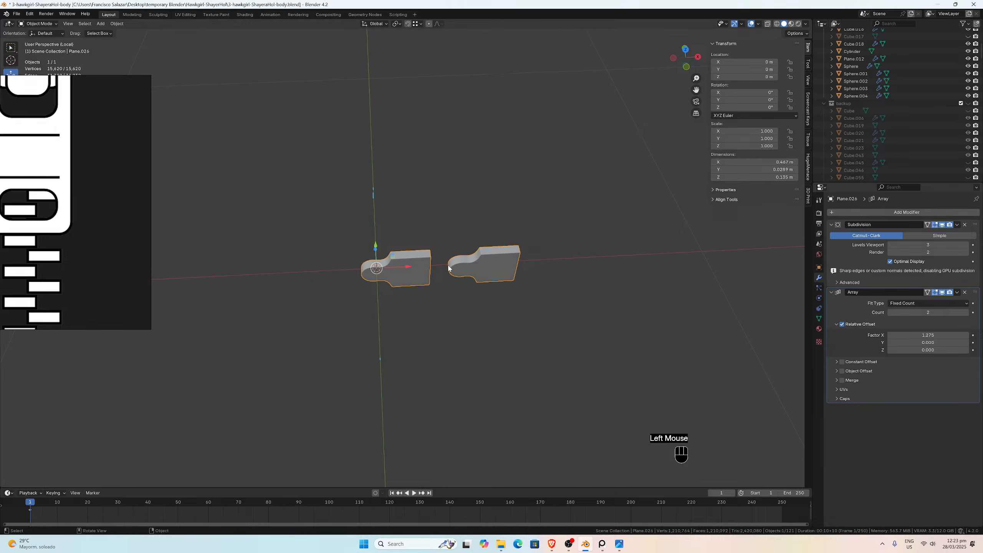
# Step: Enter Edit Mode on the arrayed panel and select its whole mesh
pyautogui.scroll(2, 423, 288)
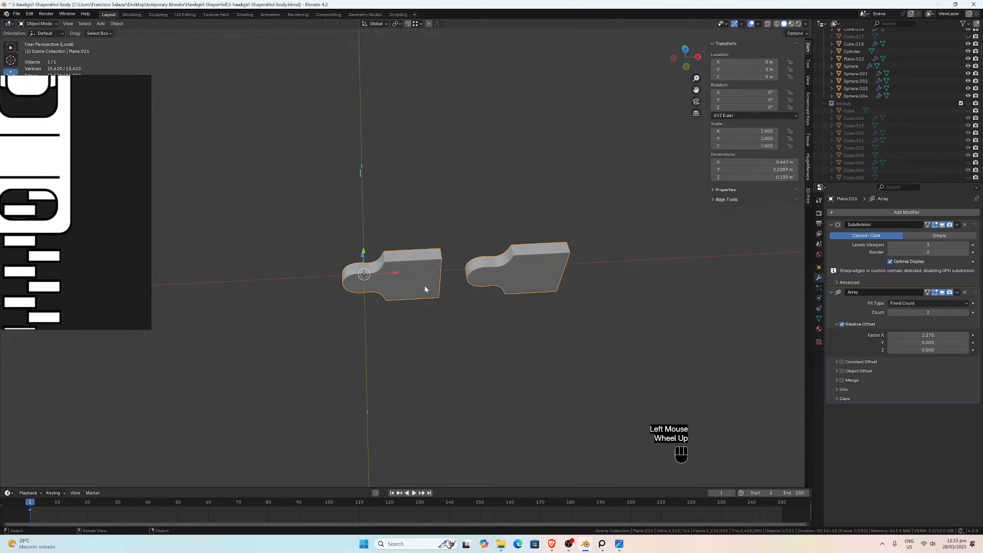
pyautogui.press('Tab')
pyautogui.press('a')
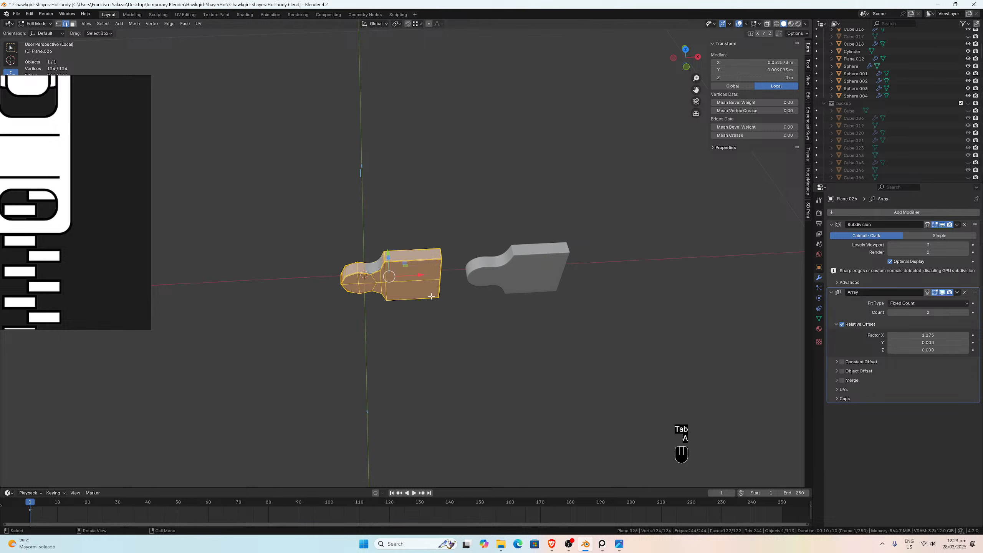
# Step: Try rotating the selected panel mesh -90° about the global Z axis around its median point
pyautogui.press('r')
pyautogui.press('z')
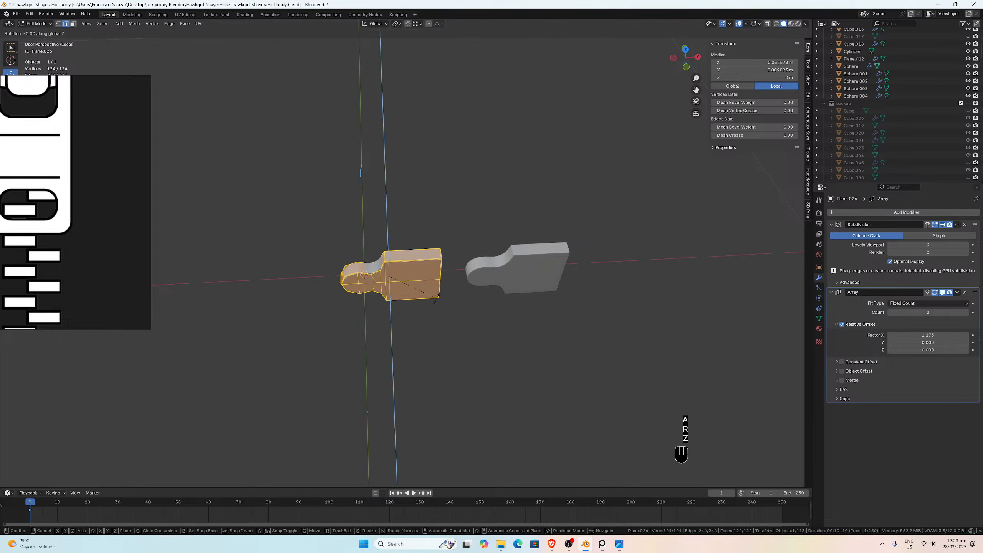
pyautogui.click(365, 323)
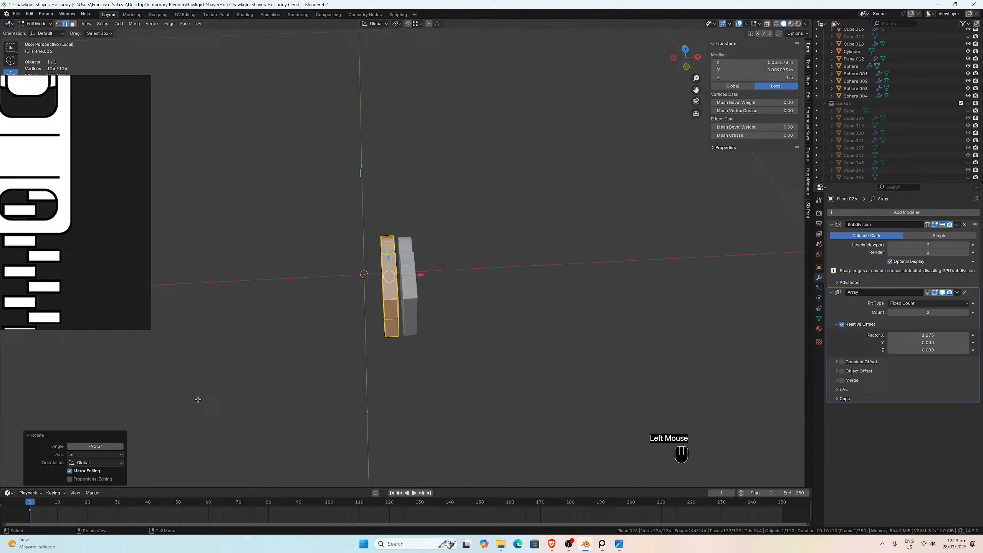
pyautogui.click(96, 446)
pyautogui.write('-')
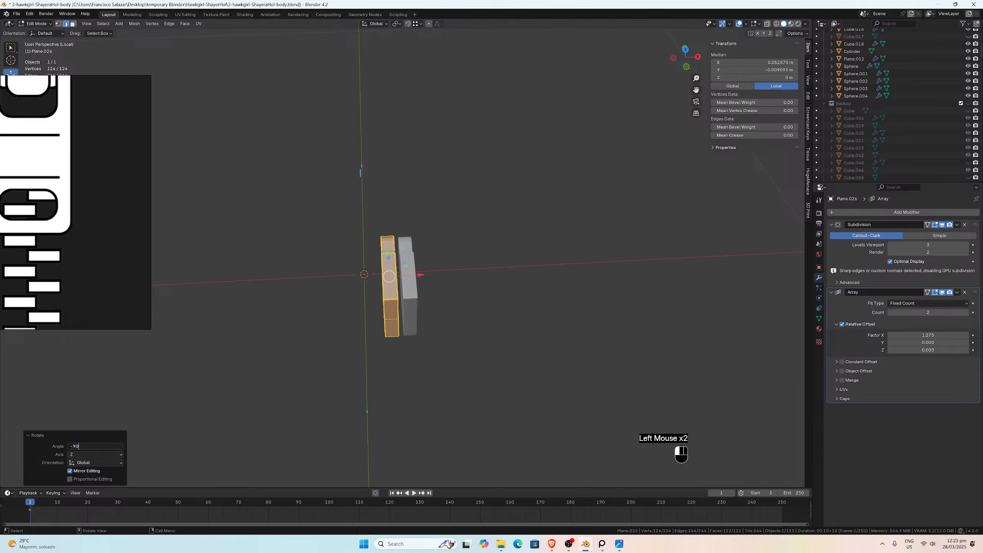
pyautogui.write('90')
pyautogui.press('Return')
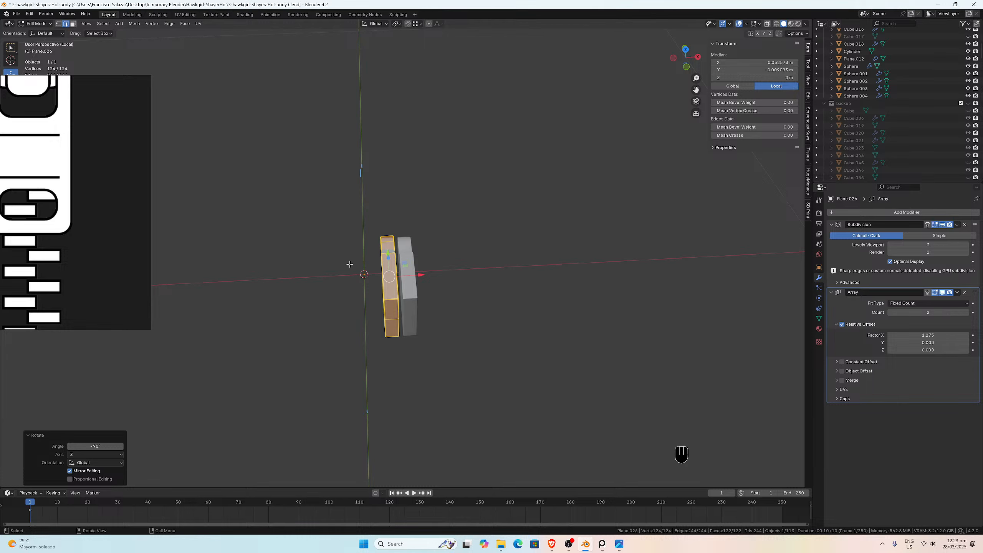
pyautogui.hotkey('ctrl', 'z')
pyautogui.hotkey('ctrl', 'z')
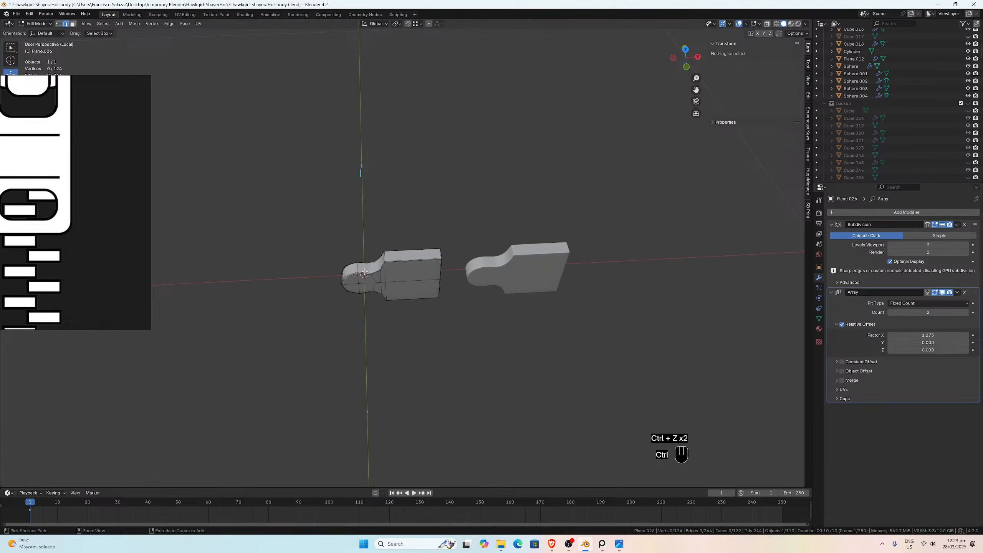
pyautogui.hotkey('ctrl', 'shift', 'z')
# Step: Set the pivot point to the 3D Cursor and rotate the selected panel mesh -90° about the global Z axis
pyautogui.click(383, 24)
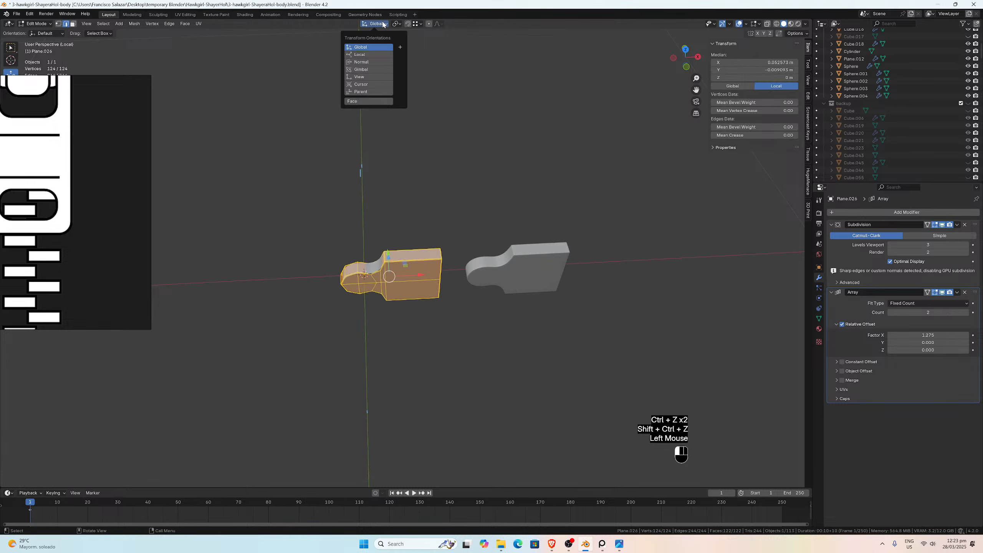
pyautogui.click(395, 24)
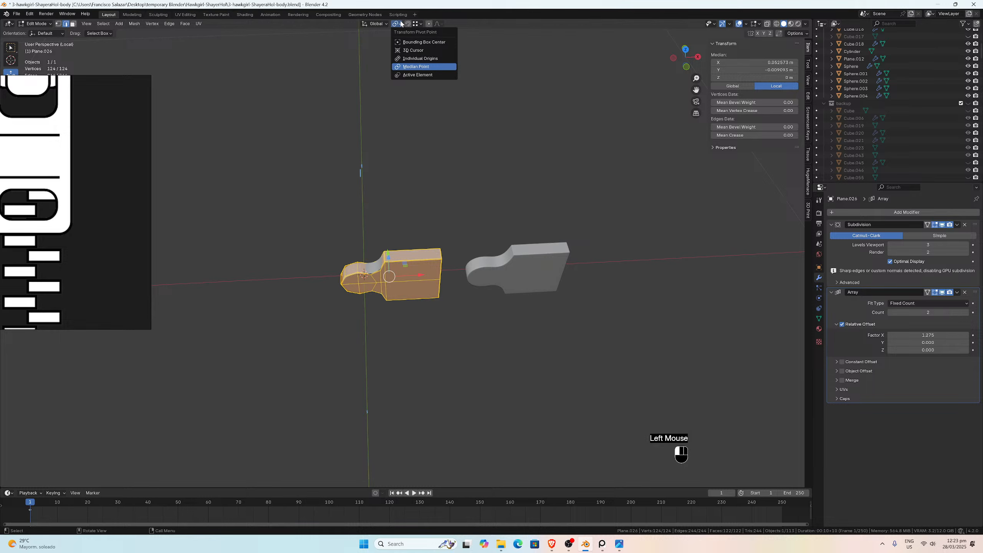
pyautogui.click(403, 50)
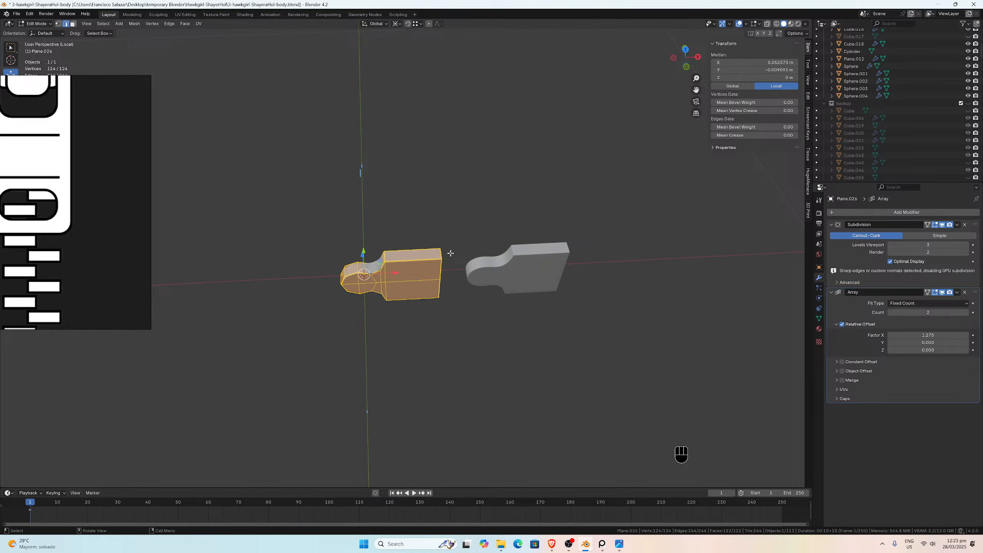
pyautogui.press('r')
pyautogui.press('z')
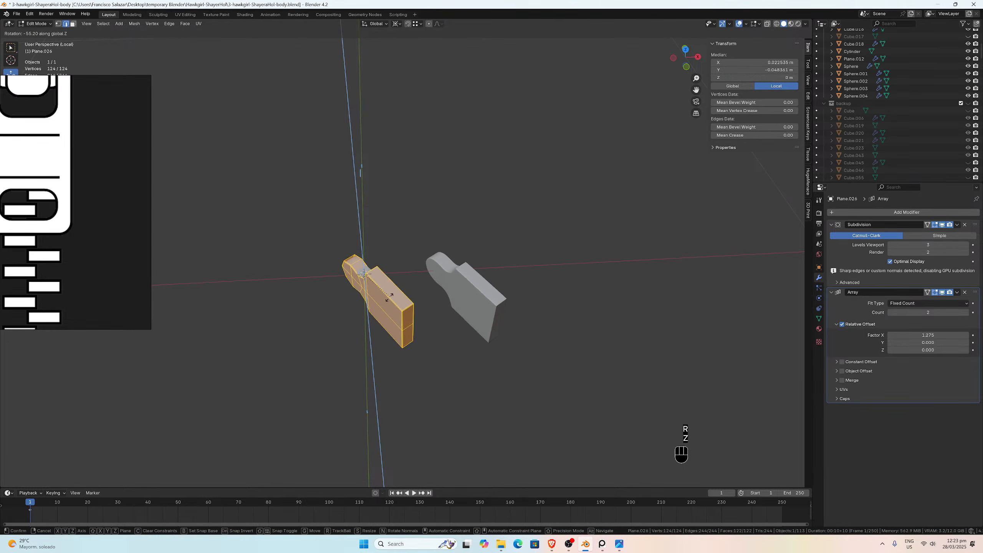
pyautogui.click(387, 306)
pyautogui.moveTo(387, 306); pyautogui.dragTo(417, 244, button='middle')
pyautogui.moveTo(381, 272); pyautogui.dragTo(369, 282, button='middle')
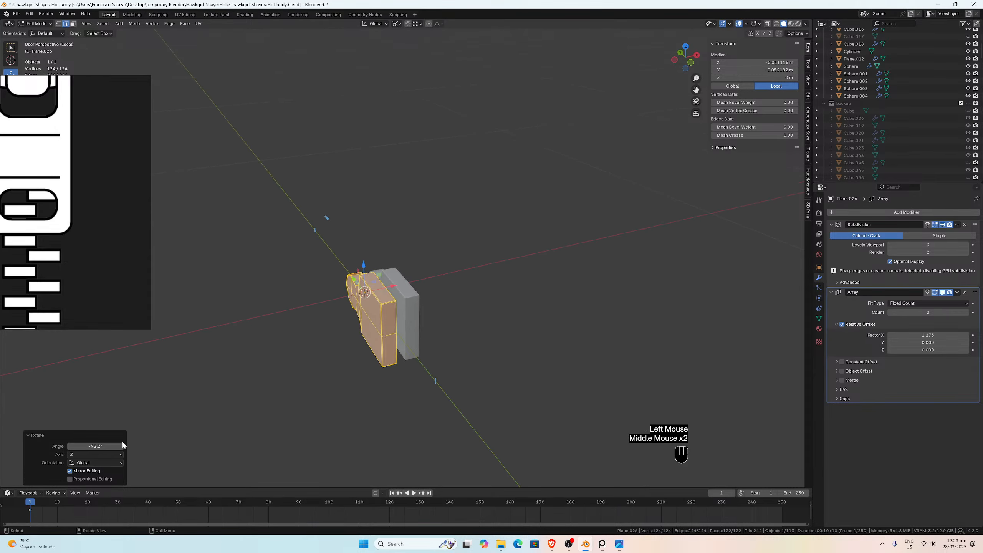
pyautogui.click(120, 446)
pyautogui.write('-90')
pyautogui.press('Return')
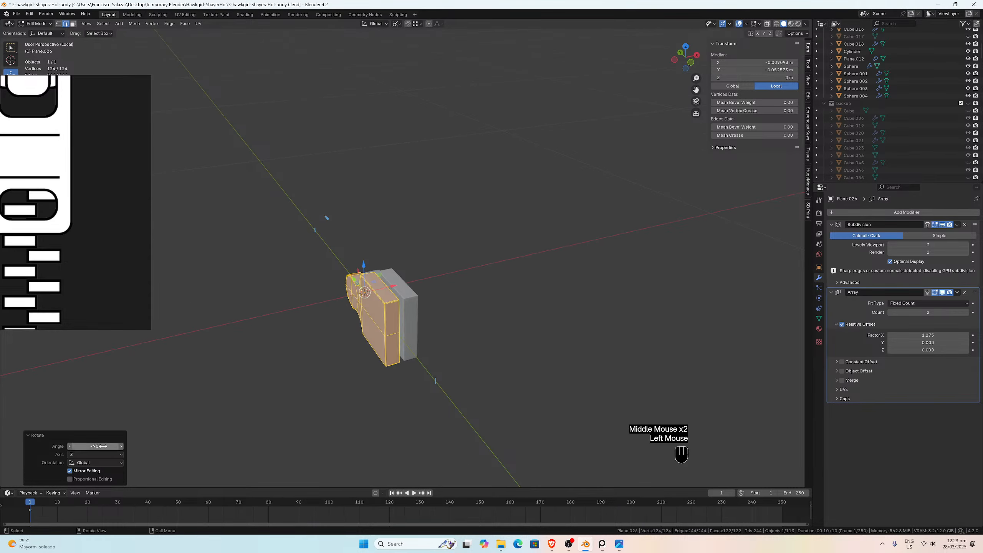
pyautogui.moveTo(327, 385); pyautogui.dragTo(342, 374, button='middle')
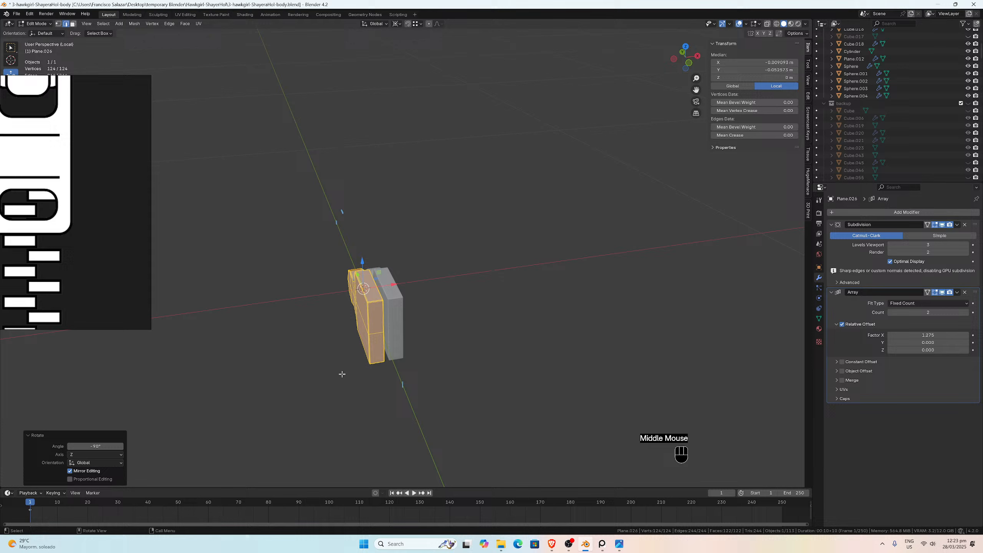
pyautogui.press('x')
pyautogui.click(408, 354)
pyautogui.hotkey('ctrl', 'z')
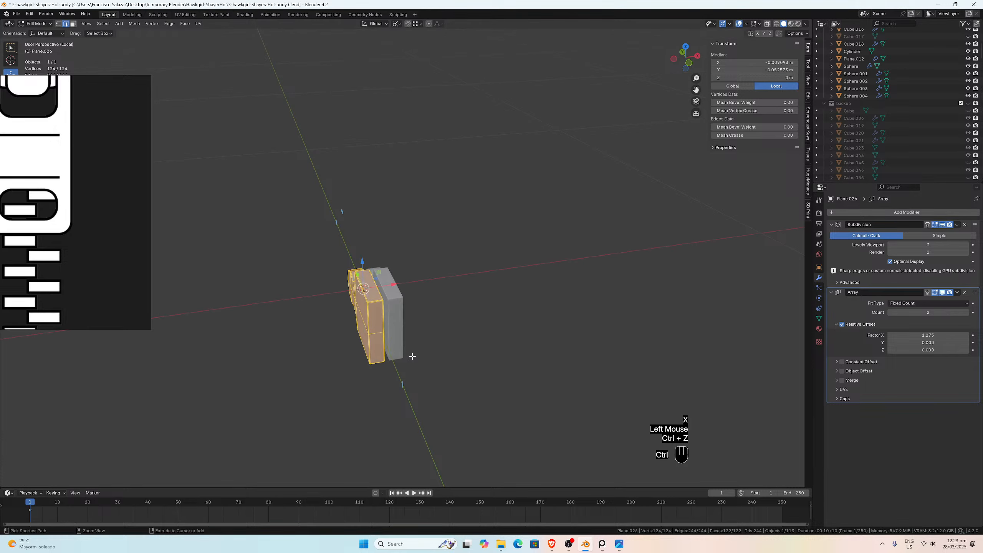
# Step: Rotate the selected panel mesh 90° about the global Y axis around the 3D Cursor so it lies flat
pyautogui.press('r')
pyautogui.press('y')
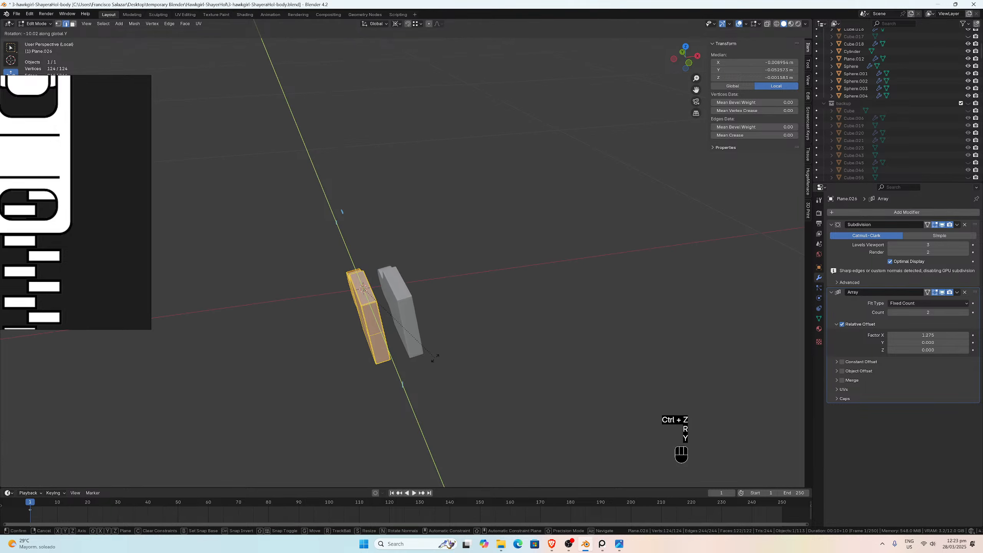
pyautogui.click(224, 402)
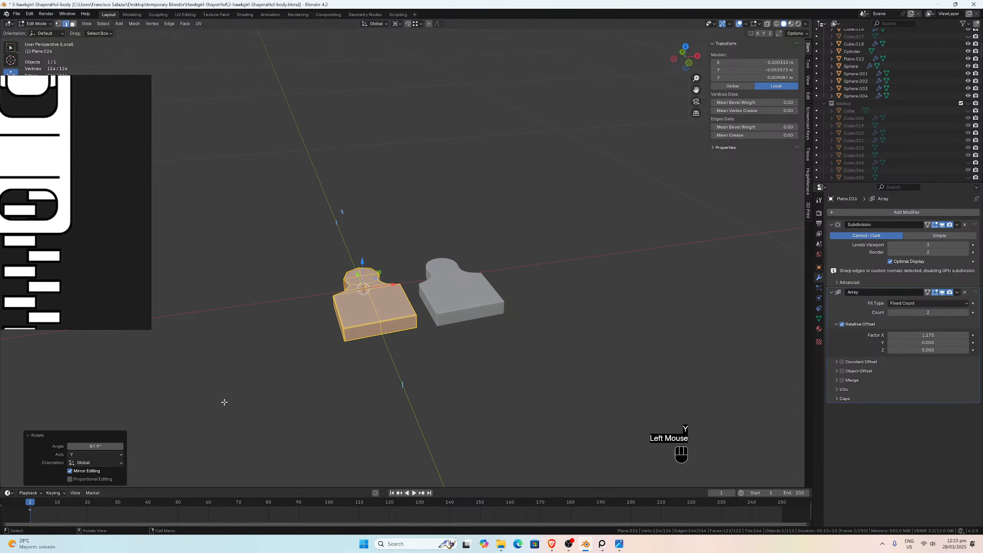
pyautogui.doubleClick(95, 447)
pyautogui.write('90')
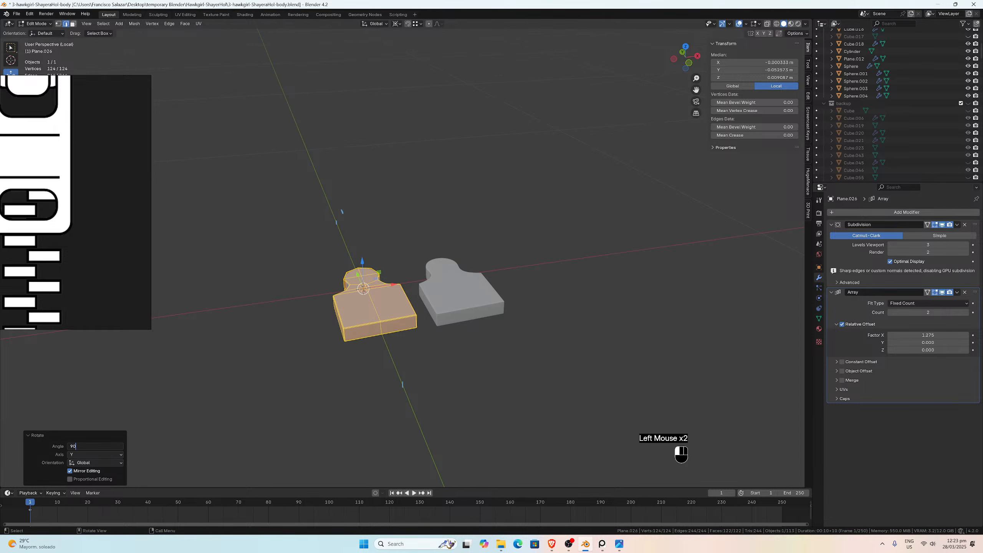
pyautogui.press('Return')
# Step: Inspect the reoriented panel in the top, front and side views and save the file
pyautogui.moveTo(294, 368); pyautogui.dragTo(494, 341, button='middle')
pyautogui.scroll(3, 486, 336)
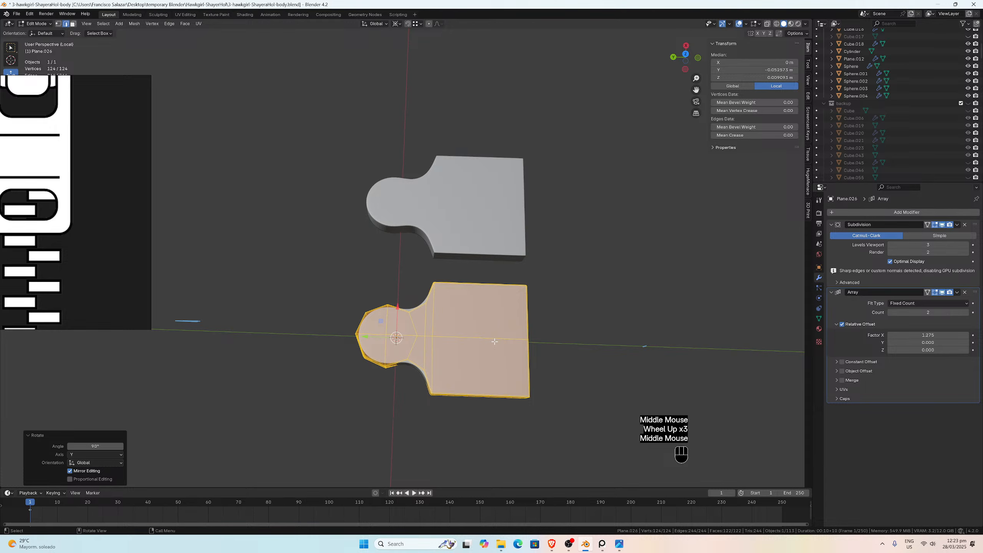
pyautogui.press('KP_7')
pyautogui.press('KP_1')
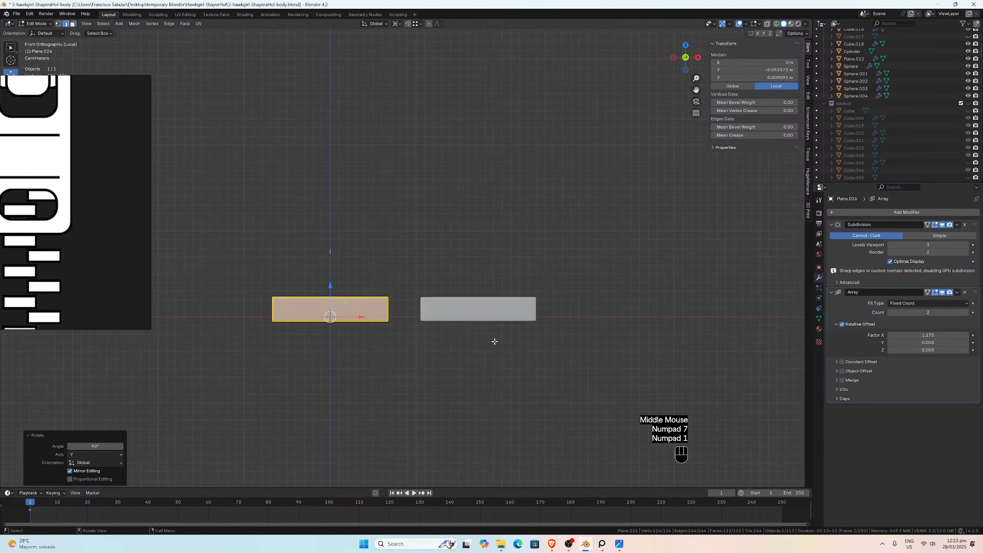
pyautogui.press('KP_3')
pyautogui.press('KP_1')
pyautogui.press('KP_7')
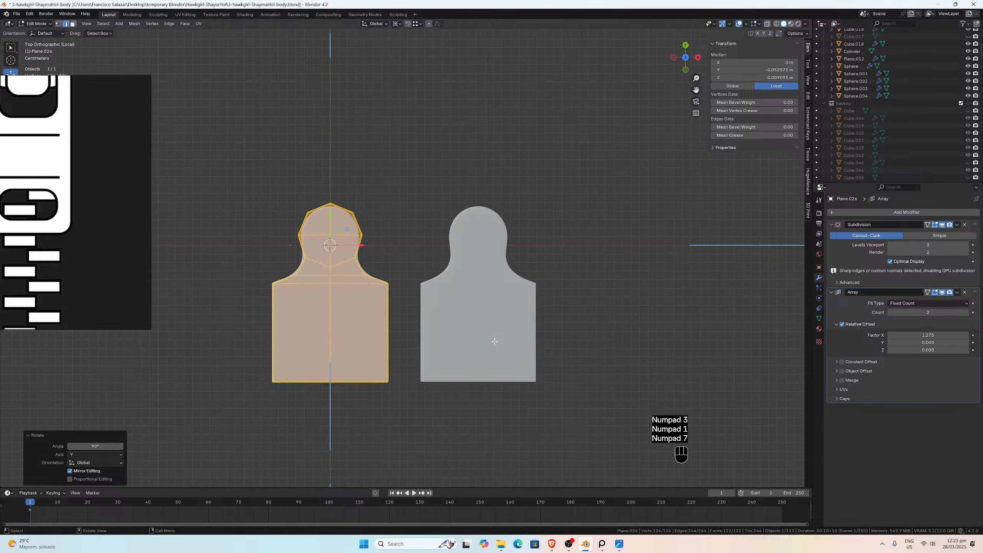
pyautogui.hotkey('ctrl', 's')
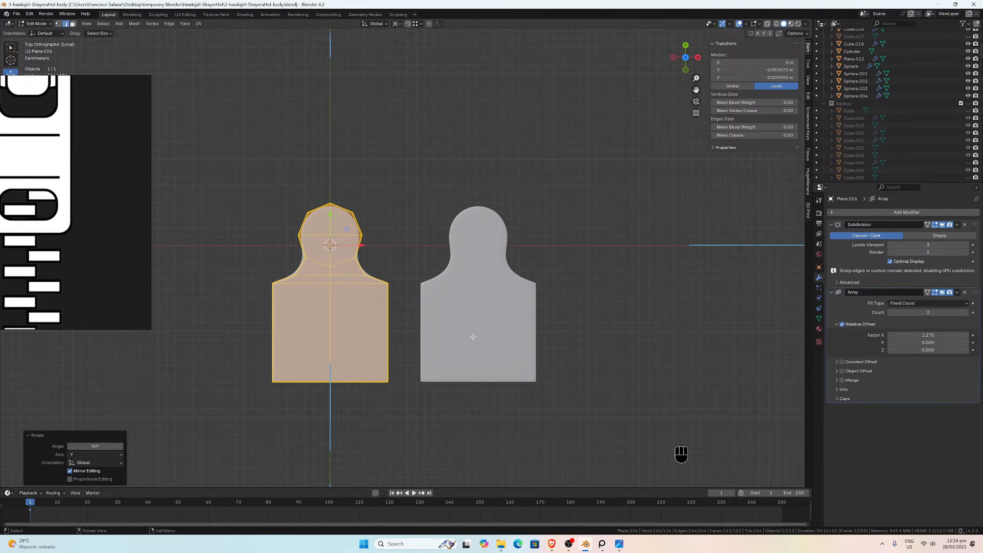
# Step: Return to Object Mode, leave the isolated view, and unhide and select the zipper reference image Empty.004
pyautogui.press('Tab')
pyautogui.scroll(-2, 473, 309)
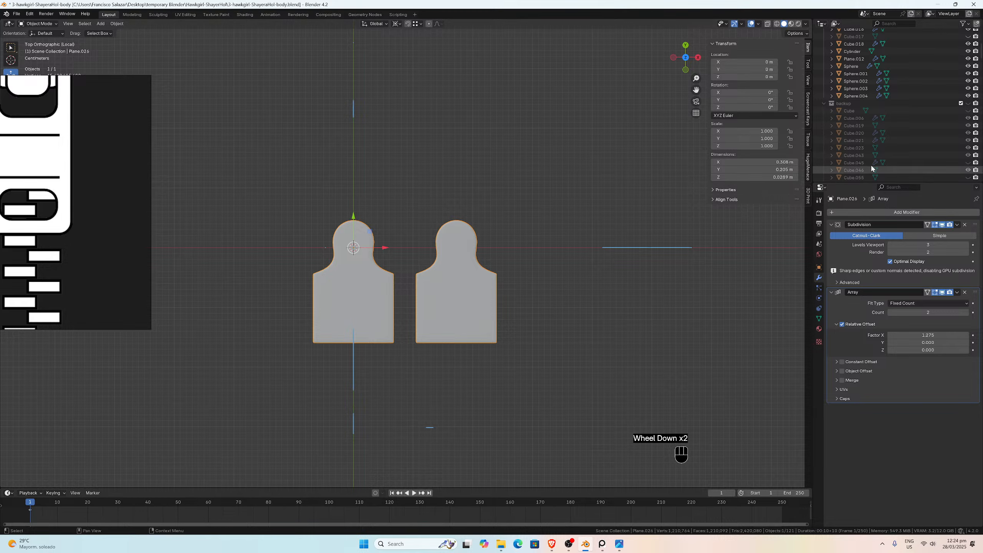
pyautogui.moveTo(595, 209); pyautogui.dragTo(421, 265, button='middle')
pyautogui.scroll(-4, 596, 212)
pyautogui.scroll(1, 511, 263)
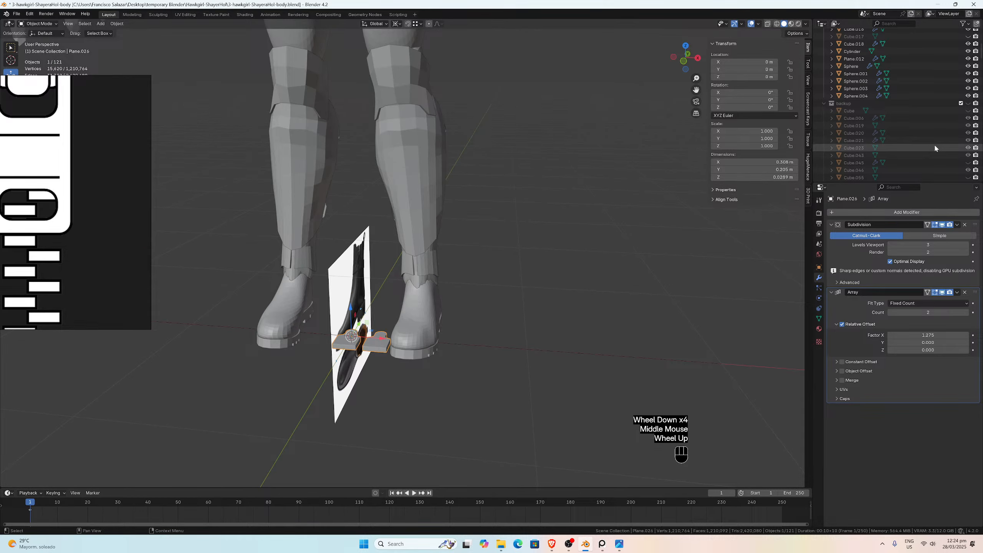
pyautogui.scroll(-11, 933, 144)
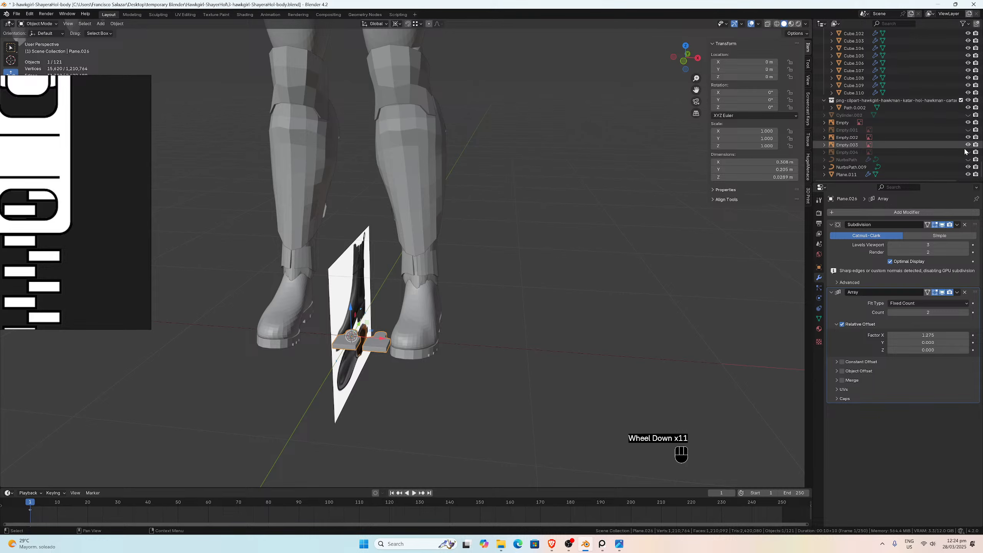
pyautogui.click(967, 152)
pyautogui.click(938, 152)
pyautogui.scroll(-2, 534, 253)
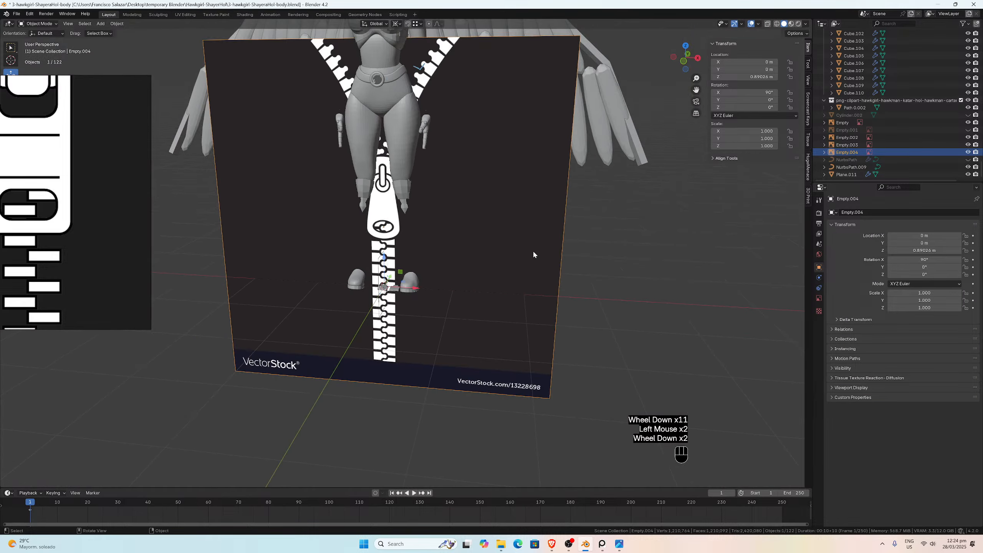
# Step: Rotate the zipper reference image -90° about the global X axis so it lies on the floor plane
pyautogui.press('r')
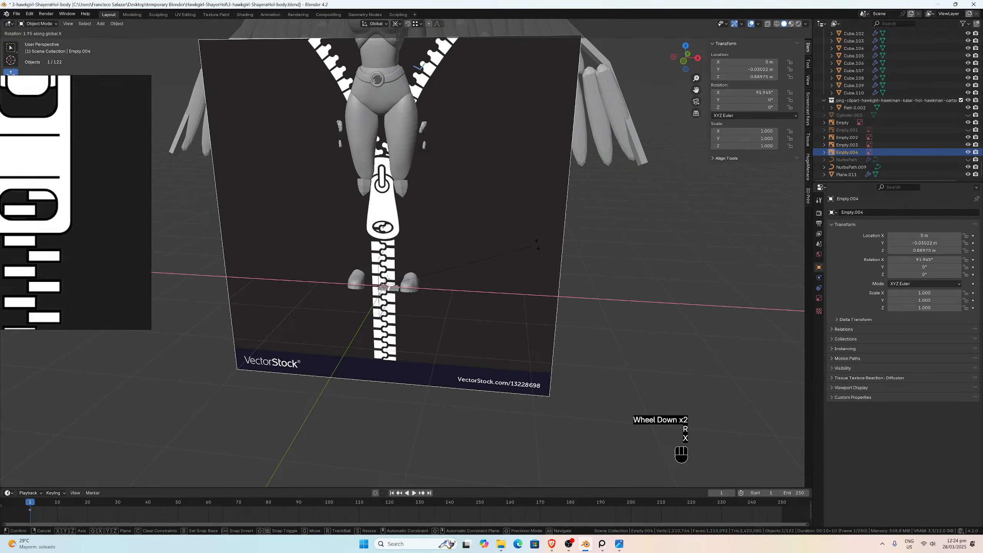
pyautogui.press('x')
pyautogui.click(419, 360)
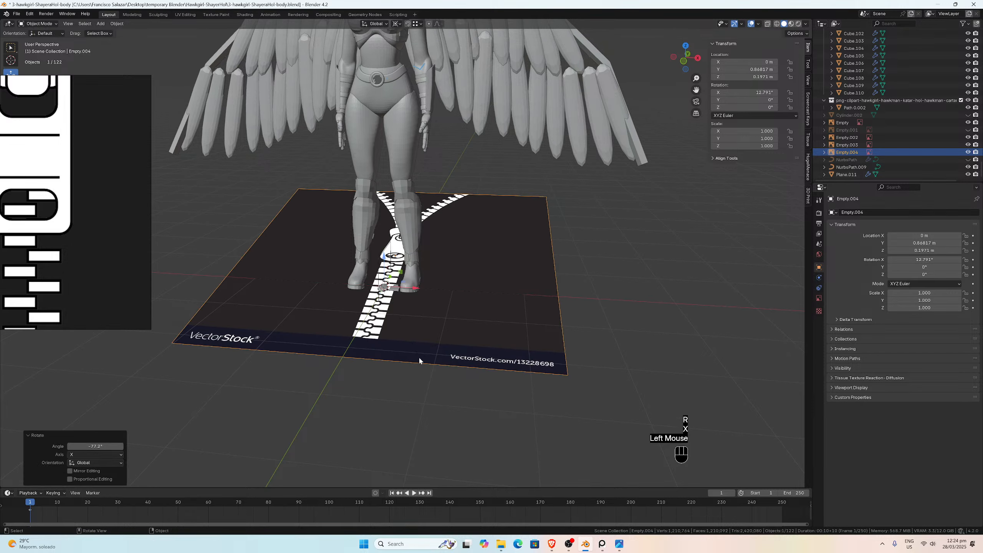
pyautogui.doubleClick(96, 446)
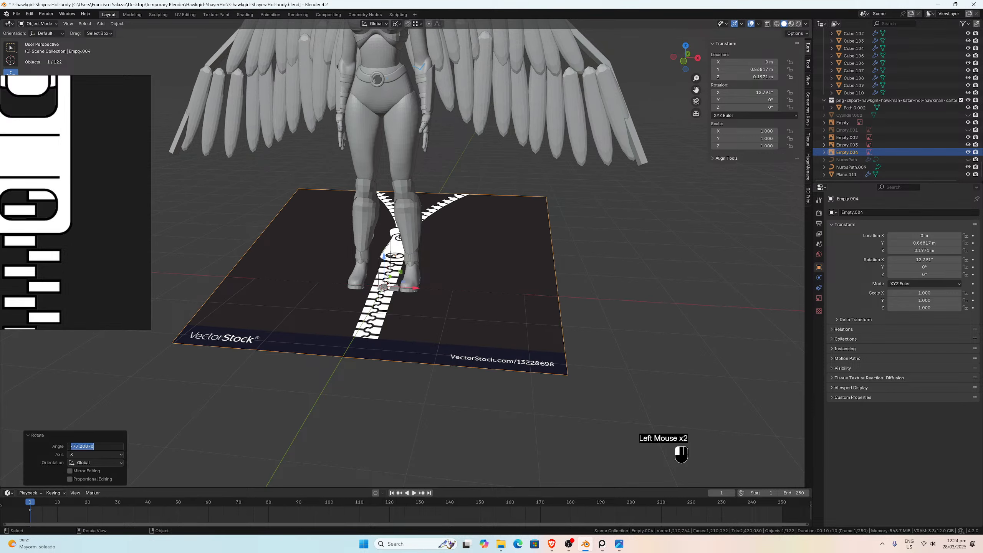
pyautogui.write('-90')
pyautogui.press('Return')
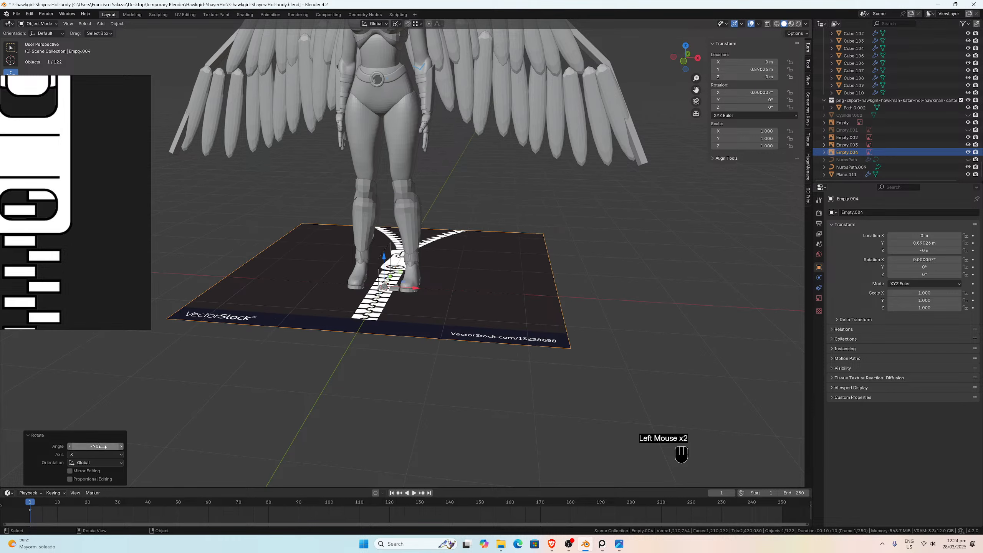
# Step: Rotate the zipper reference image -90° about the global Z axis so its teeth run along the X axis
pyautogui.press('r')
pyautogui.press('z')
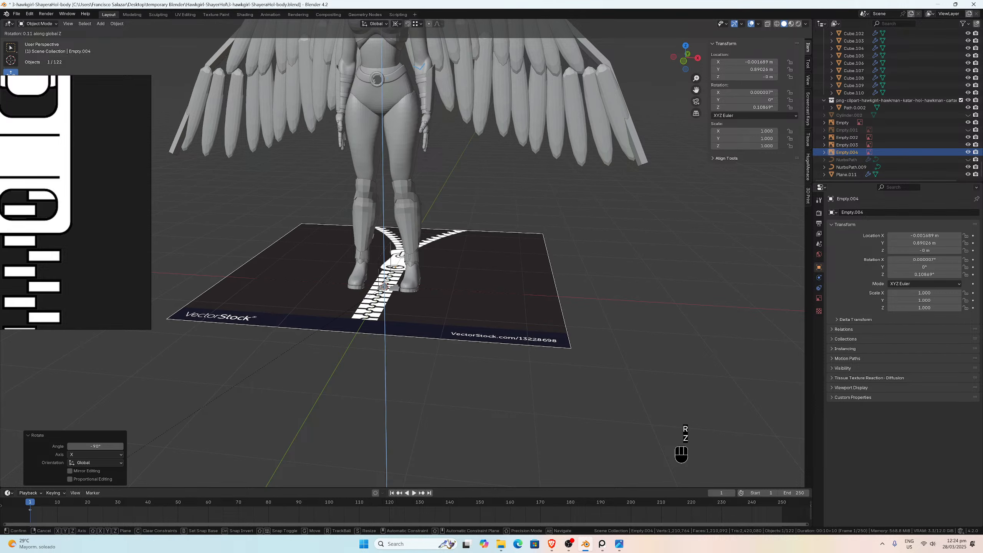
pyautogui.click(182, 233)
pyautogui.doubleClick(96, 446)
pyautogui.write('-')
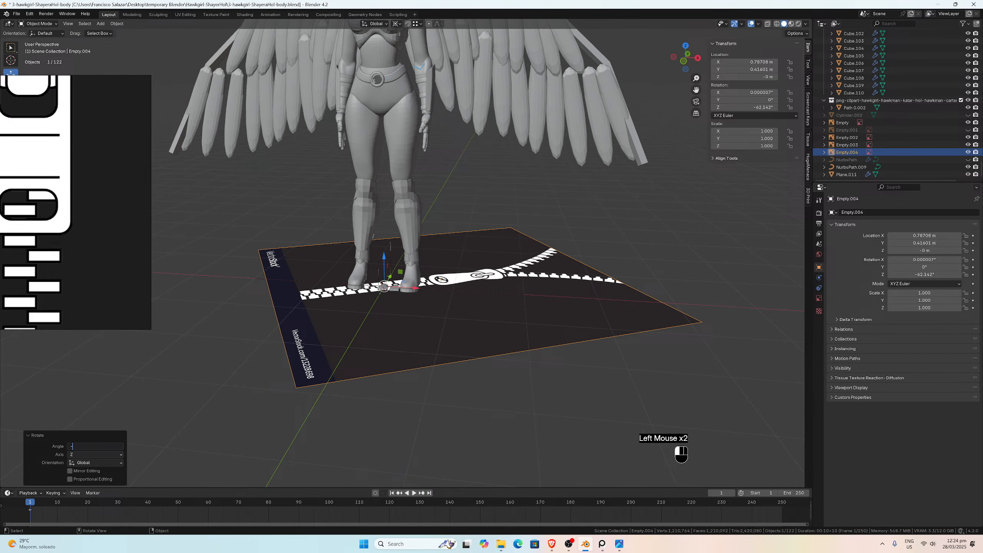
pyautogui.write('90')
pyautogui.press('Return')
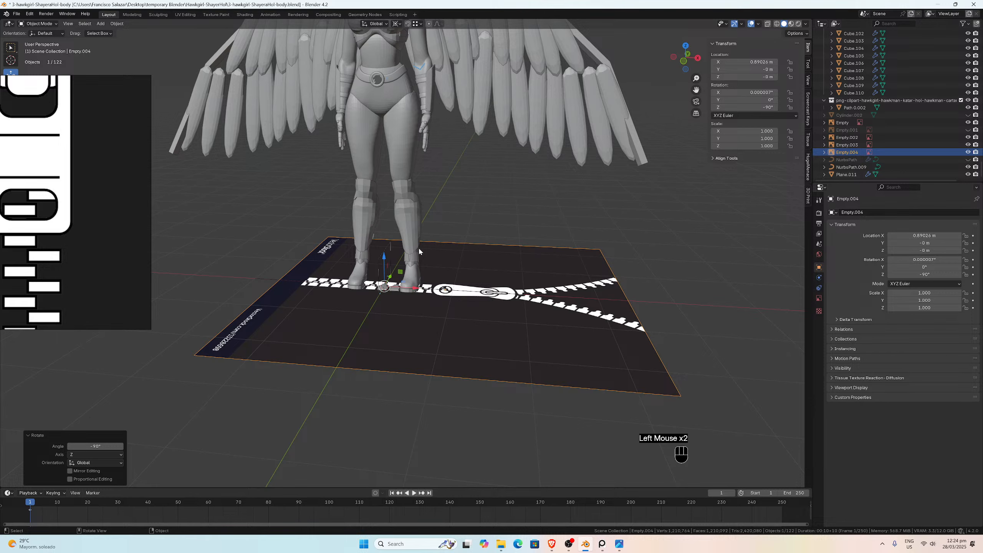
# Step: Select the arrayed tooth piece Plane.026 between the character's feet
pyautogui.scroll(3, 418, 248)
pyautogui.scroll(-3, 417, 303)
pyautogui.scroll(3, 416, 275)
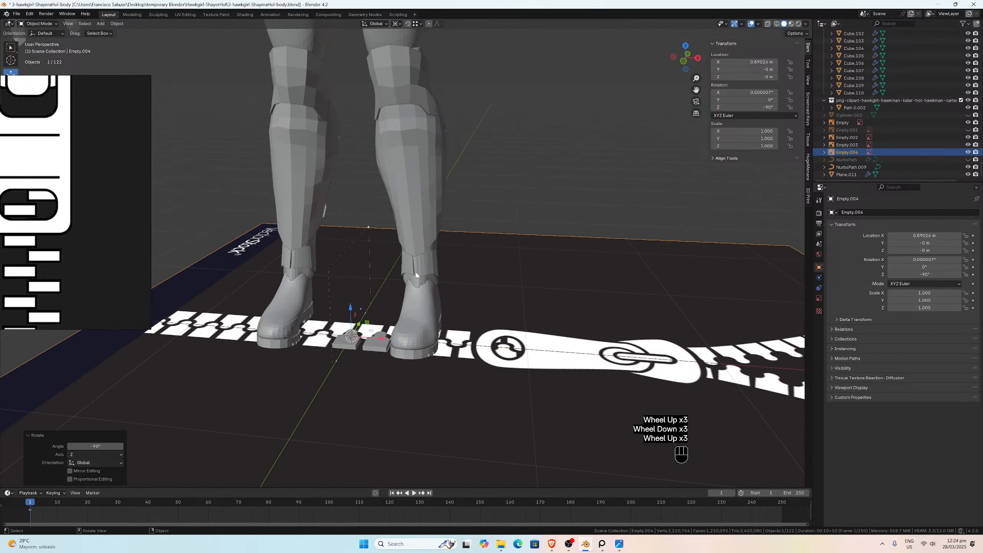
pyautogui.click(393, 345)
pyautogui.moveTo(393, 344); pyautogui.dragTo(403, 351, button='middle')
pyautogui.scroll(-2, 411, 325)
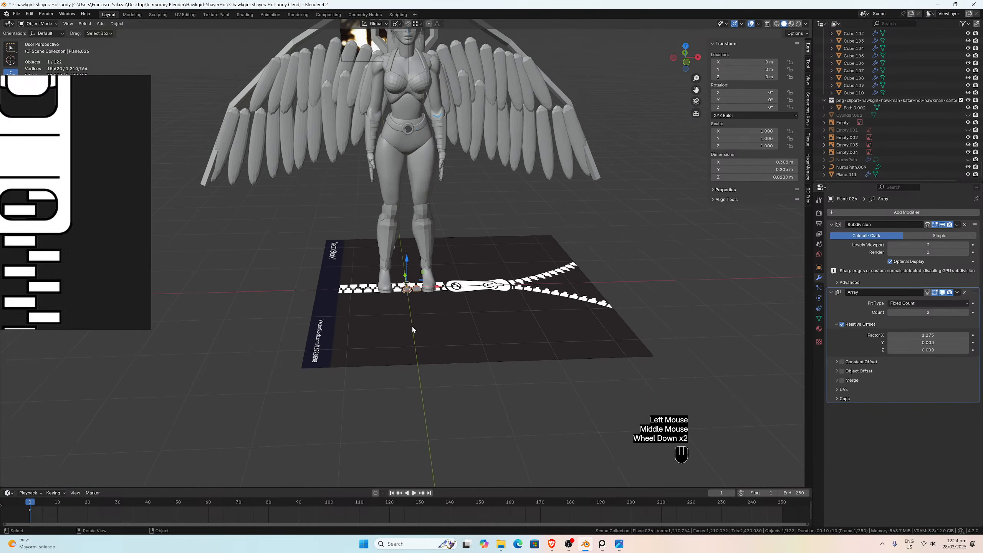
# Step: Hide the first collection, named Collection, to clear its character parts from around the zipper reference
pyautogui.scroll(17, 949, 62)
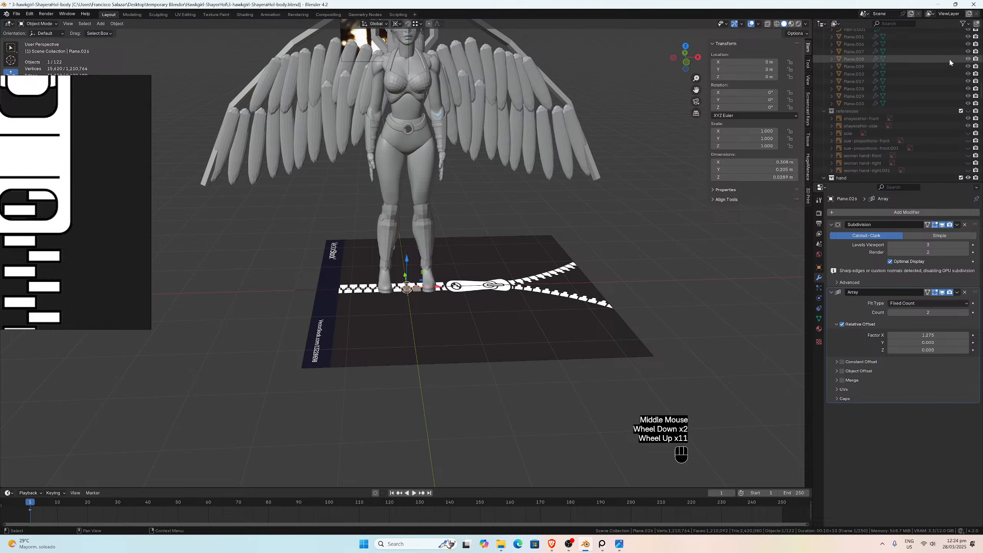
pyautogui.scroll(2, 951, 64)
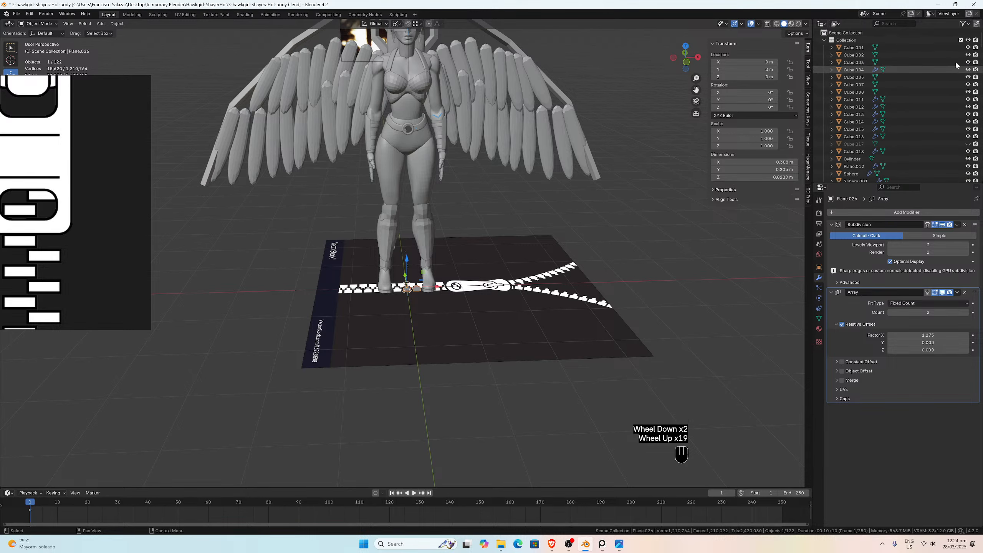
pyautogui.click(968, 40)
pyautogui.scroll(2, 517, 162)
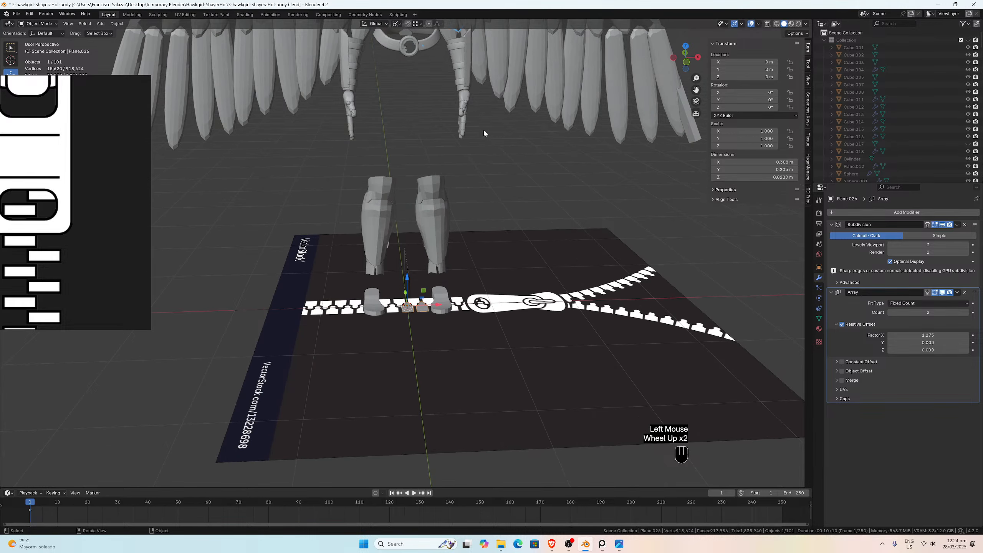
# Step: Hide the torso armor collection to clear its pieces from around the zipper reference
pyautogui.scroll(-1, 868, 105)
pyautogui.scroll(-7, 869, 105)
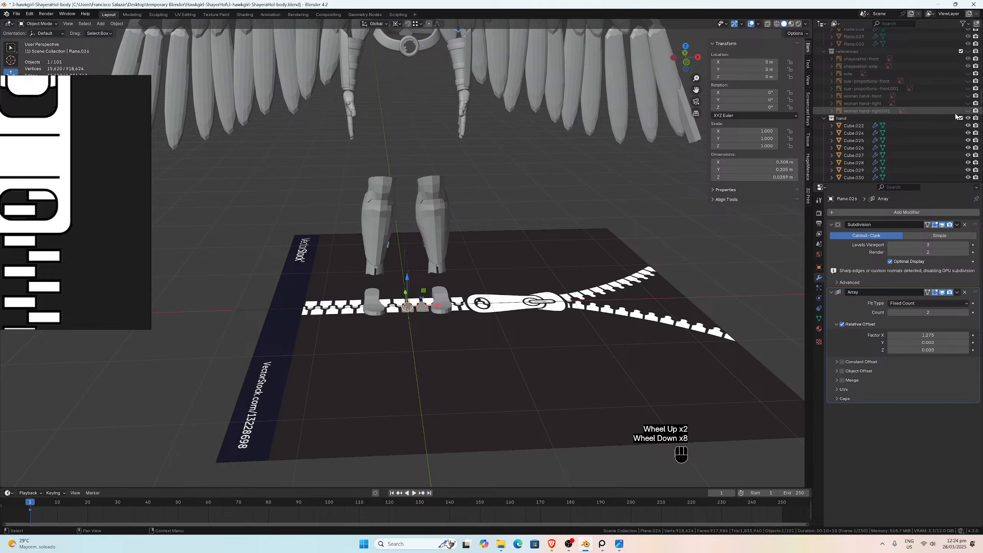
pyautogui.scroll(-2, 456, 126)
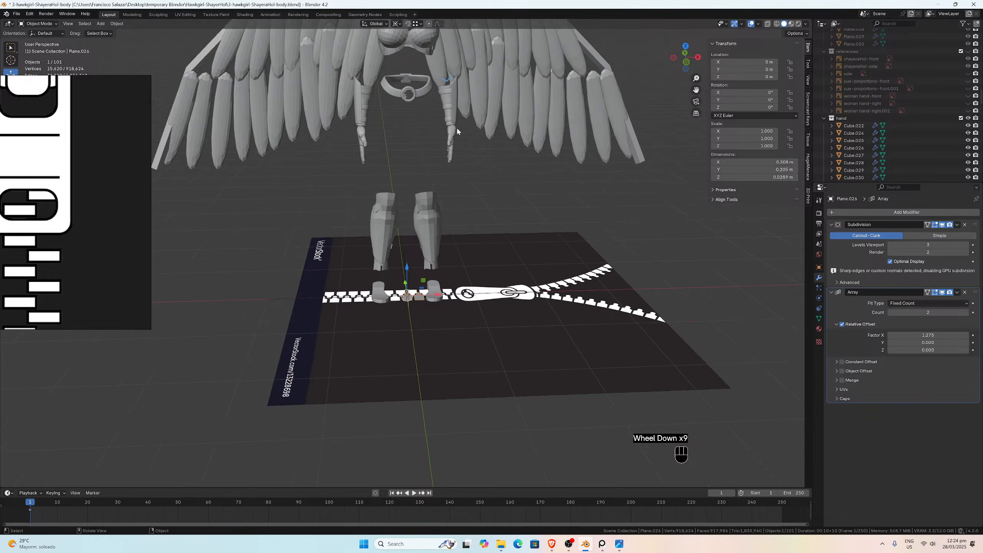
pyautogui.scroll(-8, 898, 140)
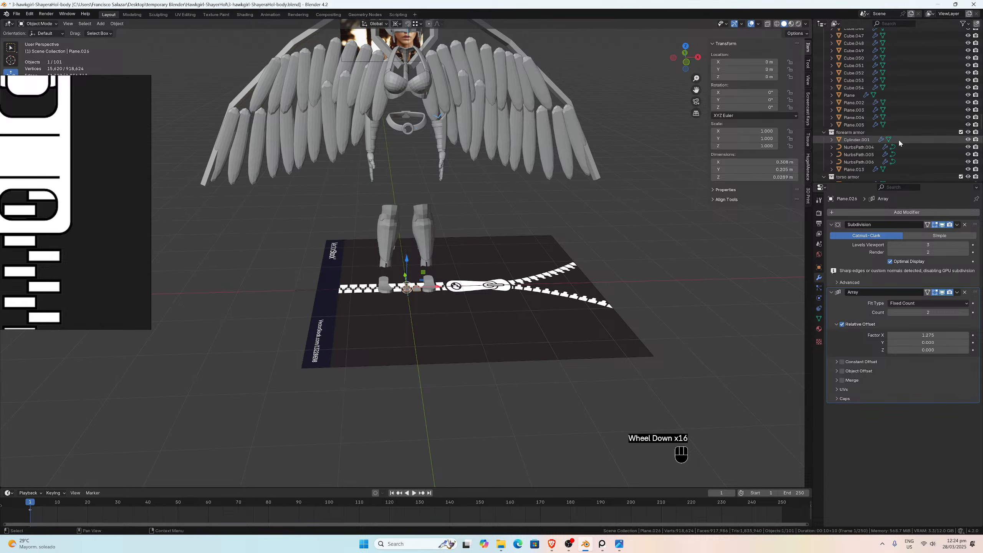
pyautogui.scroll(2, 898, 143)
pyautogui.scroll(-2, 899, 149)
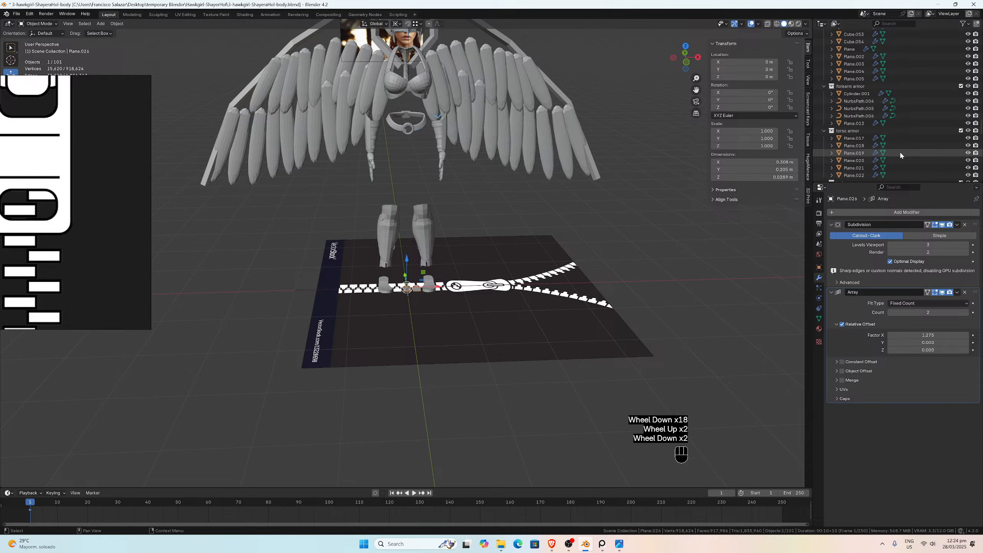
pyautogui.scroll(1, 903, 152)
pyautogui.click(967, 146)
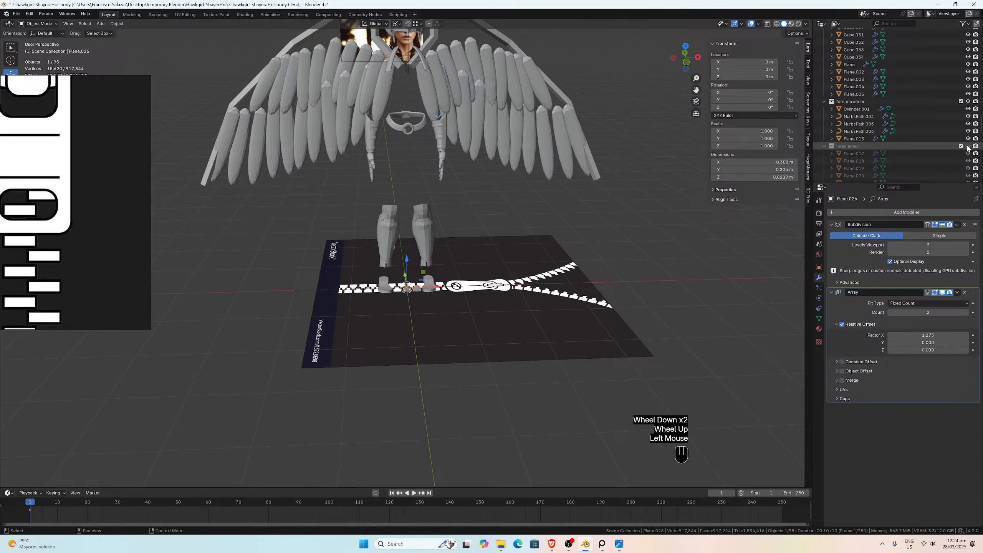
# Step: Move the mirrored curve NurbsPath.007 near the character's neck into the torso armor collection
pyautogui.click(425, 64)
pyautogui.press('m')
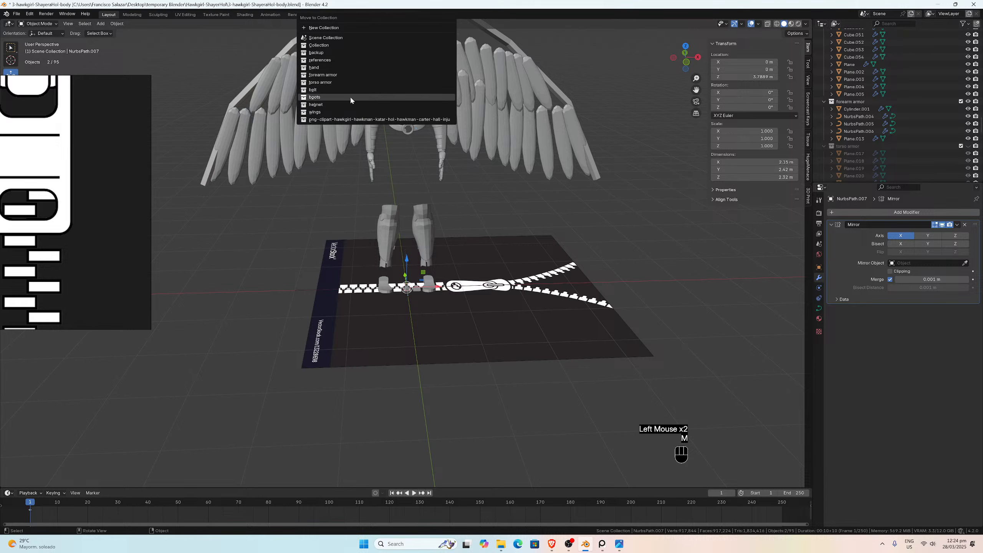
pyautogui.click(325, 82)
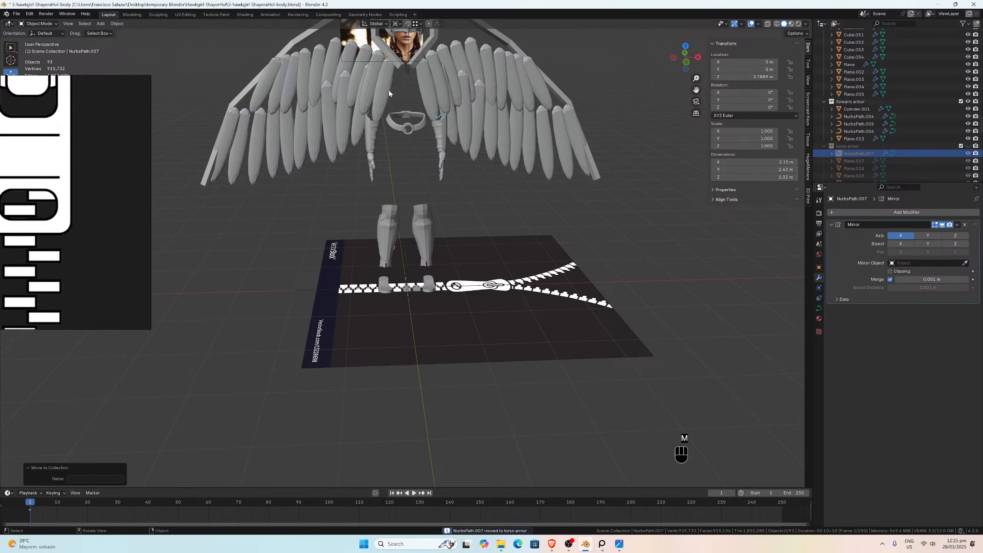
# Step: Hide the helmet collection so the helmet parts do not block the view from above
pyautogui.scroll(-1, 435, 95)
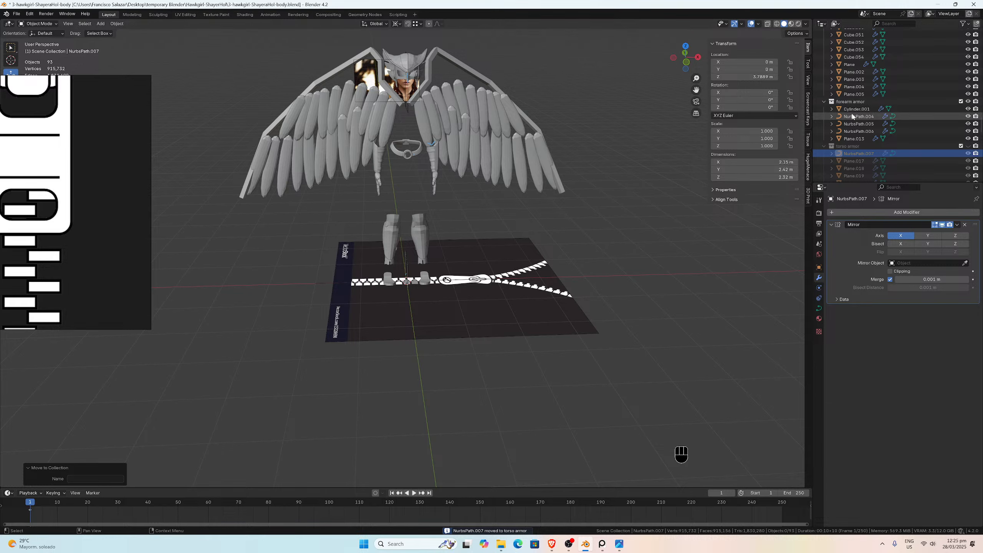
pyautogui.scroll(-3, 899, 117)
pyautogui.scroll(-3, 936, 132)
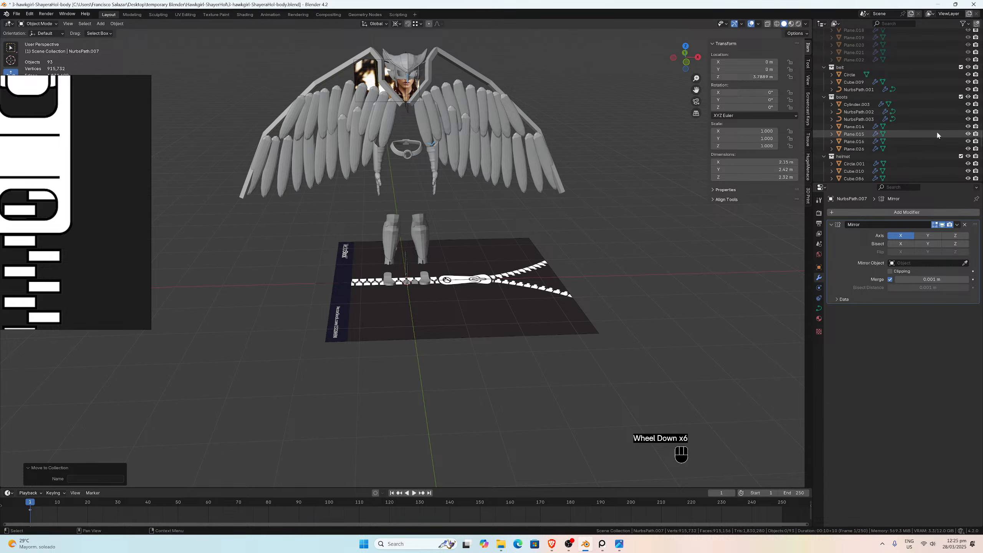
pyautogui.click(968, 141)
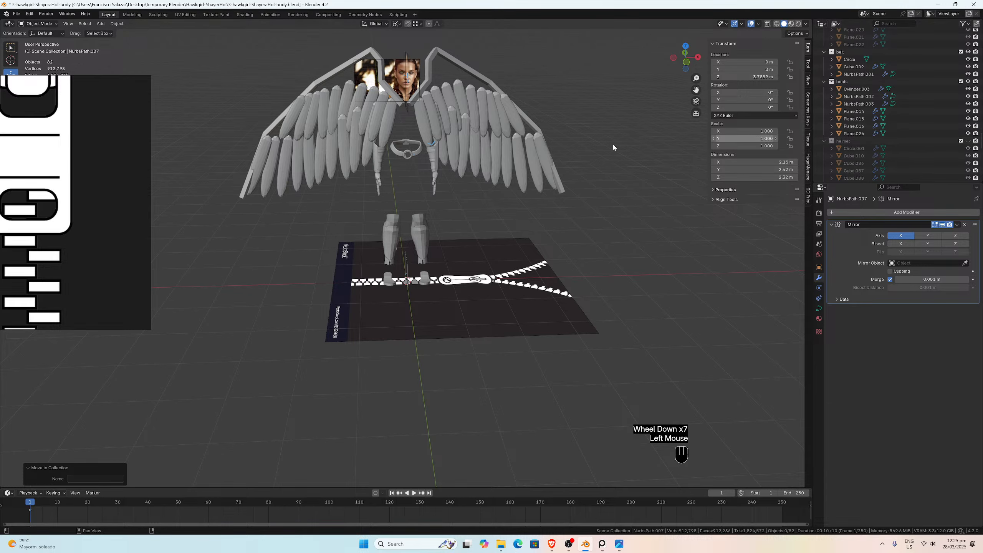
# Step: Look straight down on the zipper reference in top view and select the arrayed tooth Plane.026
pyautogui.press('KP_7')
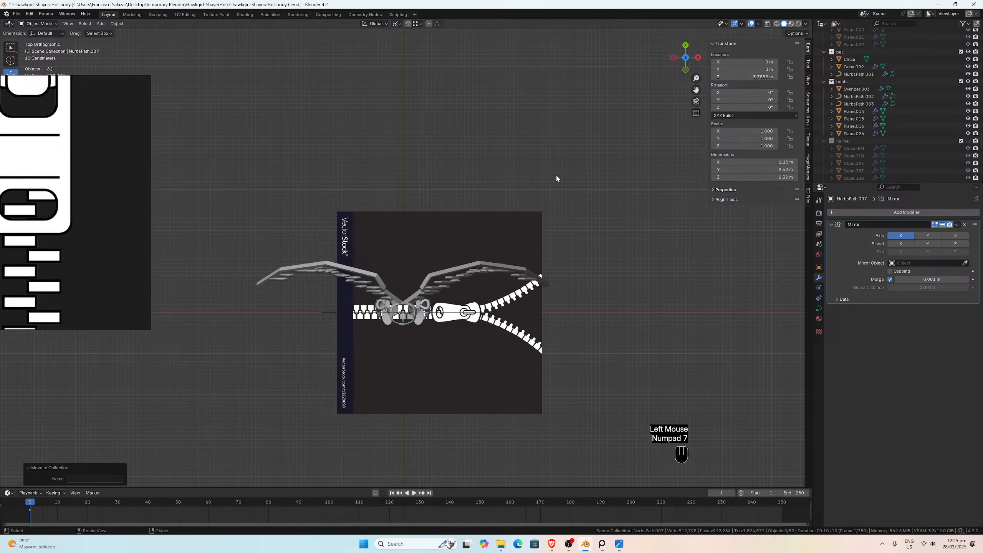
pyautogui.scroll(4, 472, 274)
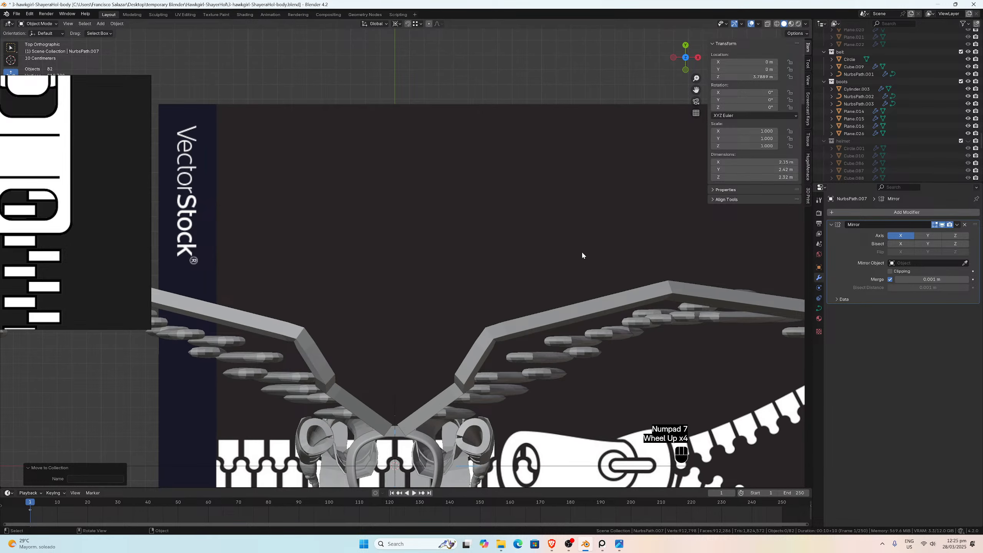
pyautogui.moveTo(696, 90); pyautogui.dragTo(694, 1)
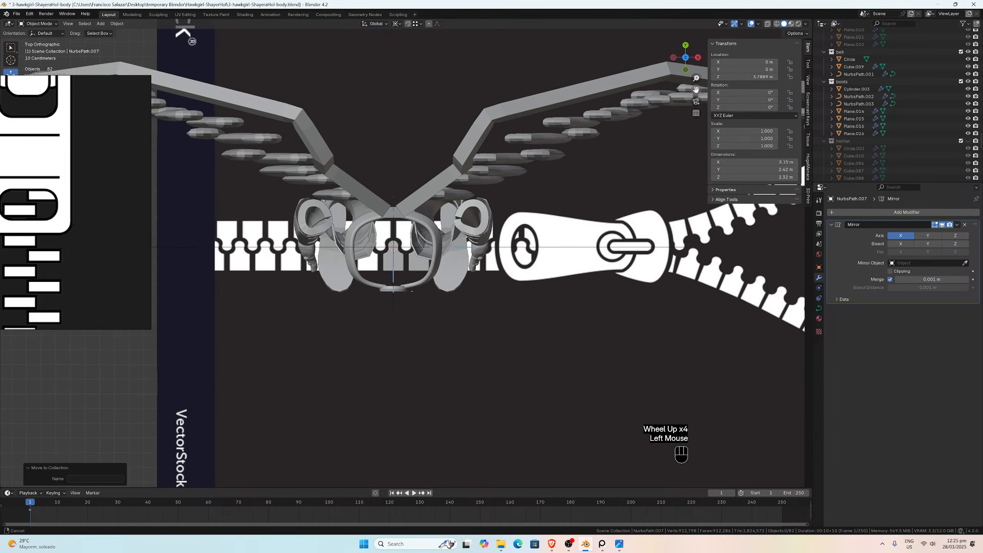
pyautogui.scroll(4, 405, 226)
pyautogui.click(372, 255)
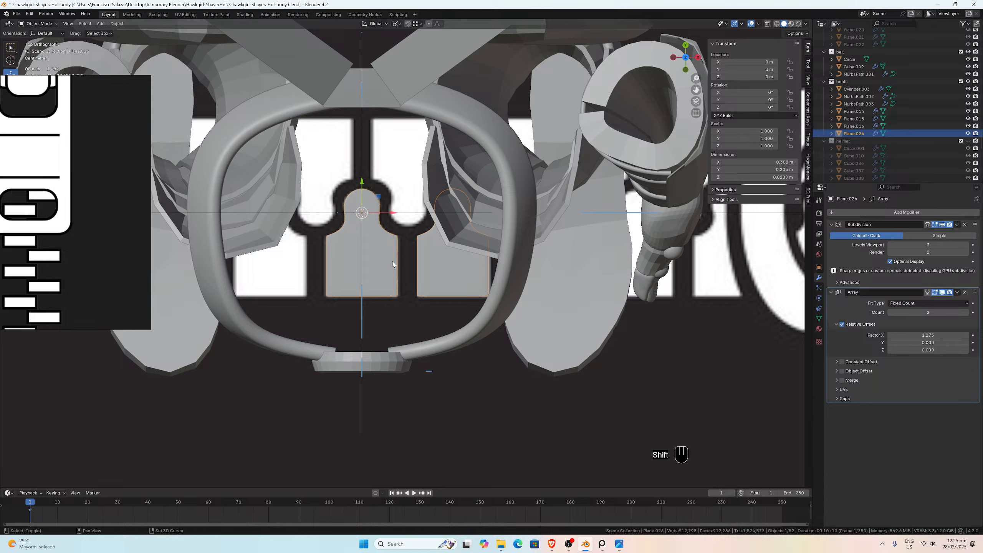
# Step: Try a duplicate of the arrayed tooth object moved about -0.32 m along Y, and delete that copy
pyautogui.hotkey('shift', 'd')
pyautogui.press('Escape')
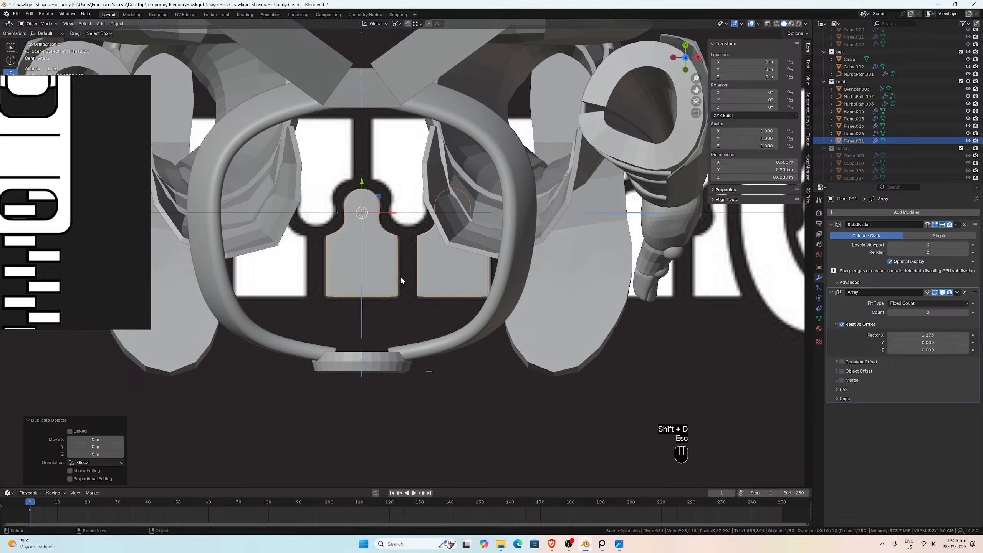
pyautogui.press('g')
pyautogui.press('y')
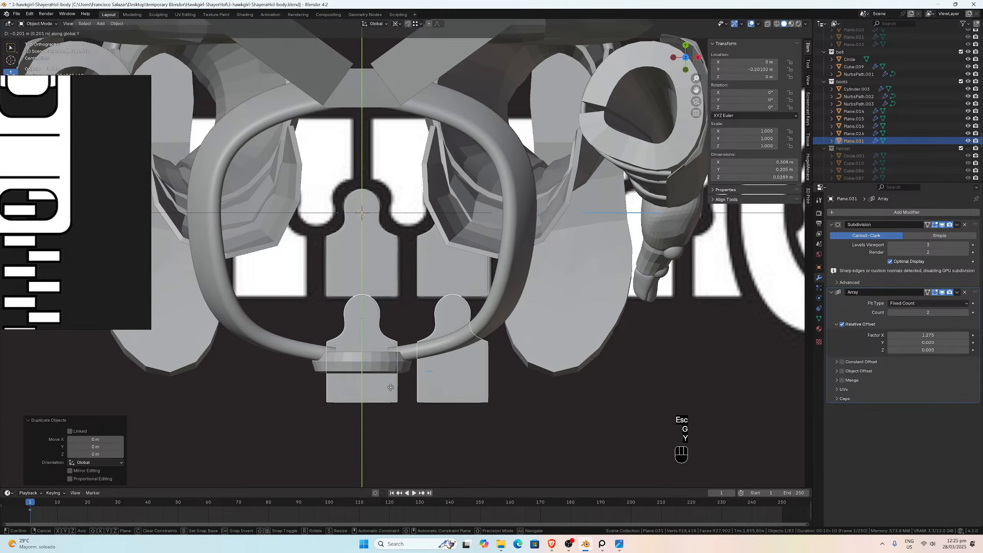
pyautogui.click(391, 446)
pyautogui.click(387, 437)
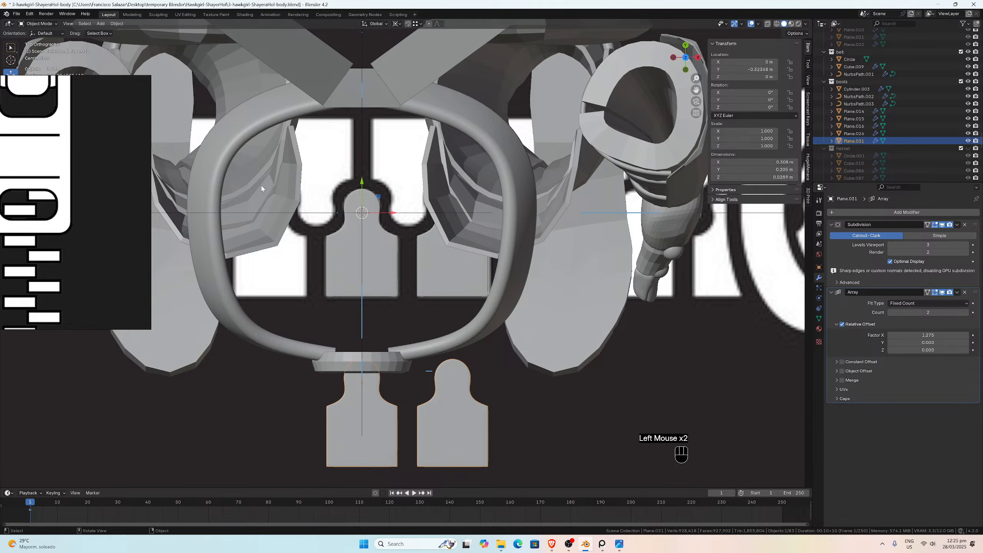
pyautogui.click(117, 24)
pyautogui.moveTo(147, 33)
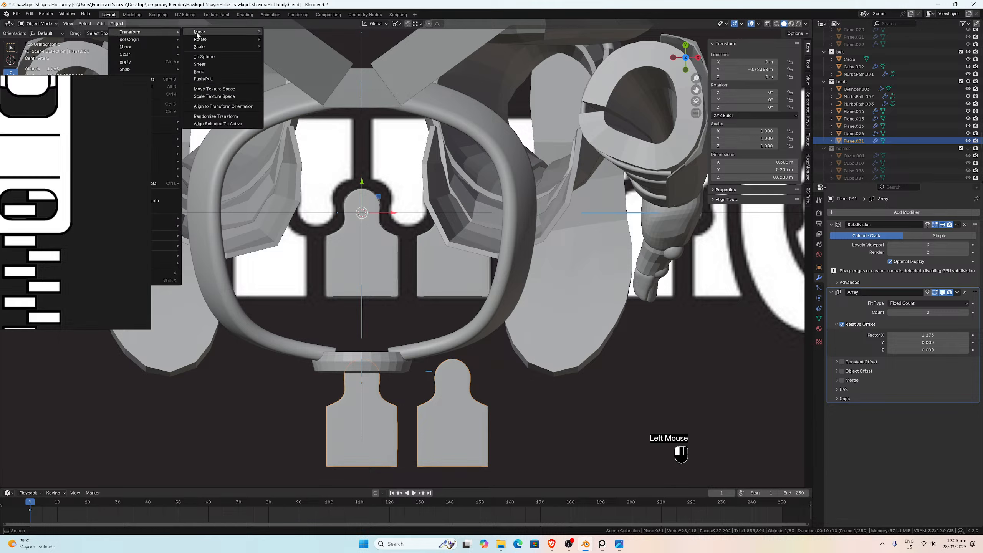
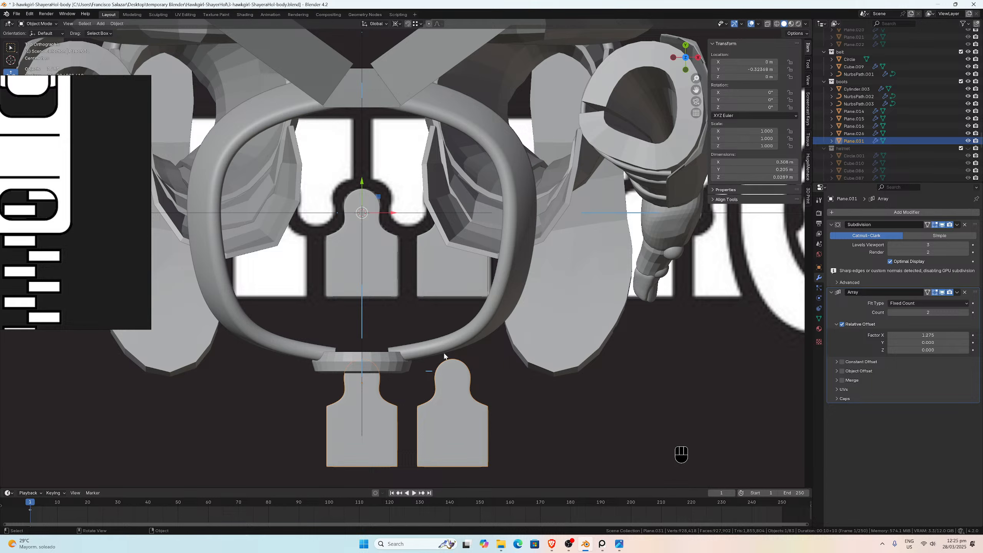
pyautogui.press('x')
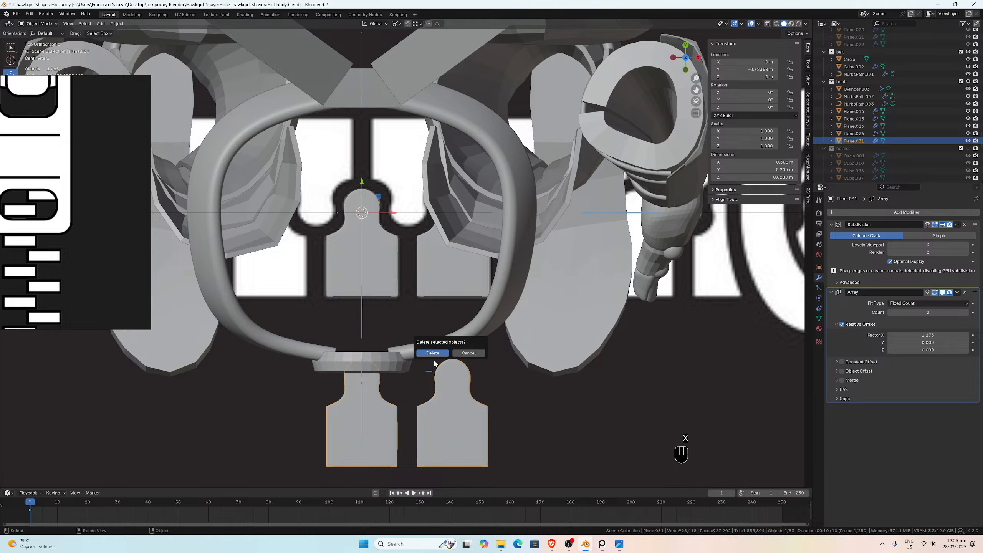
pyautogui.click(436, 357)
# Step: Remove the Array modifier from the tooth Plane.026, leaving its Subdivision modifier in place
pyautogui.click(349, 269)
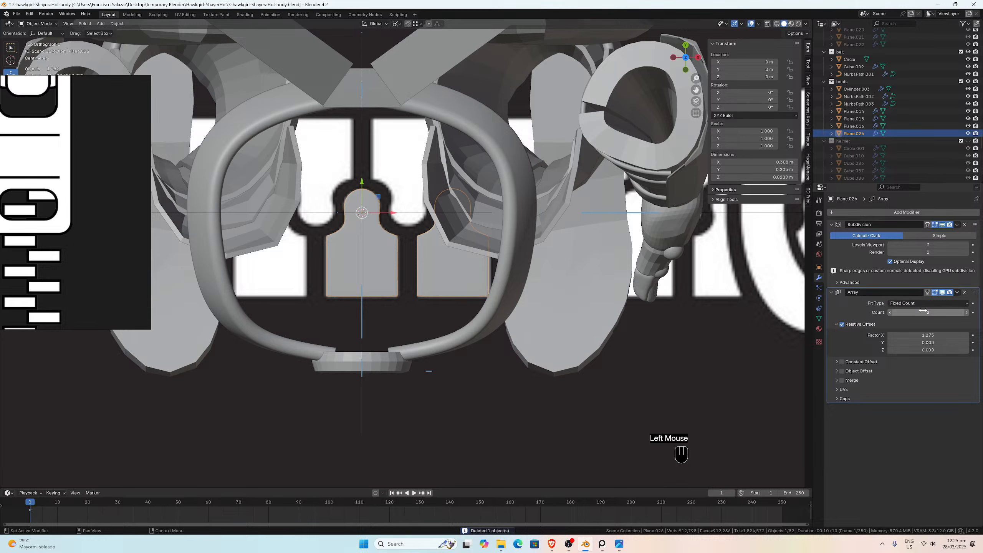
pyautogui.click(964, 292)
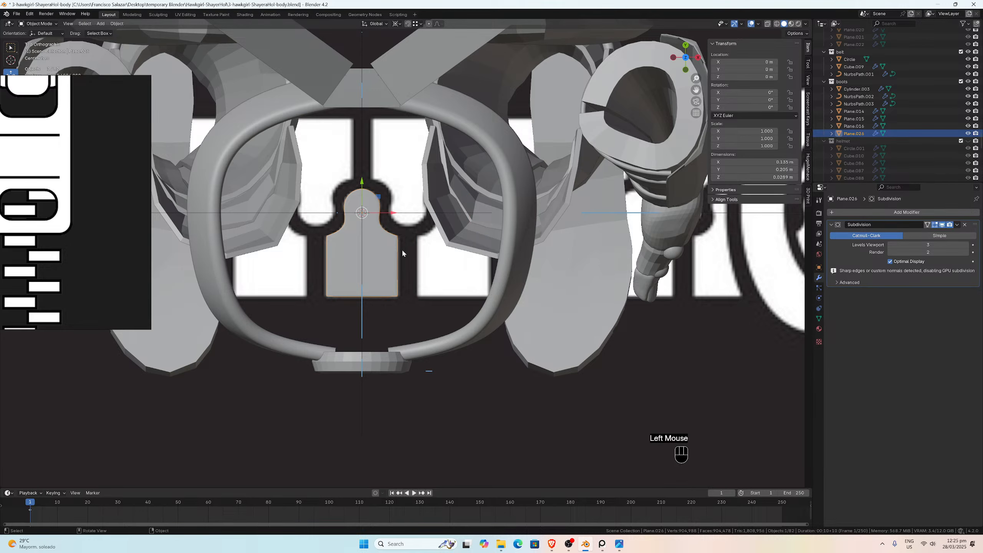
# Step: Duplicate all of the tooth's geometry in place inside the same mesh in Edit Mode
pyautogui.scroll(3, 401, 253)
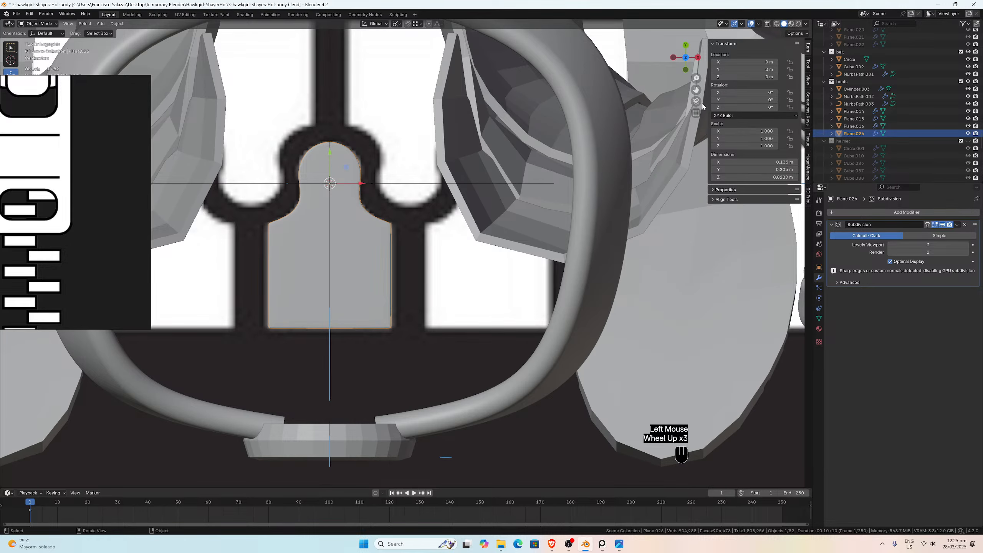
pyautogui.moveTo(696, 89); pyautogui.dragTo(753, 138)
pyautogui.press('Tab')
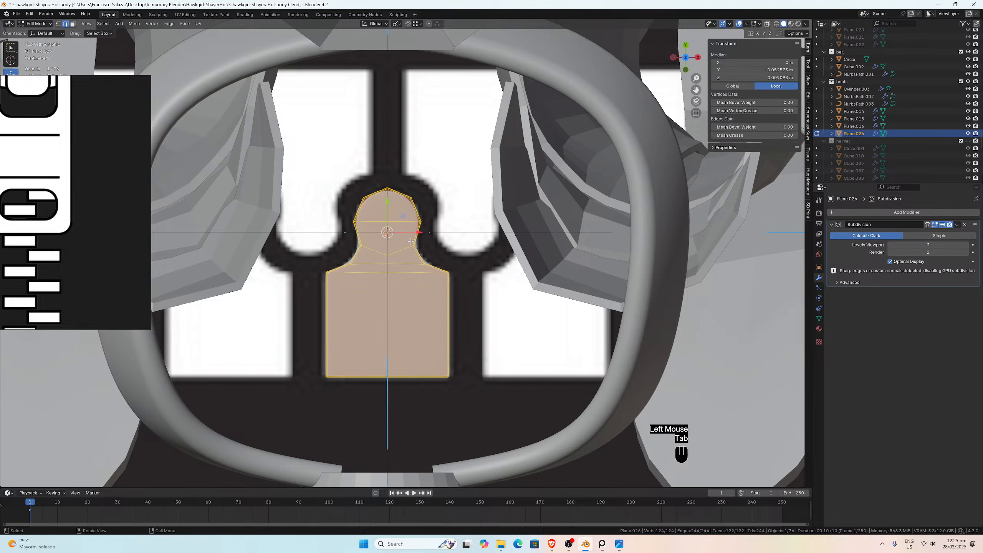
pyautogui.scroll(-2, 411, 266)
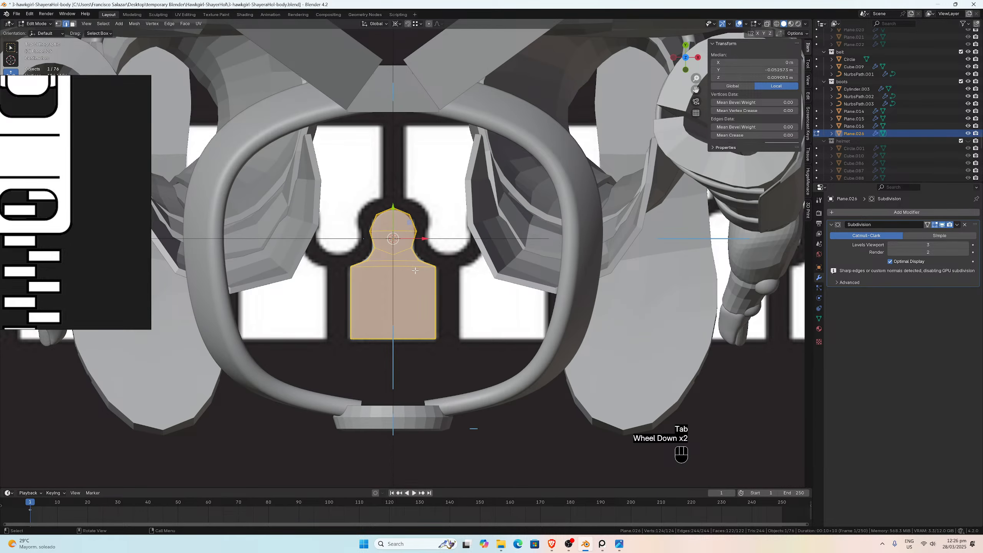
pyautogui.press('shift')
pyautogui.hotkey('shift', 'd')
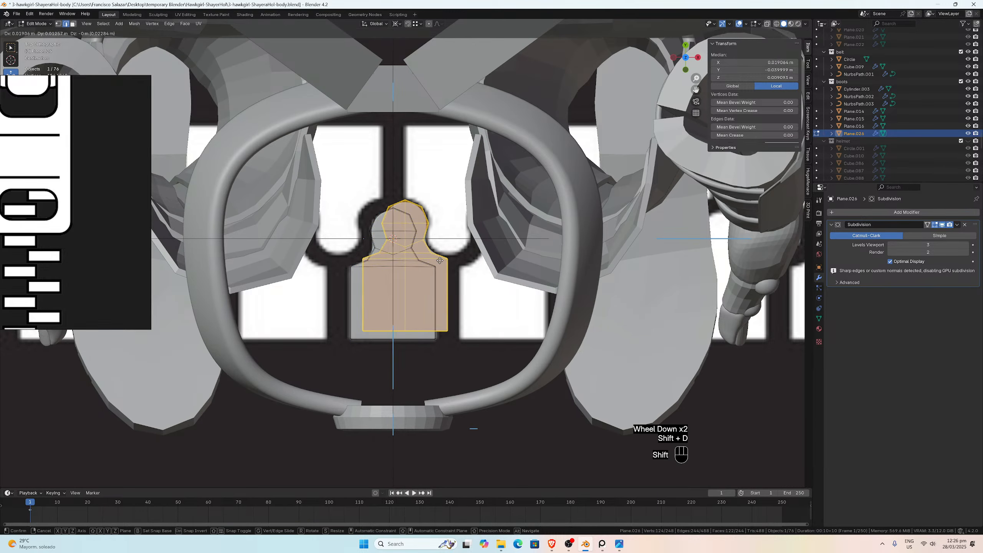
pyautogui.press('Escape')
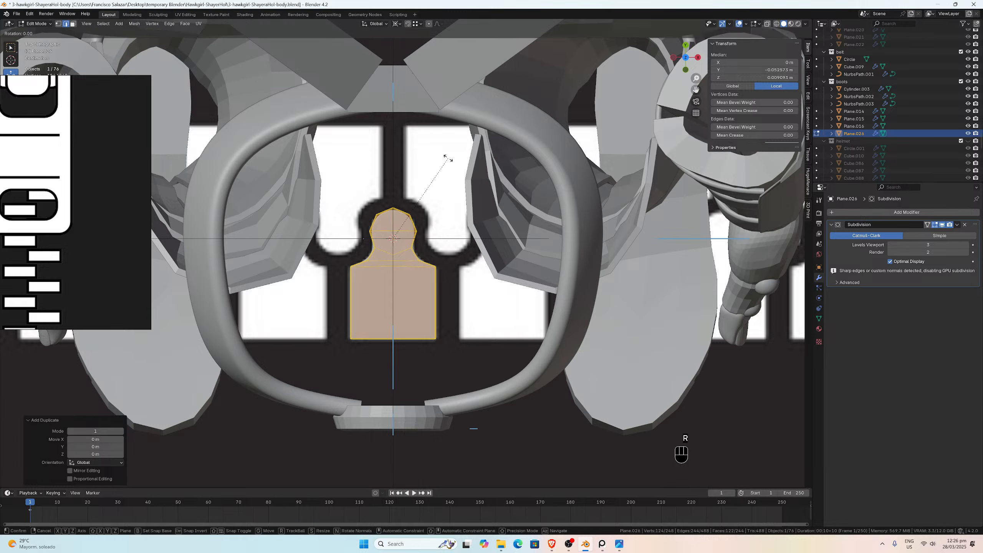
# Step: Rotate the duplicated tooth geometry -180° about the global Z axis
pyautogui.press('r')
pyautogui.press('z')
pyautogui.click(360, 289)
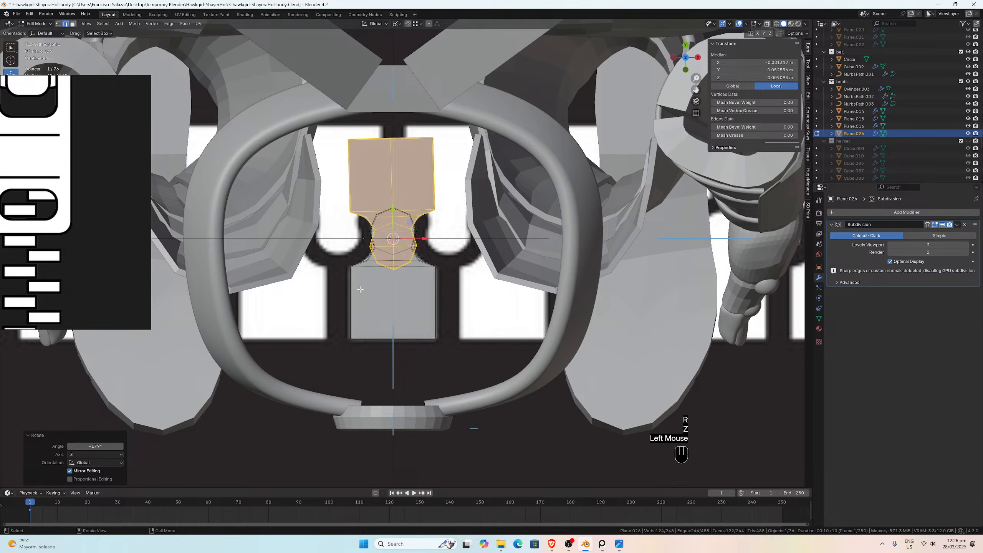
pyautogui.doubleClick(102, 448)
pyautogui.write('-18')
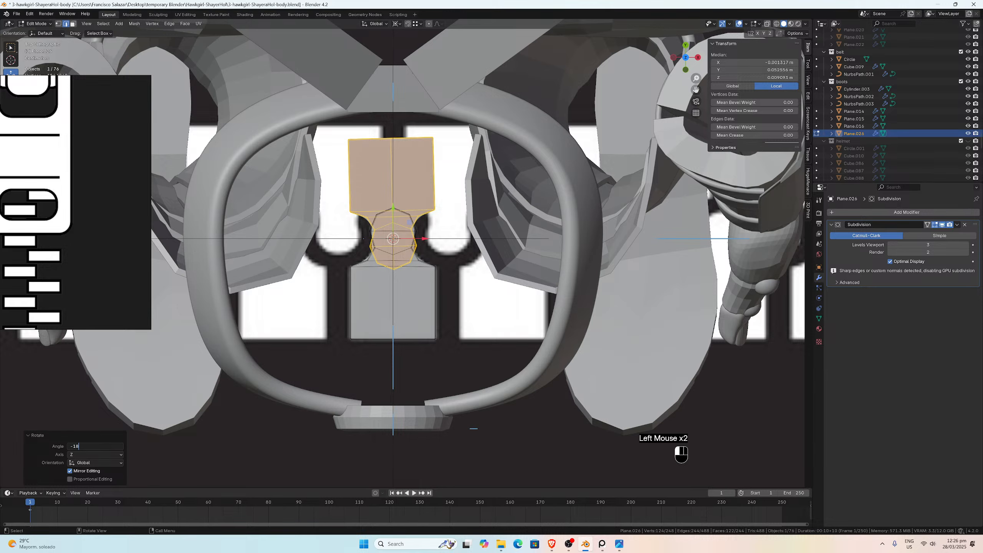
pyautogui.write('0')
pyautogui.press('Return')
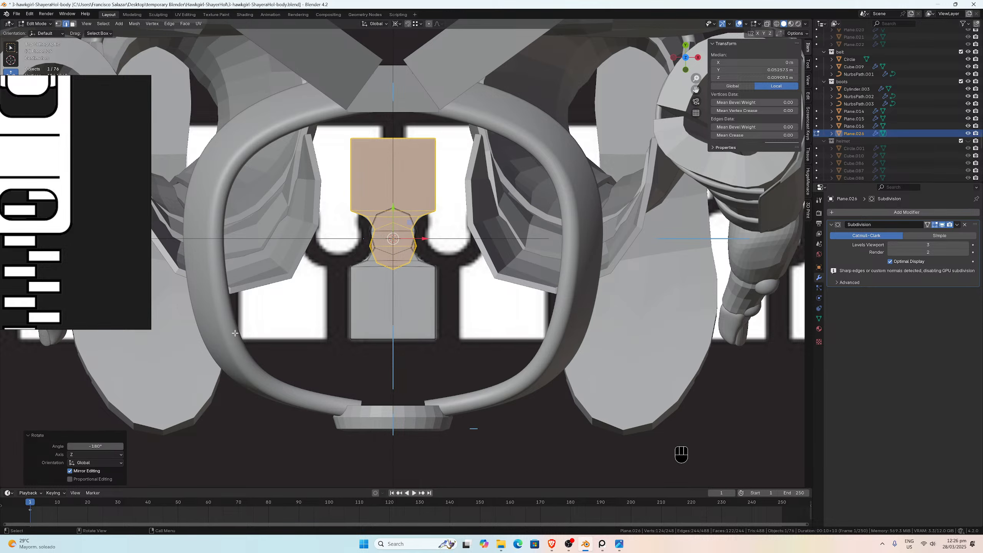
# Step: Move the flipped tooth about 0.086 m along X and 0.019 m along Y onto the neighbouring reference tooth, and return to Object Mode
pyautogui.scroll(1, 409, 246)
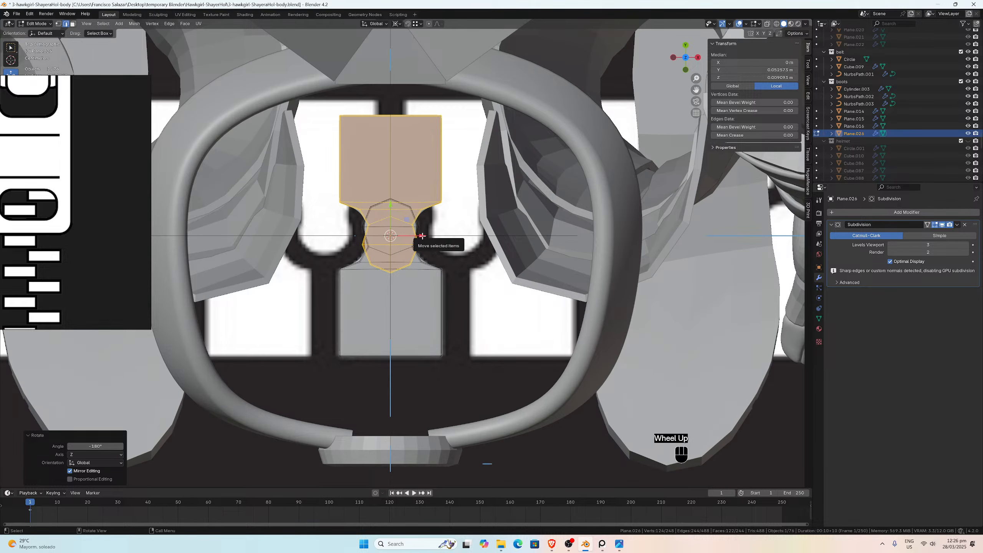
pyautogui.moveTo(421, 236); pyautogui.dragTo(489, 234)
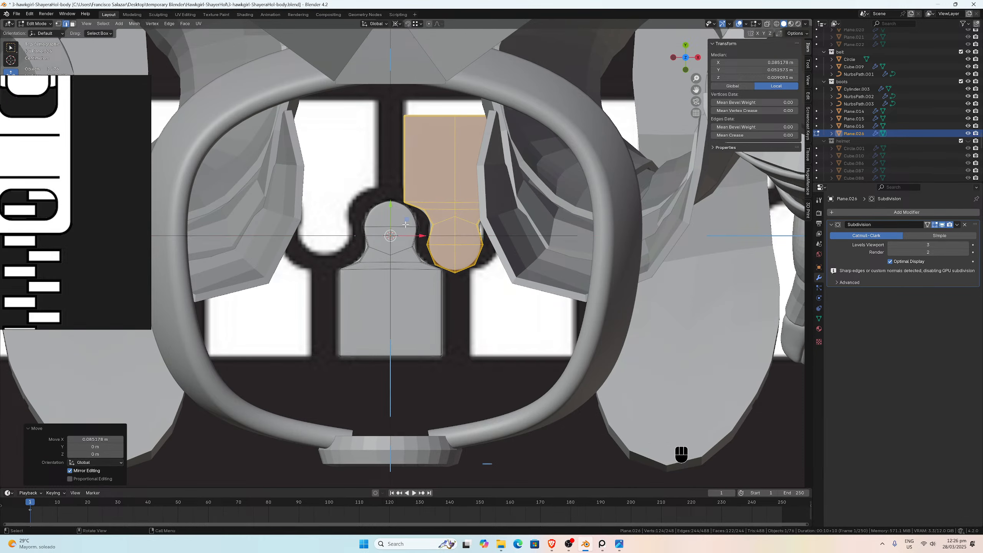
pyautogui.moveTo(395, 206); pyautogui.dragTo(401, 189)
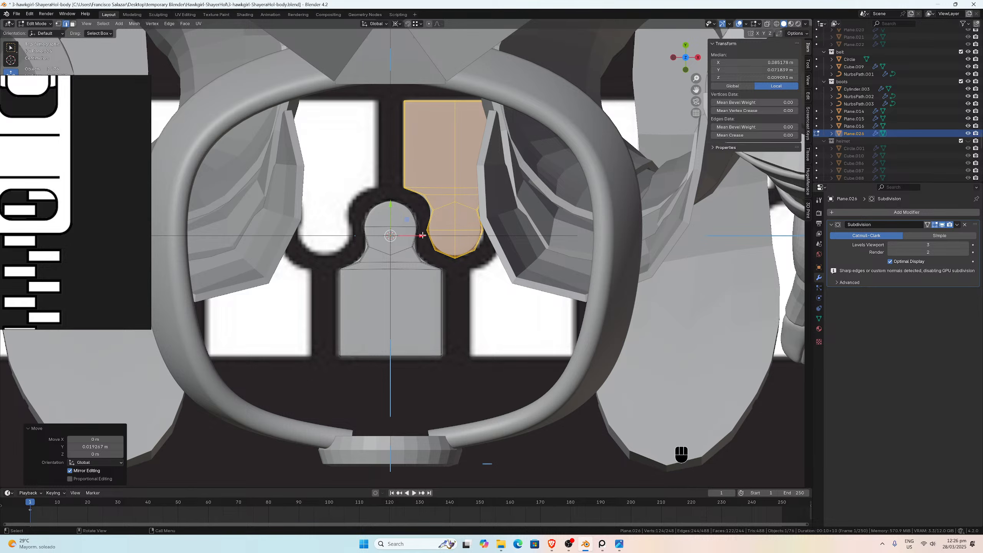
pyautogui.moveTo(423, 235); pyautogui.dragTo(424, 236)
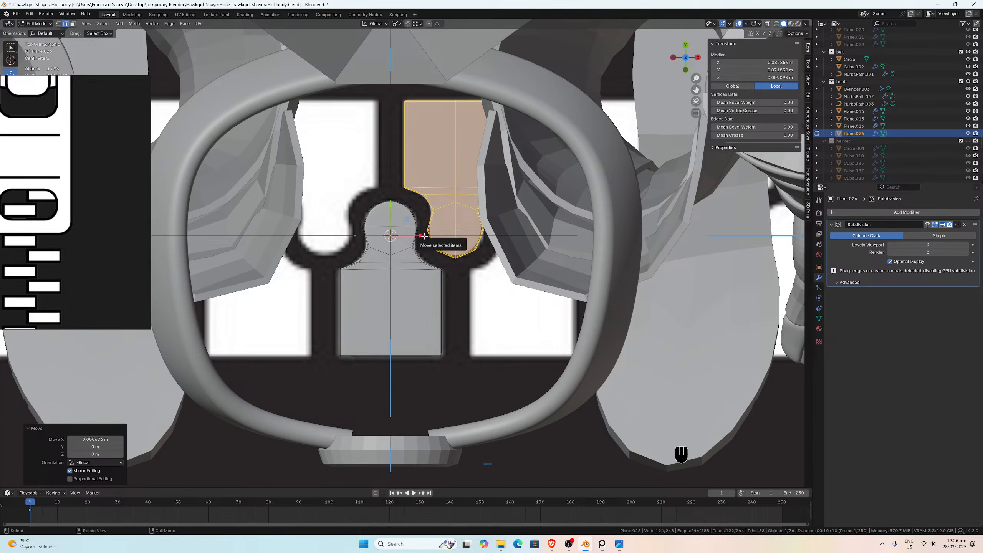
pyautogui.press('Tab')
pyautogui.scroll(-5, 424, 237)
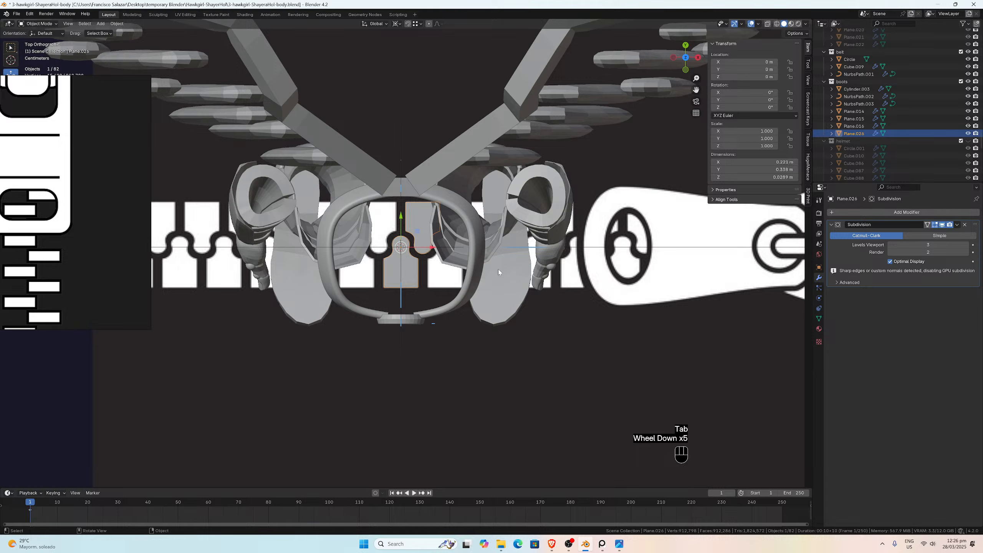
# Step: Add an Array modifier to the zipper tooth pair Plane.026
pyautogui.click(846, 213)
pyautogui.moveTo(846, 212)
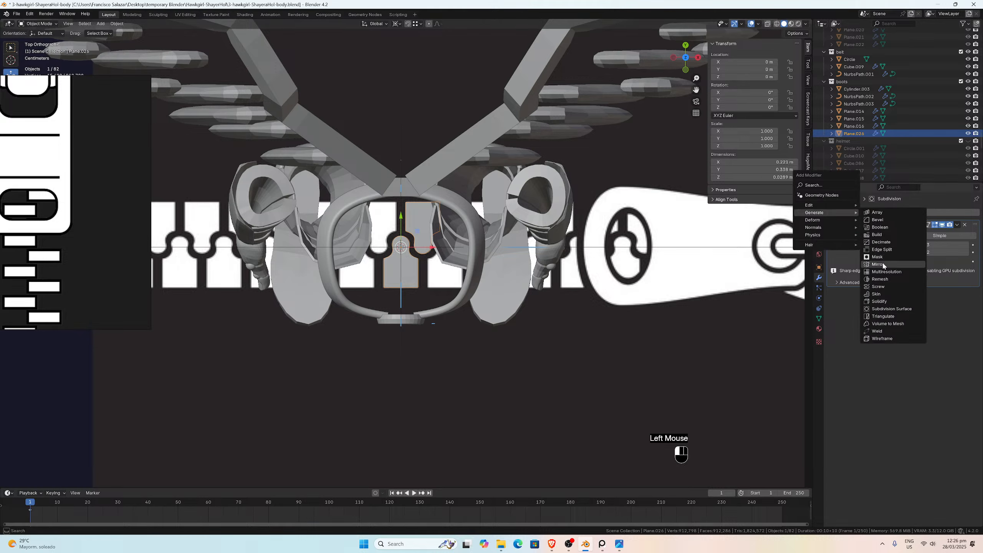
pyautogui.click(884, 213)
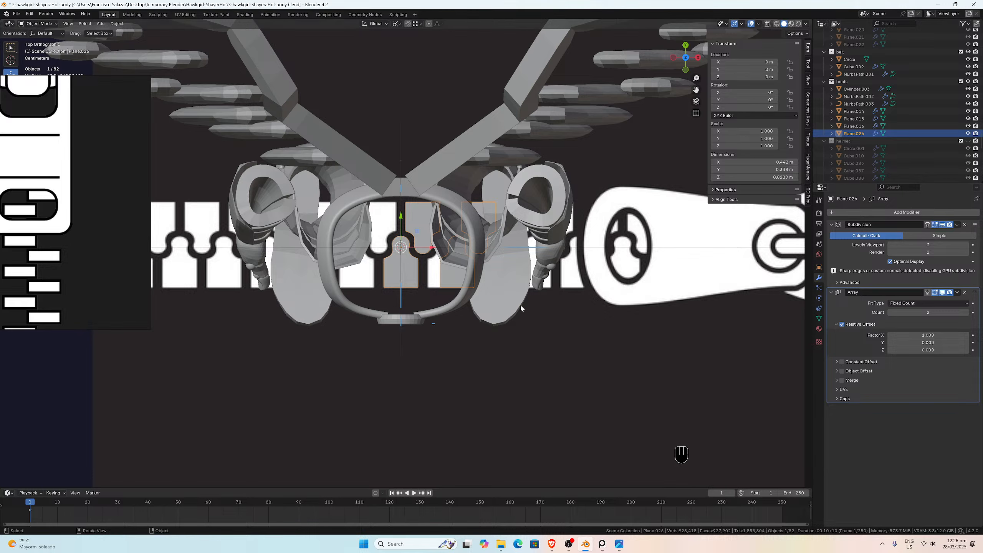
# Step: Nudge the flipped tooth about 0.0006 m along X in Edit Mode to match the reference, and return to Object Mode
pyautogui.scroll(3, 521, 309)
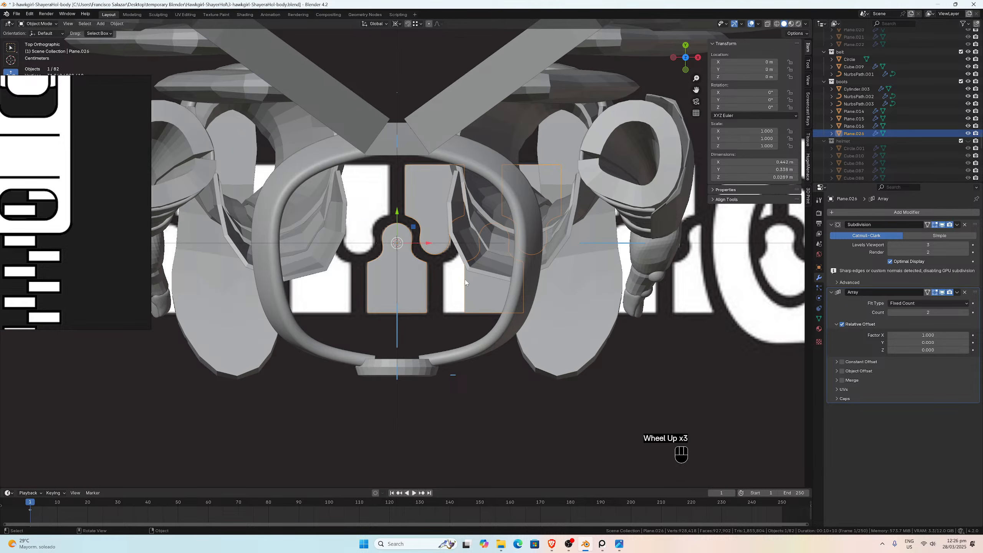
pyautogui.scroll(2, 465, 282)
pyautogui.scroll(-1, 483, 285)
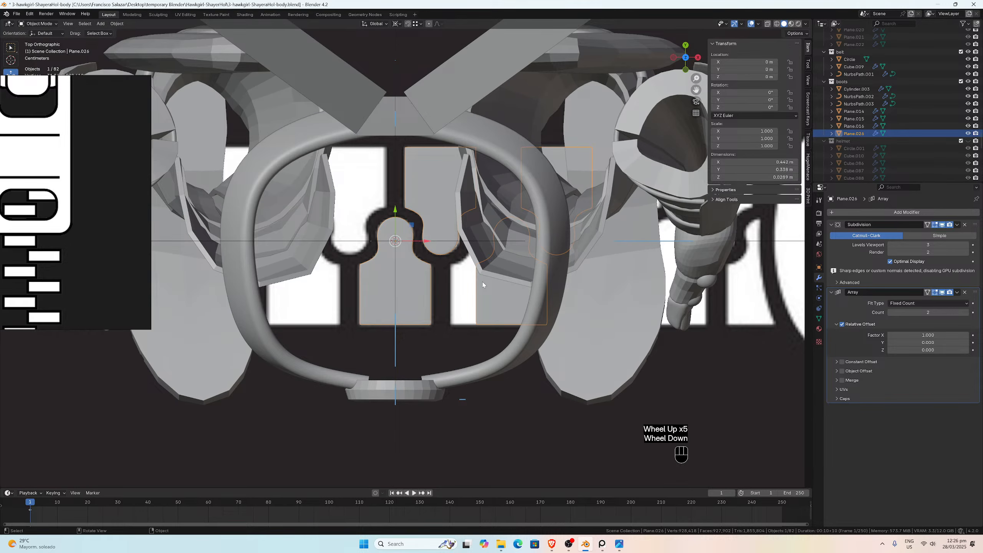
pyautogui.scroll(1, 592, 159)
pyautogui.moveTo(695, 89); pyautogui.dragTo(557, 93)
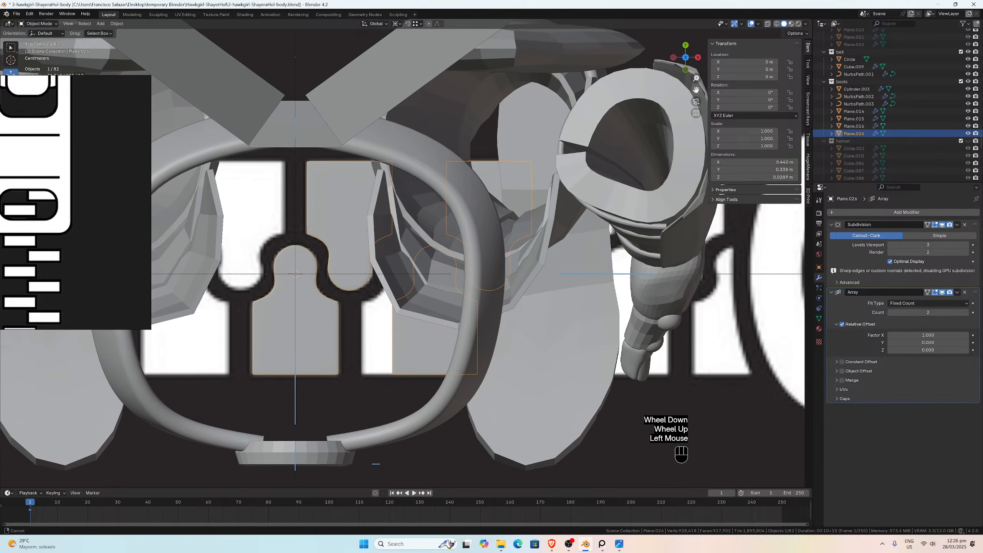
pyautogui.scroll(2, 391, 271)
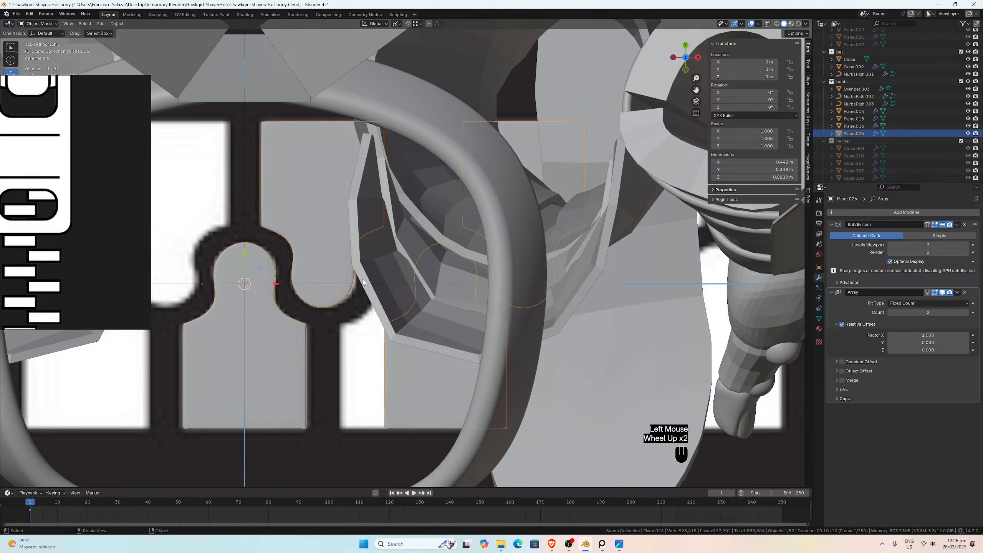
pyautogui.scroll(-1, 510, 323)
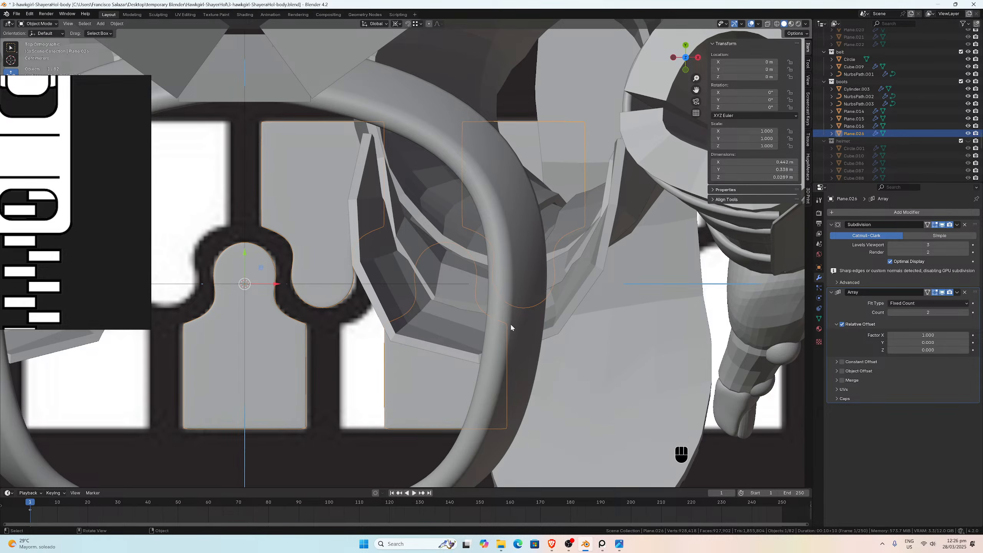
pyautogui.scroll(-2, 503, 325)
pyautogui.scroll(2, 495, 324)
pyautogui.scroll(1, 495, 324)
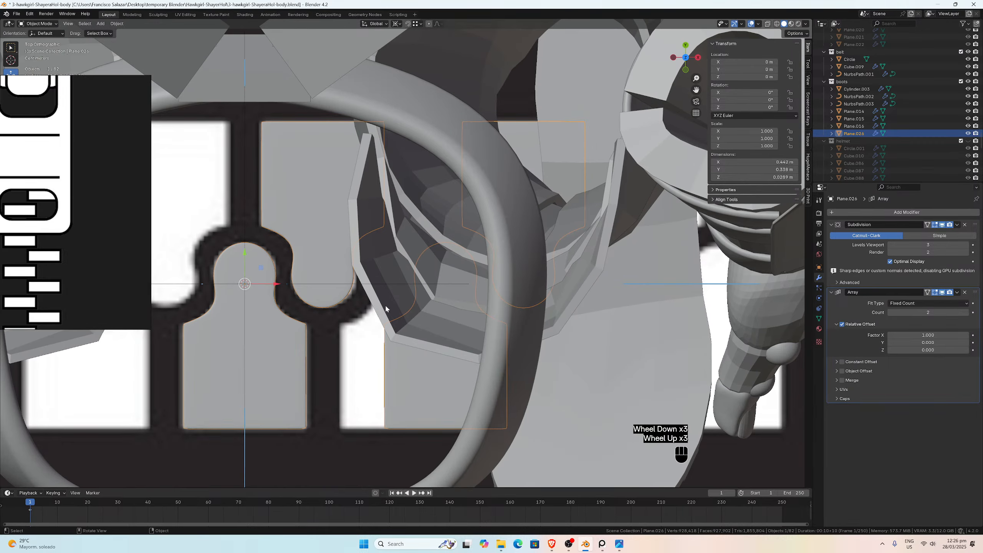
pyautogui.click(291, 212)
pyautogui.press('Tab')
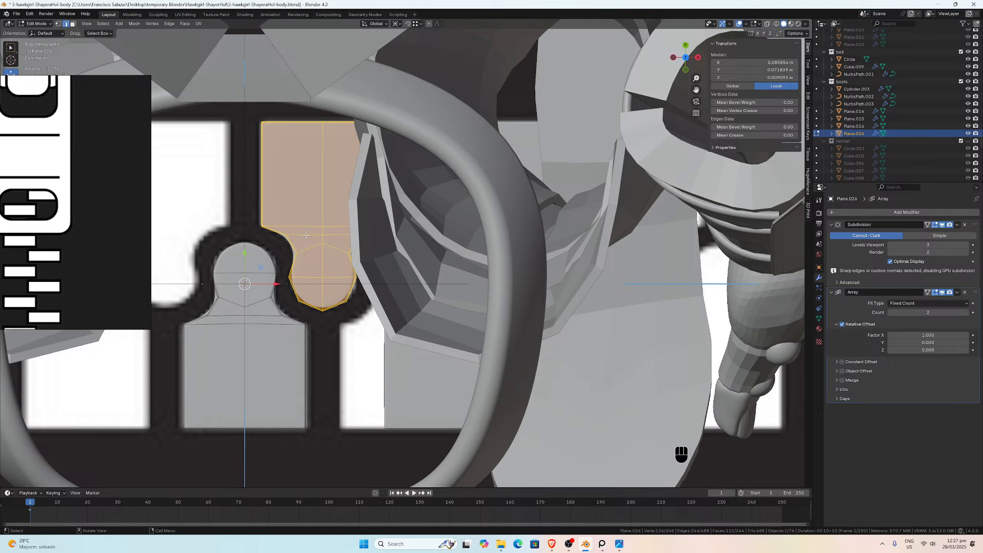
pyautogui.press('g')
pyautogui.press('x')
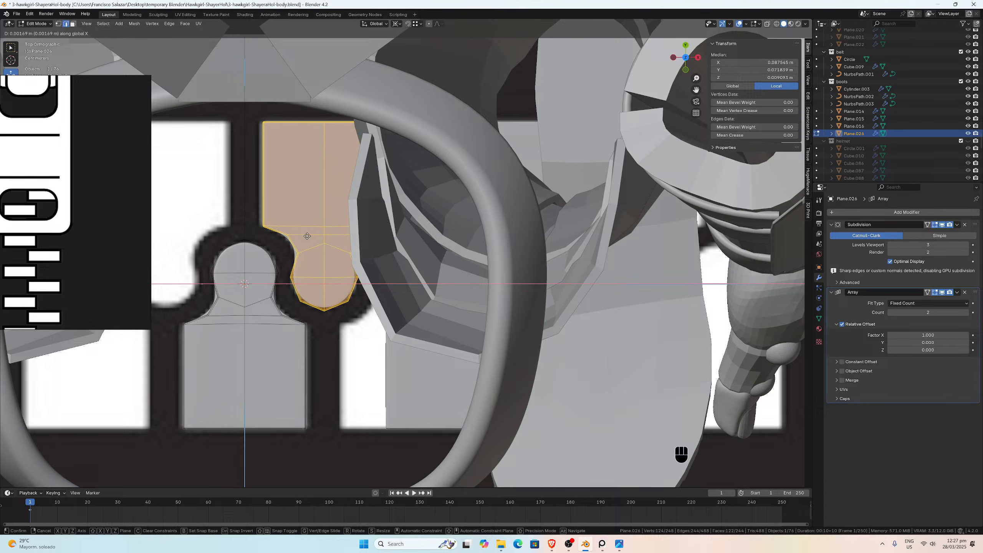
pyautogui.click(307, 236)
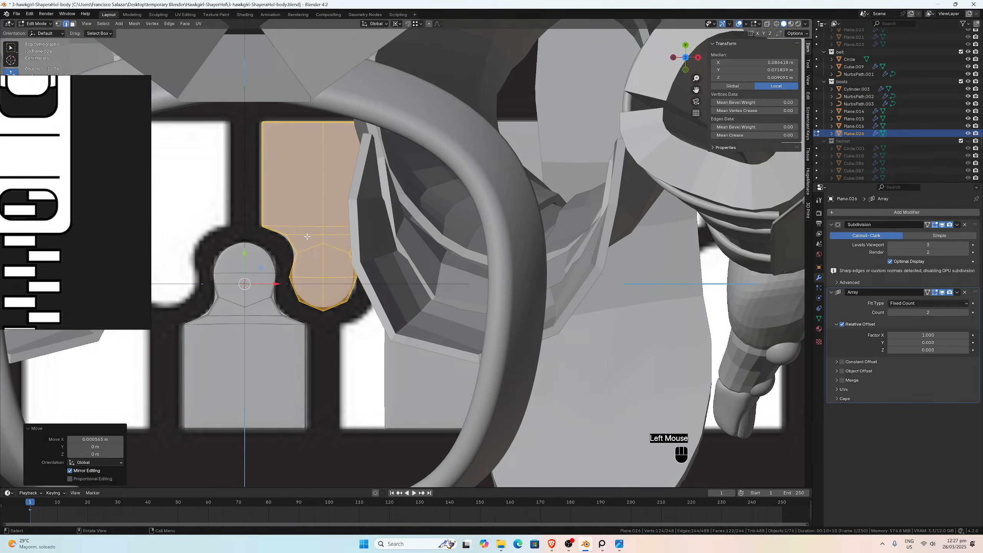
pyautogui.press('Tab')
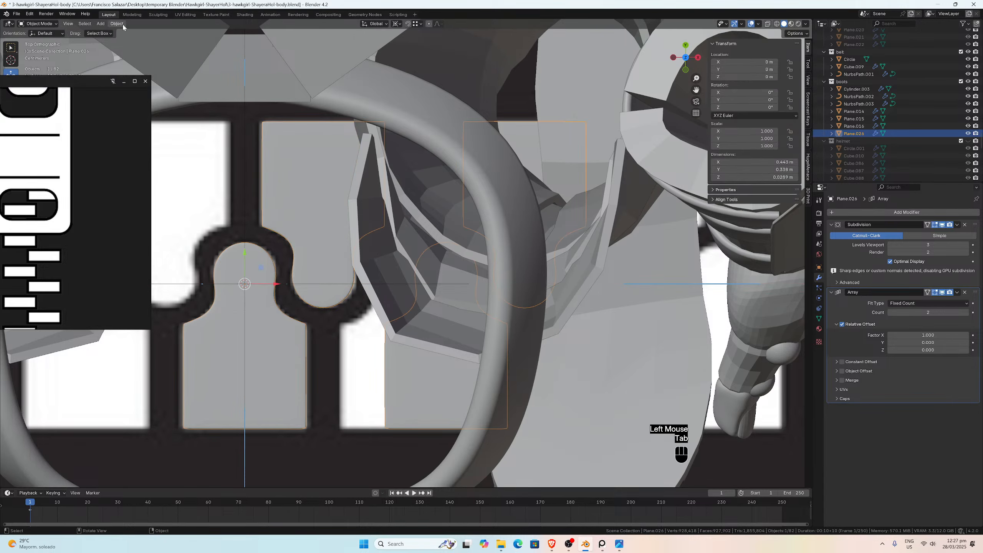
# Step: Try setting the tooth pair's origin to its geometry, and undo the origin change
pyautogui.click(116, 24)
pyautogui.moveTo(177, 32)
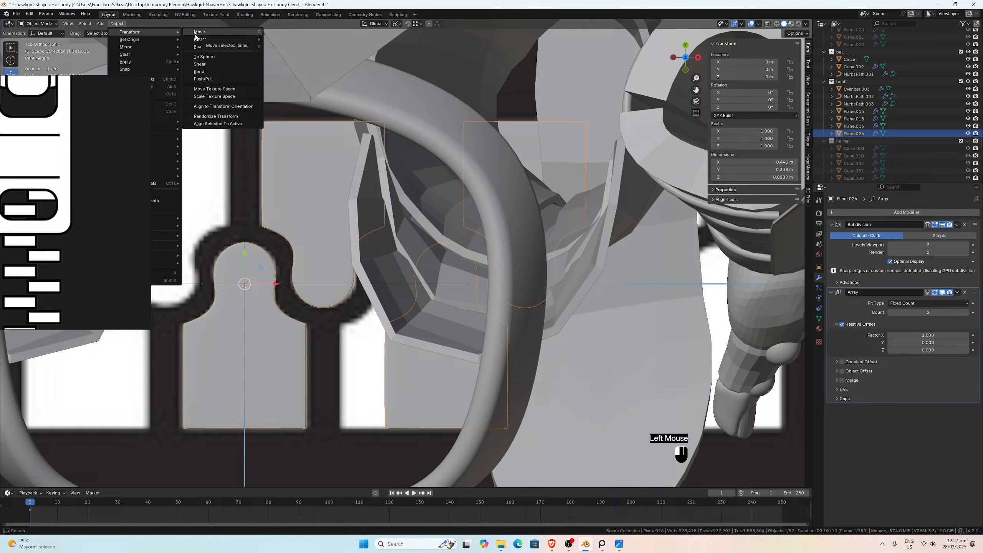
pyautogui.moveTo(147, 39)
pyautogui.click(116, 24)
pyautogui.moveTo(147, 39)
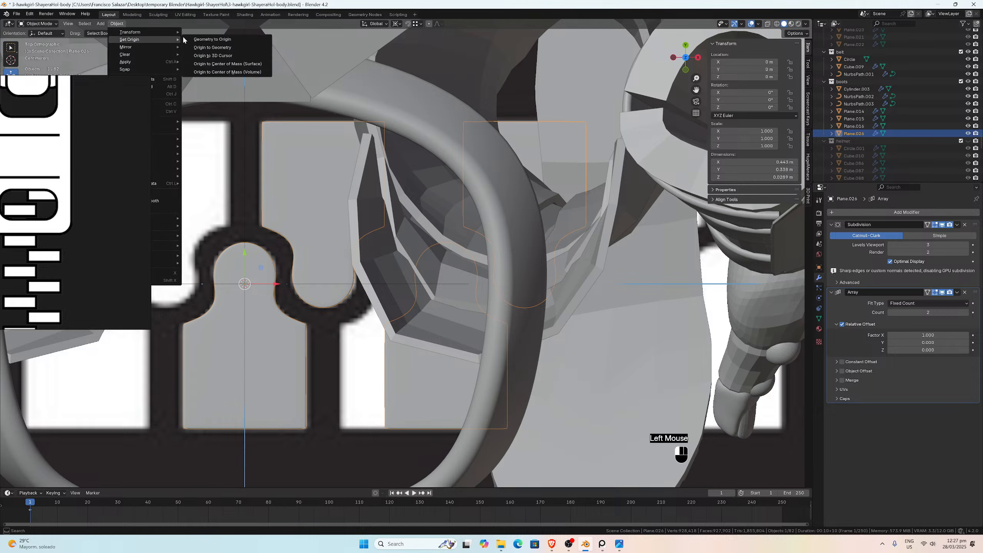
pyautogui.click(213, 47)
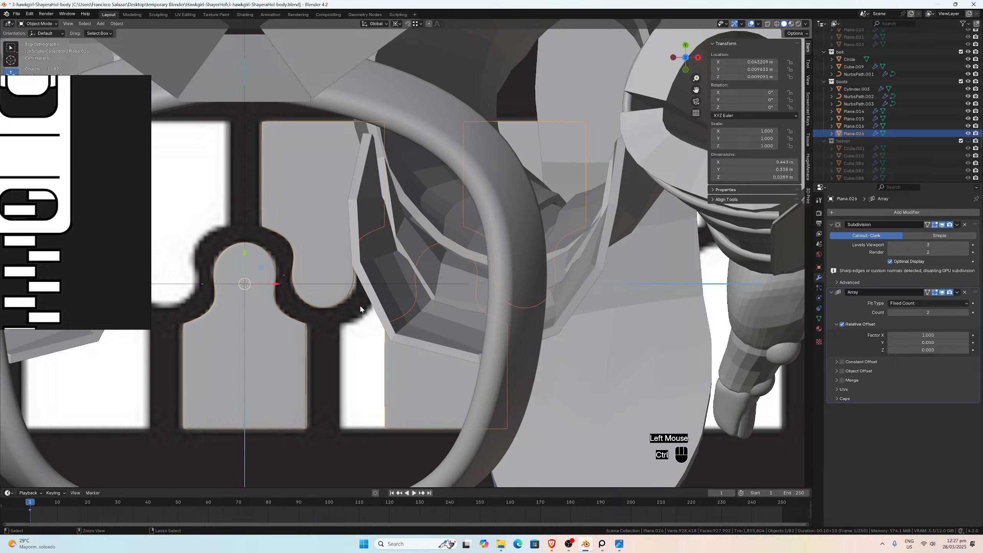
pyautogui.hotkey('ctrl', 'z')
pyautogui.hotkey('ctrl', 'z')
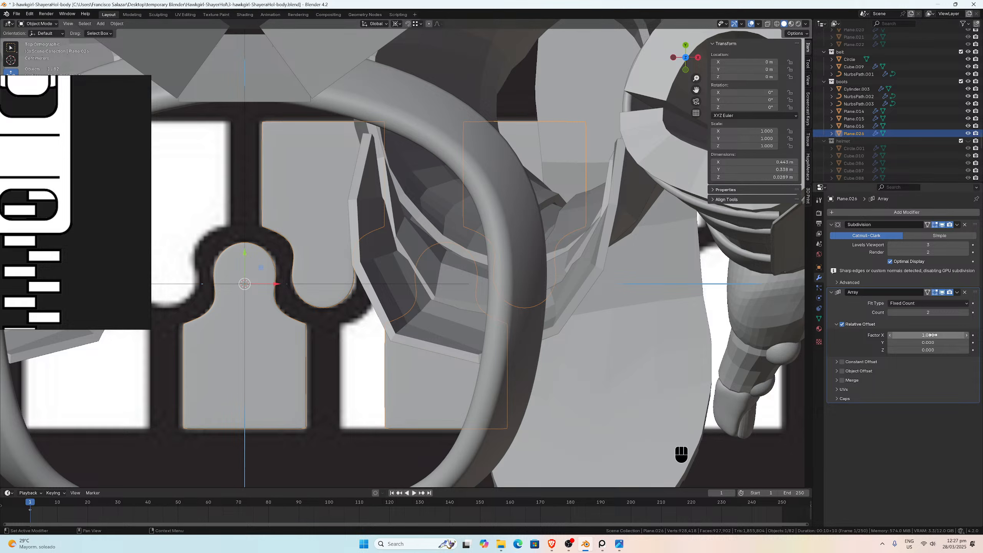
# Step: Set the Array modifier's relative offset X factor to 0.75
pyautogui.keyDown('shift'); pyautogui.moveTo(931, 334); pyautogui.dragTo(904, 335); pyautogui.keyUp('shift')
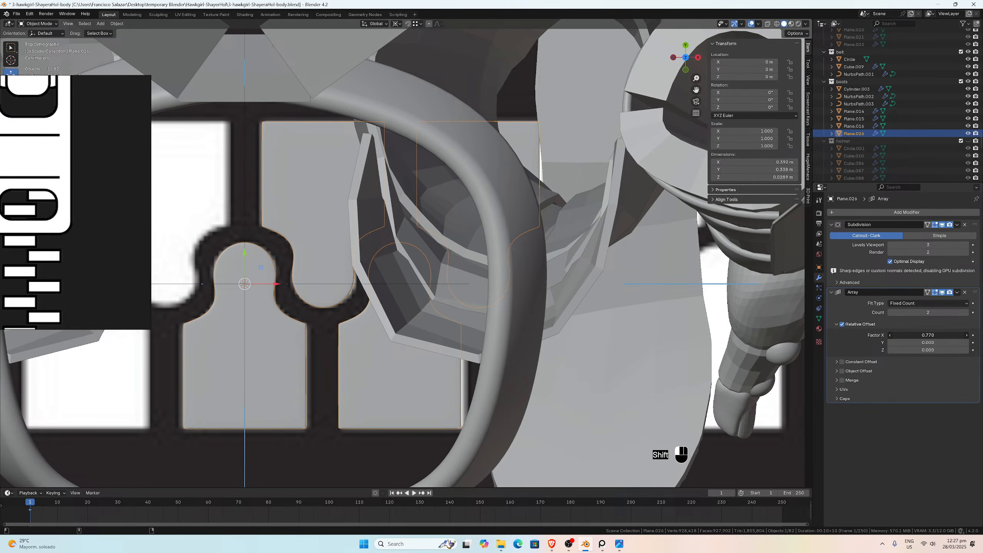
pyautogui.click(928, 335)
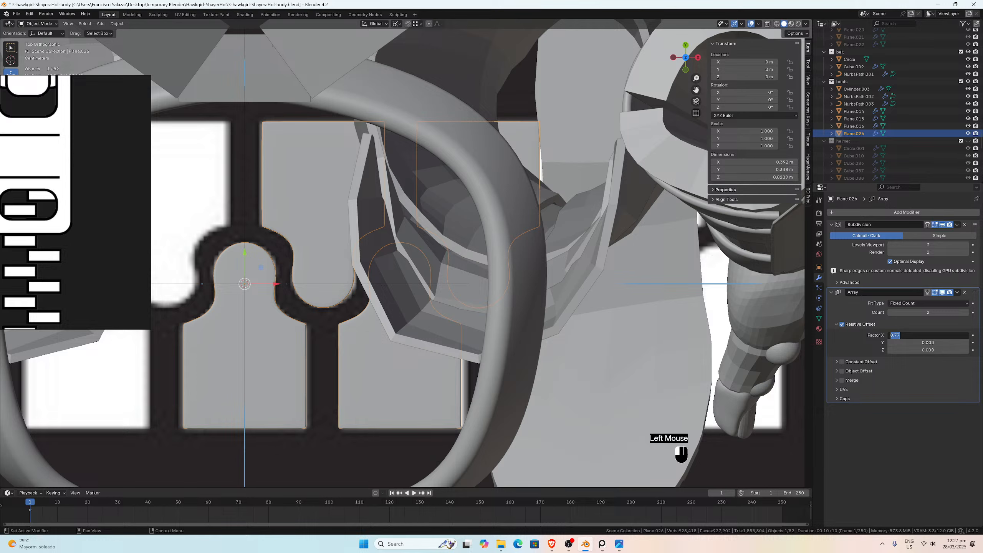
pyautogui.click(899, 334)
pyautogui.press('BackSpace')
pyautogui.write('5')
pyautogui.press('Return')
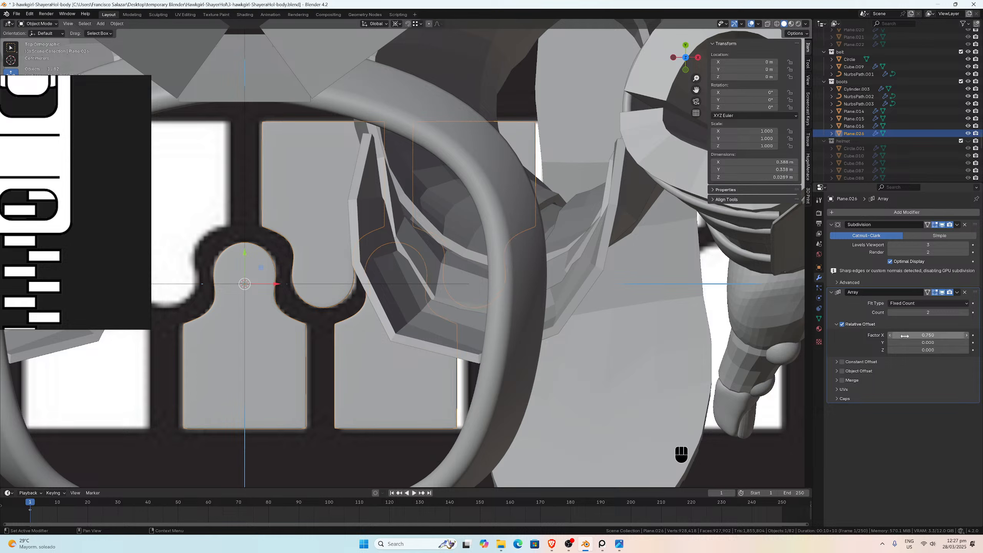
# Step: Try relative offset X factors of 0.790 and 0.780 on the Array, and undo them
pyautogui.scroll(3, 459, 325)
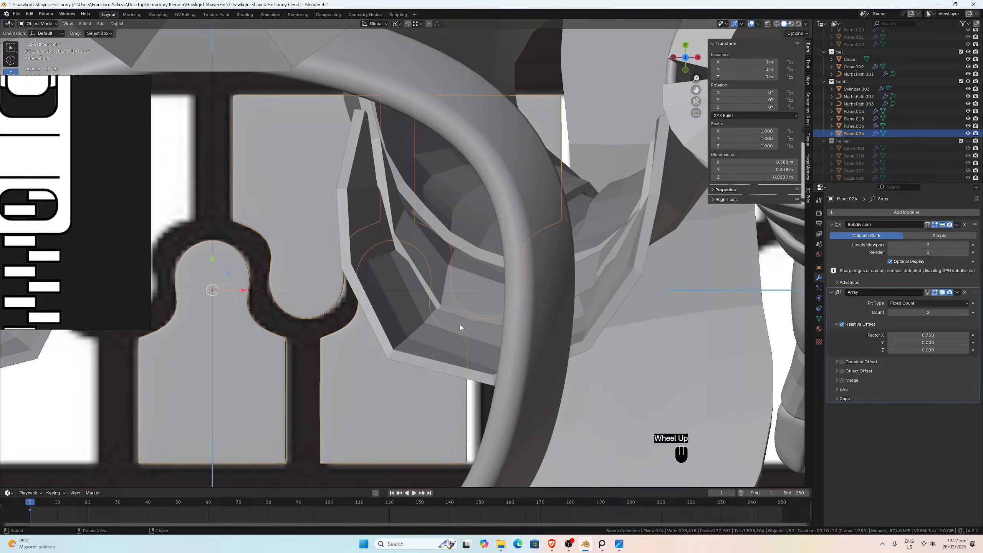
pyautogui.scroll(-2, 459, 325)
pyautogui.click(395, 404)
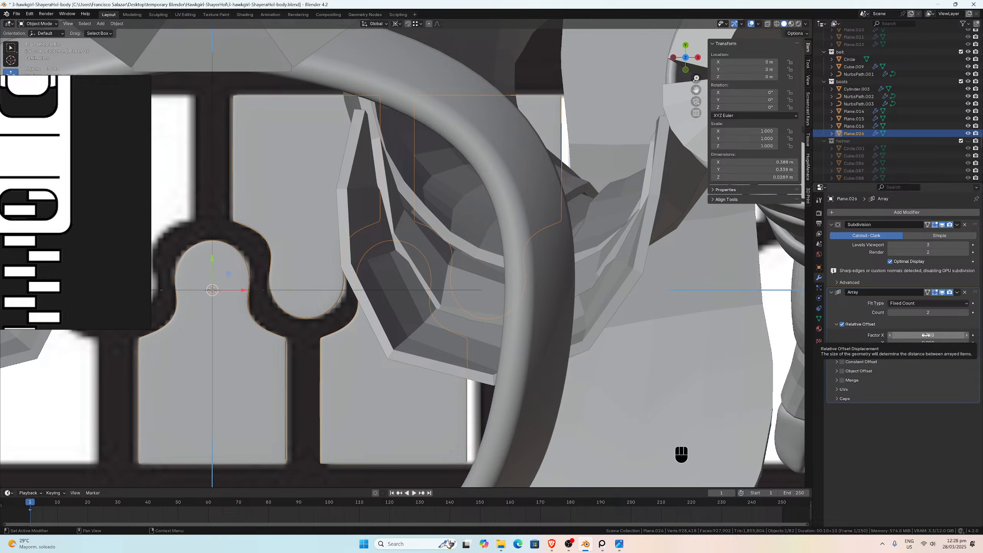
pyautogui.keyDown('shift'); pyautogui.moveTo(925, 335); pyautogui.dragTo(941, 335); pyautogui.keyUp('shift')
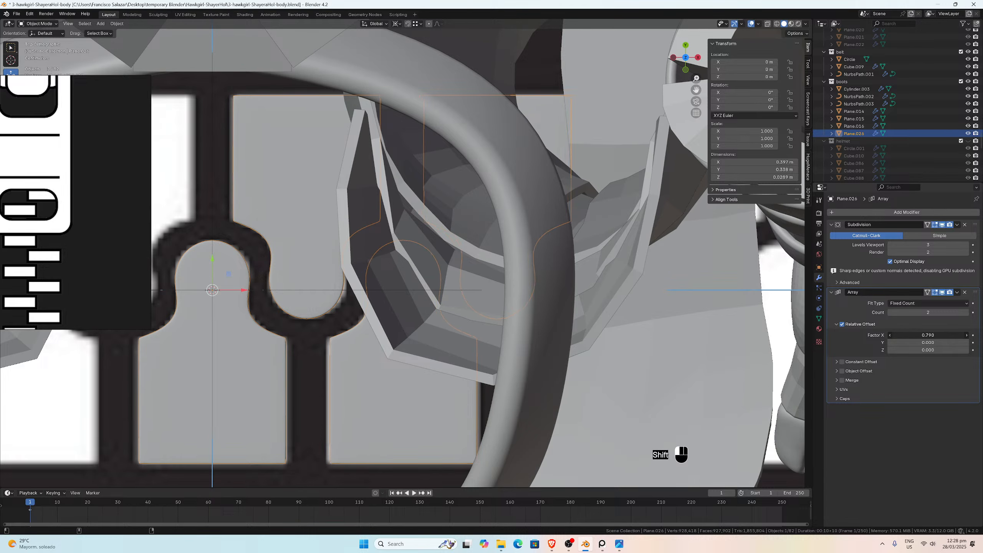
pyautogui.keyDown('shift'); pyautogui.moveTo(942, 335); pyautogui.dragTo(937, 335); pyautogui.keyUp('shift')
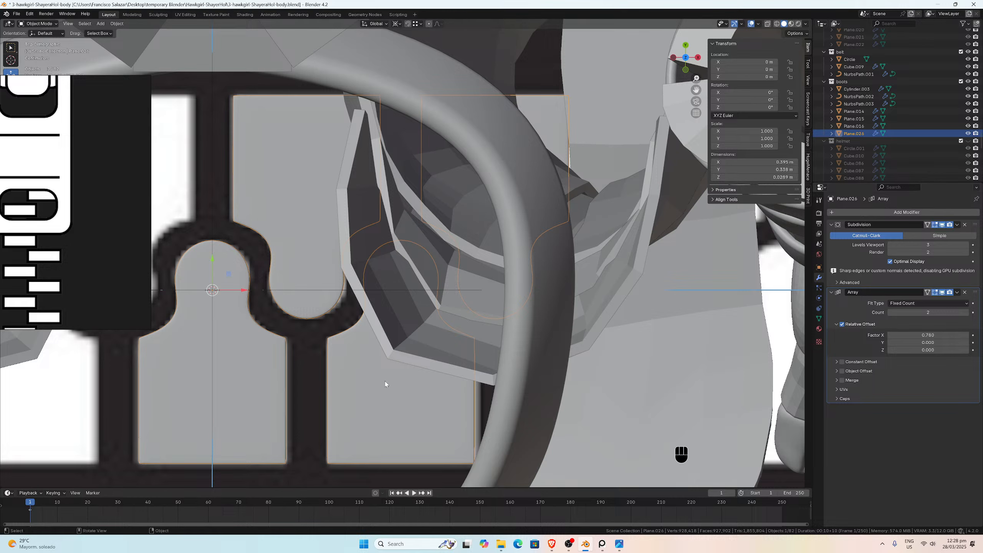
pyautogui.hotkey('ctrl', 'z')
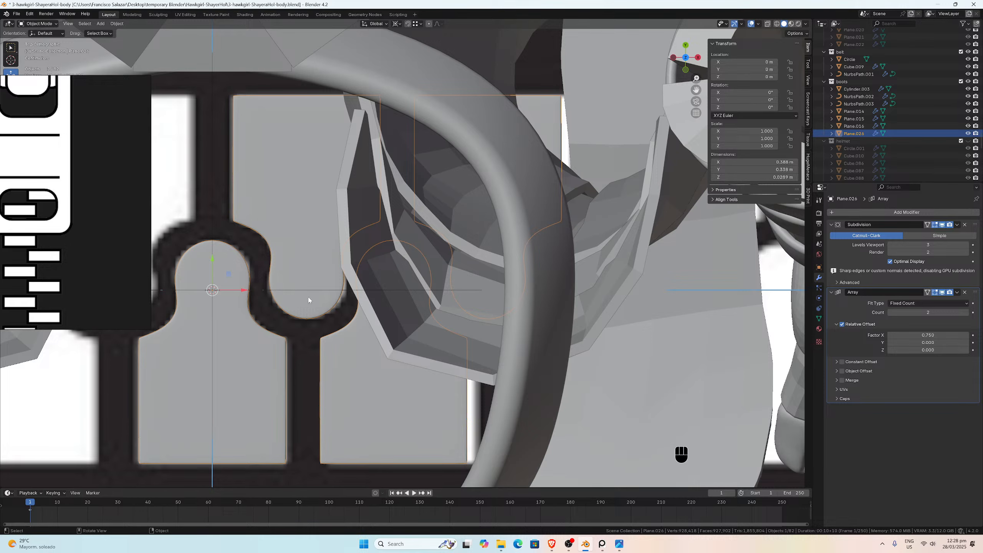
# Step: Set the Array's relative offset X factor to 0.790 to align the repeated teeth with the reference
pyautogui.scroll(-4, 349, 340)
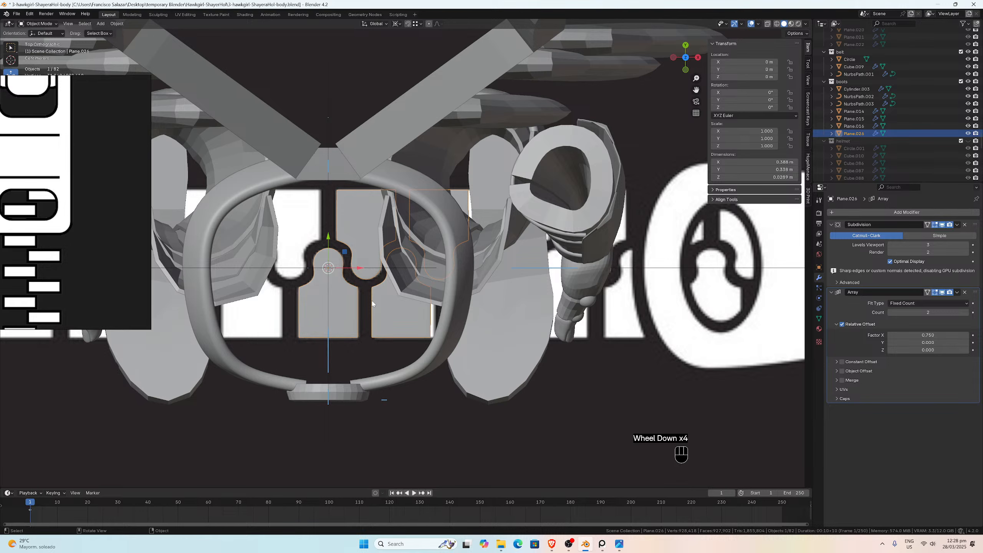
pyautogui.scroll(4, 374, 305)
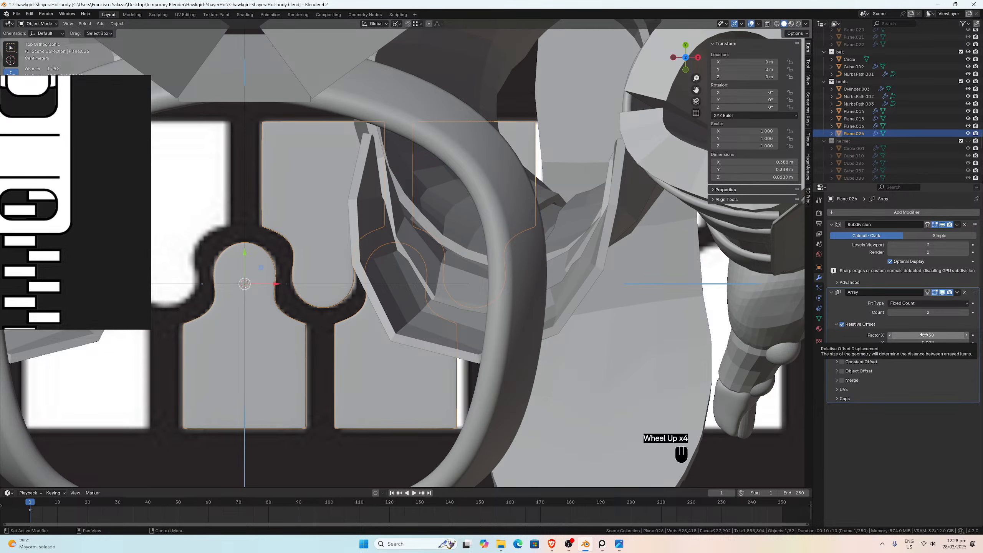
pyautogui.keyDown('shift'); pyautogui.moveTo(924, 335); pyautogui.dragTo(931, 335); pyautogui.keyUp('shift')
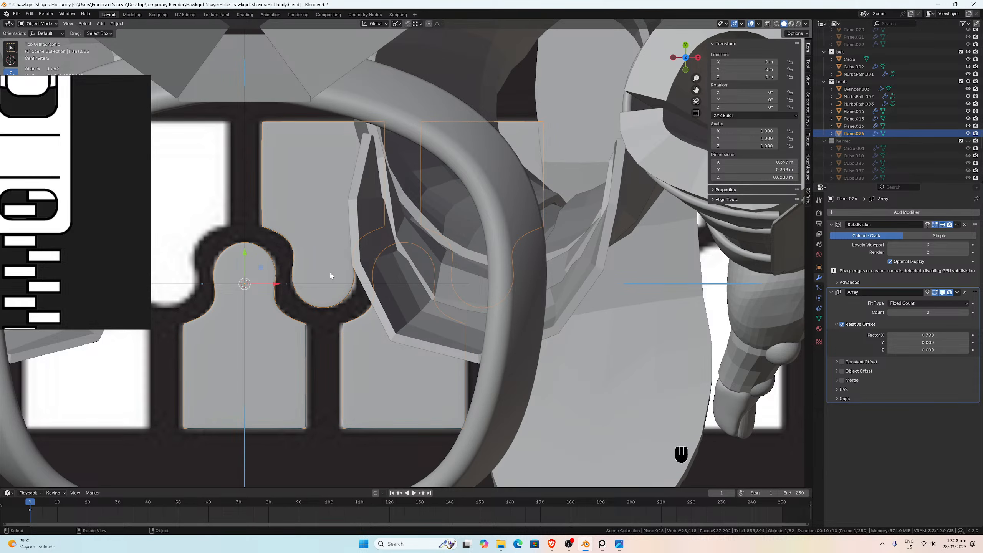
# Step: Remove the Array modifier from the tooth pair, keeping its Subdivision modifier
pyautogui.scroll(-2, 347, 318)
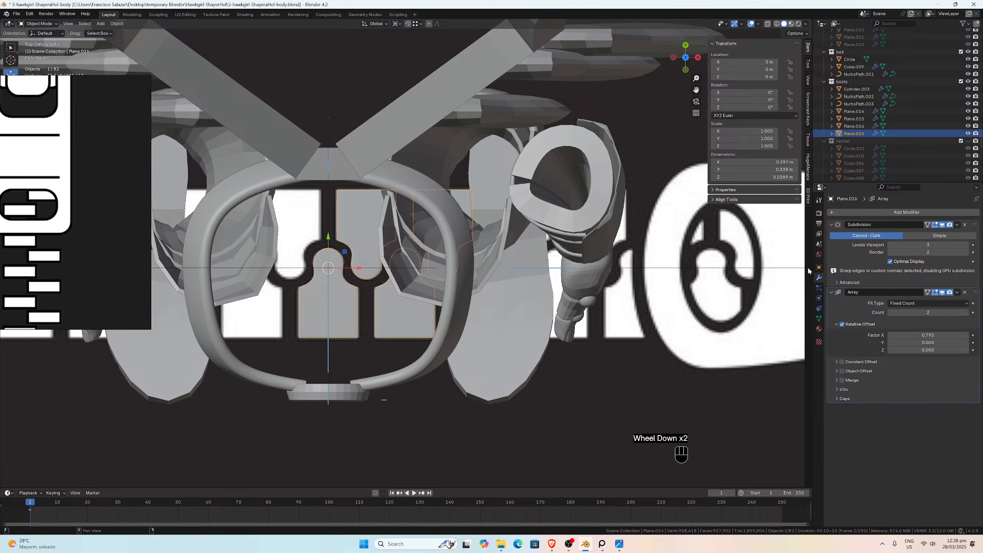
pyautogui.click(964, 292)
pyautogui.click(340, 304)
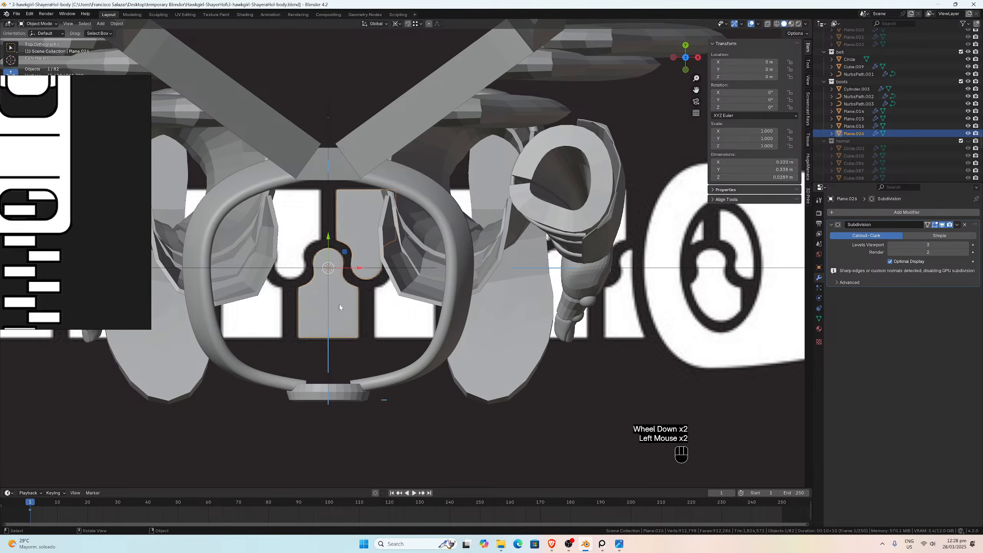
# Step: Separate the linked geometry of the flipped upper tooth into its own object, and return to Object Mode
pyautogui.scroll(1, 340, 304)
pyautogui.scroll(1, 339, 305)
pyautogui.click(115, 25)
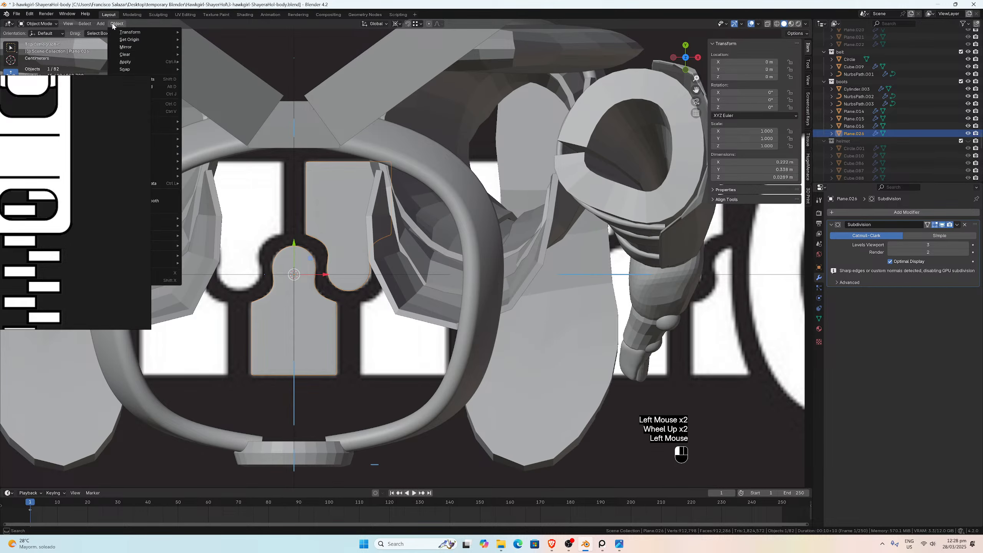
pyautogui.press('Tab')
pyautogui.click(341, 244)
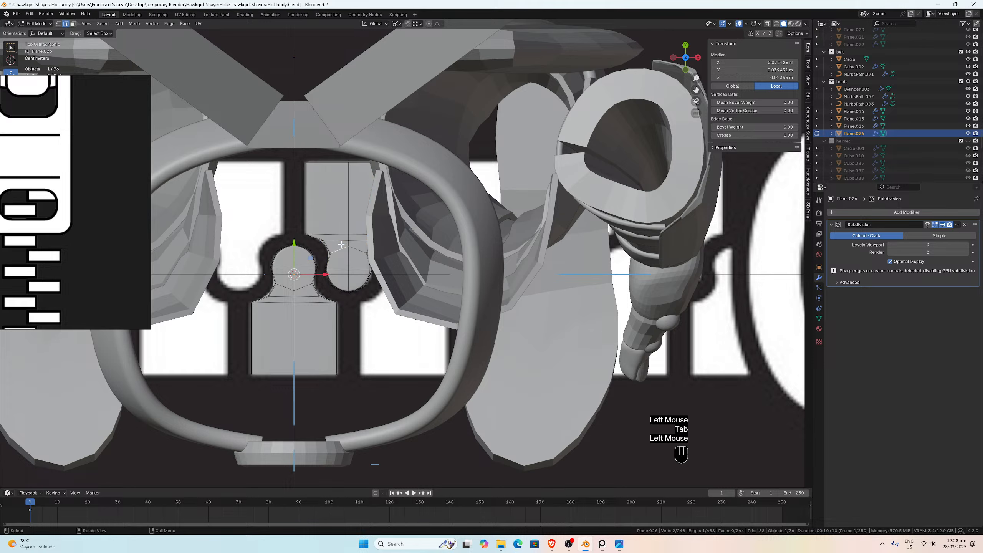
pyautogui.press('l')
pyautogui.press('p')
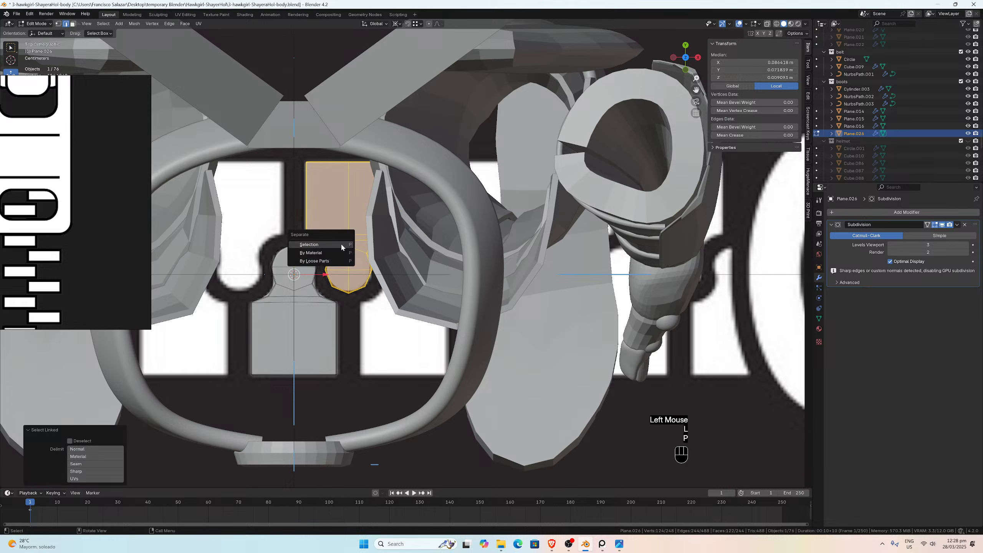
pyautogui.click(340, 242)
pyautogui.press('Tab')
# Step: Set the origins of the lower tooth and the separated upper tooth to their own geometry
pyautogui.click(304, 337)
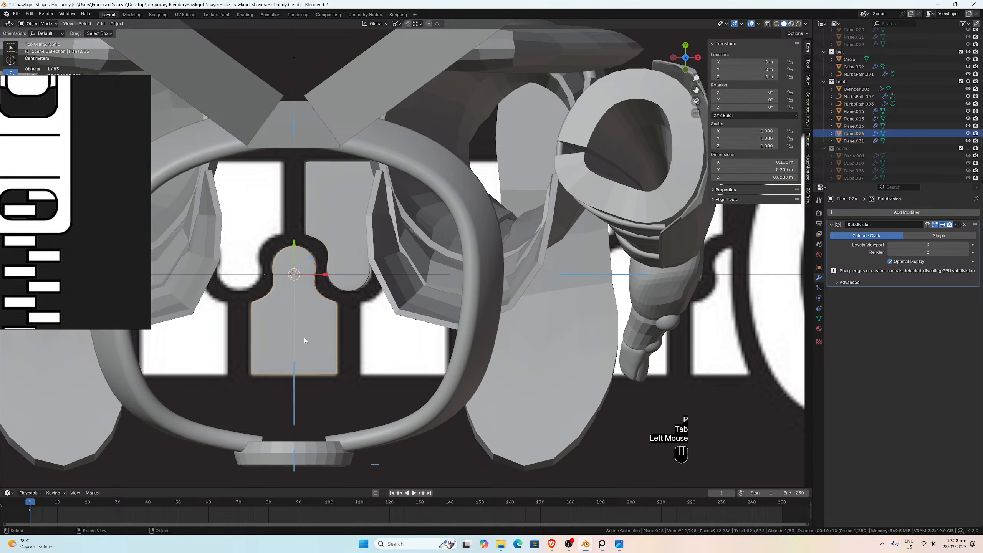
pyautogui.click(117, 24)
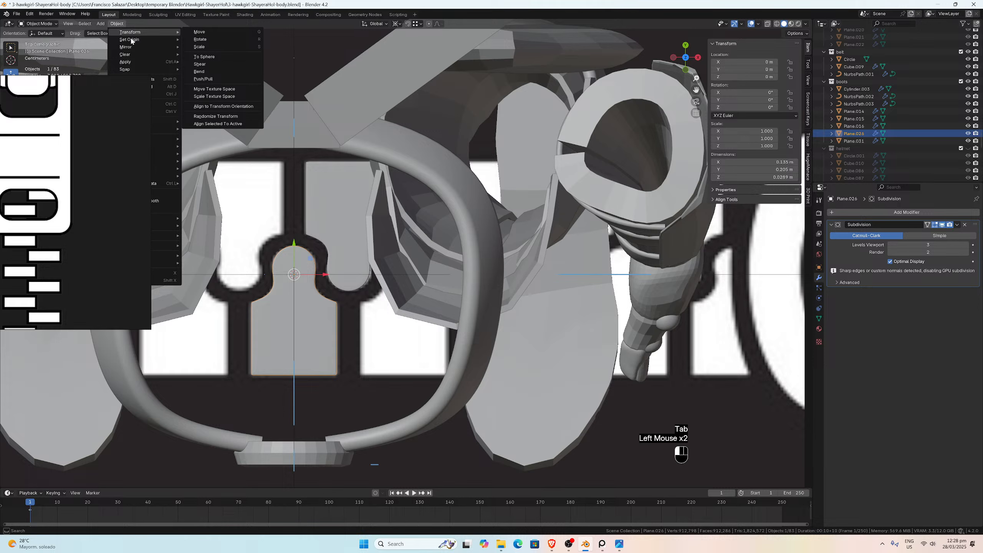
pyautogui.click(353, 221)
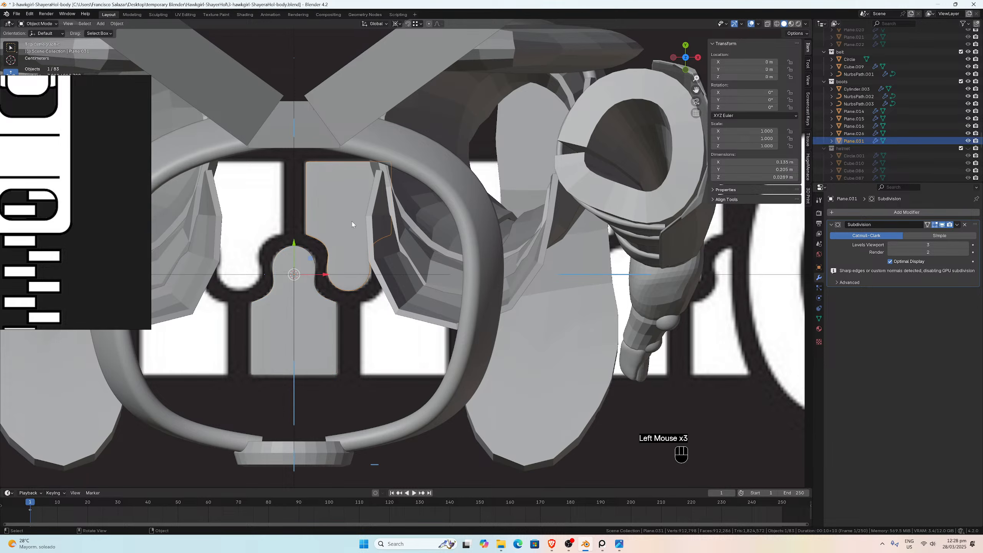
pyautogui.click(117, 24)
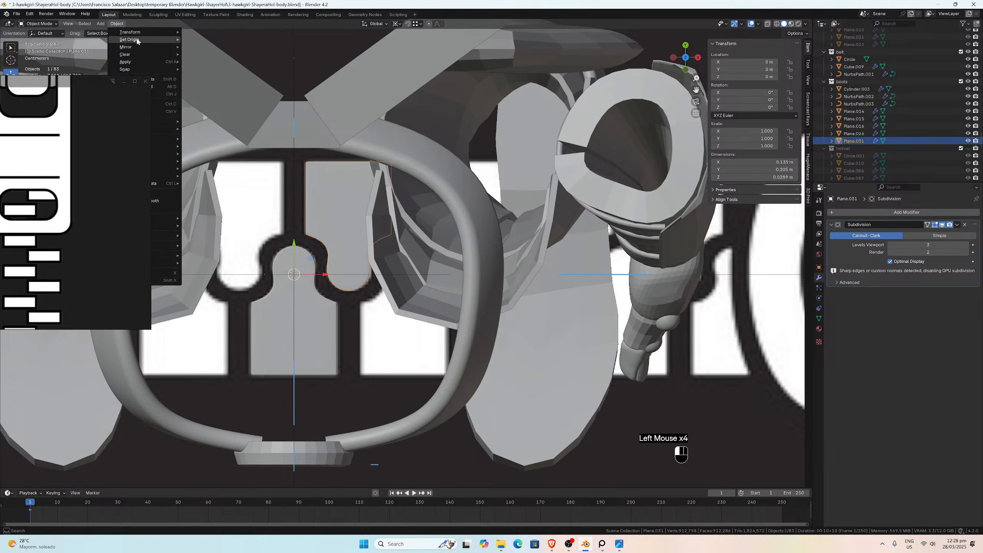
pyautogui.moveTo(137, 40)
pyautogui.click(210, 47)
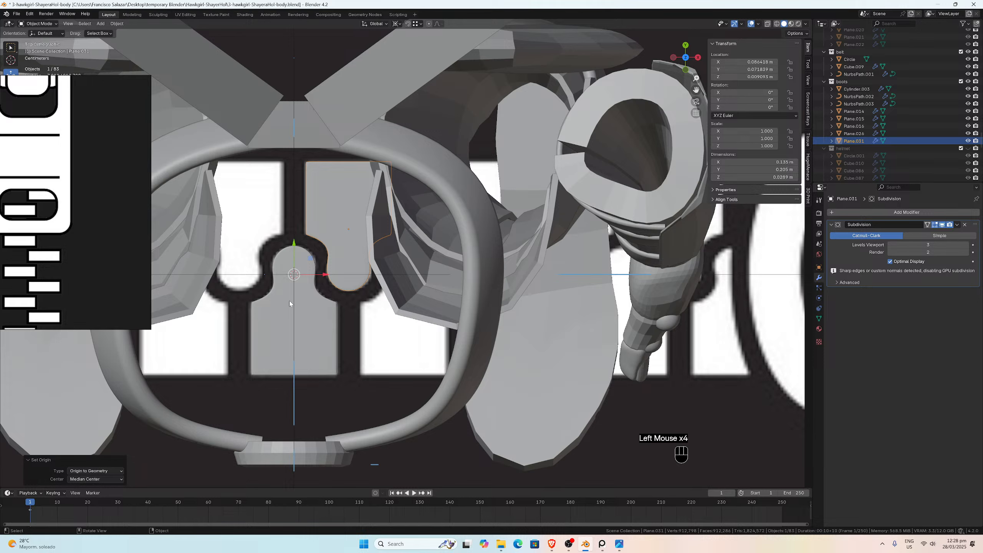
# Step: Add an Array modifier to the lower tooth with a relative offset X factor of 1.275
pyautogui.click(294, 310)
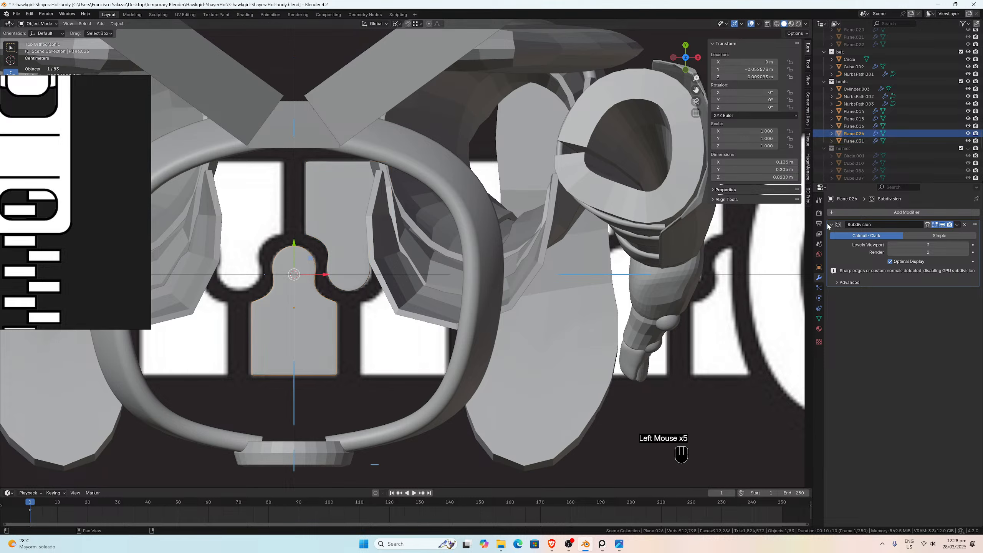
pyautogui.click(906, 212)
pyautogui.moveTo(831, 212)
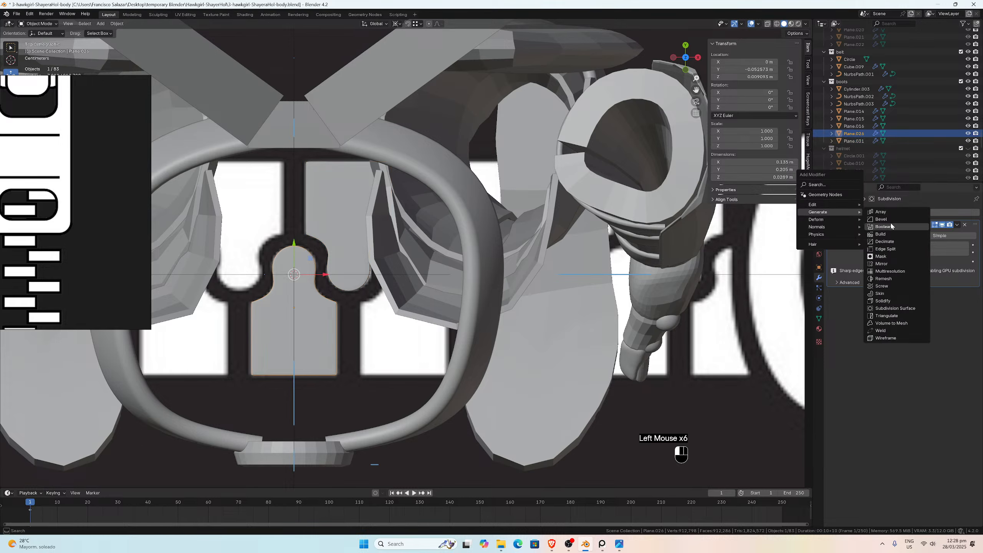
pyautogui.click(886, 212)
pyautogui.click(927, 334)
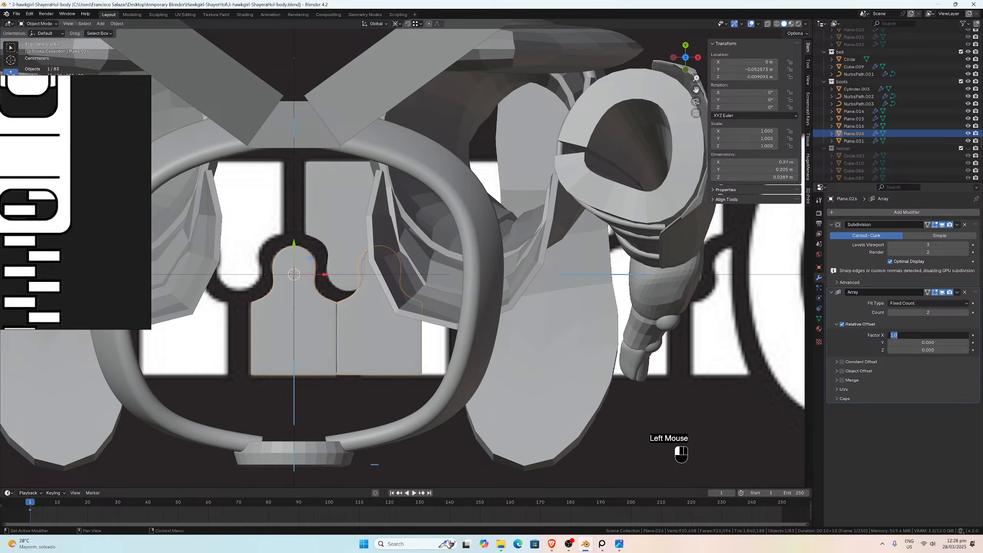
pyautogui.click(897, 335)
pyautogui.press('BackSpace')
pyautogui.write('275')
pyautogui.press('Return')
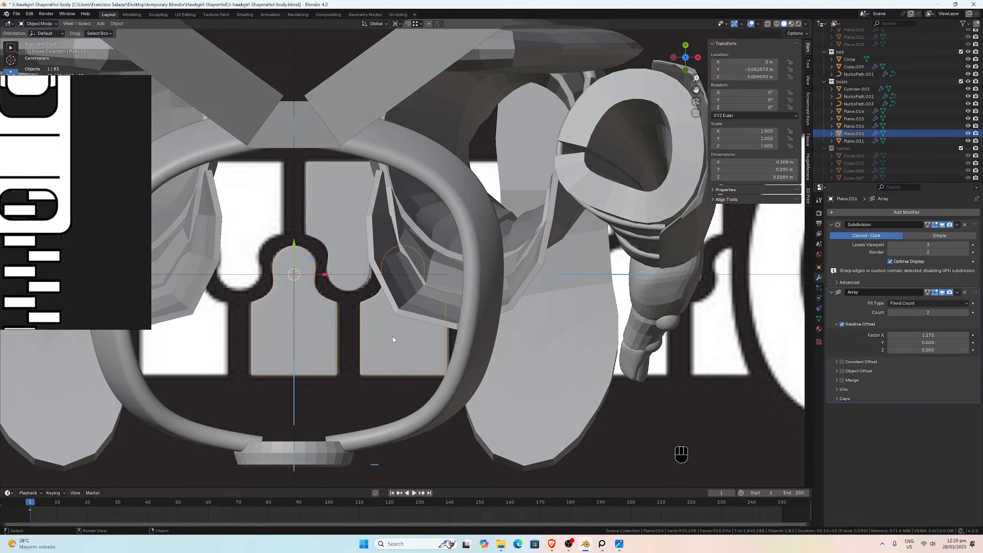
# Step: Duplicate the arrayed lower teeth and move the copy about 0.288 m in negative Y, below the zipper reference
pyautogui.scroll(-3, 393, 337)
pyautogui.click(396, 311)
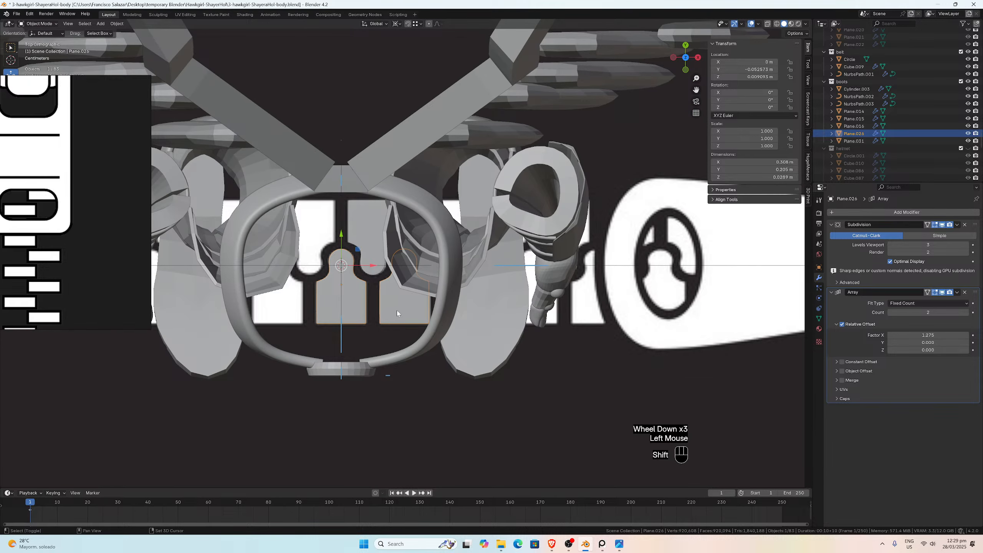
pyautogui.hotkey('shift', 'g')
pyautogui.press('Escape')
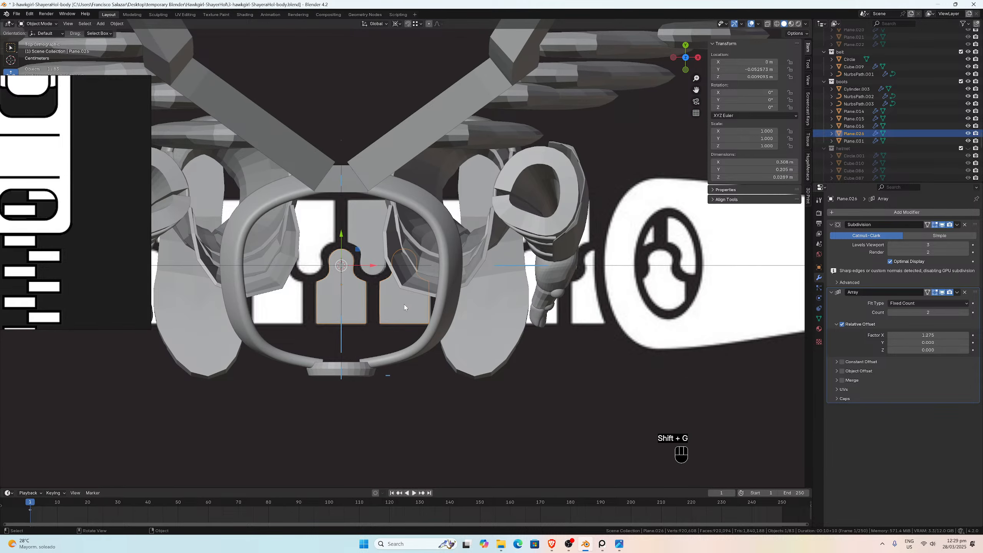
pyautogui.hotkey('shift', 'd')
pyautogui.press('Escape')
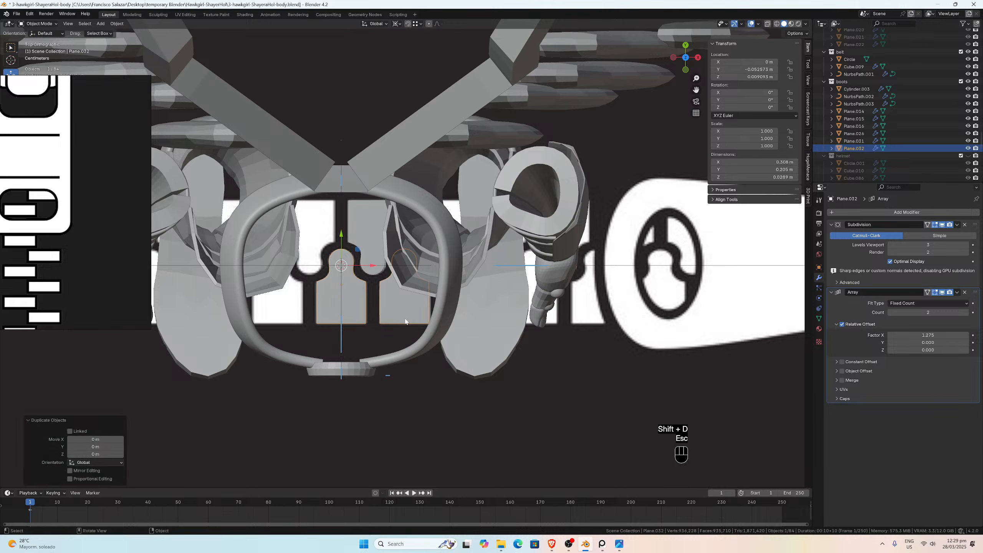
pyautogui.press('g')
pyautogui.press('y')
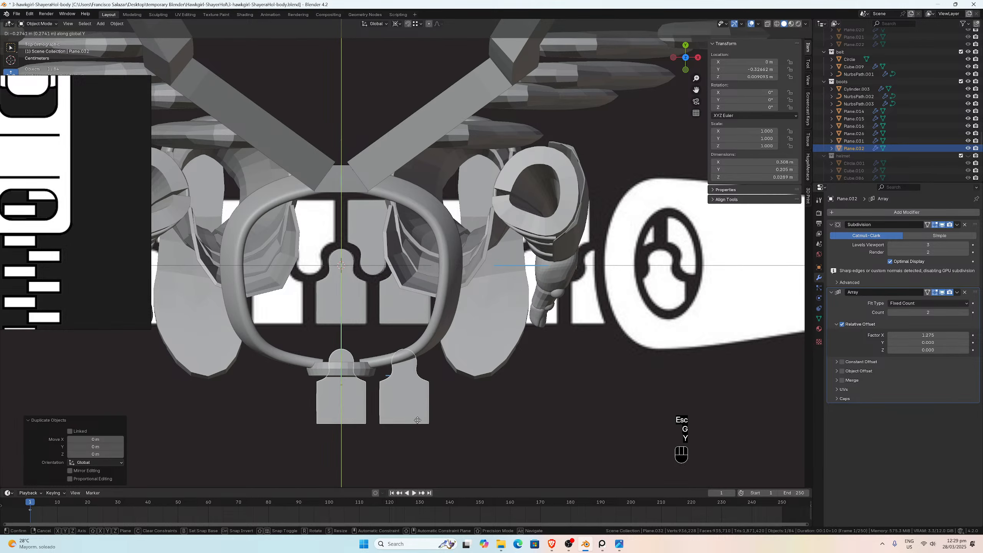
pyautogui.click(418, 426)
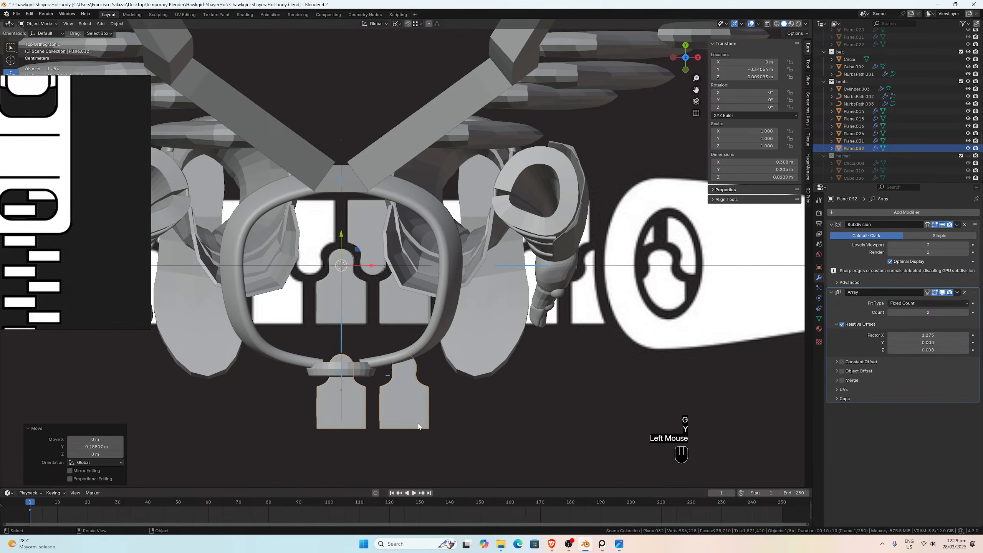
# Step: Apply the Array modifier on the duplicated teeth and remove their Subdivision modifier
pyautogui.click(957, 292)
pyautogui.click(945, 302)
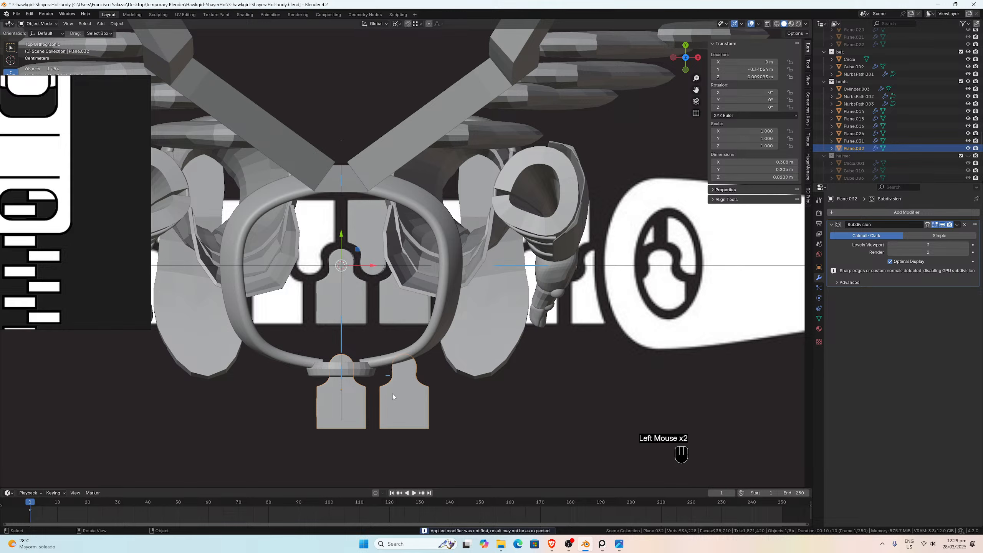
pyautogui.click(963, 226)
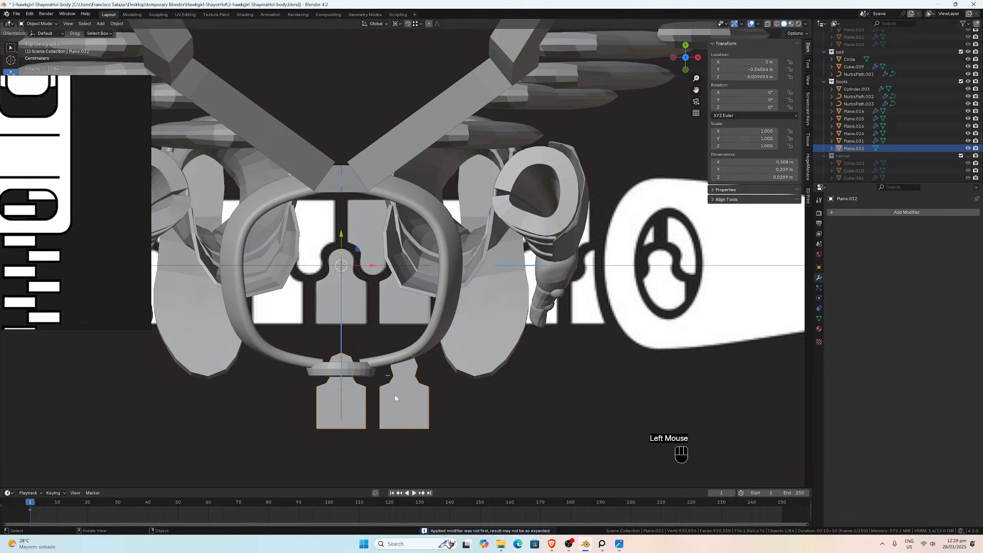
# Step: Set the duplicated tooth pair's origin to its geometry
pyautogui.click(355, 404)
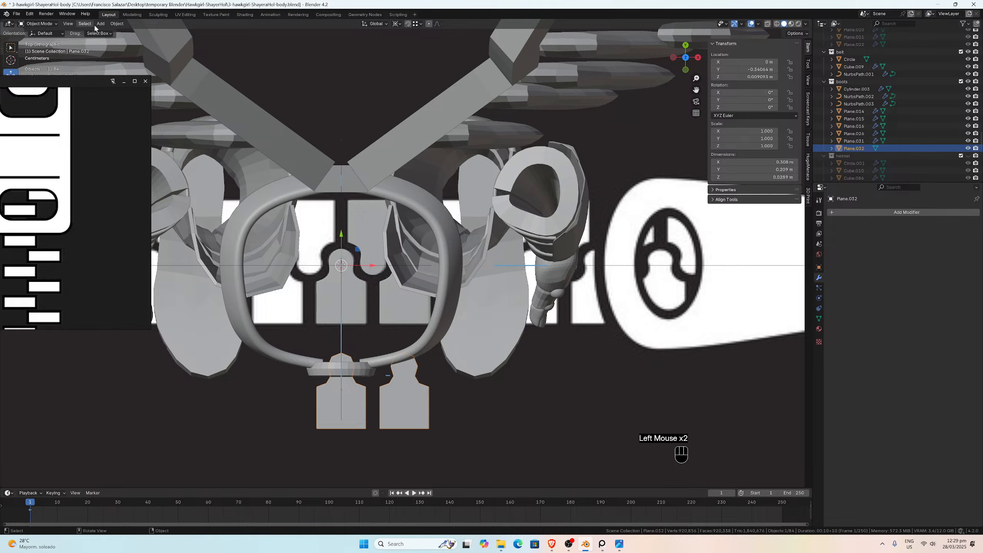
pyautogui.click(116, 24)
pyautogui.moveTo(128, 40)
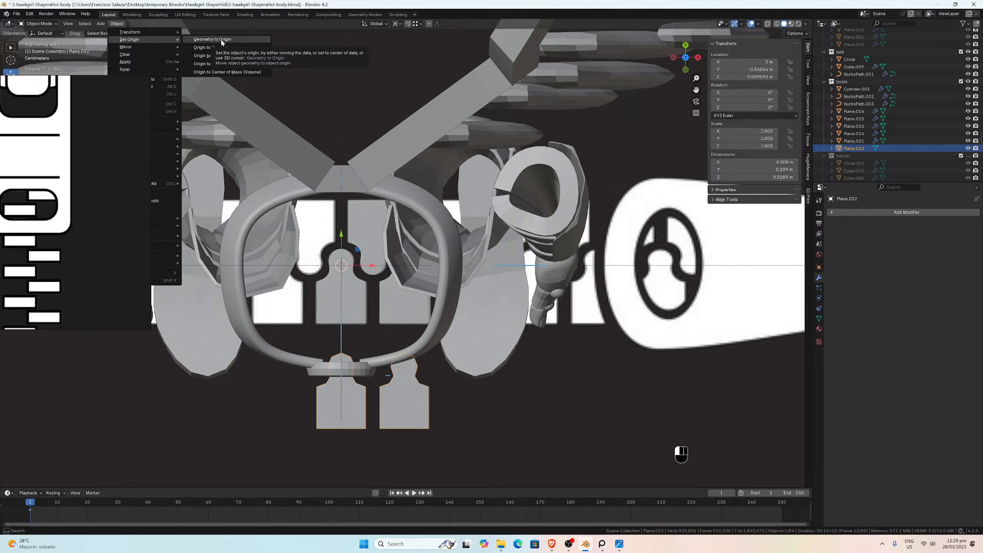
pyautogui.click(220, 47)
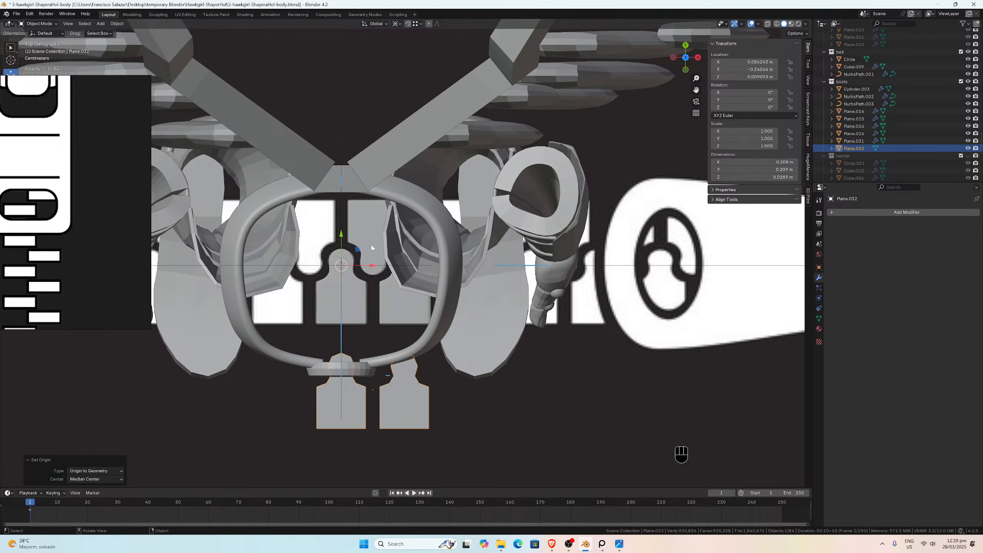
# Step: Snap the 3D cursor to the origin of the duplicated tooth pair
pyautogui.click(378, 263)
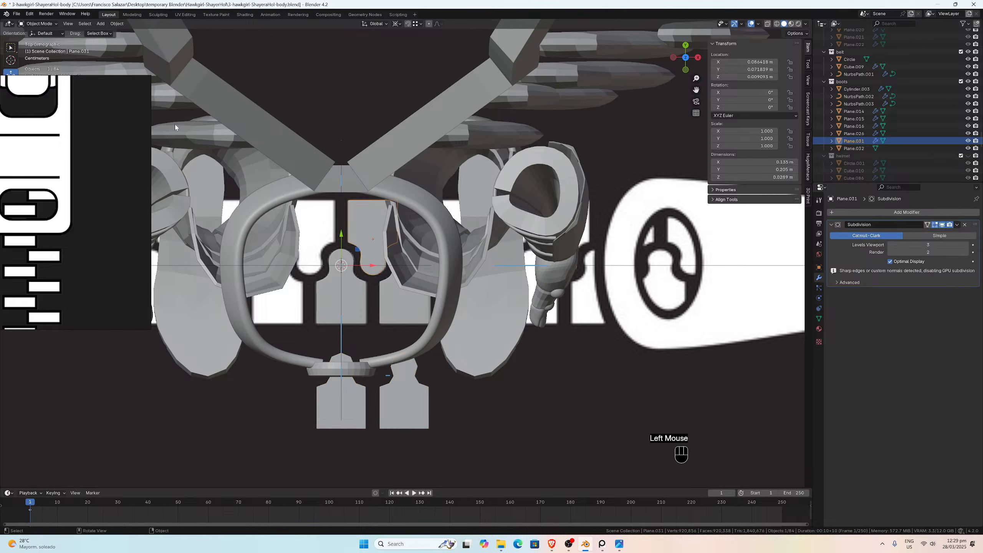
pyautogui.click(357, 385)
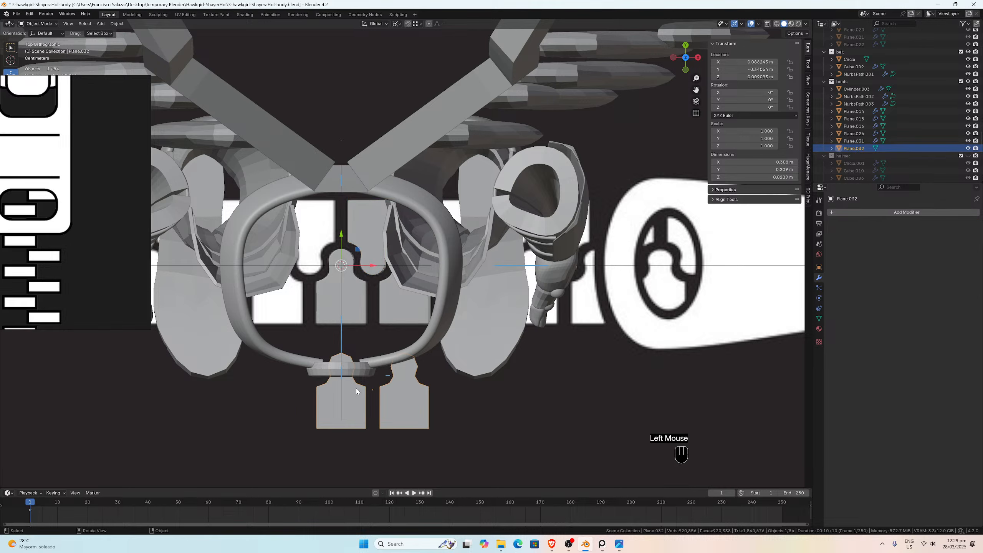
pyautogui.hotkey('shift', 's')
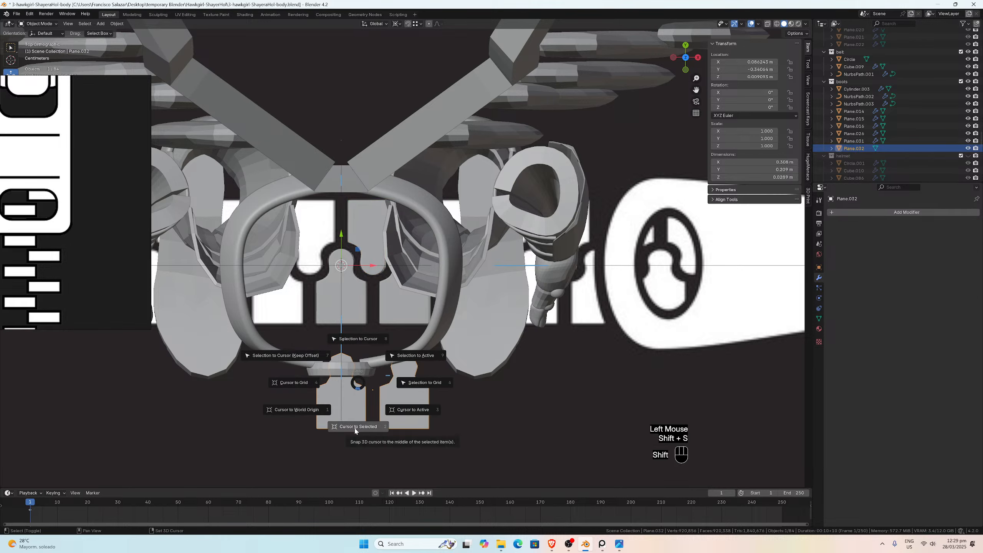
pyautogui.click(356, 425)
# Step: Snap the upper tooth to the 3D cursor and move it about 0.412 m along Y back onto its reference shape
pyautogui.click(372, 250)
pyautogui.hotkey('shift', 's')
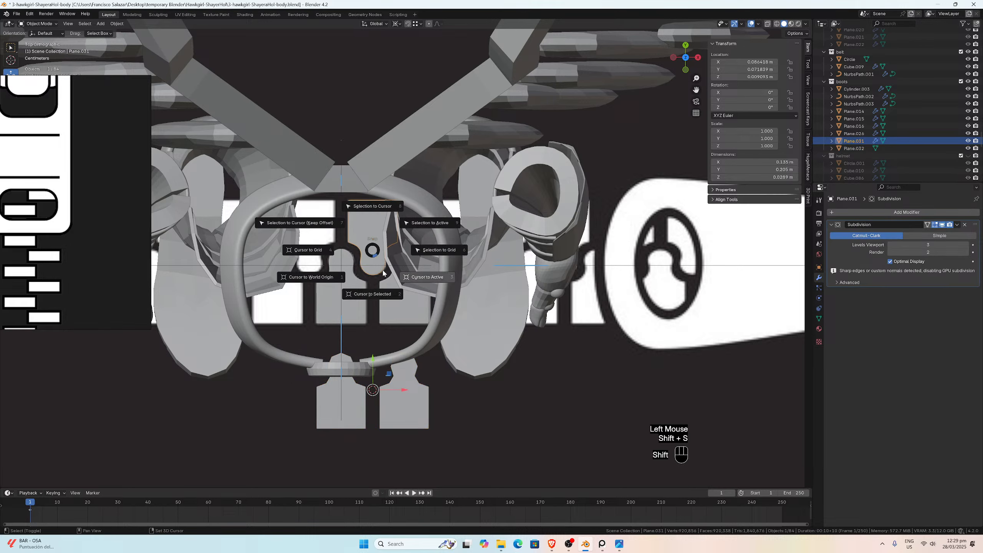
pyautogui.click(371, 208)
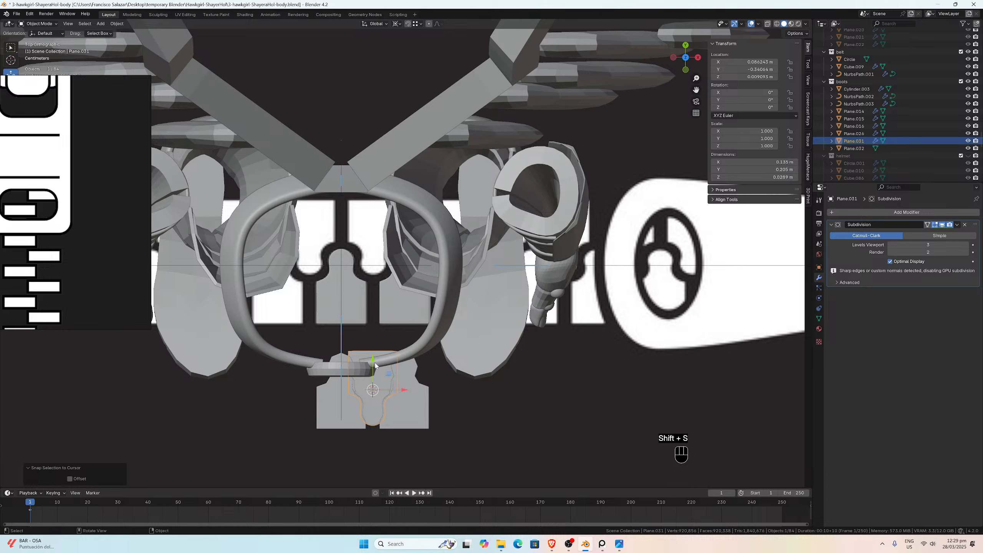
pyautogui.moveTo(372, 361); pyautogui.dragTo(373, 206)
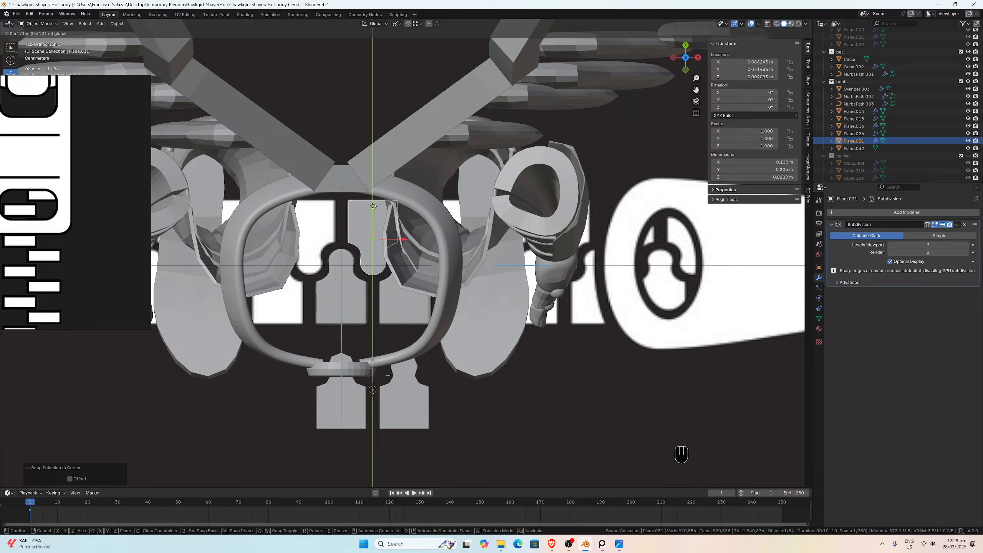
pyautogui.moveTo(373, 206); pyautogui.dragTo(373, 206)
# Step: Delete the duplicated helper tooth pair and return the 3D cursor to the world origin
pyautogui.click(405, 406)
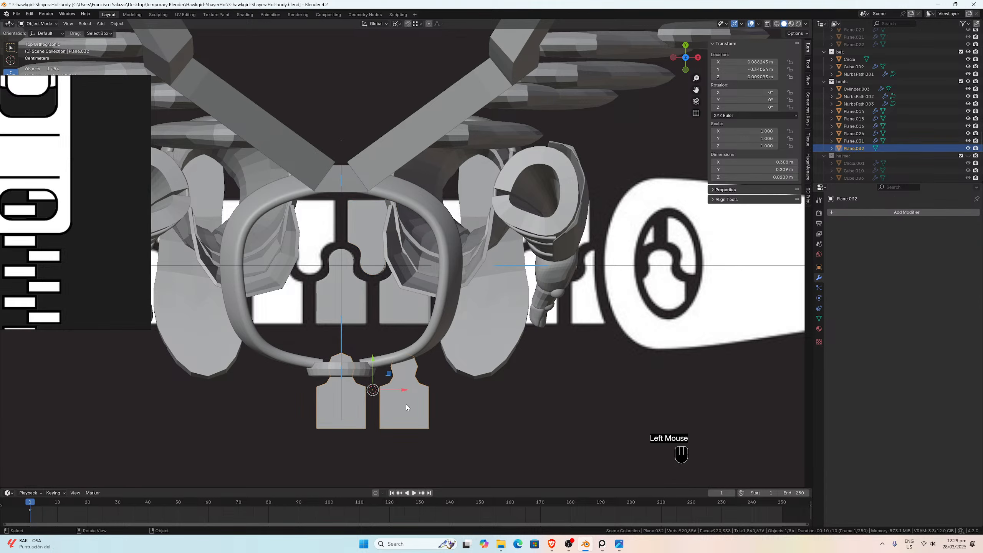
pyautogui.press('x')
pyautogui.click(406, 404)
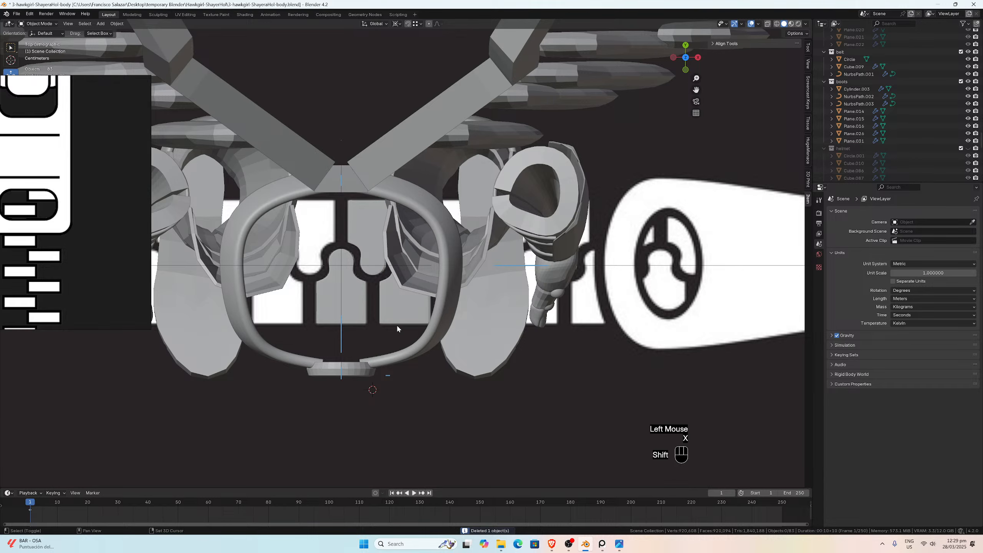
pyautogui.hotkey('shift', 's')
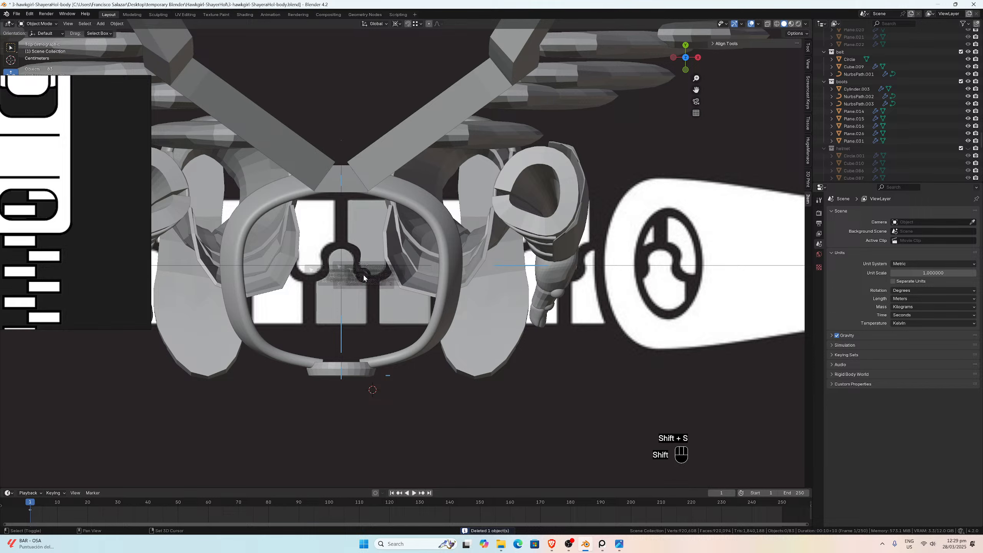
pyautogui.click(319, 301)
# Step: Add an Array modifier to the upper tooth with a relative offset X factor of 1.275, and reselect the lower teeth
pyautogui.click(370, 251)
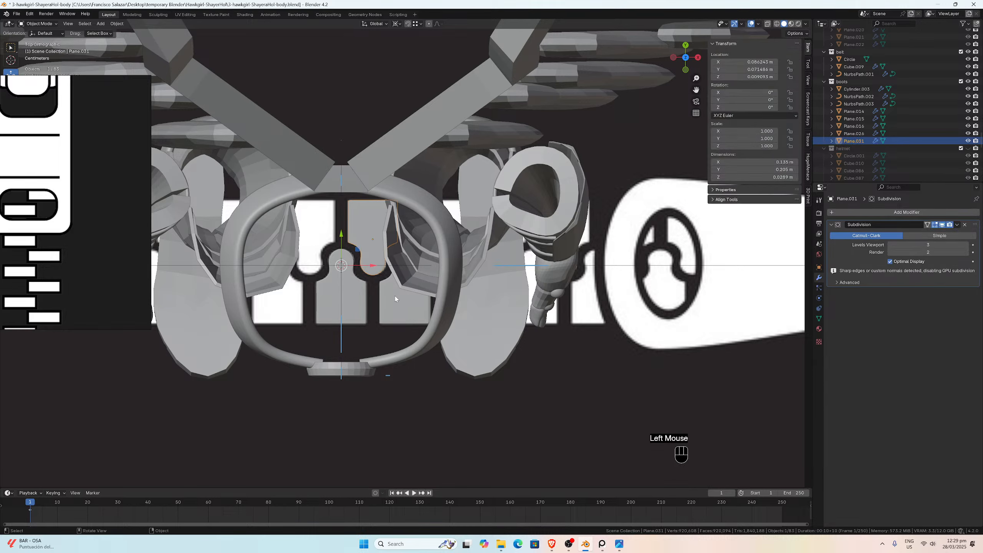
pyautogui.click(321, 307)
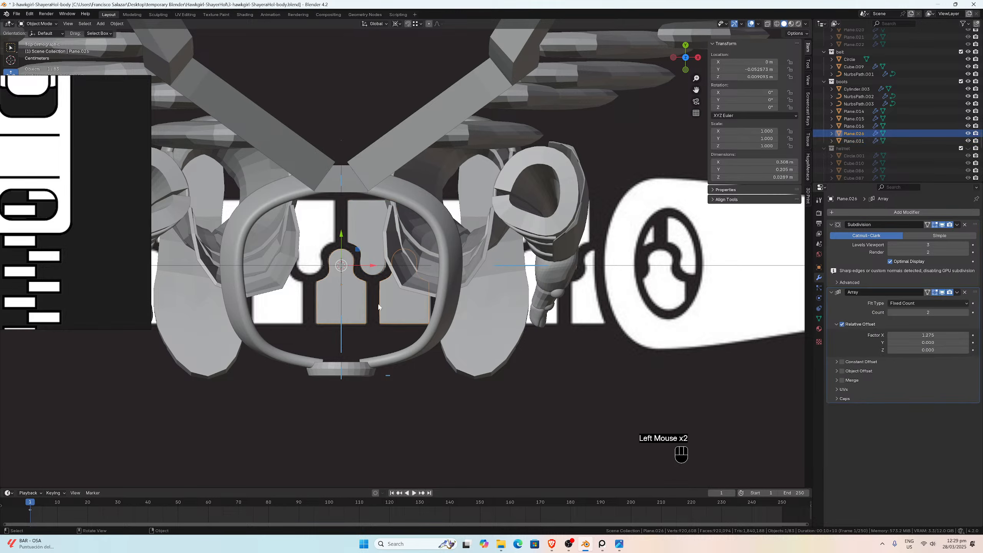
pyautogui.click(372, 251)
pyautogui.click(851, 213)
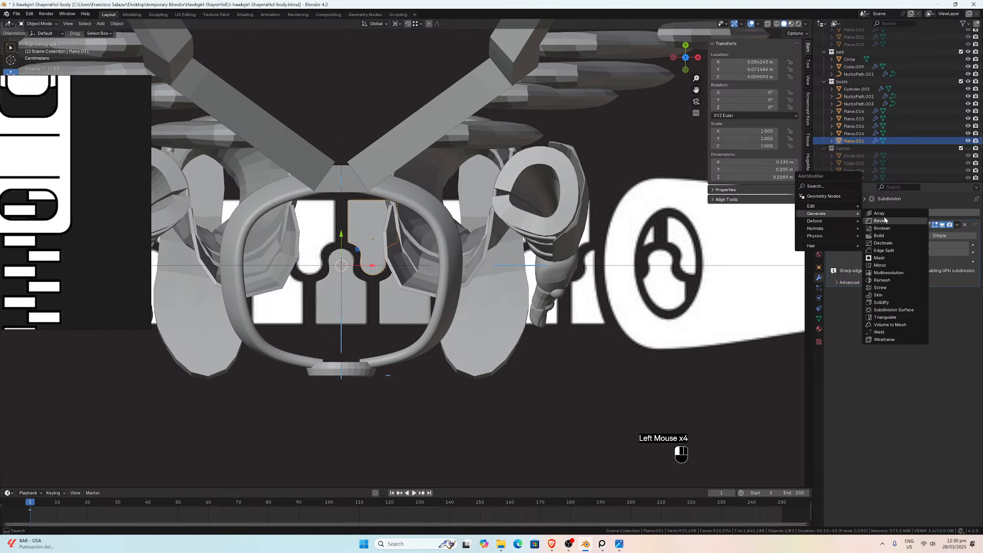
pyautogui.click(880, 213)
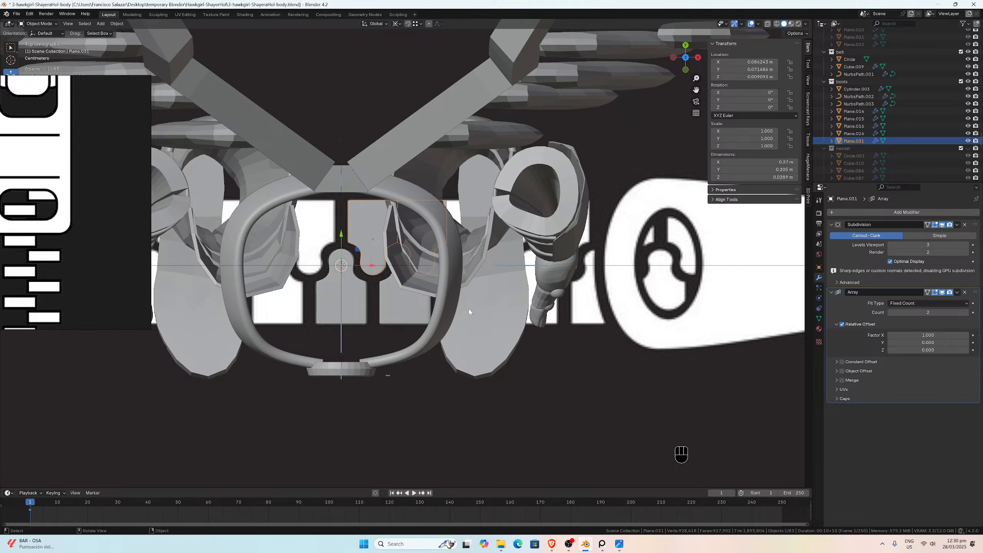
pyautogui.click(928, 335)
pyautogui.write('1.0')
pyautogui.press('BackSpace')
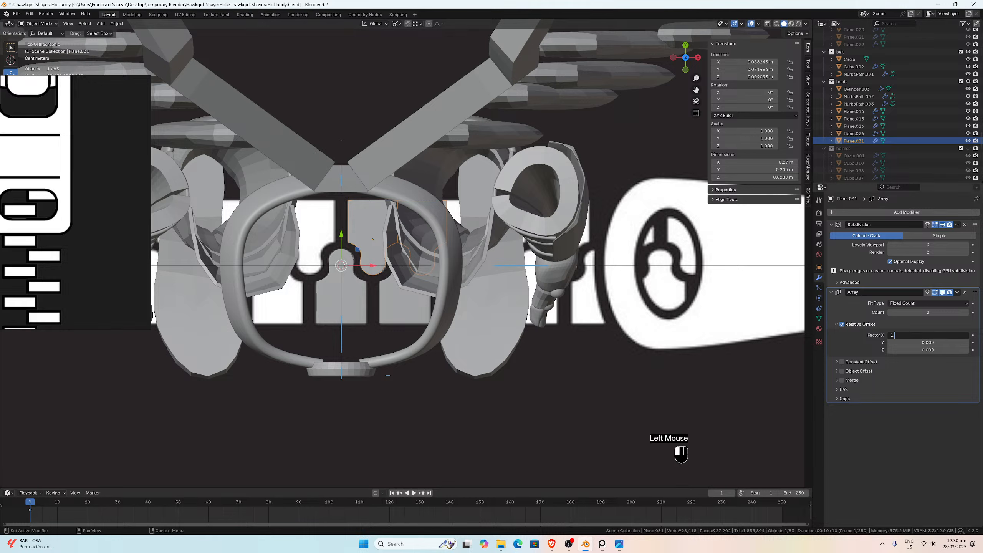
pyautogui.write('275')
pyautogui.press('Return')
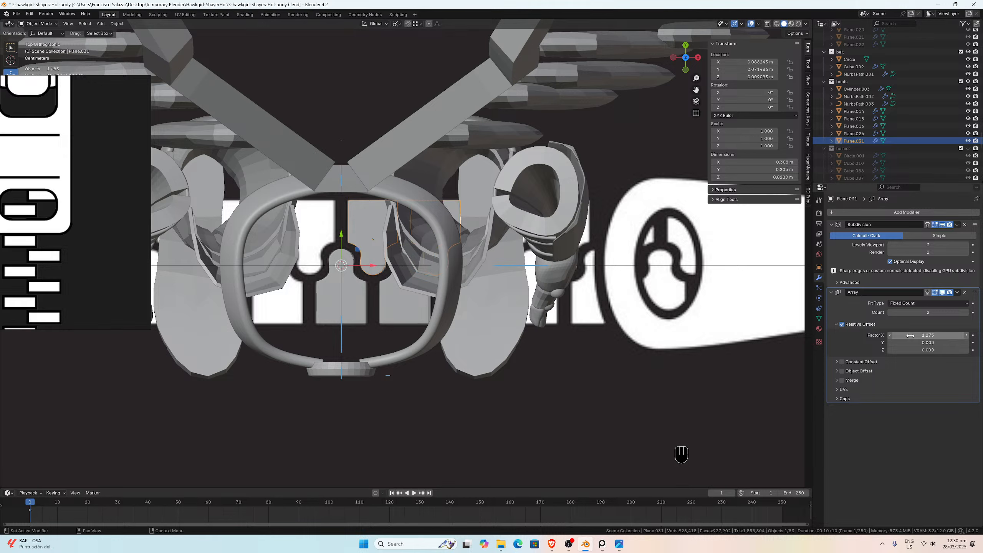
pyautogui.click(404, 305)
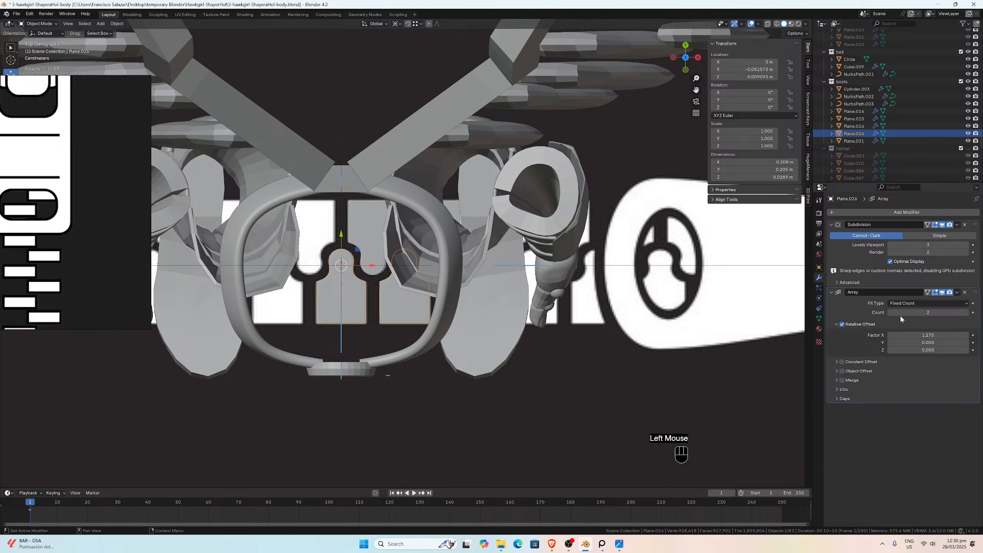
# Step: Set the Array count to 5 for both the lower and upper zipper teeth
pyautogui.doubleClick(928, 312)
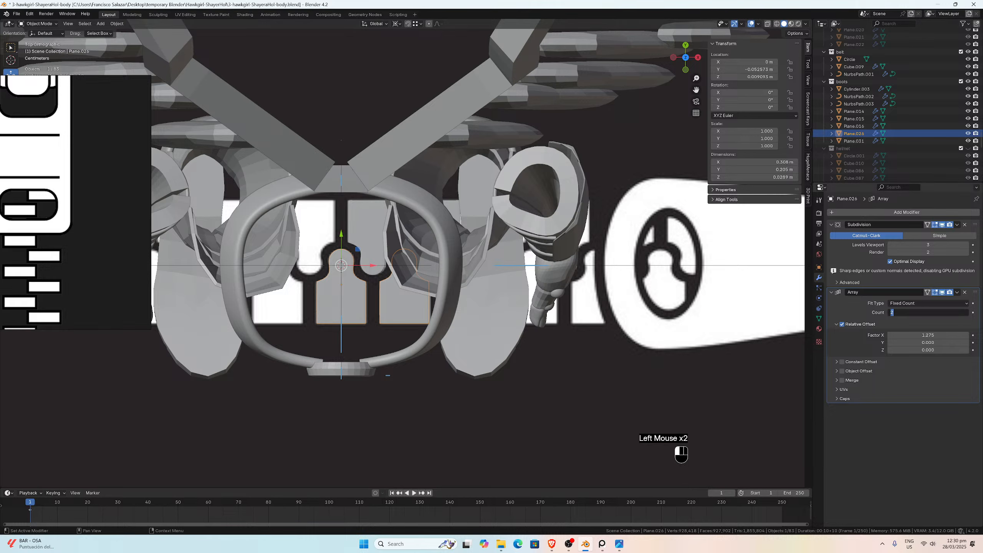
pyautogui.write('5')
pyautogui.press('Return')
pyautogui.click(853, 141)
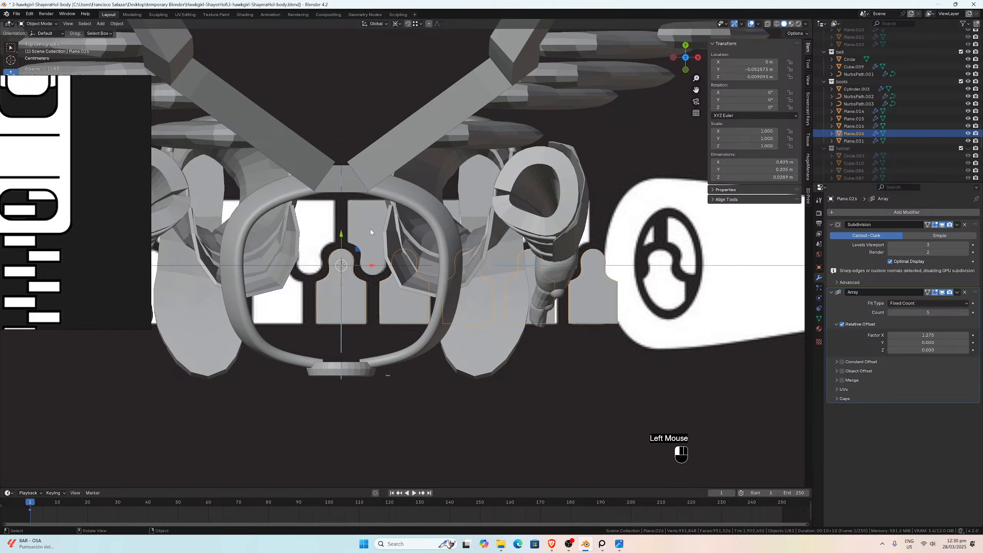
pyautogui.doubleClick(927, 312)
pyautogui.write('5')
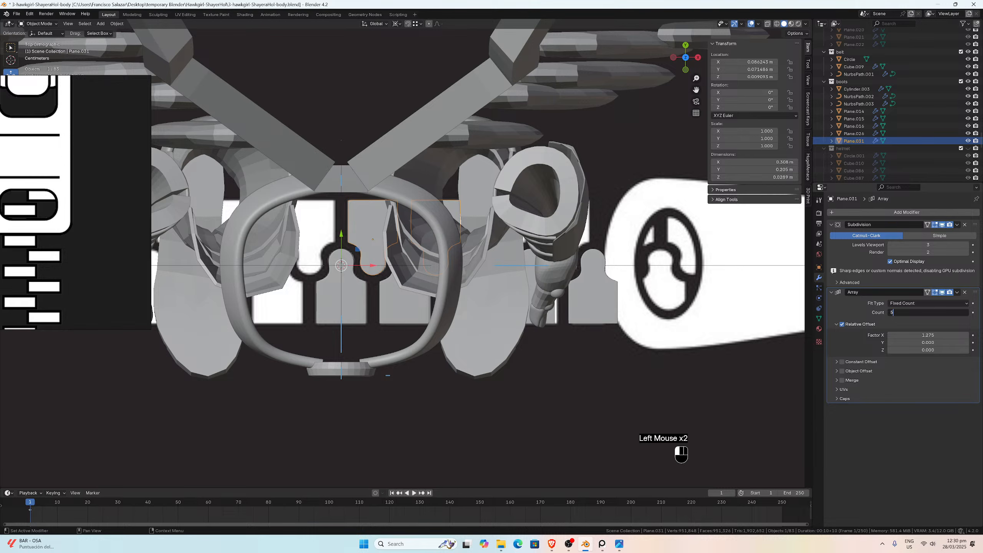
pyautogui.press('Return')
# Step: Isolate the two tooth rows and examine their spacing and alignment from the top, front and side, then leave the isolated view
pyautogui.click(404, 310)
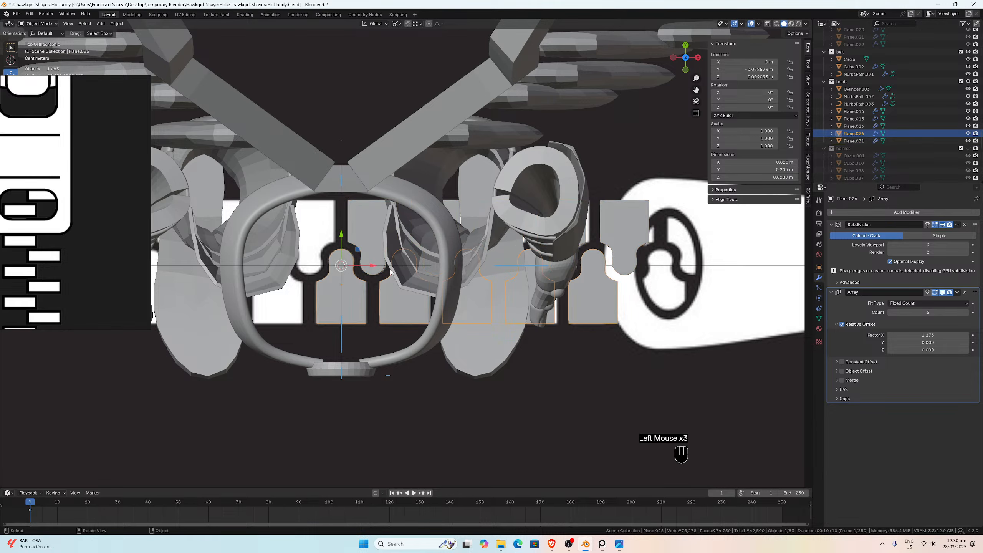
pyautogui.keyDown('shift'); pyautogui.click(367, 216); pyautogui.keyUp('shift')
pyautogui.press('KP_Divide')
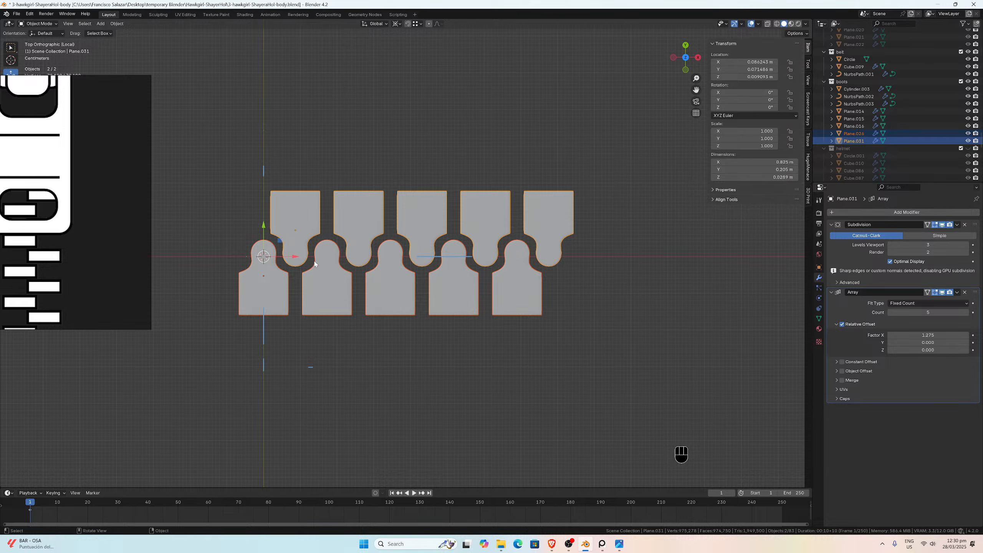
pyautogui.scroll(-1, 314, 261)
pyautogui.scroll(5, 314, 261)
pyautogui.scroll(-2, 232, 270)
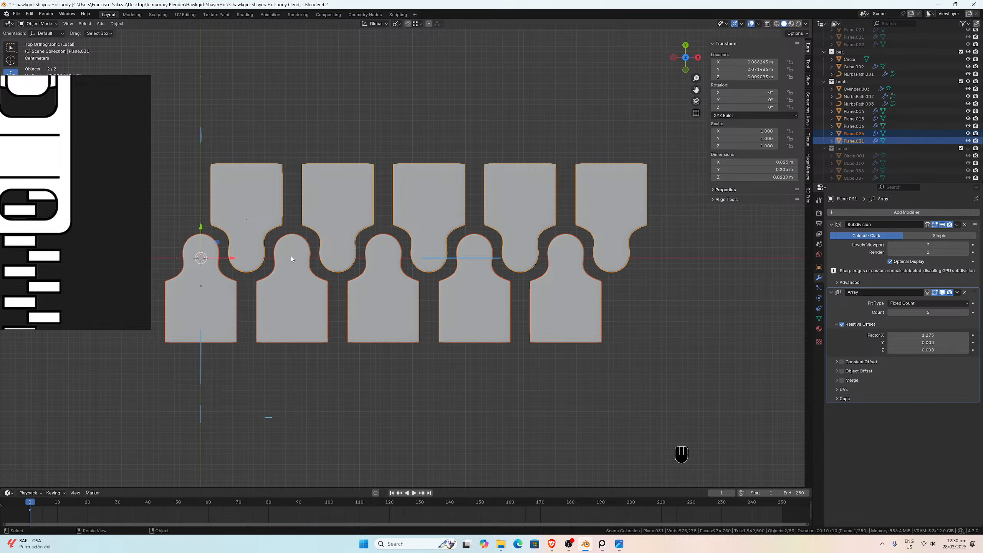
pyautogui.scroll(2, 290, 257)
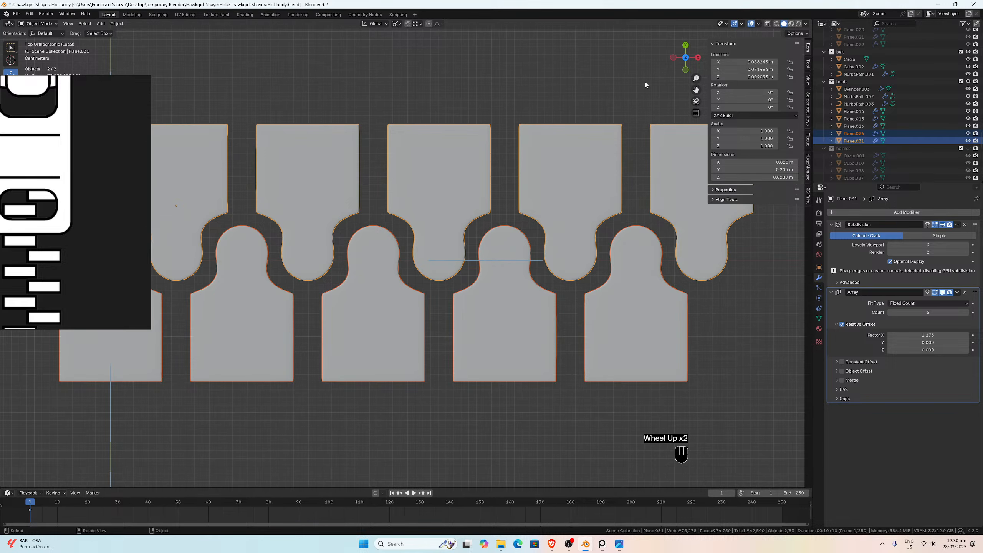
pyautogui.moveTo(695, 89); pyautogui.dragTo(814, 94)
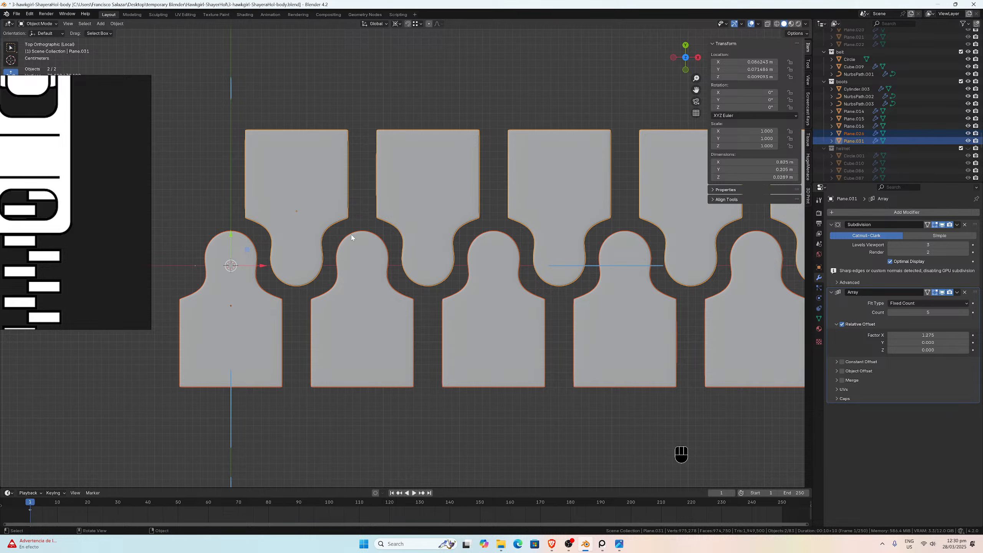
pyautogui.scroll(-4, 298, 236)
pyautogui.scroll(4, 368, 252)
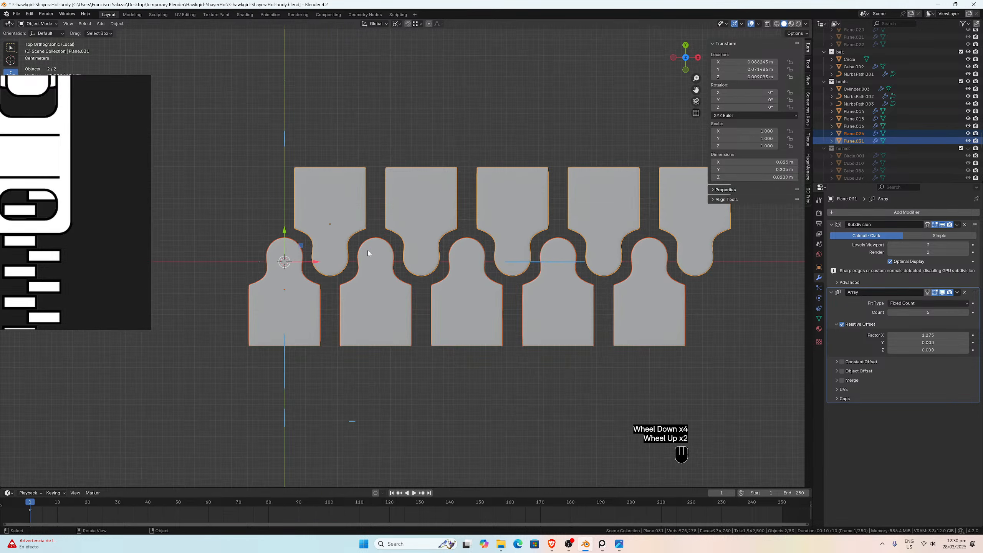
pyautogui.scroll(1, 367, 252)
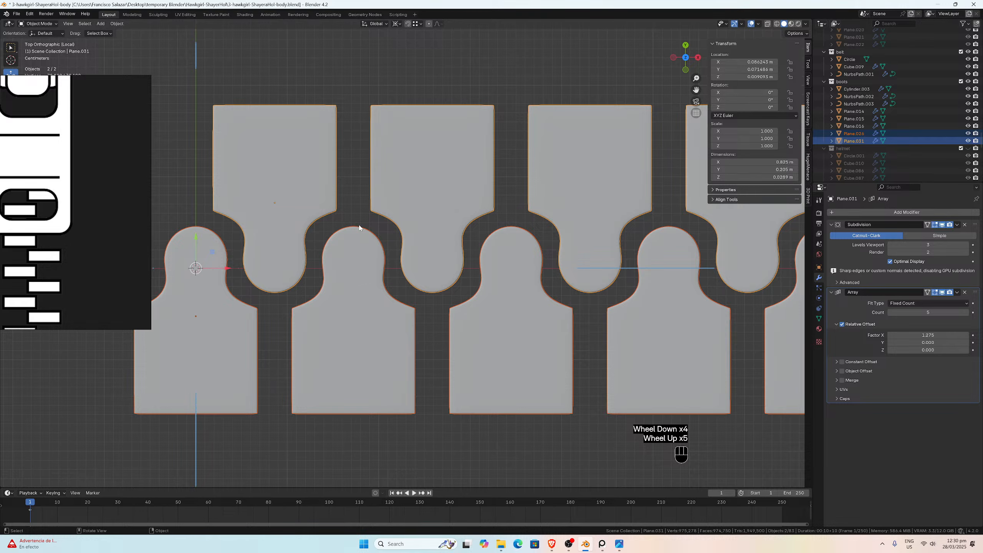
pyautogui.scroll(-2, 373, 230)
pyautogui.scroll(-3, 423, 253)
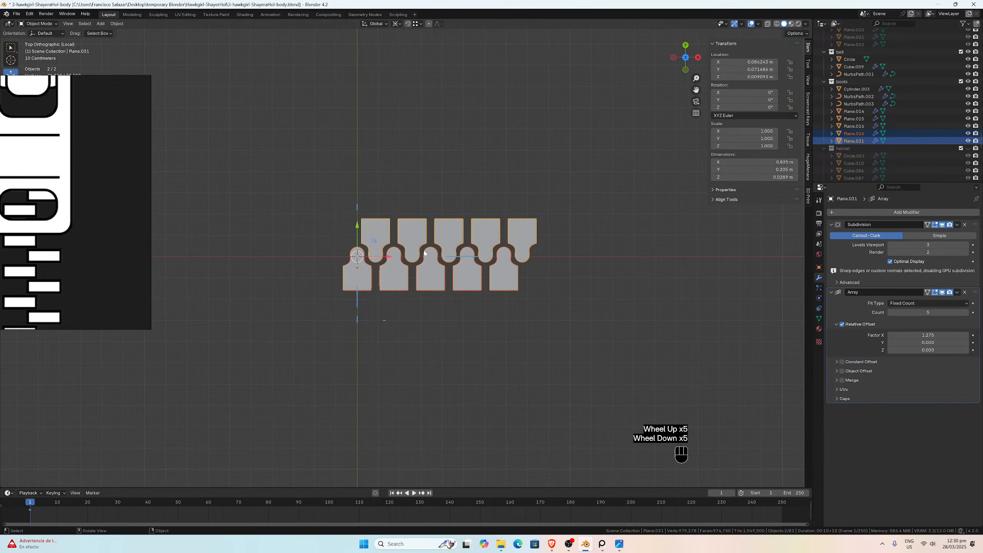
pyautogui.scroll(4, 406, 246)
pyautogui.scroll(-1, 295, 234)
pyautogui.scroll(-2, 295, 234)
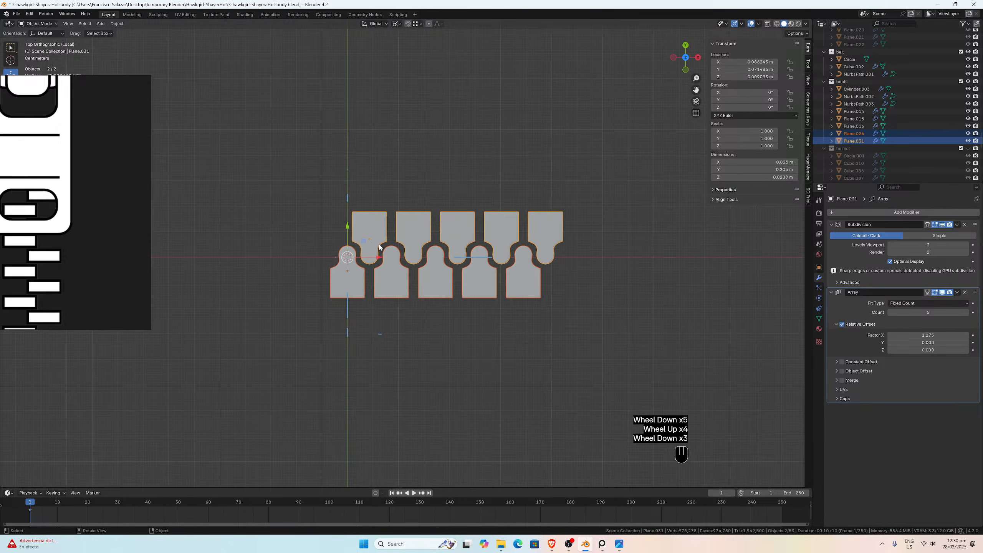
pyautogui.moveTo(295, 234); pyautogui.dragTo(403, 263, button='middle')
pyautogui.scroll(2, 447, 177)
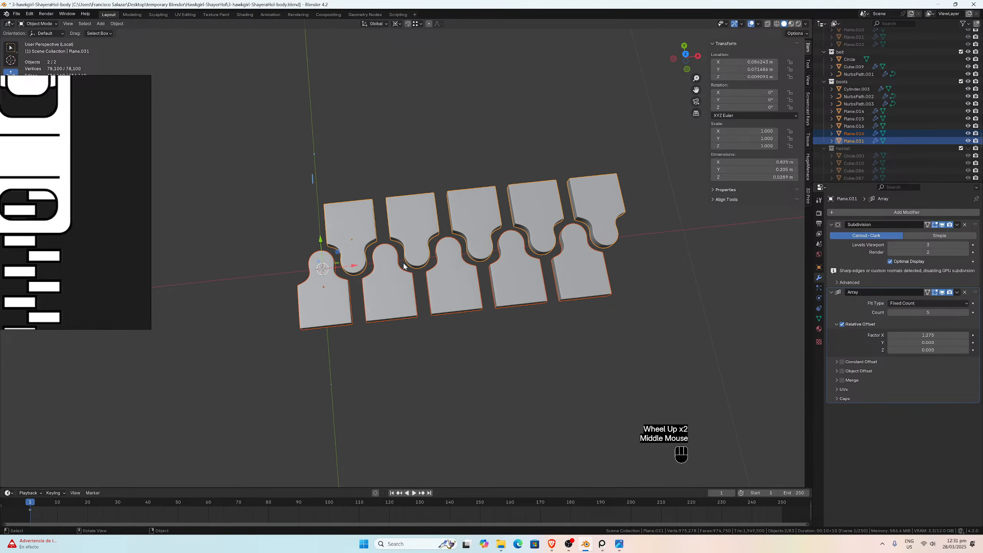
pyautogui.press('KP_1')
pyautogui.press('KP_3')
pyautogui.press('KP_1')
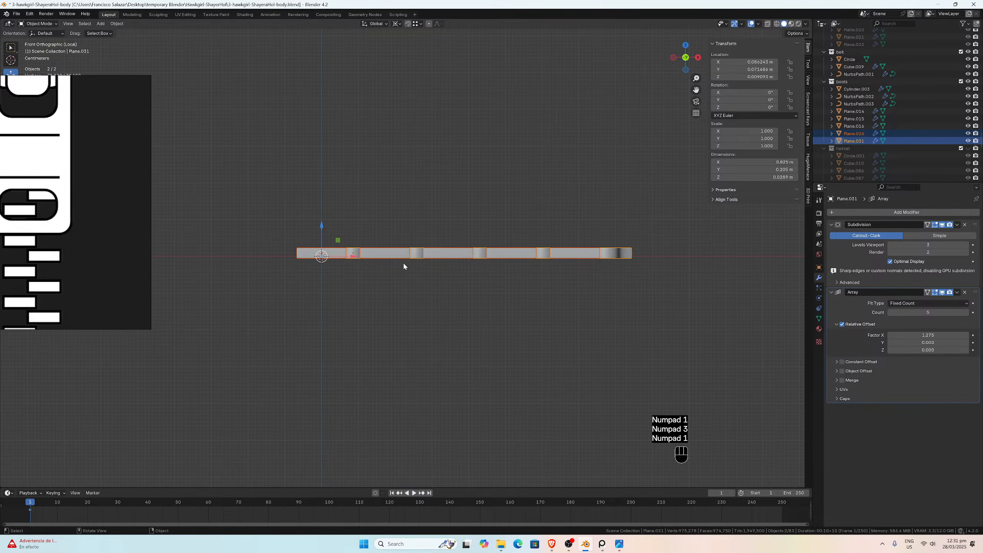
pyautogui.press('KP_7')
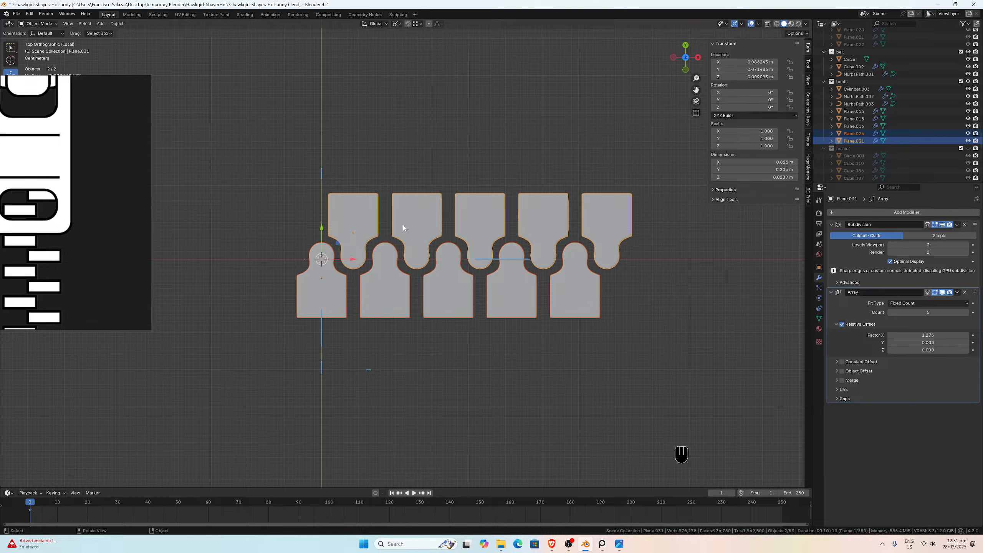
pyautogui.press('/')
# Step: Try to scale the lower tooth row down in Object Mode, and undo the scaling
pyautogui.click(358, 294)
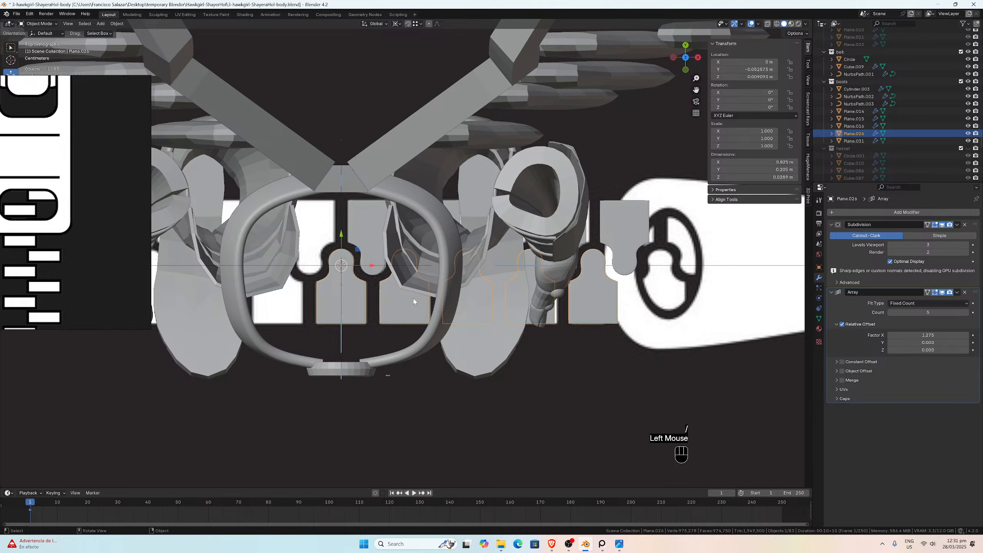
pyautogui.press('s')
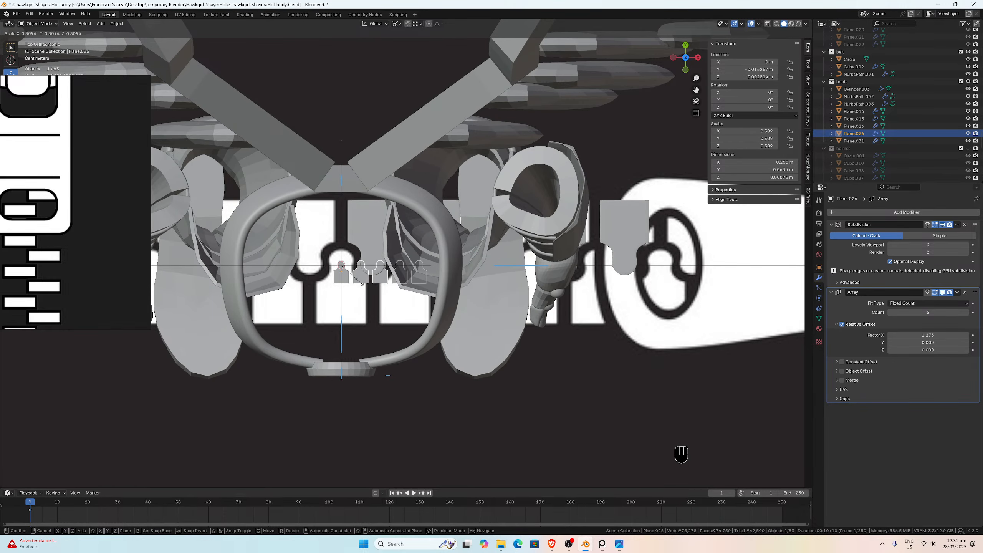
pyautogui.click(338, 278)
pyautogui.hotkey('ctrl', 'z')
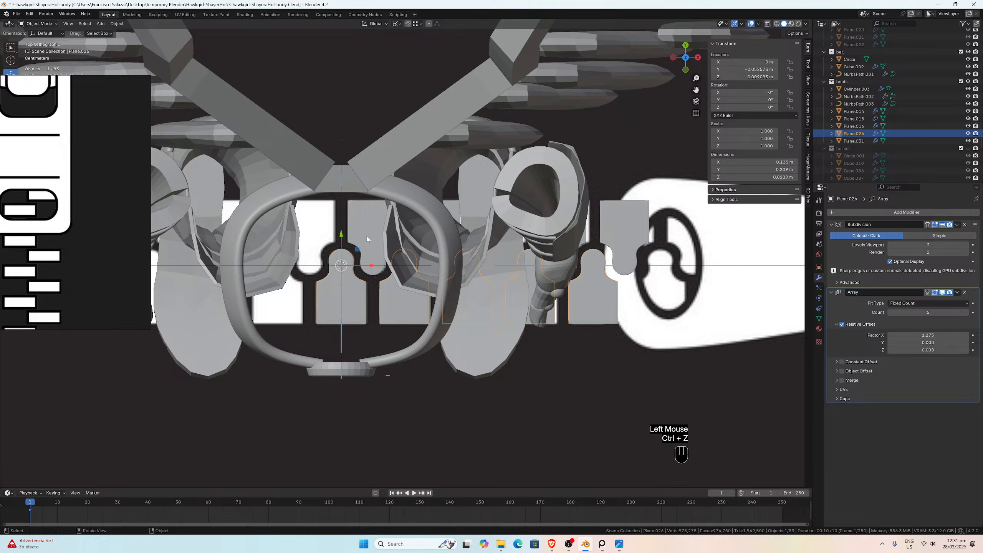
pyautogui.click(358, 299)
pyautogui.press('Tab')
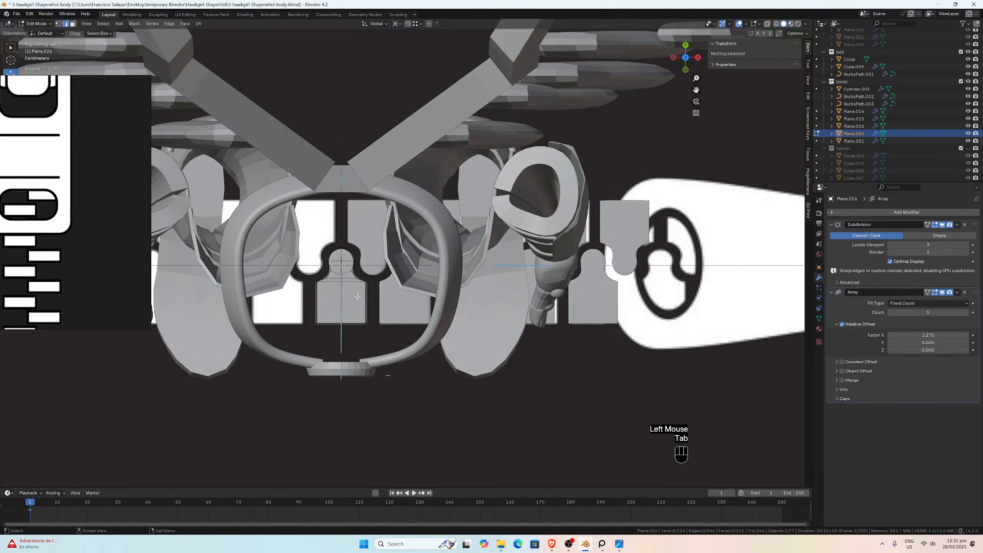
pyautogui.press('a')
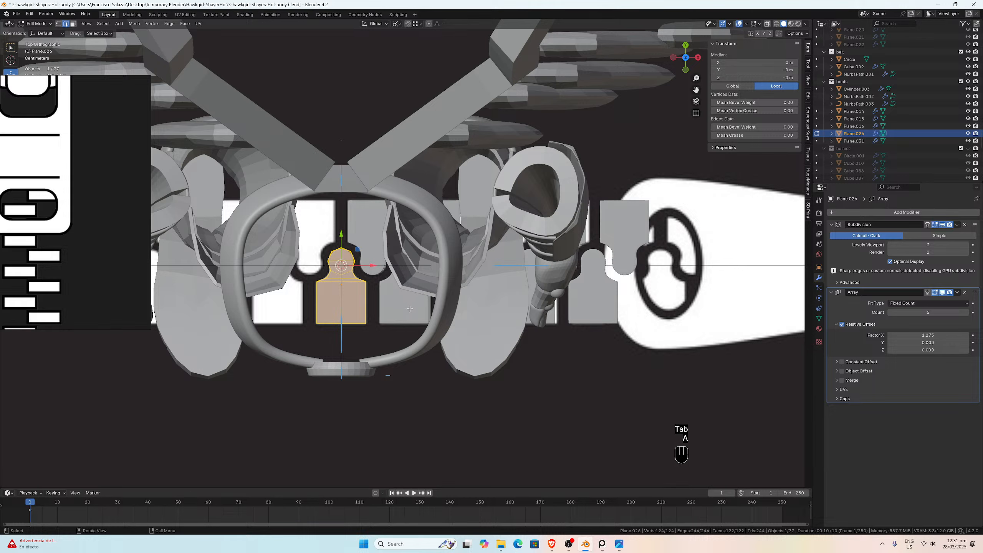
pyautogui.press('s')
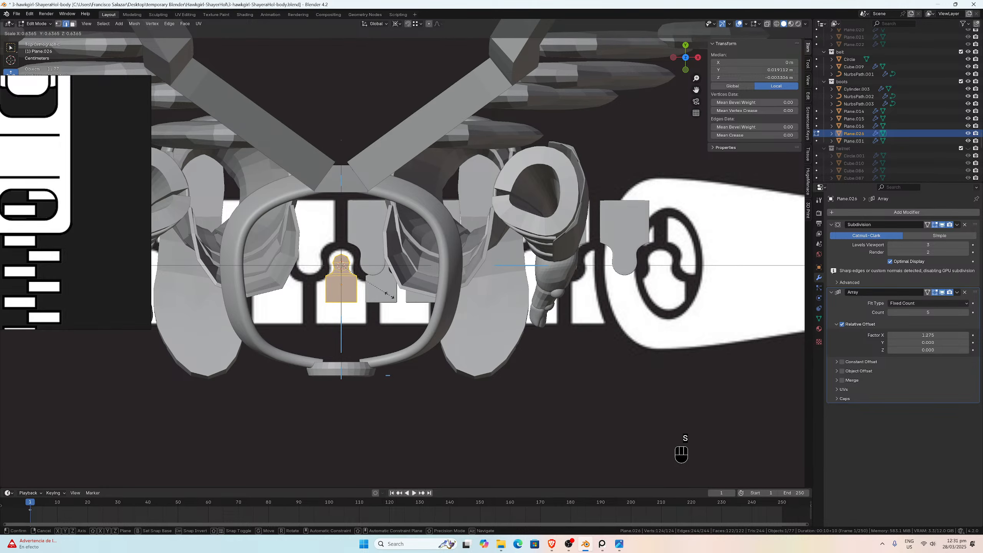
pyautogui.press('Escape')
pyautogui.press('Tab')
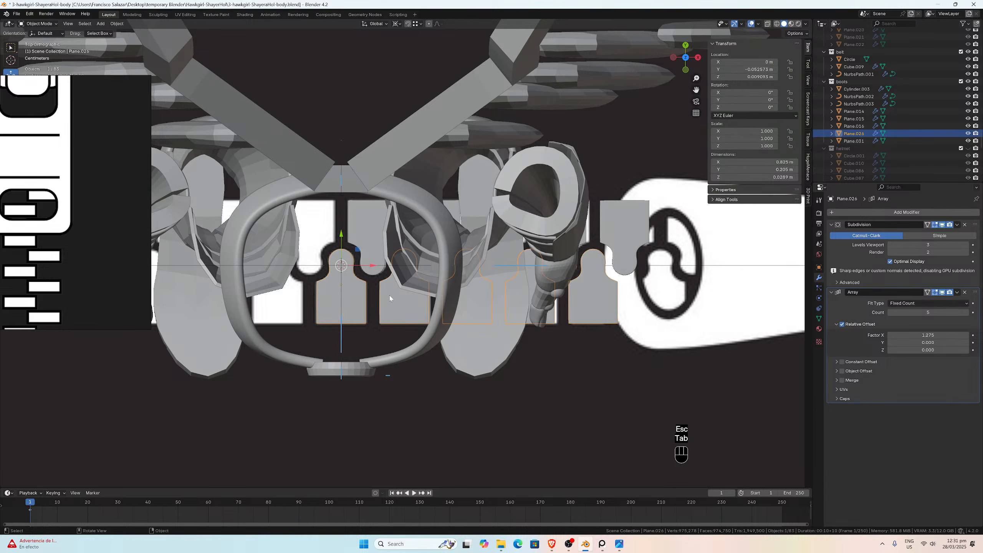
# Step: Hide the flat zipper reference image behind the teeth
pyautogui.scroll(-1, 360, 300)
pyautogui.click(361, 297)
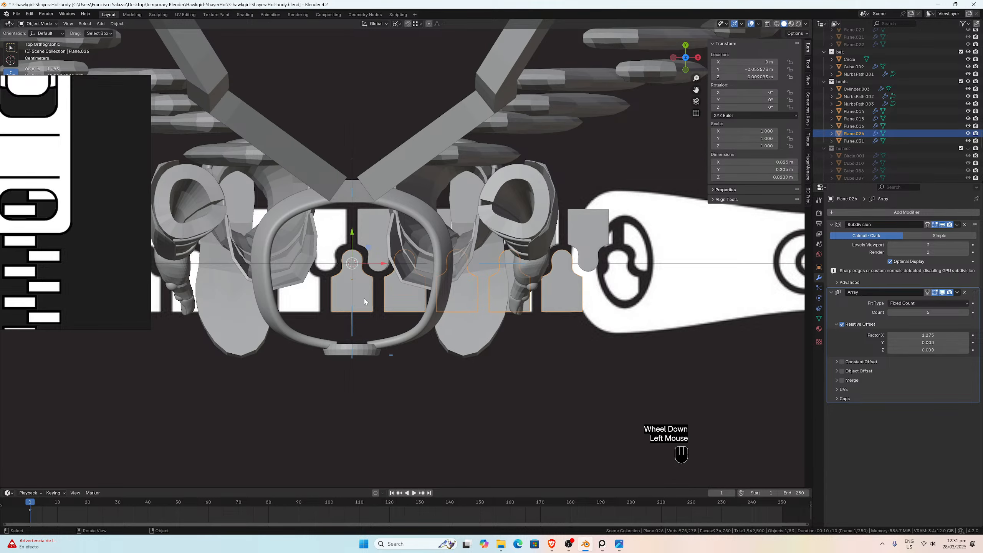
pyautogui.scroll(-3, 414, 298)
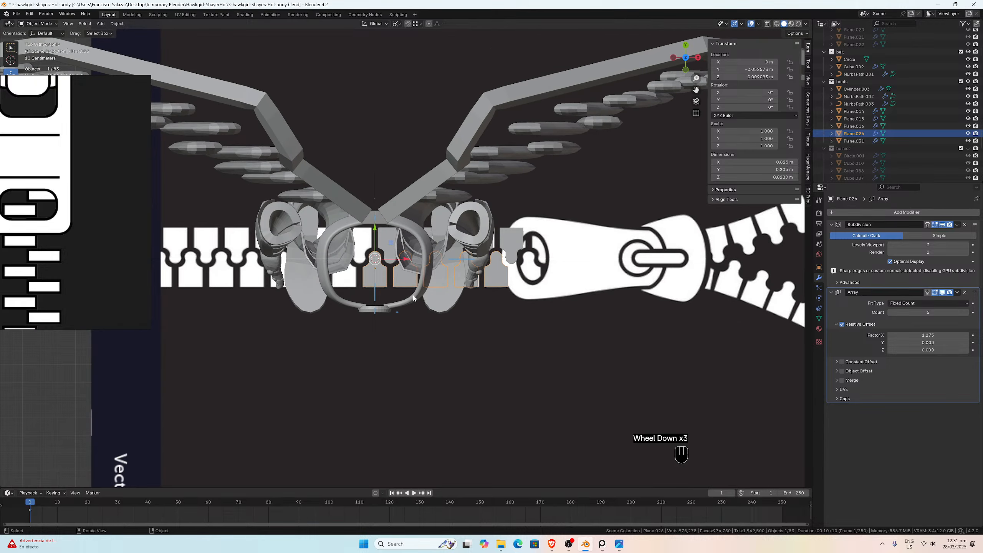
pyautogui.click(479, 347)
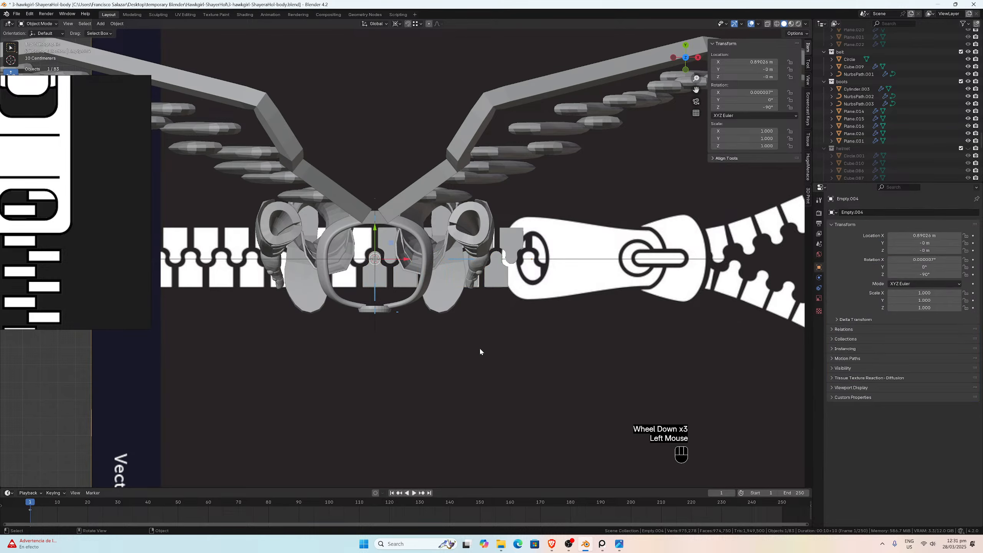
pyautogui.press('h')
# Step: Add a Path curve at the world origin for the zipper teeth to follow
pyautogui.click(400, 273)
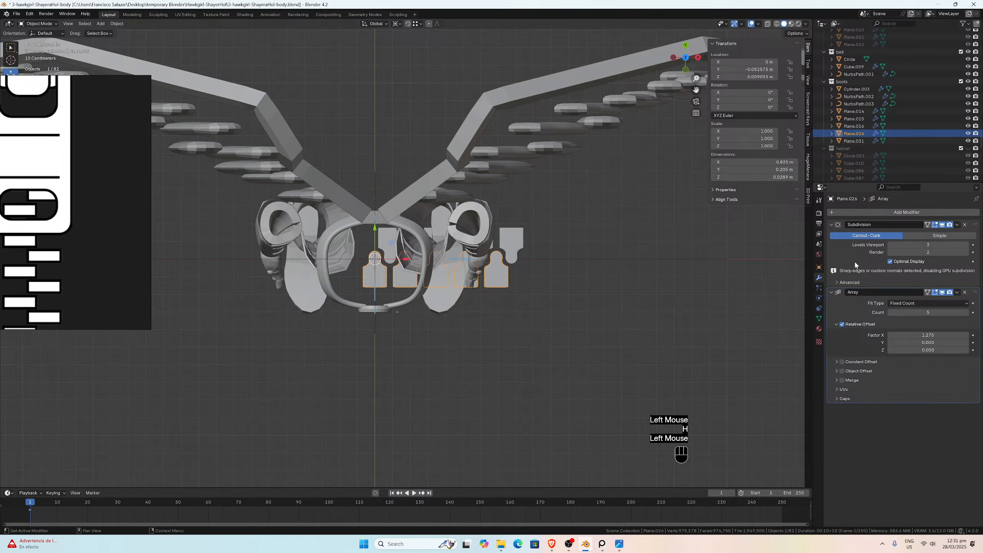
pyautogui.click(834, 213)
pyautogui.moveTo(834, 212)
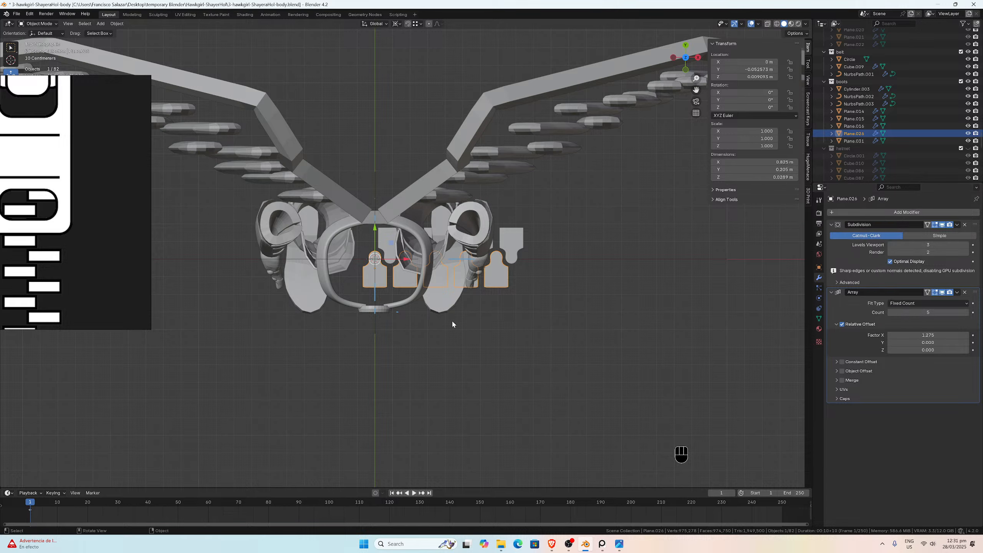
pyautogui.hotkey('shift', 'a')
pyautogui.moveTo(422, 331)
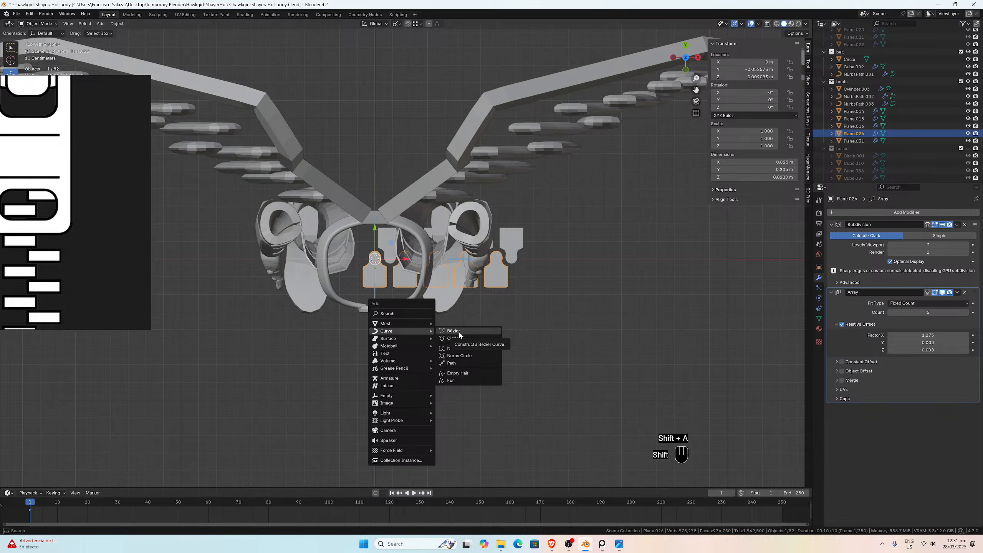
pyautogui.click(454, 362)
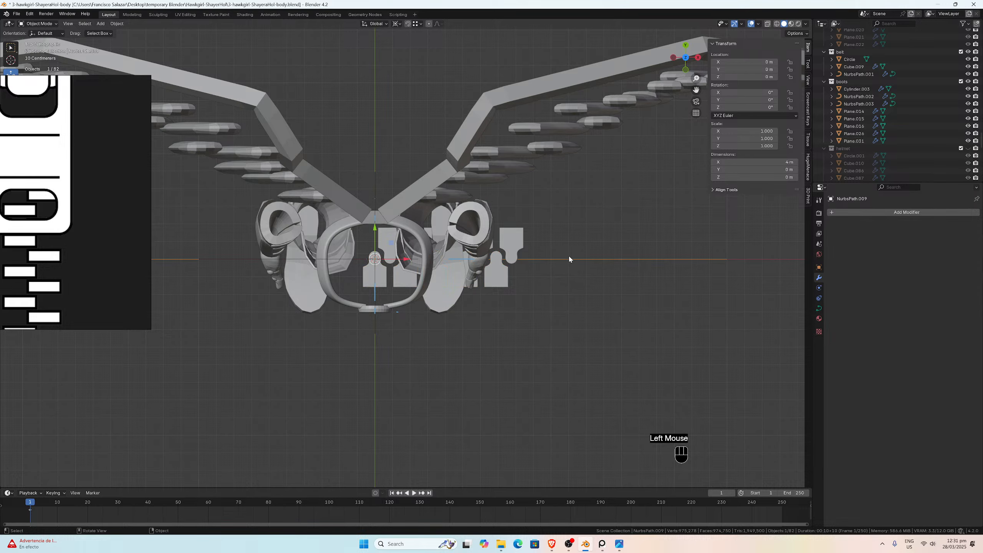
# Step: Add a Curve modifier to the lower teeth with the new path as its curve object, and select the upper teeth
pyautogui.scroll(-2, 389, 267)
pyautogui.click(383, 268)
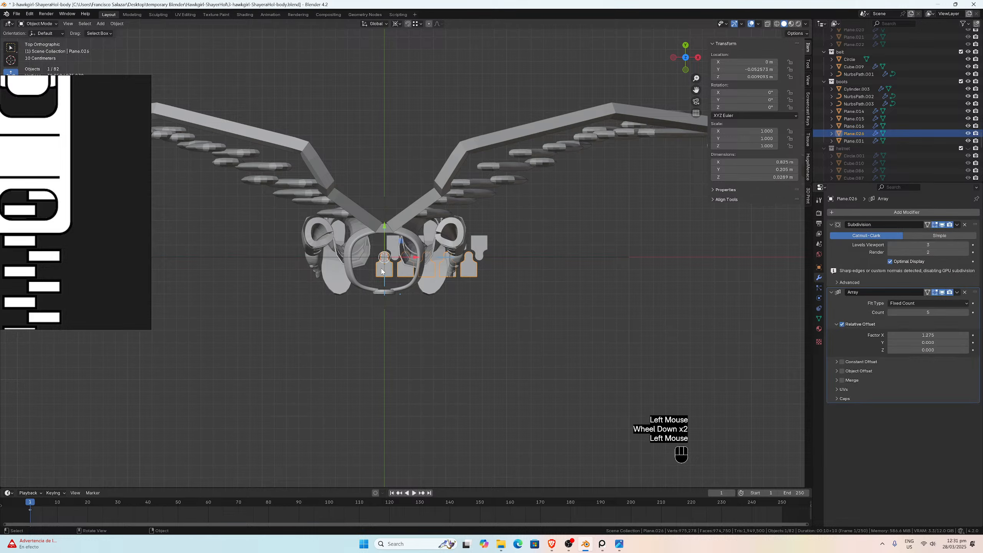
pyautogui.click(863, 213)
pyautogui.moveTo(862, 212)
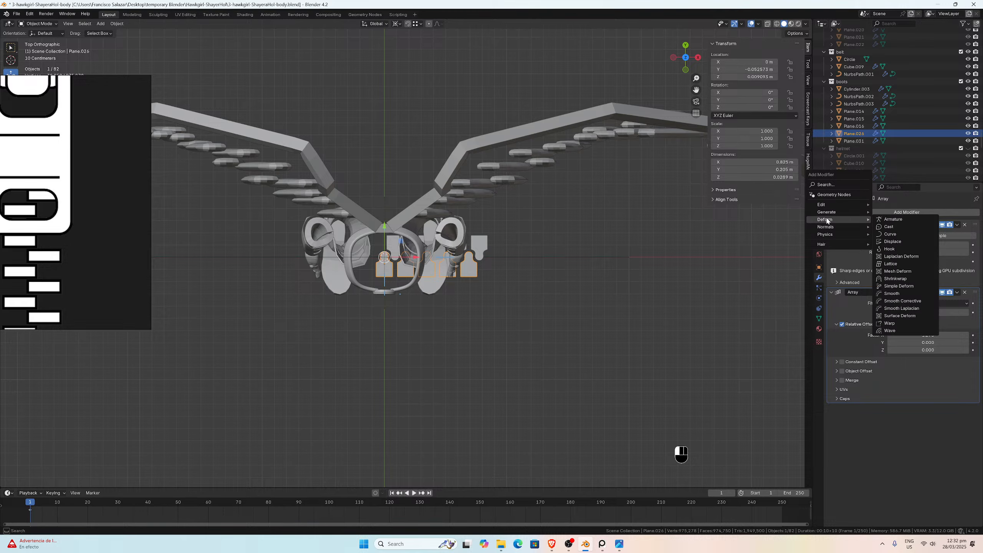
pyautogui.click(890, 235)
pyautogui.scroll(4, 691, 253)
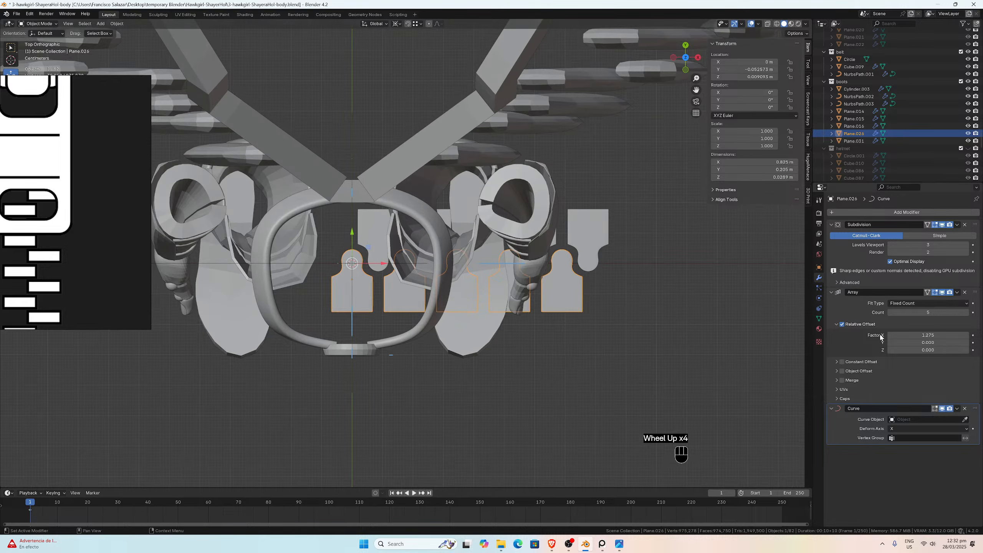
pyautogui.scroll(-3, 881, 338)
pyautogui.click(964, 419)
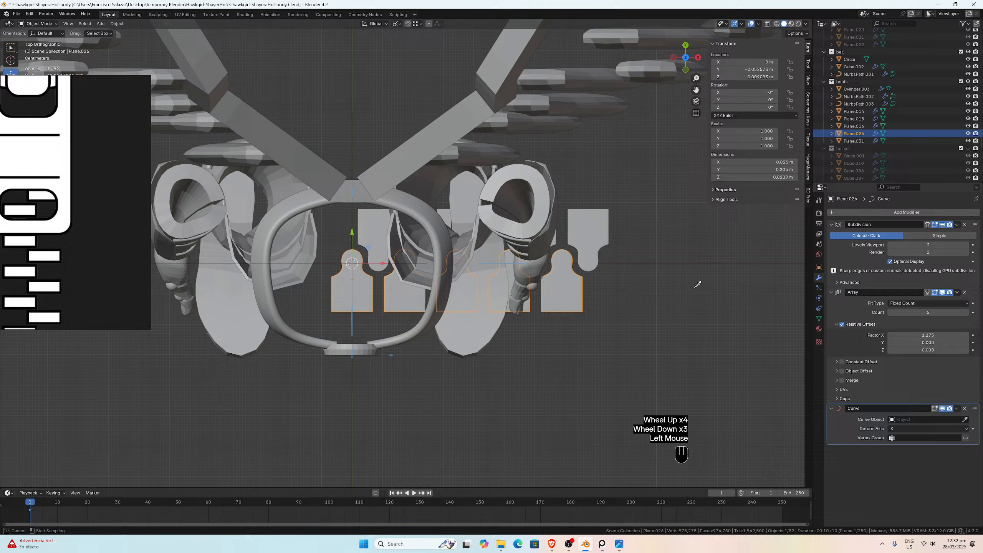
pyautogui.click(649, 260)
pyautogui.click(594, 240)
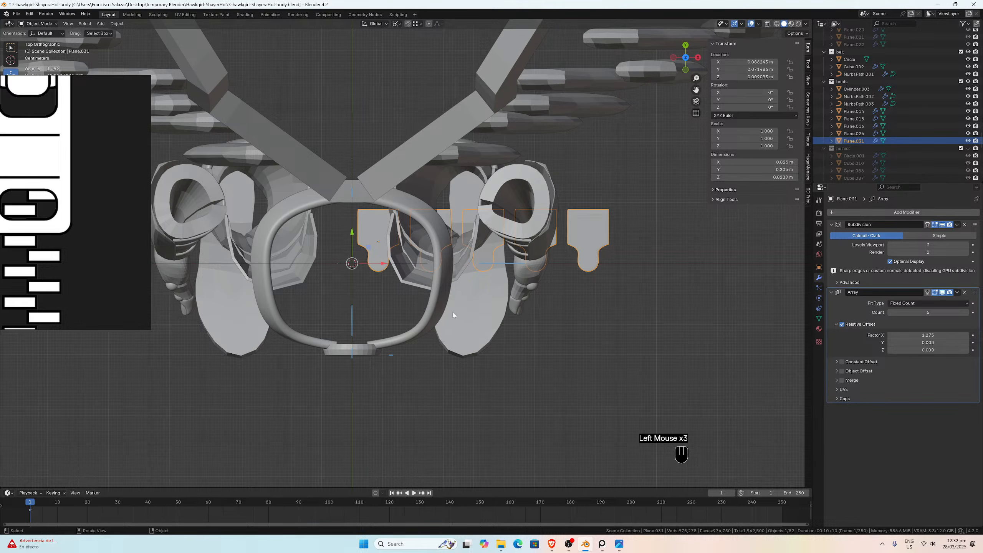
pyautogui.scroll(-3, 332, 304)
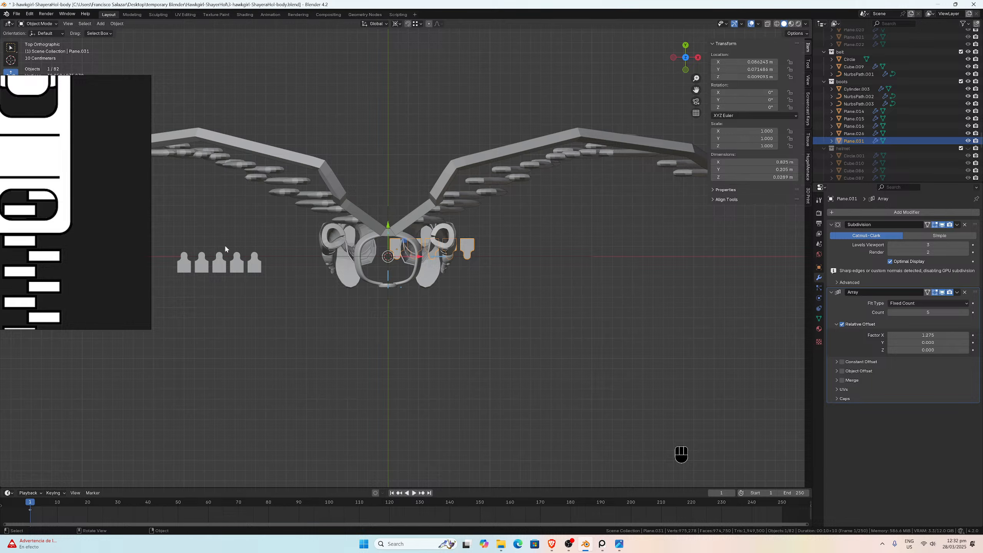
# Step: Add a Curve modifier to the upper zipper teeth with the path NurbsPath.009 as its curve object
pyautogui.click(852, 213)
pyautogui.click(849, 211)
pyautogui.moveTo(849, 213)
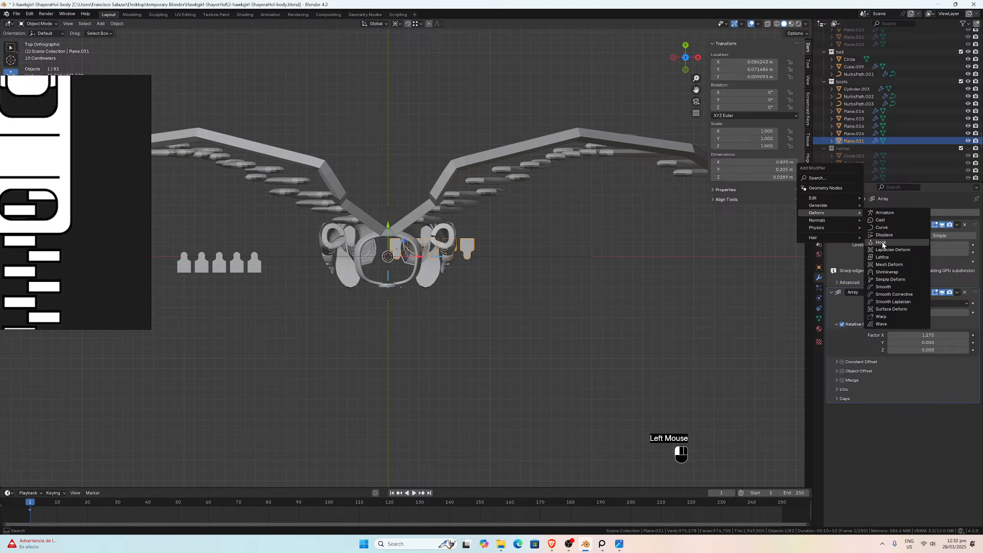
pyautogui.click(881, 228)
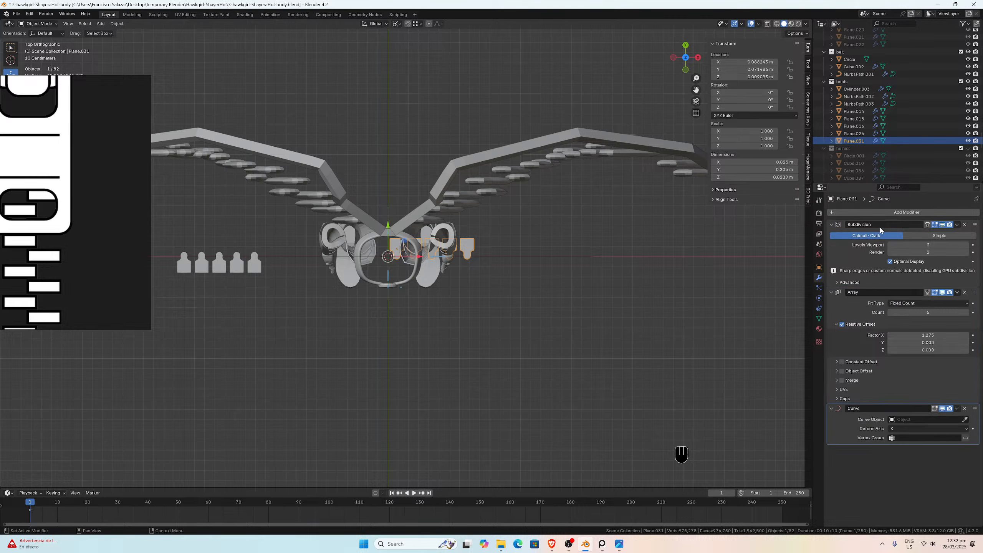
pyautogui.click(965, 419)
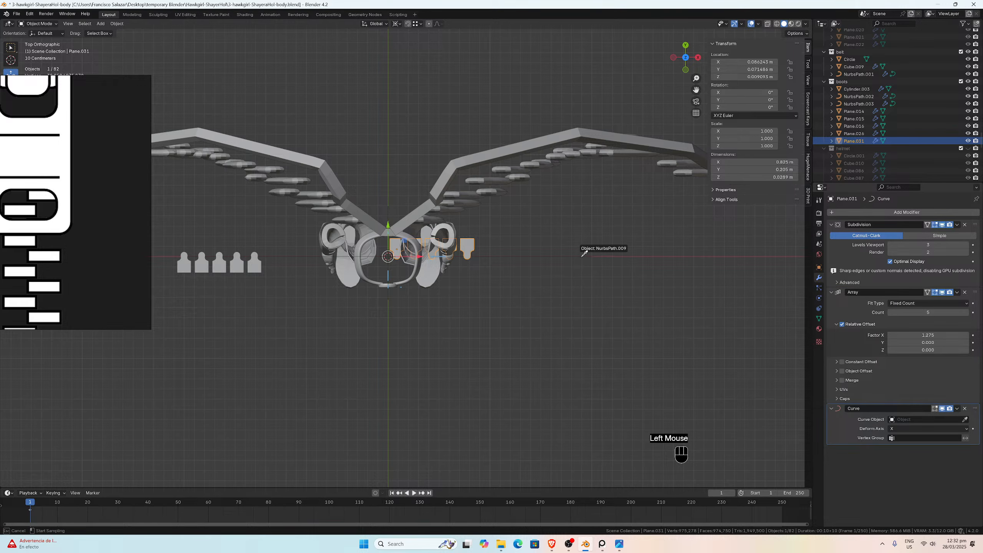
pyautogui.click(584, 254)
pyautogui.scroll(4, 197, 230)
pyautogui.scroll(-2, 399, 232)
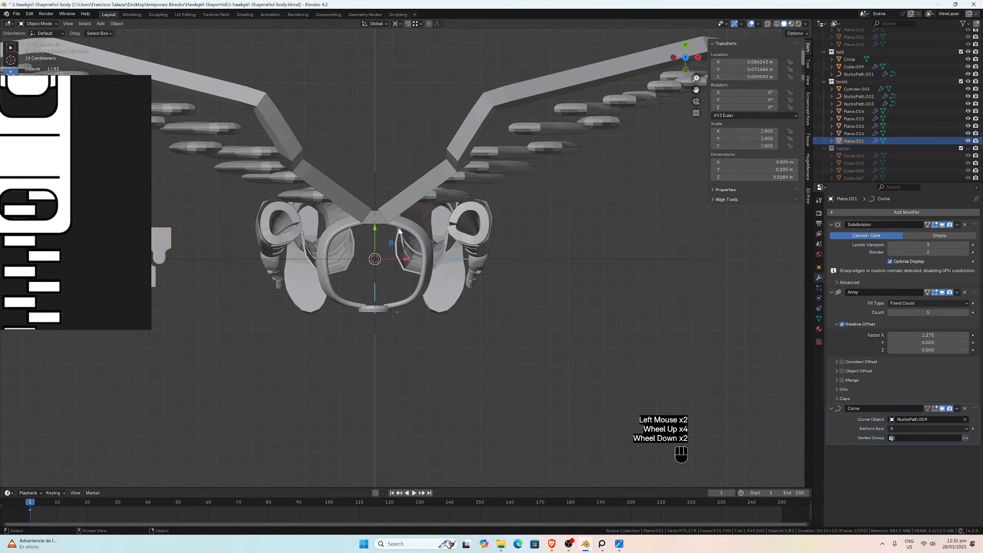
pyautogui.scroll(-1, 398, 231)
pyautogui.moveTo(695, 90); pyautogui.dragTo(525, 161)
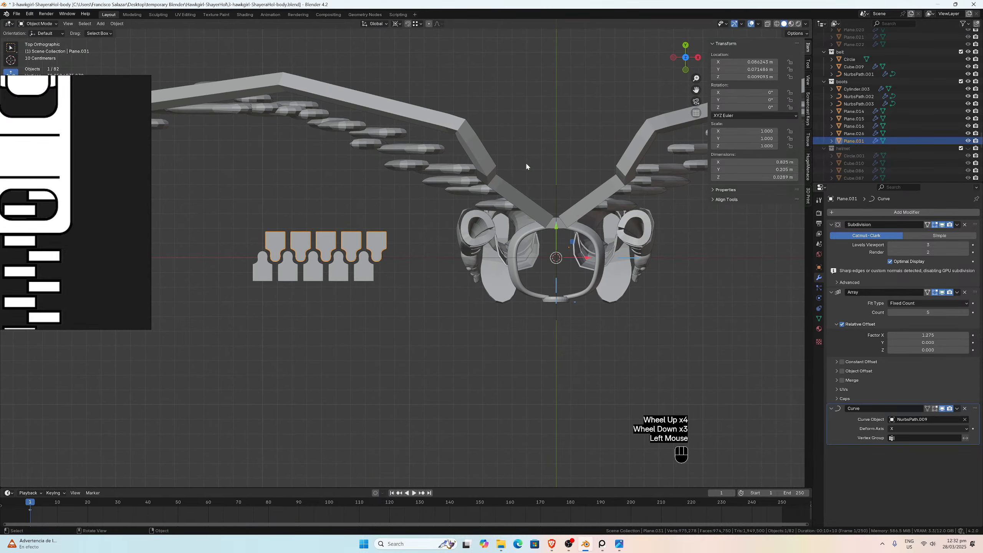
# Step: Try moving the path's second control point in Edit Mode to test how the zipper teeth bend along the curve
pyautogui.scroll(3, 353, 266)
pyautogui.click(377, 263)
pyautogui.scroll(-4, 377, 263)
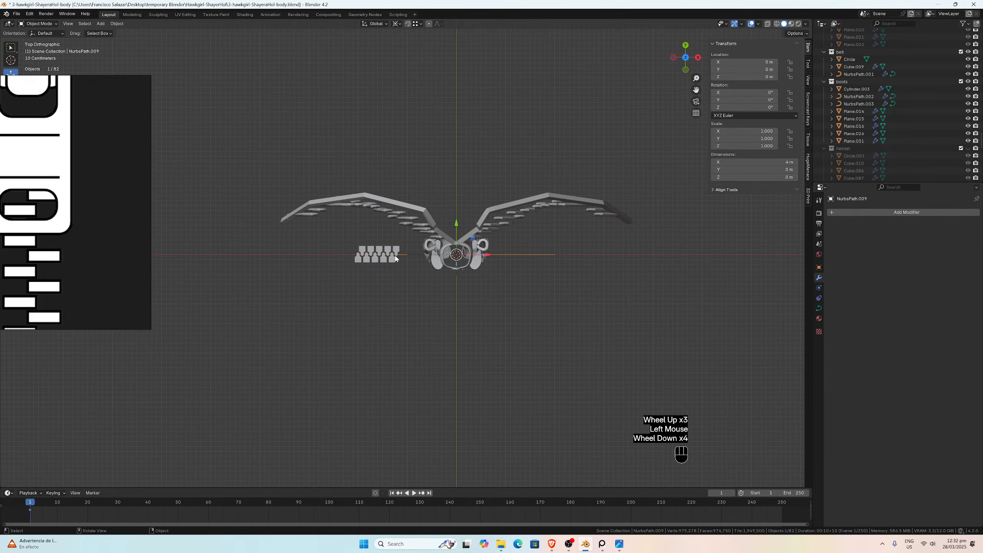
pyautogui.moveTo(377, 263); pyautogui.dragTo(410, 219, button='middle')
pyautogui.scroll(3, 416, 274)
pyautogui.scroll(1, 415, 271)
pyautogui.scroll(-2, 415, 271)
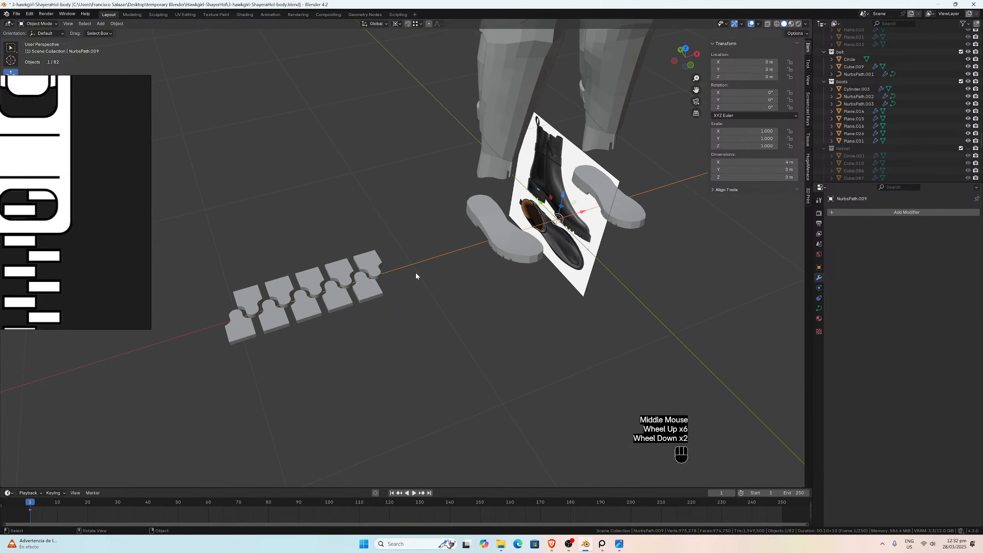
pyautogui.press('Tab')
pyautogui.click(414, 266)
pyautogui.press('g')
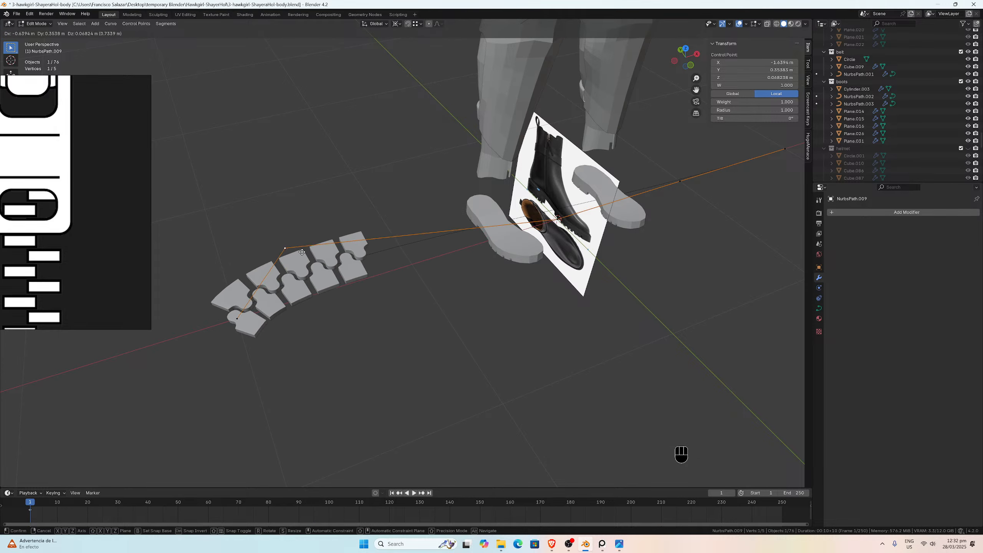
pyautogui.press('Escape')
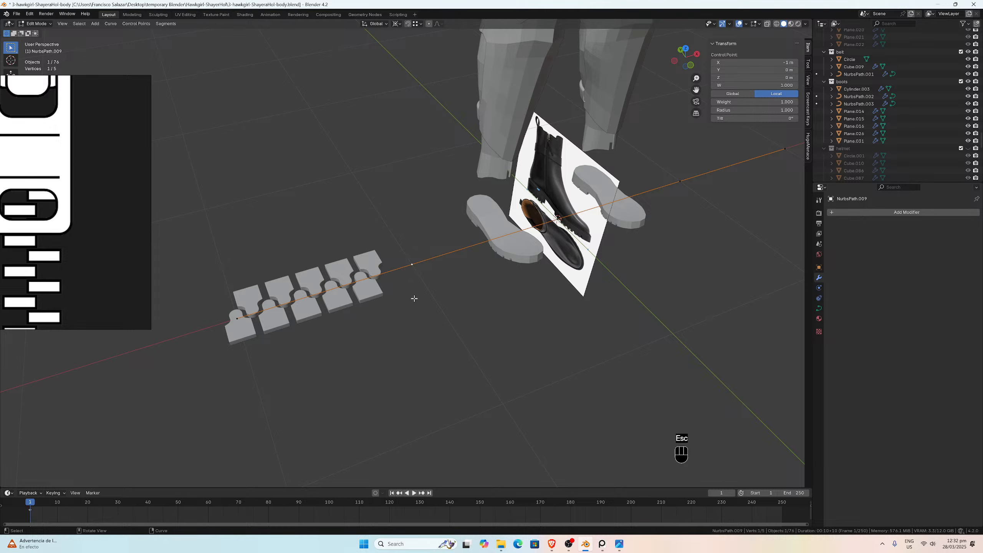
pyautogui.press('Tab')
# Step: Save the Blender file with the curve-deformed zipper teeth
pyautogui.scroll(-2, 425, 320)
pyautogui.moveTo(425, 320); pyautogui.dragTo(396, 352, button='middle')
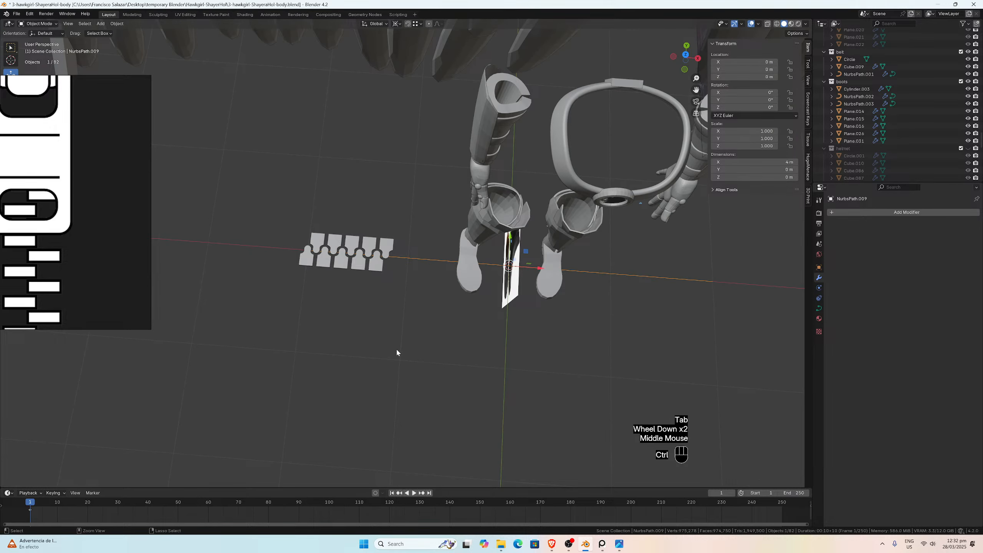
pyautogui.hotkey('ctrl', 's')
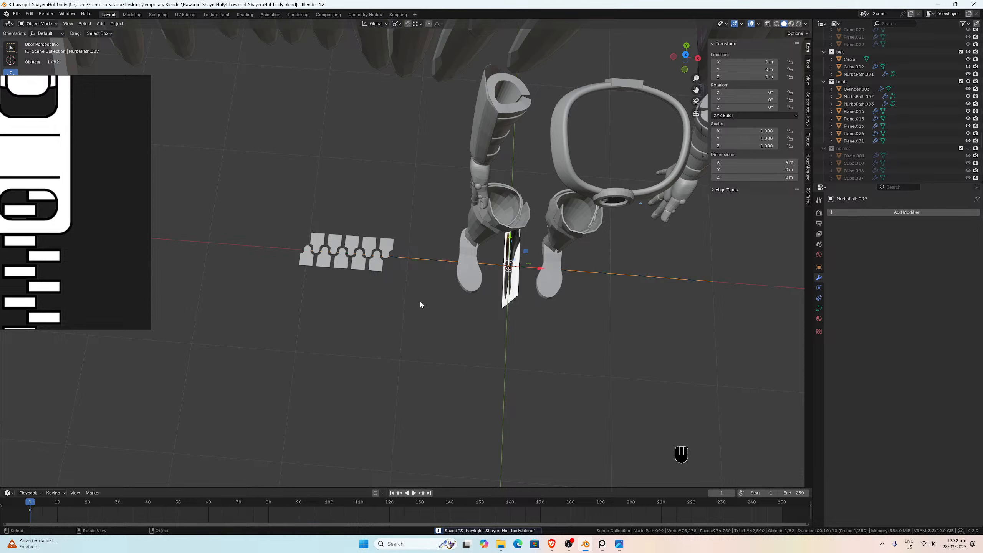
pyautogui.moveTo(481, 283); pyautogui.dragTo(494, 218, button='middle')
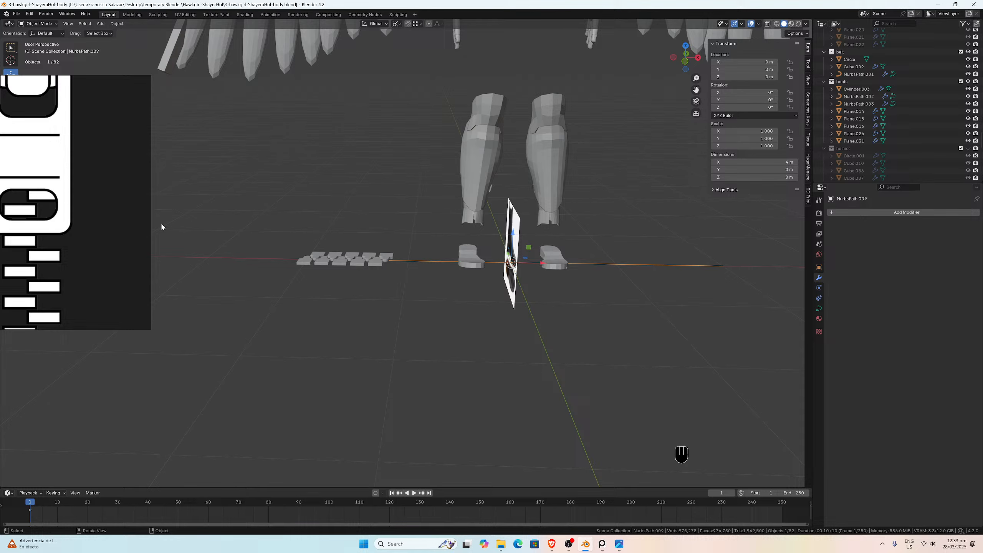
pyautogui.hotkey('ctrl', 's')
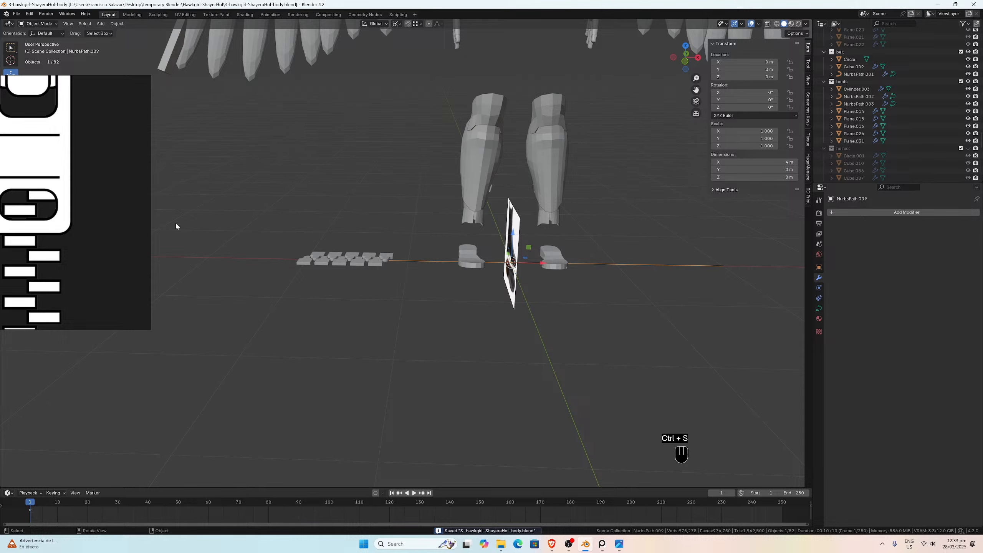
pyautogui.hotkey('ctrl', 's')
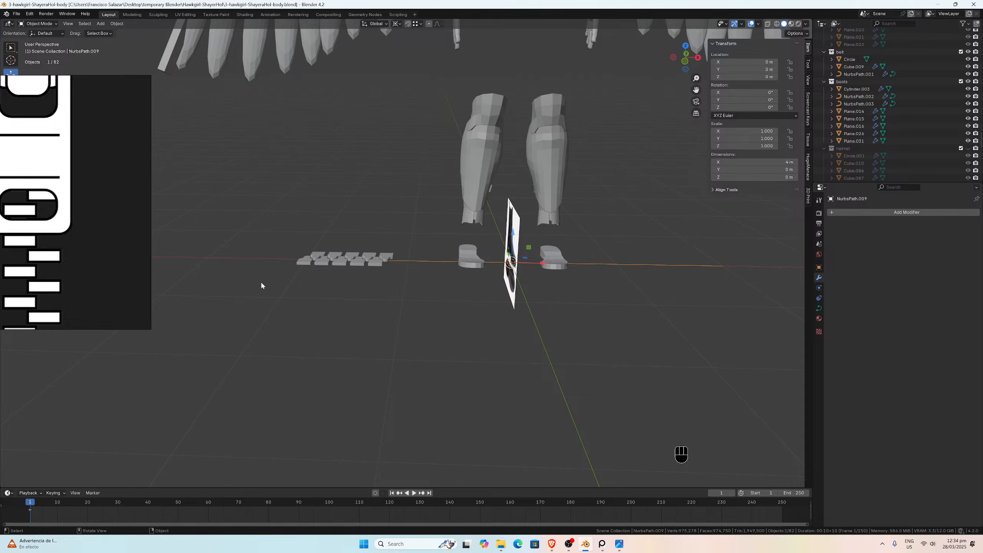
# Step: Select the lower row of zipper teeth and then the upper row to check each row's modifiers
pyautogui.click(368, 266)
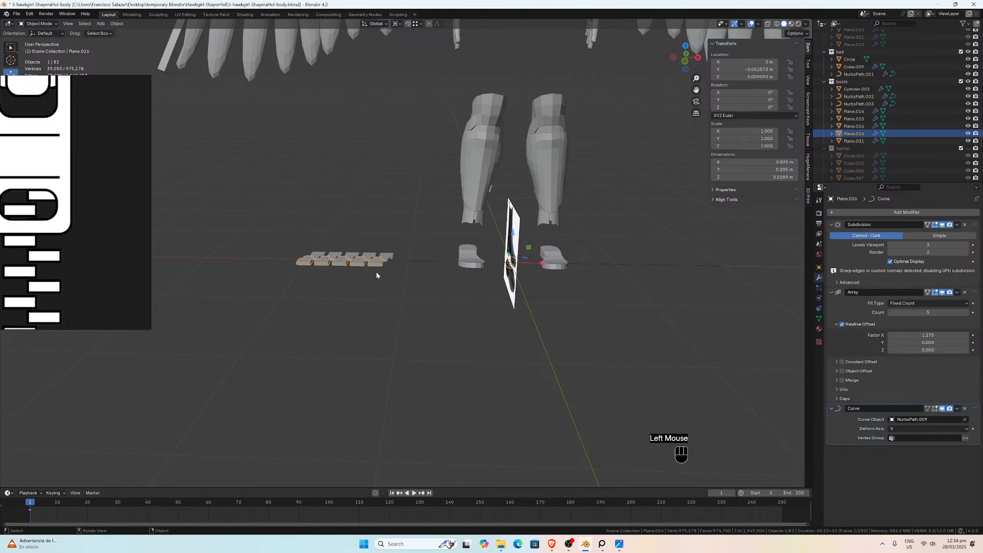
pyautogui.scroll(3, 397, 276)
pyautogui.moveTo(370, 274); pyautogui.dragTo(369, 325, button='middle')
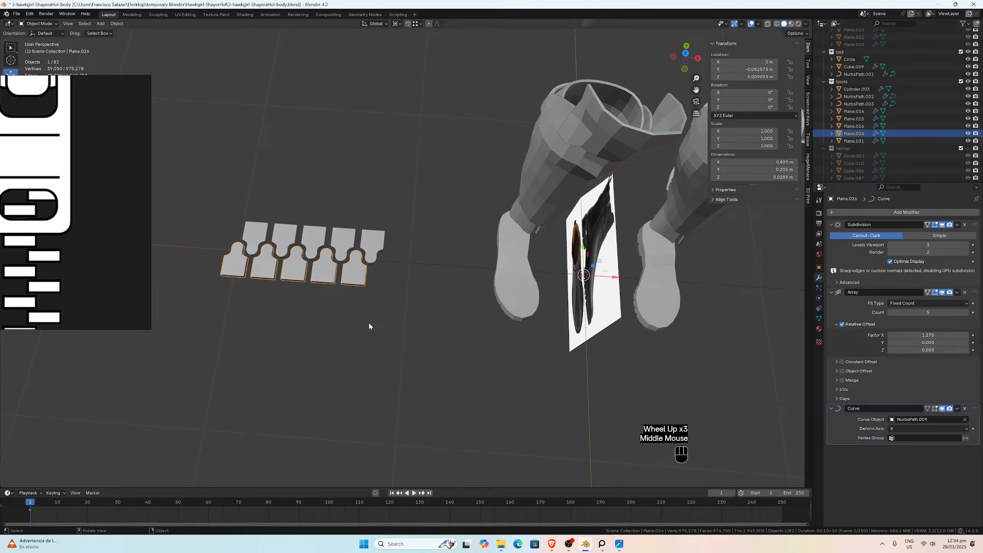
pyautogui.click(300, 260)
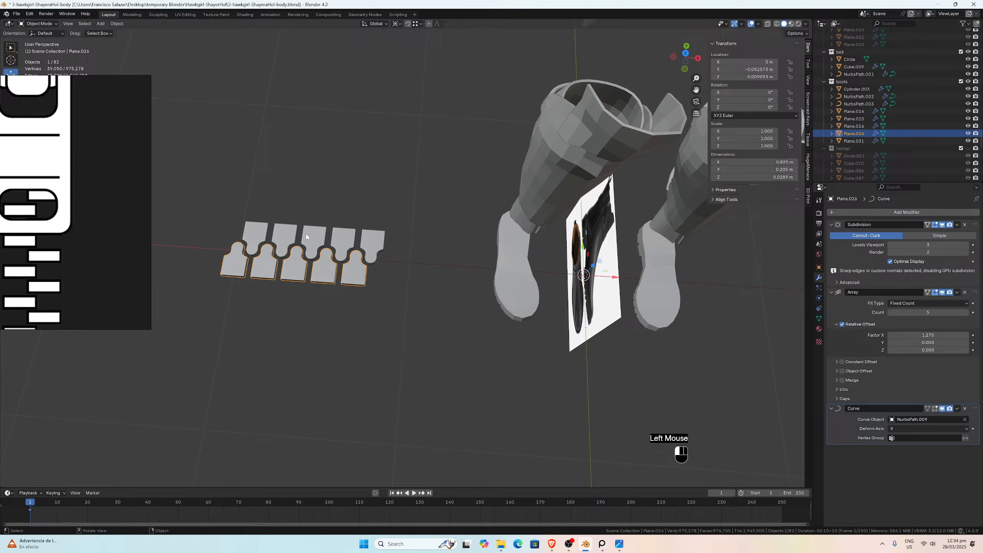
pyautogui.click(300, 260)
pyautogui.click(279, 229)
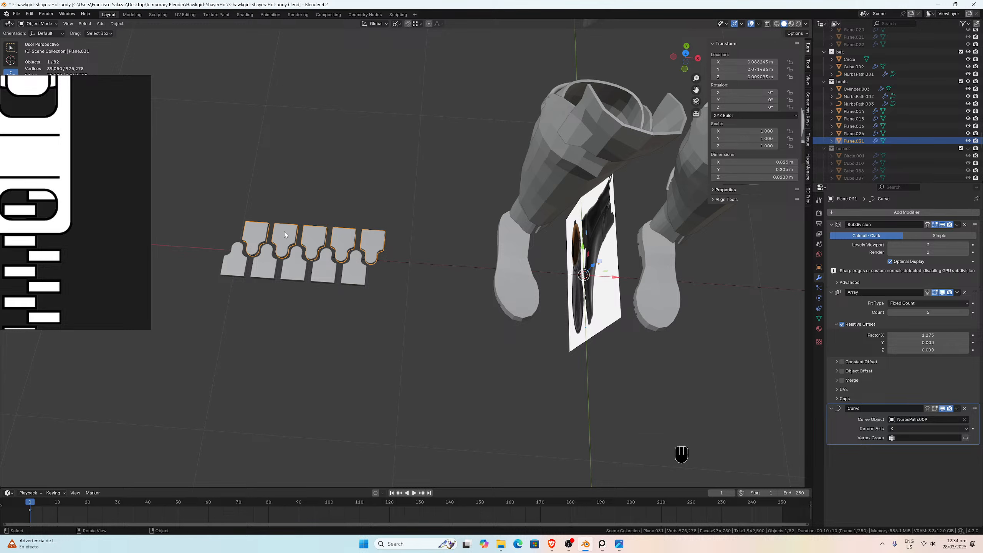
# Step: Zoom out on the reference board and move its window further into the viewport so both zipper images are in view
pyautogui.scroll(3, 285, 232)
pyautogui.scroll(-2, 322, 256)
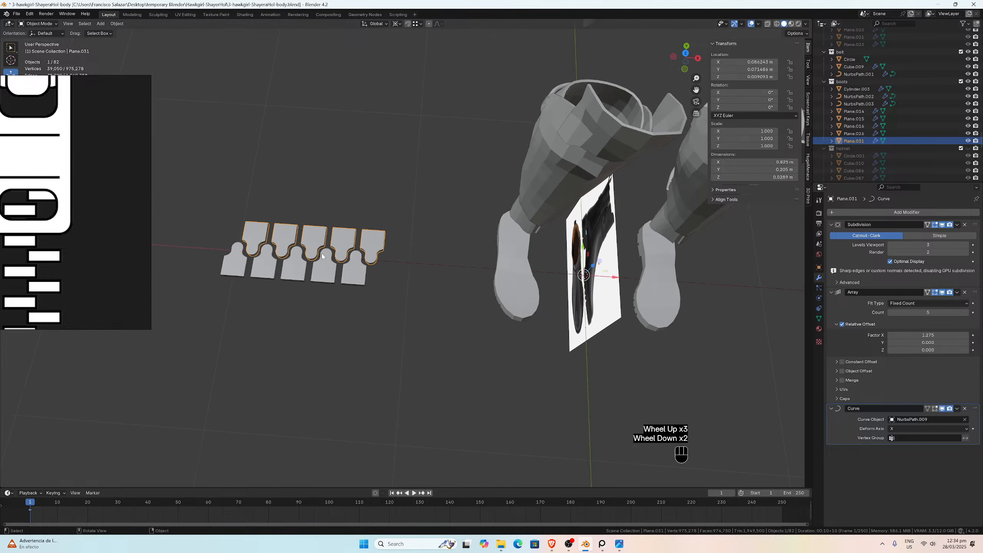
pyautogui.scroll(-5, 71, 209)
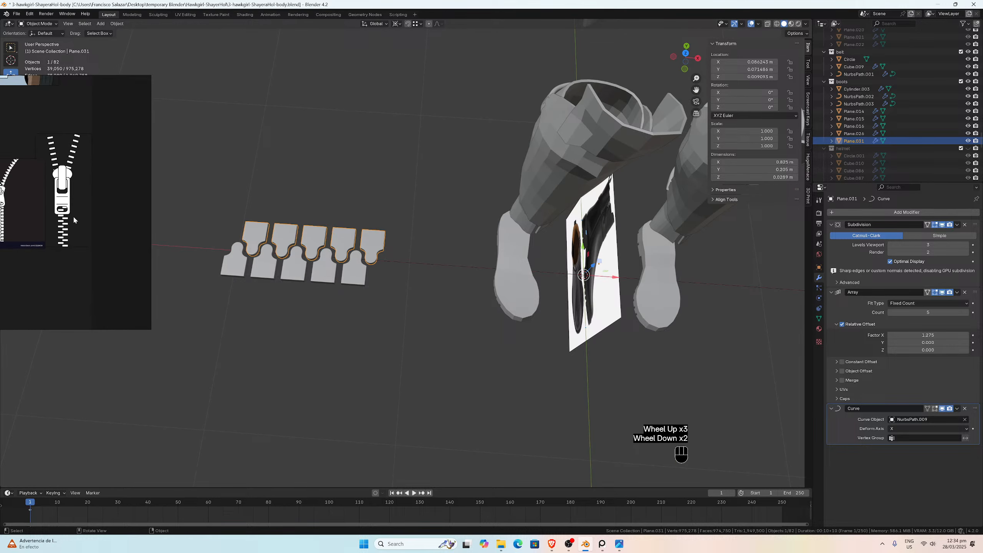
pyautogui.scroll(1, 61, 242)
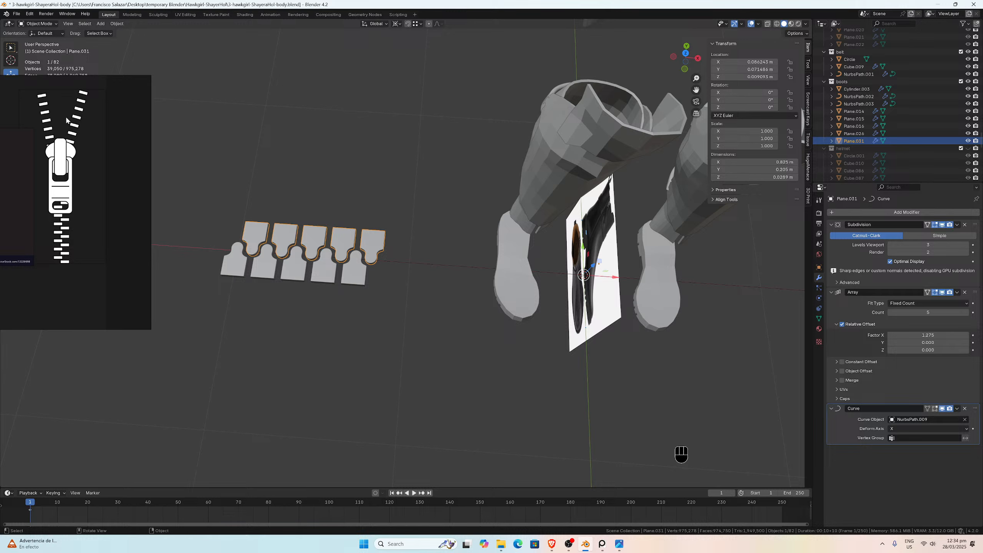
pyautogui.moveTo(73, 173); pyautogui.dragTo(176, 202)
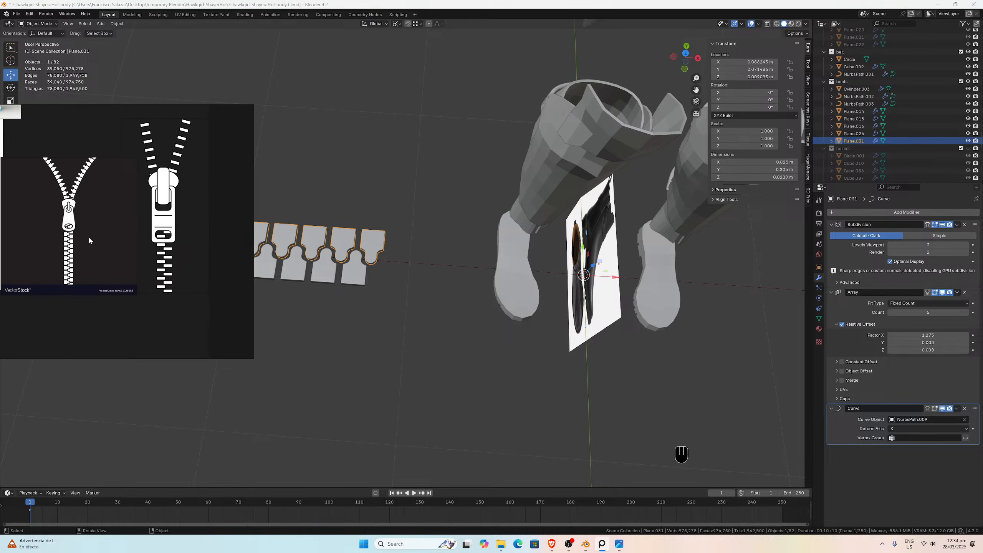
# Step: Examine the shape and interlocking of the teeth below the sliders in both zipper reference images
pyautogui.scroll(3, 89, 240)
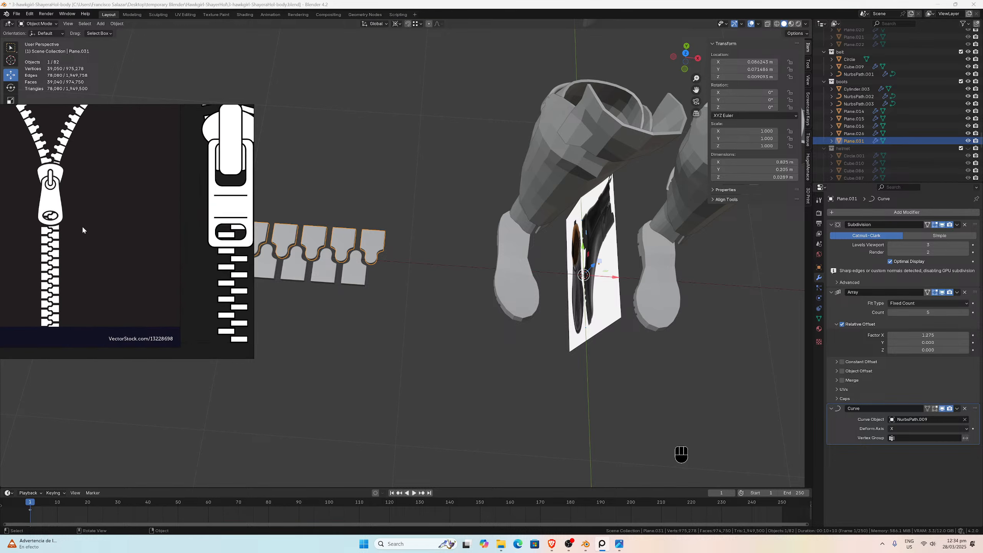
pyautogui.scroll(2, 58, 266)
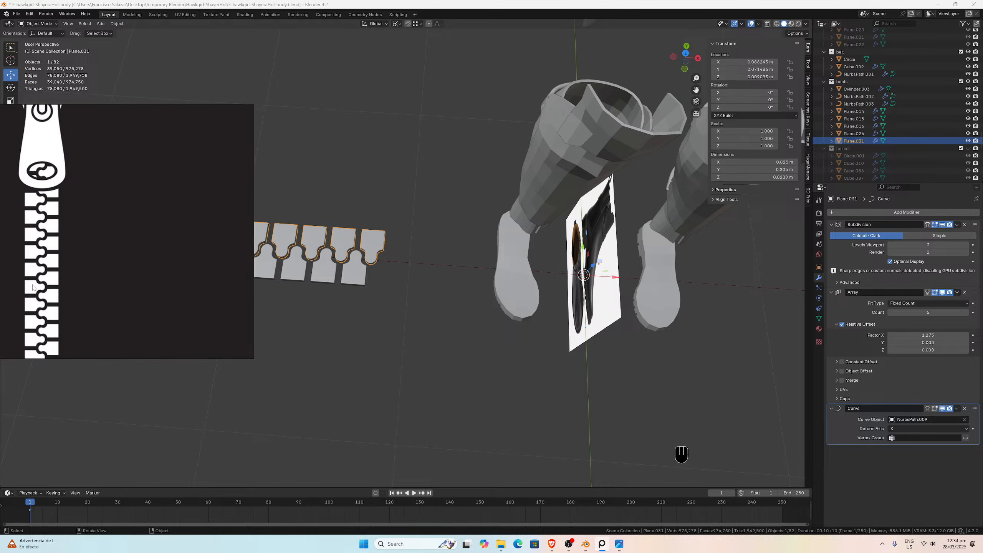
pyautogui.scroll(-6, 51, 256)
pyautogui.moveTo(136, 250); pyautogui.dragTo(71, 272, button='middle')
pyautogui.scroll(4, 78, 265)
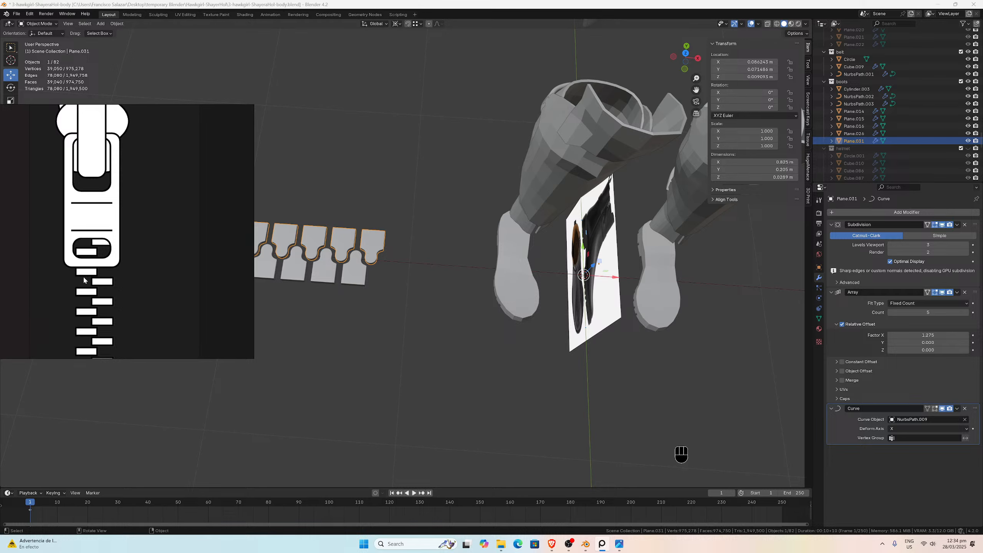
pyautogui.scroll(-7, 94, 287)
pyautogui.moveTo(47, 278); pyautogui.dragTo(131, 277, button='middle')
pyautogui.scroll(5, 131, 277)
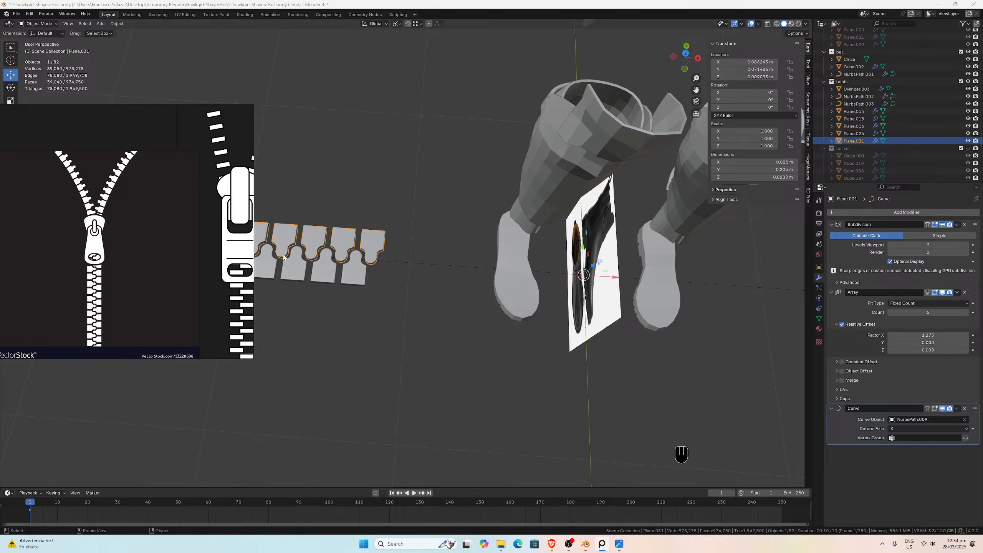
# Step: Compare the modelled tooth rows with the separated and closed rectangular teeth around the slider in the zipper reference
pyautogui.moveTo(293, 254); pyautogui.dragTo(405, 248, button='middle')
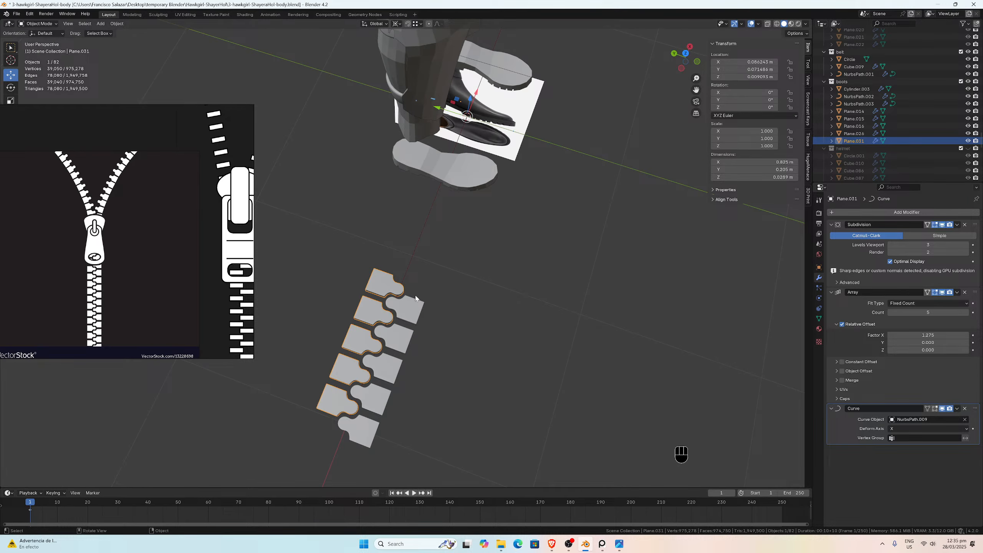
pyautogui.scroll(-3, 223, 296)
pyautogui.scroll(4, 171, 180)
pyautogui.moveTo(222, 232); pyautogui.dragTo(107, 222, button='middle')
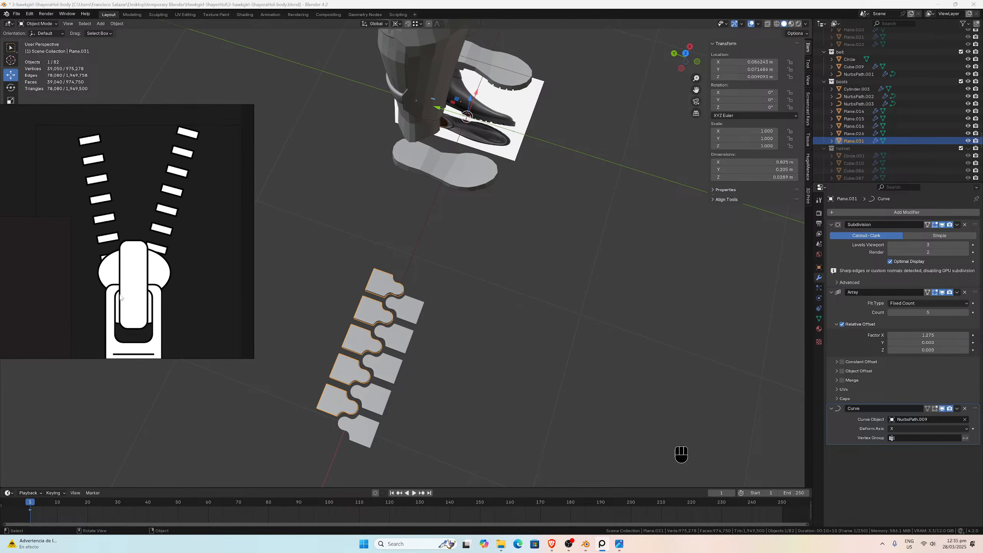
pyautogui.scroll(1, 107, 221)
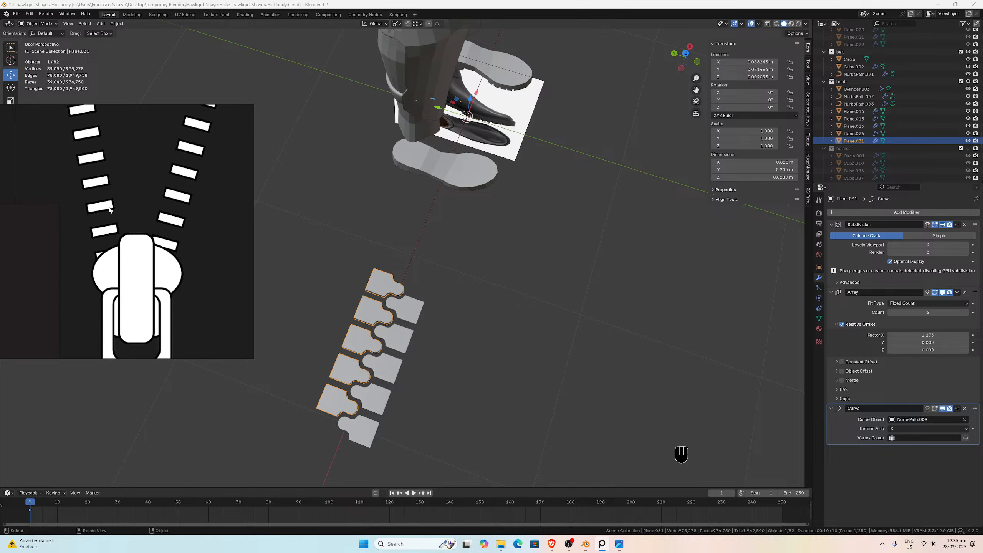
pyautogui.scroll(-3, 116, 232)
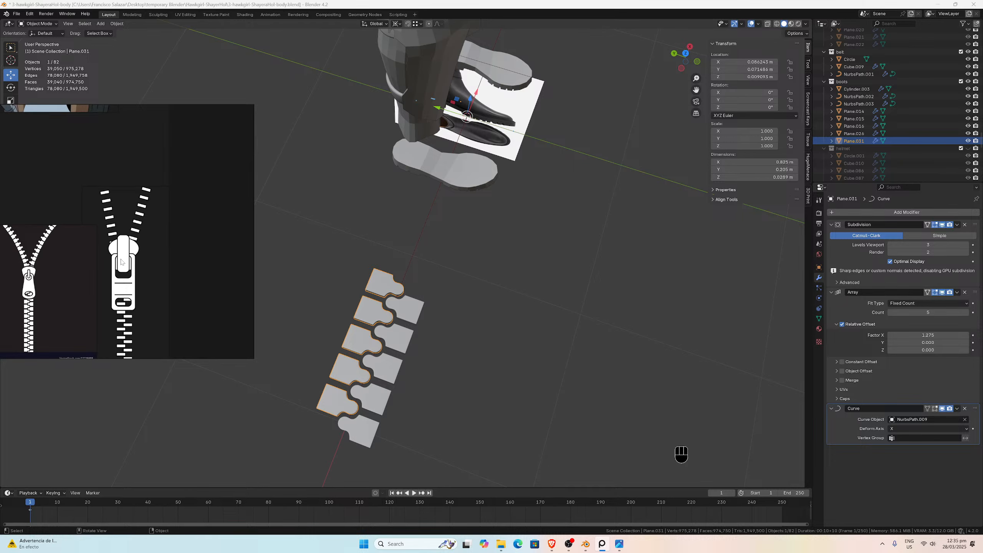
pyautogui.scroll(4, 121, 262)
pyautogui.scroll(-3, 141, 297)
pyautogui.scroll(6, 125, 287)
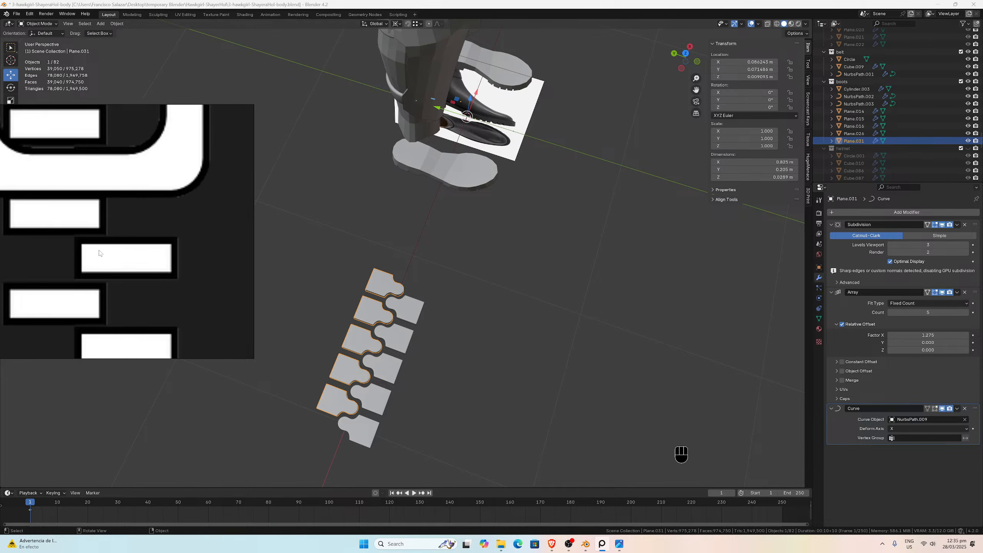
# Step: Frame the slider and closed rectangular teeth in the reference window and save the reference board
pyautogui.scroll(-5, 99, 253)
pyautogui.scroll(5, 108, 234)
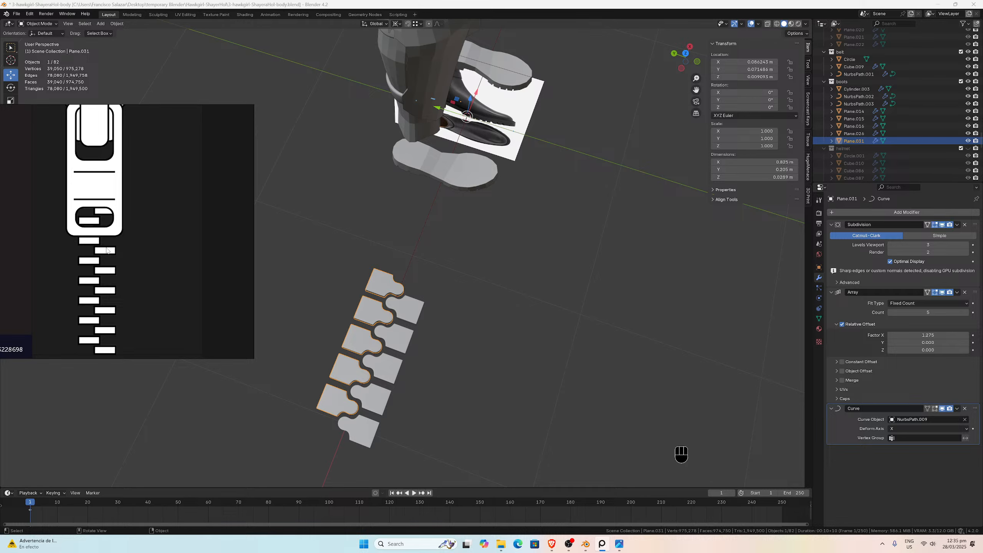
pyautogui.hotkey('ctrl', 's')
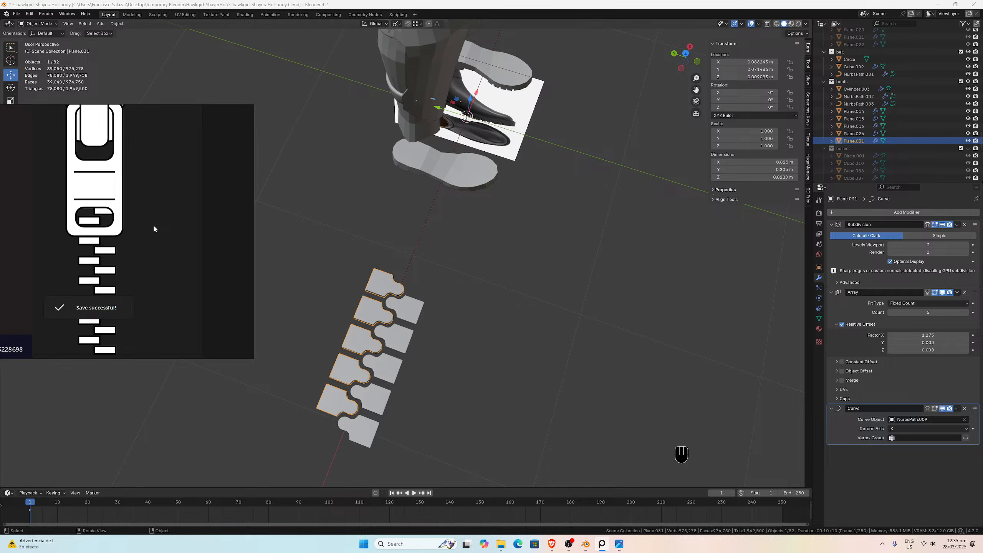
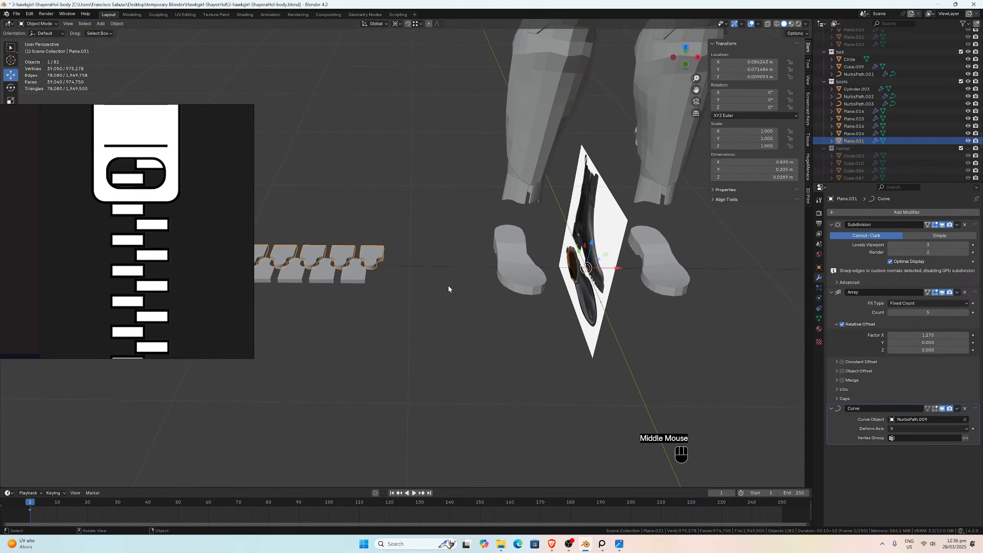
pyautogui.scroll(3, 449, 288)
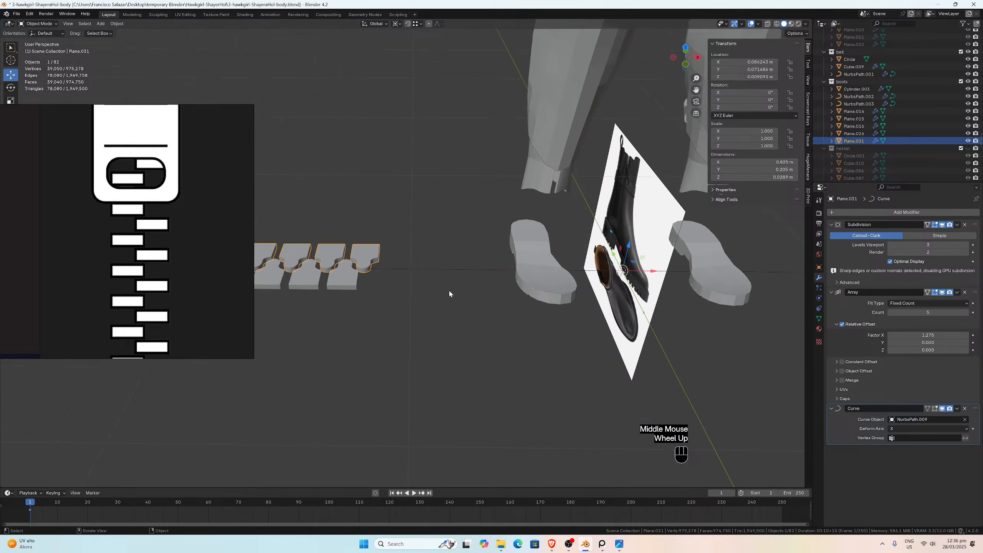
# Step: Examine the knobbed, interlocking tooth shape below the slider in the VectorStock zipper reference image
pyautogui.scroll(-1, 603, 214)
pyautogui.scroll(-2, 465, 262)
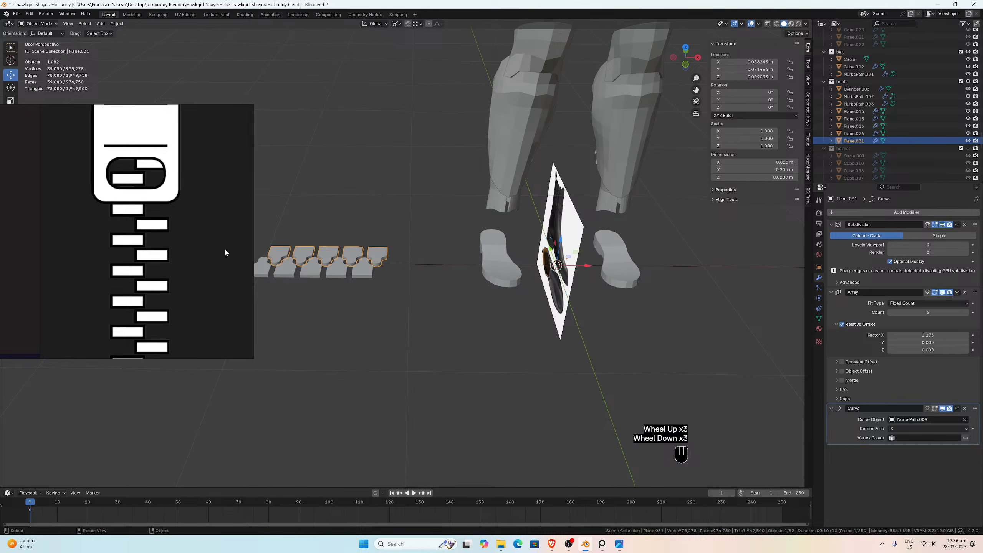
pyautogui.scroll(-3, 272, 188)
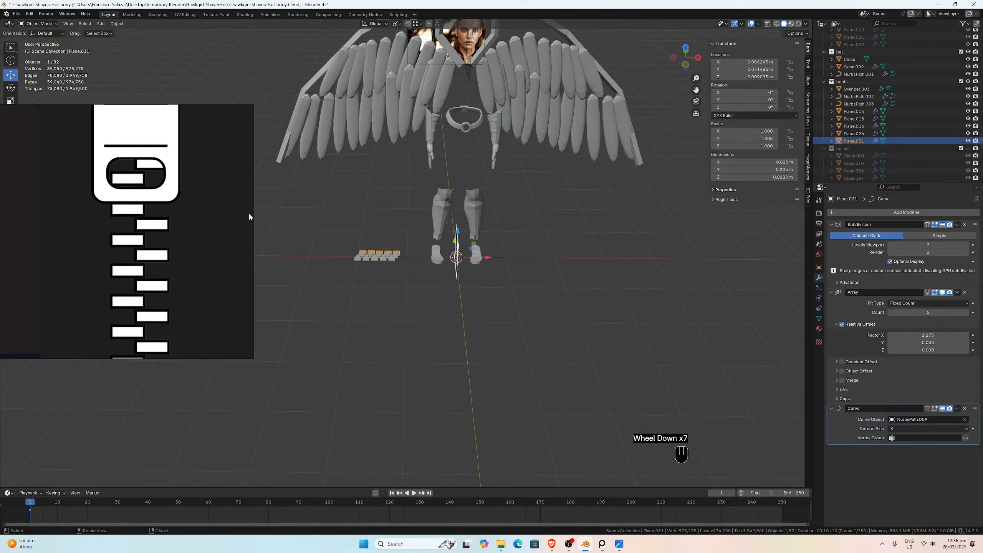
pyautogui.scroll(-2, 153, 232)
pyautogui.scroll(-3, 116, 230)
pyautogui.moveTo(105, 228); pyautogui.dragTo(185, 244, button='middle')
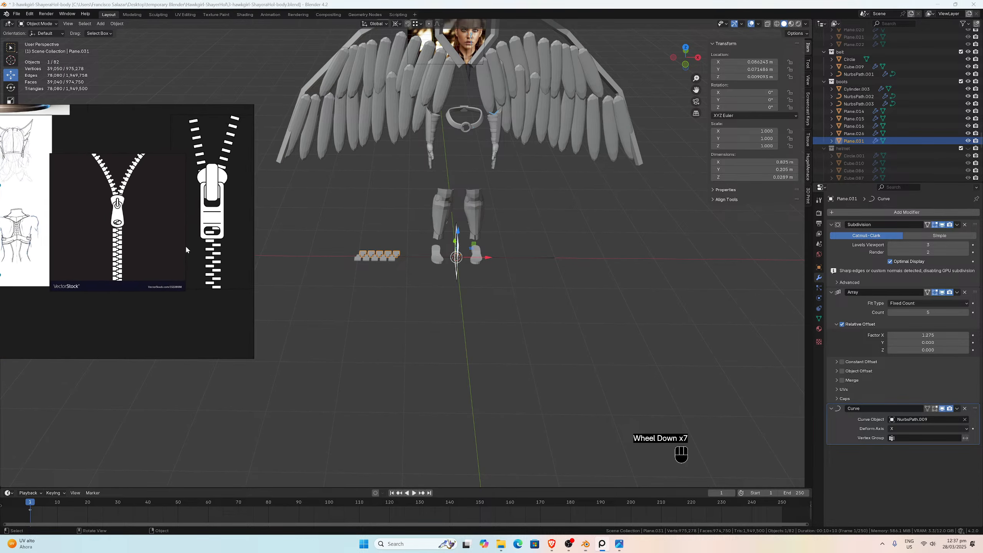
pyautogui.scroll(5, 165, 244)
pyautogui.moveTo(77, 196); pyautogui.dragTo(147, 237, button='middle')
pyautogui.scroll(5, 109, 234)
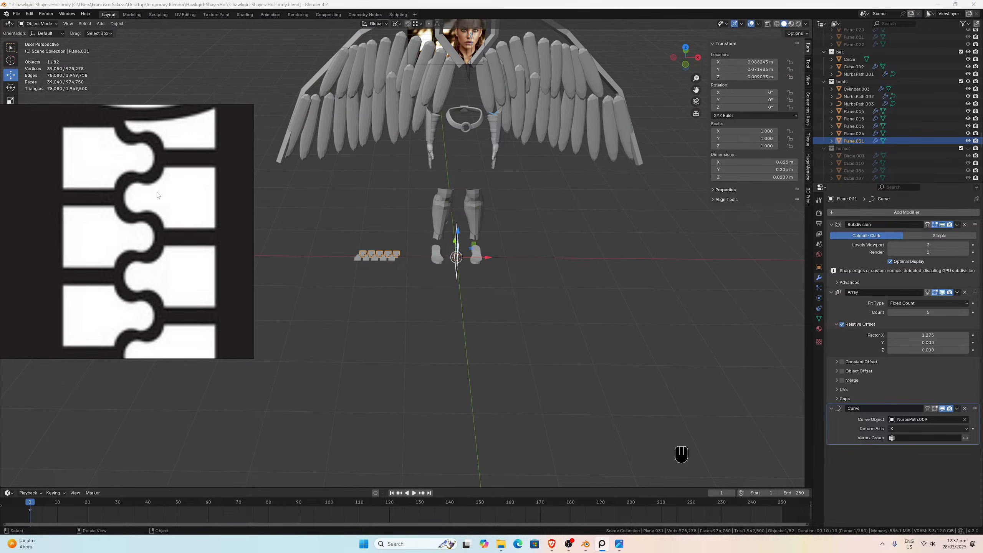
pyautogui.scroll(-4, 157, 194)
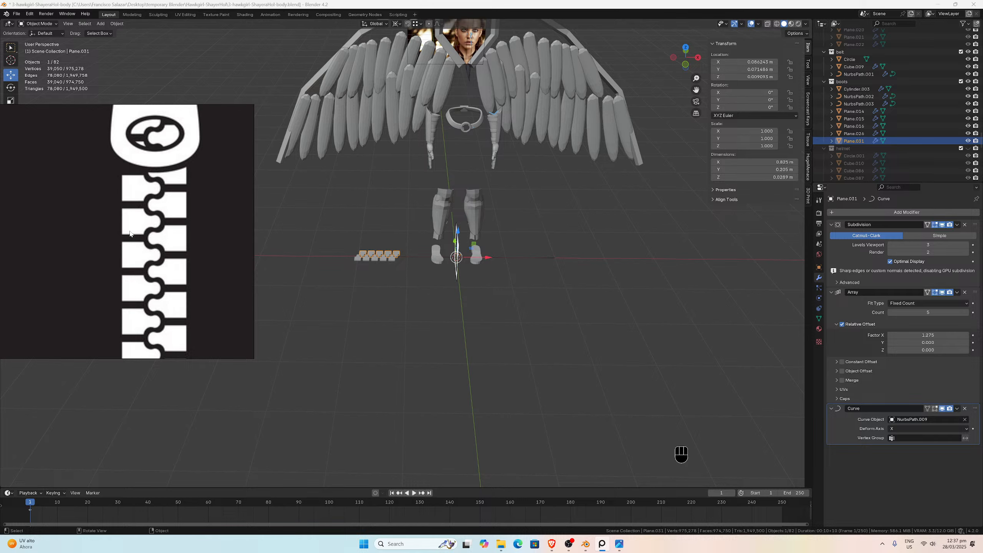
pyautogui.scroll(2, 143, 224)
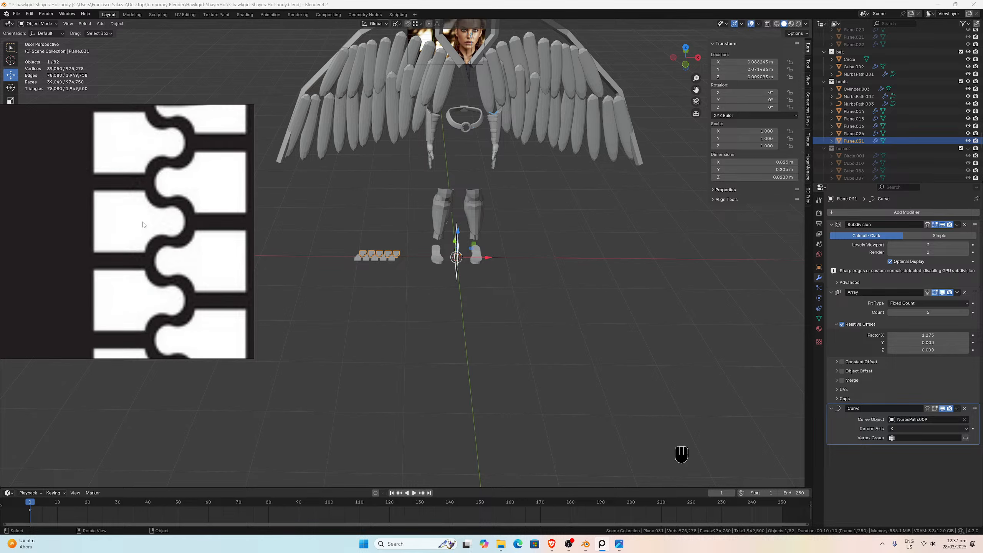
pyautogui.scroll(-2, 142, 225)
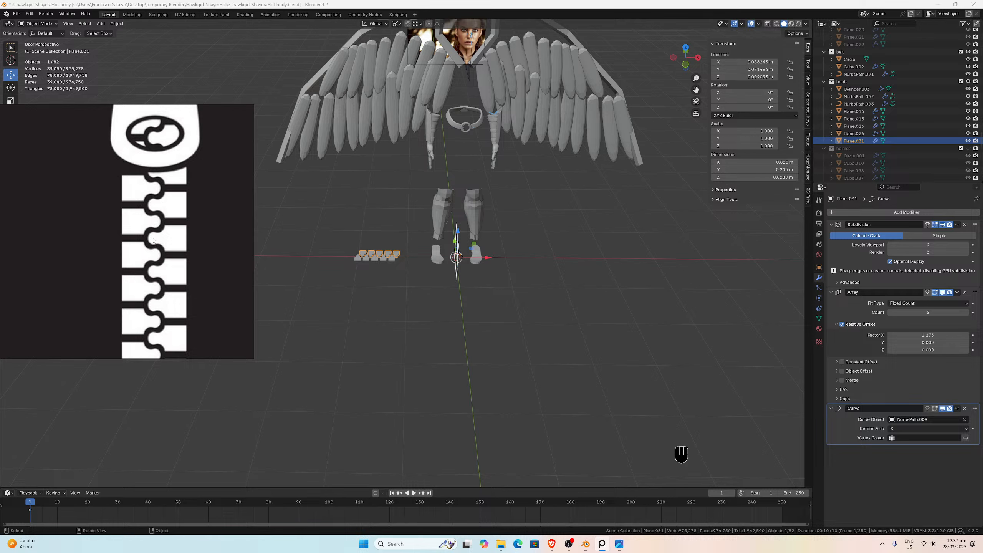
pyautogui.scroll(-4, 170, 234)
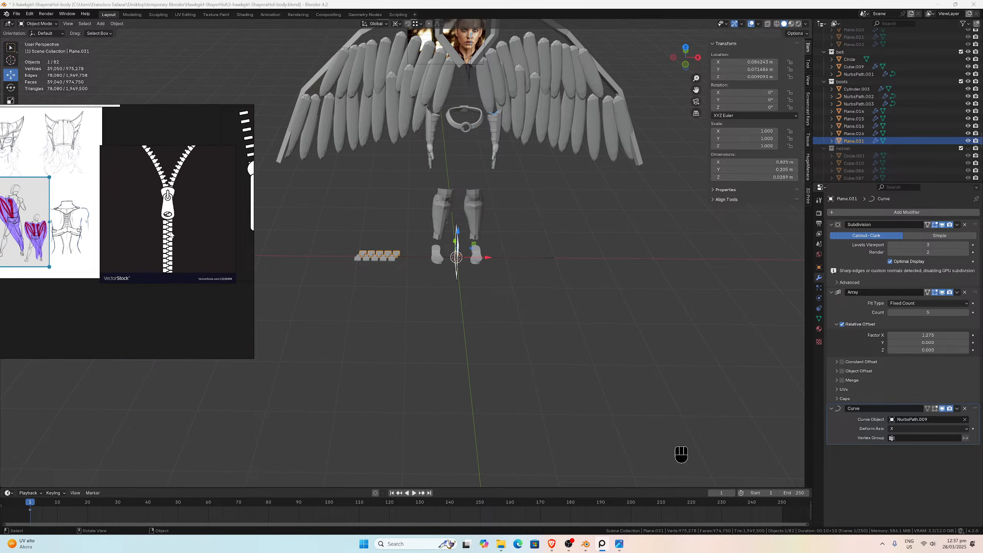
# Step: Compare the knobbed teeth of one zipper reference with the plain rectangular teeth of the other
pyautogui.moveTo(171, 235); pyautogui.dragTo(80, 259, button='middle')
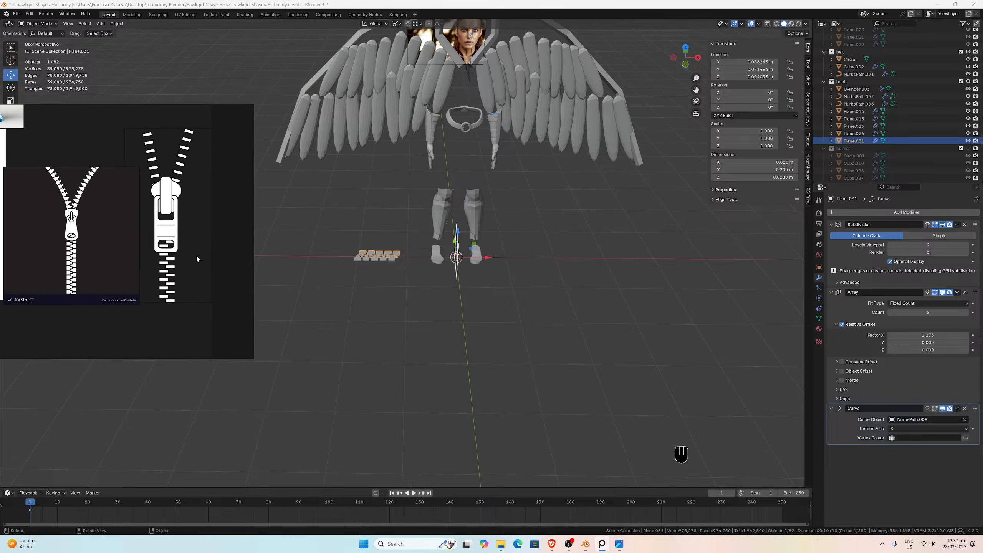
pyautogui.scroll(5, 165, 252)
pyautogui.moveTo(40, 267); pyautogui.dragTo(159, 241, button='middle')
pyautogui.scroll(-1, 101, 255)
pyautogui.scroll(1, 120, 249)
pyautogui.scroll(-1, 120, 257)
pyautogui.scroll(-5, 104, 254)
pyautogui.scroll(3, 159, 242)
pyautogui.moveTo(81, 230); pyautogui.dragTo(158, 237, button='middle')
pyautogui.scroll(3, 159, 238)
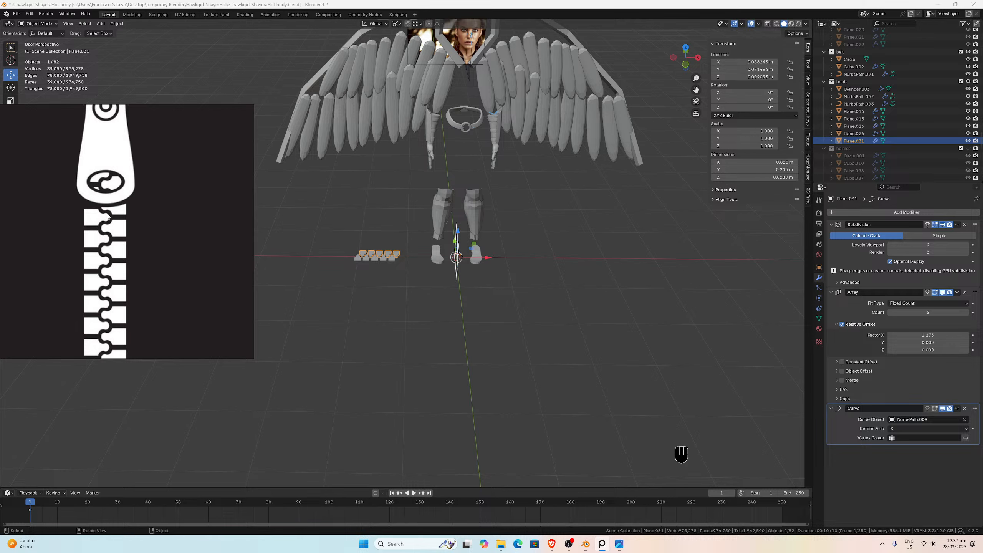
pyautogui.scroll(-5, 135, 220)
pyautogui.moveTo(180, 245); pyautogui.dragTo(85, 254, button='middle')
pyautogui.scroll(3, 84, 254)
pyautogui.moveTo(198, 241); pyautogui.dragTo(78, 256, button='middle')
pyautogui.scroll(3, 77, 257)
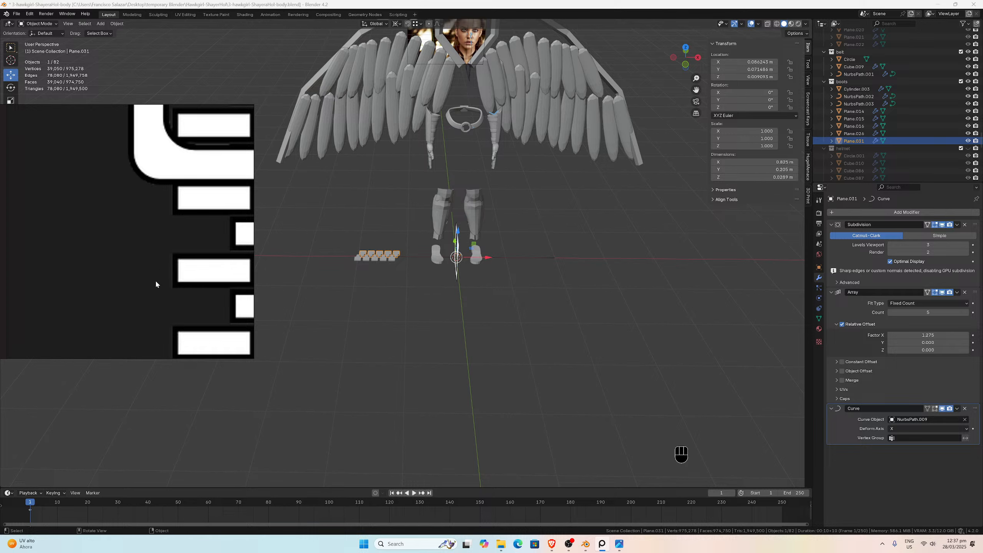
pyautogui.scroll(-4, 157, 257)
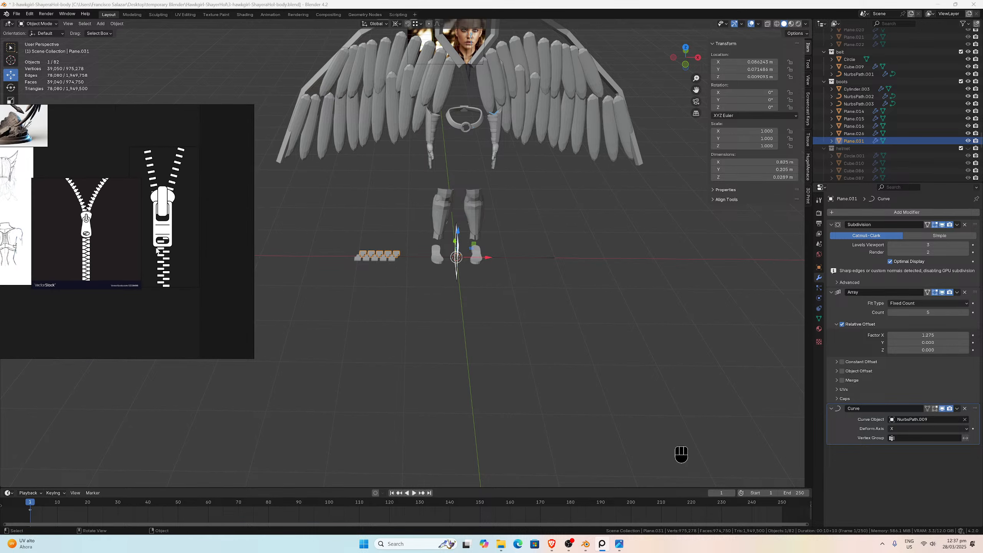
pyautogui.scroll(-4, 157, 250)
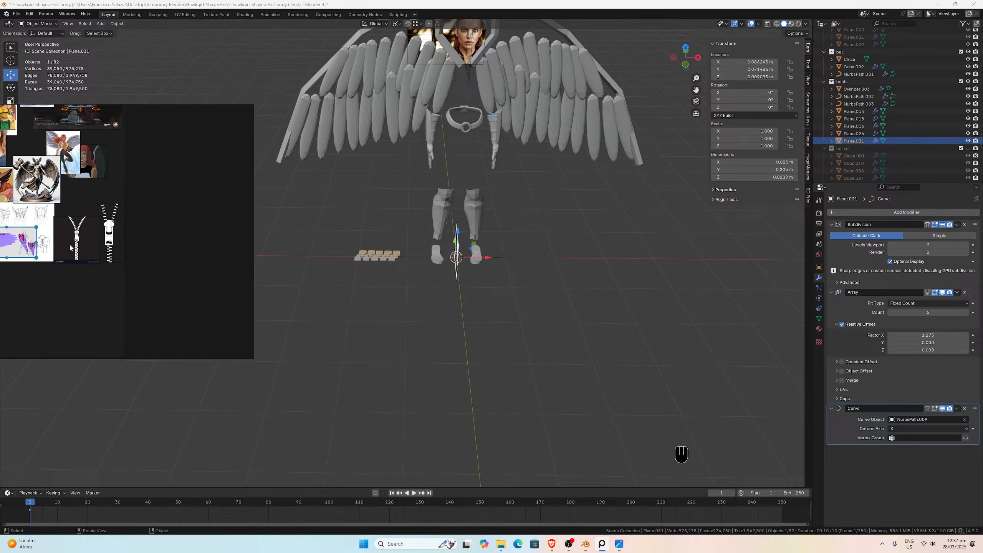
# Step: Examine how the staggered rectangular teeth run through the slider opening and below it in the second zipper reference
pyautogui.scroll(5, 154, 246)
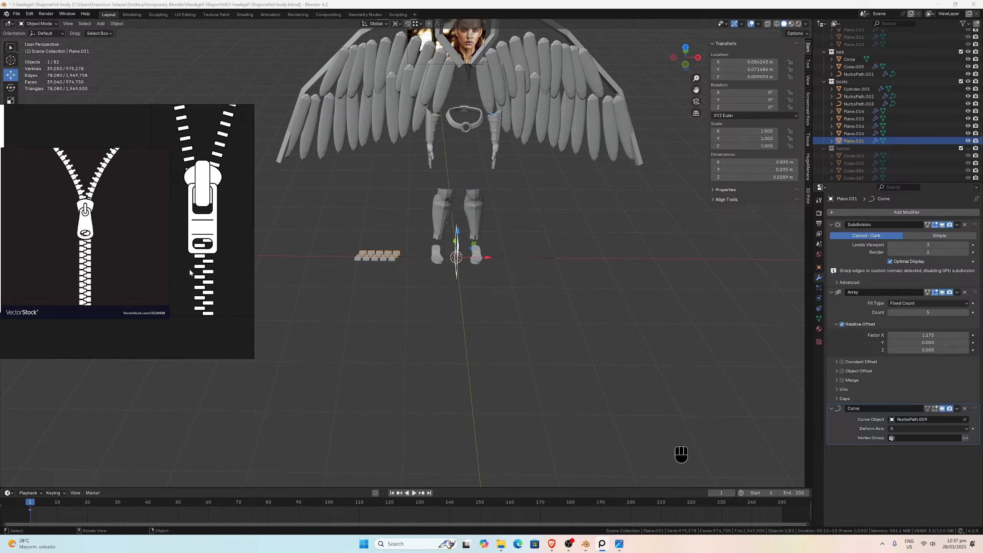
pyautogui.scroll(-5, 171, 244)
pyautogui.scroll(7, 193, 251)
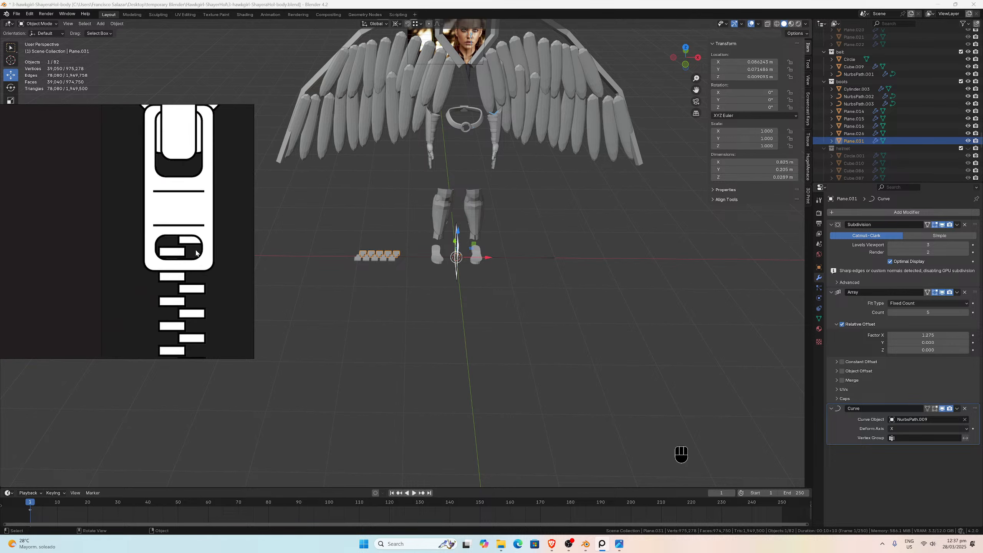
pyautogui.scroll(-3, 196, 253)
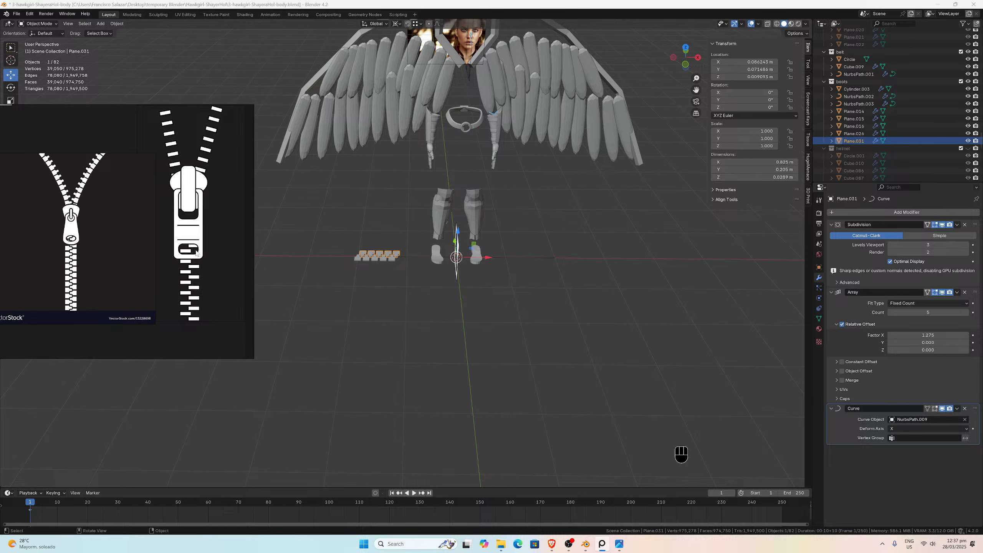
pyautogui.scroll(2, 196, 252)
pyautogui.scroll(3, 182, 288)
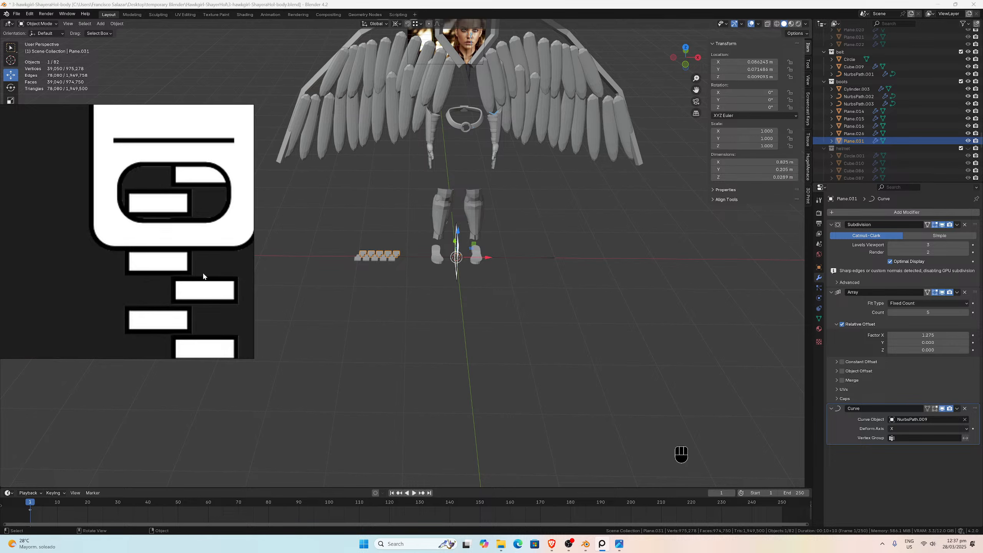
pyautogui.scroll(3, 416, 267)
# Step: Inspect the spacing and interlocking of the two modelled tooth rows from above and at an angle
pyautogui.moveTo(416, 267)
pyautogui.mouseDown(button='middle')
pyautogui.moveTo(426, 261)
pyautogui.moveTo(398, 267)
pyautogui.moveTo(496, 213)
pyautogui.moveTo(404, 222)
pyautogui.moveTo(367, 243)
pyautogui.moveTo(406, 276)
pyautogui.moveTo(491, 256)
pyautogui.moveTo(492, 232)
pyautogui.moveTo(456, 232)
pyautogui.moveTo(523, 244)
pyautogui.moveTo(433, 267)
pyautogui.mouseUp(button='middle')
pyautogui.scroll(3, 458, 241)
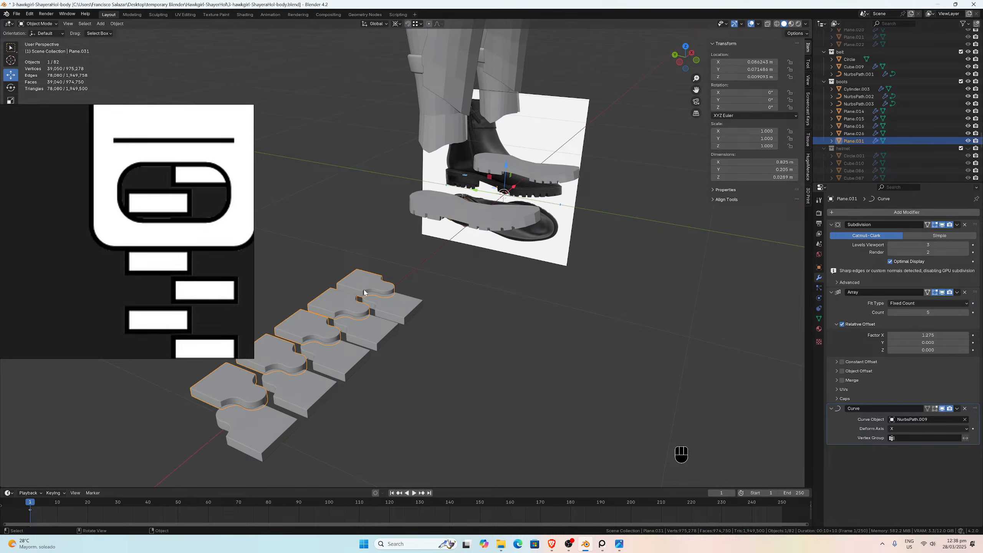
pyautogui.scroll(-2, 401, 260)
pyautogui.moveTo(442, 270); pyautogui.dragTo(426, 299, button='middle')
pyautogui.scroll(4, 396, 331)
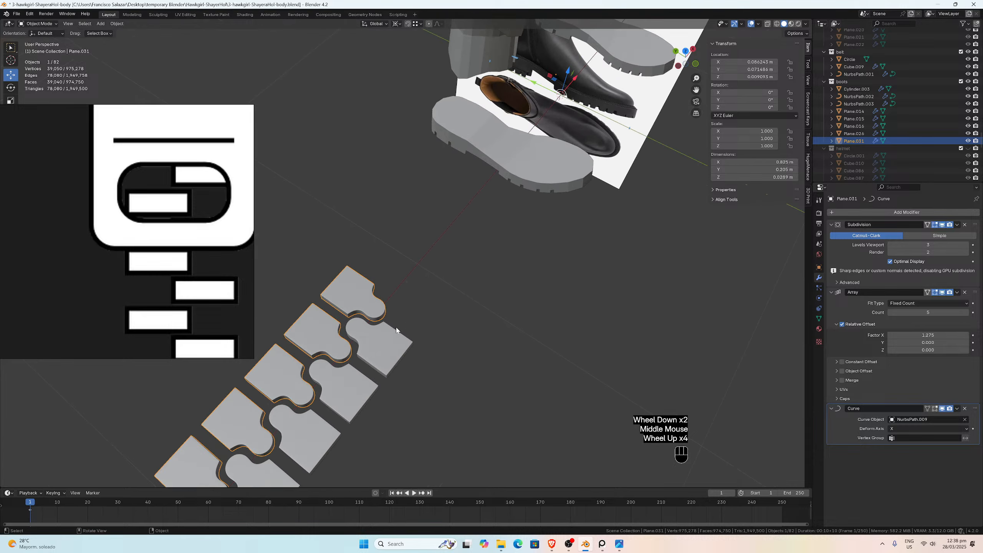
pyautogui.moveTo(396, 331); pyautogui.dragTo(380, 345, button='middle')
pyautogui.scroll(1, 426, 372)
pyautogui.scroll(-1, 451, 388)
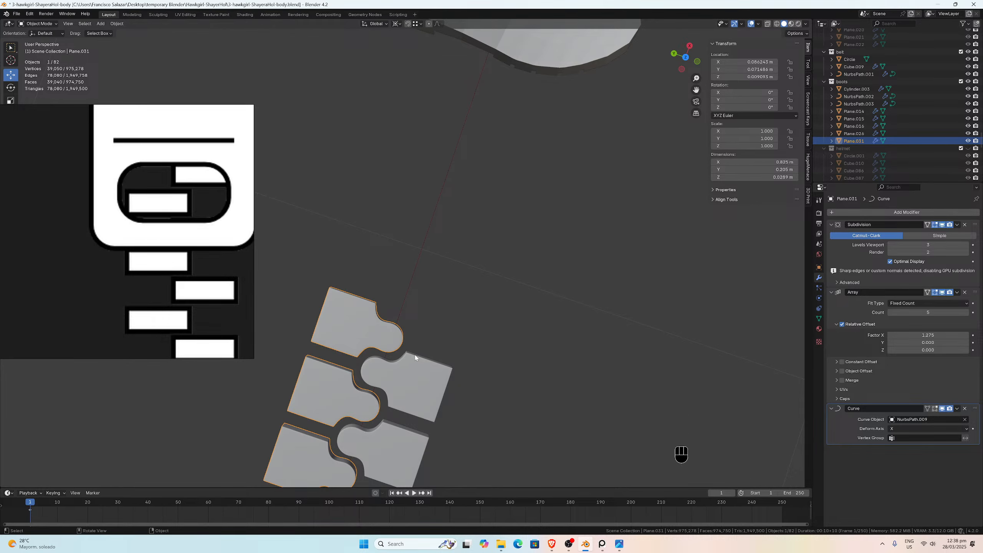
pyautogui.scroll(3, 422, 356)
pyautogui.moveTo(517, 326); pyautogui.dragTo(520, 288, button='middle')
pyautogui.scroll(-2, 521, 290)
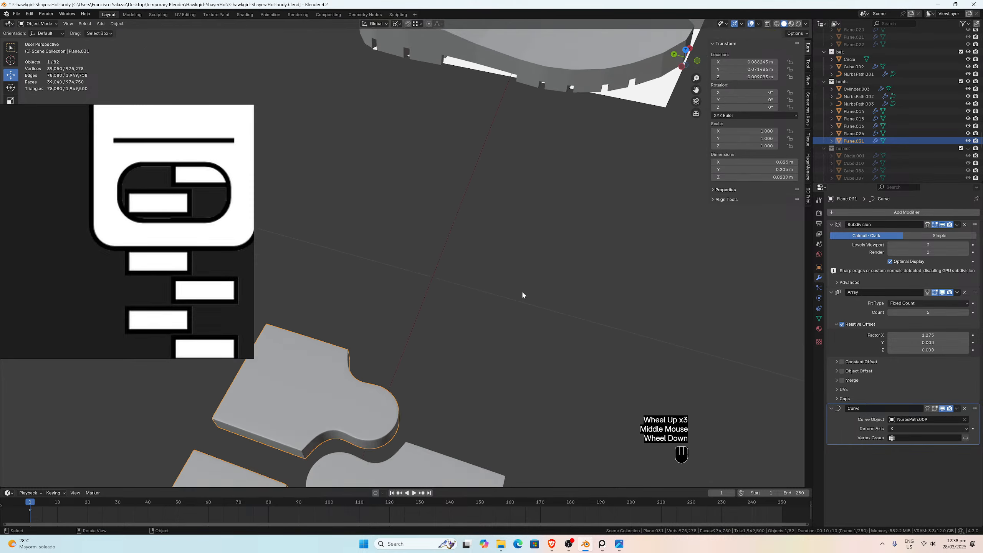
# Step: Examine the curved contours and side walls of the modelled teeth up close, and their scale relative to the boots
pyautogui.moveTo(696, 90); pyautogui.dragTo(694, 11)
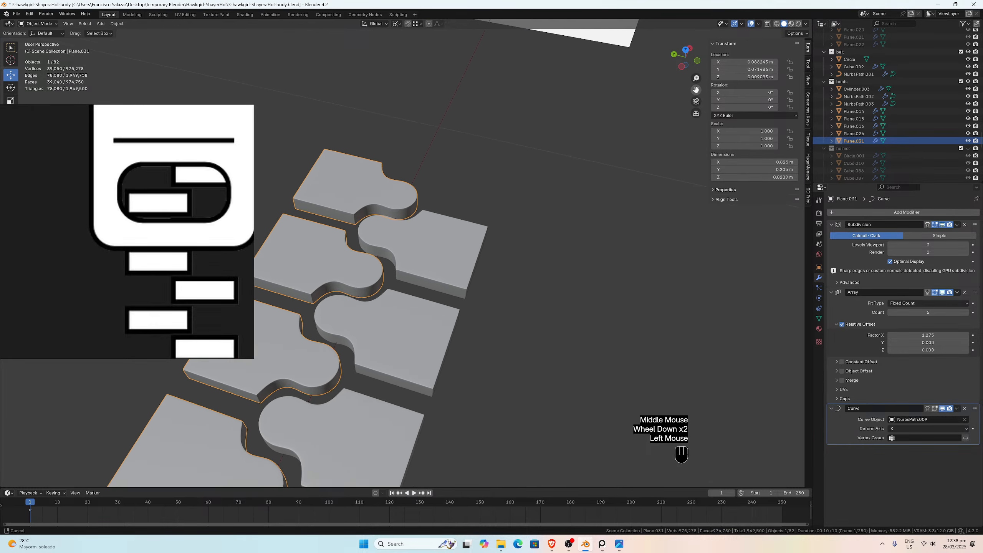
pyautogui.scroll(3, 543, 178)
pyautogui.moveTo(544, 178); pyautogui.dragTo(555, 147, button='middle')
pyautogui.scroll(3, 546, 238)
pyautogui.scroll(1, 516, 229)
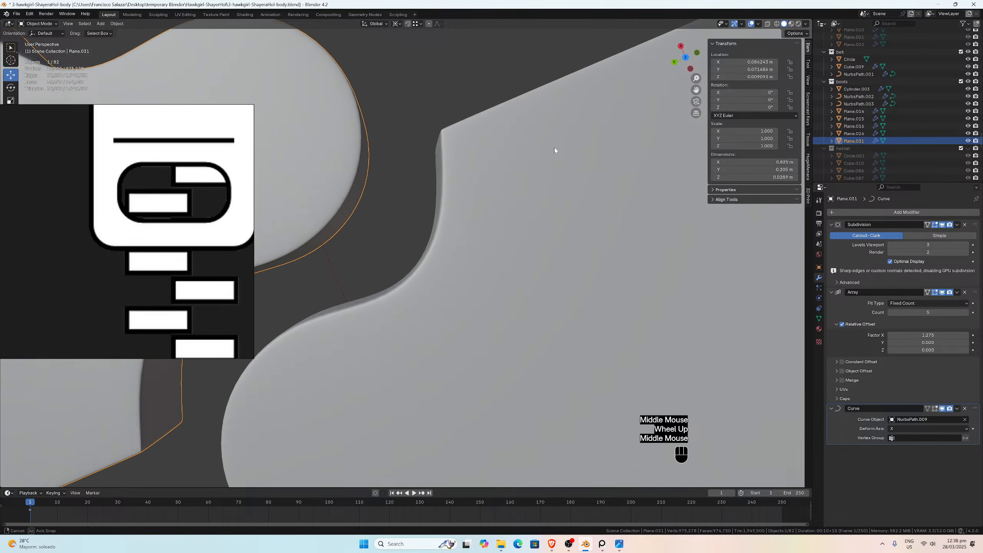
pyautogui.scroll(-4, 543, 152)
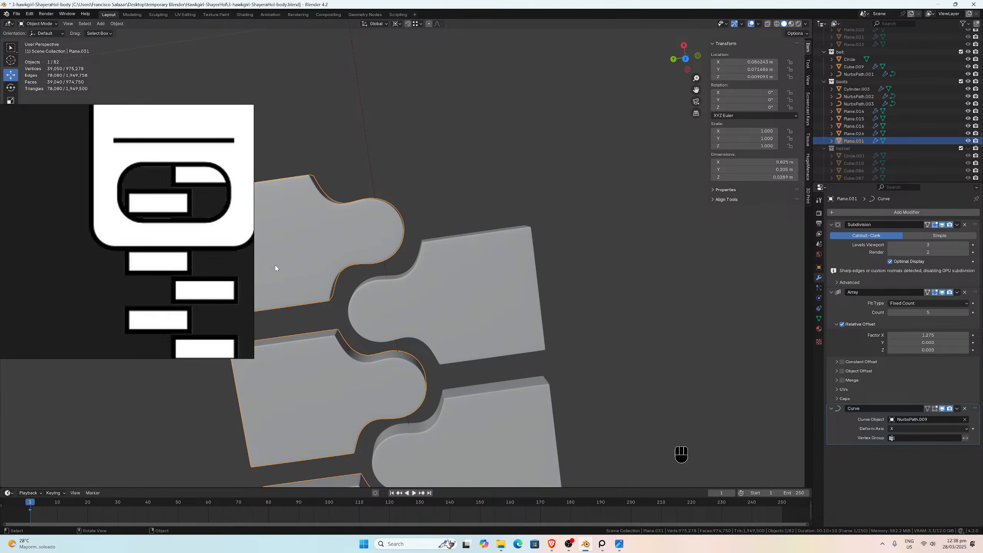
pyautogui.scroll(-3, 480, 277)
pyautogui.moveTo(515, 264); pyautogui.dragTo(572, 217, button='middle')
pyautogui.scroll(2, 587, 212)
pyautogui.scroll(-2, 587, 213)
pyautogui.scroll(-2, 553, 215)
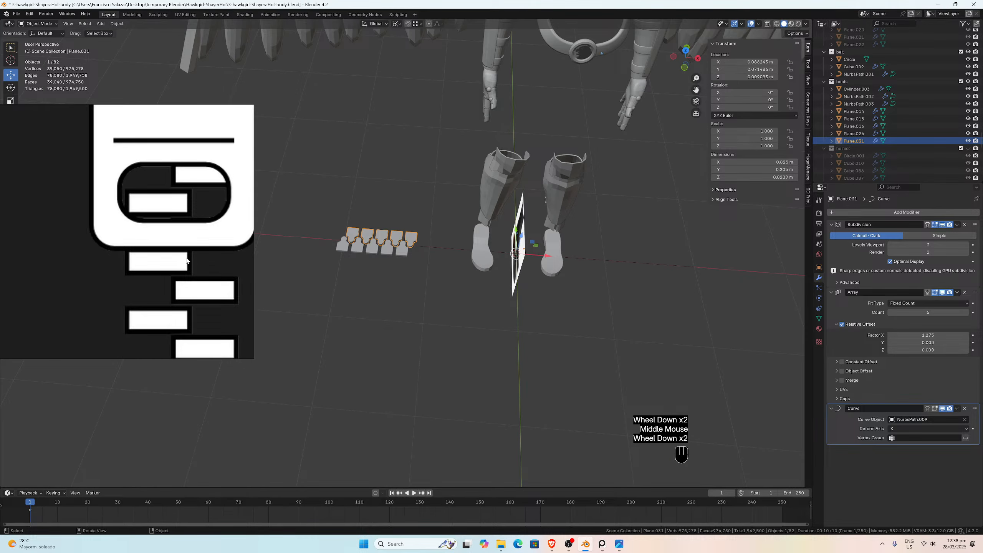
# Step: Hide the lower and upper rows of curved interlocking teeth
pyautogui.click(402, 257)
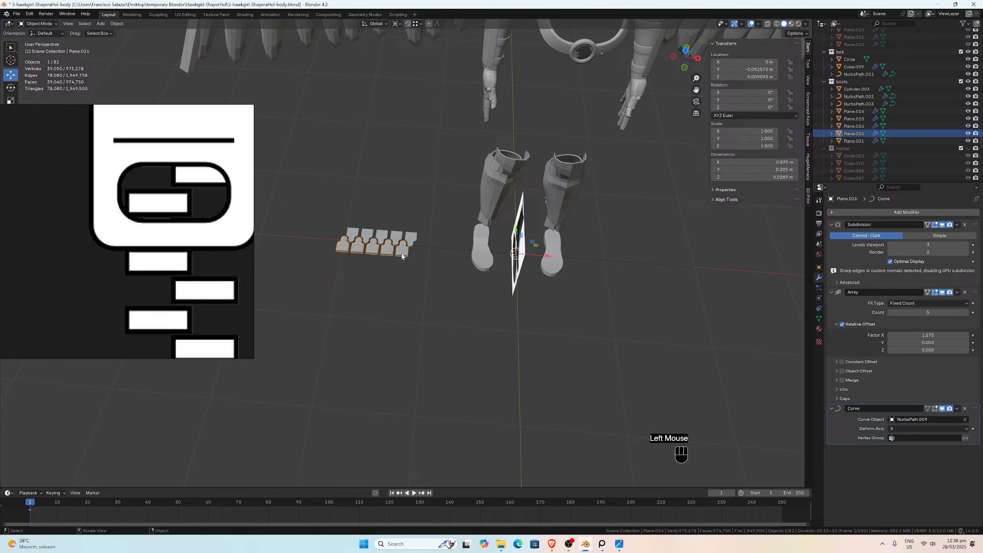
pyautogui.click(407, 237)
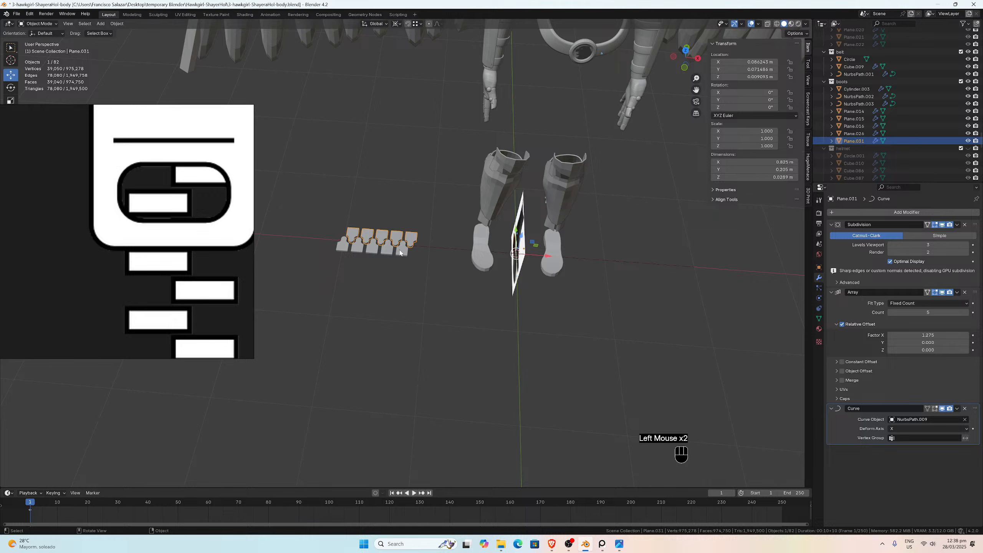
pyautogui.click(401, 252)
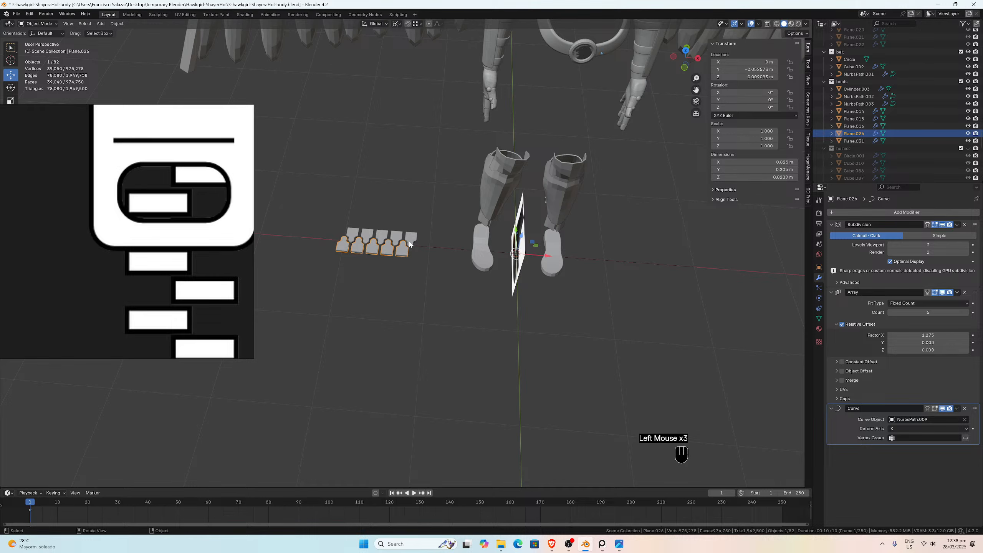
pyautogui.press('h')
pyautogui.click(404, 237)
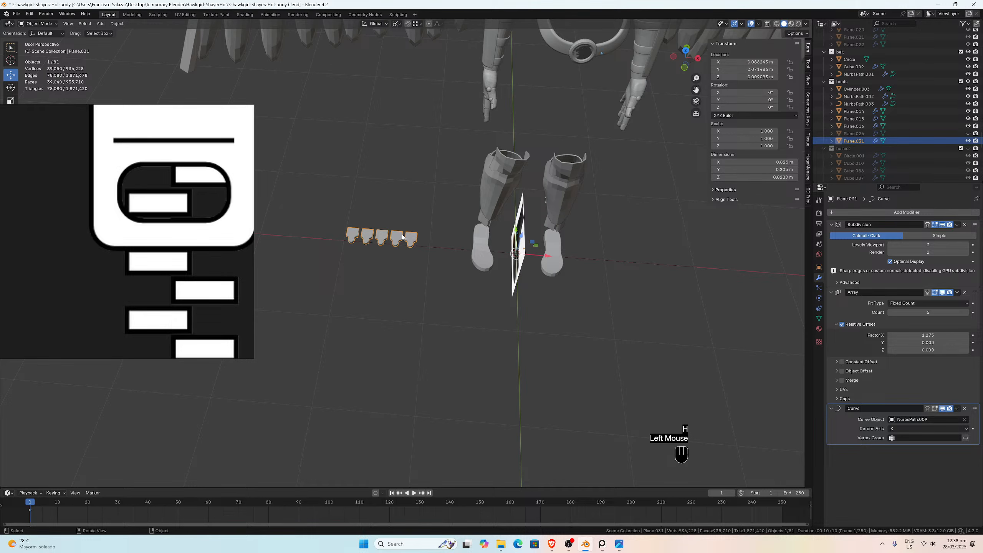
pyautogui.press('h')
# Step: Examine the lower front of the boot shaft in front view and the rectangular teeth in the zipper reference
pyautogui.press('KP_1')
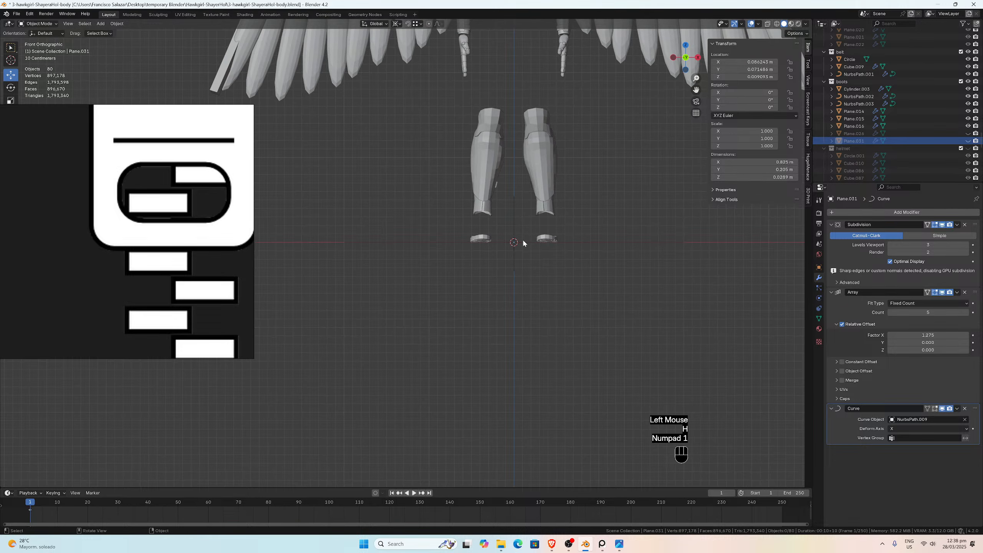
pyautogui.scroll(4, 540, 206)
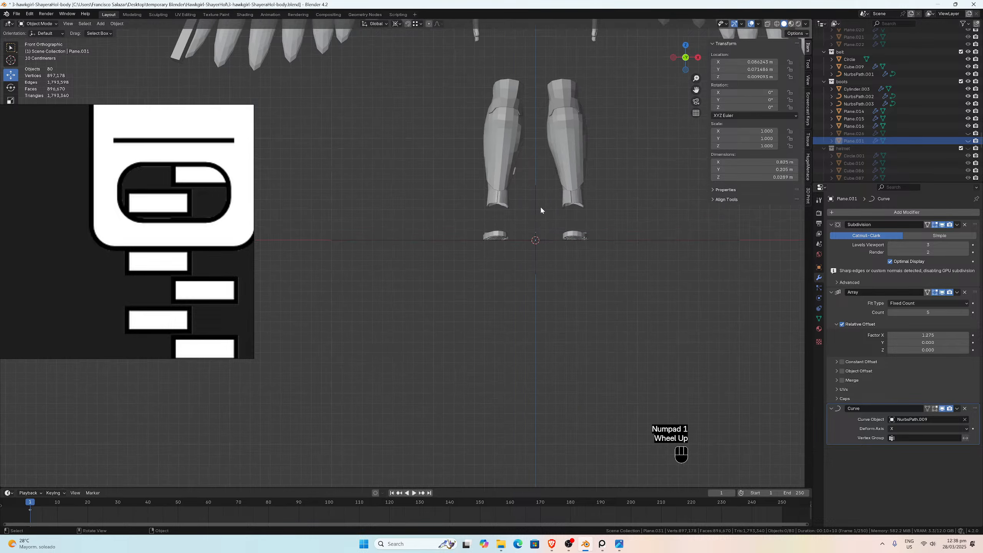
pyautogui.moveTo(695, 89); pyautogui.dragTo(205, 275)
pyautogui.scroll(4, 542, 211)
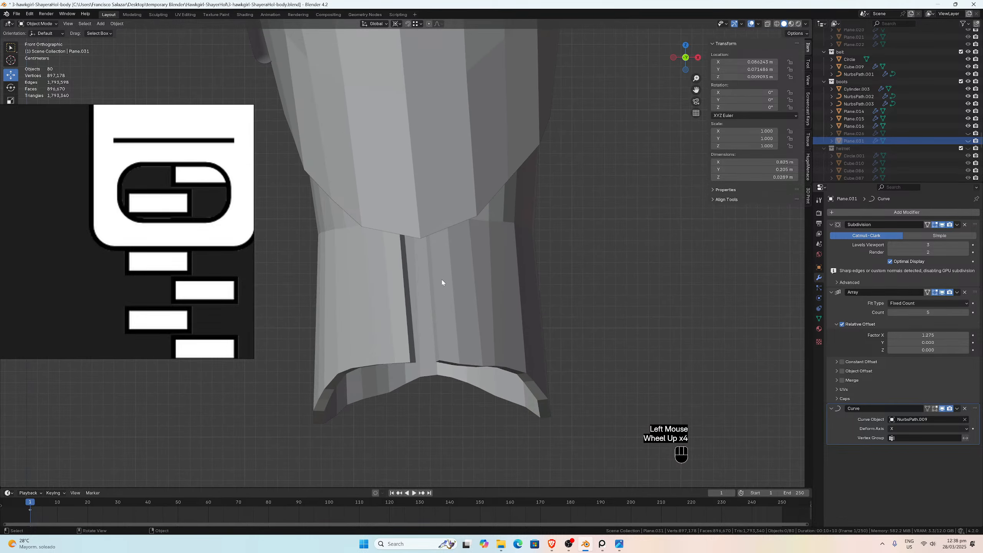
pyautogui.scroll(3, 384, 280)
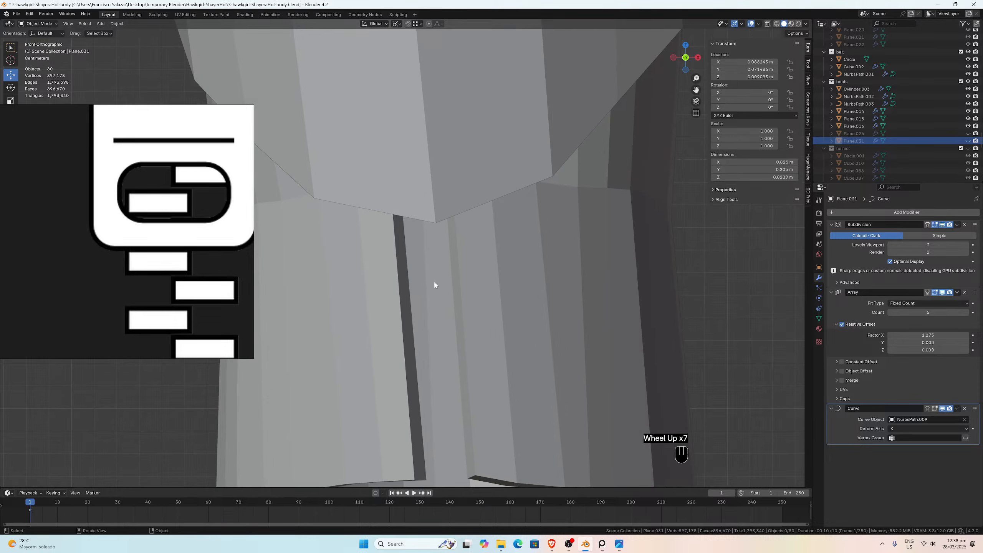
pyautogui.scroll(-9, 426, 249)
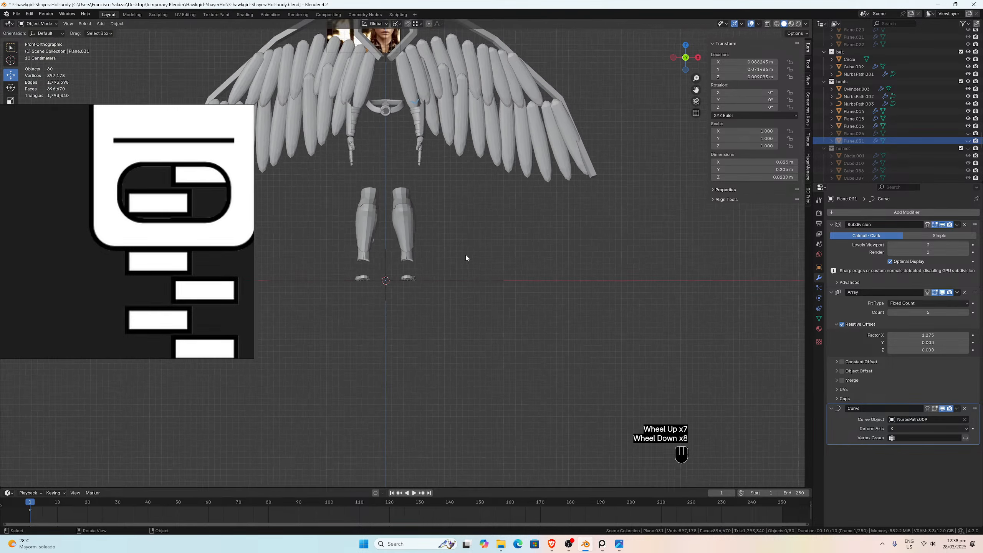
pyautogui.moveTo(696, 90); pyautogui.dragTo(713, 44)
pyautogui.scroll(3, 223, 303)
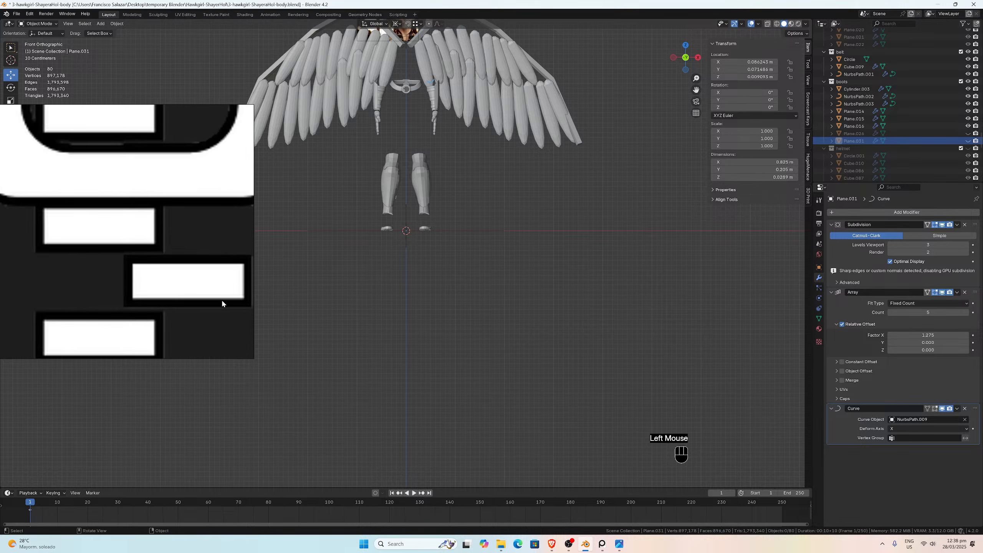
# Step: Save the current Blender file
pyautogui.scroll(-1, 468, 247)
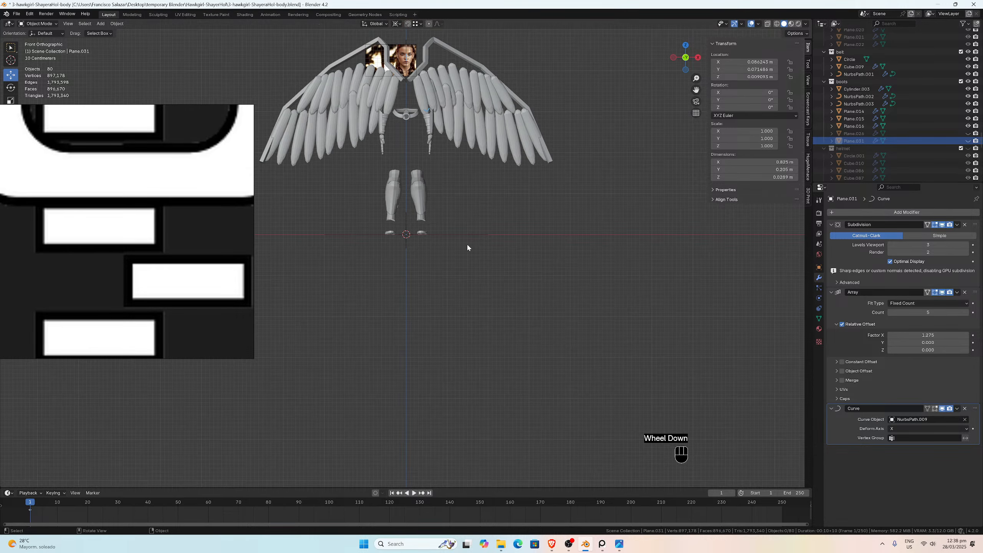
pyautogui.hotkey('ctrl', 's')
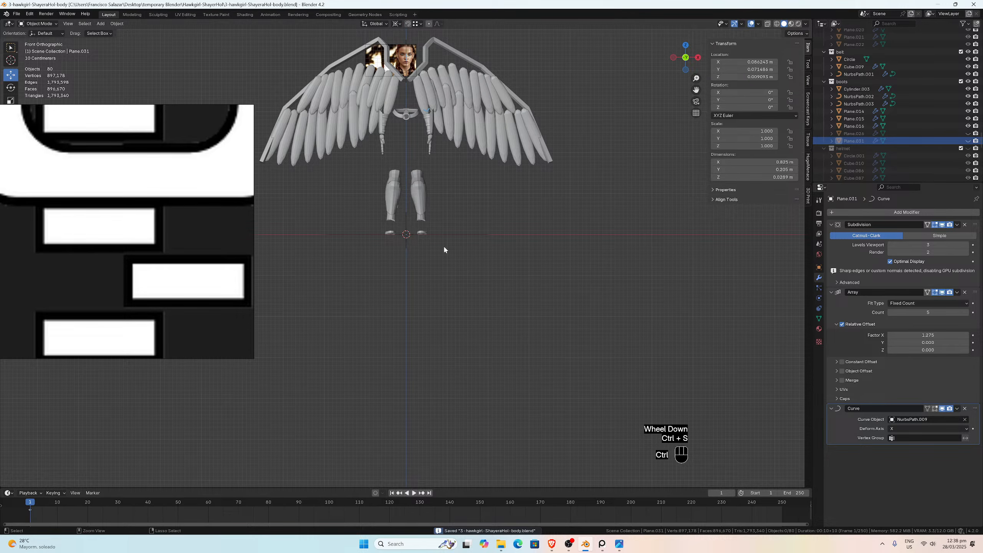
pyautogui.scroll(3, 409, 201)
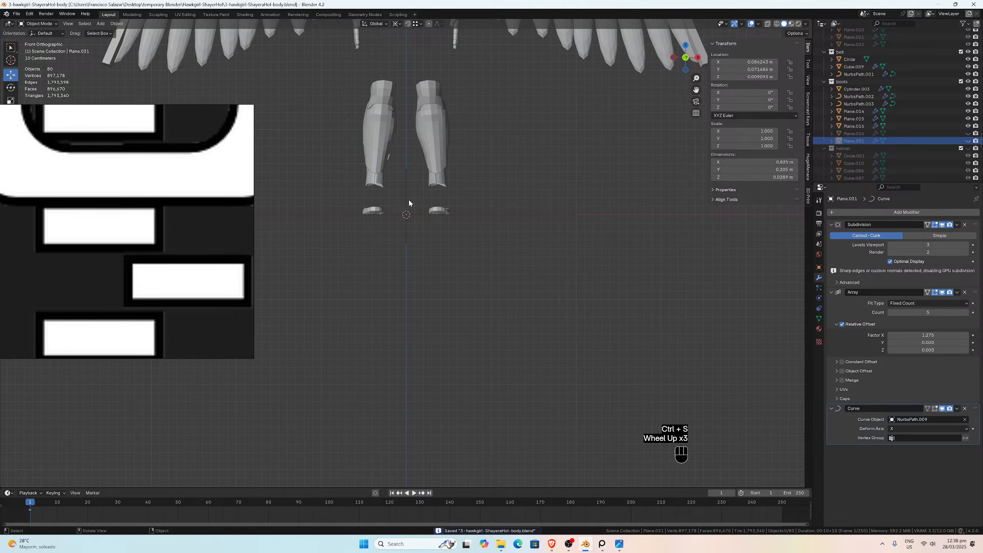
# Step: In top view, add the image zipper-153689_1280.jpg as an empty image reference at the world origin
pyautogui.press('KP_7')
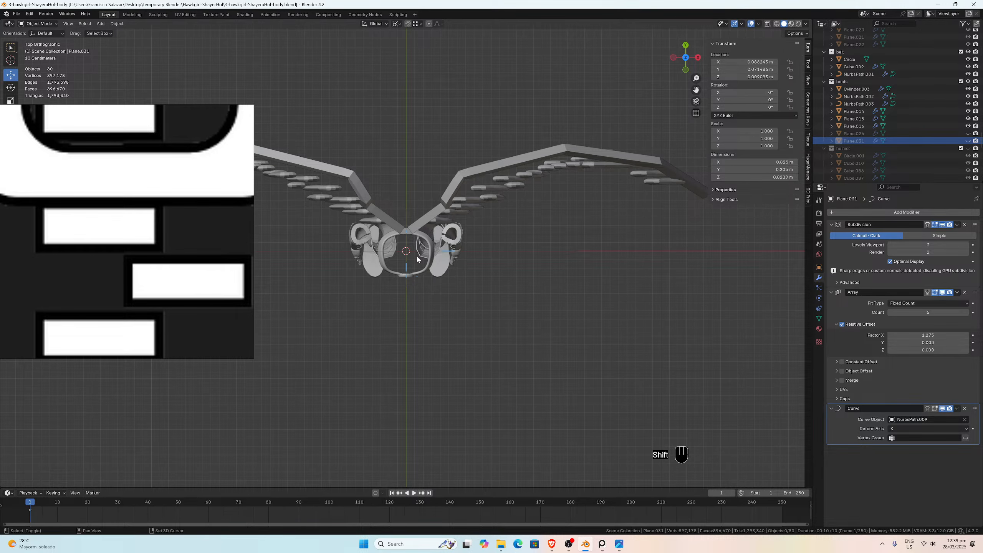
pyautogui.hotkey('shift', 'a')
pyautogui.moveTo(408, 321)
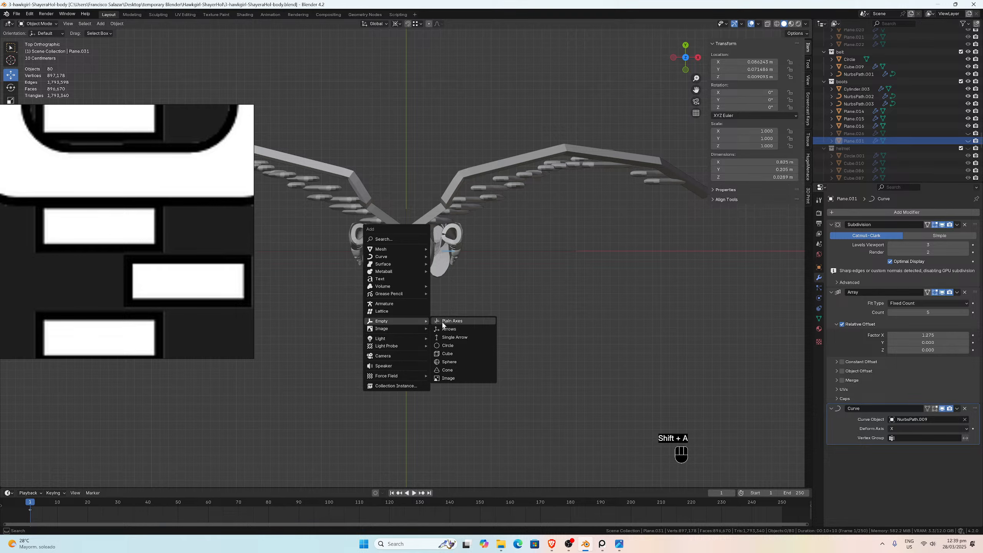
pyautogui.click(448, 378)
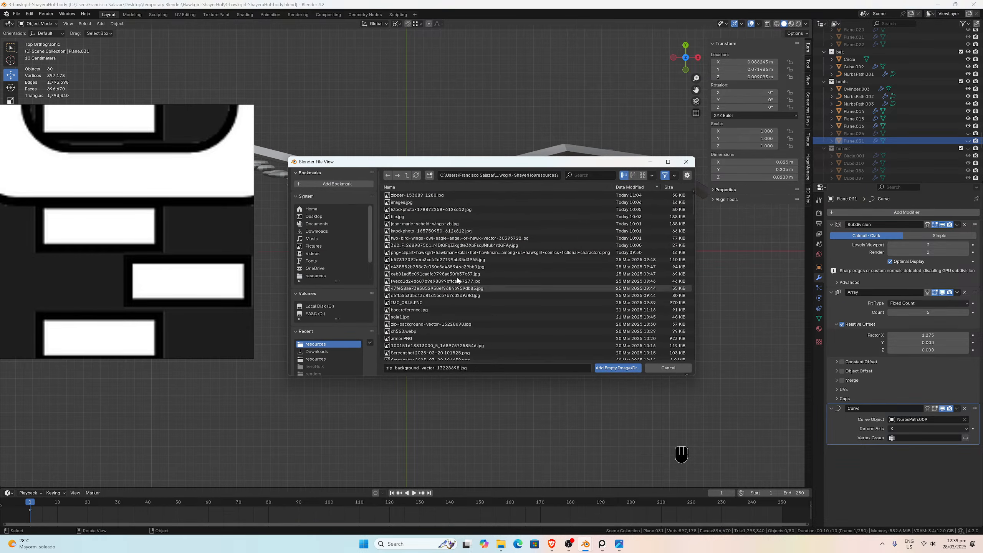
pyautogui.doubleClick(410, 196)
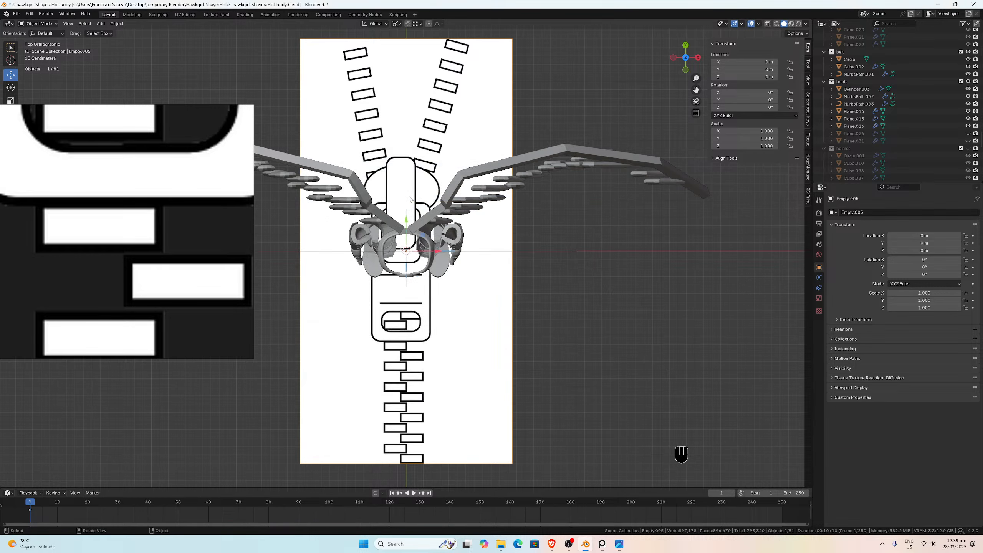
pyautogui.scroll(-2, 503, 248)
pyautogui.scroll(2, 499, 244)
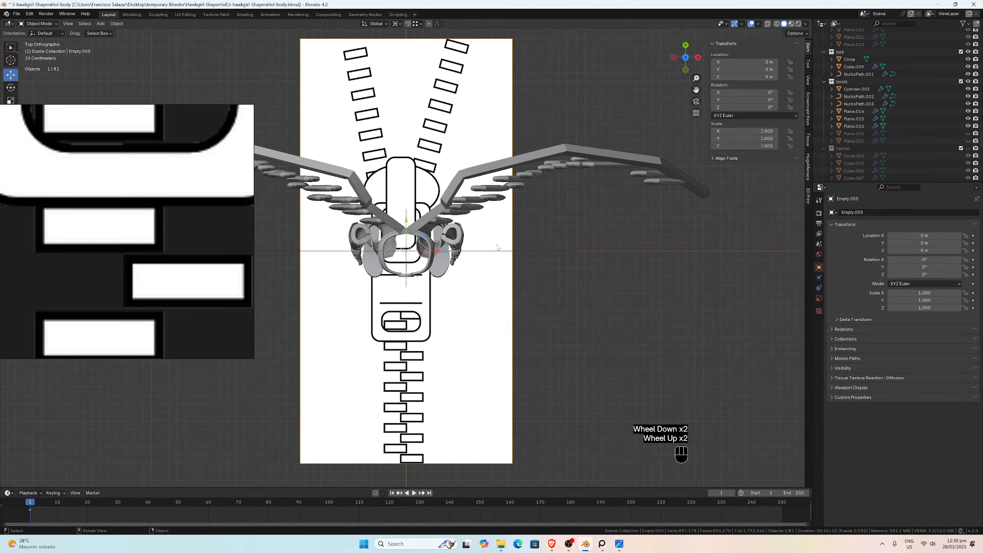
# Step: Rotate the zipper reference image -90° about Z and move the floating reference picture aside
pyautogui.press('r')
pyautogui.press('z')
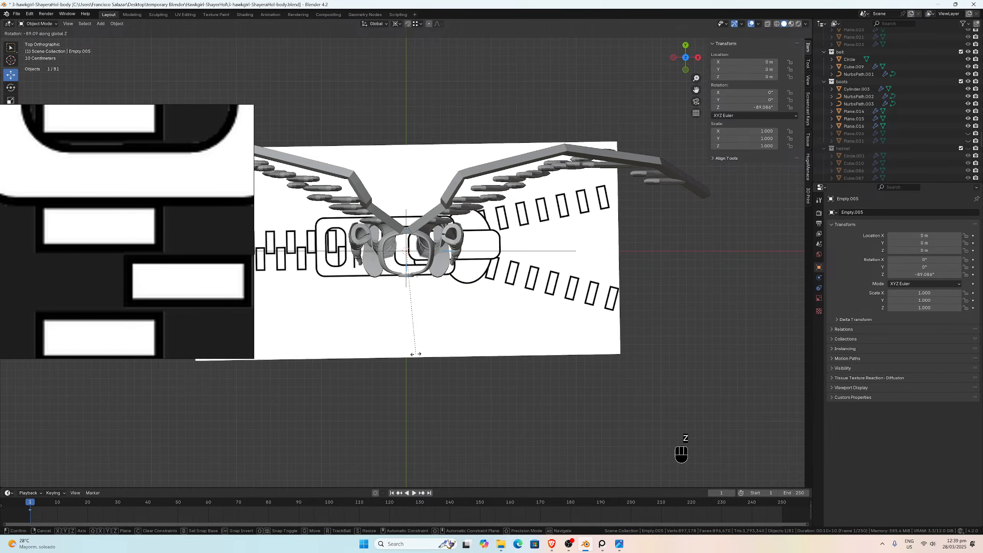
pyautogui.click(409, 352)
pyautogui.moveTo(228, 344); pyautogui.dragTo(20, 306)
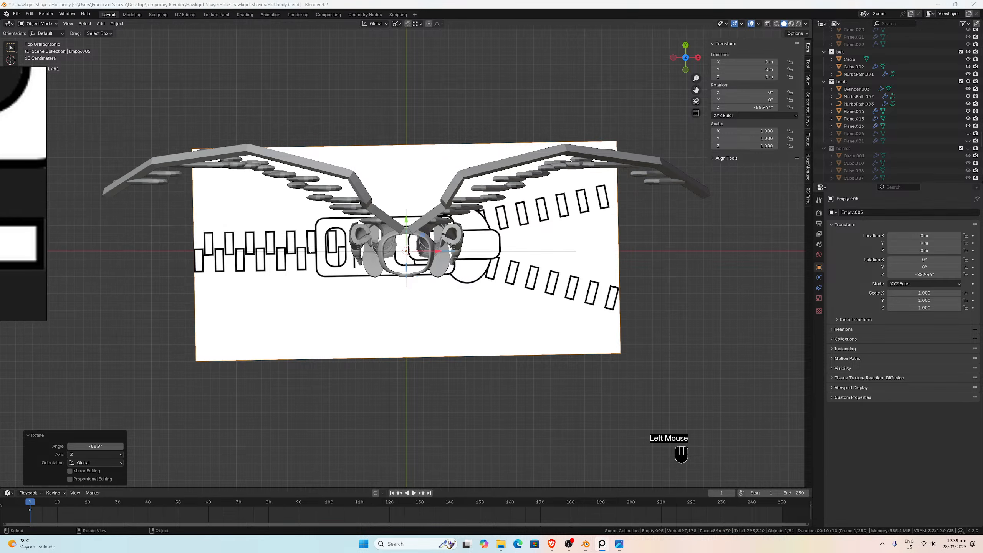
pyautogui.click(95, 446)
pyautogui.write('-90')
pyautogui.press('Return')
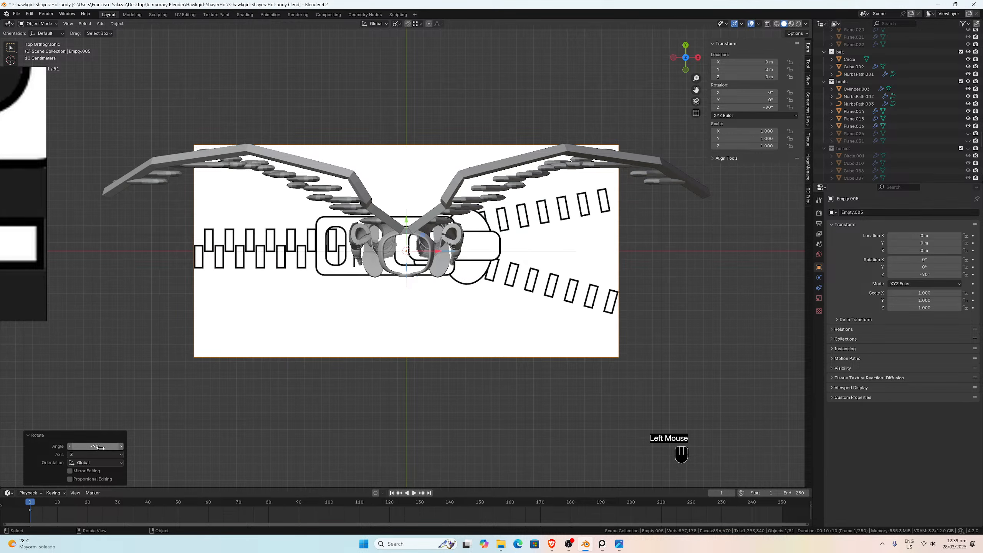
# Step: Move the zipper reference image about 1.96 m along X to centre one rectangular tooth horizontally on the origin
pyautogui.press('g')
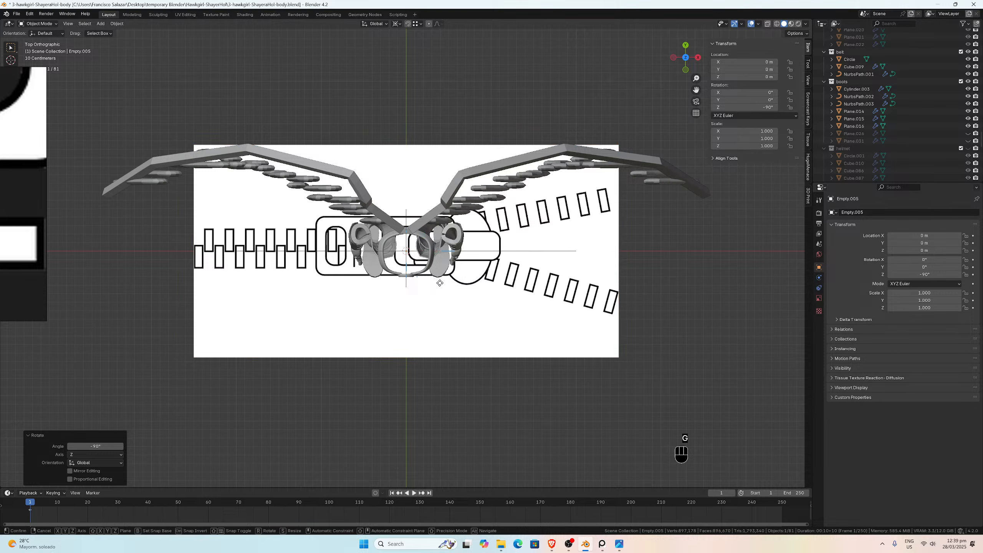
pyautogui.press('x')
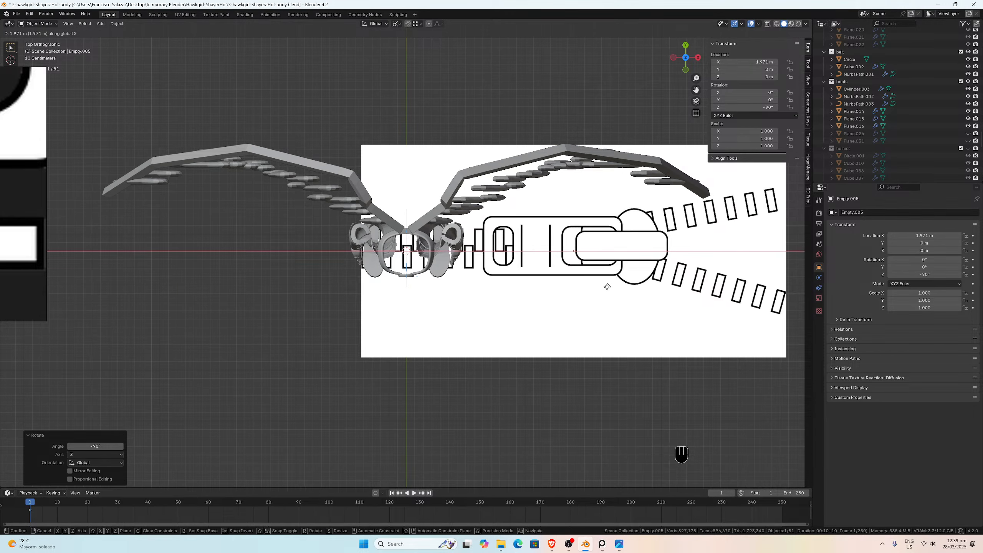
pyautogui.click(607, 289)
pyautogui.scroll(11, 412, 248)
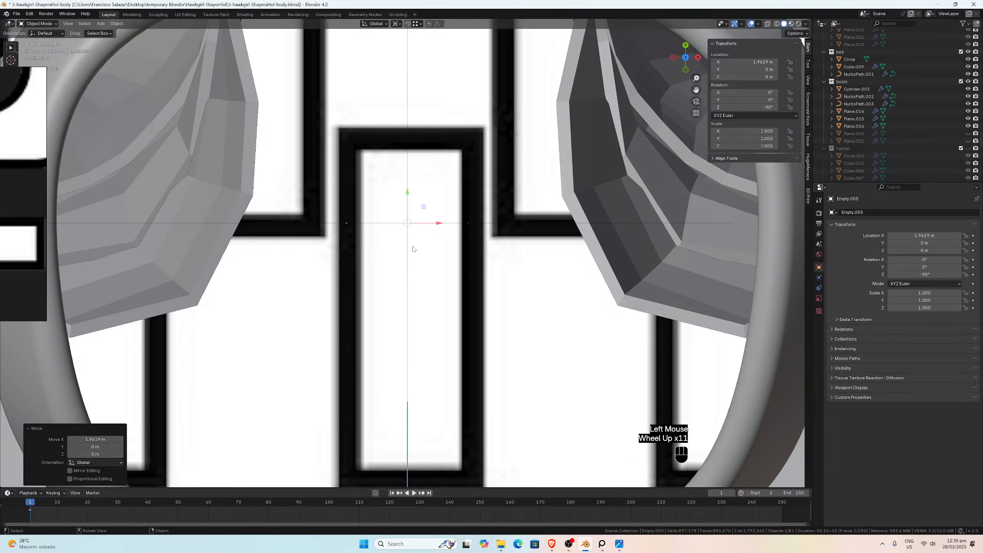
# Step: Add a 2 m cube mesh at the world origin over the zipper reference
pyautogui.hotkey('shift', 'a')
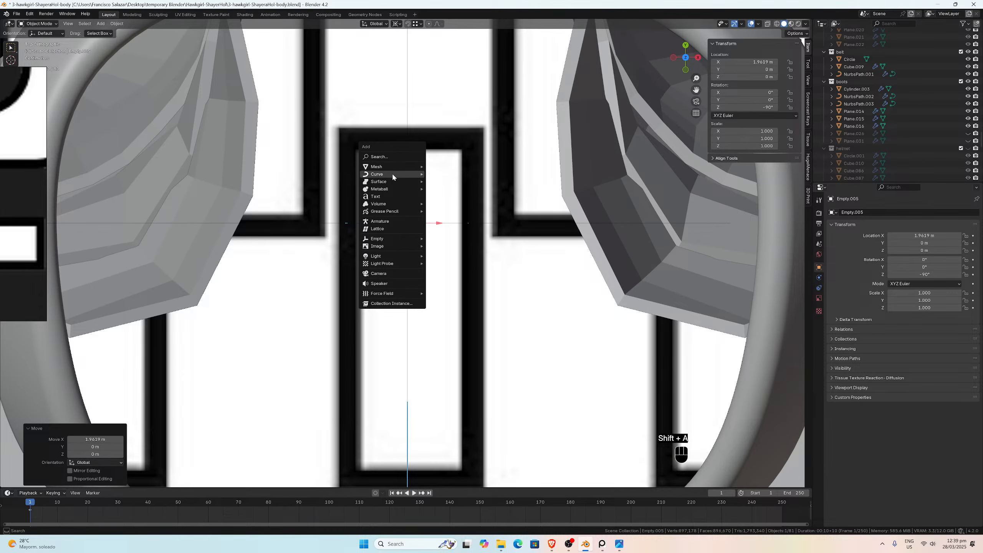
pyautogui.moveTo(381, 240)
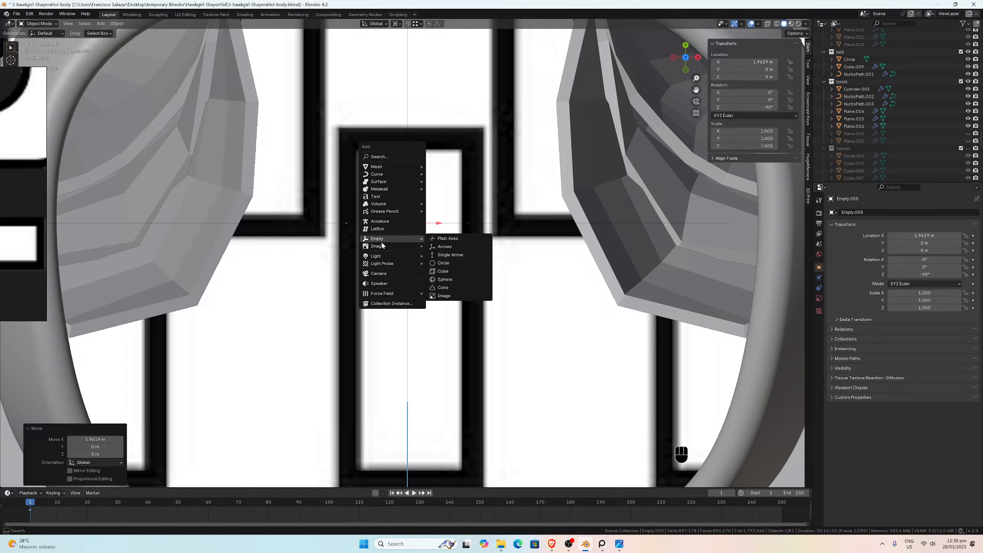
pyautogui.moveTo(380, 169)
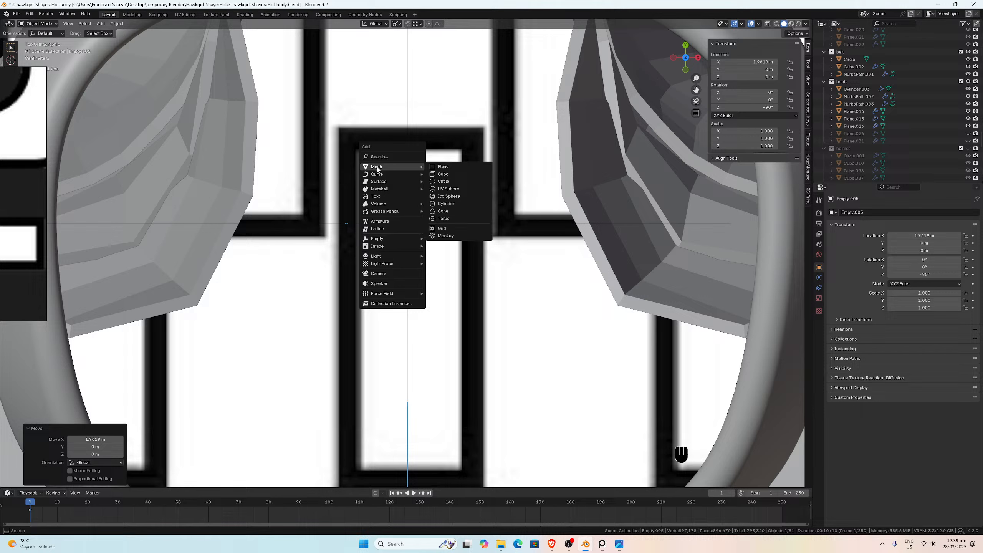
pyautogui.click(449, 177)
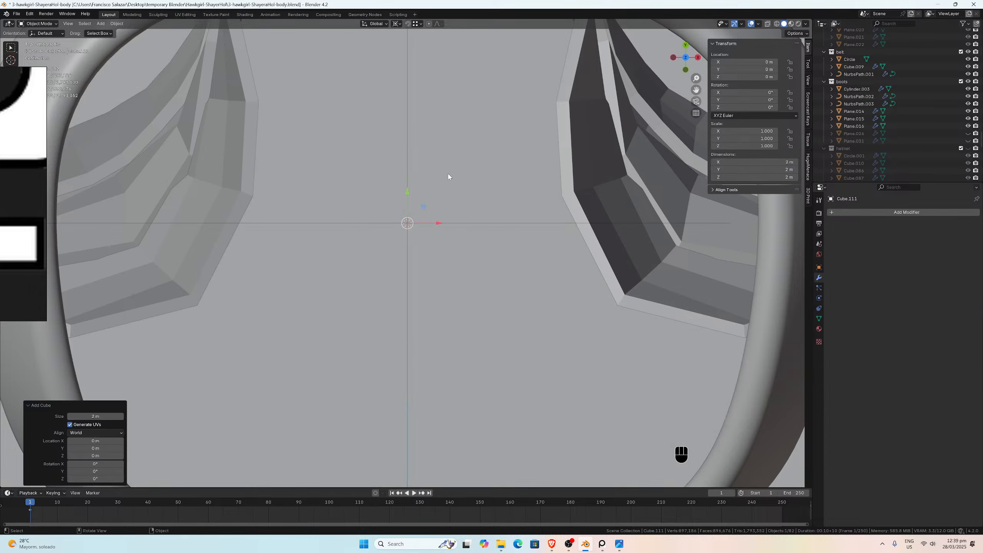
pyautogui.scroll(-3, 455, 244)
pyautogui.scroll(-3, 455, 244)
# Step: Add a Subdivision Surface modifier to the cube and set its viewport levels to 3
pyautogui.click(836, 212)
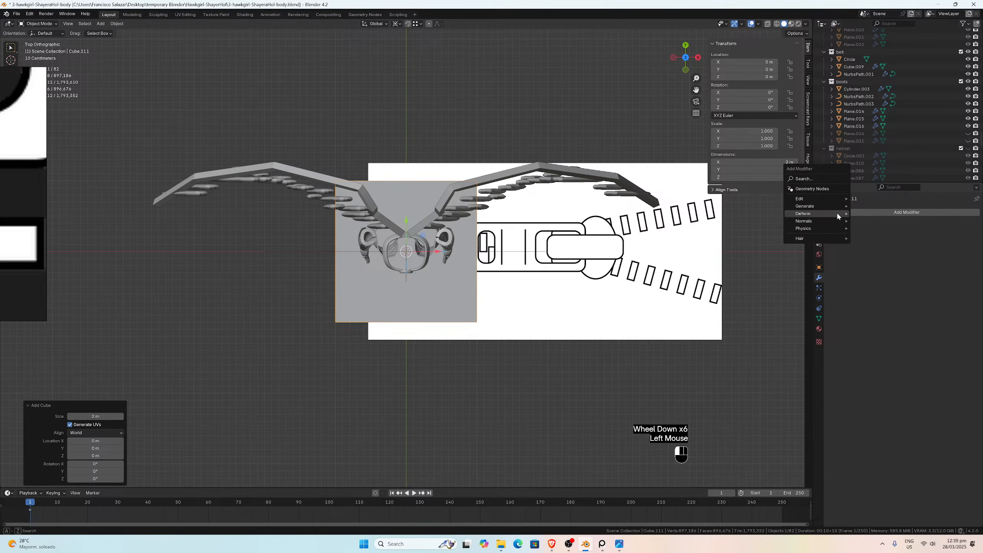
pyautogui.moveTo(836, 212)
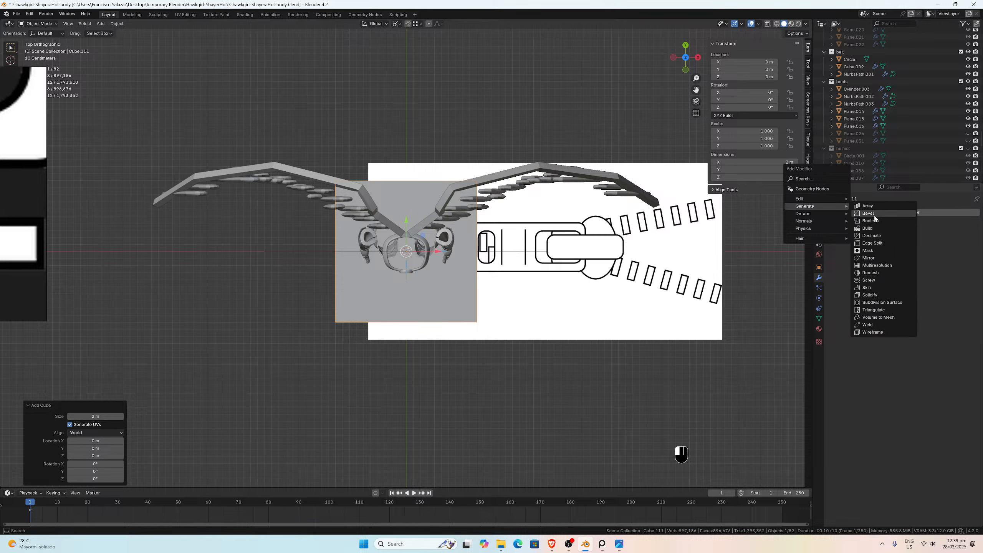
pyautogui.click(880, 303)
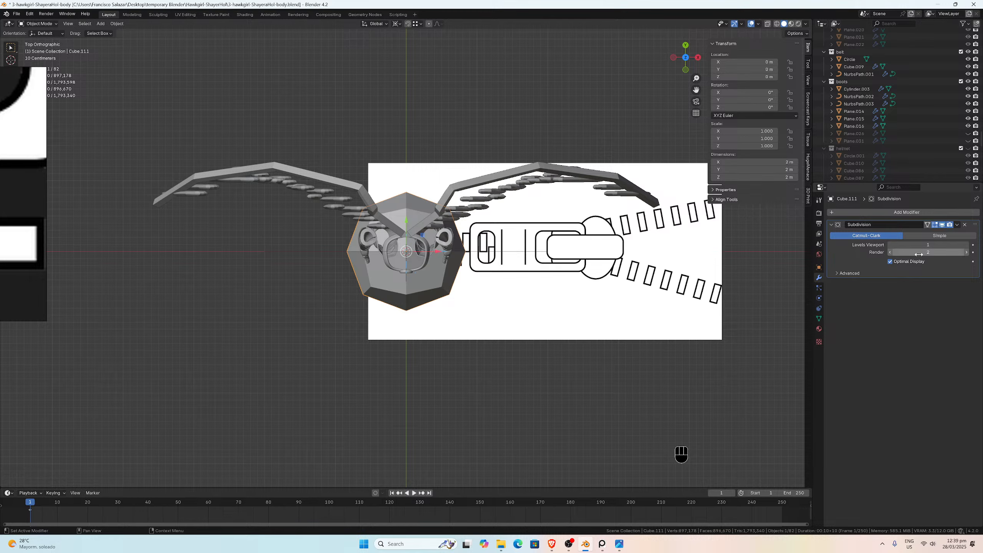
pyautogui.click(966, 244)
pyautogui.click(966, 244)
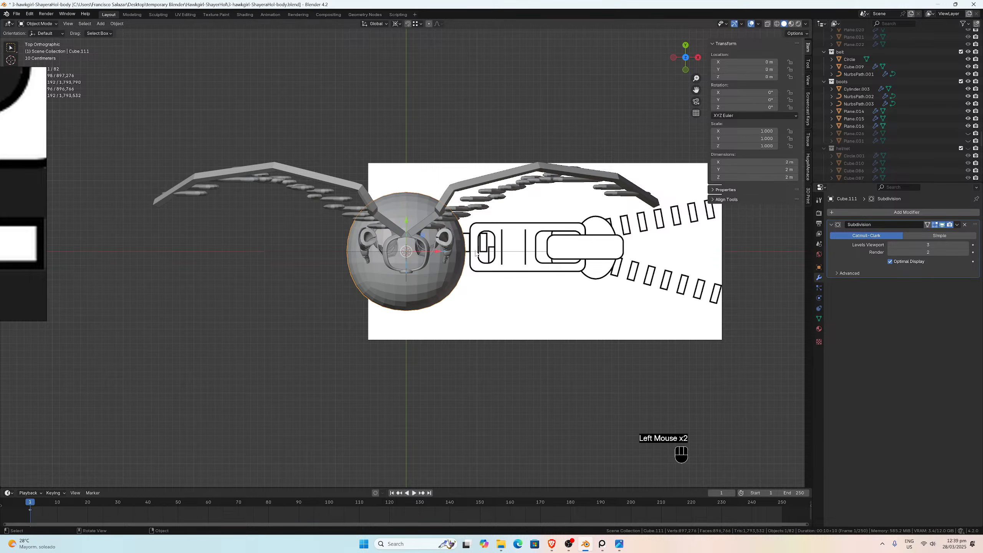
# Step: Enter Edit Mode on the cube and select its whole mesh
pyautogui.press('Tab')
pyautogui.scroll(1, 422, 279)
pyautogui.press('a')
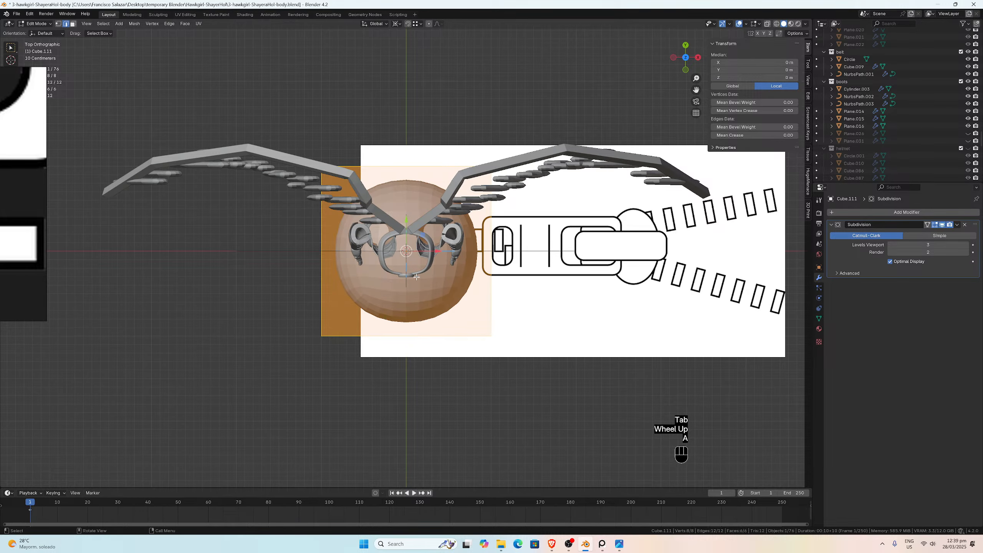
pyautogui.scroll(3, 414, 293)
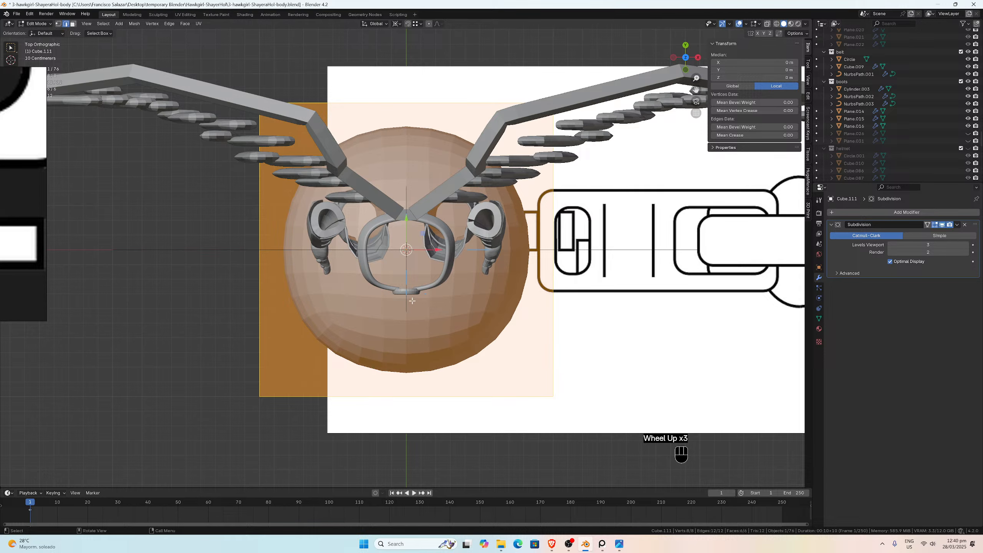
# Step: Try to bevel all edges of the cube with 2 segments and a width of about 0.024 m
pyautogui.hotkey('ctrl', 'b')
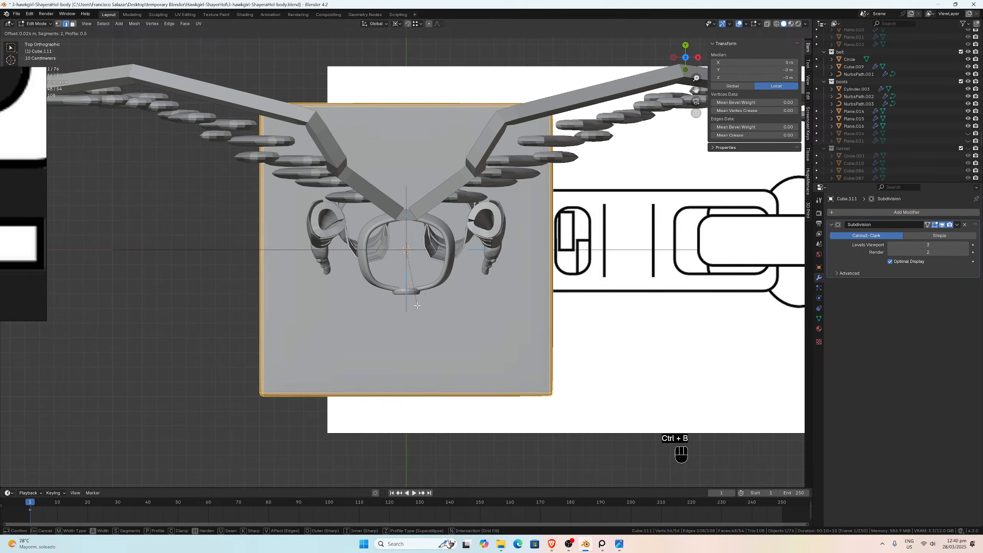
pyautogui.click(416, 305)
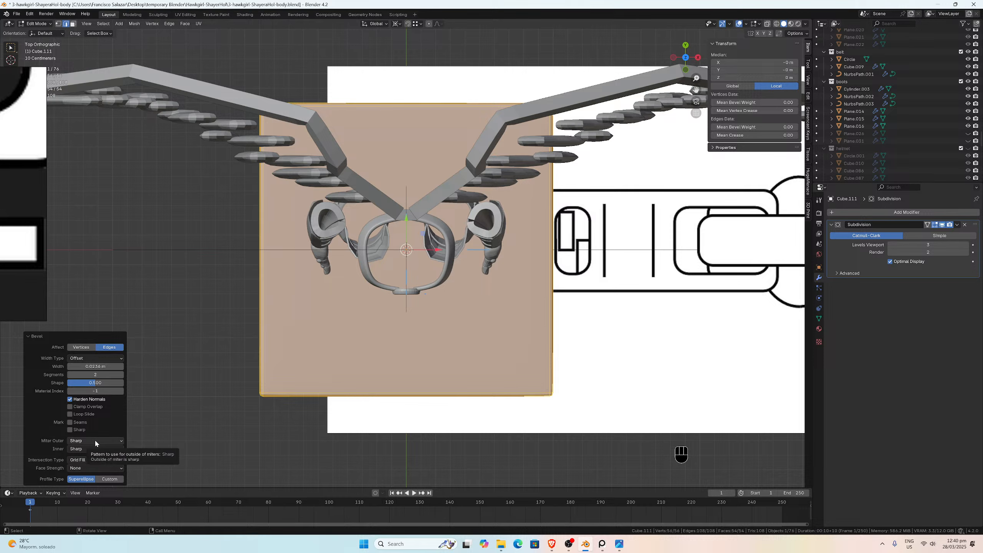
pyautogui.click(101, 363)
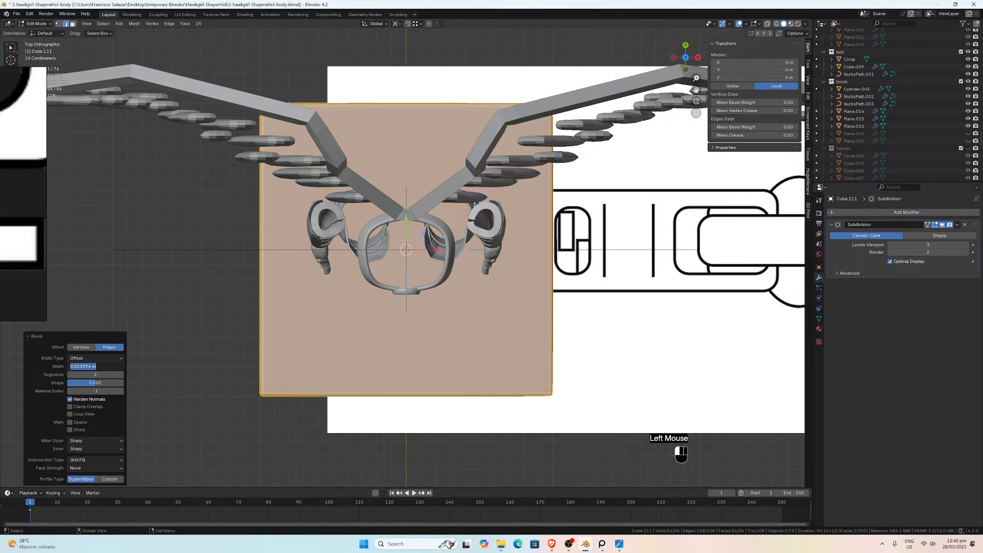
pyautogui.moveTo(91, 366); pyautogui.dragTo(77, 366)
pyautogui.hotkey('ctrl', 'z')
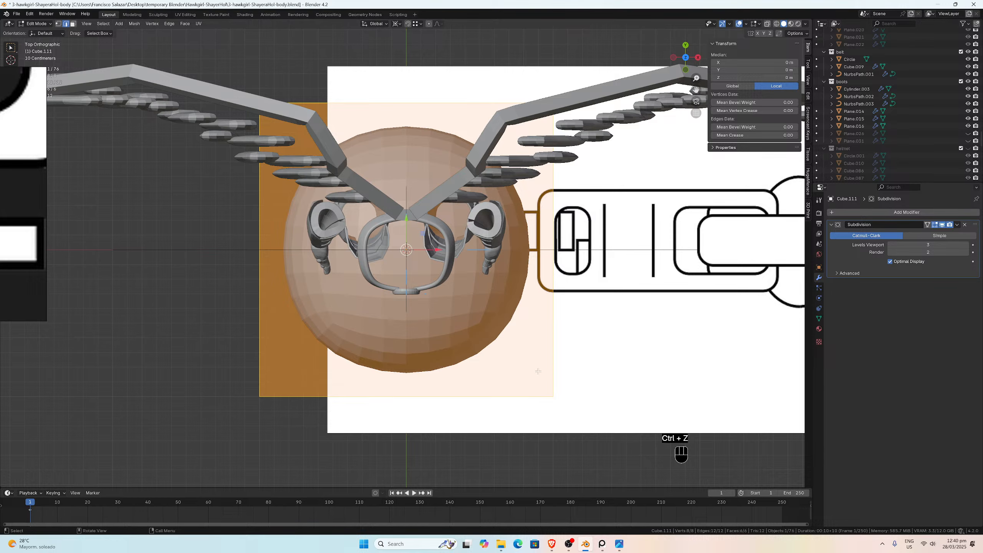
# Step: Scale the cube's mesh uniformly by 0.085, 0.757 and 0.950 to approach the reference tooth's width, and return to Object Mode
pyautogui.press('s')
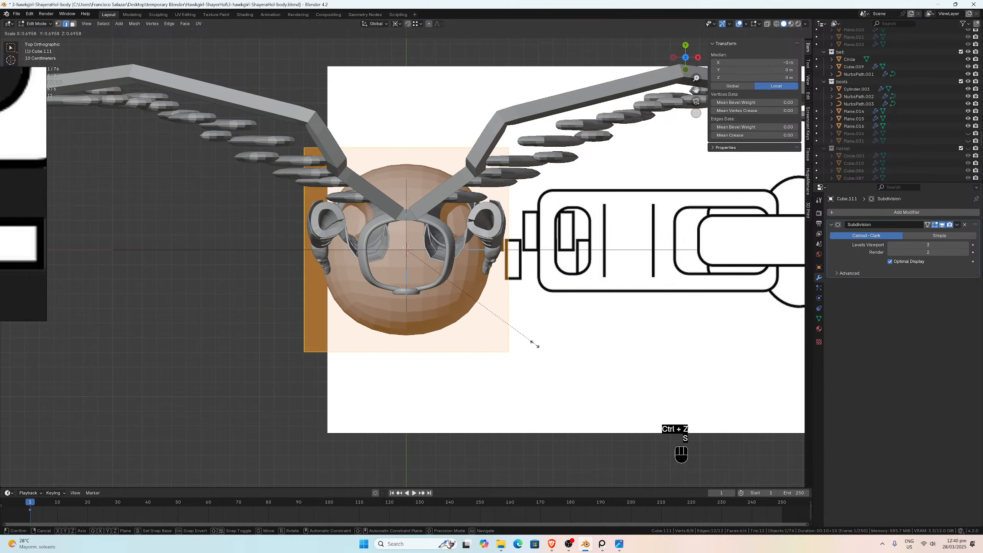
pyautogui.click(422, 262)
pyautogui.scroll(2, 421, 263)
pyautogui.scroll(4, 421, 264)
pyautogui.press('s')
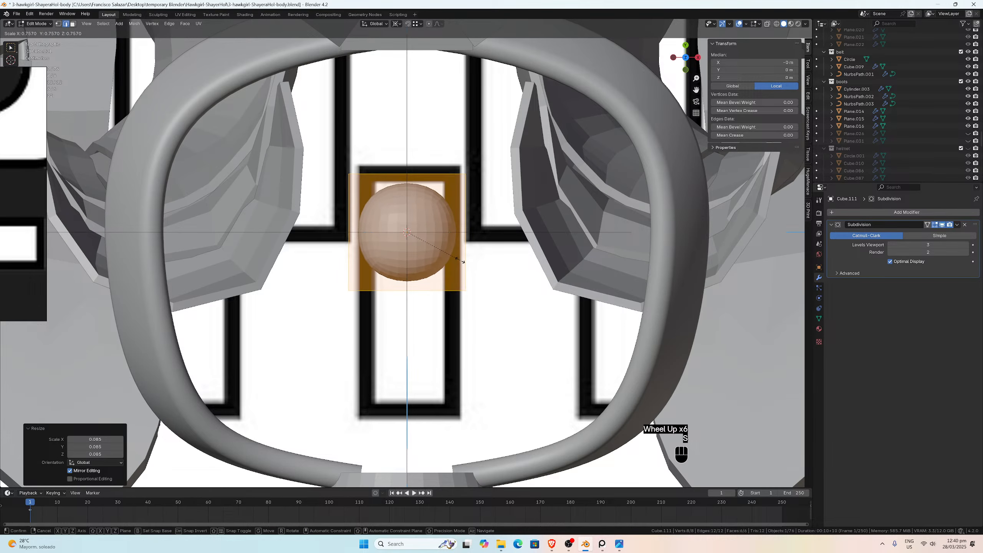
pyautogui.click(459, 260)
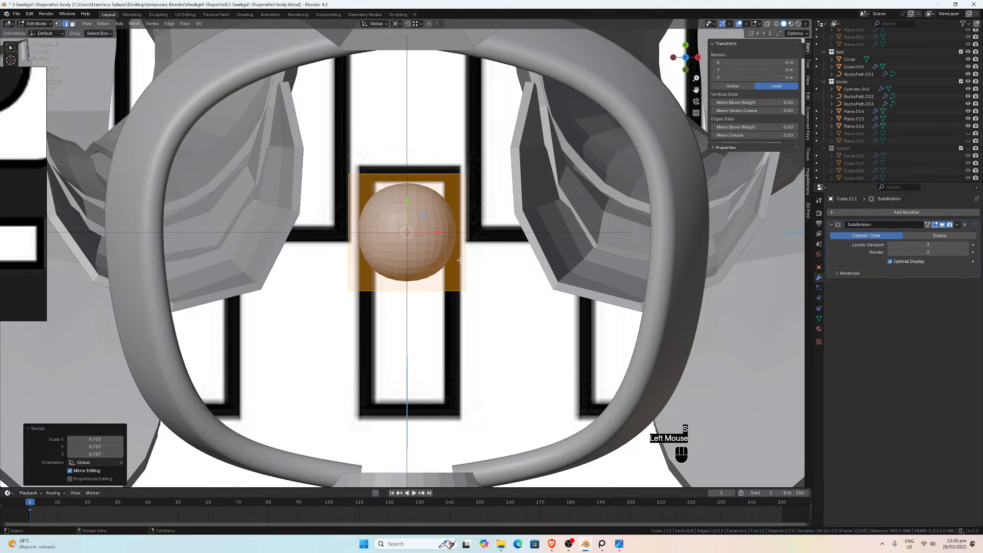
pyautogui.press('s')
pyautogui.click(448, 277)
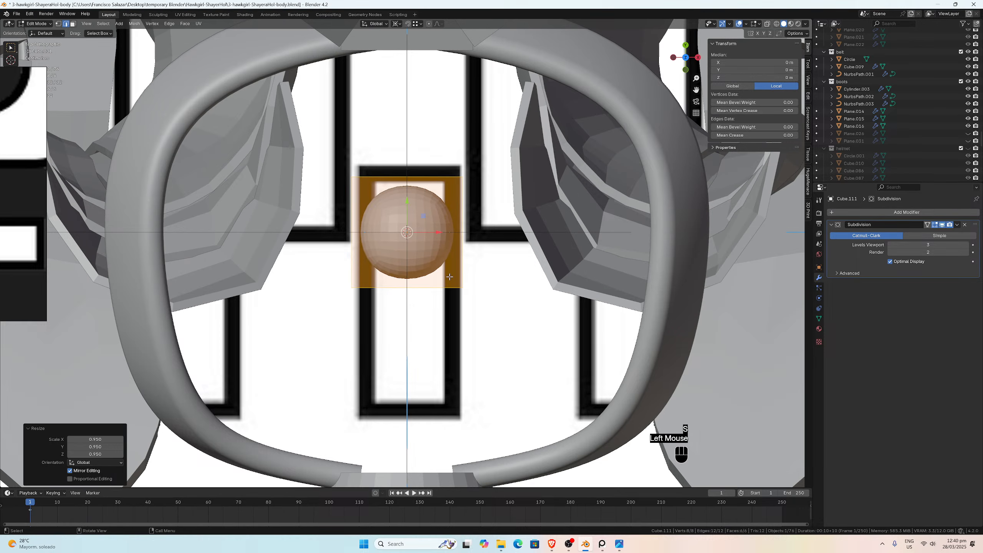
pyautogui.click(504, 306)
pyautogui.press('Tab')
# Step: Select the zipper reference image and move it about -0.0025 m along X to centre its tooth on the cube
pyautogui.click(505, 308)
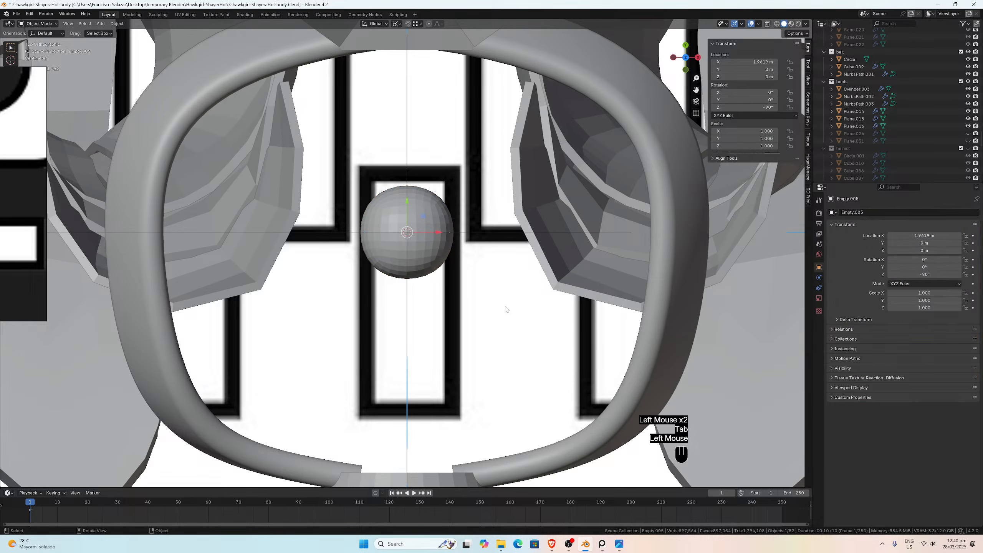
pyautogui.press('g')
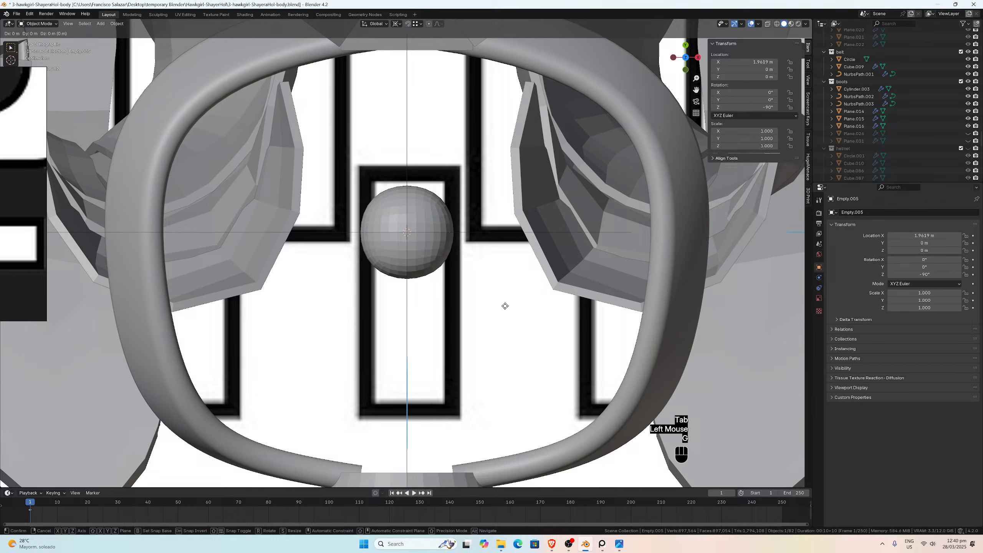
pyautogui.press('y')
pyautogui.click(505, 306)
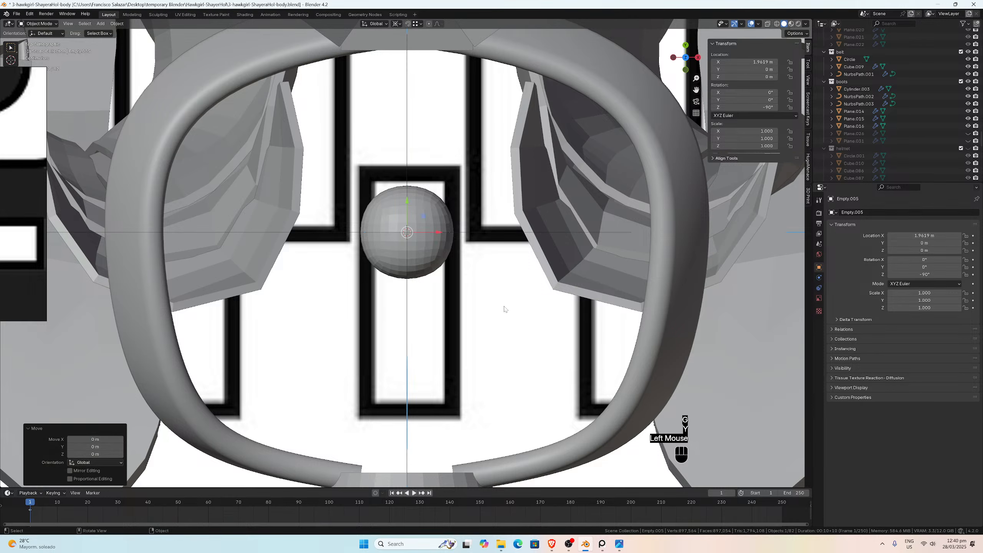
pyautogui.press('g')
pyautogui.press('x')
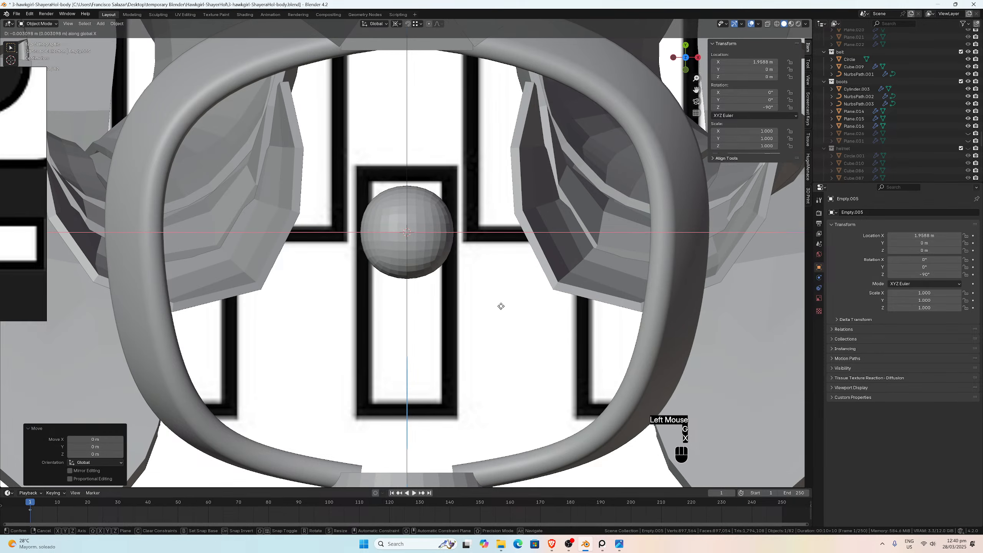
pyautogui.click(501, 306)
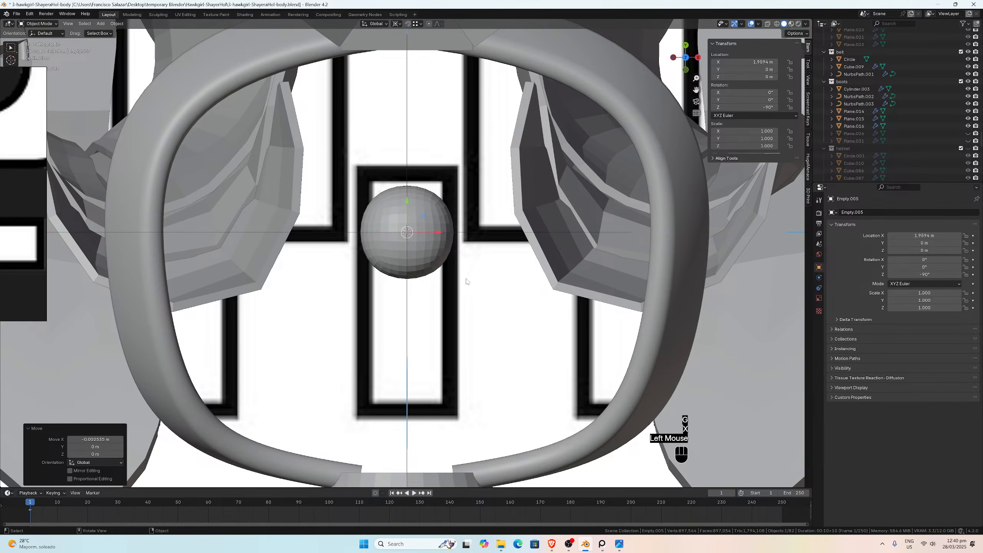
# Step: In the cube's Edit Mode, enable X-ray, select the upper-edge vertices and move them along Y to the reference tooth's upper end
pyautogui.click(437, 270)
pyautogui.press('Tab')
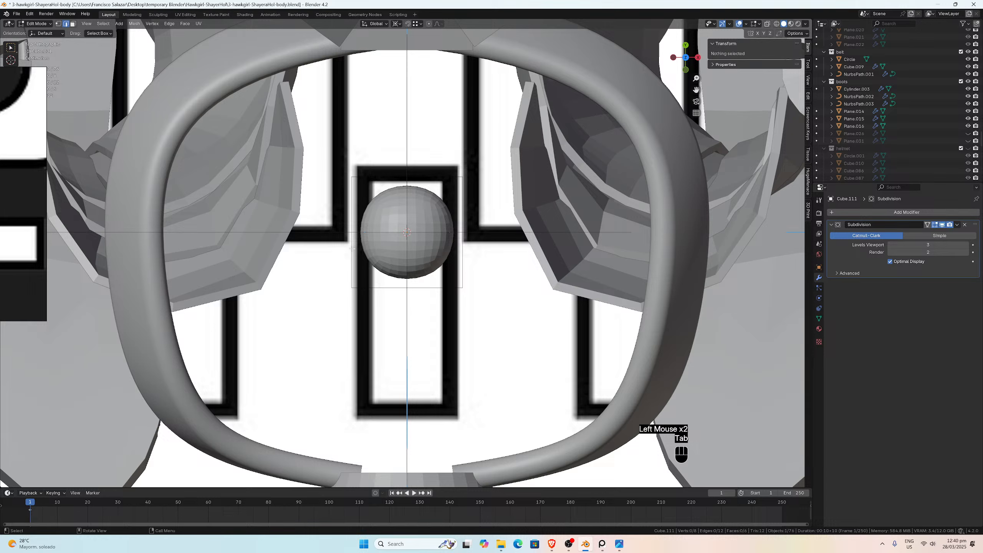
pyautogui.click(58, 24)
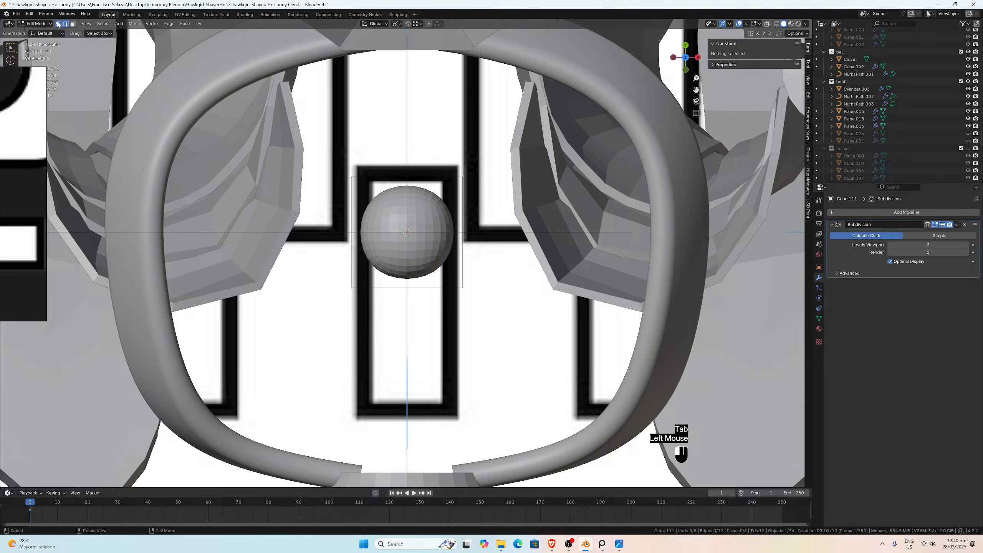
pyautogui.moveTo(333, 165); pyautogui.dragTo(474, 217)
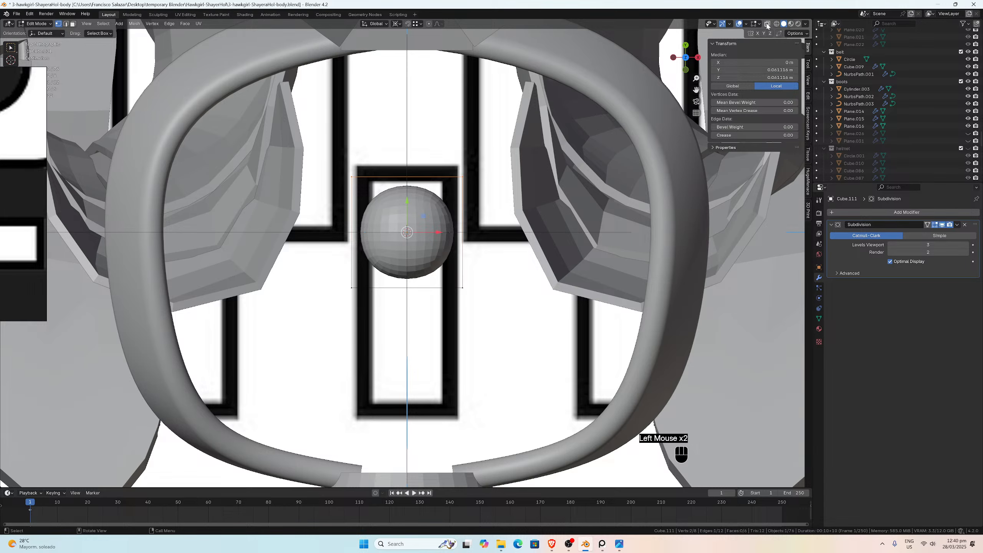
pyautogui.click(767, 24)
pyautogui.moveTo(331, 151); pyautogui.dragTo(476, 195)
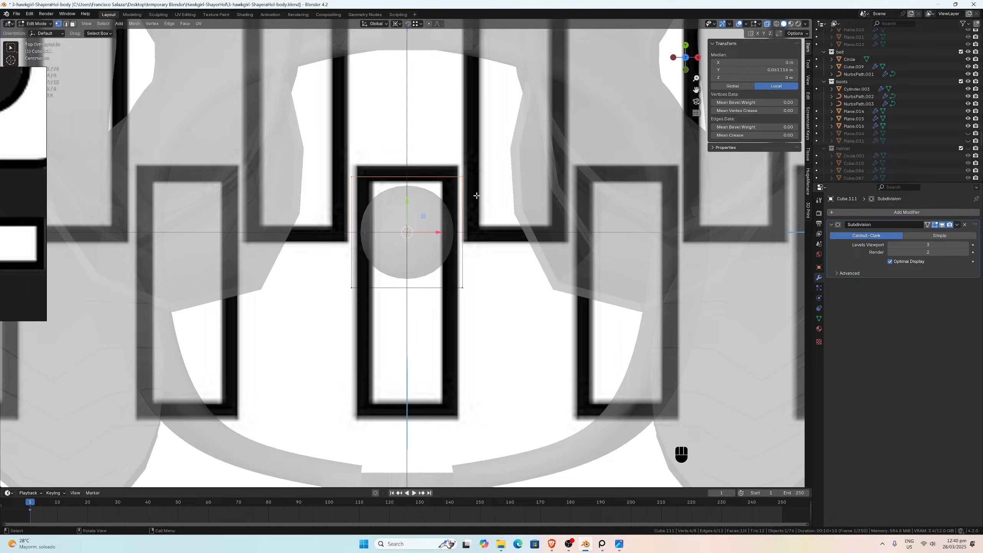
pyautogui.press('g')
pyautogui.press('y')
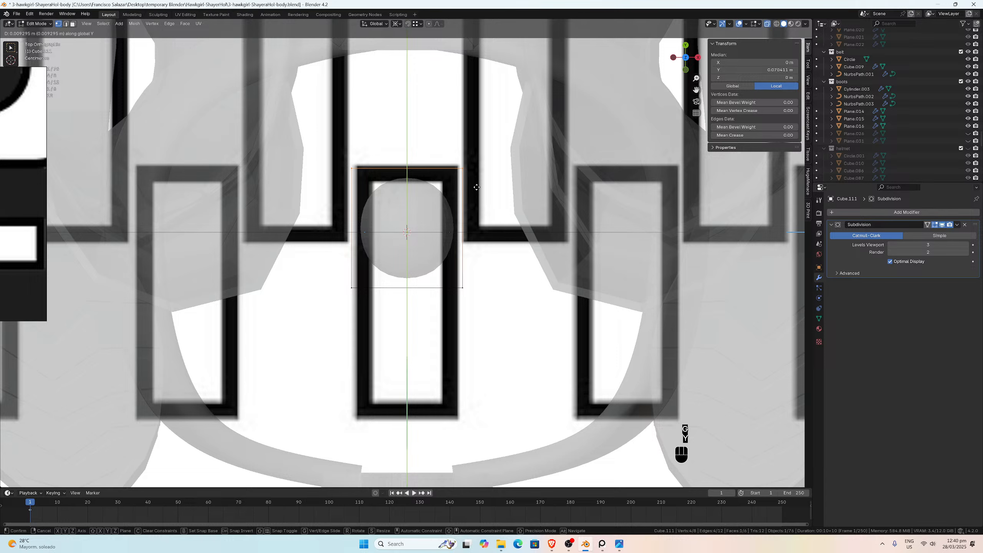
pyautogui.click(476, 182)
pyautogui.moveTo(436, 135); pyautogui.dragTo(482, 305)
pyautogui.press('g')
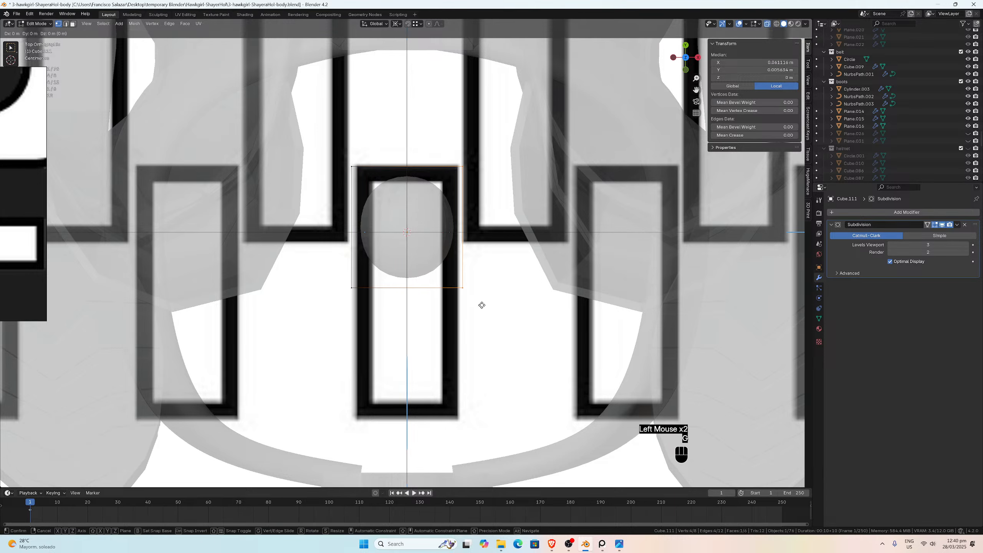
pyautogui.press('Tab')
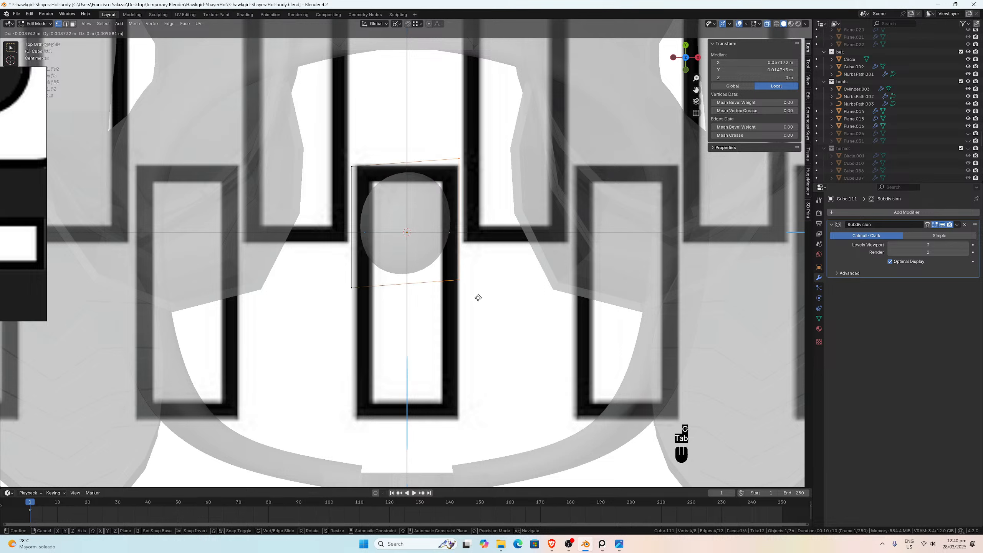
pyautogui.press('Escape')
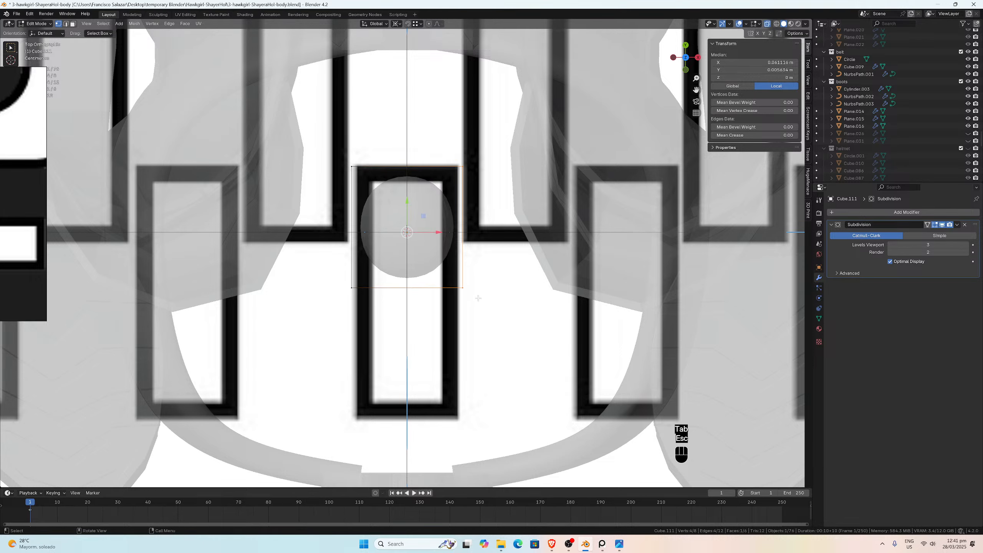
# Step: Scale the cube's whole mesh along X by about 0.912 to match the reference tooth's width
pyautogui.press('a')
pyautogui.press('s')
pyautogui.press('x')
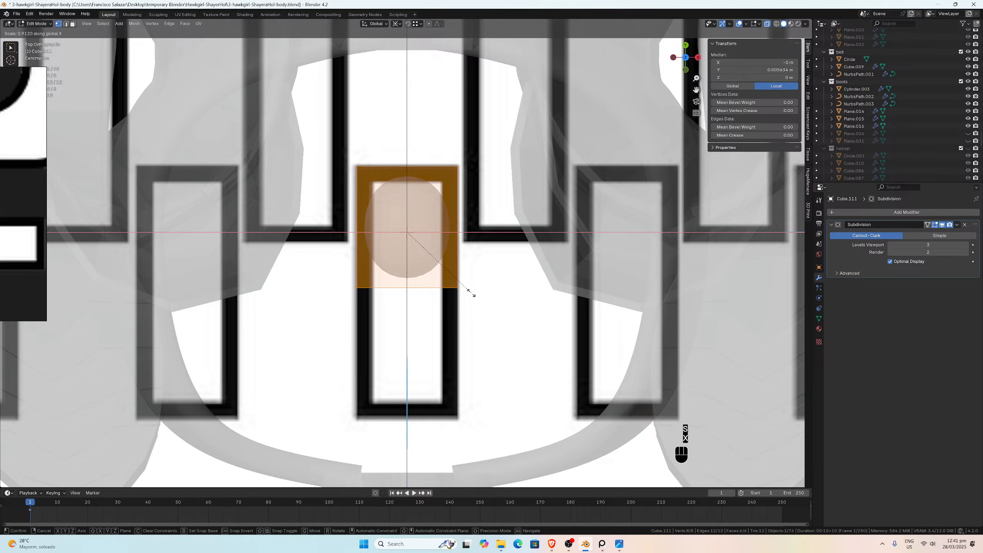
# Step: Scale the block to about 0.912 along X and move its lower end about -0.143 m along Y to match the central reference rectangle
pyautogui.click(471, 292)
pyautogui.moveTo(328, 270); pyautogui.dragTo(474, 318)
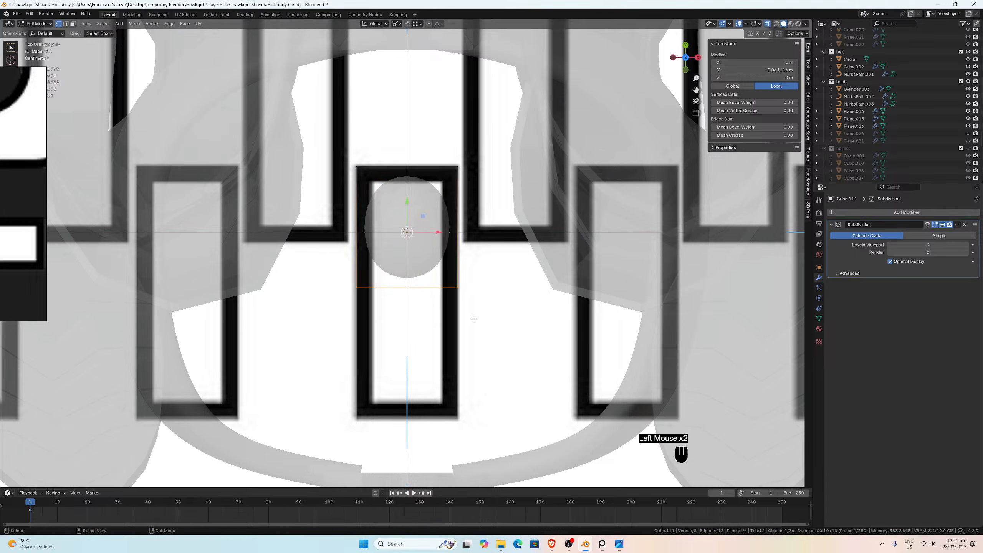
pyautogui.press('g')
pyautogui.press('y')
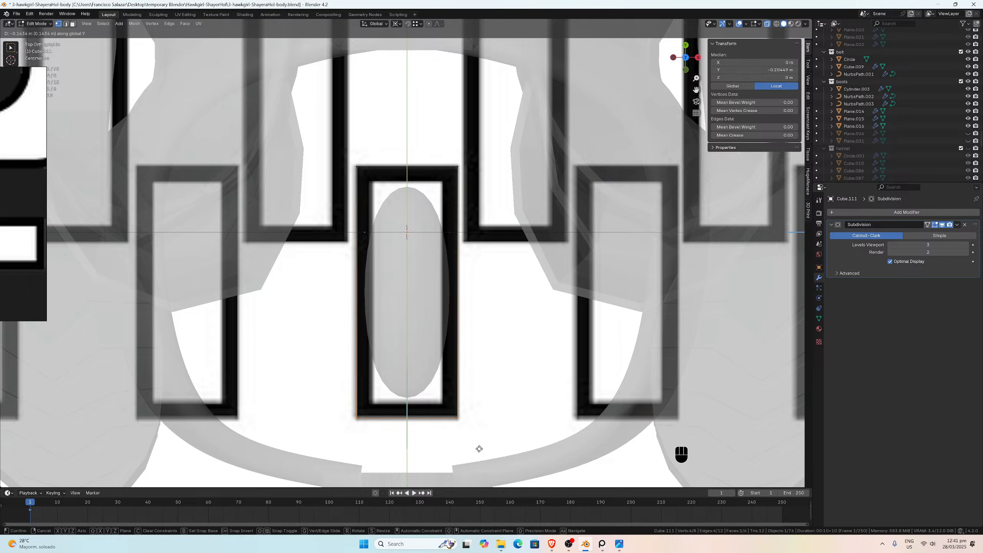
pyautogui.click(479, 448)
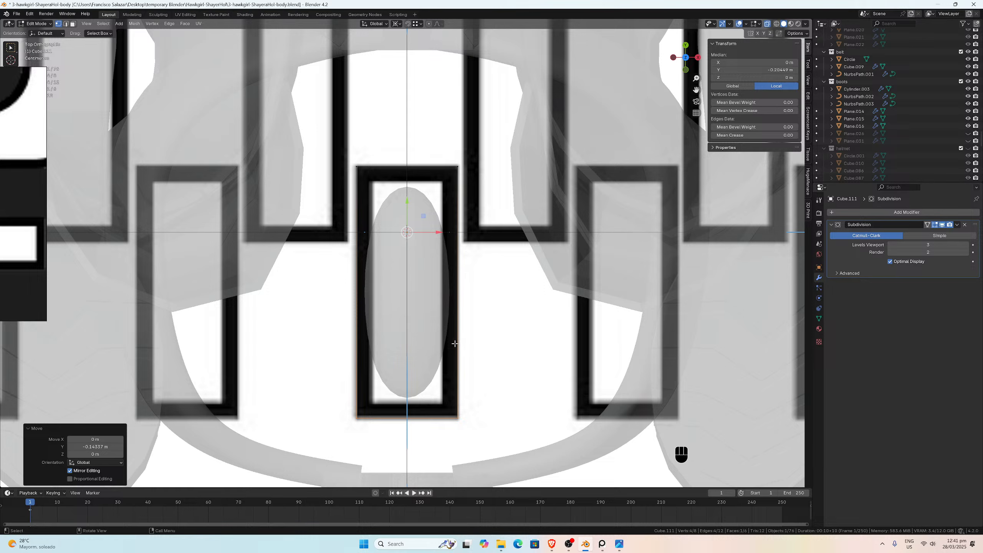
pyautogui.press('a')
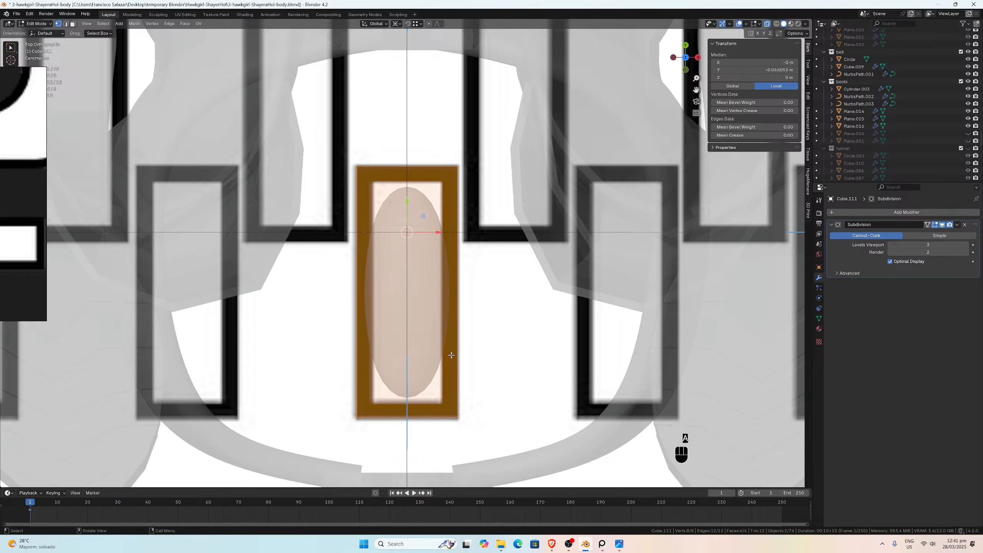
pyautogui.hotkey('ctrl', 'b')
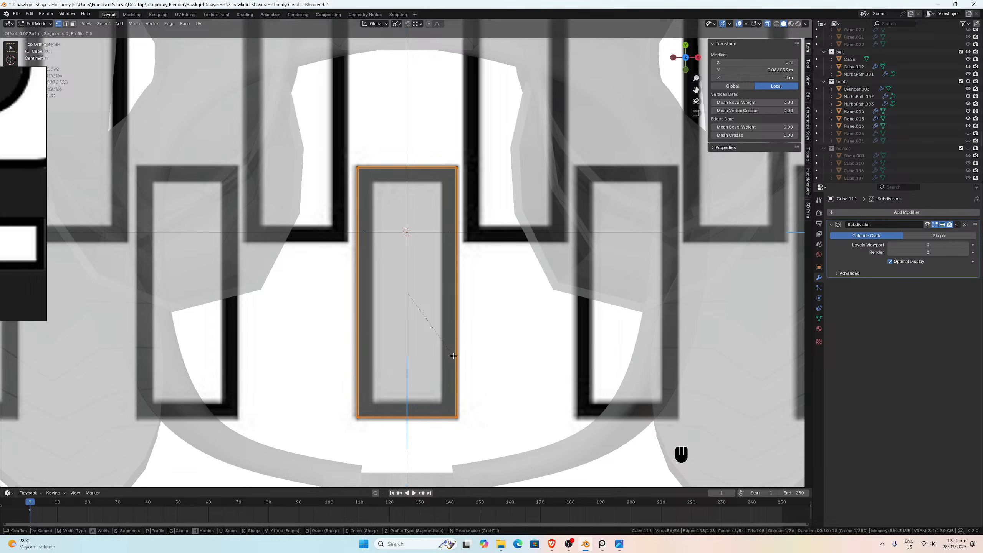
pyautogui.press('Escape')
# Step: Add an Array modifier to the block while still in Edit Mode
pyautogui.click(841, 212)
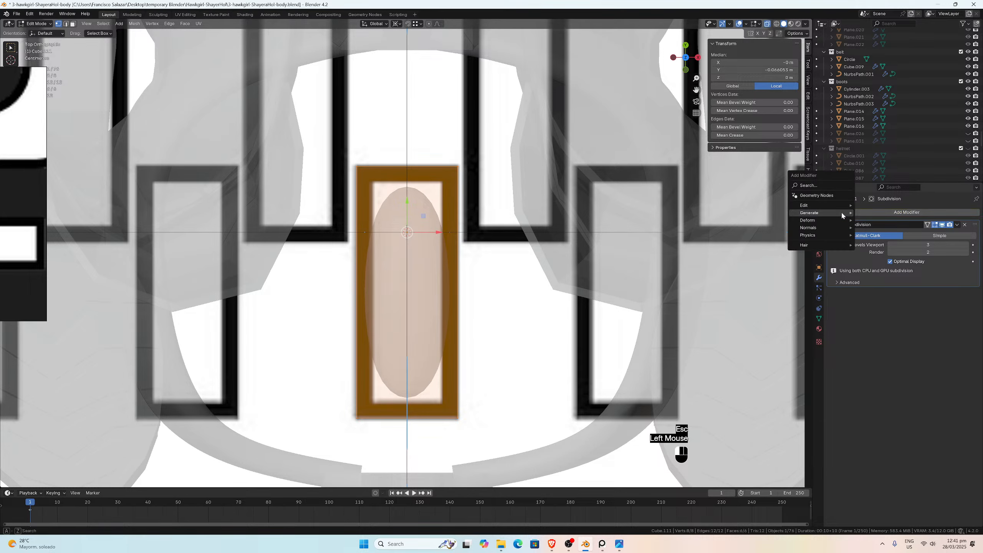
pyautogui.click(873, 212)
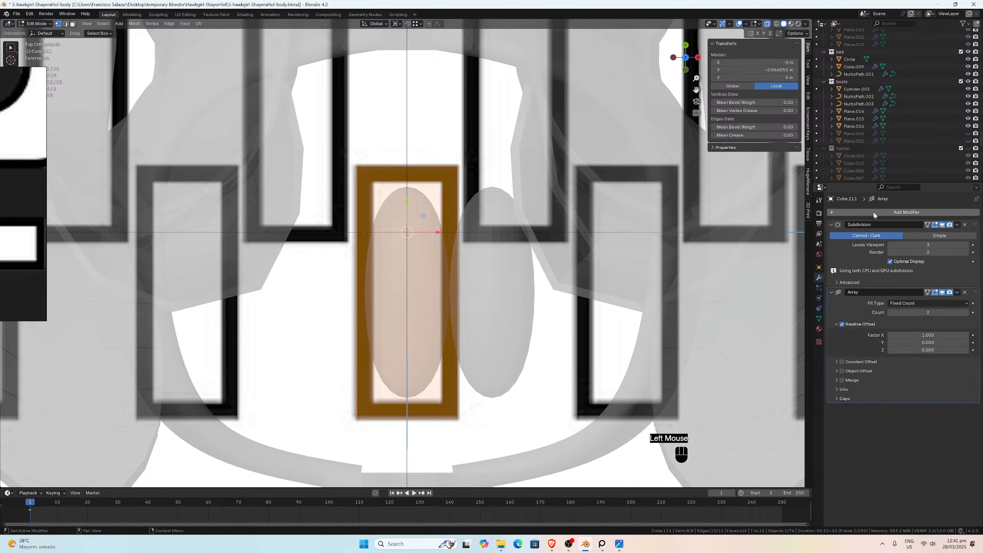
pyautogui.scroll(2, 580, 294)
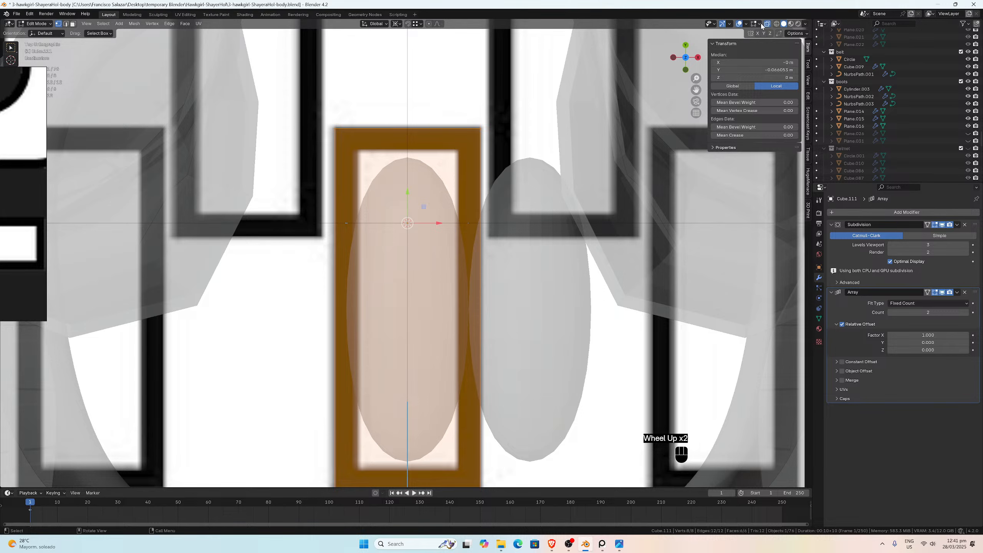
# Step: Turn off X-ray display and isolate the block in local view
pyautogui.click(767, 25)
pyautogui.press('/')
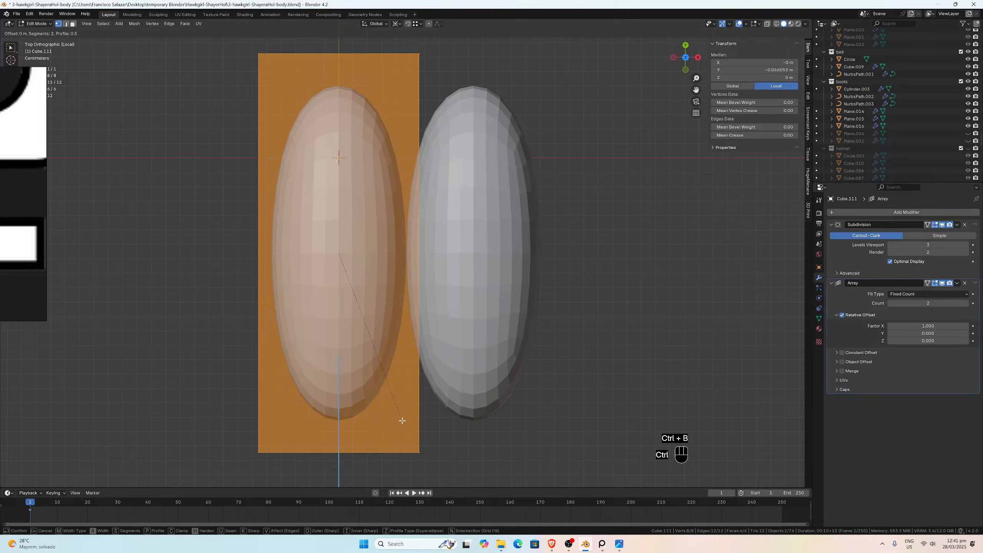
# Step: Bevel all edges of the block with two segments and a width of 0.0015 m
pyautogui.hotkey('ctrl', 'b')
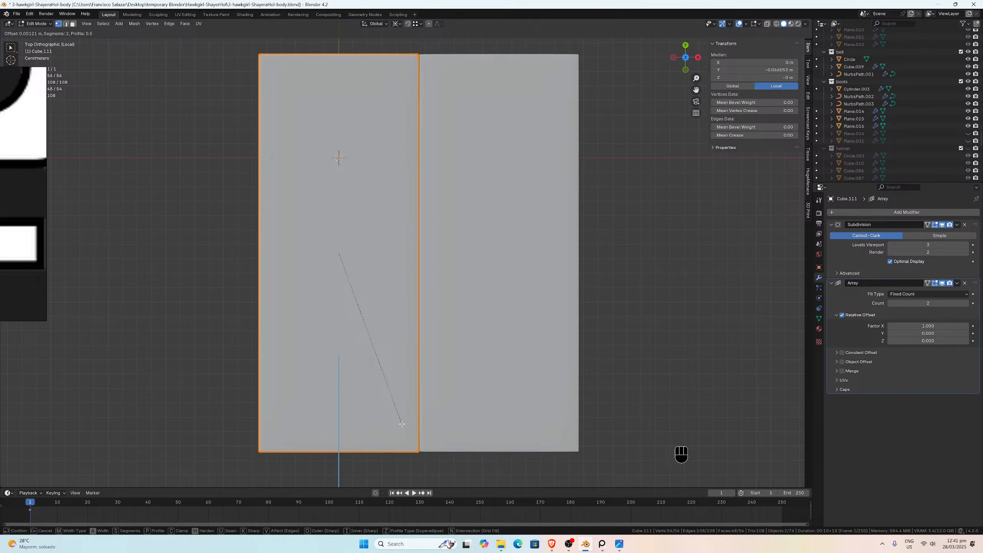
pyautogui.click(402, 423)
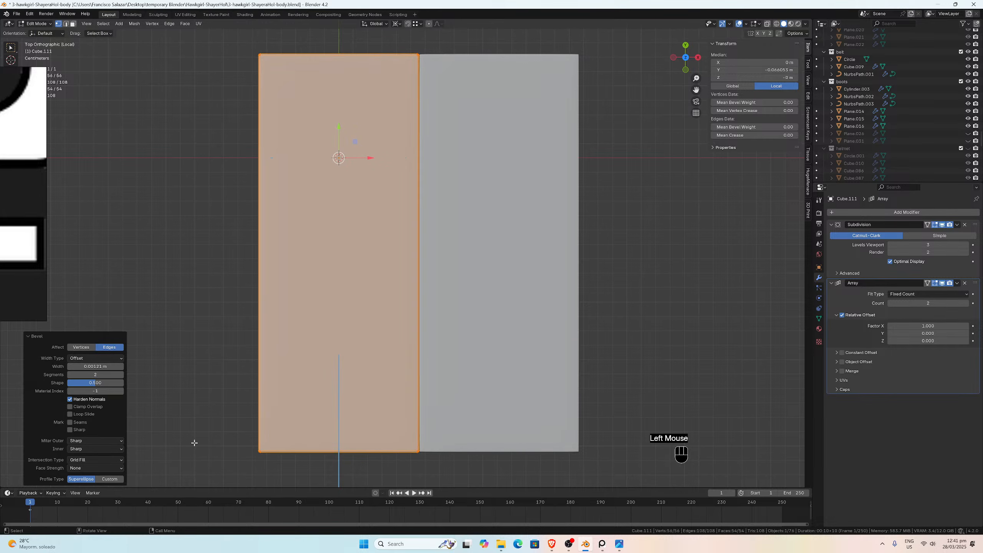
pyautogui.click(95, 366)
pyautogui.moveTo(91, 366); pyautogui.dragTo(82, 366)
pyautogui.write('5')
pyautogui.press('Return')
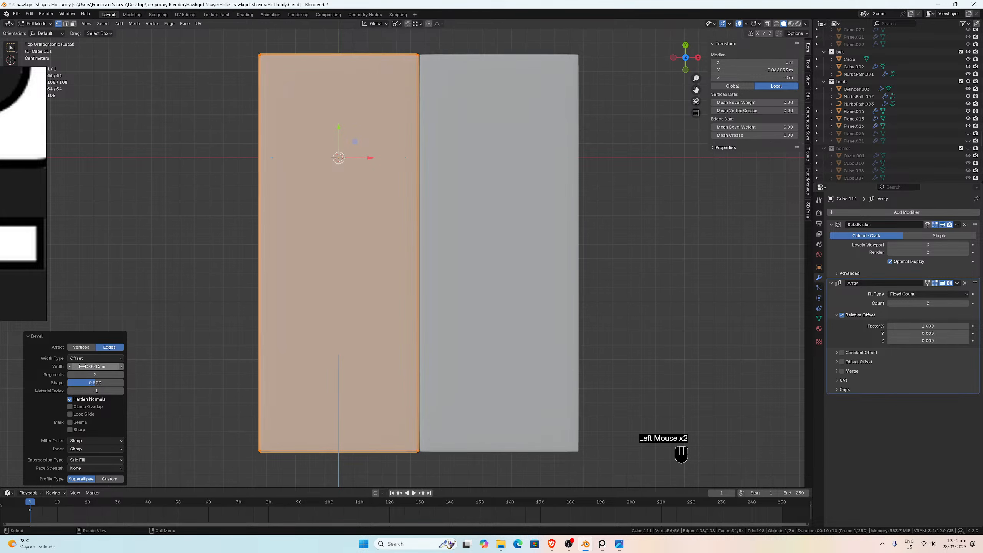
# Step: Turn off Harden Normals for the bevel and check the shading in Object Mode
pyautogui.scroll(2, 338, 250)
pyautogui.scroll(-2, 338, 250)
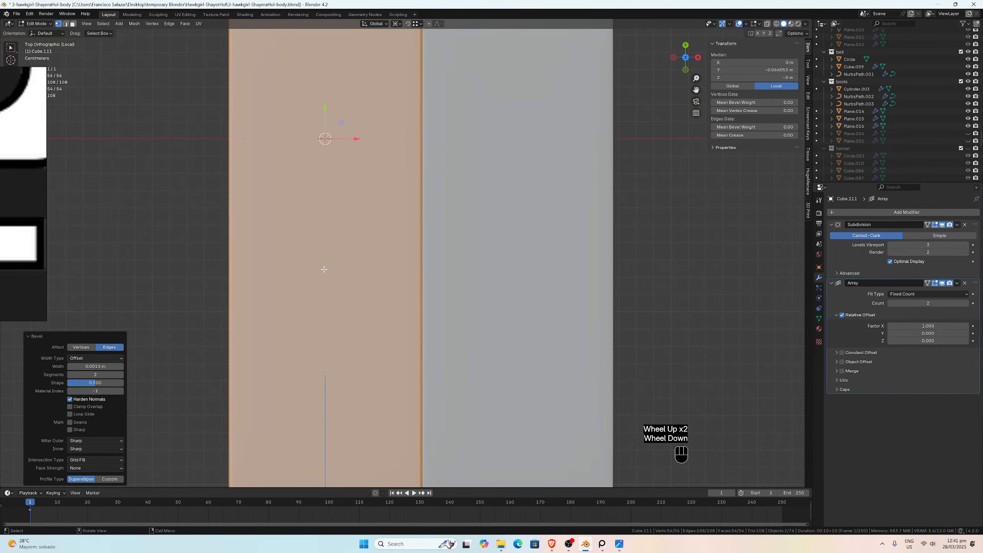
pyautogui.click(70, 399)
pyautogui.click(70, 399)
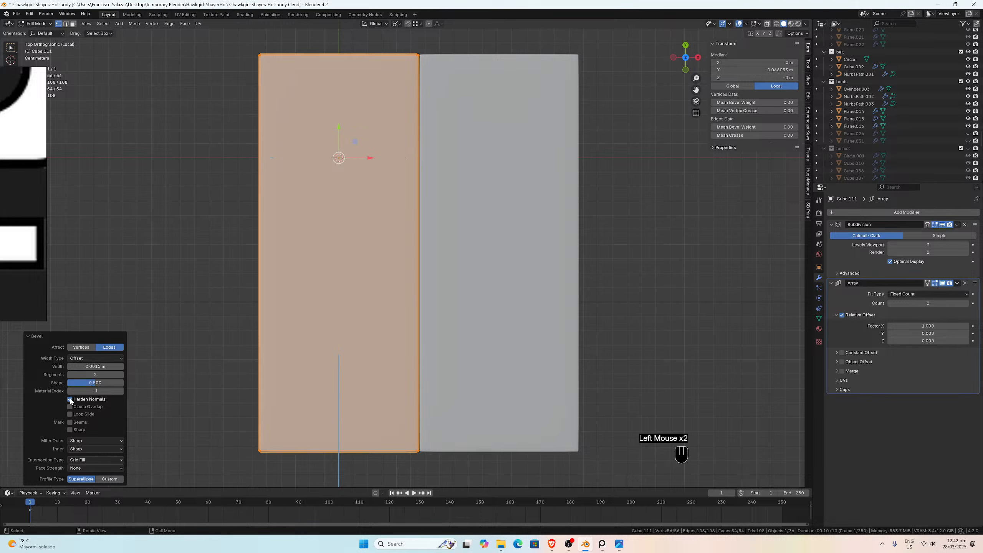
pyautogui.click(70, 399)
pyautogui.press('Tab')
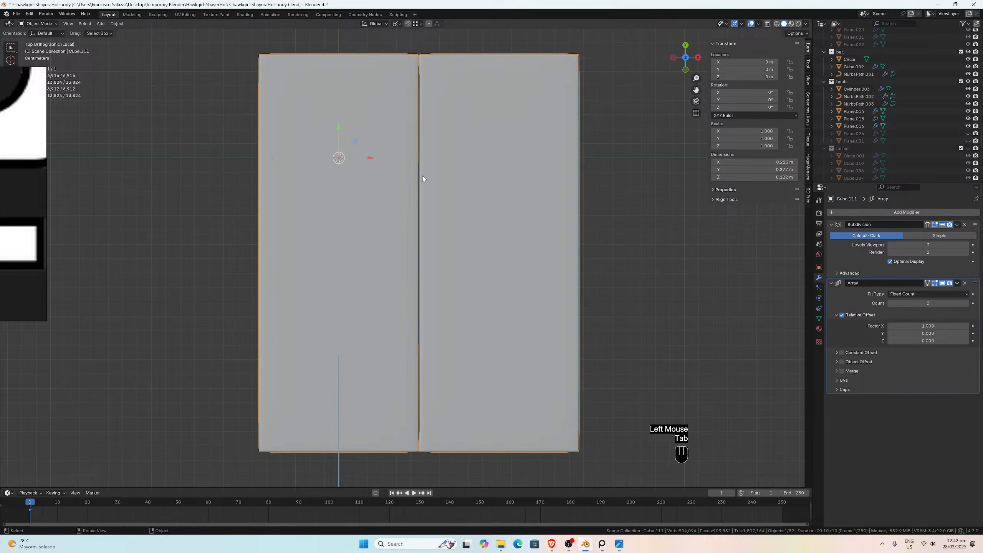
pyautogui.press('Tab')
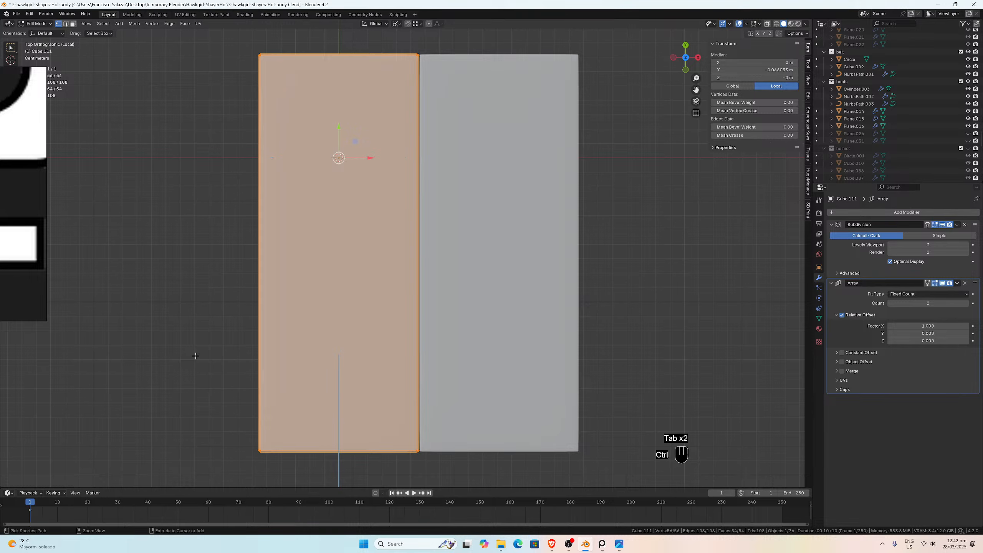
# Step: Undo the bevel and the Array modifier, and leave local view
pyautogui.hotkey('ctrl', 'z')
pyautogui.hotkey('ctrl', 'z')
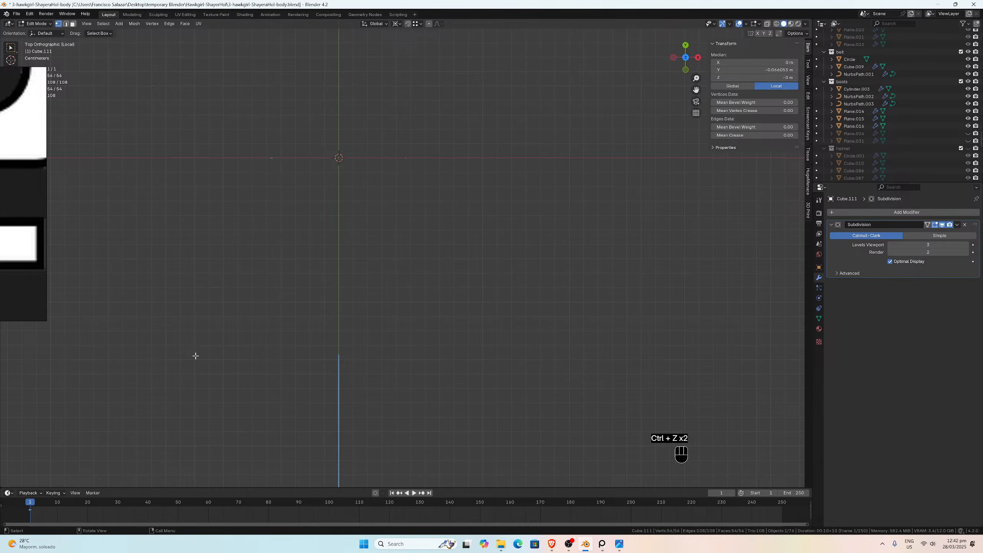
pyautogui.press('/')
pyautogui.press('/')
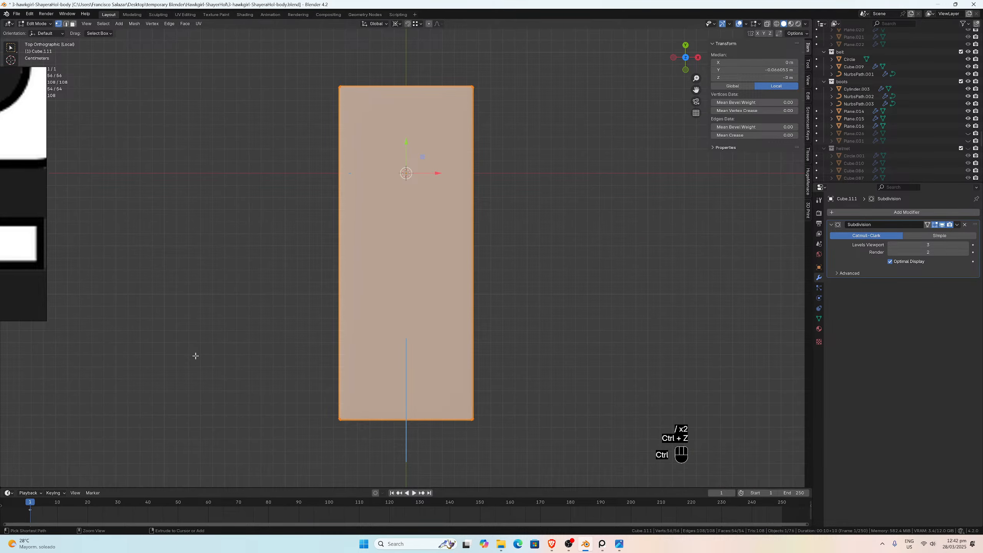
pyautogui.hotkey('ctrl', 'z')
pyautogui.hotkey('ctrl', 'z')
pyautogui.press('/')
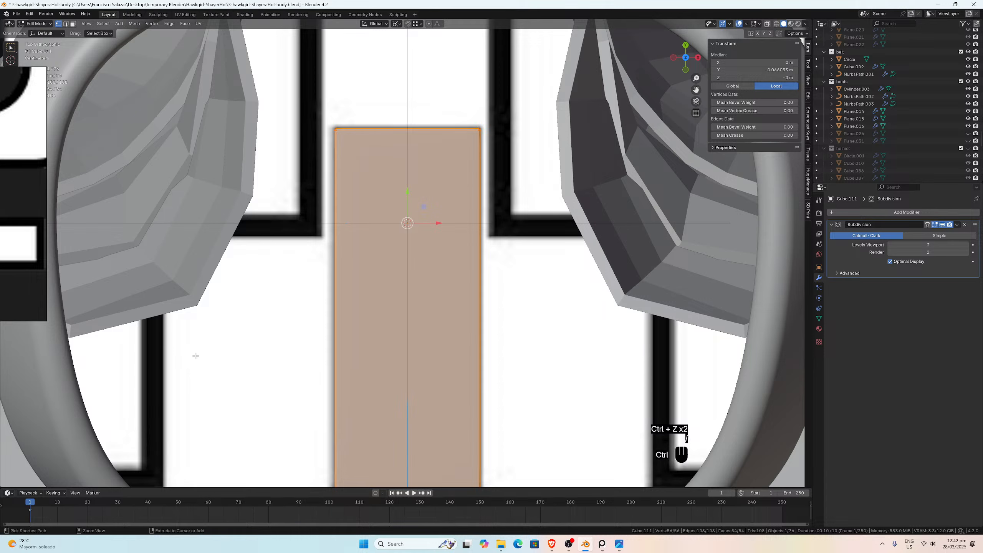
pyautogui.hotkey('ctrl', 'z')
pyautogui.hotkey('ctrl', 'z')
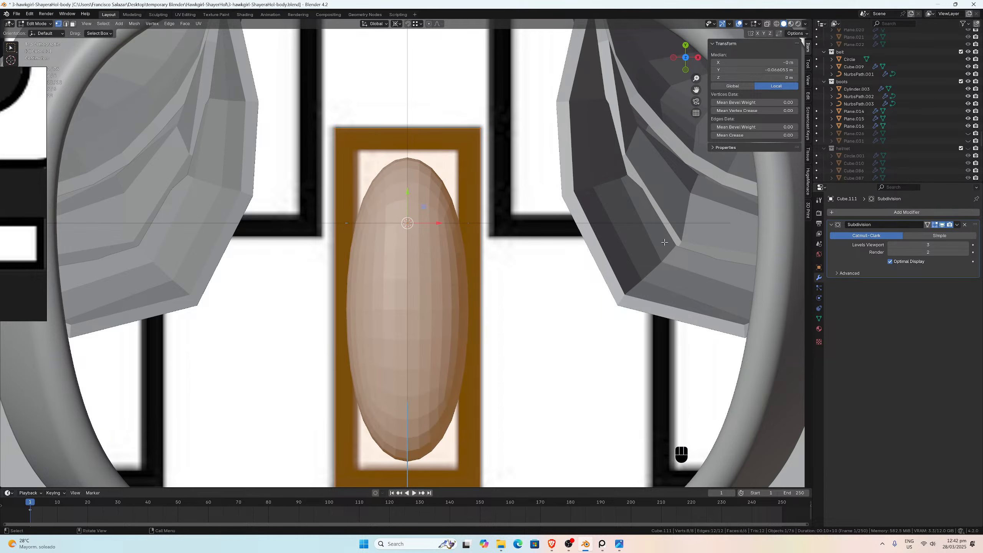
# Step: Add an Array modifier to the block in Object Mode and return to Edit Mode
pyautogui.press('Tab')
pyautogui.click(837, 212)
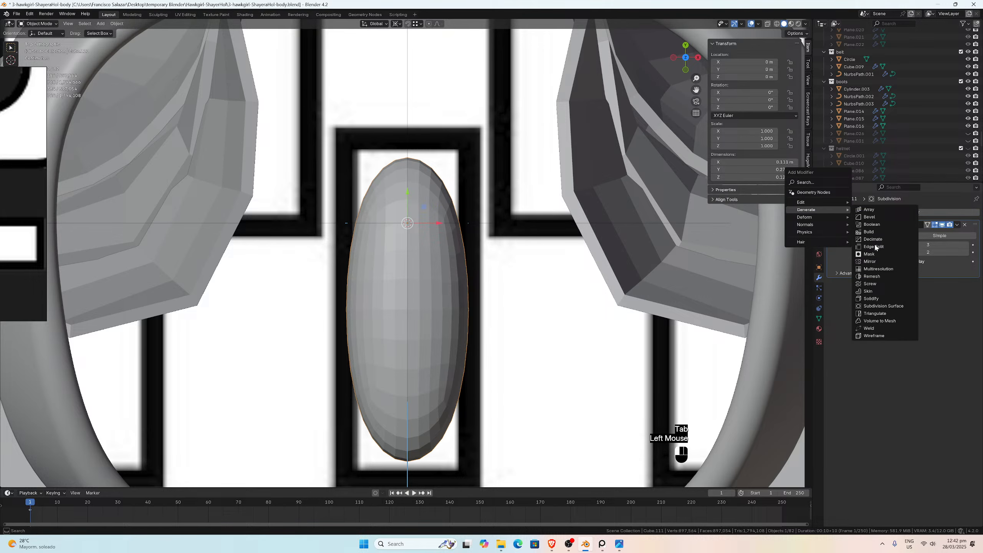
pyautogui.click(875, 209)
pyautogui.press('Tab')
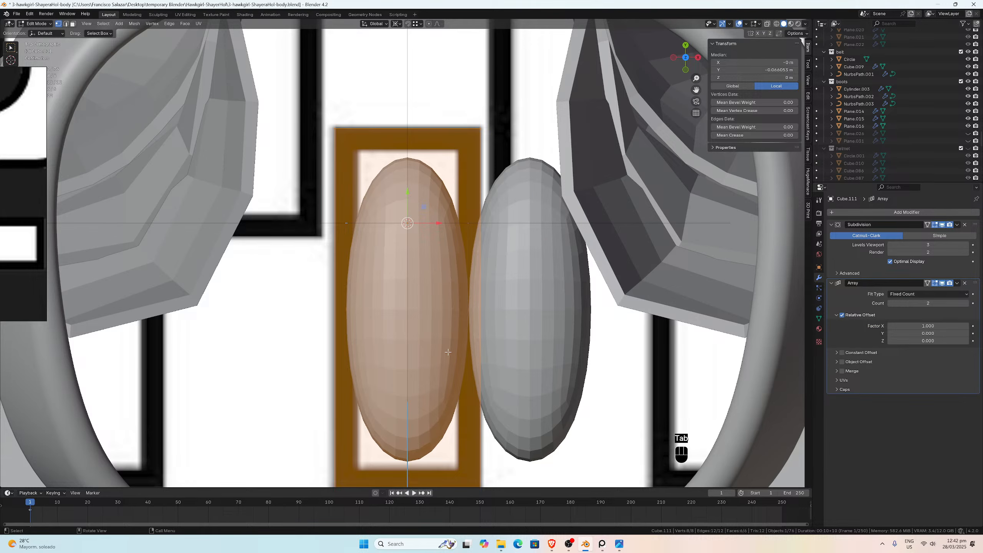
# Step: Isolate the block in local view and bevel all its edges 0.0015 m wide with two segments and Harden Normals on
pyautogui.press('/')
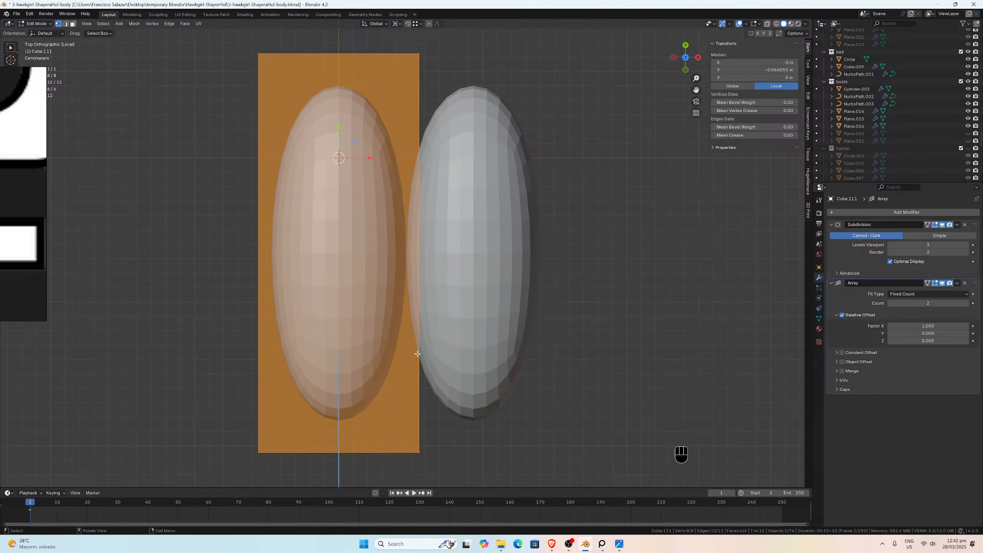
pyautogui.hotkey('ctrl', 'b')
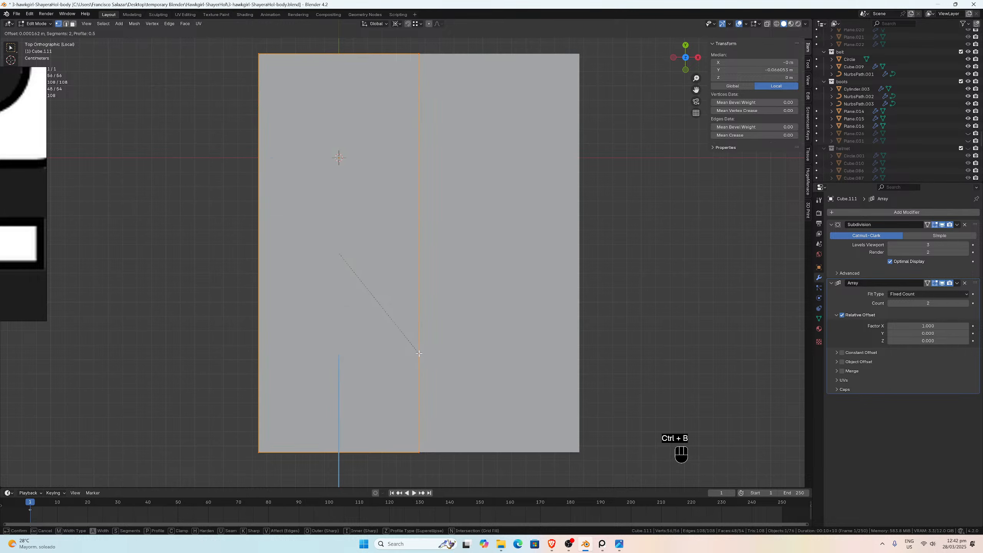
pyautogui.click(420, 356)
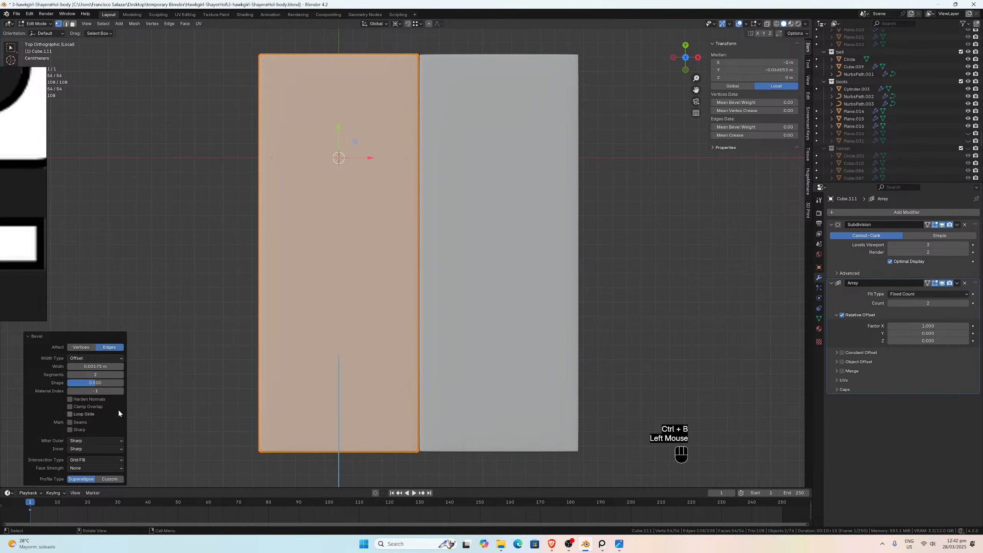
pyautogui.doubleClick(87, 367)
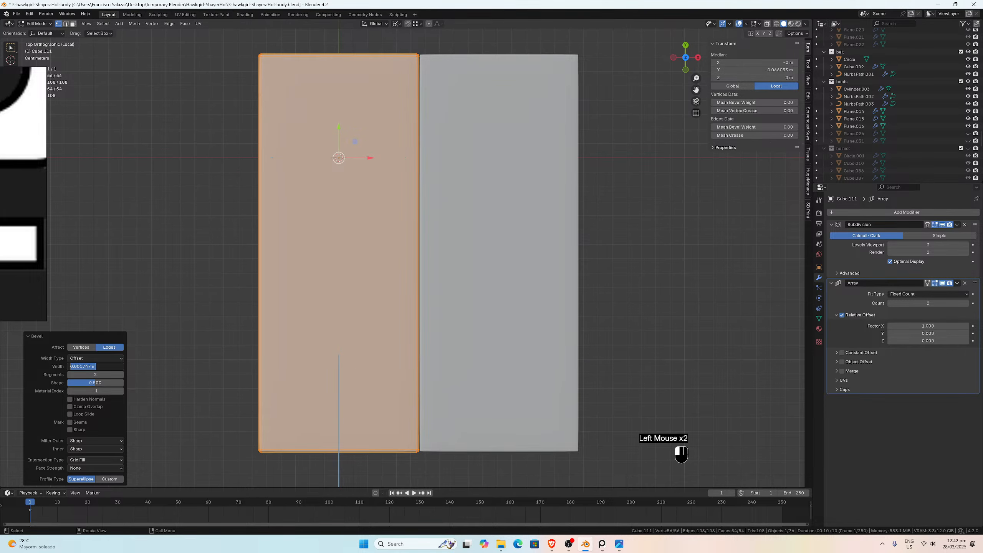
pyautogui.moveTo(85, 366); pyautogui.dragTo(92, 366)
pyautogui.write('5')
pyautogui.press('Return')
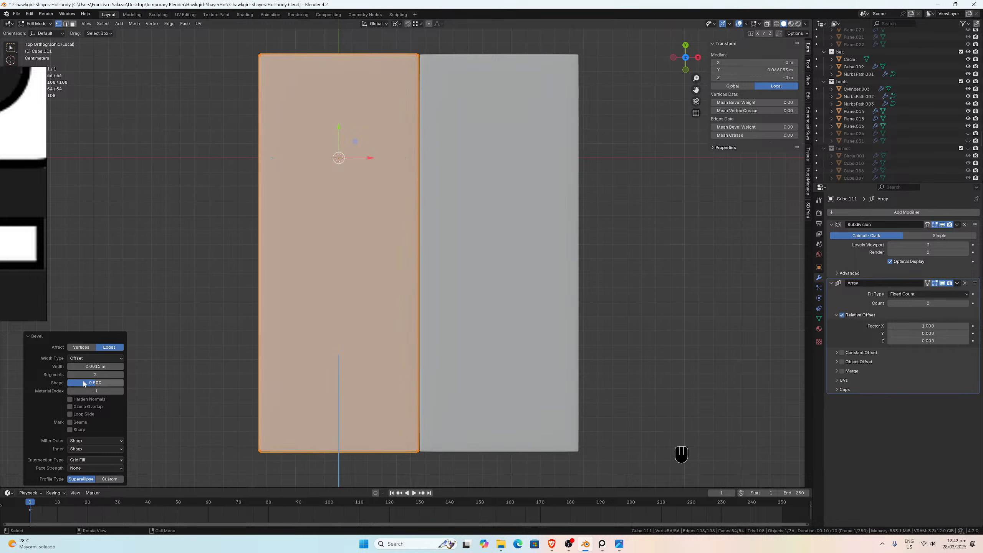
pyautogui.click(70, 400)
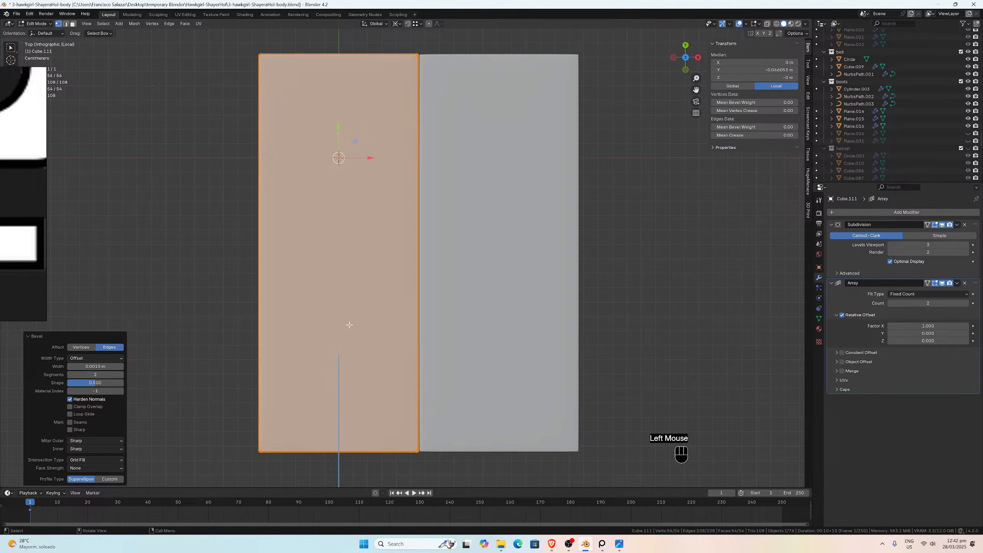
# Step: Switch to Object Mode and apply all transforms to the arrayed block
pyautogui.press('Tab')
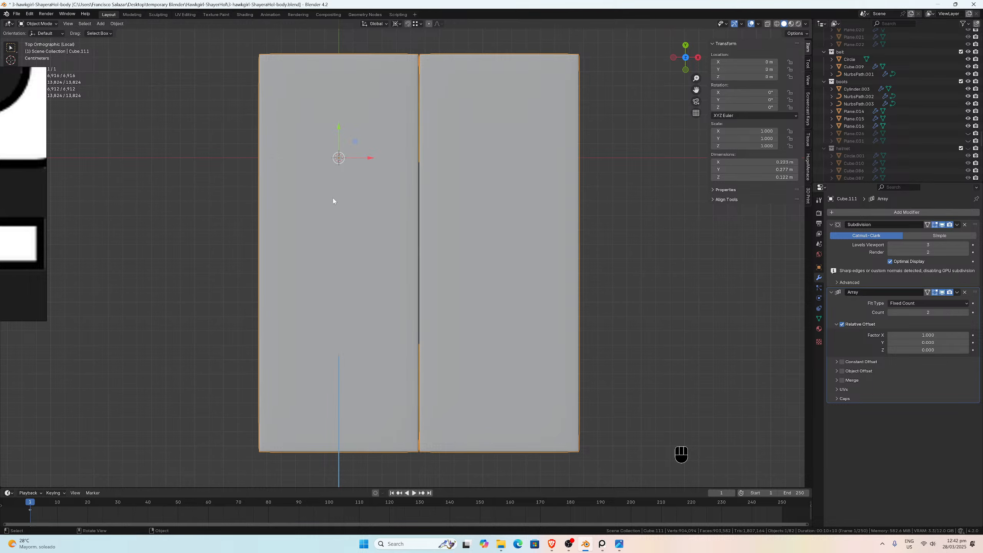
pyautogui.click(344, 232)
pyautogui.hotkey('shift', 'a')
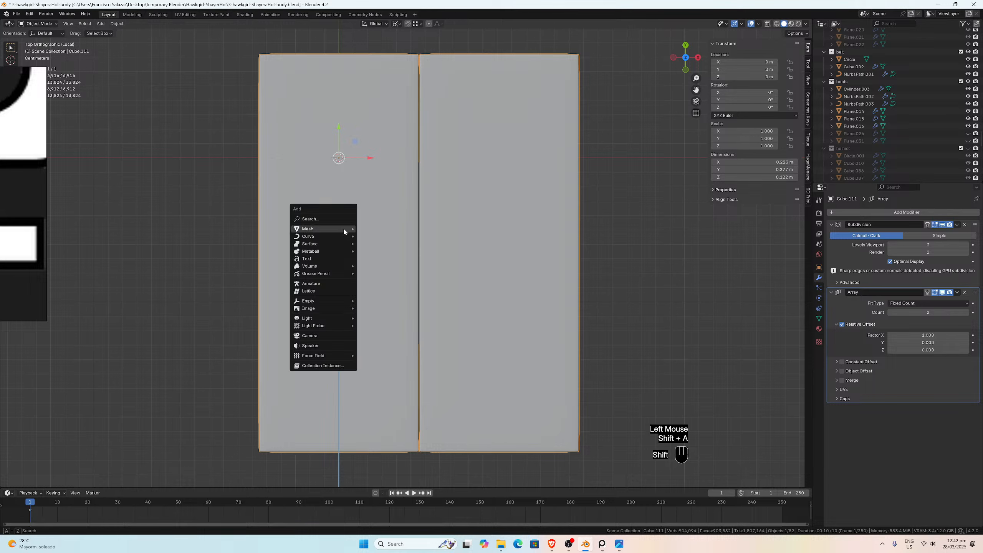
pyautogui.hotkey('ctrl', 'a')
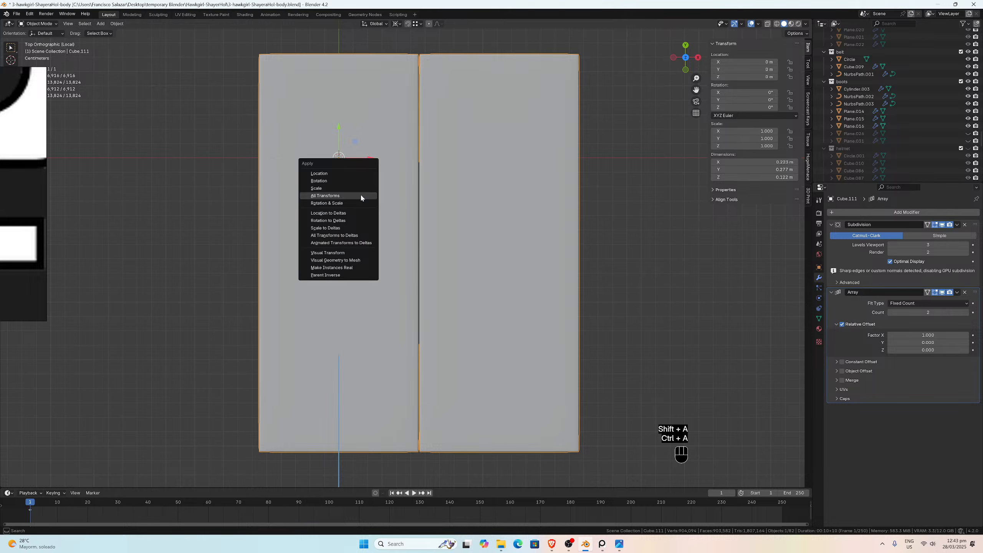
pyautogui.click(359, 196)
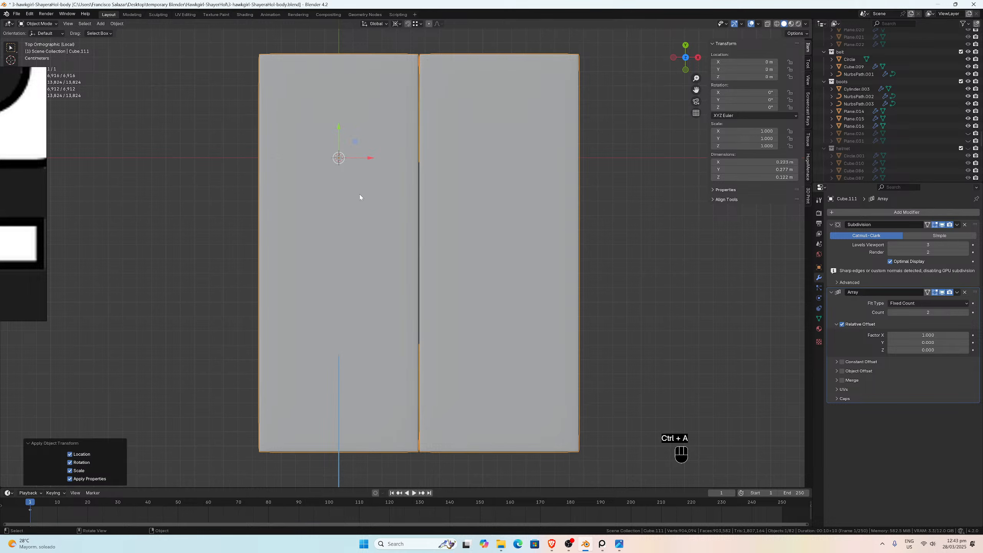
# Step: Undo the applied transforms and the edge bevel, and leave local view, keeping the Array modifier
pyautogui.press('Tab')
pyautogui.hotkey('ctrl', 'z')
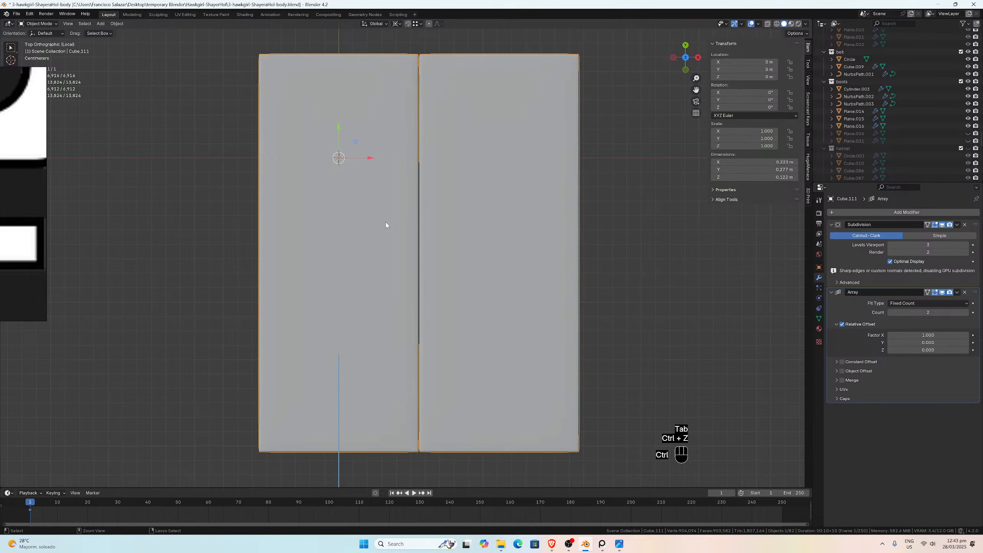
pyautogui.hotkey('ctrl', 'z')
pyautogui.hotkey('ctrl', 'z')
pyautogui.hotkey('ctrl', 'z')
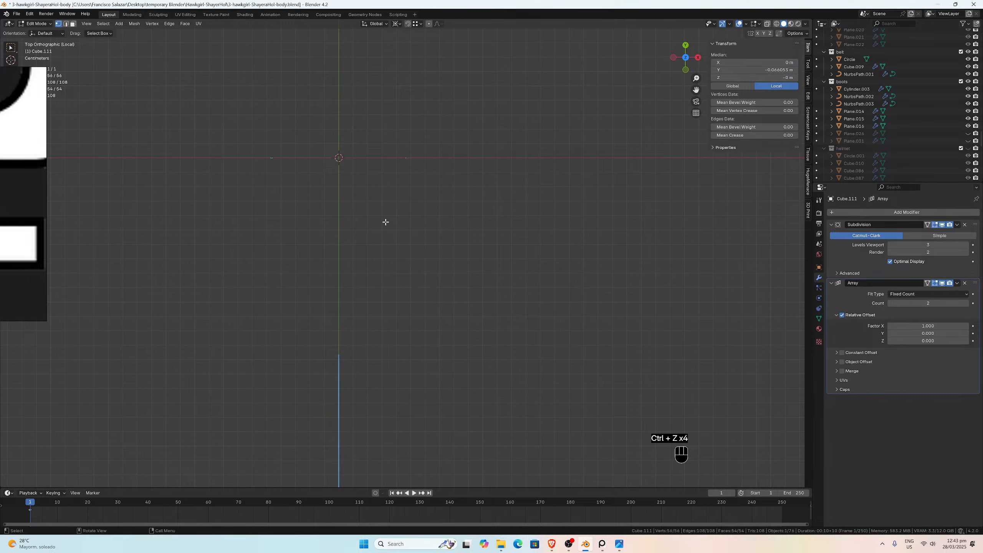
pyautogui.press('/')
pyautogui.hotkey('ctrl', 'z')
pyautogui.hotkey('ctrl', 'z')
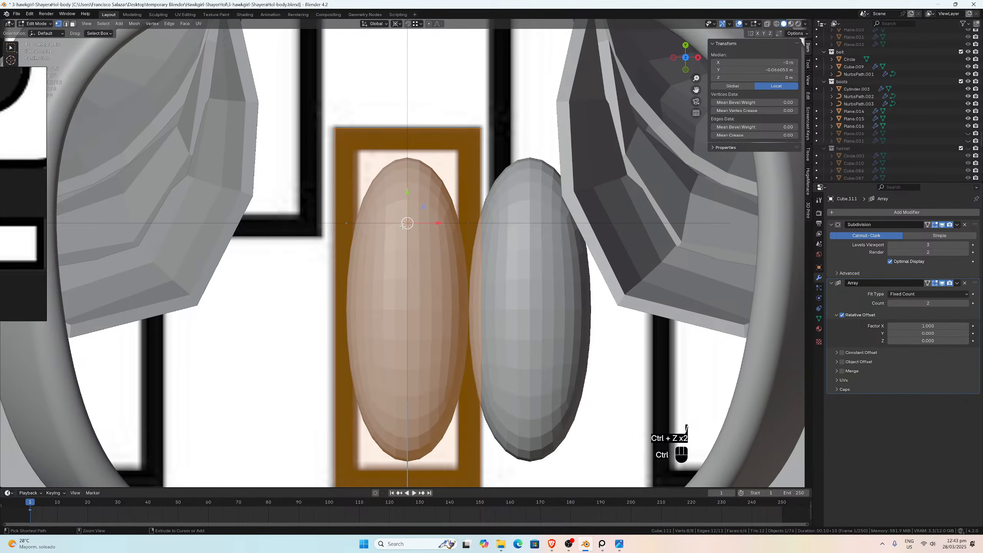
# Step: Apply all transforms to the arrayed block in Object Mode, and isolate it in local view for mesh editing
pyautogui.press('Tab')
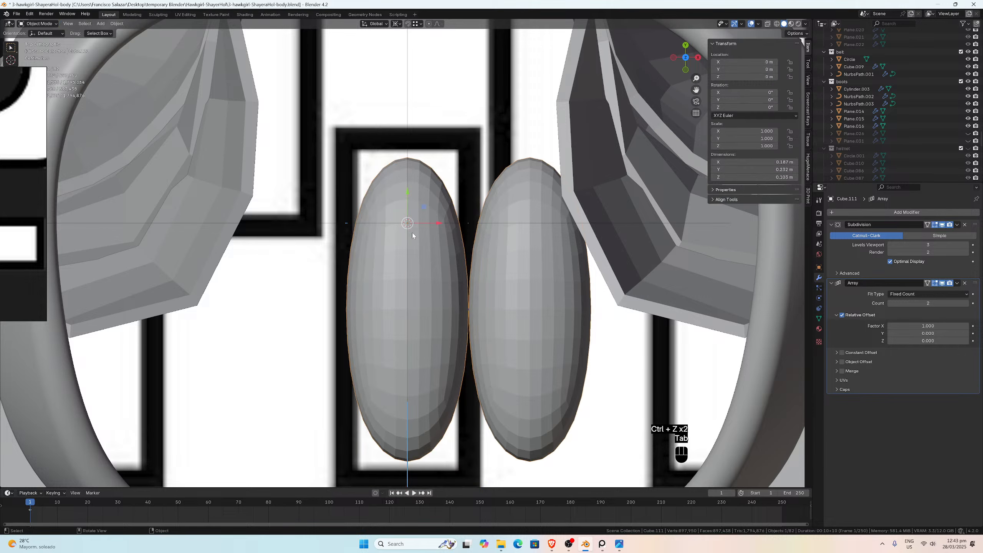
pyautogui.hotkey('ctrl', 'a')
pyautogui.click(411, 231)
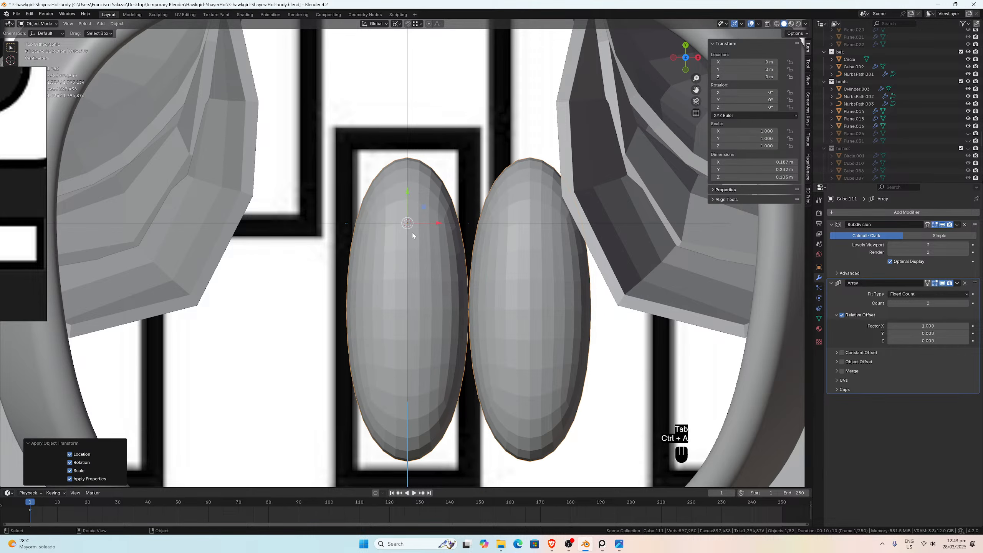
pyautogui.click(422, 247)
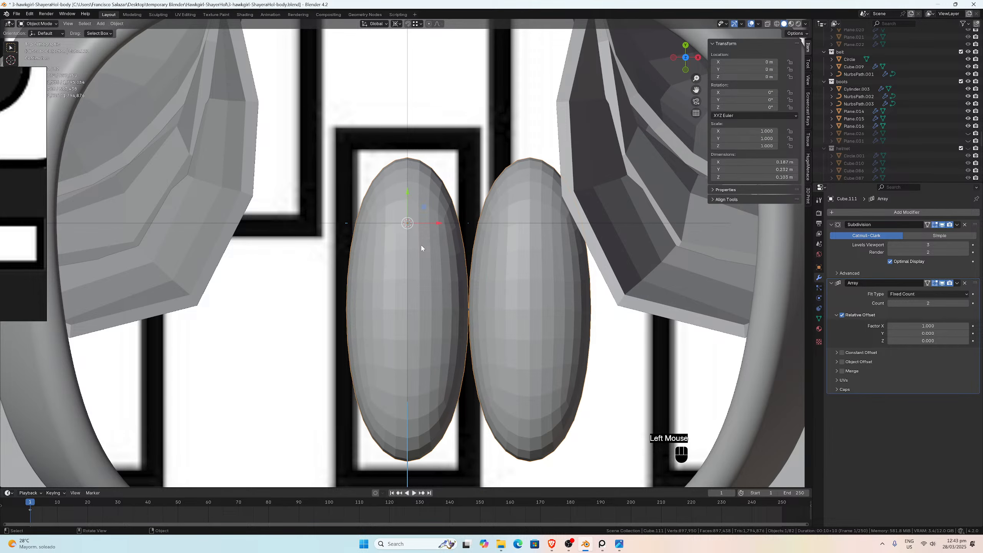
pyautogui.press('/')
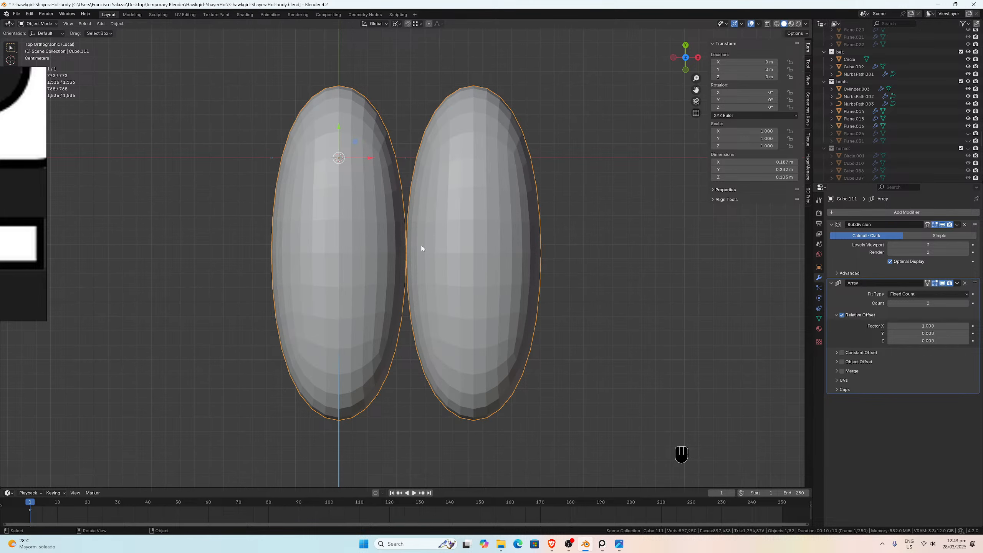
pyautogui.press('Tab')
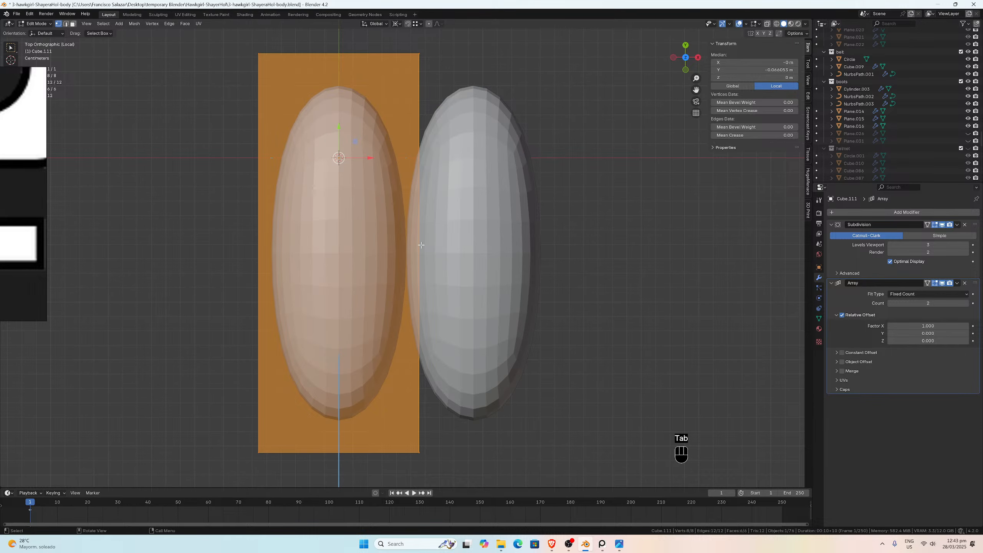
# Step: Try a two-segment edge bevel 0.0015 m wide with Harden Normals on the block, and undo it
pyautogui.hotkey('ctrl', 'b')
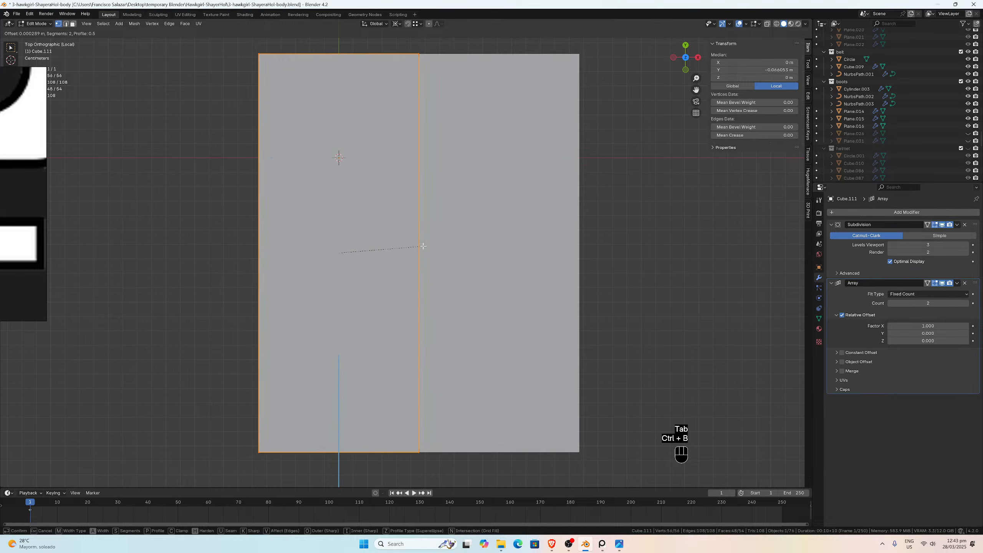
pyautogui.click(424, 246)
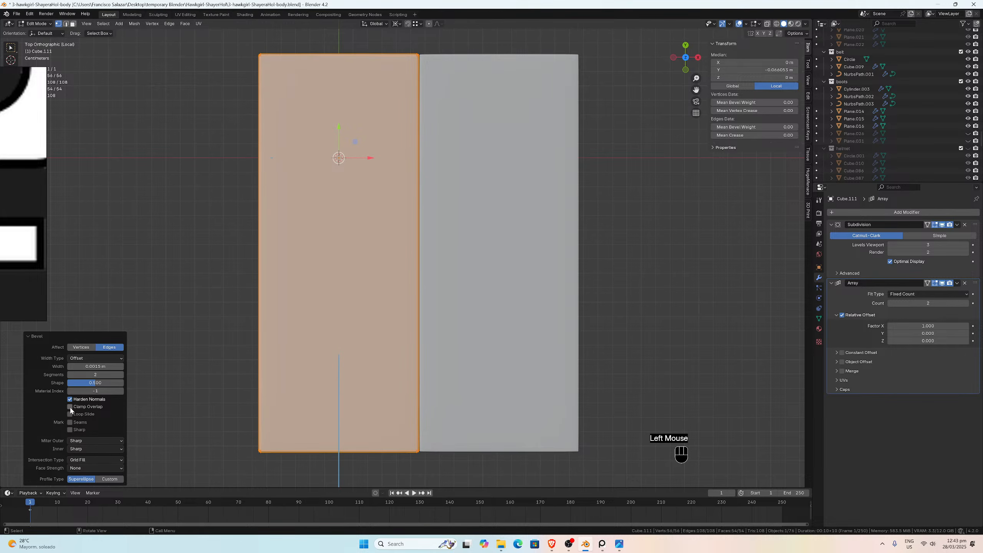
pyautogui.doubleClick(97, 366)
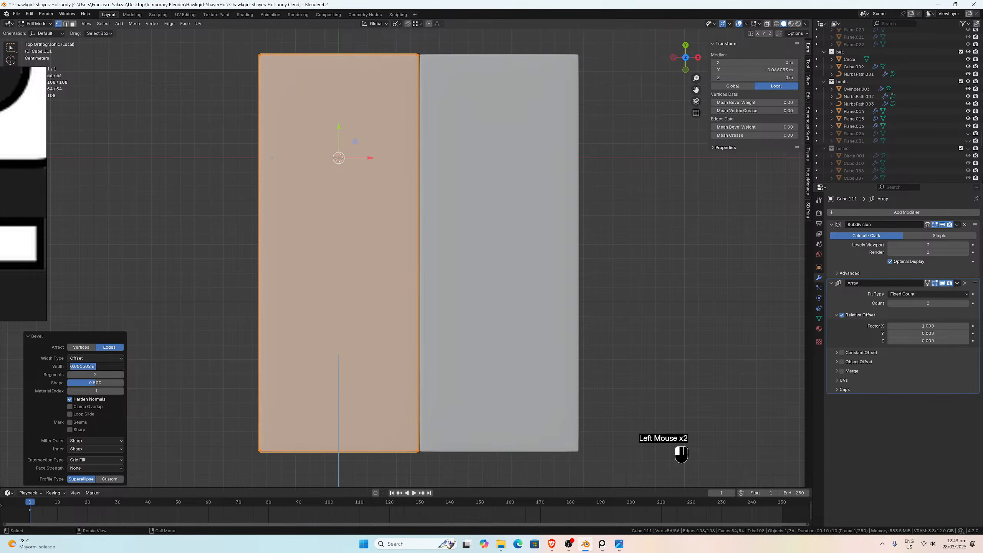
pyautogui.moveTo(92, 366); pyautogui.dragTo(85, 366)
pyautogui.press('BackSpace')
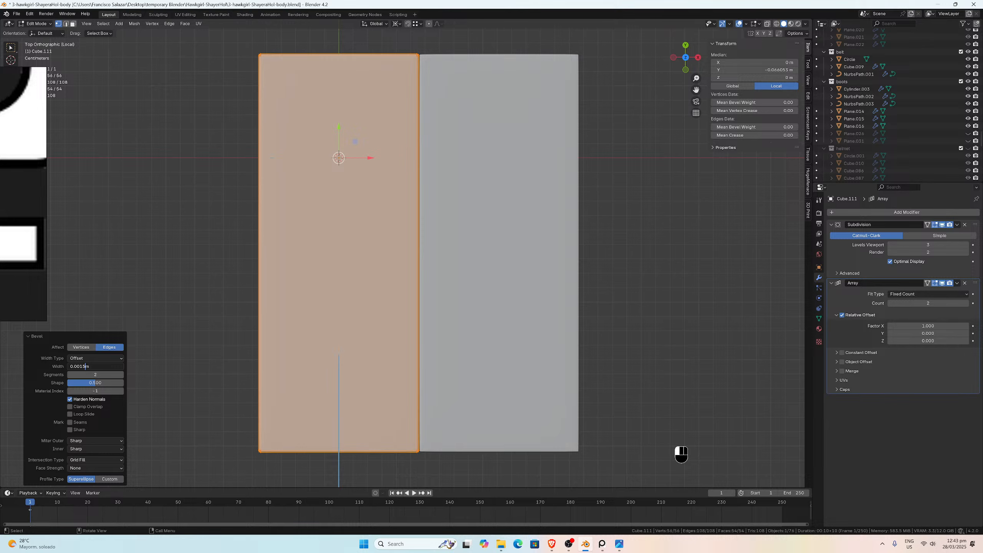
pyautogui.press('Return')
pyautogui.hotkey('ctrl', 'z')
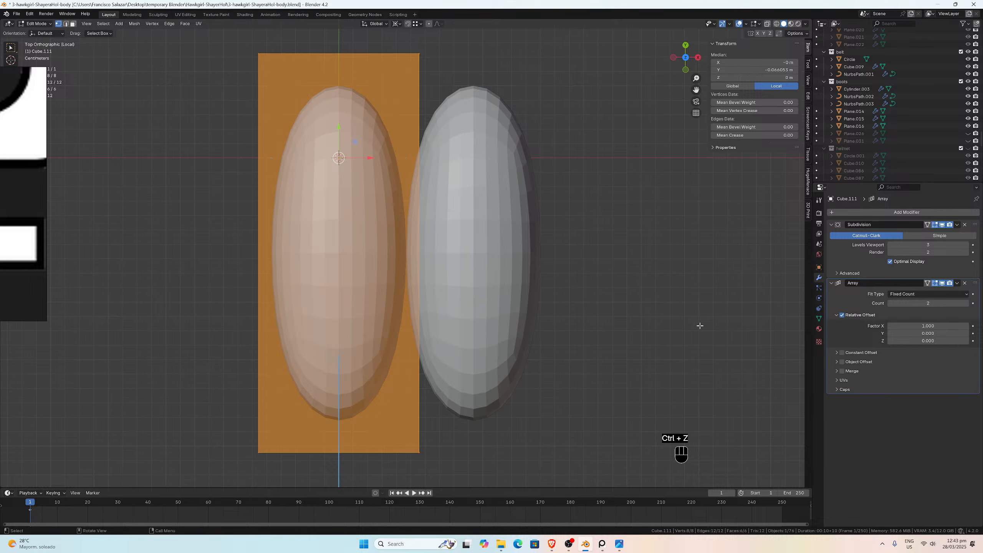
# Step: Set the array count to 3 and bevel all the block's edges with two segments and Harden Normals on
pyautogui.click(966, 303)
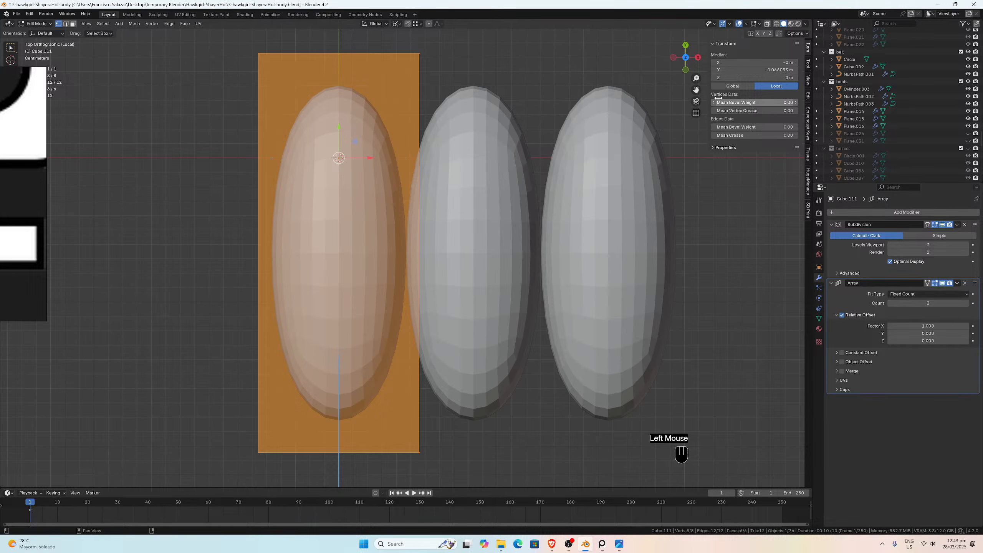
pyautogui.moveTo(696, 90); pyautogui.dragTo(645, 87)
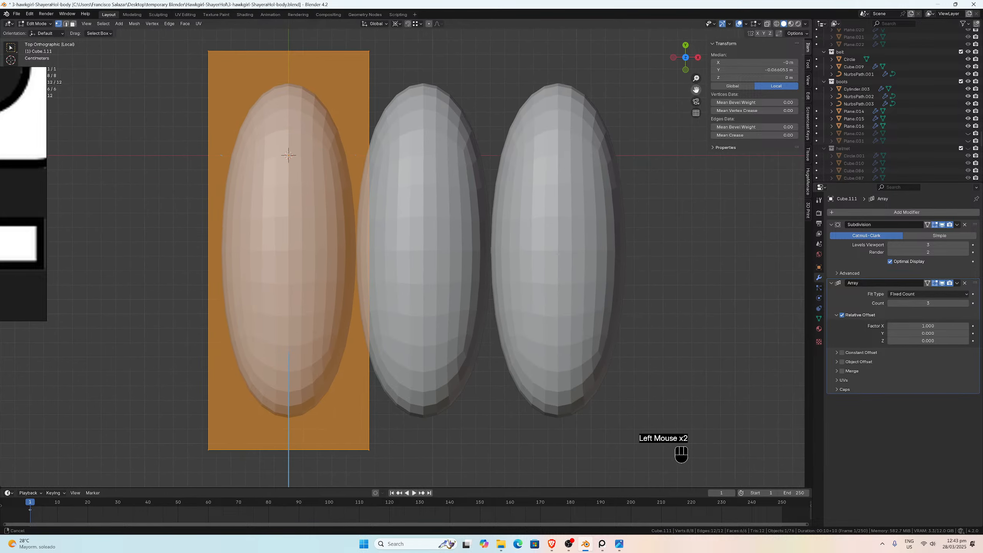
pyautogui.hotkey('ctrl', 'b')
pyautogui.click(417, 235)
pyautogui.doubleClick(95, 366)
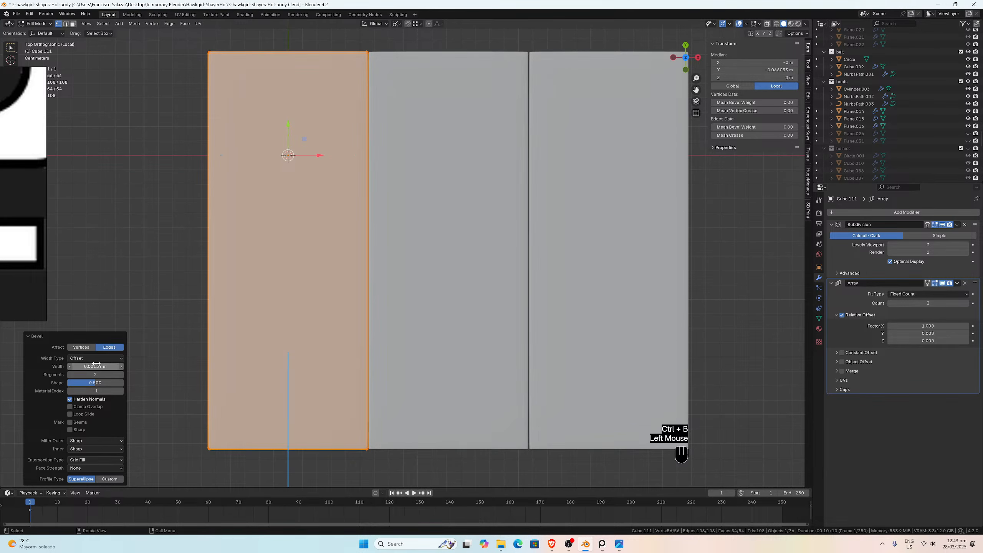
pyautogui.moveTo(92, 366); pyautogui.dragTo(87, 366)
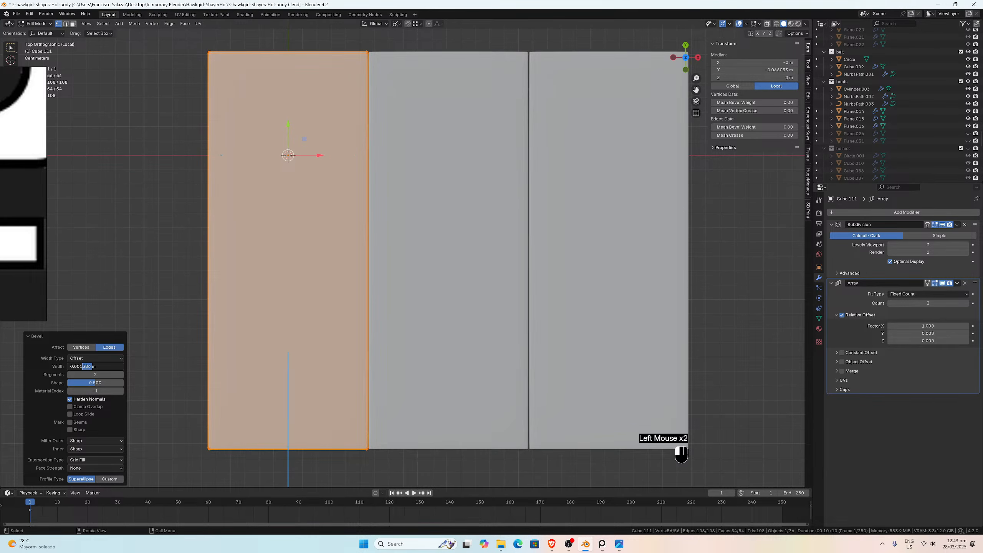
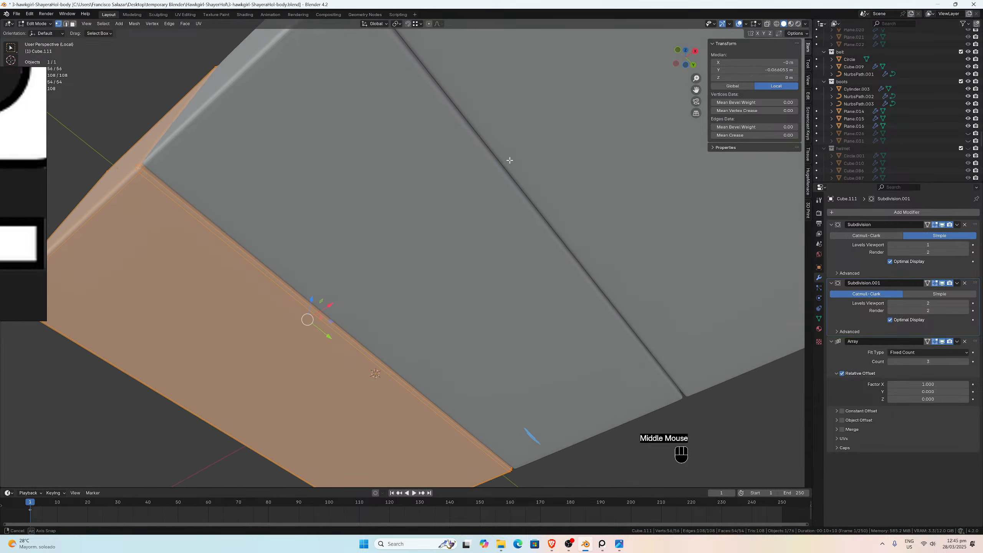
# Step: Apply both Subdivision modifiers, the Simple one and the Catmull-Clark one, to the block in Object Mode, leaving the Array modifier unapplied
pyautogui.scroll(1, 517, 203)
pyautogui.scroll(-1, 518, 202)
pyautogui.press('KP_7')
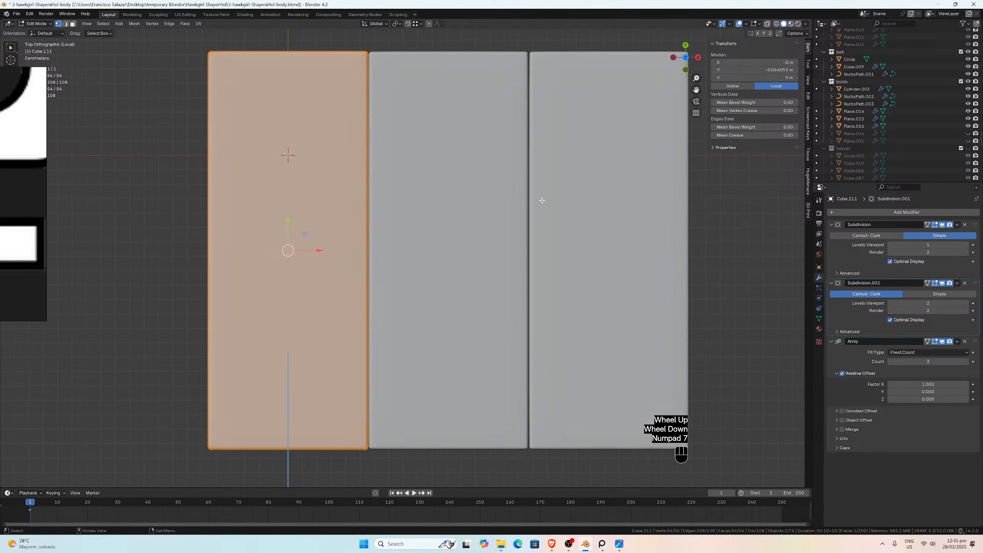
pyautogui.scroll(1, 346, 395)
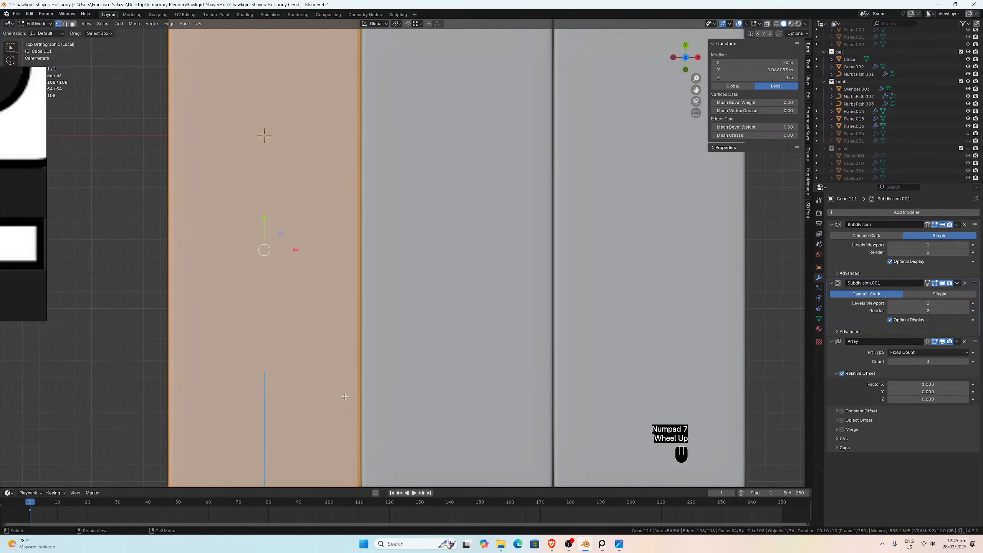
pyautogui.scroll(-2, 346, 396)
pyautogui.scroll(2, 370, 357)
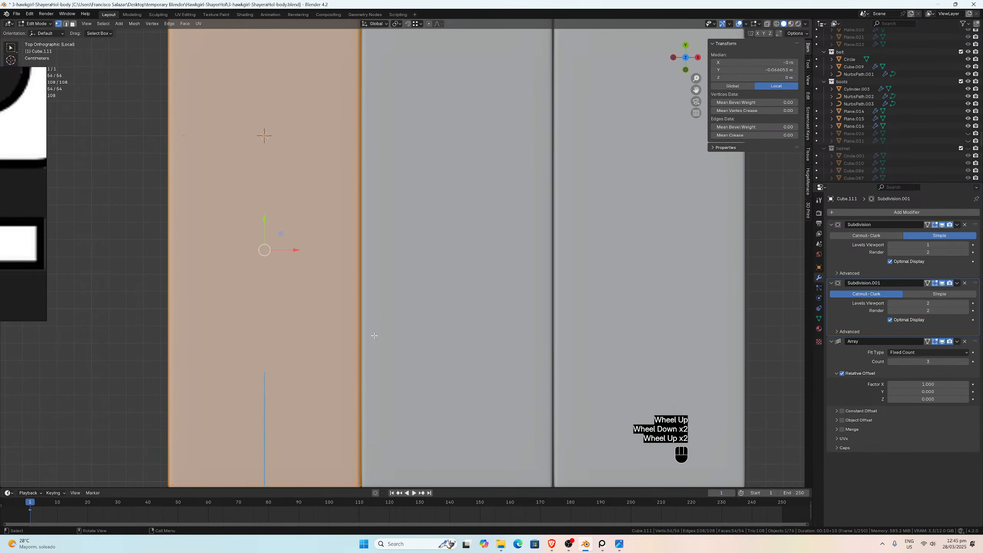
pyautogui.scroll(-1, 372, 328)
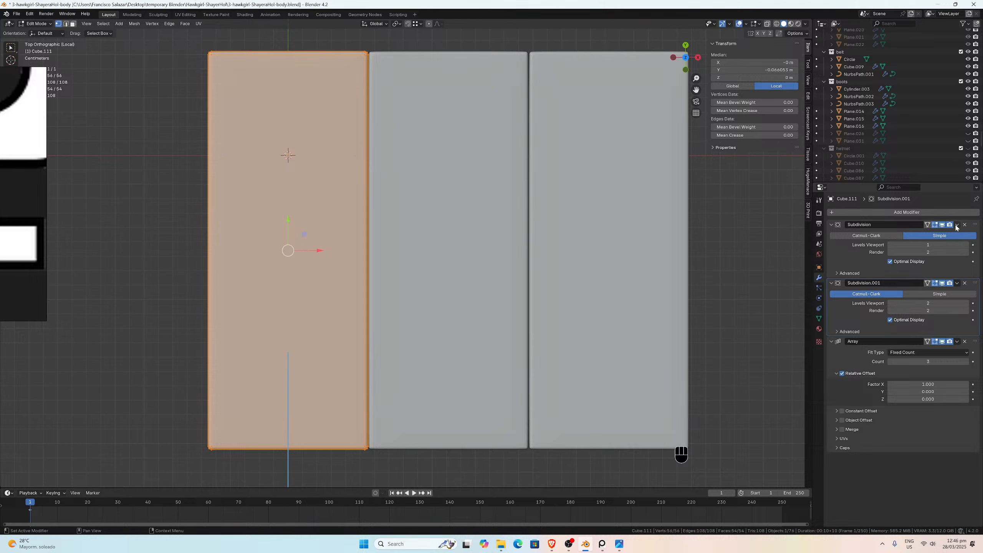
pyautogui.click(951, 237)
pyautogui.press('Tab')
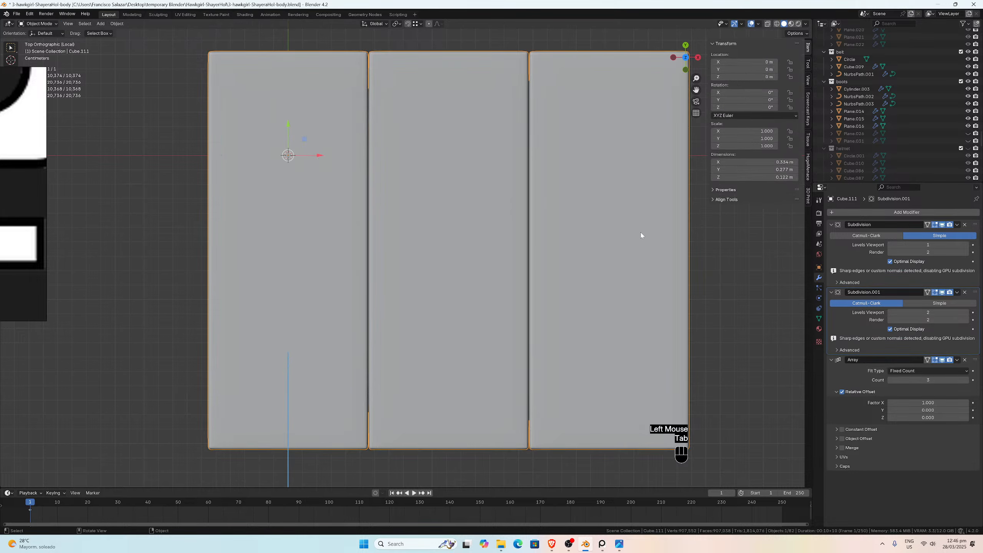
pyautogui.click(956, 224)
pyautogui.click(948, 234)
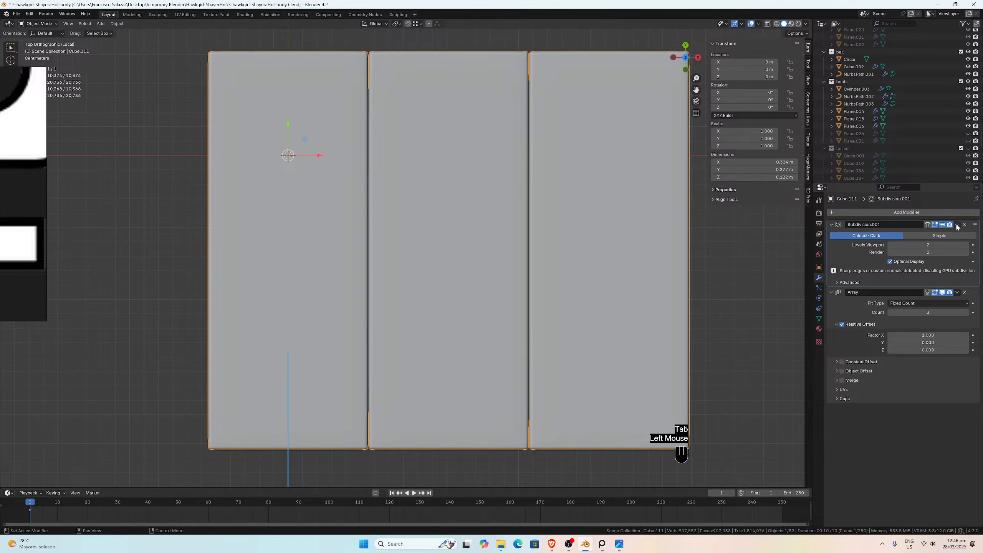
pyautogui.click(957, 224)
pyautogui.click(943, 230)
# Step: Select the inner horizontal and vertical edge loops across the original block's flat face in edge mode and dissolve those edges
pyautogui.press('Tab')
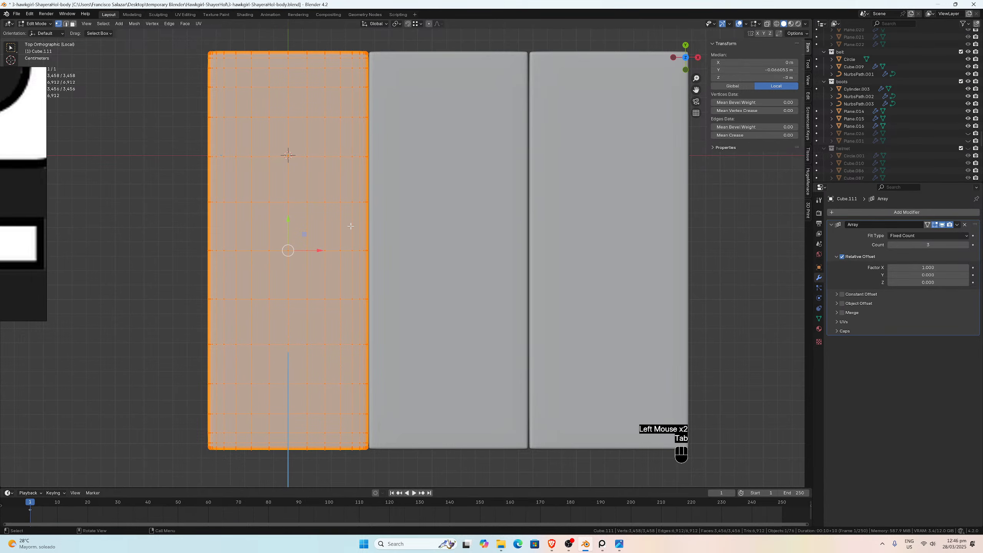
pyautogui.click(67, 24)
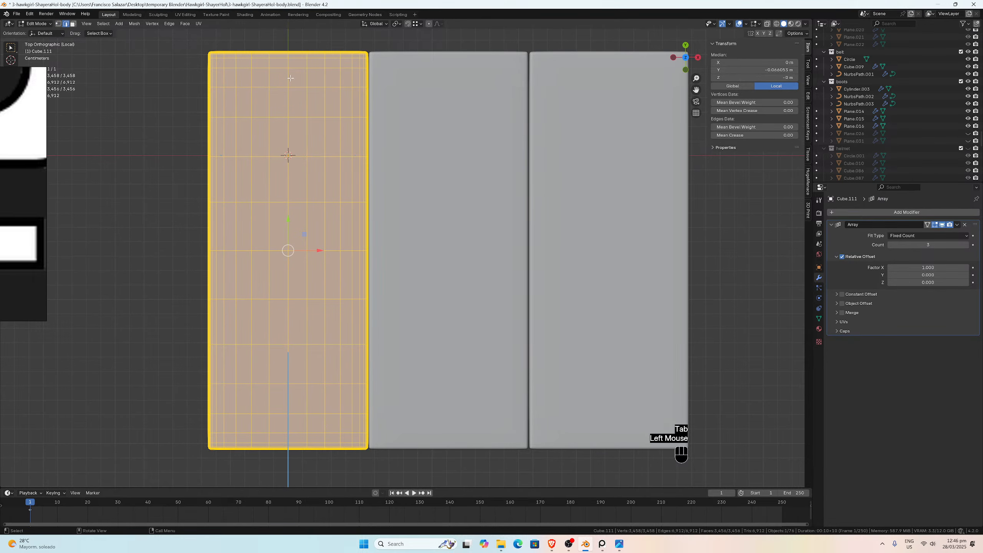
pyautogui.click(278, 56)
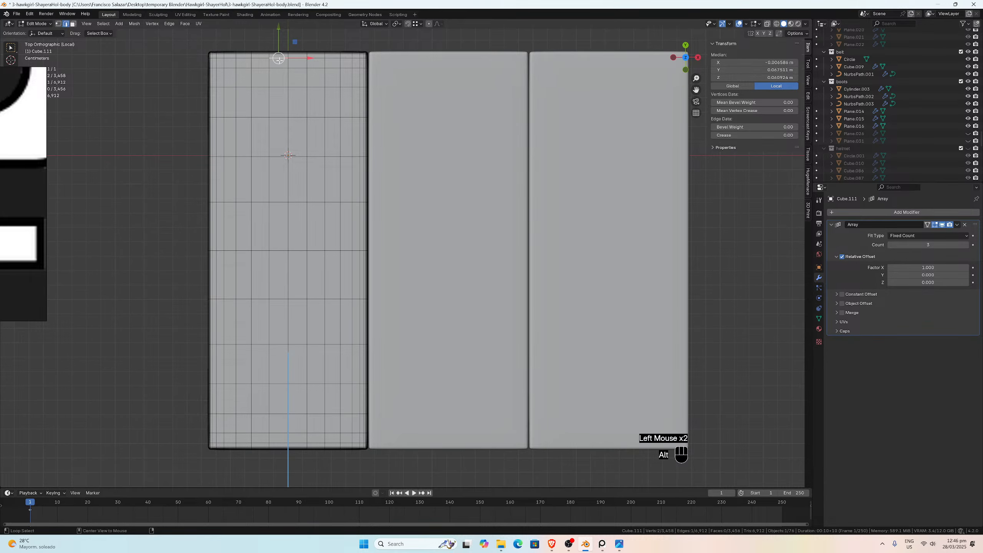
pyautogui.keyDown('alt'); pyautogui.click(277, 59); pyautogui.keyUp('alt')
pyautogui.keyDown('alt'); pyautogui.keyDown('shift'); pyautogui.click(278, 69); pyautogui.keyUp('shift'); pyautogui.keyUp('alt')
pyautogui.keyDown('alt'); pyautogui.keyDown('shift'); pyautogui.click(278, 87); pyautogui.keyUp('shift'); pyautogui.keyUp('alt')
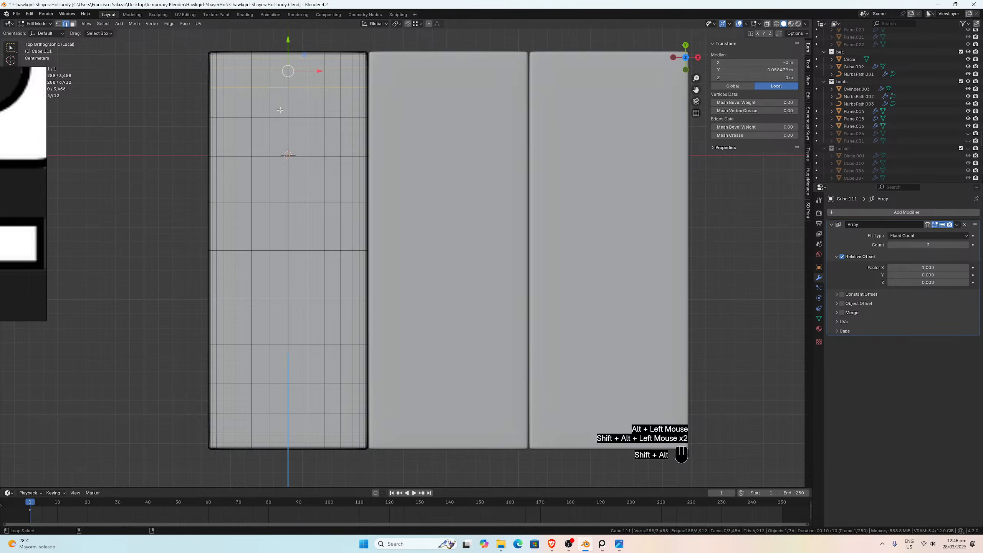
pyautogui.keyDown('alt'); pyautogui.keyDown('shift'); pyautogui.click(278, 117); pyautogui.keyUp('shift'); pyautogui.keyUp('alt')
pyautogui.keyDown('alt'); pyautogui.keyDown('shift'); pyautogui.click(279, 156); pyautogui.keyUp('shift'); pyautogui.keyUp('alt')
pyautogui.keyDown('alt'); pyautogui.keyDown('shift'); pyautogui.click(279, 202); pyautogui.keyUp('shift'); pyautogui.keyUp('alt')
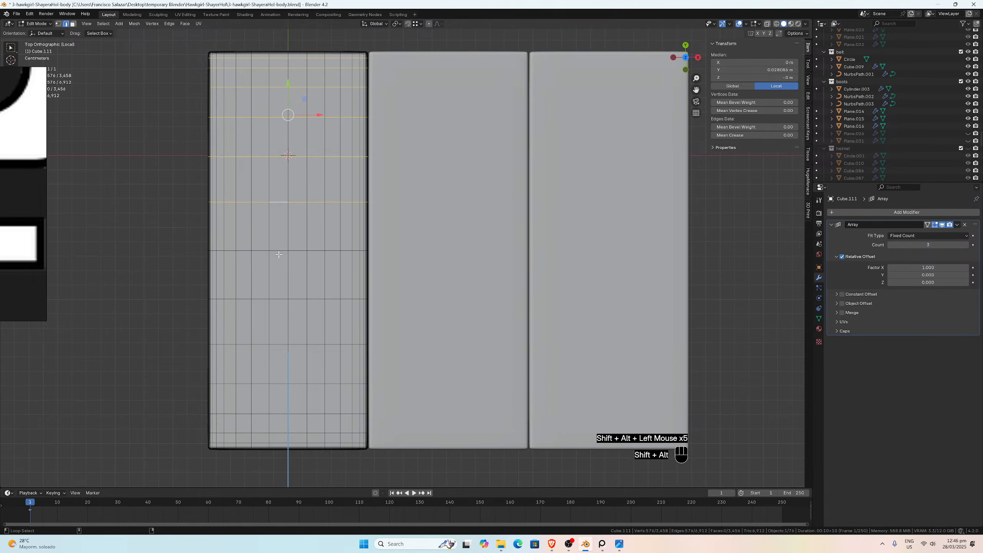
pyautogui.keyDown('alt'); pyautogui.keyDown('shift'); pyautogui.click(280, 252); pyautogui.keyUp('shift'); pyautogui.keyUp('alt')
pyautogui.keyDown('alt'); pyautogui.keyDown('shift'); pyautogui.click(280, 299); pyautogui.keyUp('shift'); pyautogui.keyUp('alt')
pyautogui.keyDown('alt'); pyautogui.keyDown('shift'); pyautogui.click(280, 344); pyautogui.keyUp('shift'); pyautogui.keyUp('alt')
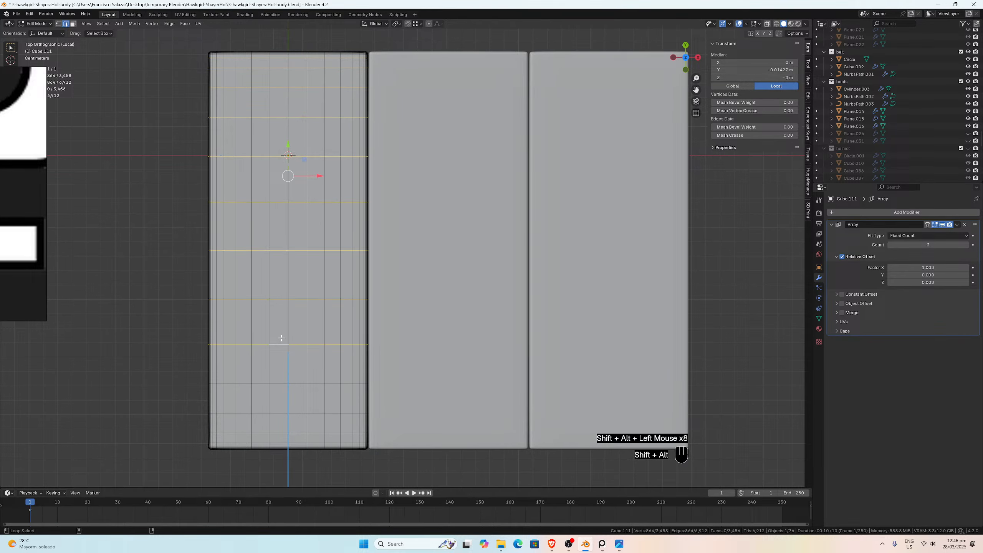
pyautogui.keyDown('alt'); pyautogui.keyDown('shift'); pyautogui.click(283, 382); pyautogui.keyUp('shift'); pyautogui.keyUp('alt')
pyautogui.keyDown('alt'); pyautogui.keyDown('shift'); pyautogui.click(276, 414); pyautogui.keyUp('shift'); pyautogui.keyUp('alt')
pyautogui.keyDown('alt'); pyautogui.keyDown('shift'); pyautogui.click(279, 433); pyautogui.keyUp('shift'); pyautogui.keyUp('alt')
pyautogui.keyDown('alt'); pyautogui.keyDown('shift'); pyautogui.click(278, 442); pyautogui.keyUp('shift'); pyautogui.keyUp('alt')
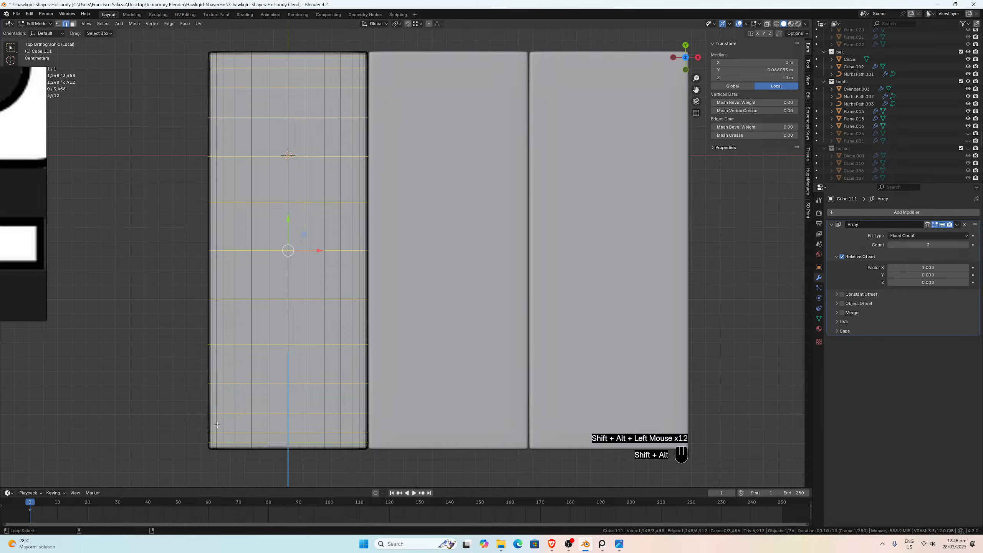
pyautogui.keyDown('alt'); pyautogui.keyDown('shift'); pyautogui.click(225, 427); pyautogui.keyUp('shift'); pyautogui.keyUp('alt')
pyautogui.keyDown('alt'); pyautogui.keyDown('shift'); pyautogui.click(237, 426); pyautogui.keyUp('shift'); pyautogui.keyUp('alt')
pyautogui.keyDown('alt'); pyautogui.keyDown('shift'); pyautogui.click(251, 427); pyautogui.keyUp('shift'); pyautogui.keyUp('alt')
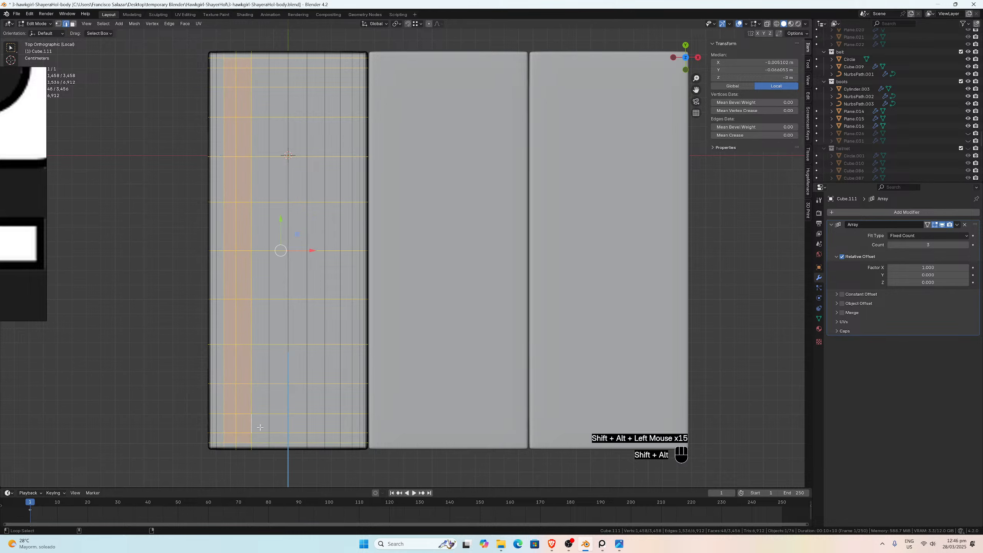
pyautogui.keyDown('alt'); pyautogui.keyDown('shift'); pyautogui.click(267, 427); pyautogui.keyUp('shift'); pyautogui.keyUp('alt')
pyautogui.keyDown('alt'); pyautogui.keyDown('shift'); pyautogui.click(305, 425); pyautogui.keyUp('shift'); pyautogui.keyUp('alt')
pyautogui.keyDown('alt'); pyautogui.keyDown('shift'); pyautogui.click(323, 423); pyautogui.keyUp('shift'); pyautogui.keyUp('alt')
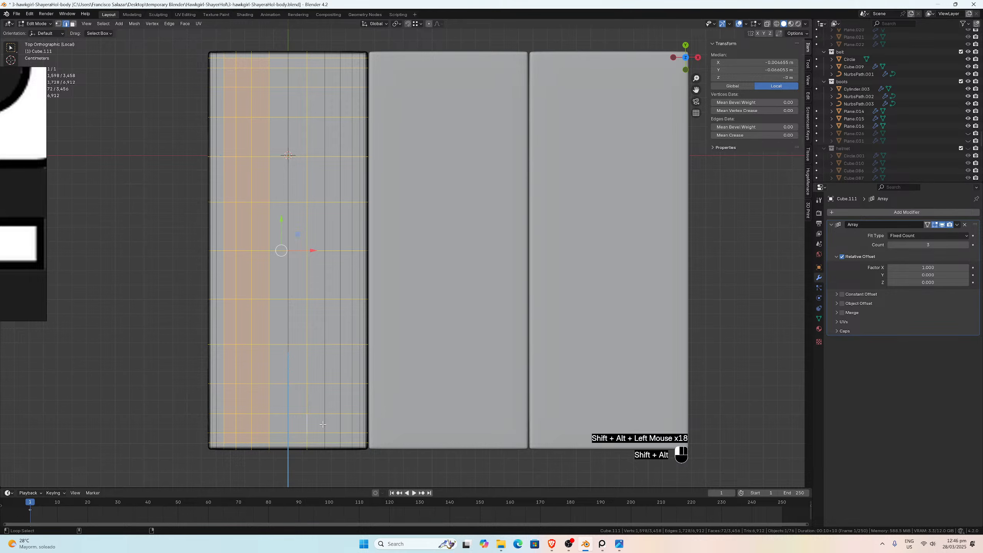
pyautogui.keyDown('alt'); pyautogui.keyDown('shift'); pyautogui.click(340, 423); pyautogui.keyUp('shift'); pyautogui.keyUp('alt')
pyautogui.keyDown('alt'); pyautogui.keyDown('shift'); pyautogui.click(350, 425); pyautogui.keyUp('shift'); pyautogui.keyUp('alt')
pyautogui.keyDown('alt'); pyautogui.keyDown('shift'); pyautogui.click(360, 427); pyautogui.keyUp('shift'); pyautogui.keyUp('alt')
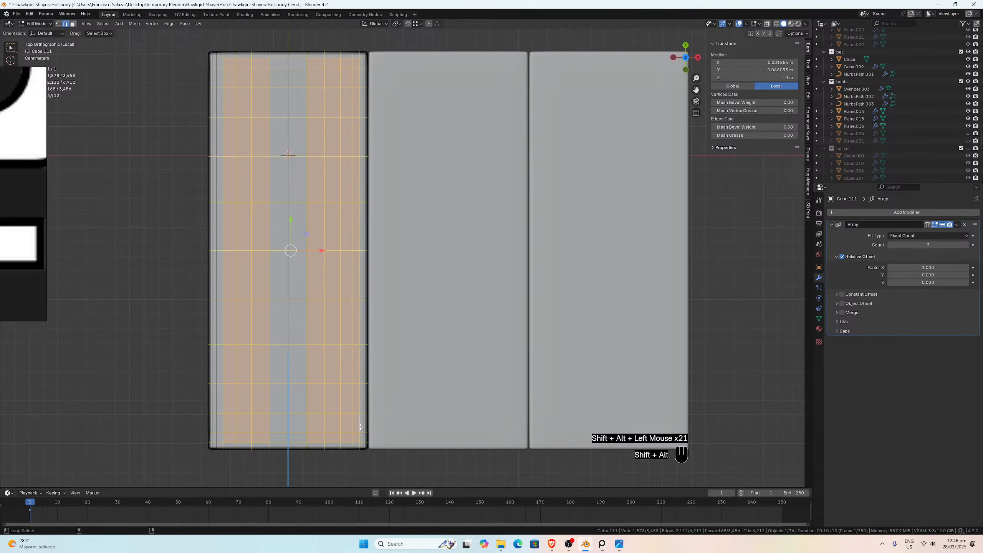
pyautogui.keyDown('alt'); pyautogui.keyDown('shift'); pyautogui.click(288, 417); pyautogui.keyUp('shift'); pyautogui.keyUp('alt')
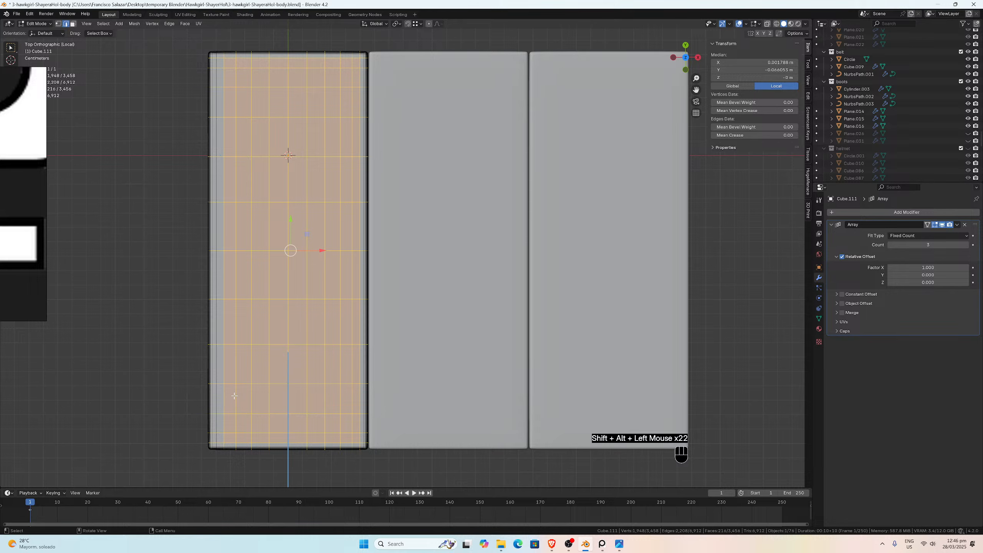
pyautogui.keyDown('alt'); pyautogui.keyDown('shift'); pyautogui.click(216, 400); pyautogui.keyUp('shift'); pyautogui.keyUp('alt')
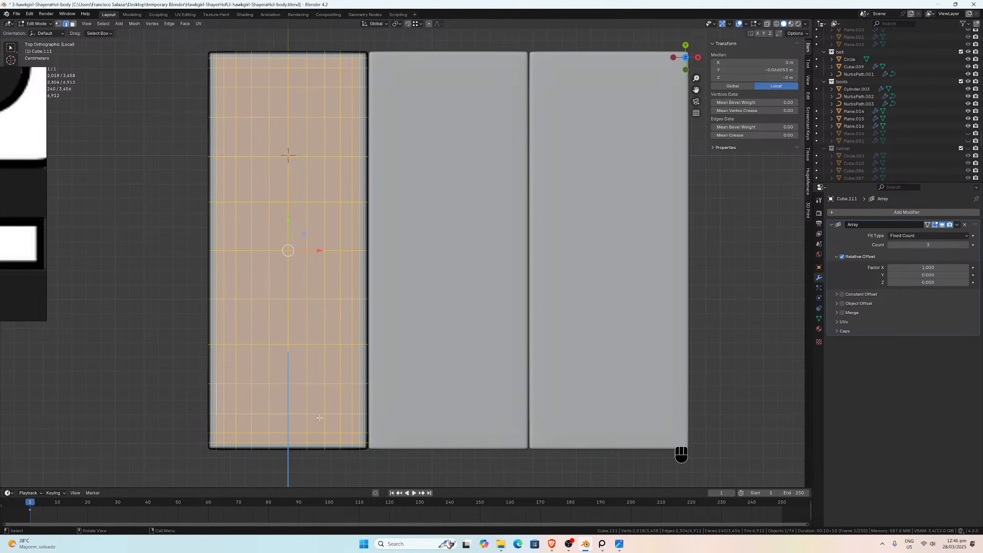
pyautogui.press('x')
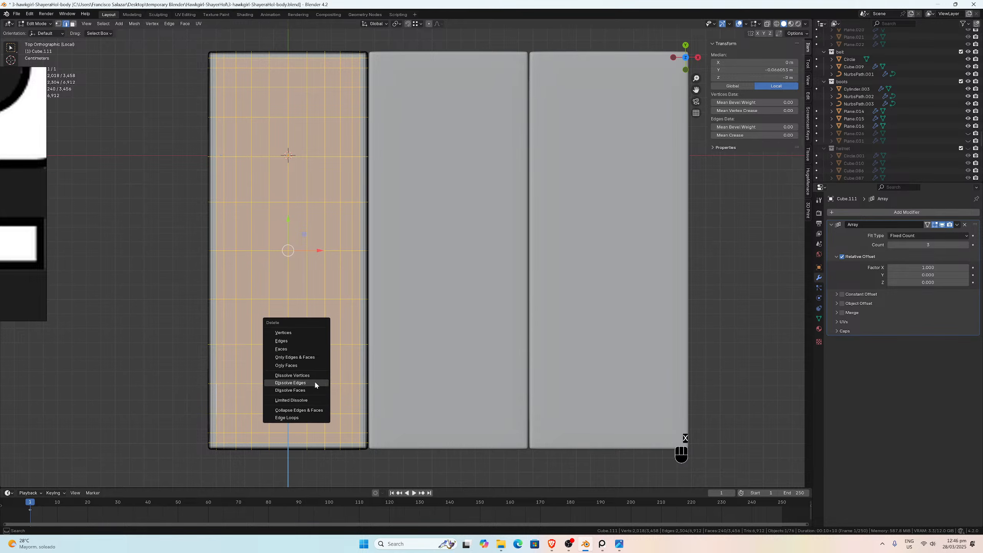
pyautogui.click(306, 383)
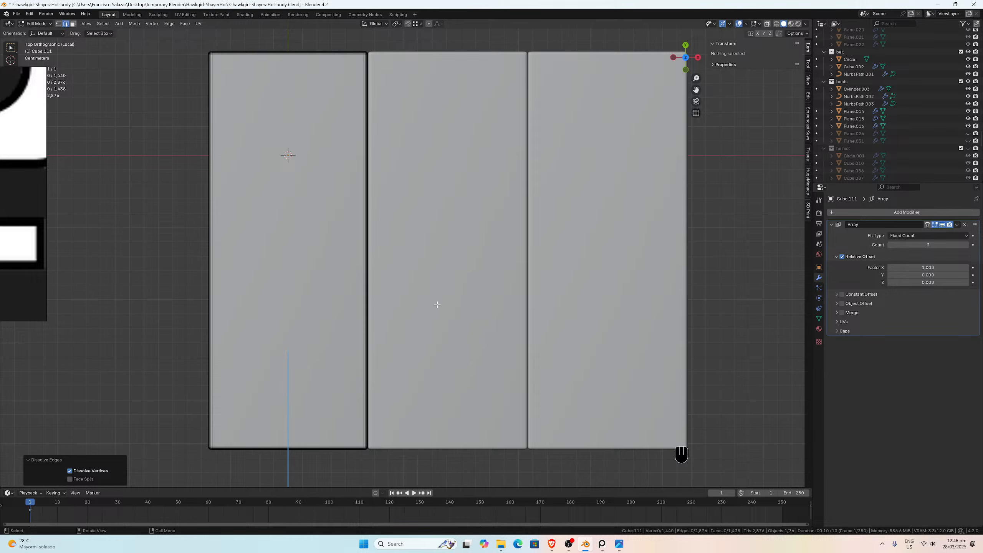
# Step: Examine the shading of the three arrayed blocks' flat top faces from the top view in Object Mode
pyautogui.press('Tab')
pyautogui.click(328, 298)
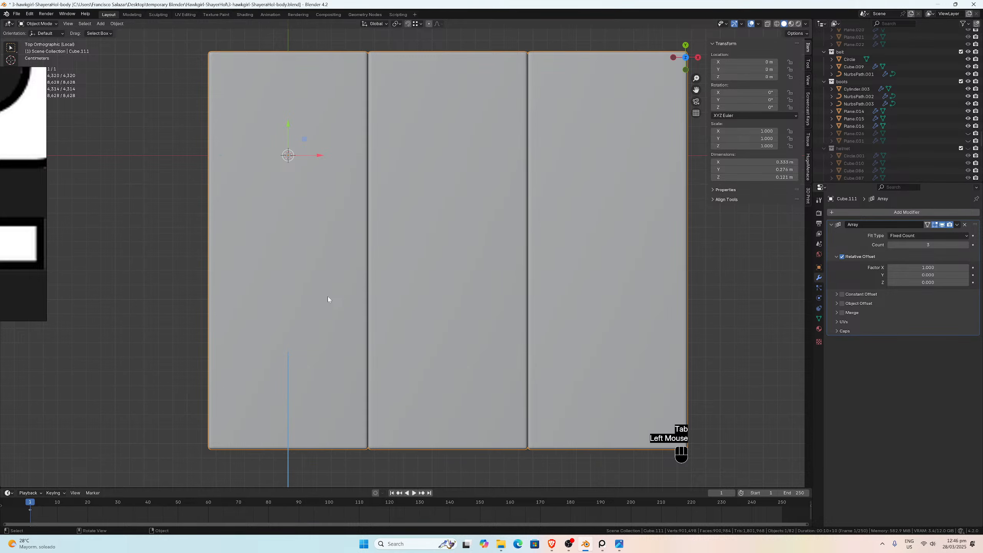
pyautogui.scroll(3, 336, 311)
pyautogui.scroll(-3, 336, 310)
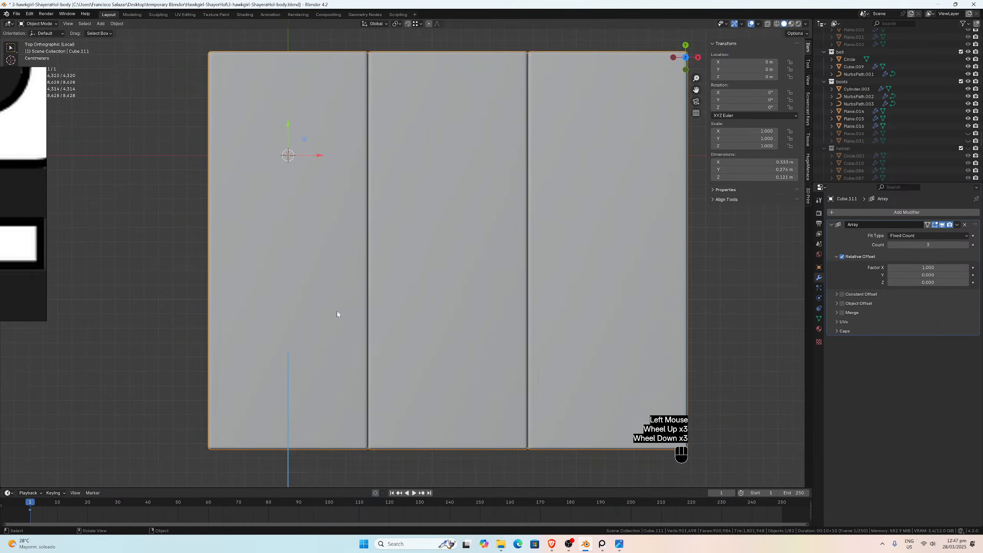
pyautogui.press('Tab')
pyautogui.scroll(3, 337, 314)
pyautogui.press('Tab')
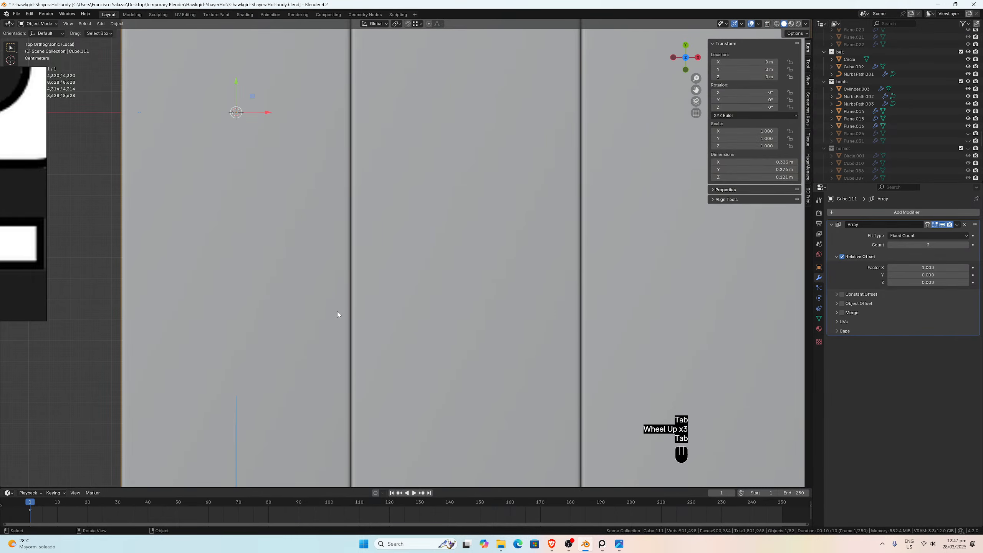
pyautogui.scroll(-4, 337, 314)
pyautogui.scroll(10, 338, 315)
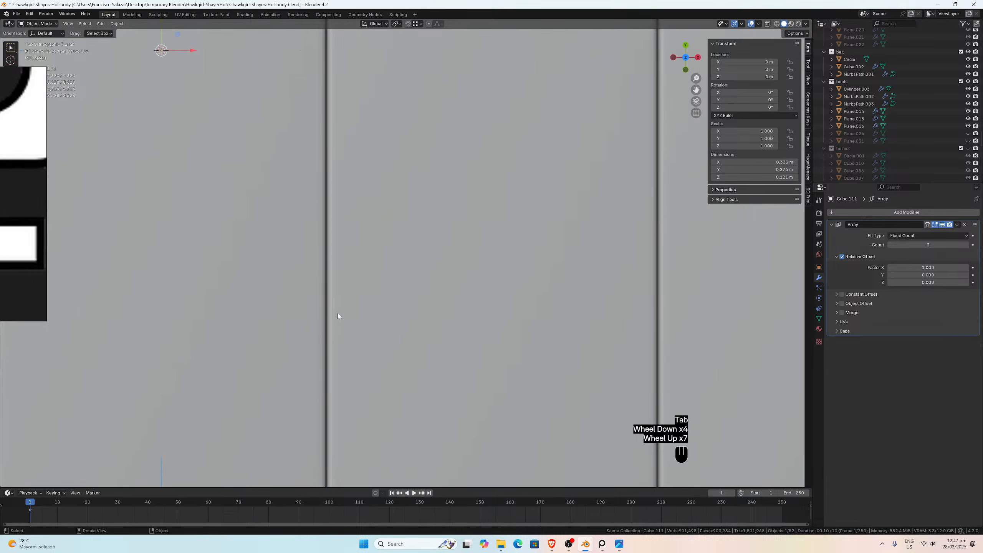
pyautogui.scroll(-6, 323, 324)
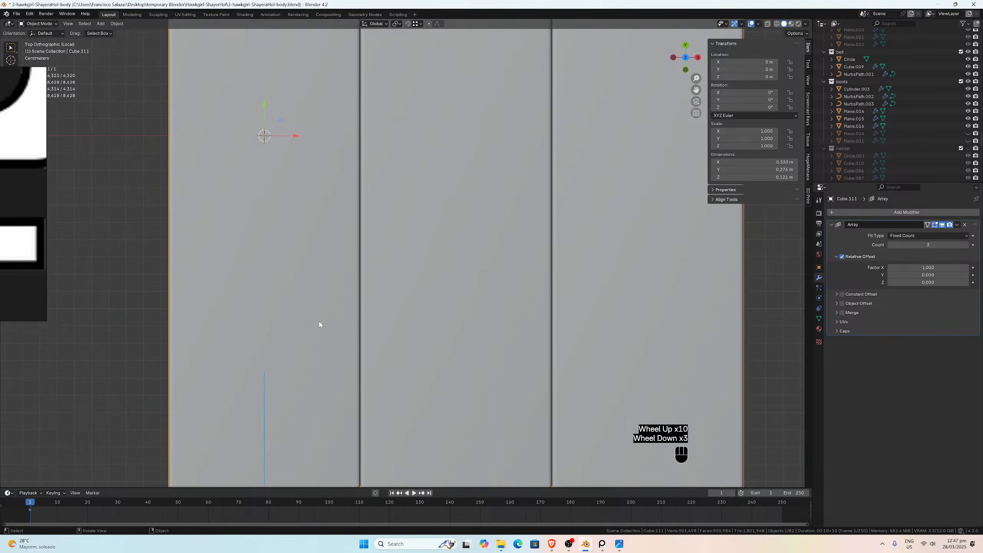
# Step: Select the horizontal edge loops wrapping around the original block's side faces in Edit Mode and dissolve those edges
pyautogui.moveTo(414, 257); pyautogui.dragTo(444, 287, button='middle')
pyautogui.scroll(2, 430, 296)
pyautogui.press('Tab')
pyautogui.scroll(4, 415, 274)
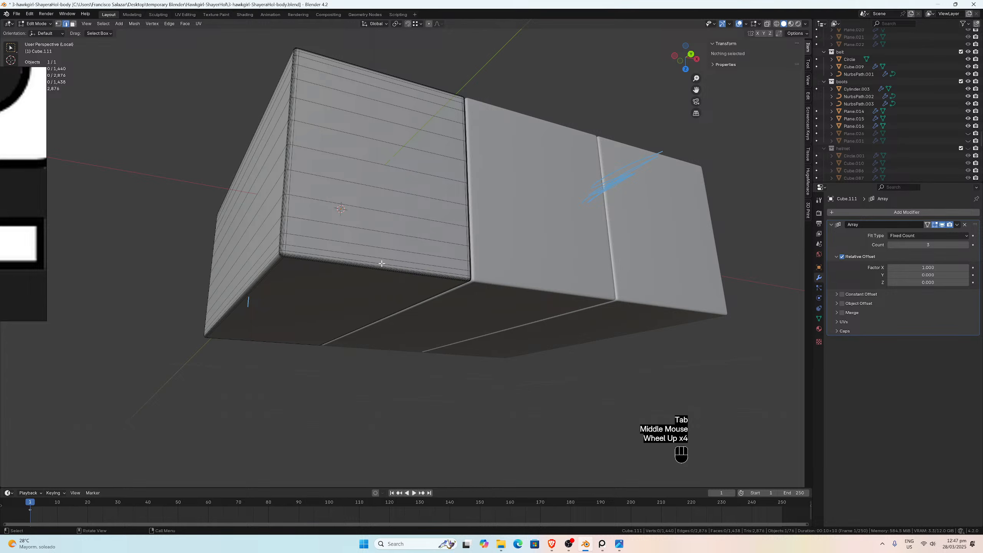
pyautogui.click(381, 263)
pyautogui.scroll(3, 380, 267)
pyautogui.moveTo(340, 281); pyautogui.dragTo(408, 248, button='middle')
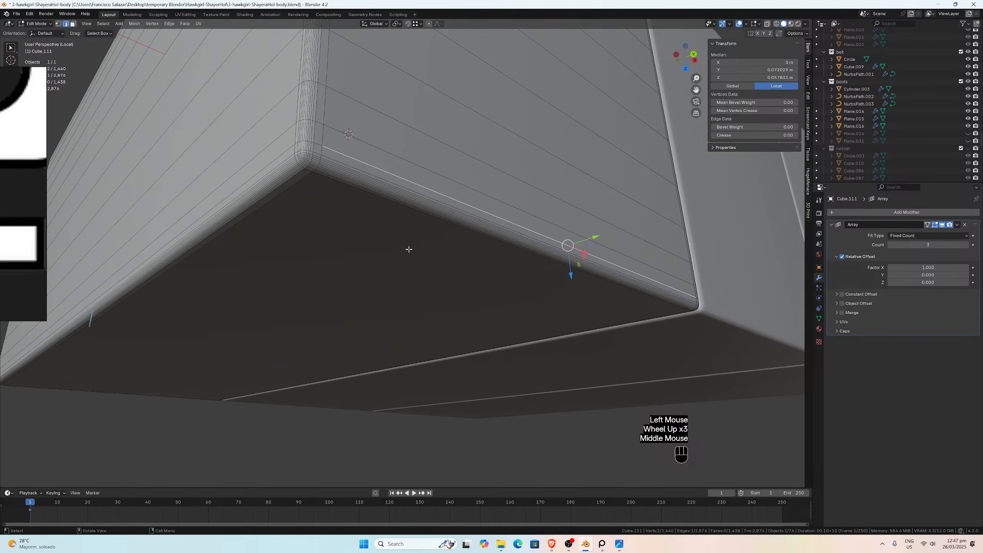
pyautogui.keyDown('alt'); pyautogui.click(376, 166); pyautogui.keyUp('alt')
pyautogui.keyDown('alt'); pyautogui.keyDown('shift'); pyautogui.click(378, 174); pyautogui.keyUp('shift'); pyautogui.keyUp('alt')
pyautogui.keyDown('alt'); pyautogui.keyDown('shift'); pyautogui.click(379, 178); pyautogui.keyUp('shift'); pyautogui.keyUp('alt')
pyautogui.scroll(-1, 395, 121)
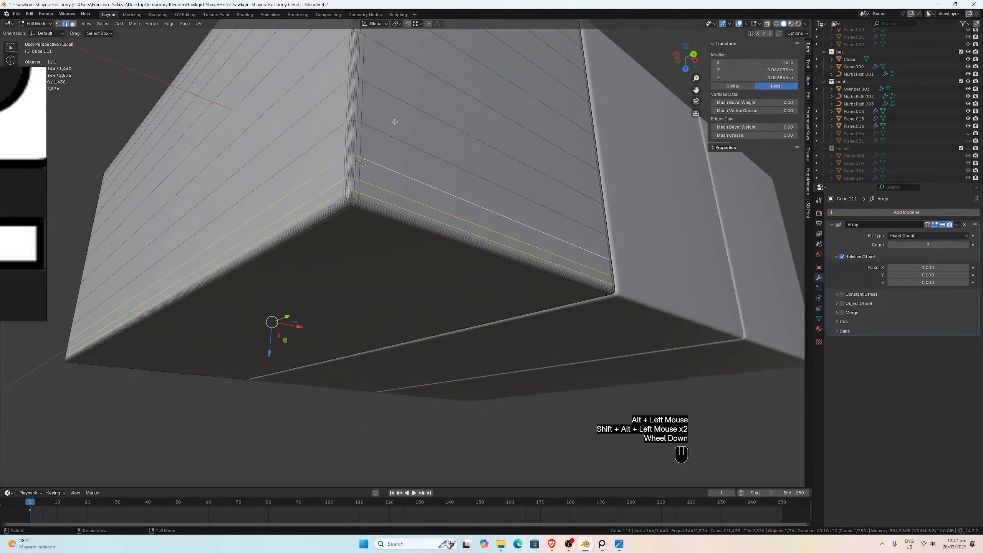
pyautogui.scroll(-1, 394, 121)
pyautogui.moveTo(394, 122); pyautogui.dragTo(395, 132, button='middle')
pyautogui.keyDown('alt'); pyautogui.keyDown('shift'); pyautogui.click(378, 213); pyautogui.keyUp('shift'); pyautogui.keyUp('alt')
pyautogui.keyDown('alt'); pyautogui.keyDown('shift'); pyautogui.click(380, 200); pyautogui.keyUp('shift'); pyautogui.keyUp('alt')
pyautogui.keyDown('alt'); pyautogui.keyDown('shift'); pyautogui.click(391, 171); pyautogui.keyUp('shift'); pyautogui.keyUp('alt')
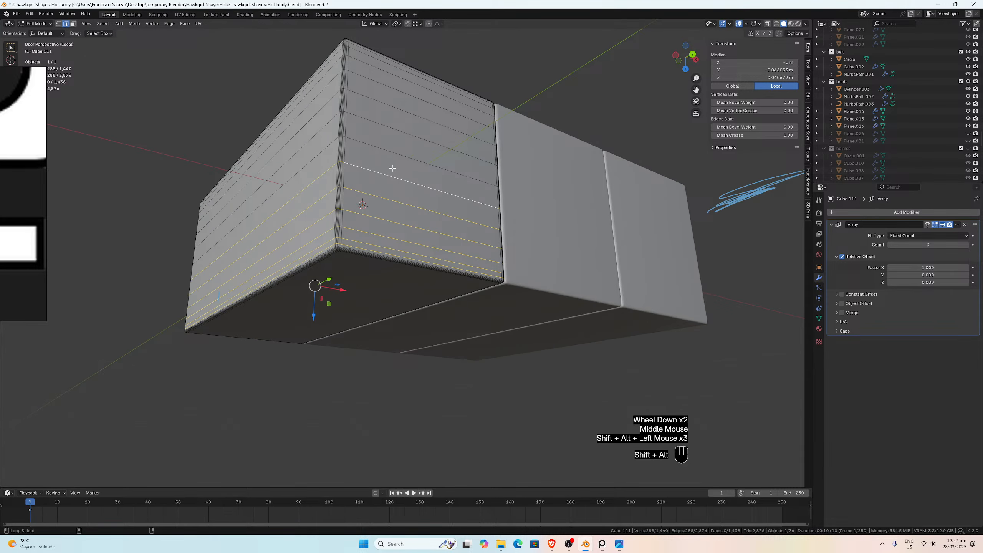
pyautogui.keyDown('alt'); pyautogui.keyDown('shift'); pyautogui.click(394, 153); pyautogui.keyUp('shift'); pyautogui.keyUp('alt')
pyautogui.keyDown('alt'); pyautogui.keyDown('shift'); pyautogui.click(392, 133); pyautogui.keyUp('shift'); pyautogui.keyUp('alt')
pyautogui.keyDown('alt'); pyautogui.keyDown('shift'); pyautogui.click(398, 121); pyautogui.keyUp('shift'); pyautogui.keyUp('alt')
pyautogui.keyDown('alt'); pyautogui.keyDown('shift'); pyautogui.click(406, 91); pyautogui.keyUp('shift'); pyautogui.keyUp('alt')
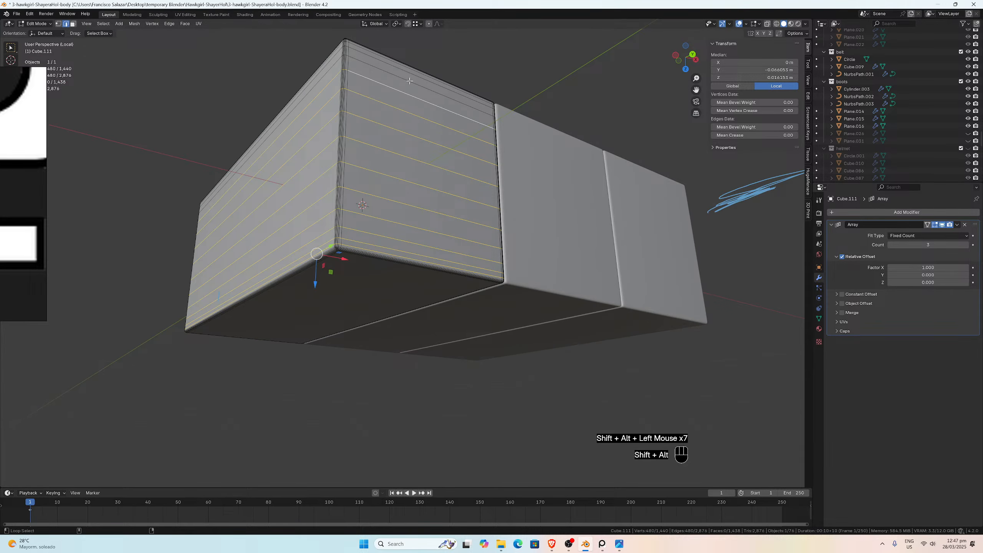
pyautogui.keyDown('alt'); pyautogui.keyDown('shift'); pyautogui.click(410, 79); pyautogui.keyUp('shift'); pyautogui.keyUp('alt')
pyautogui.keyDown('alt'); pyautogui.keyDown('shift'); pyautogui.click(411, 78); pyautogui.keyUp('shift'); pyautogui.keyUp('alt')
pyautogui.scroll(1, 413, 167)
pyautogui.moveTo(413, 136); pyautogui.dragTo(410, 171, button='middle')
pyautogui.scroll(1, 397, 208)
pyautogui.moveTo(397, 209)
pyautogui.mouseDown(button='middle')
pyautogui.moveTo(425, 167)
pyautogui.moveTo(406, 211)
pyautogui.mouseUp(button='middle')
pyautogui.keyDown('alt'); pyautogui.keyDown('shift'); pyautogui.click(418, 185); pyautogui.keyUp('shift'); pyautogui.keyUp('alt')
pyautogui.scroll(1, 321, 302)
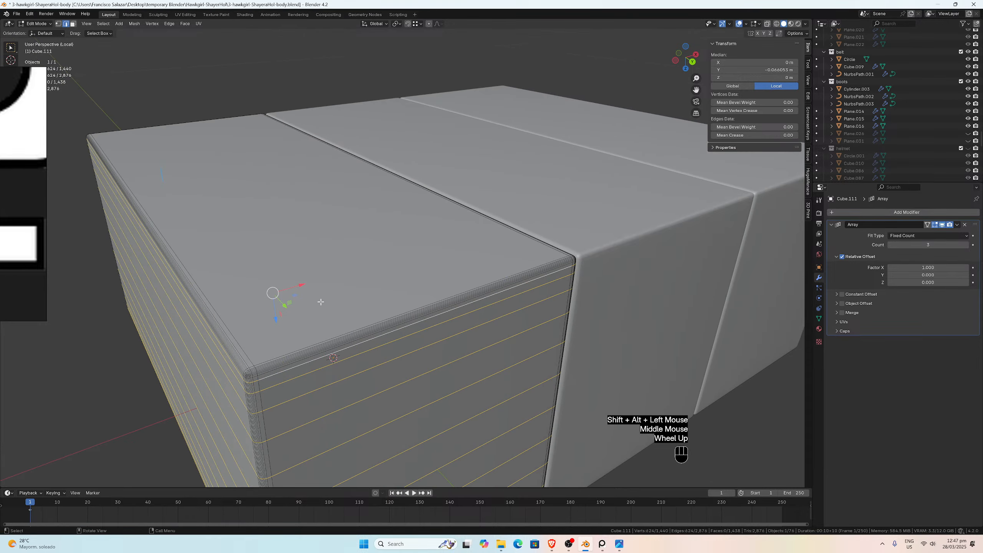
pyautogui.keyDown('alt'); pyautogui.keyDown('shift'); pyautogui.click(266, 353); pyautogui.keyUp('shift'); pyautogui.keyUp('alt')
pyautogui.moveTo(266, 353); pyautogui.dragTo(350, 302, button='middle')
pyautogui.scroll(1, 349, 303)
pyautogui.keyDown('alt'); pyautogui.keyDown('shift'); pyautogui.click(349, 279); pyautogui.keyUp('shift'); pyautogui.keyUp('alt')
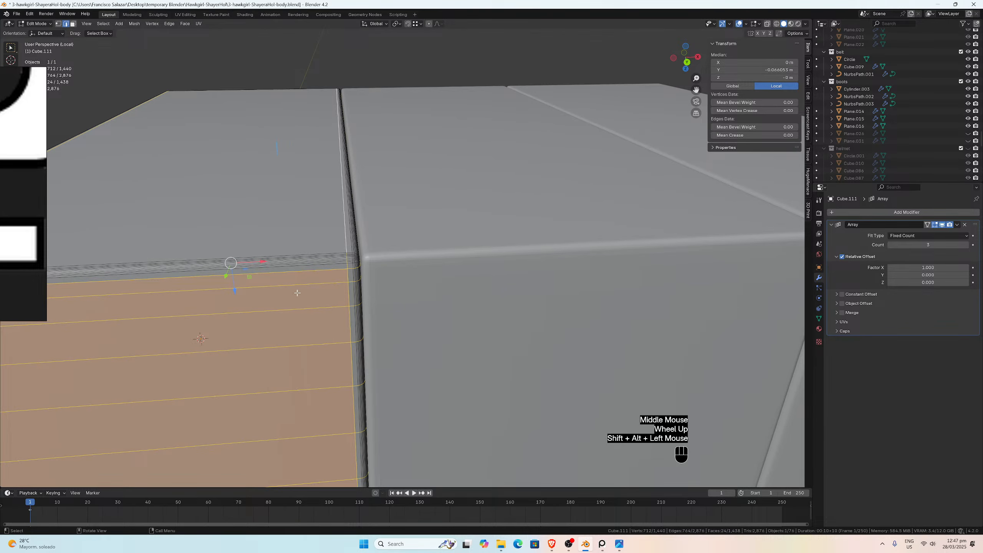
pyautogui.press('x')
pyautogui.click(296, 292)
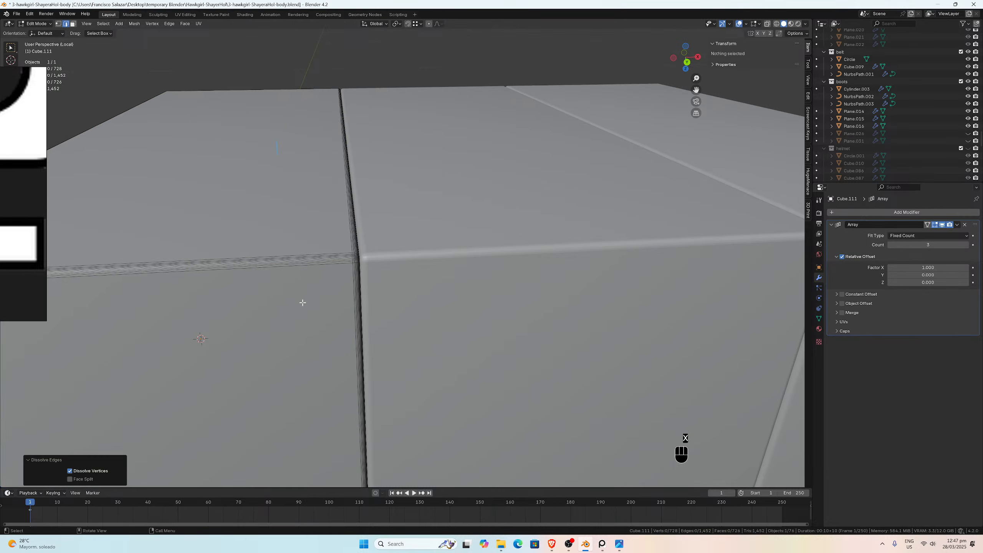
# Step: Examine the cleaned blocks' top faces and seams from the top view in Object Mode
pyautogui.moveTo(302, 302); pyautogui.dragTo(380, 258, button='middle')
pyautogui.scroll(-4, 360, 260)
pyautogui.press('Tab')
pyautogui.press('KP_7')
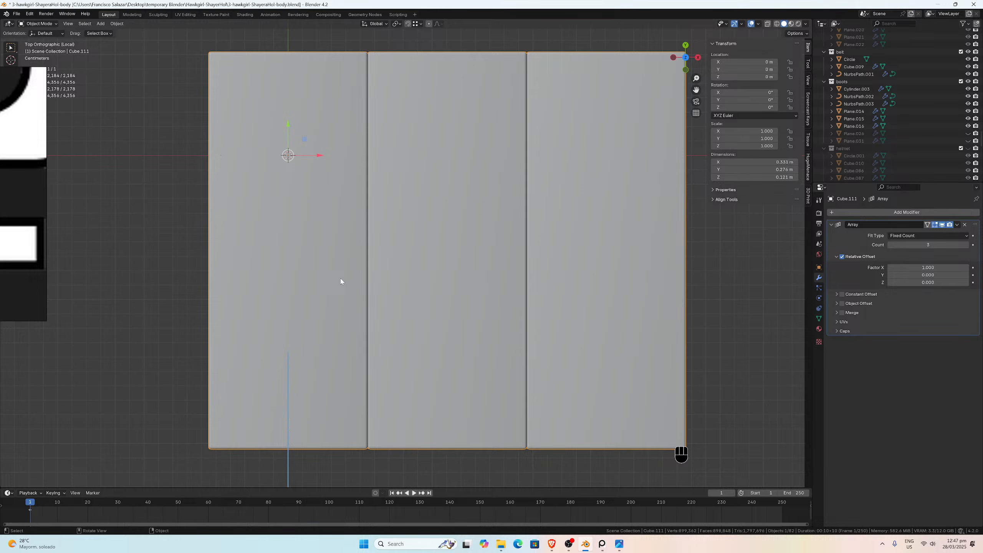
pyautogui.scroll(-3, 340, 299)
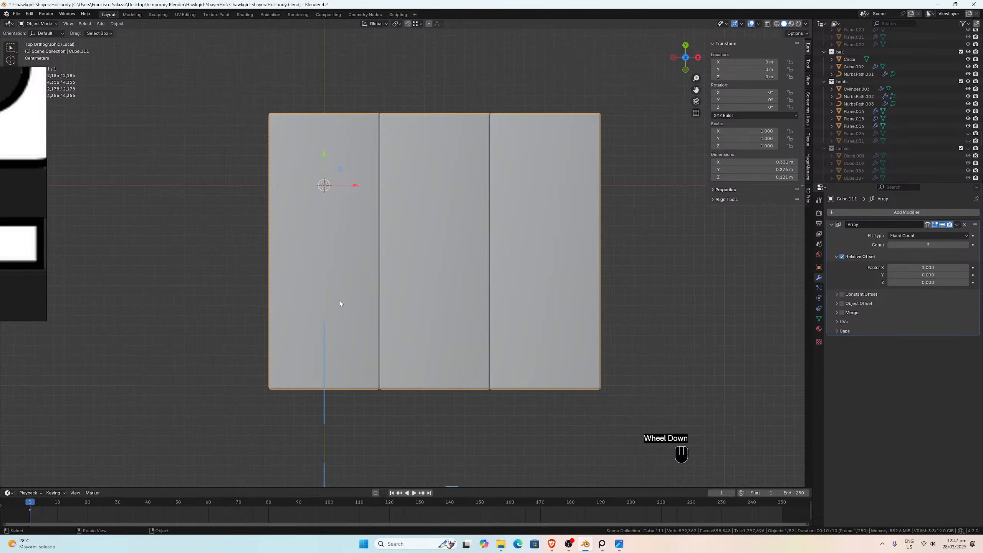
pyautogui.scroll(5, 329, 303)
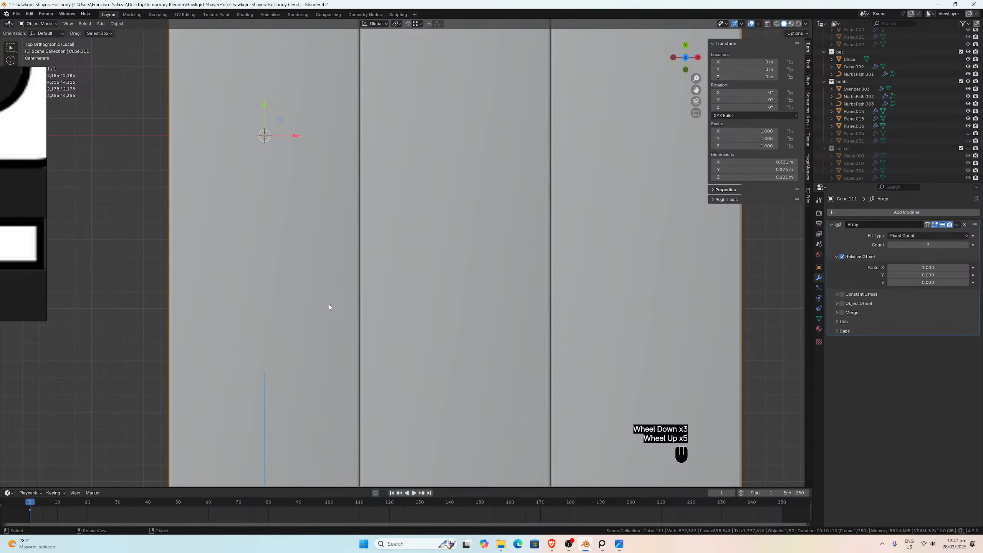
pyautogui.scroll(-3, 329, 304)
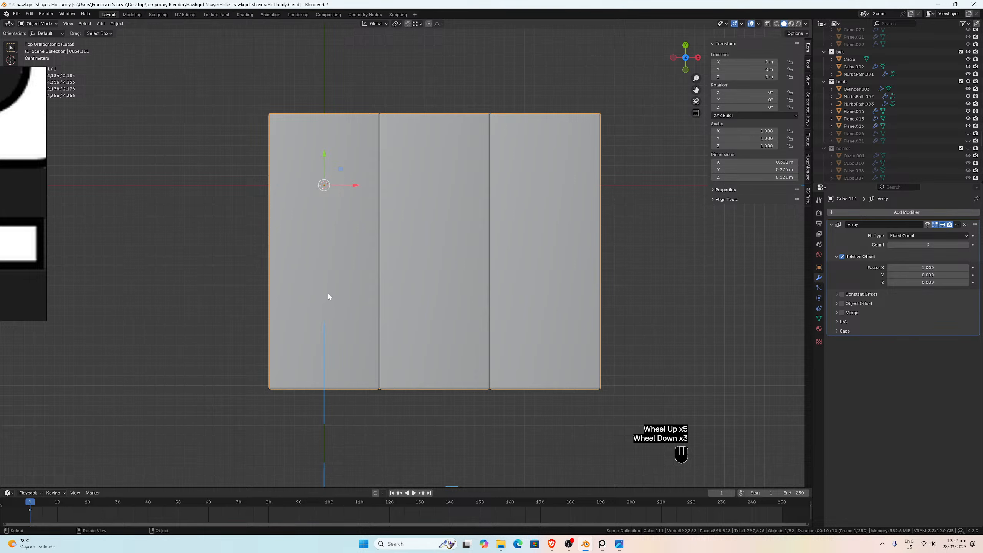
pyautogui.scroll(1, 339, 325)
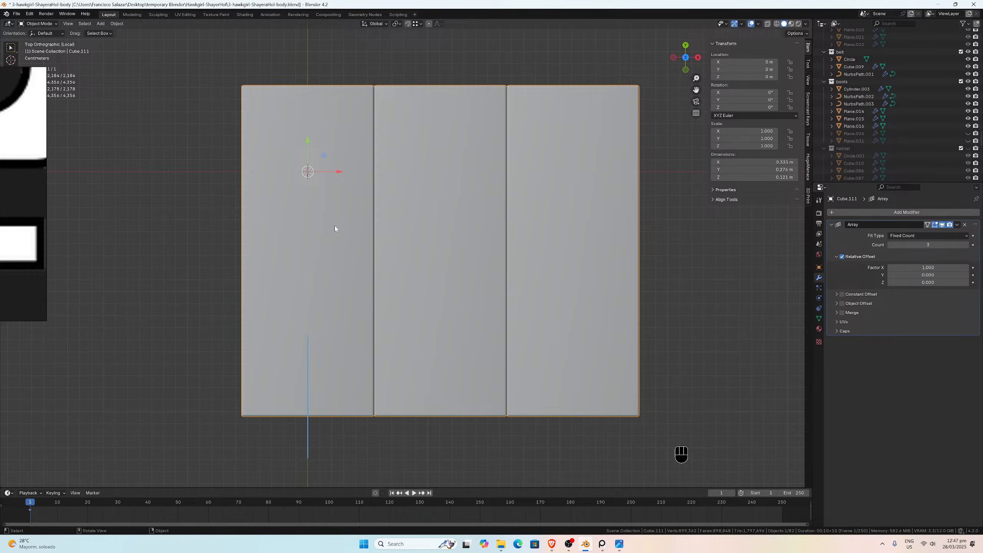
# Step: Examine the blocks' flat faces and rounded edges from several angles in Edit Mode and Object Mode, ending in top view
pyautogui.press('Tab')
pyautogui.scroll(-2, 336, 232)
pyautogui.moveTo(434, 413); pyautogui.dragTo(395, 180, button='middle')
pyautogui.scroll(1, 395, 180)
pyautogui.scroll(2, 395, 180)
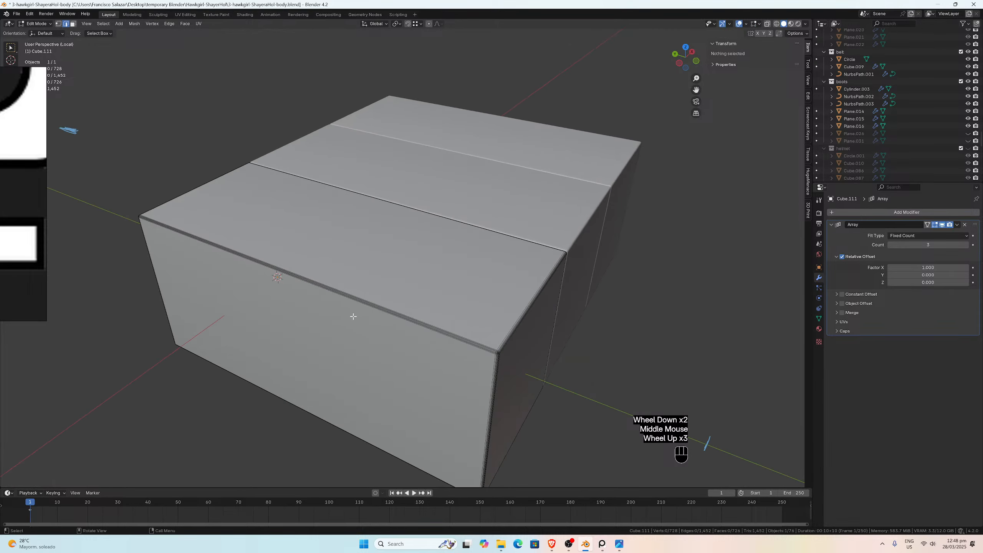
pyautogui.moveTo(460, 324); pyautogui.dragTo(407, 314, button='middle')
pyautogui.scroll(2, 408, 340)
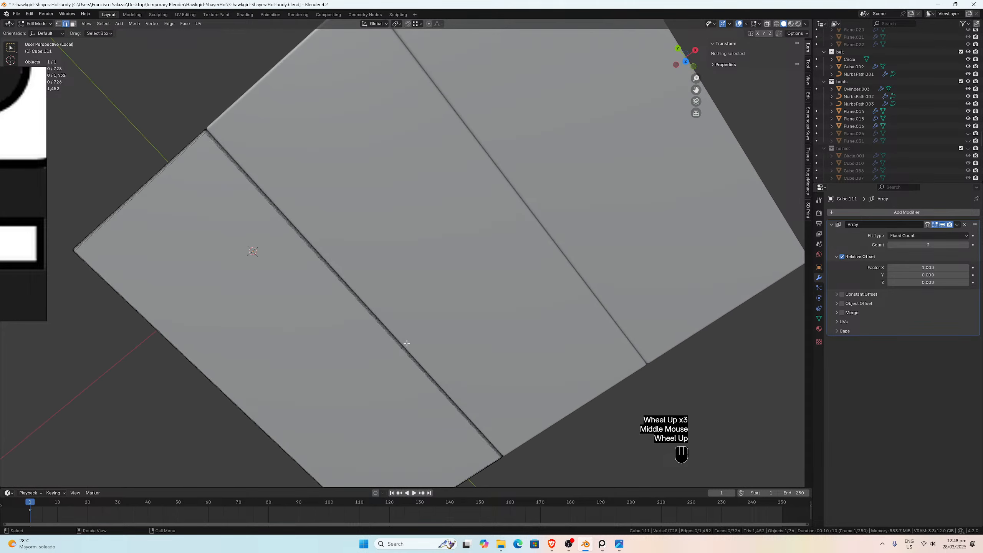
pyautogui.scroll(-3, 319, 276)
pyautogui.moveTo(319, 275); pyautogui.dragTo(363, 209, button='middle')
pyautogui.scroll(2, 383, 185)
pyautogui.scroll(1, 383, 184)
pyautogui.press('Tab')
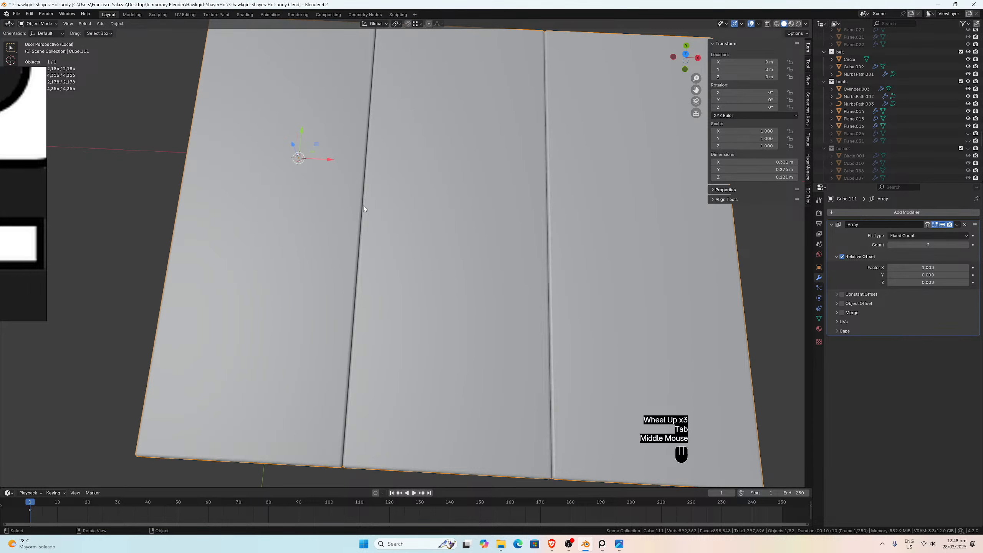
pyautogui.press('KP_7')
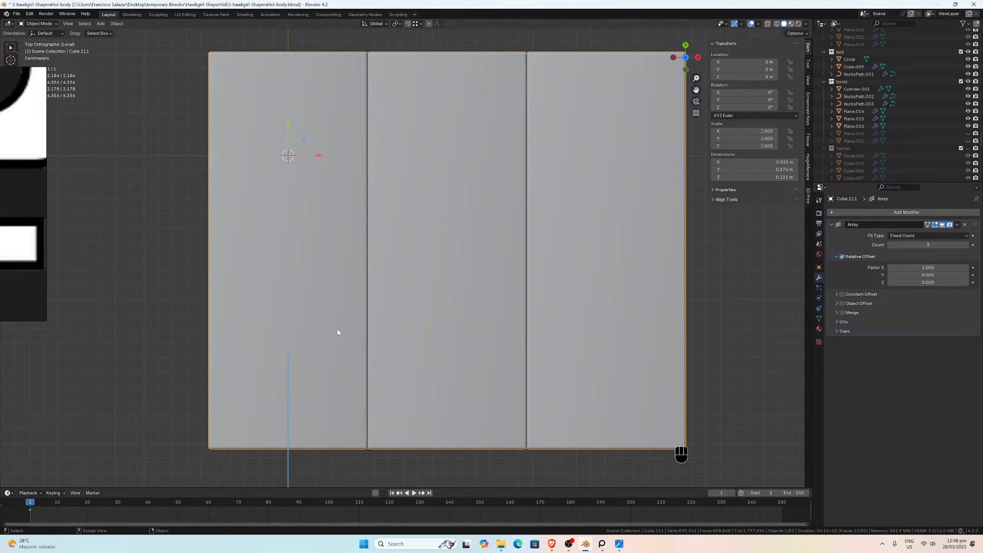
# Step: Undo the edge dissolves and loop selections on the original block, back to its fully subdivided mesh with the subdivisions still applied
pyautogui.press('ctrl')
pyautogui.hotkey('ctrl', 'z')
pyautogui.hotkey('ctrl', 'z')
pyautogui.hotkey('ctrl', 'z')
pyautogui.hotkey('ctrl', 'z')
pyautogui.hotkey('ctrl', 'z')
pyautogui.hotkey('ctrl', 'z')
pyautogui.hotkey('ctrl', 'z')
pyautogui.hotkey('ctrl', 'z')
pyautogui.hotkey('ctrl', 'z')
pyautogui.hotkey('ctrl', 'z')
pyautogui.hotkey('ctrl', 'z')
pyautogui.hotkey('ctrl', 'z')
pyautogui.hotkey('ctrl', 'z')
pyautogui.hotkey('ctrl', 'z')
pyautogui.hotkey('ctrl', 'z')
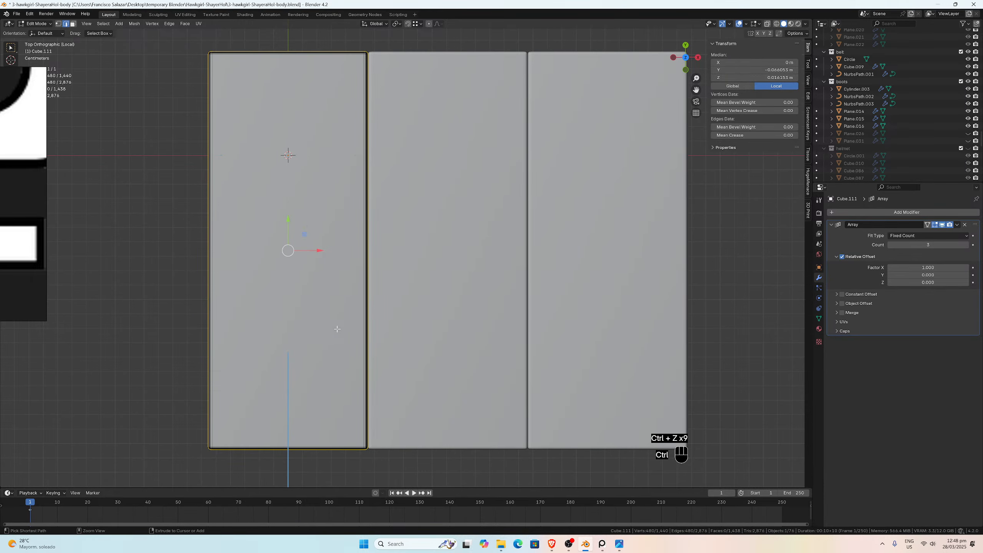
pyautogui.hotkey('ctrl', 'z')
pyautogui.hotkey('ctrl', 'z')
pyautogui.hotkey('ctrl', 'z')
pyautogui.hotkey('ctrl', 'z')
pyautogui.hotkey('ctrl', 'z')
pyautogui.hotkey('ctrl', 'z')
pyautogui.hotkey('ctrl', 'z')
pyautogui.hotkey('ctrl', 'z')
pyautogui.hotkey('ctrl', 'z')
pyautogui.hotkey('ctrl', 'z')
pyautogui.hotkey('ctrl', 'z')
pyautogui.hotkey('ctrl', 'z')
pyautogui.hotkey('ctrl', 'z')
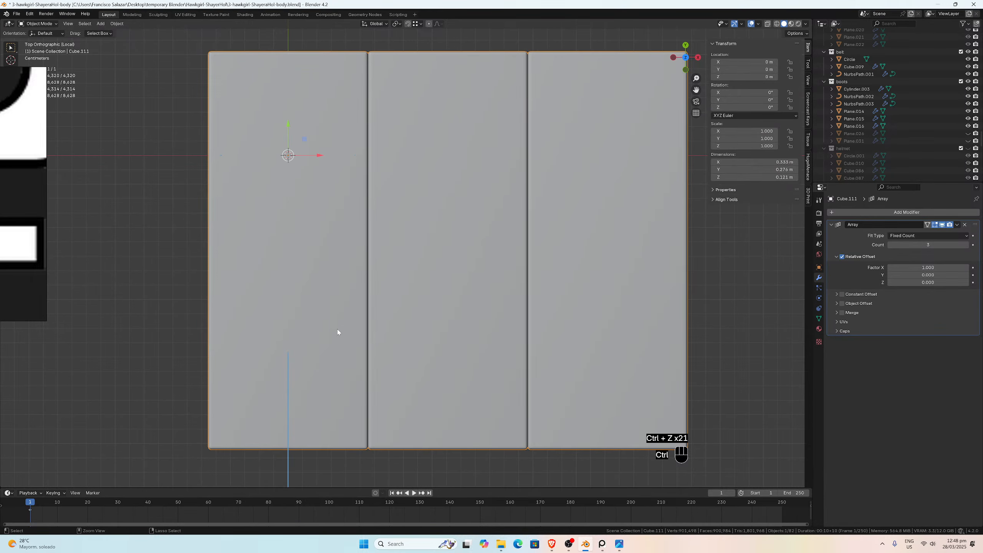
pyautogui.hotkey('ctrl', 'z')
pyautogui.hotkey('ctrl', 'z')
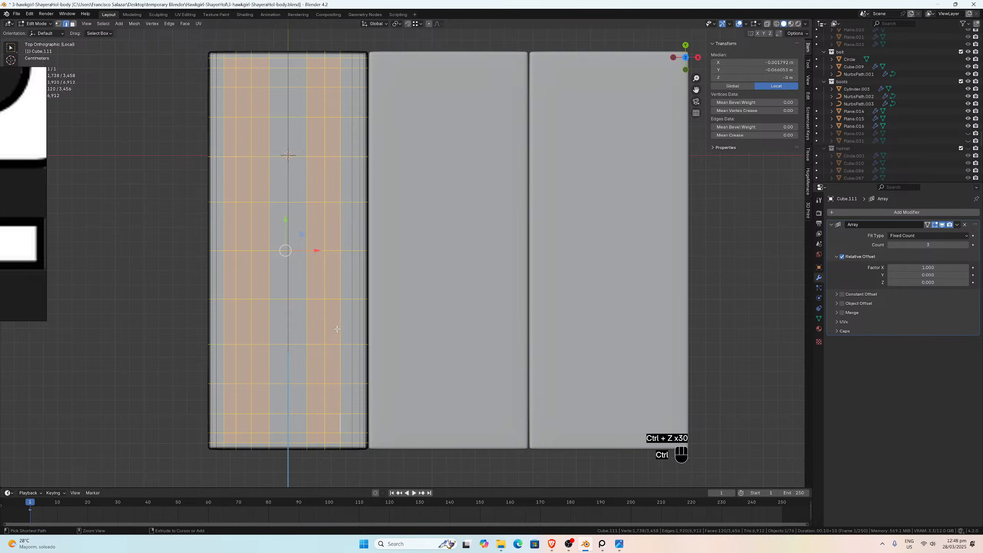
pyautogui.hotkey('ctrl', 'z')
pyautogui.hotkey('ctrl', 'z')
pyautogui.hotkey('ctrl', 'z')
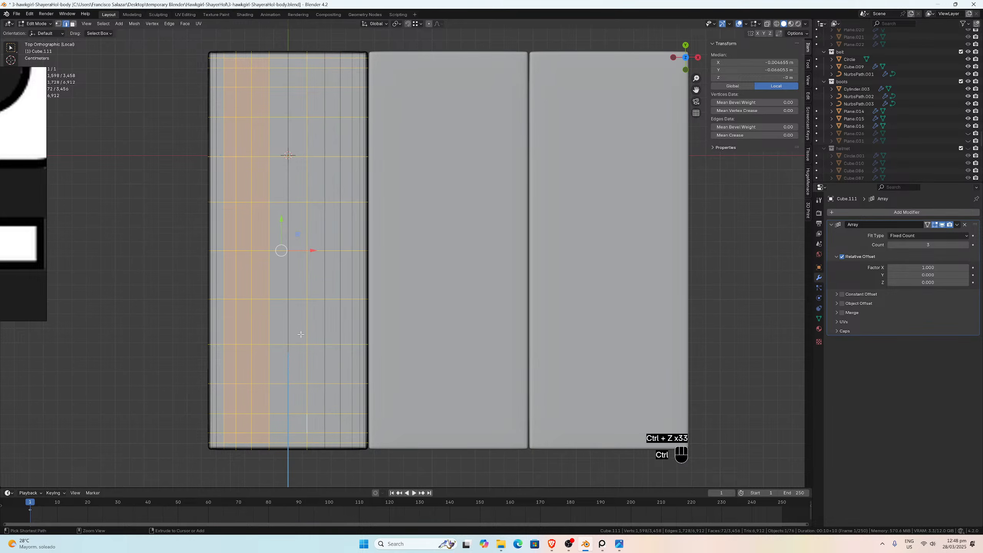
pyautogui.hotkey('ctrl', 'z')
pyautogui.hotkey('ctrl', 'z')
pyautogui.hotkey('ctrl', 'z')
pyautogui.hotkey('ctrl', 'z')
pyautogui.hotkey('ctrl', 'z')
# Step: Examine the restored subdivided blocks' shading and rounded edges in Object Mode from the top and at an angle
pyautogui.press('Tab')
pyautogui.scroll(-2, 321, 329)
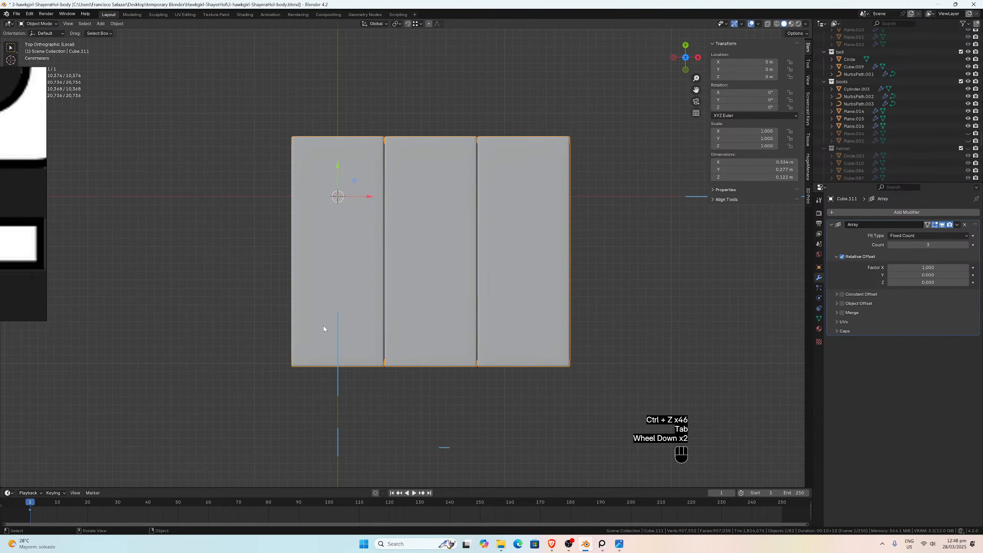
pyautogui.scroll(3, 325, 329)
pyautogui.scroll(-3, 639, 294)
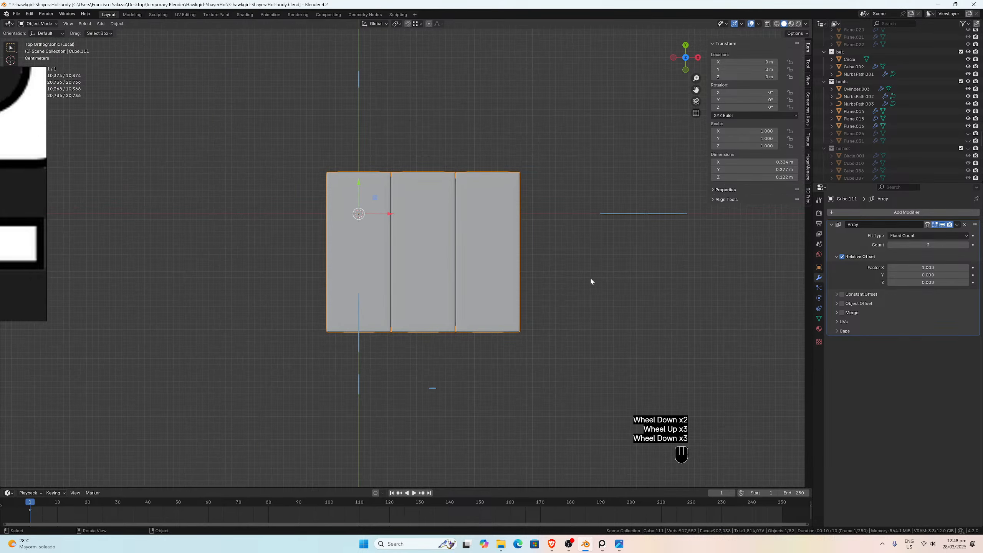
pyautogui.moveTo(590, 276); pyautogui.dragTo(623, 210, button='middle')
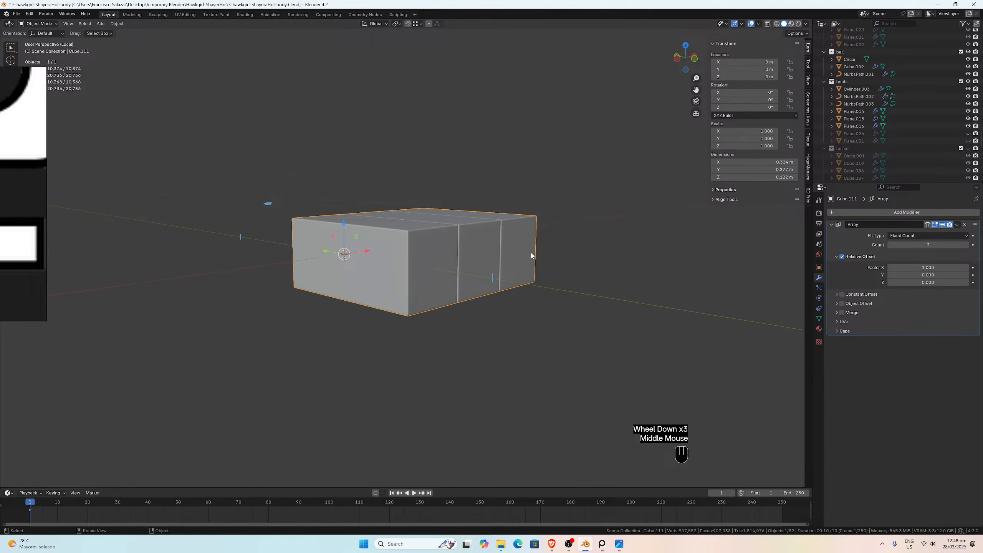
pyautogui.moveTo(428, 325); pyautogui.dragTo(382, 309, button='middle')
pyautogui.scroll(2, 381, 309)
pyautogui.press('KP_7')
pyautogui.scroll(3, 391, 314)
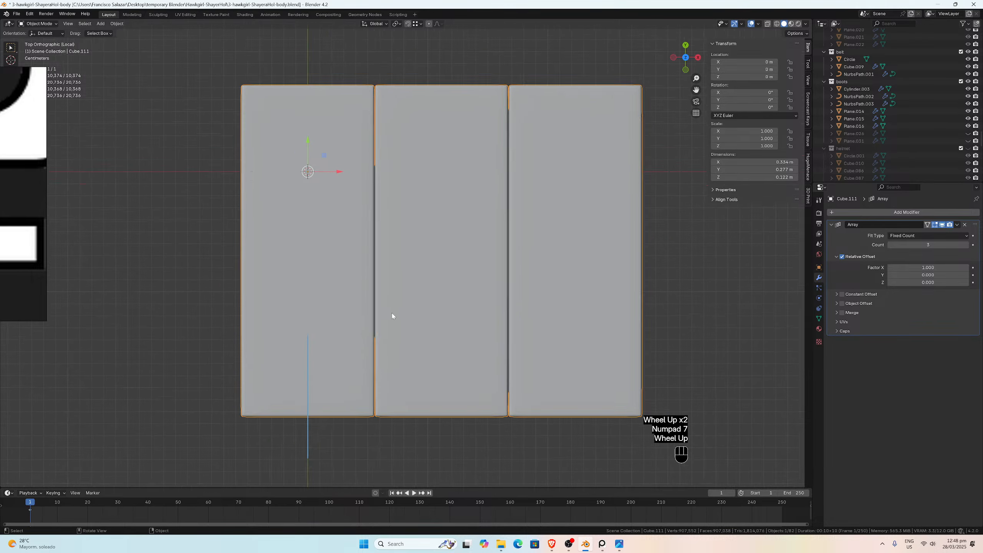
pyautogui.scroll(-1, 380, 321)
pyautogui.scroll(-3, 353, 310)
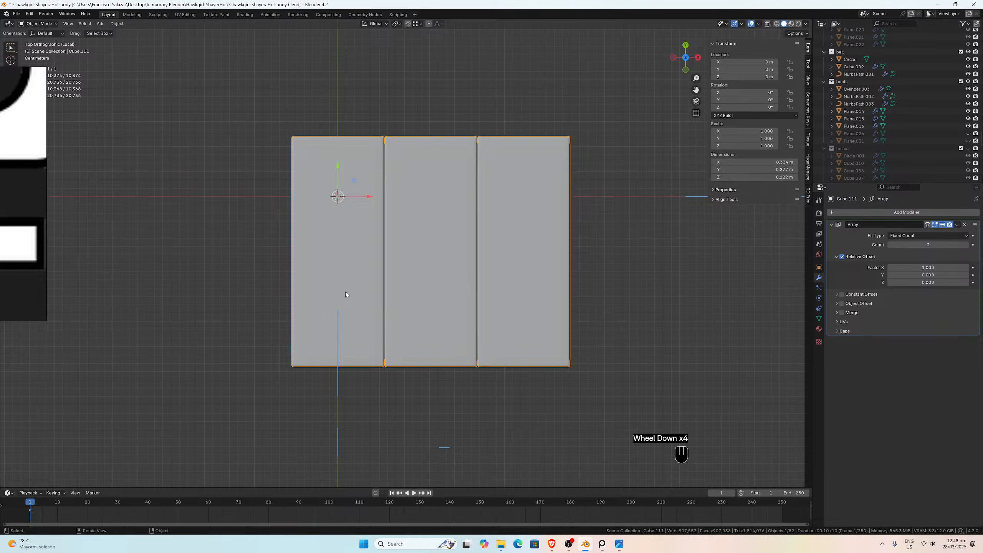
pyautogui.moveTo(345, 294); pyautogui.dragTo(371, 243, button='middle')
pyautogui.scroll(2, 365, 323)
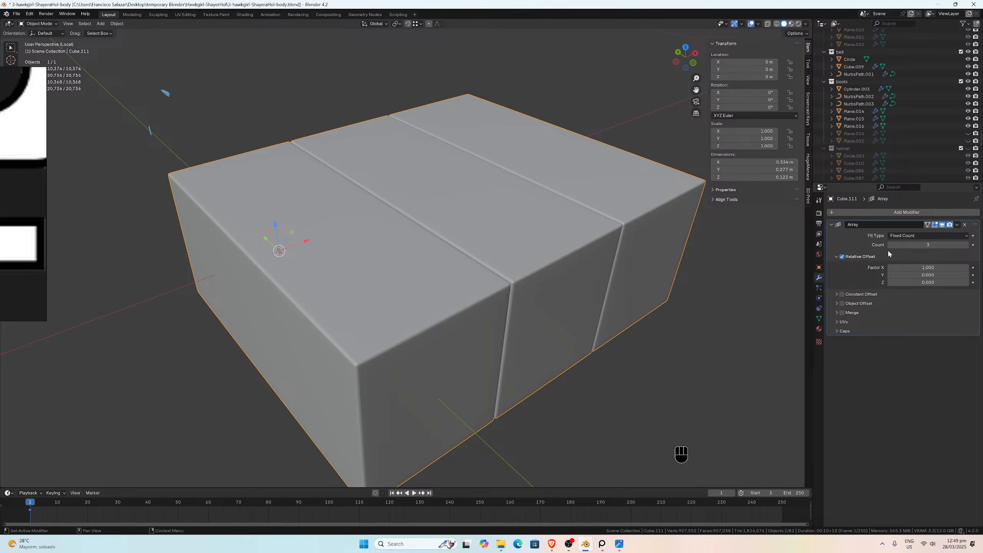
pyautogui.scroll(1, 432, 344)
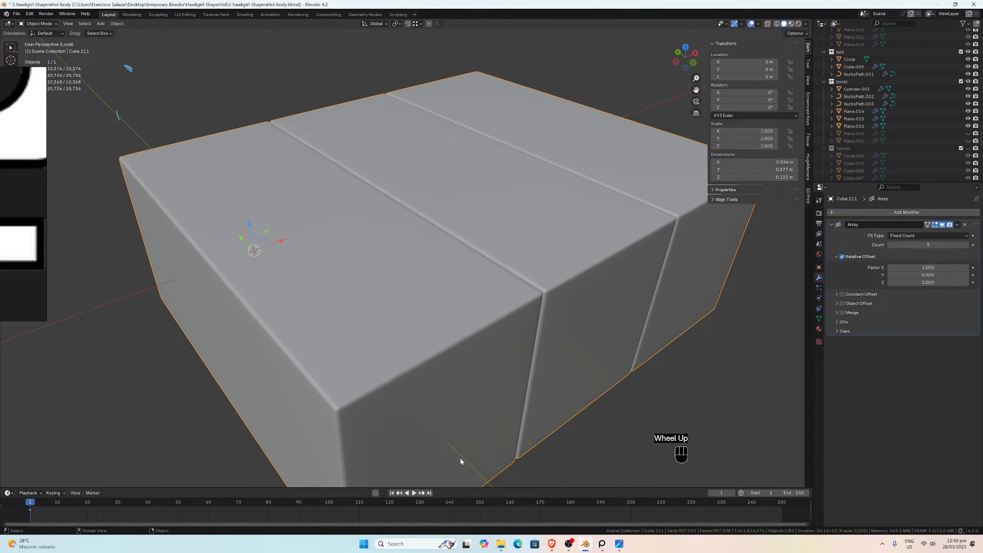
pyautogui.scroll(-2, 322, 388)
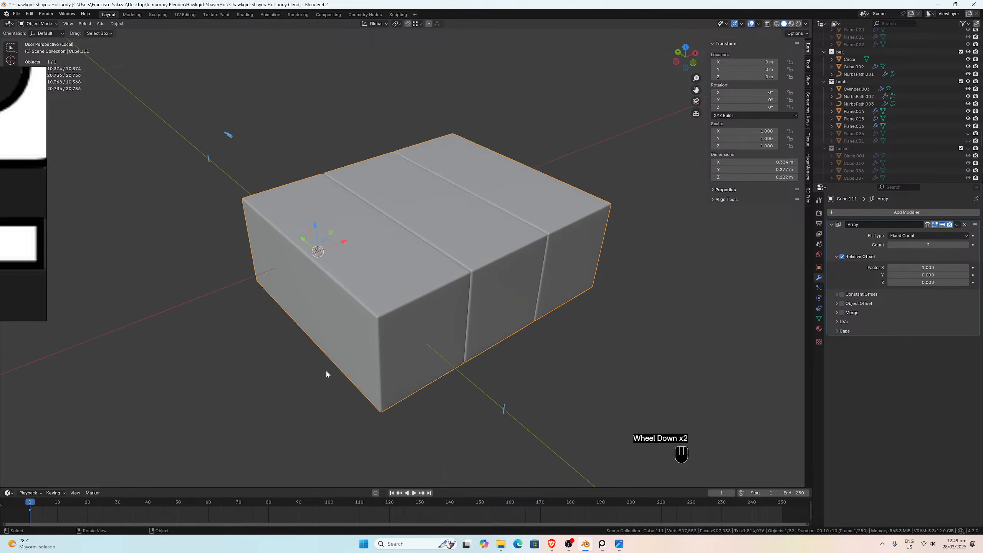
pyautogui.moveTo(341, 354); pyautogui.dragTo(374, 331, button='middle')
pyautogui.scroll(1, 256, 240)
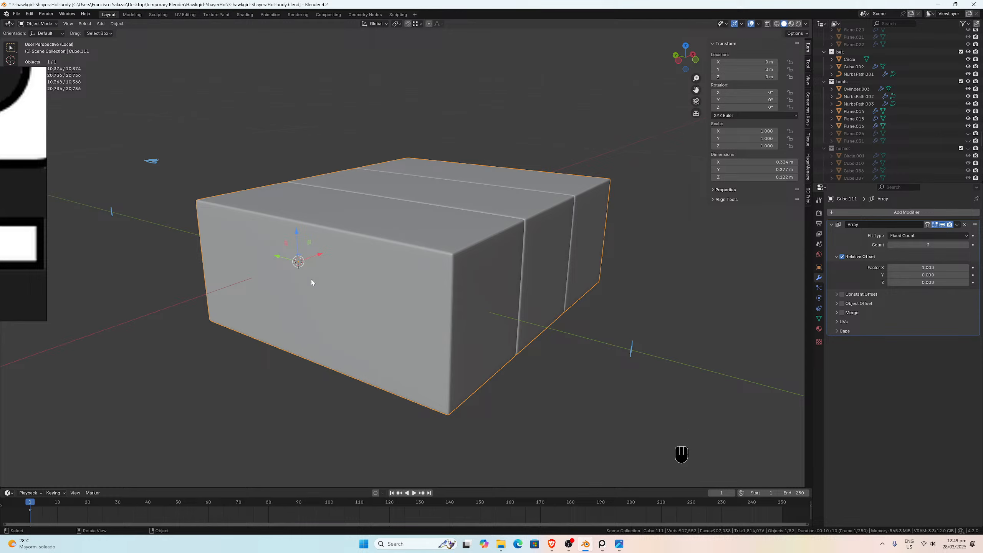
# Step: Examine the three subdivided blocks from several angles, checking the original block's dense mesh in Edit Mode
pyautogui.scroll(-2, 467, 303)
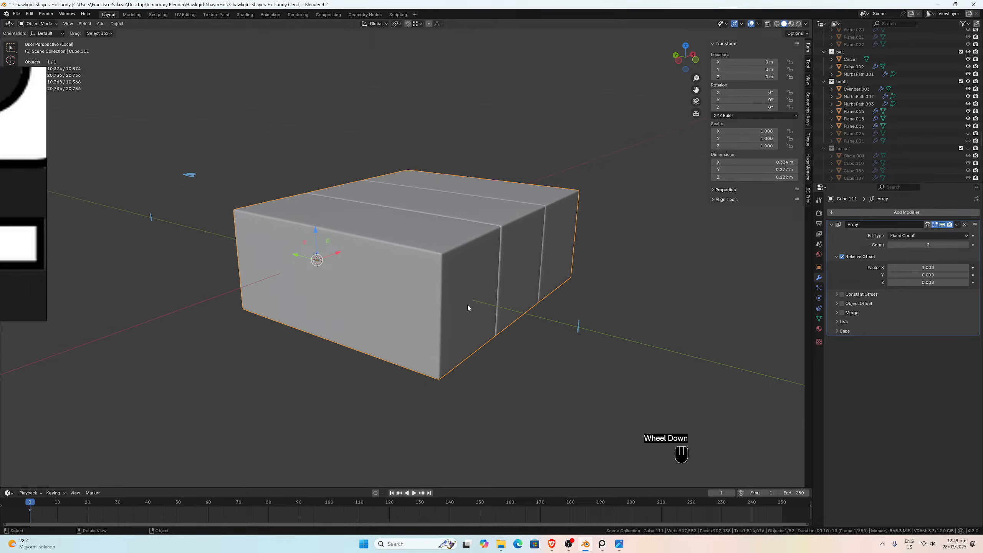
pyautogui.moveTo(478, 284); pyautogui.dragTo(419, 300, button='middle')
pyautogui.scroll(3, 401, 303)
pyautogui.press('Tab')
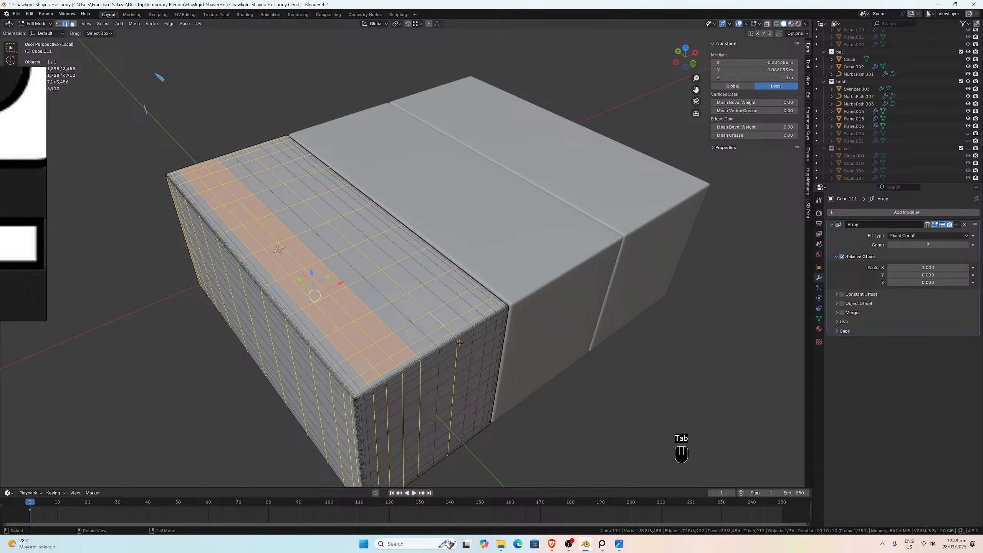
pyautogui.press('Tab')
pyautogui.moveTo(461, 354); pyautogui.dragTo(466, 353, button='middle')
pyautogui.scroll(-1, 465, 344)
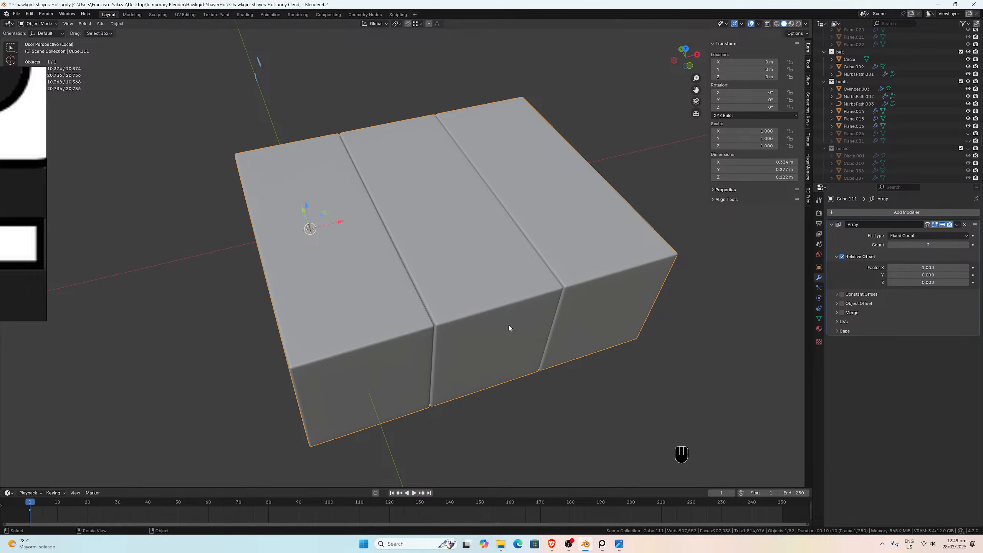
pyautogui.scroll(-2, 519, 341)
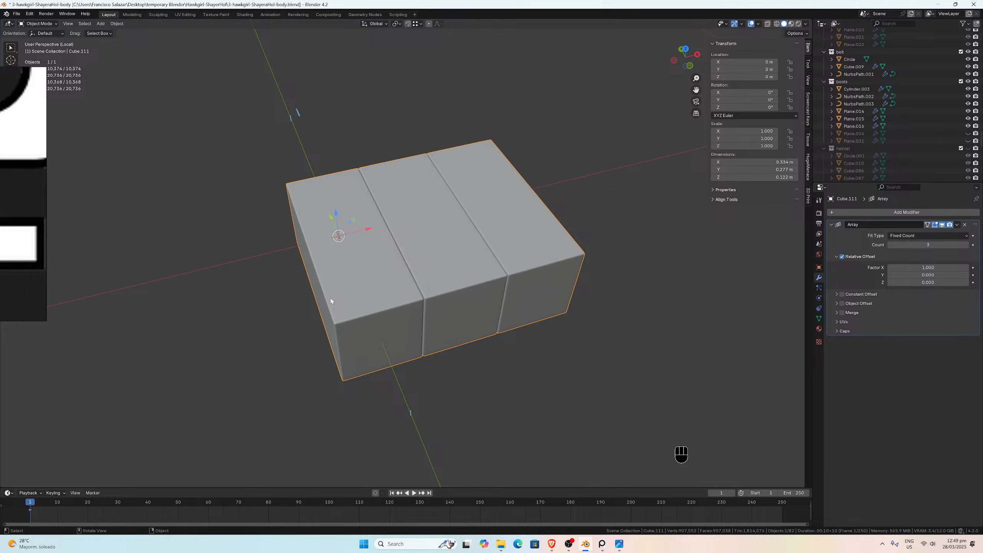
pyautogui.scroll(1, 354, 288)
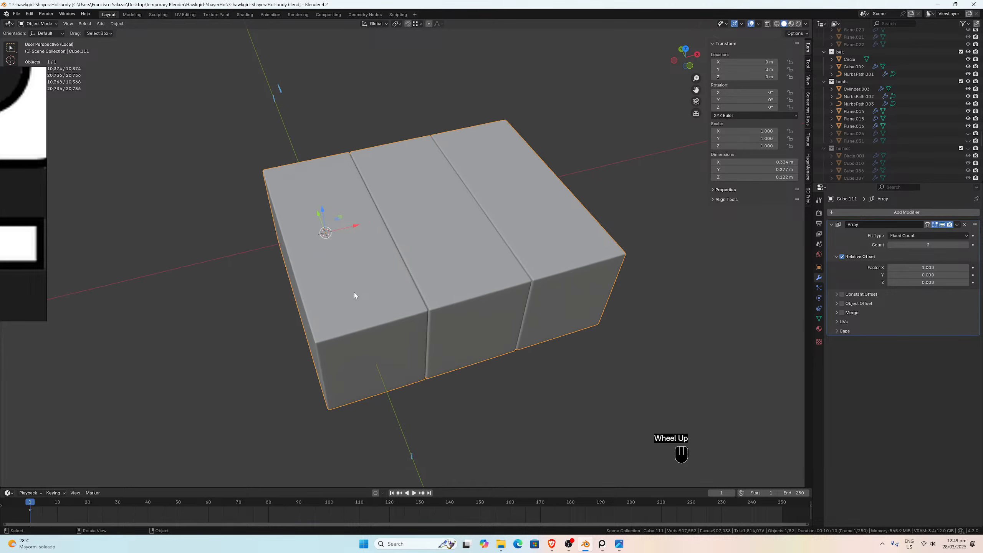
pyautogui.press('Tab')
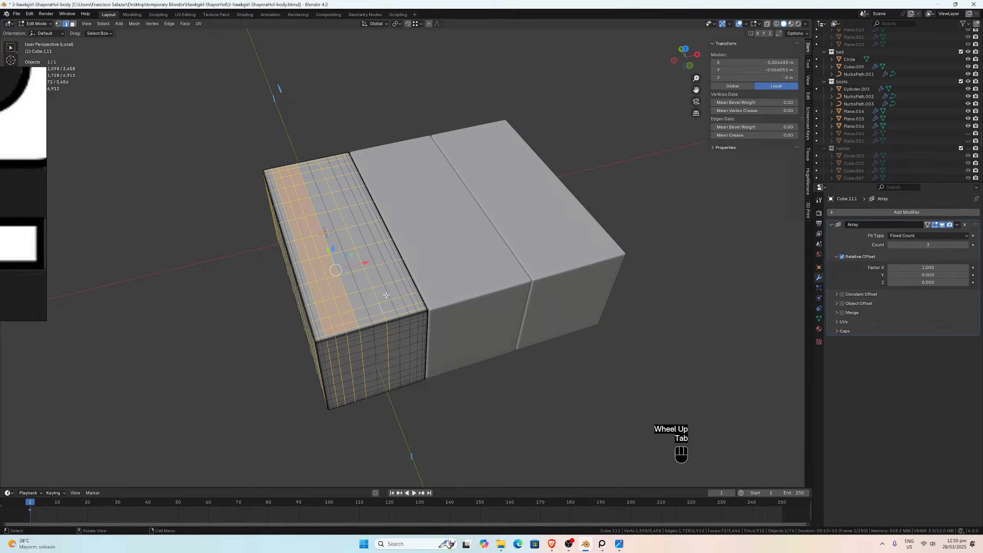
pyautogui.press('Tab')
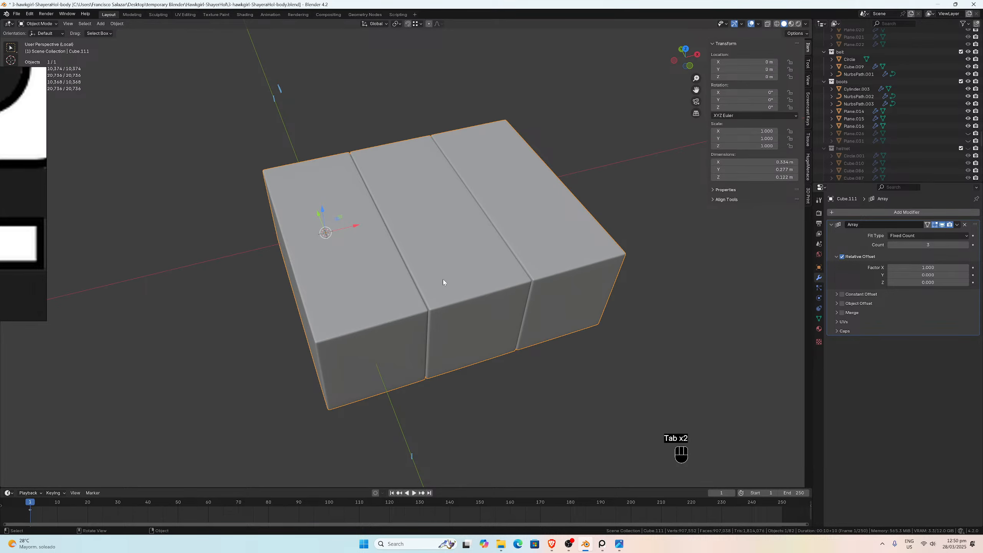
# Step: Show the full scene from the top view and compare the three blocks with the reference drawing
pyautogui.press('KP_7')
pyautogui.scroll(-3, 444, 284)
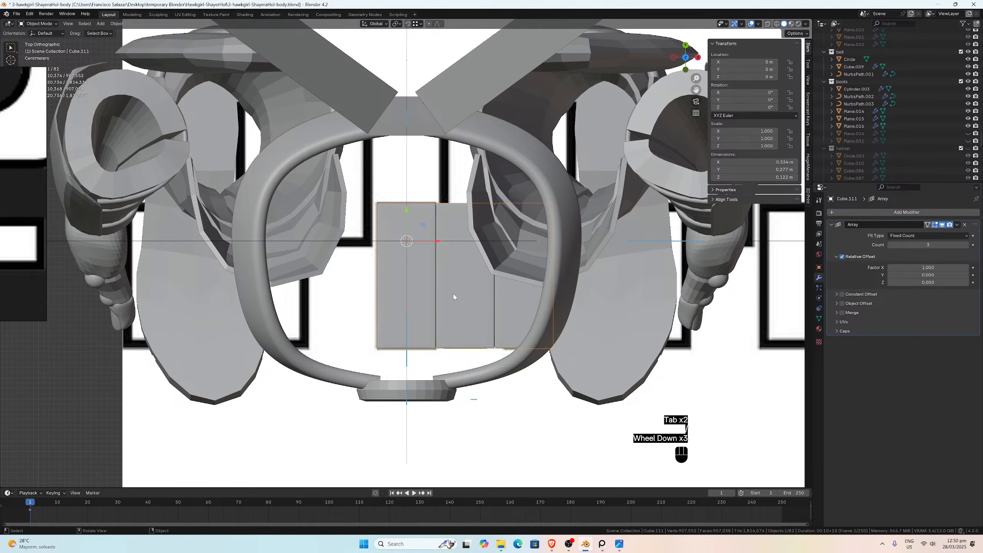
pyautogui.scroll(2, 453, 295)
pyautogui.scroll(-3, 453, 295)
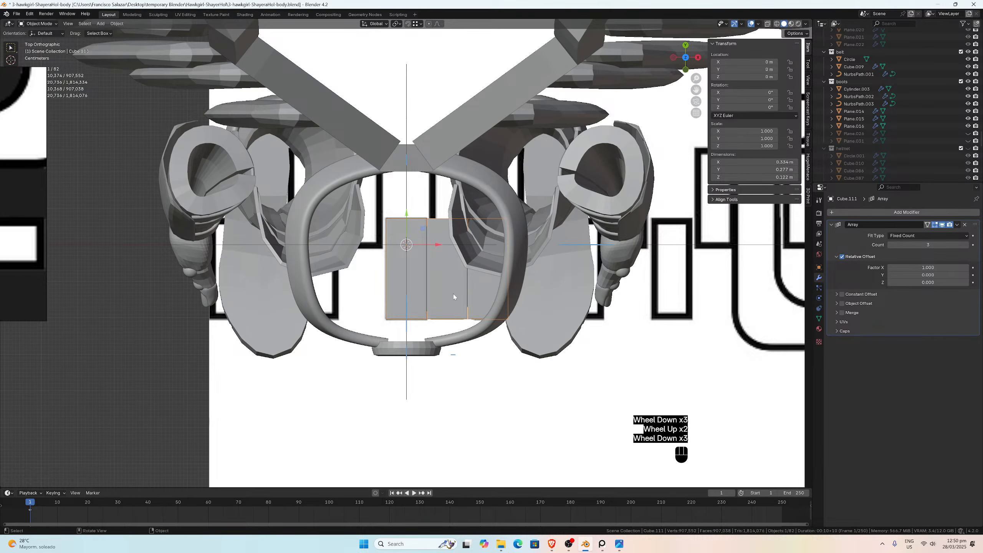
pyautogui.scroll(3, 453, 294)
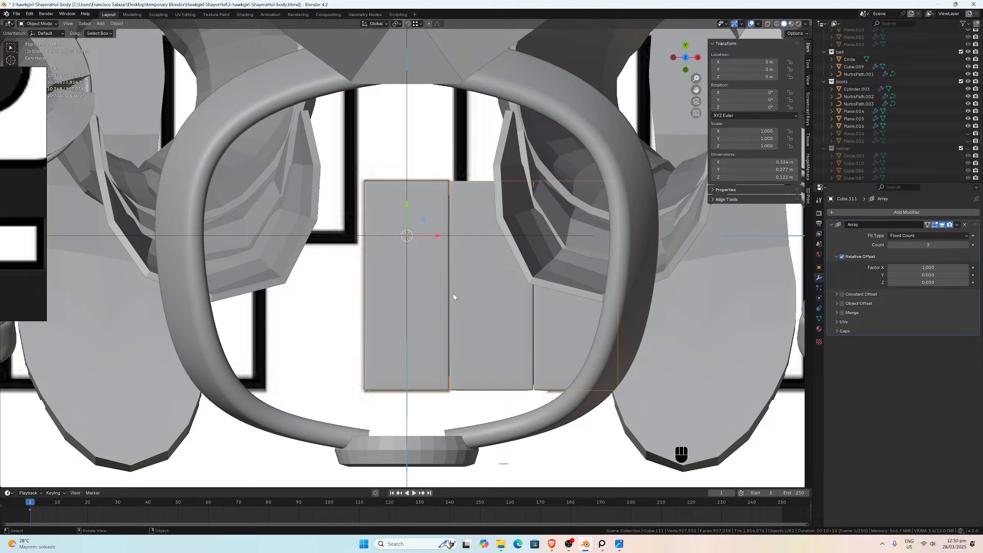
pyautogui.scroll(-3, 453, 293)
pyautogui.scroll(3, 453, 294)
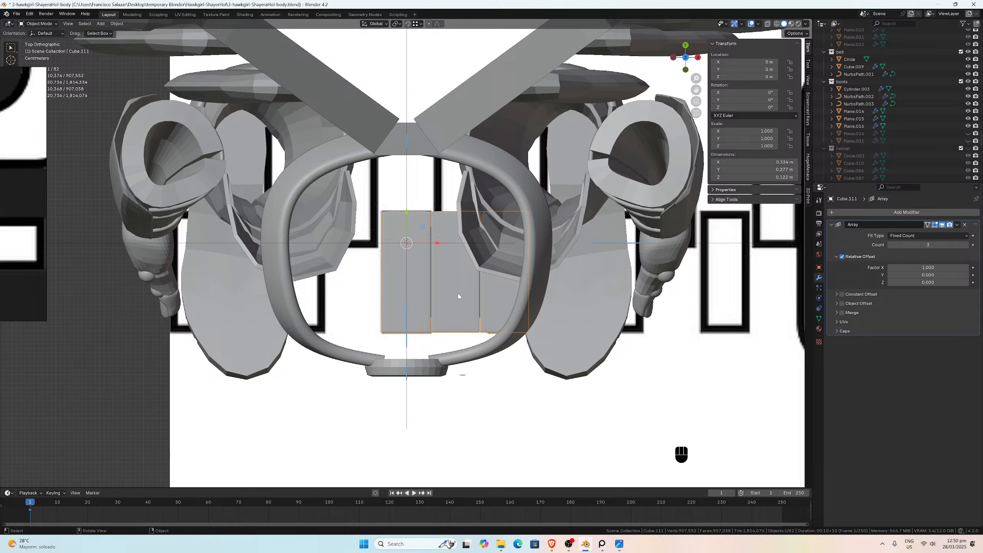
# Step: Reduce the Array count to 2 and apply the modifier to the block object
pyautogui.click(458, 295)
pyautogui.press('Tab')
pyautogui.press('Tab')
pyautogui.click(458, 294)
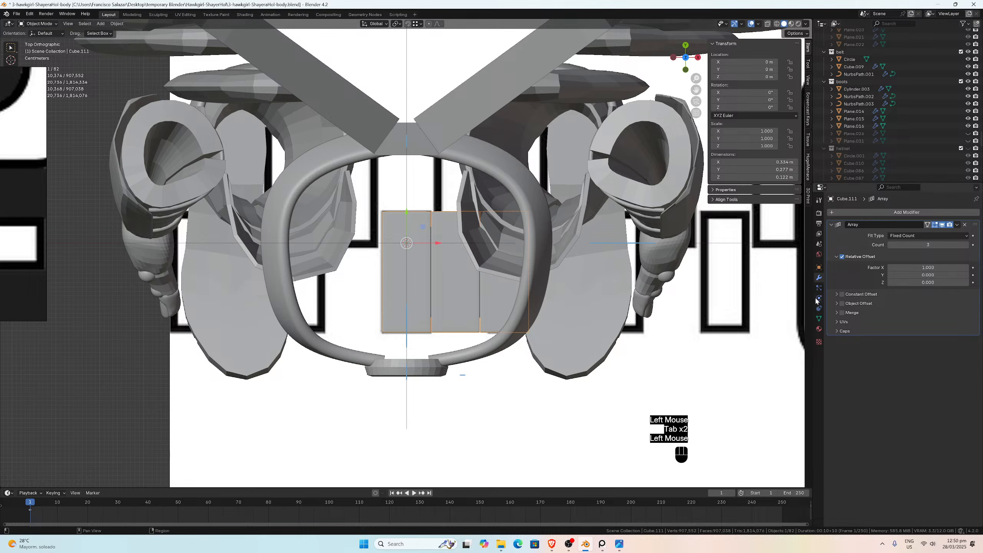
pyautogui.click(818, 279)
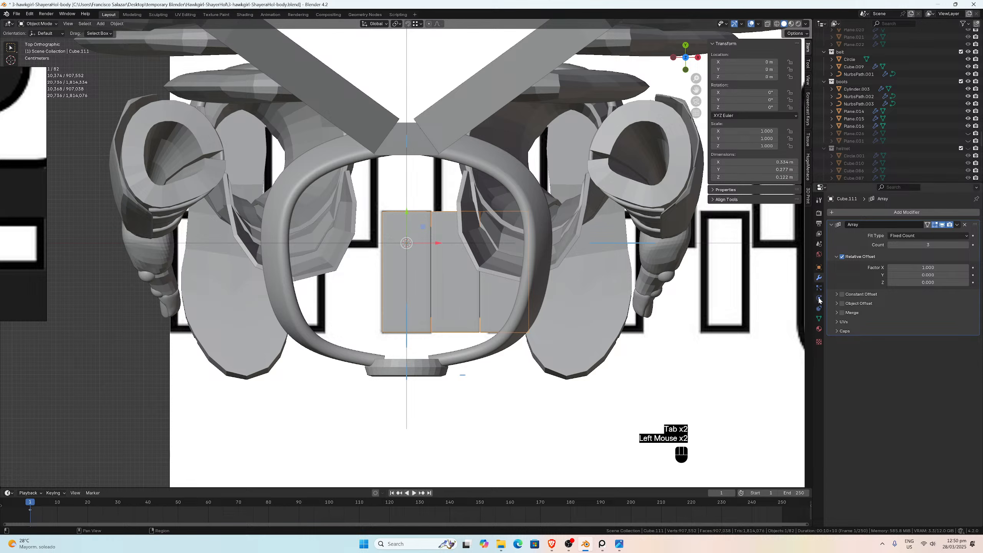
pyautogui.click(890, 244)
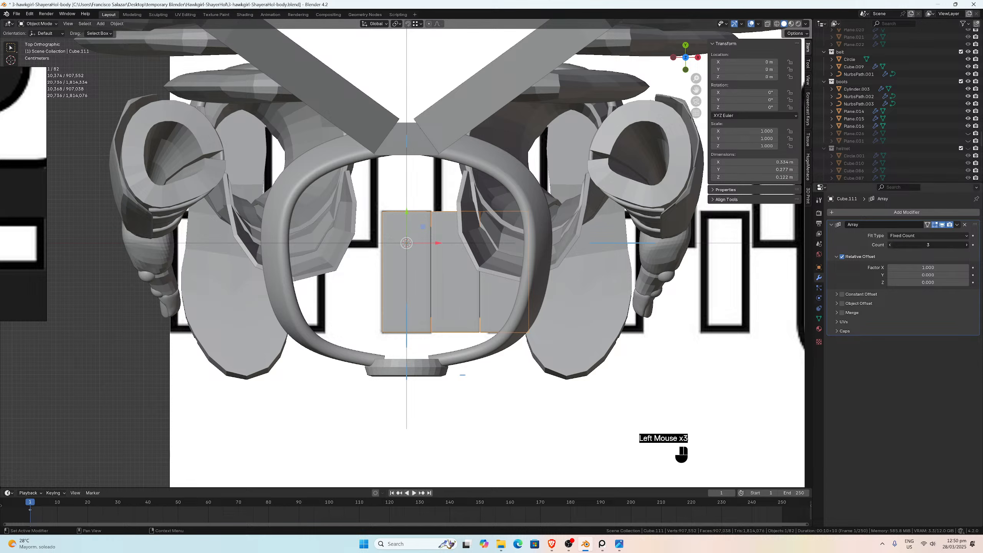
pyautogui.click(956, 224)
pyautogui.click(947, 233)
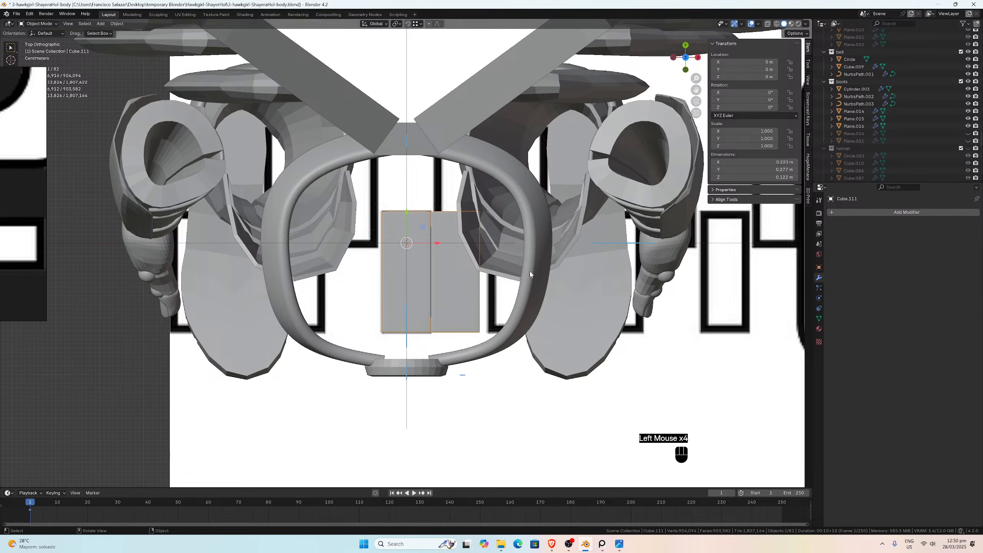
# Step: Select the whole second block in Edit Mode and move it about 0.155 m along Y
pyautogui.press('Tab')
pyautogui.click(452, 290)
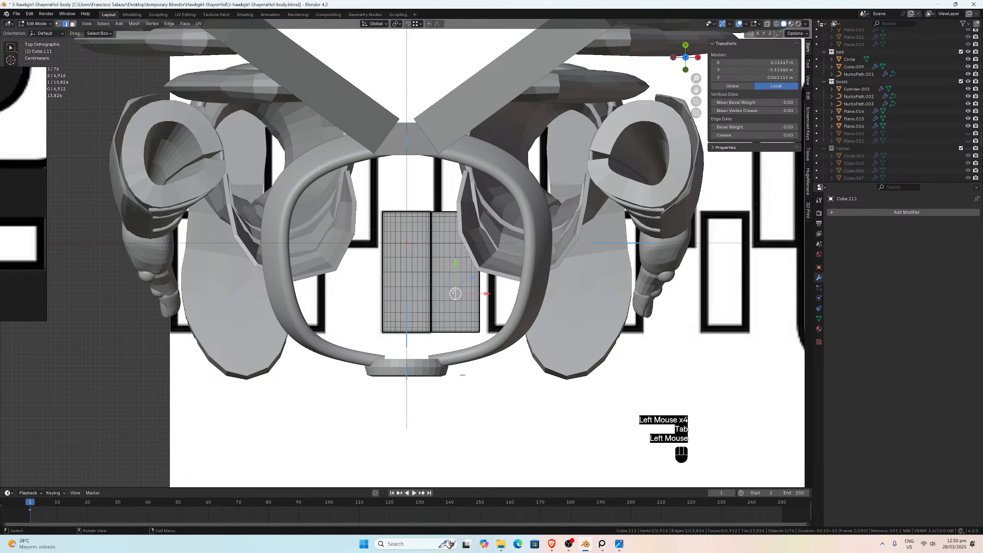
pyautogui.press('l')
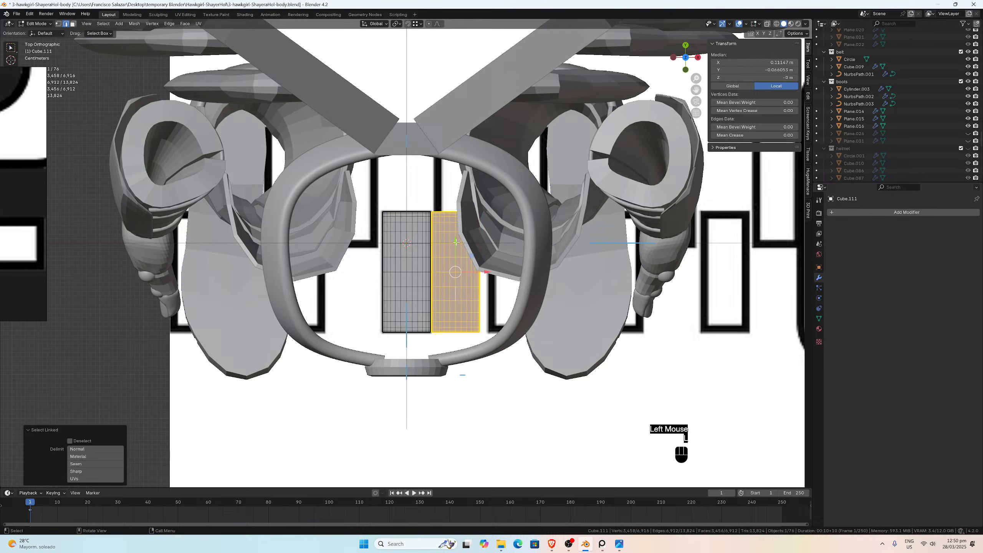
pyautogui.moveTo(457, 236); pyautogui.dragTo(458, 197)
pyautogui.scroll(-3, 460, 198)
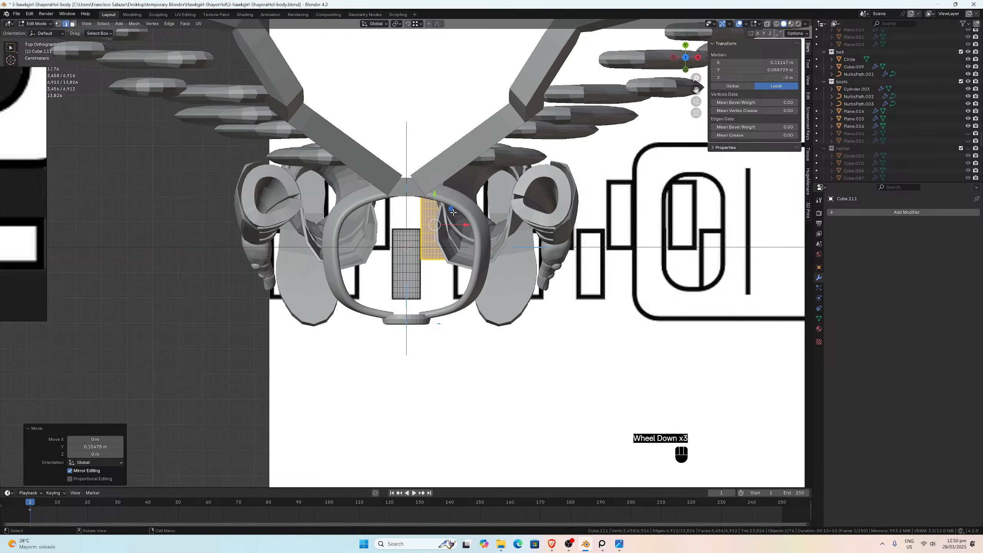
# Step: Turn on X-ray and move the second block about 0.038 m further along Y to match its reference rectangle
pyautogui.scroll(1, 457, 211)
pyautogui.click(767, 25)
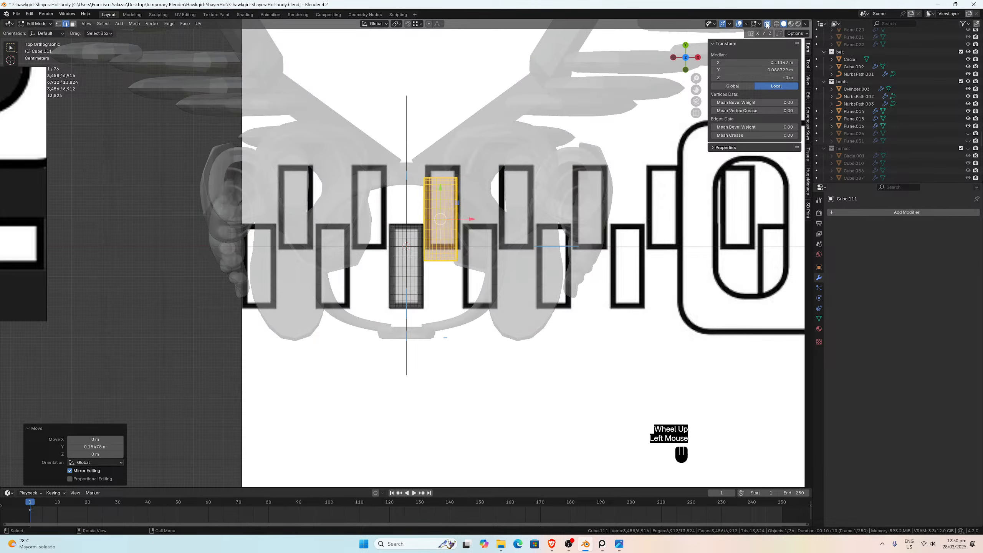
pyautogui.scroll(3, 459, 164)
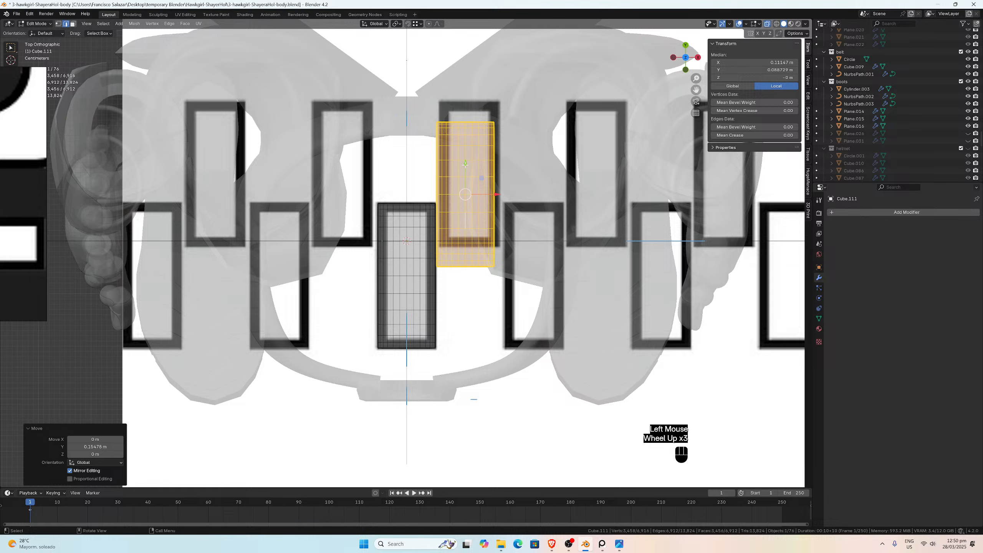
pyautogui.moveTo(465, 164); pyautogui.dragTo(473, 143)
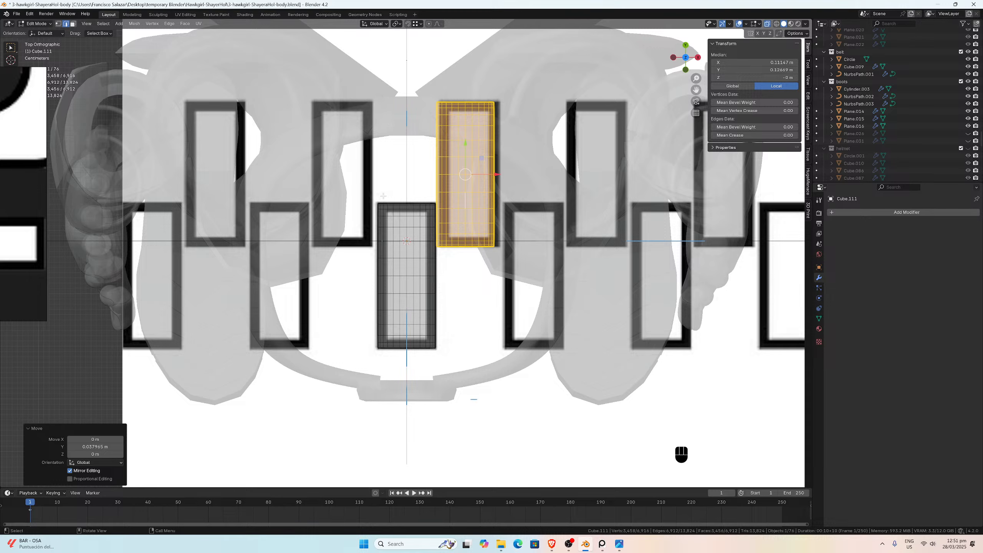
pyautogui.scroll(2, 530, 212)
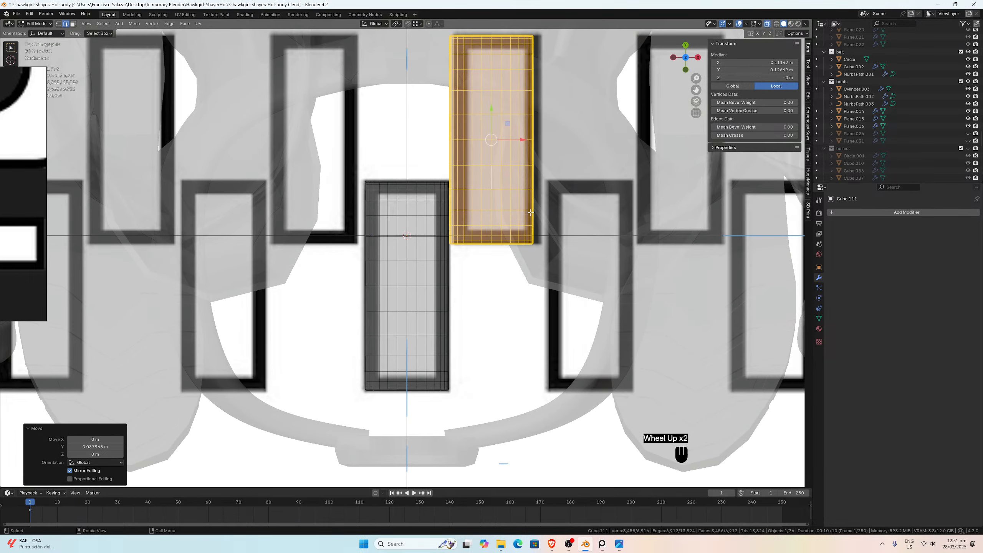
# Step: Return to Object Mode, turn off X-ray and add a new Array modifier to the staggered pair of blocks
pyautogui.press('Tab')
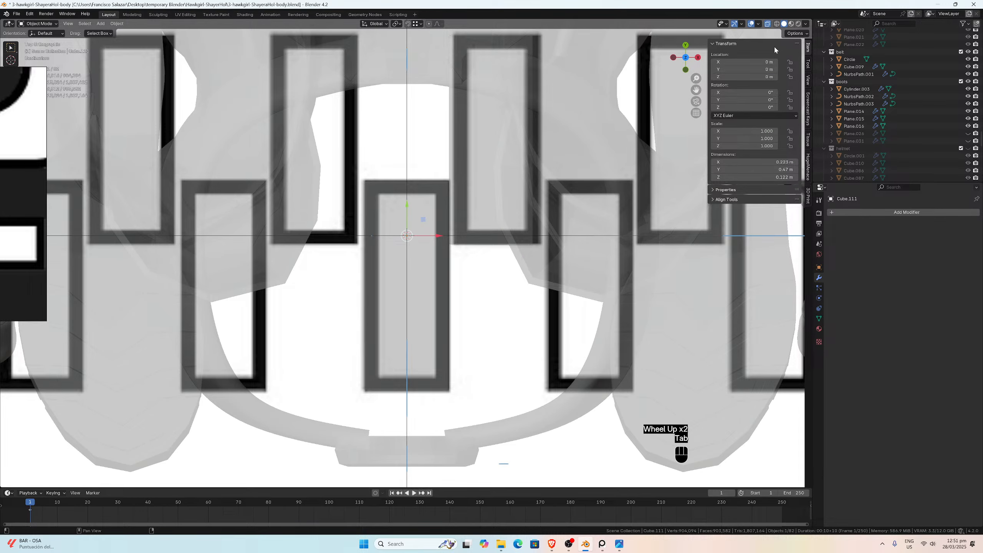
pyautogui.click(767, 23)
pyautogui.click(854, 215)
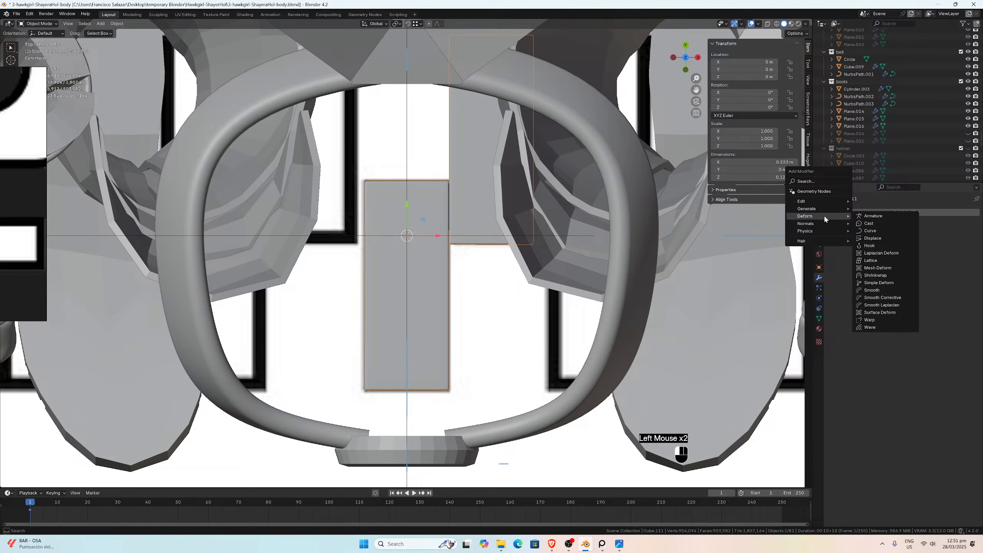
pyautogui.click(867, 210)
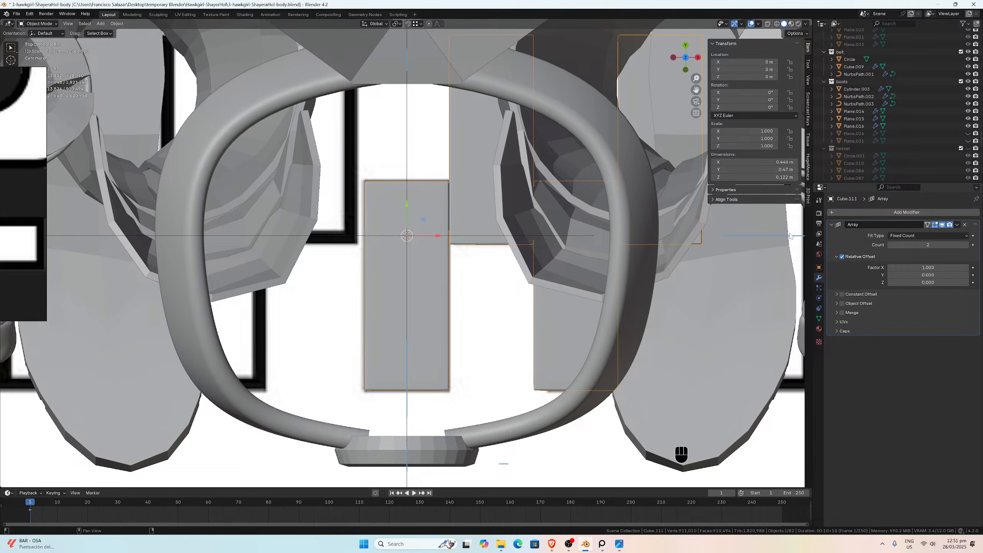
pyautogui.scroll(-3, 597, 270)
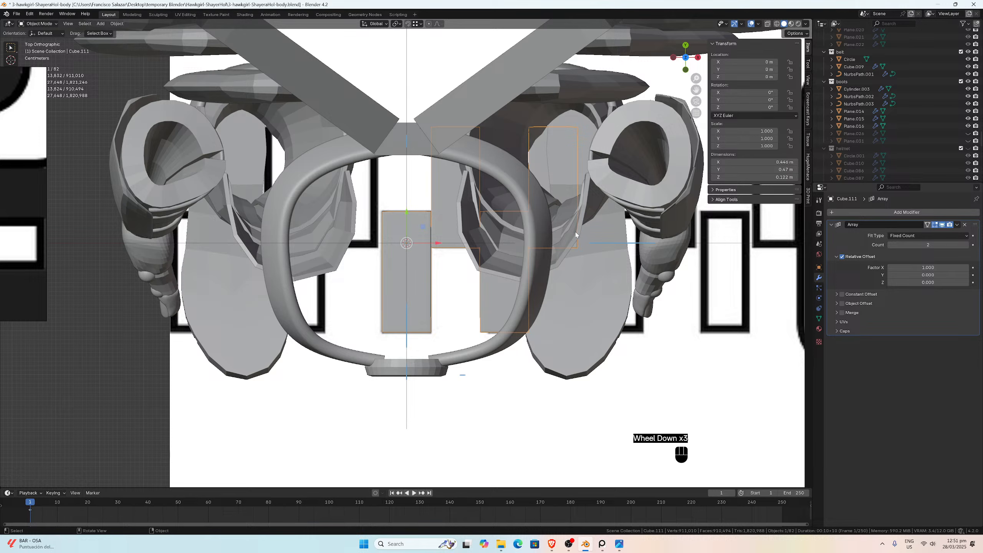
# Step: Isolate the staggered blocks in Local View and set the Array count to 3
pyautogui.press('/')
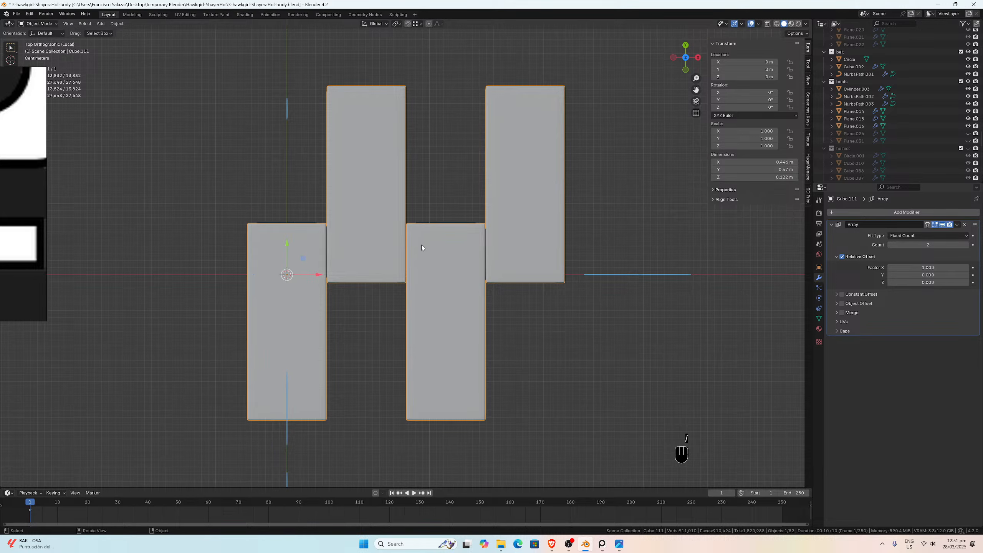
pyautogui.scroll(-2, 532, 253)
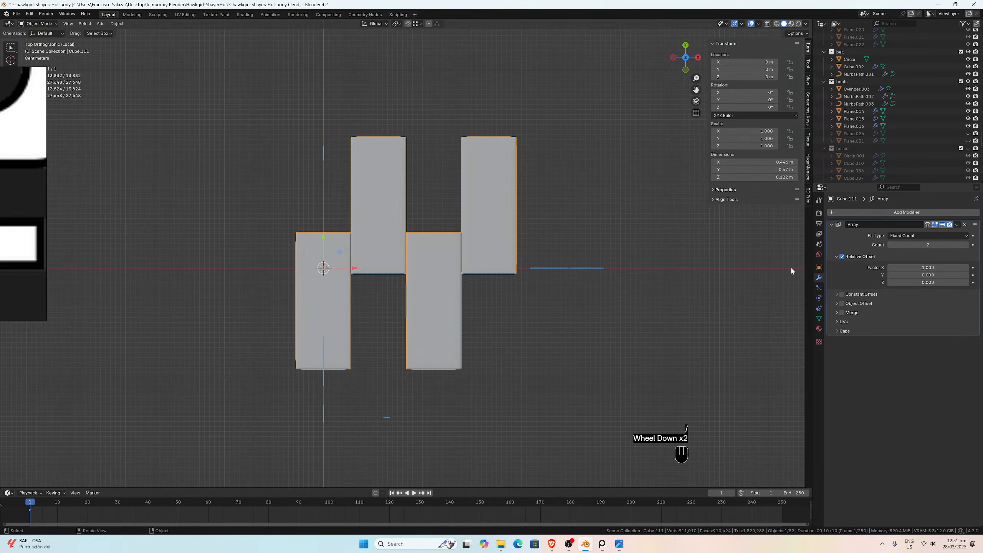
pyautogui.click(966, 245)
# Step: Examine the arrayed zigzag of blocks at an angle and from the top, including where neighbouring blocks meet
pyautogui.scroll(-2, 506, 246)
pyautogui.moveTo(507, 245); pyautogui.dragTo(614, 213, button='middle')
pyautogui.scroll(2, 613, 213)
pyautogui.scroll(4, 449, 249)
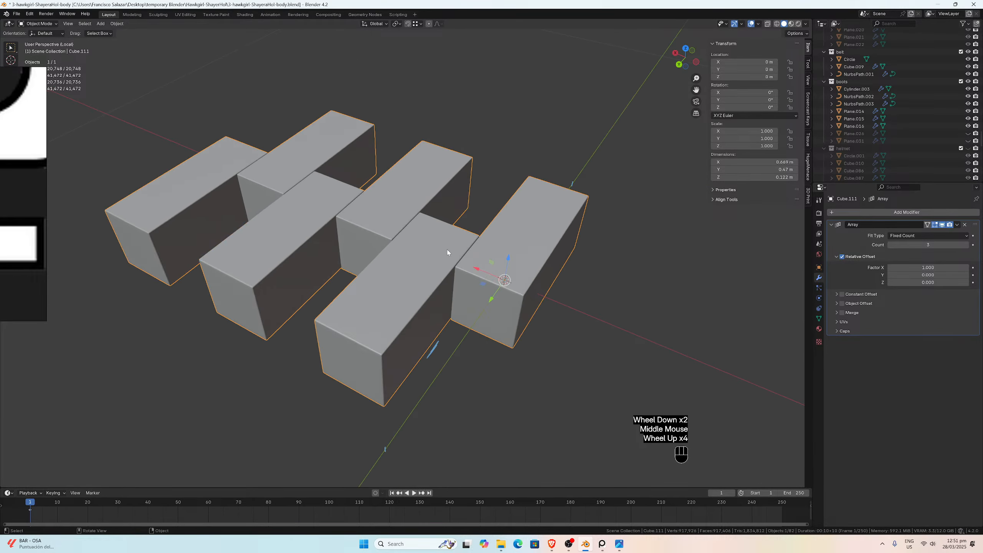
pyautogui.moveTo(456, 246); pyautogui.dragTo(309, 266, button='middle')
pyautogui.scroll(-2, 309, 266)
pyautogui.press('KP_7')
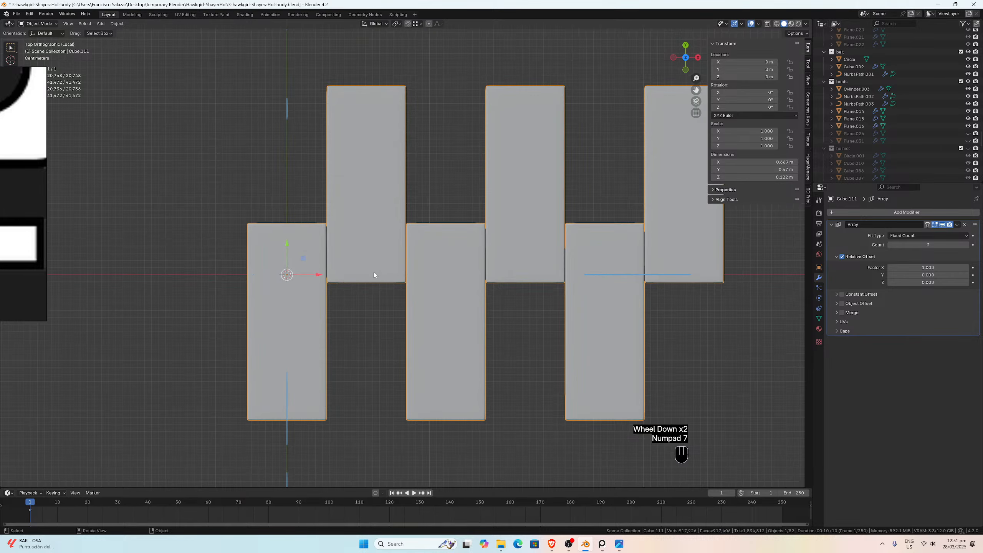
pyautogui.scroll(-3, 434, 265)
pyautogui.scroll(3, 434, 265)
pyautogui.scroll(1, 394, 266)
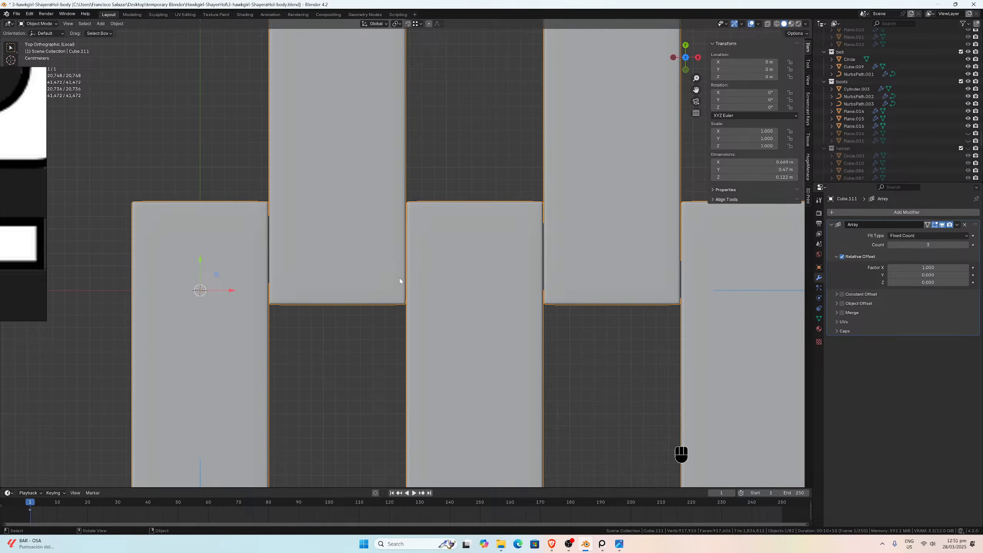
# Step: Leave Local View and compare the block array with the reference drawing and character from angled, front and top views
pyautogui.press('KP_Divide')
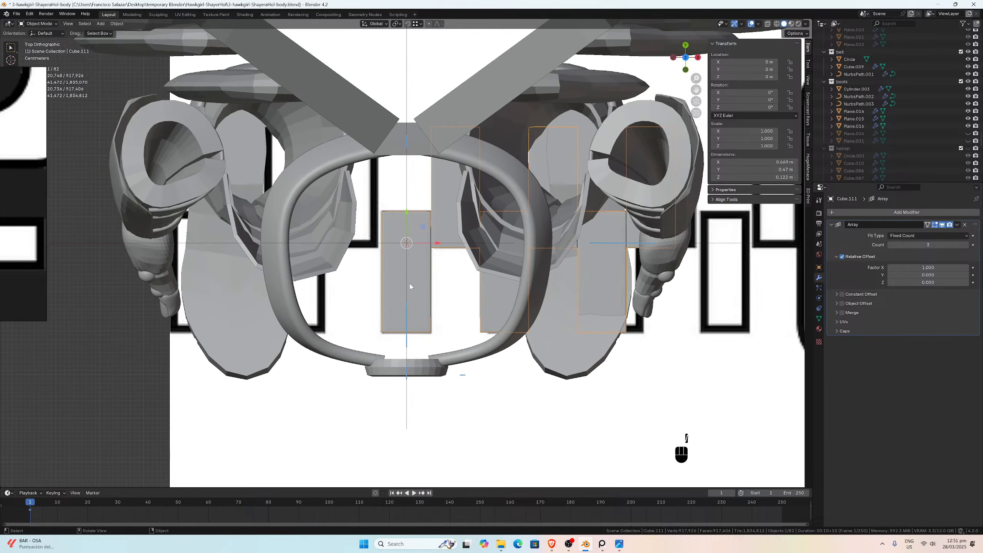
pyautogui.scroll(-3, 426, 290)
pyautogui.moveTo(435, 304); pyautogui.dragTo(422, 235, button='middle')
pyautogui.scroll(-2, 427, 258)
pyautogui.scroll(-2, 421, 234)
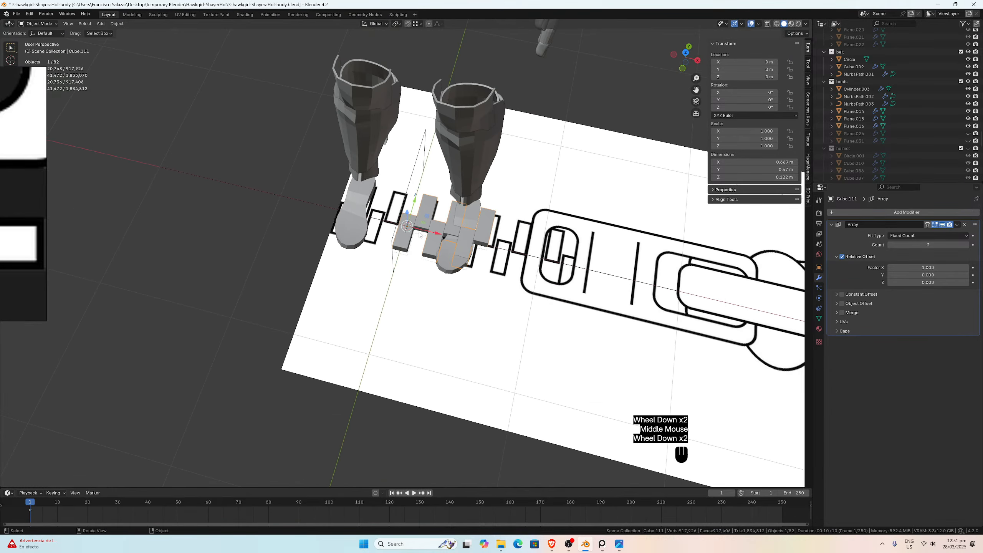
pyautogui.press('KP_1')
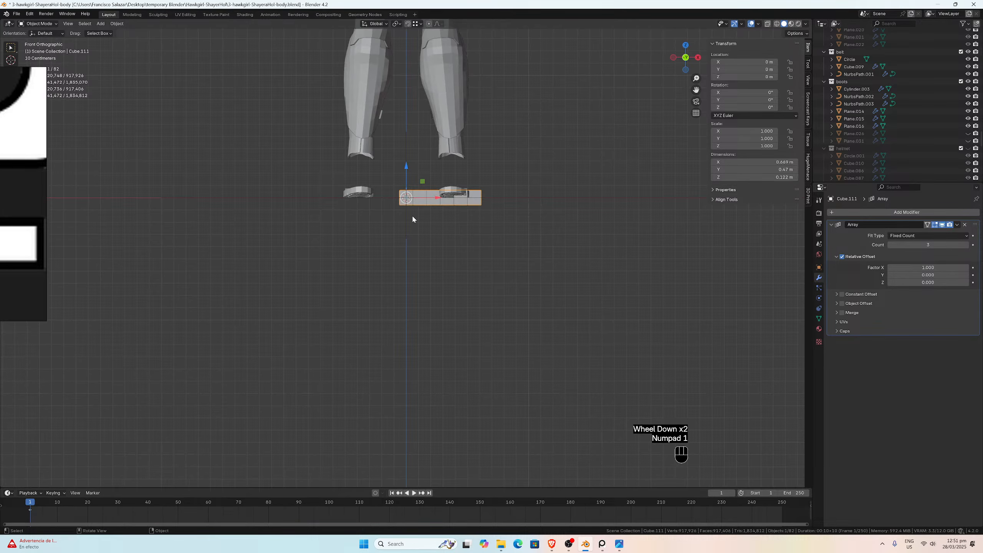
pyautogui.press('KP_7')
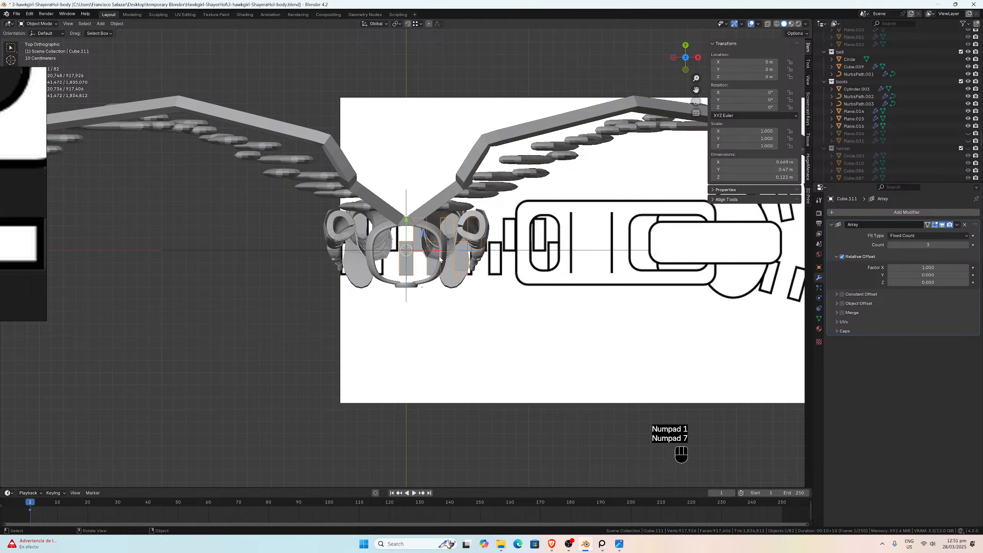
# Step: Add a Curve modifier to the block array and try to pick the path as its curve object
pyautogui.click(841, 212)
pyautogui.moveTo(840, 210)
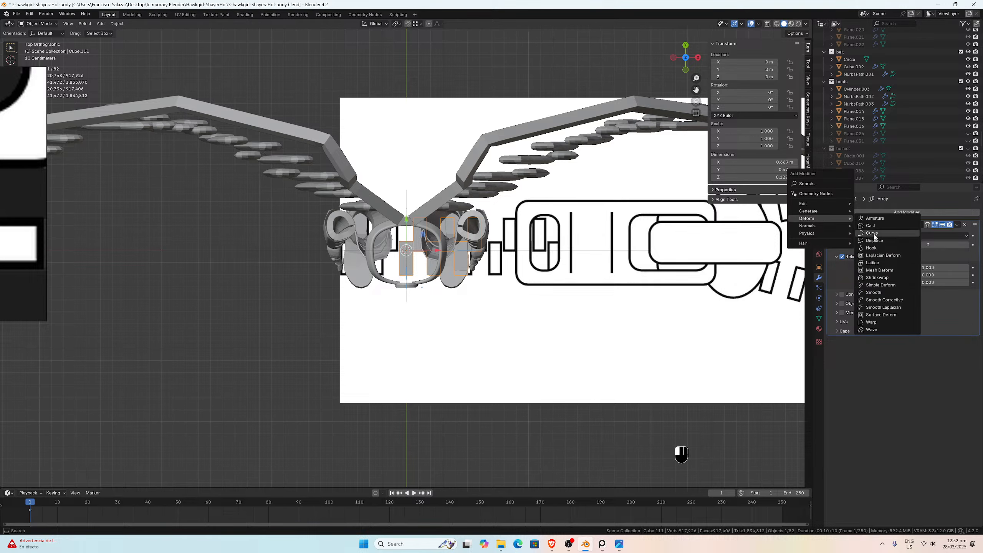
pyautogui.click(873, 233)
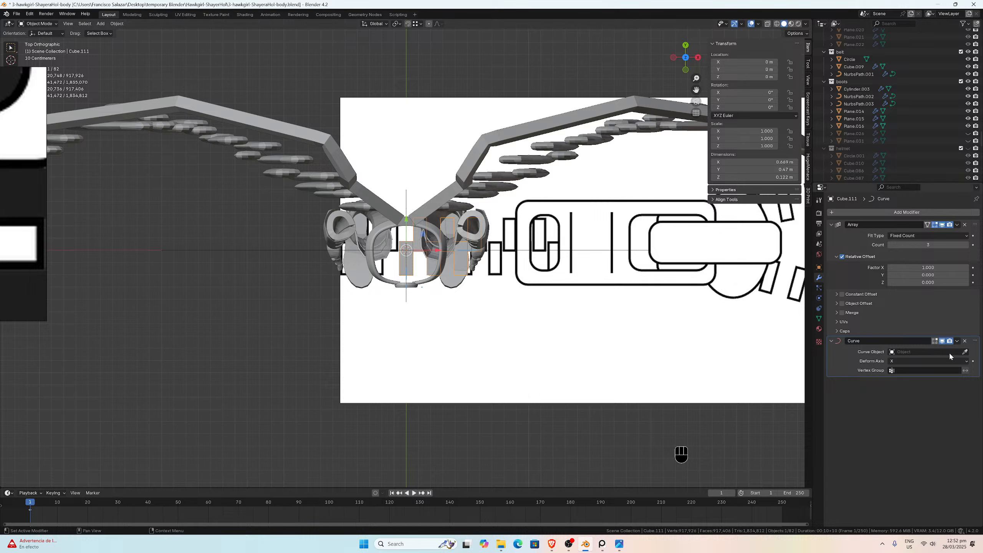
pyautogui.click(965, 352)
pyautogui.click(317, 251)
pyautogui.click(965, 352)
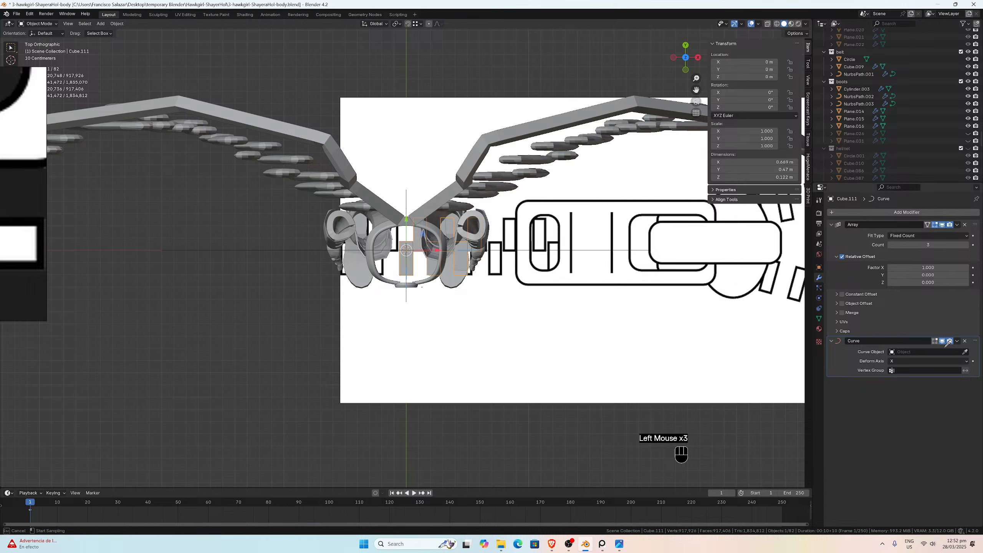
pyautogui.click(316, 248)
pyautogui.click(296, 250)
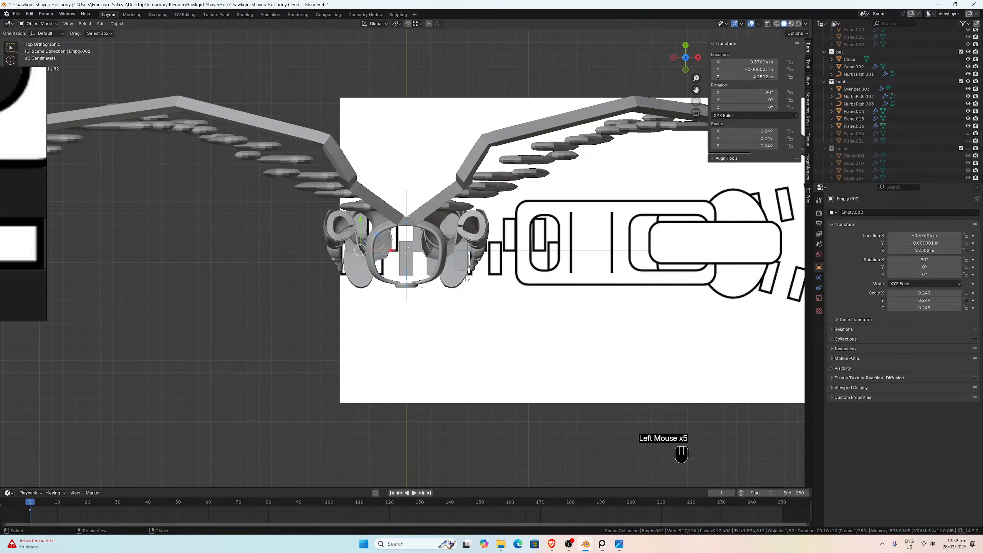
# Step: Locate the NURBS path along the X axis and assign it as the curve object of the block array's Curve modifier
pyautogui.scroll(2, 500, 285)
pyautogui.scroll(-2, 392, 258)
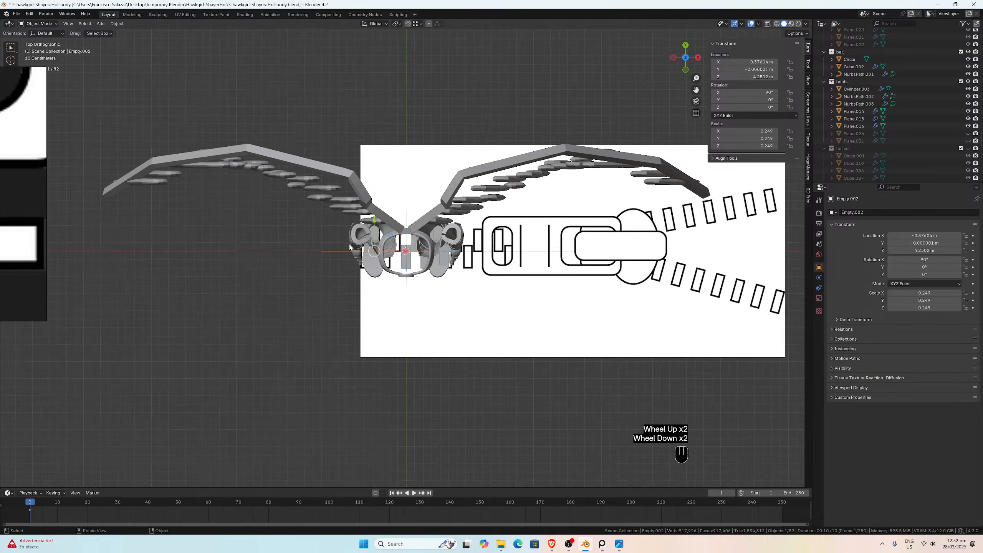
pyautogui.moveTo(392, 258); pyautogui.dragTo(350, 241, button='middle')
pyautogui.click(350, 248)
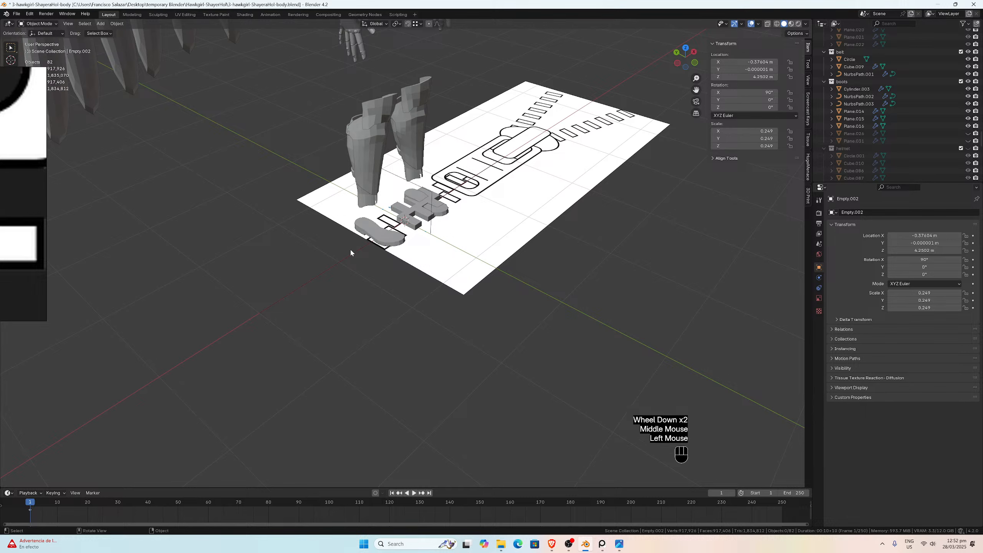
pyautogui.click(350, 248)
pyautogui.click(305, 238)
pyautogui.click(343, 266)
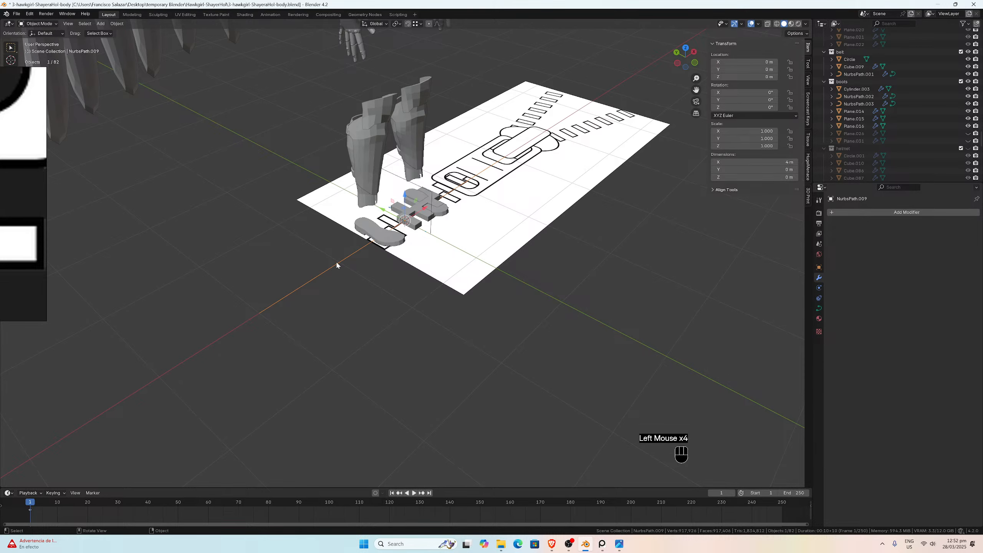
pyautogui.moveTo(337, 265); pyautogui.dragTo(378, 281, button='middle')
pyautogui.scroll(1, 377, 281)
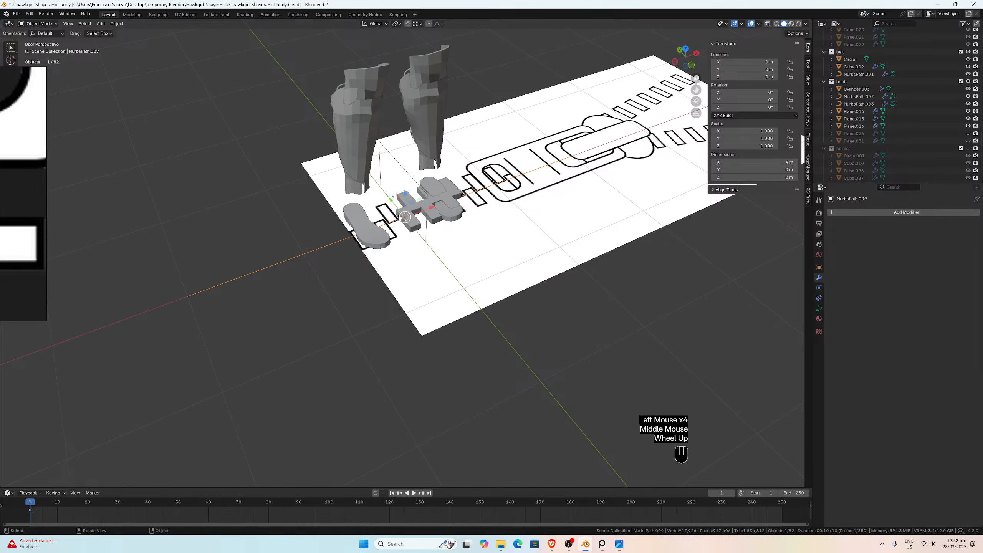
pyautogui.click(410, 227)
pyautogui.click(965, 354)
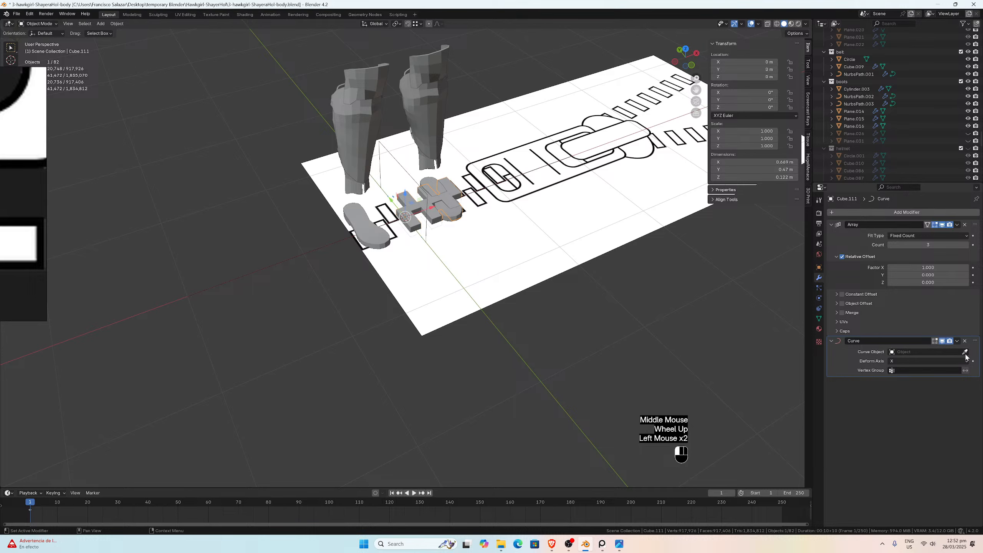
pyautogui.click(294, 249)
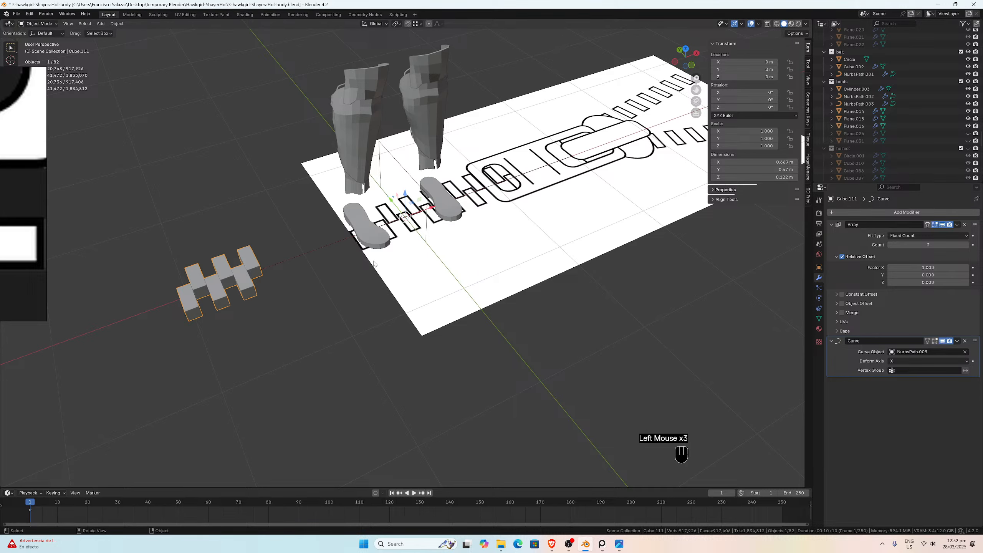
# Step: Set the block array's Array count to 5
pyautogui.moveTo(374, 263); pyautogui.dragTo(360, 254, button='middle')
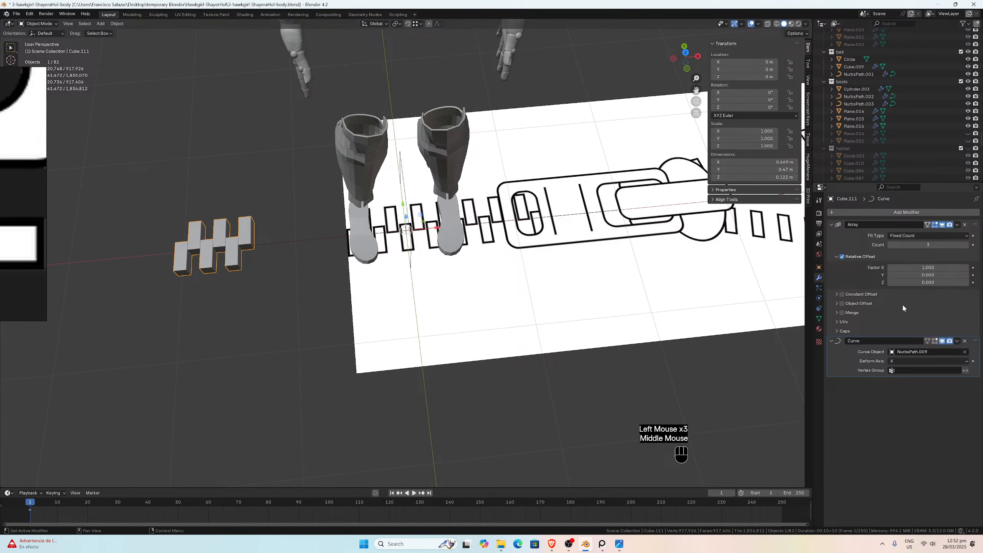
pyautogui.click(966, 244)
pyautogui.click(966, 244)
pyautogui.click(966, 244)
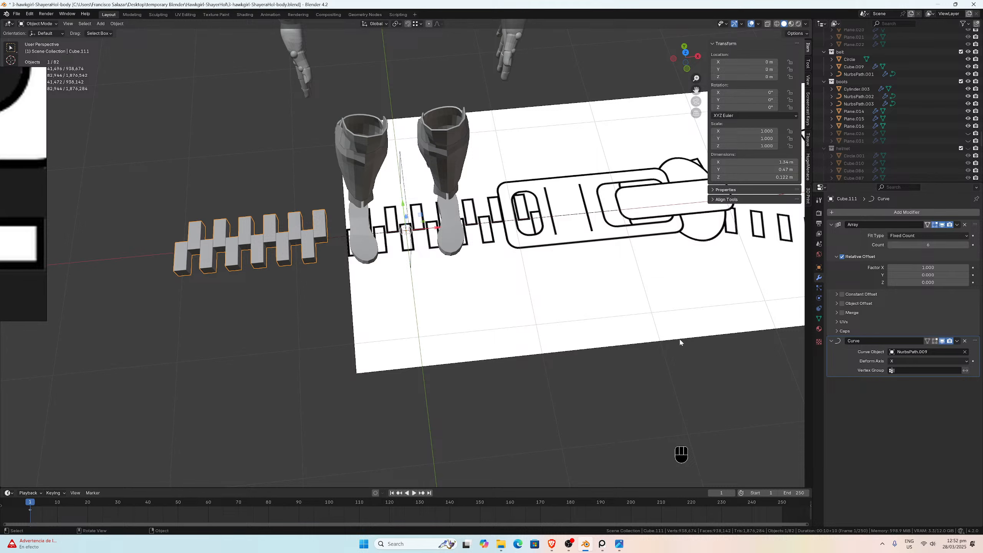
pyautogui.click(890, 244)
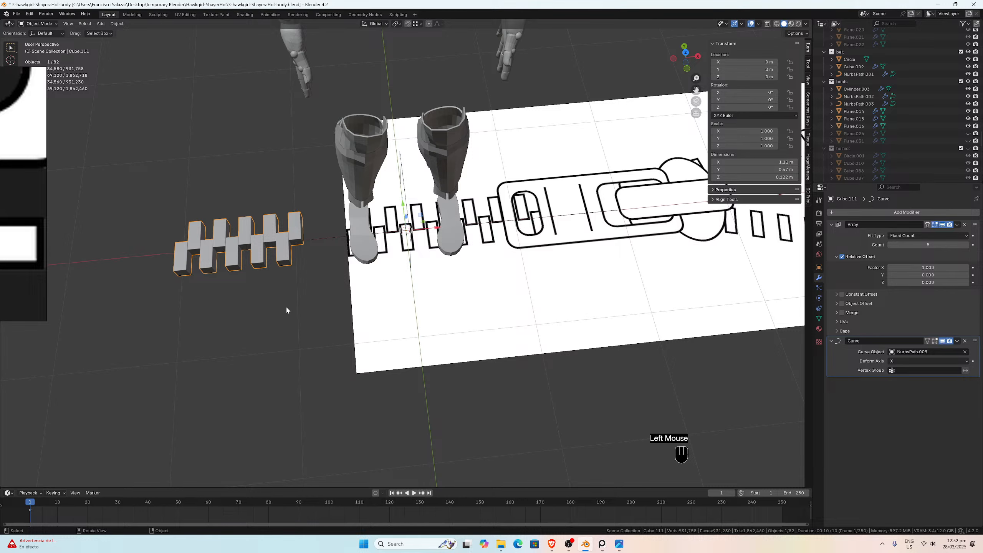
# Step: Edit the NURBS path in front view and move its two control points on the positive X side up onto the nearest boot's shin
pyautogui.click(322, 237)
pyautogui.moveTo(323, 237); pyautogui.dragTo(340, 214, button='middle')
pyautogui.scroll(1, 340, 213)
pyautogui.press('KP_1')
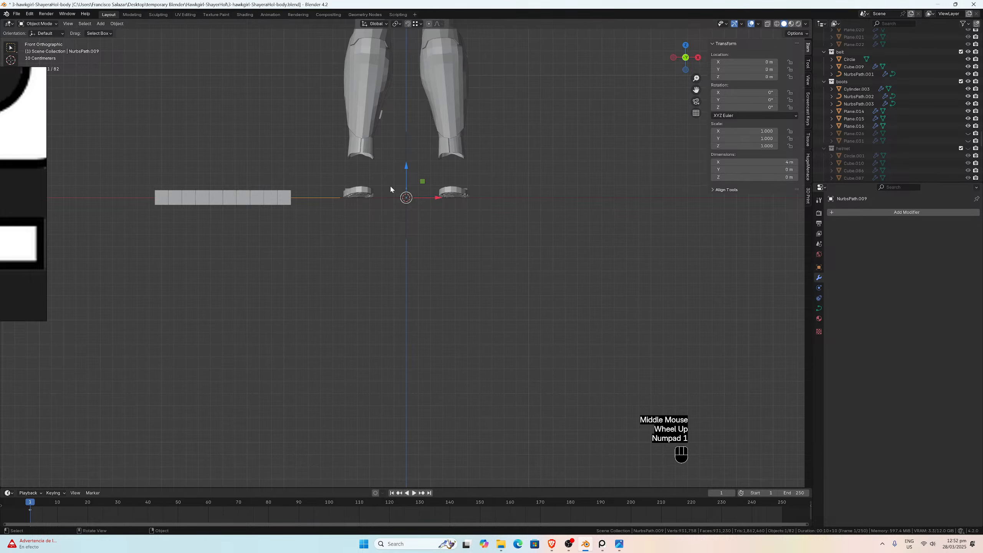
pyautogui.press('Tab')
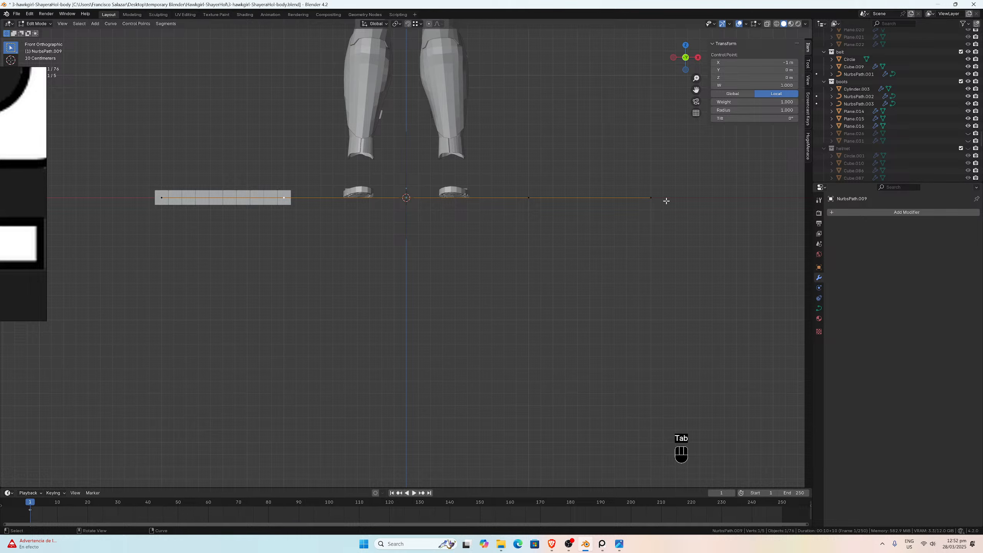
pyautogui.click(650, 199)
pyautogui.press('g')
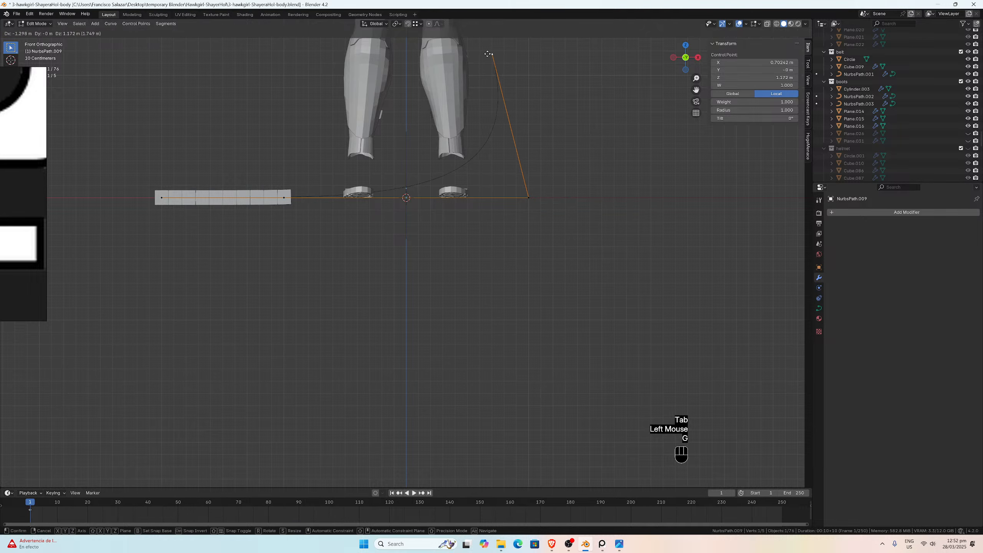
pyautogui.click(442, 47)
pyautogui.click(527, 197)
pyautogui.press('g')
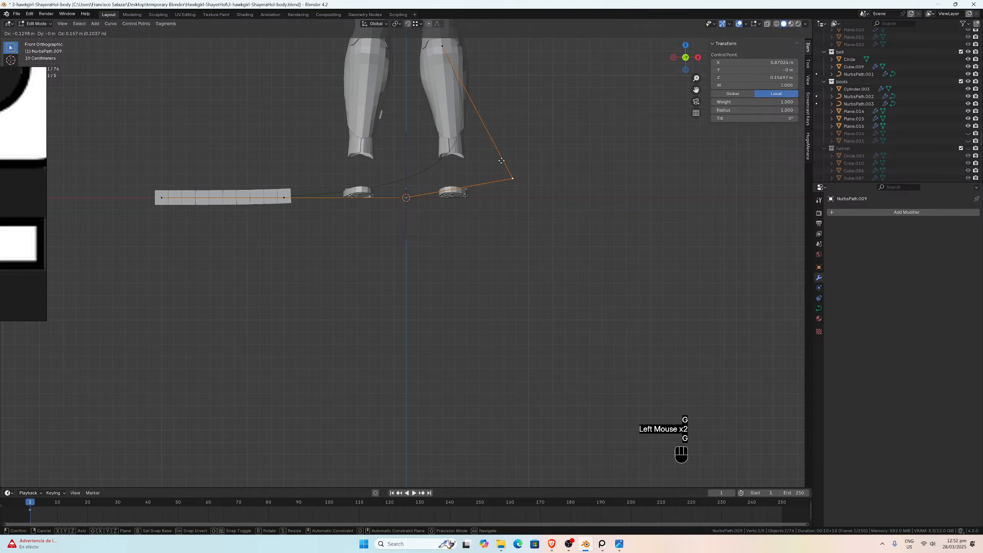
pyautogui.click(453, 98)
# Step: Move the path's remaining three control points onto the same boot, continuing the curve down to the ankle
pyautogui.doubleClick(406, 197)
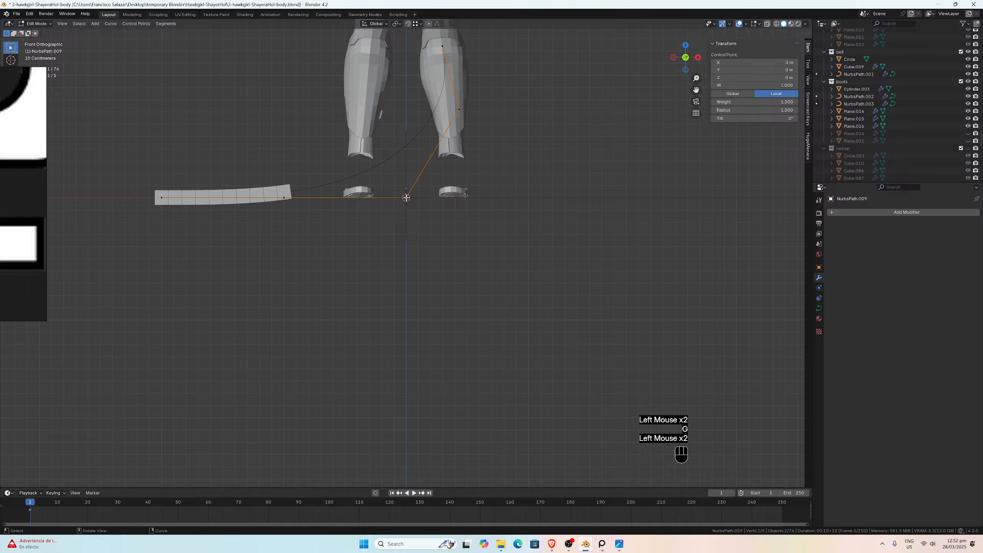
pyautogui.press('g')
pyautogui.click(449, 117)
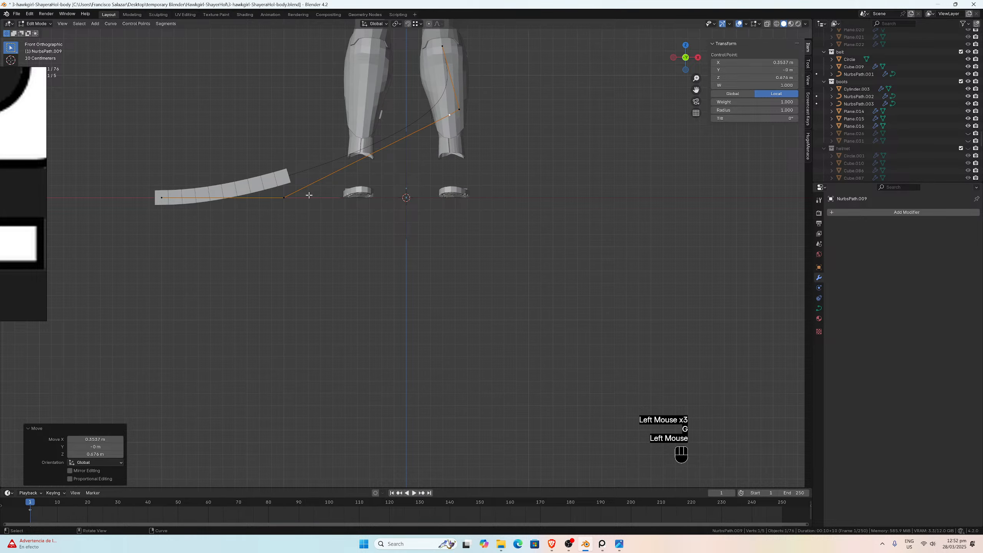
pyautogui.doubleClick(284, 197)
pyautogui.press('g')
pyautogui.click(460, 142)
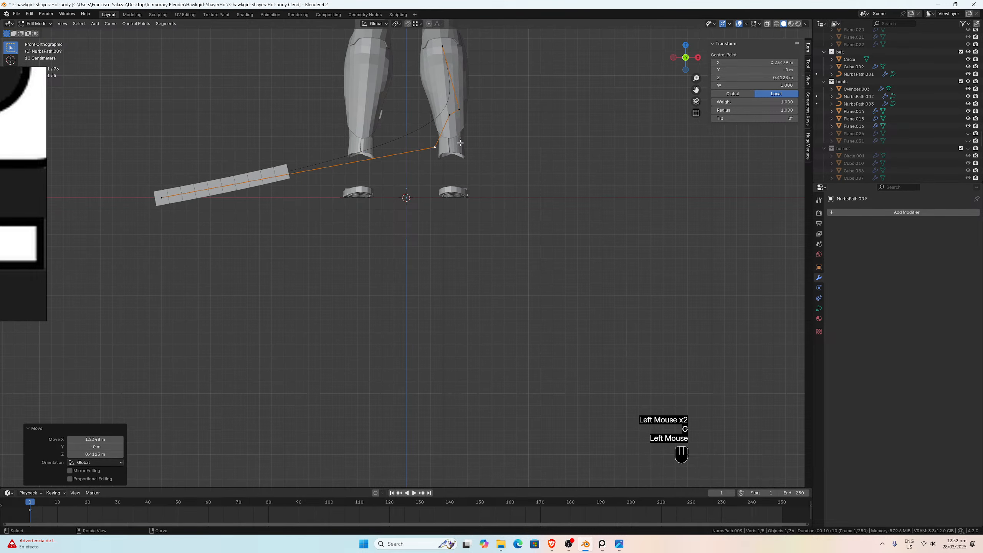
pyautogui.doubleClick(162, 199)
pyautogui.press('g')
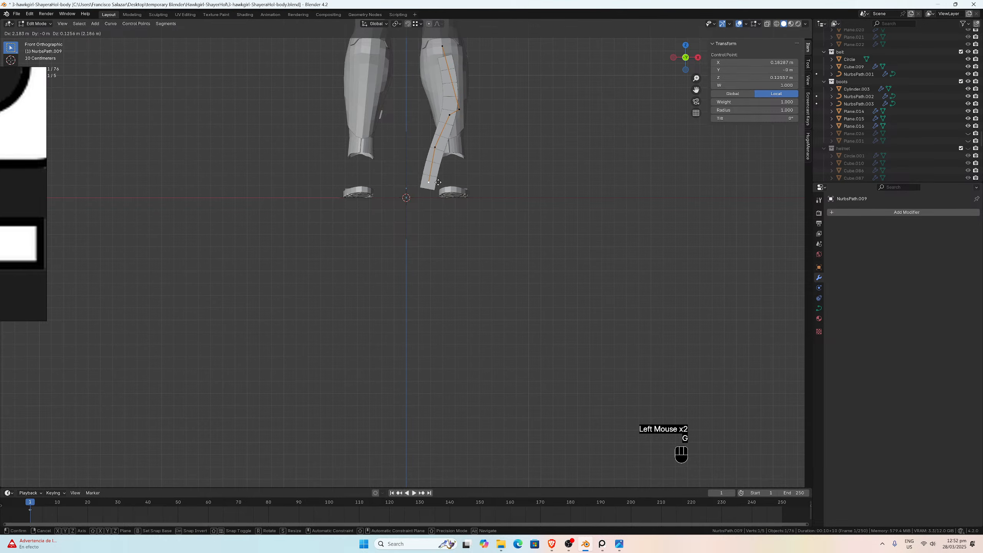
pyautogui.click(446, 165)
# Step: Reposition the path's lower four control points so the curve runs more smoothly from the upper shin to the ankle
pyautogui.moveTo(695, 91); pyautogui.dragTo(633, 182)
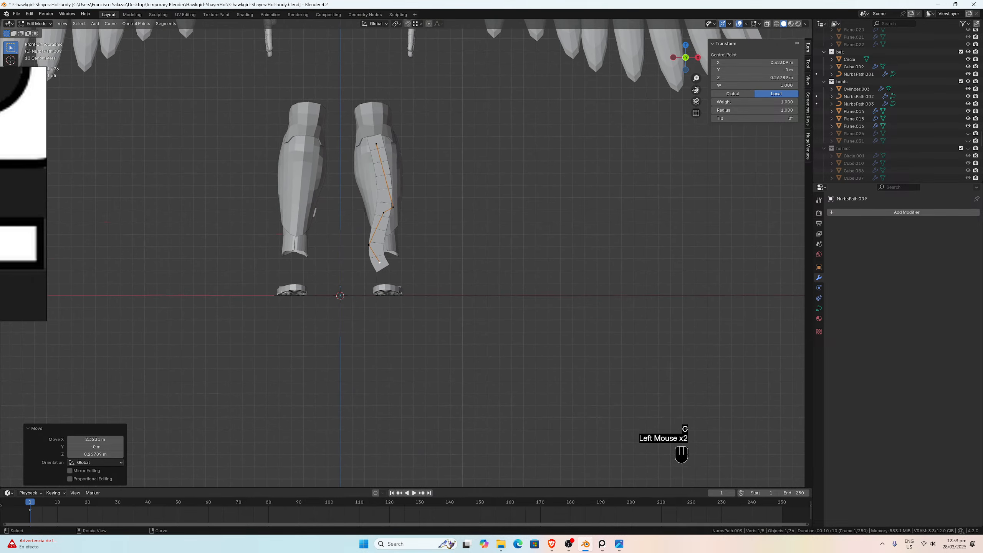
pyautogui.scroll(2, 415, 149)
pyautogui.press('g')
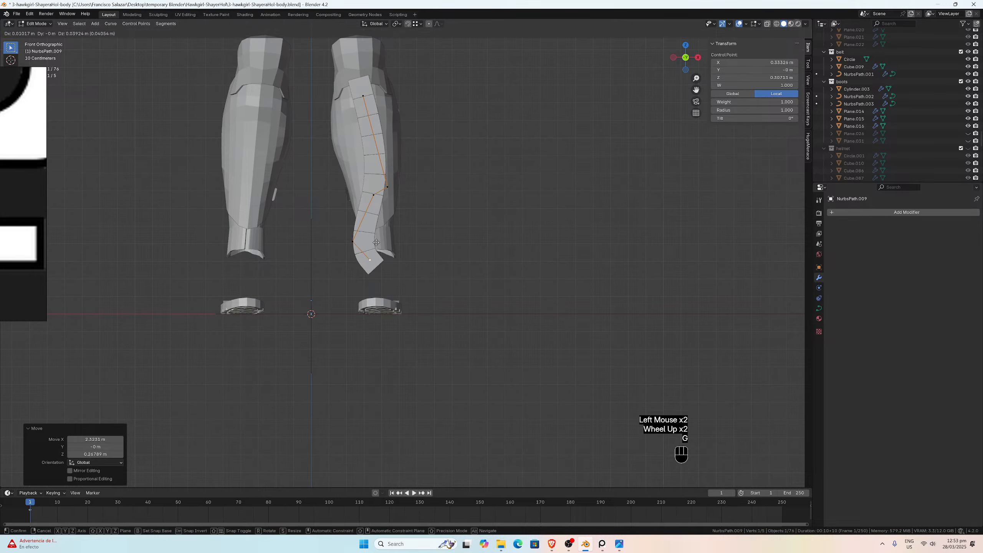
pyautogui.click(377, 240)
pyautogui.click(352, 241)
pyautogui.press('g')
pyautogui.click(370, 228)
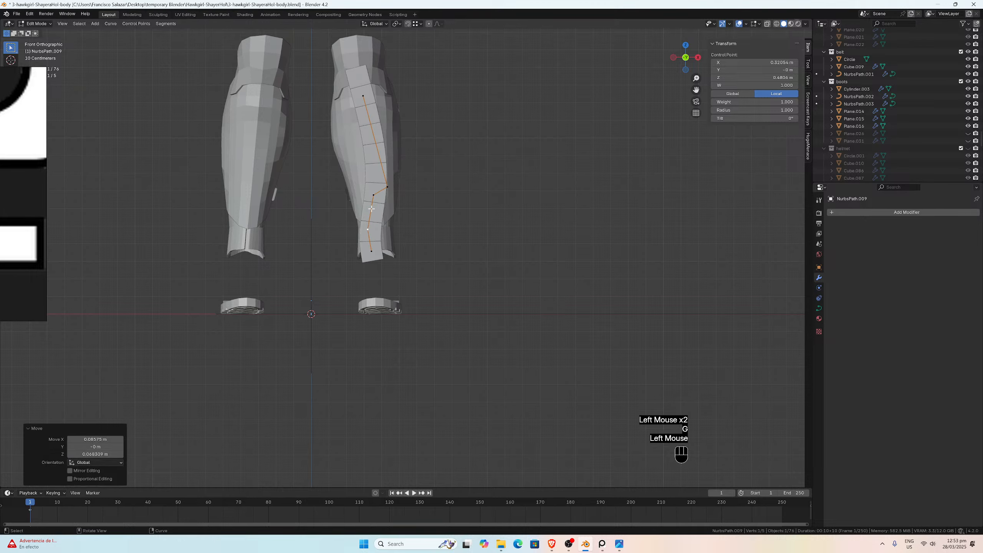
pyautogui.click(373, 195)
pyautogui.press('g')
pyautogui.click(384, 188)
pyautogui.click(384, 187)
pyautogui.press('g')
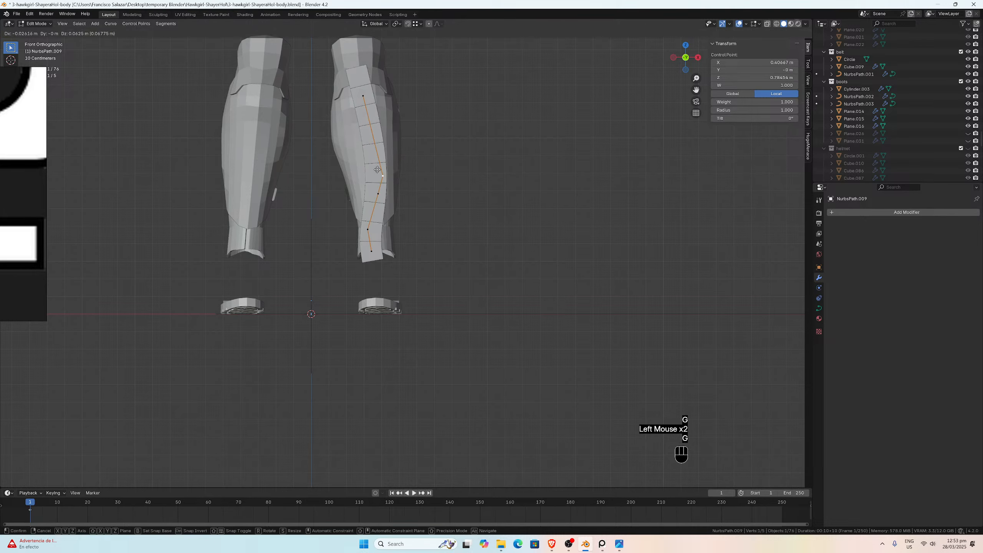
pyautogui.click(362, 127)
# Step: Delete the path's control point just above the ankle end
pyautogui.click(370, 231)
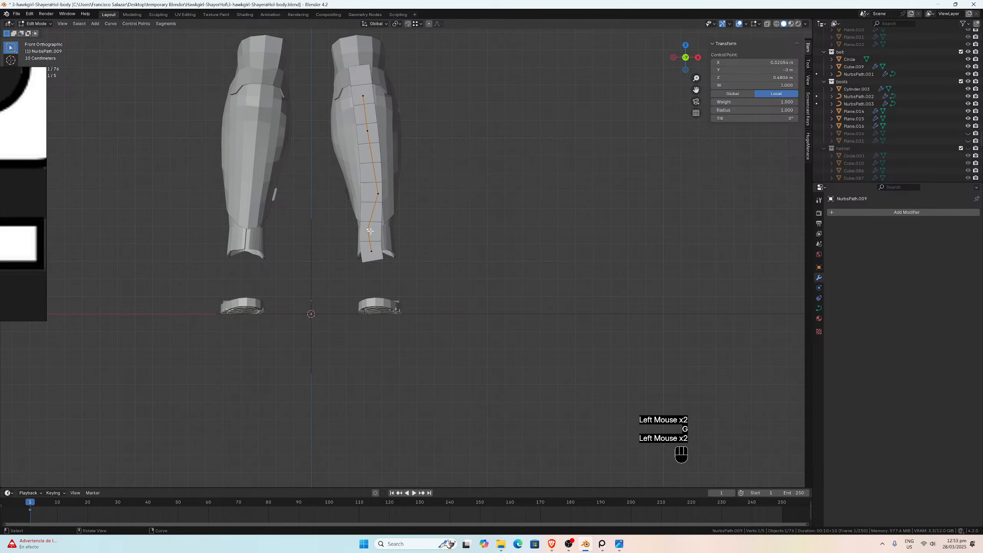
pyautogui.press('x')
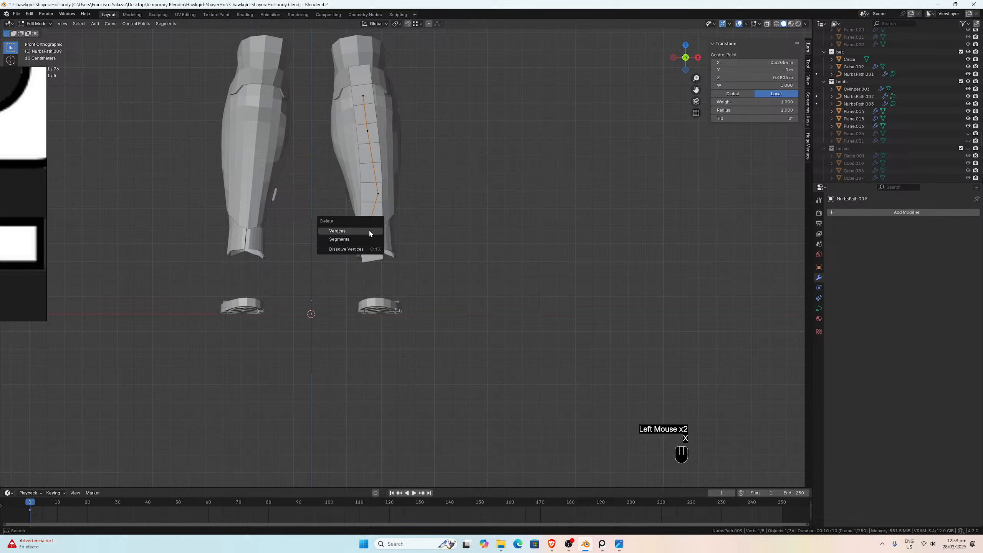
pyautogui.click(370, 231)
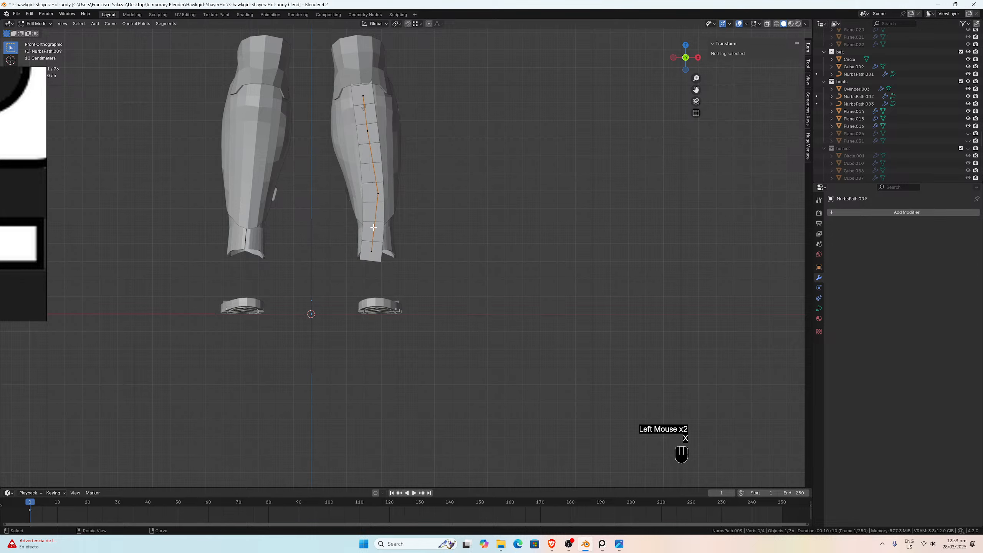
pyautogui.click(378, 191)
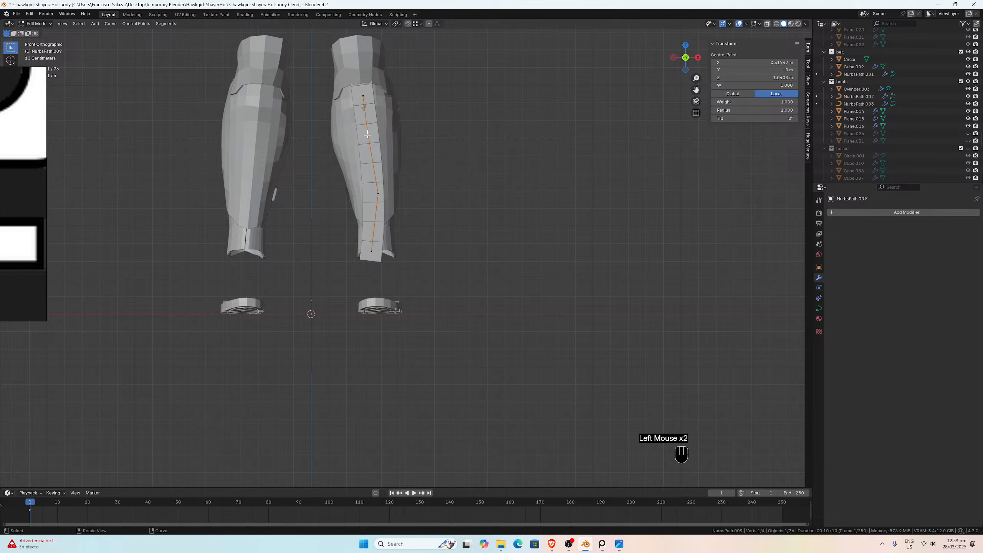
# Step: Tilt all of the path's control points by 90° to turn the blocks along the shin
pyautogui.scroll(2, 371, 136)
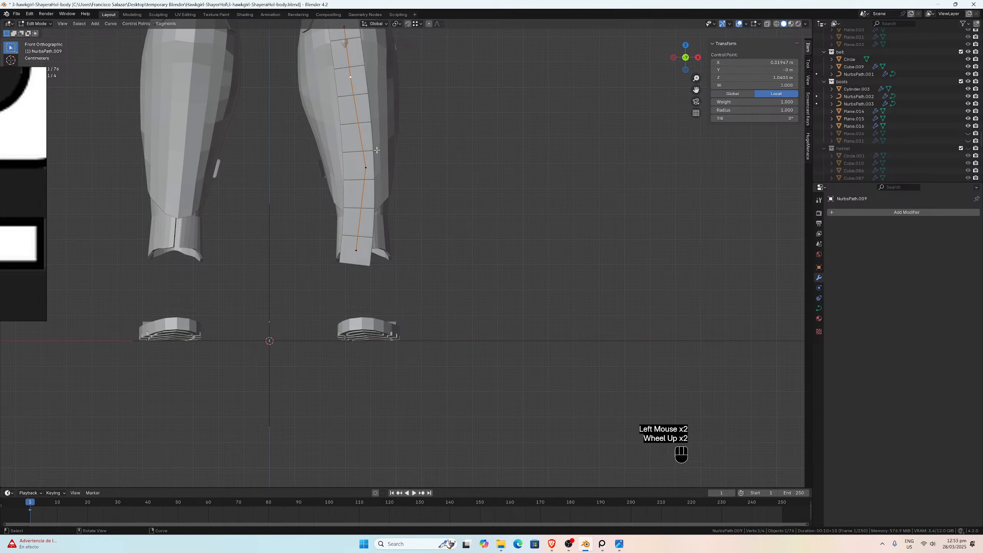
pyautogui.scroll(-1, 366, 165)
pyautogui.moveTo(376, 179); pyautogui.dragTo(320, 194, button='middle')
pyautogui.press('KP_1')
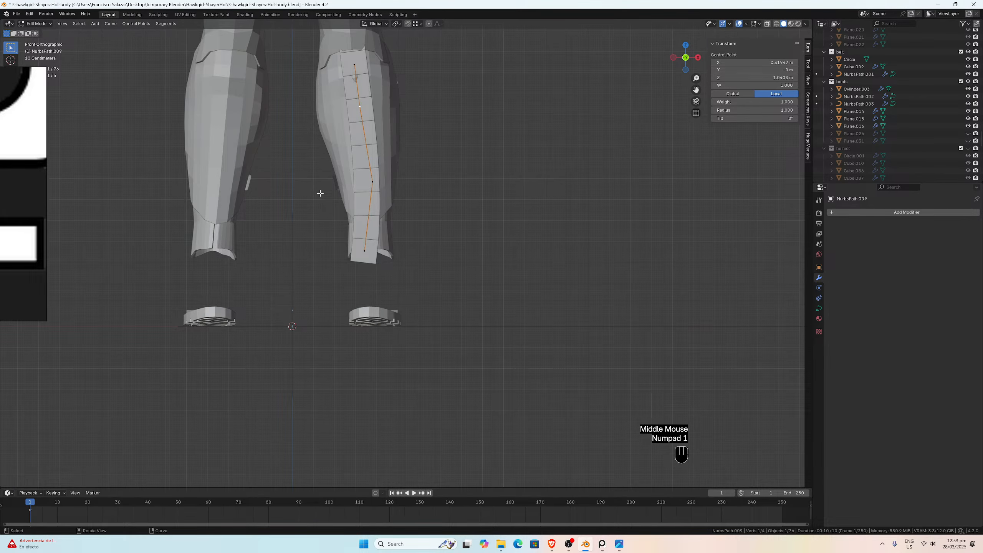
pyautogui.press('a')
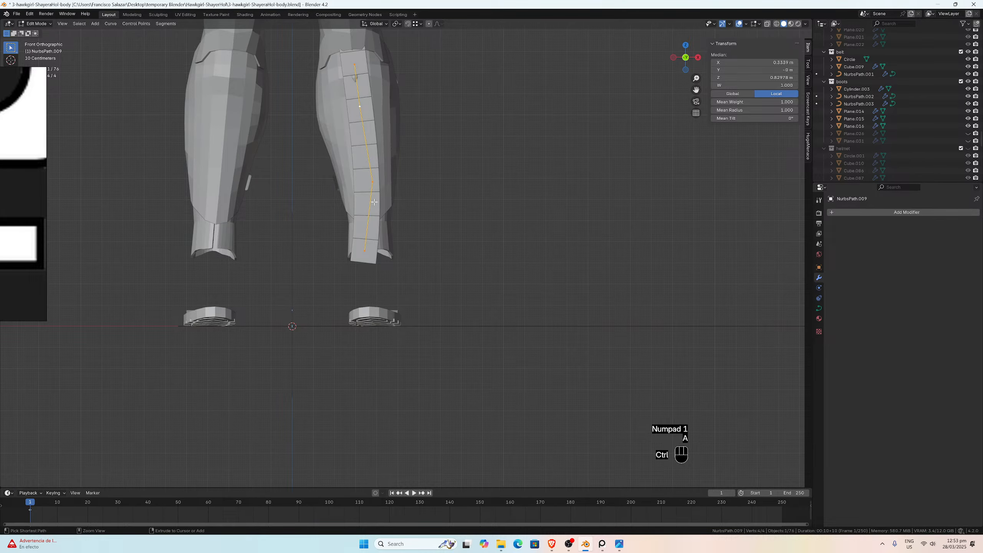
pyautogui.hotkey('ctrl', 't')
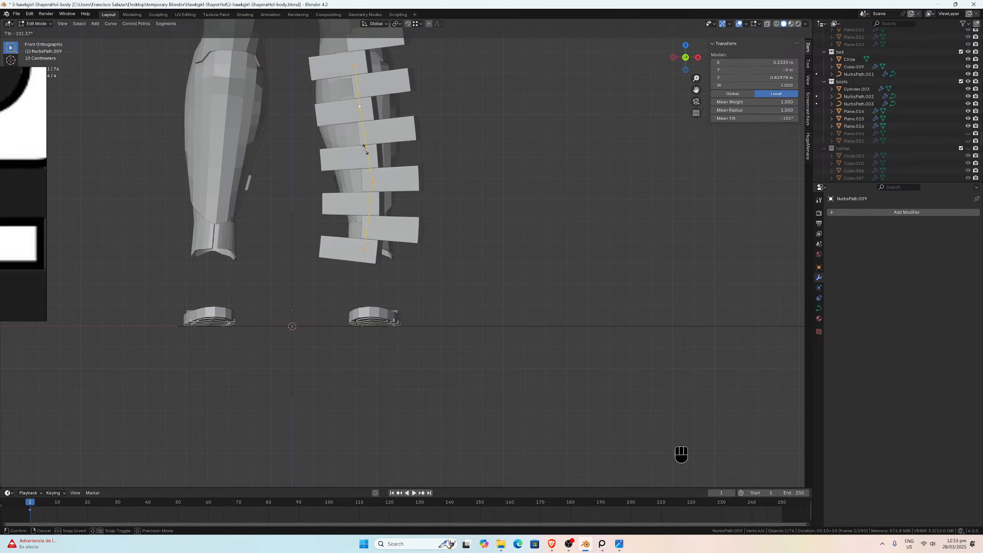
pyautogui.click(365, 149)
pyautogui.doubleClick(95, 461)
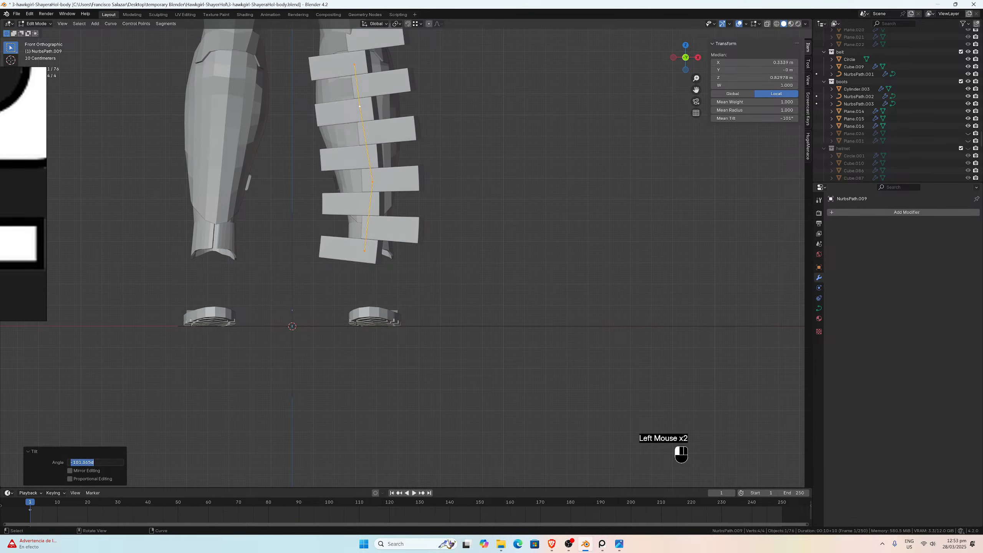
pyautogui.write('90')
pyautogui.press('Return')
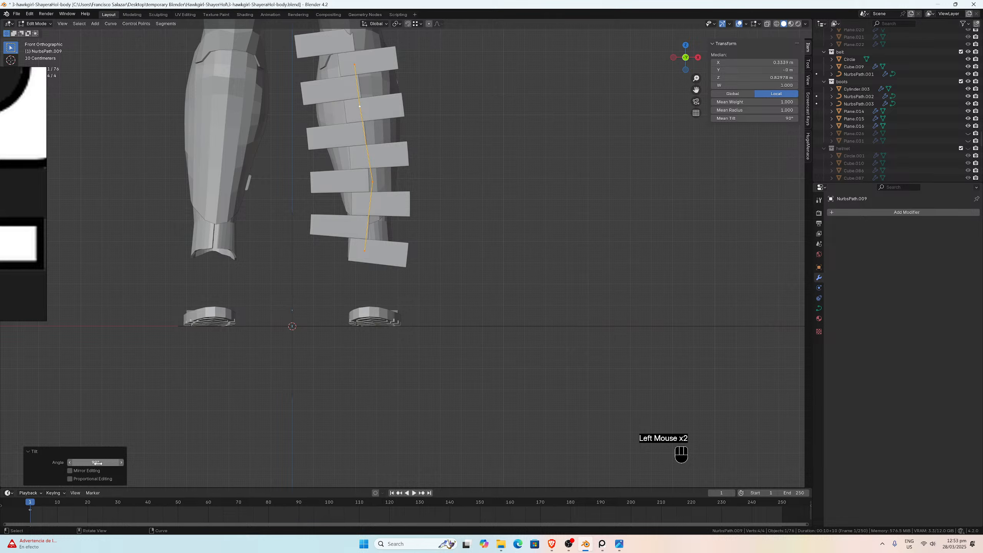
# Step: Reposition the path's ankle-end control point and the one above it to straighten the lower part of the curve along the shin
pyautogui.click(363, 251)
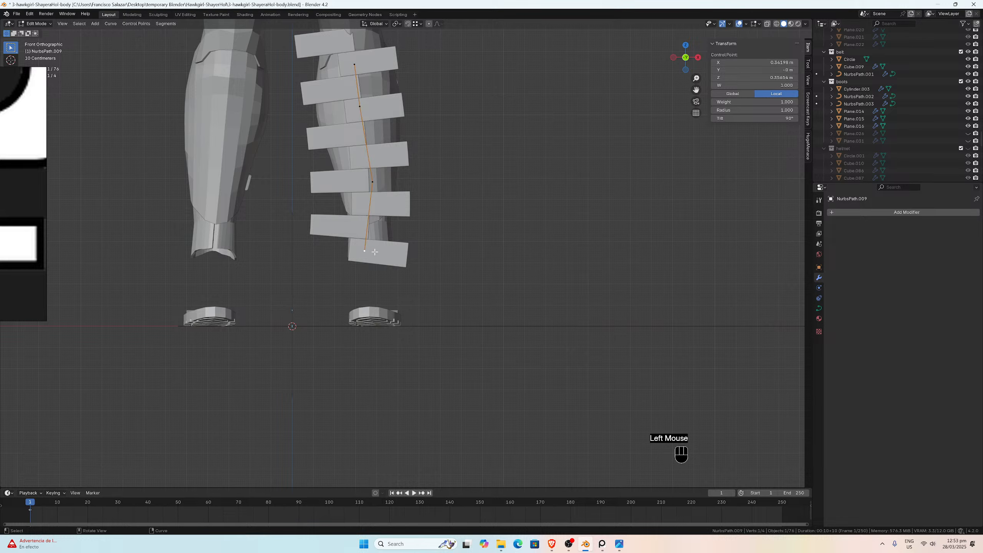
pyautogui.press('g')
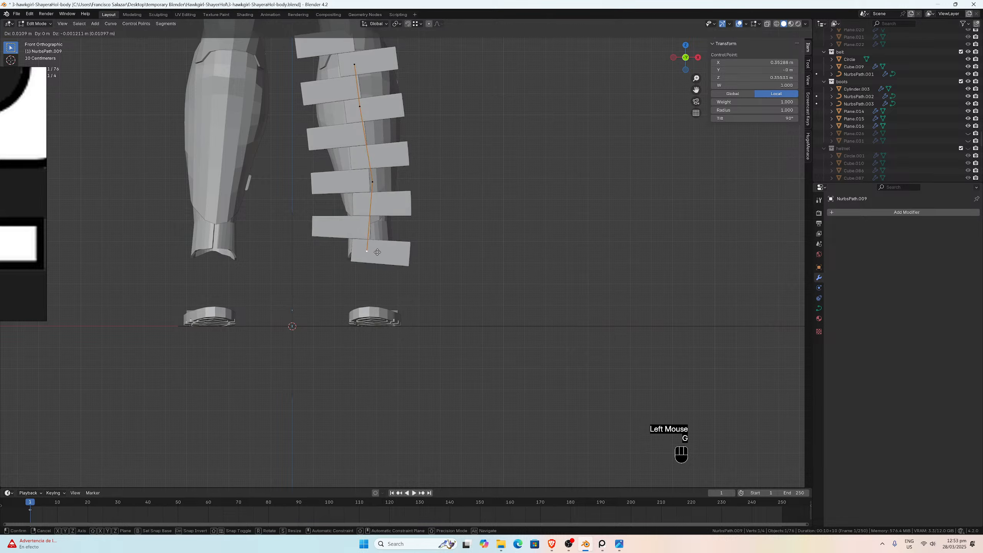
pyautogui.click(379, 251)
pyautogui.click(371, 185)
pyautogui.press('g')
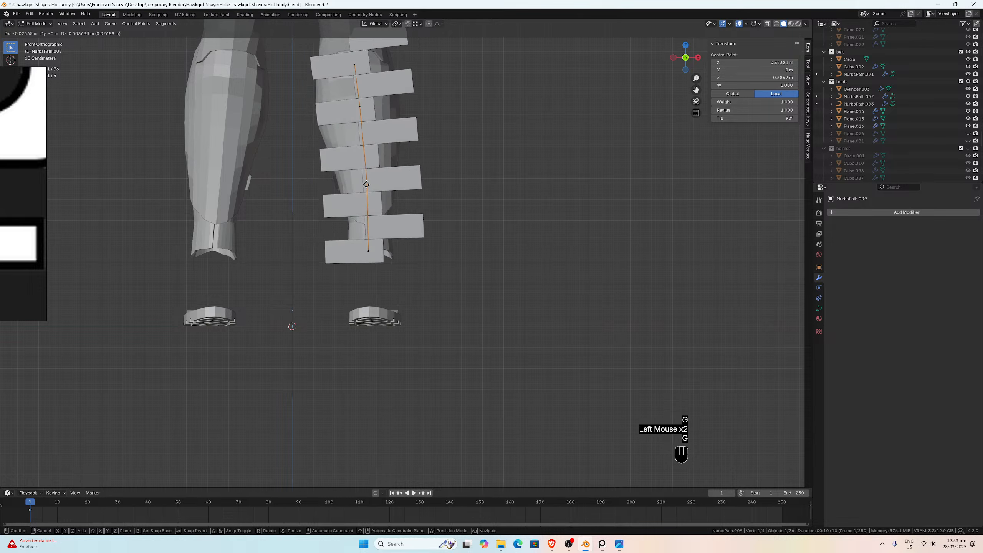
pyautogui.click(366, 185)
# Step: Nudge the path's two upper control points and the lower-shin point slightly inward to align the curve with the centre of the shin
pyautogui.click(359, 106)
pyautogui.press('g')
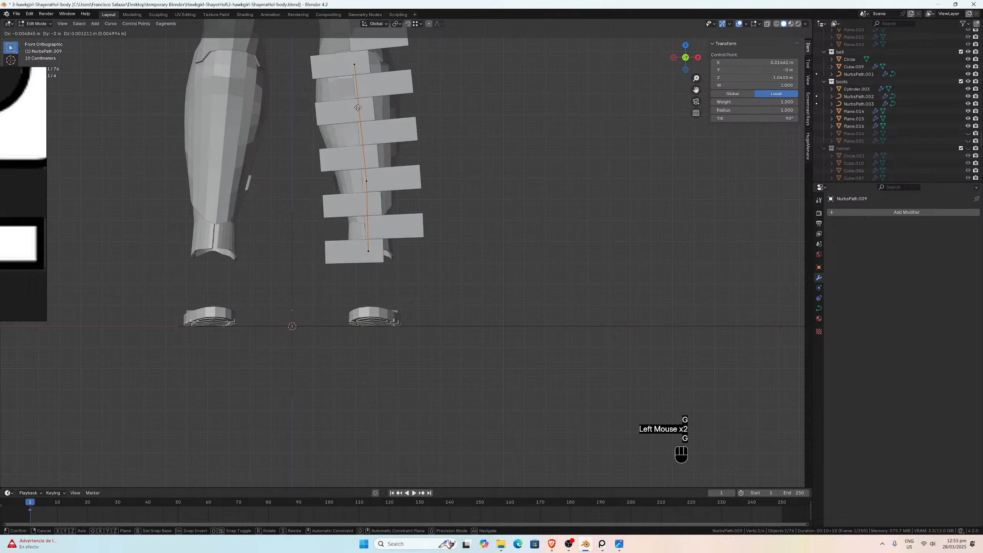
pyautogui.click(358, 106)
pyautogui.click(353, 65)
pyautogui.press('g')
pyautogui.click(352, 66)
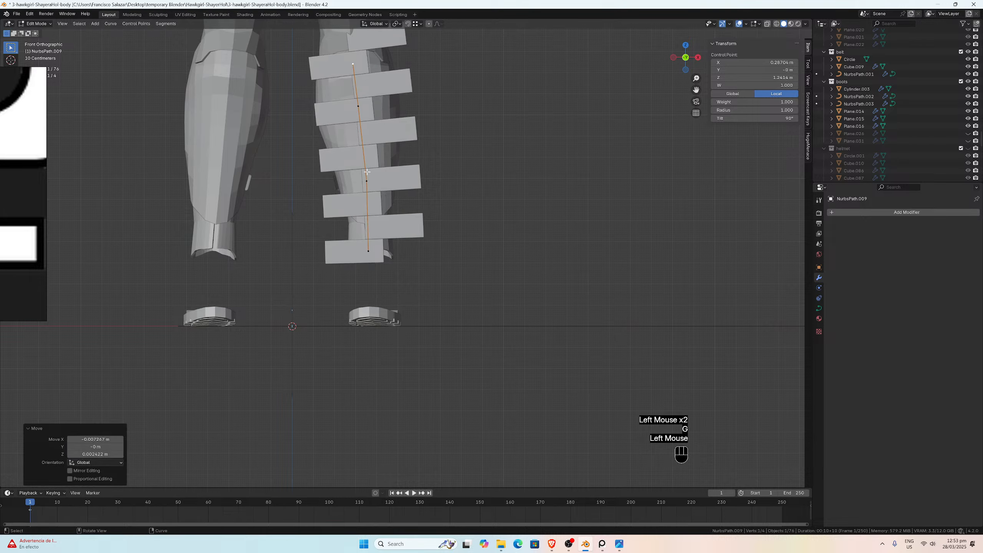
pyautogui.click(367, 181)
pyautogui.press('g')
pyautogui.click(365, 172)
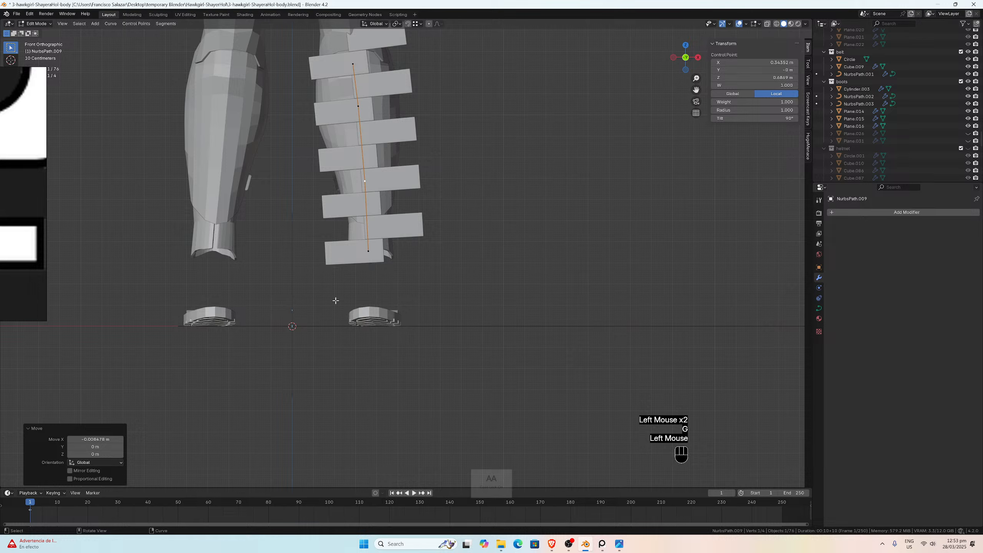
# Step: Scale the arrayed block chain uniformly to 0.159 so it fits the boot's ankle
pyautogui.press('Tab')
pyautogui.click(342, 255)
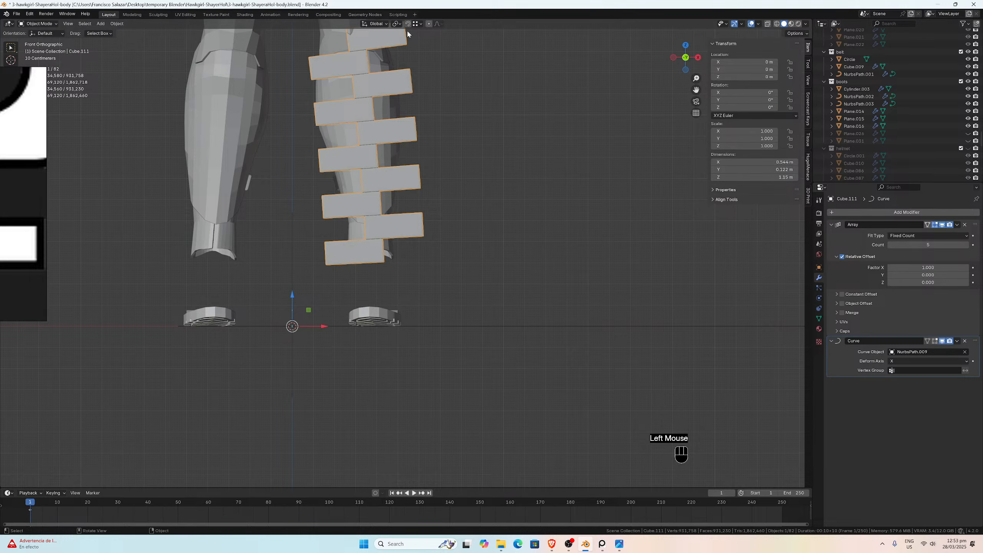
pyautogui.press('s')
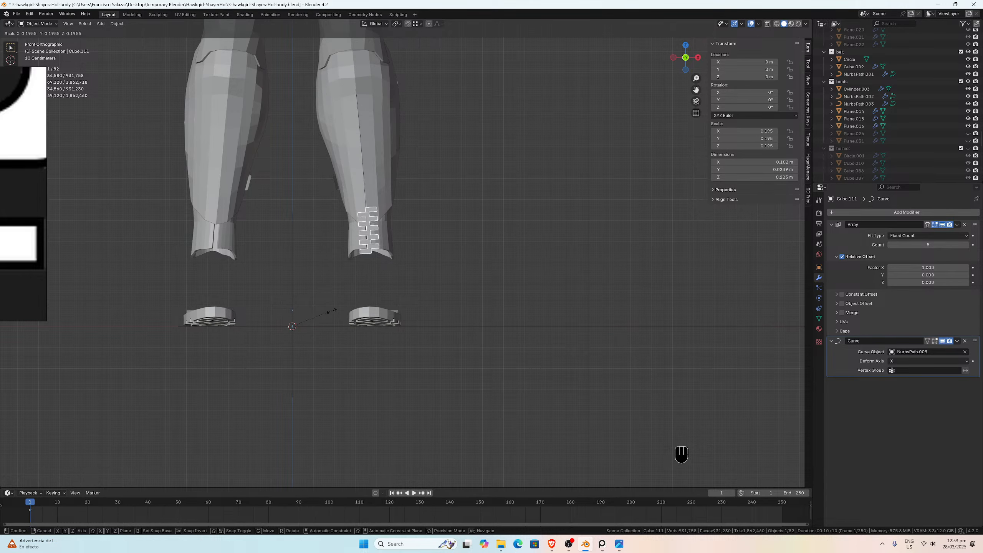
pyautogui.click(325, 318)
pyautogui.scroll(4, 377, 265)
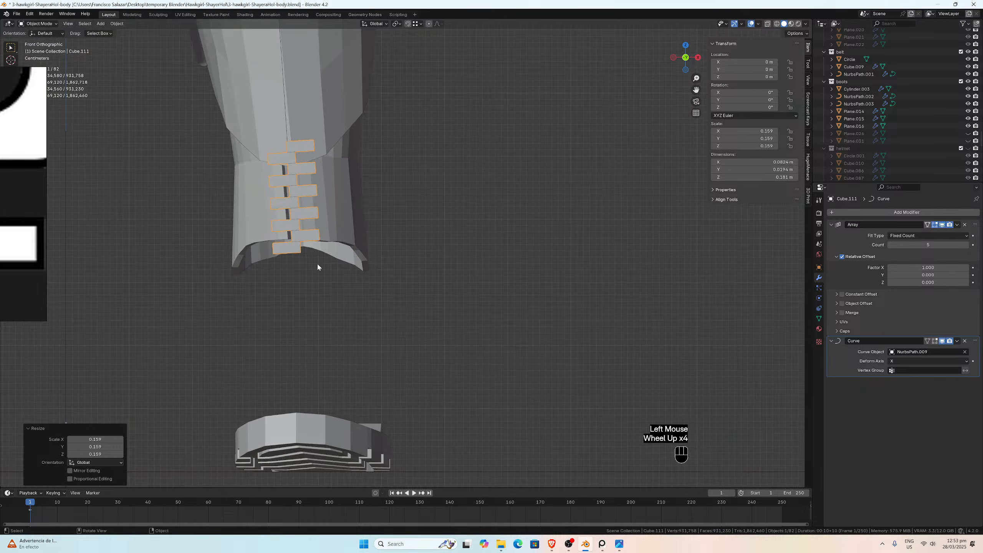
# Step: Move all of the NURBS path's control points about 0.089 m along Y, back toward the boot's front surface
pyautogui.click(286, 128)
pyautogui.scroll(-1, 286, 128)
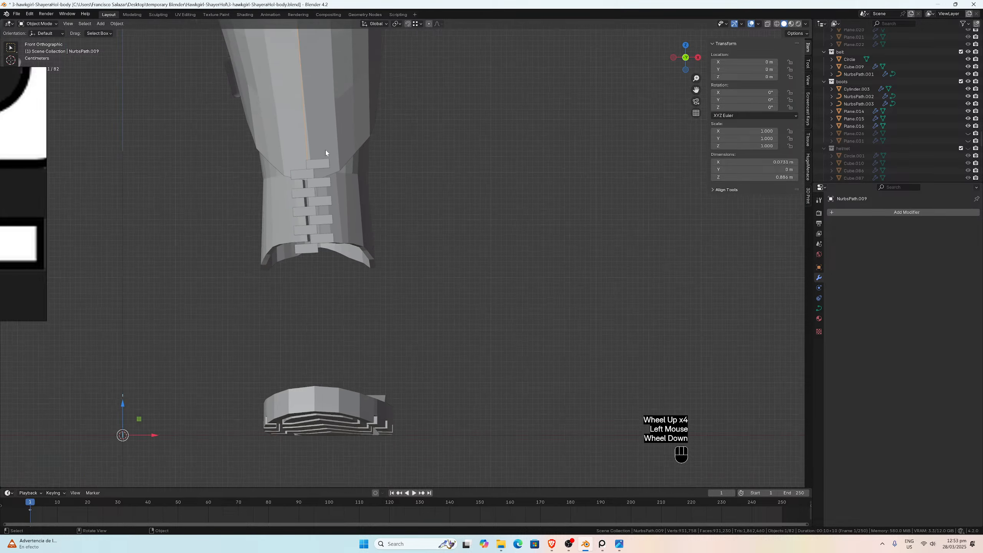
pyautogui.moveTo(326, 149); pyautogui.dragTo(314, 176, button='middle')
pyautogui.scroll(2, 314, 177)
pyautogui.scroll(1, 325, 176)
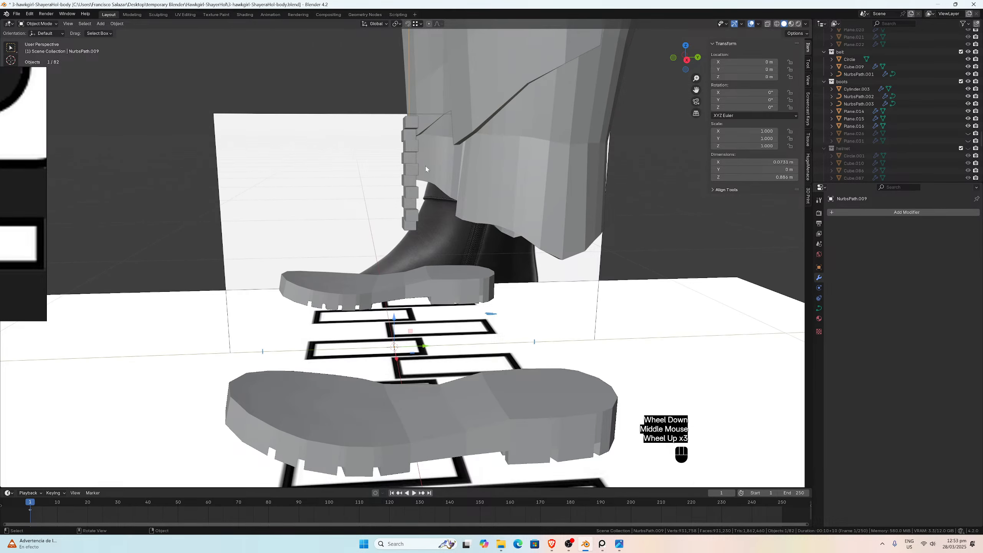
pyautogui.press('Tab')
pyautogui.click(411, 231)
pyautogui.scroll(-2, 413, 217)
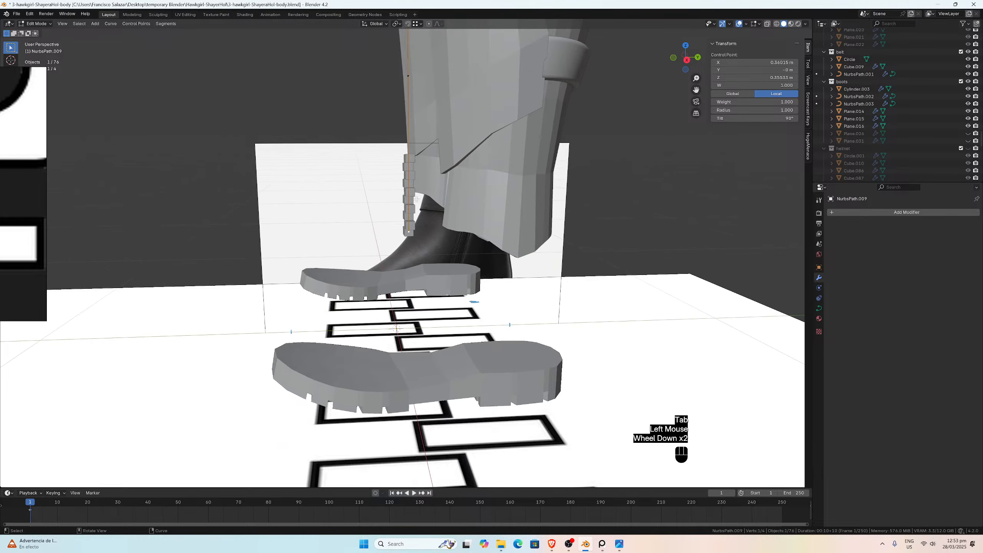
pyautogui.press('a')
pyautogui.press('g')
pyautogui.press('y')
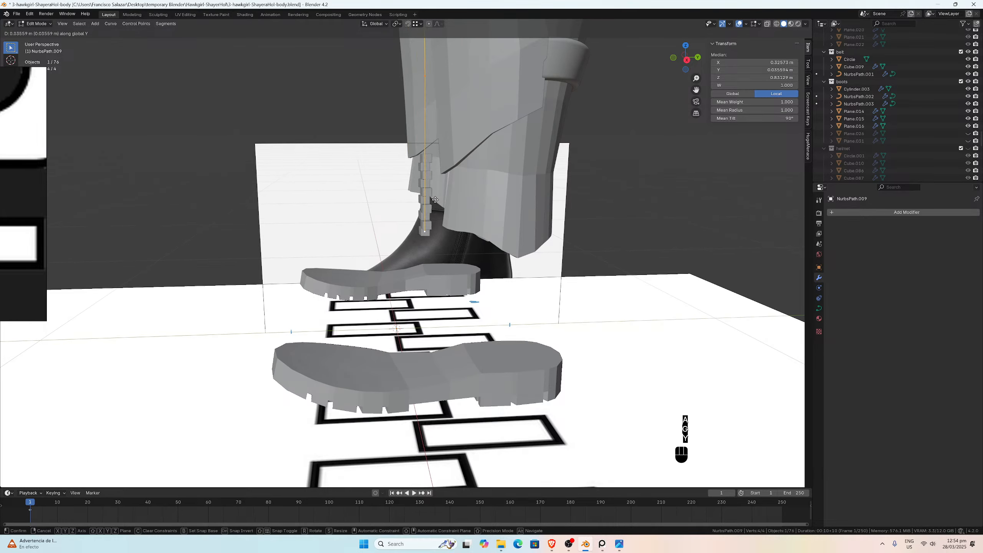
pyautogui.click(456, 198)
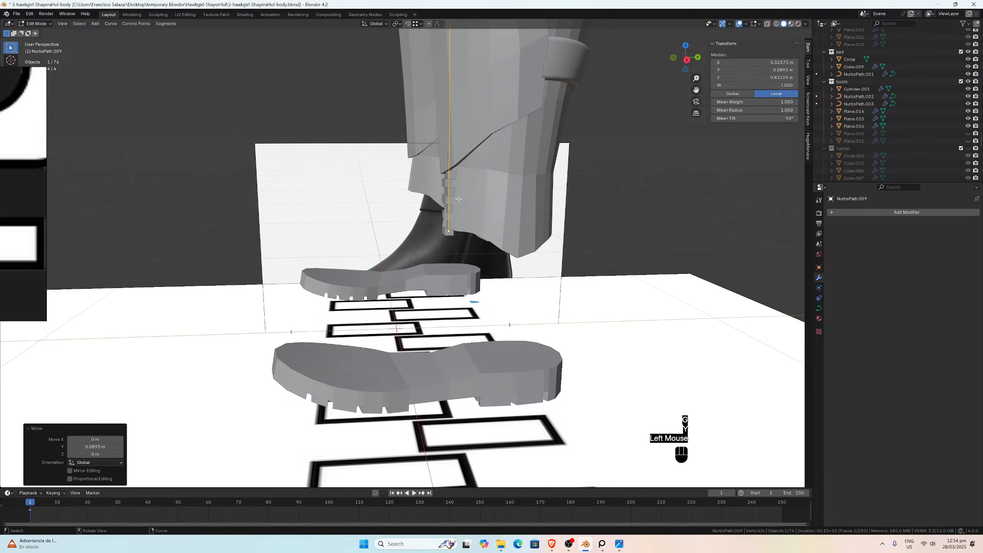
pyautogui.moveTo(456, 198); pyautogui.dragTo(537, 163, button='middle')
pyautogui.scroll(2, 459, 181)
pyautogui.moveTo(458, 181); pyautogui.dragTo(616, 136, button='middle')
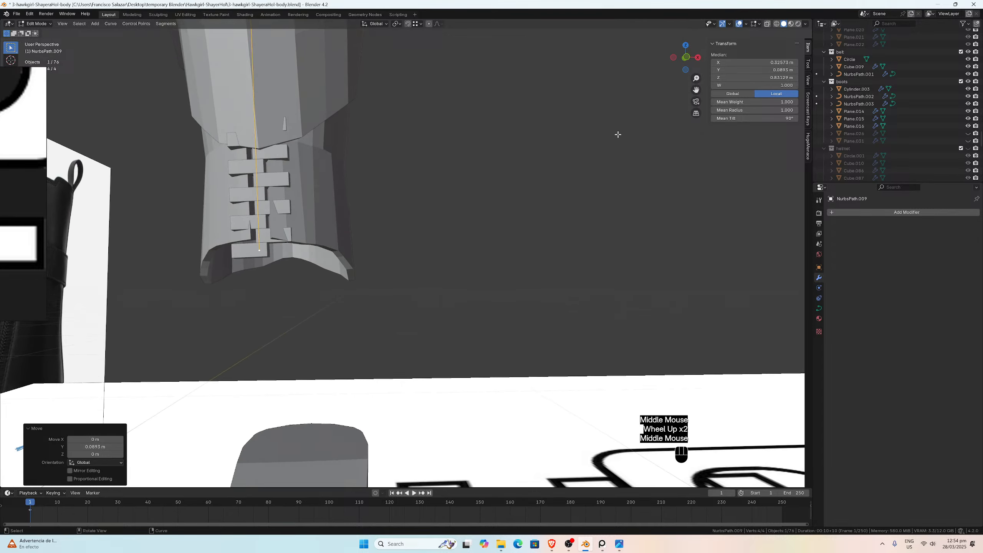
# Step: Make the base body collection visible again
pyautogui.scroll(-3, 898, 87)
pyautogui.scroll(7, 899, 88)
pyautogui.scroll(15, 898, 87)
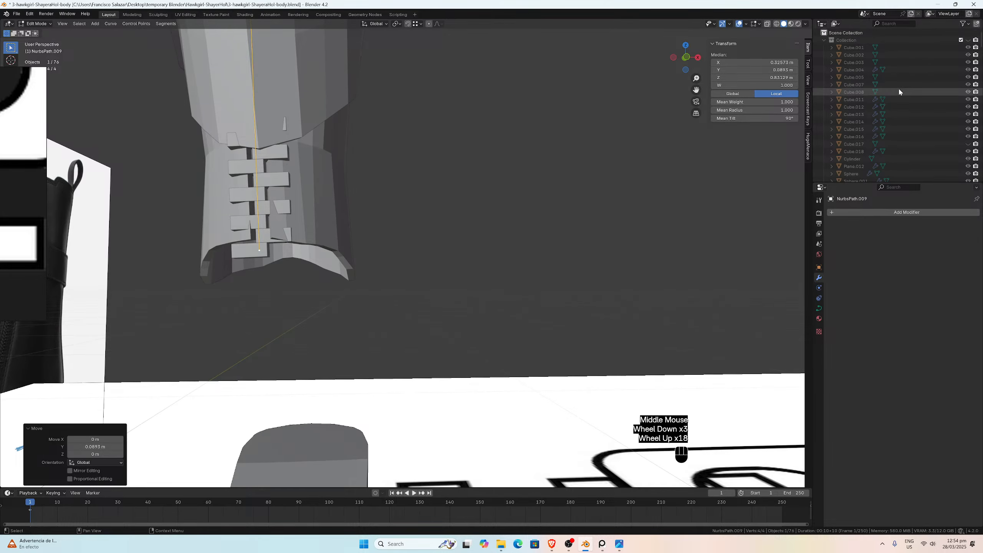
pyautogui.click(966, 41)
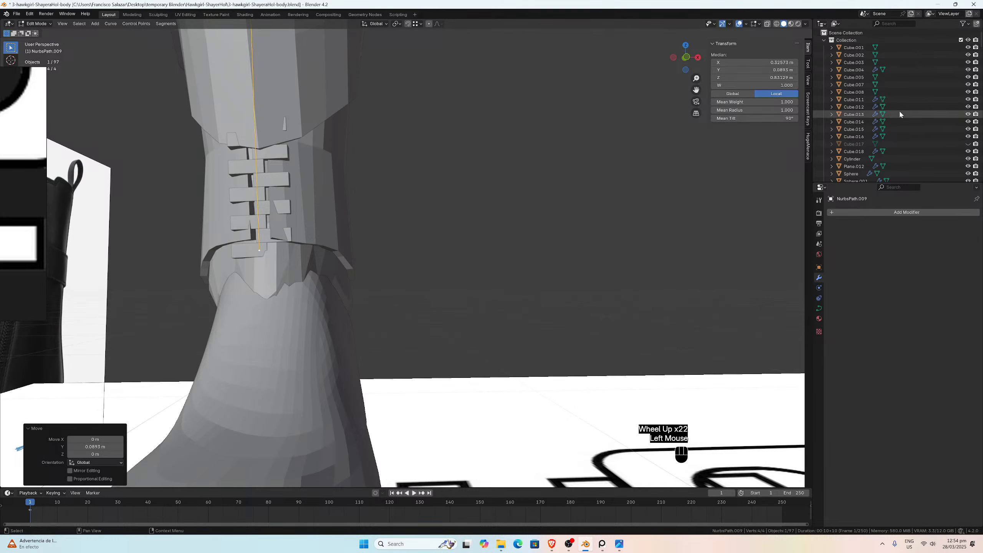
# Step: Make the torso armor and helmet collections visible again
pyautogui.scroll(-5, 898, 111)
pyautogui.scroll(4, 896, 111)
pyautogui.scroll(-1, 897, 111)
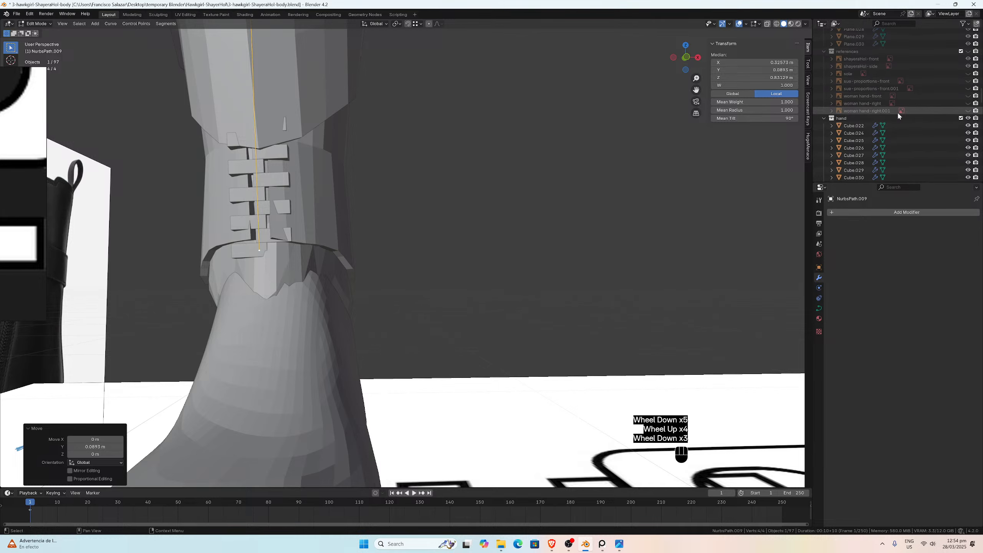
pyautogui.scroll(-5, 353, 152)
pyautogui.scroll(-4, 354, 153)
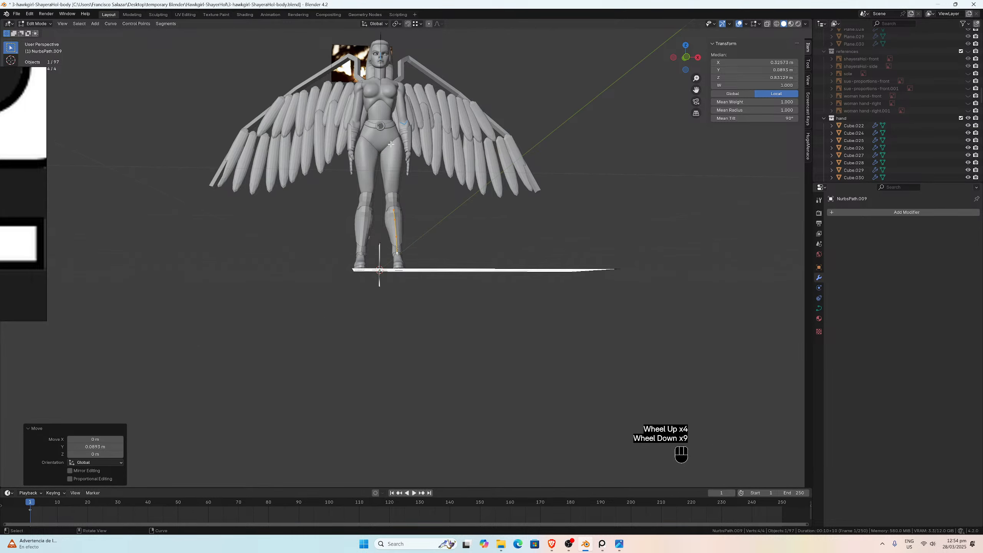
pyautogui.scroll(-2, 897, 132)
pyautogui.scroll(-8, 898, 132)
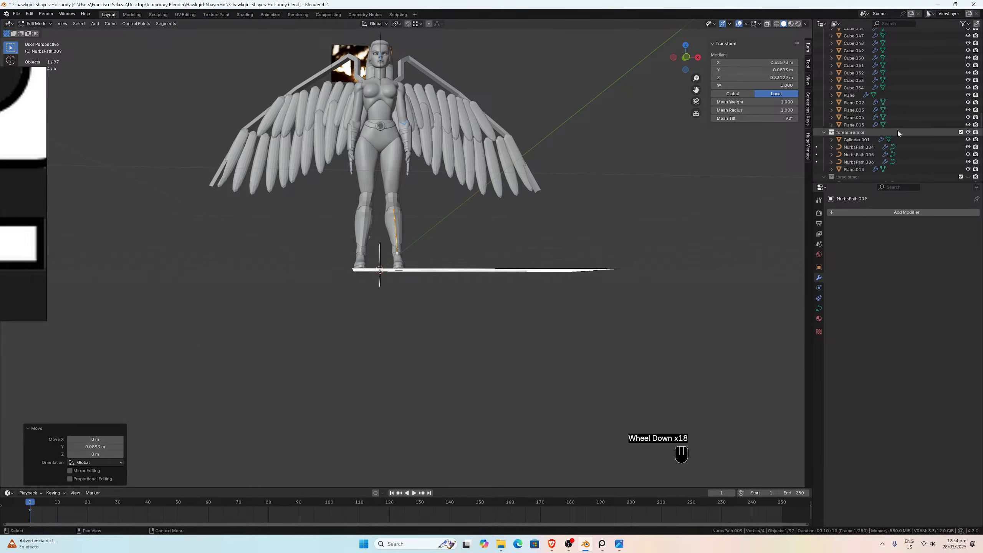
pyautogui.click(968, 100)
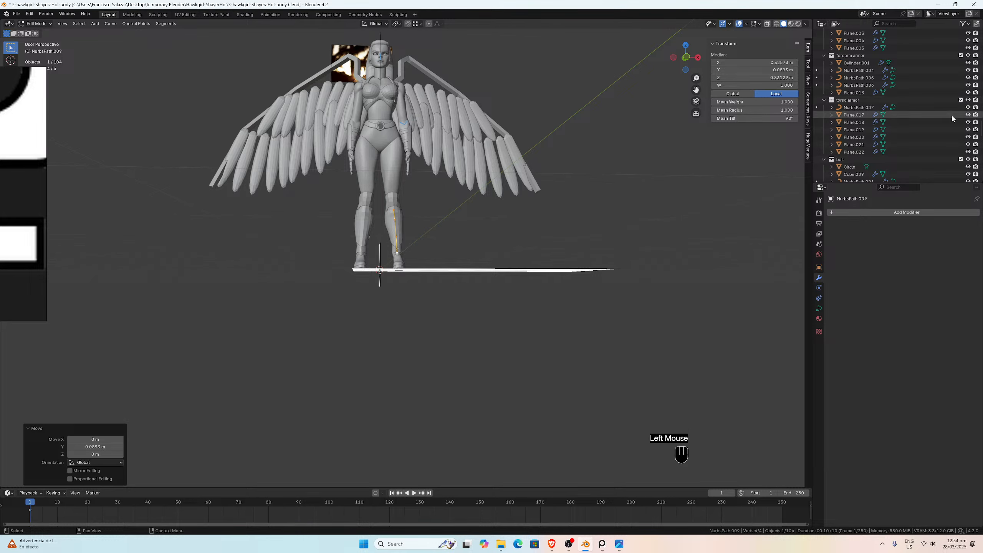
pyautogui.scroll(-4, 949, 117)
pyautogui.scroll(-2, 949, 128)
pyautogui.click(968, 117)
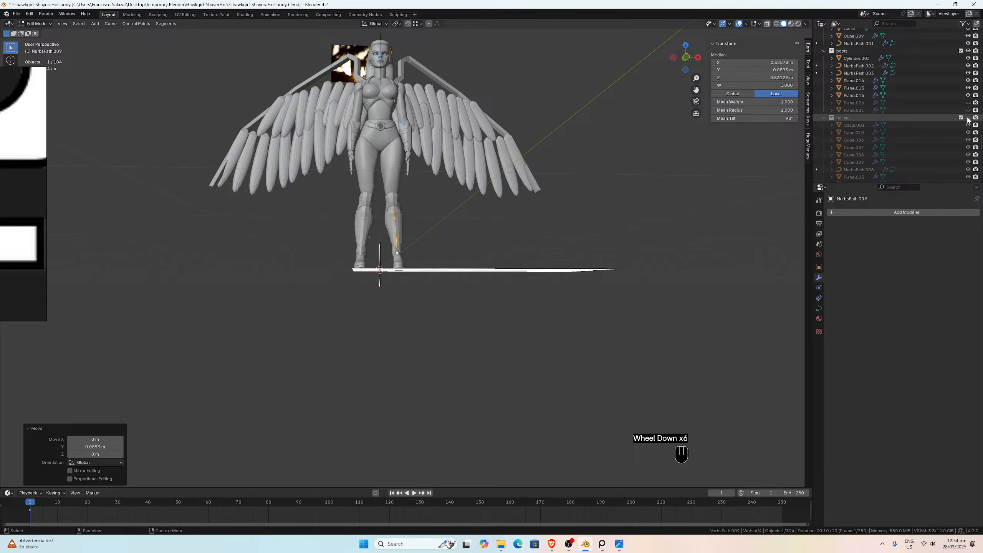
# Step: Move the path's lower-shin control point about 0.007 m along Y to turn the blocks against the boot
pyautogui.scroll(3, 447, 96)
pyautogui.scroll(2, 447, 96)
pyautogui.moveTo(427, 121); pyautogui.dragTo(441, 125, button='middle')
pyautogui.scroll(3, 441, 125)
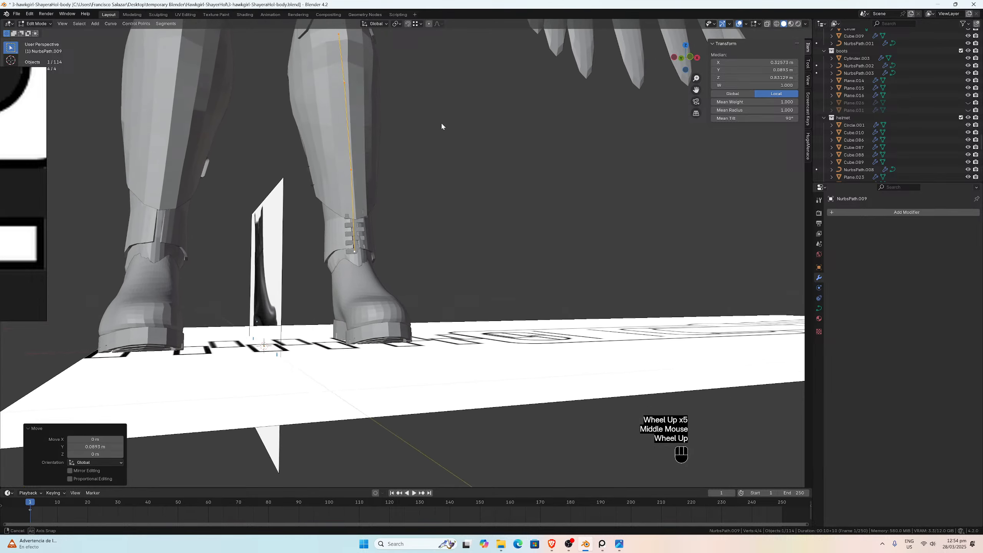
pyautogui.moveTo(695, 88); pyautogui.dragTo(807, 96)
pyautogui.scroll(3, 537, 153)
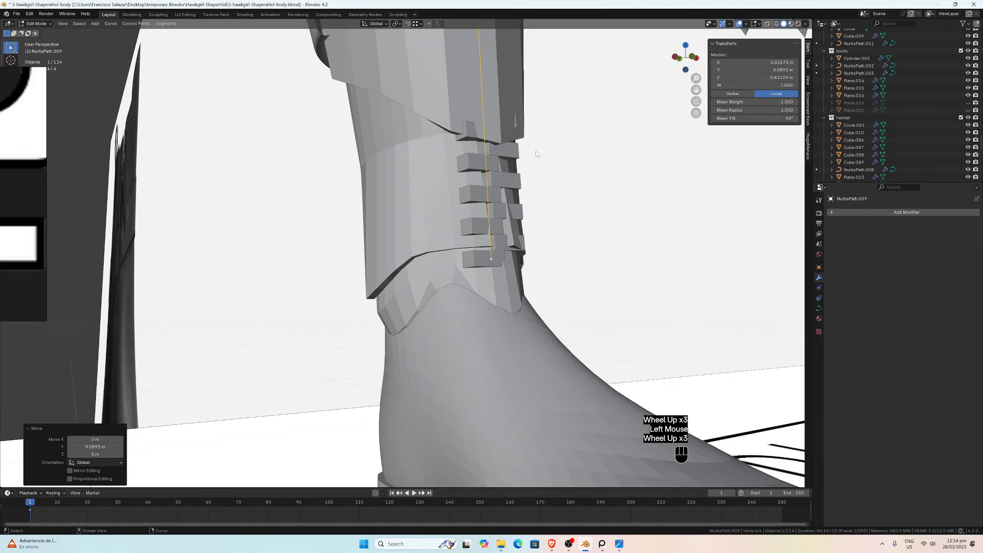
pyautogui.moveTo(537, 153); pyautogui.dragTo(405, 69, button='middle')
pyautogui.scroll(-2, 435, 154)
pyautogui.click(405, 68)
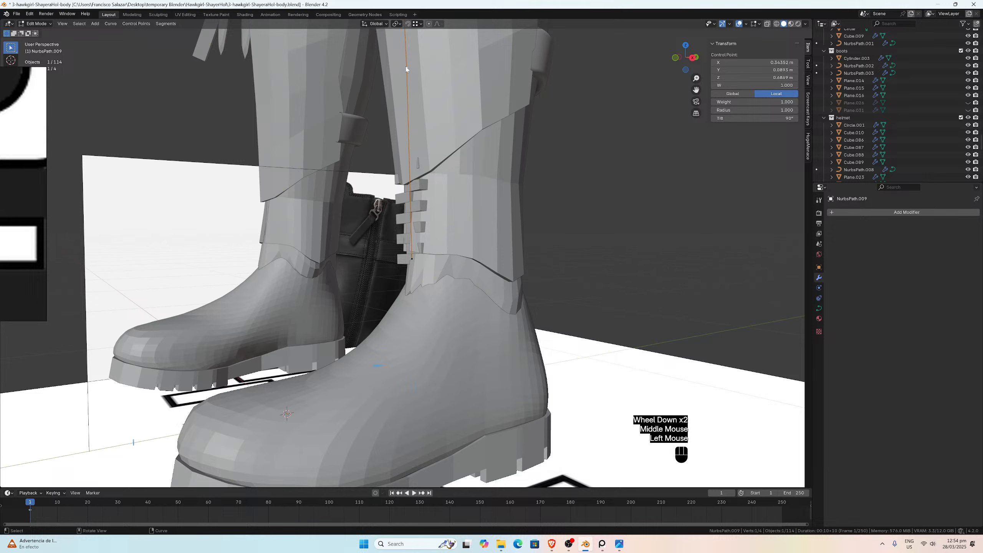
pyautogui.press('g')
pyautogui.press('y')
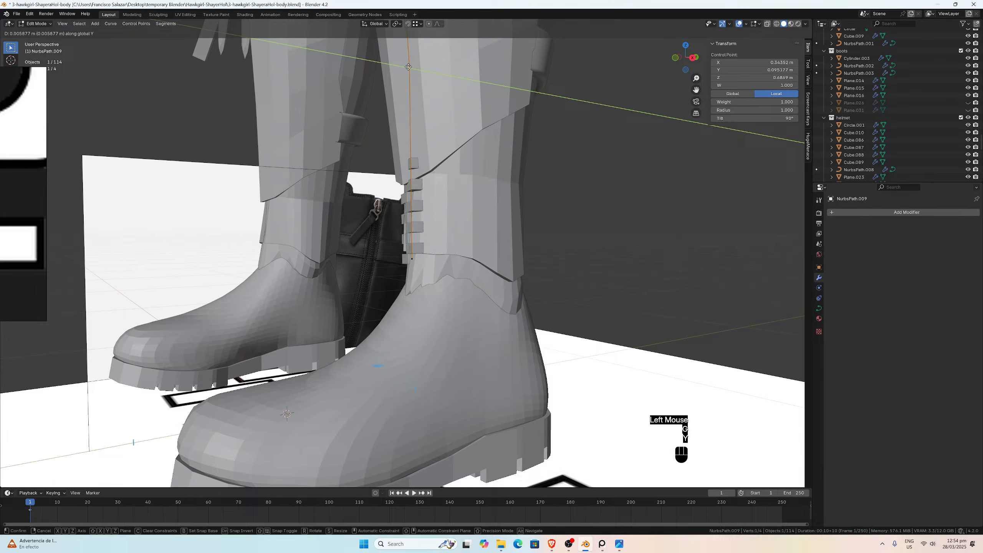
pyautogui.click(409, 68)
# Step: Move the path's ankle-end control point about 0.004 m along Y toward the boot
pyautogui.click(412, 257)
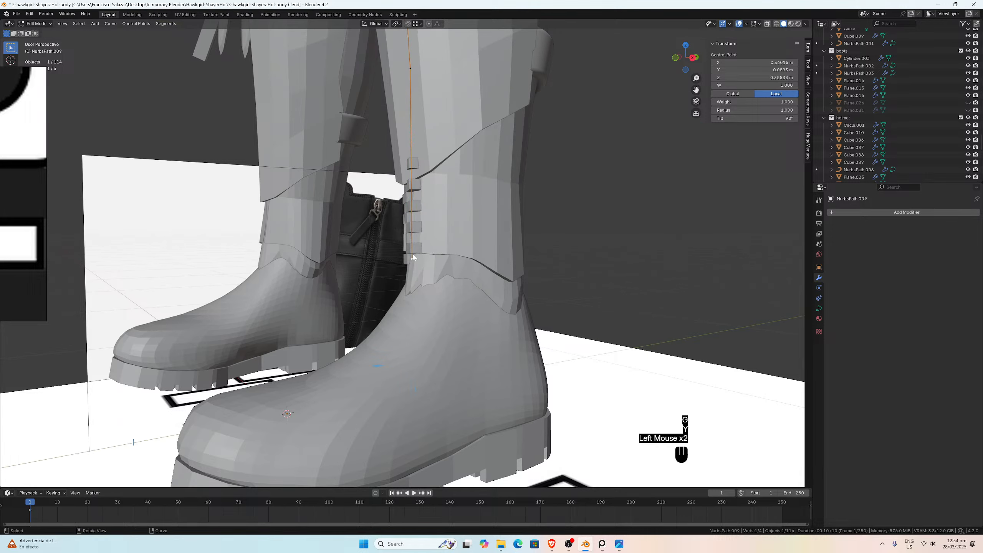
pyautogui.press('g')
pyautogui.press('y')
pyautogui.click(425, 187)
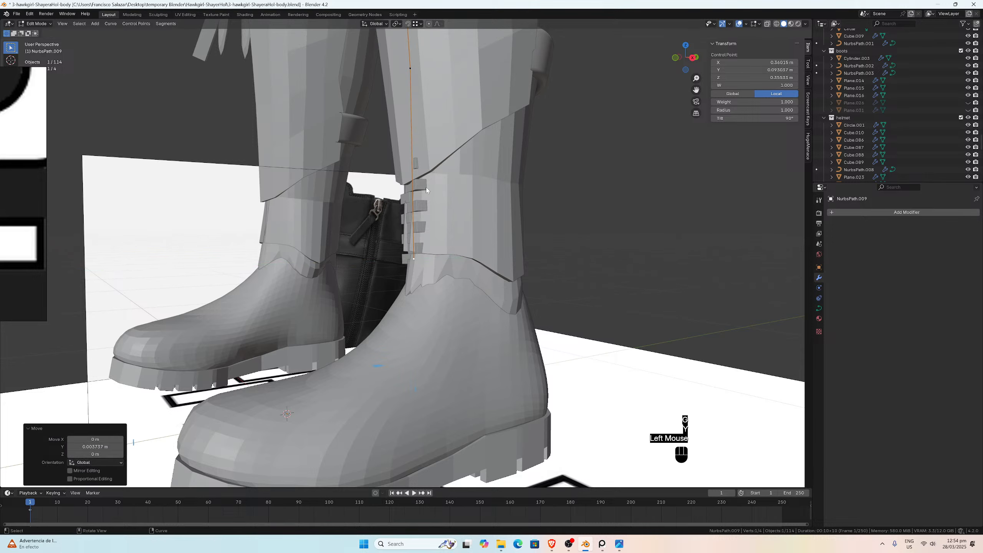
pyautogui.scroll(-2, 422, 144)
pyautogui.scroll(-1, 409, 124)
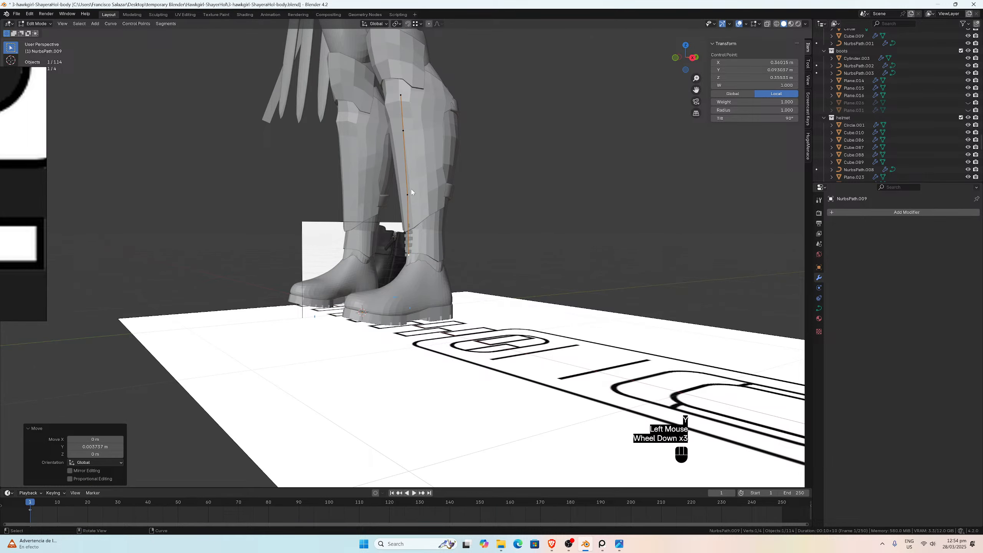
# Step: Delete the path's topmost control point at the upper shin, working in the front view
pyautogui.press('KP_1')
pyautogui.scroll(4, 428, 199)
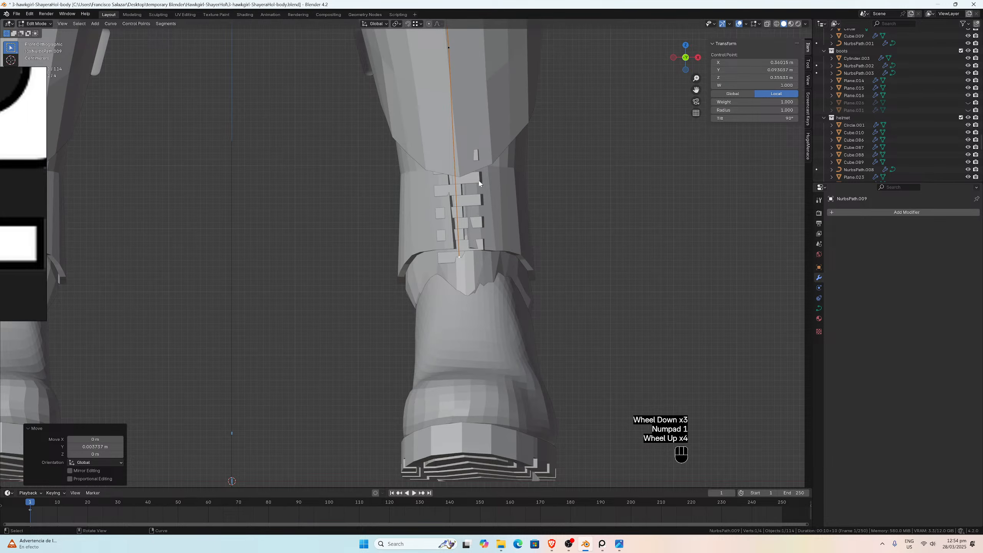
pyautogui.scroll(-3, 479, 183)
pyautogui.click(422, 170)
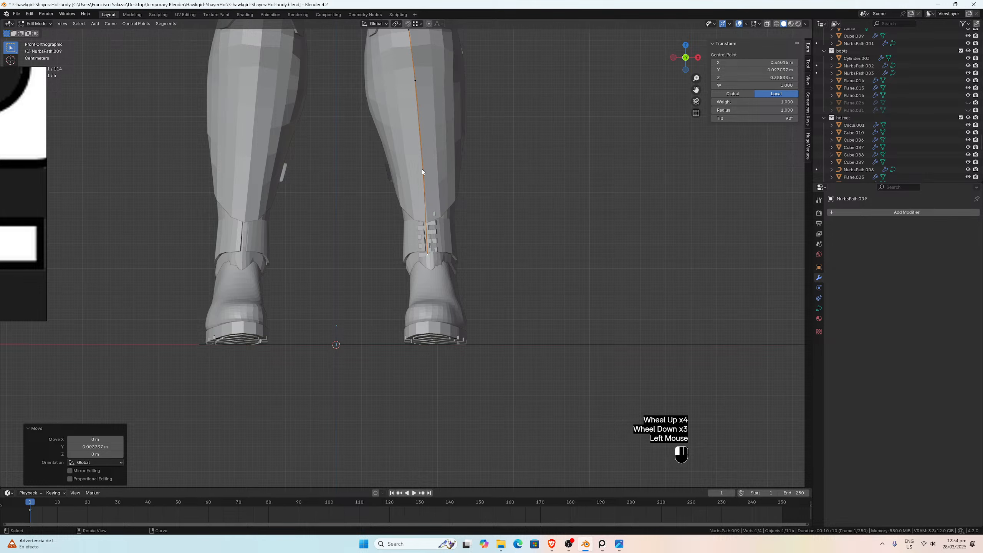
pyautogui.scroll(-2, 422, 171)
pyautogui.click(406, 126)
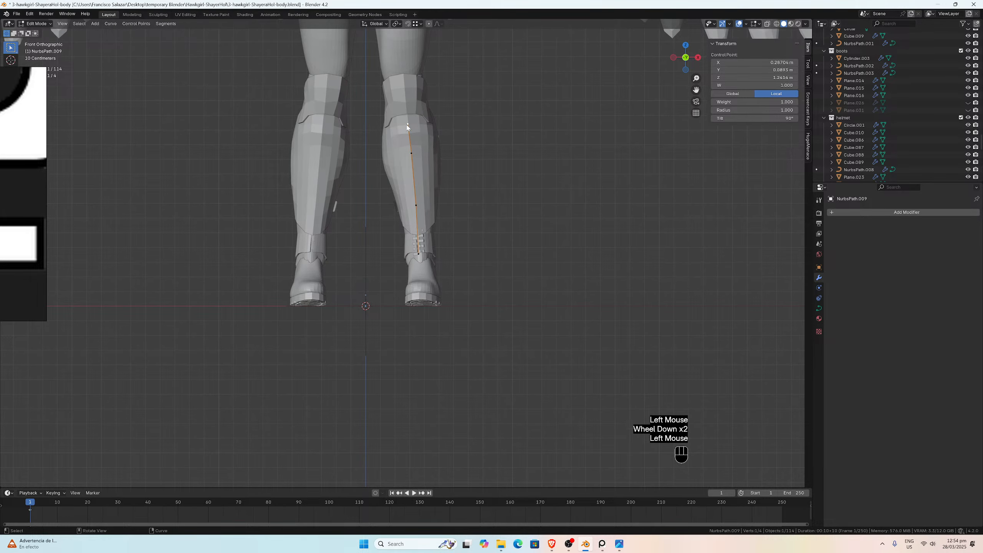
pyautogui.press('x')
pyautogui.click(405, 123)
pyautogui.click(412, 154)
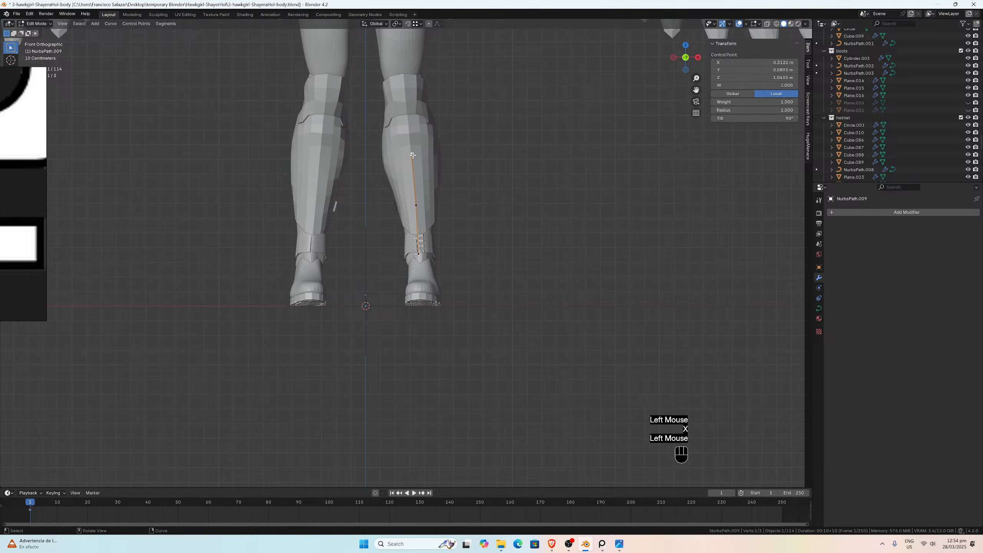
pyautogui.press('x')
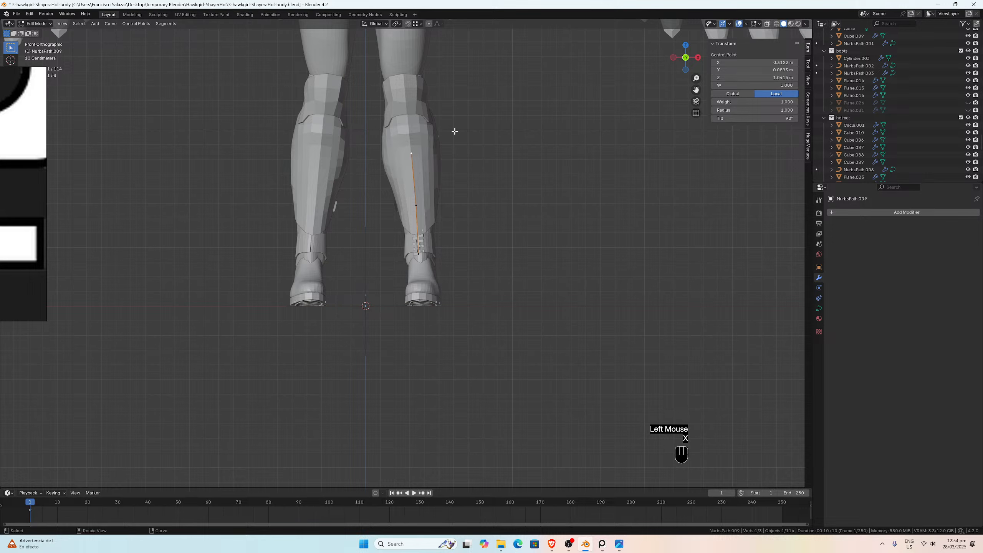
# Step: Lower the path's middle control point about 0.26 m and its upper control point about 0.49 m toward the ankle
pyautogui.click(417, 205)
pyautogui.press('g')
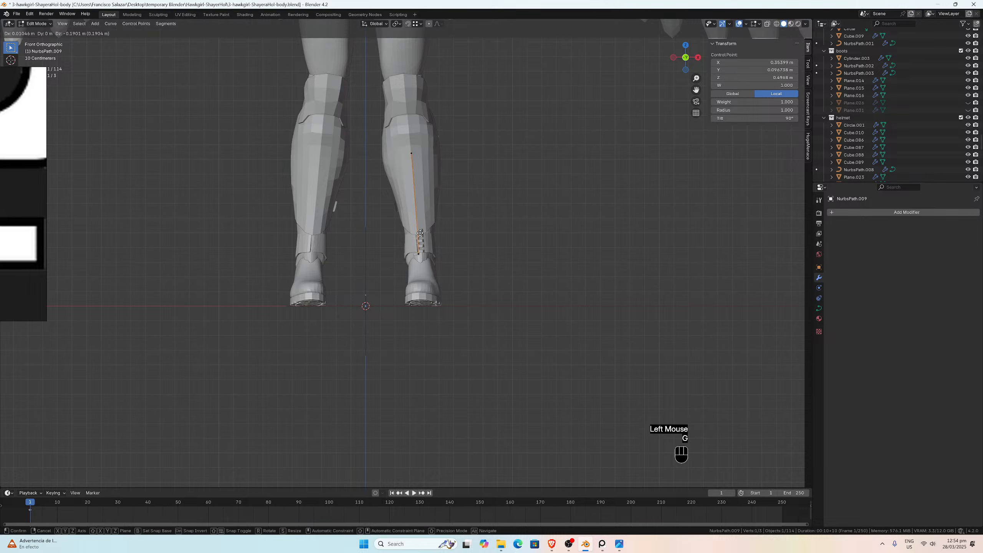
pyautogui.click(420, 243)
pyautogui.click(411, 154)
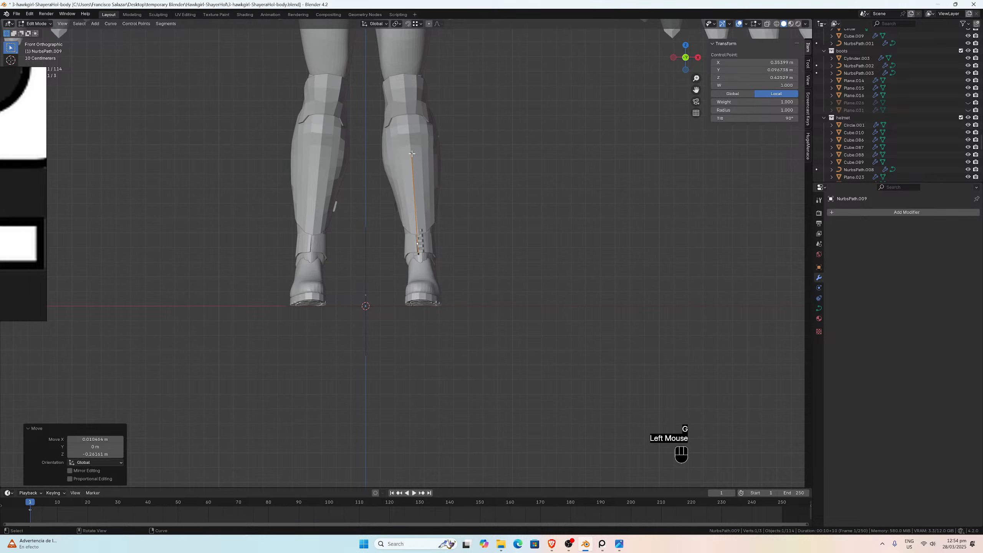
pyautogui.press('g')
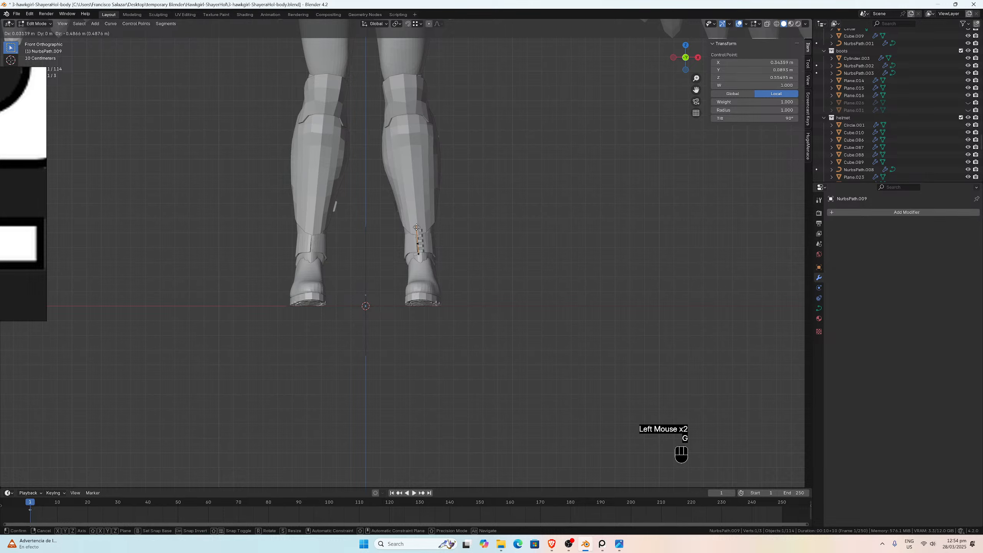
pyautogui.click(417, 228)
pyautogui.scroll(6, 433, 230)
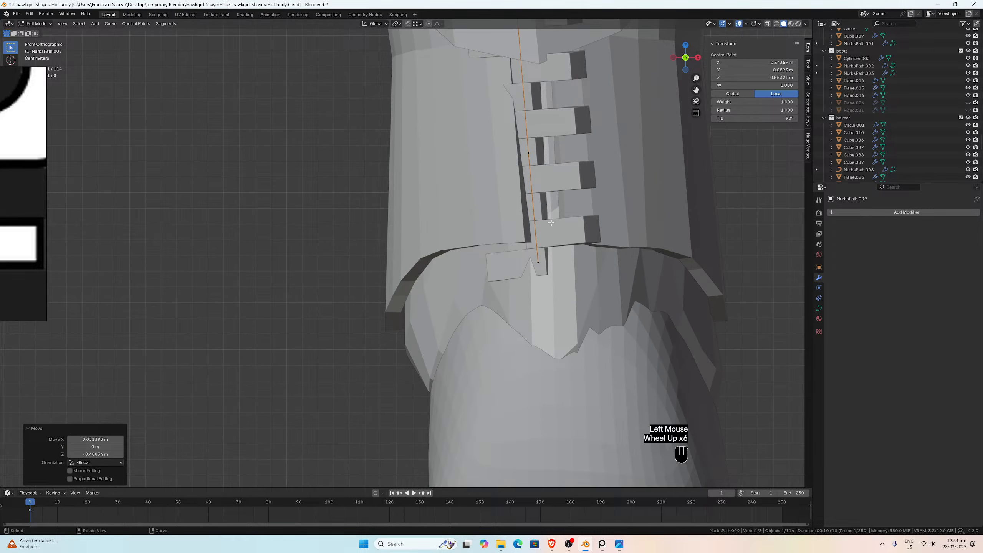
pyautogui.scroll(-2, 551, 223)
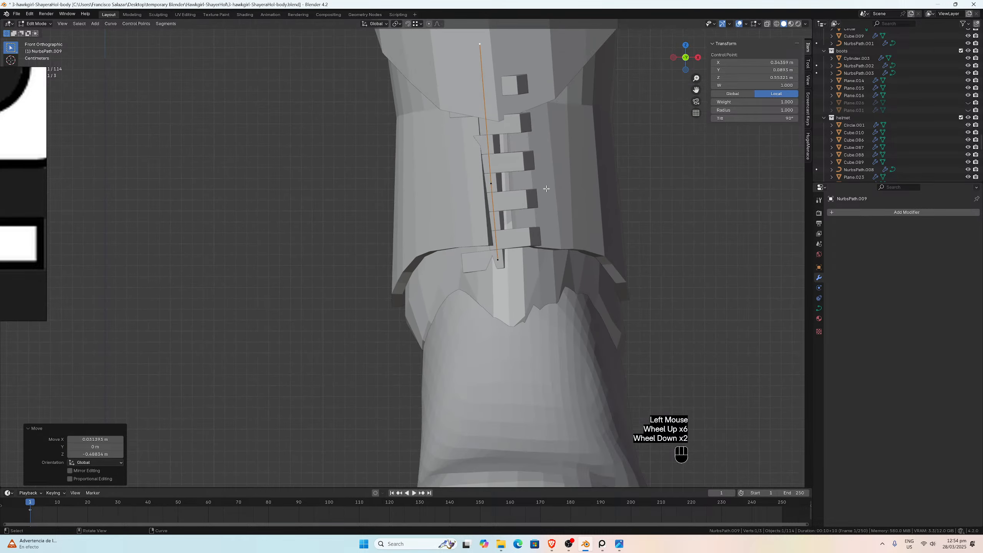
# Step: Select all of the path's control points and move them about 0.027 m up along Z
pyautogui.click(499, 258)
pyautogui.scroll(-1, 500, 230)
pyautogui.press('a')
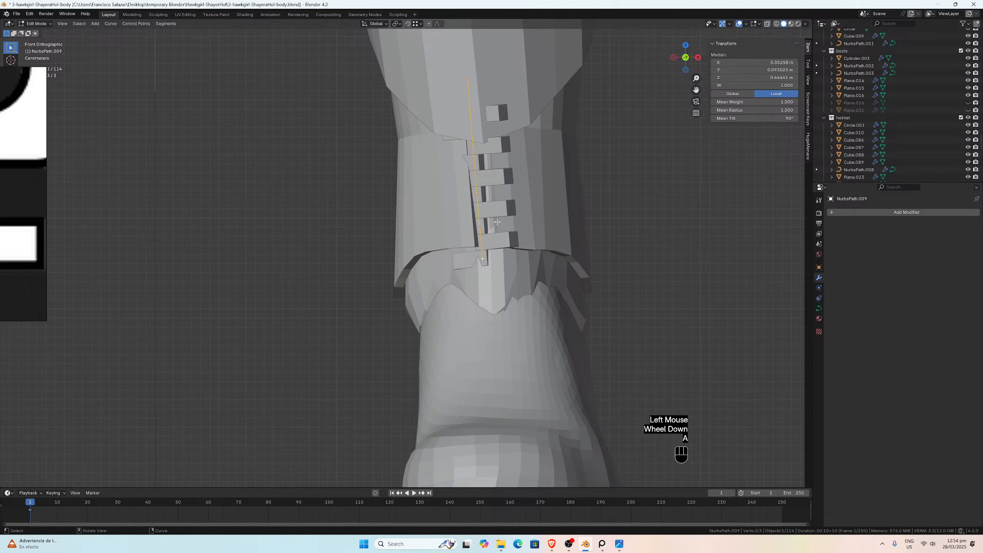
pyautogui.press('g')
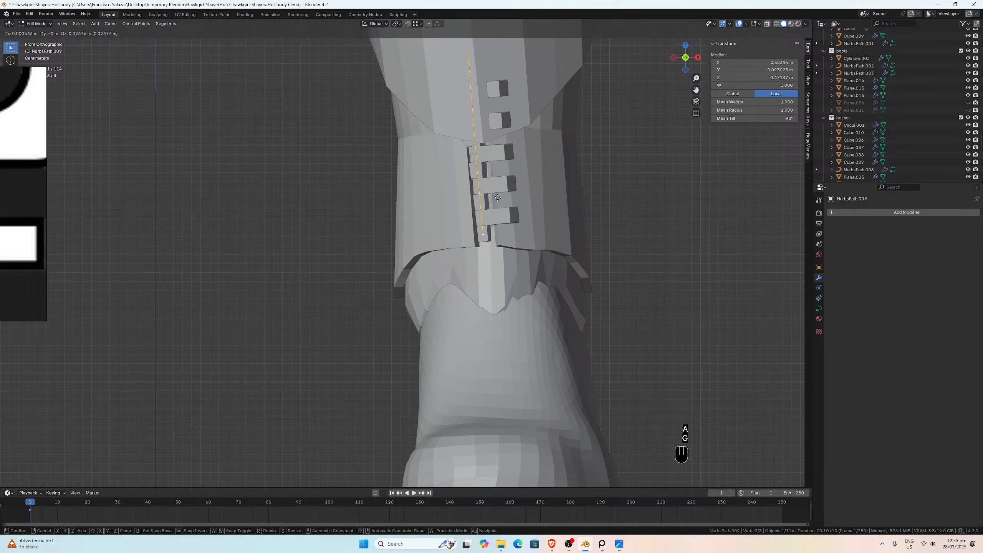
pyautogui.click(483, 231)
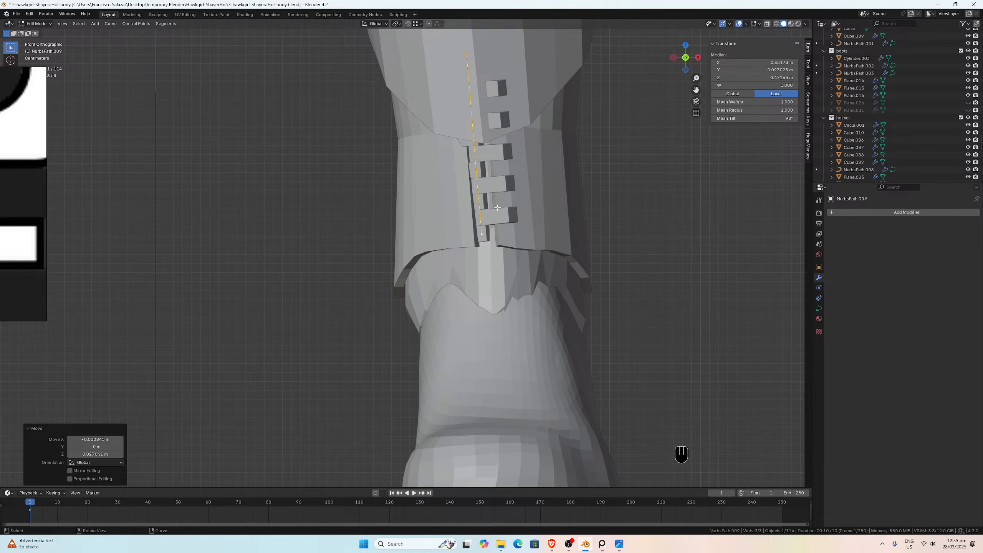
pyautogui.scroll(1, 497, 209)
pyautogui.scroll(-1, 501, 205)
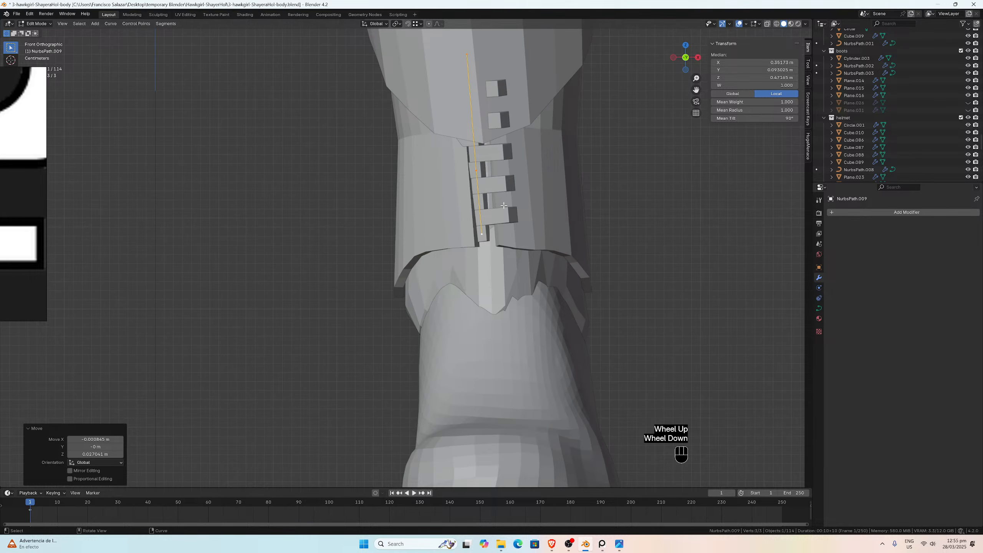
# Step: Return to Object Mode and scale the block chain down uniformly to about 0.110
pyautogui.moveTo(506, 202); pyautogui.dragTo(502, 204, button='middle')
pyautogui.press('Tab')
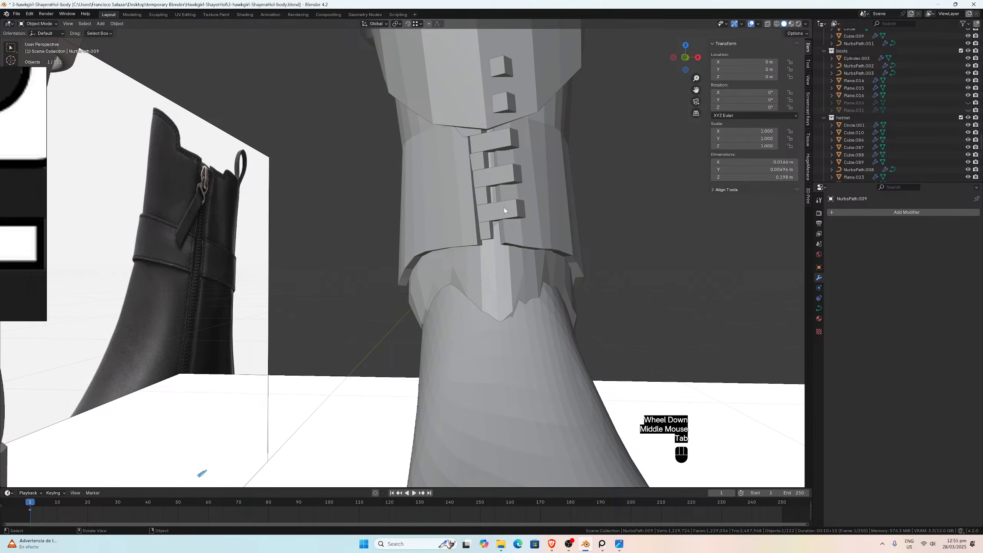
pyautogui.click(507, 211)
pyautogui.press('s')
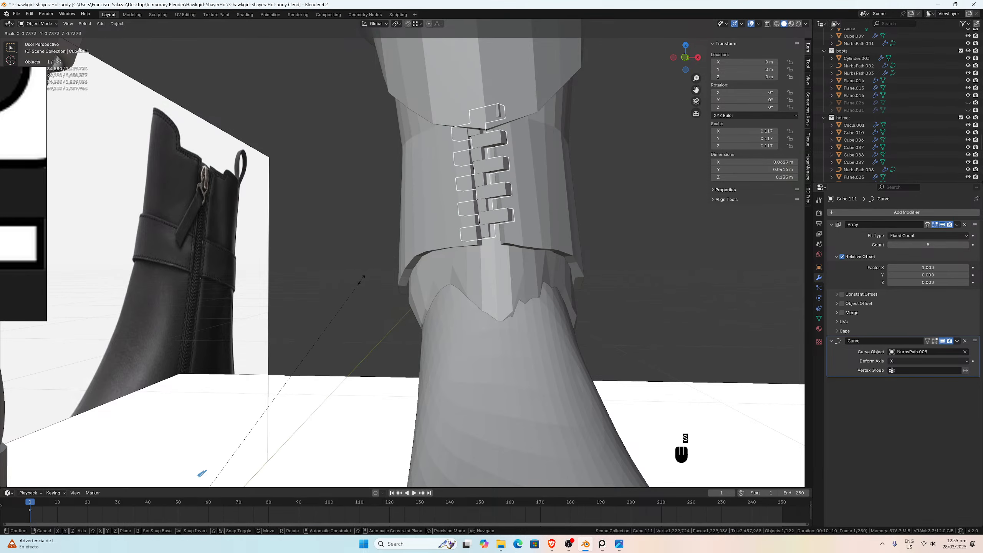
pyautogui.click(424, 257)
pyautogui.click(489, 210)
pyautogui.click(490, 210)
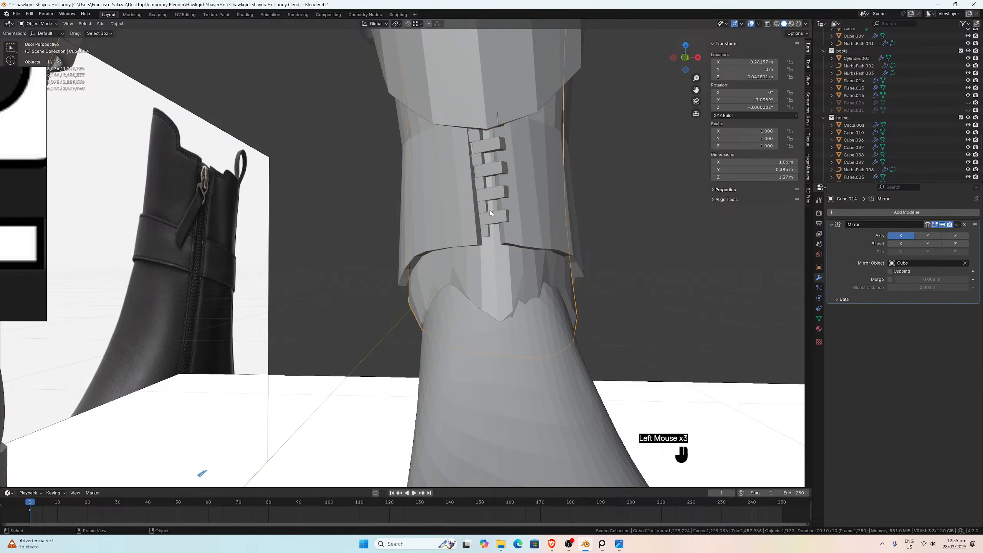
# Step: Select the blocks' curve object NurbsPath.009 and open its control points in Edit Mode
pyautogui.click(489, 209)
pyautogui.scroll(-1, 859, 134)
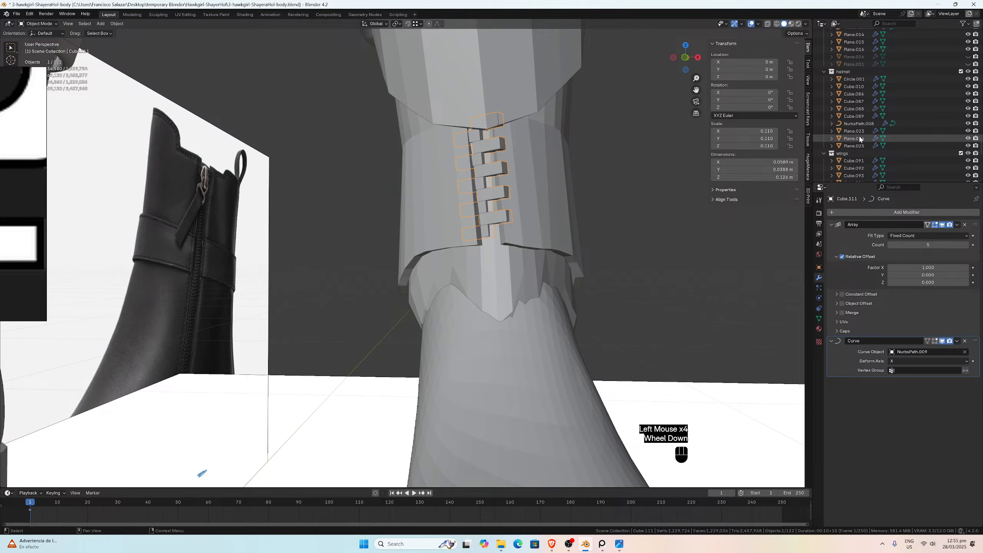
pyautogui.click(859, 123)
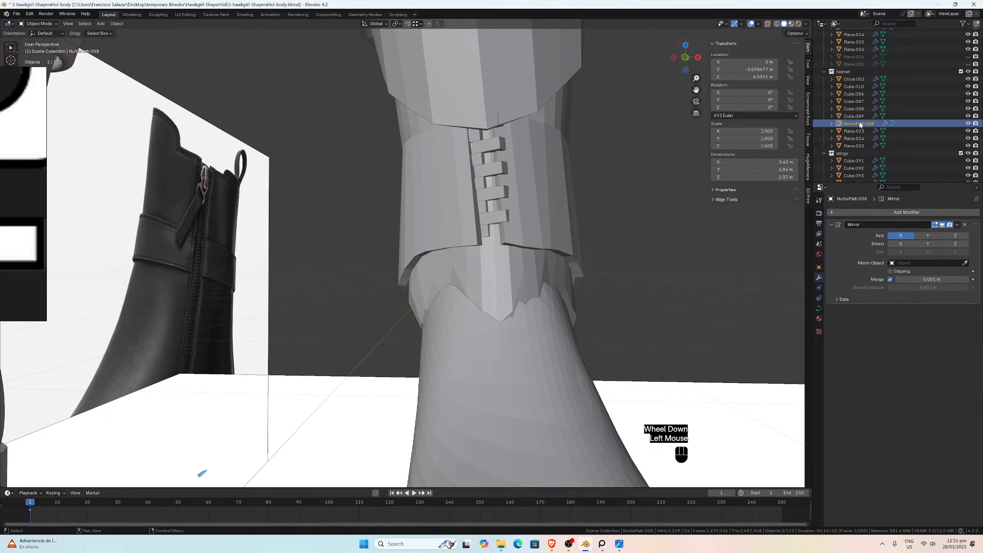
pyautogui.scroll(-9, 872, 135)
pyautogui.scroll(-5, 876, 140)
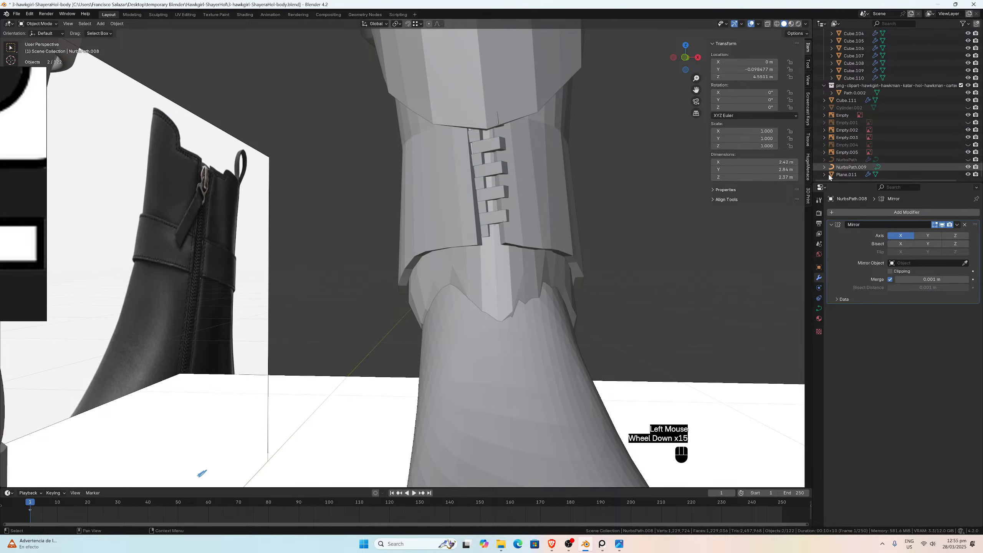
pyautogui.click(863, 167)
pyautogui.scroll(-3, 542, 158)
pyautogui.scroll(-5, 542, 163)
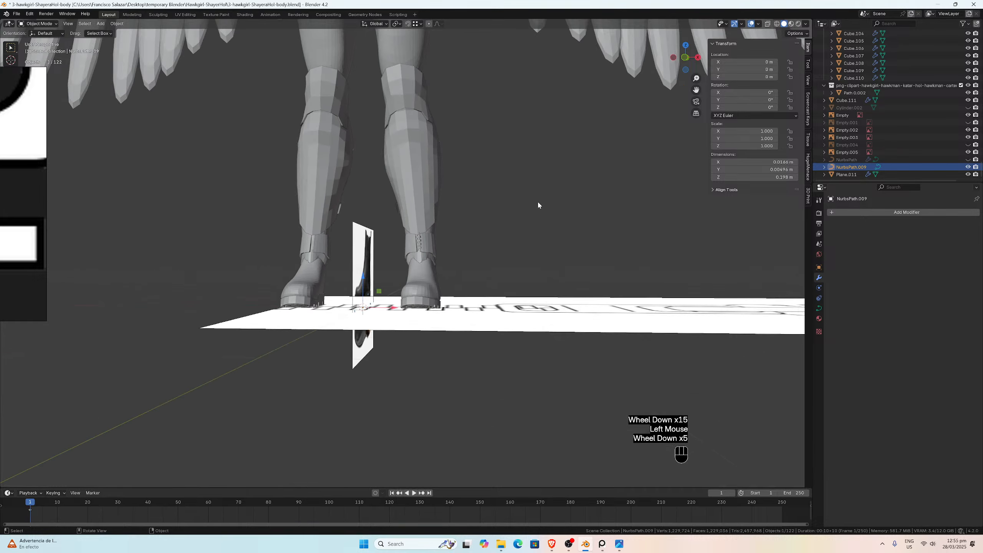
pyautogui.moveTo(537, 204); pyautogui.dragTo(479, 205, button='middle')
pyautogui.scroll(2, 479, 208)
pyautogui.scroll(-2, 479, 203)
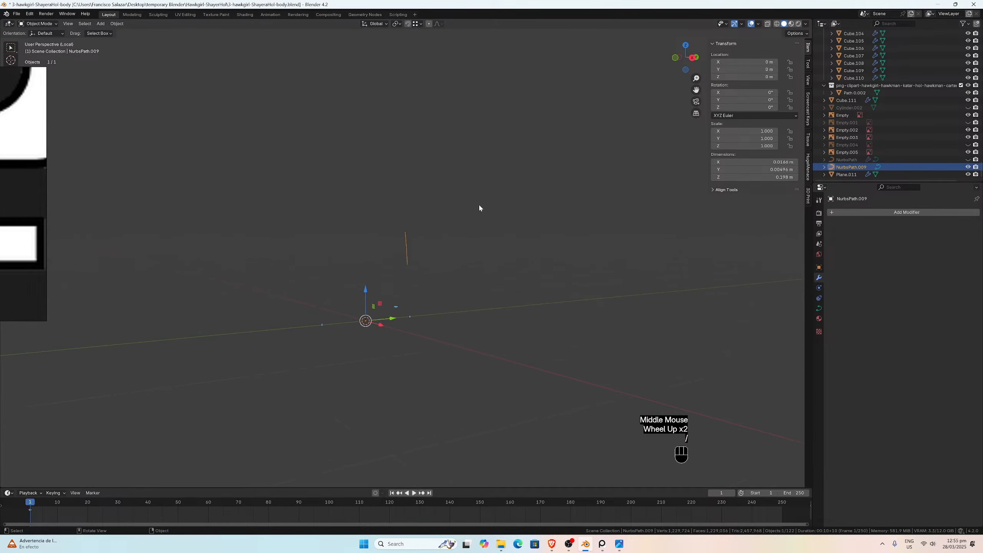
pyautogui.scroll(5, 479, 202)
pyautogui.scroll(1, 458, 203)
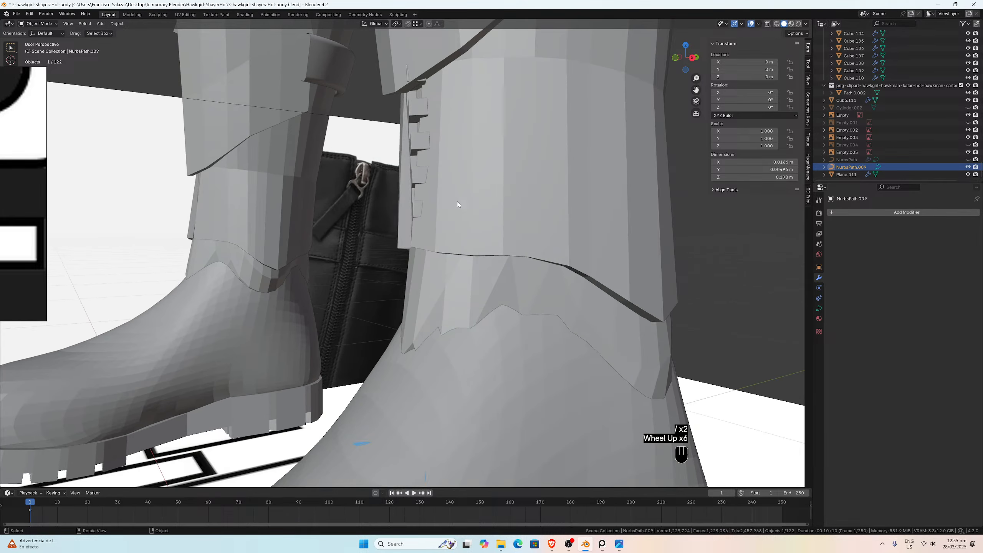
pyautogui.press('Tab')
pyautogui.scroll(1, 456, 201)
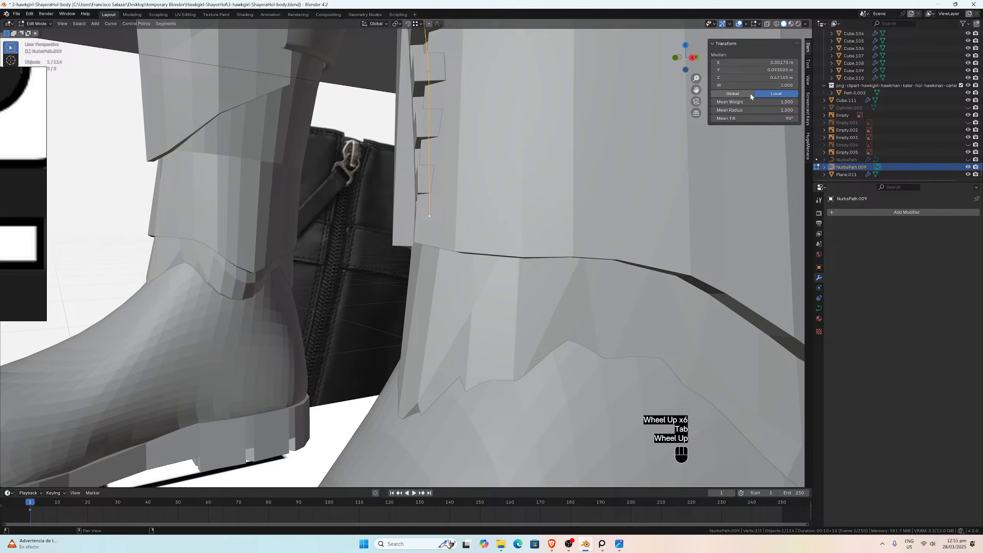
# Step: Move the whole path about 0.003 m along negative Y at the front of the ankle
pyautogui.moveTo(695, 90); pyautogui.dragTo(728, 173)
pyautogui.scroll(1, 597, 245)
pyautogui.scroll(1, 597, 244)
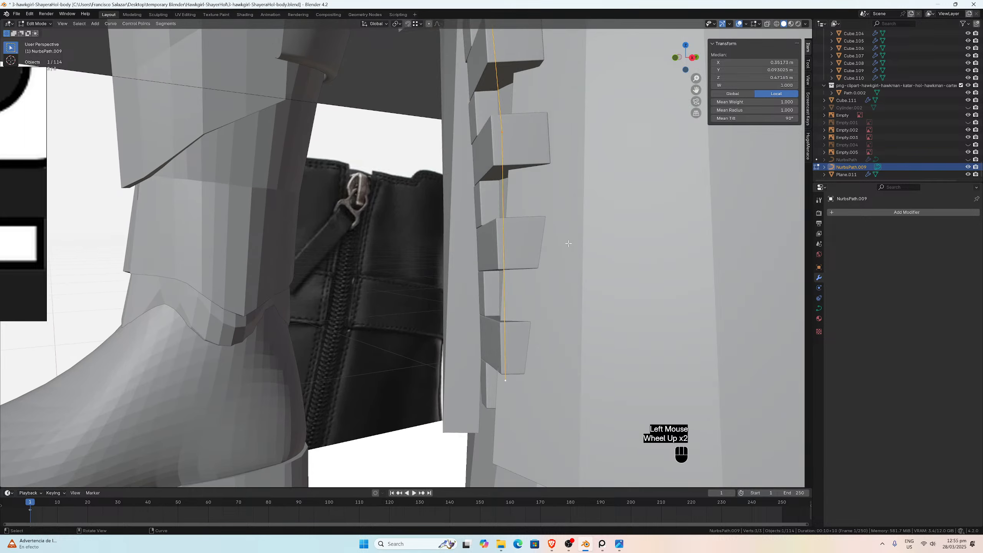
pyautogui.moveTo(597, 245); pyautogui.dragTo(583, 212, button='middle')
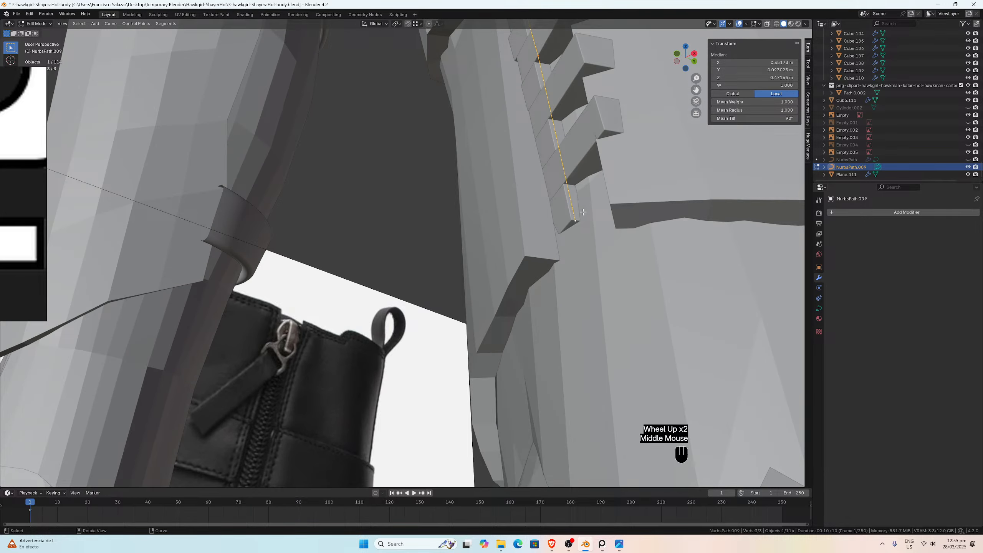
pyautogui.scroll(-1, 583, 211)
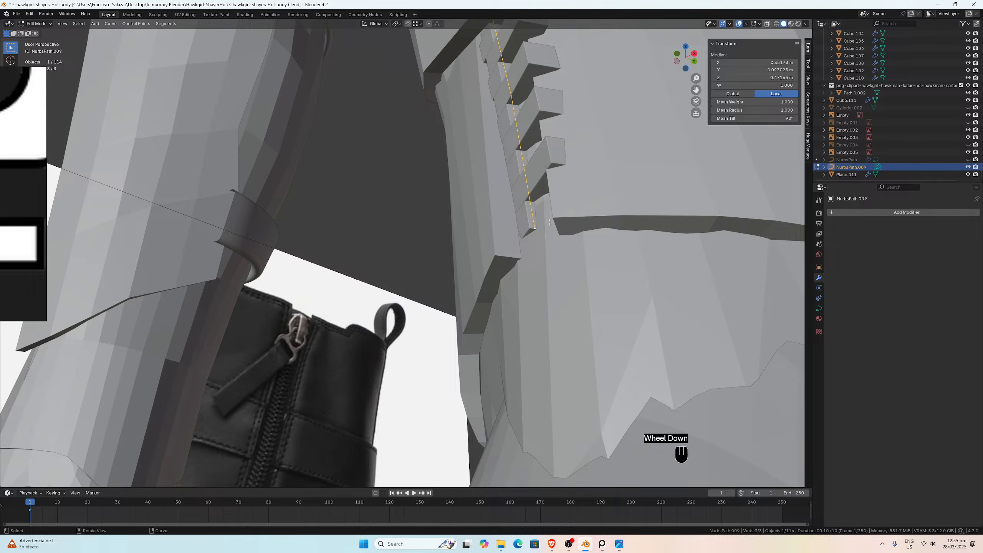
pyautogui.press('g')
pyautogui.press('y')
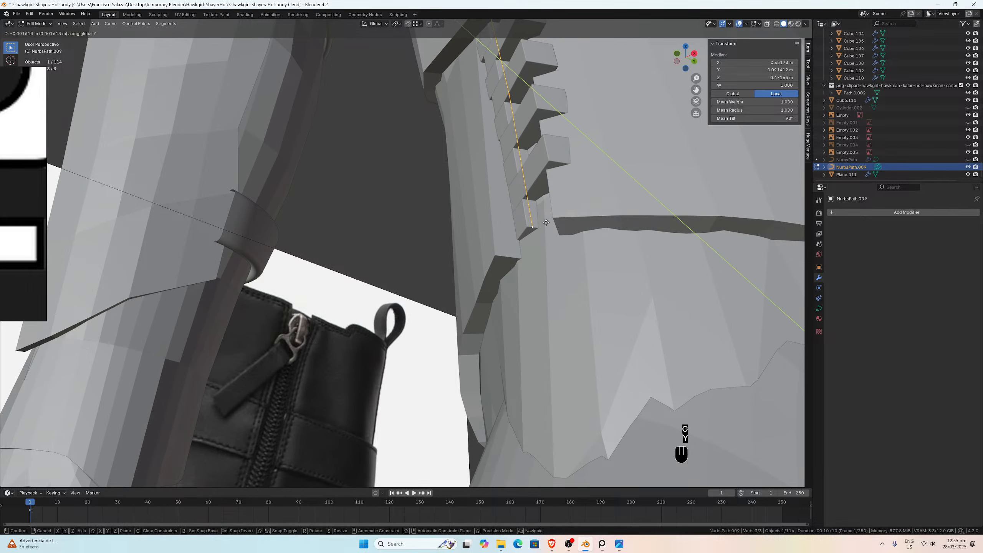
pyautogui.click(550, 222)
pyautogui.scroll(-2, 481, 146)
# Step: Move the path's middle control point about 0.006 m and its upper control point about 0.023 m along Y toward the boot
pyautogui.click(479, 147)
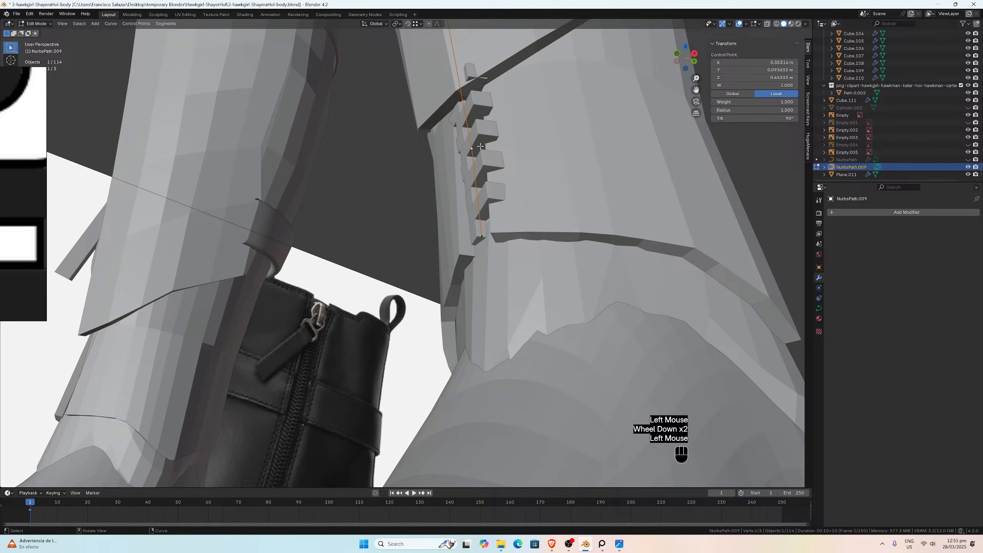
pyautogui.press('g')
pyautogui.press('y')
pyautogui.click(486, 148)
pyautogui.scroll(-2, 487, 148)
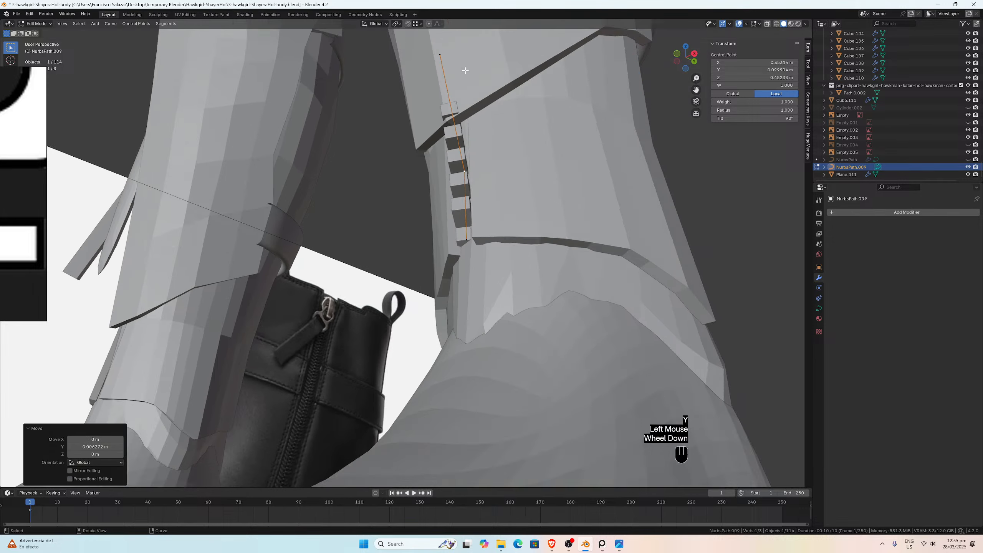
pyautogui.click(431, 91)
pyautogui.press('g')
pyautogui.press('y')
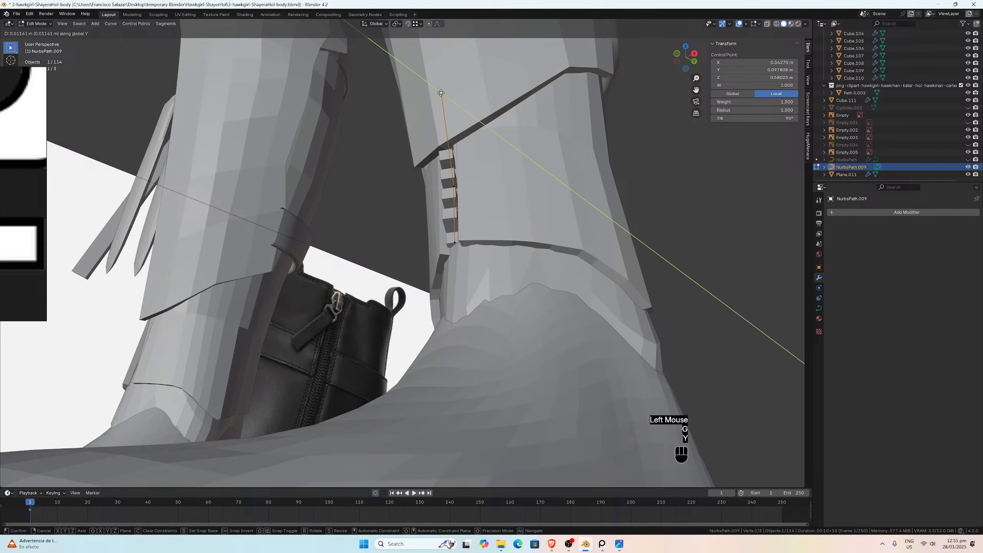
pyautogui.click(456, 175)
pyautogui.scroll(2, 458, 176)
# Step: Tilt all of the path's control points by about 49.5° to turn the blocks against the boot's surface
pyautogui.moveTo(457, 177); pyautogui.dragTo(556, 173, button='middle')
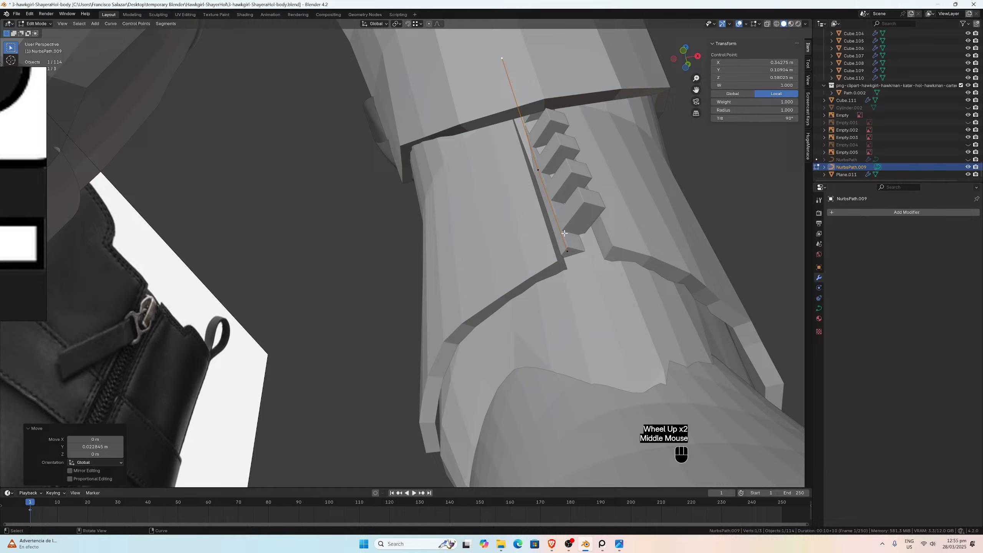
pyautogui.press('a')
pyautogui.hotkey('ctrl', 't')
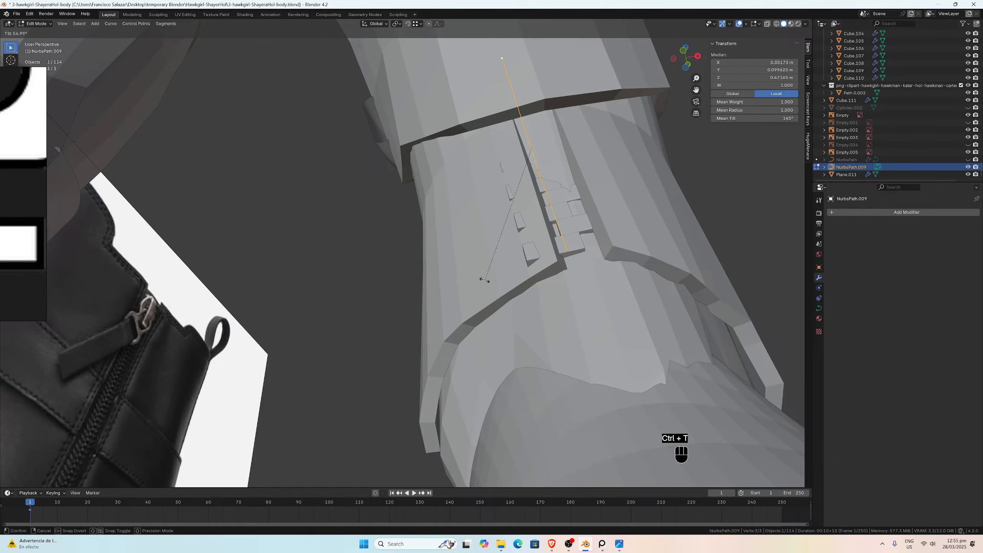
pyautogui.click(499, 281)
pyautogui.scroll(-1, 499, 281)
pyautogui.moveTo(499, 281); pyautogui.dragTo(595, 245, button='middle')
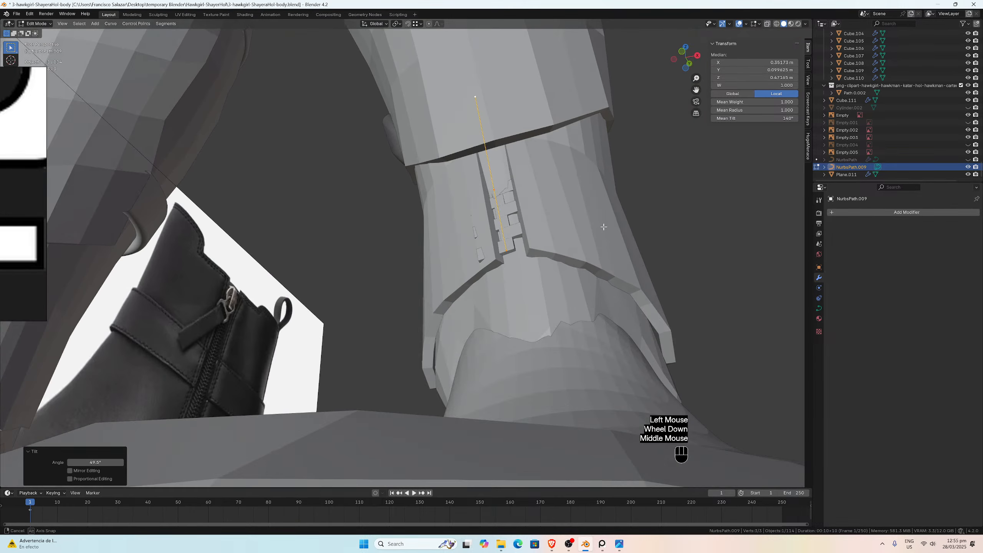
pyautogui.scroll(1, 595, 245)
# Step: In the front view, shift the path's lowest control point slightly along positive X and its middle one about 0.003 m along X
pyautogui.press('KP_1')
pyautogui.scroll(2, 589, 284)
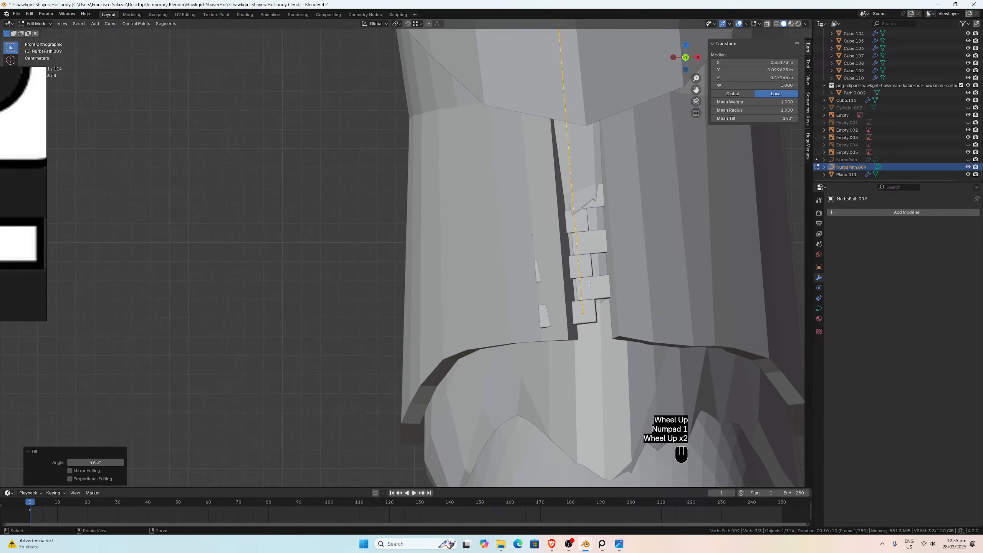
pyautogui.click(583, 314)
pyautogui.press('g')
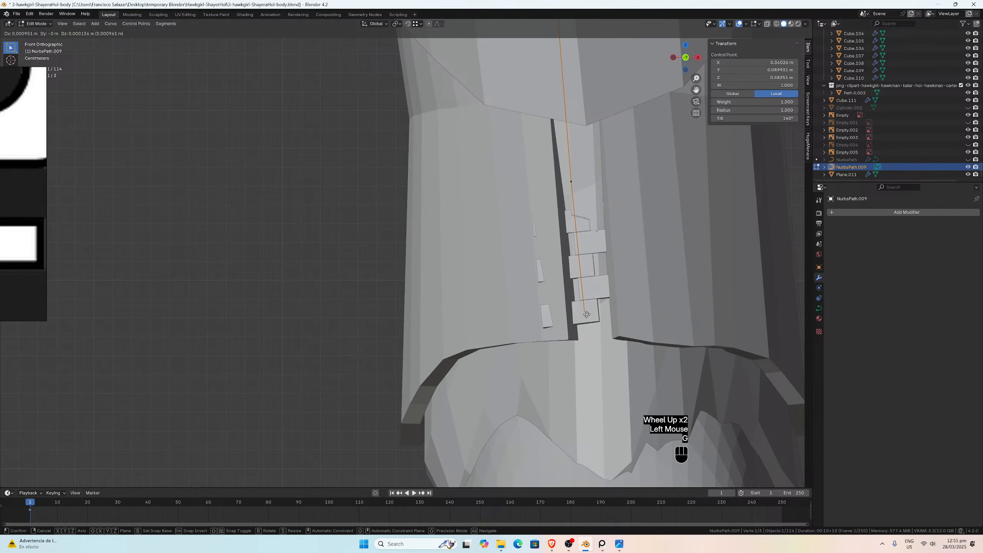
pyautogui.click(587, 312)
pyautogui.click(573, 182)
pyautogui.moveTo(572, 182); pyautogui.dragTo(579, 181)
pyautogui.scroll(-2, 568, 137)
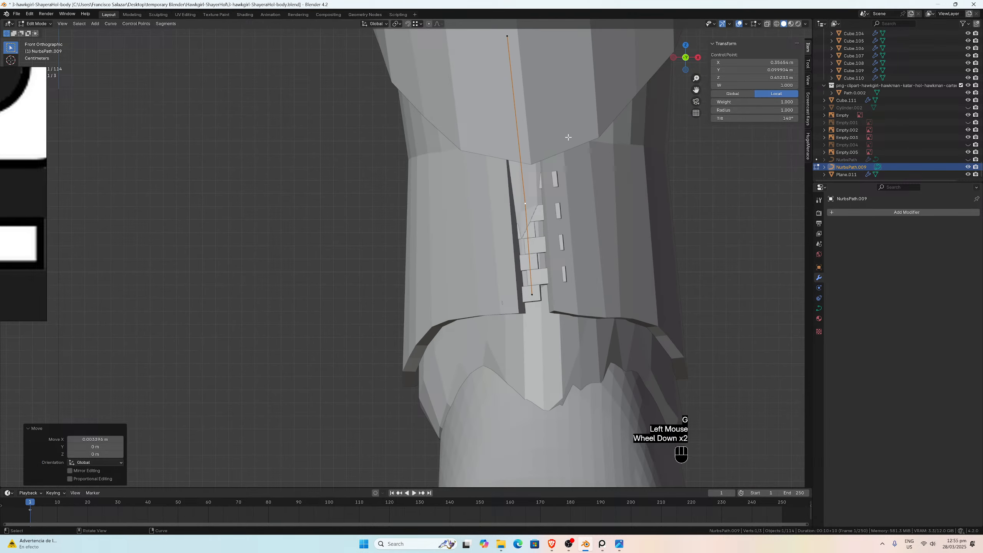
# Step: Move the path's upper control point about 0.041 m down and 0.012 m along X, and nudge the middle one about 0.001 m along X
pyautogui.click(504, 39)
pyautogui.press('g')
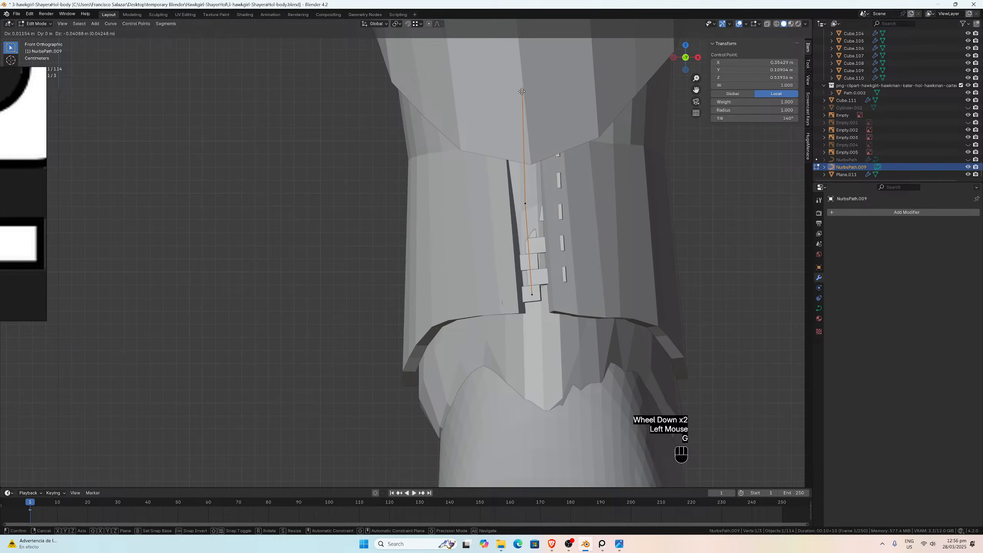
pyautogui.click(522, 90)
pyautogui.moveTo(529, 203); pyautogui.dragTo(531, 203)
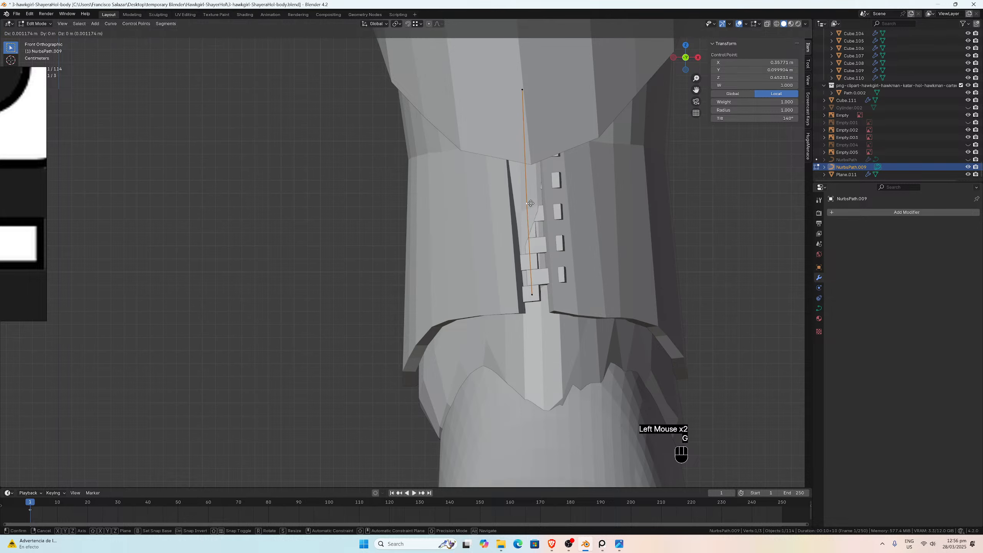
pyautogui.doubleClick(532, 292)
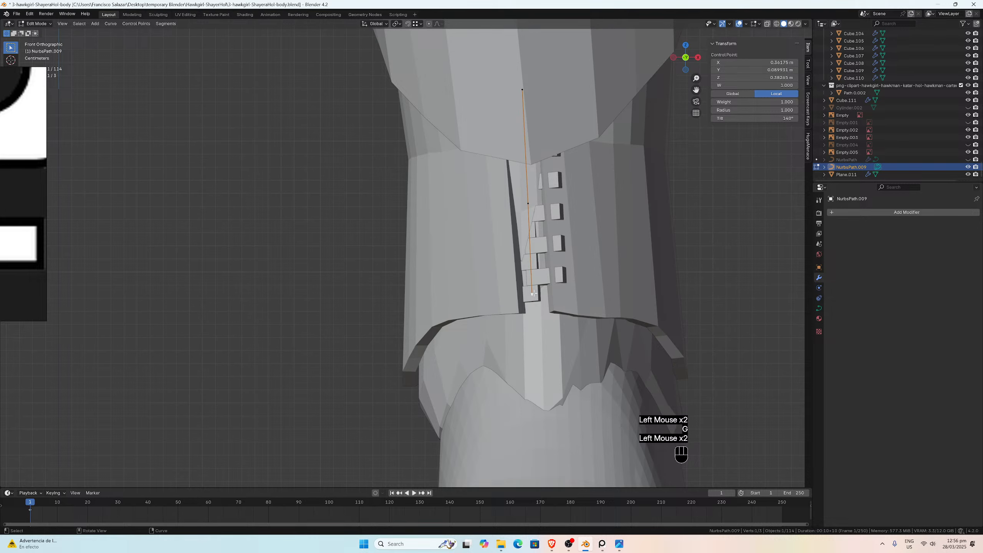
# Step: Nudge the path's lowest control point about 0.0016 m along X and 0.0012 m down, and leave curve editing
pyautogui.press('g')
pyautogui.click(535, 293)
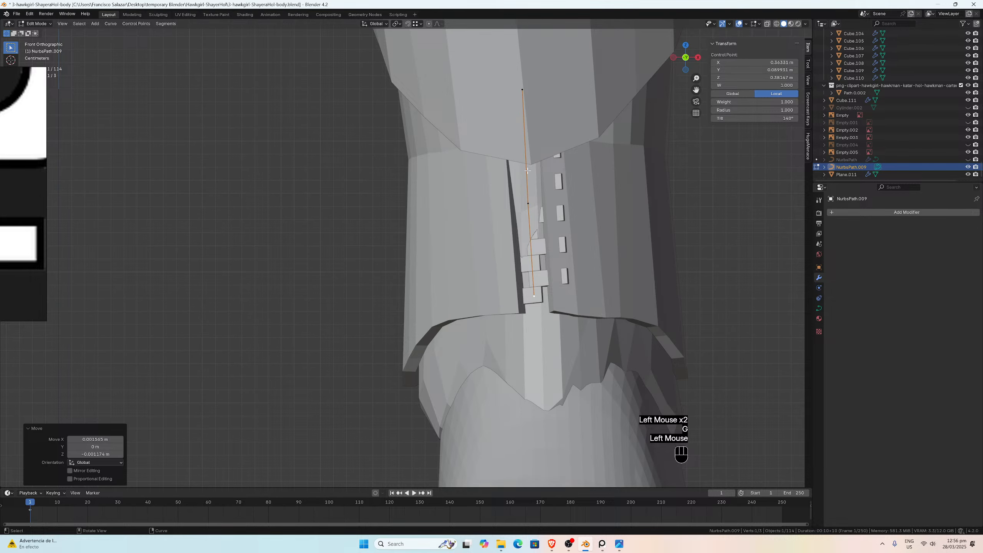
pyautogui.scroll(-1, 518, 221)
pyautogui.scroll(1, 507, 275)
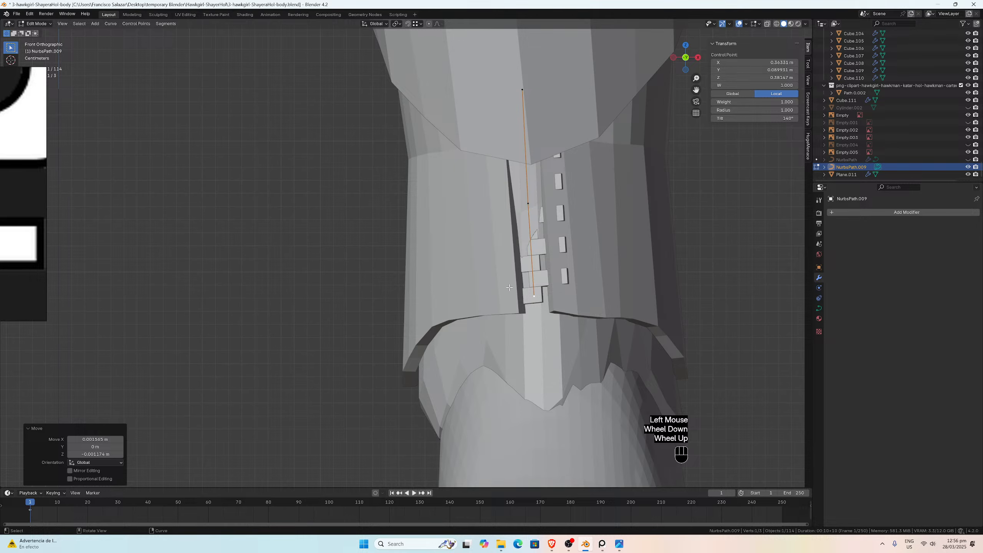
pyautogui.scroll(-4, 509, 288)
pyautogui.scroll(3, 464, 274)
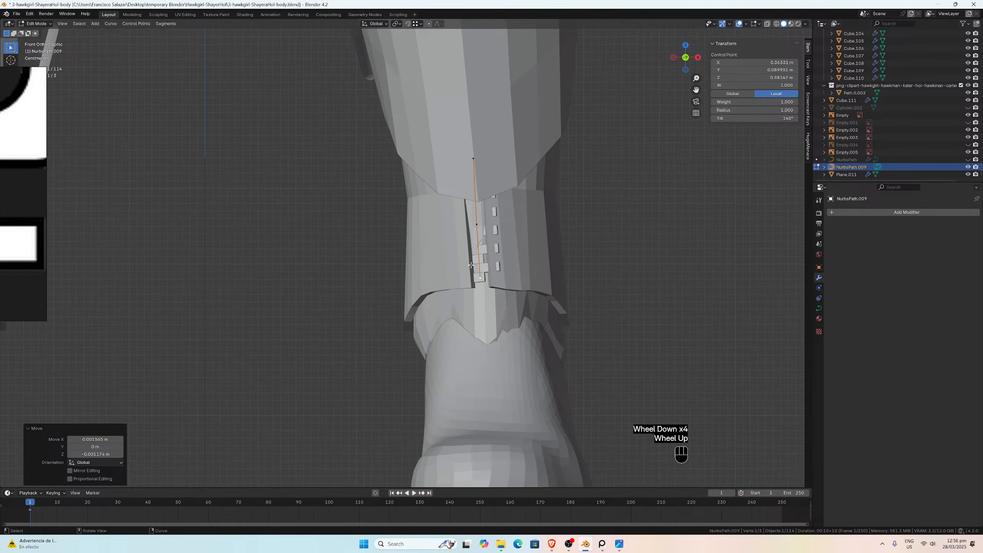
pyautogui.press('Tab')
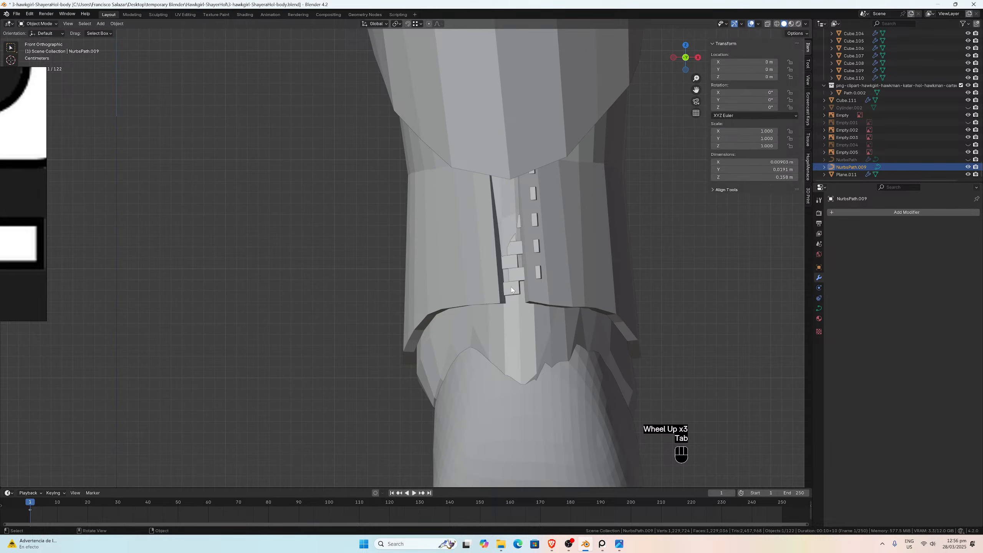
# Step: Scale the block chain by about 0.846 and set its array count to 6
pyautogui.click(522, 291)
pyautogui.press('s')
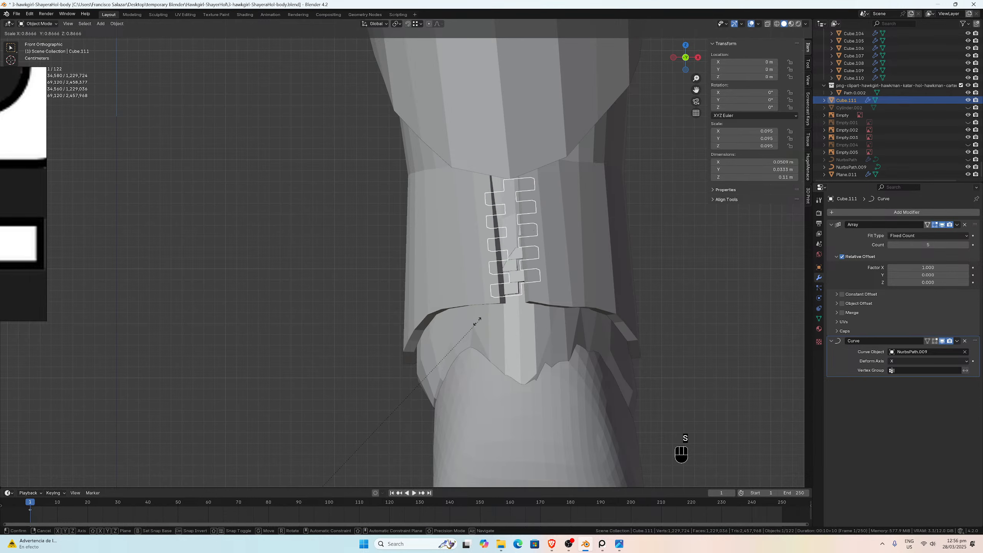
pyautogui.click(518, 293)
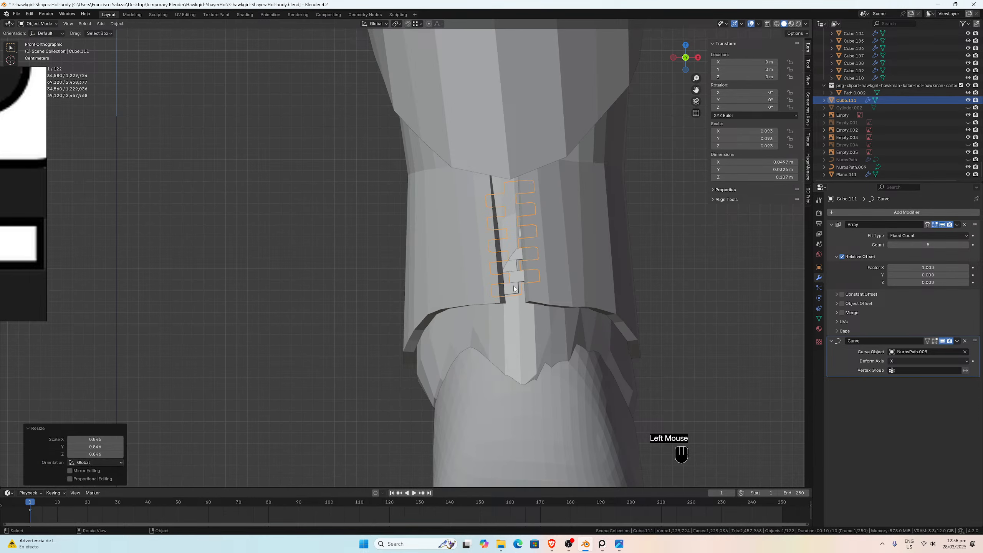
pyautogui.click(517, 288)
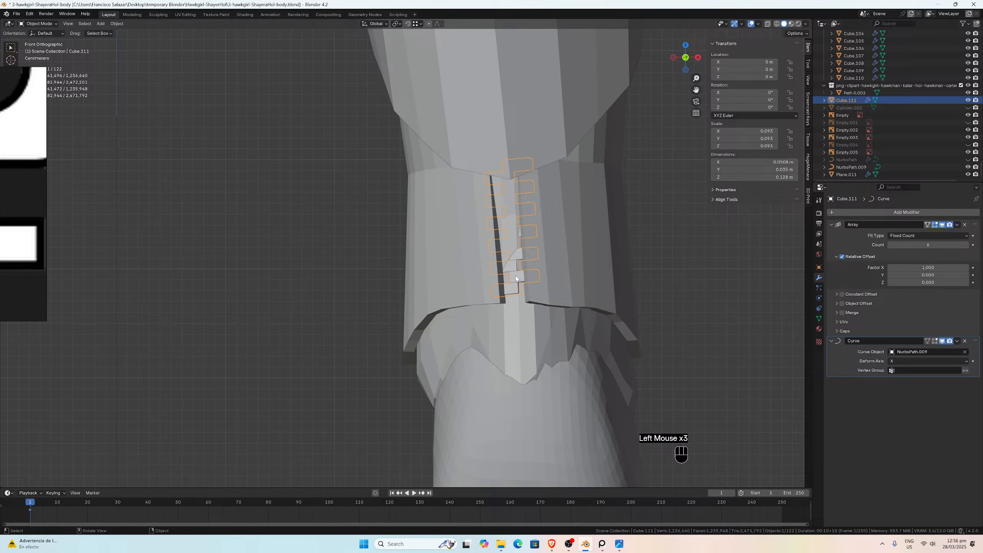
# Step: Reopen NurbsPath.009 for editing in the front view and set the snap target to Face
pyautogui.click(851, 167)
pyautogui.press('Tab')
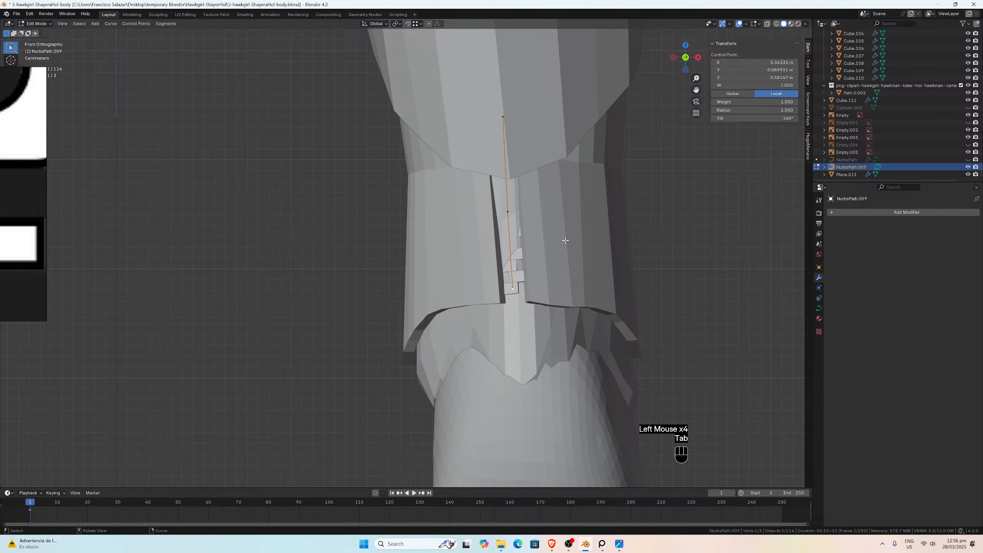
pyautogui.scroll(3, 531, 267)
pyautogui.click(564, 304)
pyautogui.scroll(-1, 563, 302)
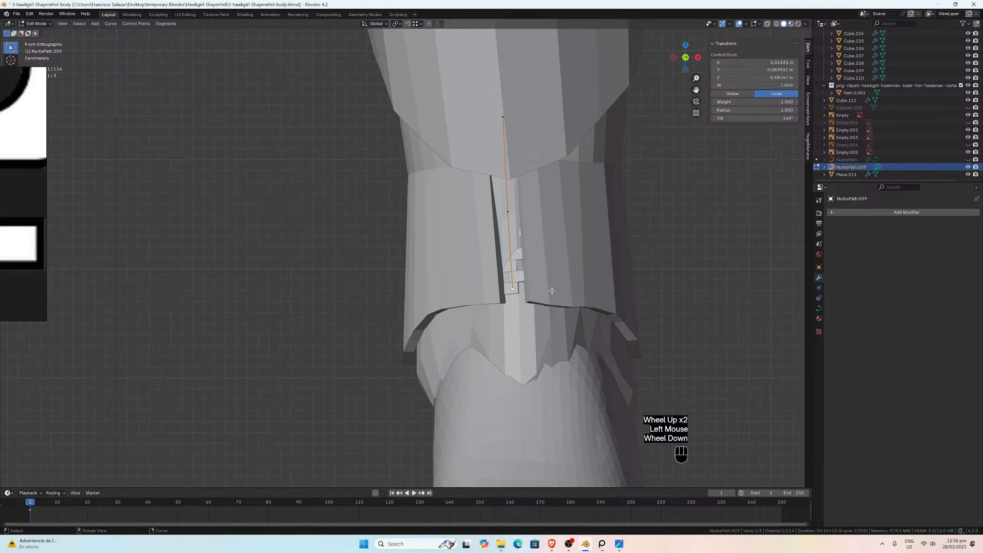
pyautogui.moveTo(562, 302); pyautogui.dragTo(534, 291, button='middle')
pyautogui.press('KP_1')
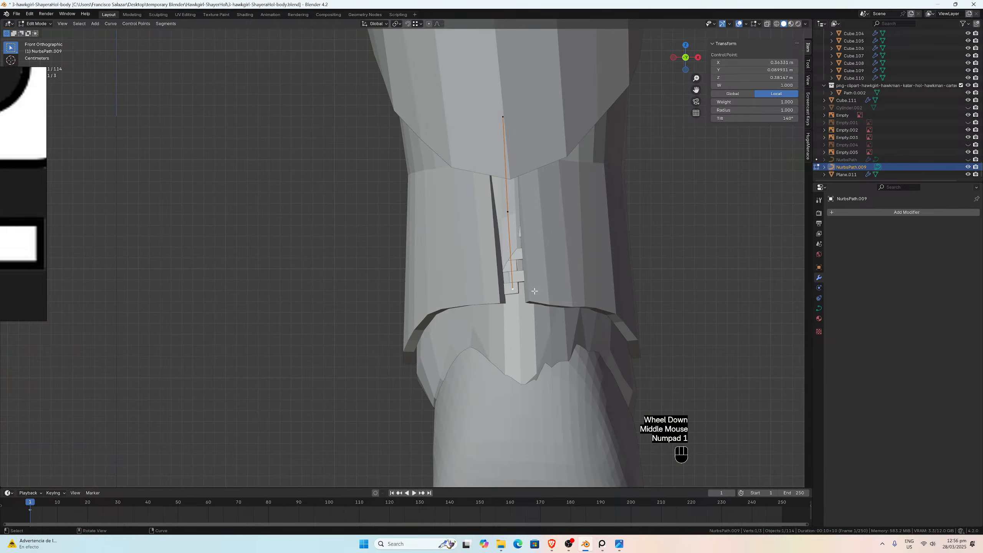
pyautogui.click(419, 24)
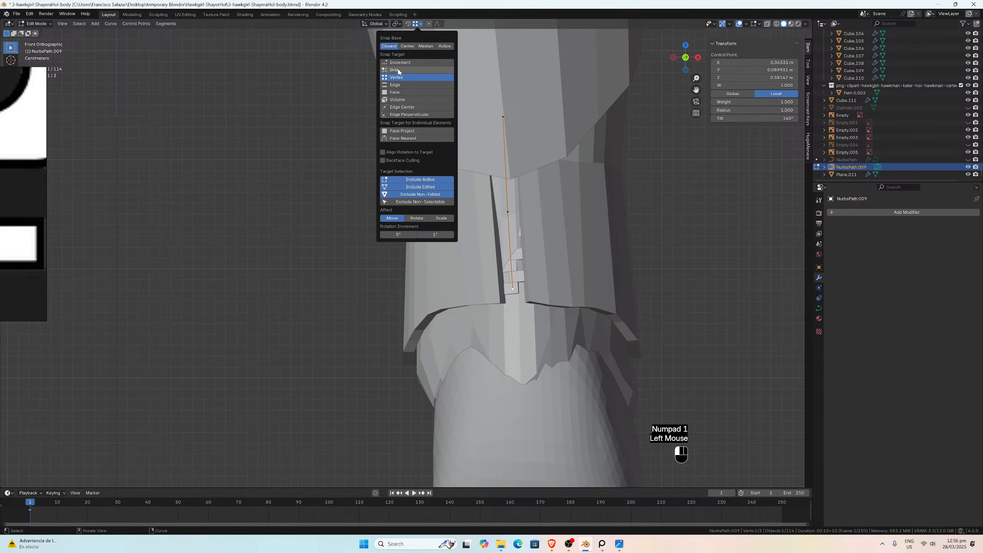
pyautogui.click(395, 93)
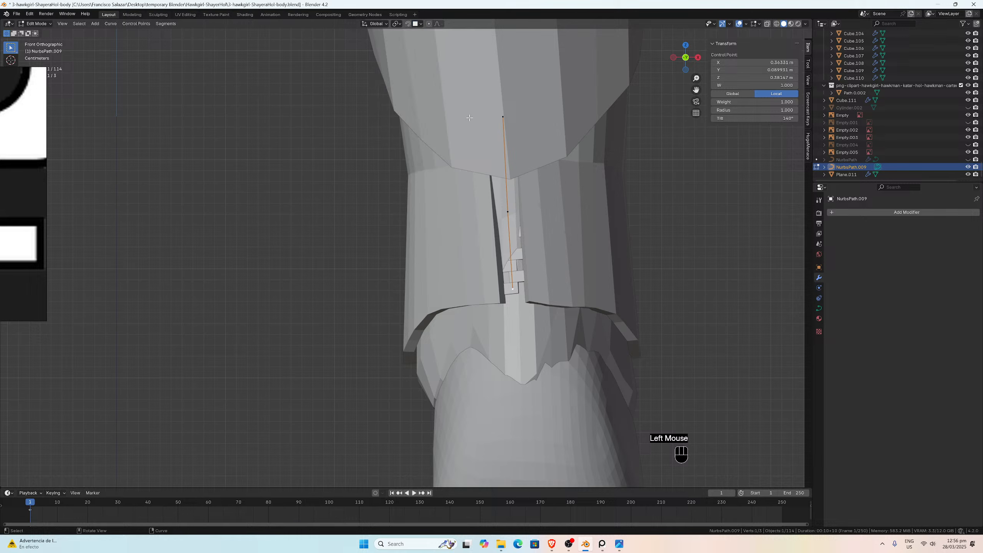
# Step: Nudge the path's lowest control point slightly and move the middle one about 0.0056 m down
pyautogui.press('g')
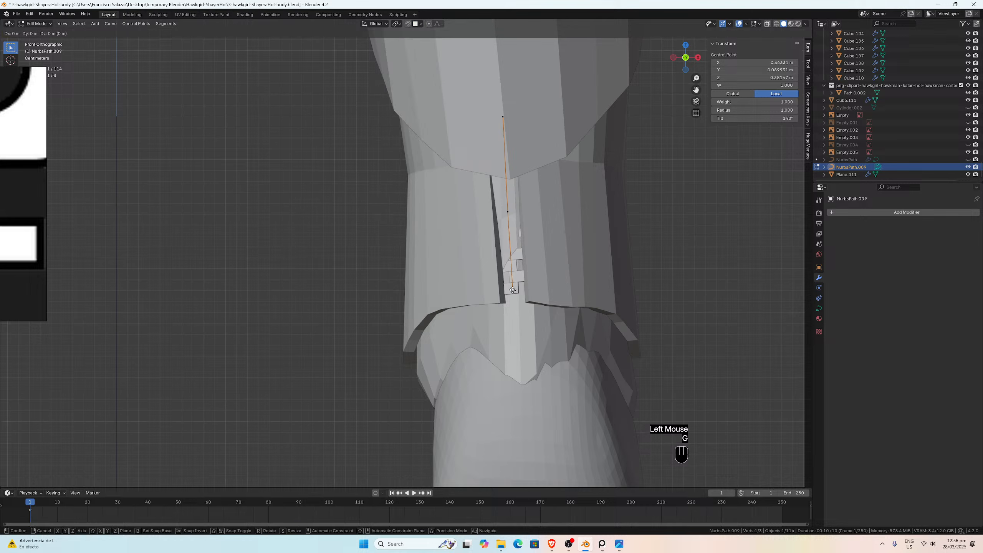
pyautogui.click(514, 290)
pyautogui.click(507, 214)
pyautogui.press('g')
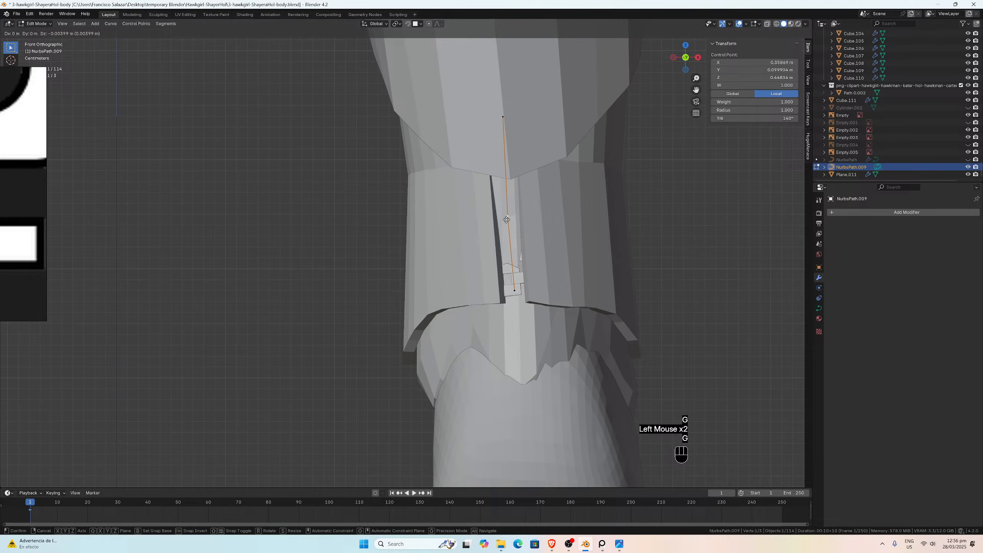
pyautogui.click(515, 153)
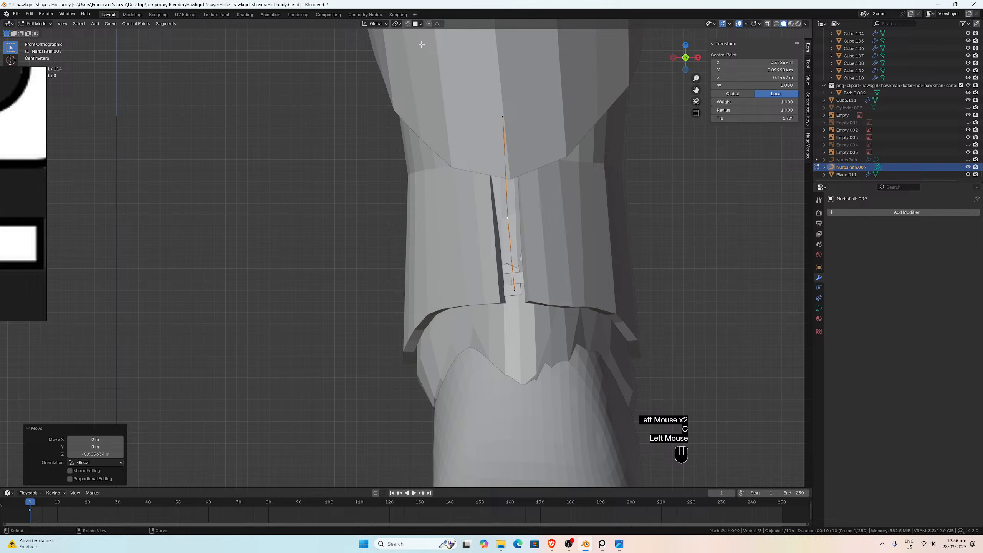
# Step: Enable snapping and snap the path's lowest and middle control points to the faces in the ankle opening, shifting the middle one about 0.038 m along negative Y
pyautogui.click(407, 25)
pyautogui.click(513, 291)
pyautogui.press('g')
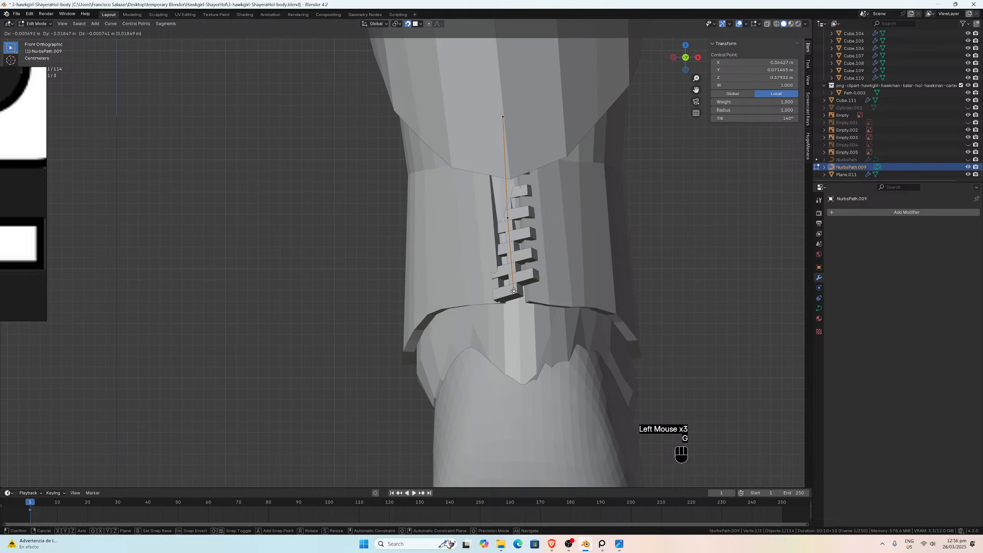
pyautogui.click(513, 291)
pyautogui.click(508, 218)
pyautogui.press('g')
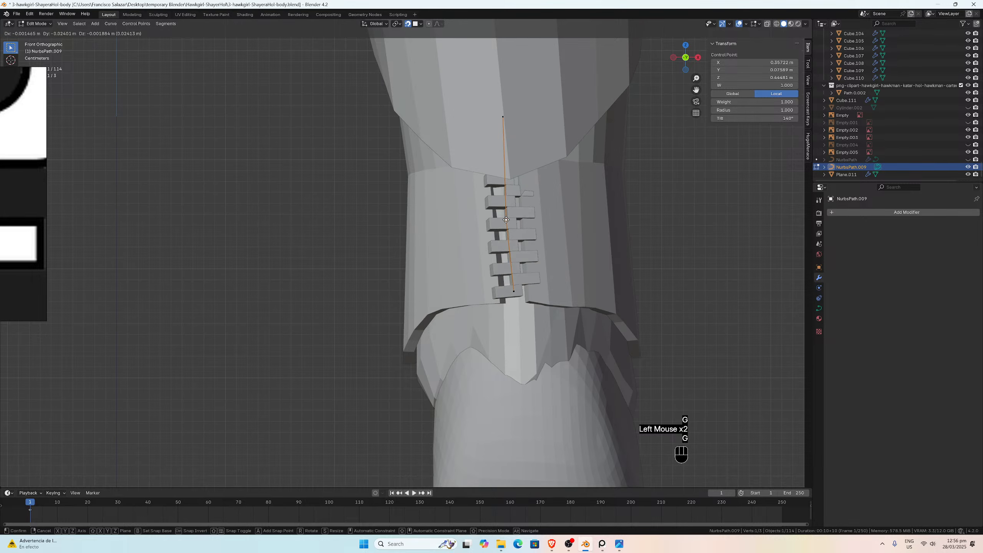
pyautogui.click(508, 218)
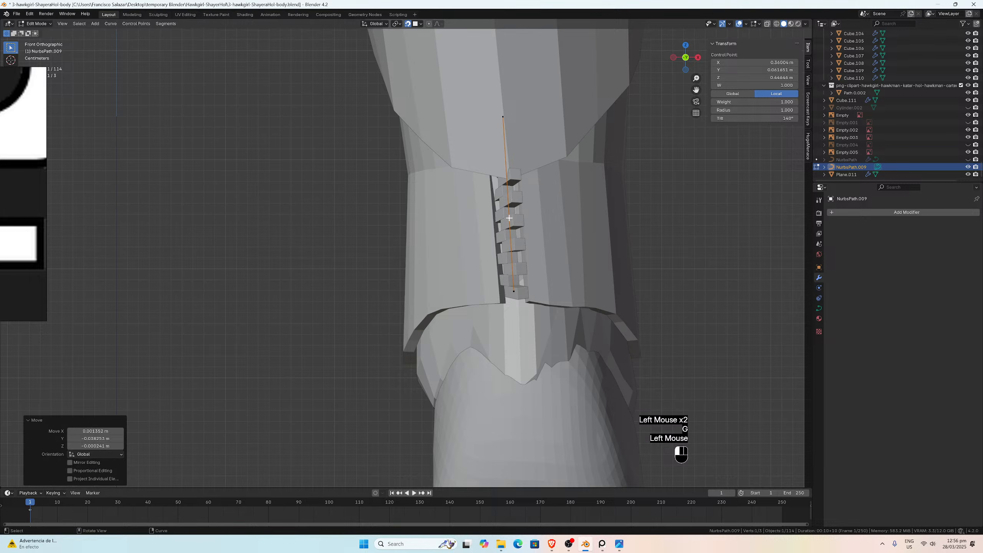
# Step: Move the path's lowest control point with face snapping about 0.077 m along negative Y and 0.001 m down
pyautogui.click(514, 291)
pyautogui.press('g')
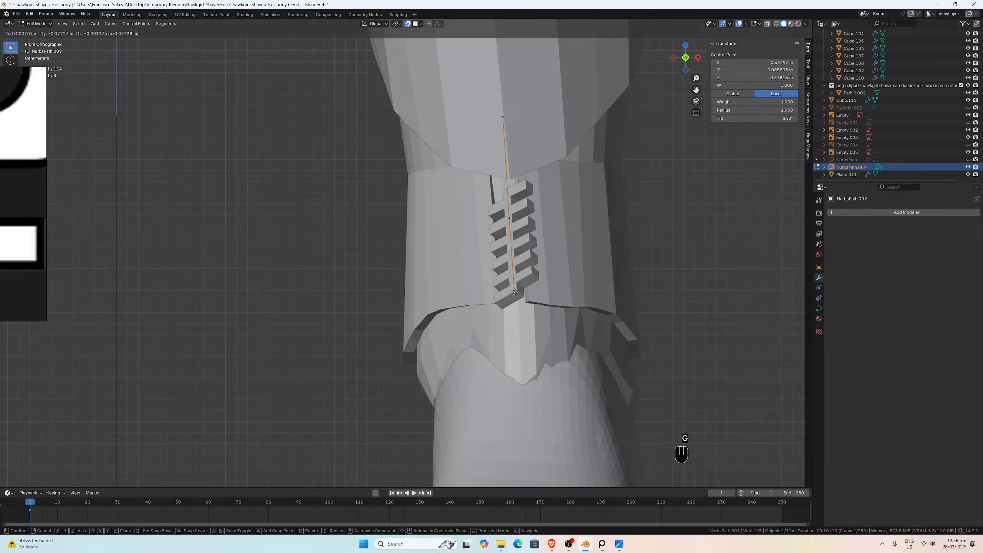
pyautogui.click(514, 285)
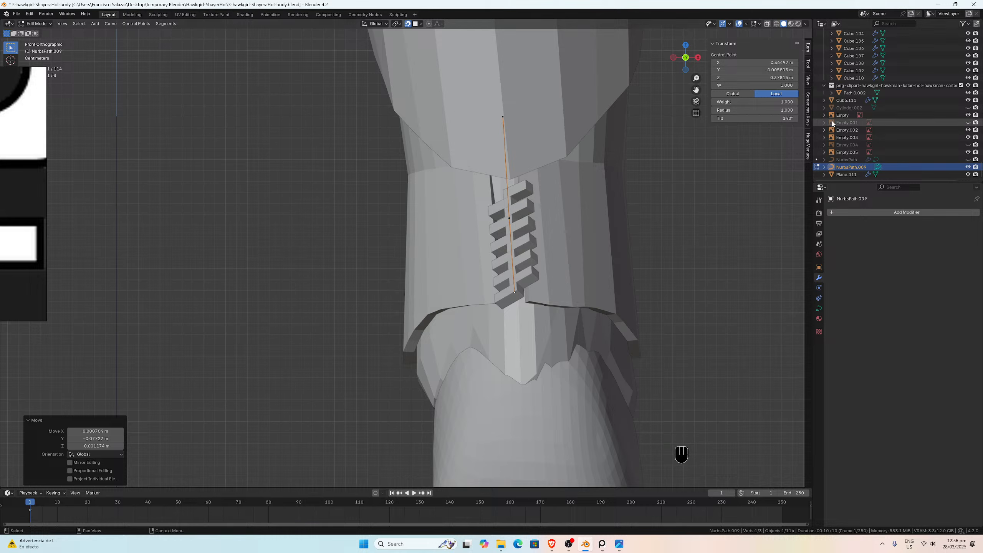
pyautogui.scroll(3, 861, 118)
pyautogui.scroll(-2, 861, 117)
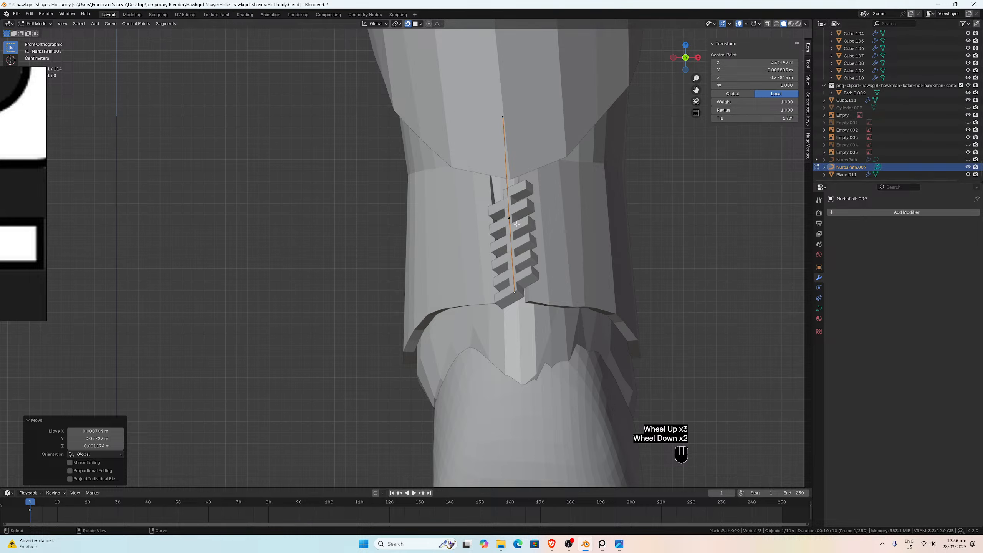
# Step: Move NurbsPath.009 and the block chain to the boots collection and save the file
pyautogui.press('Tab')
pyautogui.press('m')
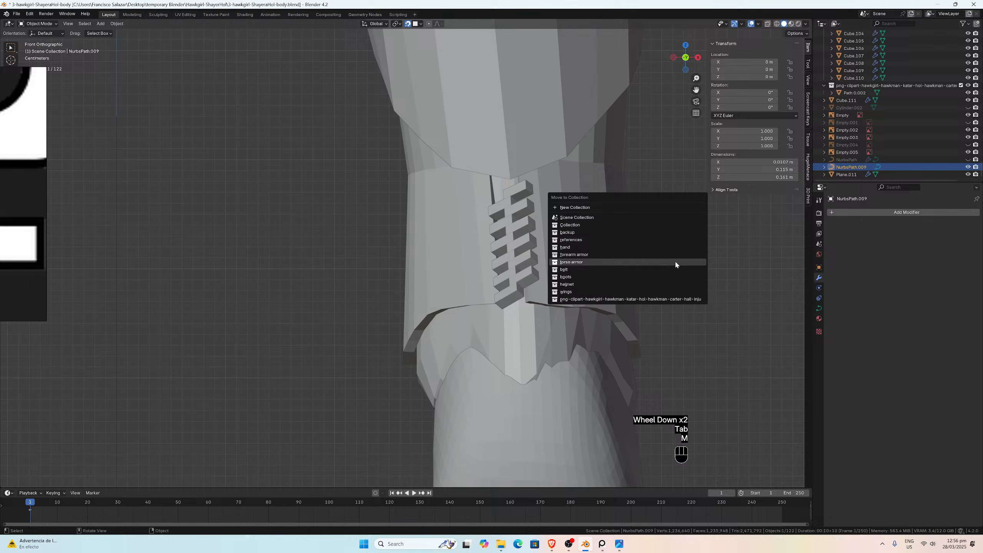
pyautogui.click(574, 277)
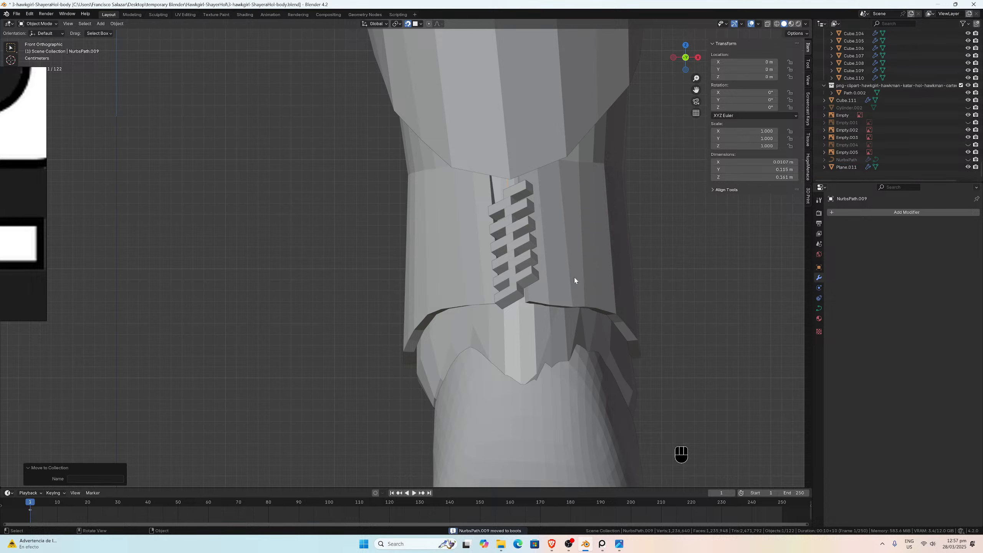
pyautogui.click(510, 276)
pyautogui.press('m')
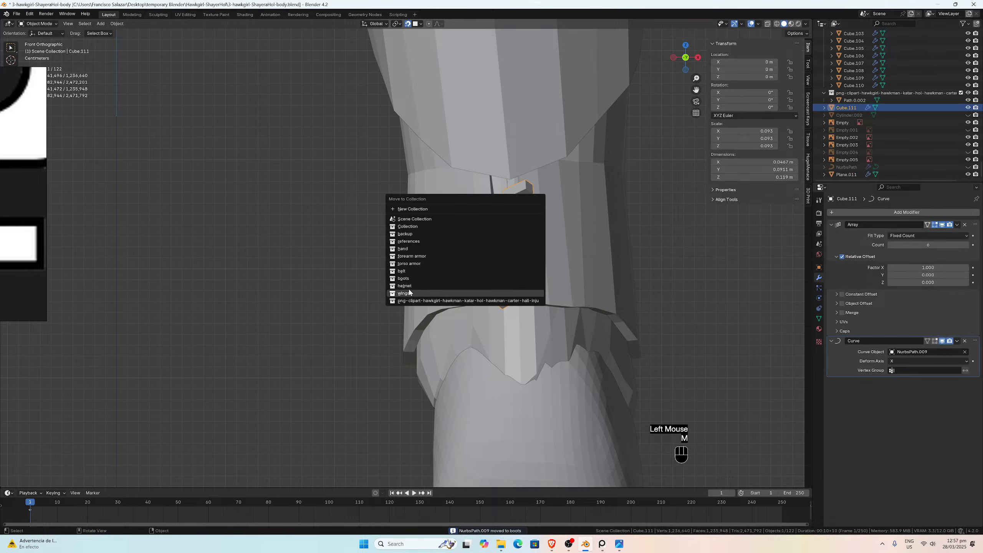
pyautogui.click(403, 278)
pyautogui.hotkey('ctrl', 's')
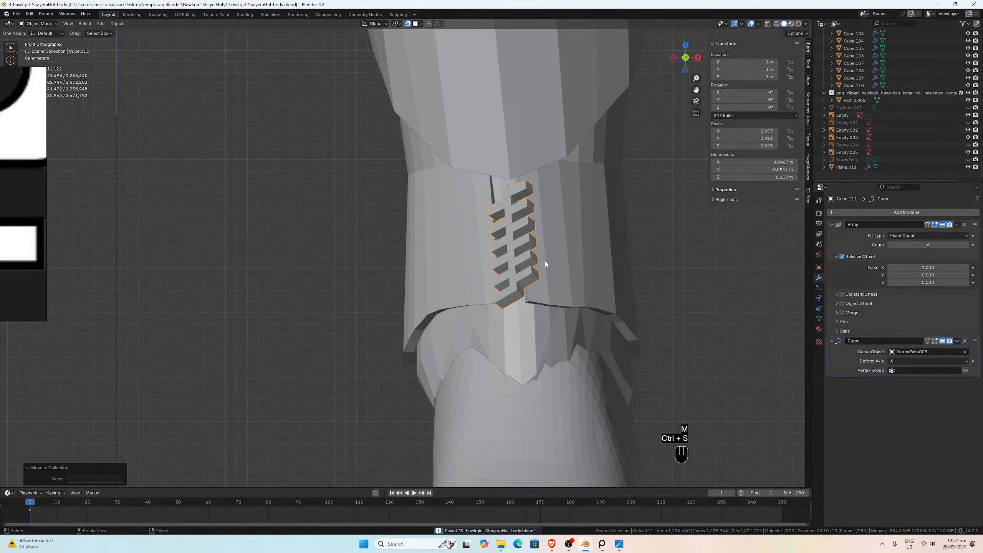
# Step: Hide Plane.016, the upper boot piece covering the top of the block chain
pyautogui.scroll(4, 856, 123)
pyautogui.scroll(10, 856, 121)
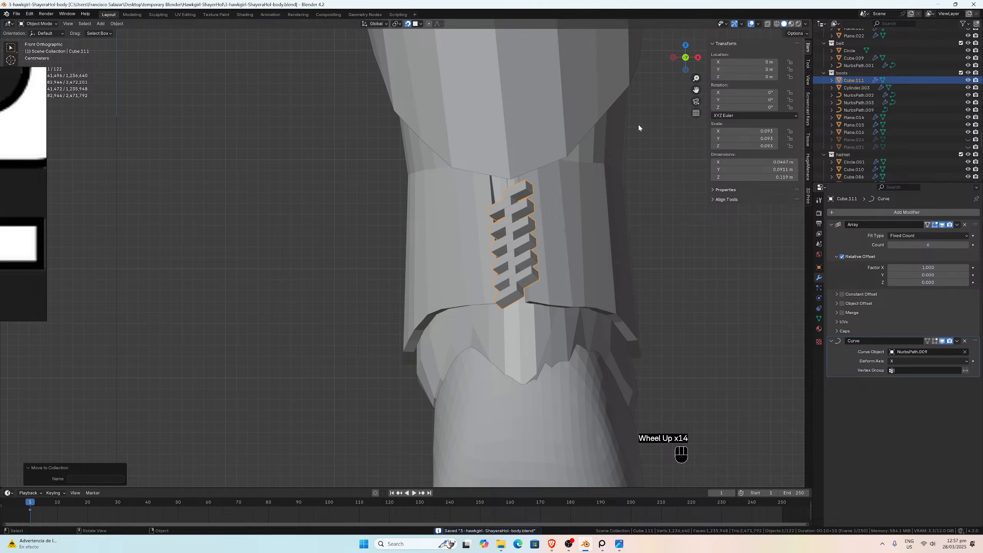
pyautogui.click(855, 132)
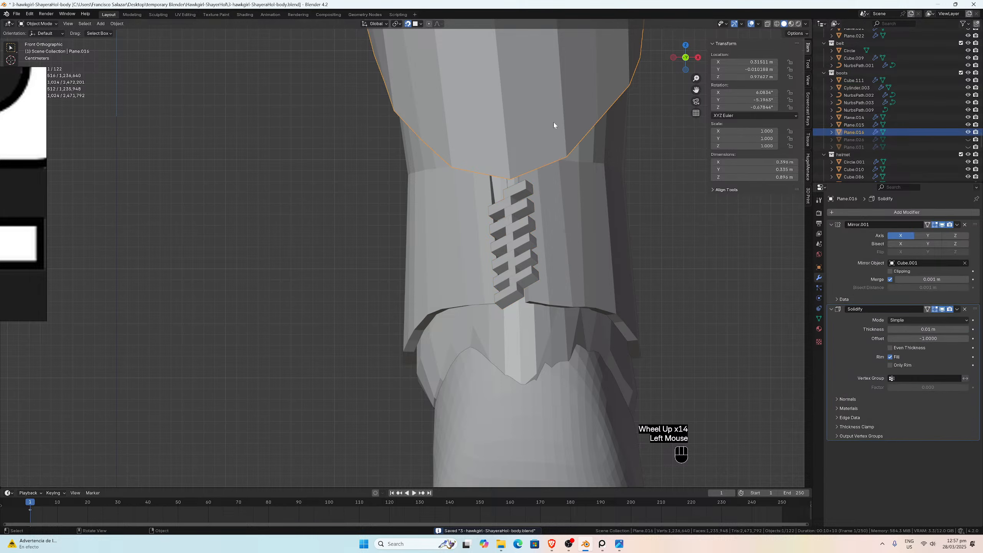
pyautogui.click(967, 132)
# Step: Edit NurbsPath.009 and snap its upper control point about 0.024 m down and 0.018 m along negative Y
pyautogui.click(506, 168)
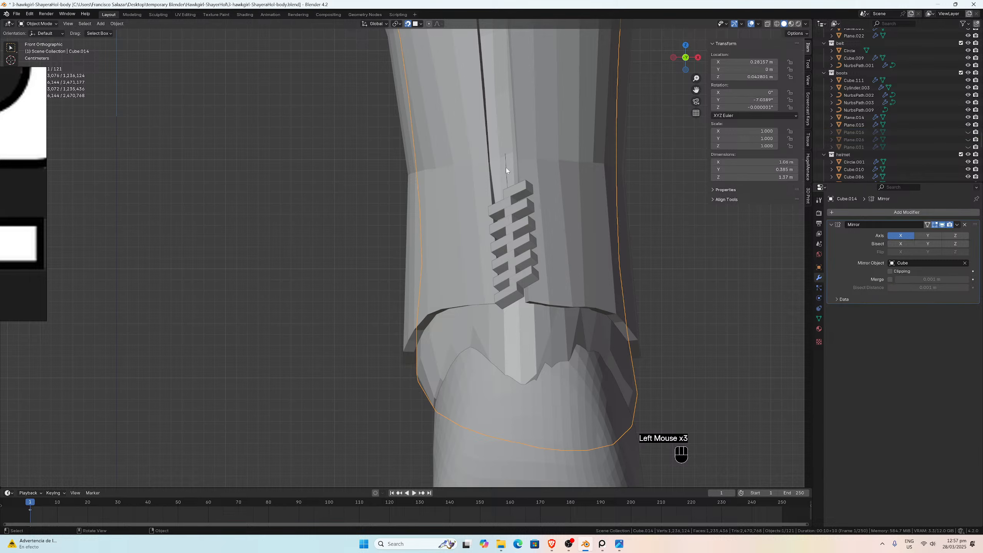
pyautogui.click(506, 170)
pyautogui.click(506, 171)
pyautogui.click(506, 175)
pyautogui.click(506, 177)
pyautogui.click(505, 176)
pyautogui.click(506, 179)
pyautogui.press('Tab')
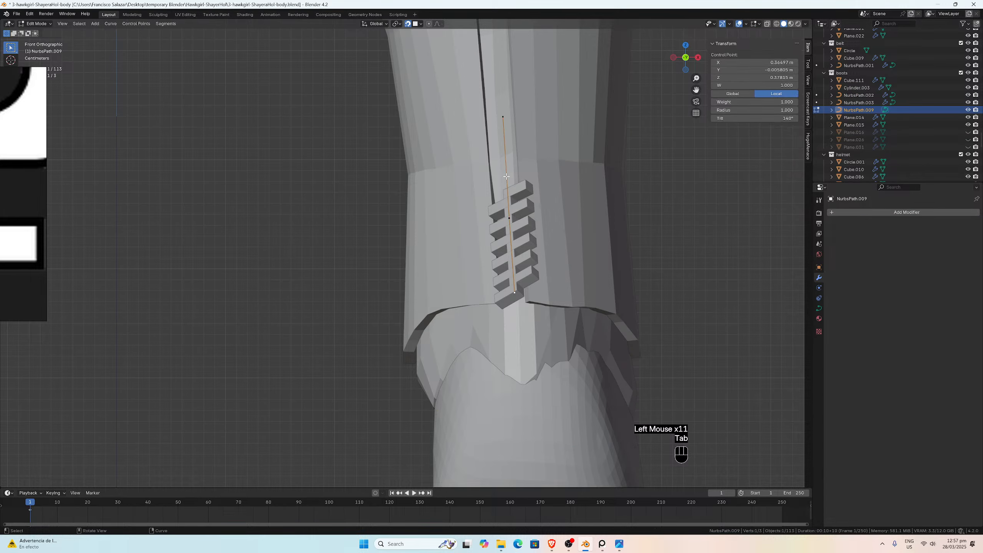
pyautogui.click(502, 116)
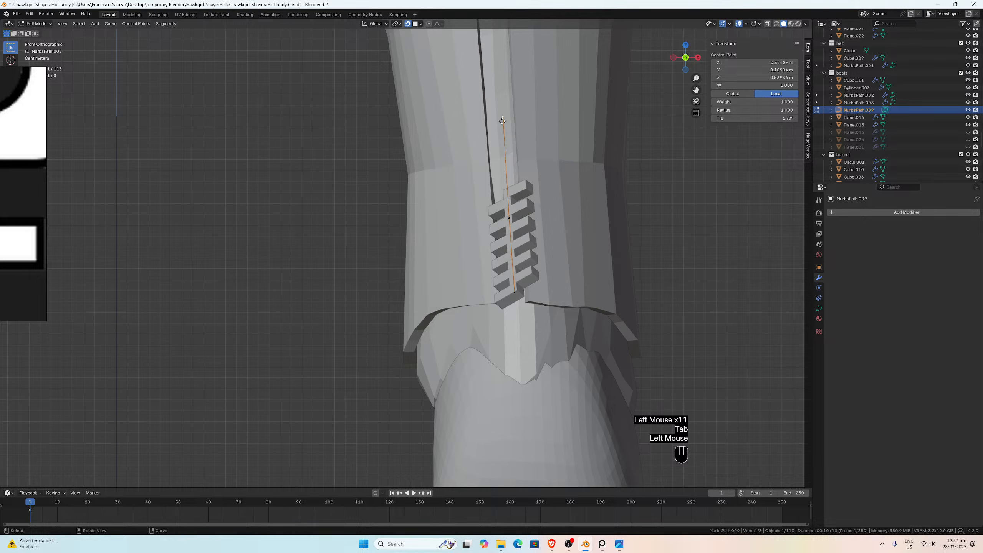
pyautogui.press('g')
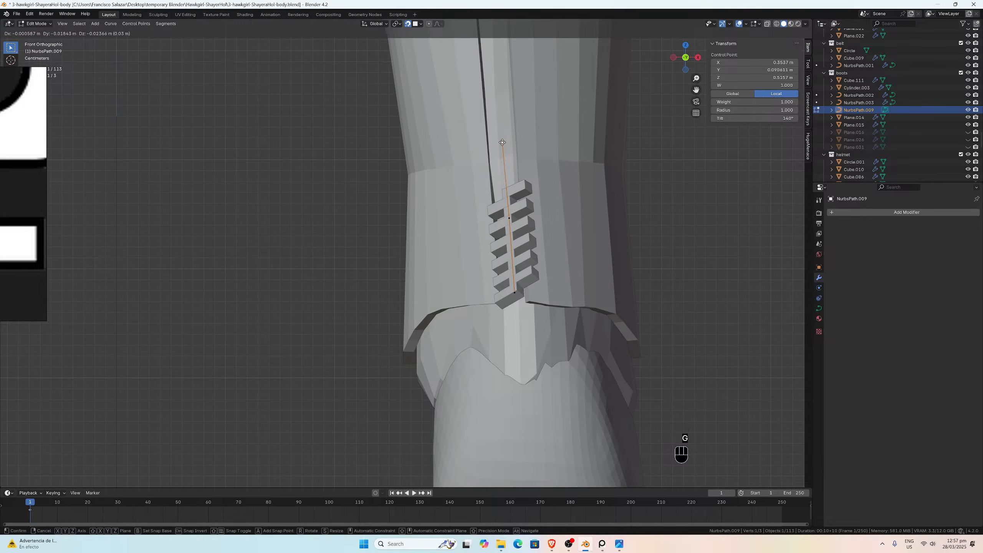
pyautogui.click(502, 143)
# Step: From an angled view, reposition the path's lowest control point with face snapping and shift the middle one about 0.028 m along Y and 0.010 m up
pyautogui.moveTo(518, 216); pyautogui.dragTo(482, 197, button='middle')
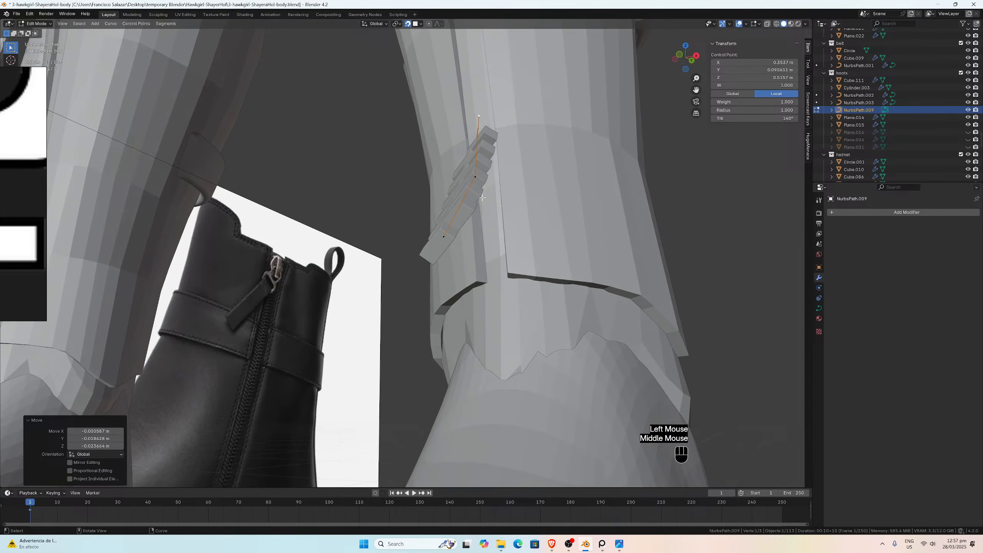
pyautogui.click(446, 235)
pyautogui.moveTo(461, 236); pyautogui.dragTo(473, 219, button='middle')
pyautogui.press('g')
pyautogui.click(518, 252)
pyautogui.scroll(-2, 523, 271)
pyautogui.scroll(2, 441, 283)
pyautogui.scroll(2, 441, 283)
pyautogui.click(524, 223)
pyautogui.press('g')
pyautogui.click(512, 208)
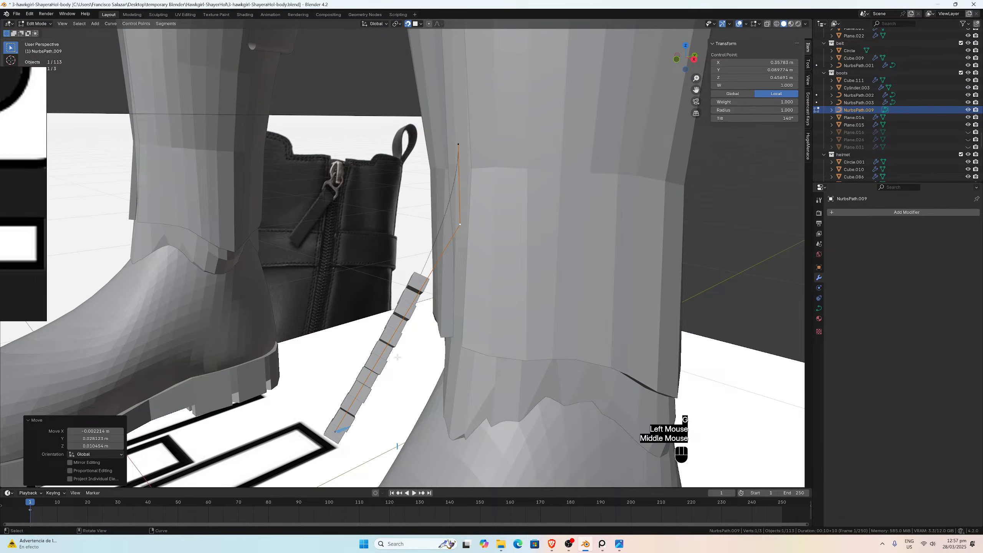
# Step: Snap the path's lowest control point to the ankle opening, about 0.061 m along X, 0.061 m along negative Y and 0.065 m up
pyautogui.moveTo(333, 432); pyautogui.dragTo(445, 329, button='middle')
pyautogui.press('g')
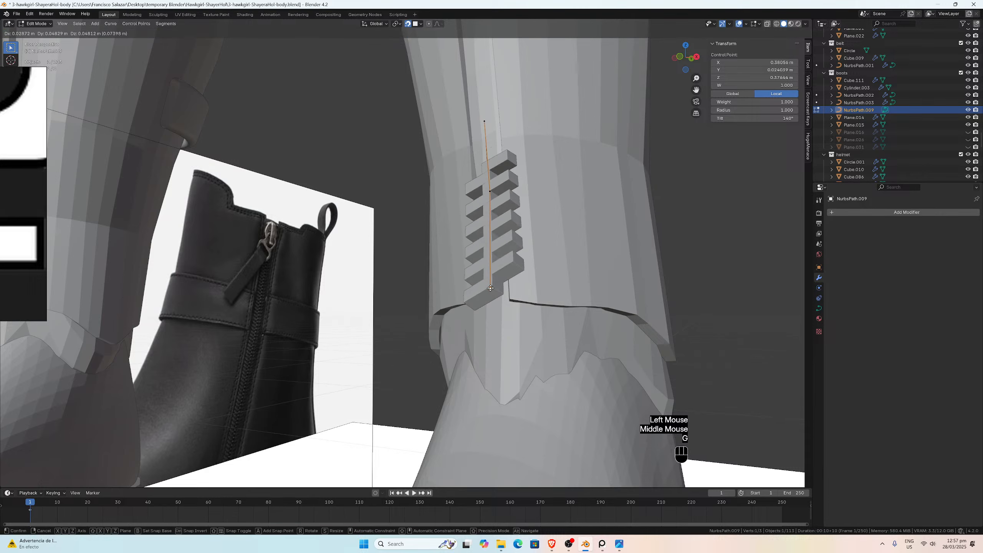
pyautogui.click(491, 286)
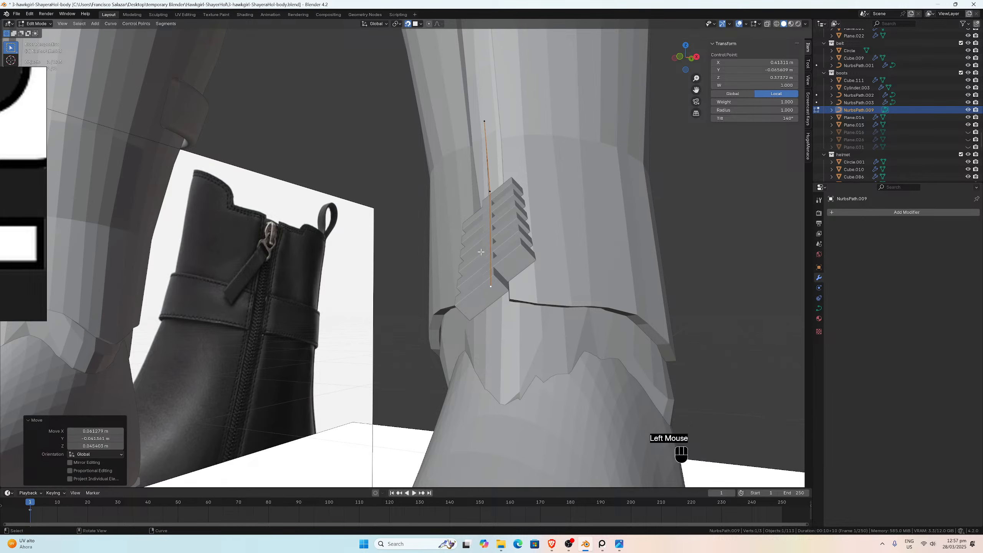
# Step: Snap the path's lowest control point about 0.045 m along negative X, 0.146 m along Y and 0.002 m up
pyautogui.moveTo(480, 298); pyautogui.dragTo(502, 298, button='middle')
pyautogui.press('g')
pyautogui.click(473, 300)
# Step: Turn snapping off and, in front view, shift the path's lowest control point about 0.005 m along negative X
pyautogui.press('KP_1')
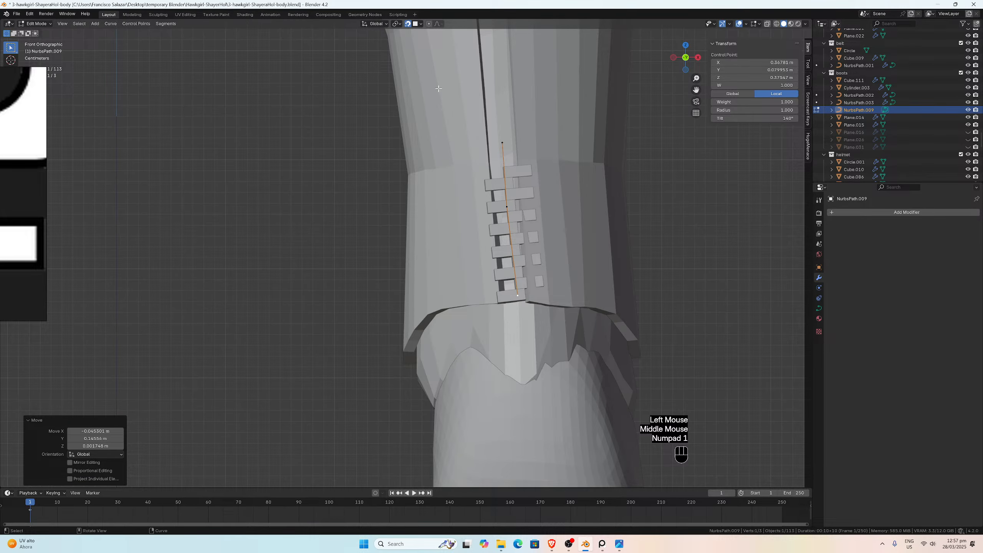
pyautogui.click(407, 23)
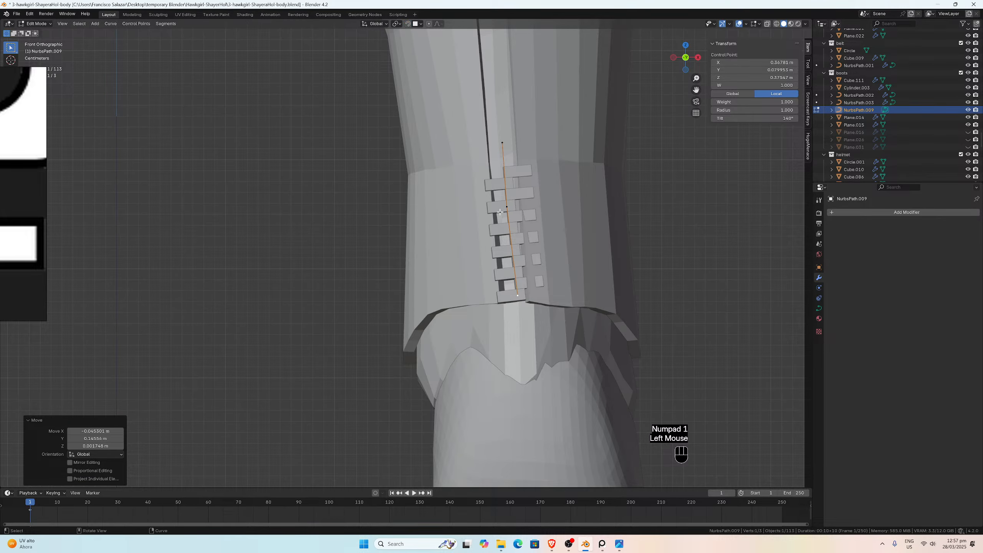
pyautogui.press('g')
pyautogui.click(513, 296)
# Step: In front view, nudge the middle and upper control points about 0.002 and 0.003 m along negative X, and the lowest about 0.001 m along X
pyautogui.click(505, 206)
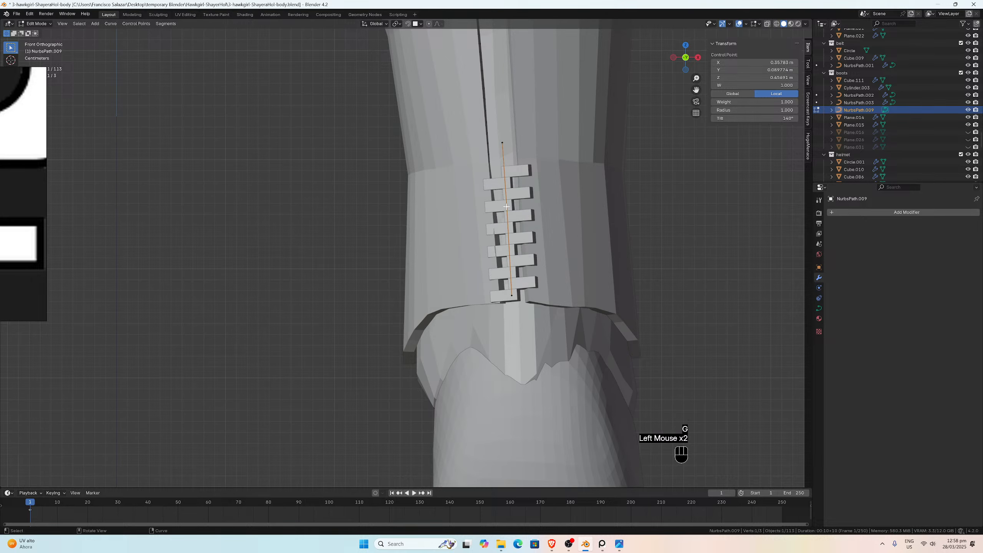
pyautogui.click(503, 178)
pyautogui.click(502, 142)
pyautogui.press('g')
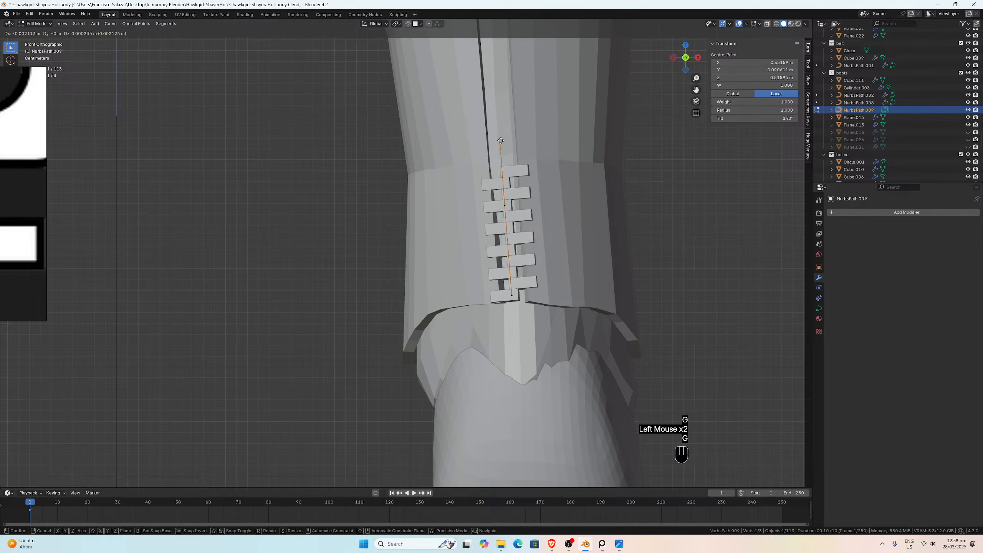
pyautogui.click(499, 141)
pyautogui.click(513, 297)
pyautogui.press('g')
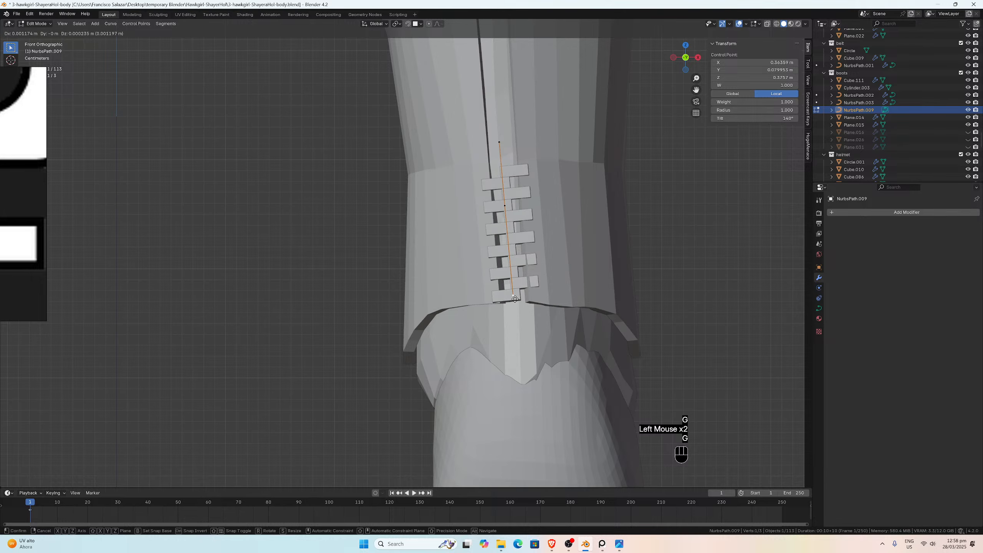
pyautogui.click(514, 299)
# Step: Shift the whole path about 0.0067 m along Y and tilt all its control points by about -5.24°
pyautogui.moveTo(514, 298); pyautogui.dragTo(518, 192, button='middle')
pyautogui.scroll(2, 503, 218)
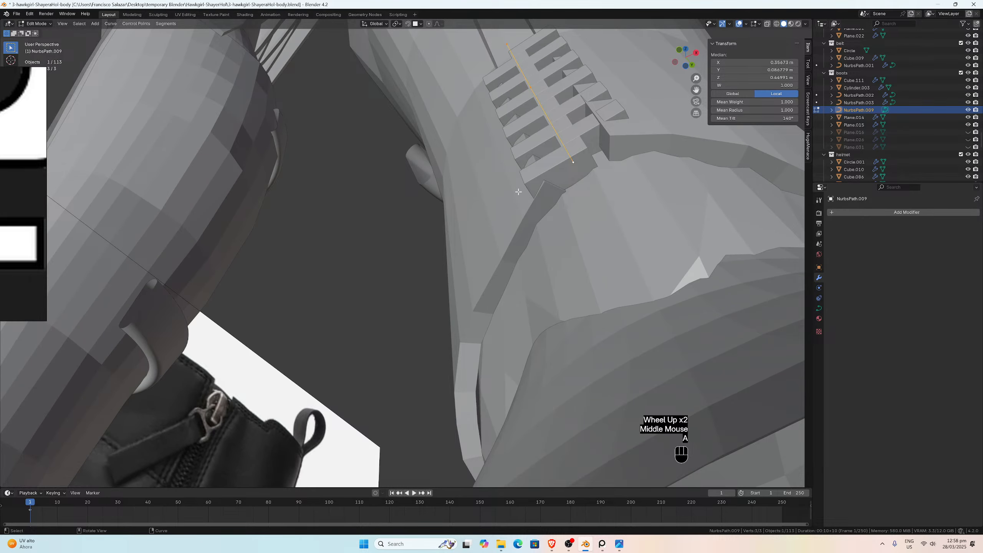
pyautogui.press('a')
pyautogui.press('g')
pyautogui.press('y')
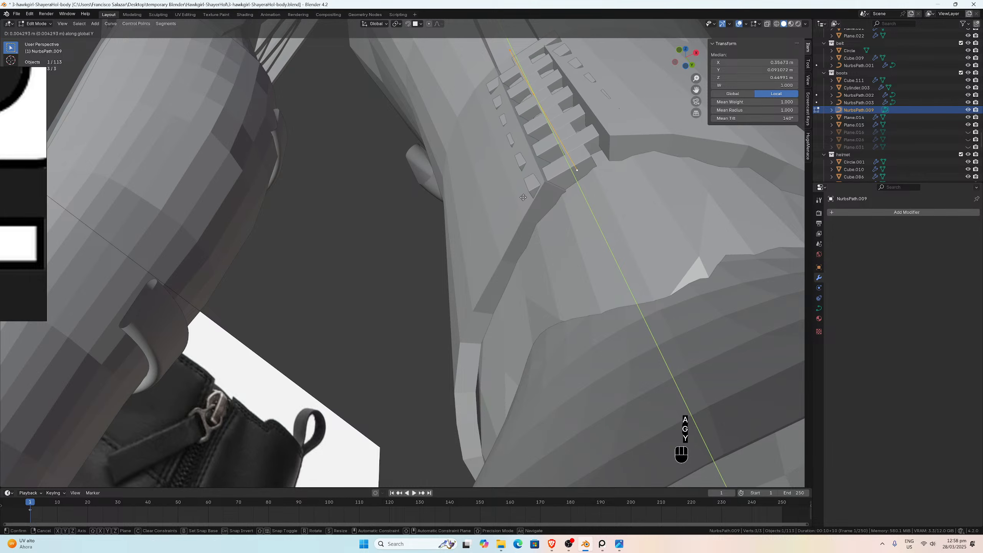
pyautogui.click(528, 201)
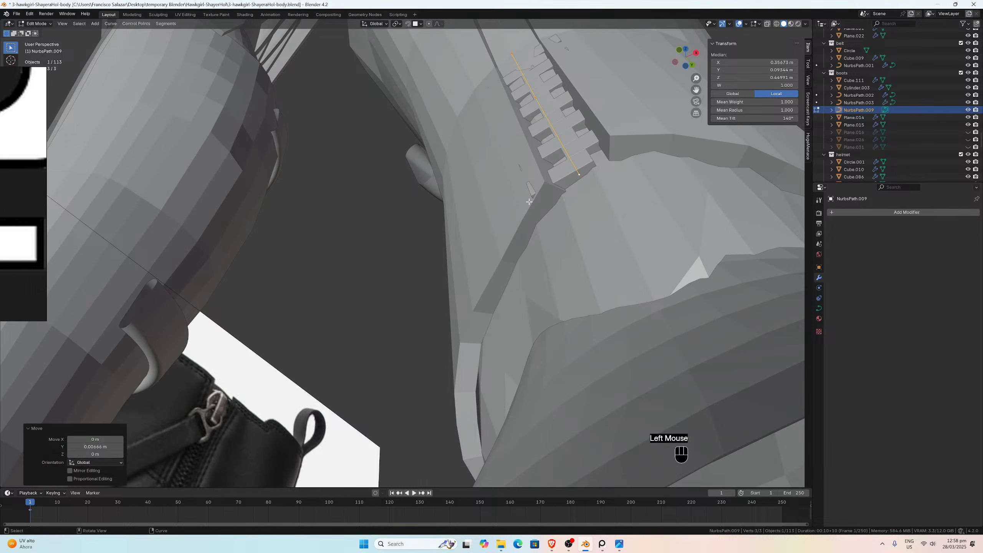
pyautogui.hotkey('ctrl', 't')
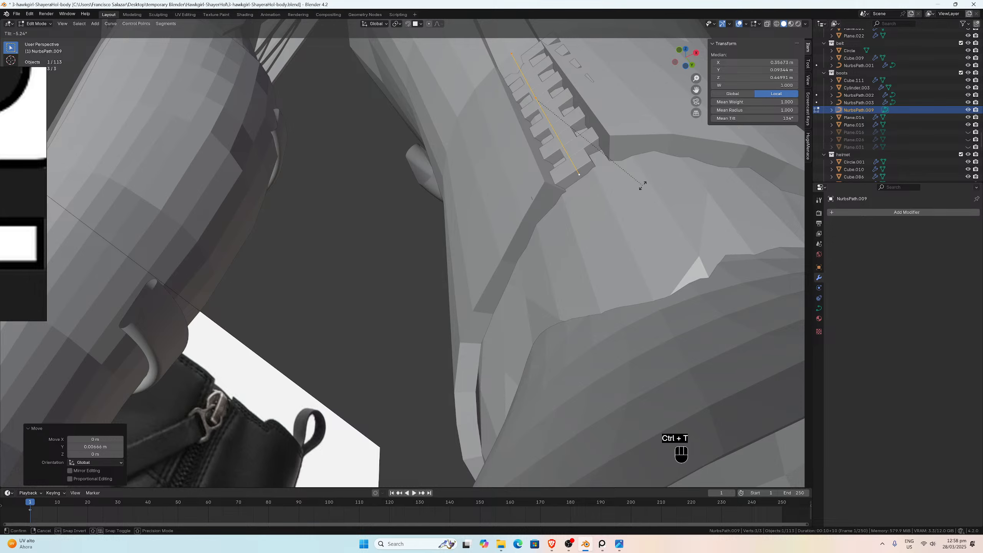
pyautogui.click(642, 185)
# Step: Move the path's middle control point about 0.0025 m along negative Y, viewing the chain from the side
pyautogui.scroll(-2, 631, 196)
pyautogui.moveTo(632, 195); pyautogui.dragTo(606, 266, button='middle')
pyautogui.scroll(2, 605, 266)
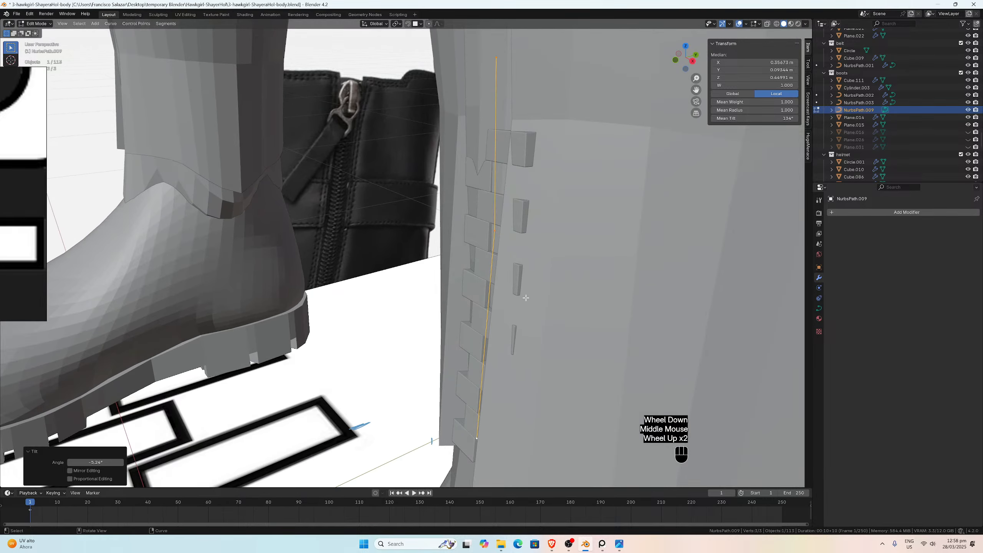
pyautogui.click(495, 234)
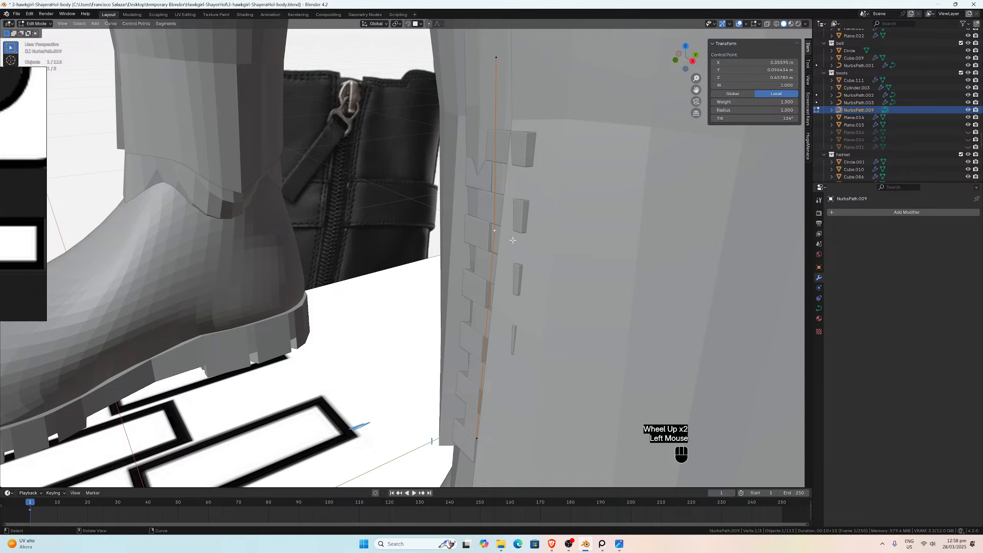
pyautogui.press('g')
pyautogui.press('y')
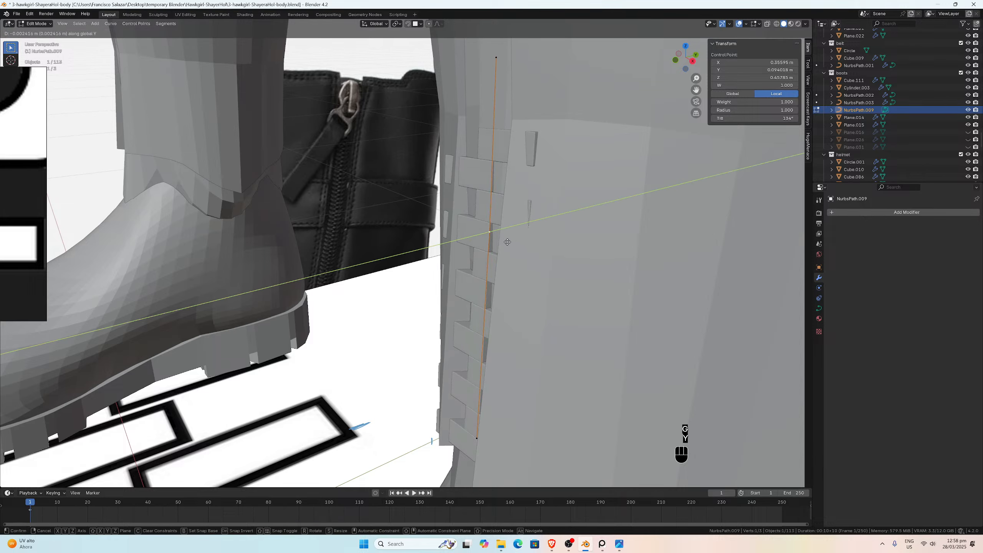
pyautogui.click(507, 242)
# Step: Fine-tune the path's upper control point by moving it about 0.0012 m along Y and about 0.0024 m back along negative Y
pyautogui.click(487, 55)
pyautogui.press('g')
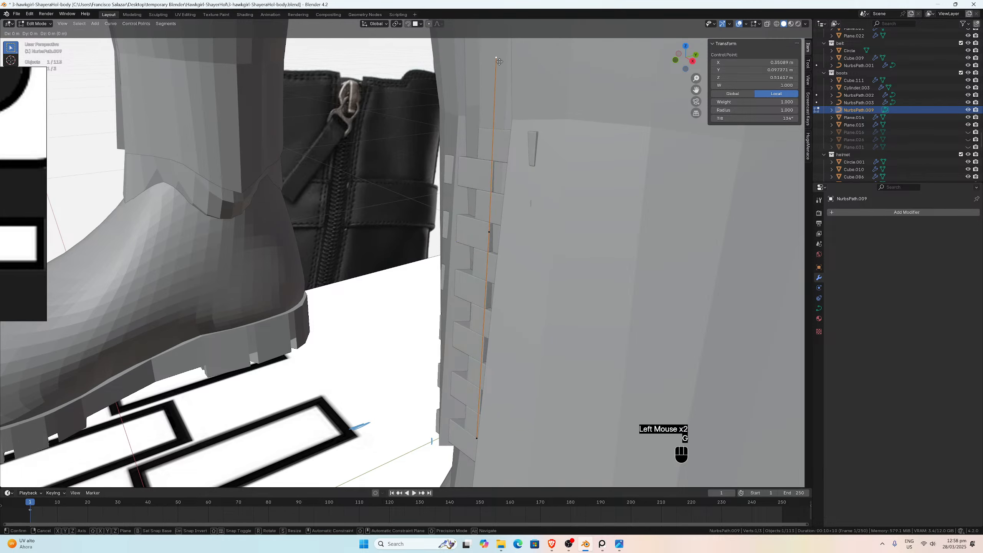
pyautogui.press('y')
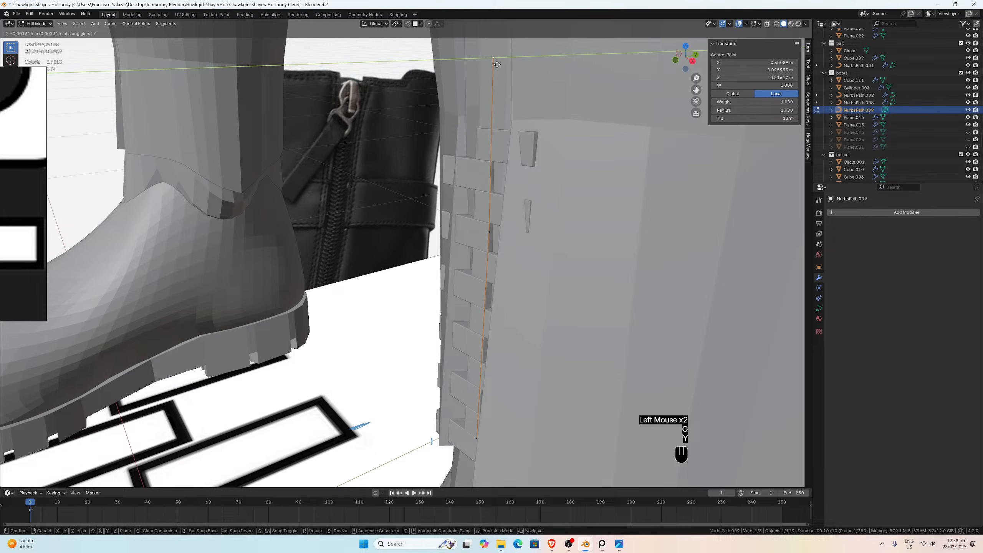
pyautogui.click(502, 64)
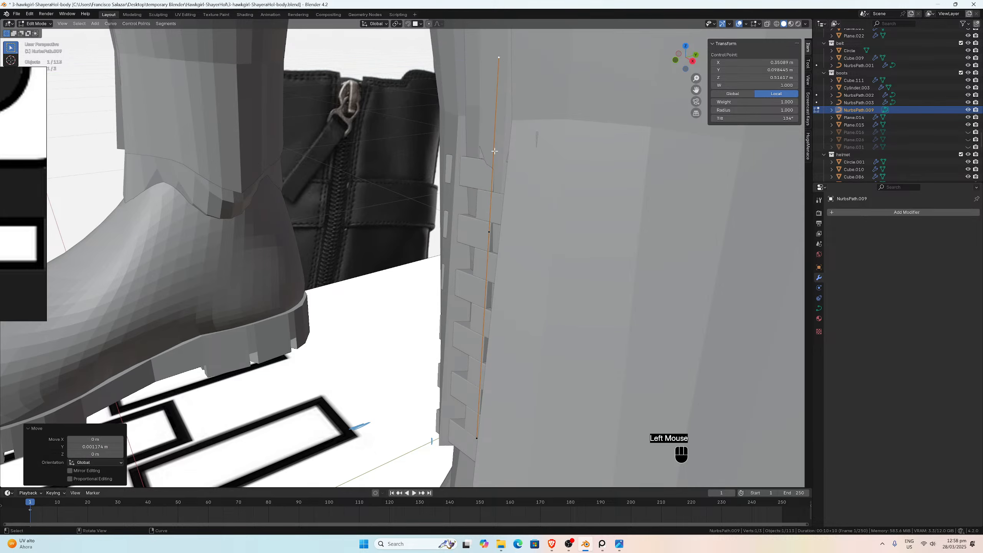
pyautogui.moveTo(503, 64); pyautogui.dragTo(486, 174, button='middle')
pyautogui.scroll(-2, 488, 217)
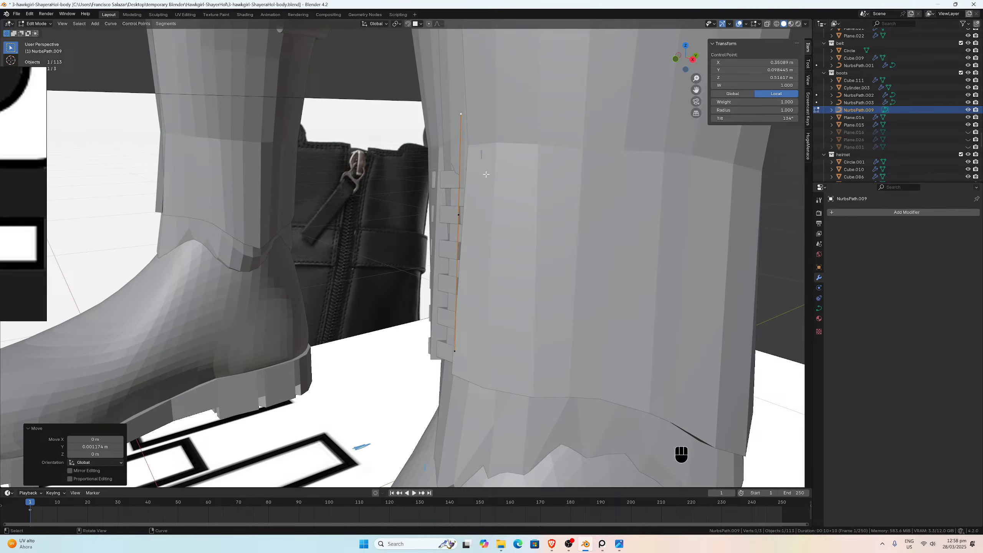
pyautogui.press('g')
pyautogui.press('y')
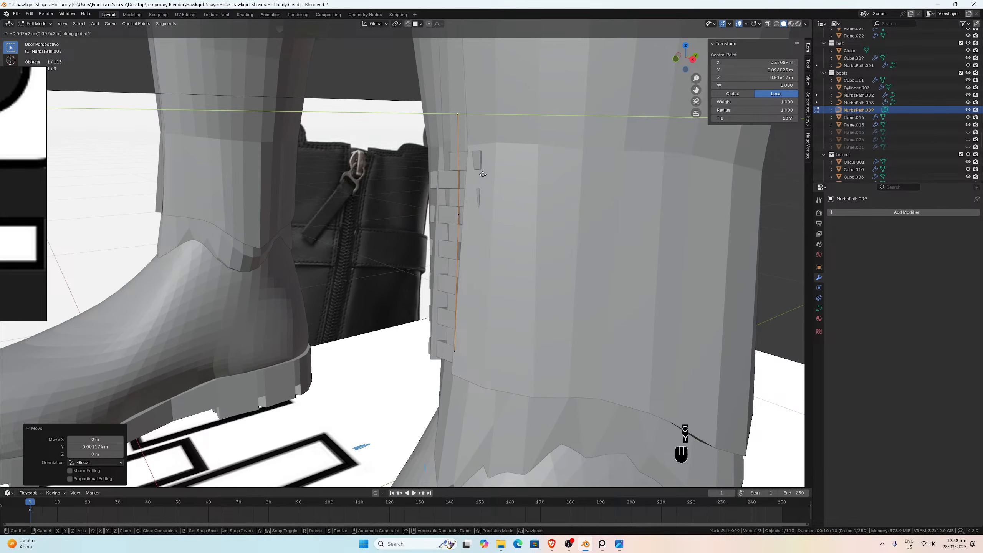
pyautogui.click(483, 174)
# Step: Tilt all of the path's control points by about -8.37° to align the blocks with the boot surface
pyautogui.scroll(1, 484, 174)
pyautogui.moveTo(484, 174); pyautogui.dragTo(540, 158, button='middle')
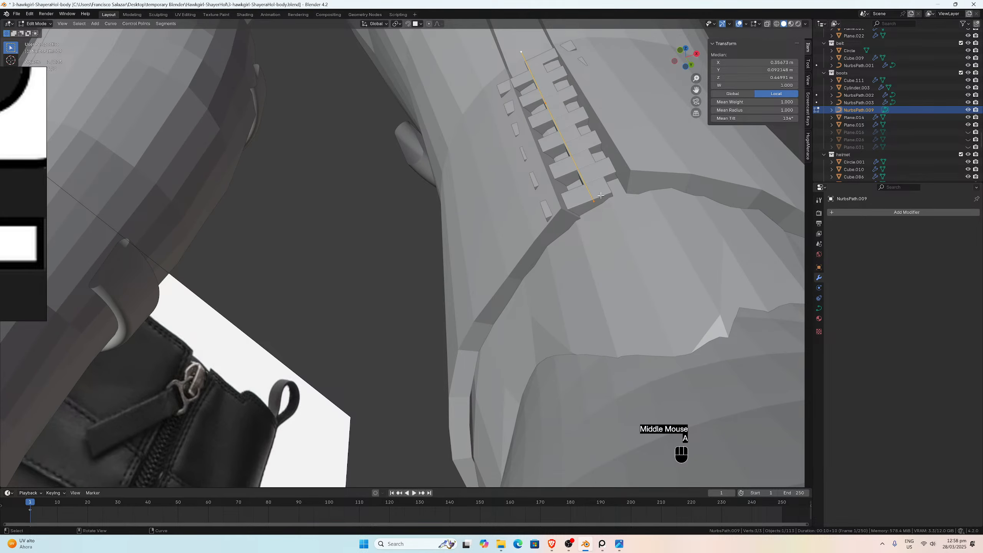
pyautogui.press('a')
pyautogui.hotkey('ctrl', 't')
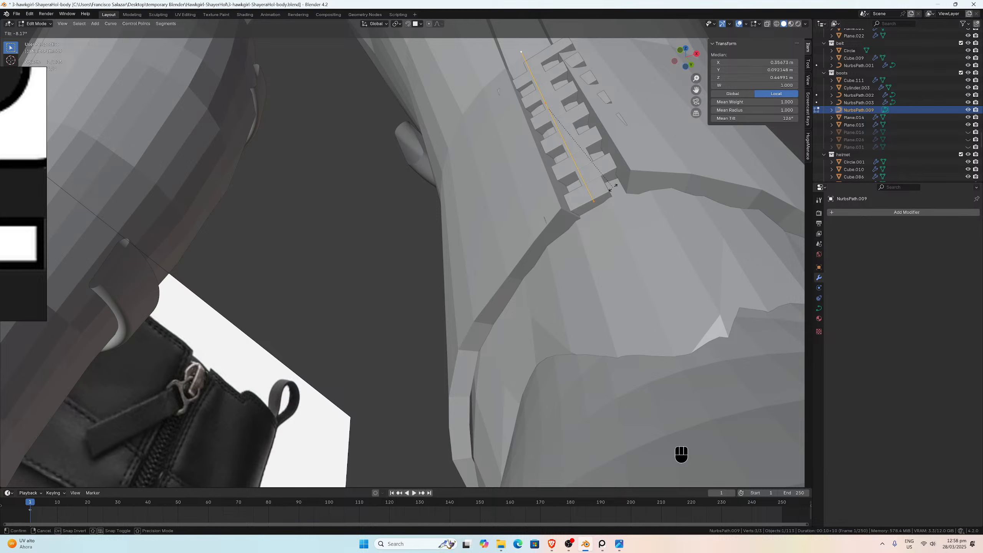
pyautogui.click(612, 187)
# Step: In front view, shift the whole path about 0.0012 m along X
pyautogui.moveTo(613, 187); pyautogui.dragTo(621, 226, button='middle')
pyautogui.press('KP_1')
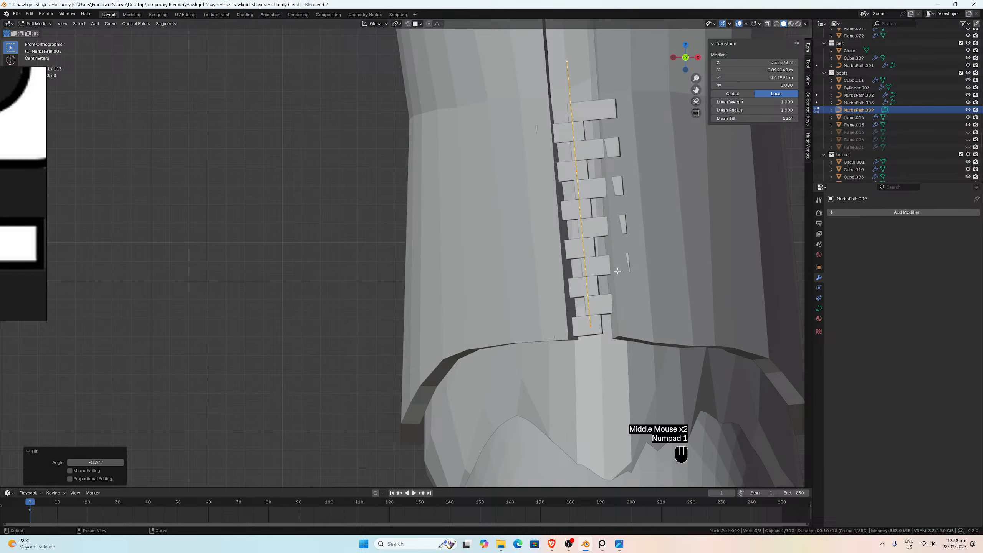
pyautogui.press('g')
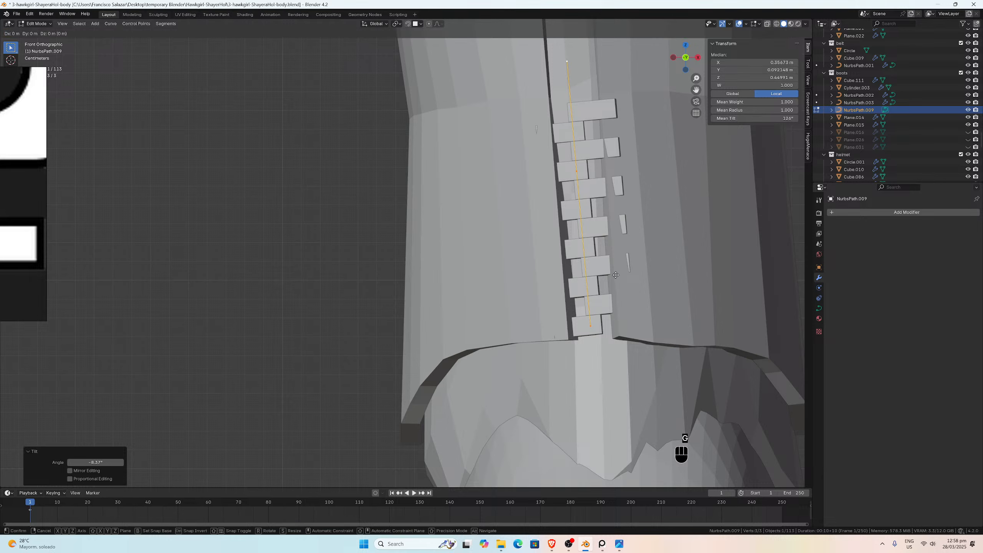
pyautogui.press('x')
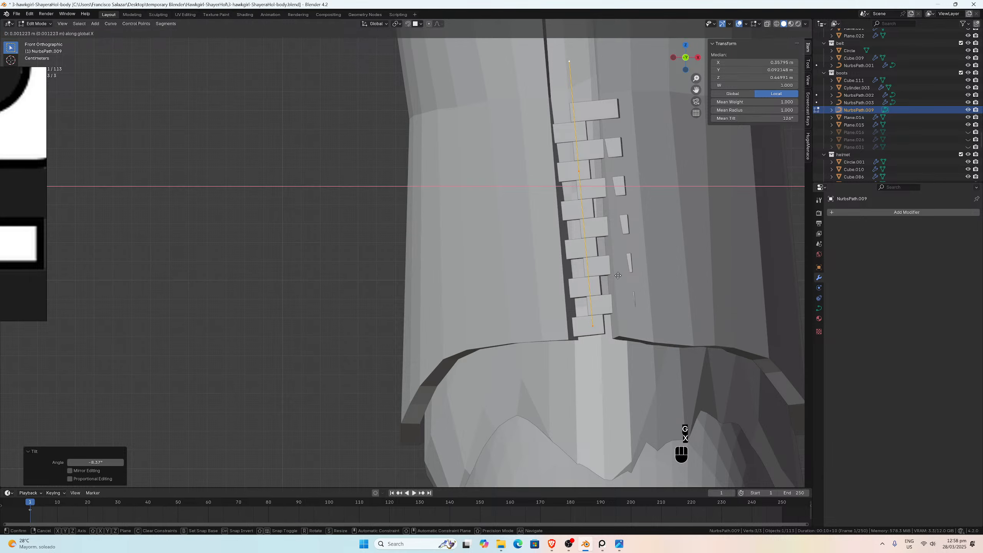
pyautogui.click(618, 275)
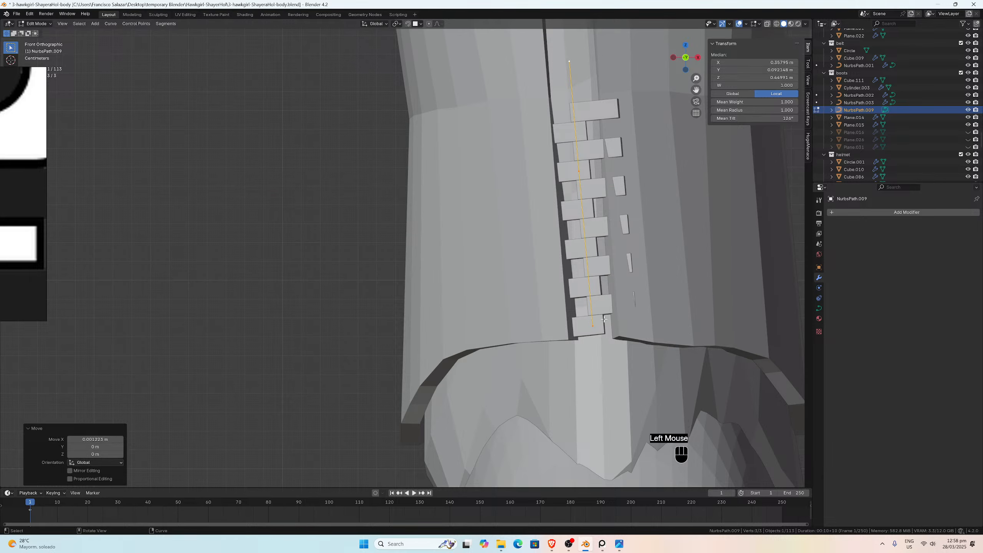
# Step: Tilt the whole path by about 4.49° and select the block chain Cube.111 in Object Mode
pyautogui.hotkey('ctrl', 't')
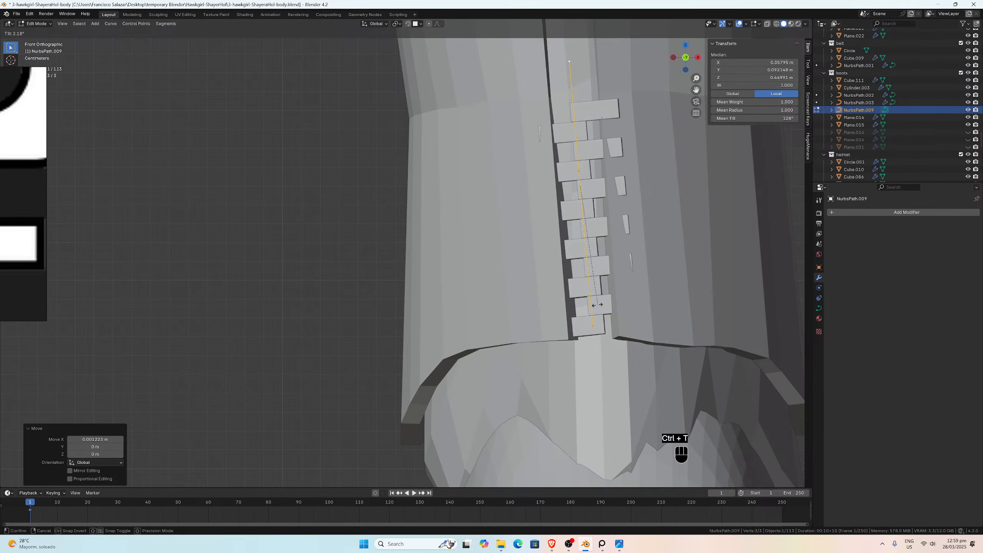
pyautogui.click(592, 306)
pyautogui.moveTo(592, 307); pyautogui.dragTo(573, 260, button='middle')
pyautogui.scroll(-1, 574, 260)
pyautogui.moveTo(578, 260); pyautogui.dragTo(569, 291, button='middle')
pyautogui.press('KP_1')
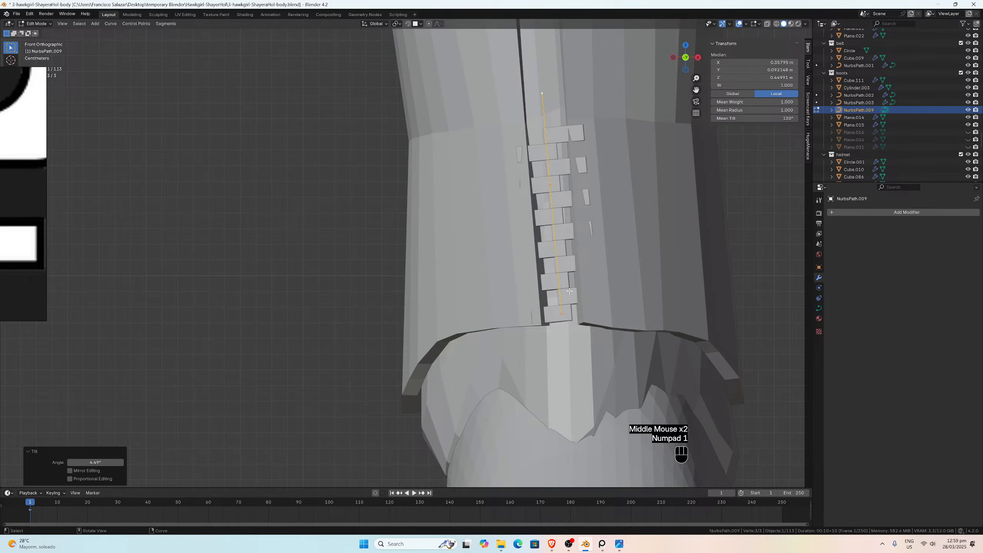
pyautogui.press('Tab')
pyautogui.click(553, 252)
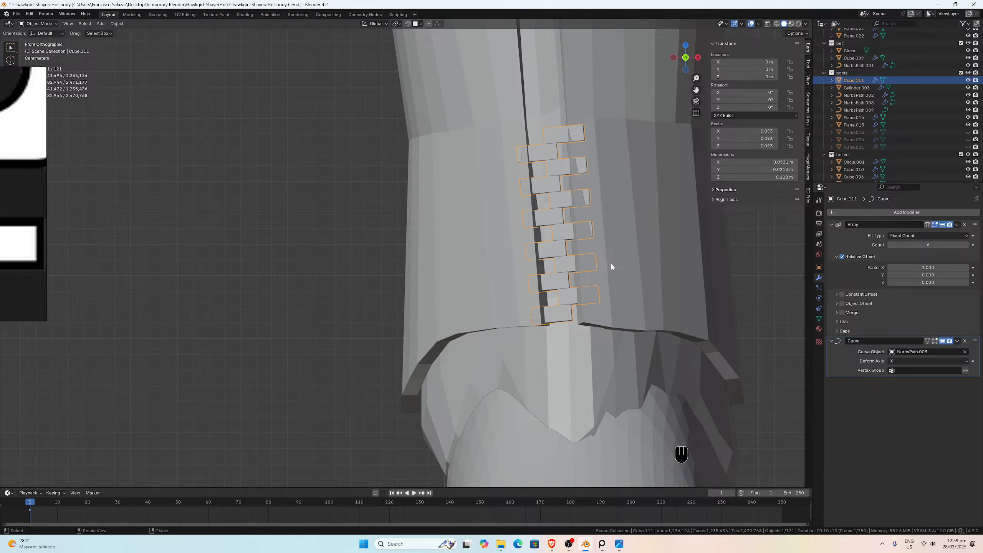
# Step: Try scaling Cube.111 to about 0.842 along Y, and undo it
pyautogui.press('s')
pyautogui.press('y')
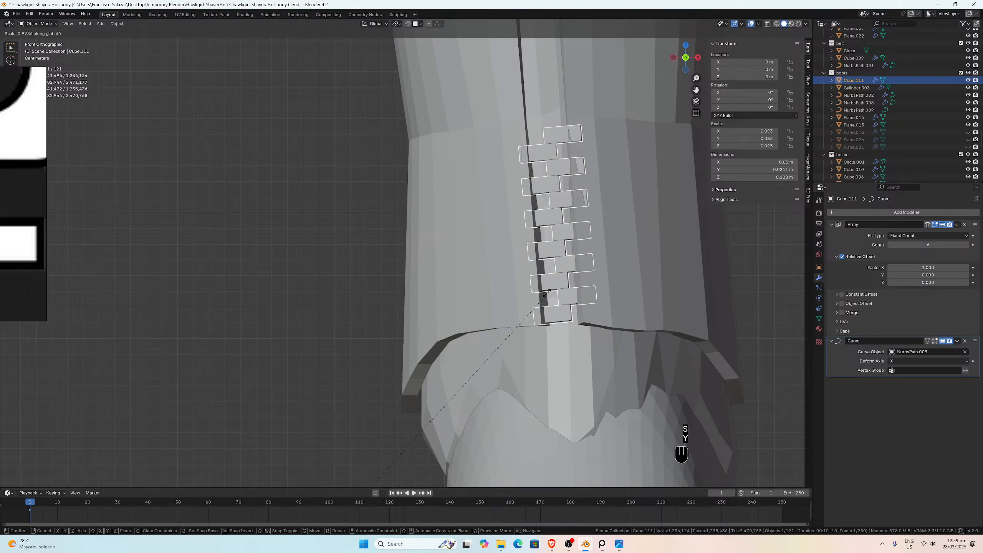
pyautogui.click(472, 327)
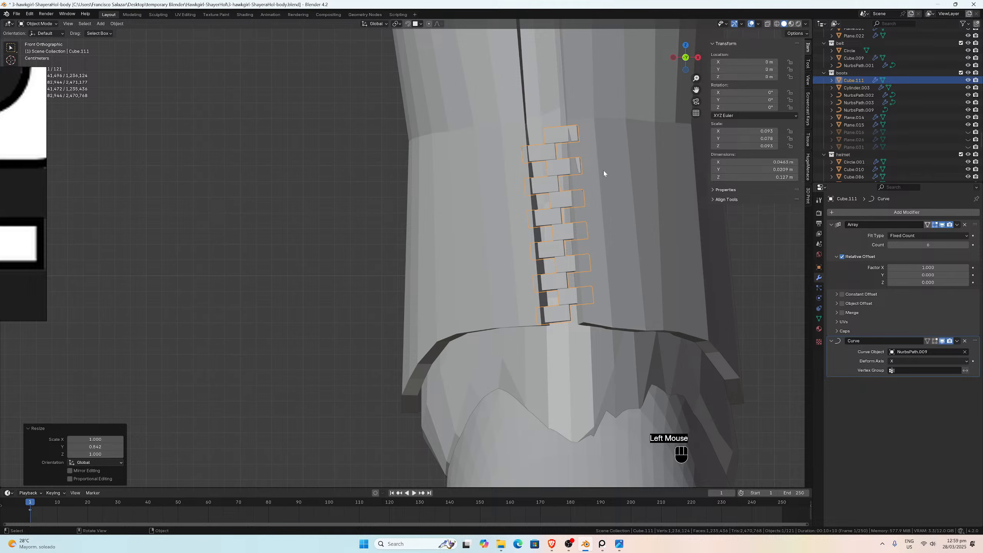
pyautogui.hotkey('ctrl', 'z')
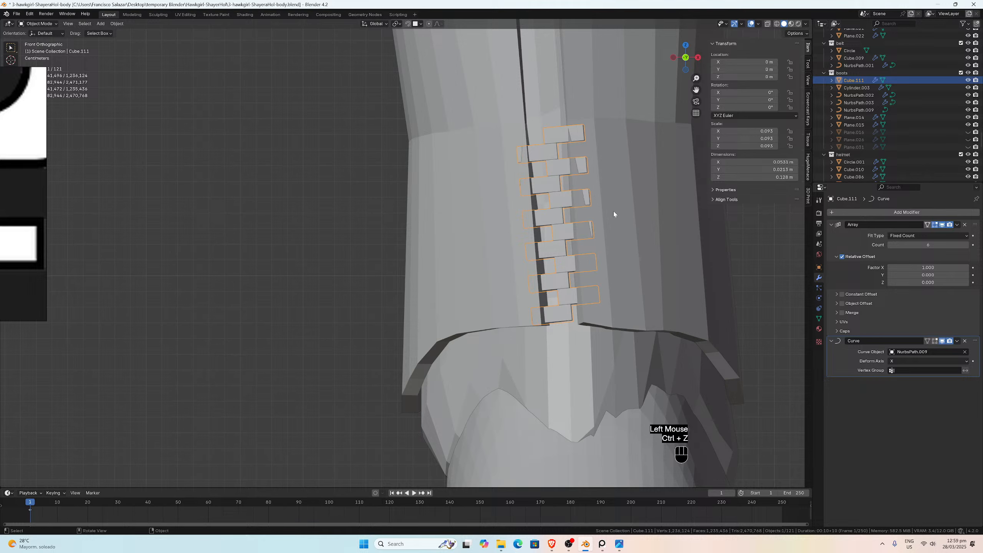
# Step: Scale the block chain uniformly to about 0.944
pyautogui.press('s')
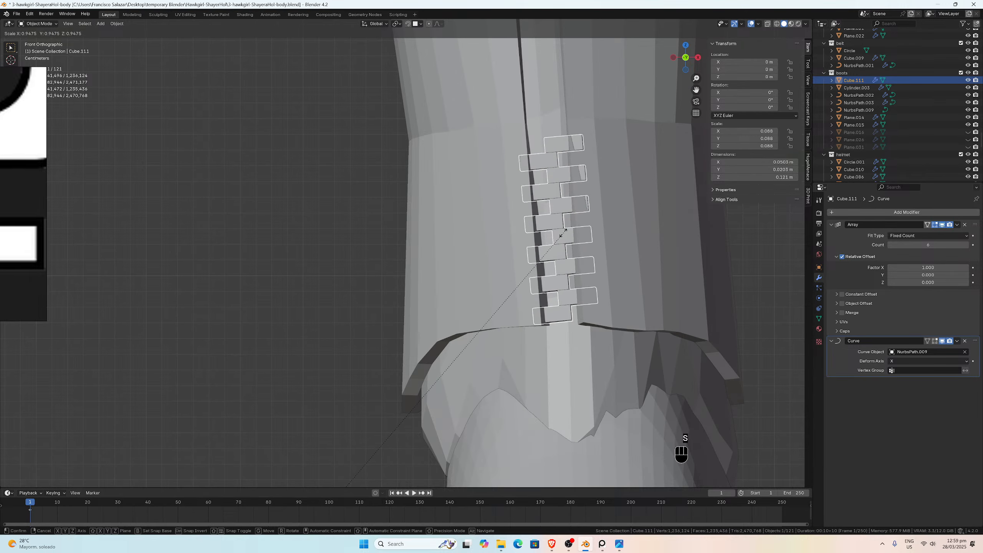
pyautogui.click(560, 234)
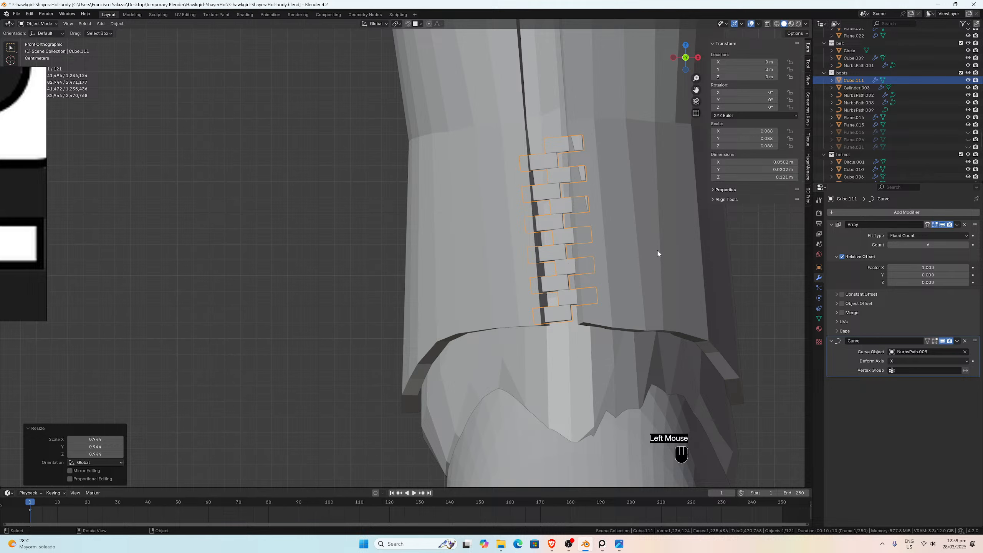
# Step: Unhide the upper boot piece Plane.016 and set the block chain's Array count to 7, checking the fit in front view
pyautogui.click(967, 133)
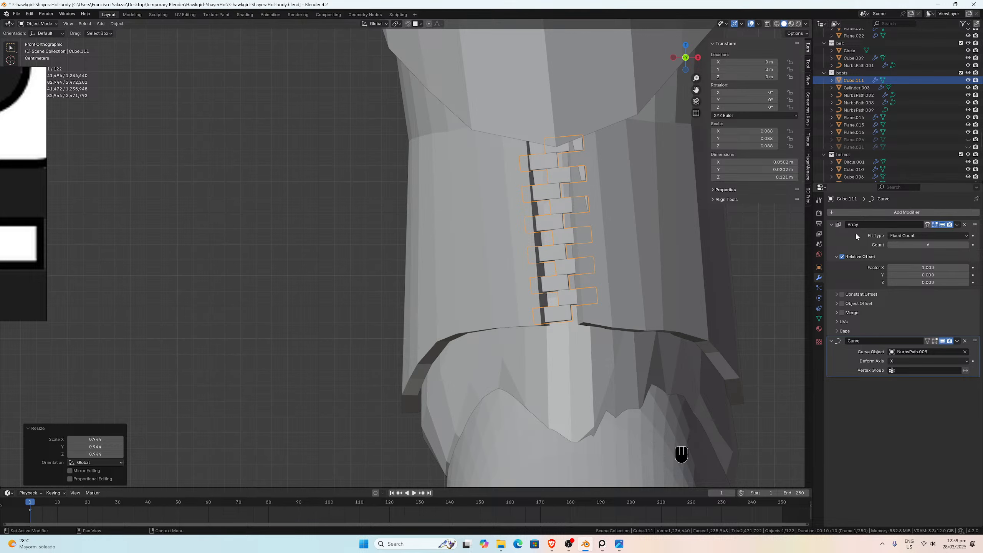
pyautogui.click(966, 244)
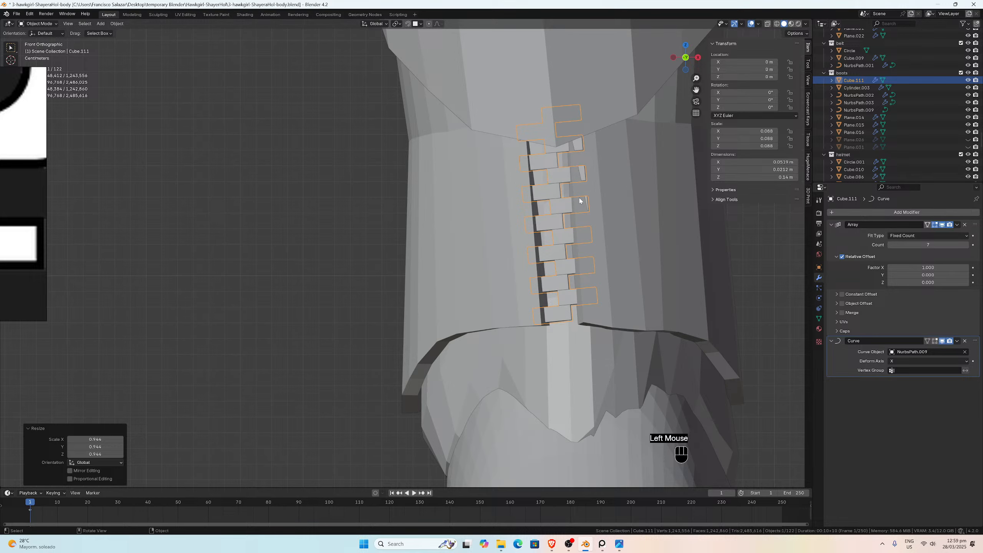
pyautogui.moveTo(562, 199); pyautogui.dragTo(542, 175, button='middle')
pyautogui.press('KP_1')
pyautogui.scroll(1, 529, 145)
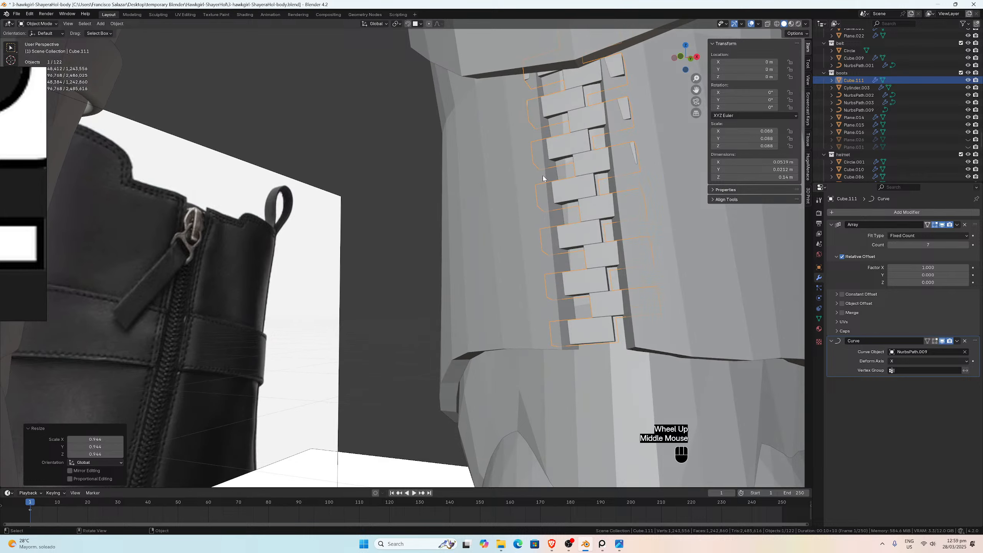
pyautogui.press('KP_1')
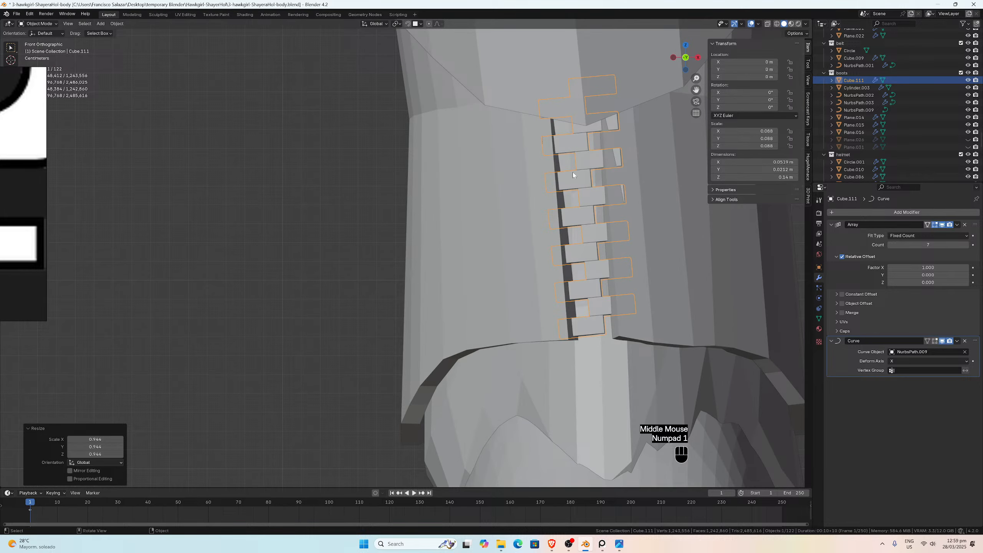
# Step: Select NurbsPath.009 and move its lowest control point about -0.00115 m along Y in Edit Mode
pyautogui.press('Tab')
pyautogui.press('Tab')
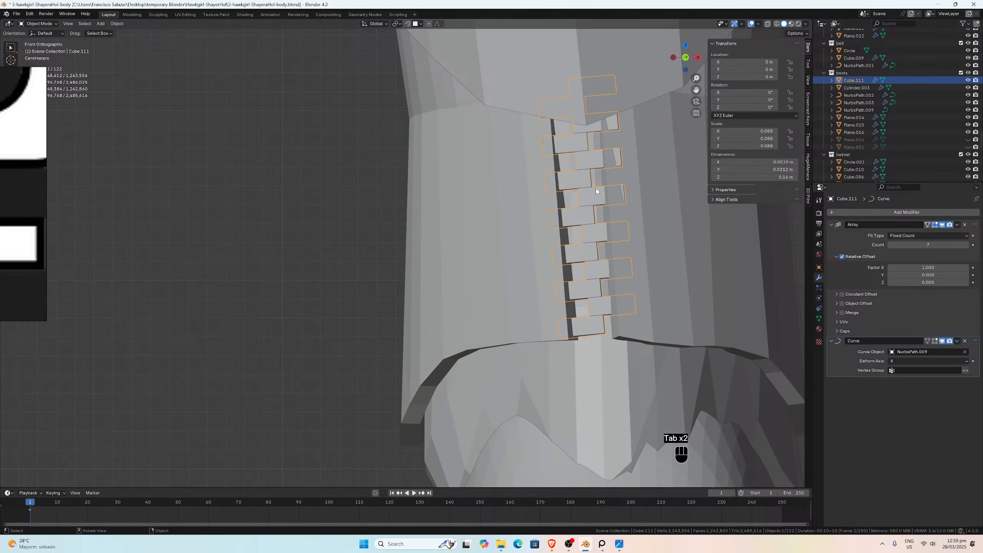
pyautogui.click(588, 179)
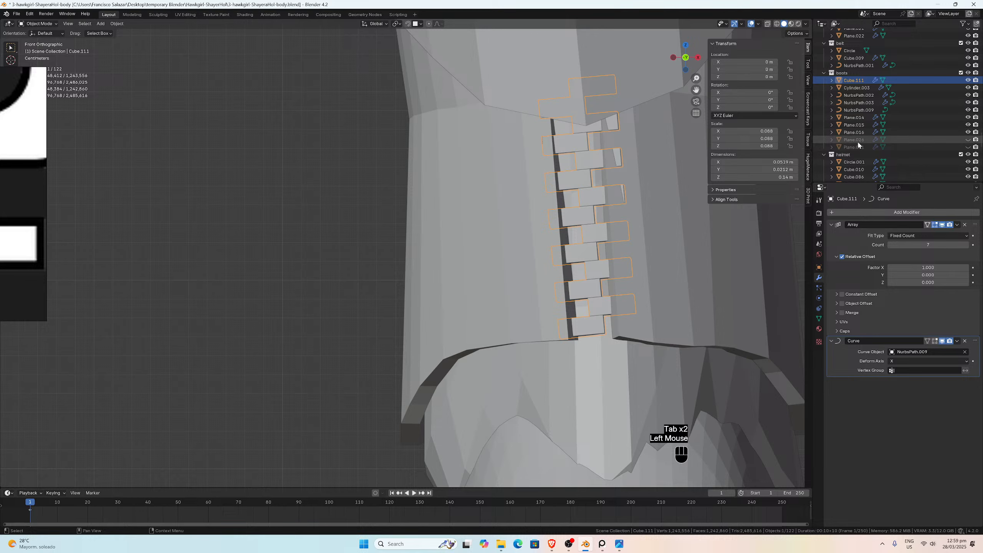
pyautogui.click(858, 110)
pyautogui.press('Tab')
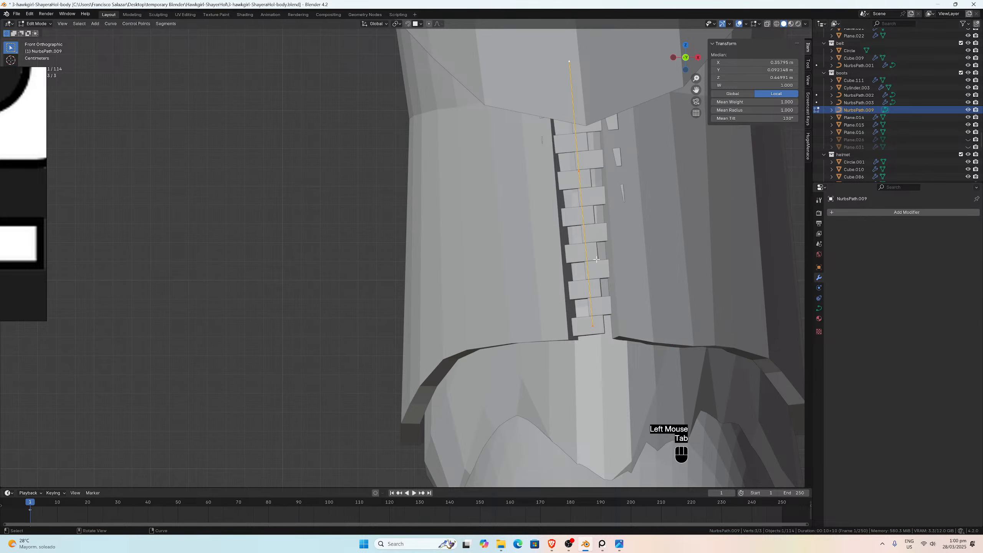
pyautogui.moveTo(606, 278); pyautogui.dragTo(490, 187, button='middle')
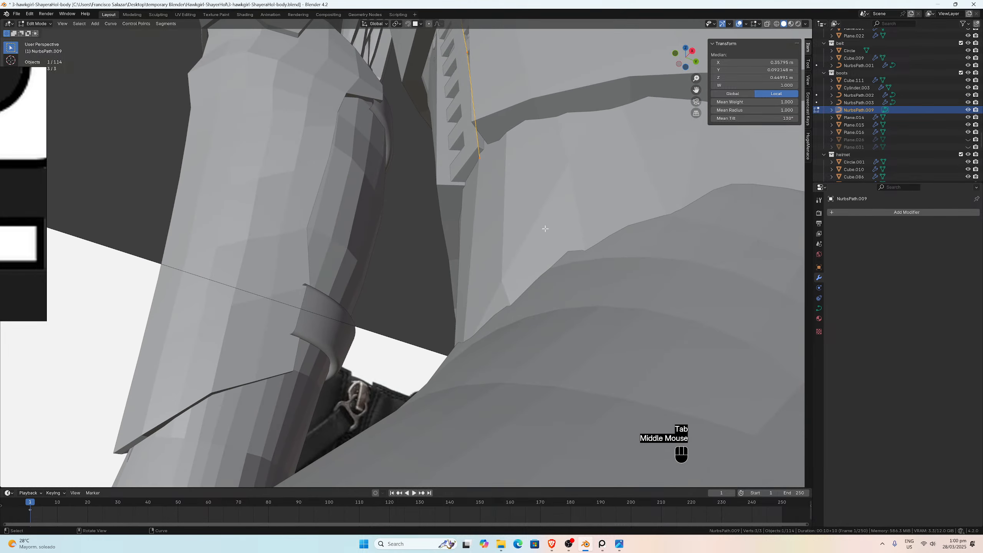
pyautogui.click(480, 158)
pyautogui.press('g')
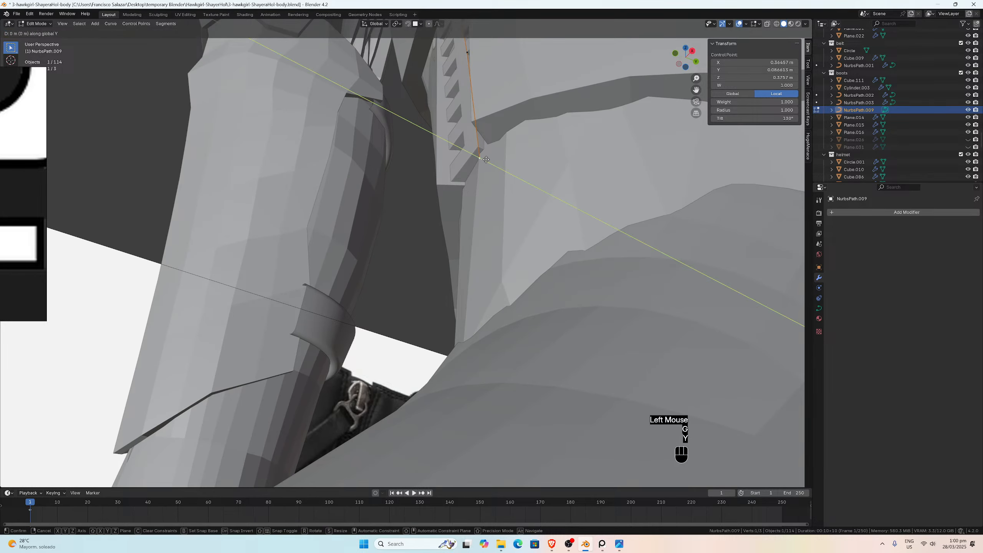
pyautogui.press('y')
pyautogui.click(483, 159)
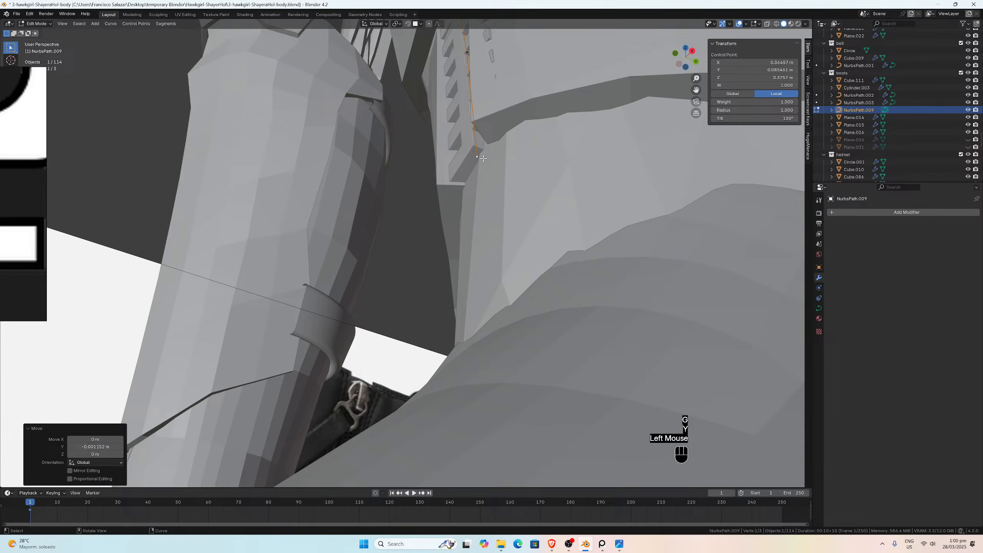
# Step: Move the middle control point of NurbsPath.009 slightly along negative Y
pyautogui.moveTo(483, 159)
pyautogui.mouseDown(button='middle')
pyautogui.moveTo(499, 126)
pyautogui.moveTo(491, 165)
pyautogui.mouseUp(button='middle')
pyautogui.click(484, 181)
pyautogui.press('g')
pyautogui.press('y')
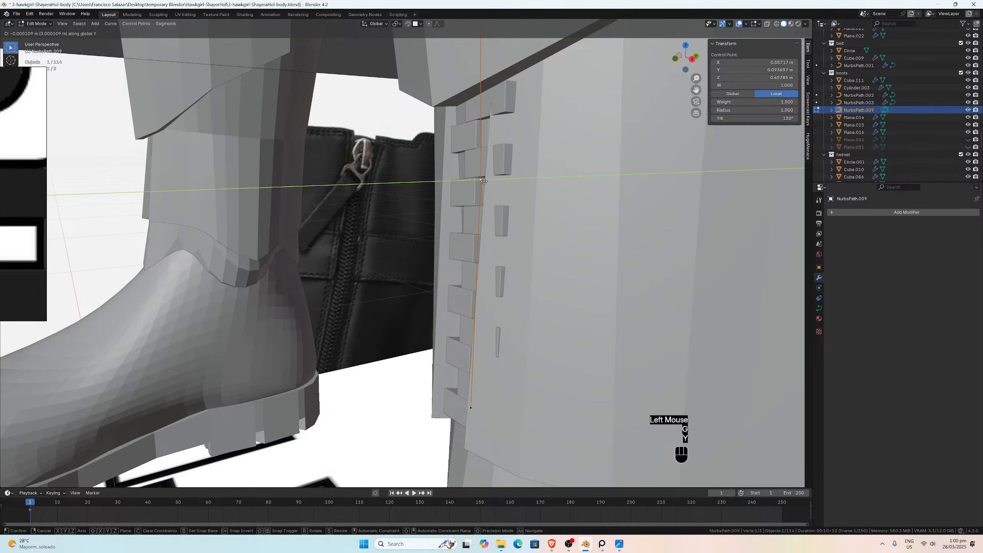
pyautogui.click(481, 181)
# Step: Tilt all points of NurbsPath.009 by about -4.79°, check in front view, and return to Object Mode
pyautogui.moveTo(480, 182); pyautogui.dragTo(548, 165, button='middle')
pyautogui.press('a')
pyautogui.hotkey('ctrl', 't')
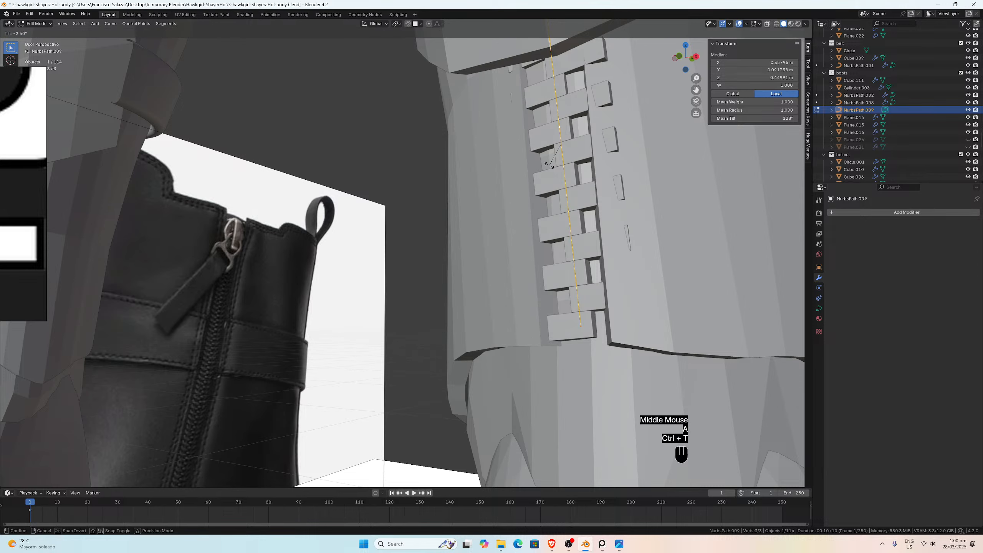
pyautogui.click(549, 165)
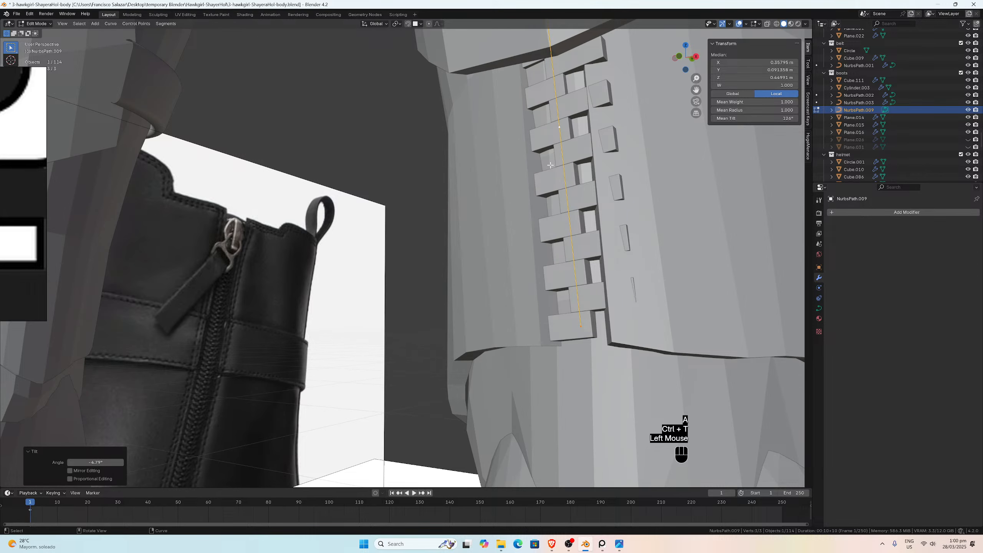
pyautogui.press('KP_1')
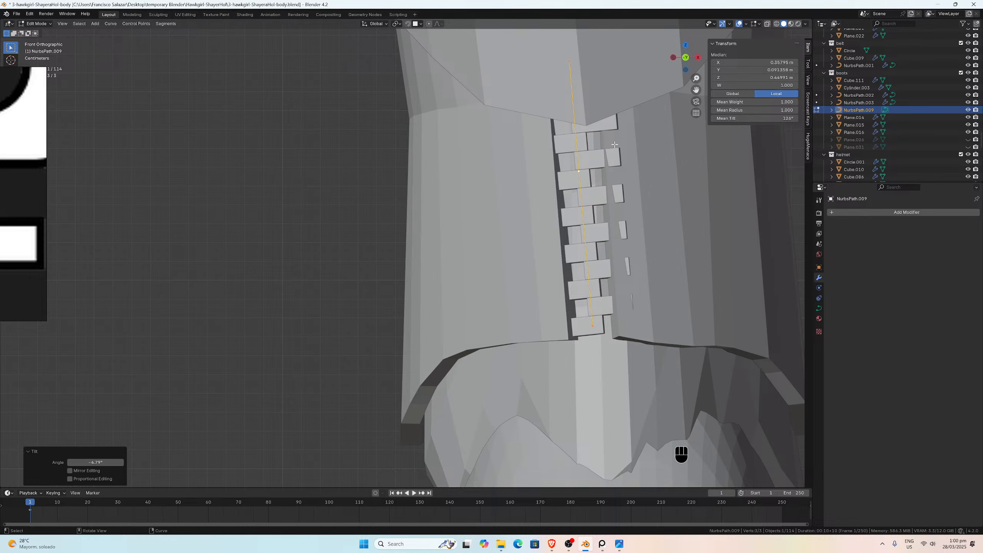
pyautogui.press('Tab')
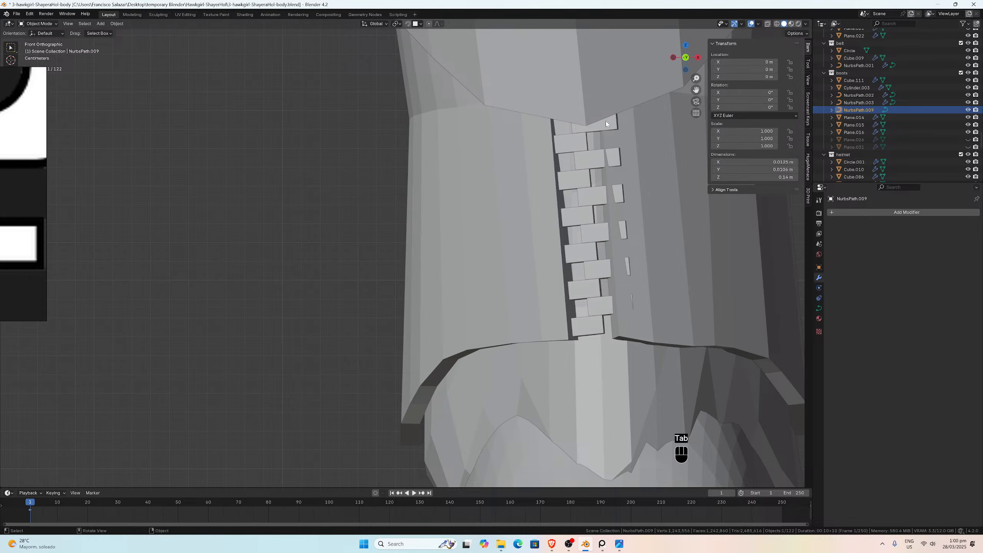
# Step: Examine how the block chain sits in the ankle opening from below and from the front
pyautogui.scroll(-7, 570, 196)
pyautogui.scroll(4, 526, 233)
pyautogui.scroll(1, 501, 229)
pyautogui.moveTo(514, 240); pyautogui.dragTo(439, 231, button='middle')
pyautogui.scroll(1, 457, 209)
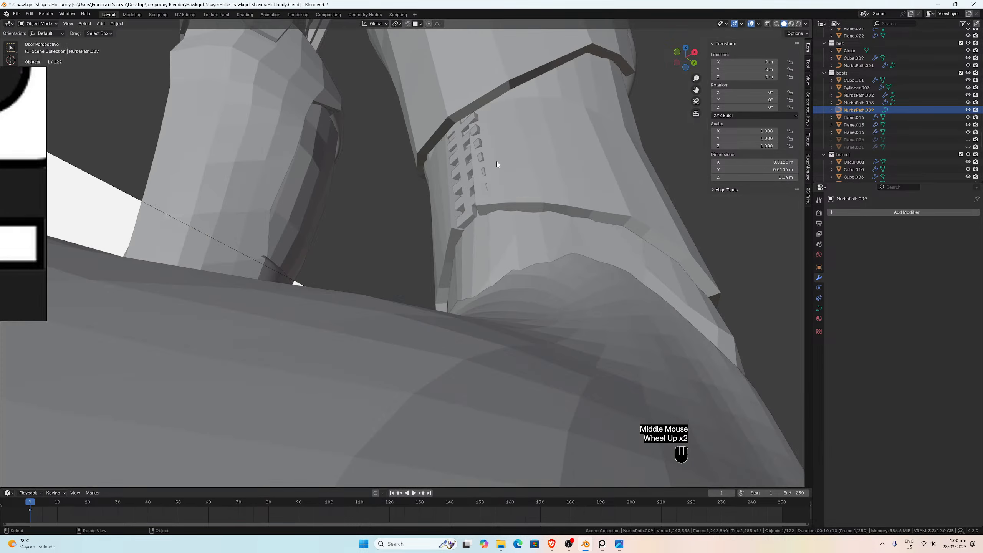
pyautogui.moveTo(495, 159); pyautogui.dragTo(539, 183, button='middle')
pyautogui.press('KP_1')
pyautogui.scroll(-4, 539, 183)
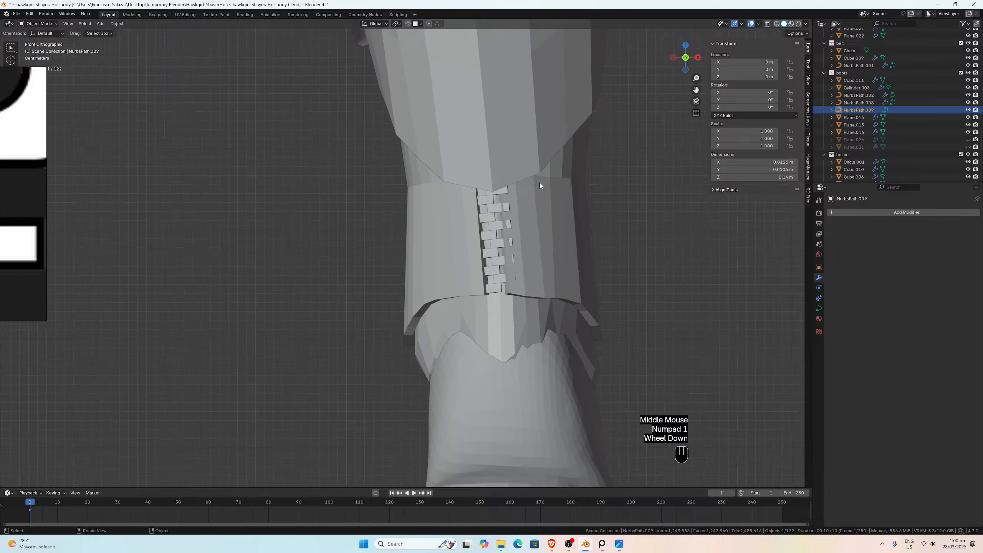
pyautogui.click(858, 110)
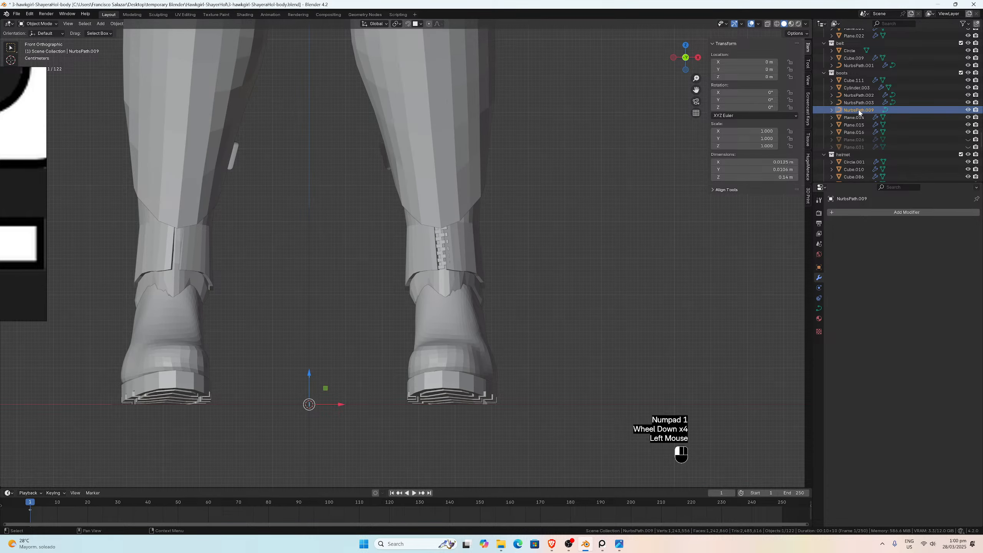
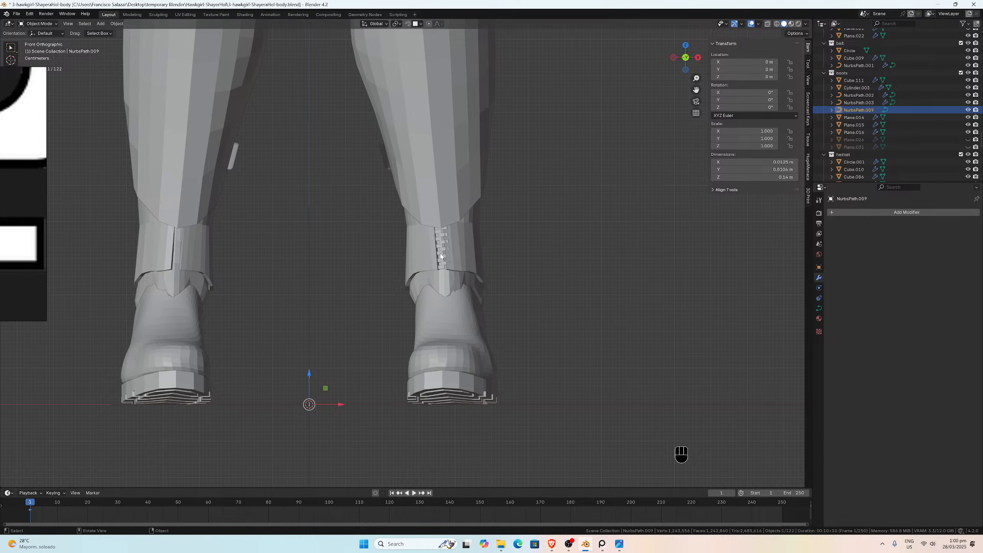
# Step: Select the block chain Cube.111 and judge its size against both boots in front view
pyautogui.scroll(4, 520, 192)
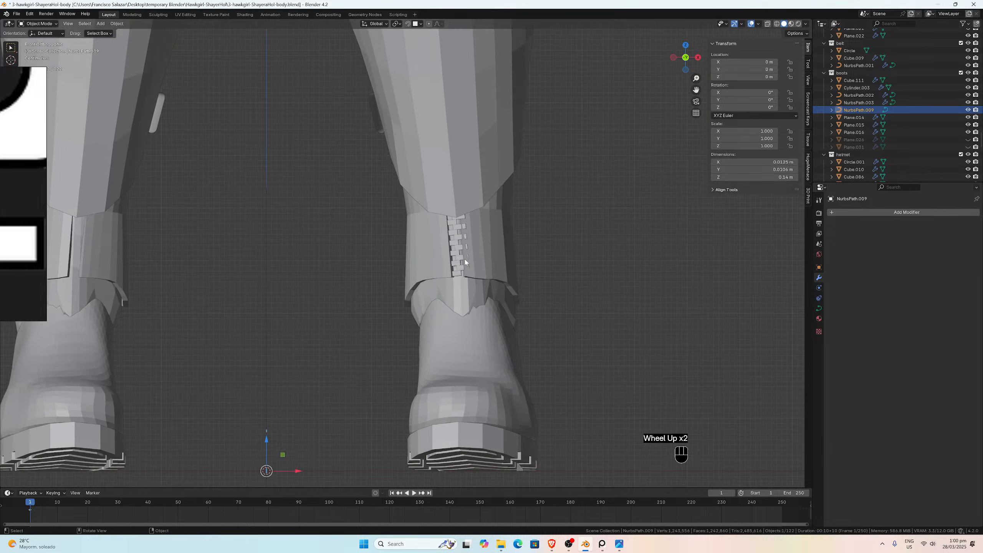
pyautogui.click(514, 294)
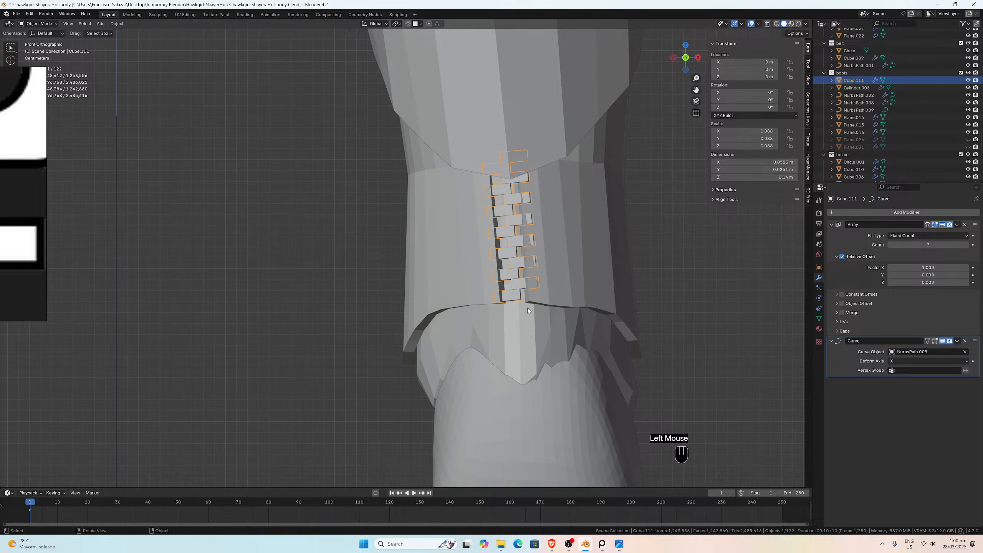
pyautogui.scroll(-4, 501, 287)
pyautogui.scroll(4, 500, 285)
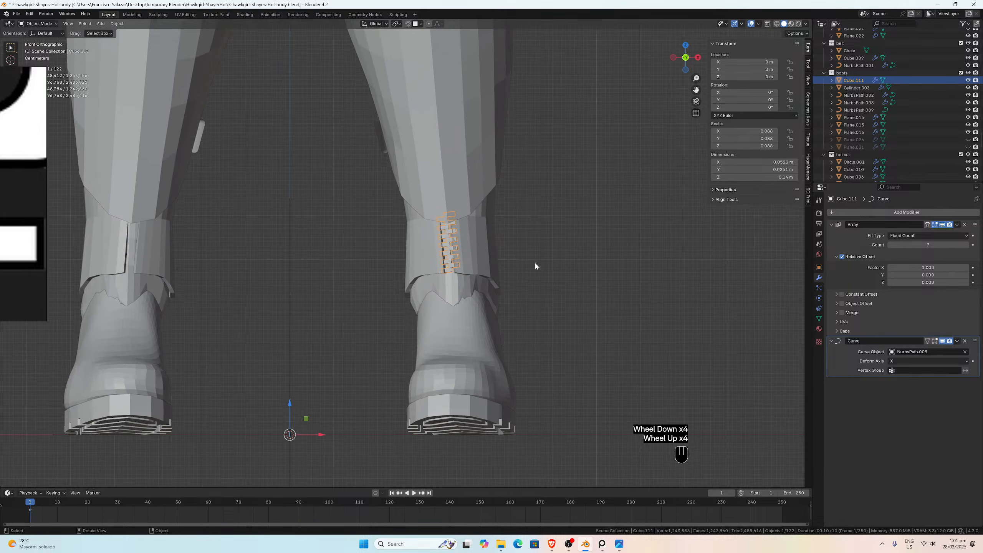
pyautogui.scroll(-2, 546, 251)
pyautogui.scroll(3, 546, 251)
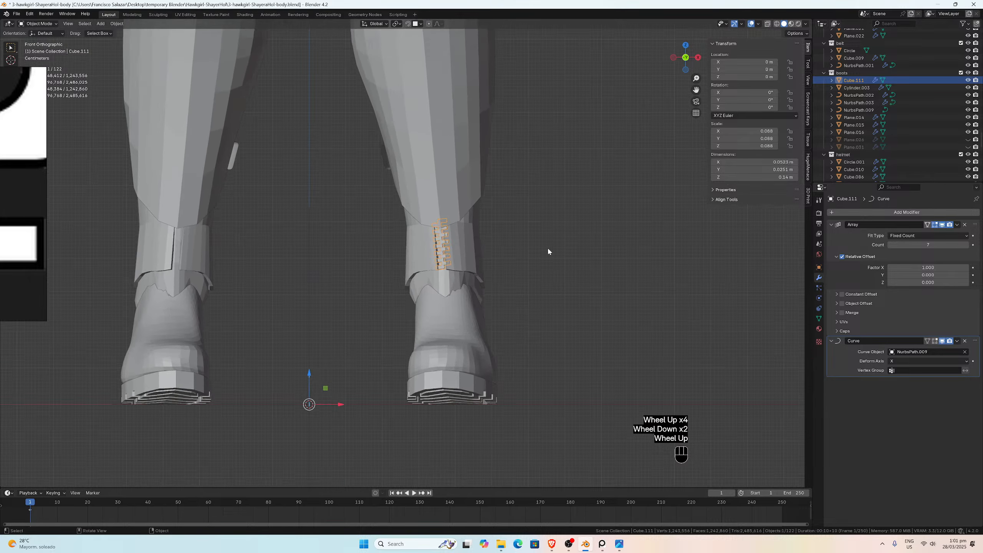
pyautogui.scroll(-2, 547, 251)
# Step: Examine the belt and its round hawk buckle up close, ending in front view
pyautogui.moveTo(696, 90); pyautogui.dragTo(696, 344)
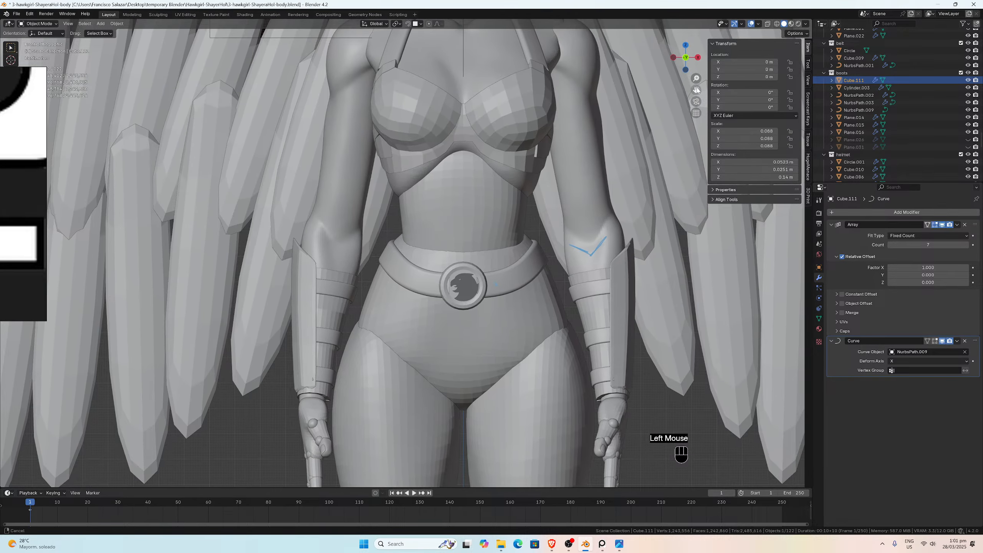
pyautogui.scroll(3, 564, 139)
pyautogui.moveTo(563, 138); pyautogui.dragTo(513, 266, button='middle')
pyautogui.scroll(2, 537, 132)
pyautogui.scroll(-1, 542, 203)
pyautogui.press('KP_1')
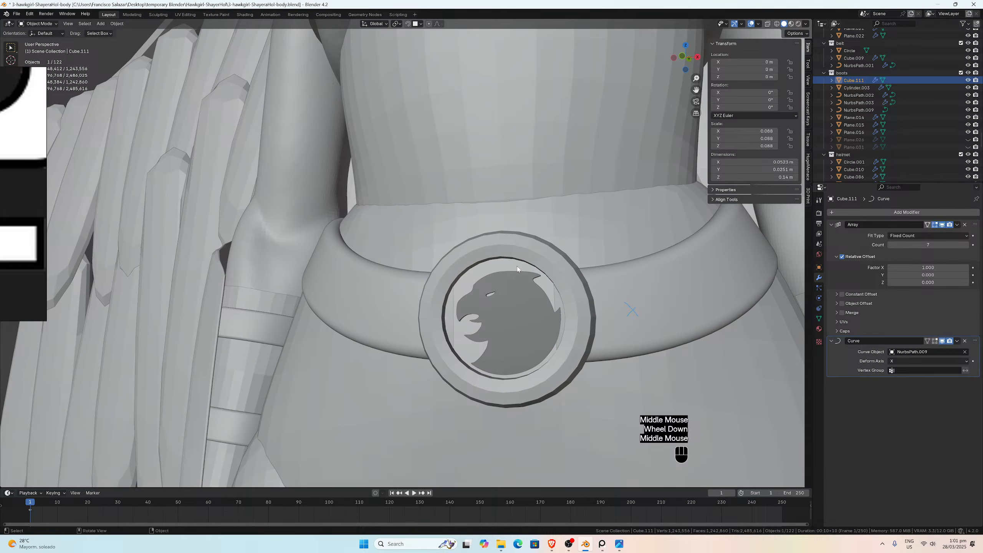
pyautogui.scroll(1, 517, 268)
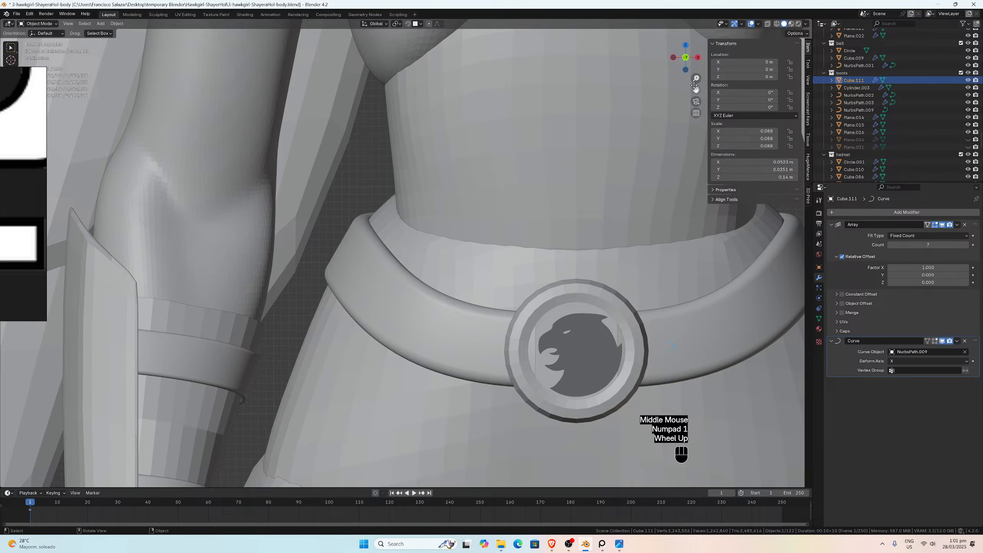
pyautogui.moveTo(696, 90); pyautogui.dragTo(768, 62)
pyautogui.scroll(-1, 214, 174)
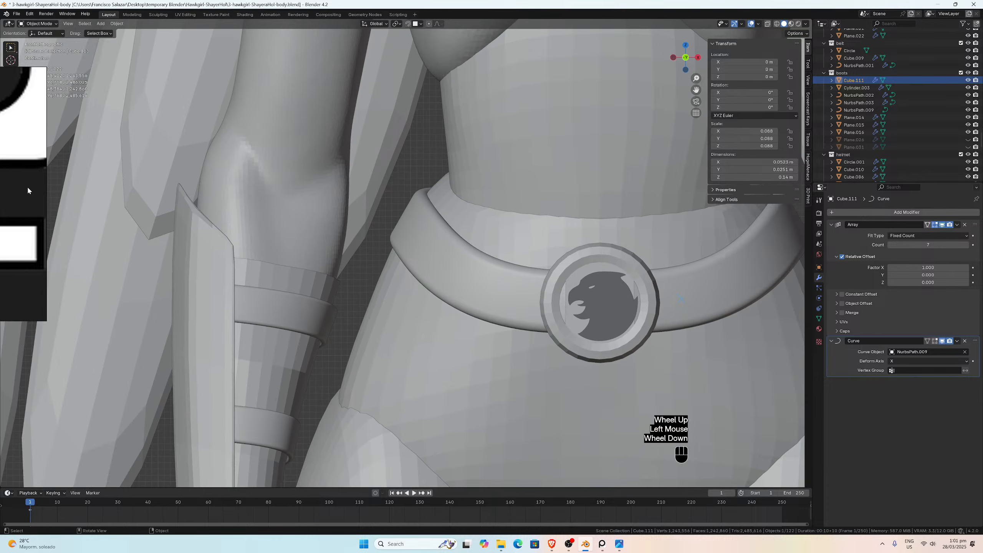
# Step: Switch to the hawkgirlShayeraHol reference board, move it fully into view, and show the zipper references
pyautogui.moveTo(29, 188); pyautogui.dragTo(419, 256, button='right')
pyautogui.scroll(-6, 382, 271)
pyautogui.scroll(-8, 382, 271)
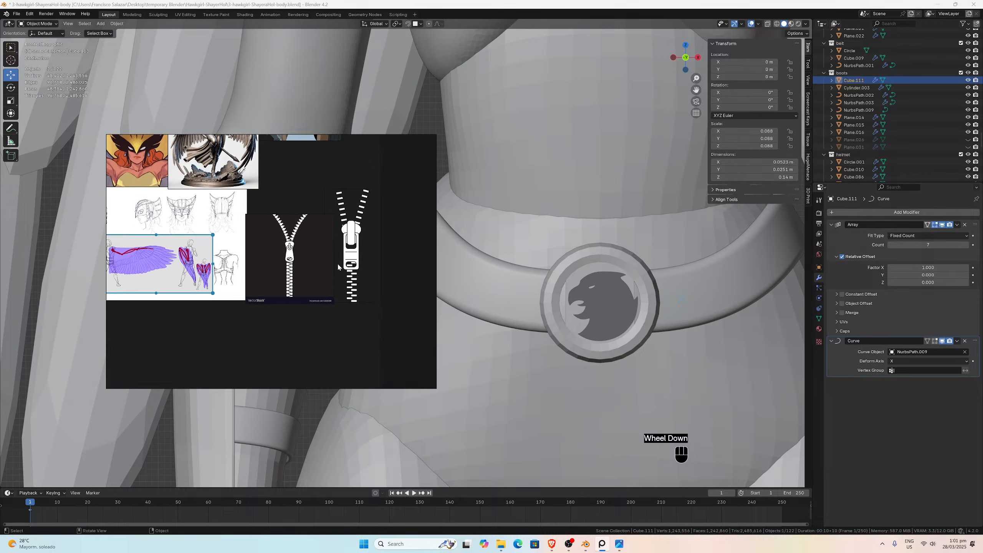
# Step: Add the round black hawk emblem PNG from the resources folder to the reference board
pyautogui.click(500, 544)
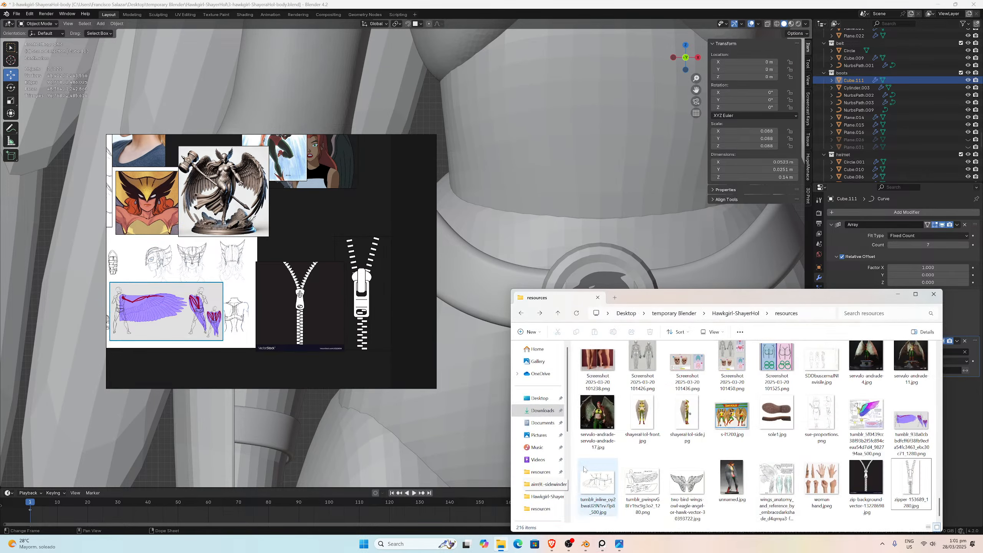
pyautogui.scroll(1, 687, 447)
pyautogui.scroll(5, 687, 447)
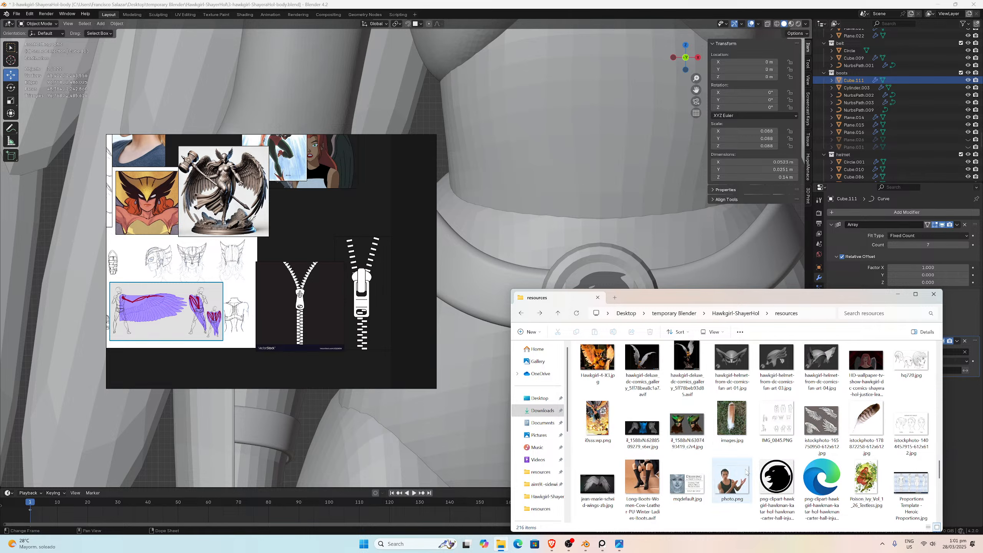
pyautogui.scroll(6, 778, 466)
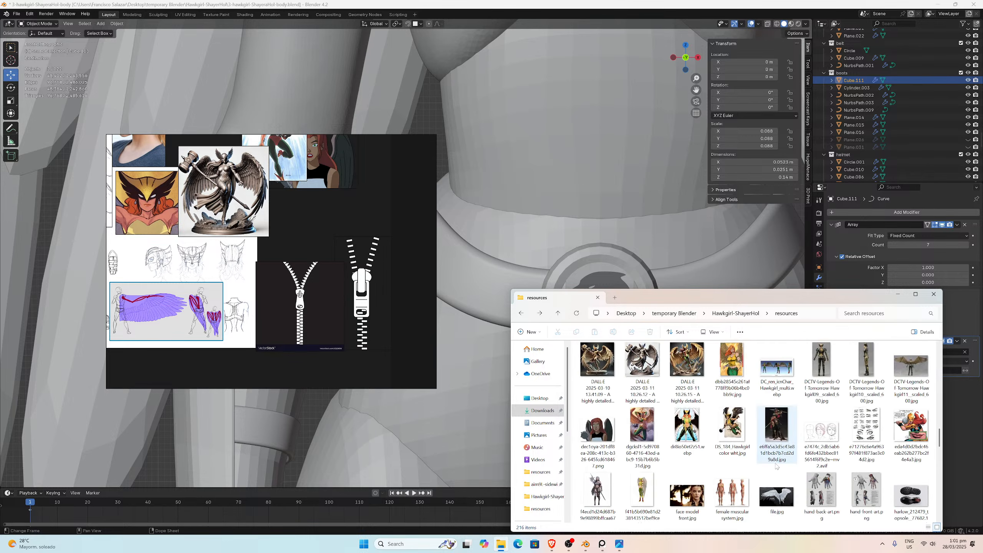
pyautogui.scroll(-5, 778, 457)
pyautogui.scroll(-1, 778, 453)
pyautogui.moveTo(777, 474); pyautogui.dragTo(344, 249)
# Step: Place the hawk emblem on the reference board directly above the black zipper image
pyautogui.scroll(3, 209, 257)
pyautogui.moveTo(360, 264); pyautogui.dragTo(328, 298, button='middle')
pyautogui.scroll(-2, 328, 299)
pyautogui.moveTo(285, 272); pyautogui.dragTo(334, 242)
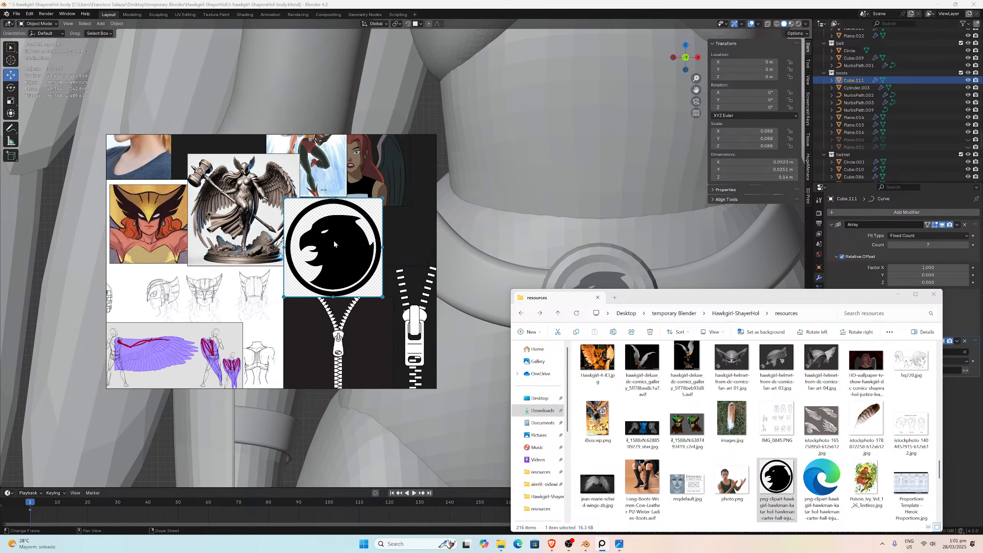
pyautogui.scroll(2, 337, 254)
pyautogui.moveTo(359, 288); pyautogui.dragTo(339, 268, button='middle')
pyautogui.scroll(-2, 339, 271)
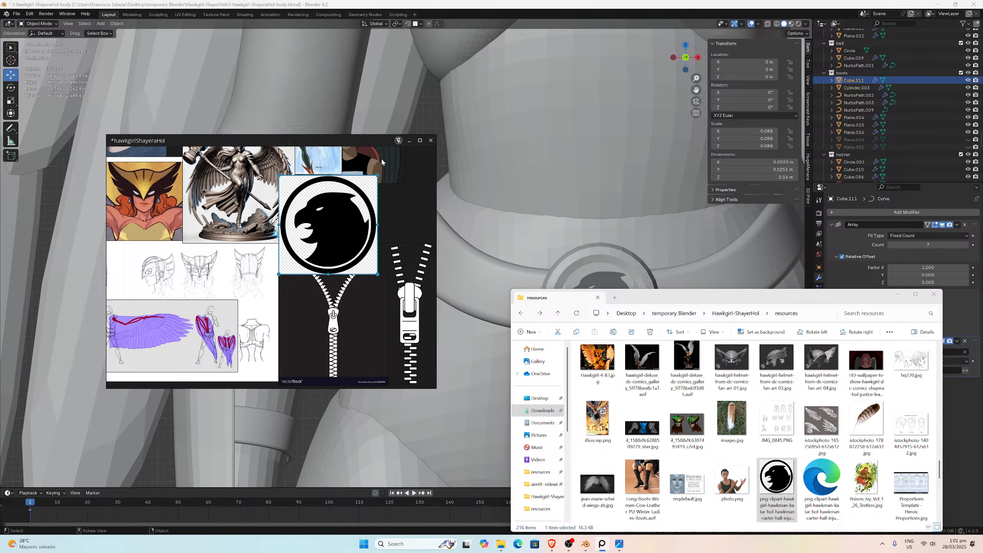
# Step: Place the reference board beside the enlarged belt buckle for comparison, hide the sidebar, and save the Blender file
pyautogui.moveTo(379, 141); pyautogui.dragTo(322, 129)
pyautogui.click(609, 231)
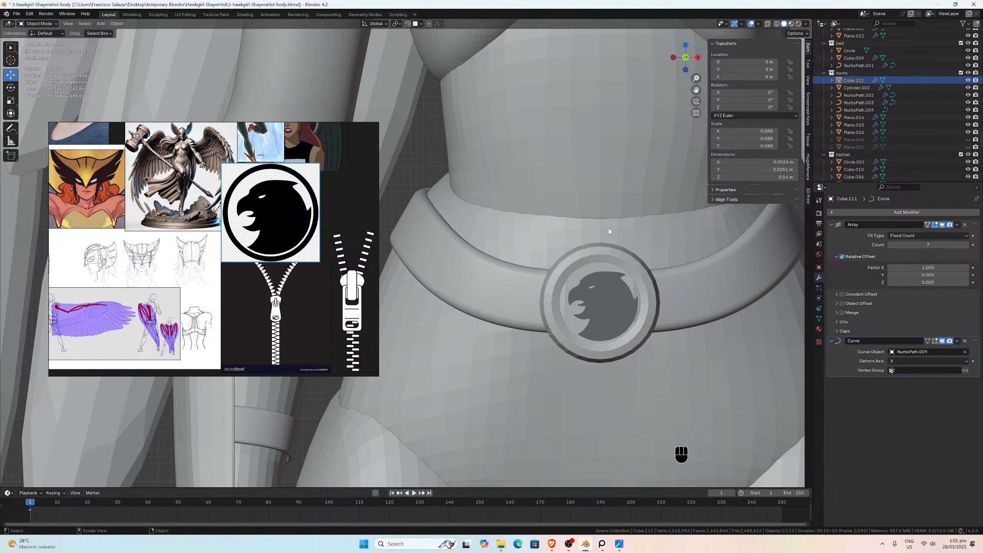
pyautogui.scroll(2, 624, 259)
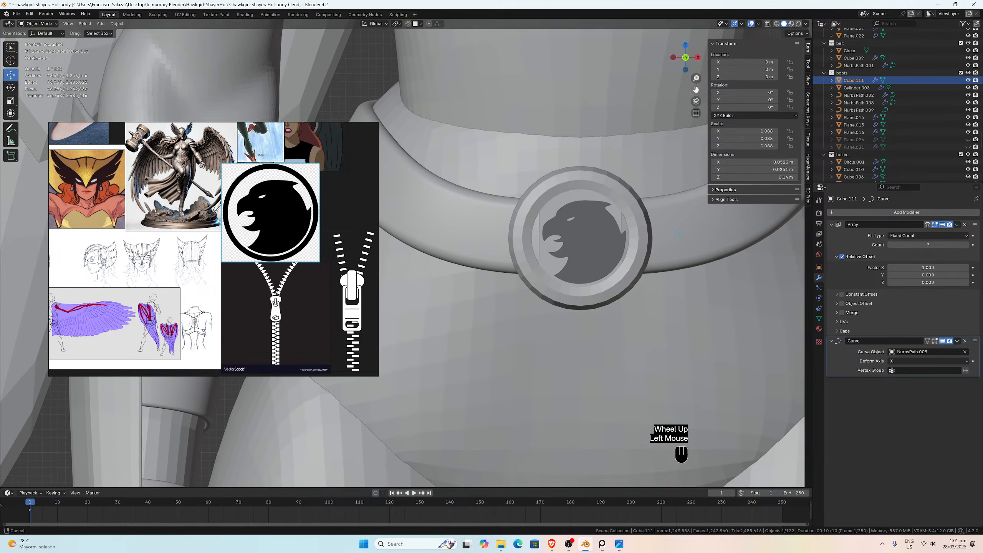
pyautogui.scroll(2, 652, 202)
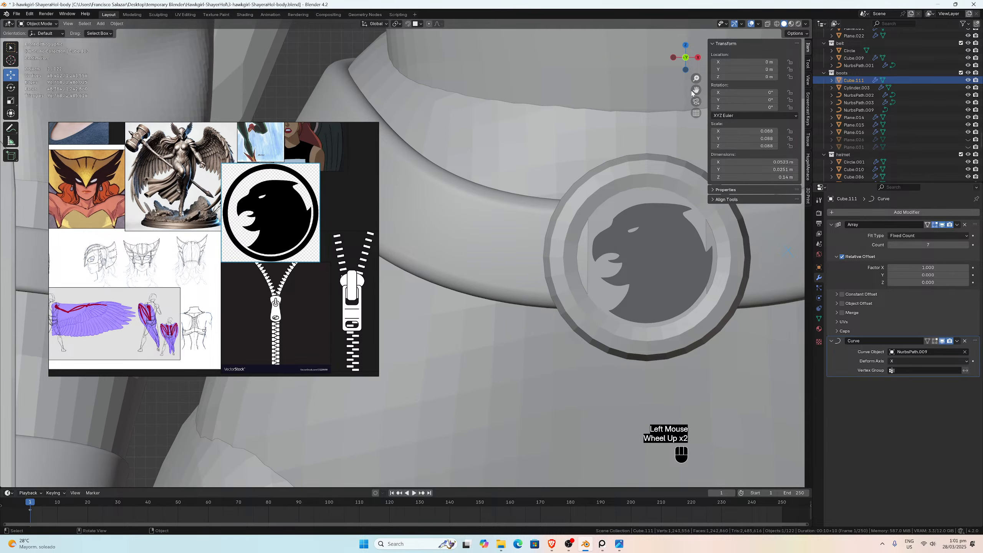
pyautogui.moveTo(696, 90); pyautogui.dragTo(695, 149)
pyautogui.press('n')
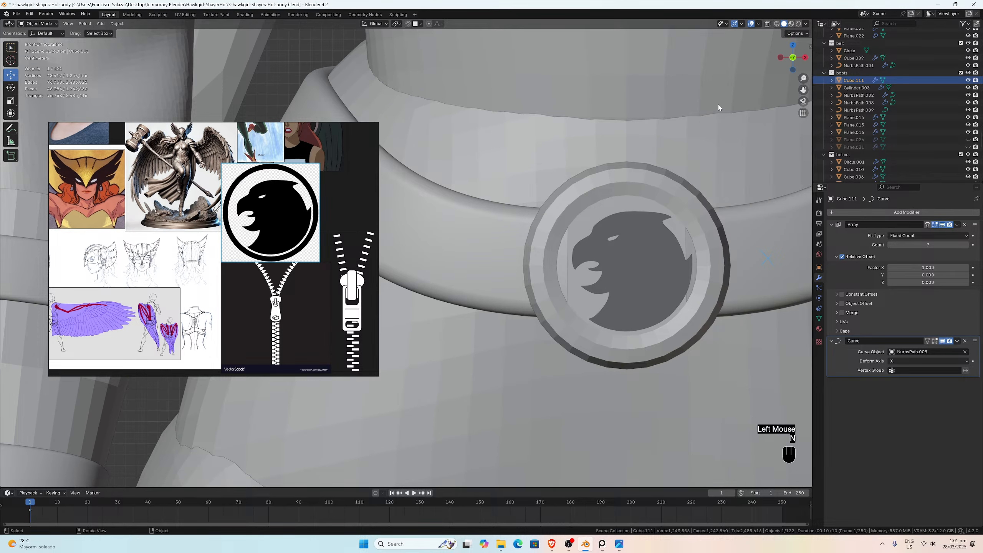
pyautogui.moveTo(803, 89); pyautogui.dragTo(796, 85)
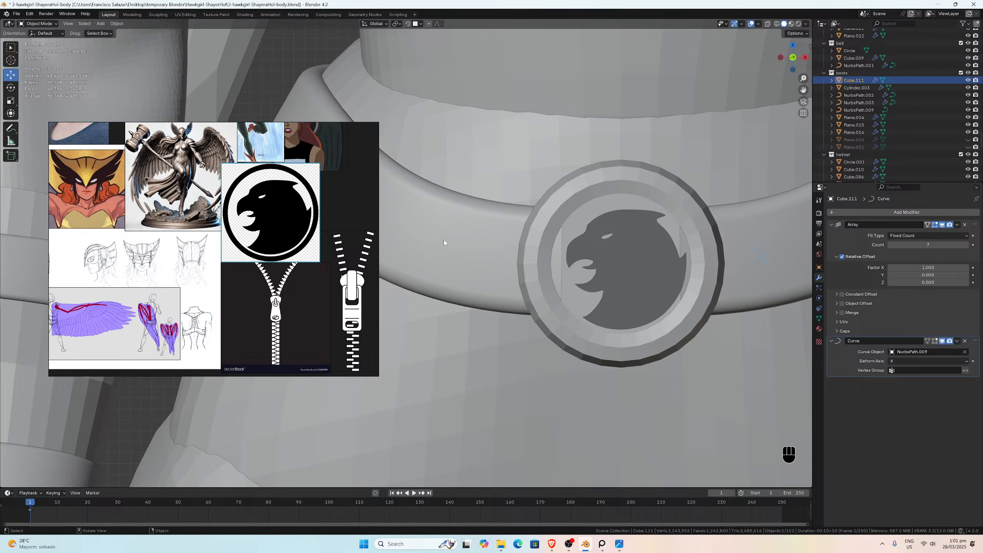
pyautogui.hotkey('ctrl', 's')
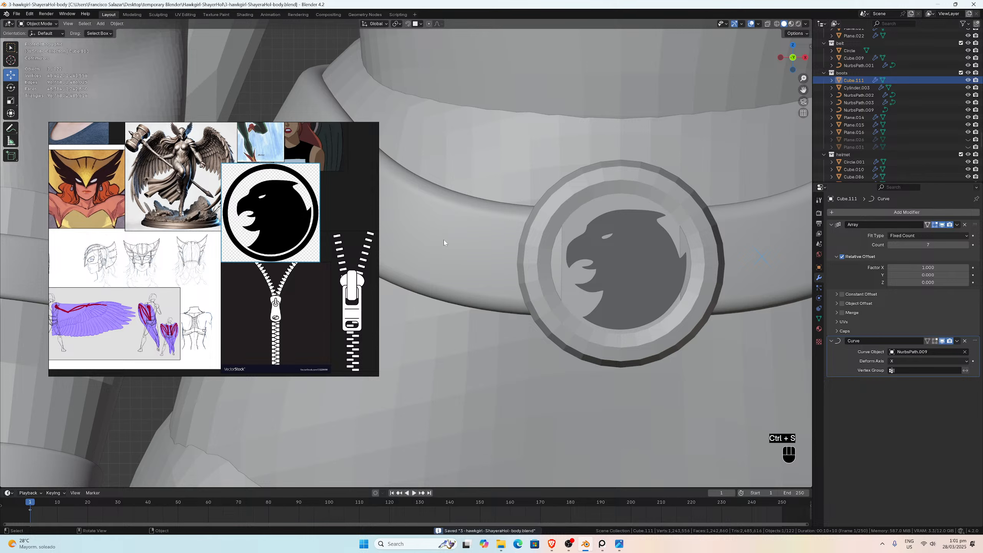